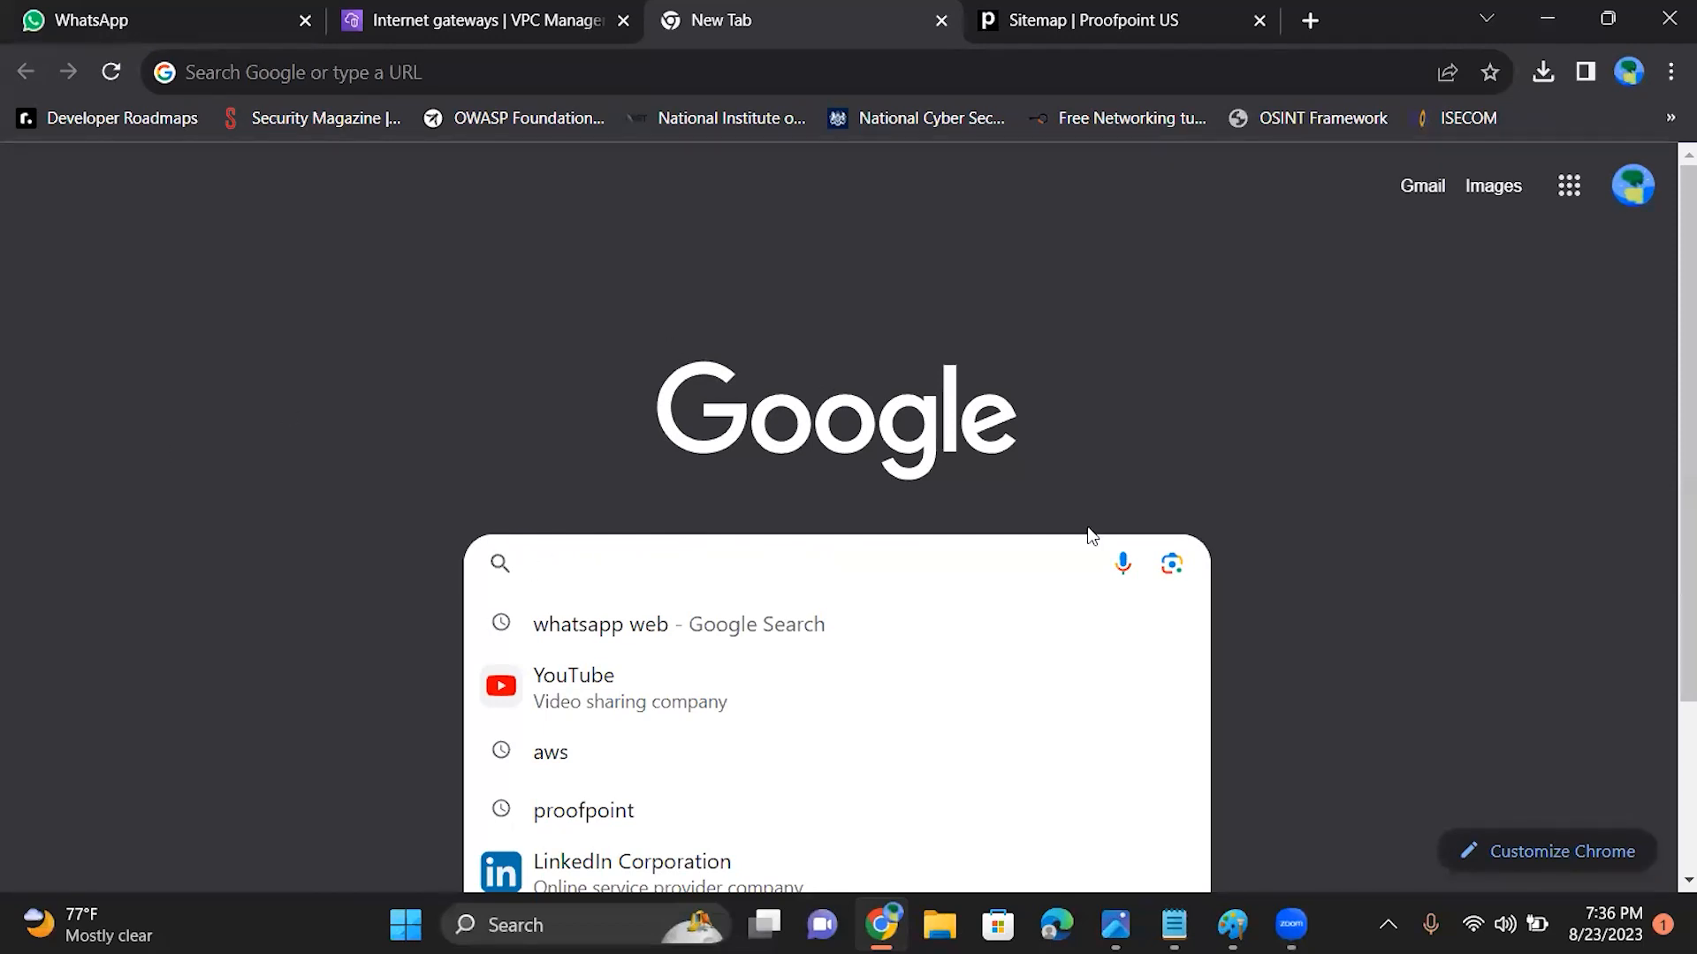
Step: Close the Internet gateways page, search Google for aws and open the AWS Free Tier site from the results
left_click(608, 360)
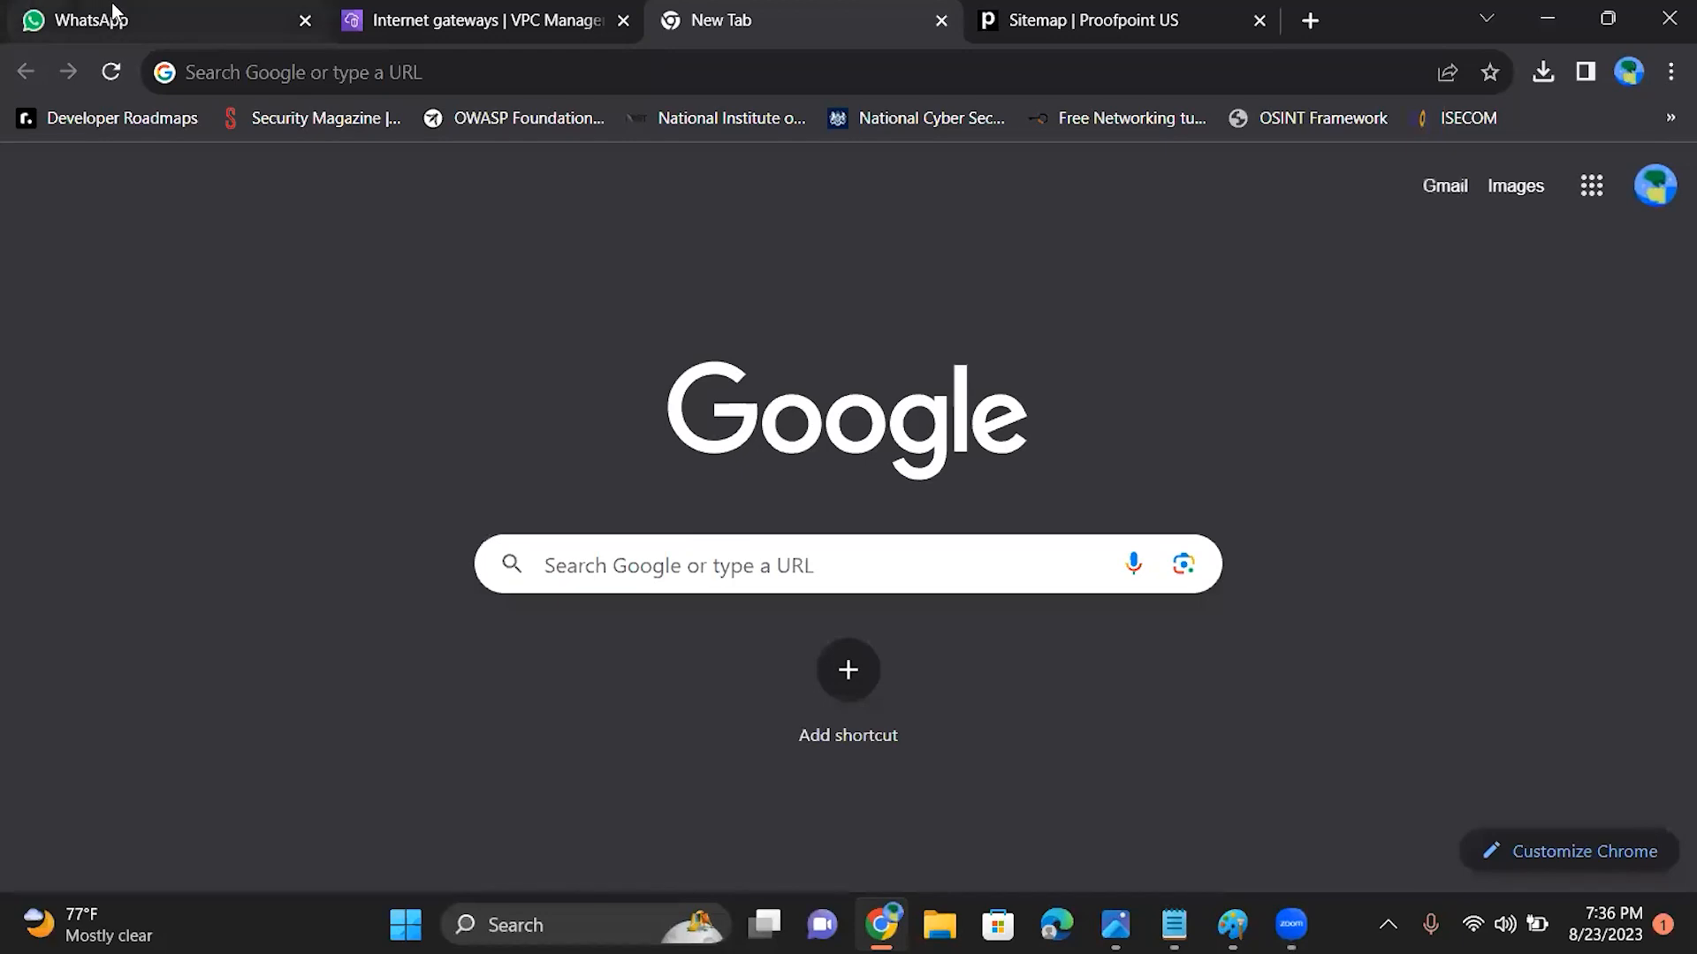
left_click(465, 11)
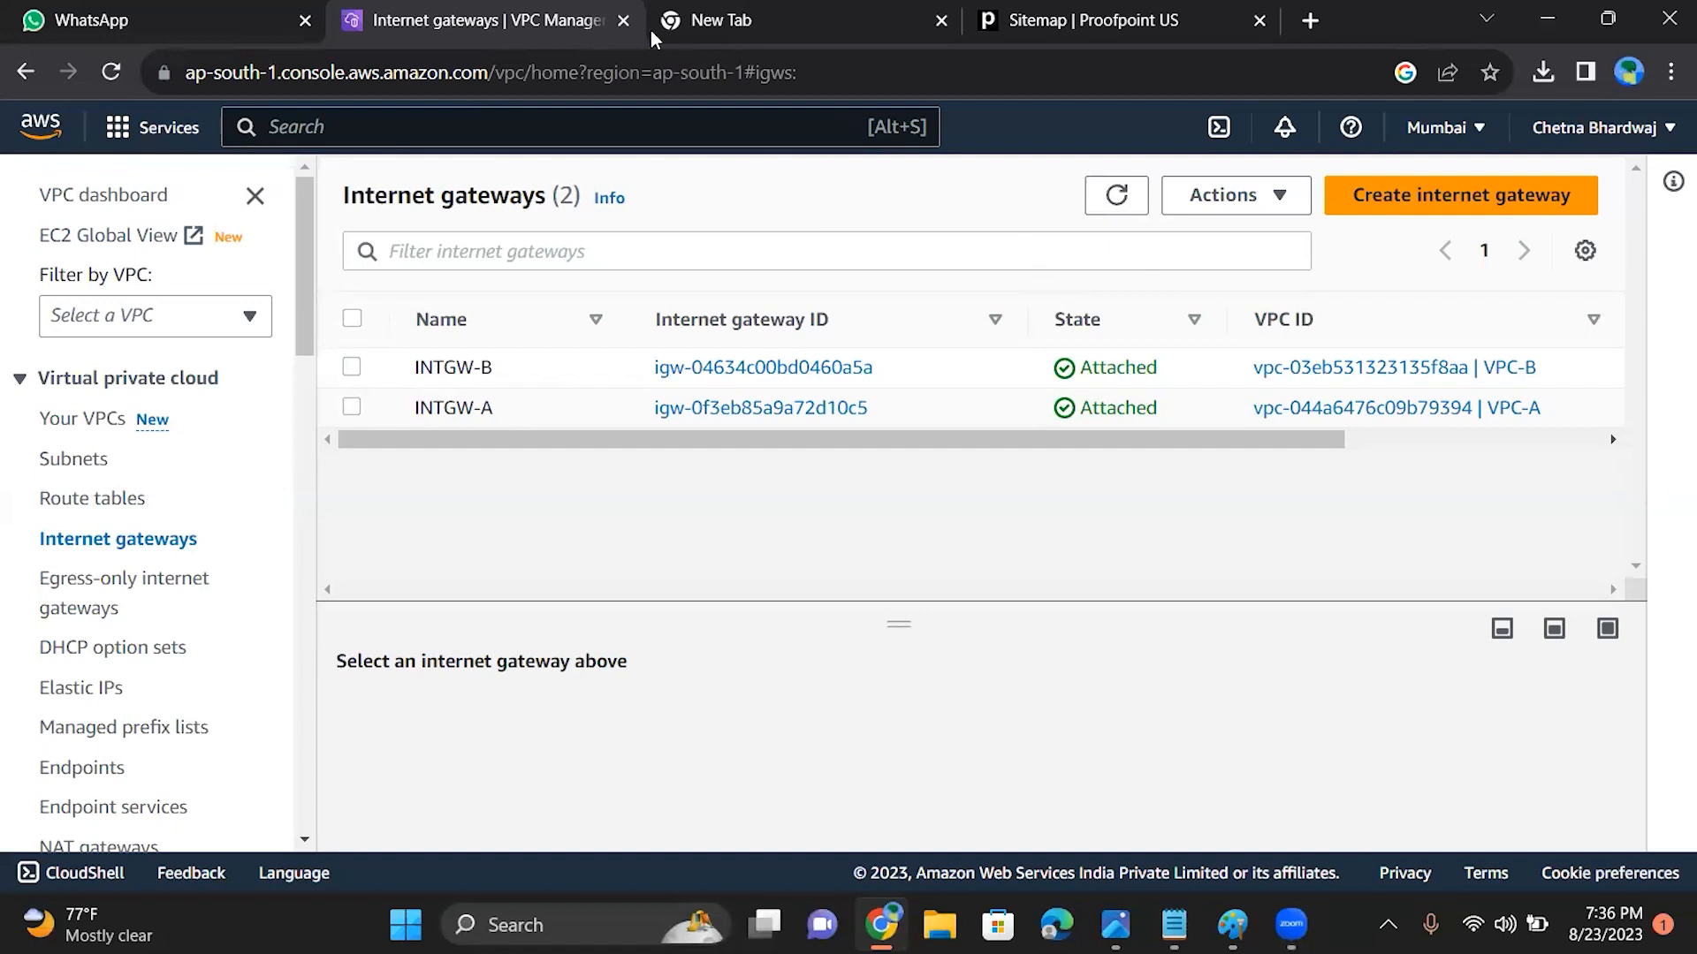
left_click(623, 20)
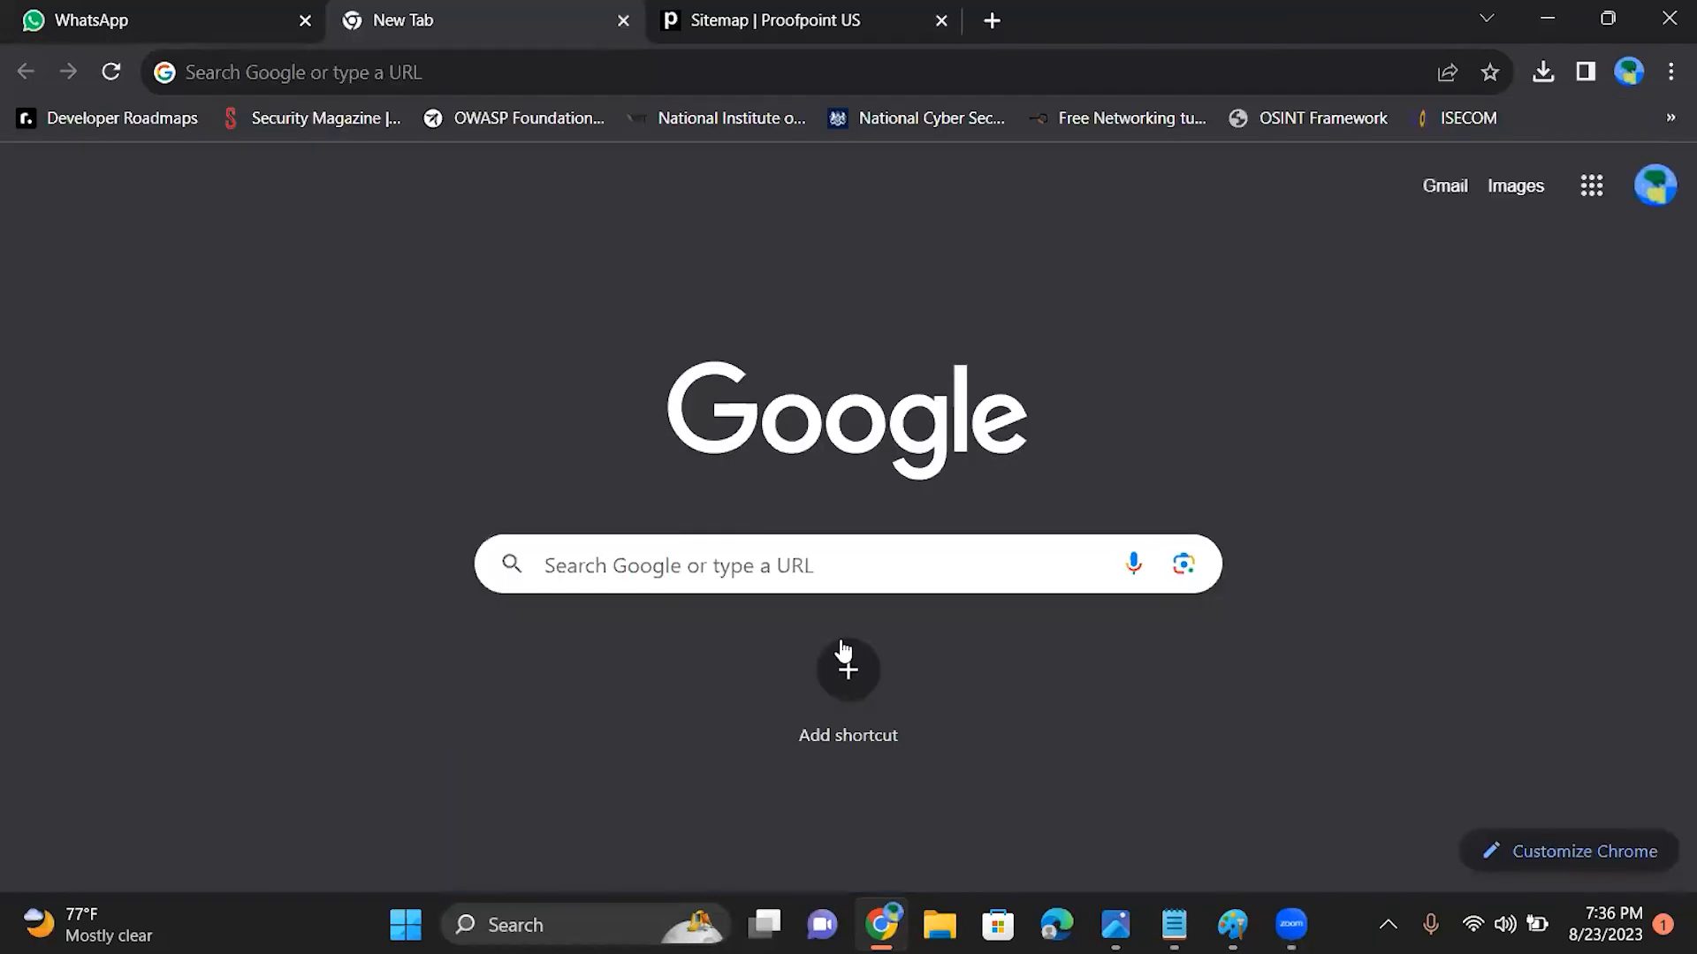
left_click(803, 565)
left_click(583, 749)
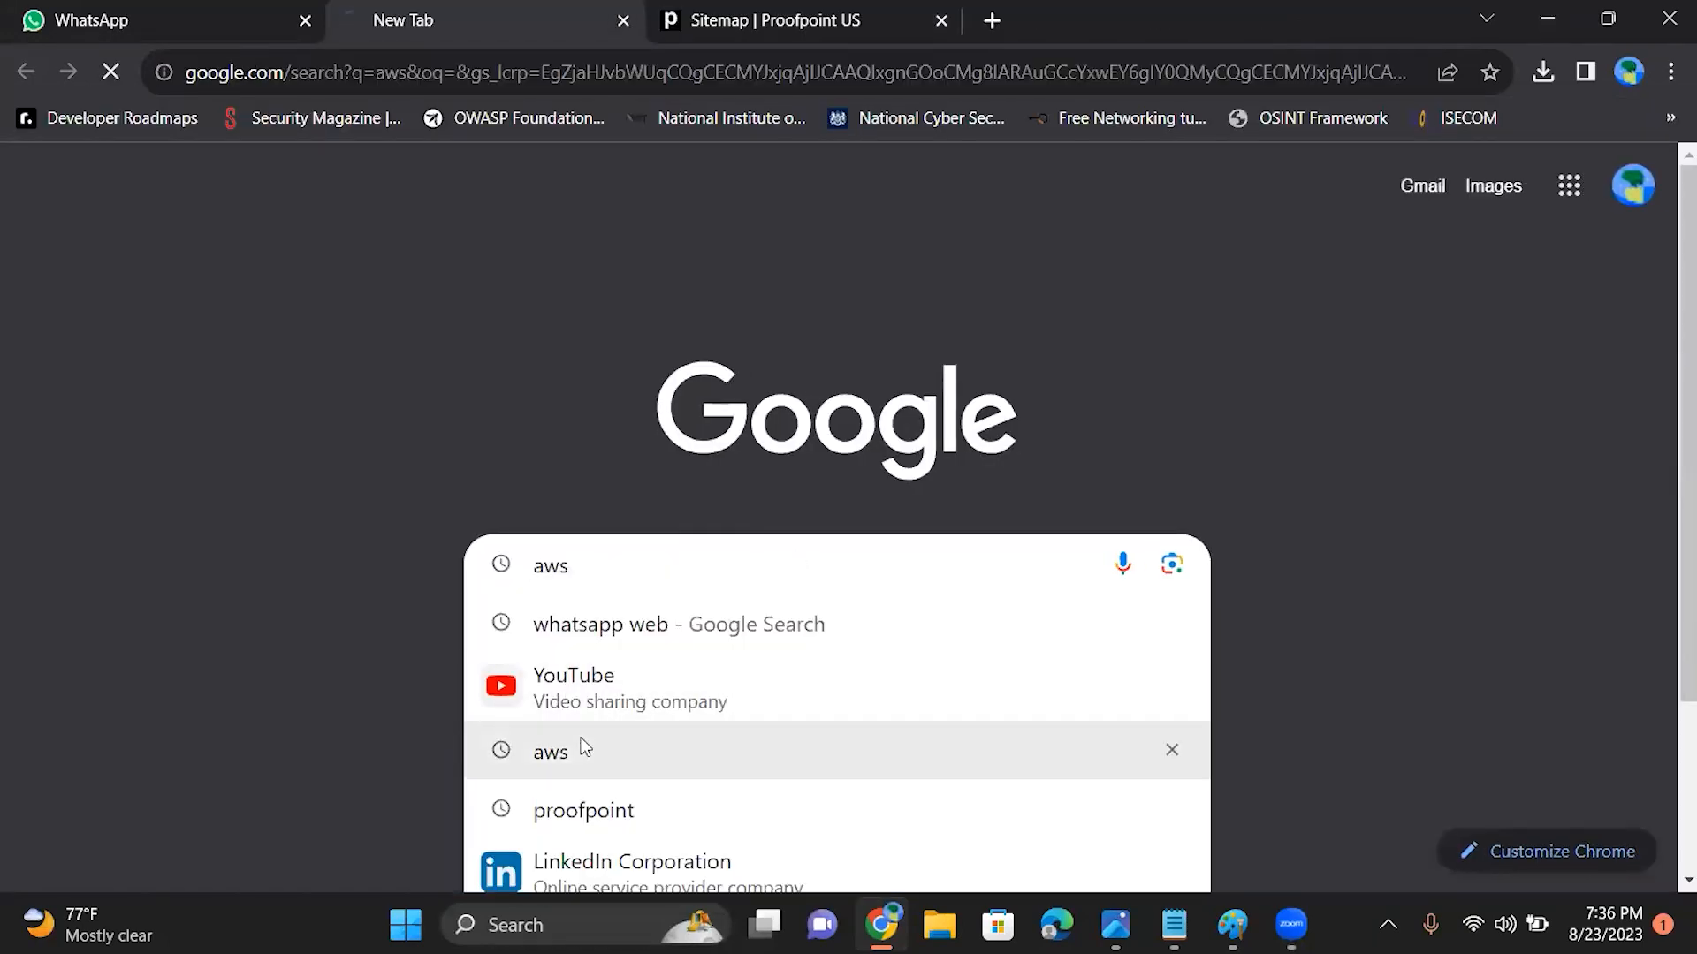
left_click(184, 669)
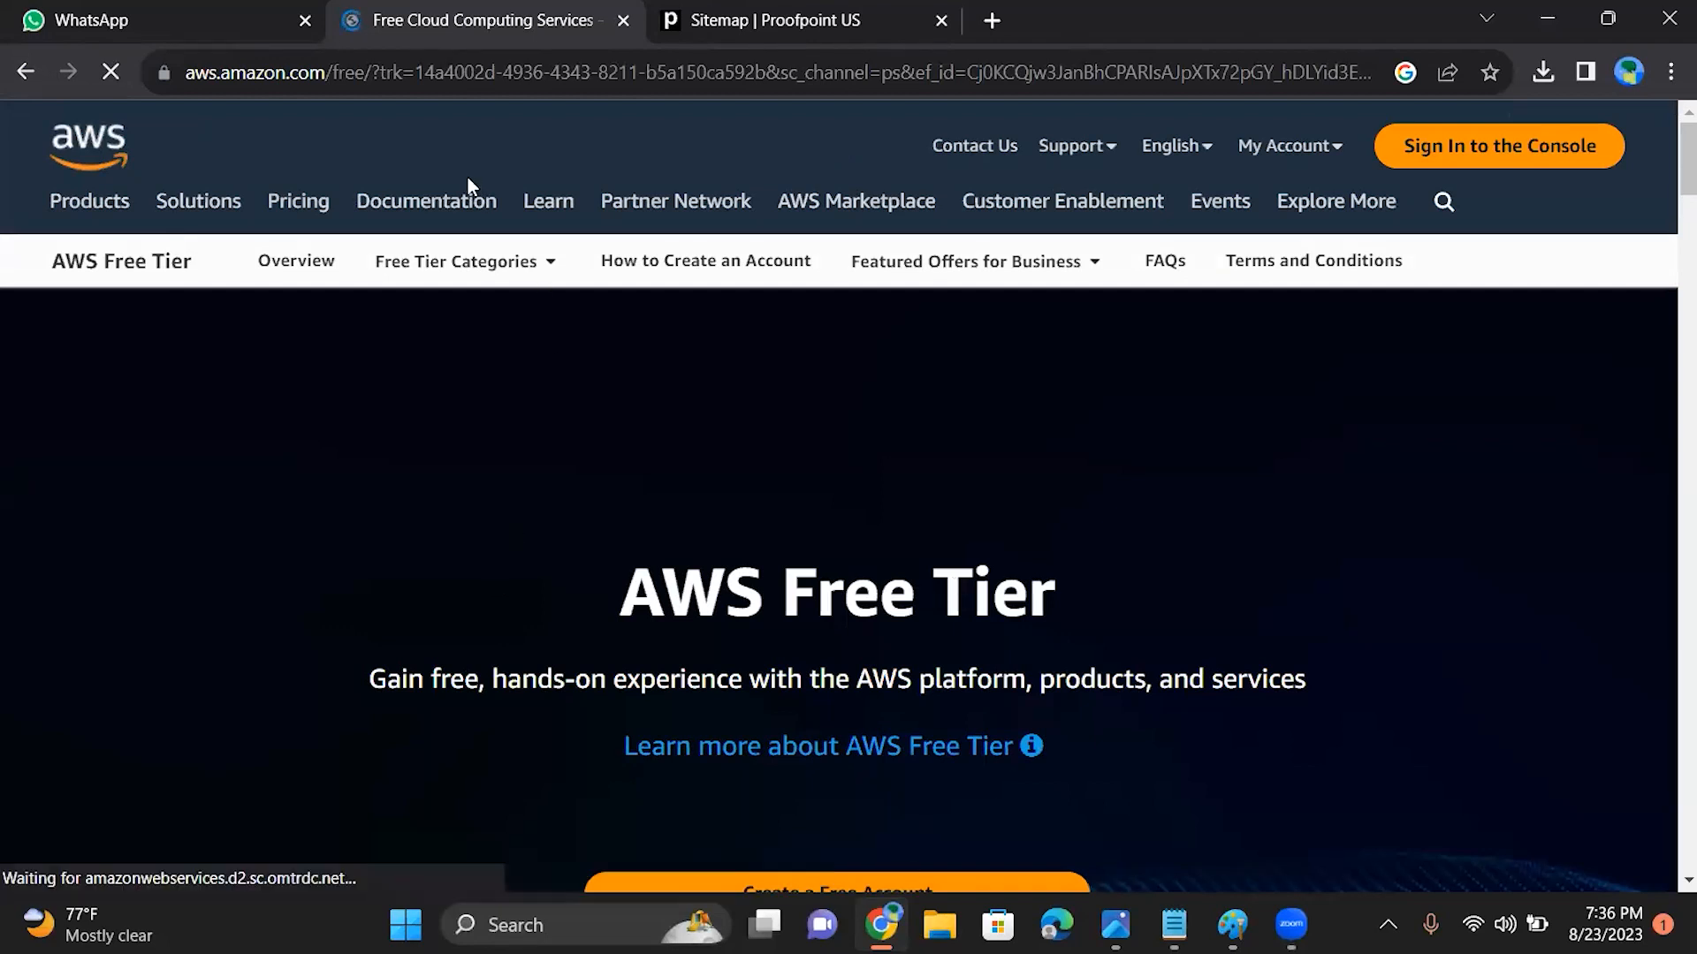
Step: Look over the AWS site's Documentation and AWS Marketplace offerings and the Free Tier product categories
mouse_move(460, 201)
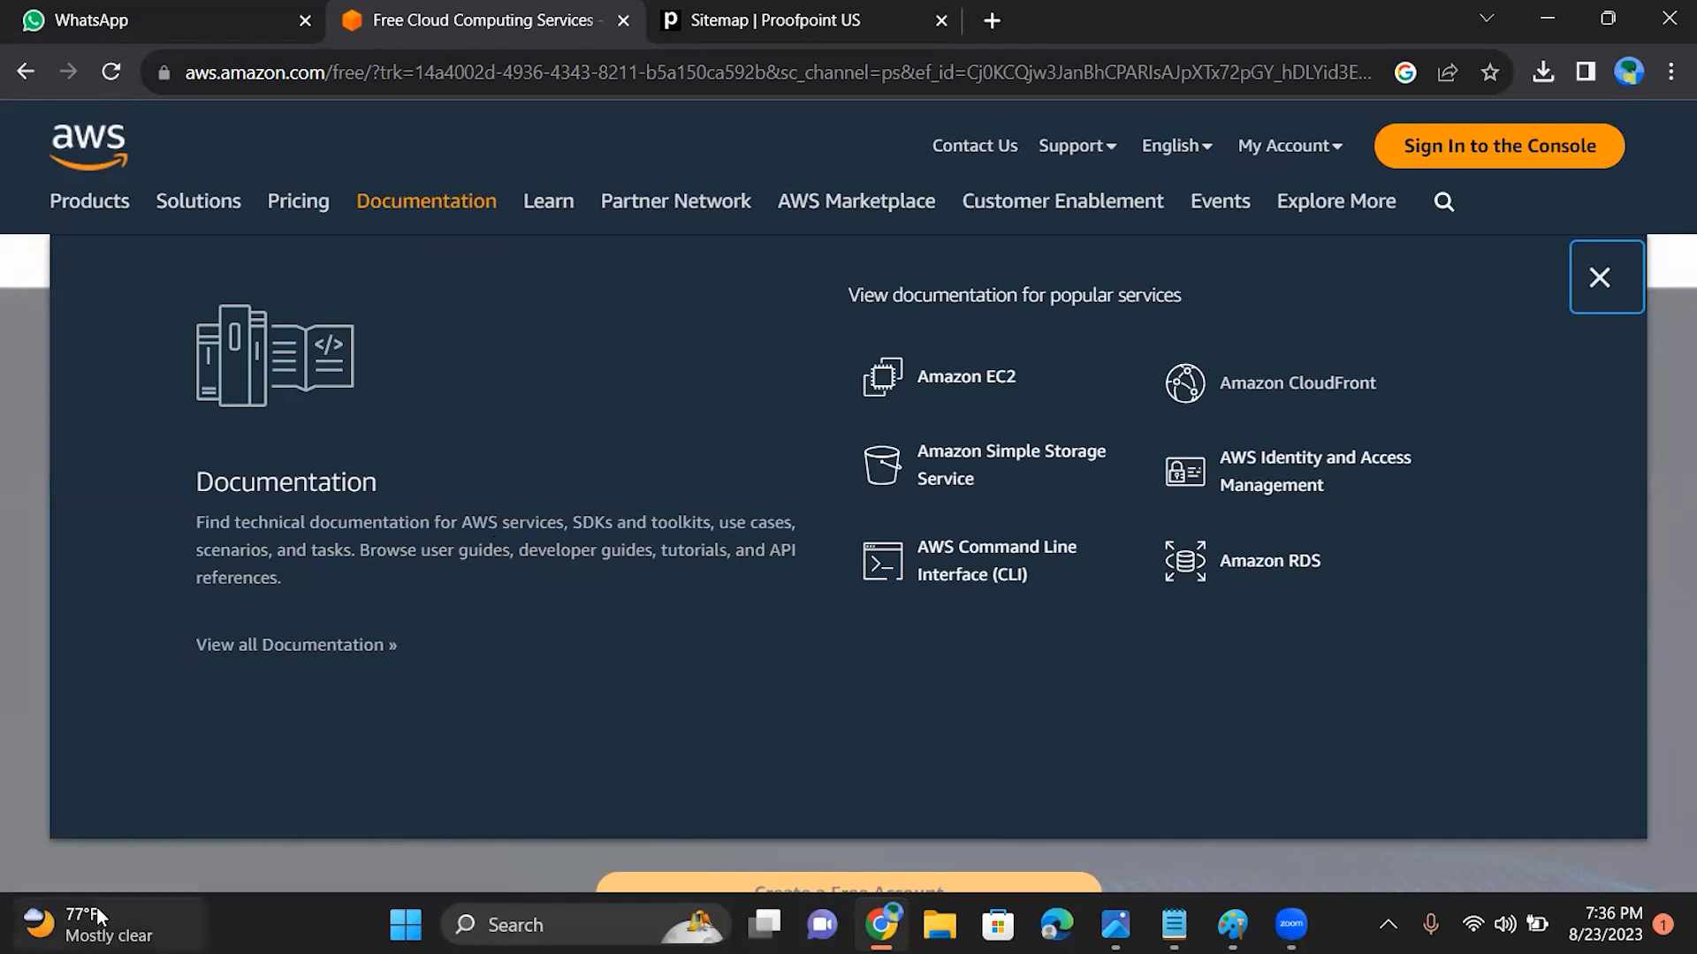
left_click(122, 884)
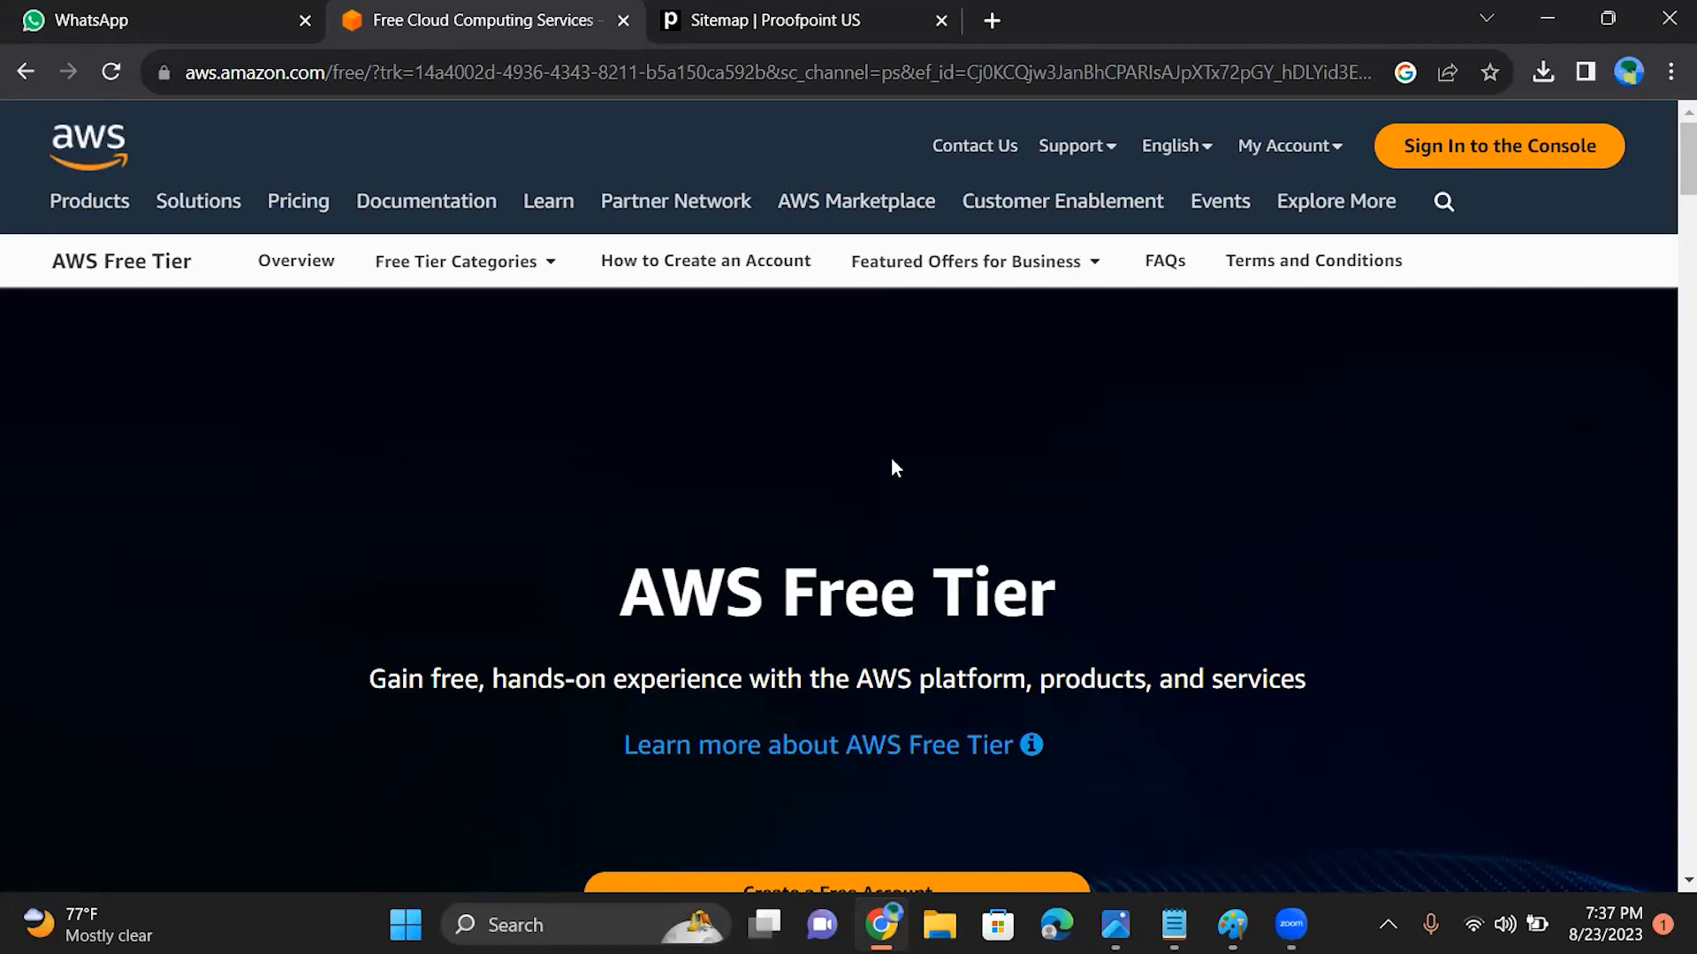
left_click_drag(1668, 152, 1669, 288)
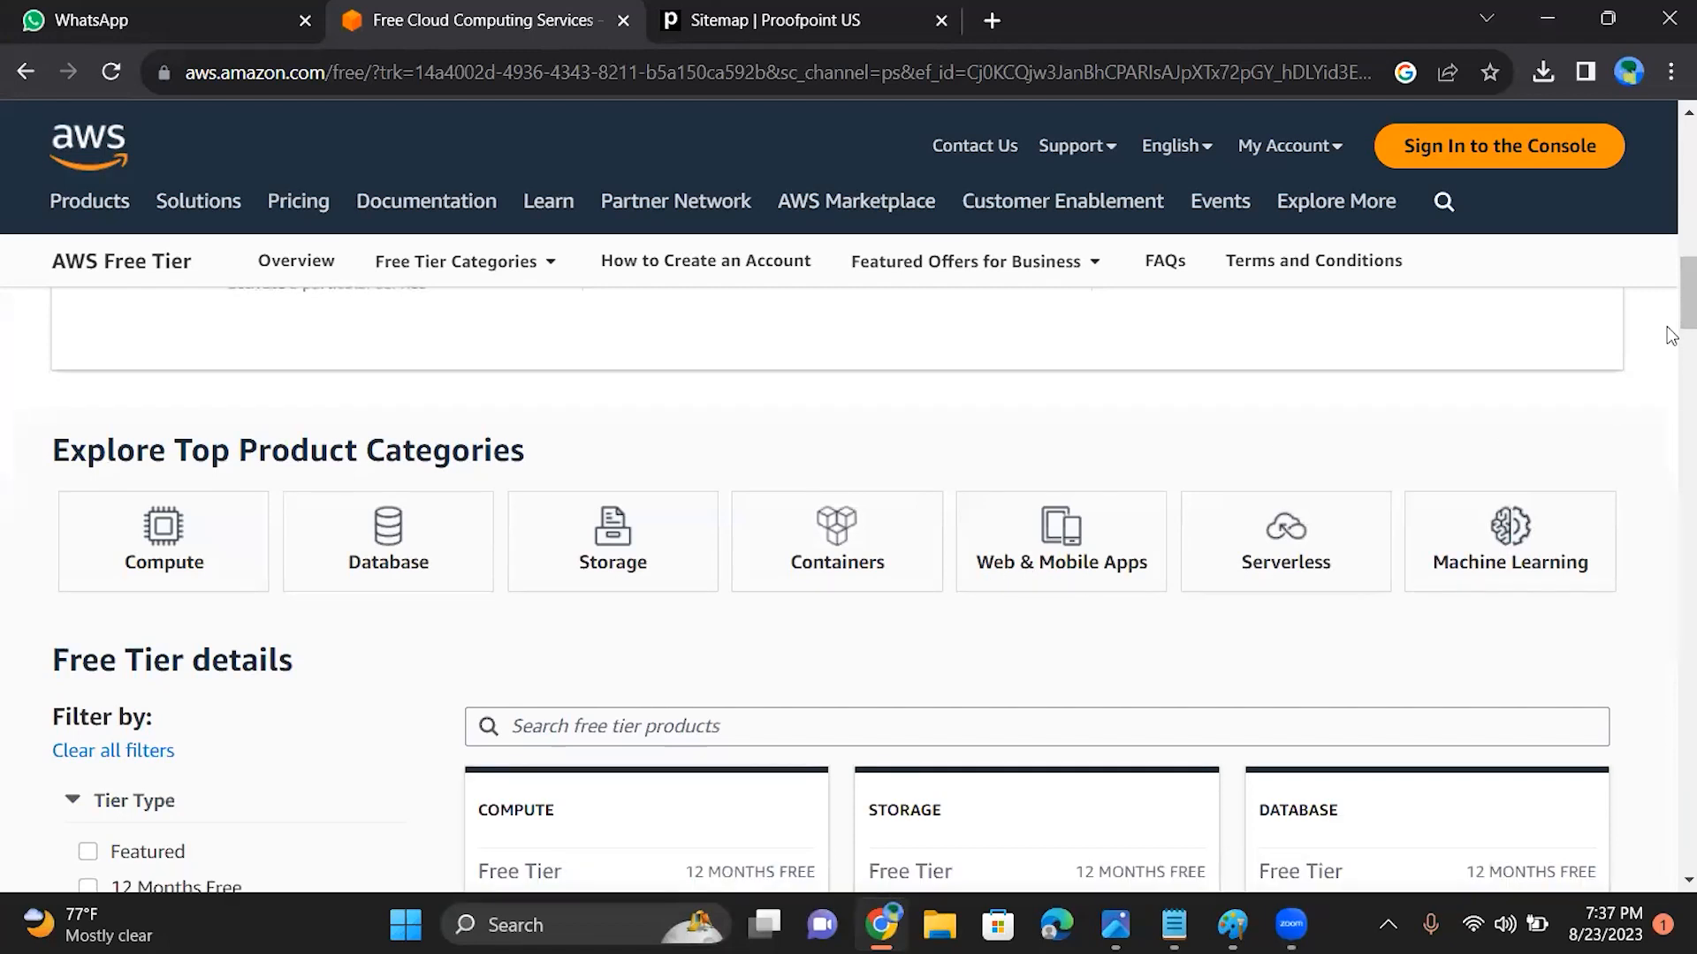
left_click_drag(1670, 305, 1668, 385)
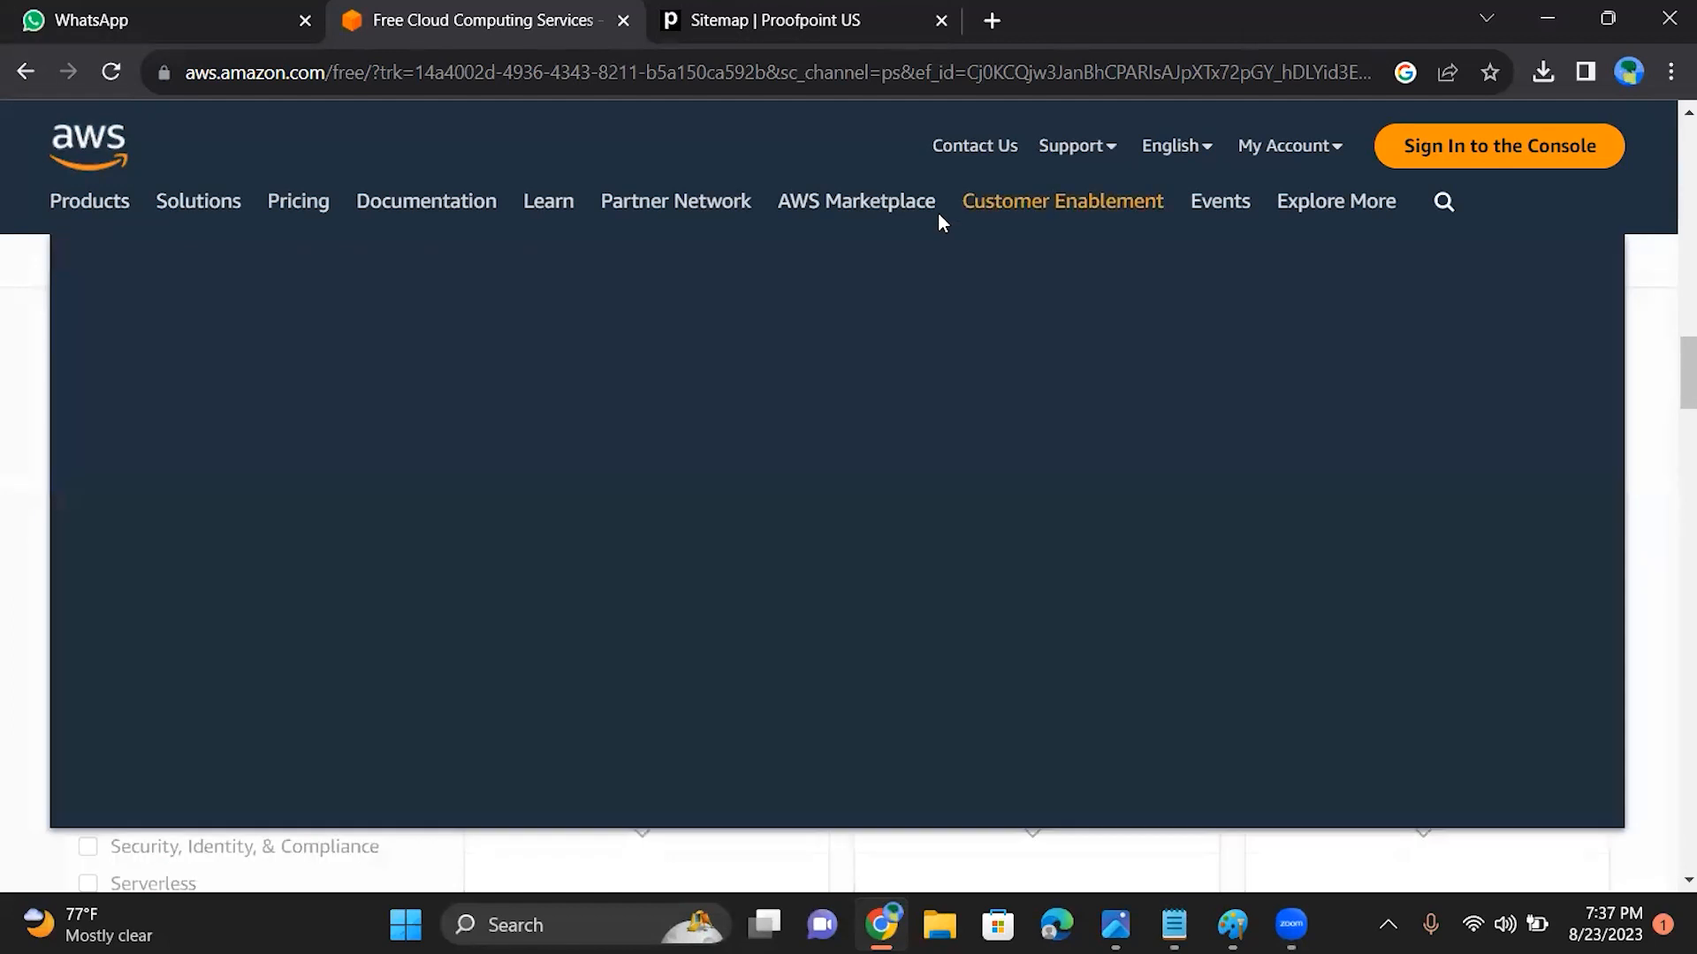
mouse_move(938, 217)
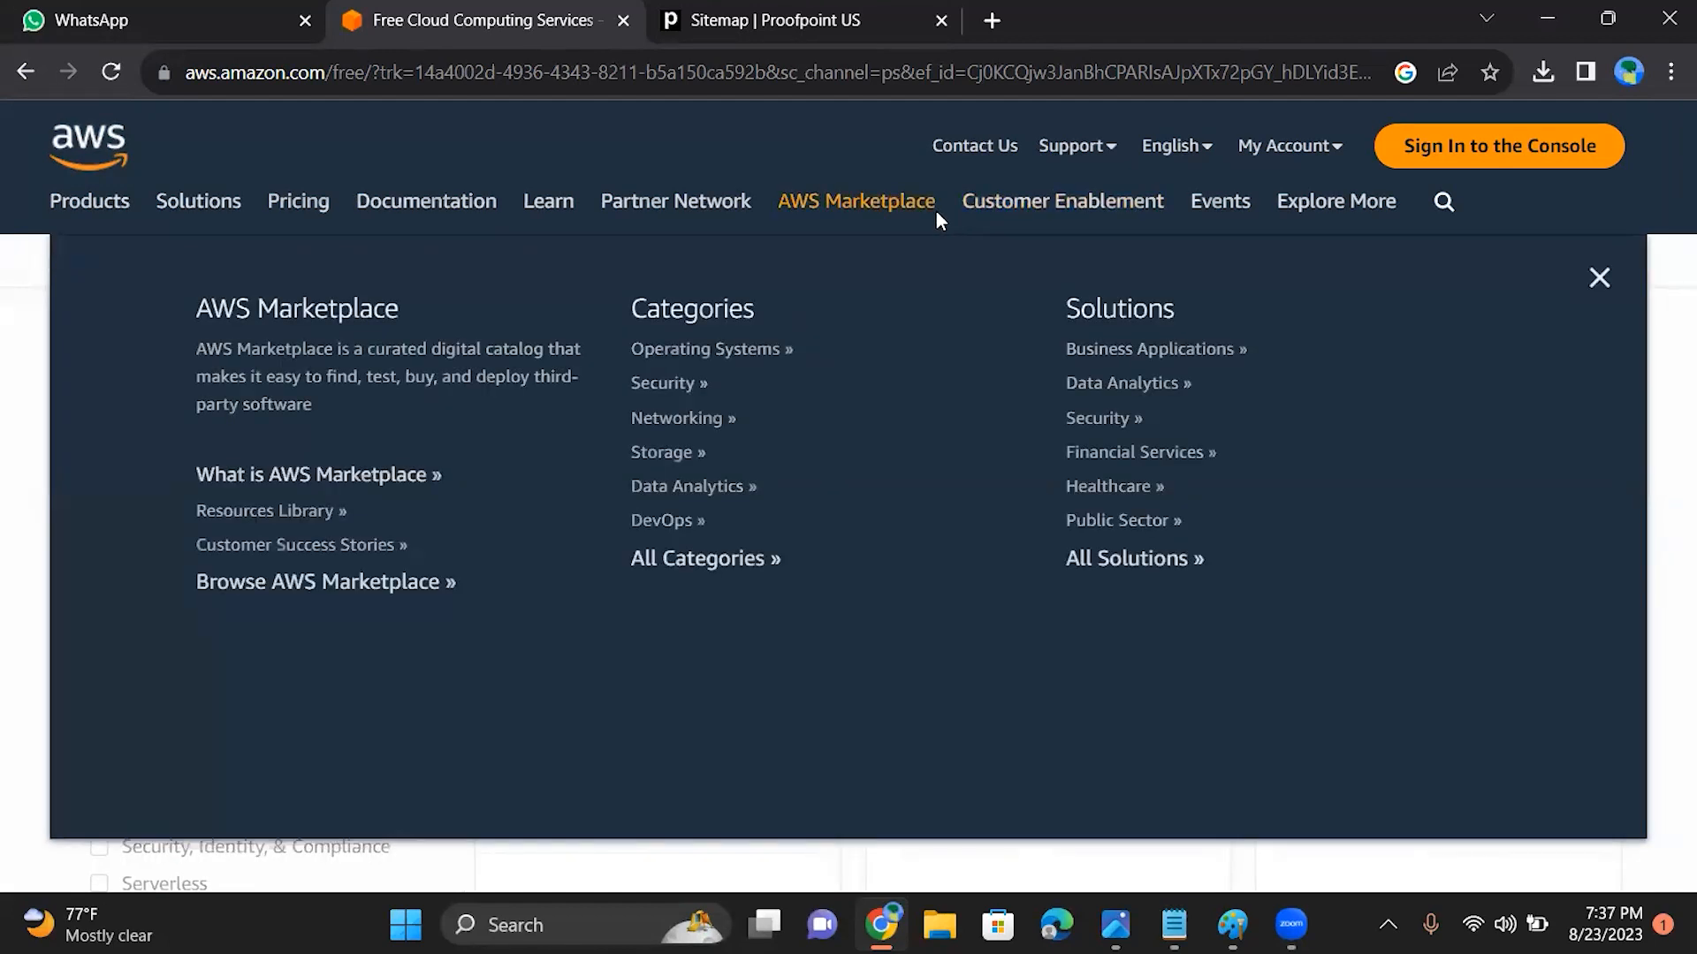
mouse_move(444, 214)
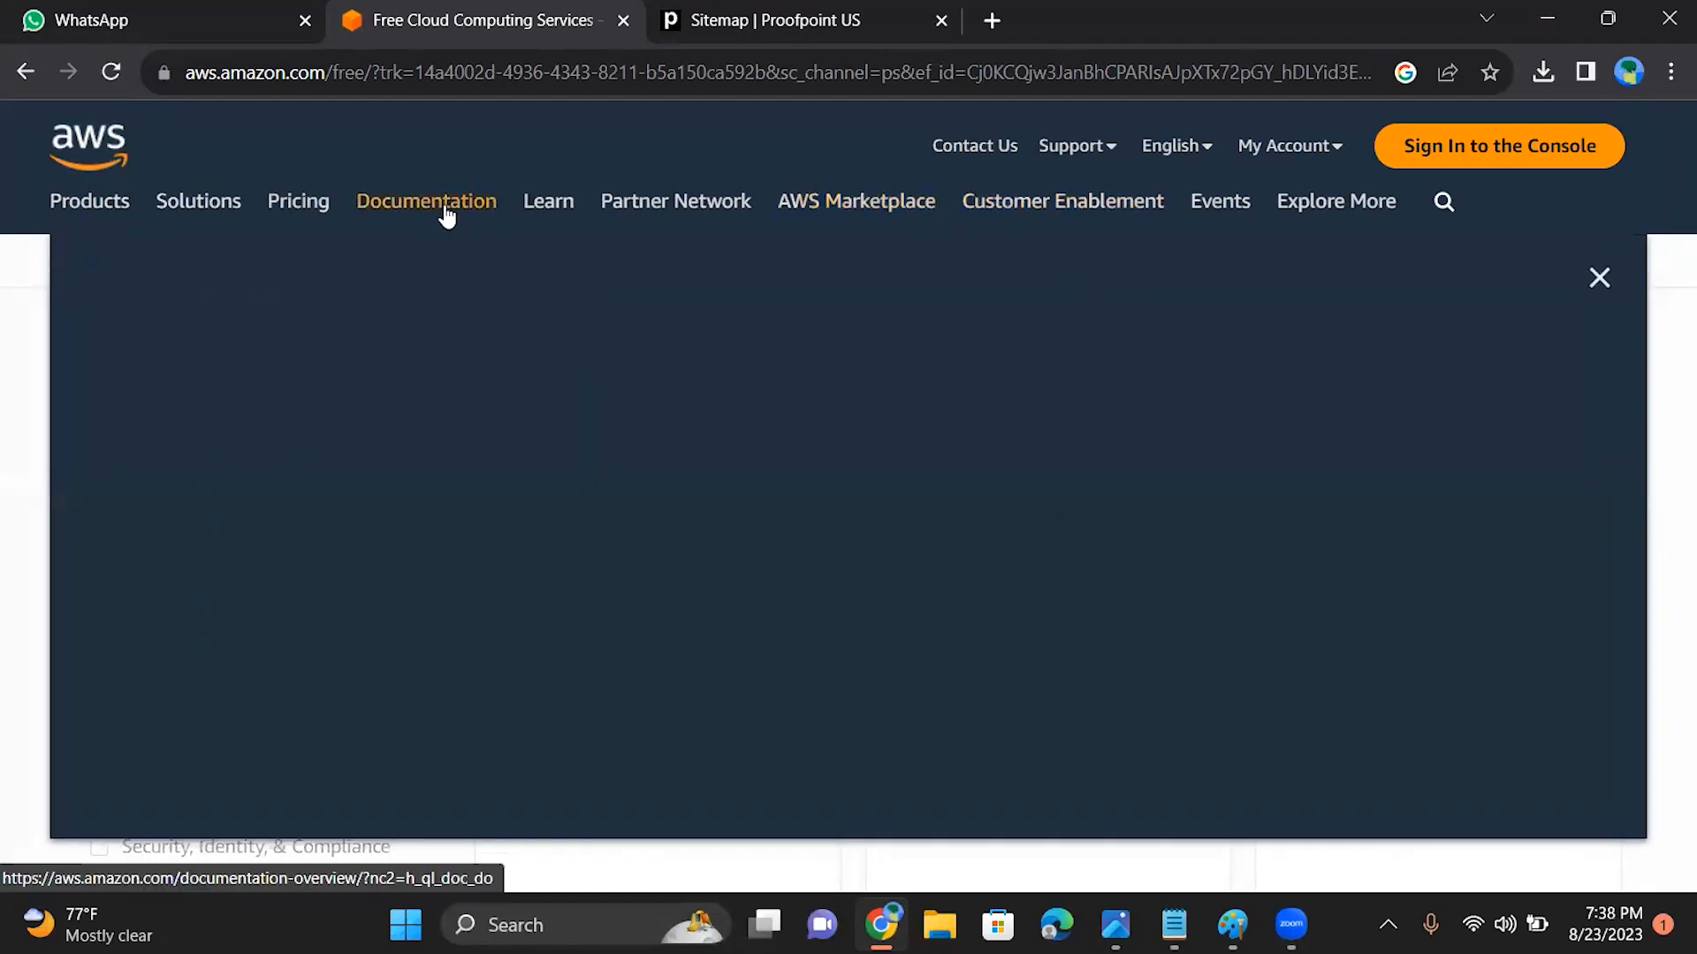
Step: View the AWS Free Tier page from the pricing options and return to the AWS home page
left_click(316, 221)
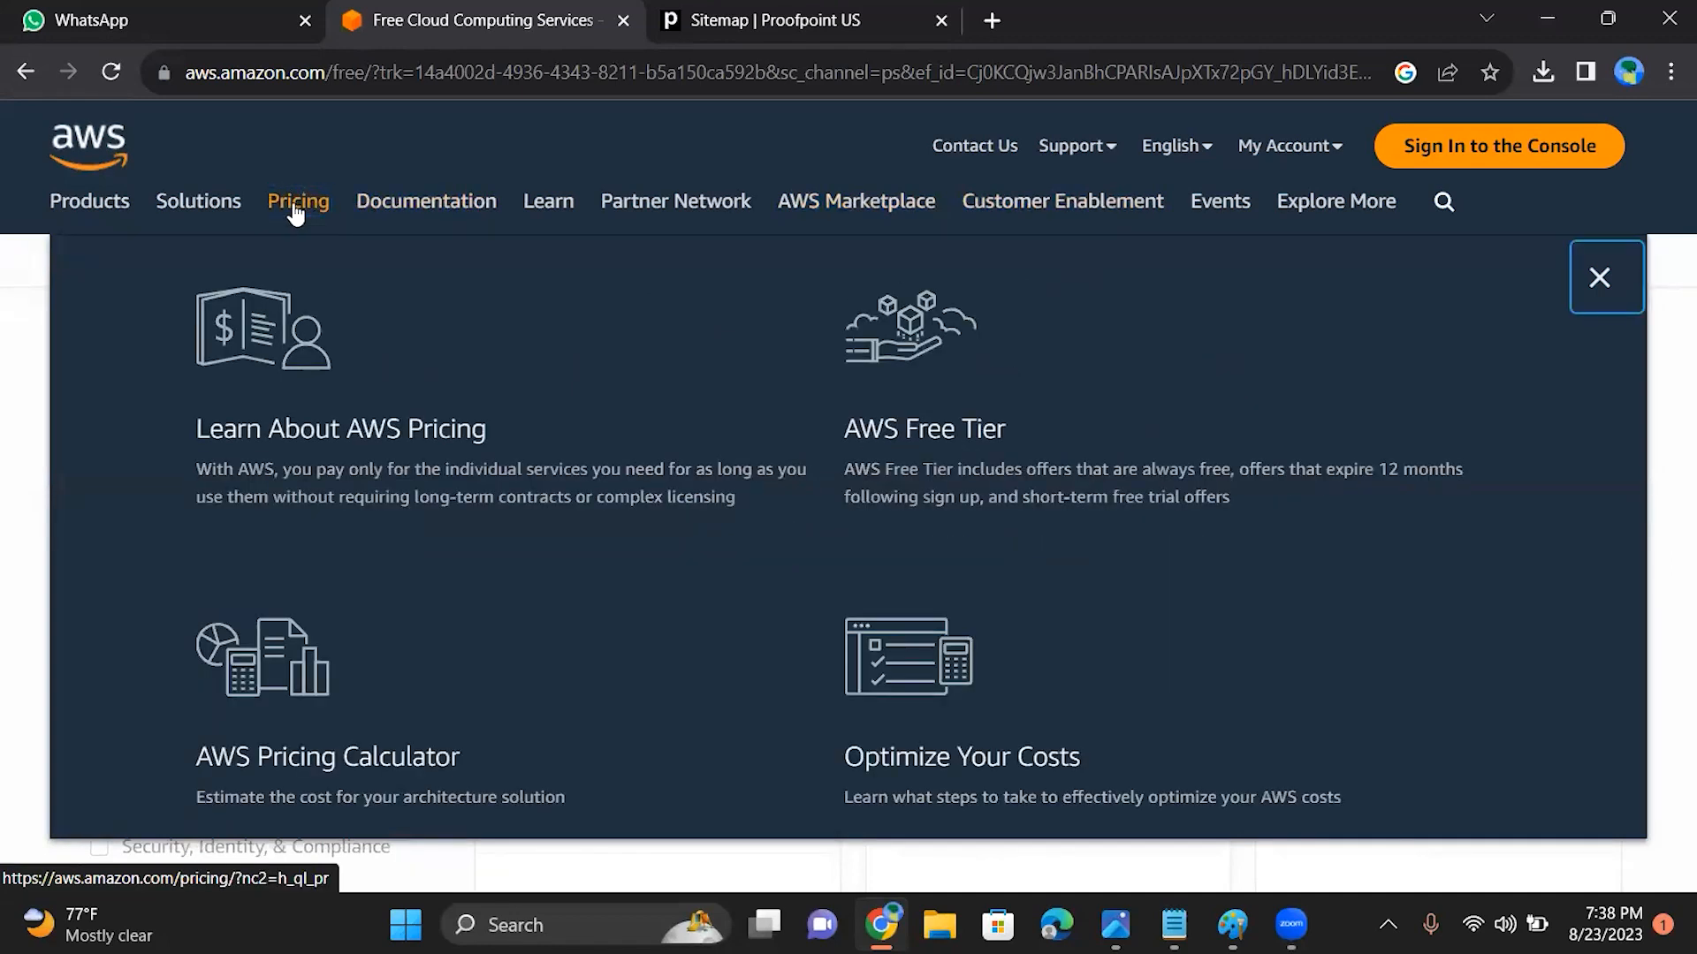
left_click(909, 449)
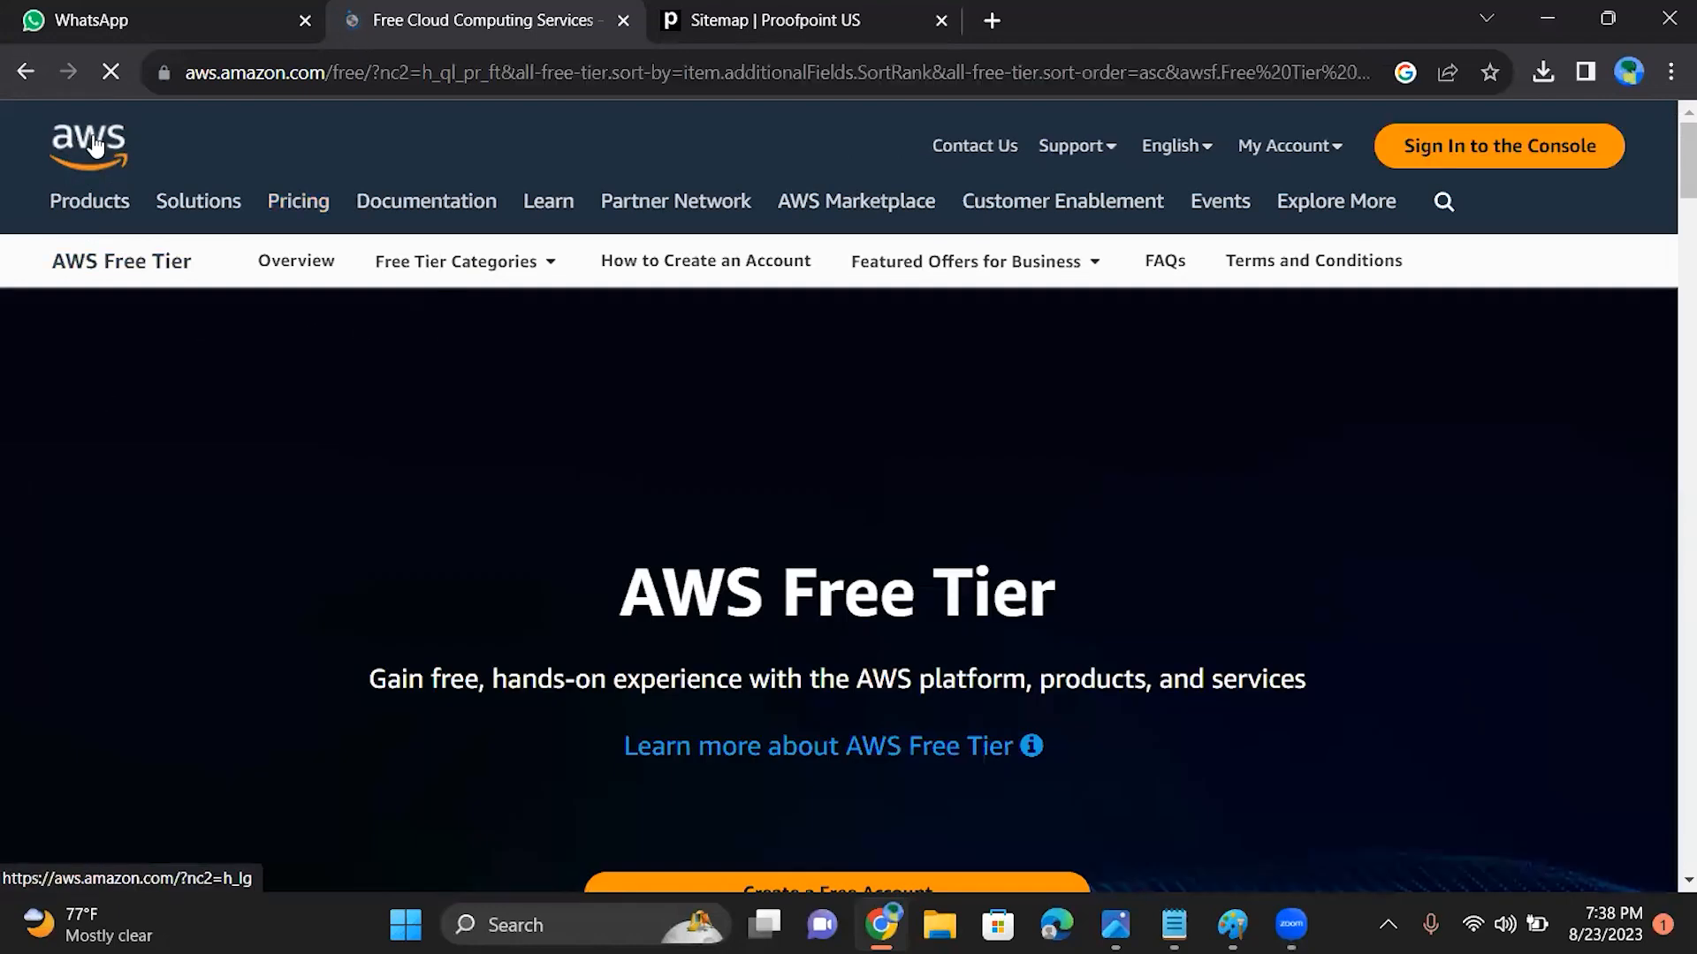
left_click(94, 144)
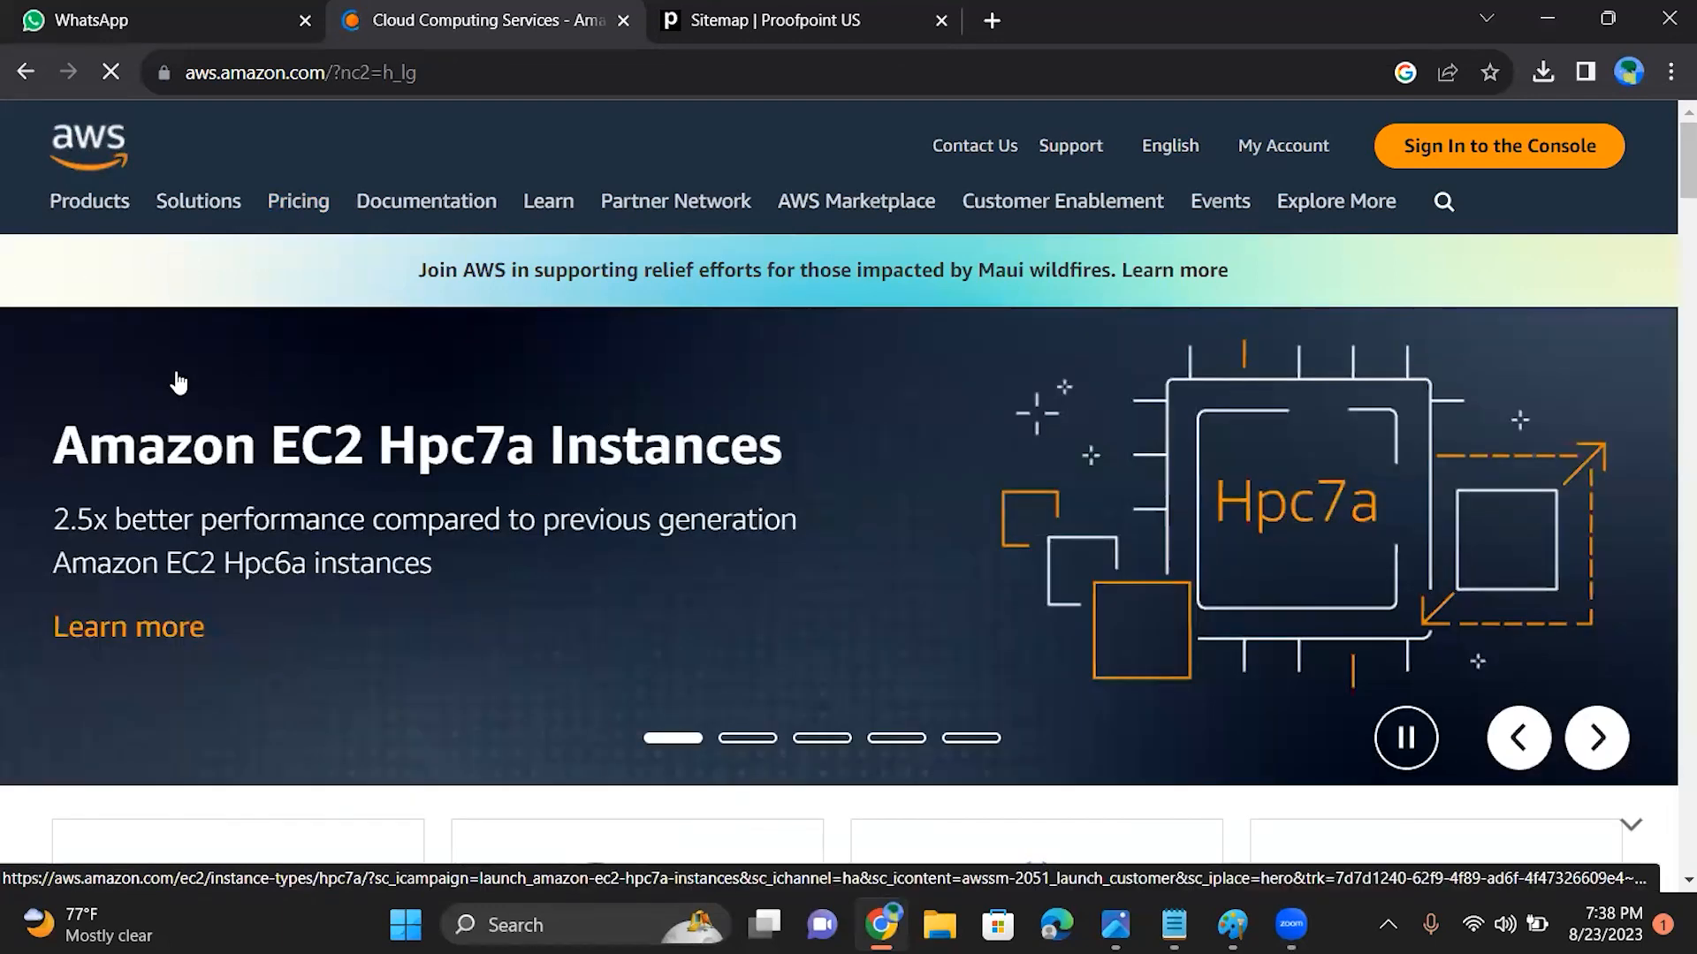
Step: Open the Amazon Web Services YouTube channel from the home page footer and show its videos
left_click_drag(1672, 172, 1670, 853)
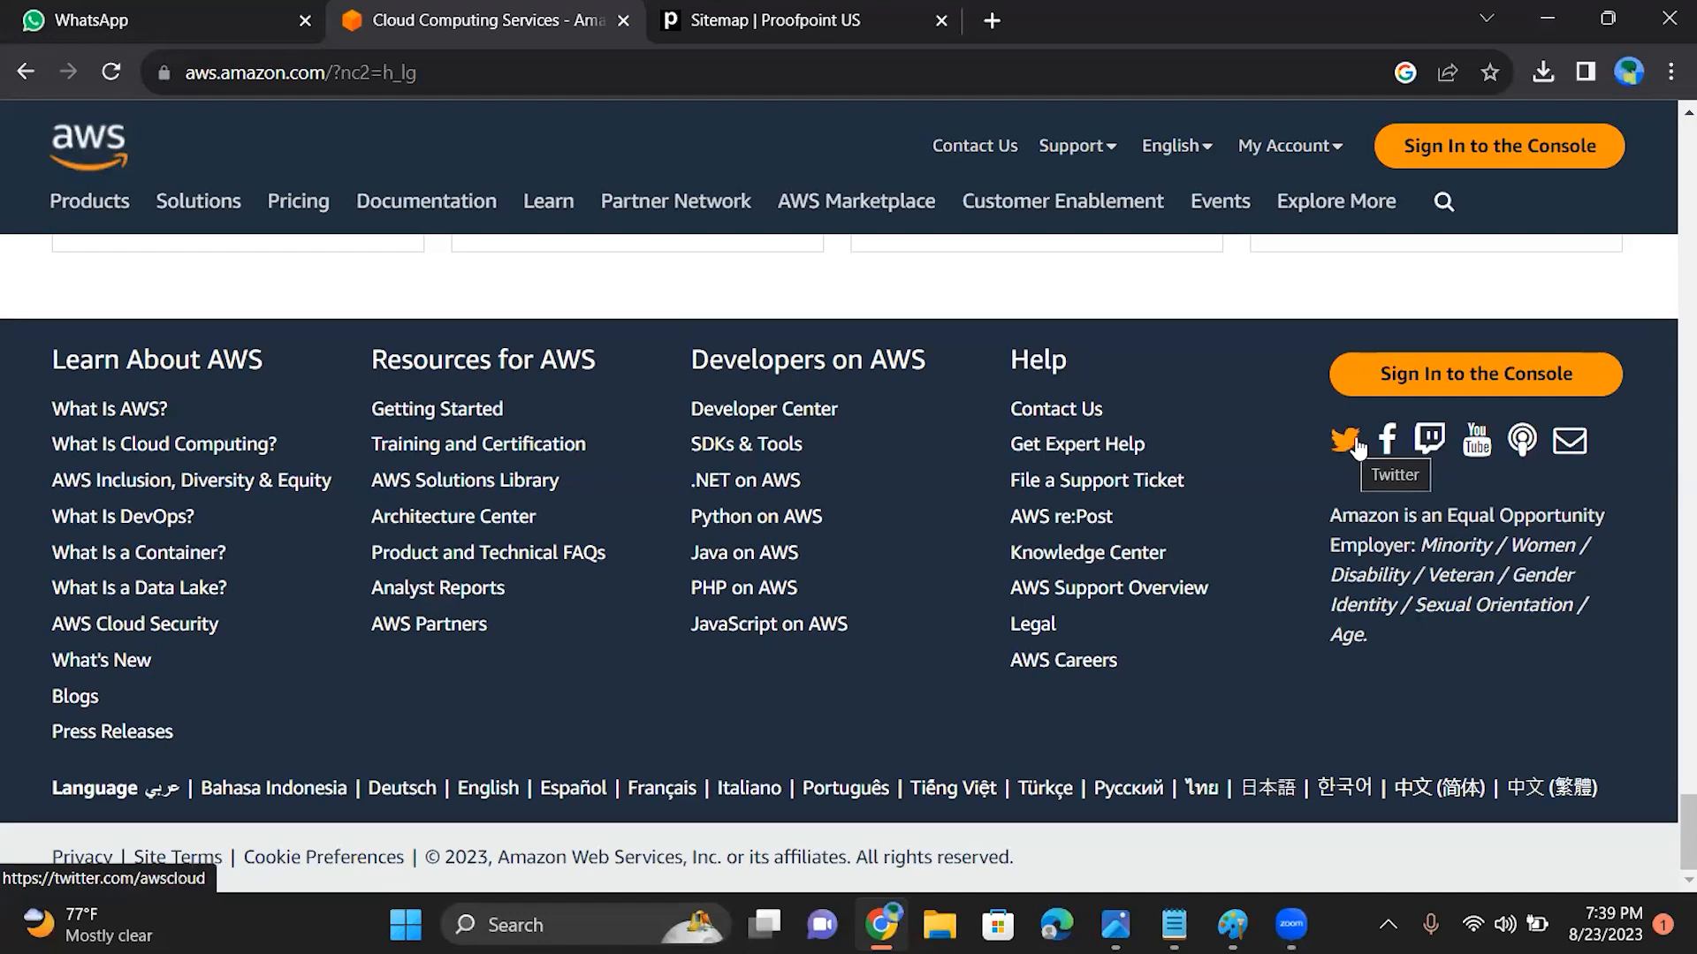
left_click(1490, 447)
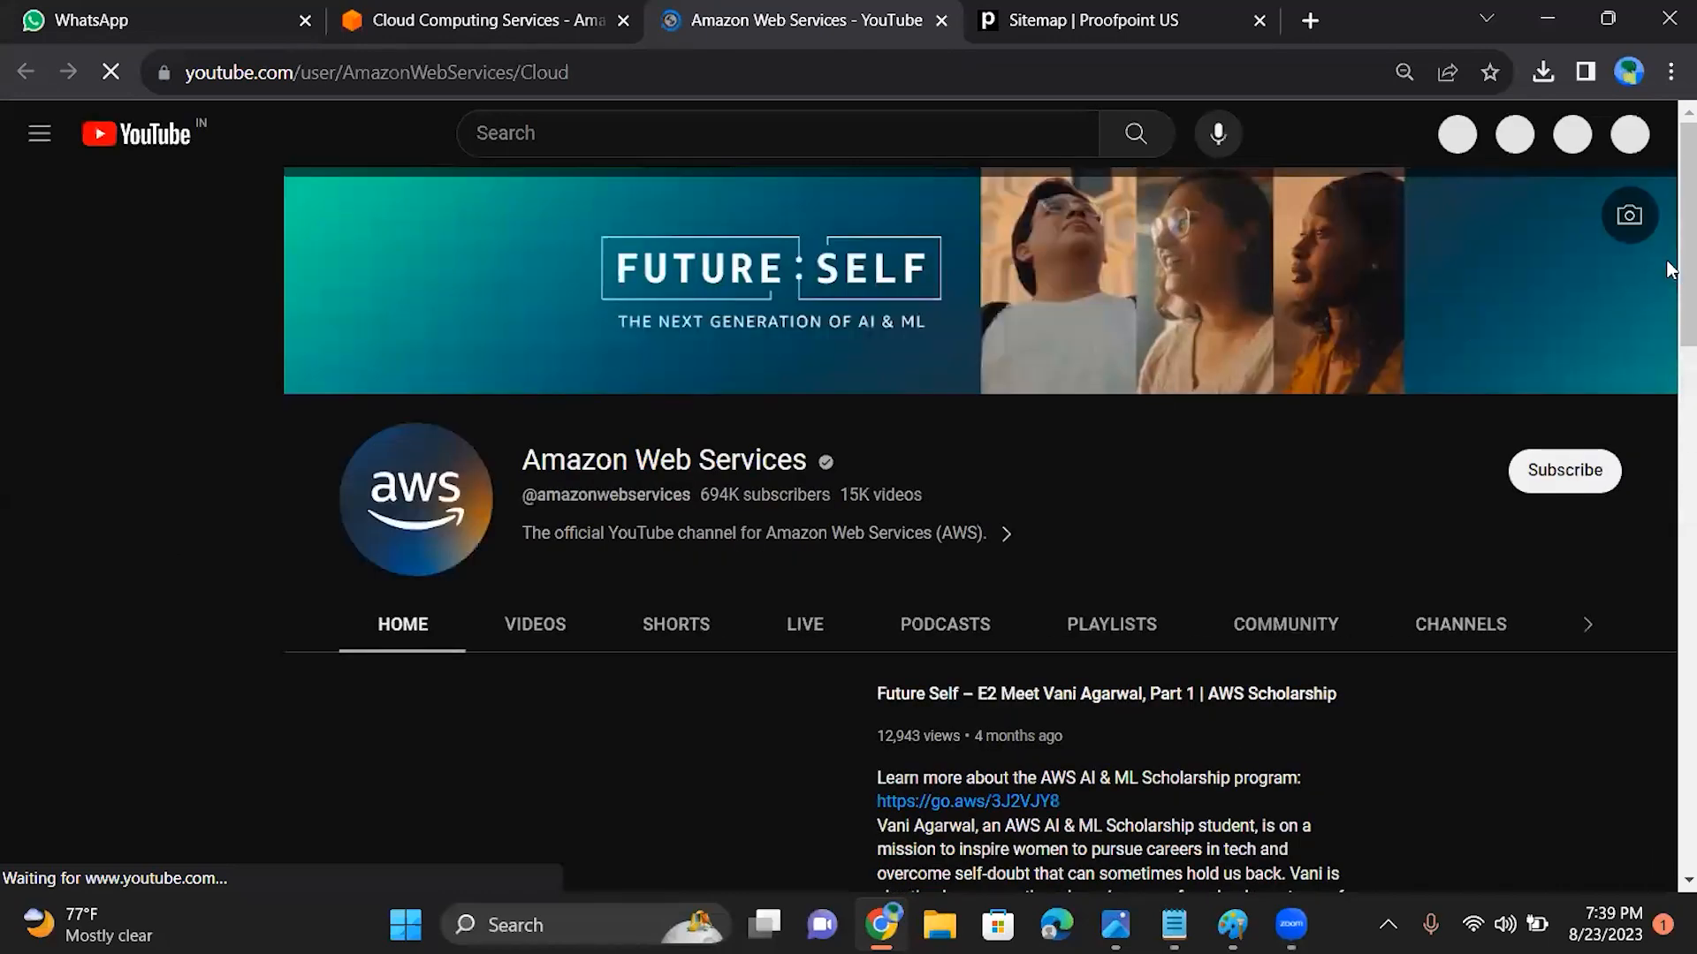
scroll(553, 693, "down", 2)
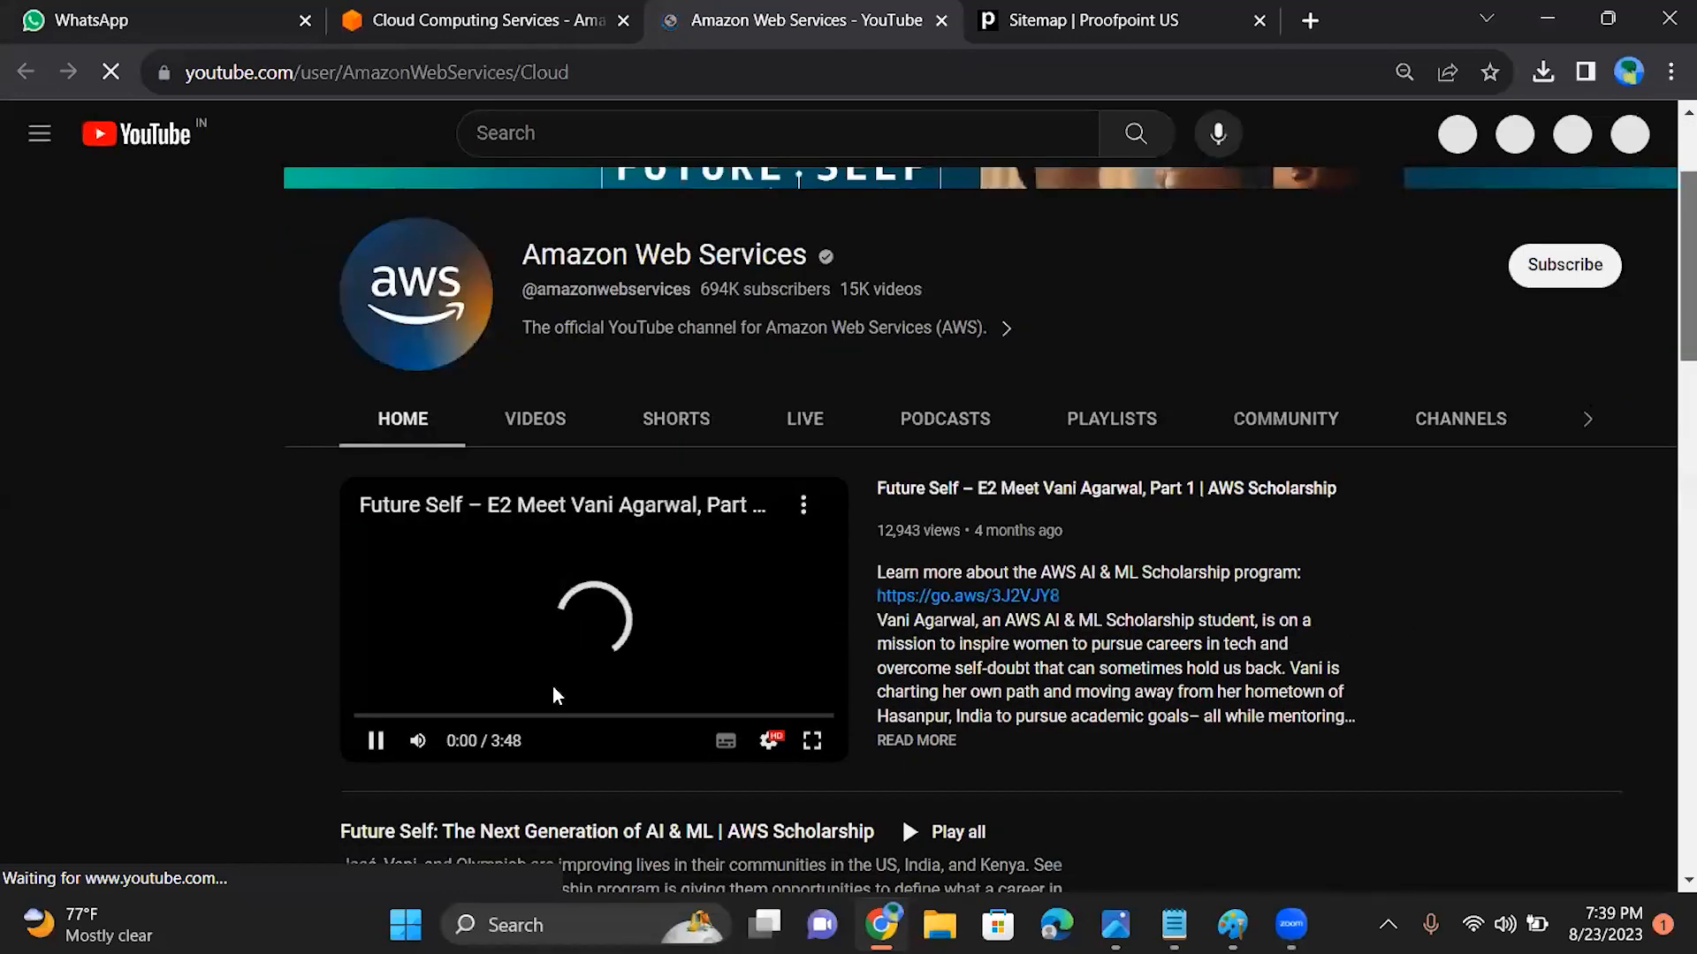
left_click(532, 423)
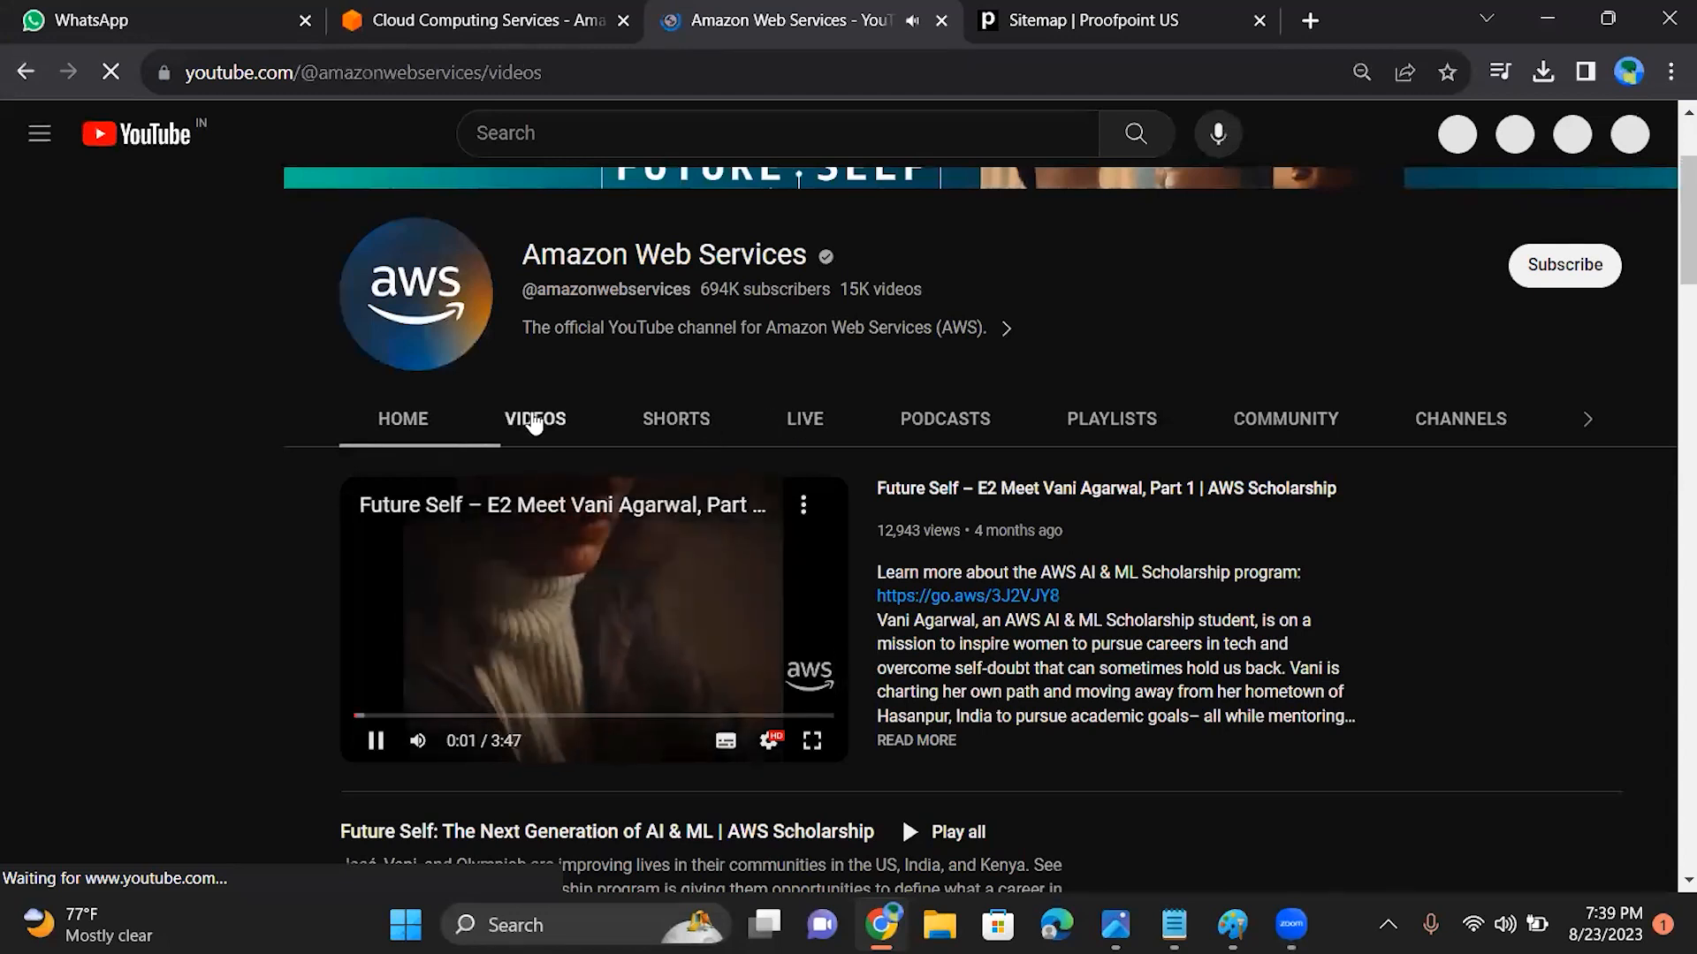
left_click(380, 751)
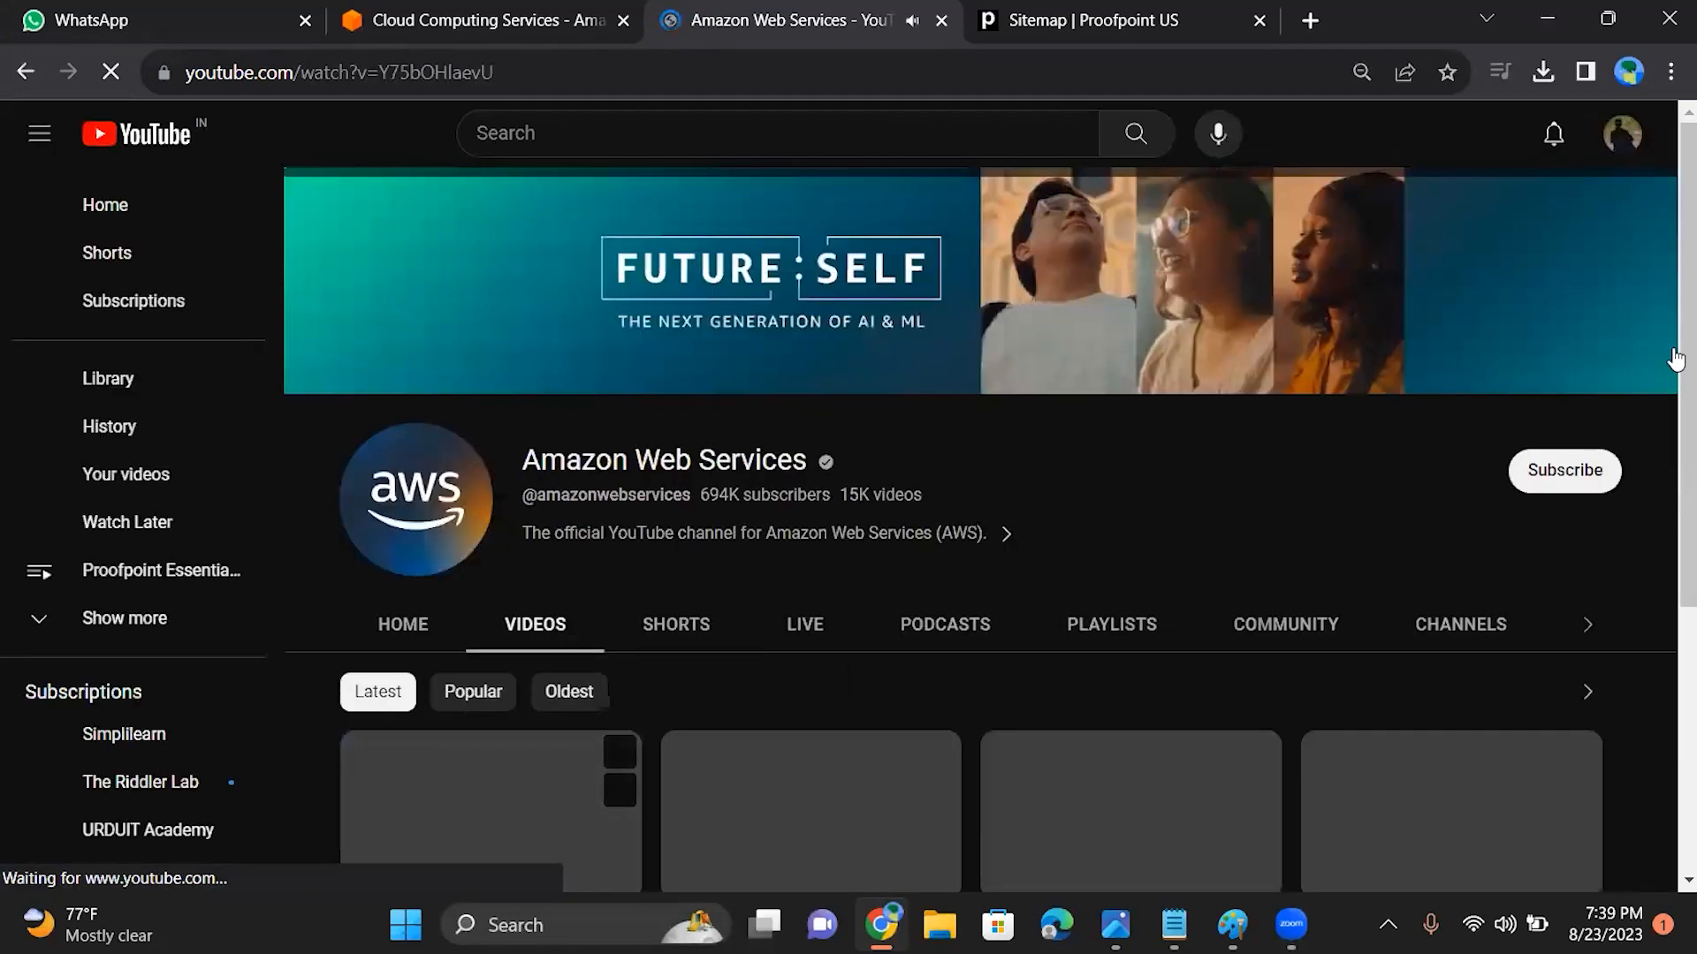
left_click_drag(1678, 362, 1679, 478)
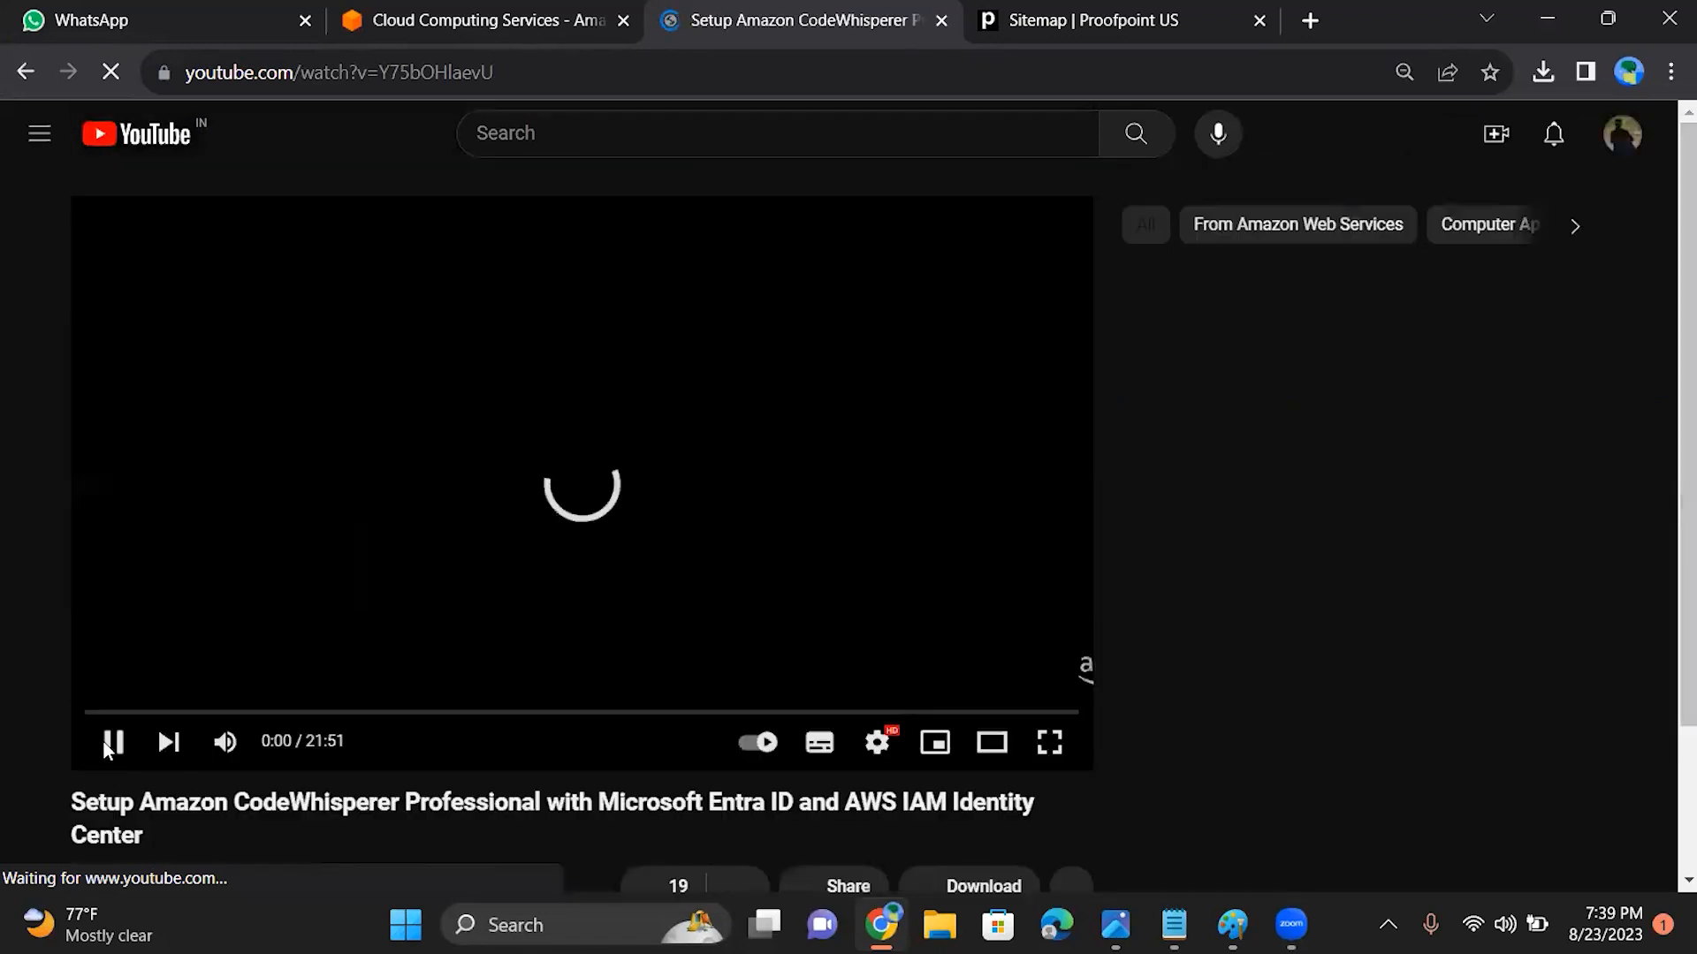
left_click(113, 743)
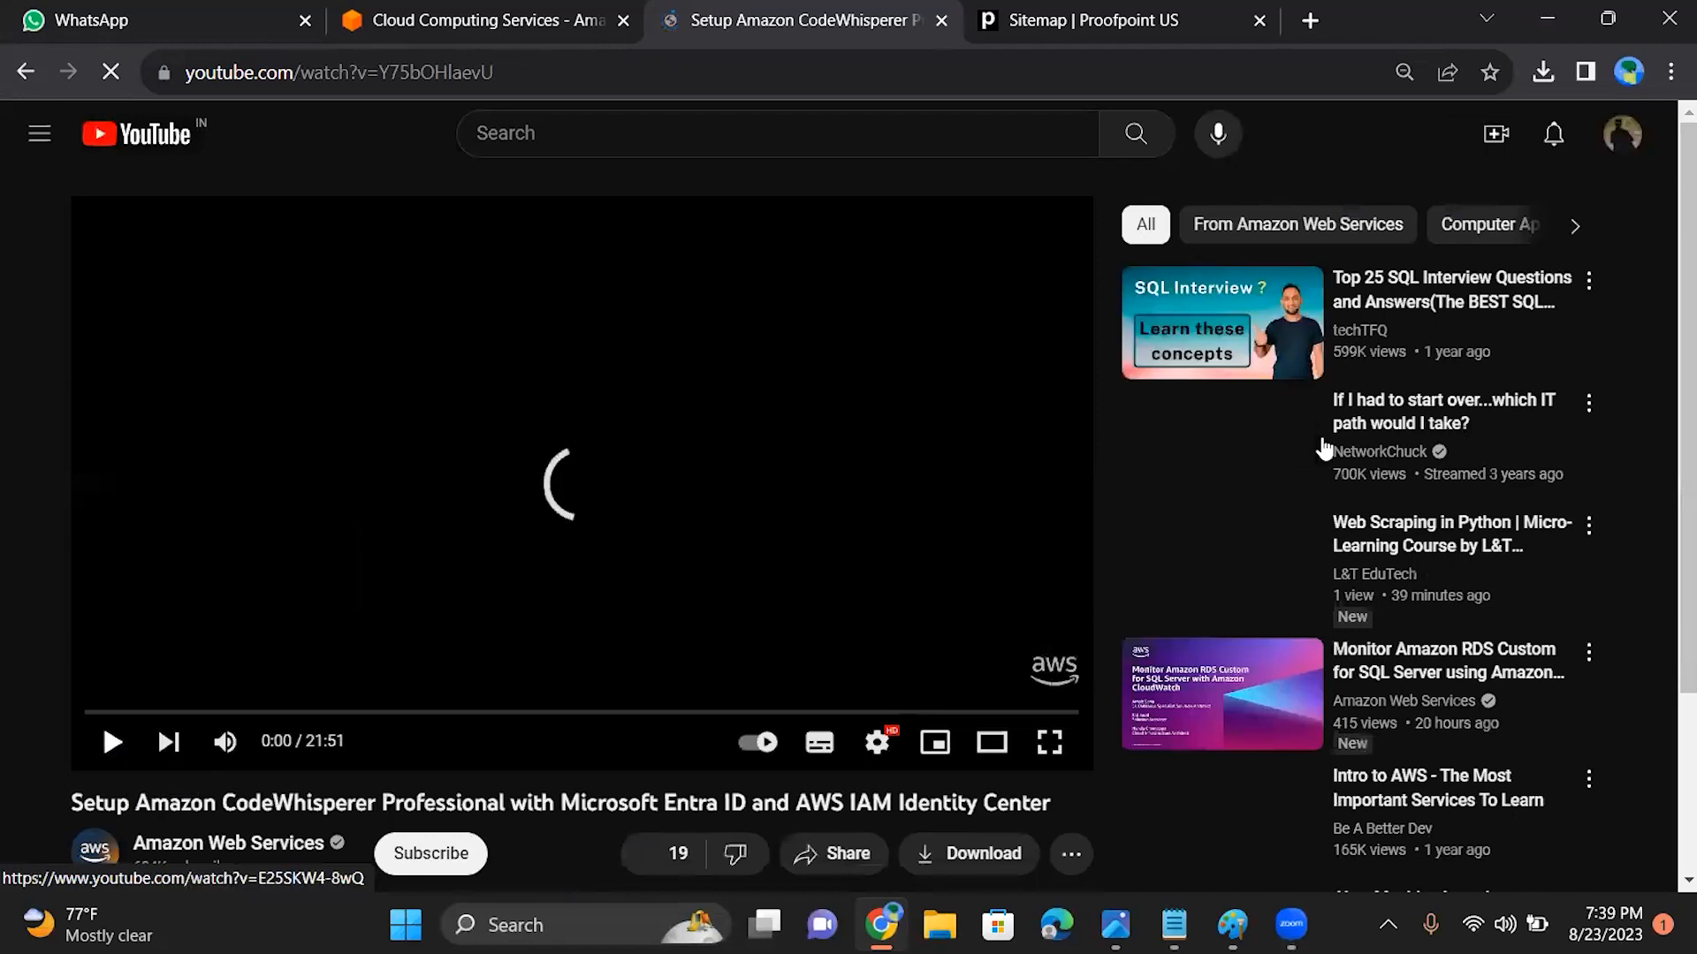
left_click(25, 73)
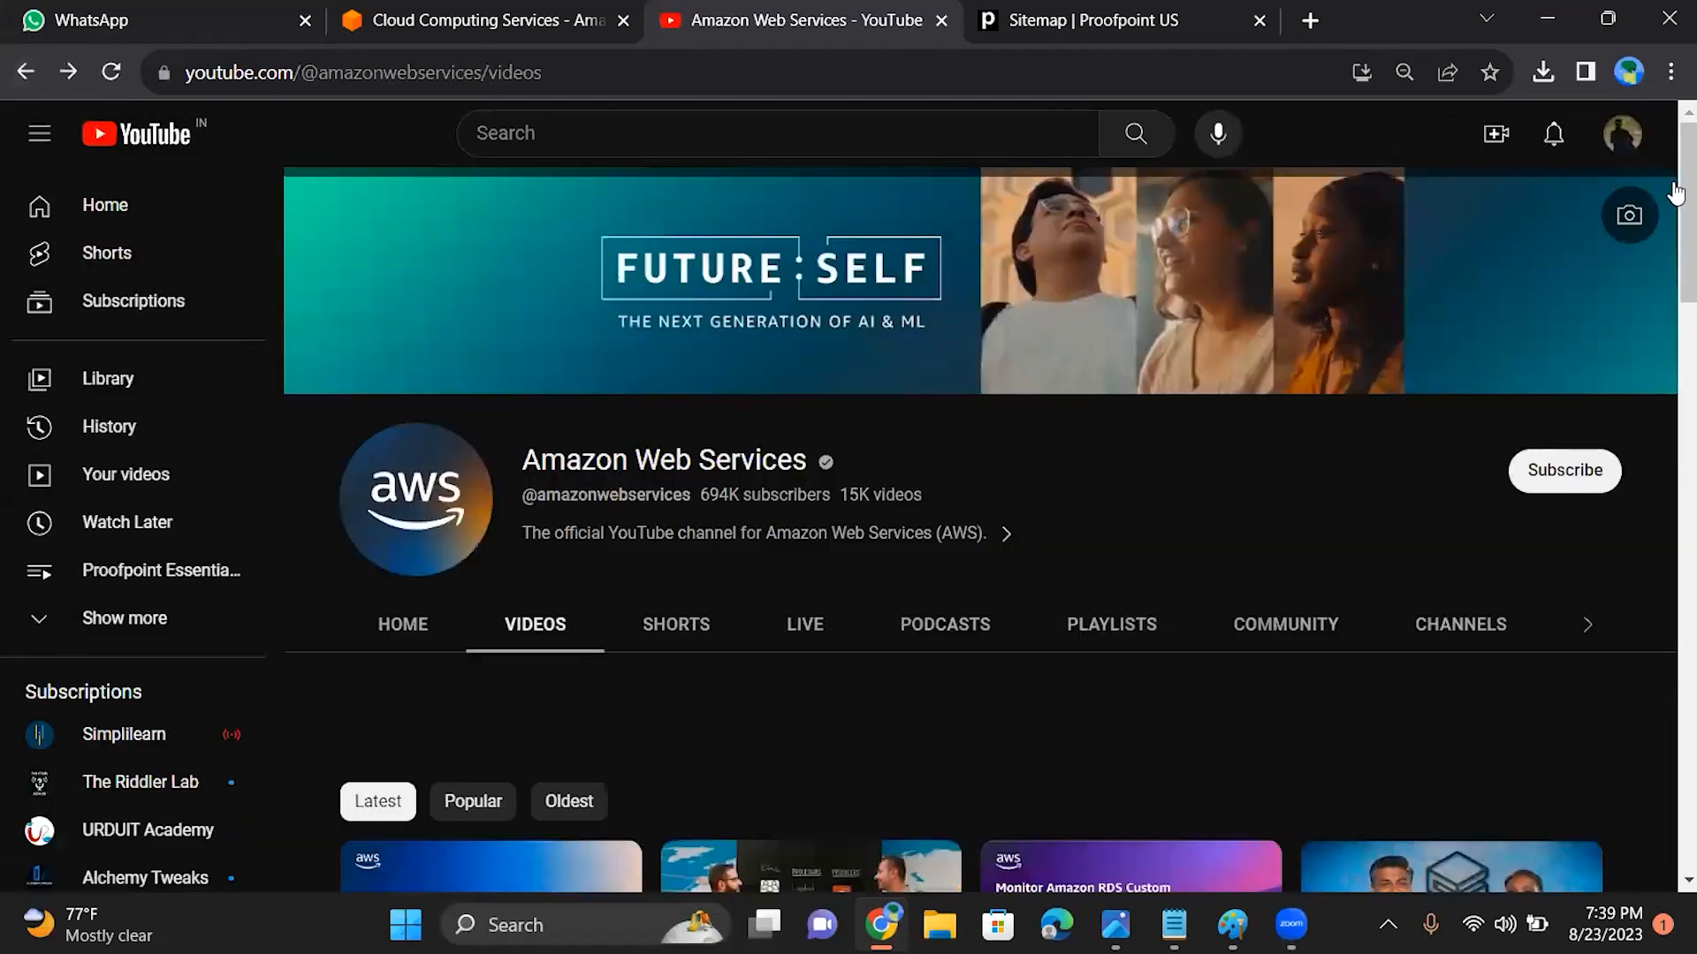
Step: Browse the latest videos on the Amazon Web Services YouTube channel
scroll(1667, 253, "down", 4)
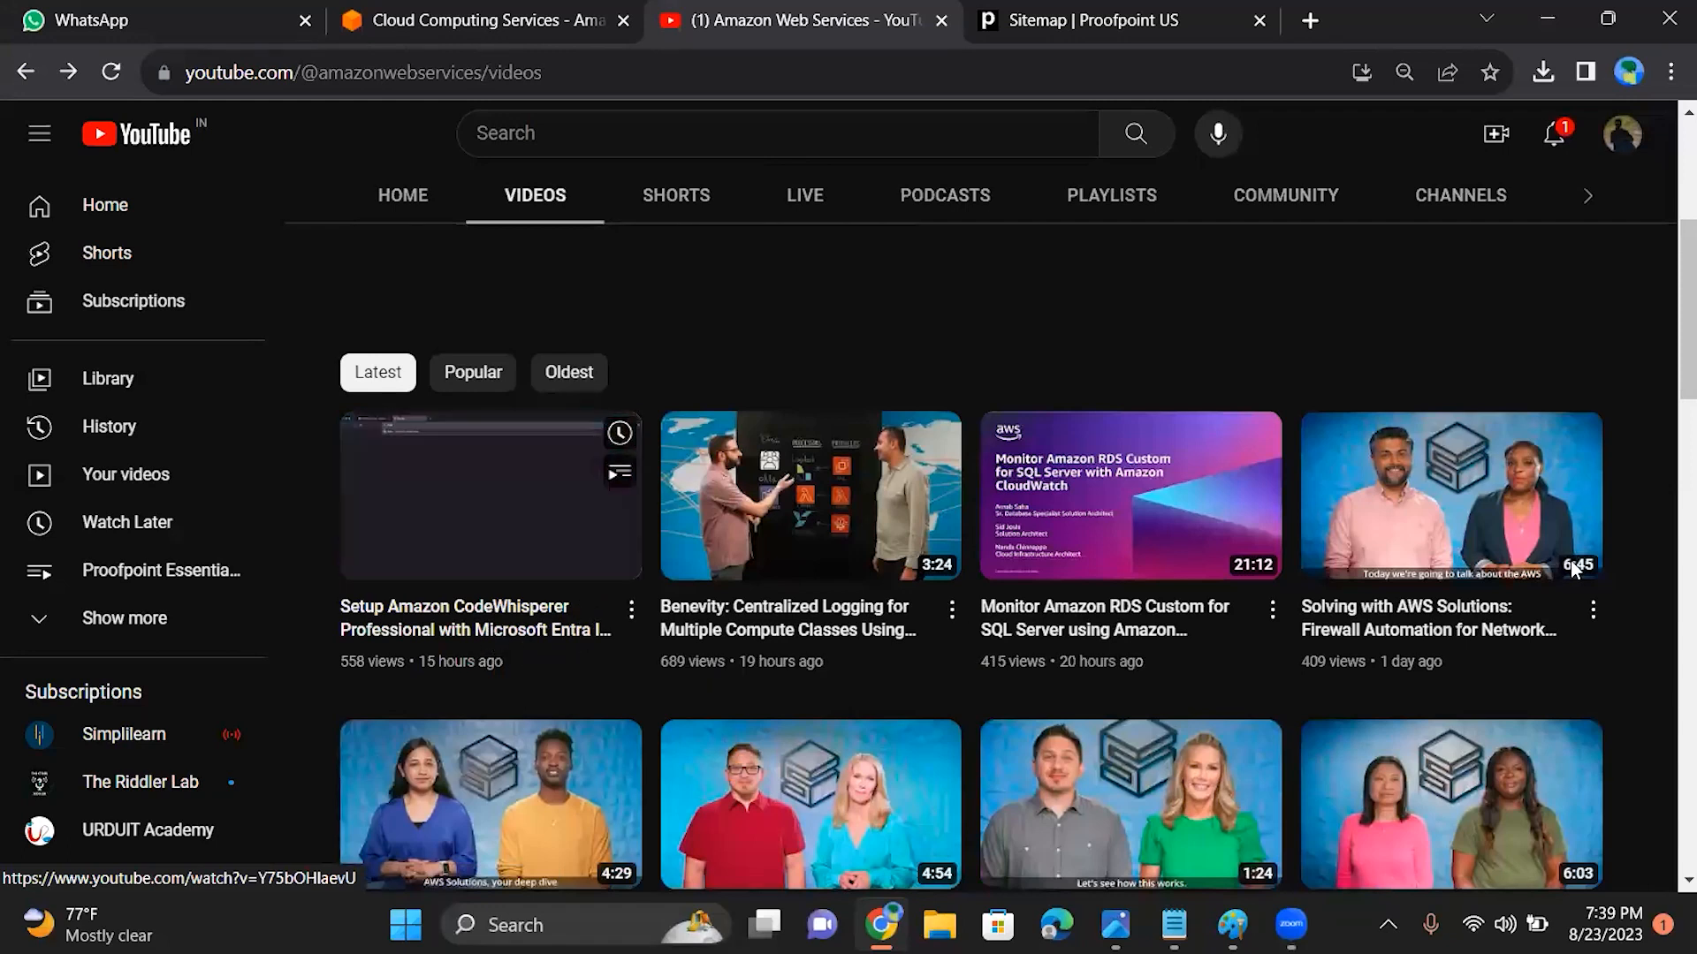
scroll(1667, 296, "down", 3)
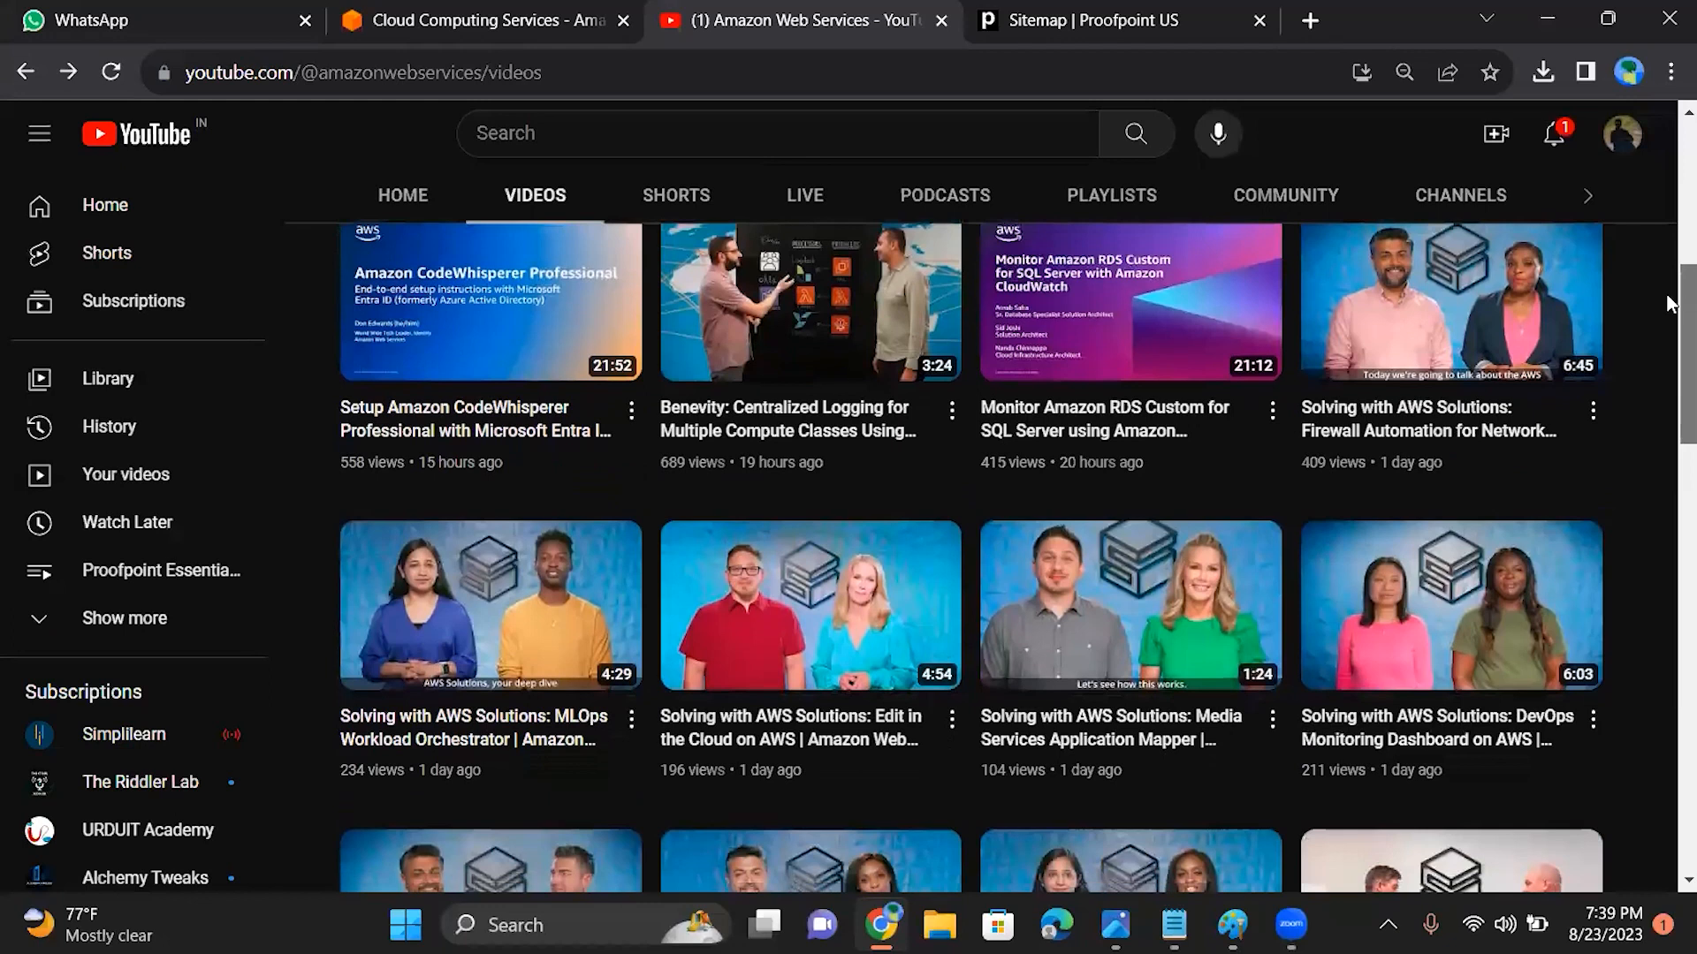
scroll(1668, 305, "down", 1)
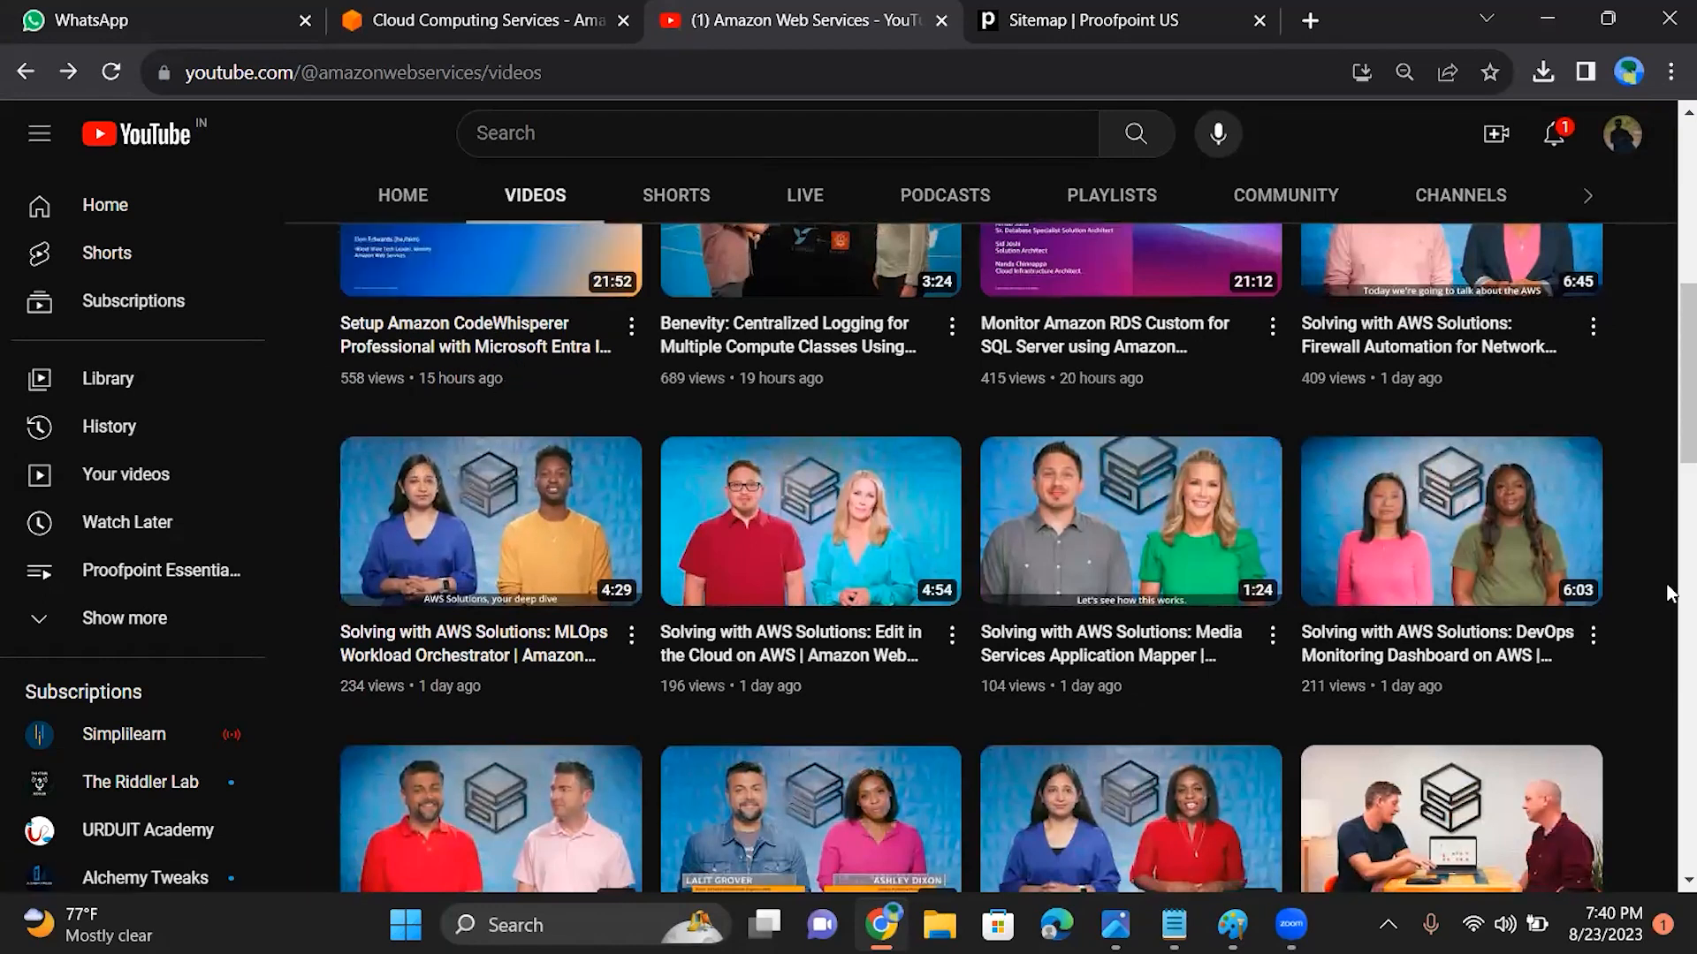
left_click_drag(1667, 420, 1671, 679)
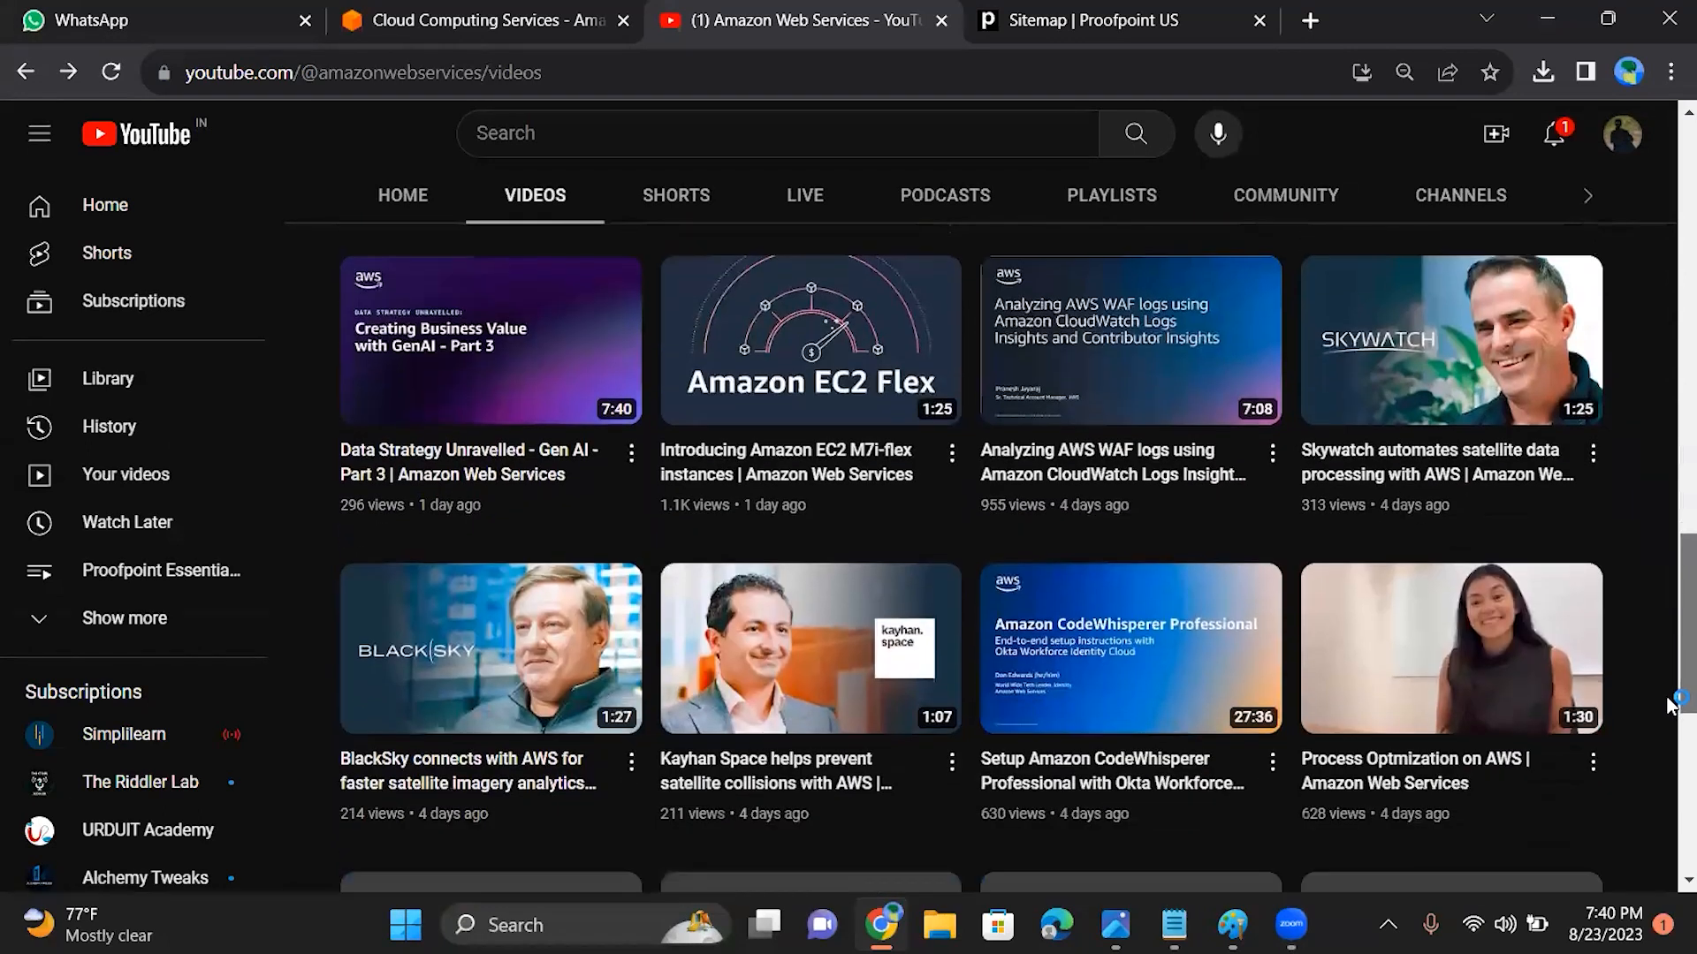
scroll(760, 592, "down", 2)
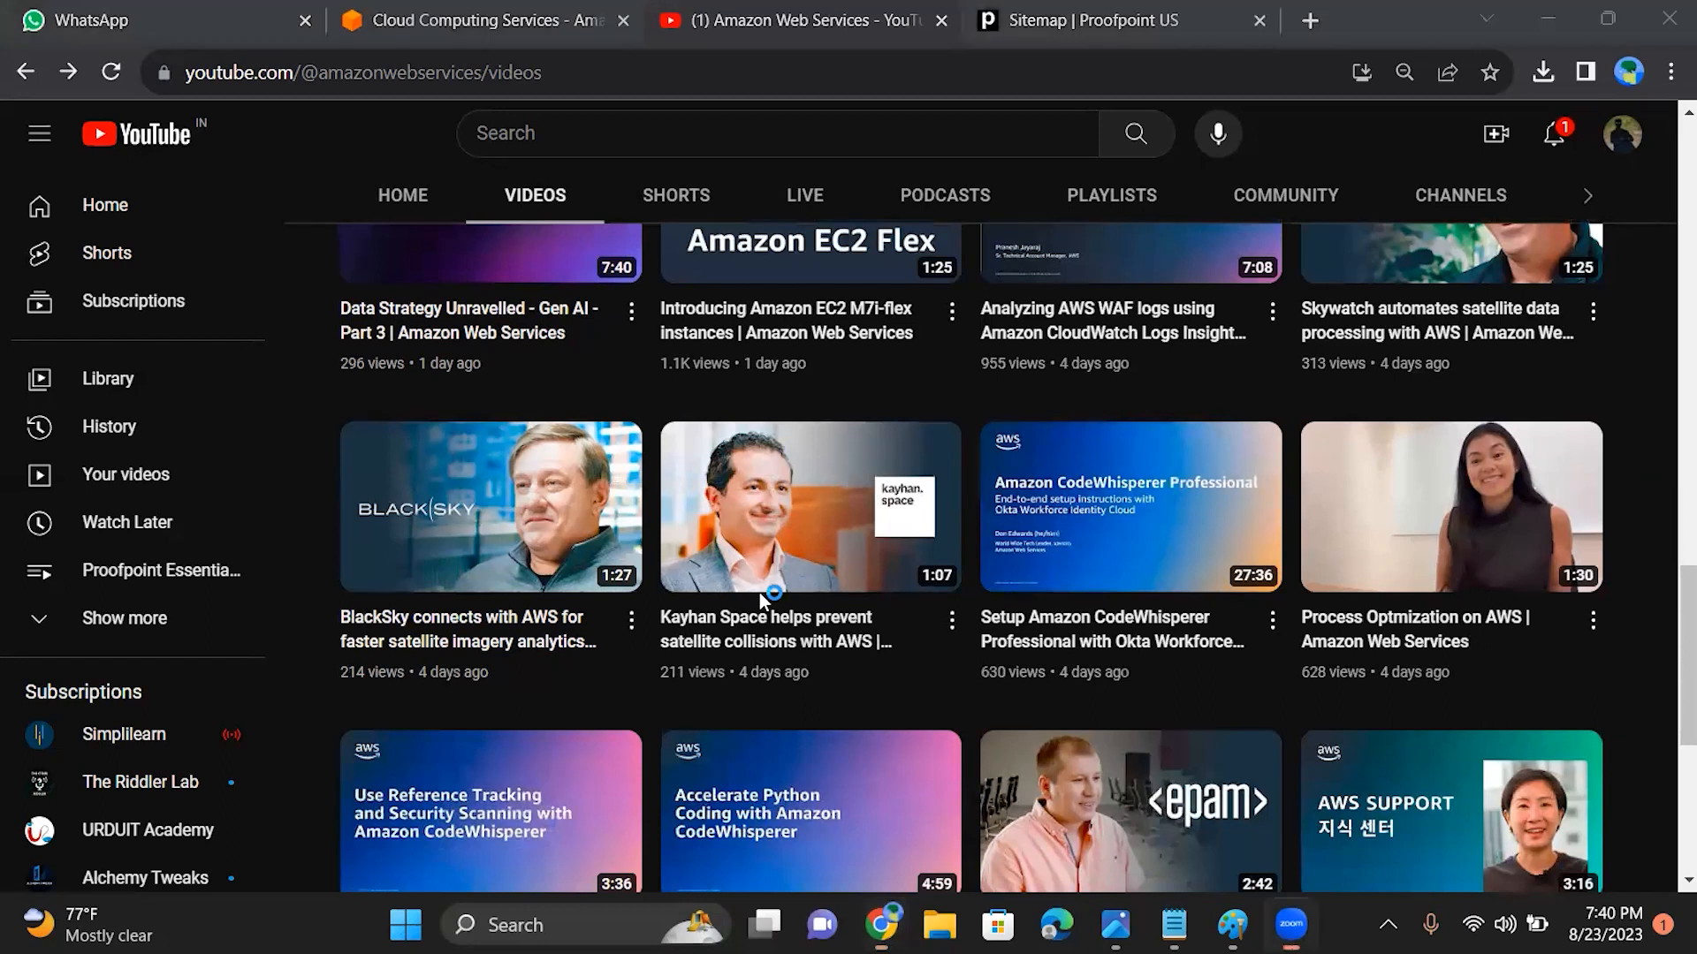
left_click(1291, 925)
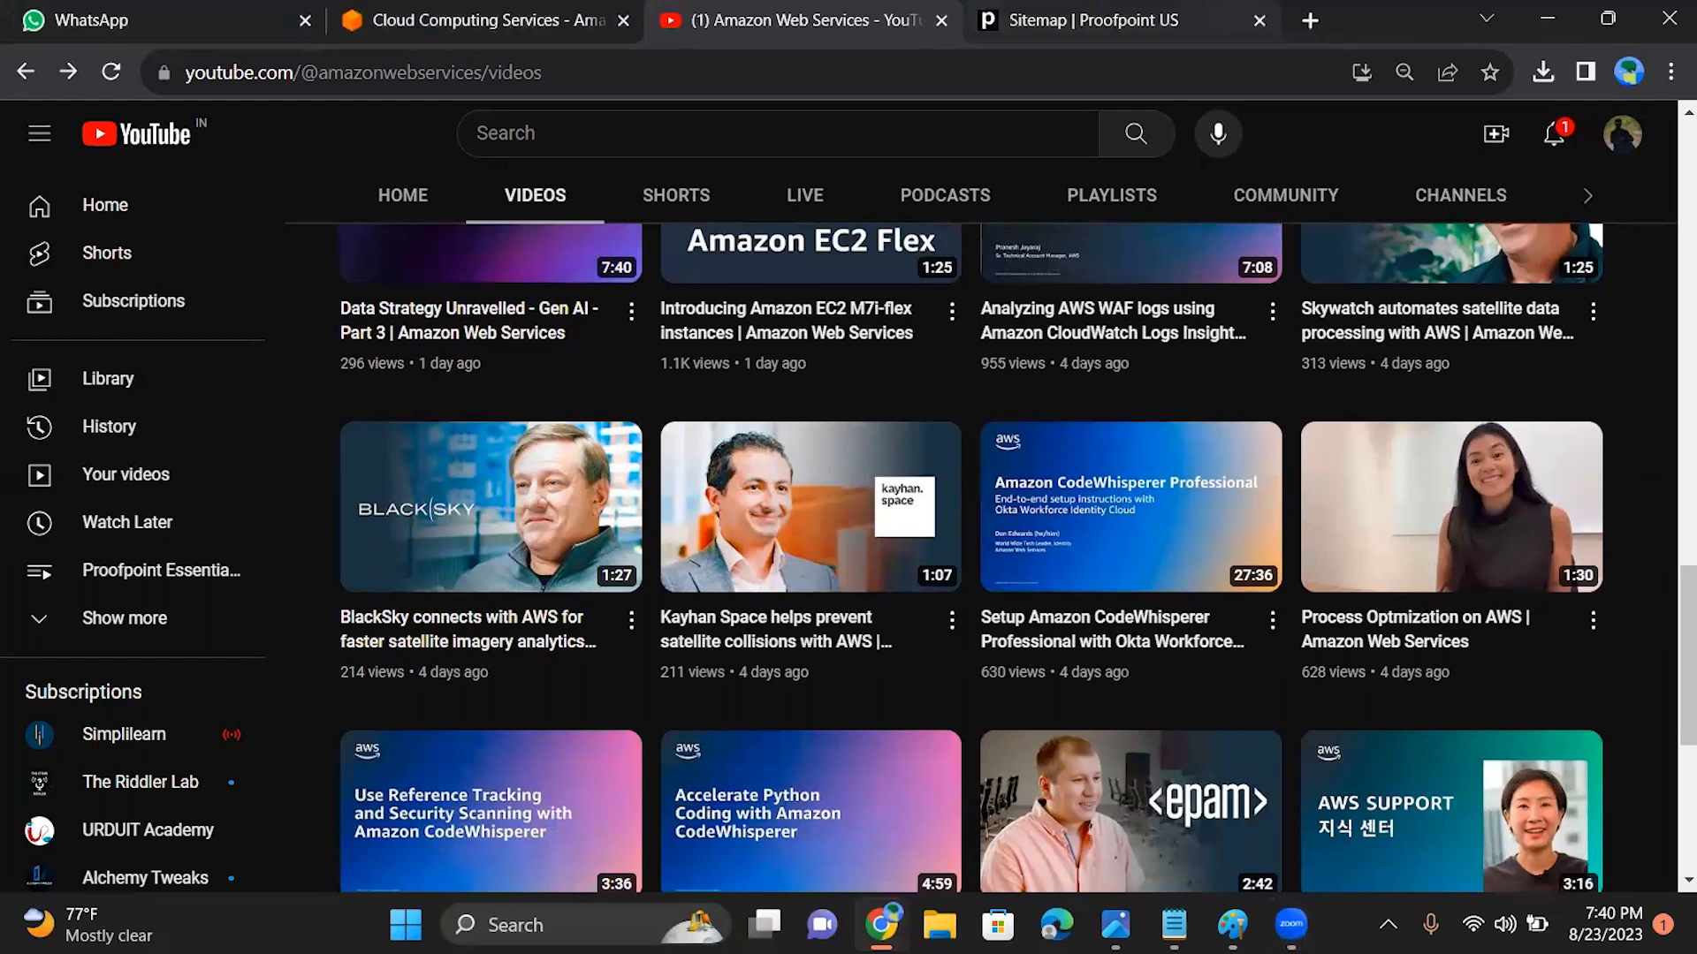
mouse_move(107, 924)
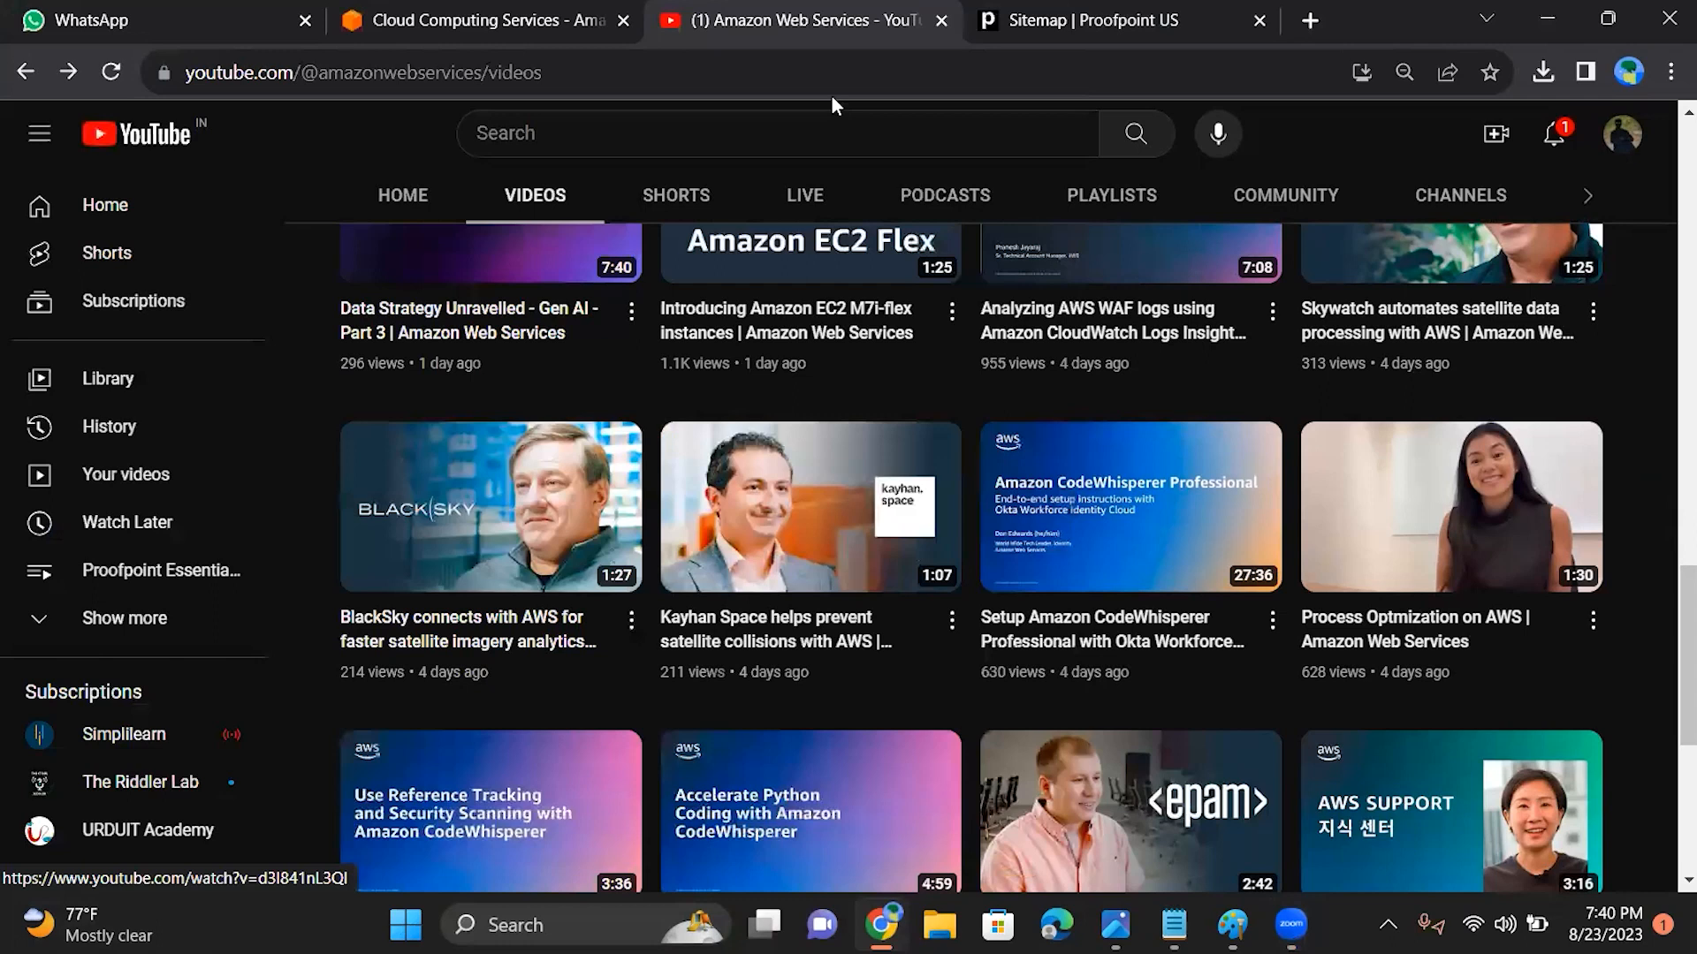
Step: Return to the AWS site, enter the management console and open the VPC service
left_click(383, 23)
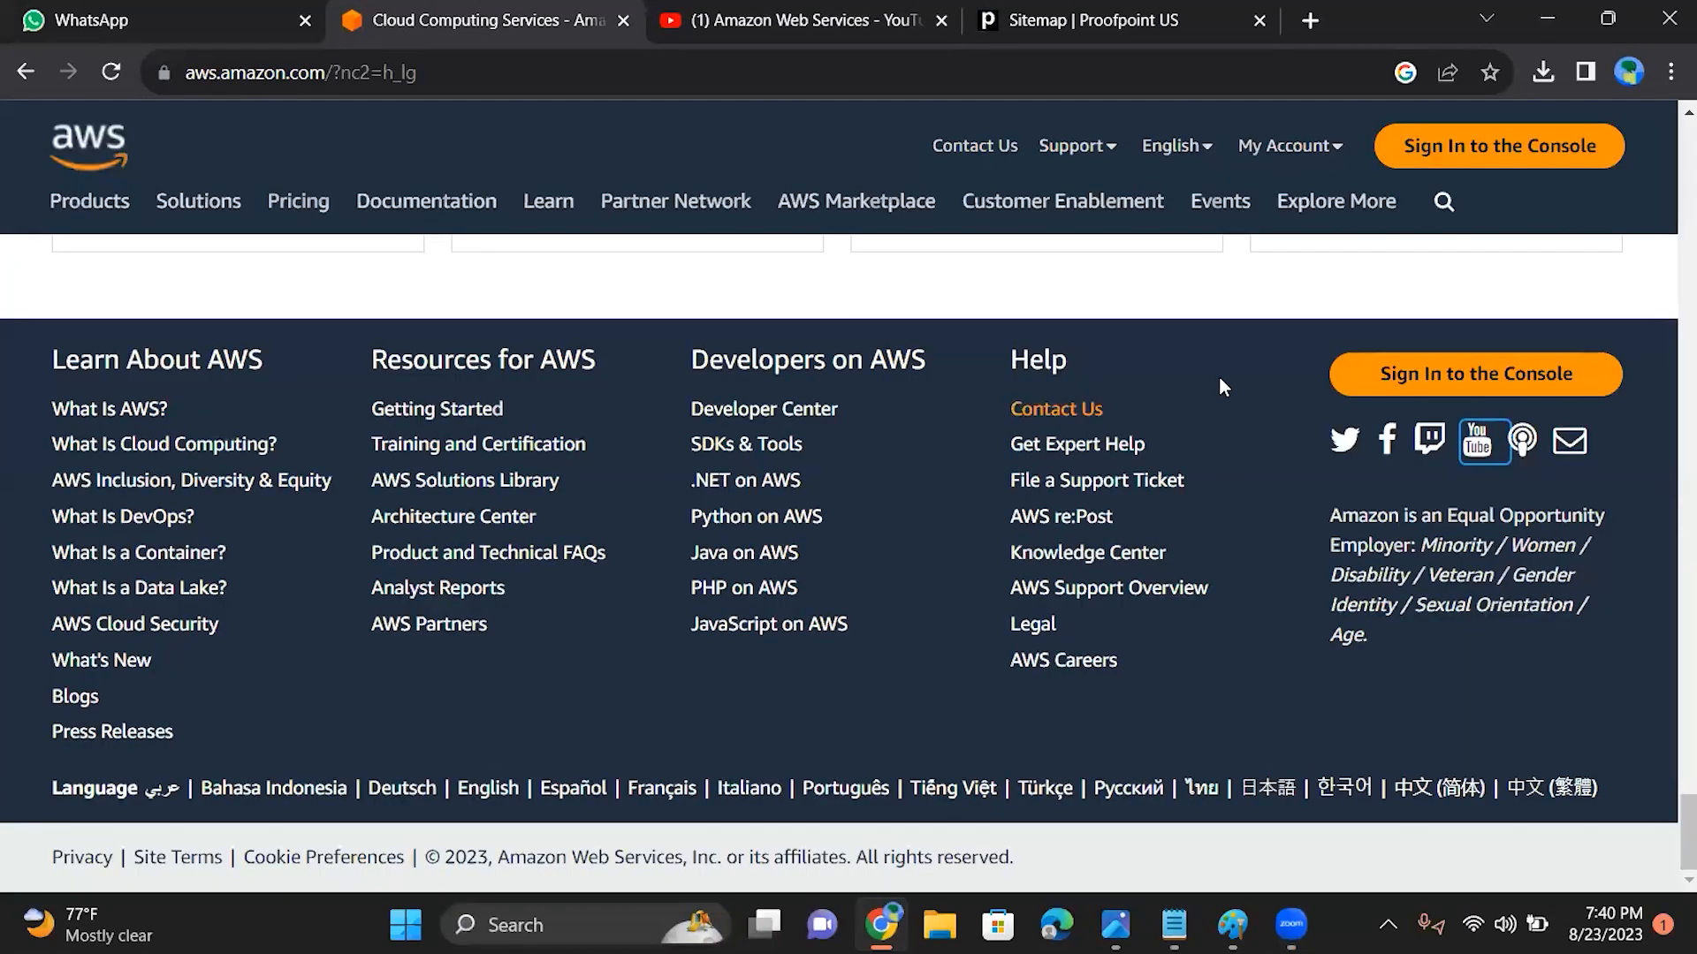
left_click(1450, 158)
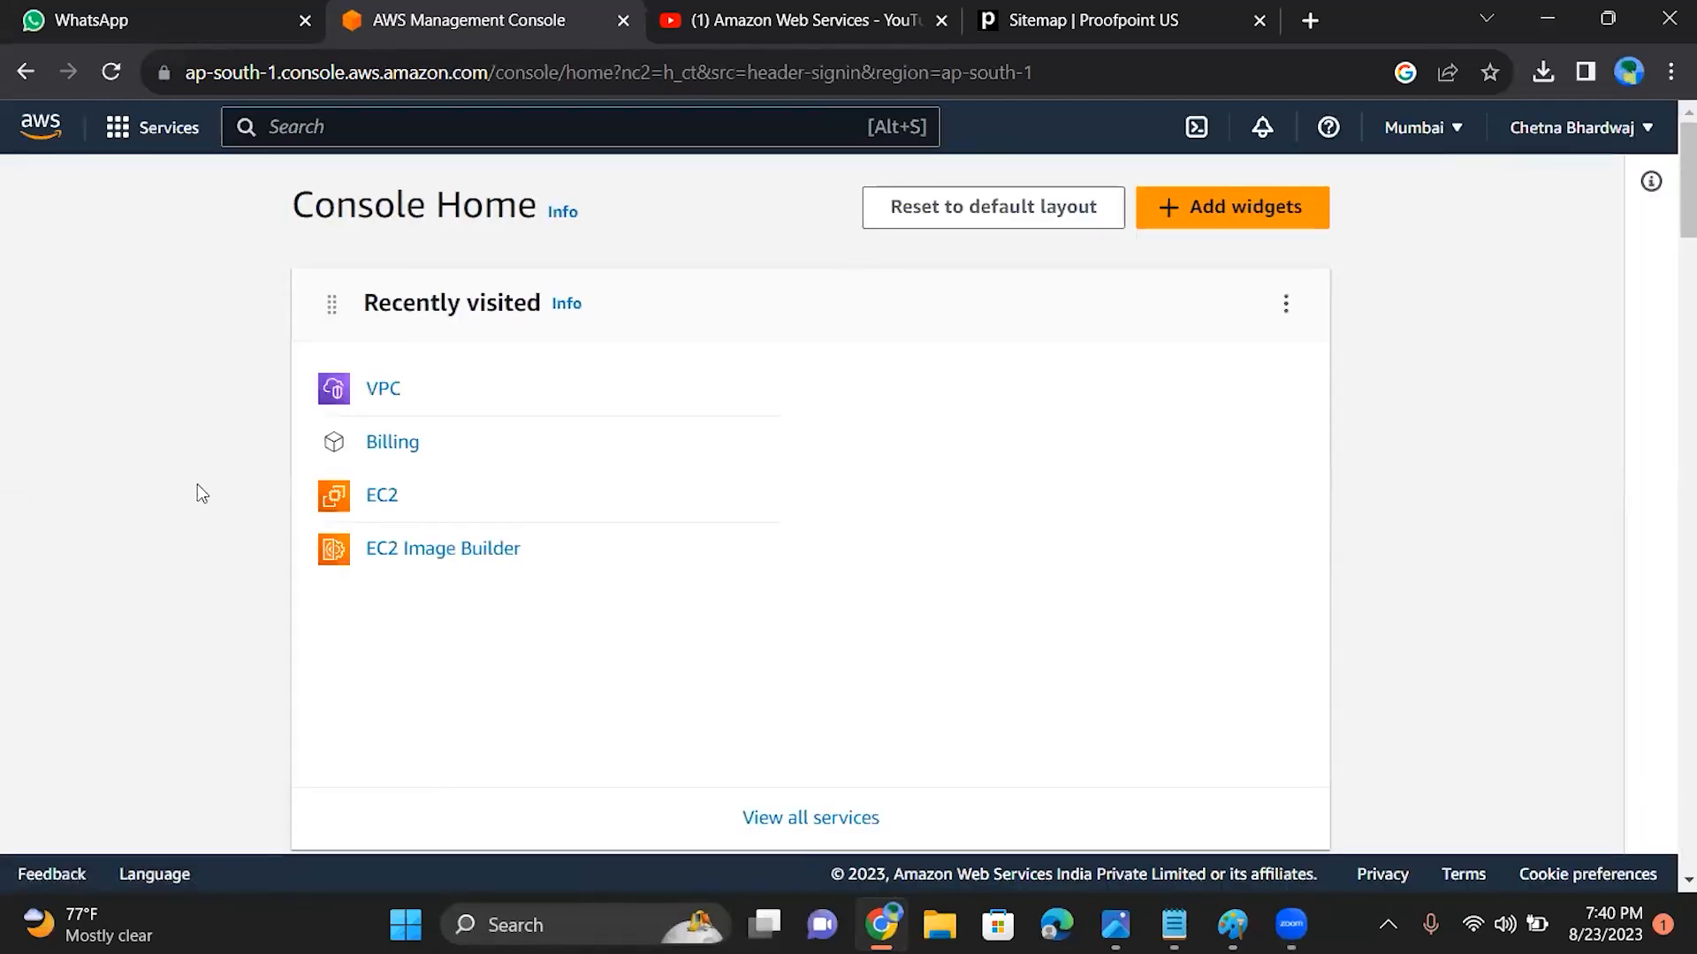
left_click(381, 395)
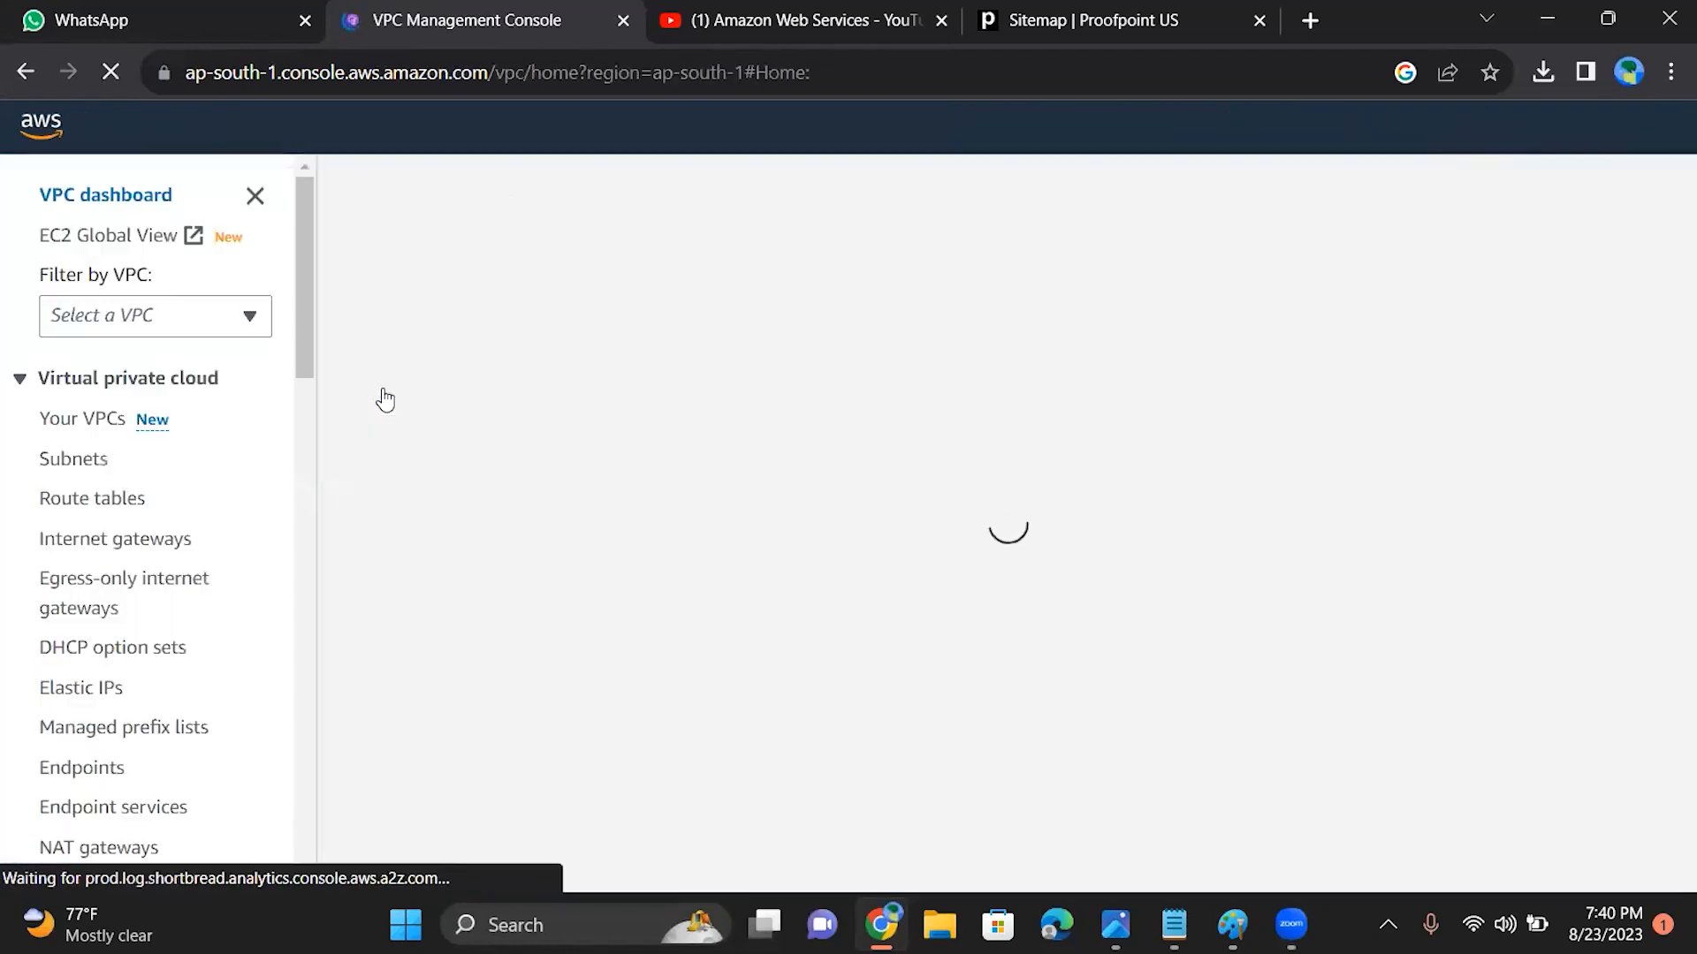
Step: Show the list of network ACLs in the VPC security section
left_click_drag(296, 250, 294, 328)
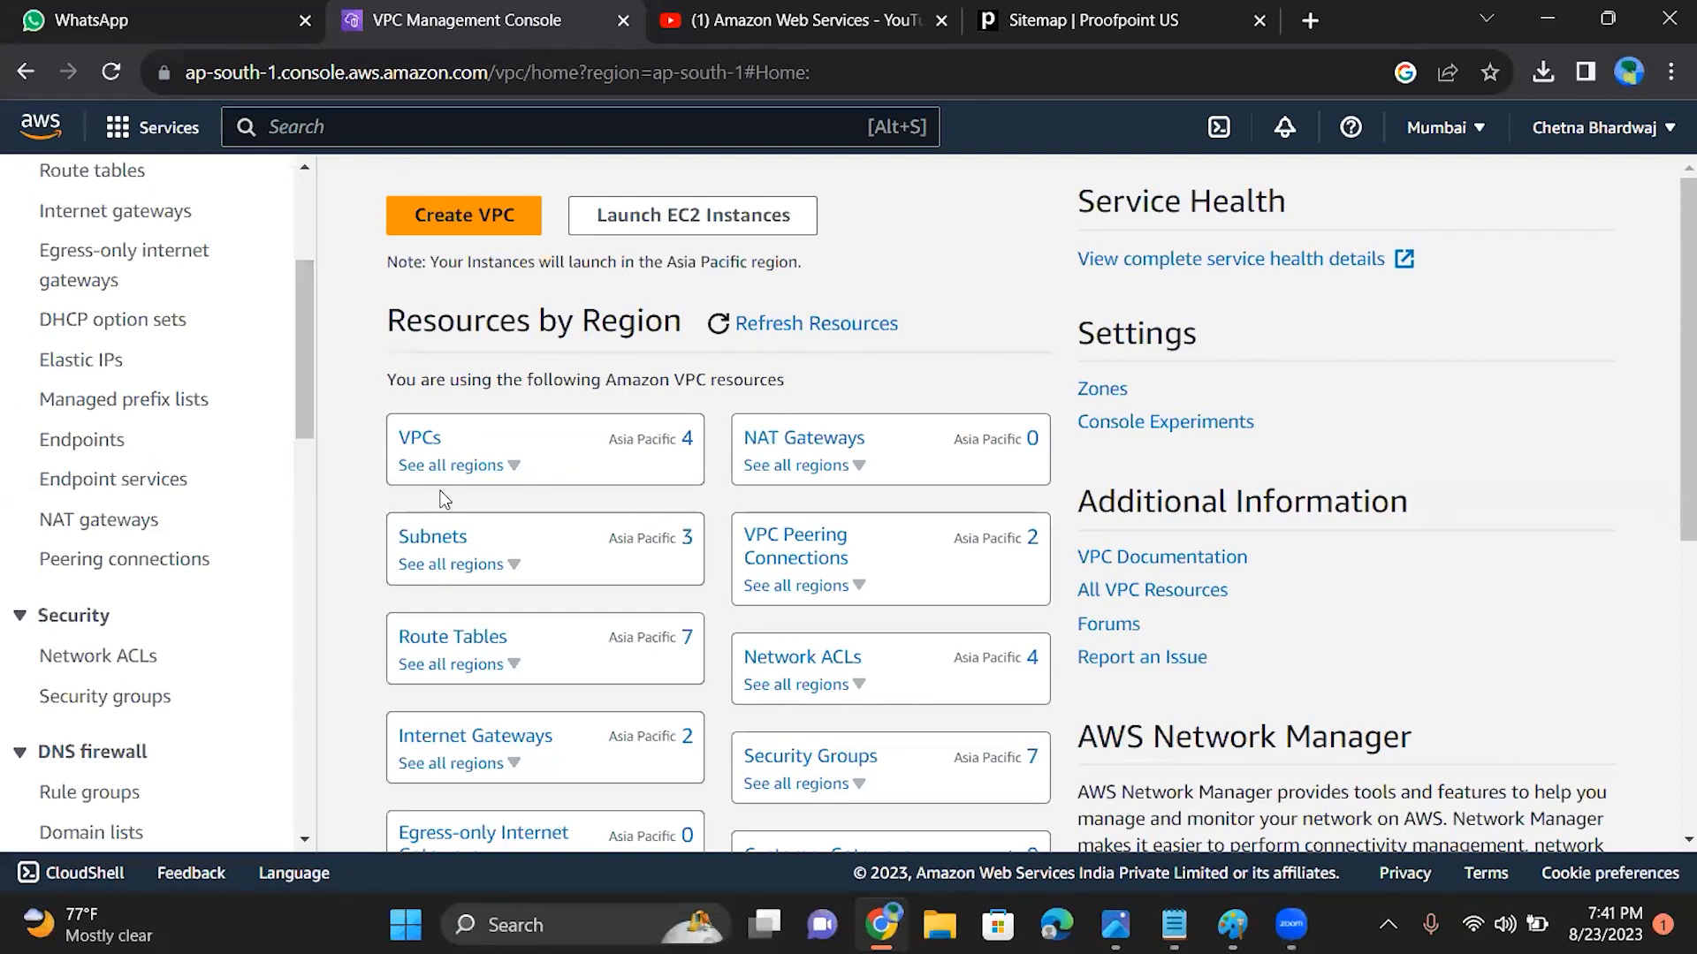
left_click(116, 664)
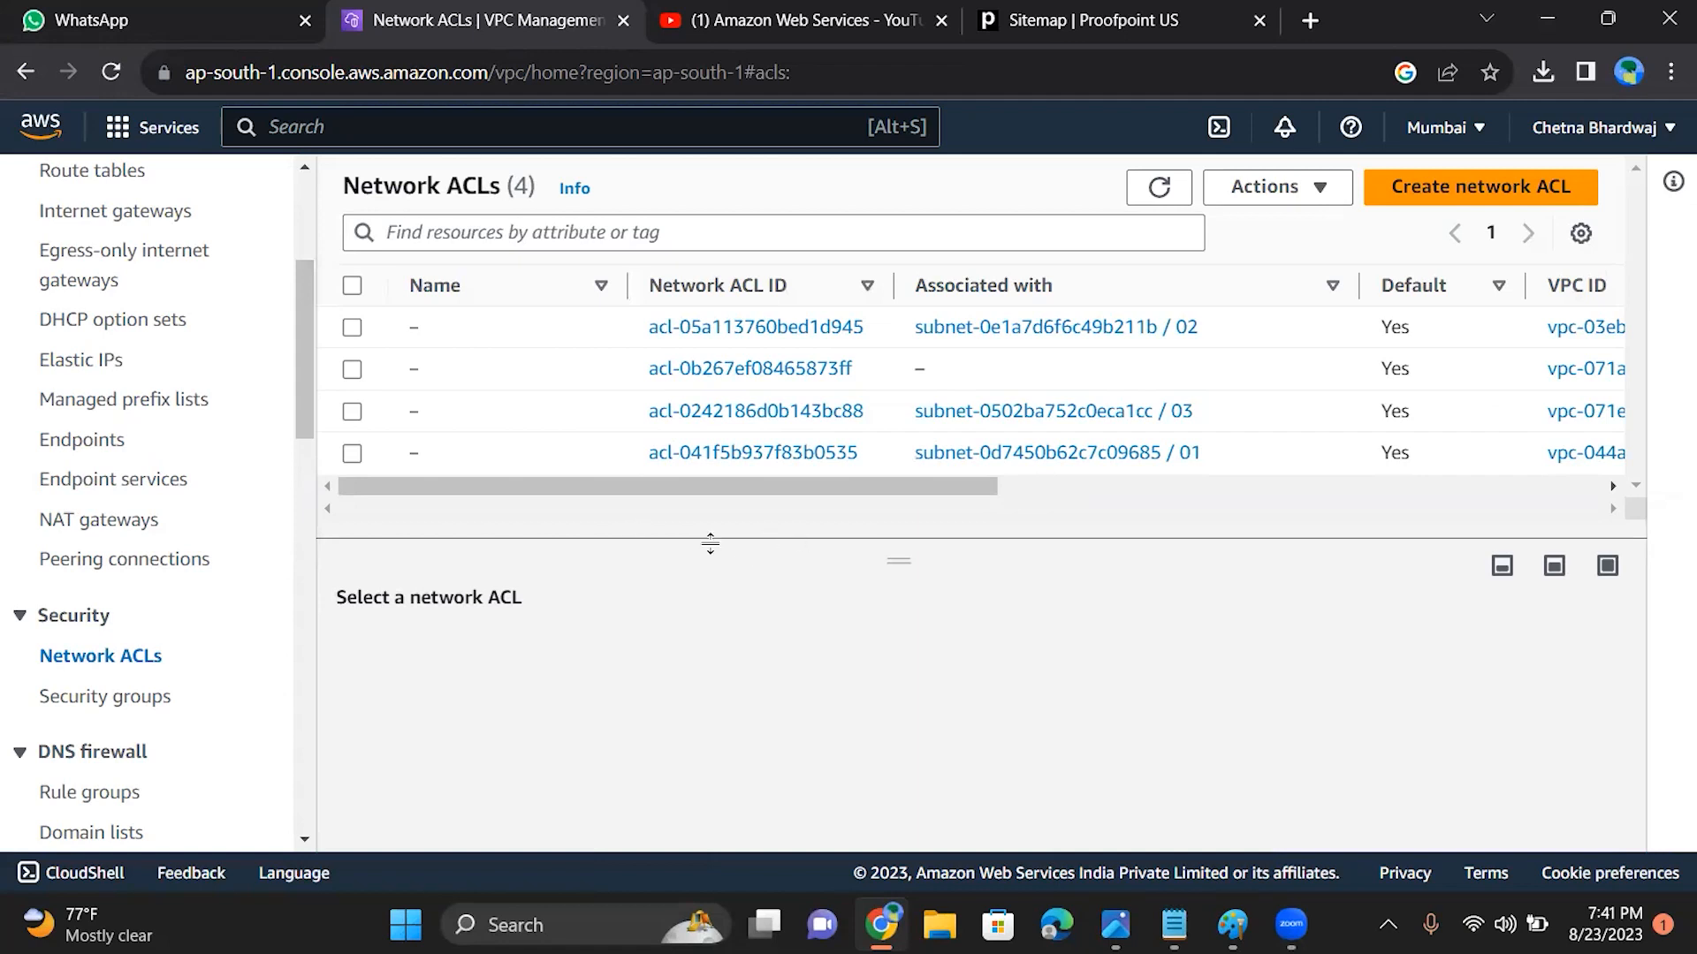
left_click_drag(696, 496, 606, 521)
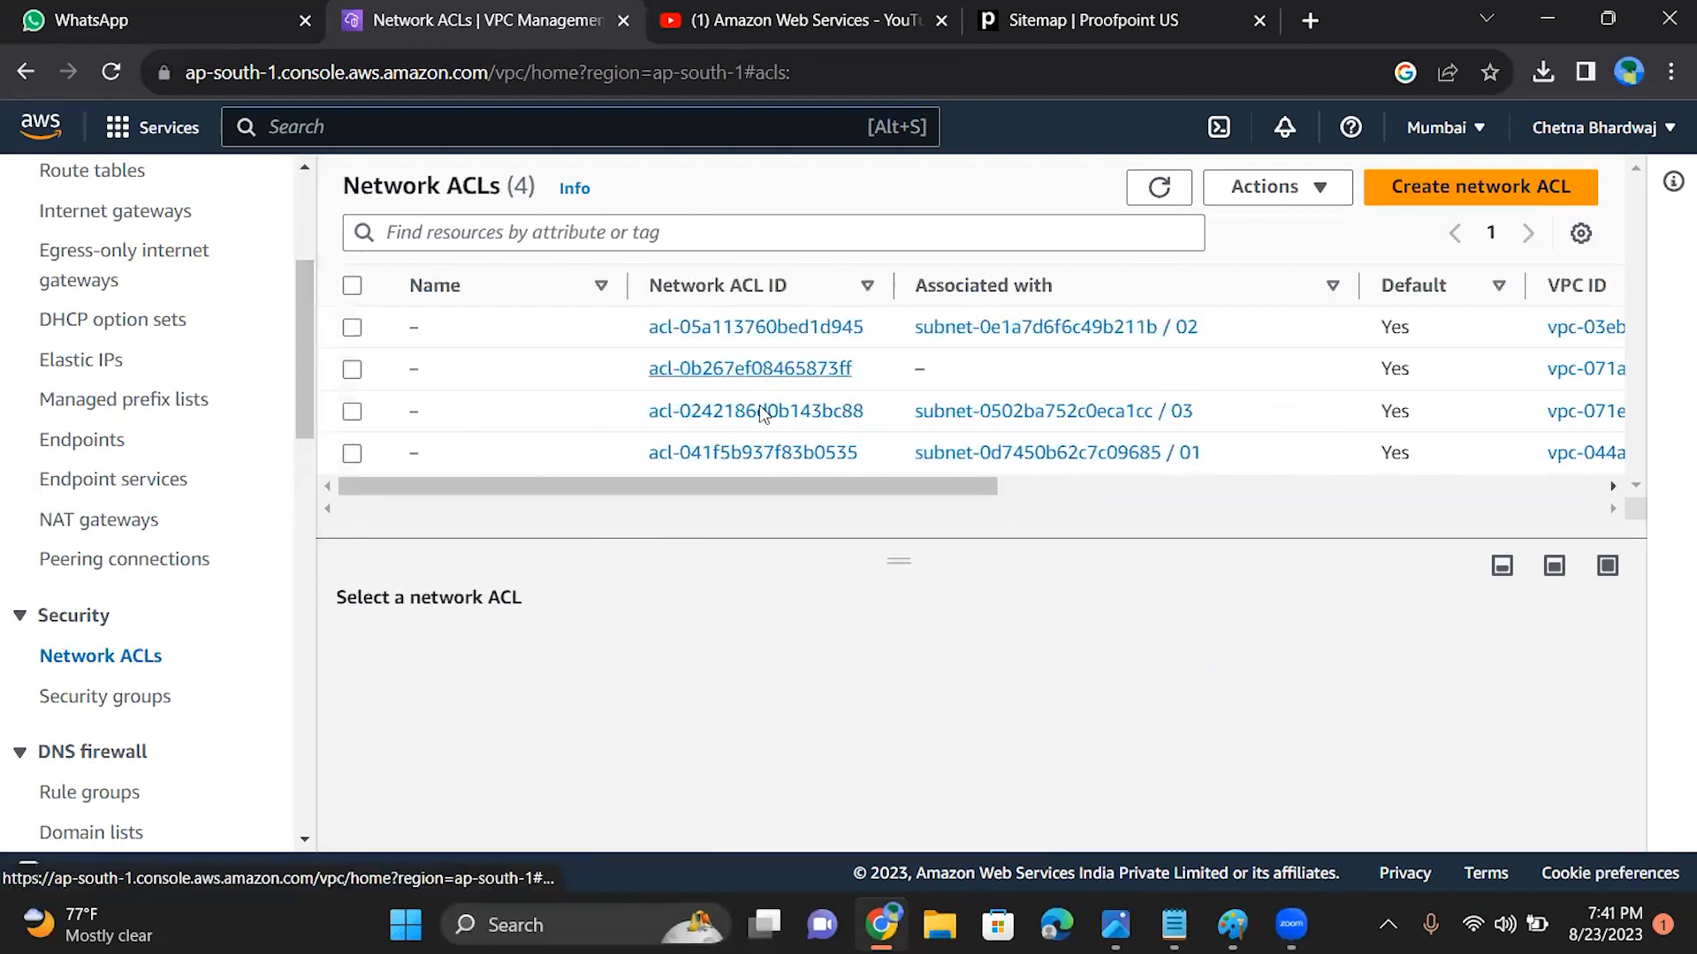
Step: Open the network ACL associated with subnet 02 and review its inbound and outbound rules
left_click_drag(736, 487, 641, 517)
left_click(768, 323)
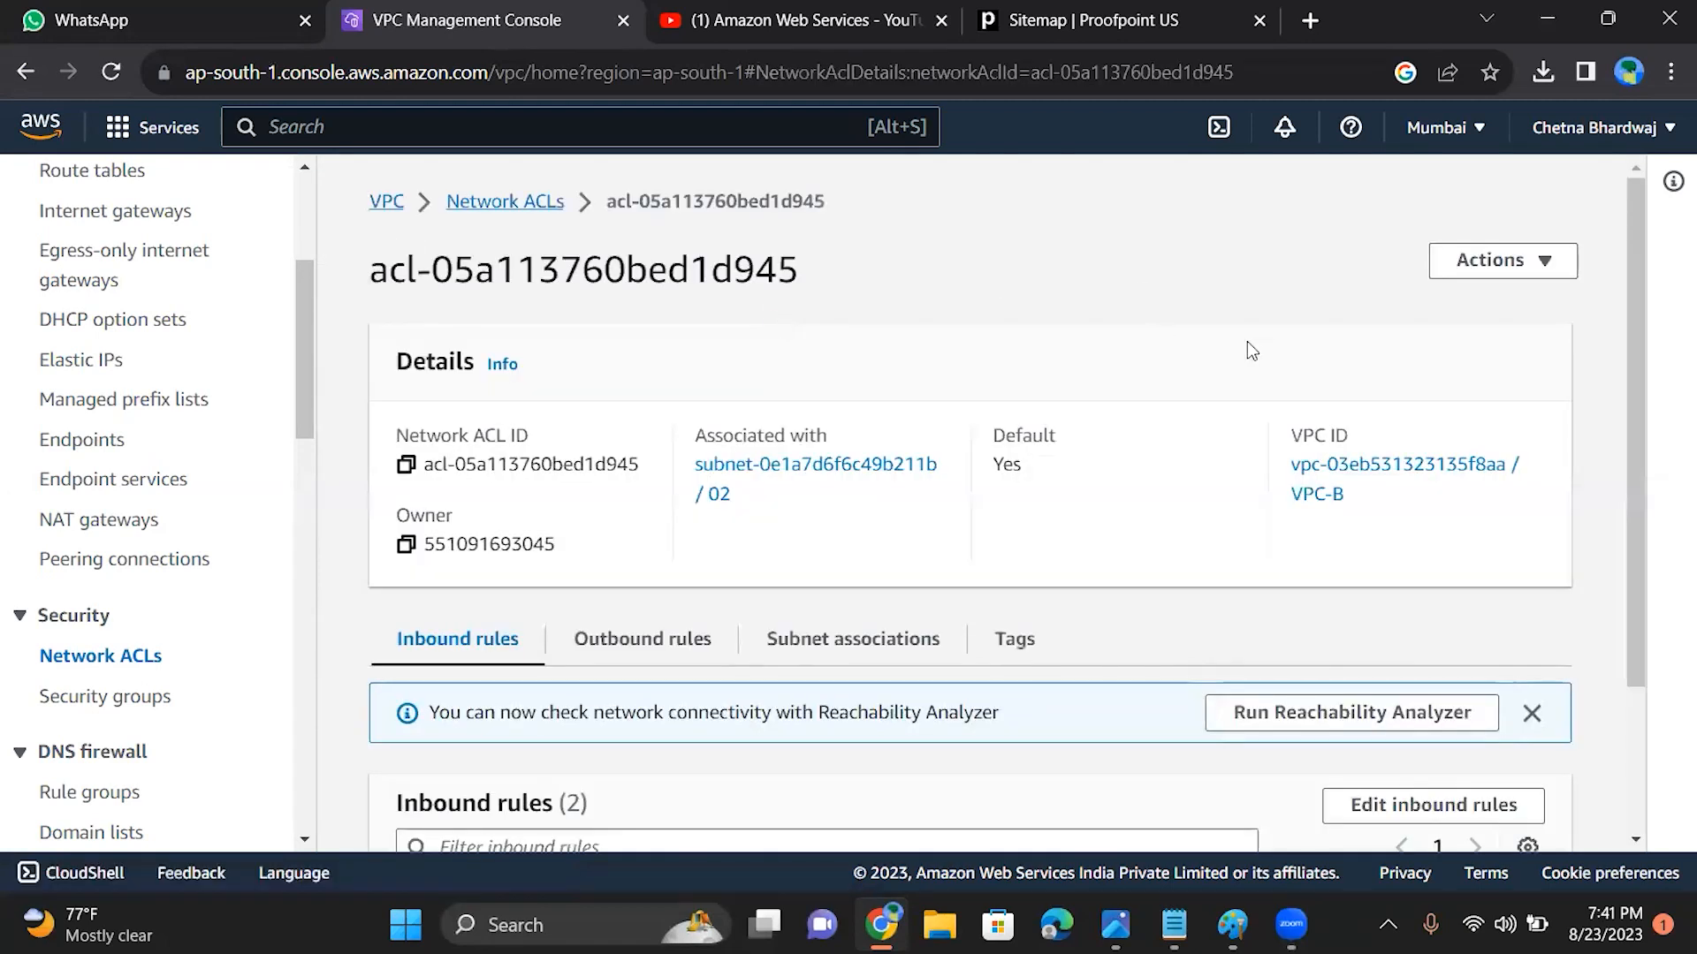
left_click_drag(1633, 305, 1655, 480)
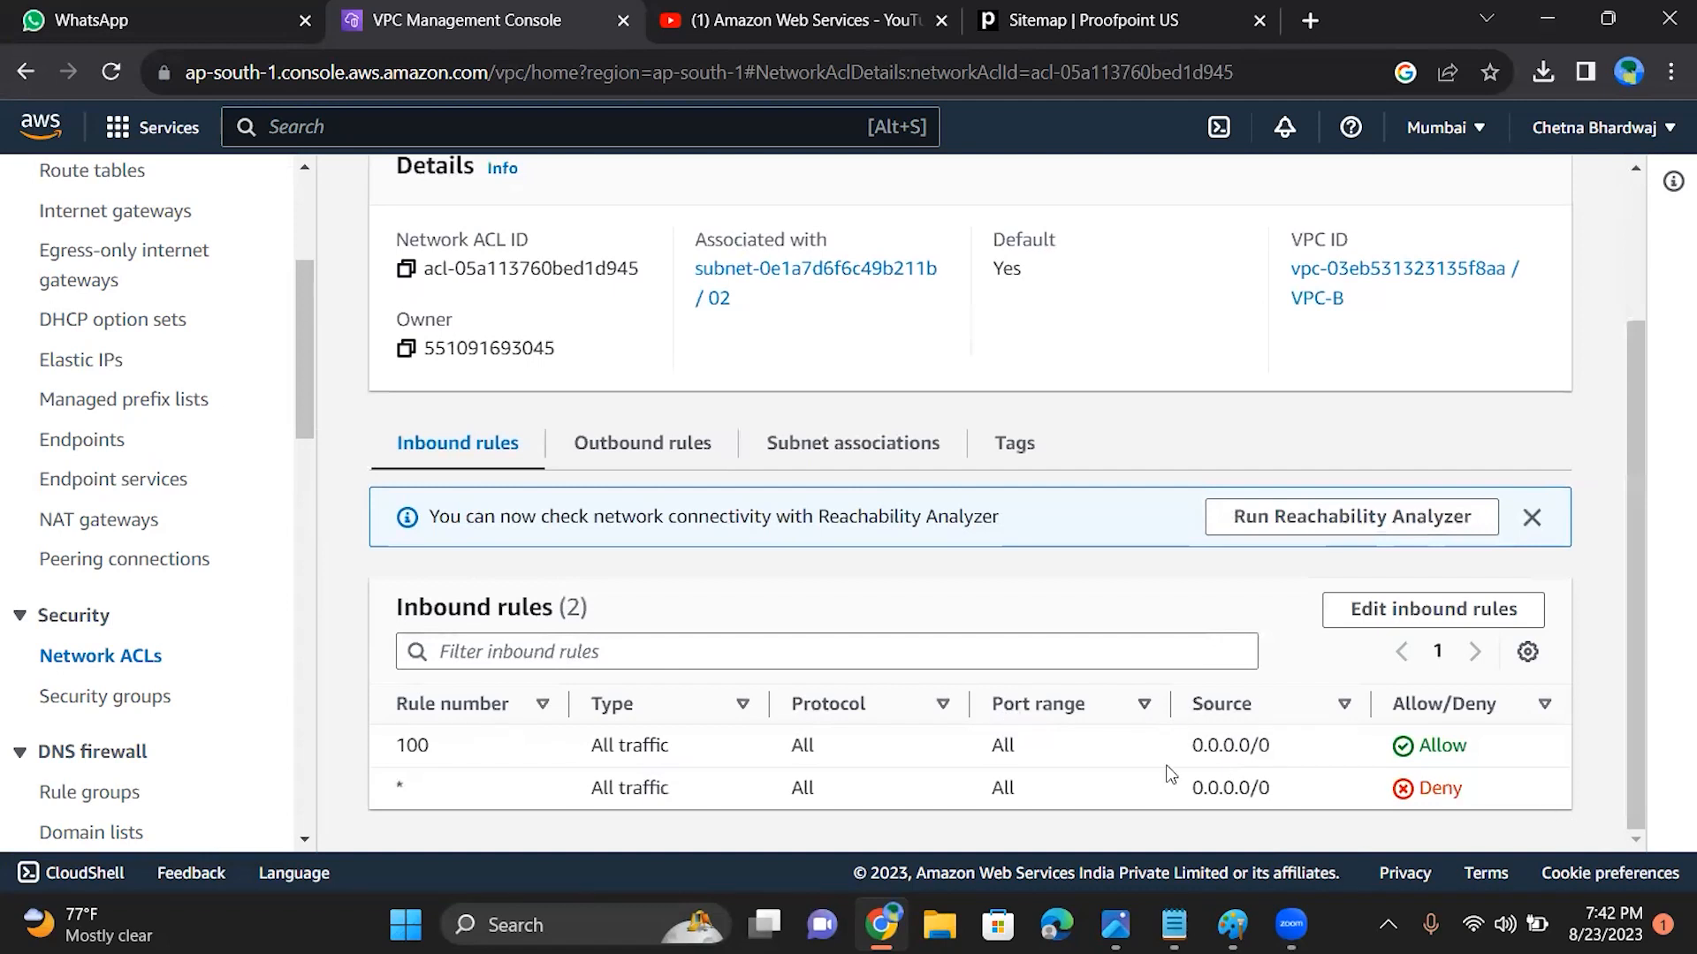
left_click(633, 444)
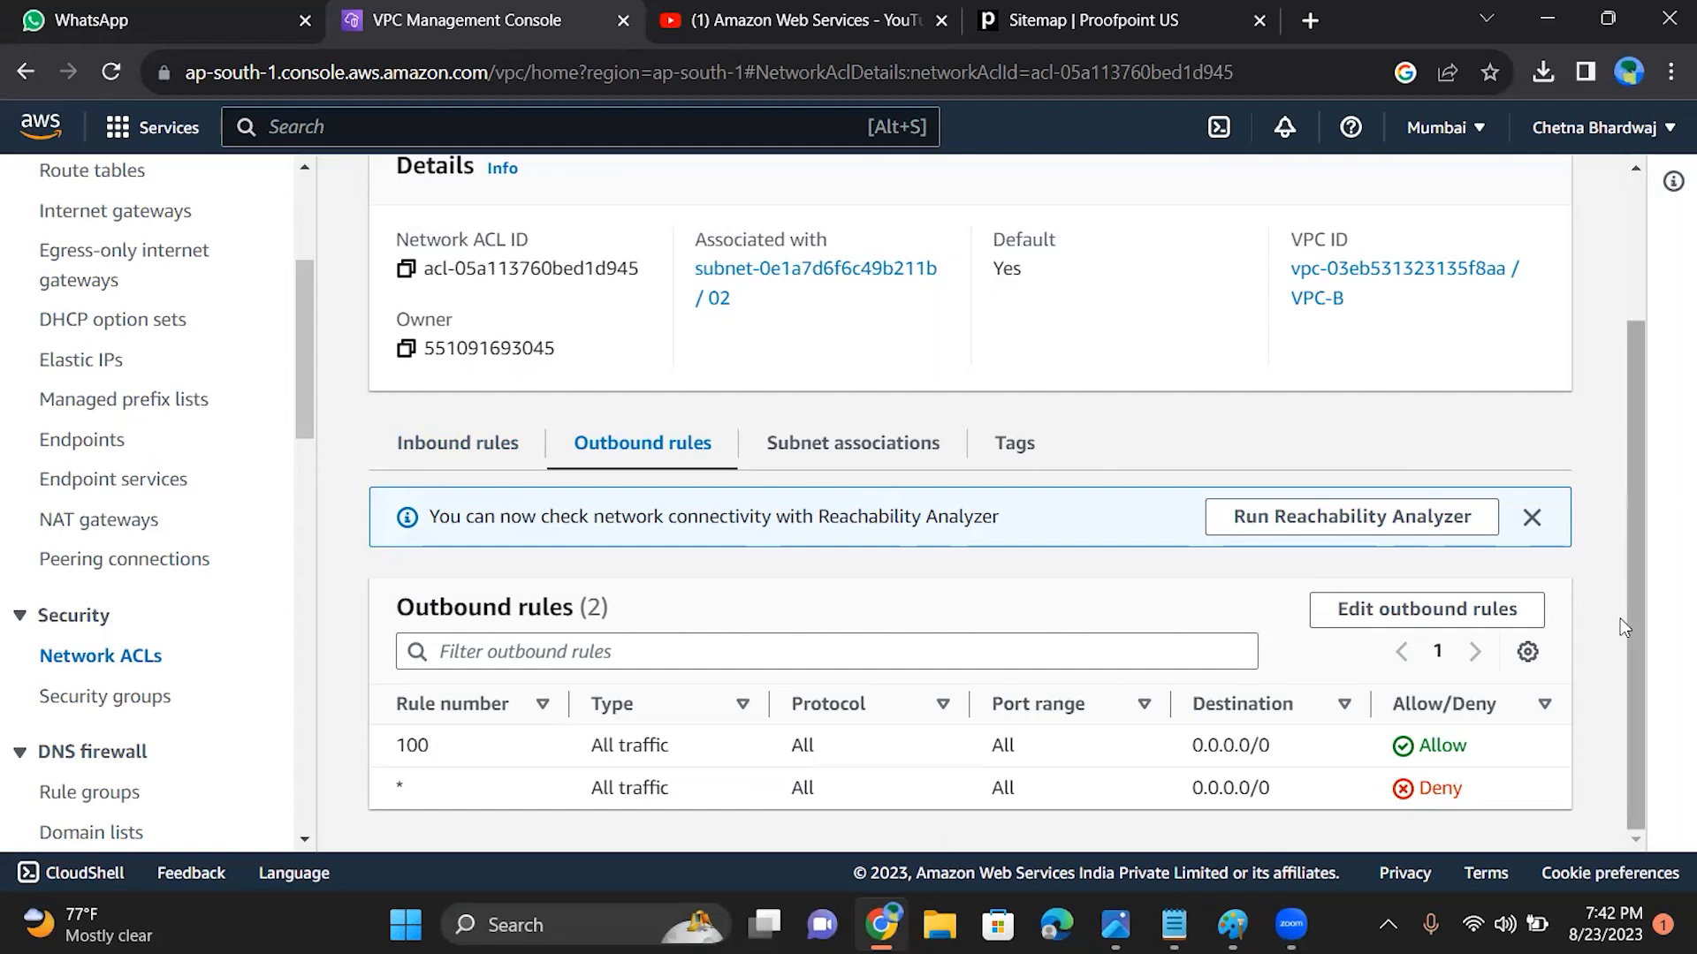
scroll(1631, 601, "up", 2)
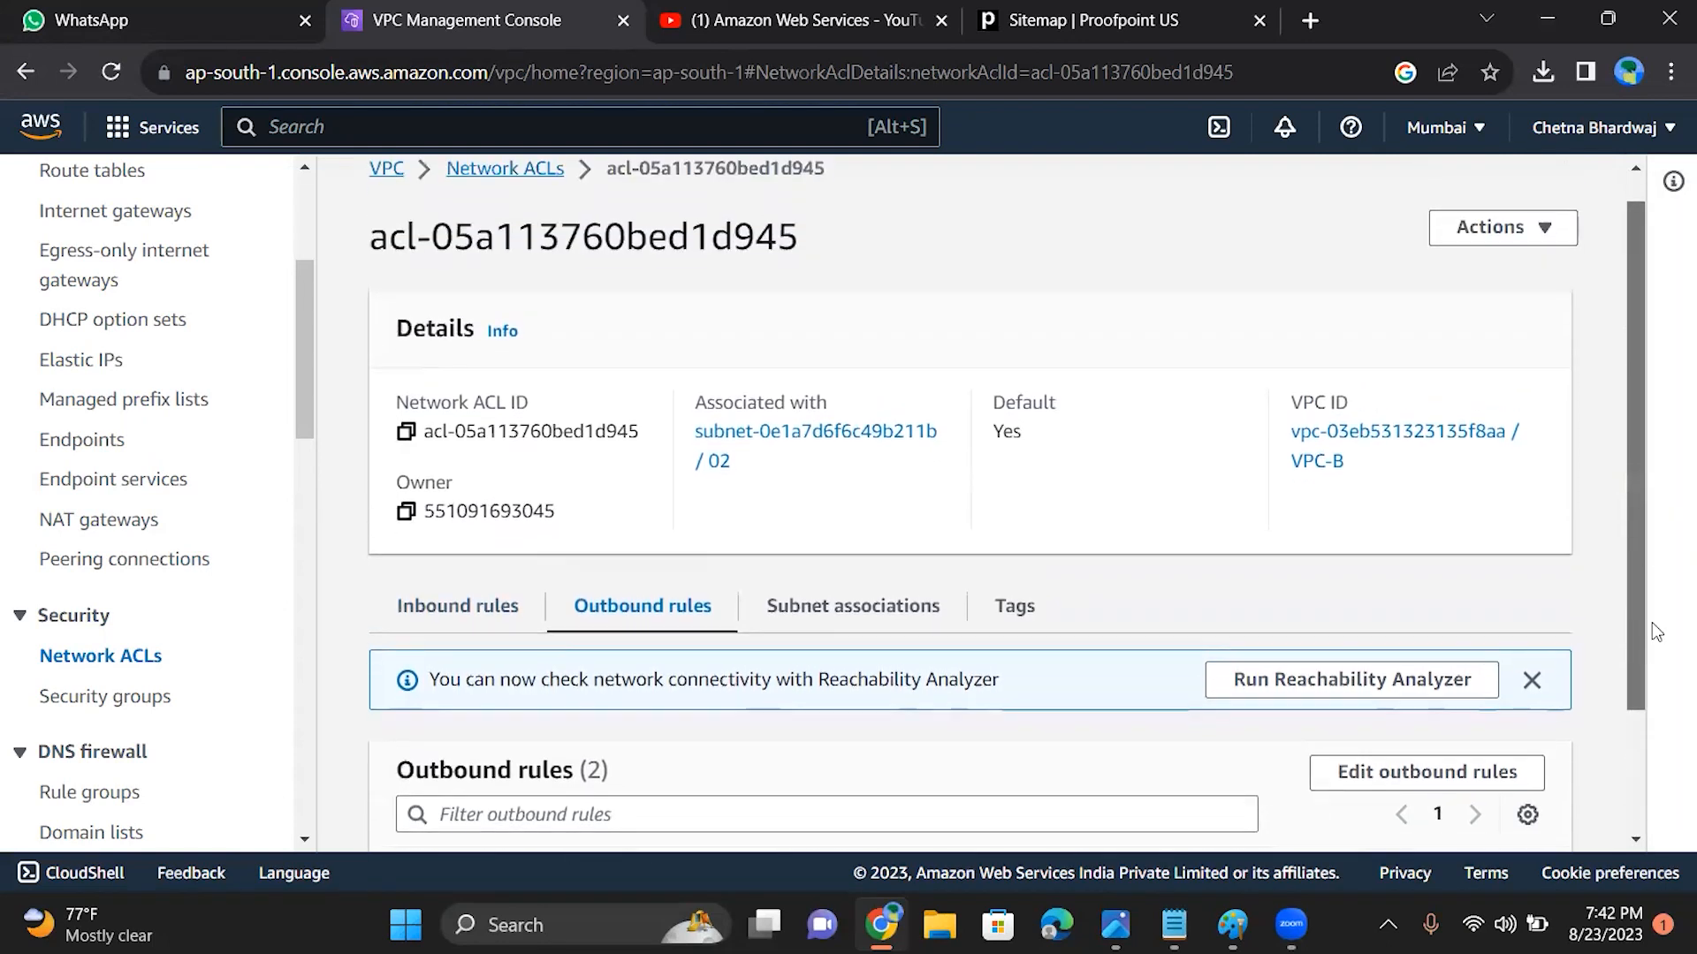
scroll(1652, 622, "down", 2)
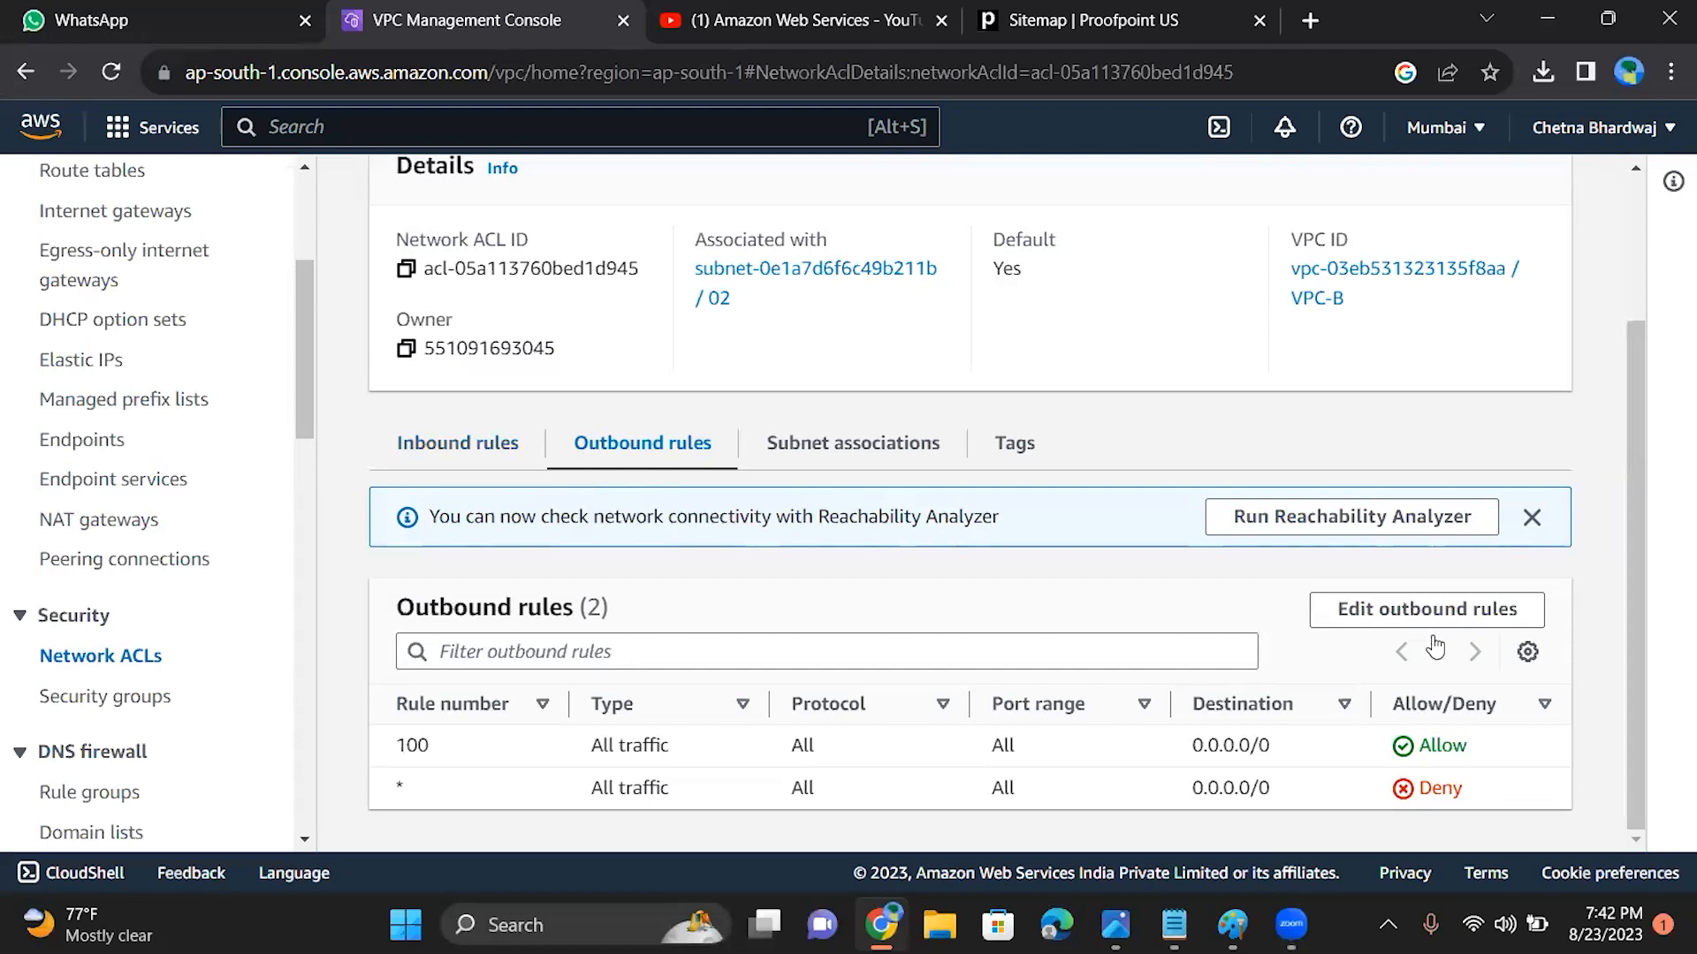
Step: Open the ACL's outbound rules for editing and set the type of rule 100 to HTTP* (8080)
left_click(1458, 609)
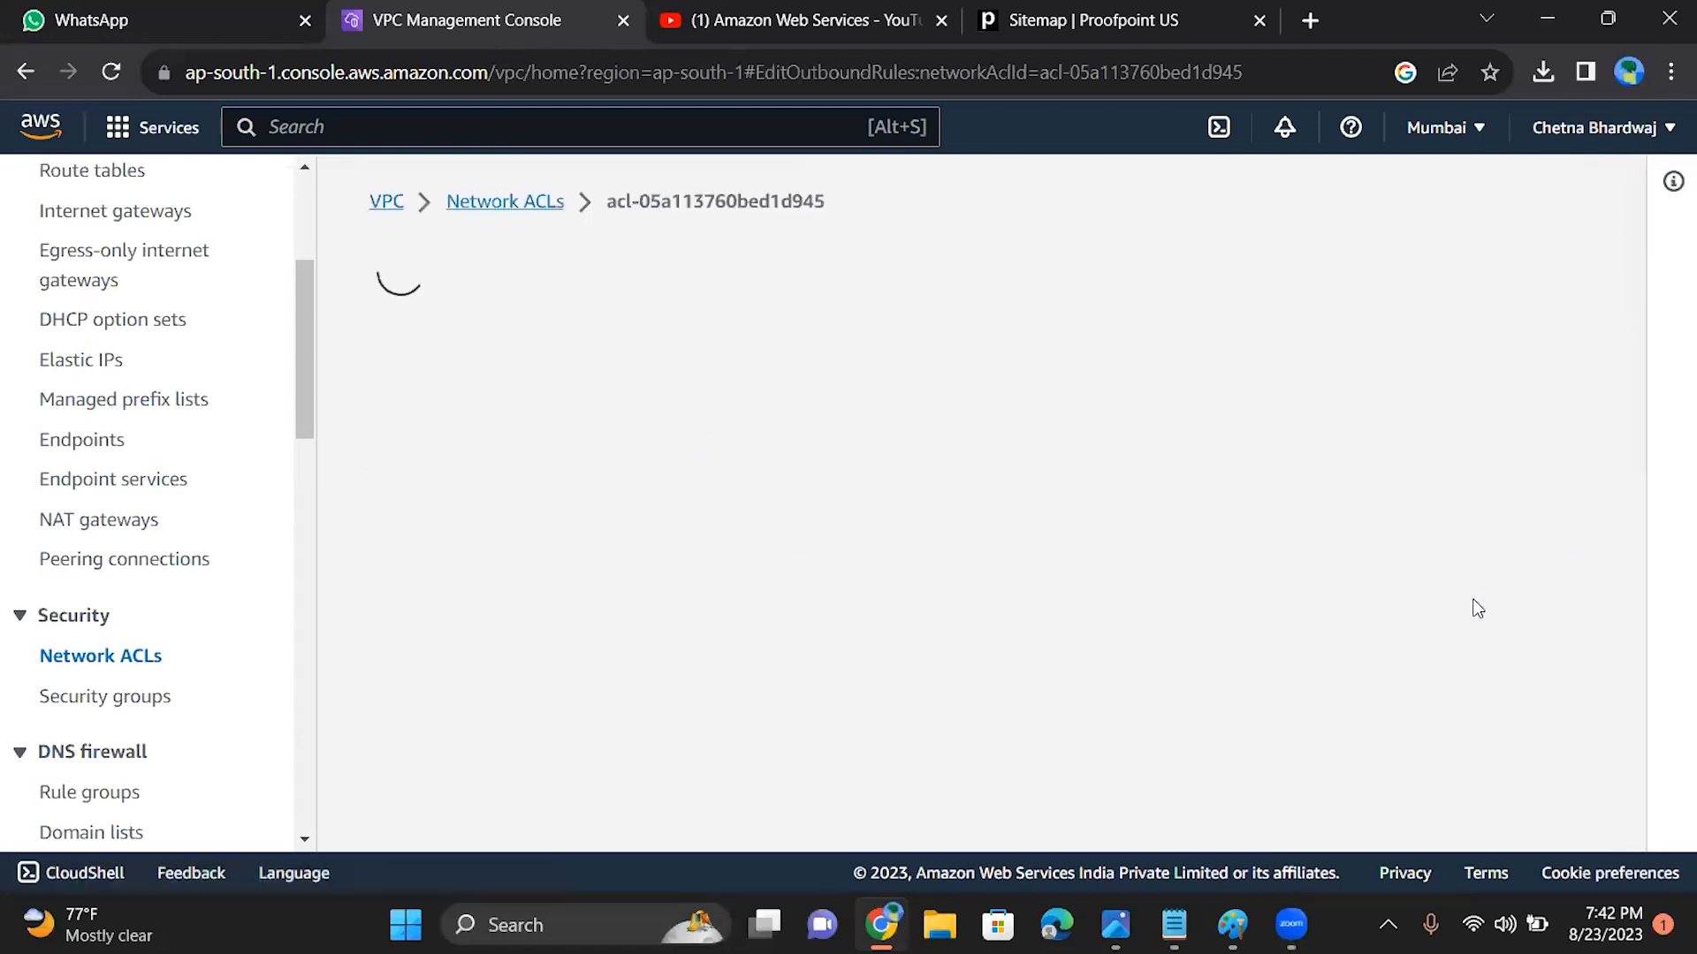
left_click(231, 464)
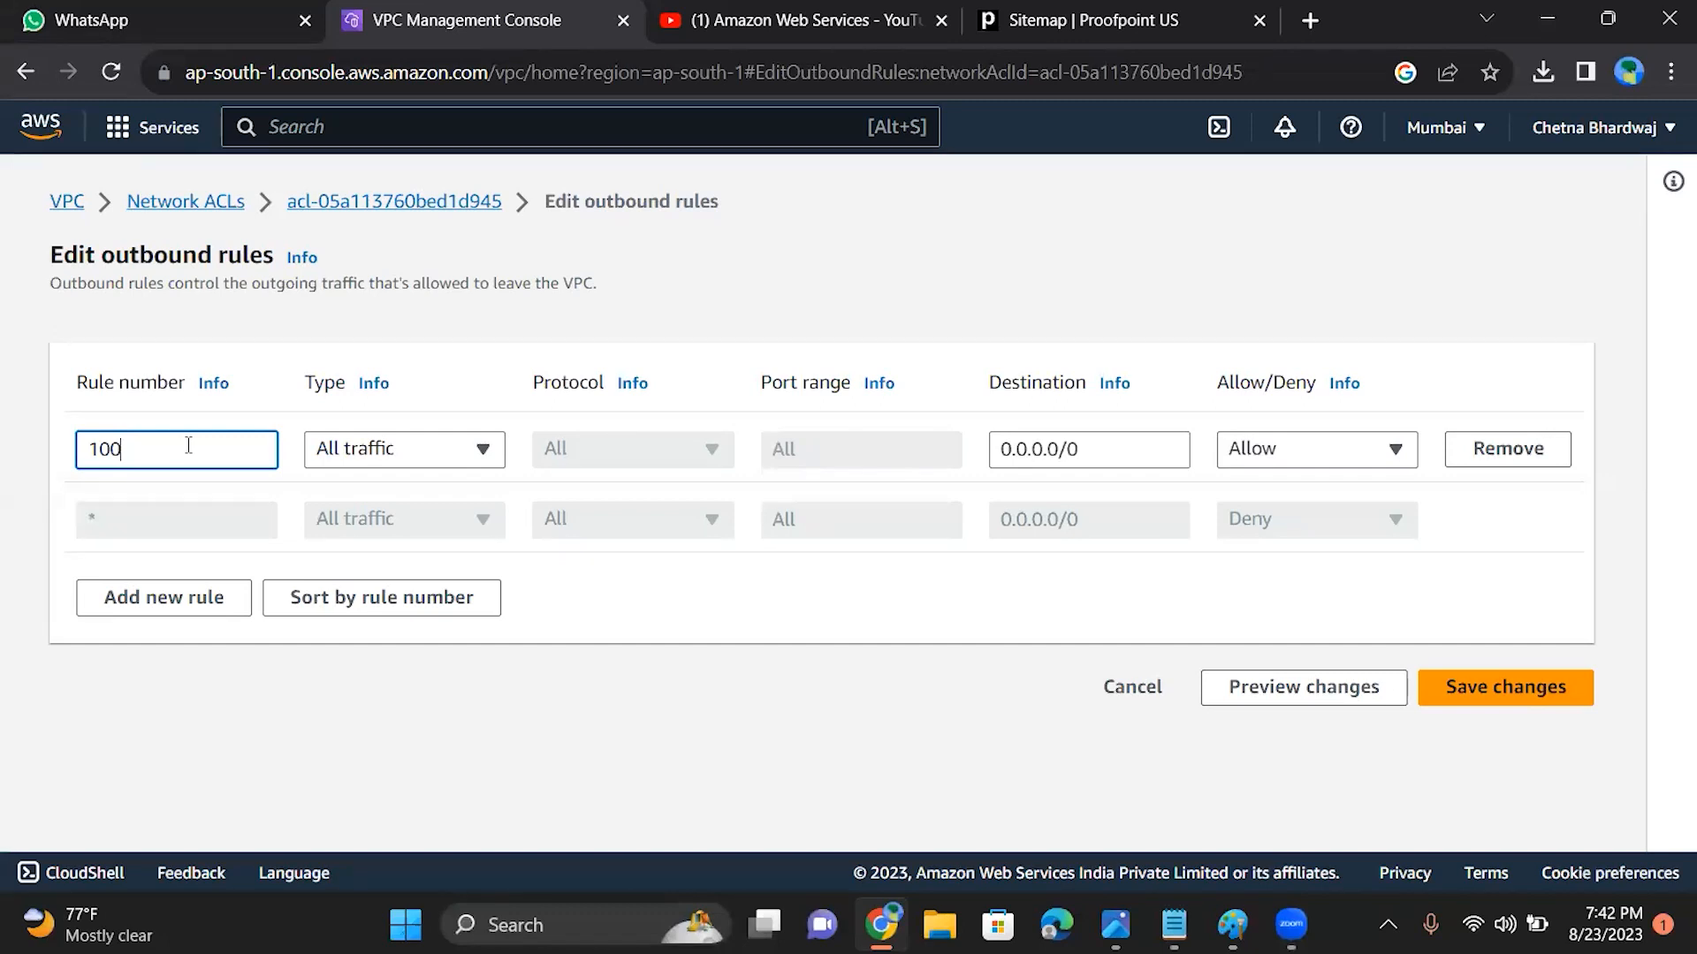
left_click(384, 454)
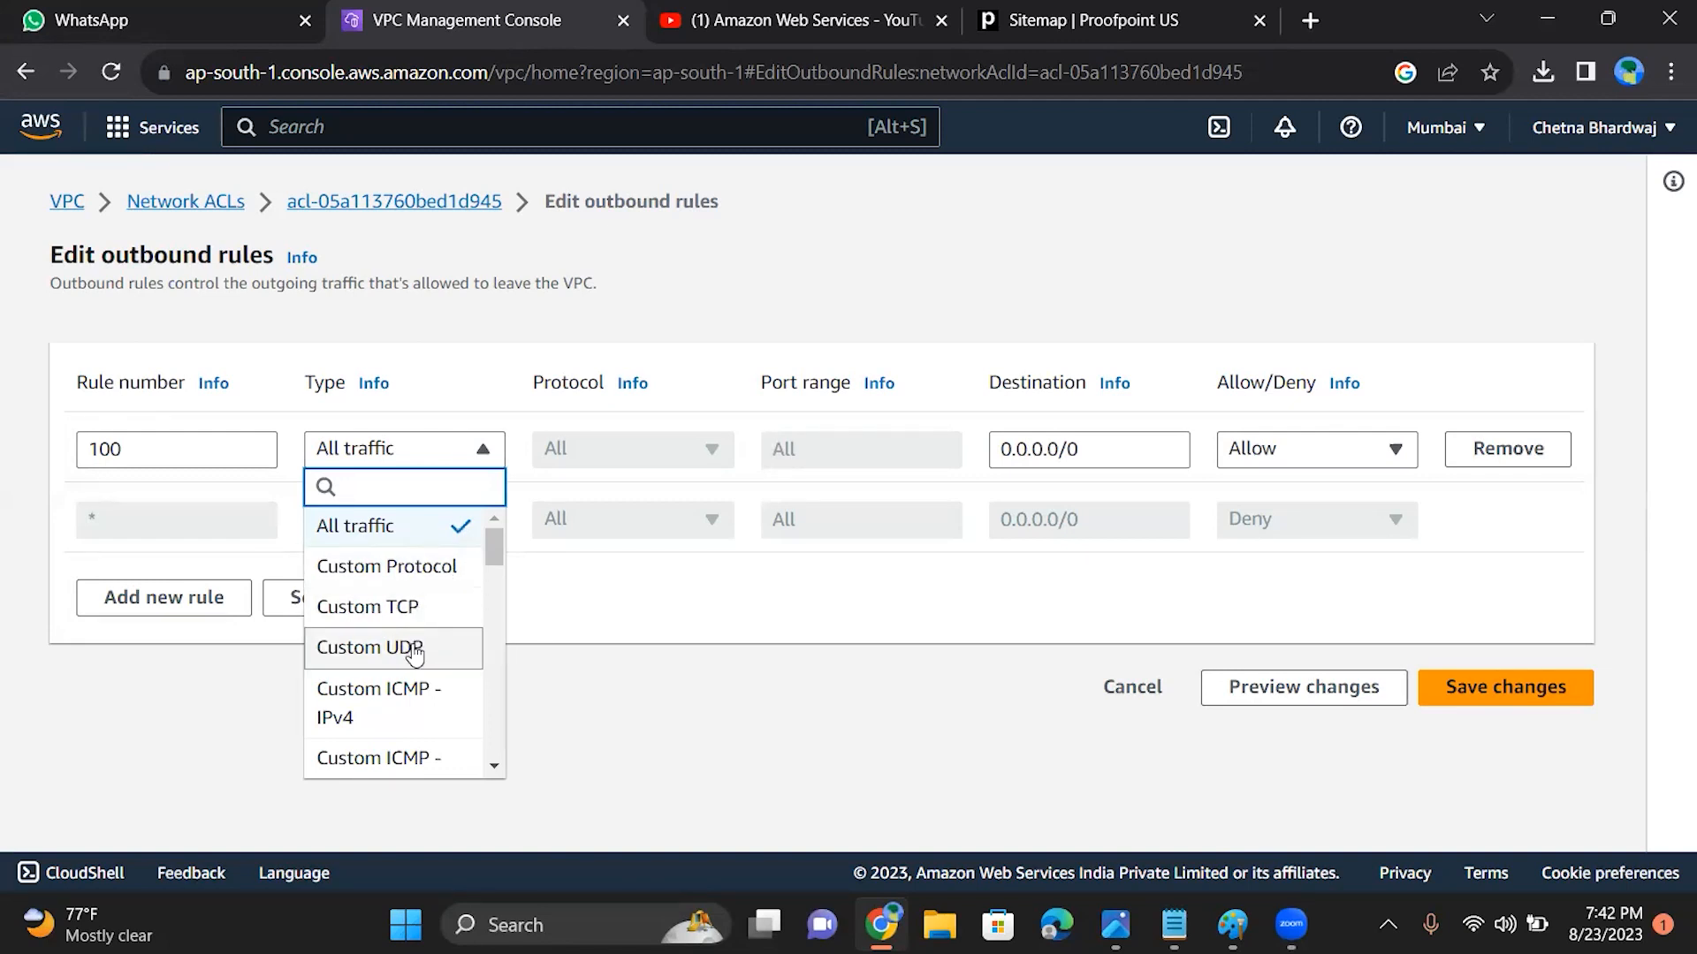
left_click_drag(491, 543, 244, 723)
left_click_drag(490, 551, 497, 890)
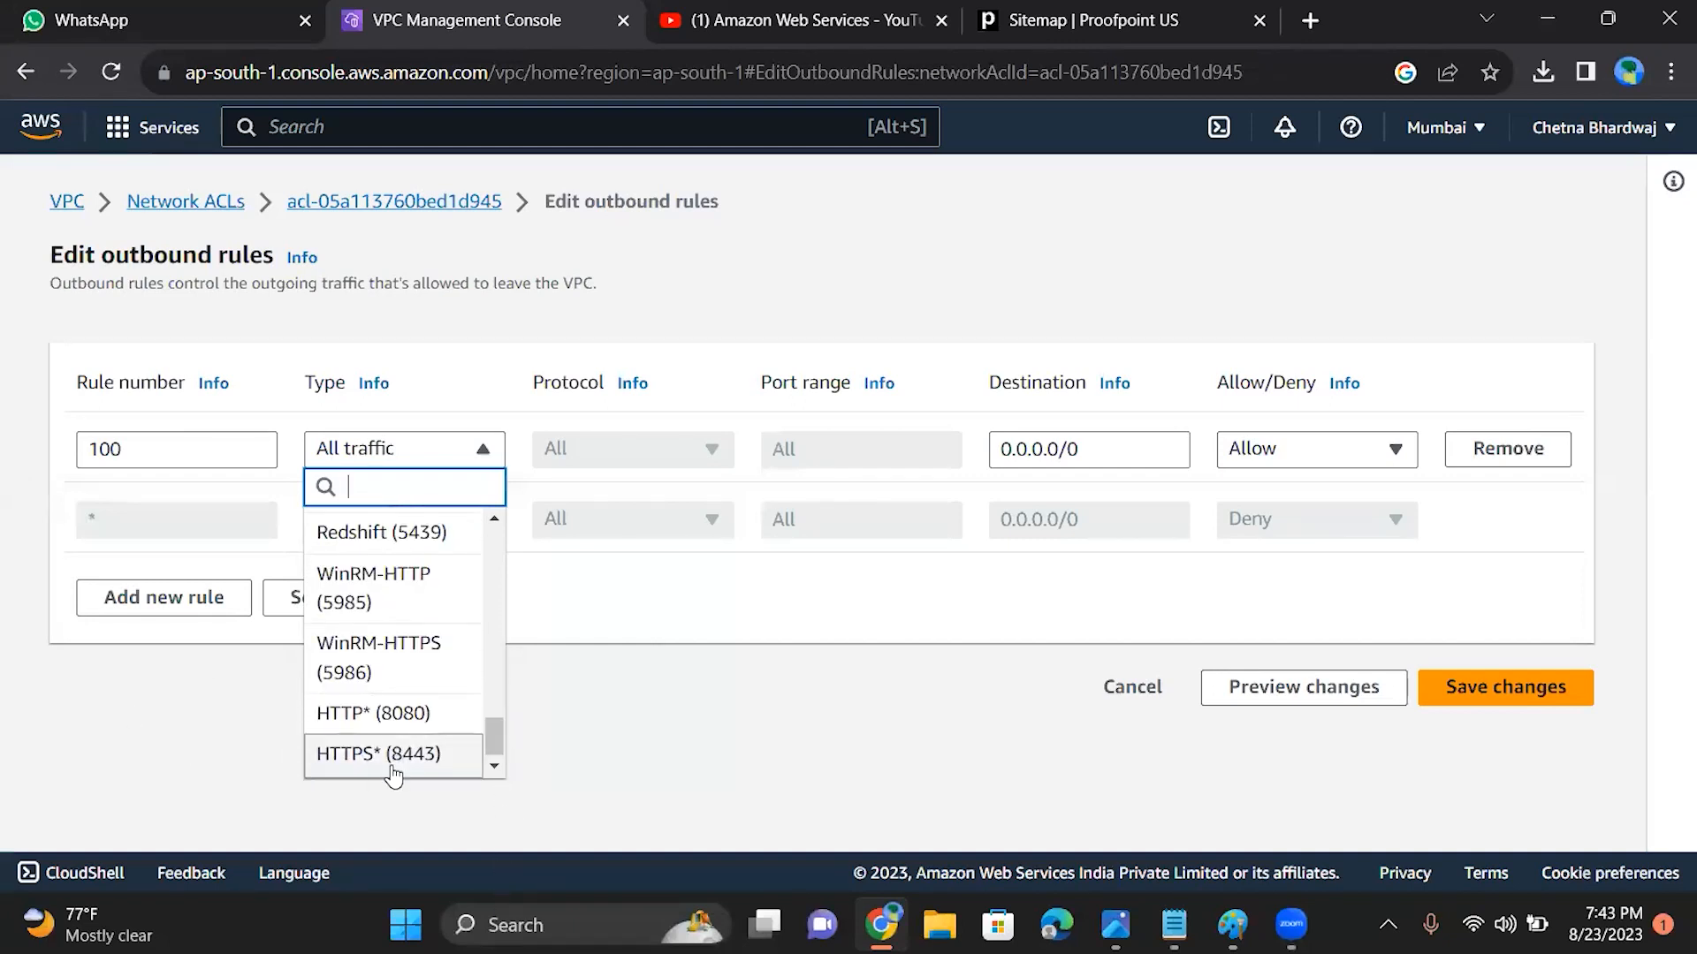
left_click(415, 714)
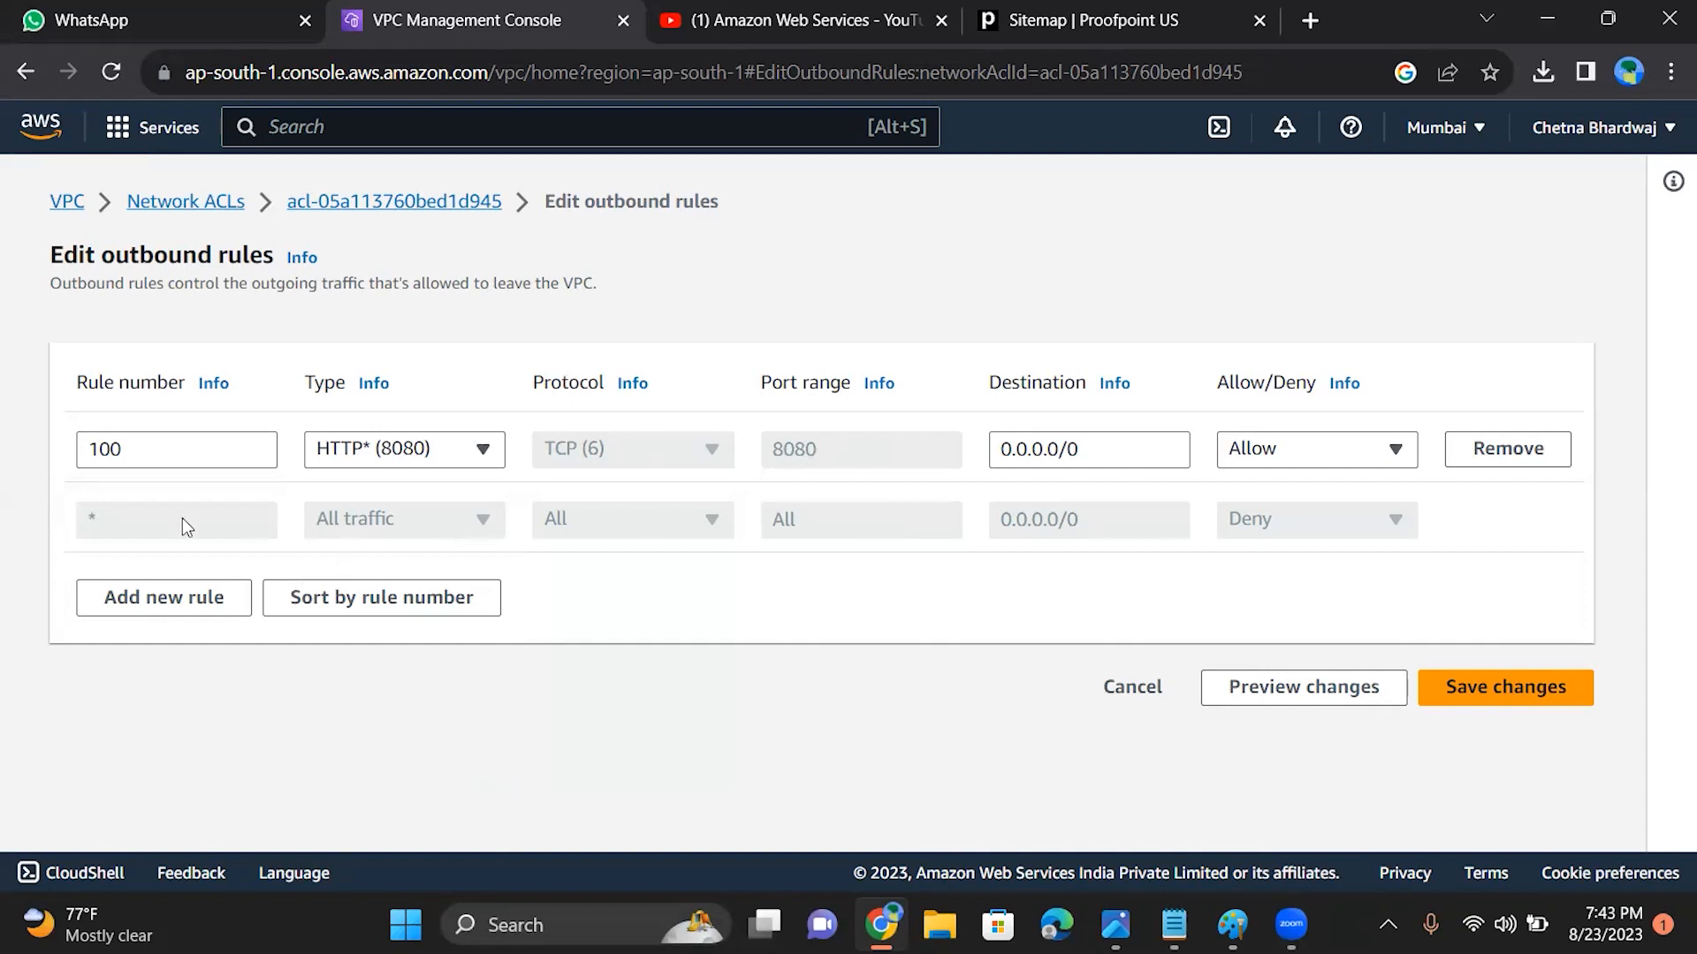
Step: Add a new outbound rule numbered 200 with the type Custom TCP
left_click(167, 607)
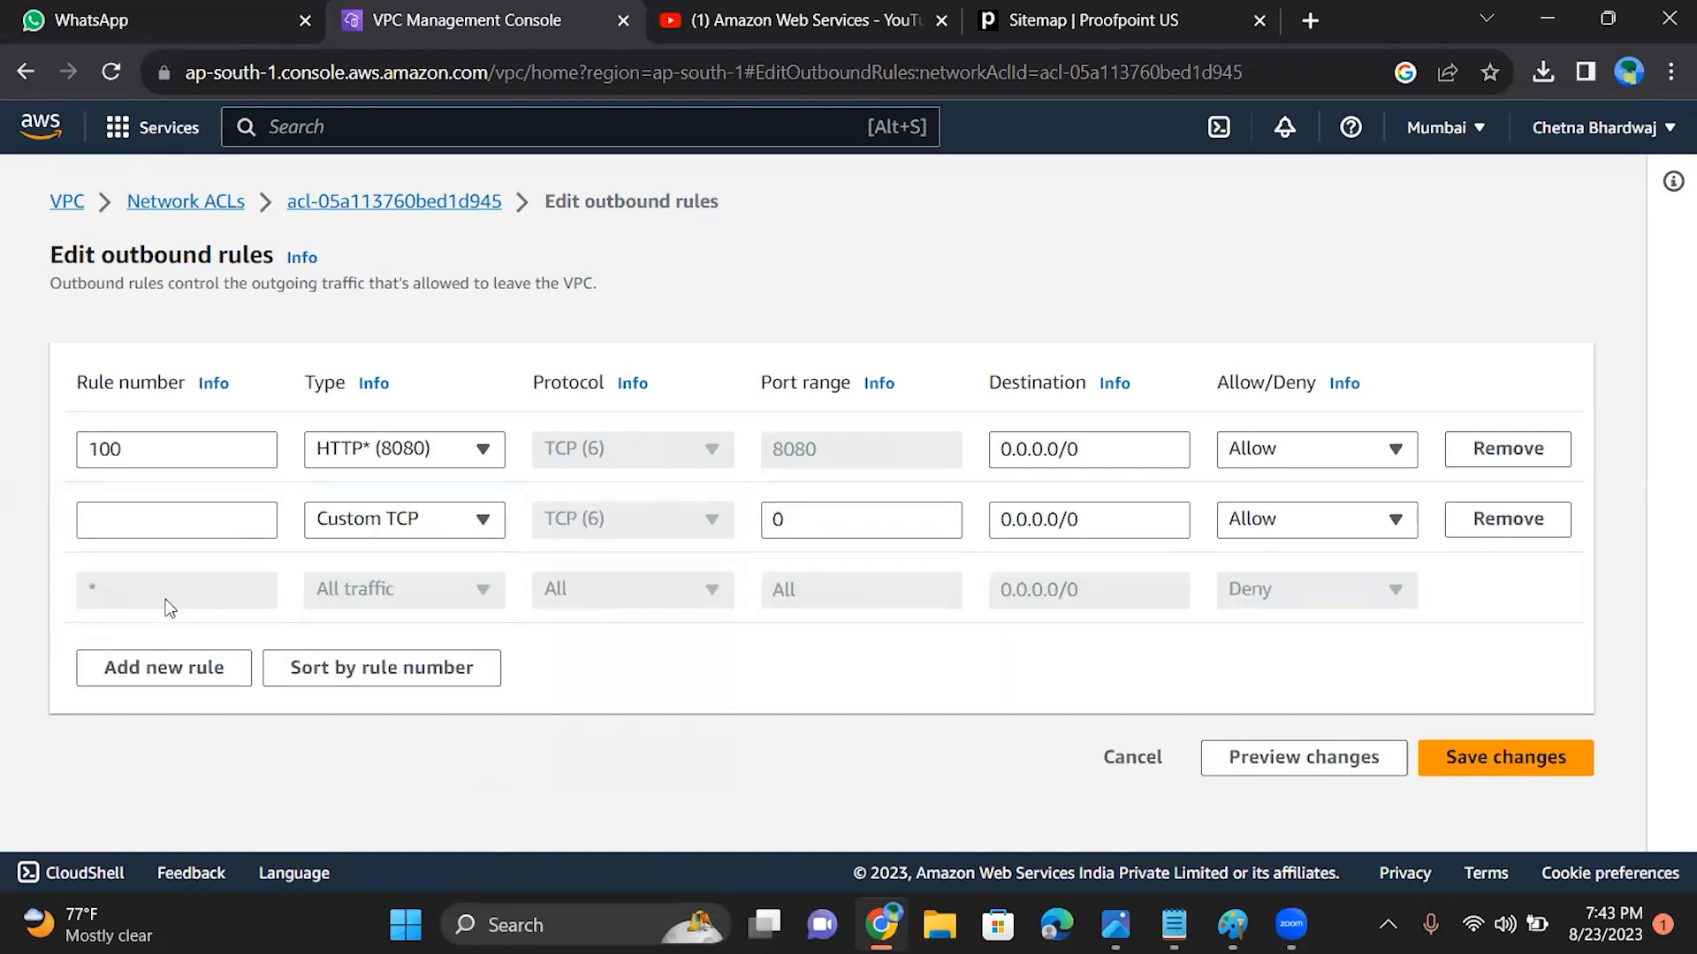
left_click(157, 510)
type("200")
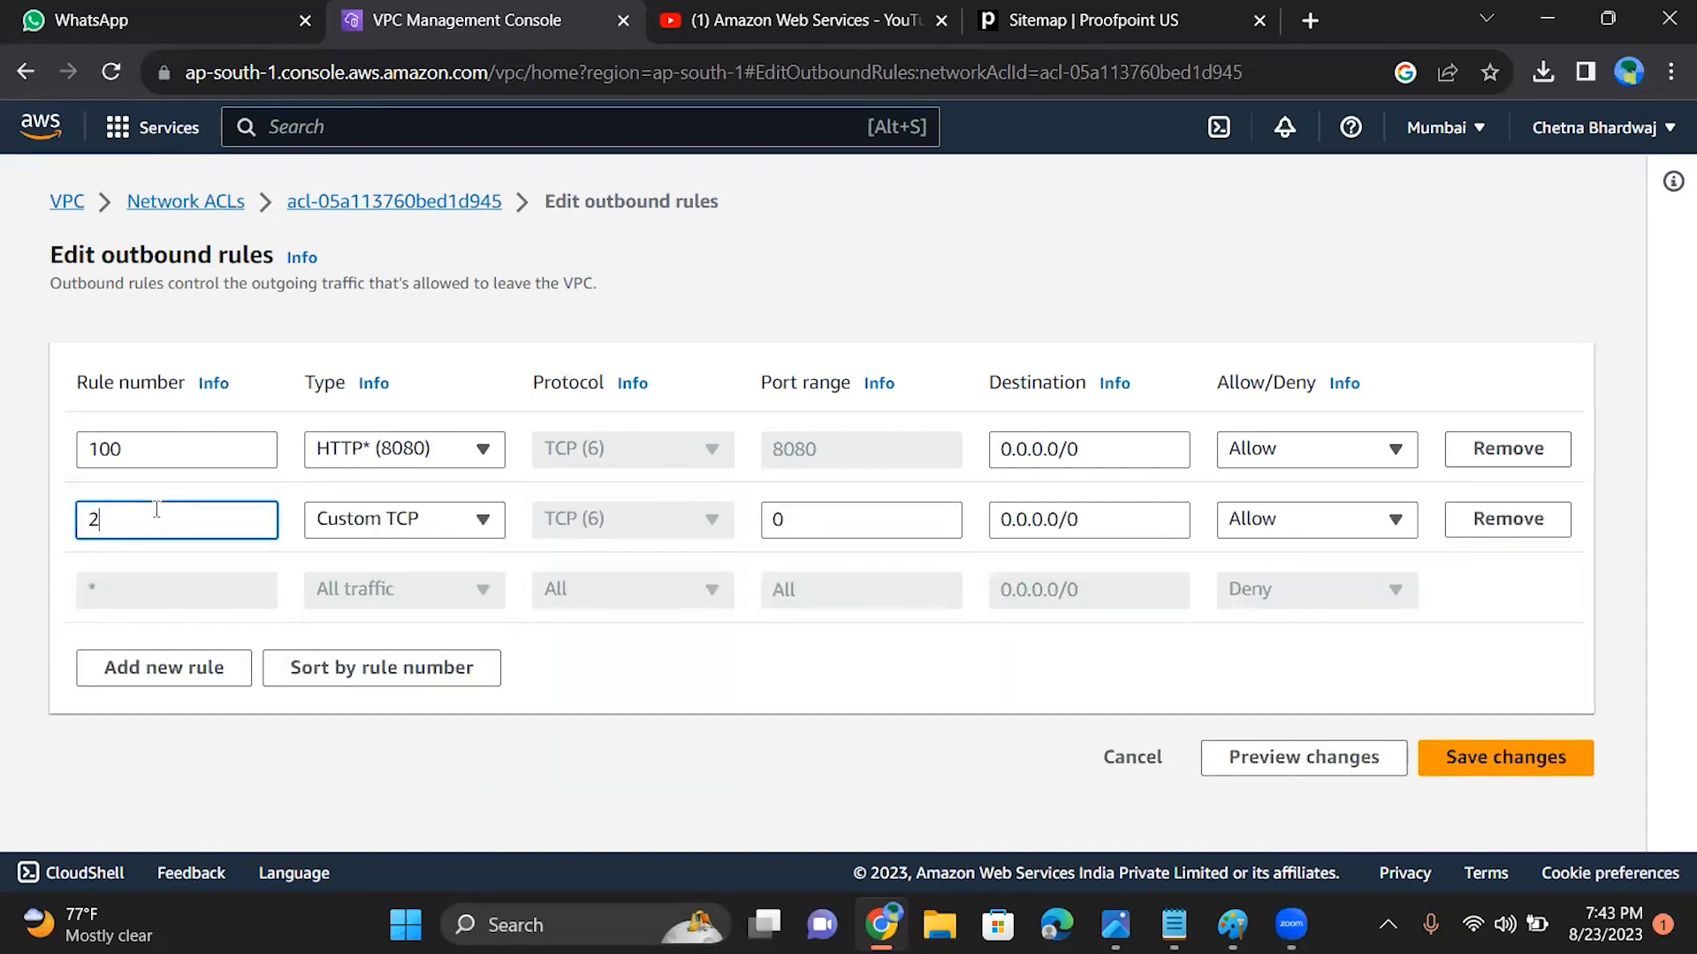
left_click(386, 519)
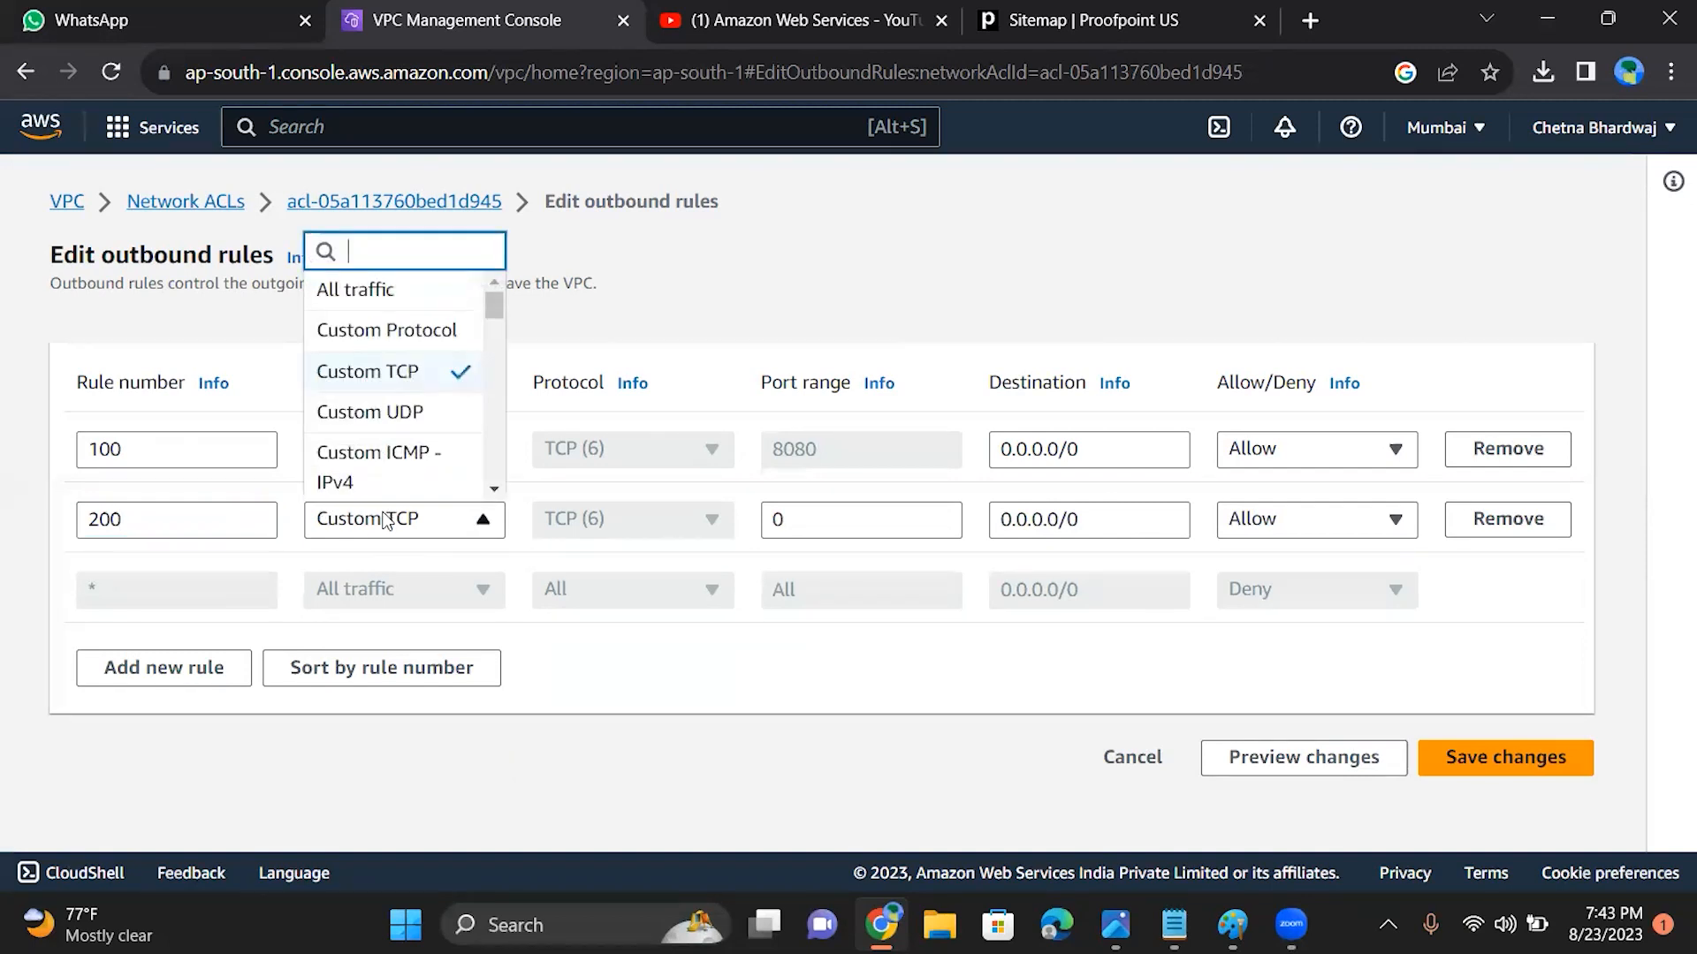
left_click(380, 371)
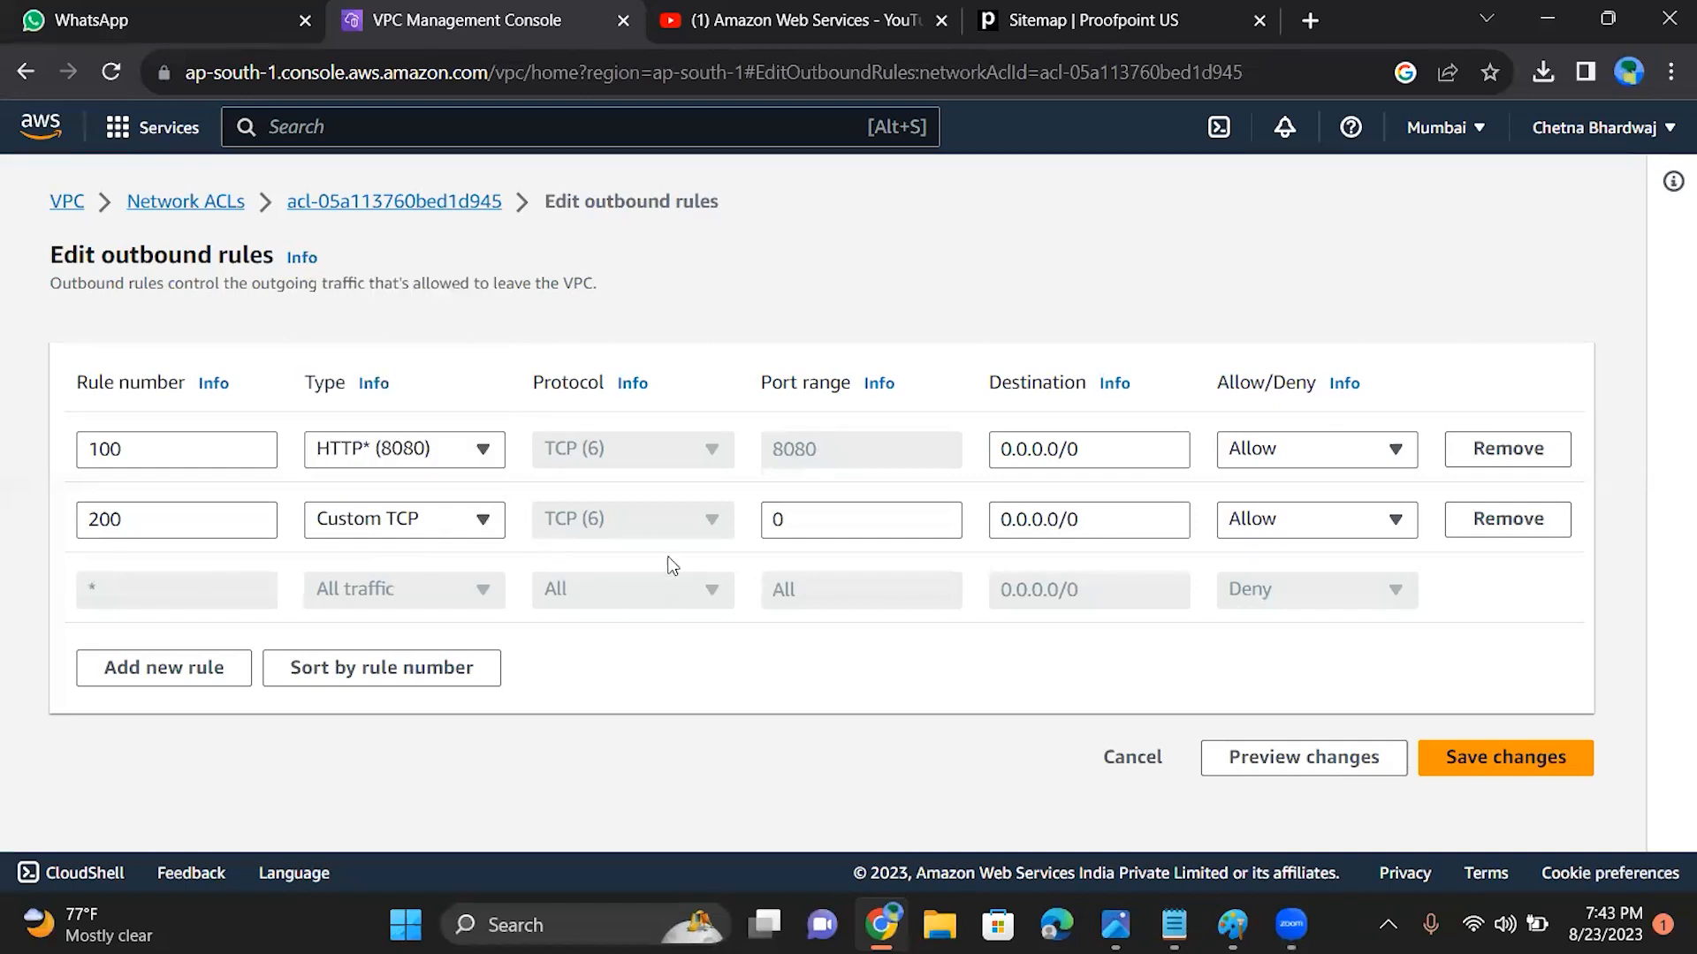
Step: Set the port range of outbound rule 200 to 6000-10000
left_click(790, 519)
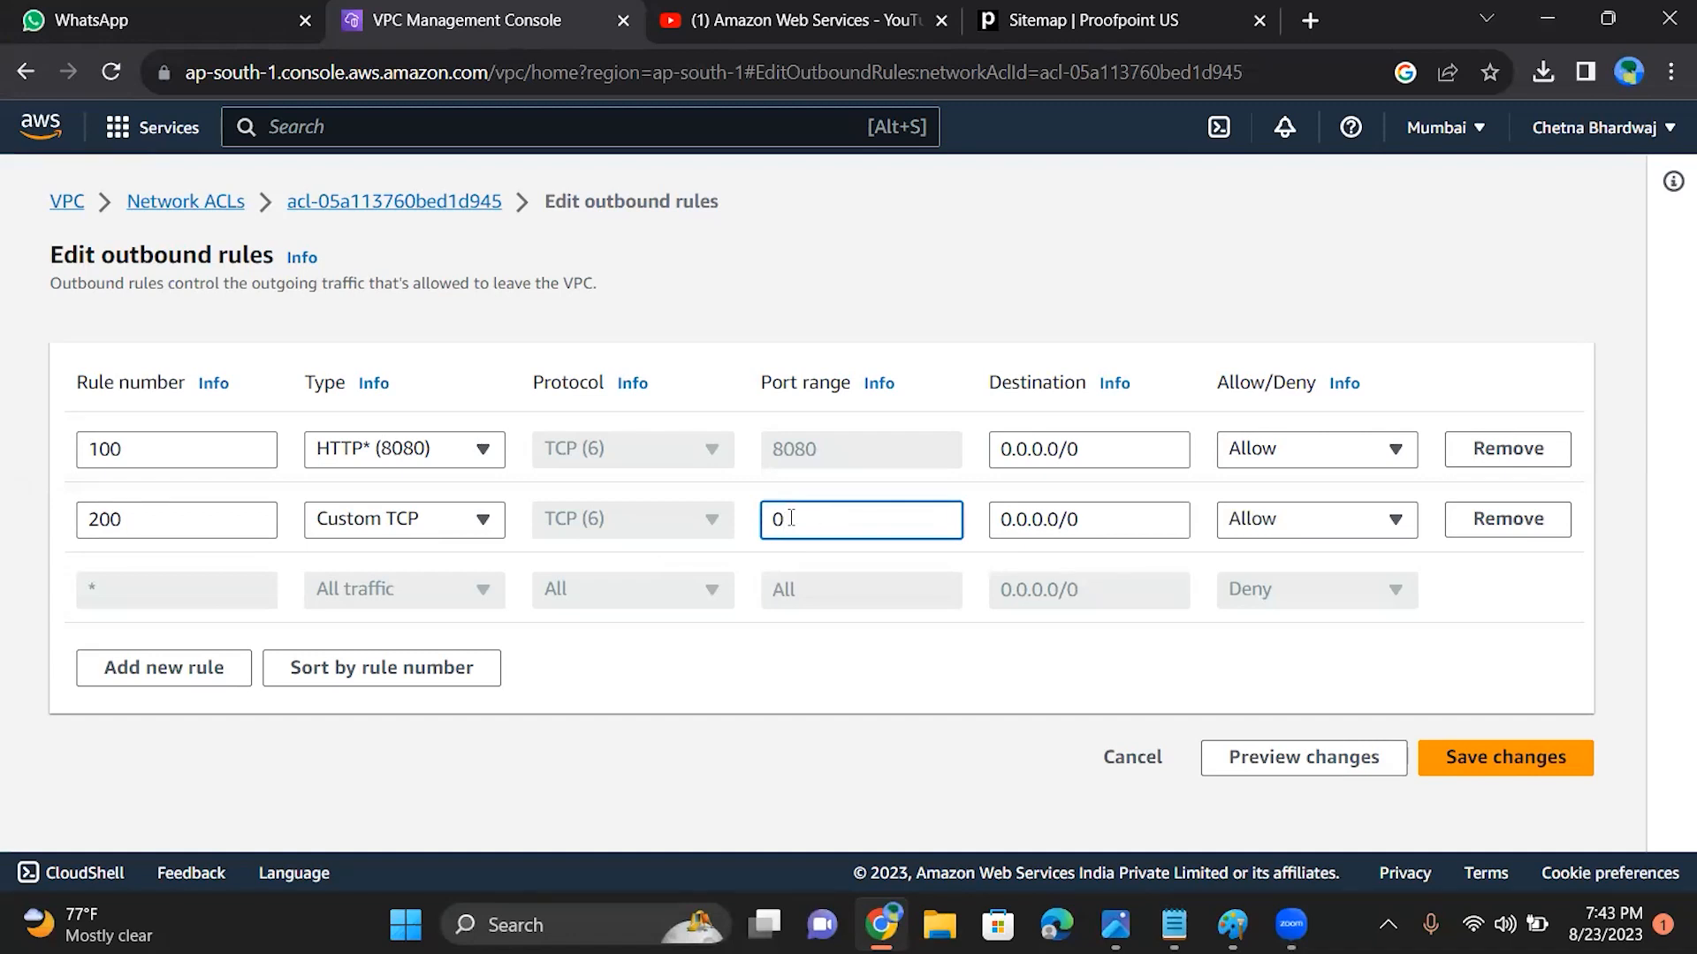
mouse_move(1233, 925)
key("BackSpace")
type("6000-")
type("100000")
key("BackSpace")
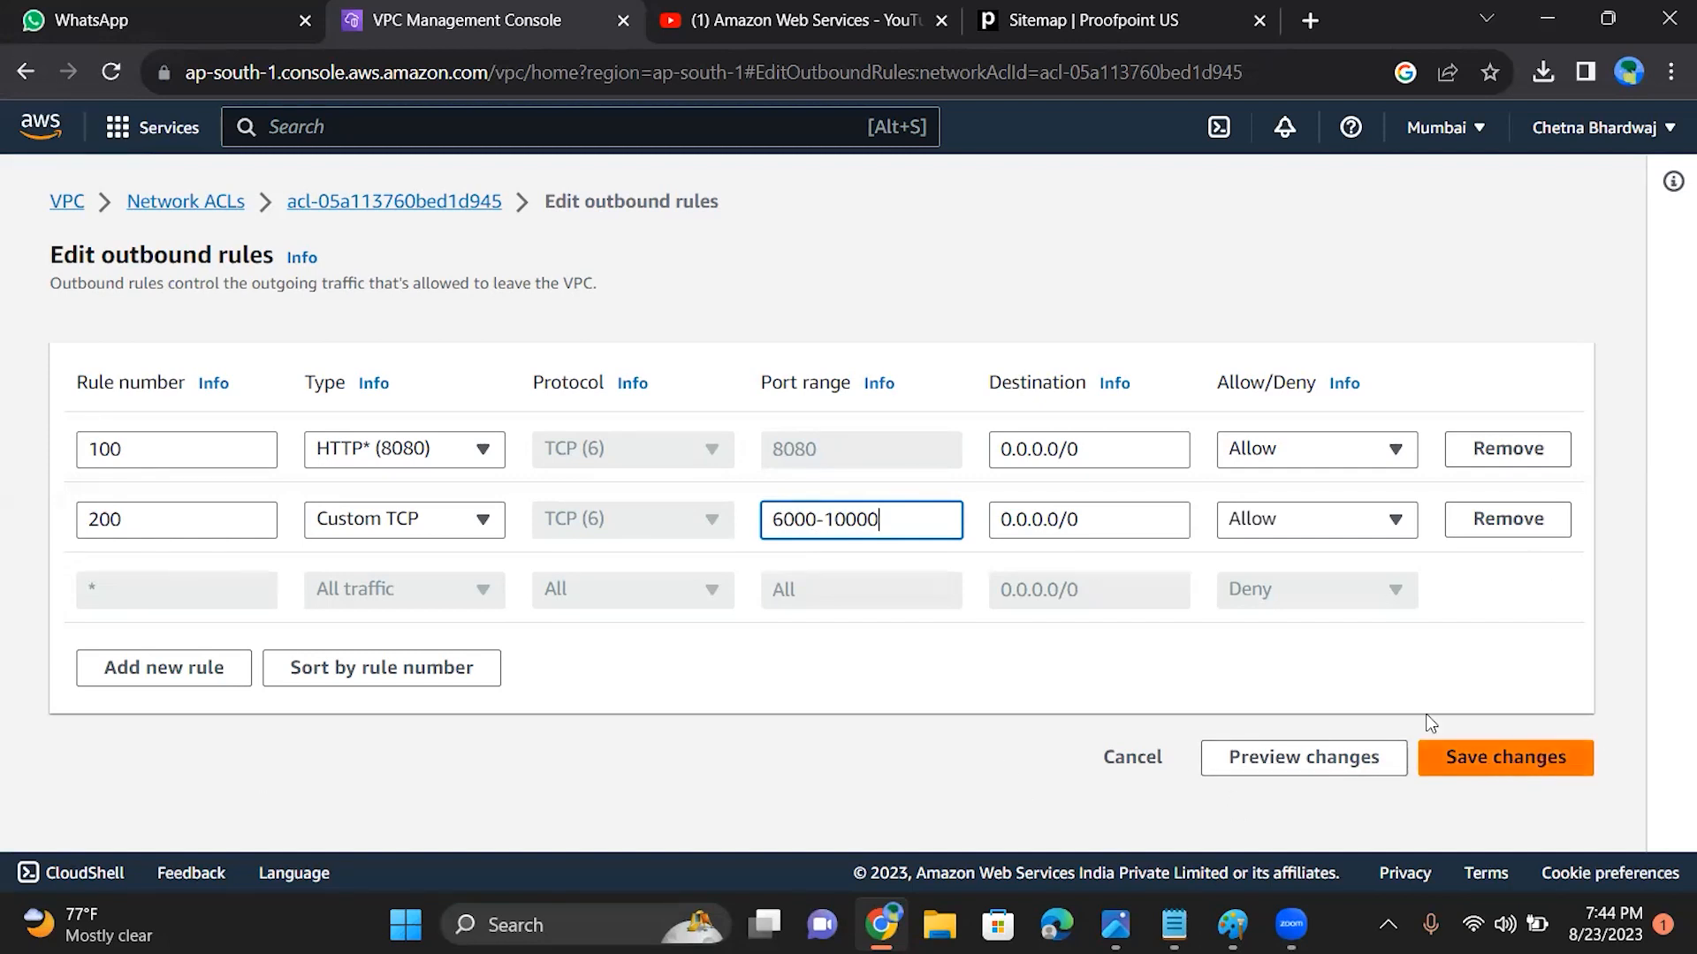
Step: Change the type of outbound rule 100 to All traffic and from there to HTTPS (443)
left_click(457, 450)
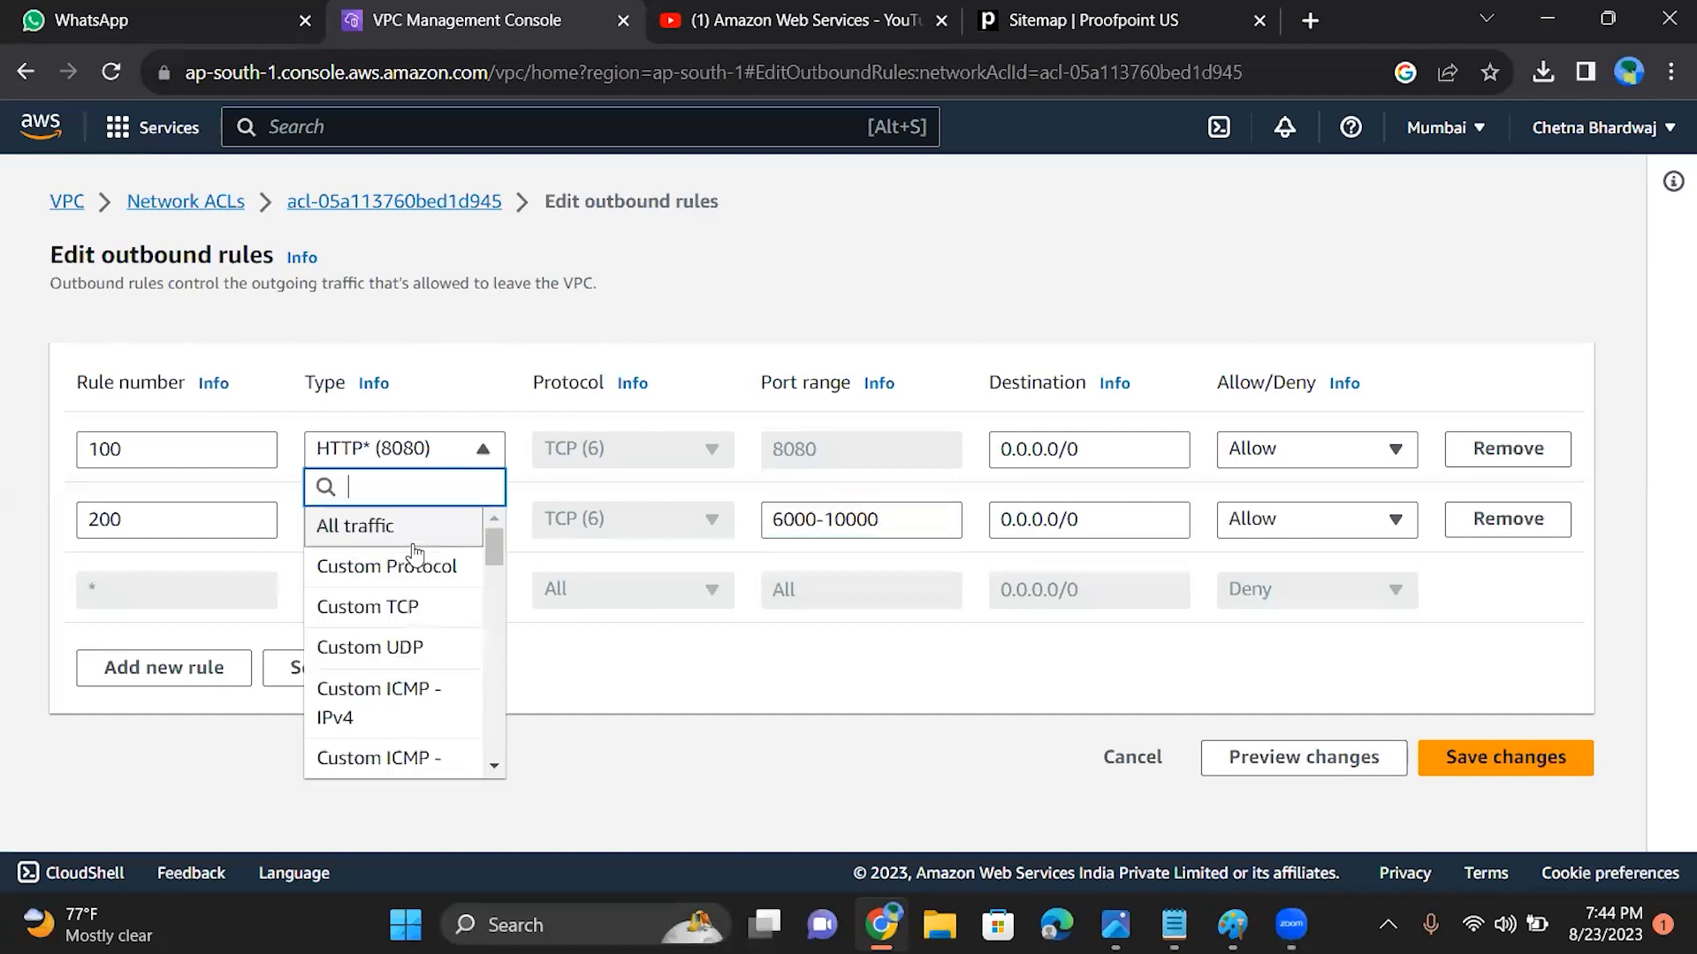
left_click(417, 539)
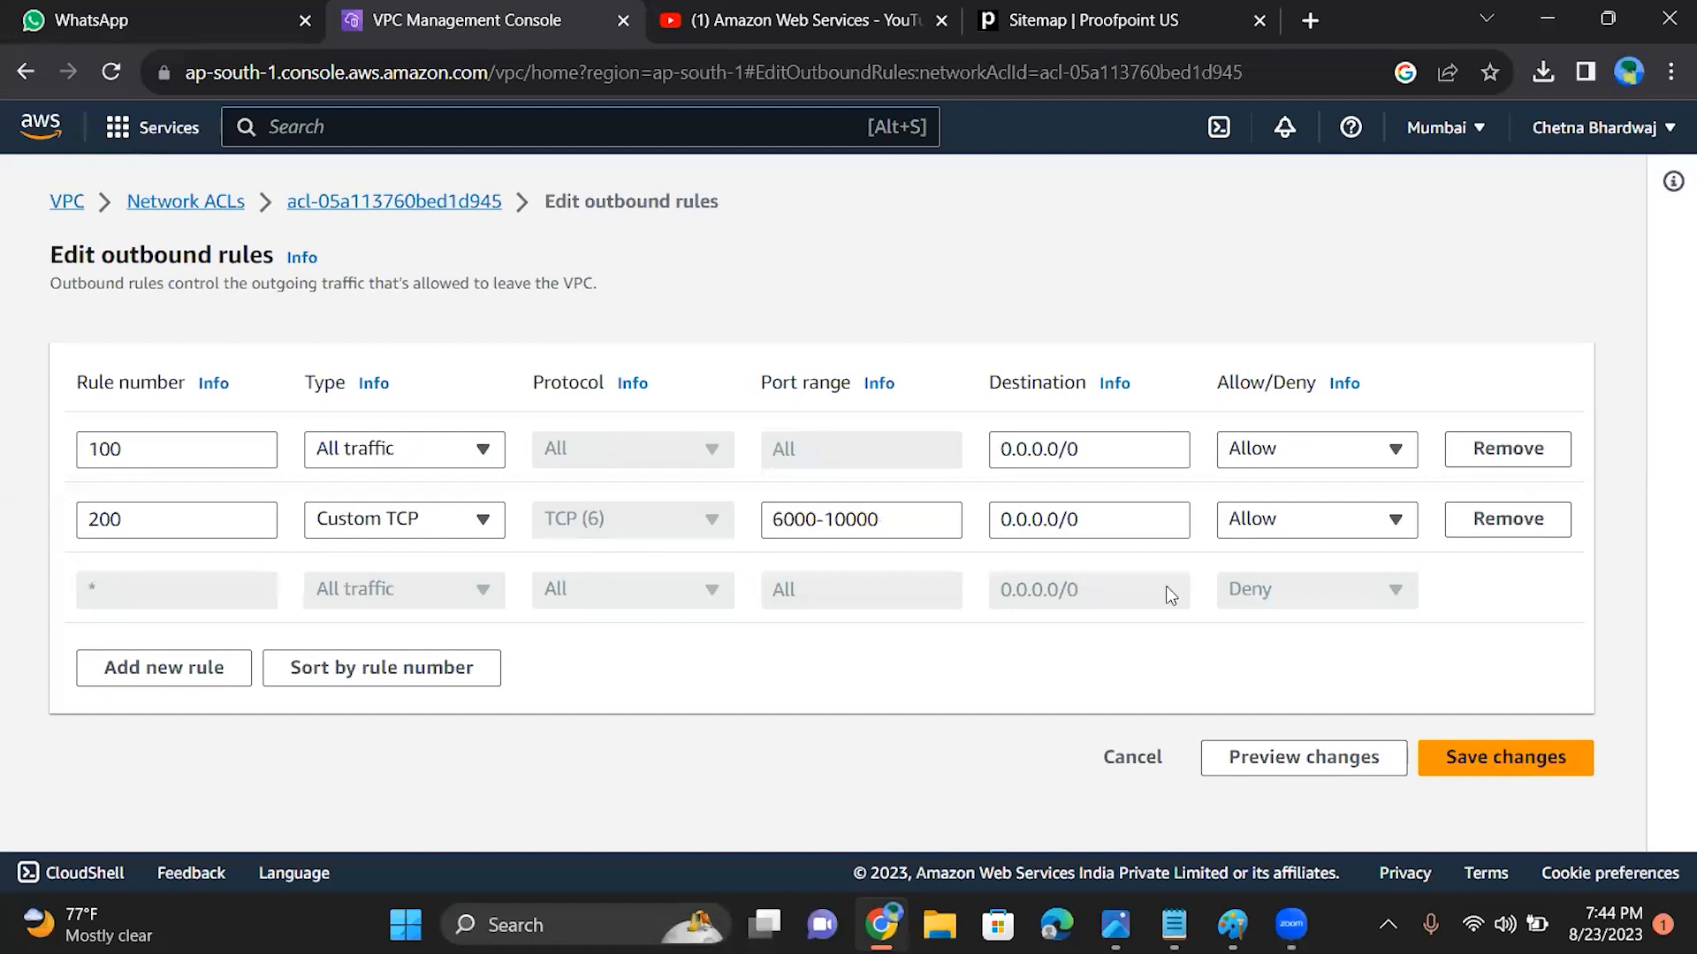
left_click(475, 456)
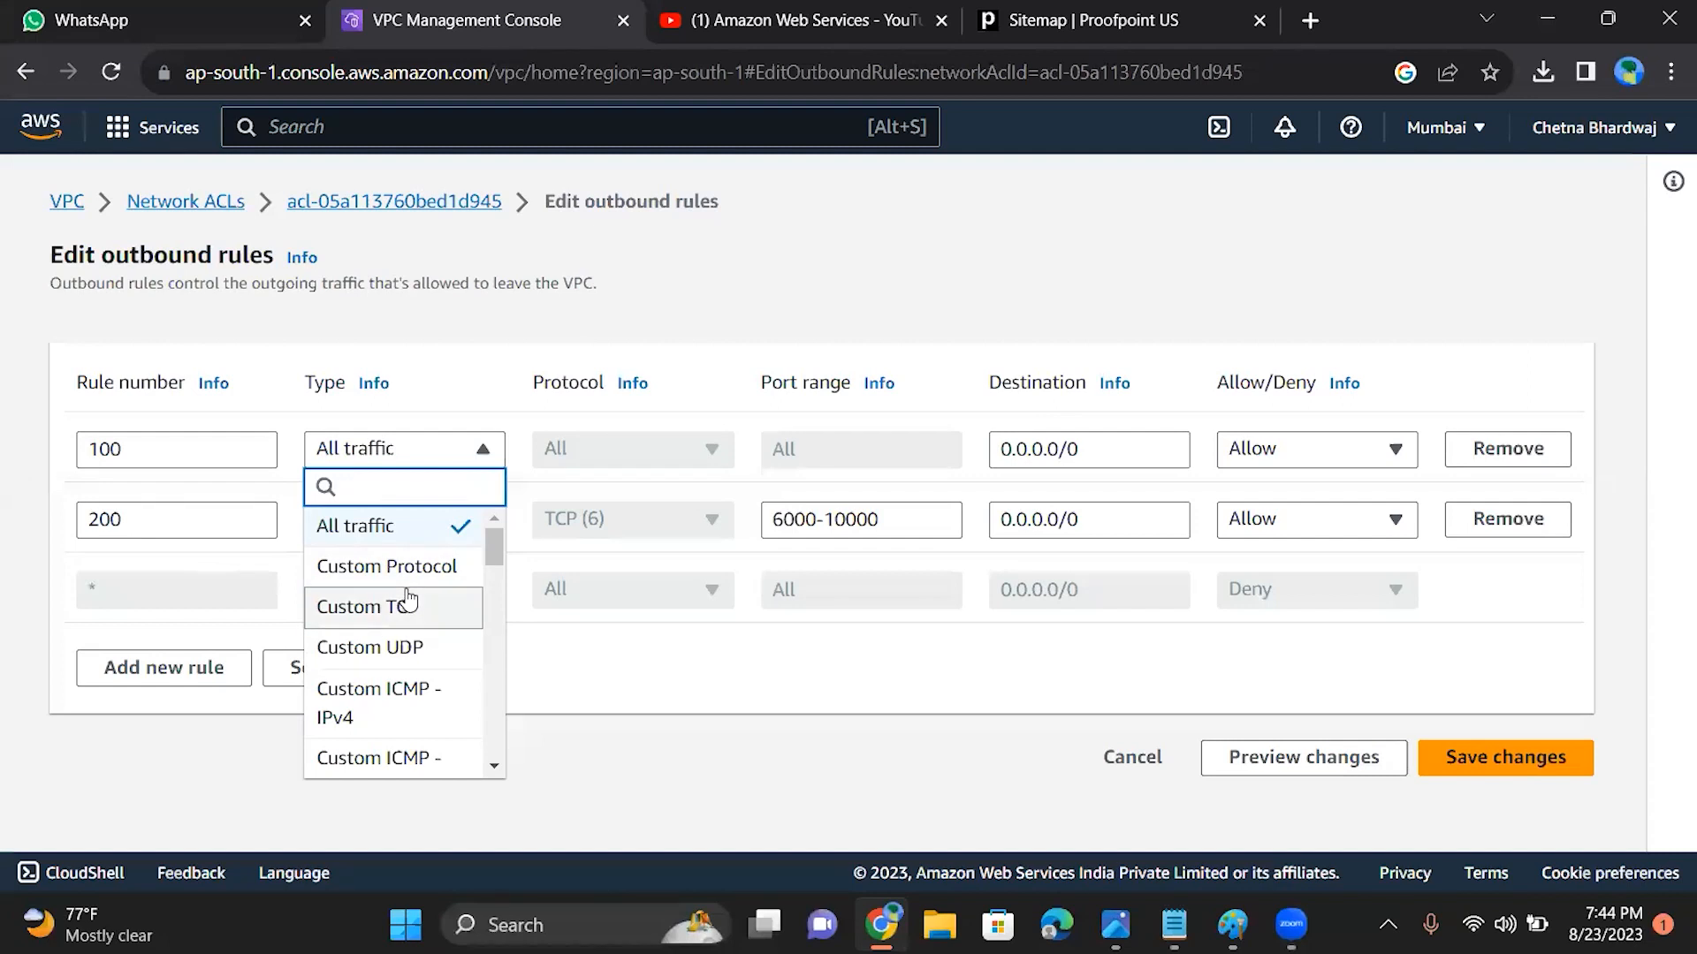
left_click_drag(491, 555, 499, 656)
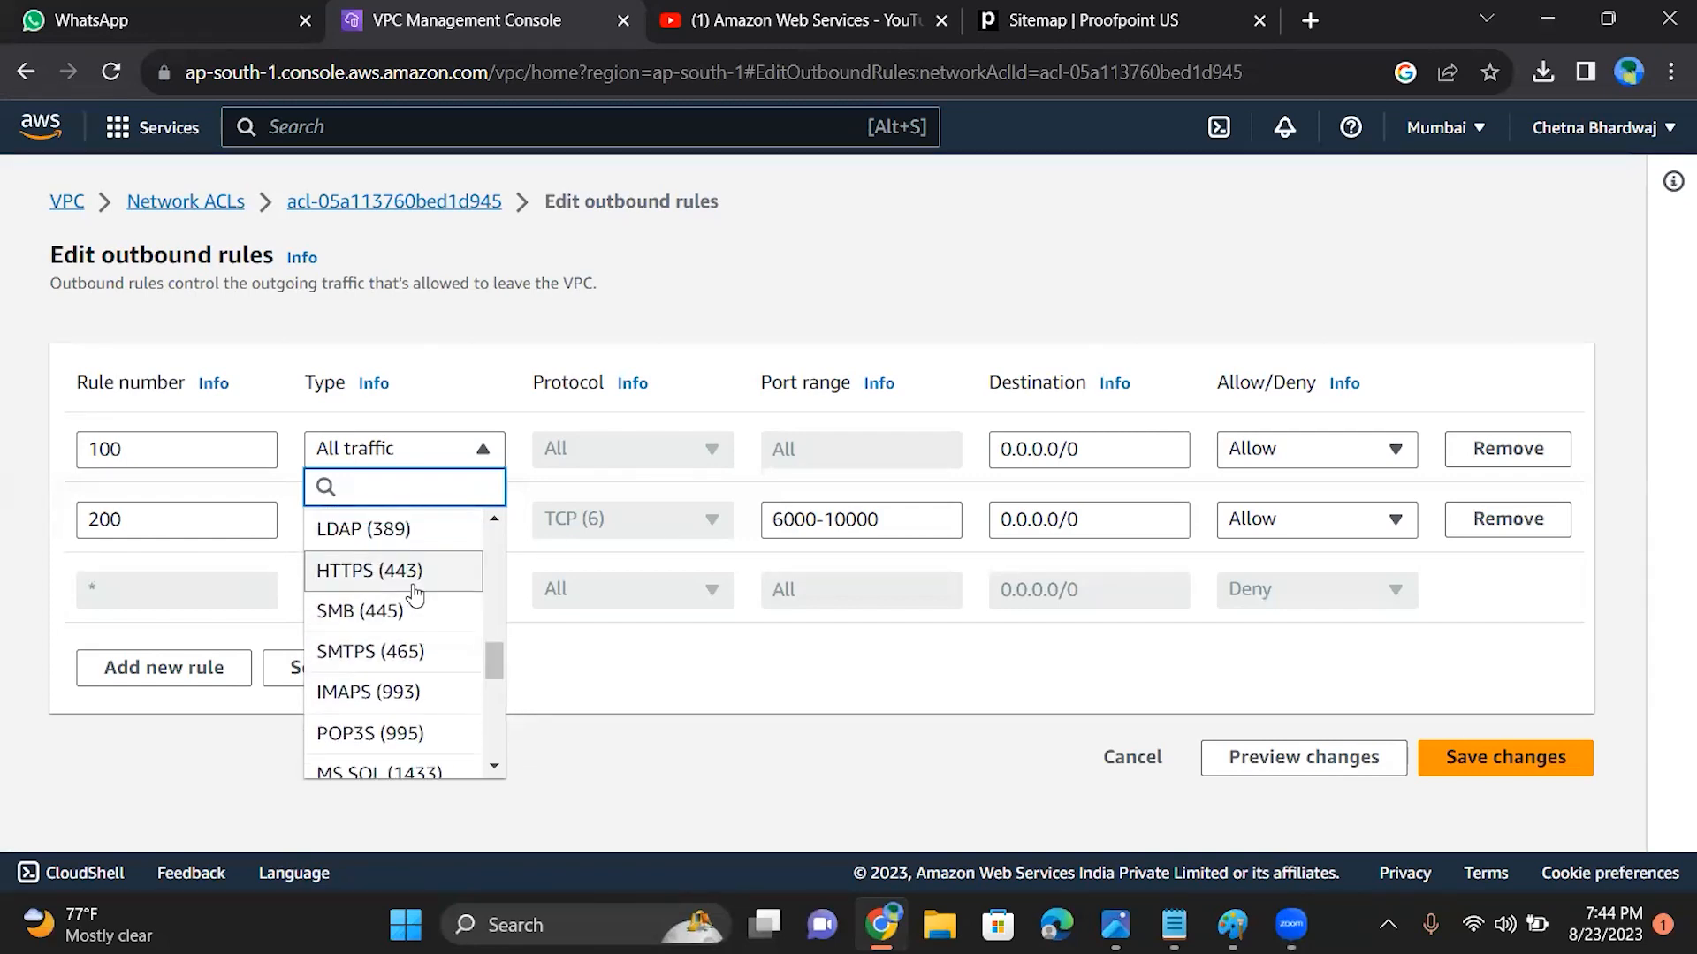
left_click(469, 587)
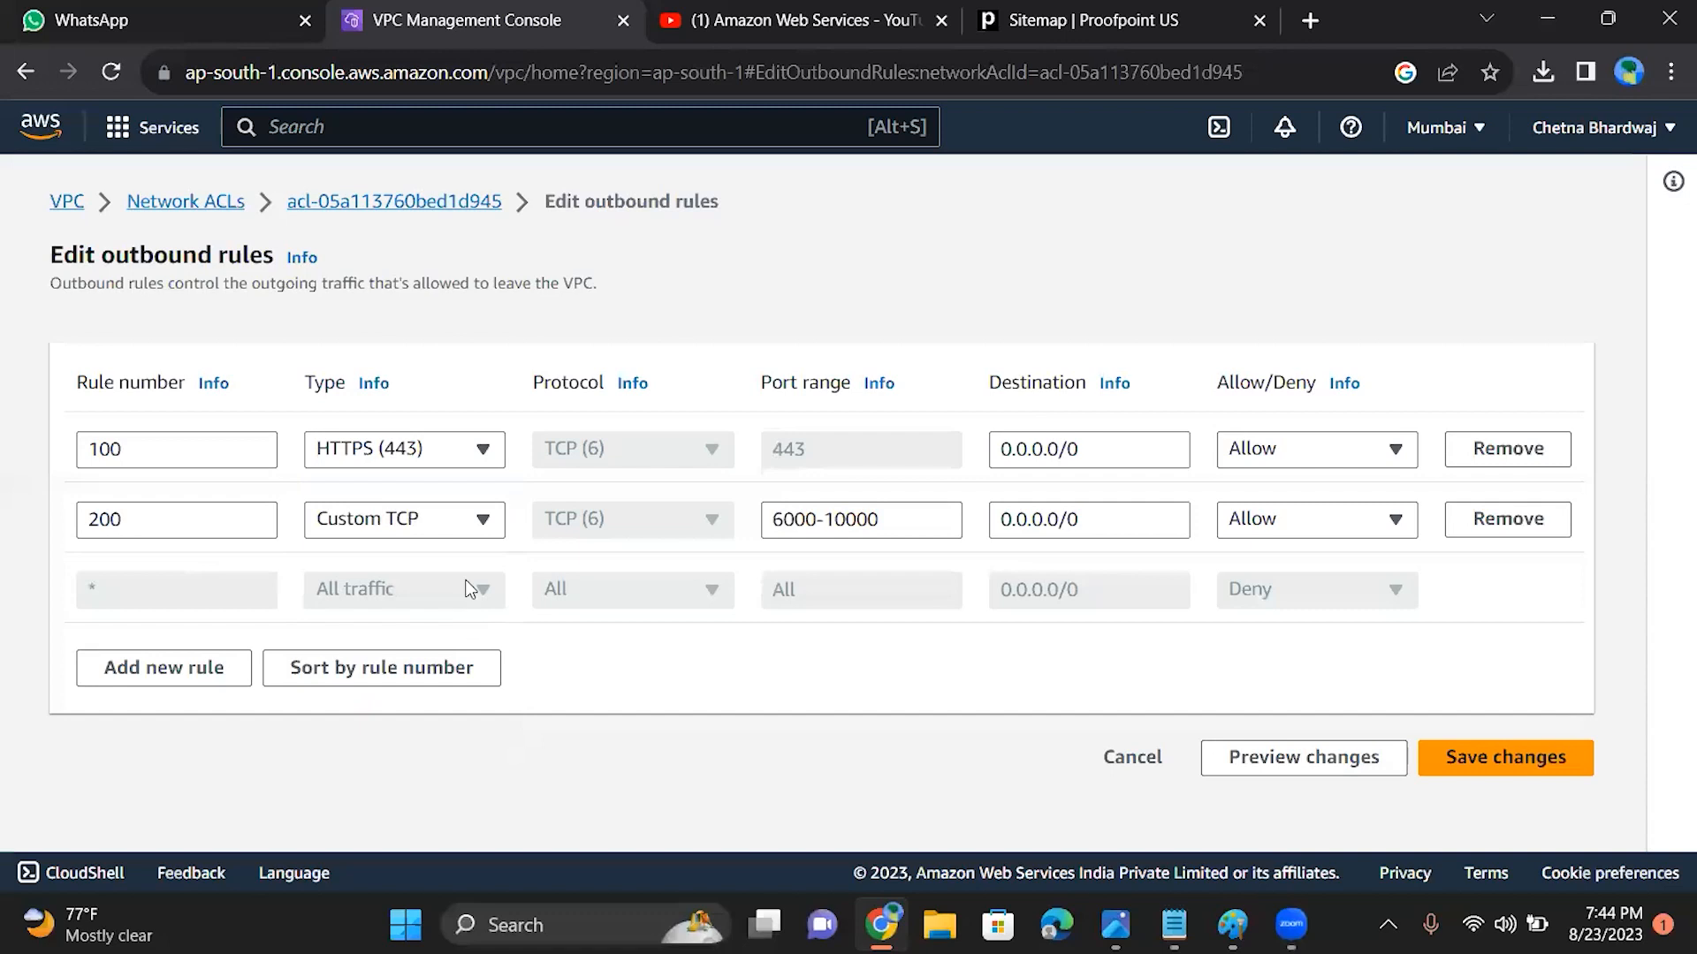
left_click(478, 453)
left_click_drag(493, 545, 473, 750)
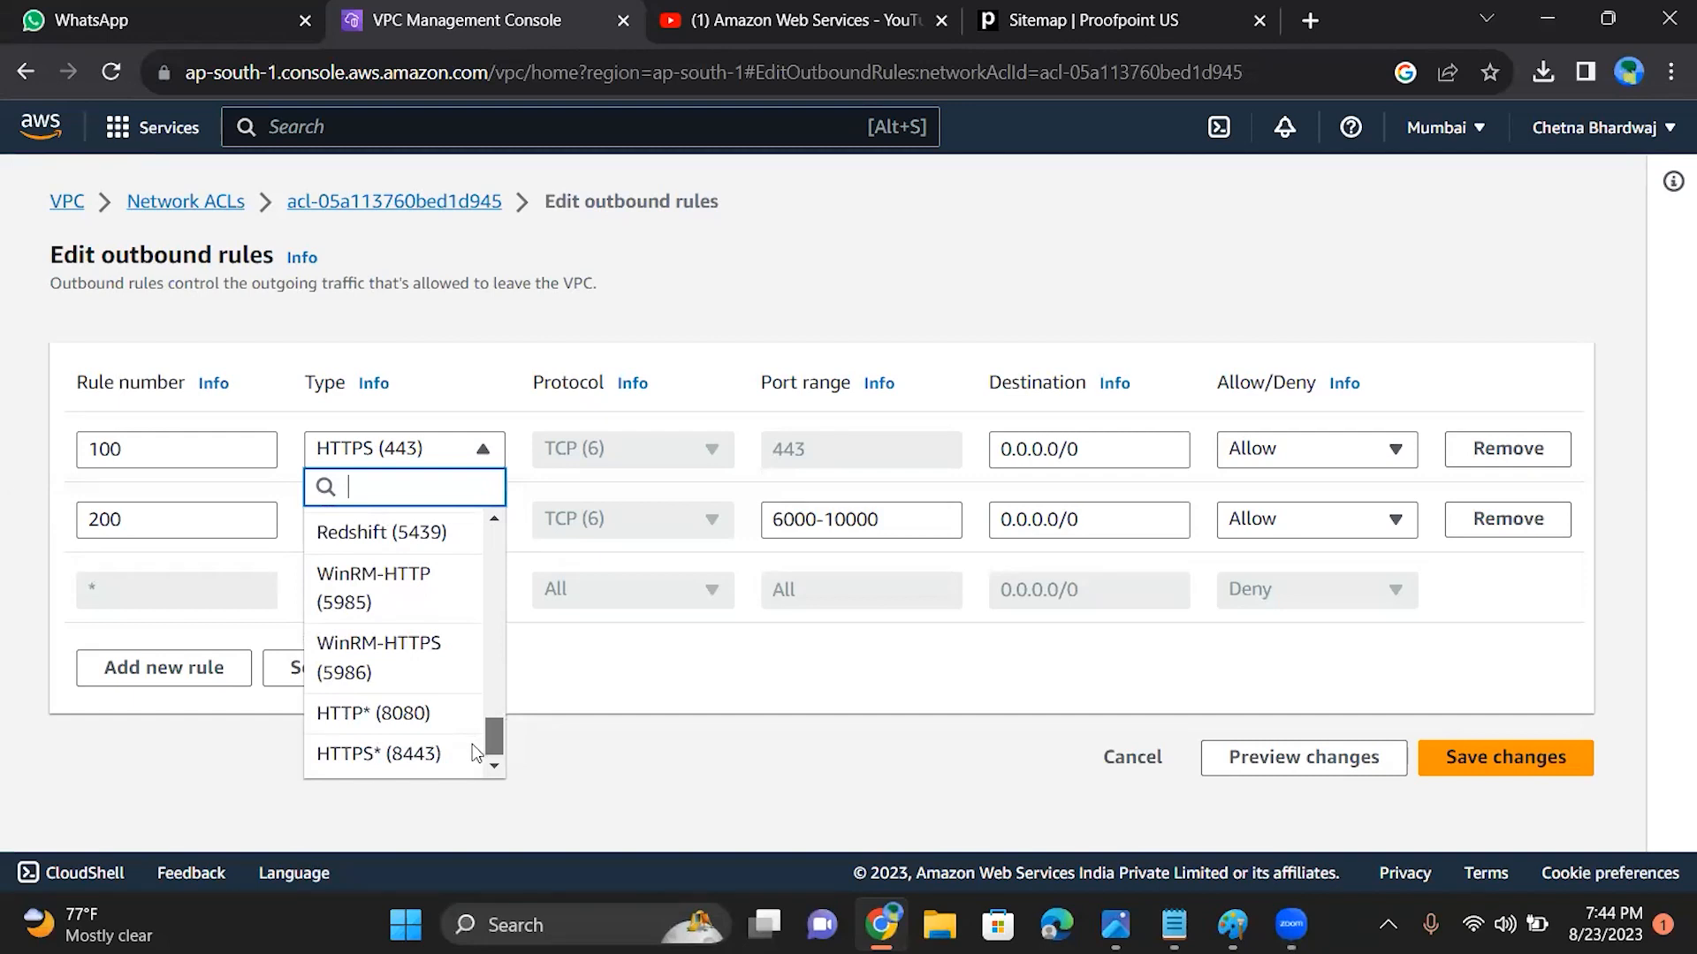
left_click(744, 838)
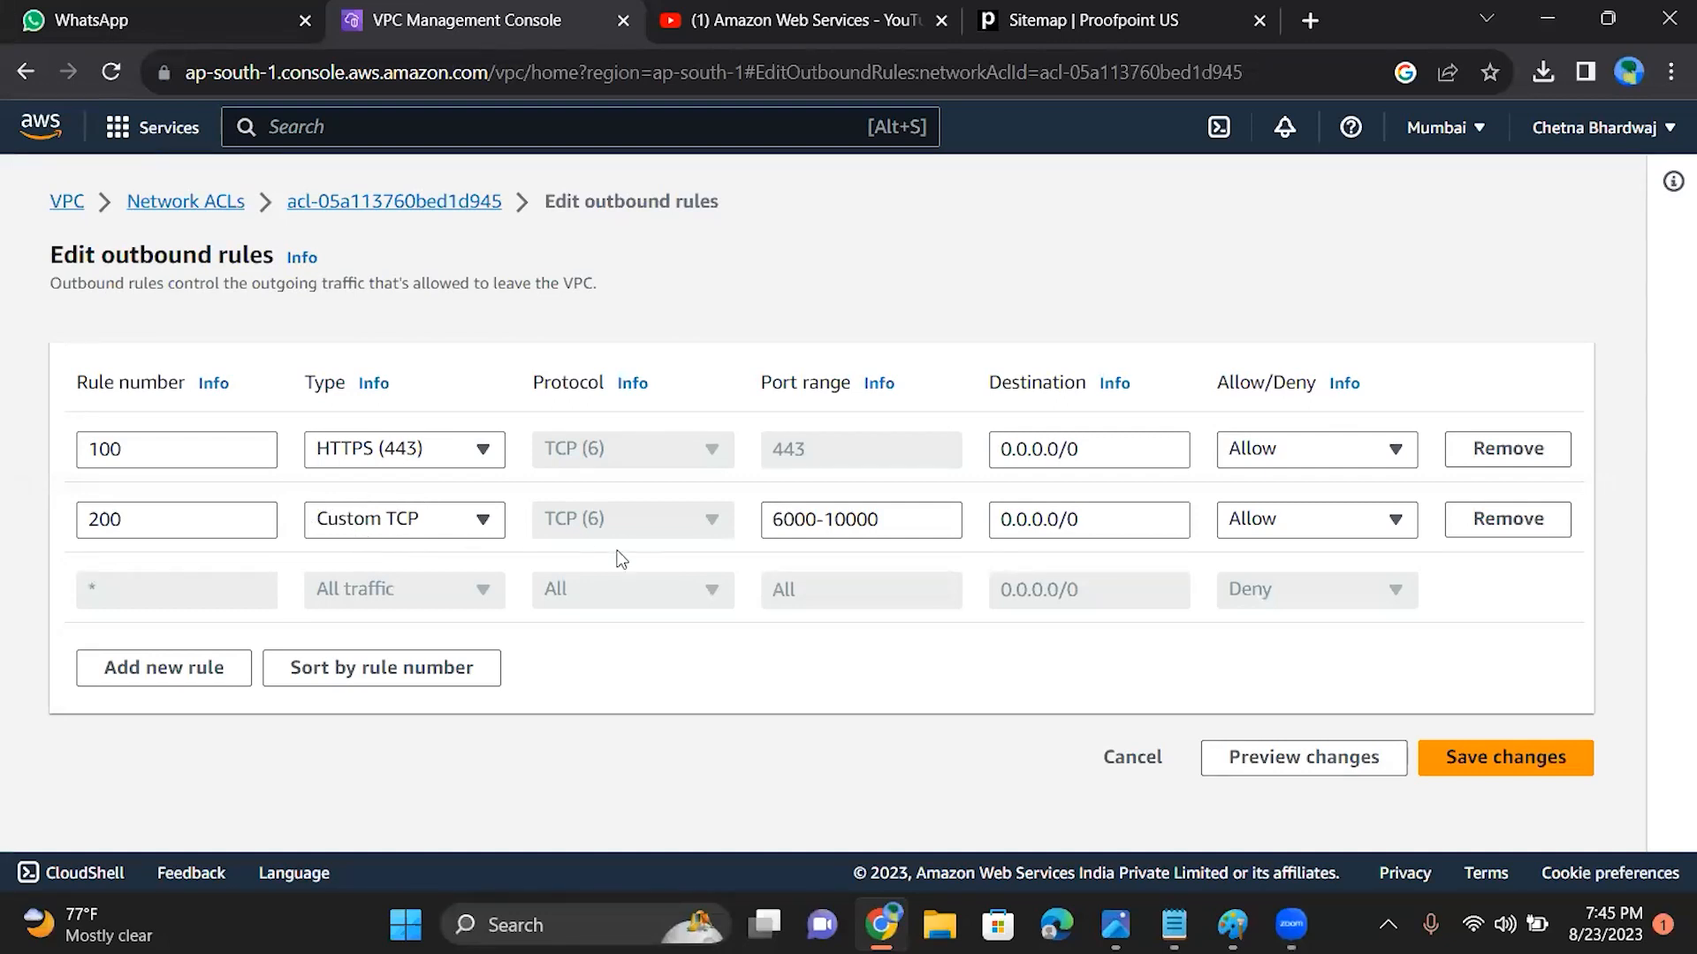
Step: Save the outbound rule changes and open the same ACL's inbound rules for editing
left_click(1510, 760)
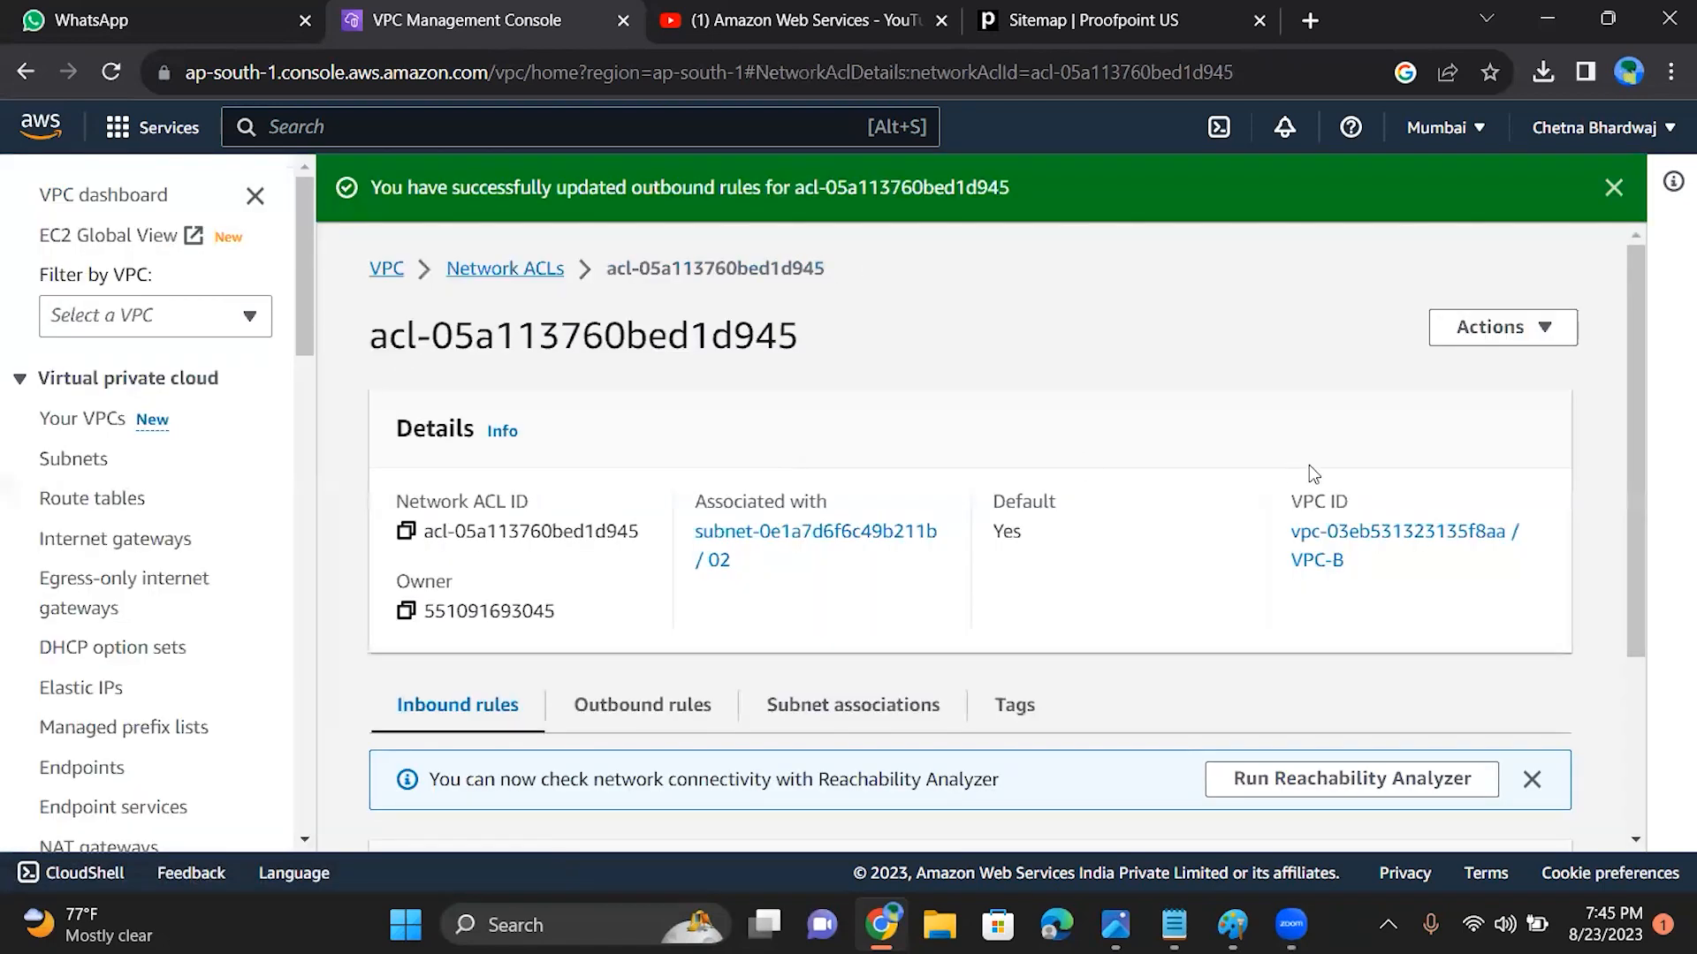
left_click_drag(1637, 514, 1581, 693)
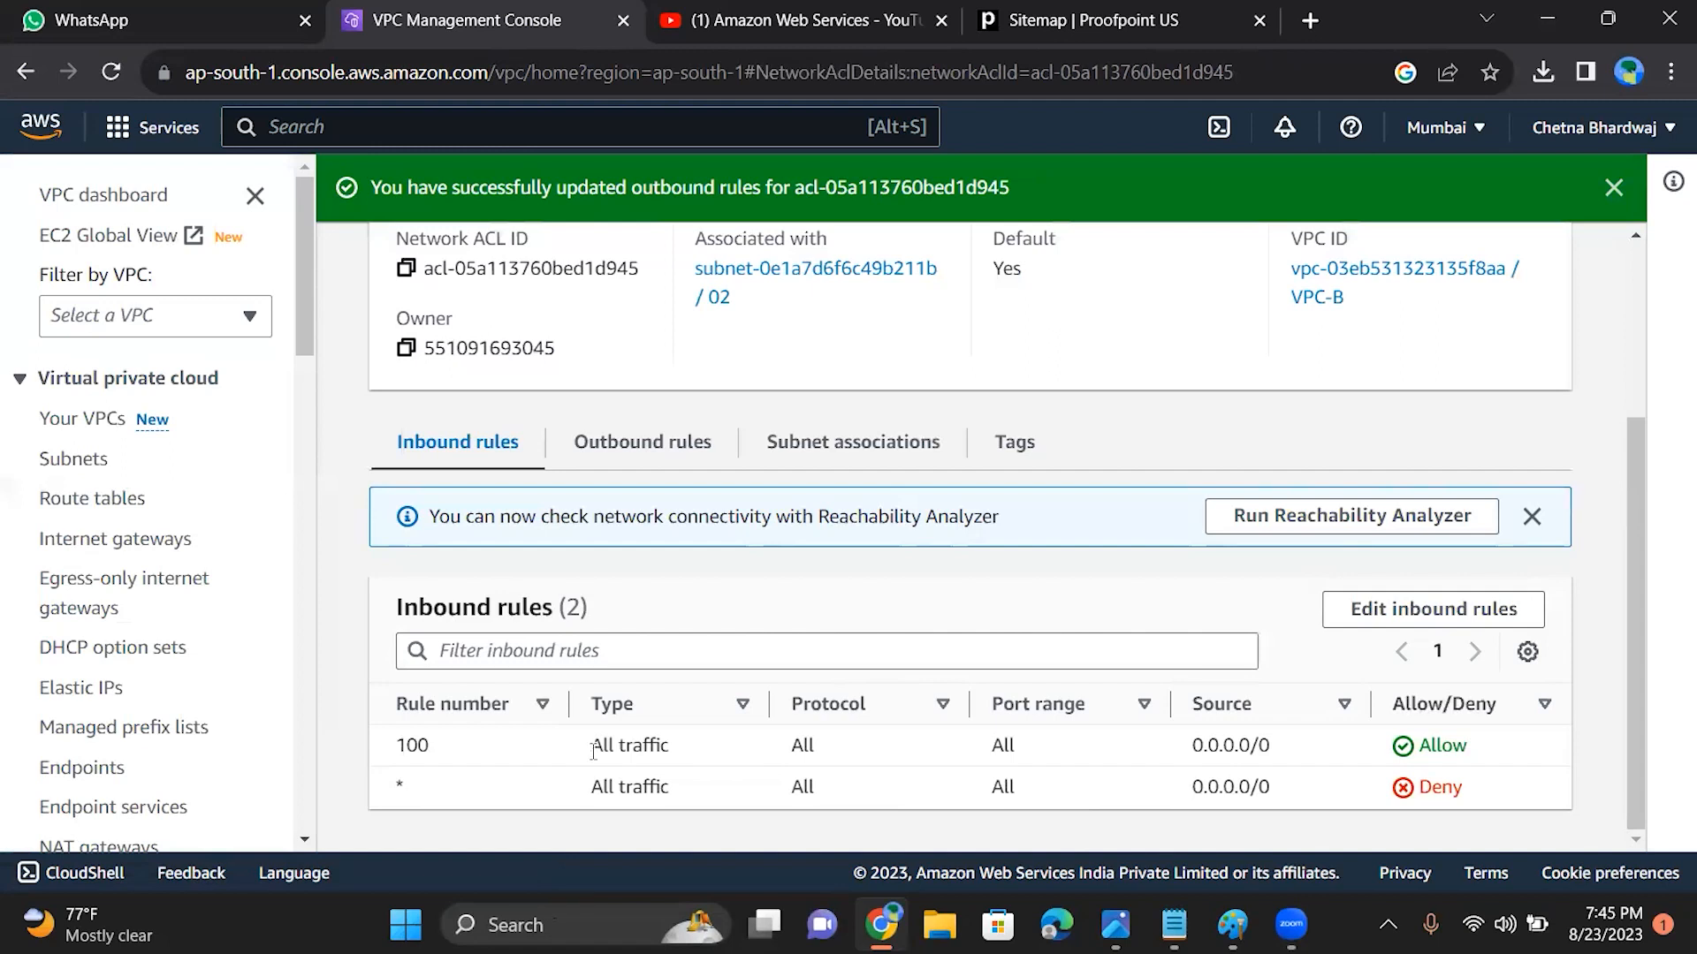
left_click(1409, 610)
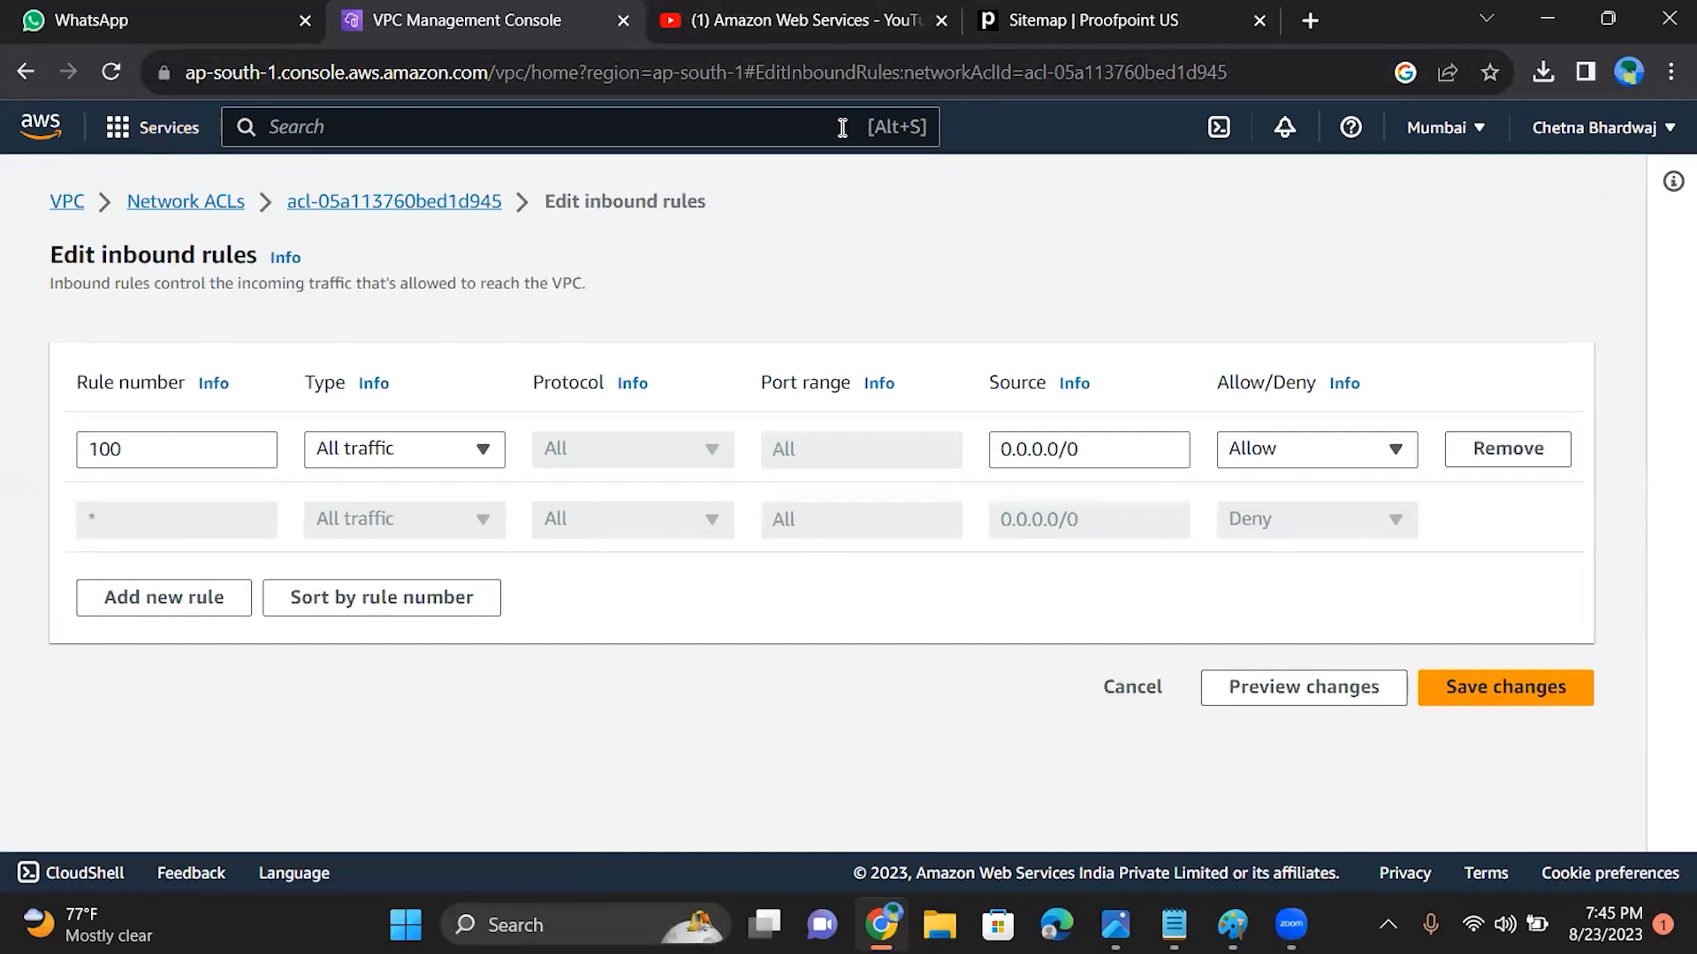
Step: Open the EC2 service in a new browser tab, list its instances and select EC2B
left_click(127, 150)
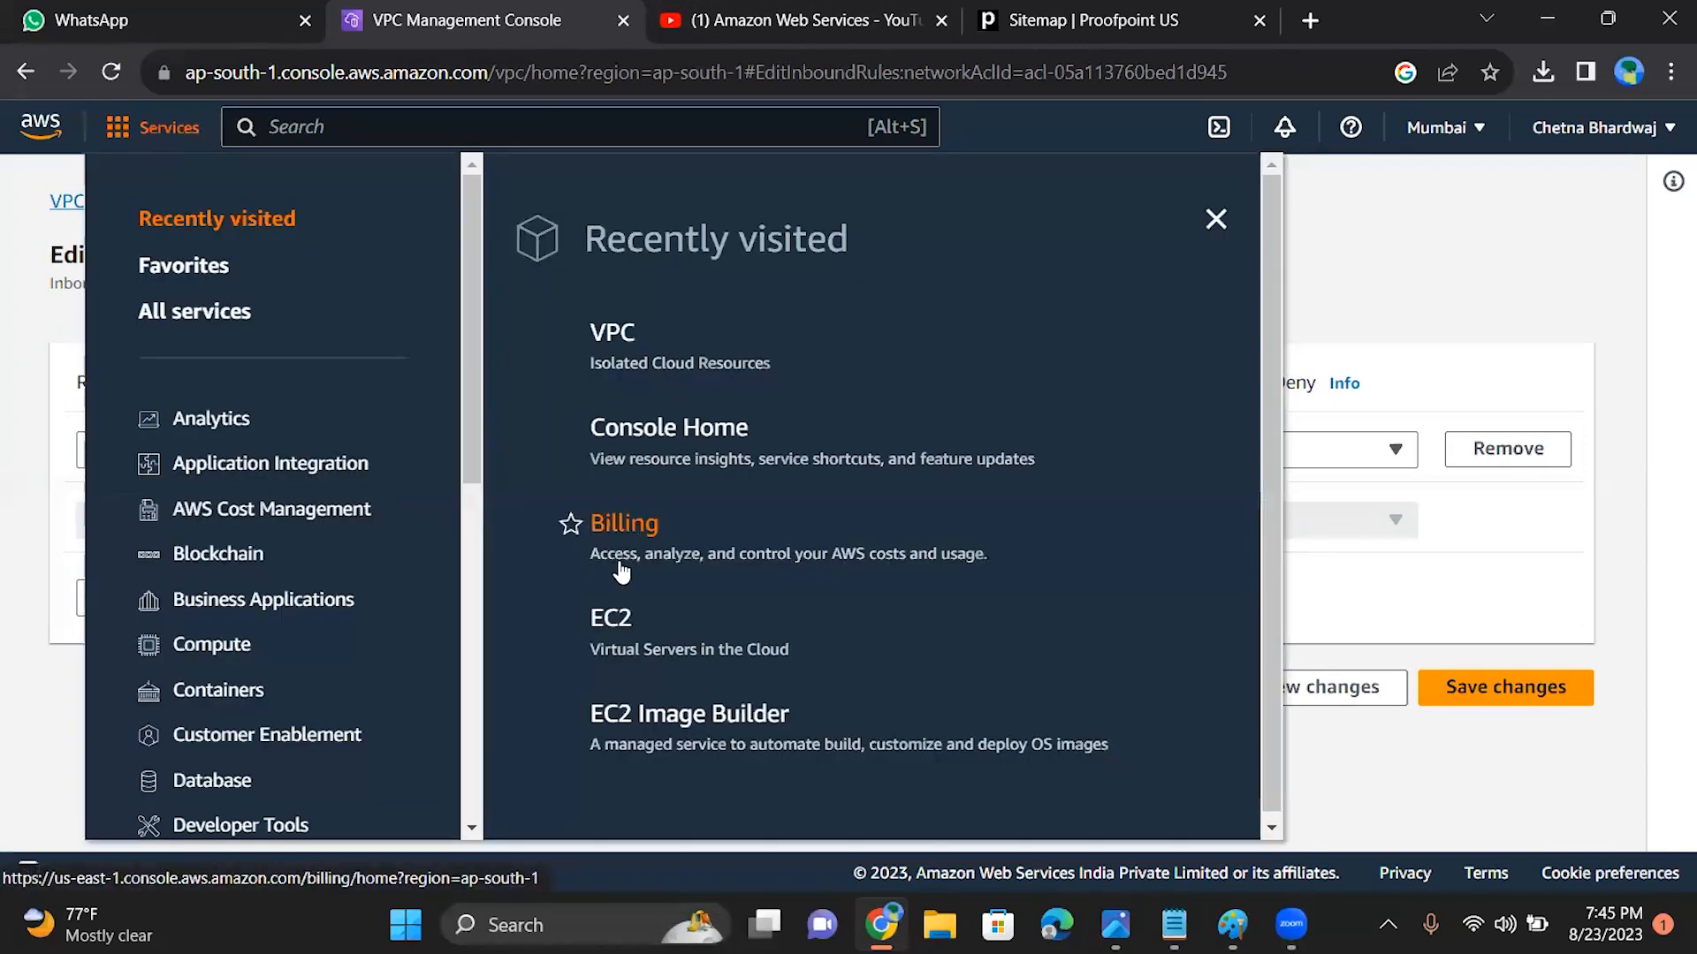
right_click(607, 622)
left_click(708, 371)
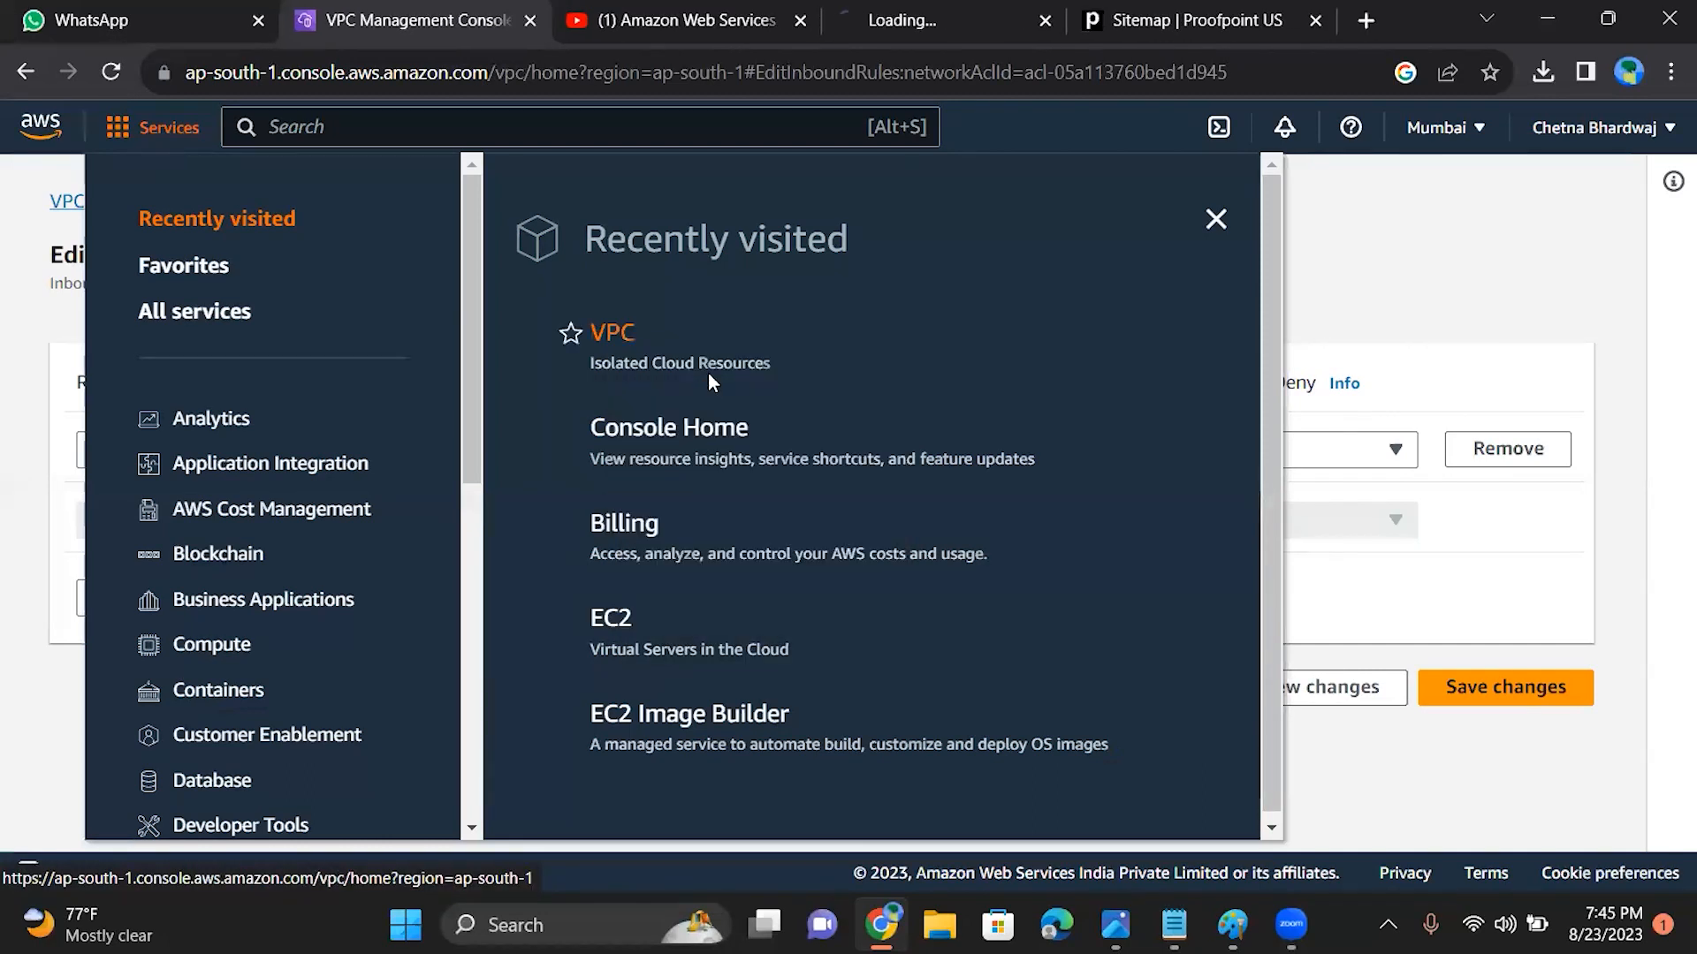
left_click(943, 19)
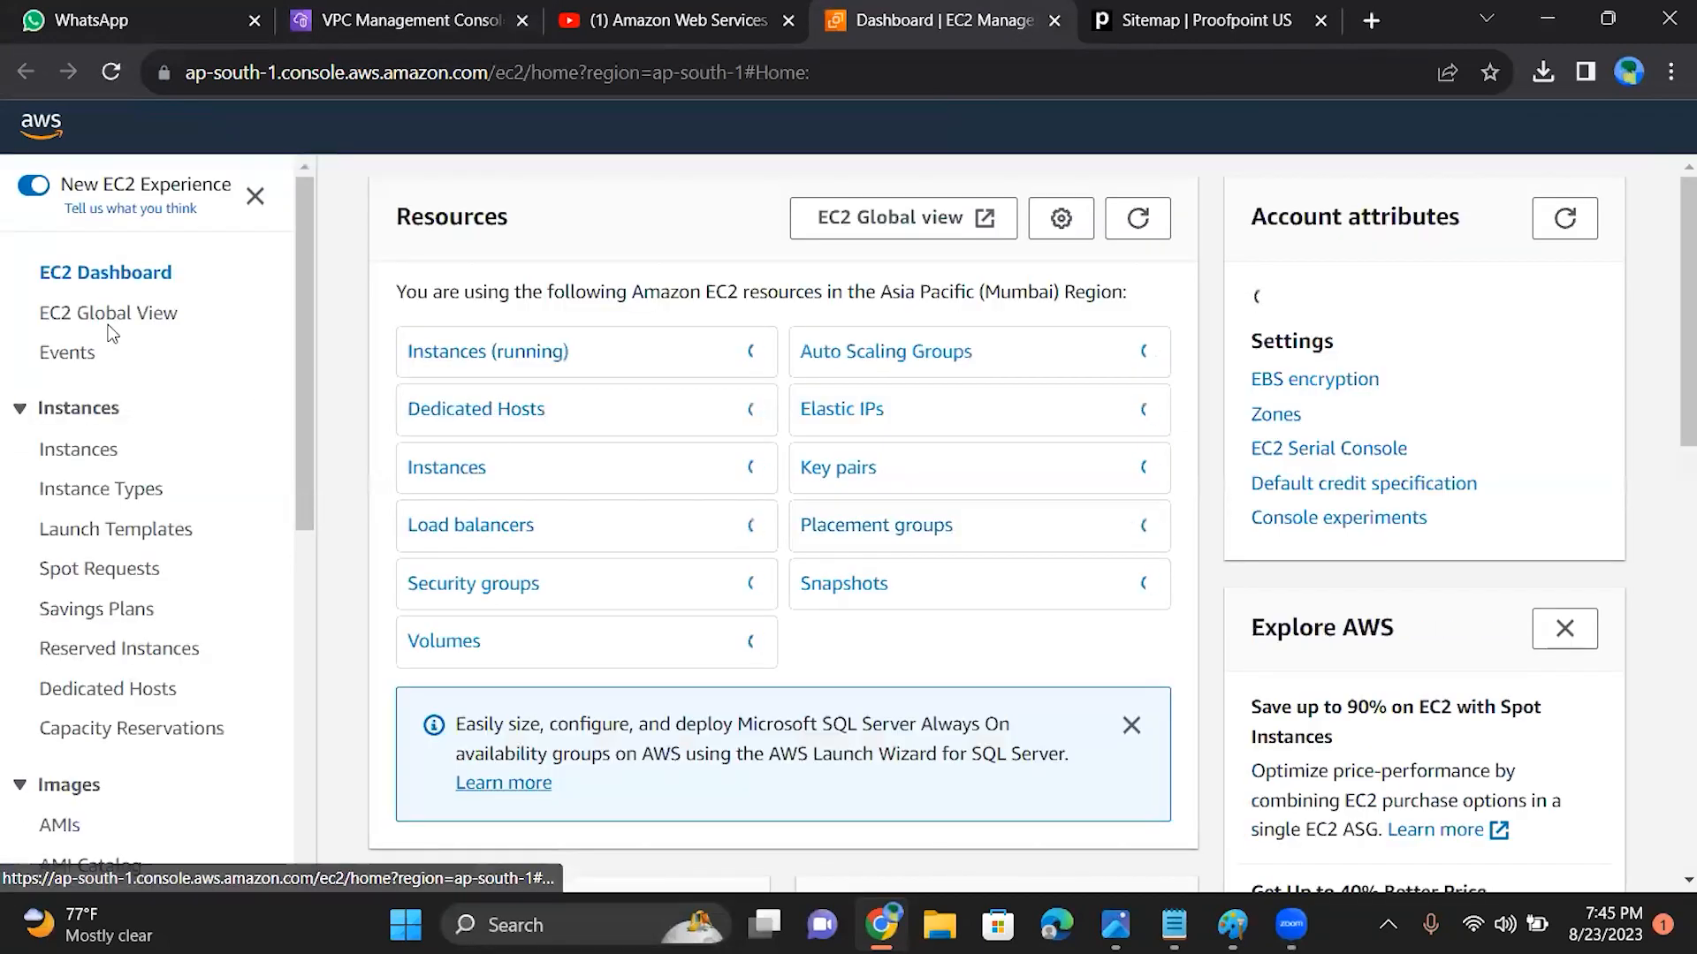
left_click(81, 451)
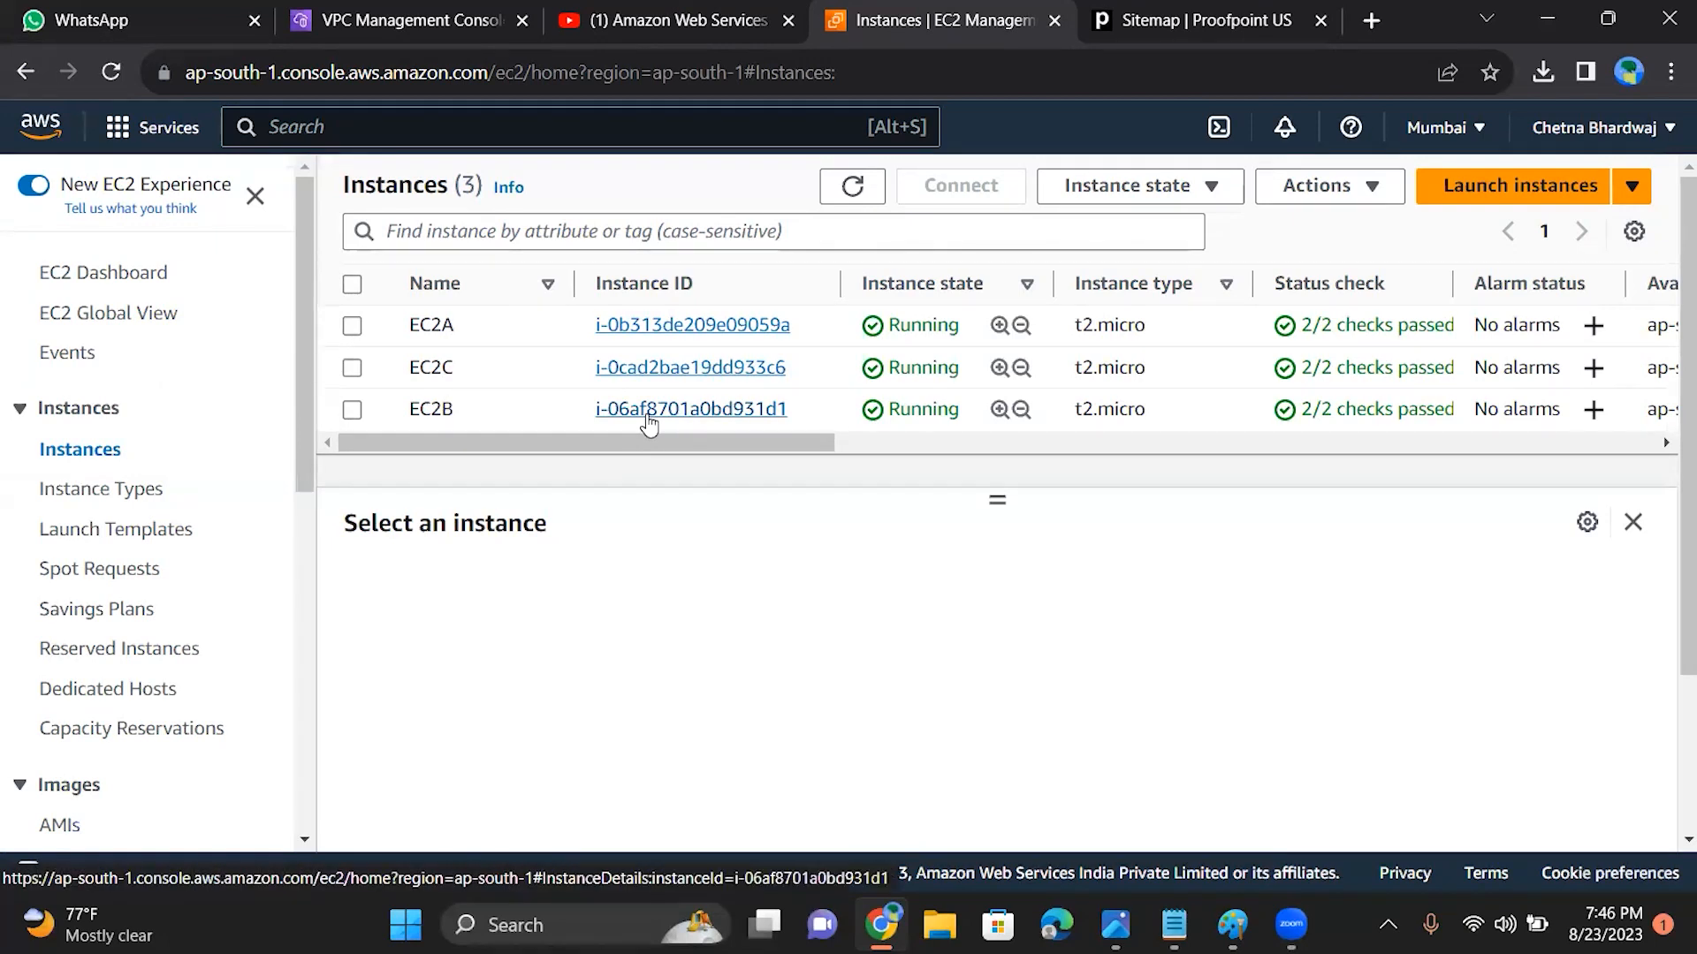
left_click(352, 410)
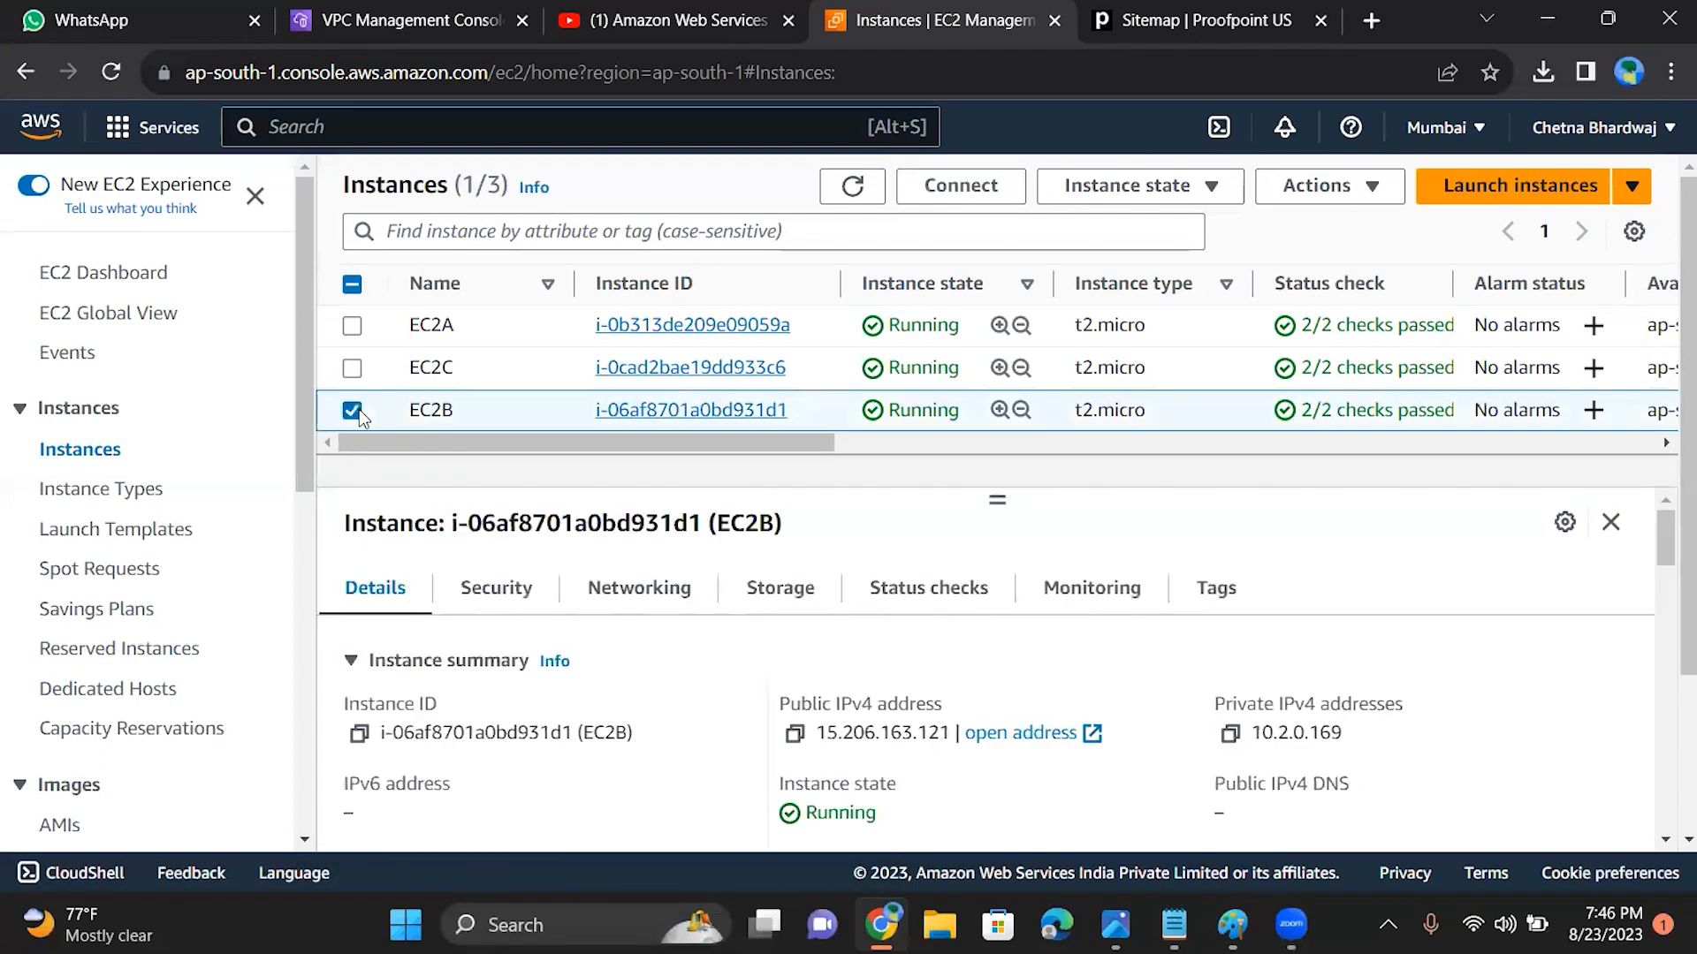
Step: Back in the VPC console tab, try to save the inbound rules without edits and return to the network ACL's details page
left_click(439, 15)
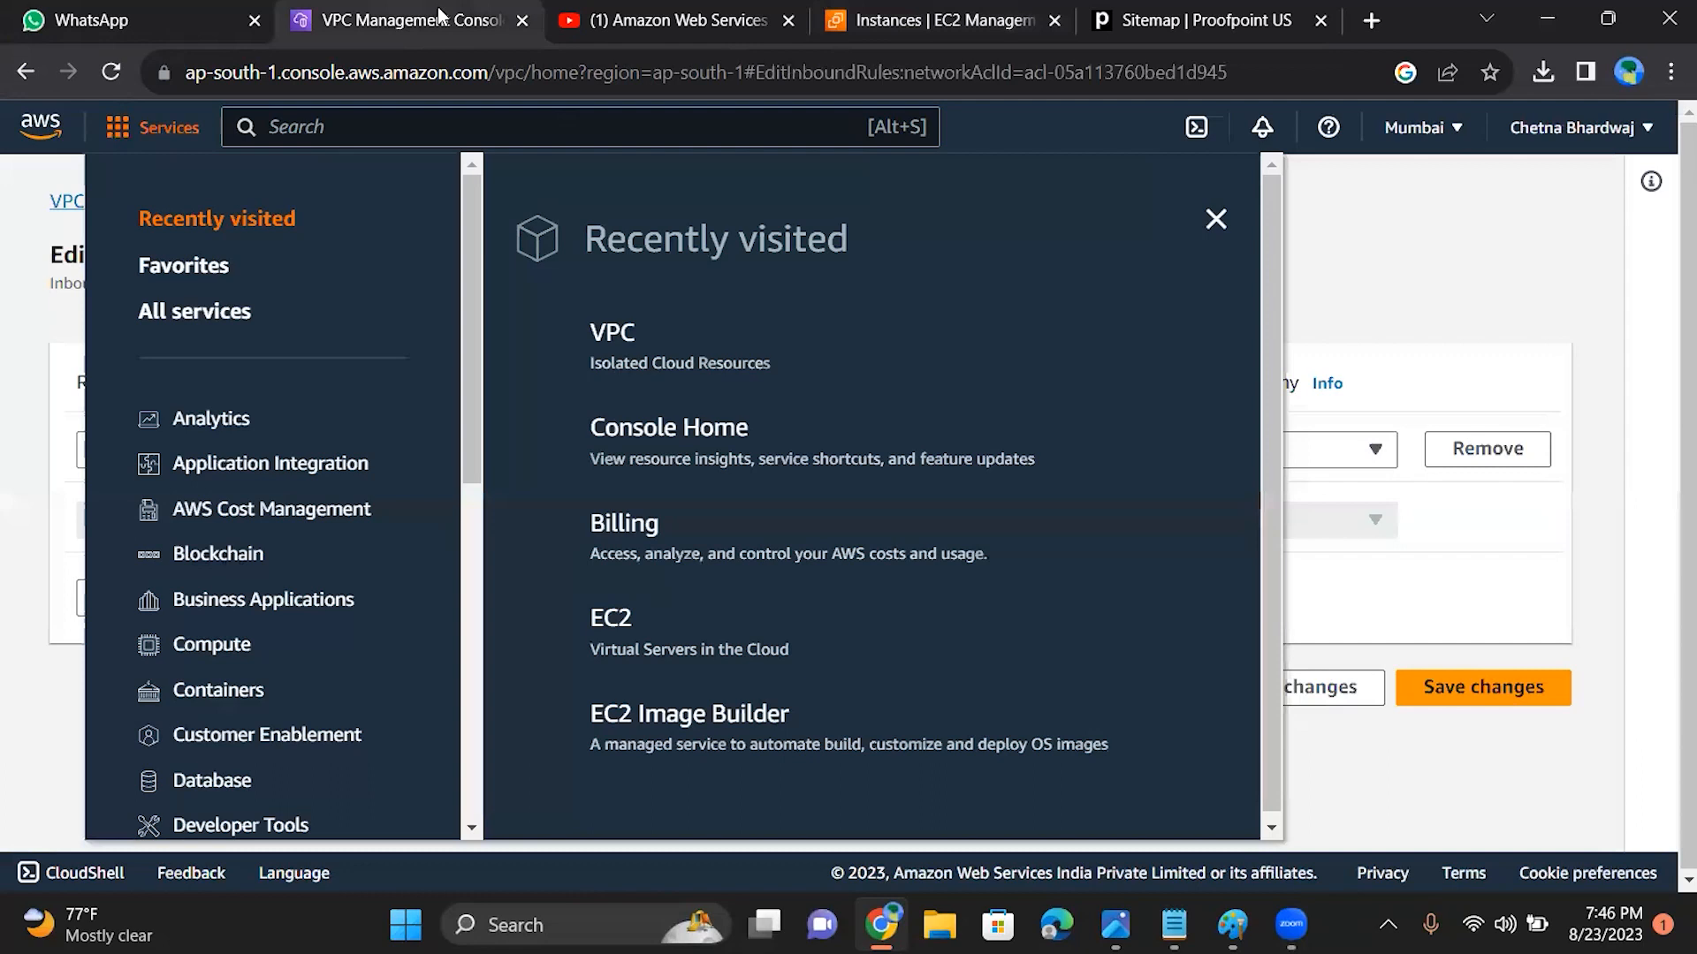
left_click(1219, 218)
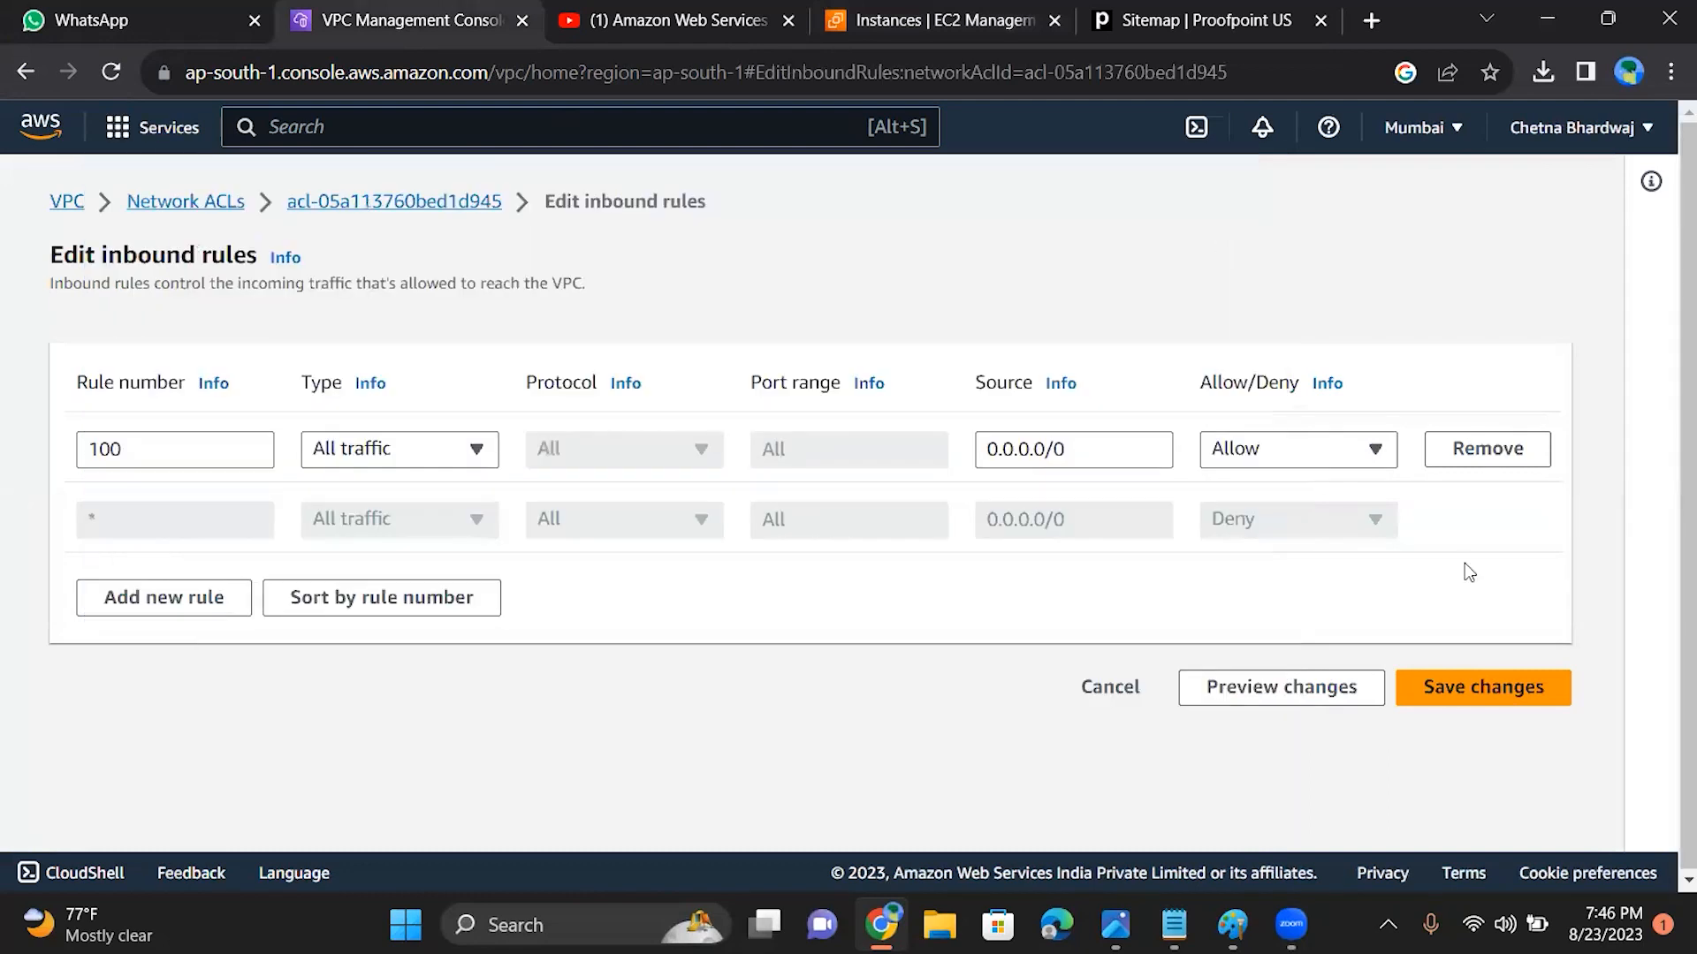
left_click(1468, 688)
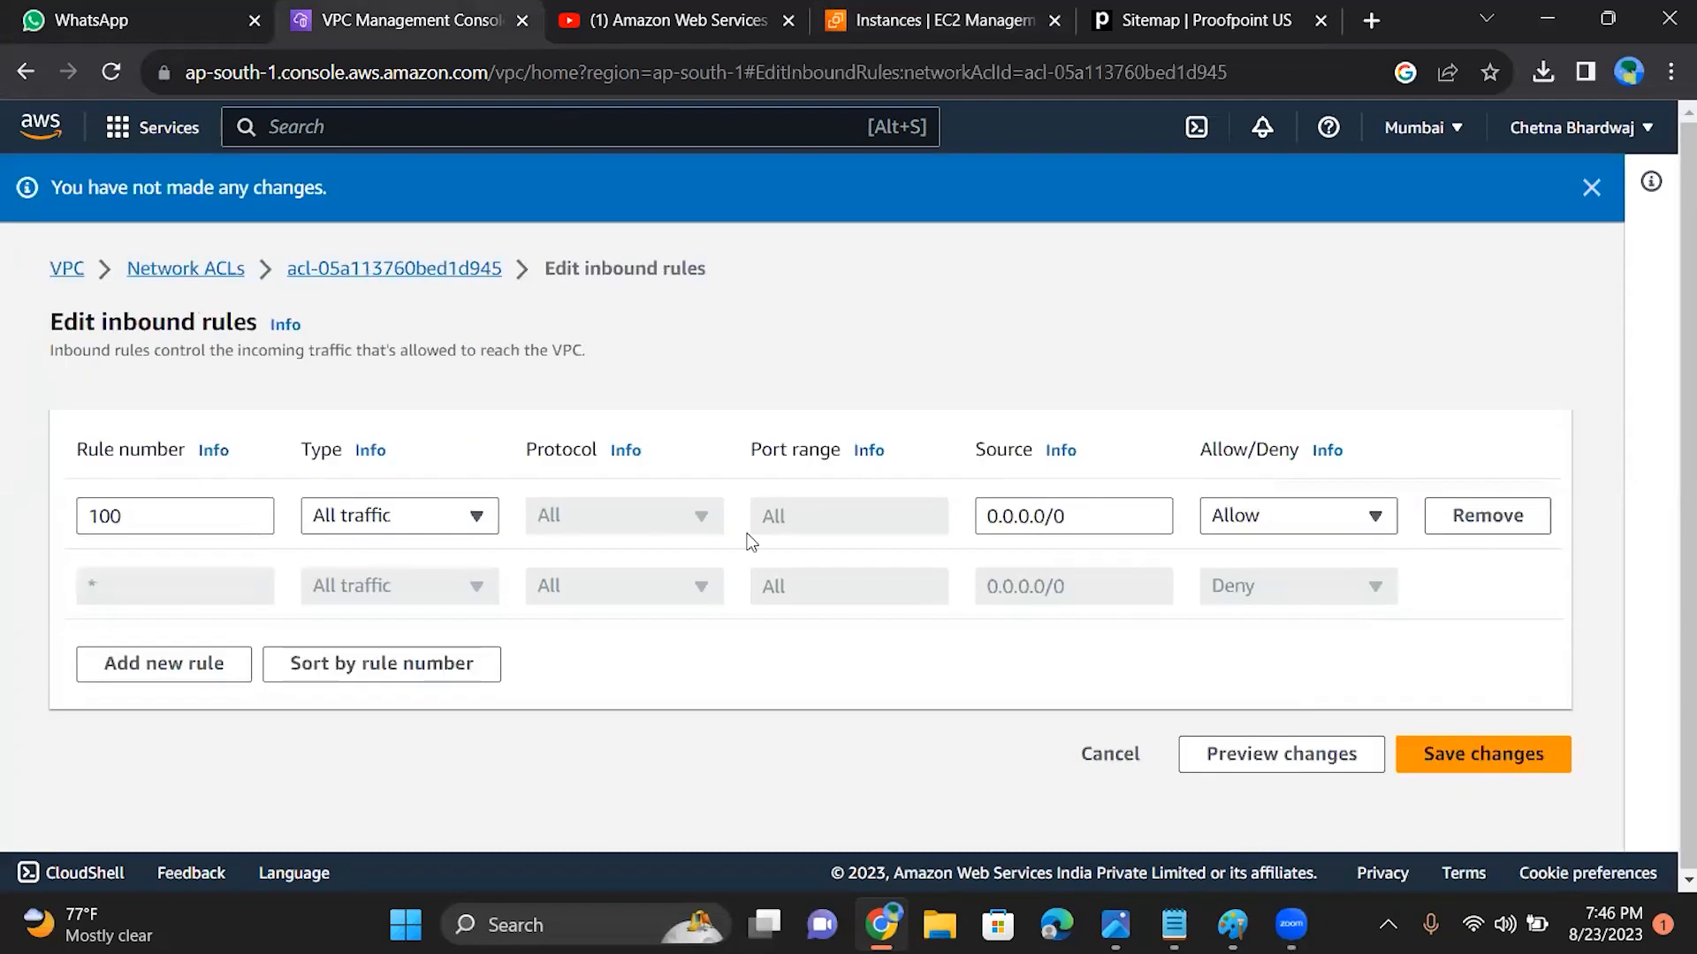
left_click(327, 279)
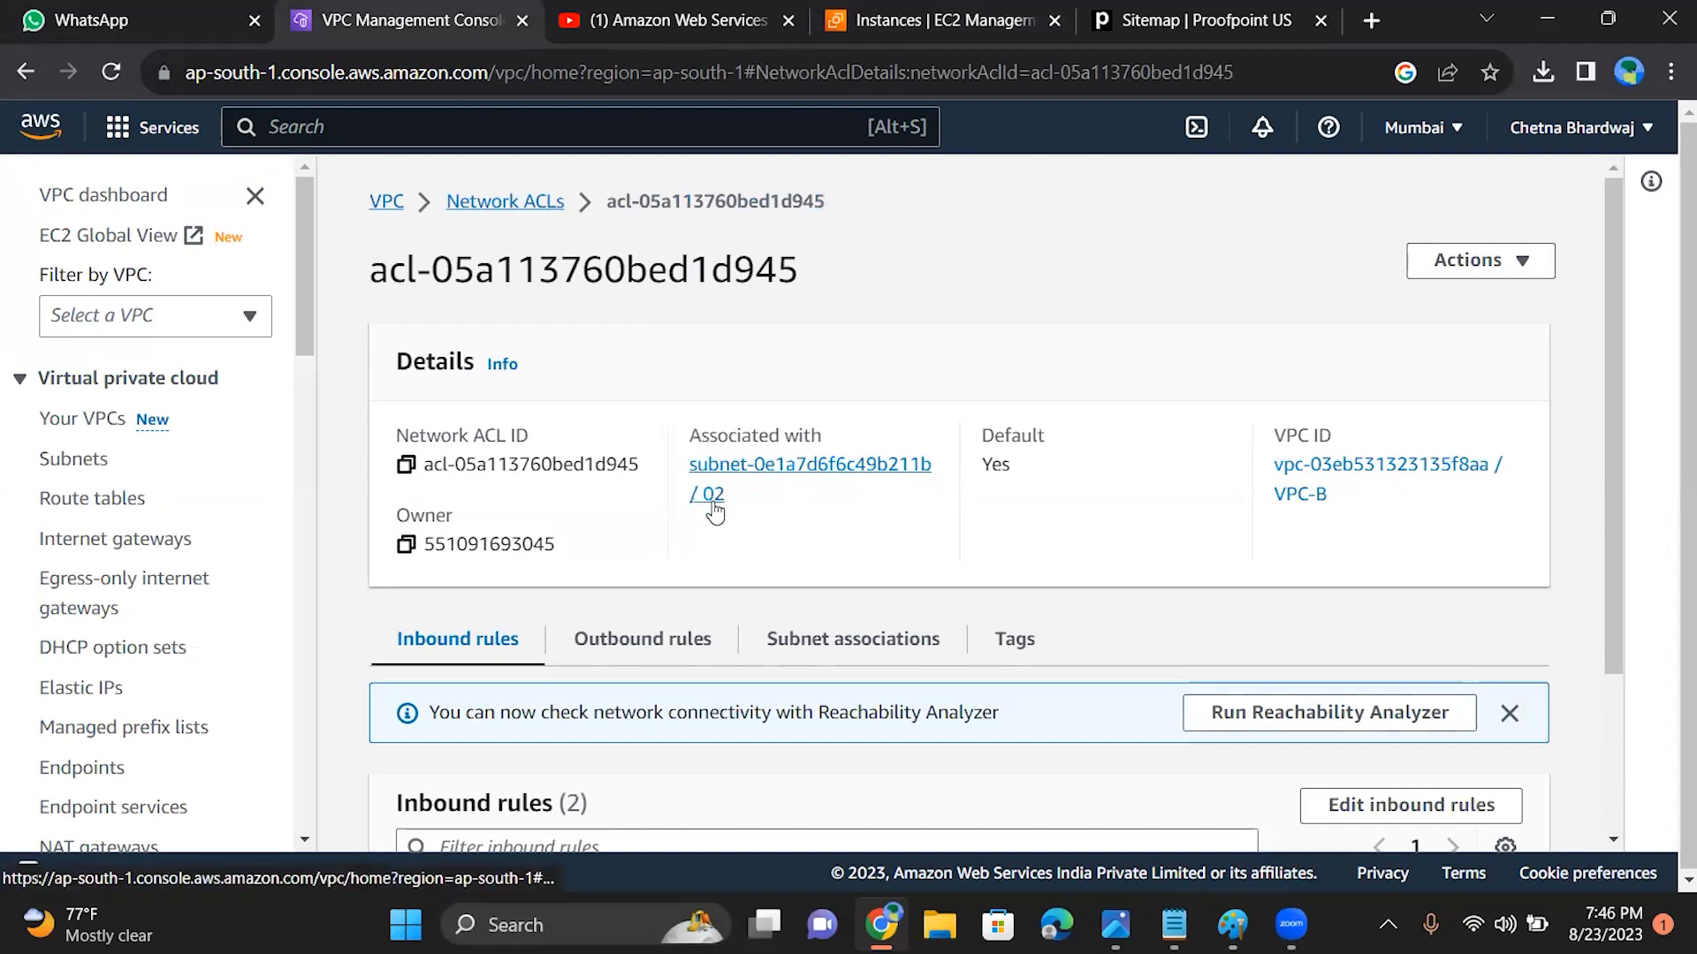
Step: Open EC2B's instance details in the EC2 console and examine its summary, instance details and networking information
left_click(867, 12)
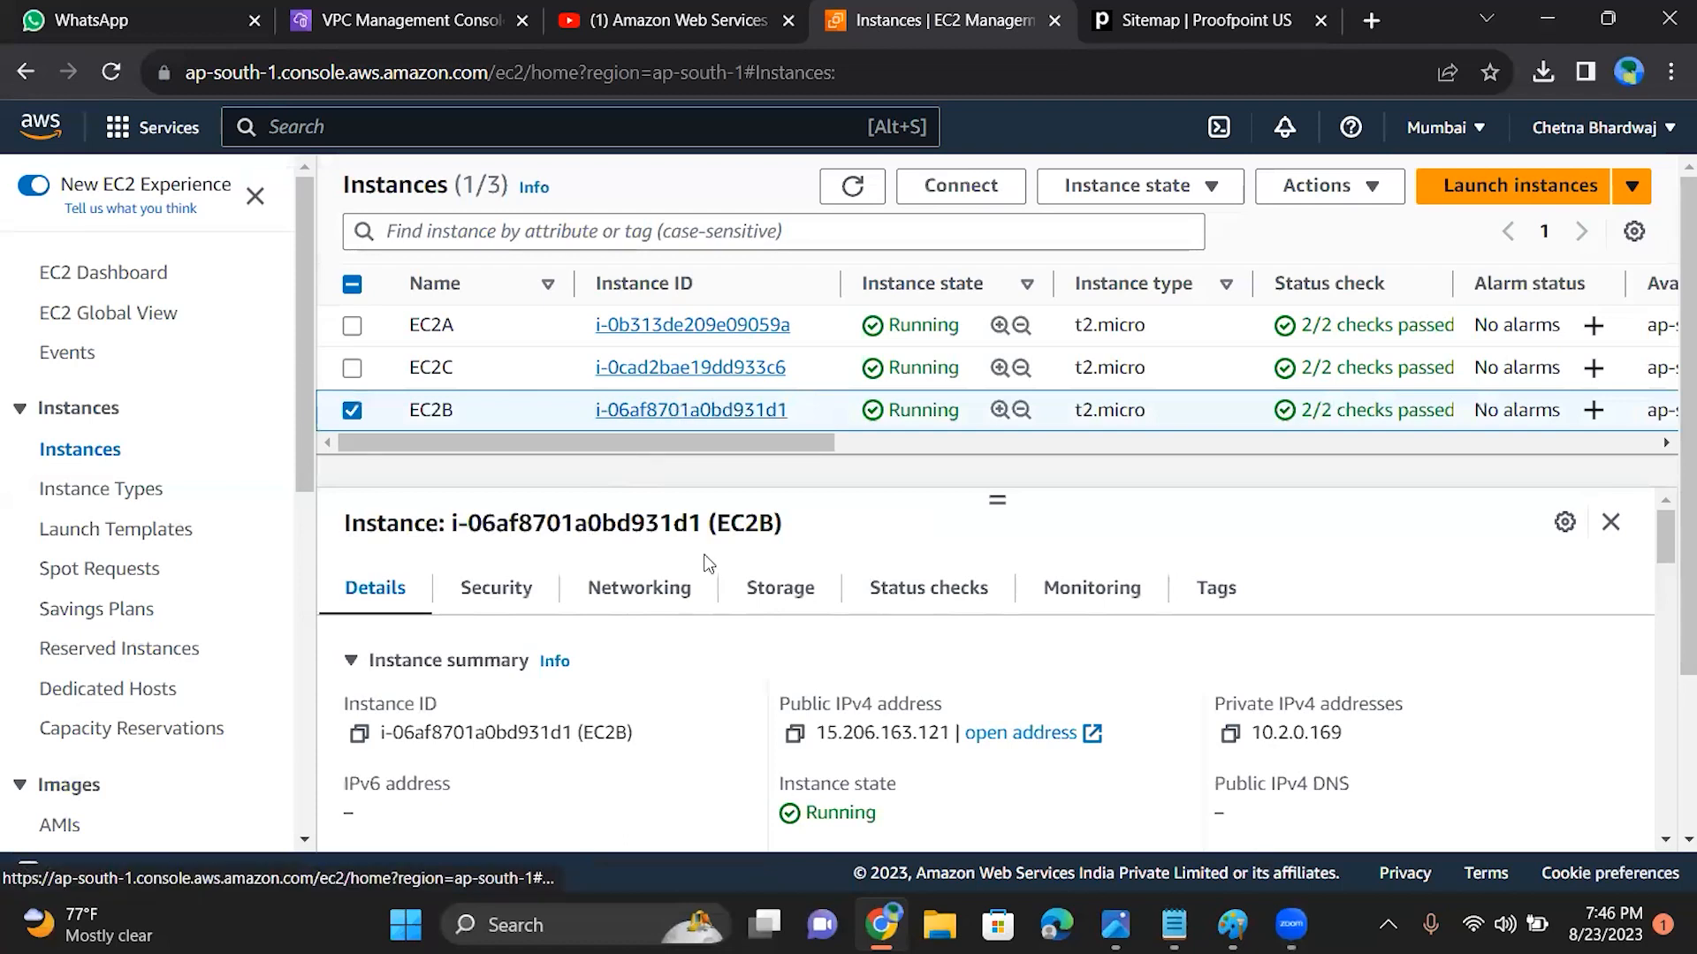
left_click(691, 411)
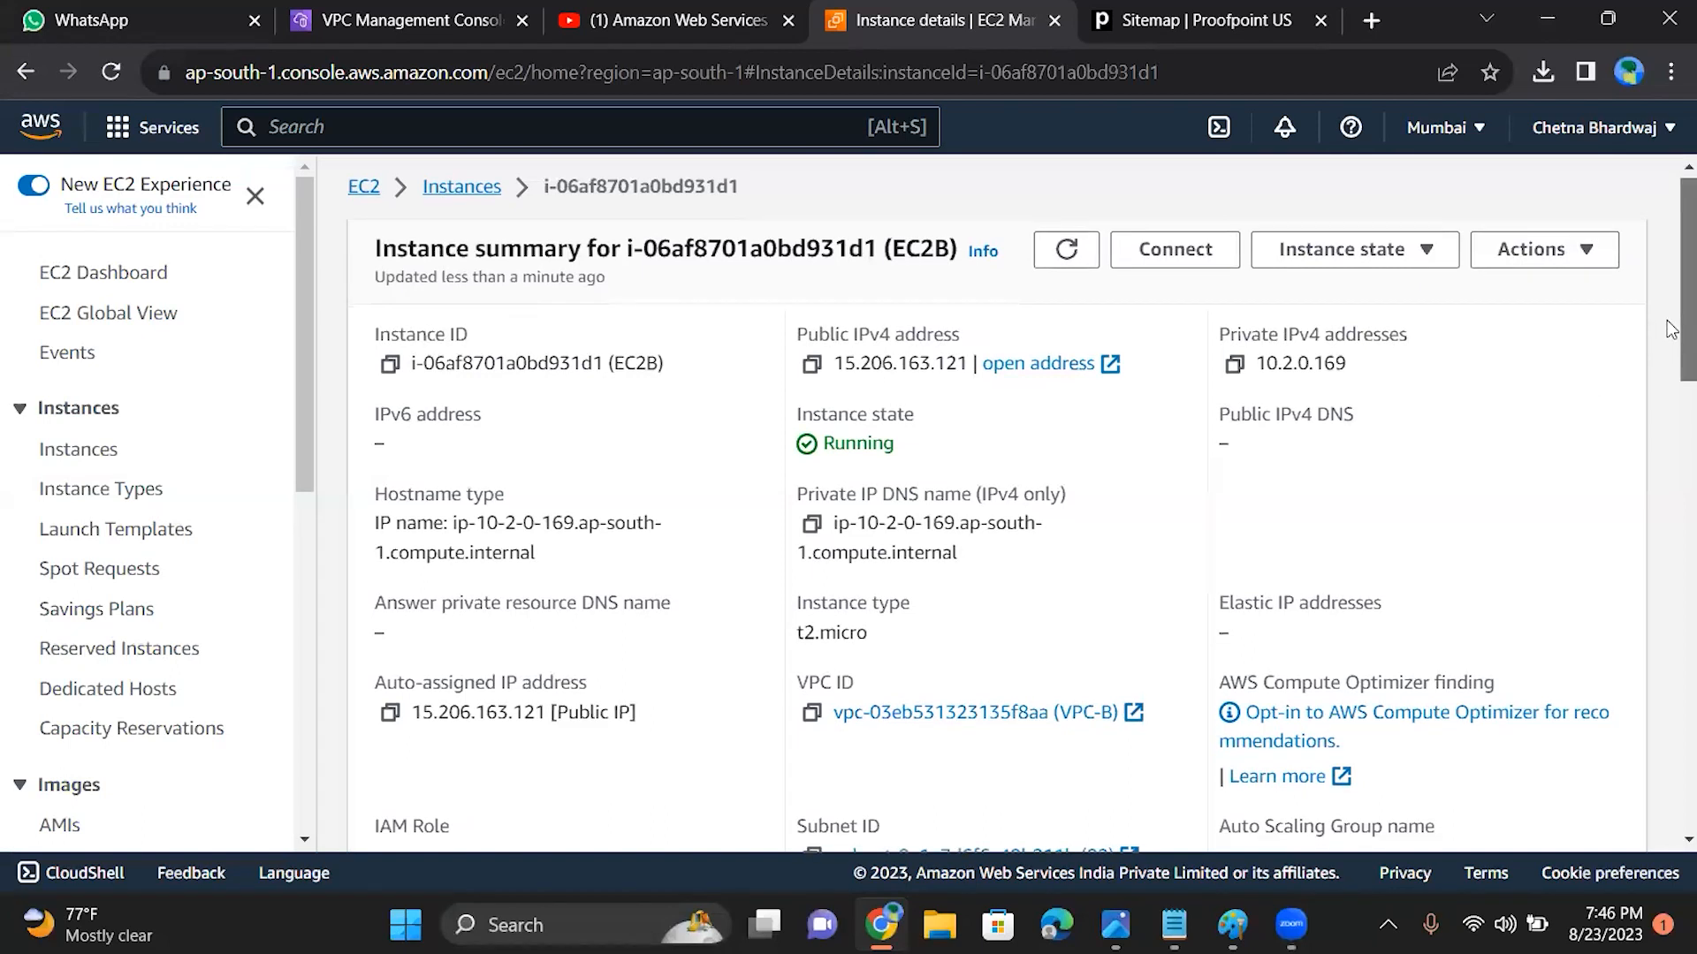
scroll(1670, 353, "down", 3)
scroll(1670, 379, "down", 3)
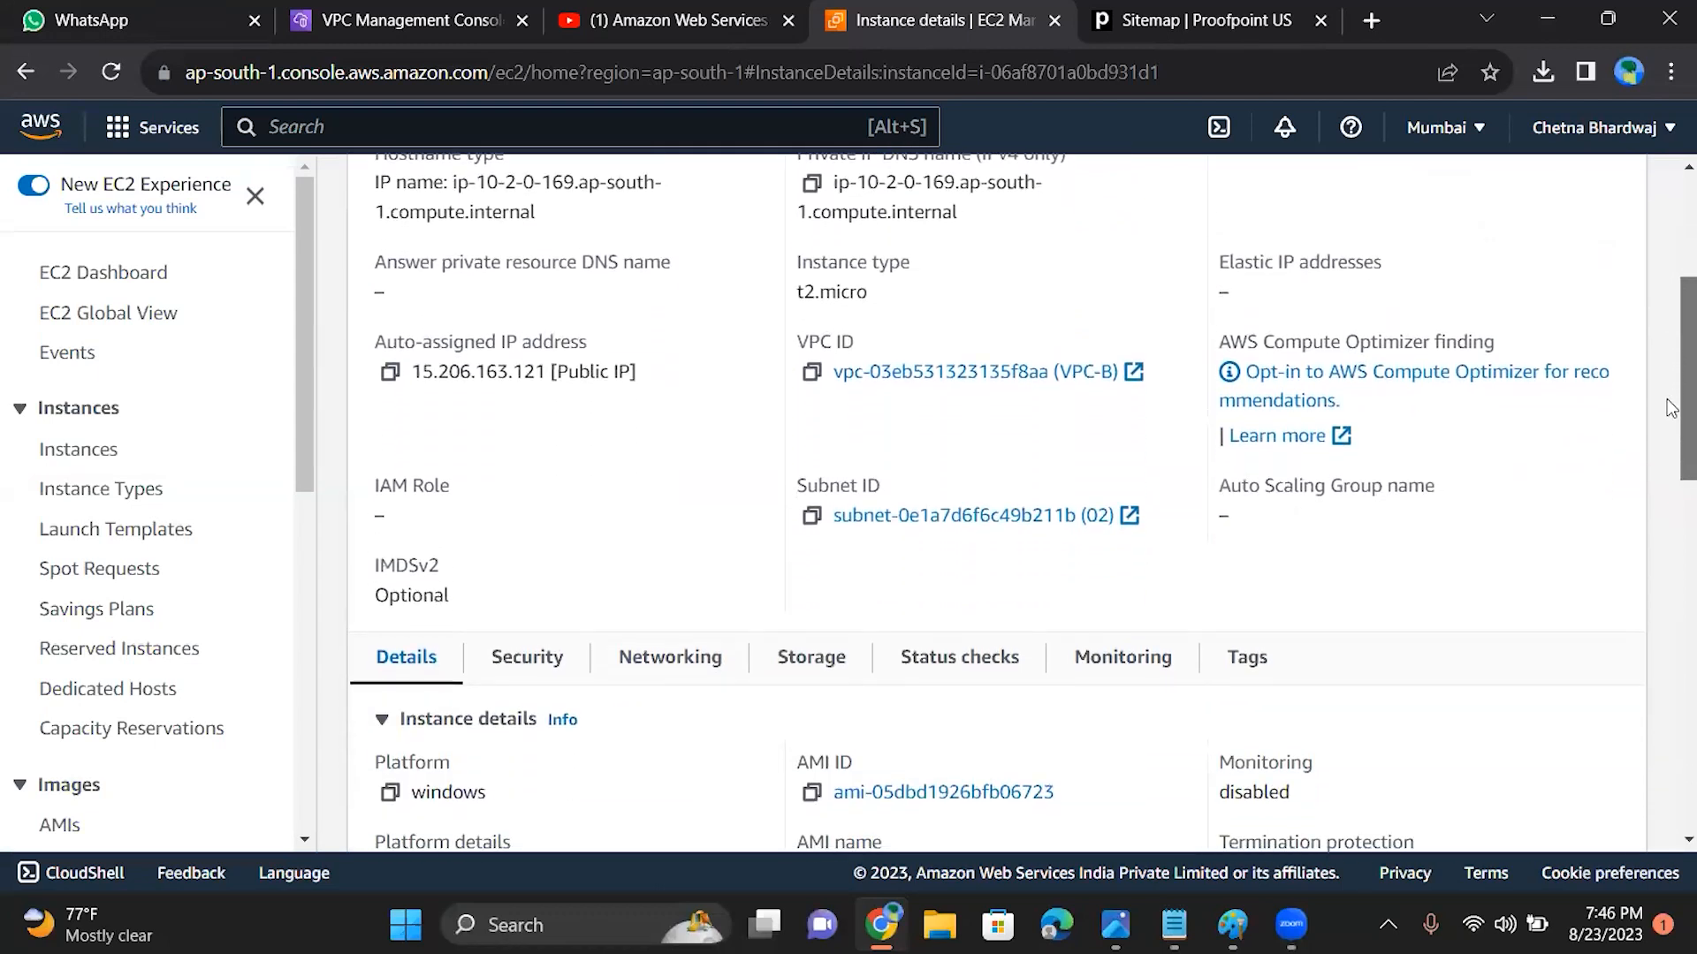
scroll(1670, 436, "down", 3)
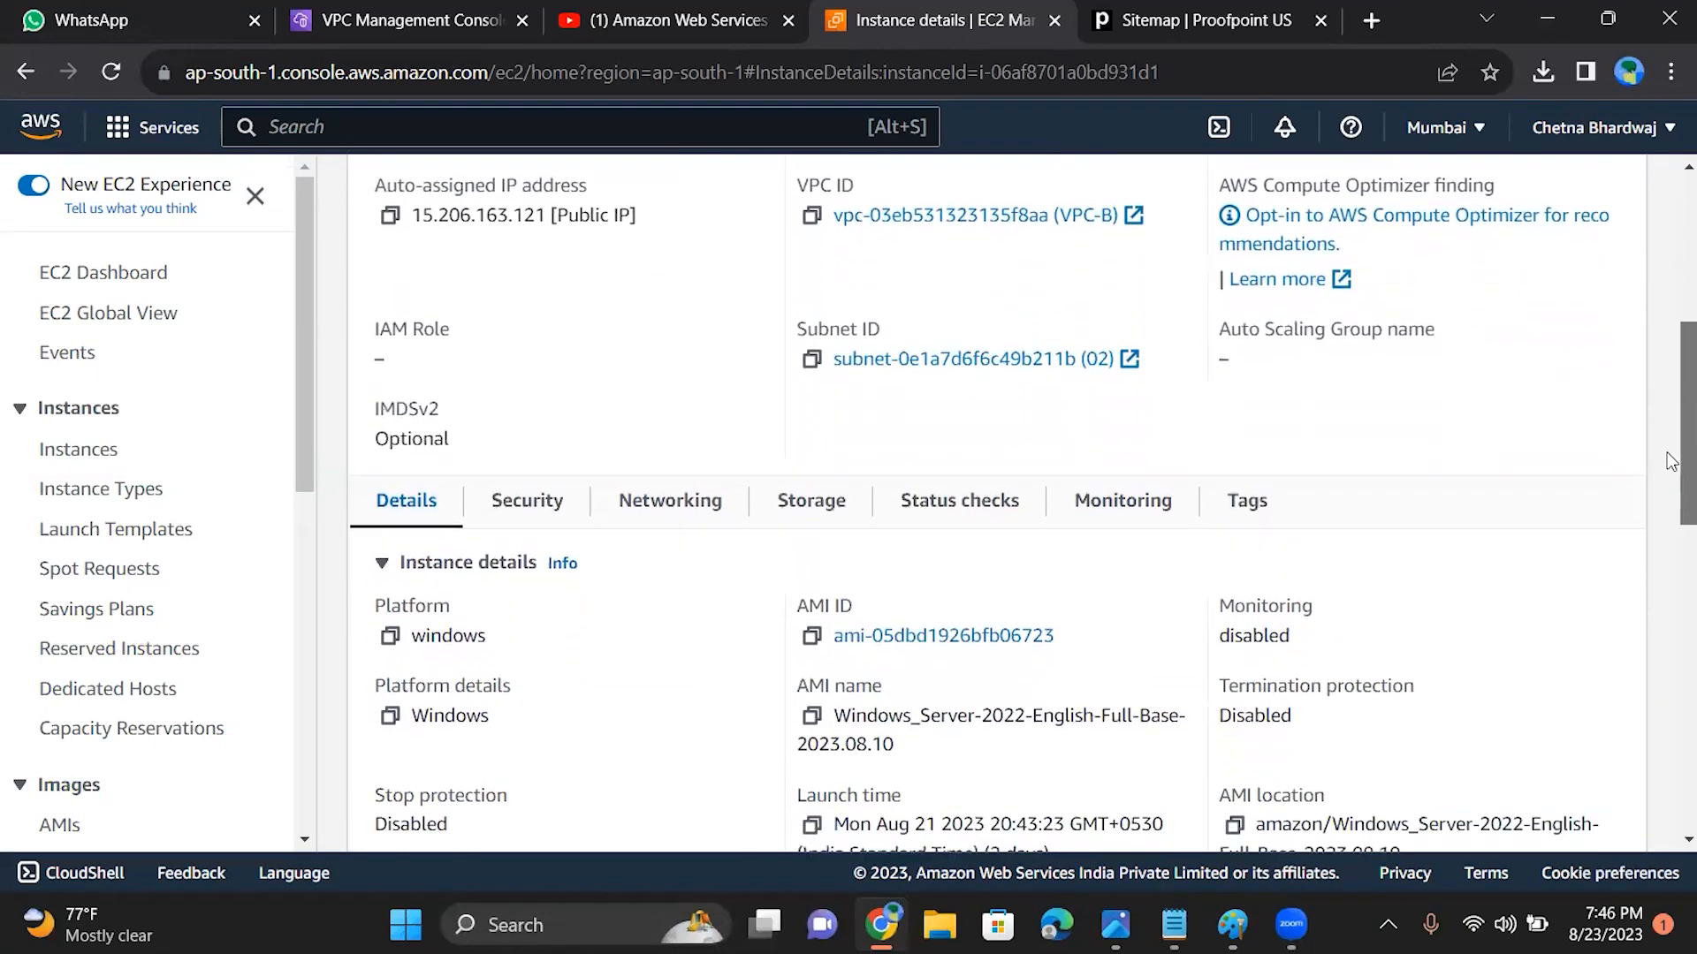
scroll(1670, 490, "down", 3)
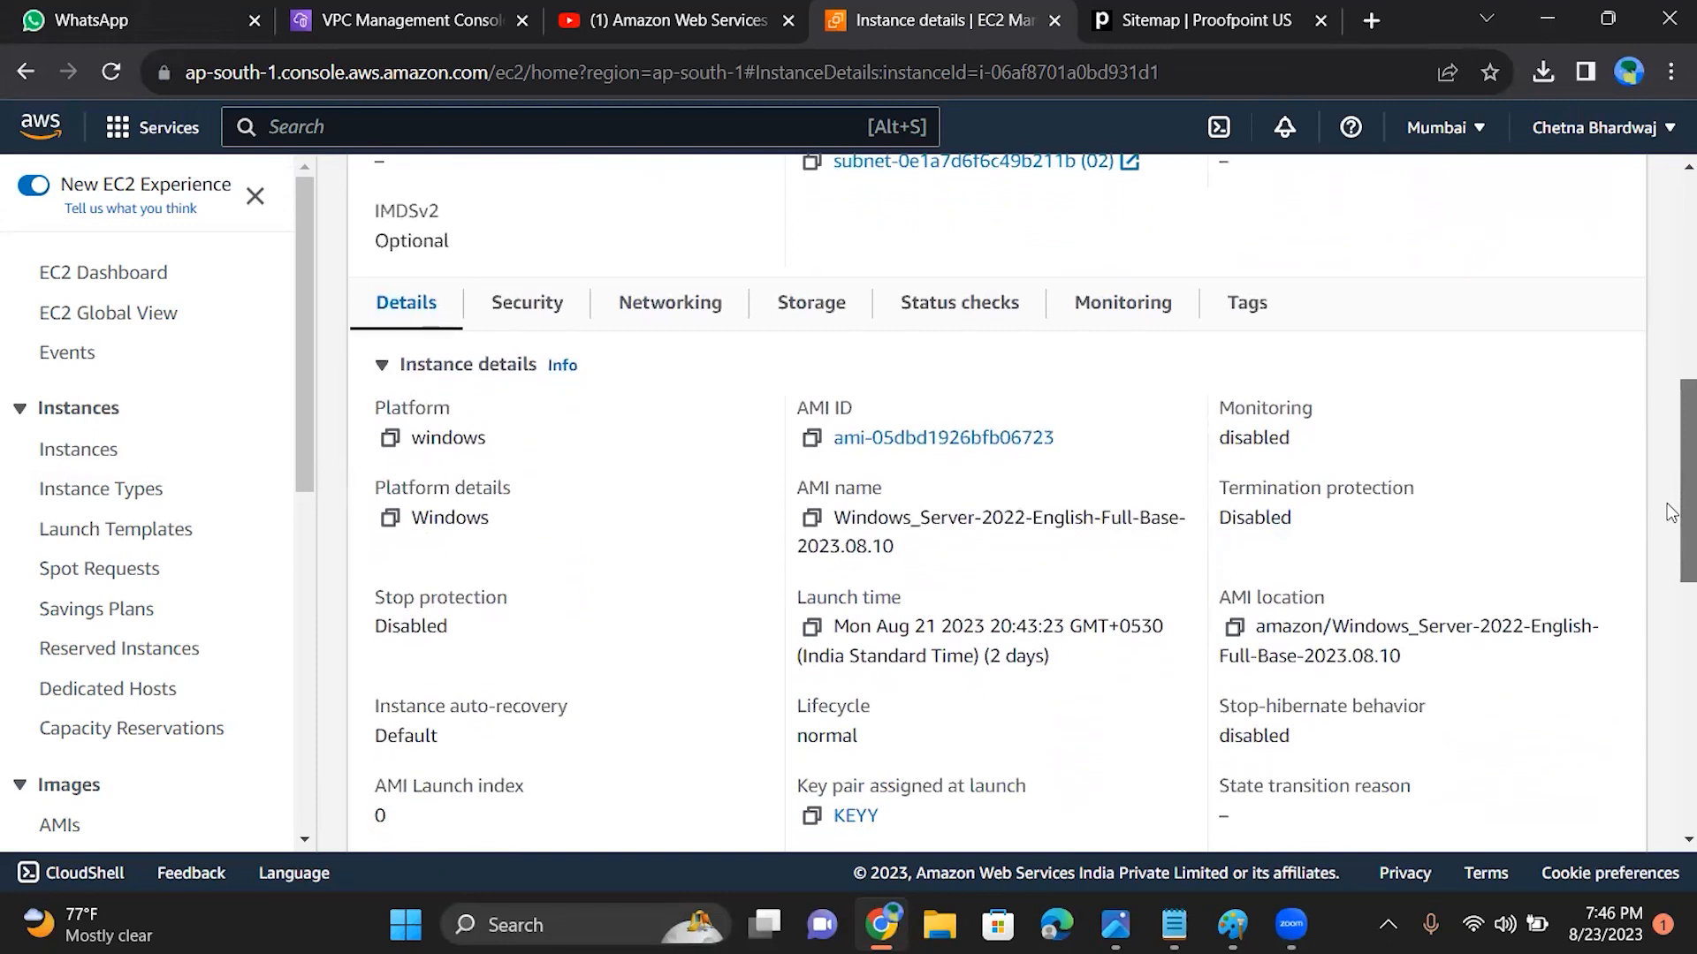
left_click_drag(1670, 539, 1392, 478)
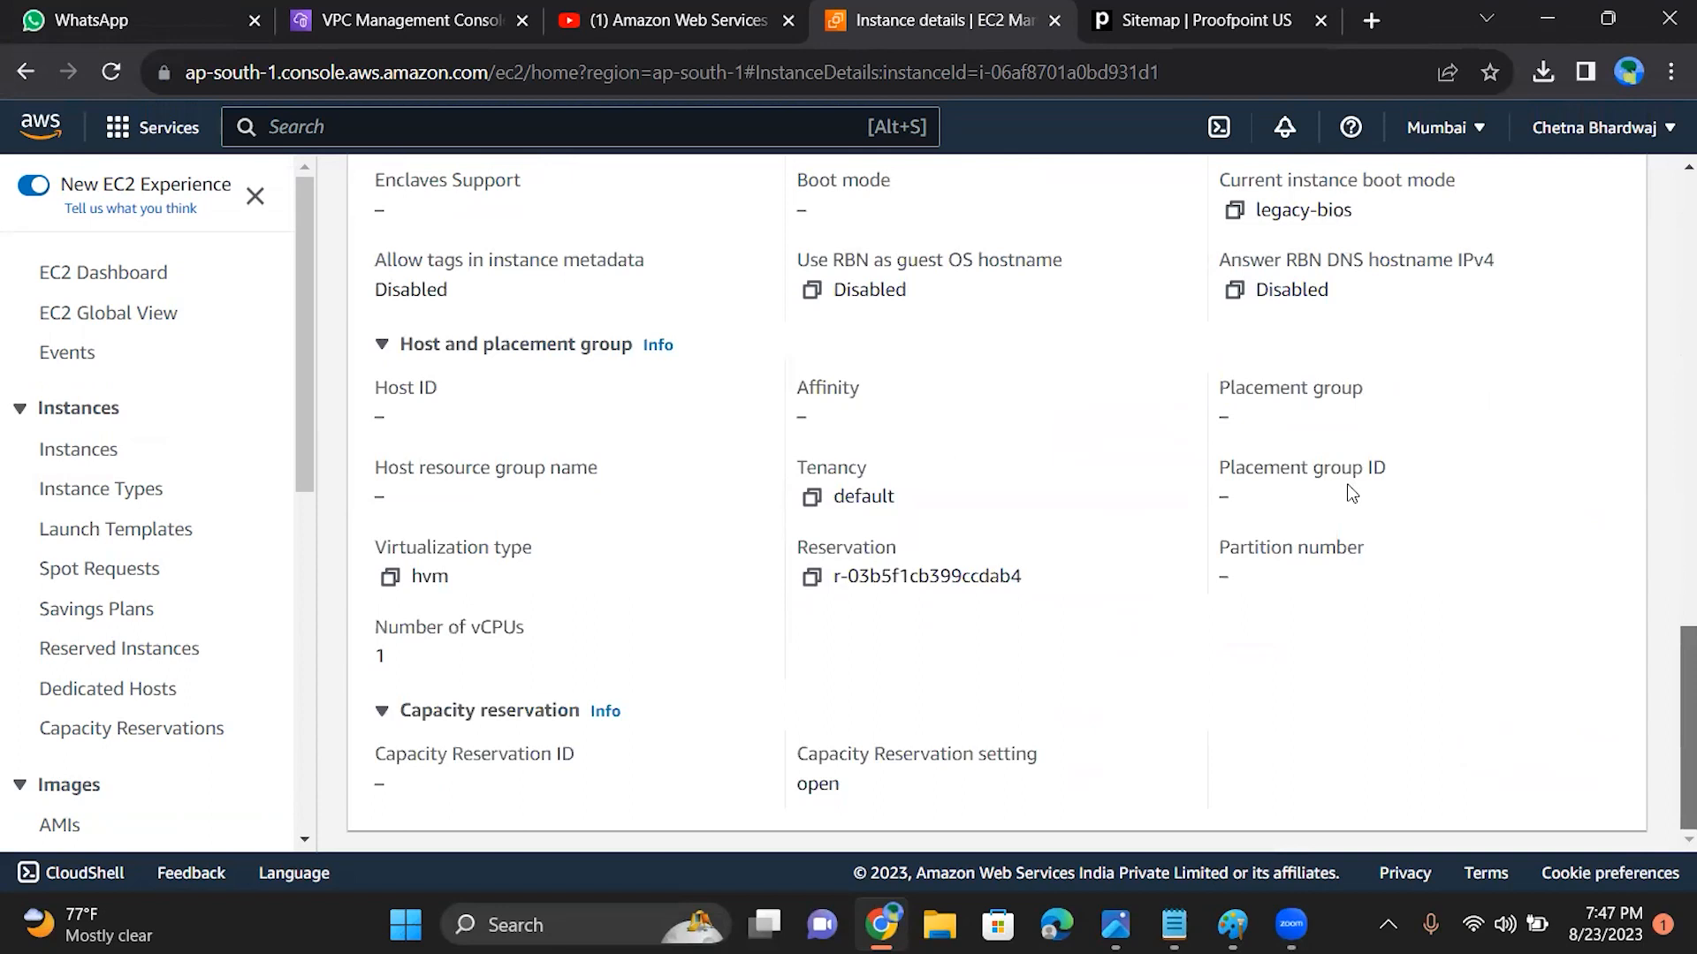
left_click_drag(1670, 688, 1666, 478)
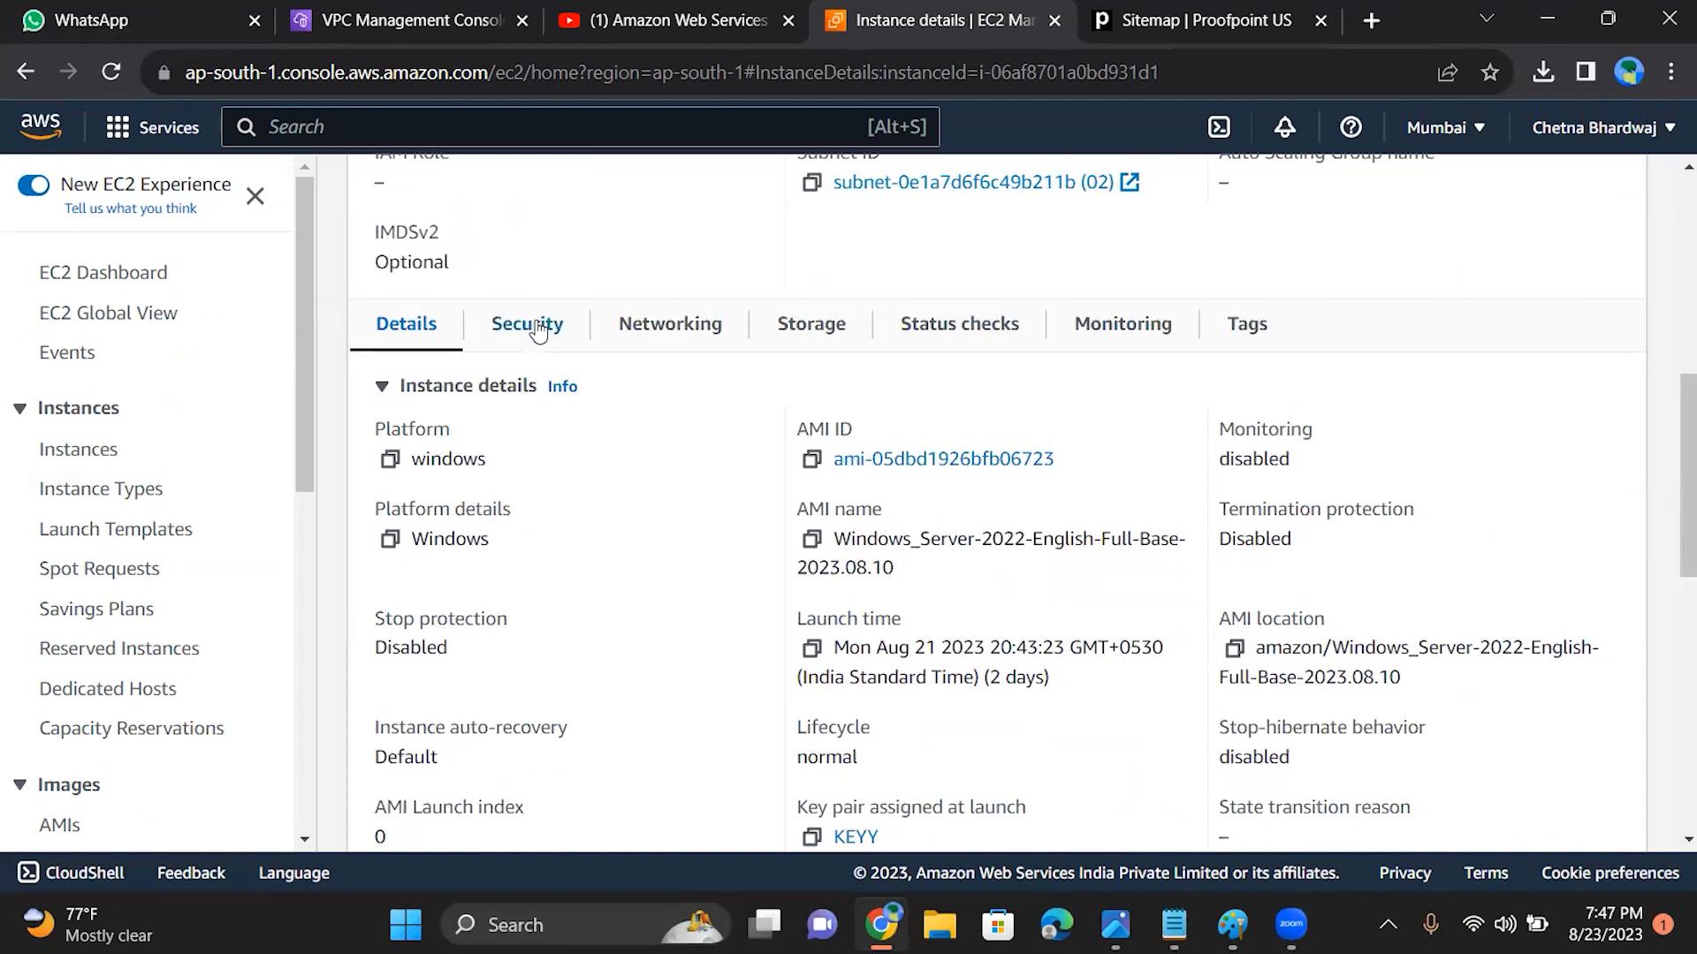
left_click(665, 329)
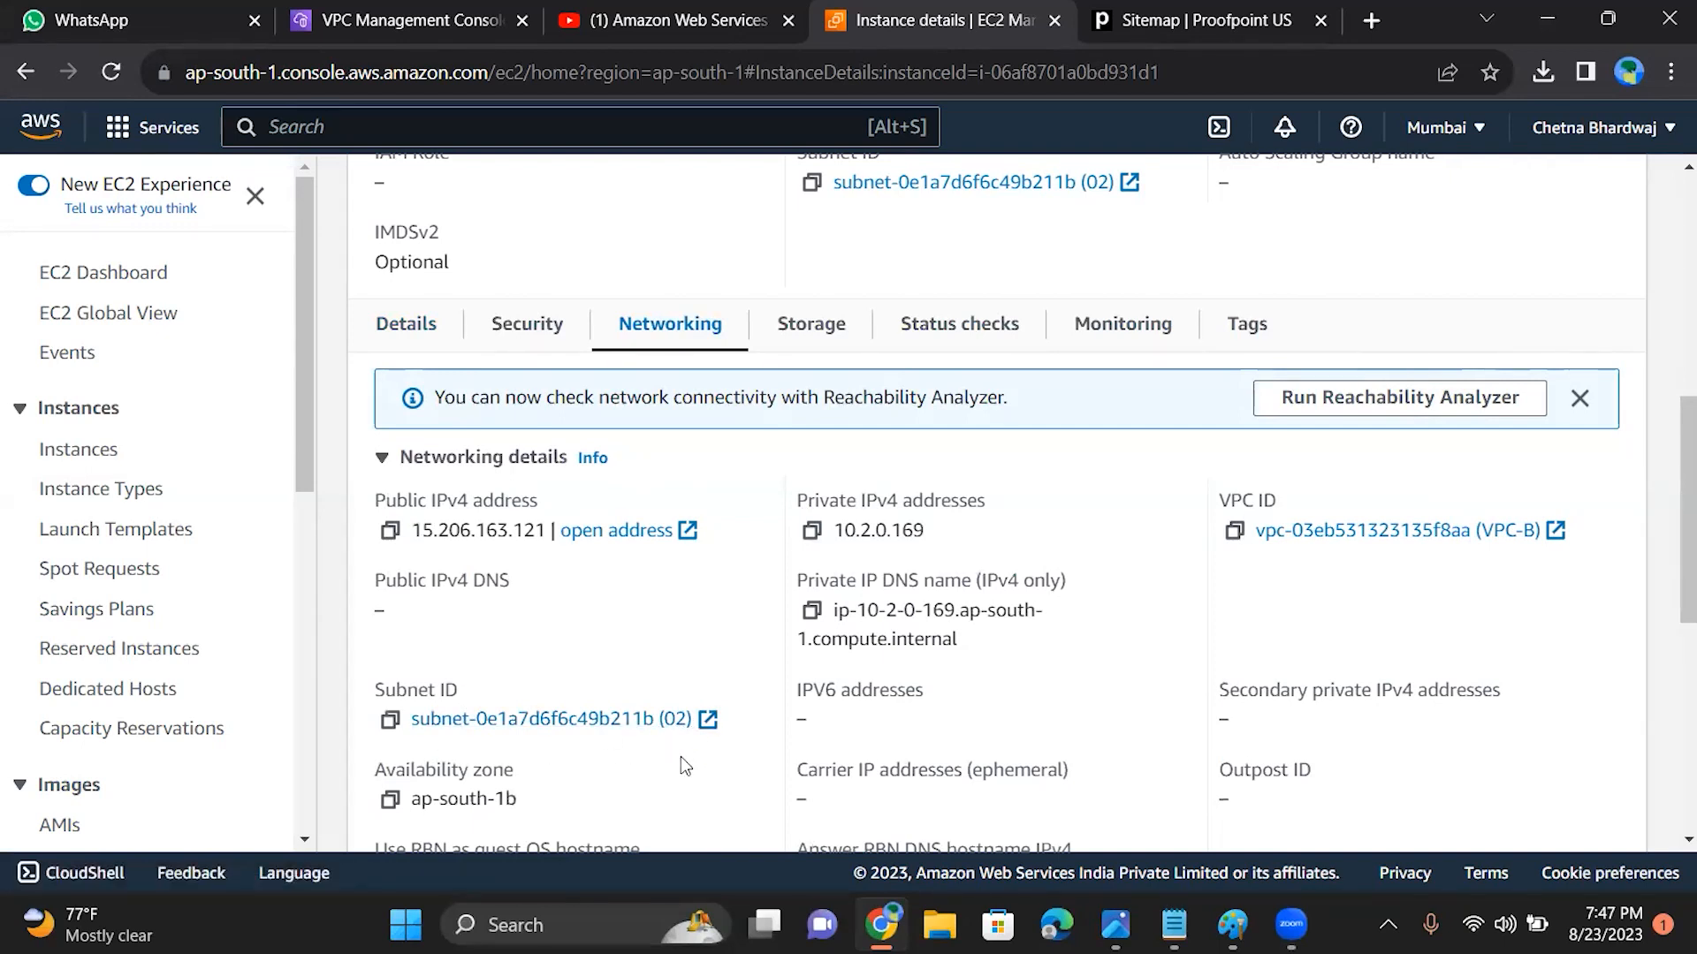
scroll(680, 756, "up", 6)
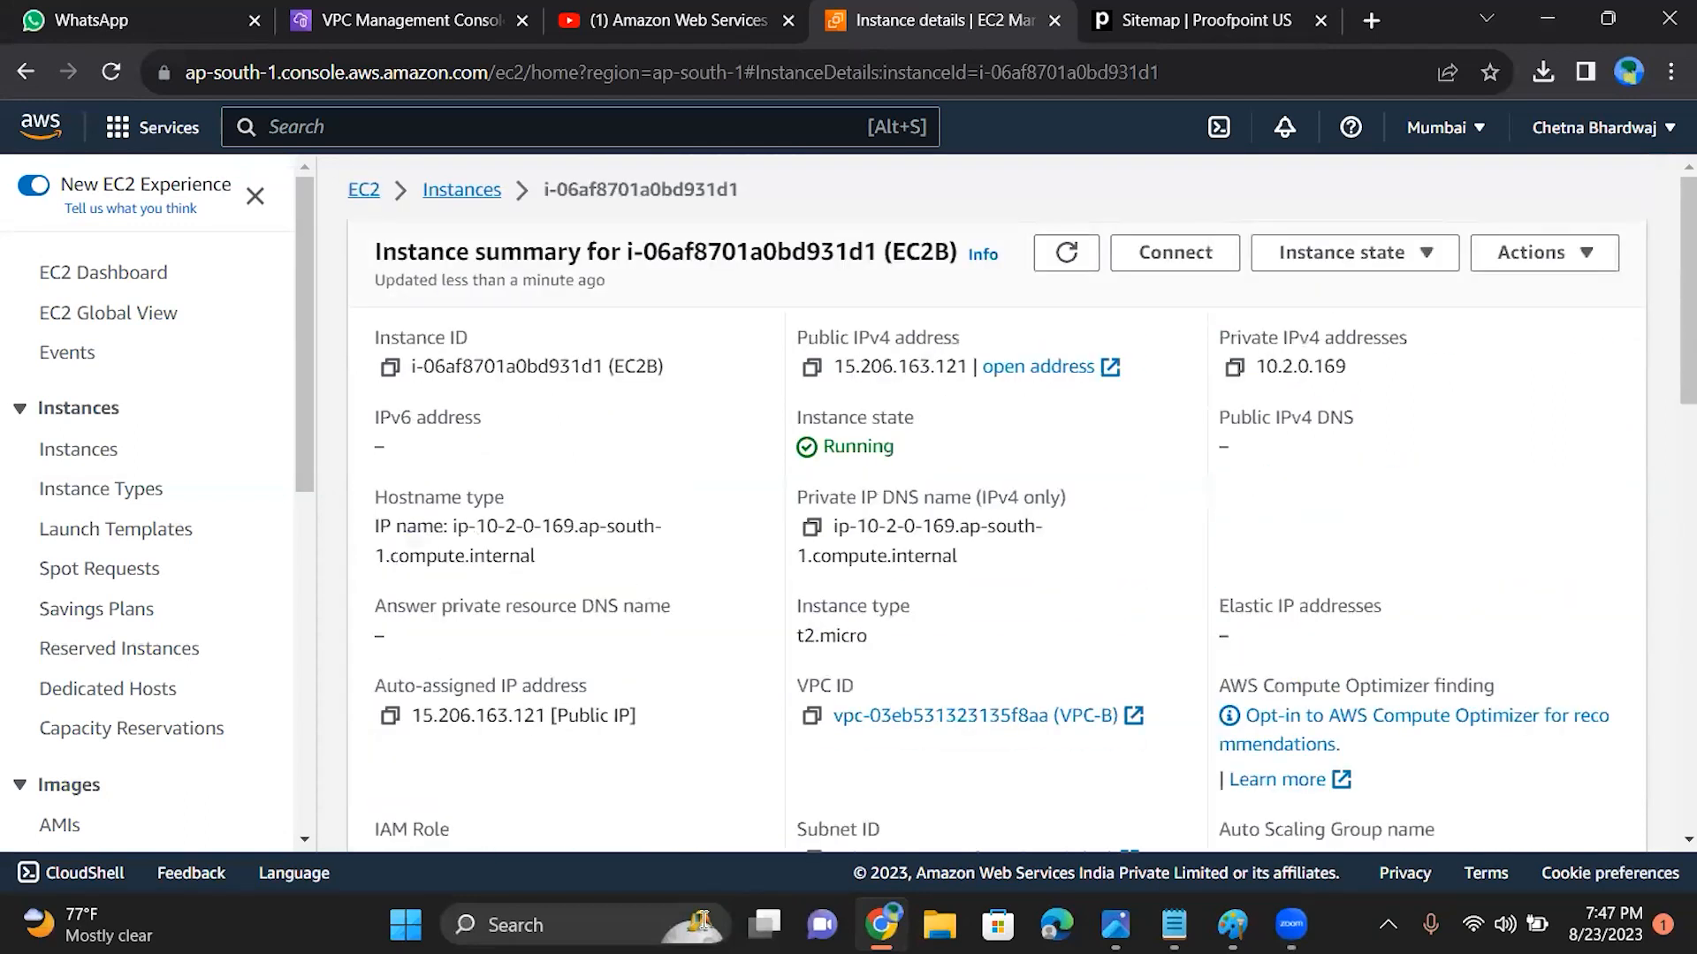
Step: Open Remote Desktop Connection, enter EC2B's copied public IPv4 address 15.206.163.121 as the computer and try to connect
left_click(515, 925)
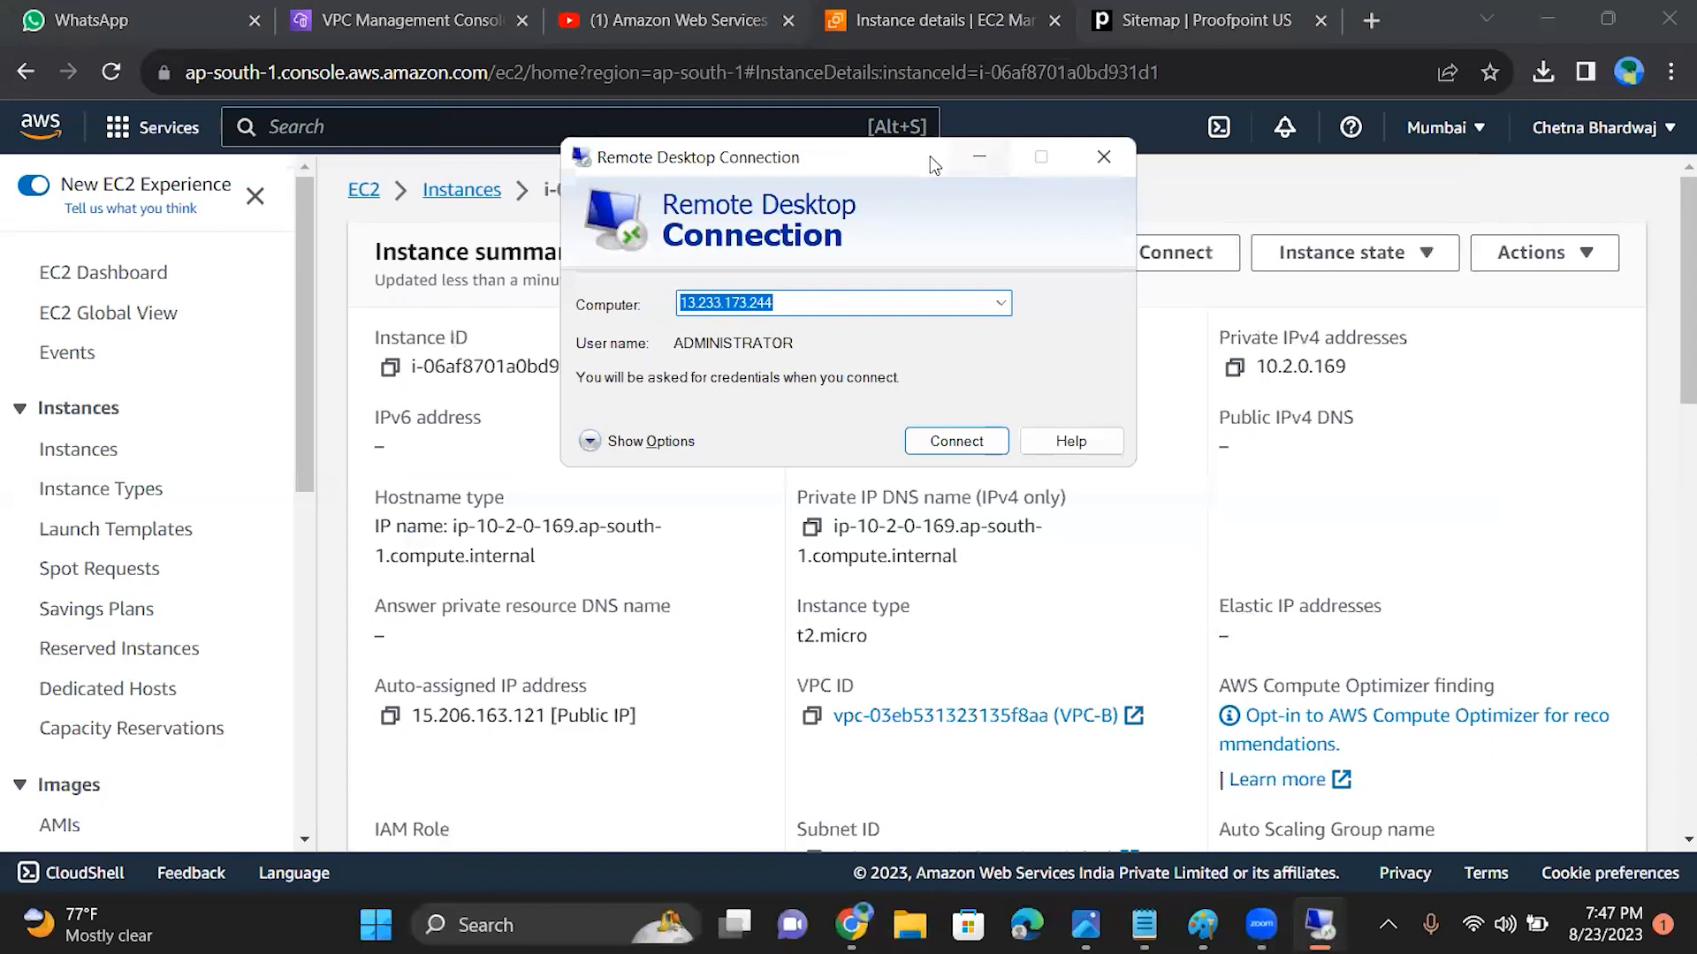
left_click_drag(930, 155, 855, 510)
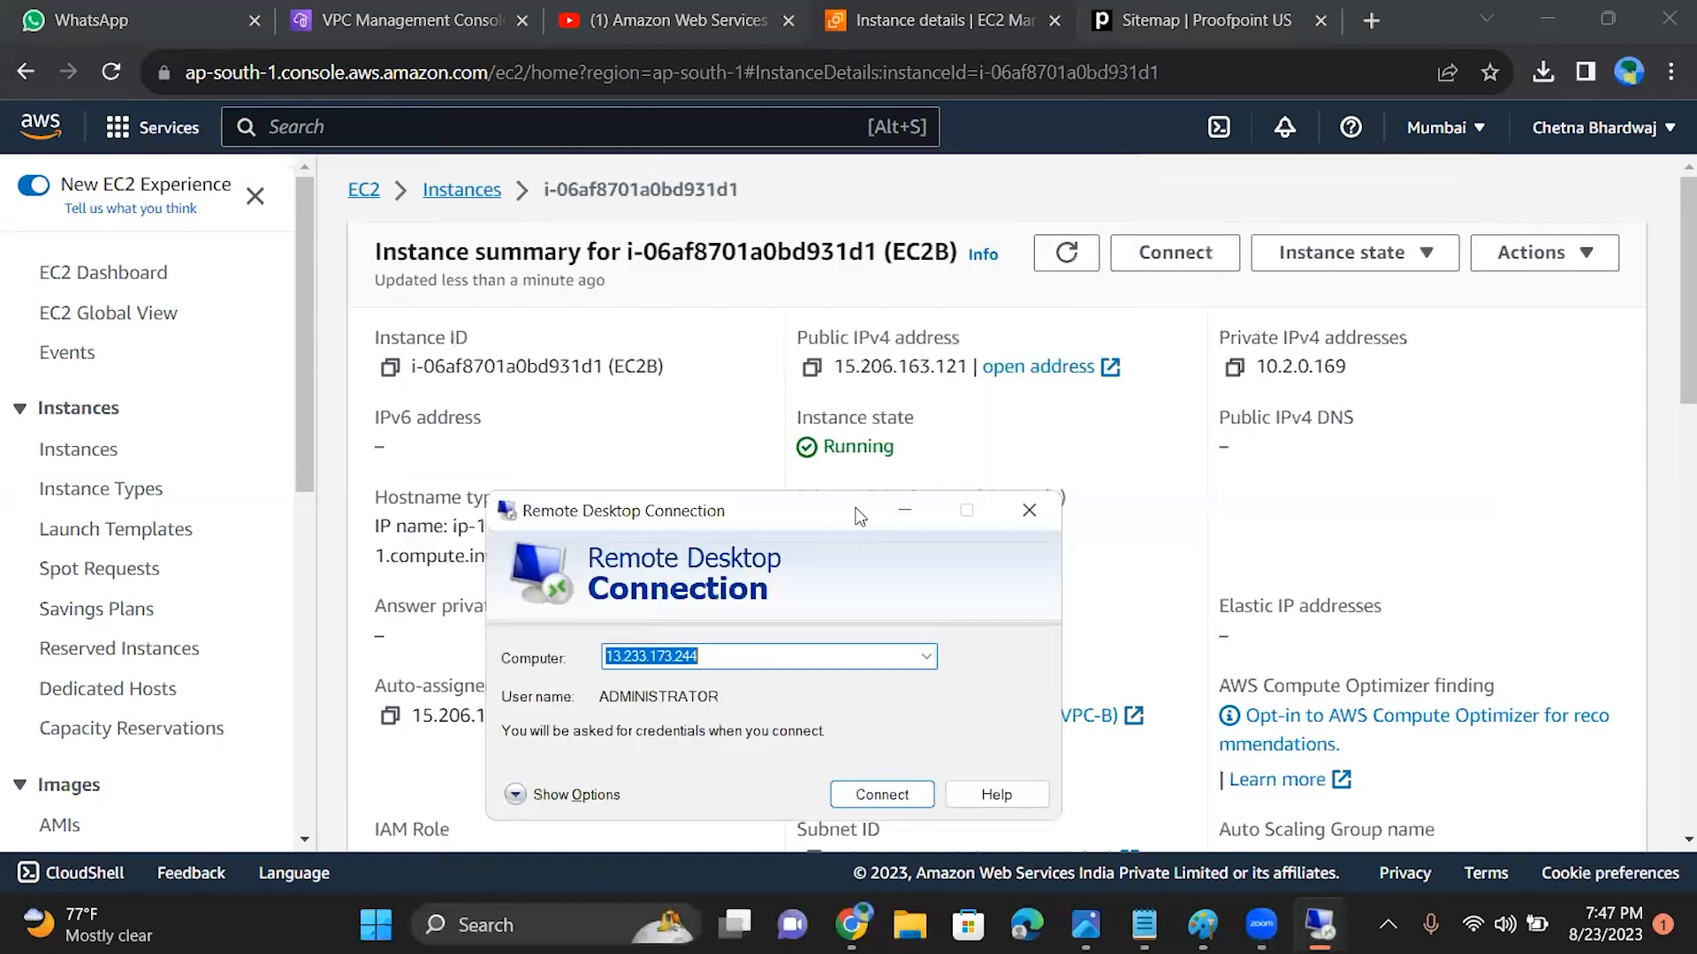
left_click(811, 369)
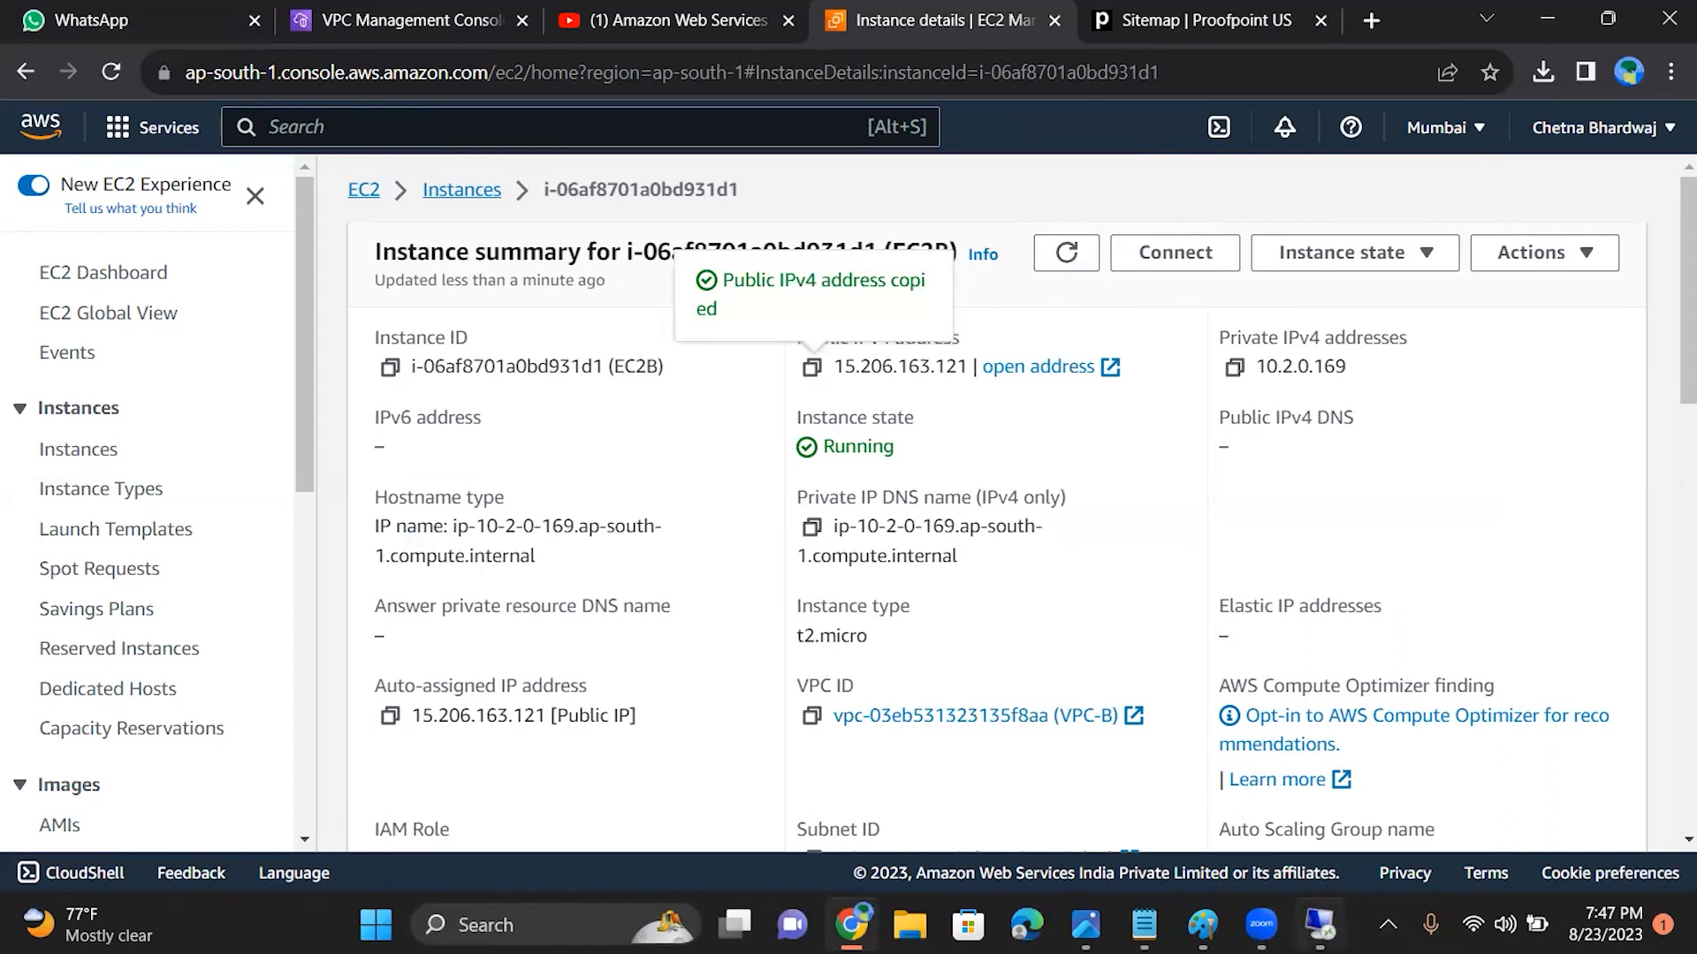
left_click(1320, 925)
left_click(770, 654)
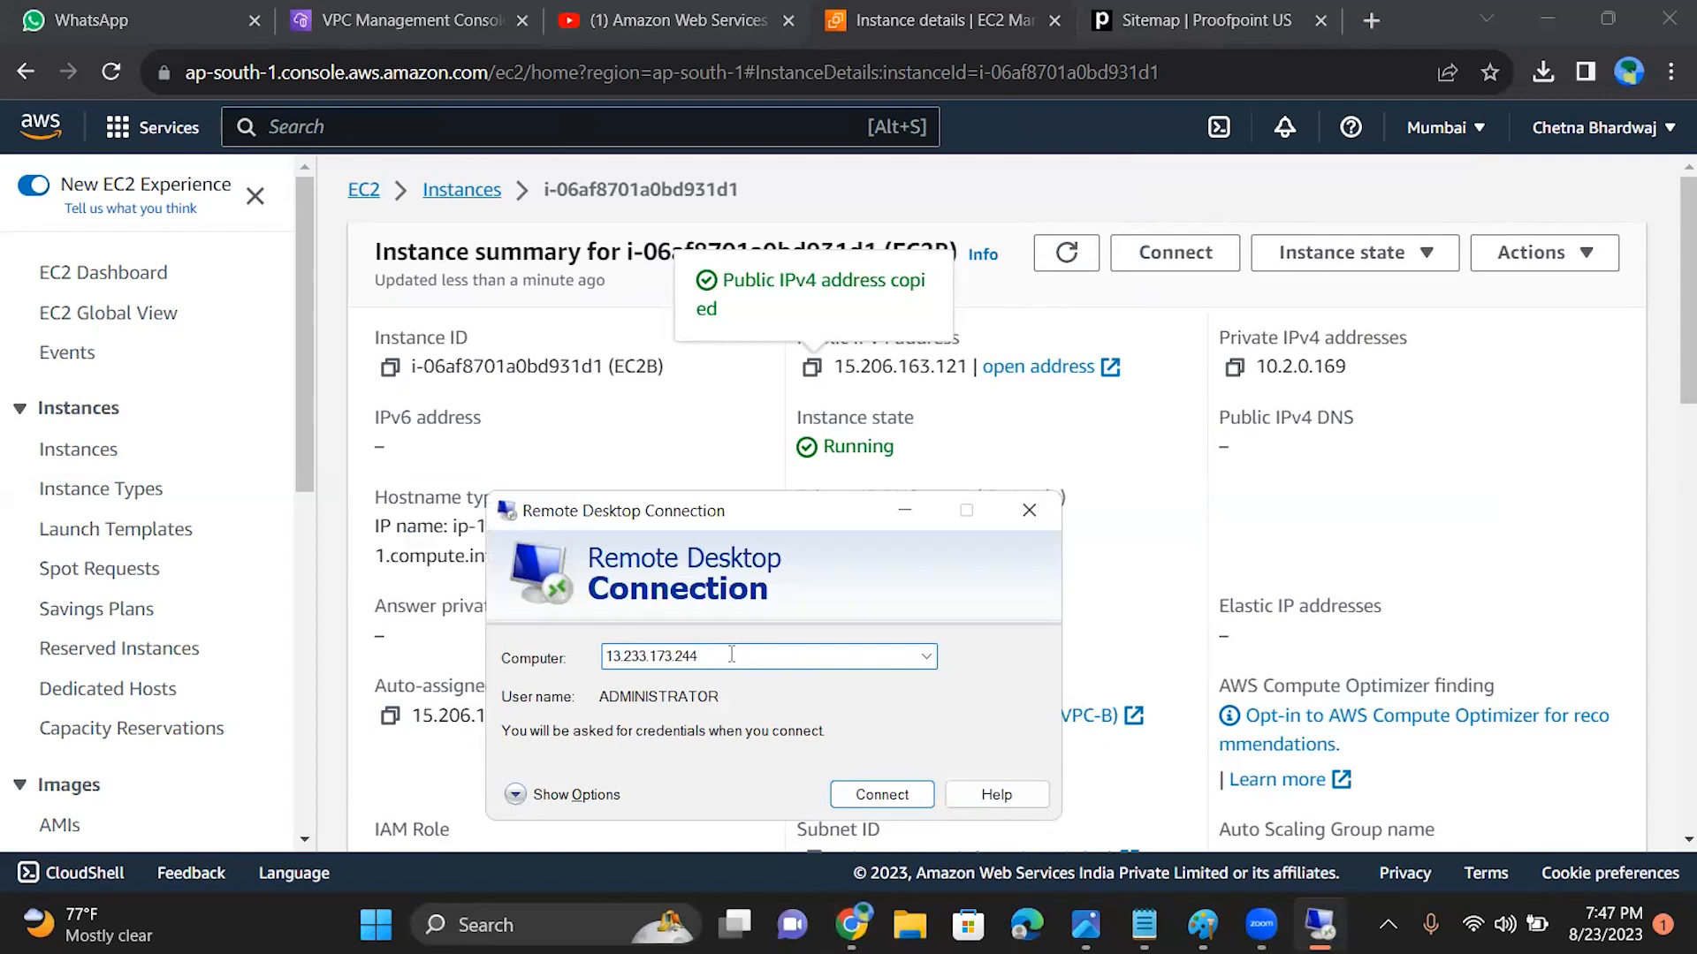
left_click_drag(731, 655, 491, 667)
key("ctrl+v")
left_click(873, 796)
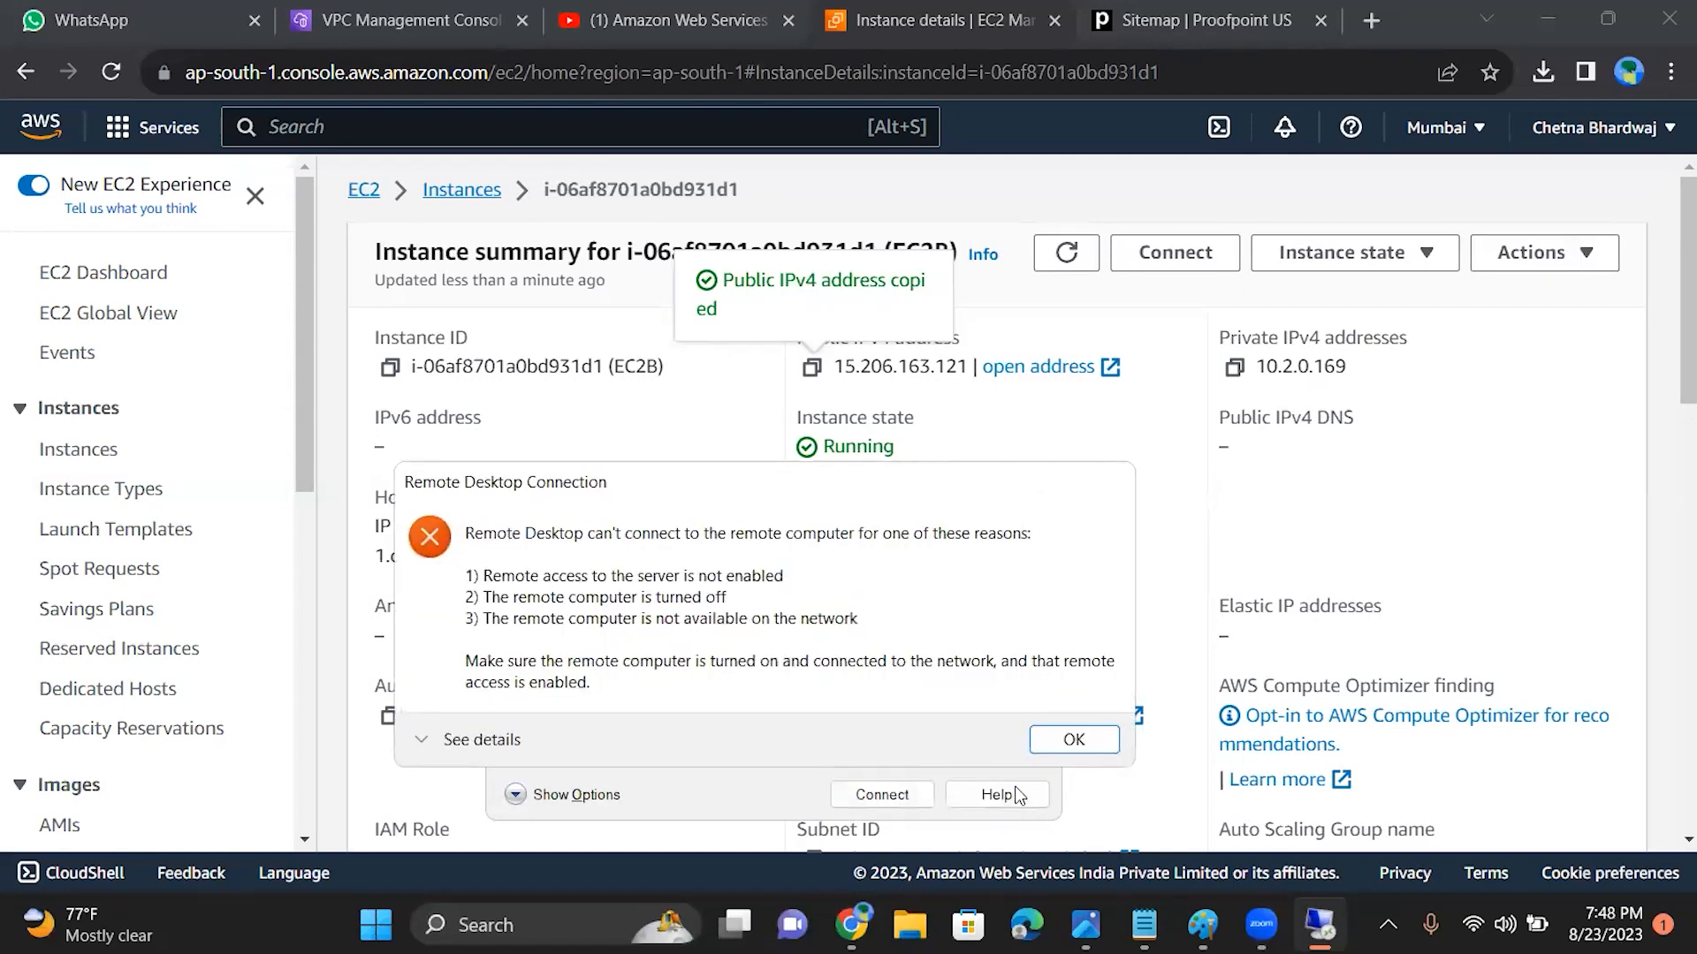
left_click(1070, 742)
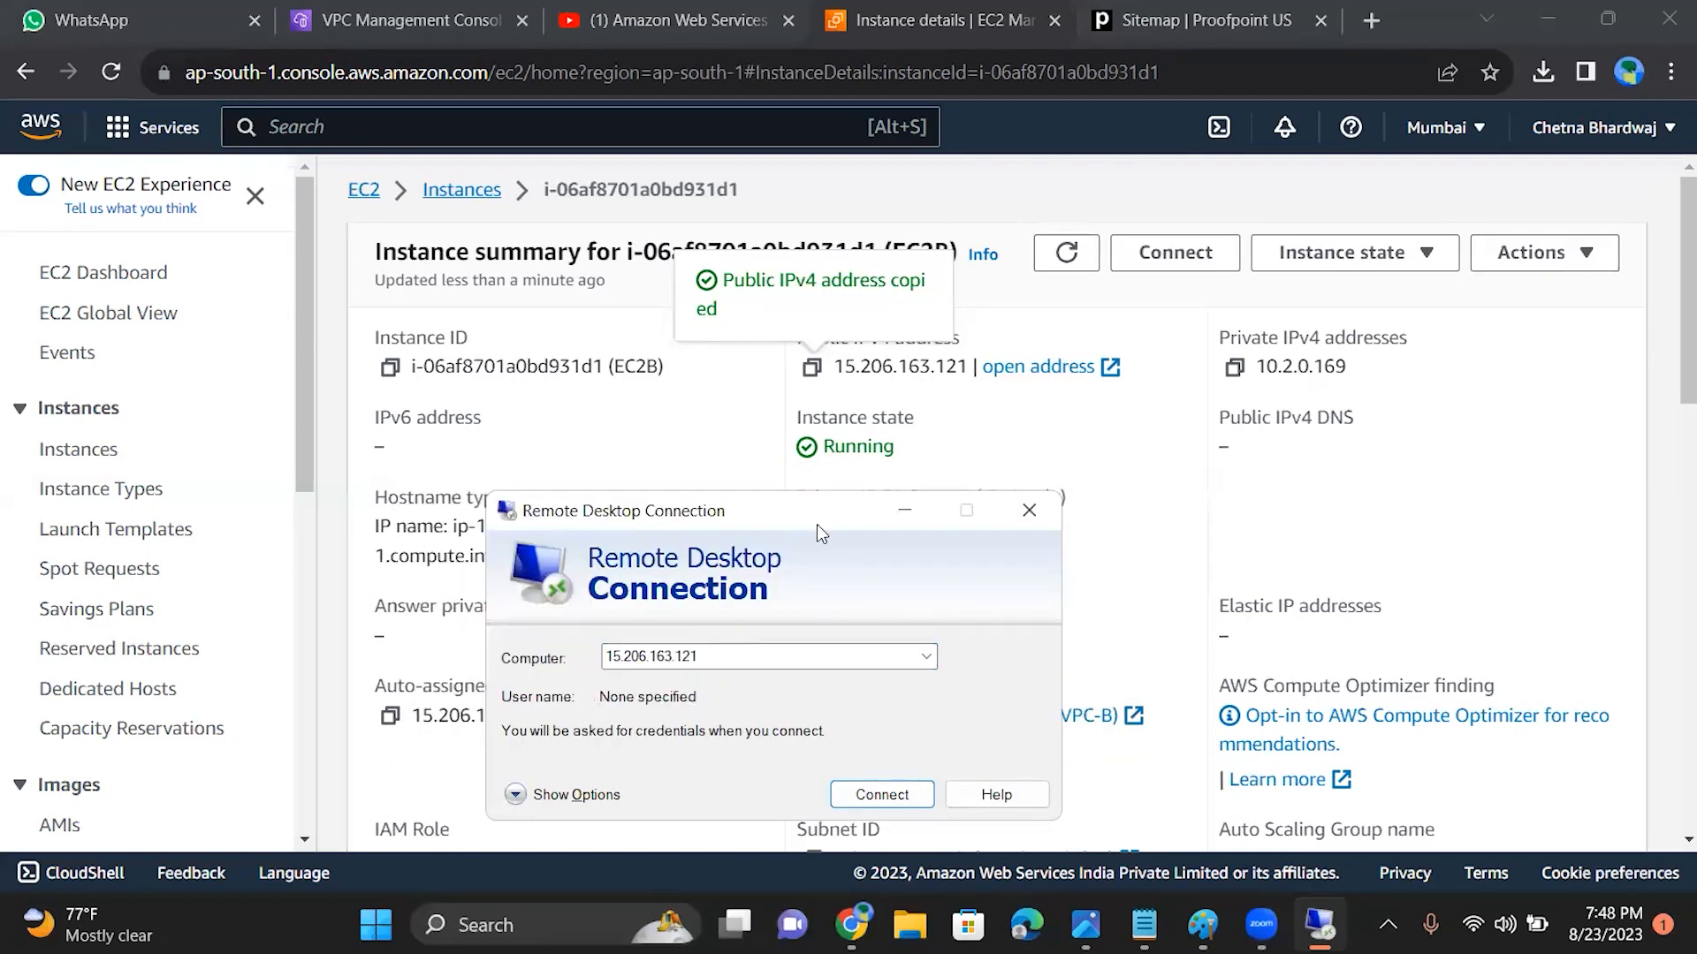
Step: Return to the network ACL in the VPC console, review its inbound rules and open its outbound rules for editing
left_click(401, 21)
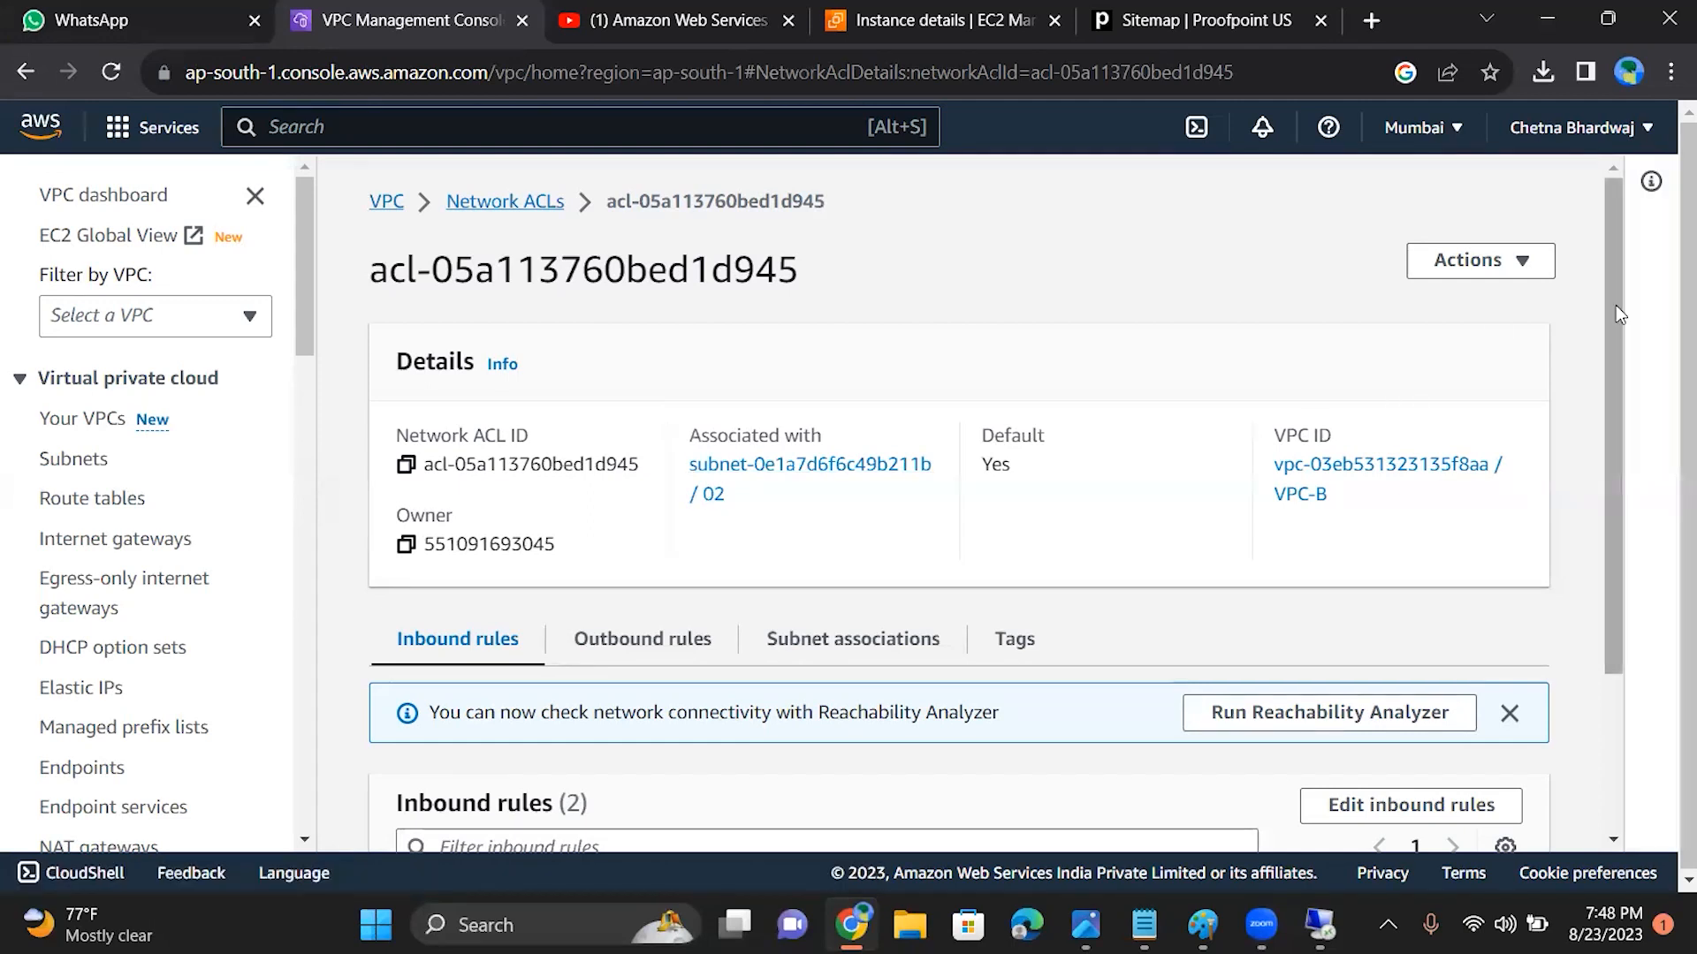
scroll(1628, 408, "down", 1)
scroll(1628, 408, "down", 2)
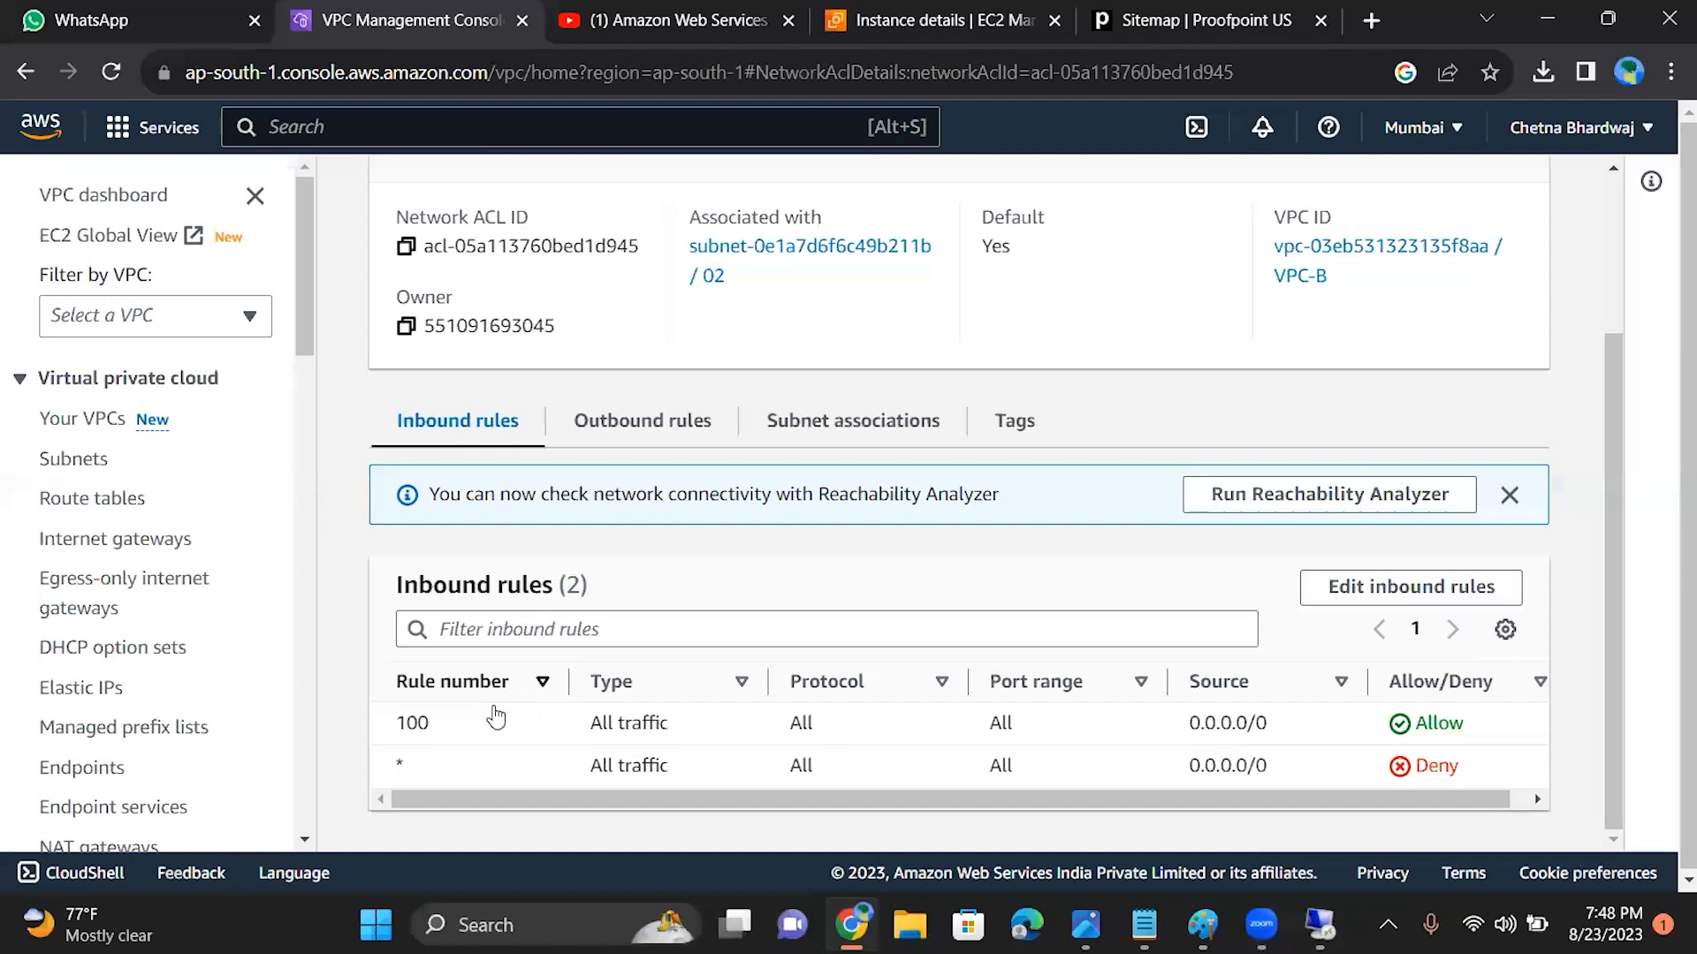
left_click(621, 449)
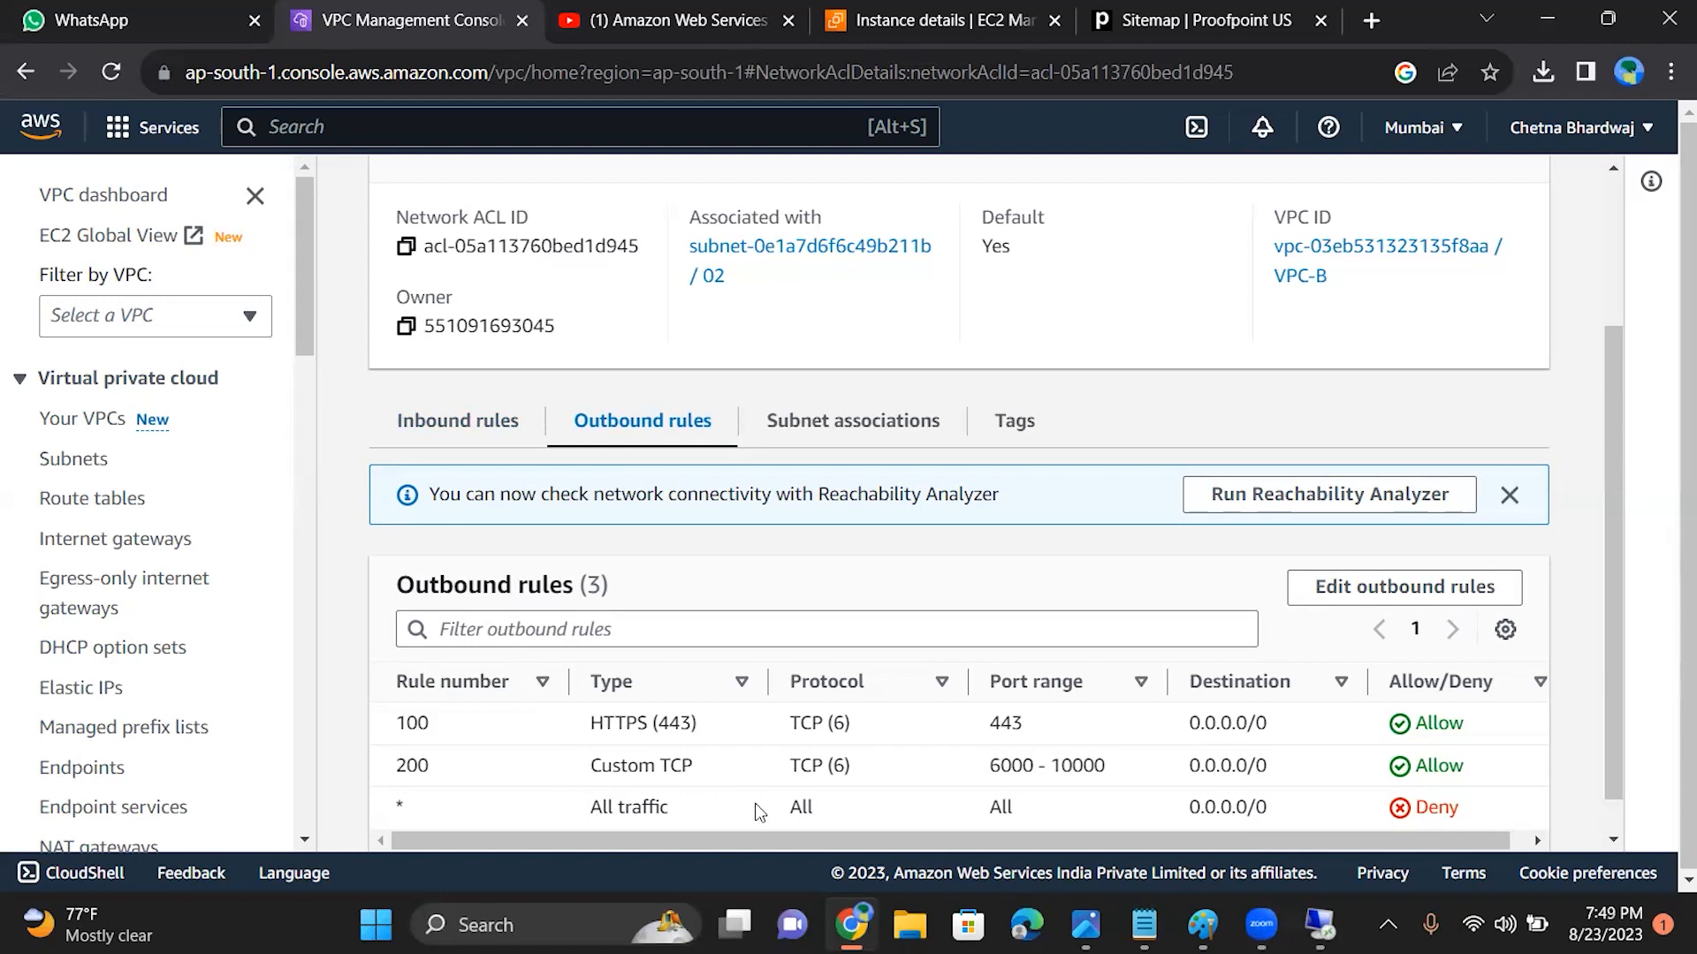
left_click(1319, 600)
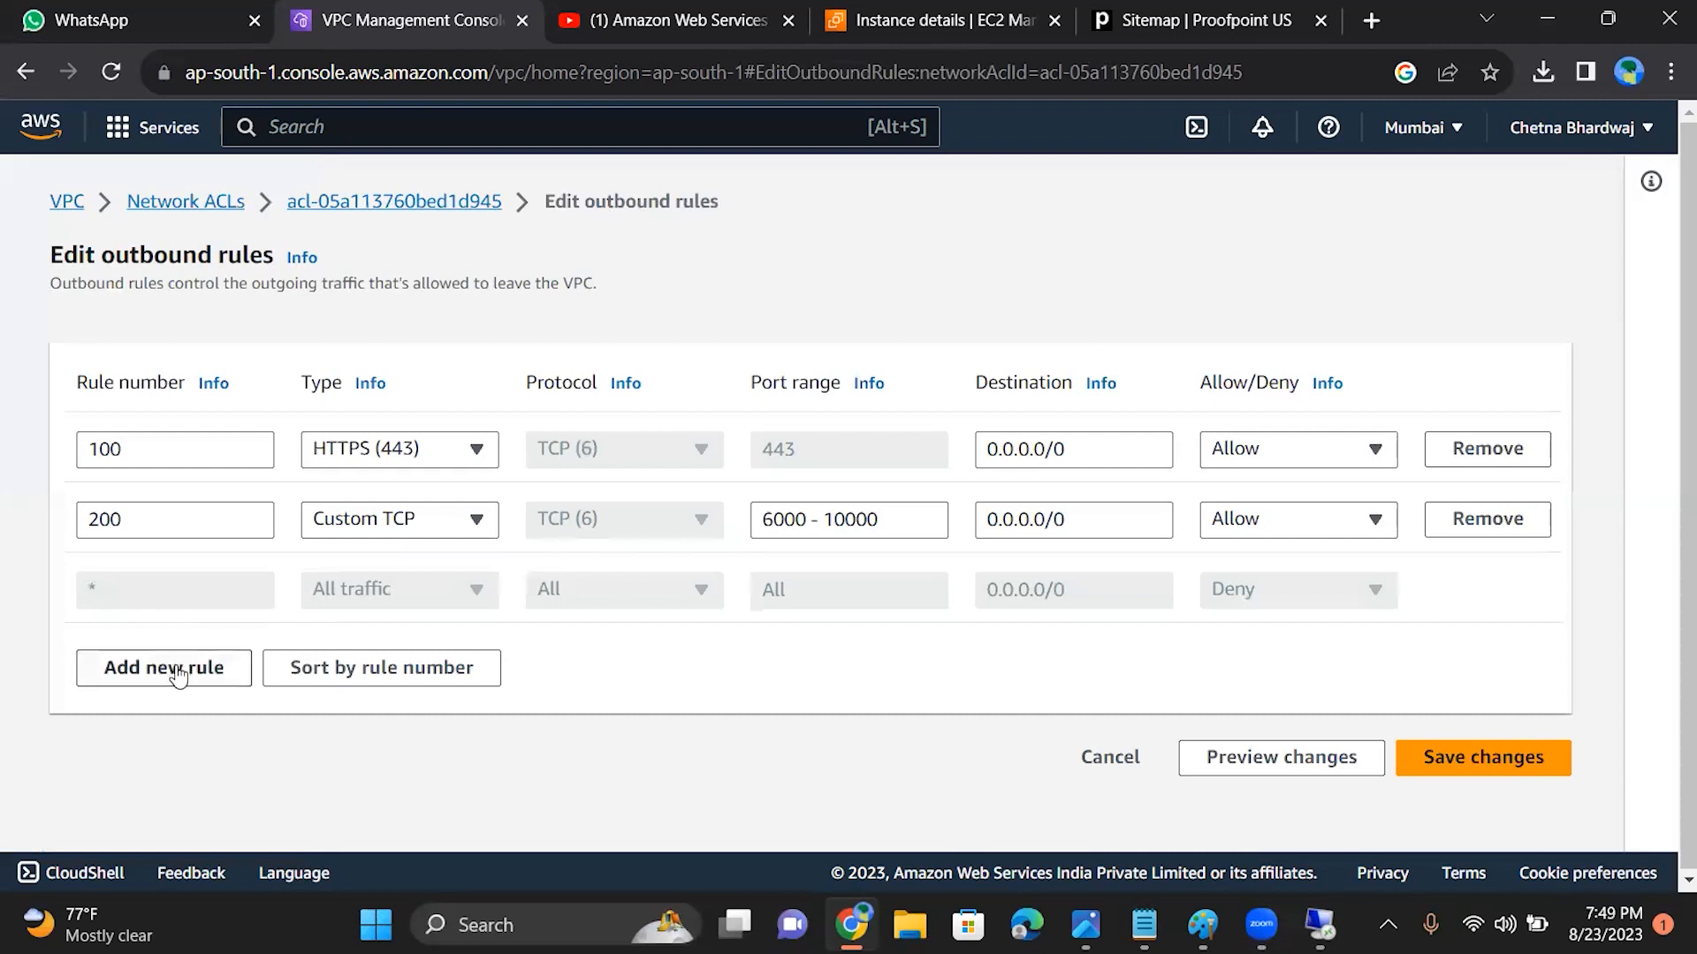
Step: Add outbound rule 300 with type RDP (3389) to the network ACL and save the changes
left_click(173, 668)
left_click(165, 591)
type("300")
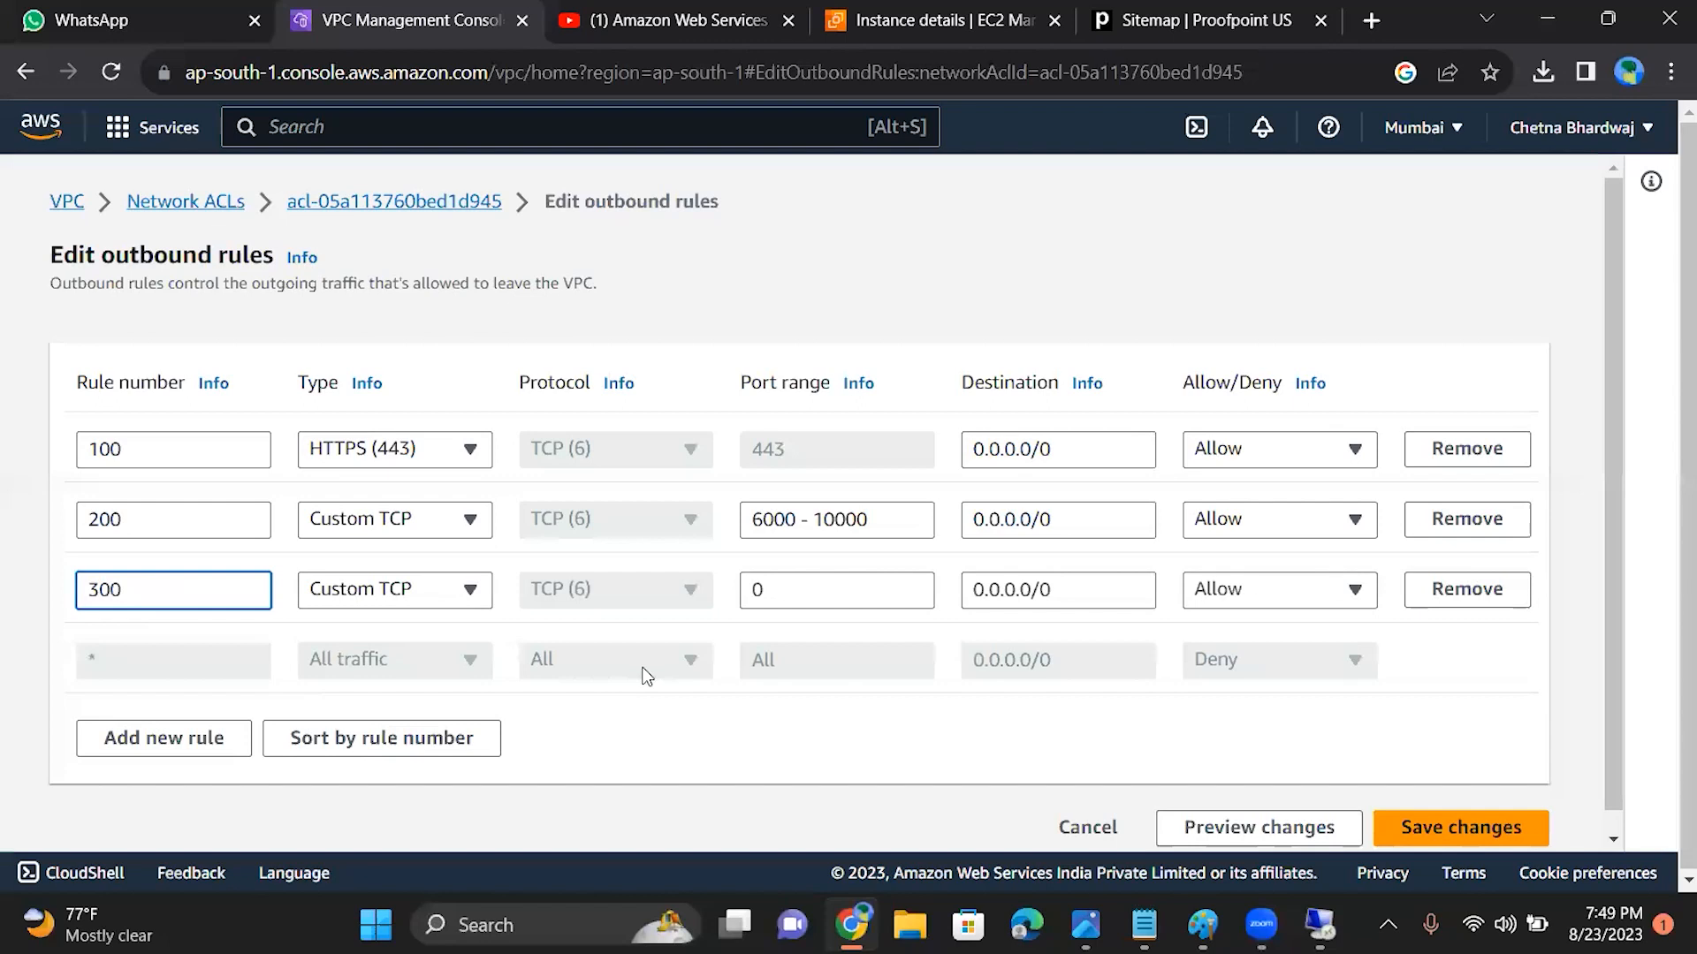
left_click(469, 590)
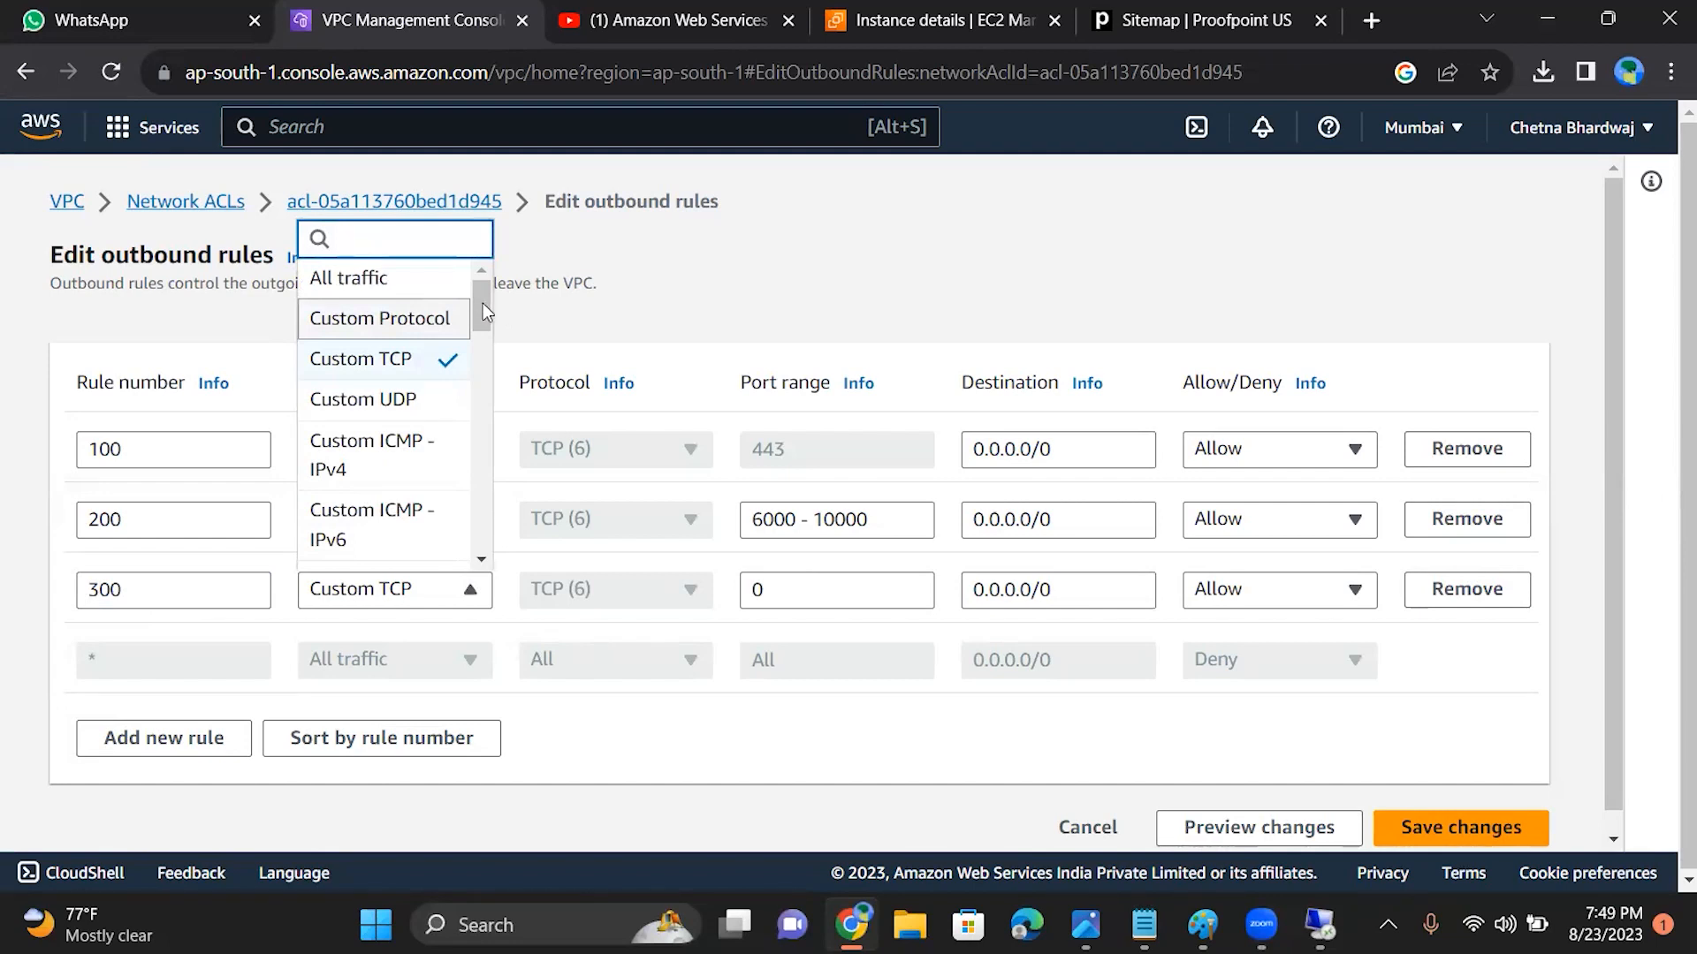
left_click_drag(483, 304, 493, 328)
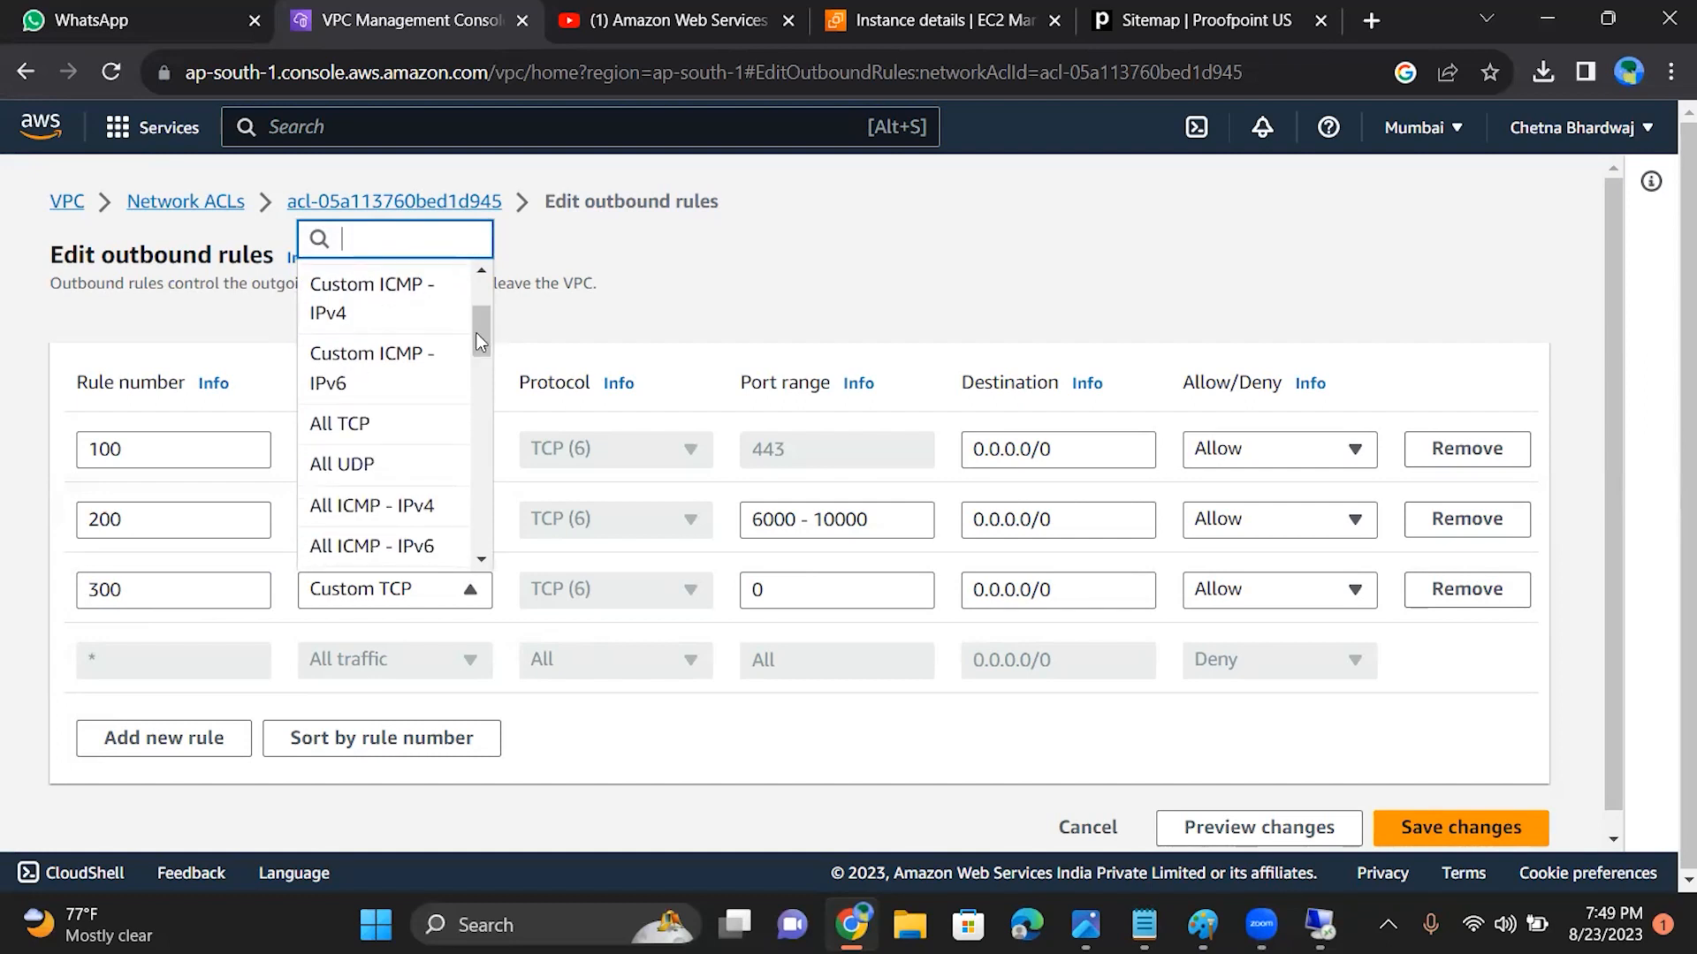
left_click_drag(476, 332, 493, 467)
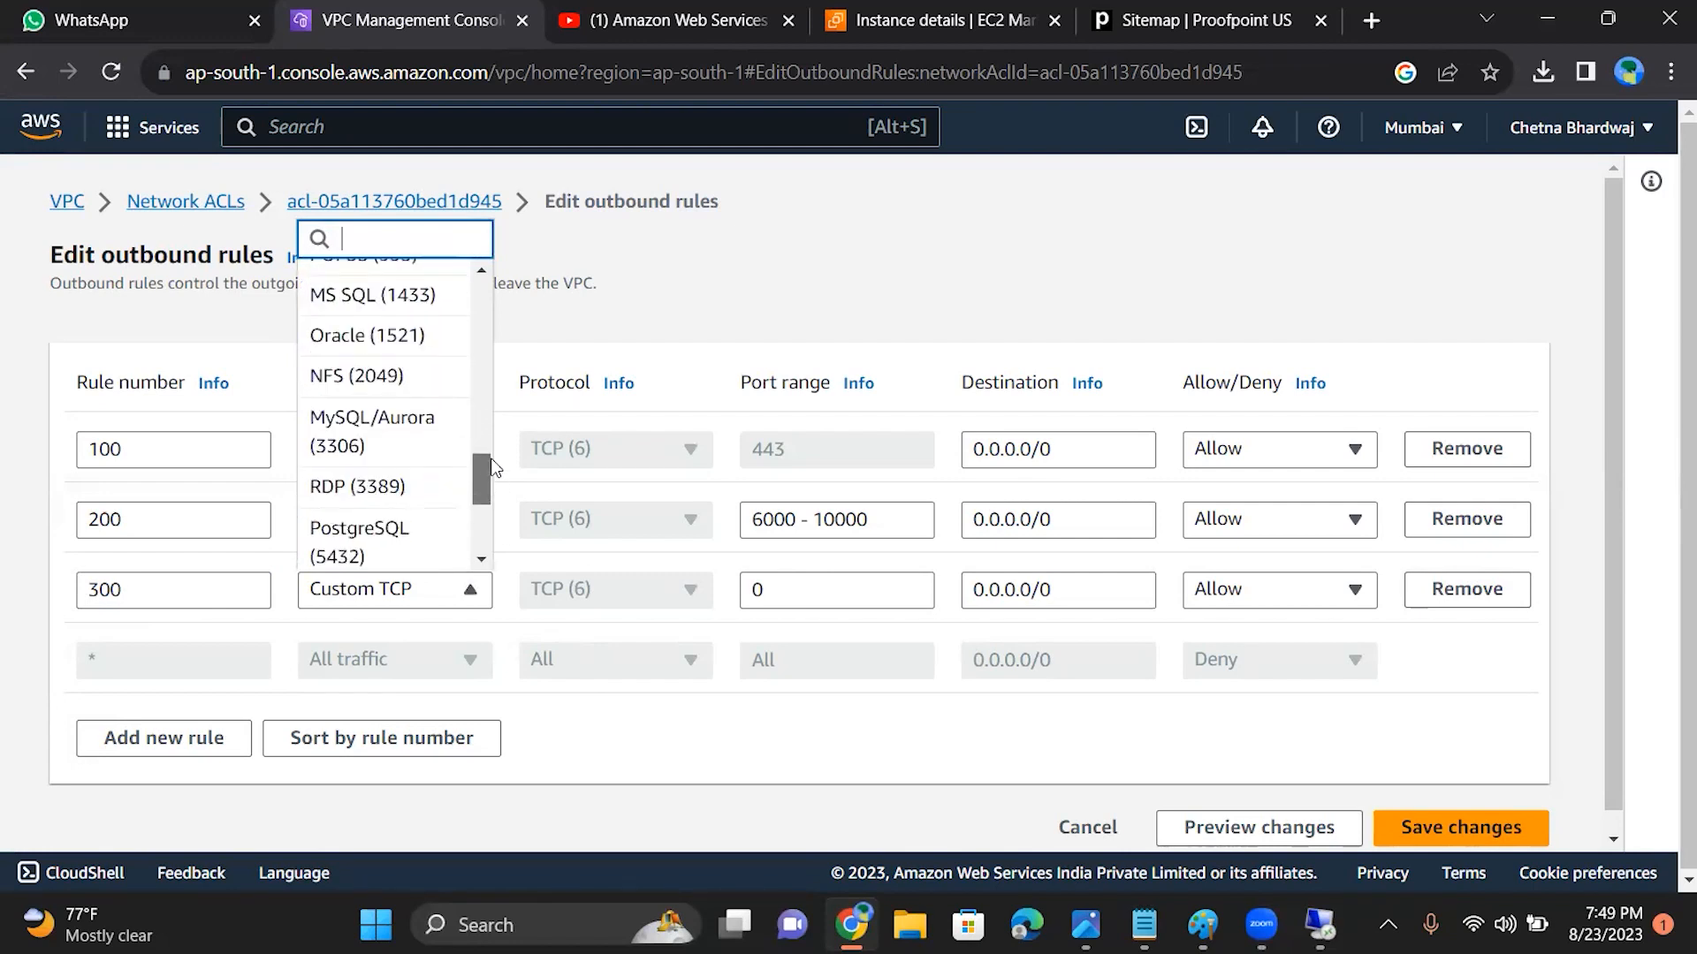
left_click(387, 494)
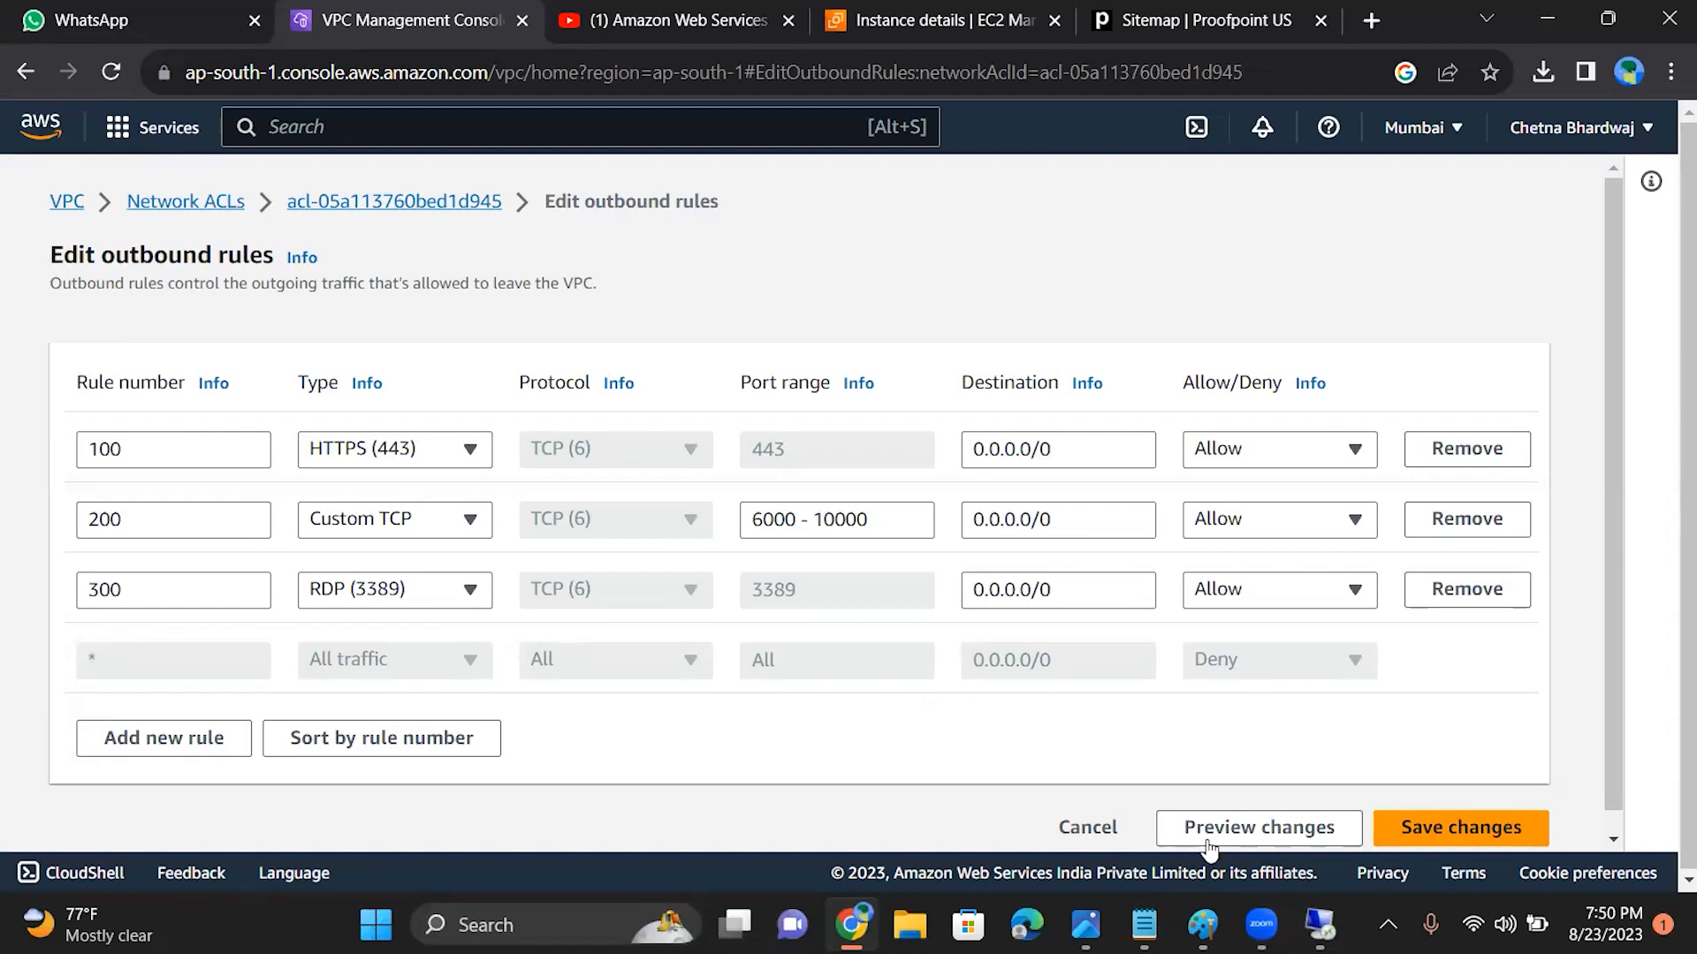
left_click(1414, 829)
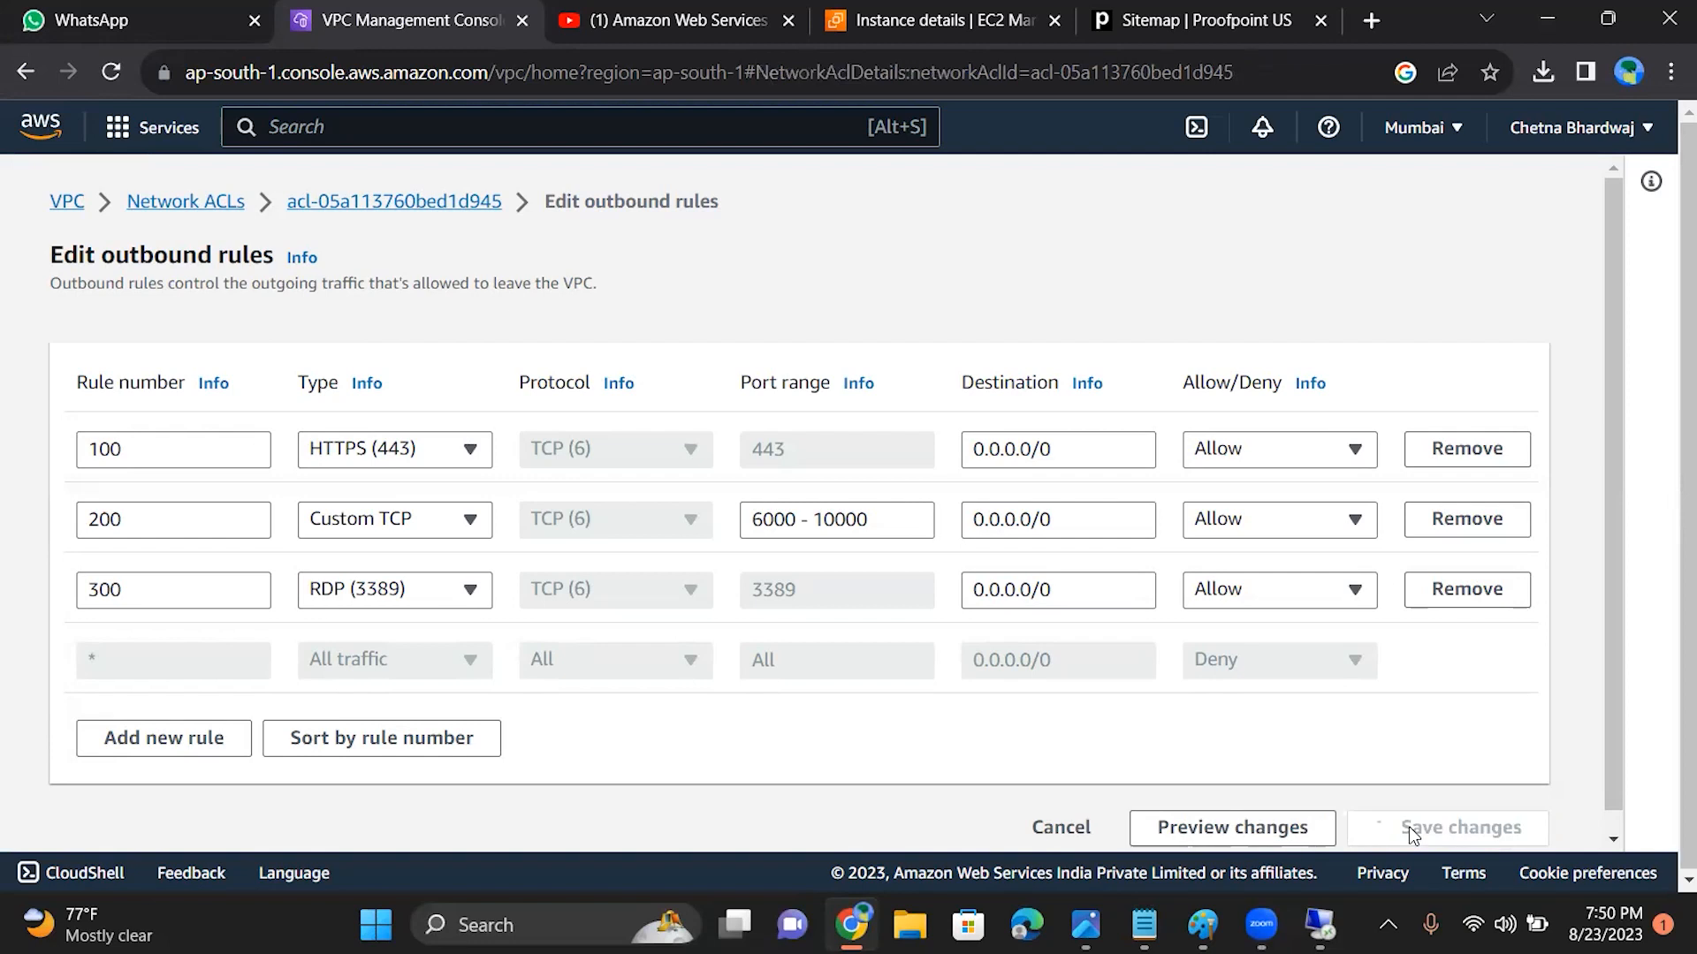
Step: Retry the Remote Desktop connection to 15.206.163.121, cancel the attempt and close Remote Desktop Connection
left_click(1320, 924)
left_click(872, 795)
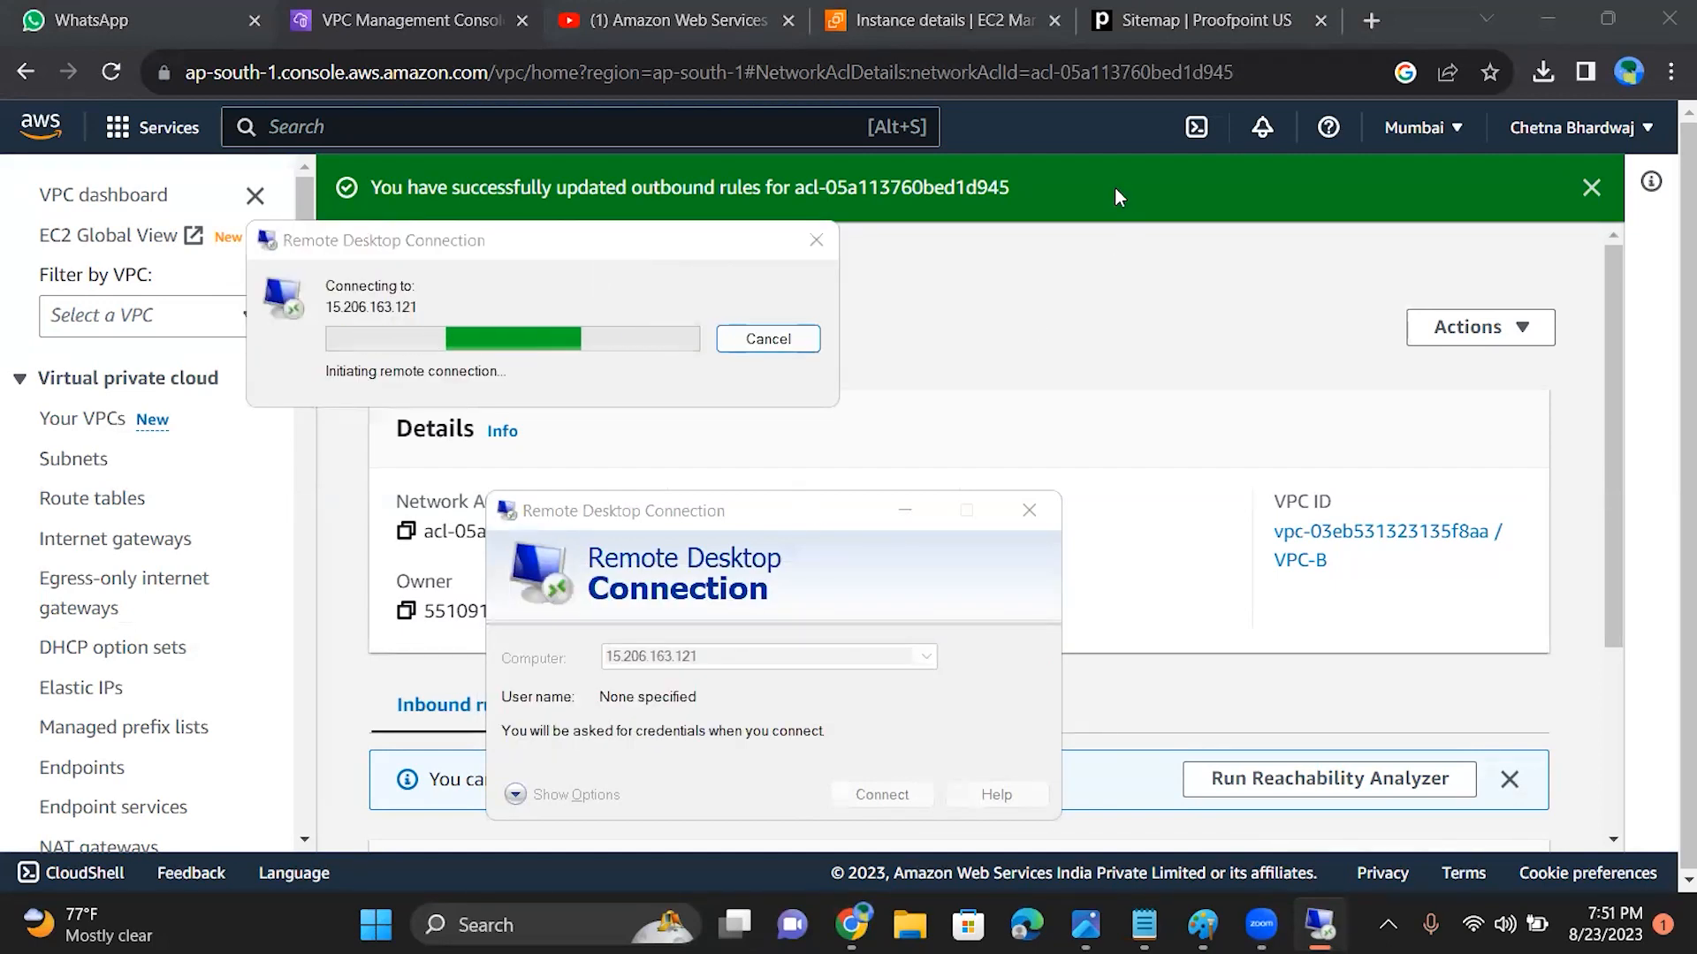
left_click(819, 240)
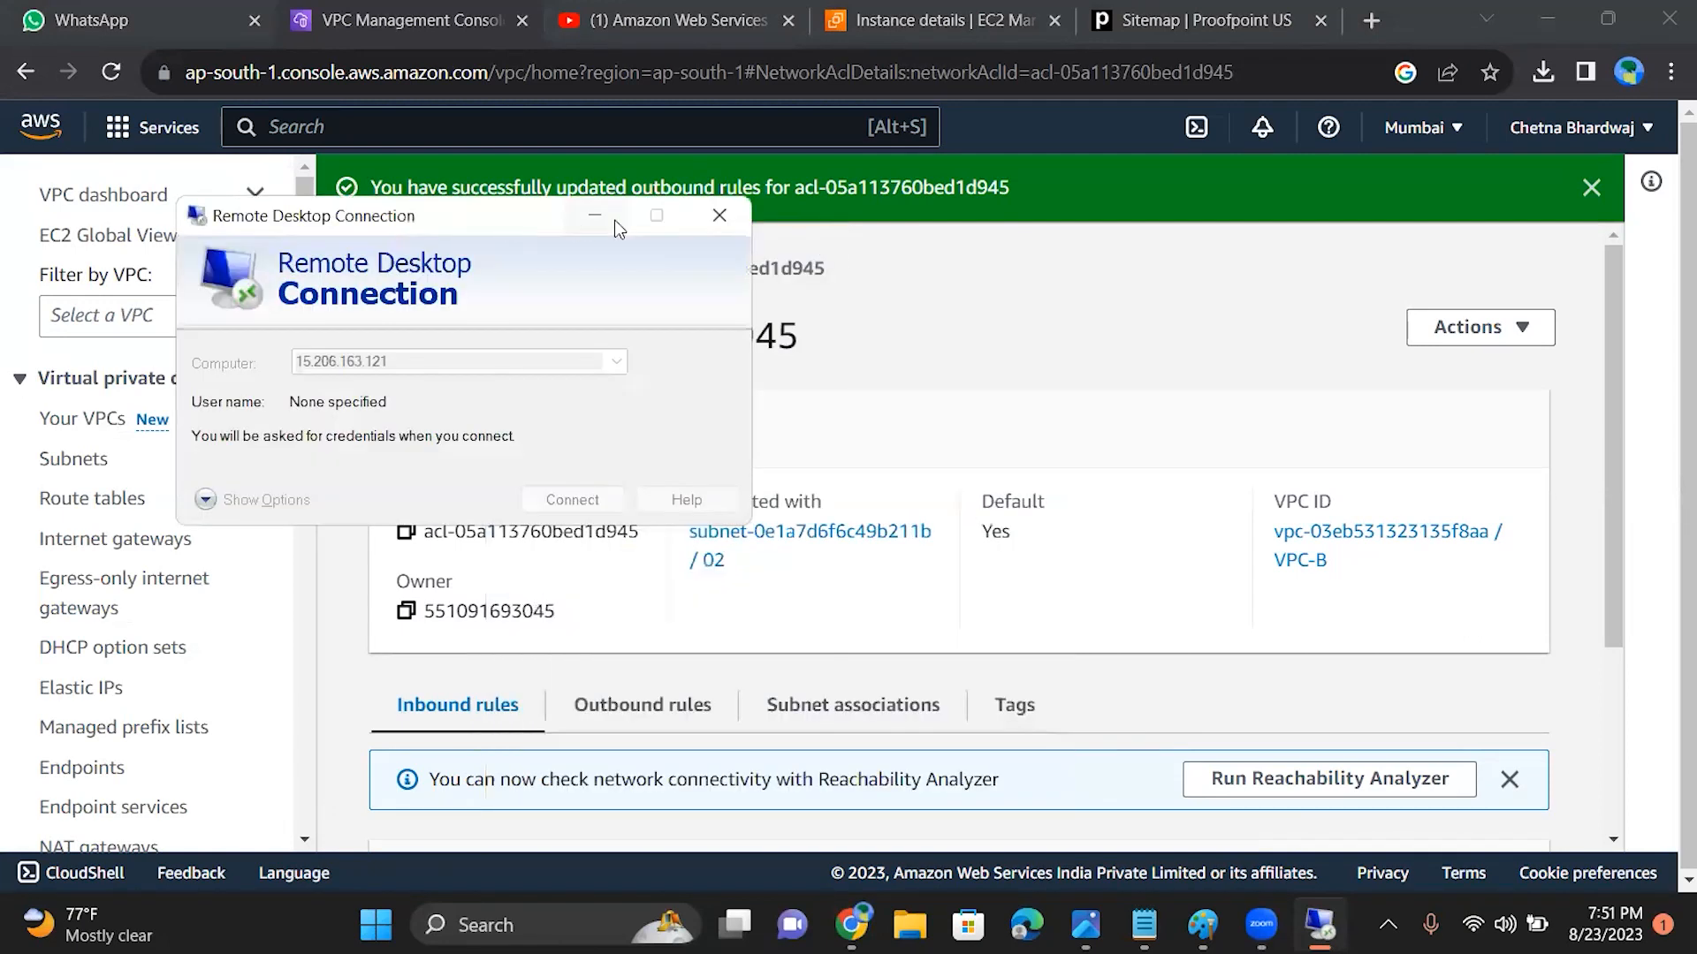
left_click(718, 219)
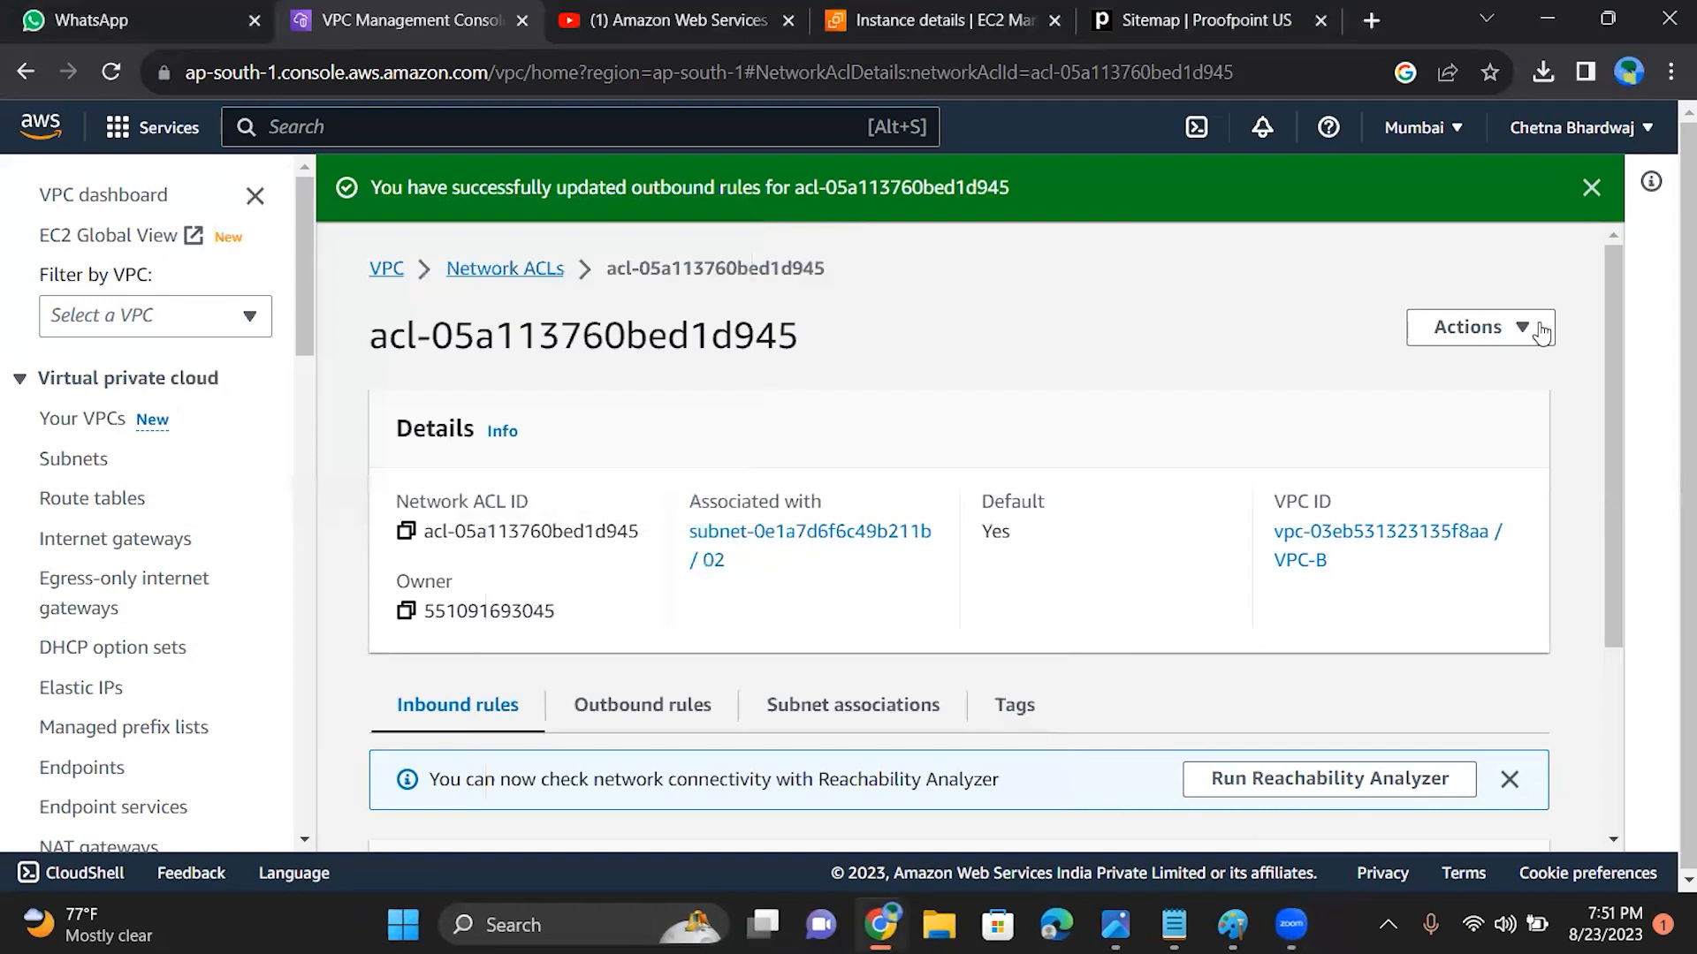
Step: Examine the network ACL's saved outbound rules, particularly the port ranges of rules 200 and 300
scroll(1619, 362, "down", 1)
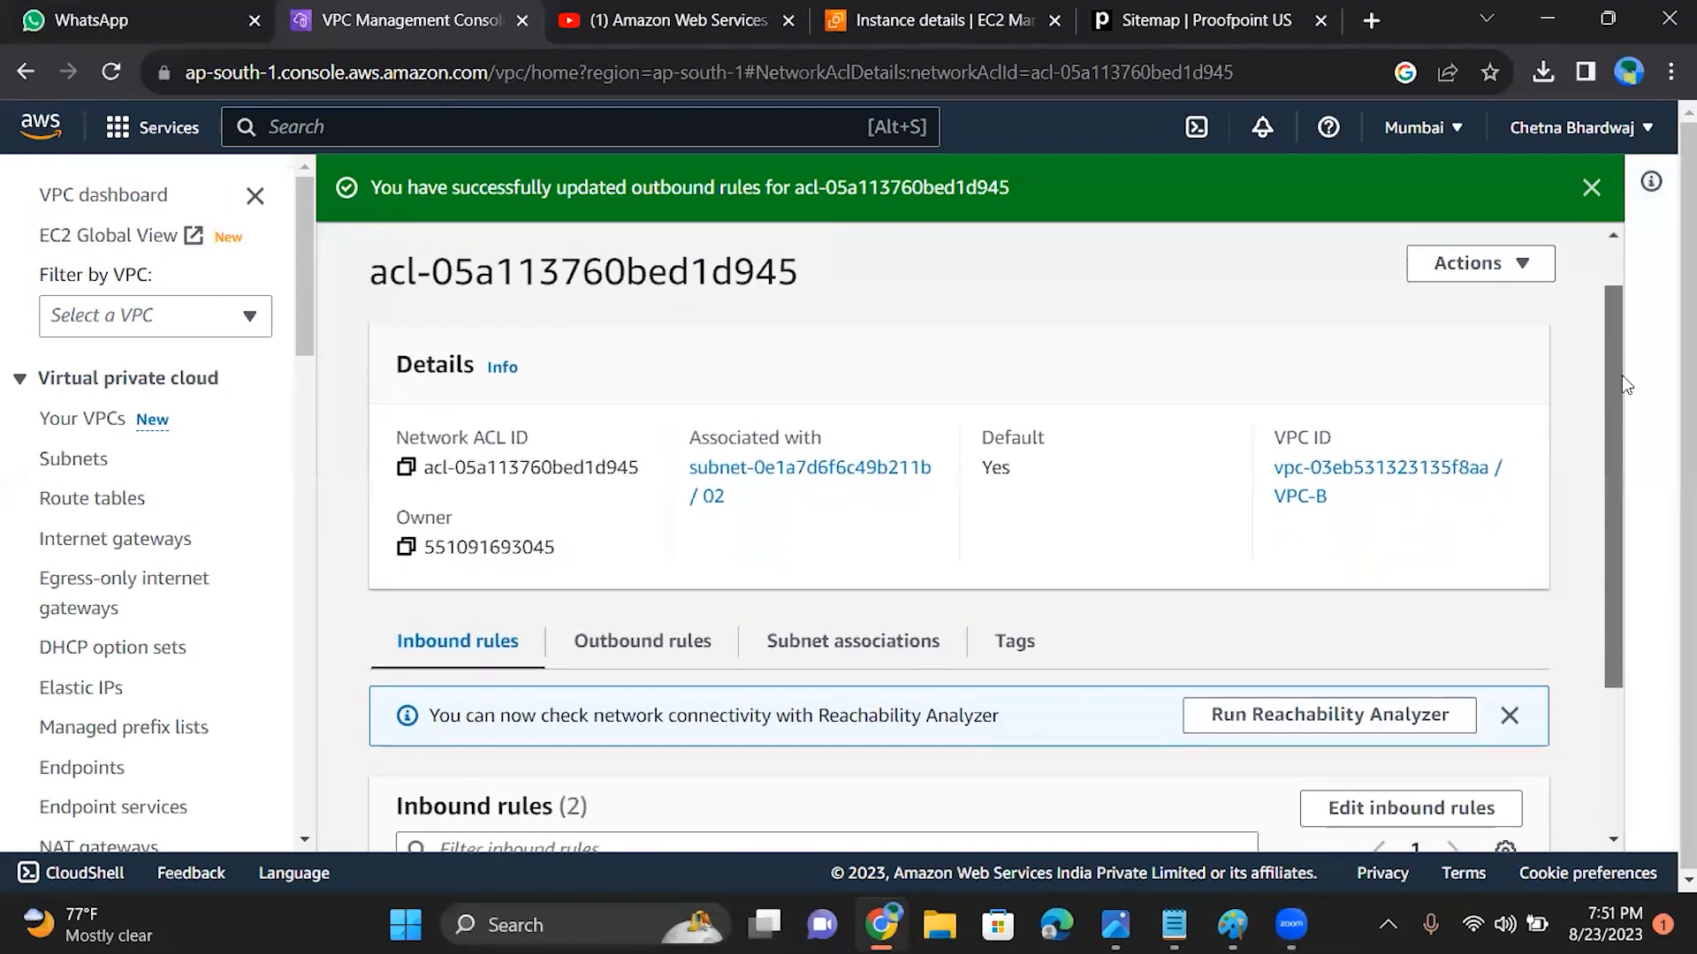
scroll(1651, 511, "down", 2)
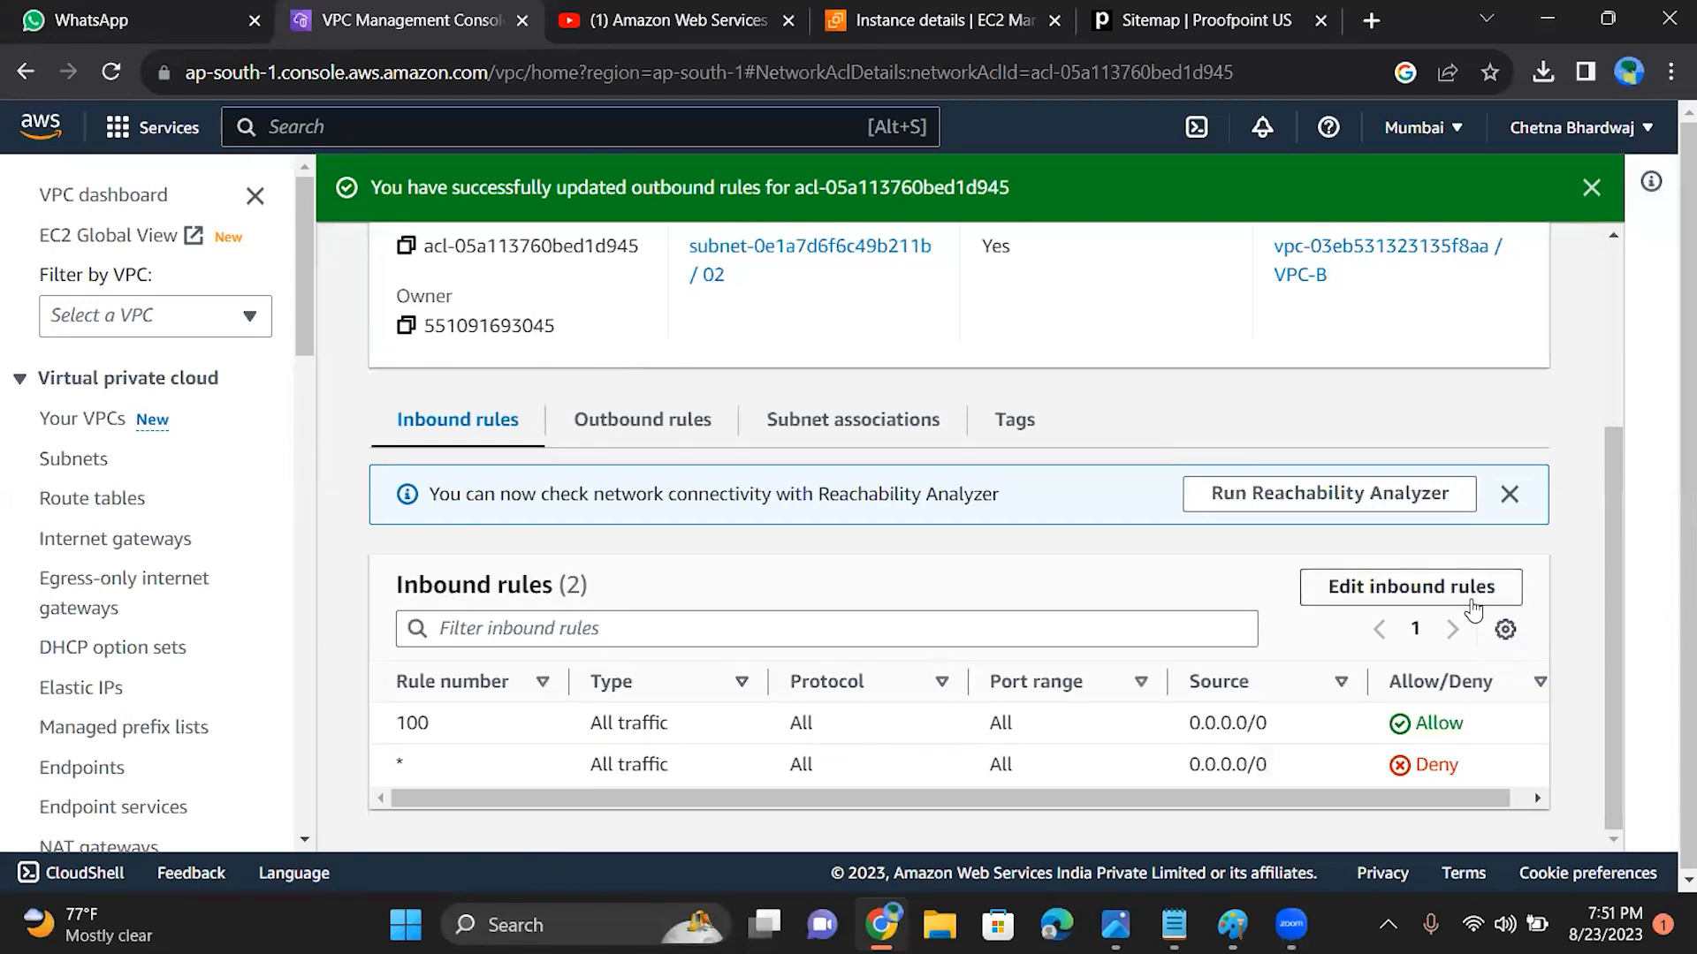
left_click(662, 425)
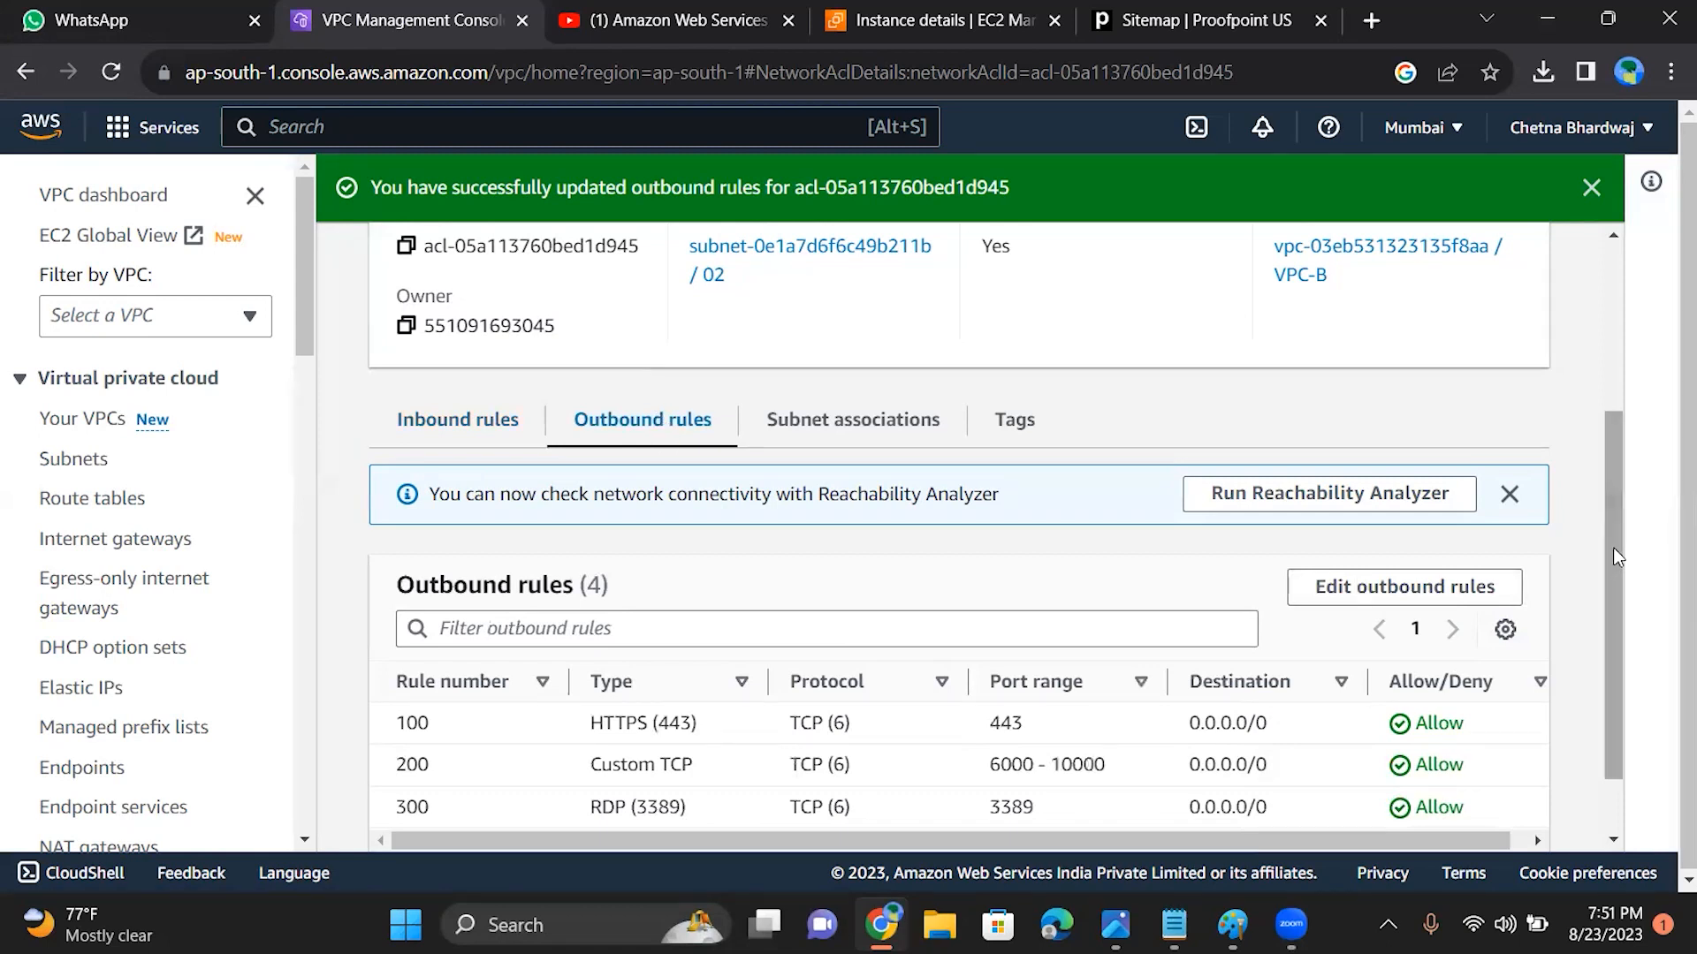
scroll(1632, 742, "down", 1)
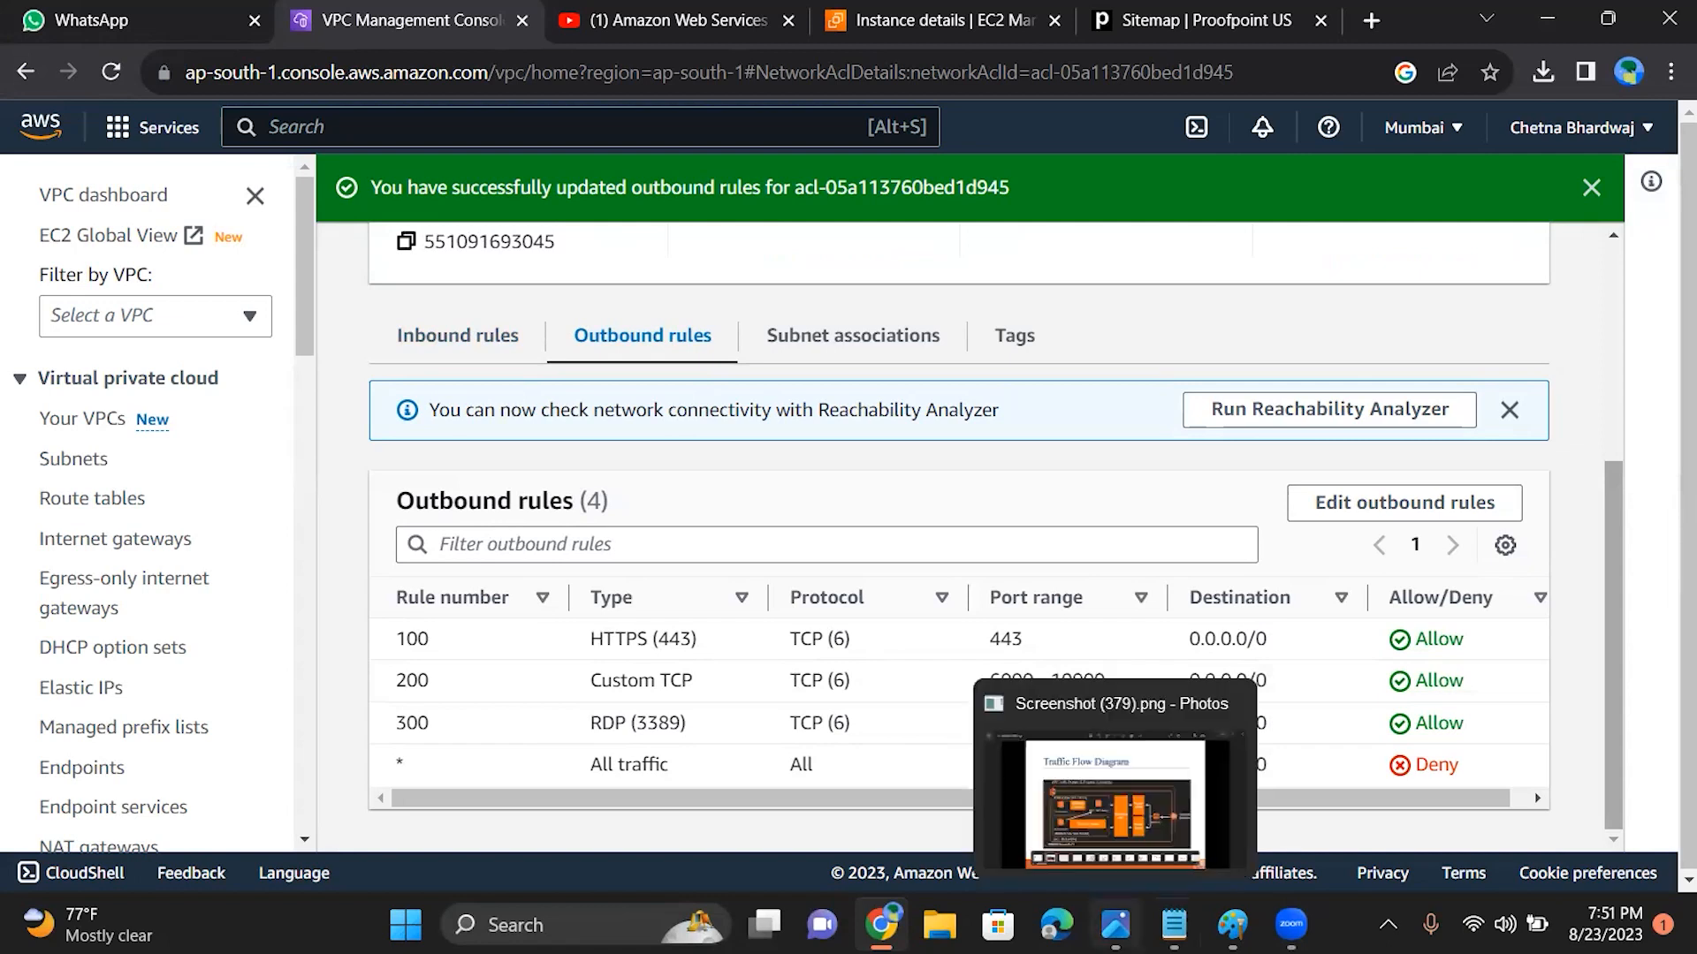
mouse_move(879, 895)
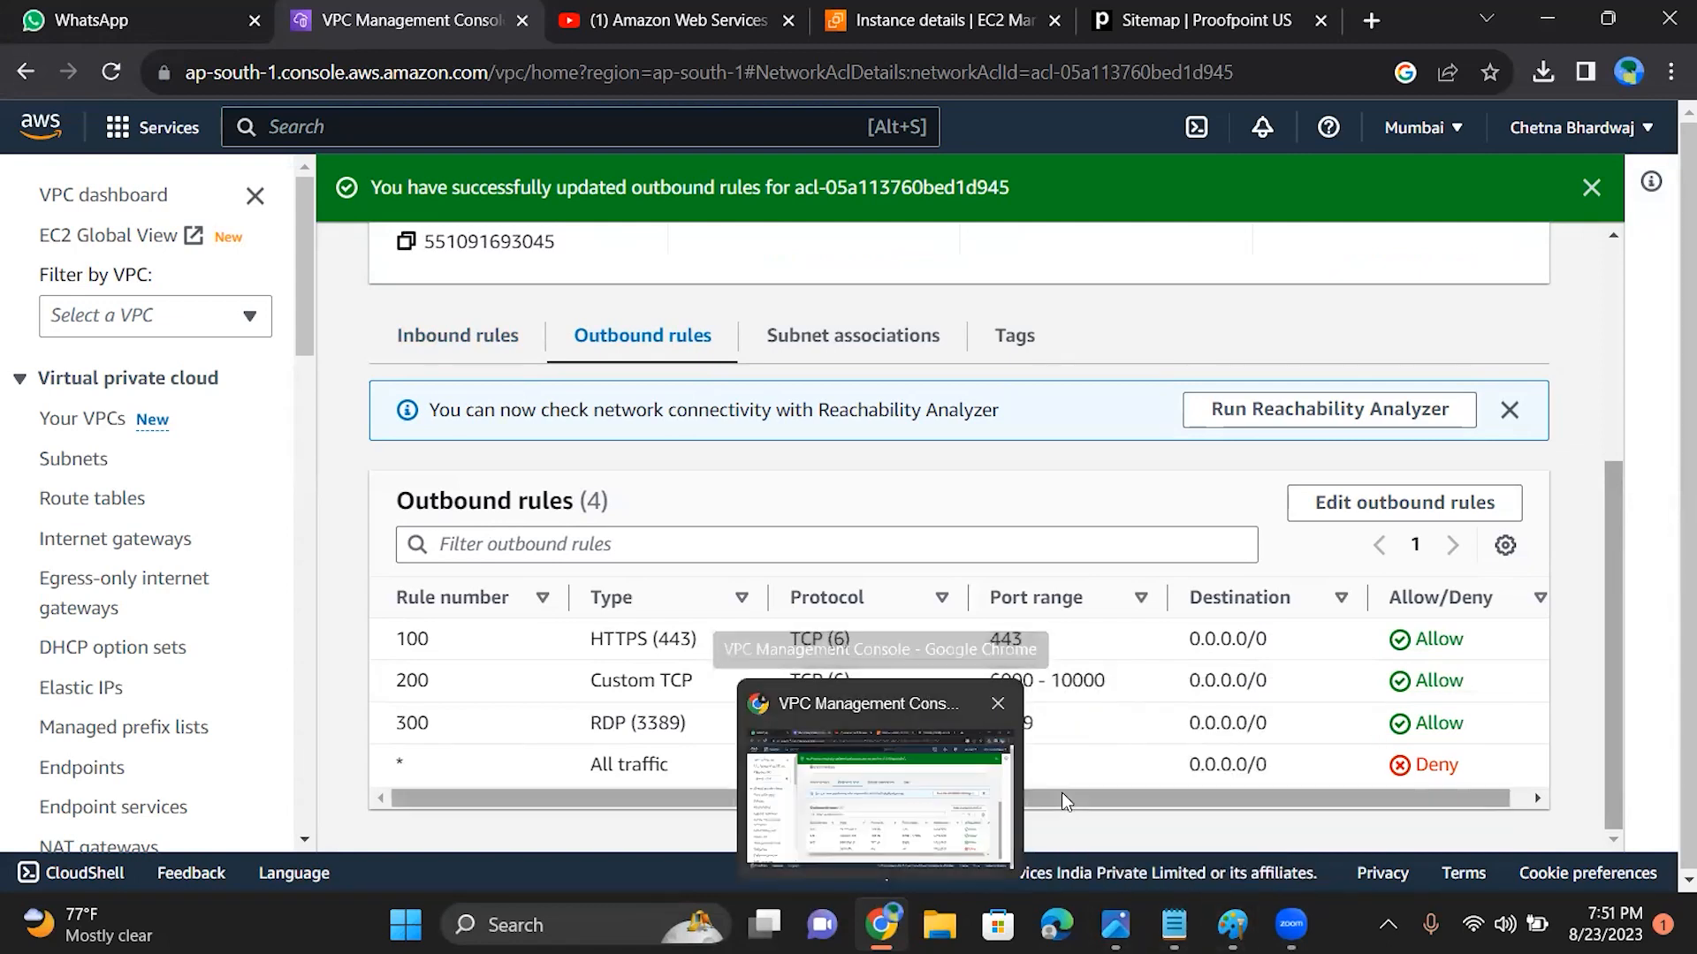
left_click_drag(1023, 723, 986, 727)
left_click(986, 727)
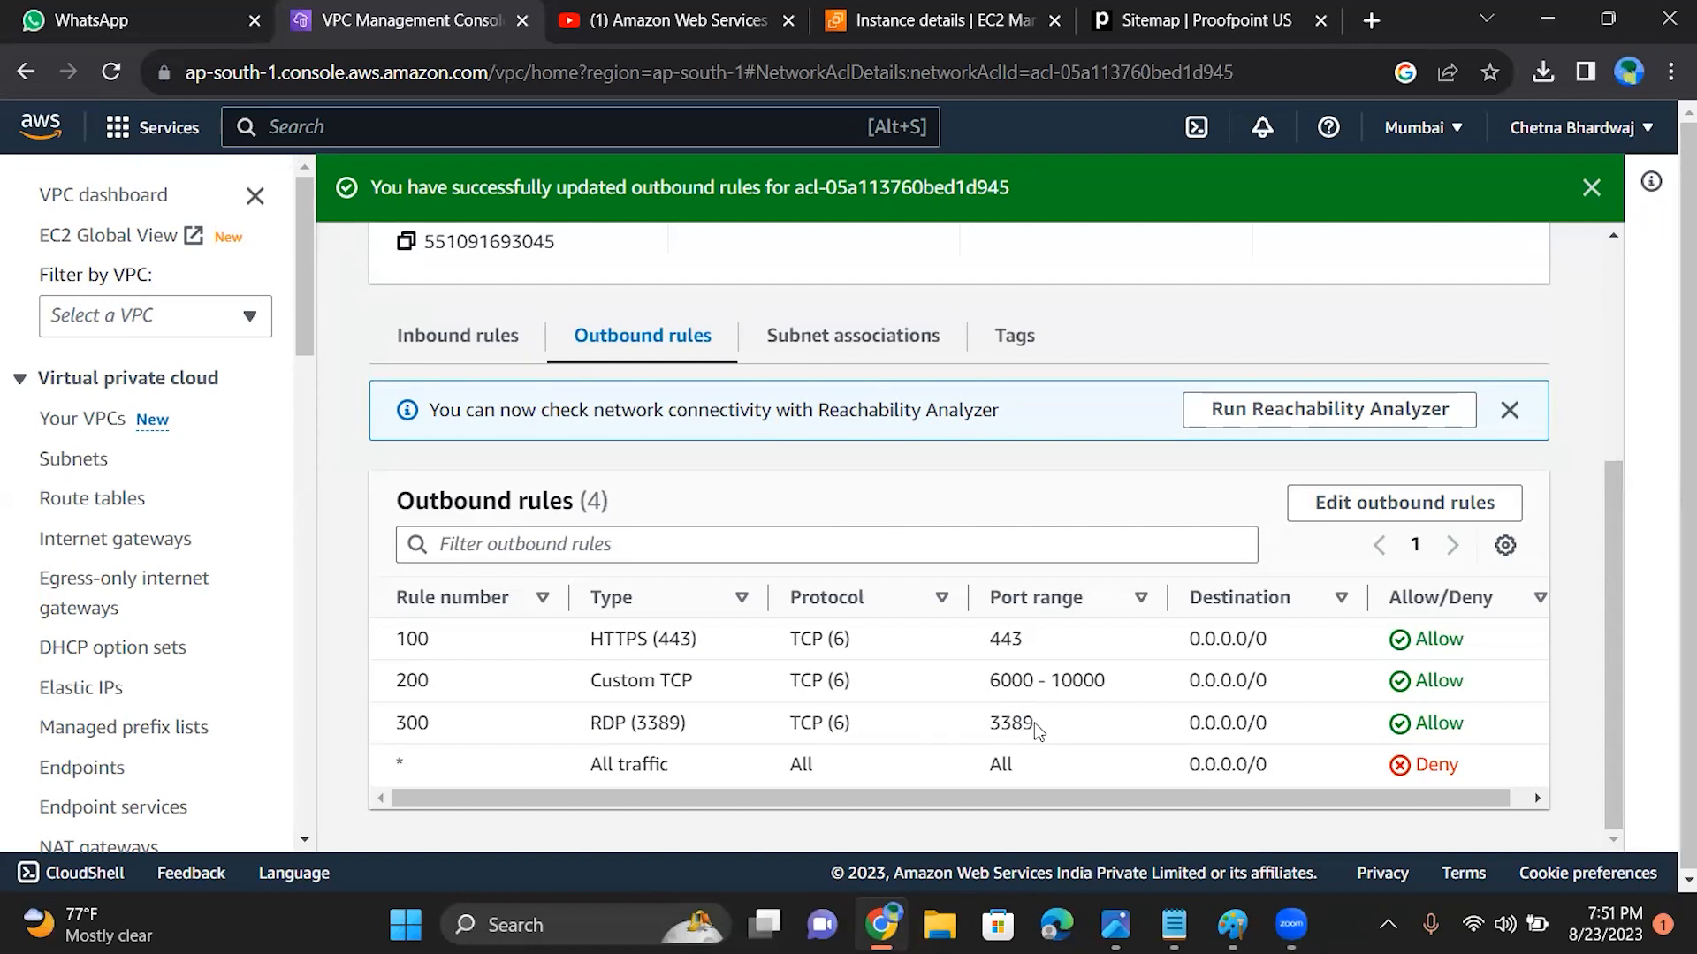
left_click_drag(1034, 723, 1050, 676)
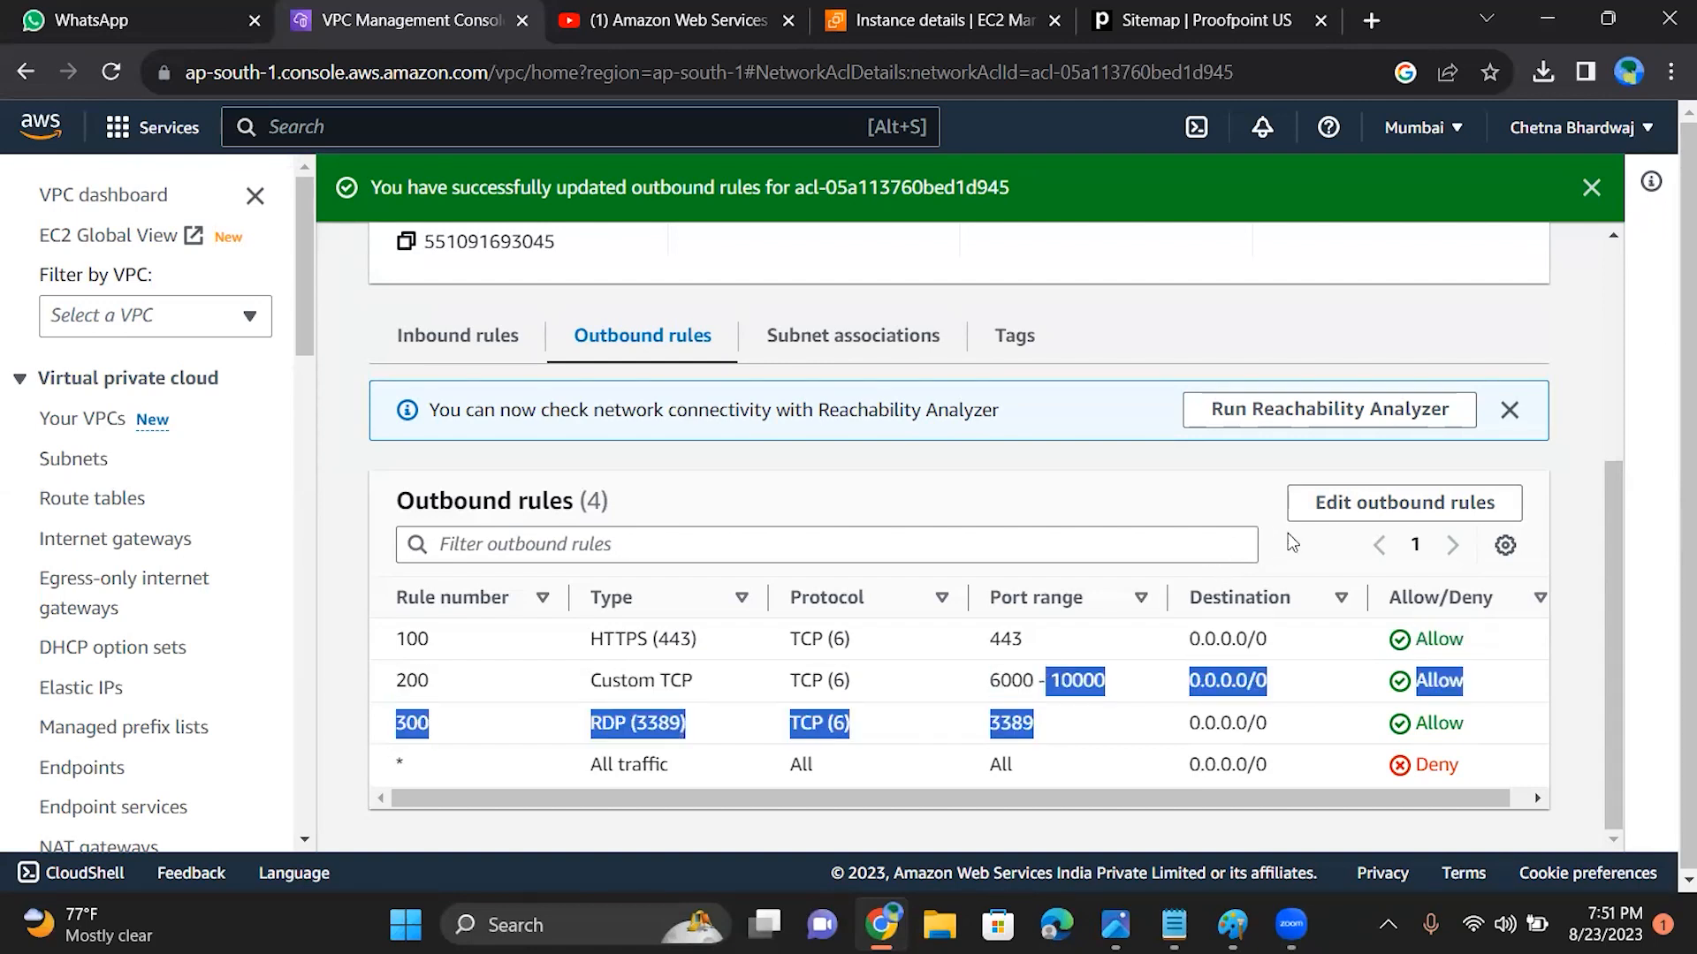
Step: Change the network ACL's outbound rule 300 to type Custom Protocol with protocol RDP (27) and save the changes
left_click(1328, 517)
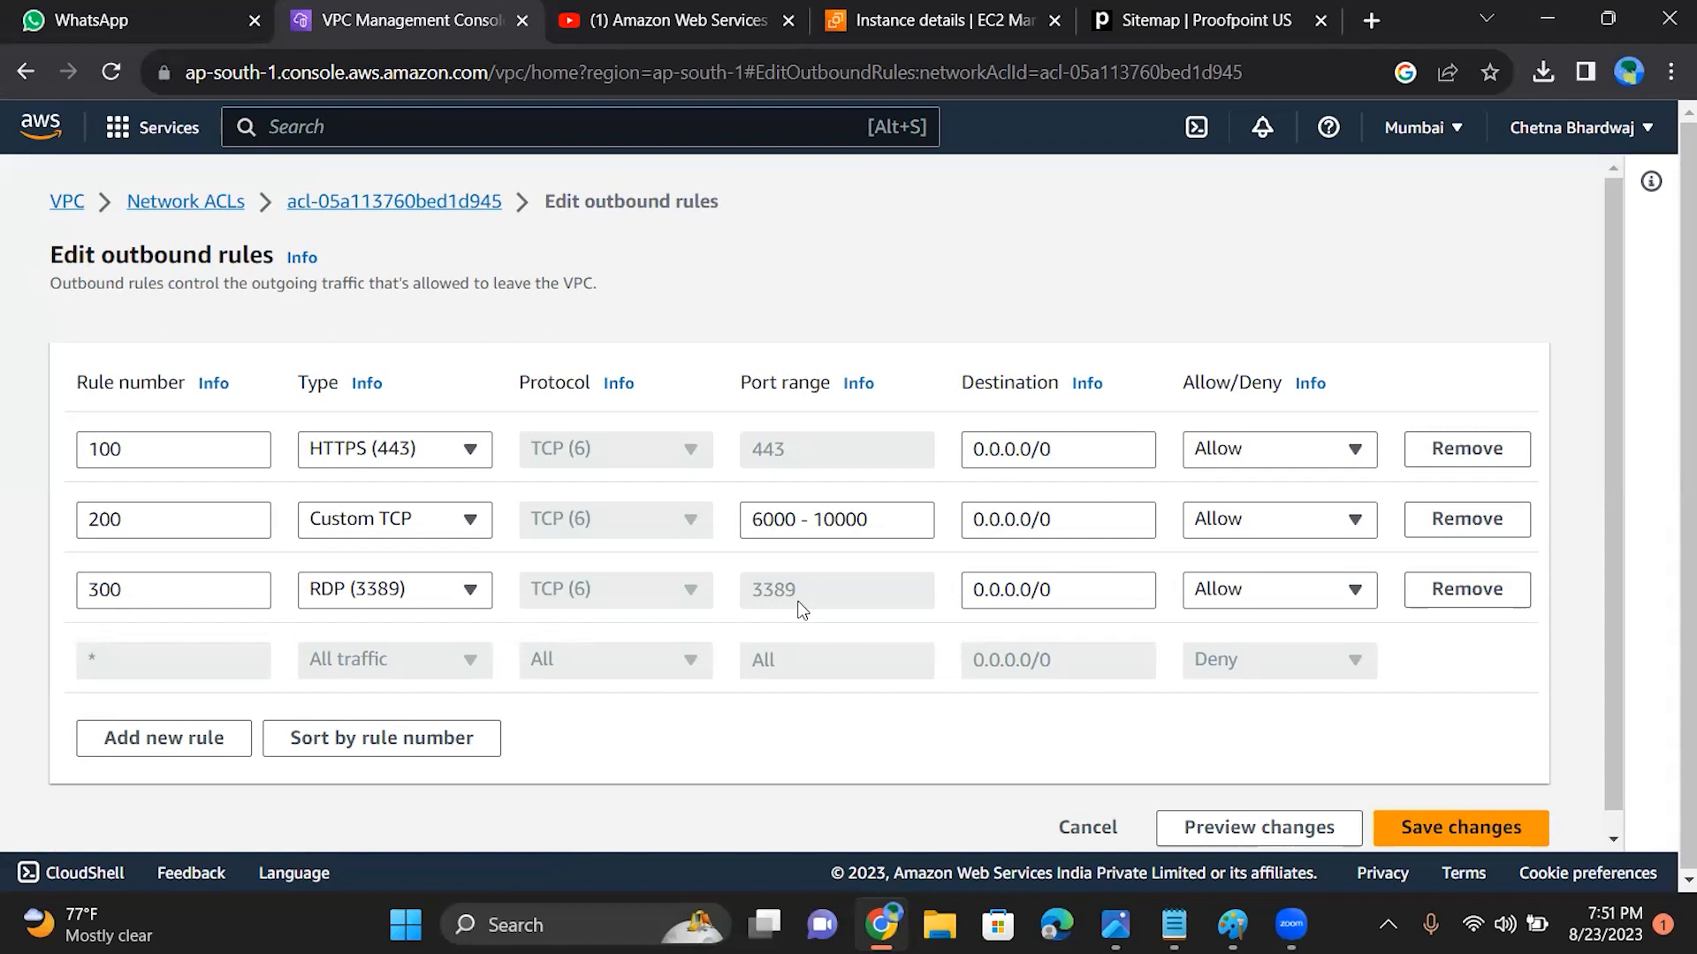
left_click(383, 592)
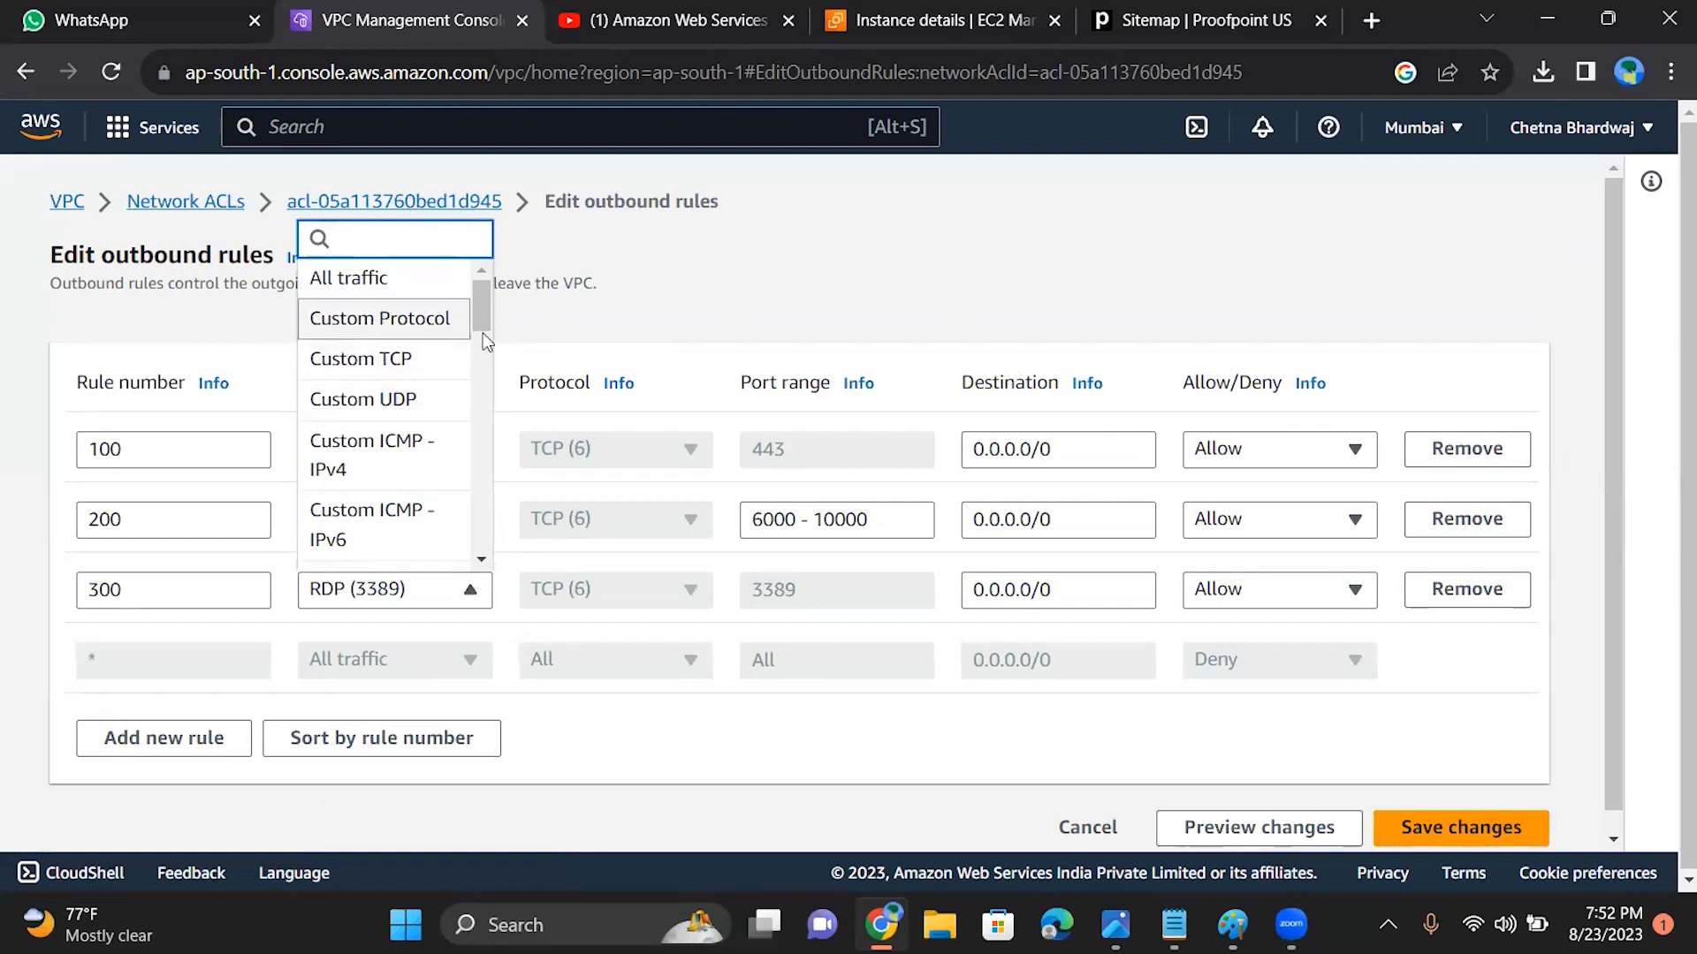
scroll(484, 343, "down", 3)
left_click_drag(484, 355, 477, 318)
left_click(380, 319)
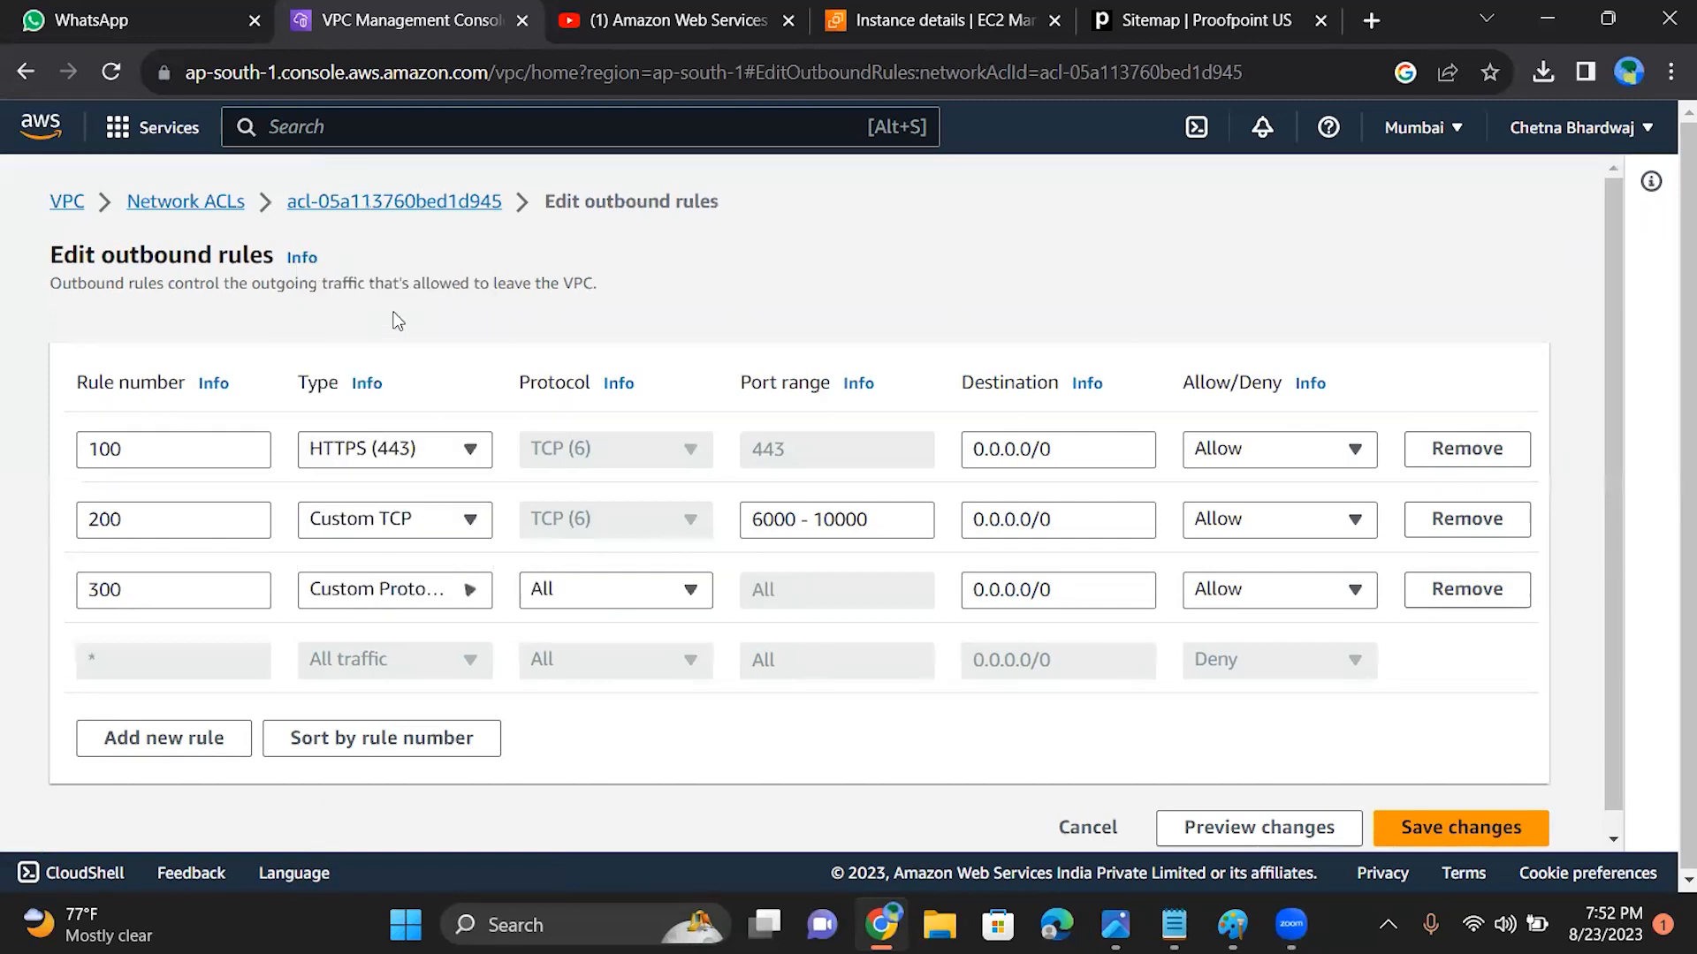
left_click(624, 590)
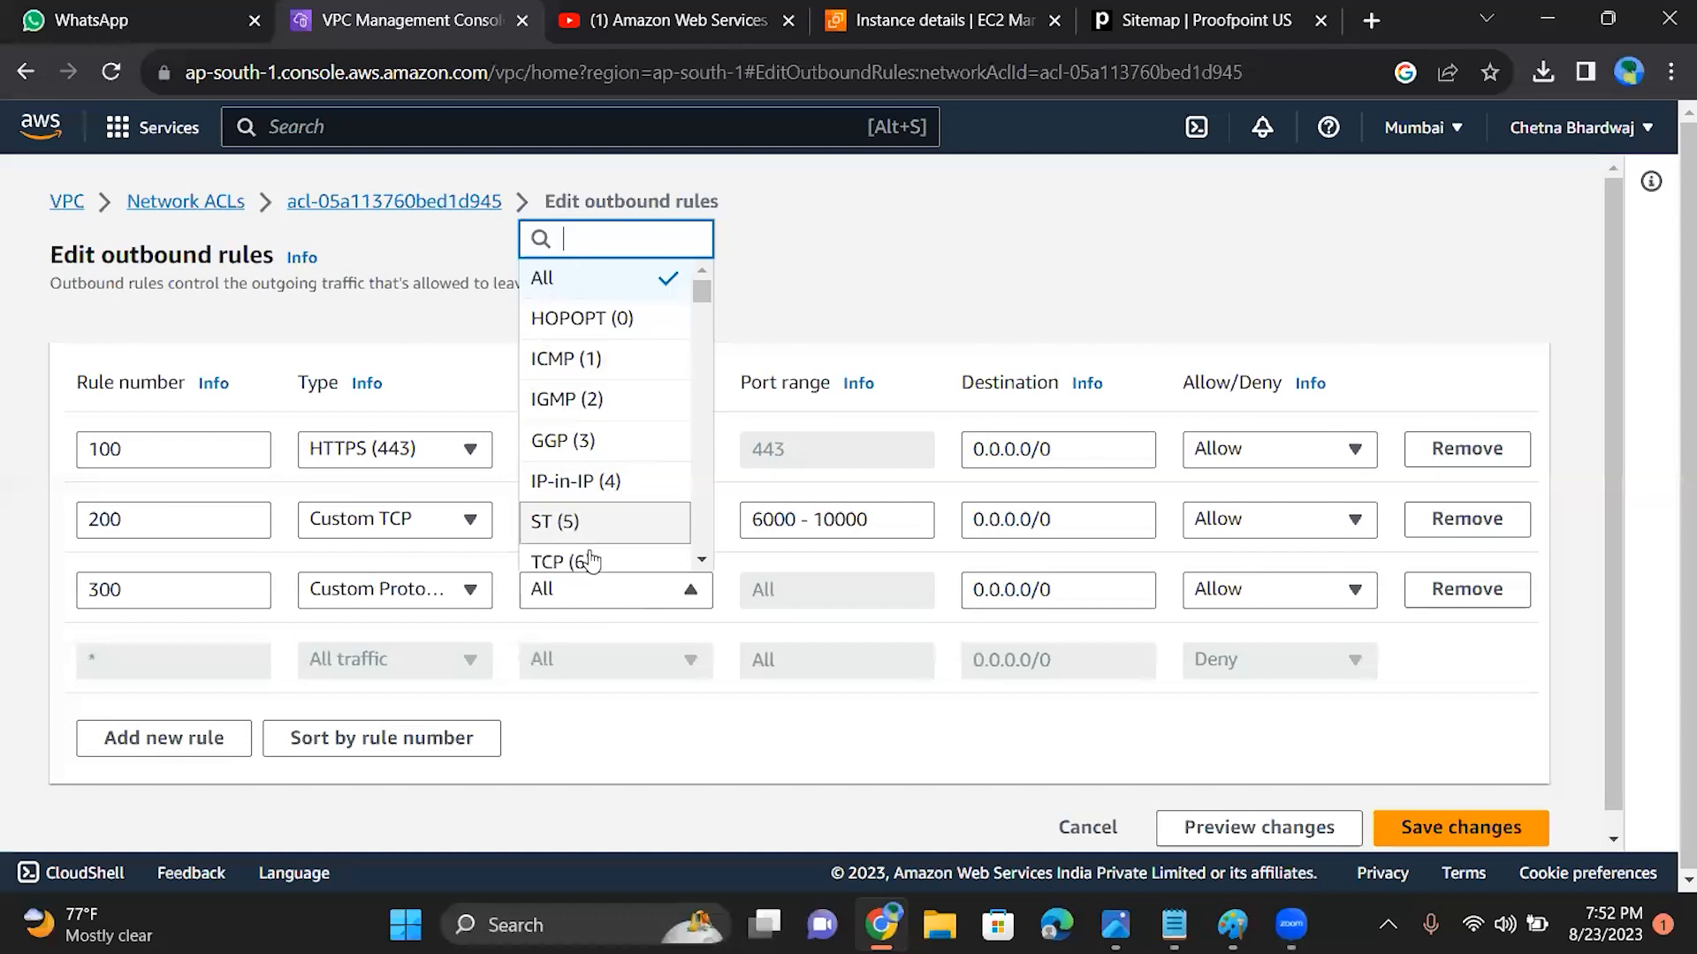
scroll(703, 314, "down", 10)
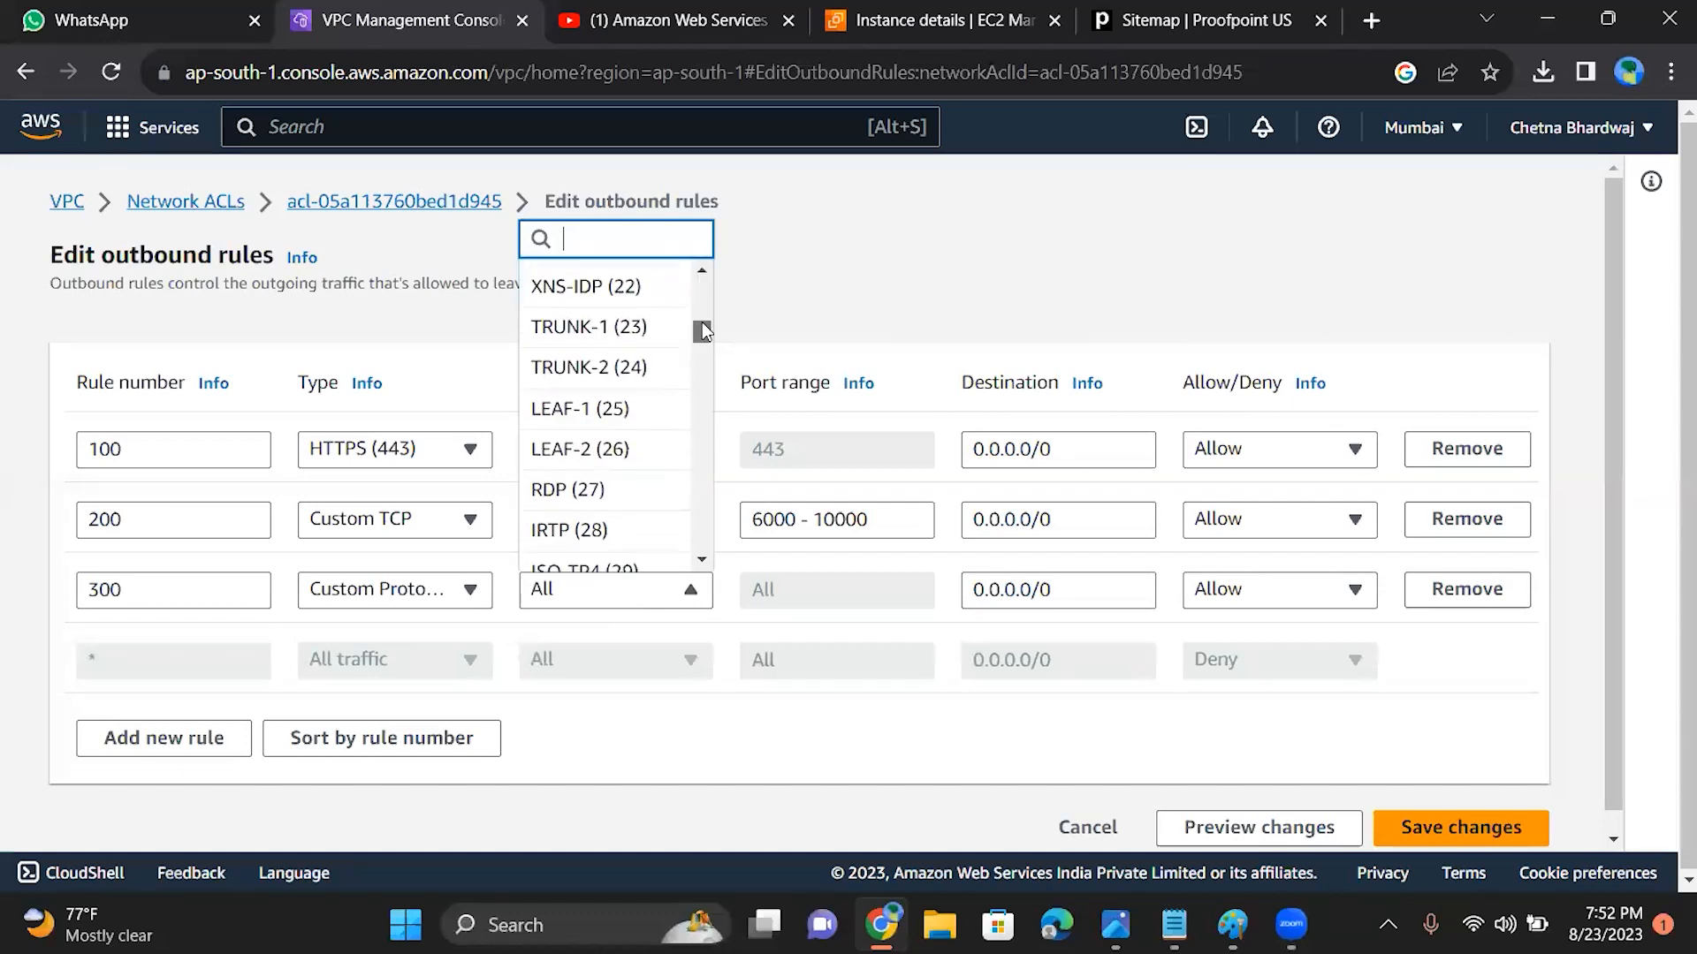
left_click(544, 491)
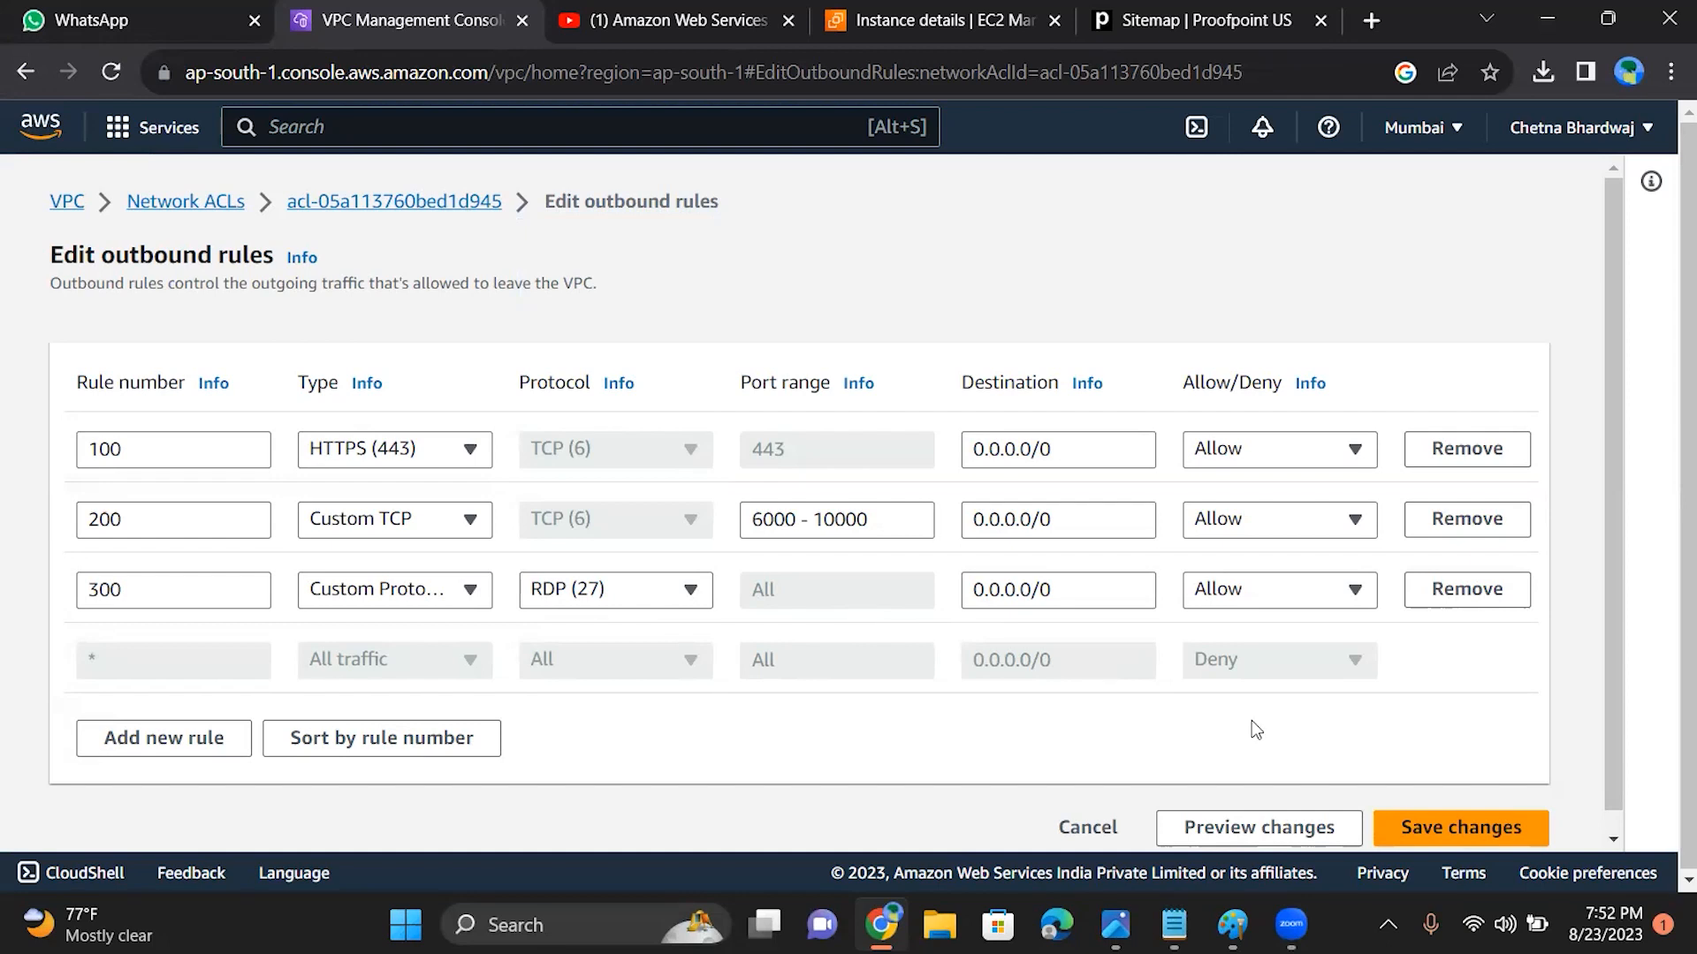
left_click(1481, 823)
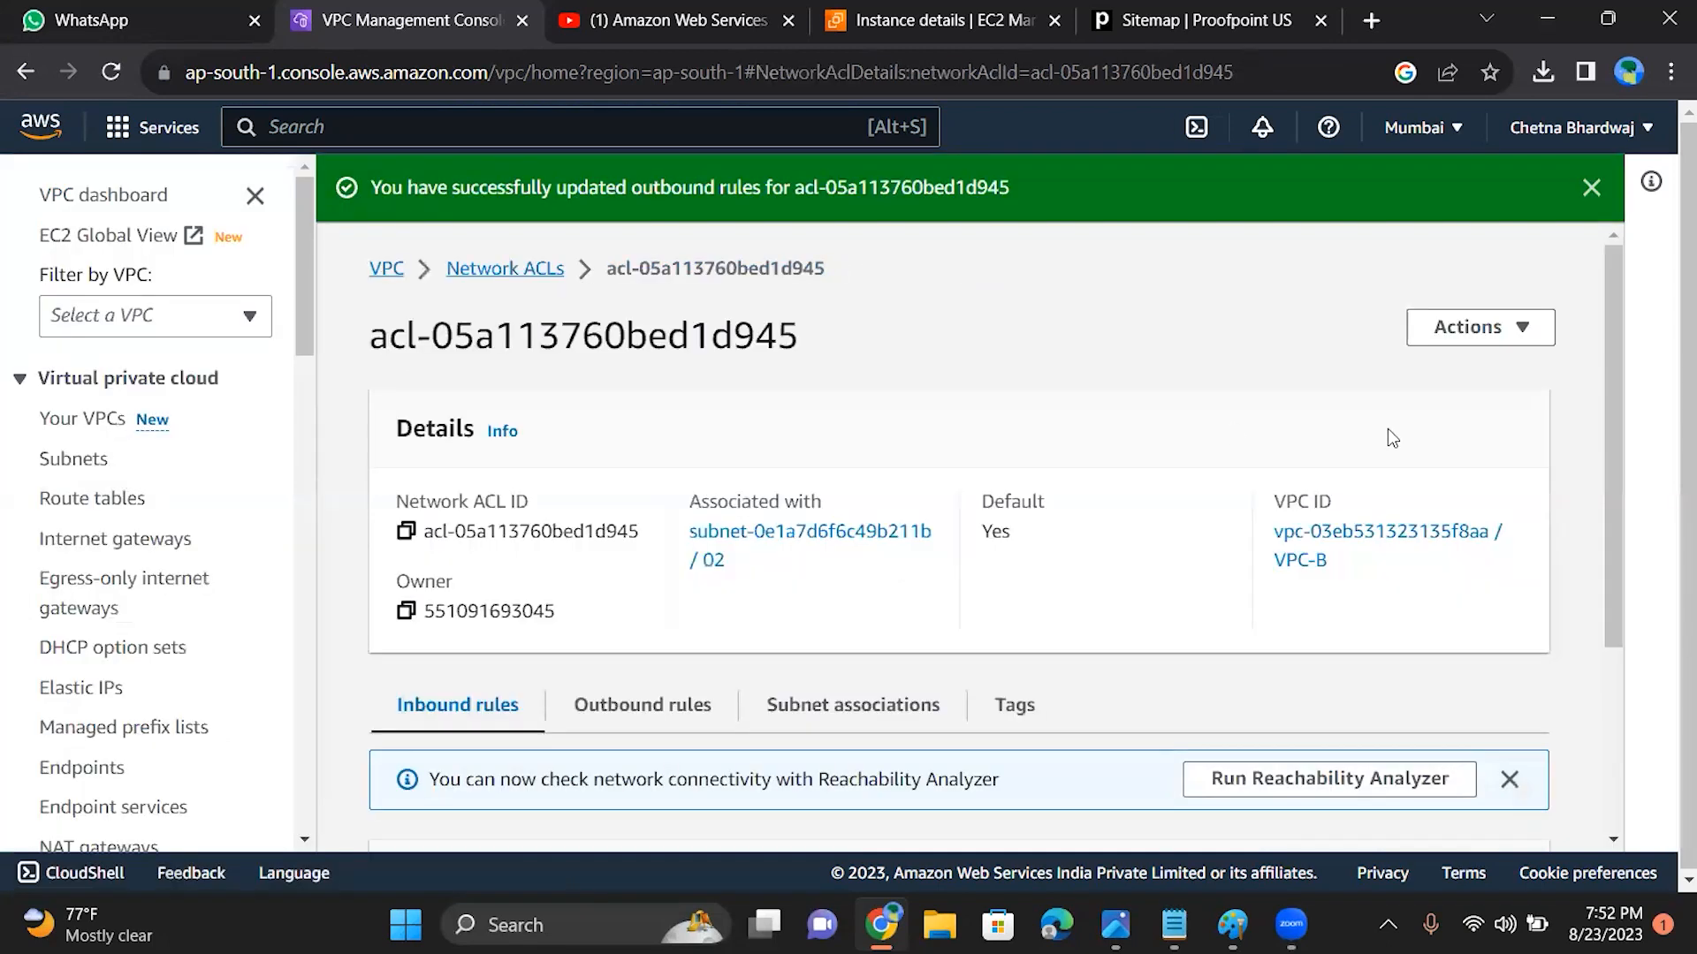
Step: Review the network ACL's saved inbound and outbound rules, including the edited rule 300
scroll(1610, 633, "down", 3)
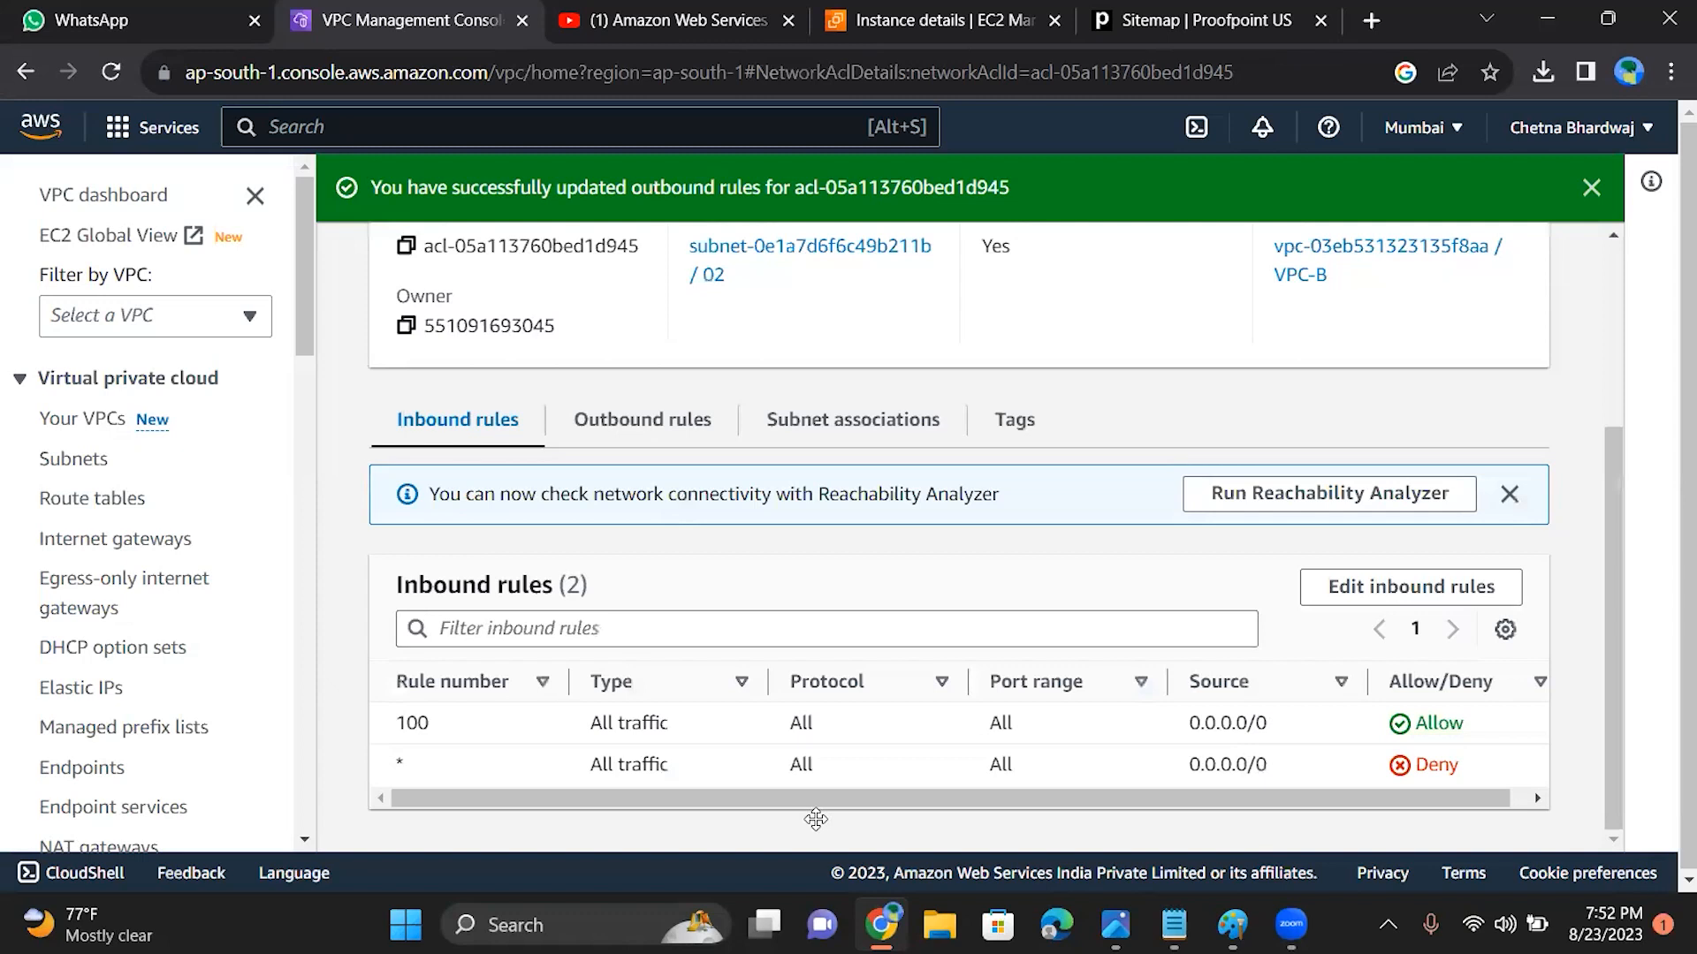
left_click(619, 422)
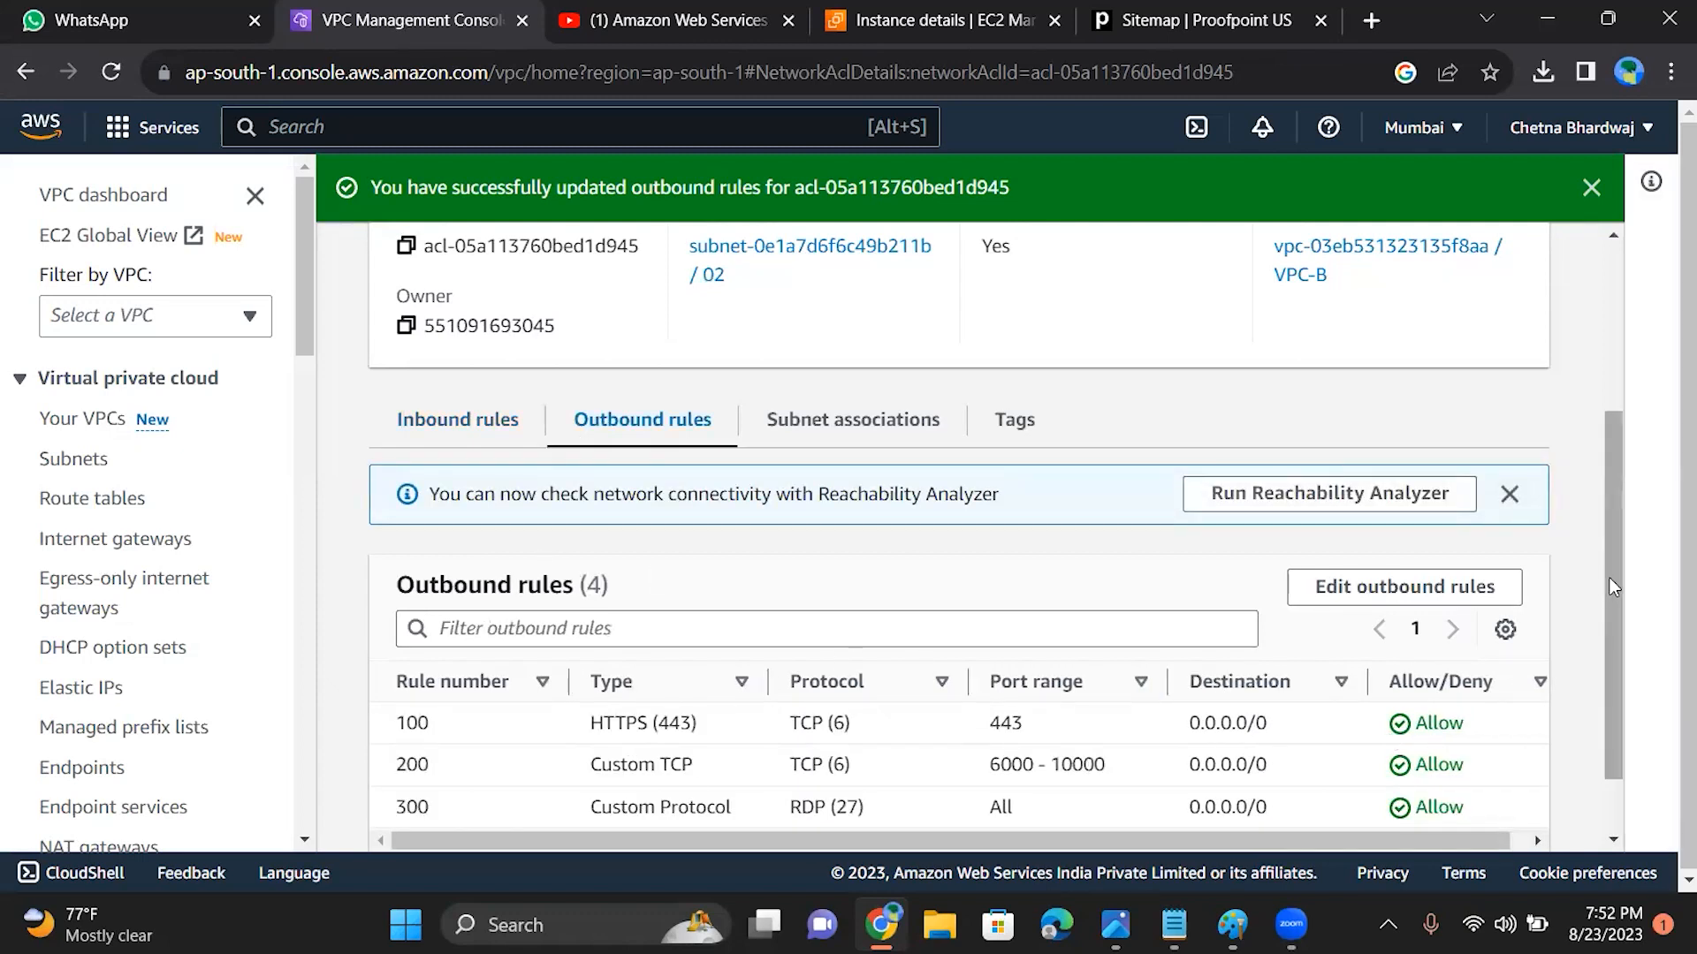
scroll(1609, 578, "down", 1)
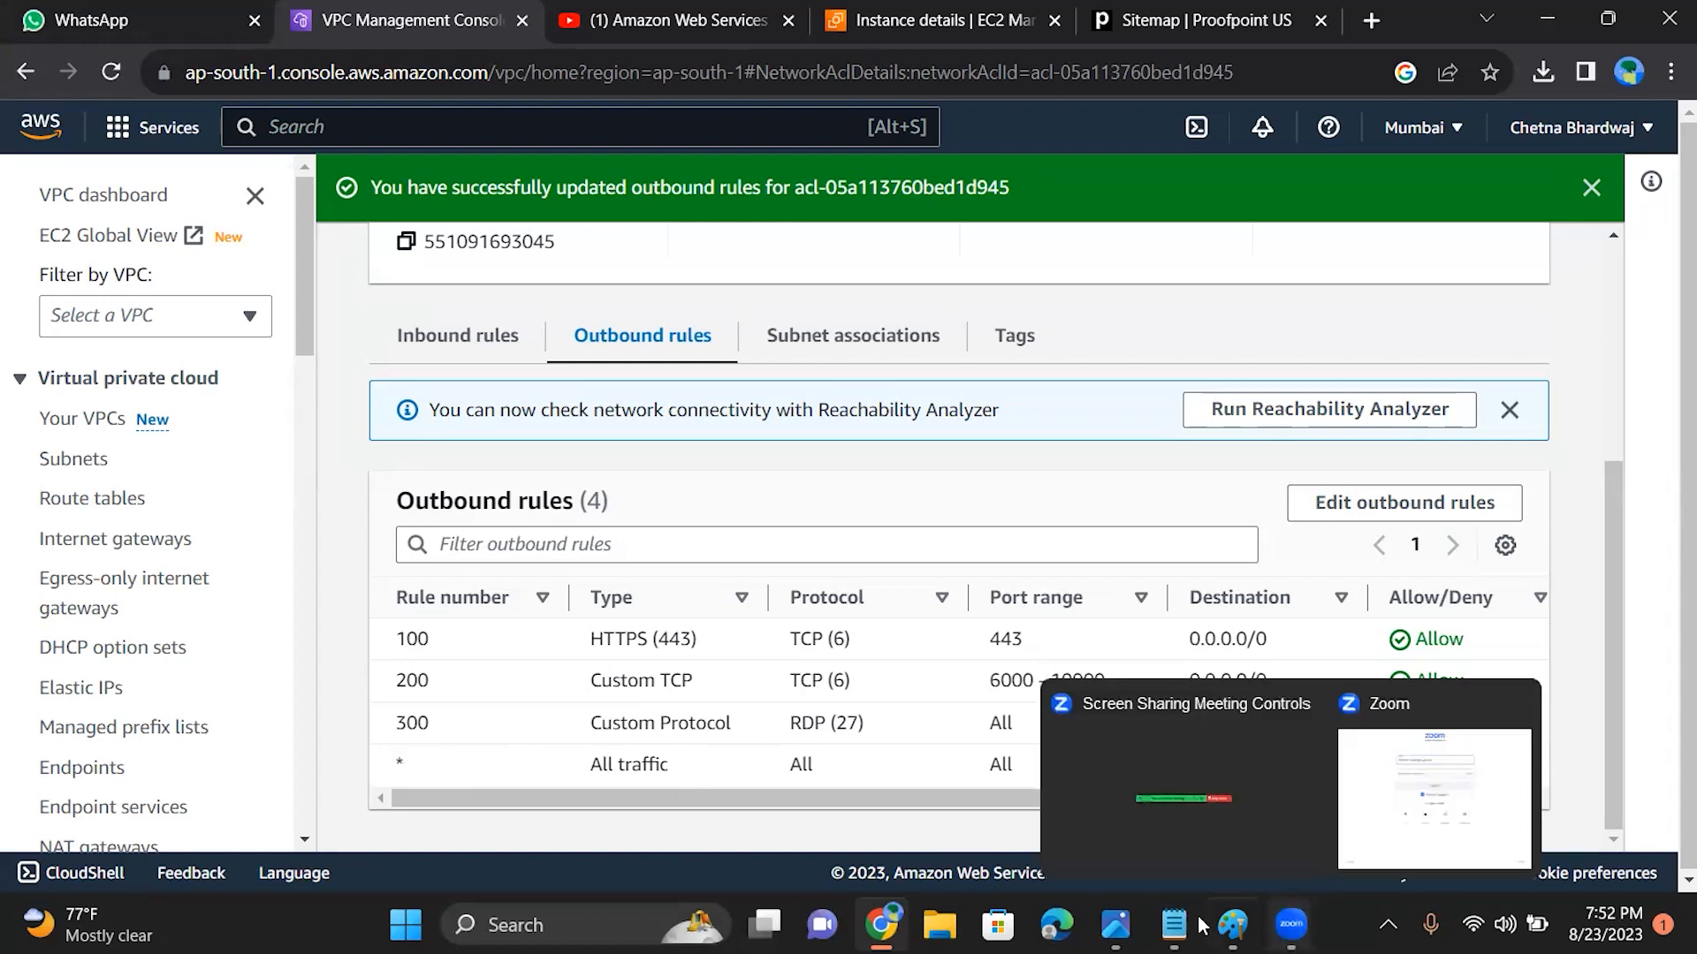
Step: Open Remote Desktop Connection for another access test
mouse_move(881, 924)
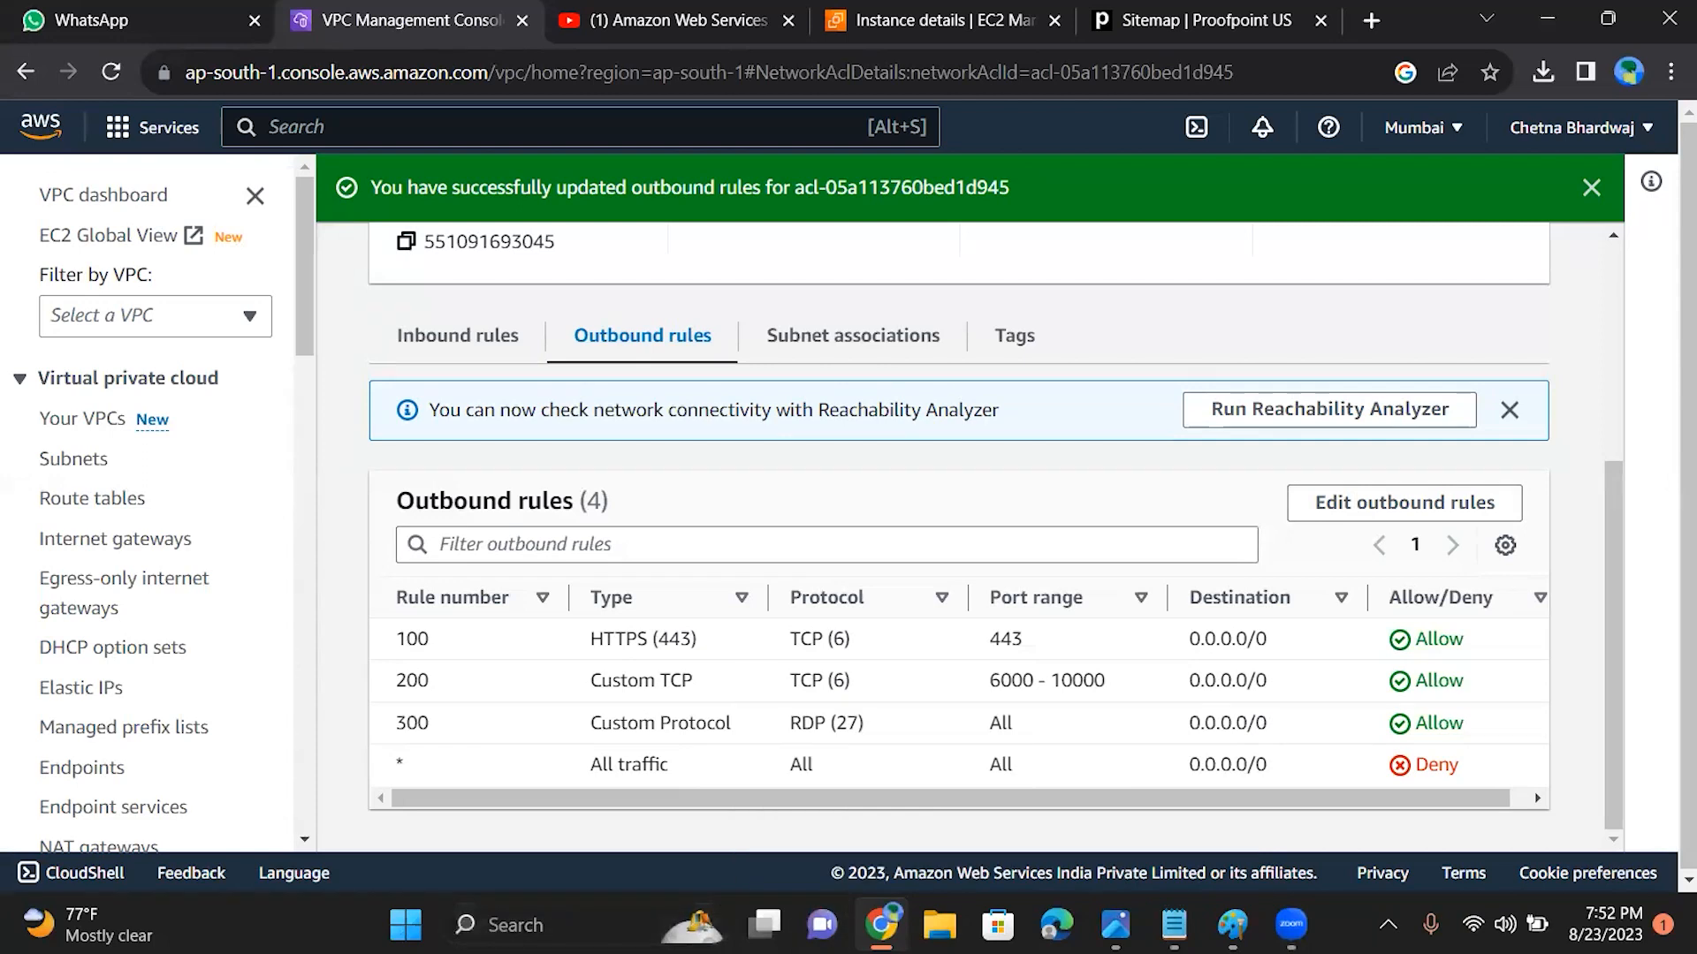
left_click(608, 923)
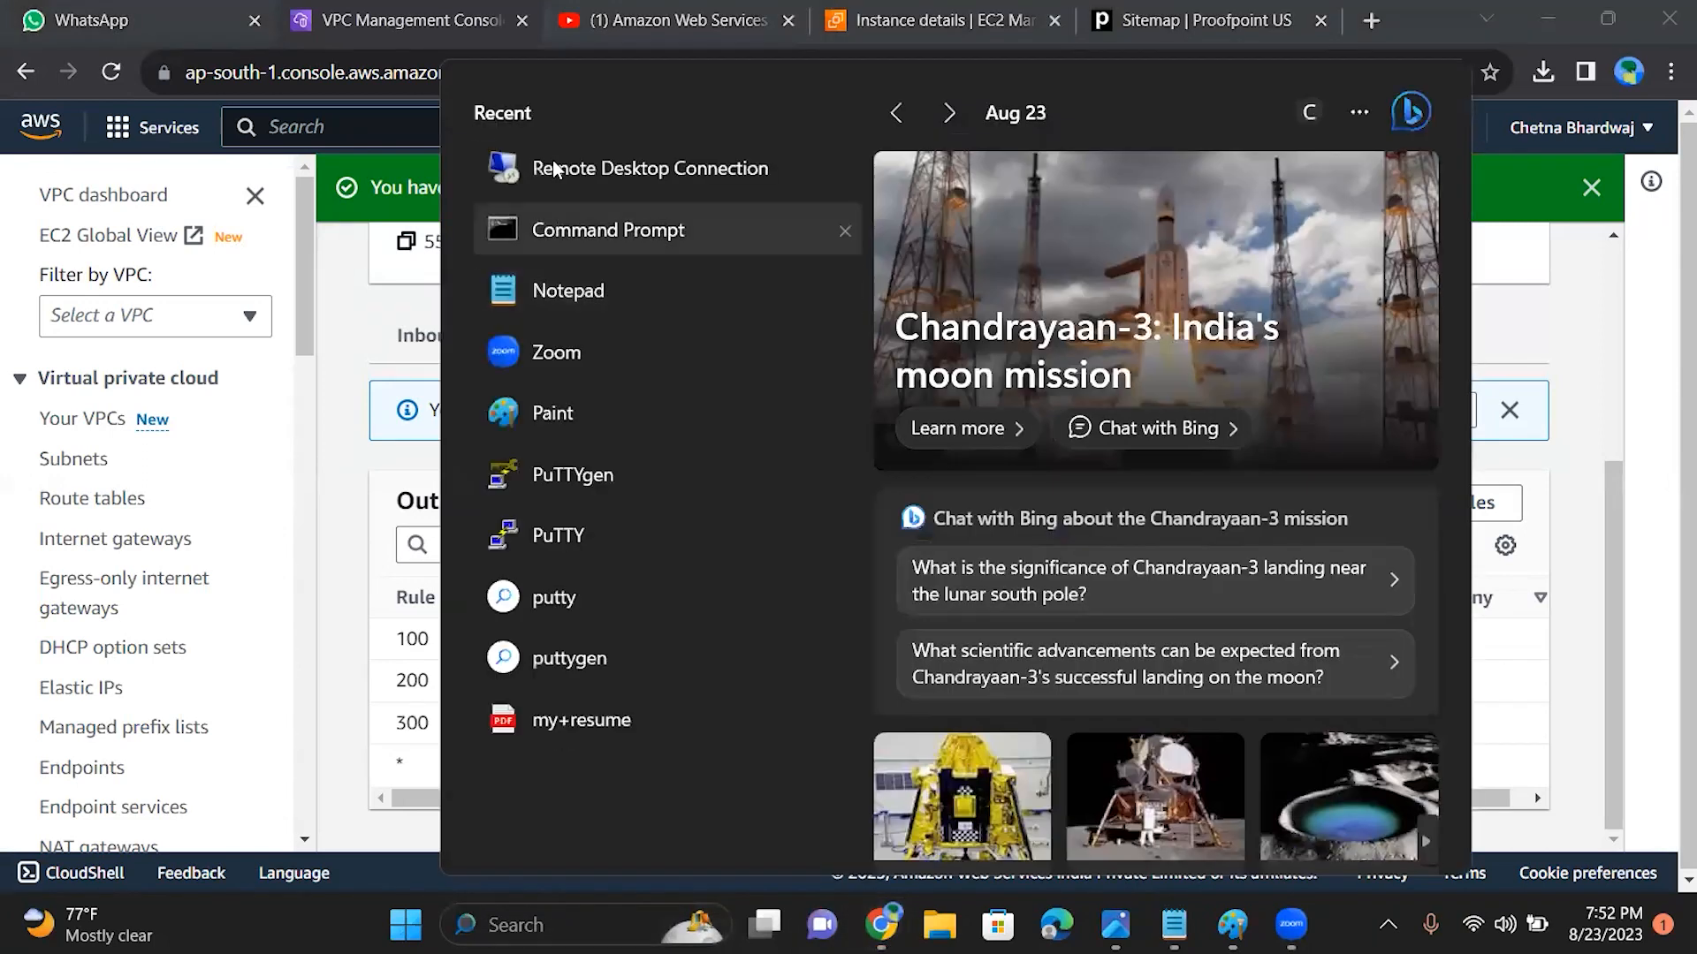
left_click(550, 168)
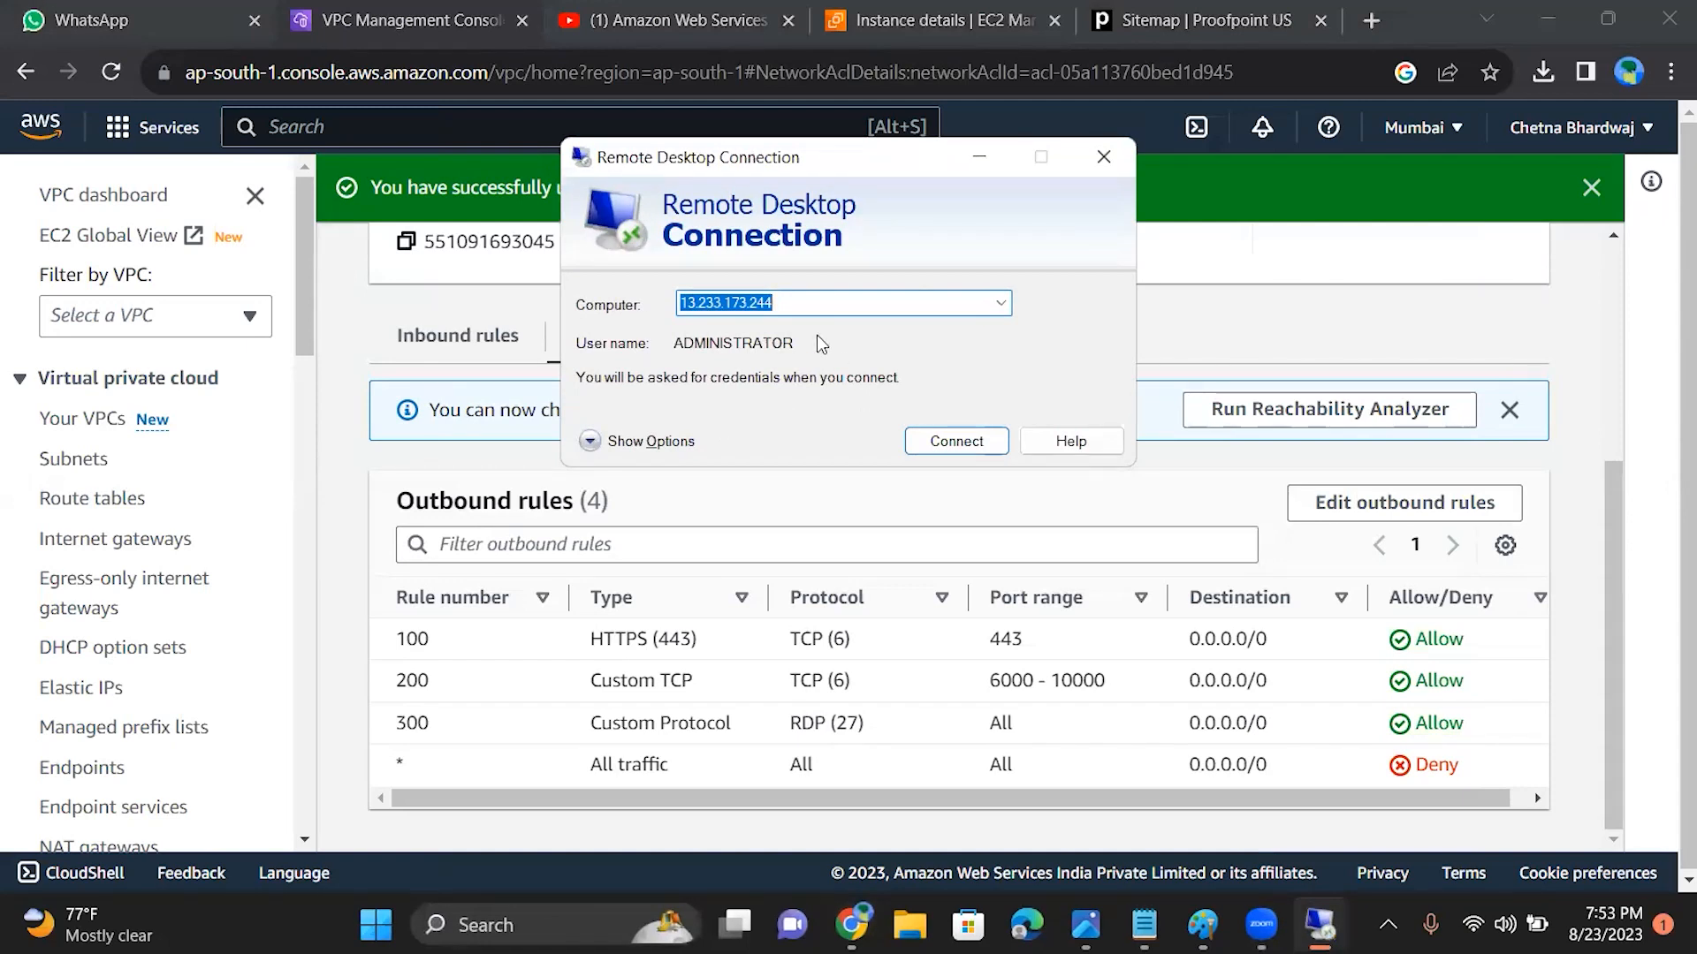
left_click(932, 442)
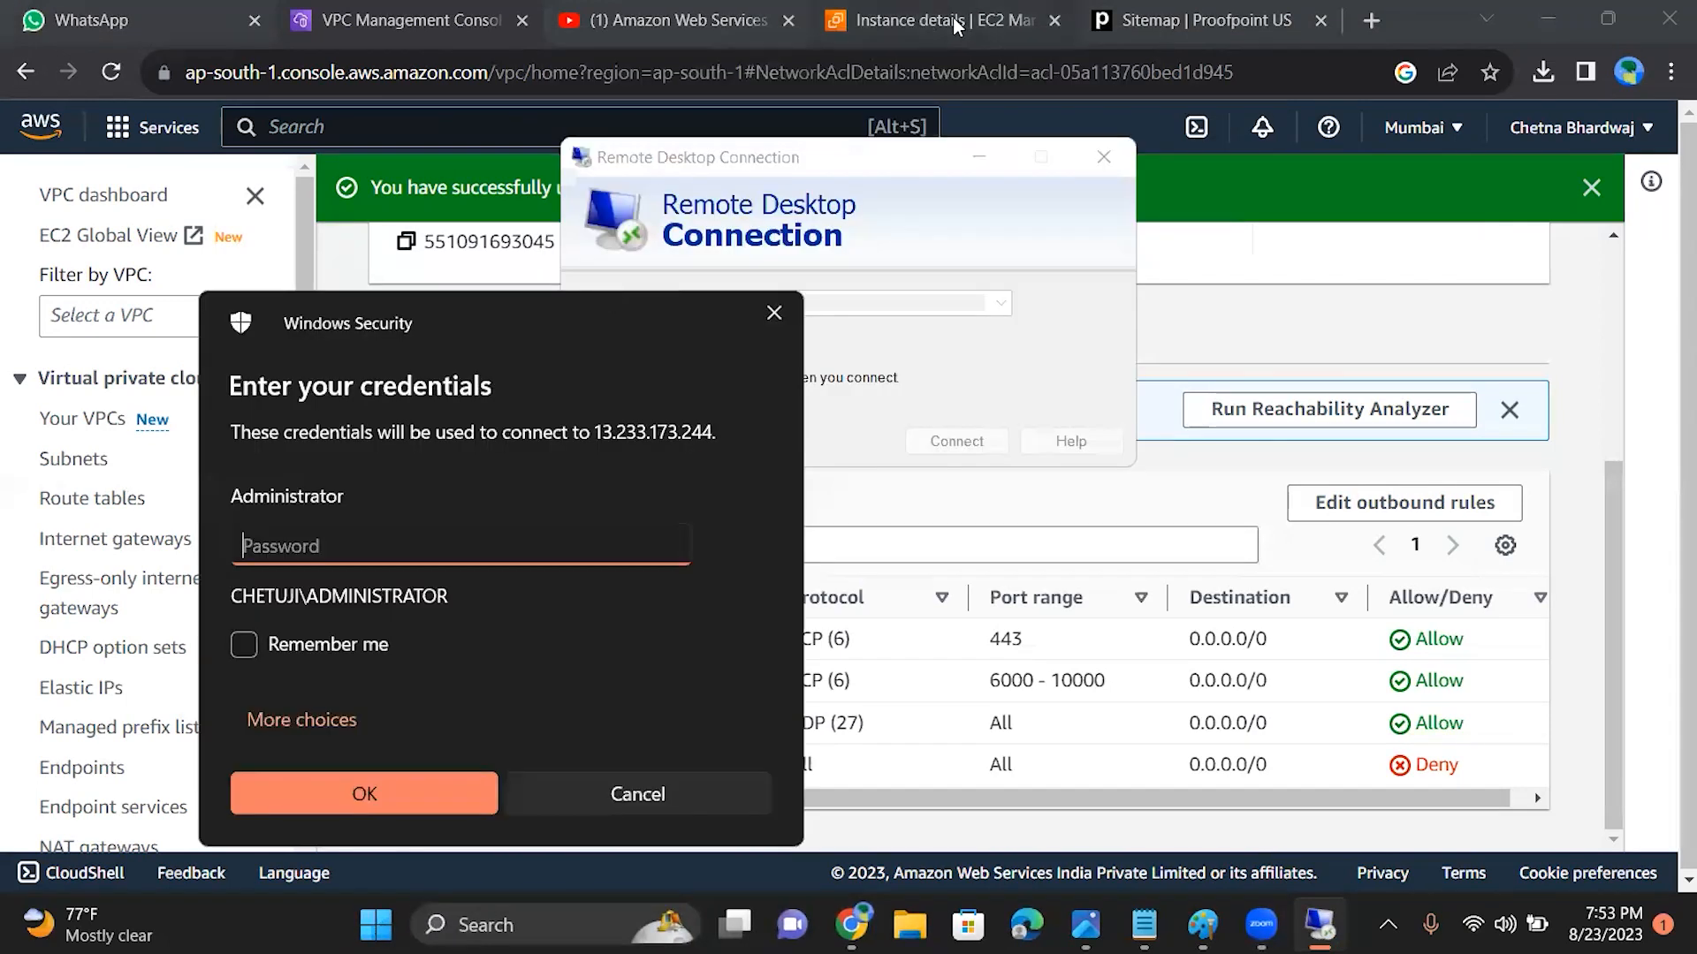
left_click(954, 26)
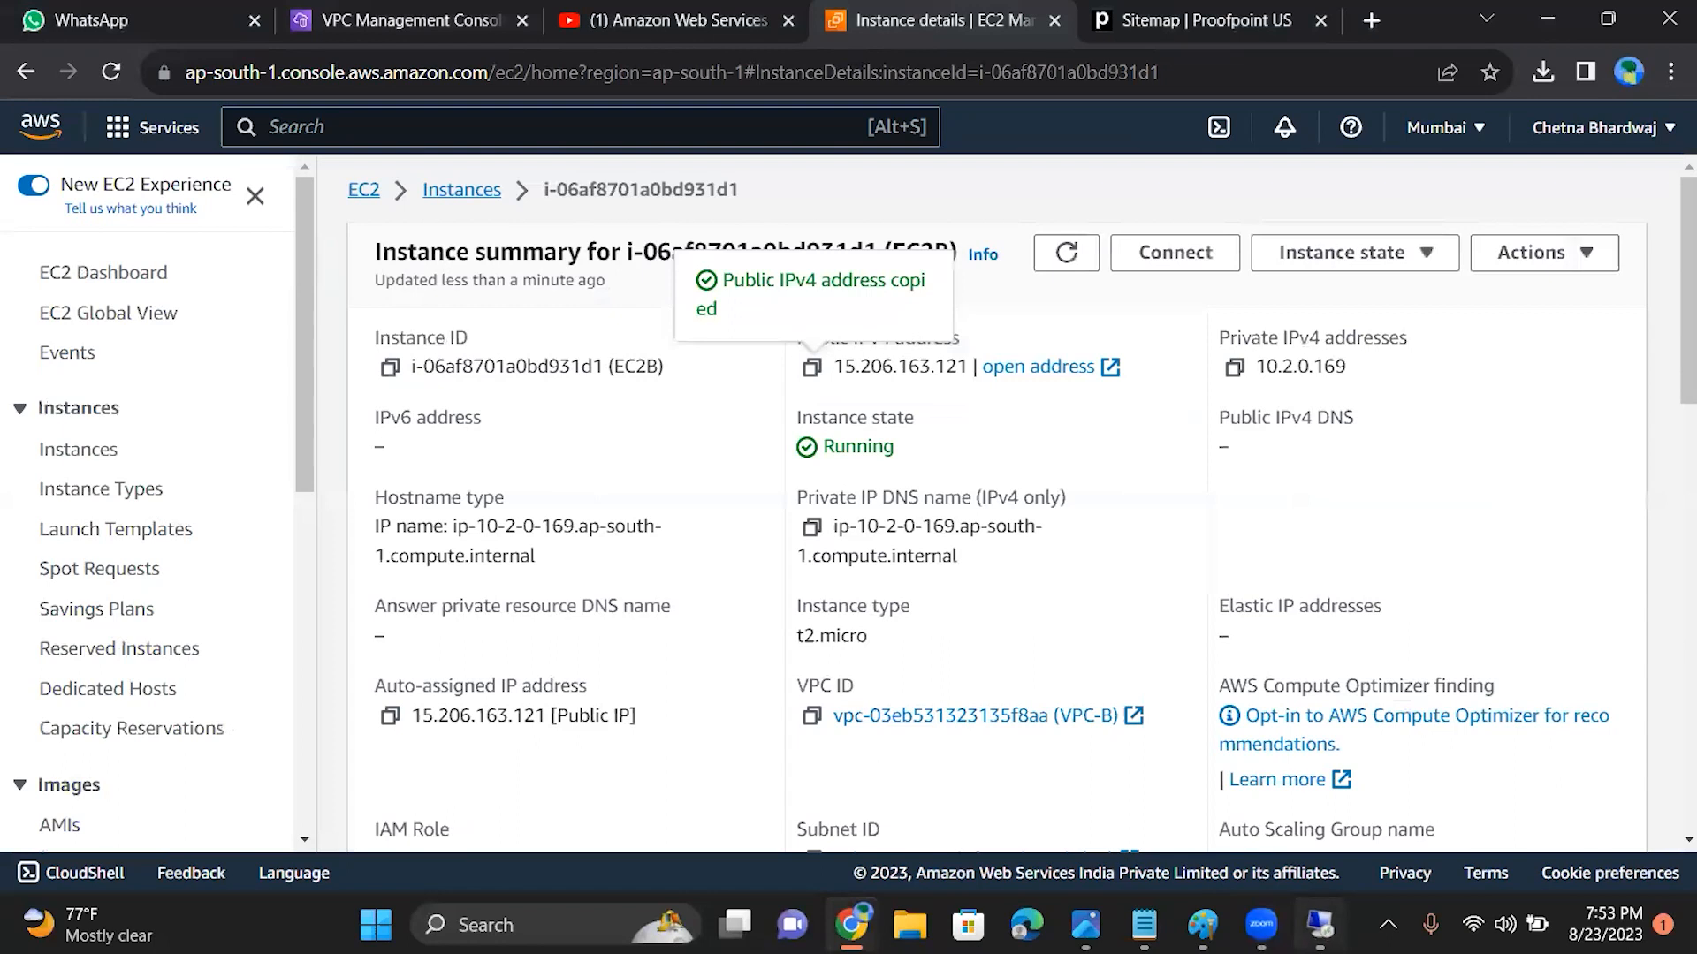
left_click(1319, 924)
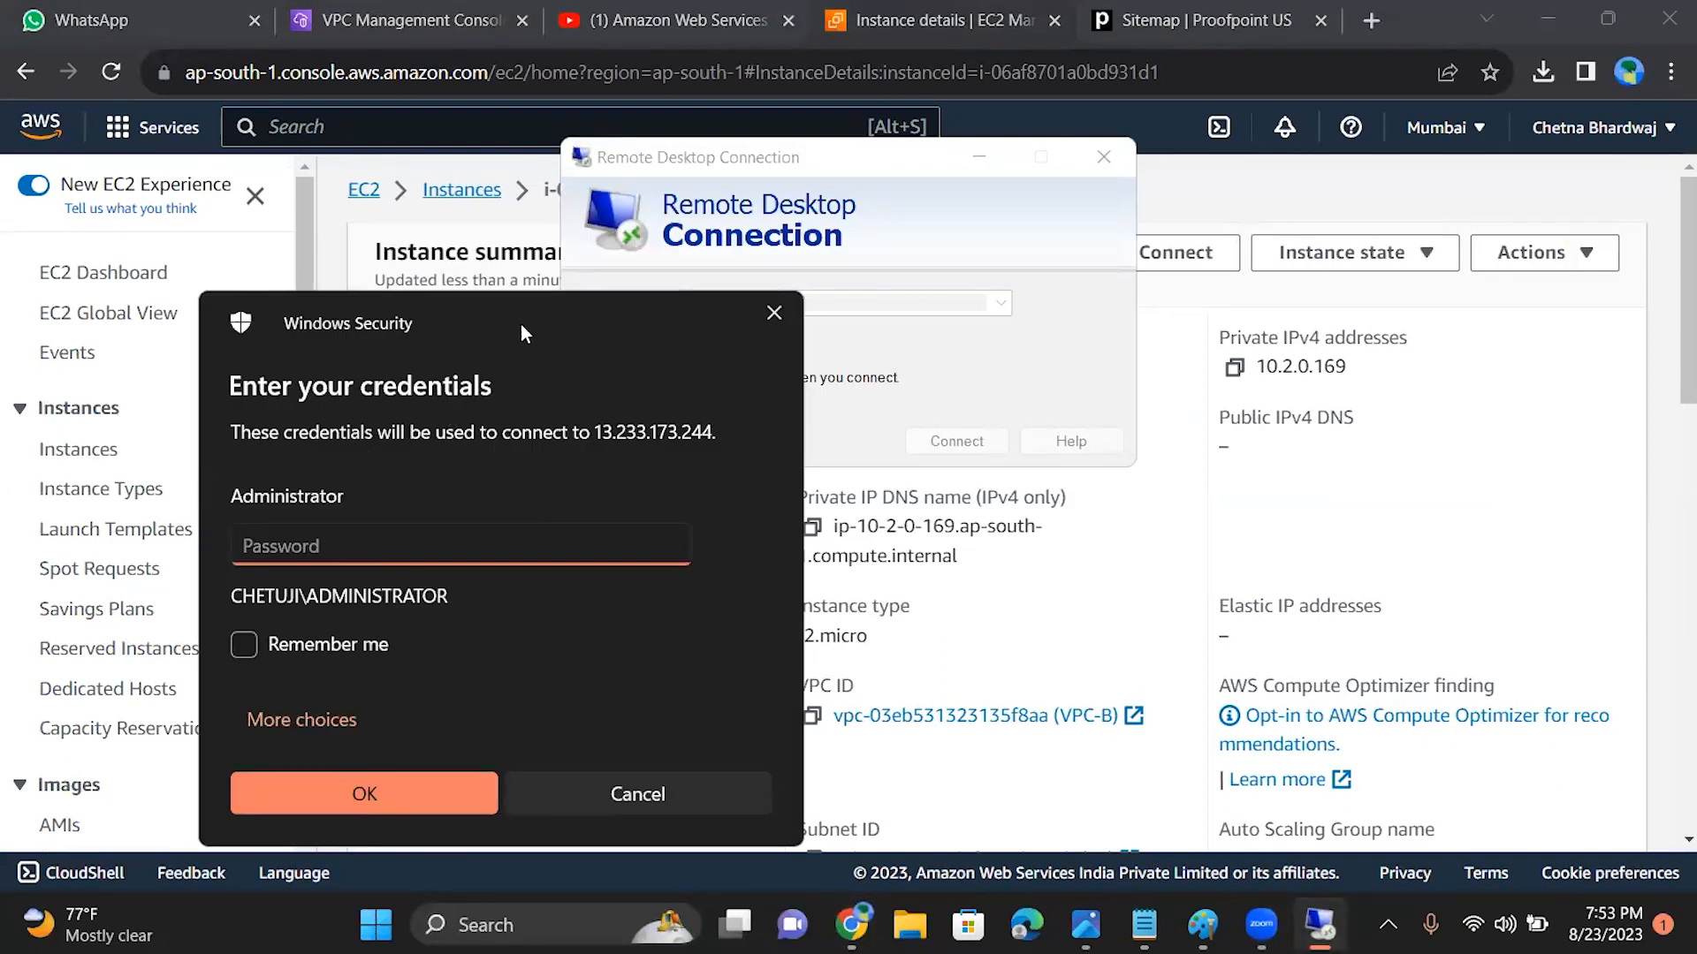
left_click_drag(510, 328, 367, 558)
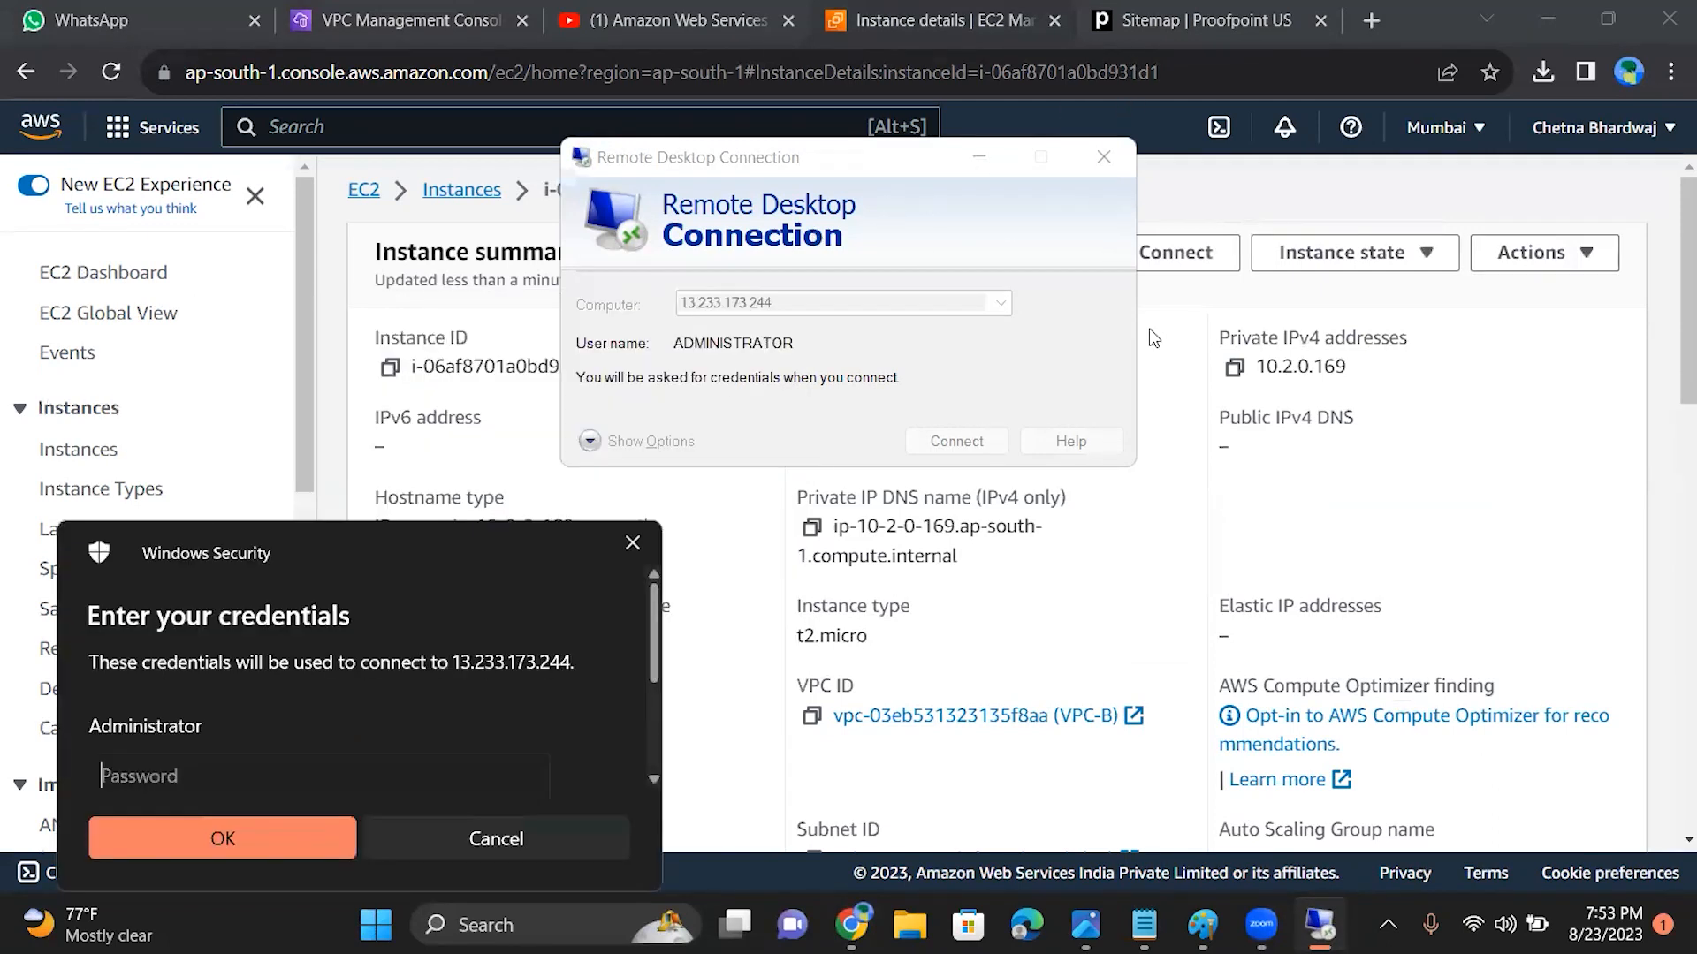
left_click(631, 545)
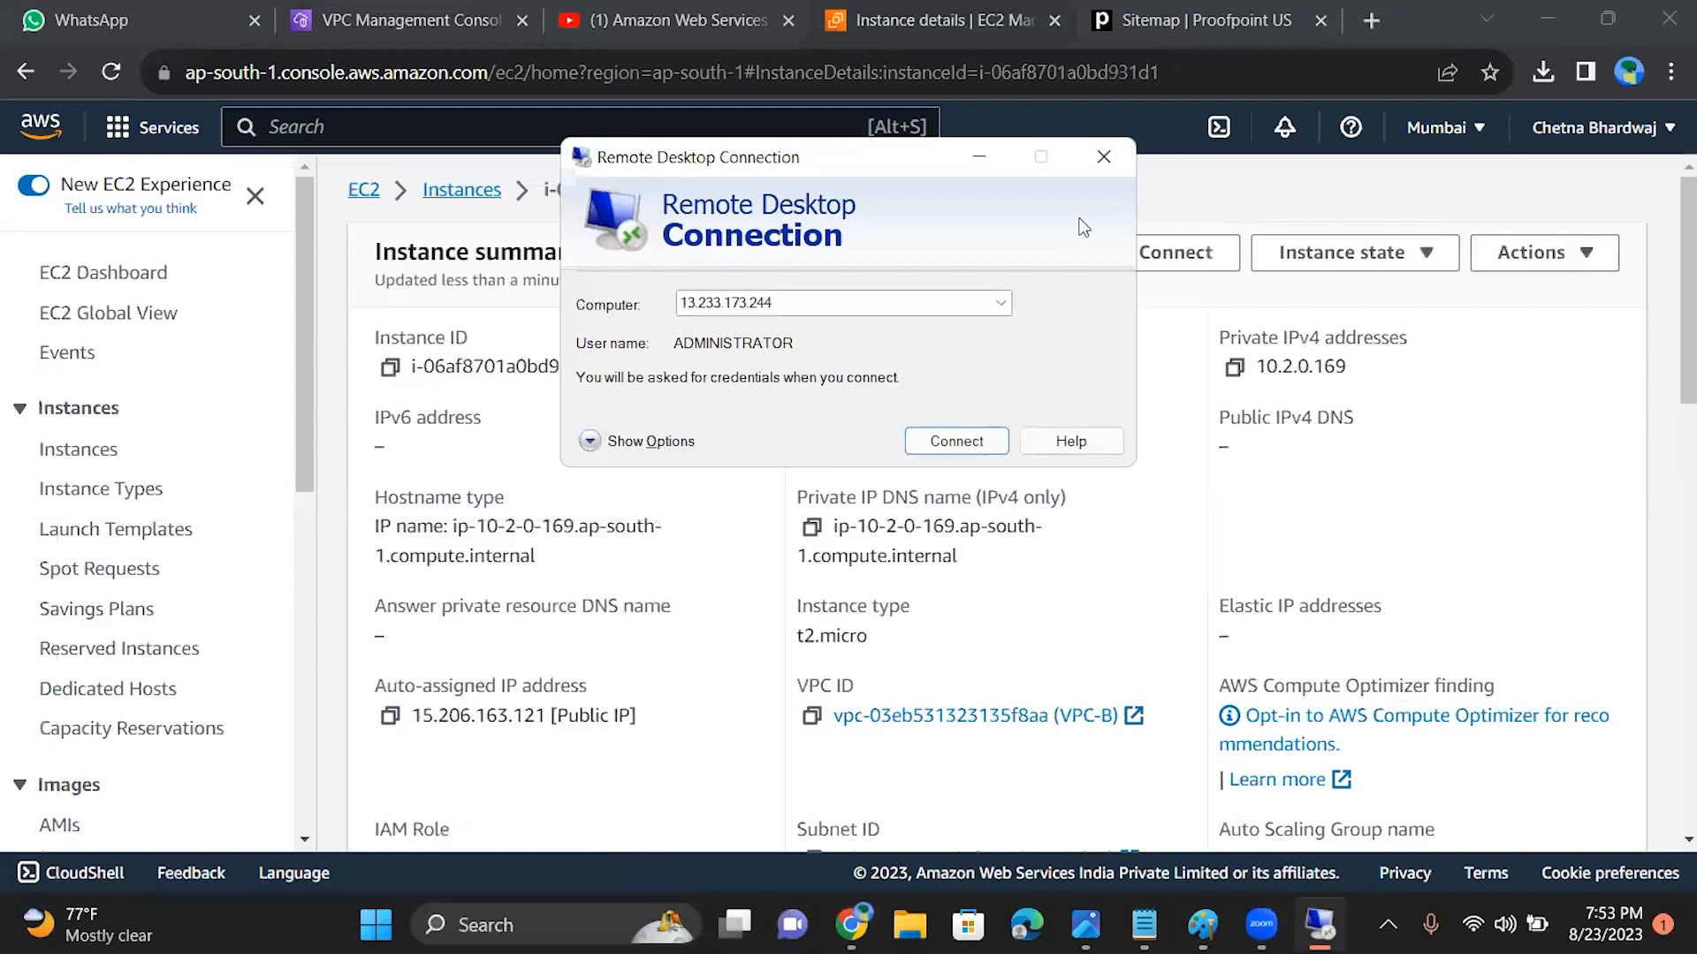
Step: Replace the Remote Desktop computer address with EC2B's public IP 15.206.163.121, attempt the connection and minimize Remote Desktop Connection
double_click(809, 296)
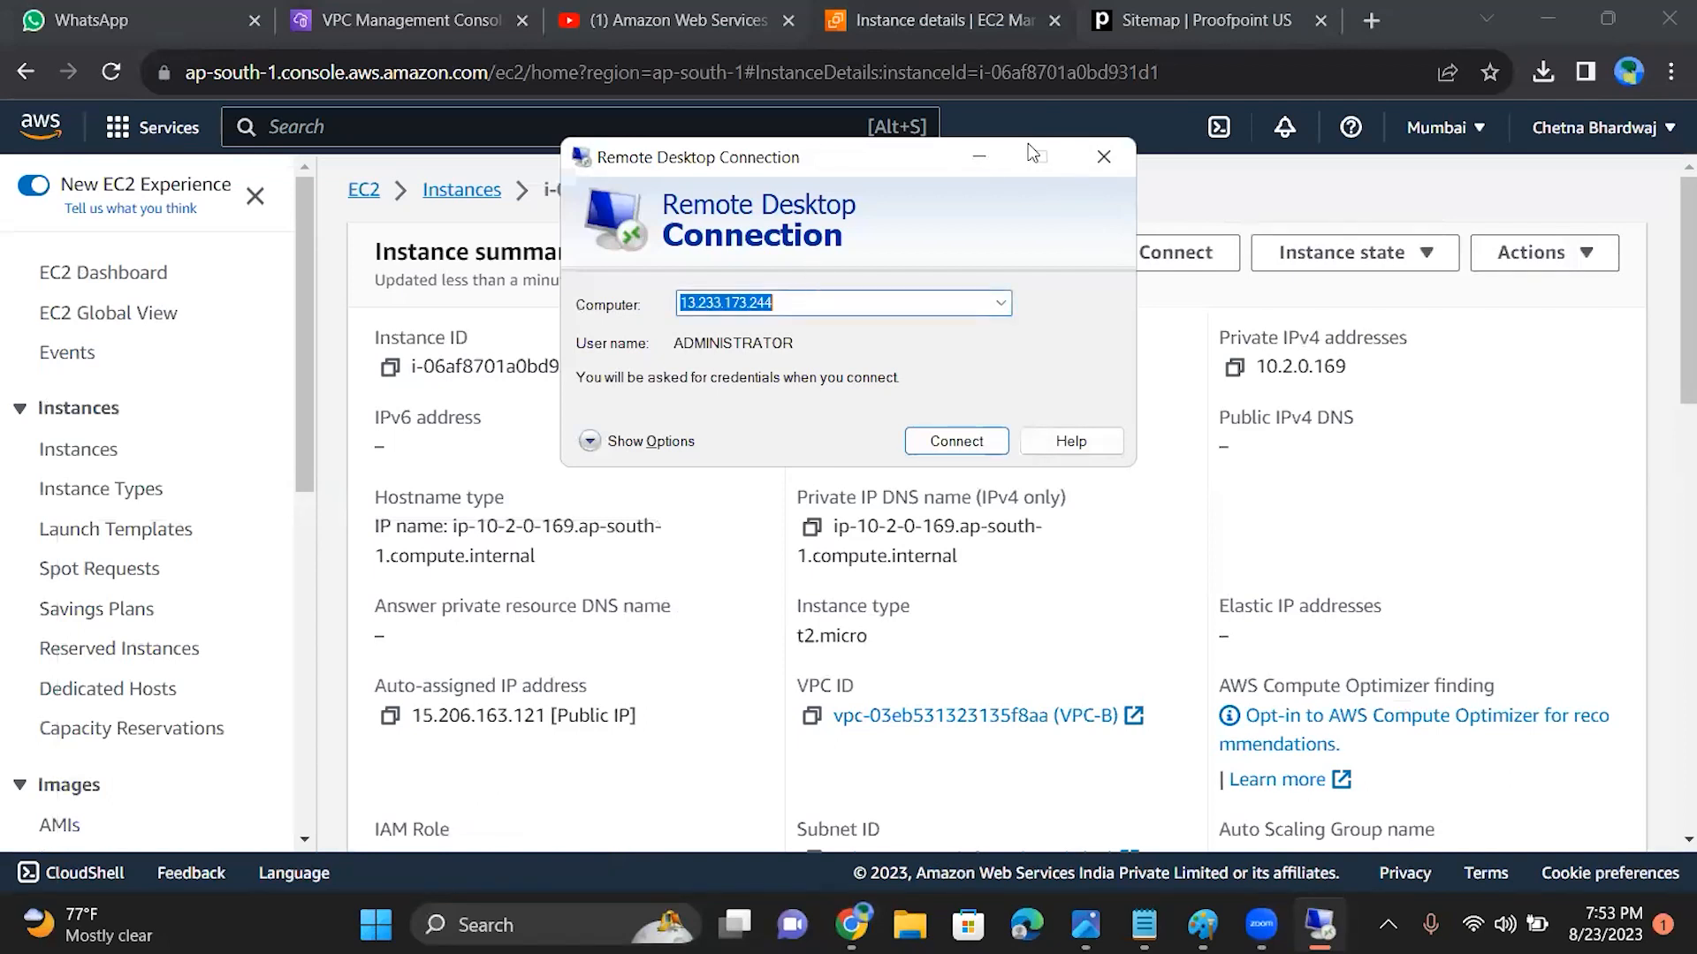
left_click(979, 156)
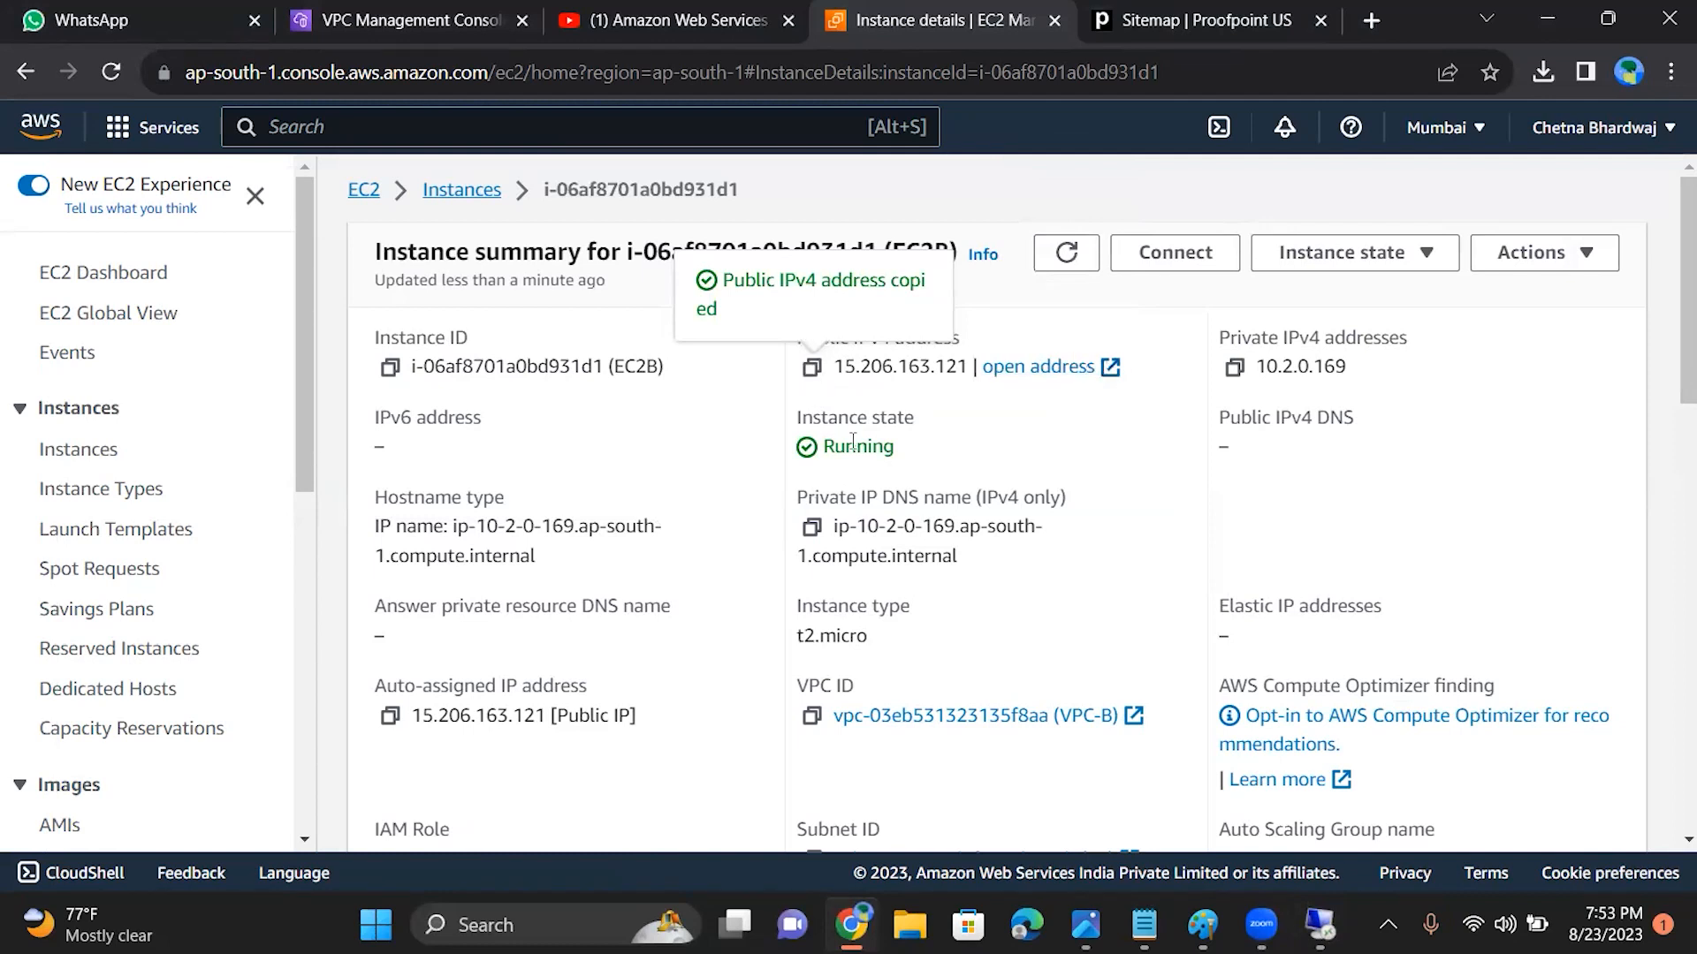
left_click(1319, 923)
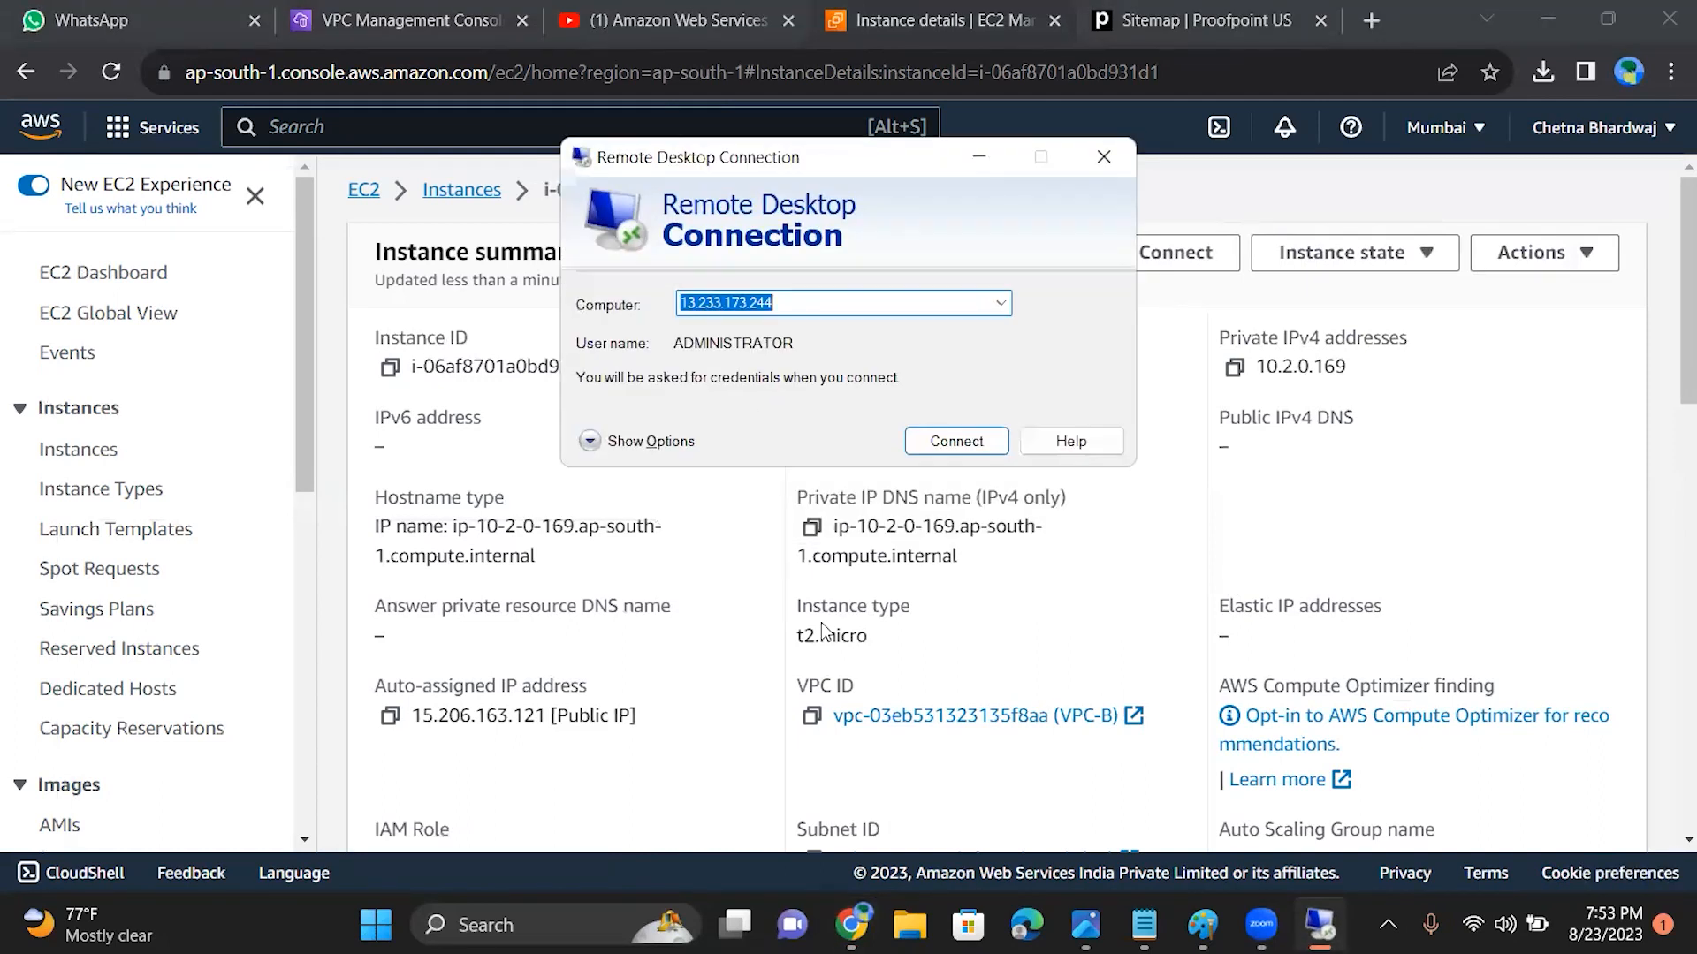
type("15.206.163.121")
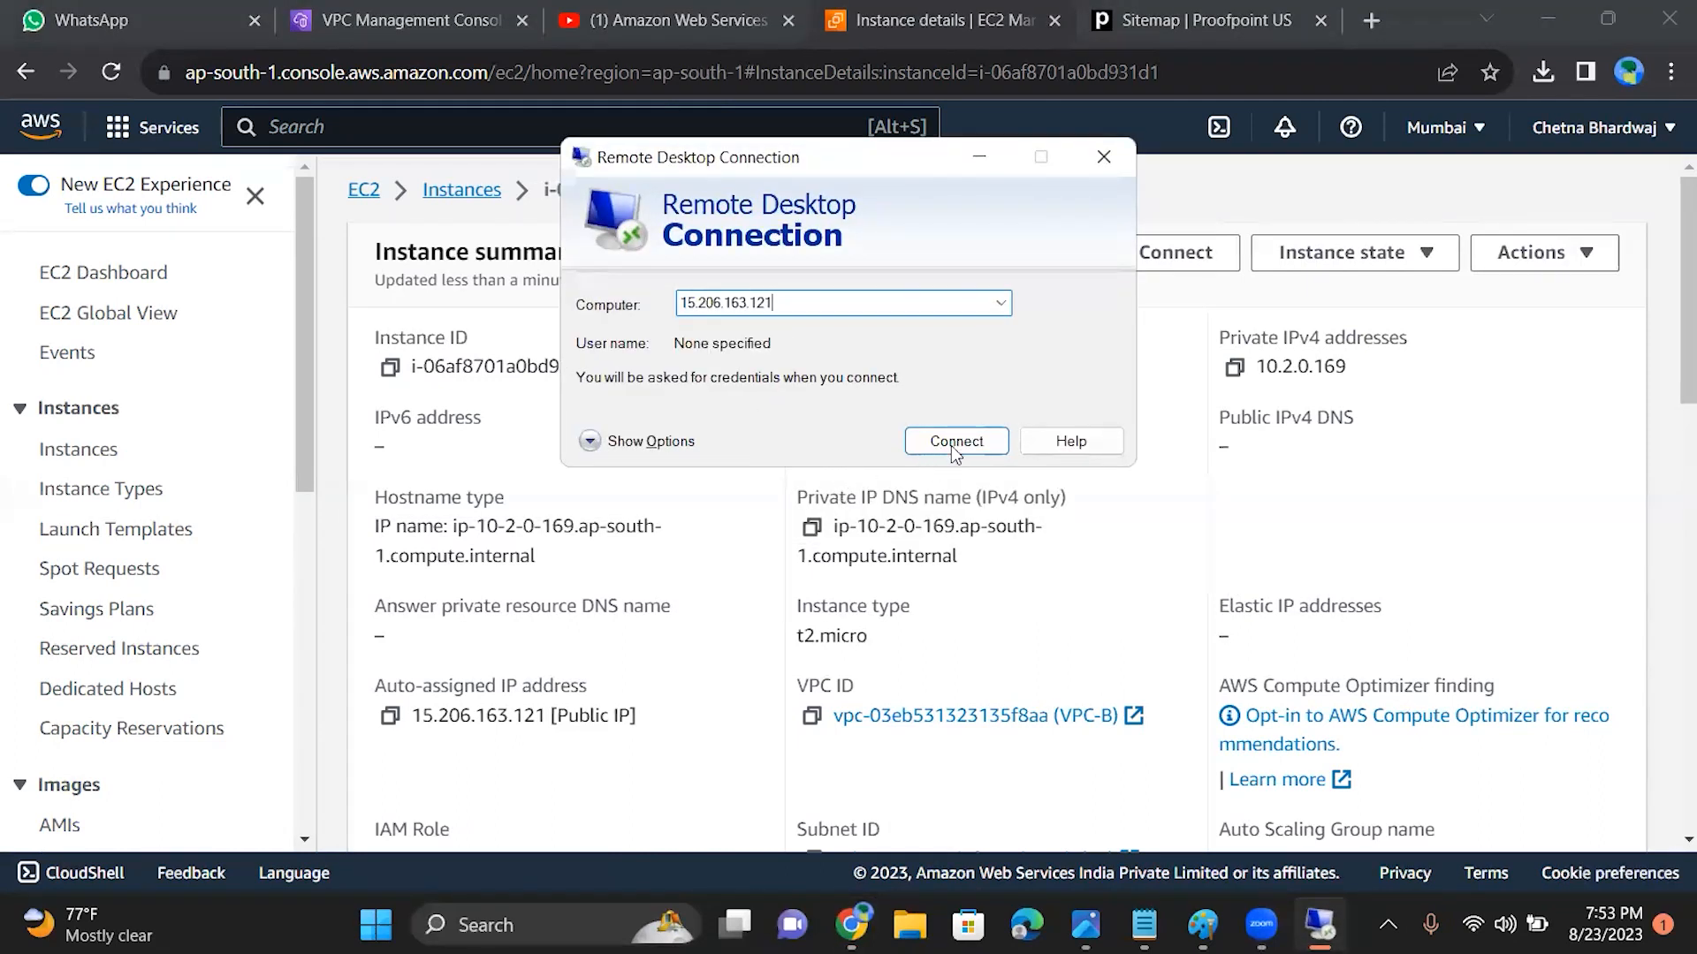
left_click(954, 441)
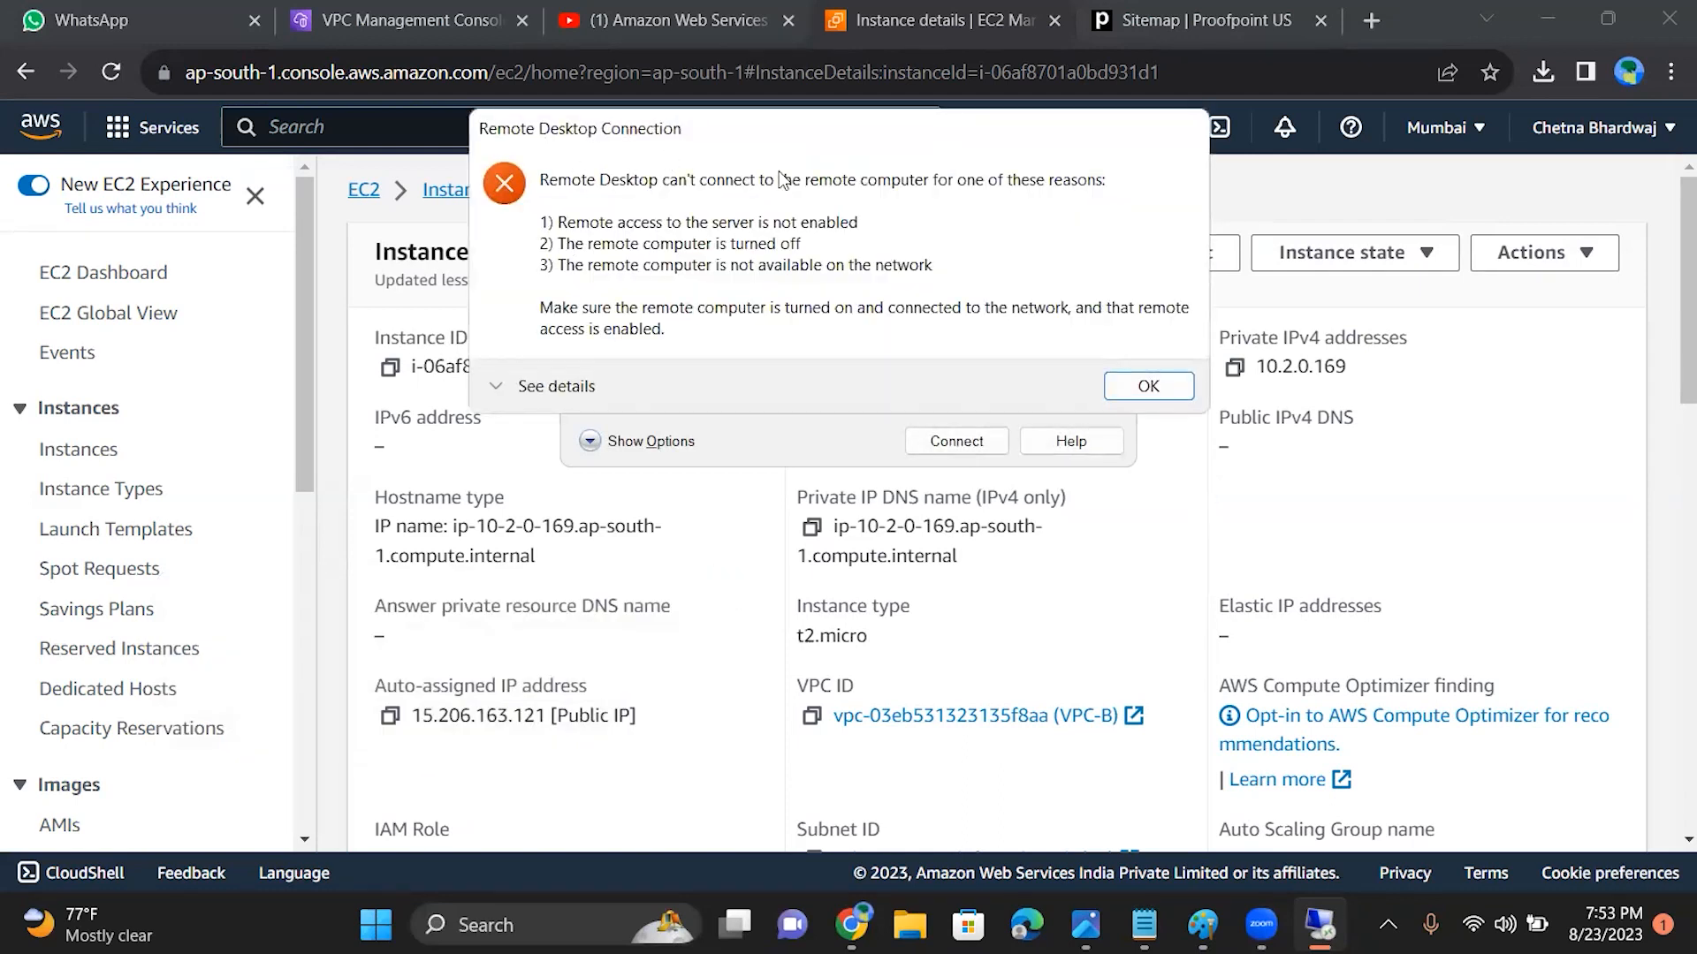
left_click(1151, 386)
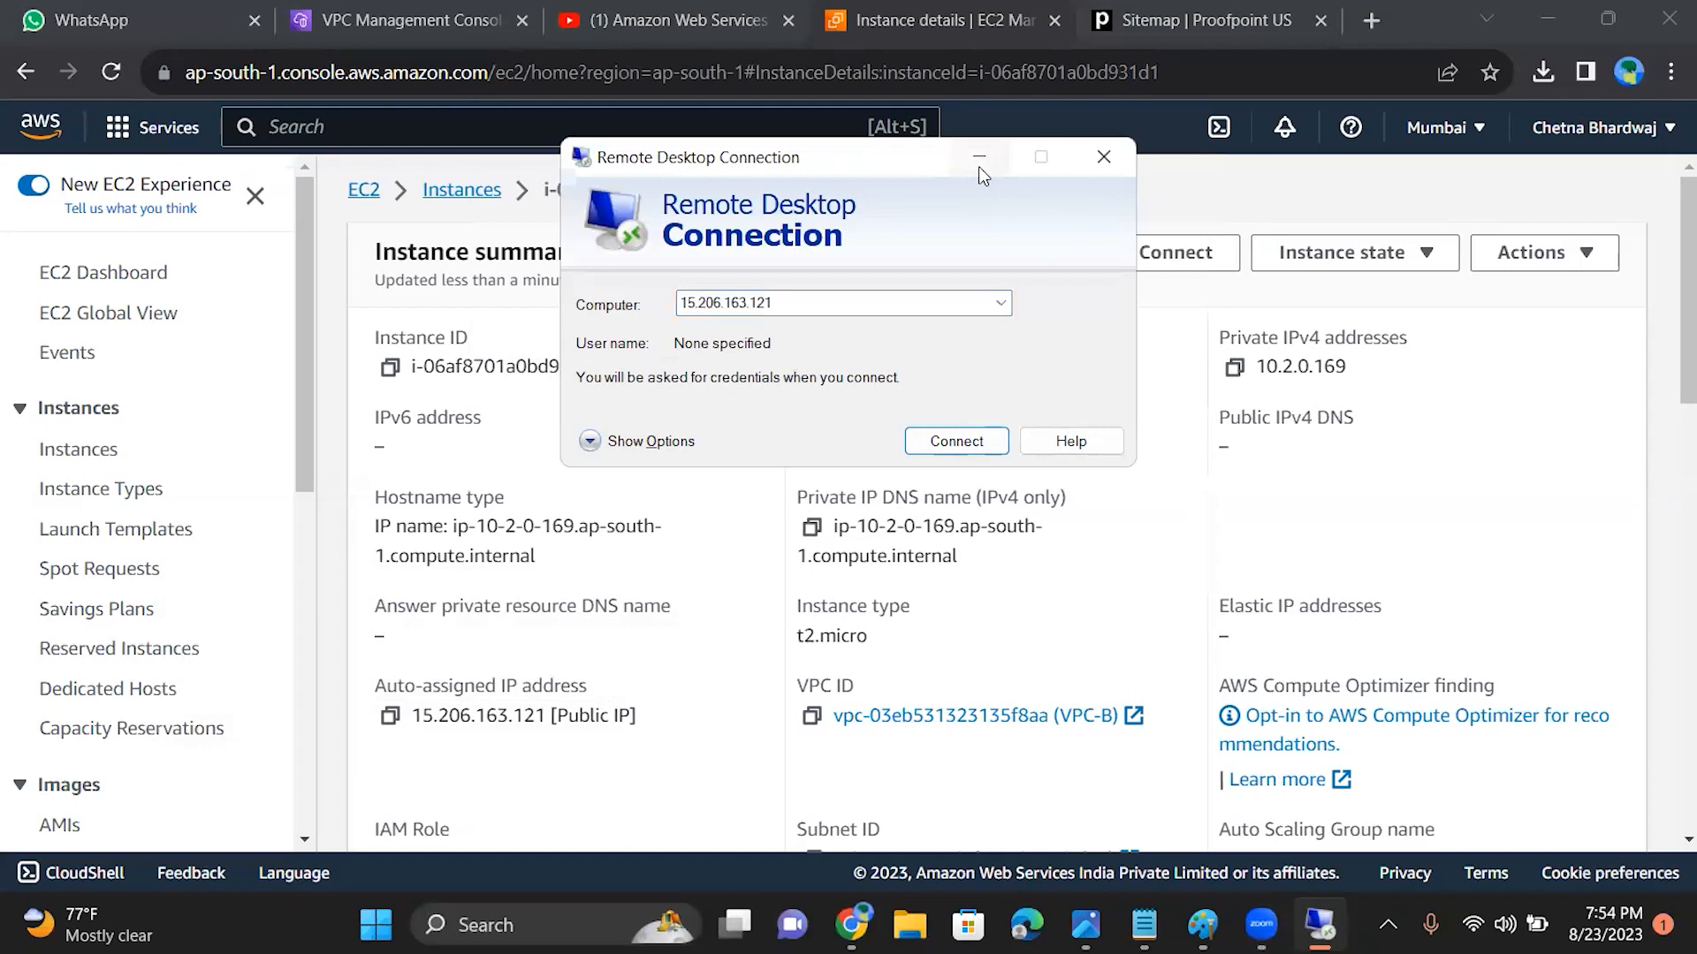
left_click(978, 164)
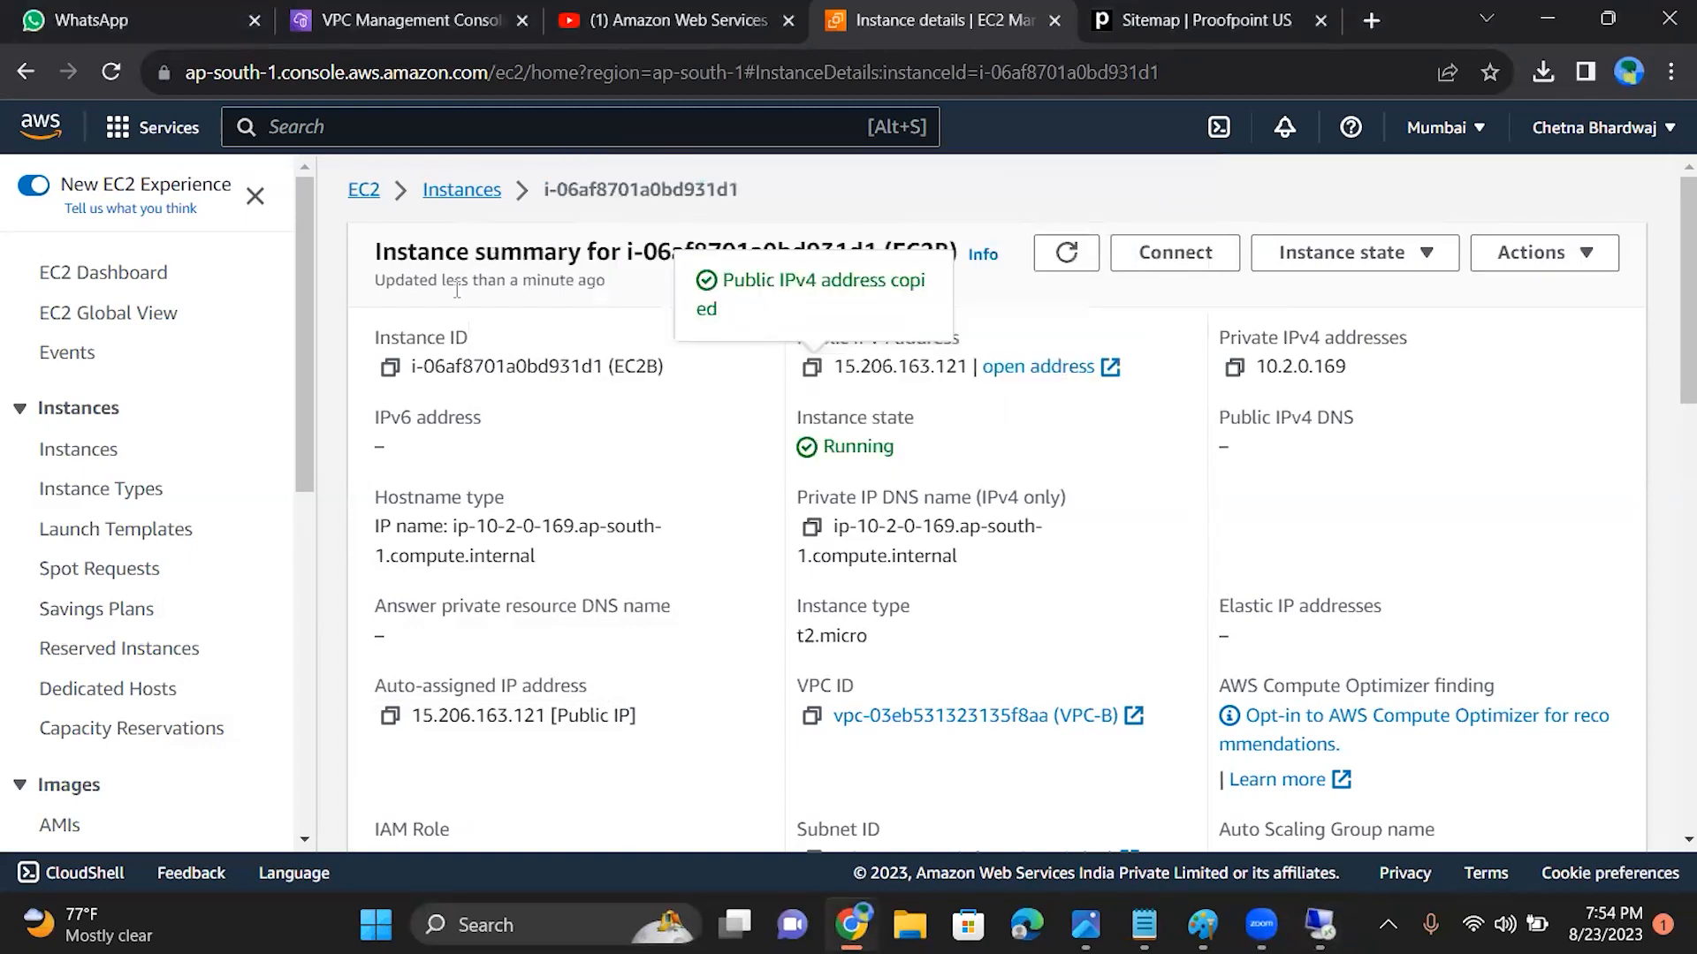
Step: Return to the network ACL in the VPC console and examine its inbound rules, outbound rules and subnet associations
left_click_drag(308, 390, 316, 588)
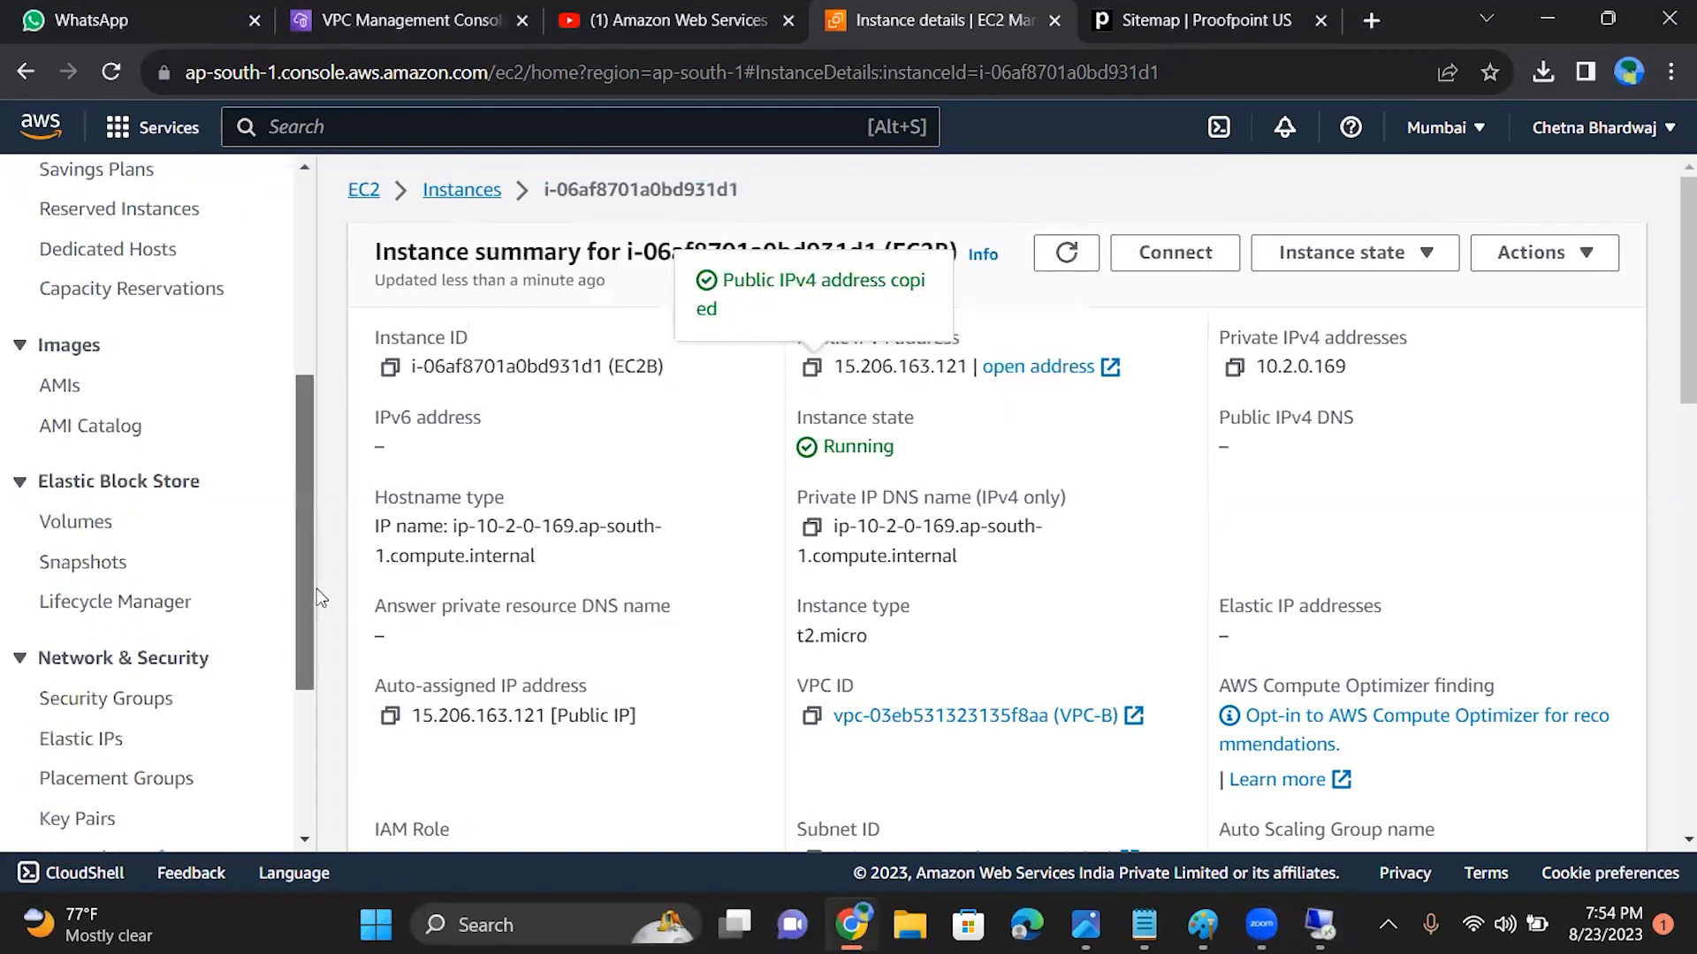
left_click(444, 21)
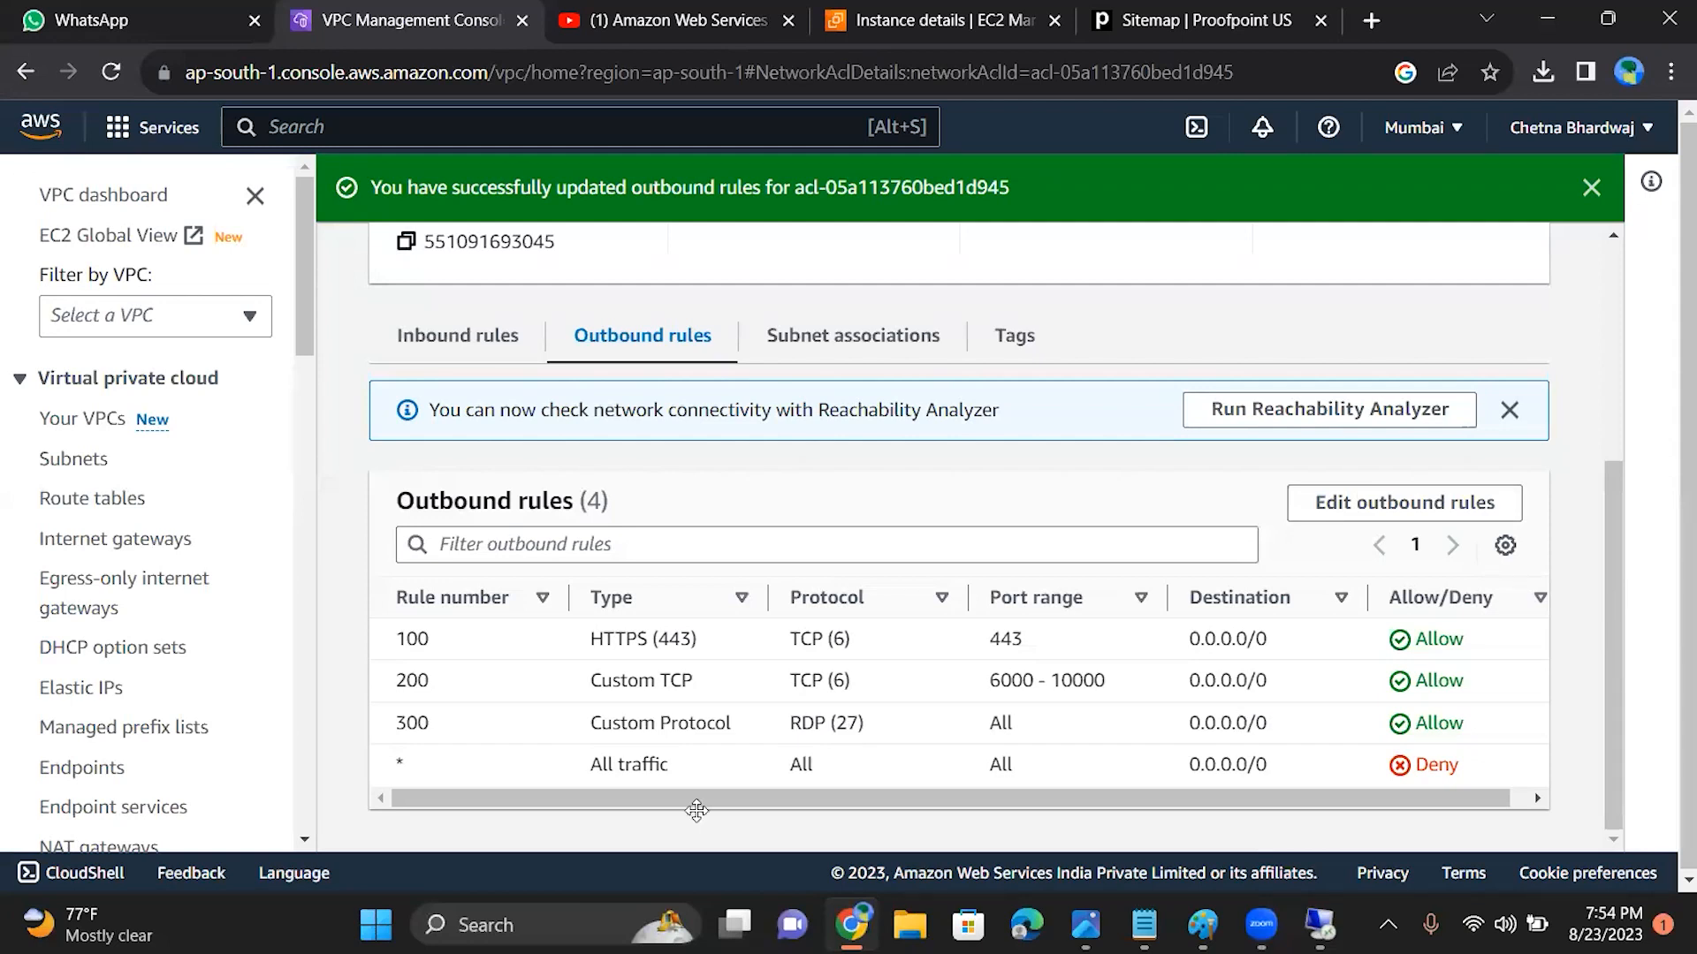
left_click(472, 339)
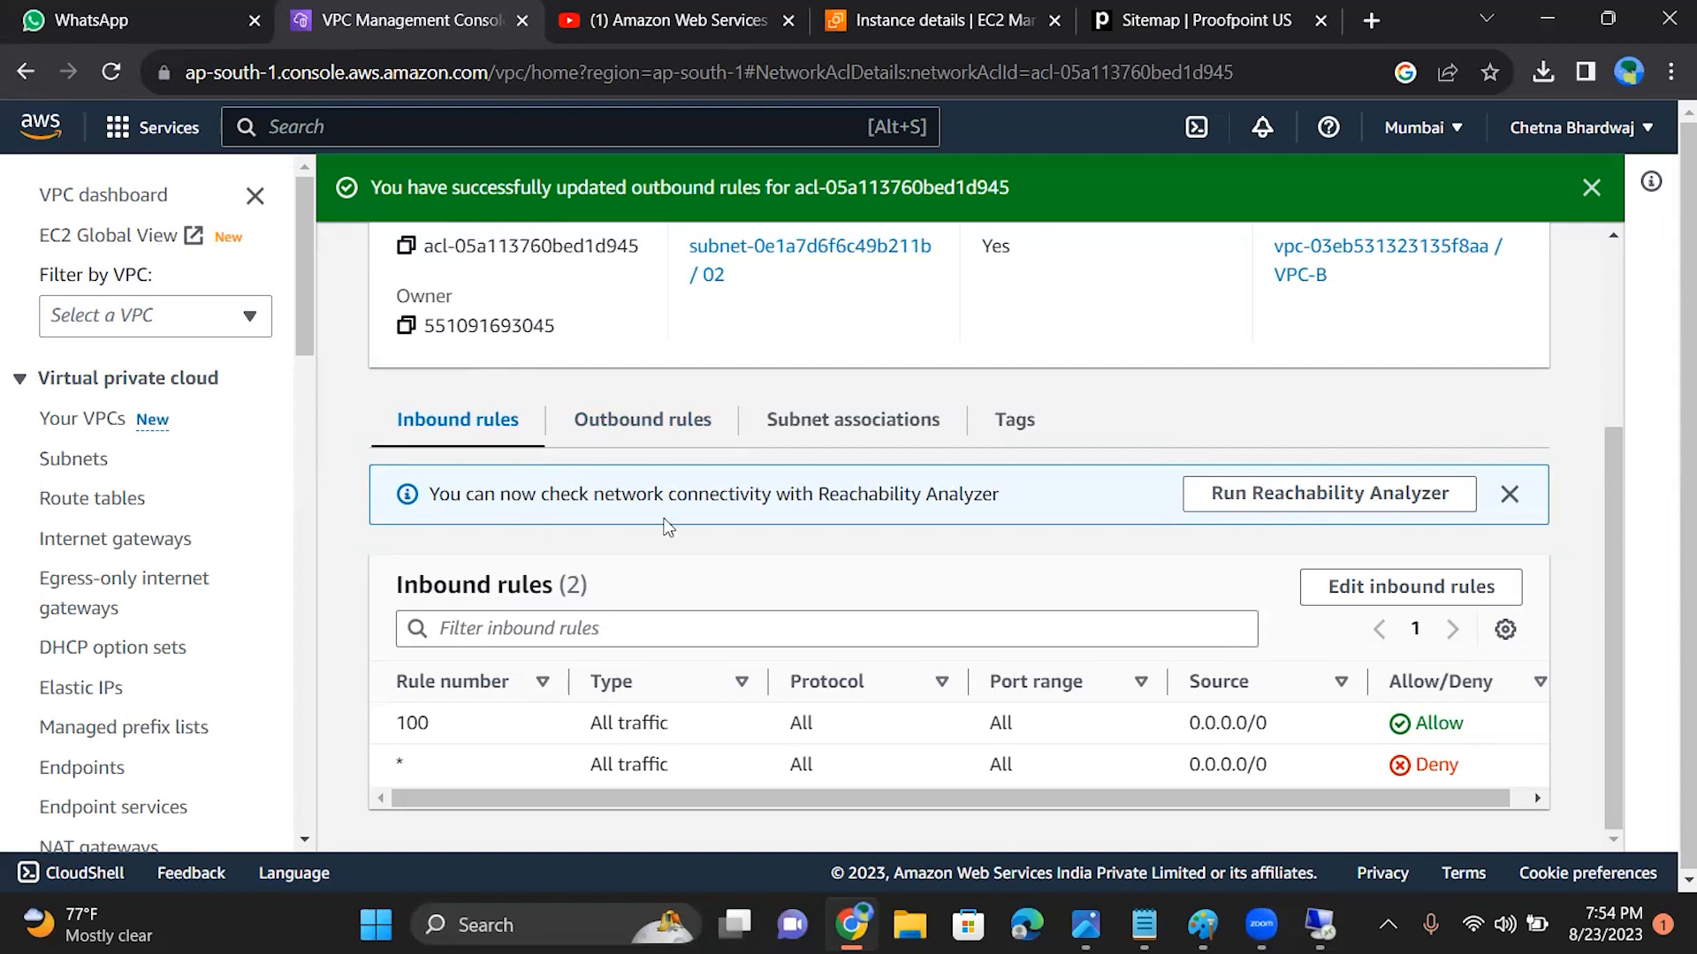
left_click(652, 441)
mouse_move(1610, 609)
left_mouse_down()
mouse_move(1626, 711)
mouse_move(1596, 581)
left_mouse_up()
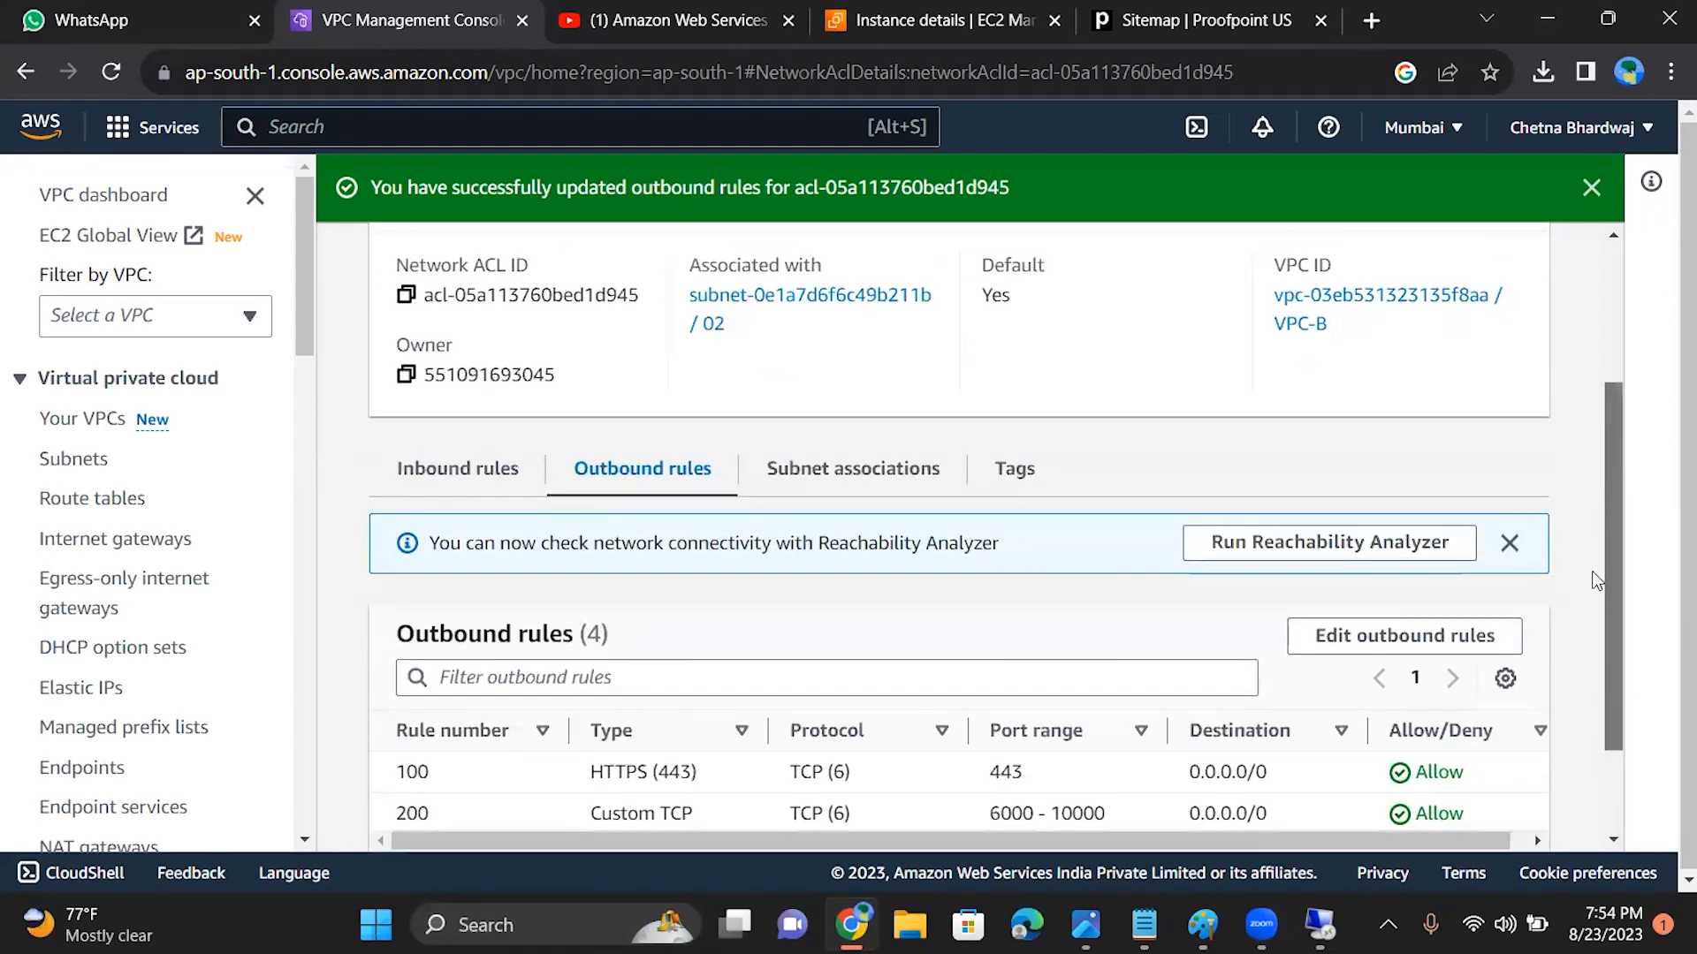
left_click(910, 482)
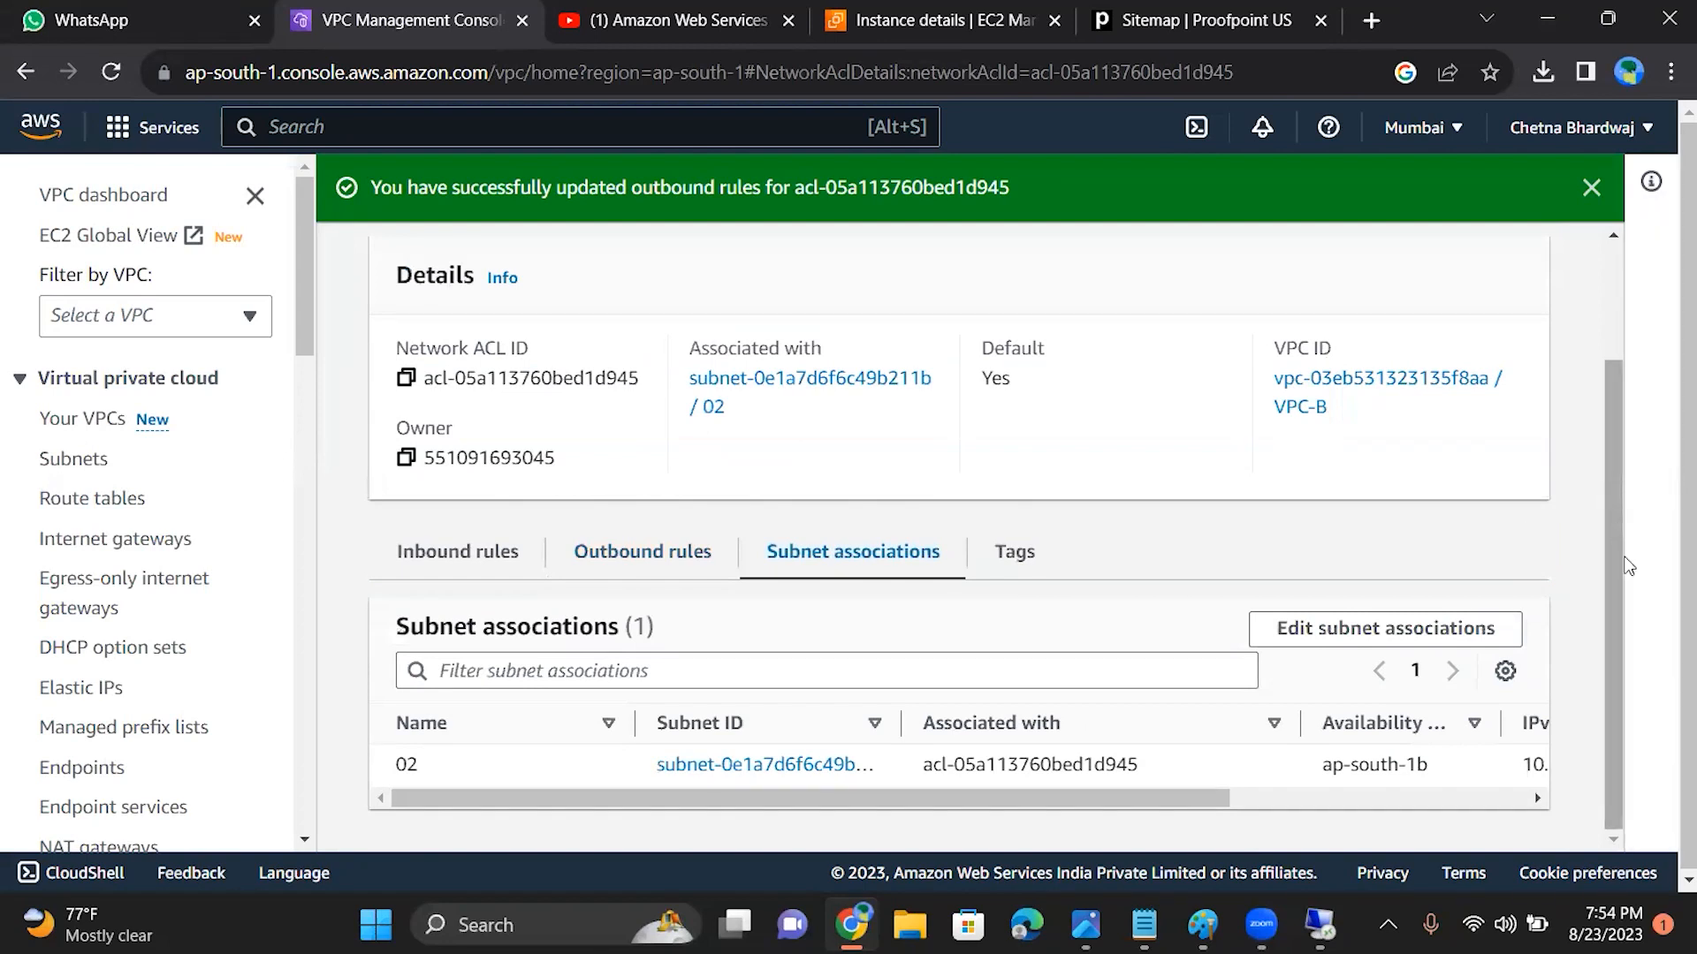
left_click(646, 566)
scroll(1610, 407, "down", 3)
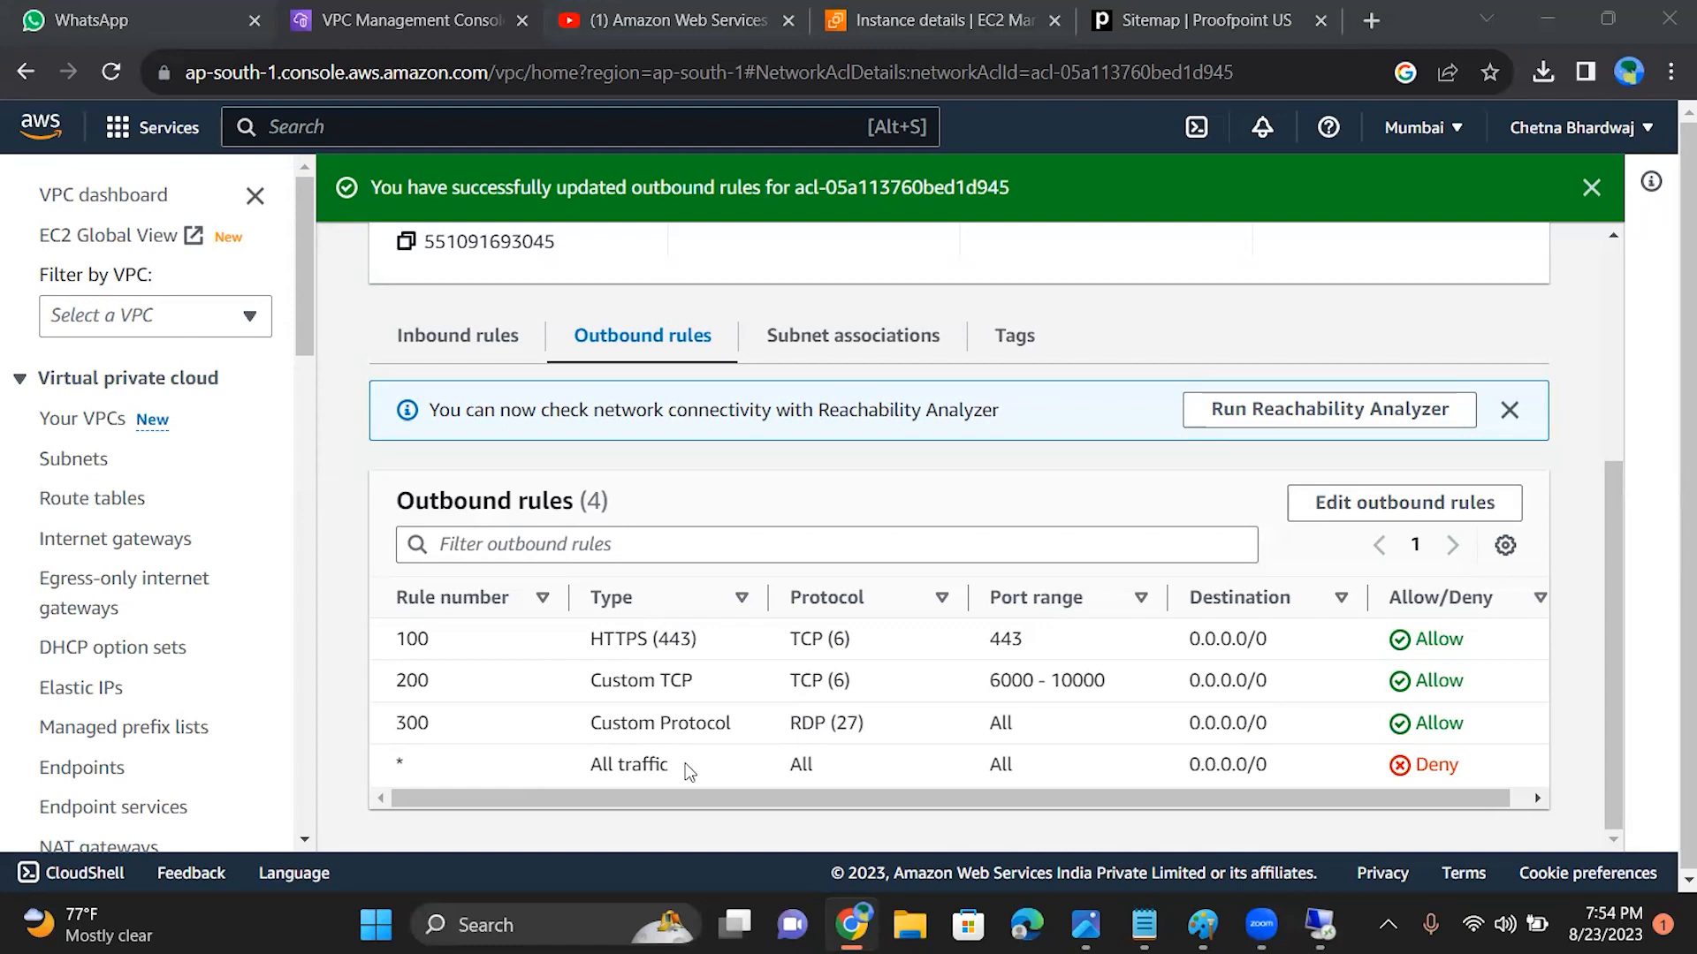
Step: Check the EC2B instance summary and compare the network ACL's inbound rules with its outbound rules
left_click(940, 19)
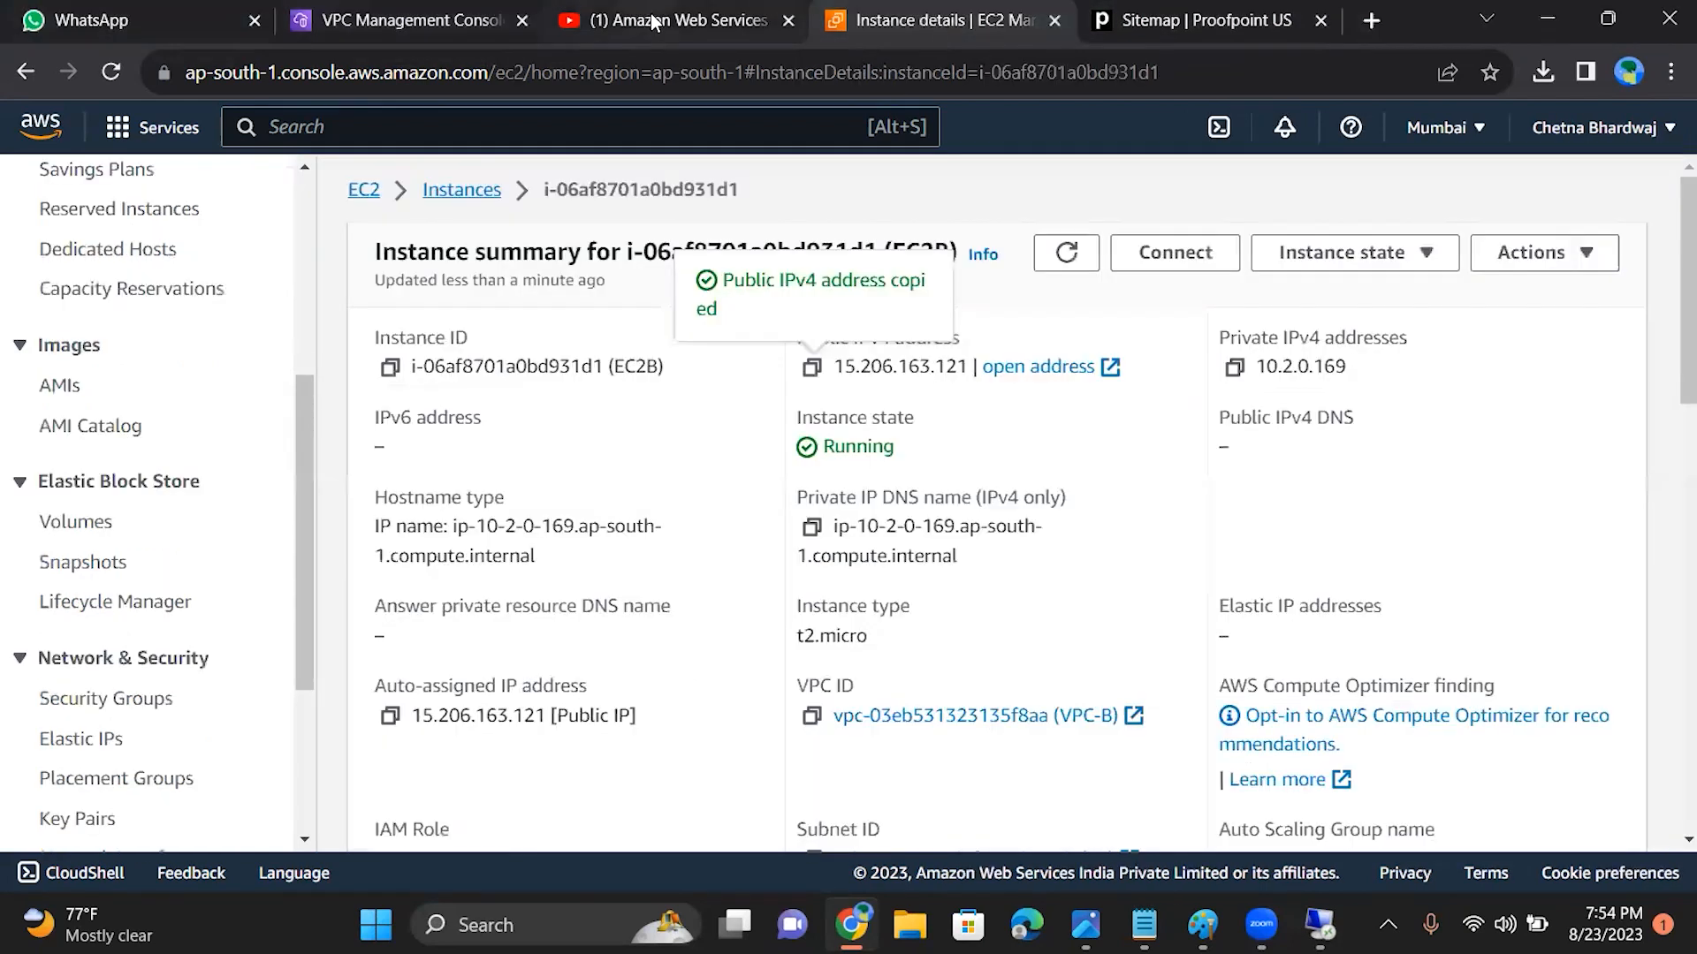
left_click(395, 22)
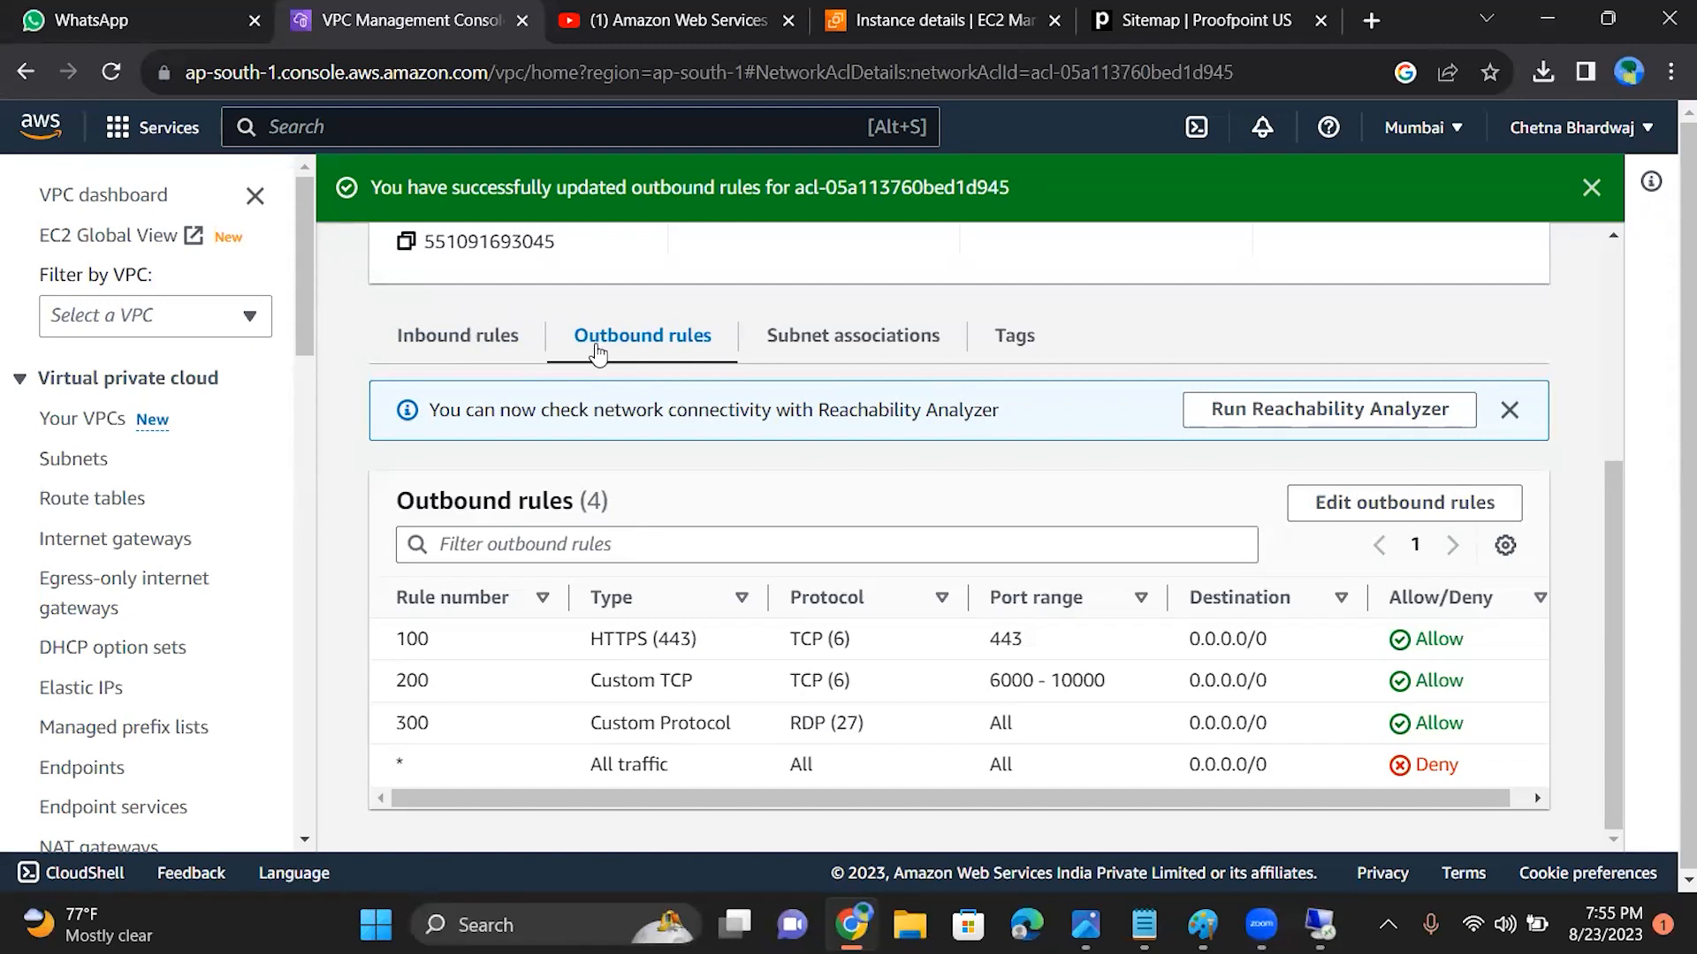
left_click(461, 351)
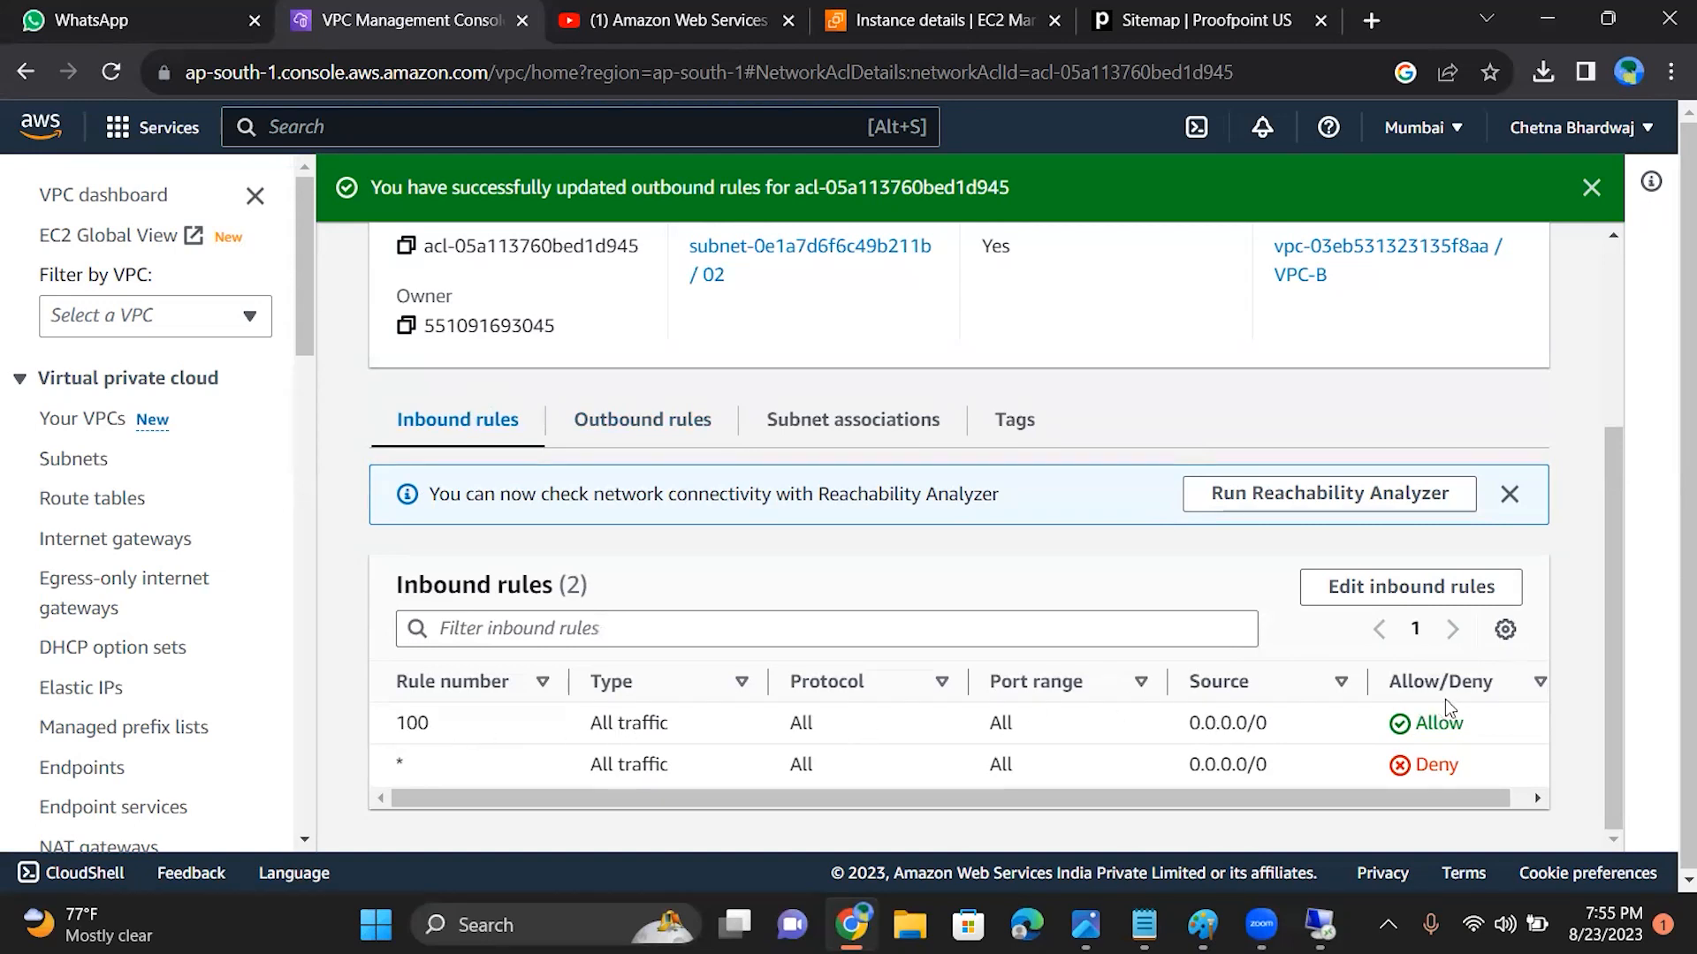
left_click(599, 419)
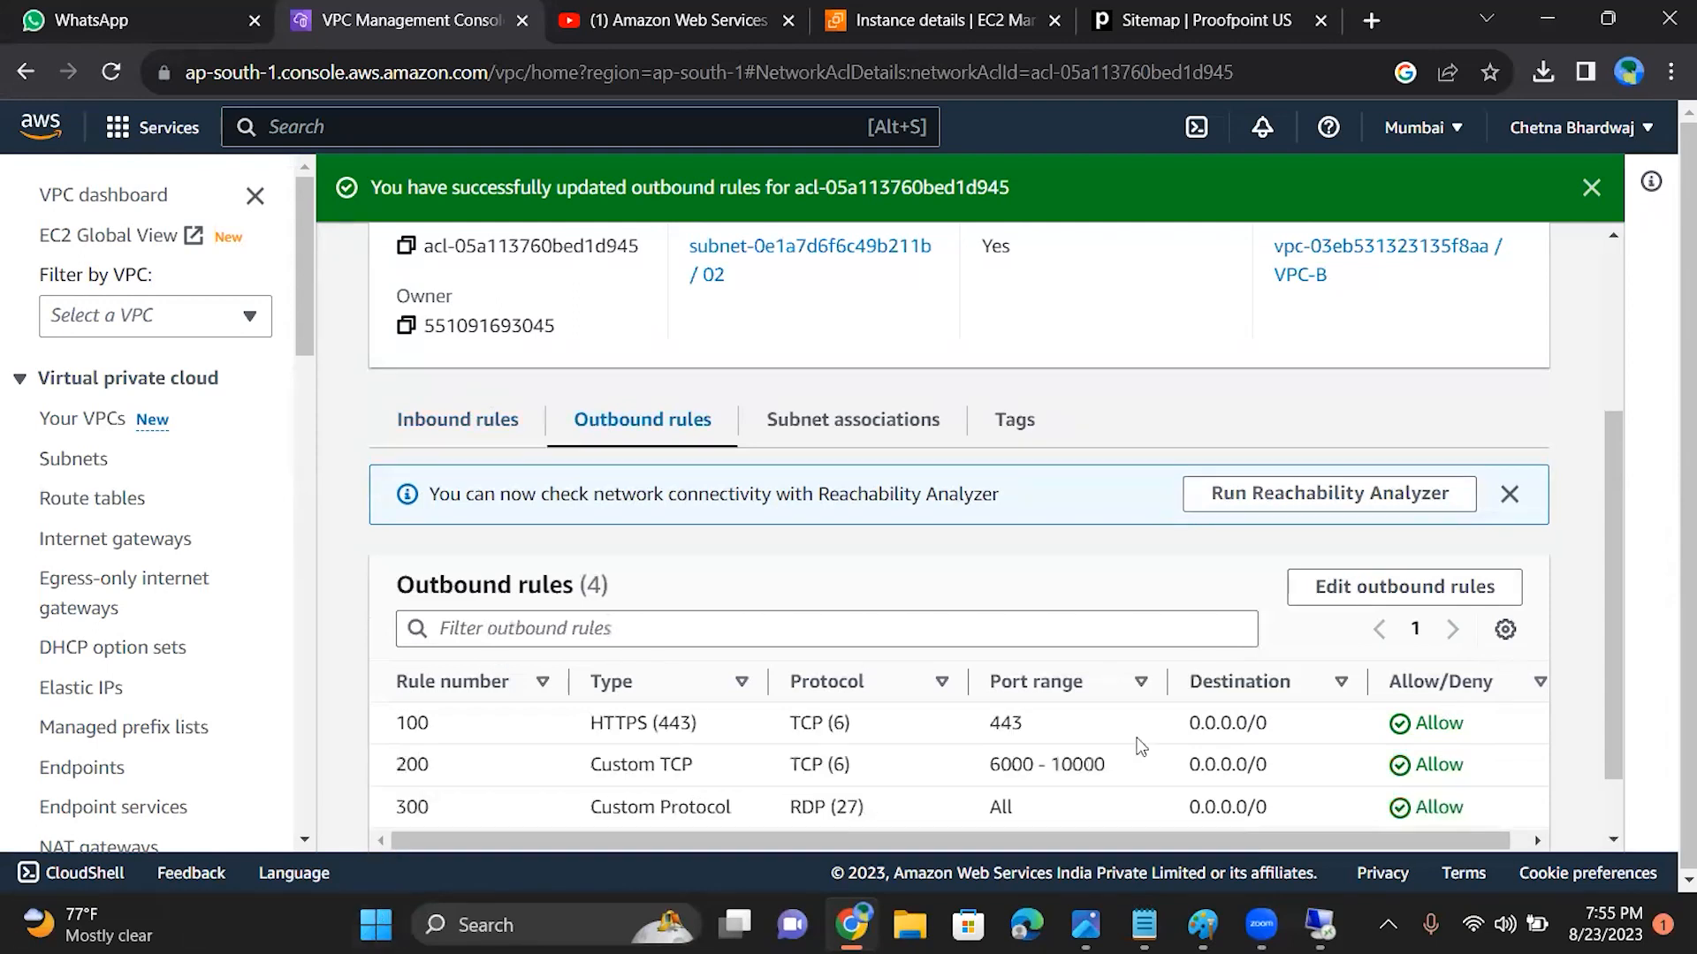
Step: Add outbound rule 50 of type RDP (3389) allowing 0.0.0.0/0 to the network ACL and save the changes
left_click_drag(1605, 617, 1606, 726)
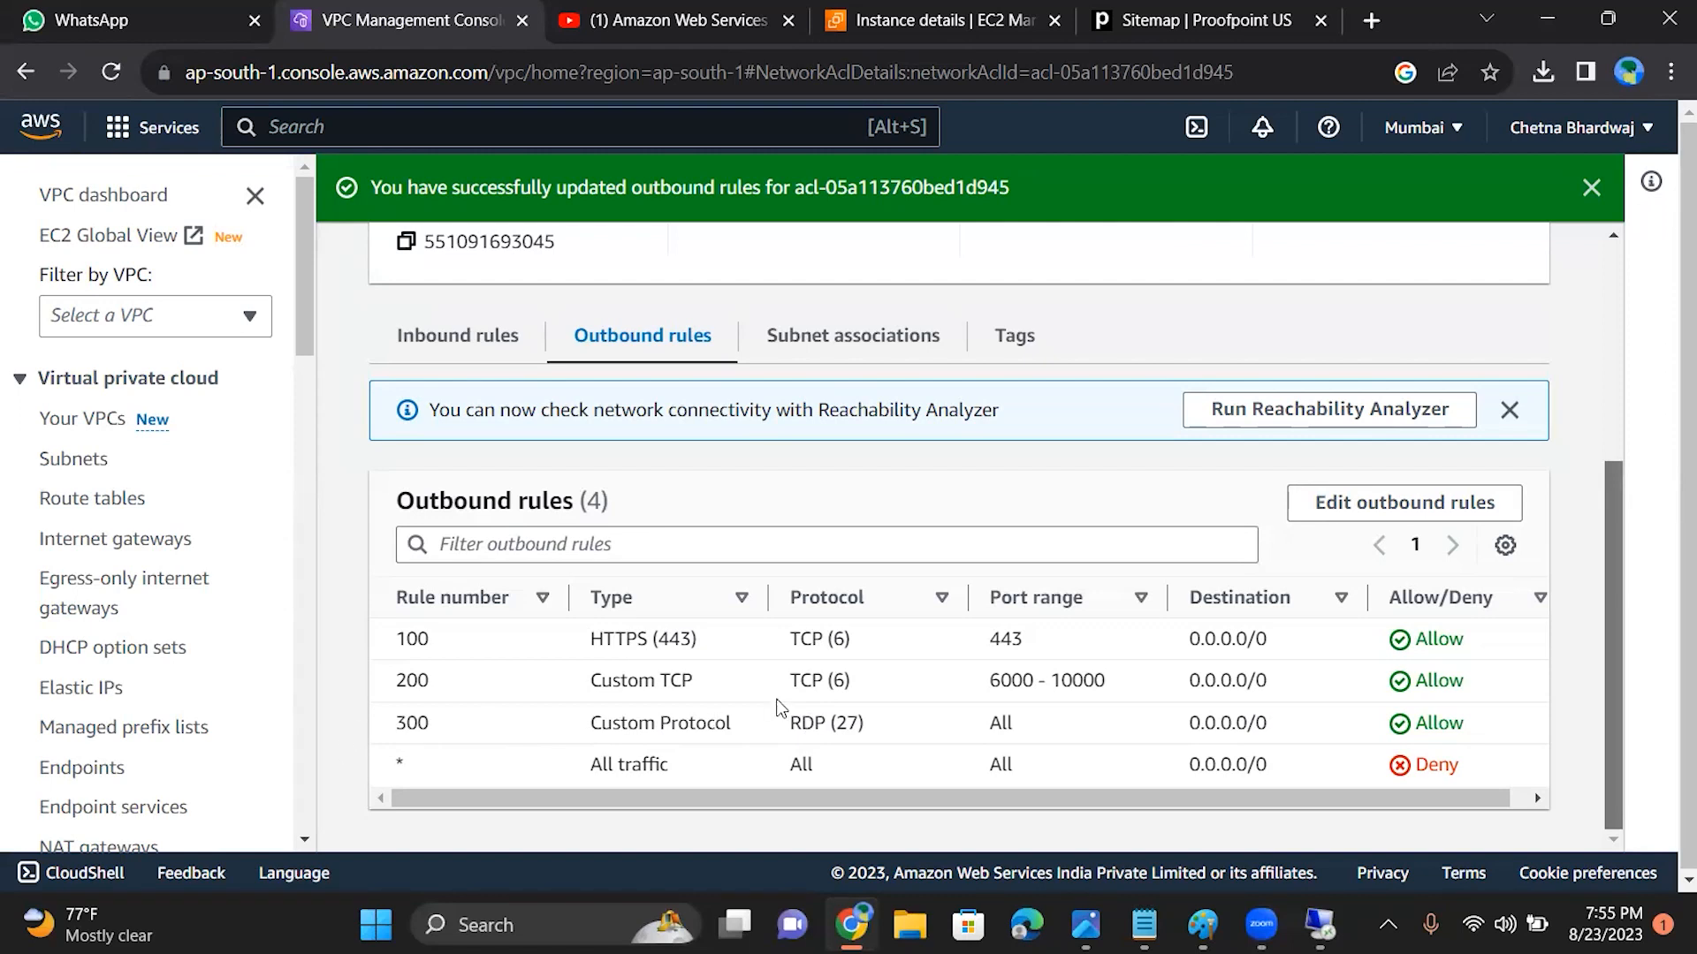
left_click(1427, 508)
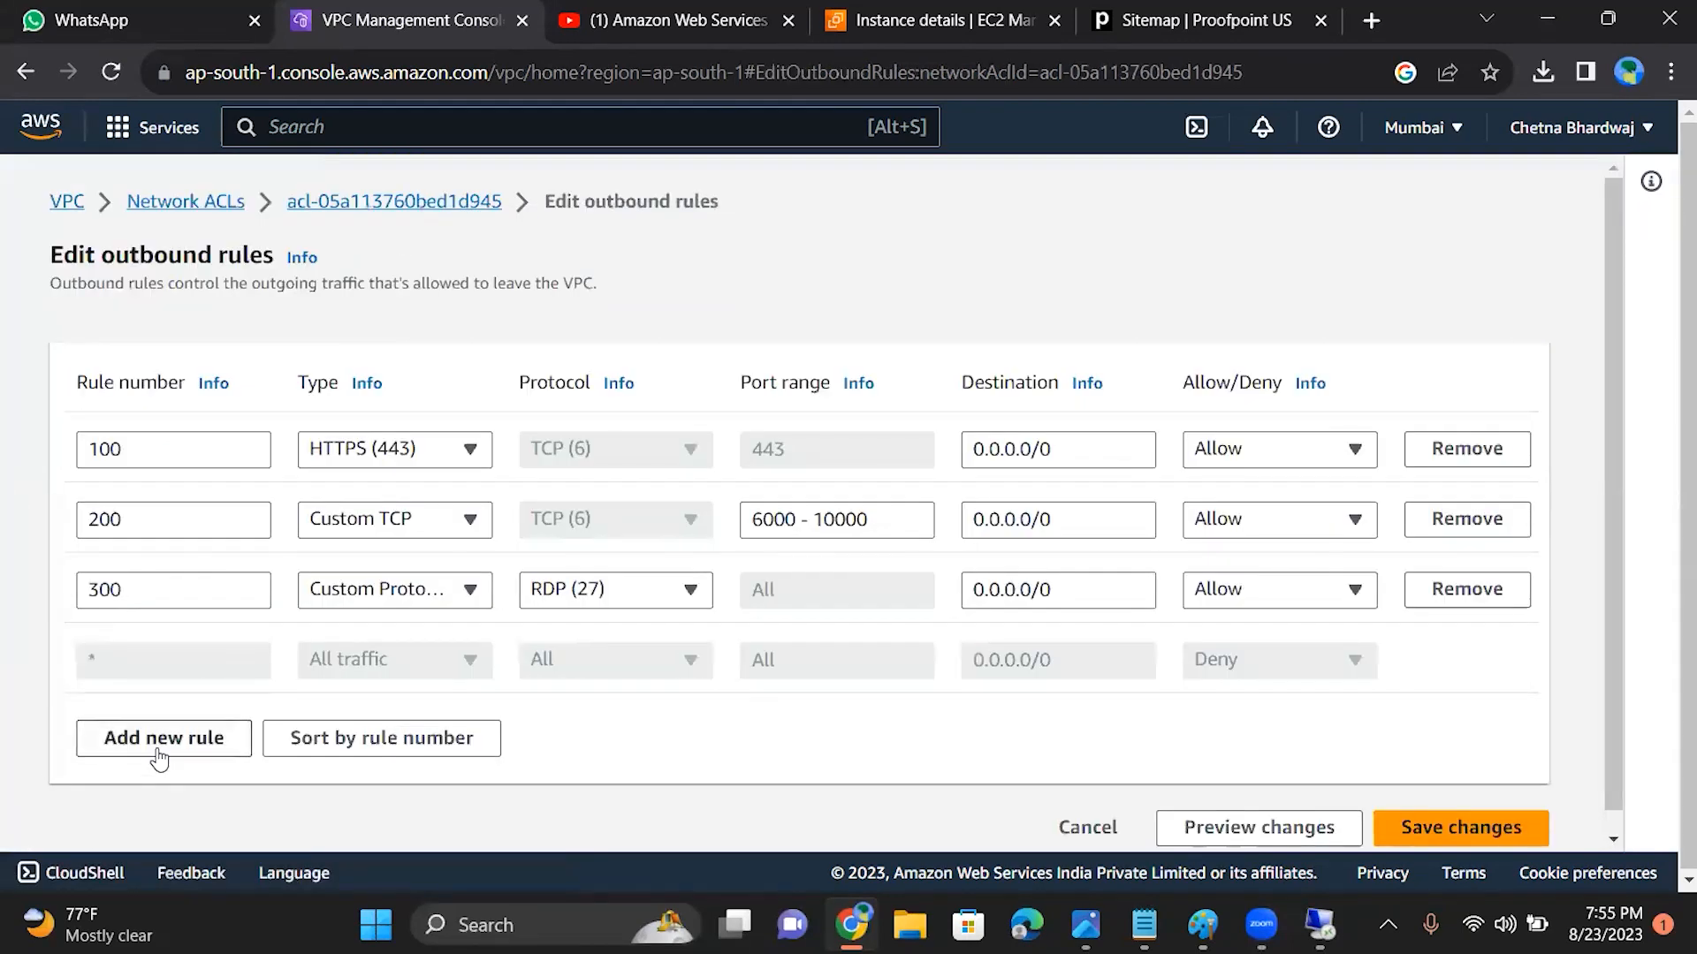
left_click(157, 747)
left_click(186, 667)
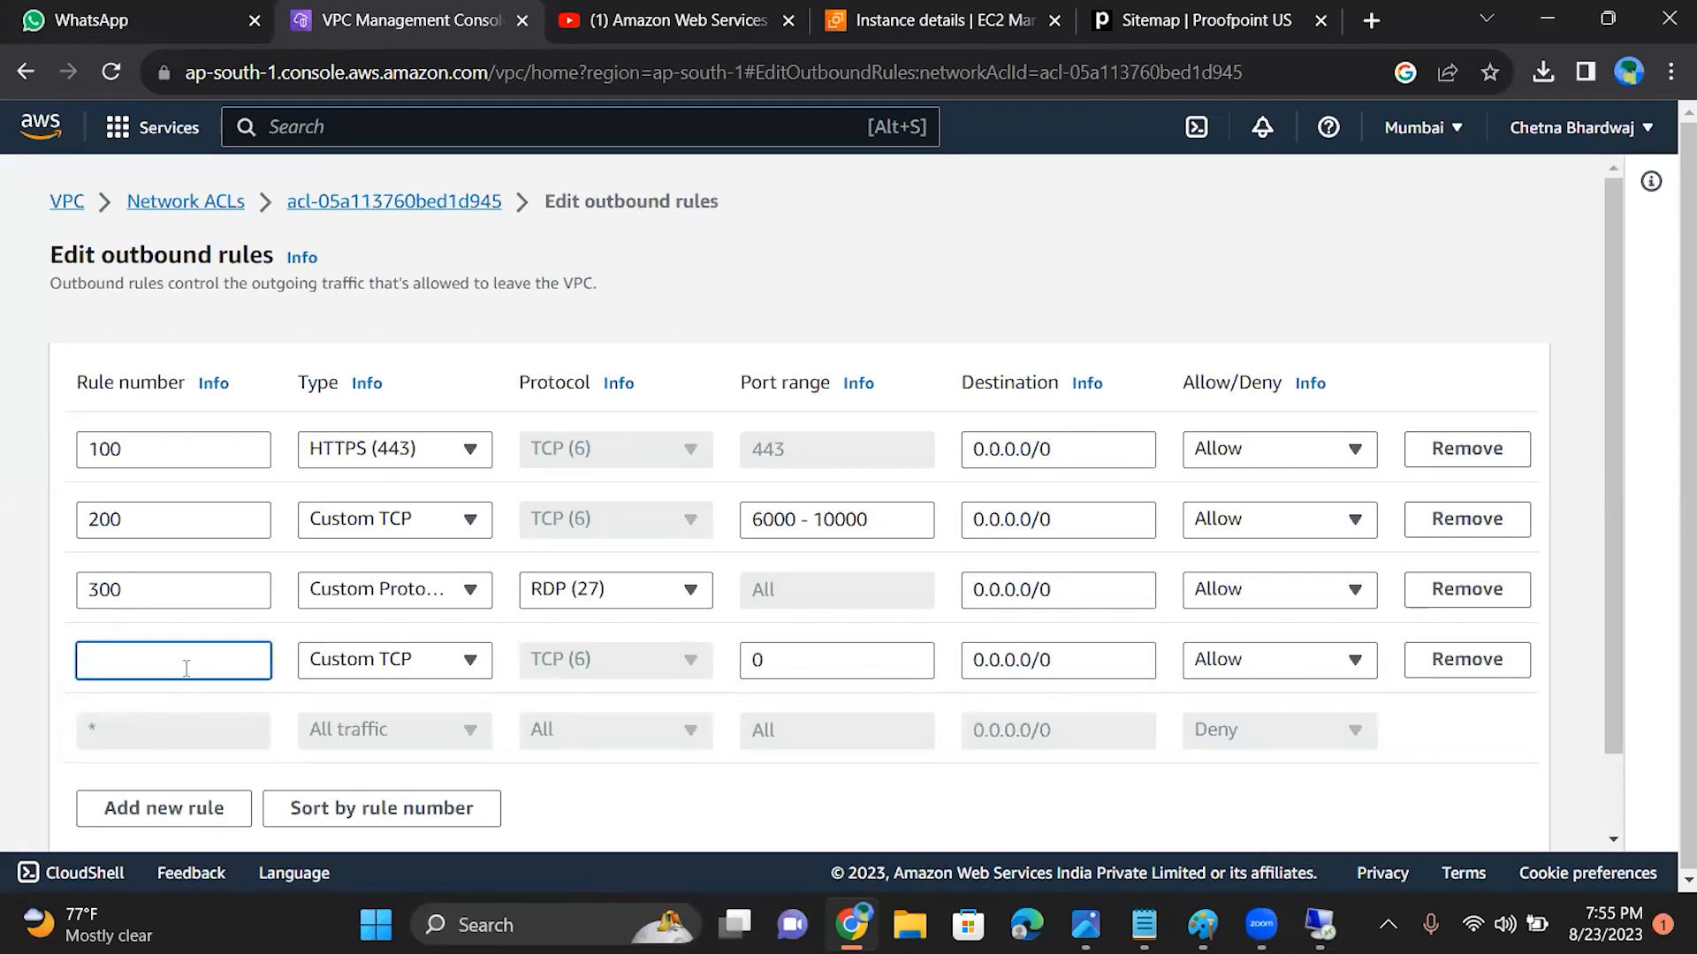
type("50")
left_click(390, 663)
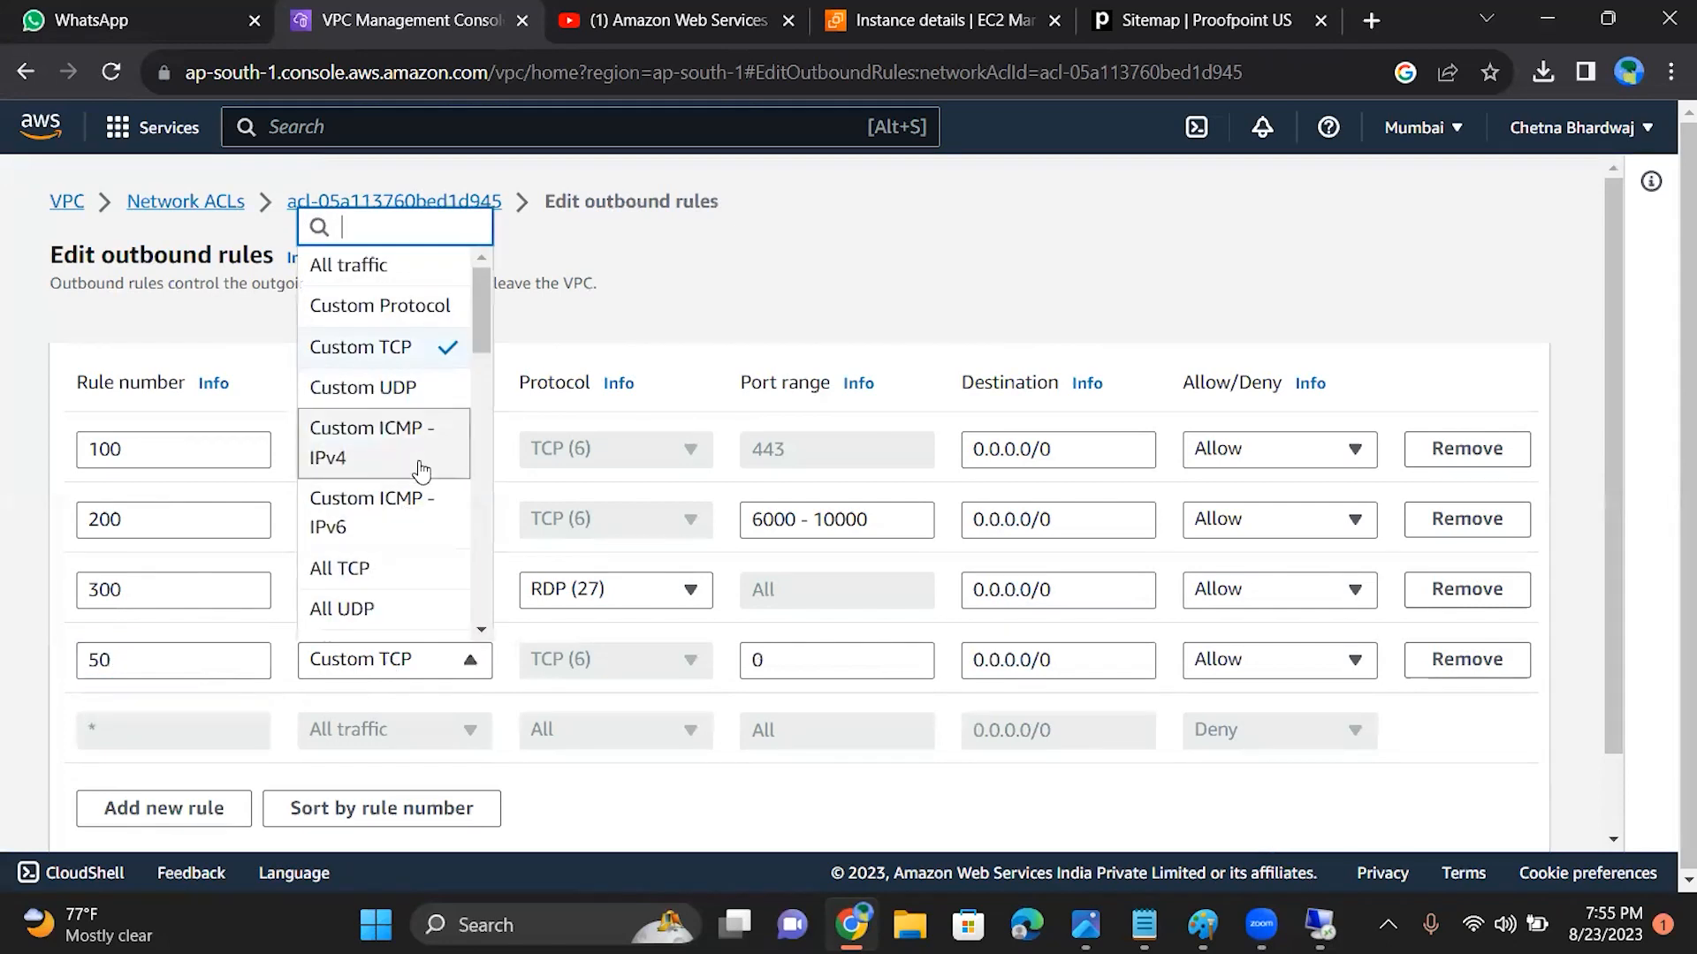
left_click_drag(480, 321, 511, 546)
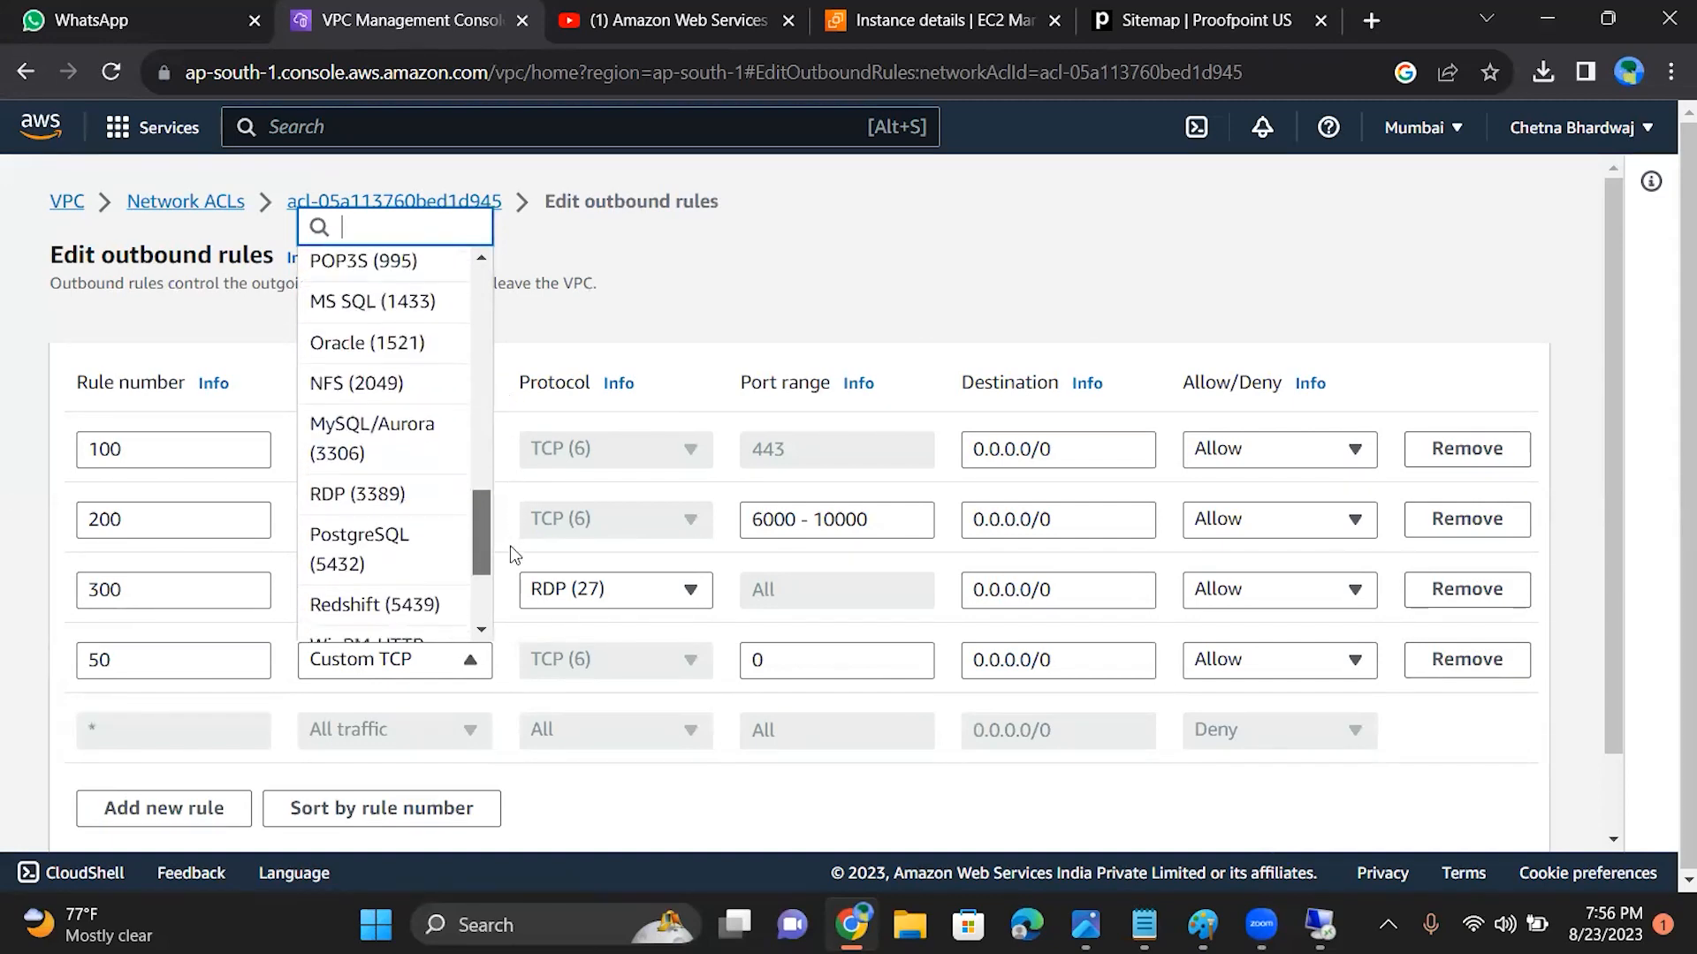
left_click(405, 506)
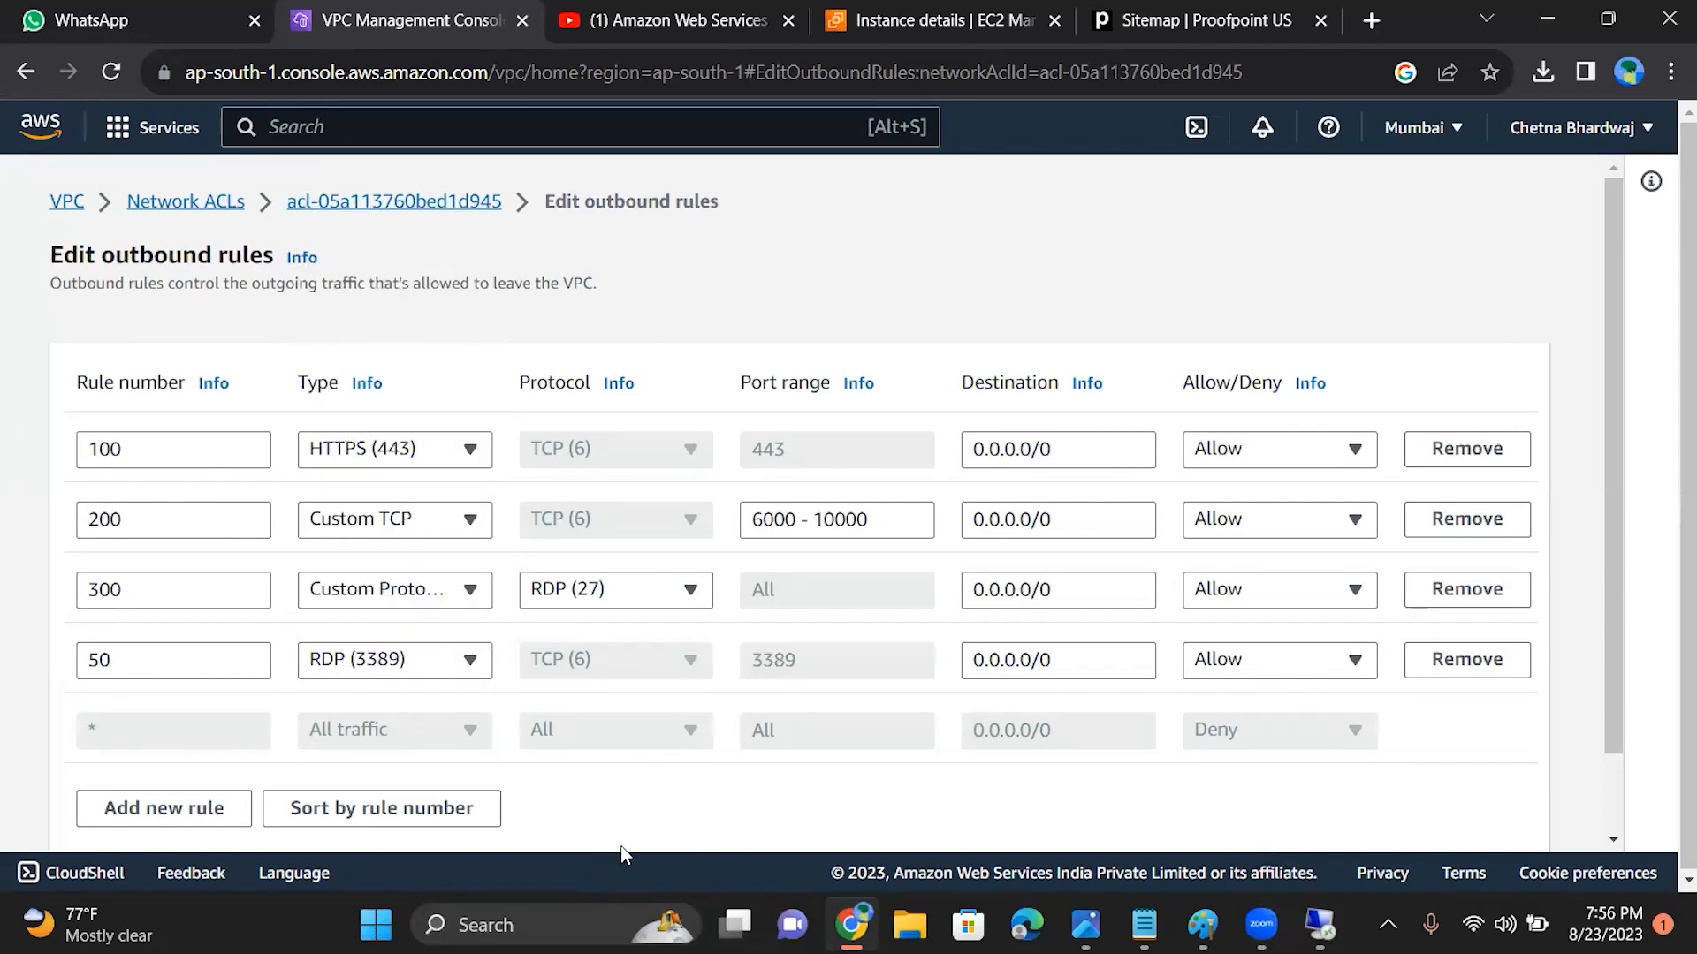
scroll(1546, 754, "down", 2)
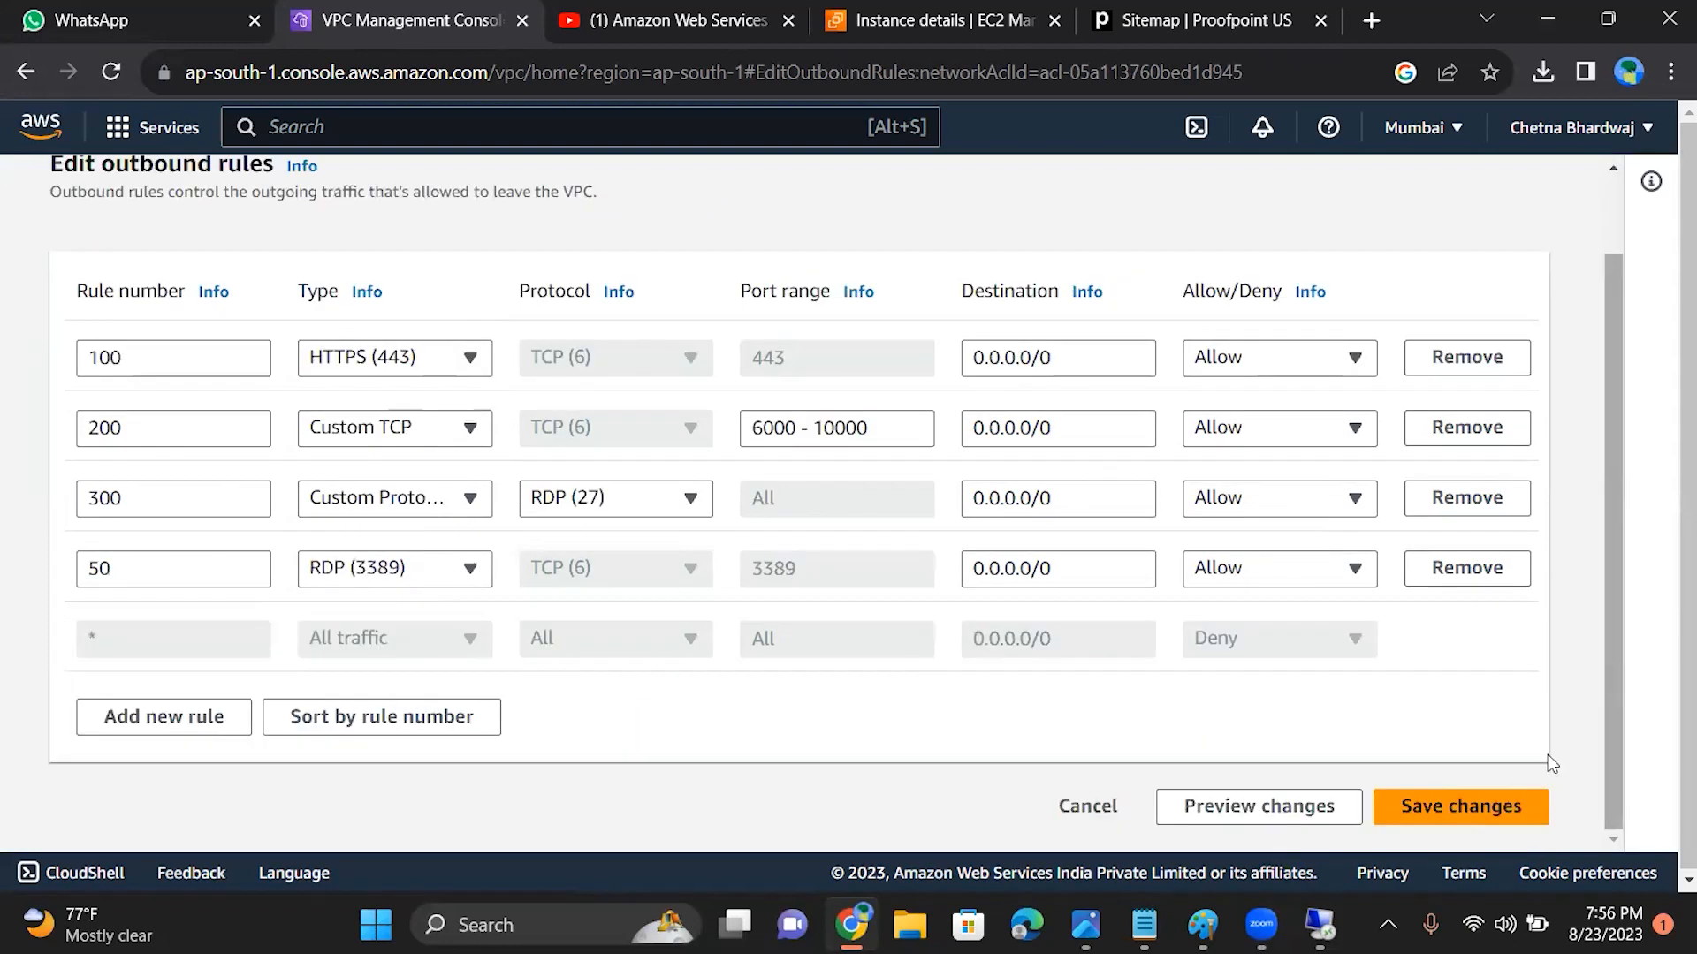
left_click(1502, 802)
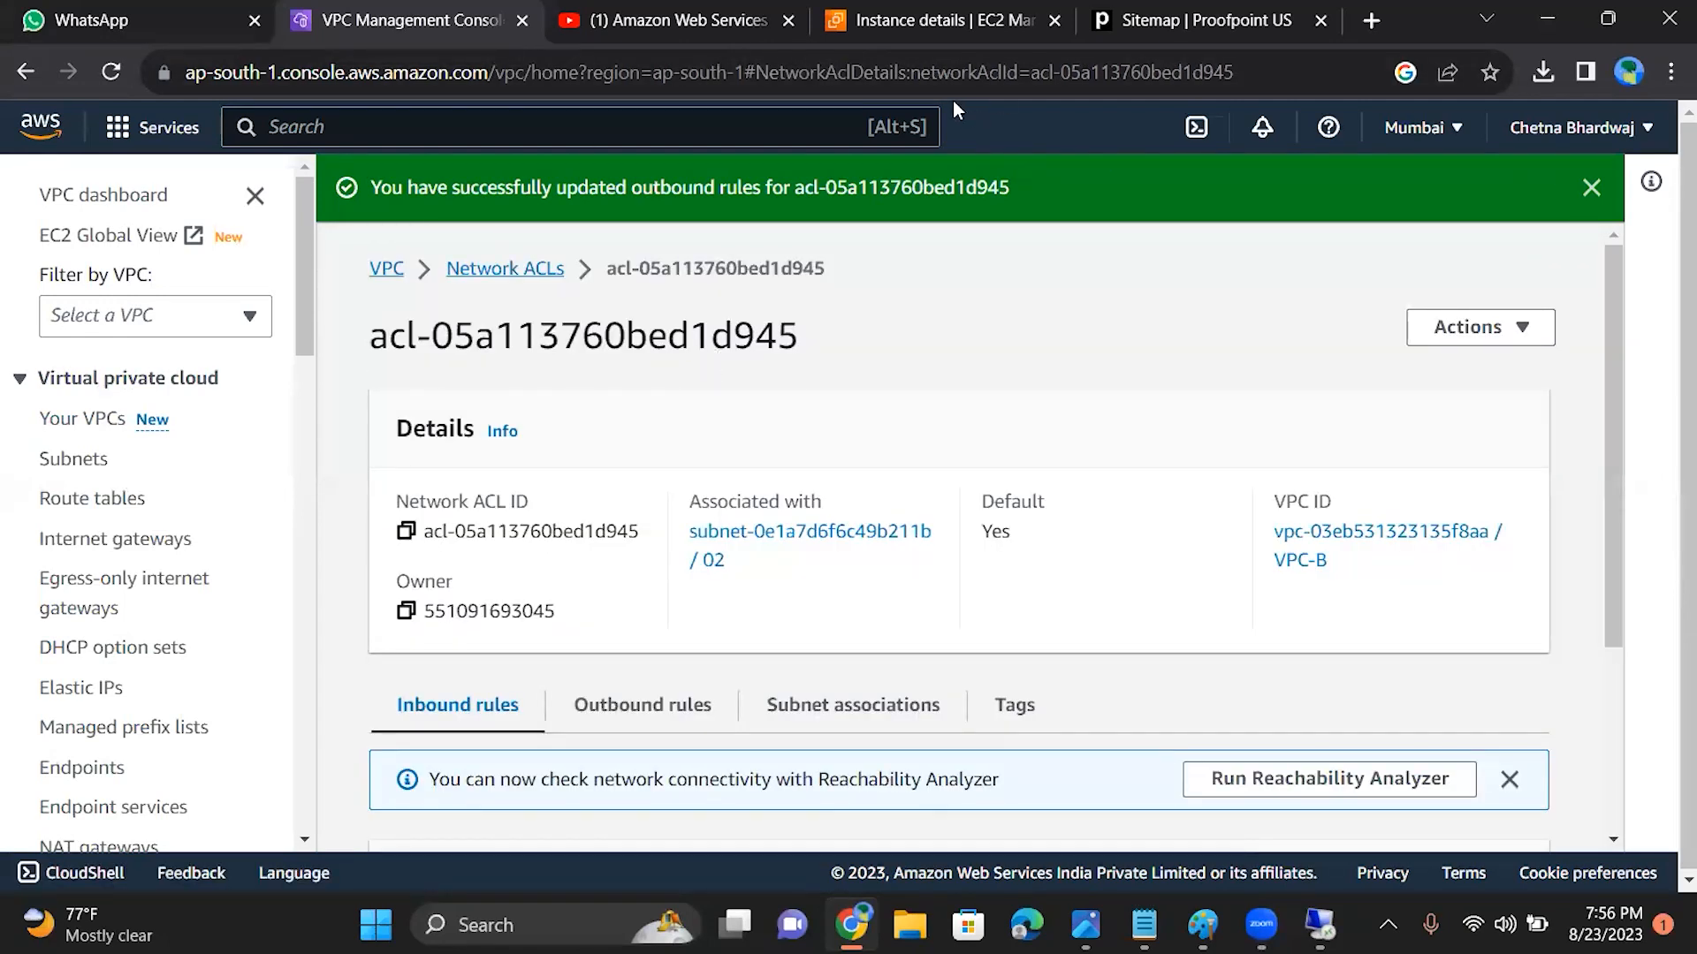
Step: Return to the EC2B instance details and refresh the instance summary
left_click(942, 17)
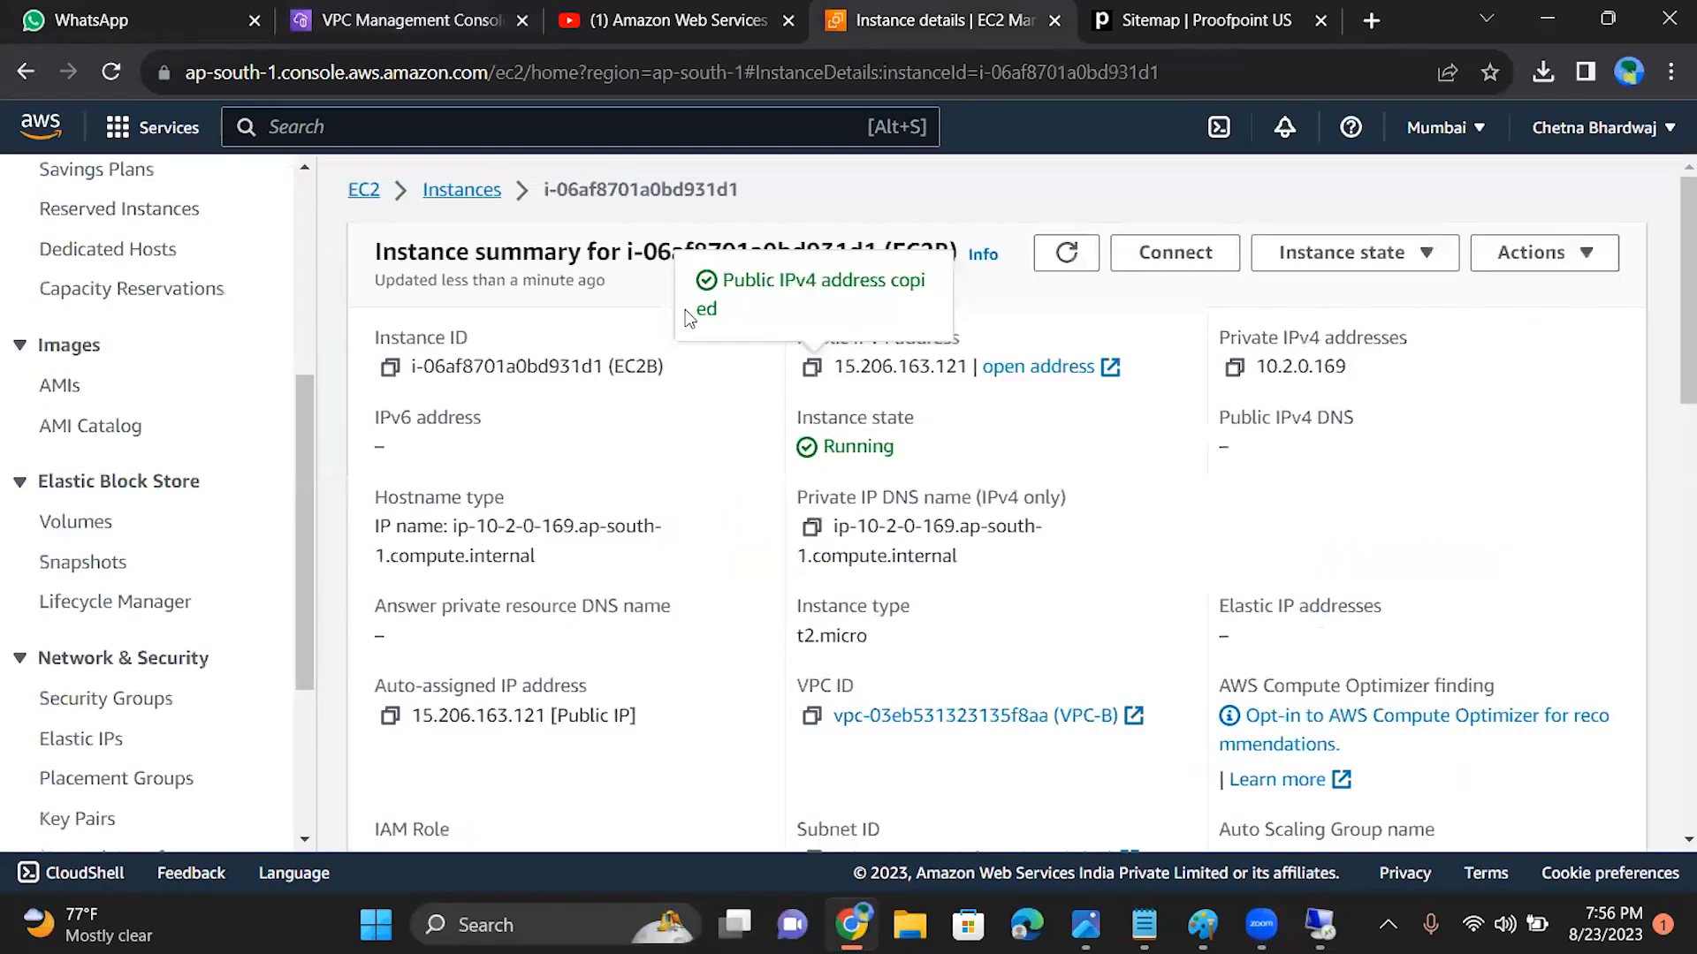
left_click(1071, 254)
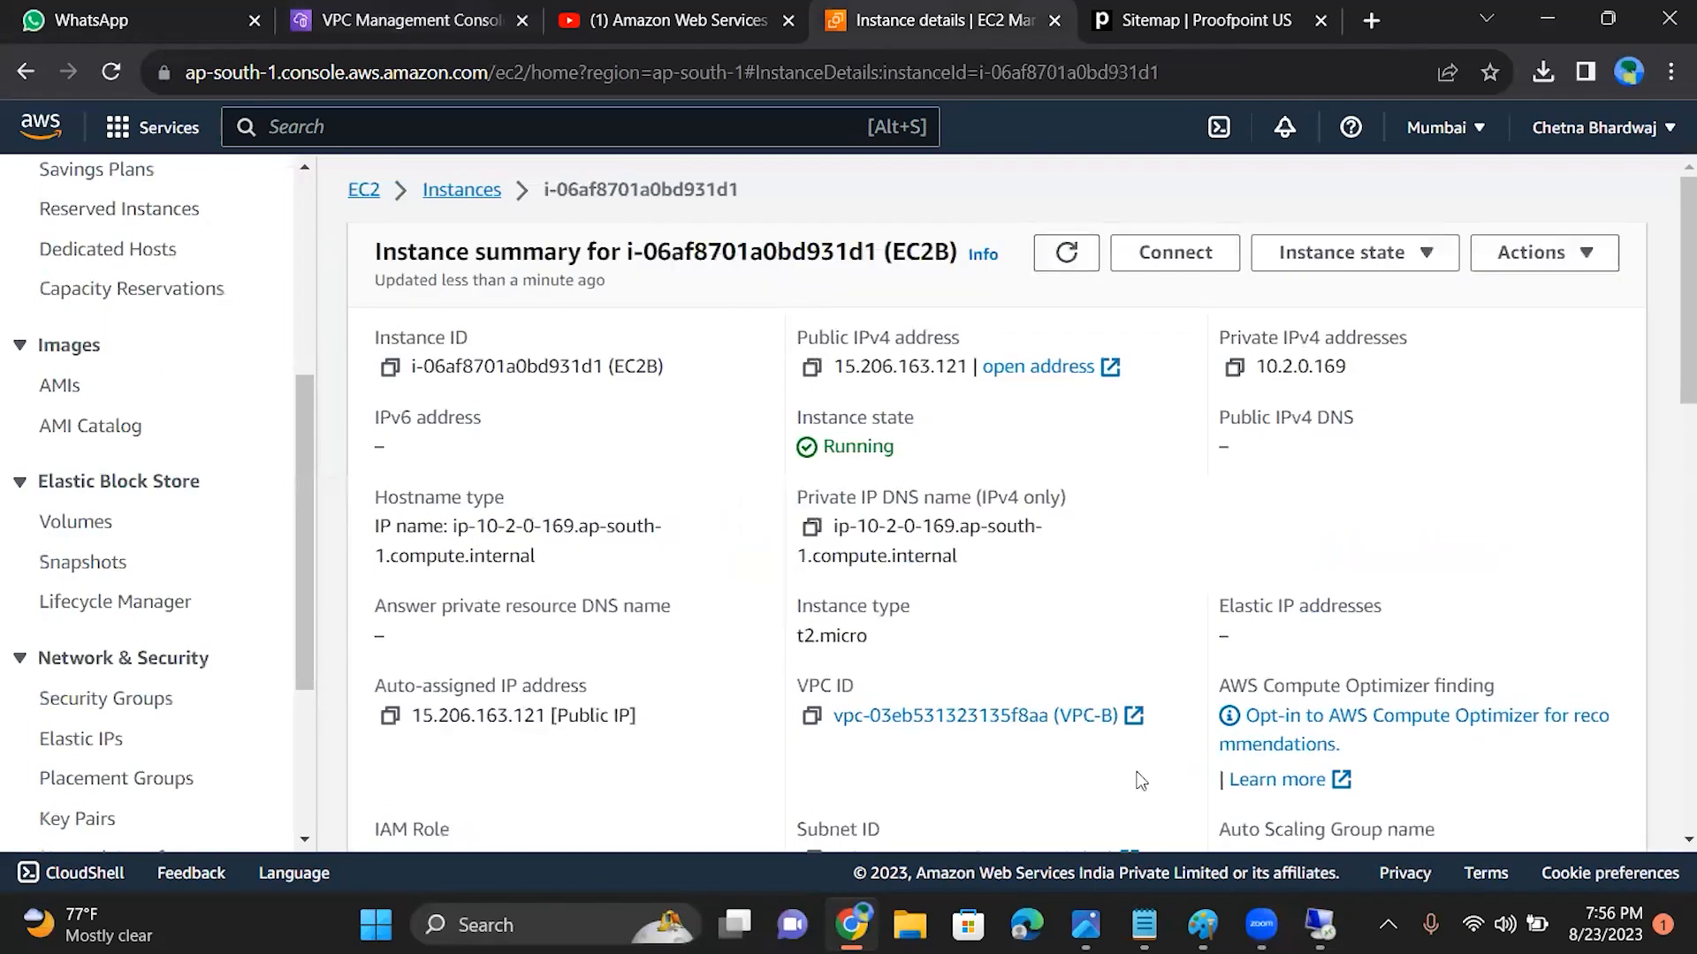
scroll(119, 648, "up", 5)
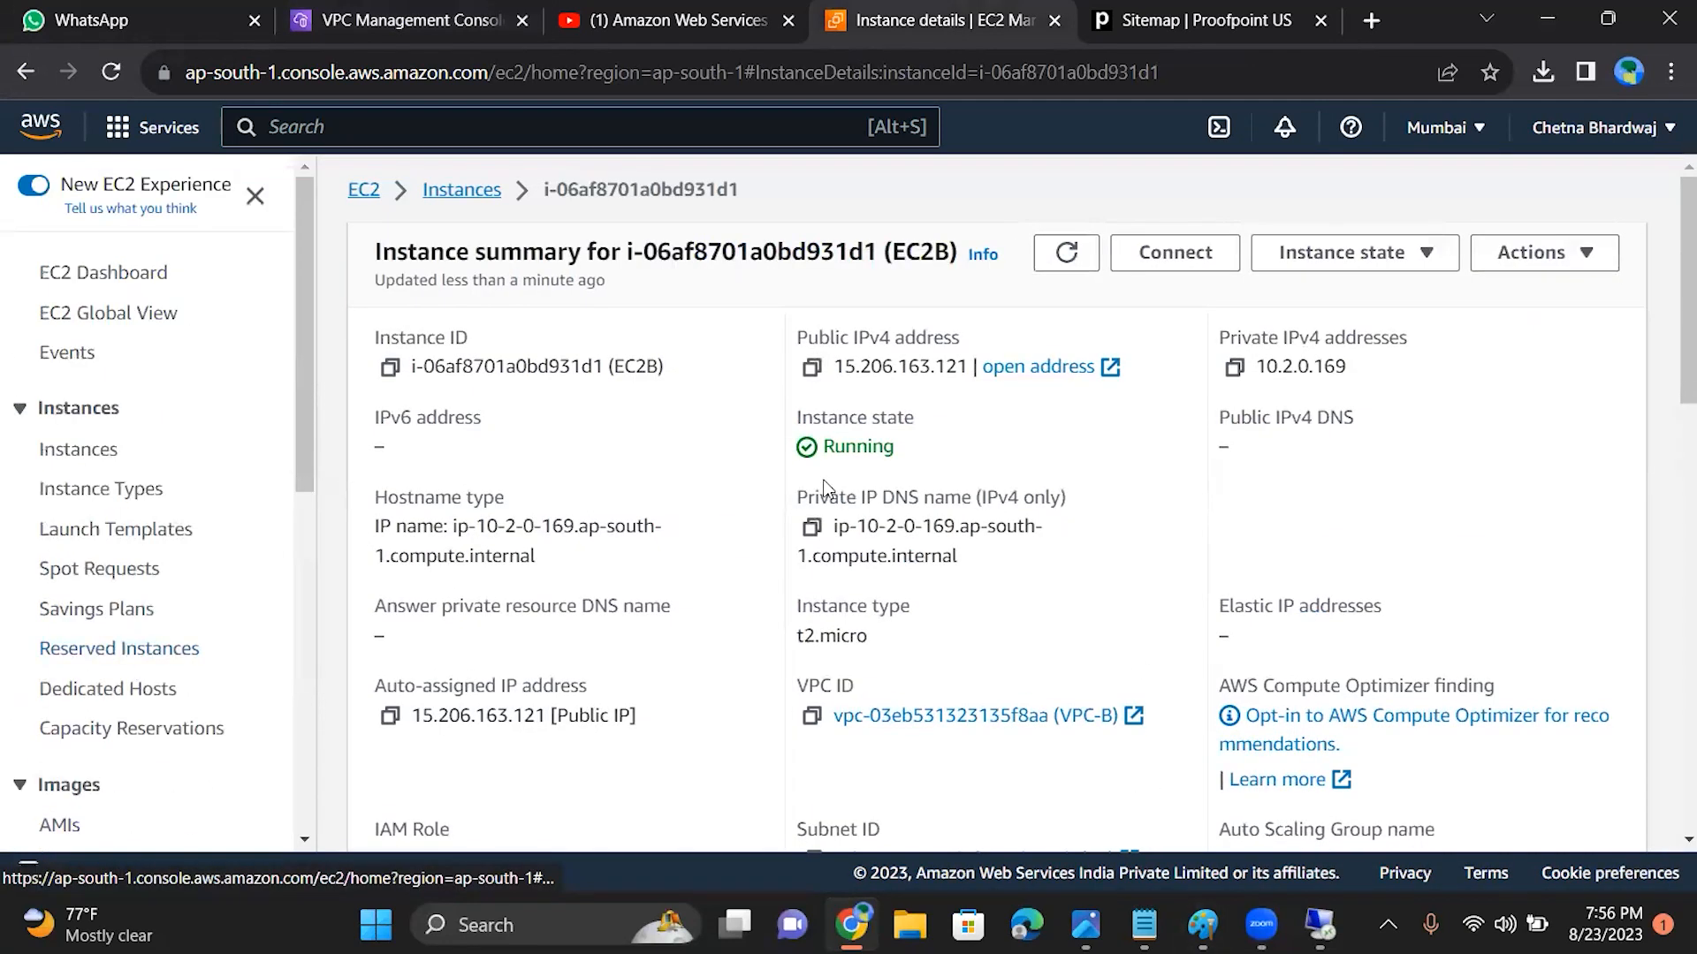
scroll(119, 647, "down", 2)
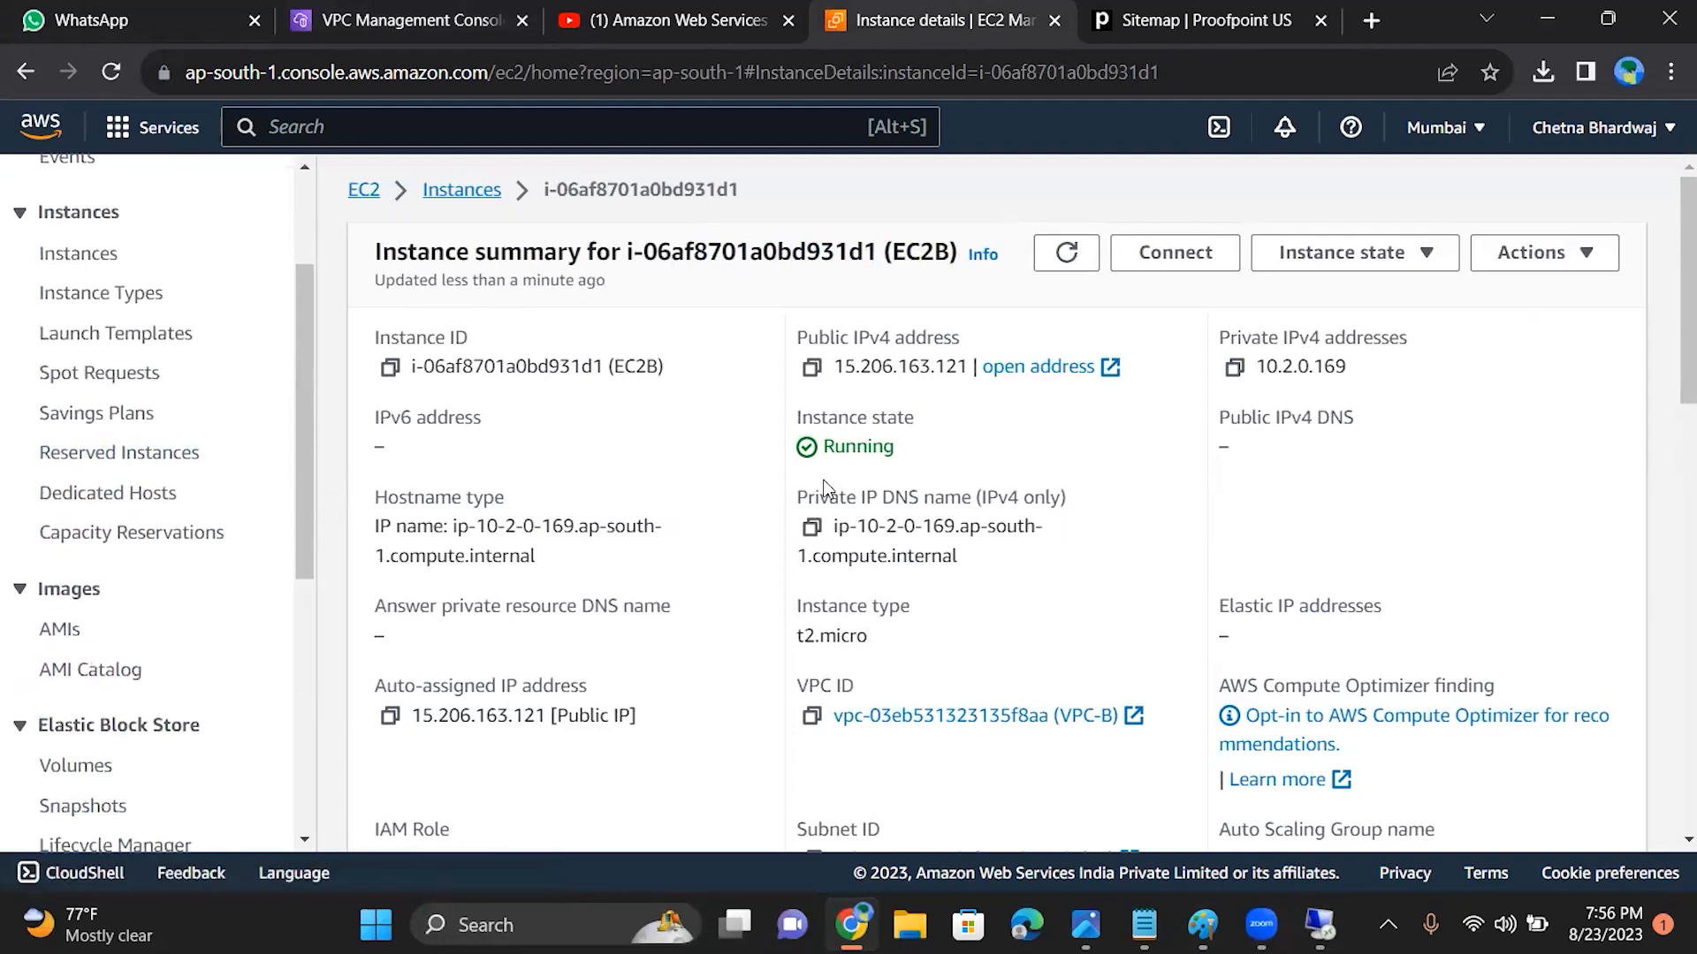
left_click(1067, 255)
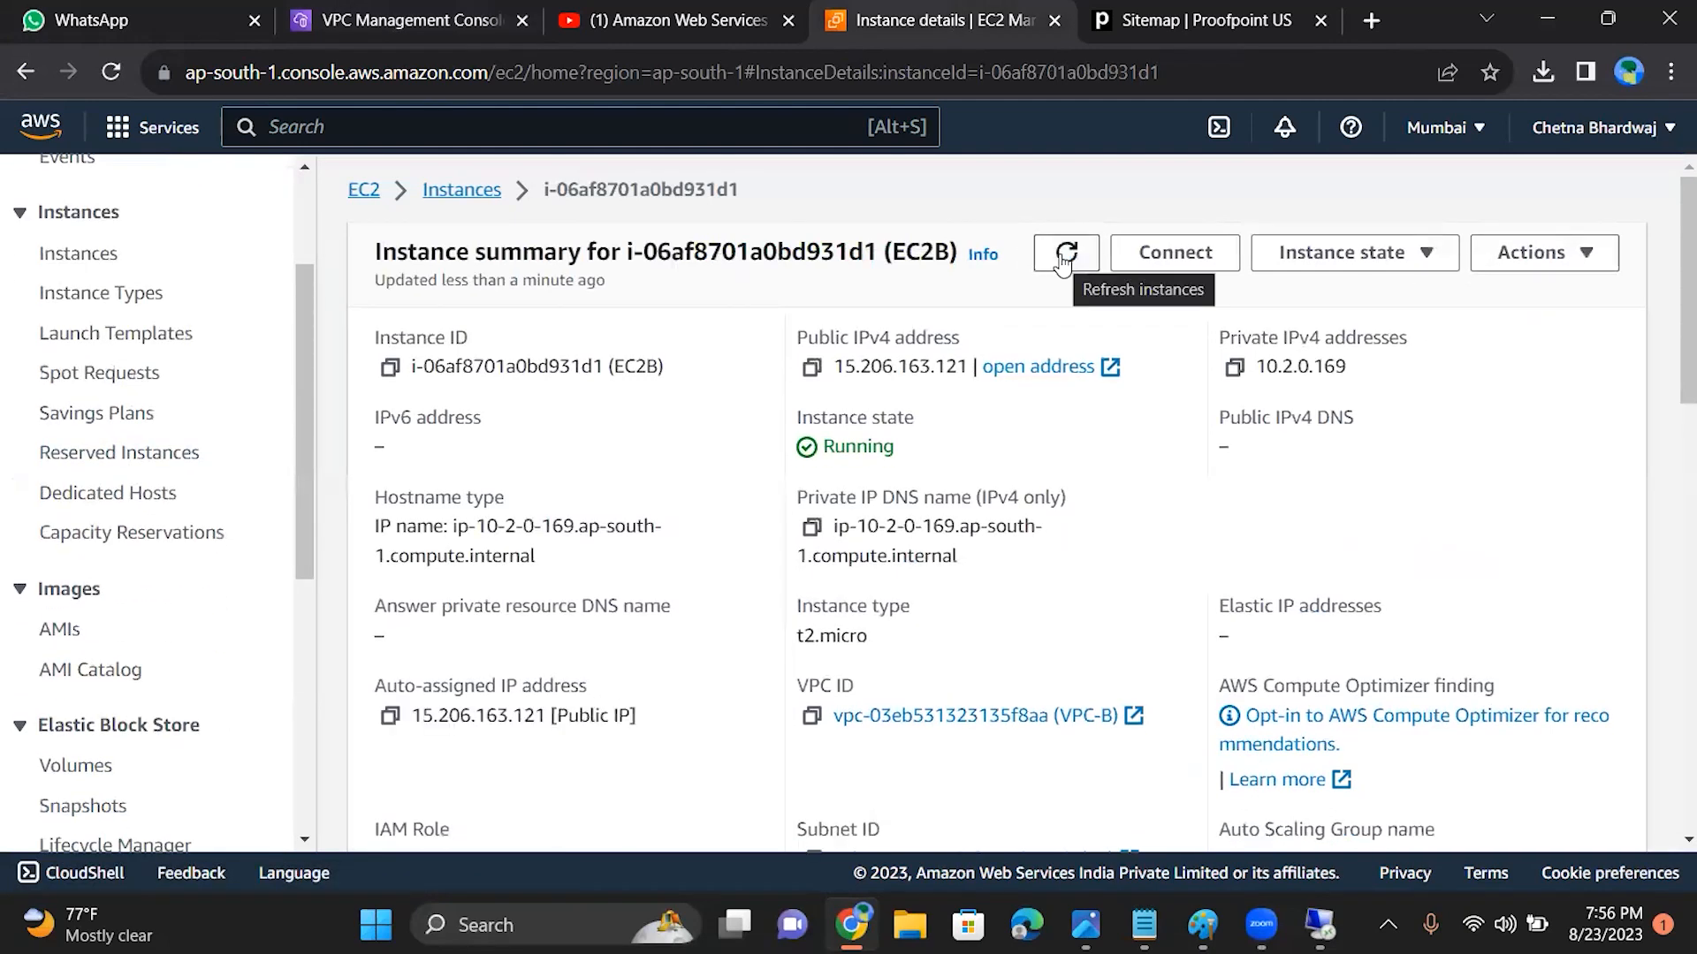
Step: Switch to Remote Desktop Connection, attempt to connect to 15.206.163.121, close the connection dialogs and minimize the window
mouse_move(1319, 924)
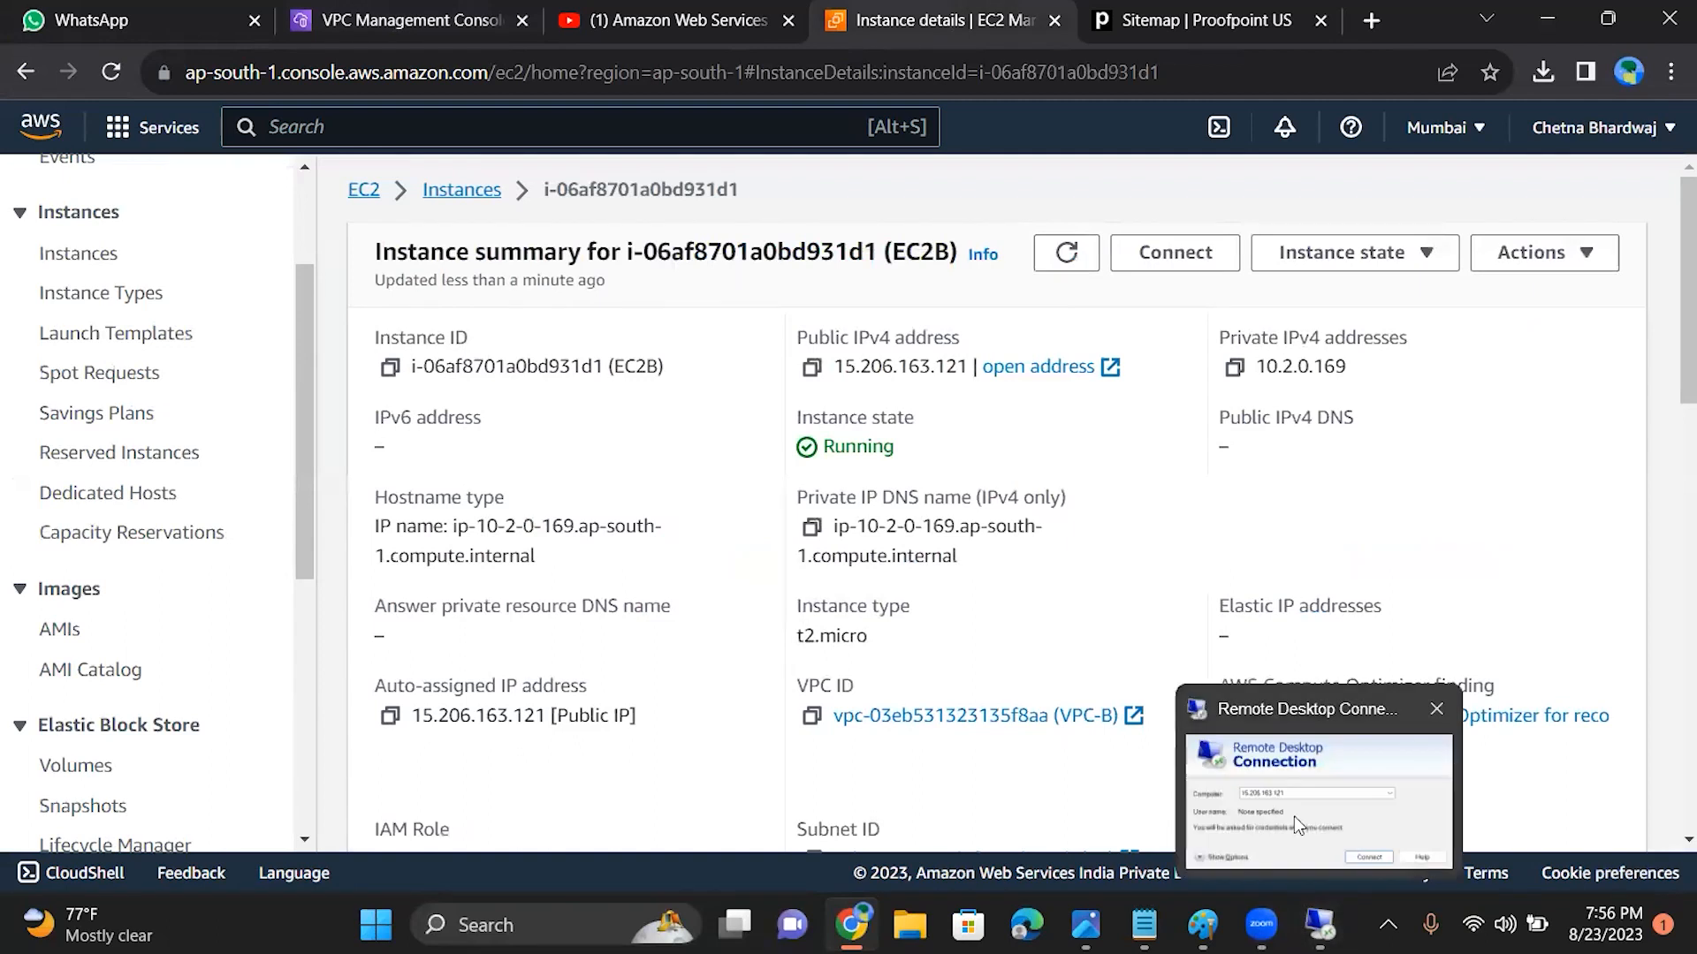
left_click(1294, 816)
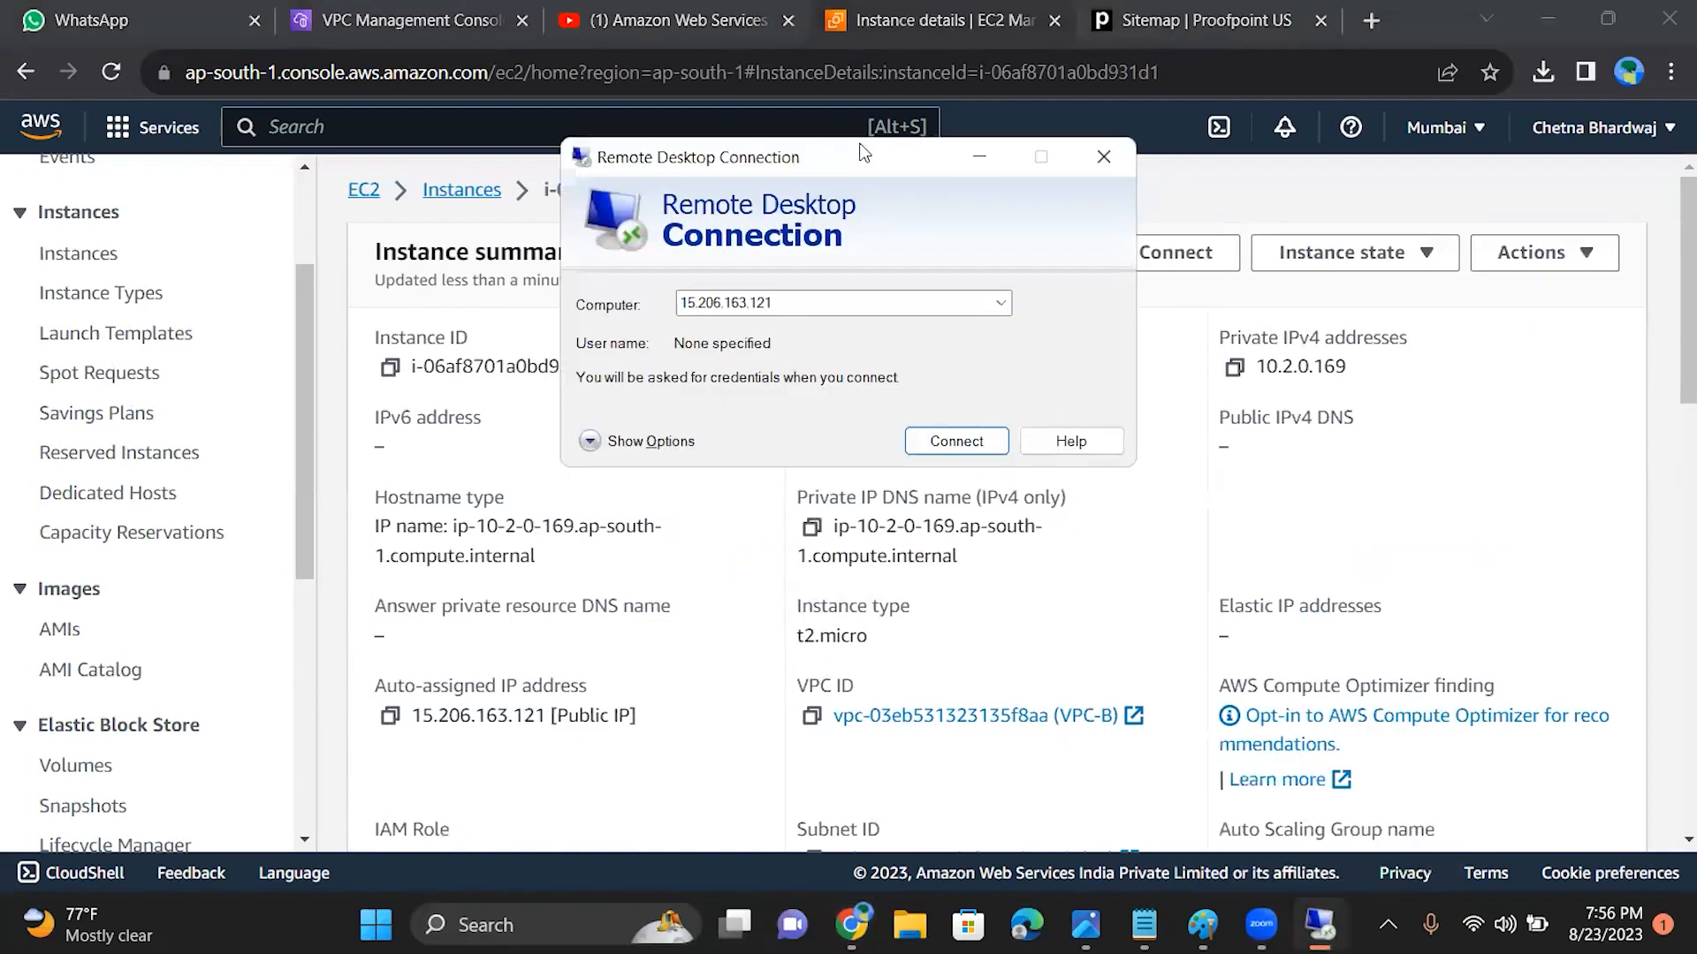
left_click(675, 564)
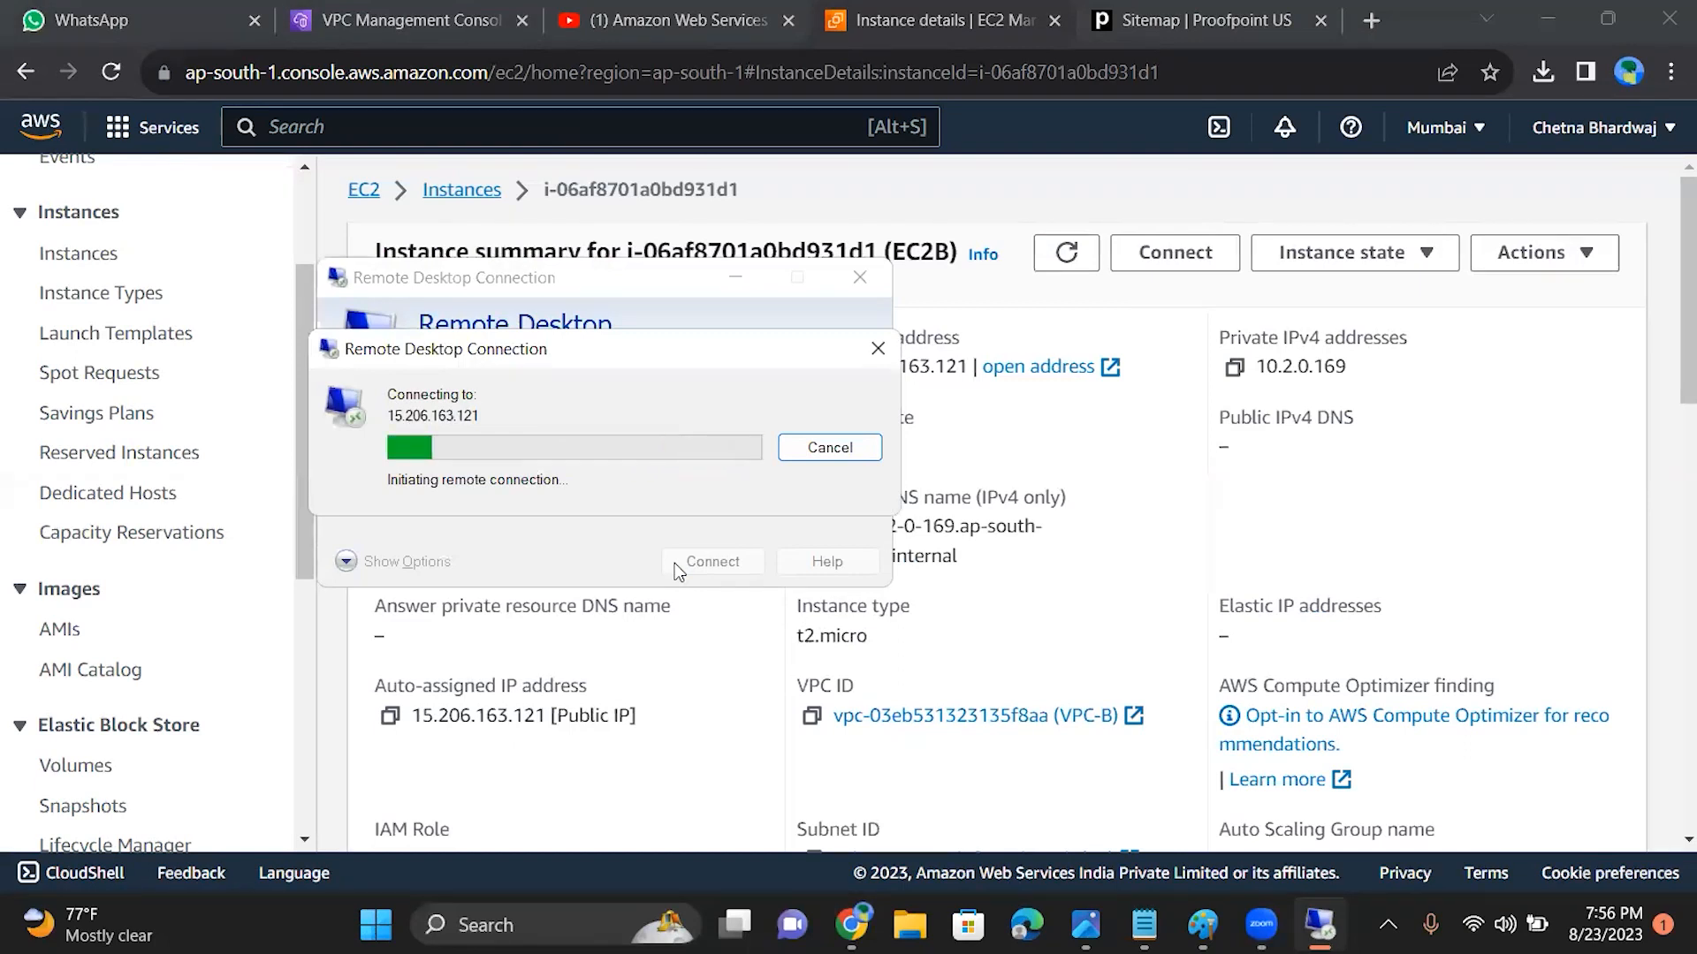
left_click(877, 348)
left_click(752, 279)
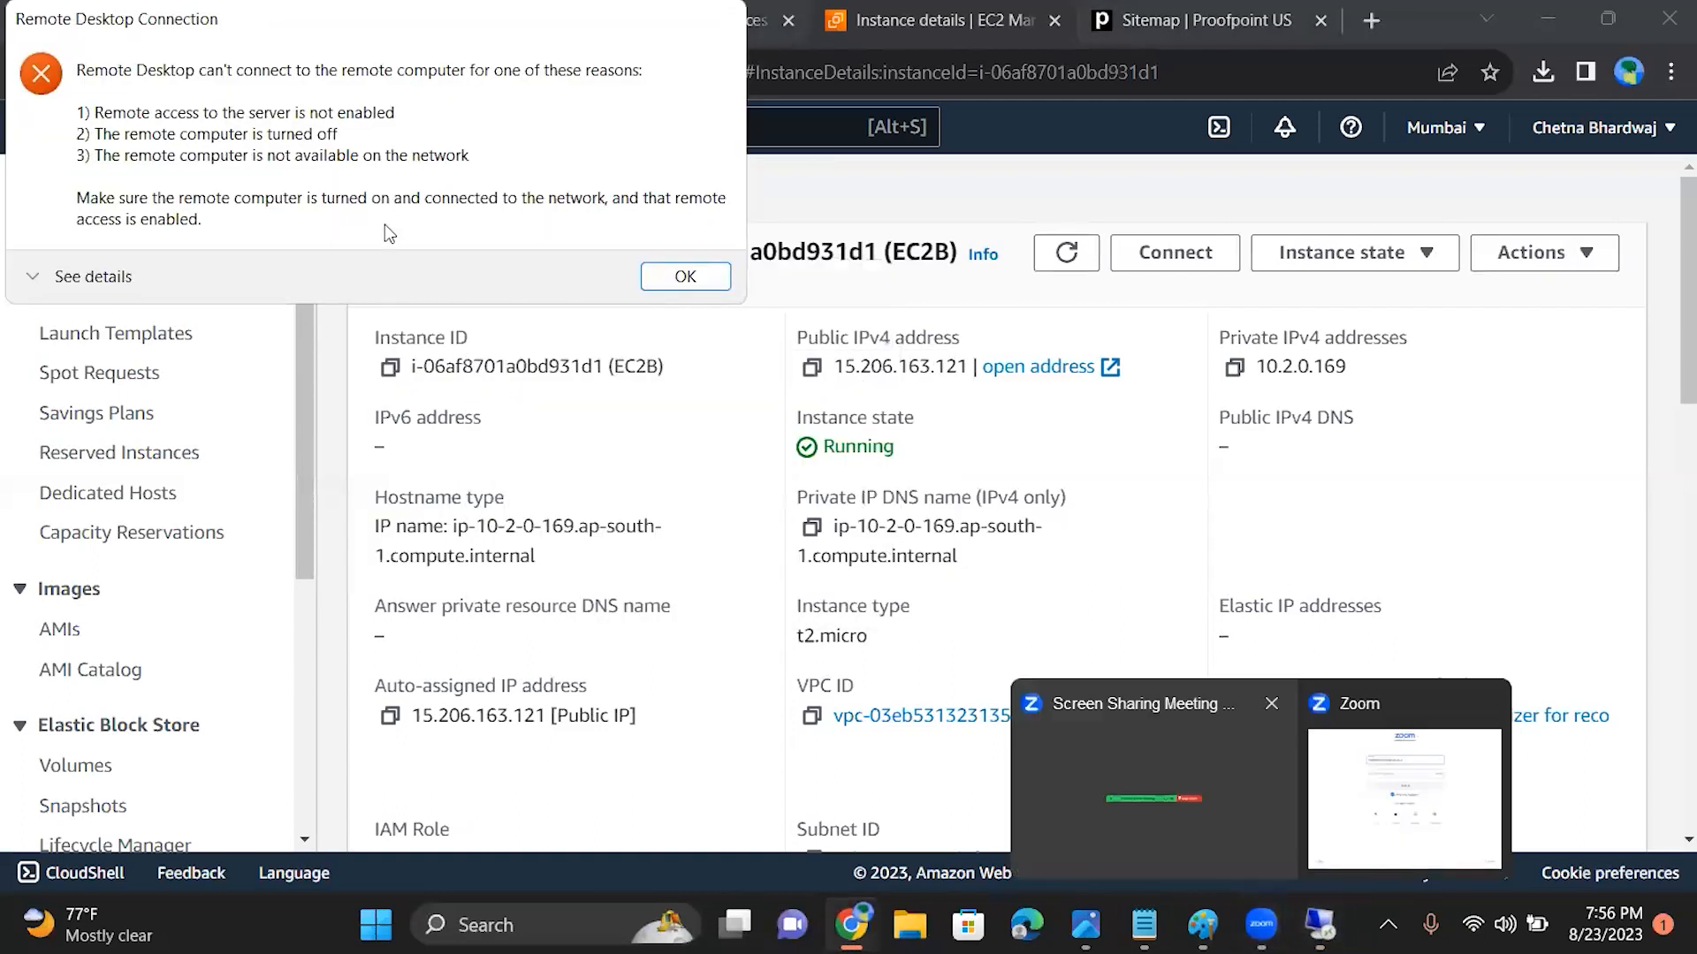
left_click(682, 278)
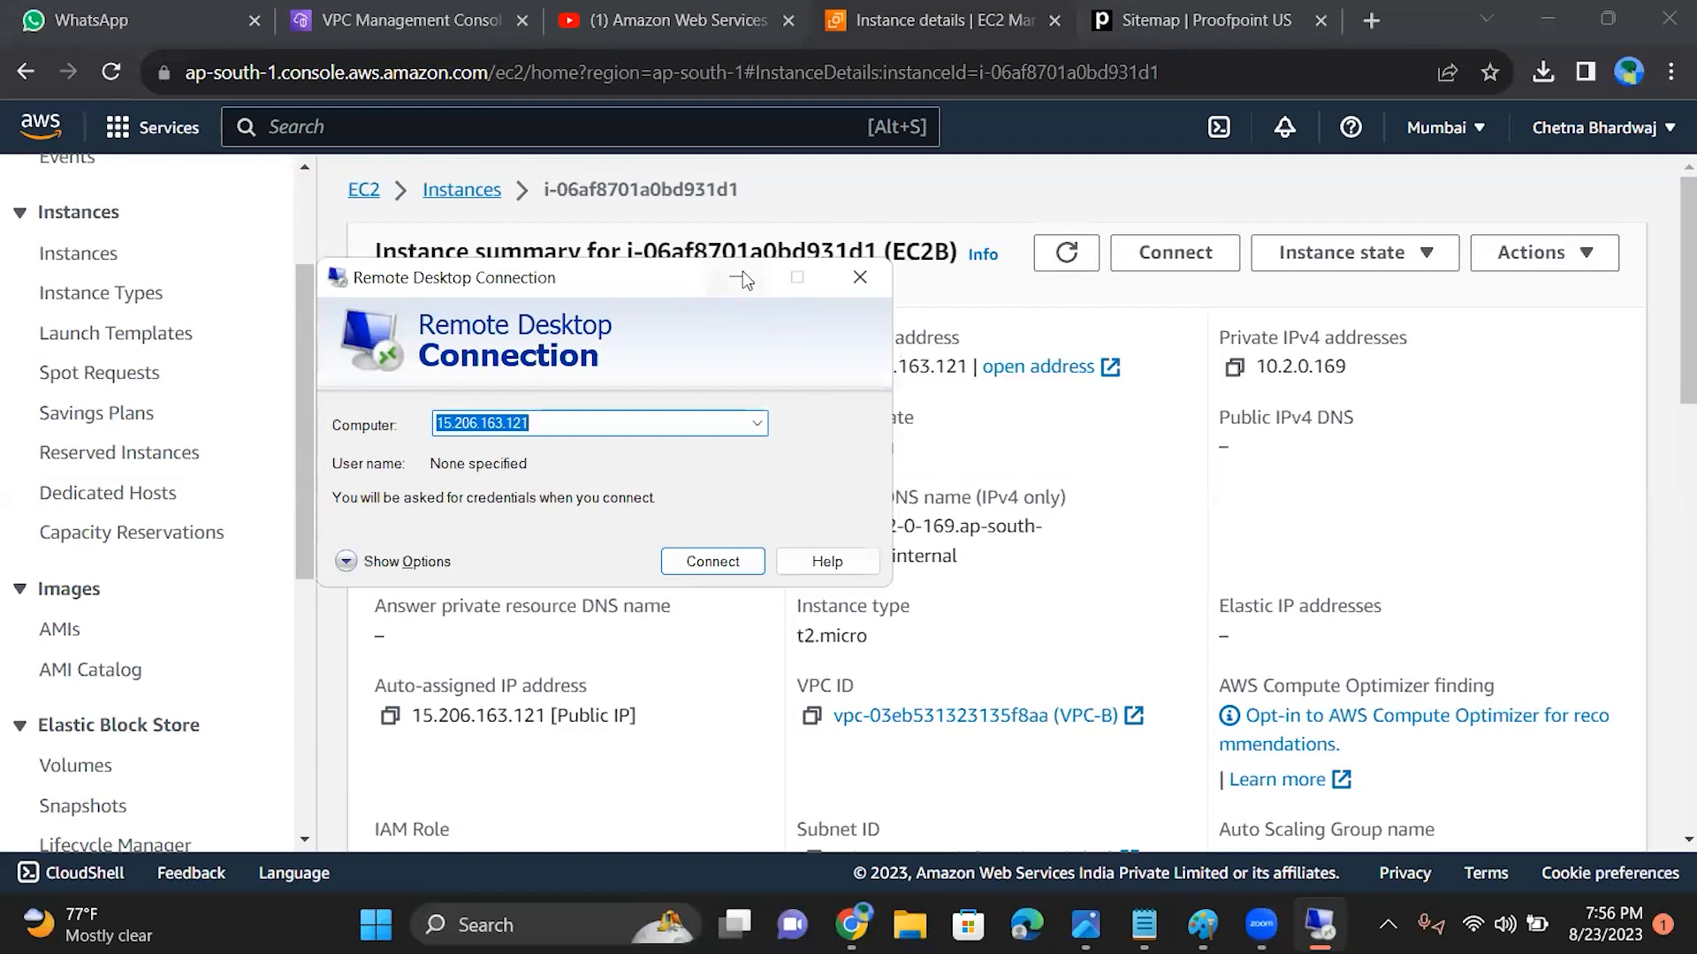
left_click(738, 278)
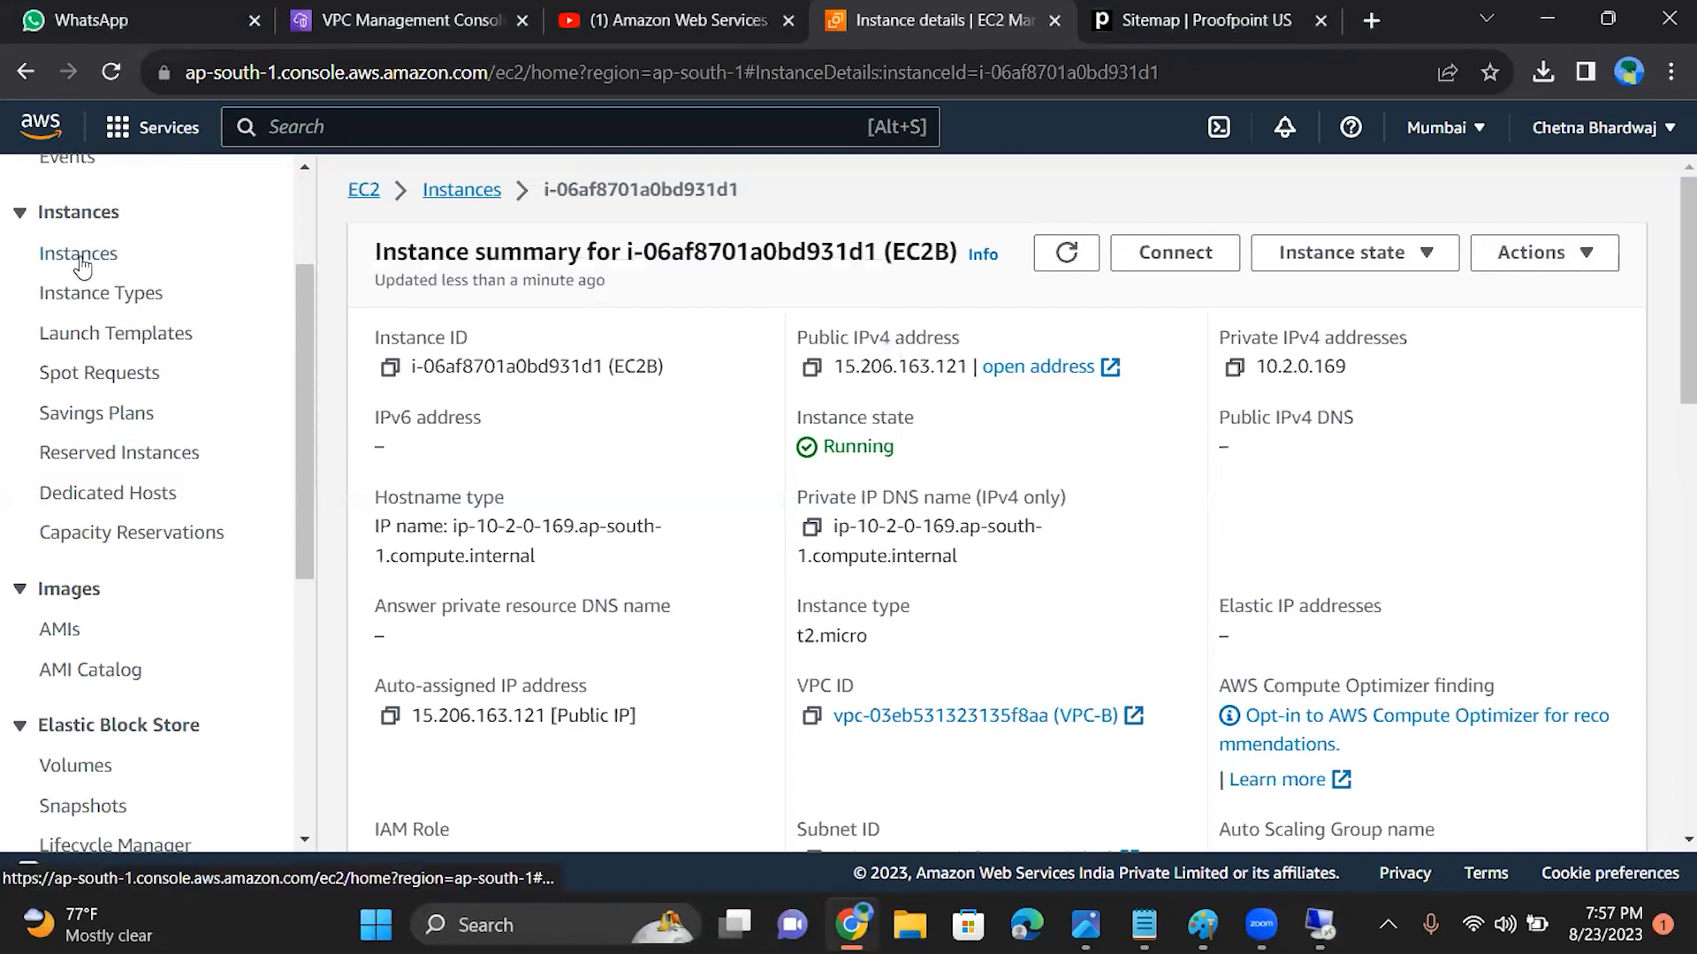
Step: Open the EC2 security groups list and check which VPC the launch-wizard-2 group belongs to
left_click_drag(308, 358, 306, 539)
left_click(82, 627)
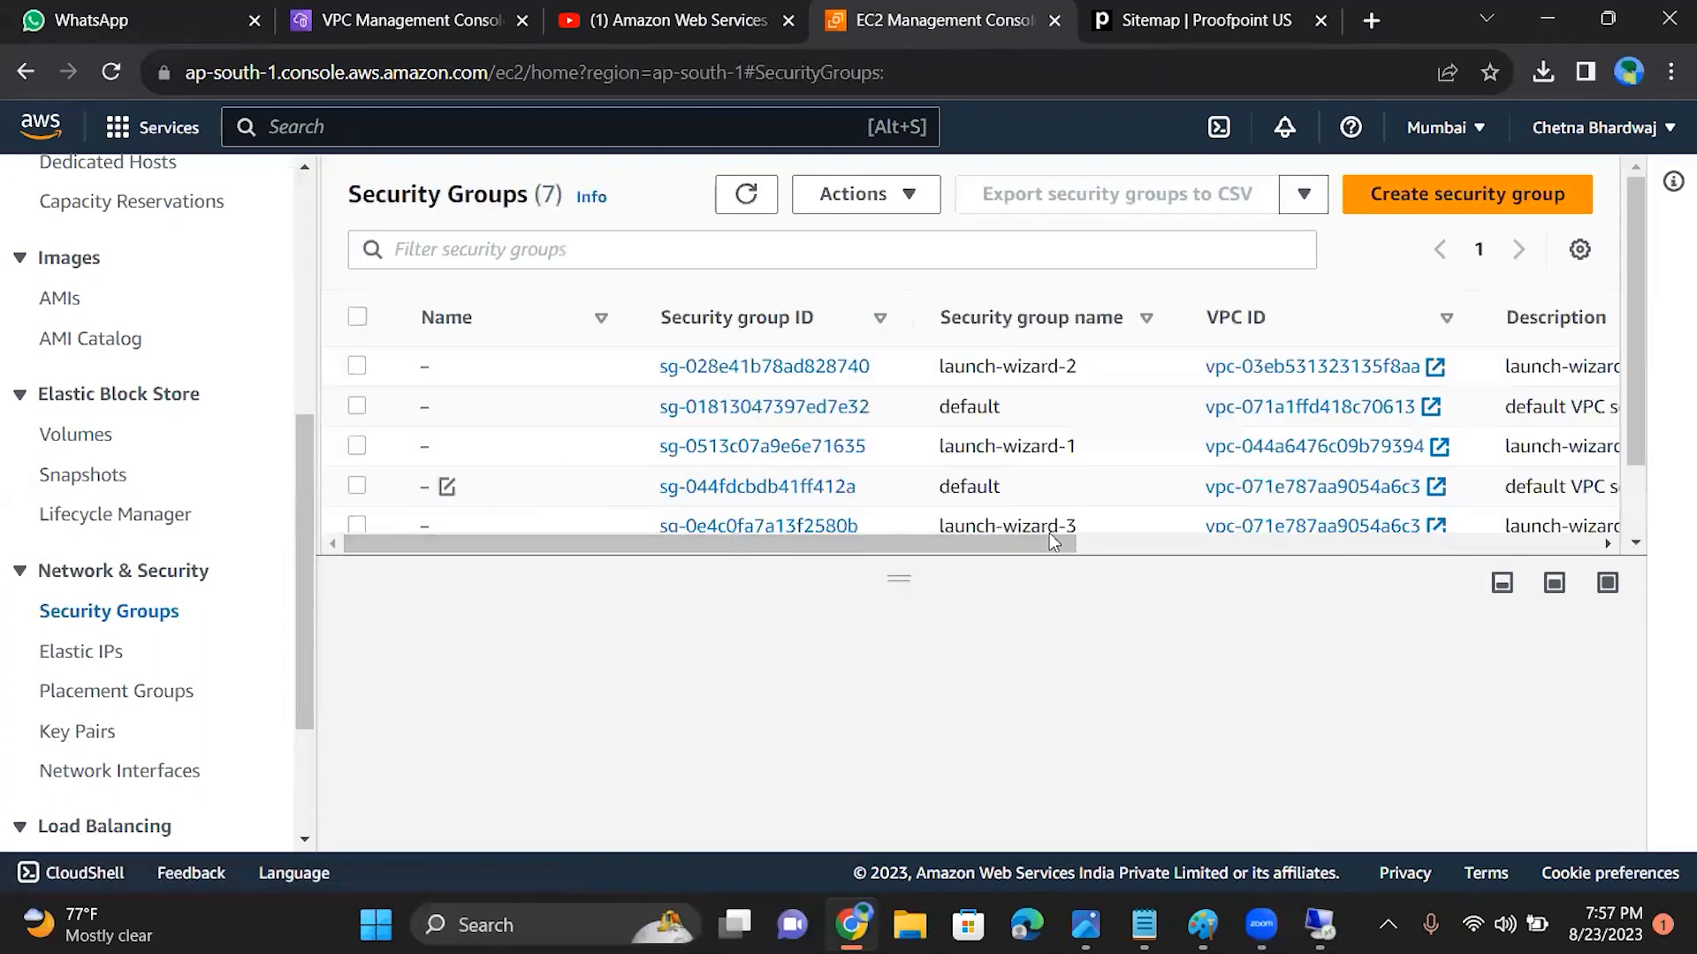
left_click_drag(906, 542, 1175, 533)
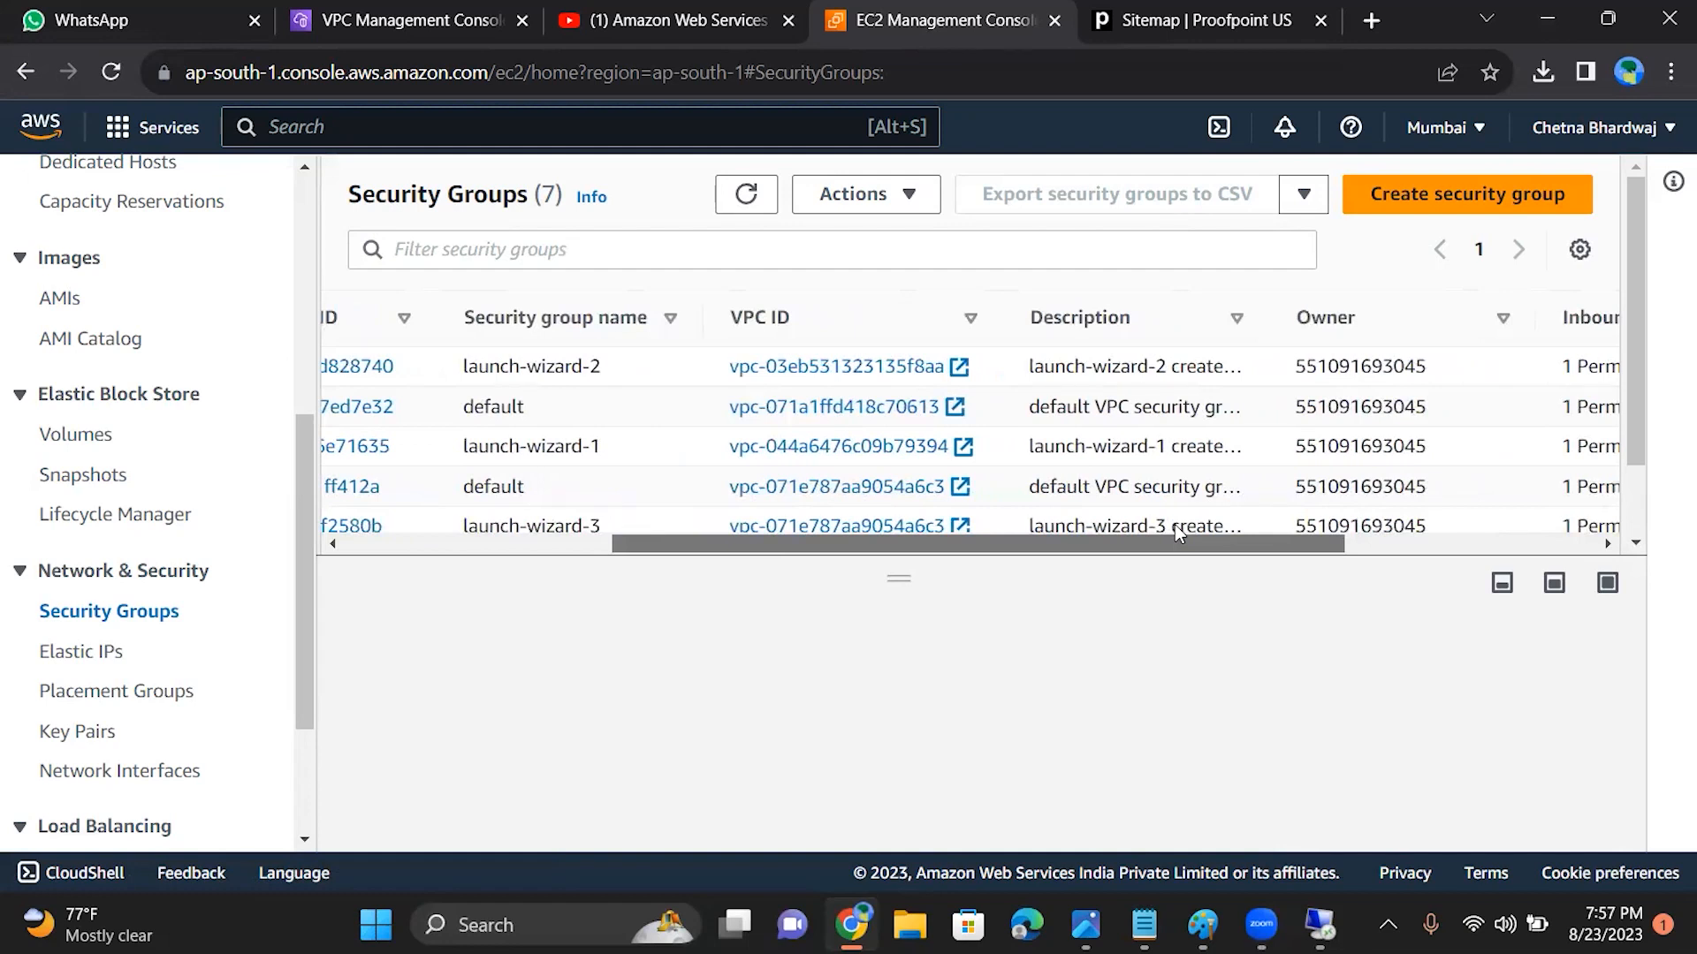
left_click(806, 366)
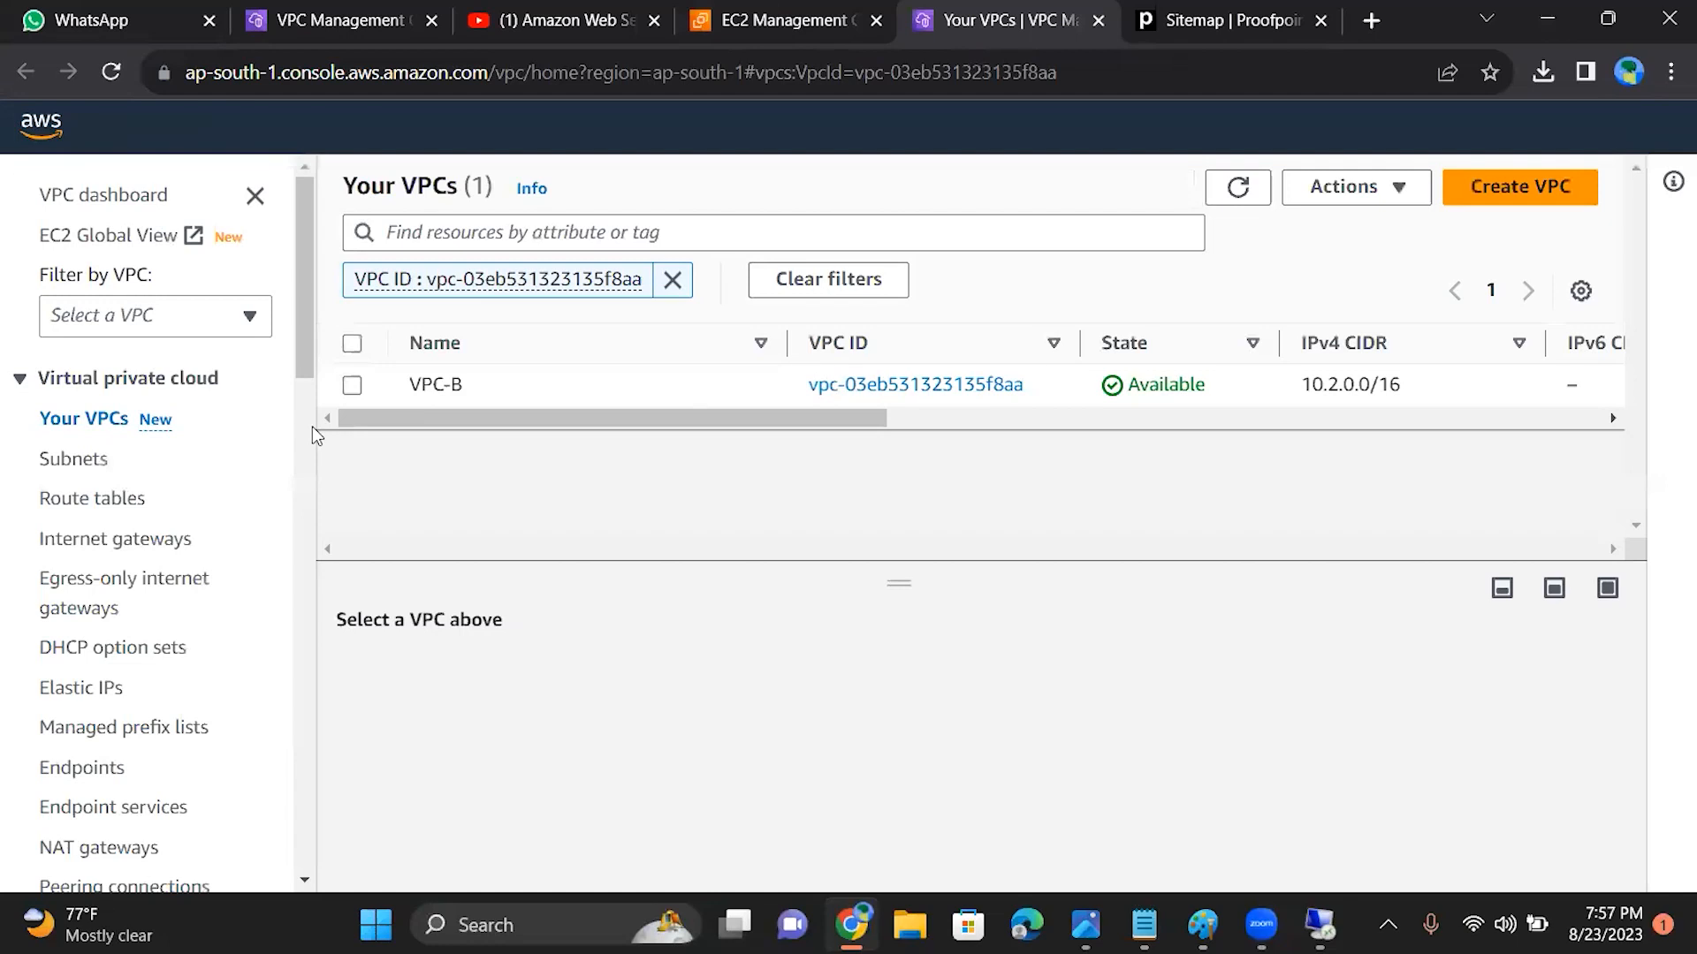
left_click(765, 20)
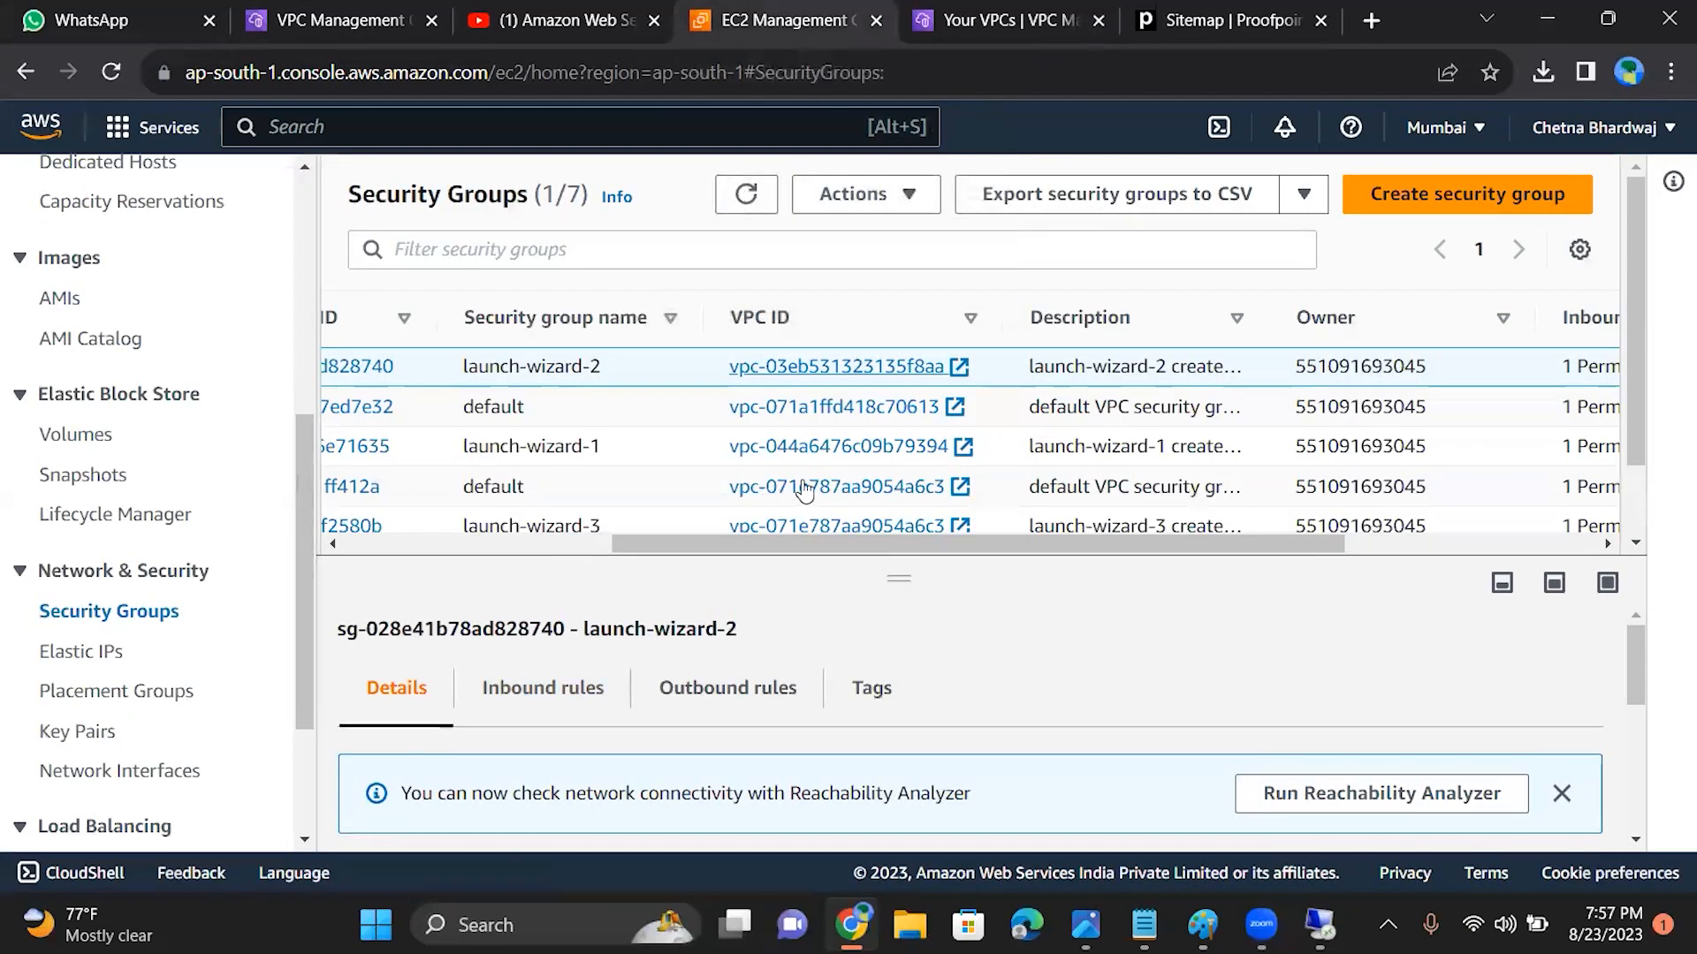
left_click_drag(786, 549, 548, 546)
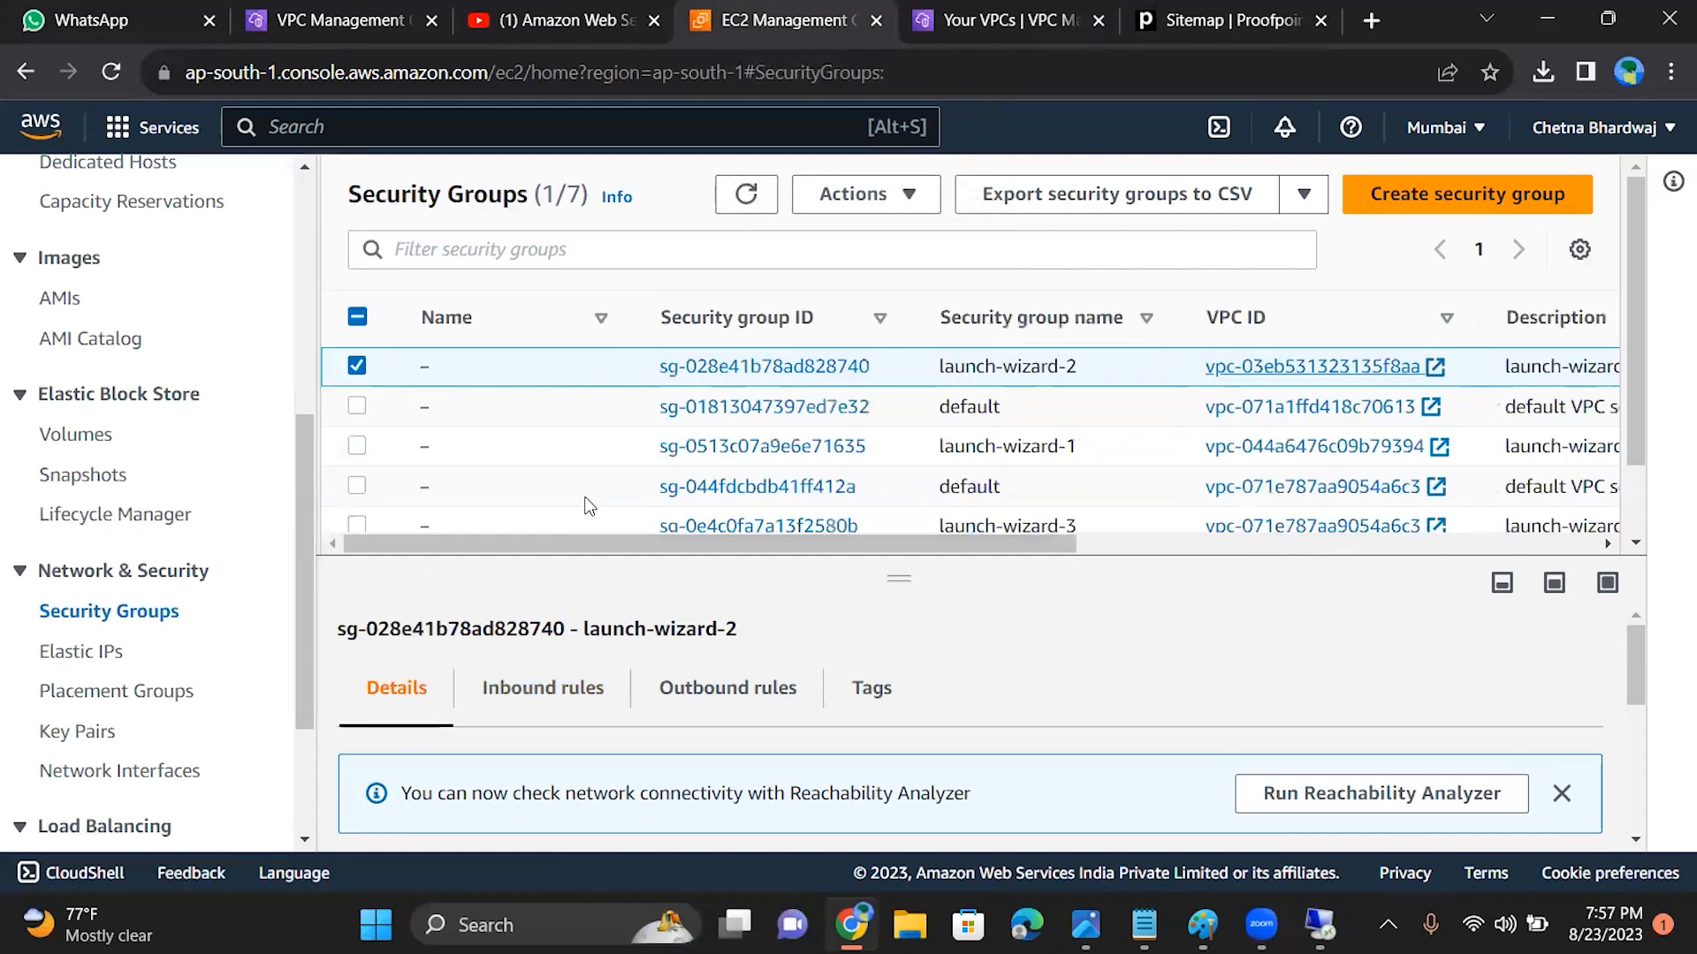
Step: Open the launch-wizard-2 security group and compare its inbound rules with its outbound rules
left_click(715, 368)
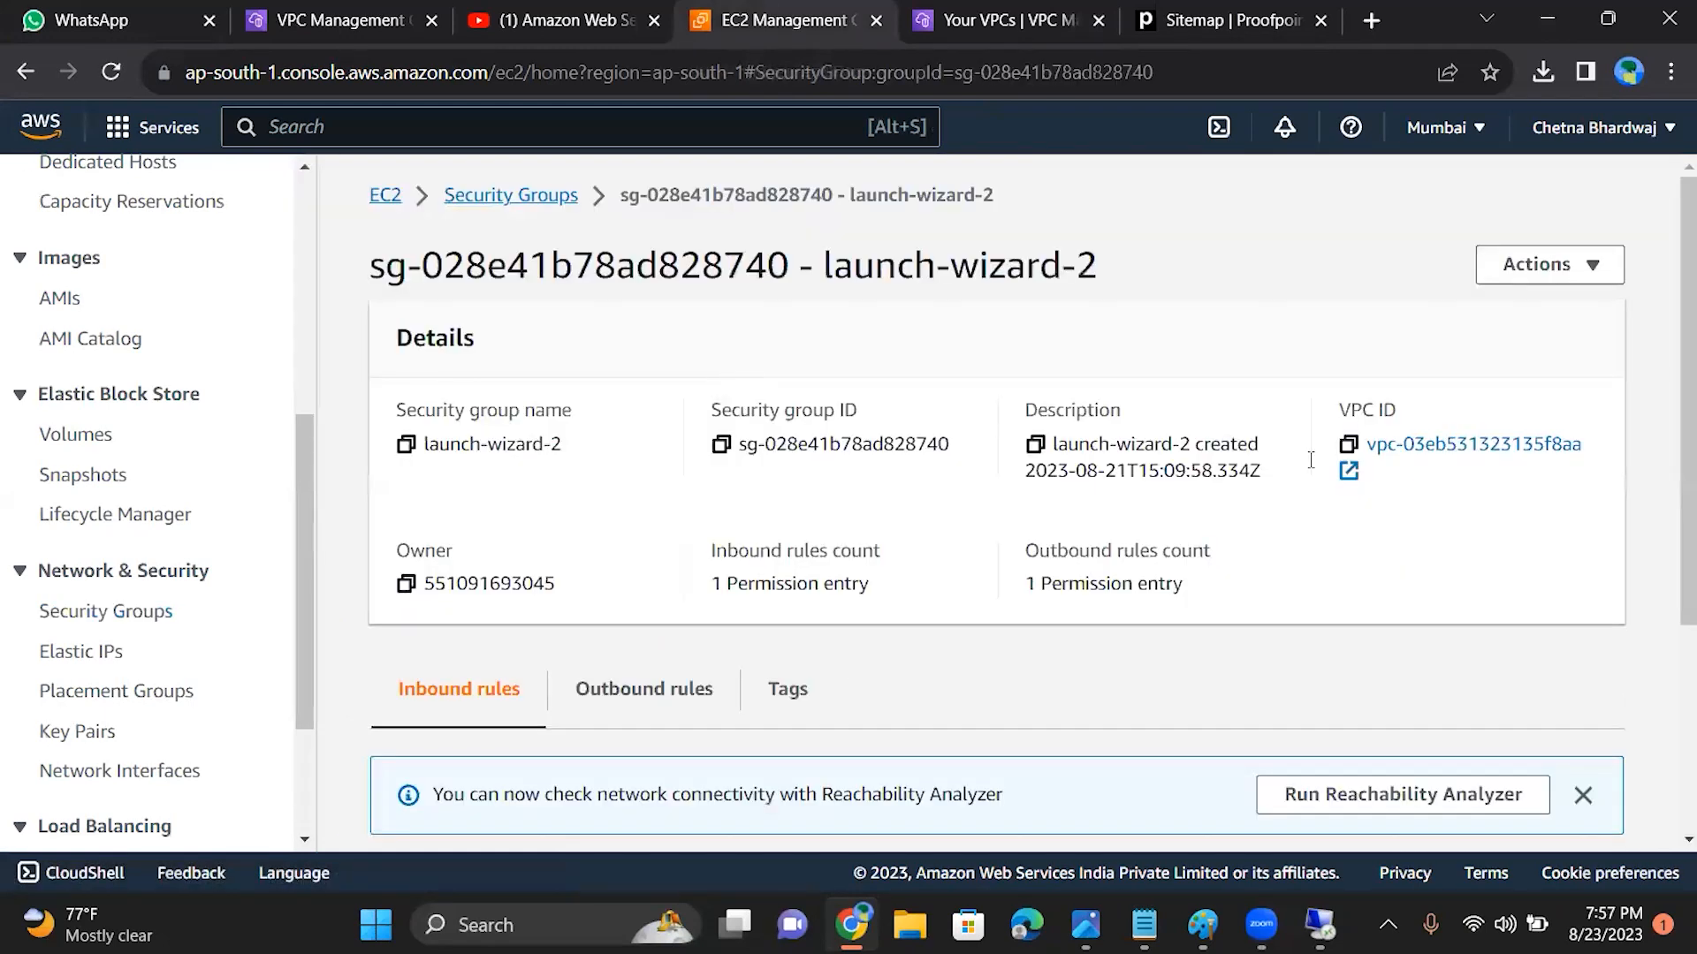
scroll(1670, 523, "down", 3)
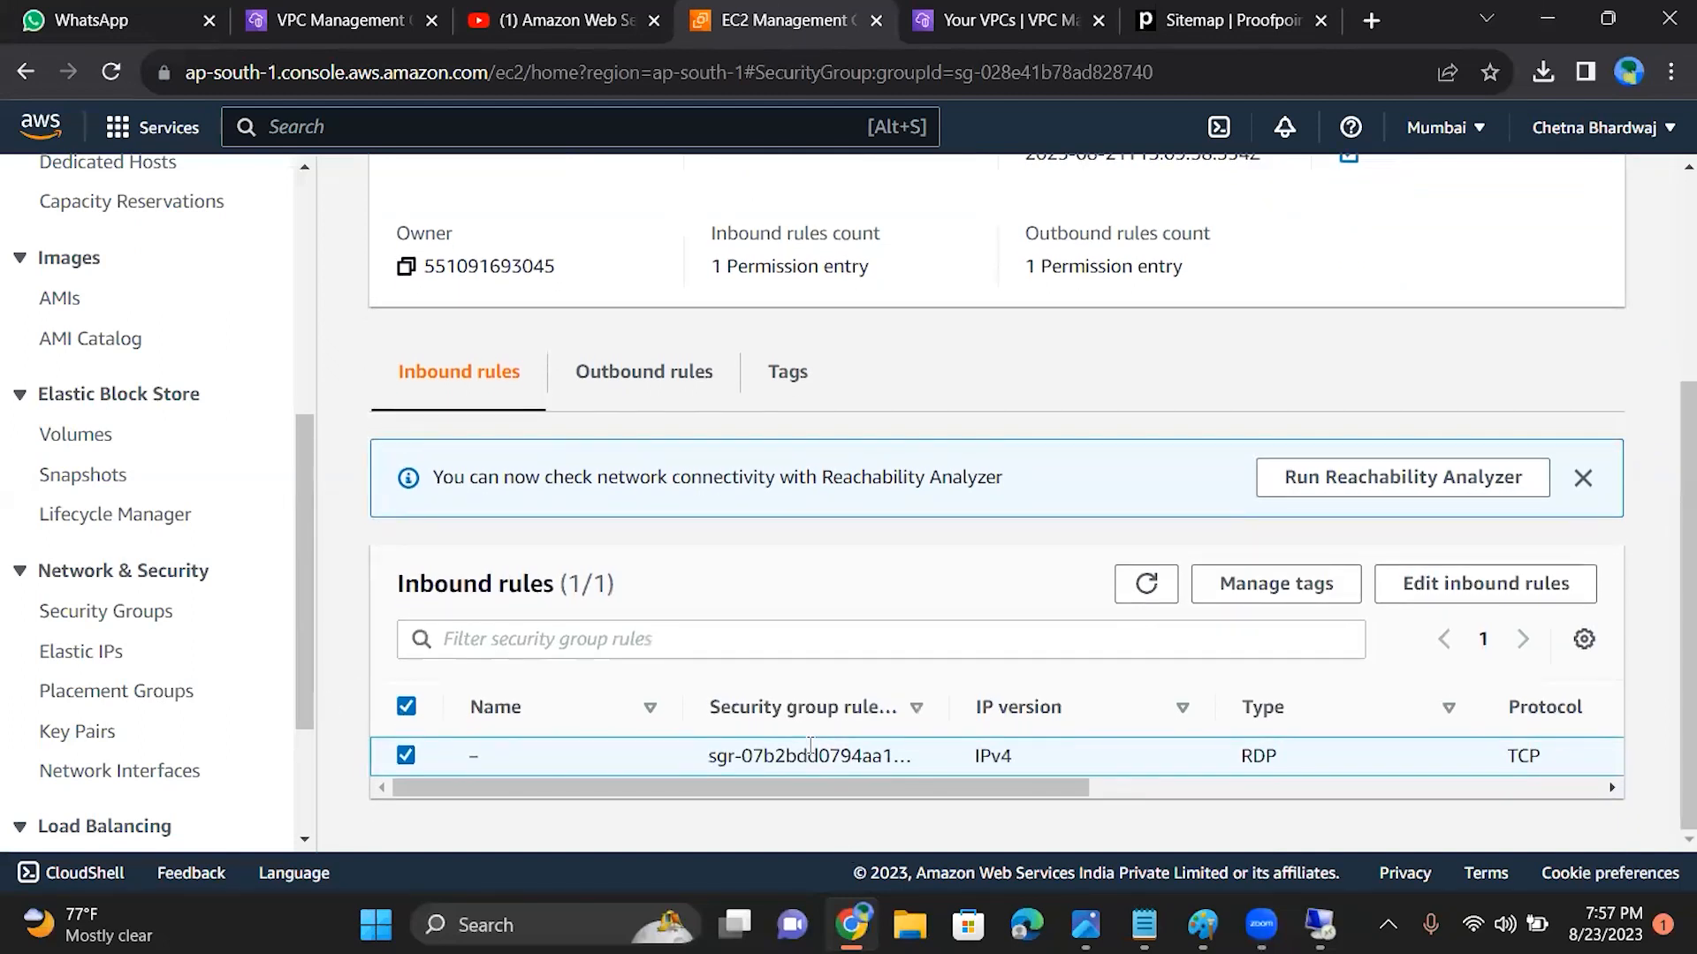
left_click(650, 375)
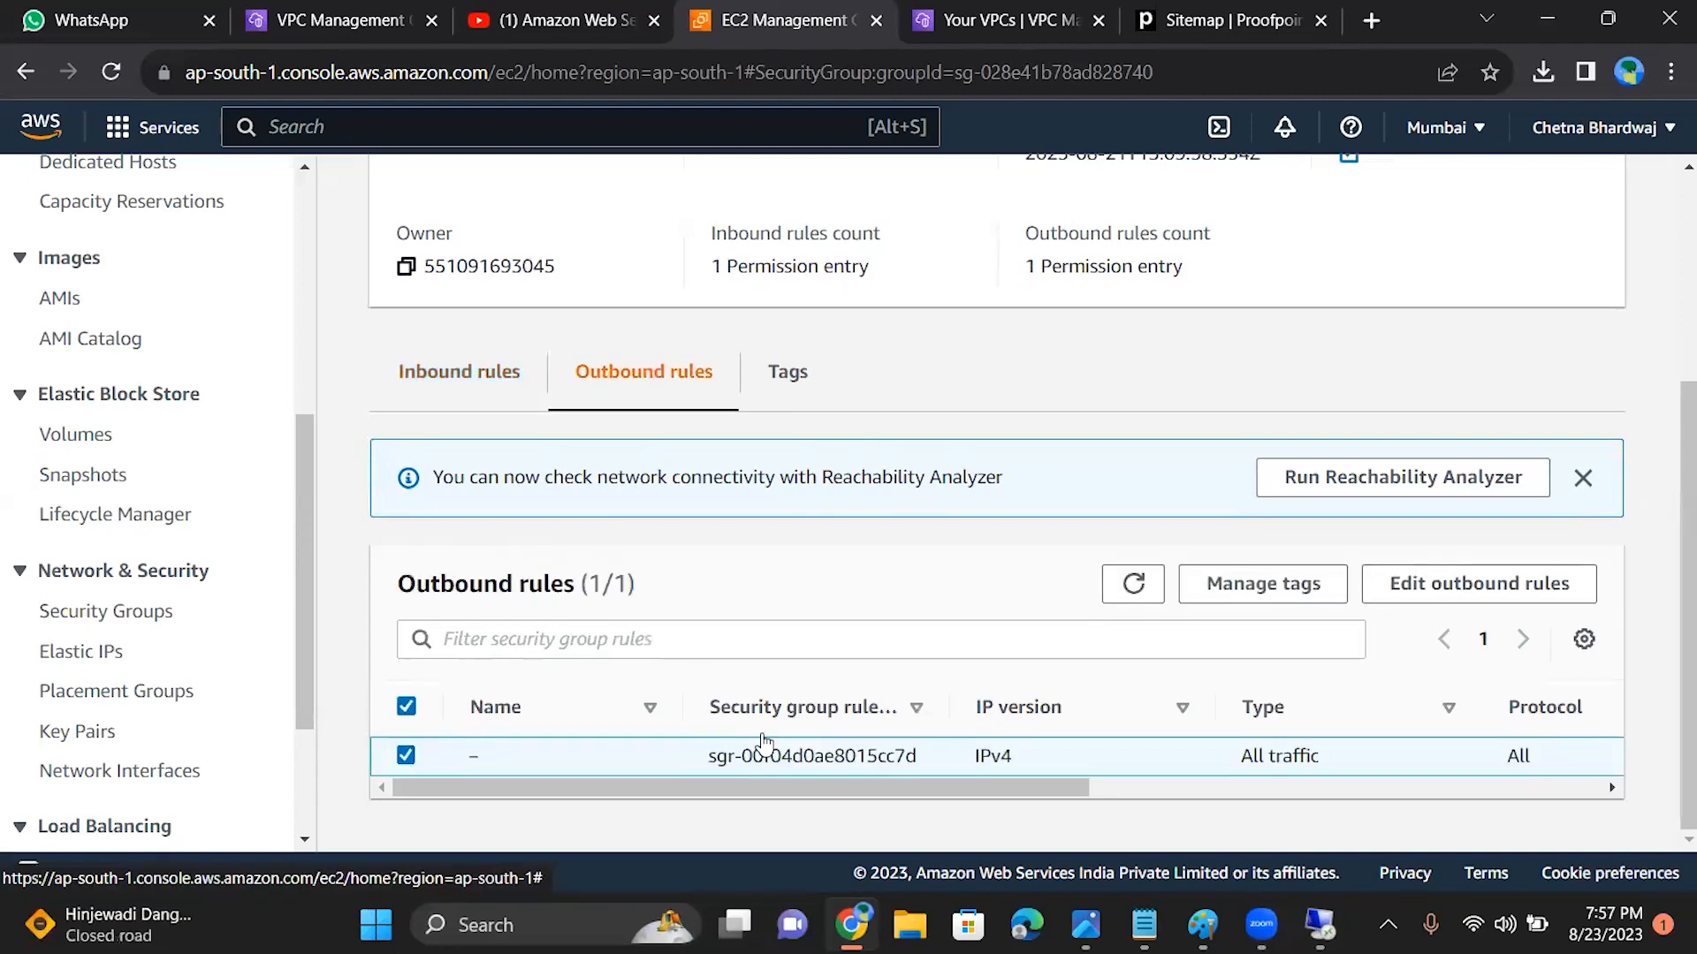
left_click(456, 393)
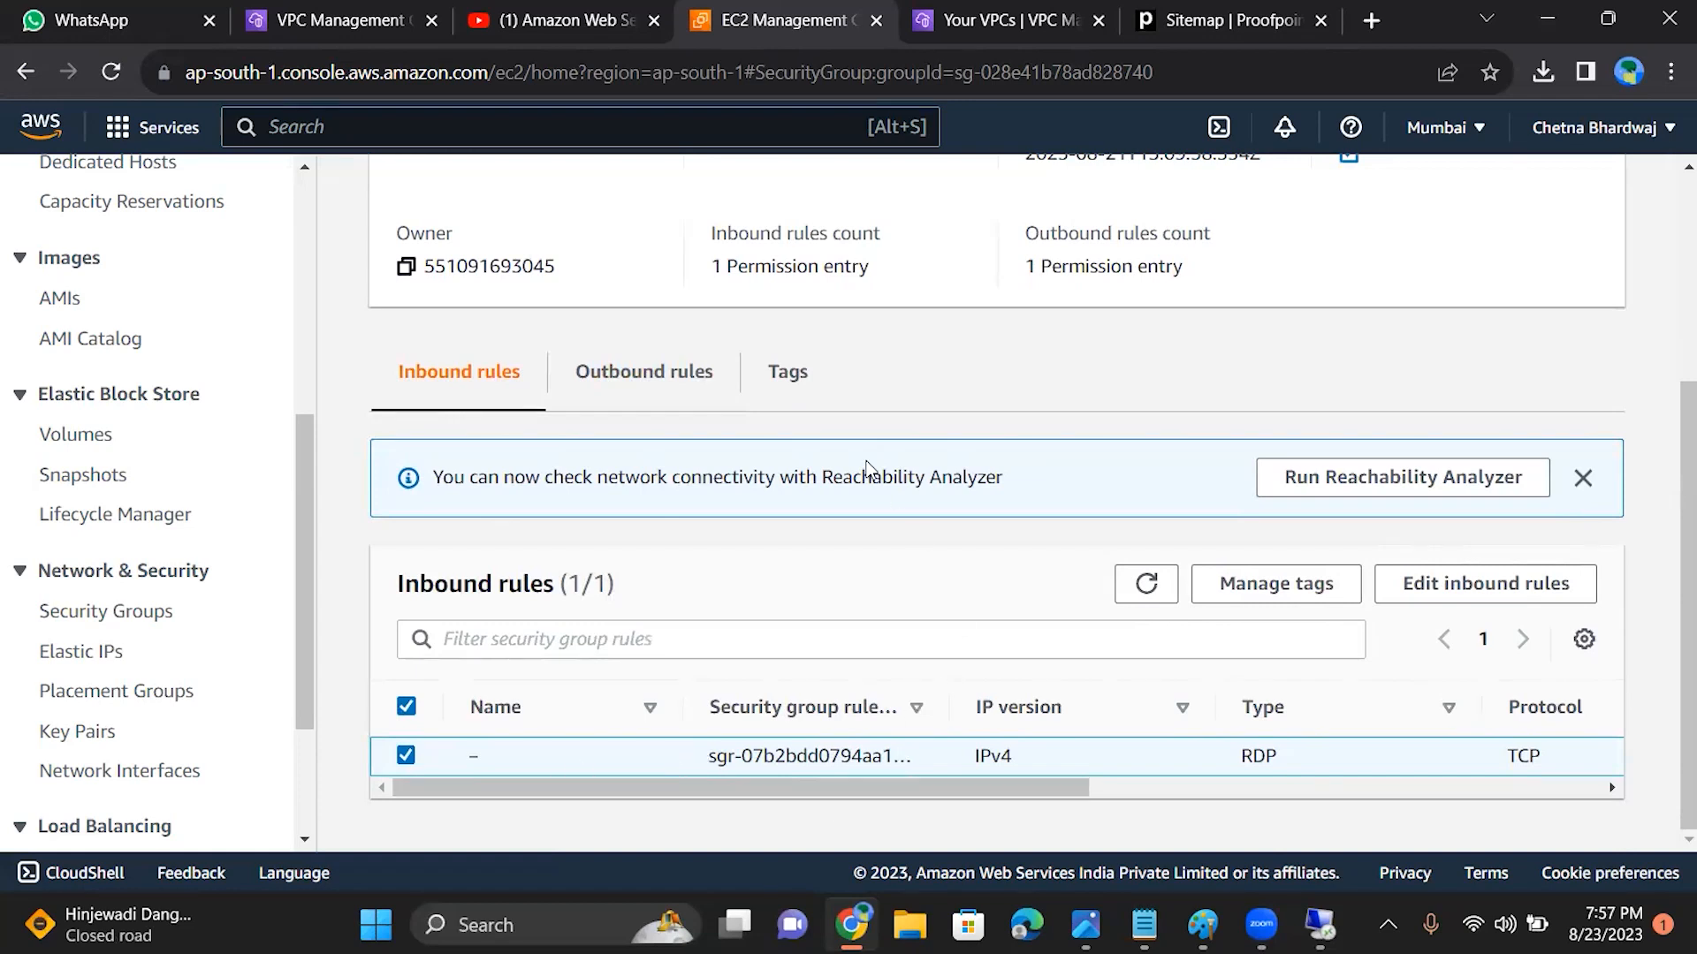
left_click(606, 375)
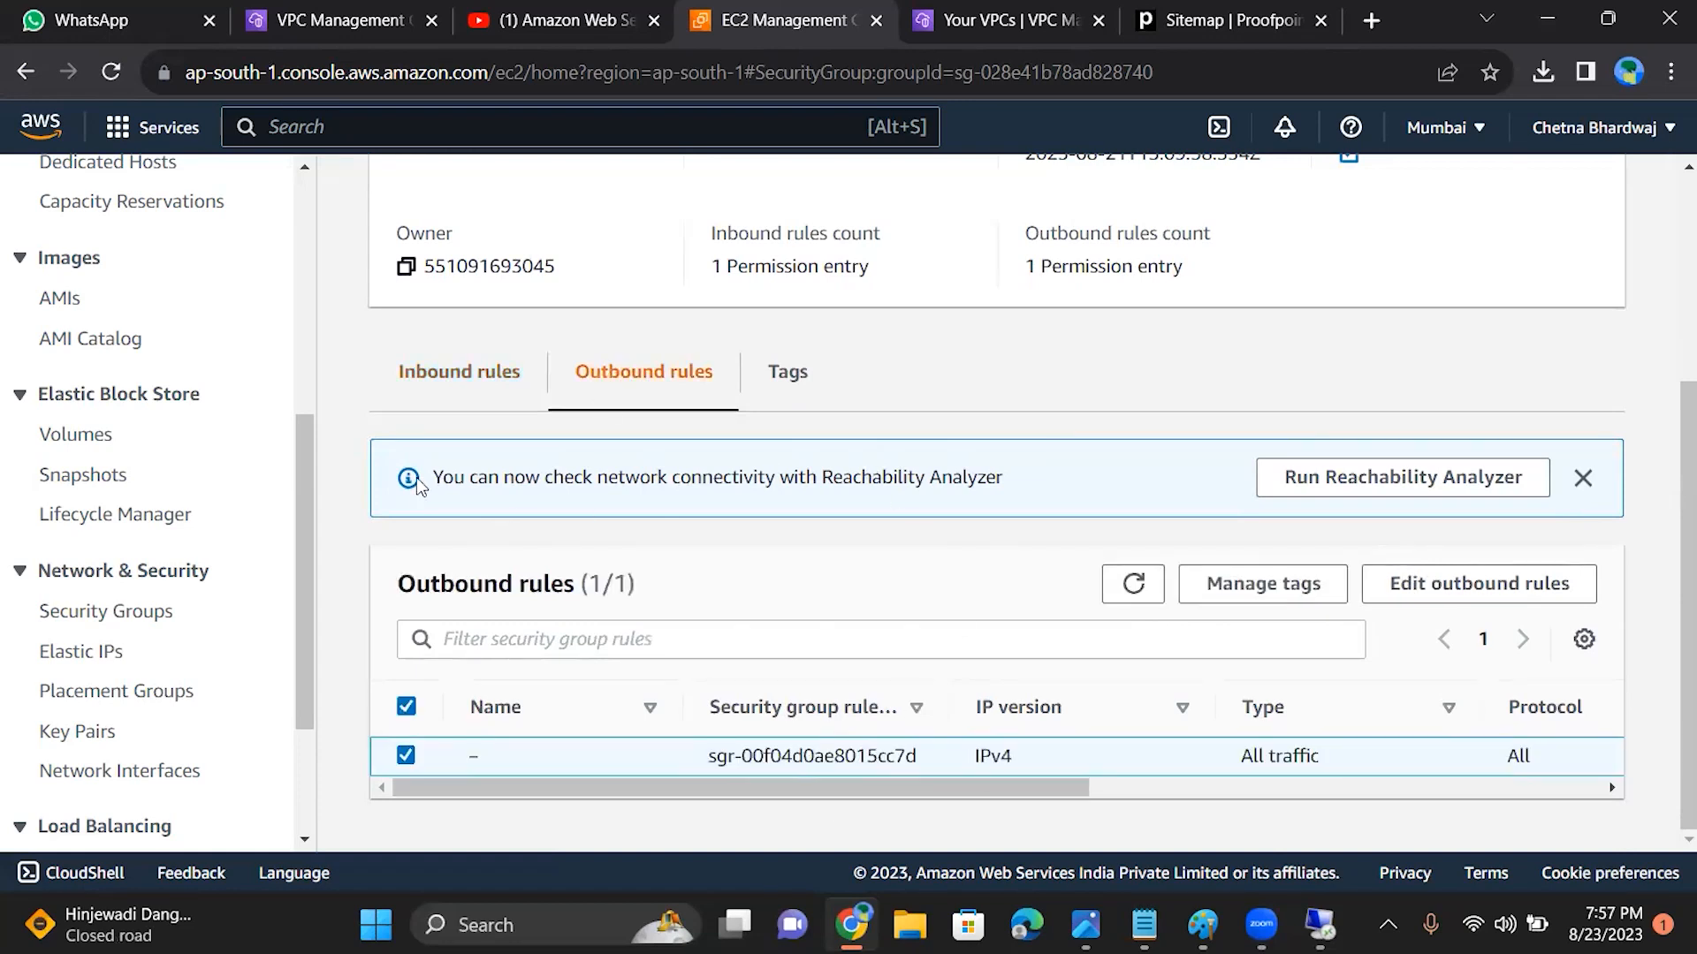
left_click(456, 389)
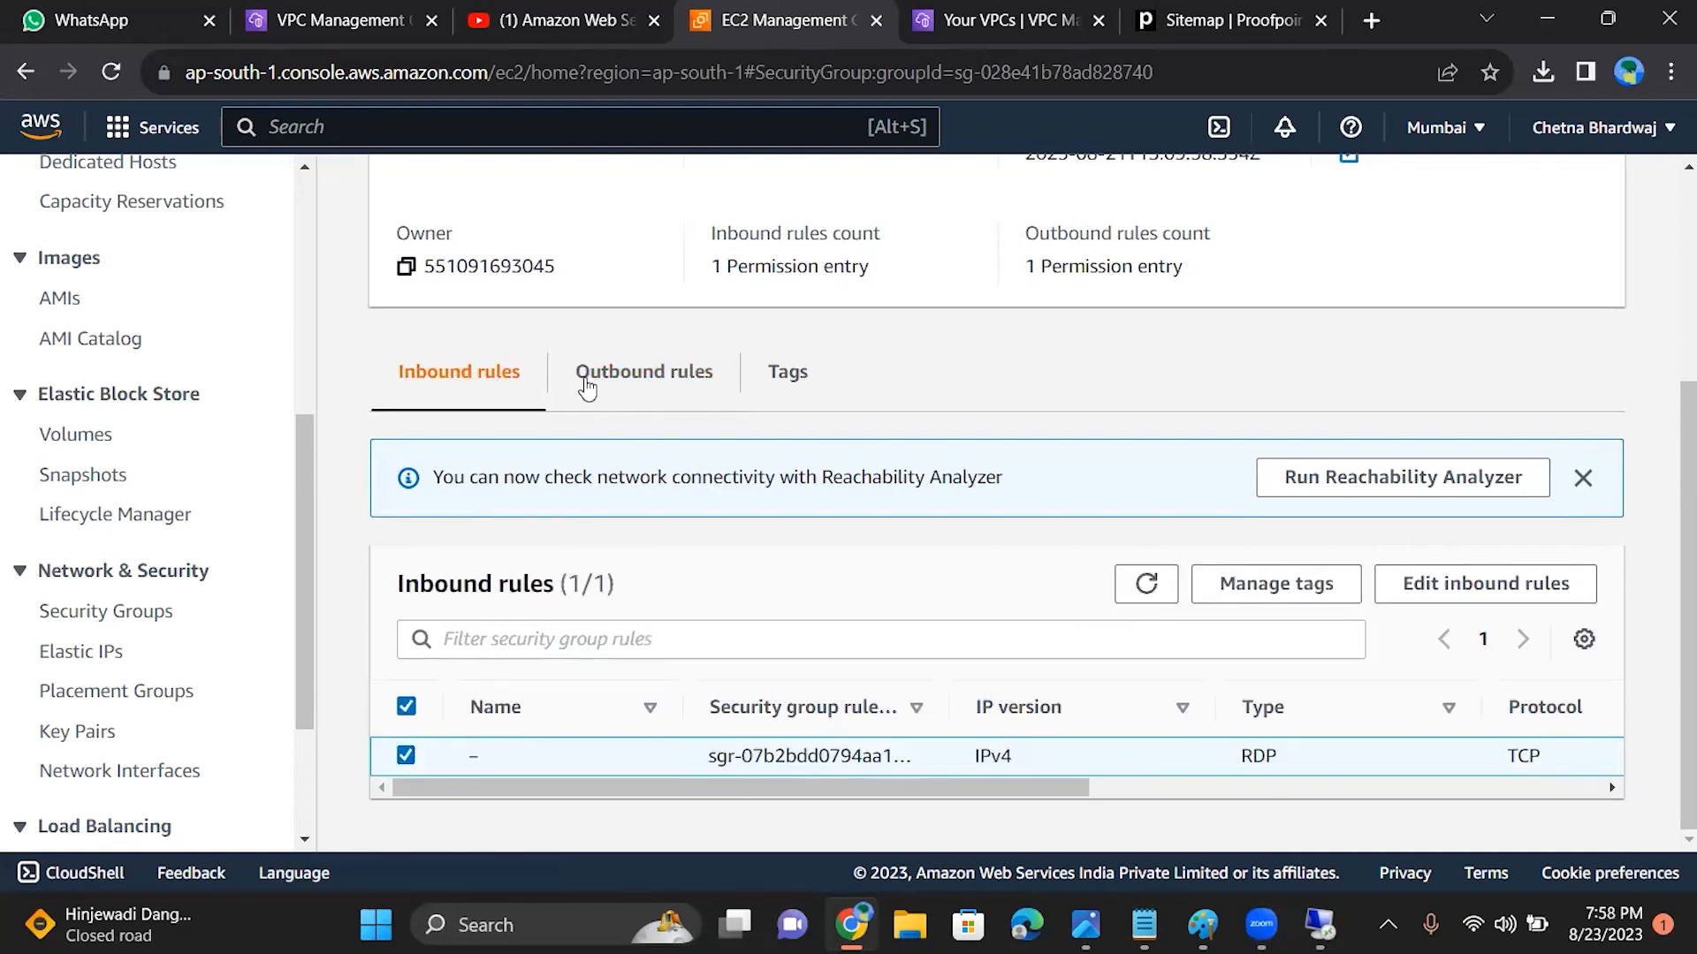
left_click(615, 389)
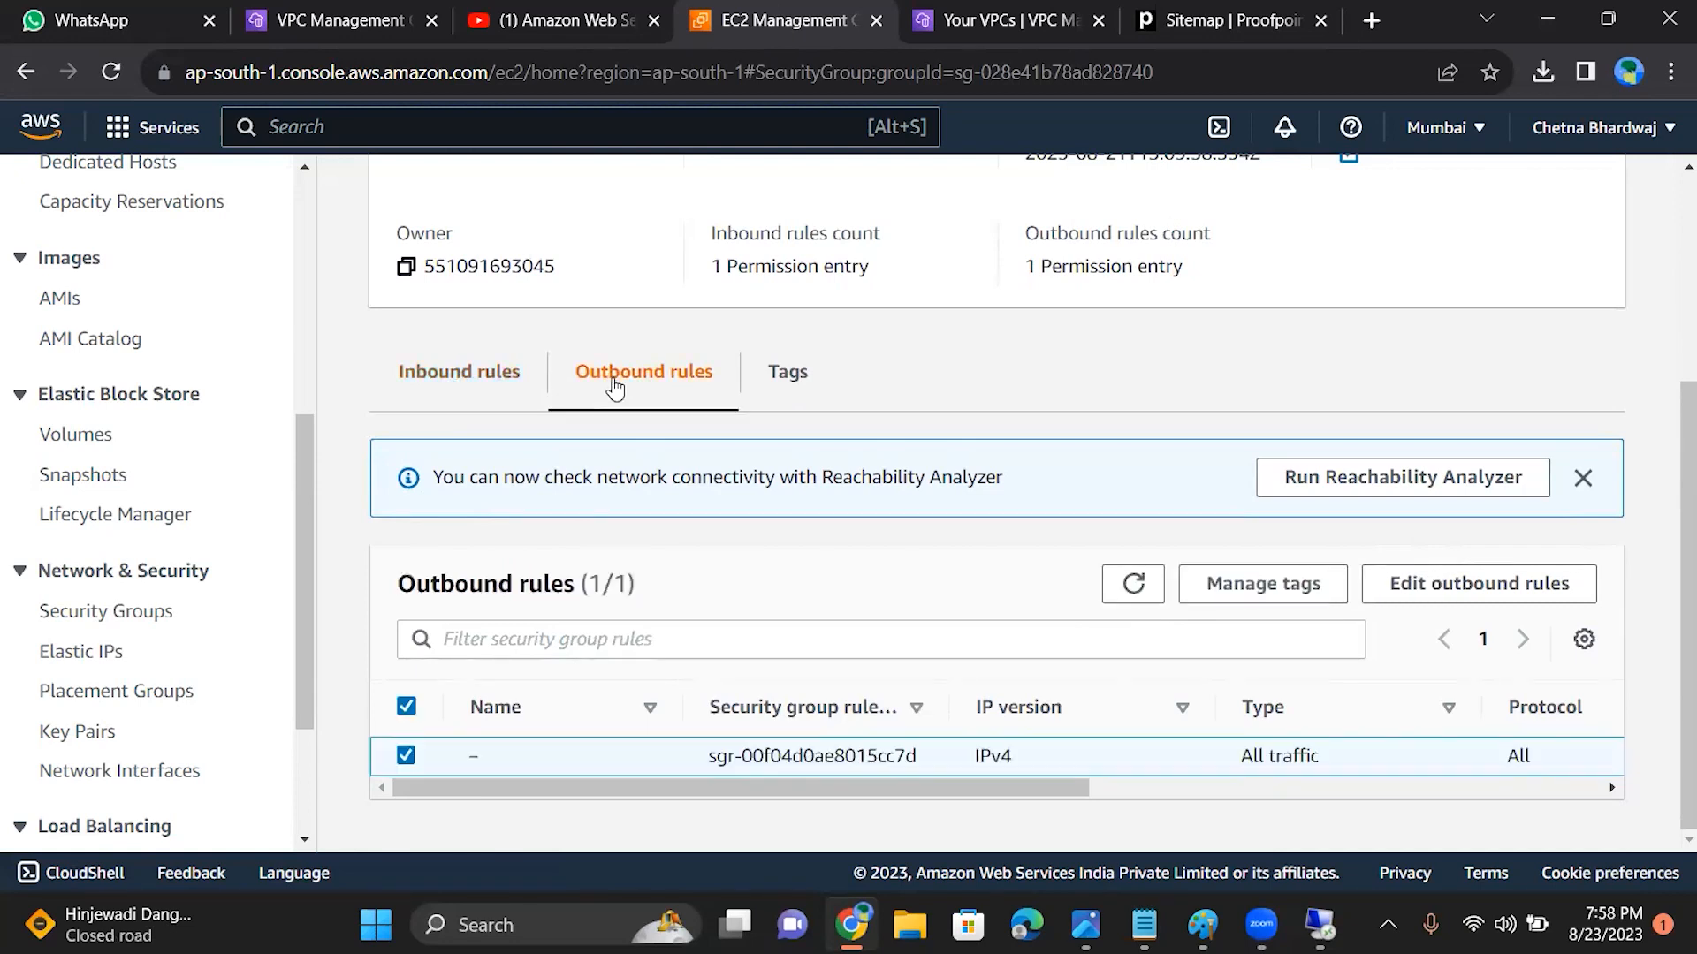
left_click(424, 392)
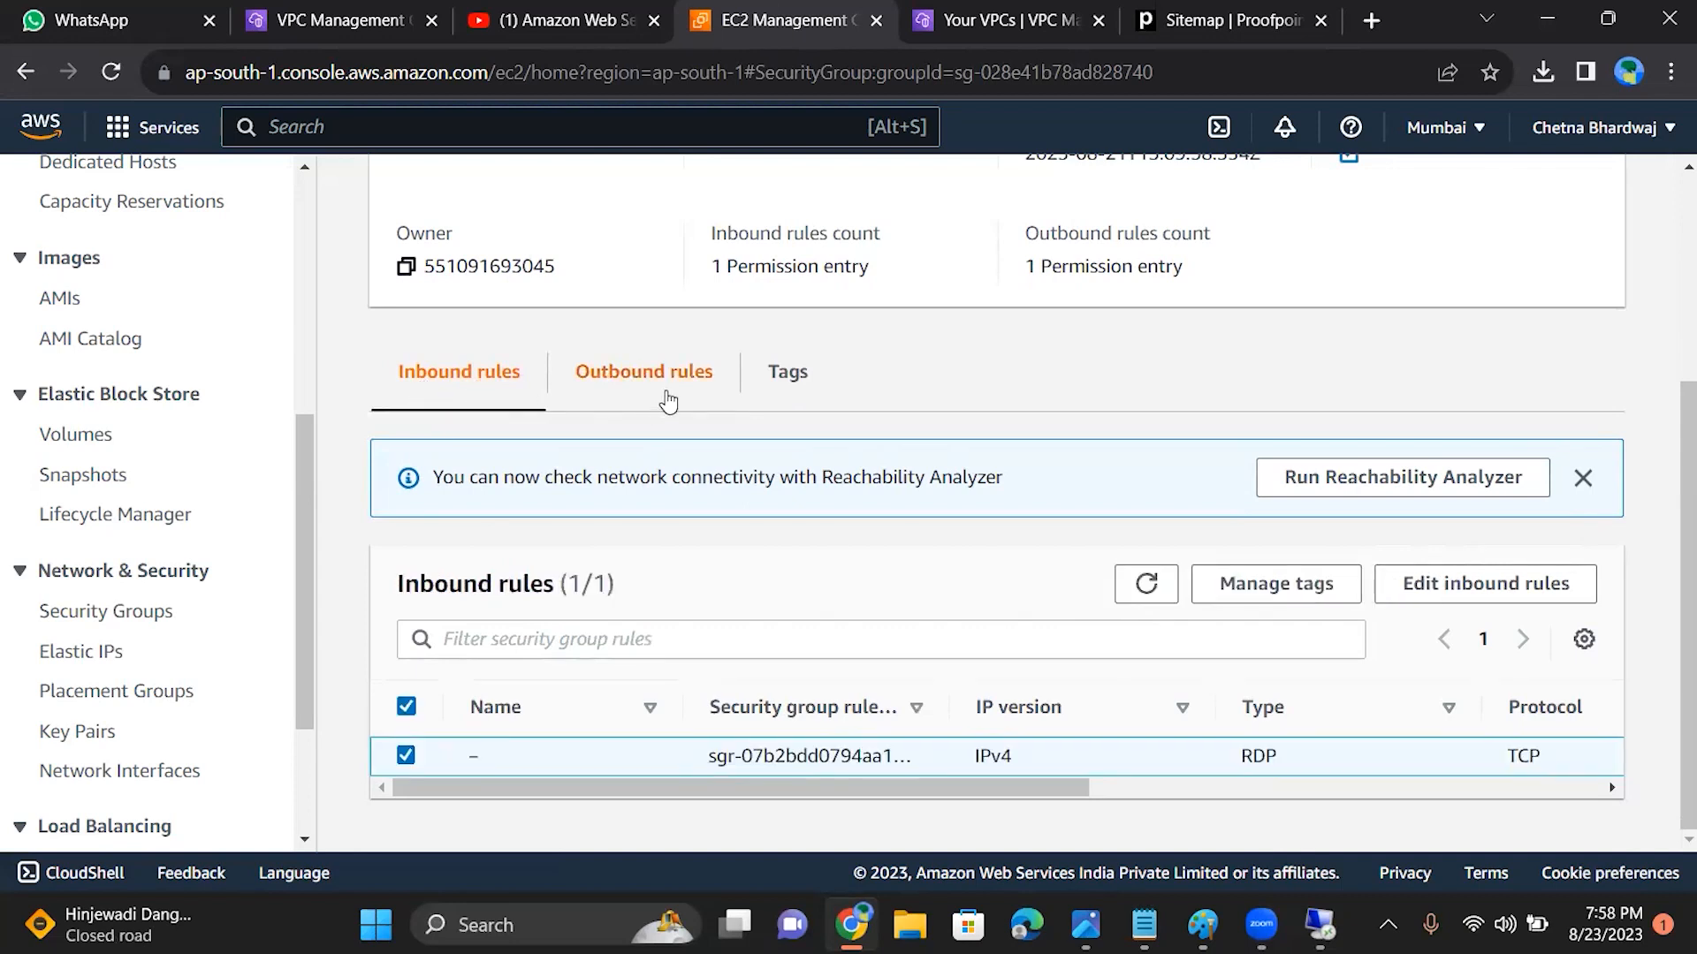
left_click_drag(698, 787, 712, 857)
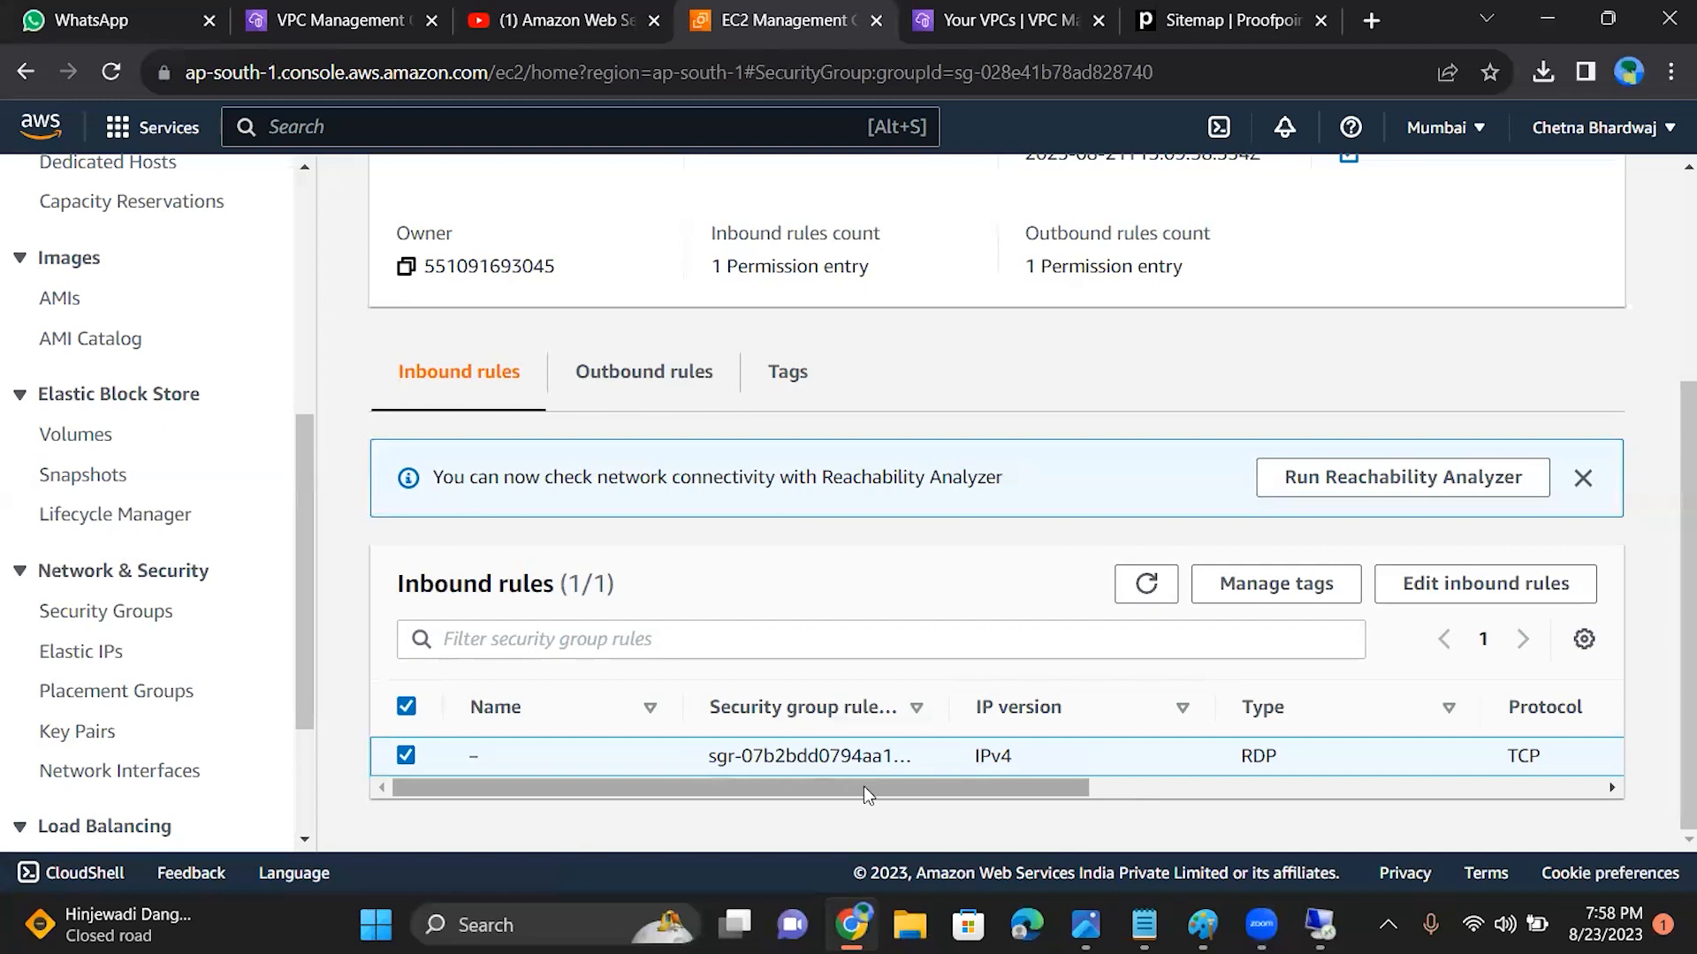
left_click_drag(1045, 790, 388, 691)
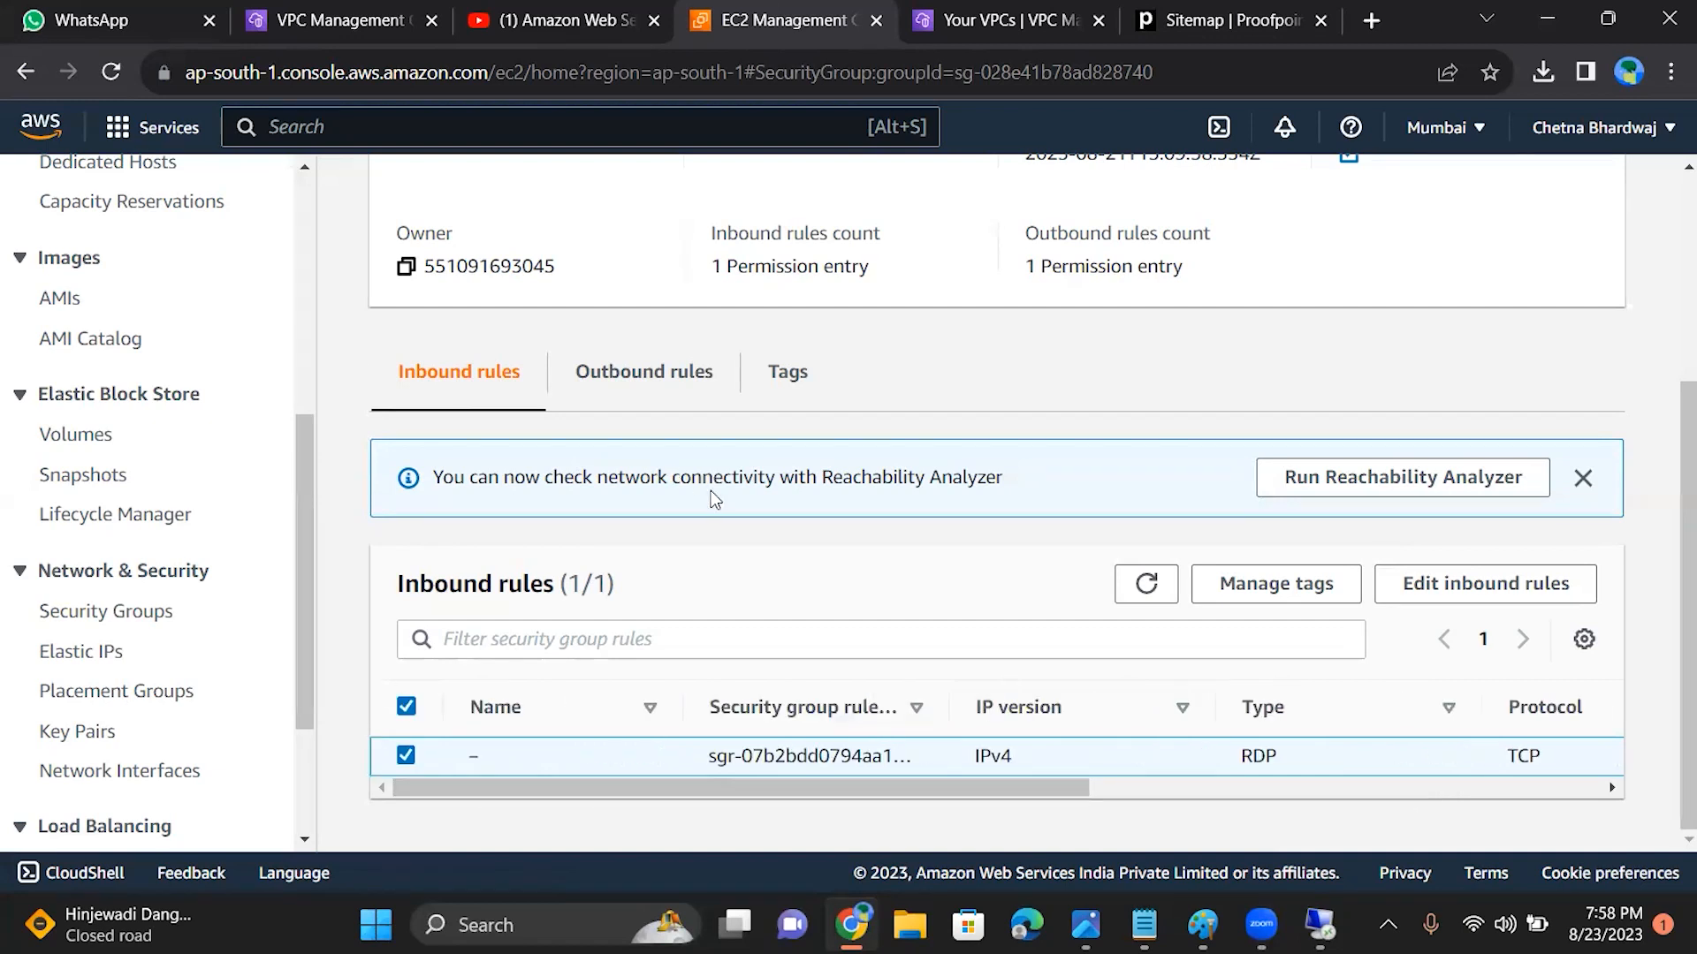
left_click(648, 373)
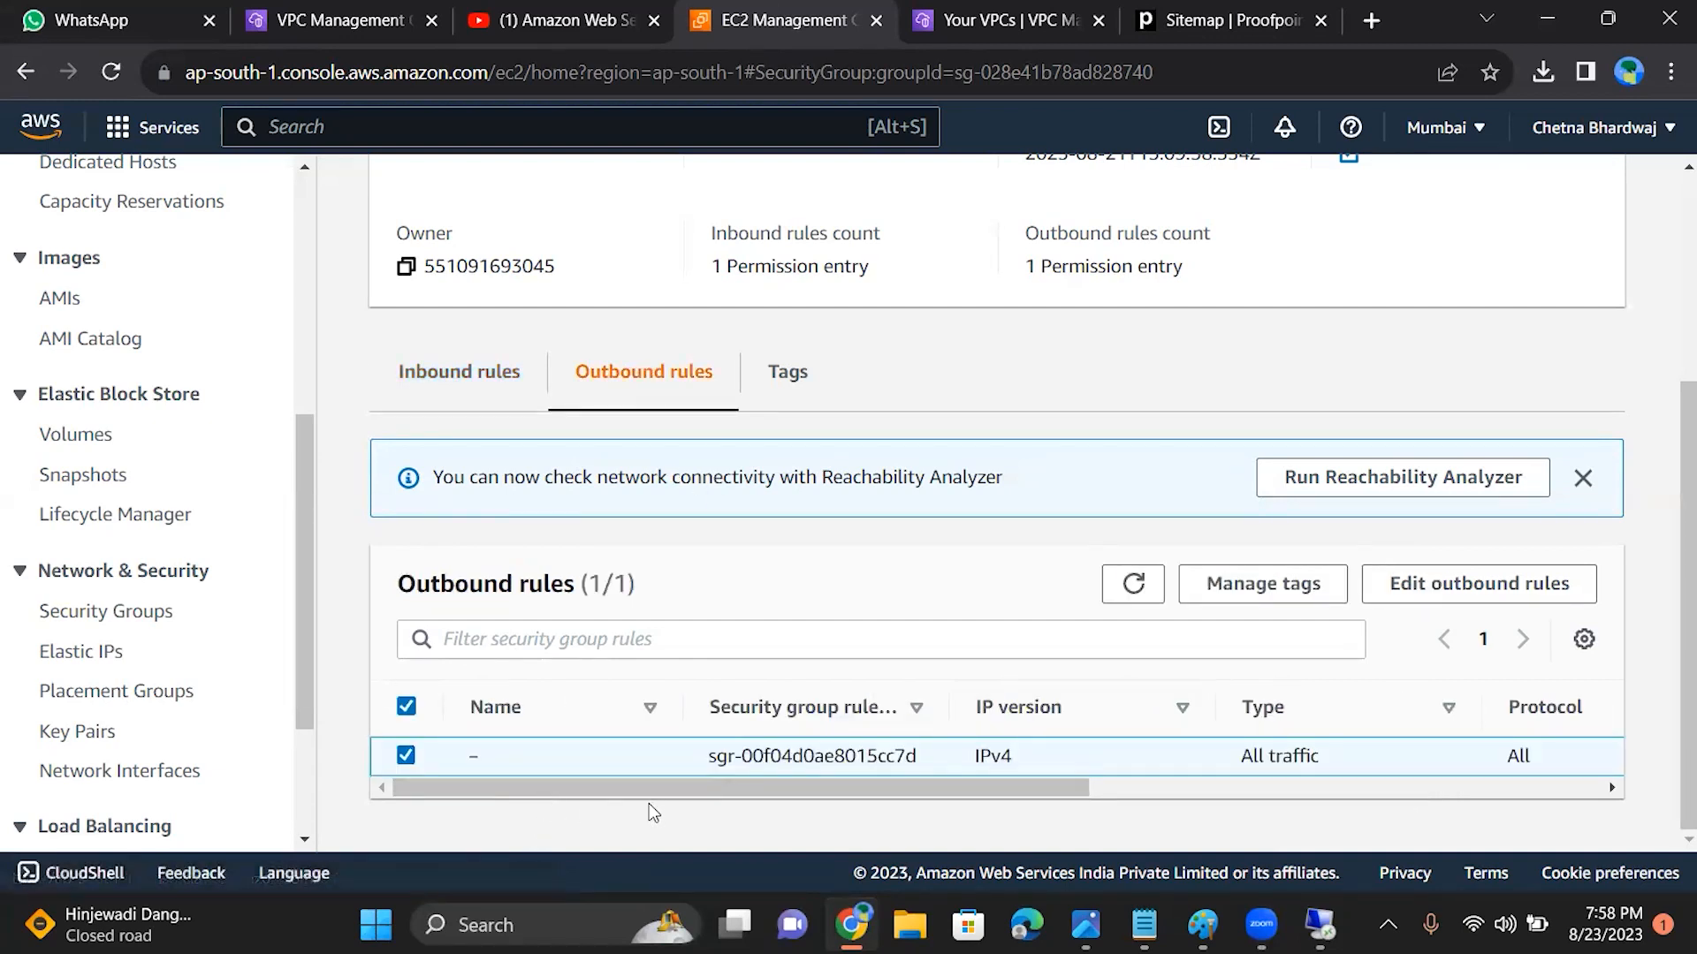
Step: Compare the type, protocol, port range and source or destination of the security group's inbound and outbound rules
left_click_drag(645, 785, 424, 769)
left_click(451, 382)
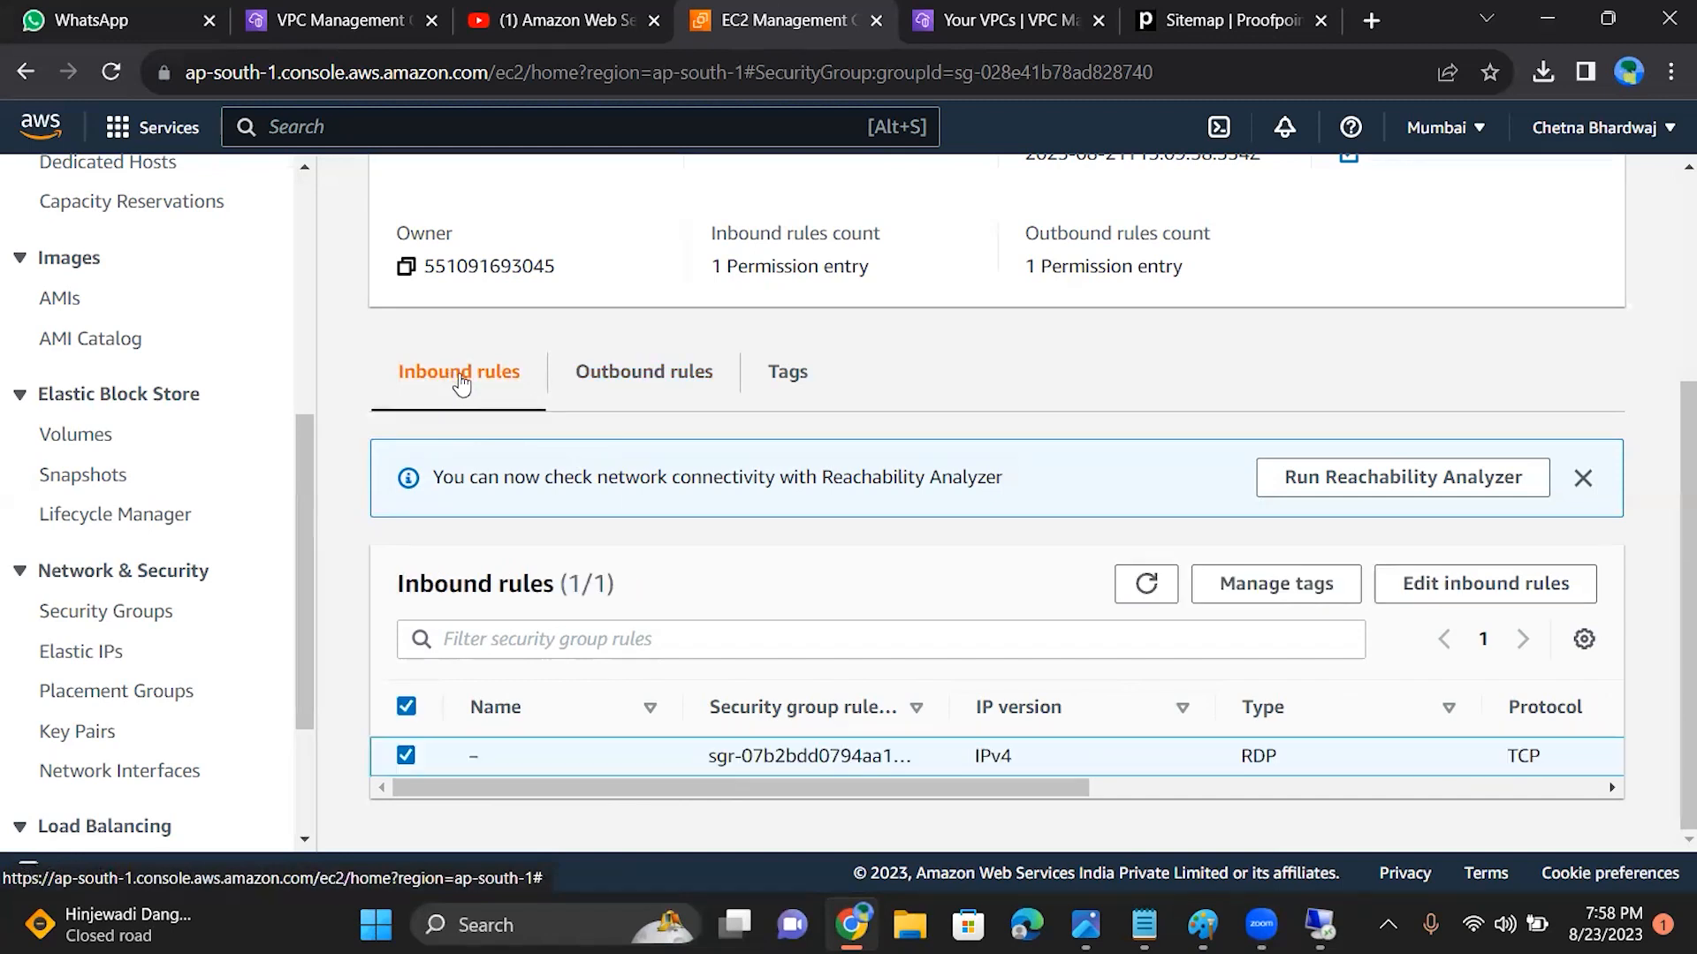
left_click(586, 393)
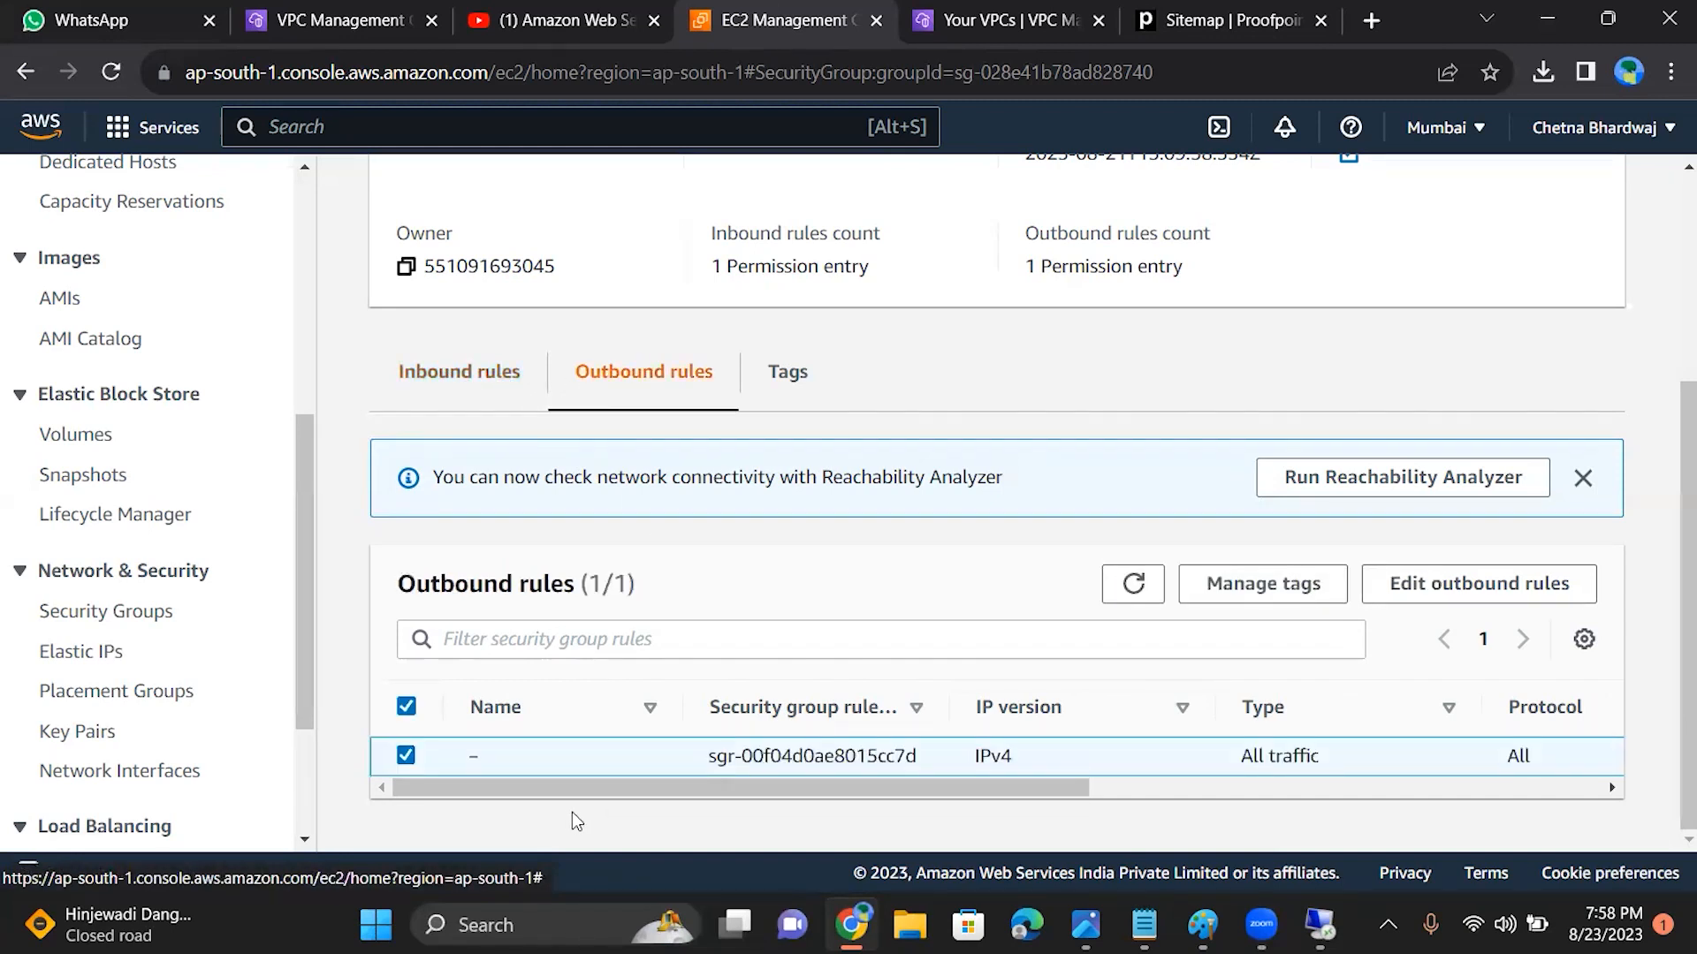
left_click_drag(572, 781, 1087, 841)
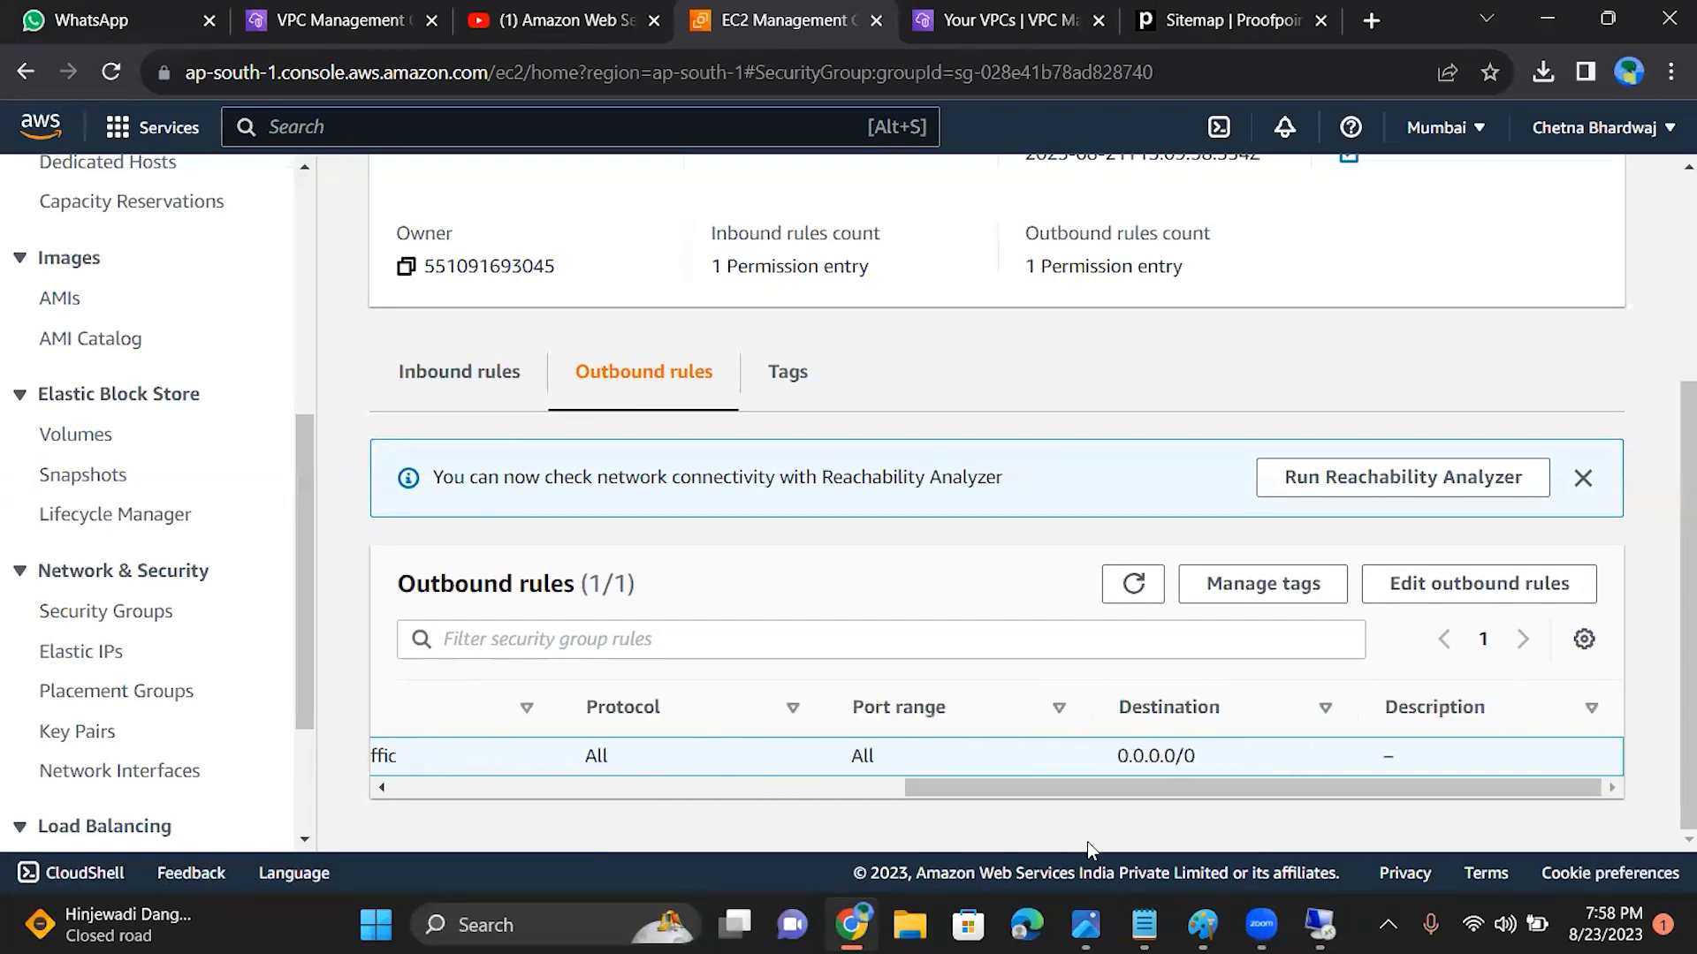
left_click(415, 395)
left_click_drag(601, 776, 988, 815)
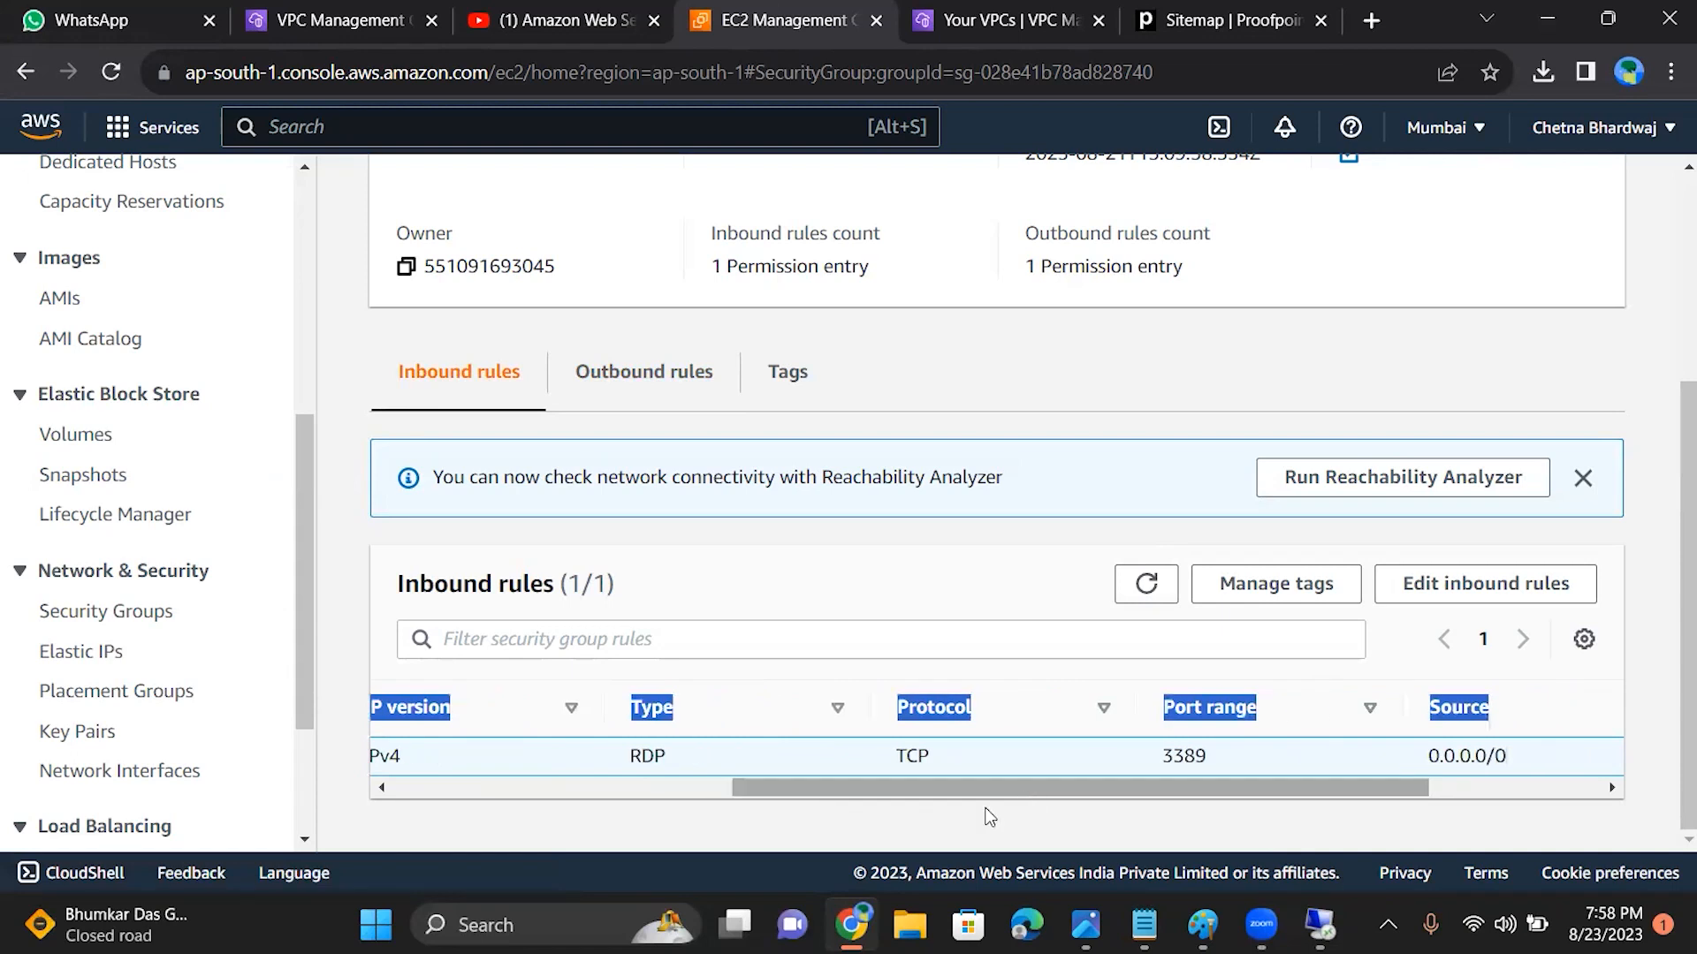
left_click(1629, 840)
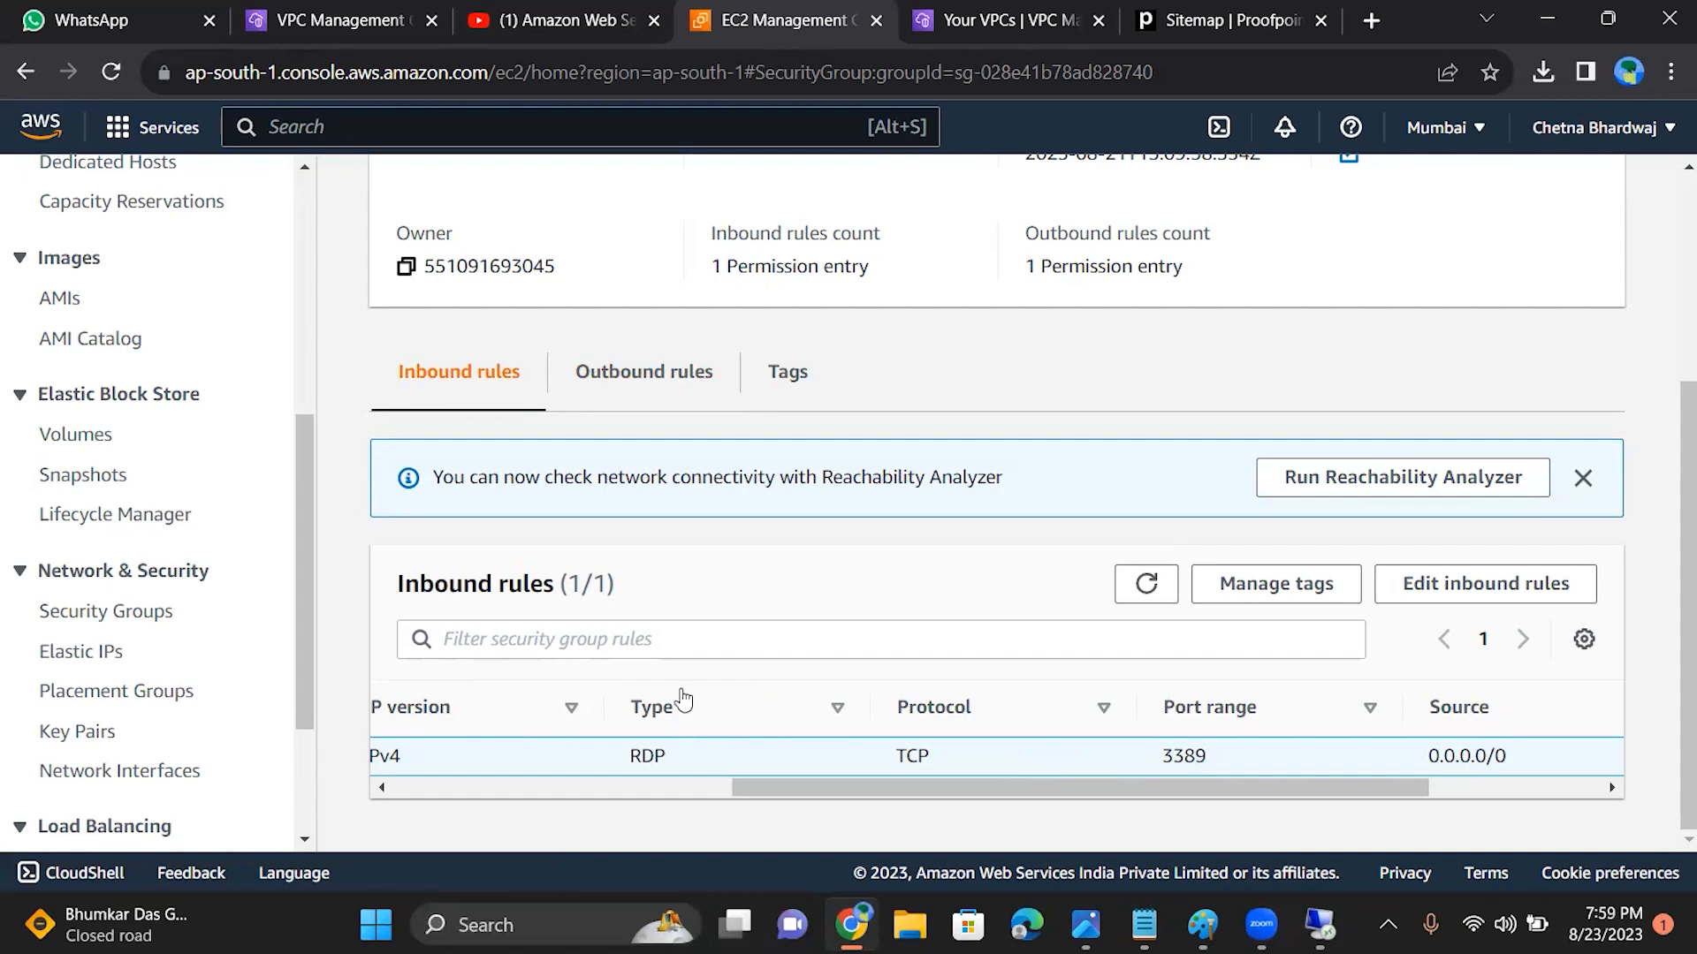
scroll(297, 479, "up", 6)
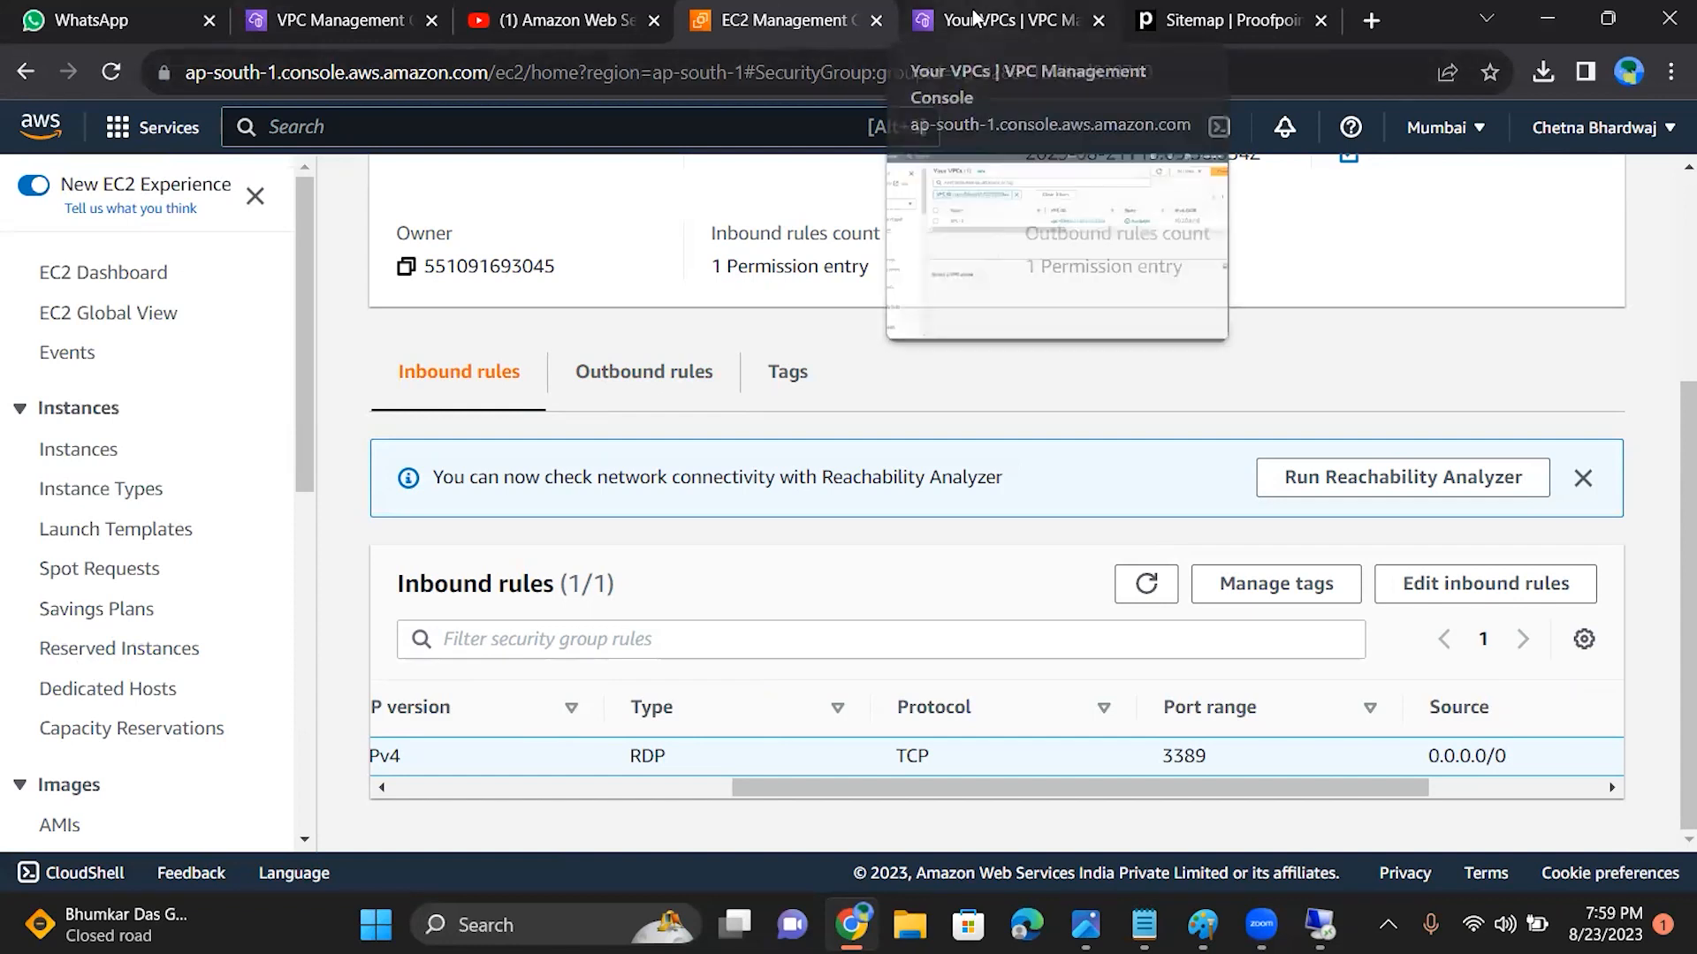
Step: Return to the VPC console and open the list of network ACLs
left_click(997, 23)
left_click_drag(297, 296, 293, 411)
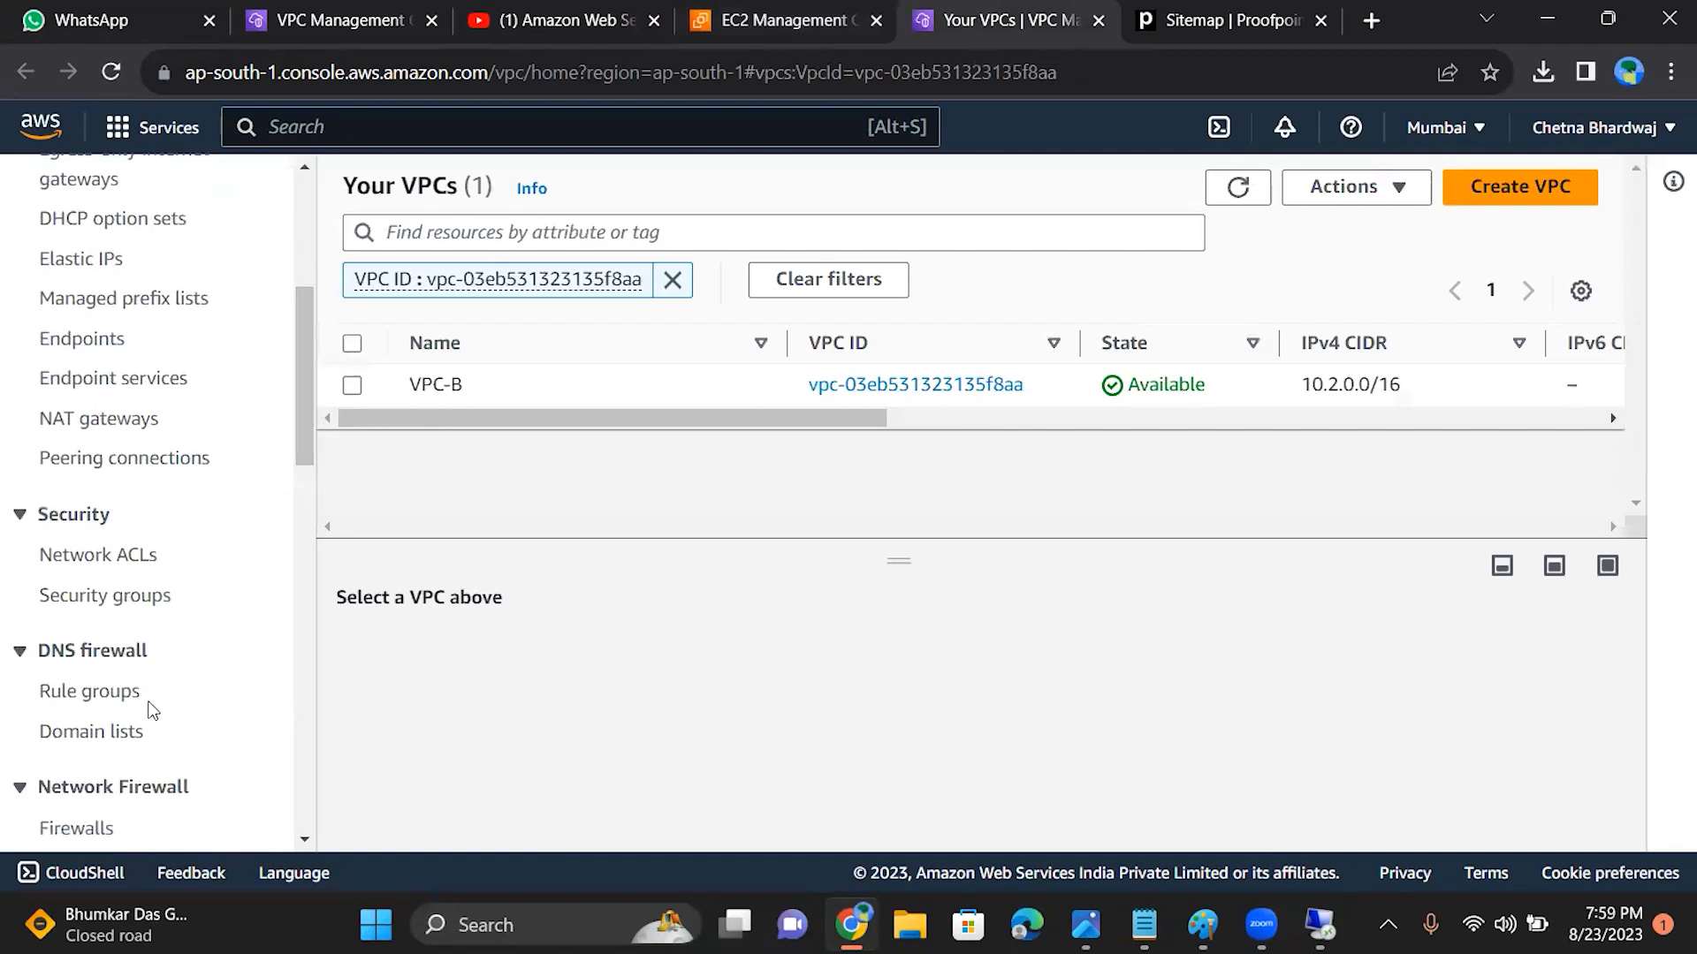
left_click(129, 557)
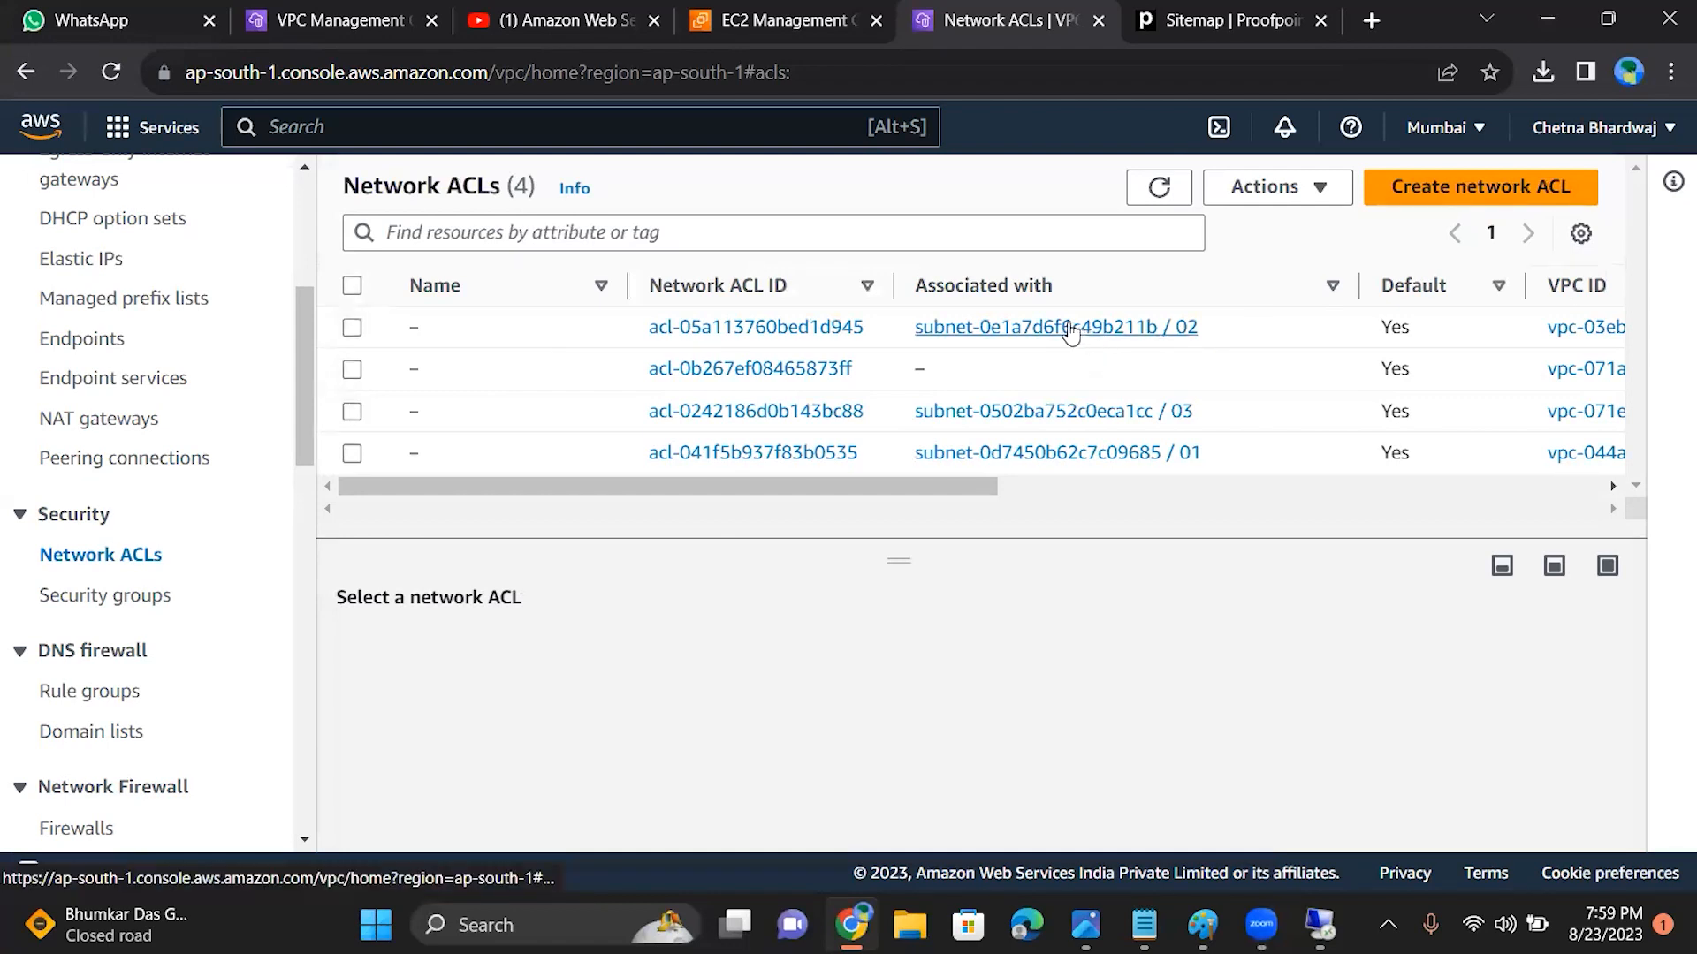
Step: Try to delete the default network ACL associated with subnet 02, and close the deletion dialog
left_click(352, 329)
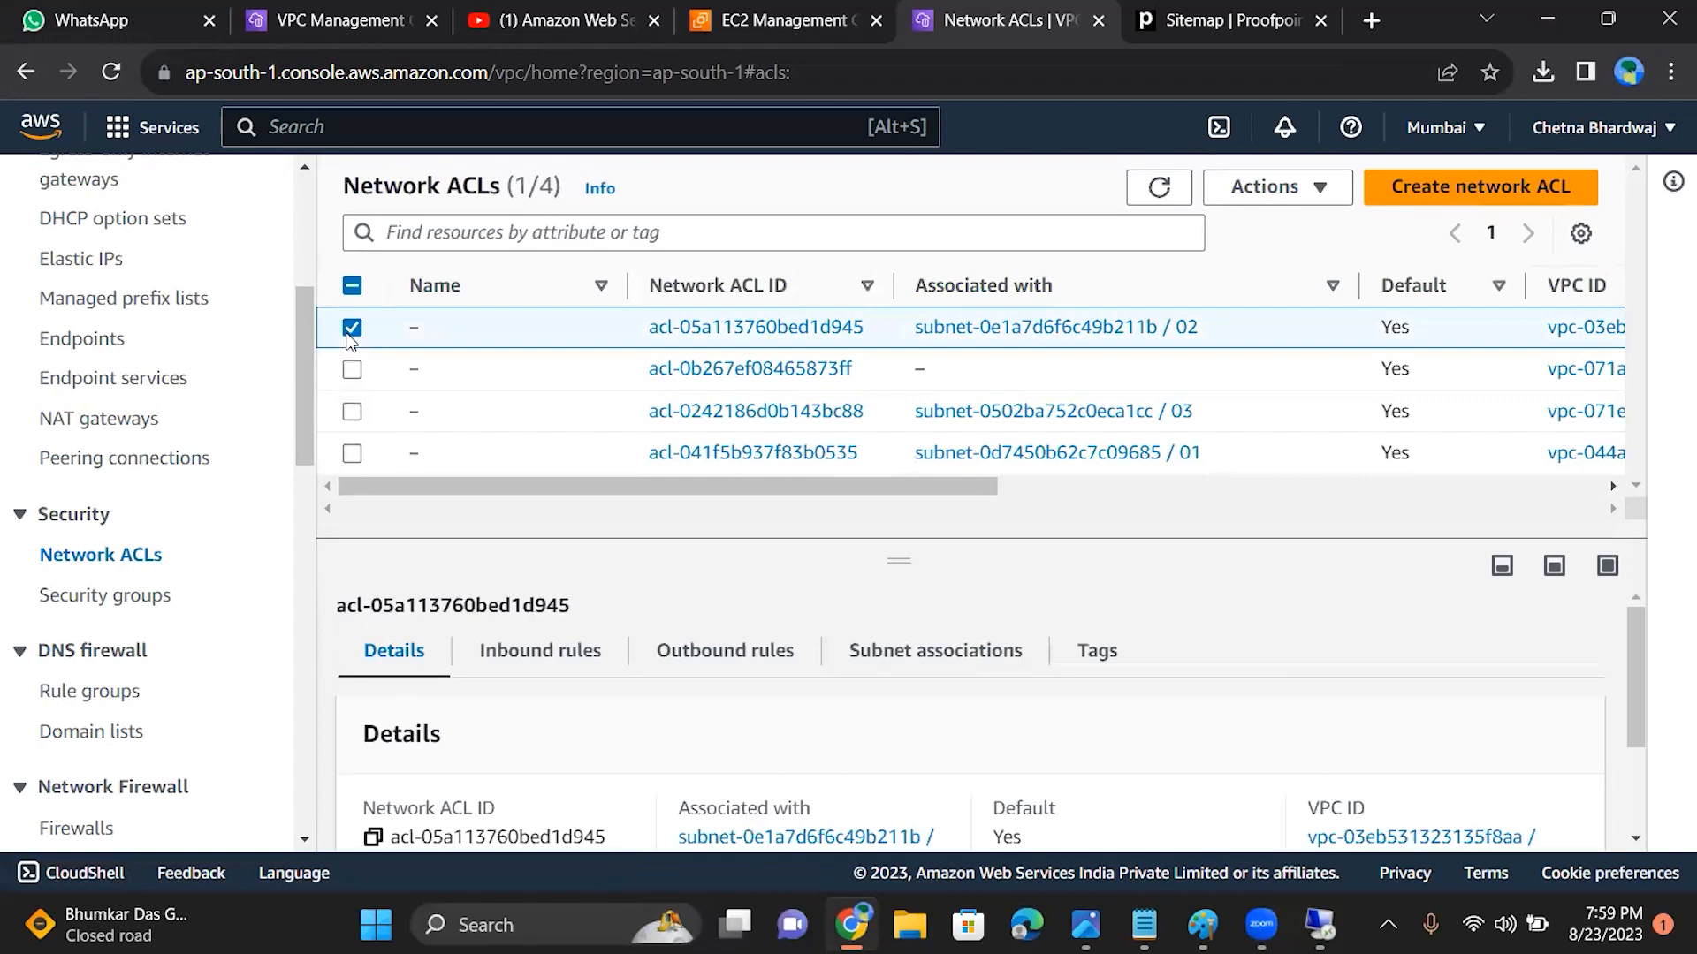
left_click(1321, 186)
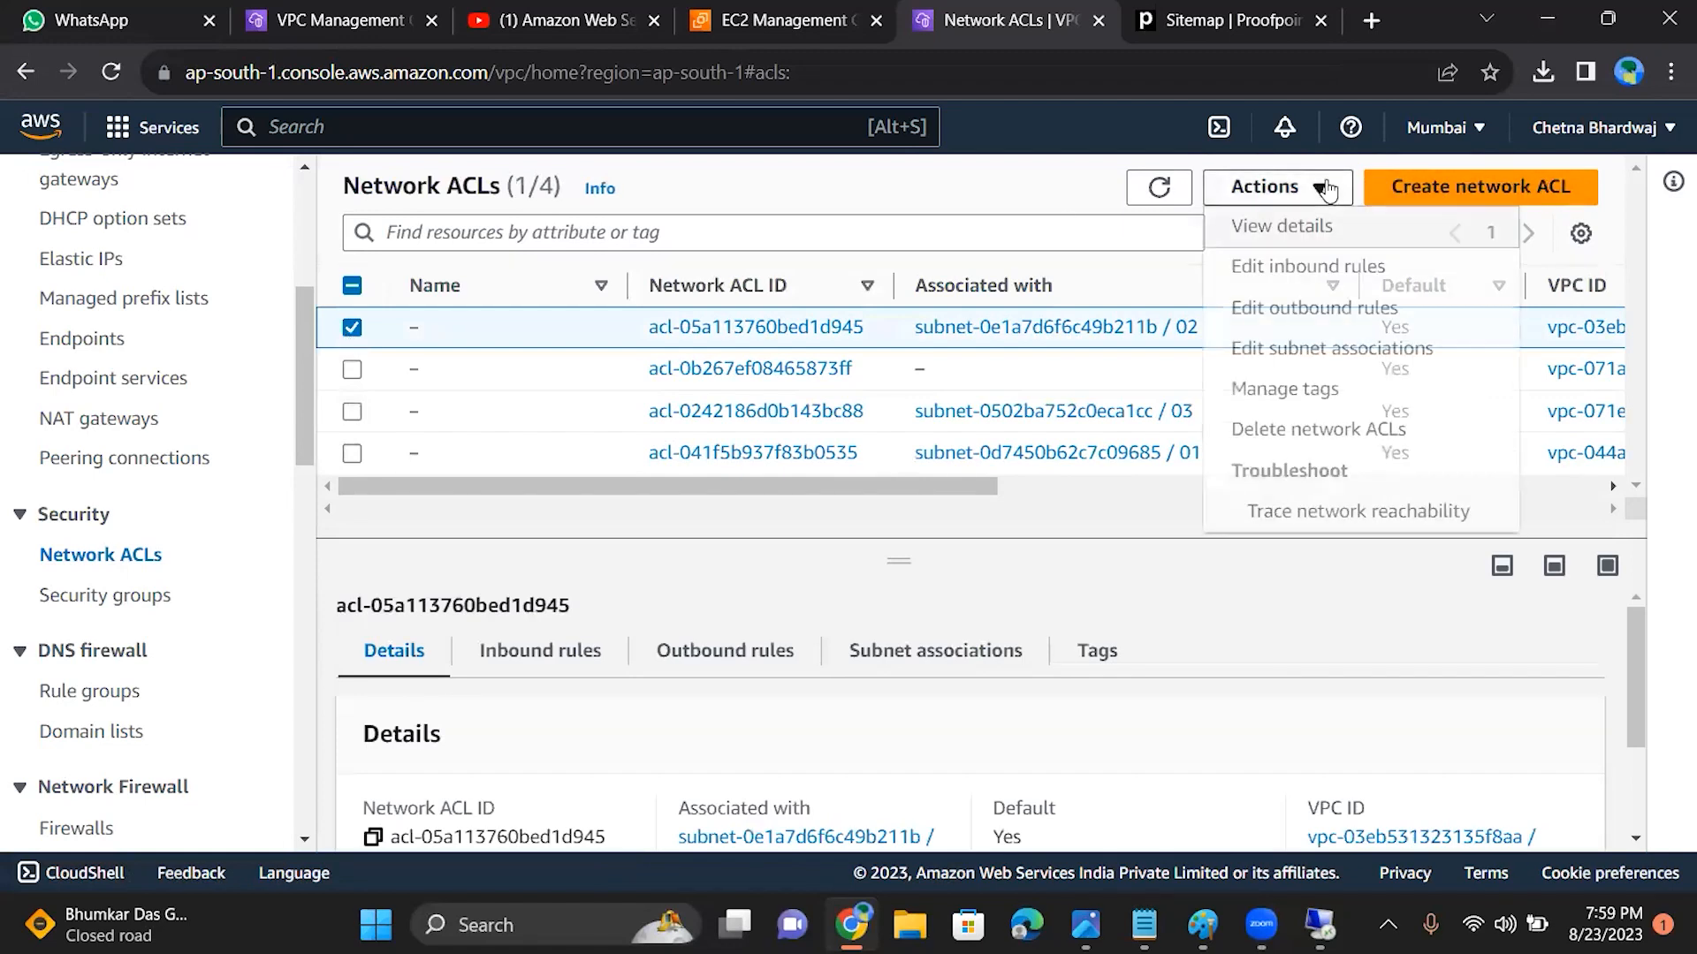
left_click(1292, 430)
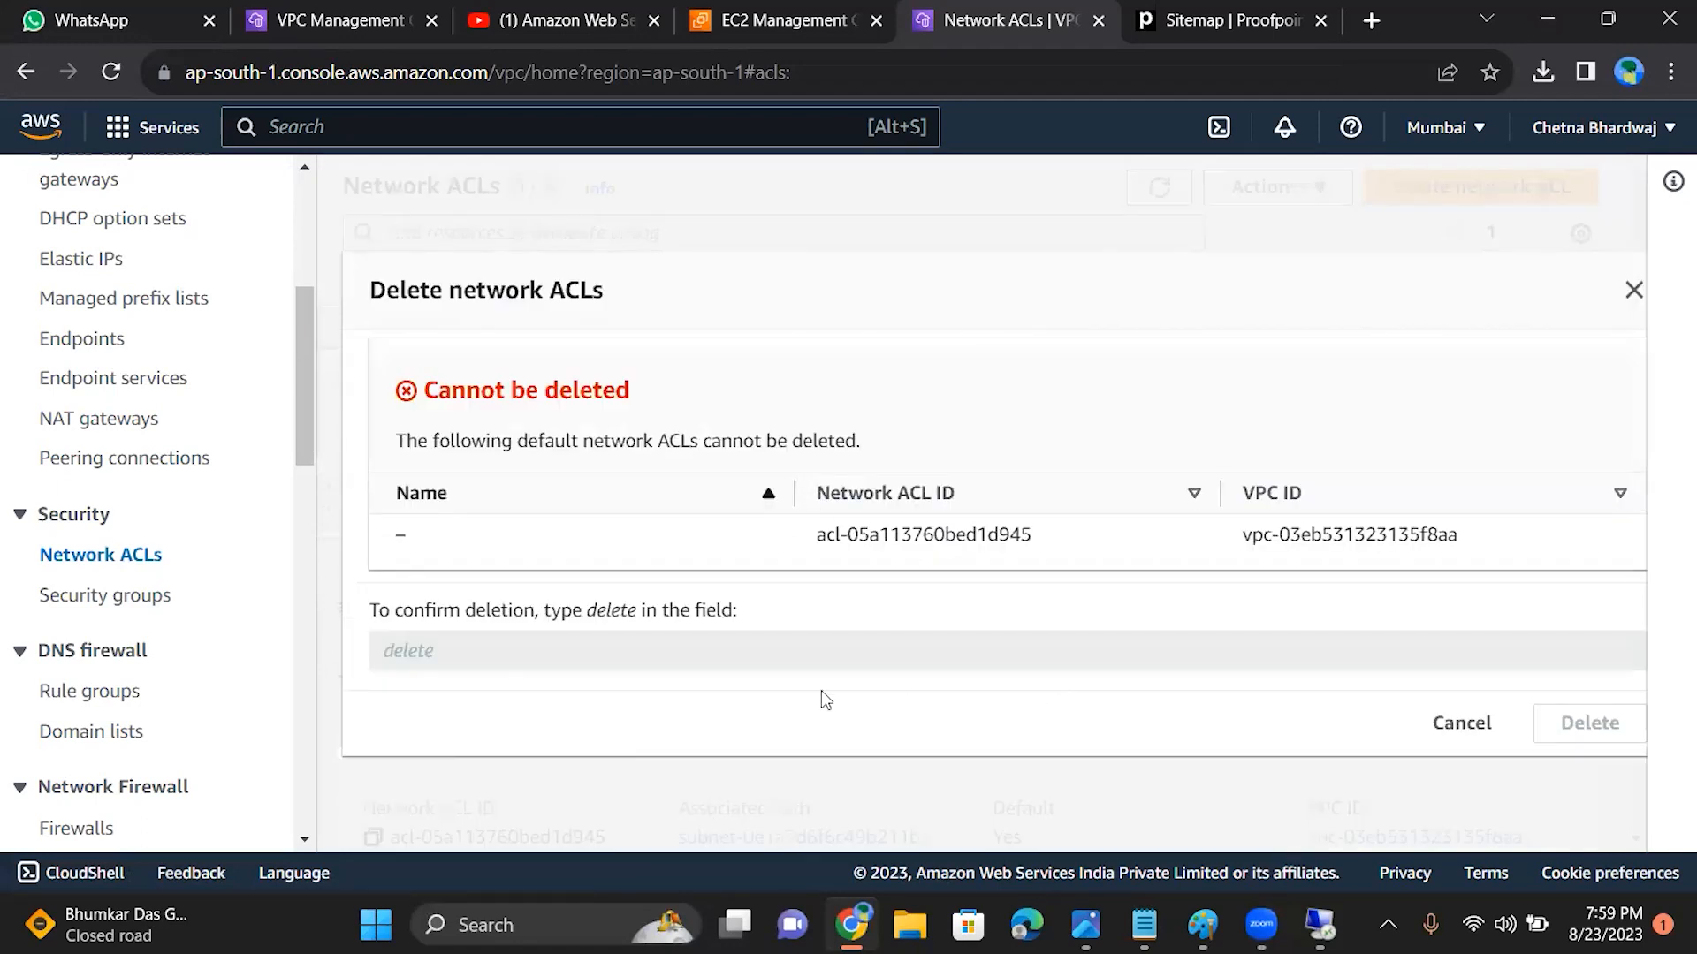
left_click(1631, 300)
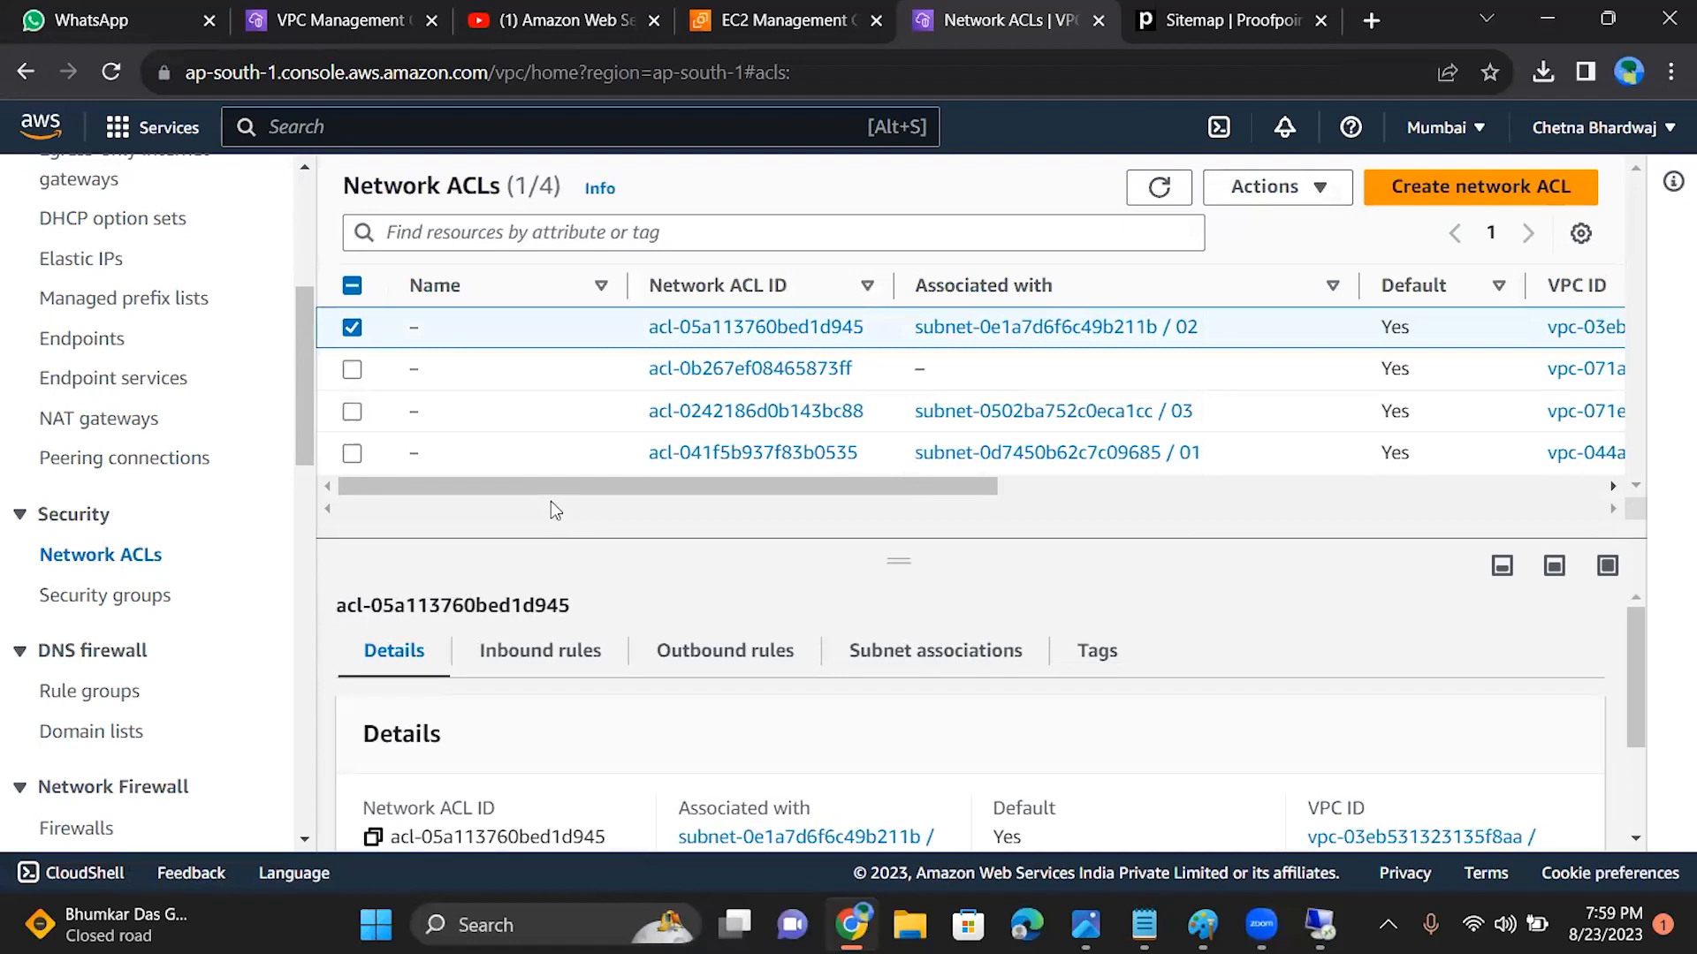
Step: Create a network ACL named myacl in VPC-B
left_click(1459, 183)
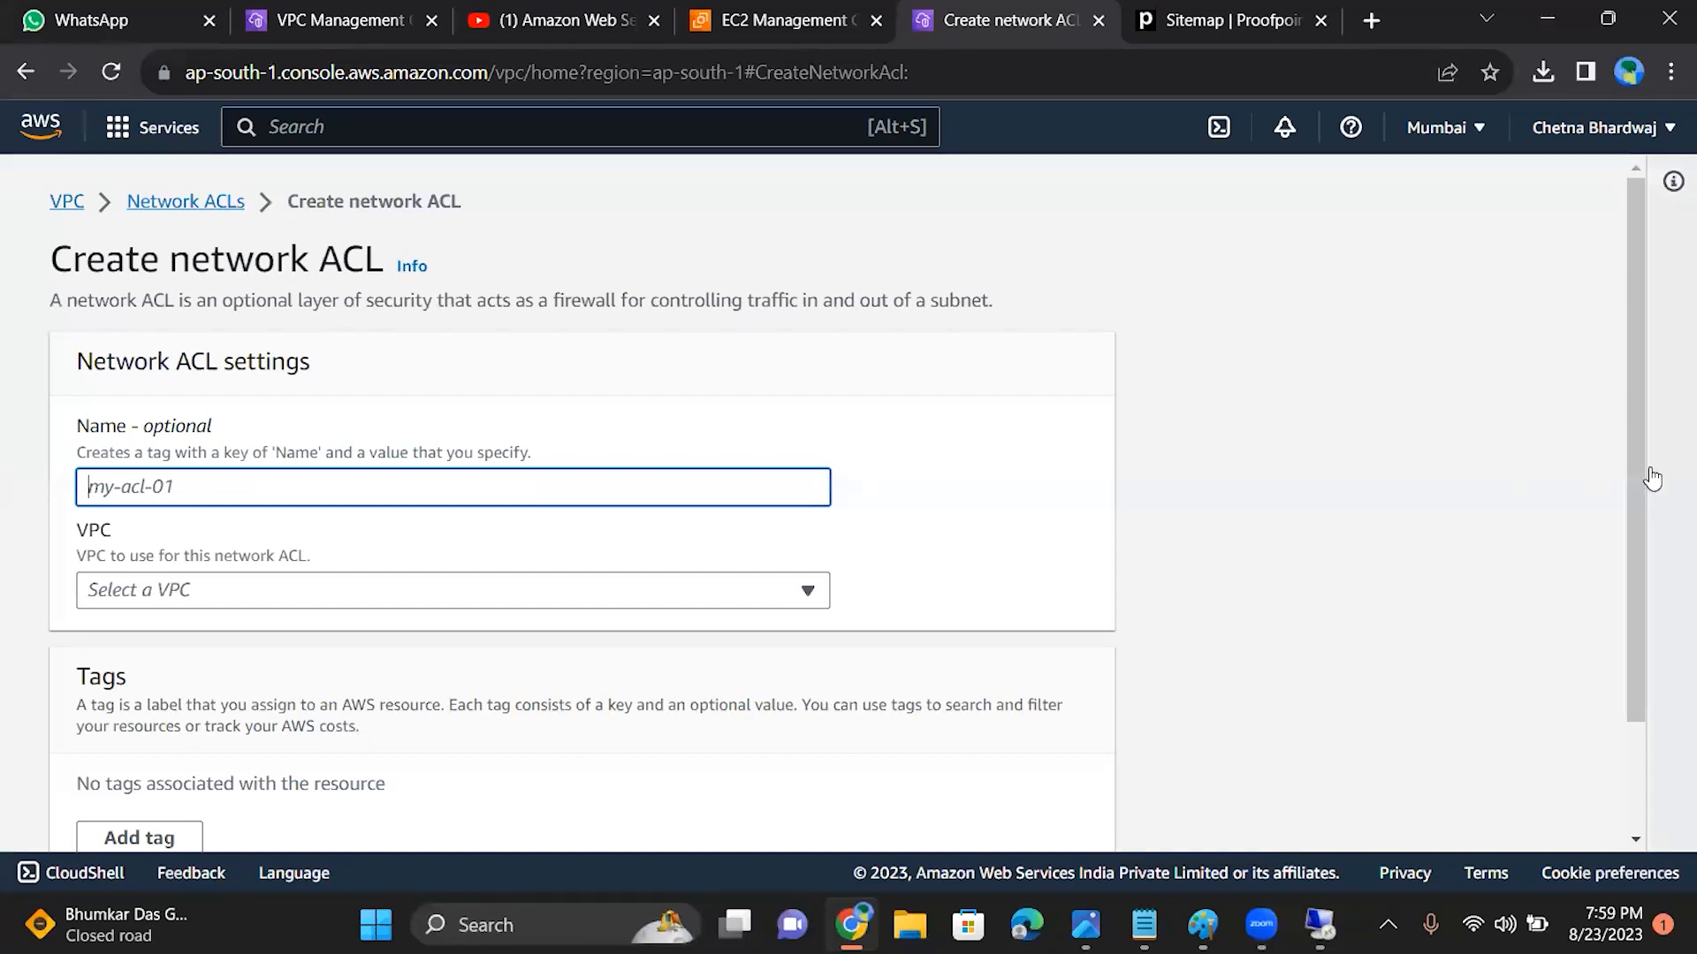
left_click_drag(1635, 464, 1646, 548)
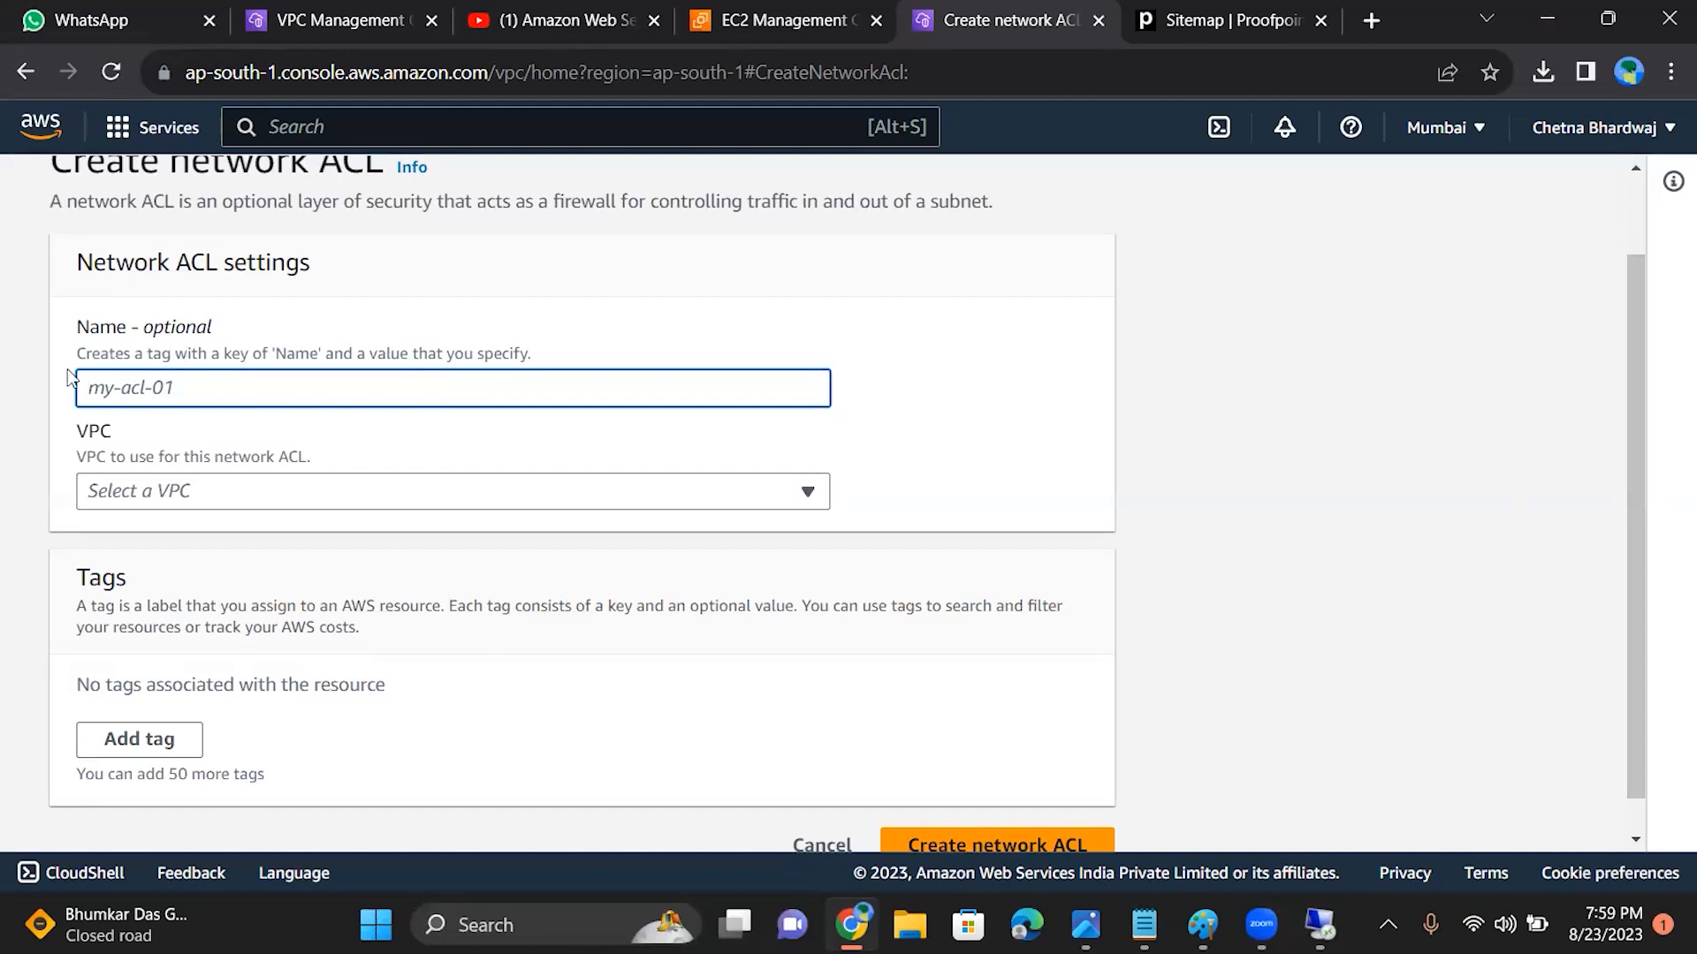
type("myacl")
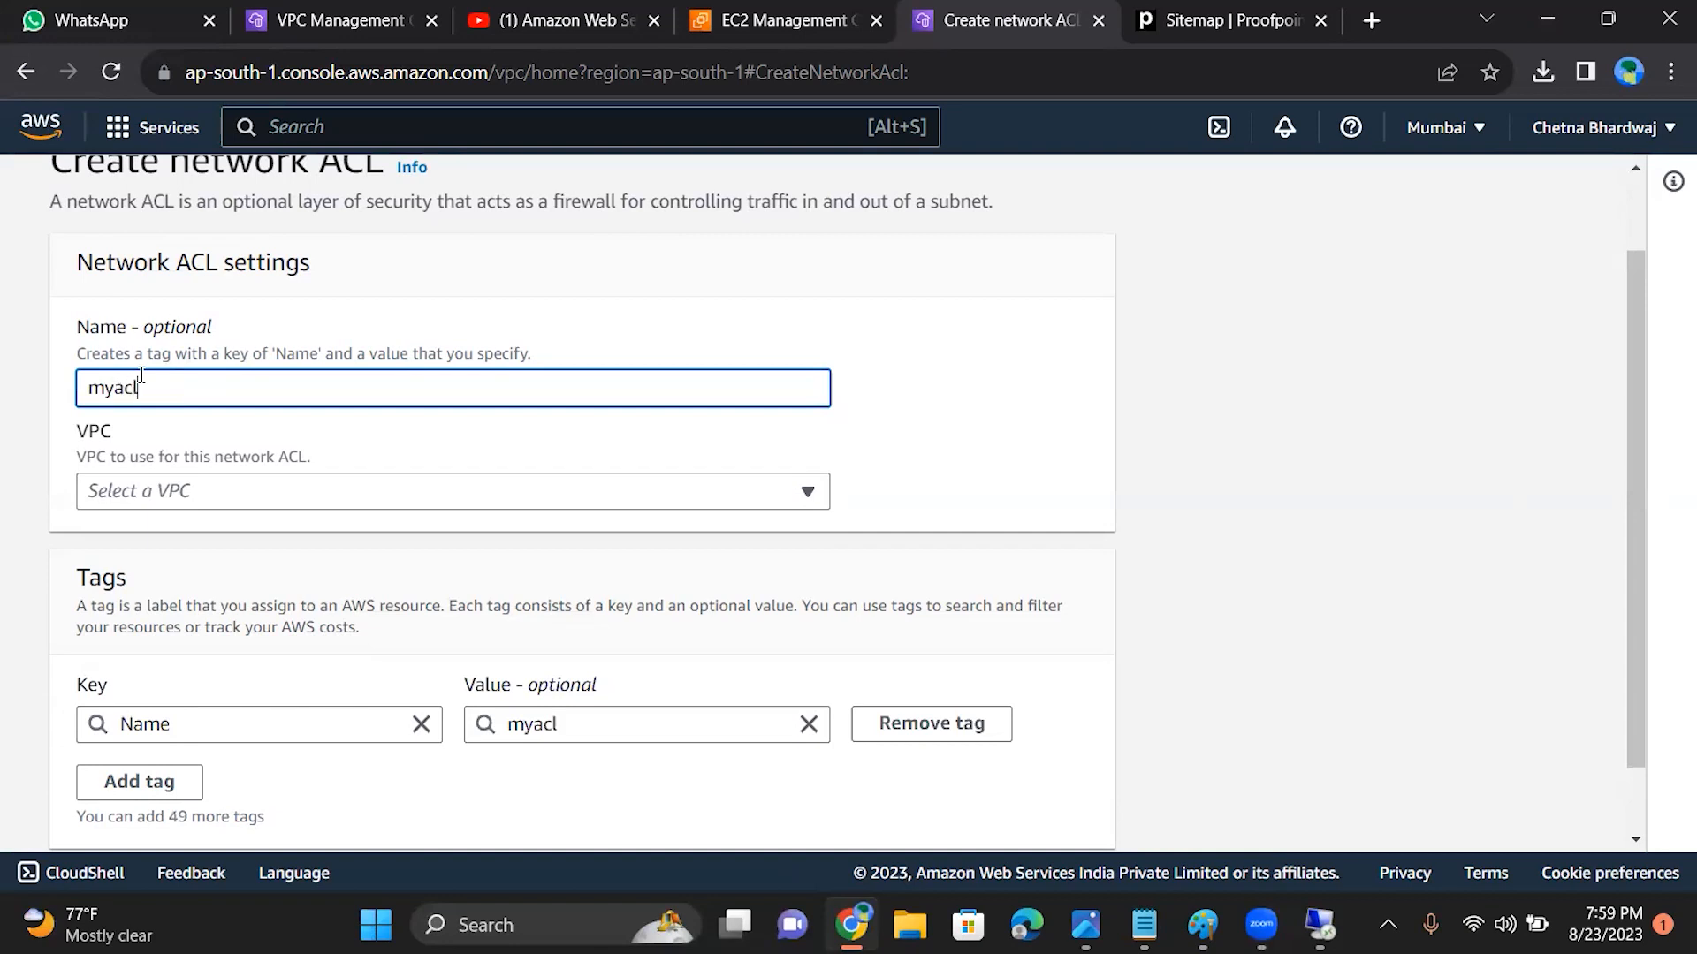
left_click(169, 498)
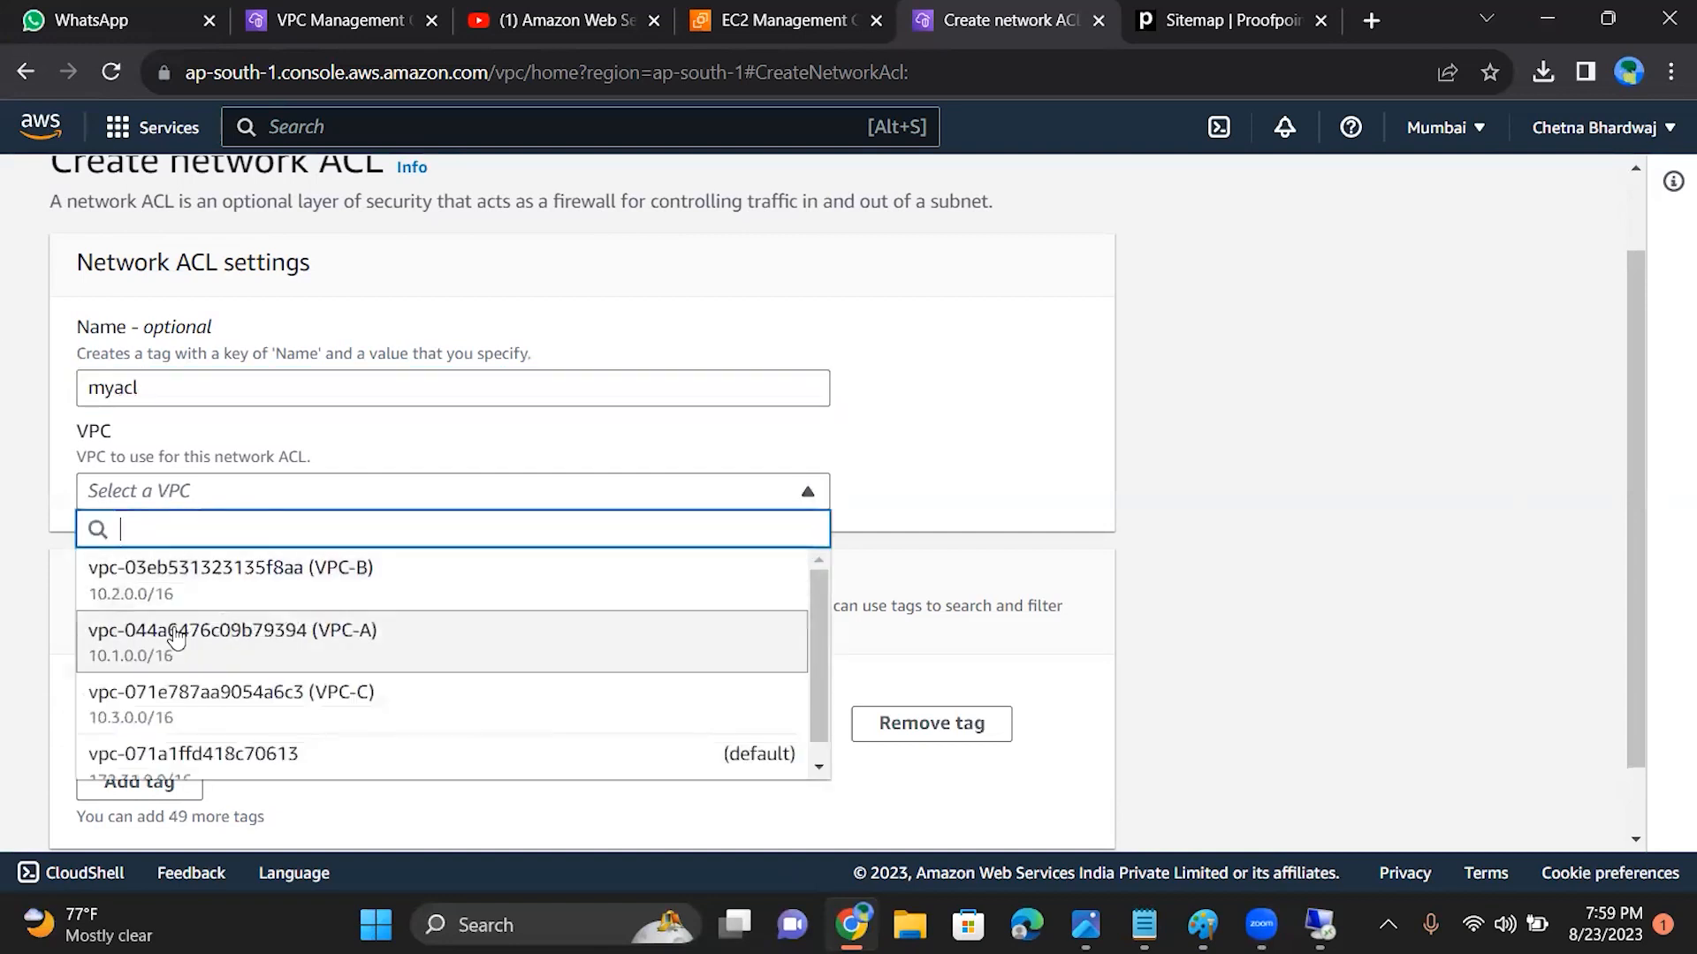
left_click(197, 570)
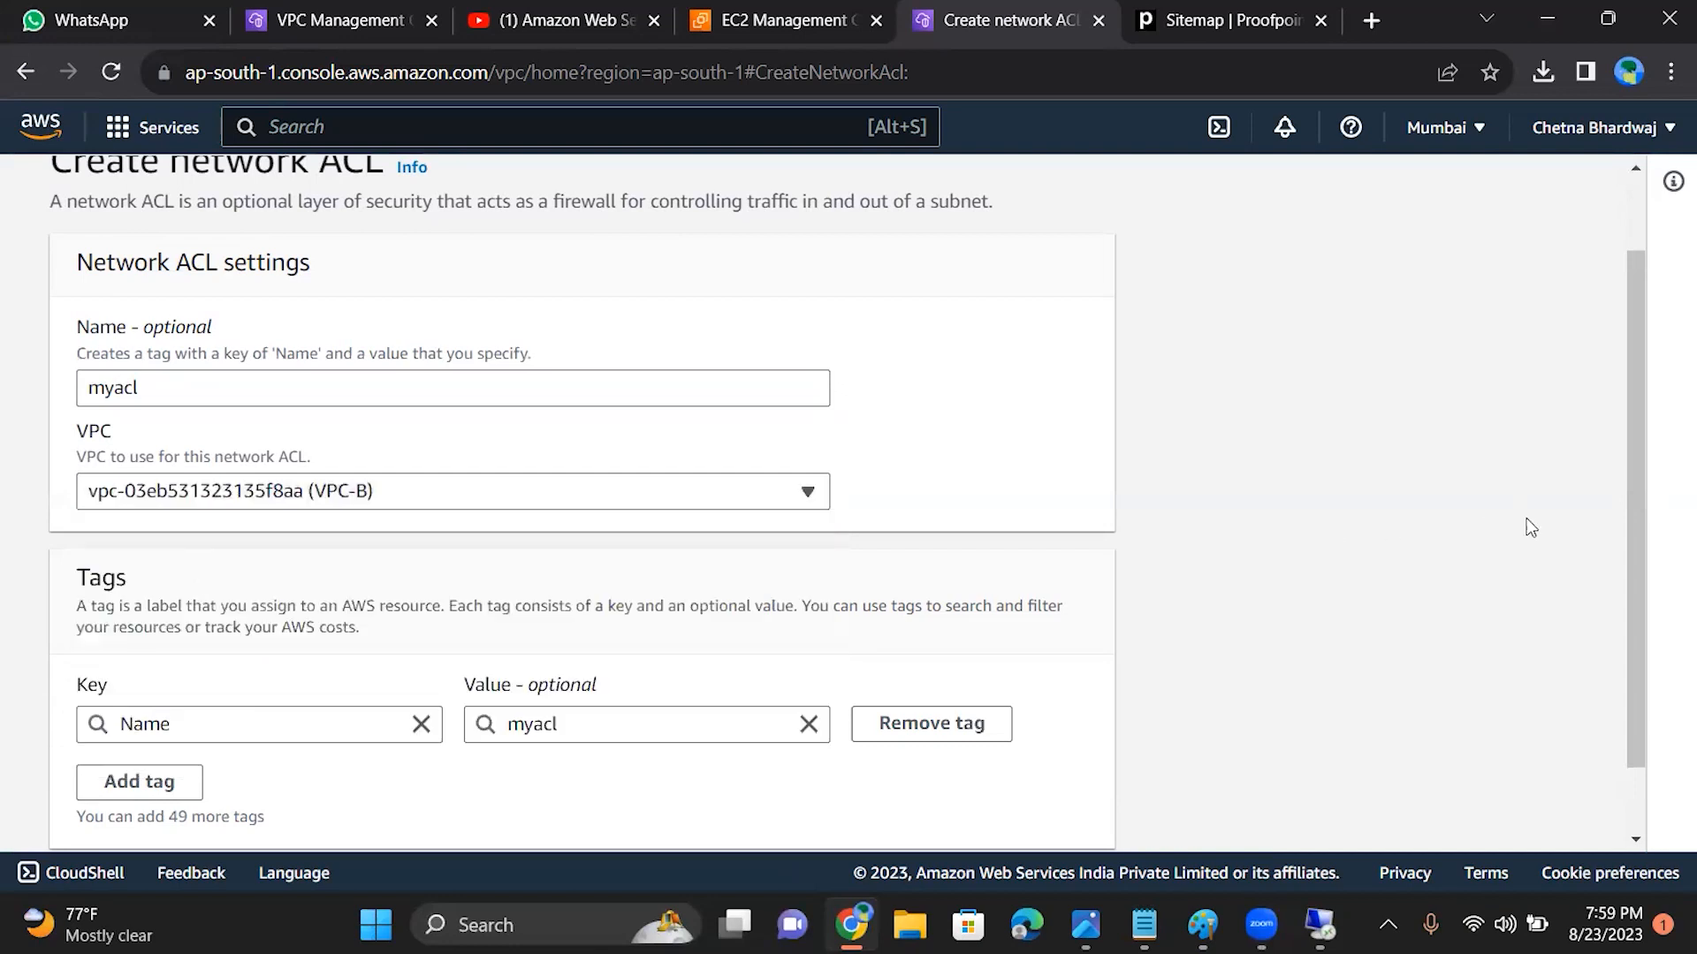
left_click_drag(1630, 507, 1632, 597)
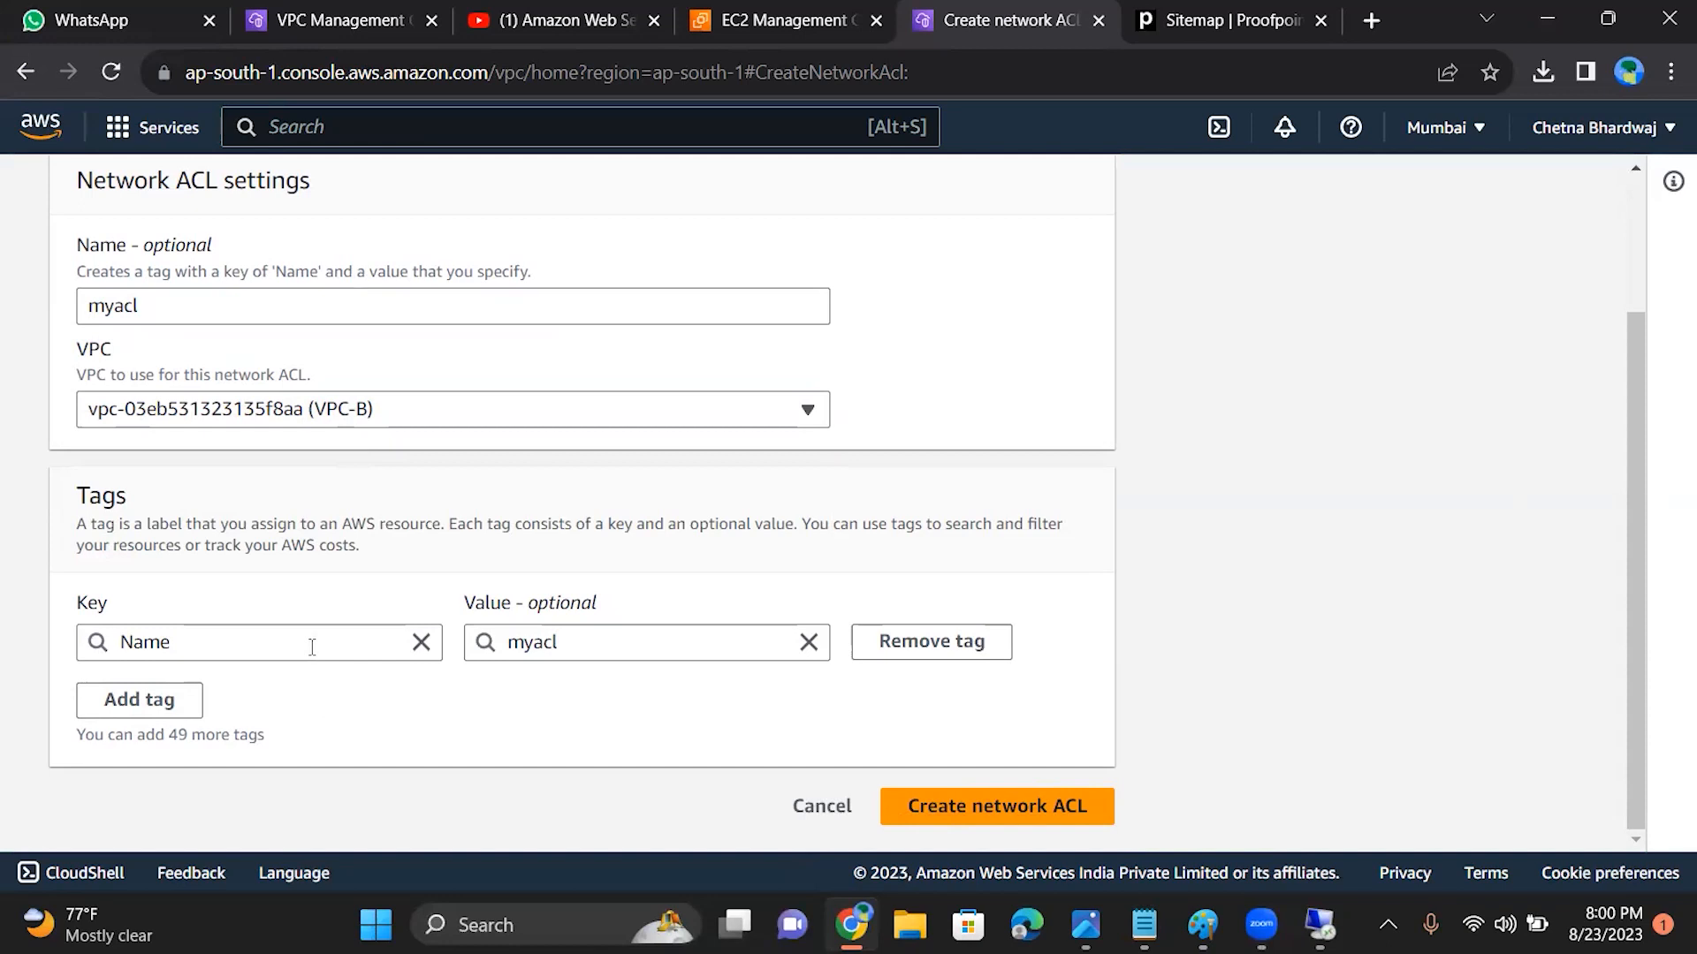
left_click(993, 808)
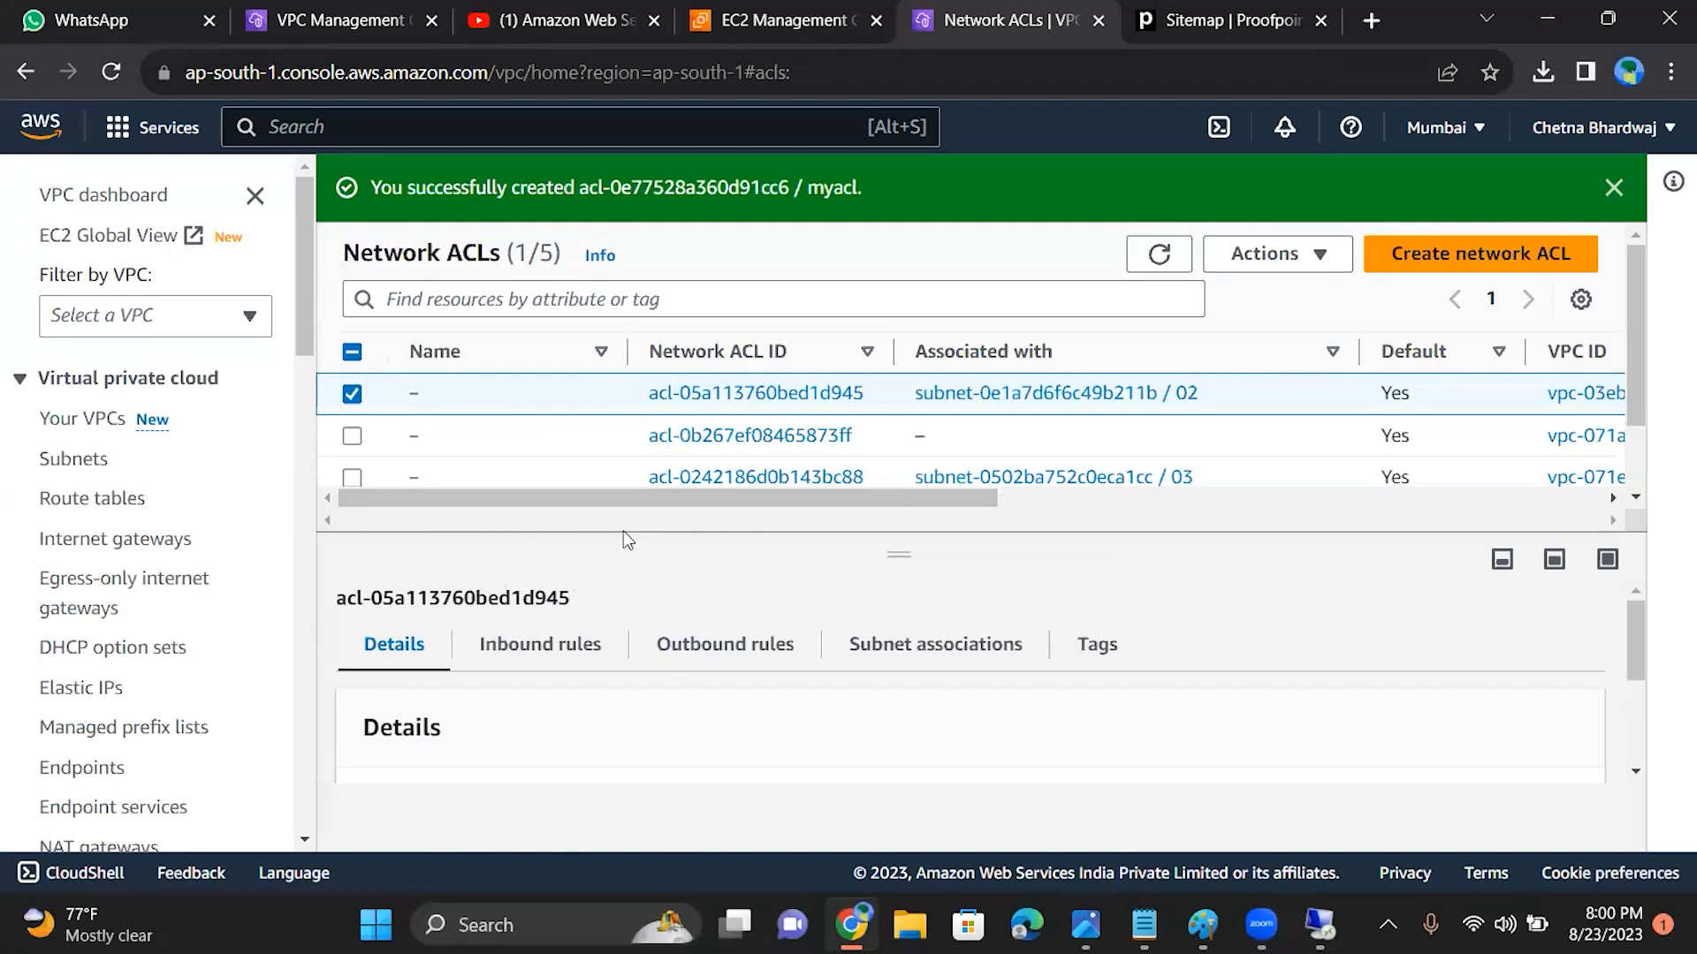
Step: View the subnet associations of the default network ACL attached to subnet 02
left_click(932, 648)
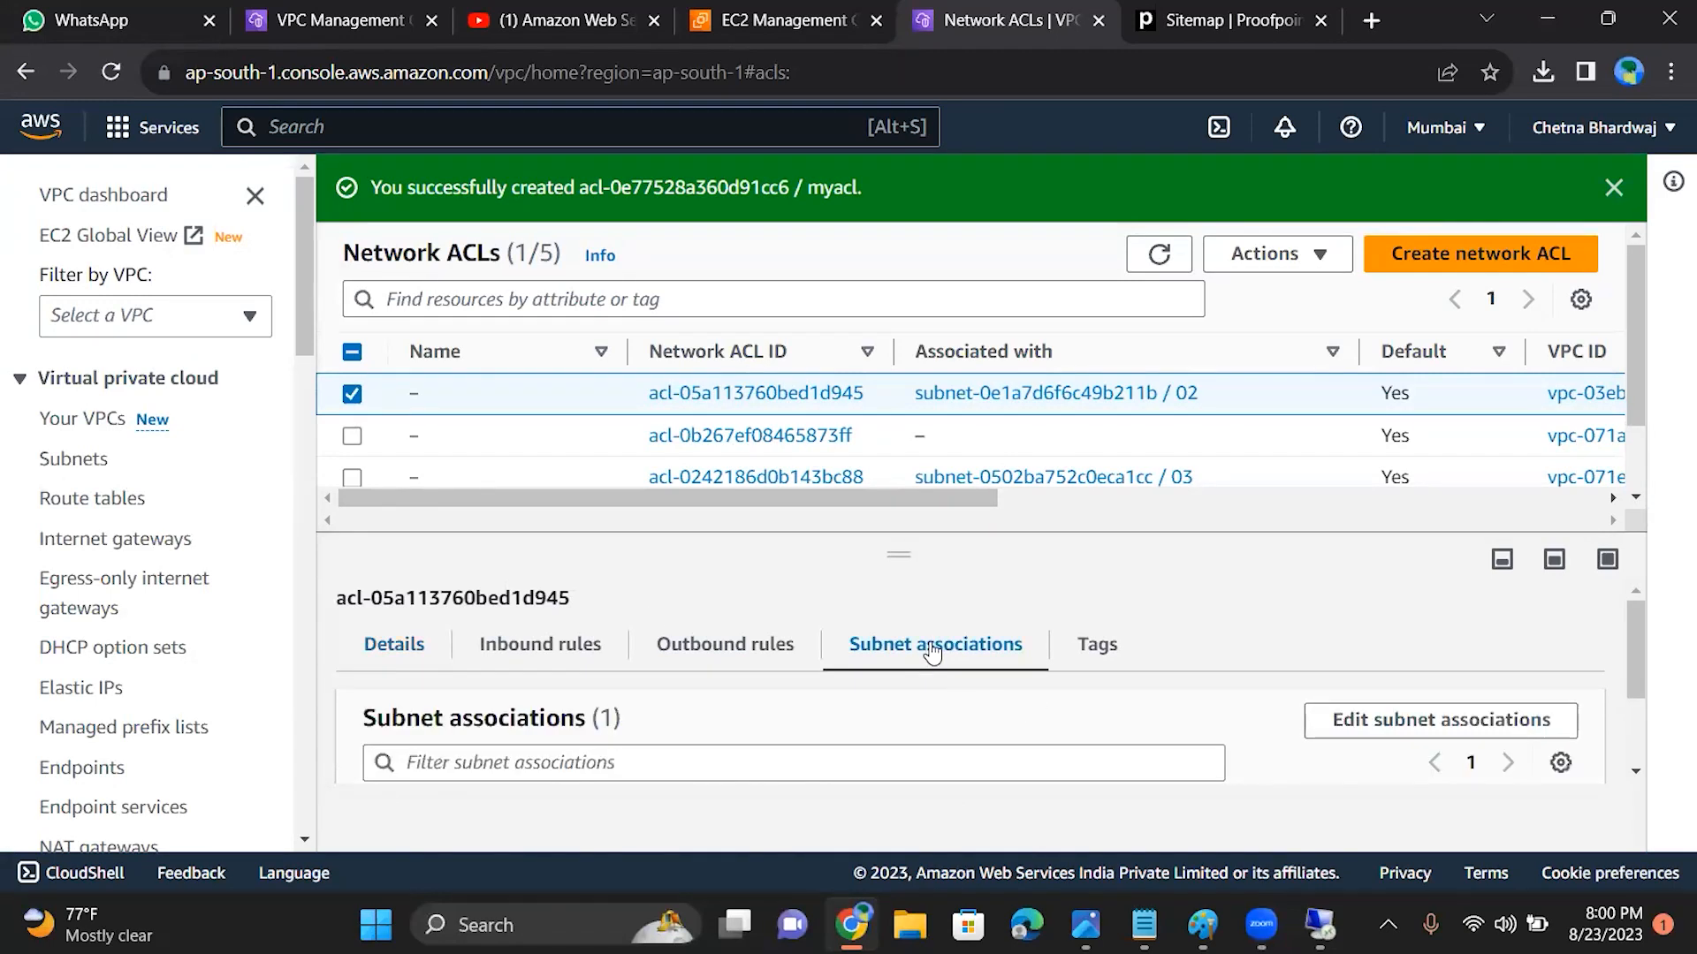
left_click_drag(1631, 656, 1630, 609)
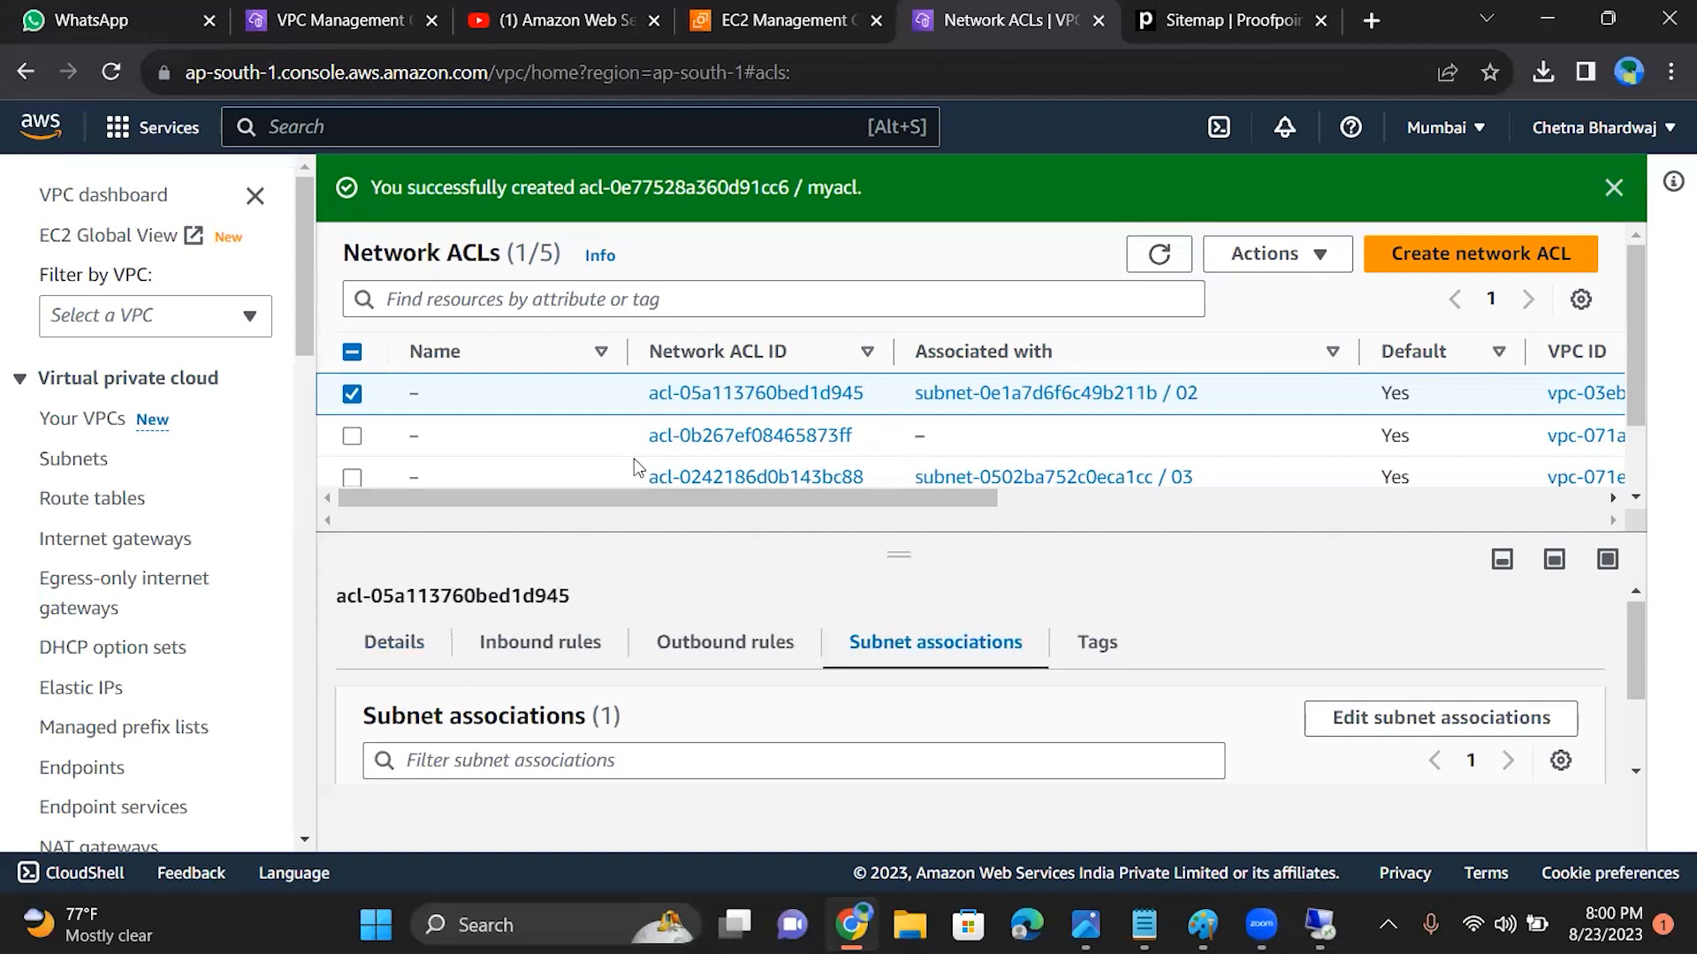
Step: Try to delete only the default network ACL that has no associated subnet, and cancel the deletion dialog
left_click(352, 436)
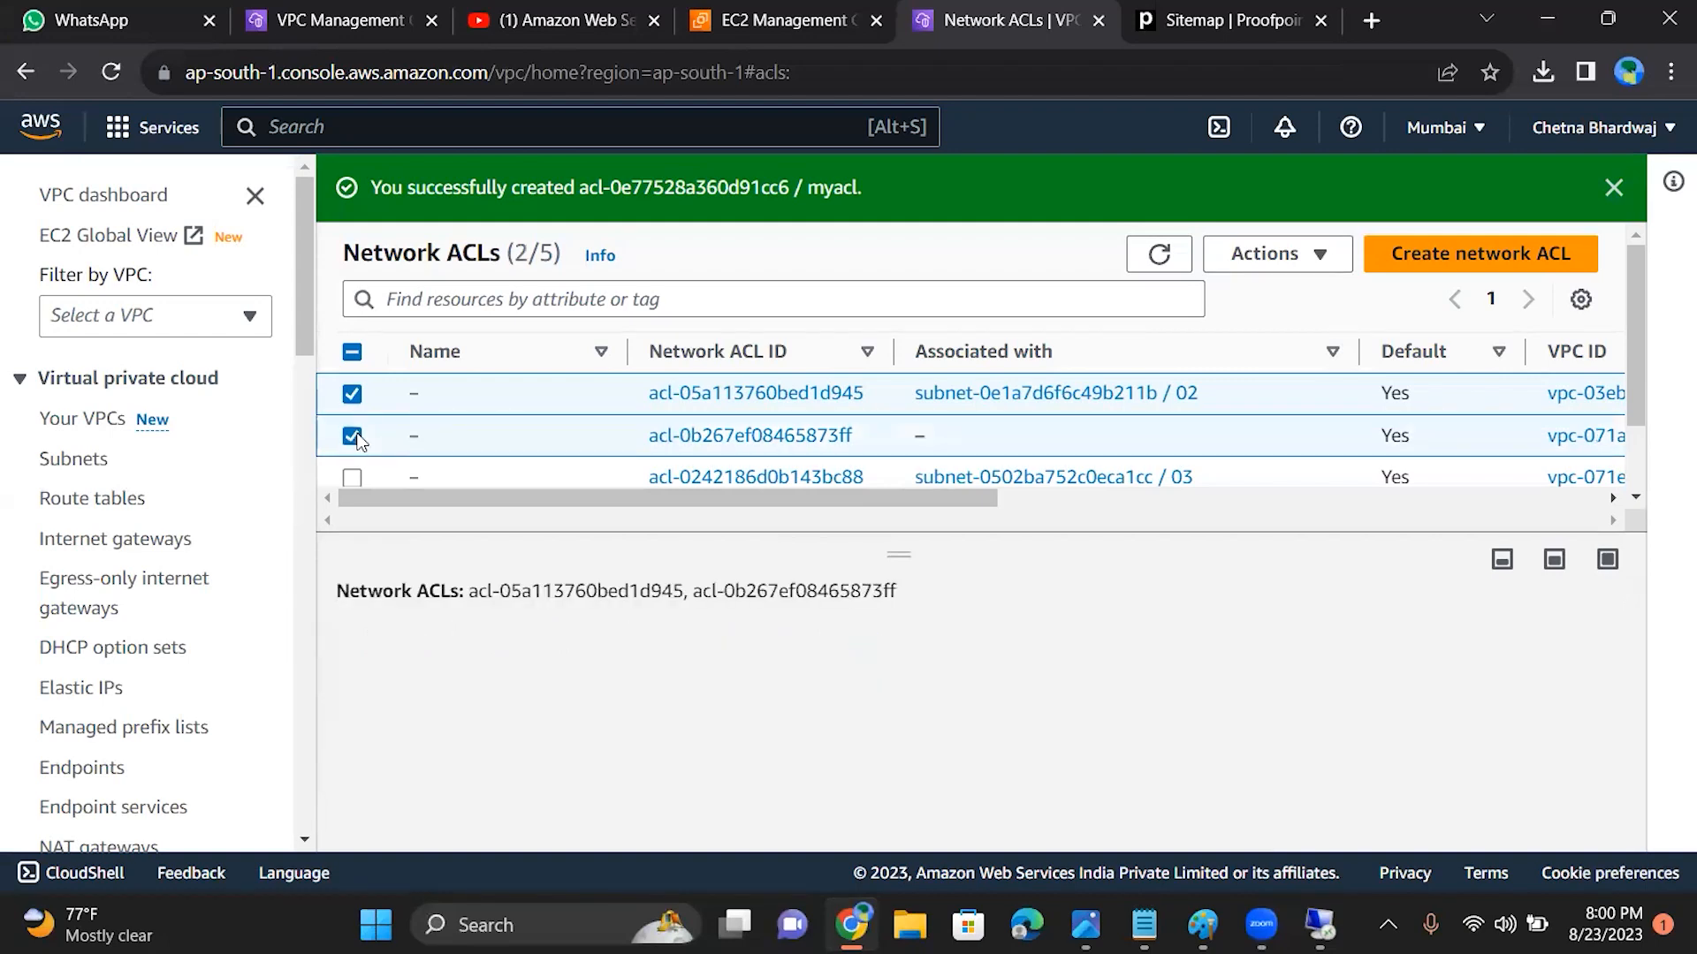
left_click(352, 398)
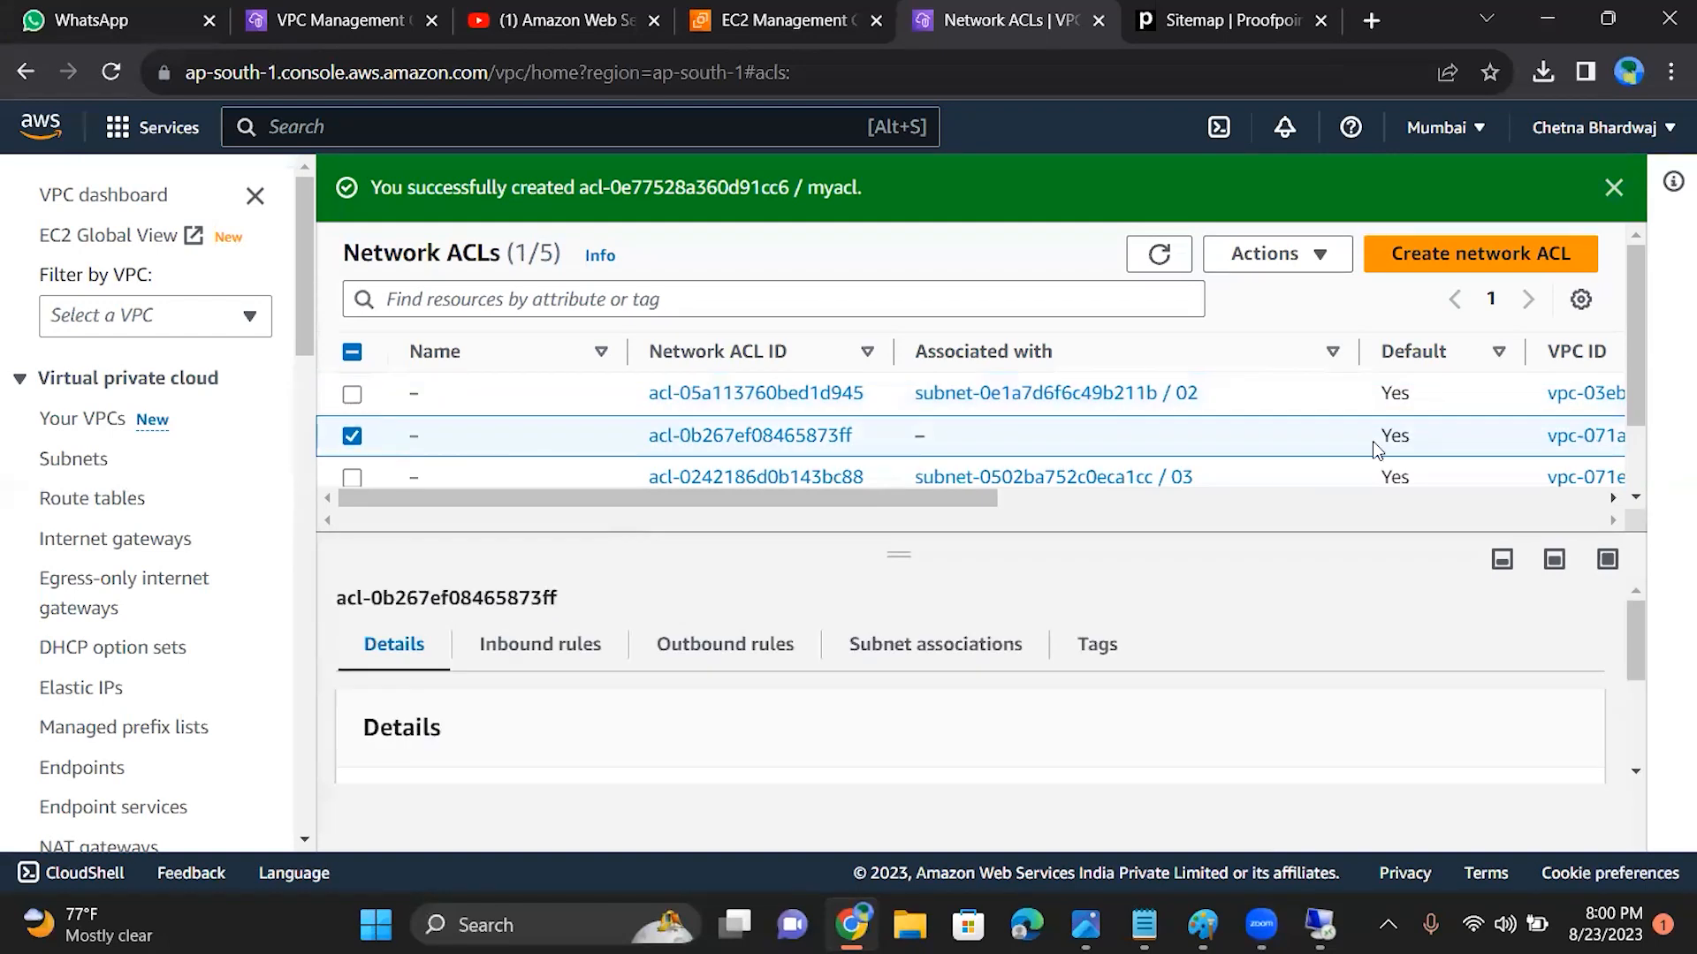
left_click(1298, 268)
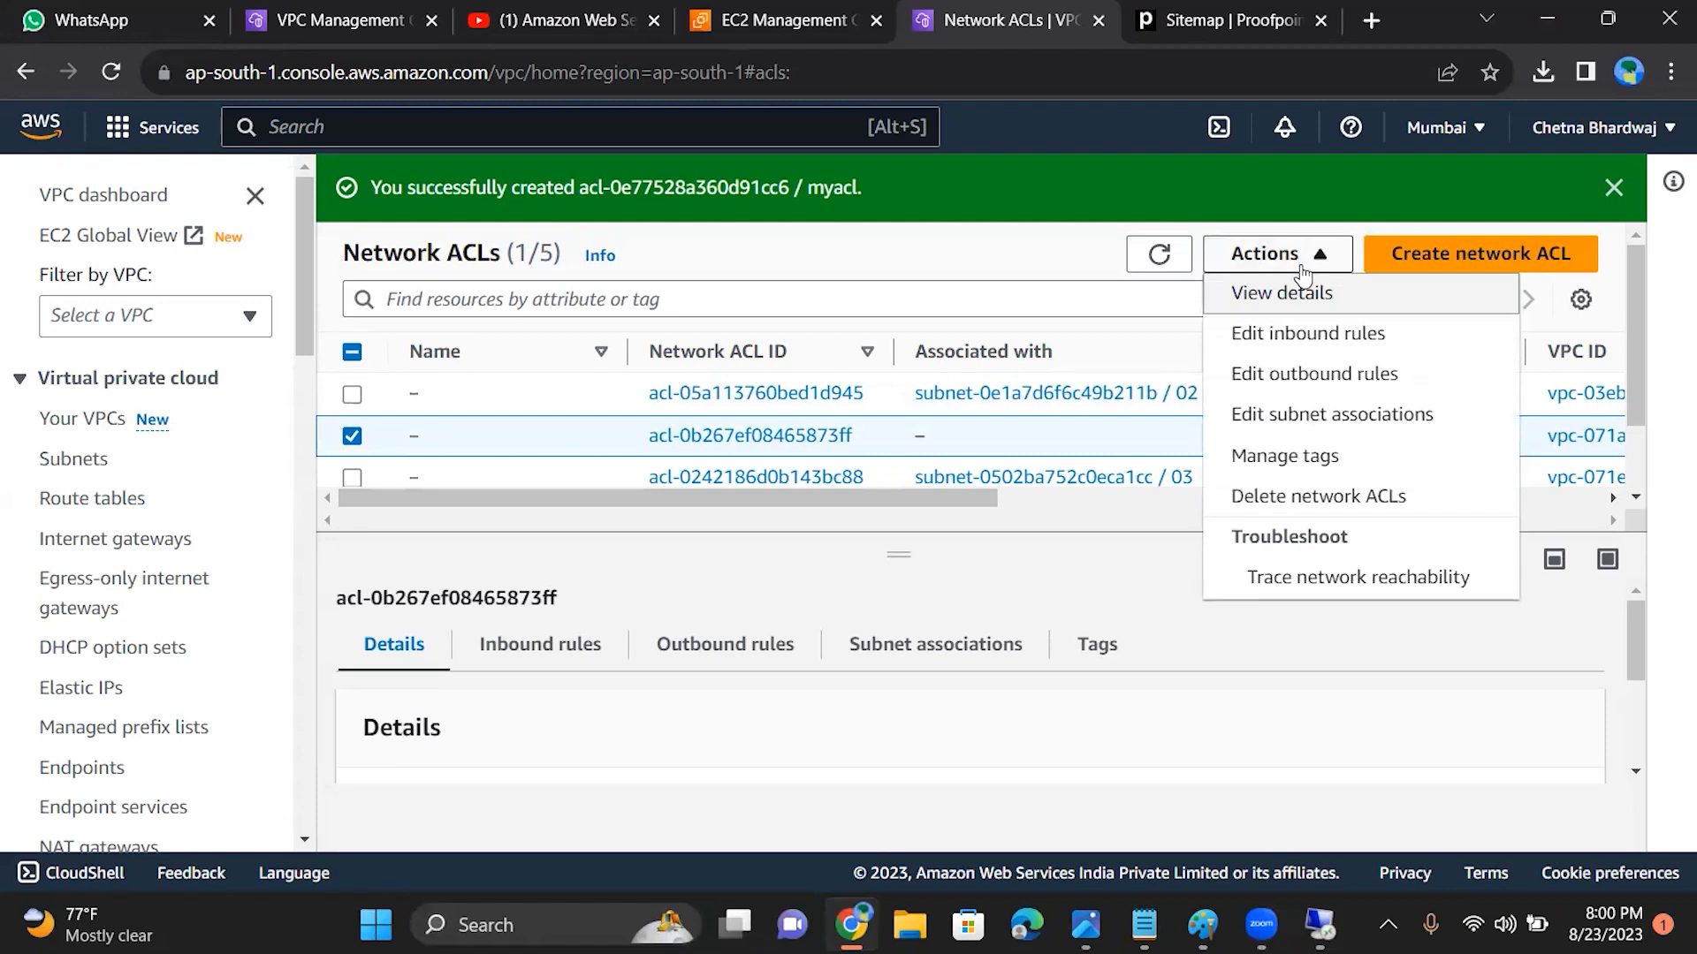
left_click(1297, 497)
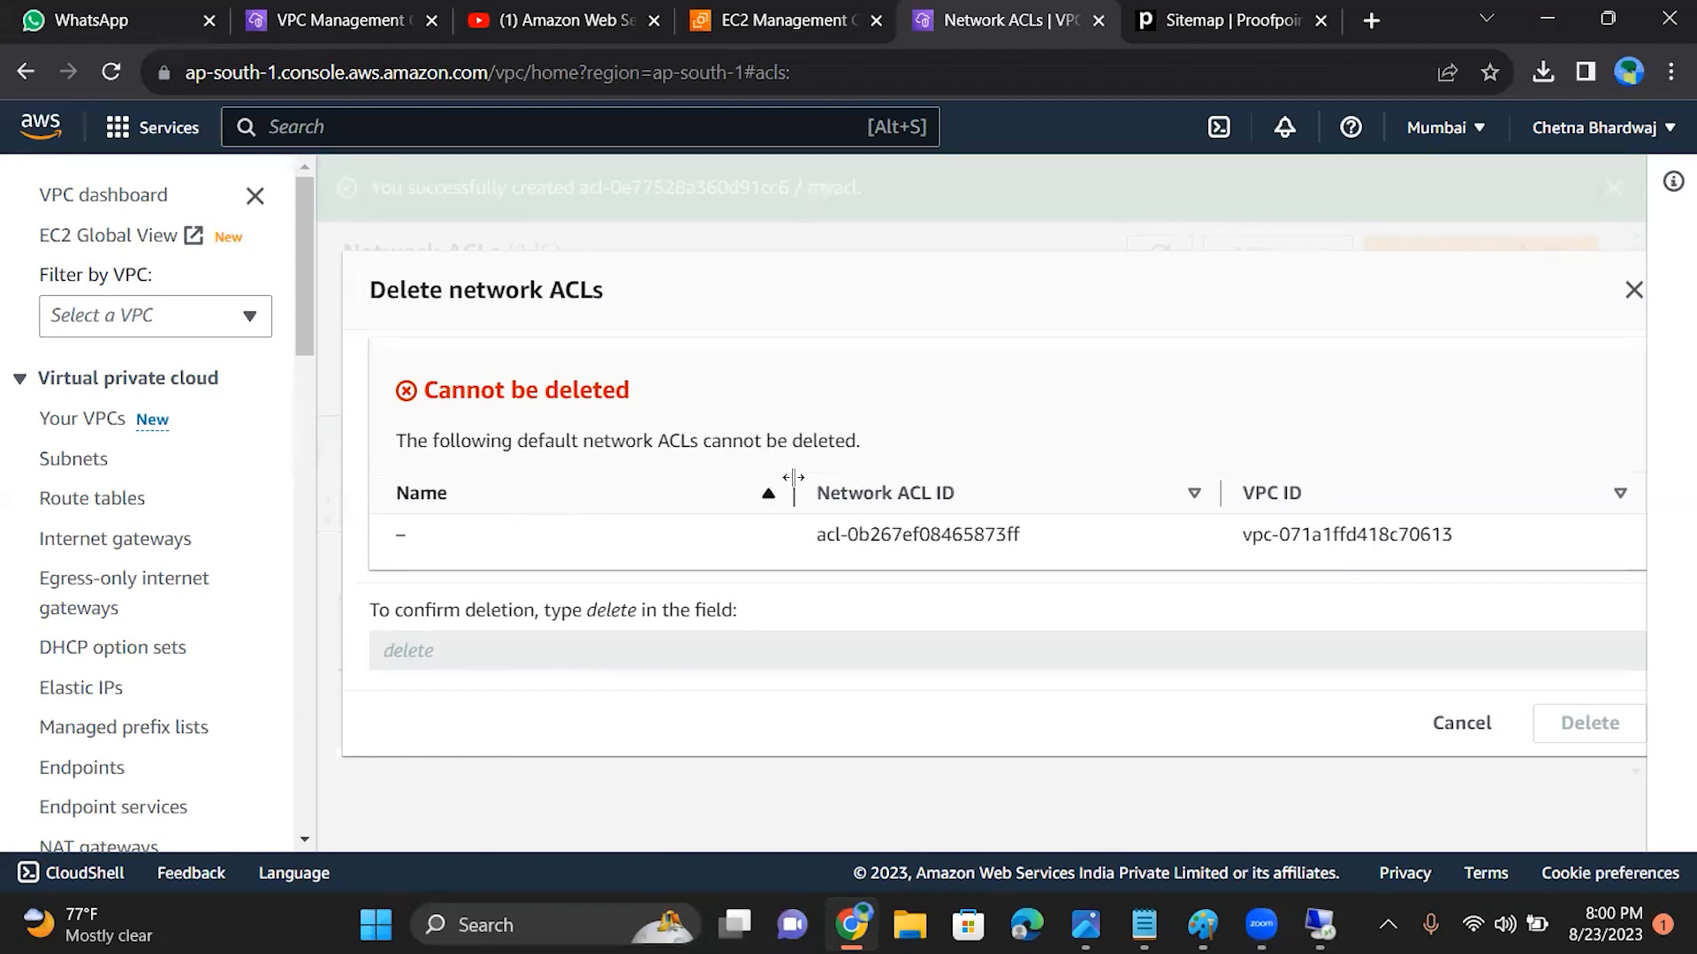
left_click(1454, 733)
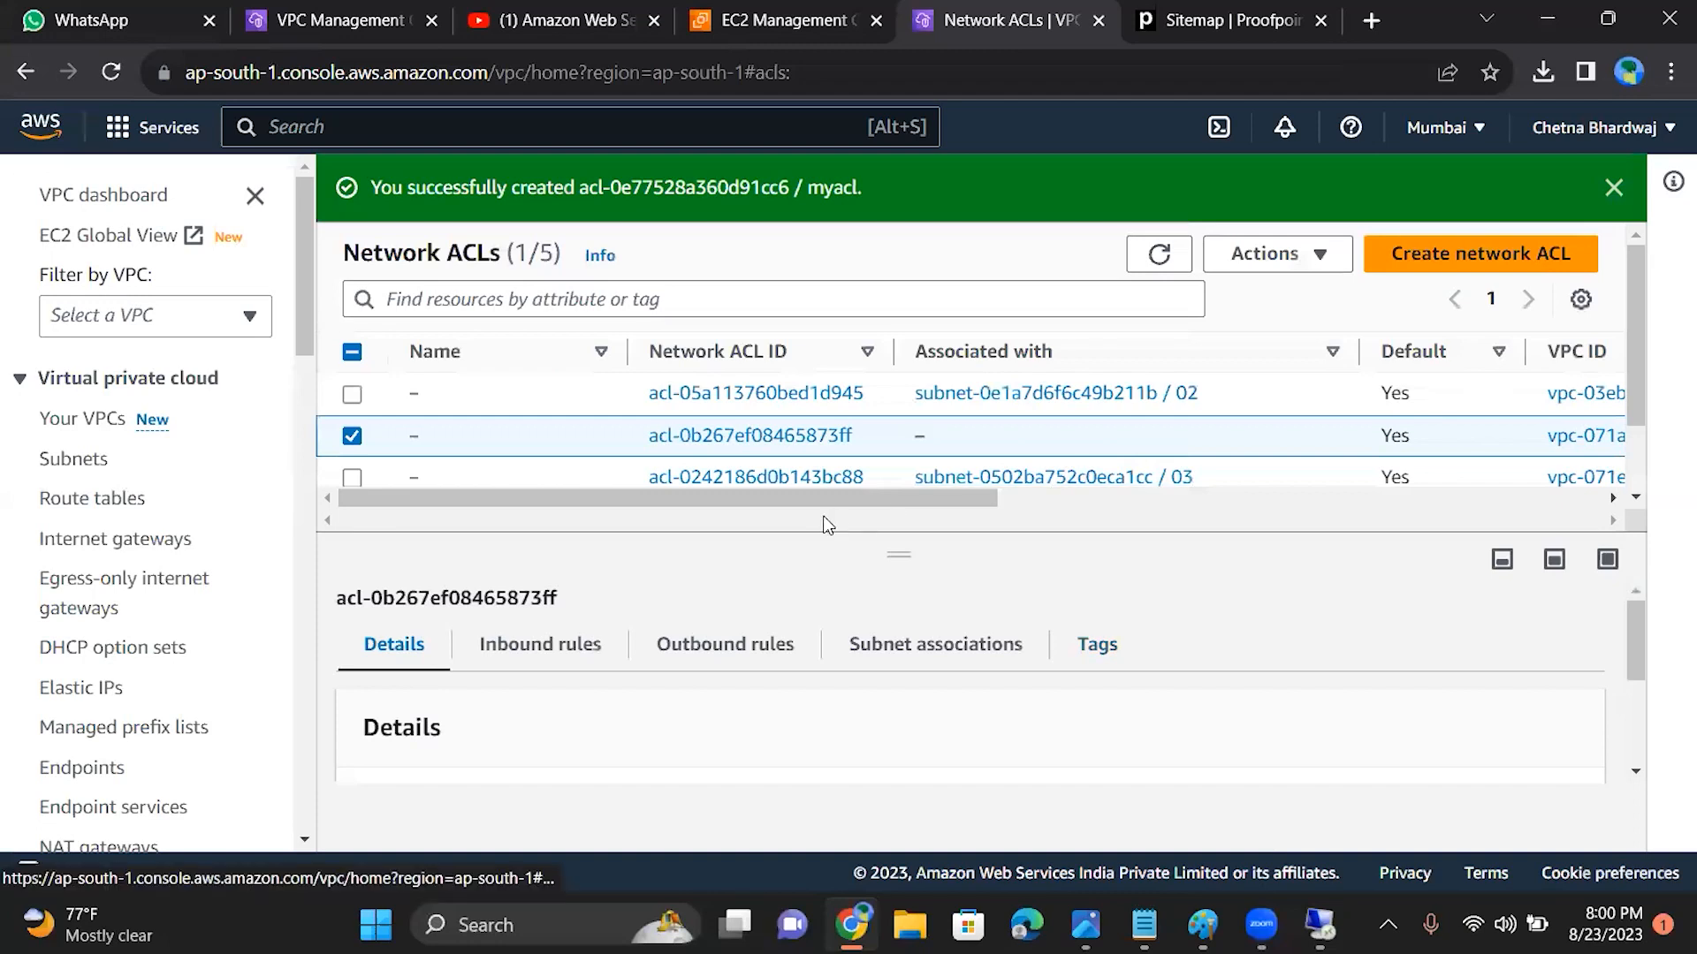
Step: Enlarge the network ACL list and compare each ACL's VPC, default status, rule counts and subnet association
left_click_drag(817, 501, 1125, 550)
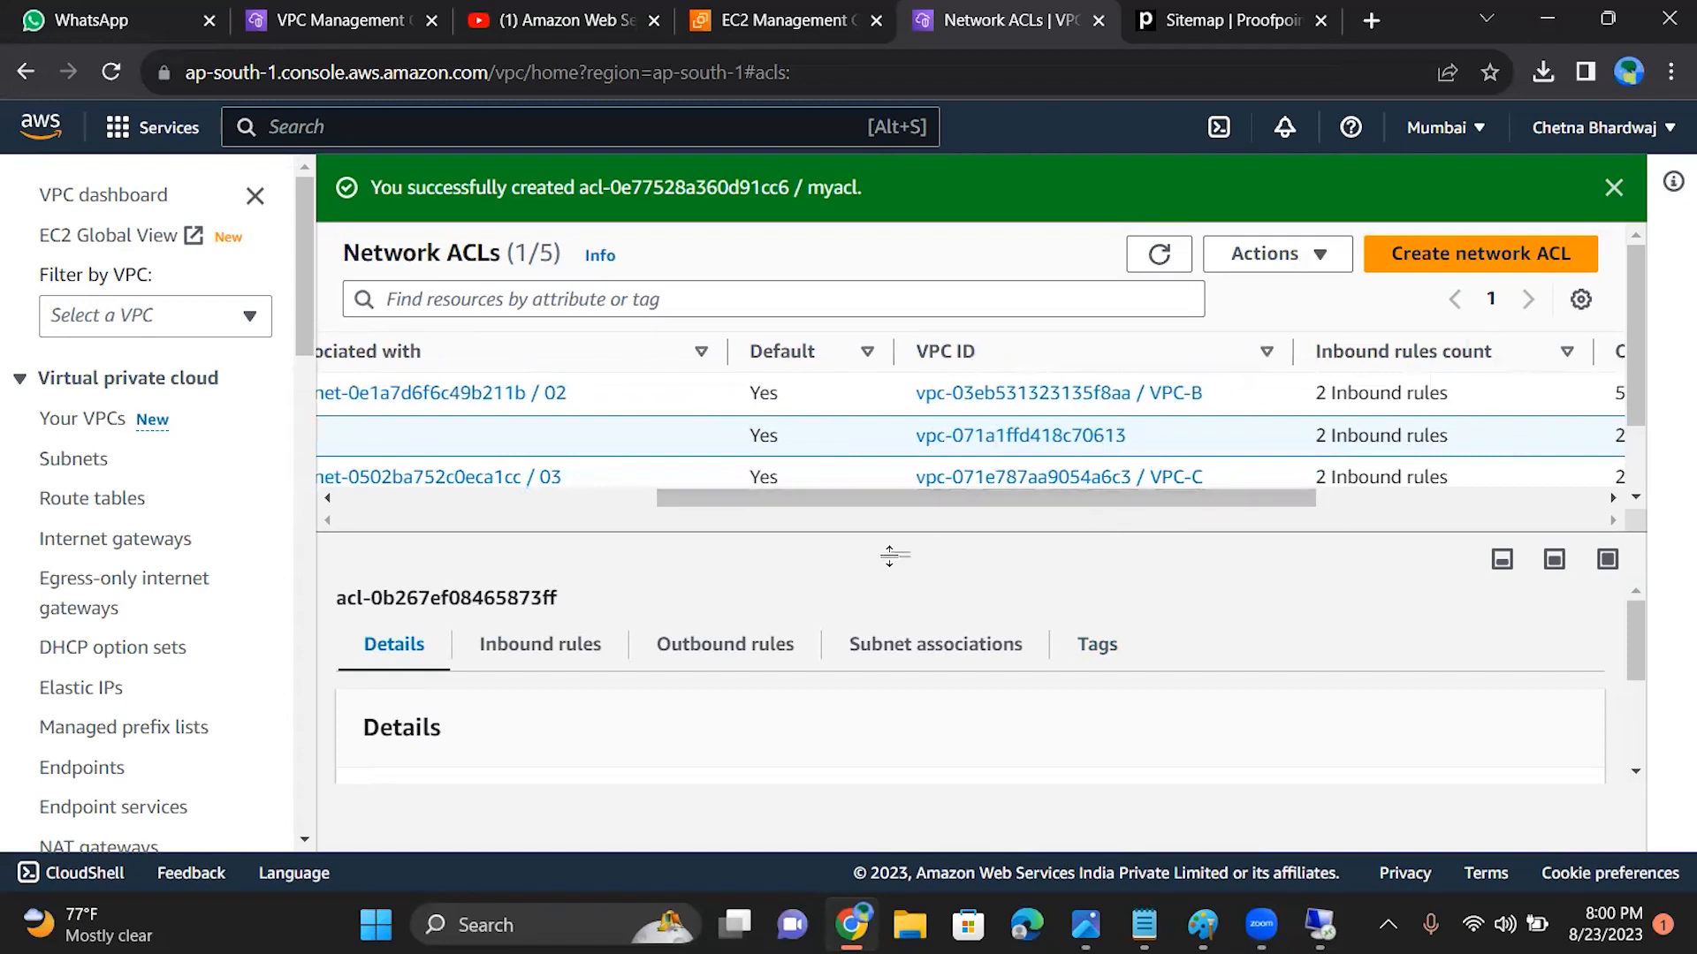
left_click_drag(900, 566, 901, 839)
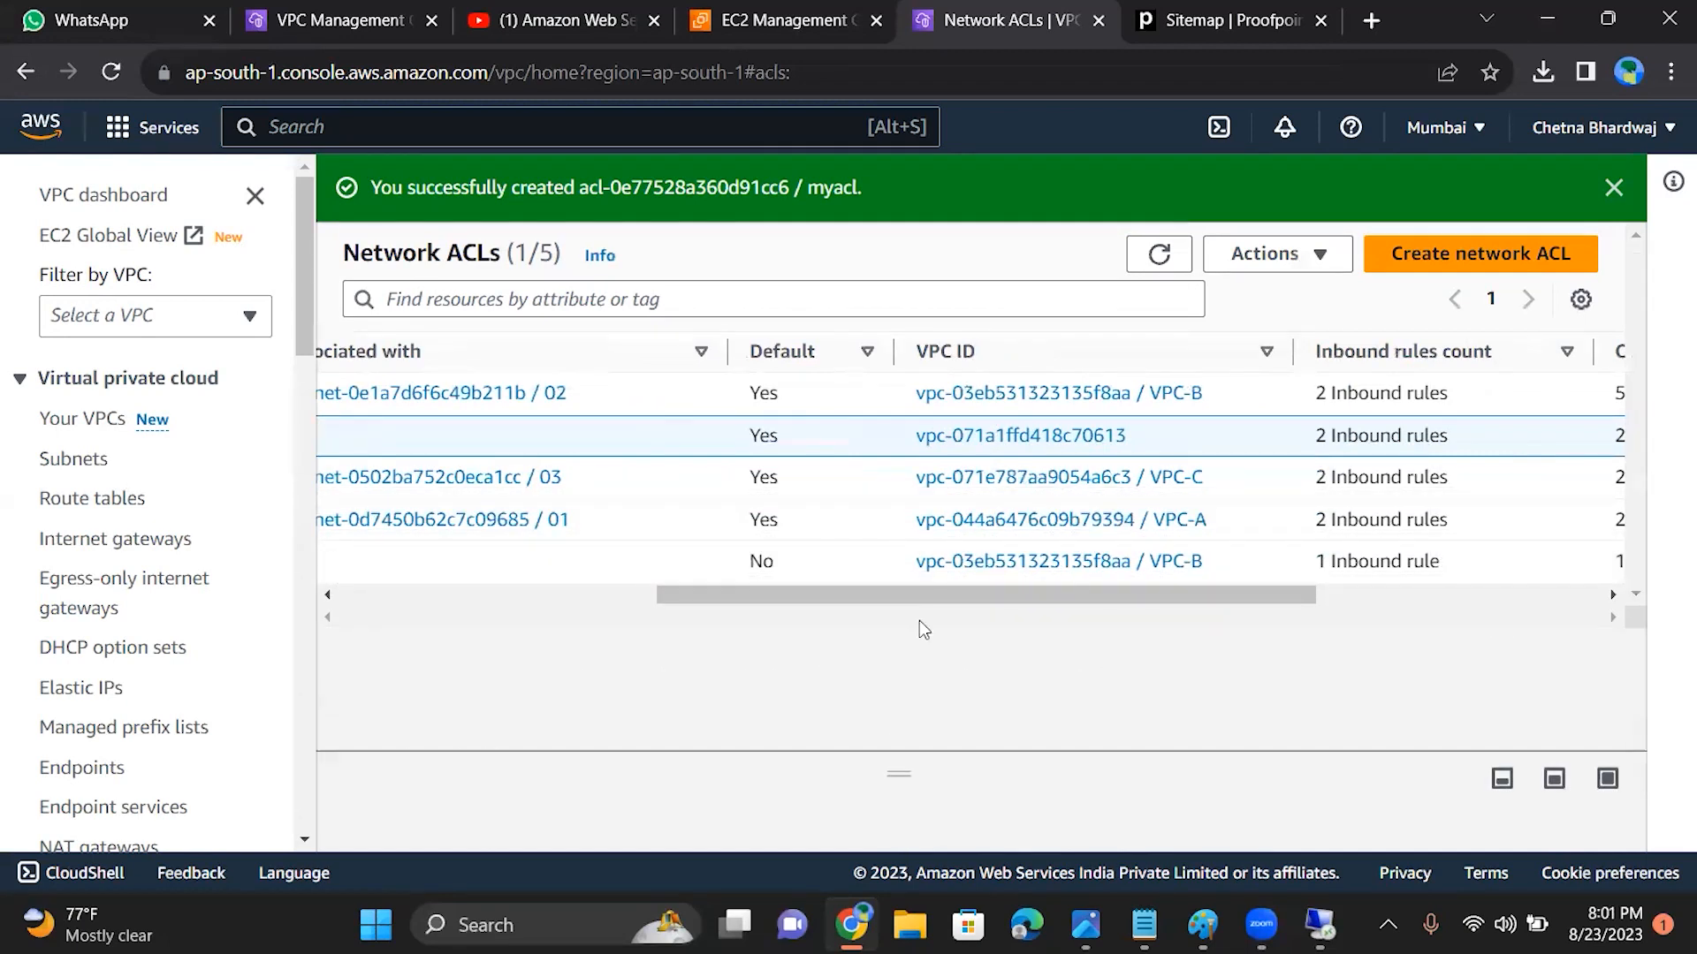
scroll(1238, 639, "right", 5)
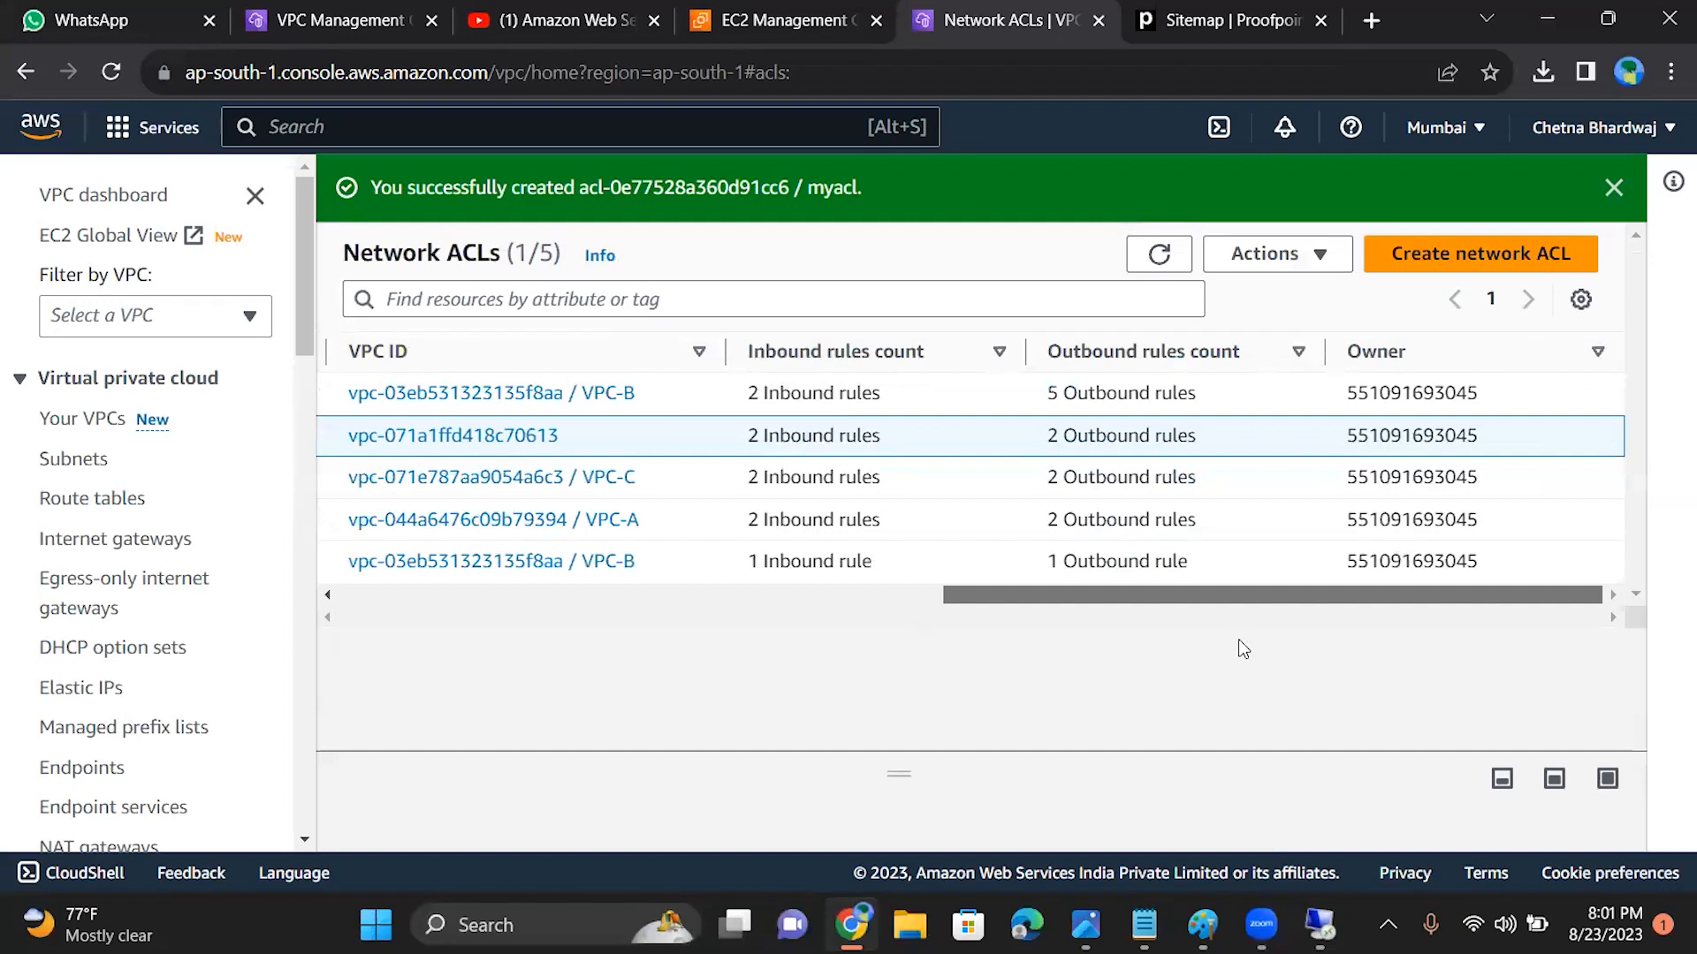
scroll(1238, 639, "left", 5)
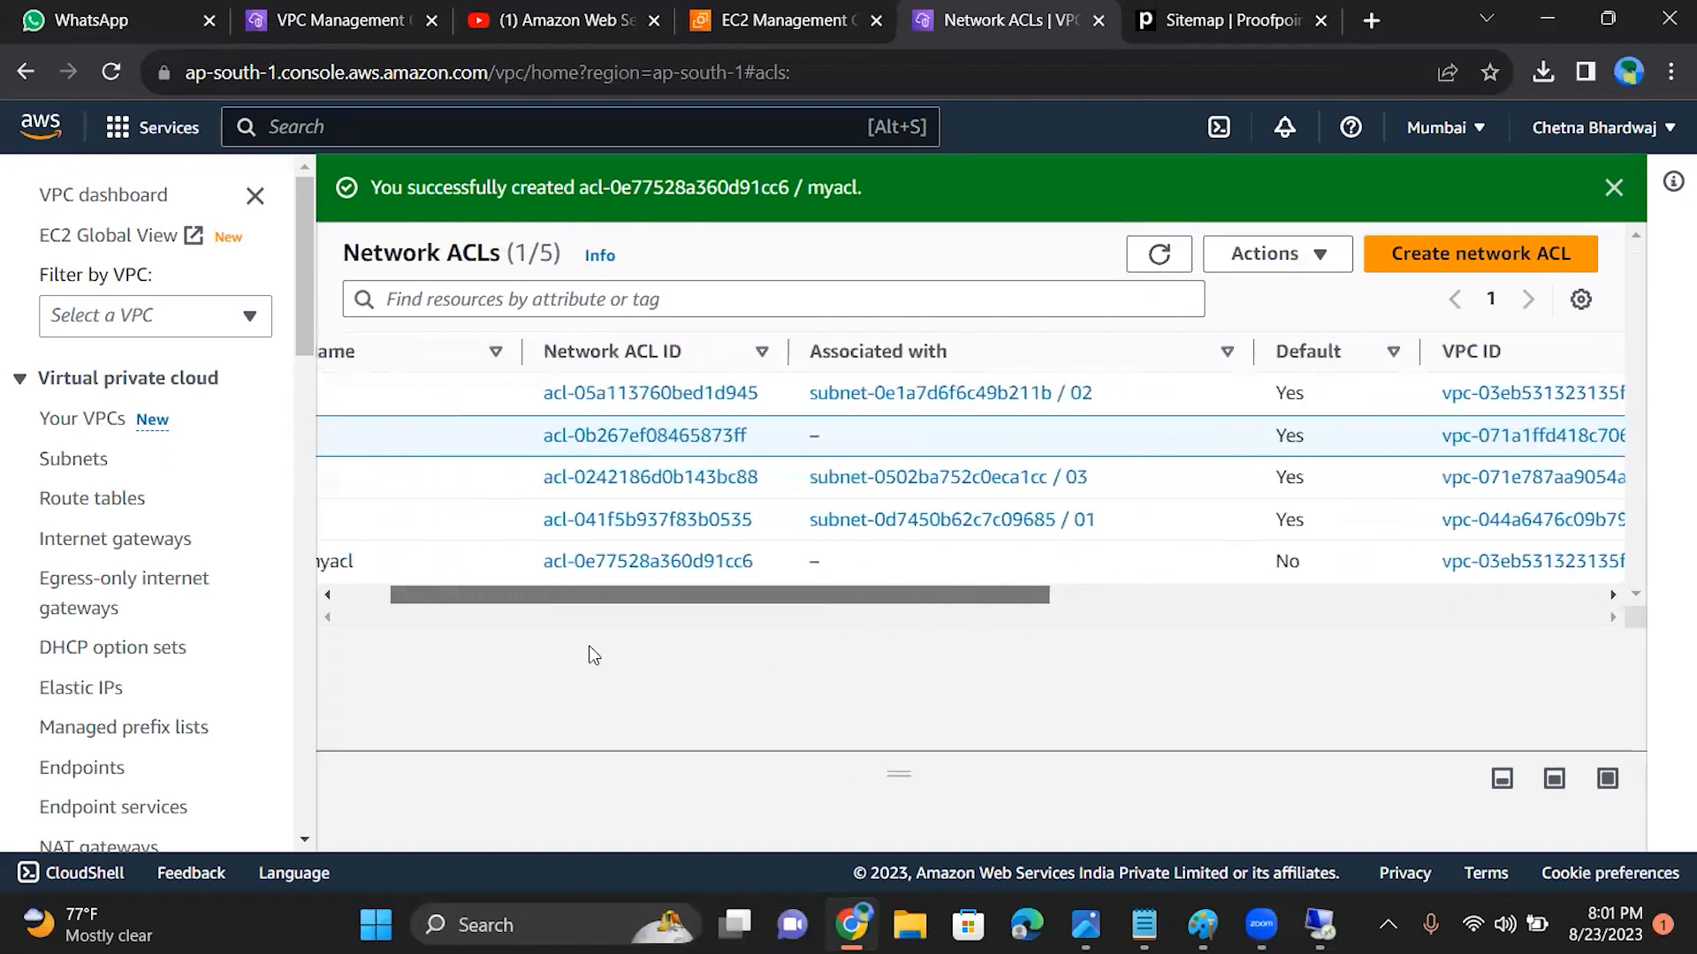
left_click_drag(590, 647, 402, 591)
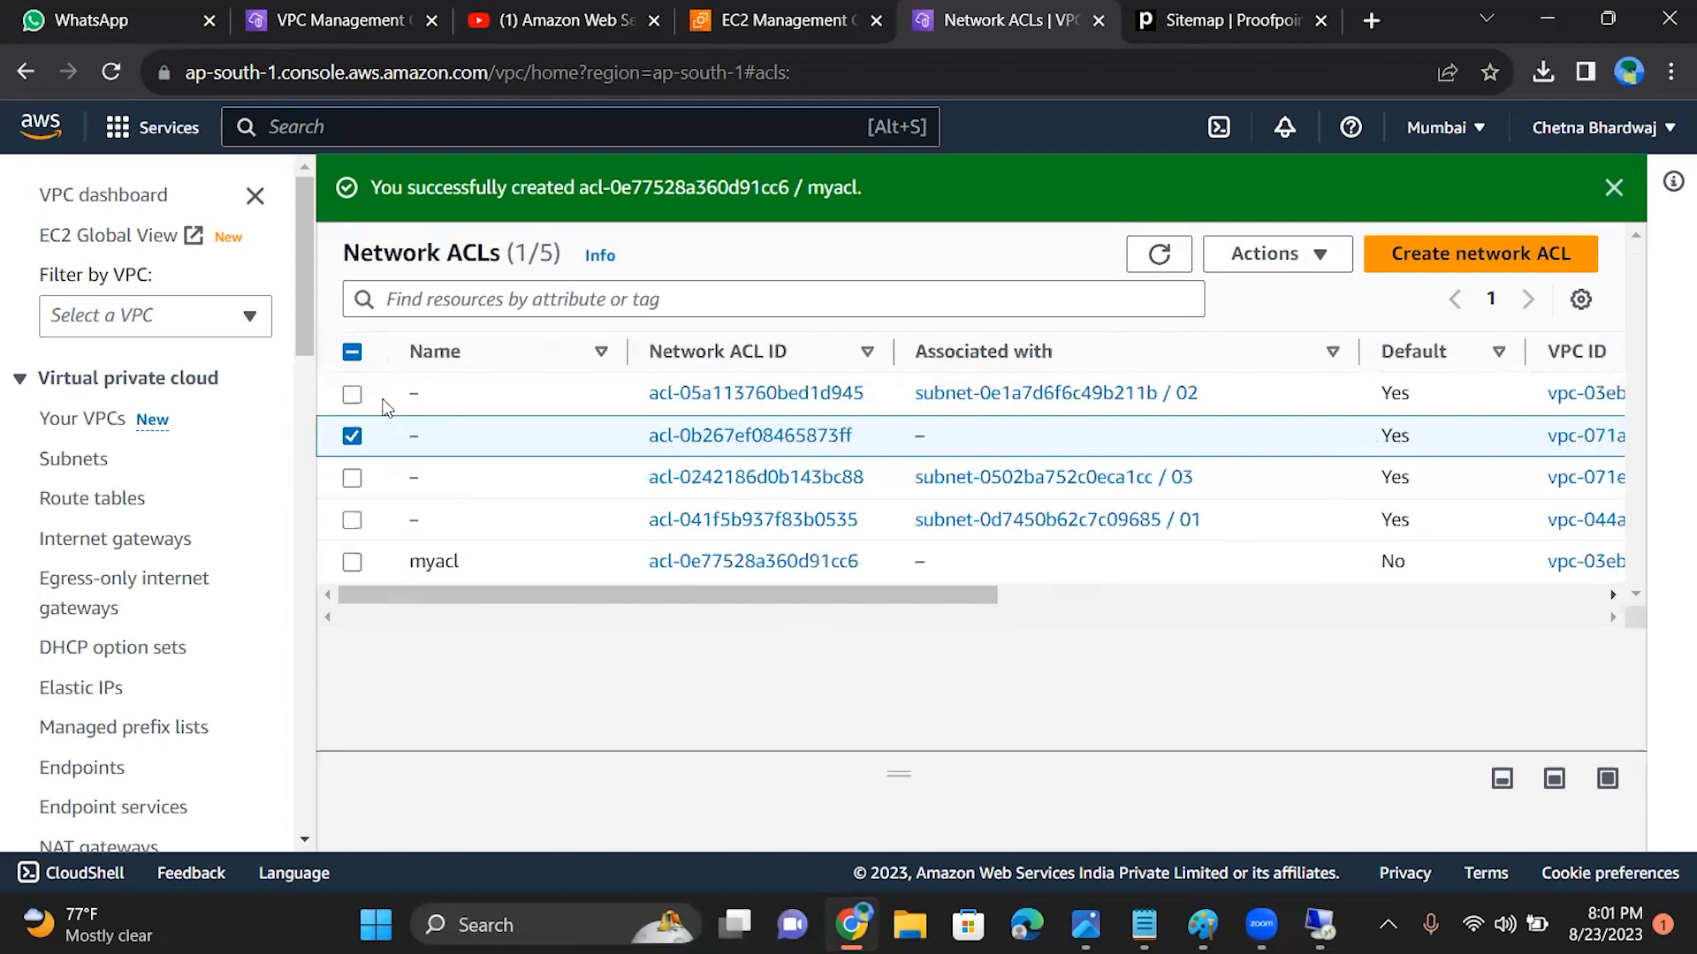
Step: Try to delete only the default network ACL associated with subnet 02, and close the deletion dialog
left_click(351, 395)
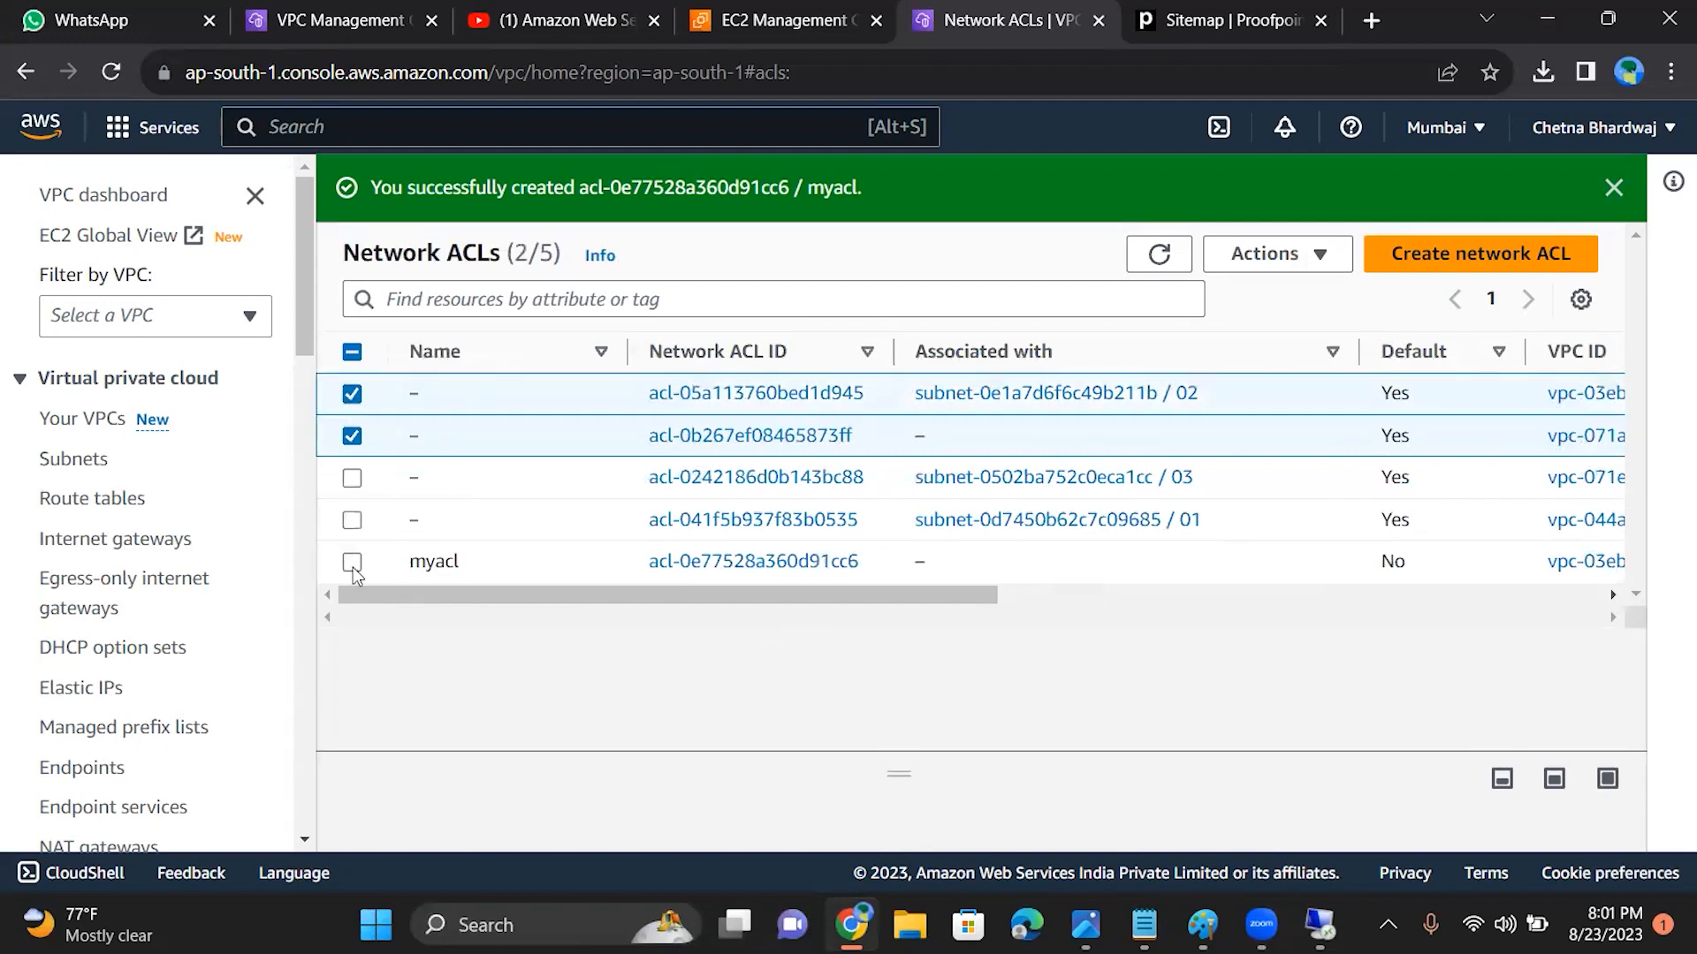
left_click(364, 562)
left_click(356, 399)
left_click(354, 398)
left_click(351, 436)
left_click(352, 563)
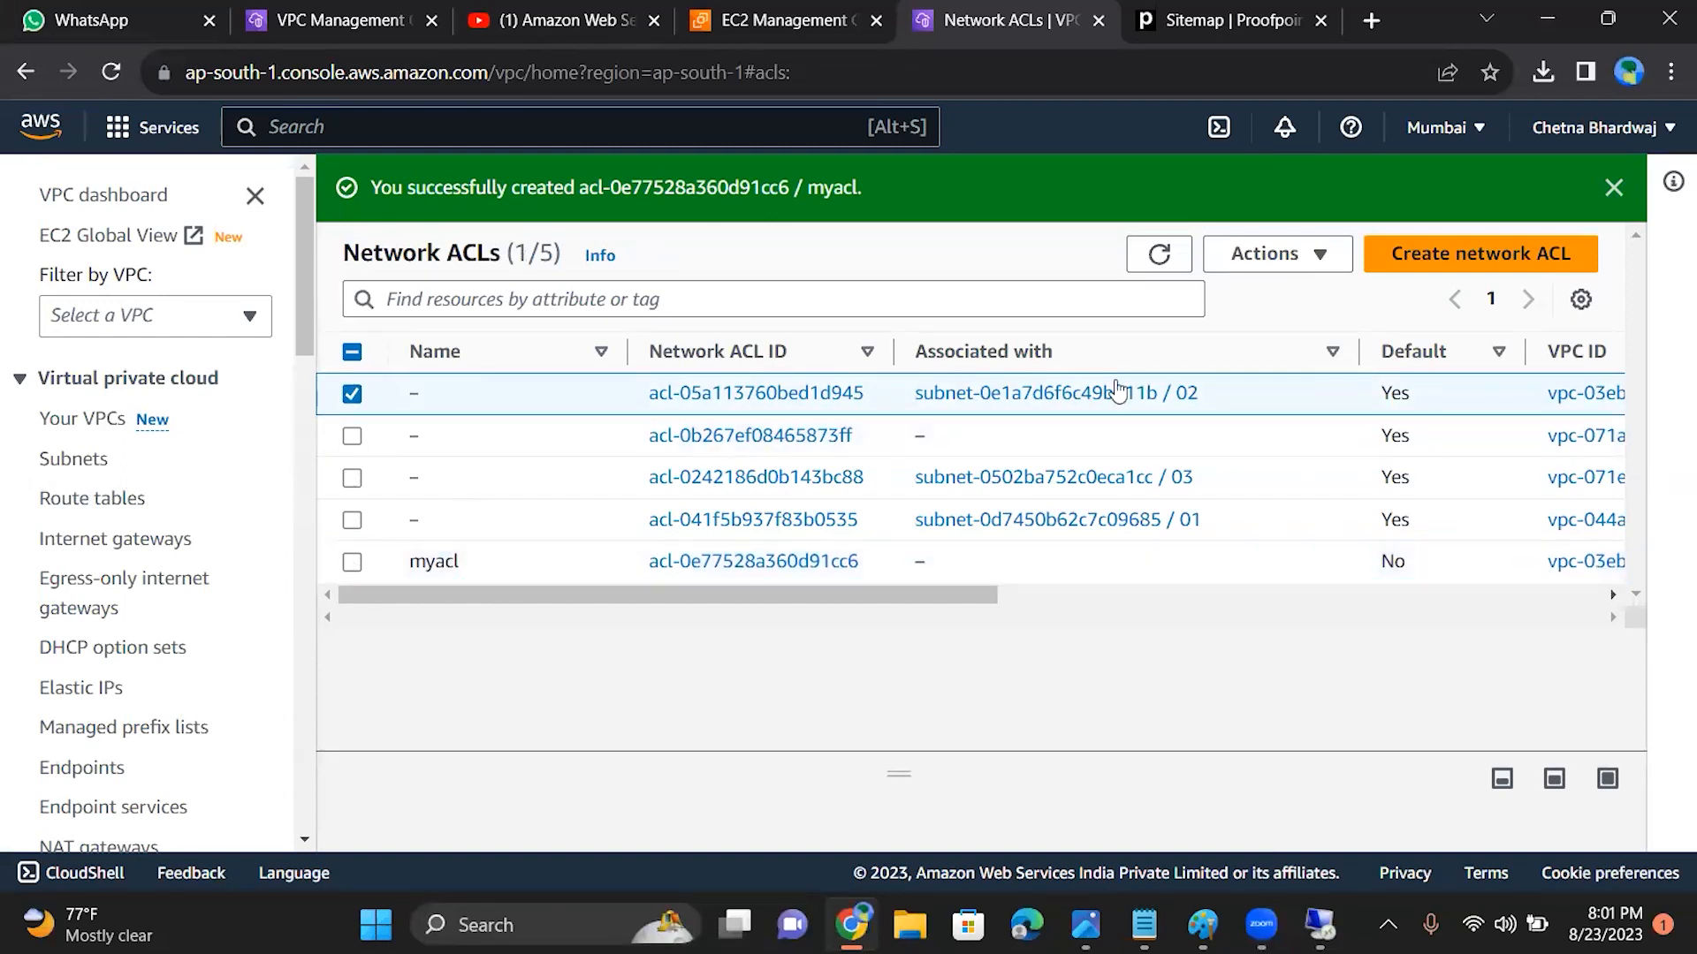
left_click(1288, 256)
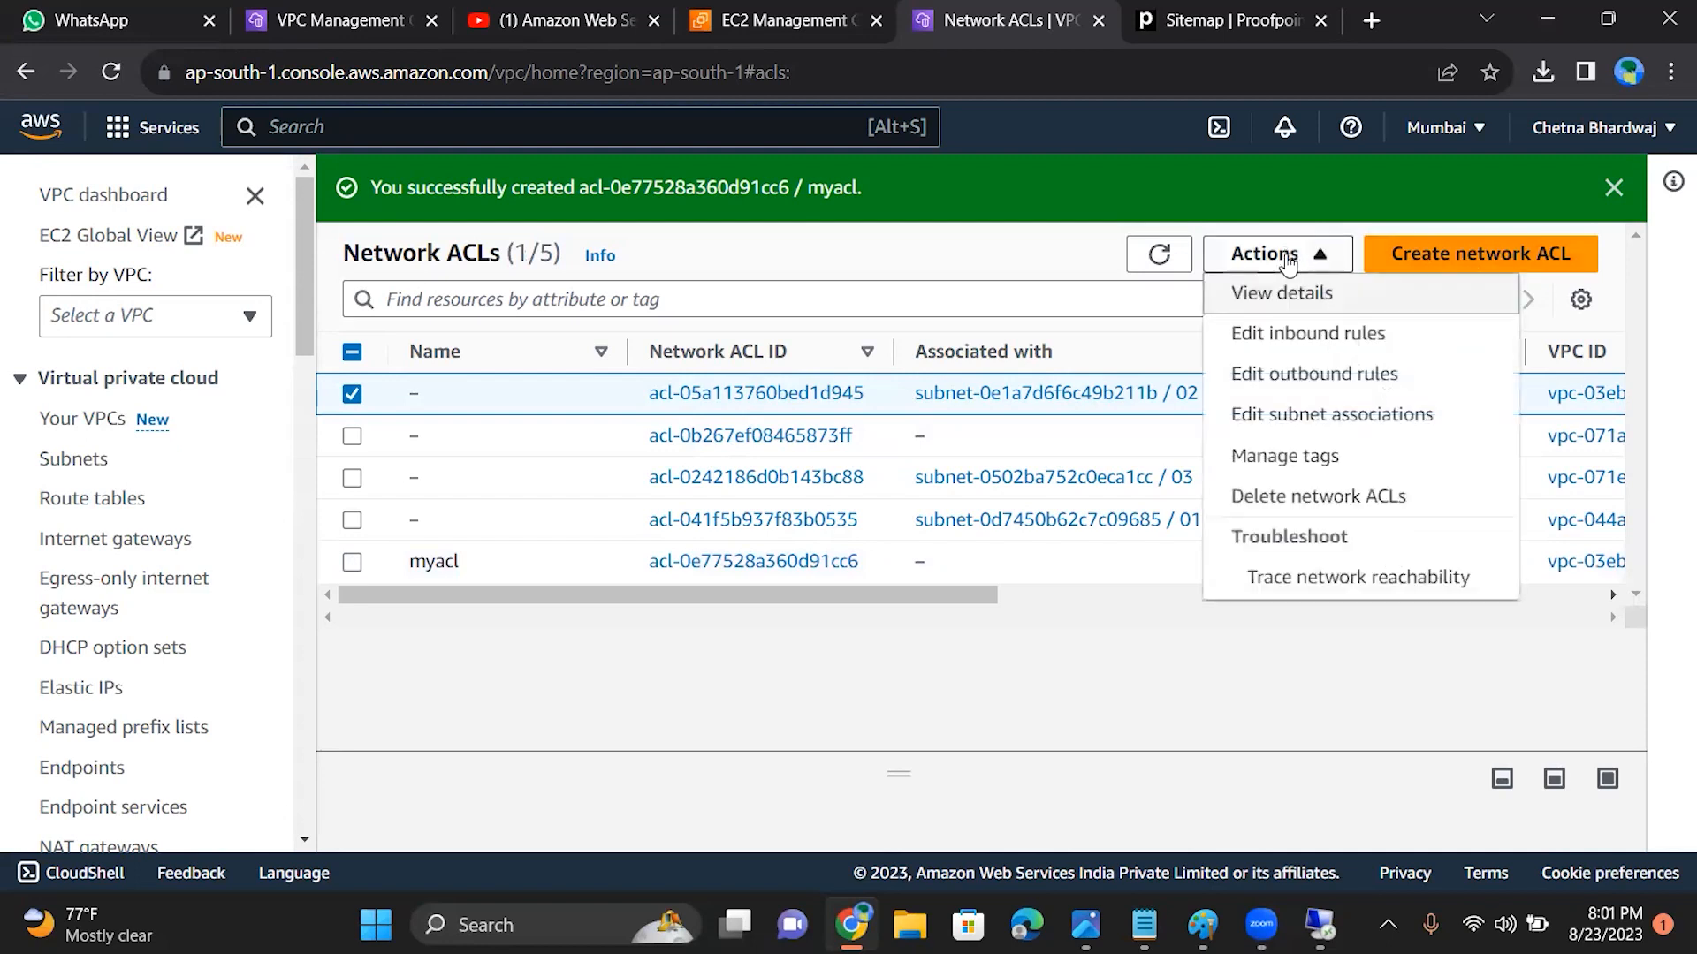
left_click(1275, 497)
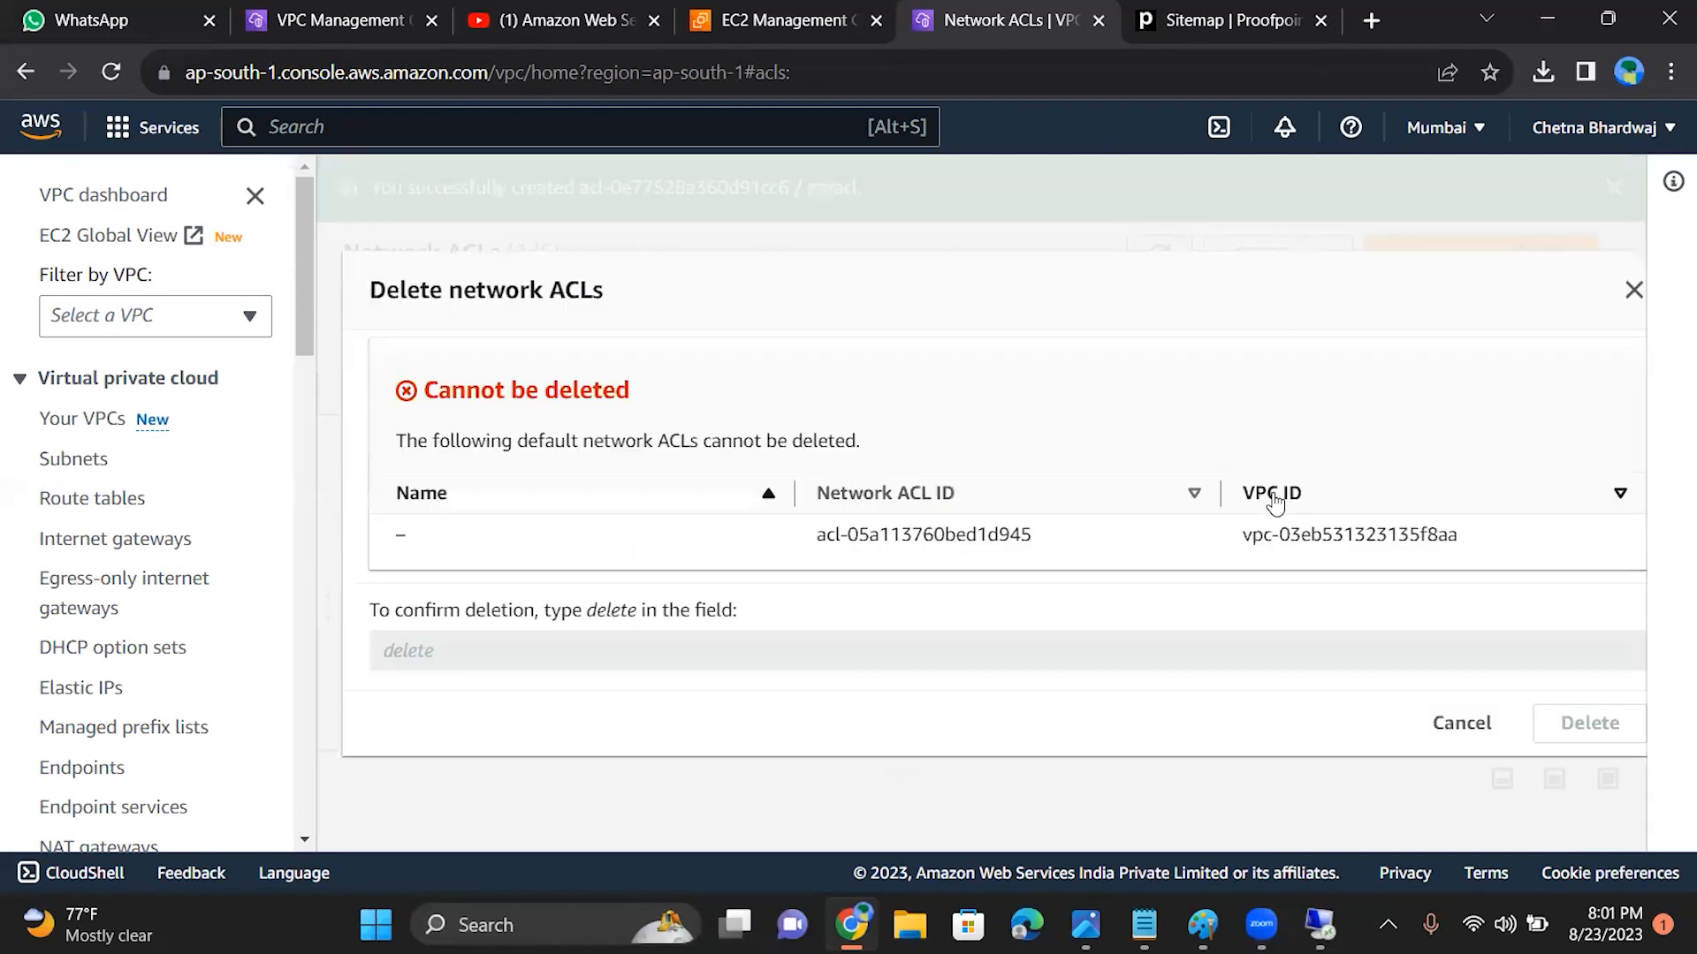
left_click(1633, 290)
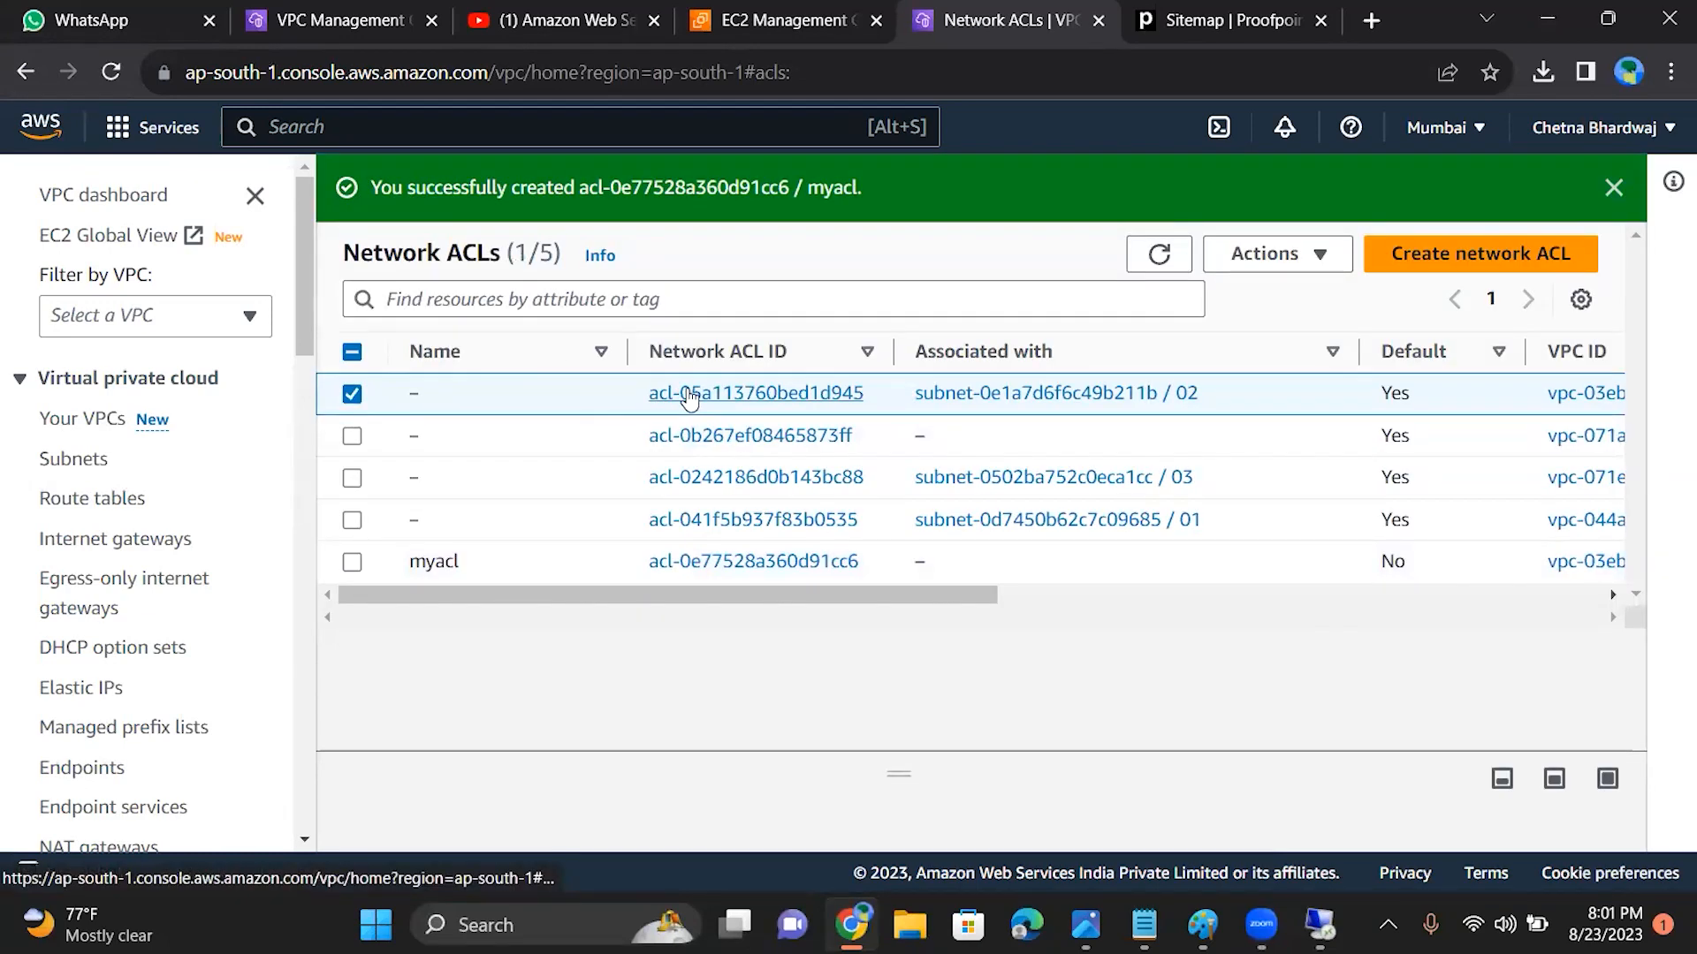
Step: Open the details of VPC-B's default network ACL, examine its inbound and outbound rules, and dismiss the creation notice
left_click_drag(654, 596, 791, 597)
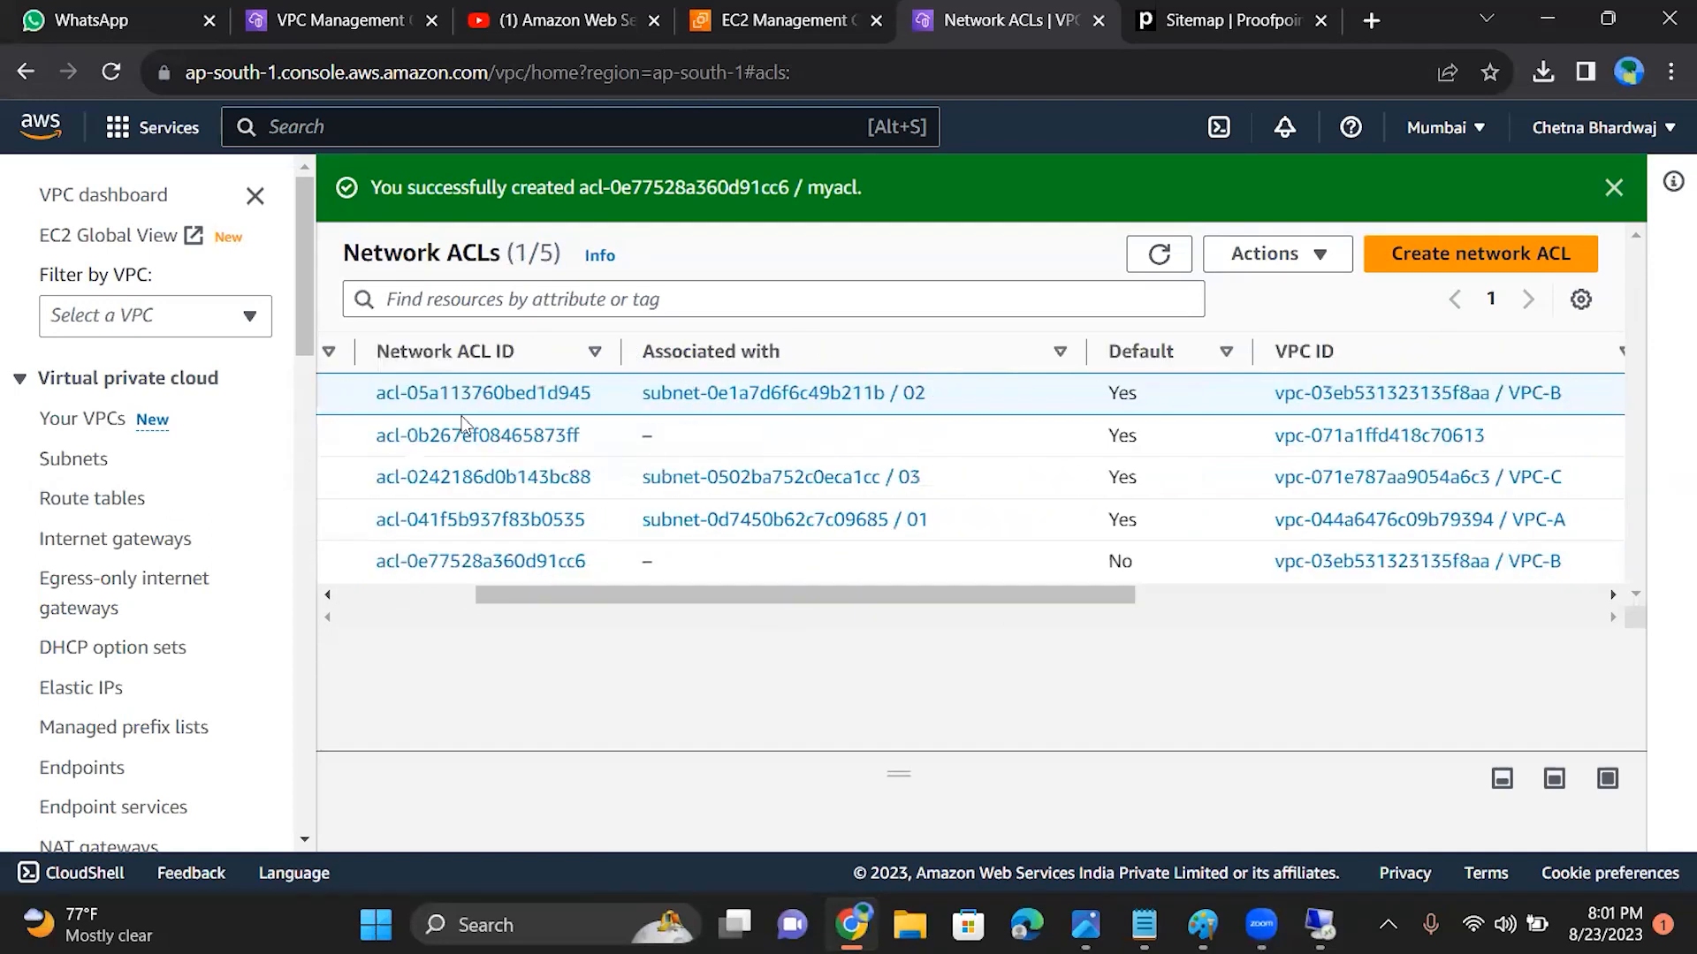
left_click(463, 394)
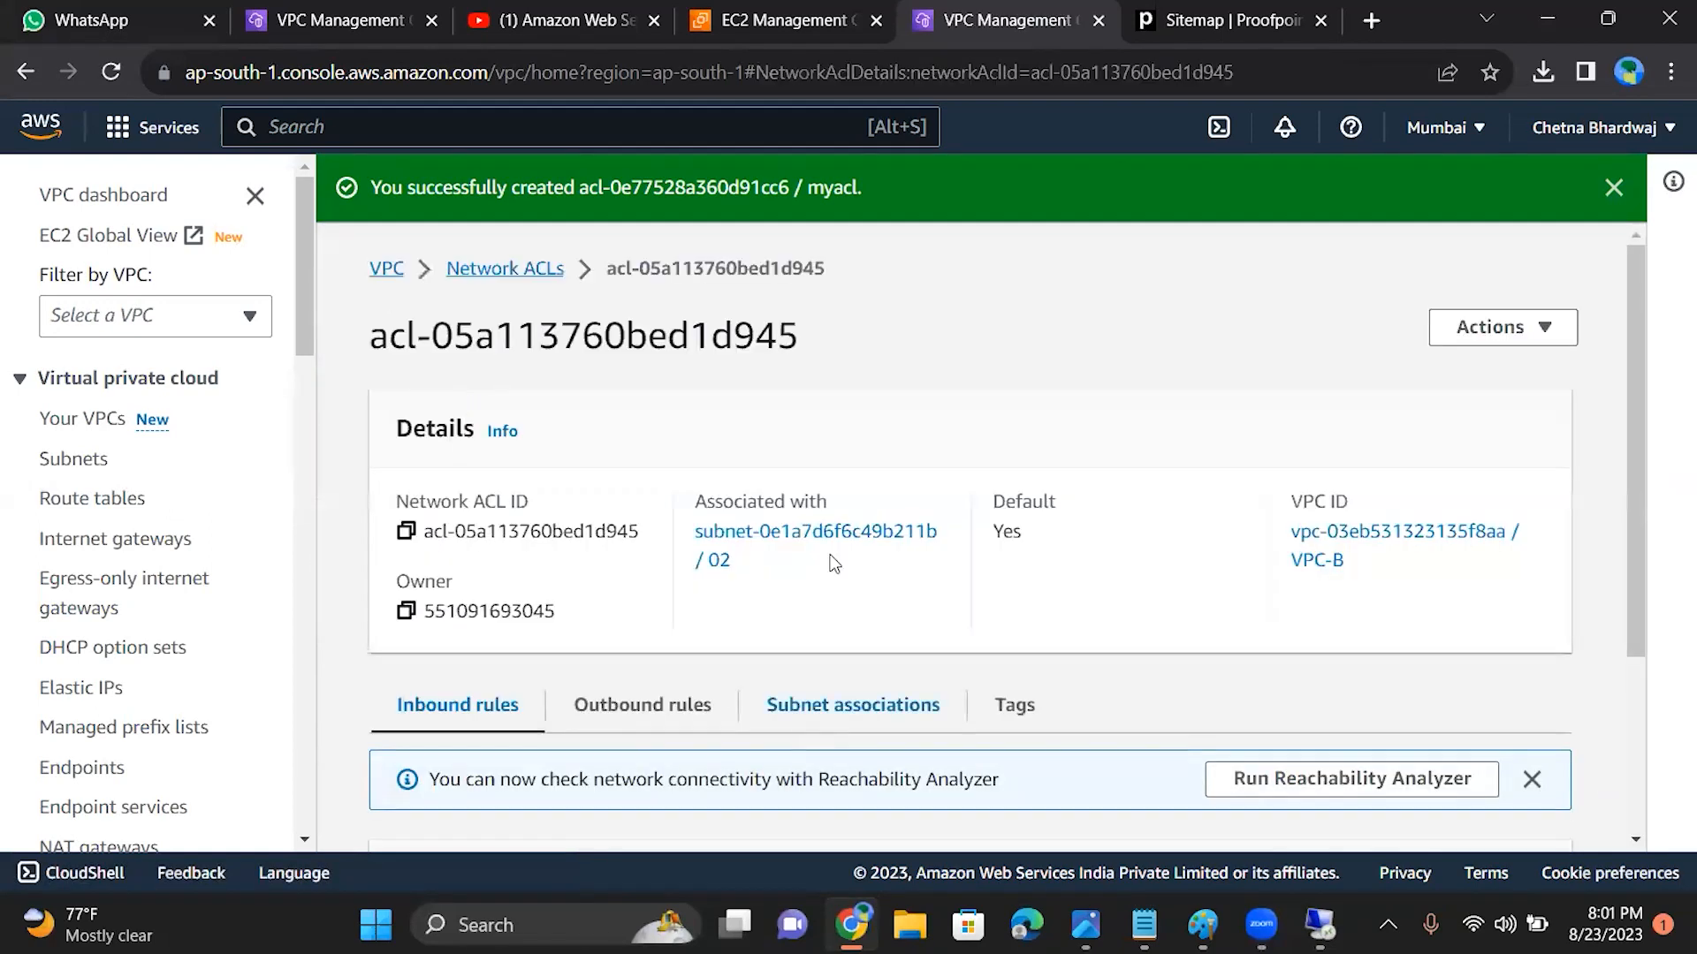
left_click_drag(1636, 361, 1655, 564)
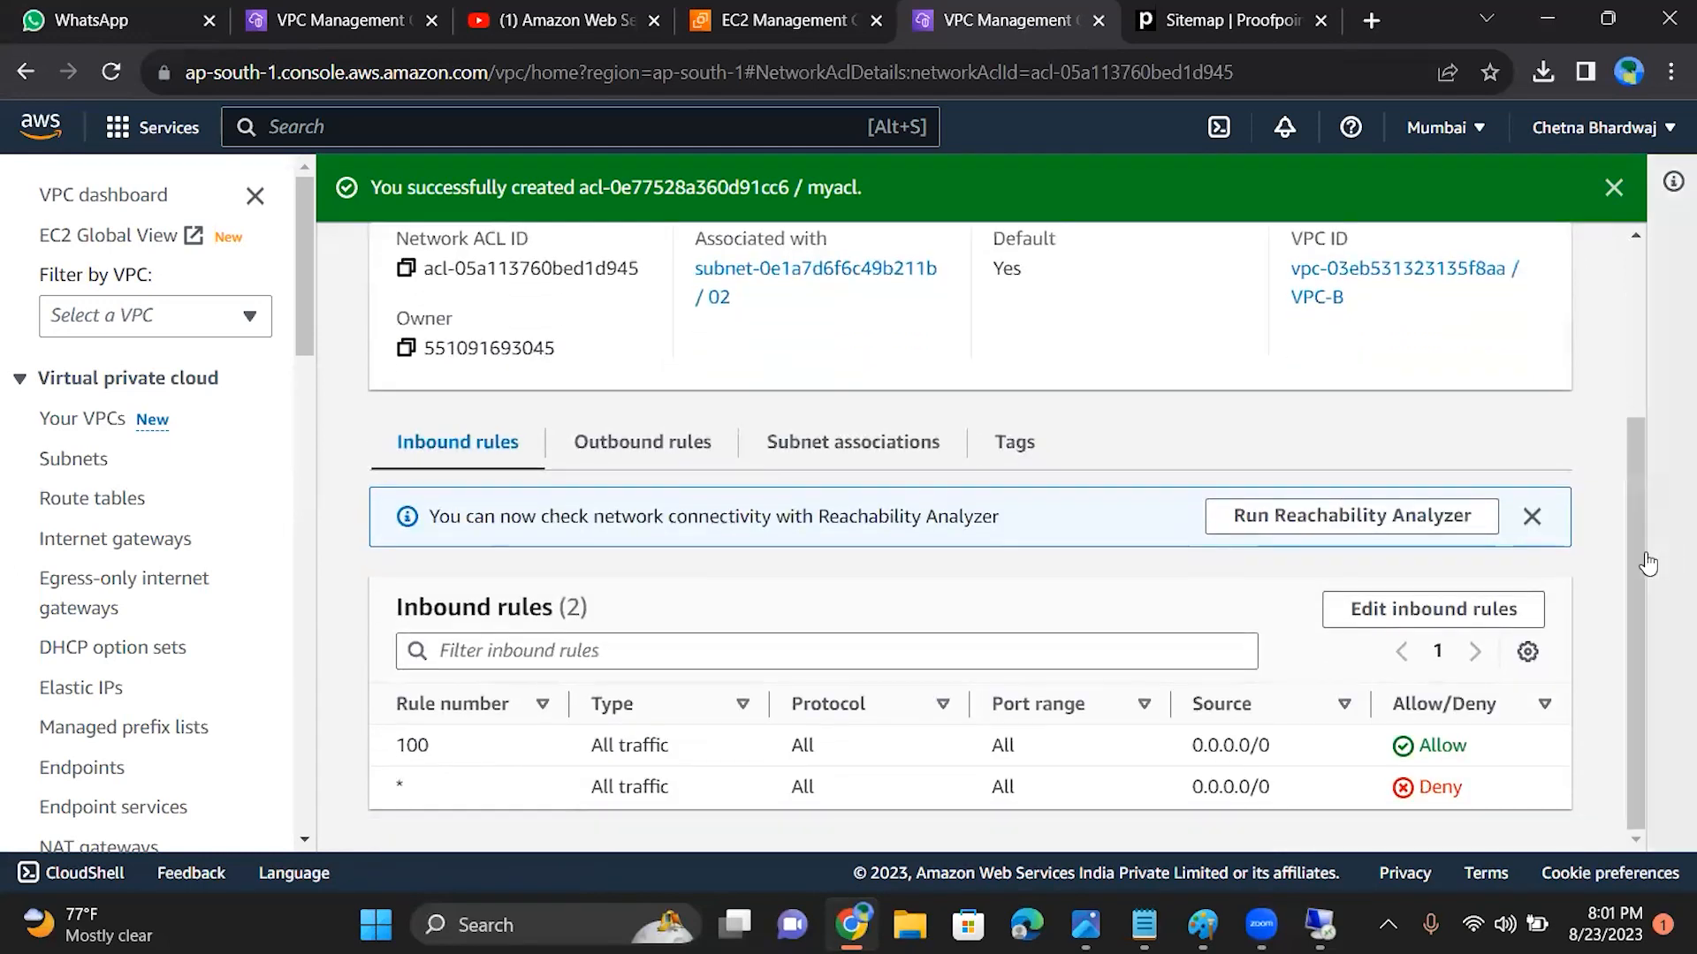
left_click(598, 468)
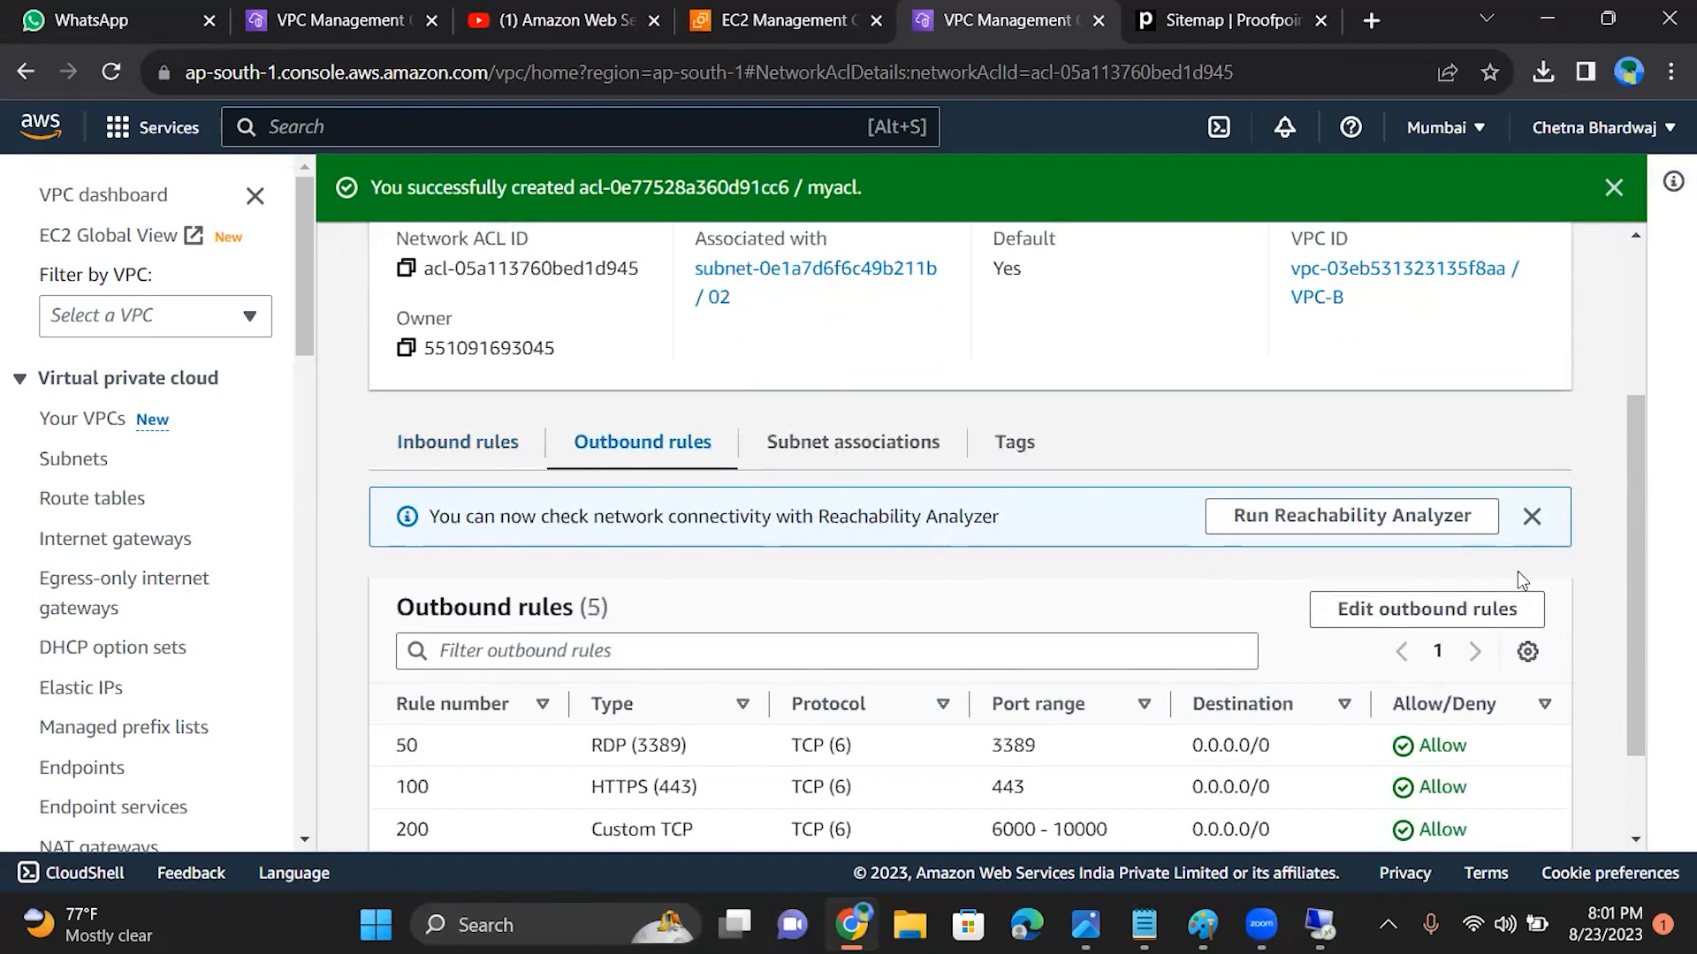
scroll(1650, 553, "down", 2)
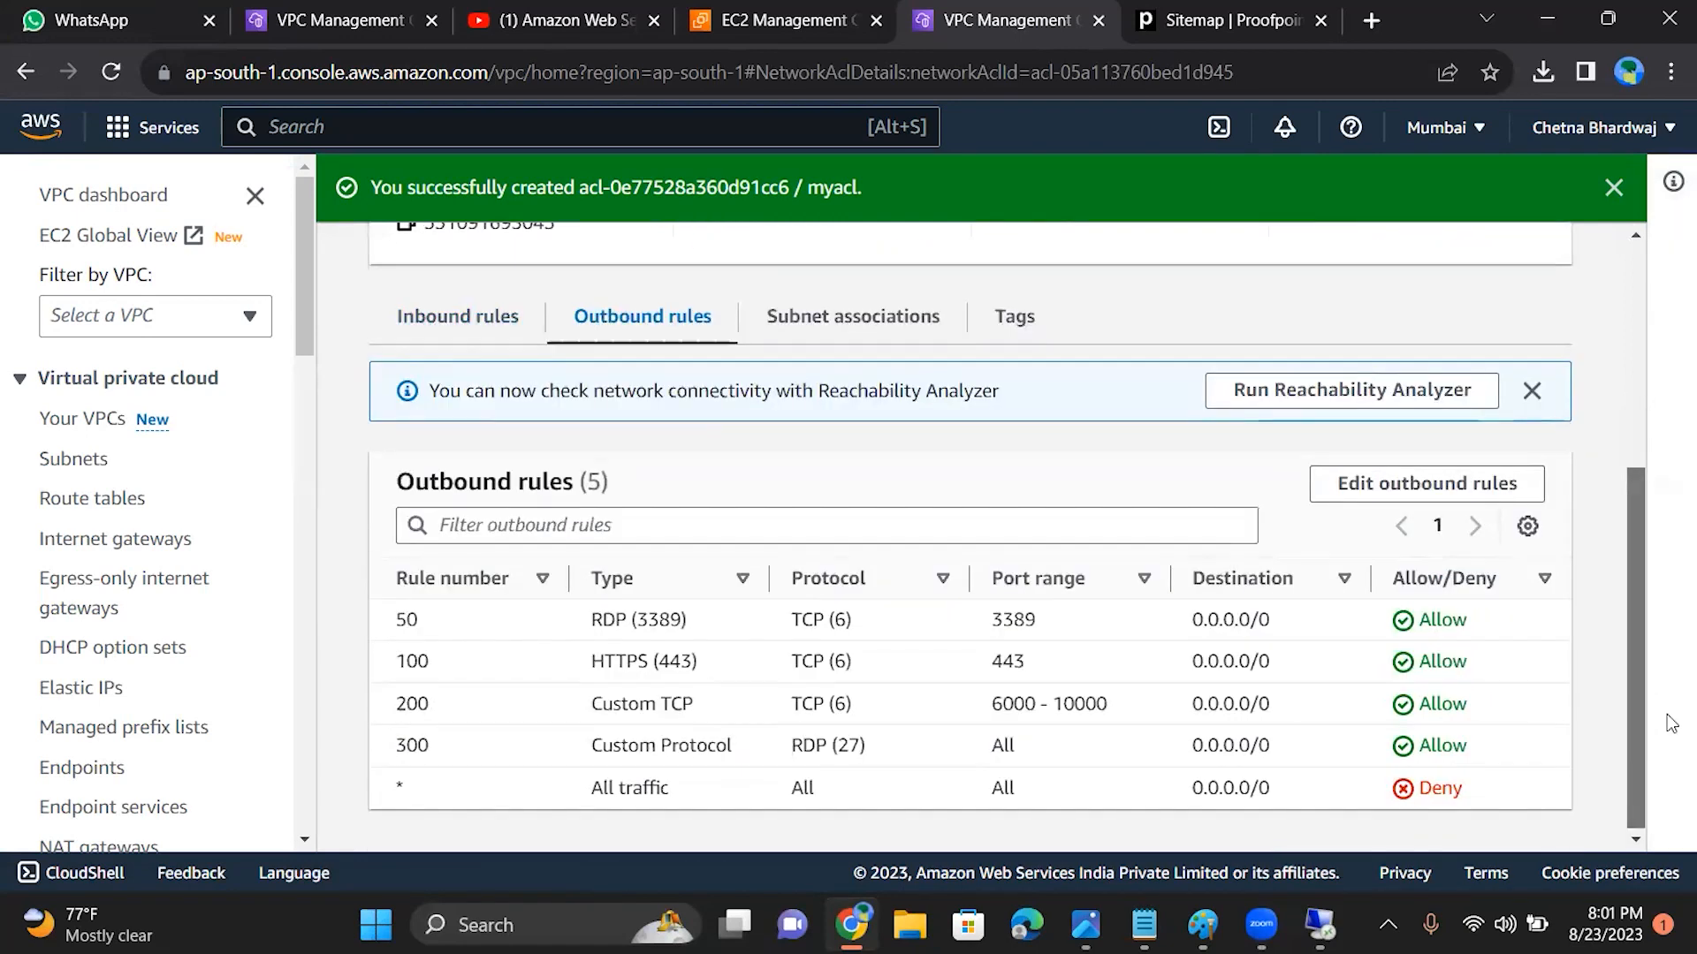
left_click(1614, 187)
left_click_drag(1628, 426, 1581, 88)
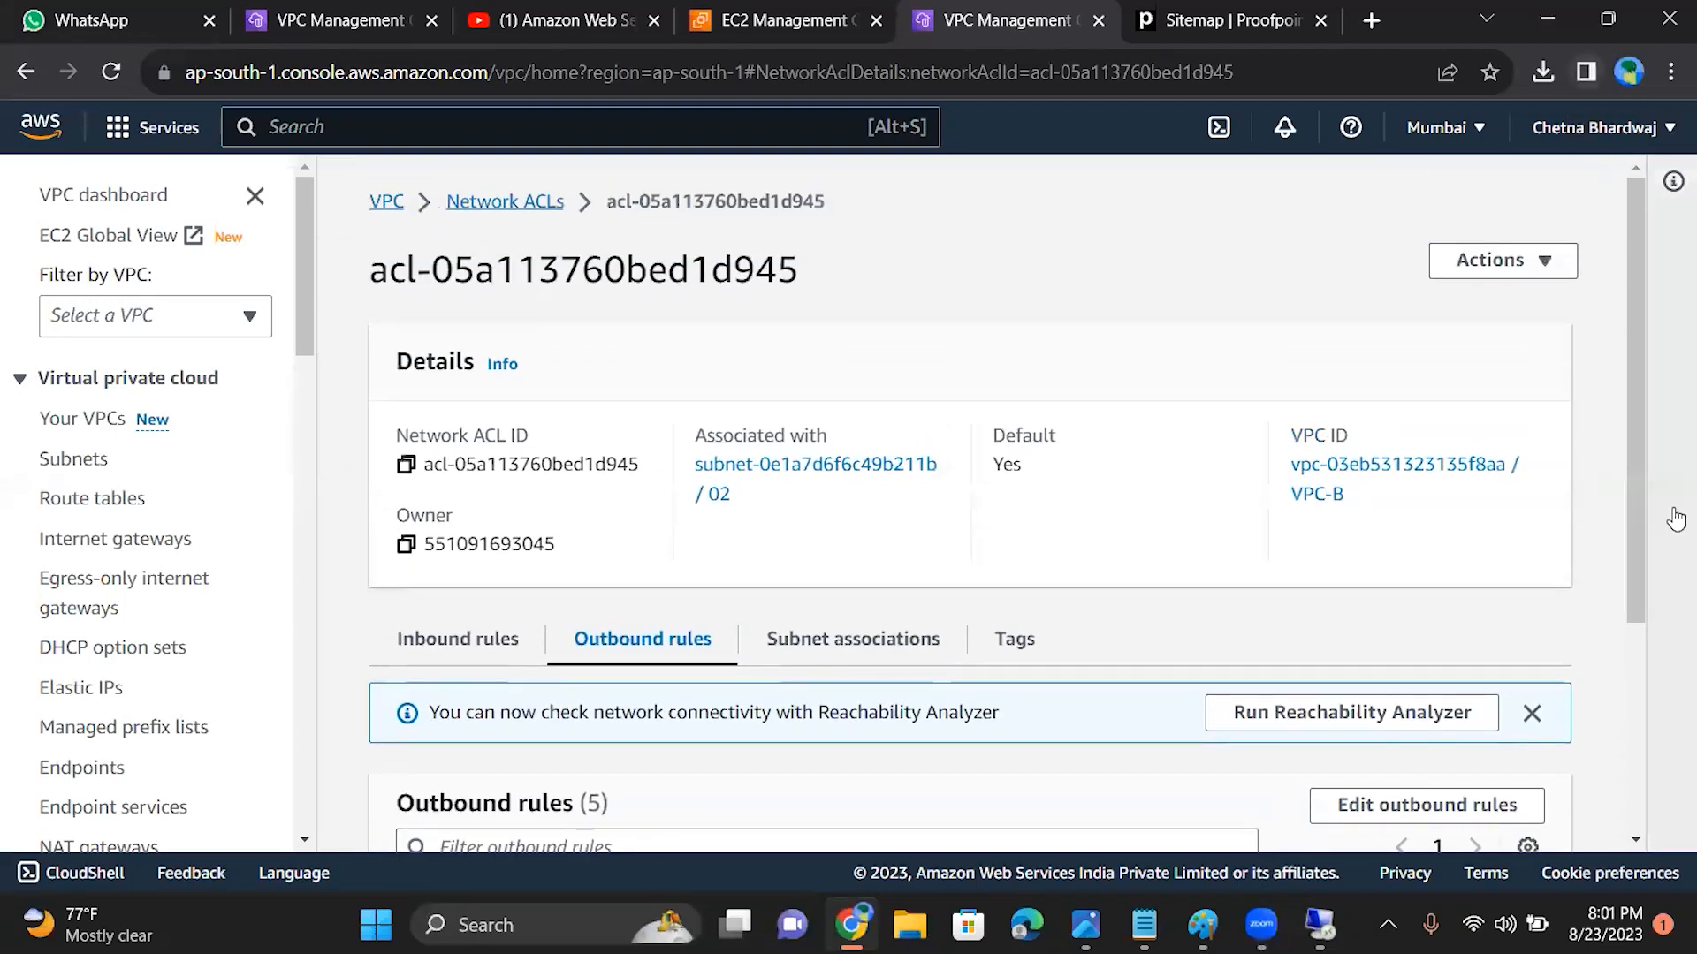
left_click_drag(1633, 428, 1628, 340)
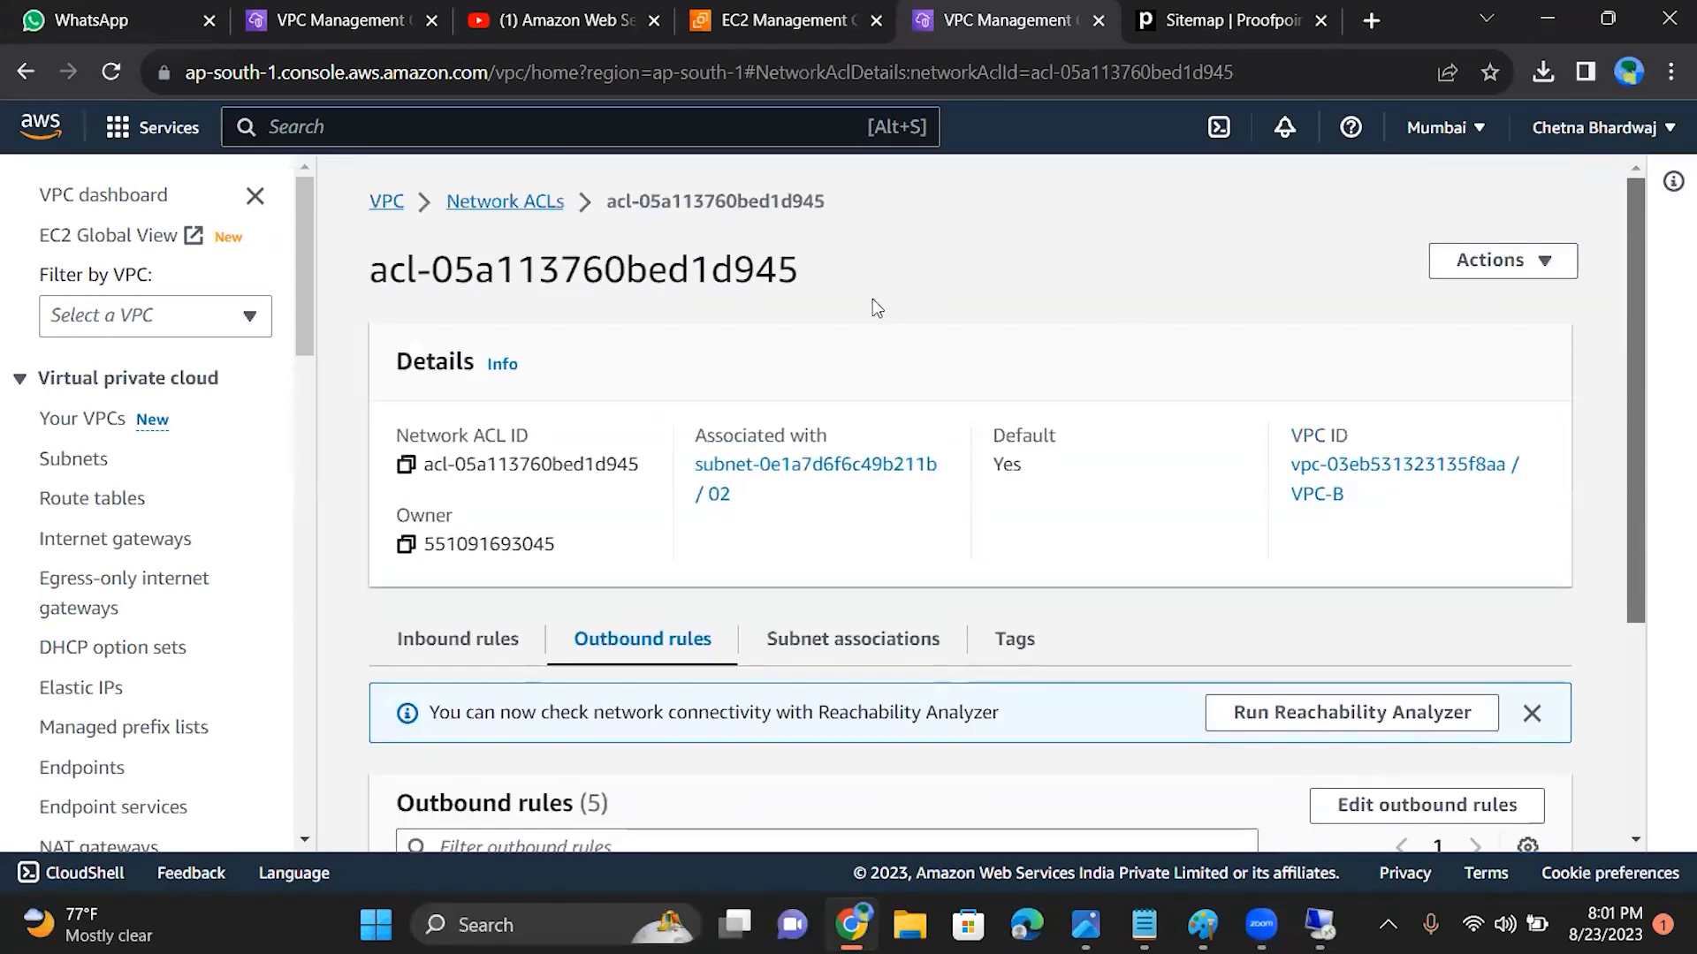
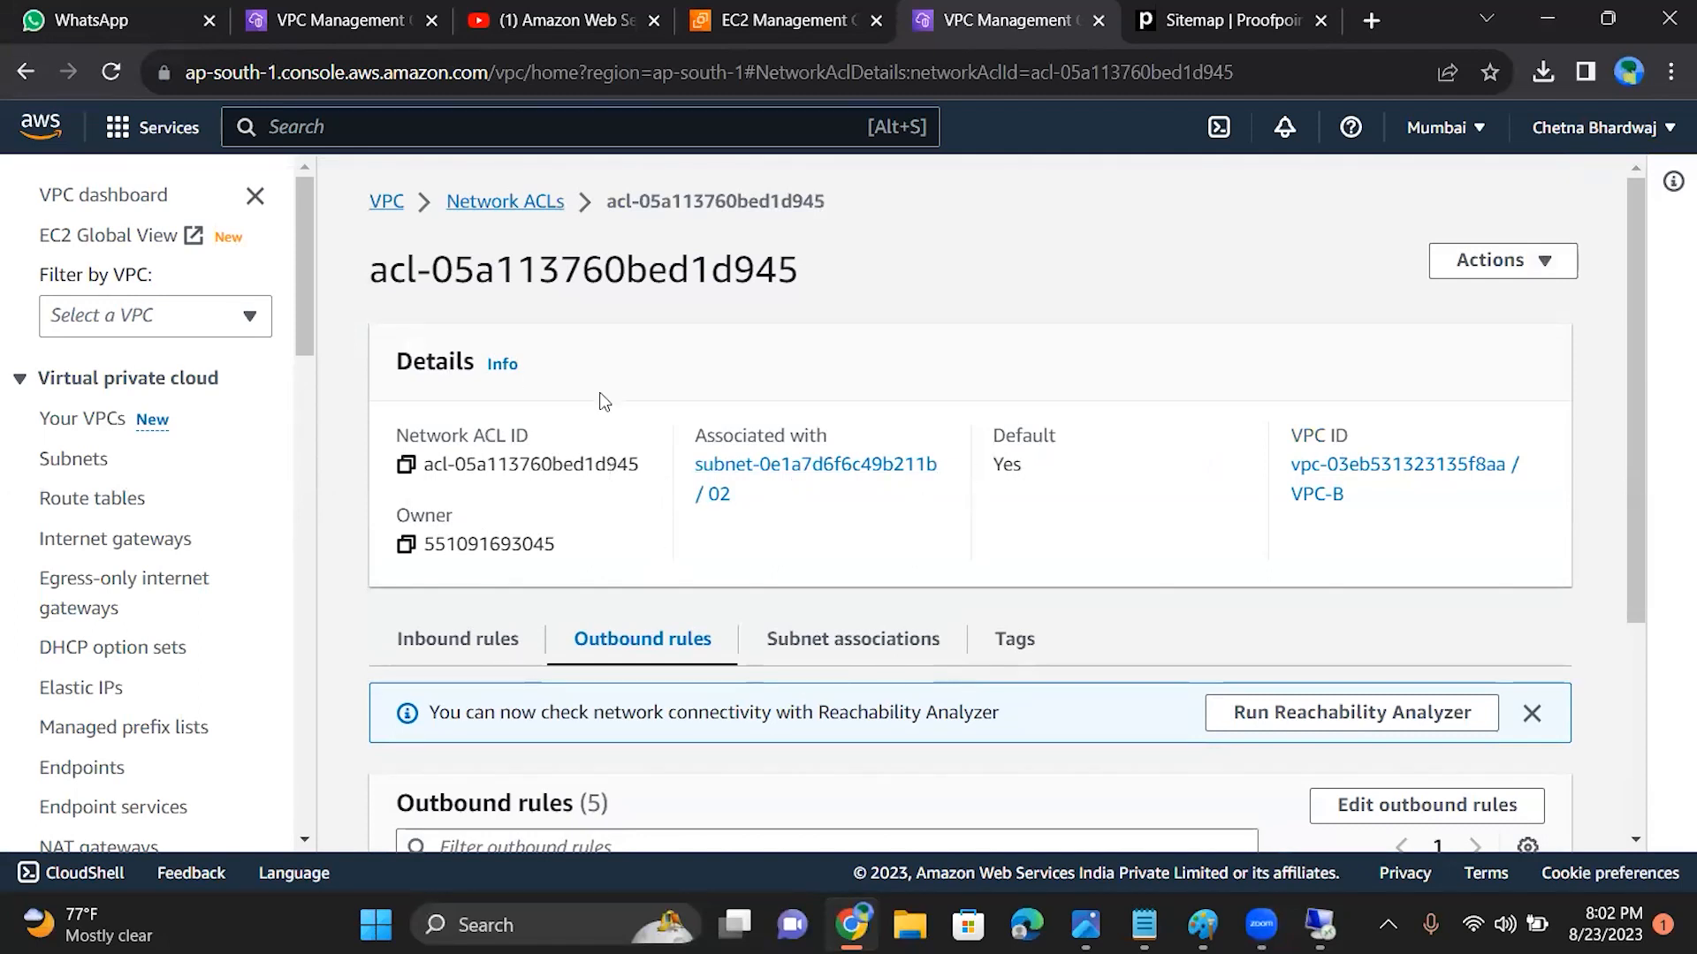
Step: Return to the network ACL list, refresh it, and compare each ACL's subnet association, default status and VPC
left_click(521, 202)
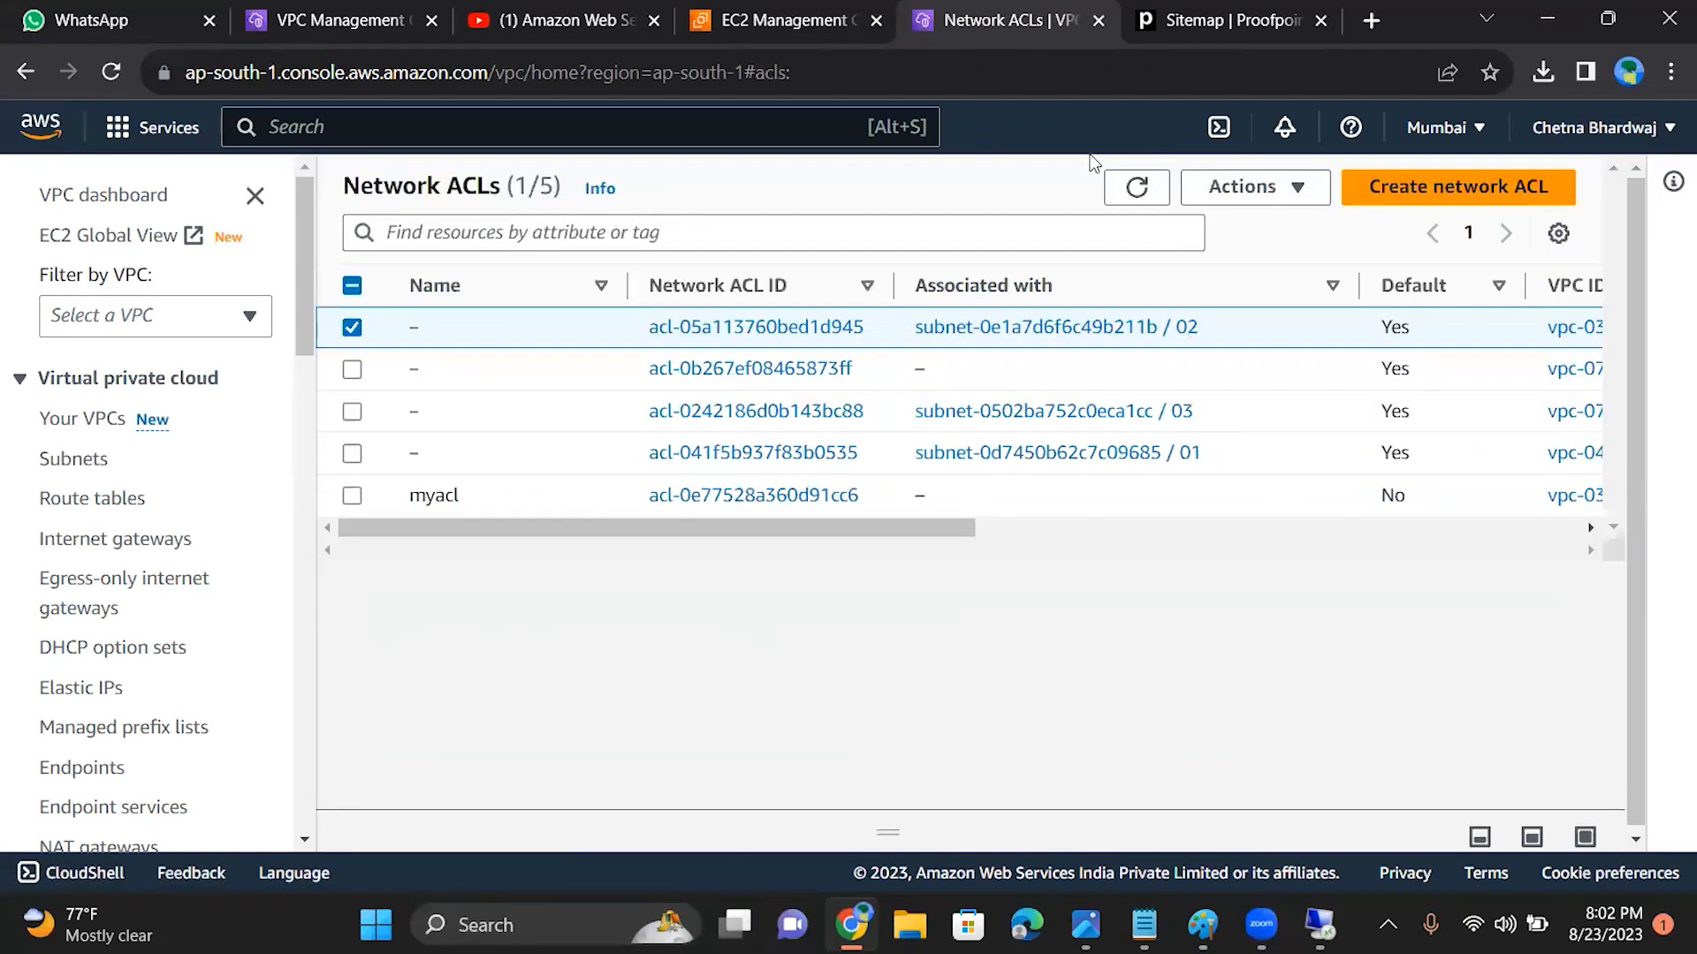
left_click(1147, 193)
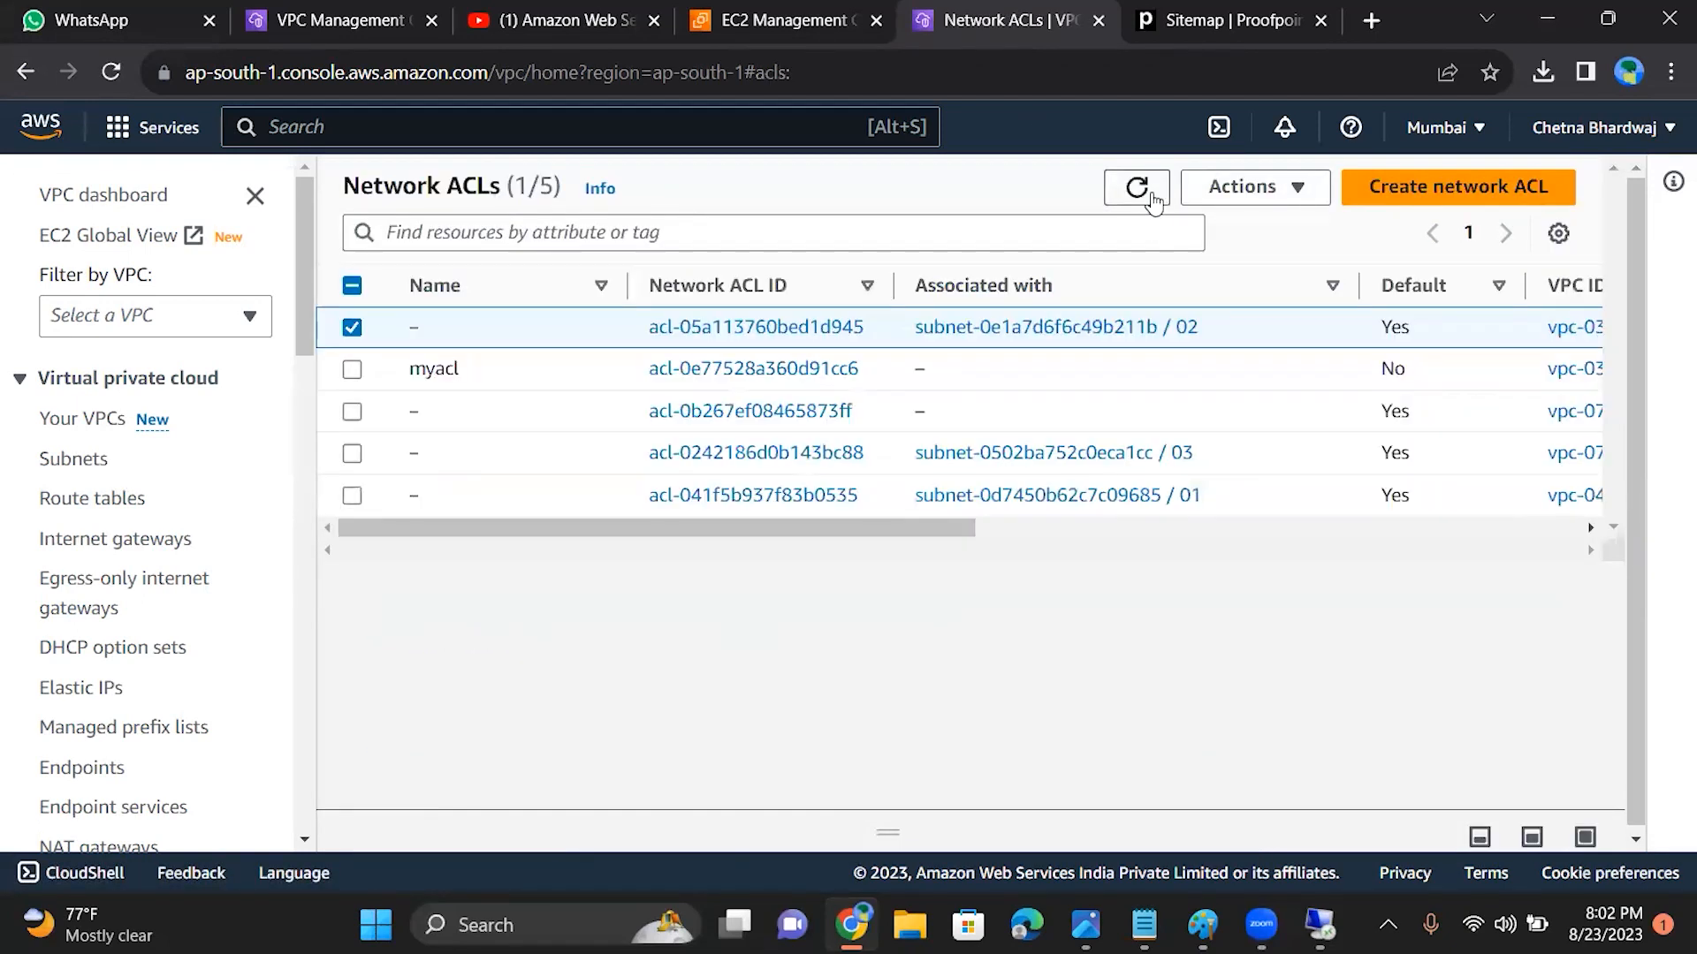
left_click(1140, 191)
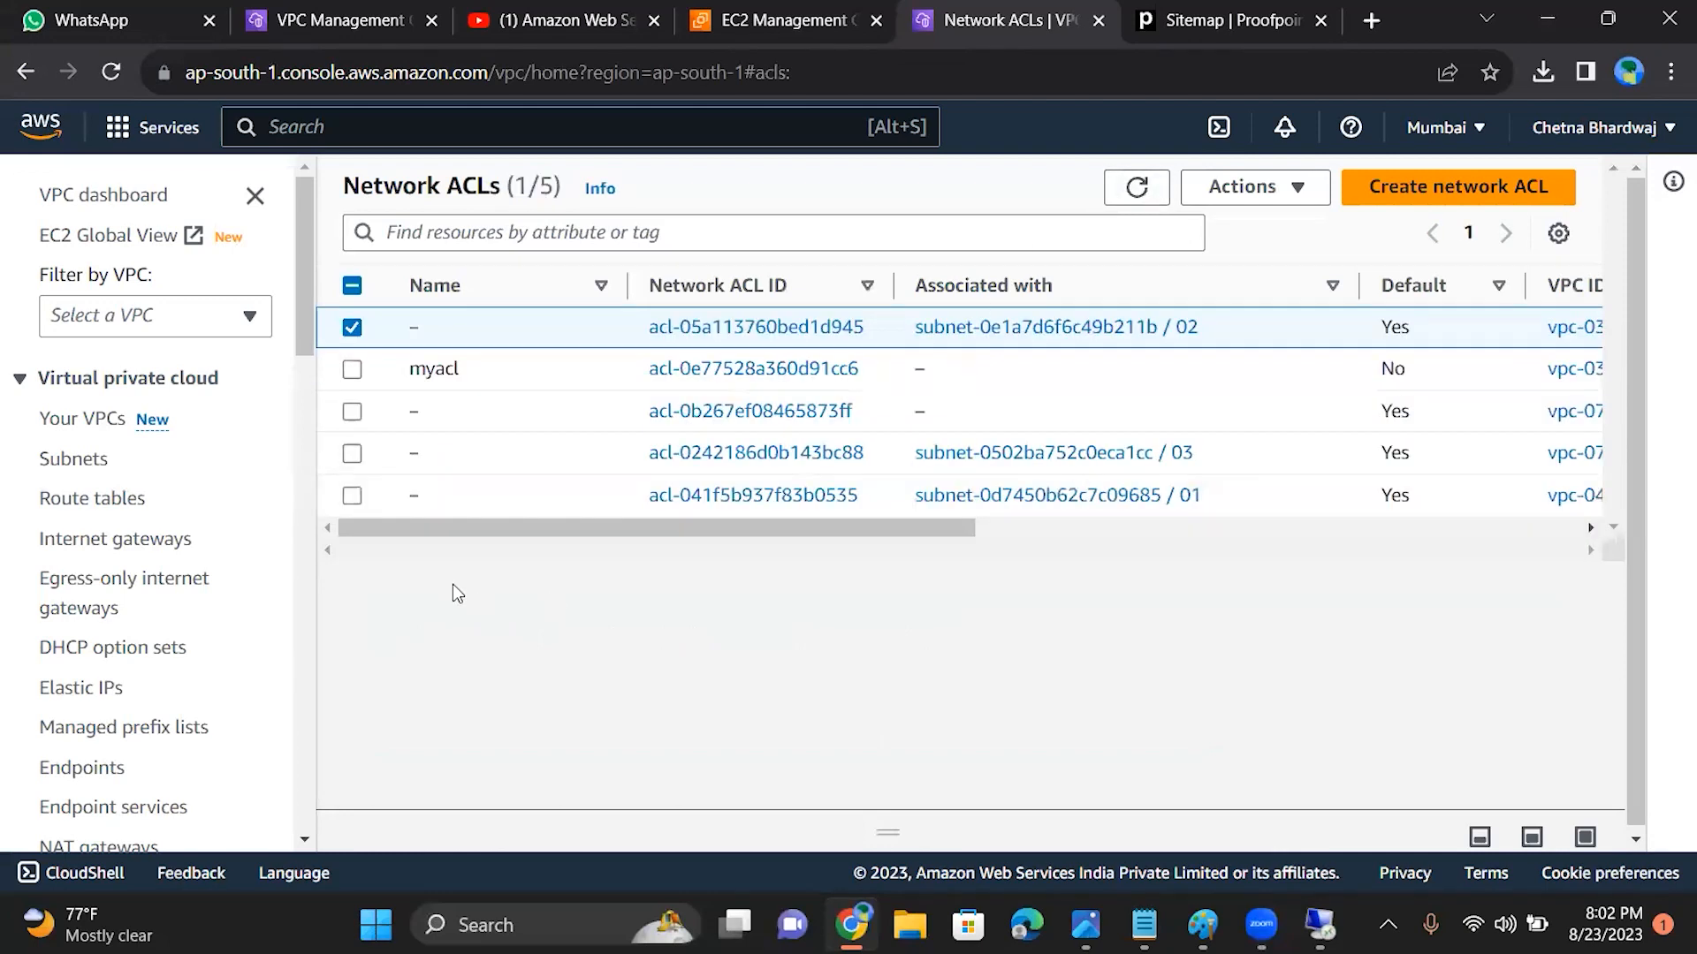
left_click_drag(537, 527, 794, 564)
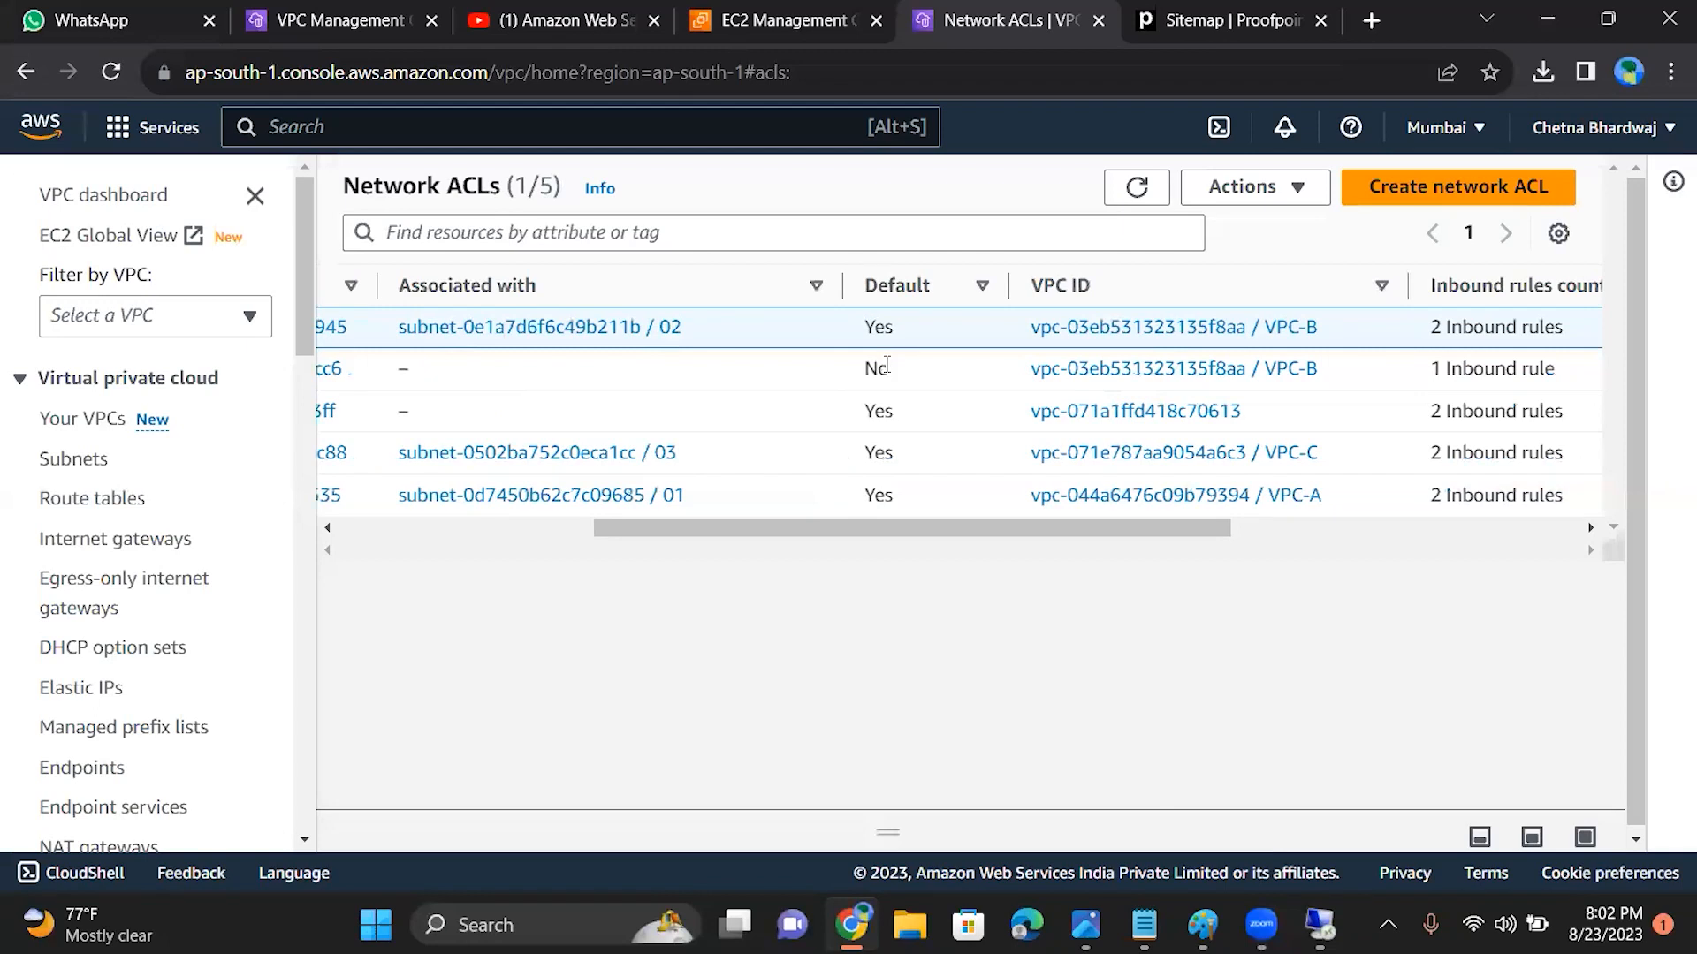
left_click_drag(909, 529, 288, 565)
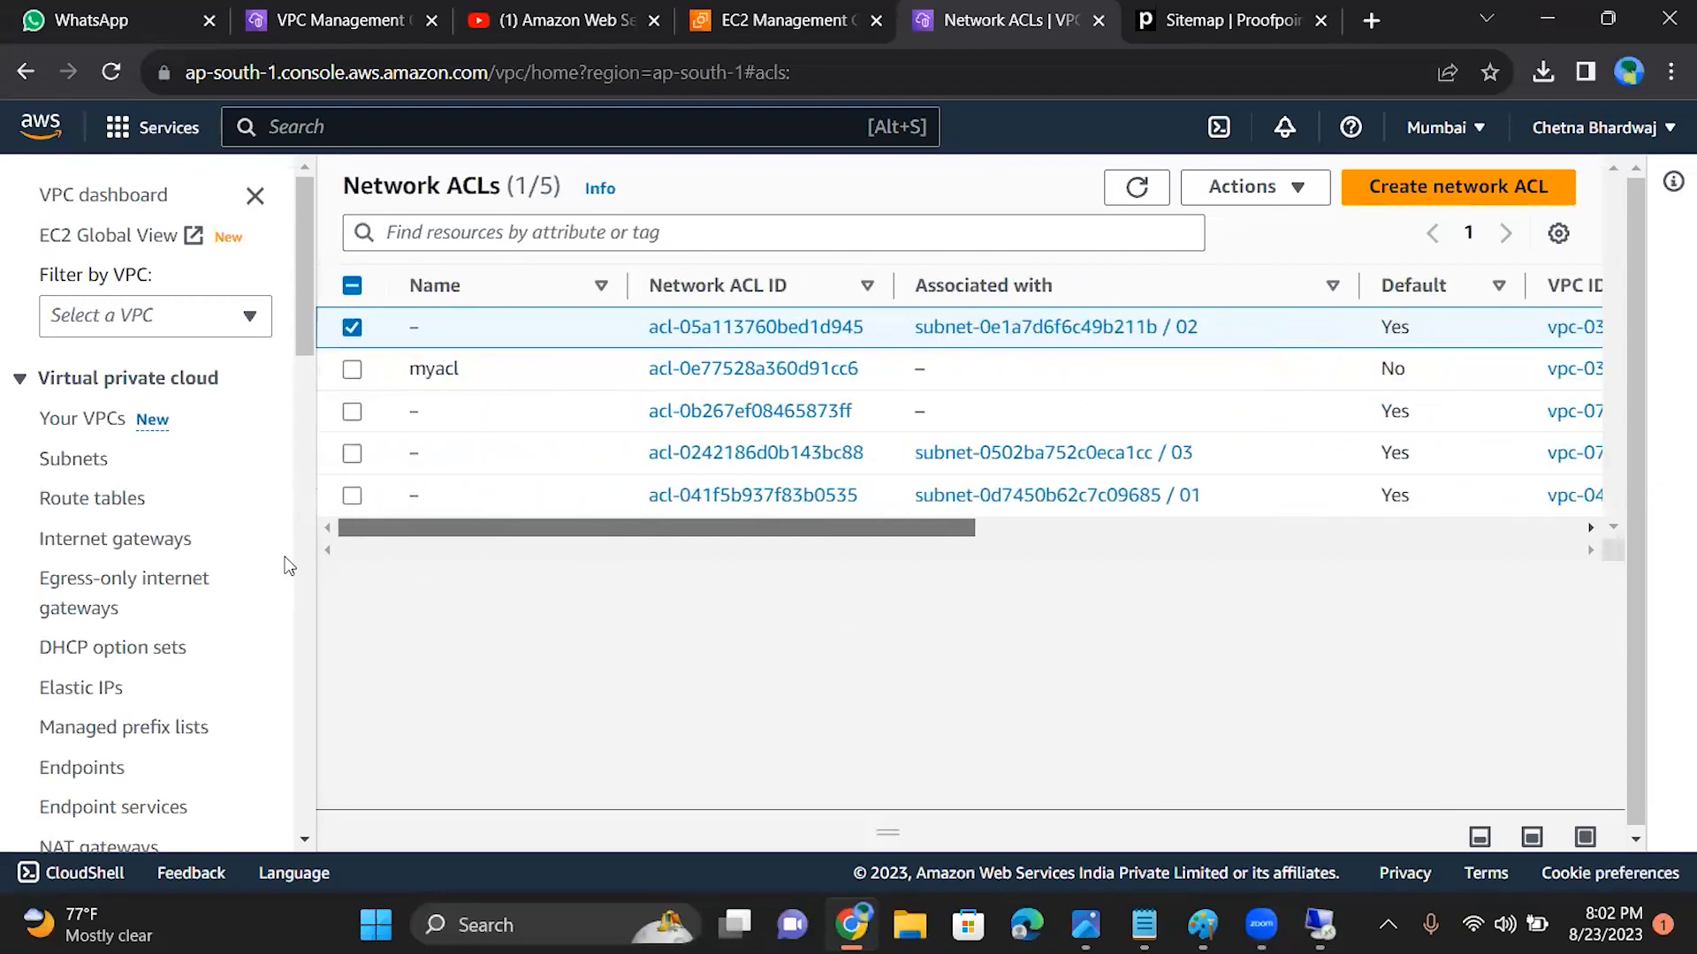
Step: Select only myacl in the network ACL list and refresh the list
left_click(351, 371)
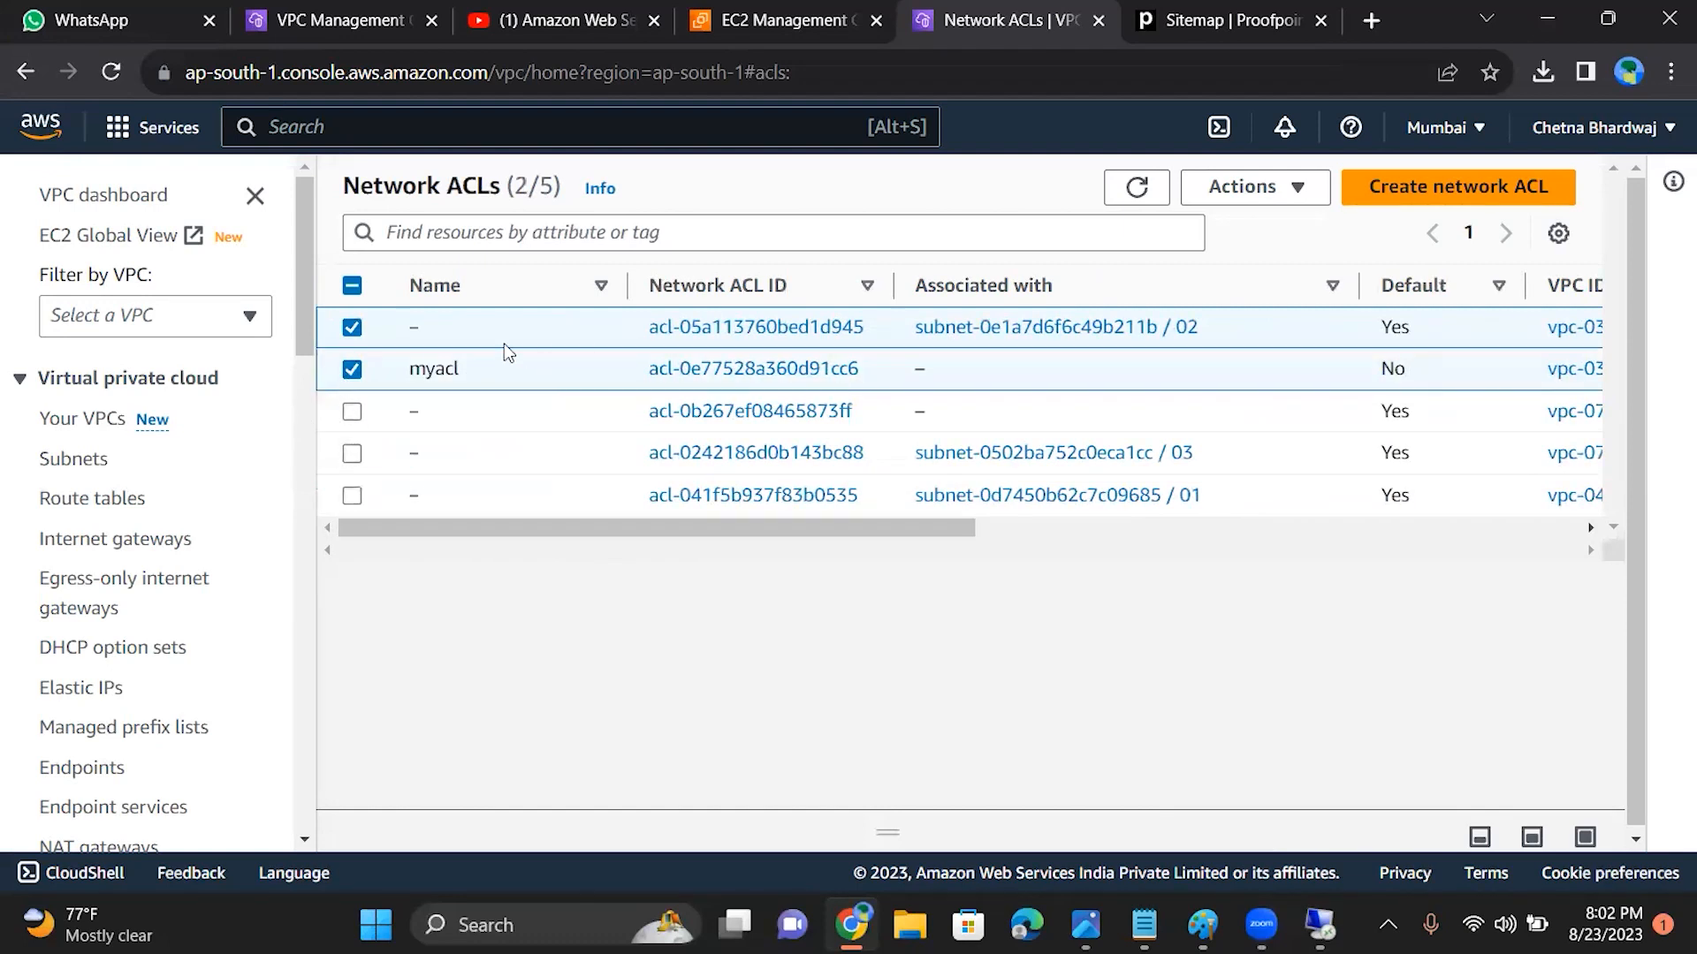
left_click(352, 327)
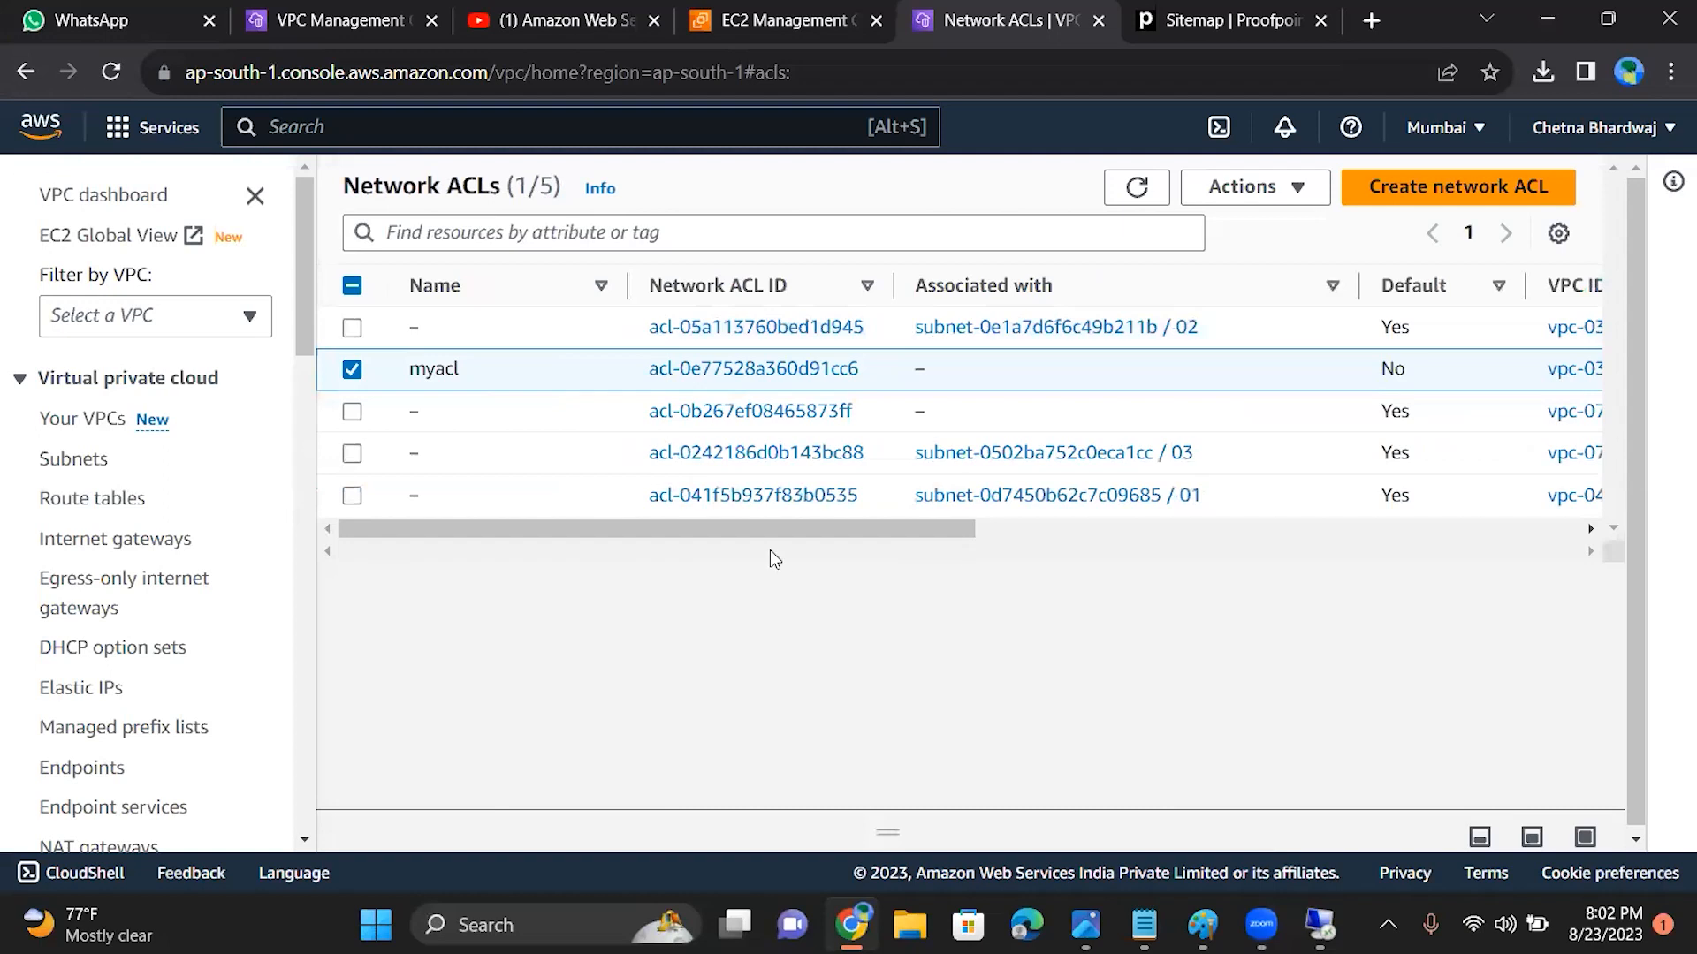
left_click_drag(758, 530, 539, 528)
left_click(351, 370)
left_click(352, 369)
left_click_drag(511, 528, 390, 521)
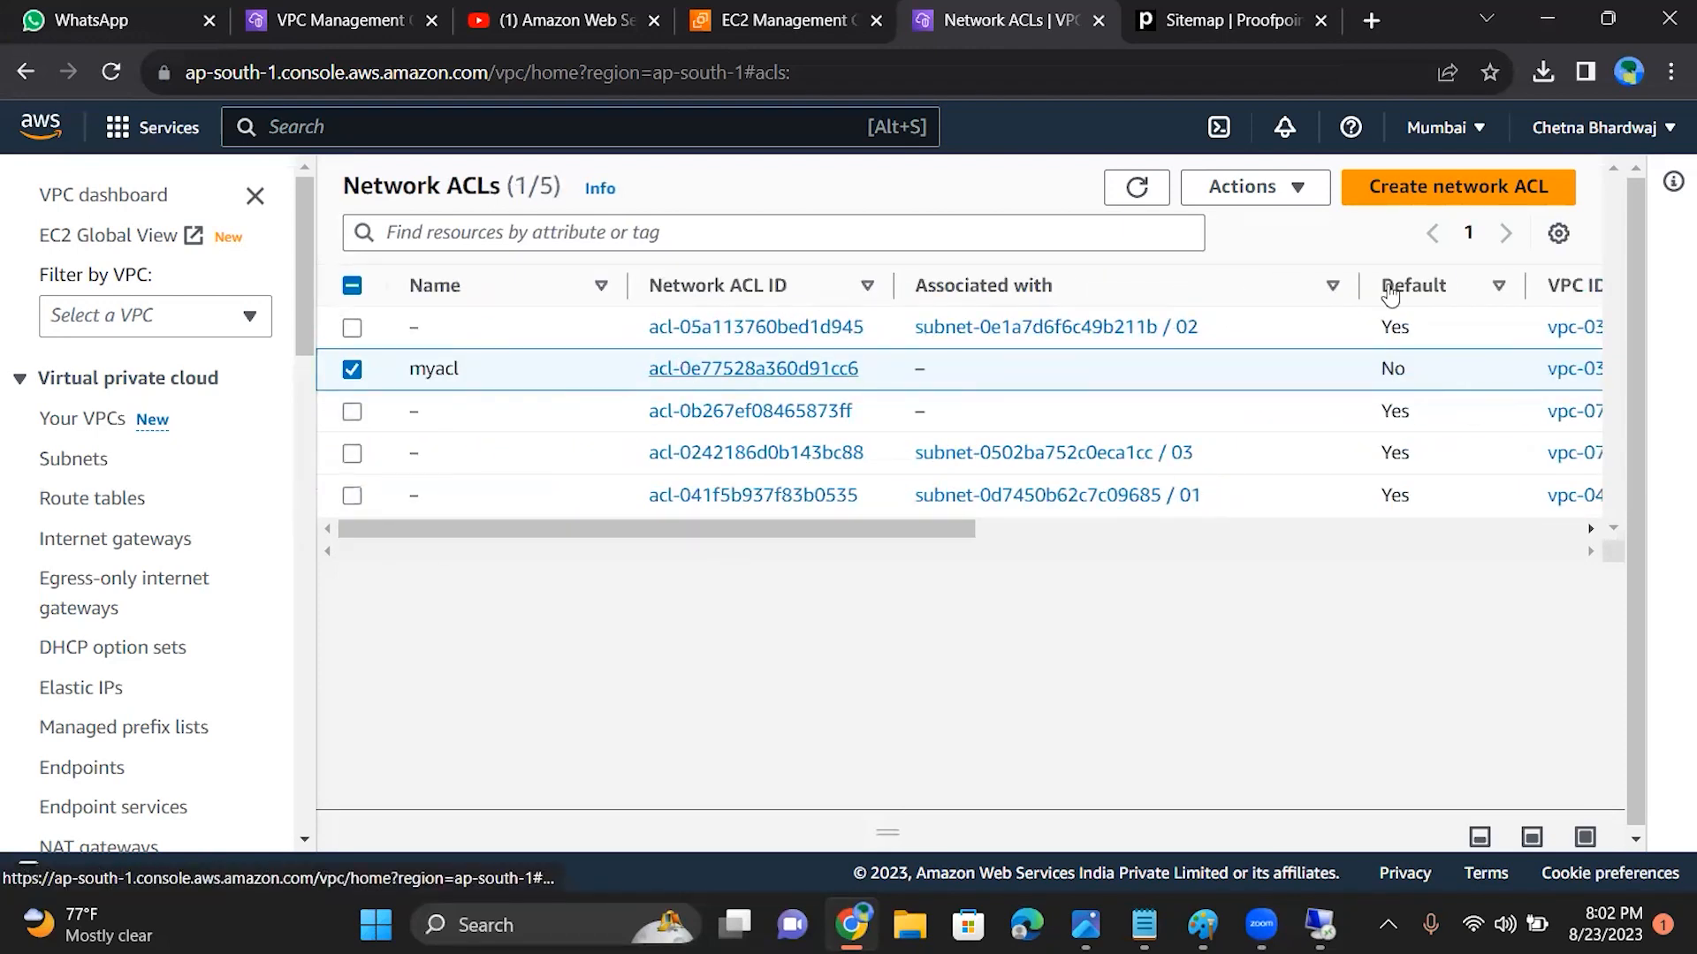
left_click(1137, 187)
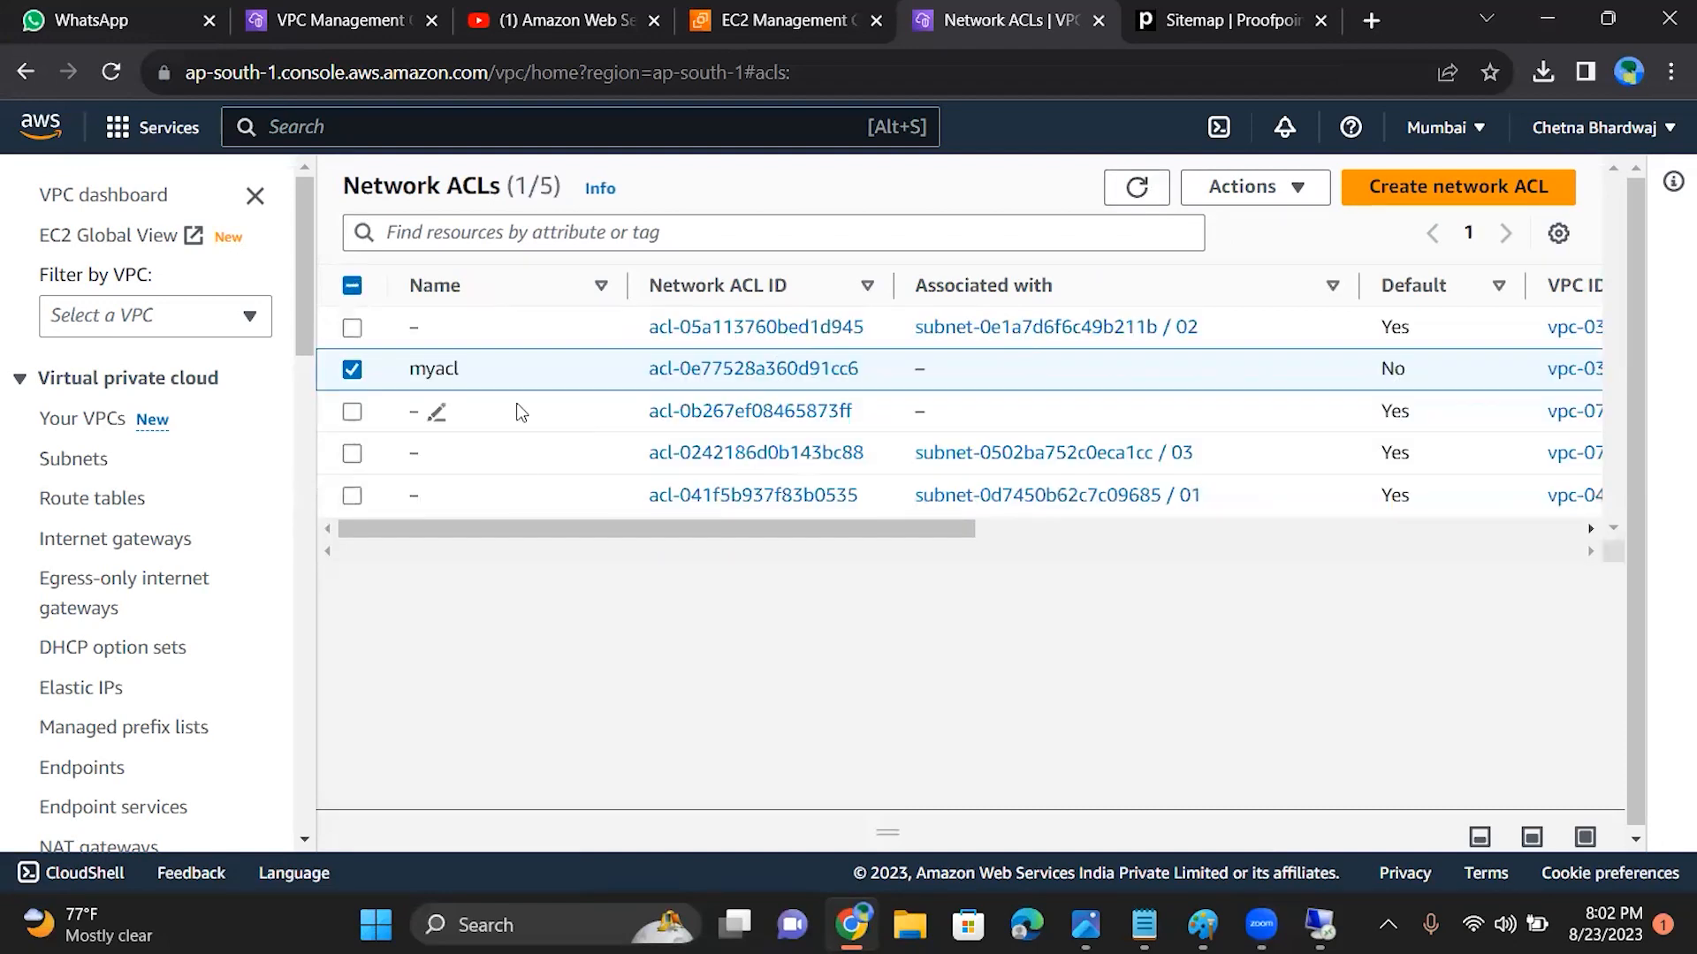
Step: Select only the default network ACL without an associated subnet, check the subnet list, and return to the network ACLs
left_click(352, 411)
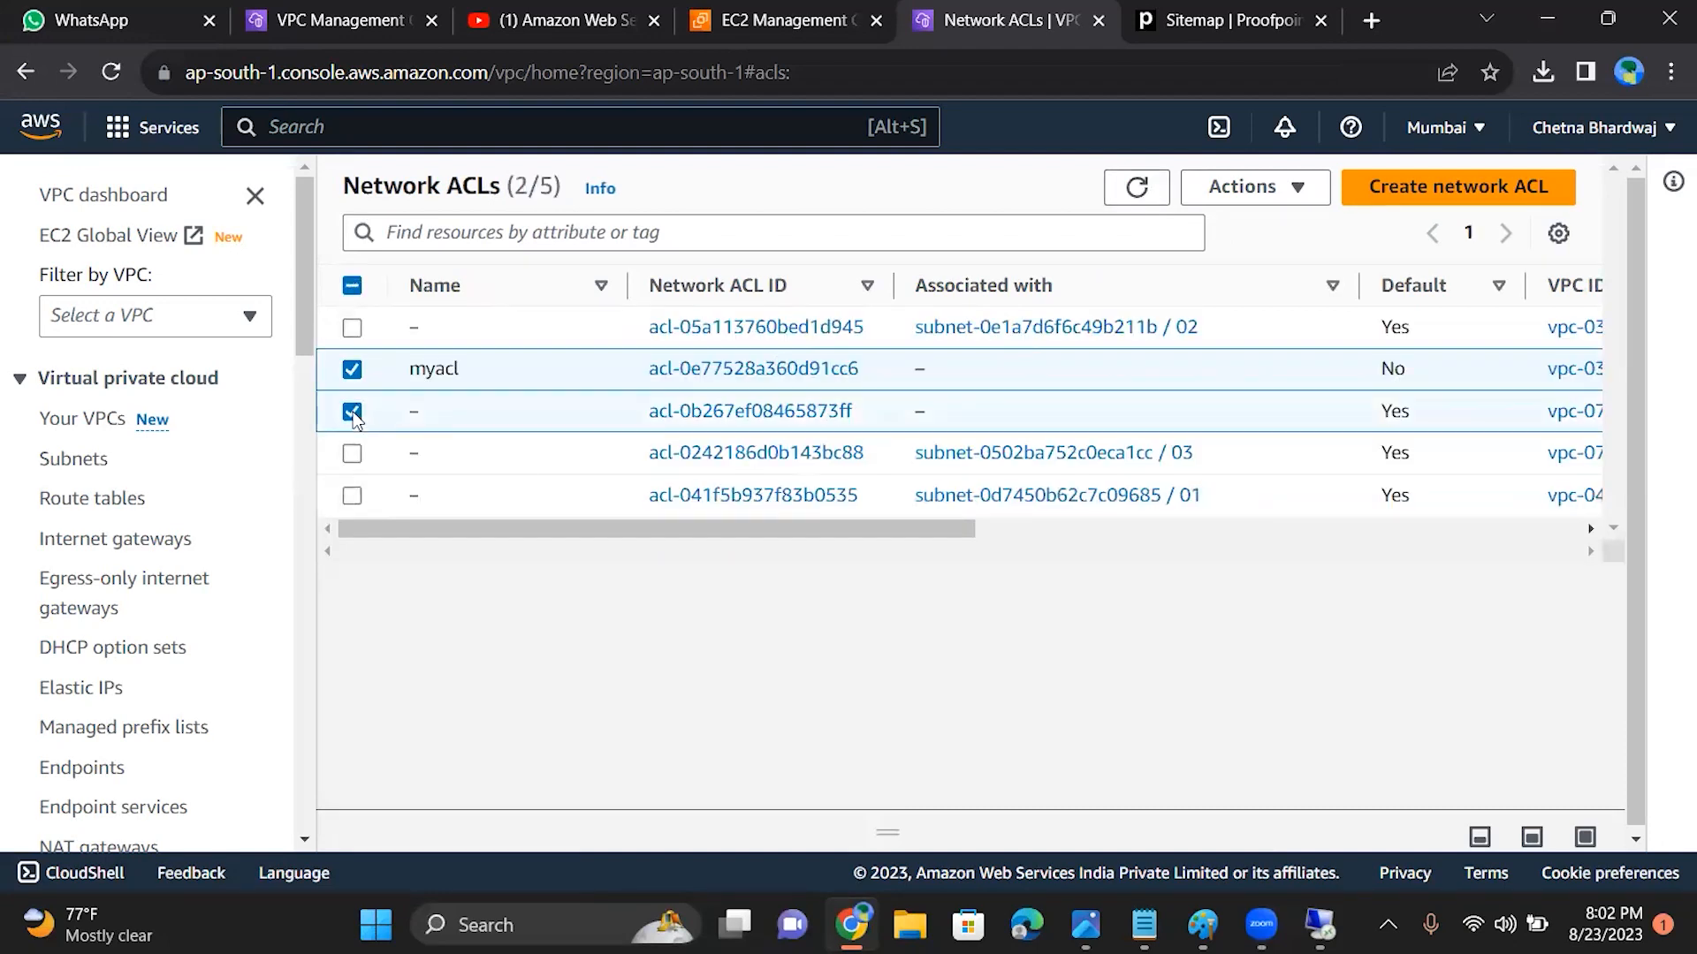
left_click(351, 370)
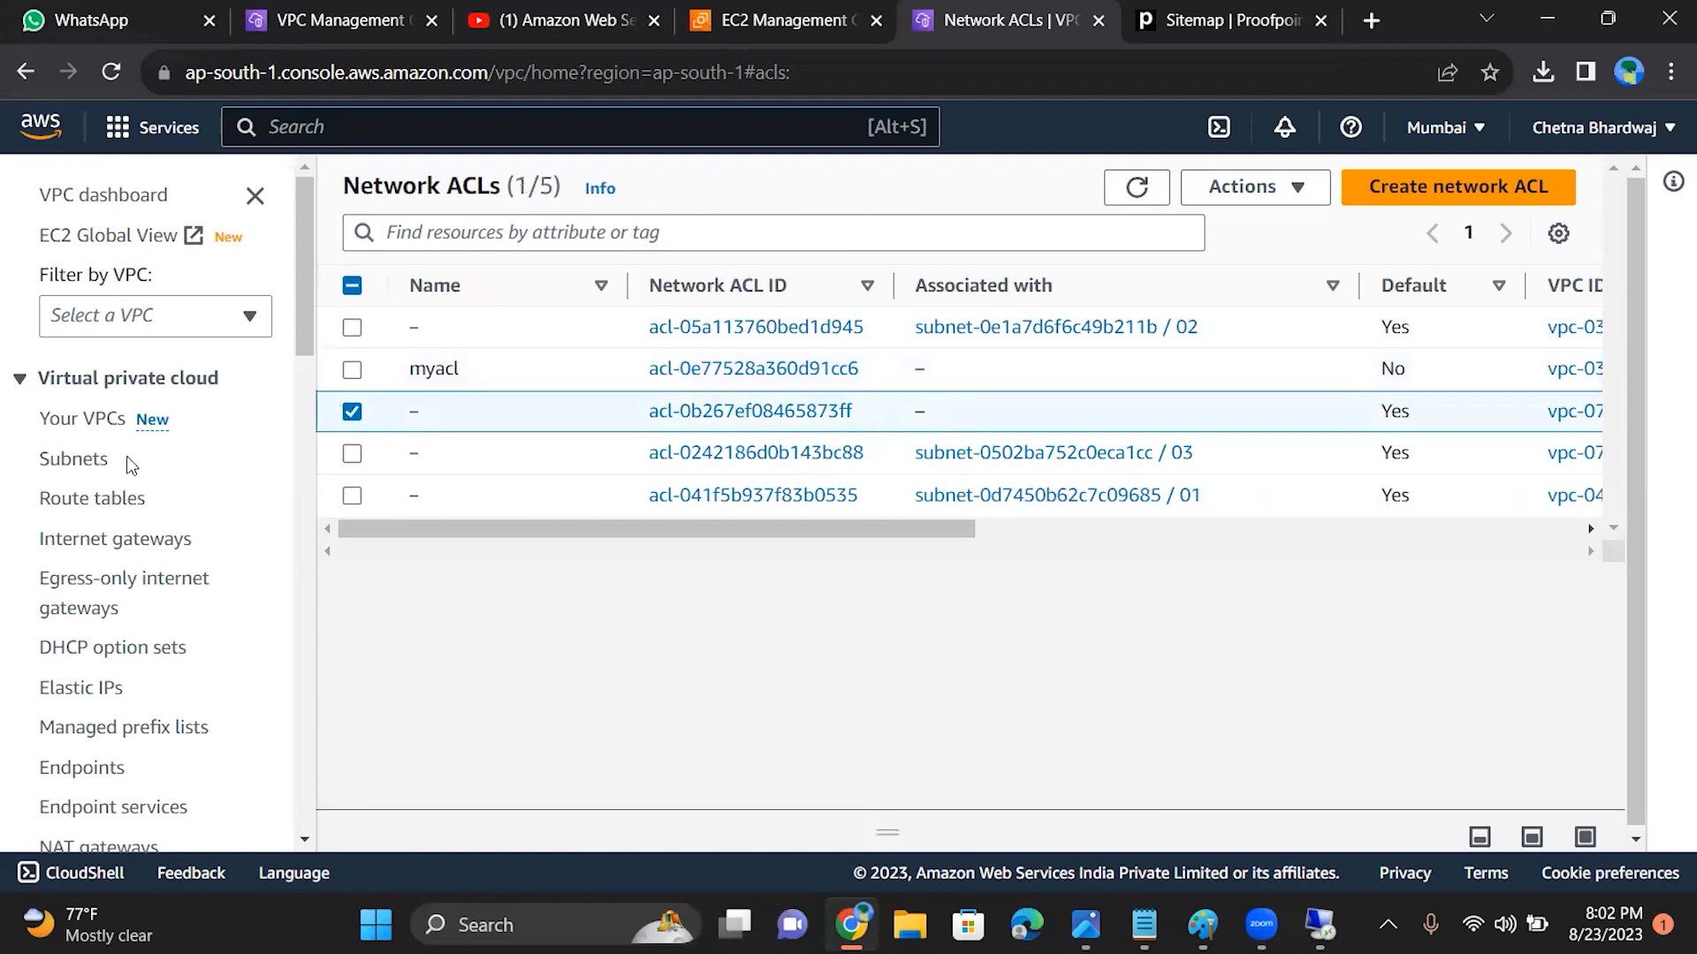
left_click(76, 463)
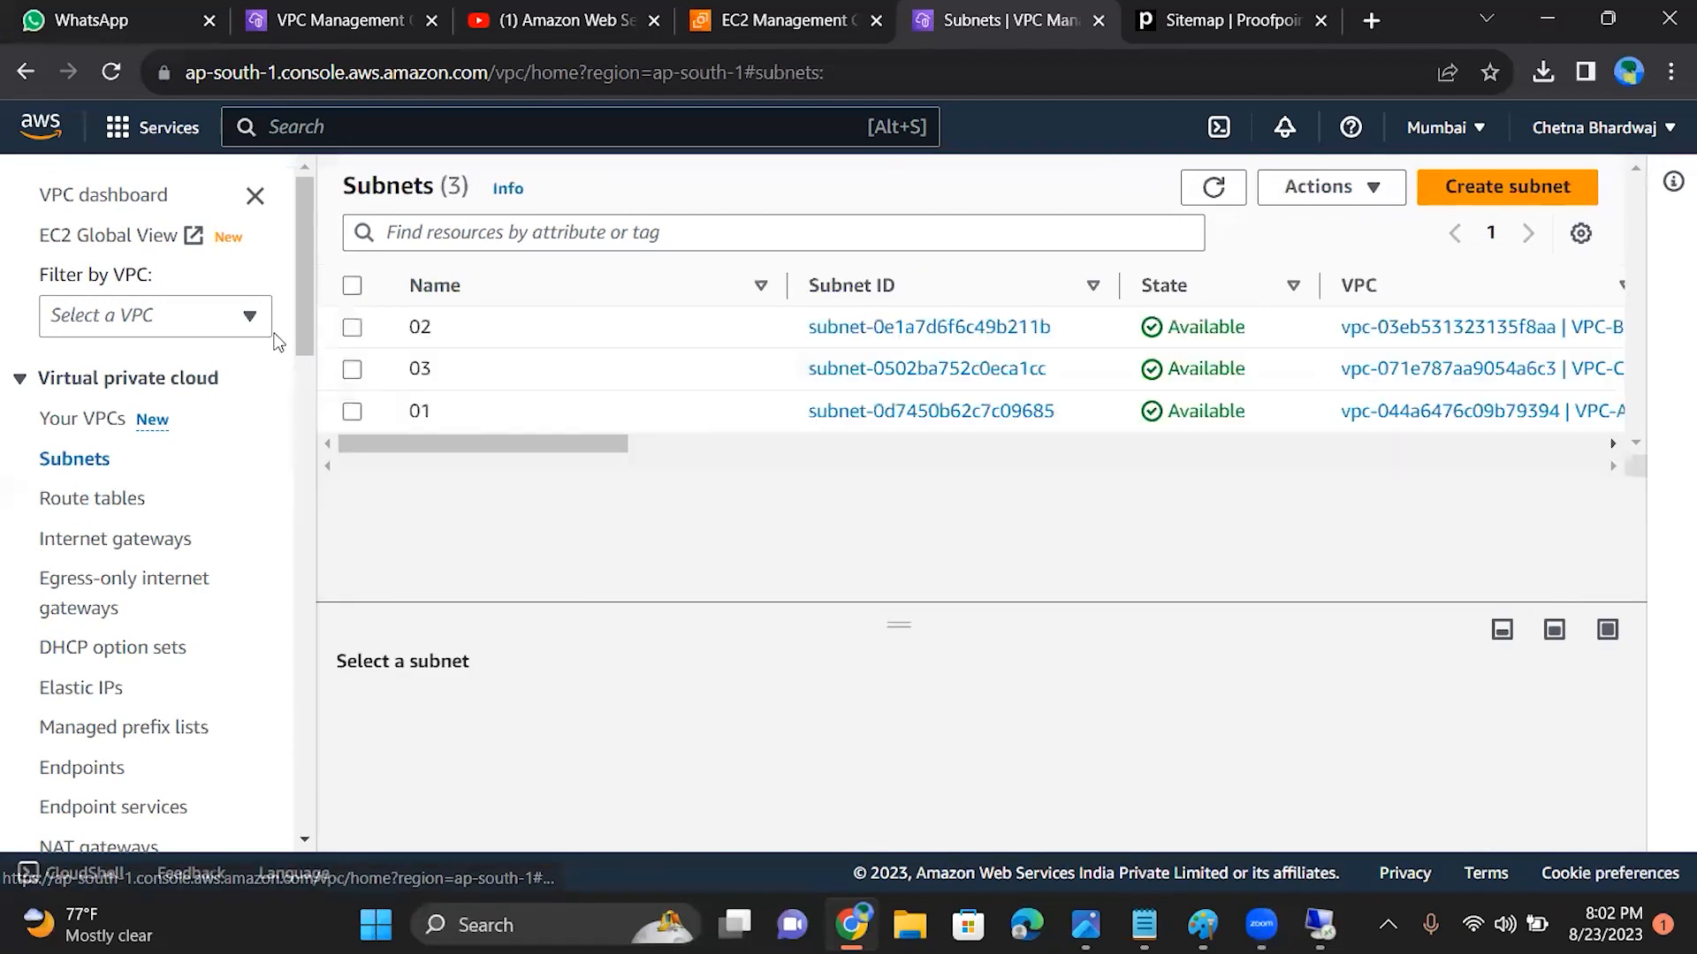
scroll(92, 512, "down", 10)
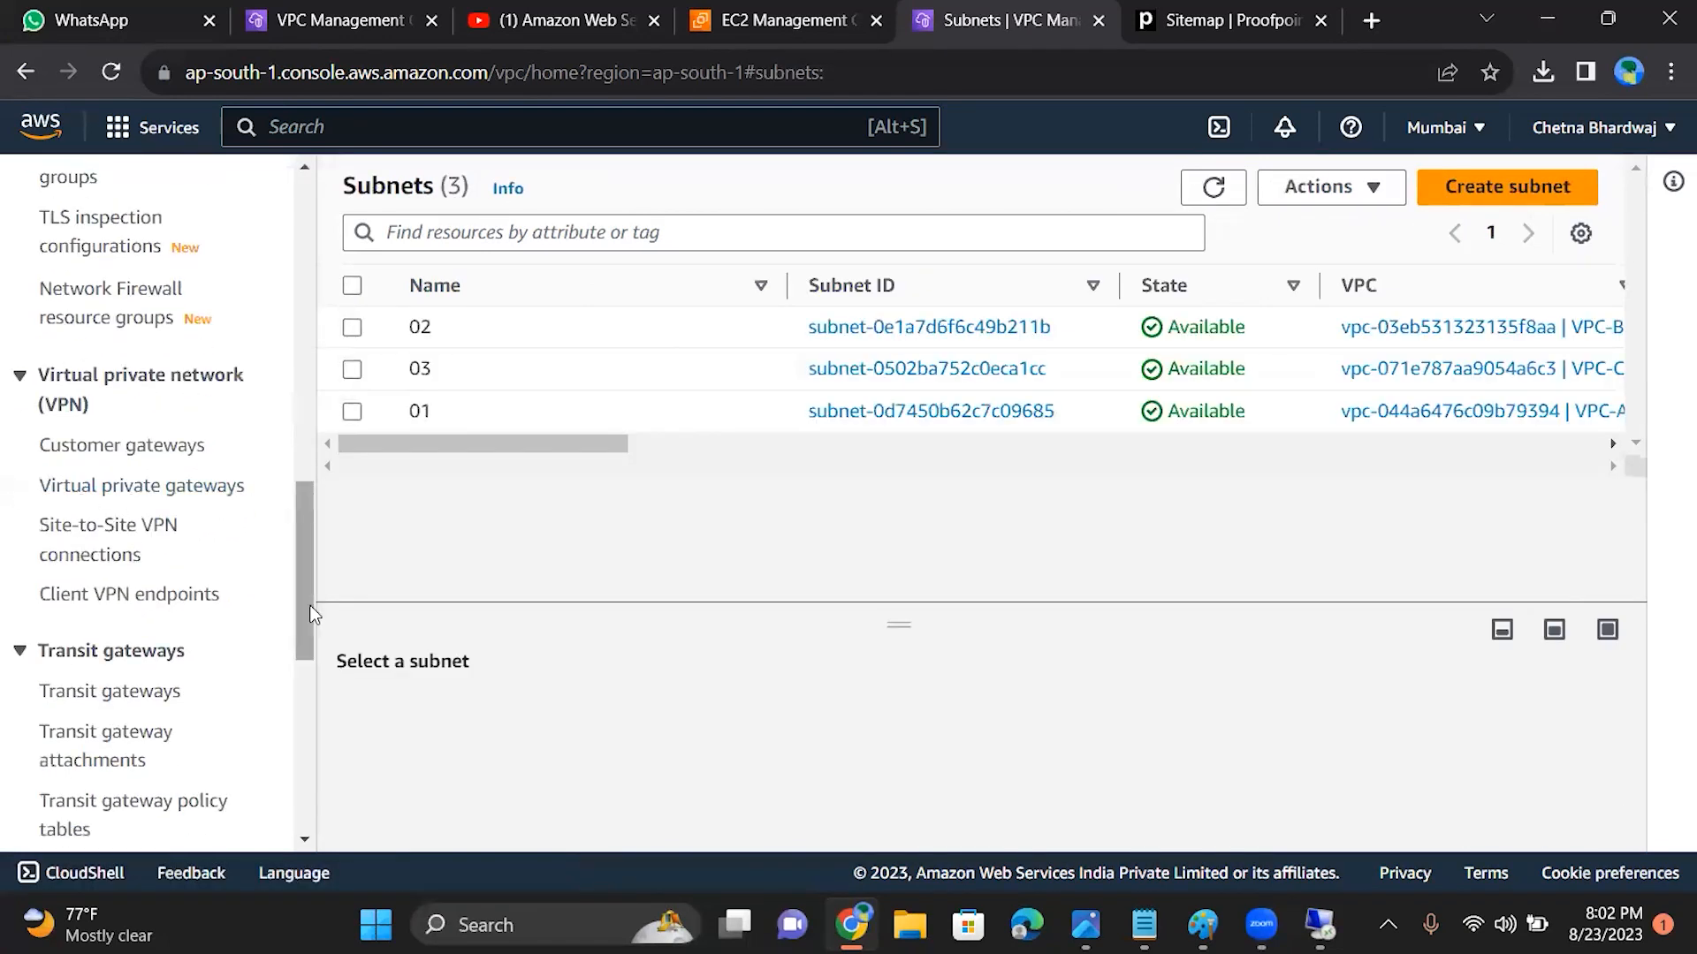
left_click_drag(303, 594, 290, 469)
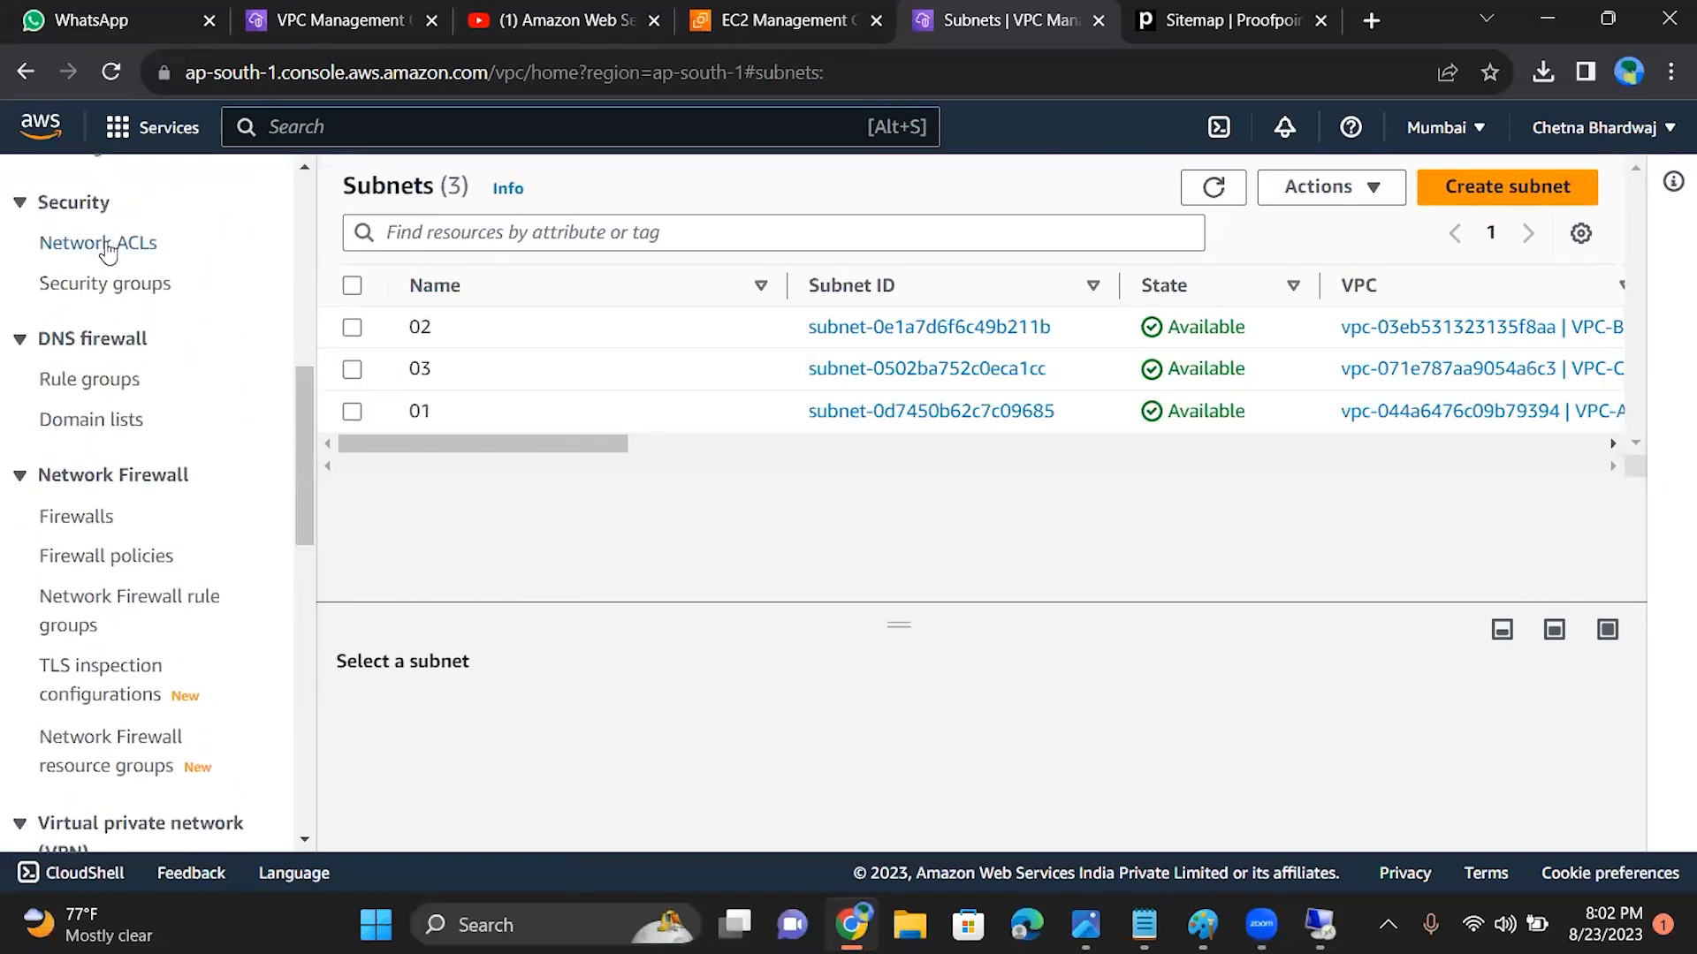
left_click(105, 244)
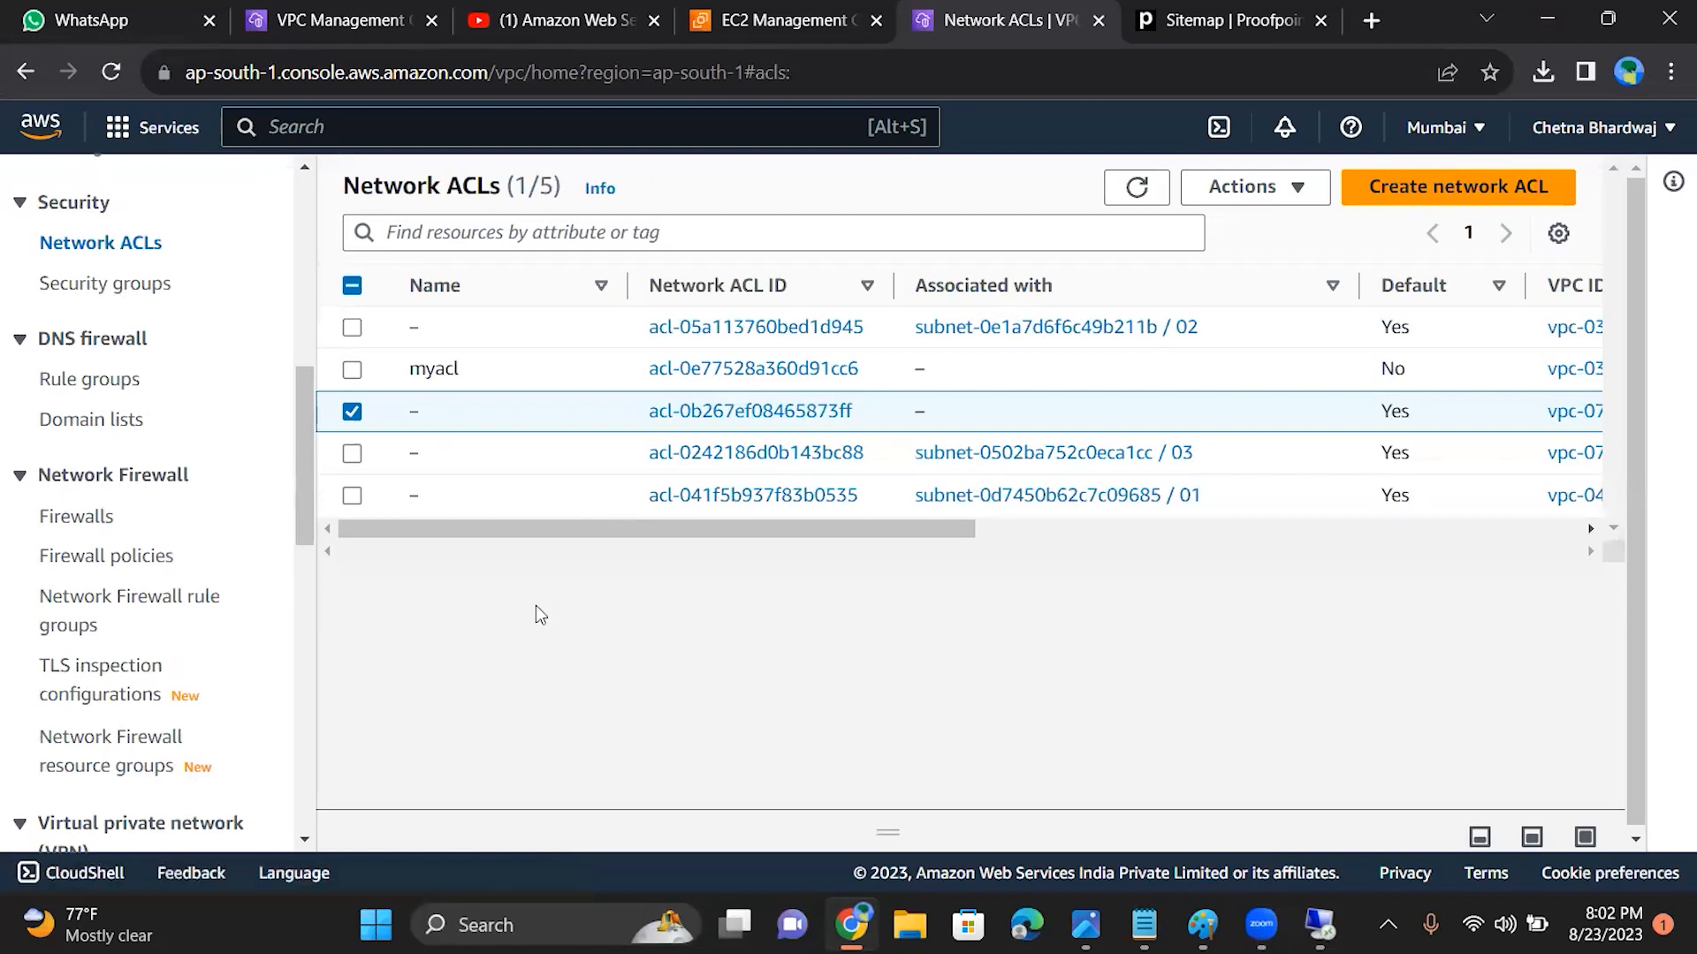
left_click_drag(300, 486, 311, 203)
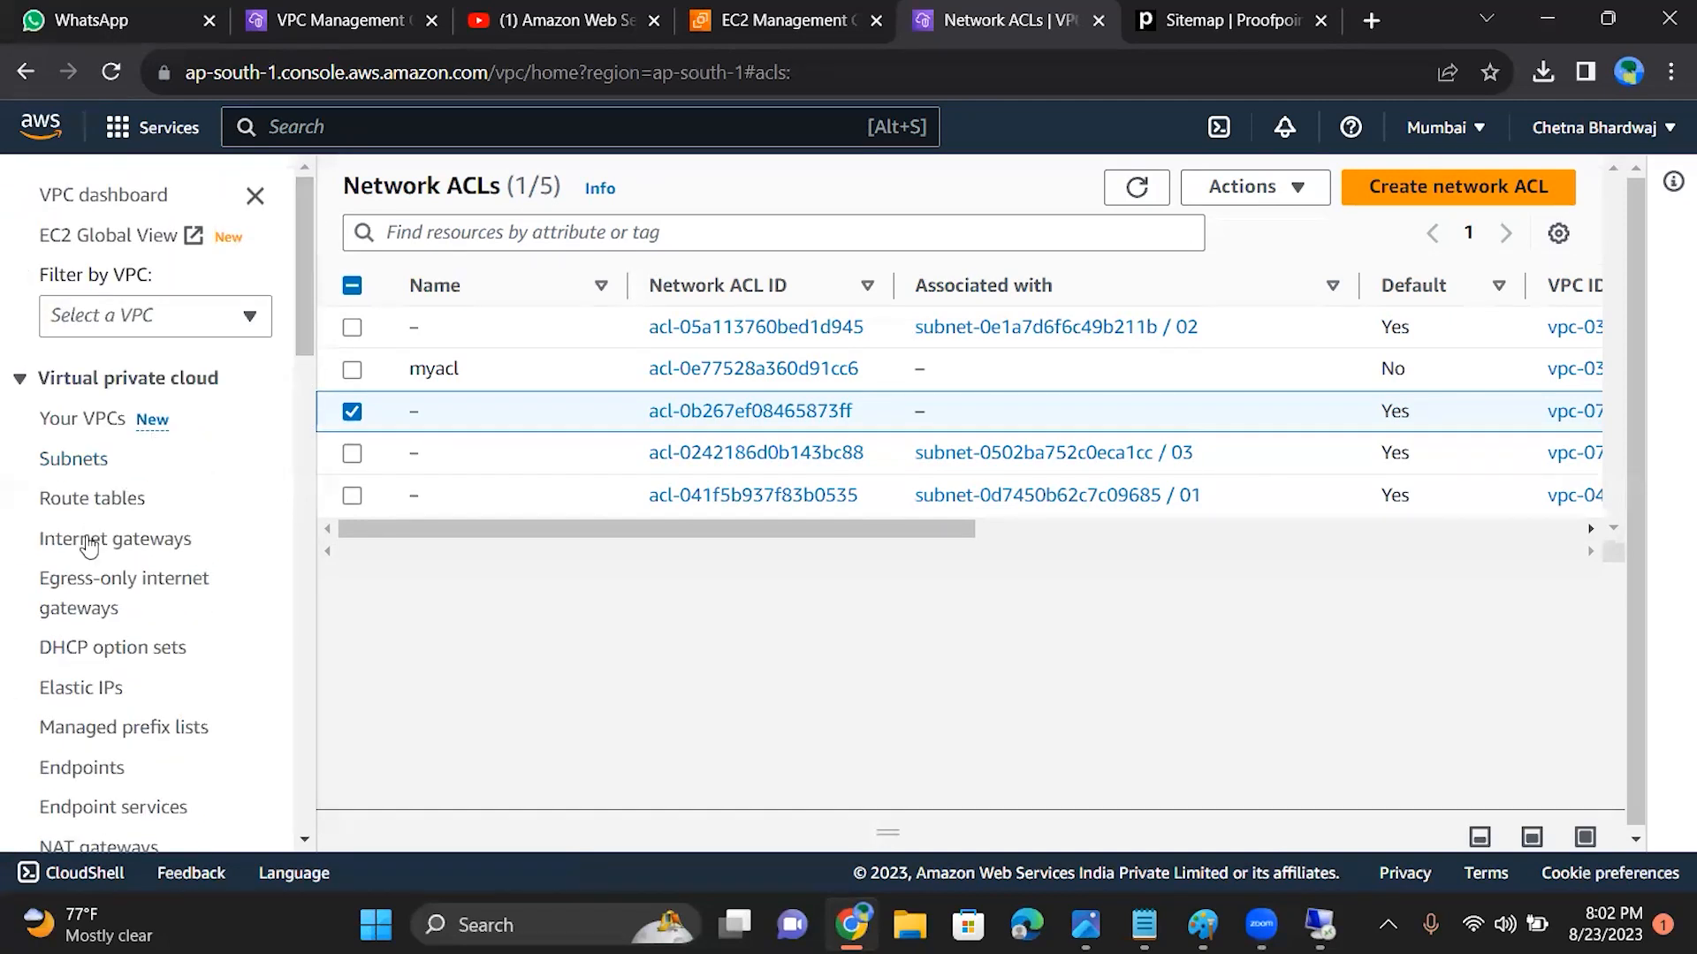
Step: View the route table list, and return to the network ACLs to select only myacl
left_click(99, 501)
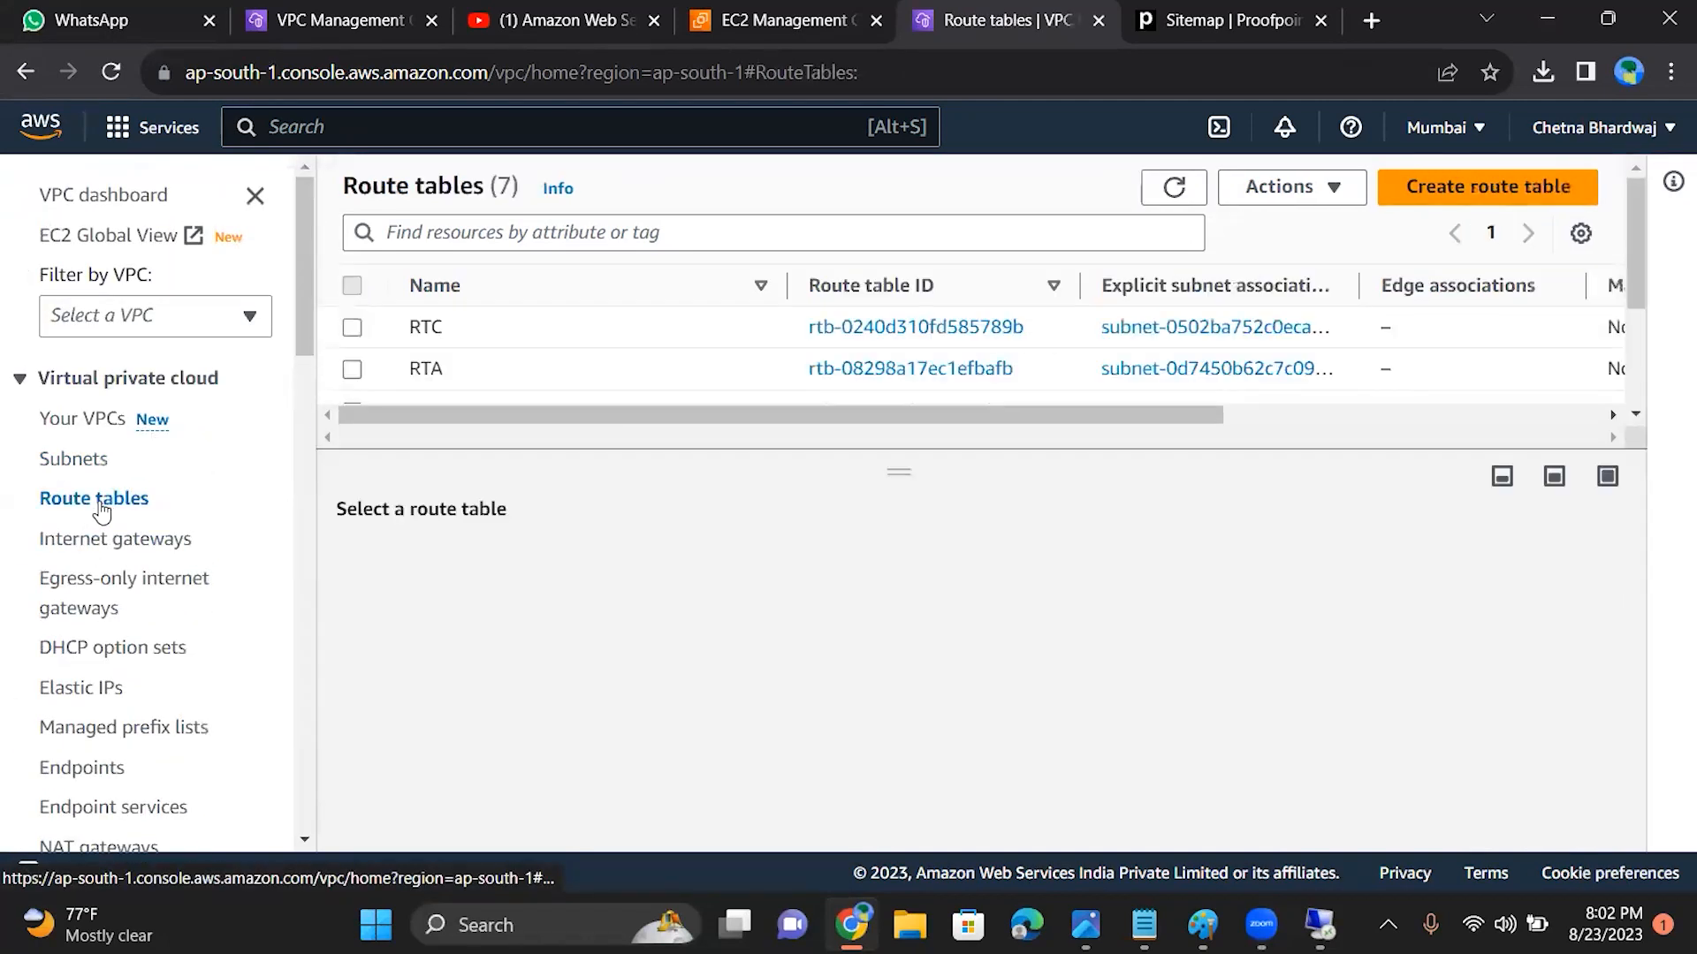
left_click_drag(298, 333, 301, 418)
left_click(118, 695)
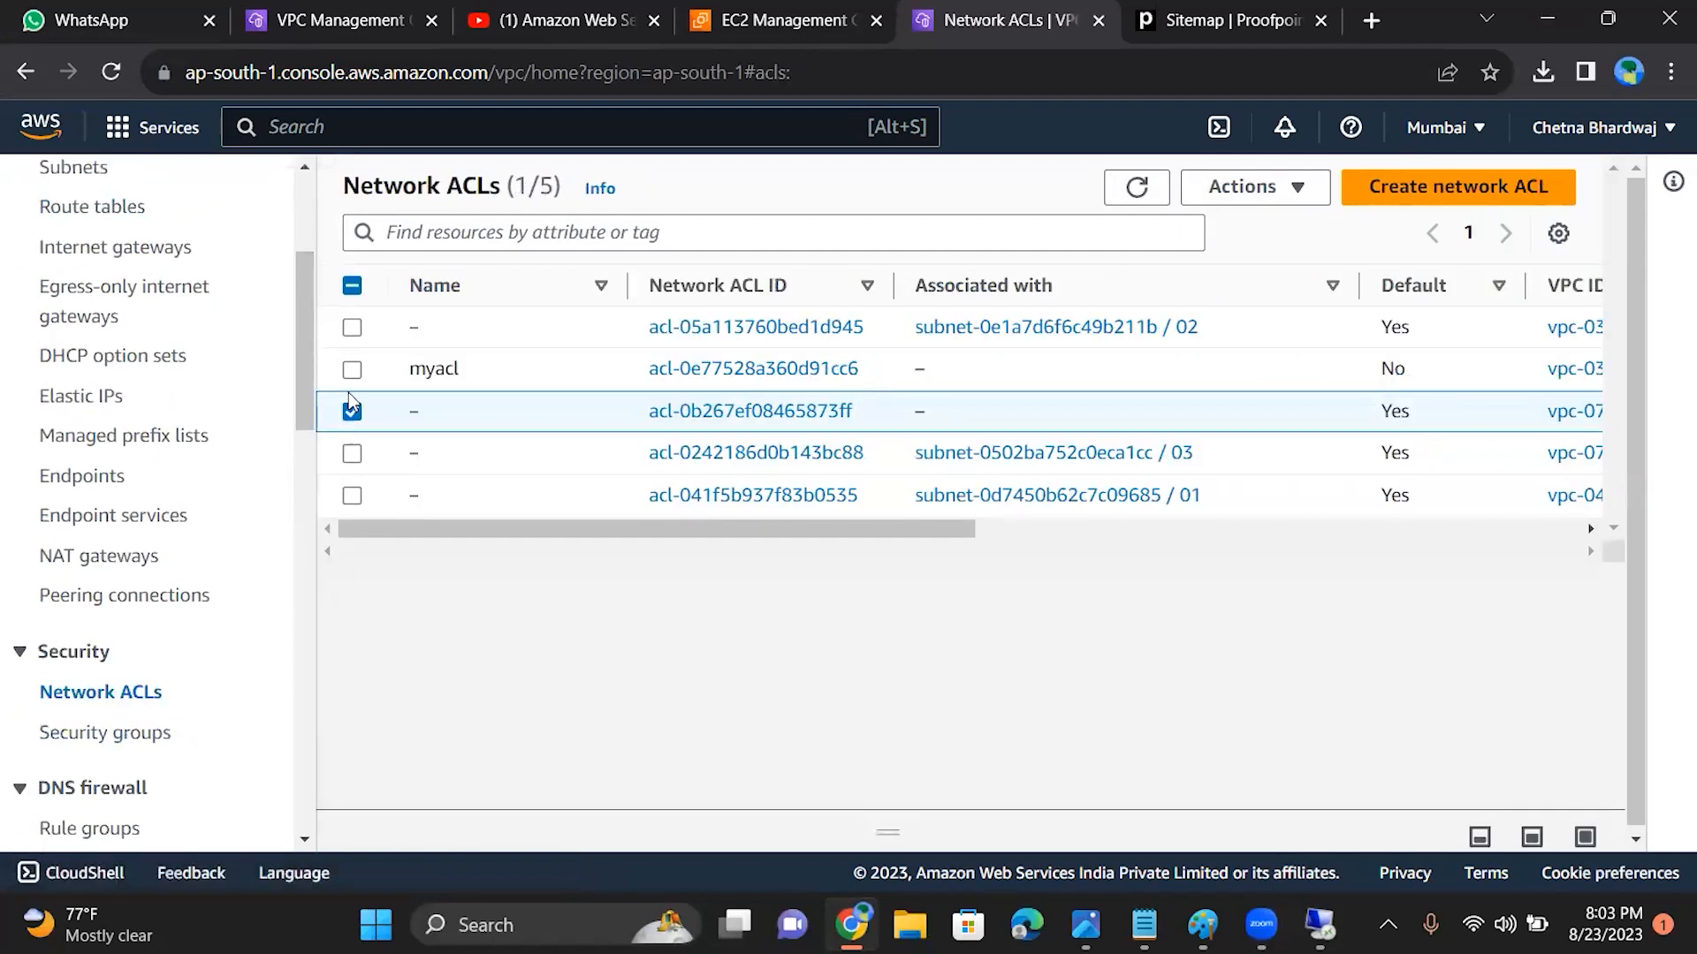
left_click(352, 412)
left_click(351, 369)
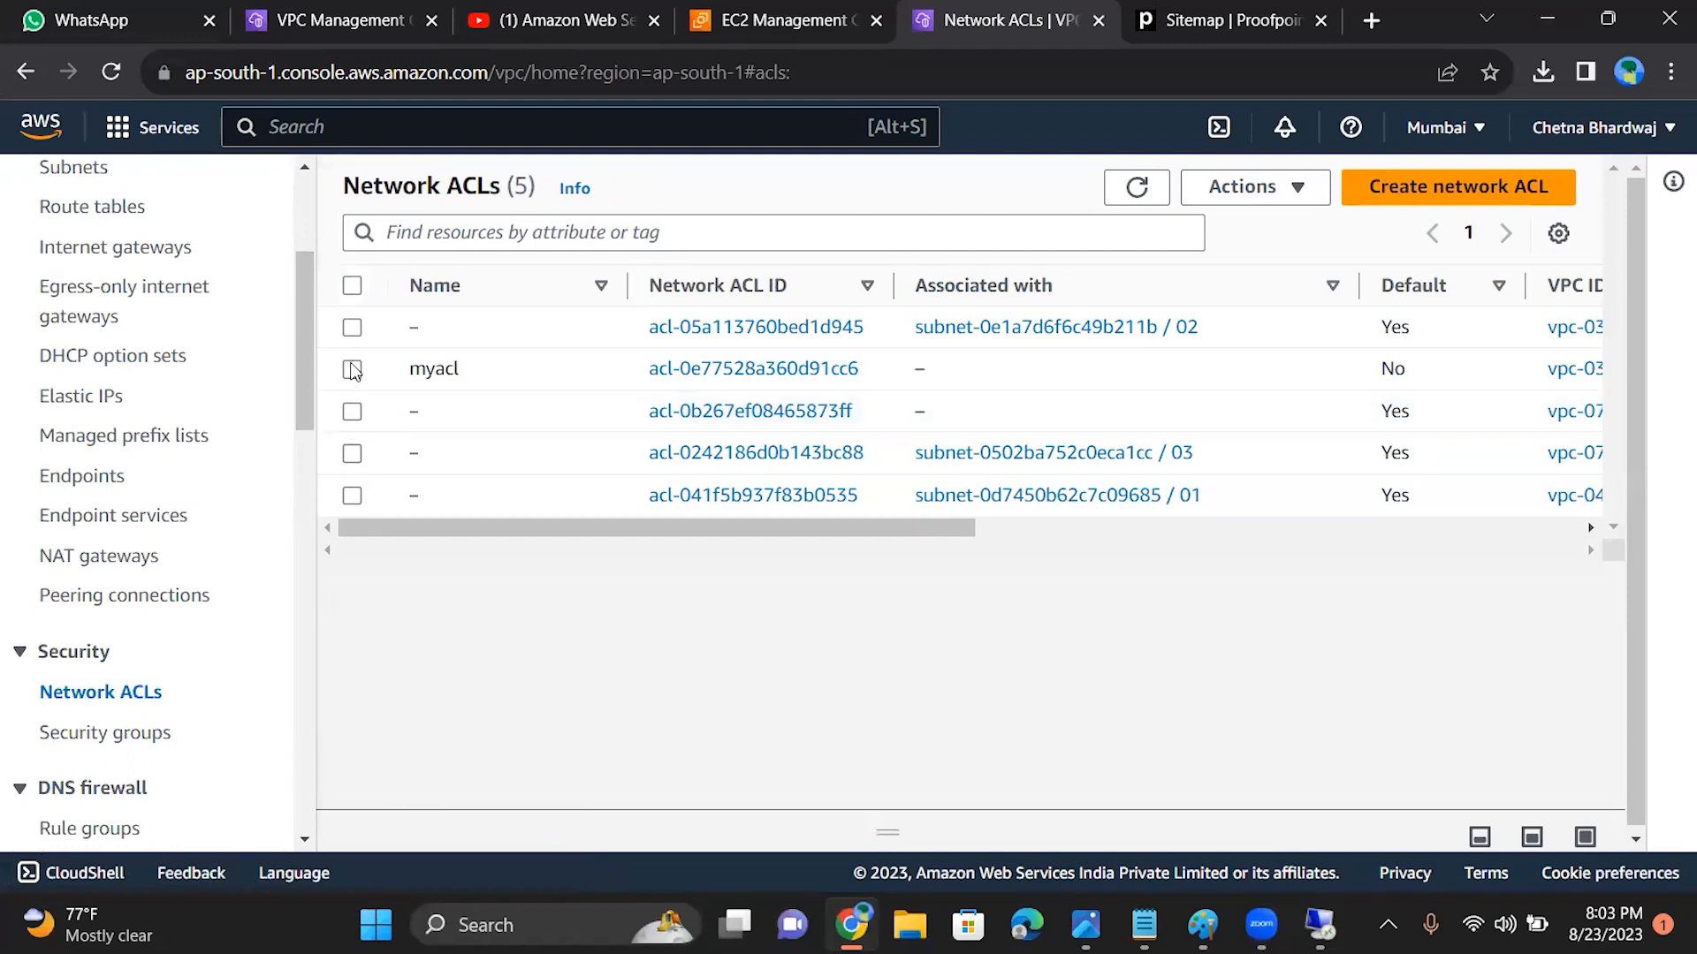
left_click_drag(310, 371, 306, 358)
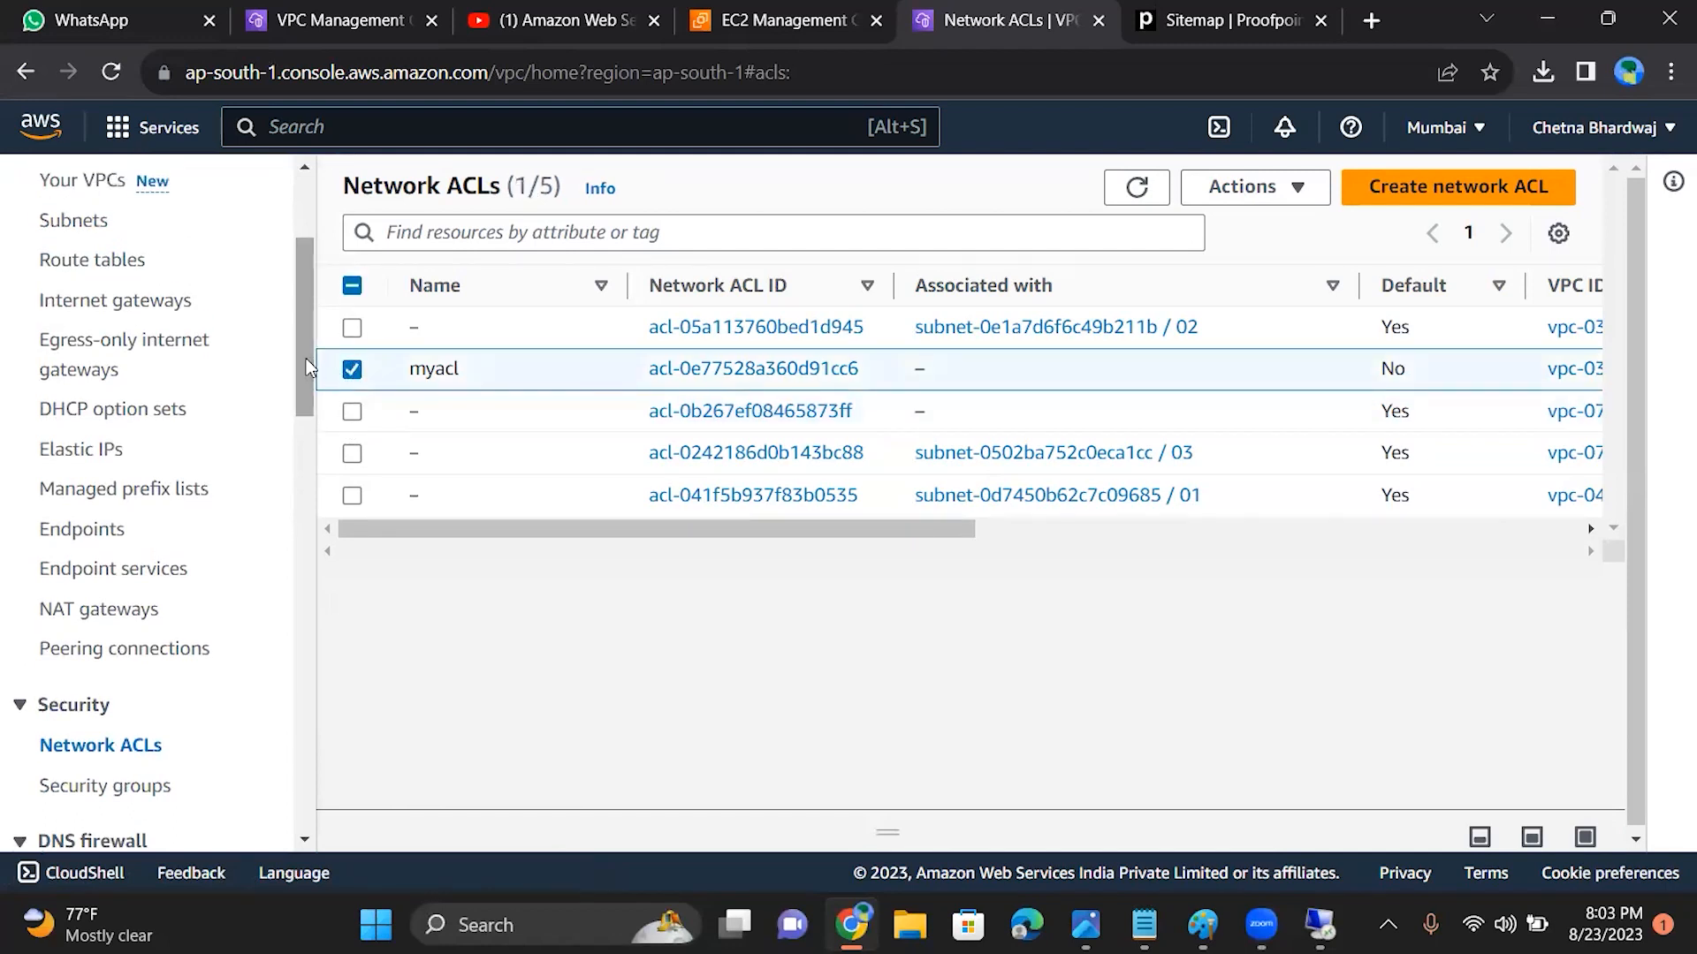
Step: Inspect the details of route tables RTC and RTA, including their explicit subnet associations
left_click(121, 261)
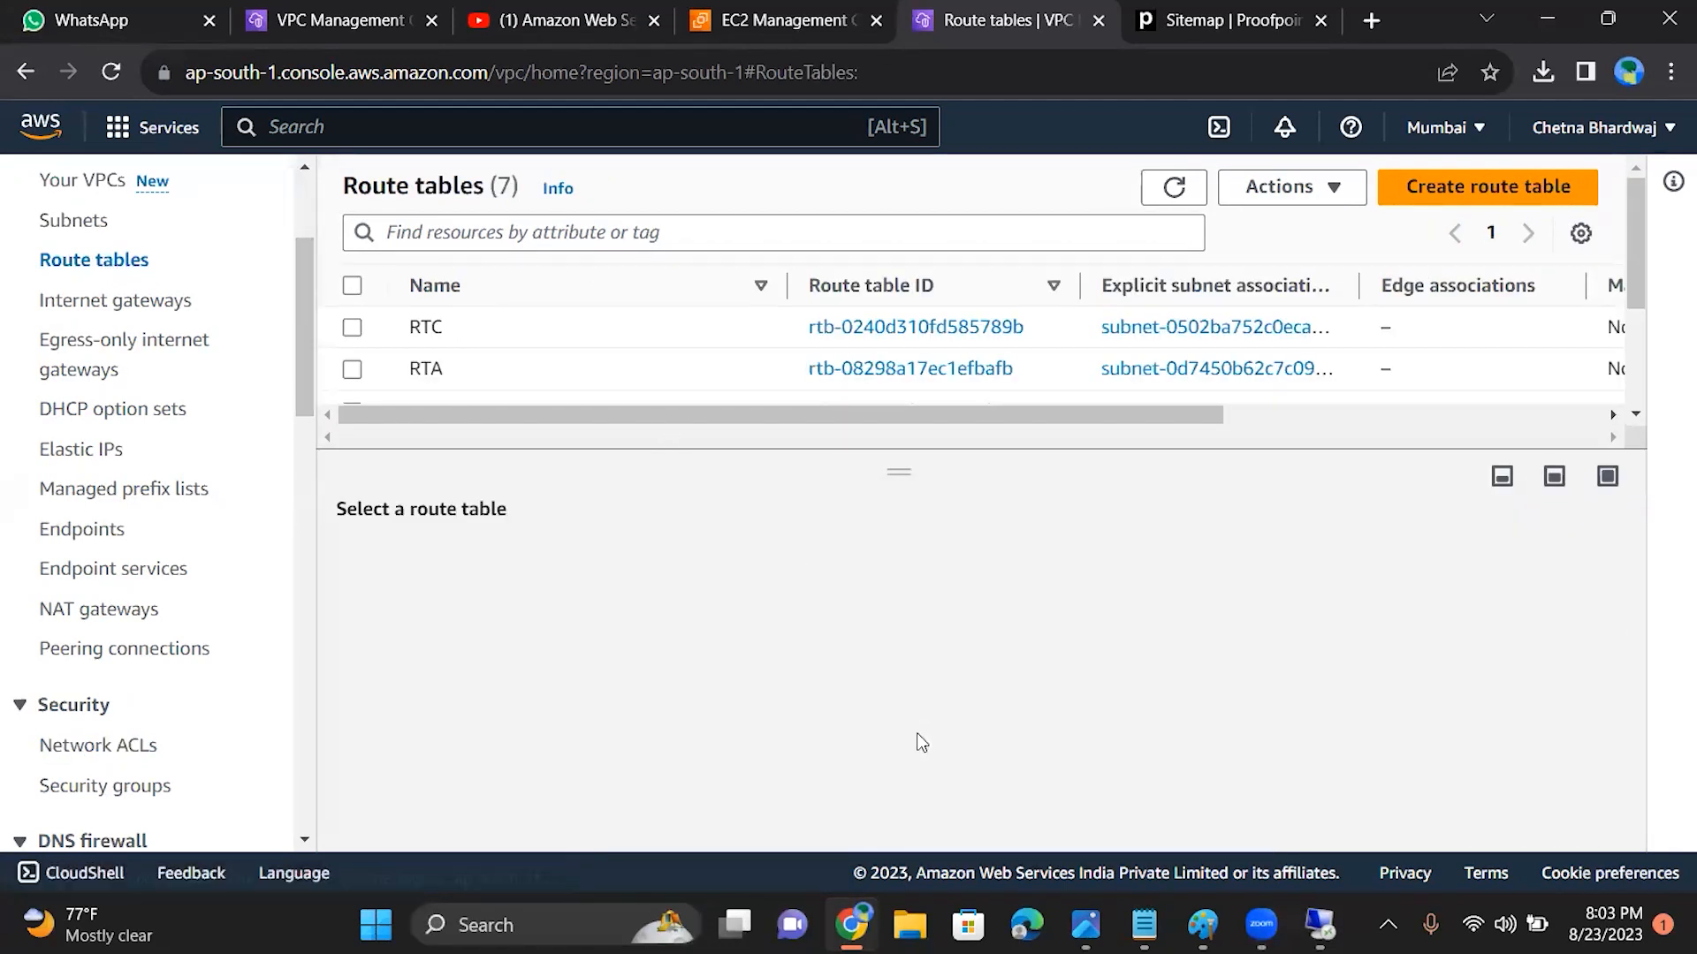
left_click(351, 329)
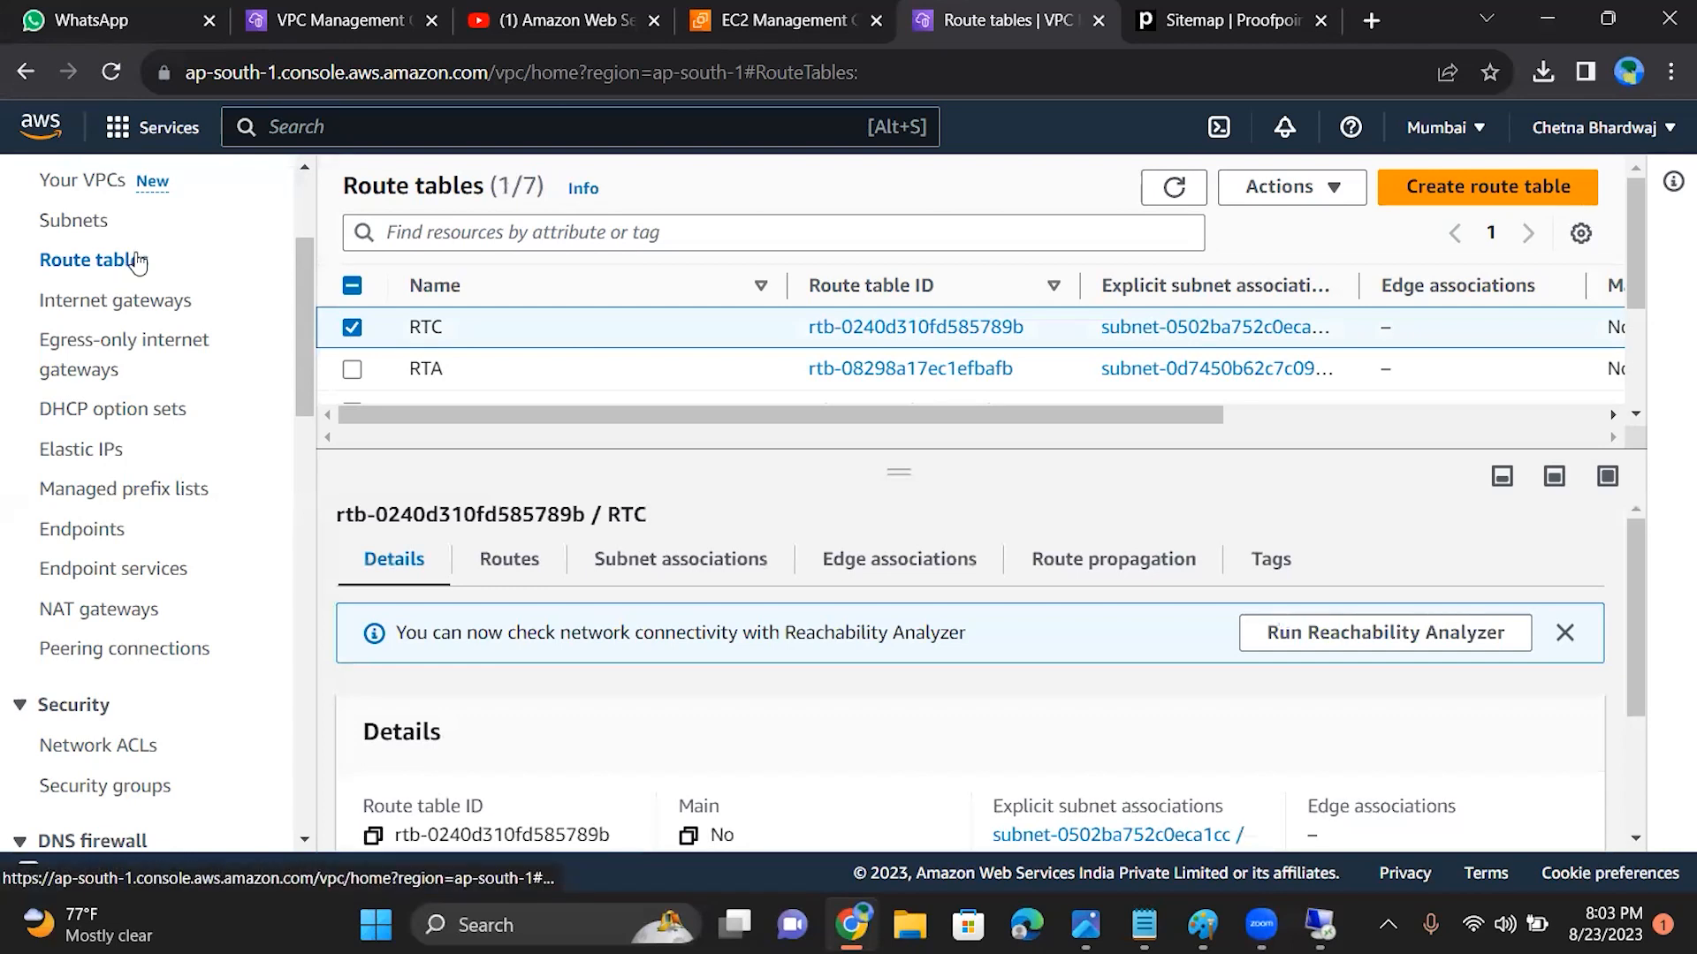
left_click(353, 371)
left_click(352, 329)
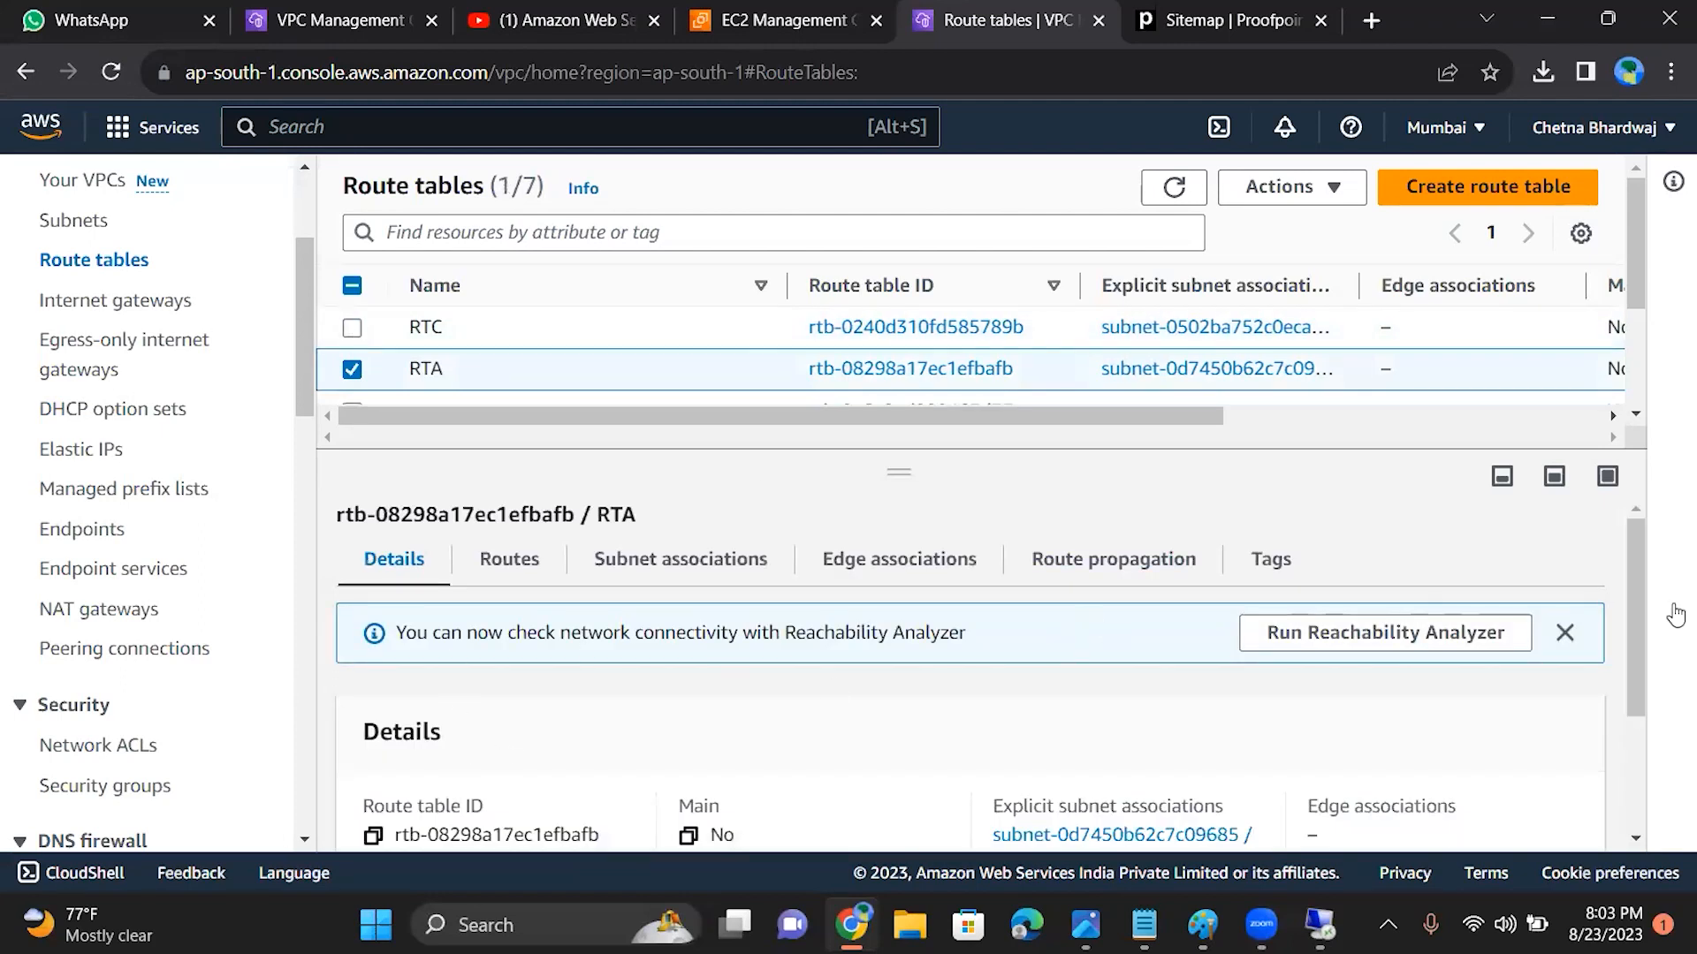
left_click_drag(1635, 569, 1636, 596)
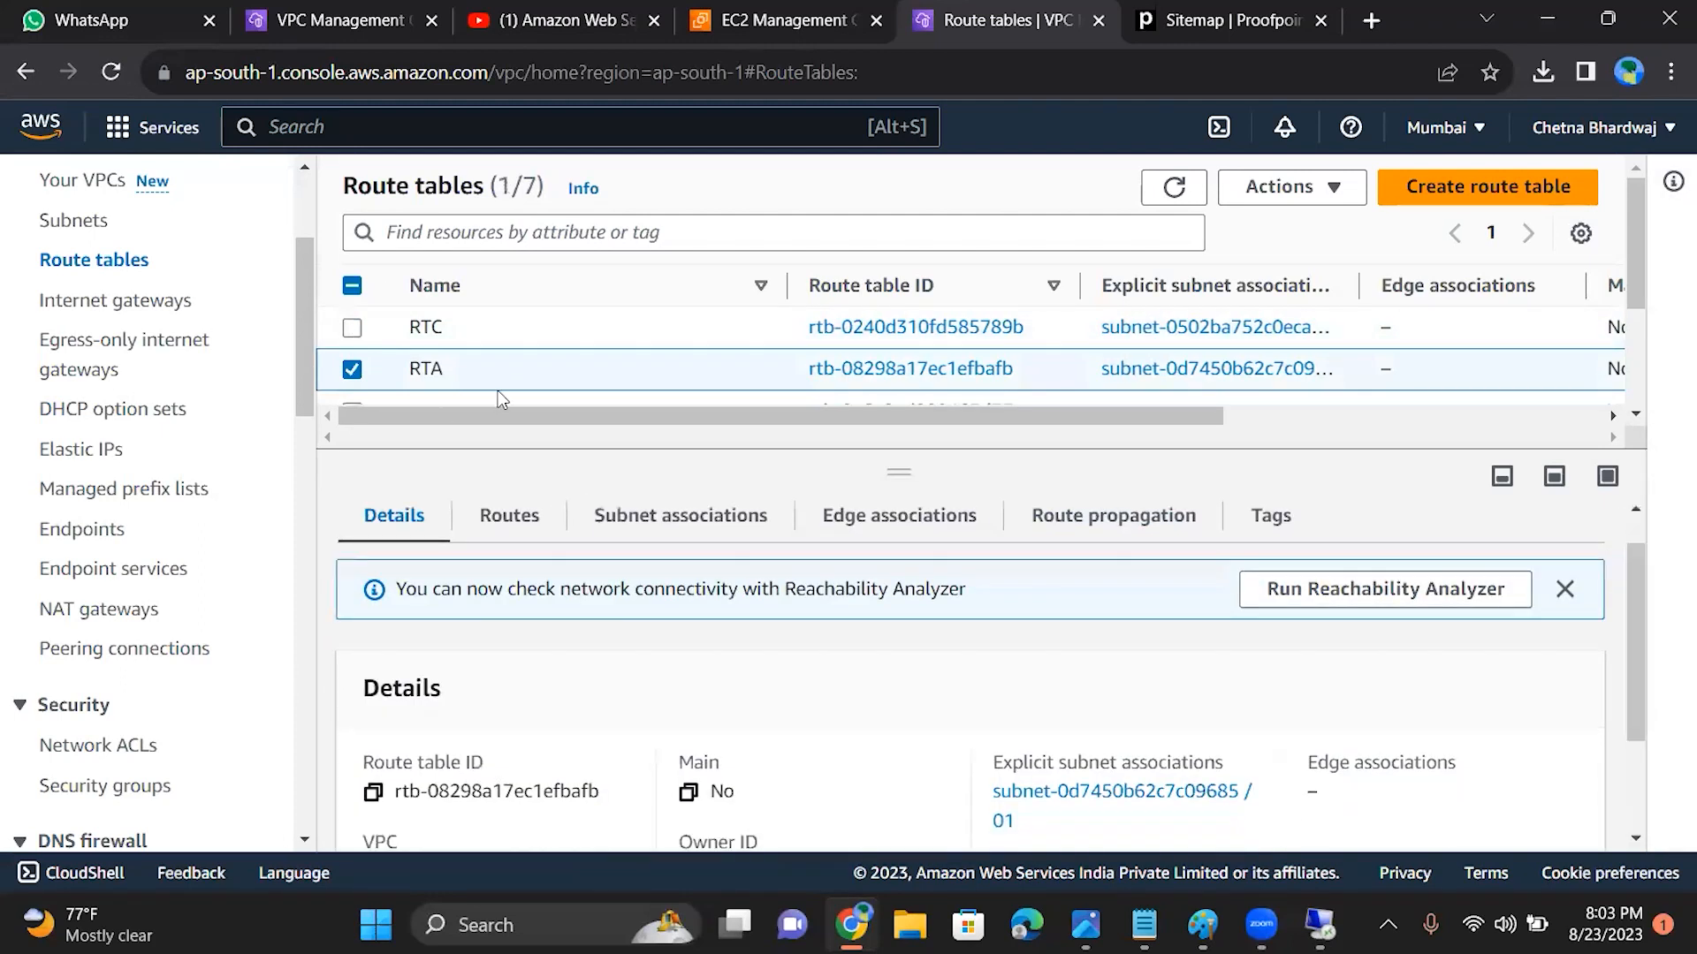
Step: Select only the default network ACL without an associated subnet, and examine its default status and VPC
left_click(125, 747)
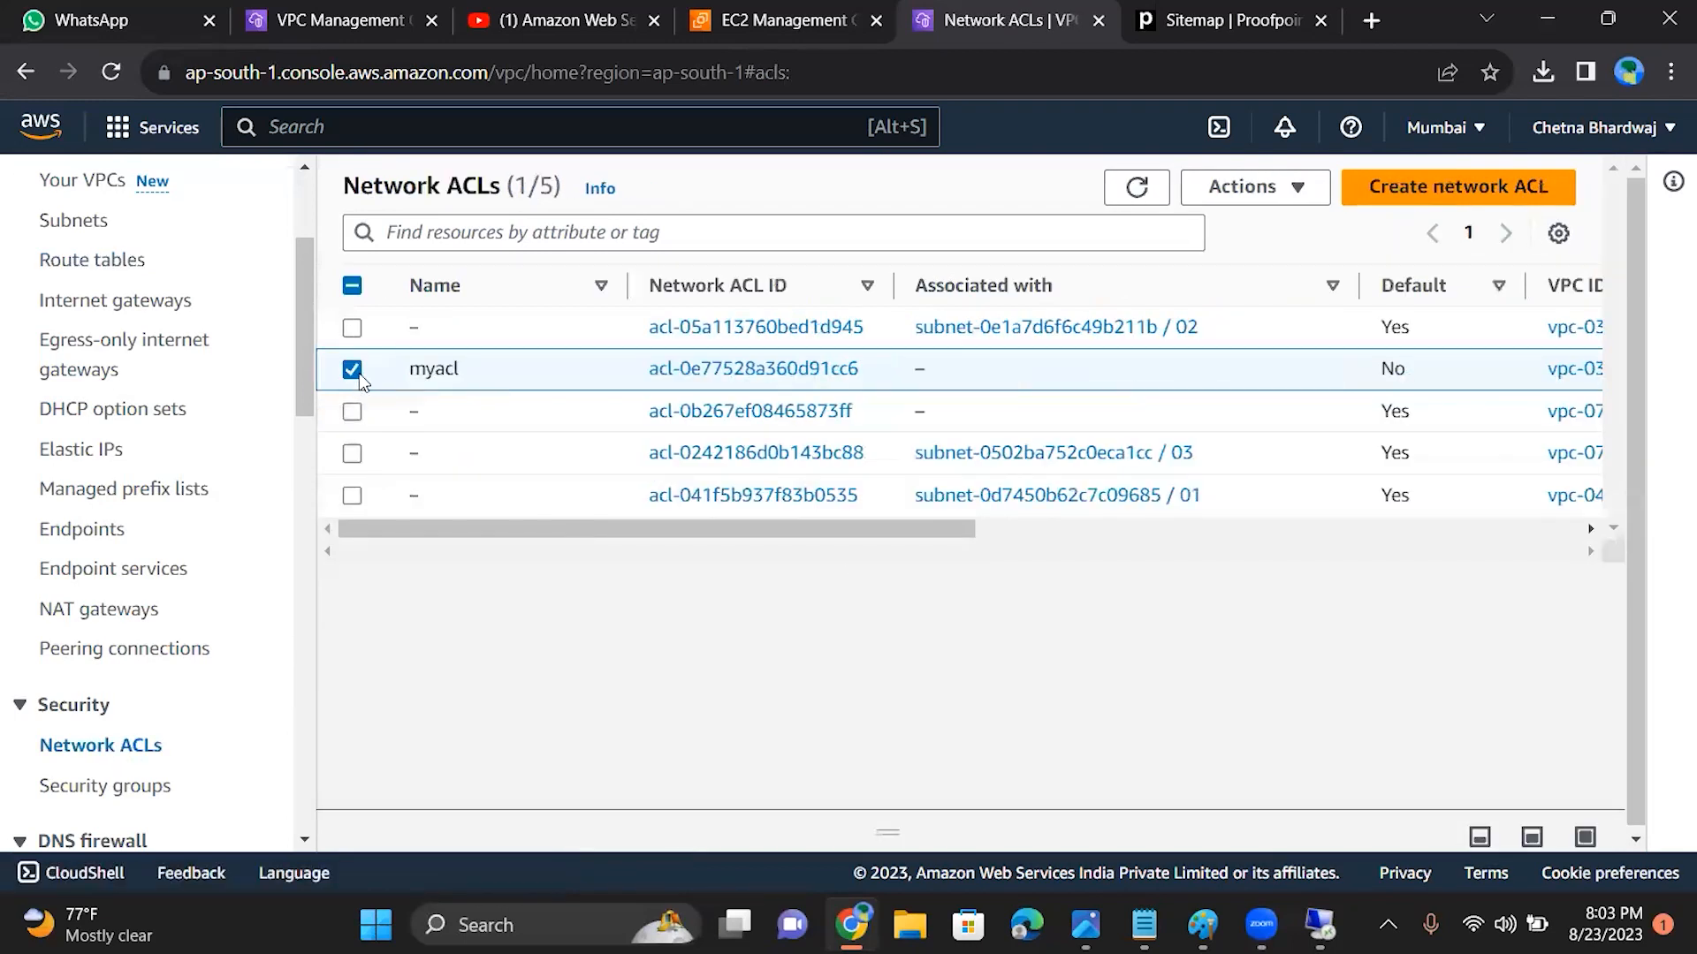
left_click(358, 377)
left_click(352, 413)
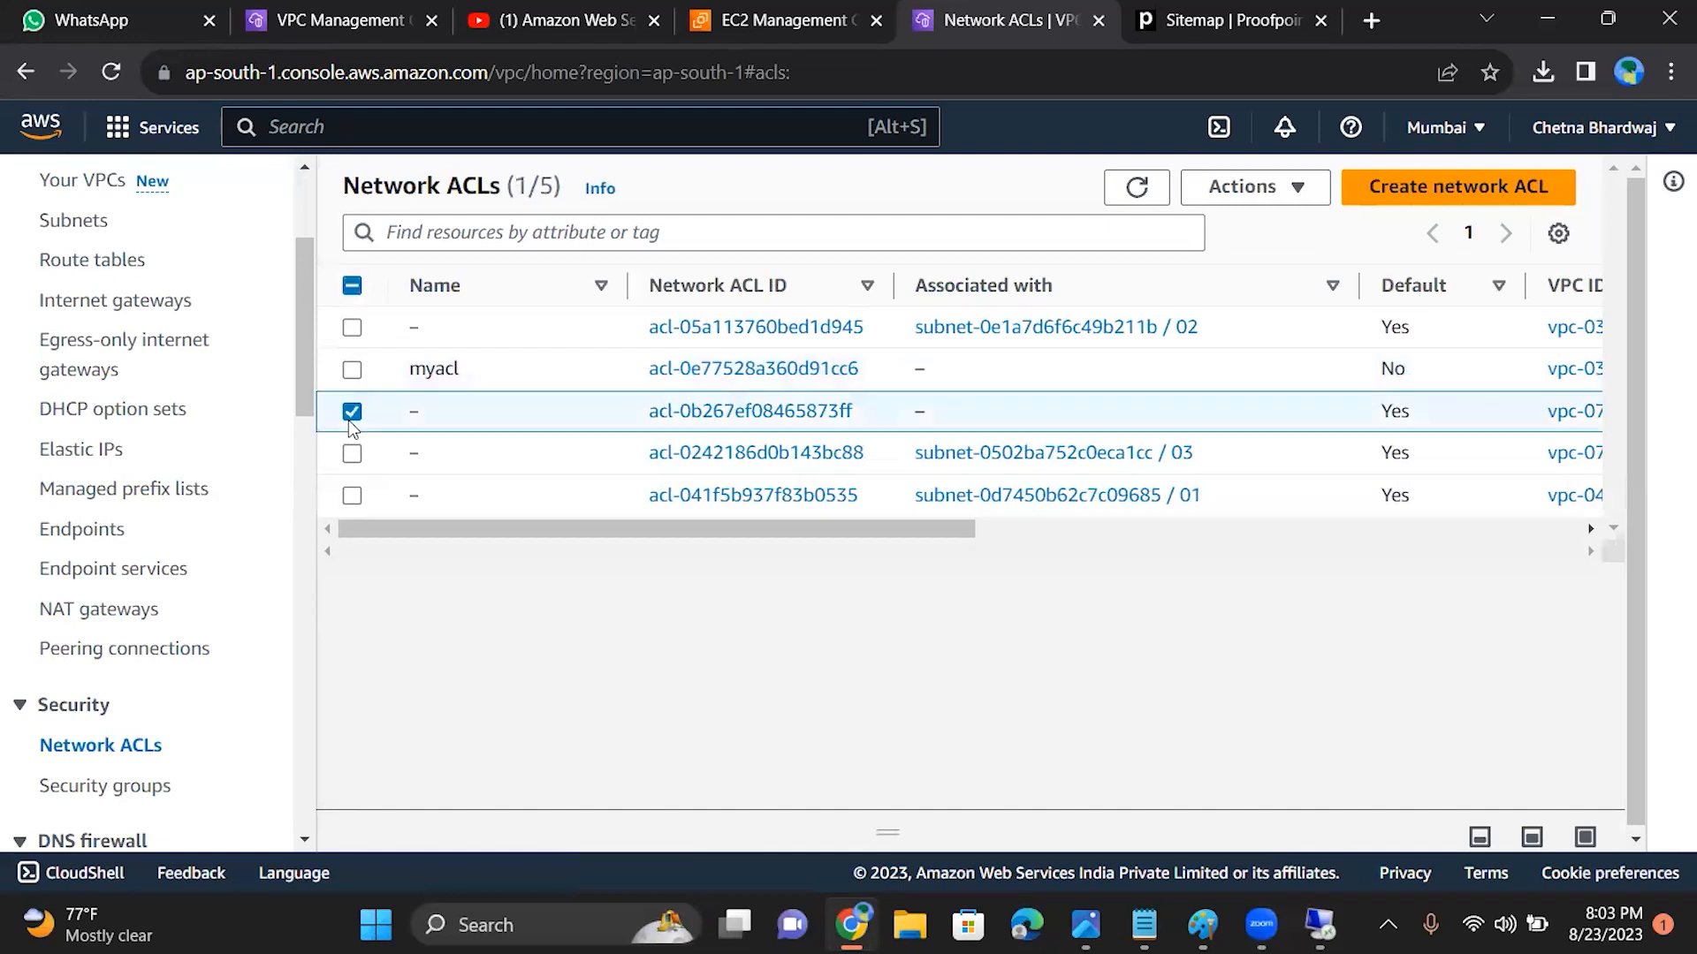
left_click_drag(546, 537, 670, 549)
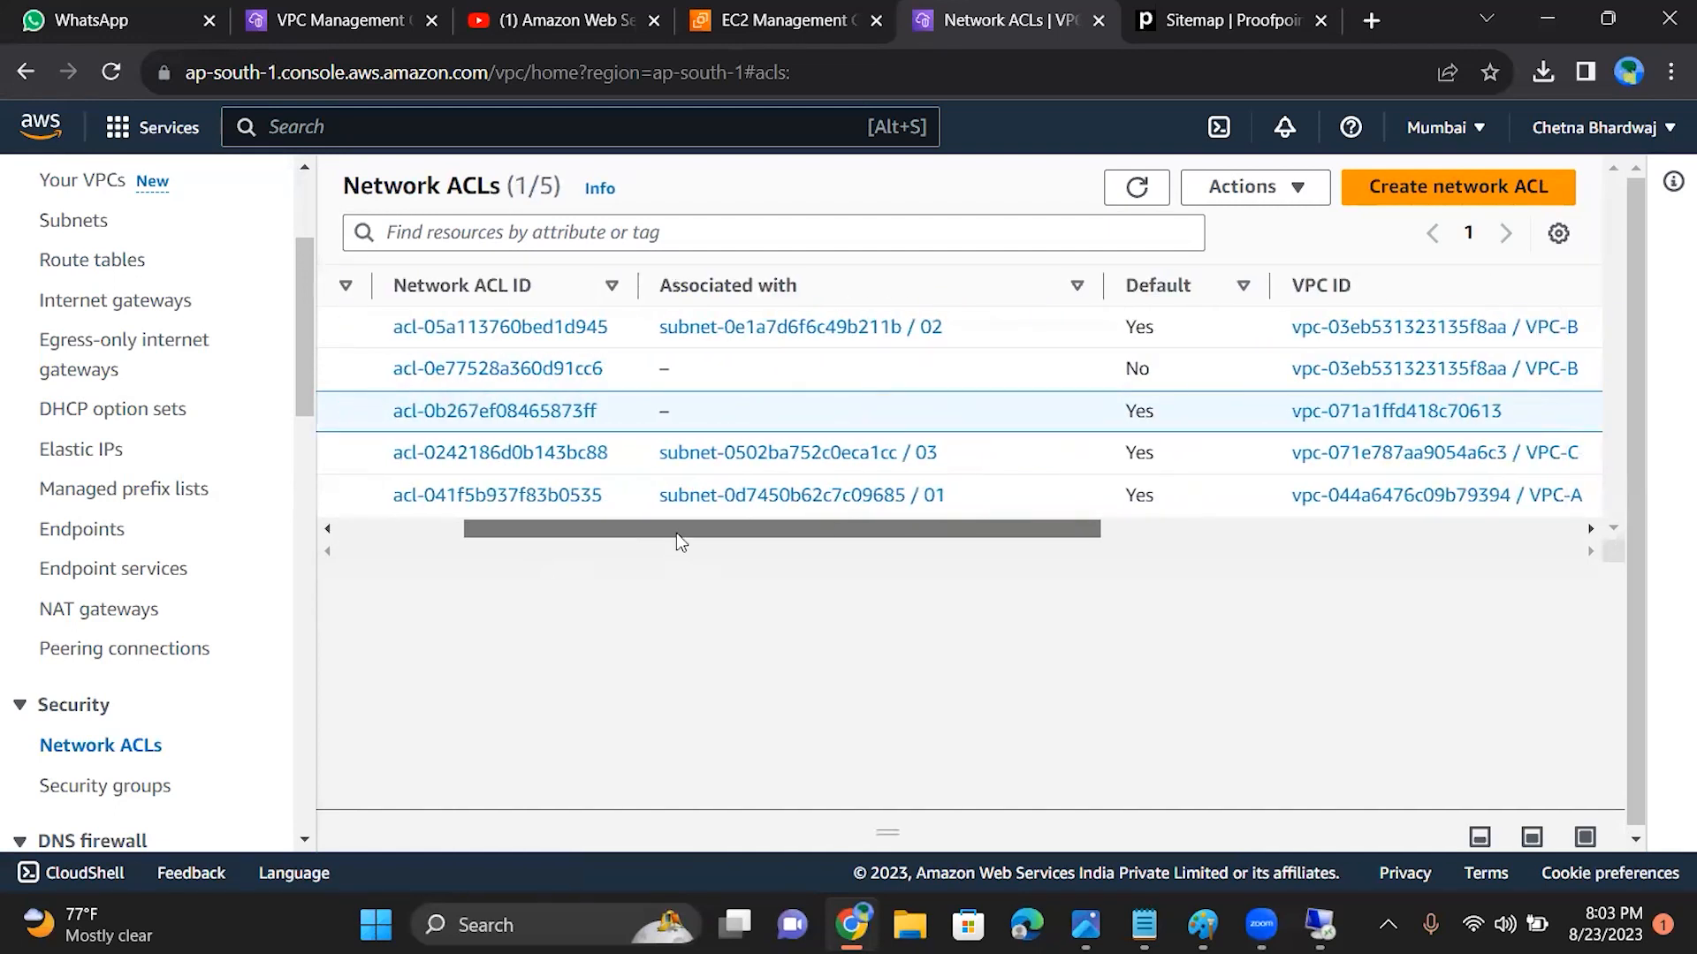
left_click_drag(676, 534, 783, 548)
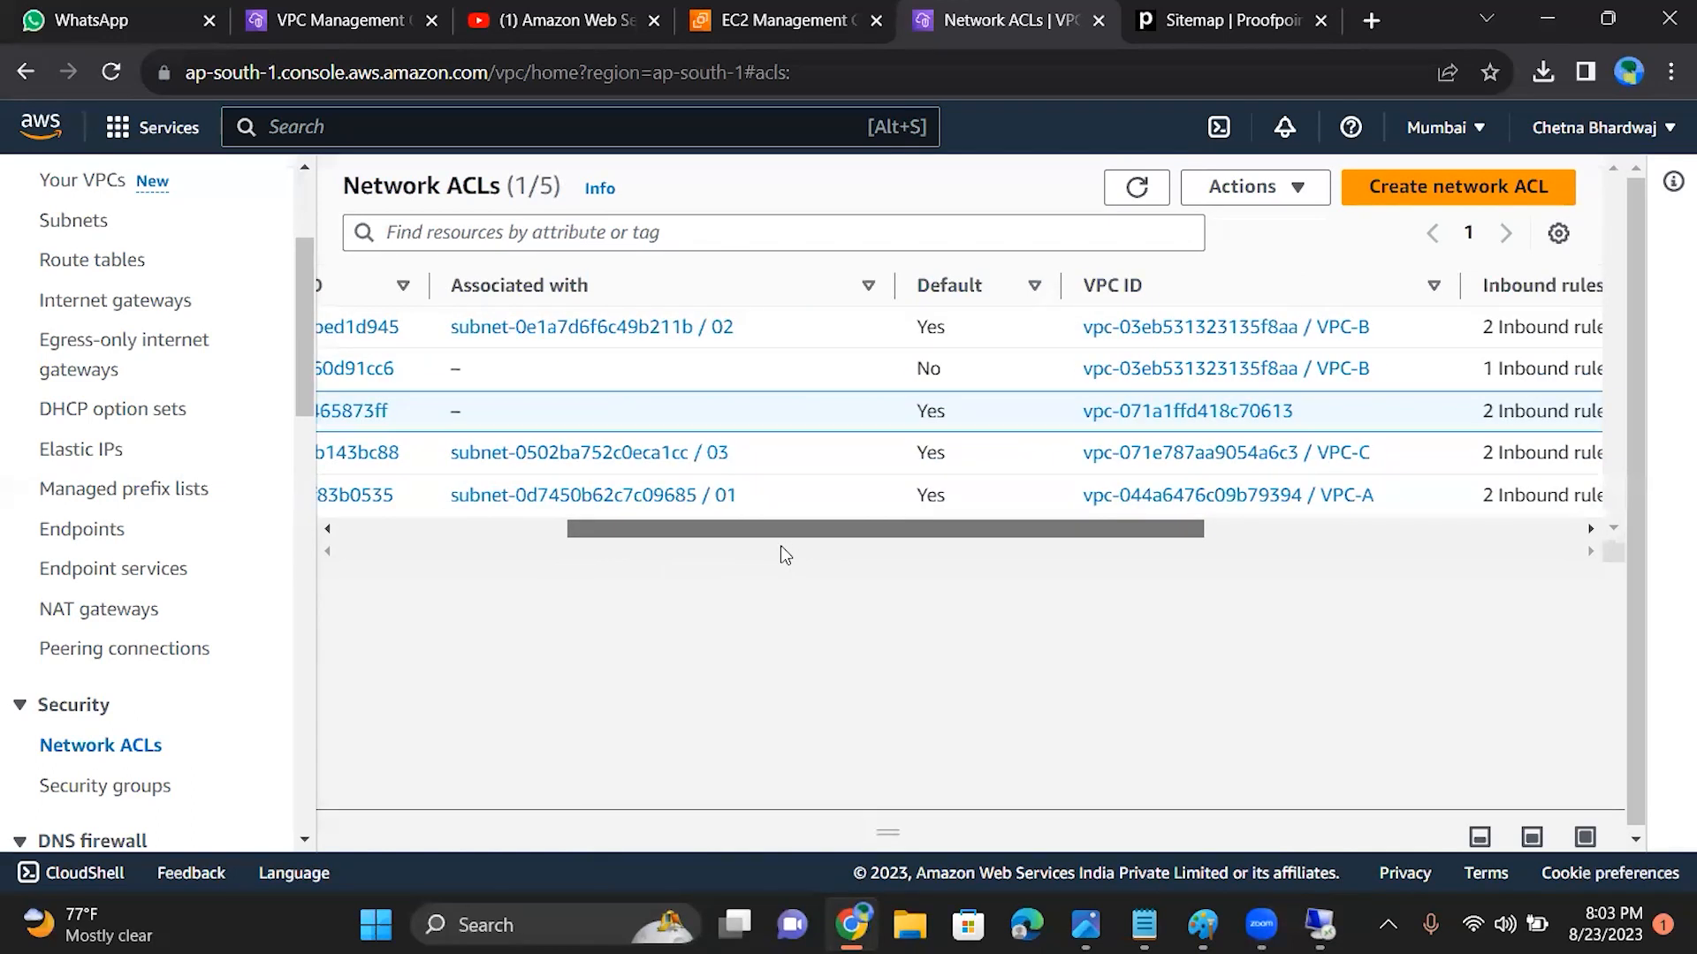
left_click_drag(771, 534, 569, 534)
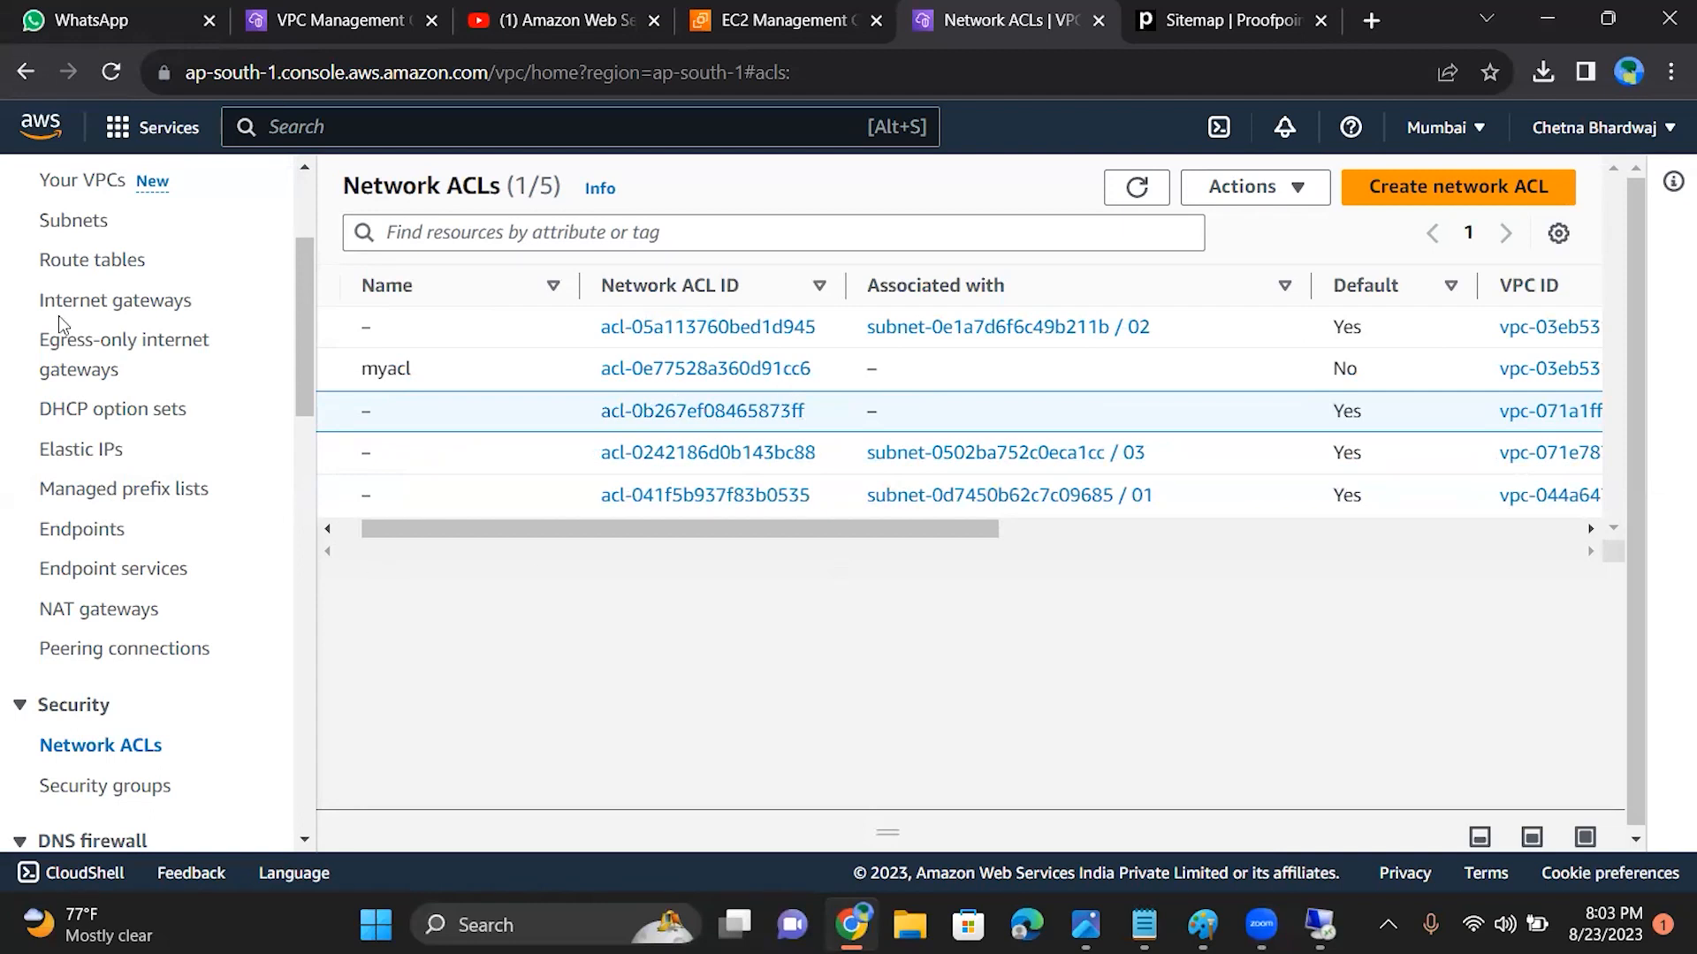
Step: Reopen the details of route table RTA for comparison, and return to the network ACL list
left_click(92, 261)
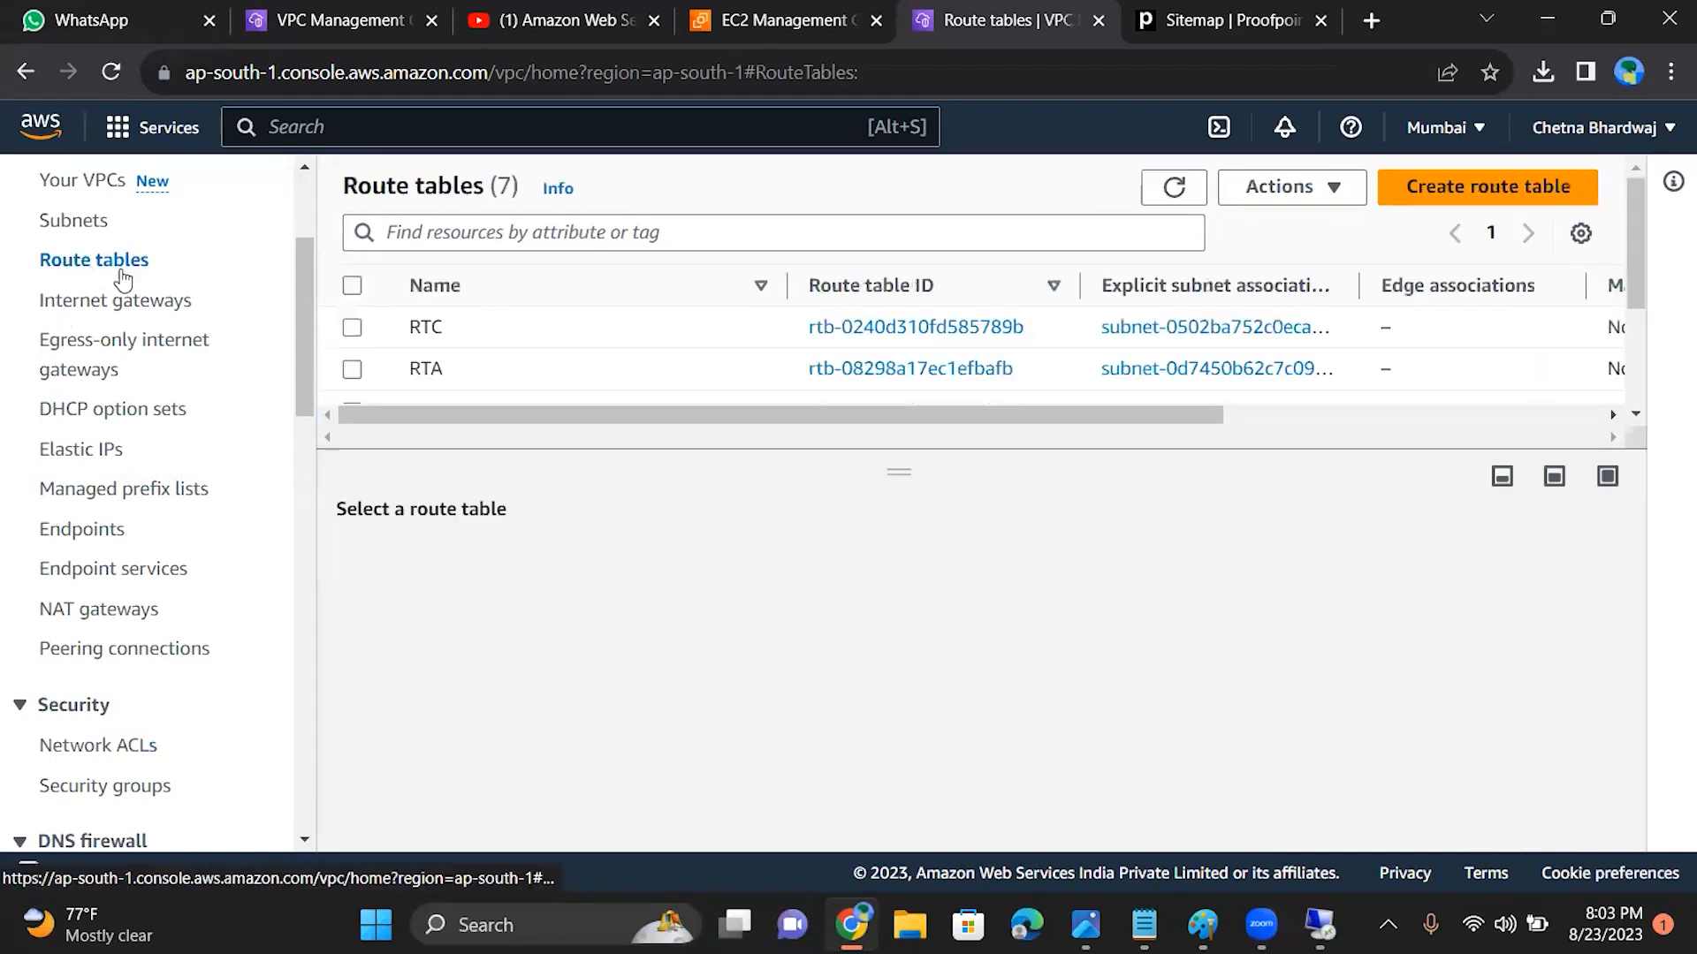
left_click(351, 372)
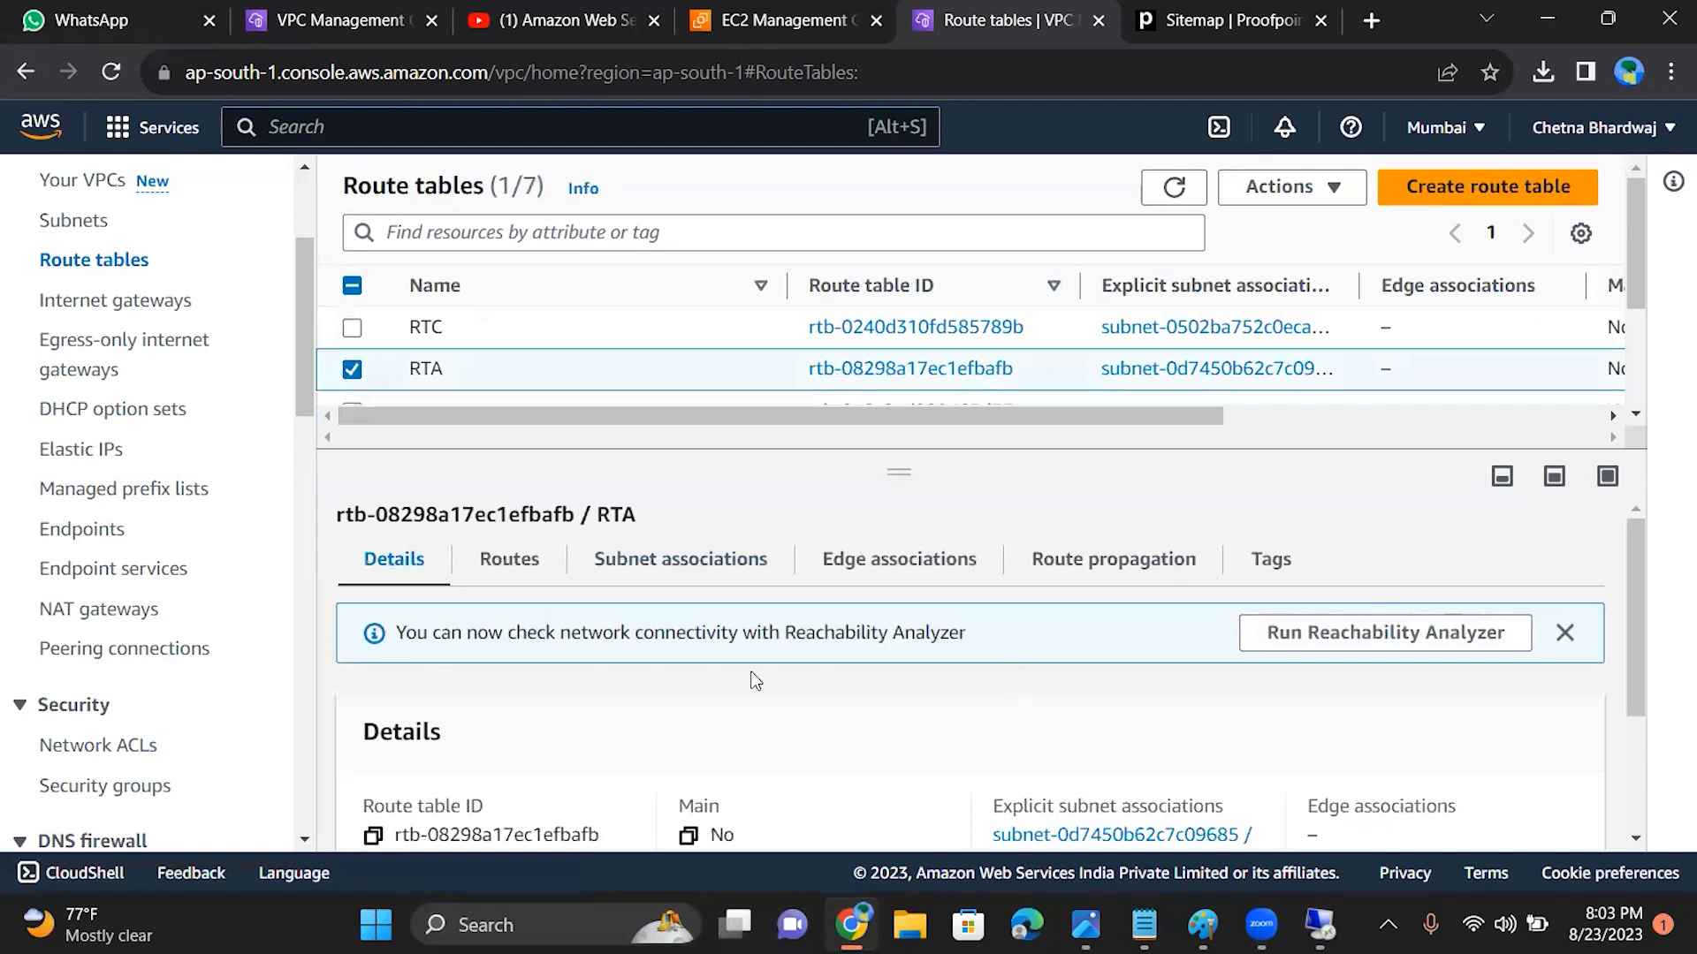
left_click(70, 744)
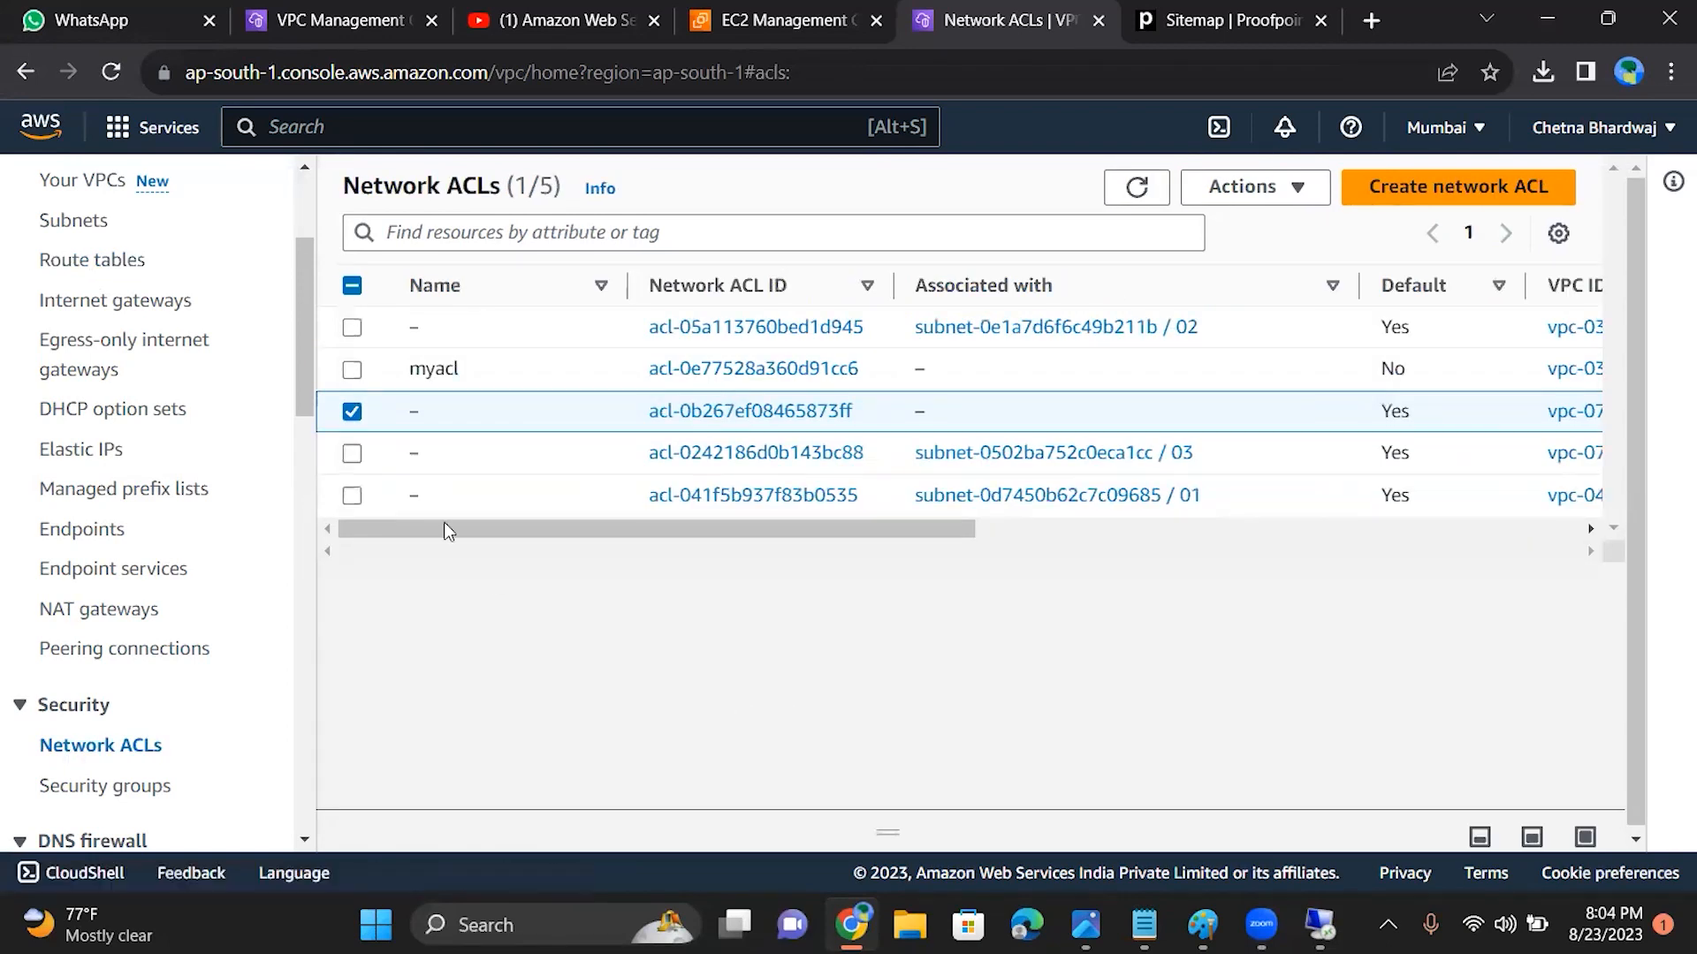
Step: Clear the previous ACL selection and select only the default network ACL associated with subnet 01
left_click(351, 412)
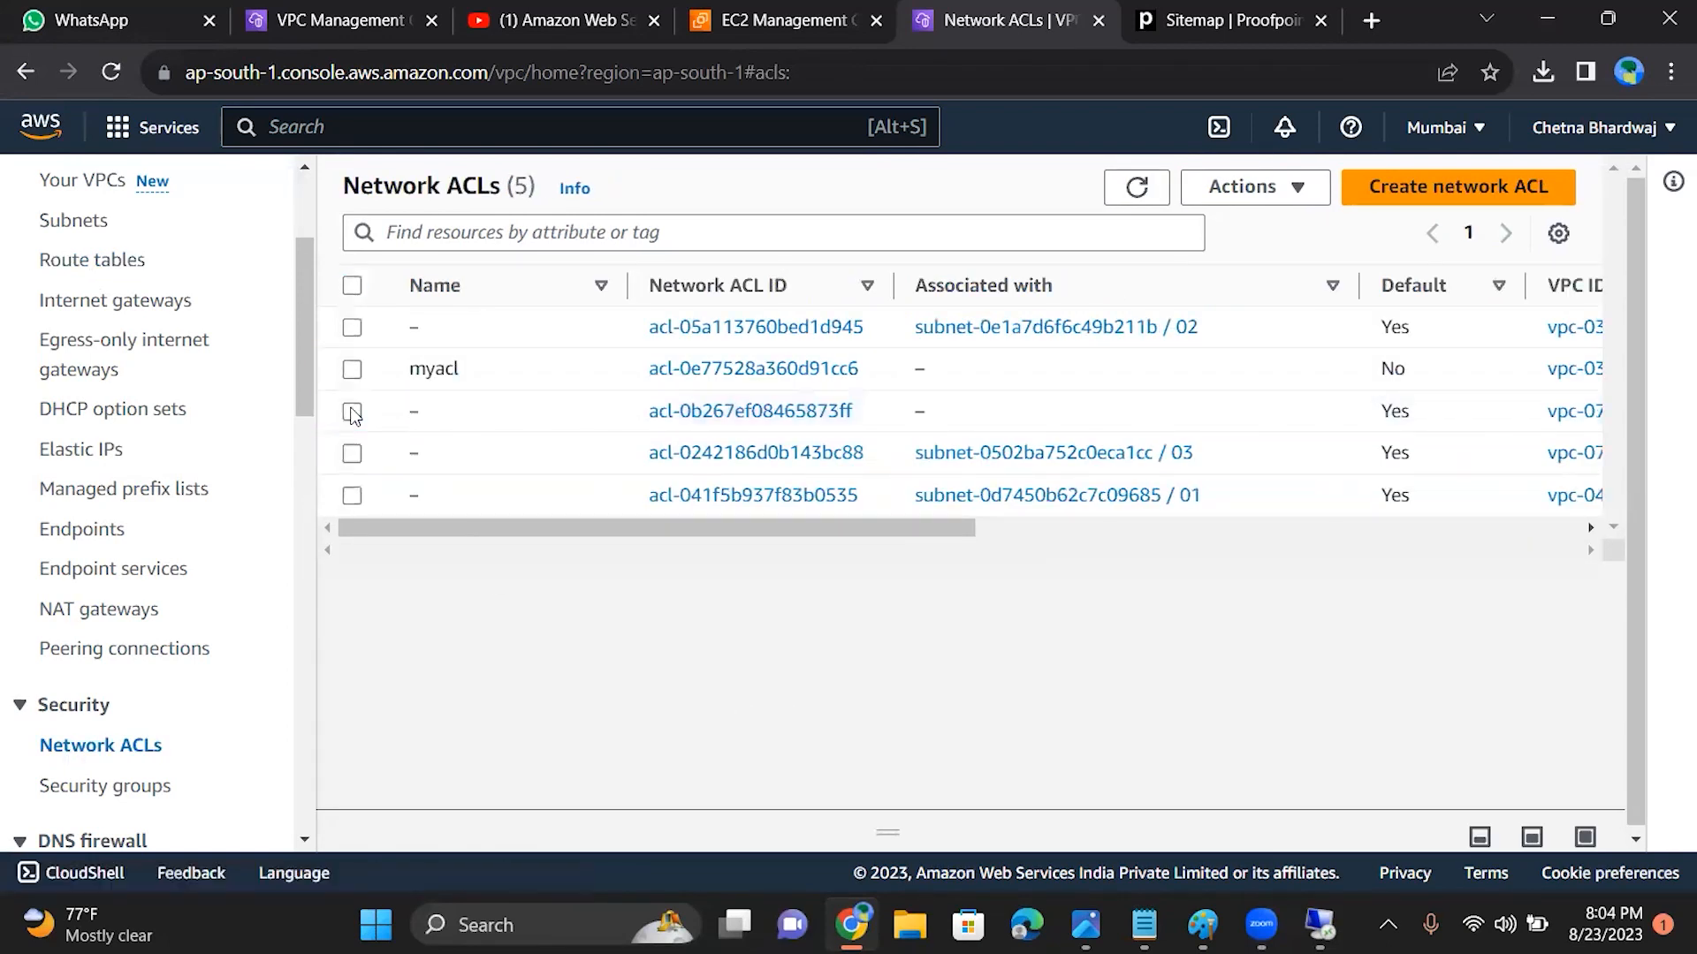
left_click(352, 453)
left_click(352, 496)
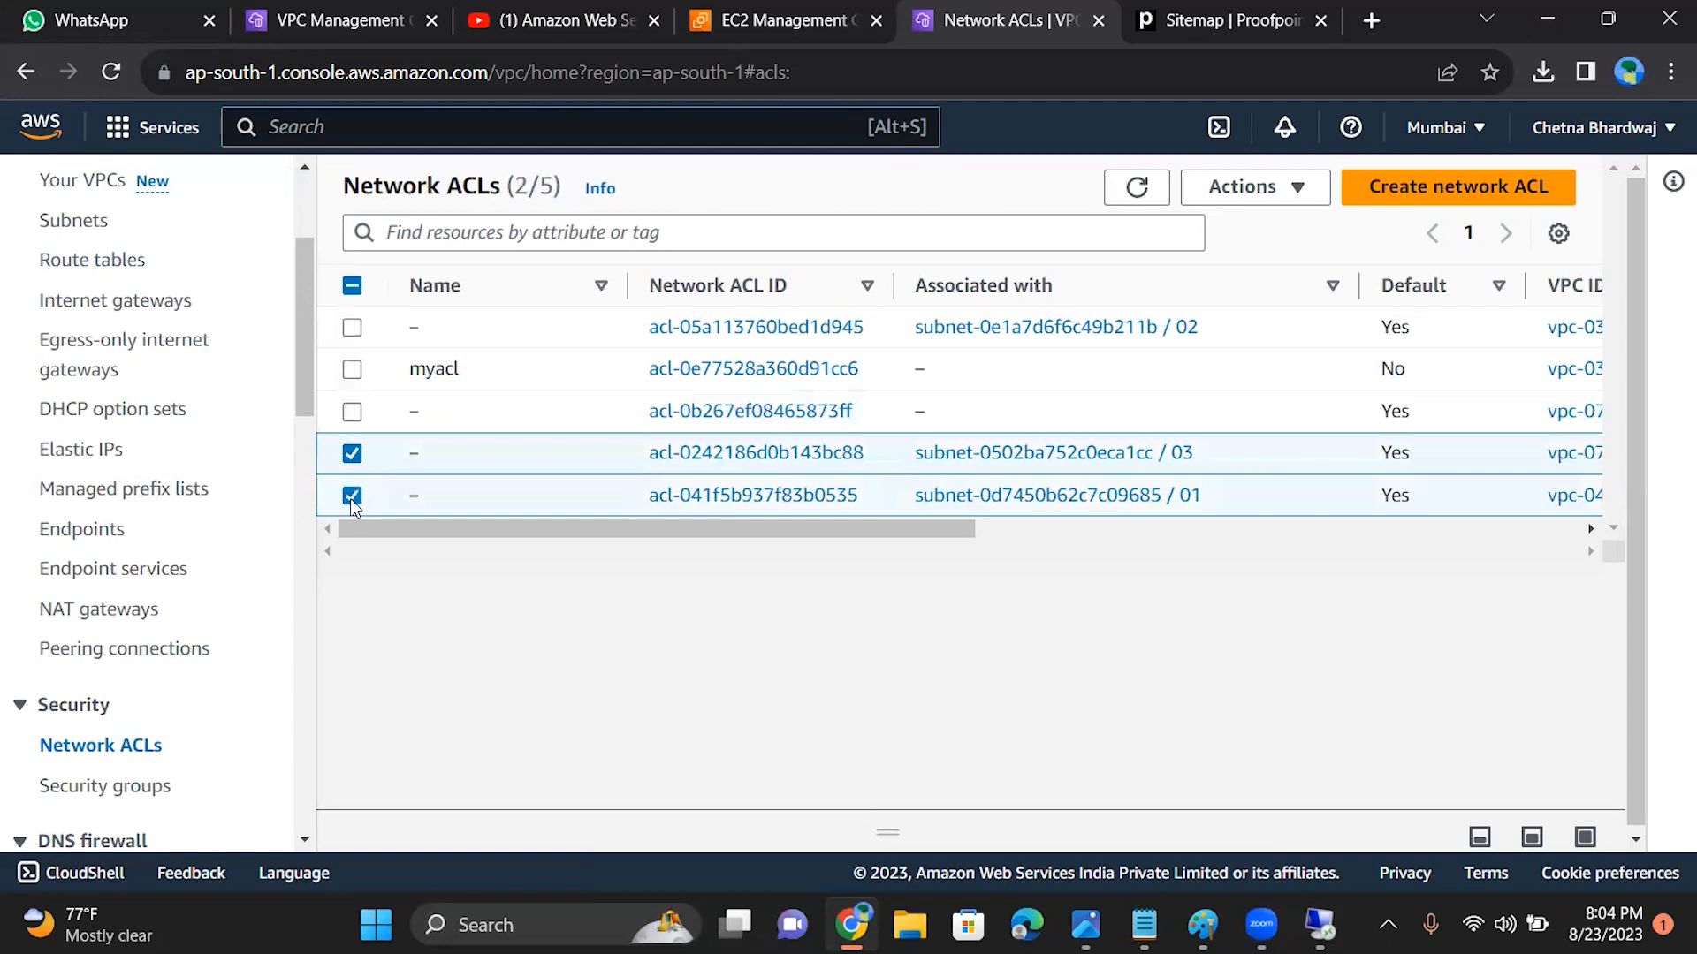
left_click(352, 458)
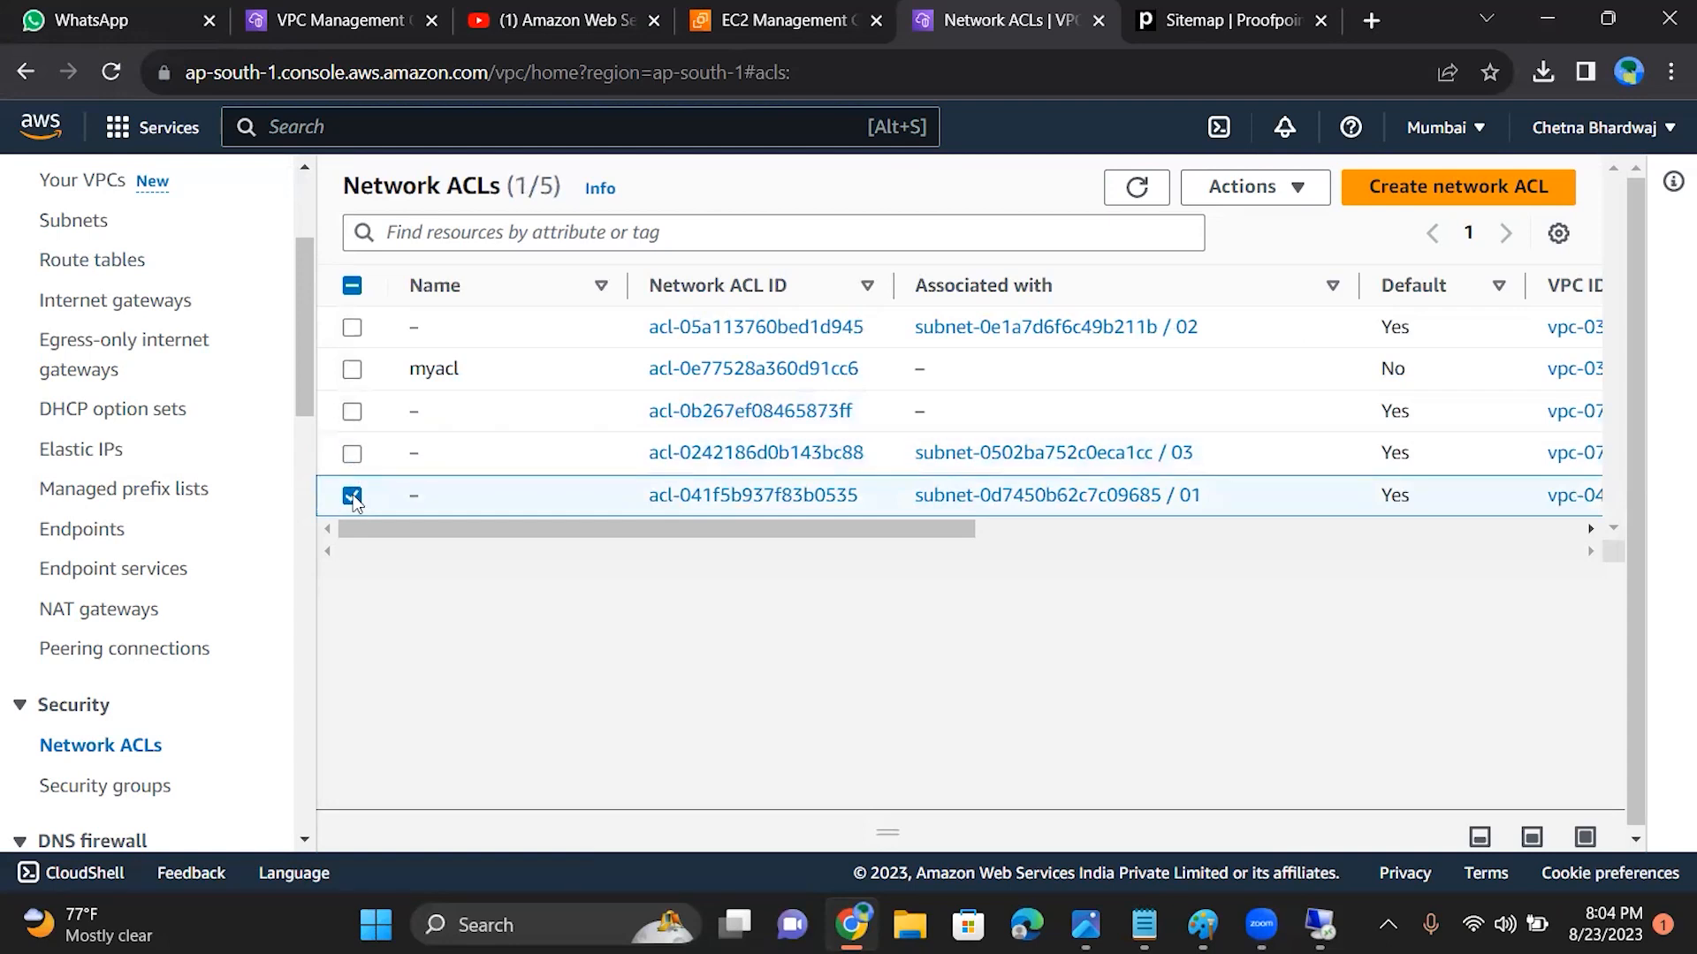
Step: Clear the current ACL selection, select only myacl, and show its inbound rules in an enlarged details area
left_click(352, 495)
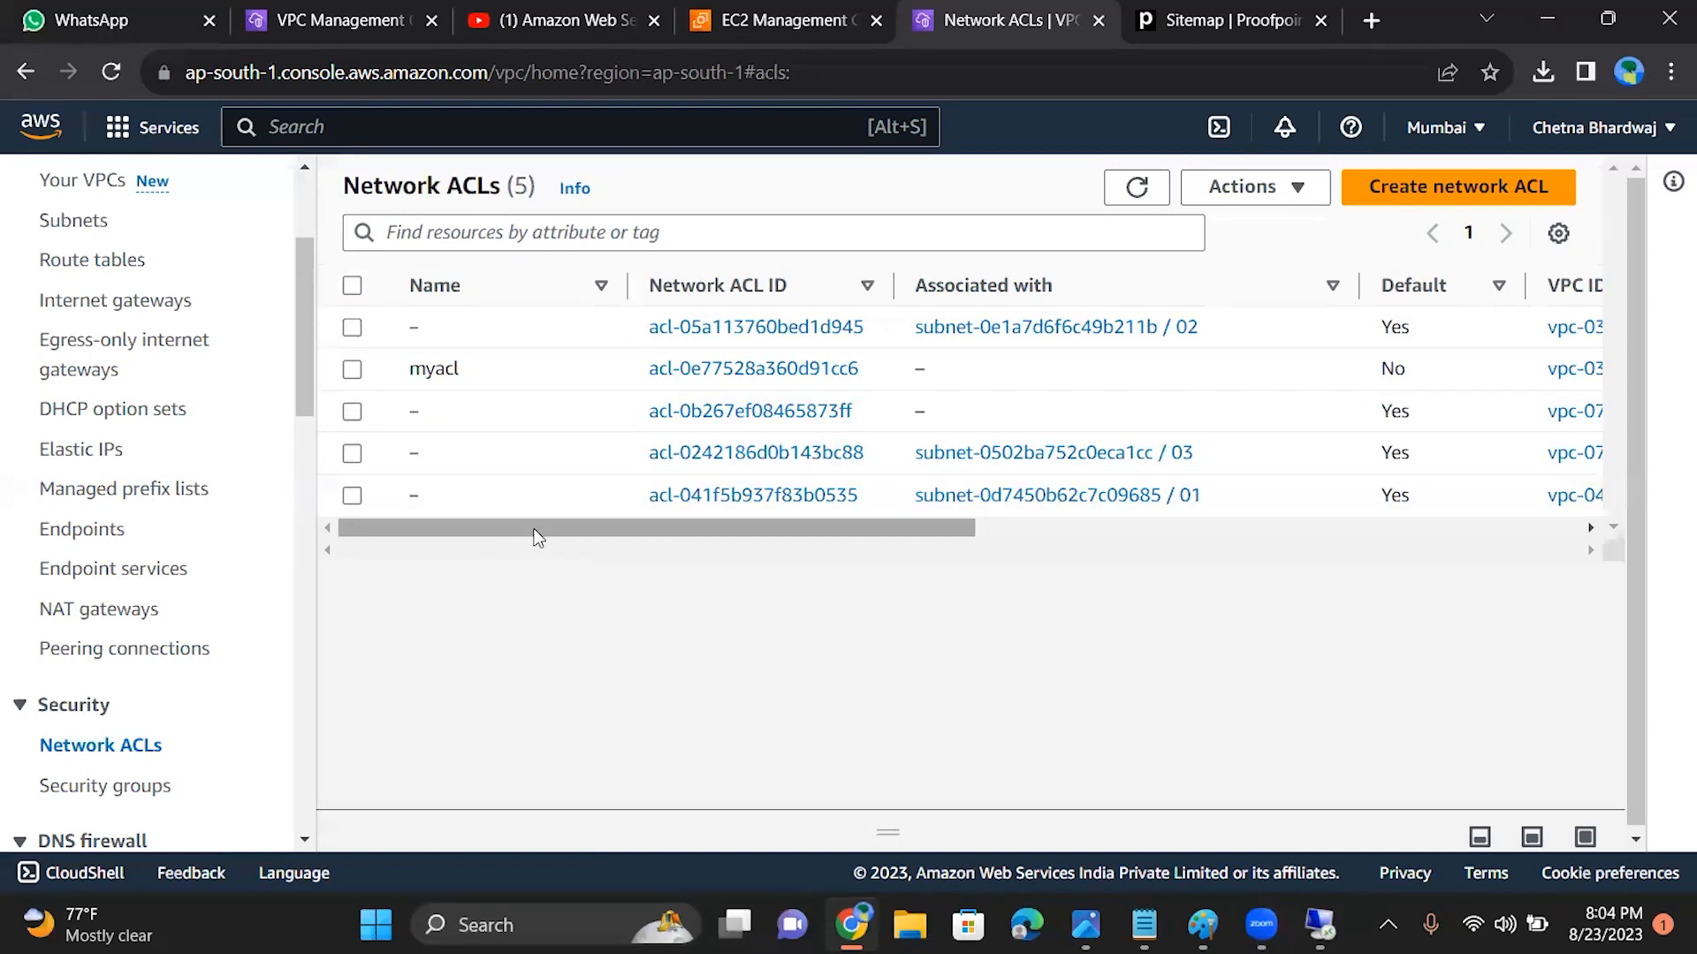
left_click_drag(887, 828, 827, 557)
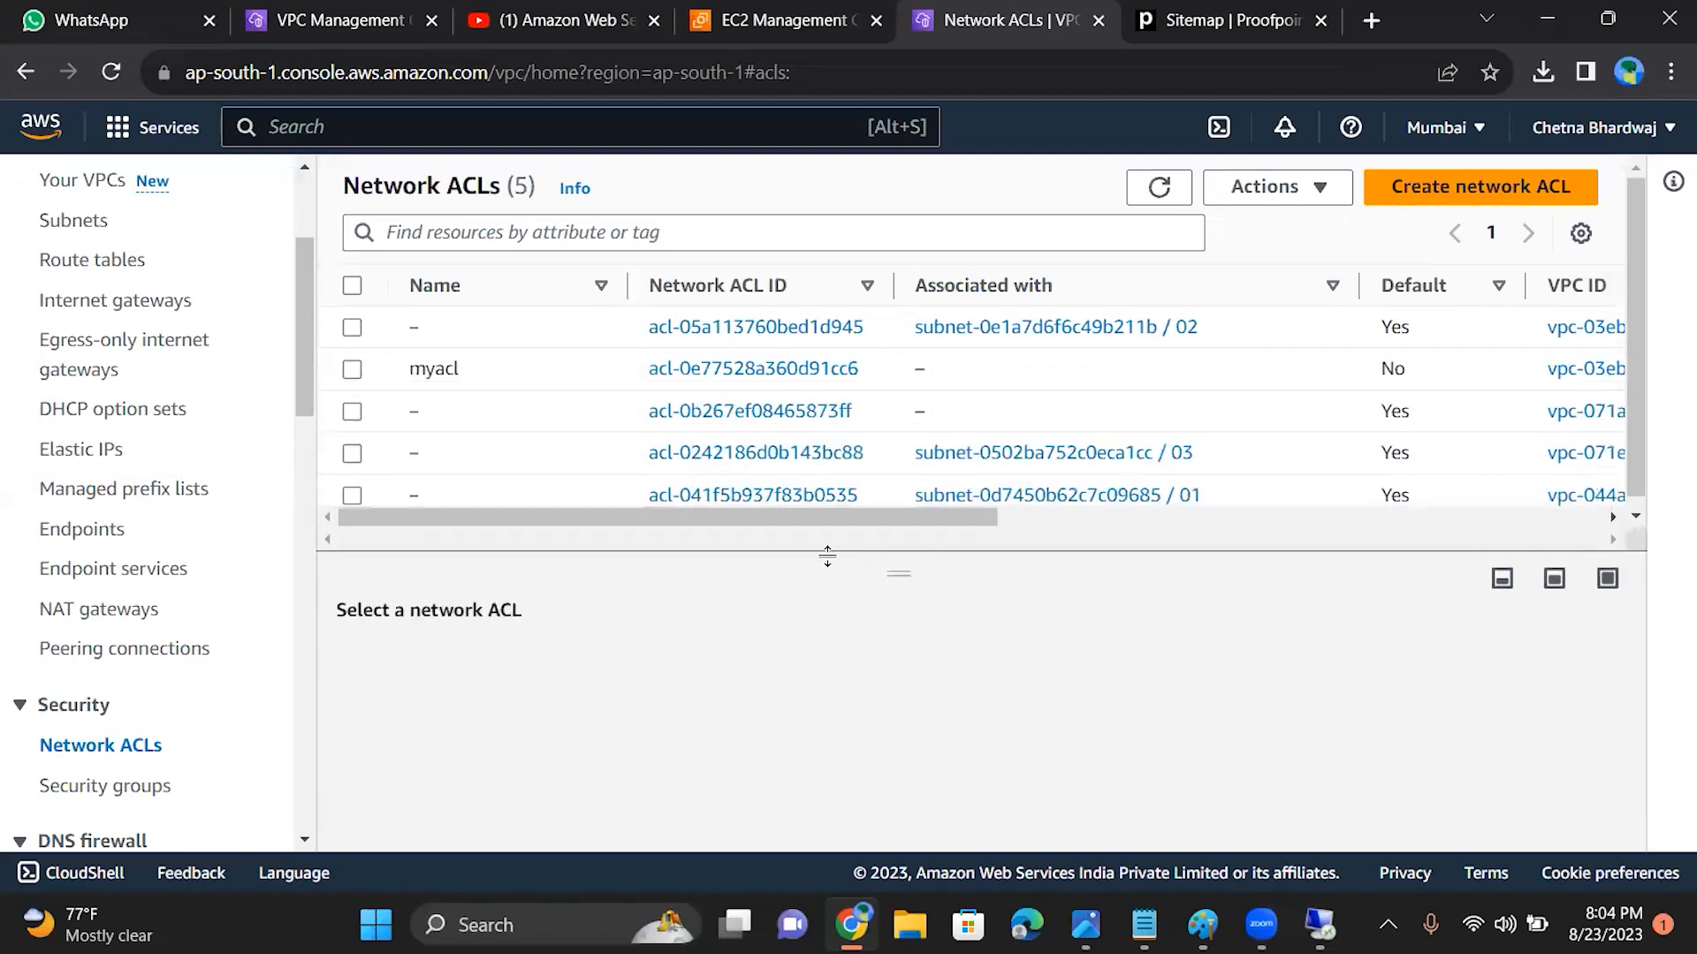
left_click(353, 369)
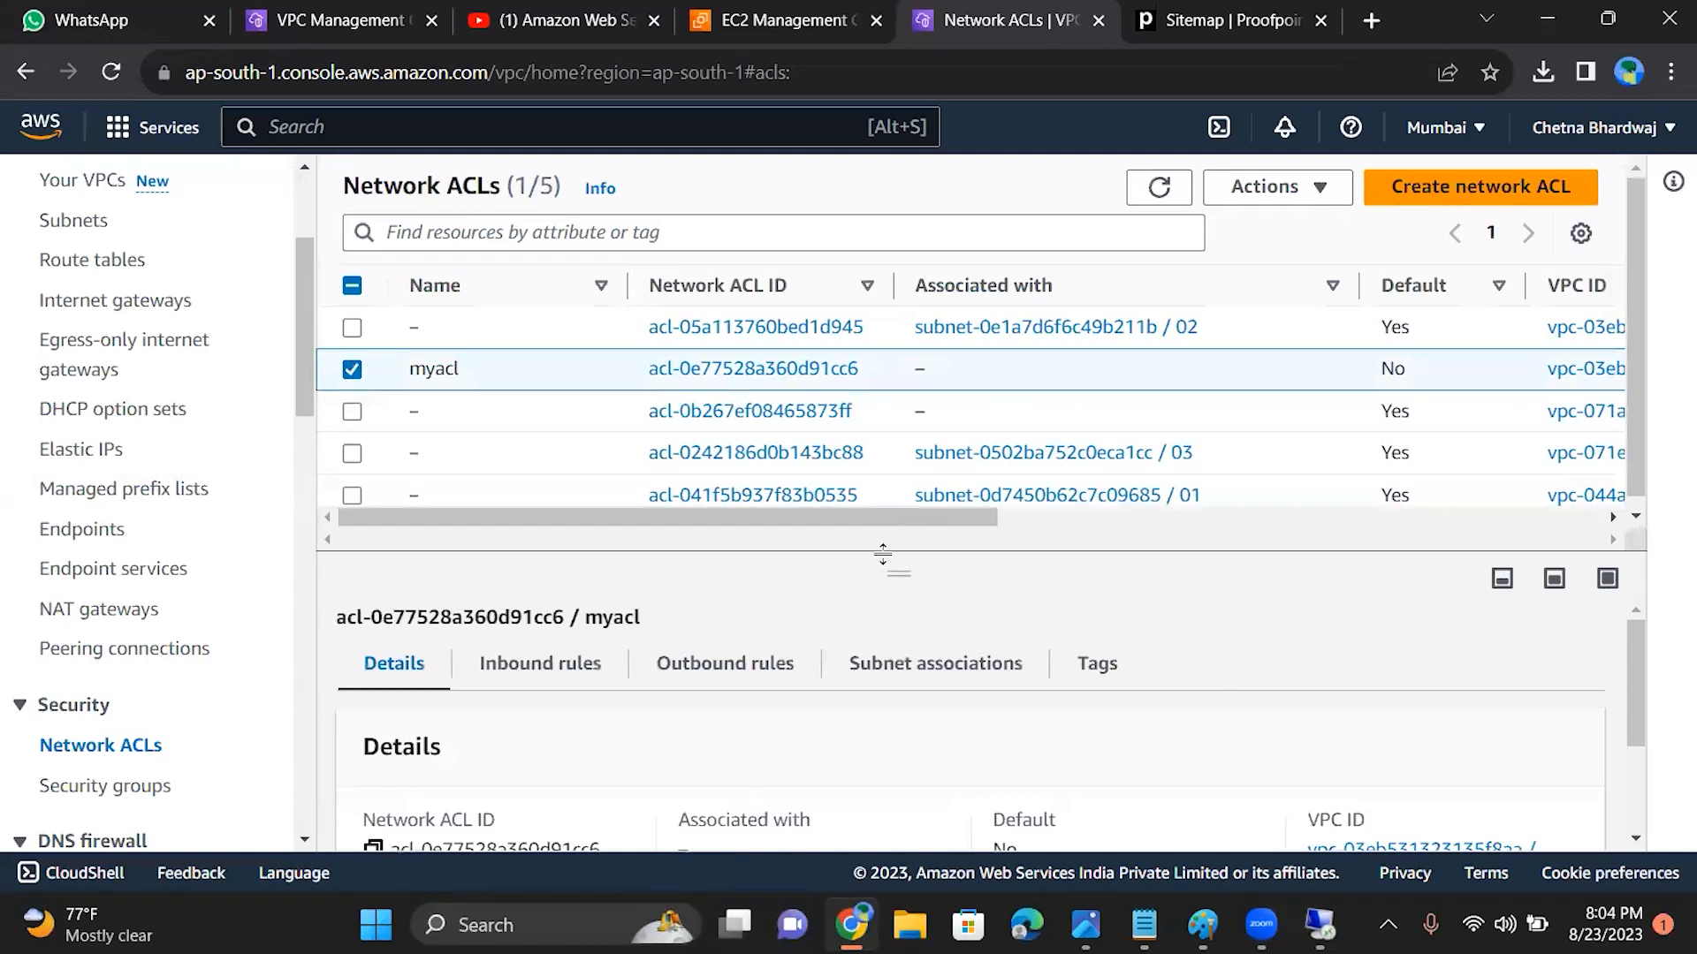
left_click_drag(898, 574, 909, 403)
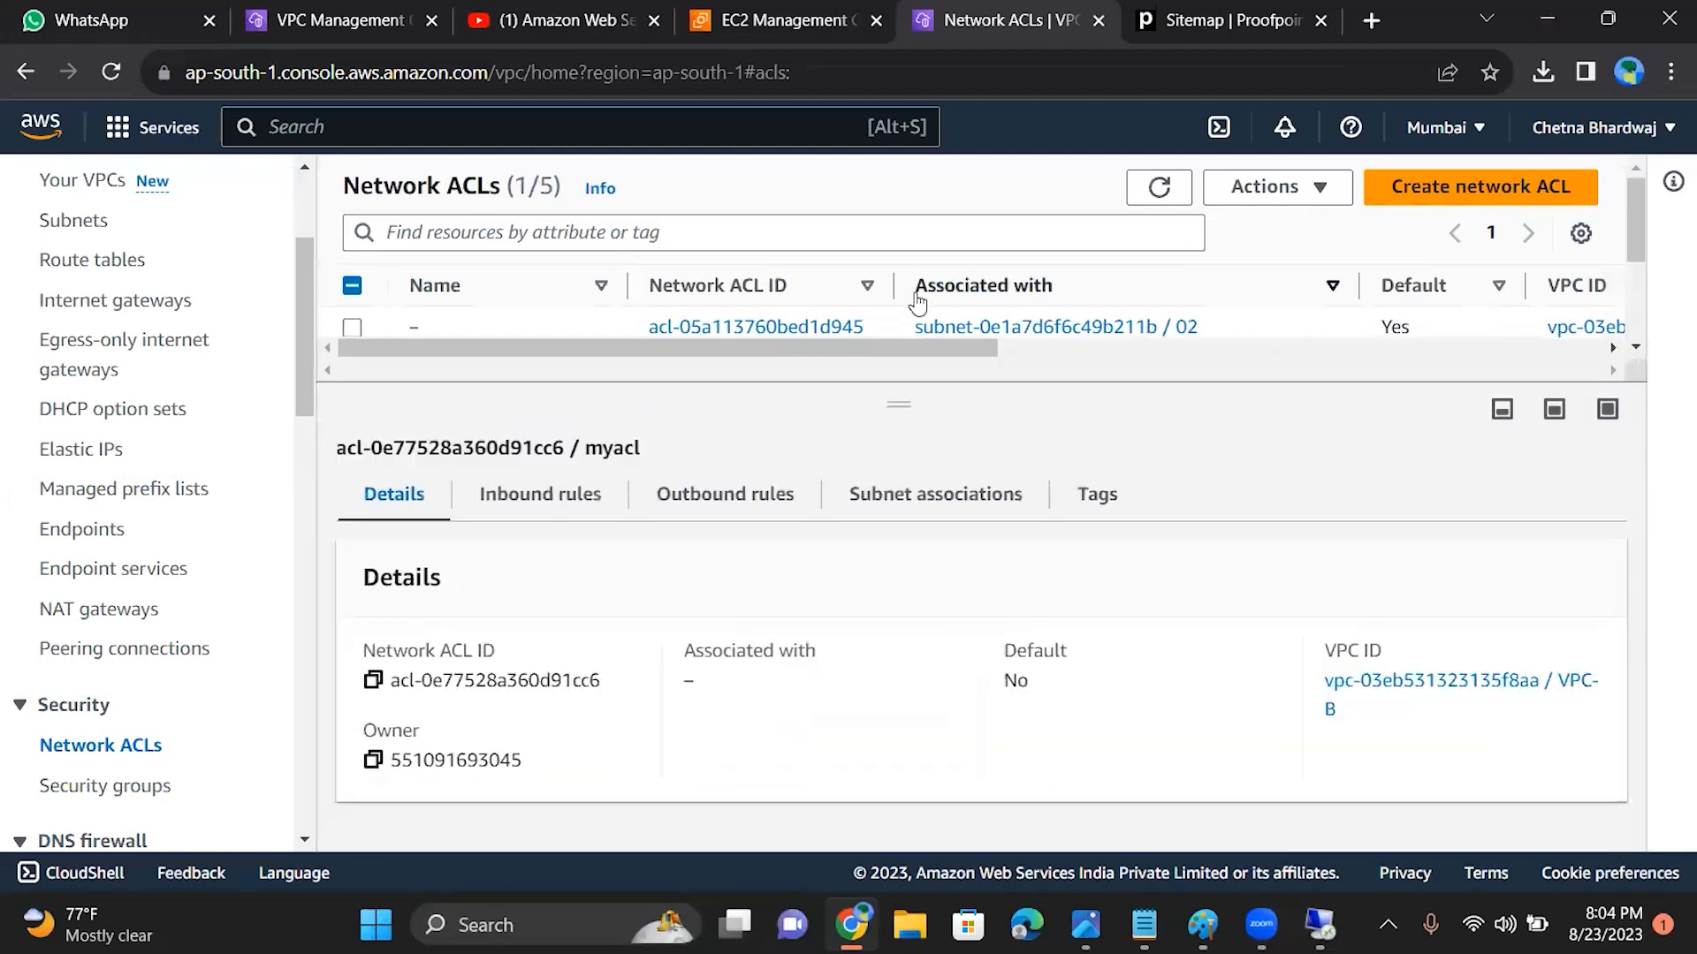
left_click(550, 503)
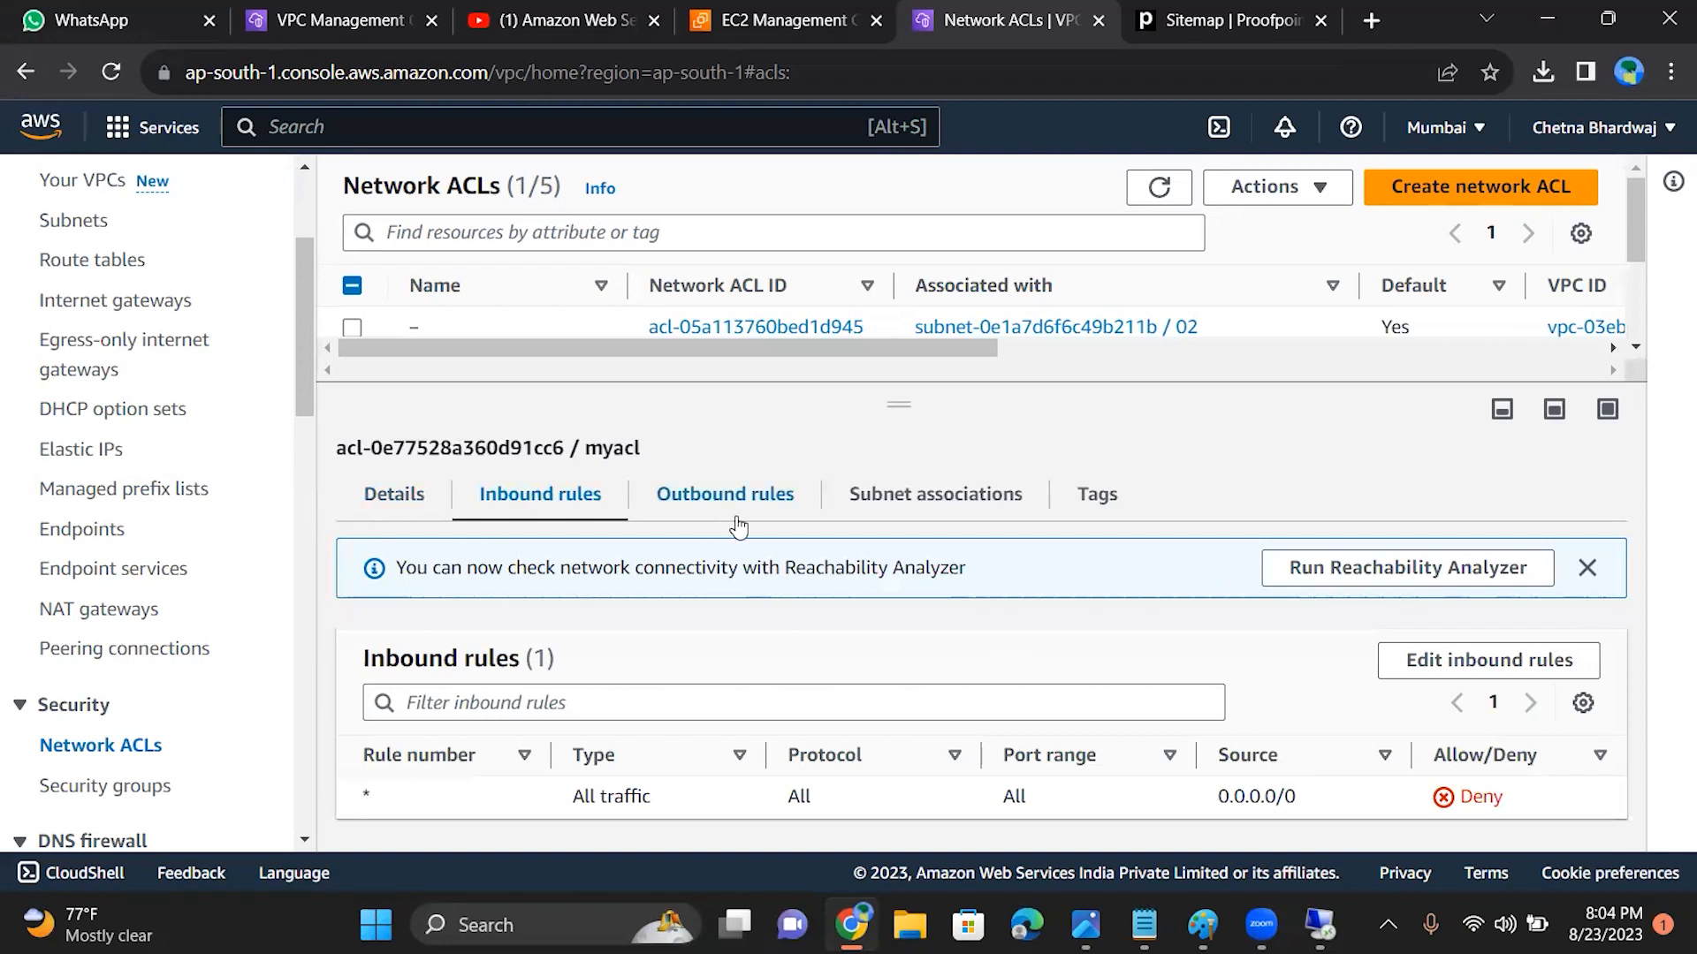
Step: Associate subnet 02 with the myacl network ACL and save the subnet associations
left_click(927, 513)
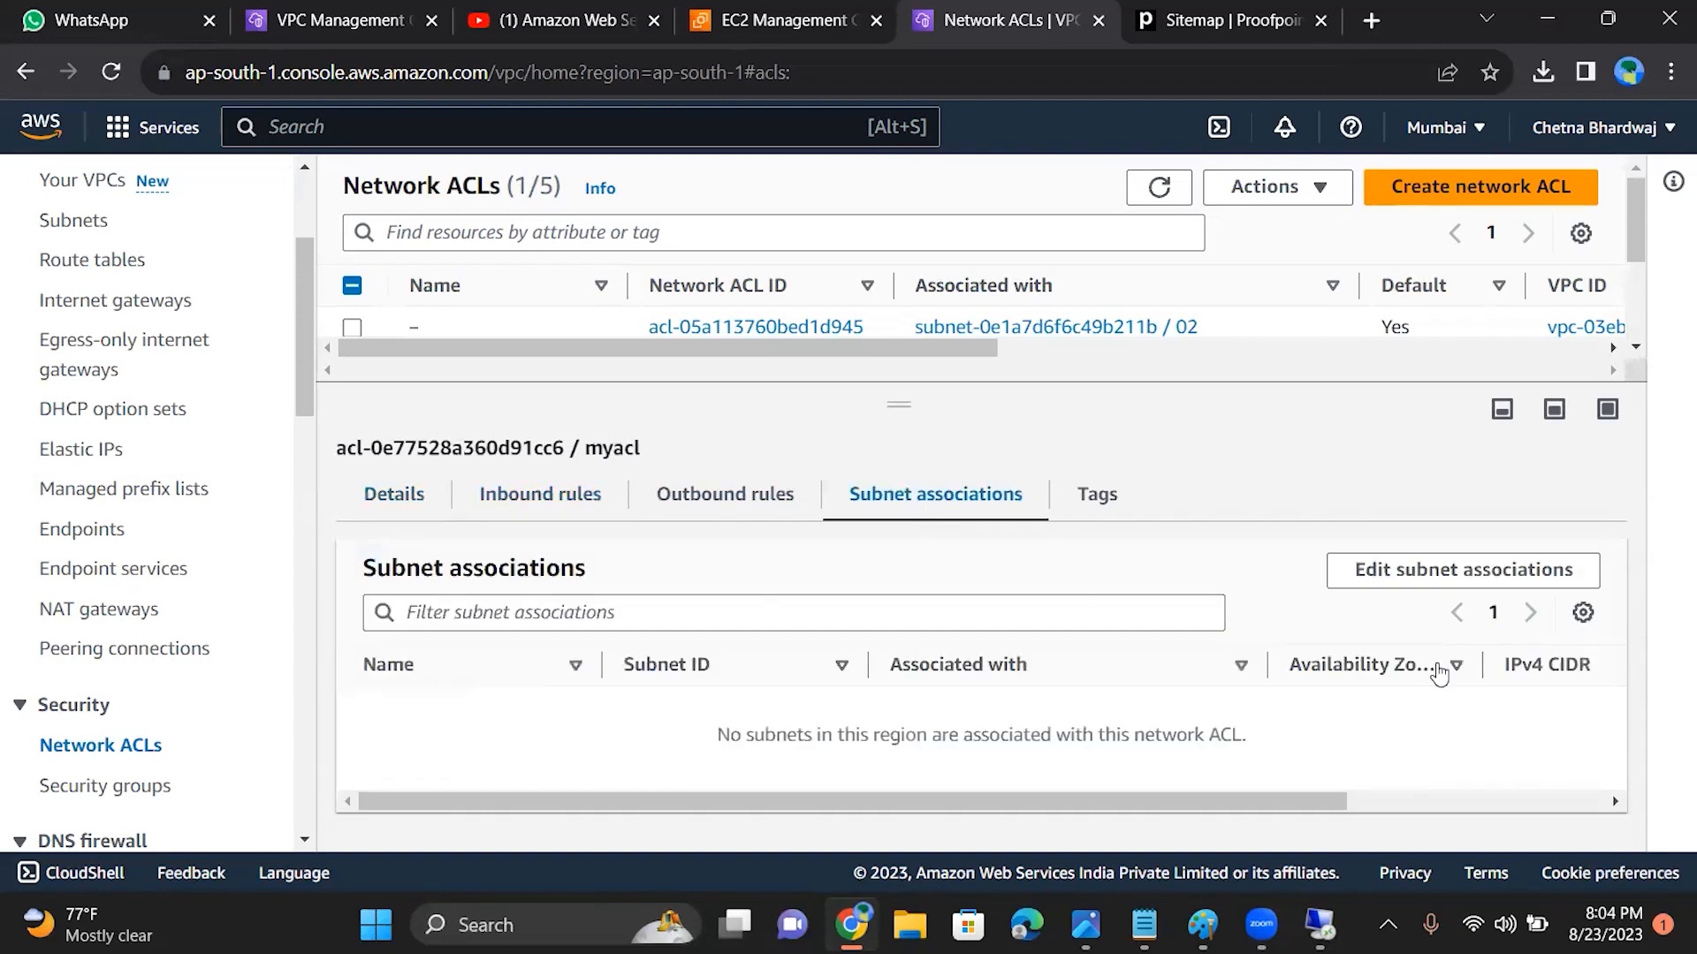
left_click(1432, 570)
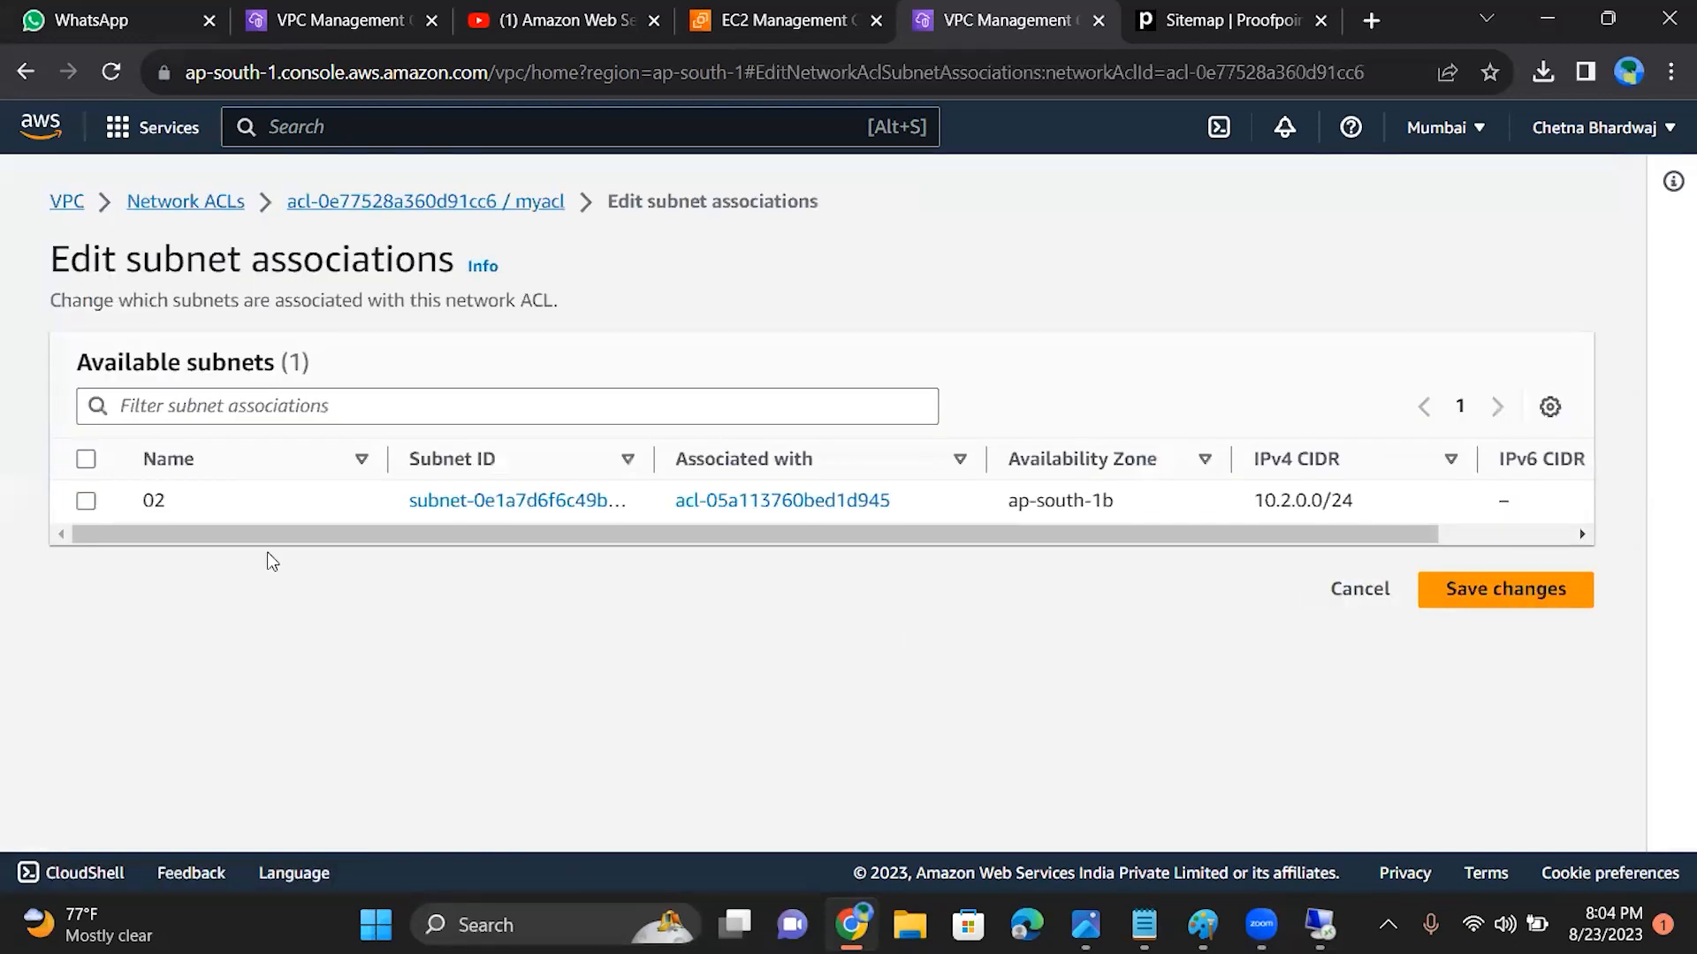
left_click(81, 505)
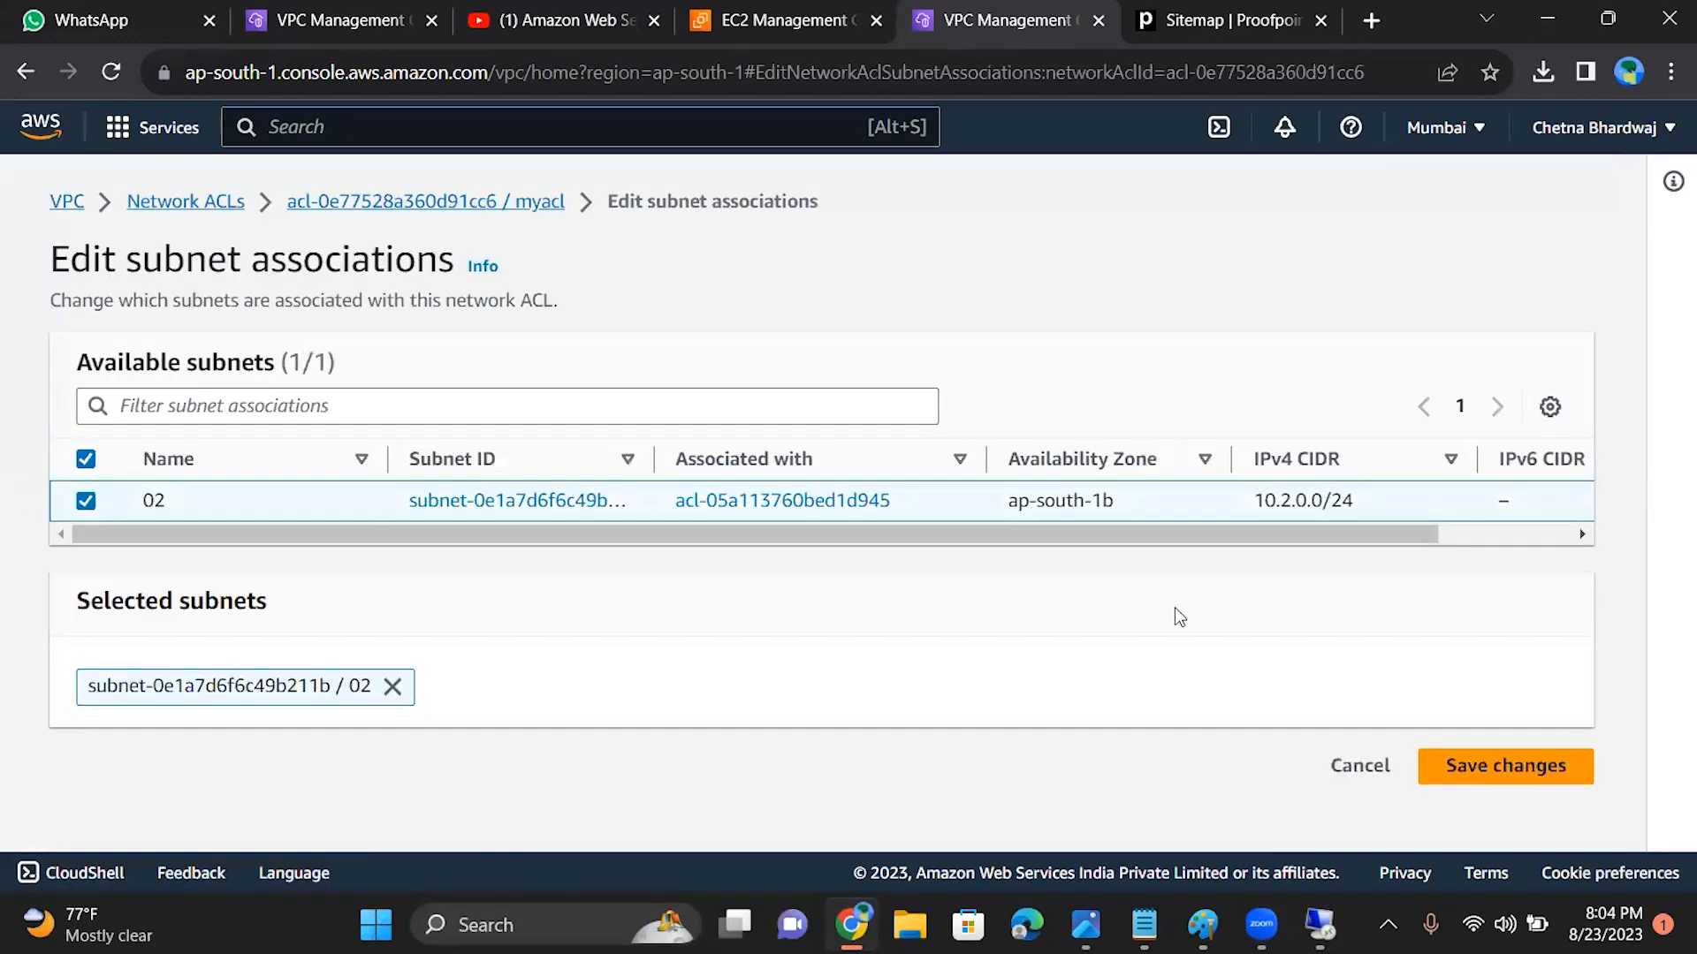
left_click(1482, 767)
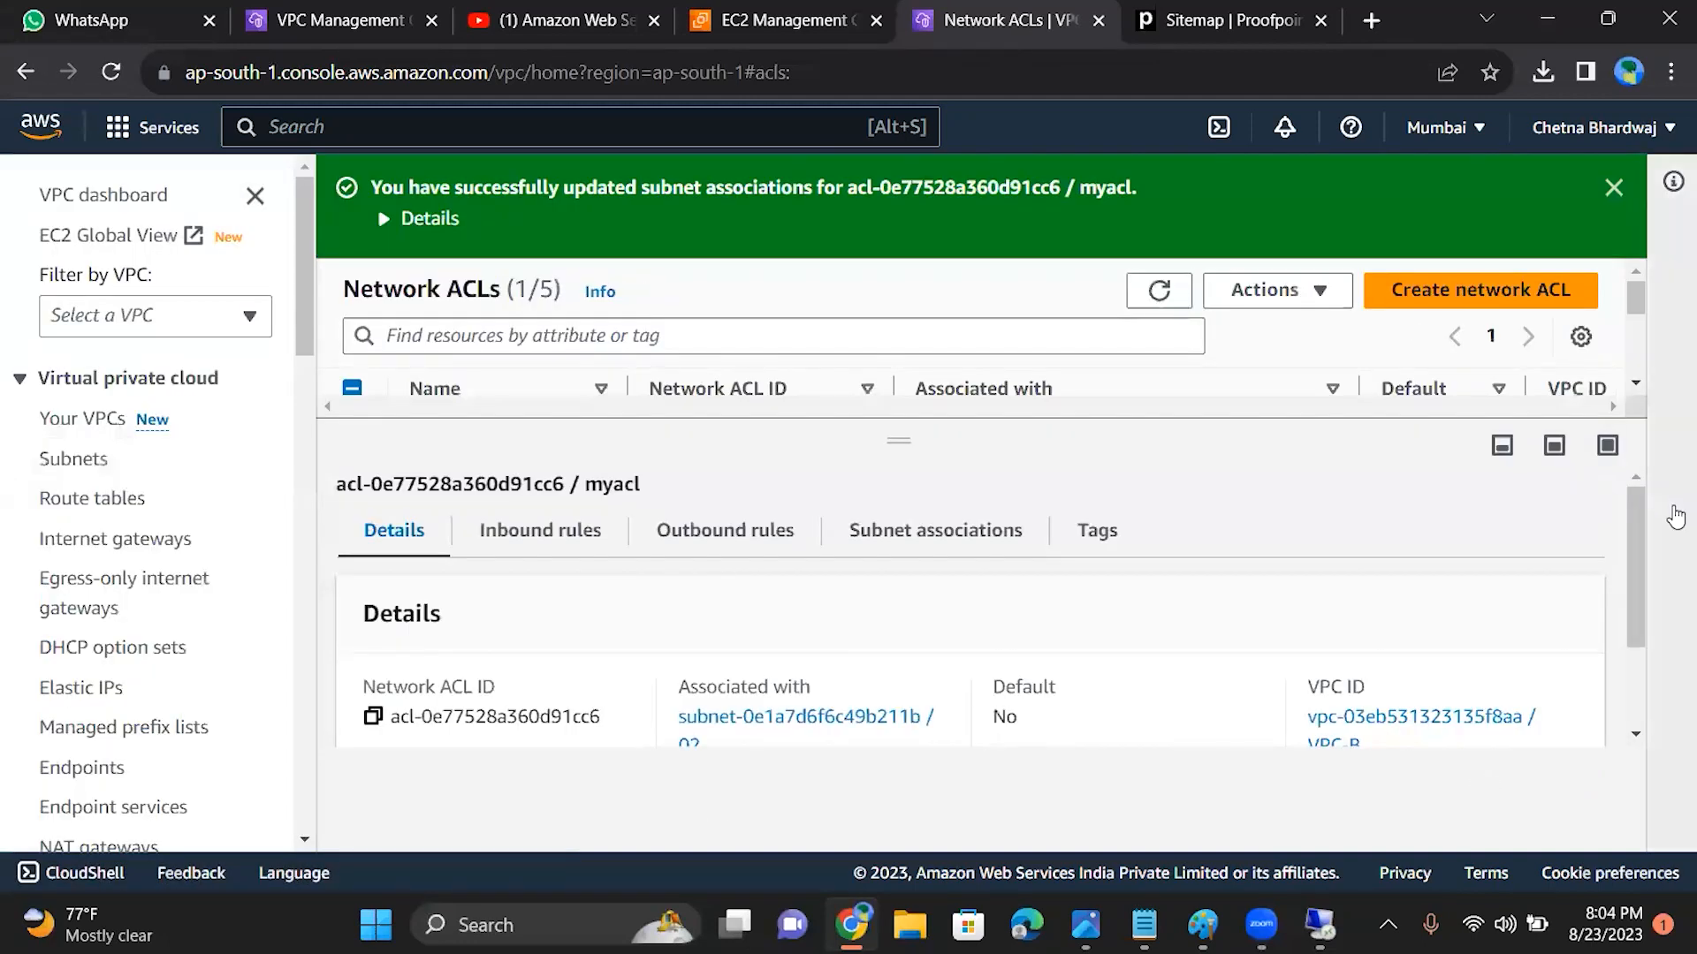
Step: Add a new inbound rule with rule number 100 to the myacl network ACL
mouse_move(1632, 544)
left_mouse_down()
mouse_move(1631, 639)
mouse_move(1628, 532)
left_mouse_up()
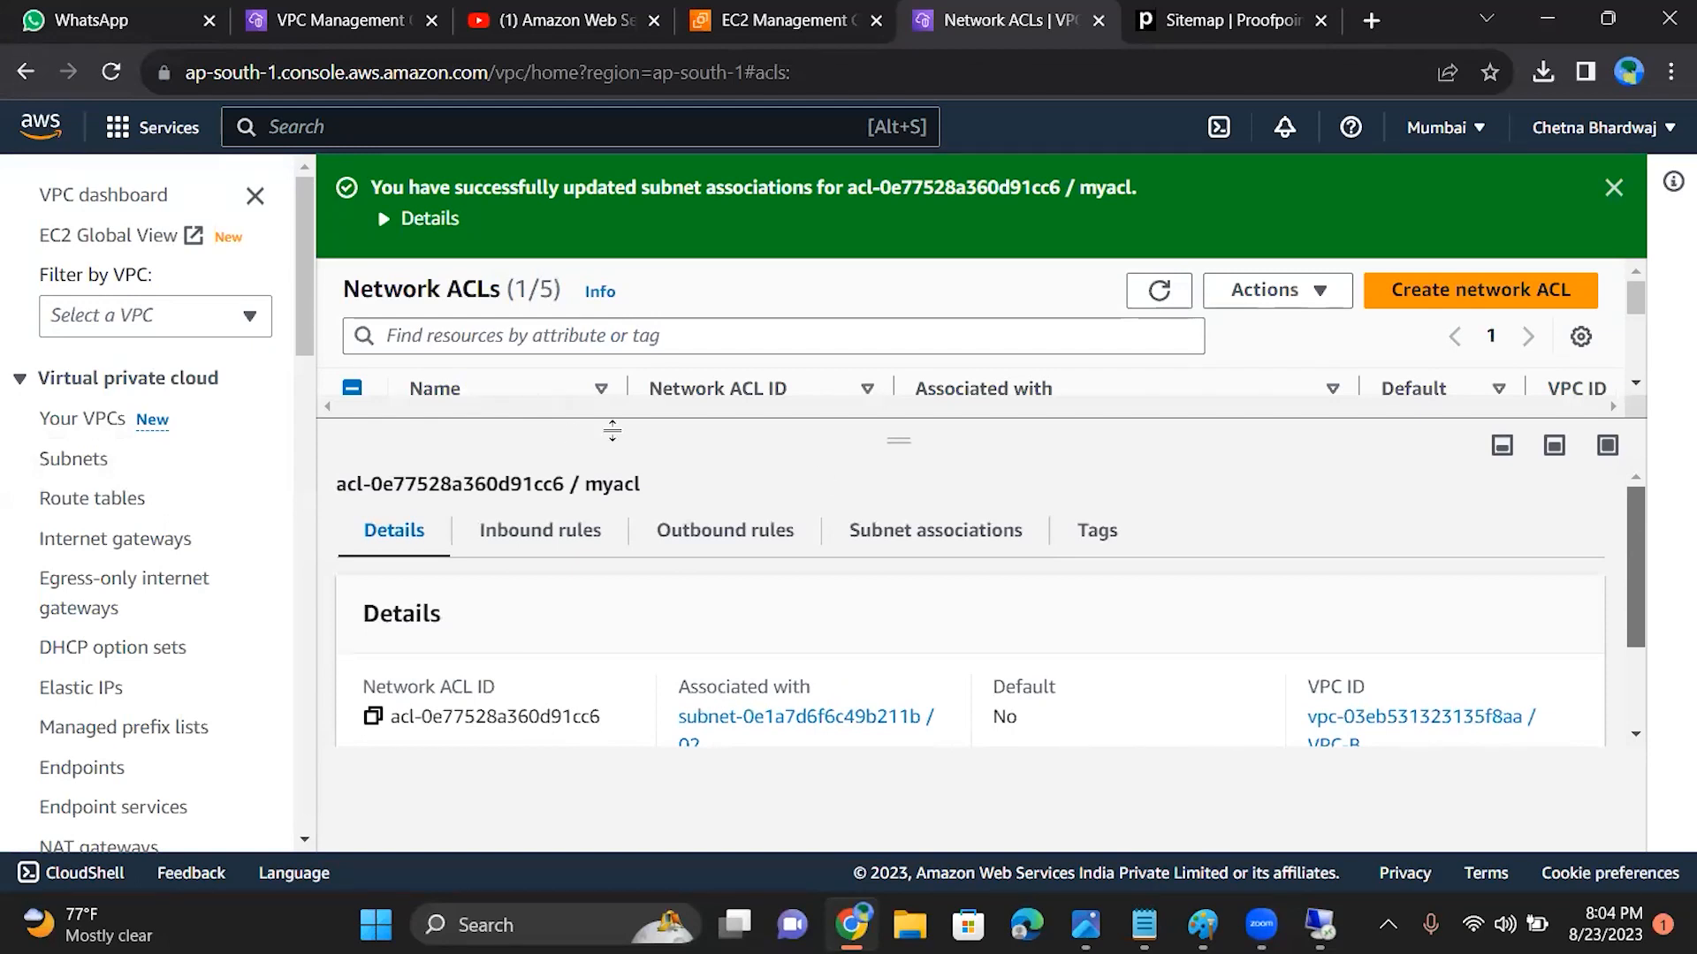
left_click(535, 537)
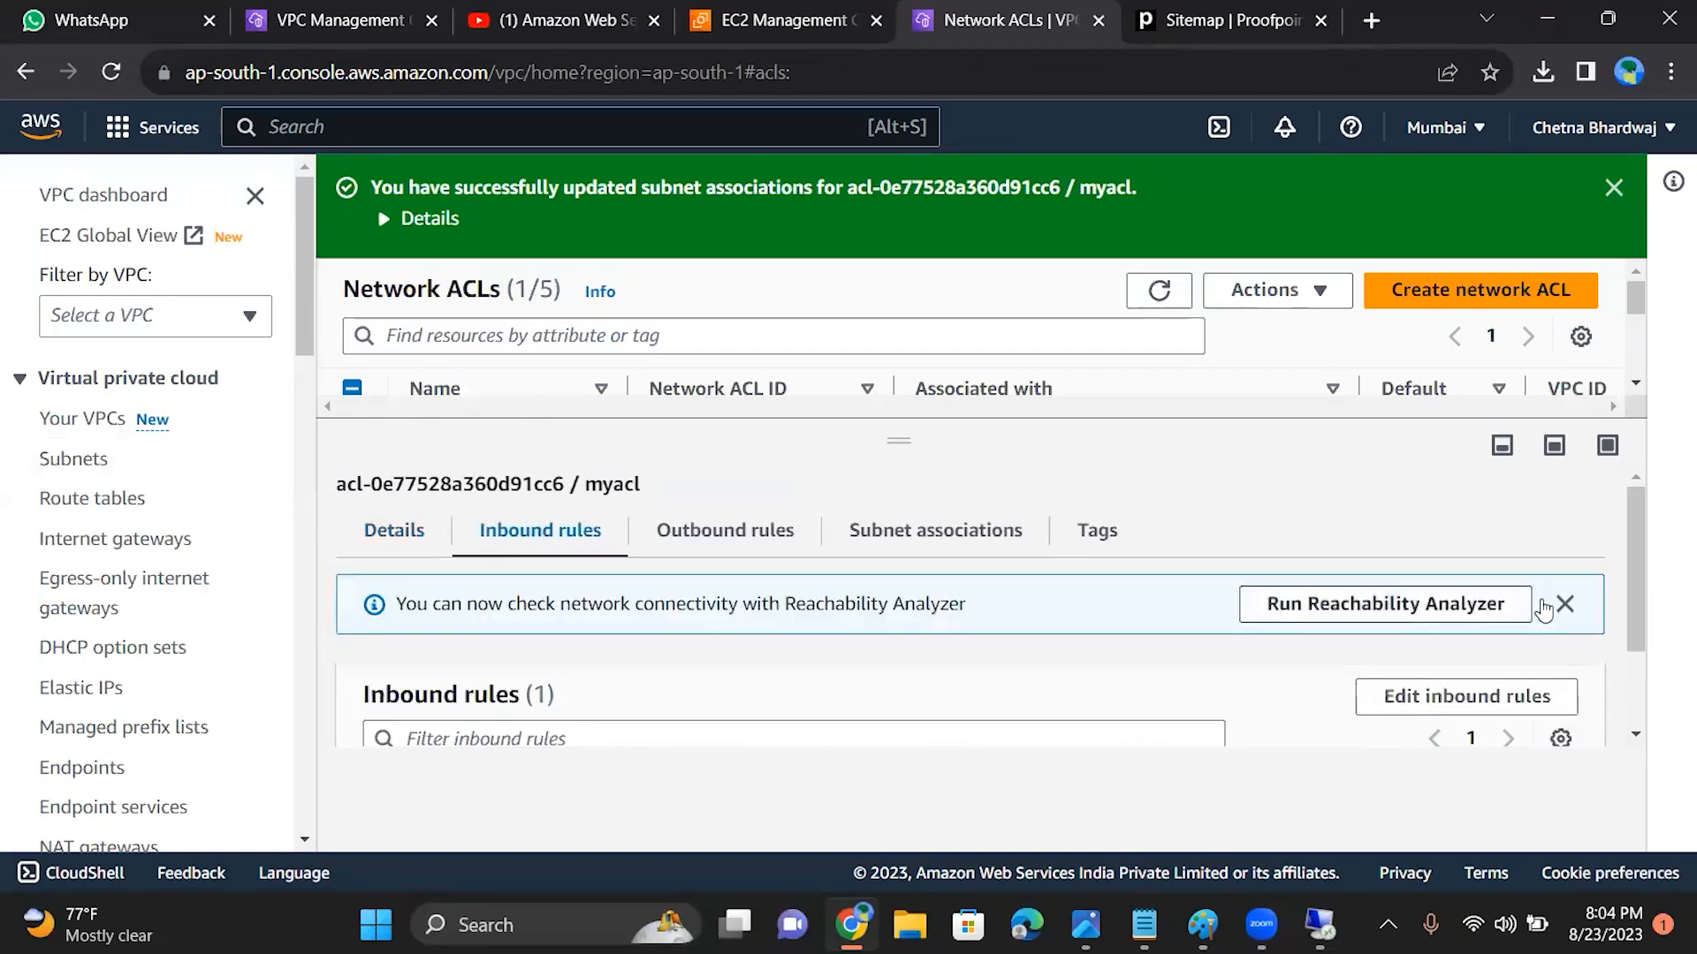
scroll(1619, 775, "down", 2)
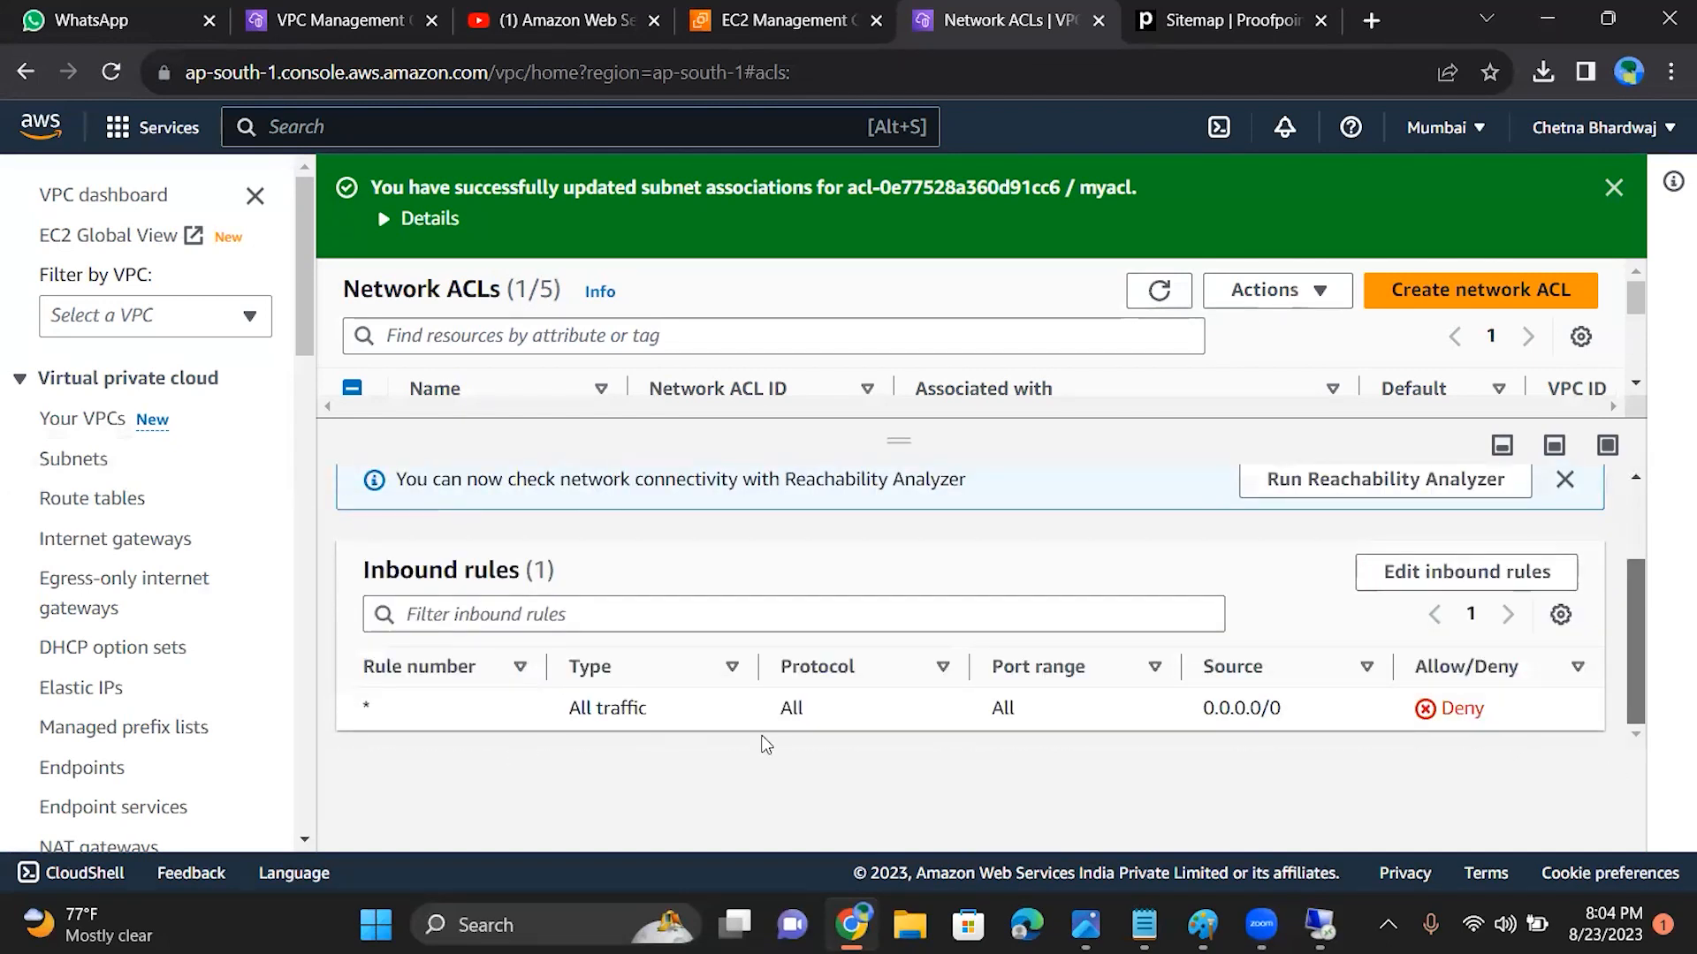
left_click(1394, 585)
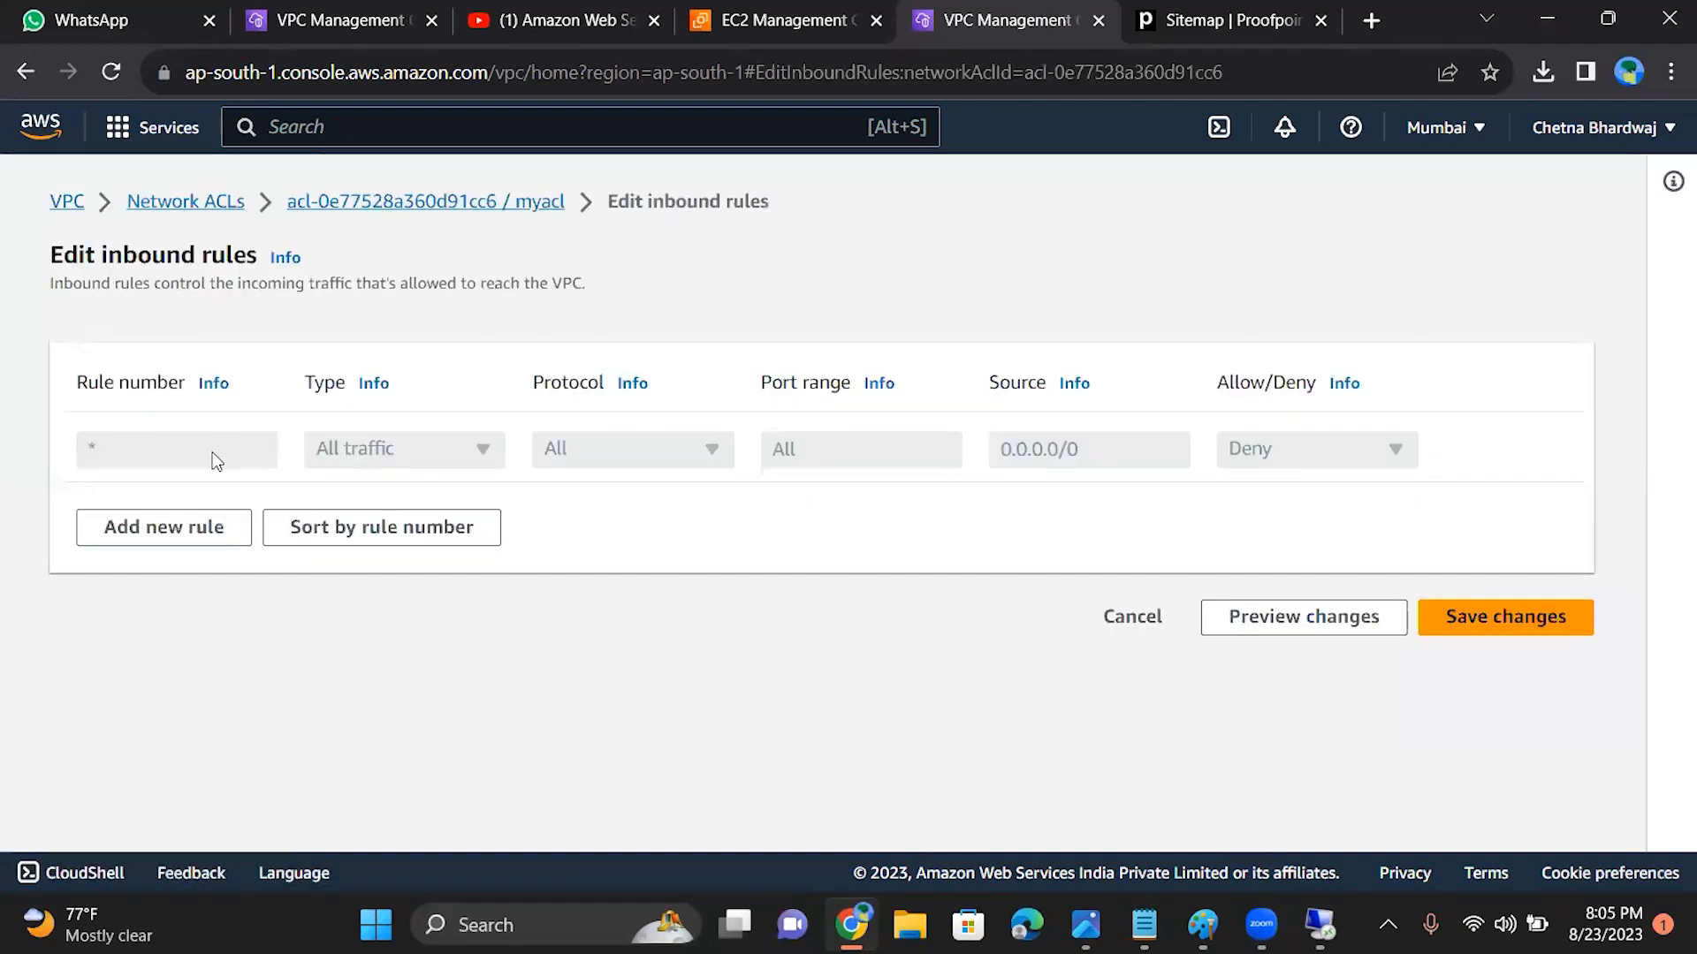
left_click(184, 530)
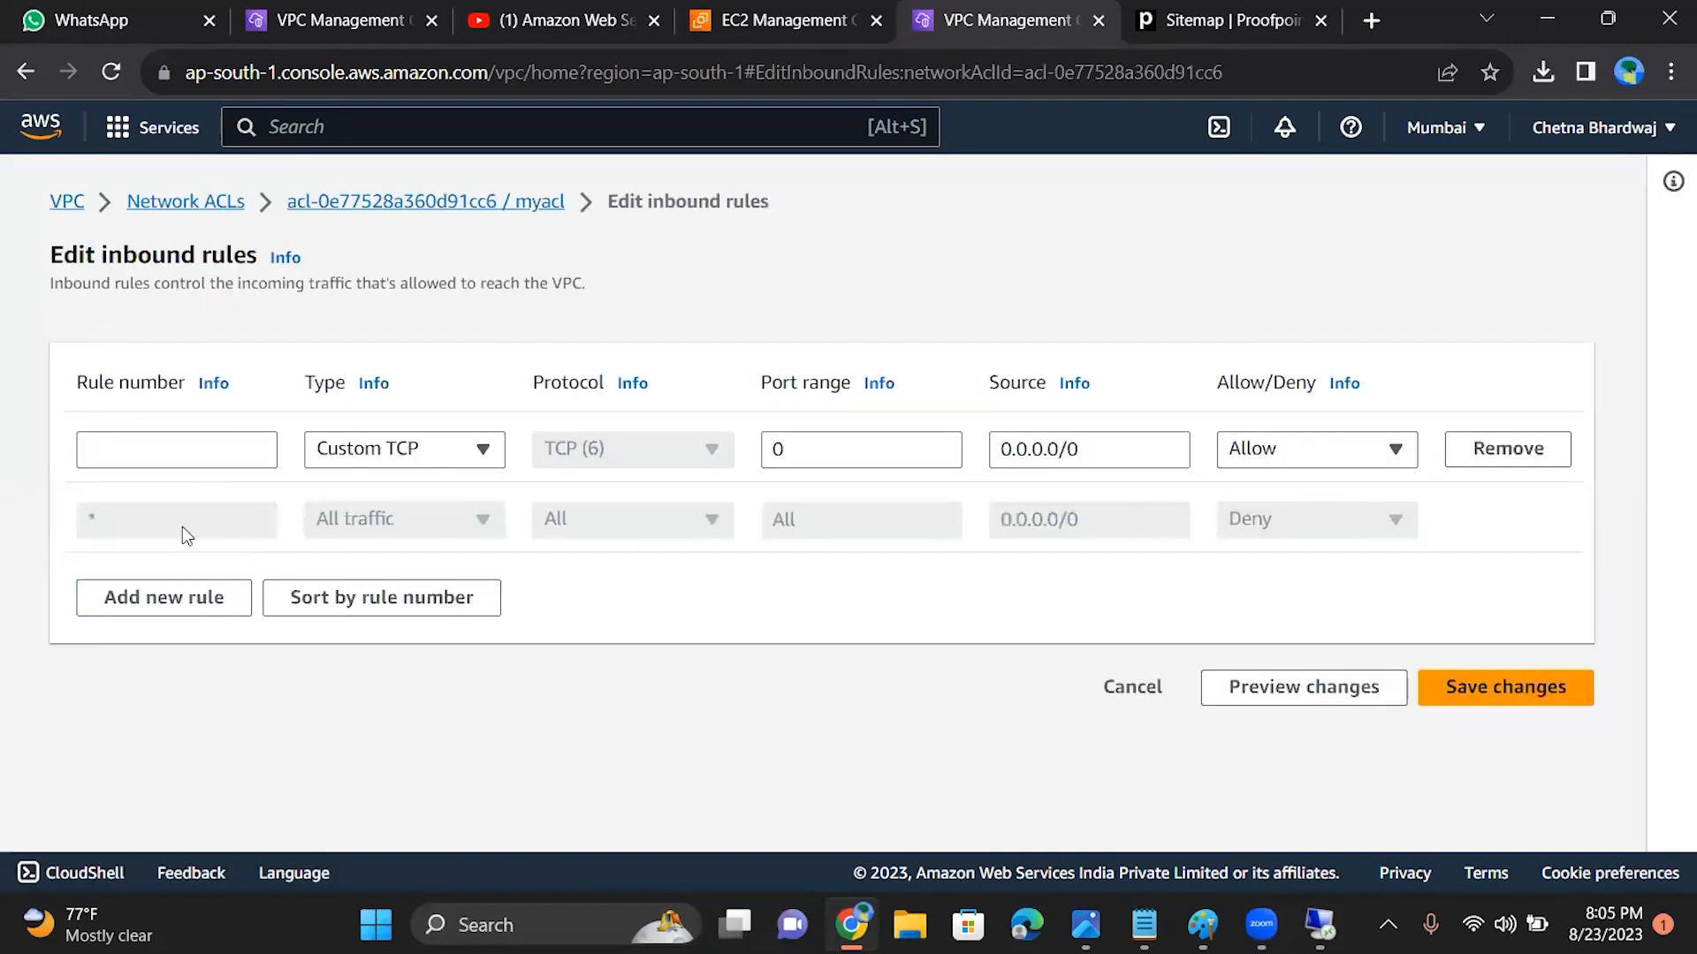
left_click(191, 461)
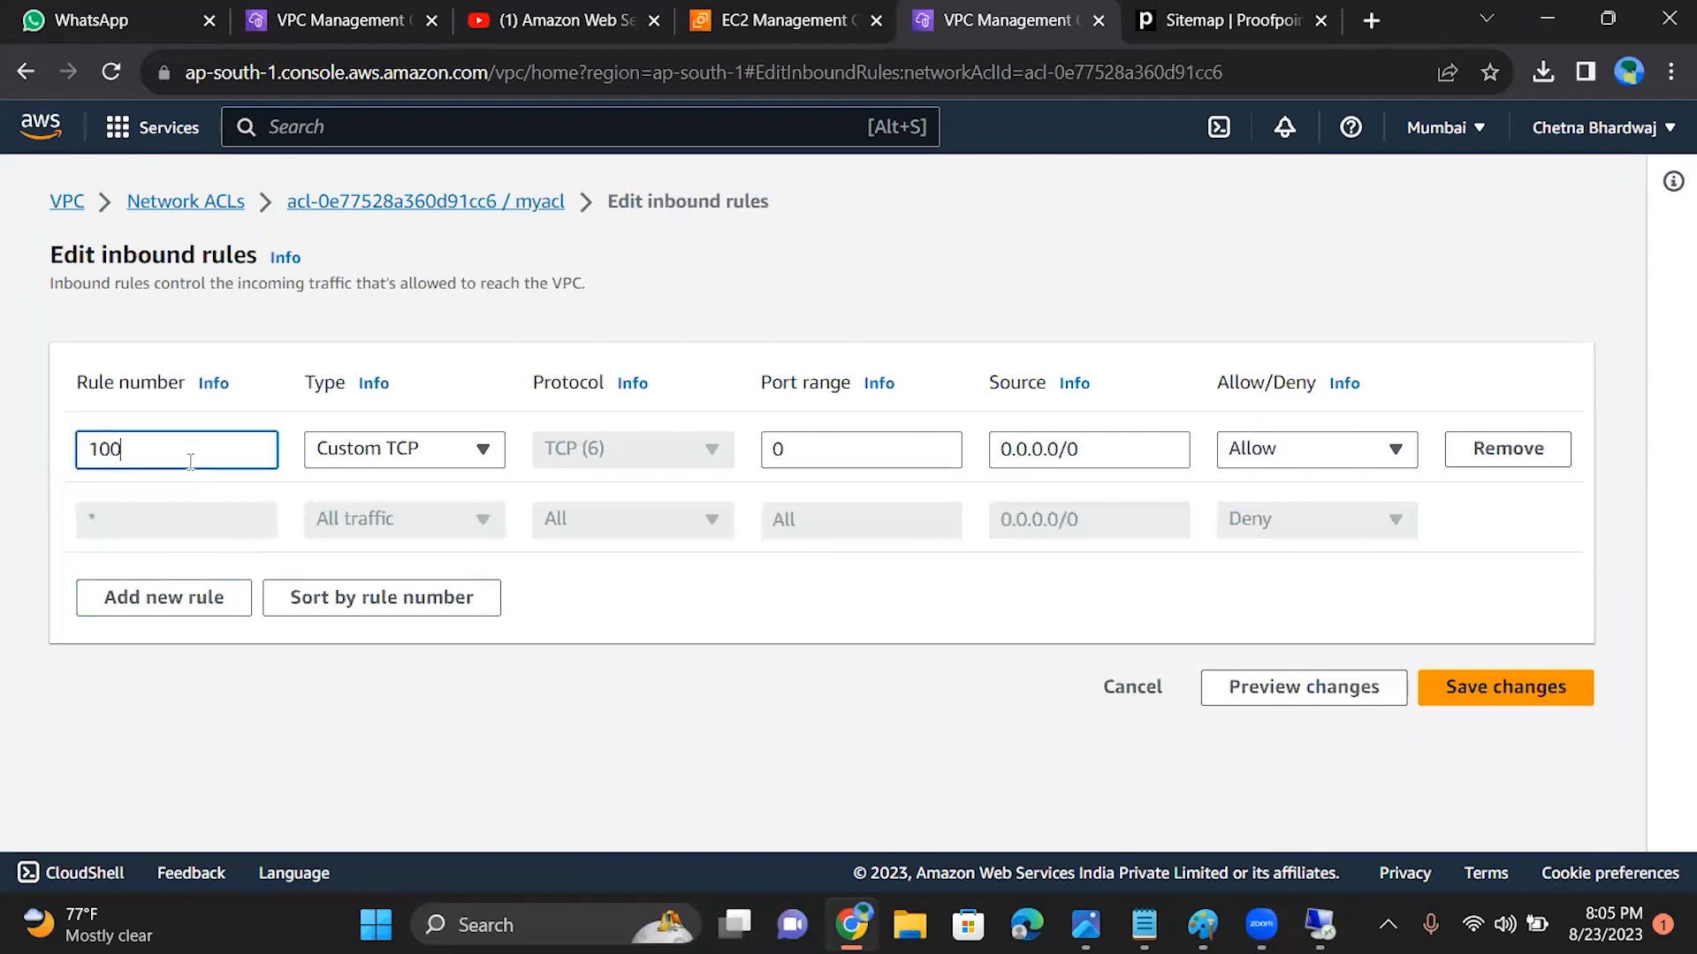
Step: Set the type of inbound rule 100 to RDP (3389) and save the inbound rules
left_click(393, 451)
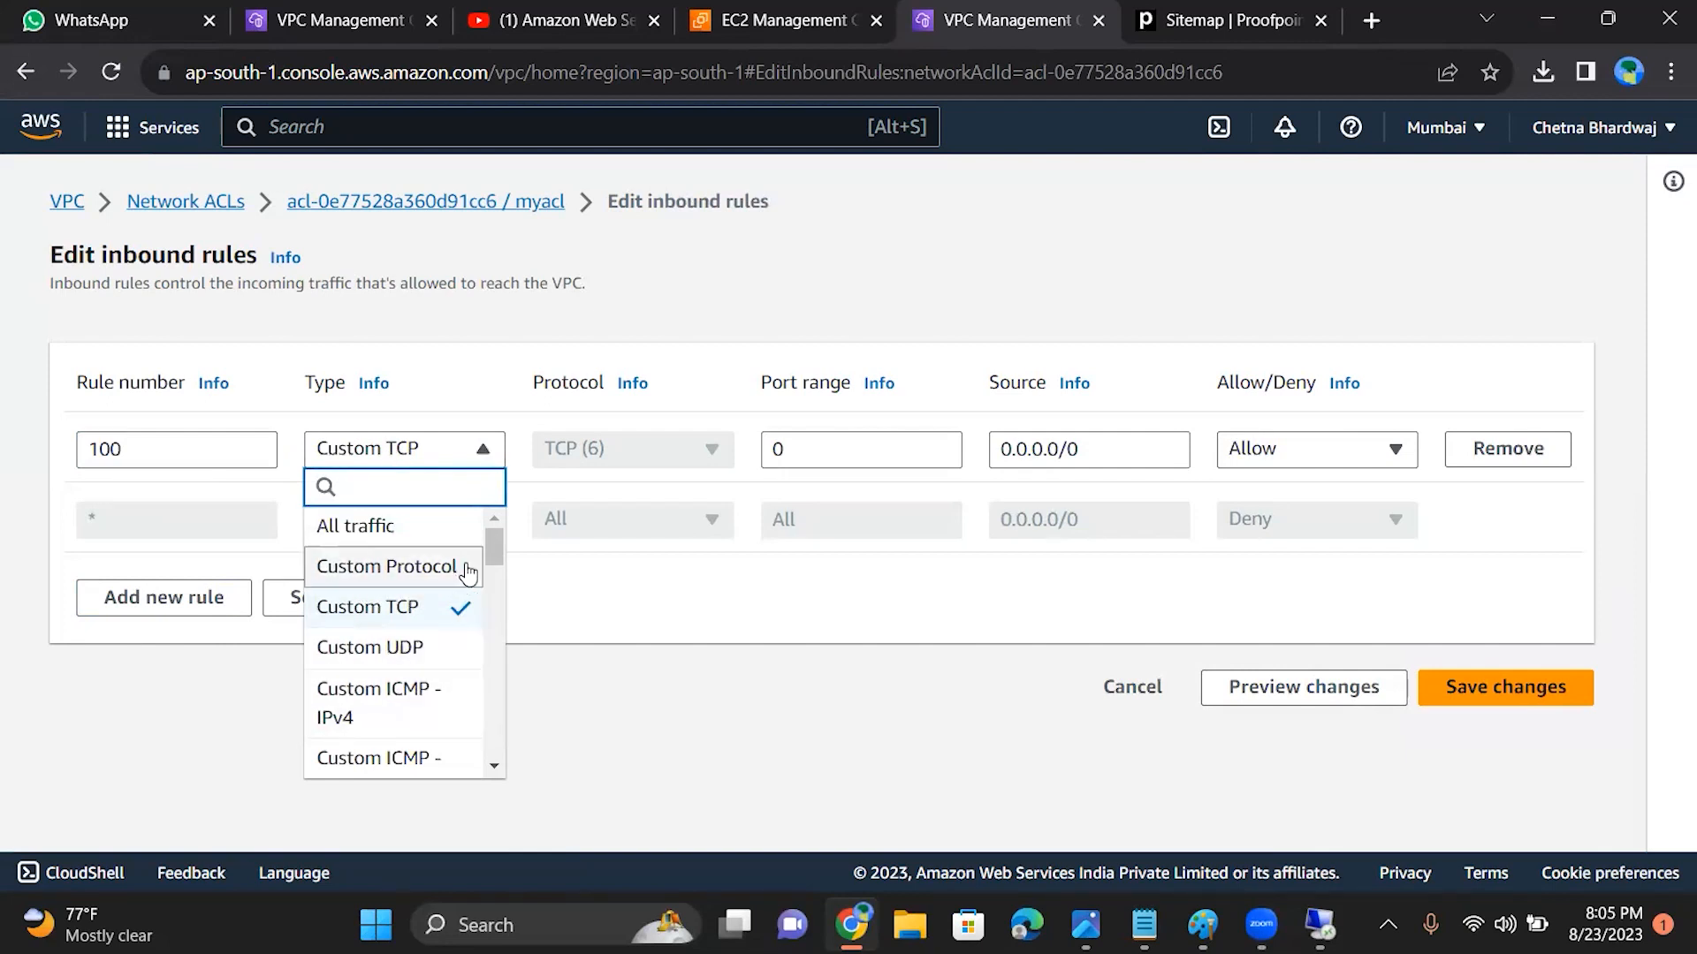
scroll(502, 570, "down", 1)
scroll(504, 574, "down", 5)
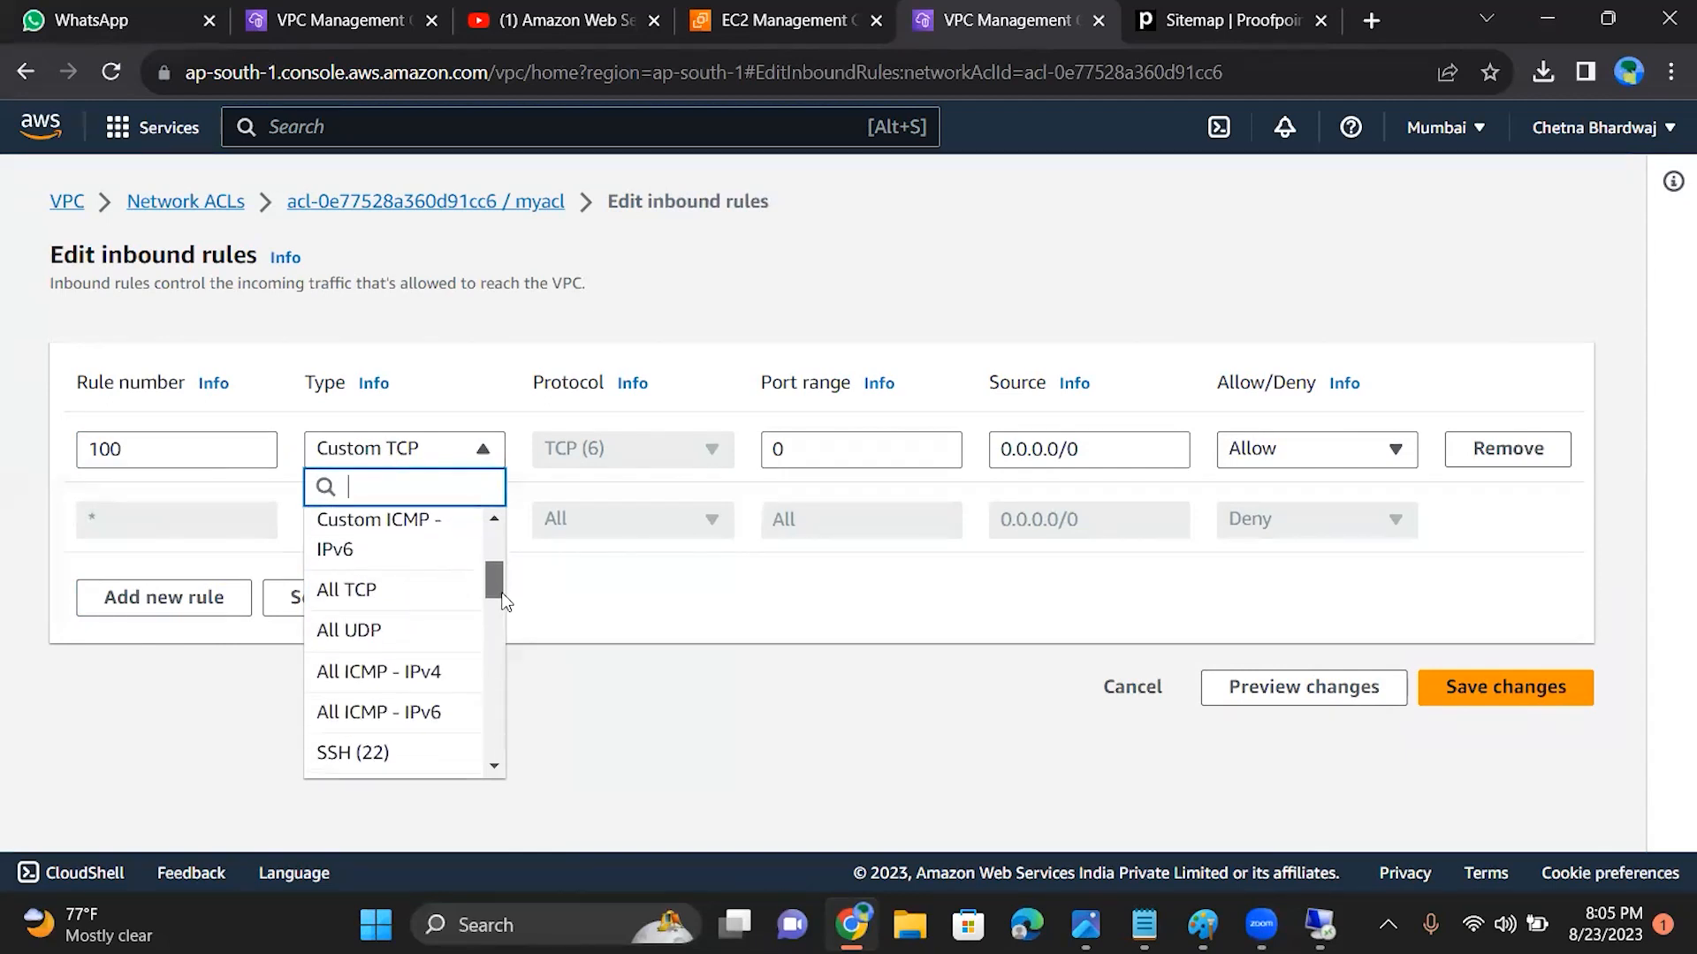
left_click_drag(501, 622, 495, 714)
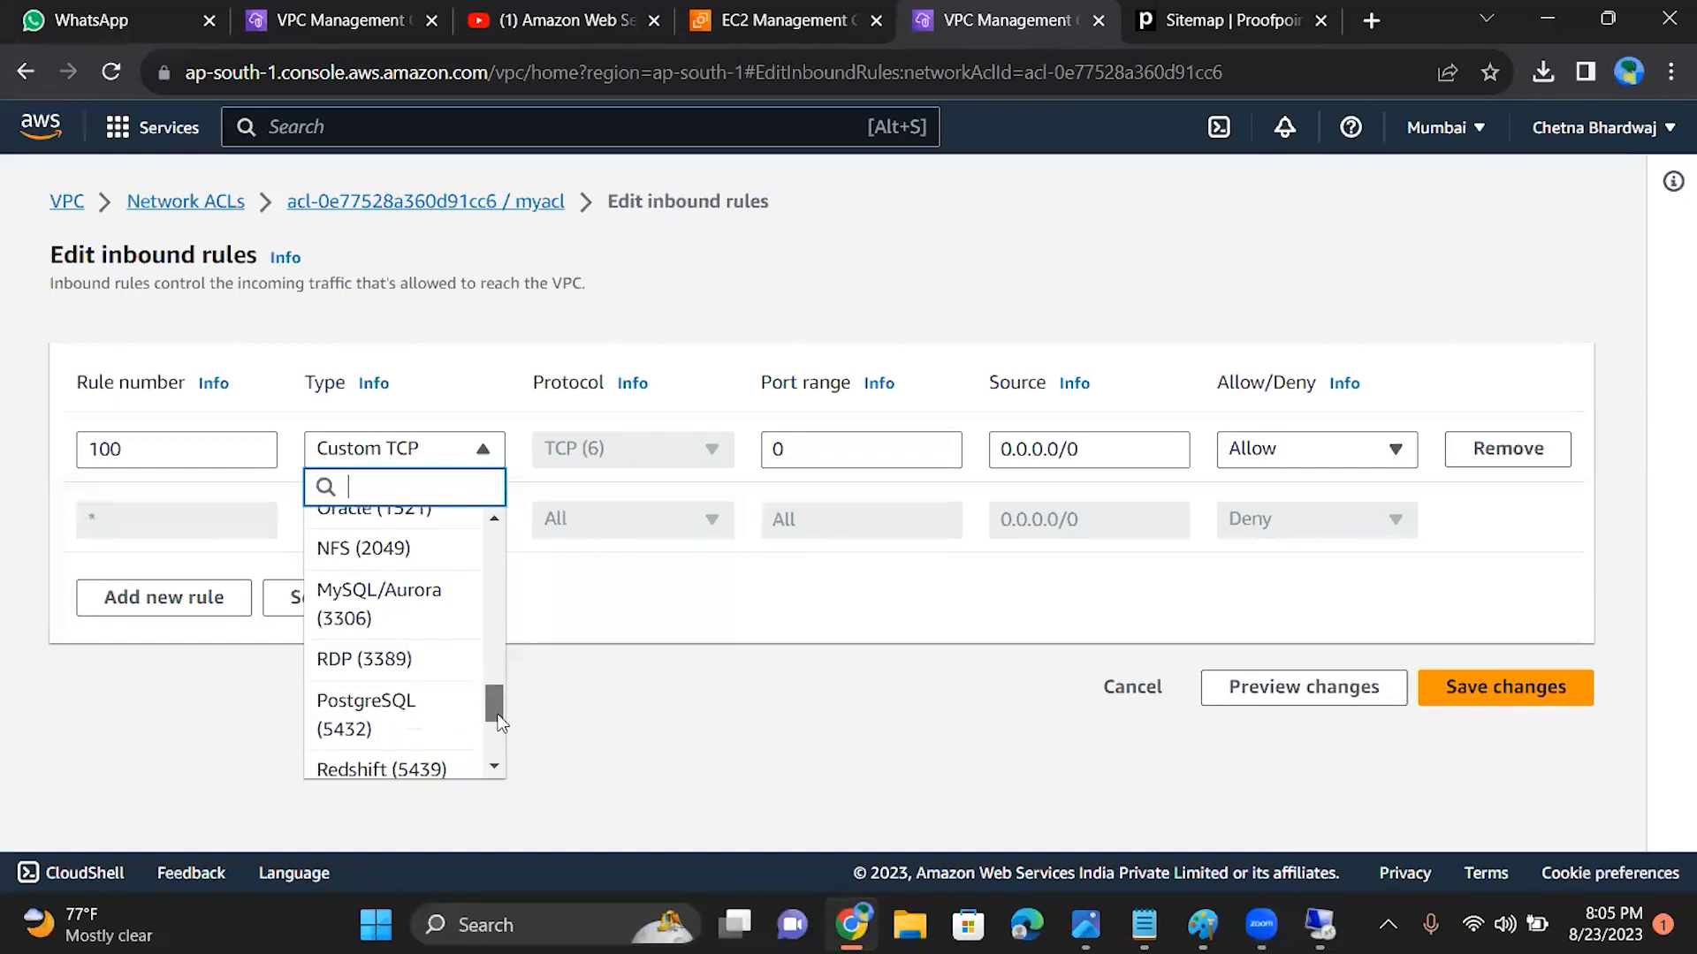
left_click(407, 663)
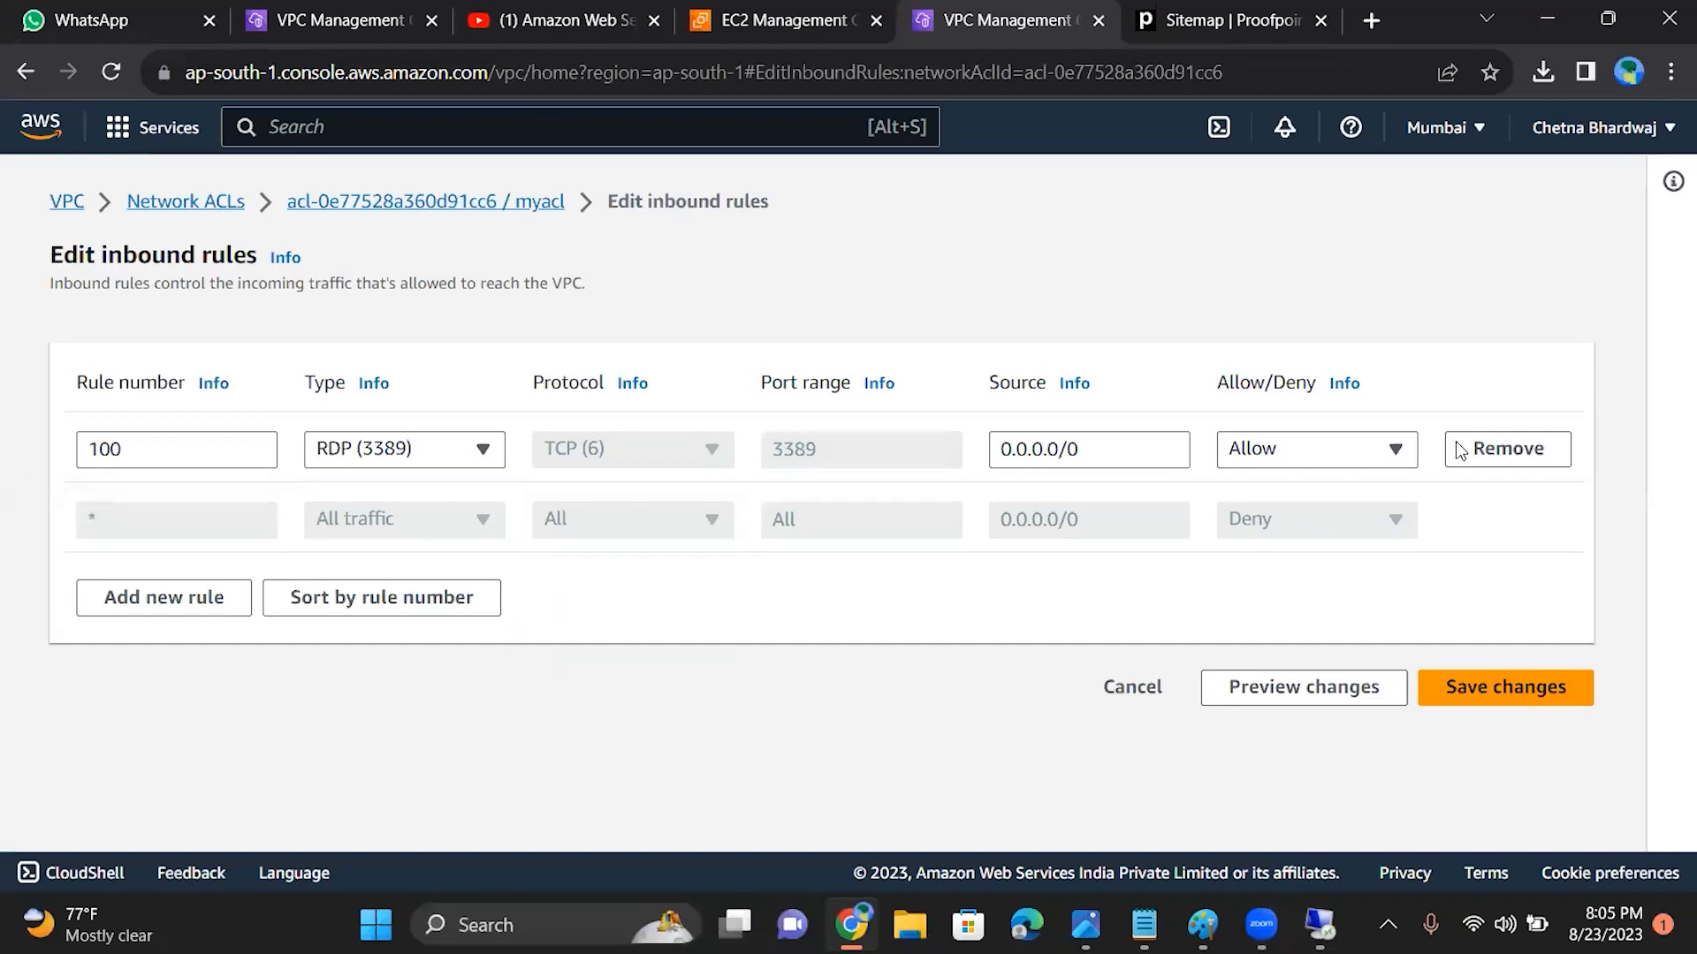
left_click(1483, 692)
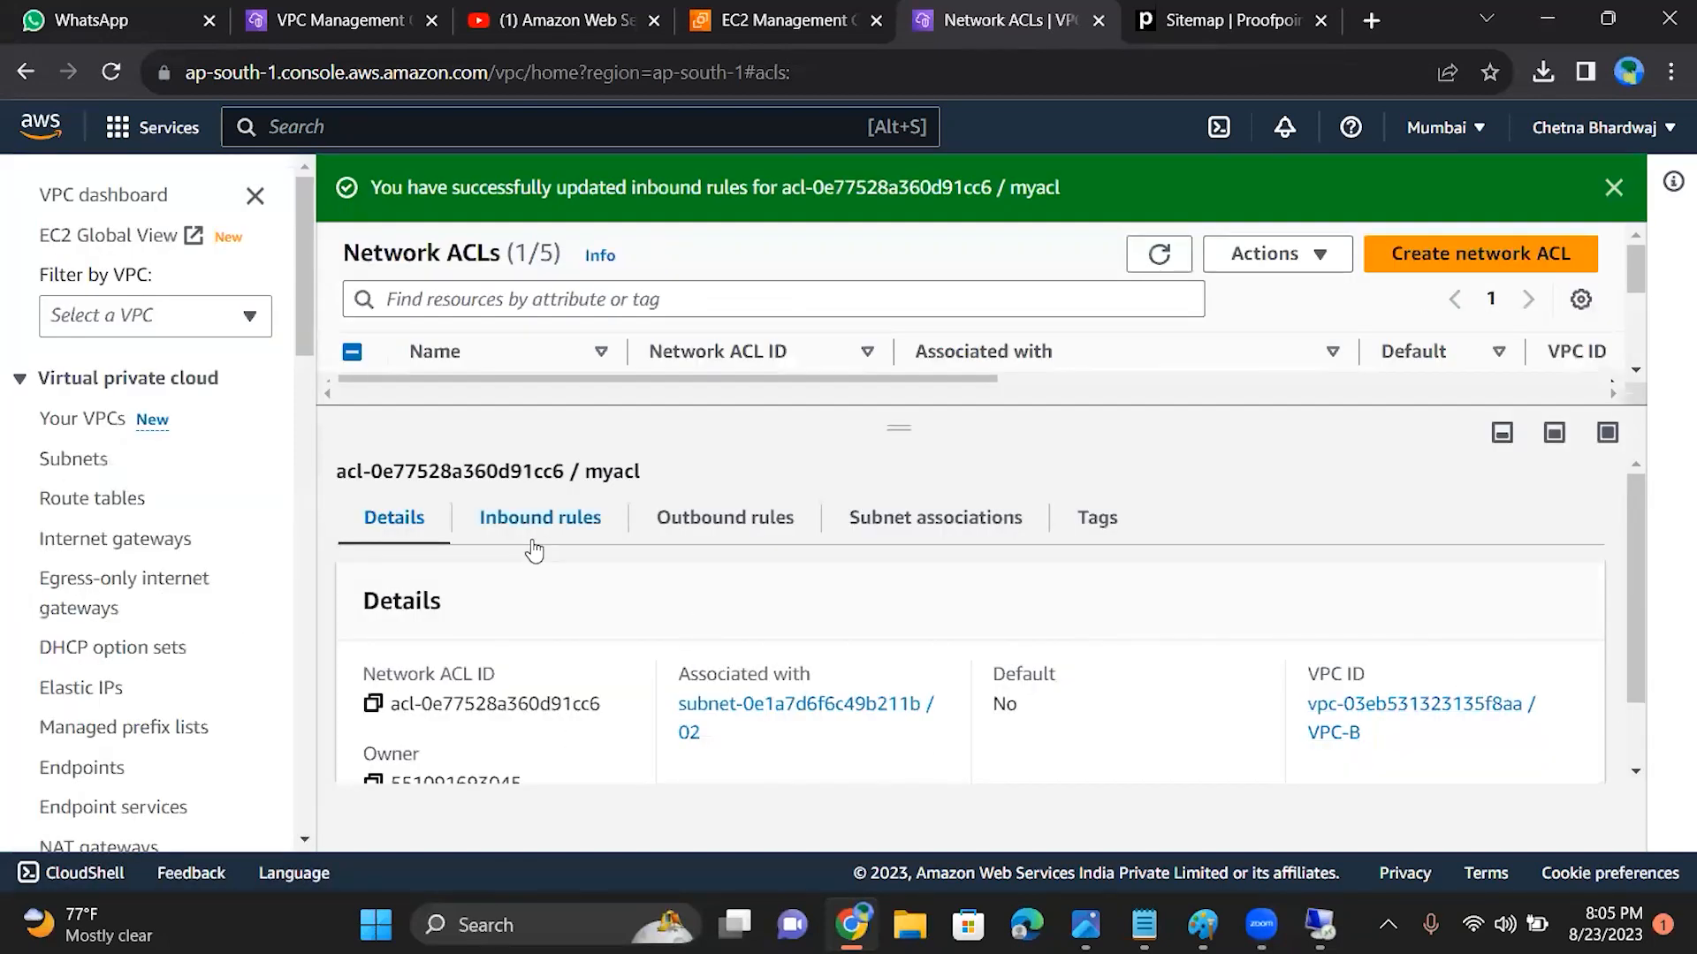
Step: Review the saved inbound rules of the myacl network ACL
left_click(534, 524)
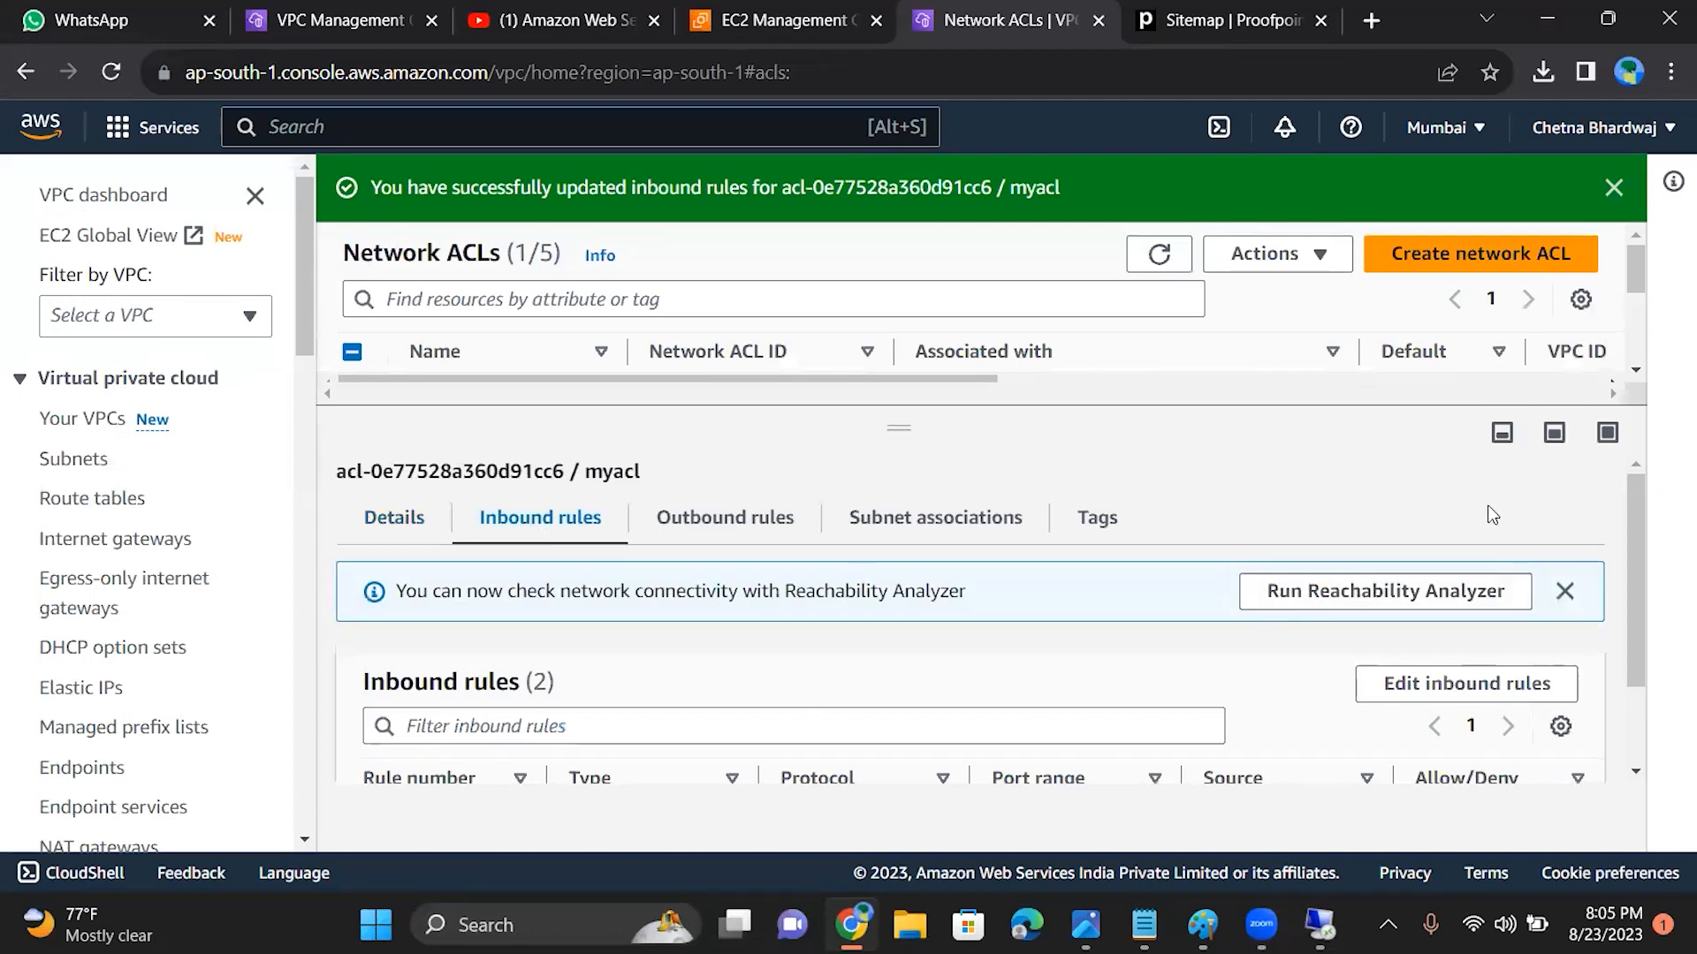
scroll(1652, 581, "down", 2)
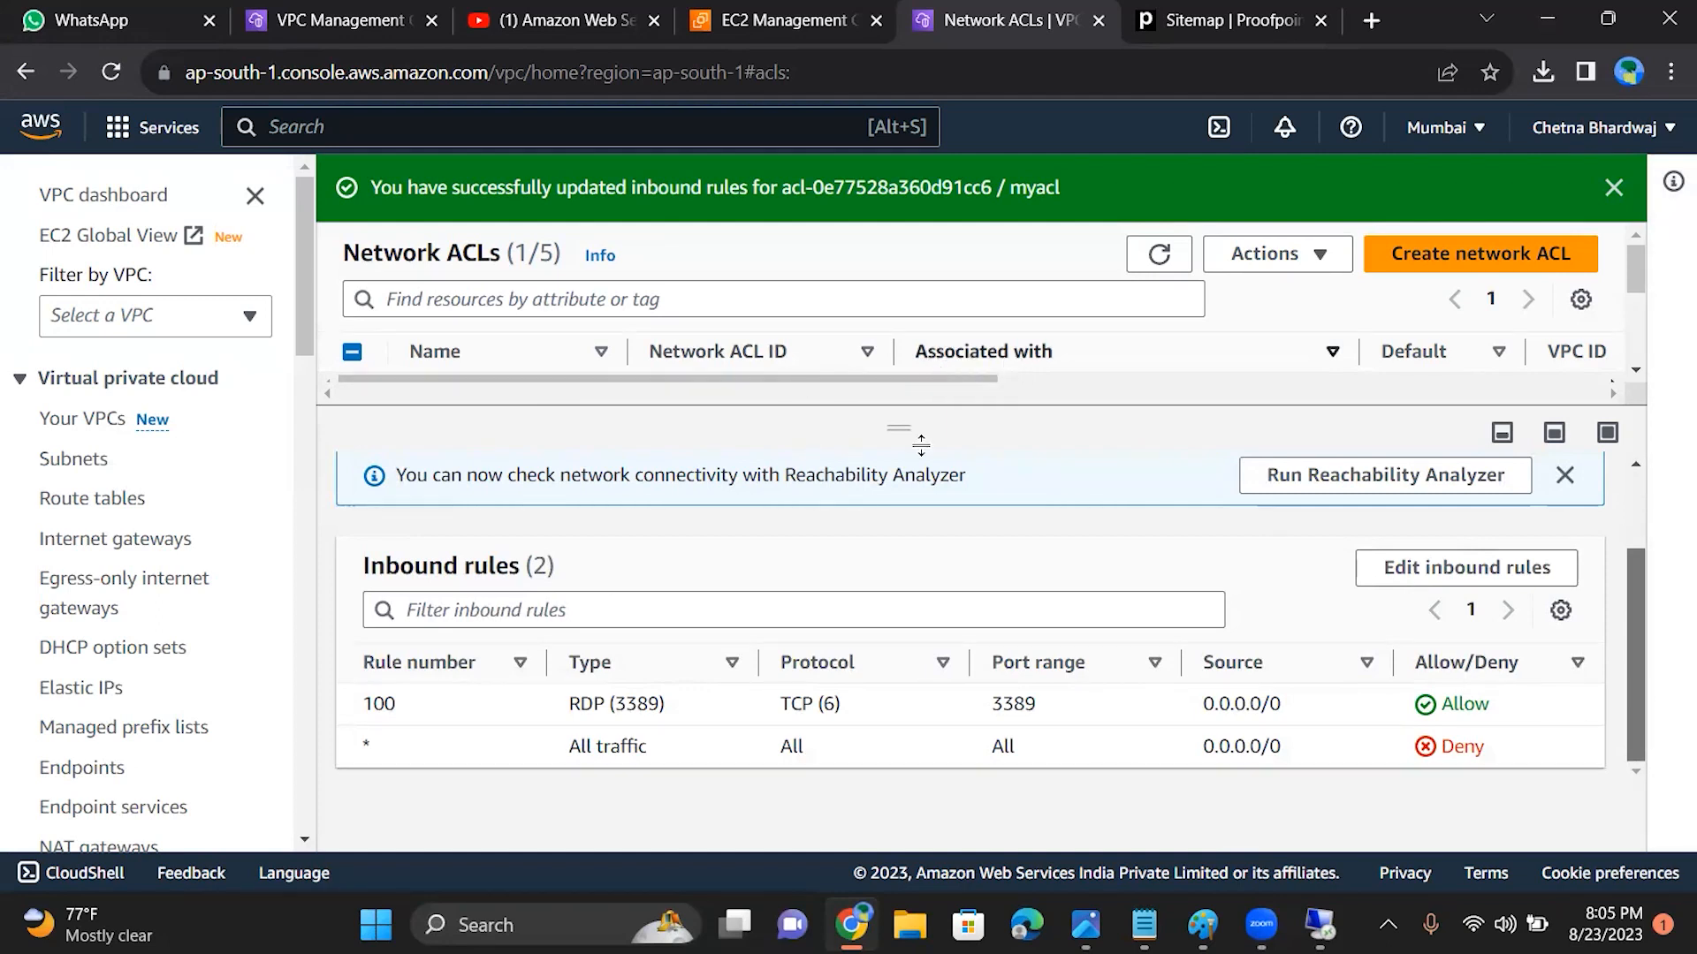
left_click_drag(1629, 616, 1626, 568)
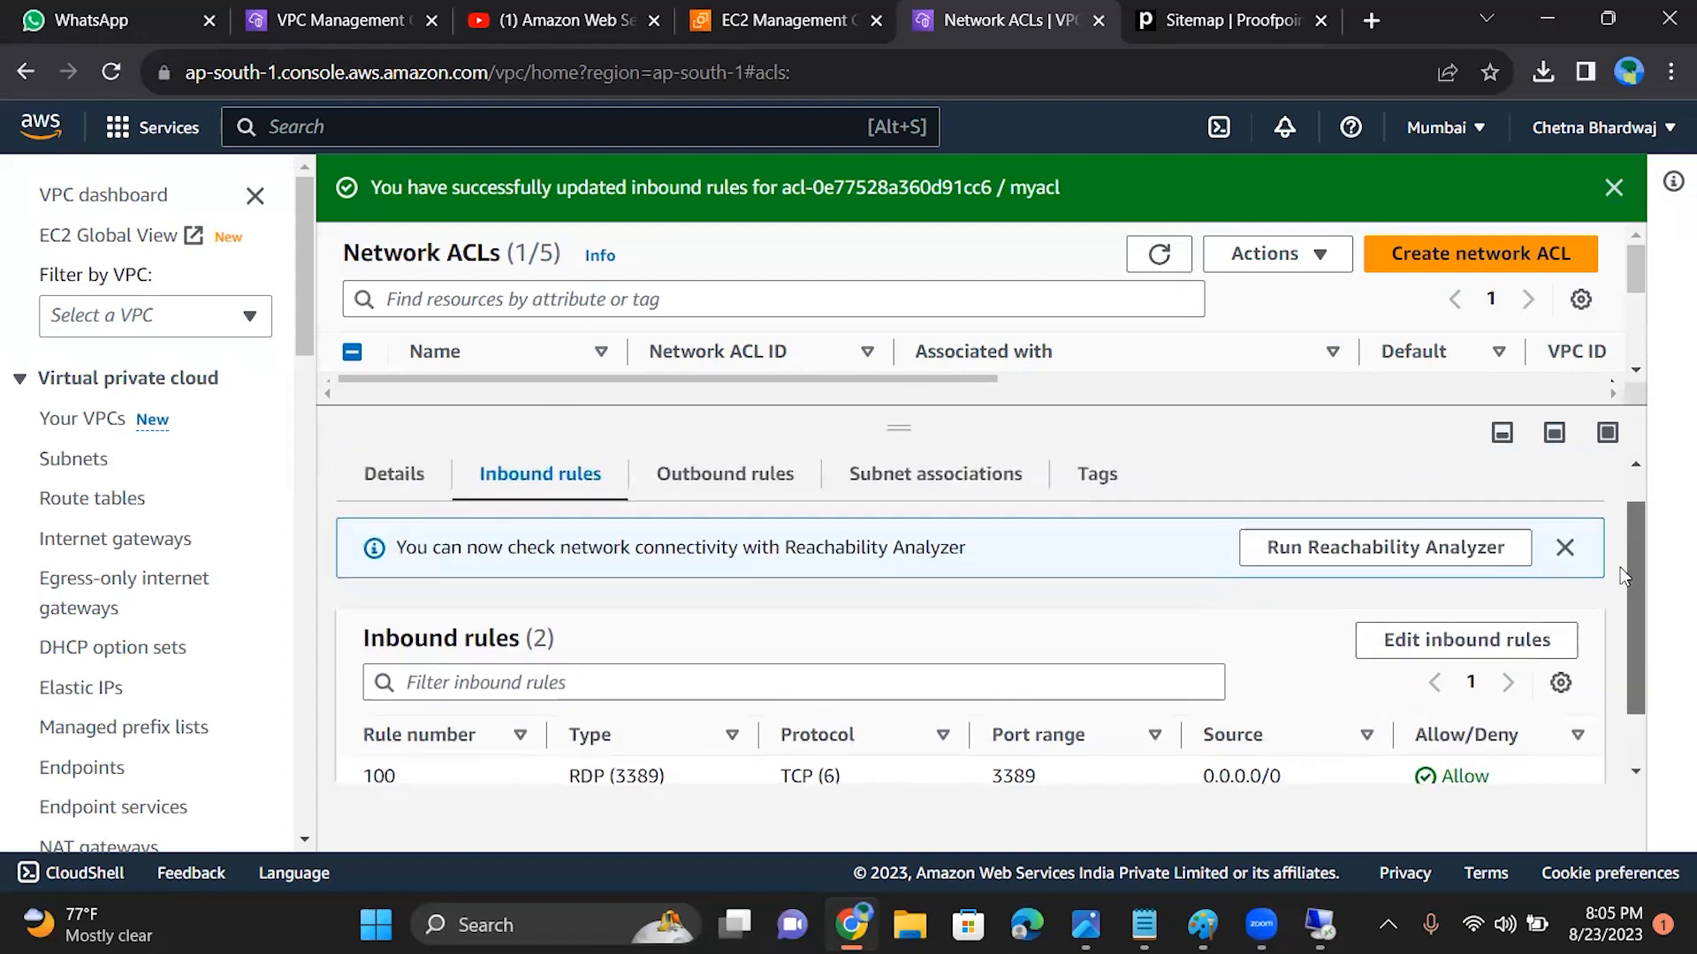
Step: Add a new outbound rule with rule number 100 to the myacl network ACL
left_click(724, 478)
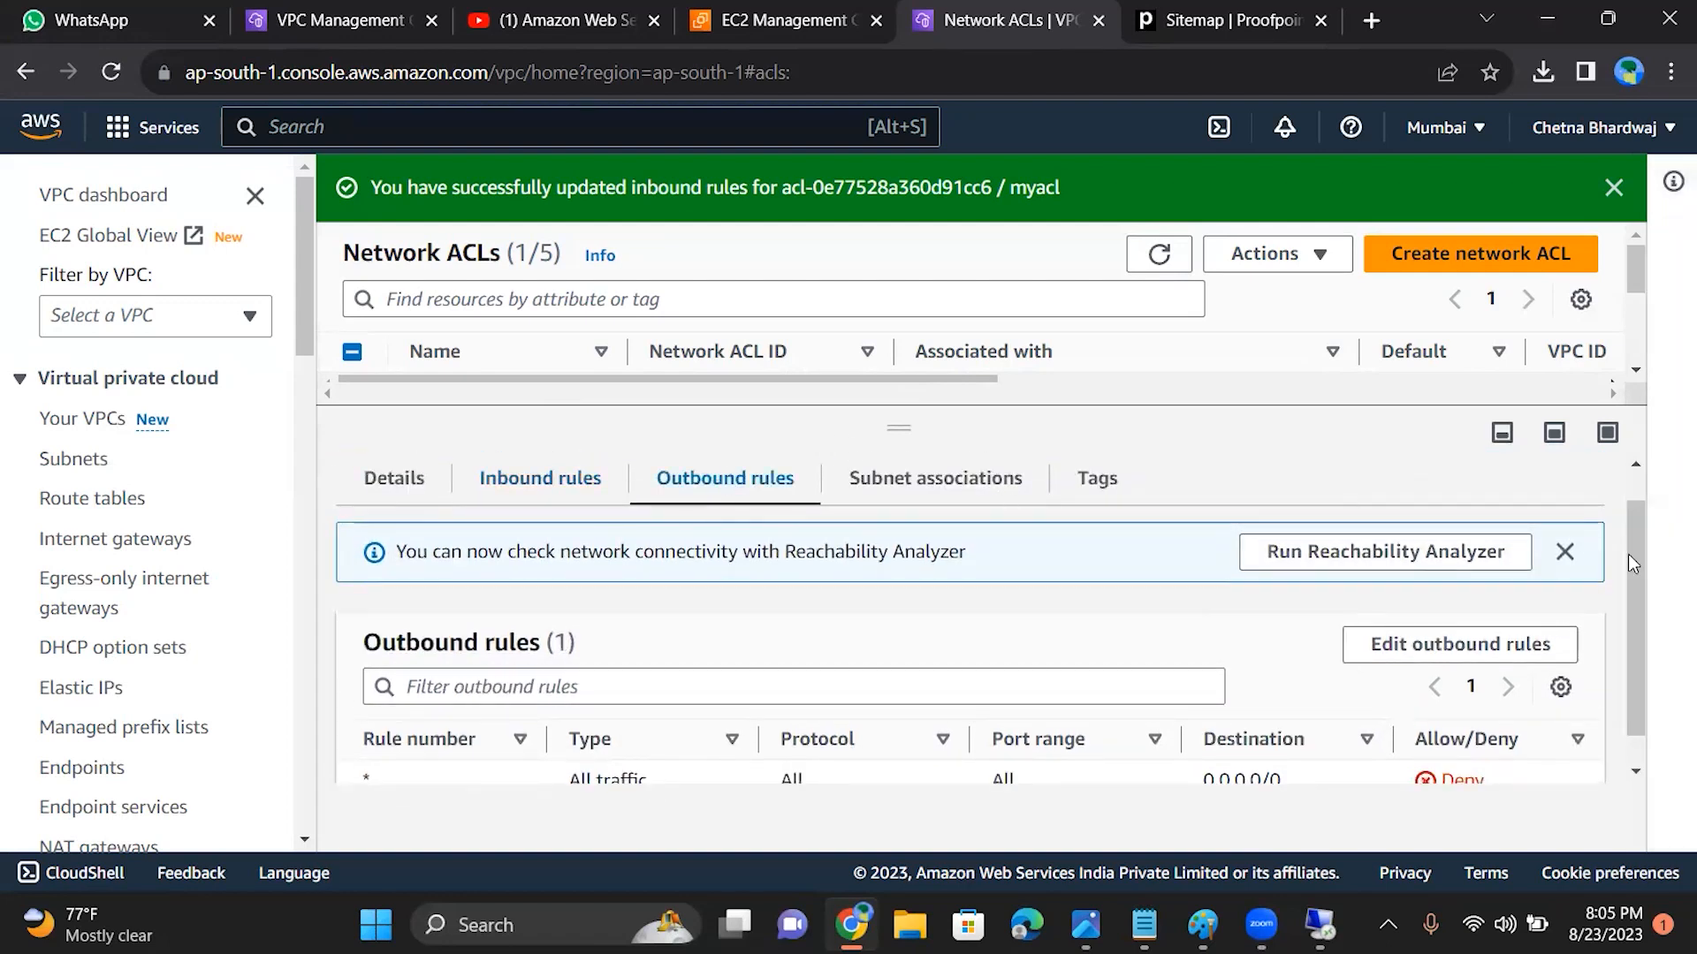
left_click_drag(1628, 554, 1629, 579)
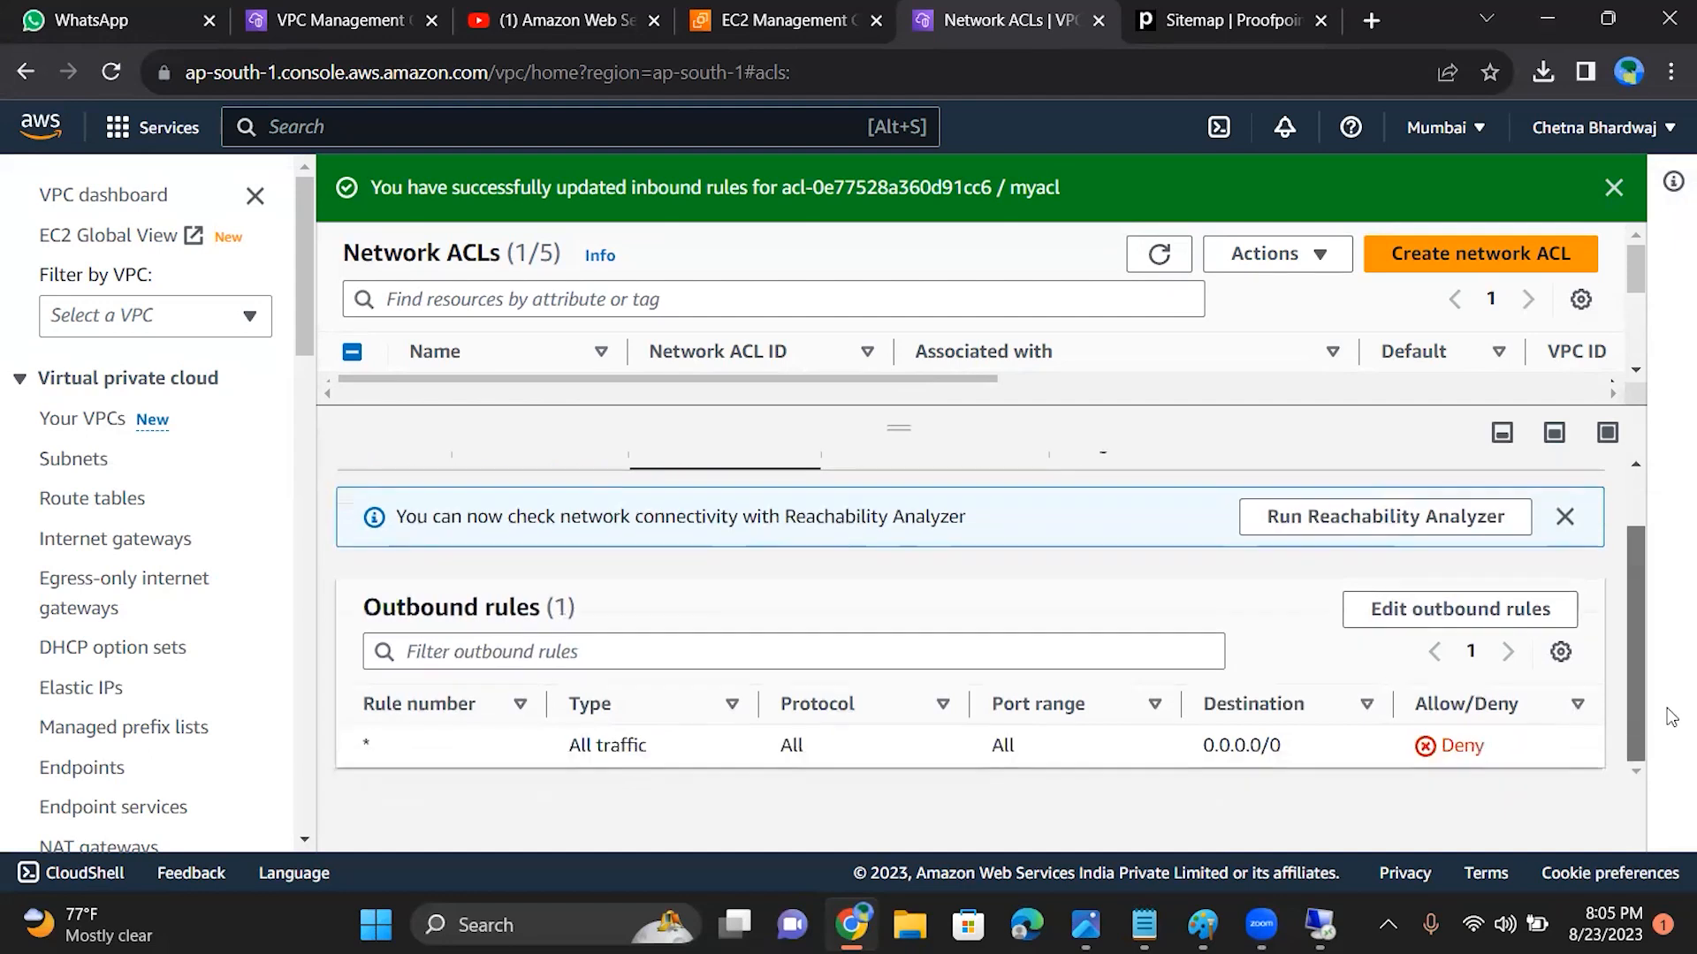
left_click(1468, 629)
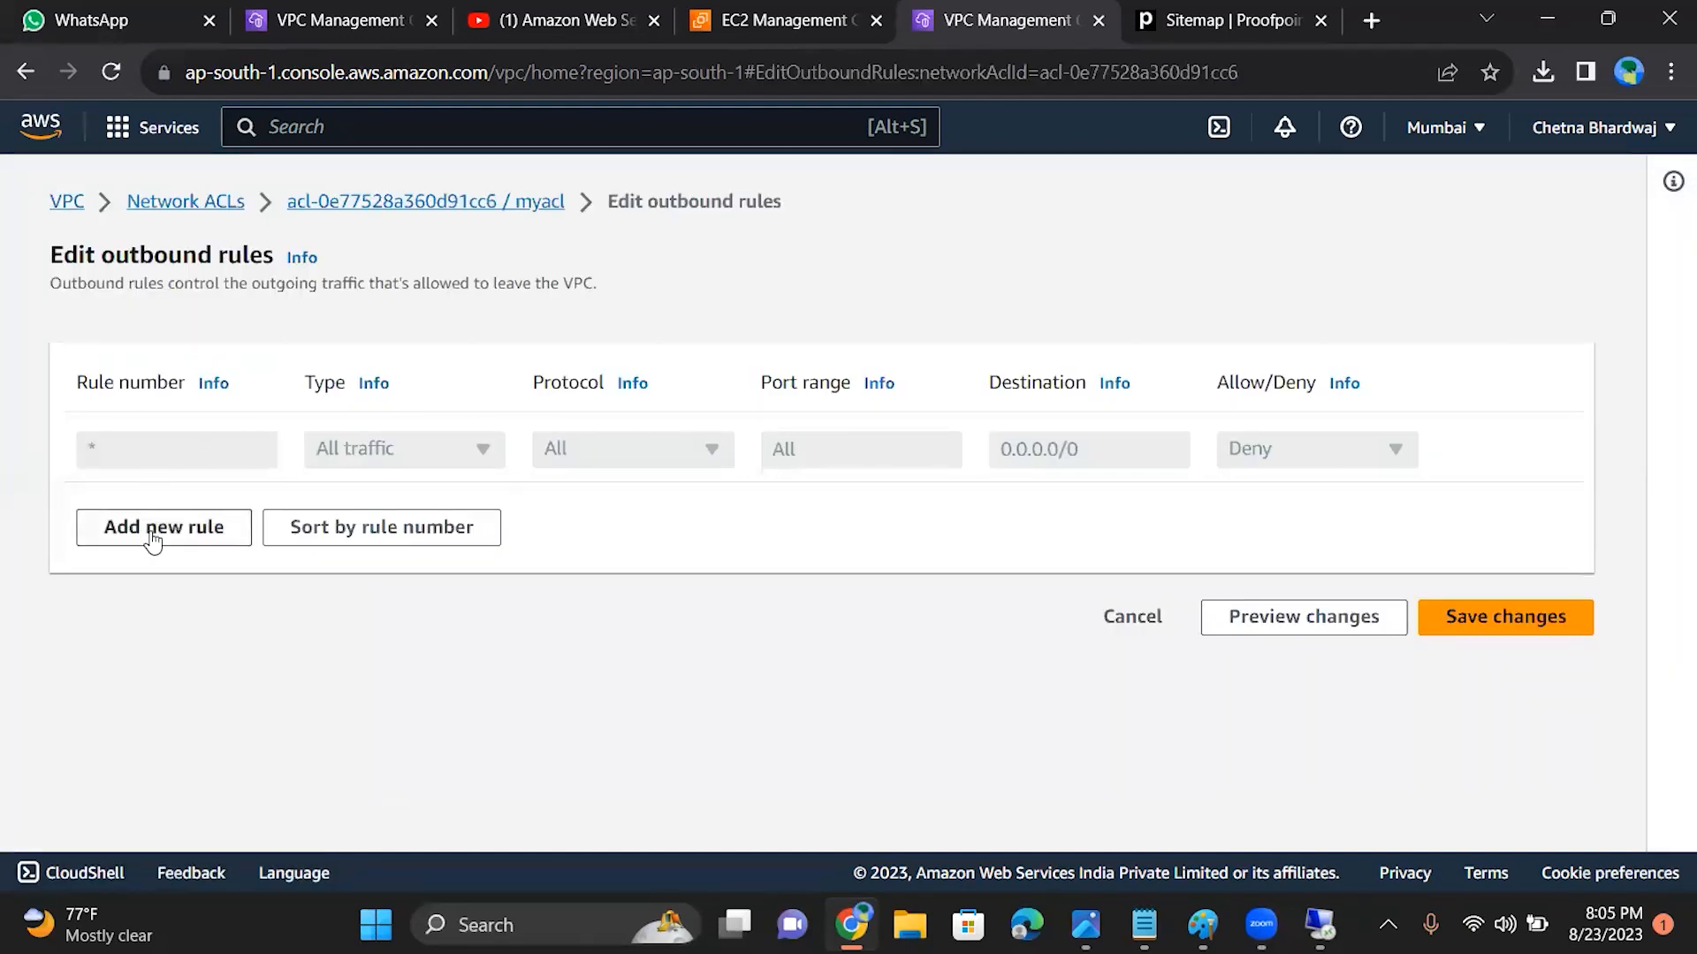
left_click(152, 533)
left_click(180, 449)
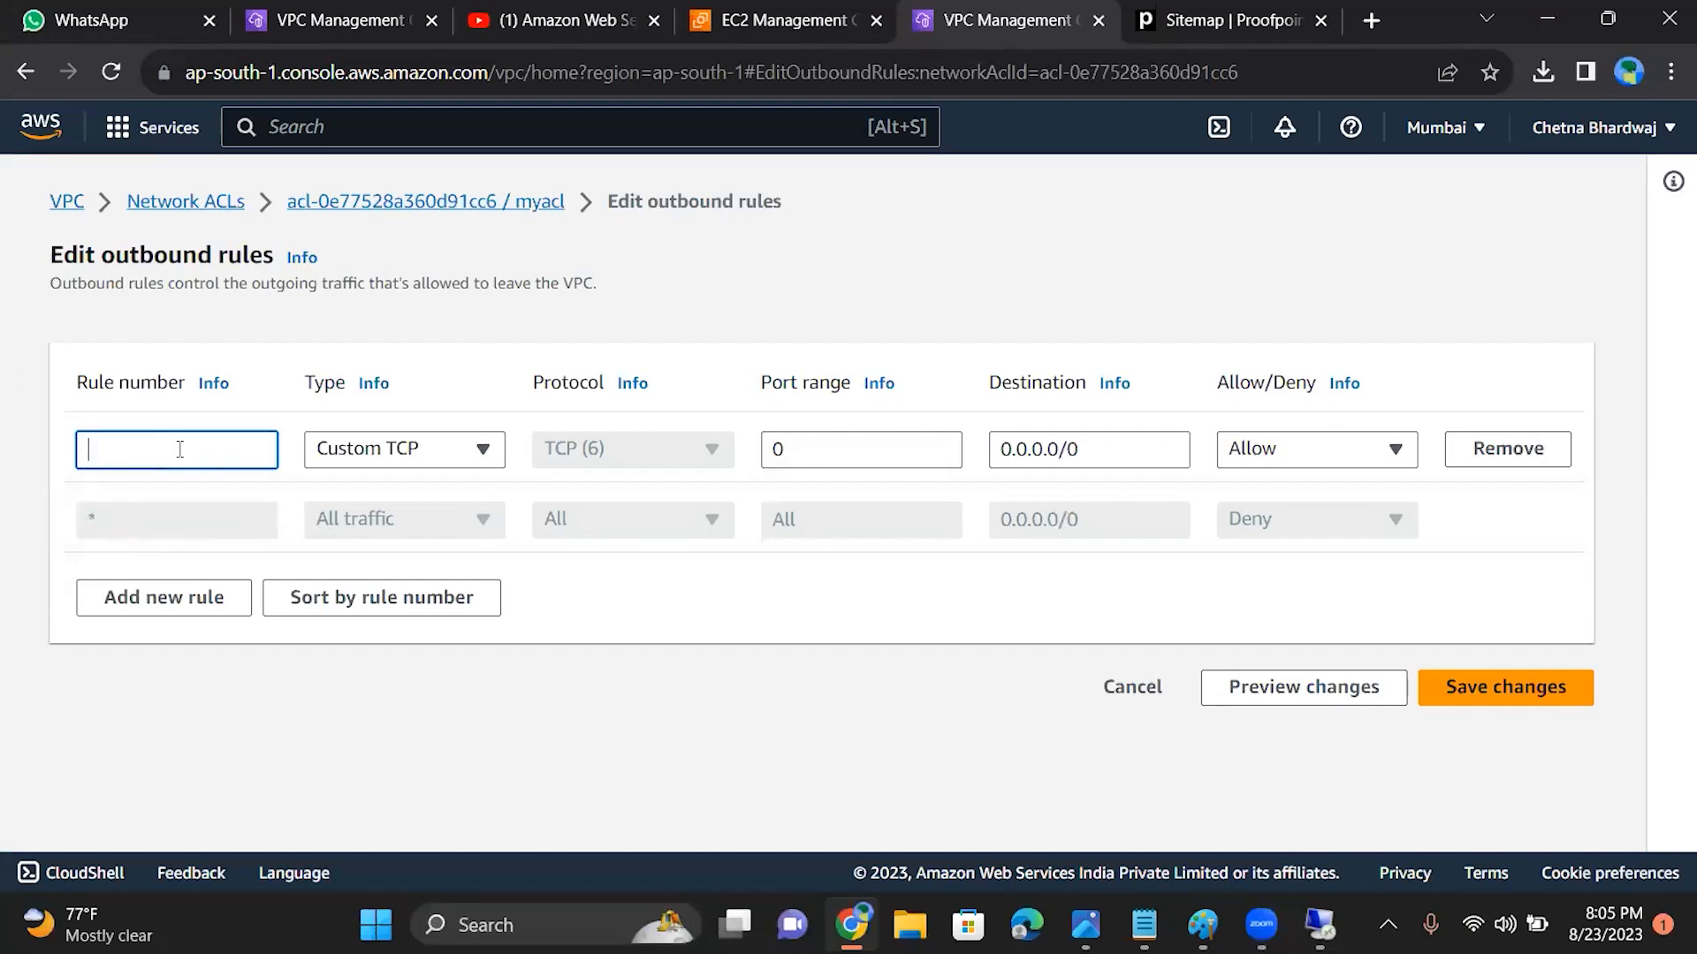
type("100")
Step: Set the type of outbound rule 100 to Custom Protocol
left_click(489, 456)
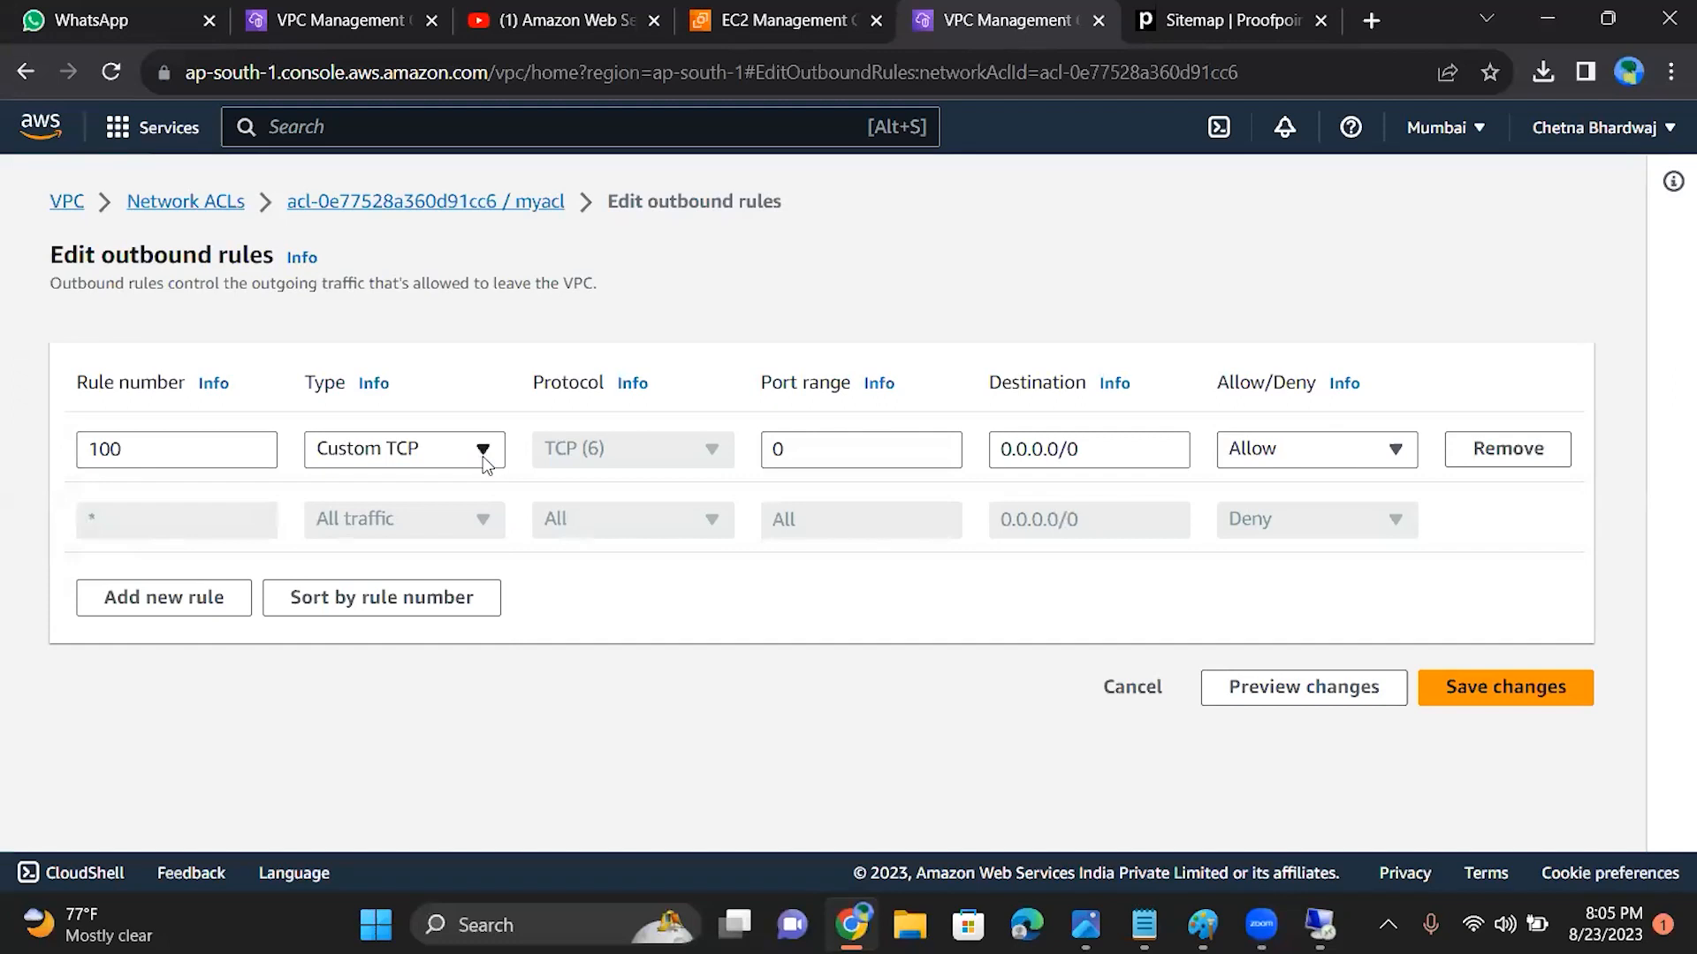
left_click(482, 456)
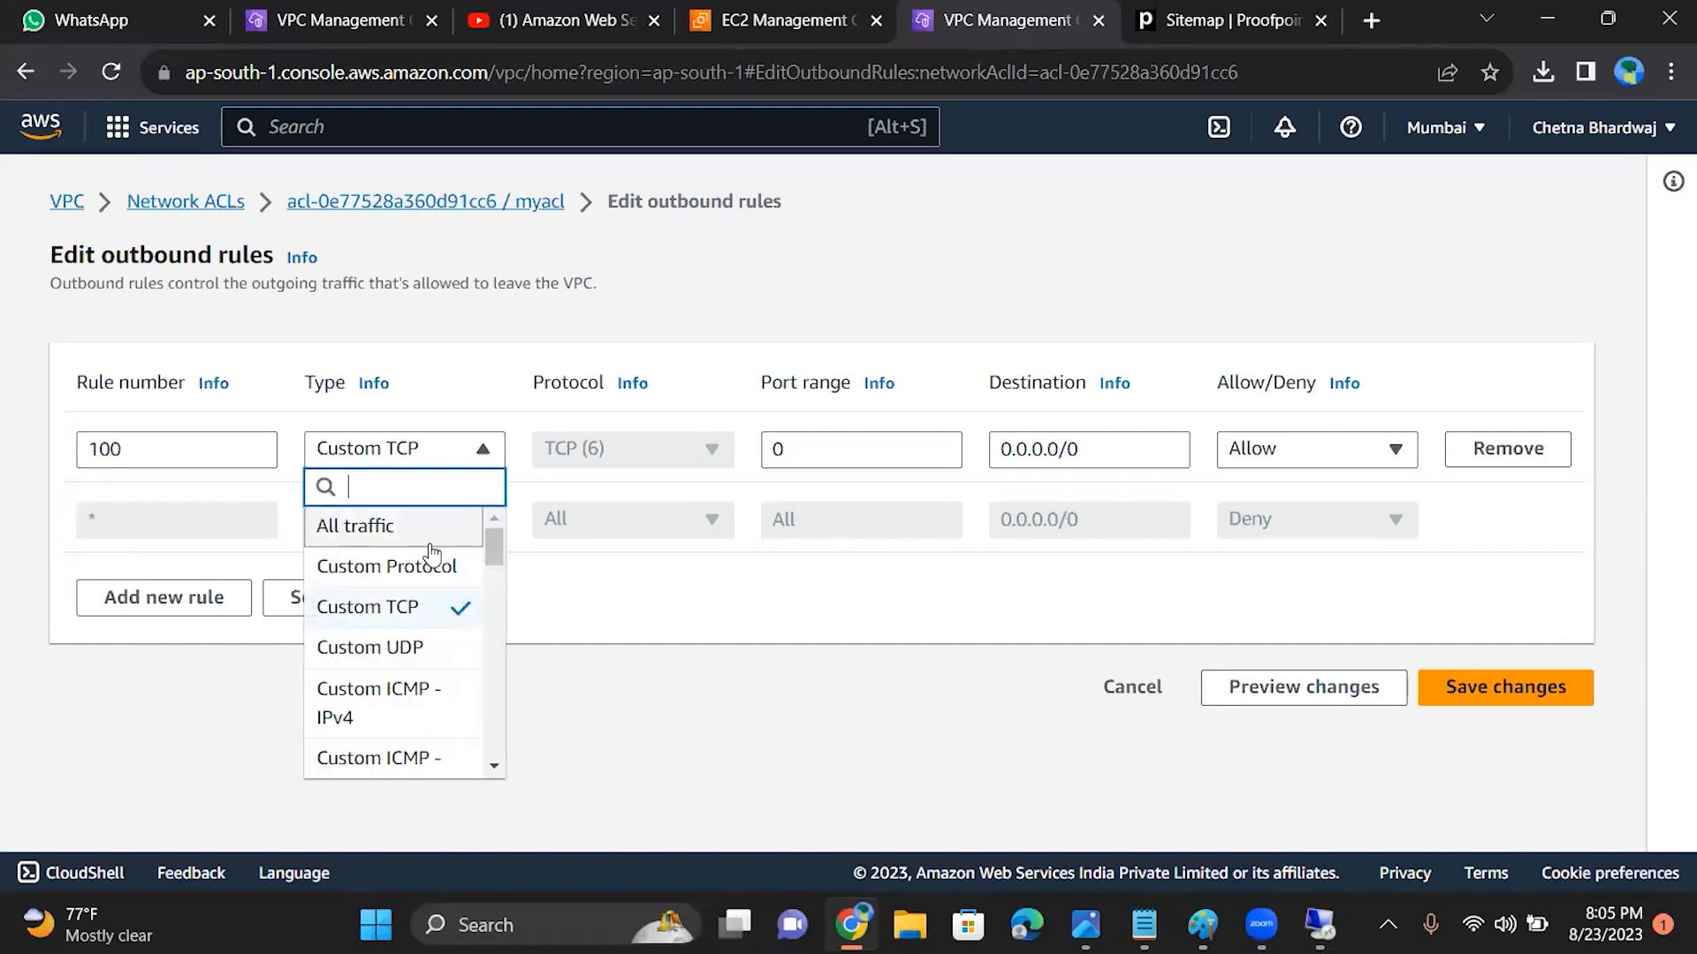
left_click_drag(493, 560, 500, 638)
left_click_drag(502, 651, 491, 534)
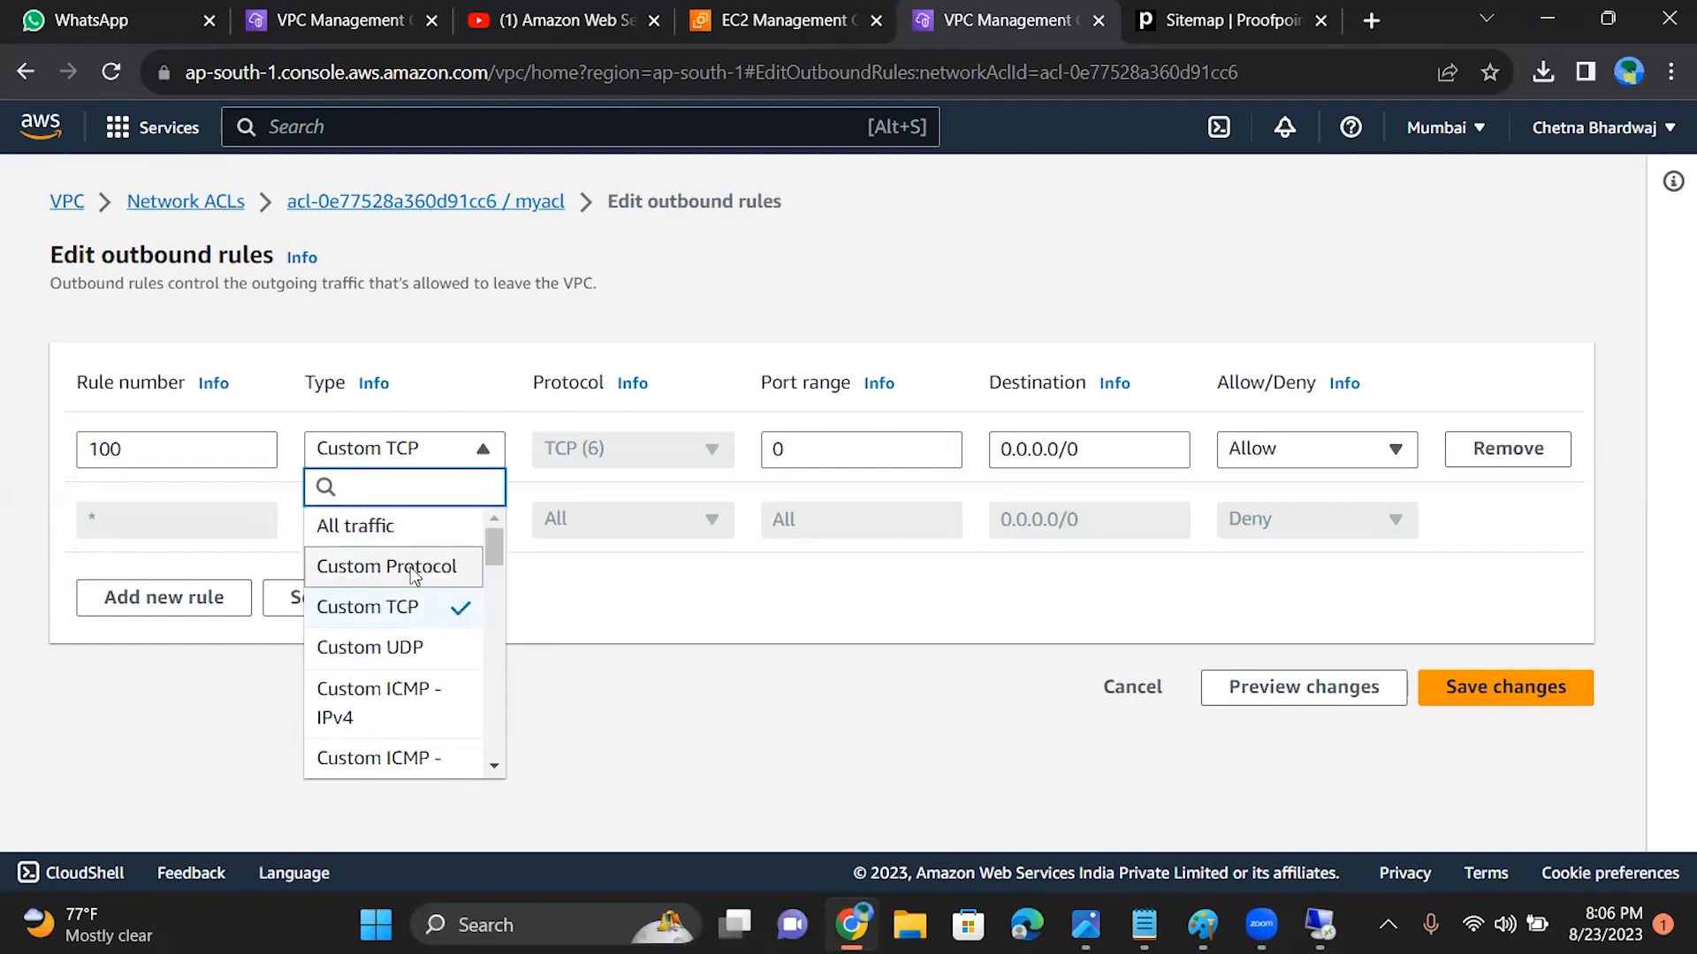
left_click(409, 568)
Step: Set the protocol of outbound rule 100 to RDP (27) and save the outbound rules
left_click(598, 460)
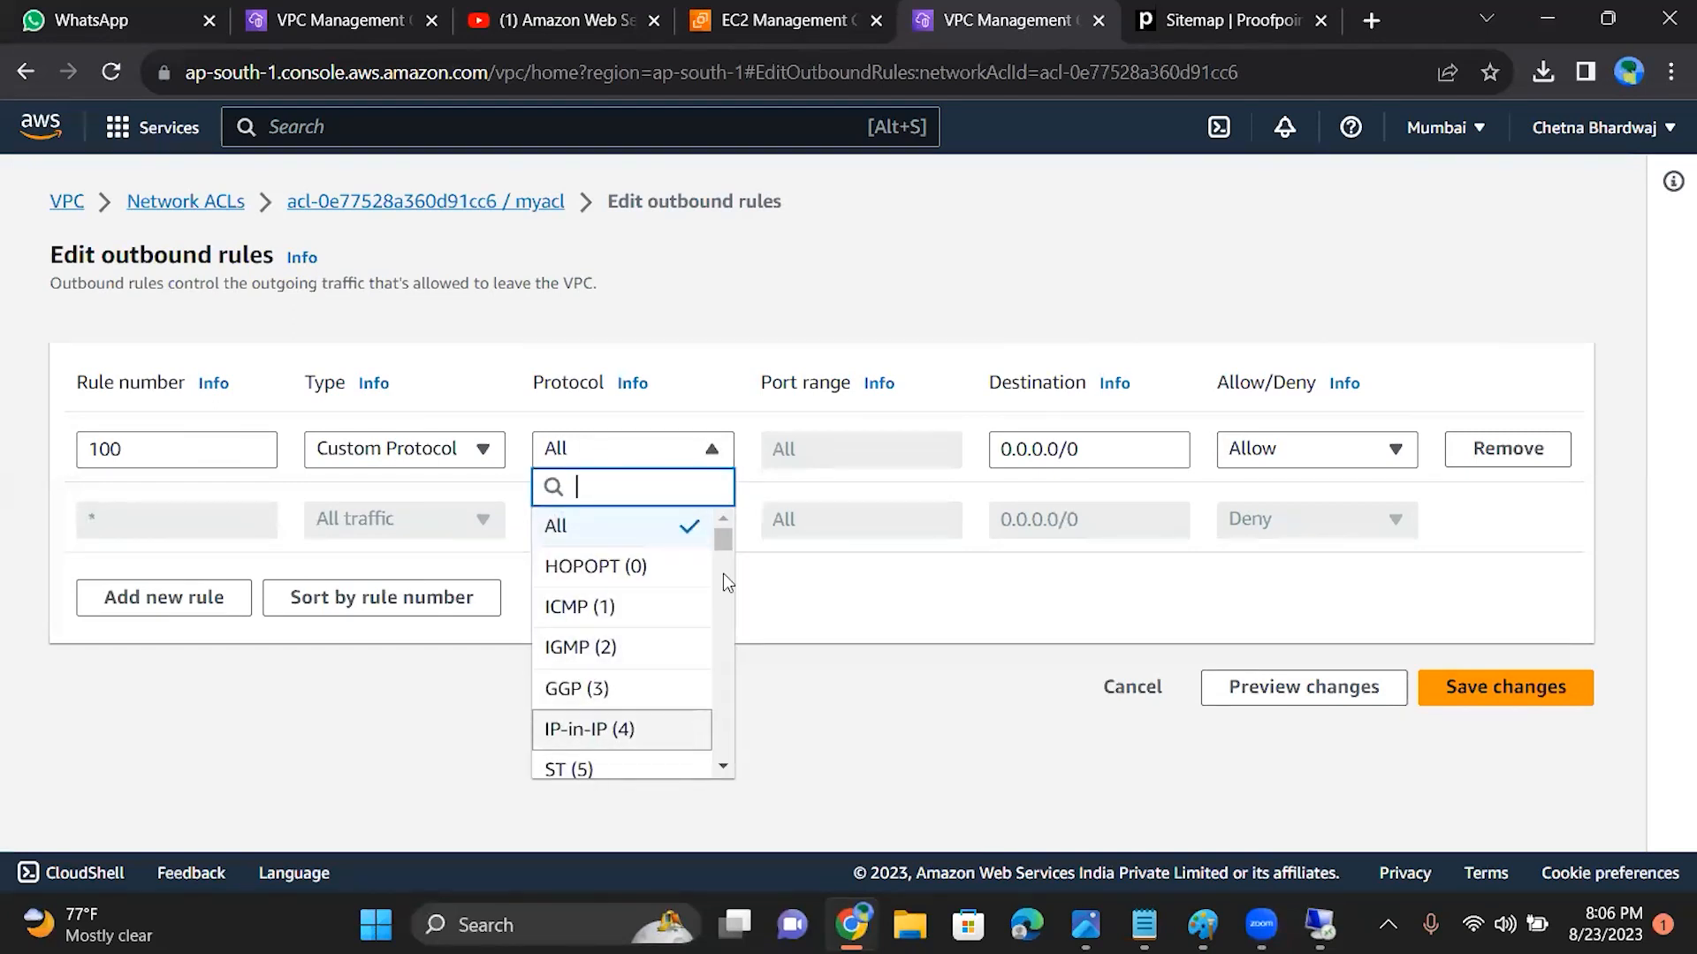
left_click_drag(719, 538, 723, 612)
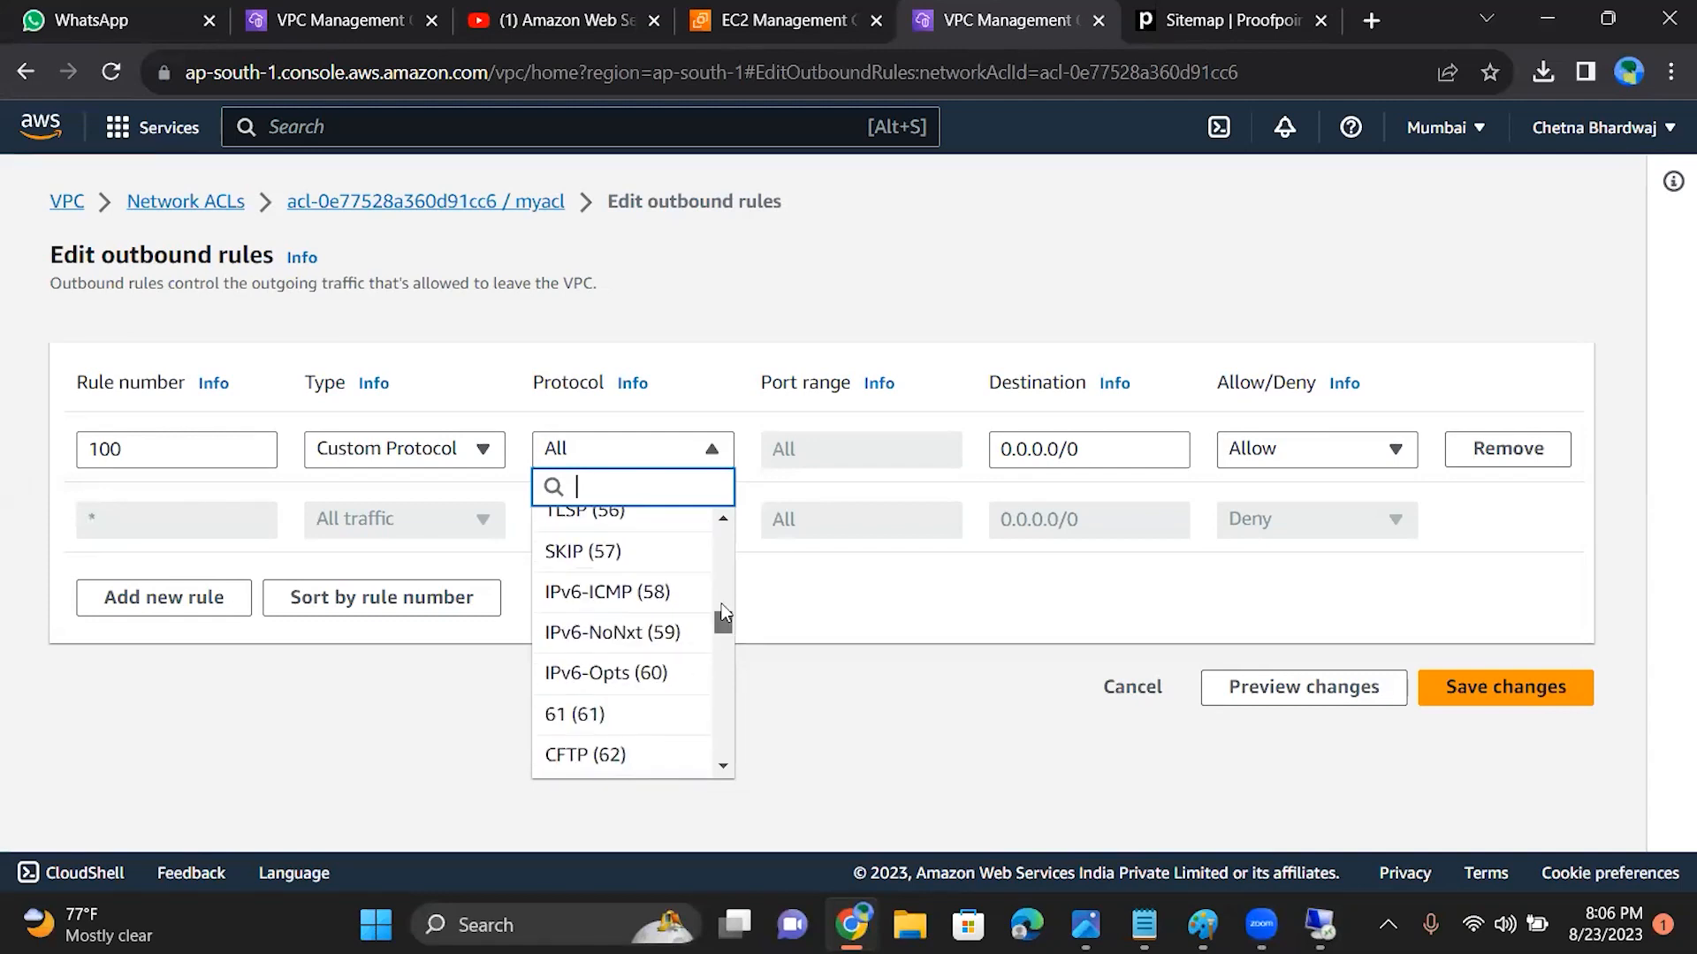
type("r")
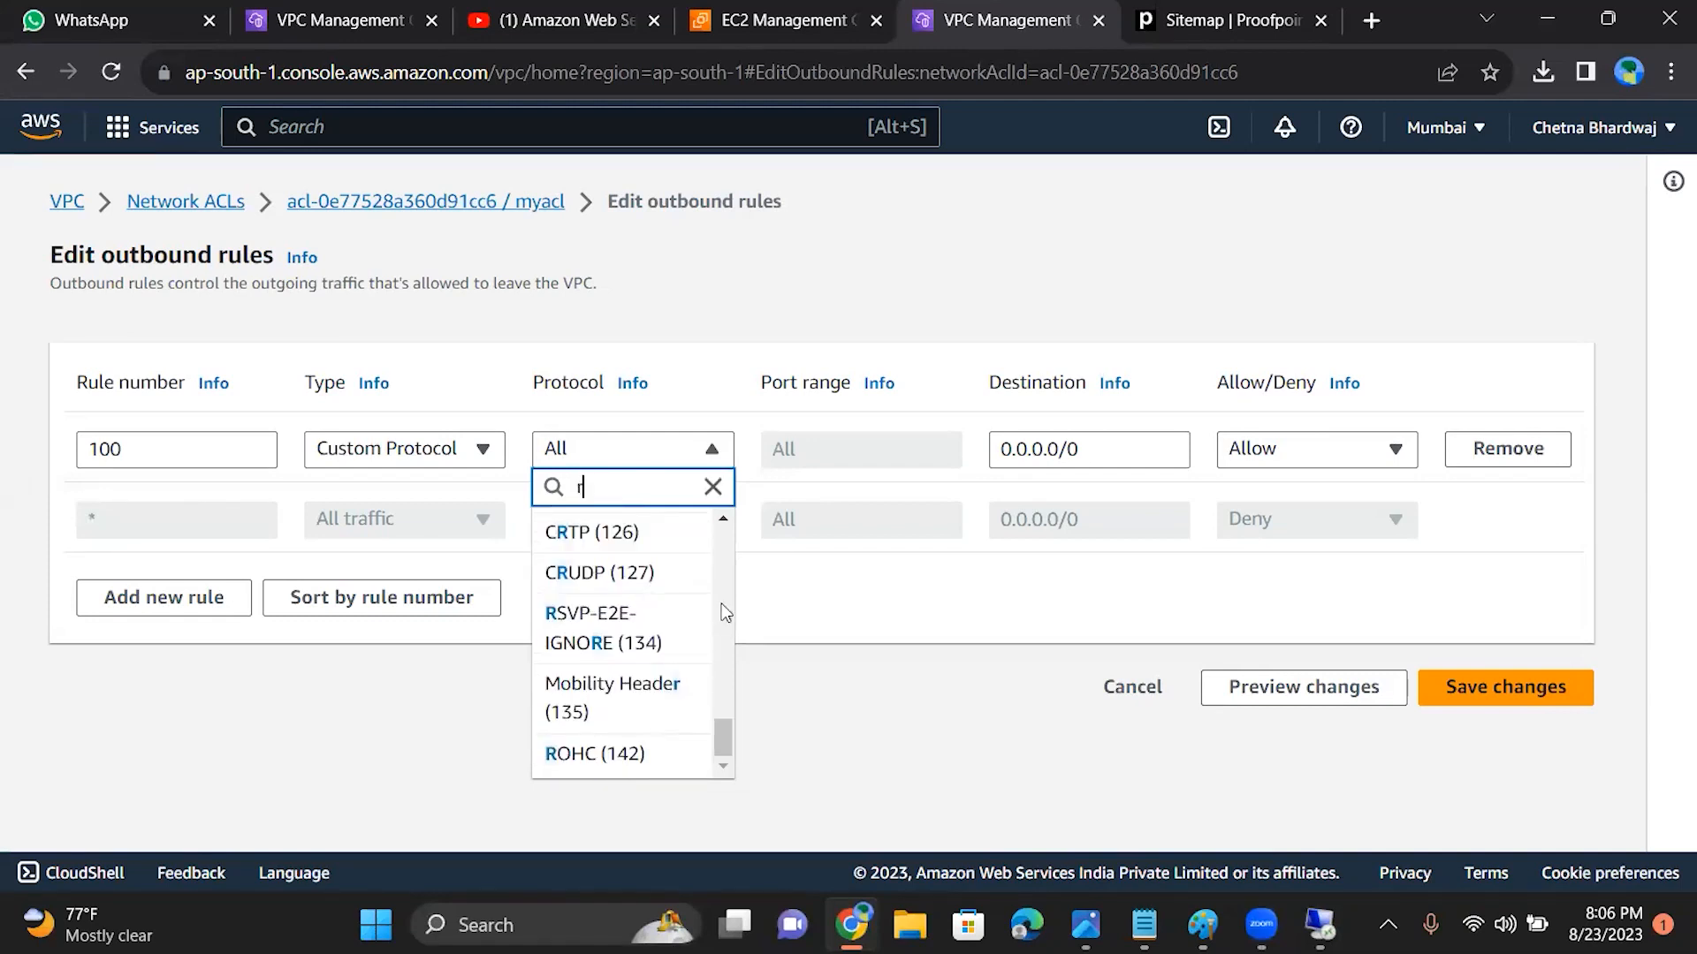
type("d")
left_click(687, 535)
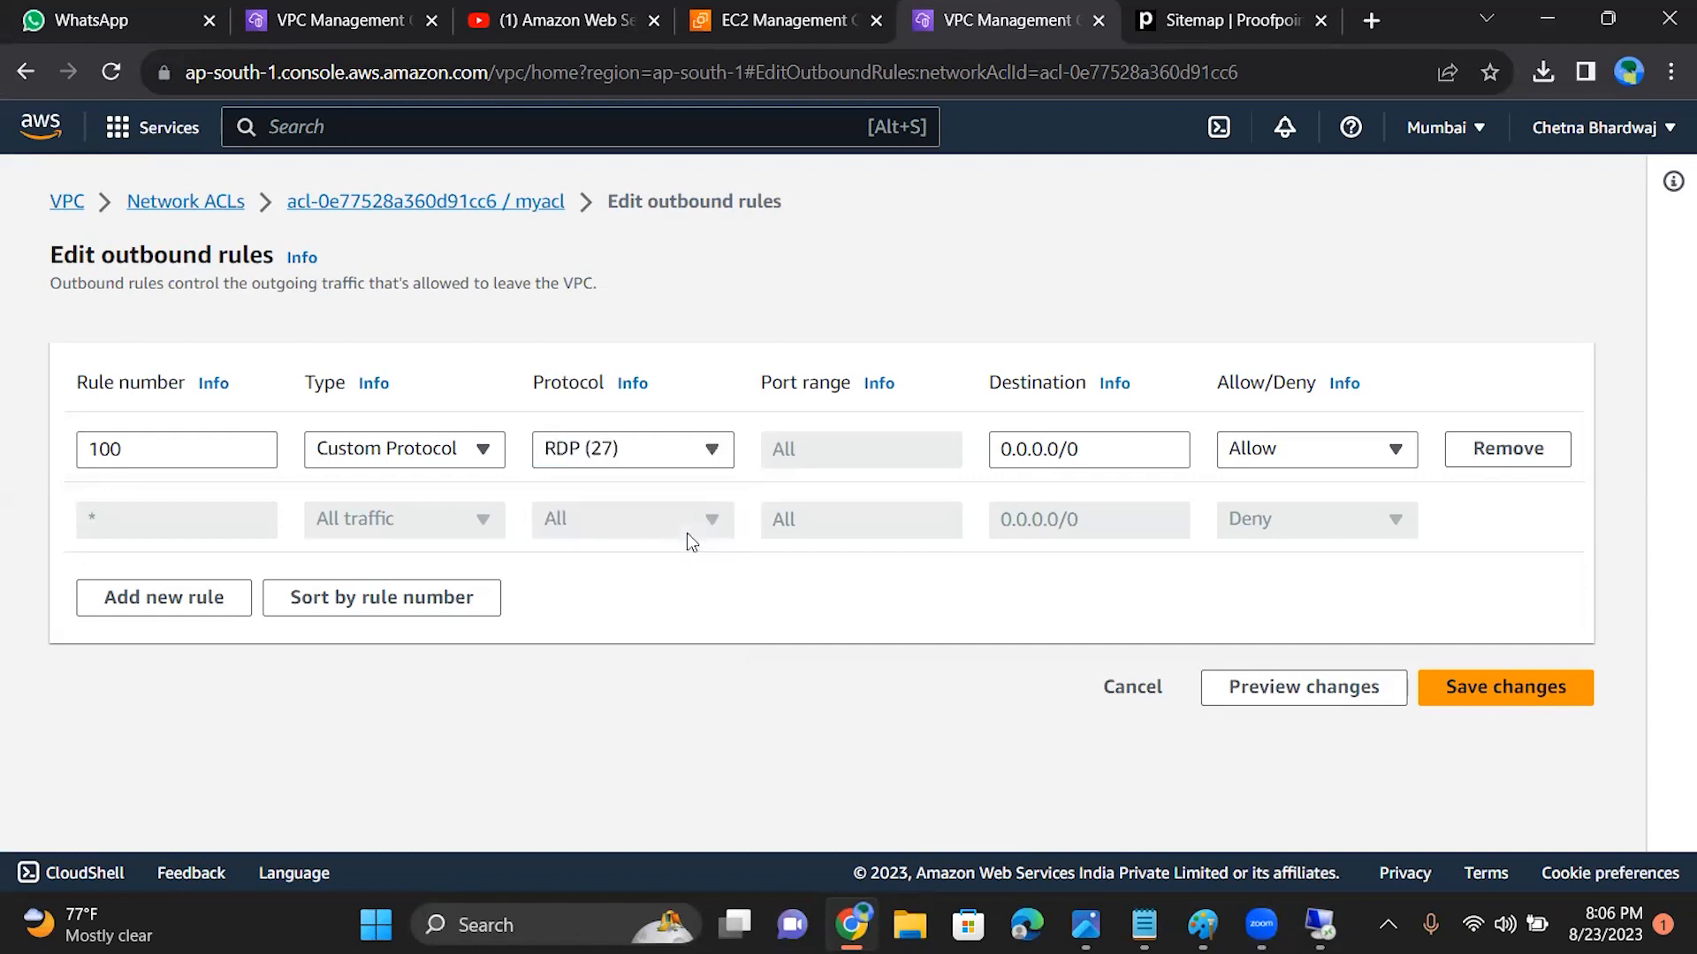
left_click(1454, 711)
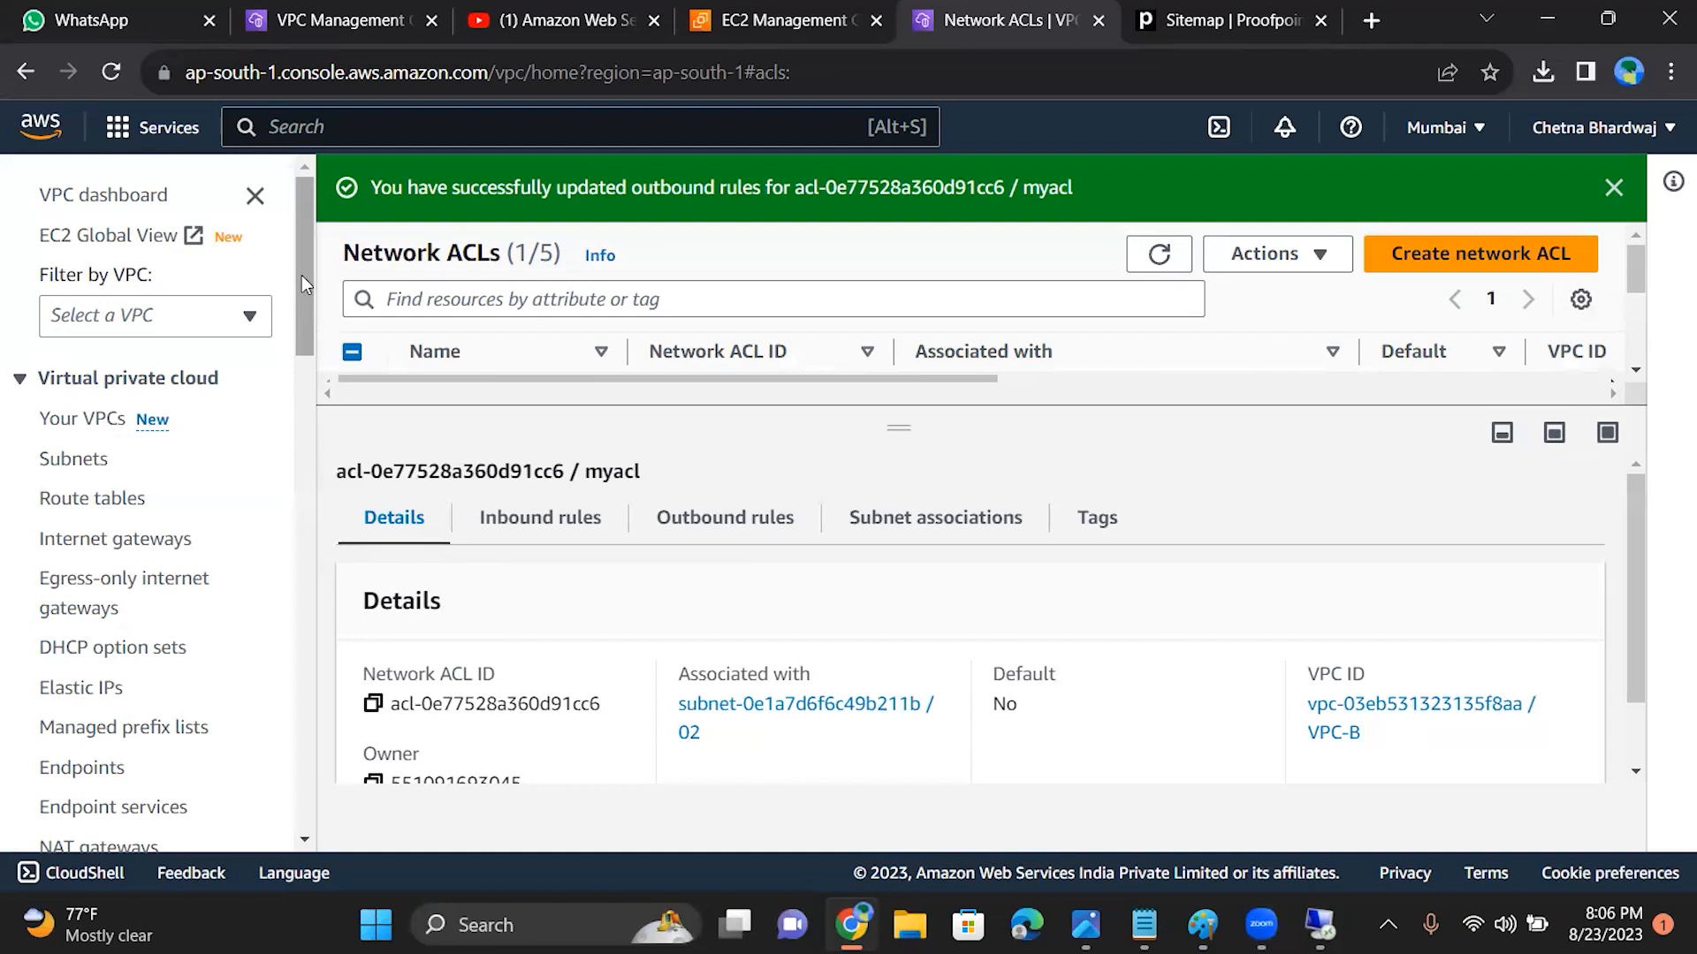
left_click(313, 8)
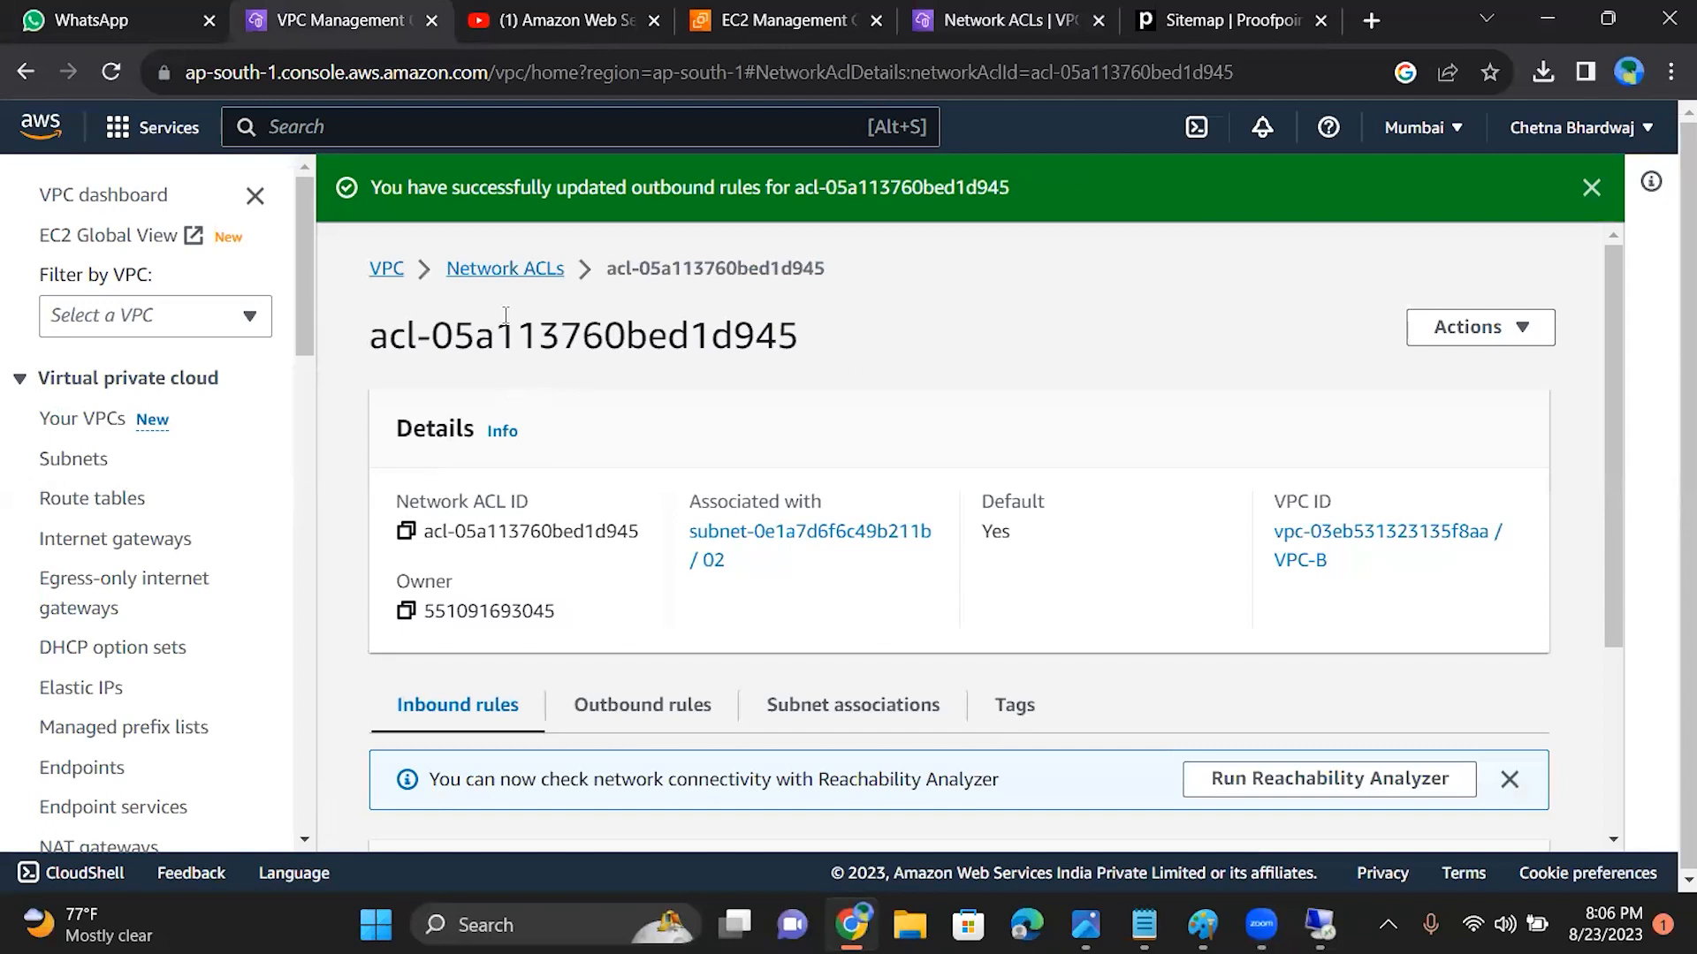
left_click(1040, 13)
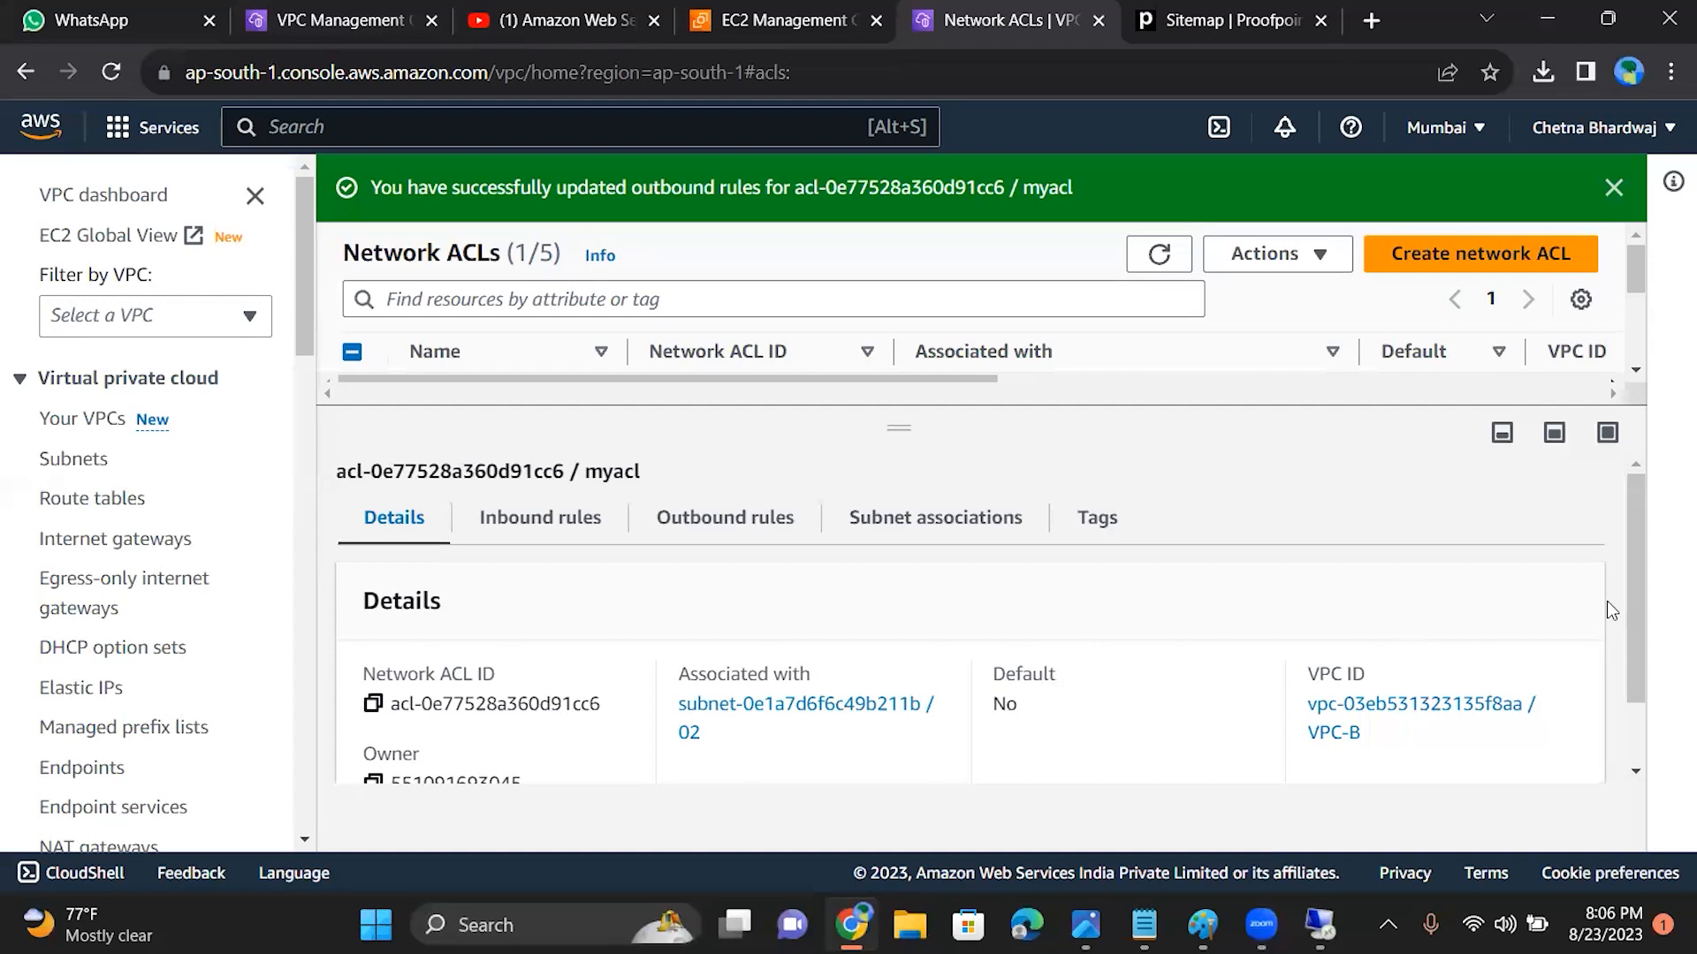
mouse_move(1634, 596)
left_mouse_down()
mouse_move(1640, 675)
mouse_move(1628, 581)
left_mouse_up()
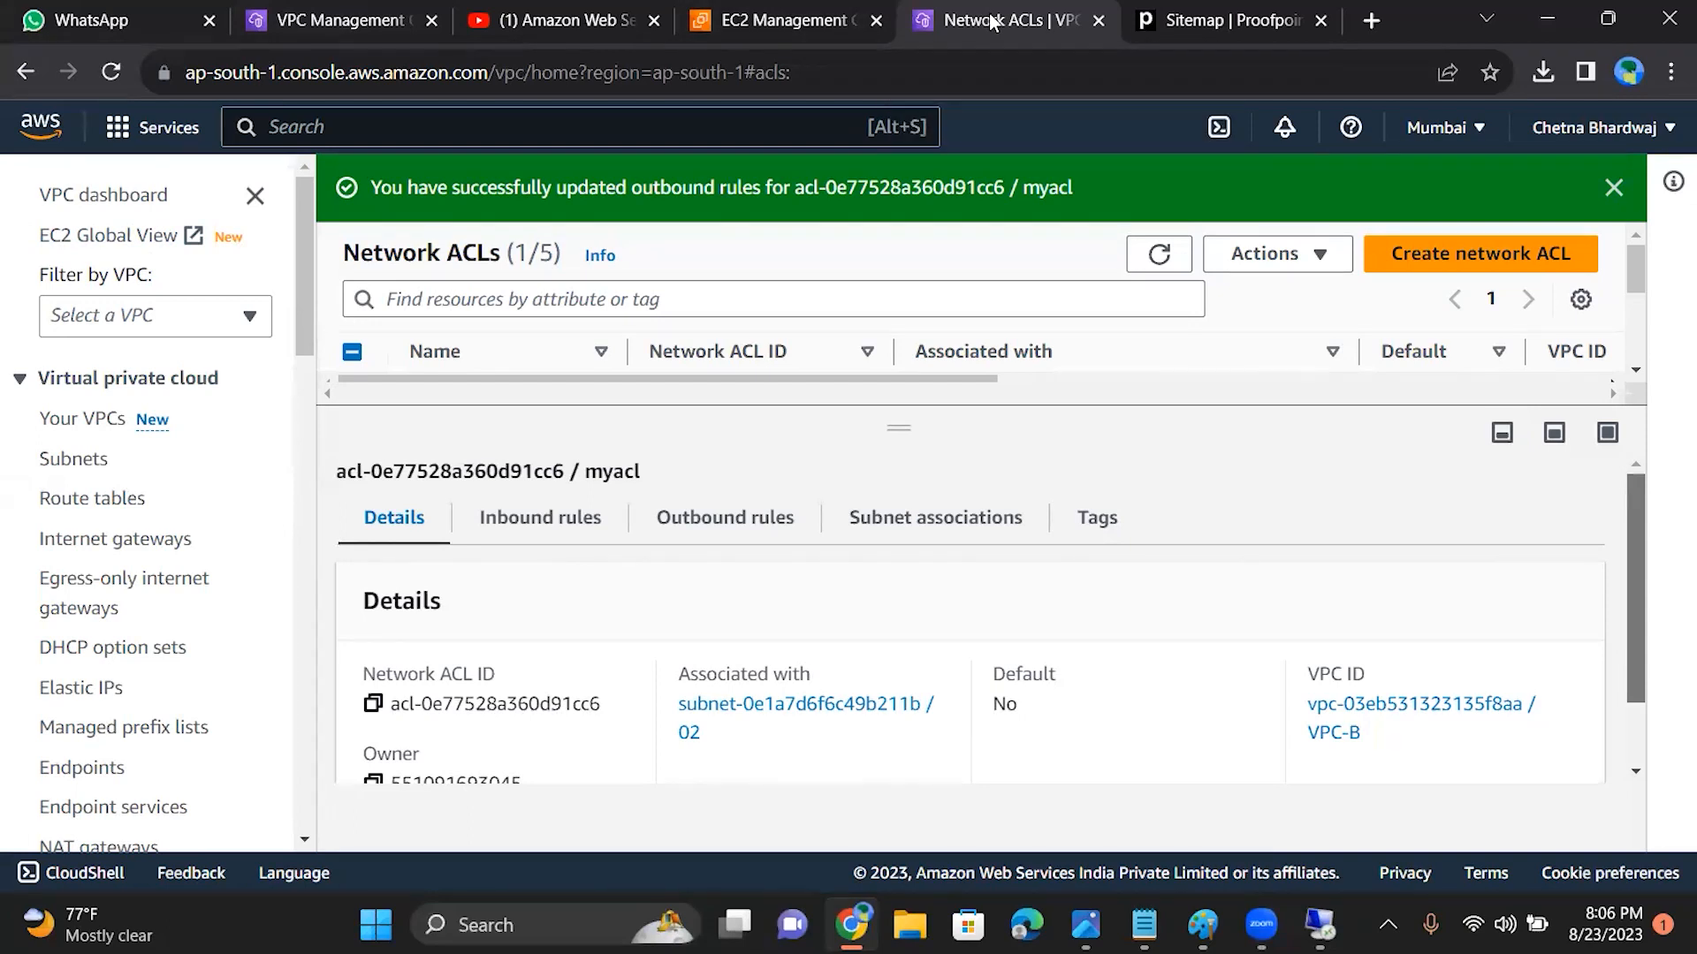
Step: Open the details of the EC2B instance and copy its public IPv4 address
left_click(800, 20)
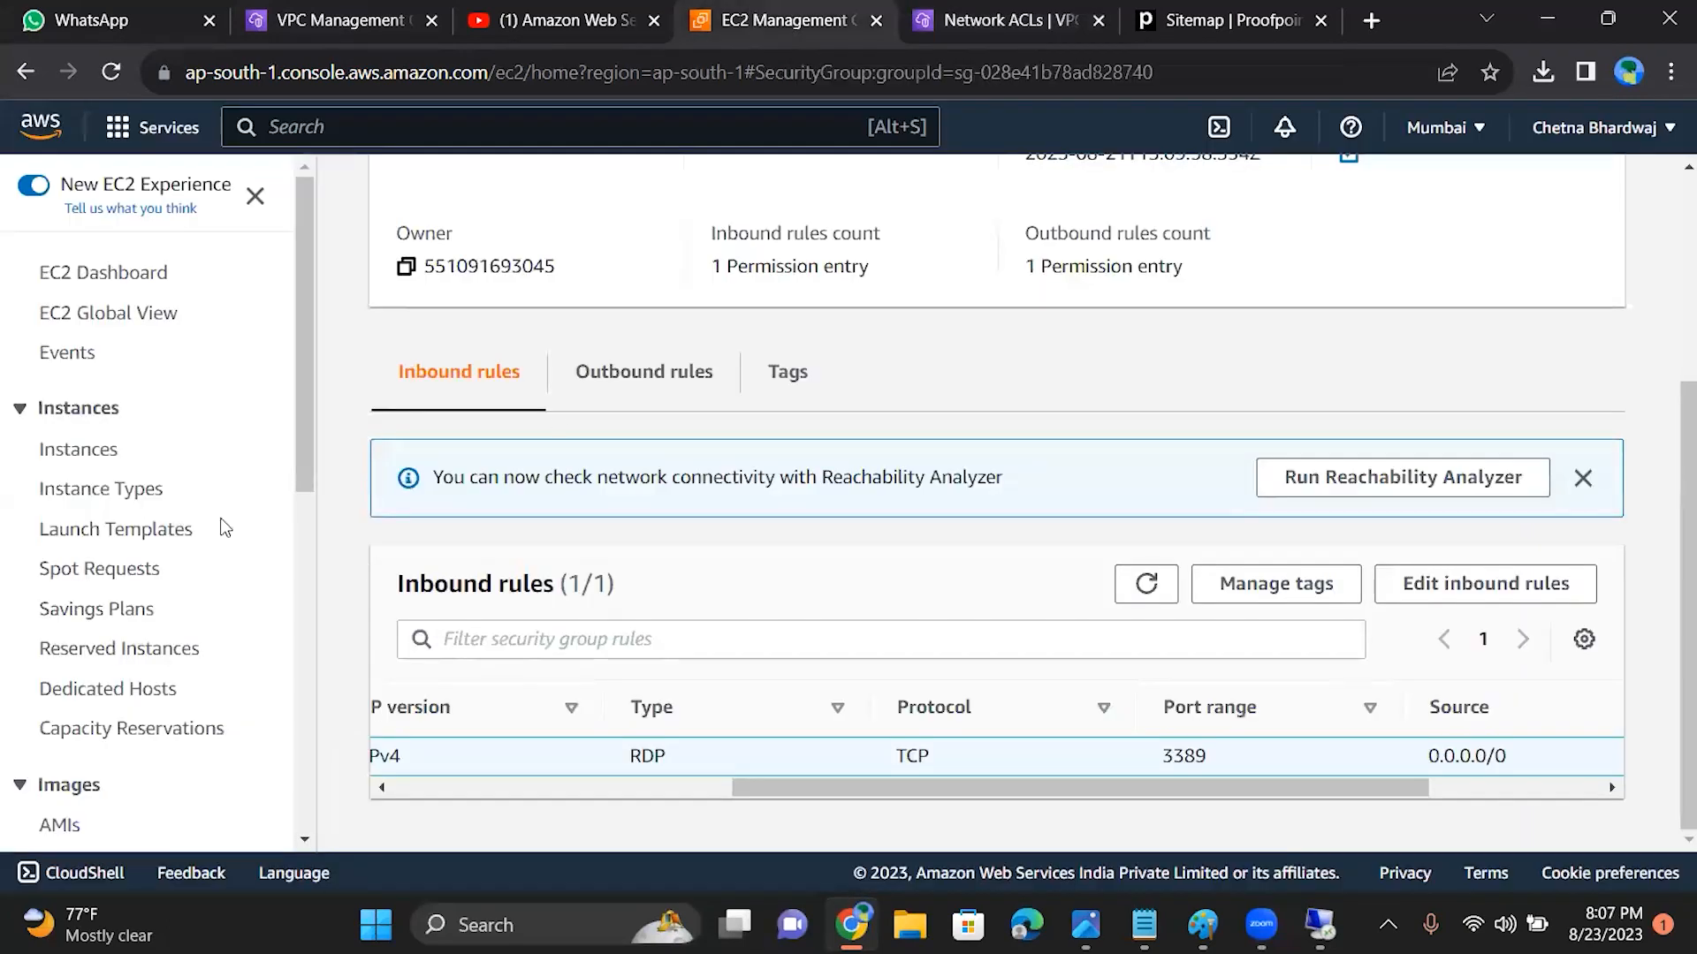
left_click(91, 450)
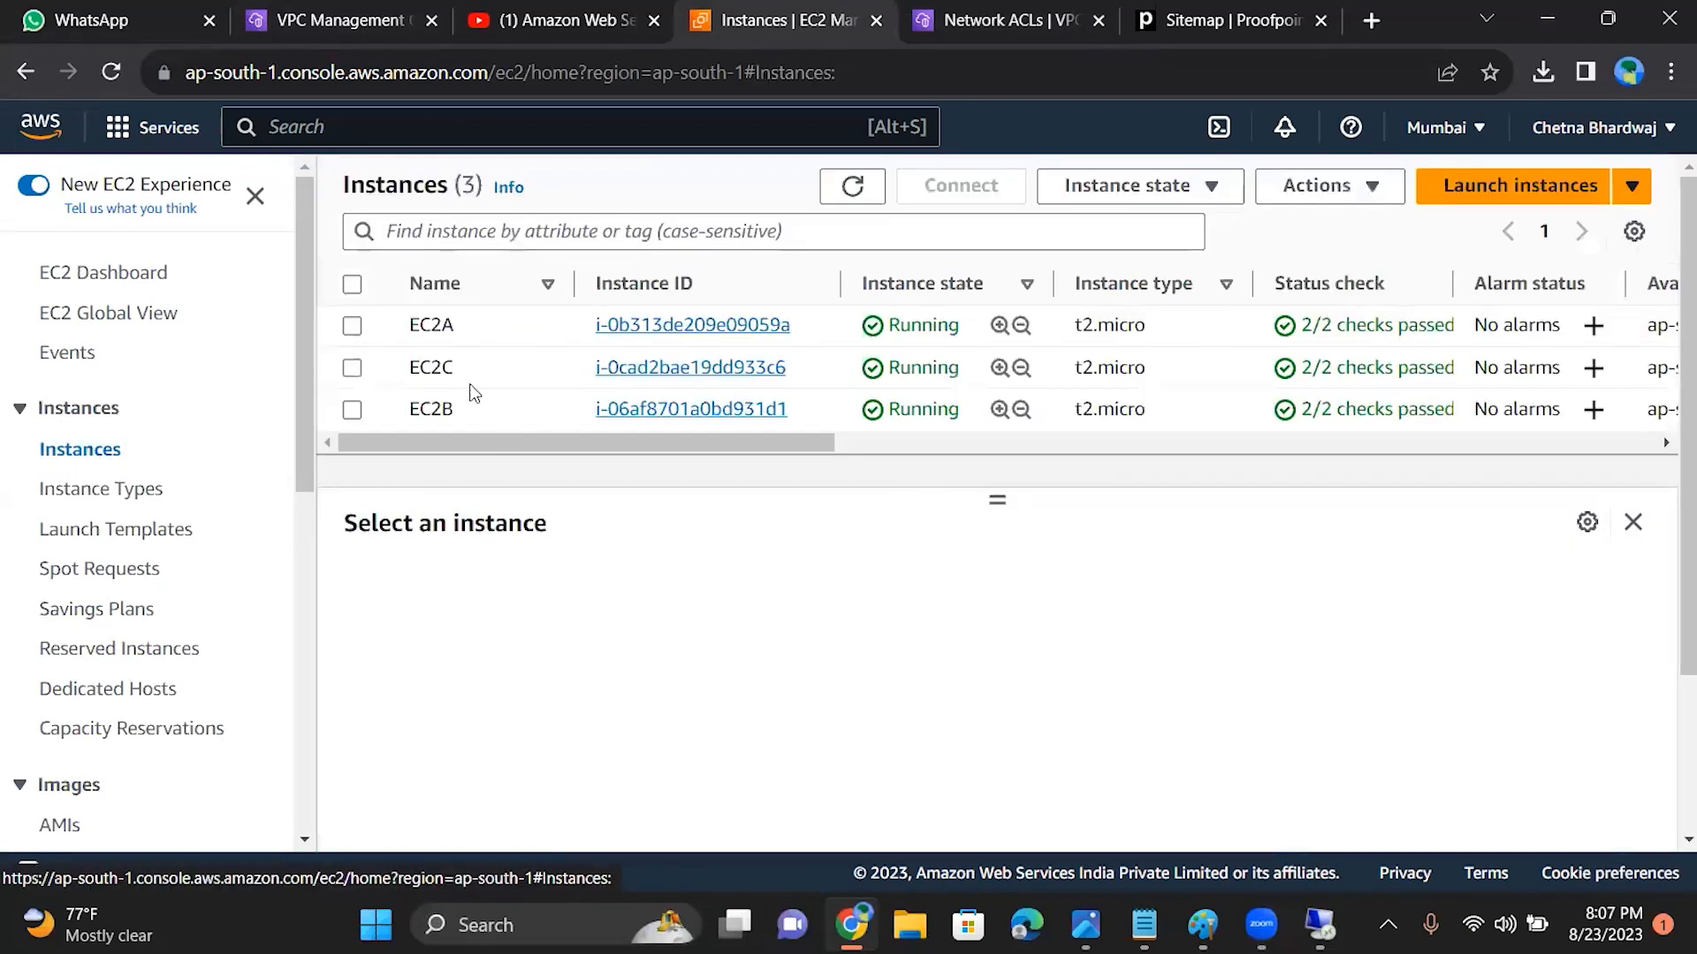
left_click(686, 415)
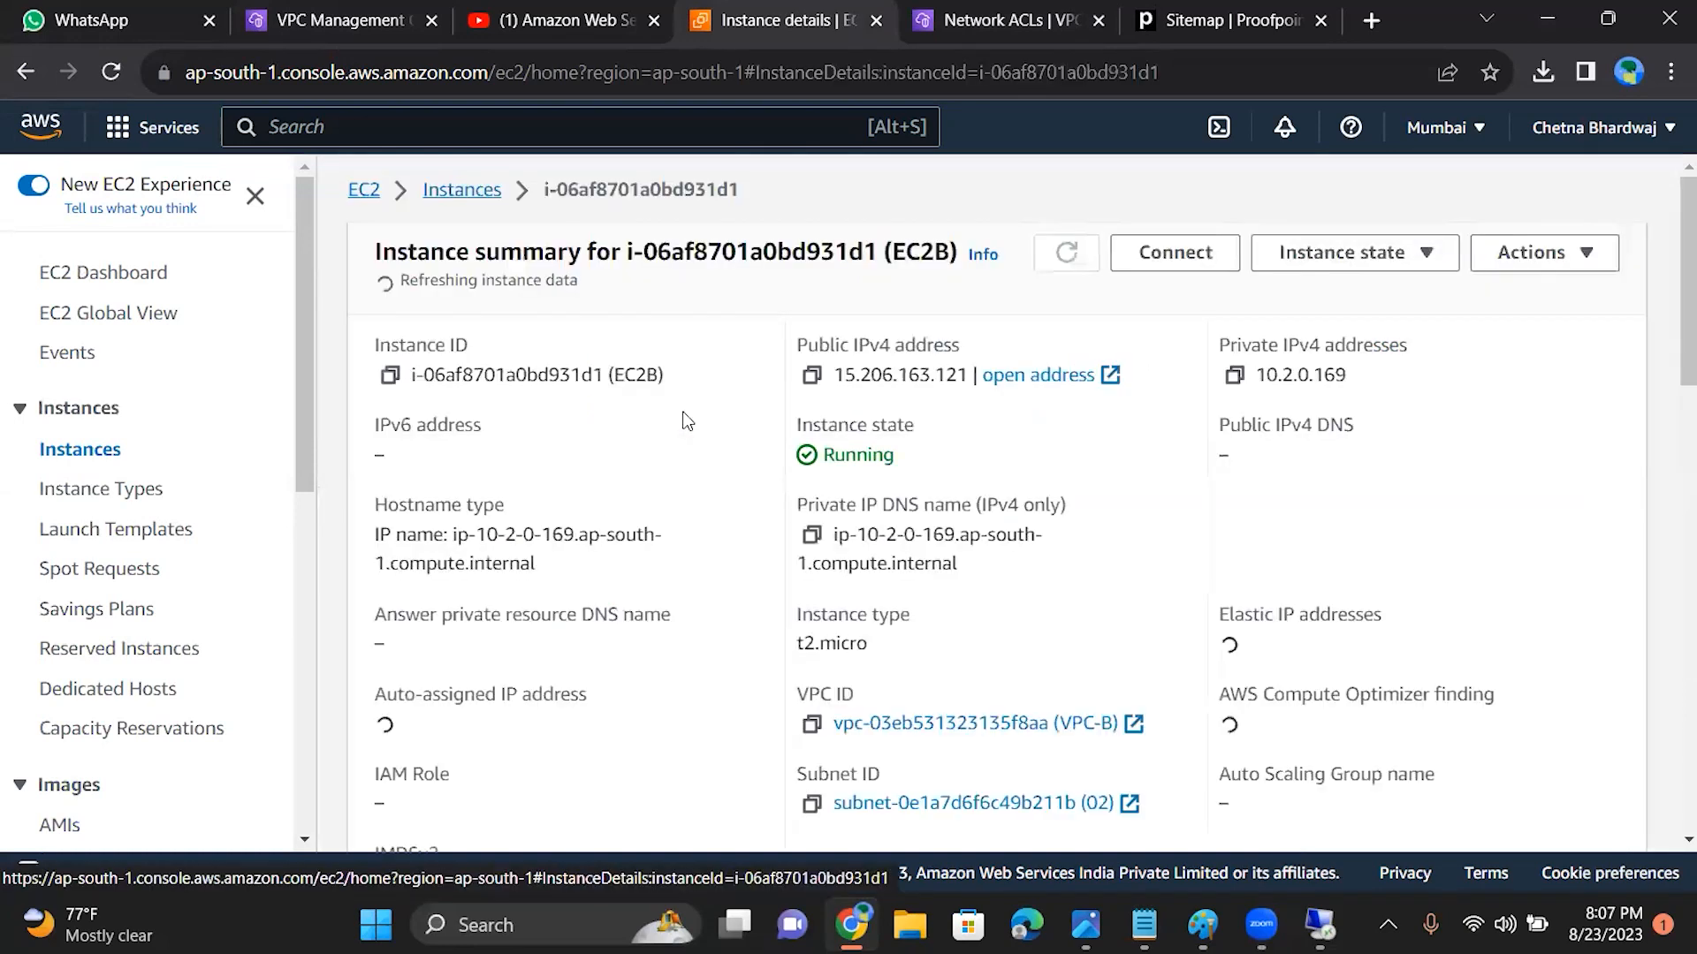
left_click(811, 367)
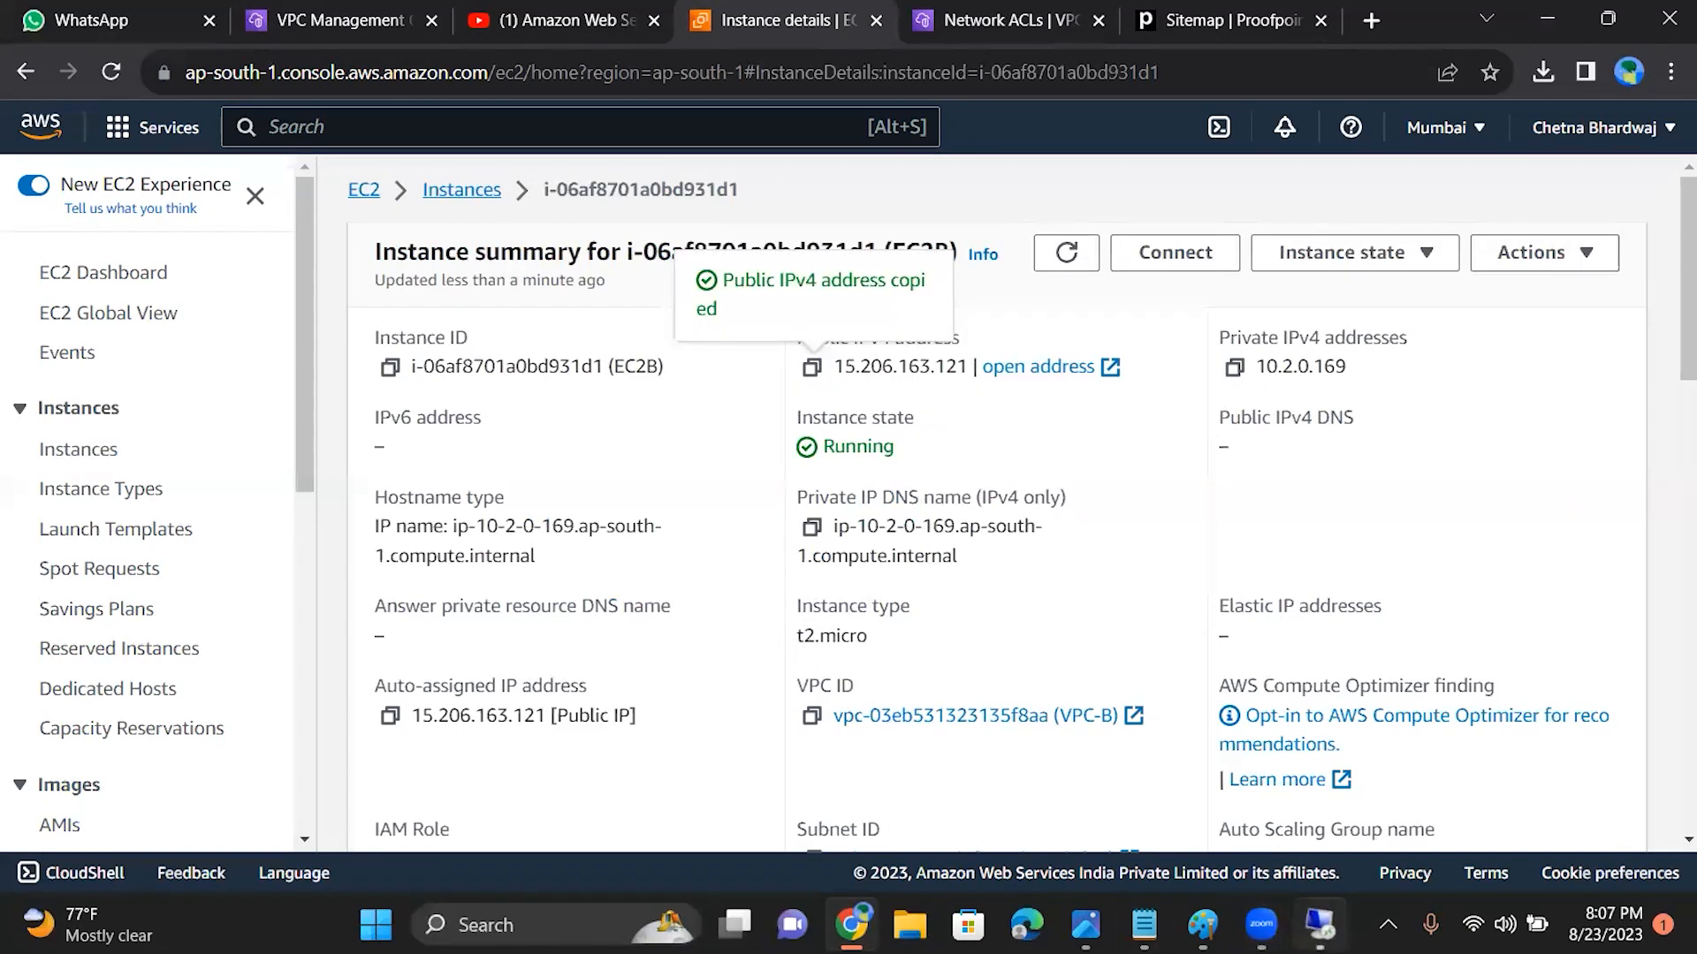
Step: Try a Remote Desktop connection to EC2B at 15.206.163.121, cancel it, and refresh the EC2B instance summary
left_click(1317, 924)
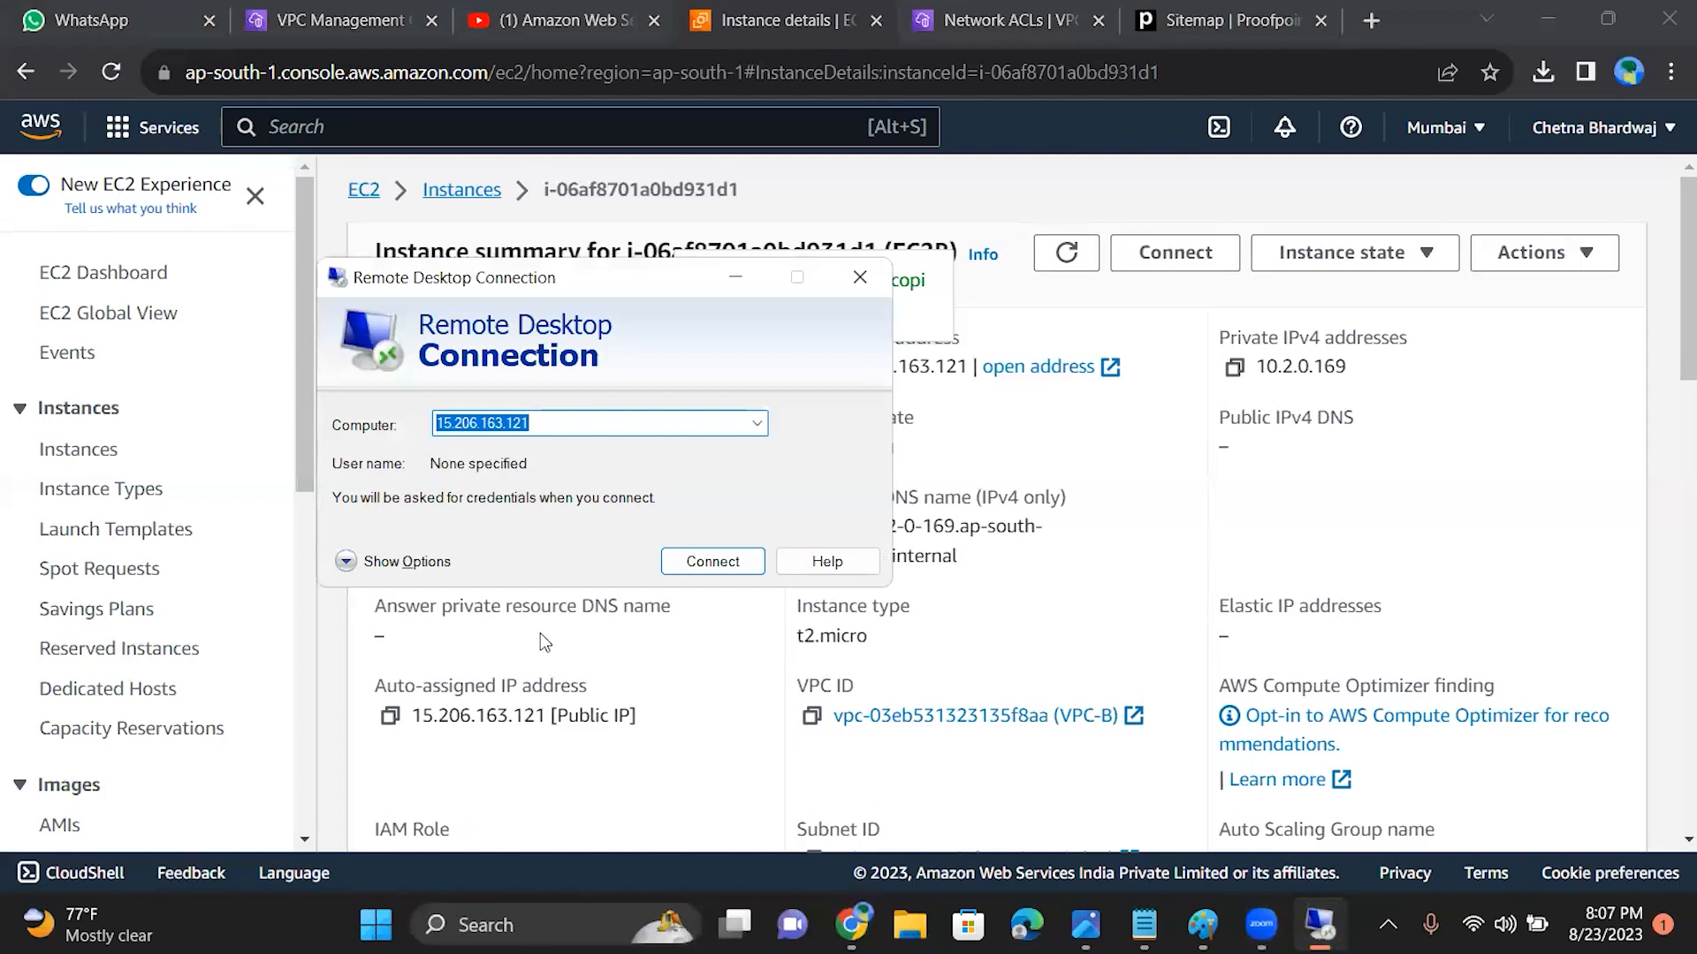
key("ctrl+v")
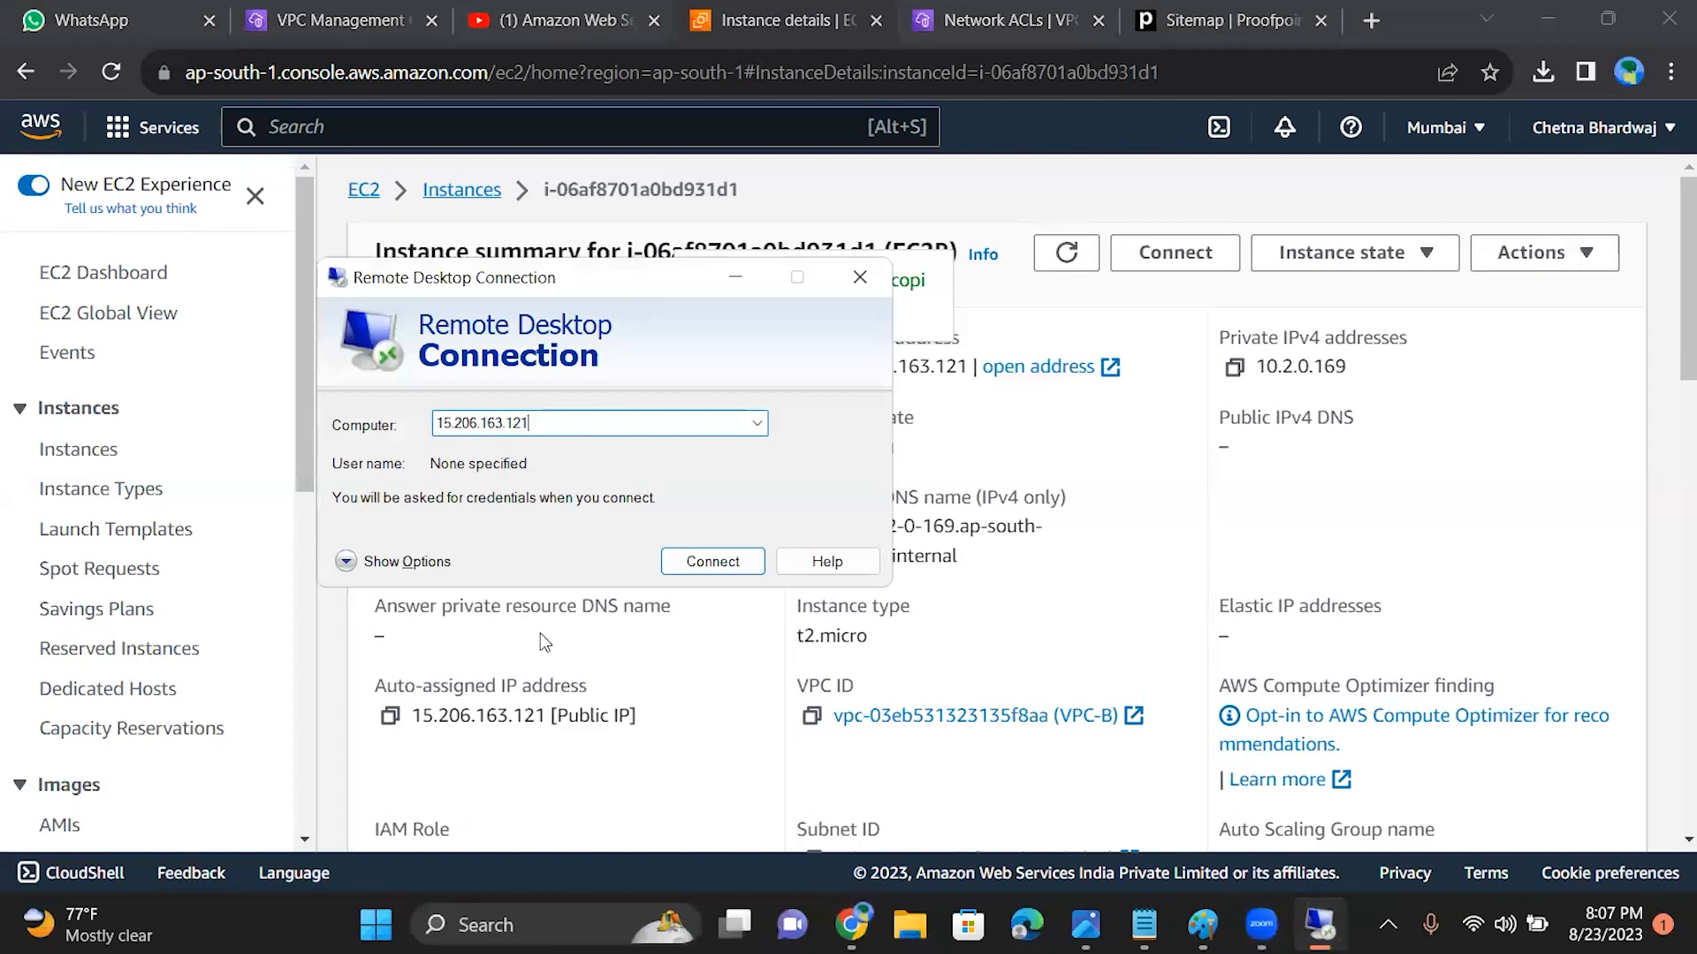
left_click(721, 562)
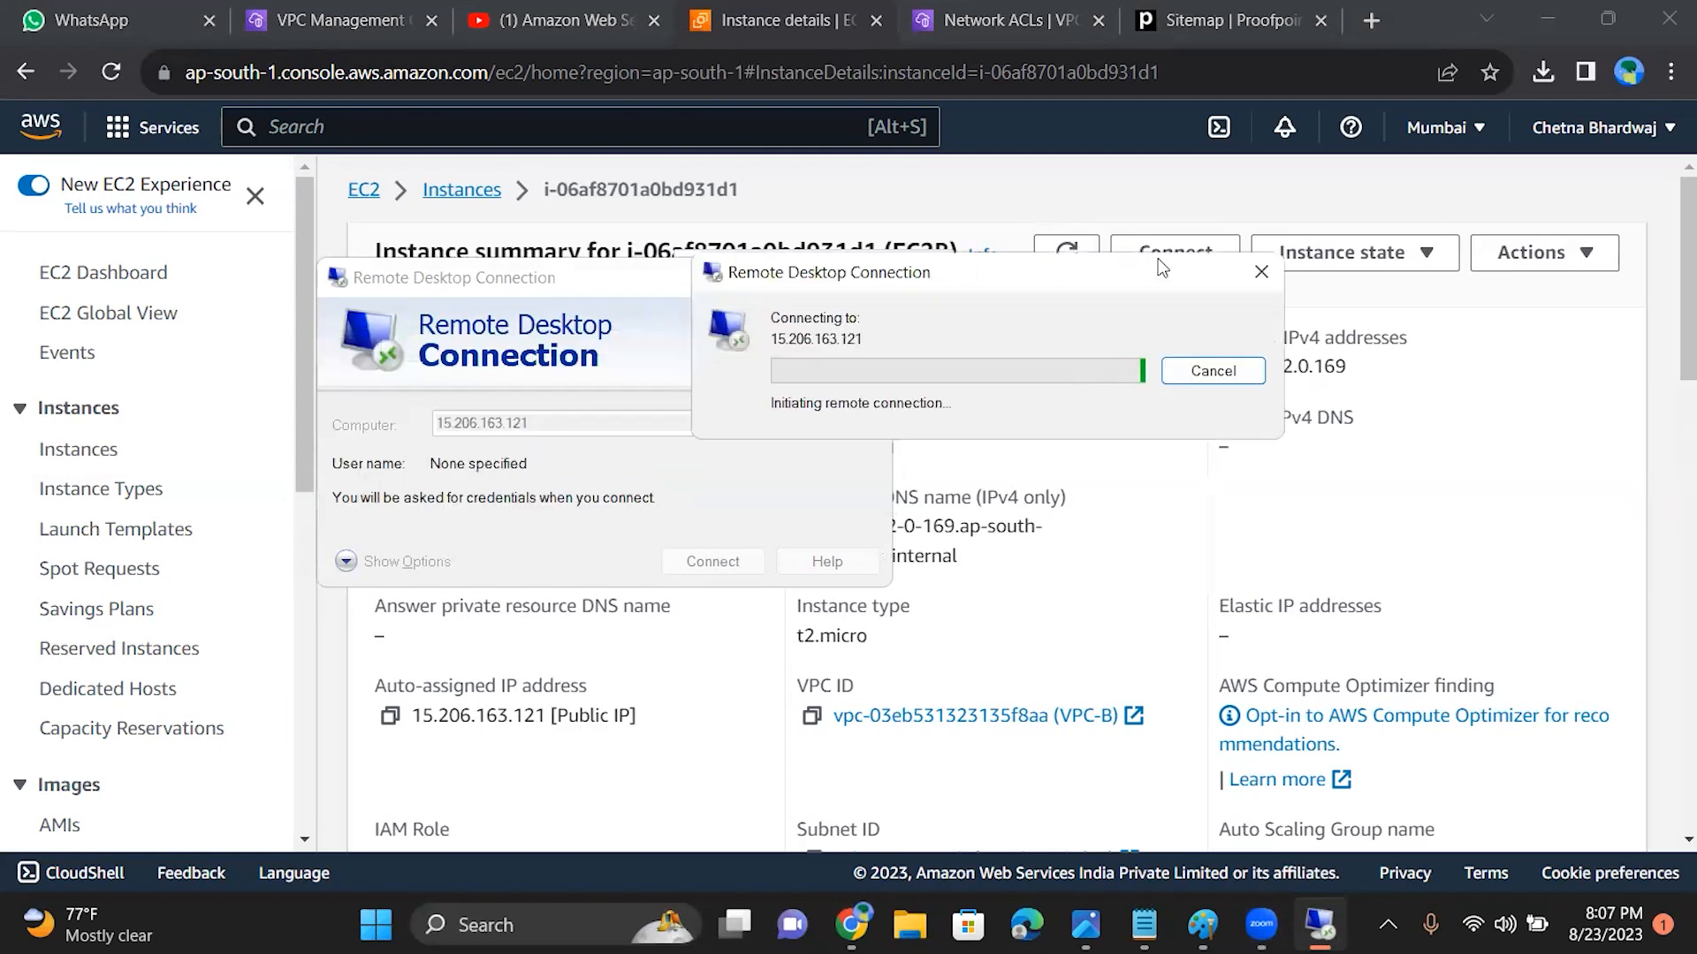
left_click(1251, 269)
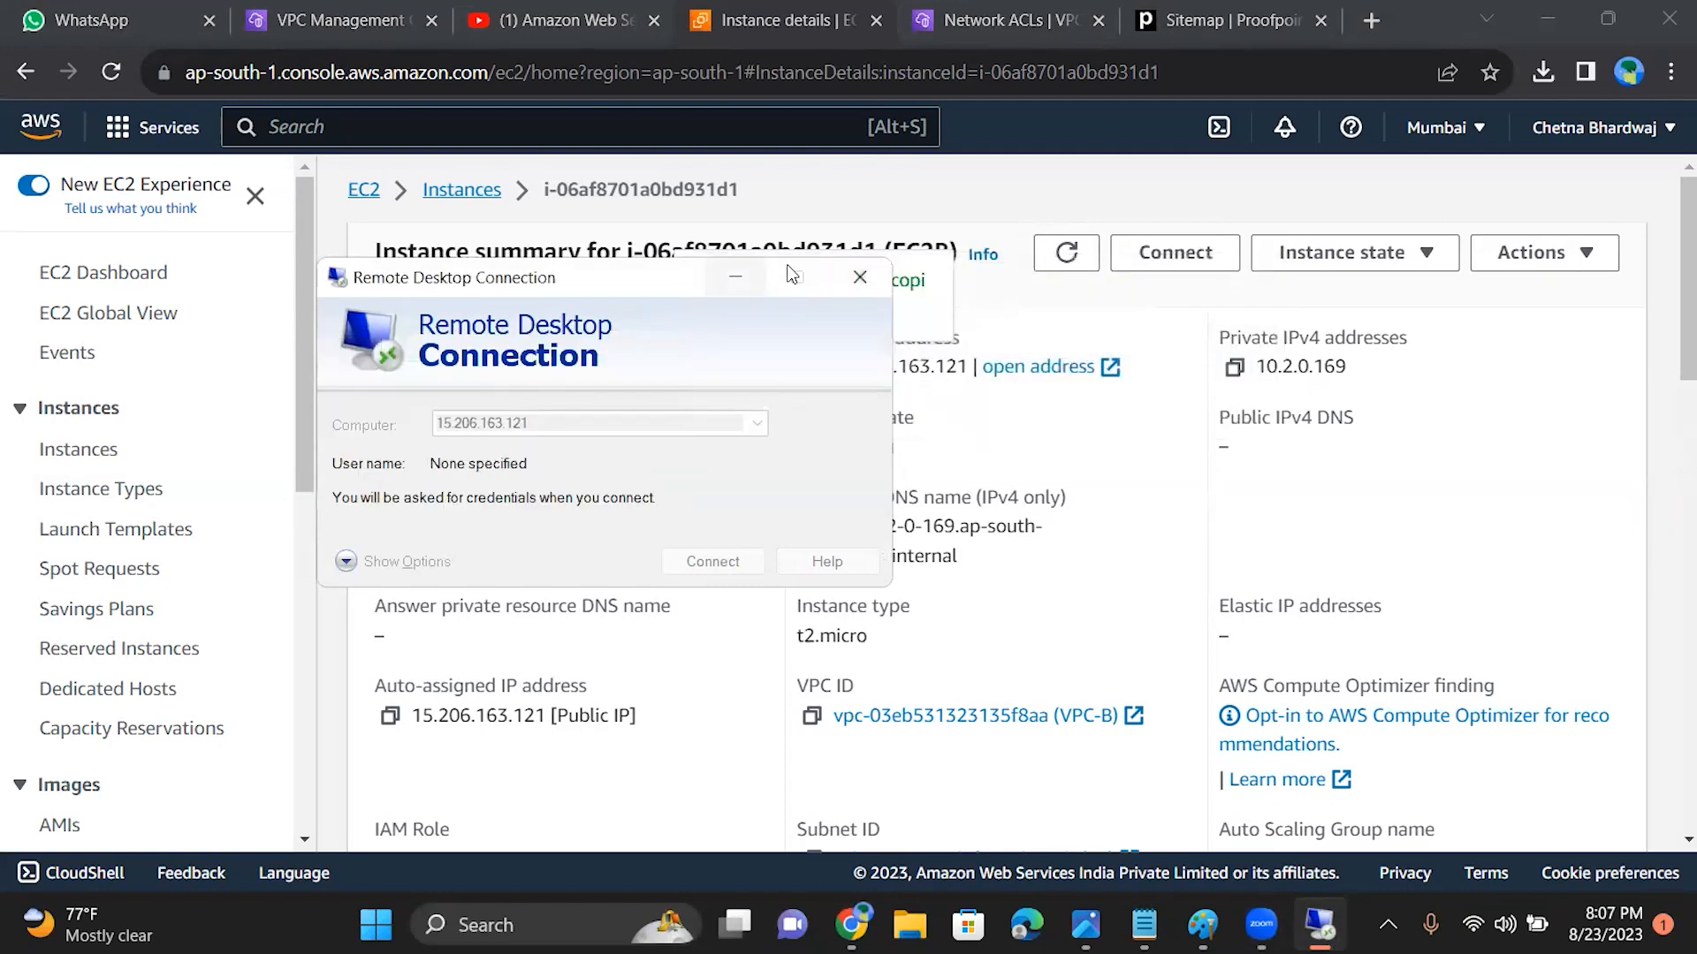
left_click(860, 276)
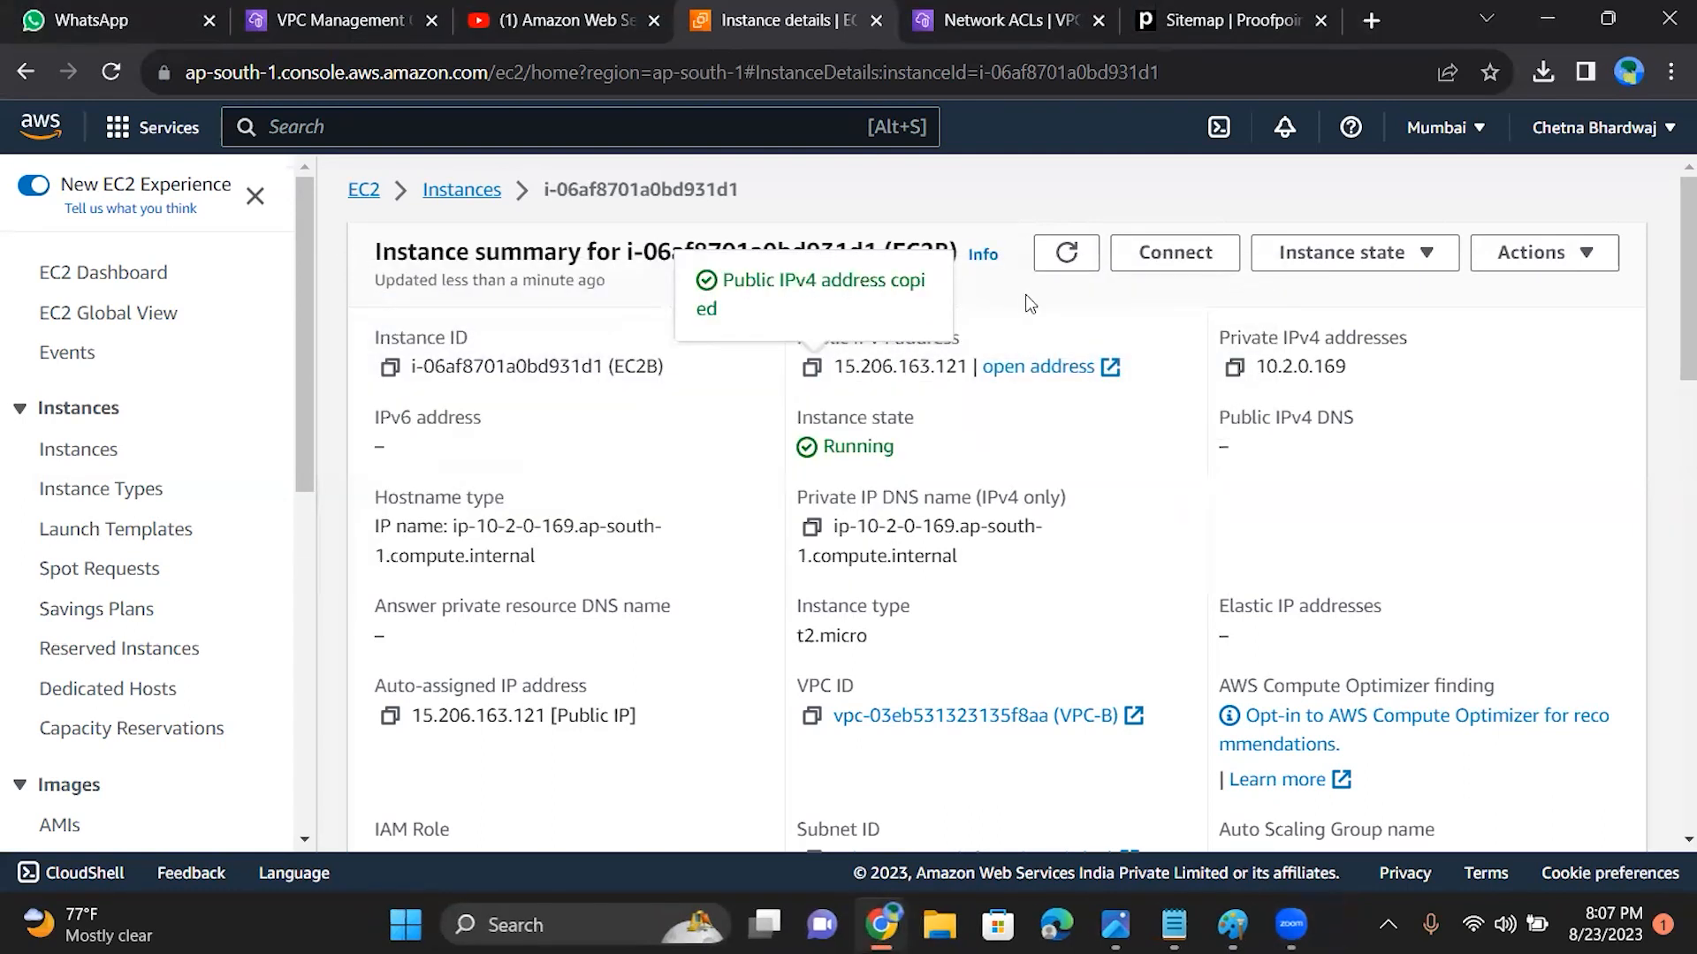
left_click(1070, 267)
left_click(1071, 265)
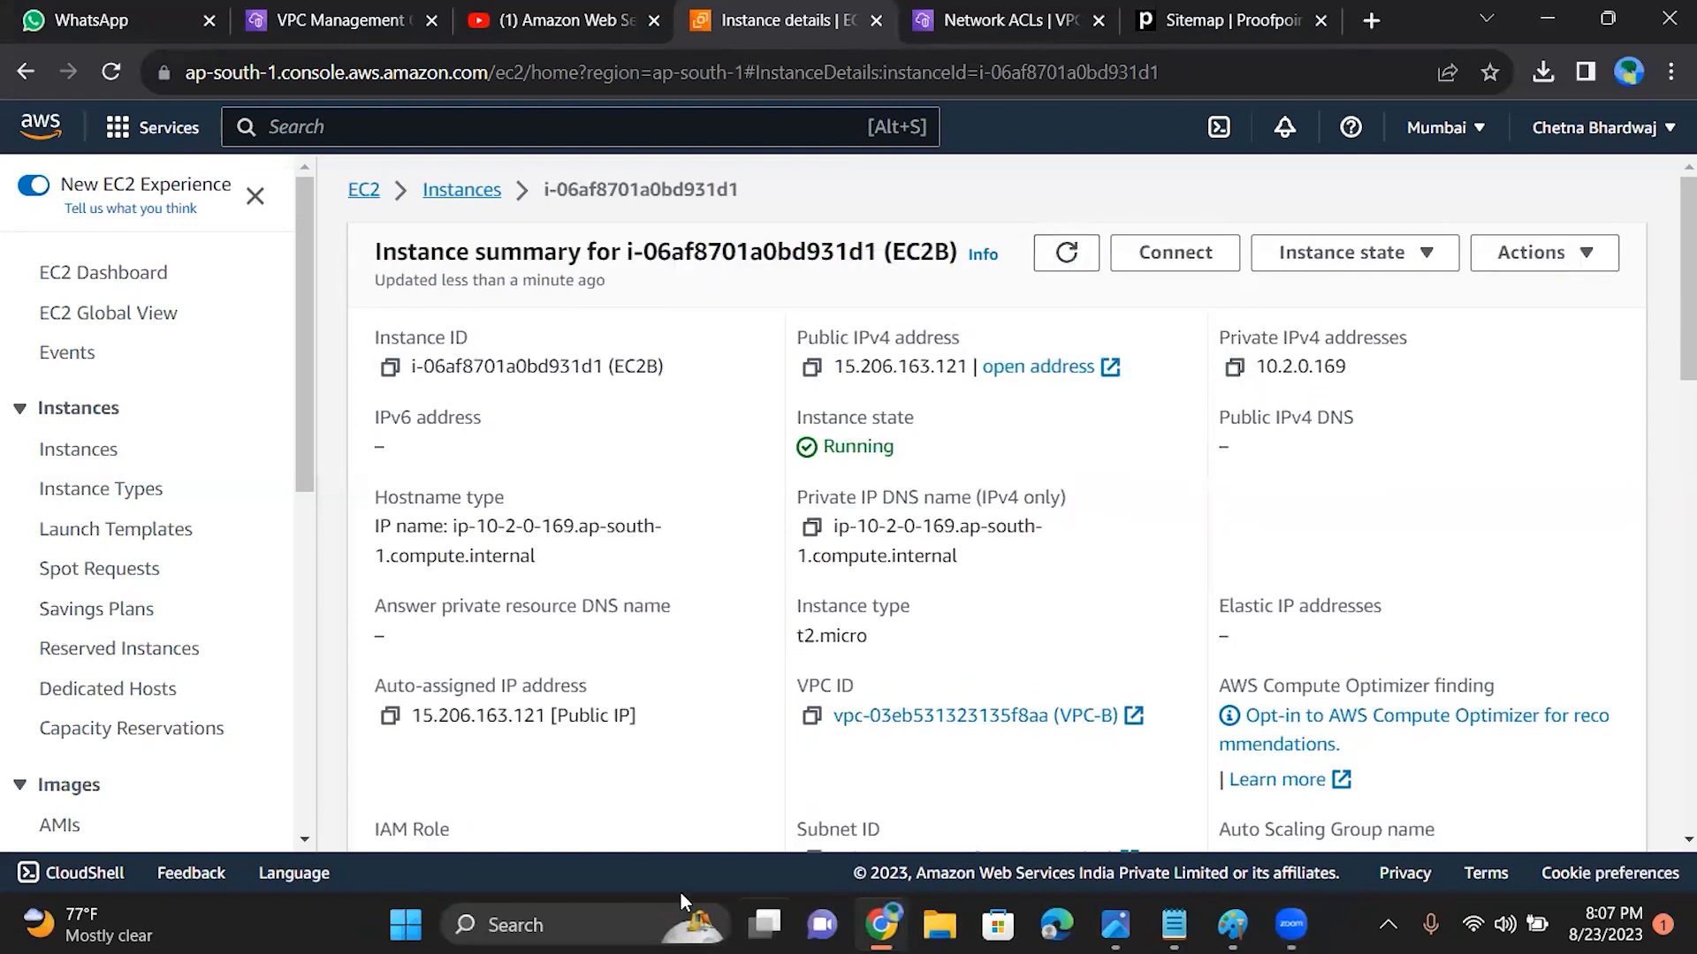
Step: Review the inbound and outbound rules of the default network ACL acl-05a113760bed1d945
left_click(310, 10)
left_click_drag(1607, 288, 1620, 526)
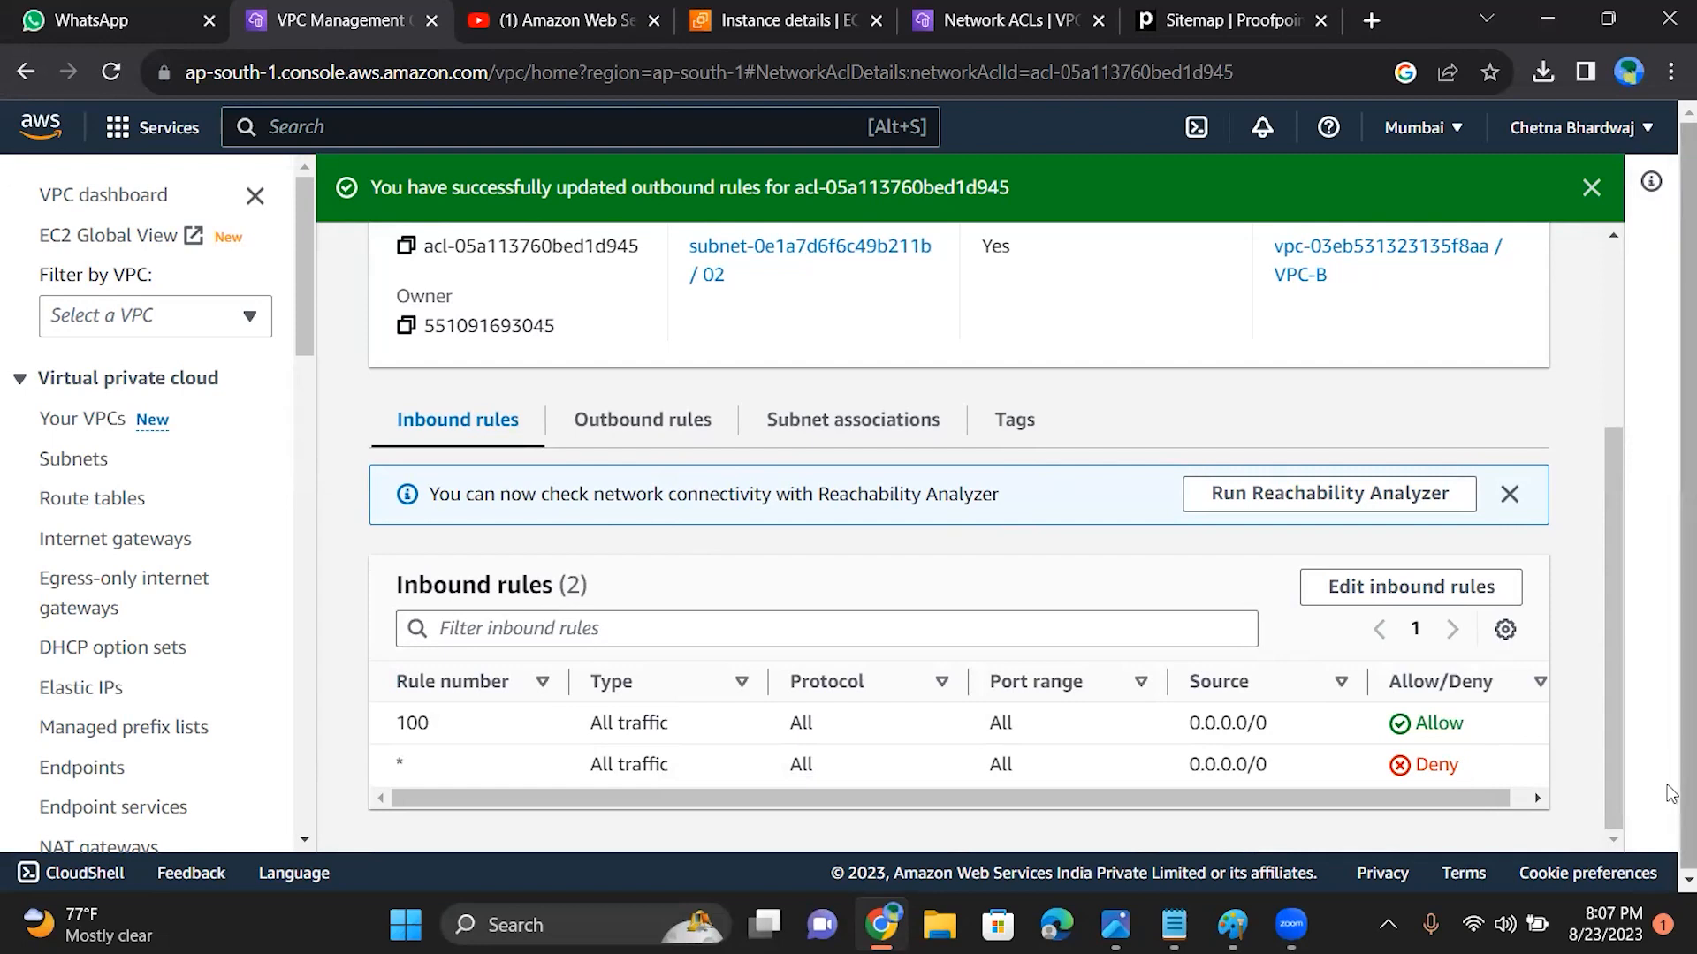
scroll(1545, 442, "up", 3)
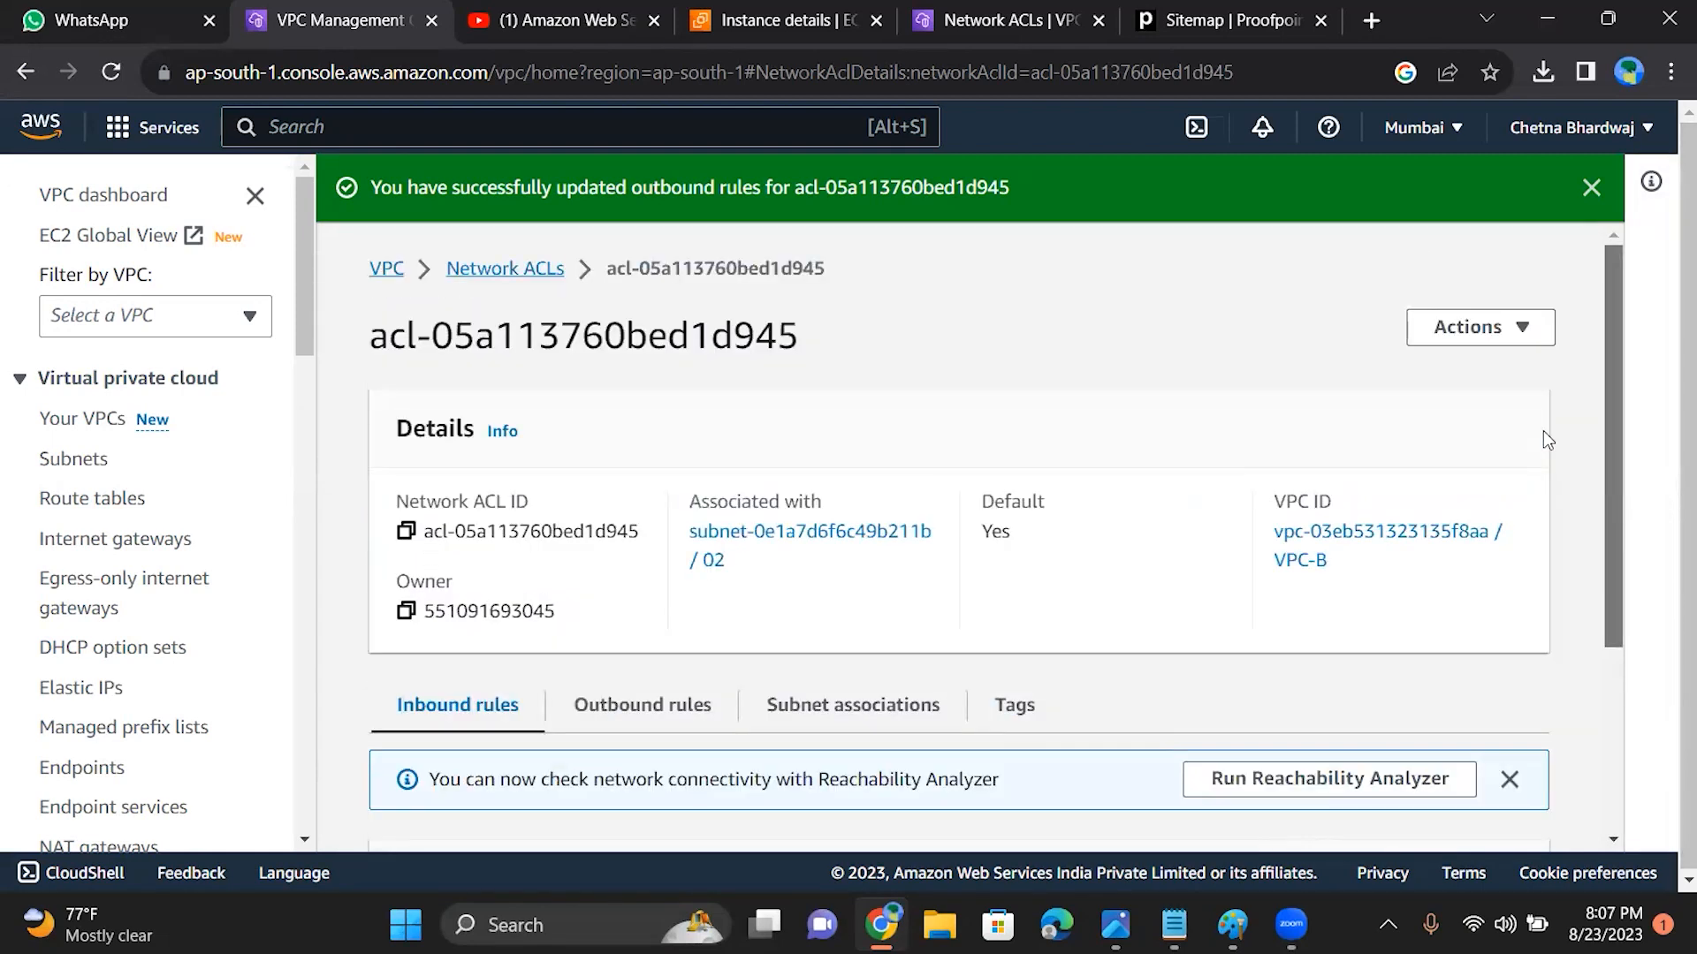
scroll(1555, 530, "down", 3)
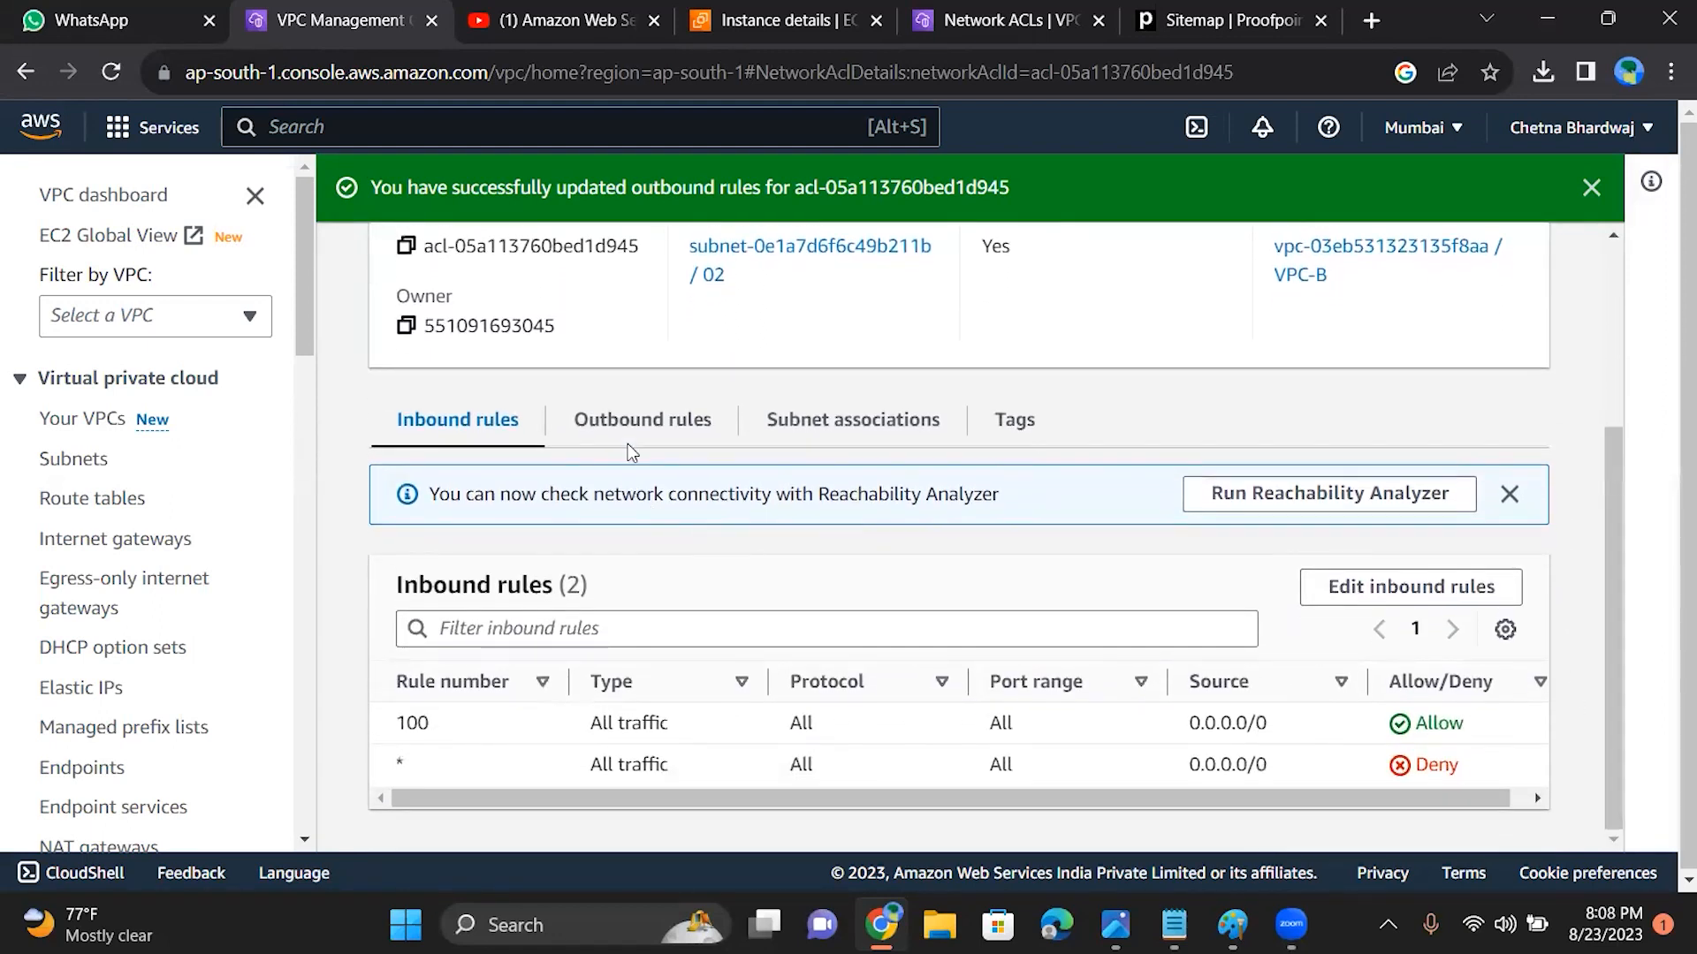
left_click(630, 436)
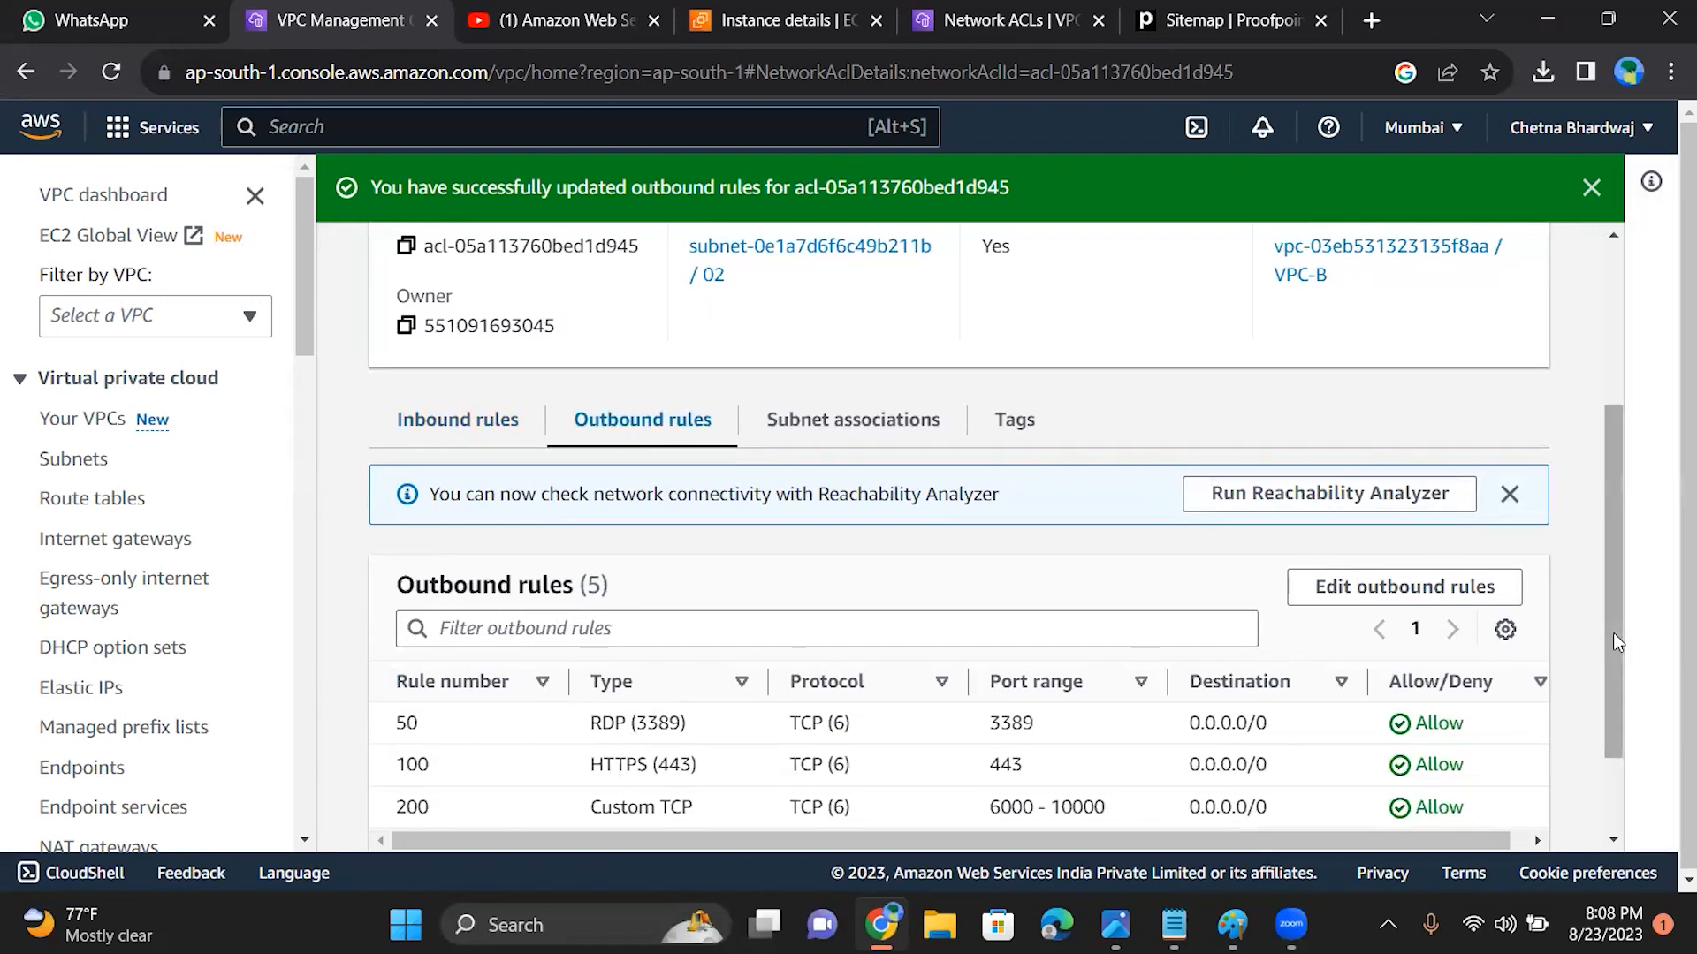
left_click_drag(1614, 633, 1550, 449)
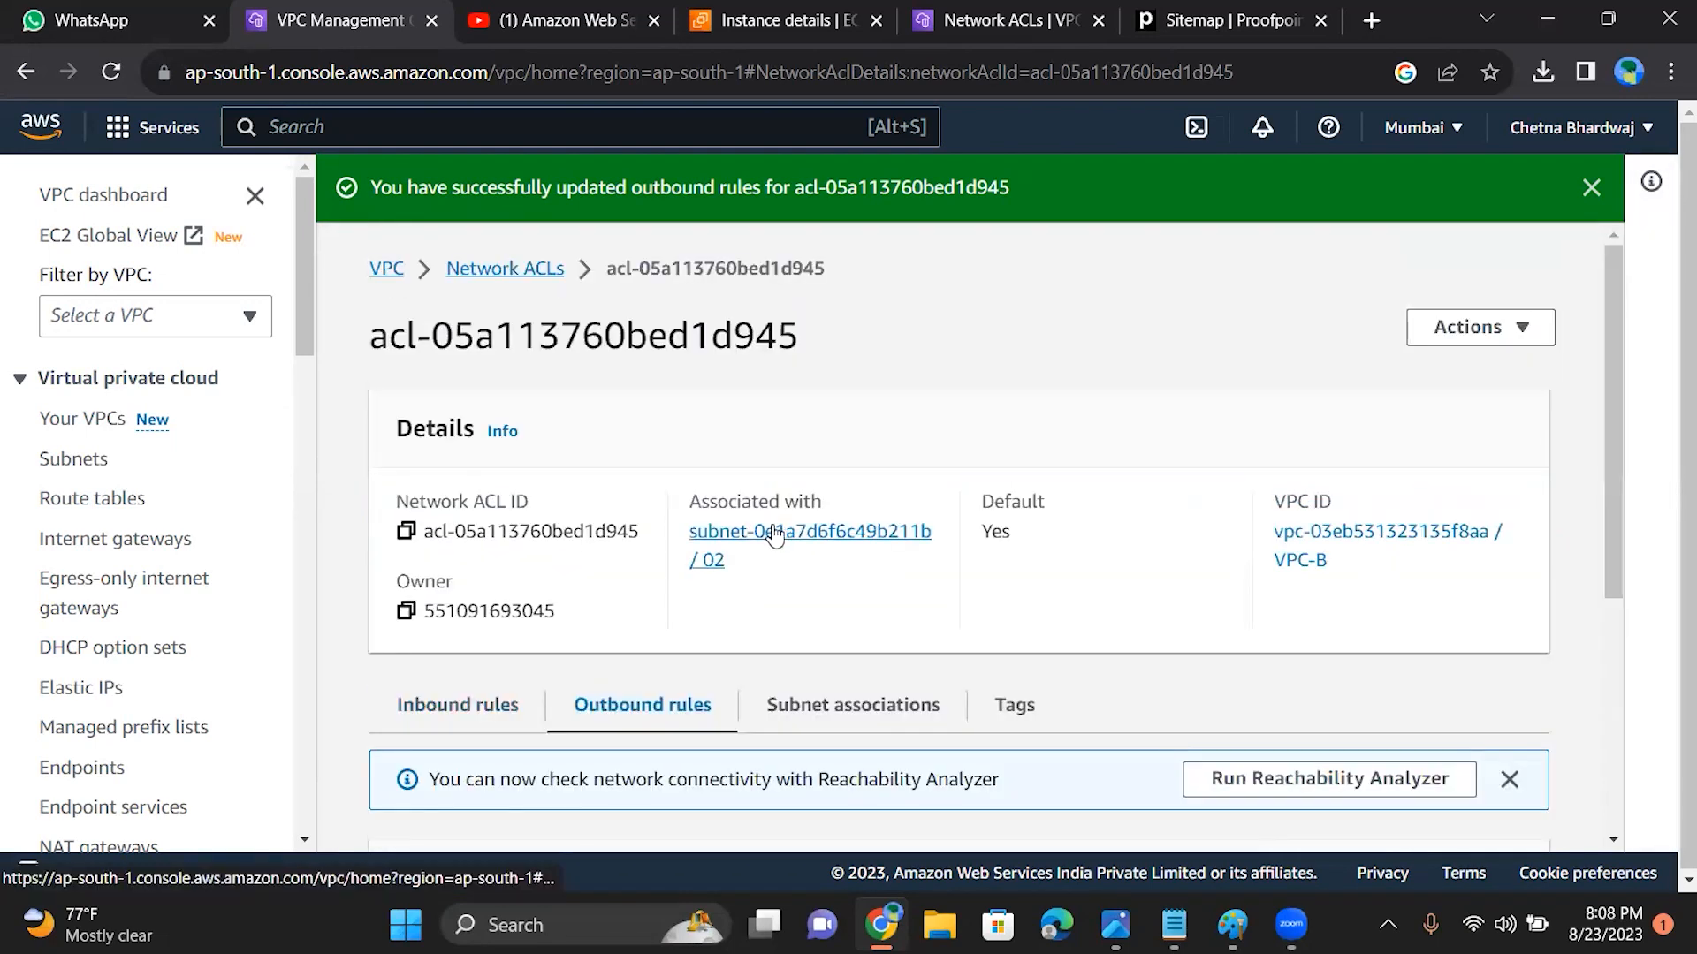
Step: Try to delete the default network ACL acl-05a113760bed1d945
left_click(1454, 343)
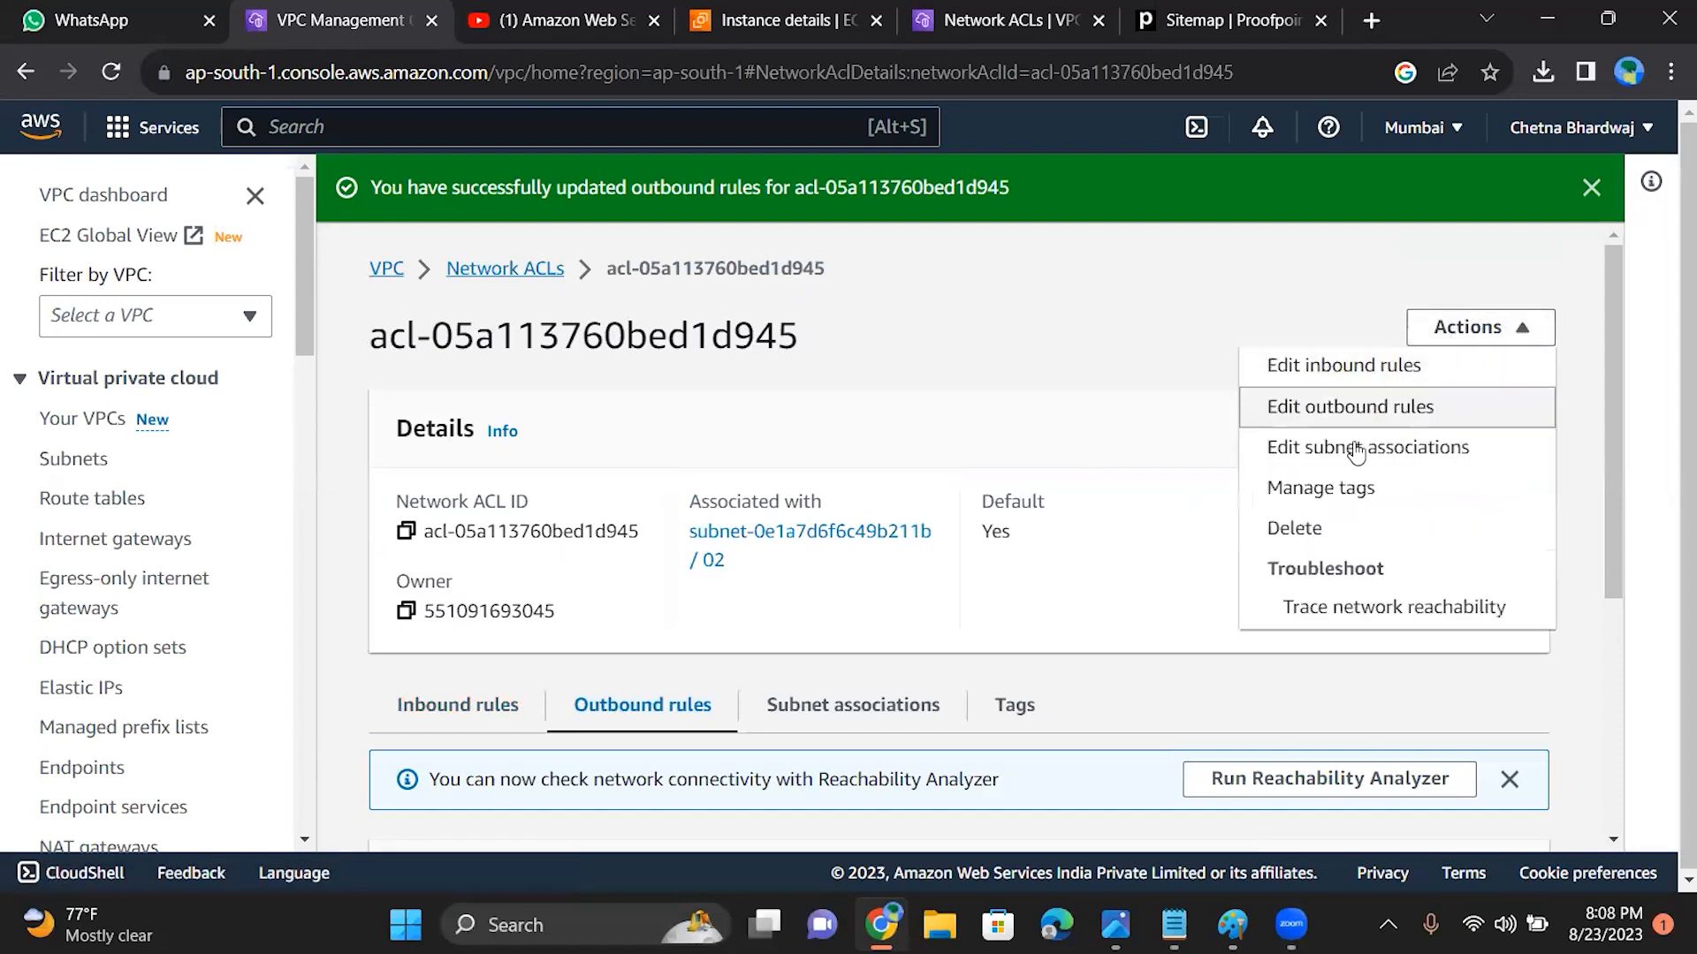
left_click(1296, 528)
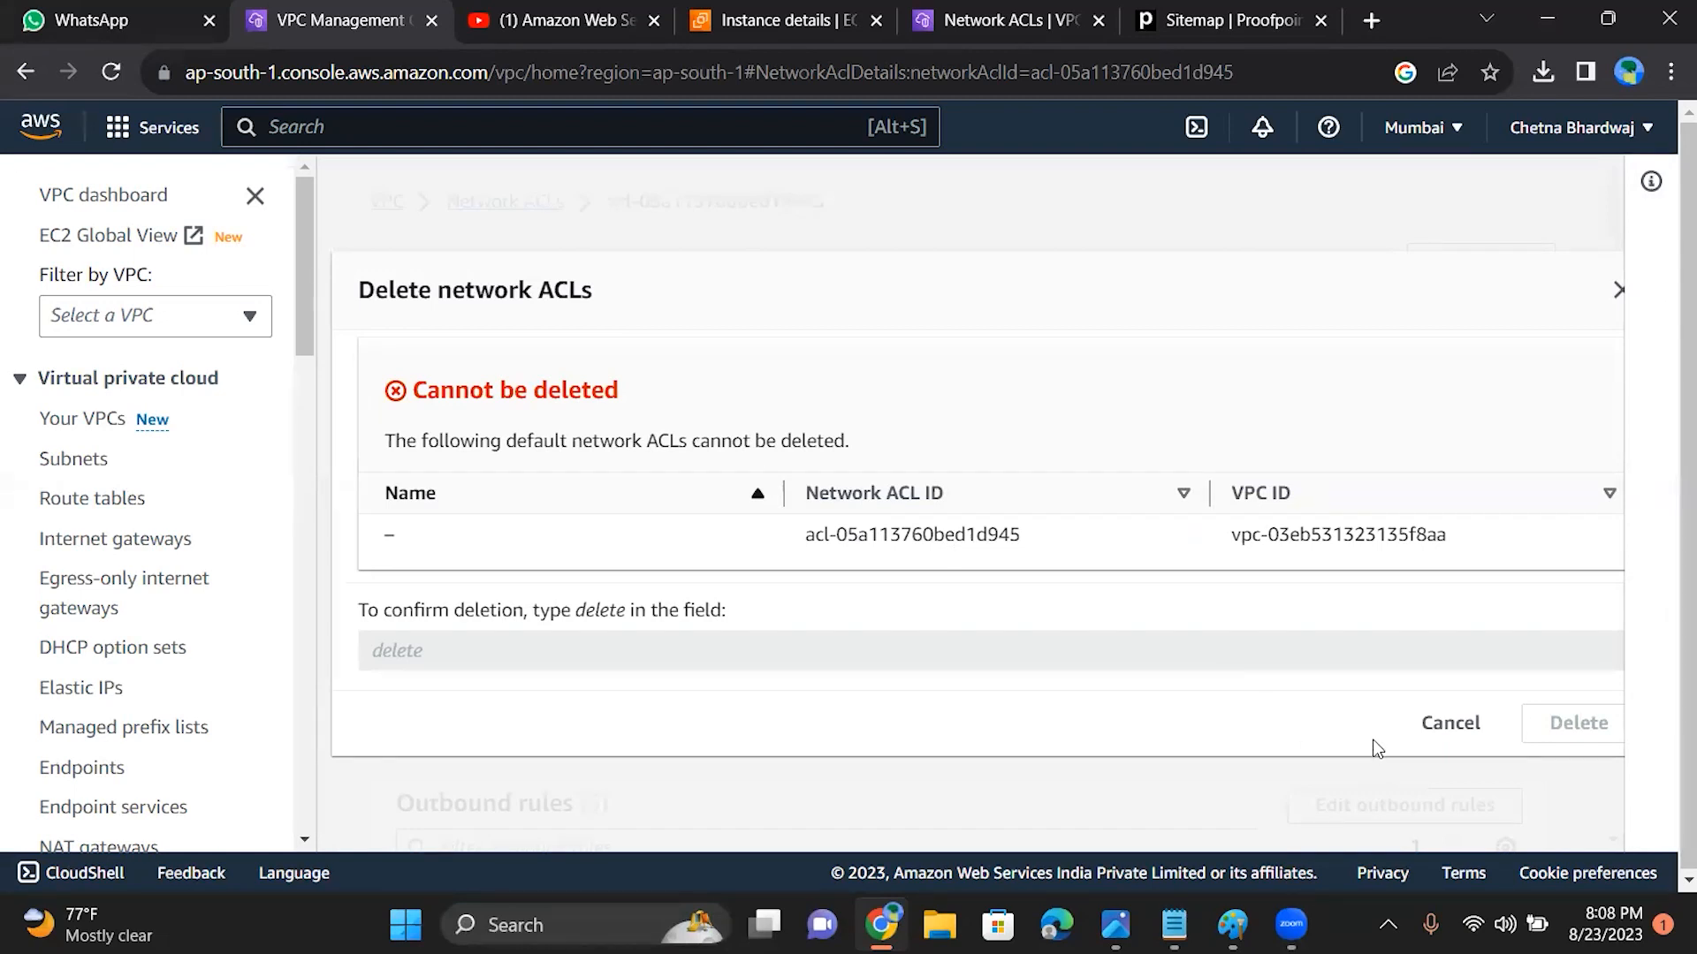
left_click(1450, 723)
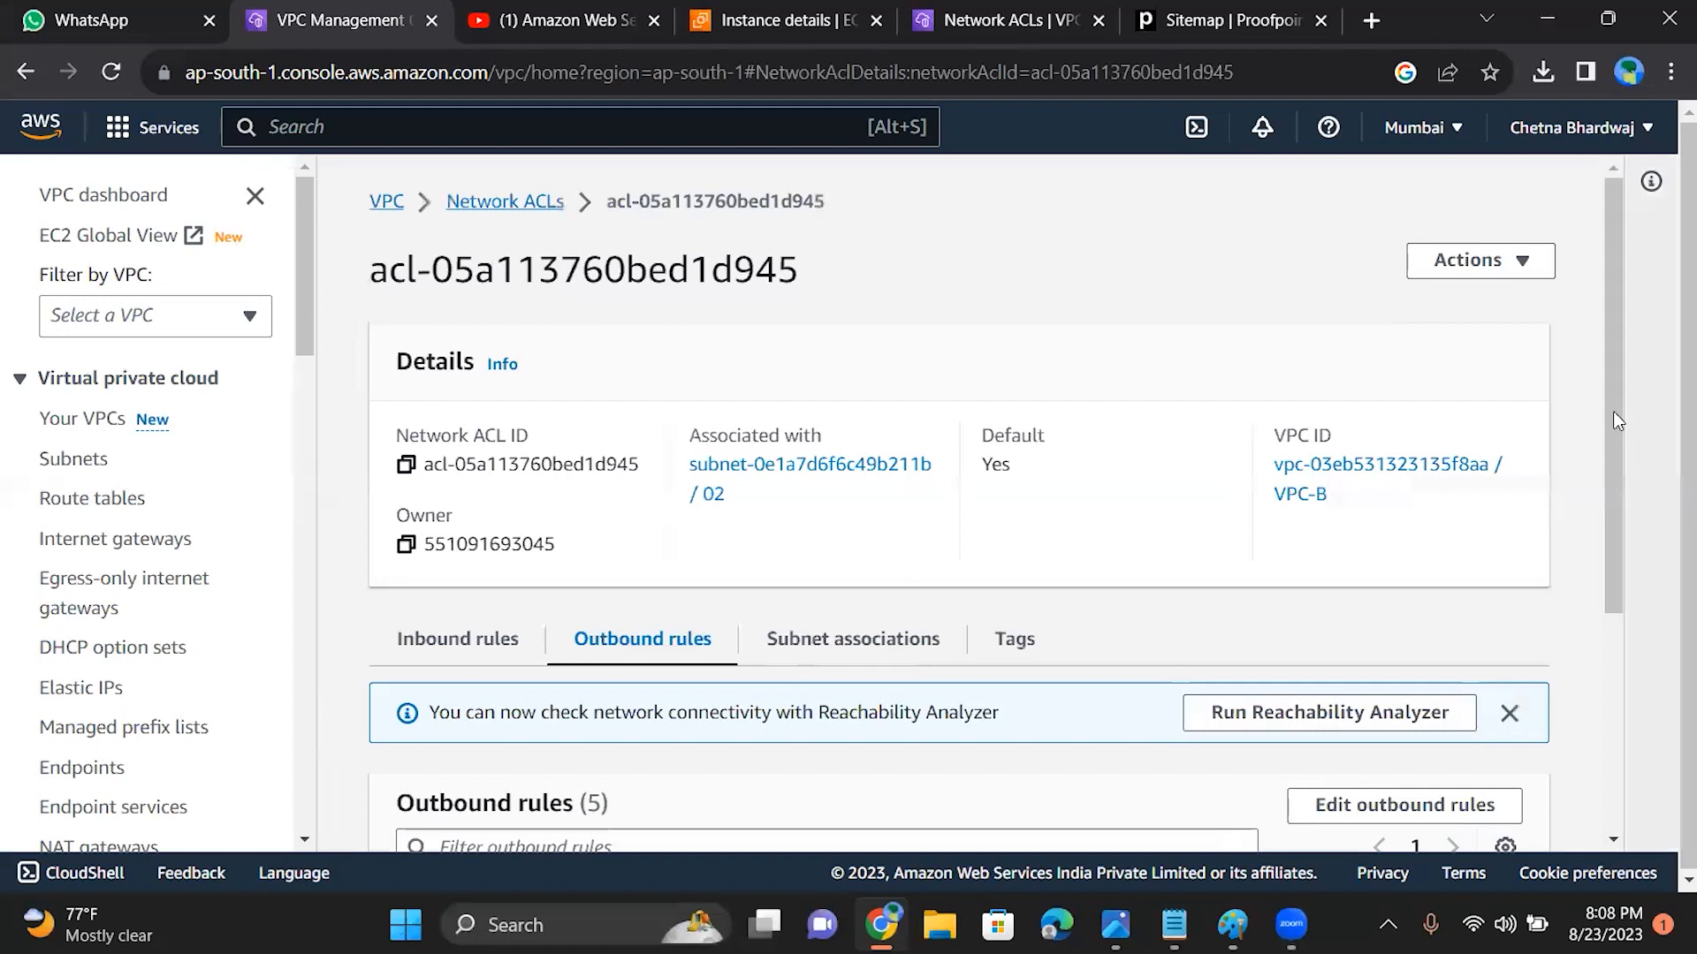
Step: Edit the outbound rules of acl-05a113760bed1d945 and remove rules 300, 200 and 100
scroll(1615, 410, "down", 4)
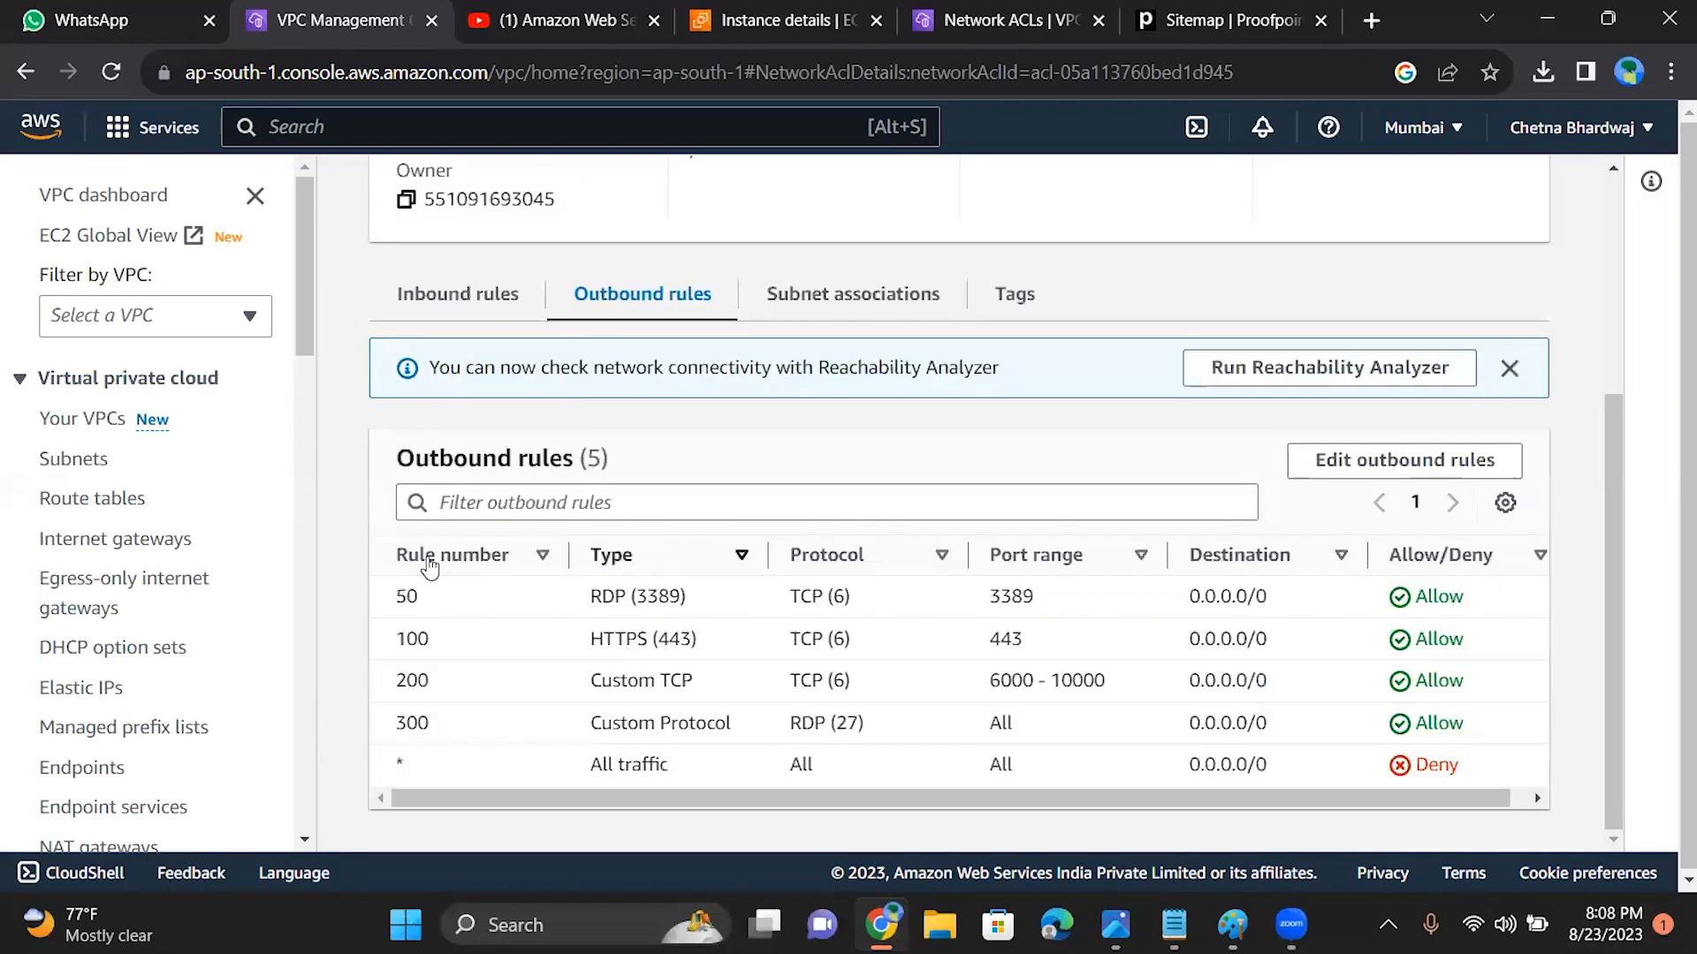
left_click(477, 556)
left_click(1355, 465)
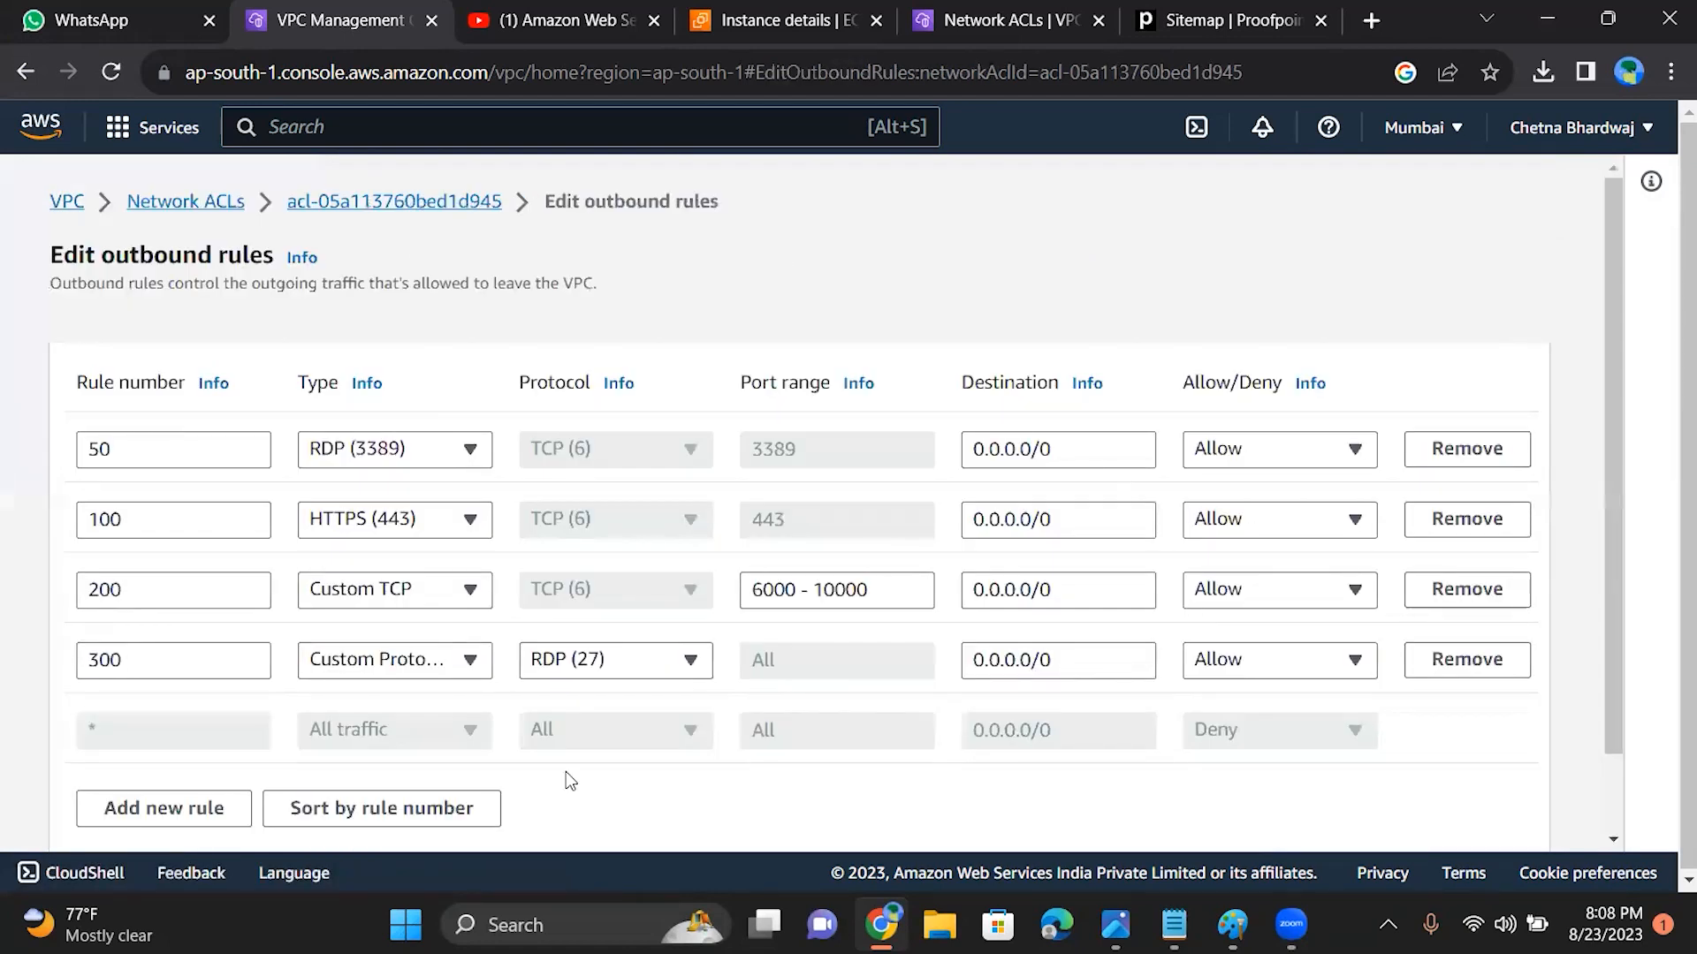
left_click(233, 669)
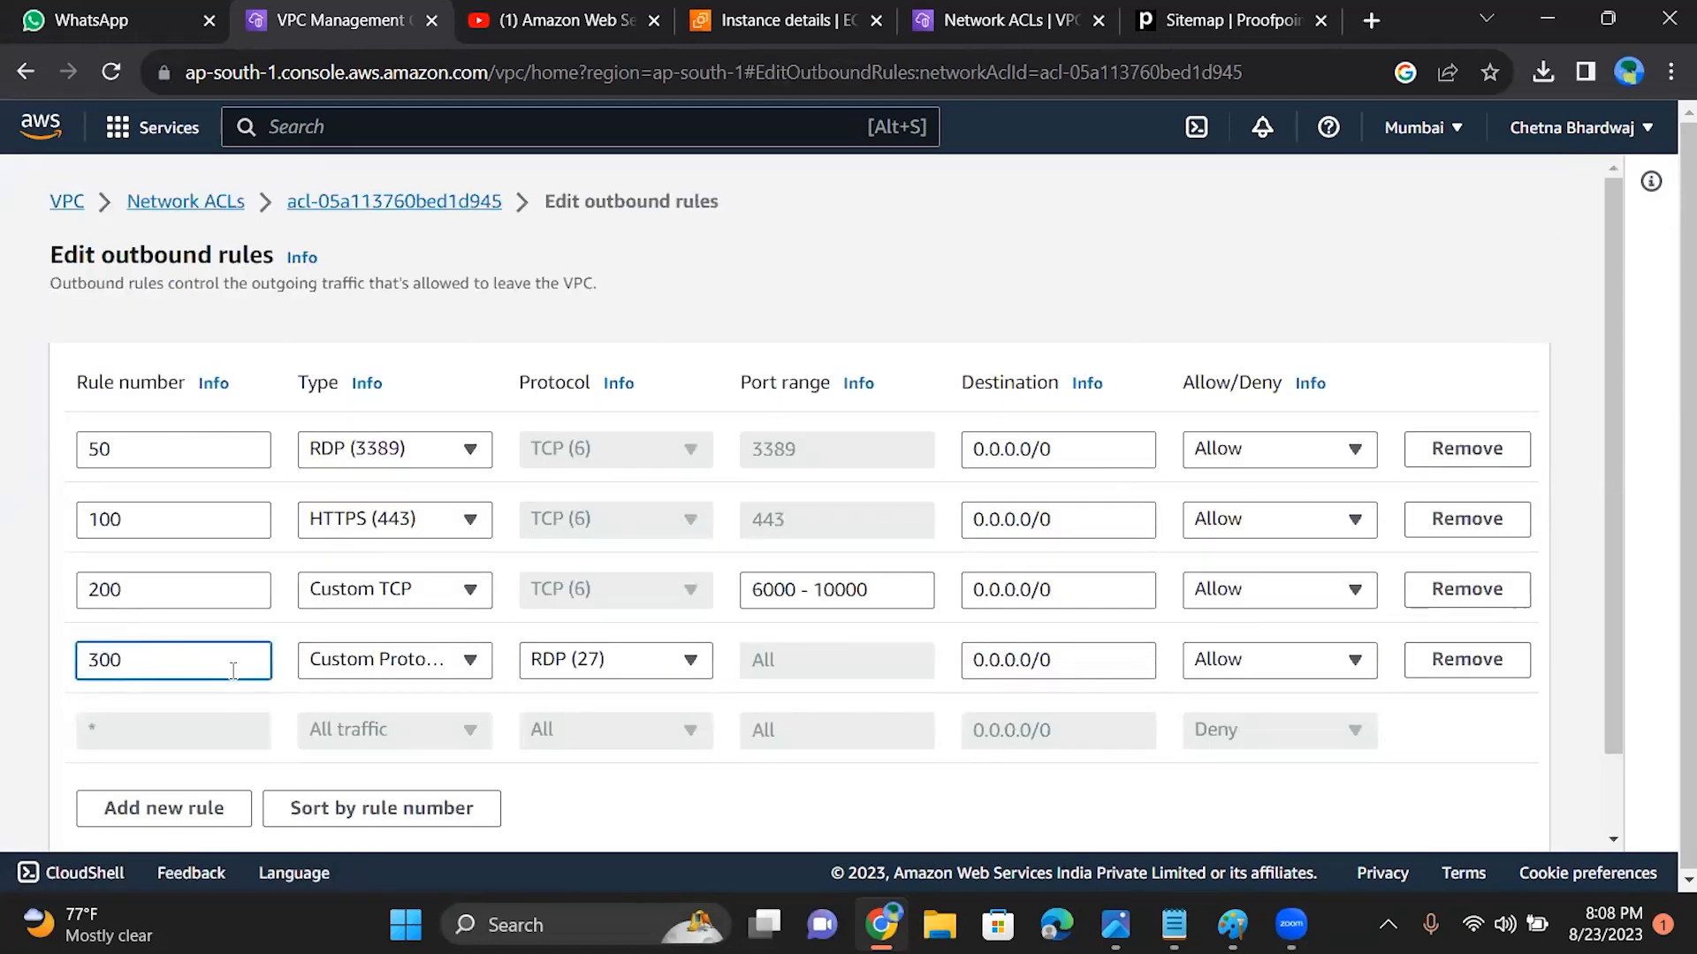
key("BackSpace")
key("BackSpace")
left_click(197, 586)
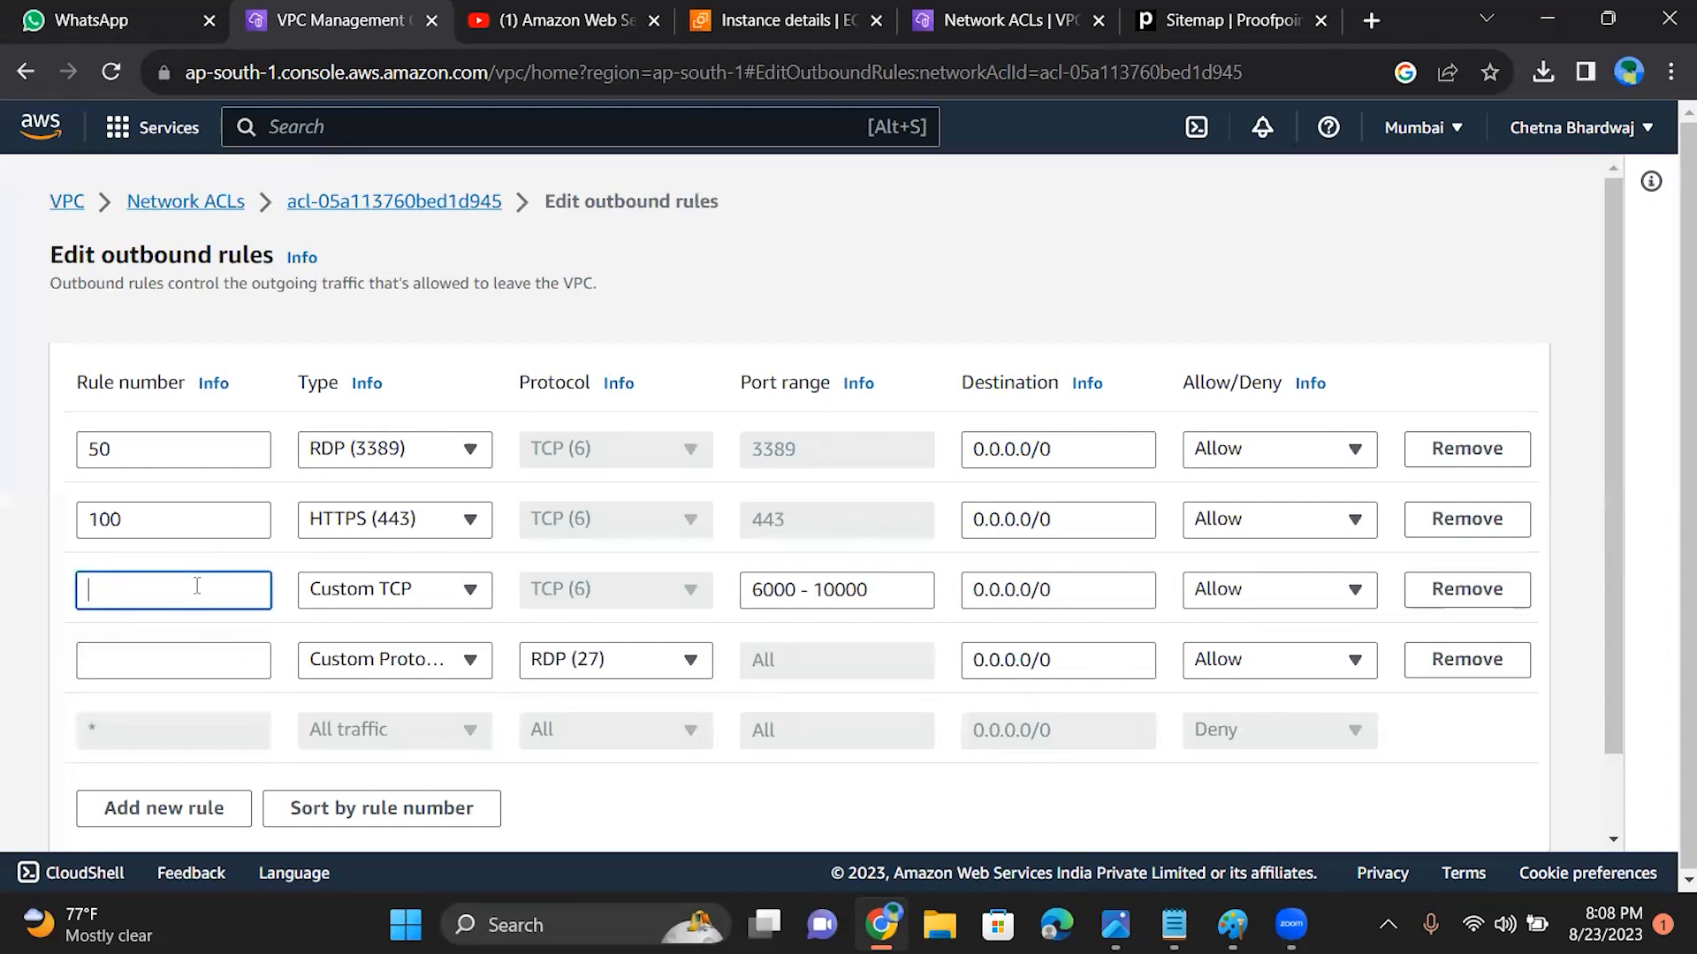
left_click(1463, 661)
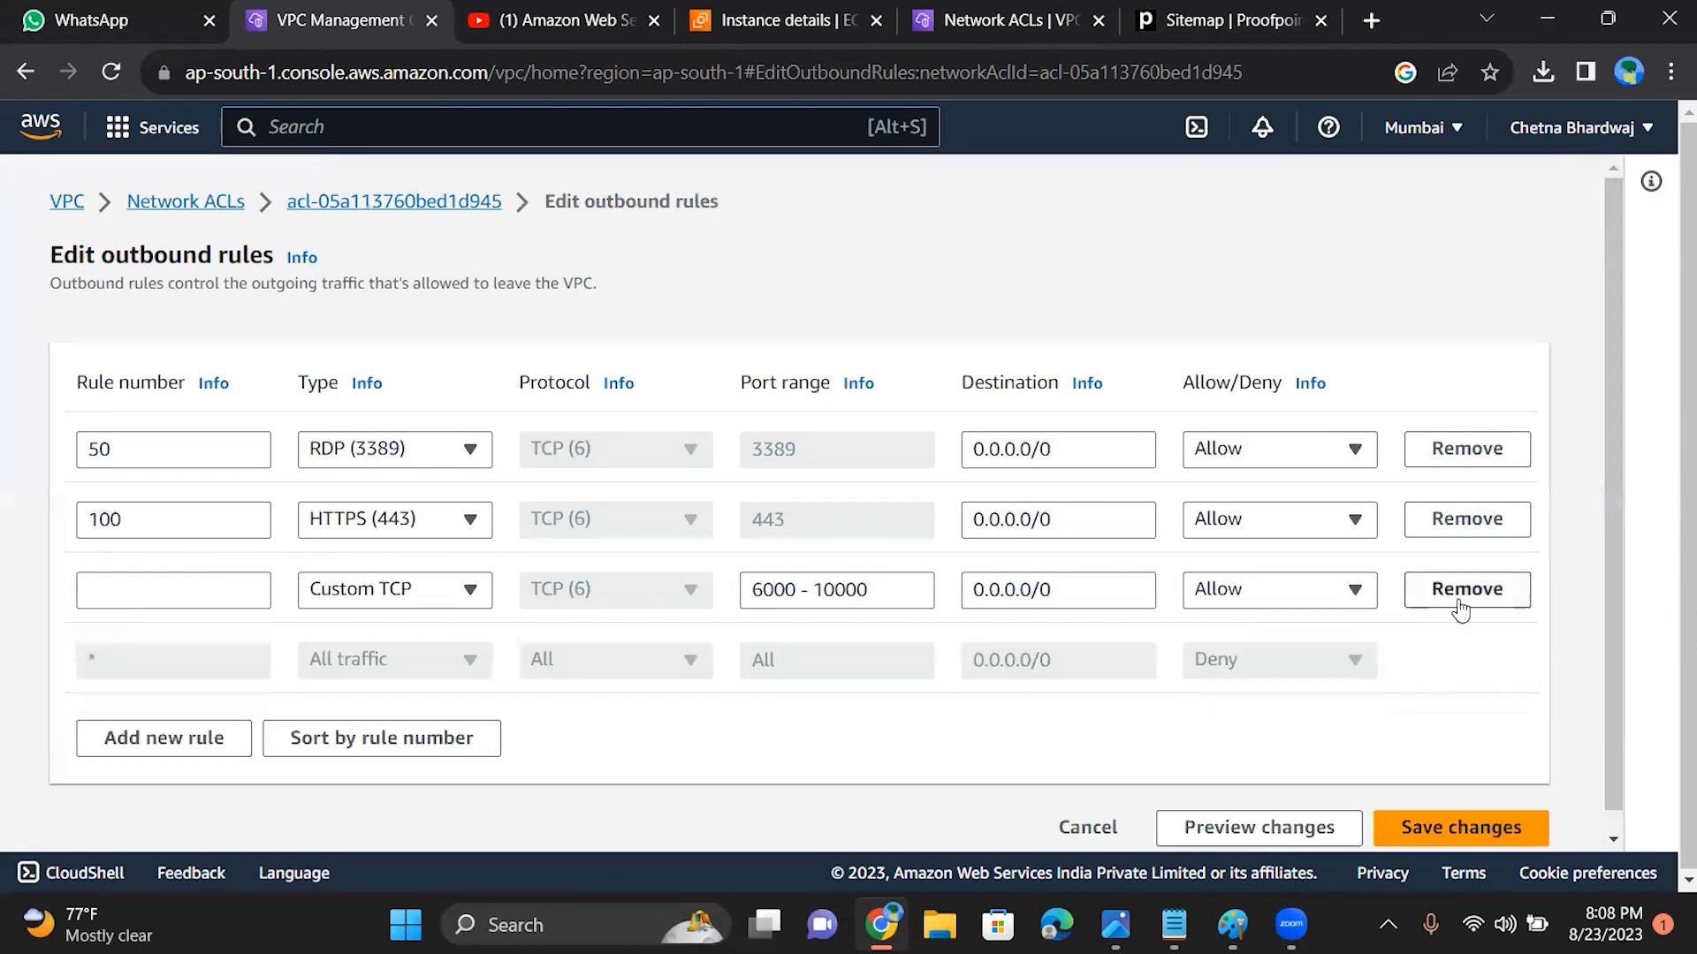
left_click(1460, 604)
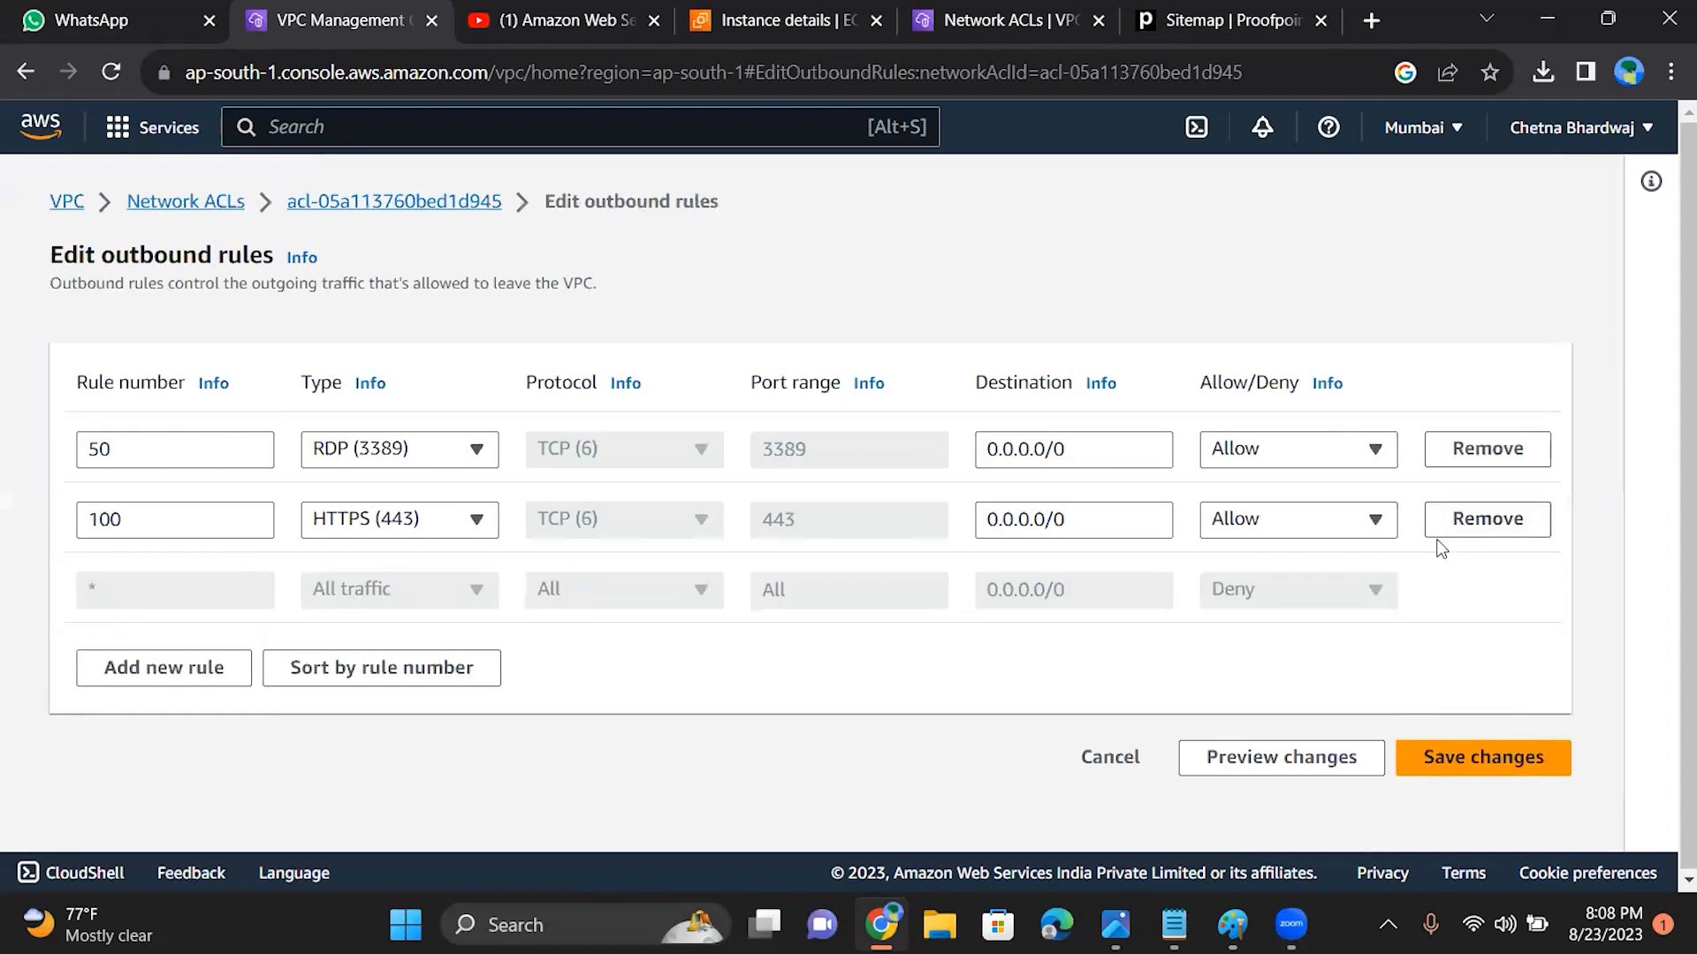
left_click(1473, 528)
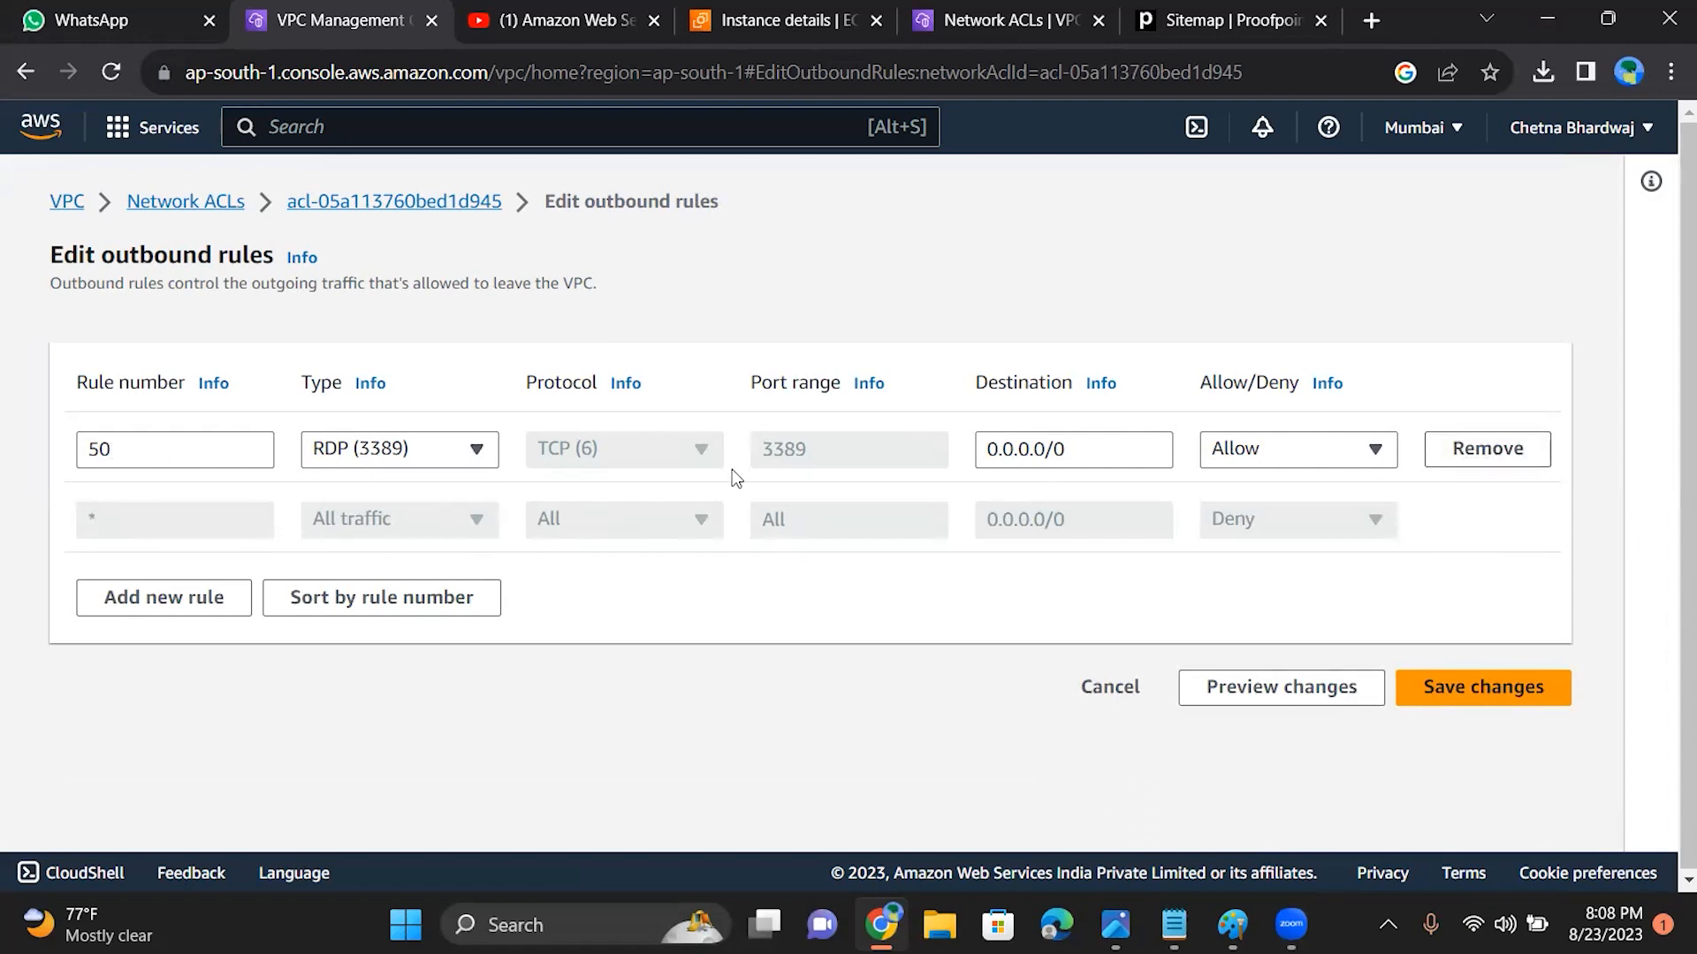
Step: Set outbound rule 50 to type Custom Protocol with protocol RDP (27)
left_click(399, 456)
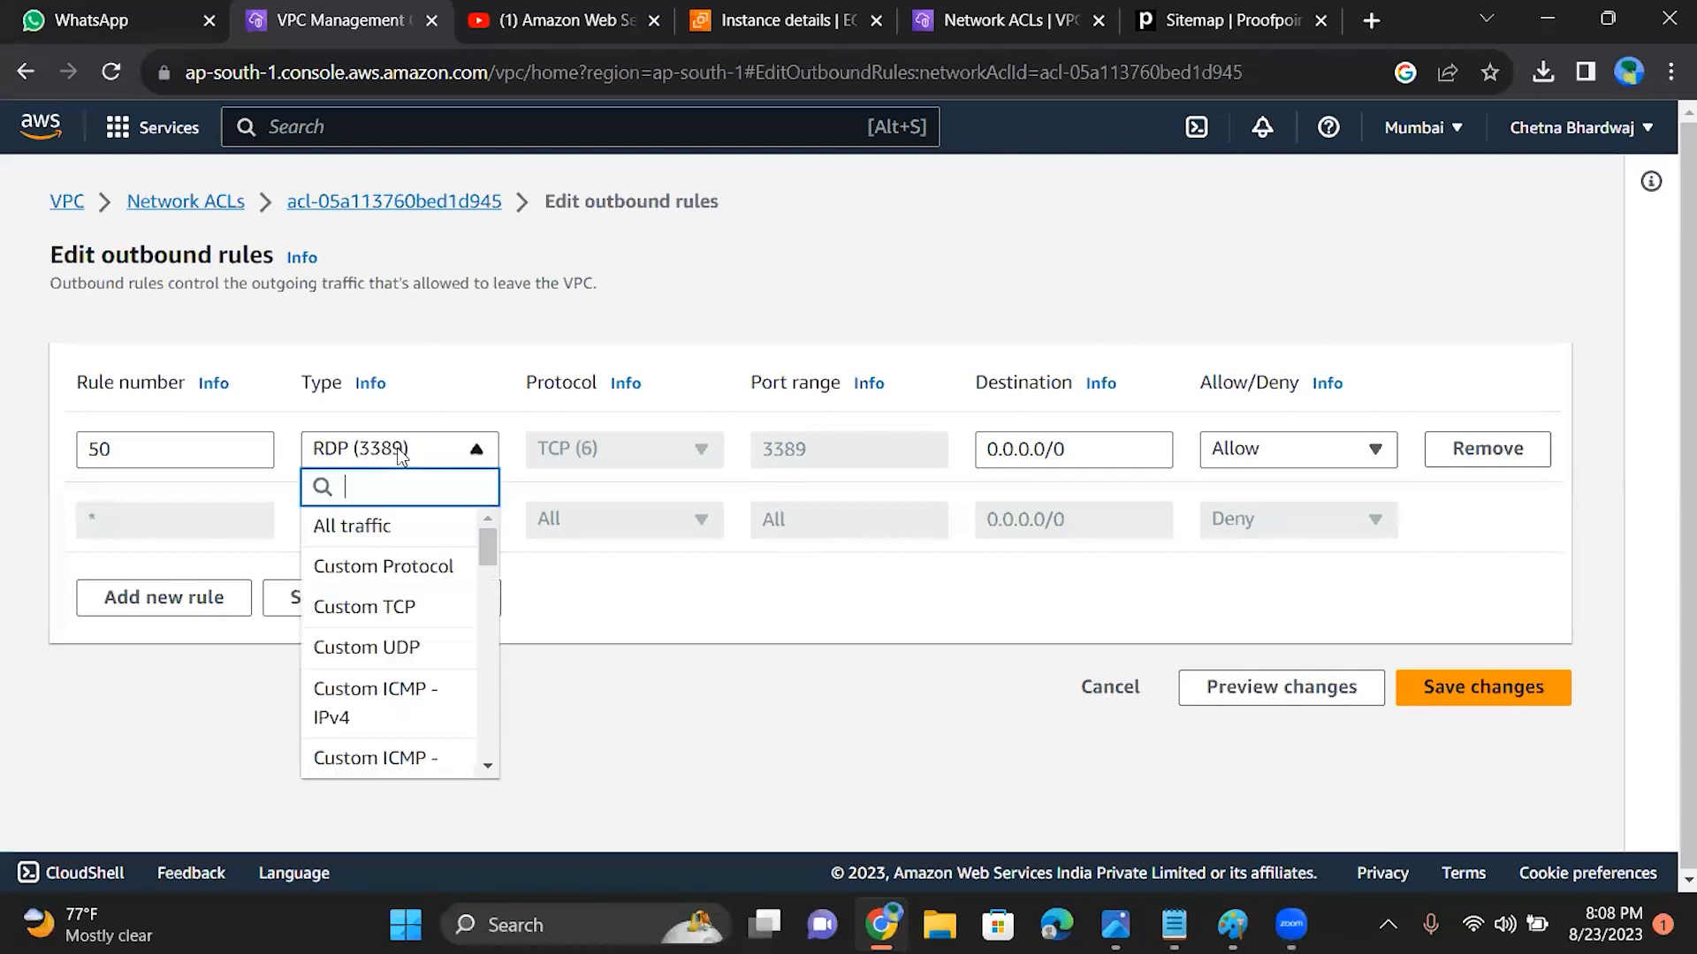
left_click(380, 567)
left_click(663, 453)
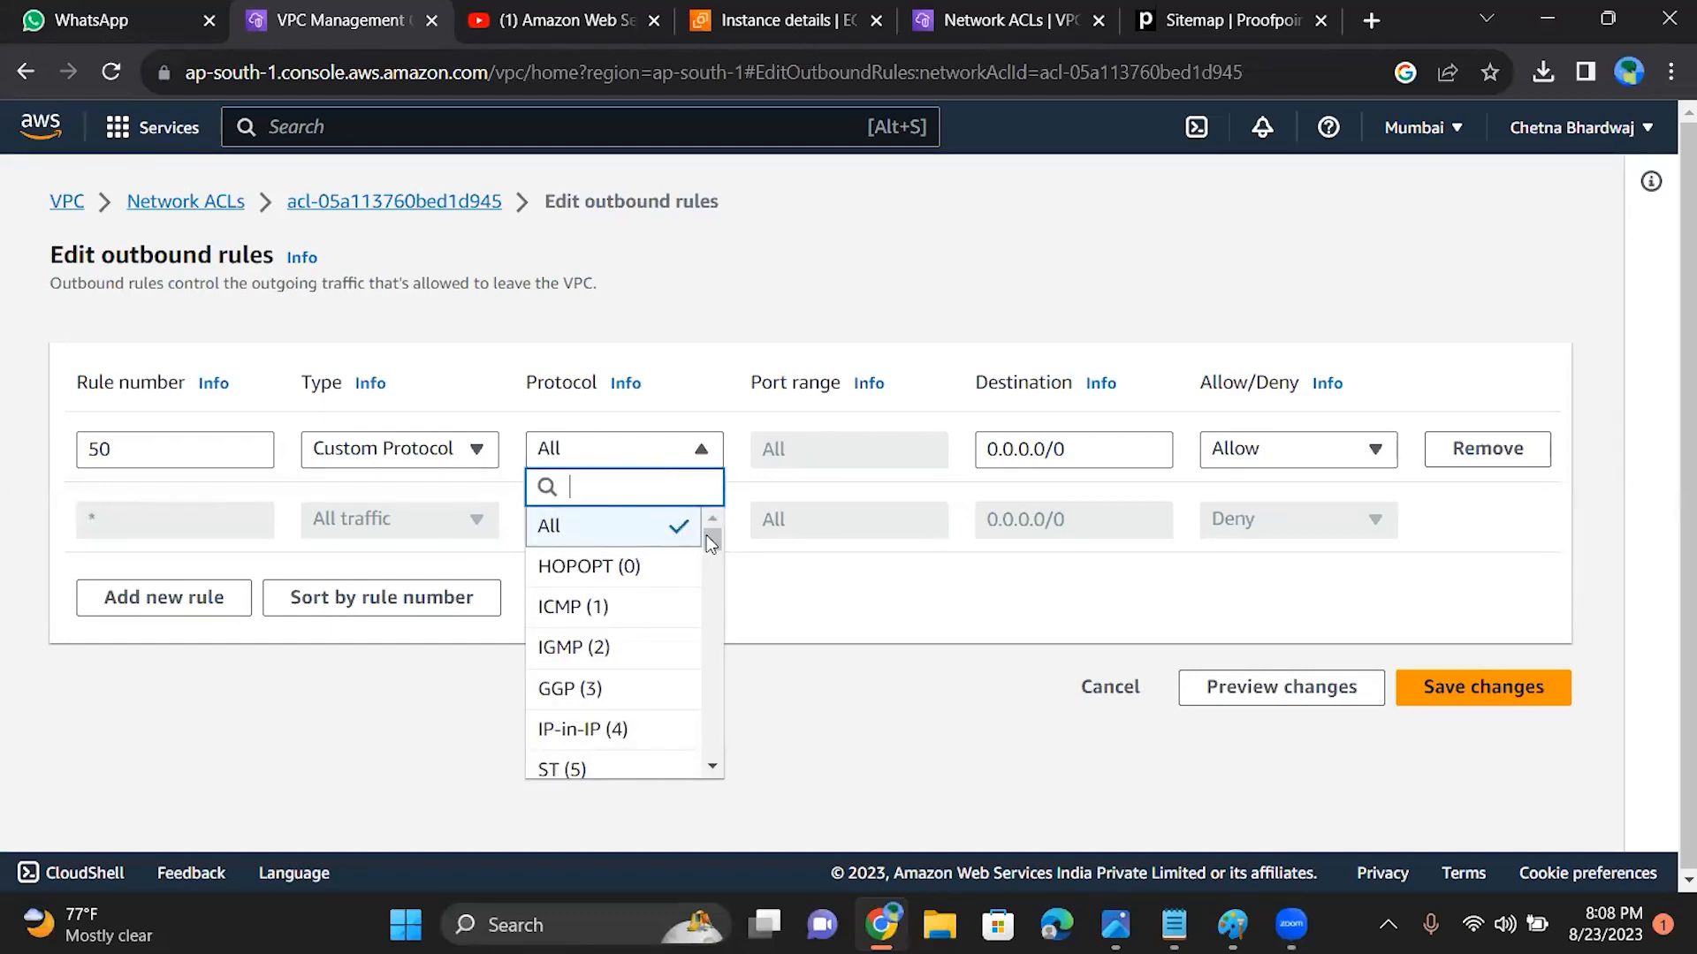
scroll(711, 544, "down", 1)
left_click_drag(706, 537, 710, 573)
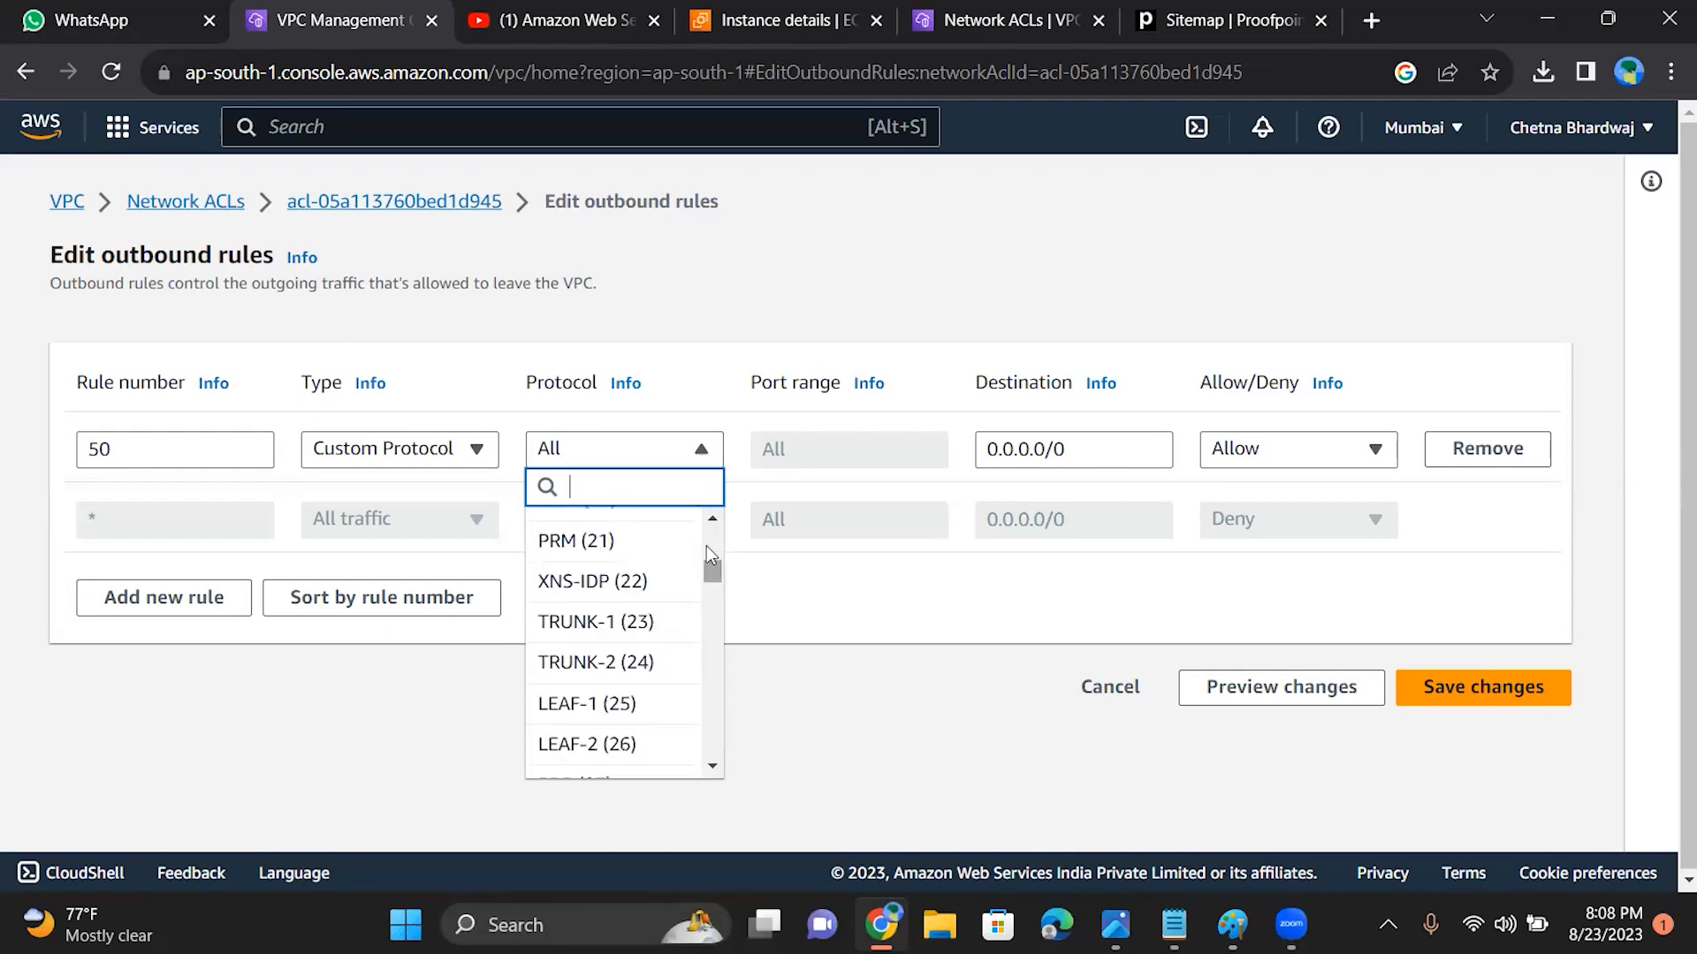
type("rdp")
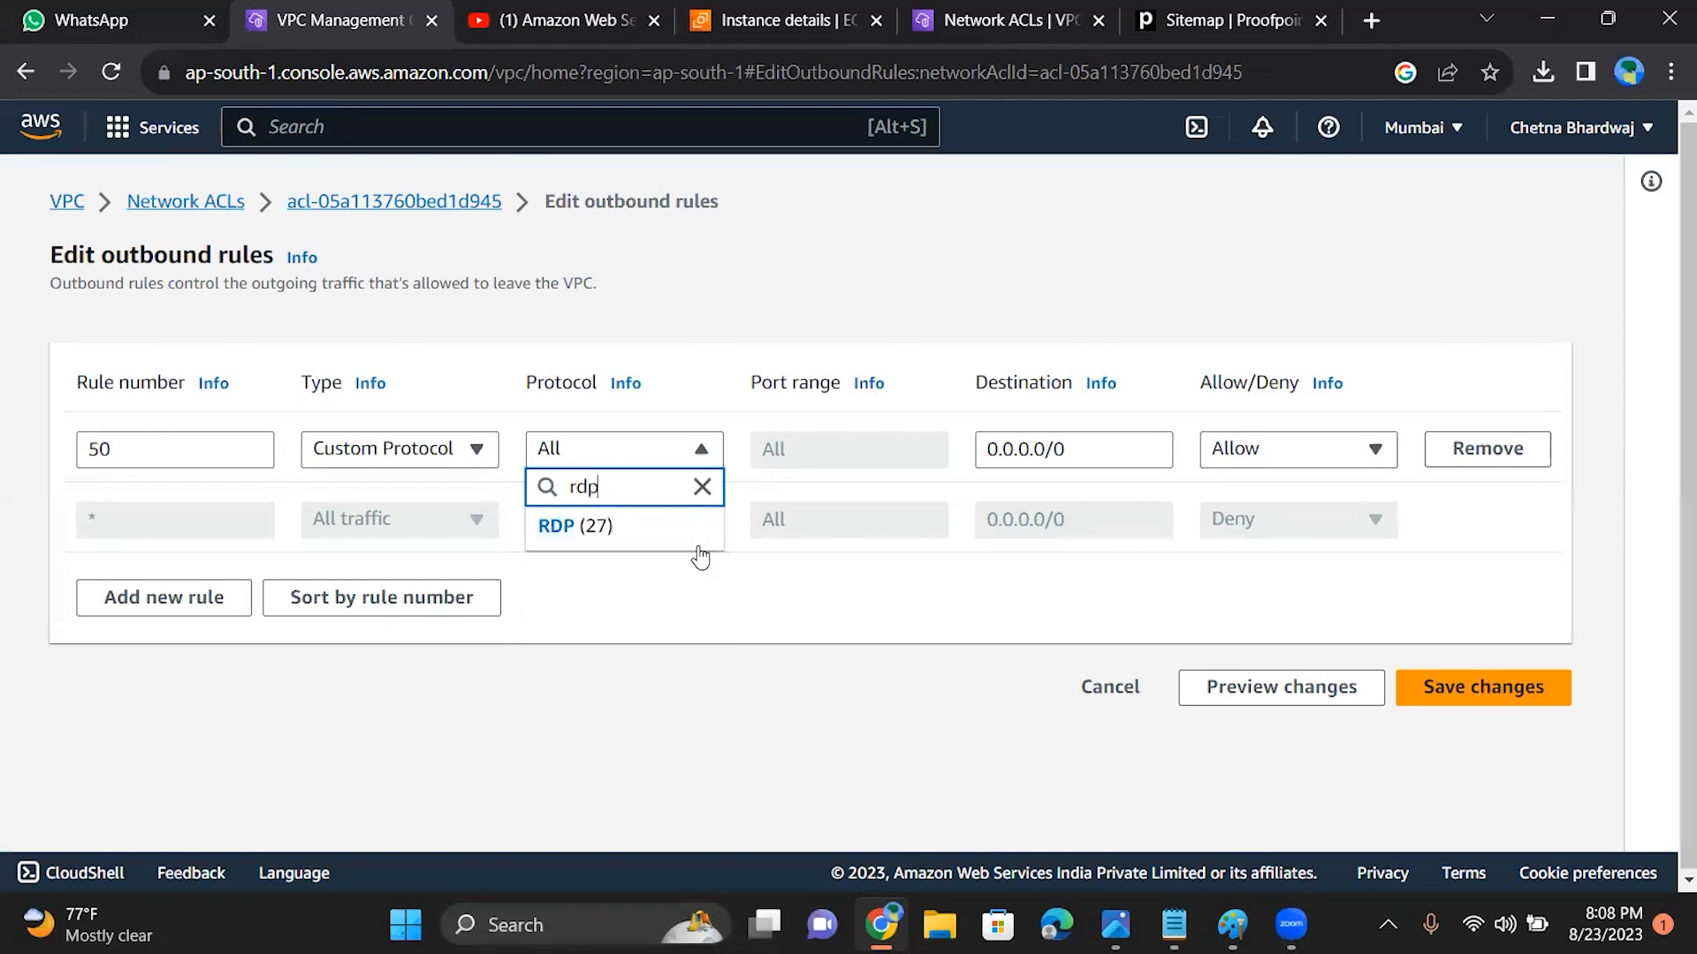
left_click(581, 532)
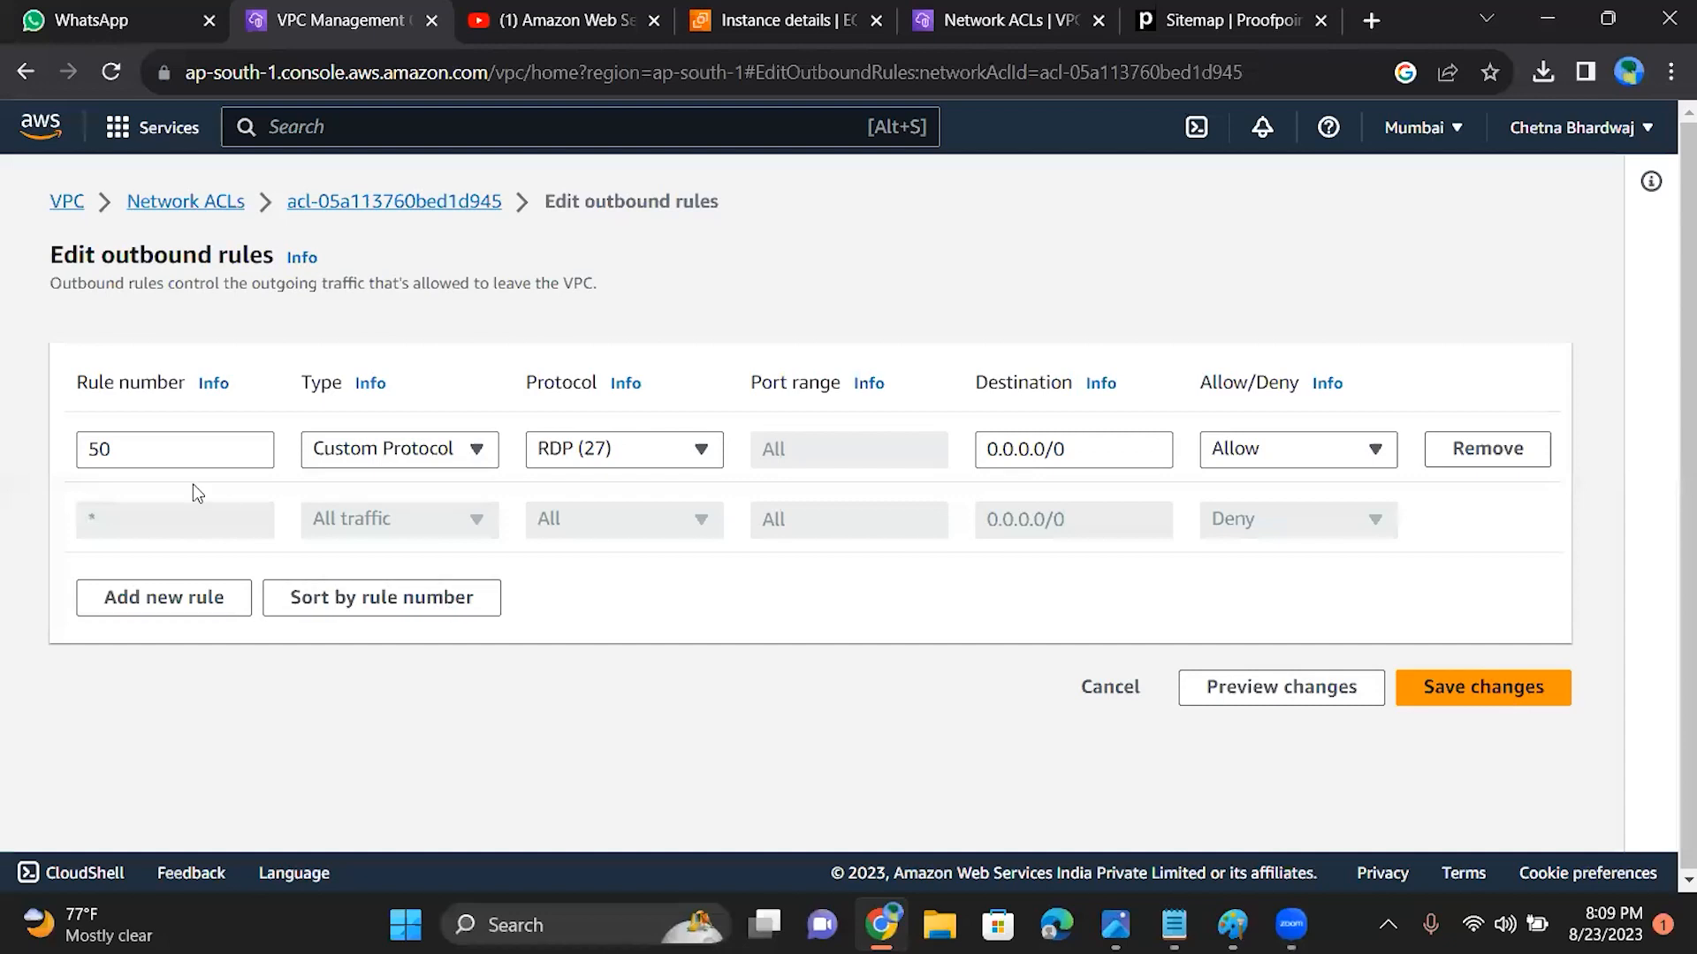
Step: Add another outbound rule numbered 100 below rule 50 in the default network ACL
left_click(168, 601)
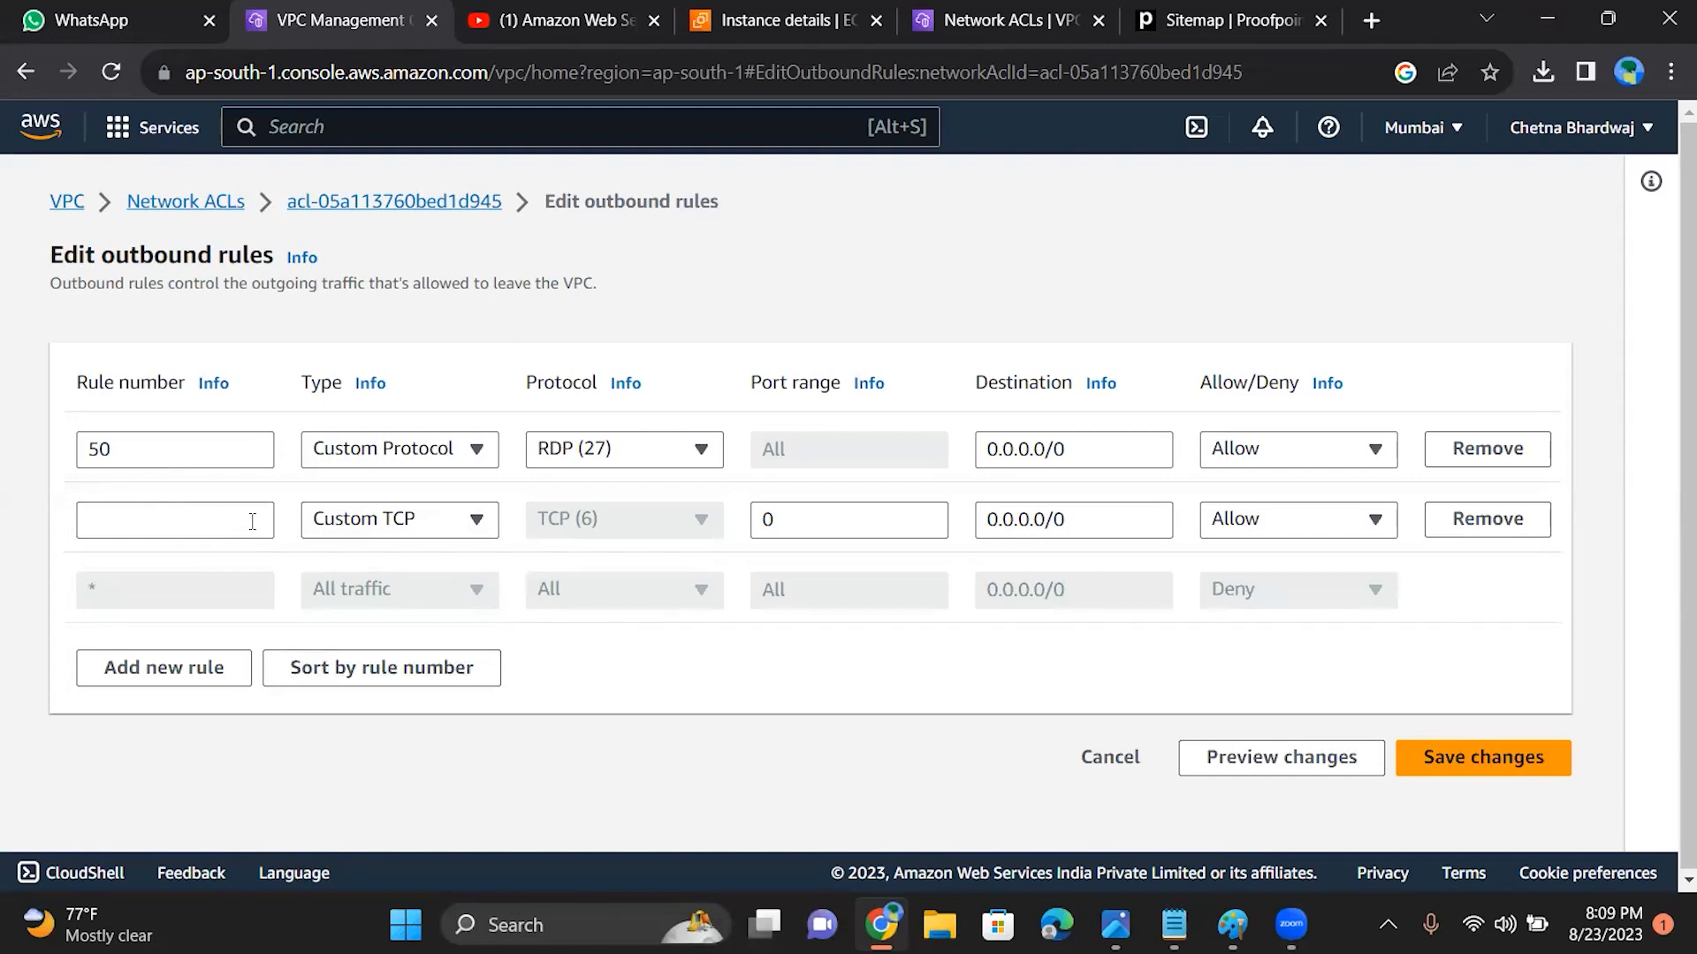
type("100")
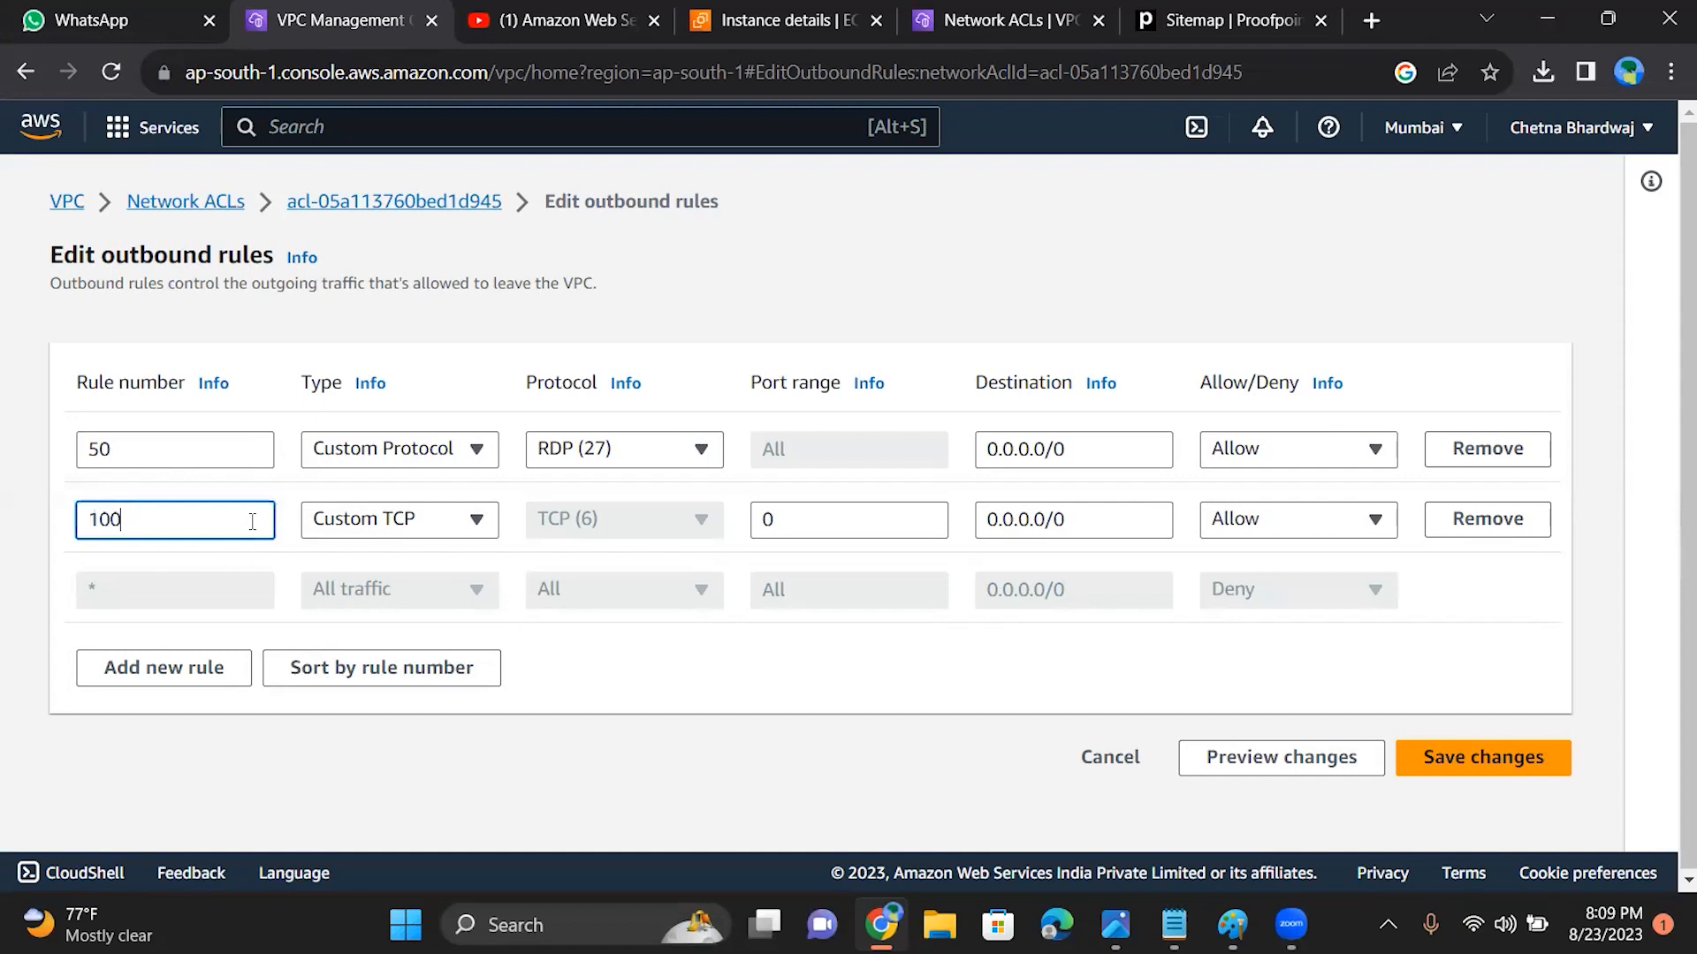
Step: Keep outbound rule 100 as Custom TCP and set its port range to 6000
left_click(468, 517)
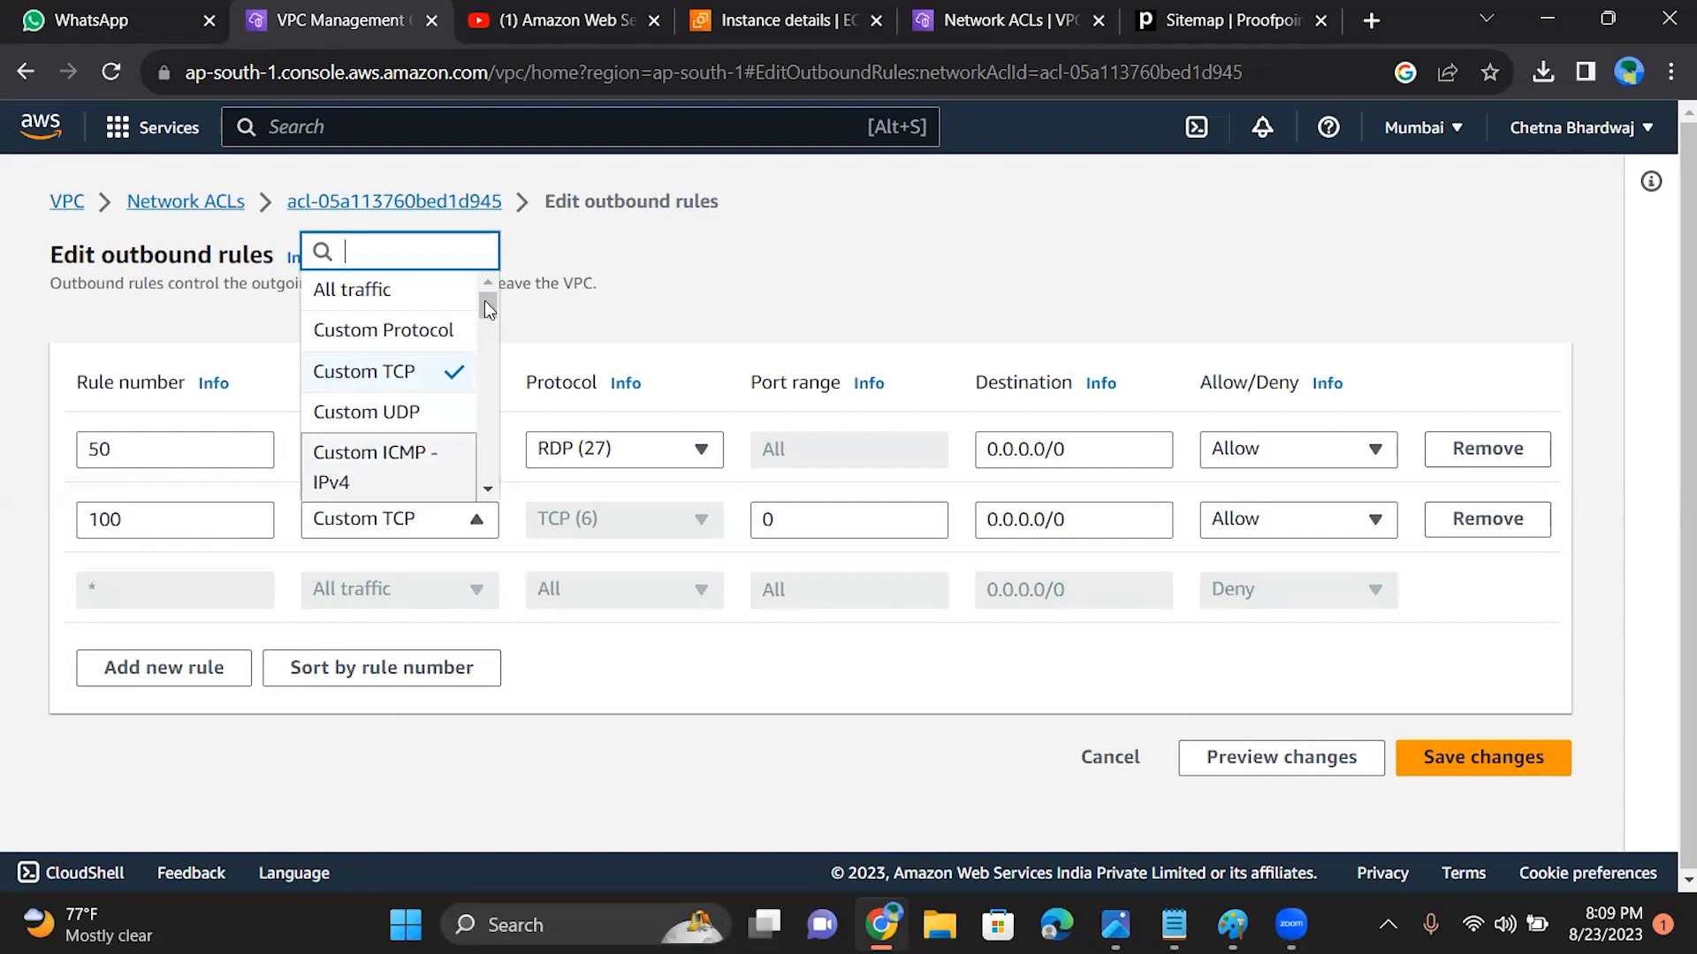
left_click(428, 530)
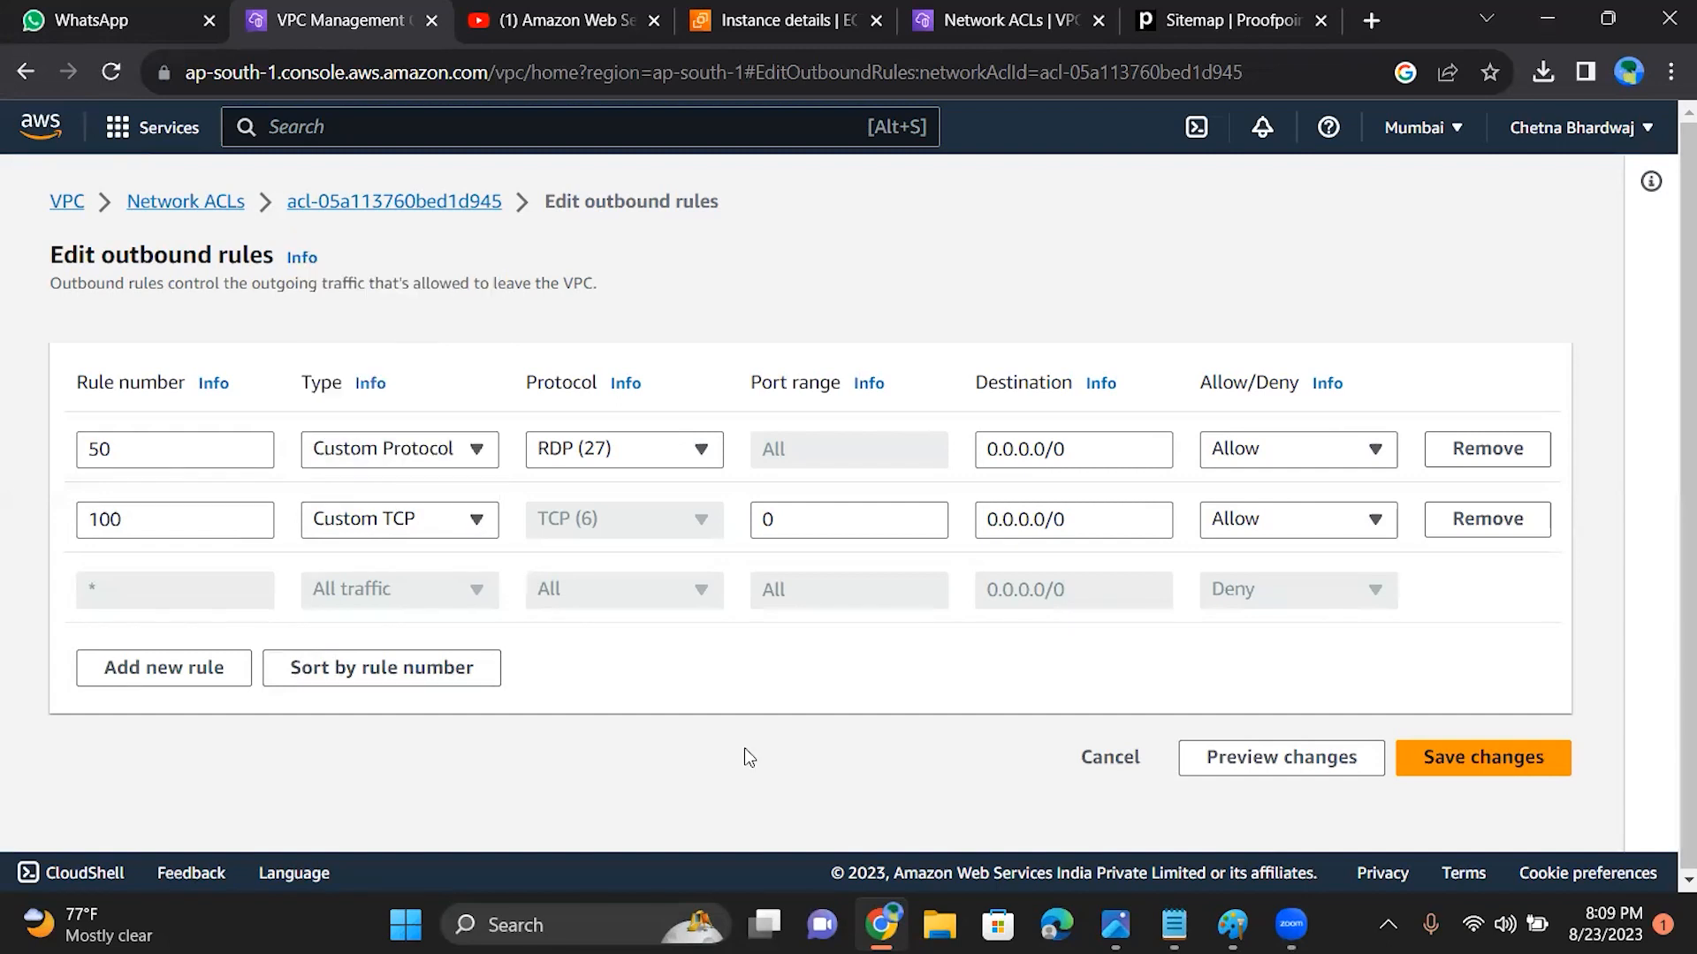
left_click(831, 523)
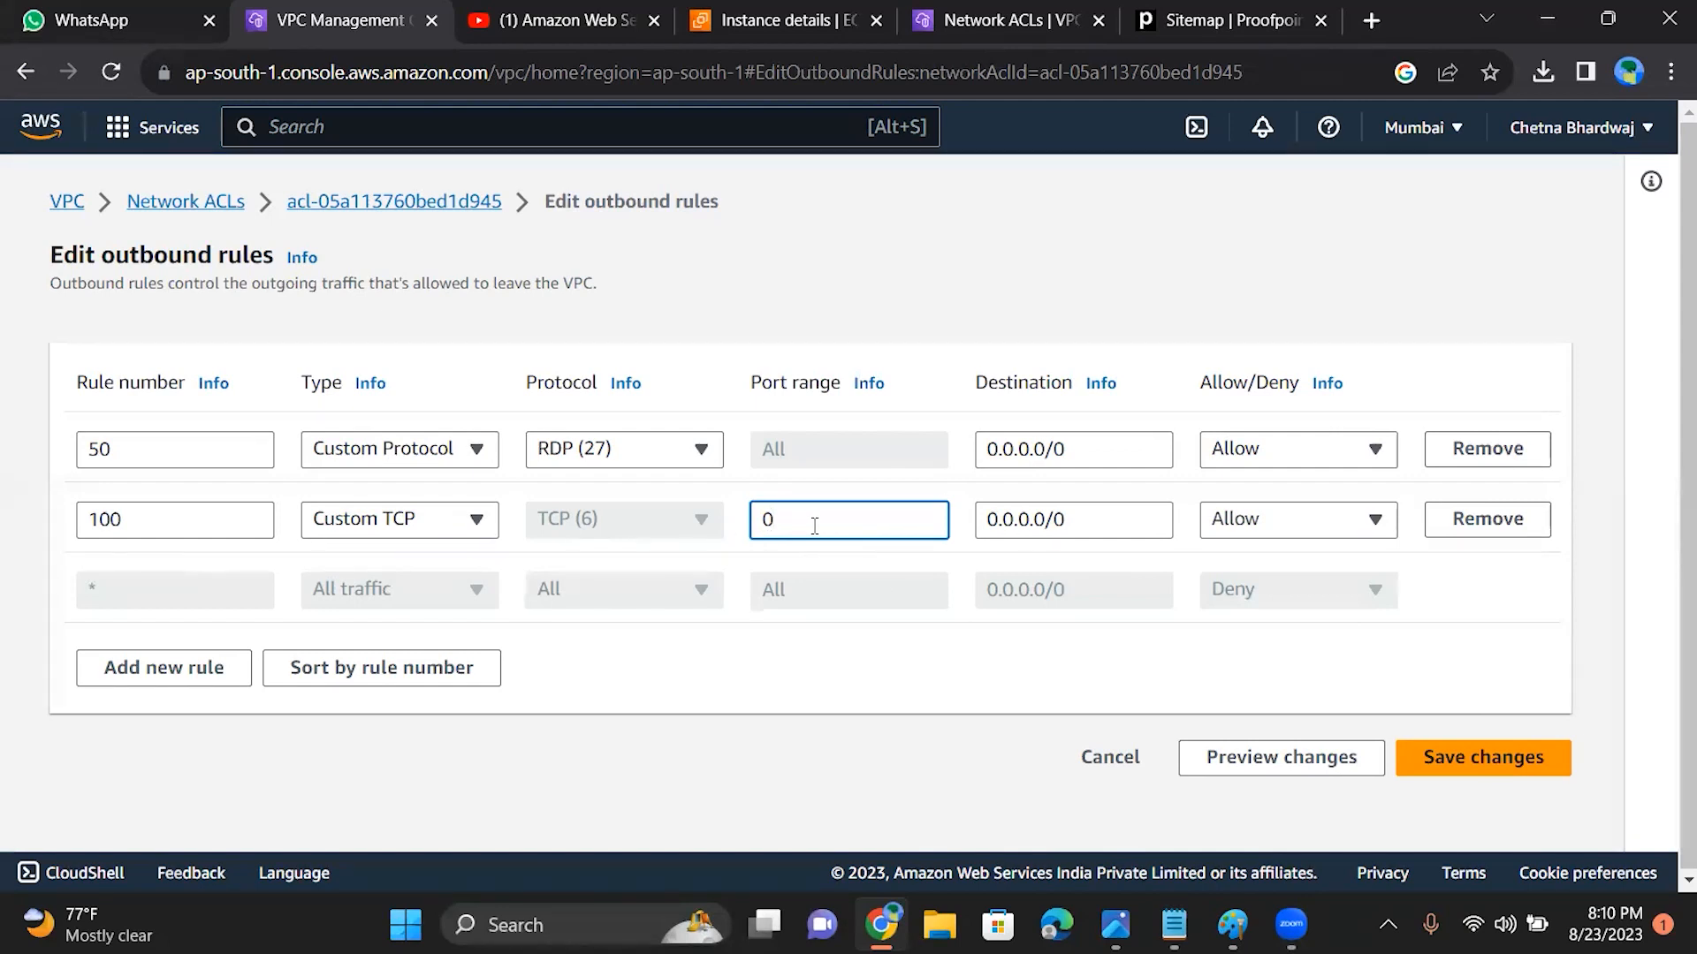
key("BackSpace")
type("6000")
Step: Read the port range help, and append a hyphen to rule 100's port range so it reads 6000-
left_click(869, 386)
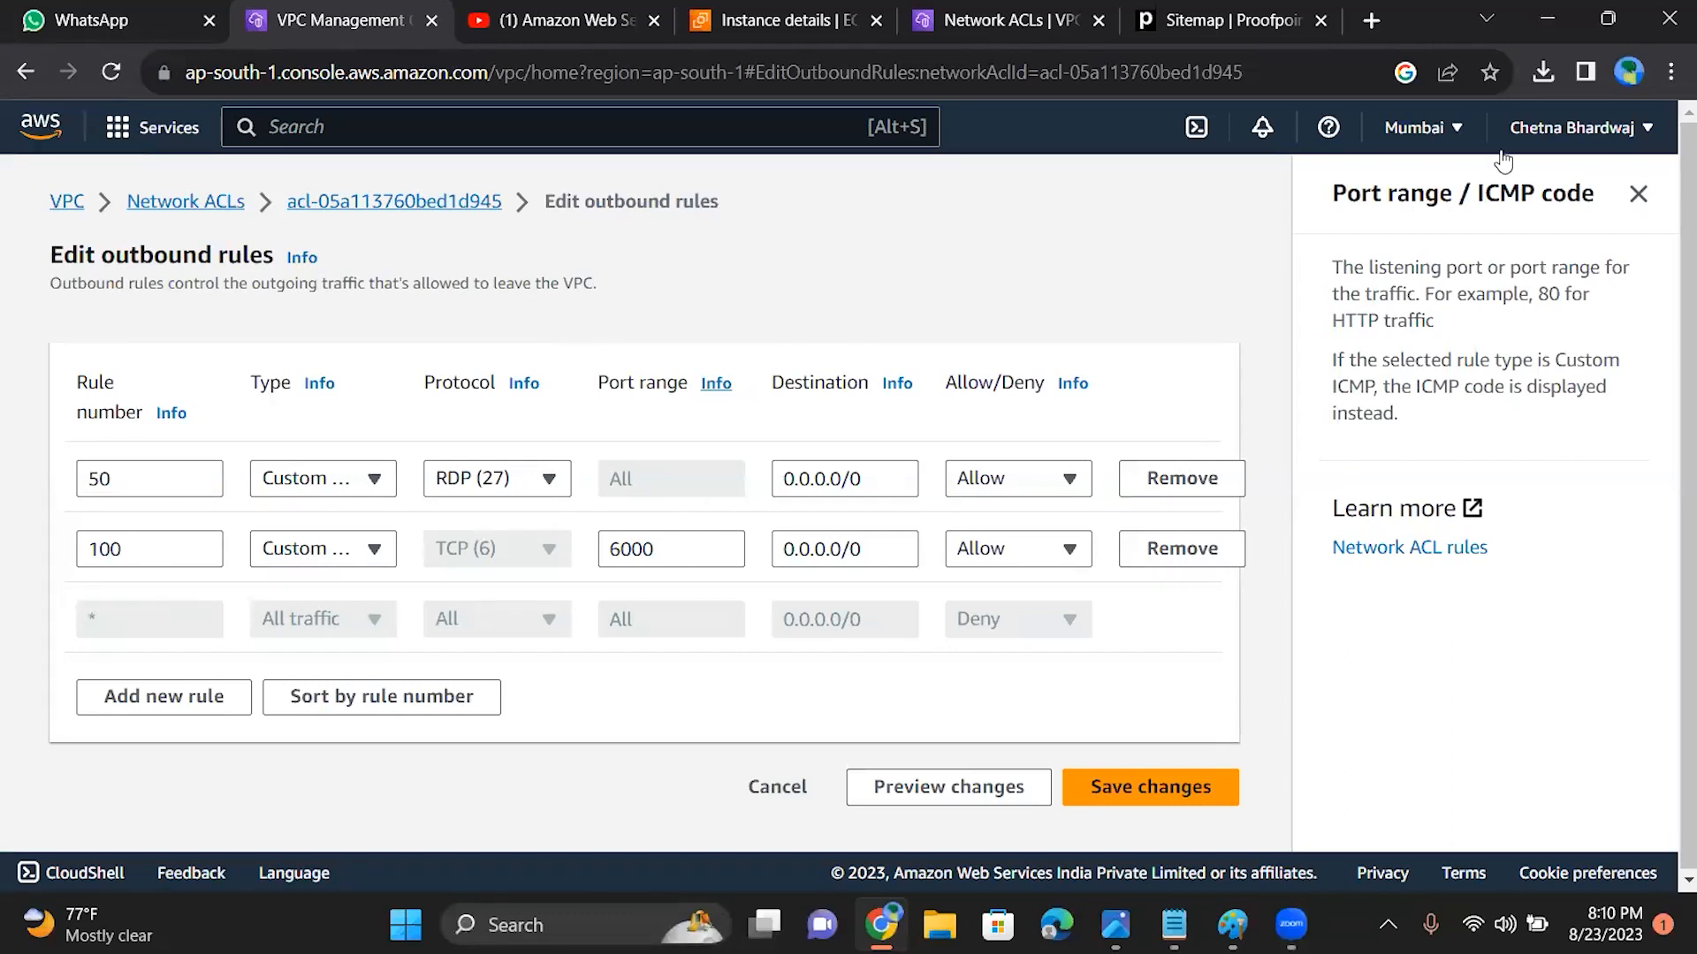
left_click(1639, 194)
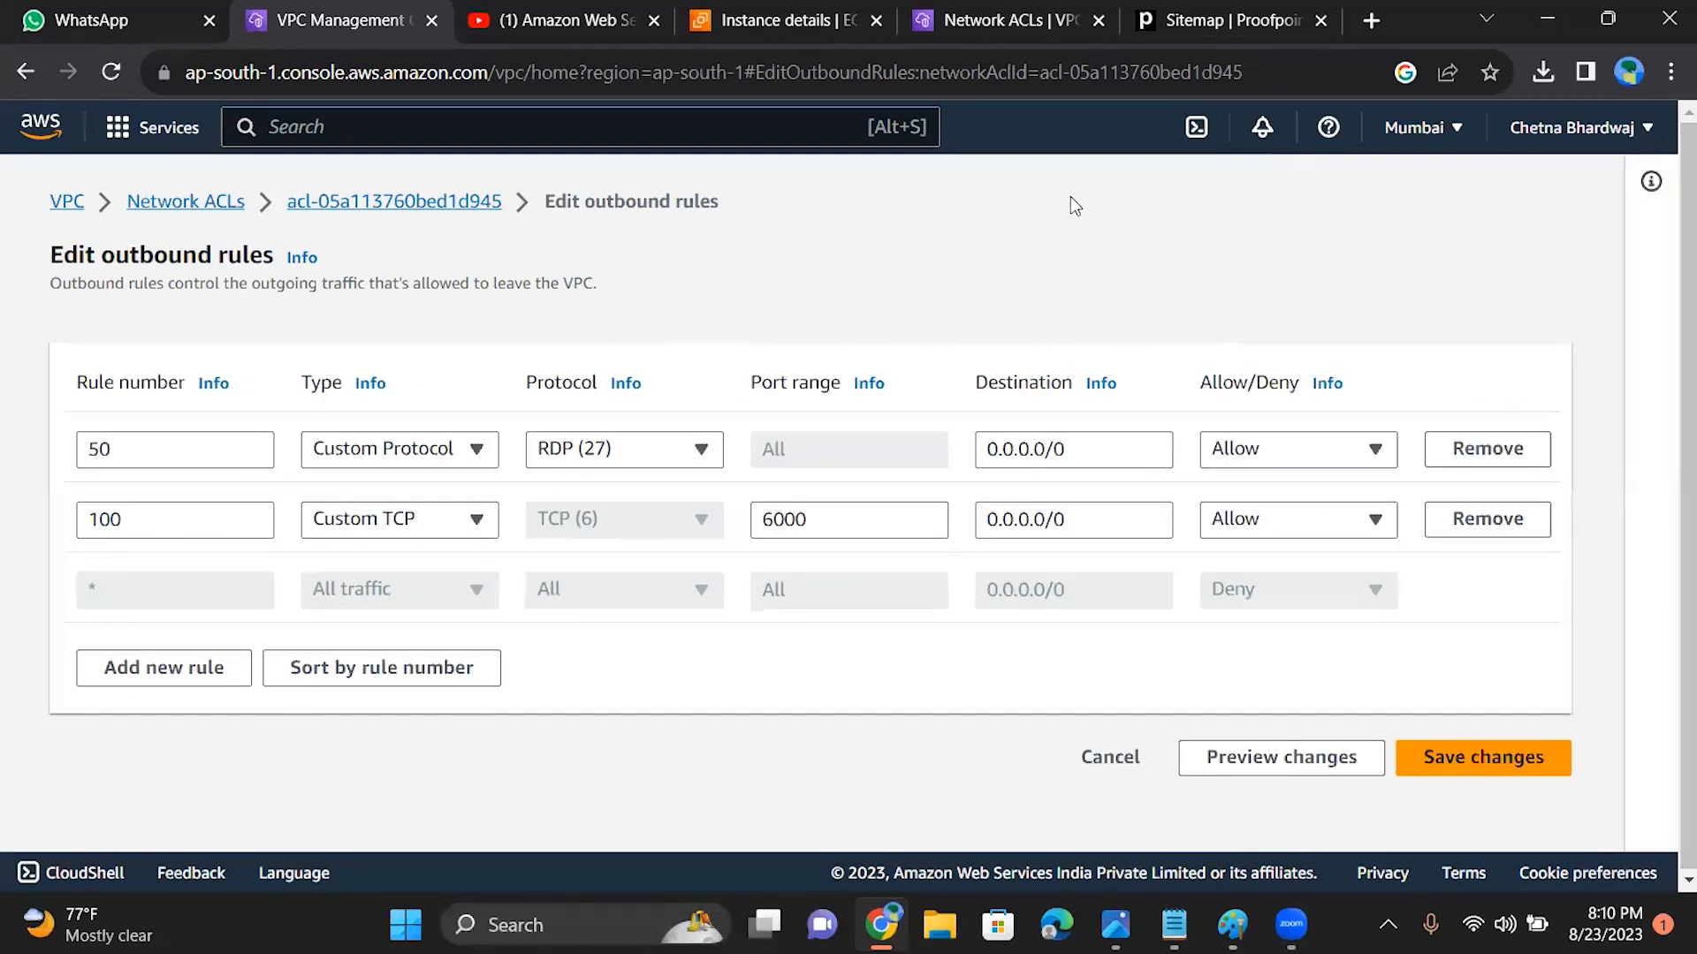
left_click(817, 524)
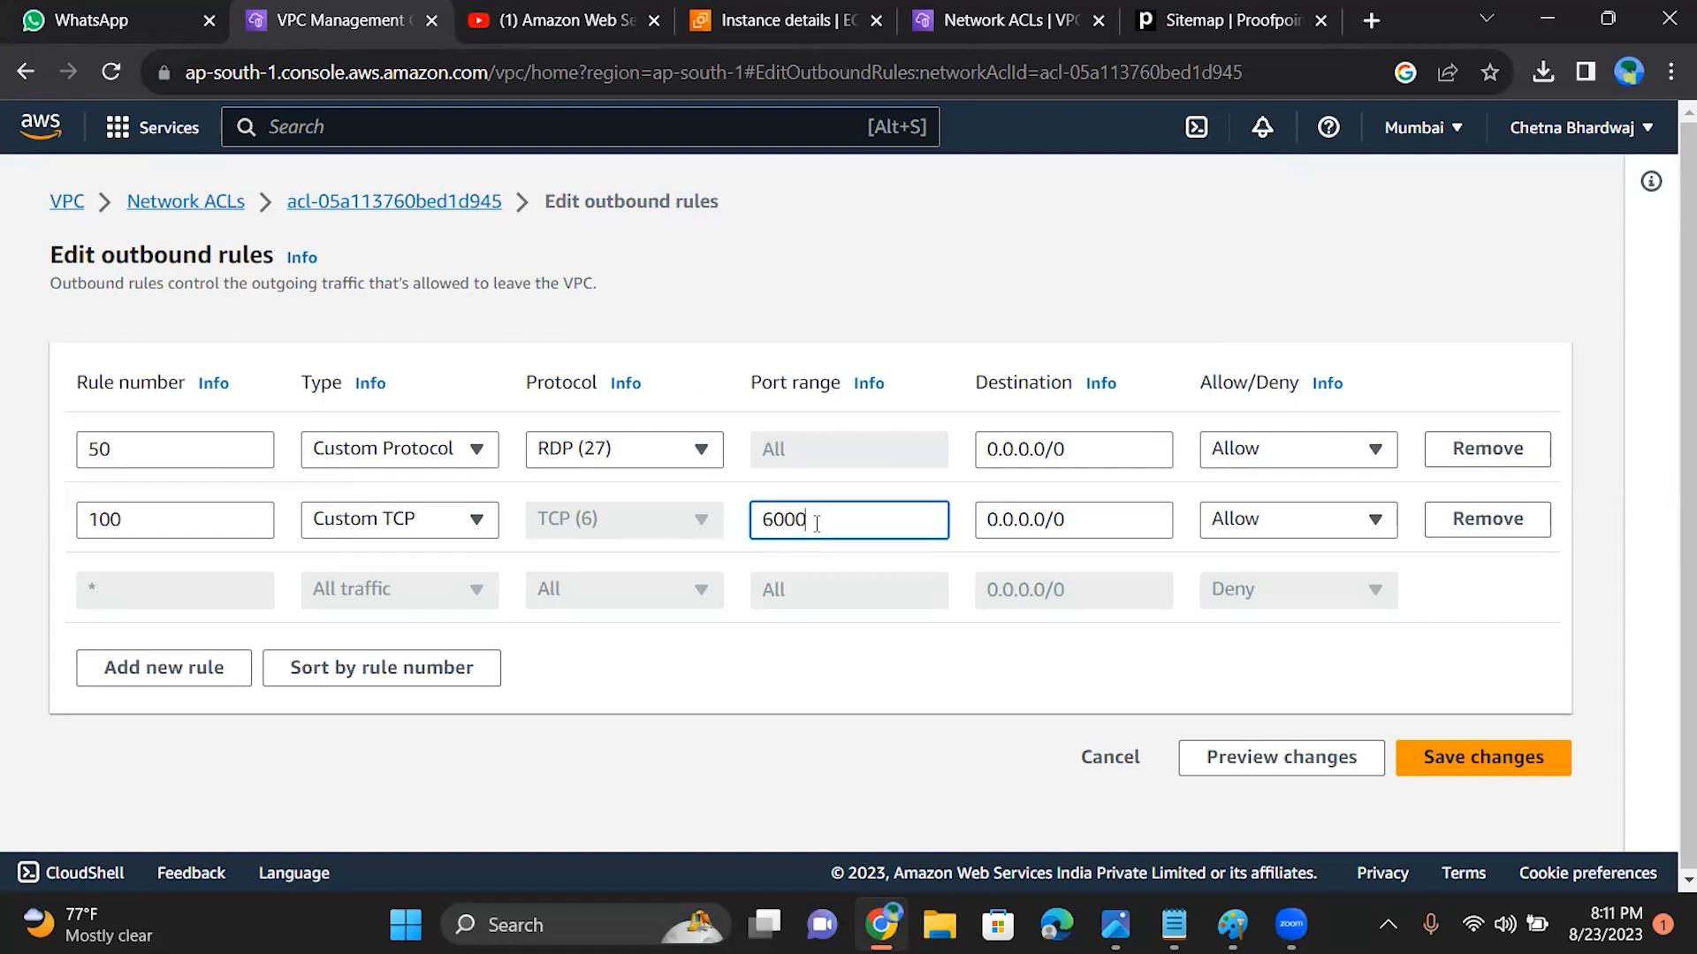
type("-")
key("alt+Tab")
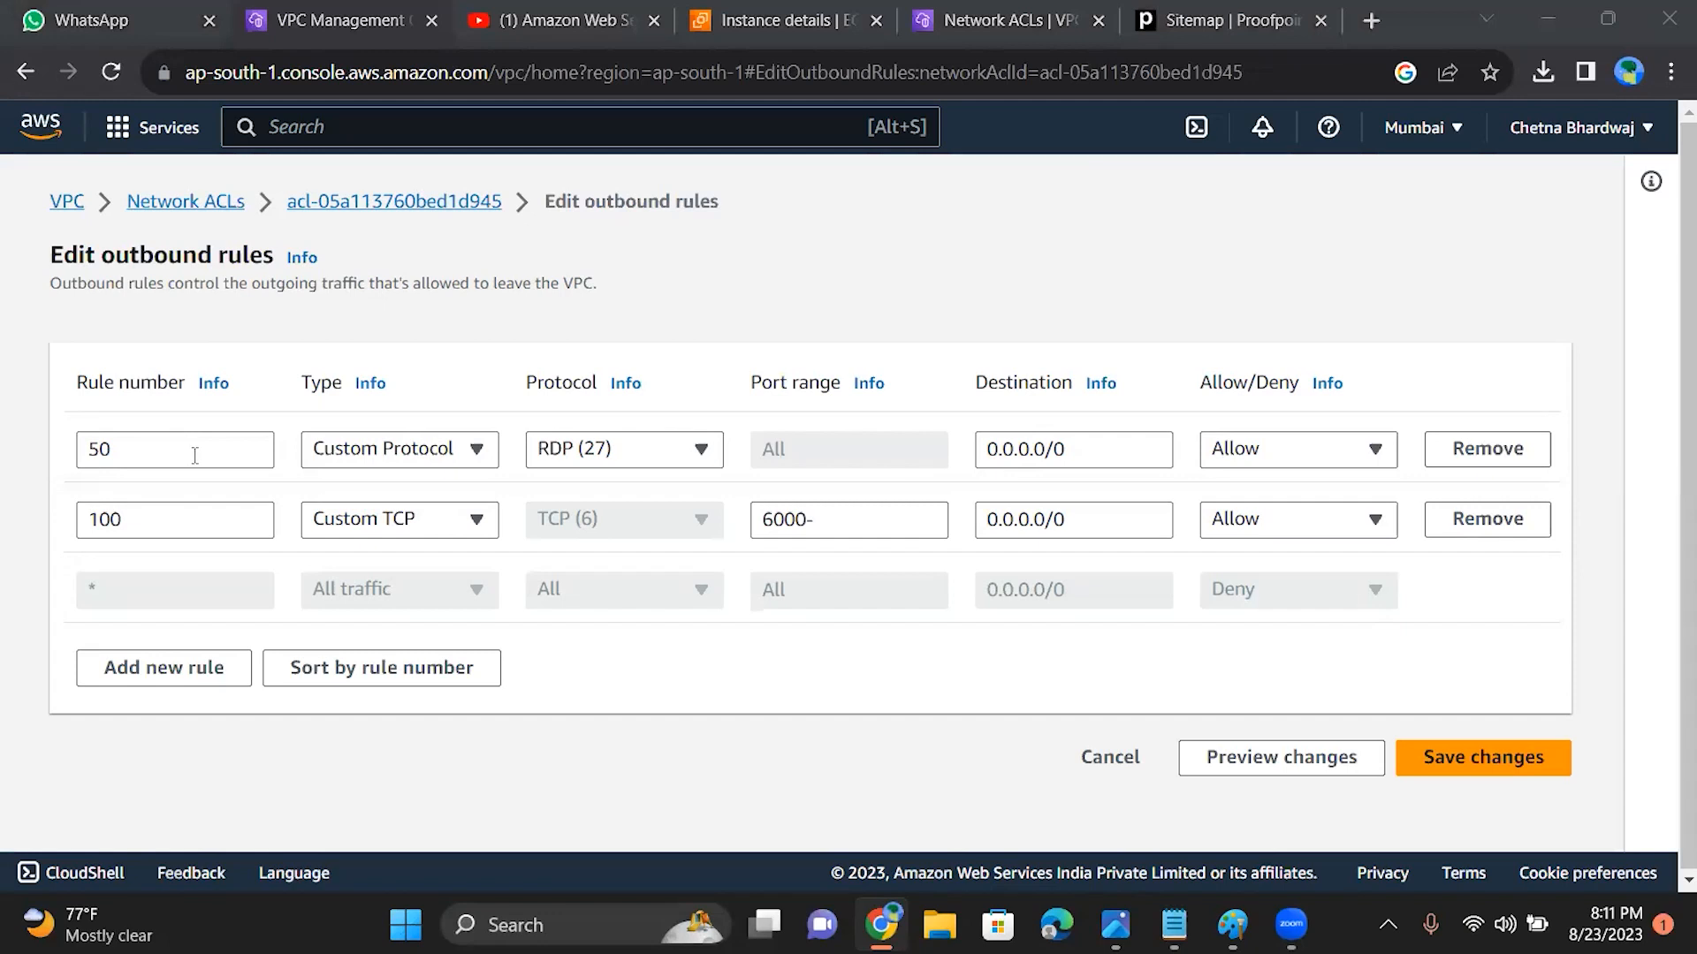
Step: Remove outbound rule 100, set rule 50 to All traffic, and save the outbound rules
left_click(215, 522)
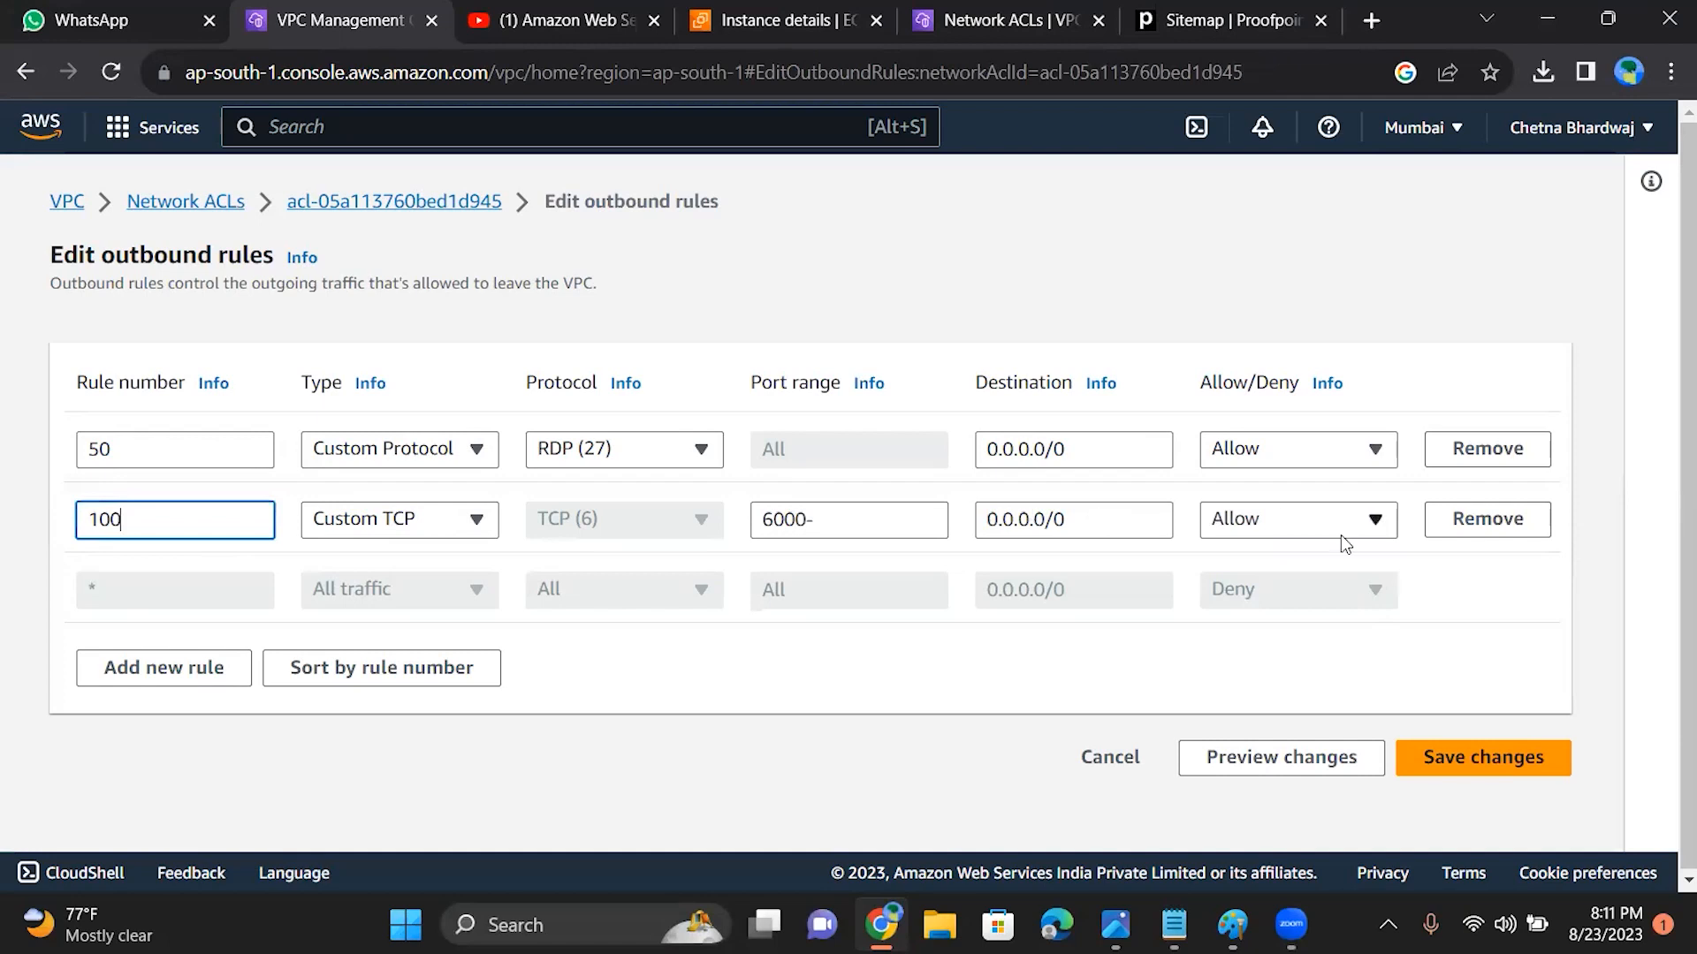
left_click(1490, 521)
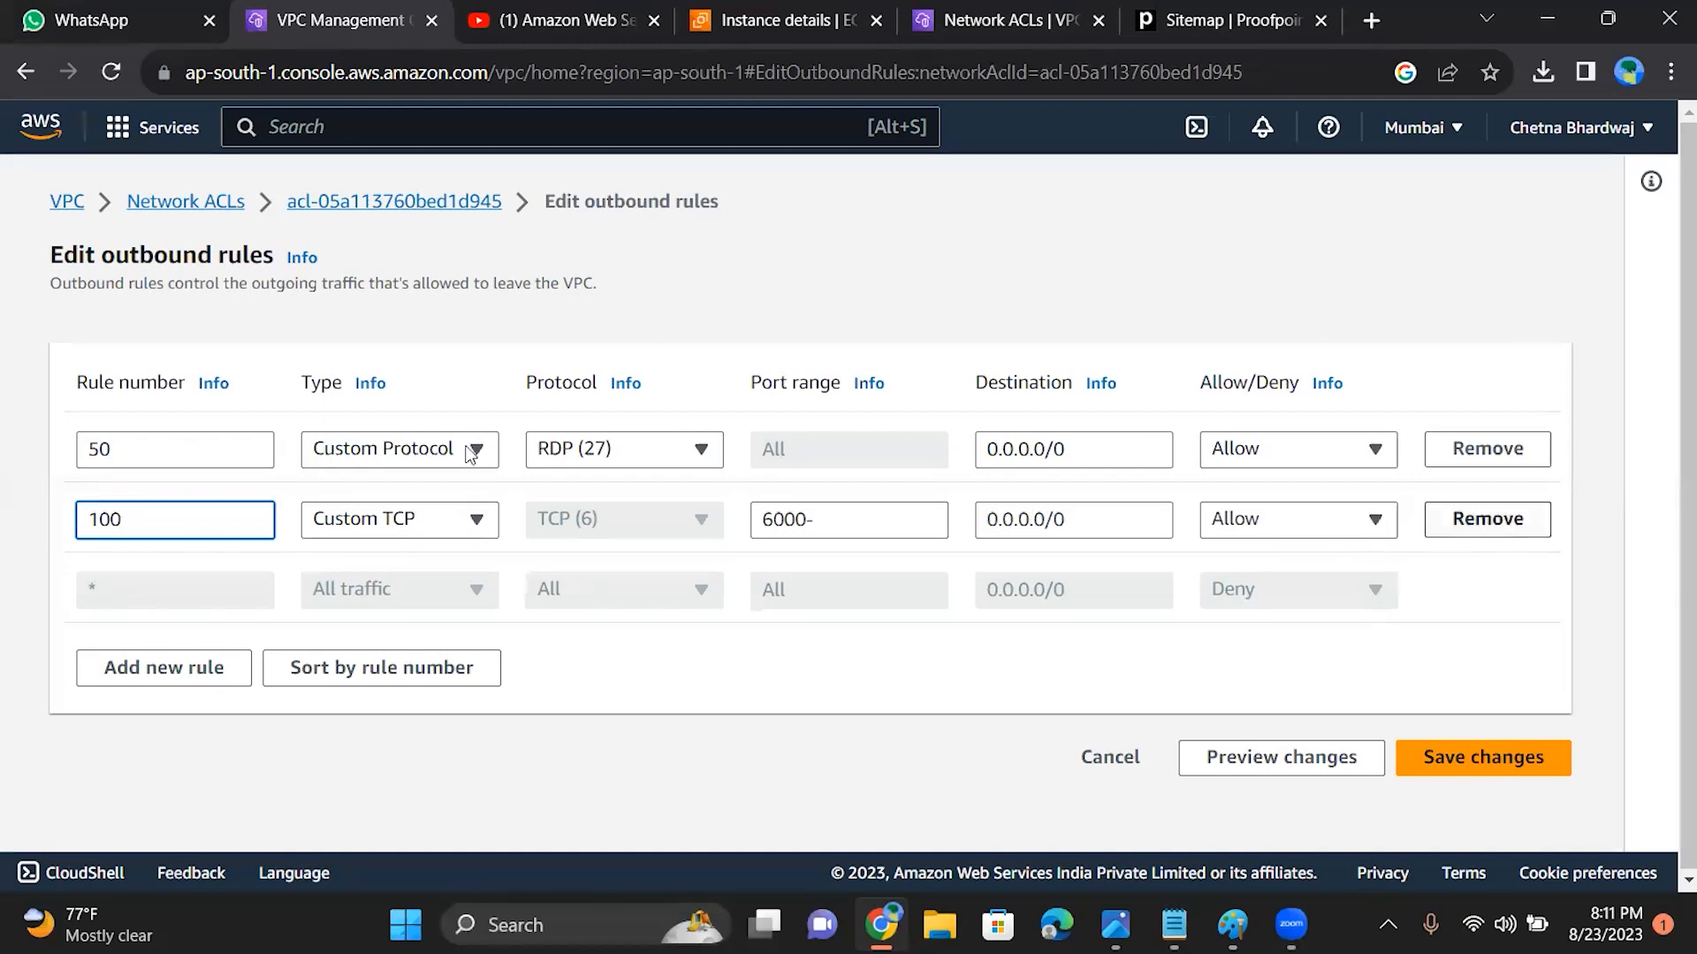
left_click(476, 455)
left_click(405, 533)
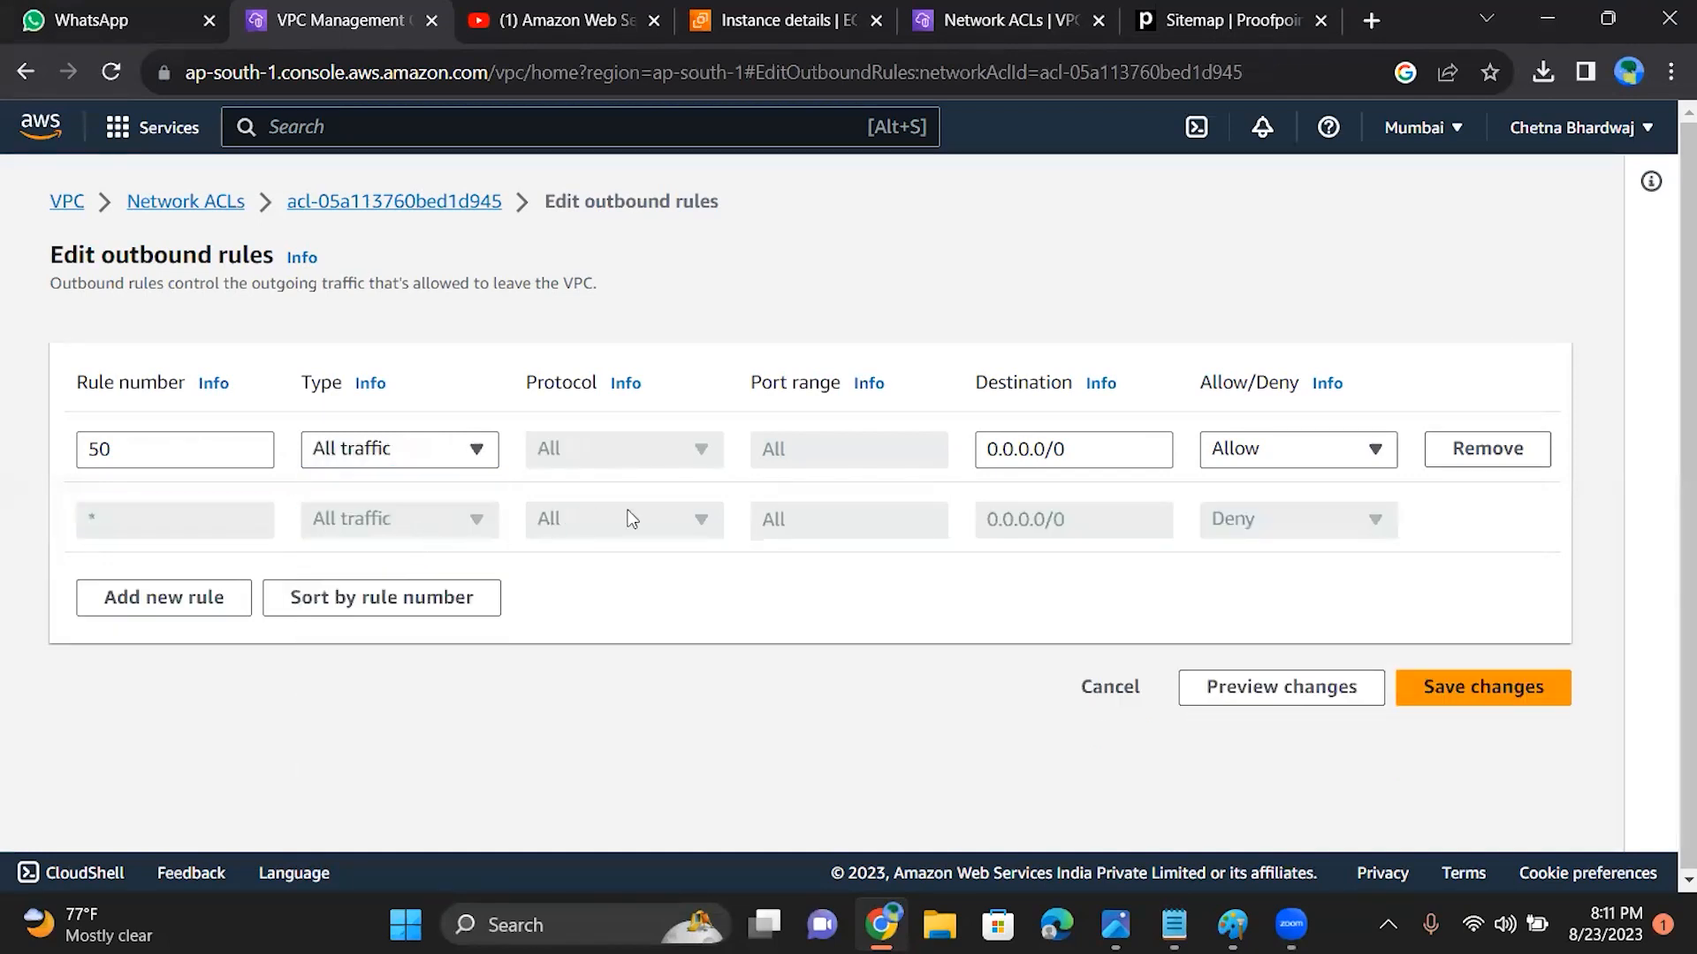
left_click(1466, 698)
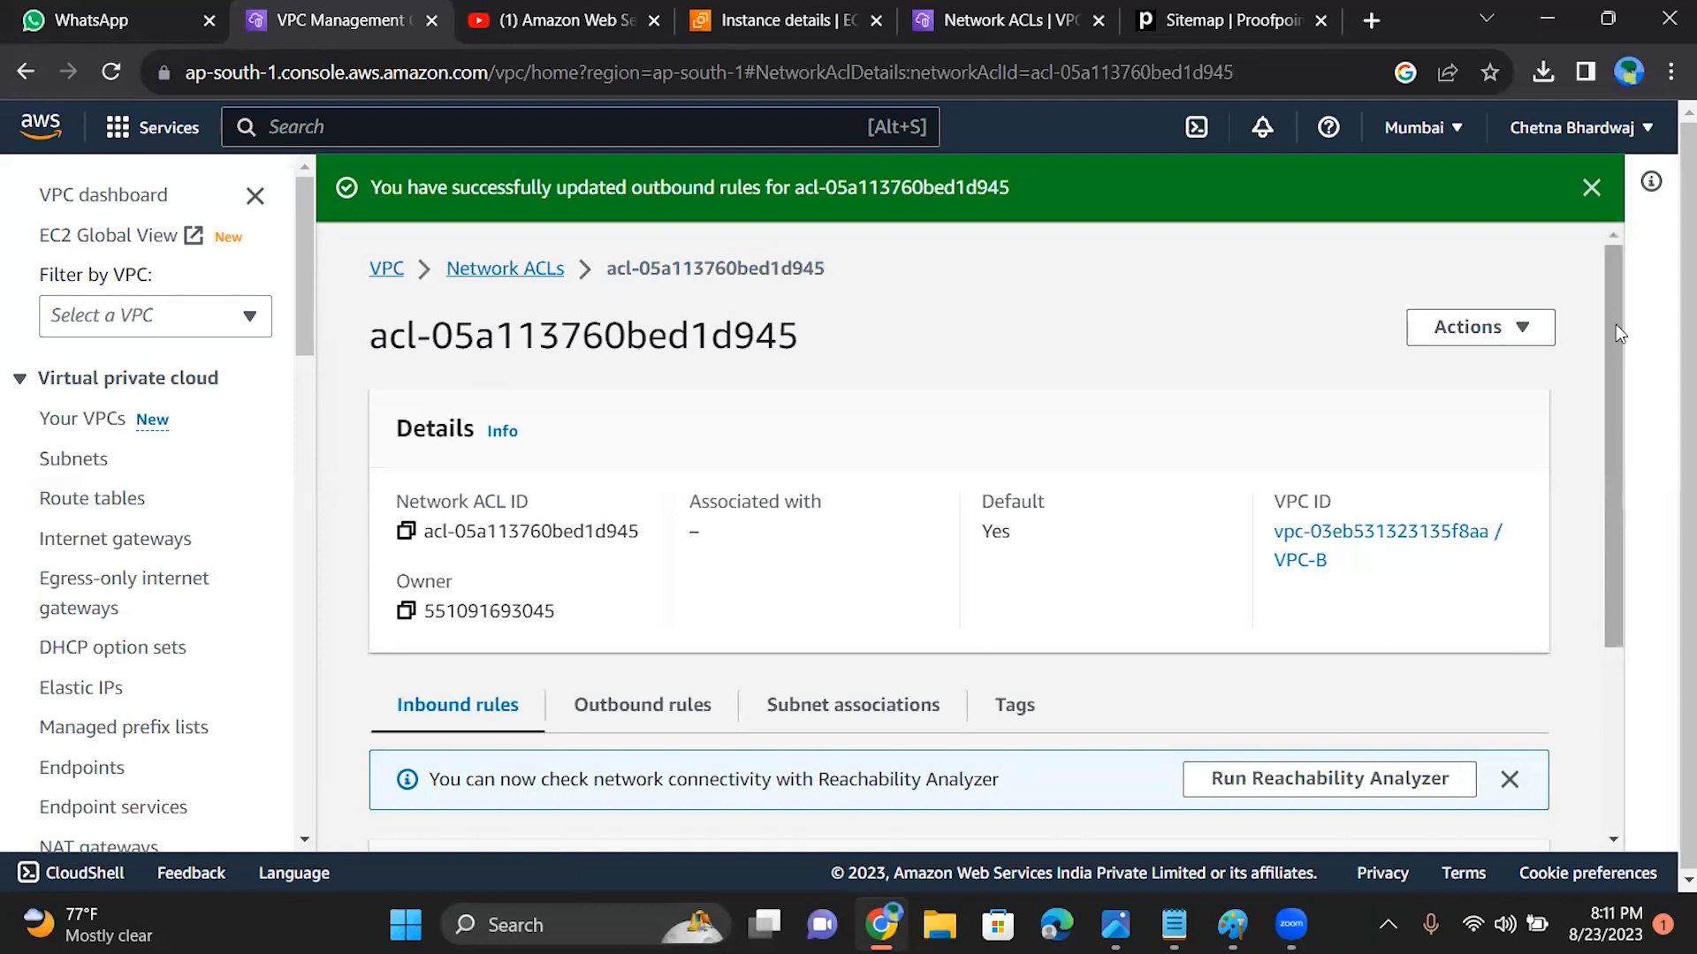
Step: Review the subnet associations, outbound rules and inbound rules of acl-05a113760bed1d945
left_click_drag(1616, 326, 1614, 548)
left_click(878, 424)
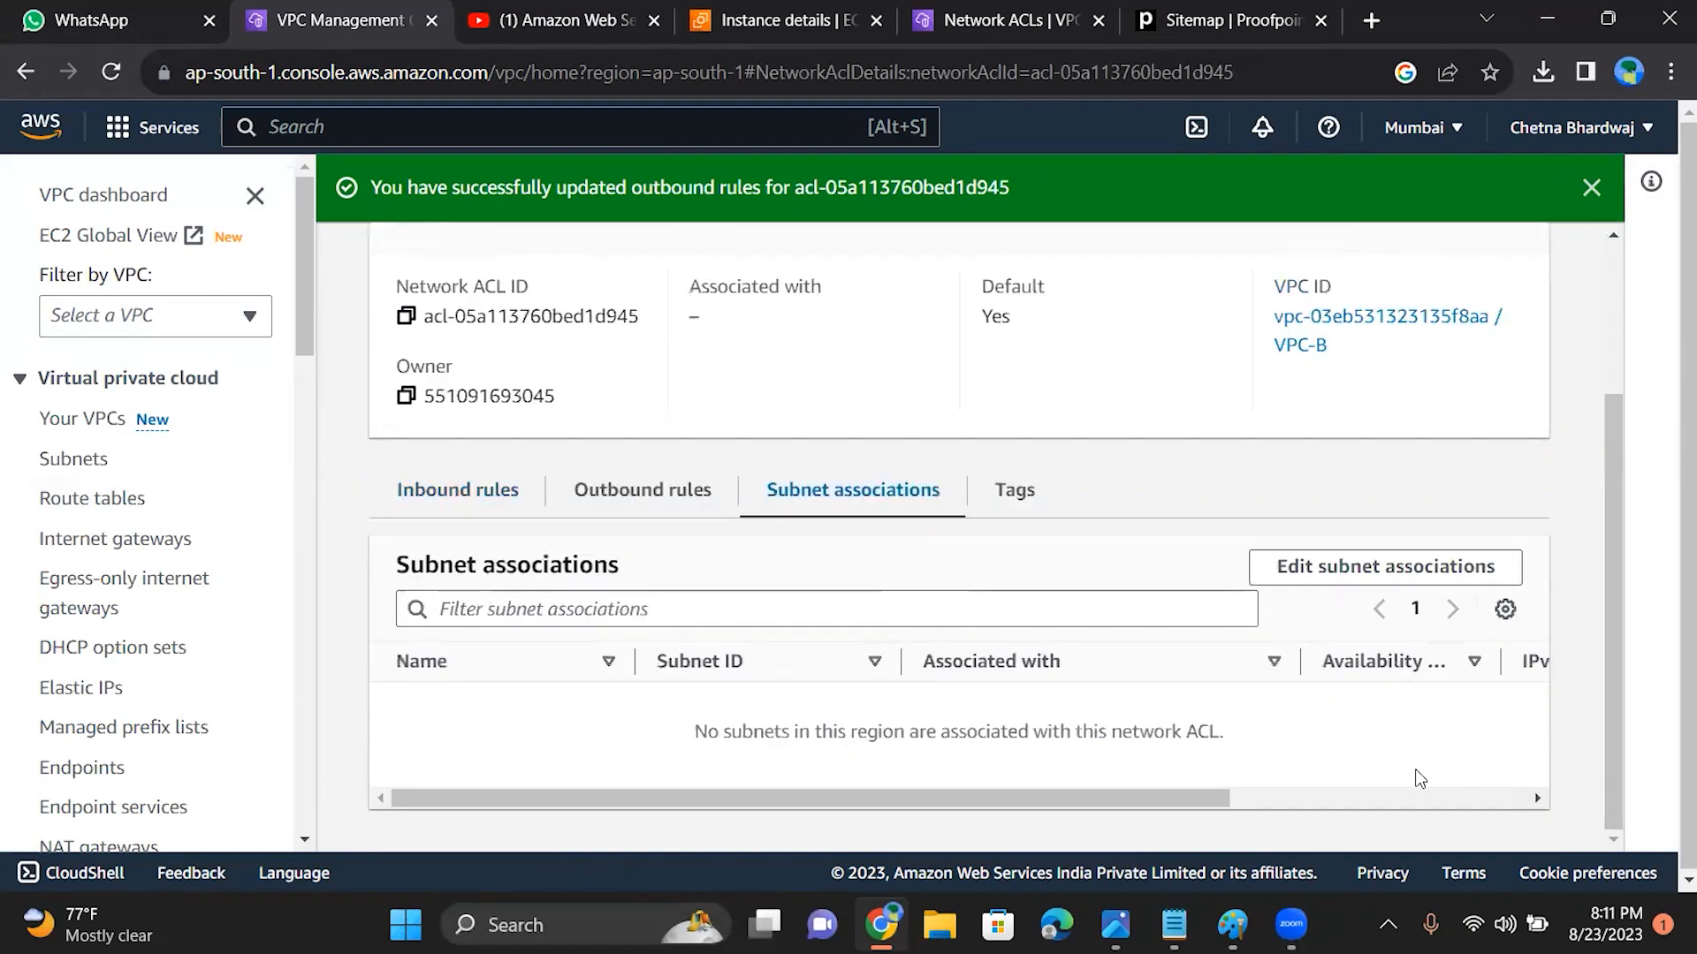
left_click(638, 493)
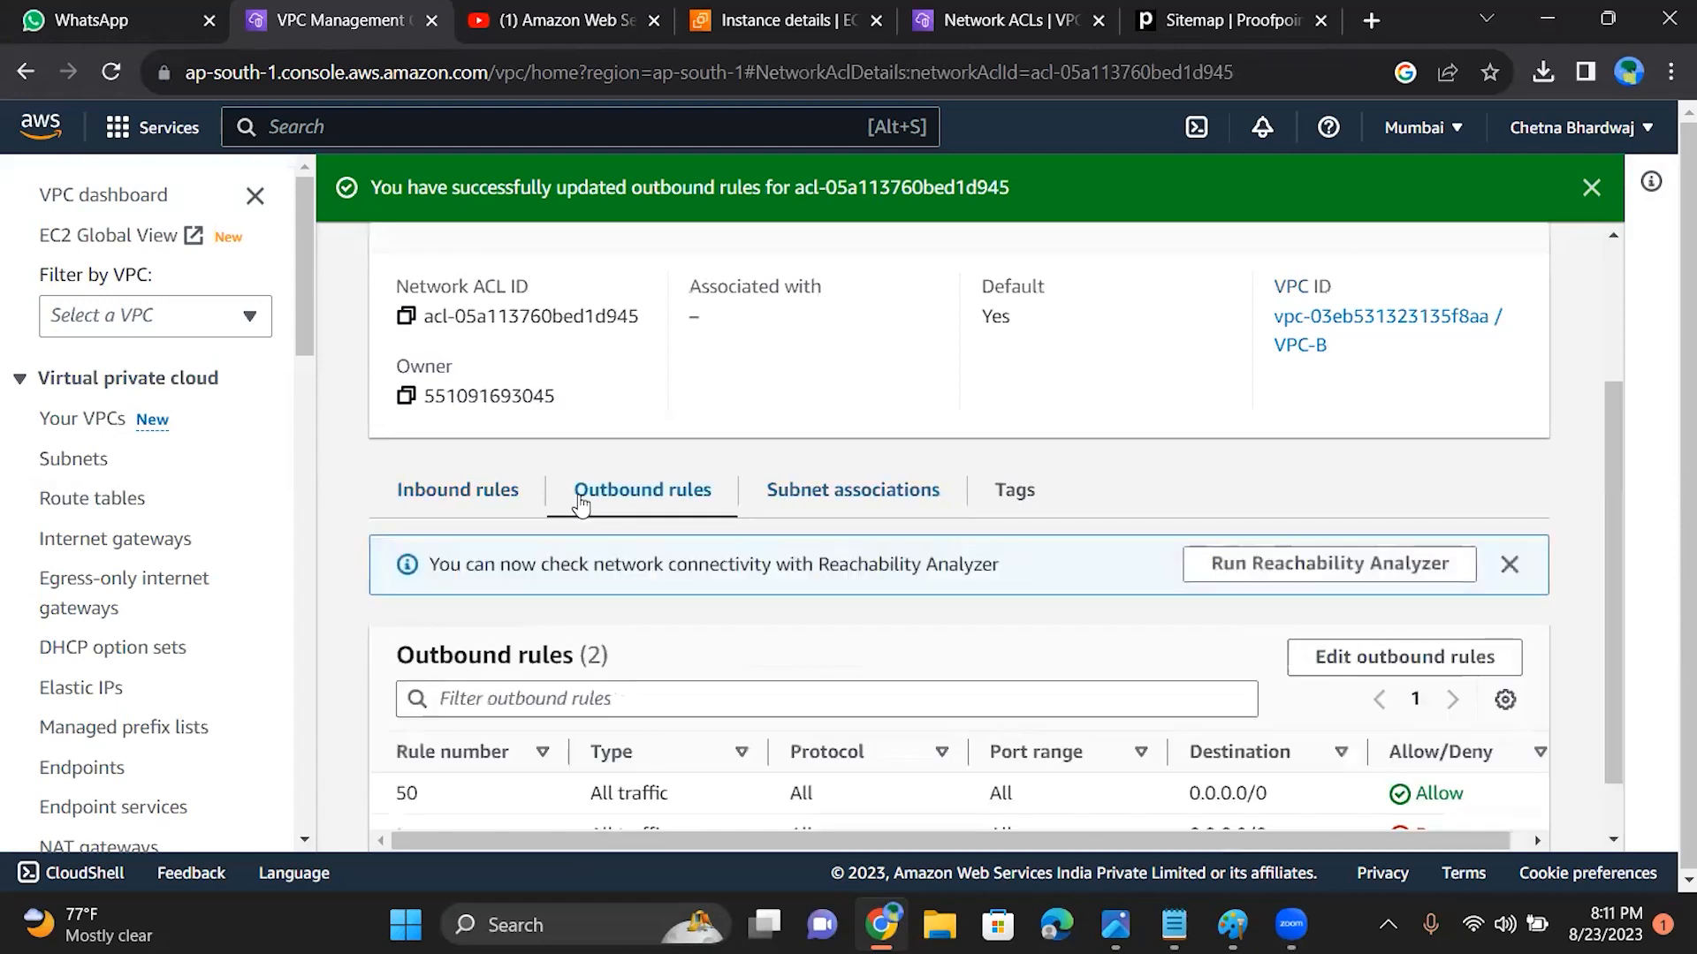
scroll(1610, 534, "down", 2)
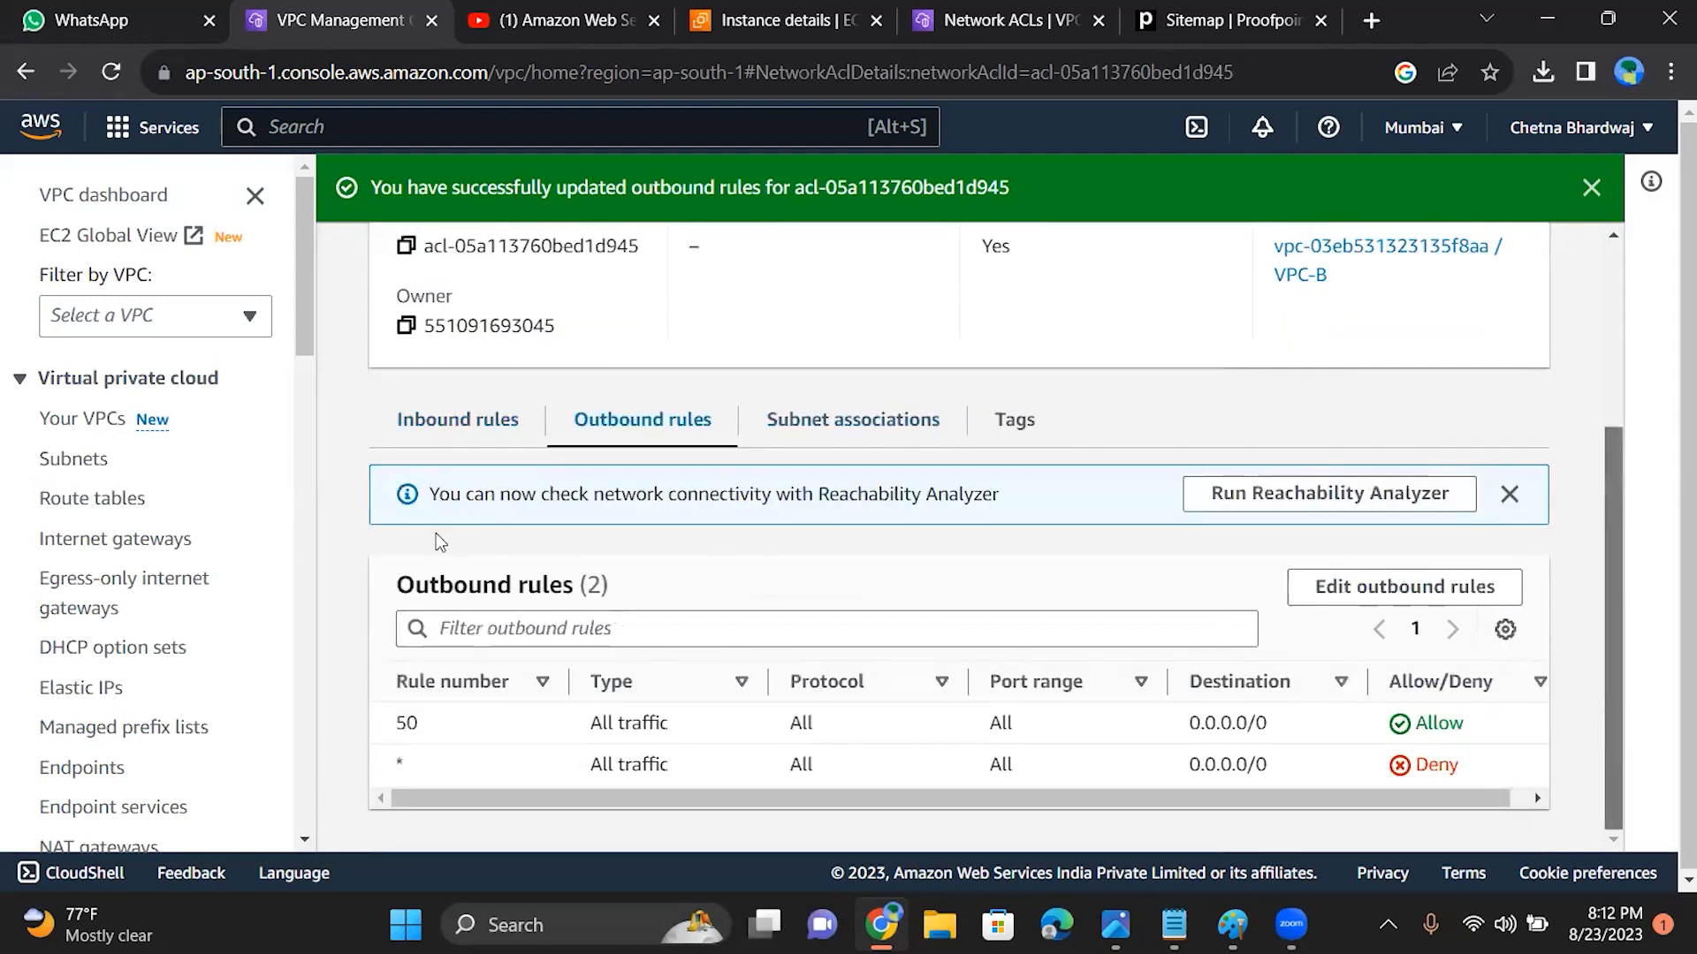
left_click(445, 431)
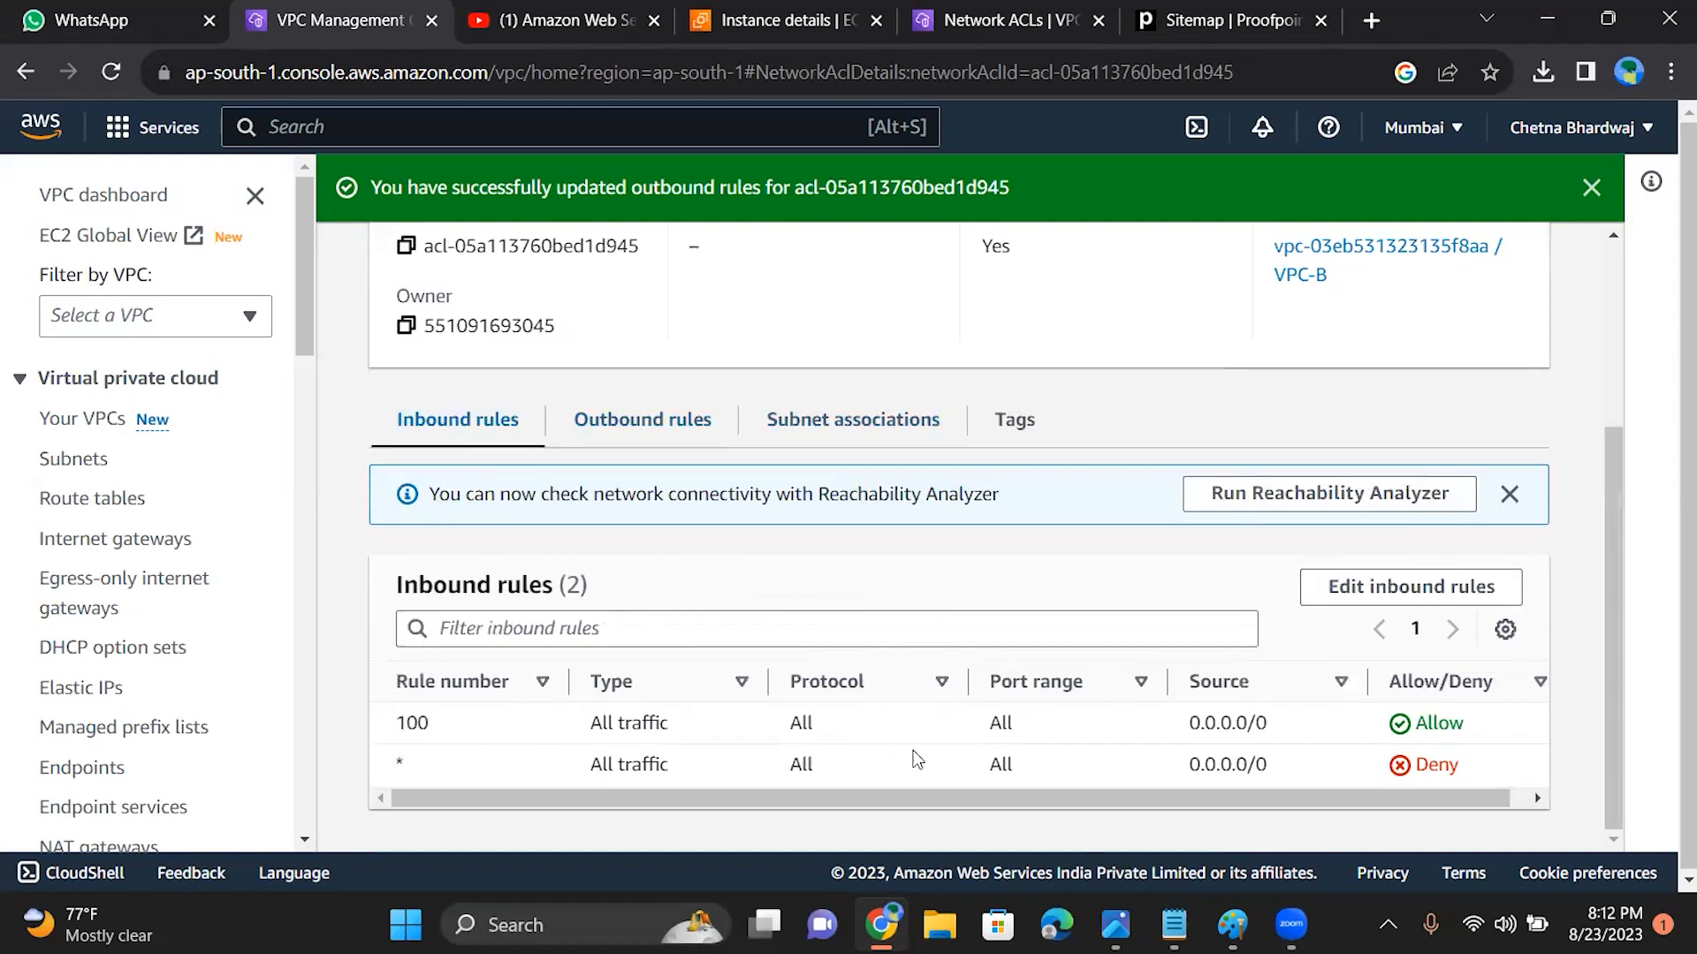
left_click(708, 427)
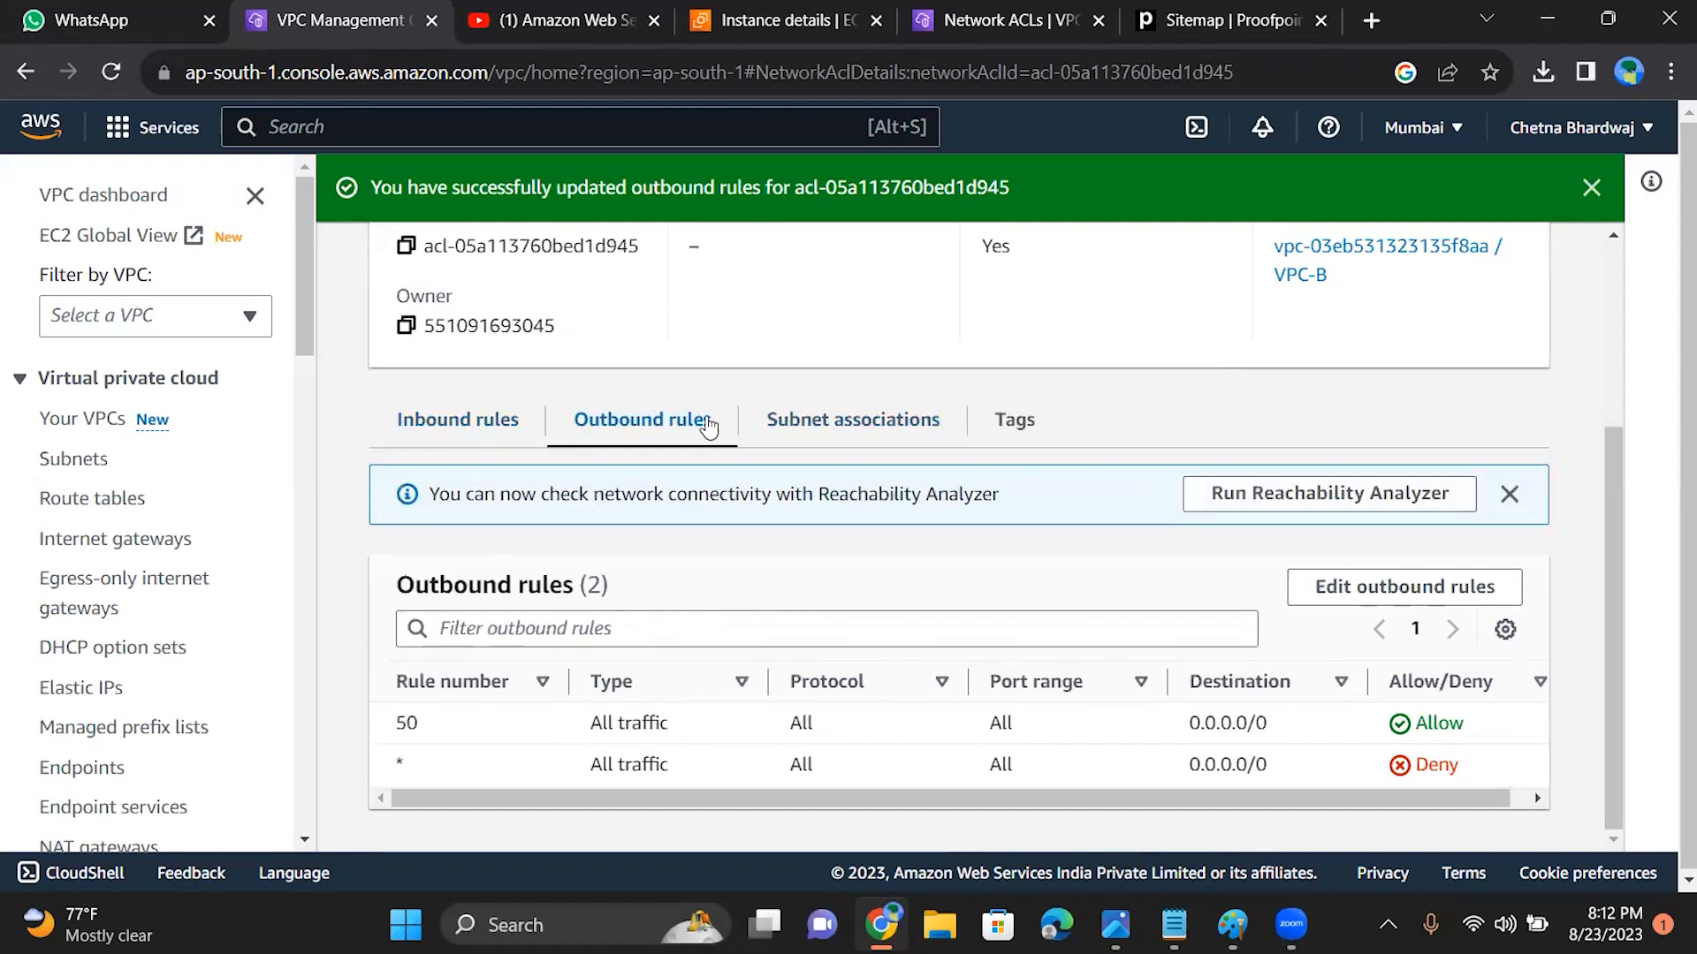
Step: Associate subnet 02 with the default network ACL acl-05a113760bed1d945 and save the change
left_click(829, 428)
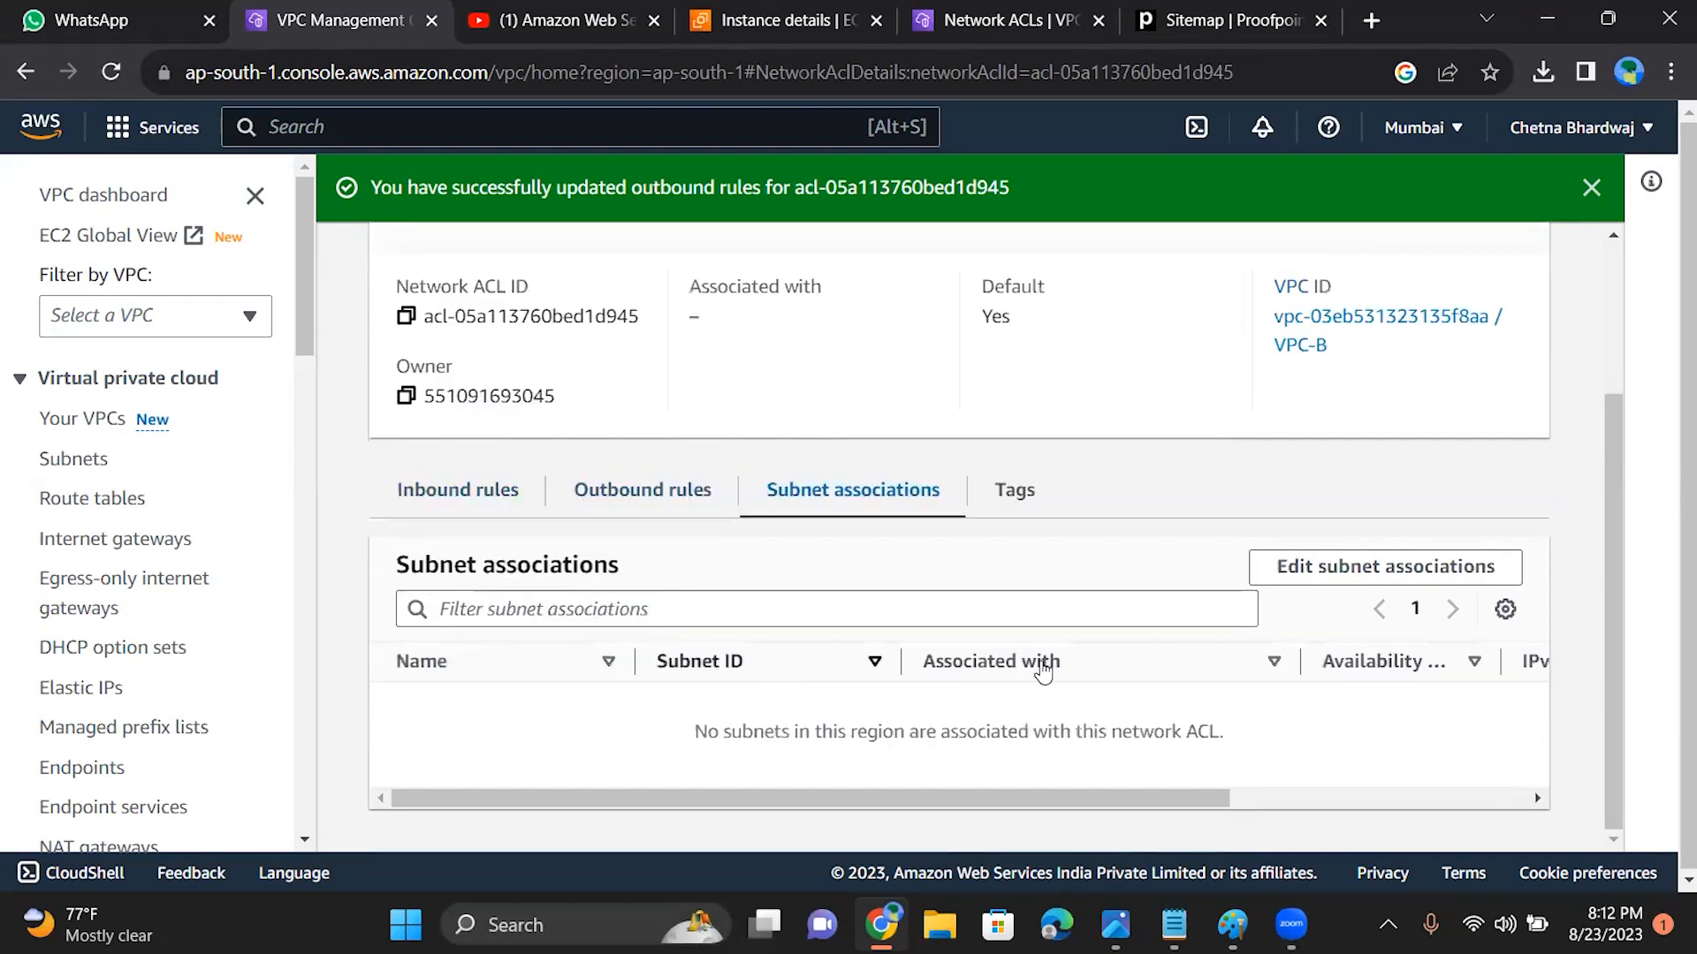
left_click(1288, 575)
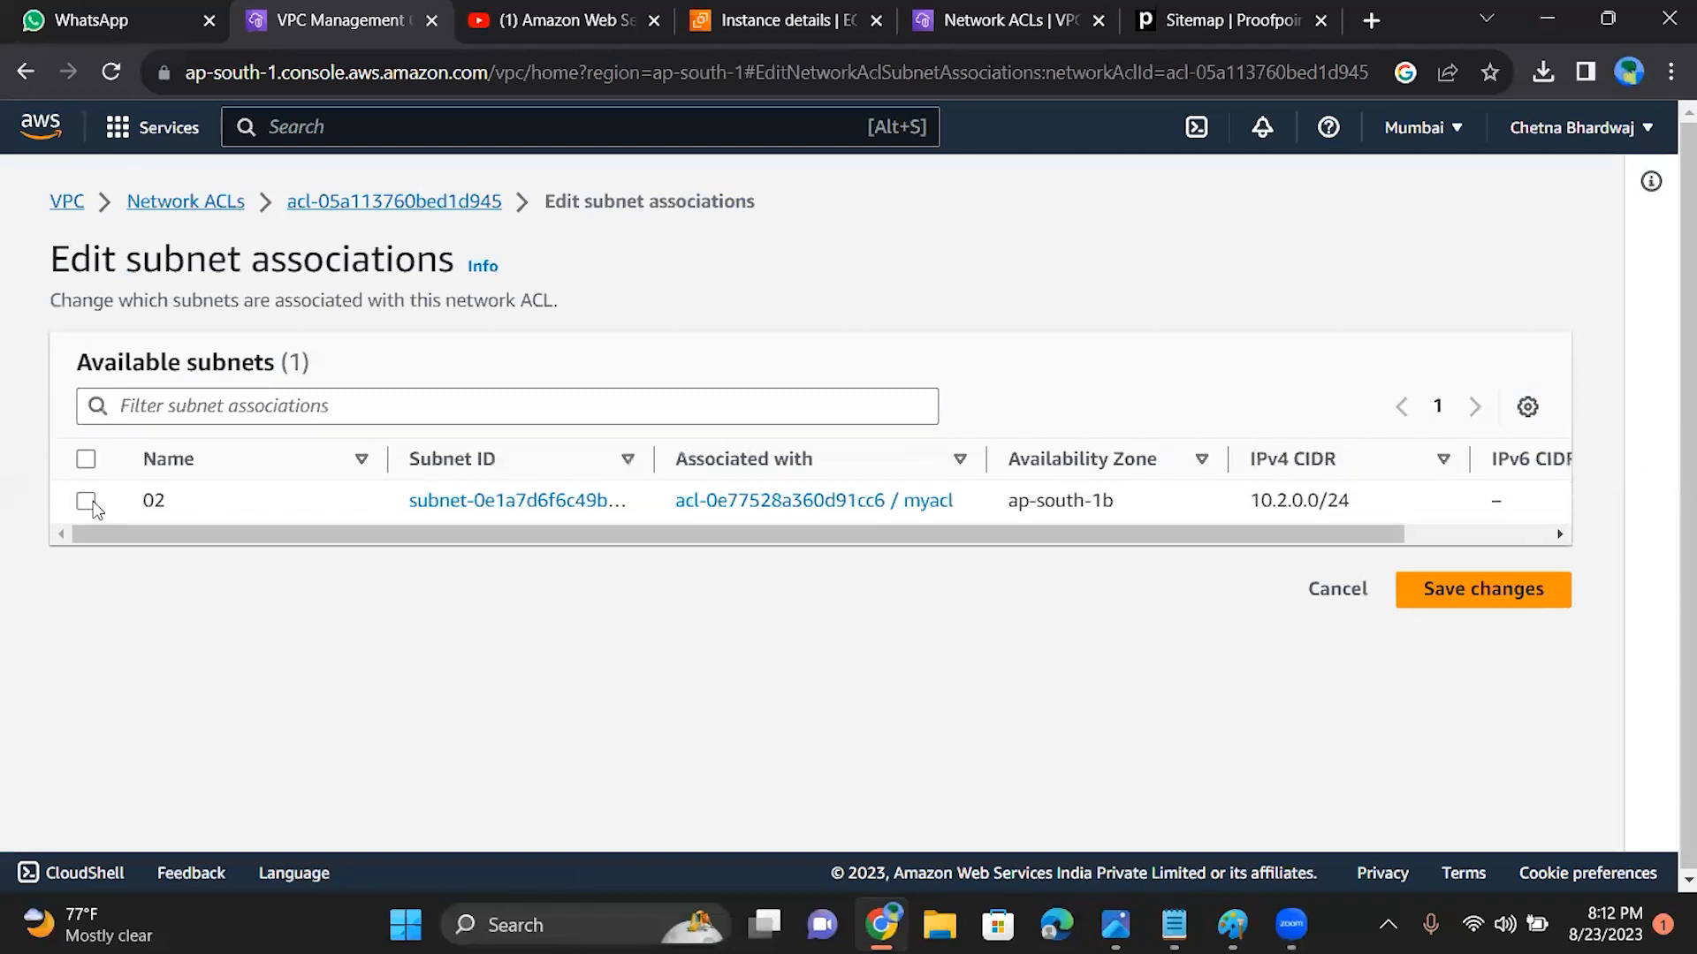
left_click(86, 501)
left_click(1531, 766)
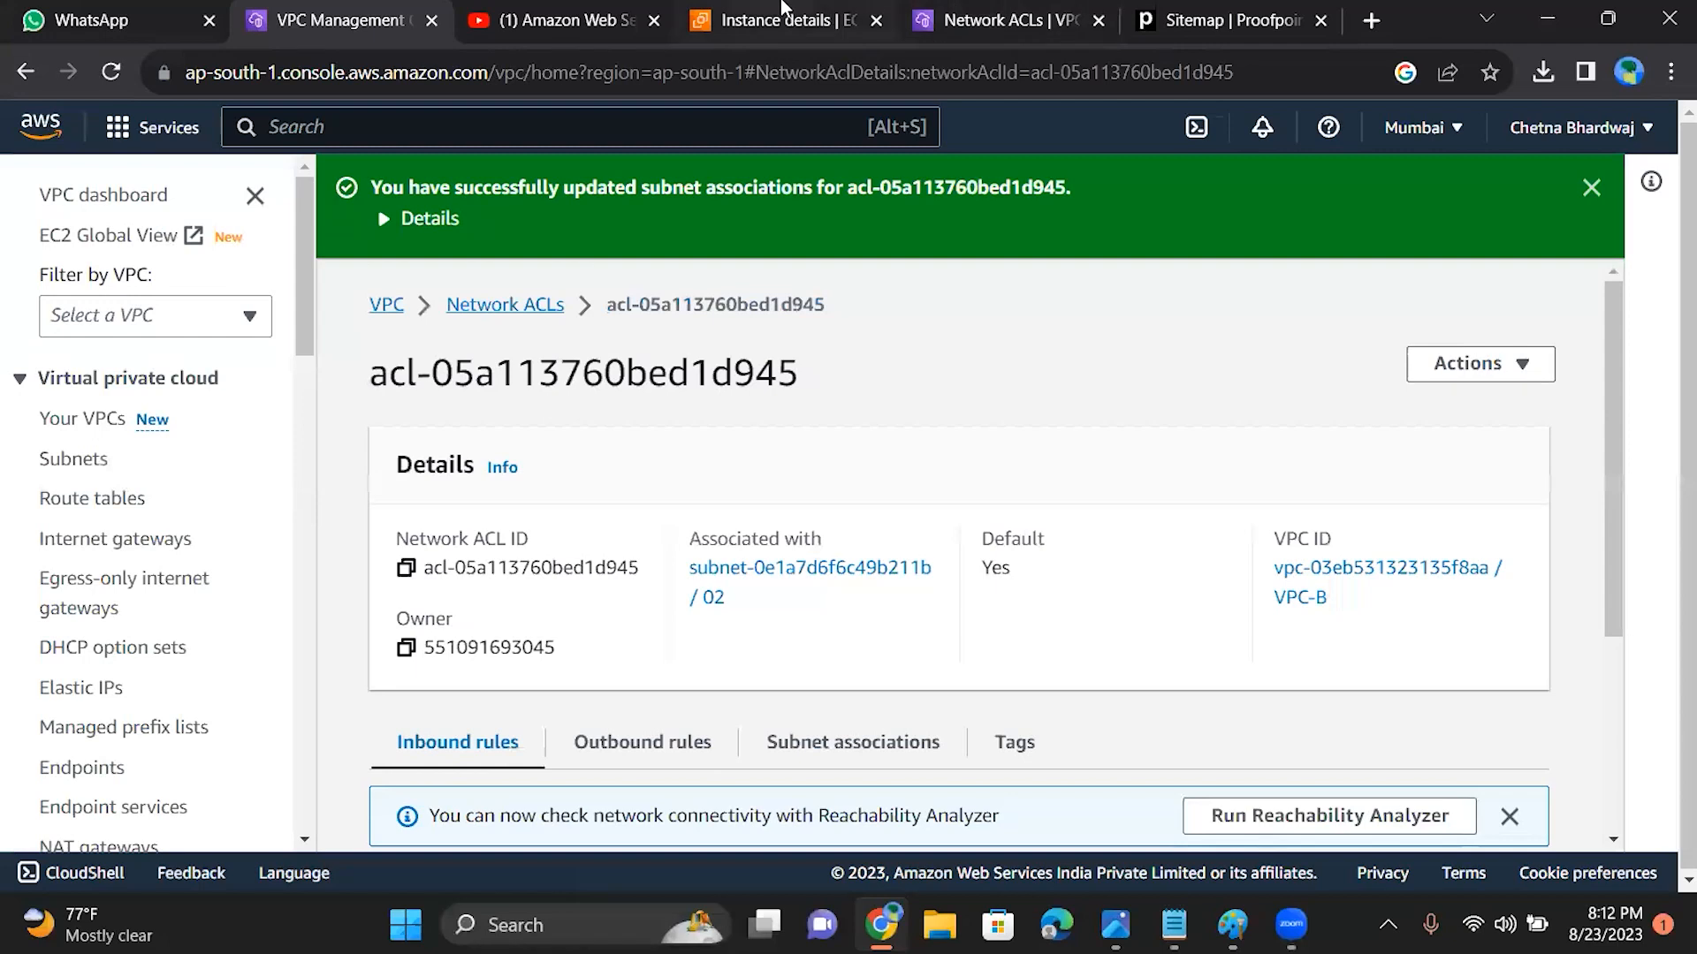
Step: Refresh the EC2B instance summary and copy the instance's public IPv4 address
left_click(781, 7)
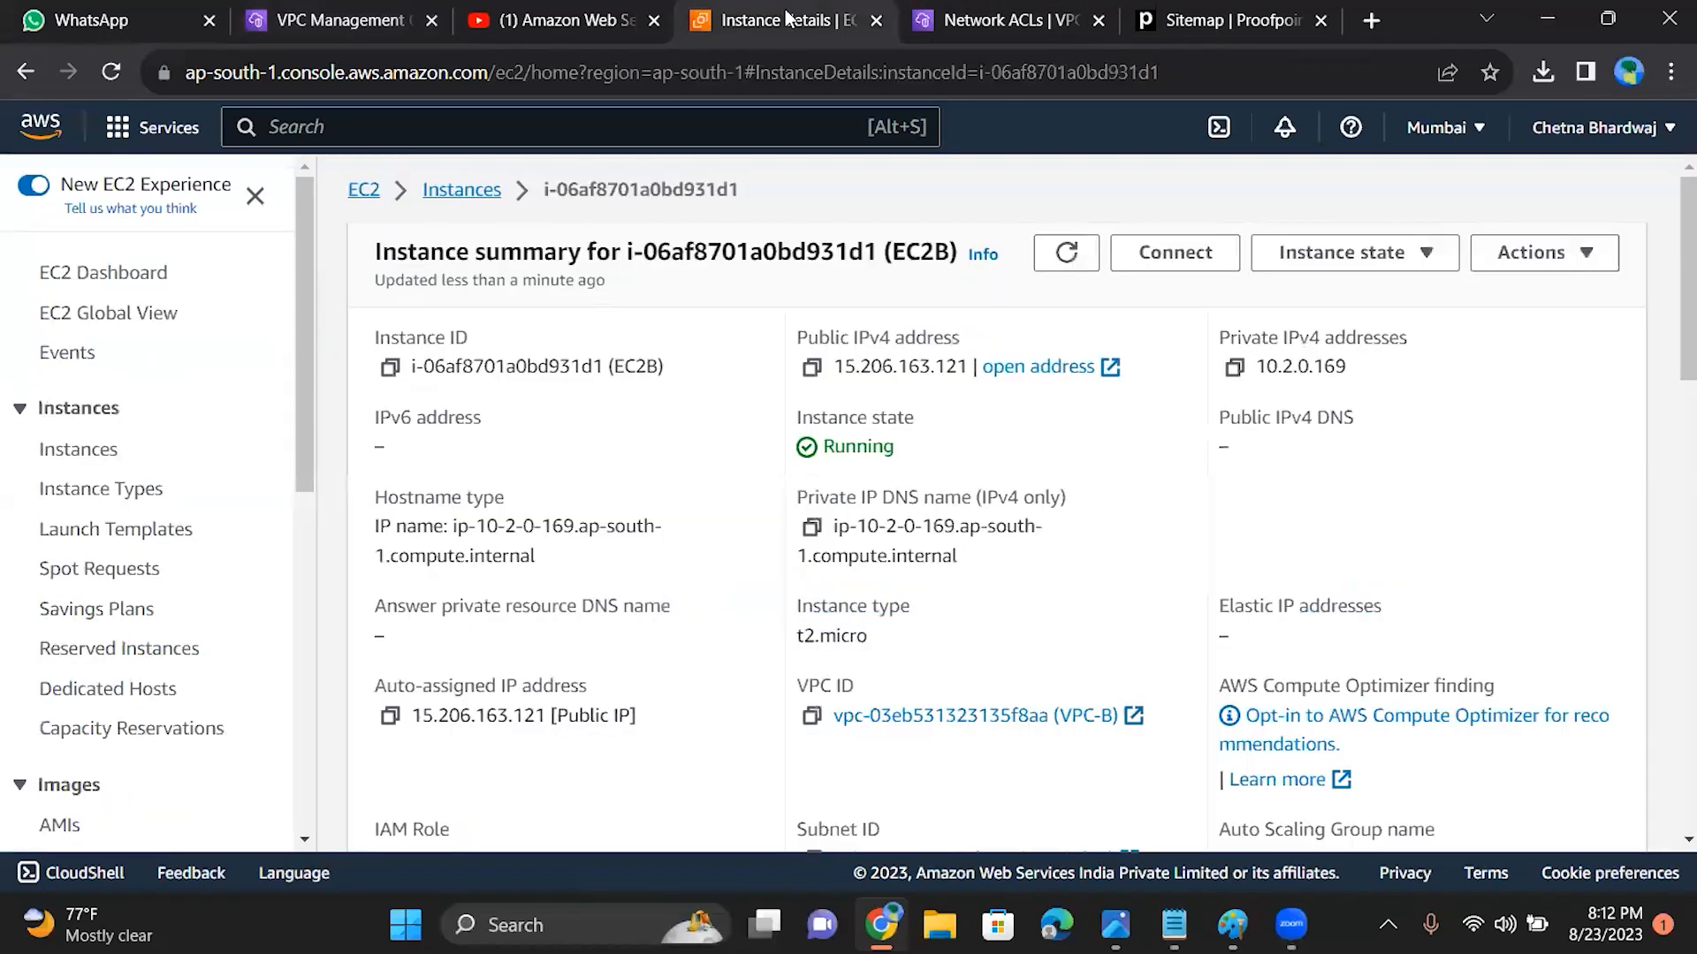
left_click(1061, 254)
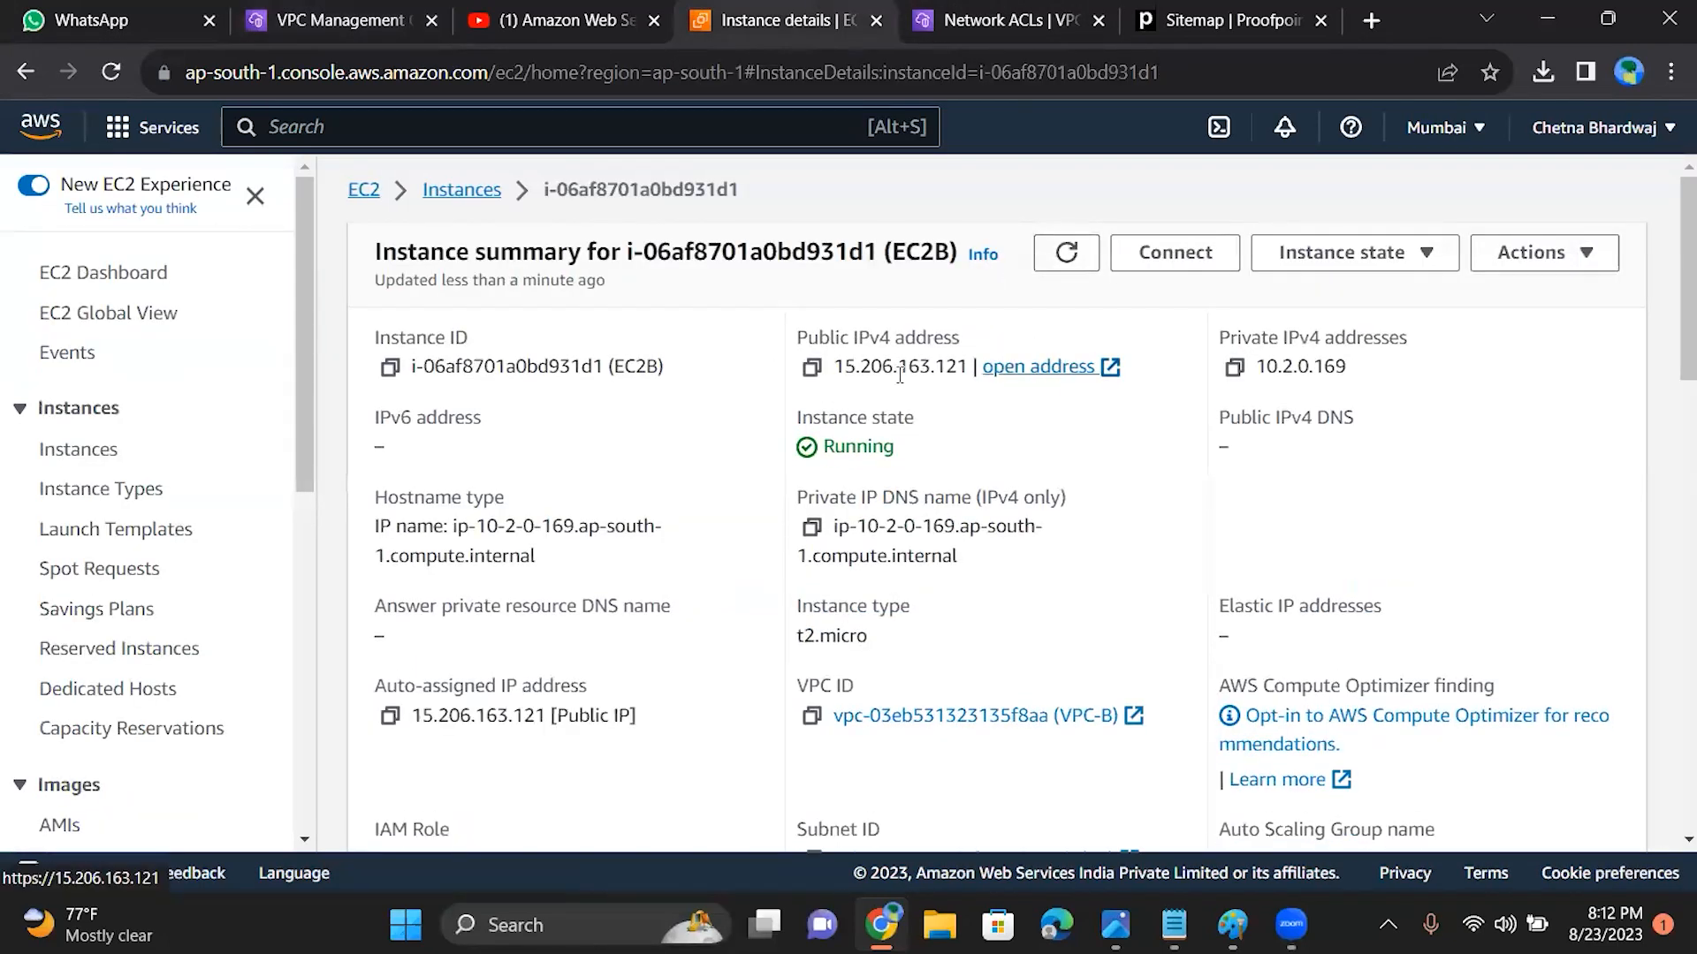
left_click(806, 373)
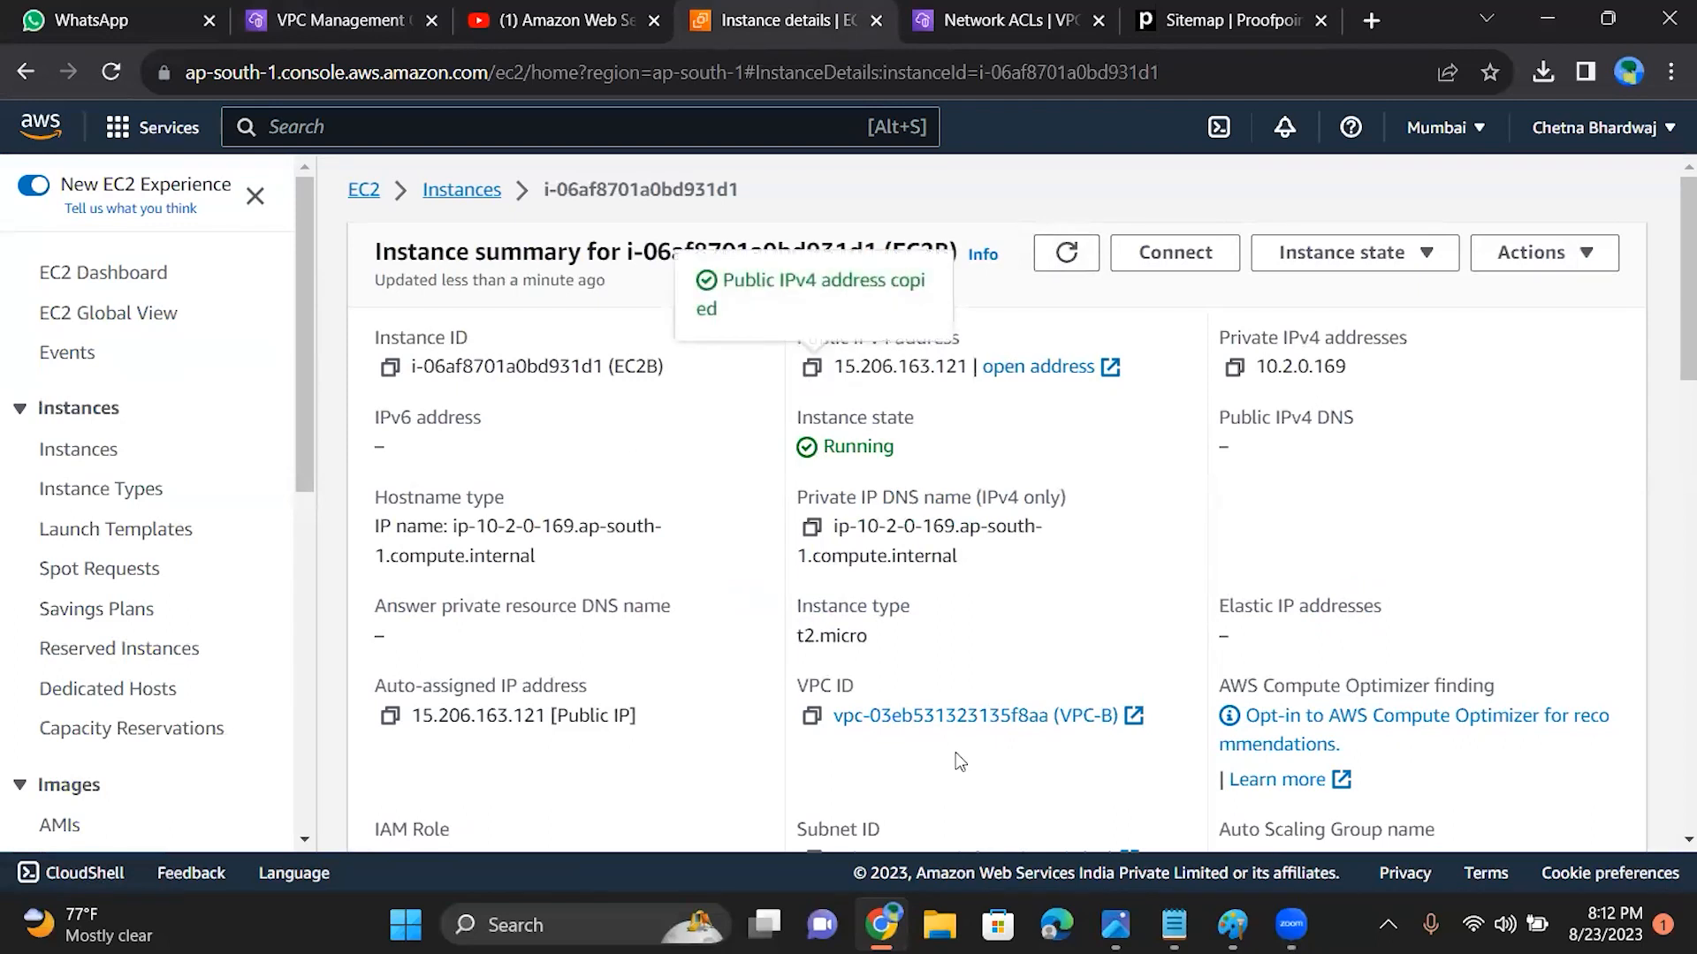
Step: Test a Remote Desktop Connection to 15.206.163.121, and cancel at the credentials request and close the connection window
left_click(656, 926)
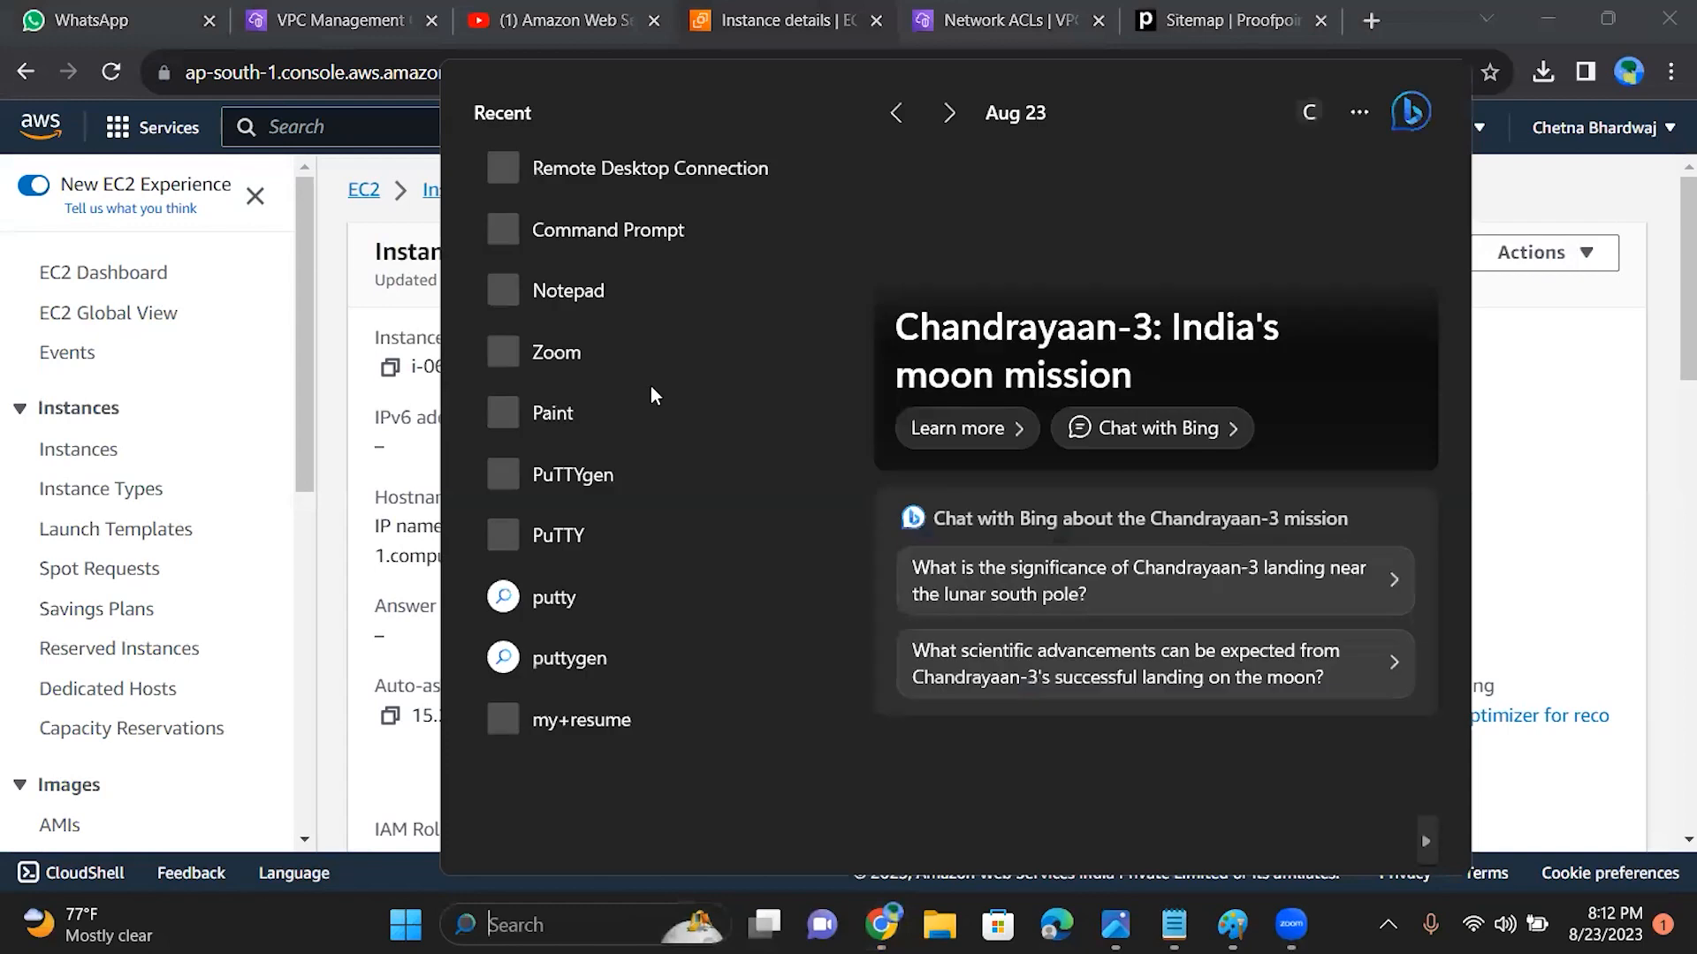
left_click(643, 167)
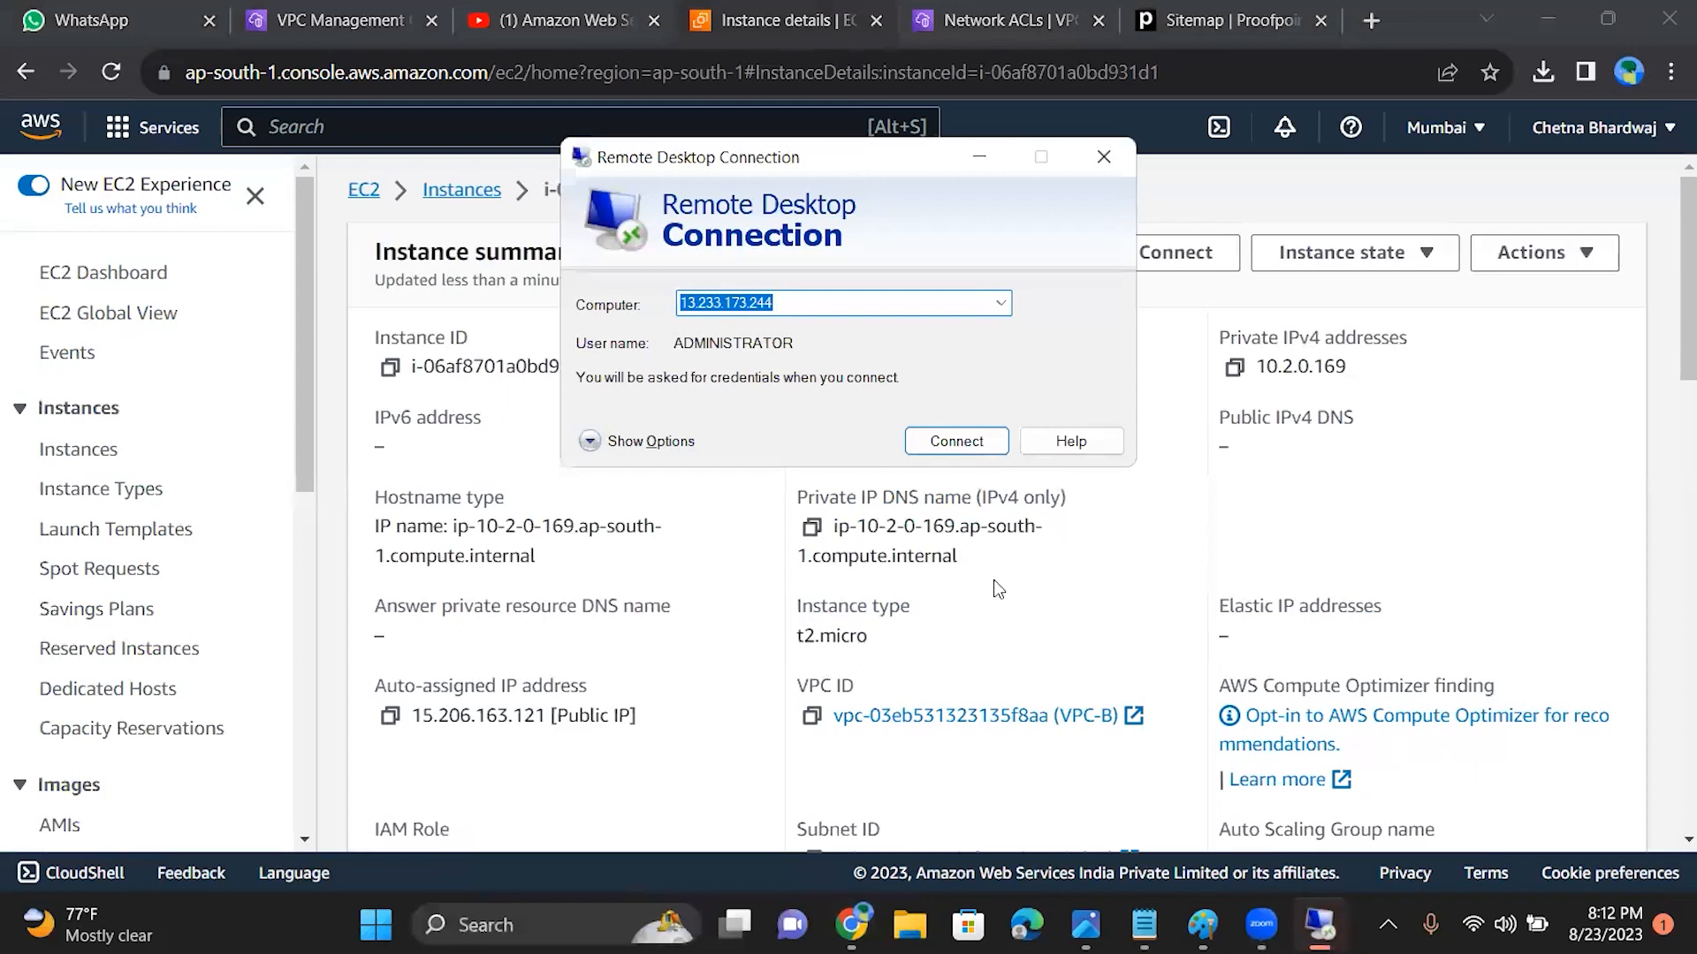
key("ctrl+v")
left_click(956, 442)
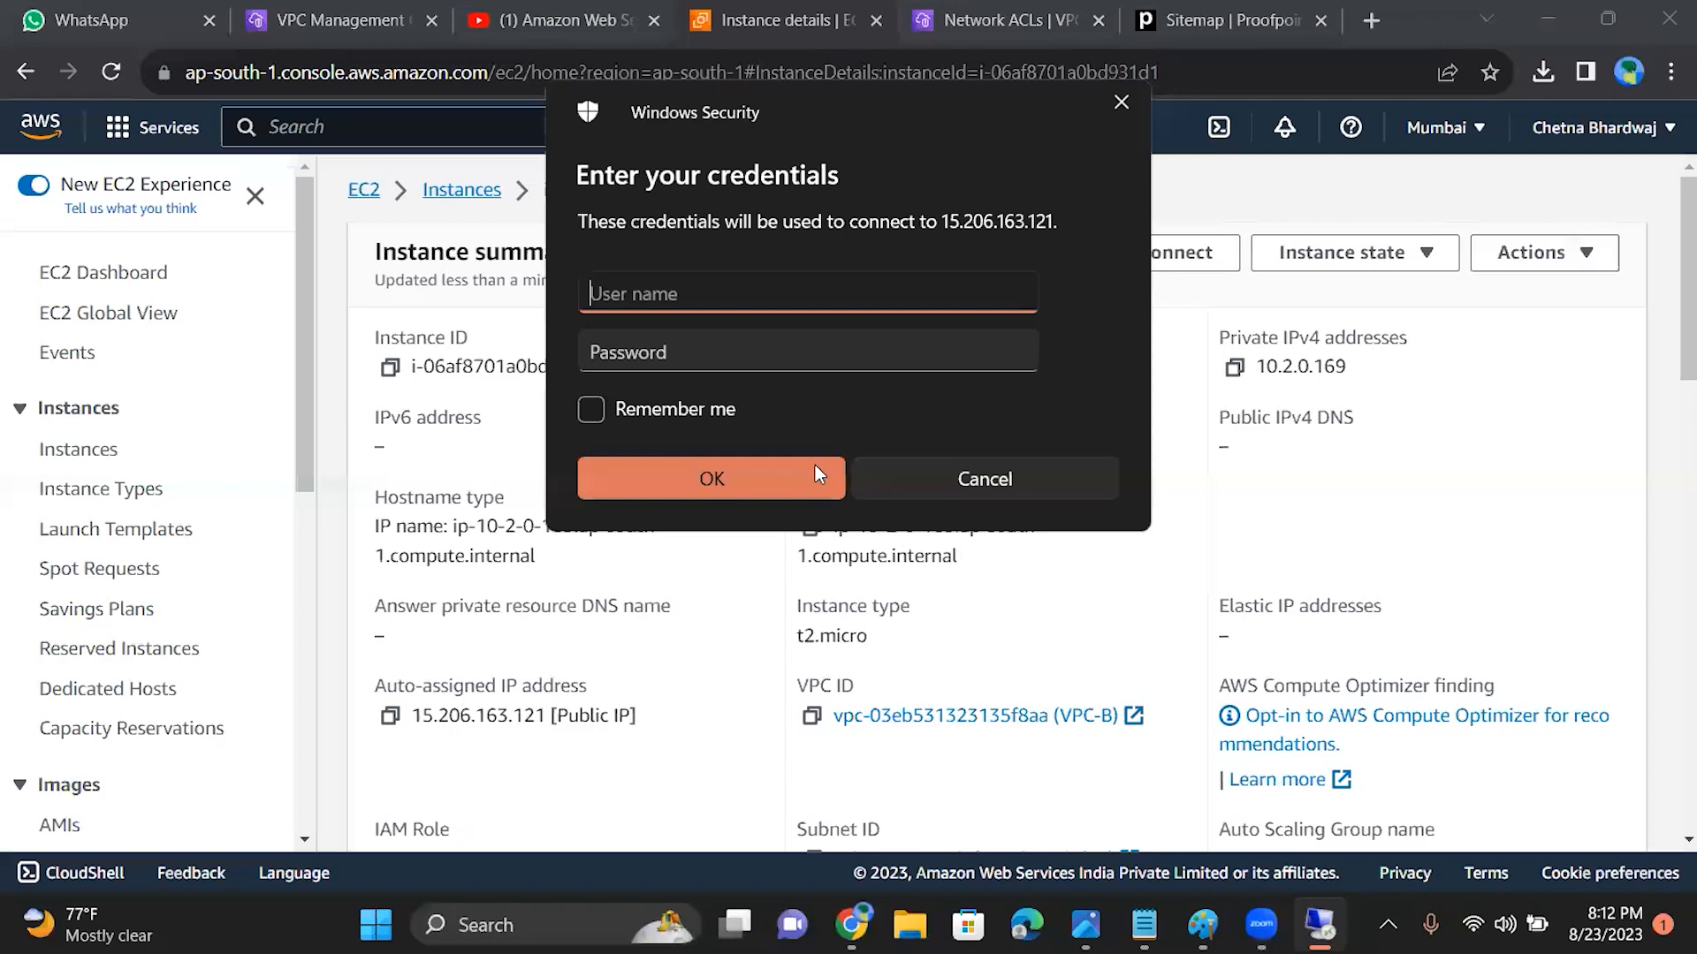
left_click(1117, 96)
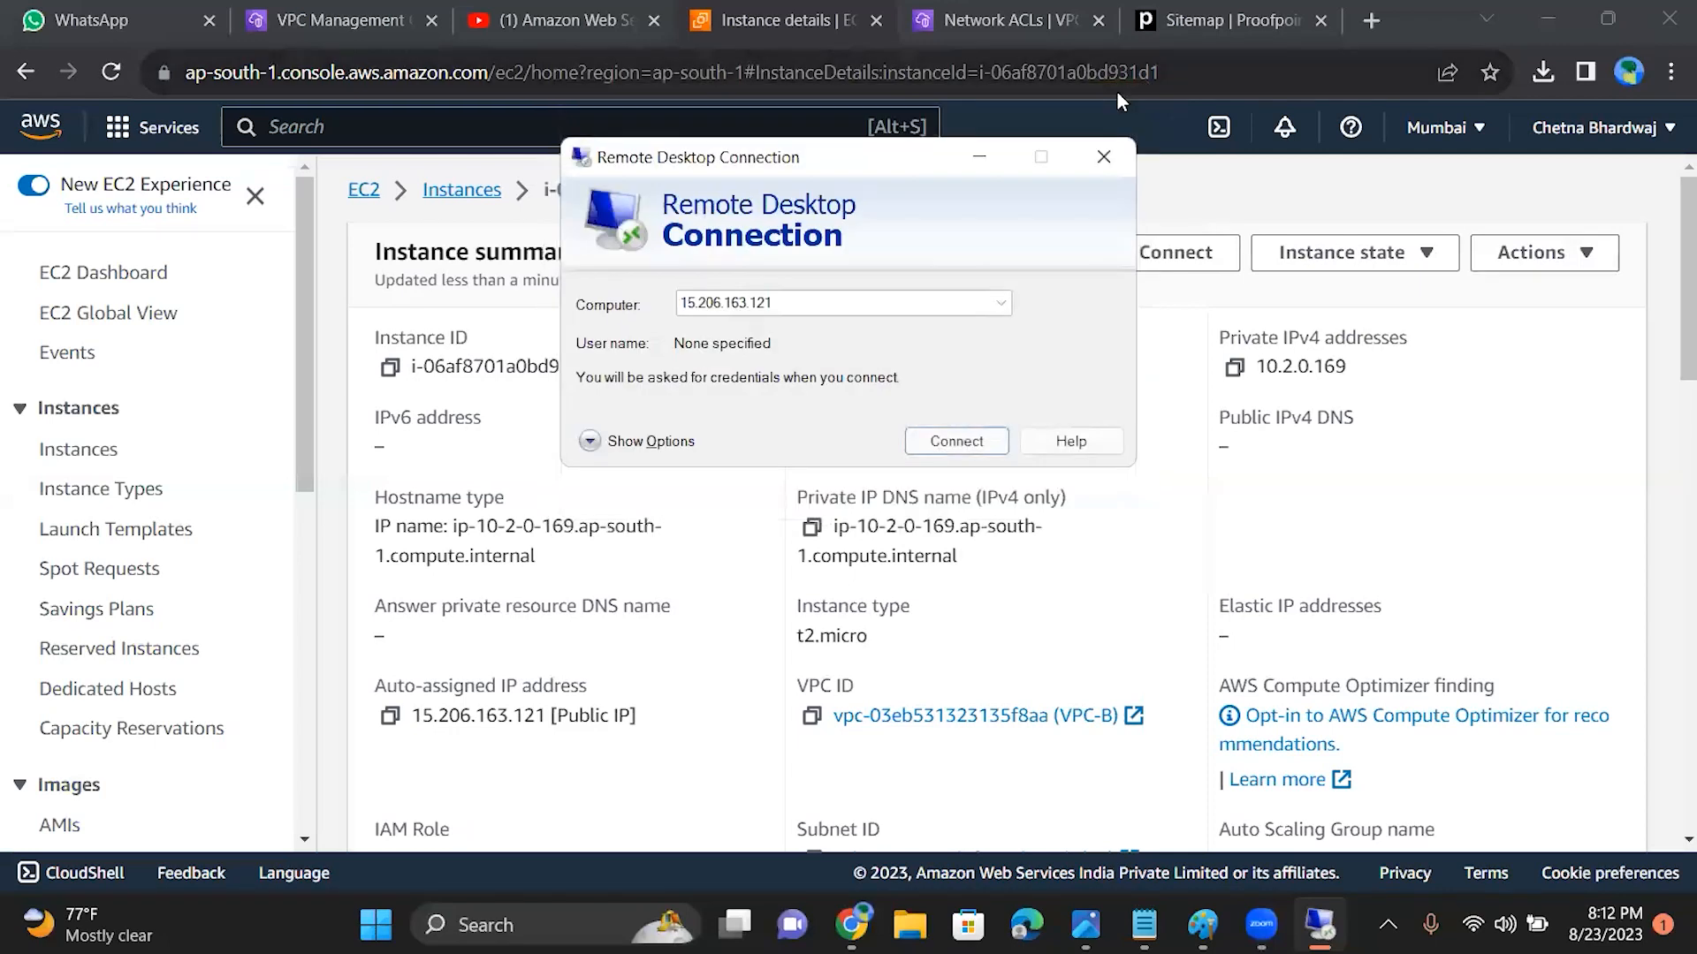
left_click(1102, 159)
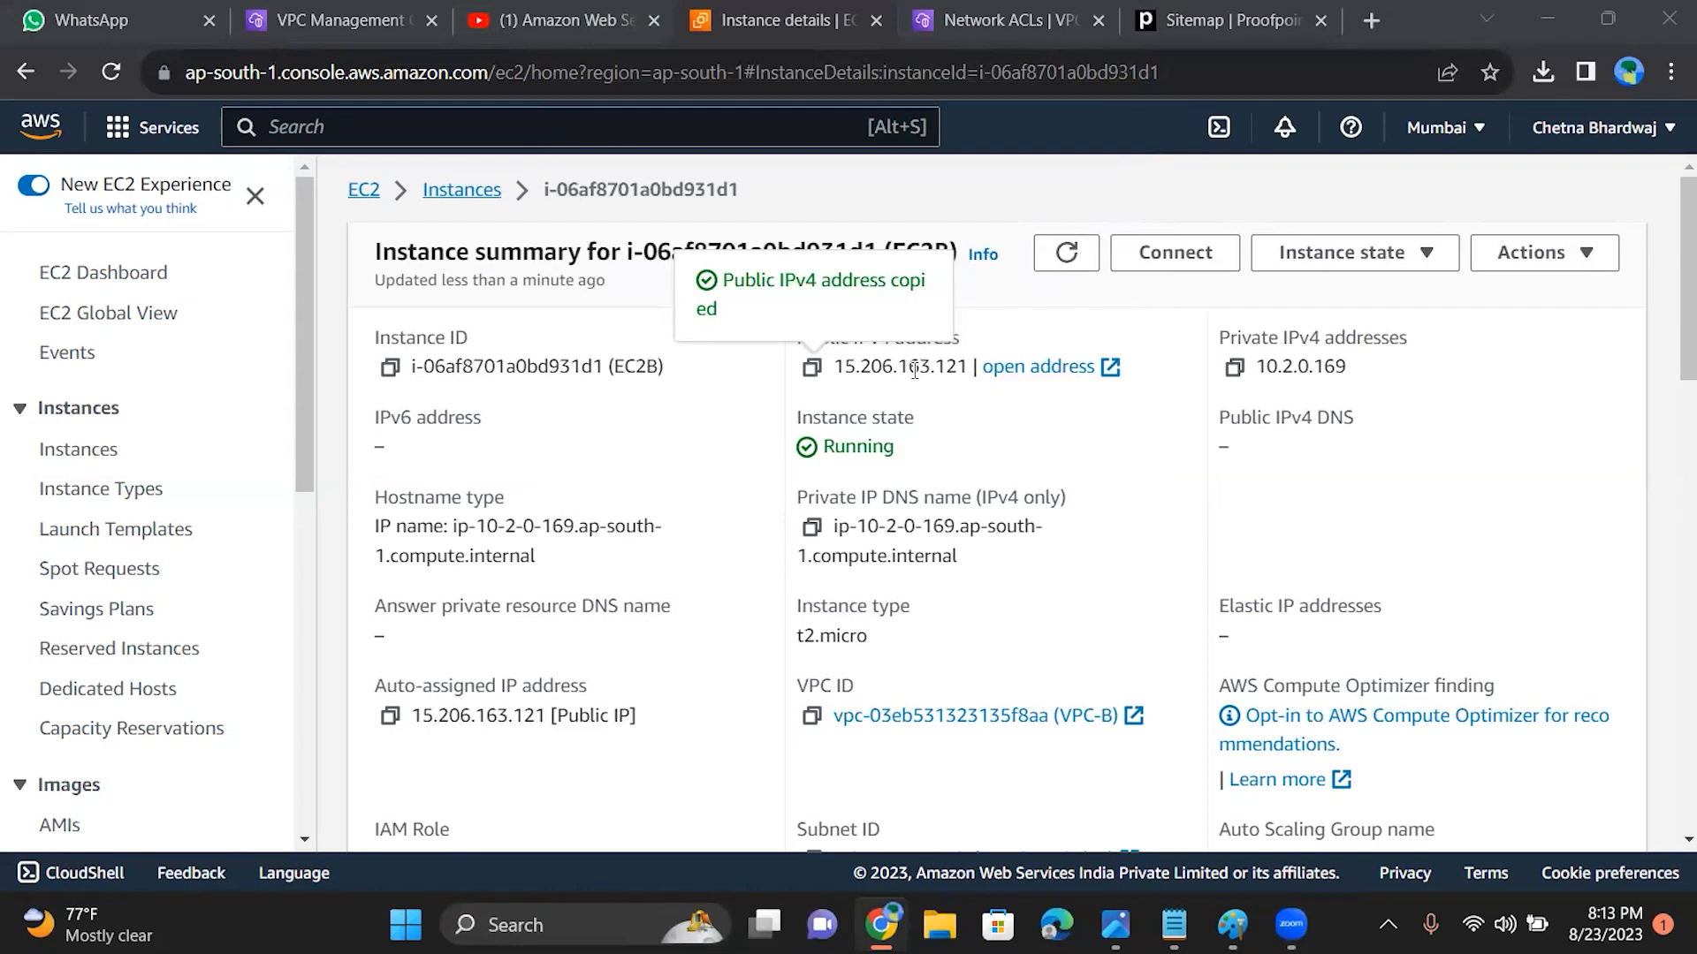
Step: Switch to Notepad and write the note "100 to 500" on a new line below the existing text
left_click(1007, 21)
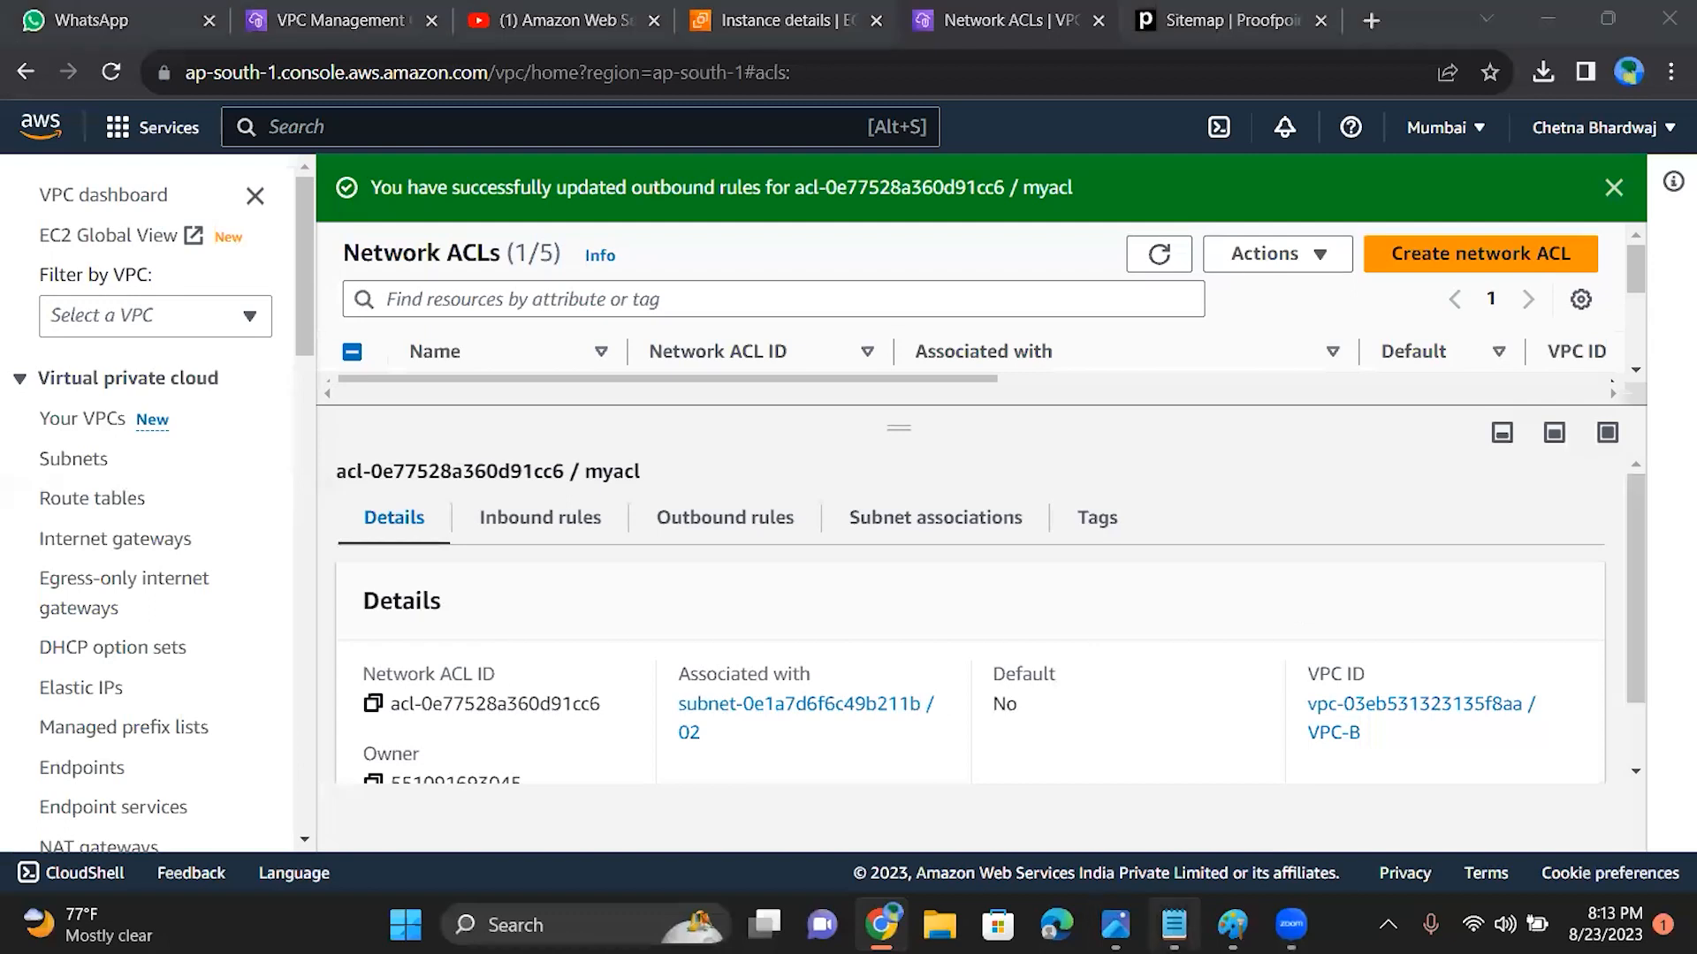
left_click(1173, 924)
left_click(414, 276)
key("Return")
key("Return")
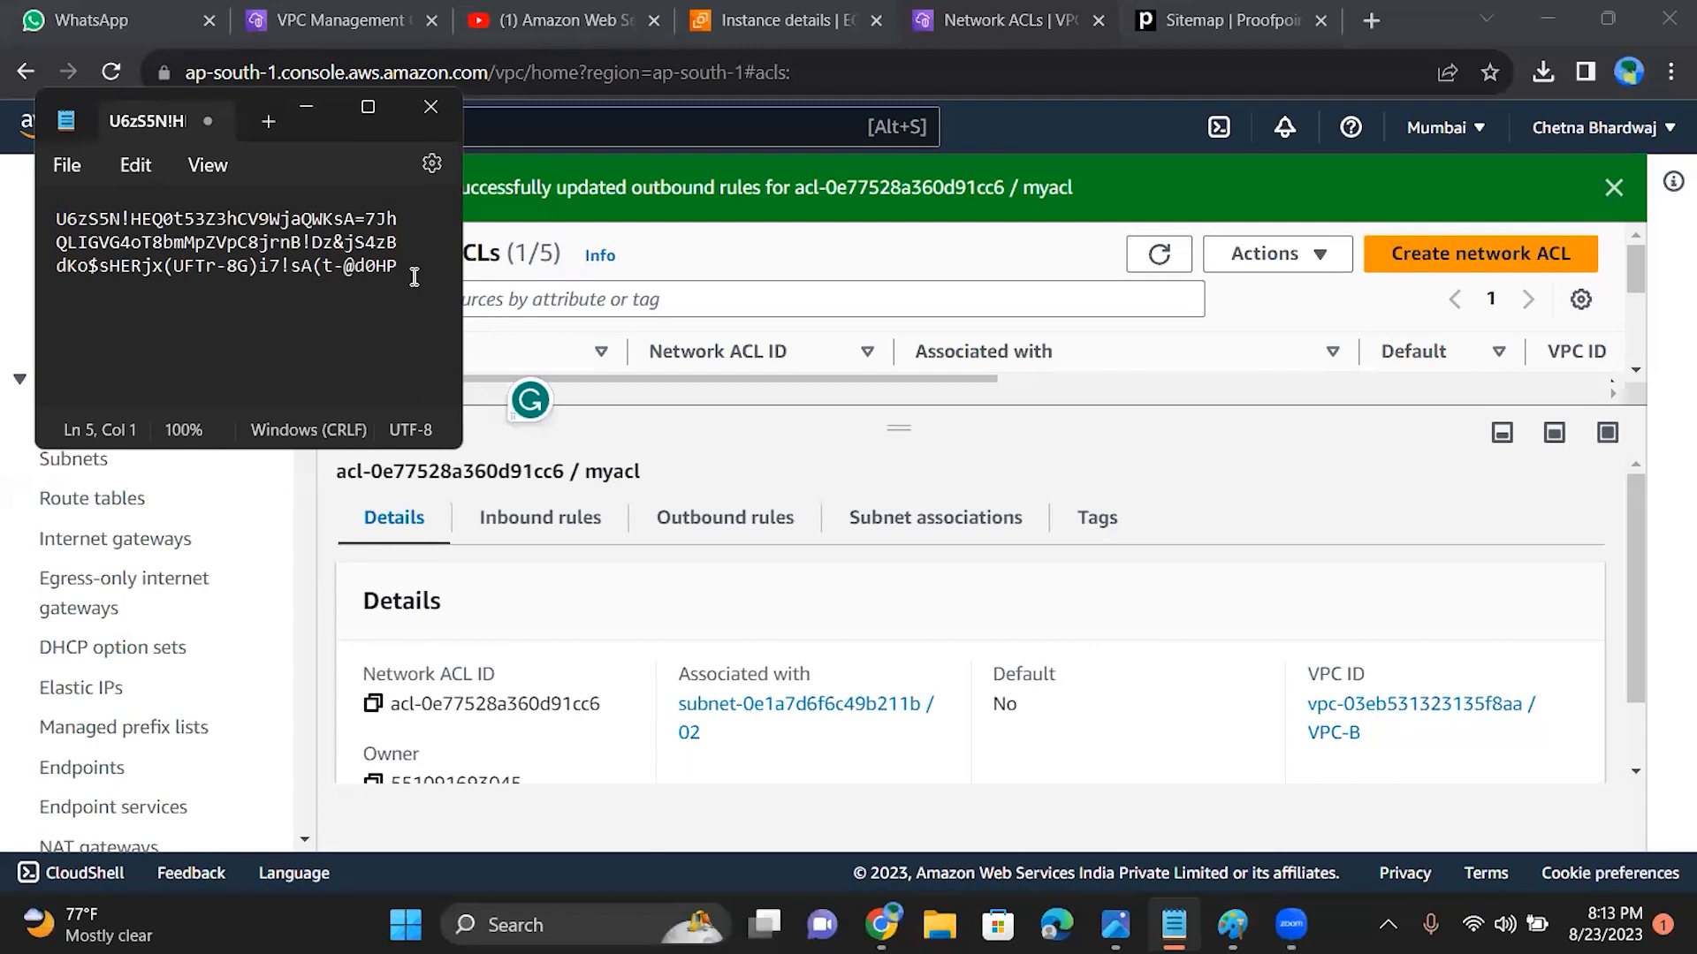
left_click(419, 281)
key("Return")
type("100 to 500")
key("Return")
Step: Write the range notations 100/500 and 100-500 on separate lines below the first note
type("100/")
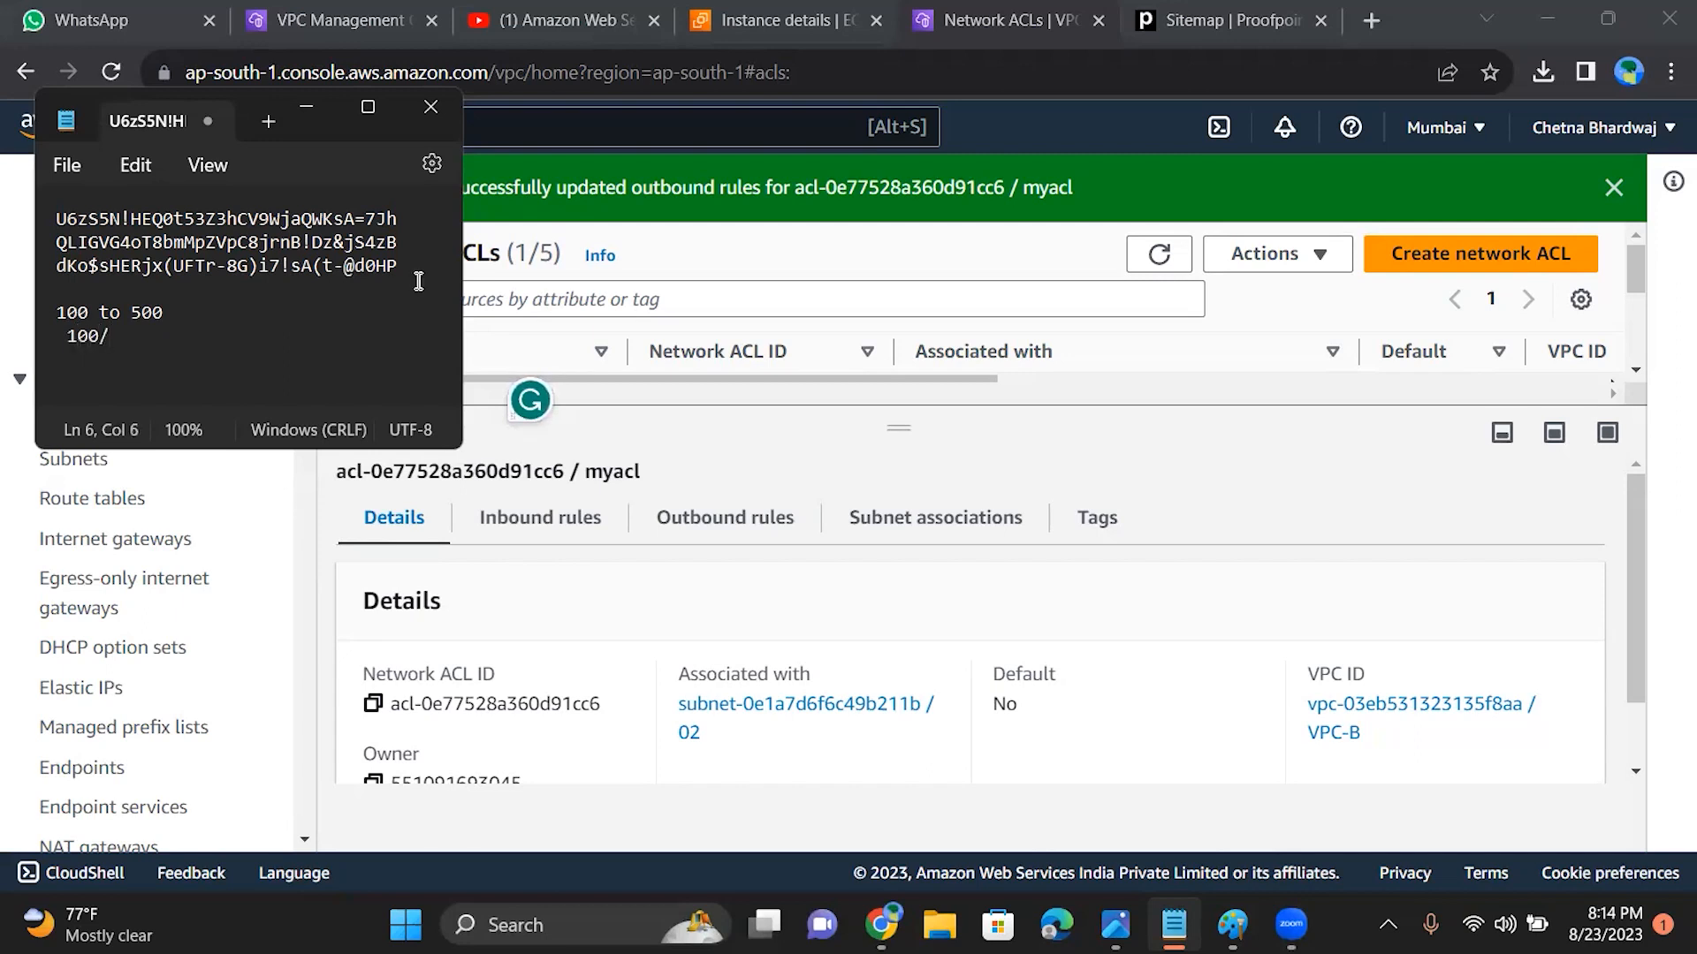
type("500")
key("Return")
type("100-500")
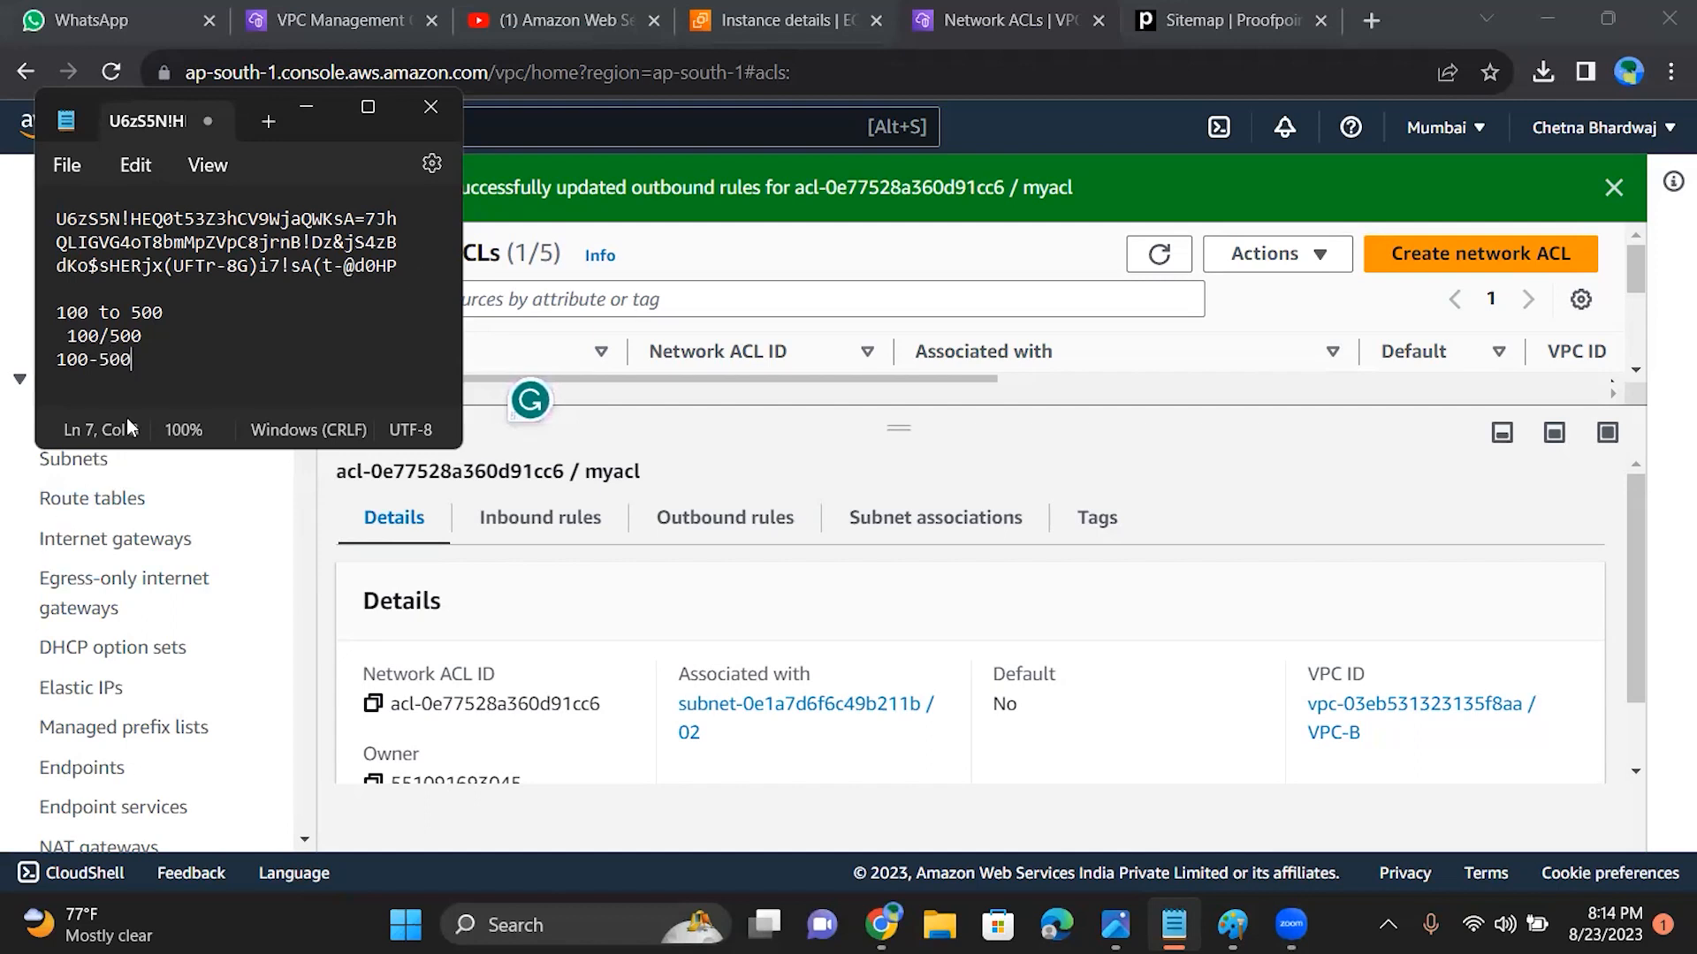
Step: Highlight the 100/500 and 100-500 lines in turn, and minimize Notepad to return to the Network ACLs page
left_click_drag(145, 336, 56, 336)
left_click_drag(164, 374, 53, 363)
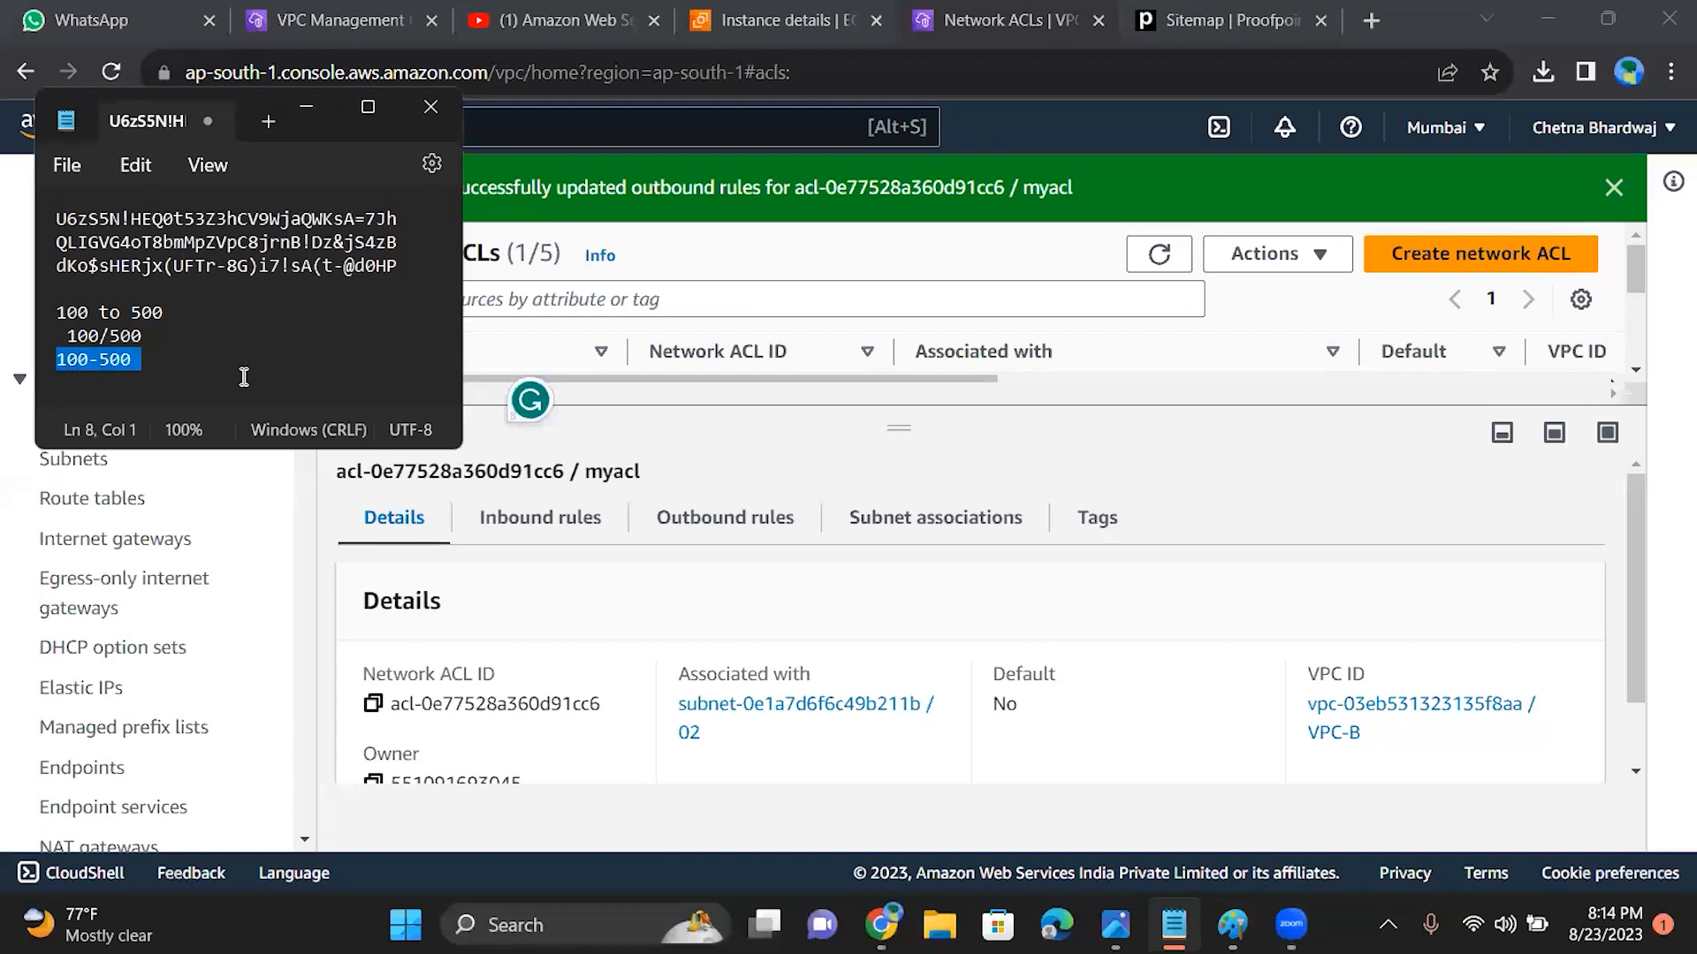
left_click(311, 106)
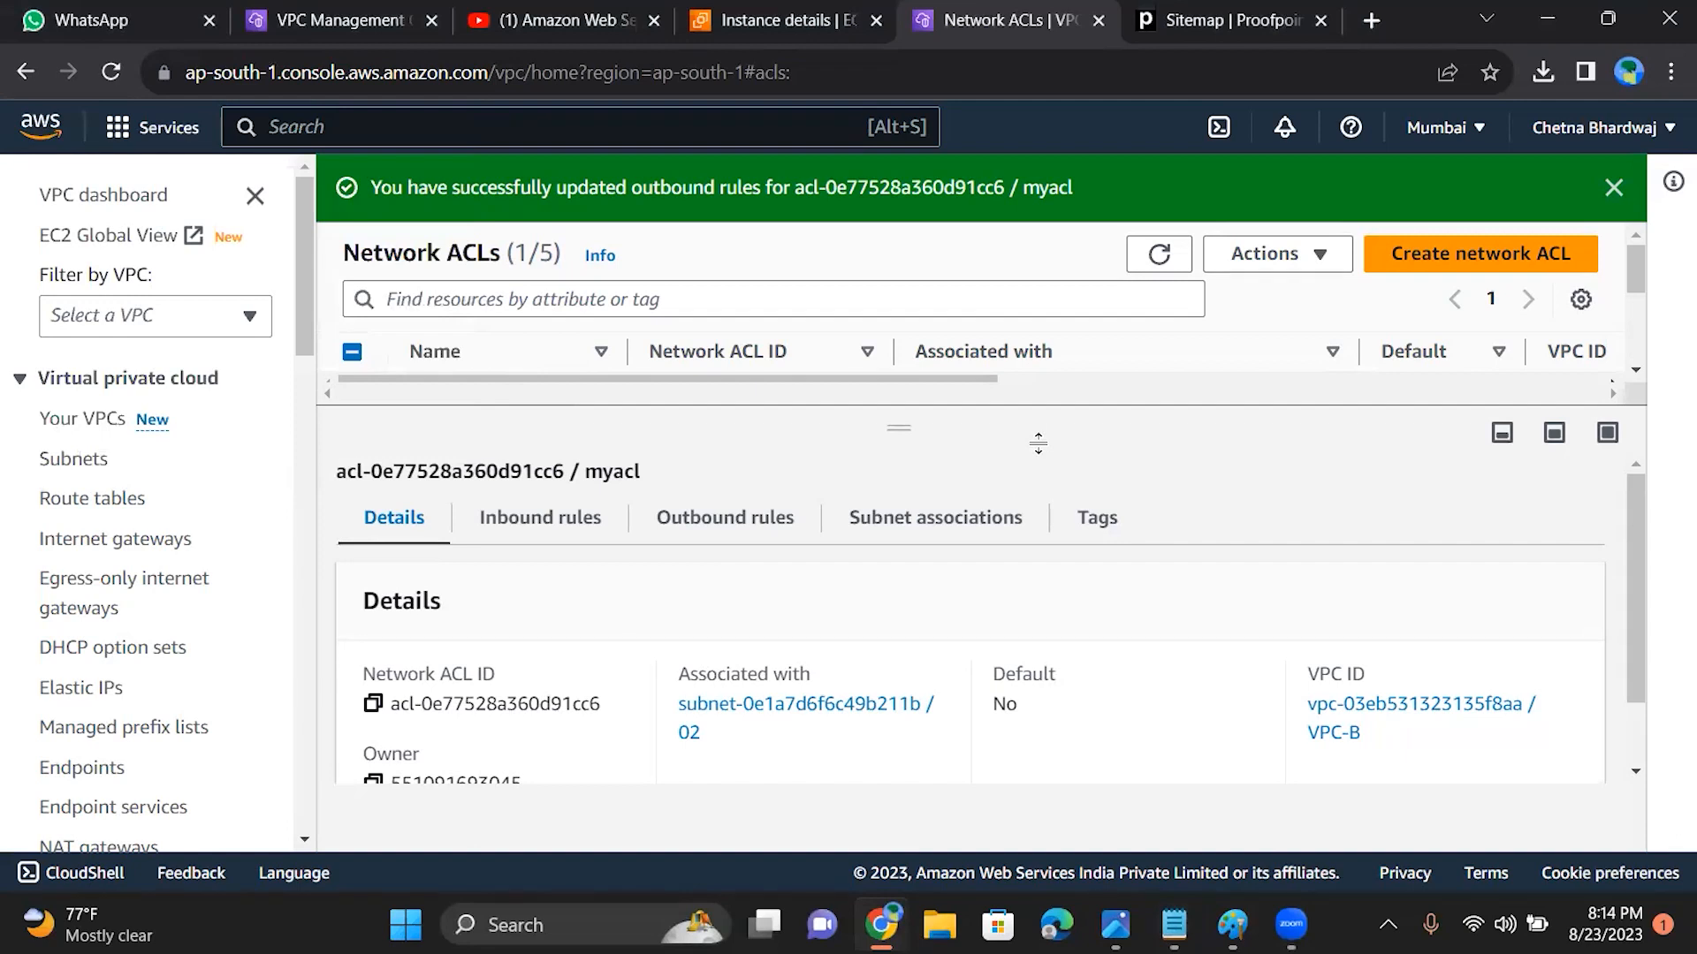
left_click(946, 649)
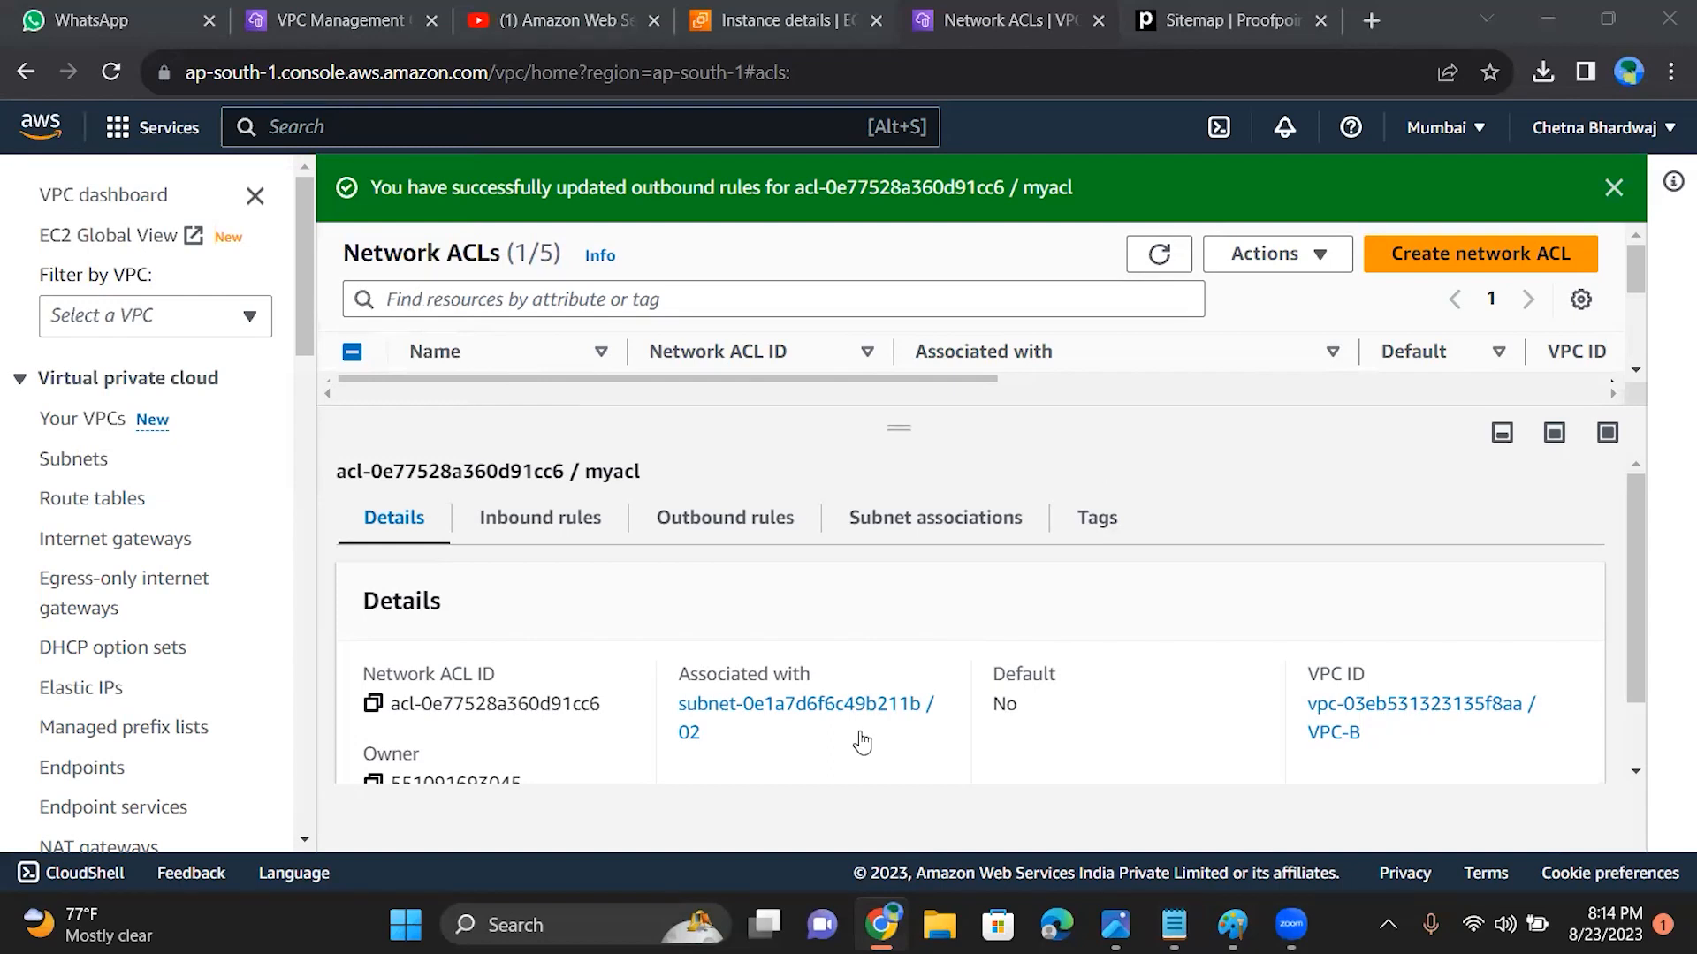
Step: Open the inbound rules of myacl for editing and remove rule 100
left_click(1641, 620)
scroll(1641, 621, "down", 1)
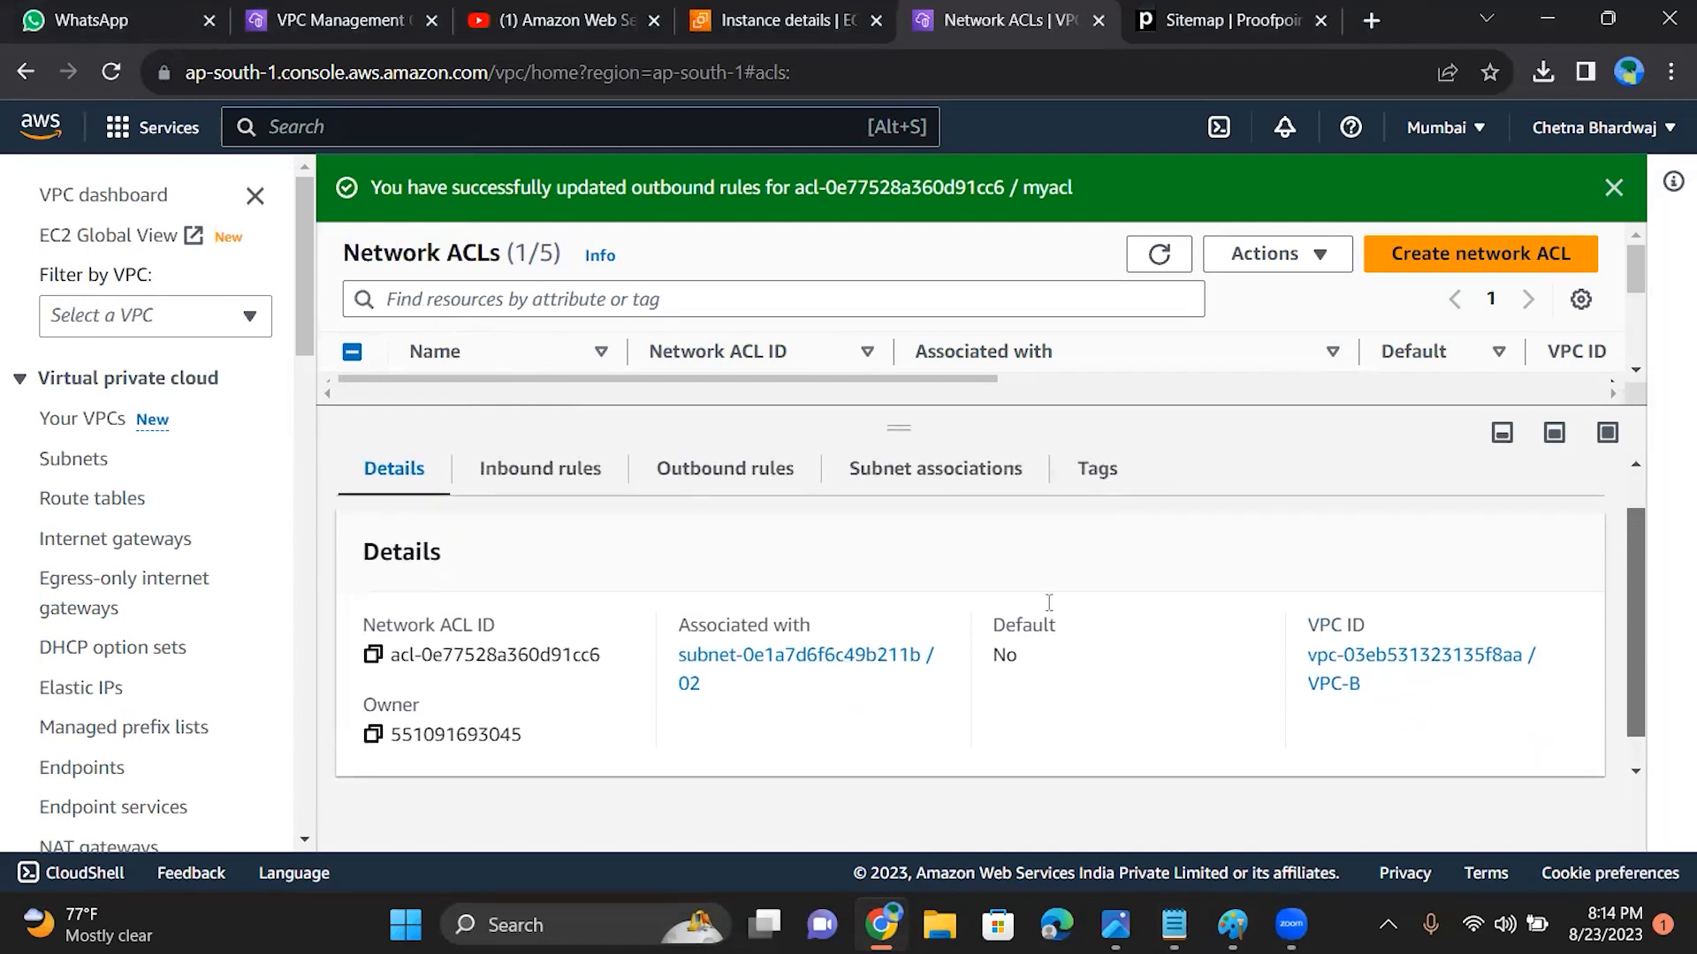
left_click(540, 475)
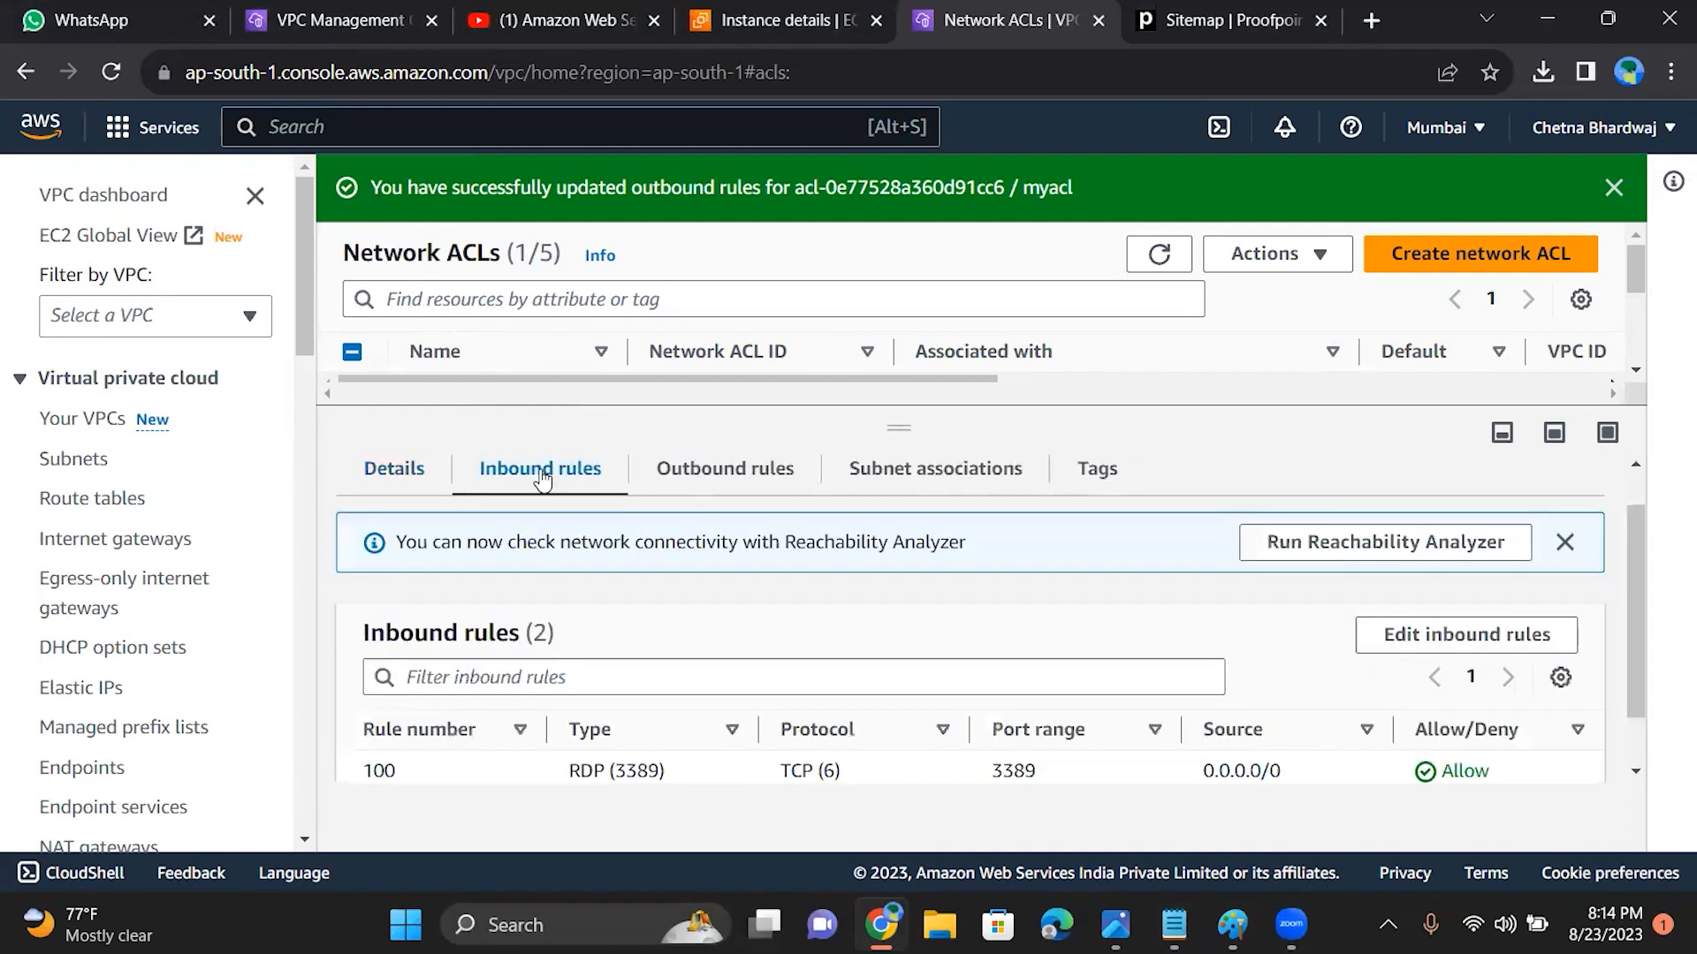
scroll(1638, 622, "down", 1)
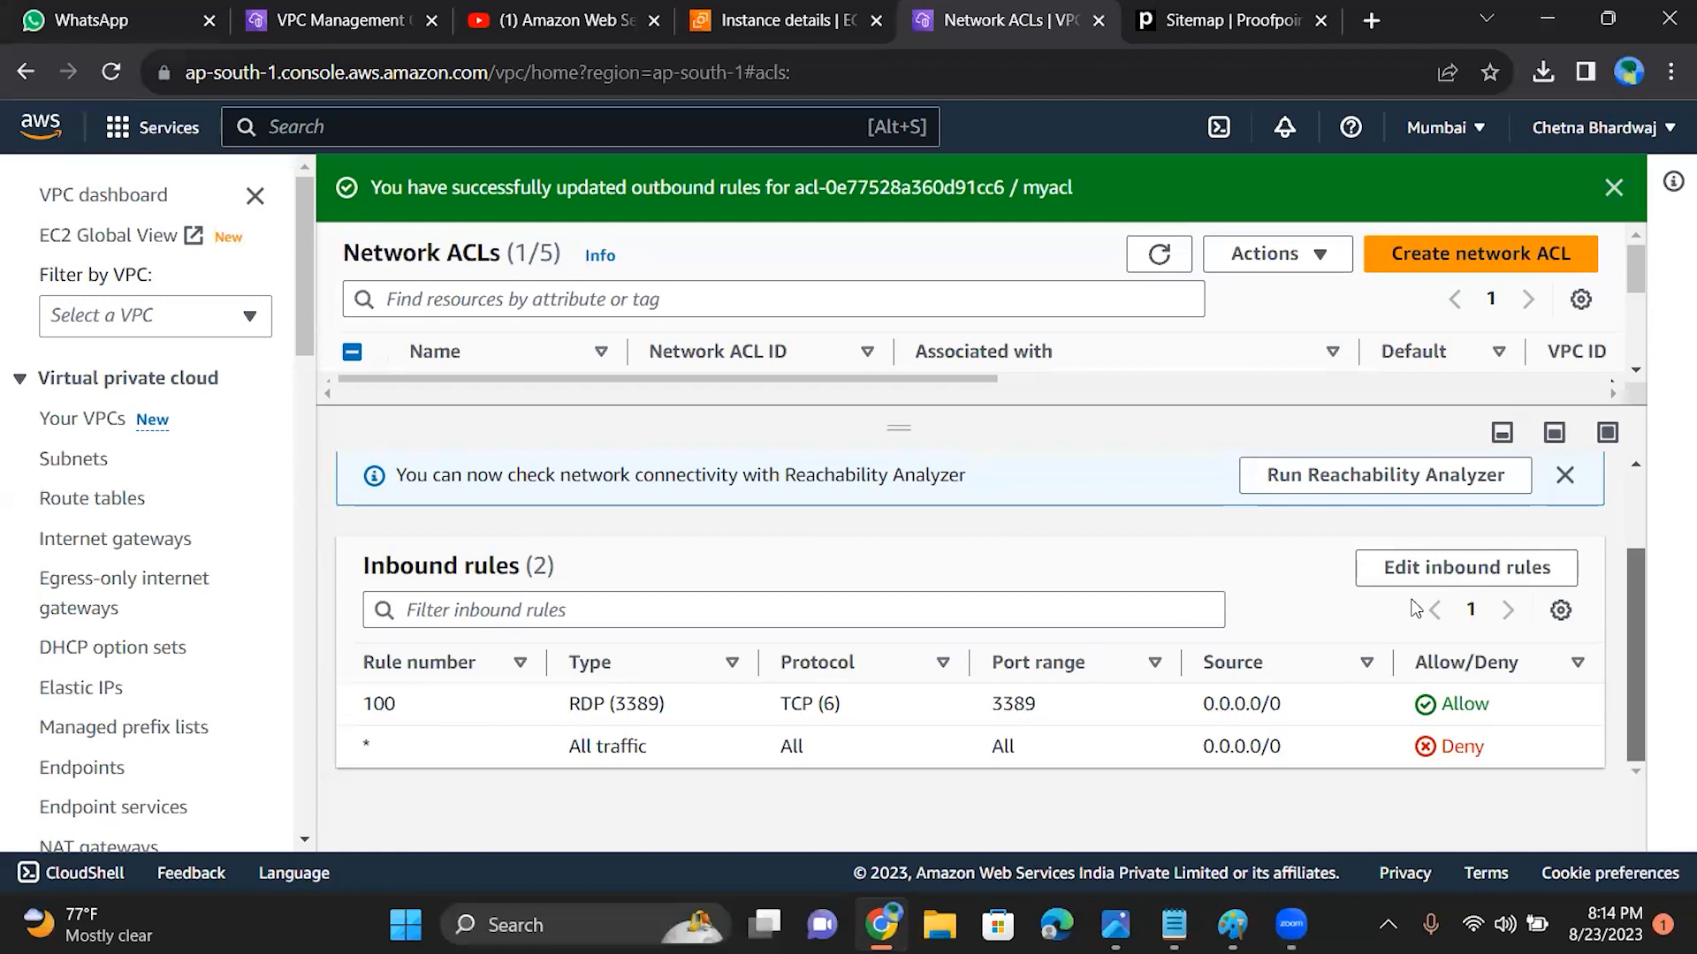
left_click(1450, 568)
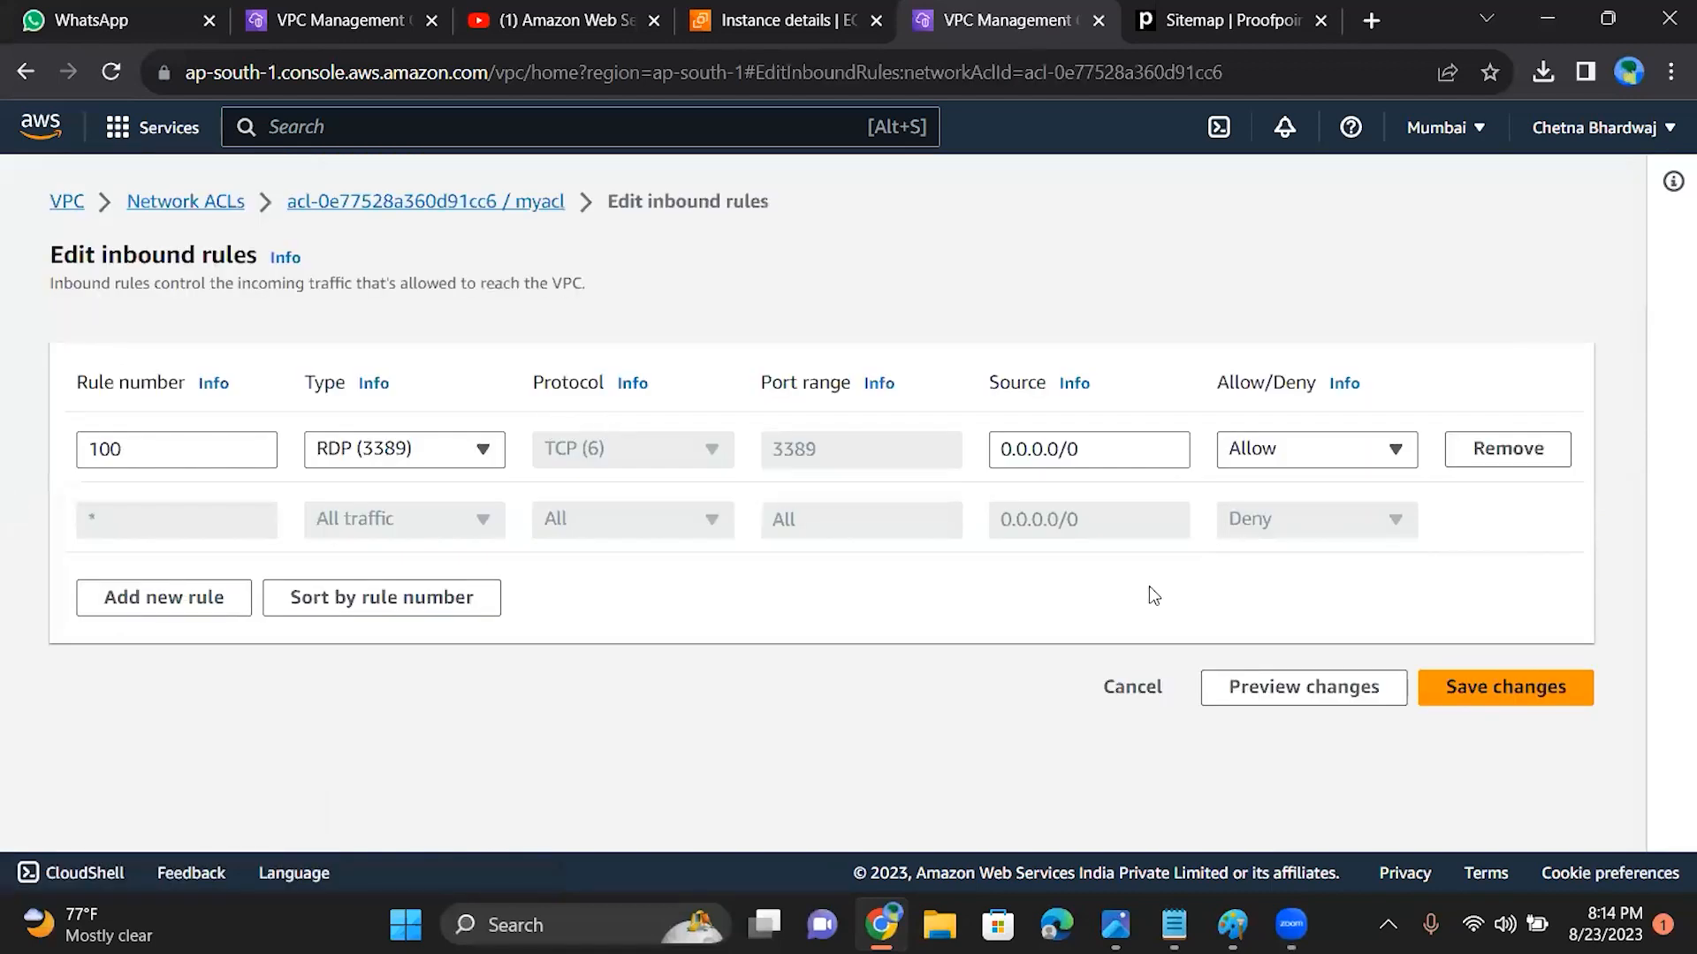
left_click(1556, 446)
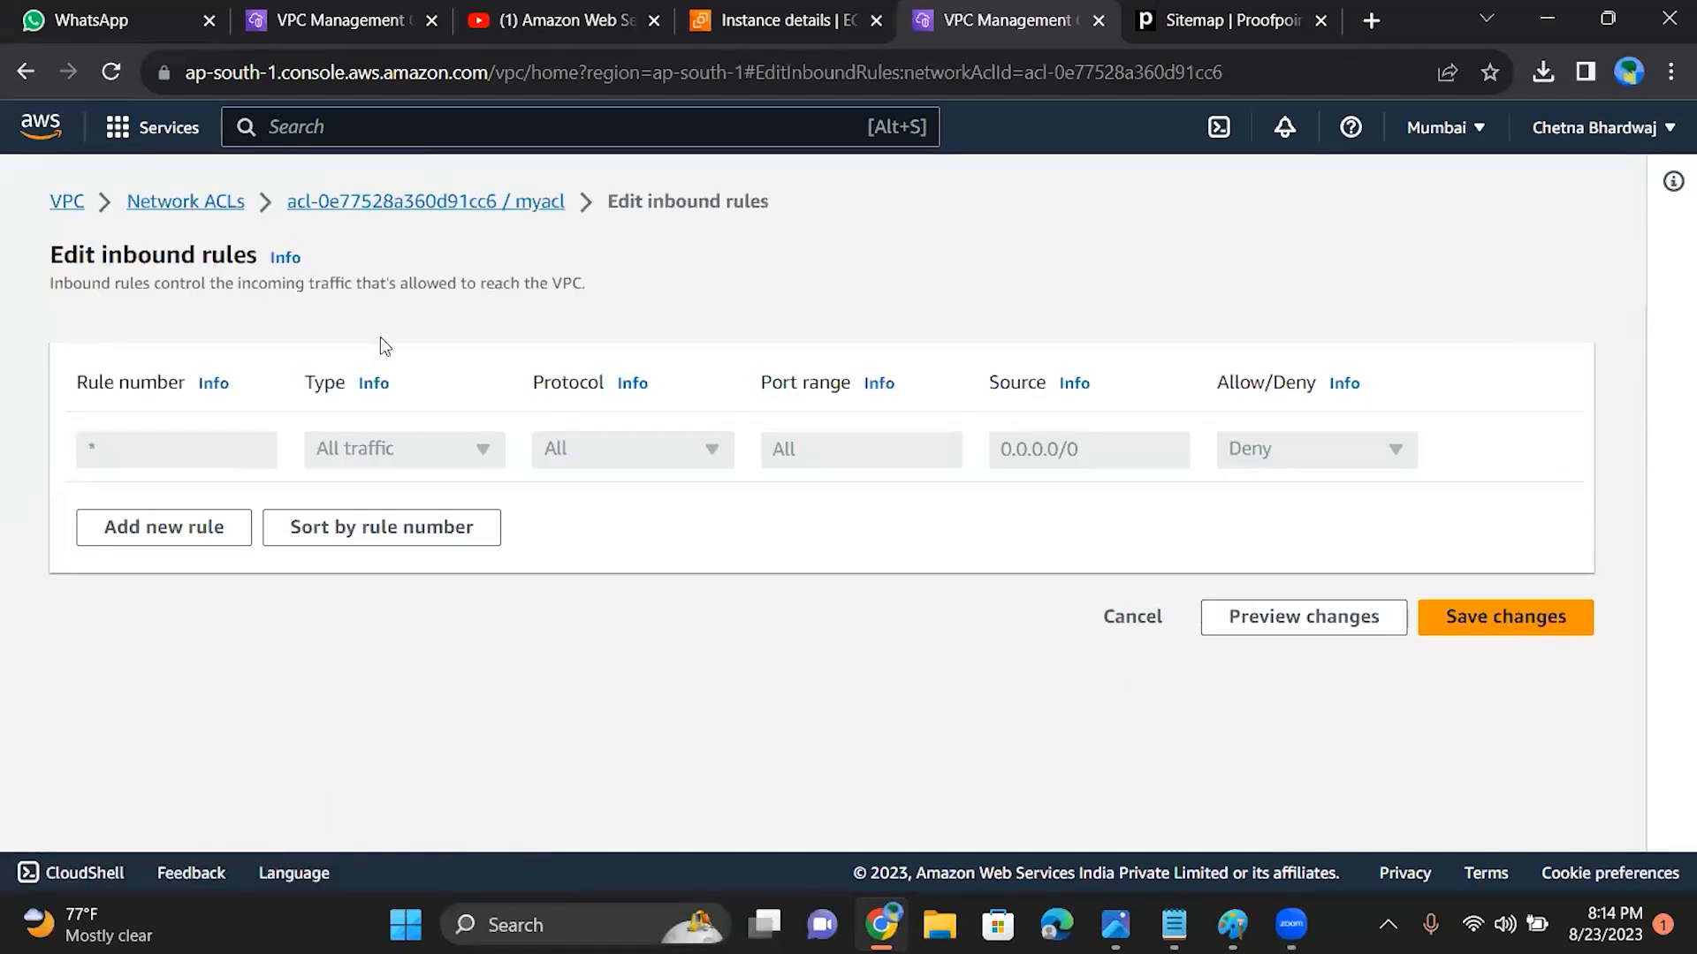
Step: Add a new inbound rule numbered 100 and look through its available traffic types
left_click(212, 531)
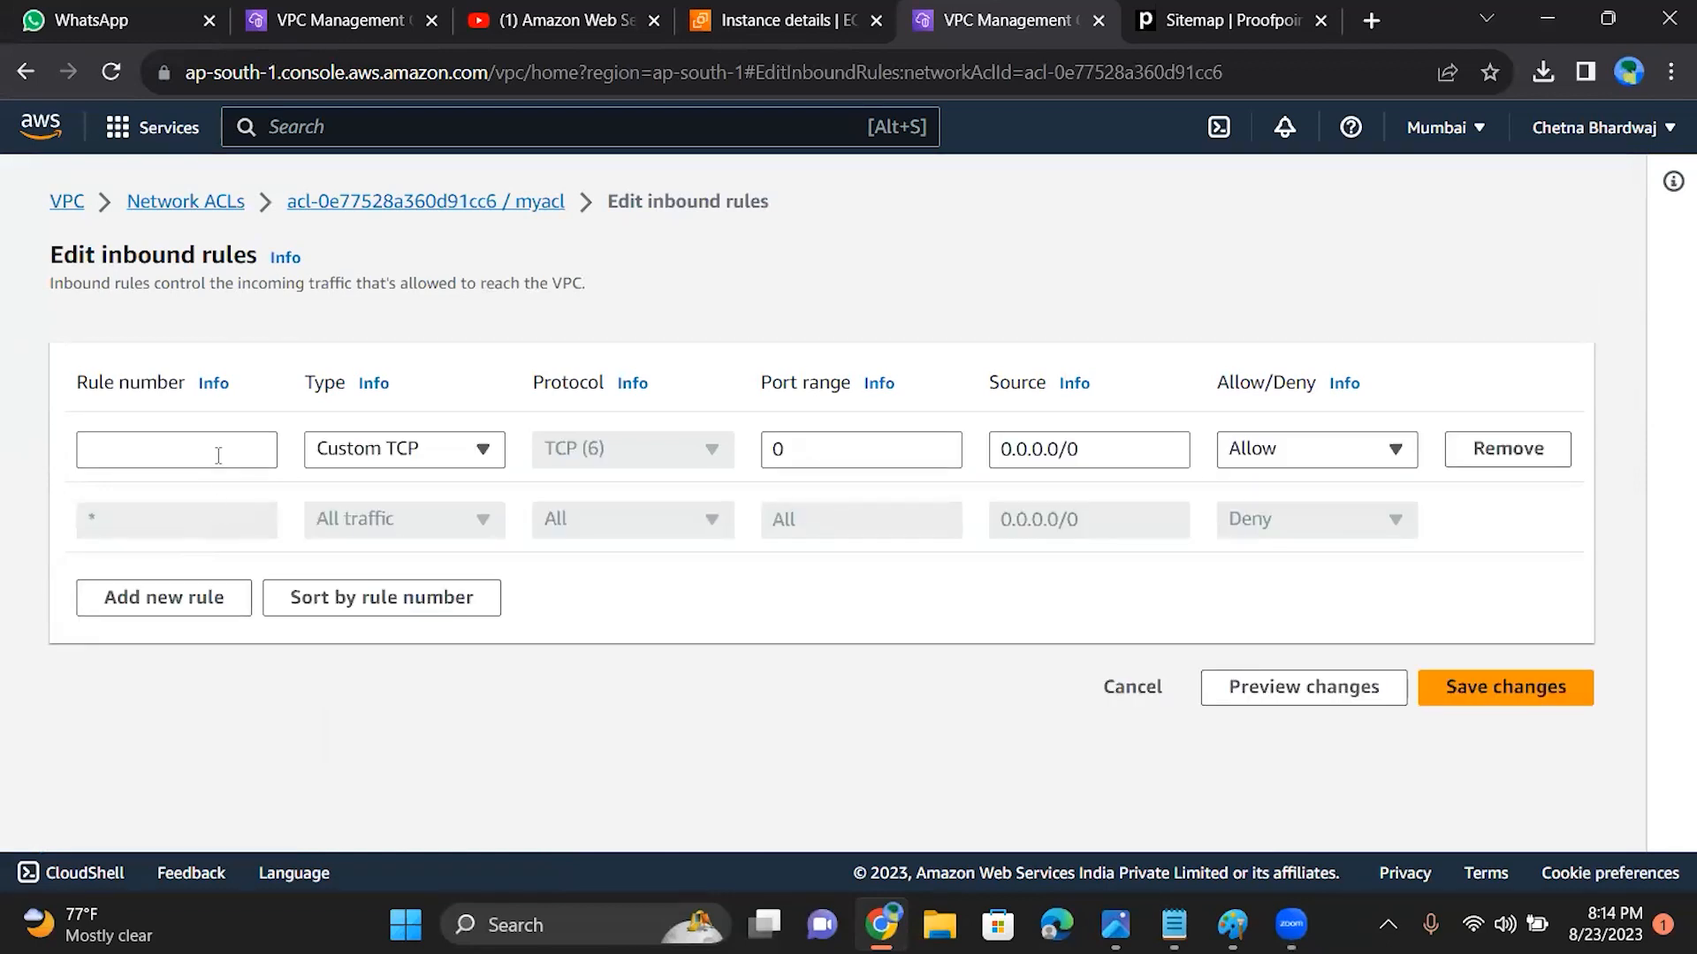
left_click(212, 455)
type("100")
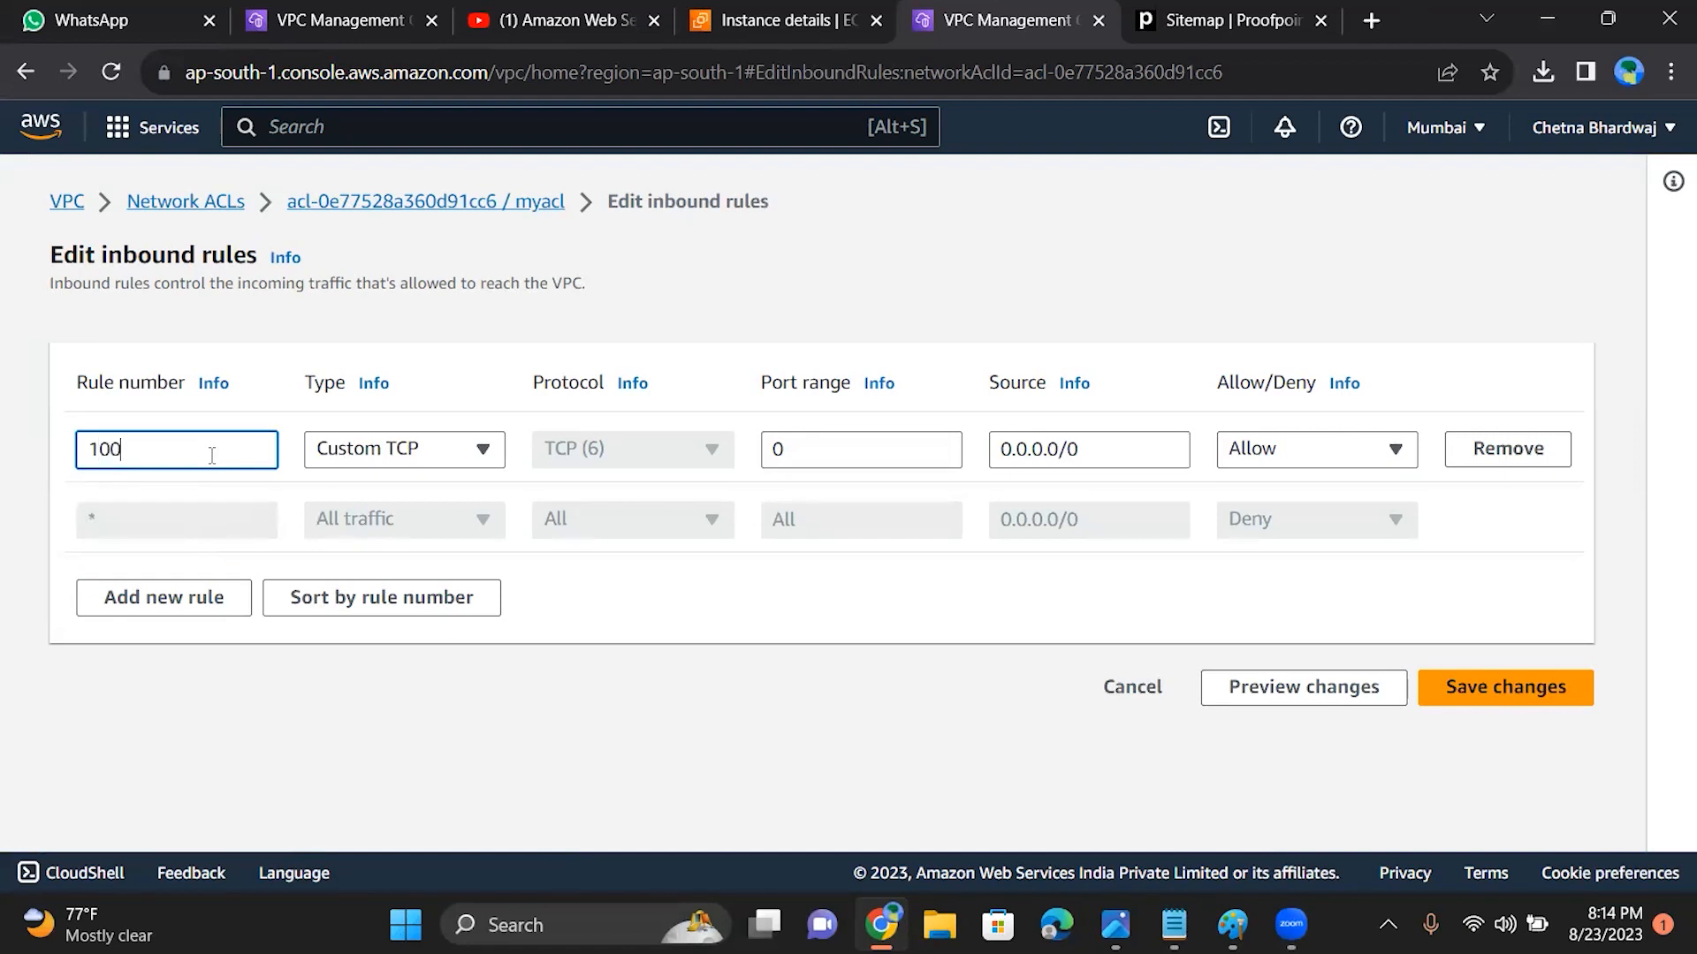
left_click(367, 453)
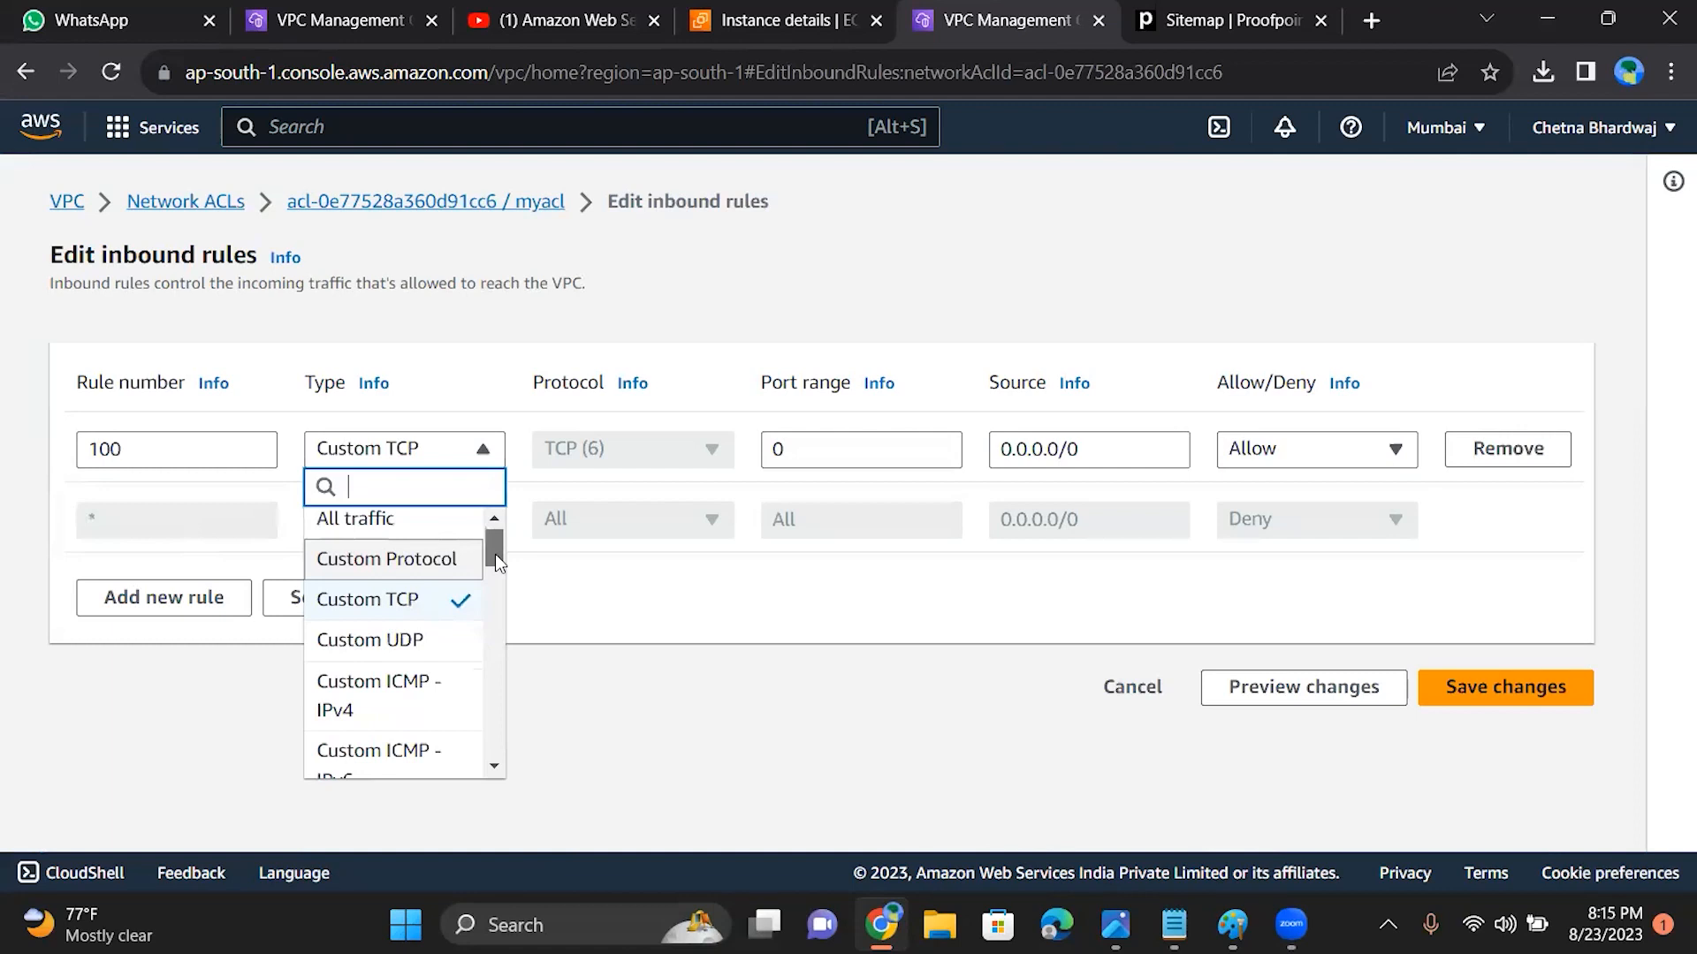
left_click(680, 766)
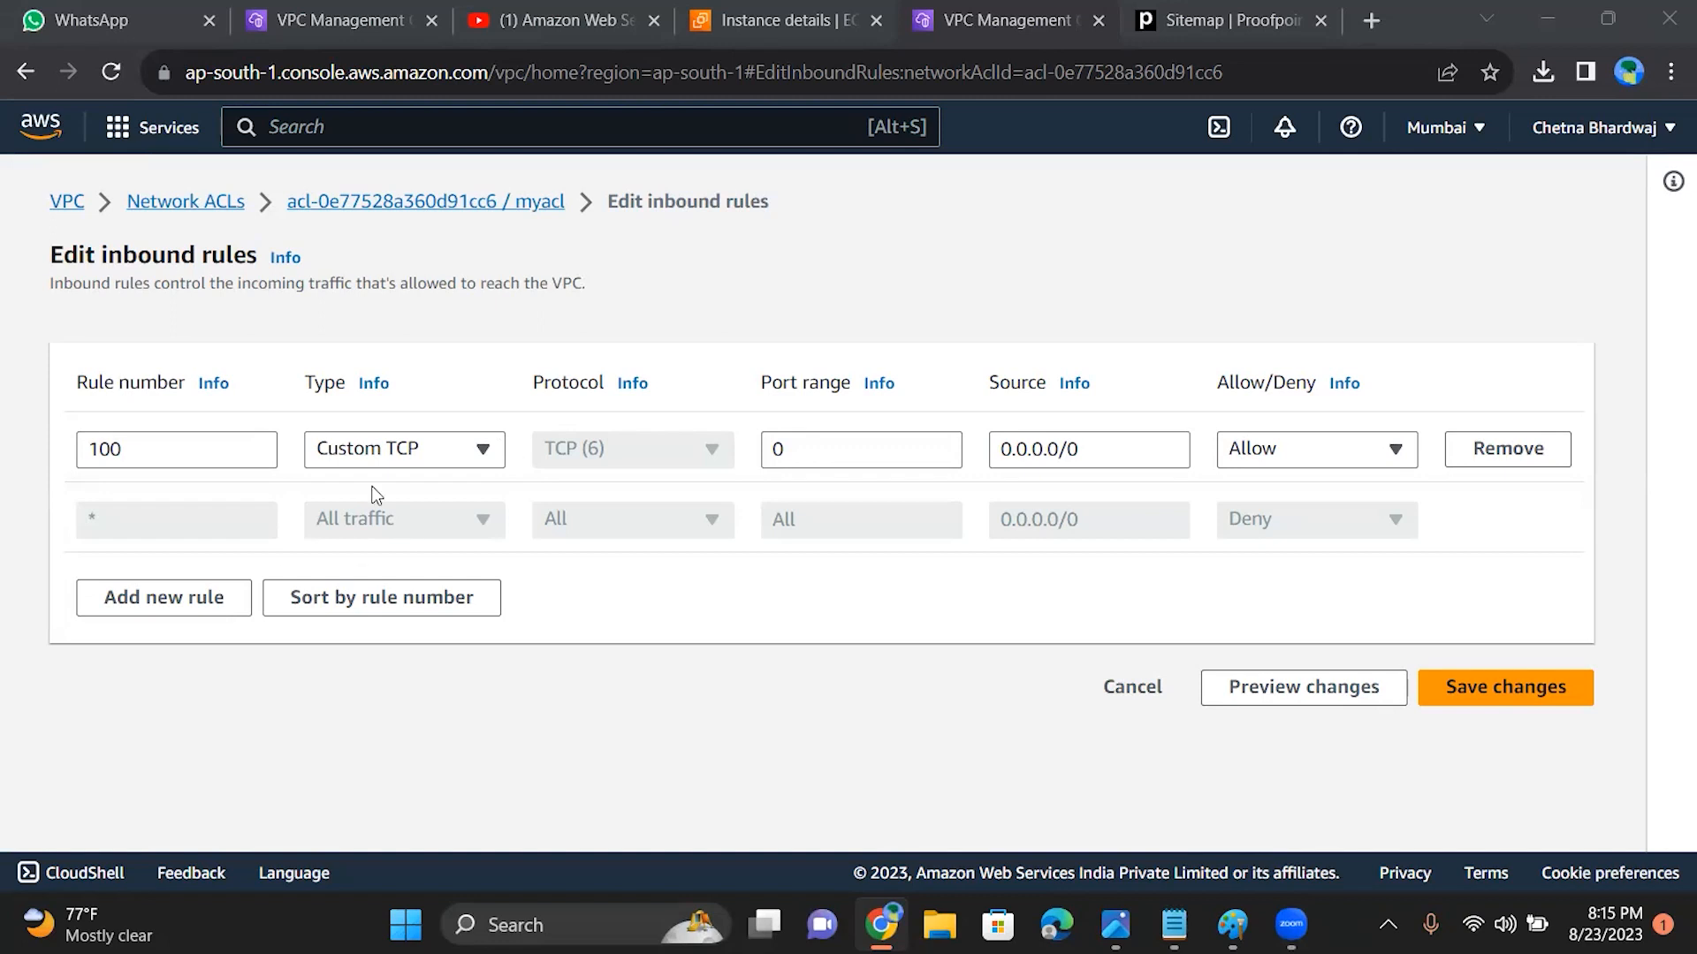
Step: Set inbound rule 100's type to Custom Protocol and its protocol to RDP (27)
left_click(484, 449)
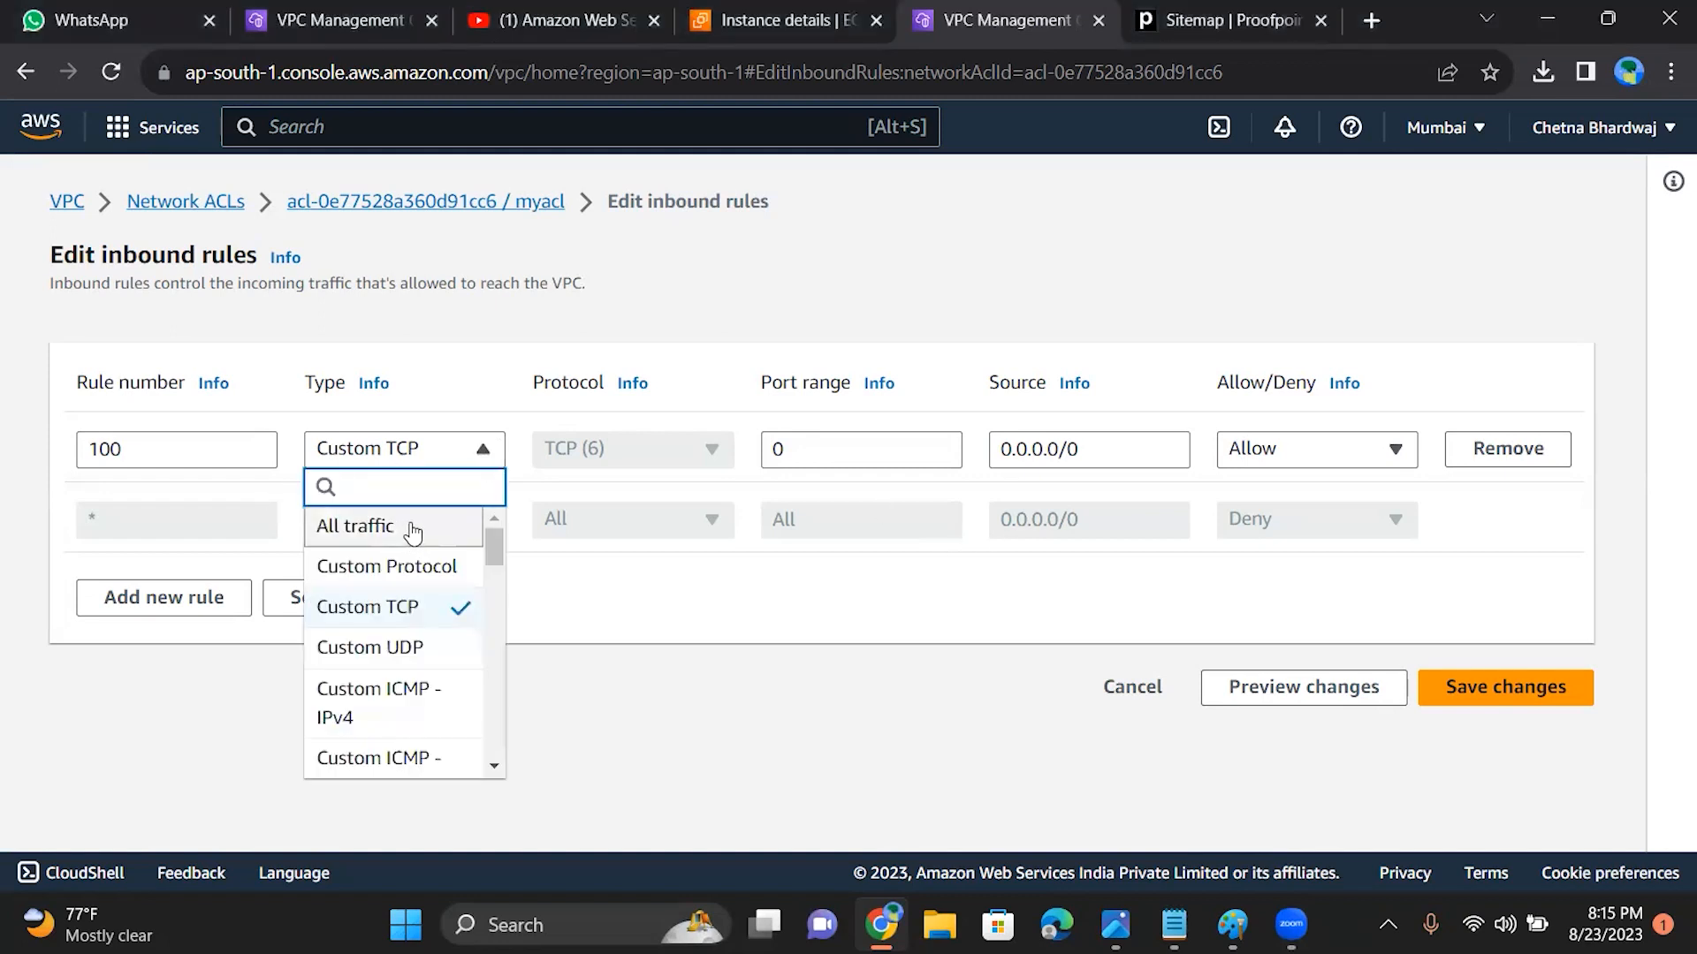
left_click(406, 561)
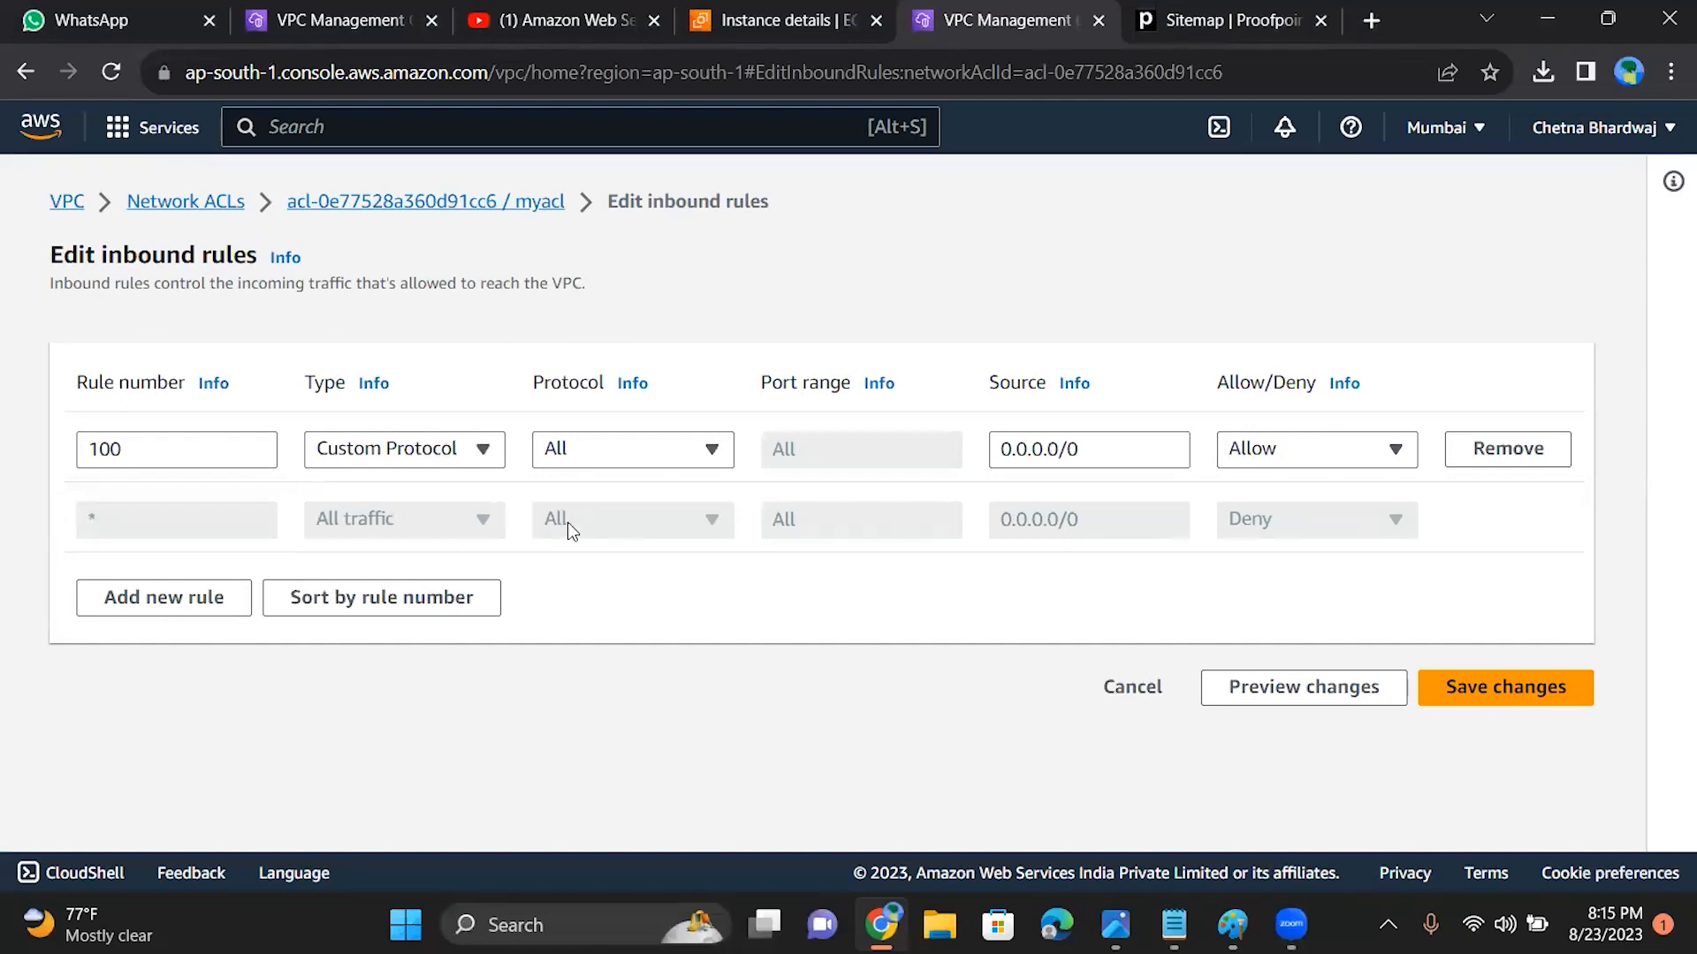
left_click(680, 456)
left_click_drag(723, 540, 739, 694)
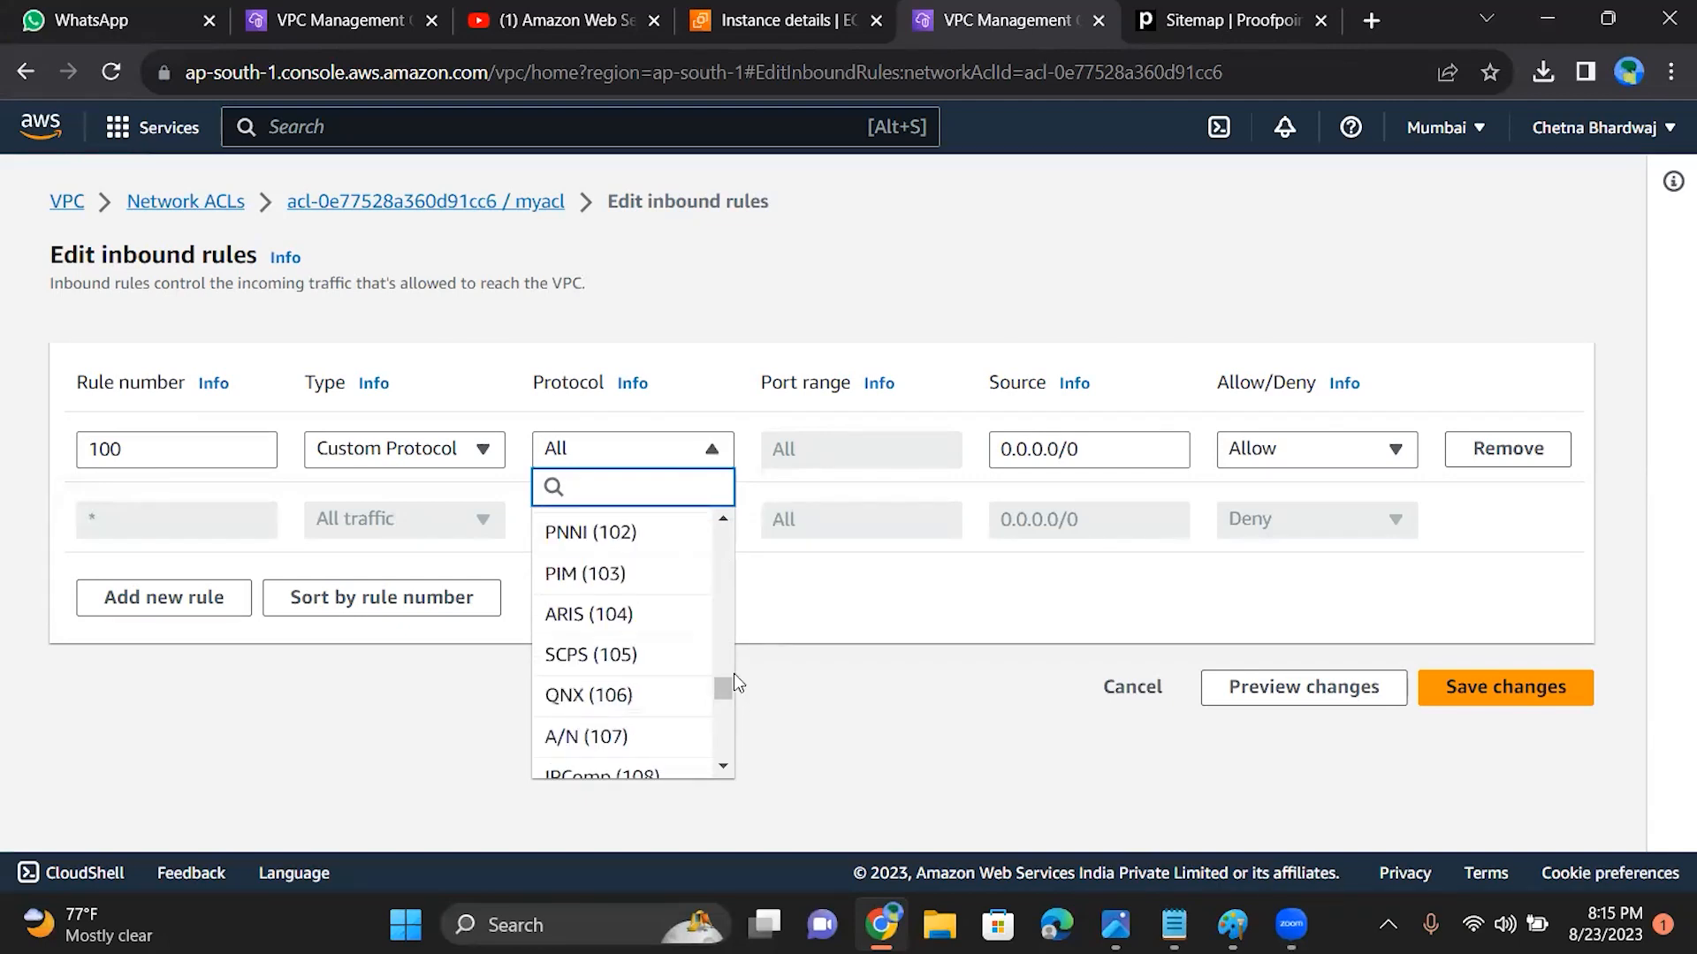
type("rdp")
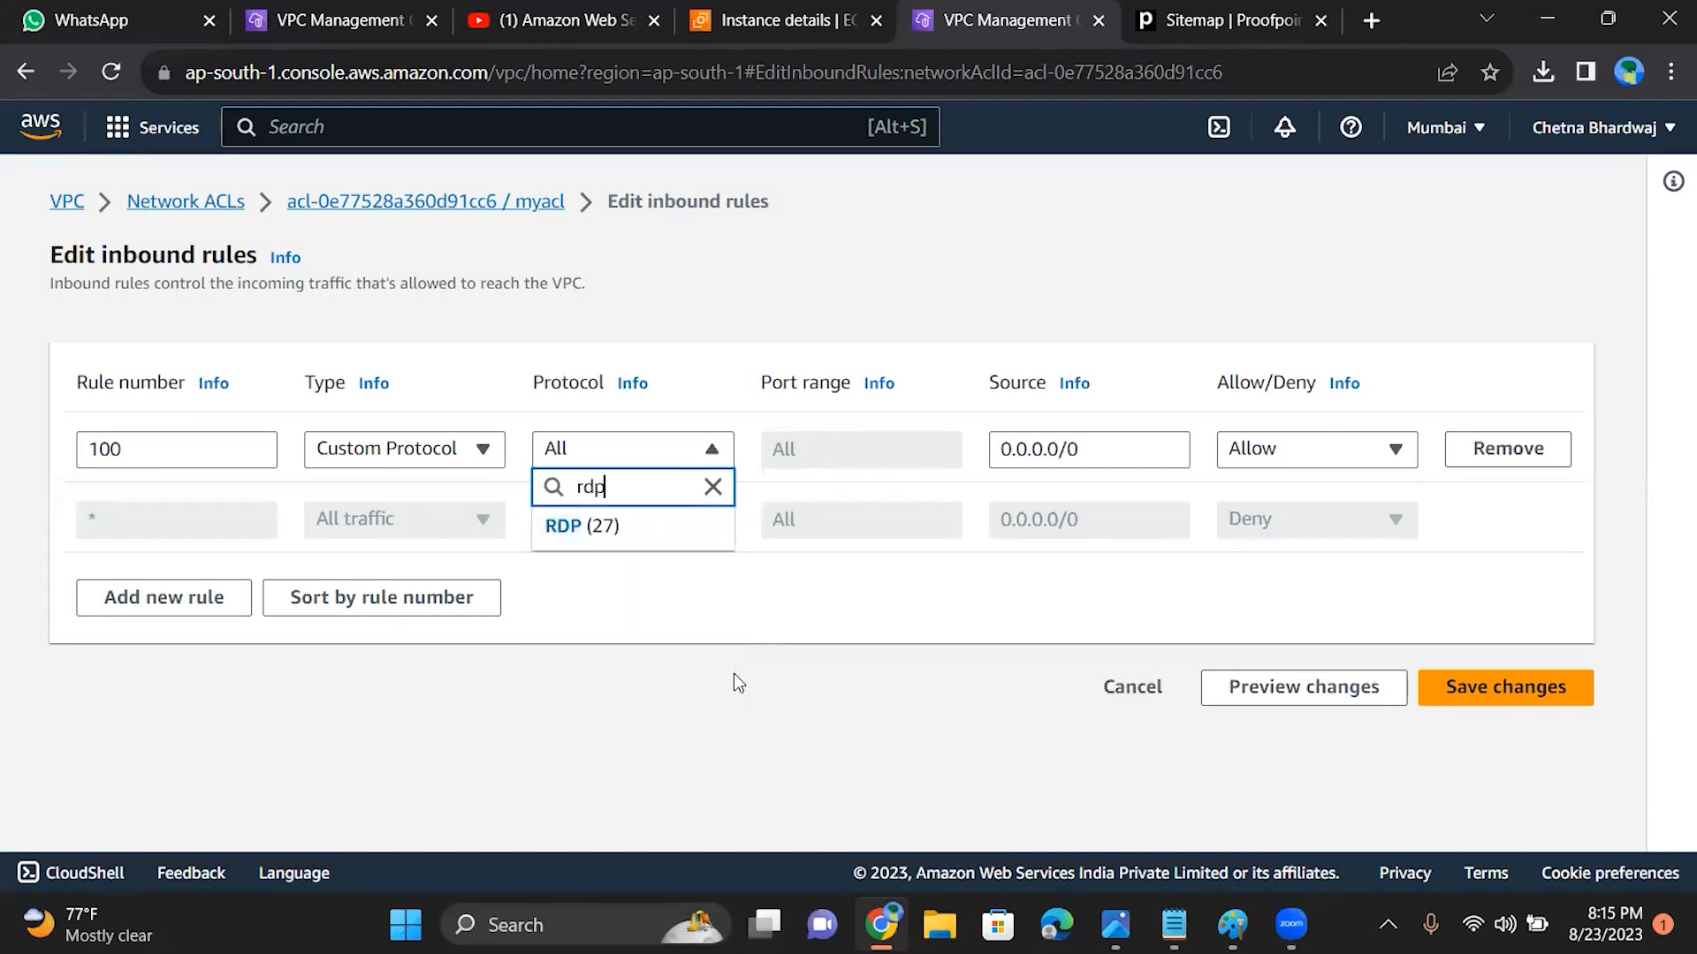
left_click(651, 528)
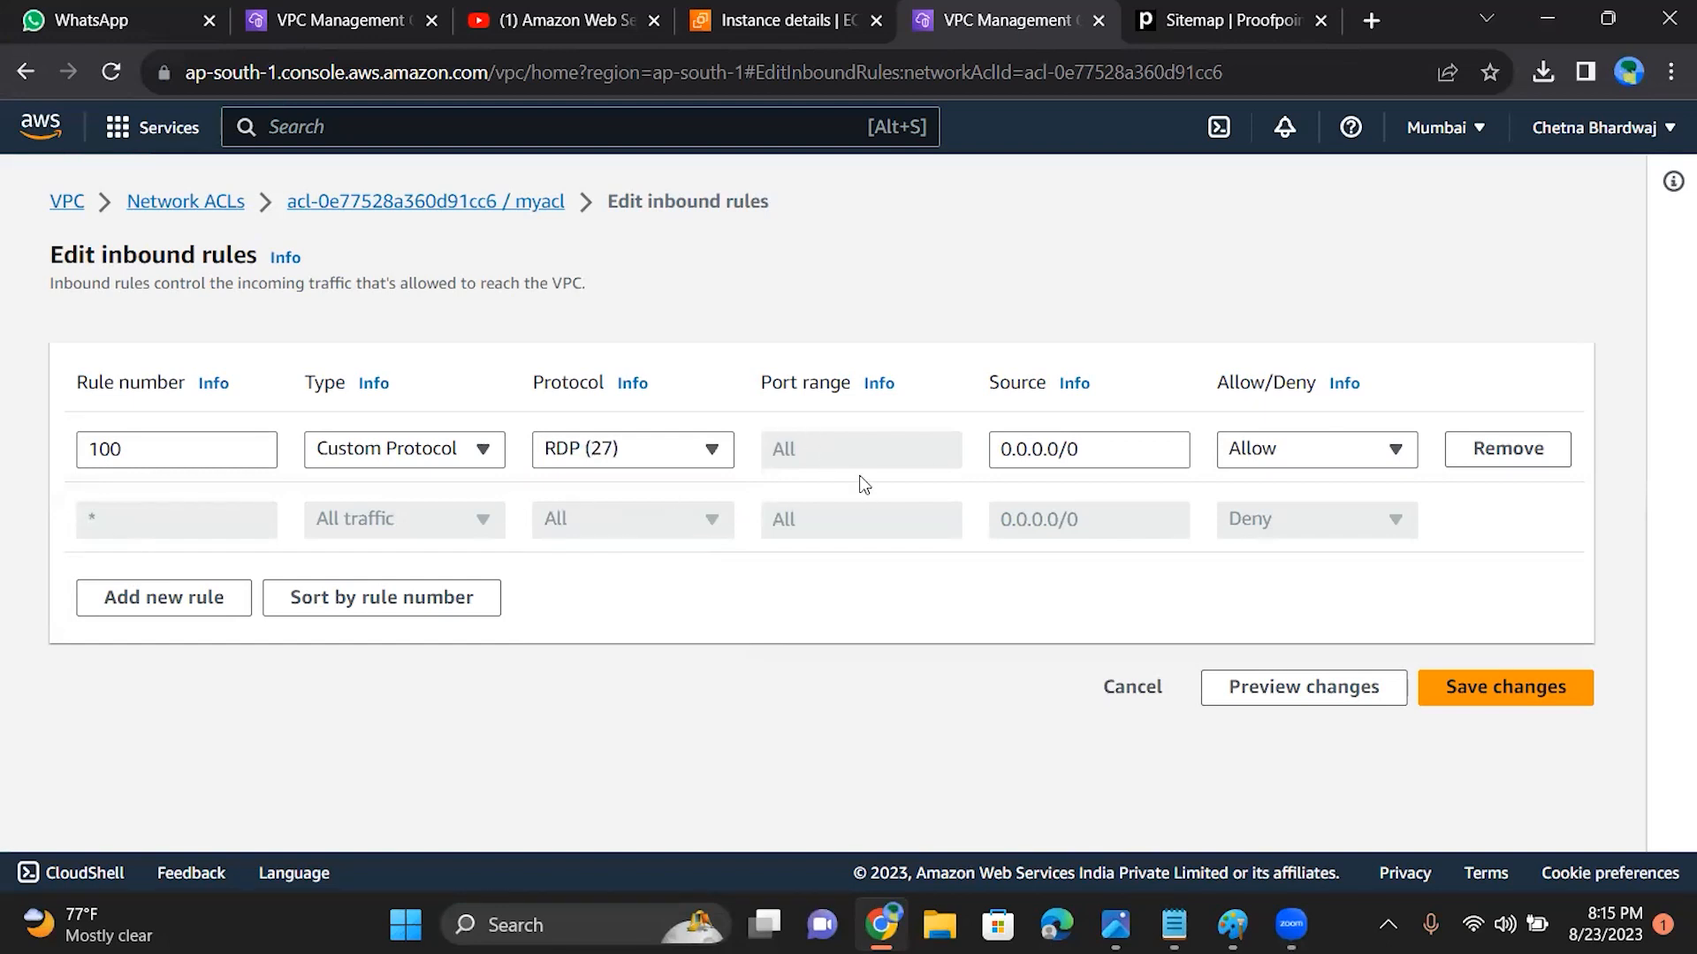
Step: Browse the protocol options for inbound rule 100, and return to the Network ACLs list without saving the edits
left_click(712, 451)
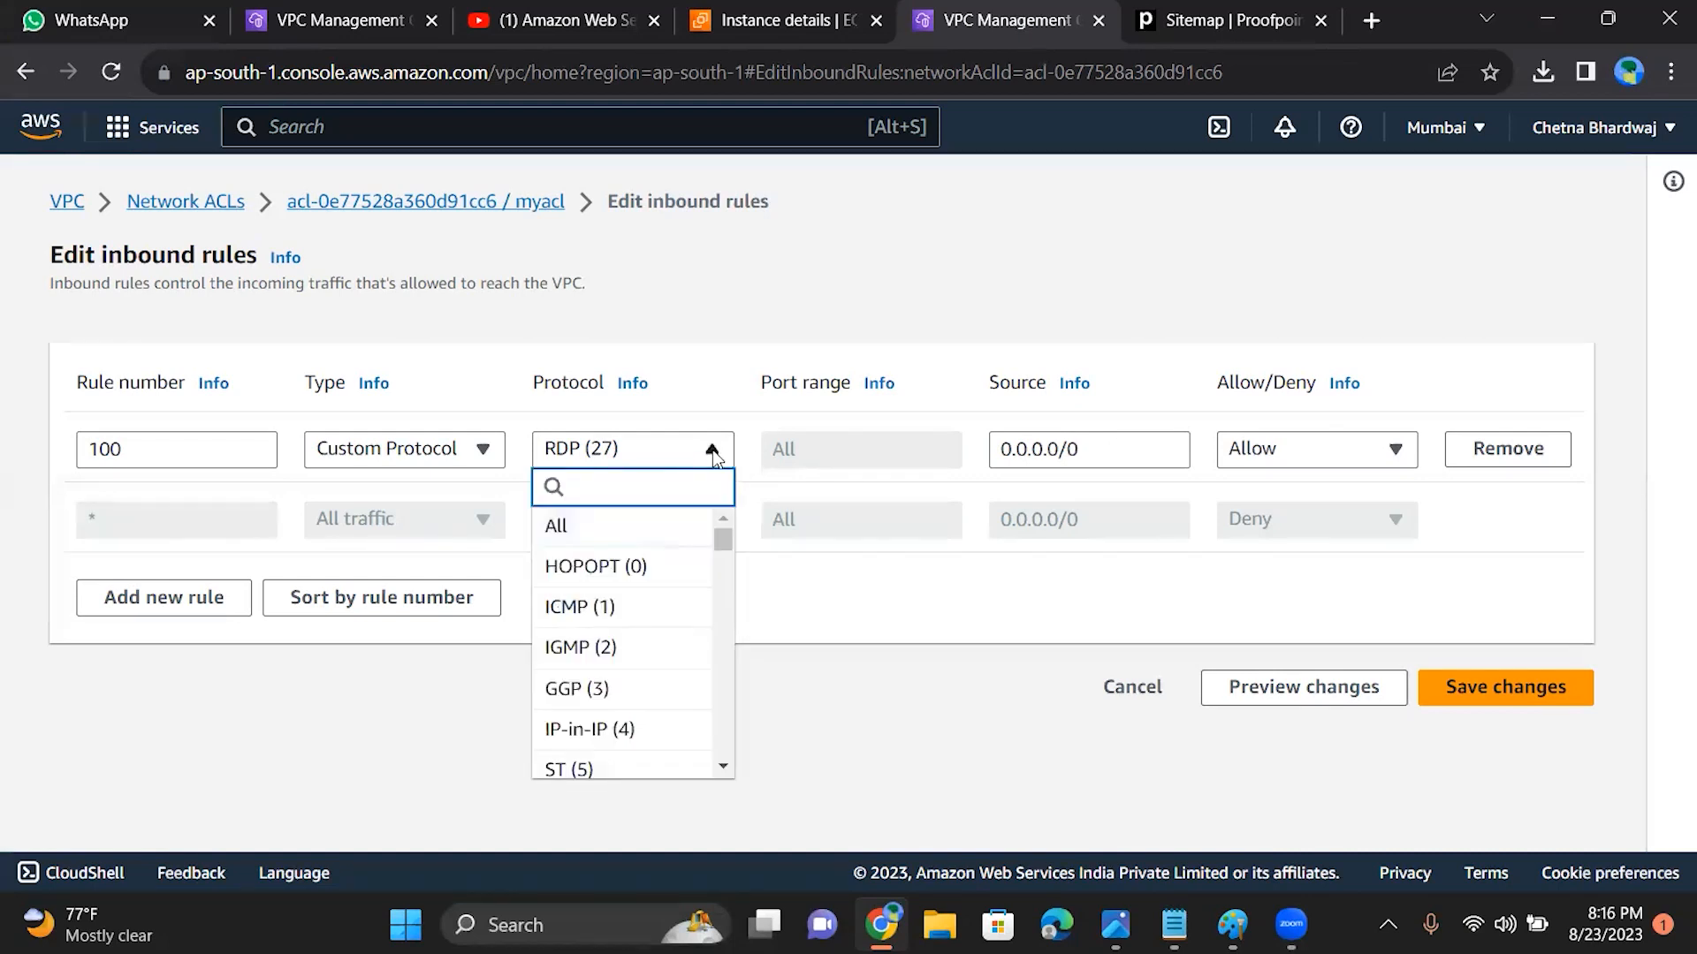
left_click_drag(719, 569, 723, 623)
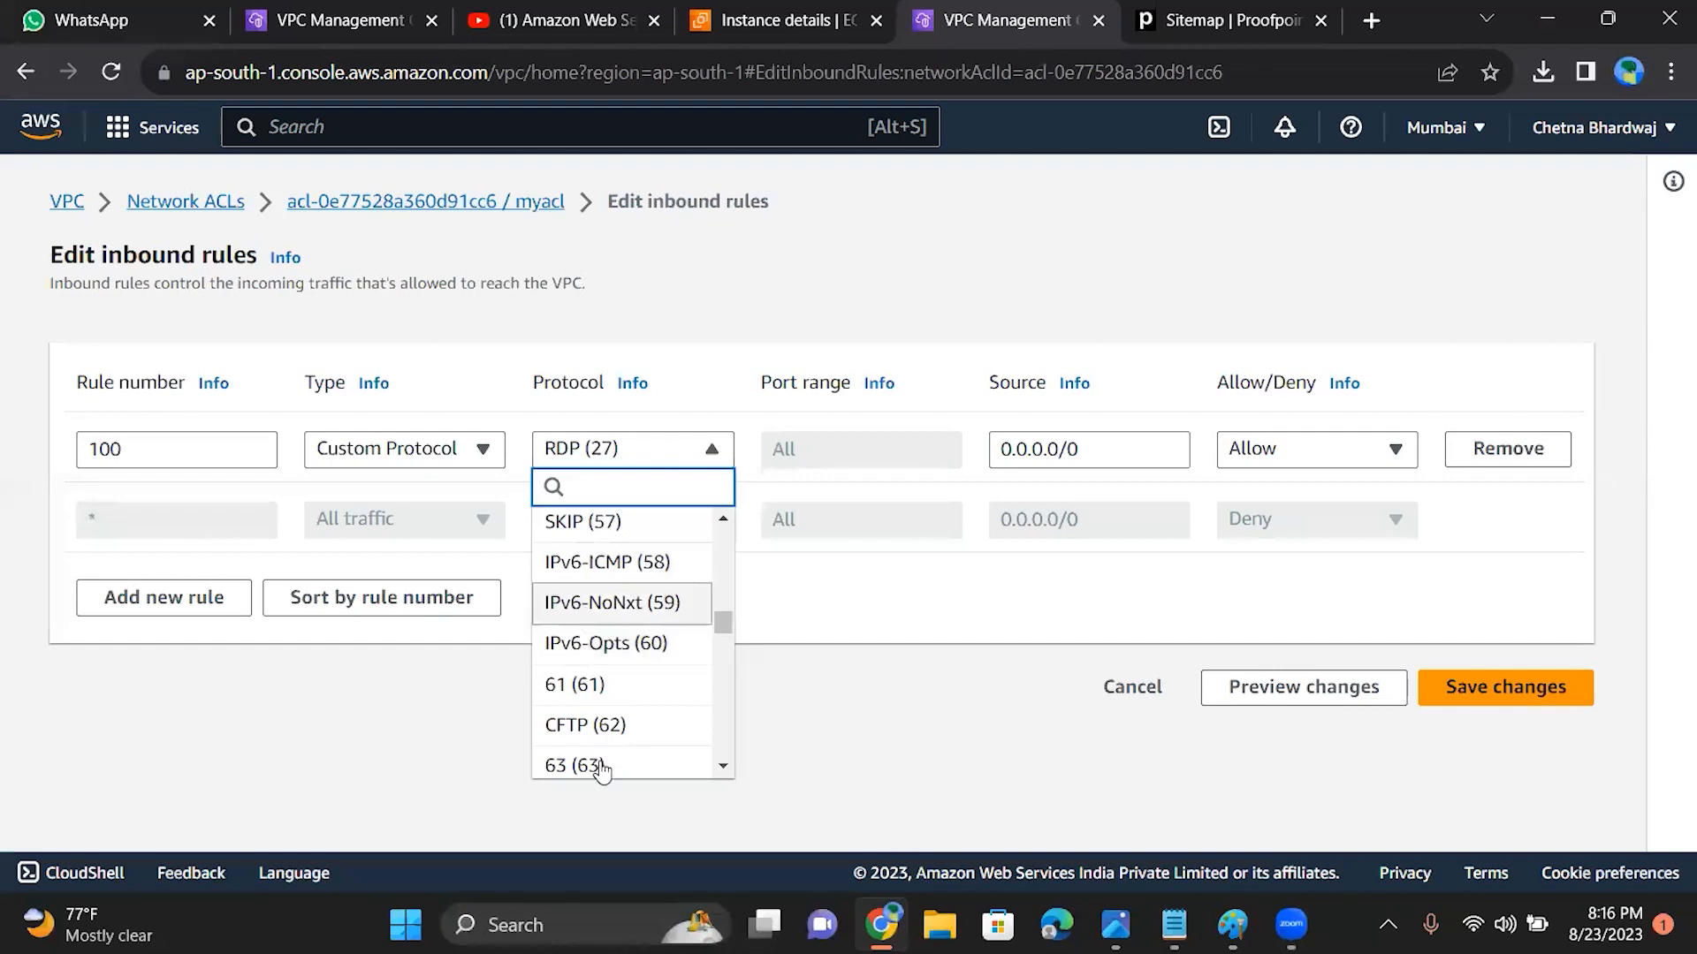
left_click_drag(725, 613, 723, 666)
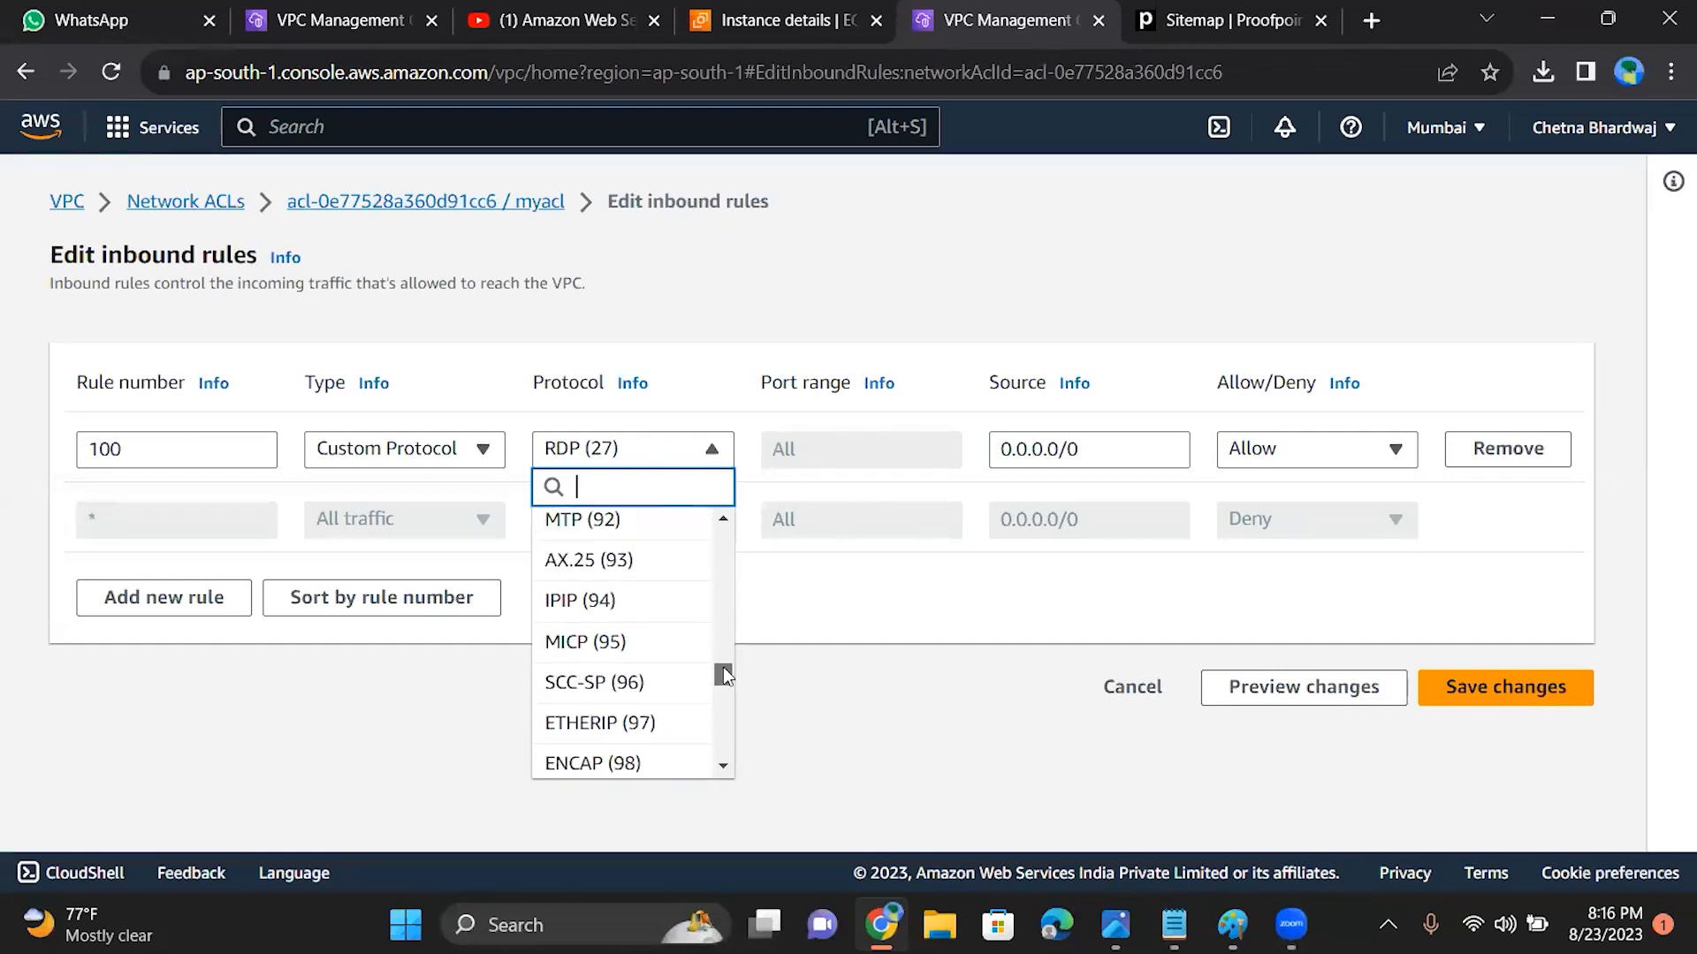
left_click(925, 804)
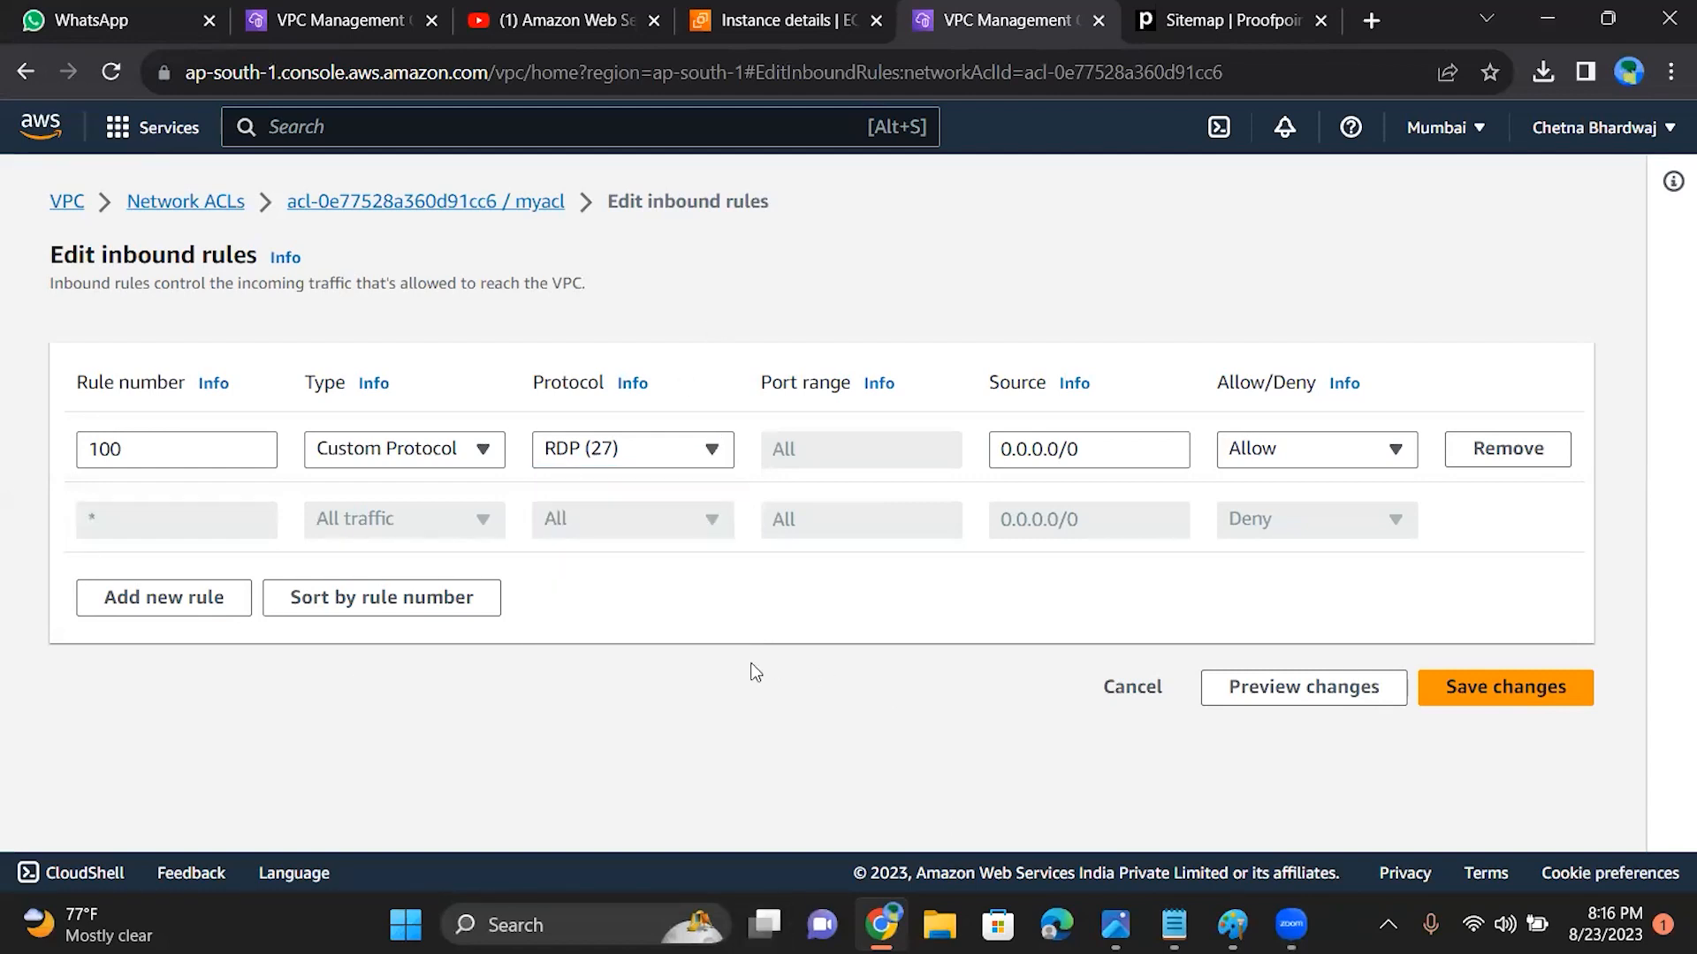
left_click(217, 201)
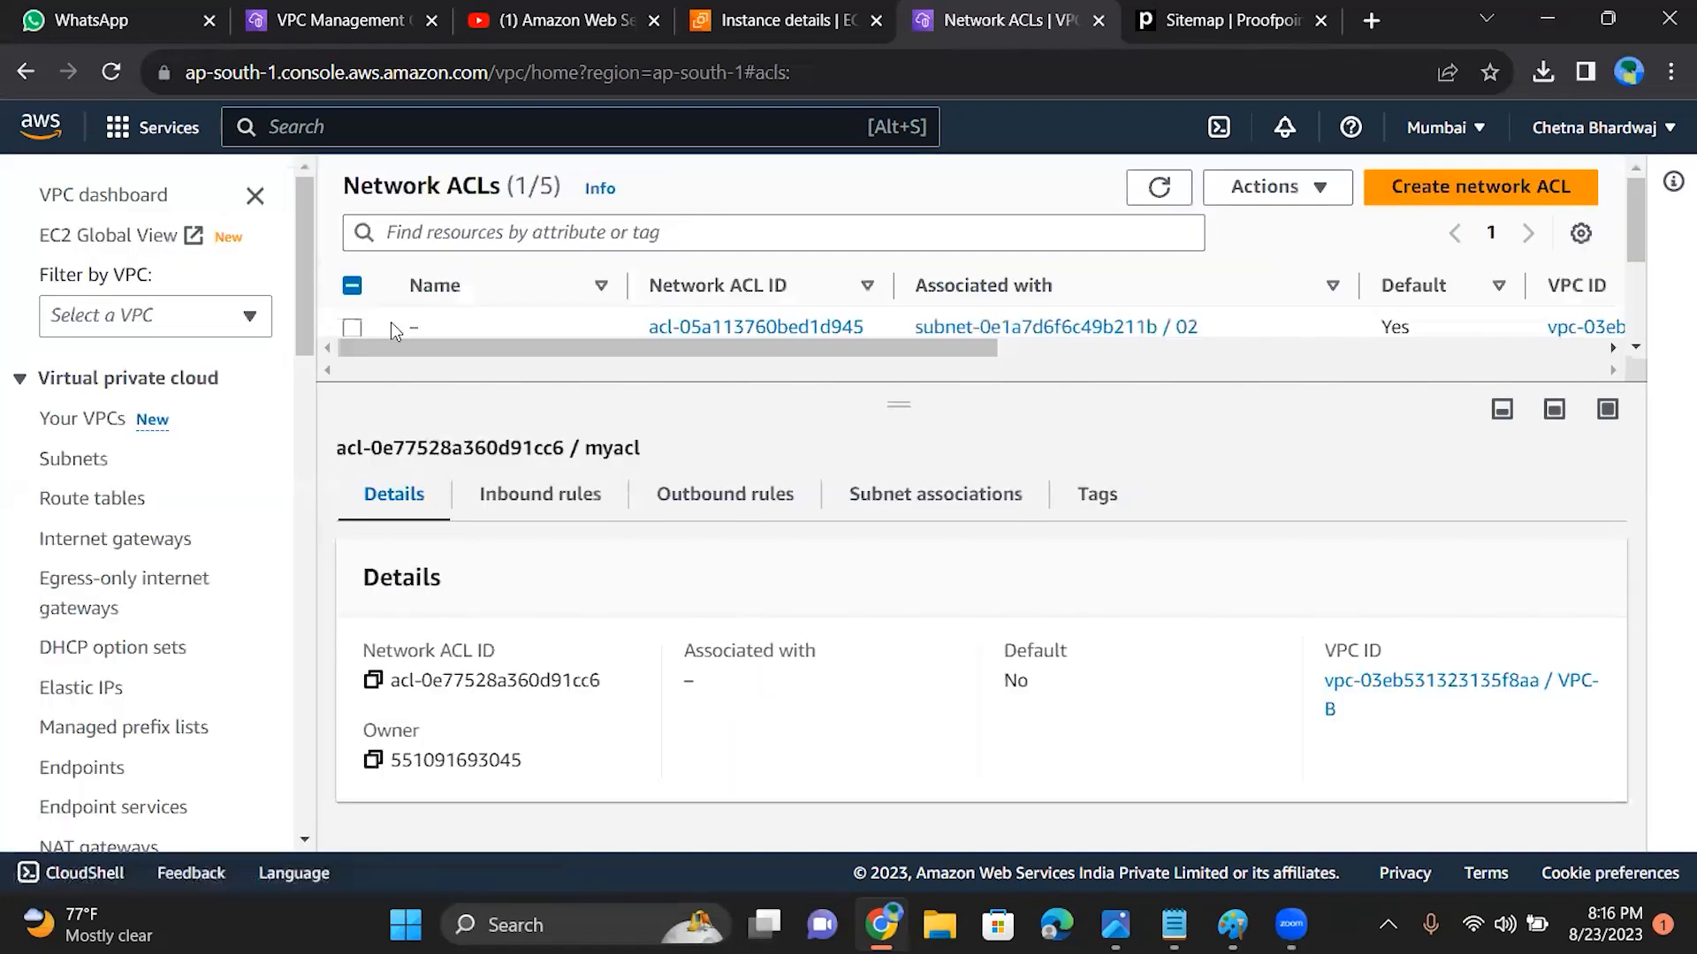
Step: Review the inbound rules and the outbound rules of myacl
left_click(583, 514)
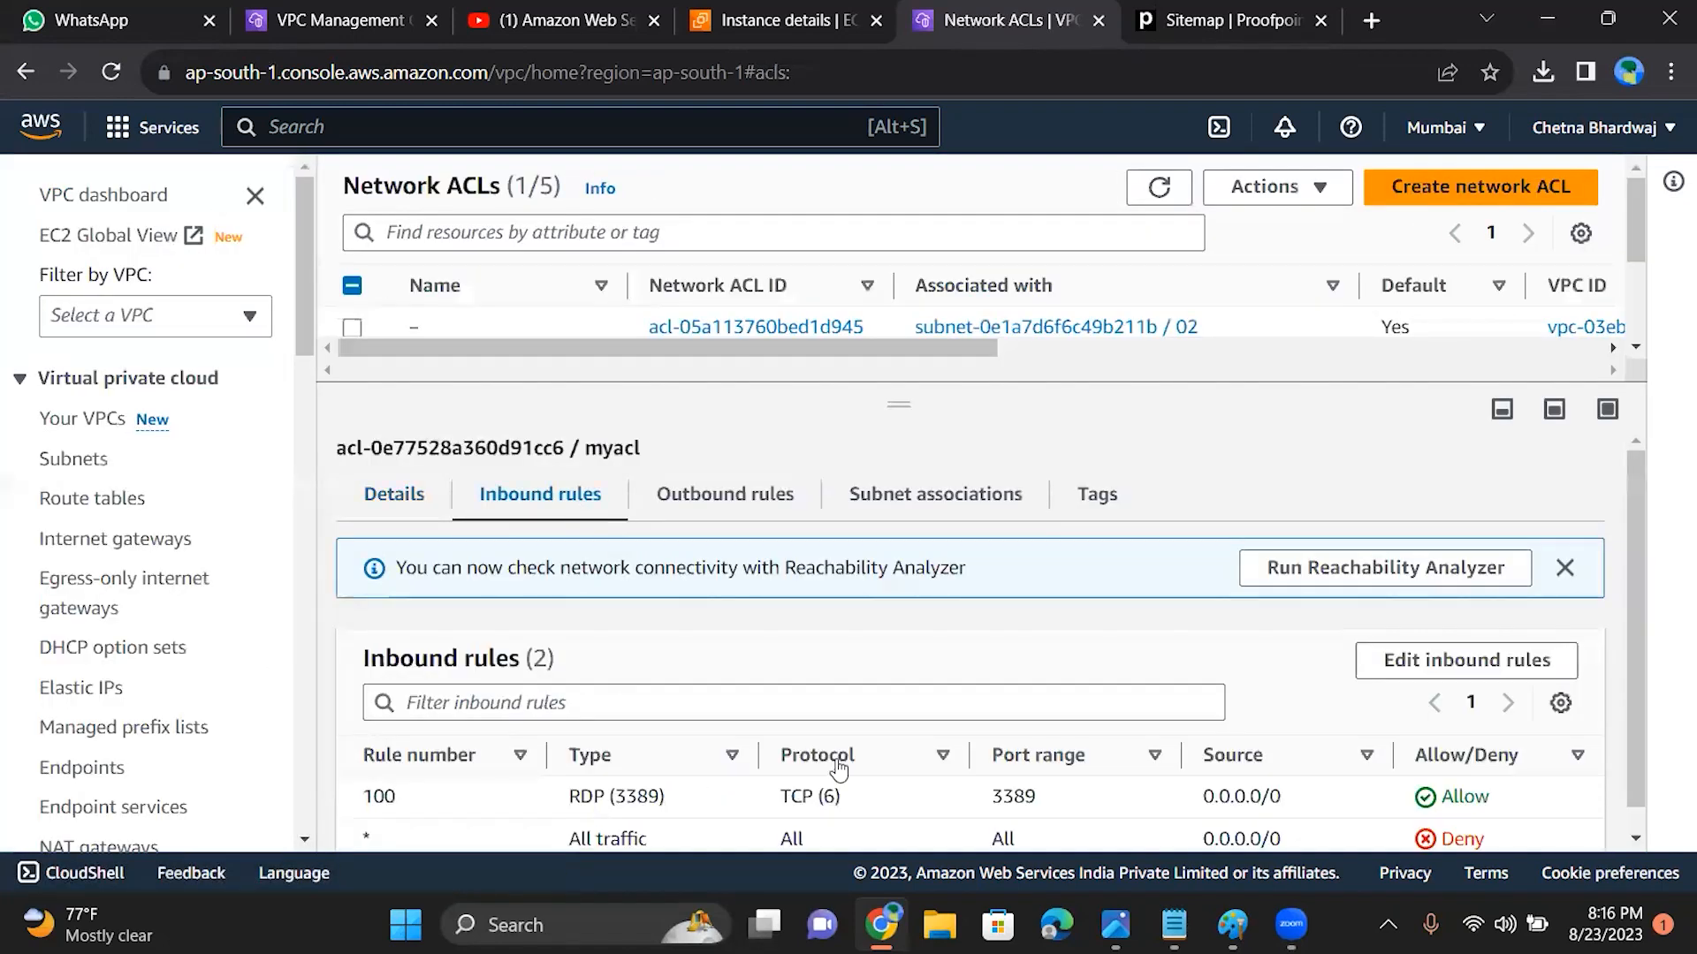
left_click(751, 499)
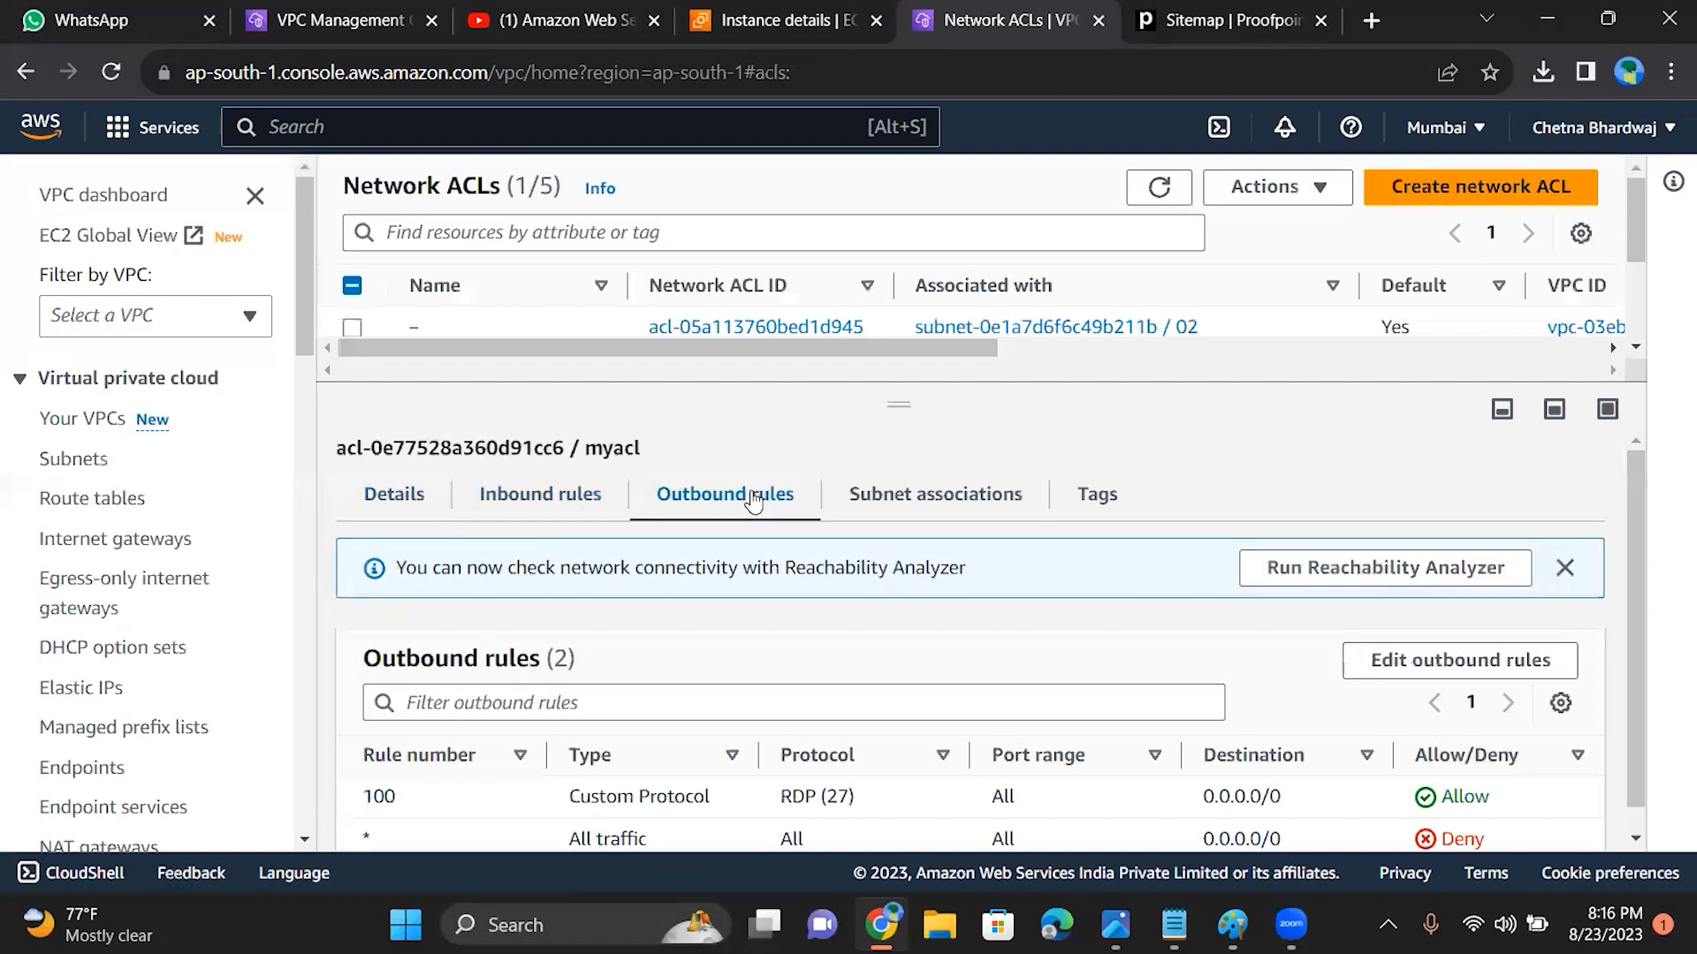
left_click_drag(1631, 629, 1632, 780)
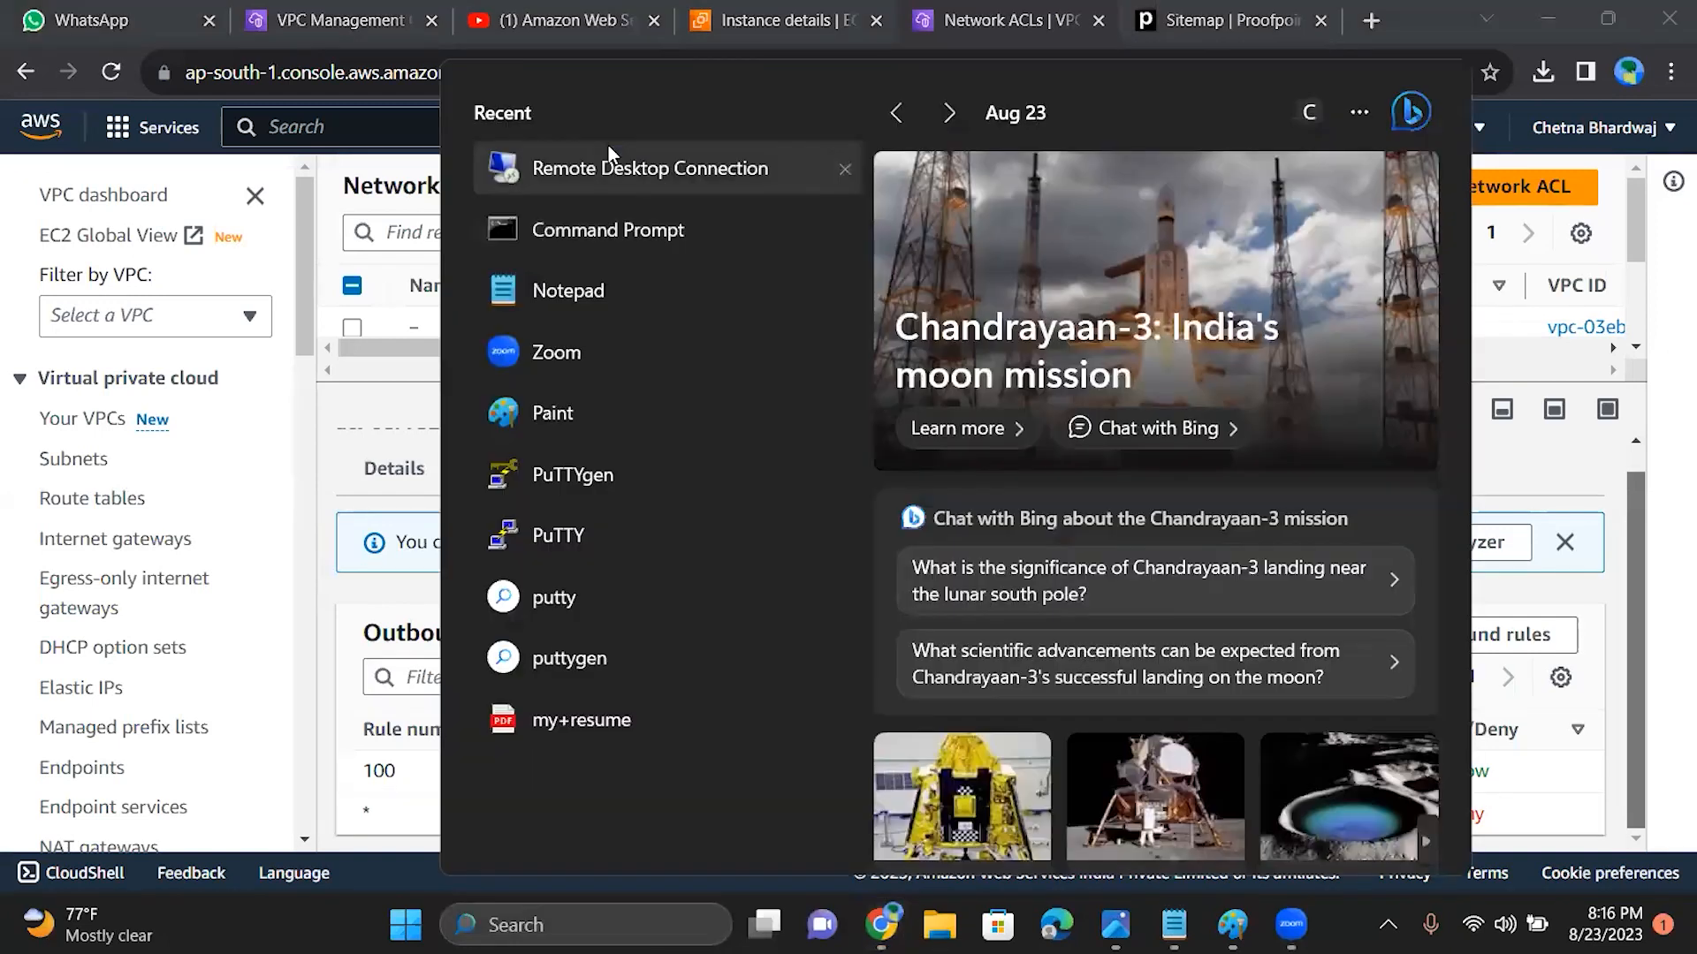
Step: Test a Remote Desktop Connection to 15.206.163.121, and dismiss the credentials request and the connection window
left_click(608, 149)
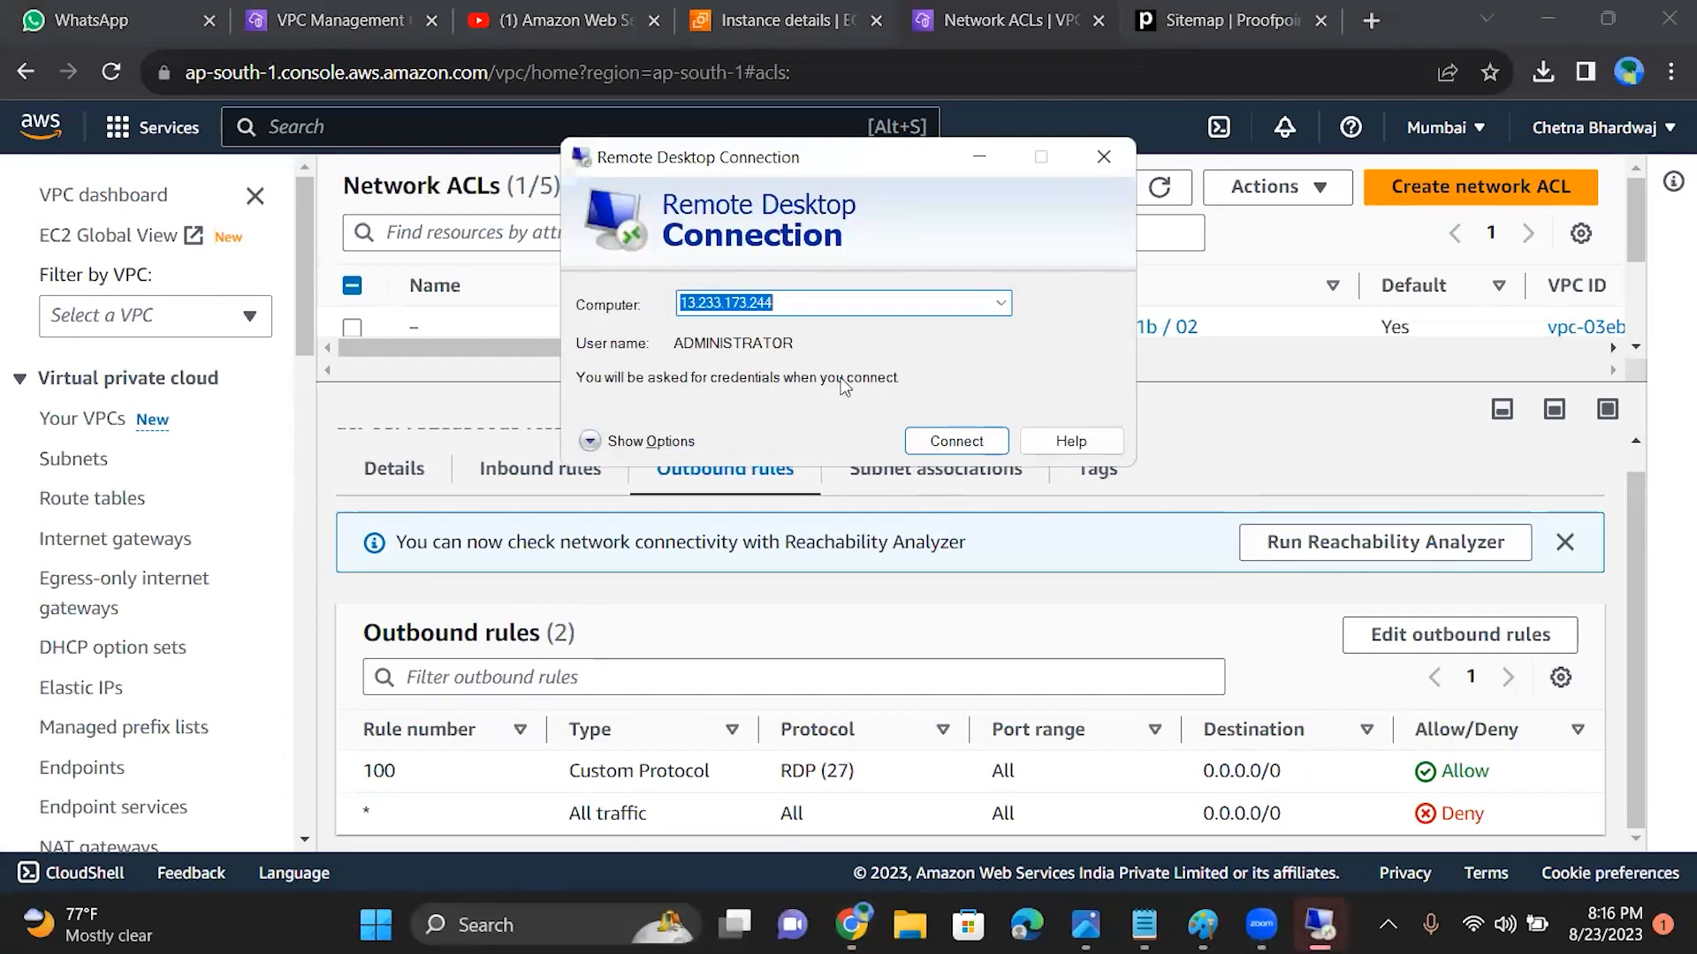
left_click(836, 305)
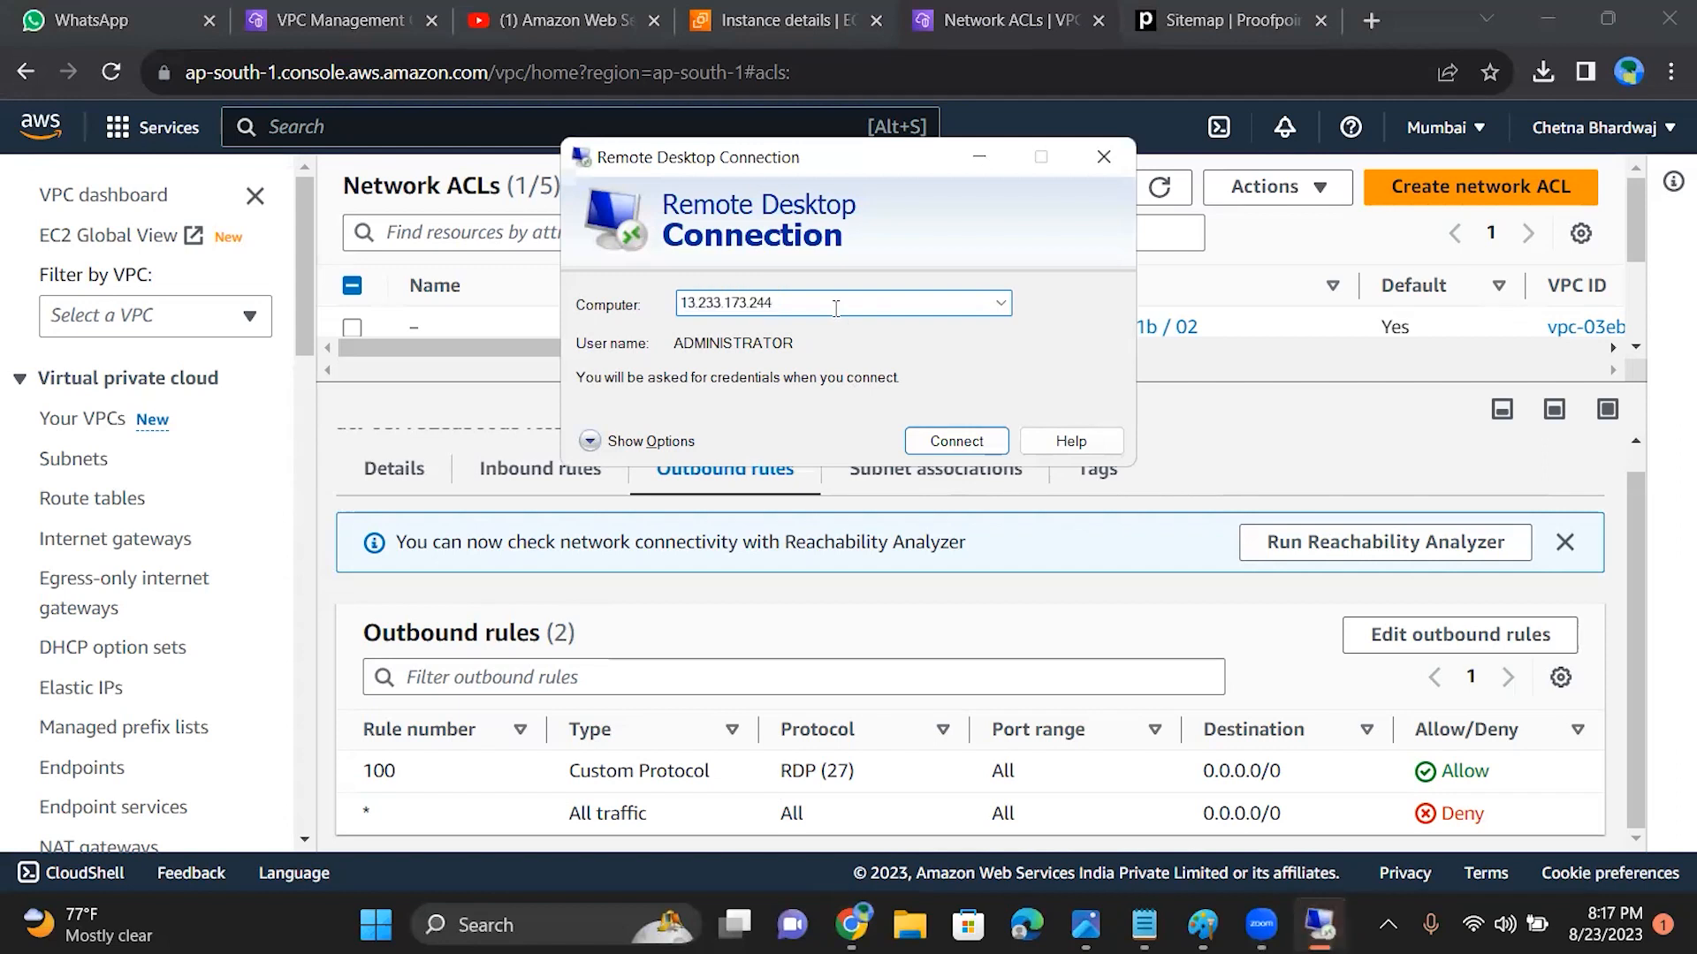
left_click_drag(789, 305, 577, 309)
type("15.206.163.121")
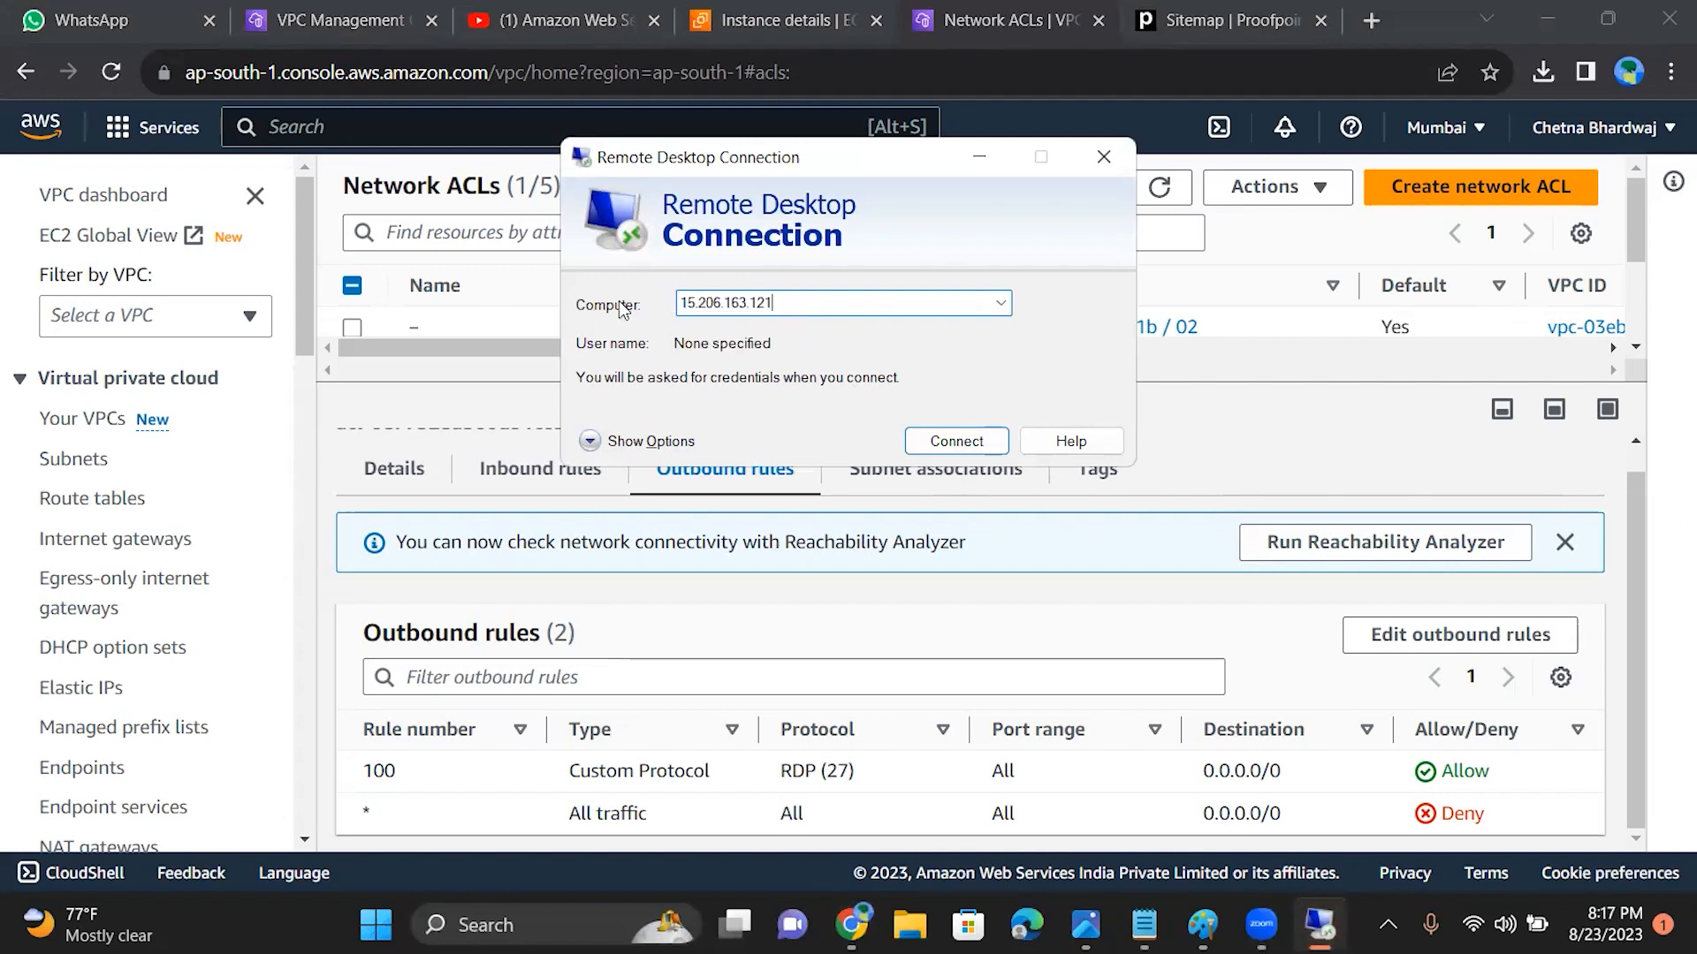
left_click(957, 441)
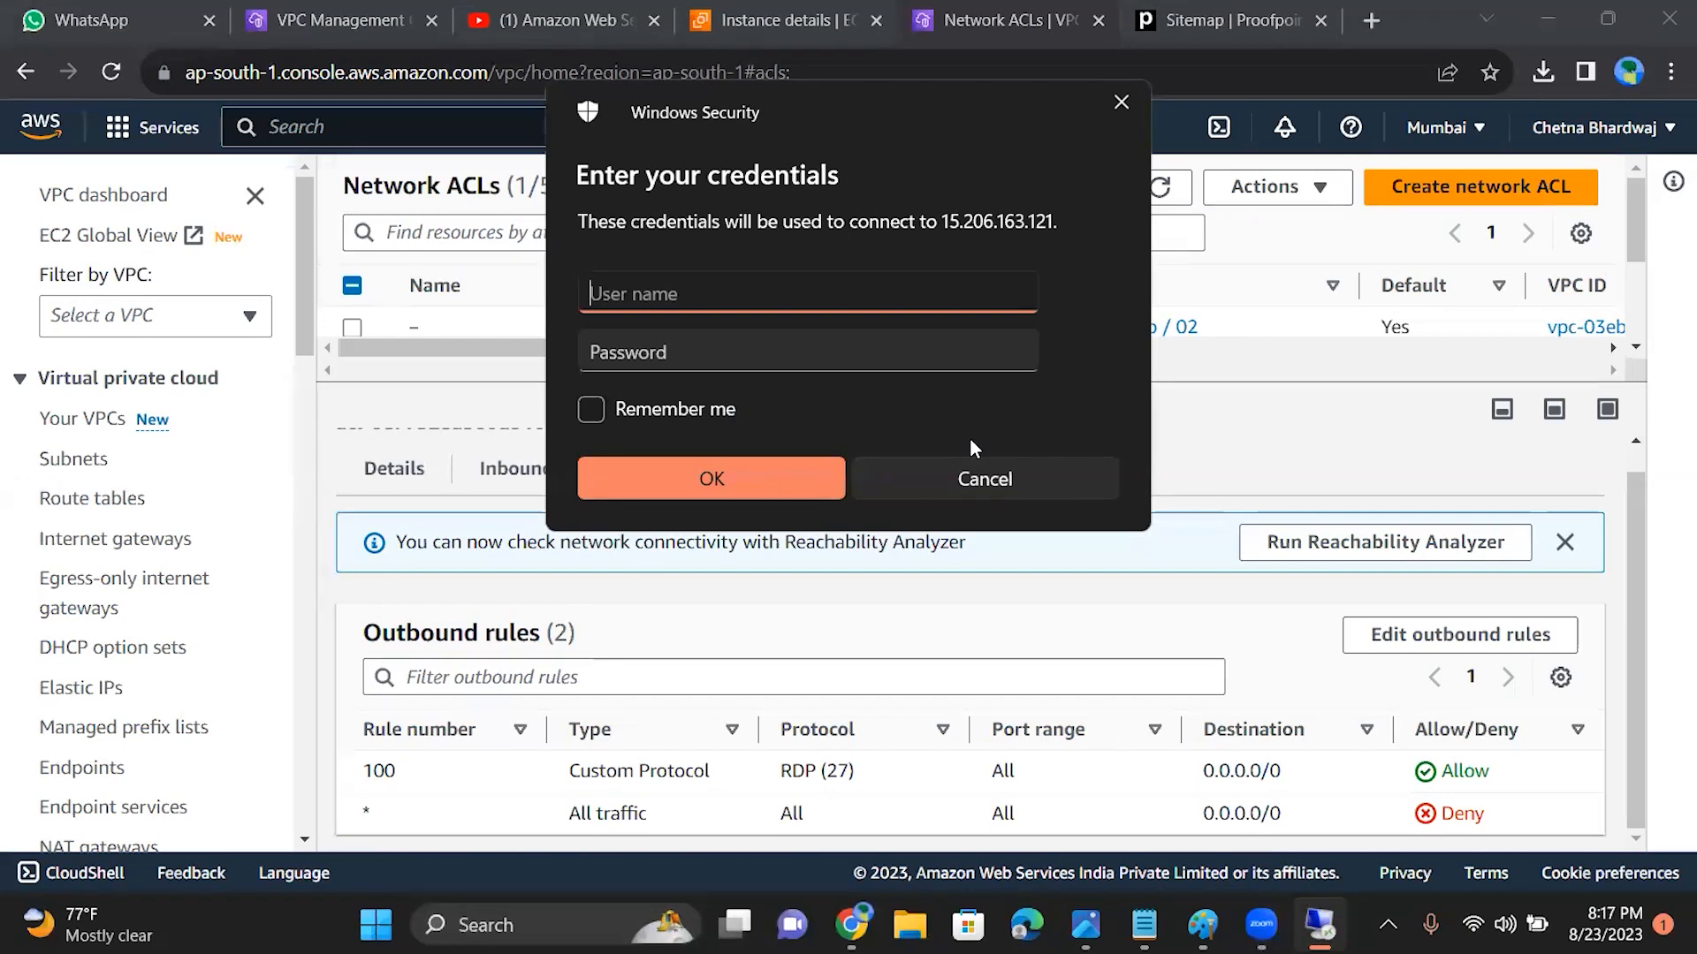
left_click(1127, 90)
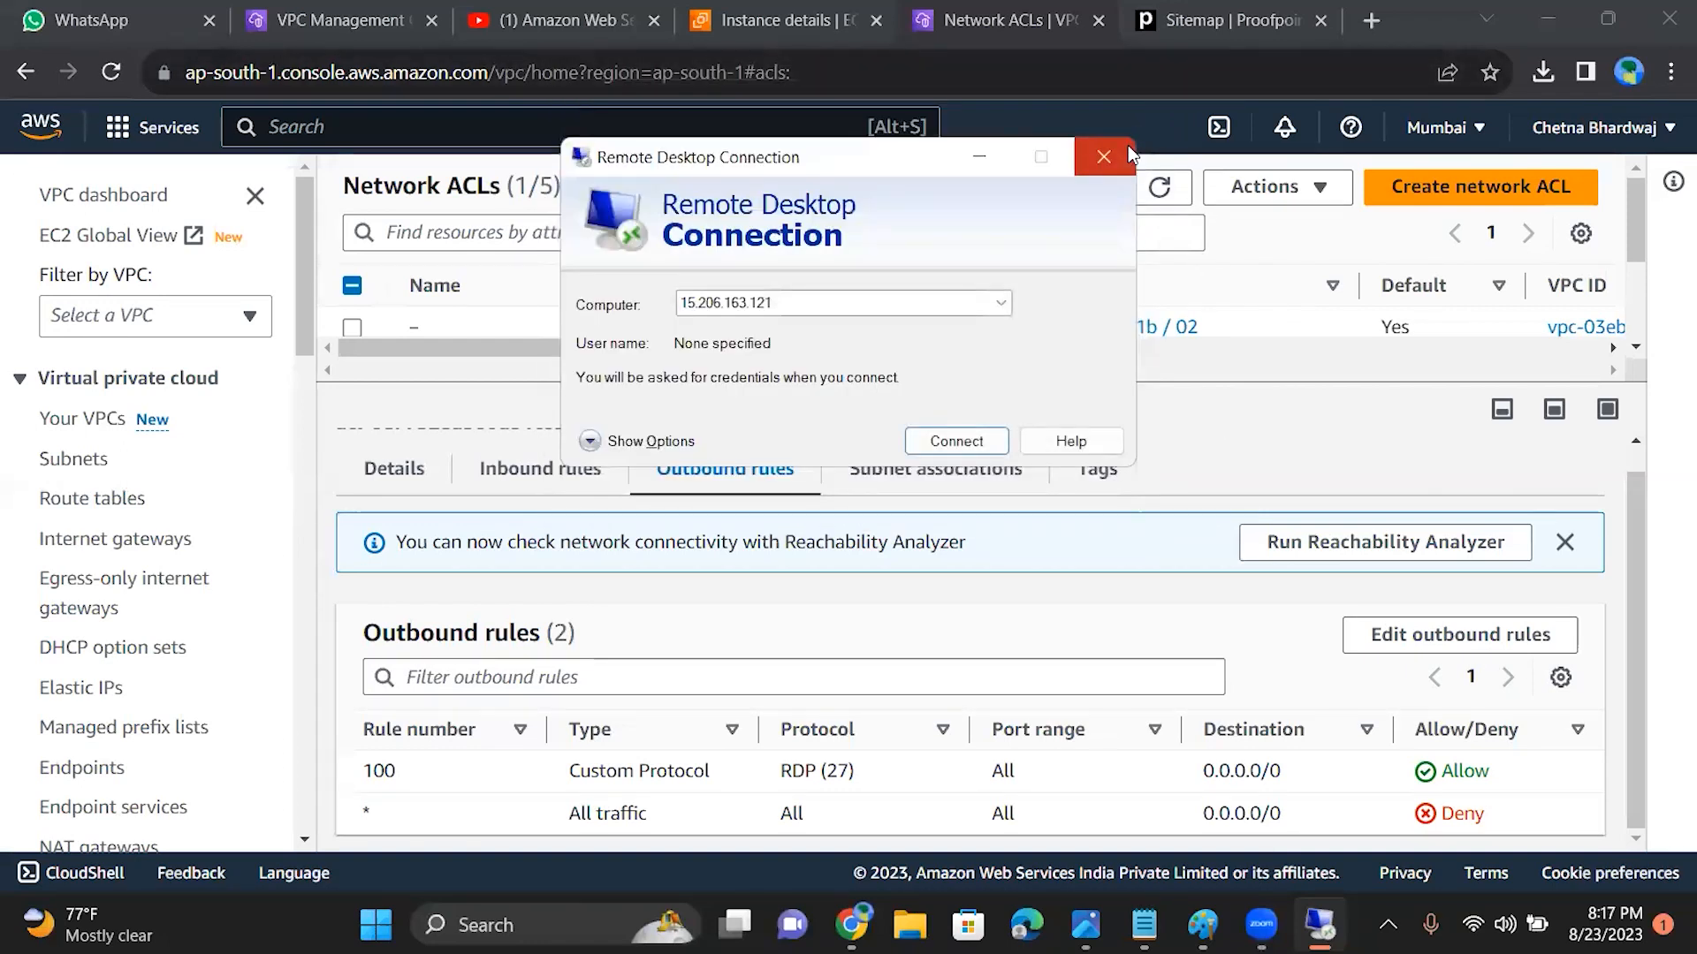
left_click(1104, 157)
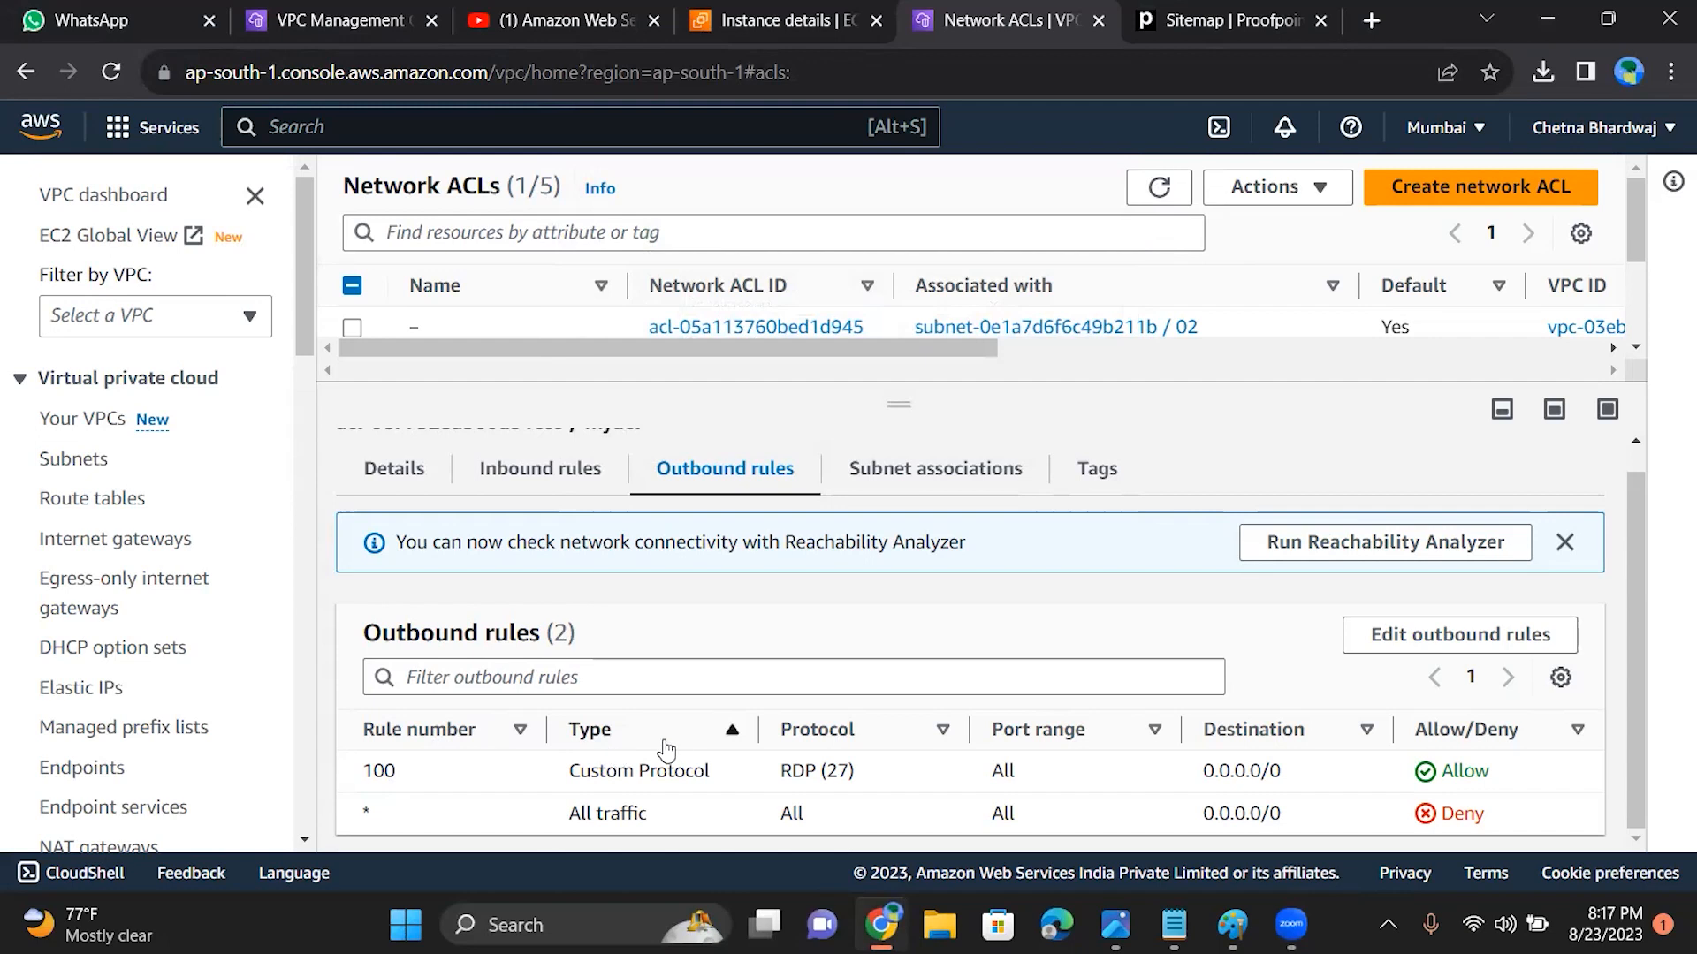
Step: Change the type of myacl's outbound rule 100 to All traffic and save the changes
left_click(1431, 652)
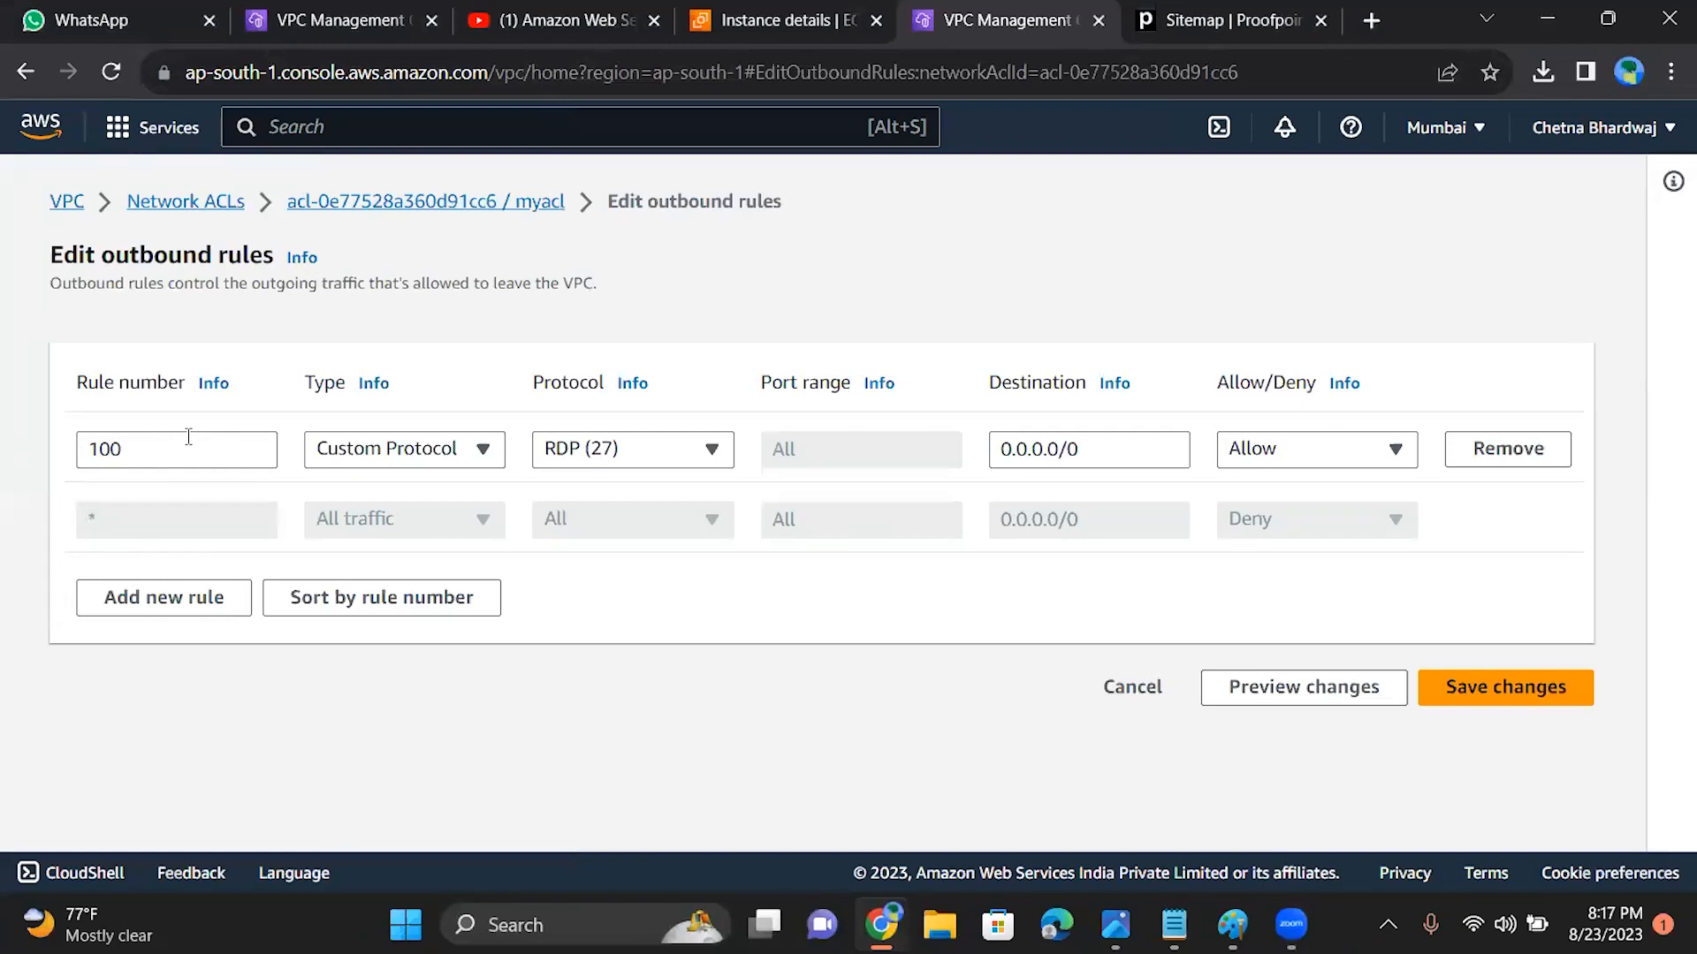
left_click(389, 456)
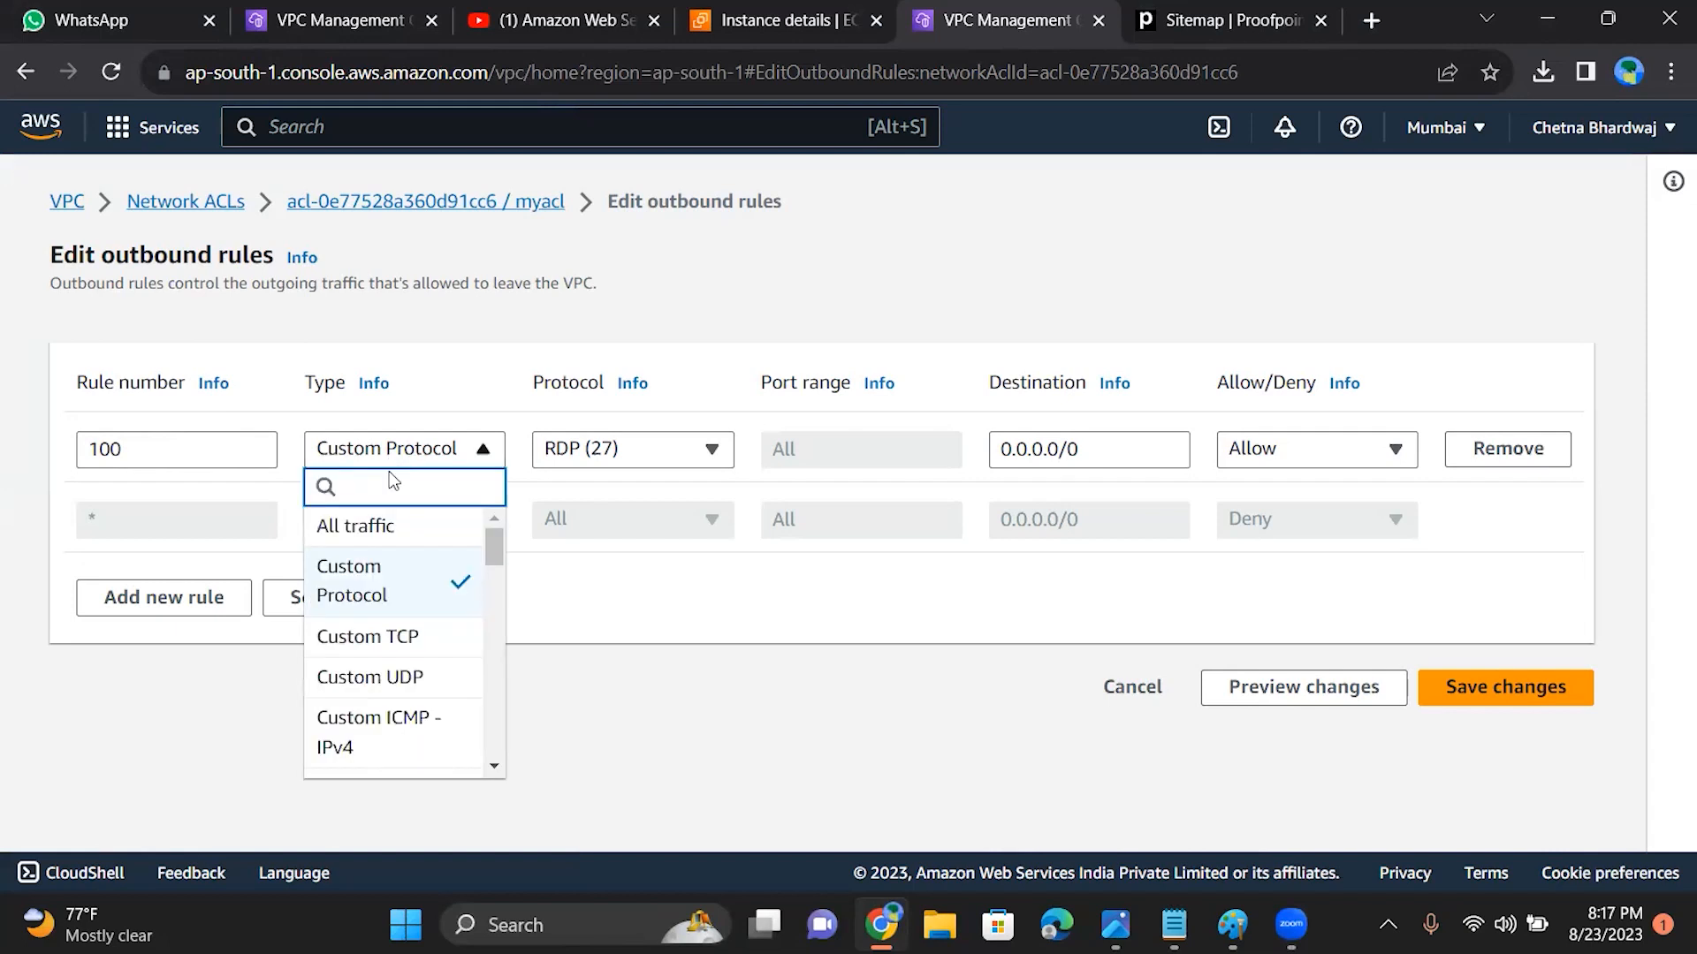
left_click(386, 525)
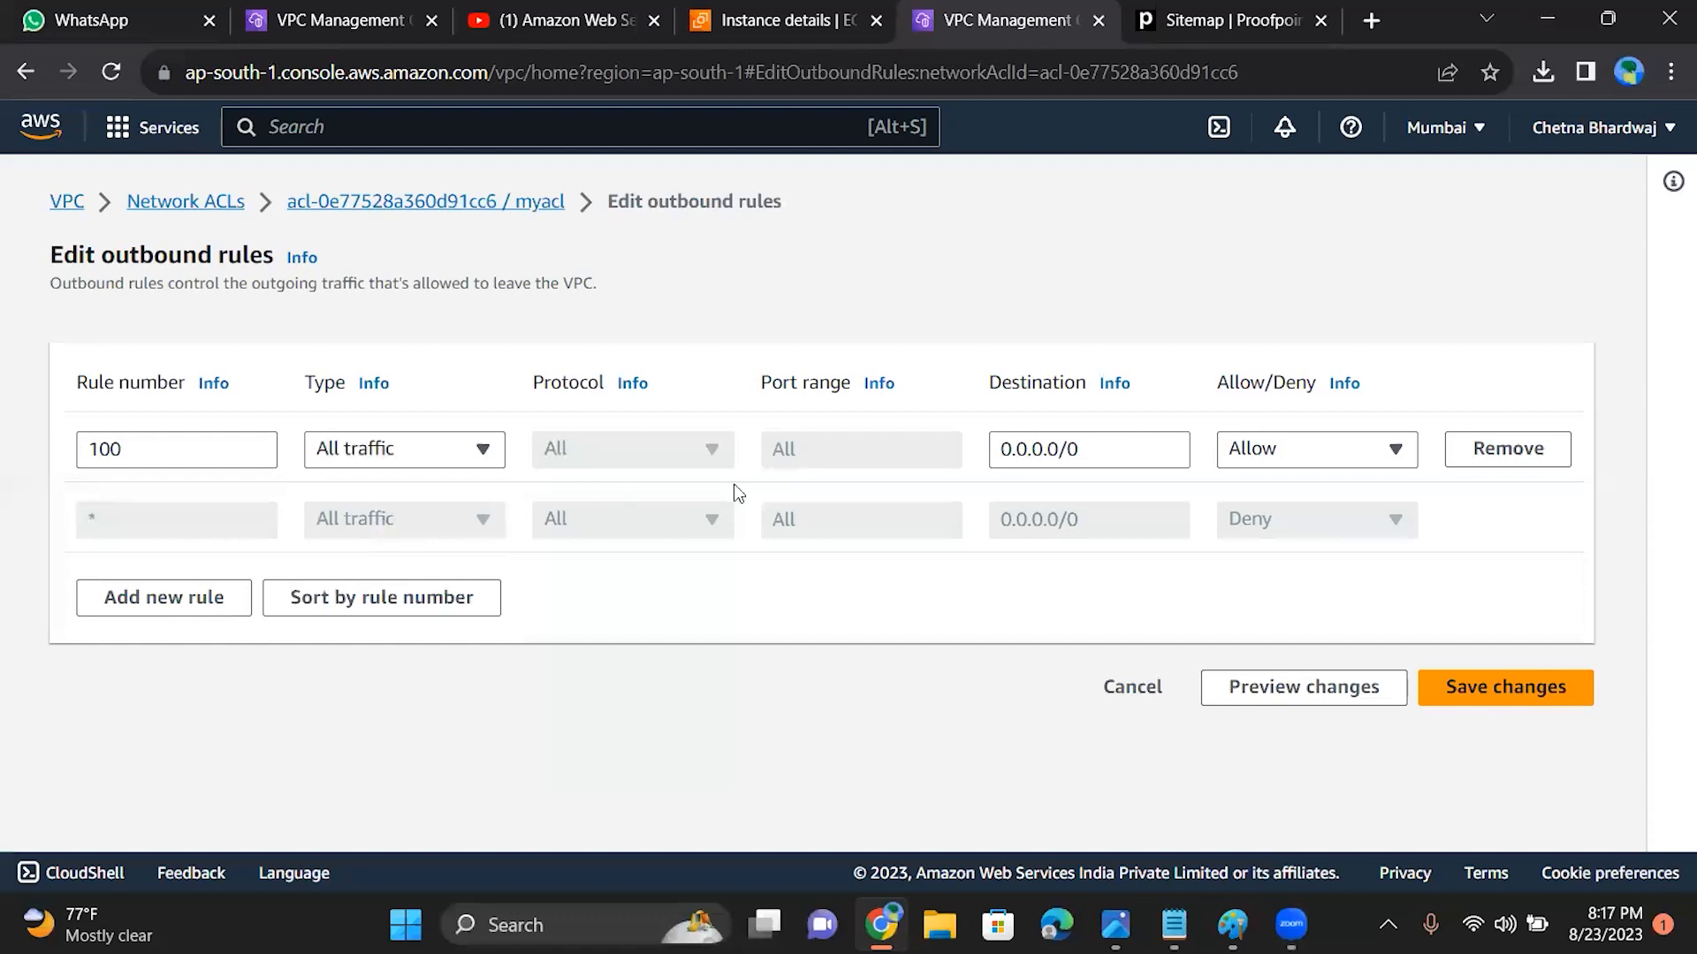
left_click(1474, 688)
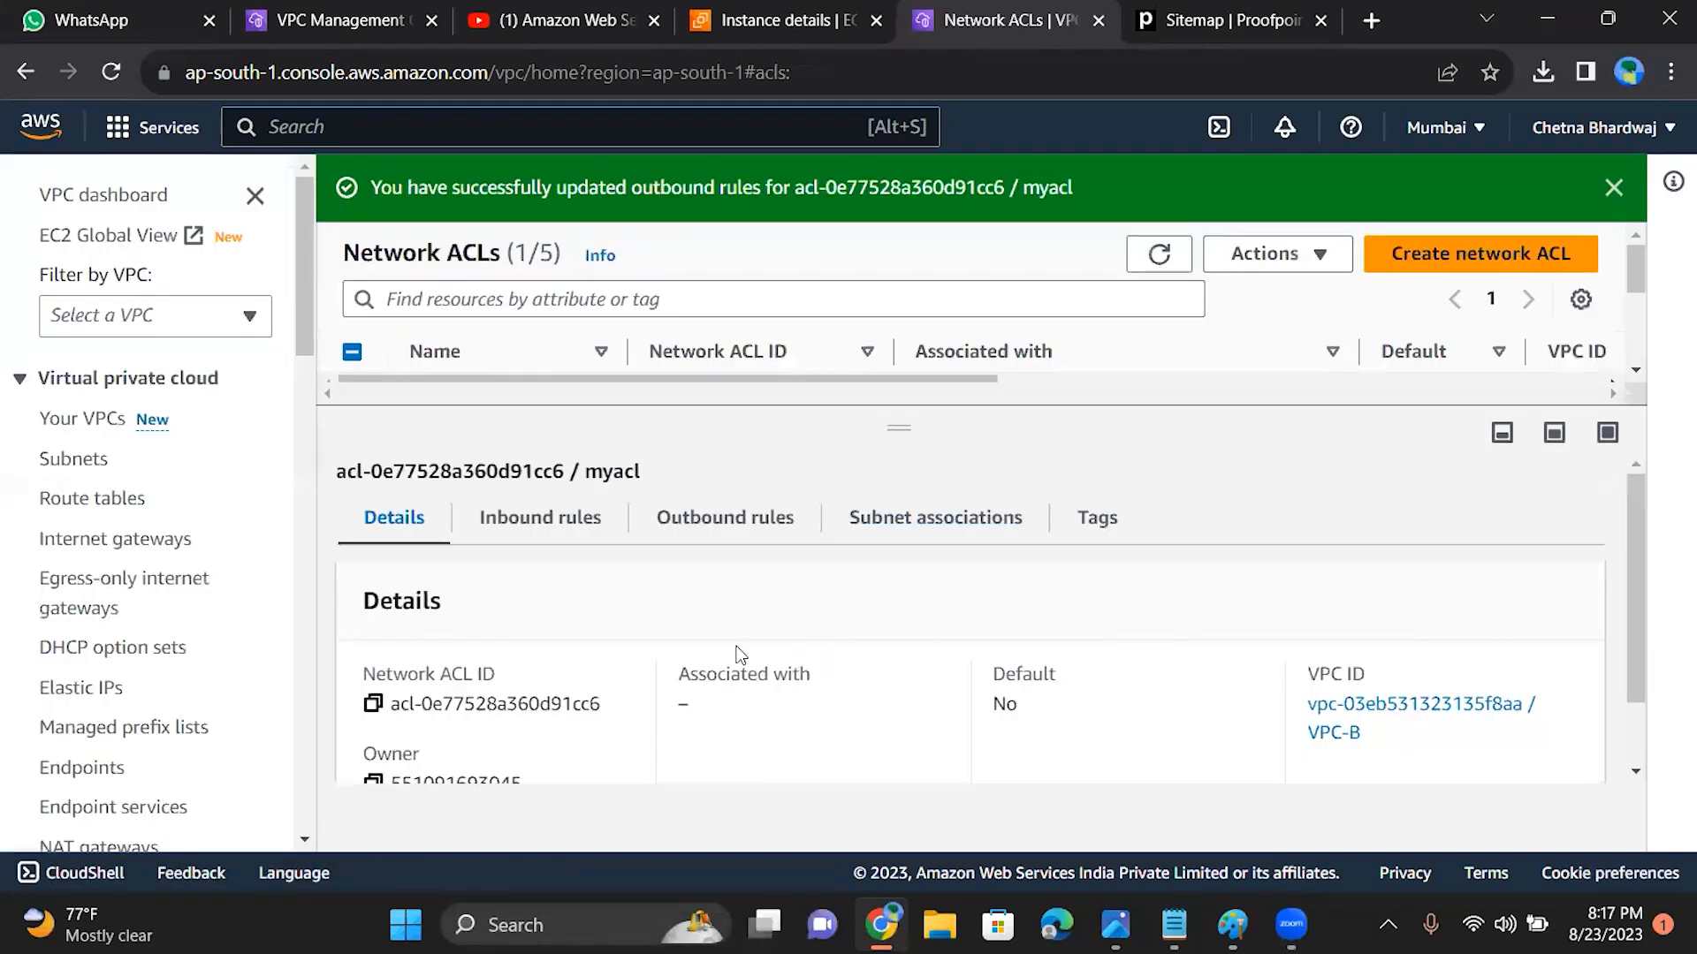
Step: Check the type, port range and allow/deny settings of myacl's inbound rules
left_click(557, 519)
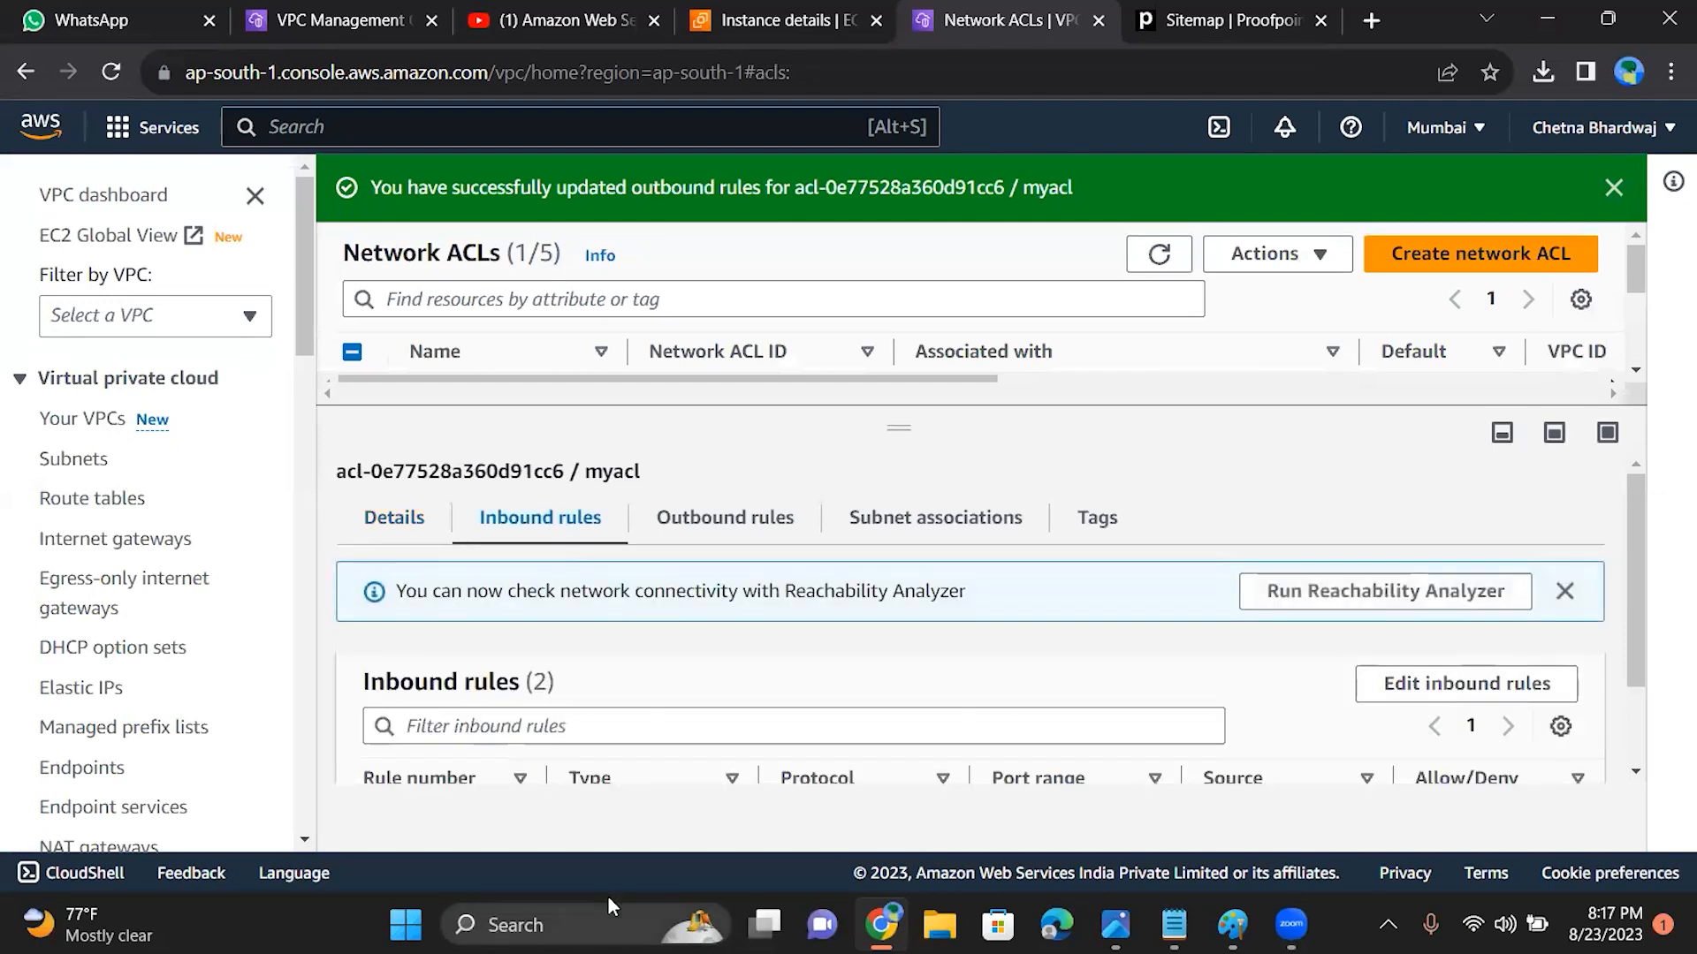
left_click_drag(1637, 553, 1644, 671)
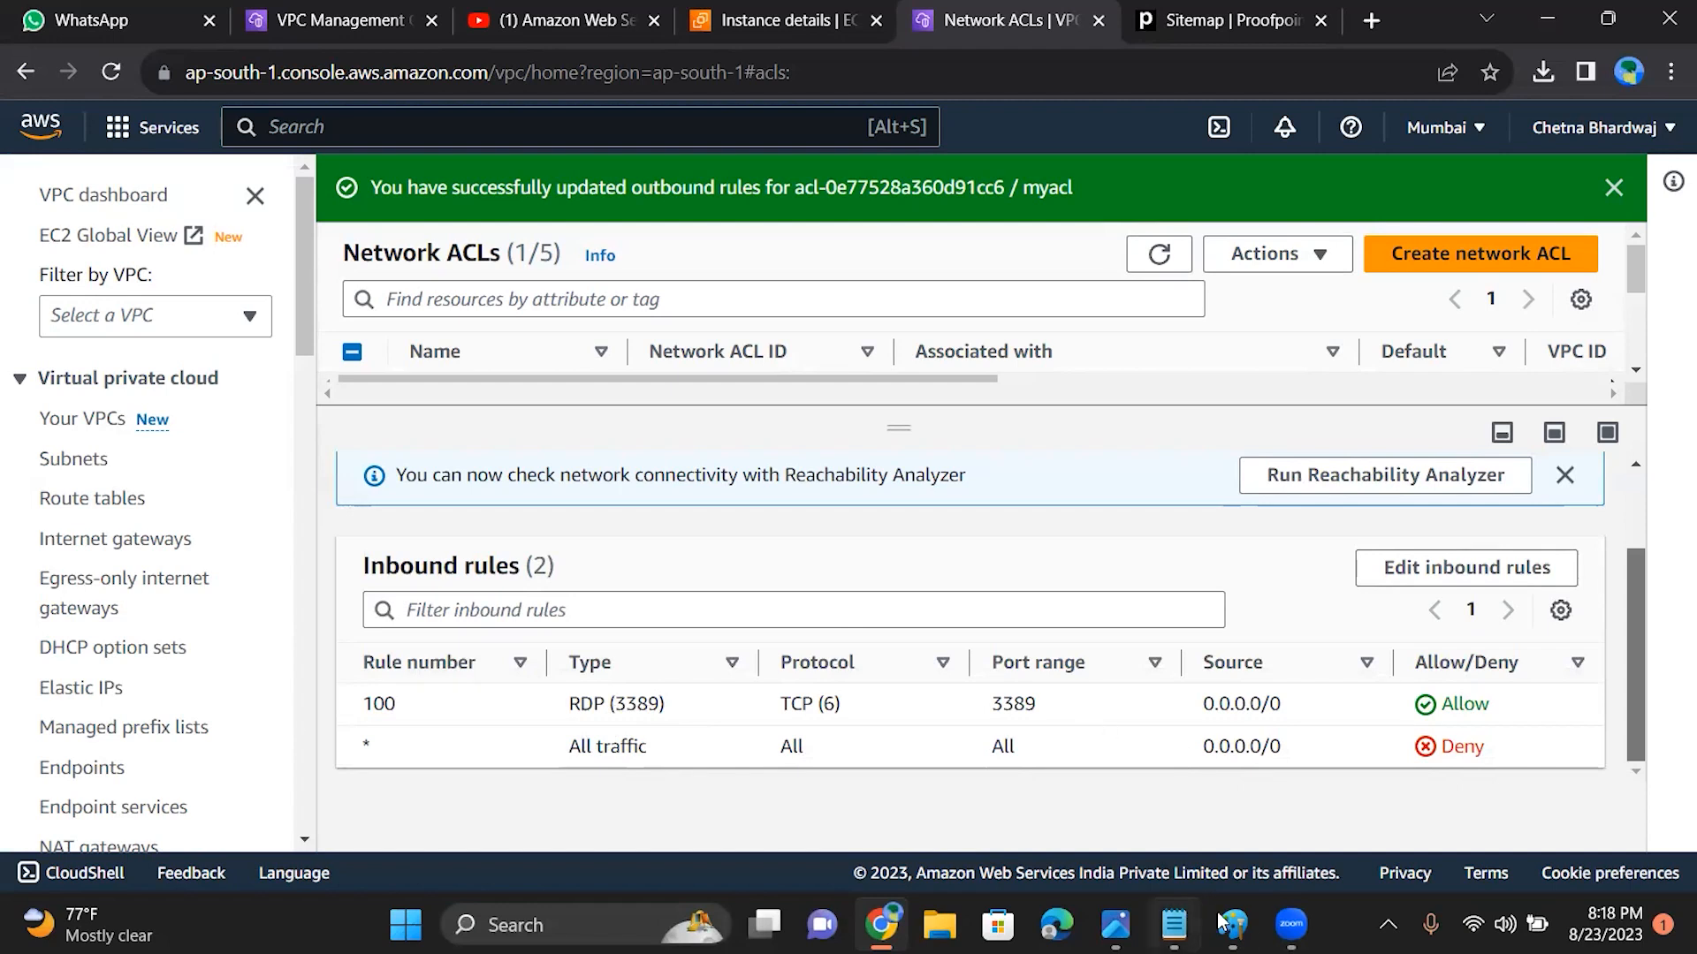
mouse_move(1289, 925)
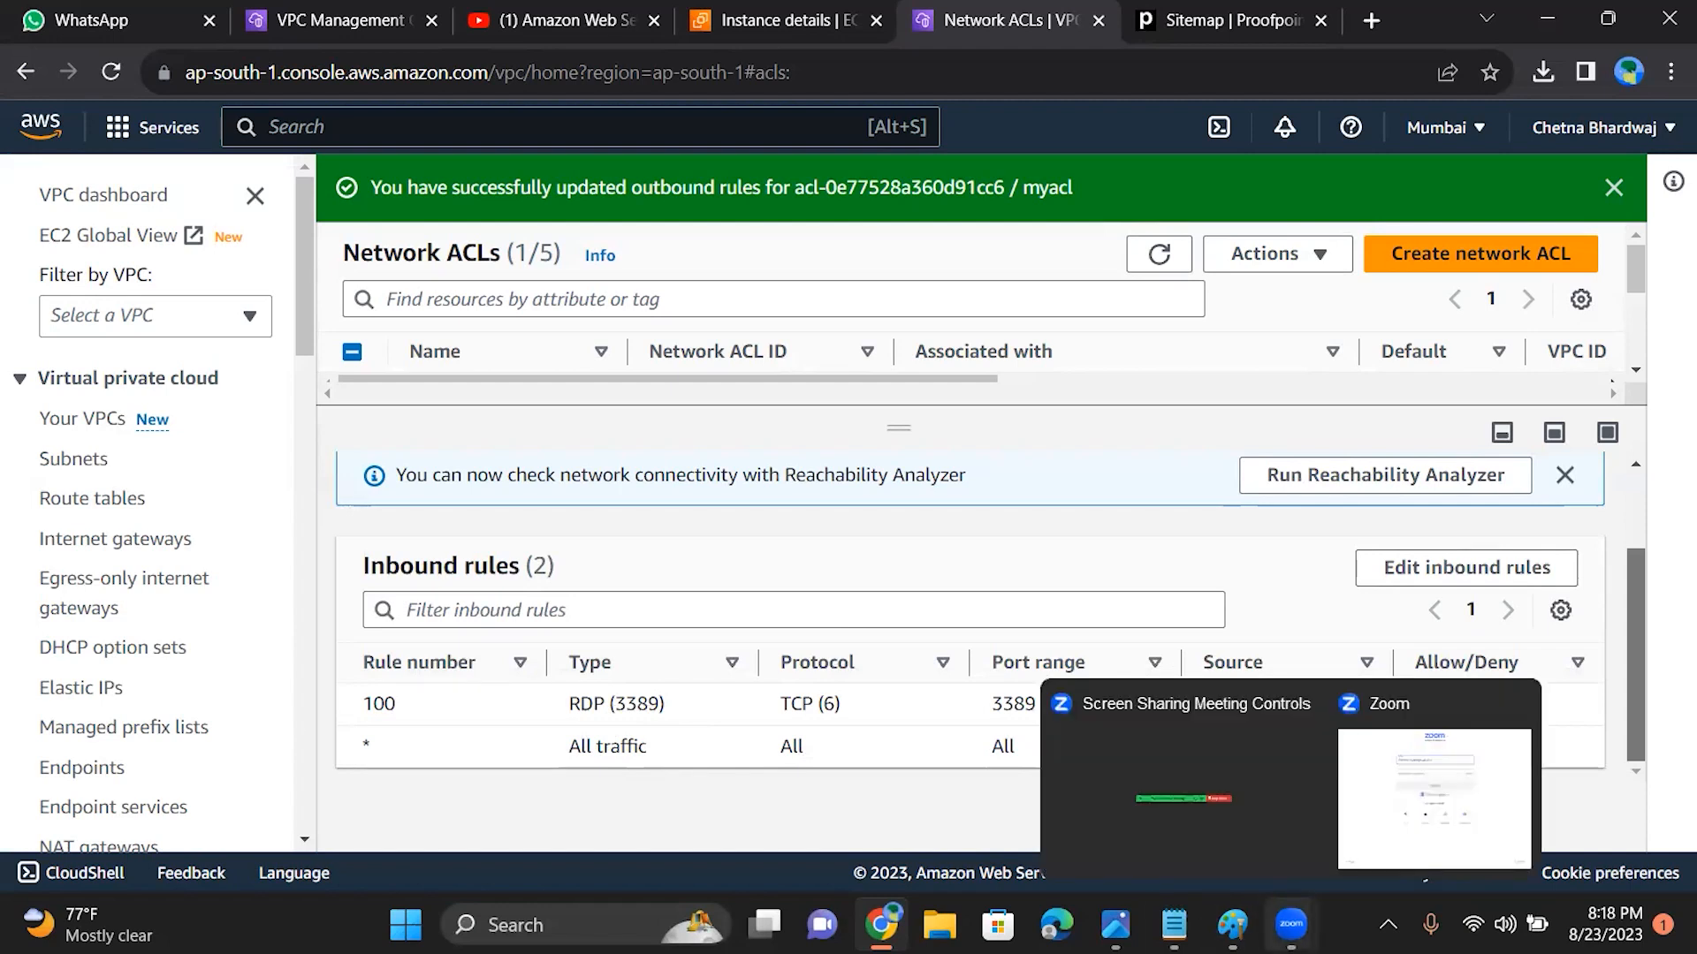
Step: Test a Remote Desktop Connection to 15.206.163.121, and dismiss the credentials request and the connection window
key("super+s")
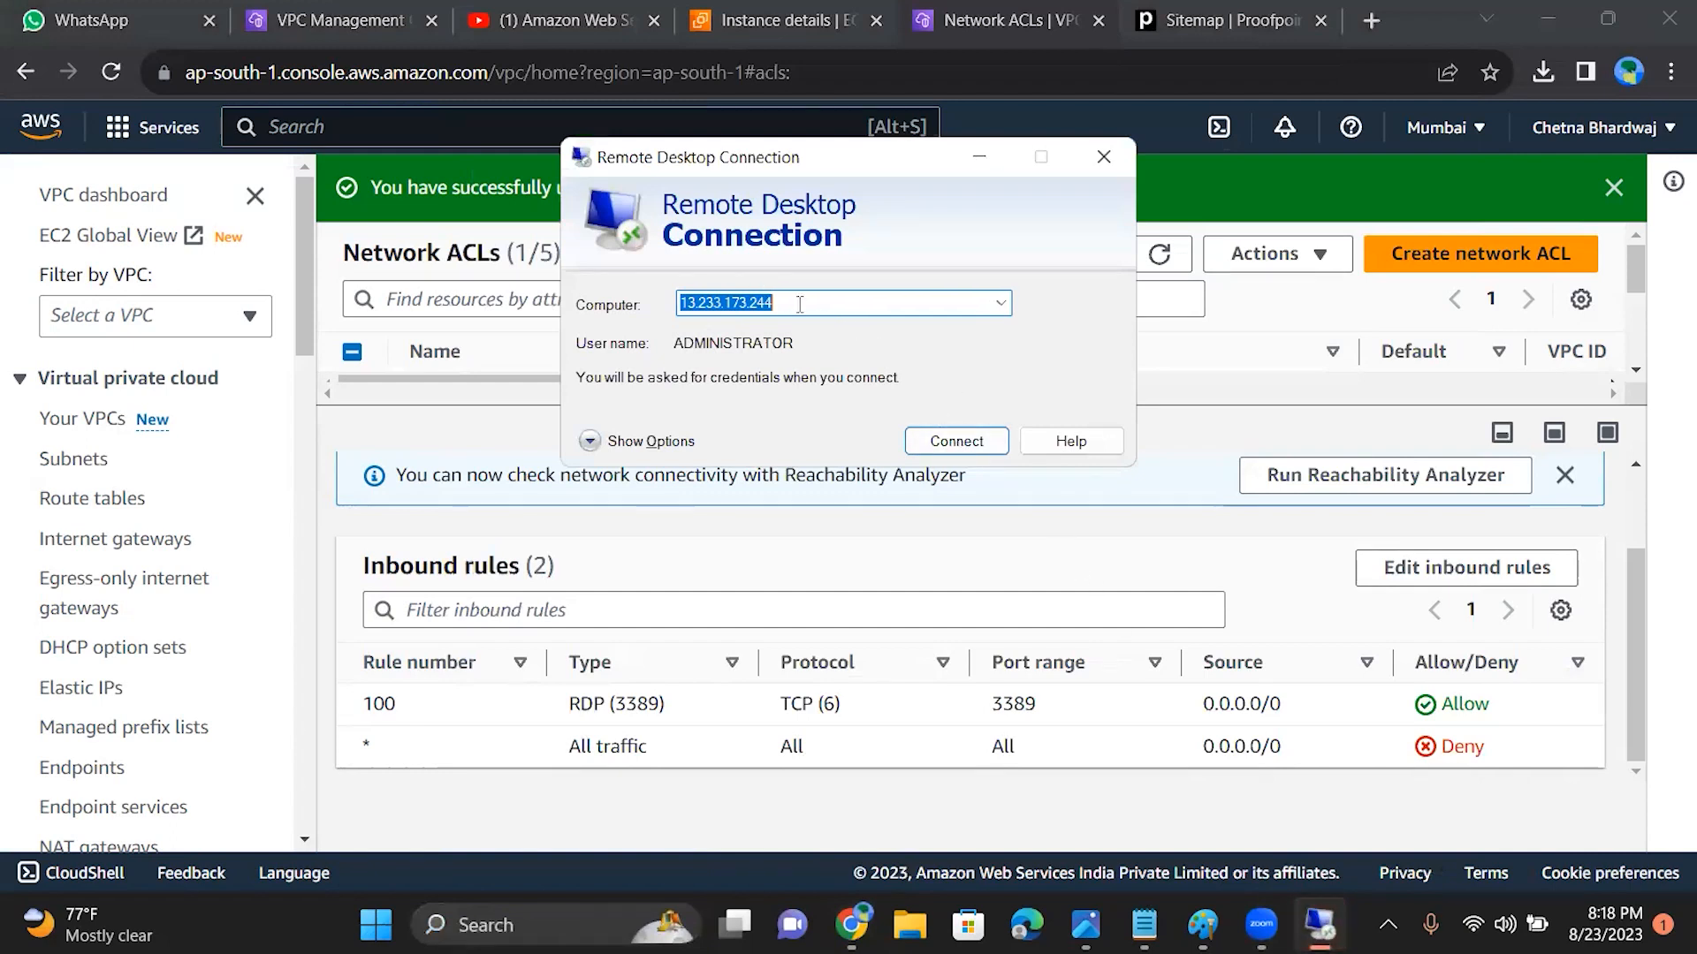
type("15.206.163.121")
left_click(943, 442)
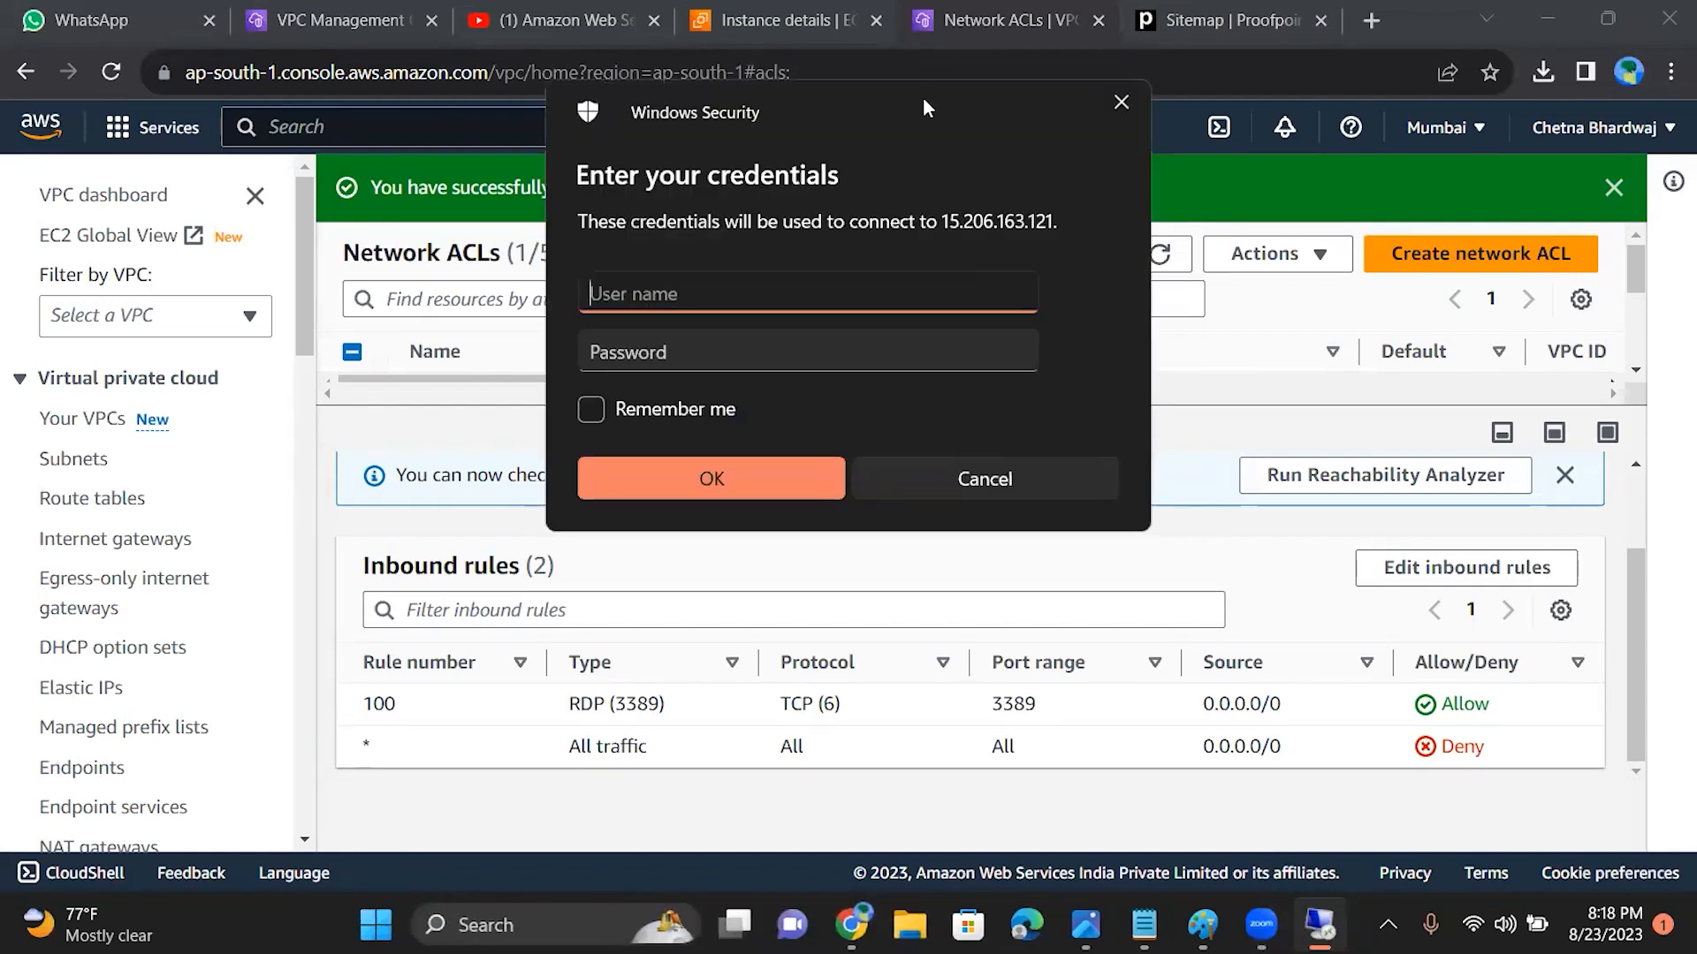
left_click_drag(923, 94, 315, 352)
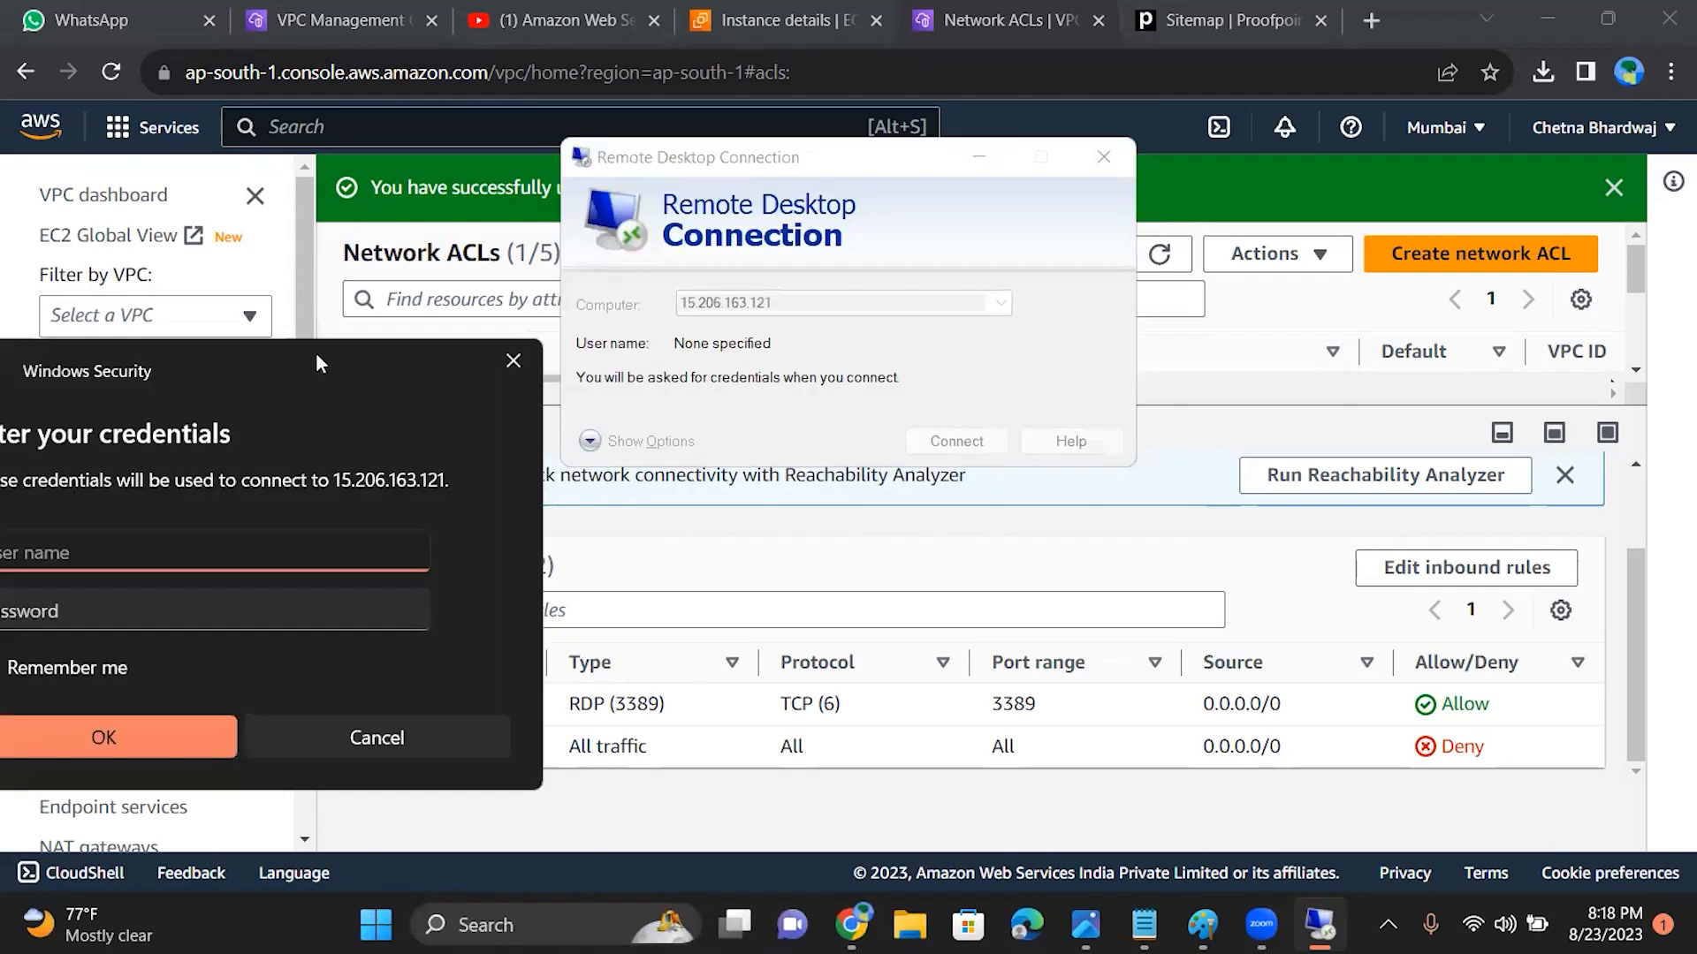
left_click(498, 366)
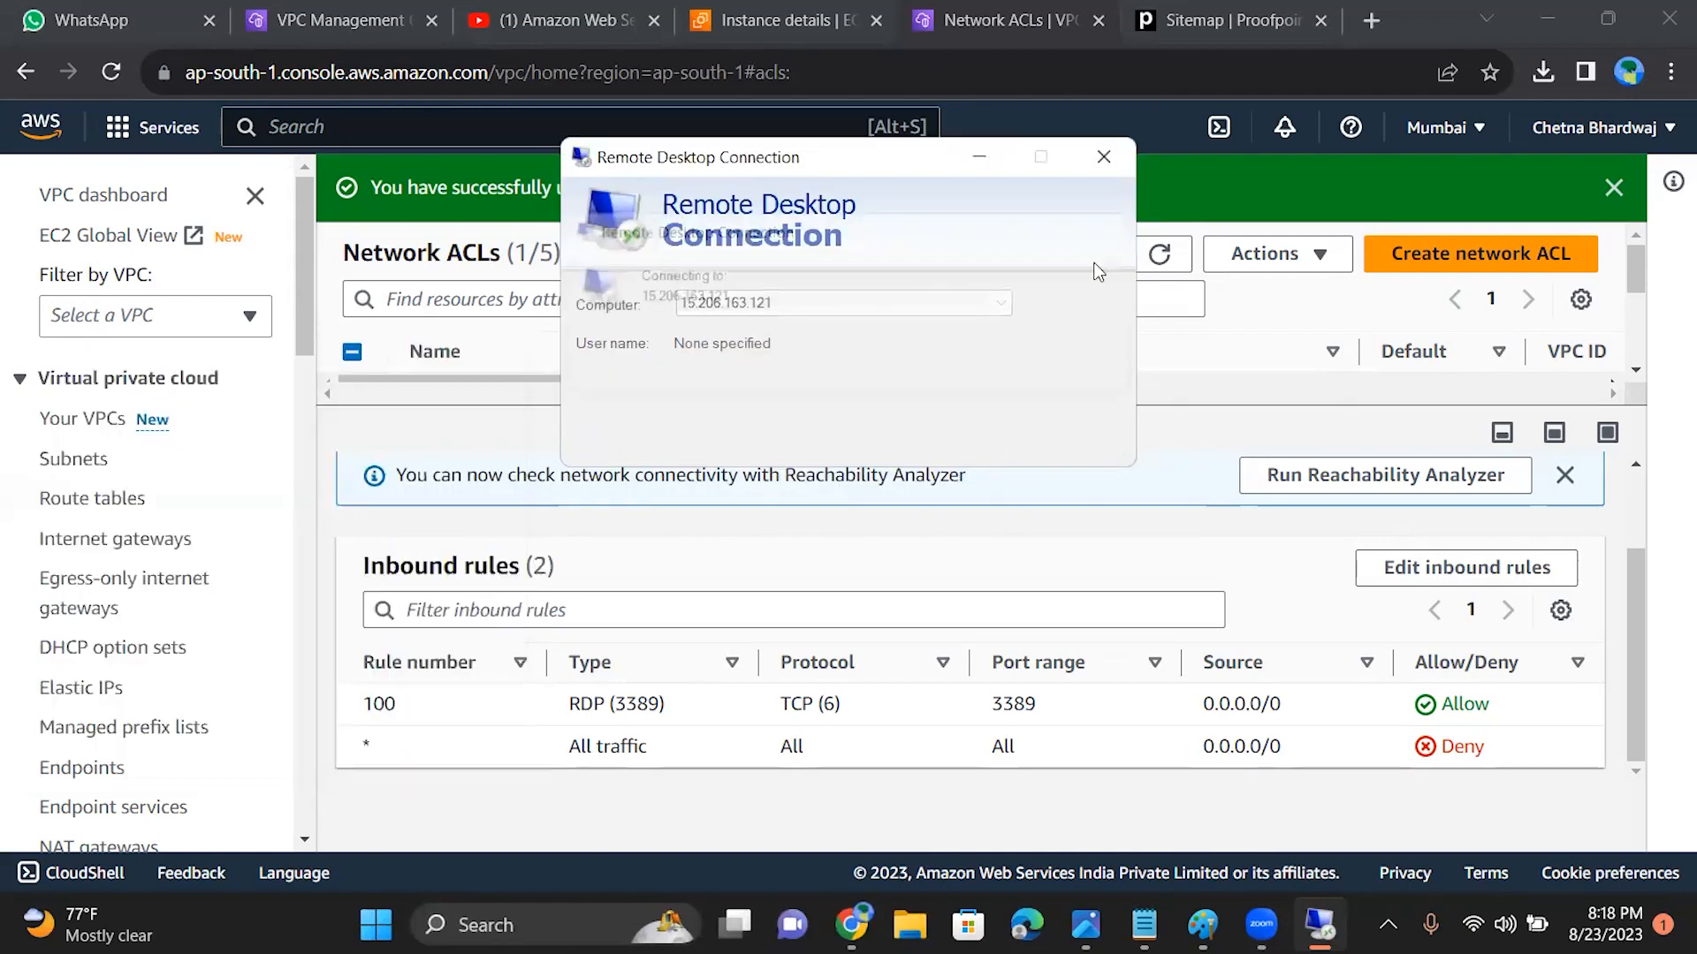
left_click(1104, 156)
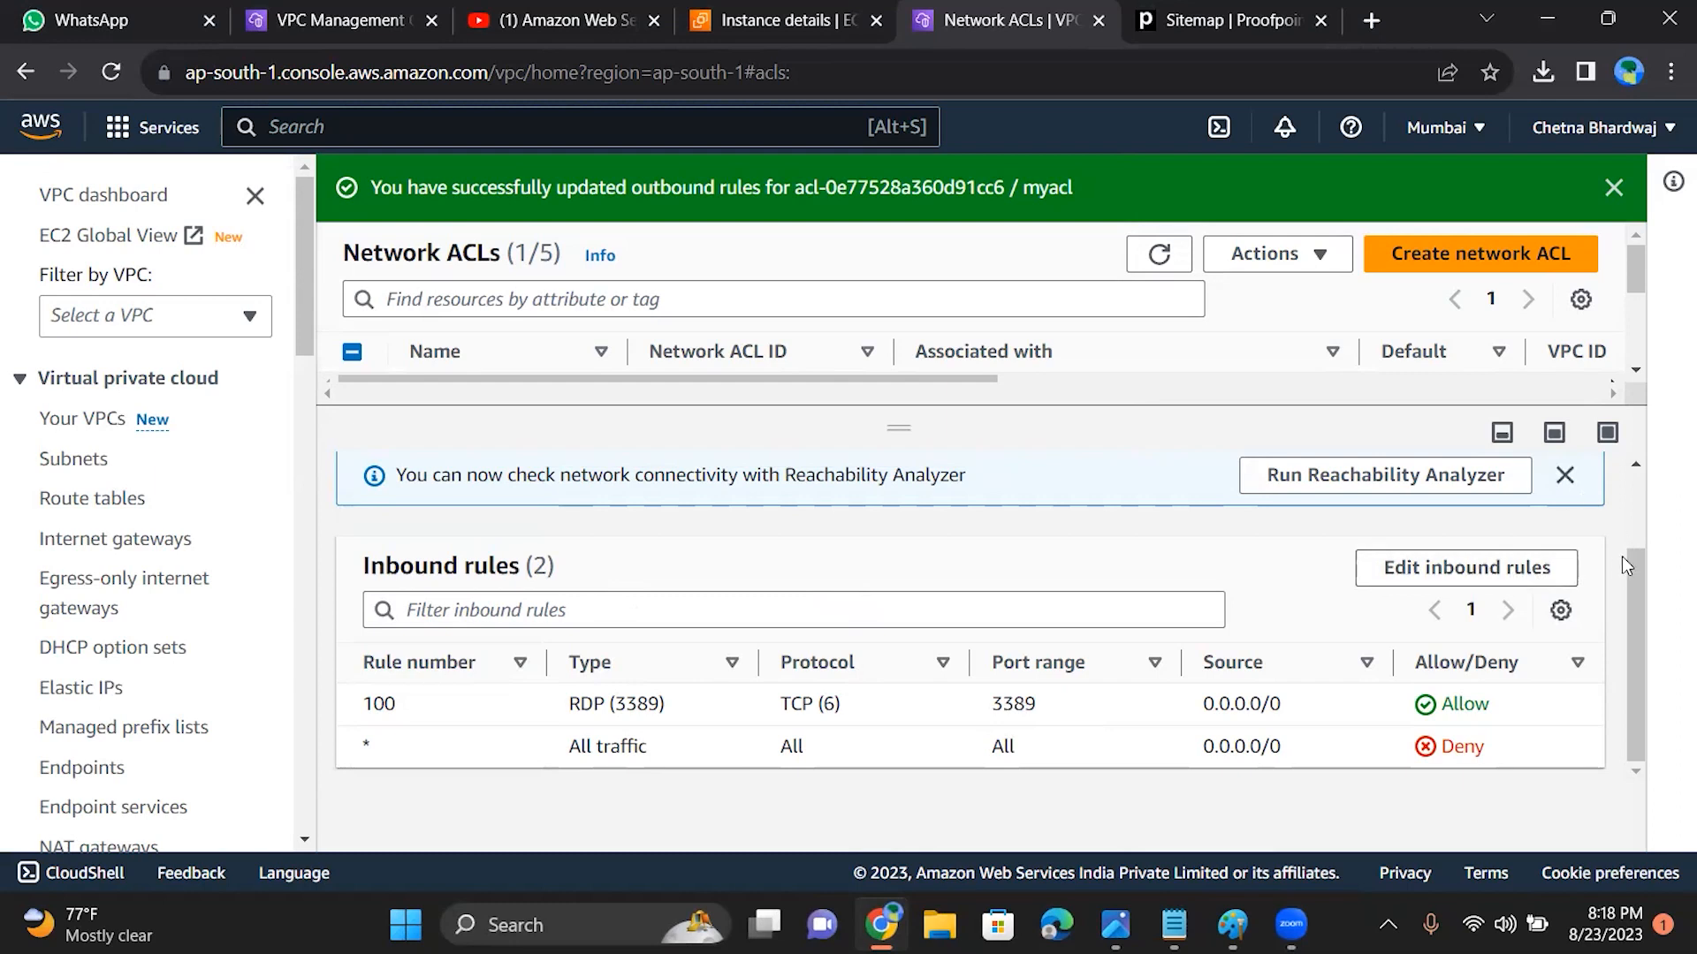
Step: Open myacl's outbound rules for editing and change the type of rule 100 to Custom TCP
left_click_drag(1637, 601, 1630, 539)
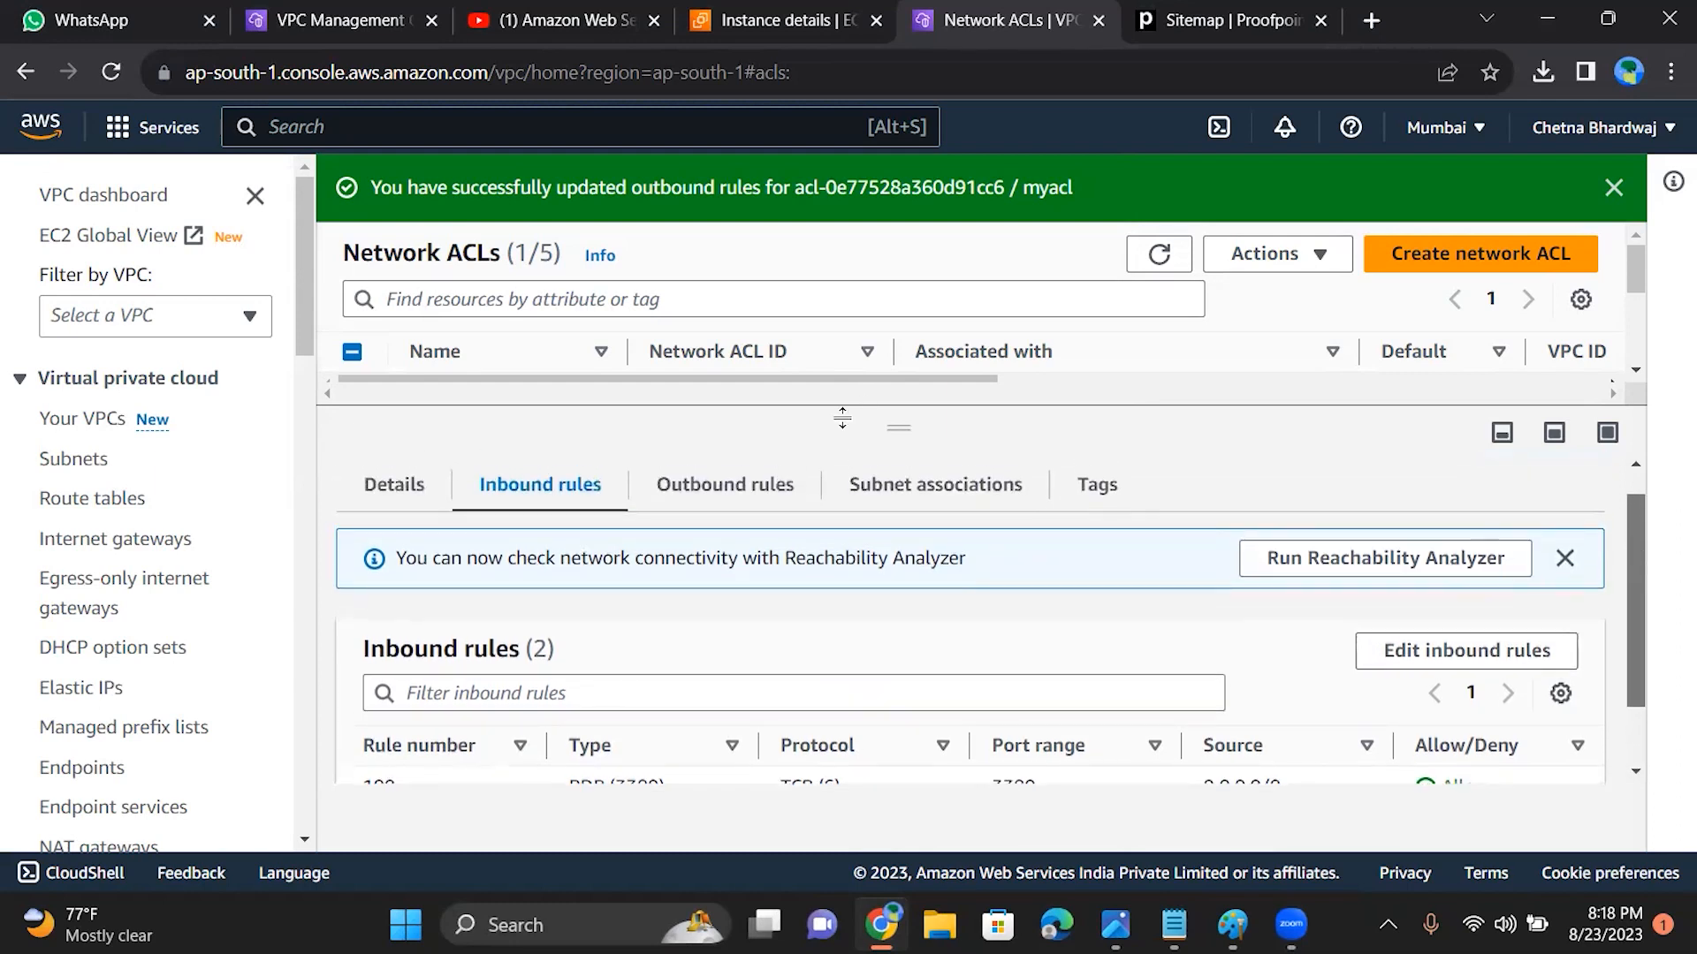
left_click(742, 486)
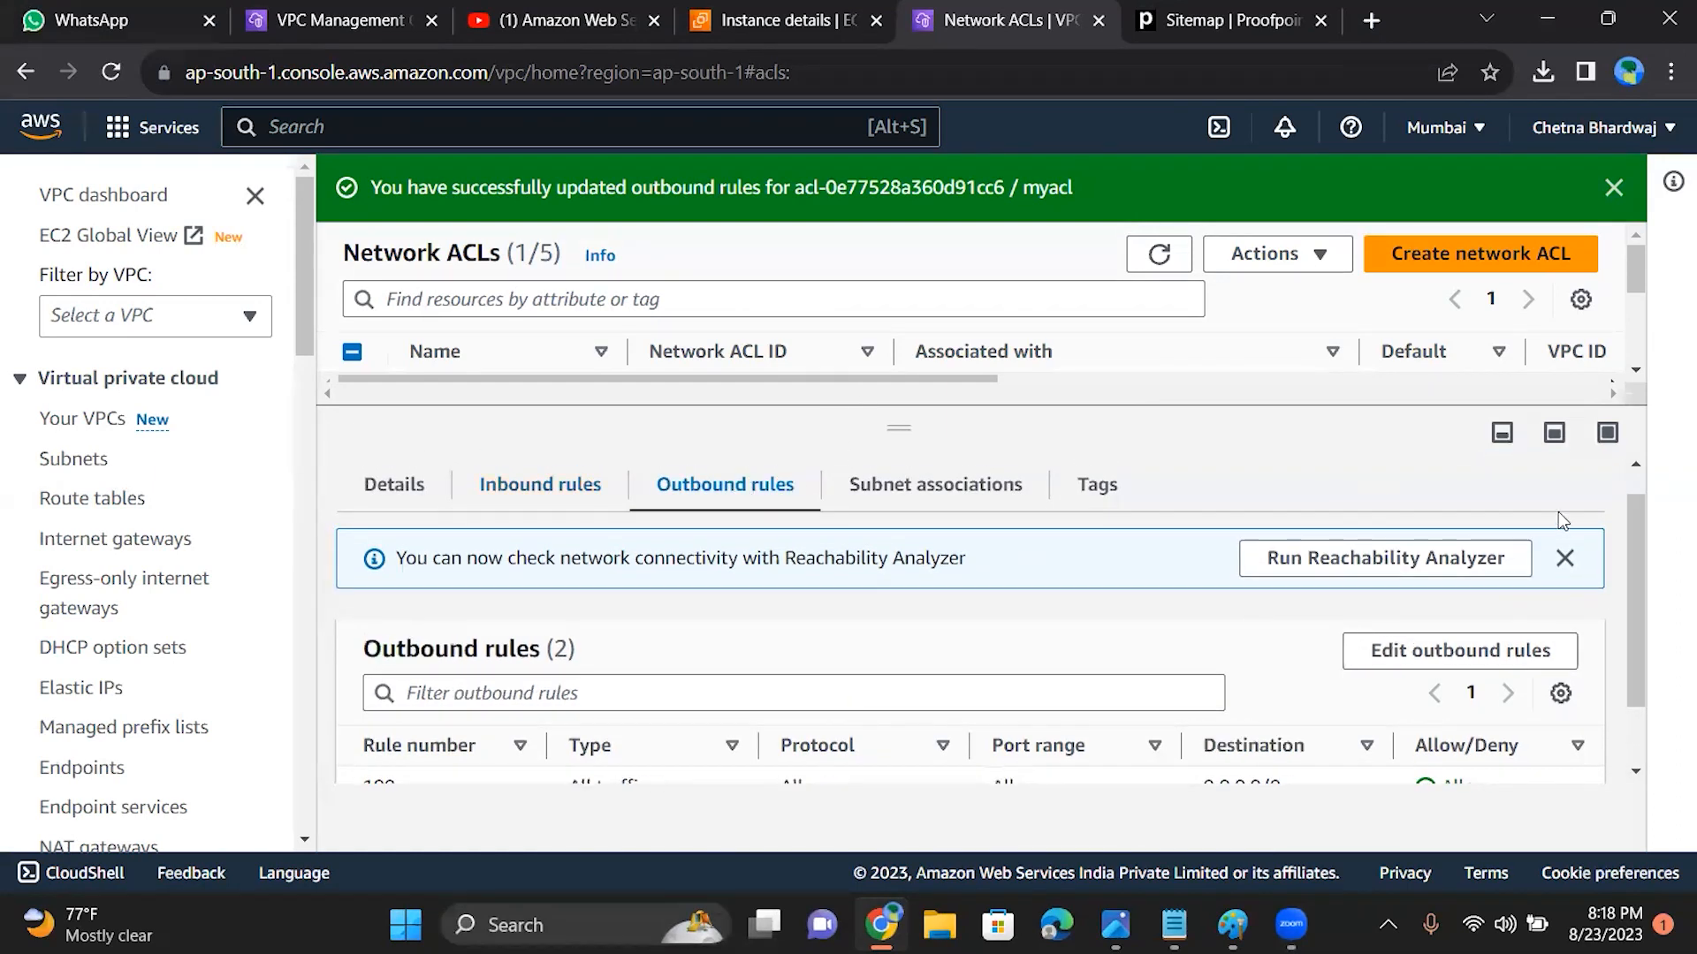
left_click_drag(1610, 709, 1611, 712)
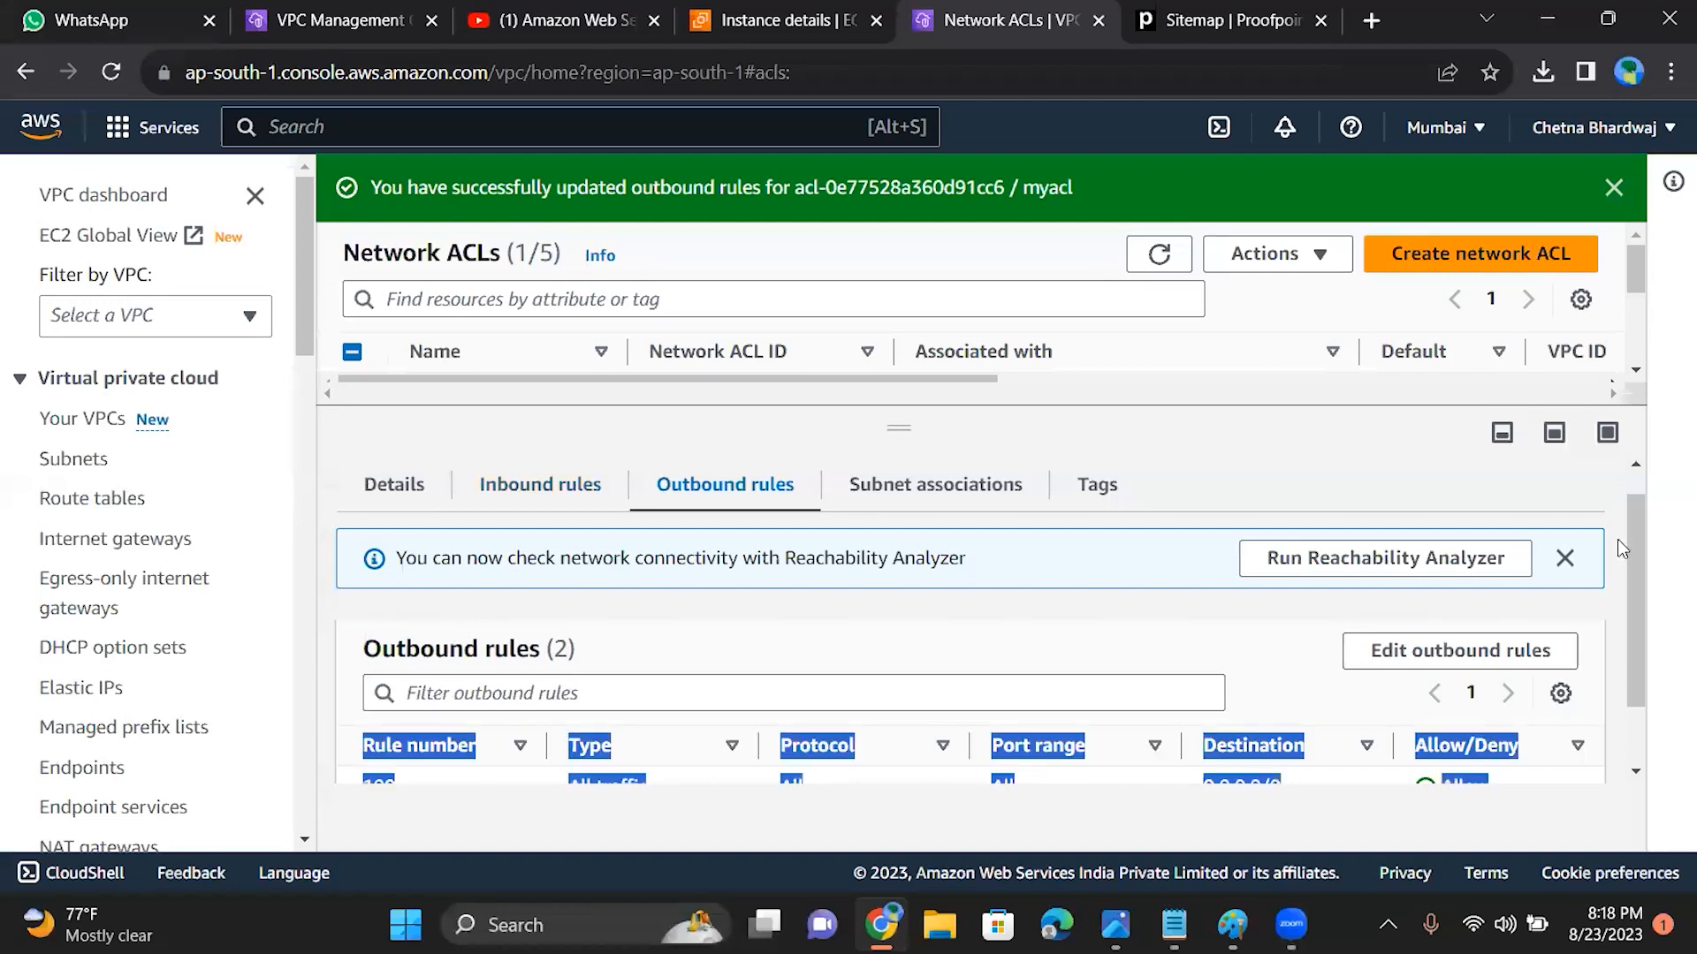
left_click(1477, 654)
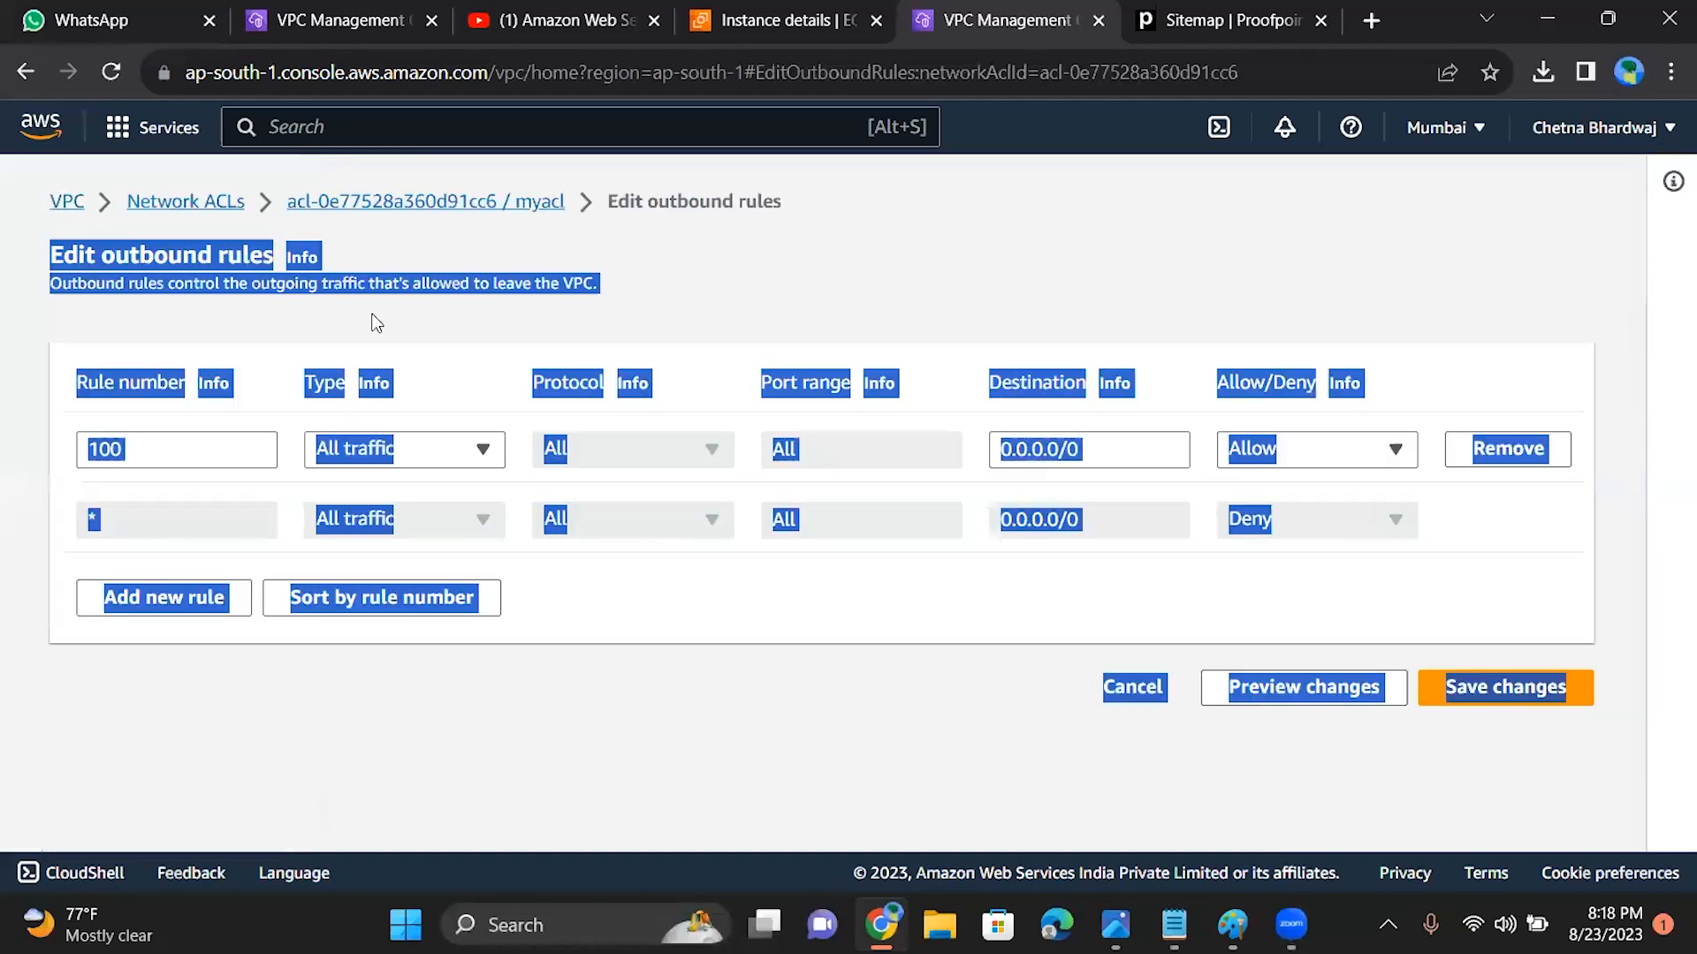
left_click(482, 448)
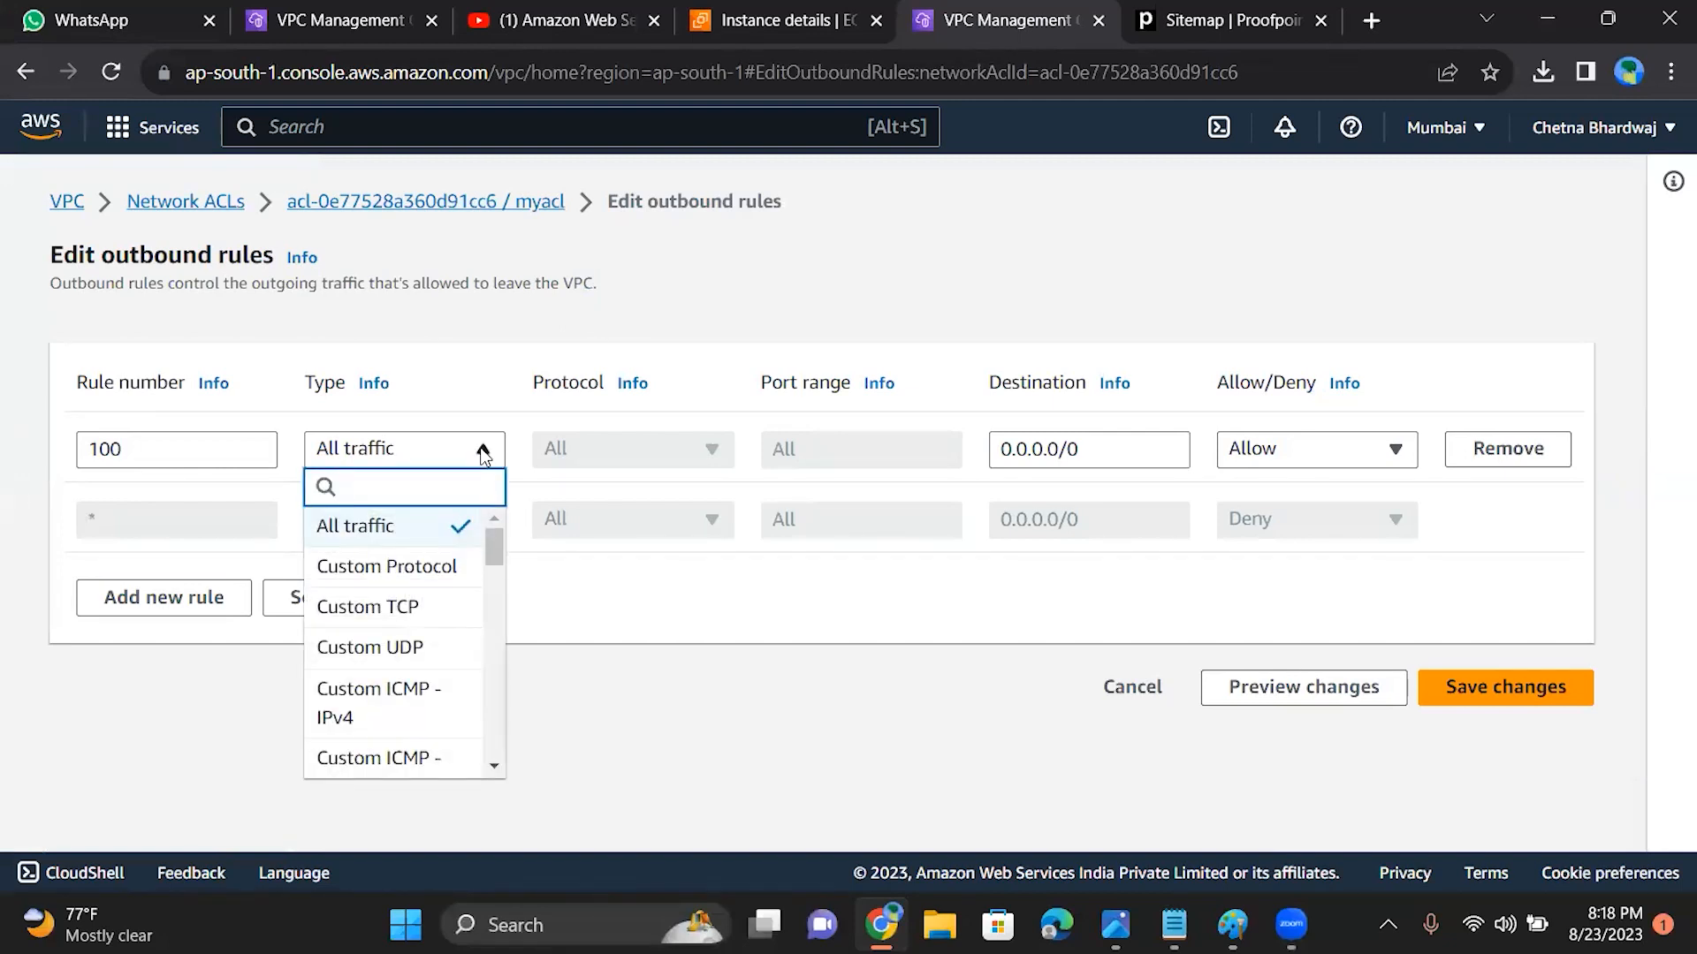
left_click(406, 622)
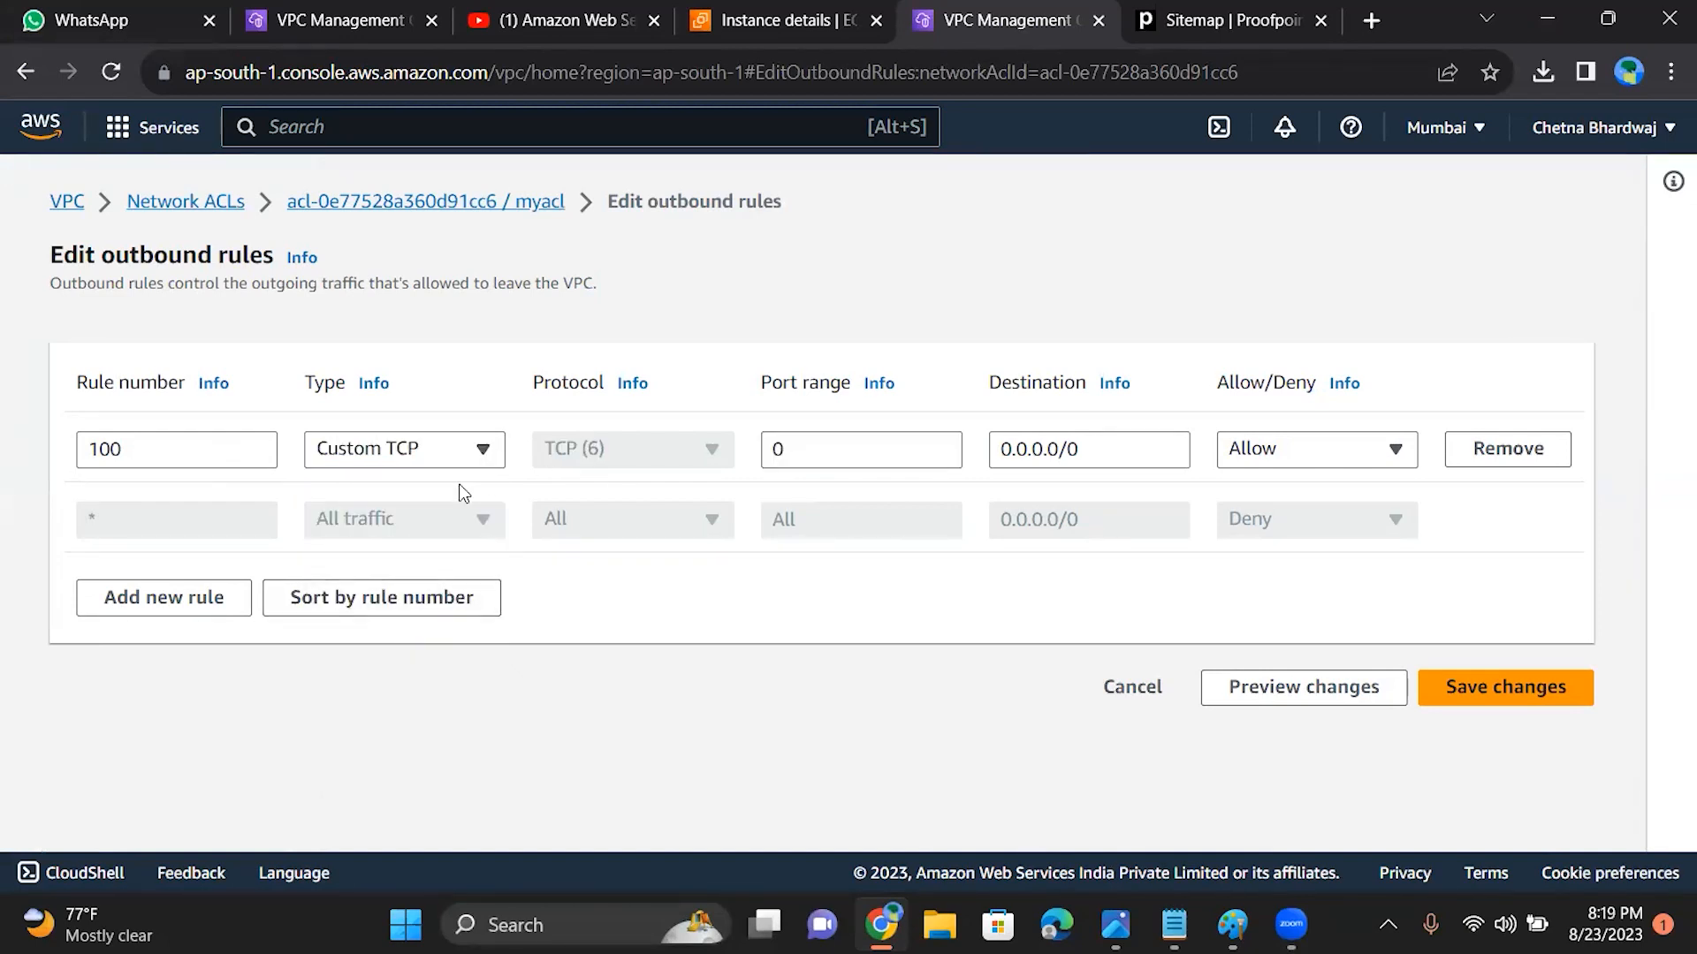
Step: Set the port range of outbound rule 100 to 6000-8000
left_click(887, 454)
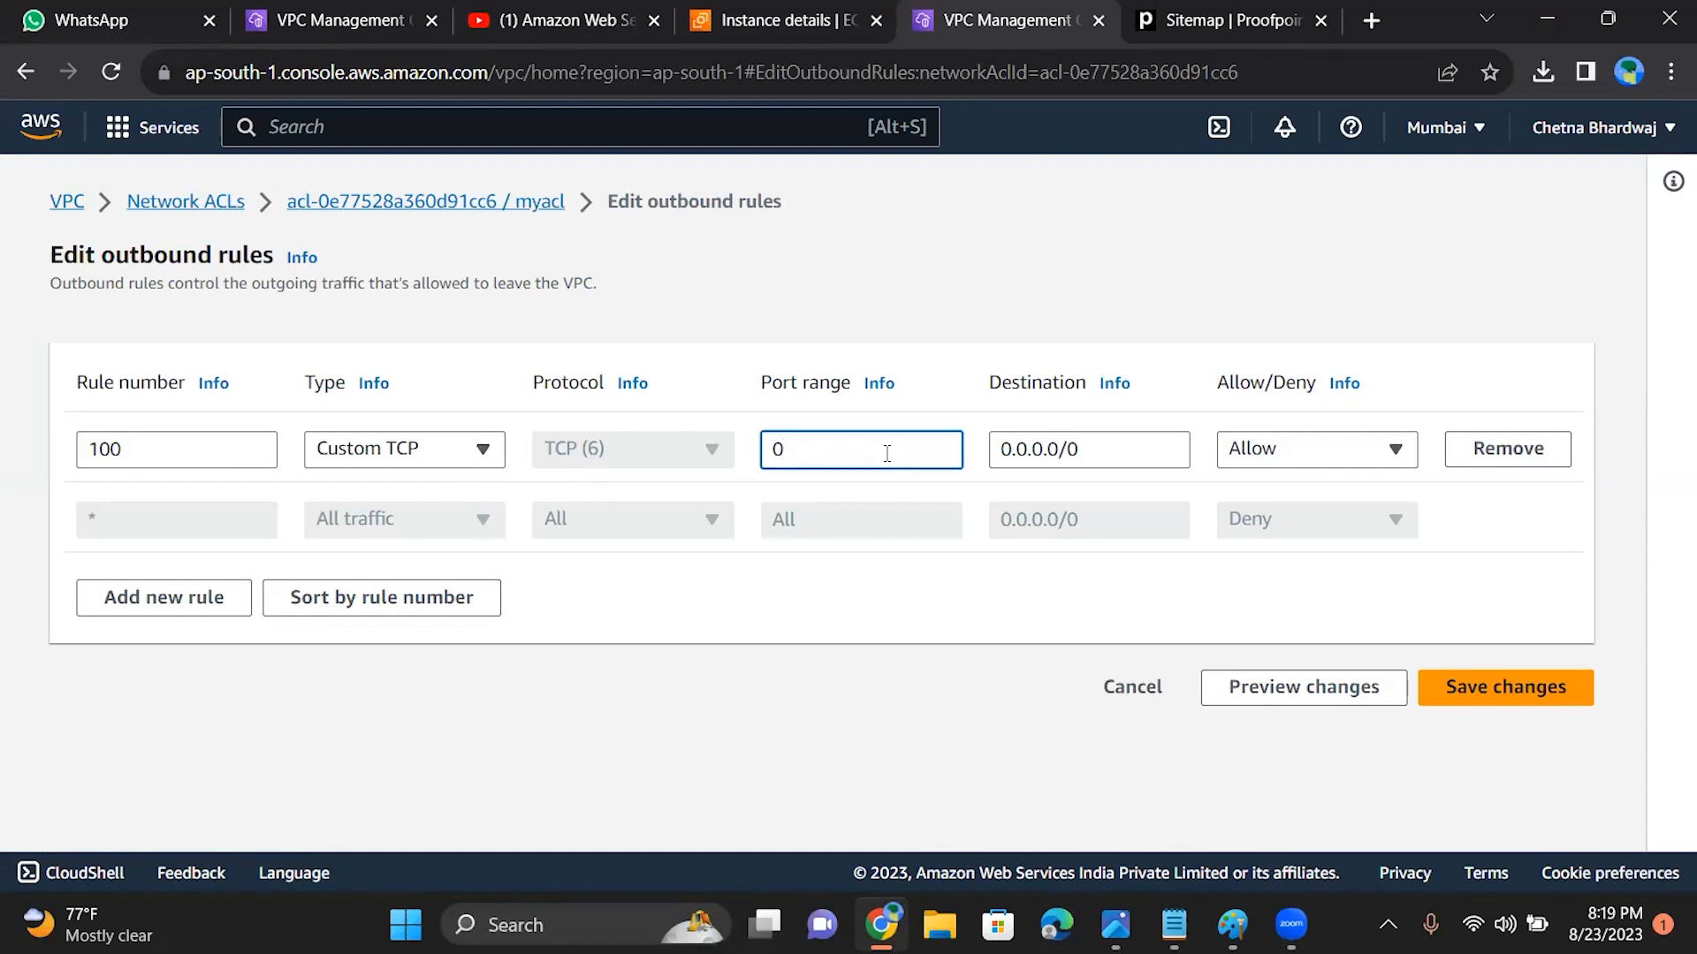
key("BackSpace")
type("6000-")
type("8000")
Step: Browse the traffic types offered for outbound rule 100, search them for "rd", and close the list without choosing one
left_click(457, 466)
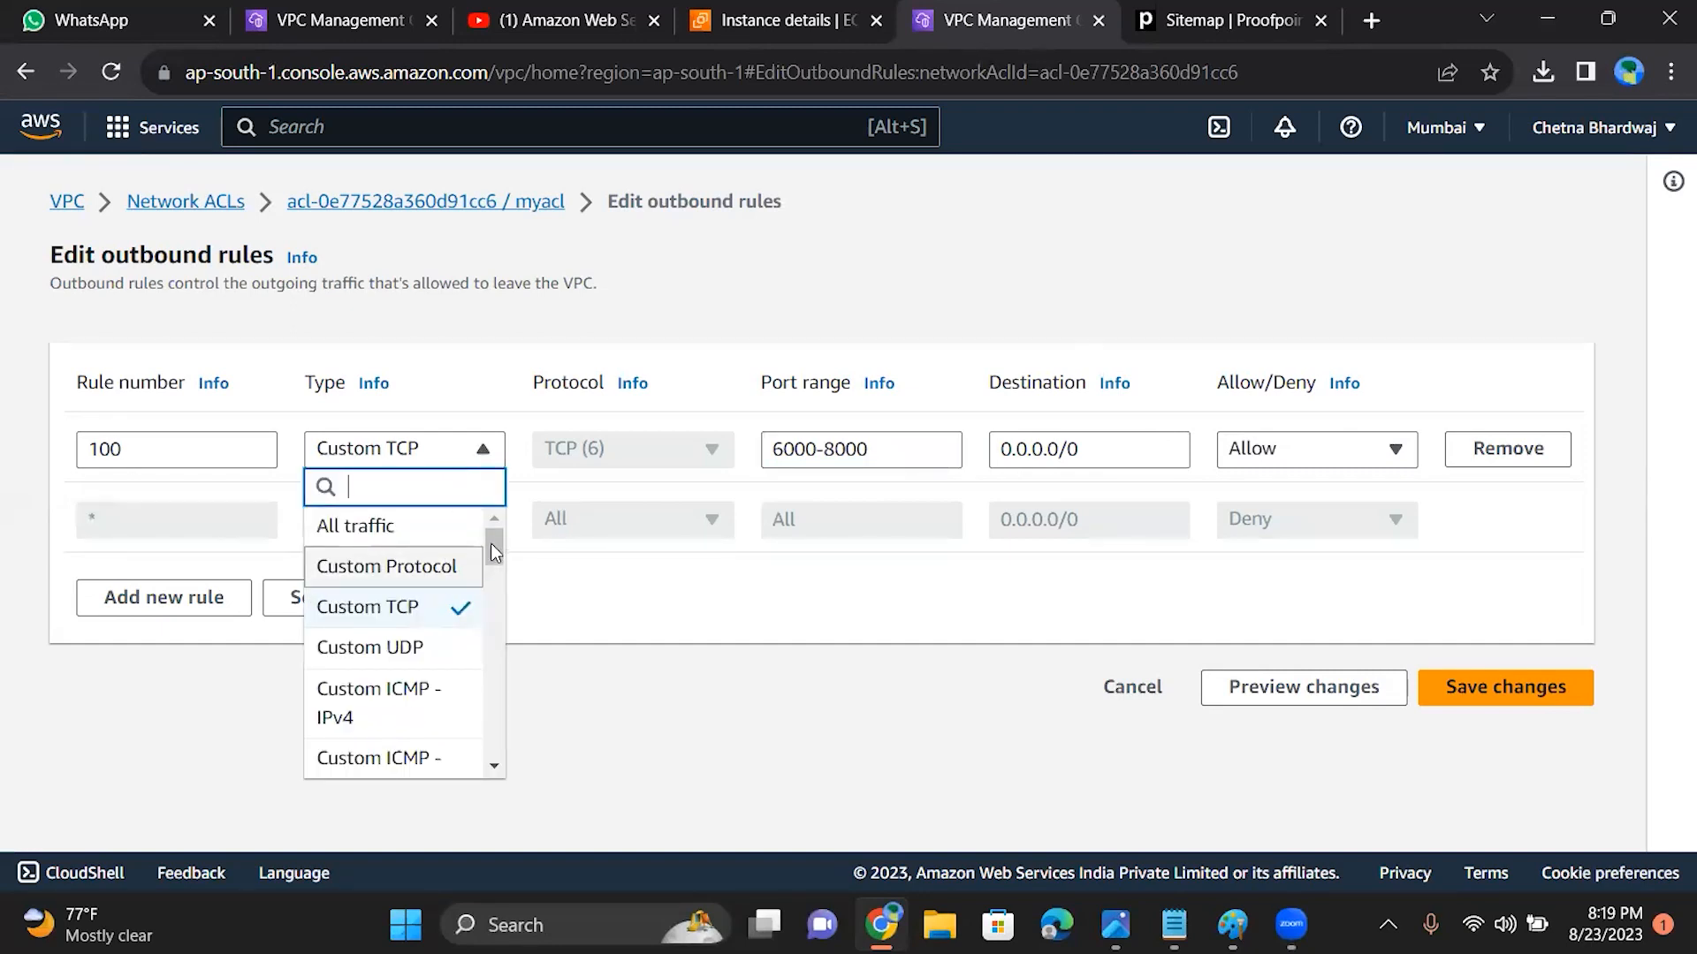
left_click_drag(491, 541, 491, 660)
left_click(412, 423)
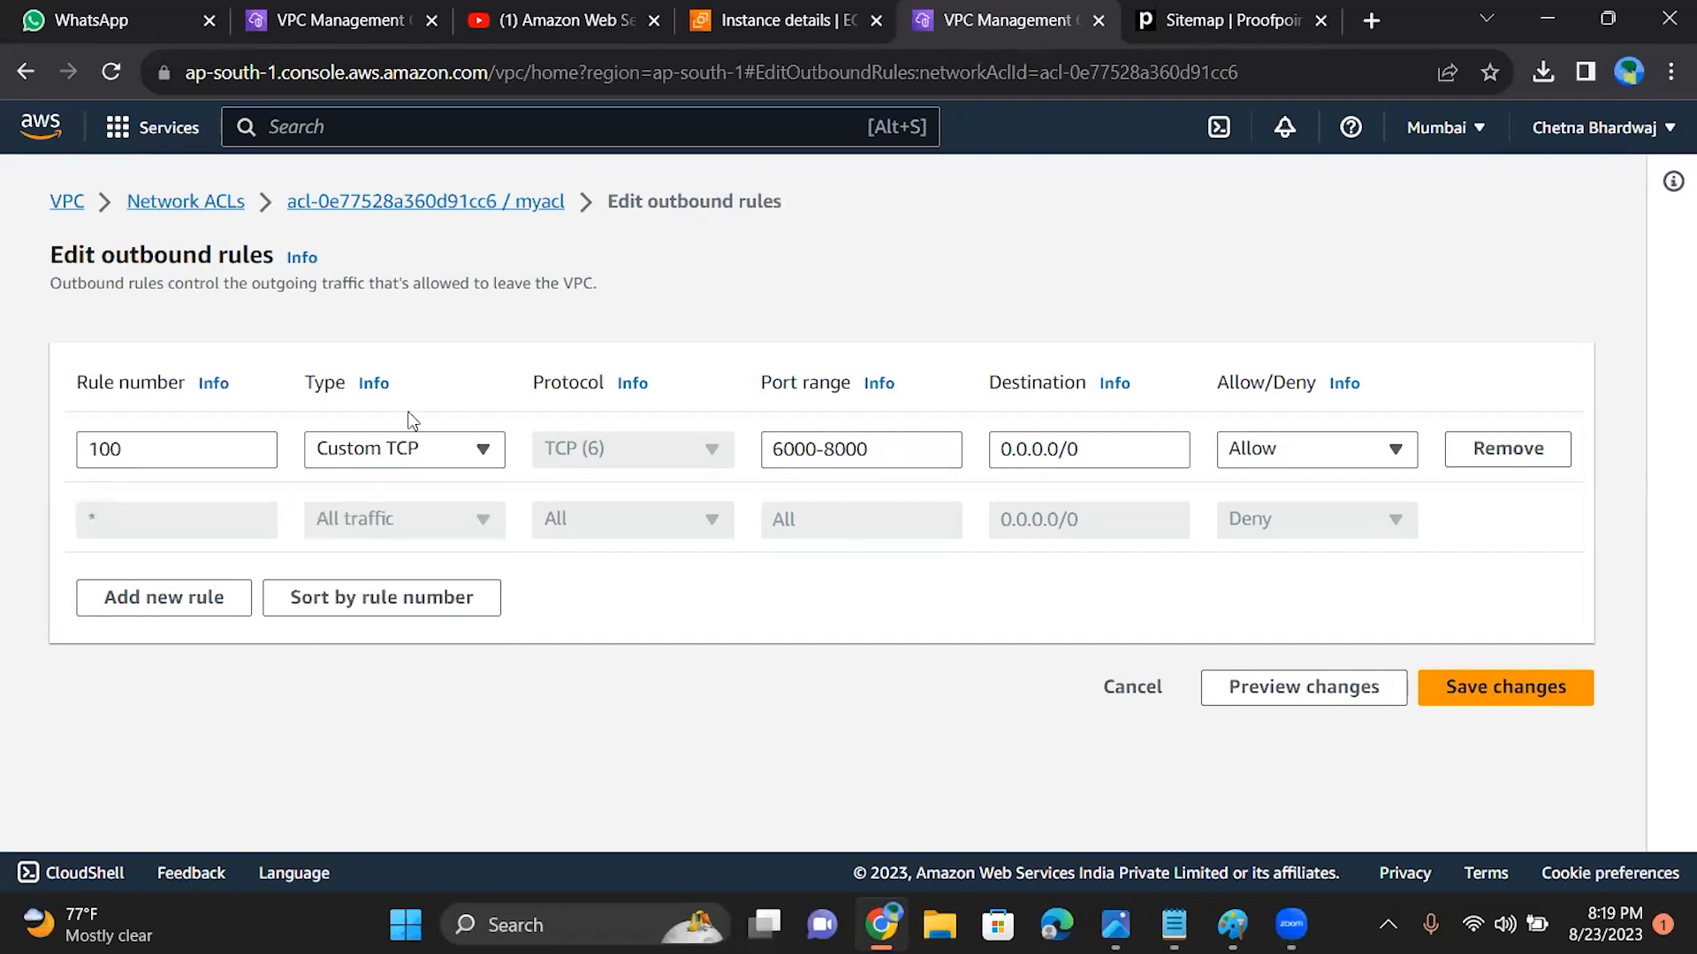
left_click(436, 454)
left_click_drag(494, 539, 497, 400)
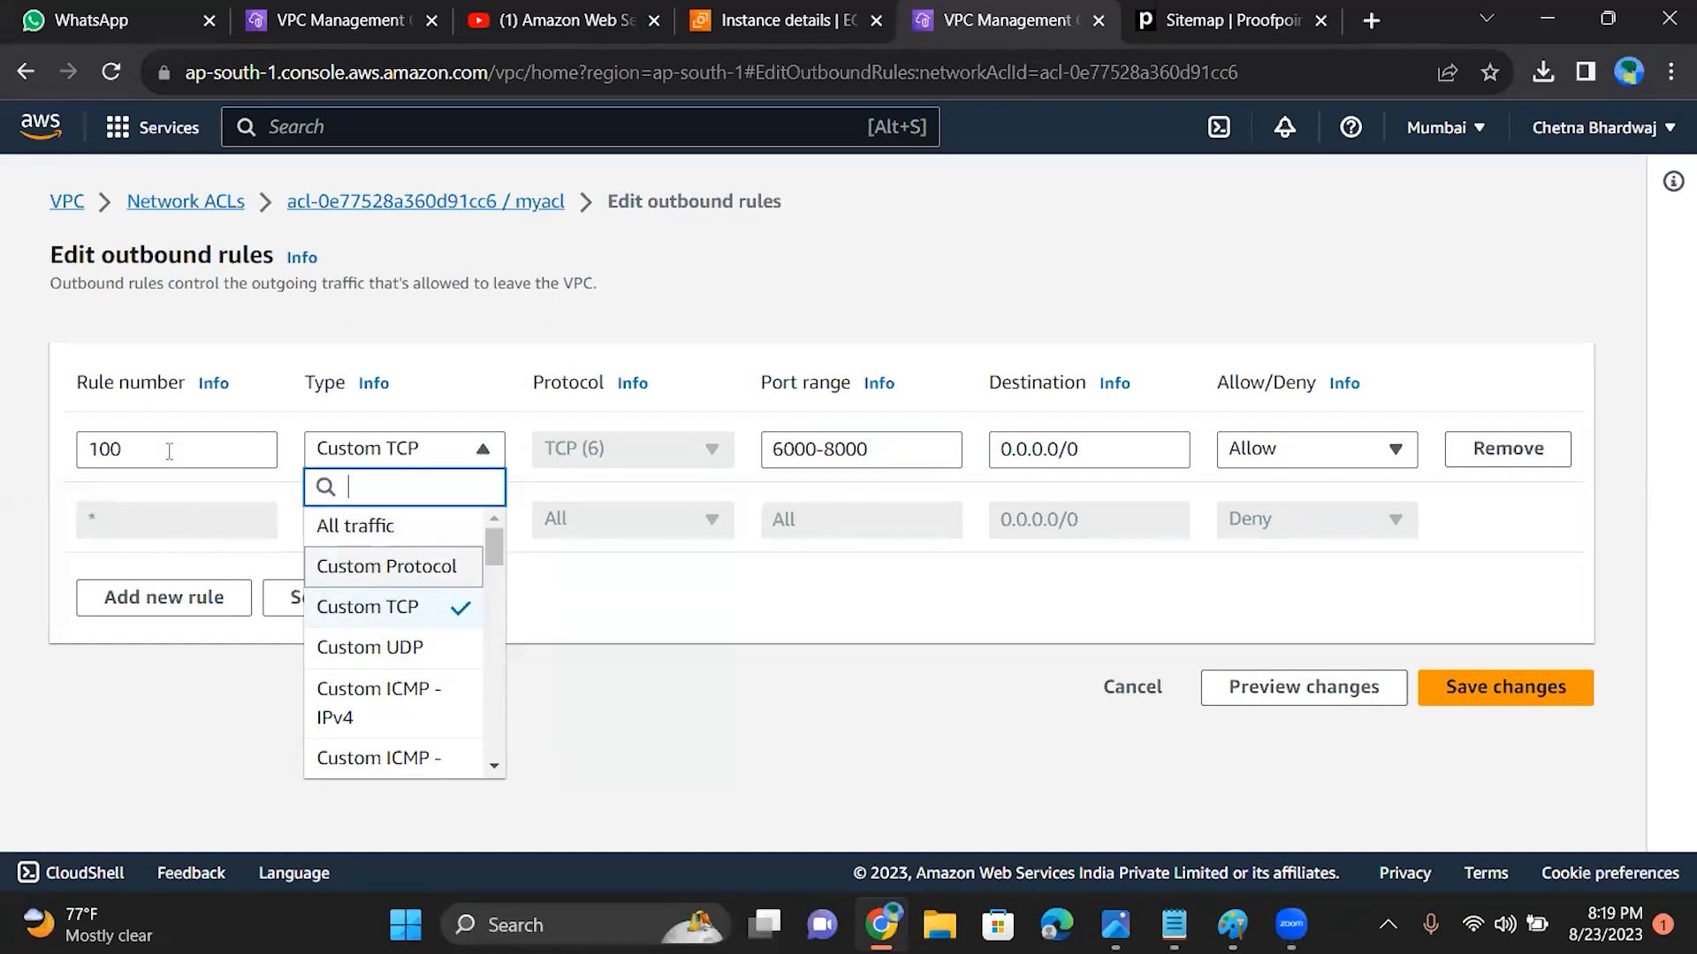
mouse_move(494, 555)
left_mouse_down()
mouse_move(512, 657)
mouse_move(490, 677)
mouse_move(499, 736)
mouse_move(513, 607)
mouse_move(495, 538)
mouse_move(500, 613)
mouse_move(490, 565)
left_mouse_up()
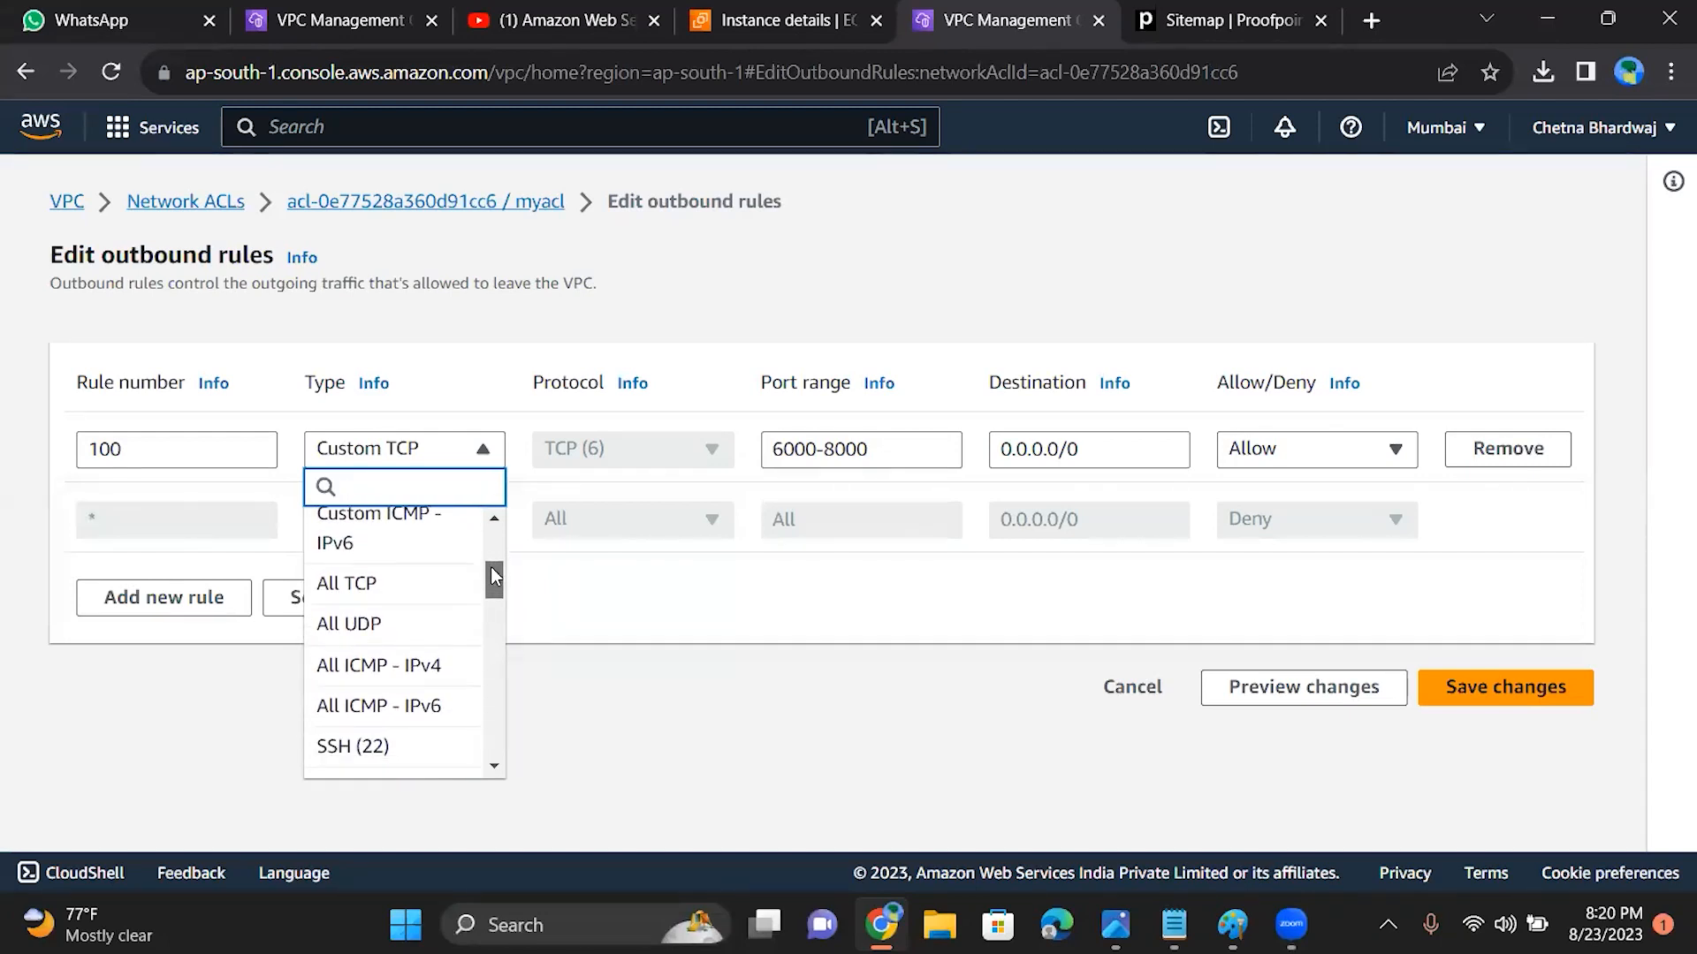
type("rd")
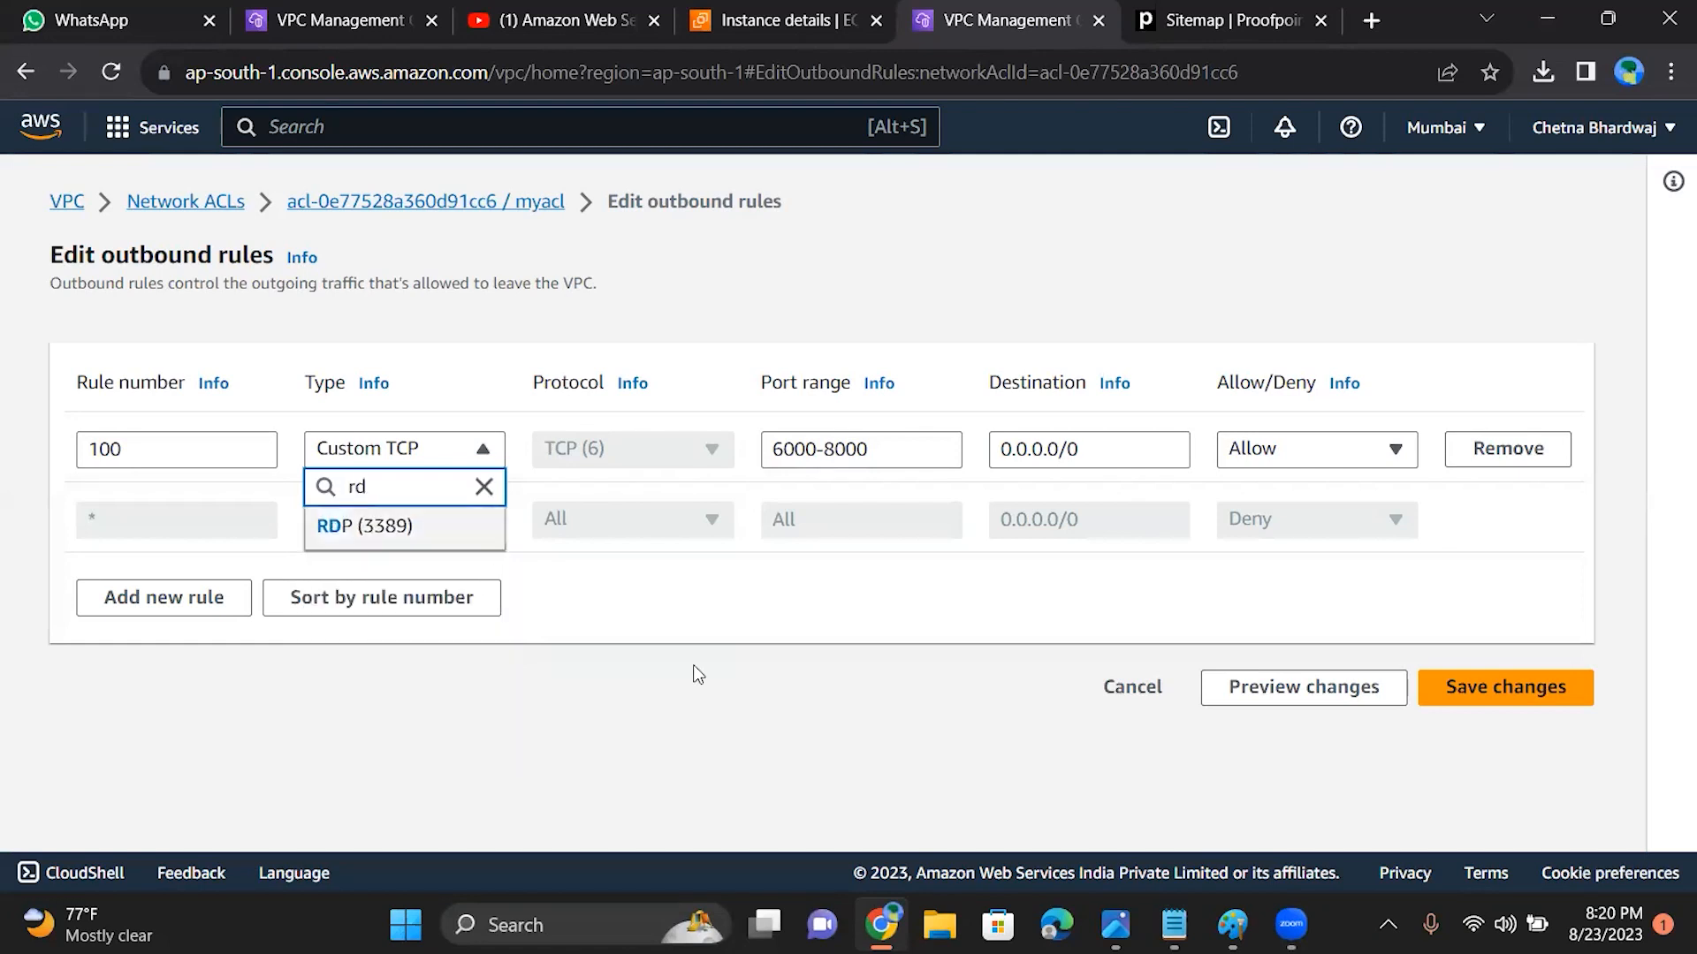
left_click(198, 892)
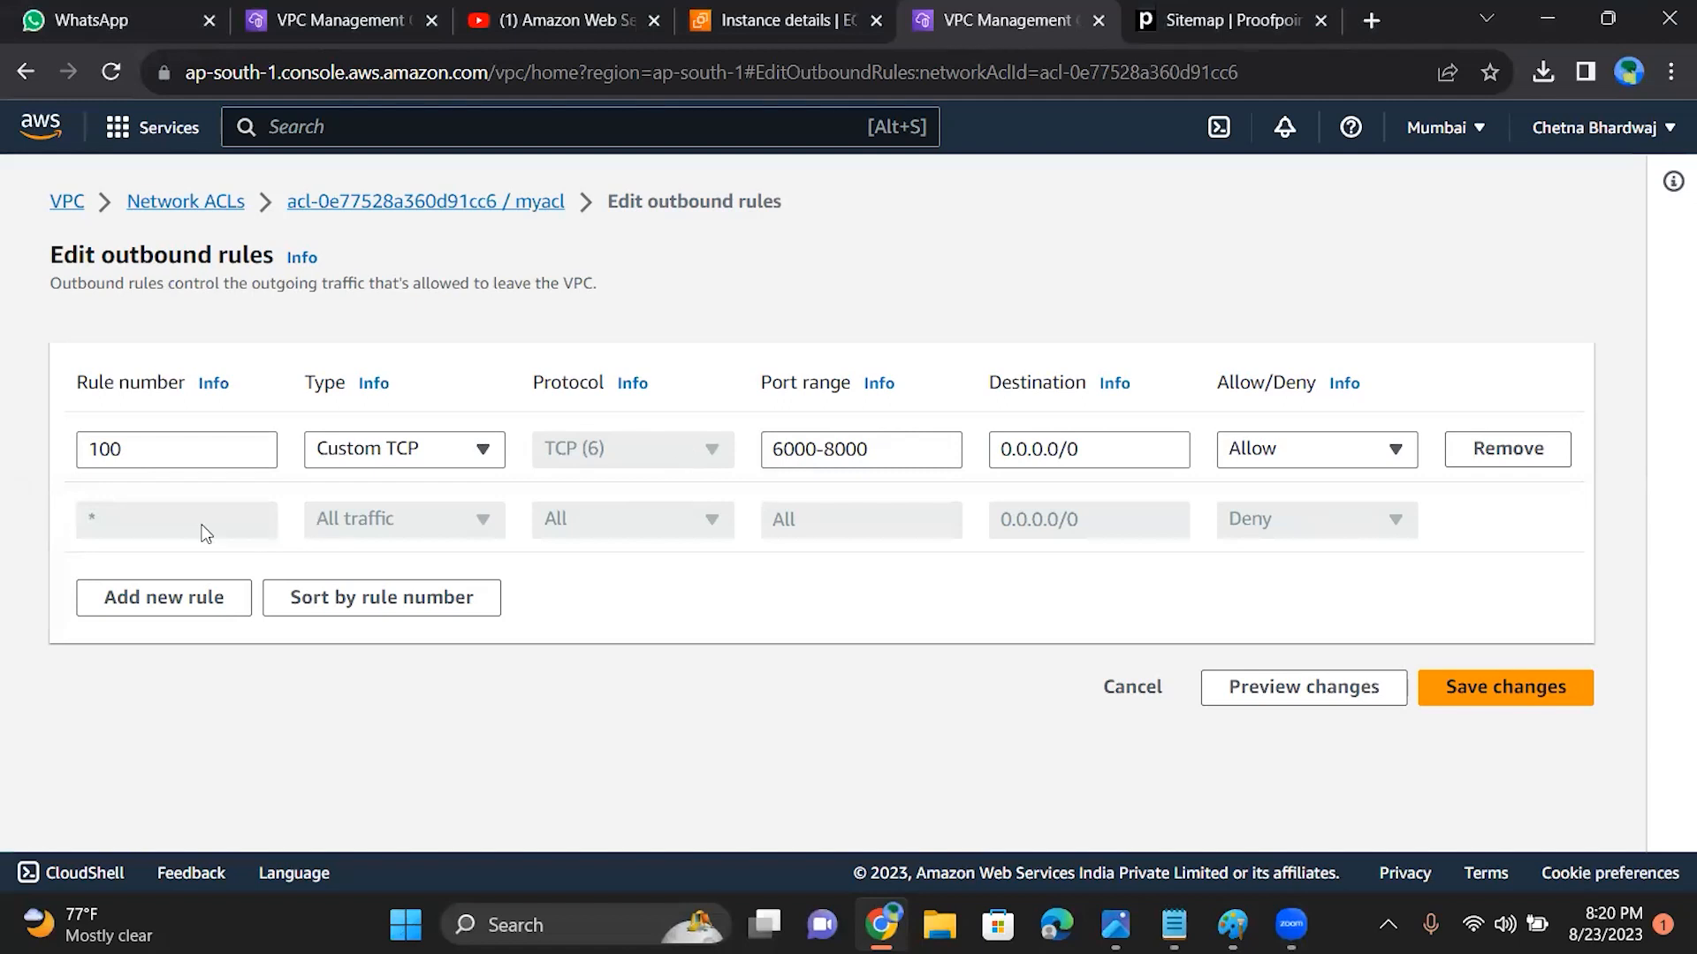
Step: Add a new outbound rule to myacl with rule number 50
left_click(178, 608)
left_click(201, 521)
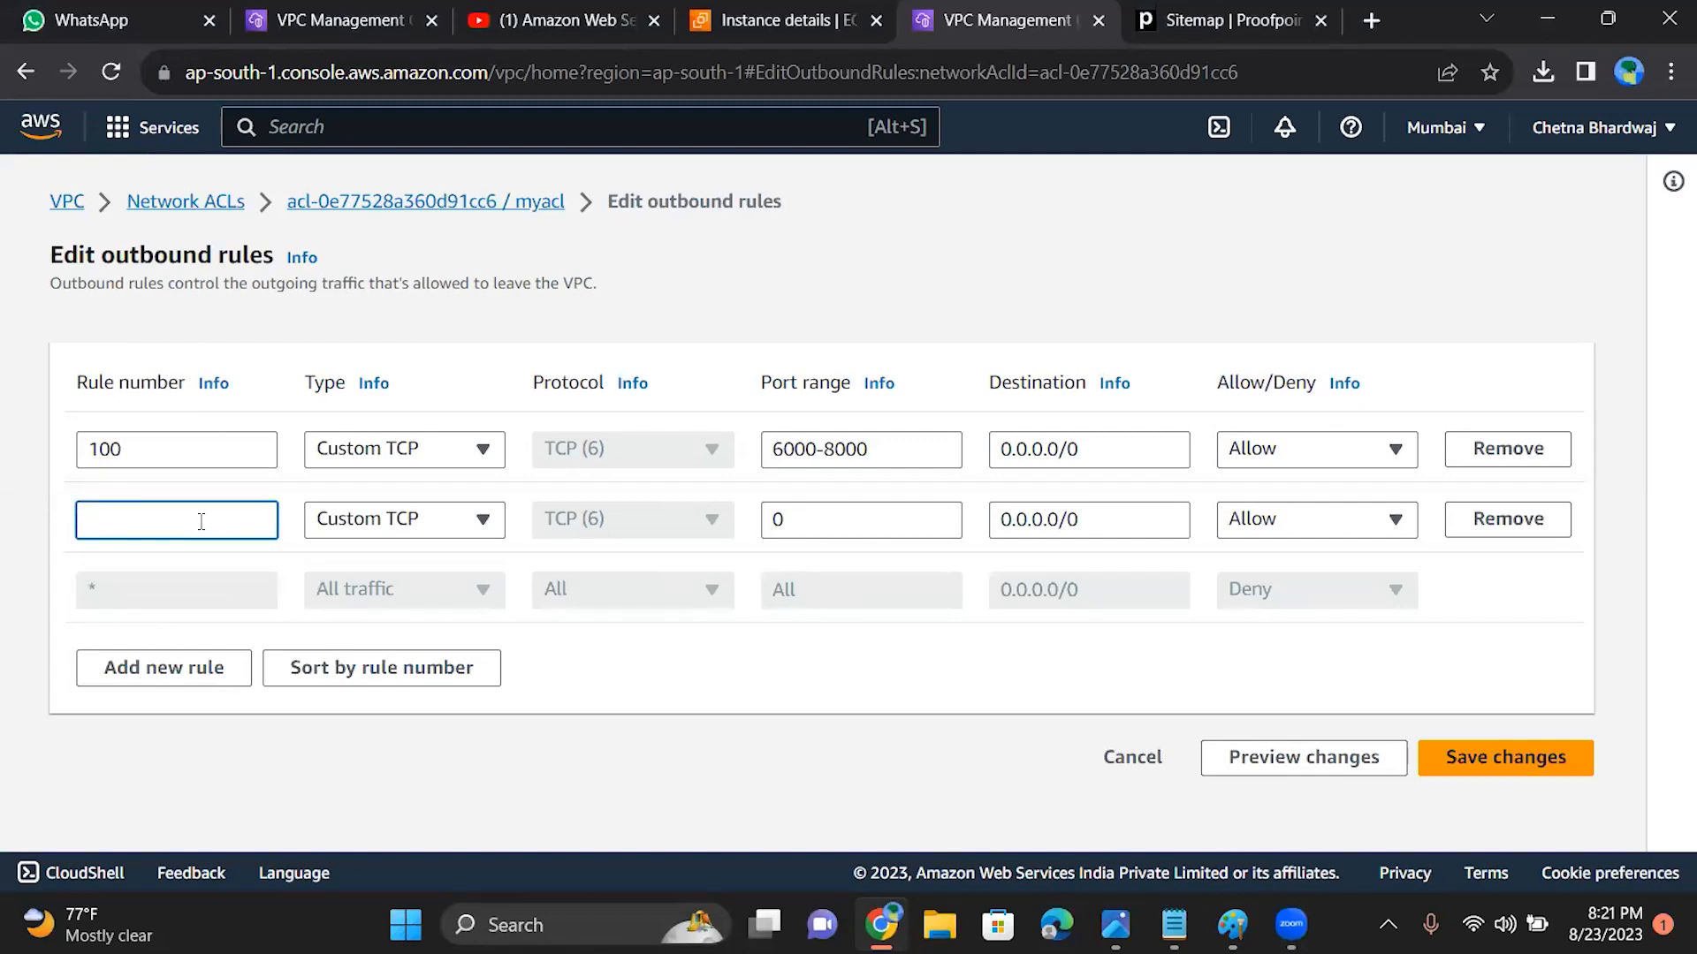
type("2")
type("0")
type("5")
key("BackSpace")
key("BackSpace")
key("BackSpace")
type("50")
Step: Set the type of outbound rule 50 to RDP (3389) and save the outbound rule changes
left_click(375, 528)
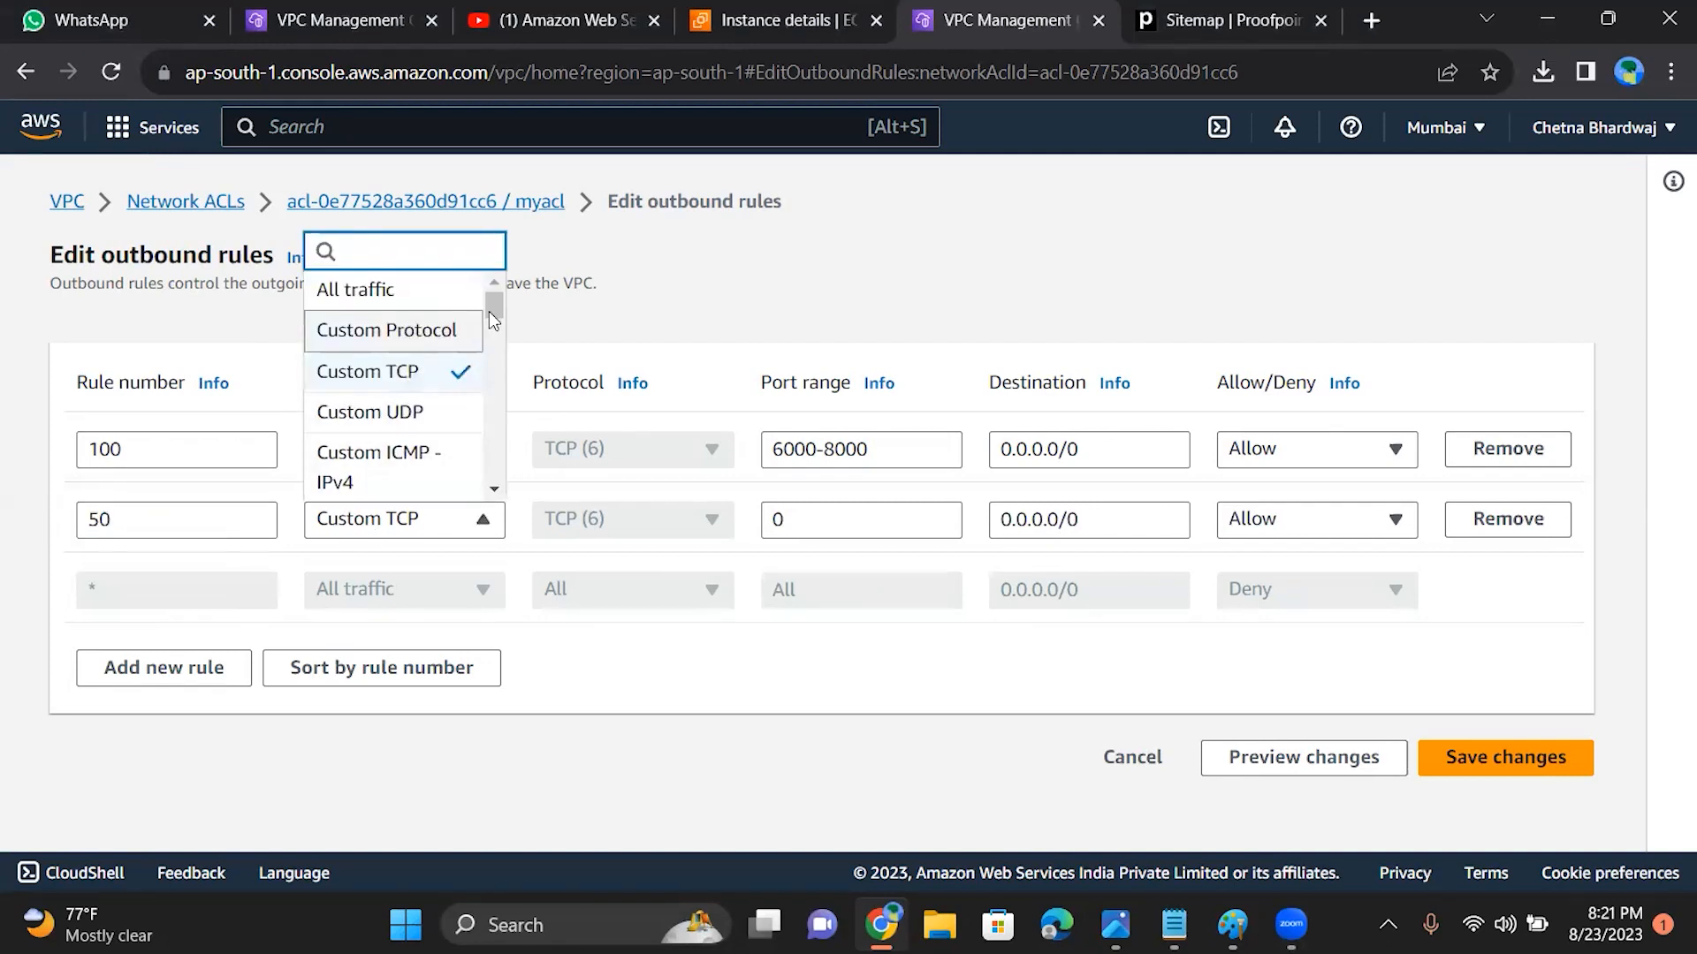
left_click_drag(489, 322, 504, 438)
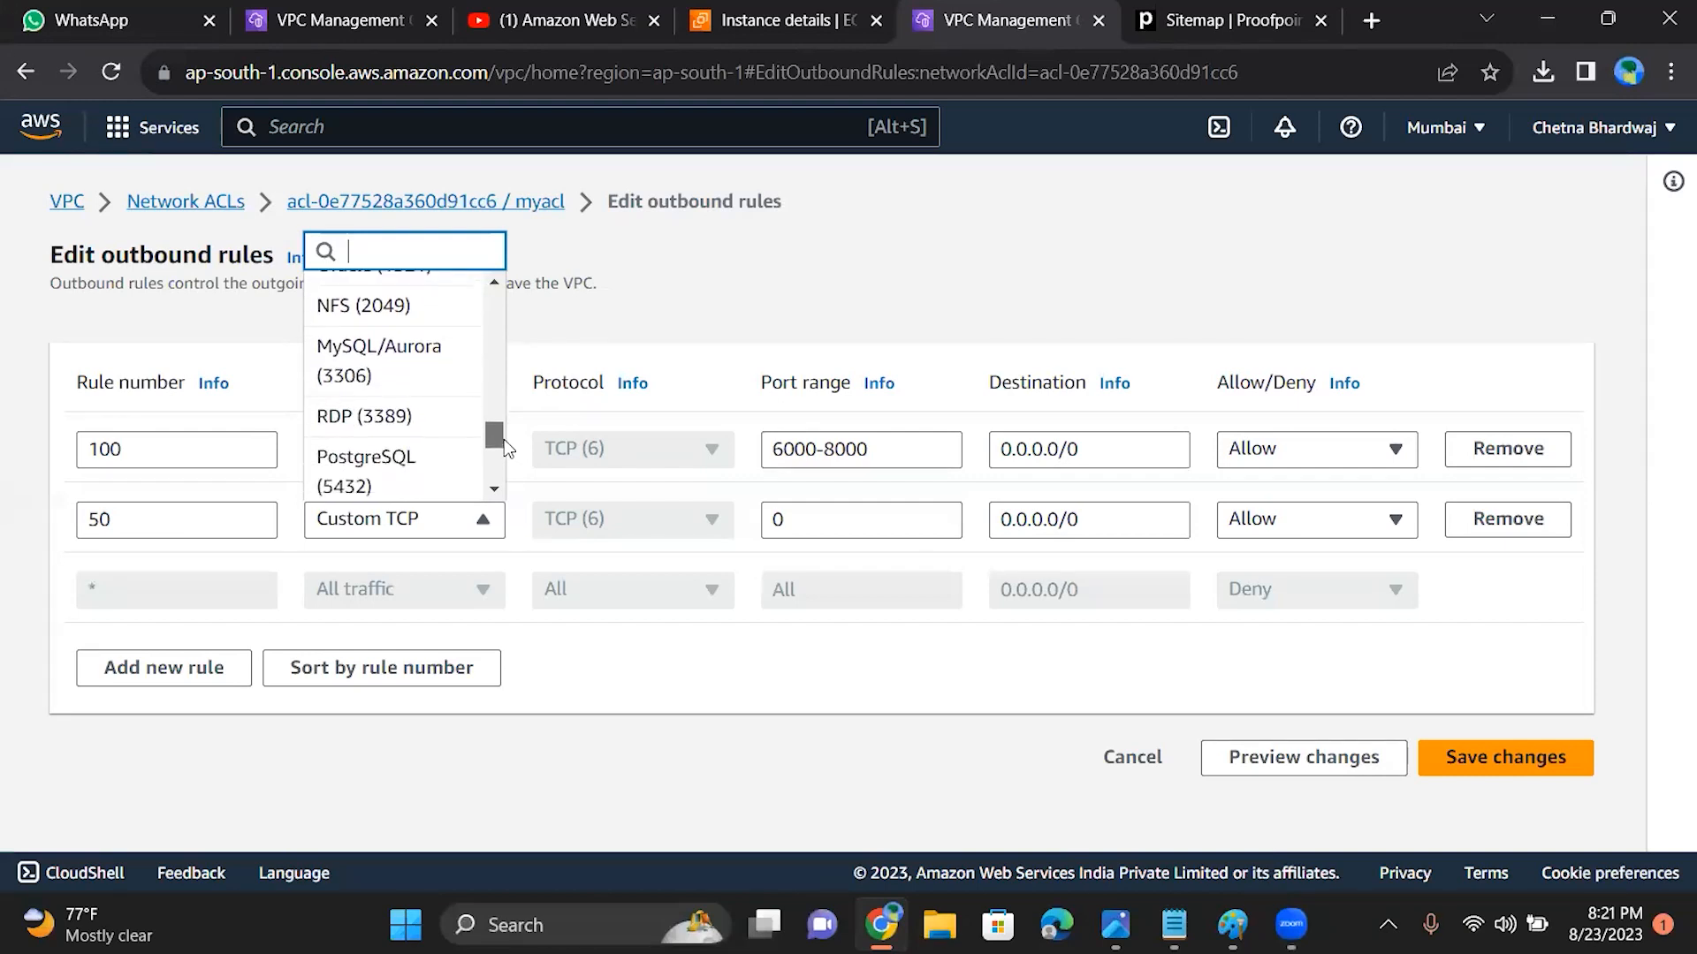
left_click(439, 437)
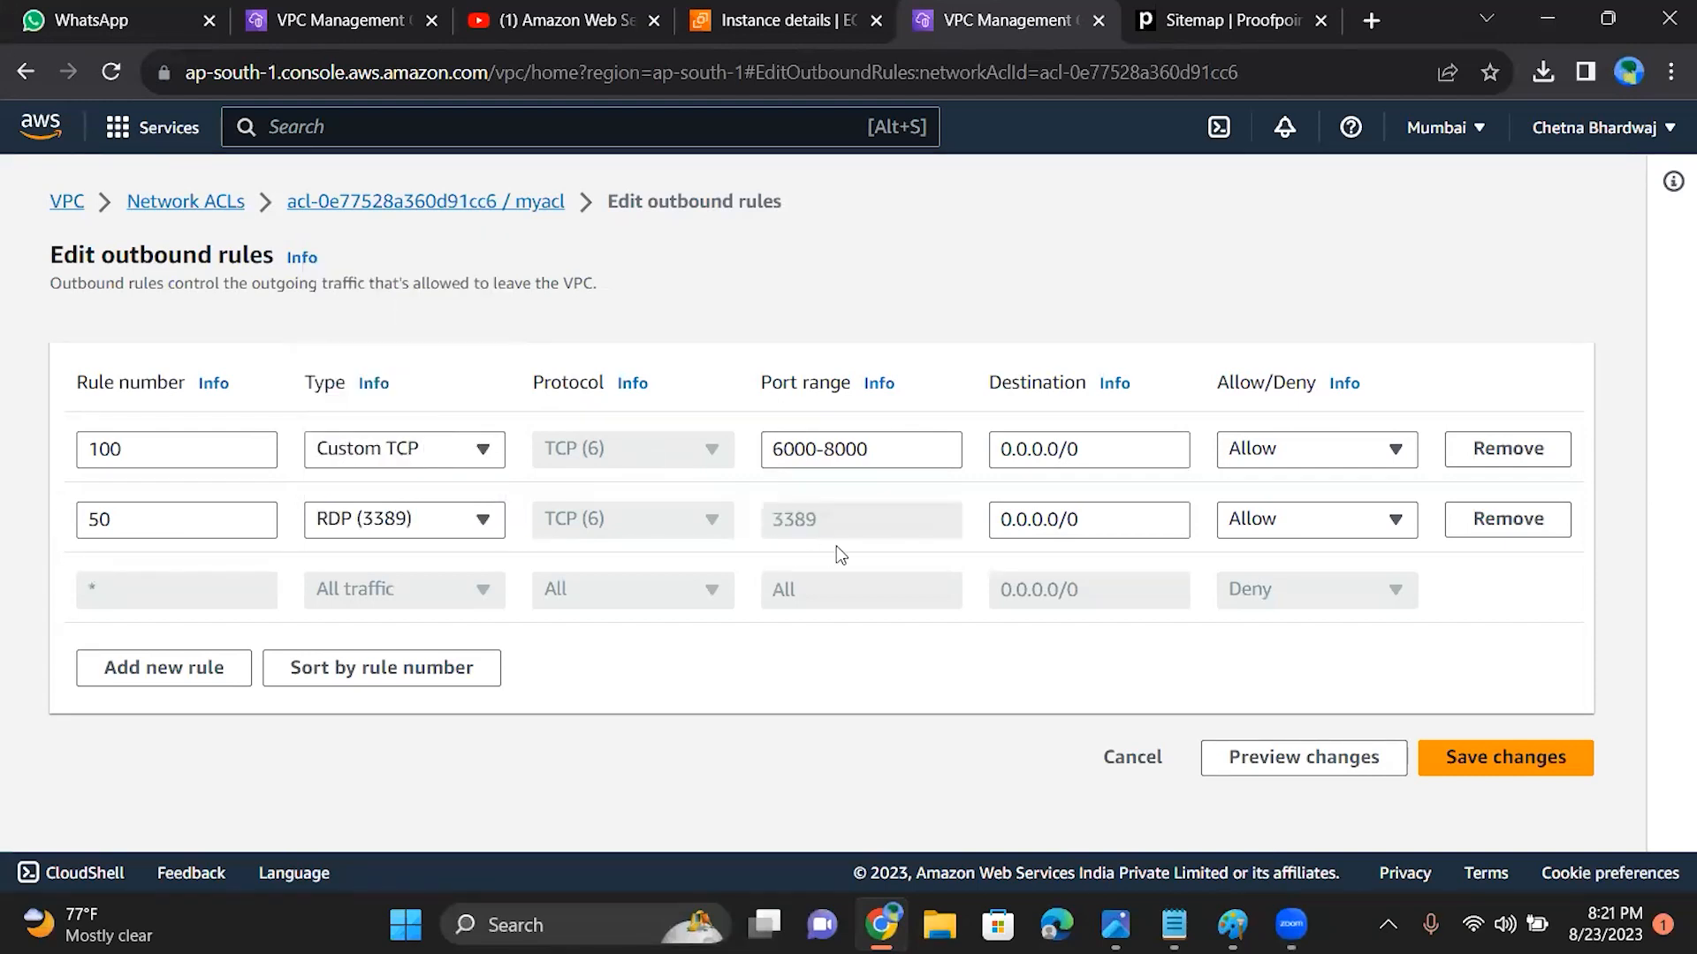
left_click(488, 523)
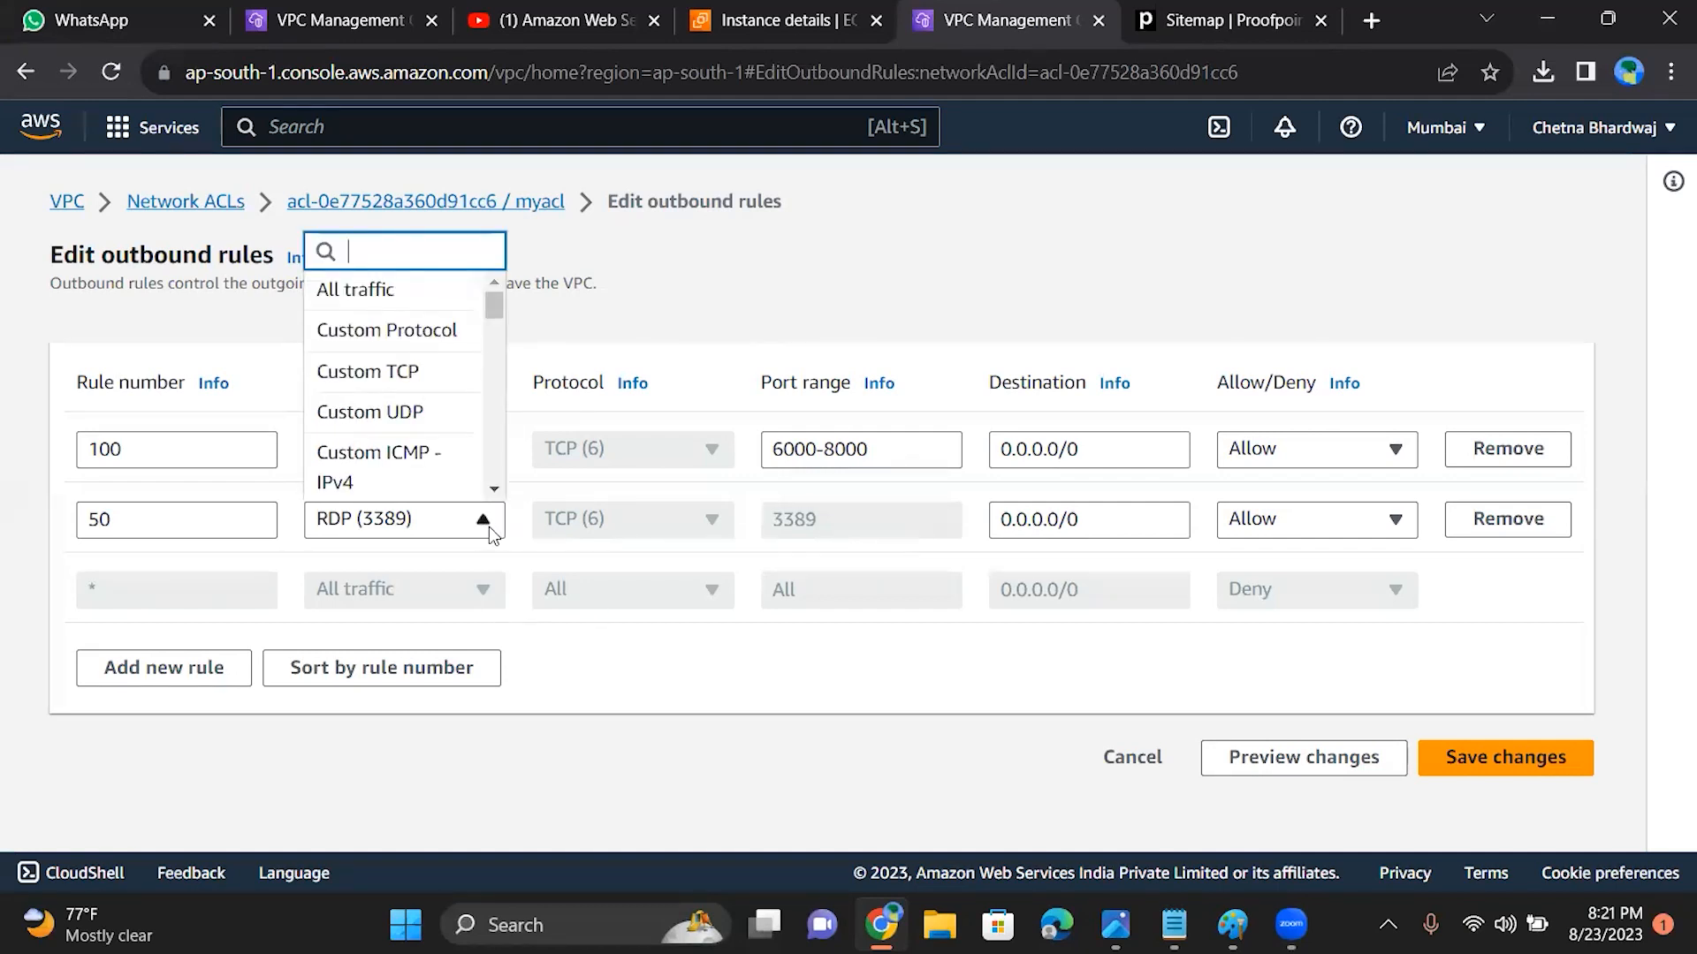
left_click(489, 527)
left_click(1456, 757)
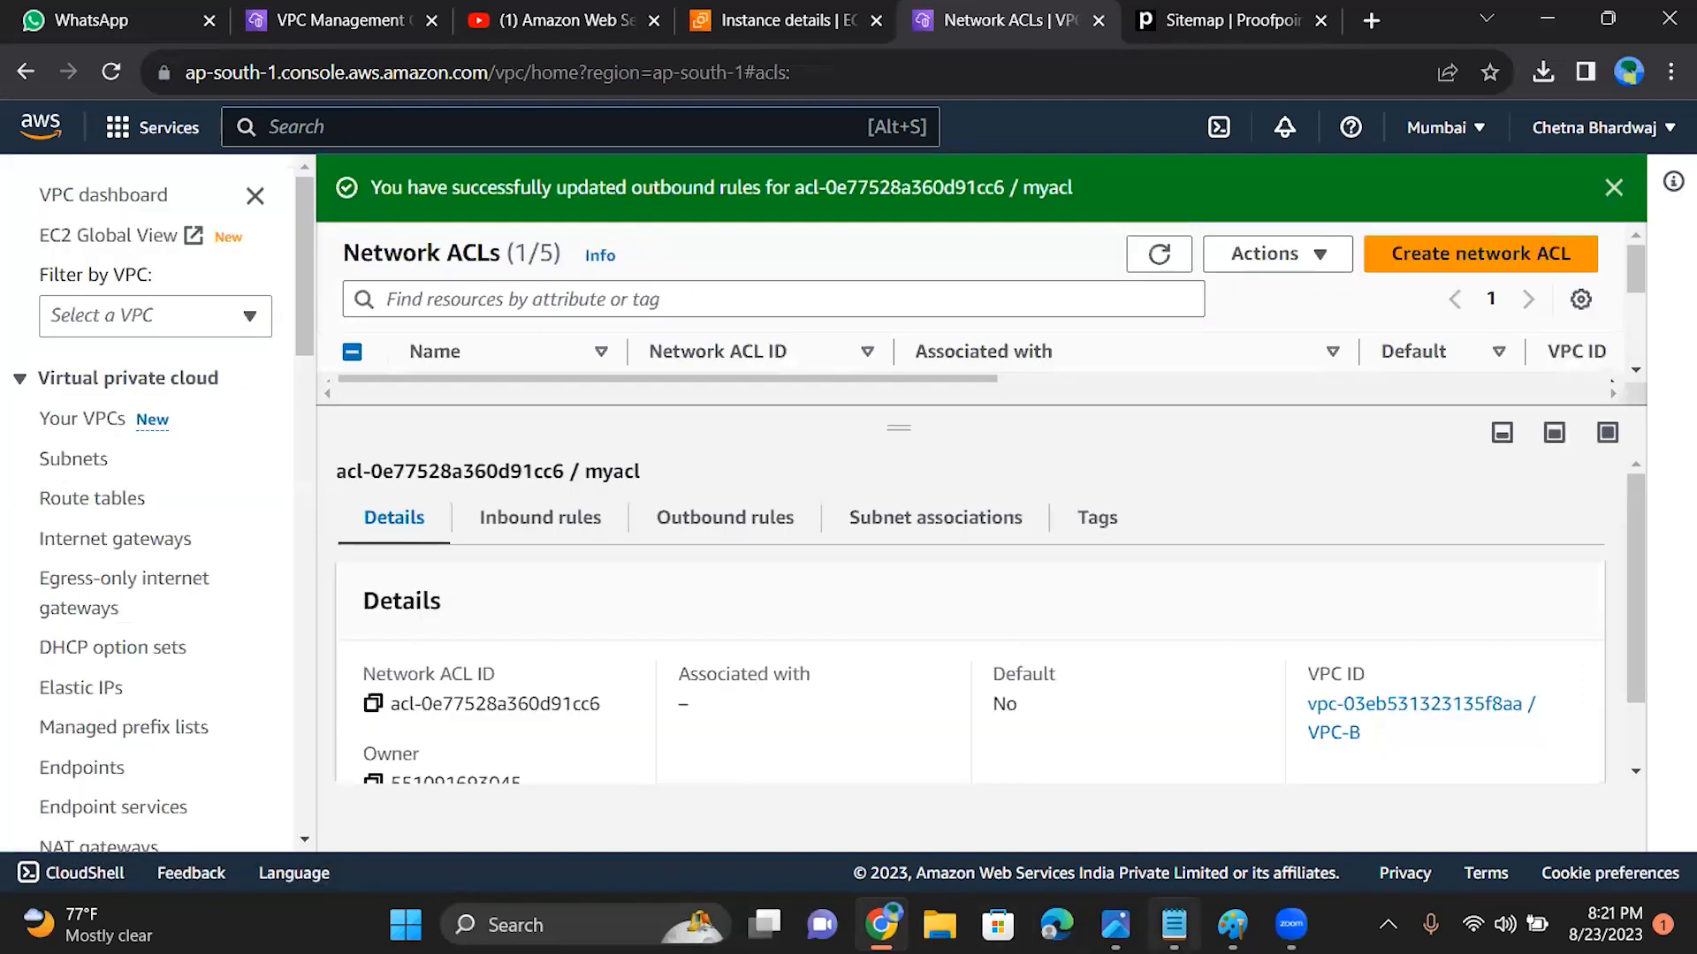
Step: Retest the Remote Desktop Connection to 15.206.163.121, dismiss the credentials request, and minimize the connection window
left_click(521, 924)
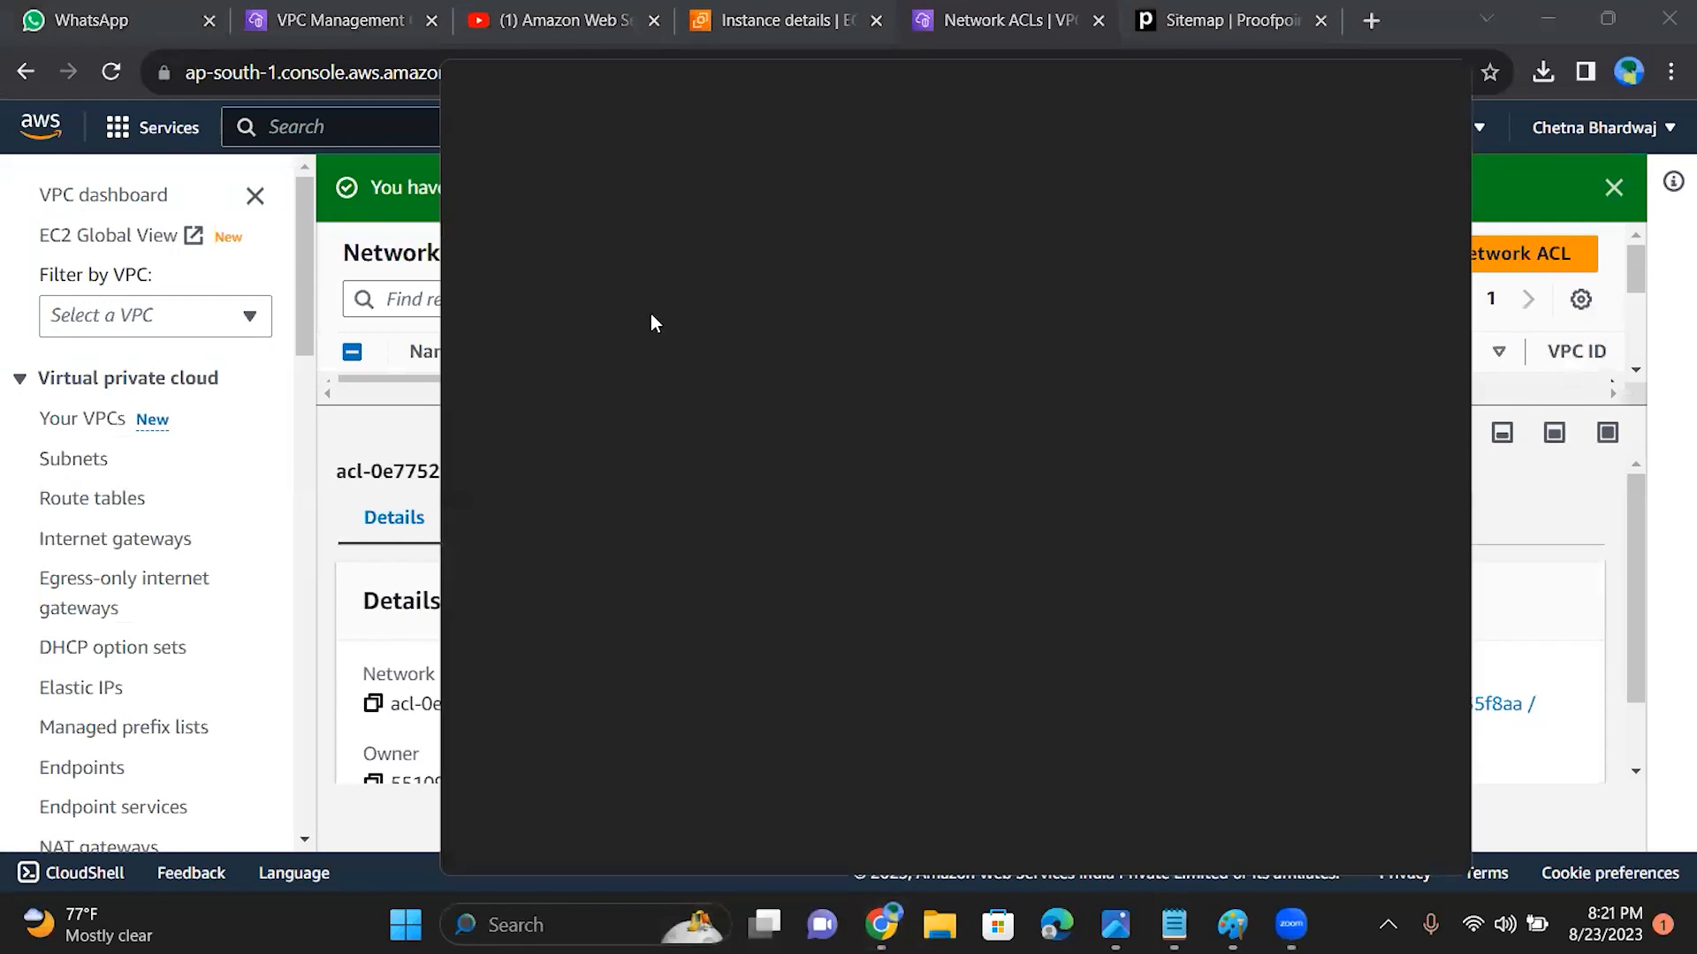
left_click(618, 174)
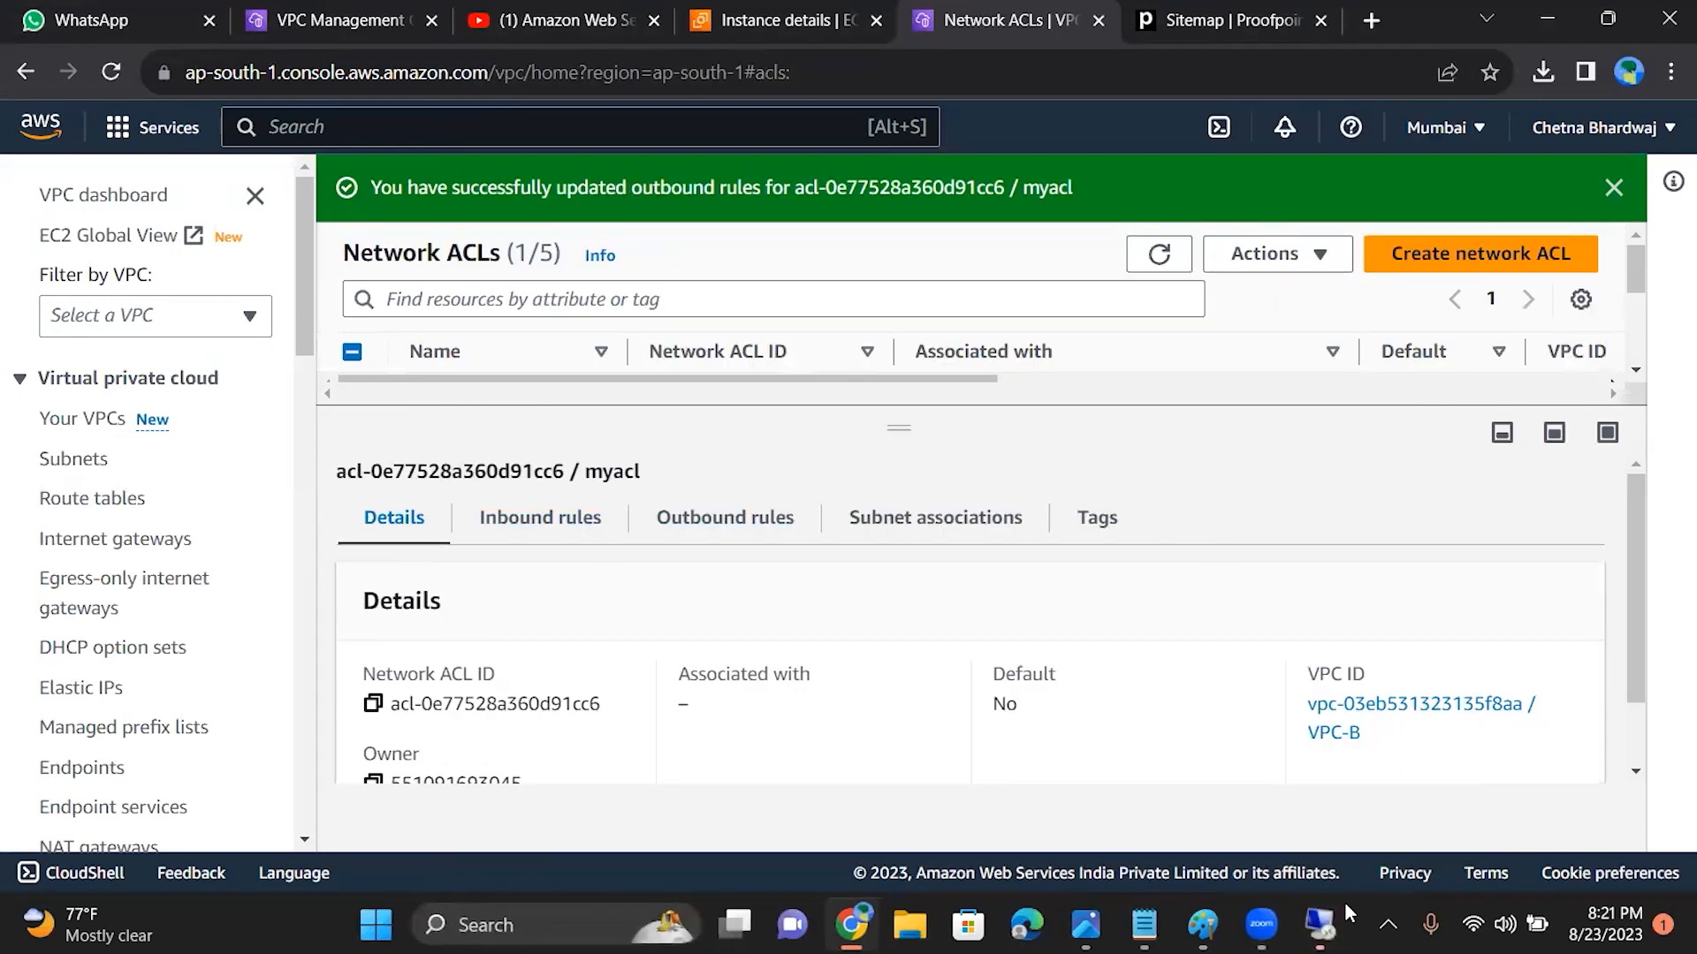
left_click(1320, 923)
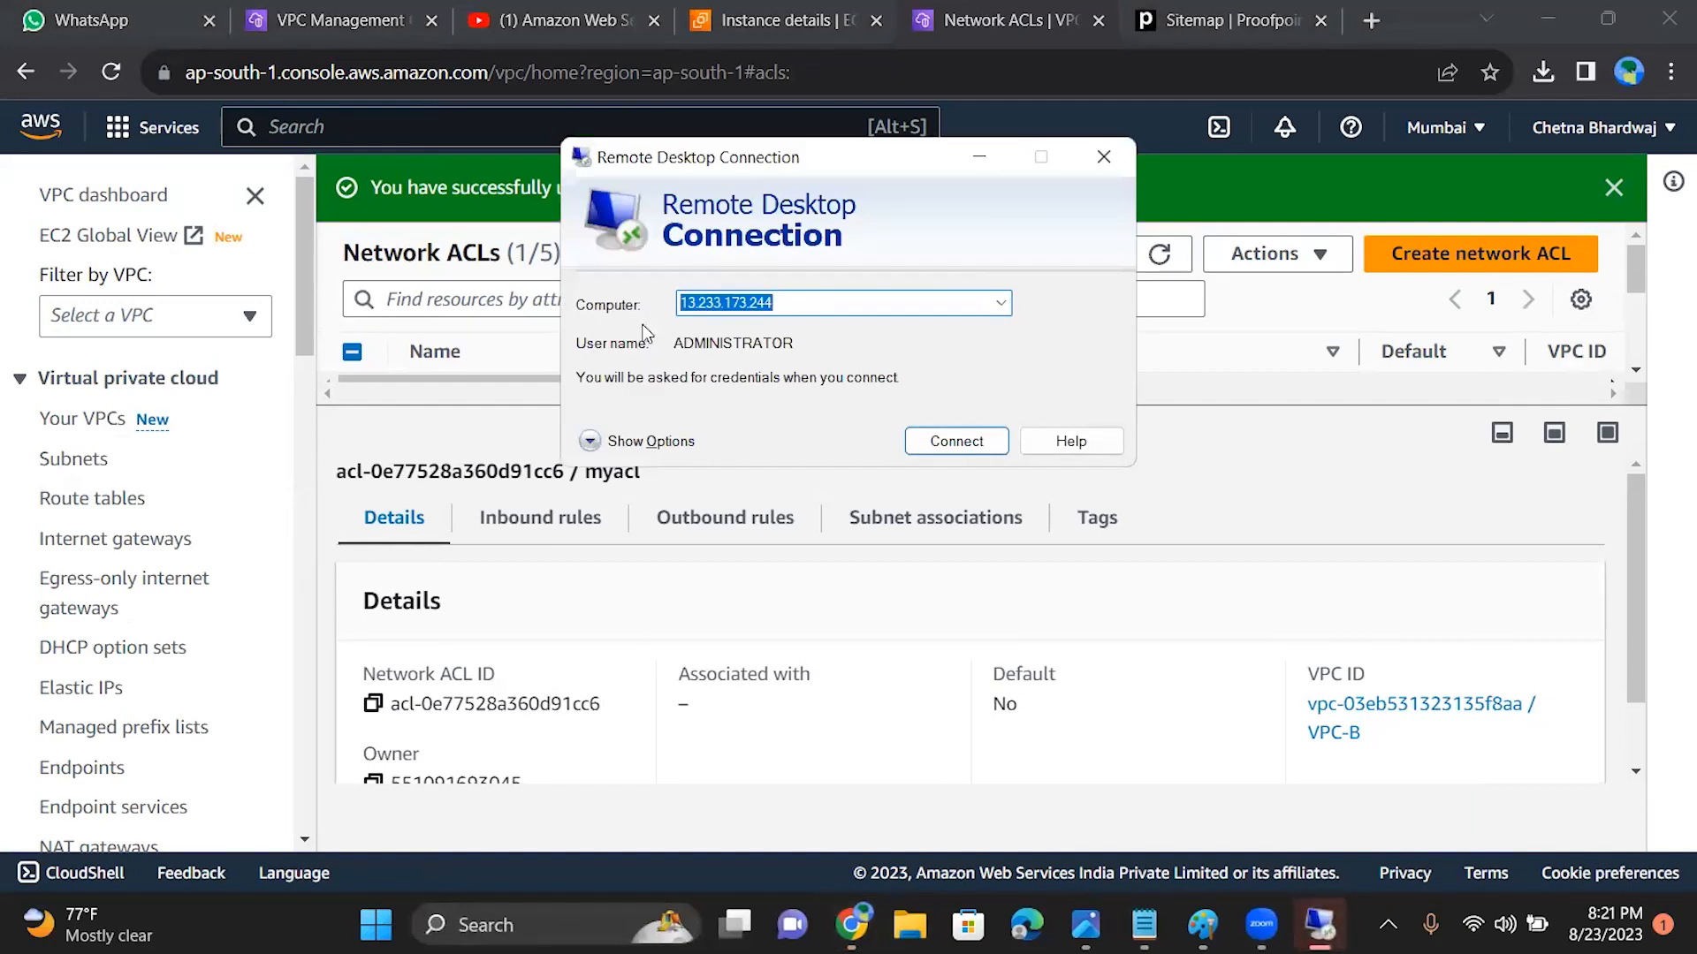
type("15.206.163.121")
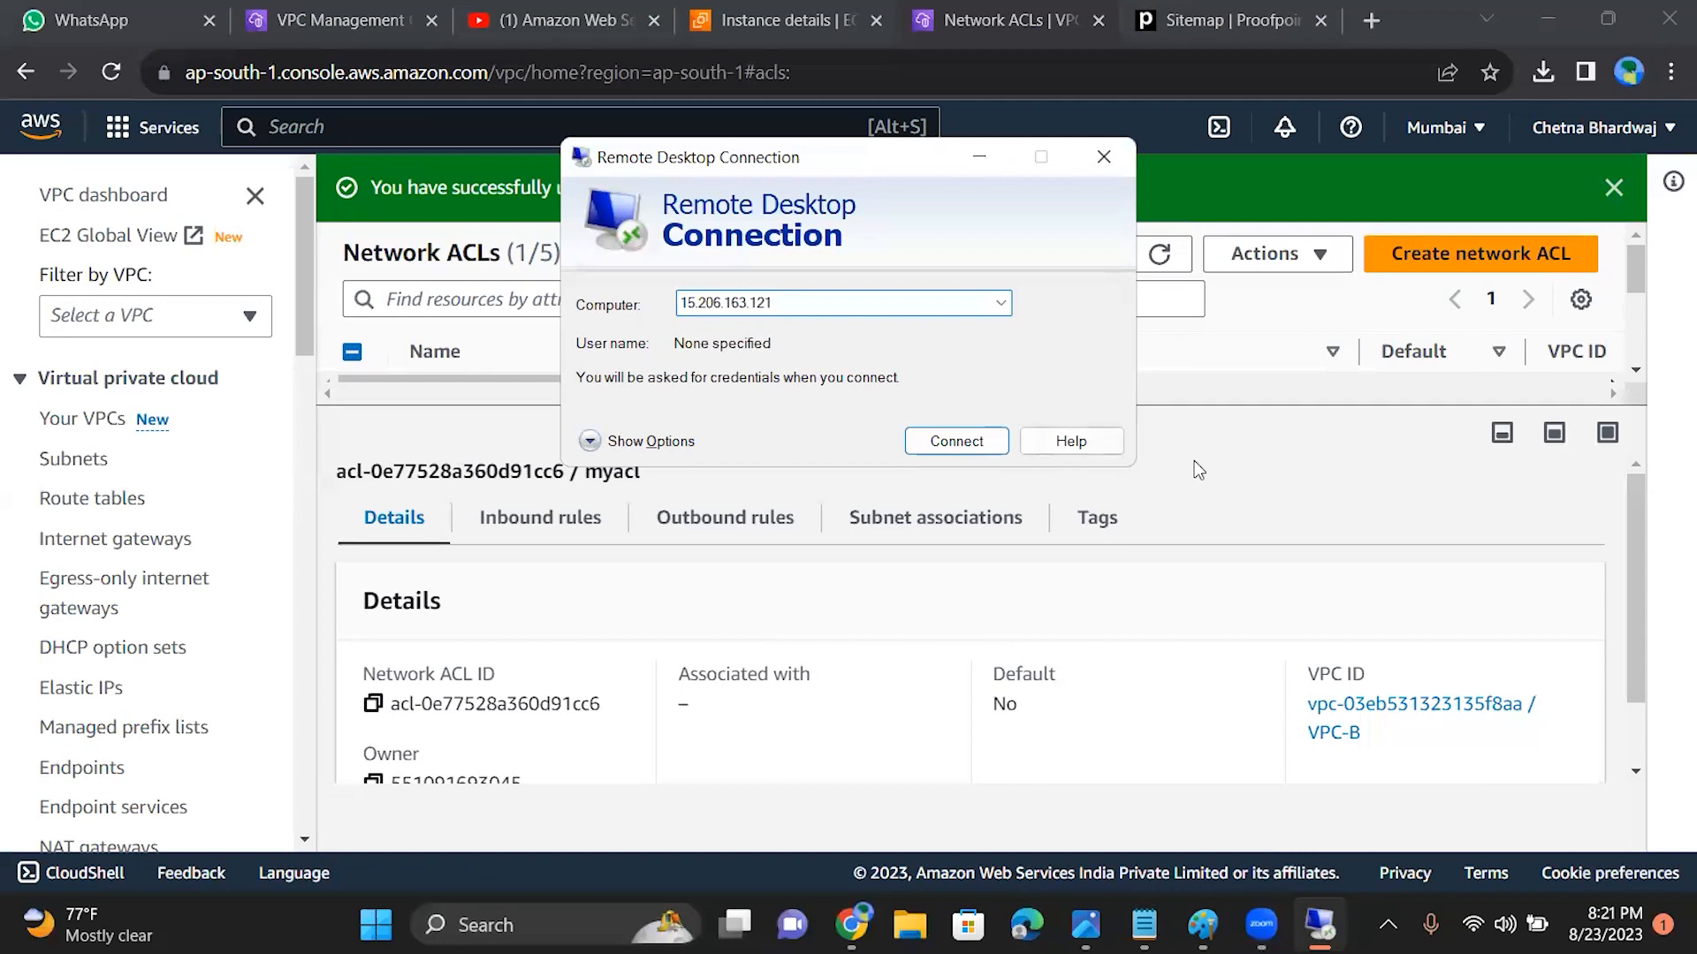
left_click(932, 455)
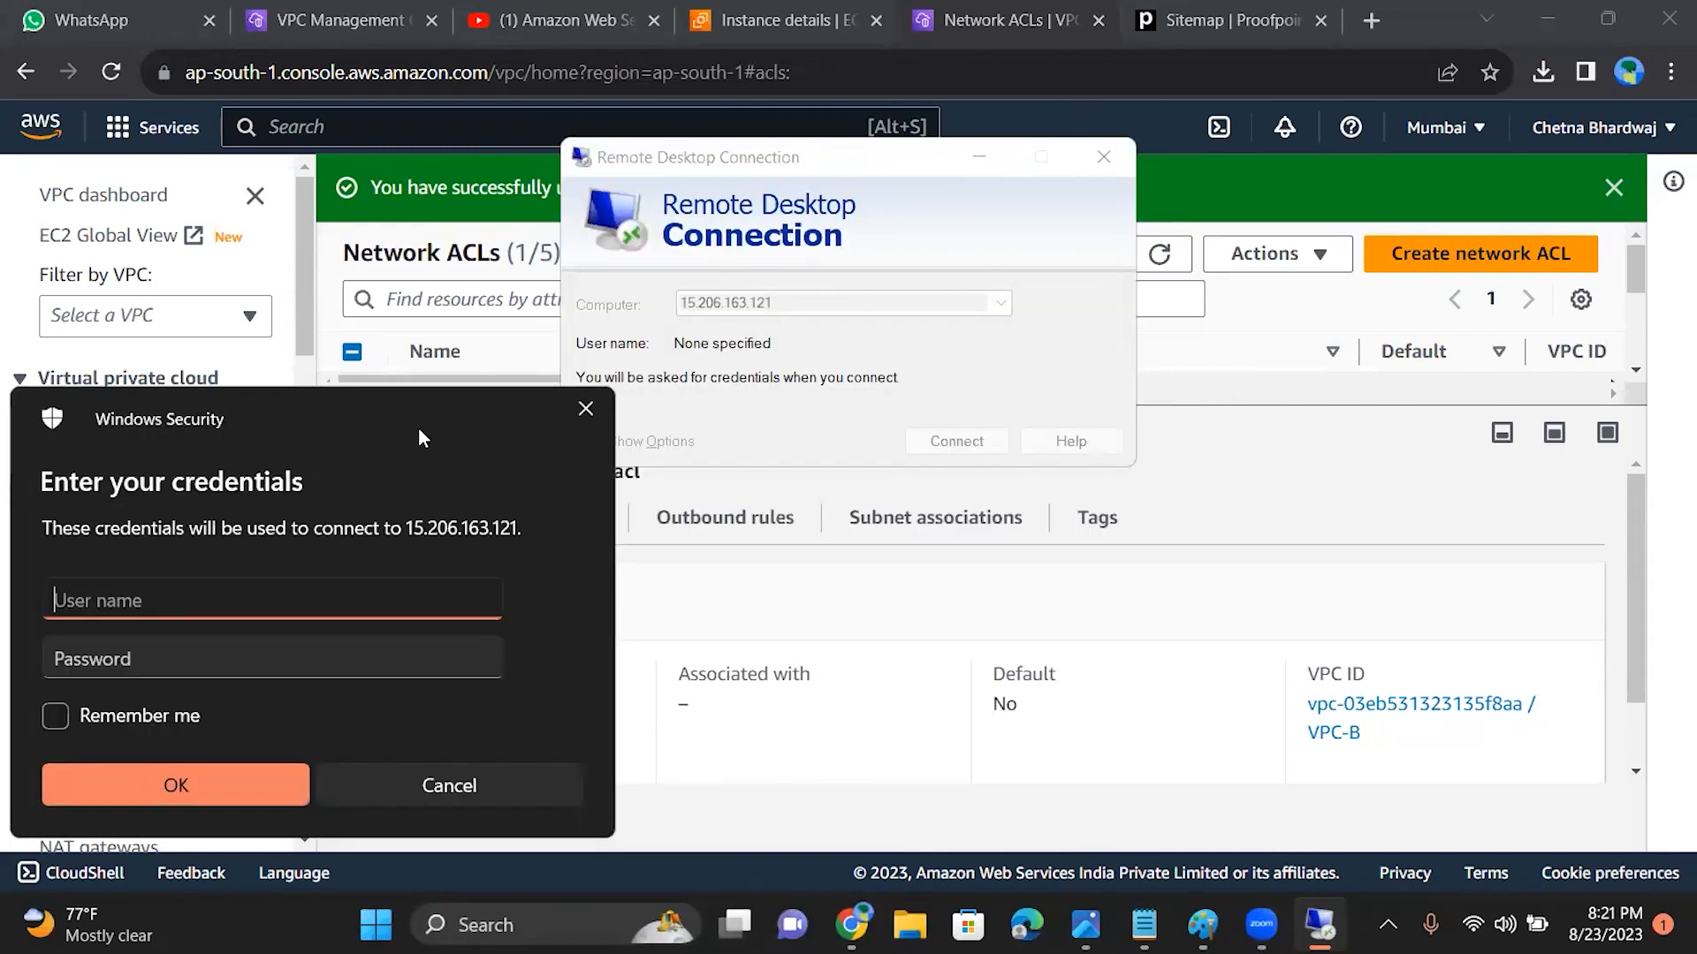
left_click(1103, 189)
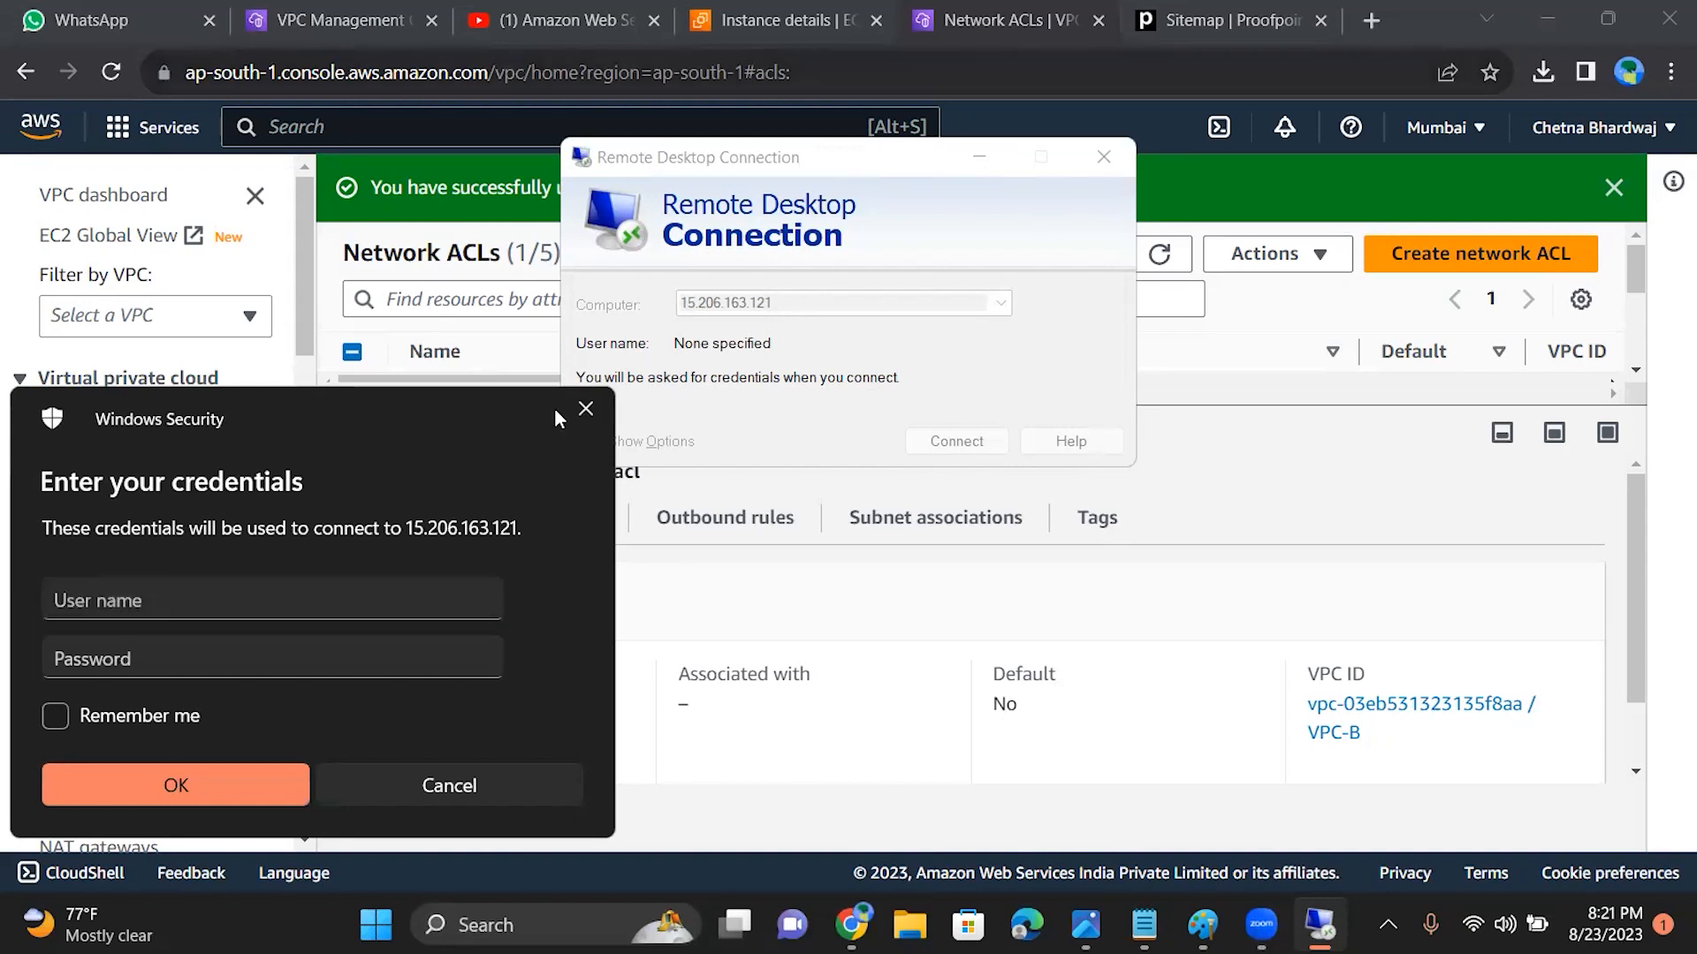
left_click(585, 410)
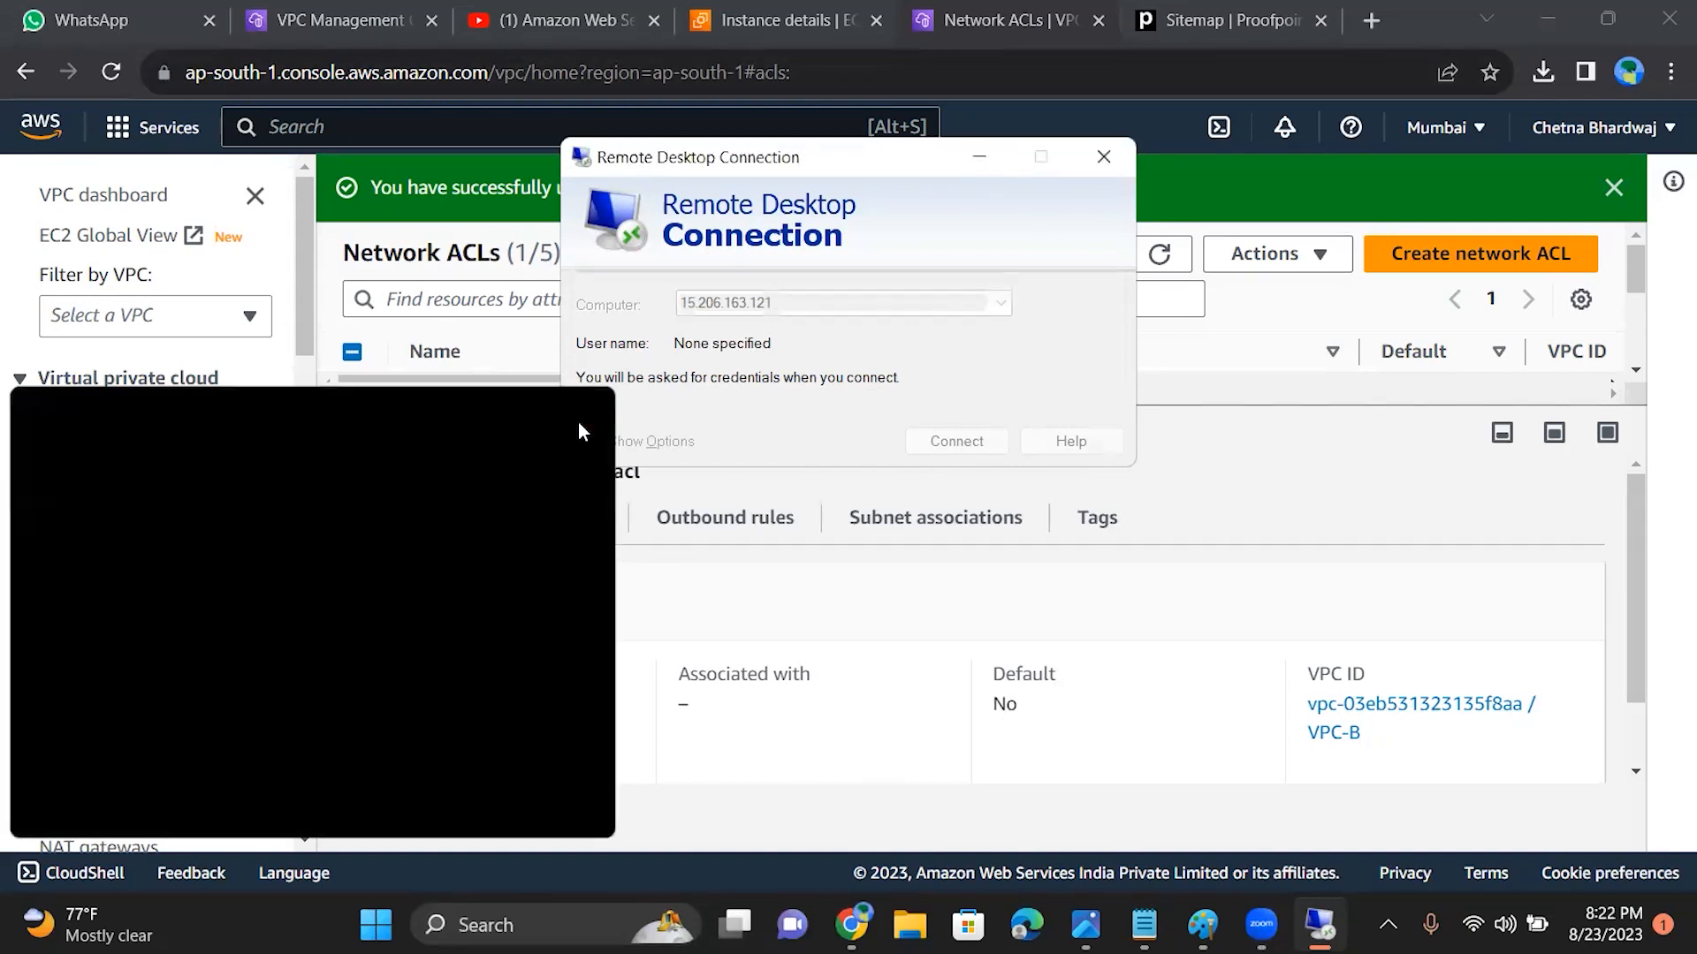
left_click(988, 163)
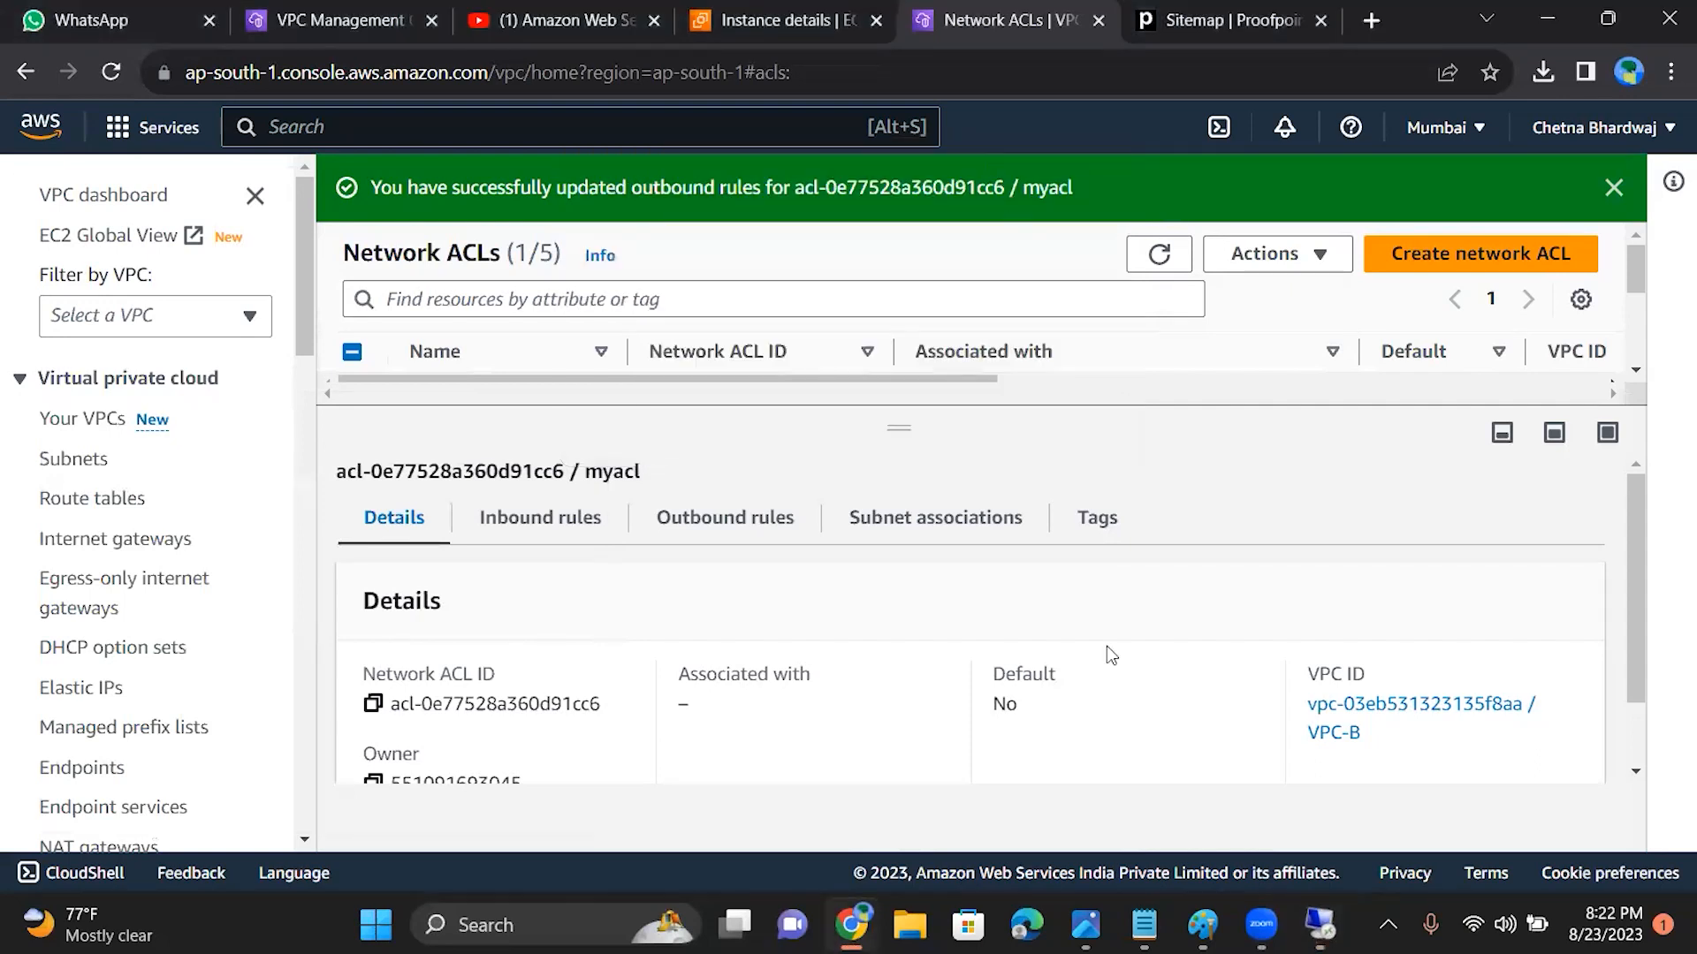
Step: Compare the type, port range and allow/deny settings of myacl's inbound rules with those of its outbound rules
left_click_drag(1630, 506, 1634, 369)
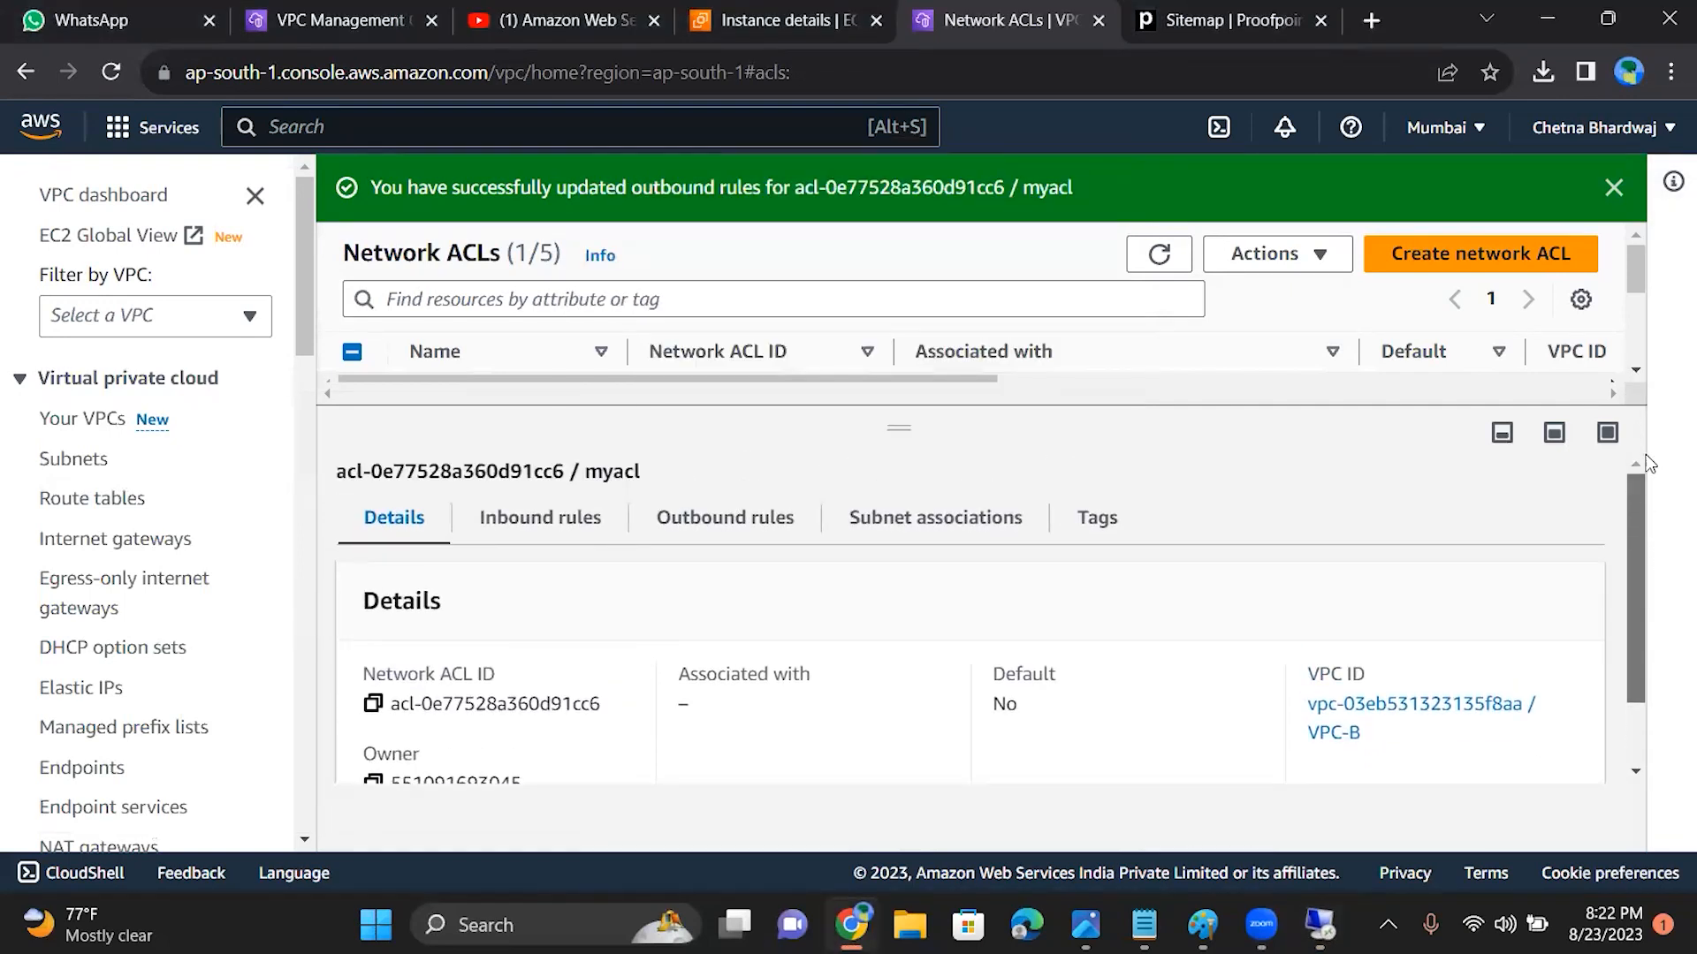
left_click_drag(1642, 495, 1605, 537)
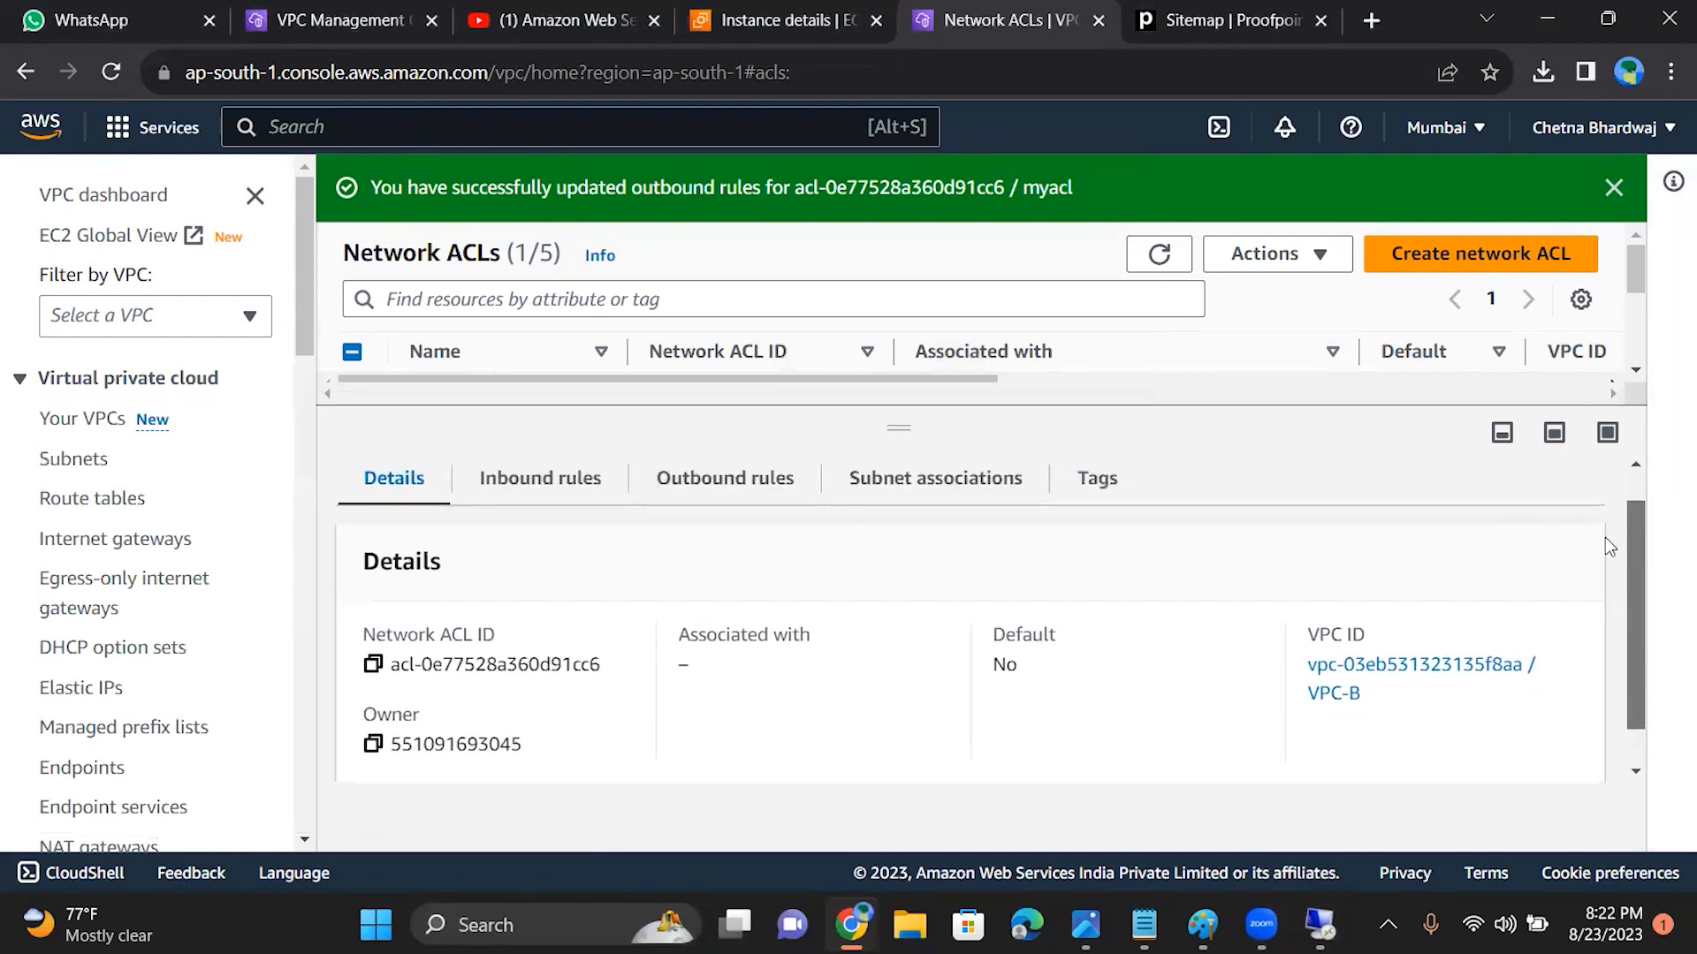
left_click(593, 486)
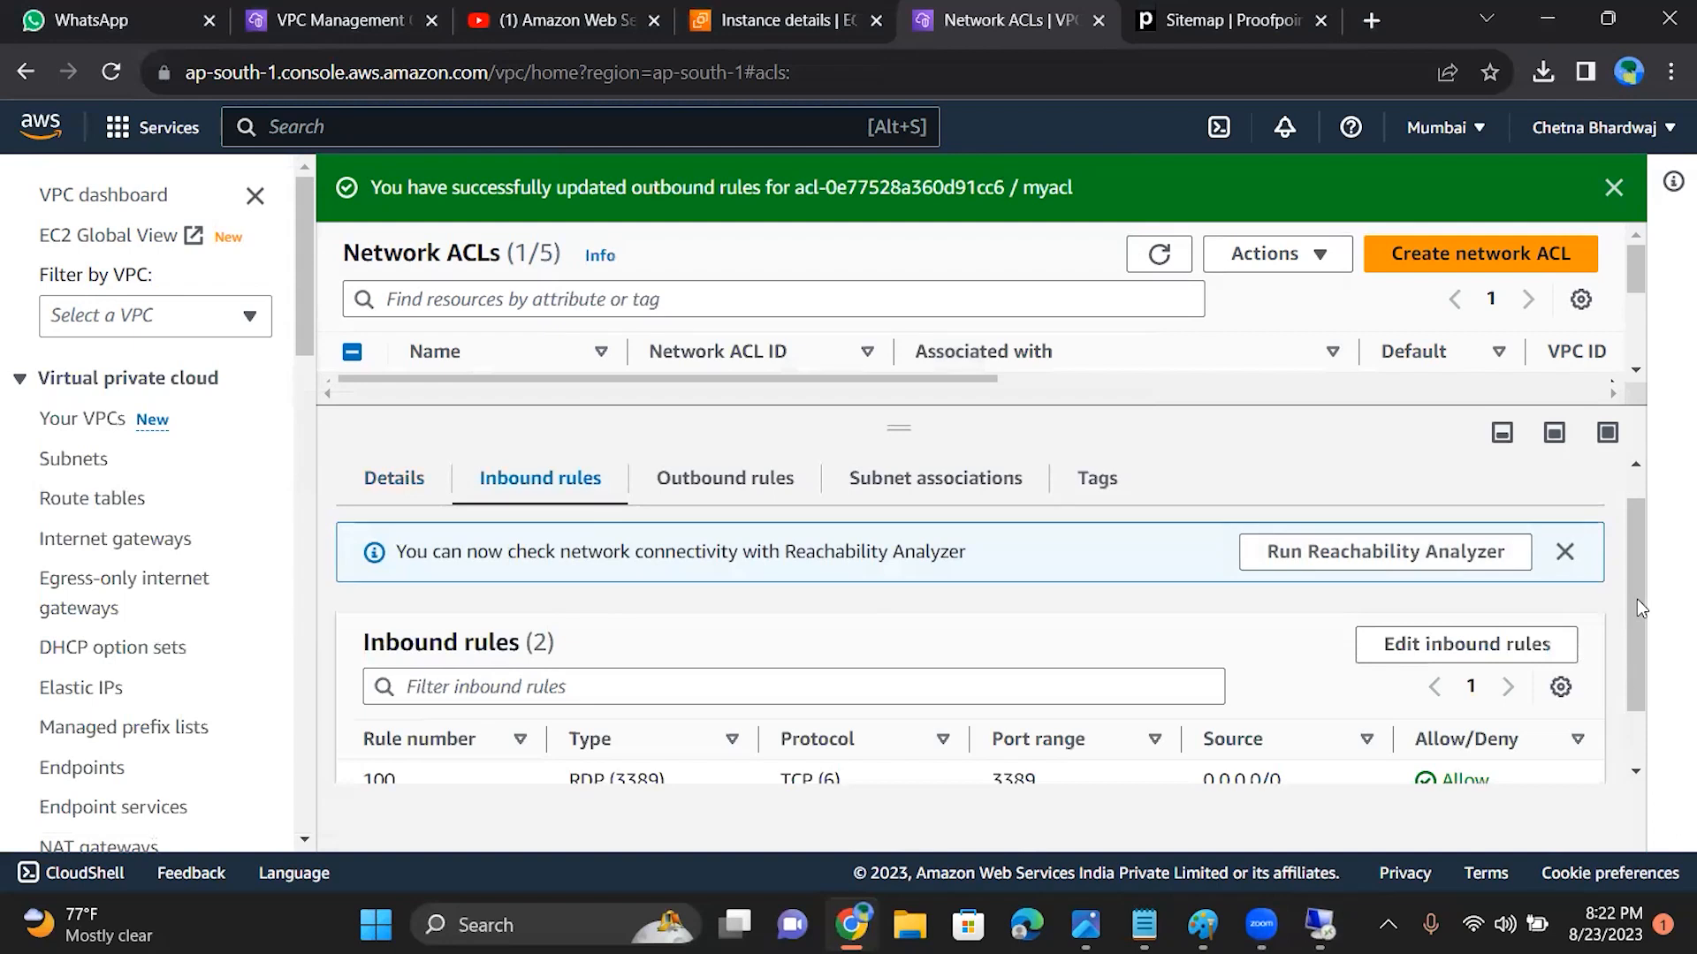
left_click_drag(1637, 601, 1636, 712)
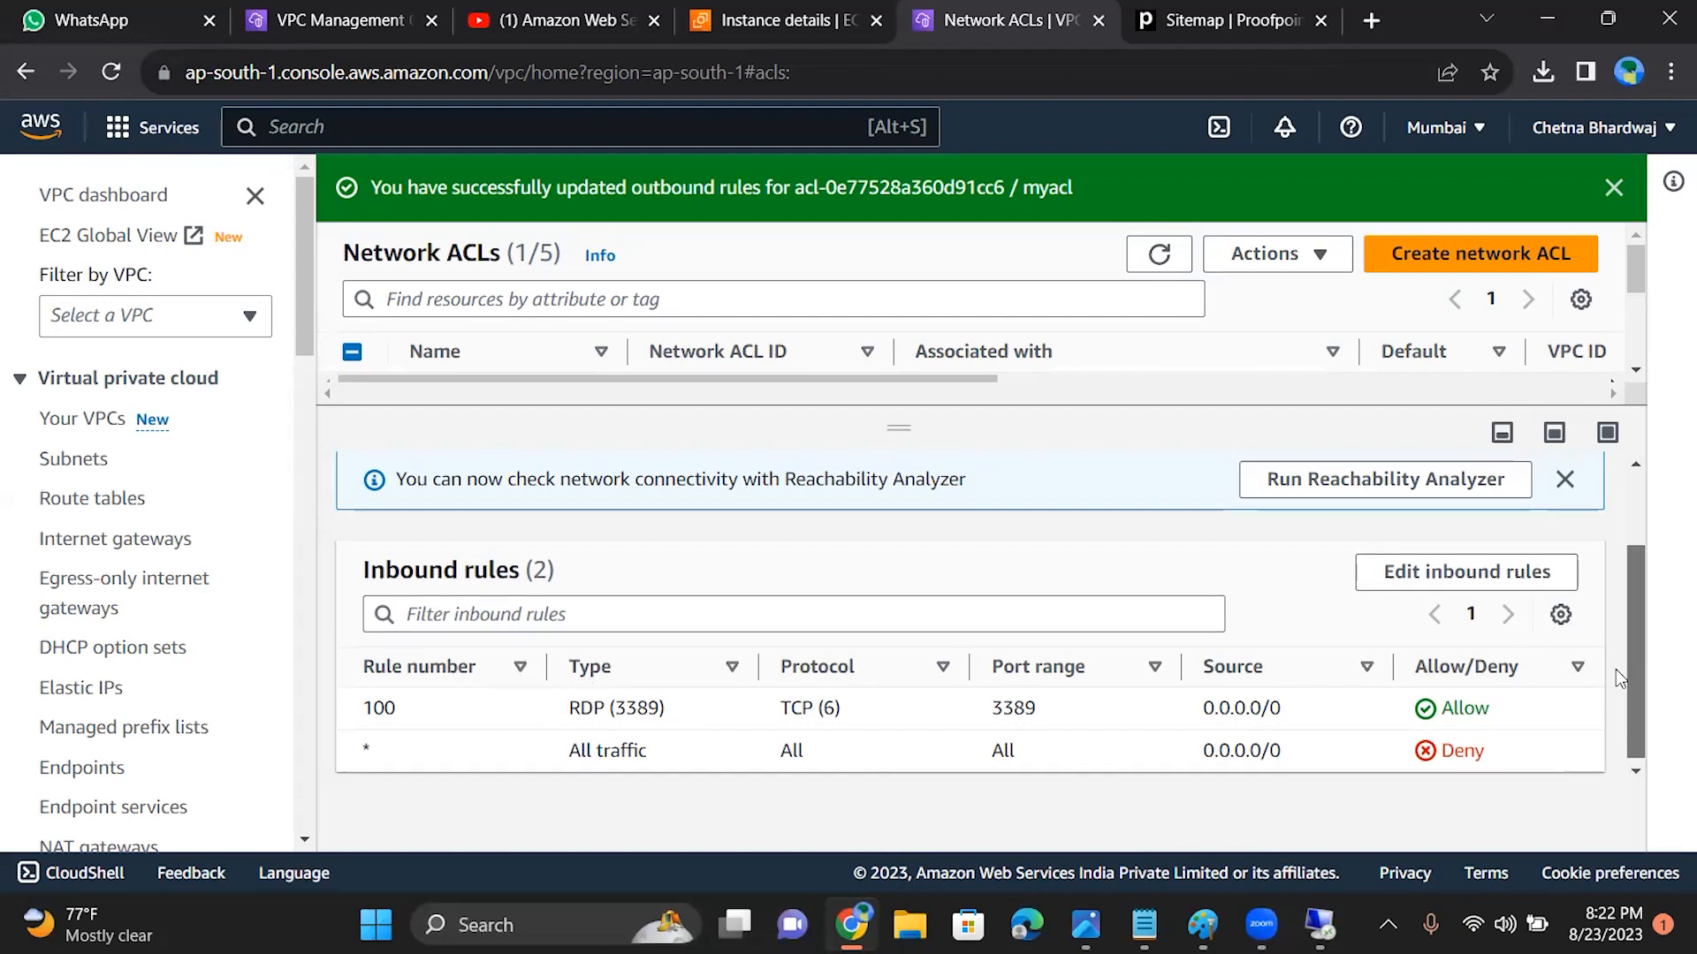
scroll(1615, 670, "up", 1)
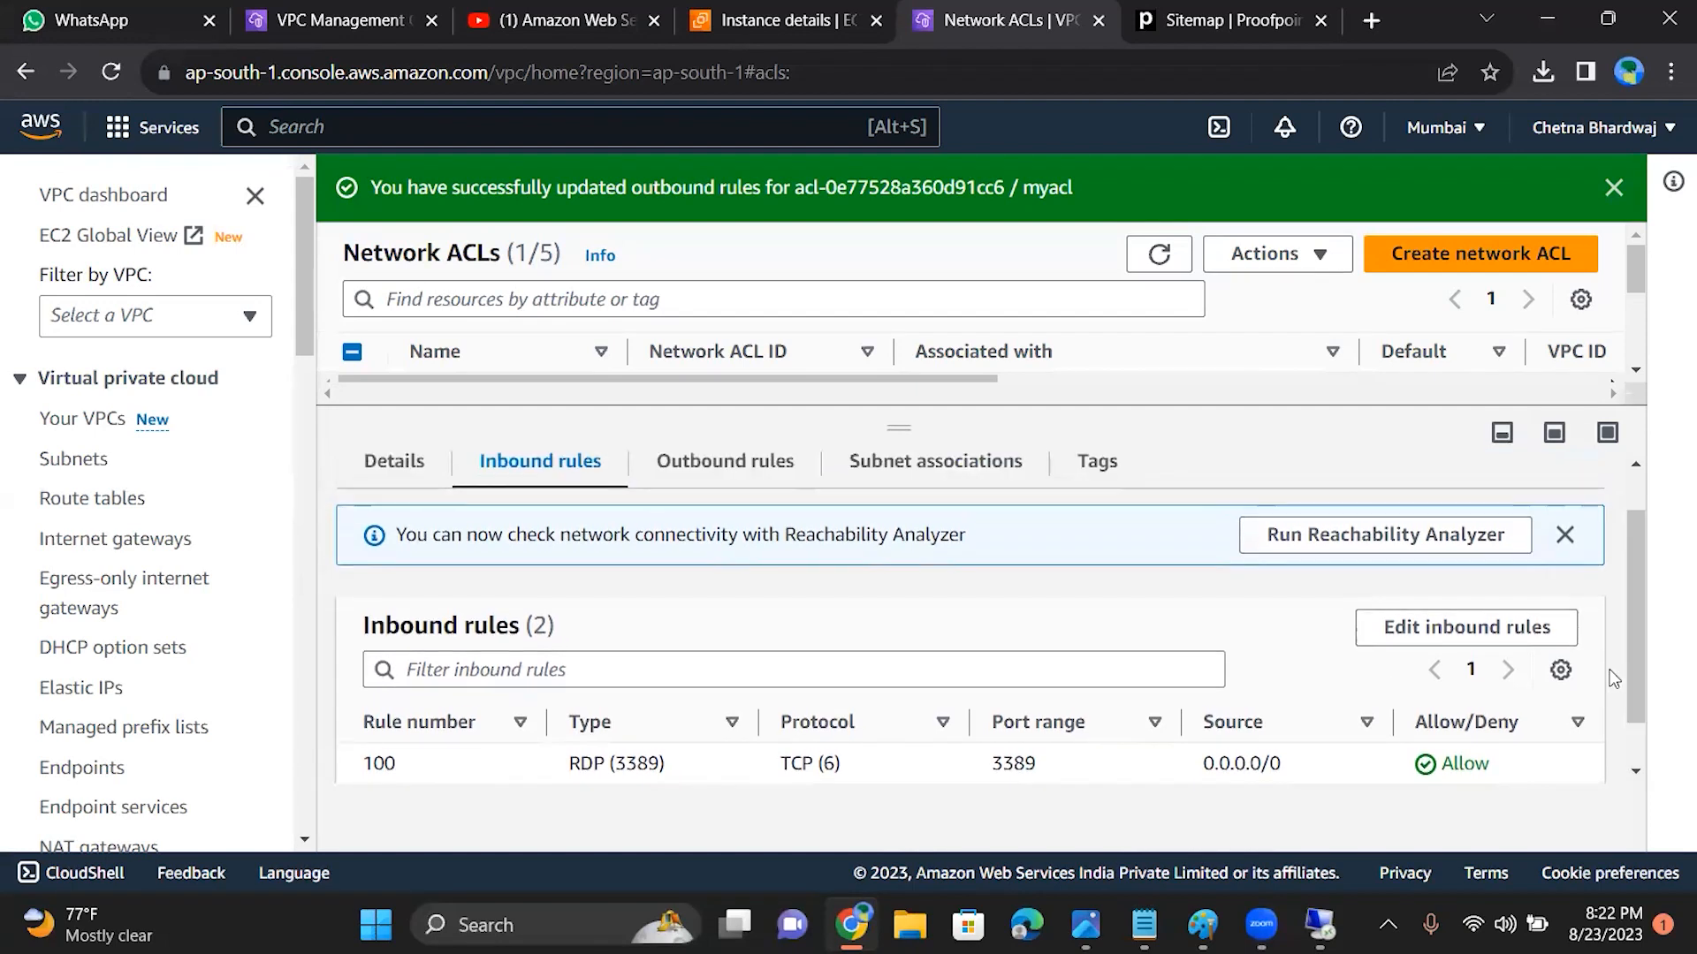
left_click(674, 464)
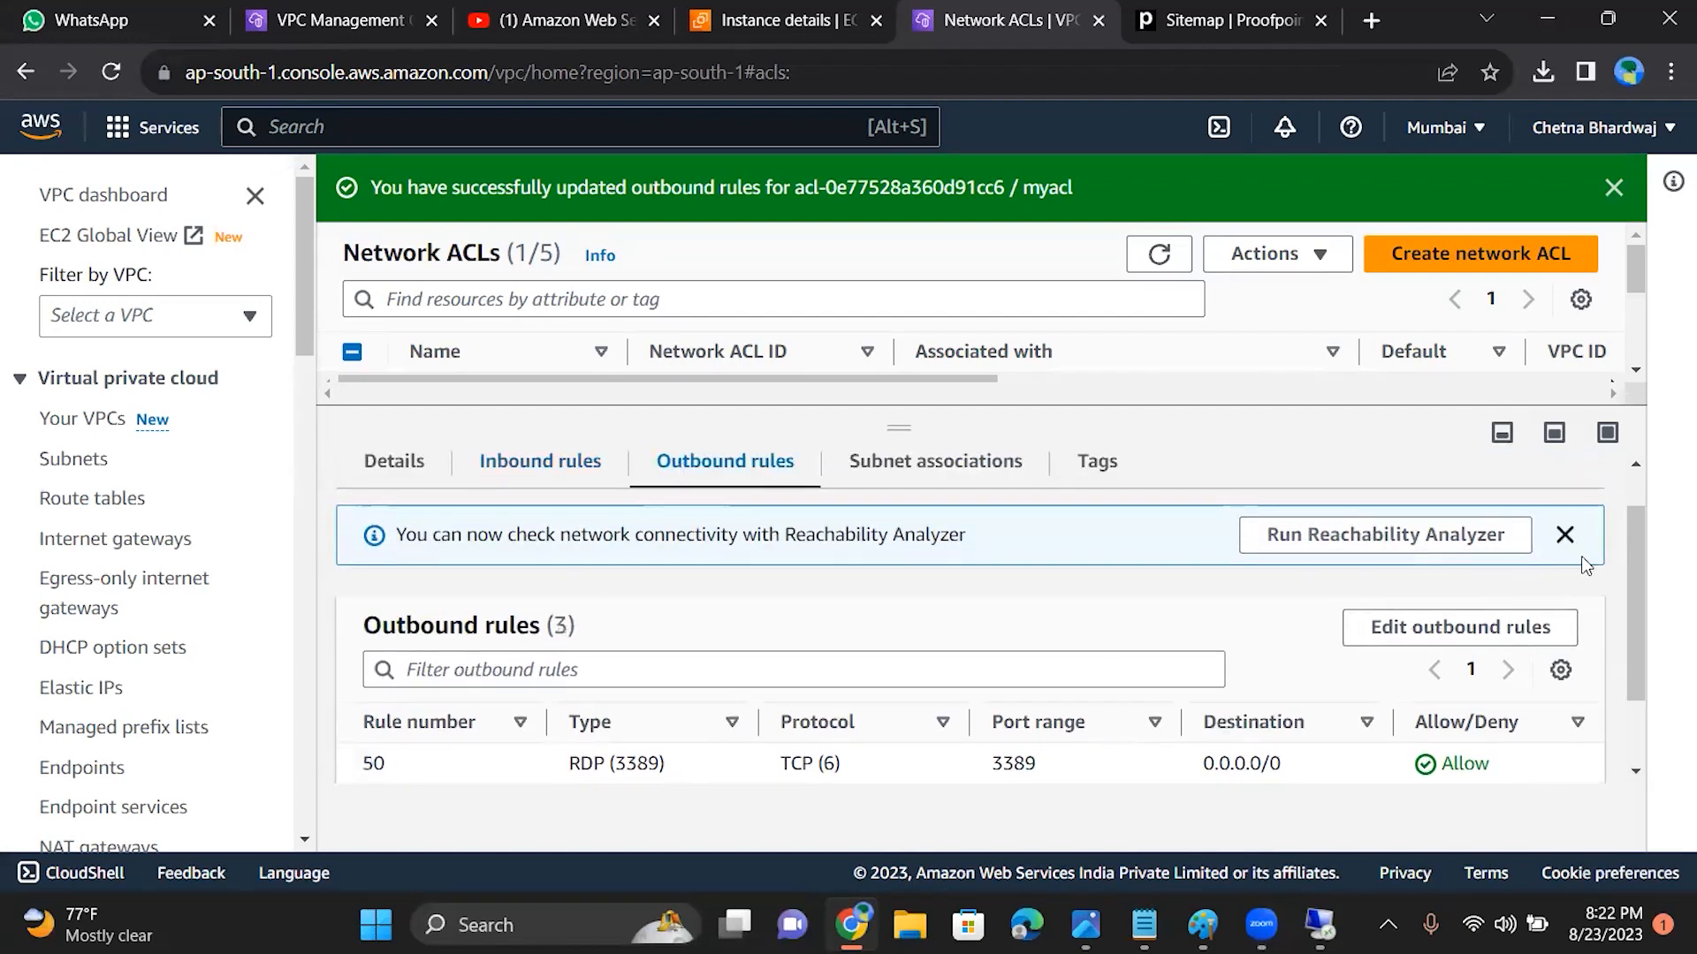
left_click_drag(1631, 565, 1632, 627)
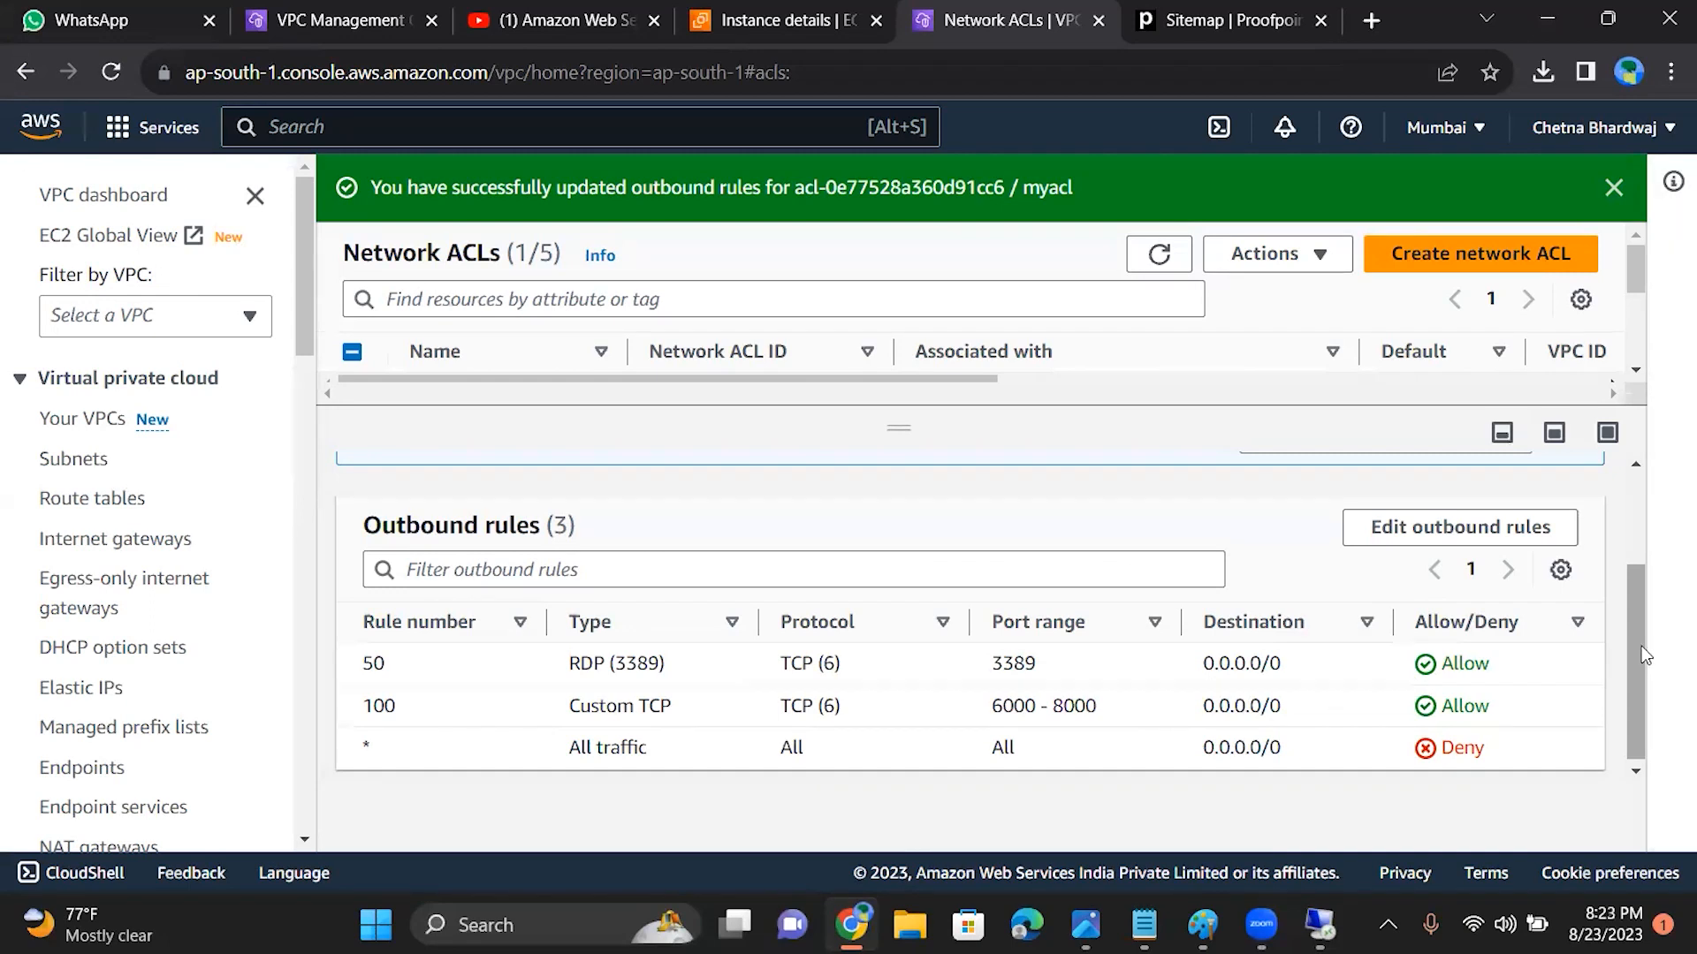
Step: Remove outbound rule 100 (Custom TCP, 6000 - 8000) from myacl and save the outbound rule changes
left_click_drag(1636, 646, 1234, 810)
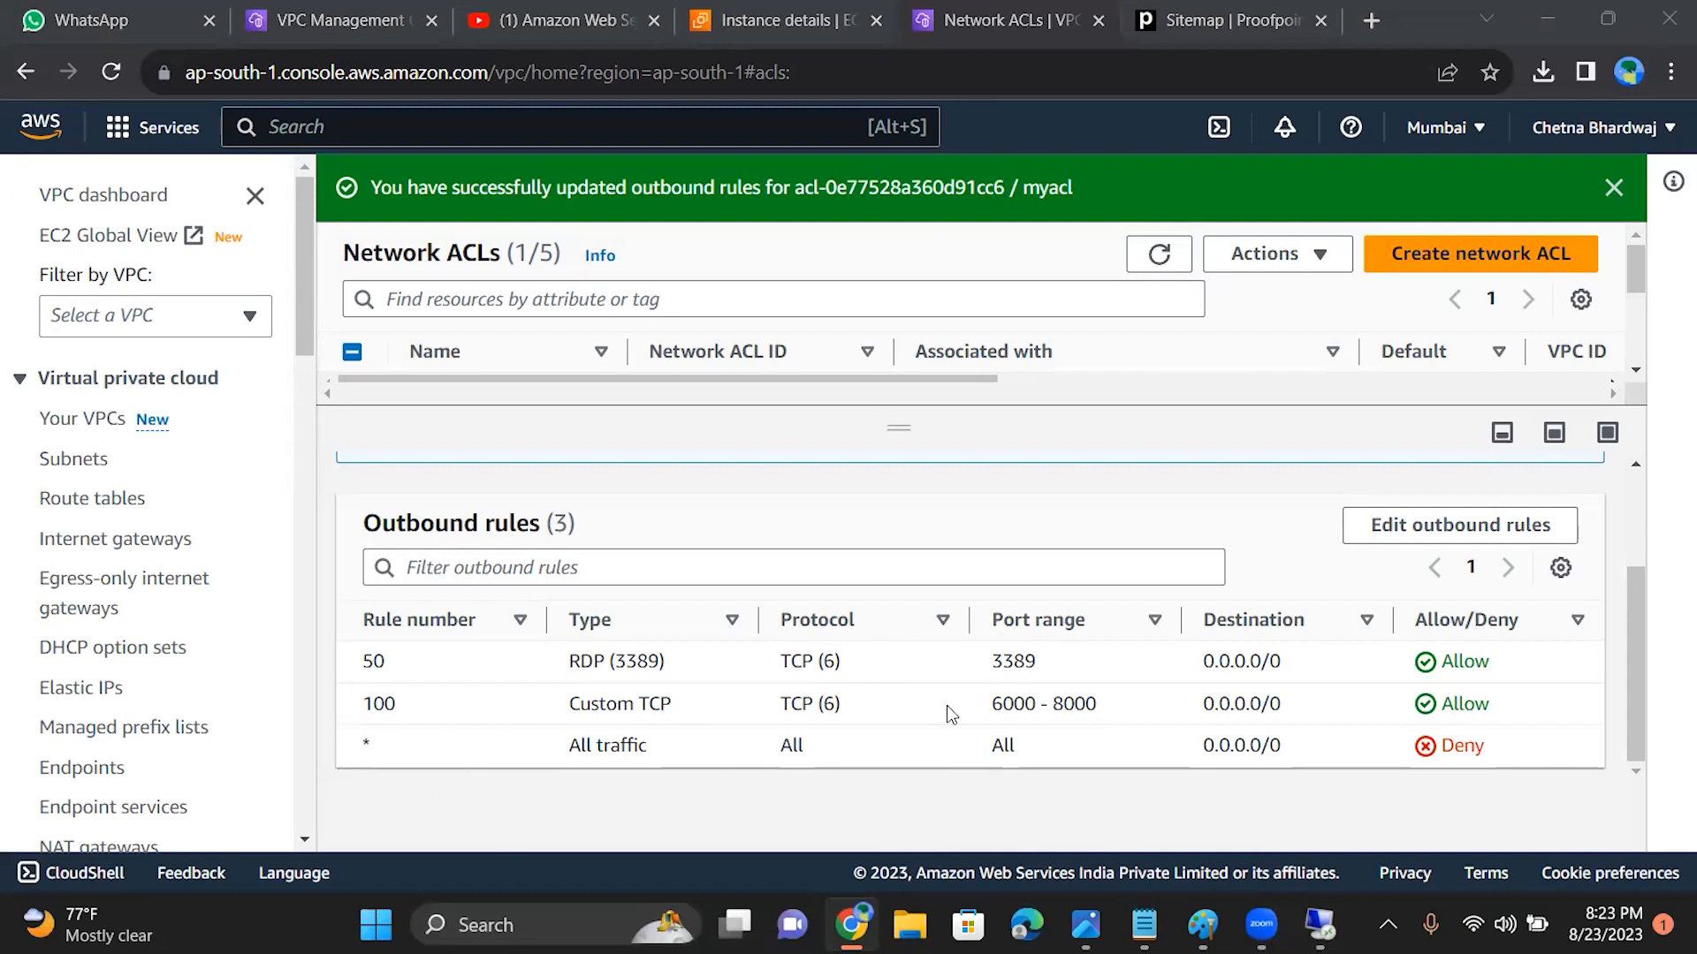
left_click(1432, 526)
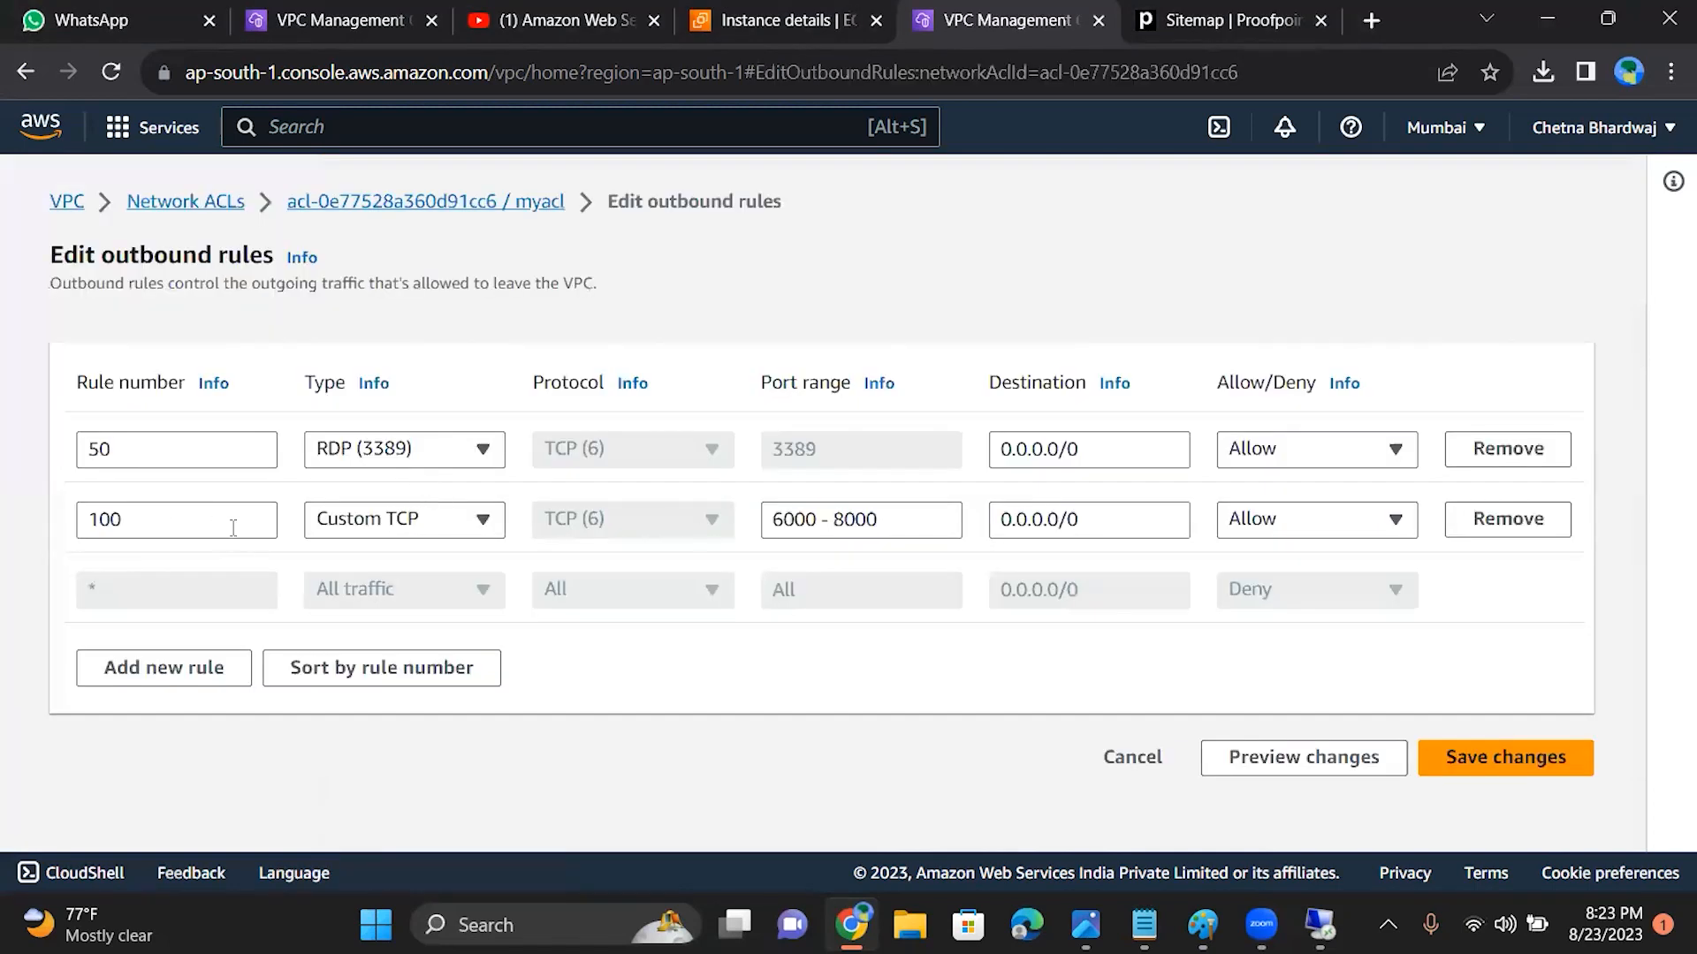
left_click(1545, 533)
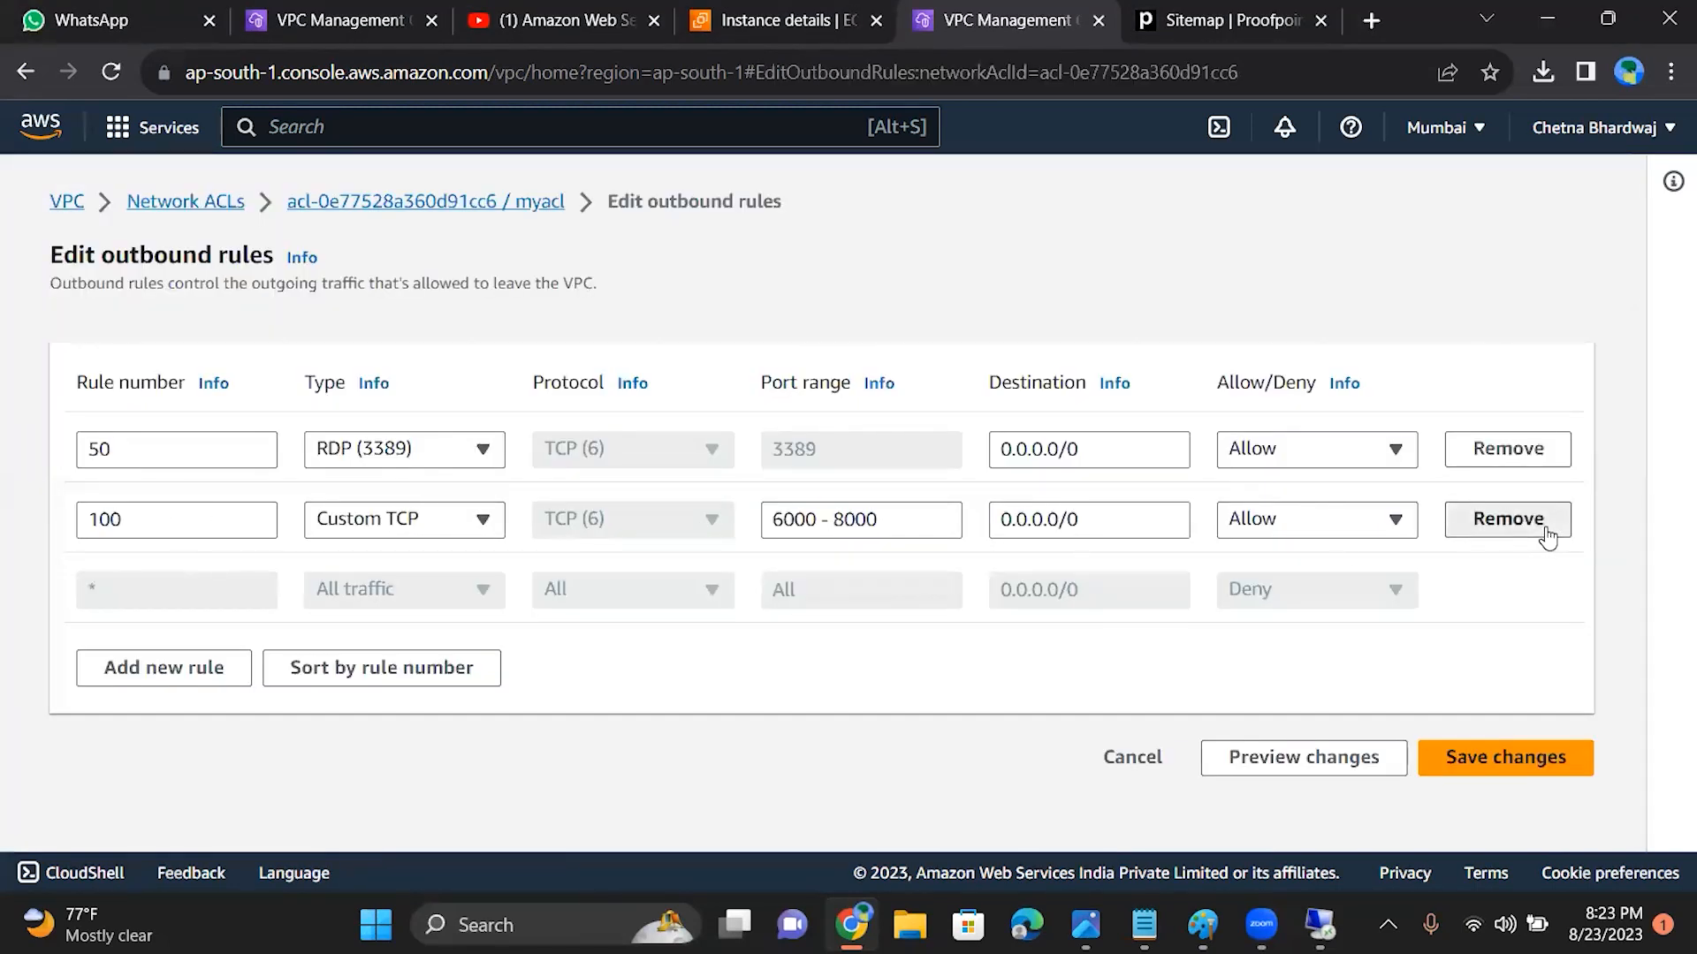
left_click(1505, 698)
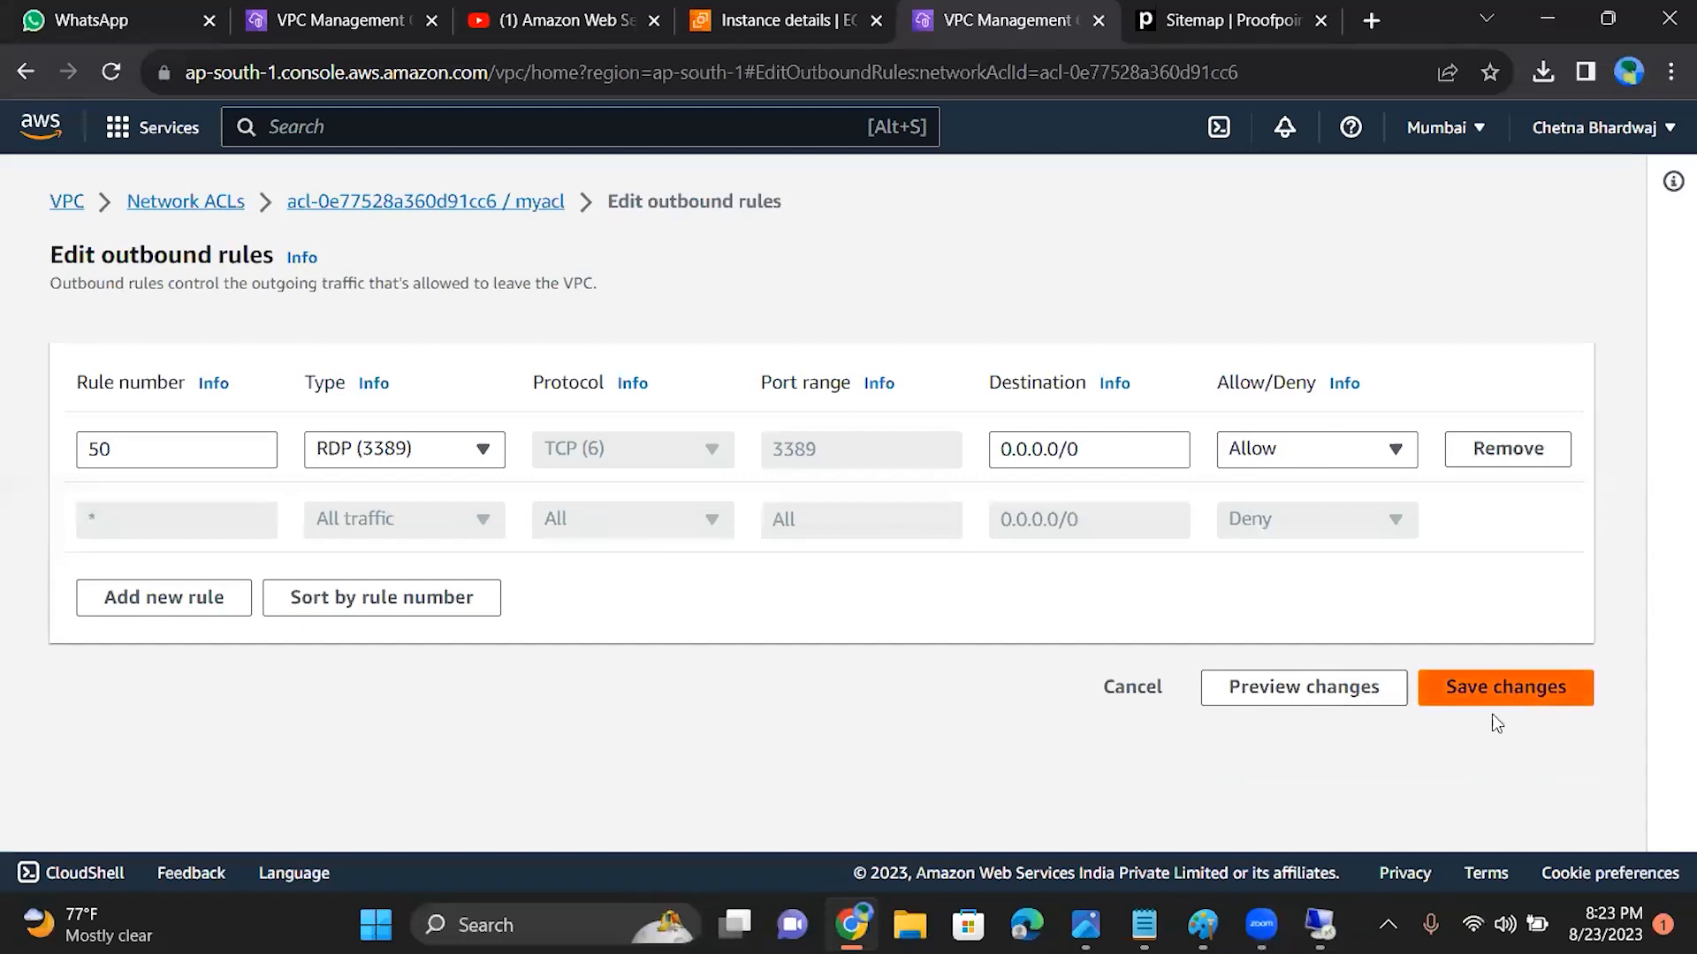
Step: Retest the Remote Desktop Connection to 15.206.163.121, dismiss the credentials request, and minimize the connection window
left_click(1320, 924)
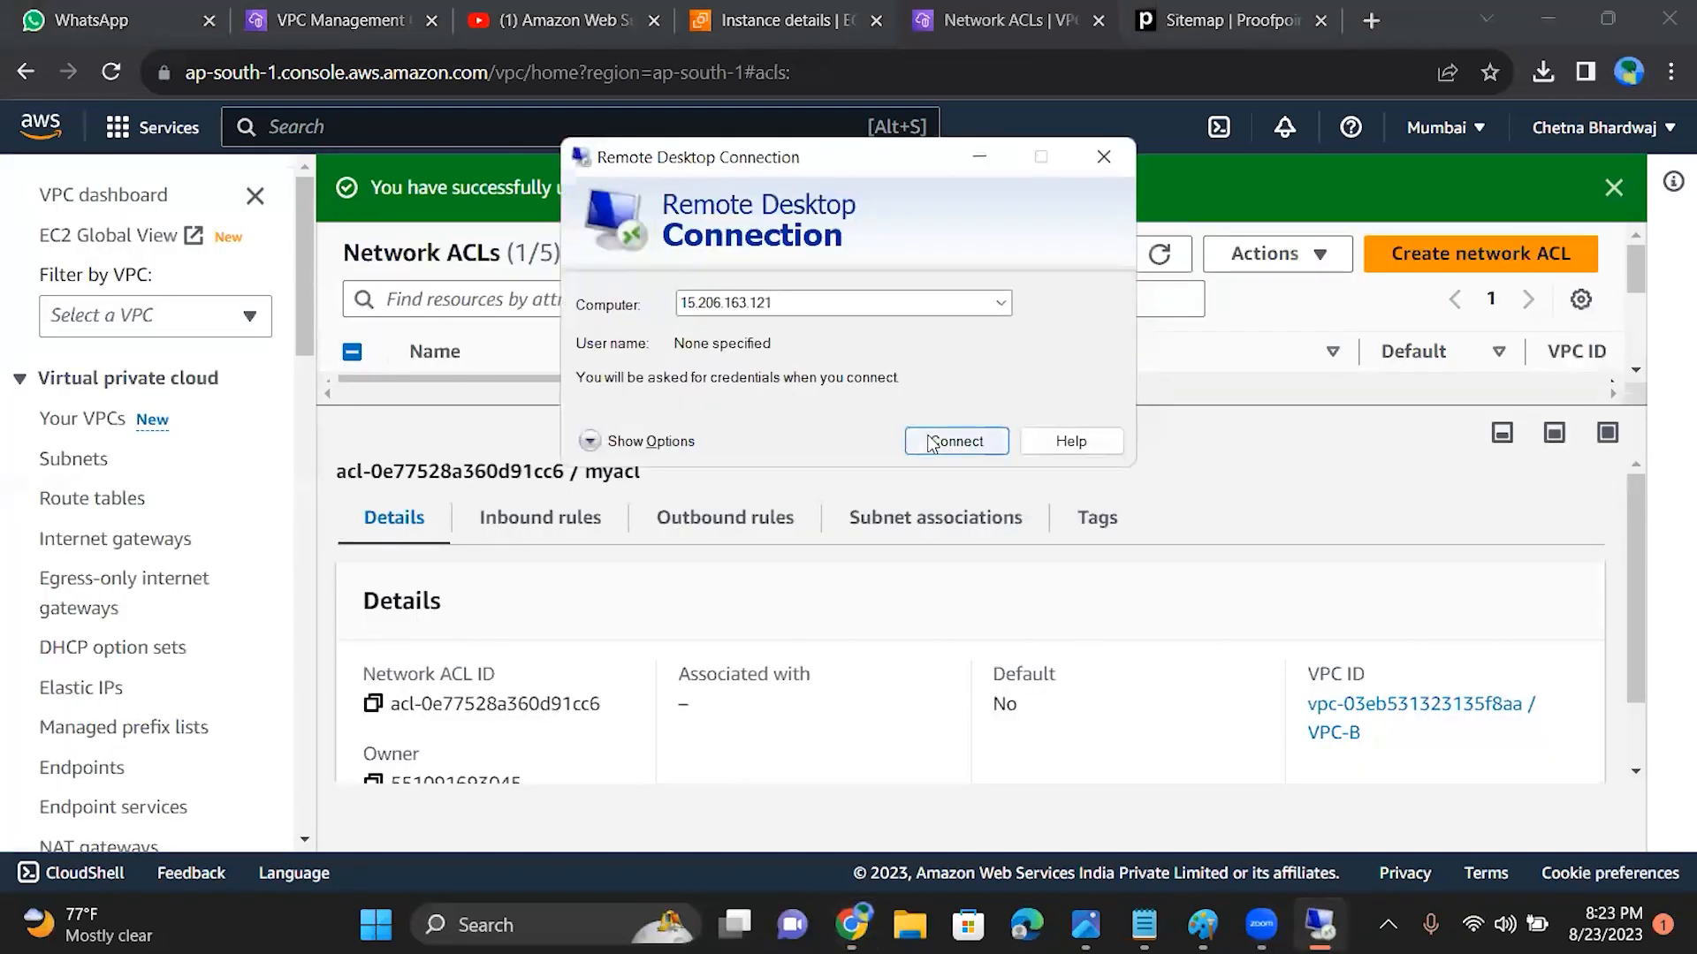
left_click(837, 303)
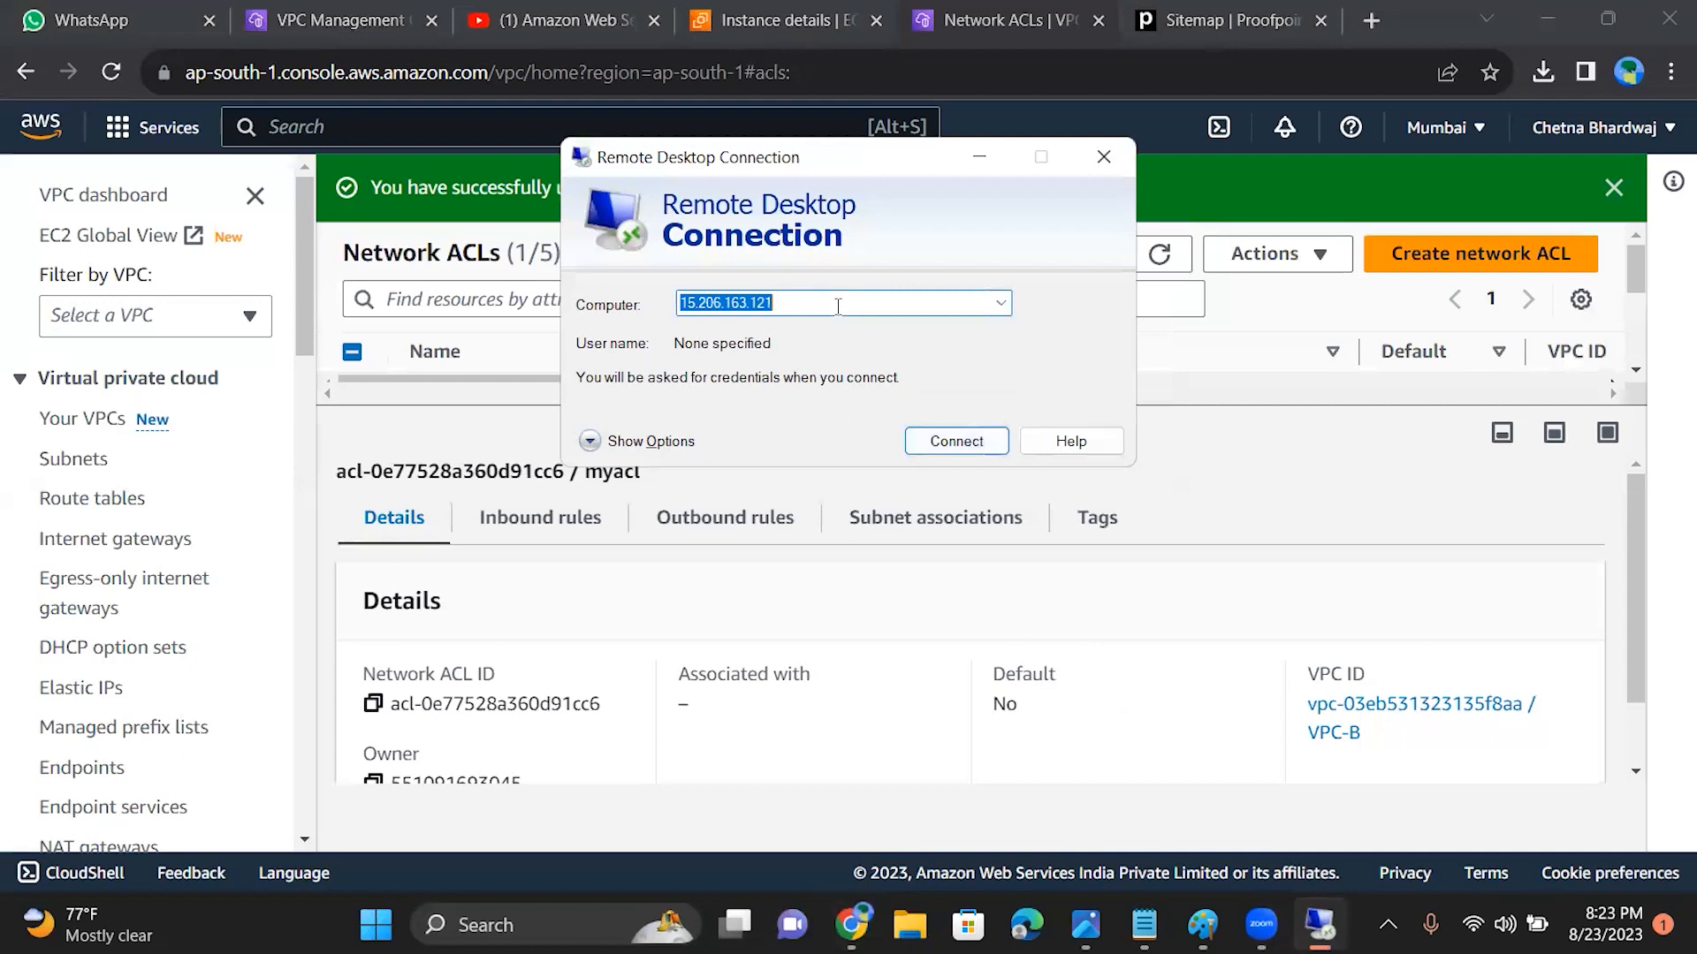
left_click(837, 303)
left_click(925, 445)
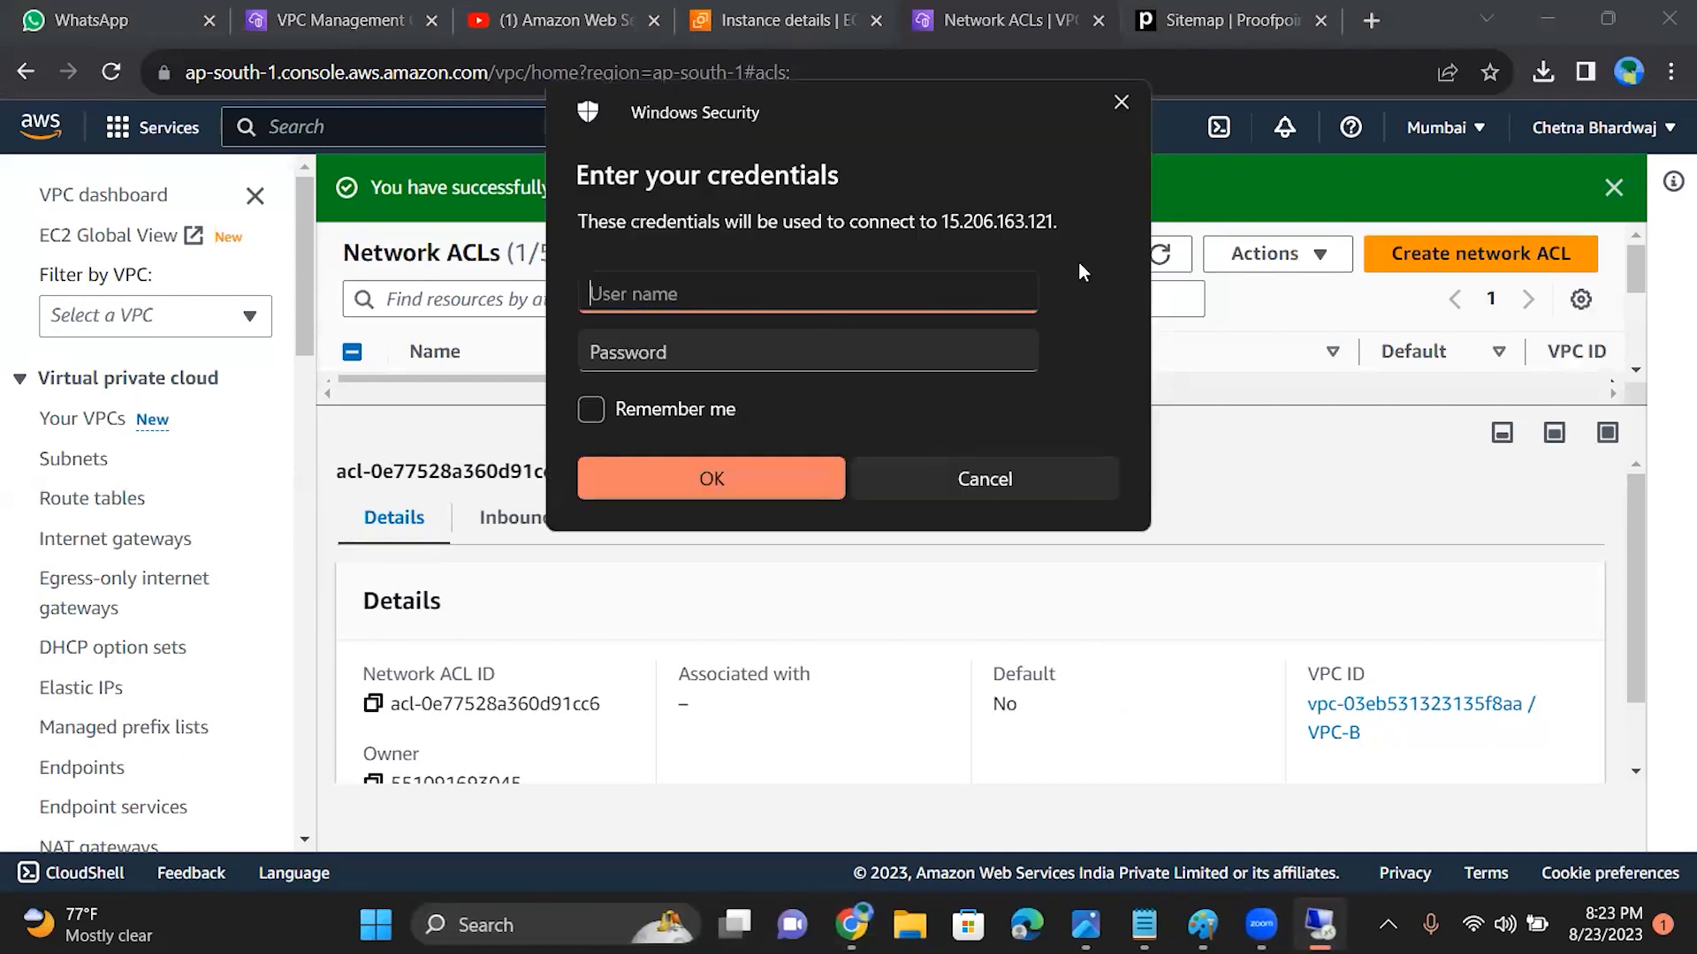
left_click(1119, 115)
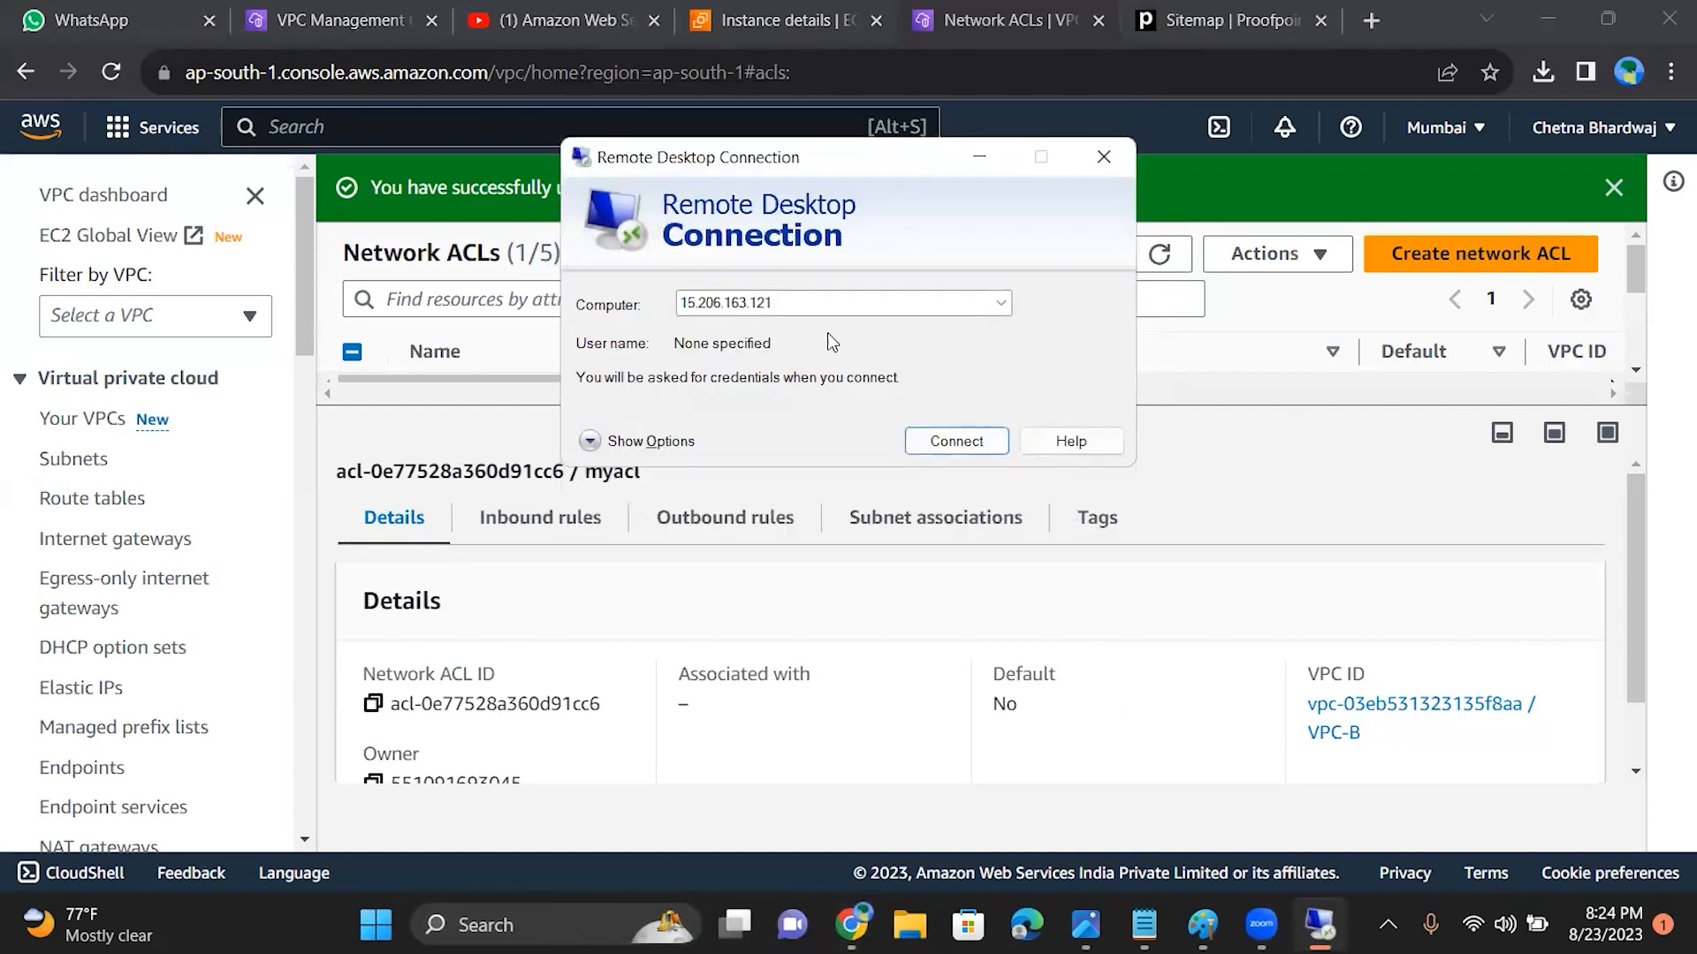
left_click(980, 157)
Step: Check which VPC myacl belongs to and whether any subnets are associated with it
scroll(1642, 537, "down", 1)
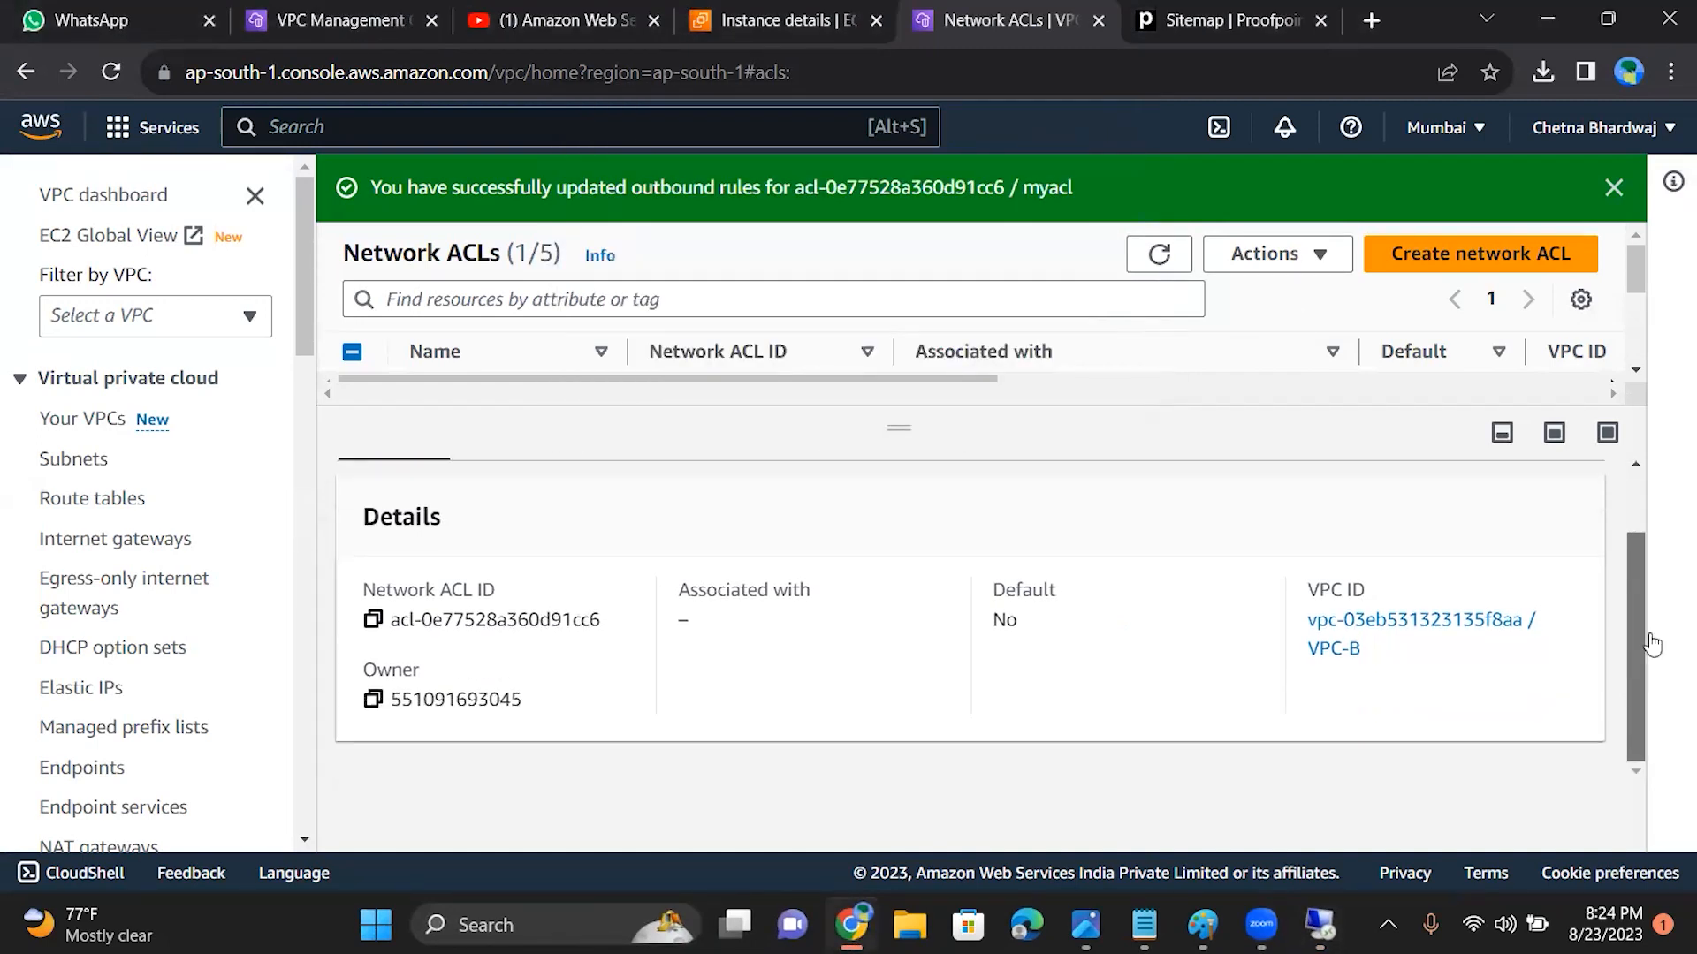
left_click_drag(1647, 668, 1644, 620)
scroll(1631, 632, "up", 1)
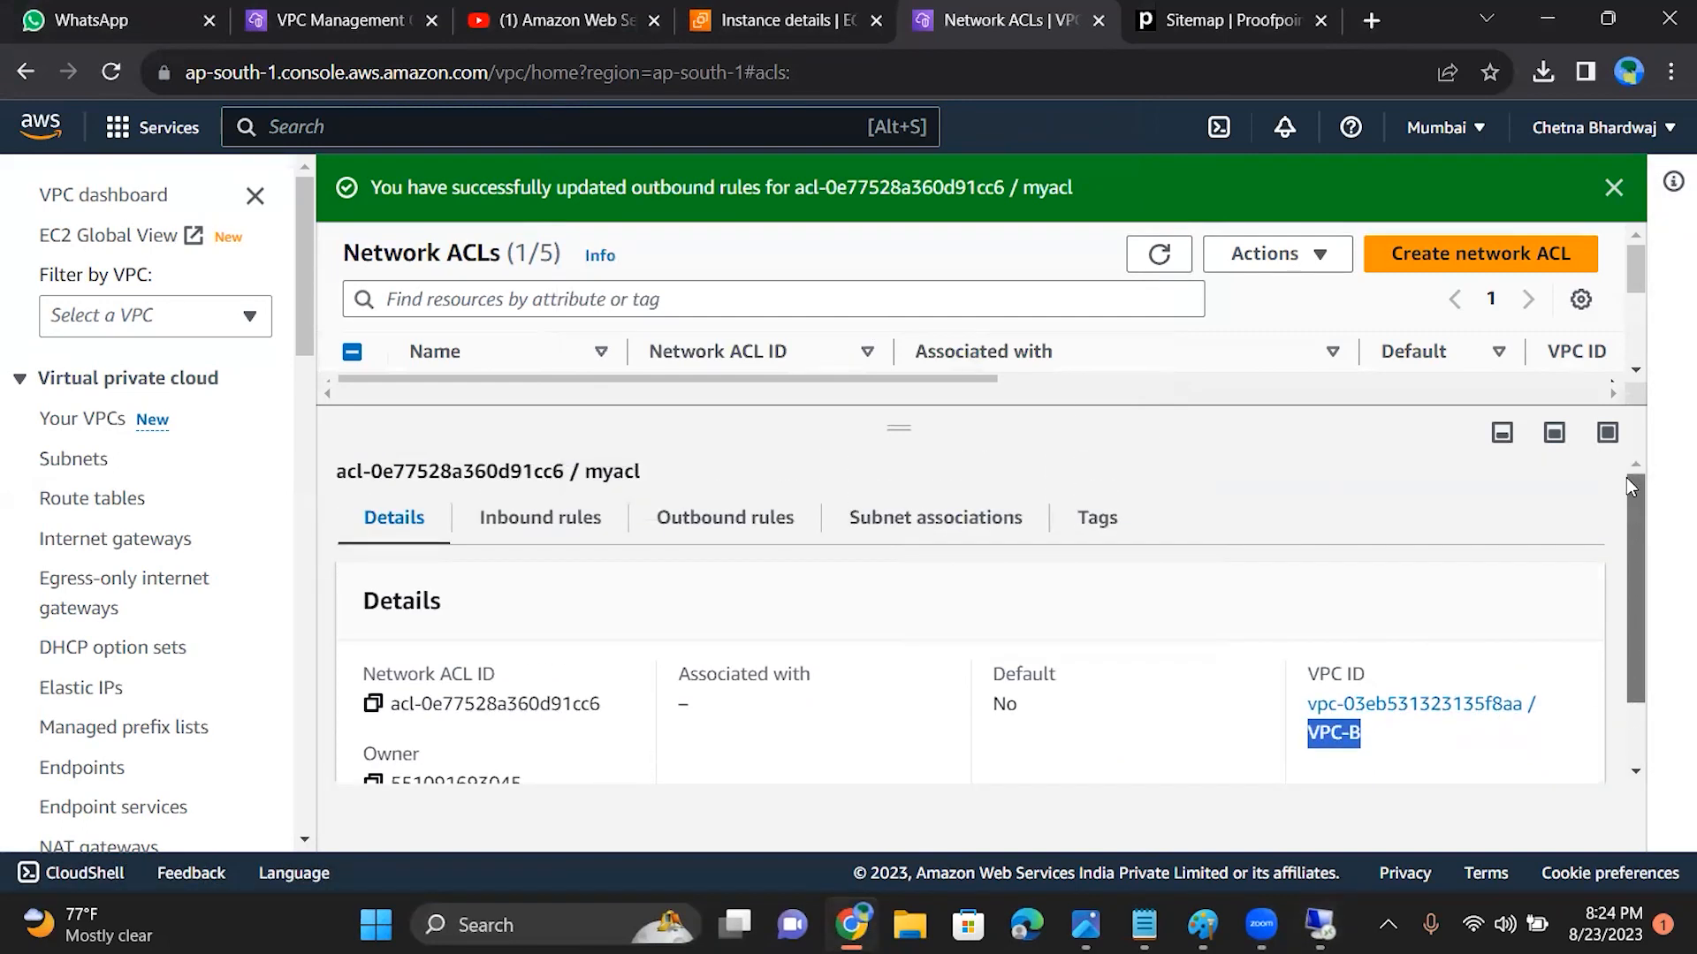
left_click(928, 530)
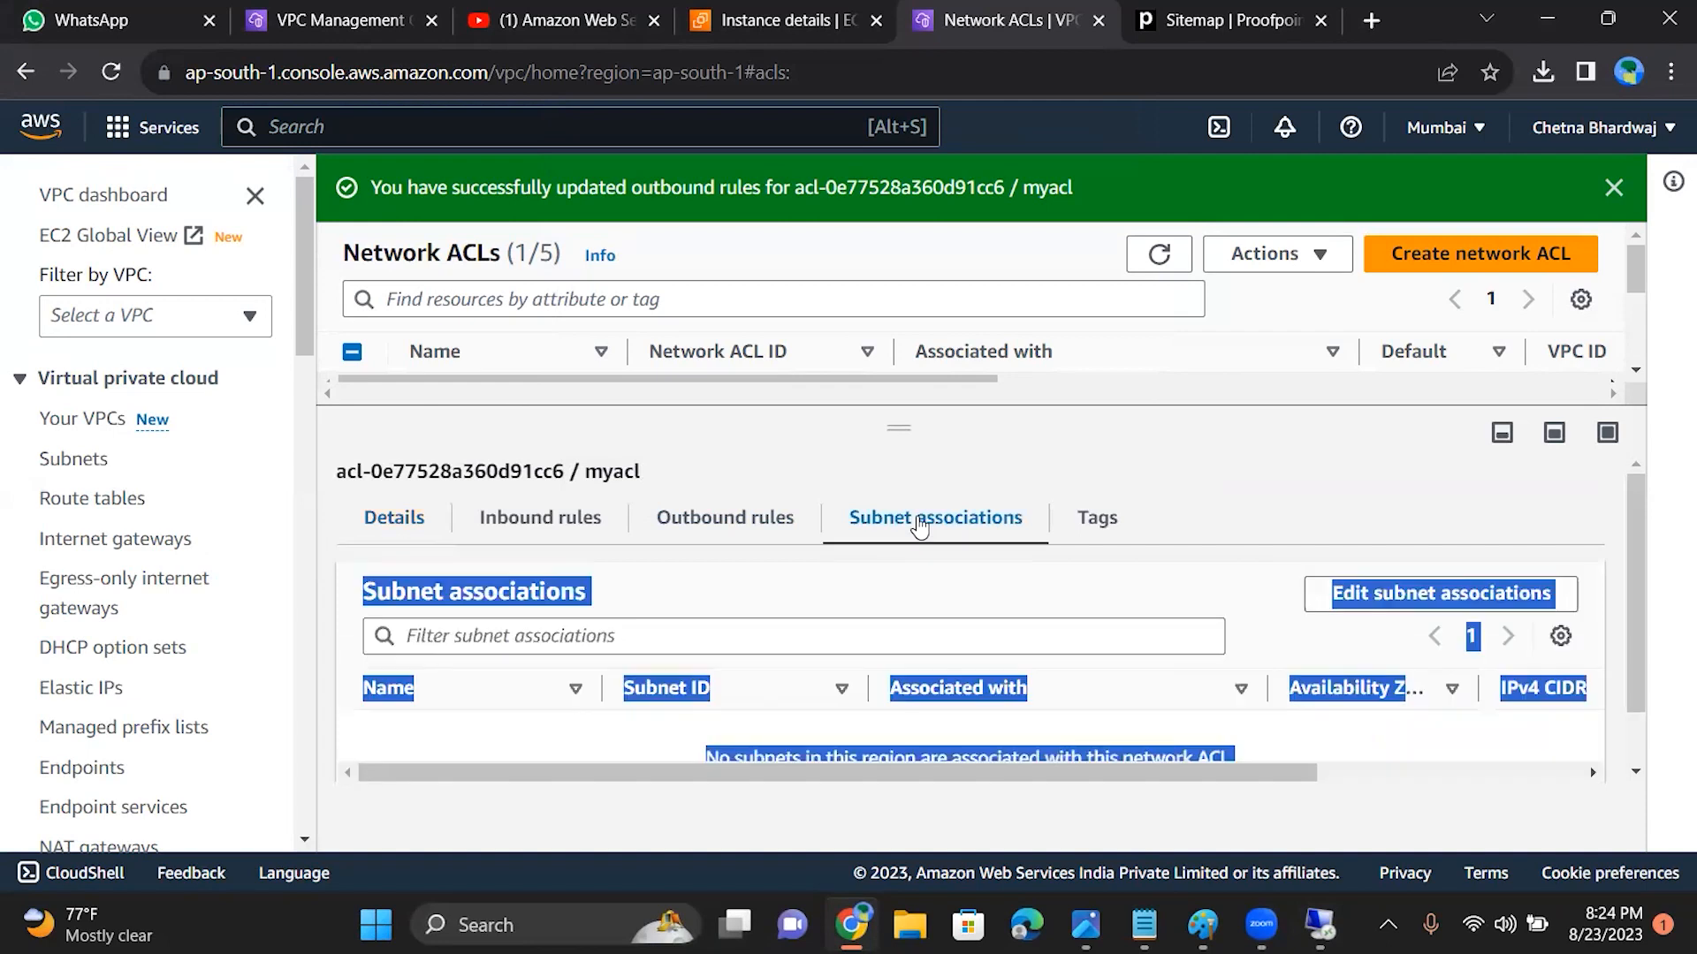
left_click_drag(1637, 596, 1600, 327)
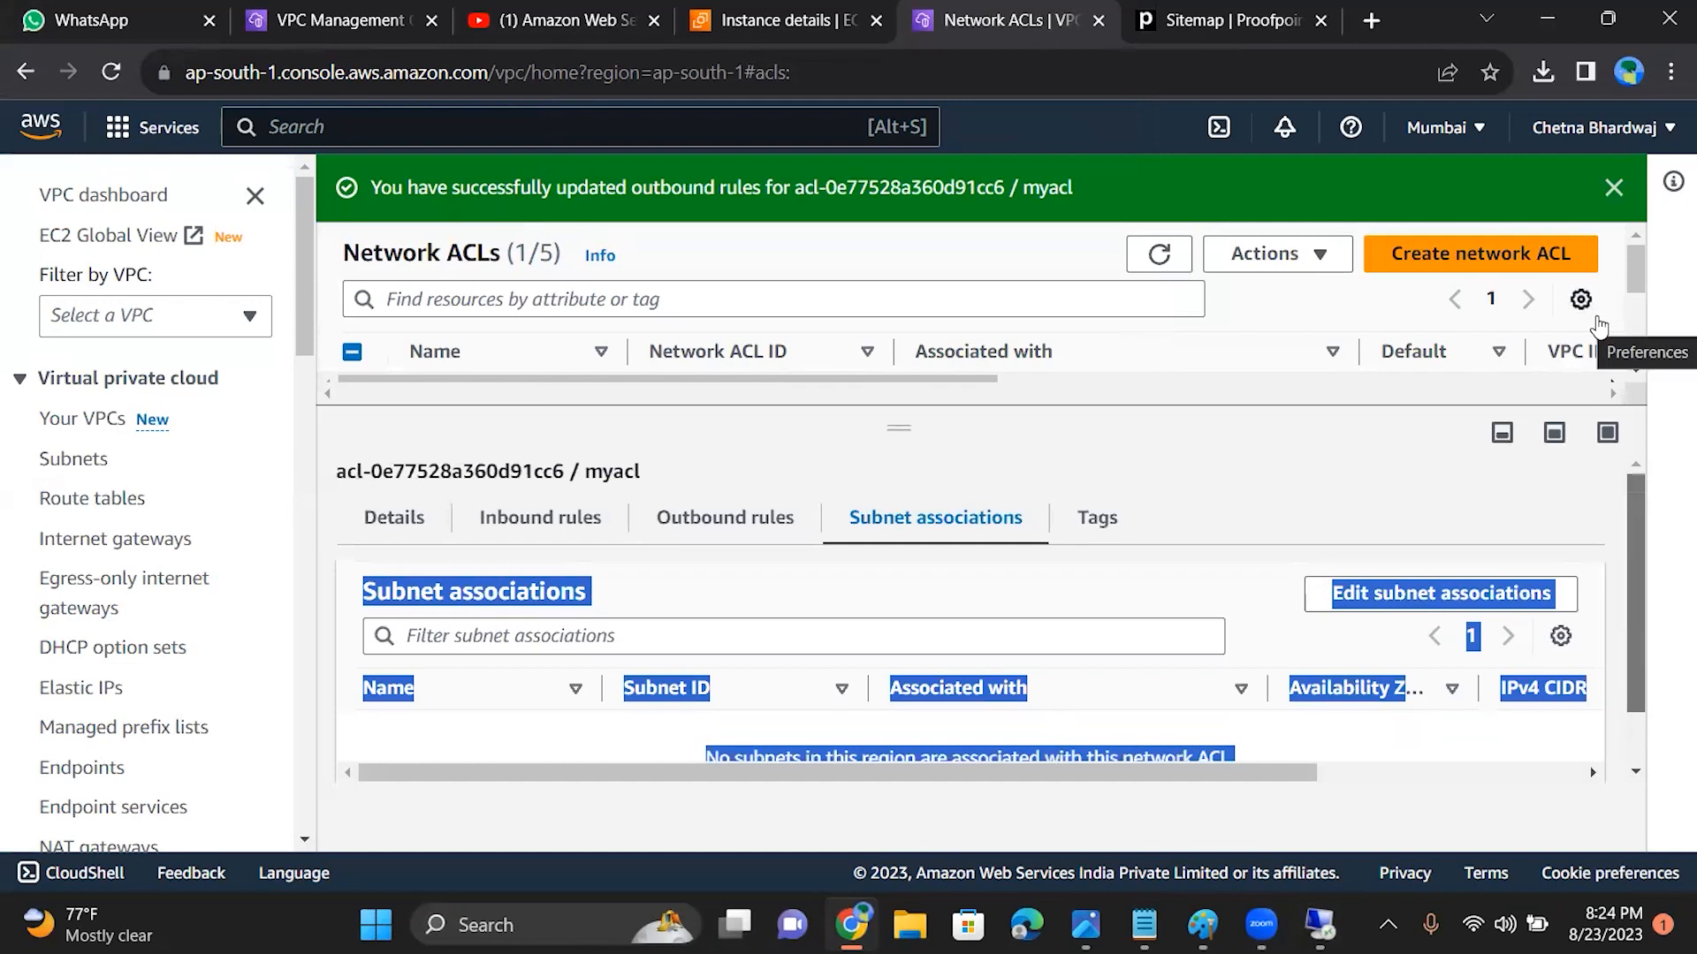
Step: Compare myacl's inbound rules with its outbound rules, checking the type, port range and allow/deny setting of outbound rule 50
left_click(498, 521)
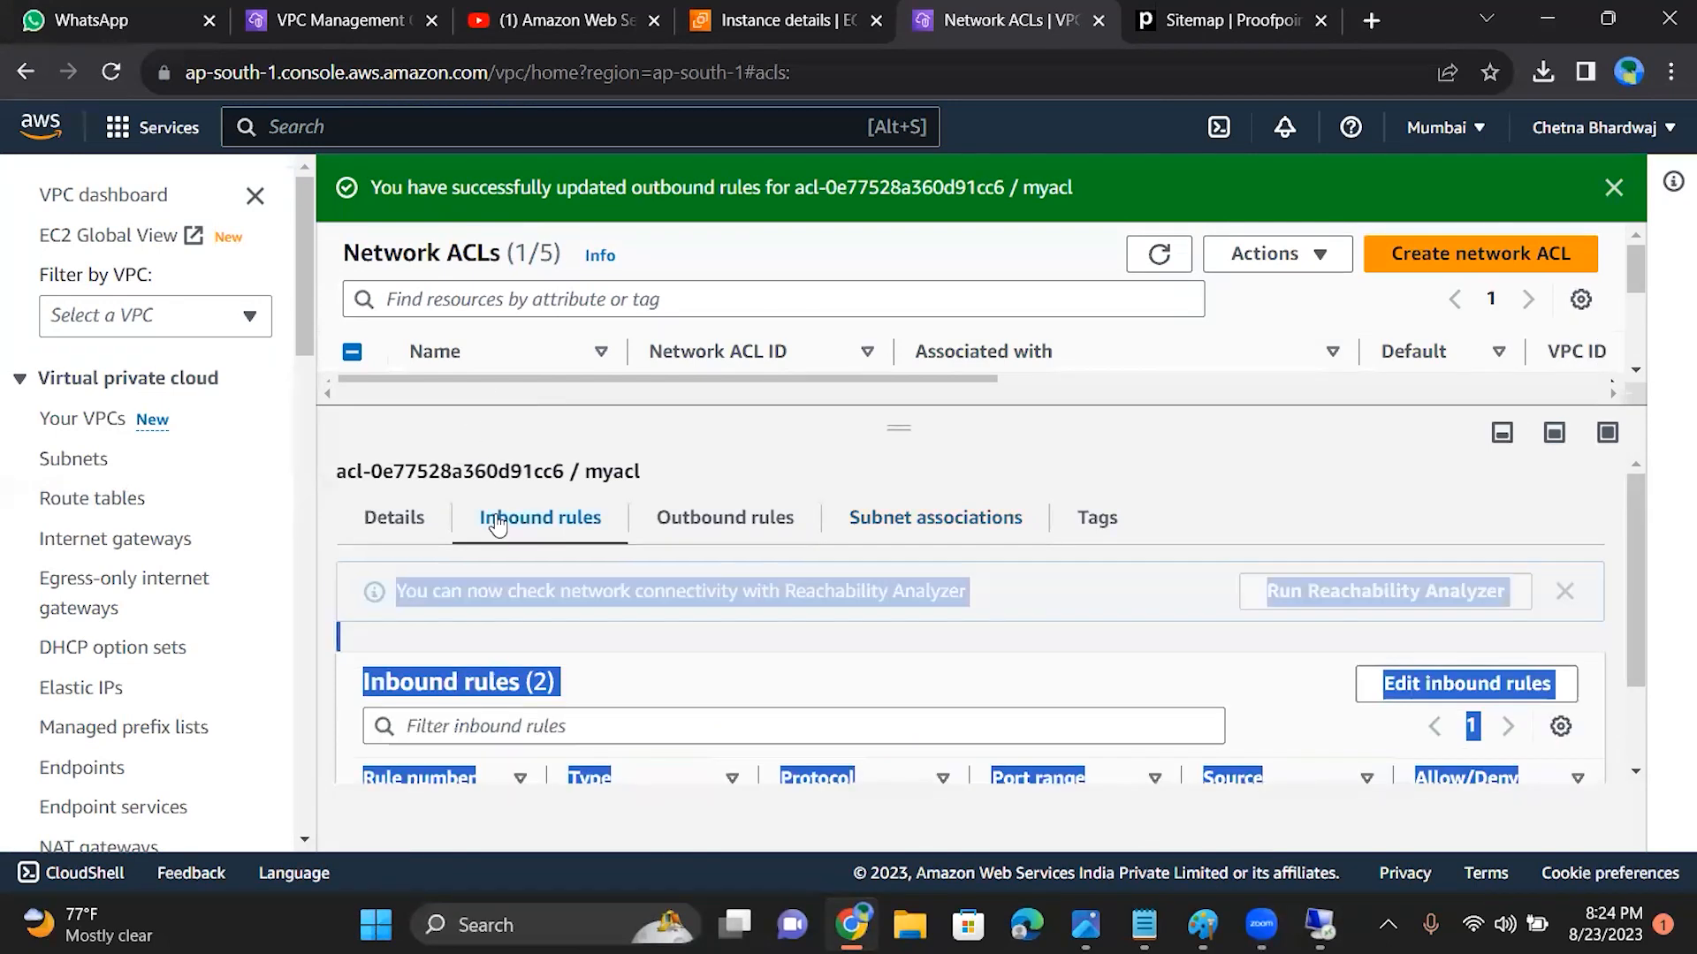
left_click(709, 525)
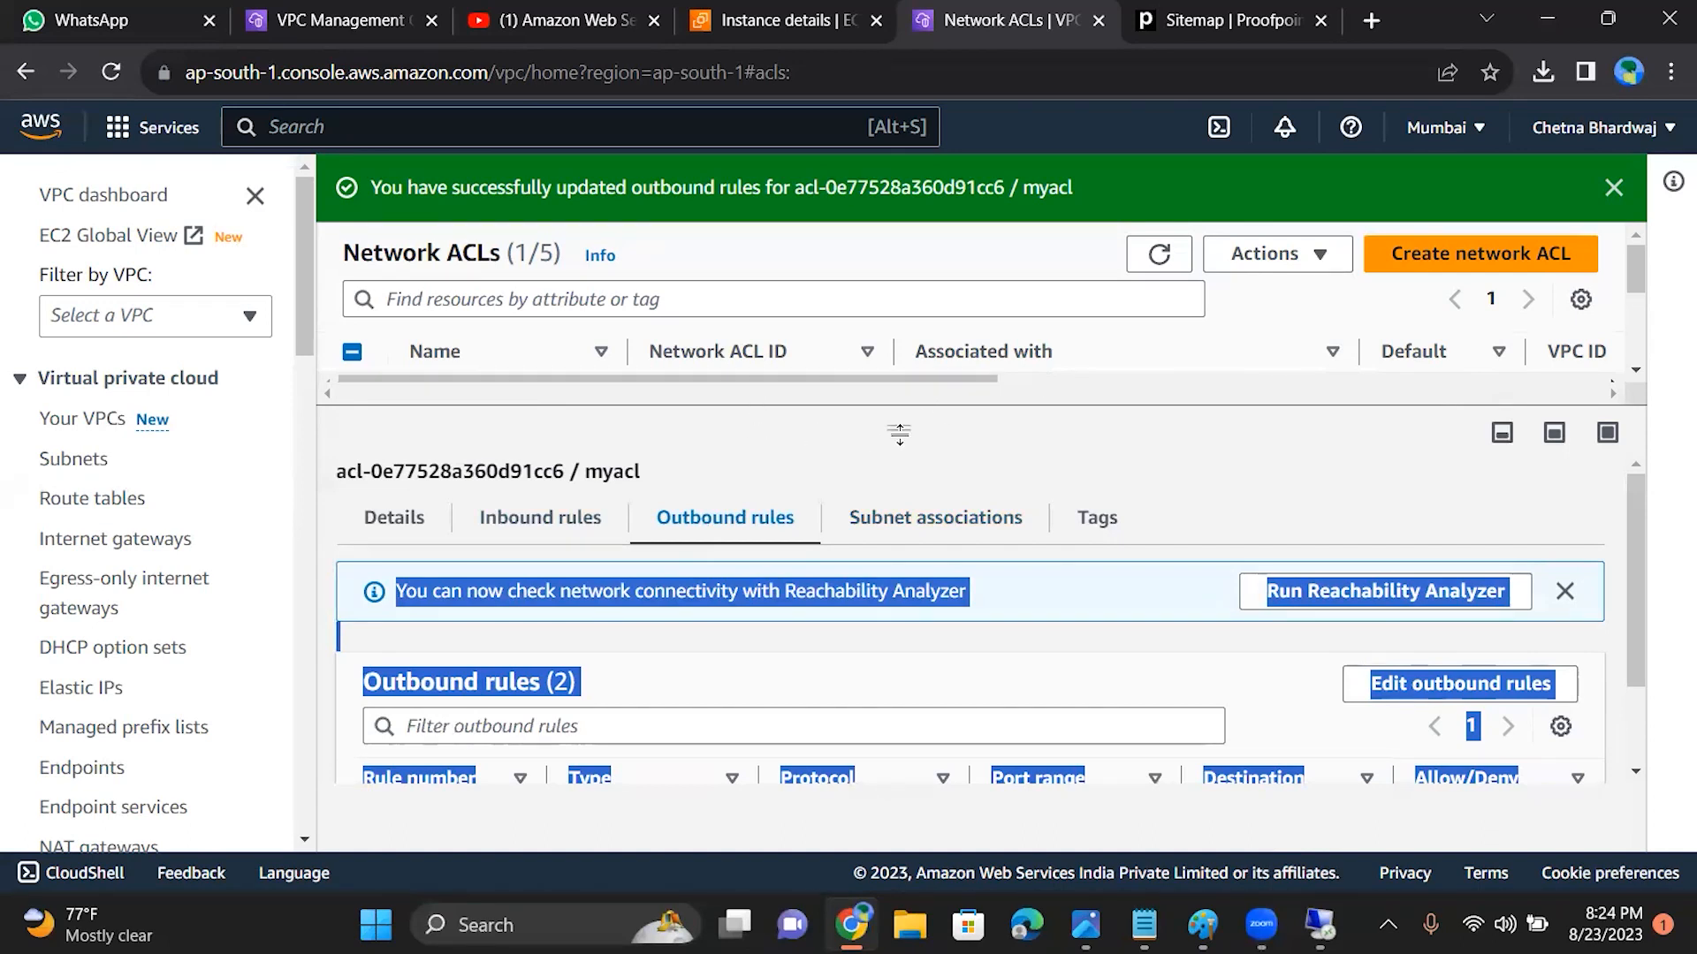
left_click_drag(899, 415, 888, 466)
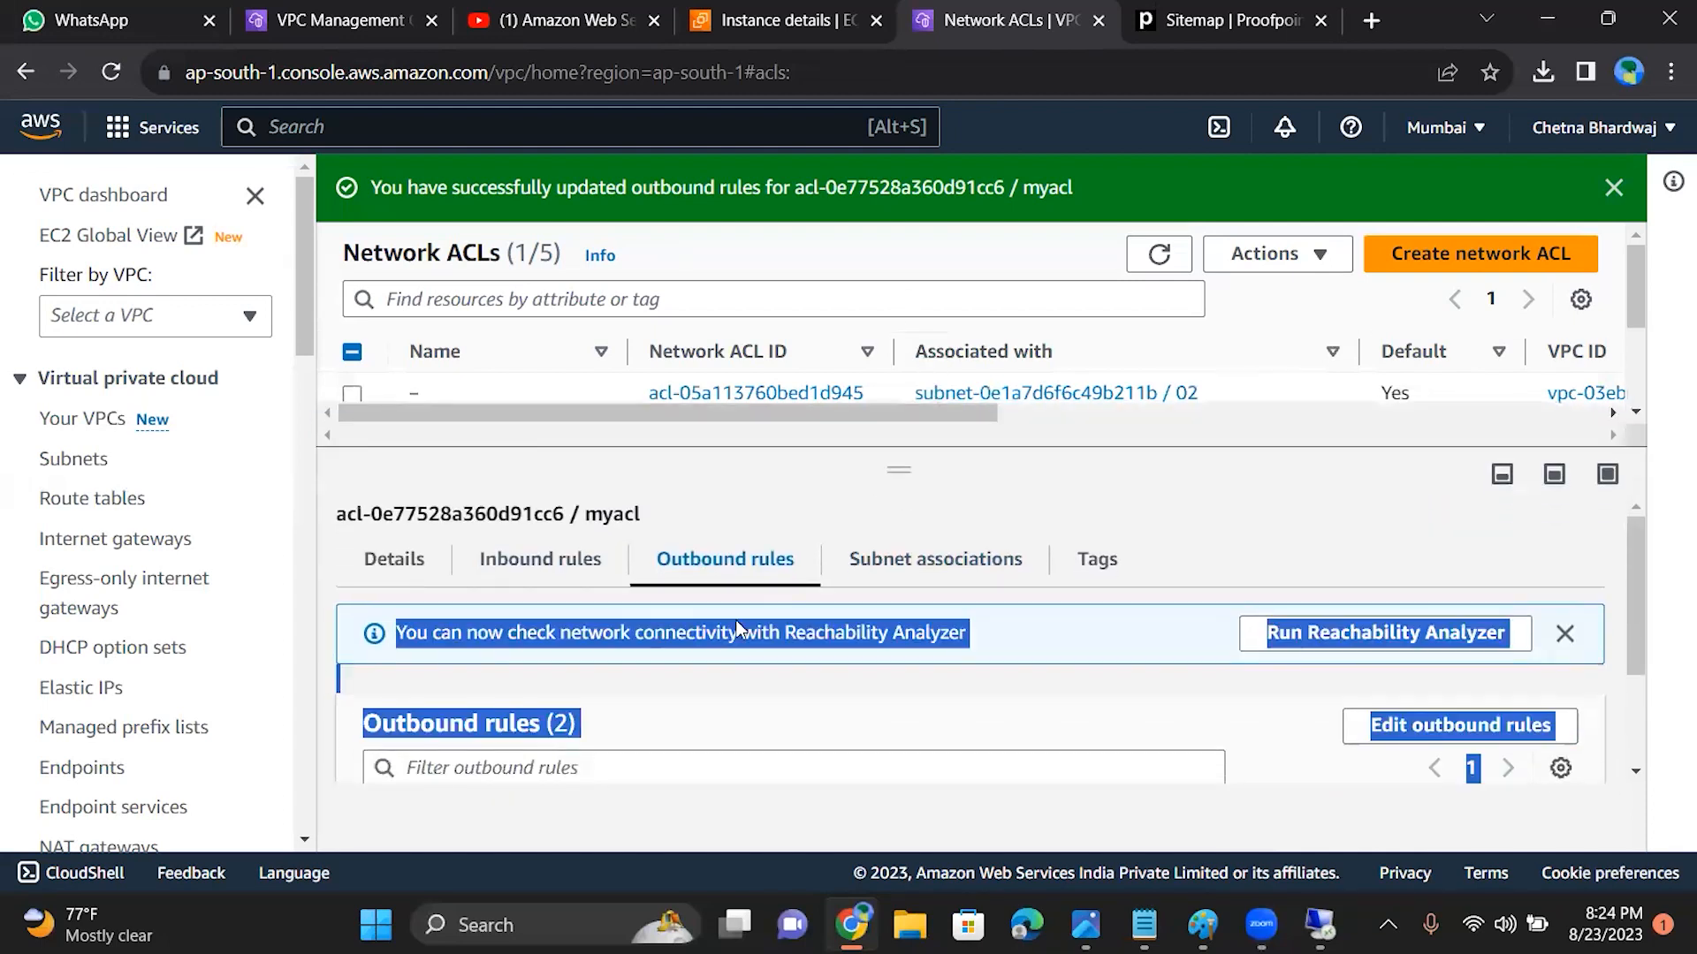
left_click(541, 566)
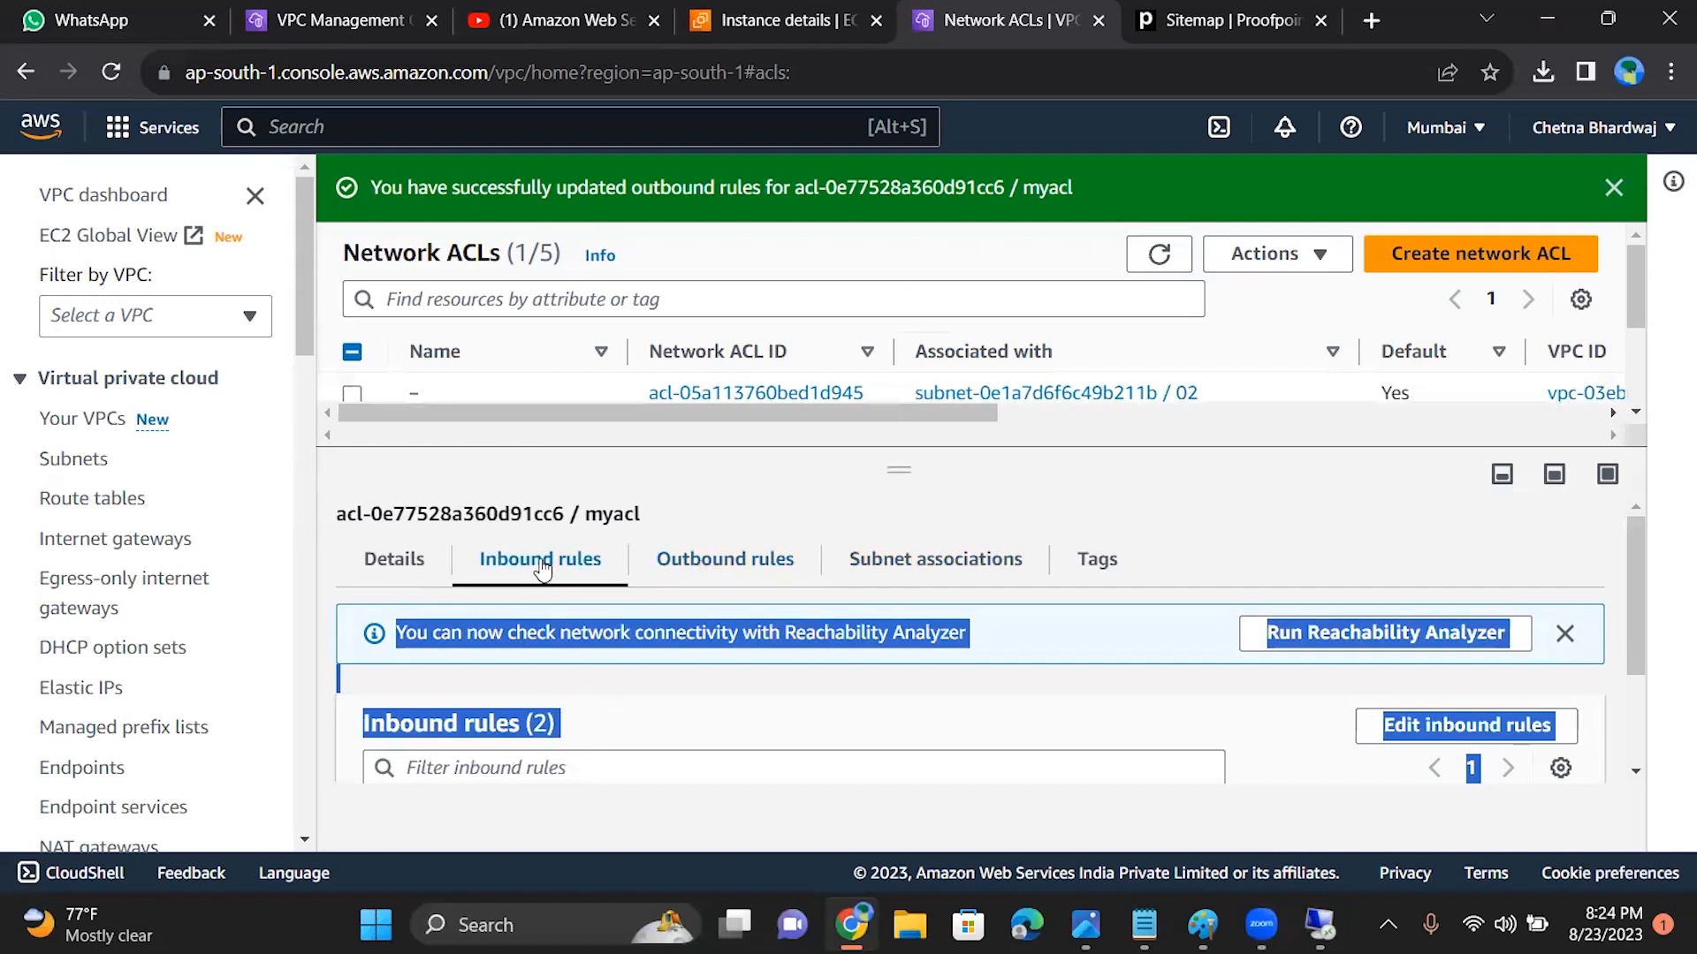
left_click(668, 560)
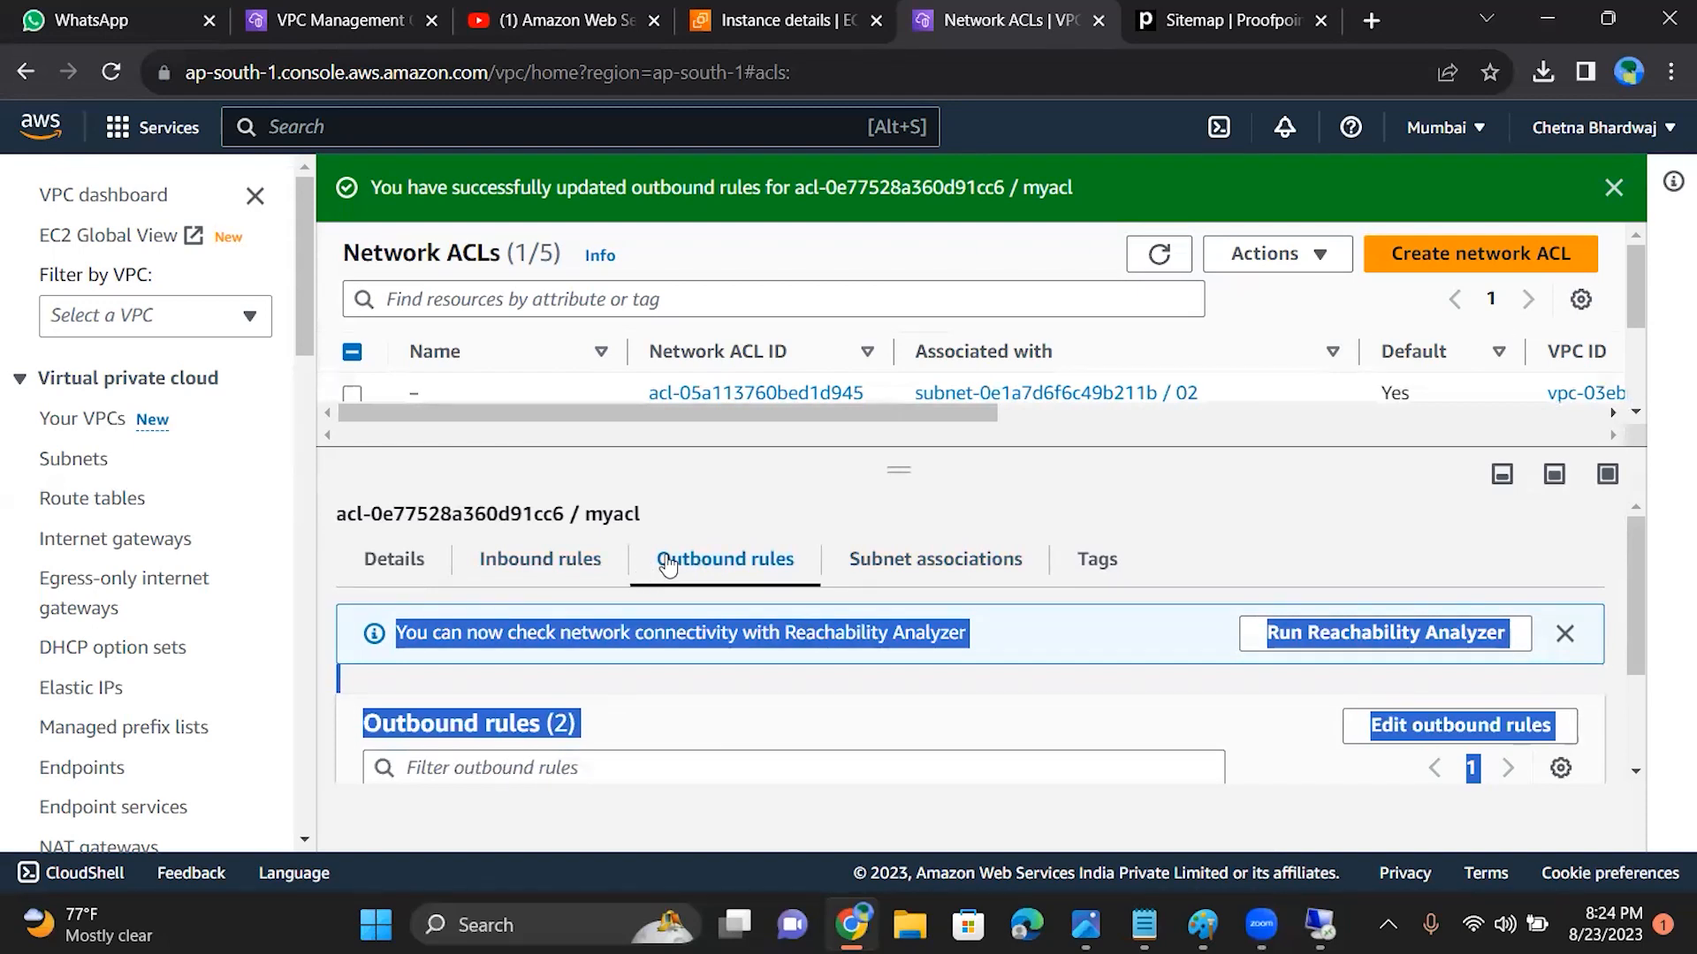
left_click_drag(1635, 580, 1639, 636)
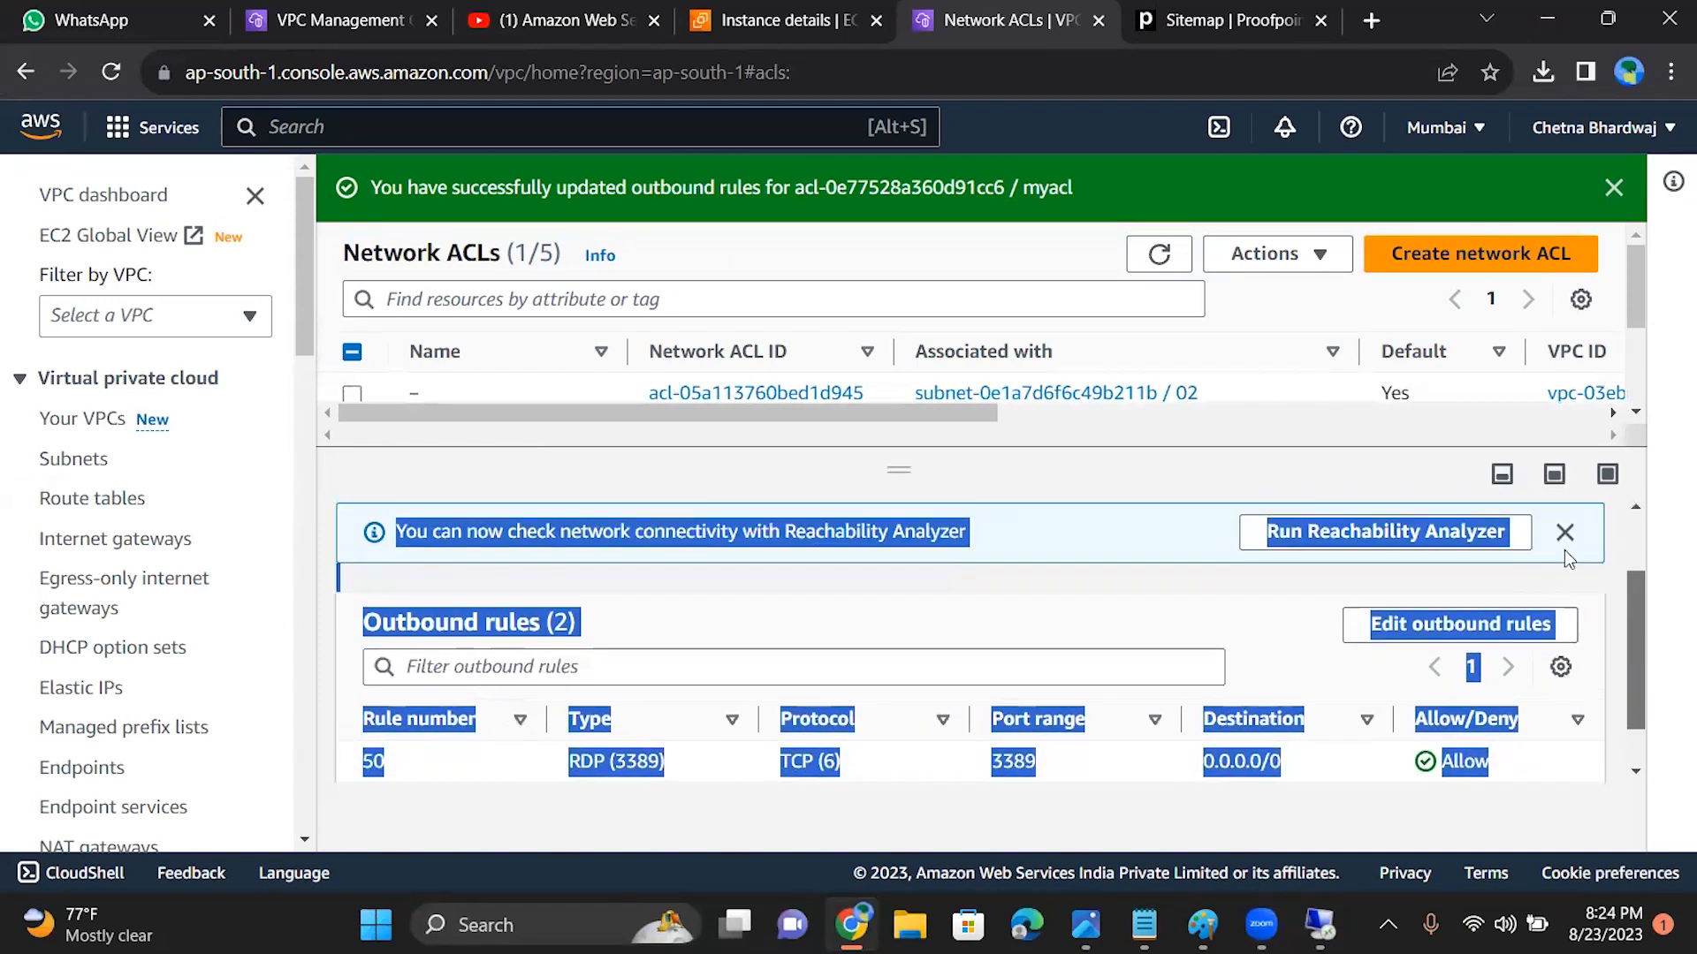
left_click_drag(1642, 610, 1635, 583)
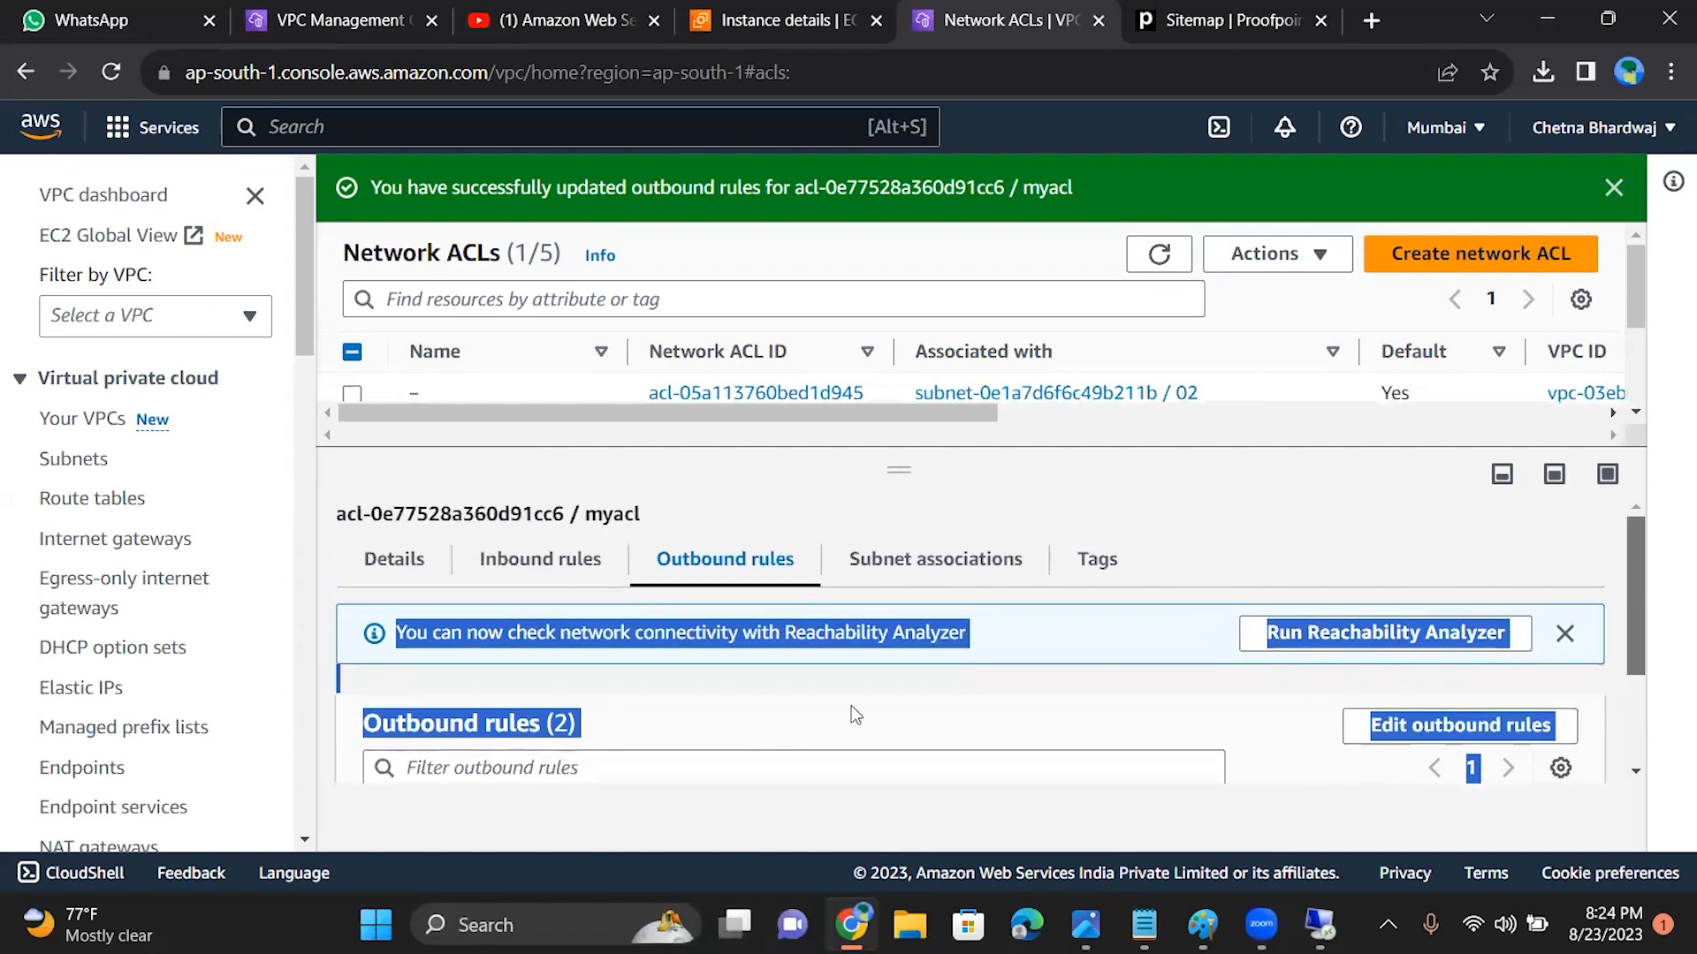
Step: Recheck myacl's subnet associations and review its outbound rules again
left_click(912, 559)
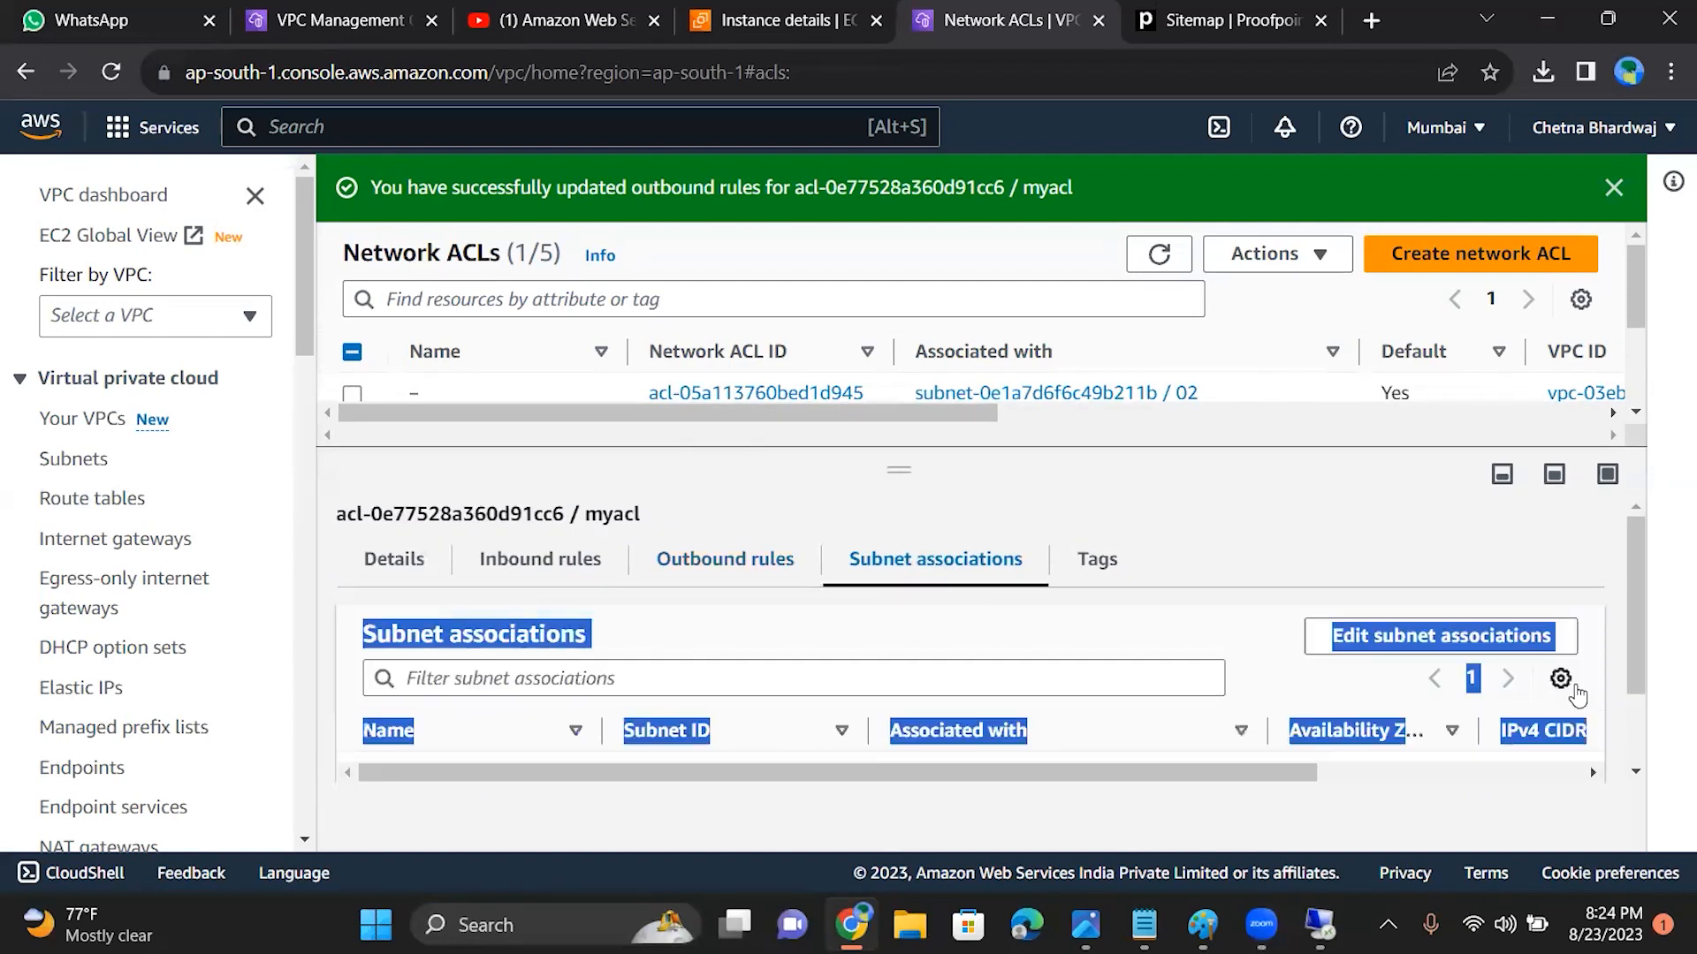
left_click_drag(1631, 631, 1632, 589)
mouse_move(1639, 576)
left_mouse_down()
mouse_move(1638, 669)
mouse_move(1626, 585)
left_mouse_up()
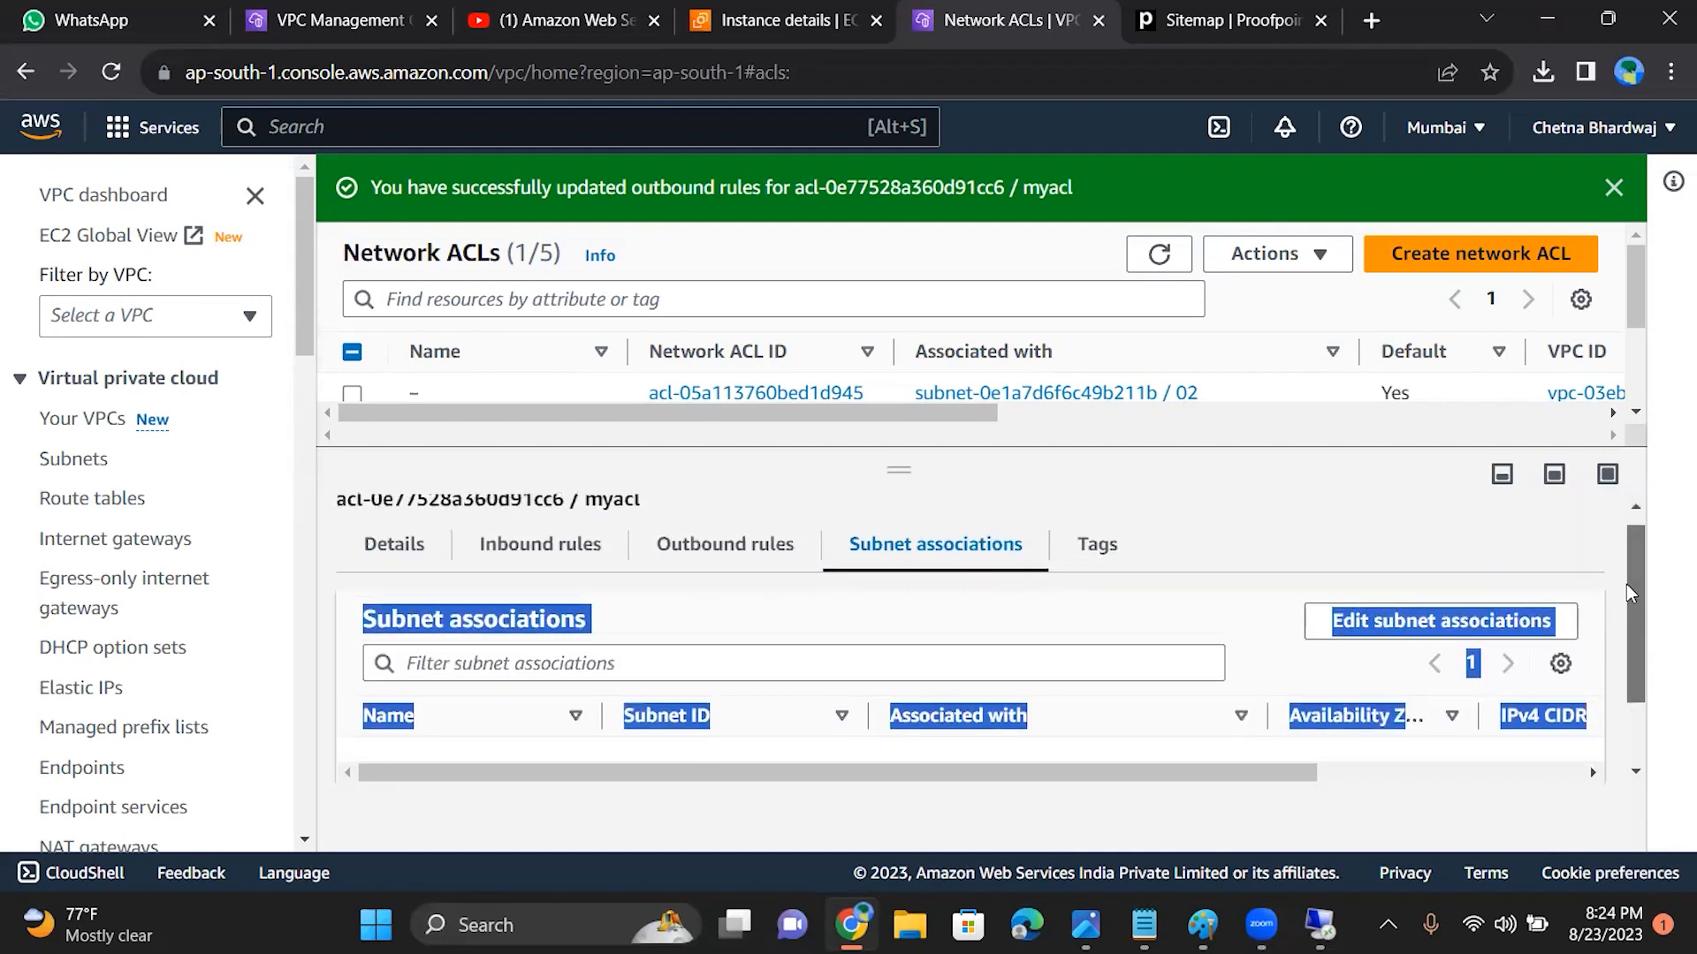
left_click(709, 555)
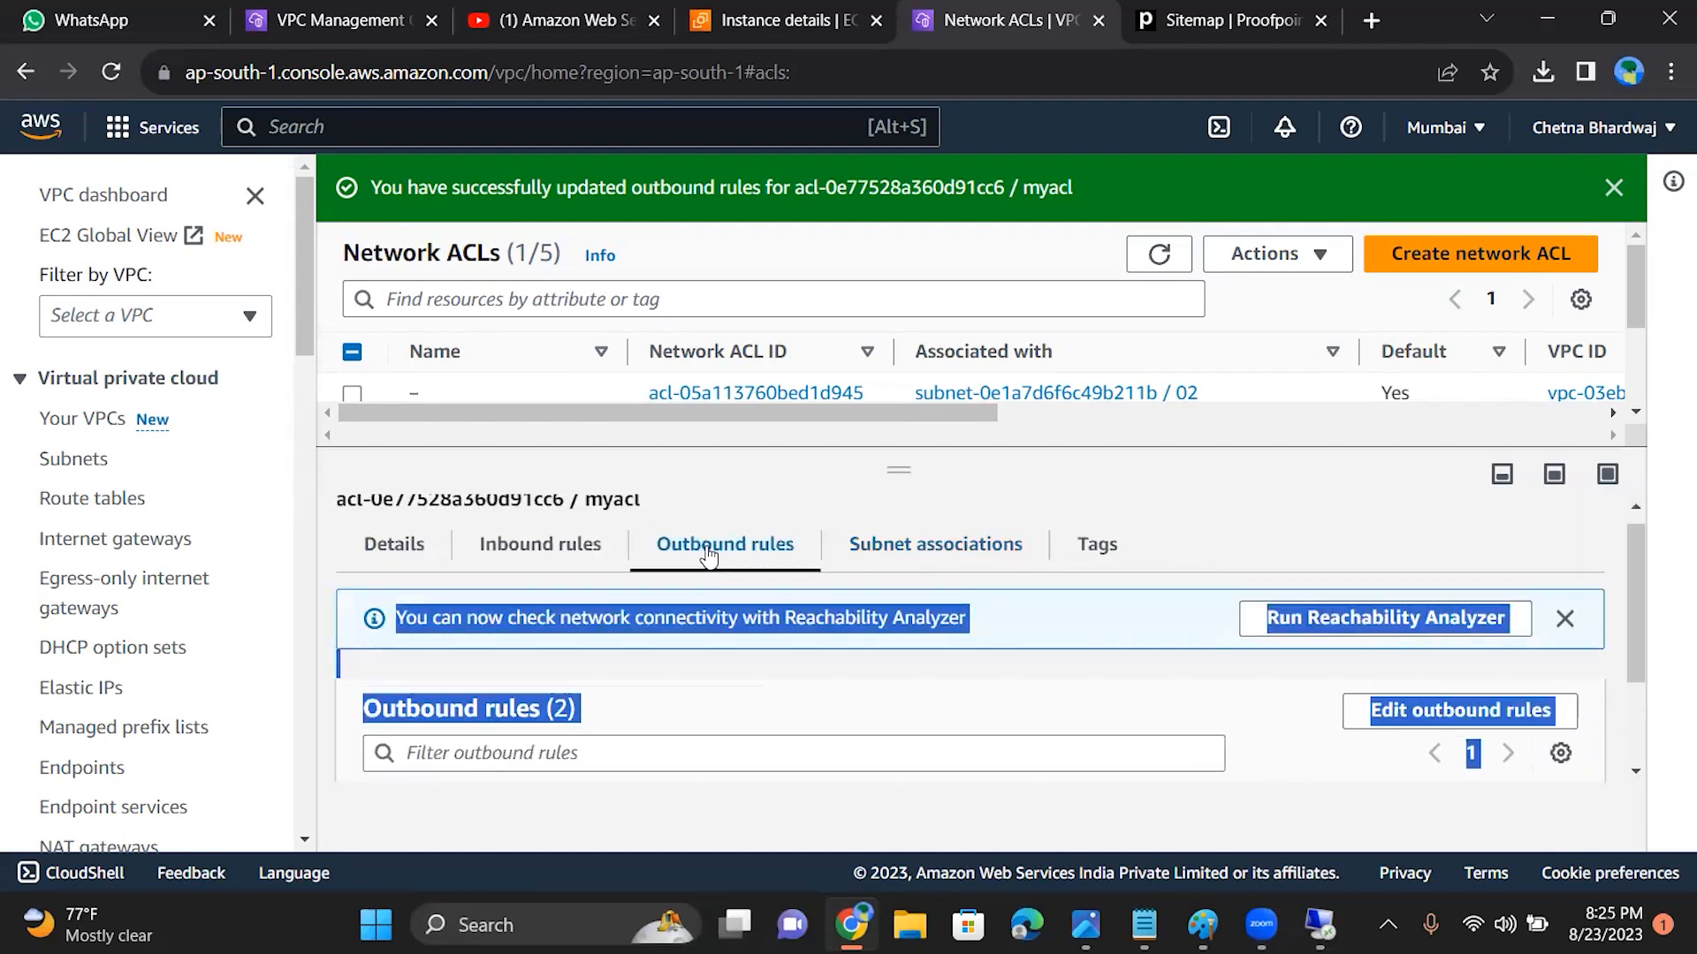
left_click_drag(1636, 585, 1606, 449)
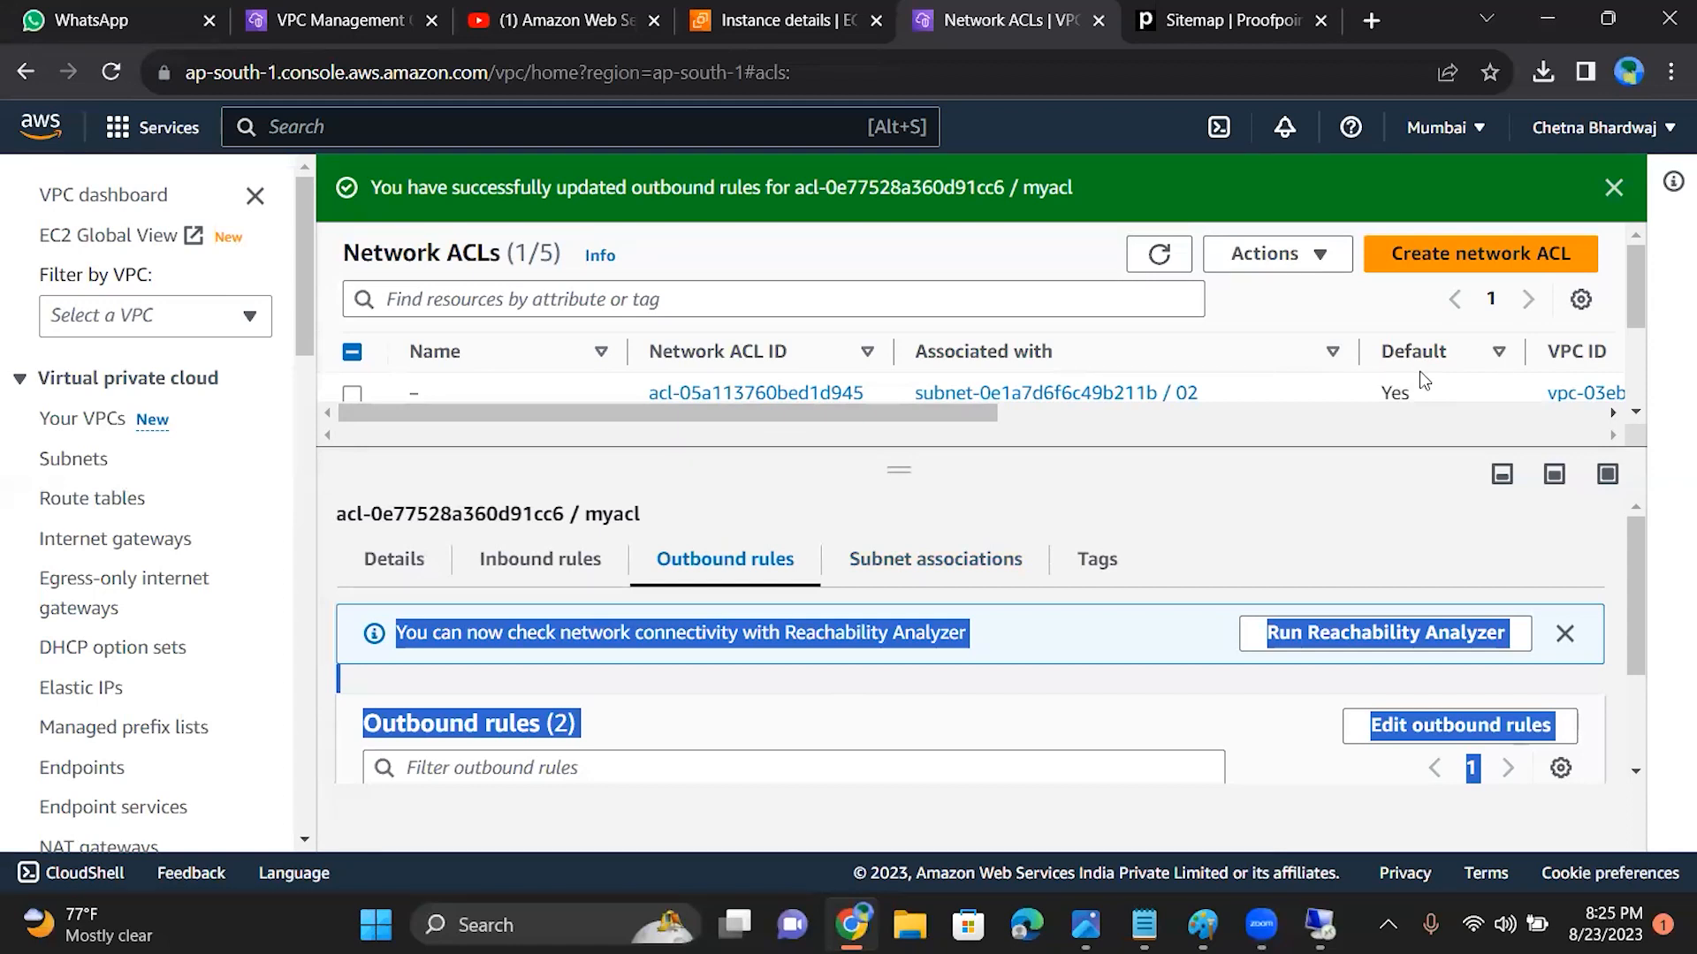
Step: Try the Remote Desktop Connection to 15.206.163.121 once more, close the credentials request, and minimize the connection window
left_click(1320, 924)
left_click(949, 446)
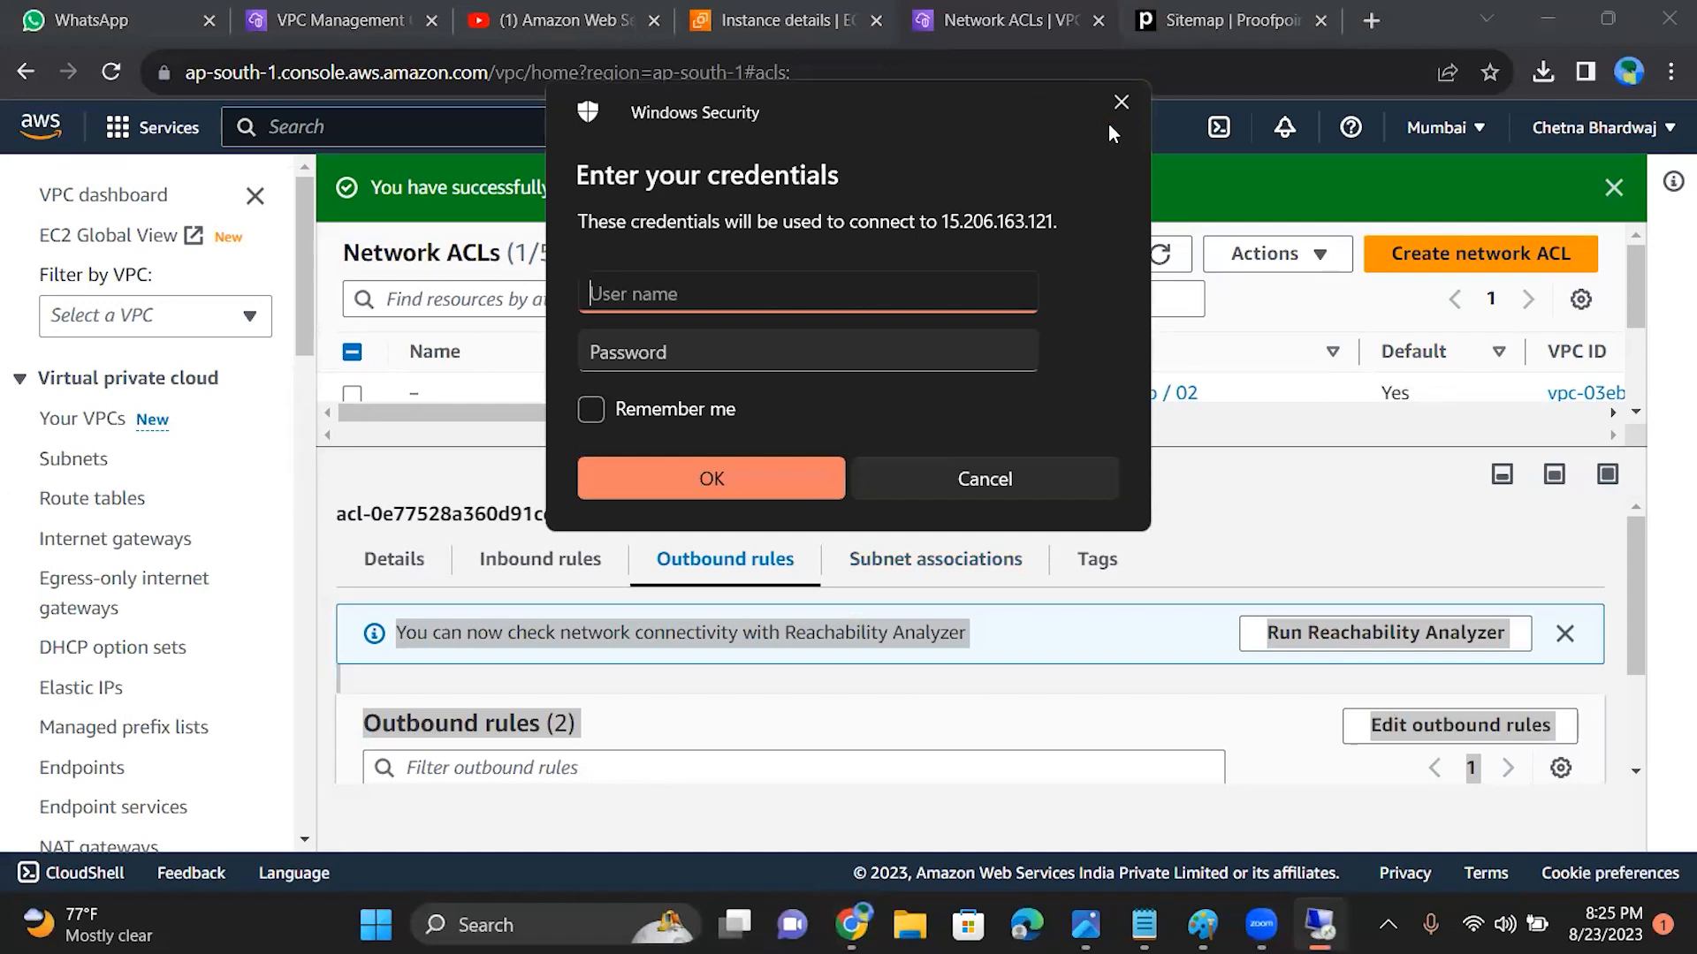
left_click(1115, 104)
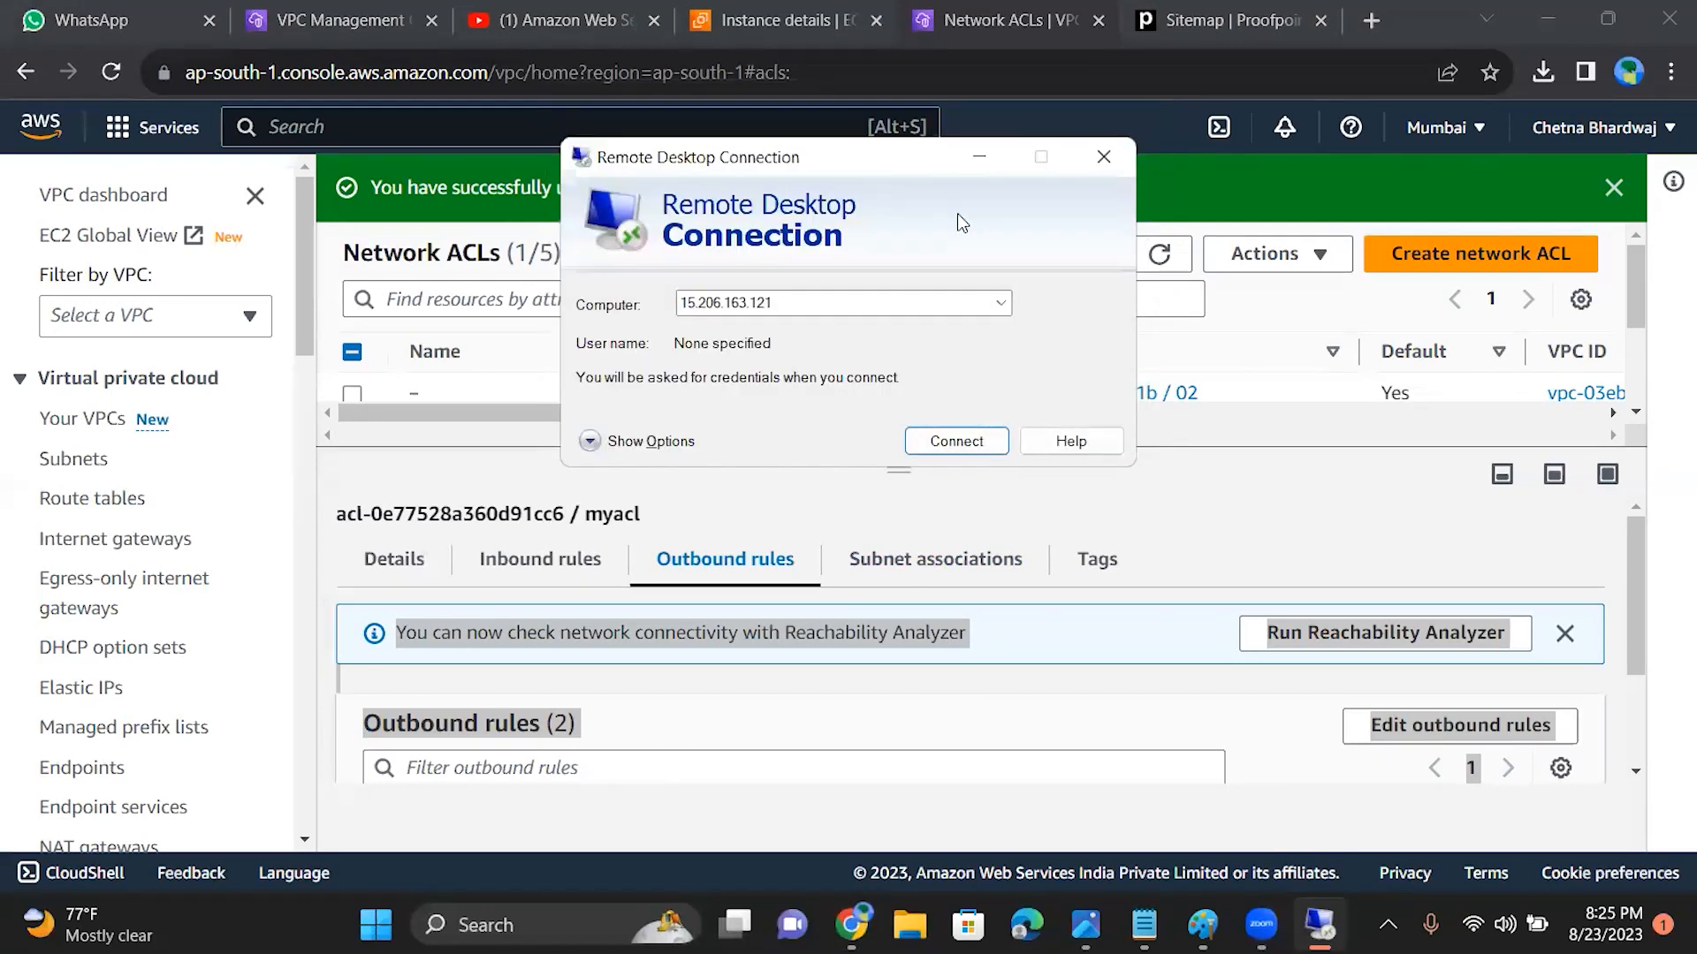
left_click(977, 160)
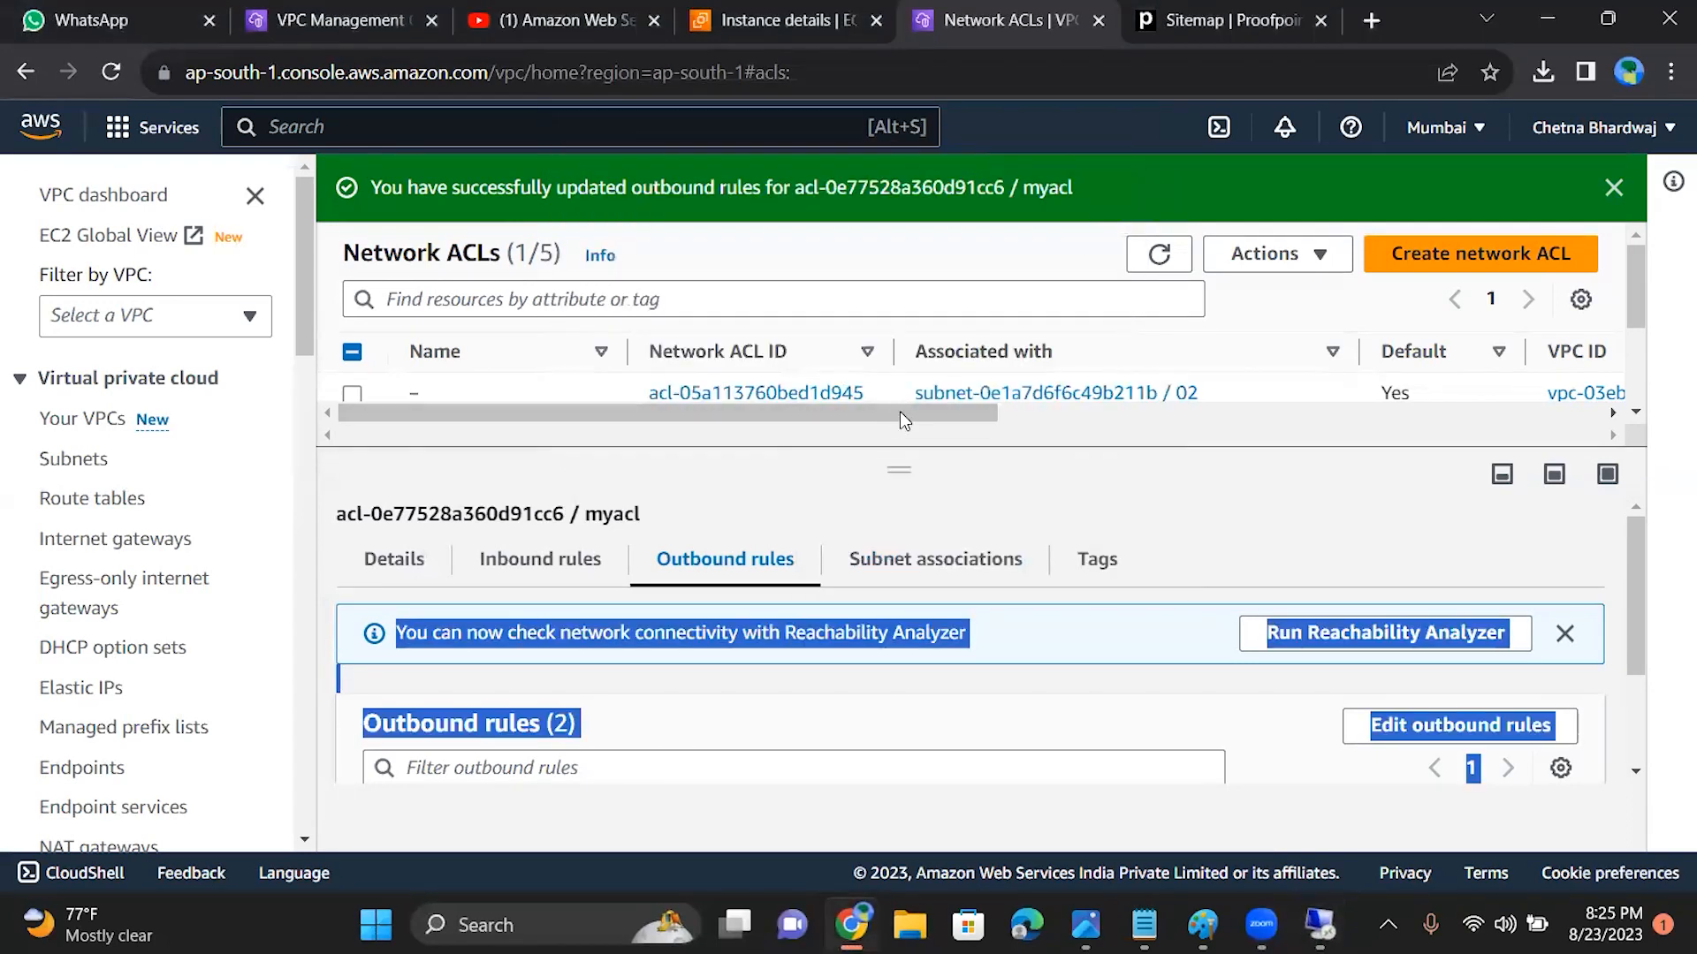
Step: Open VPC-B's default network ACL associated with subnet 02 and examine its inbound rules, outbound rules and subnet associations
left_click_drag(897, 460, 910, 658)
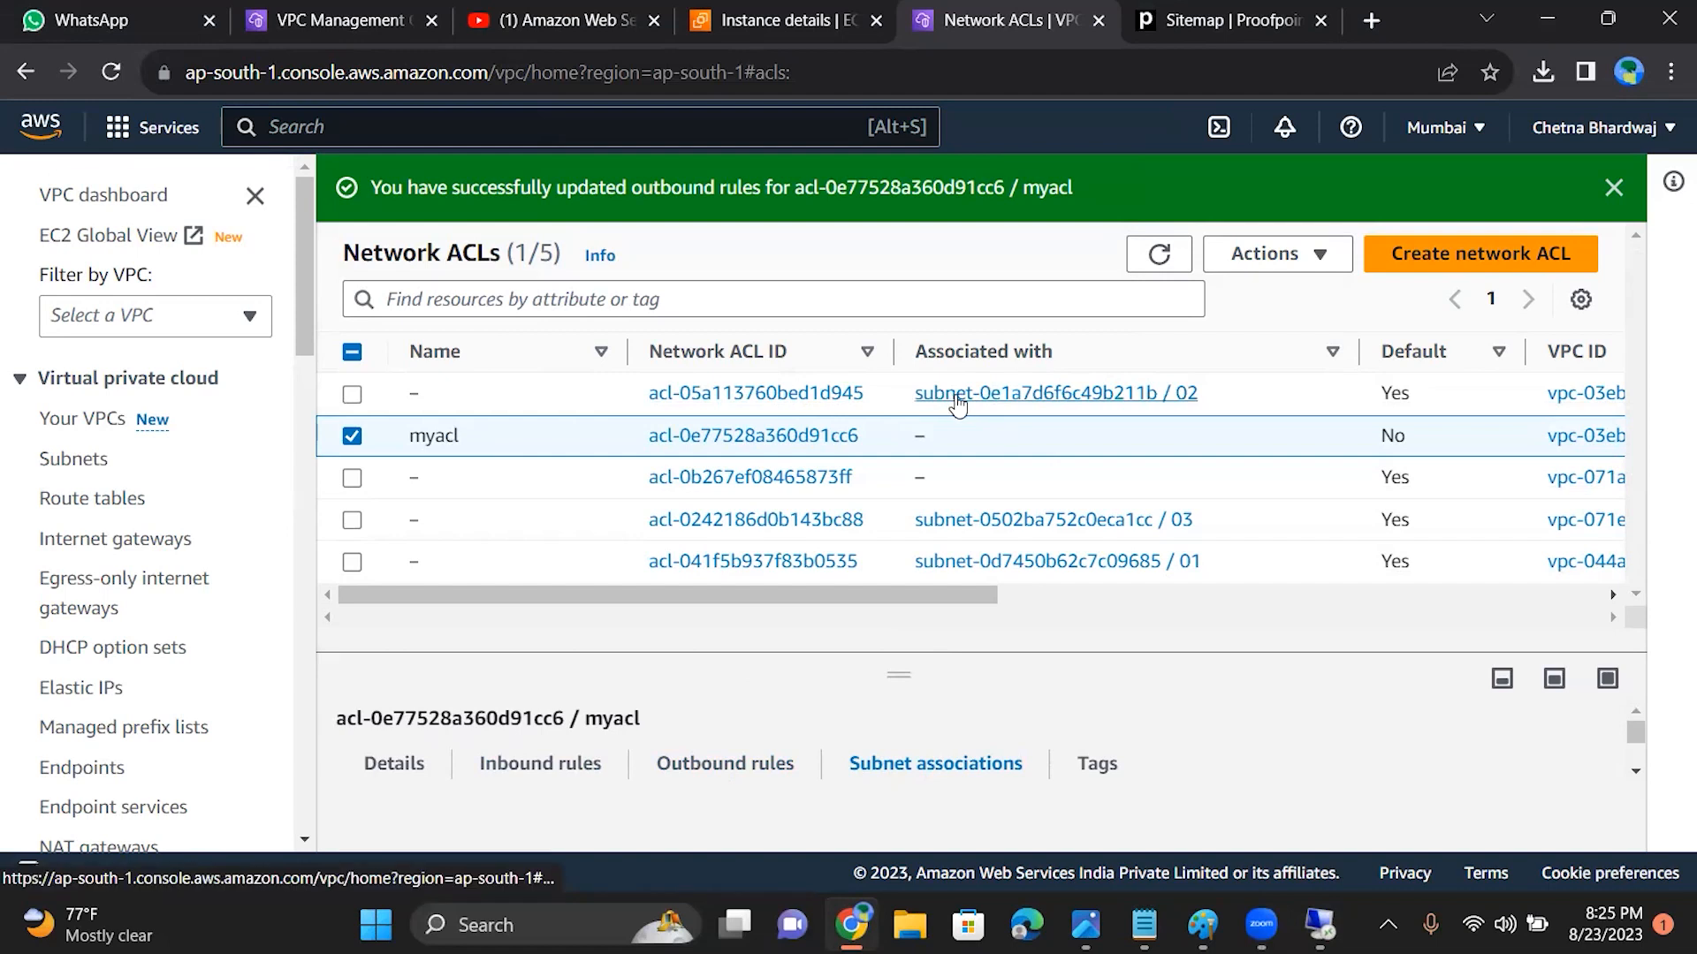
left_click(819, 400)
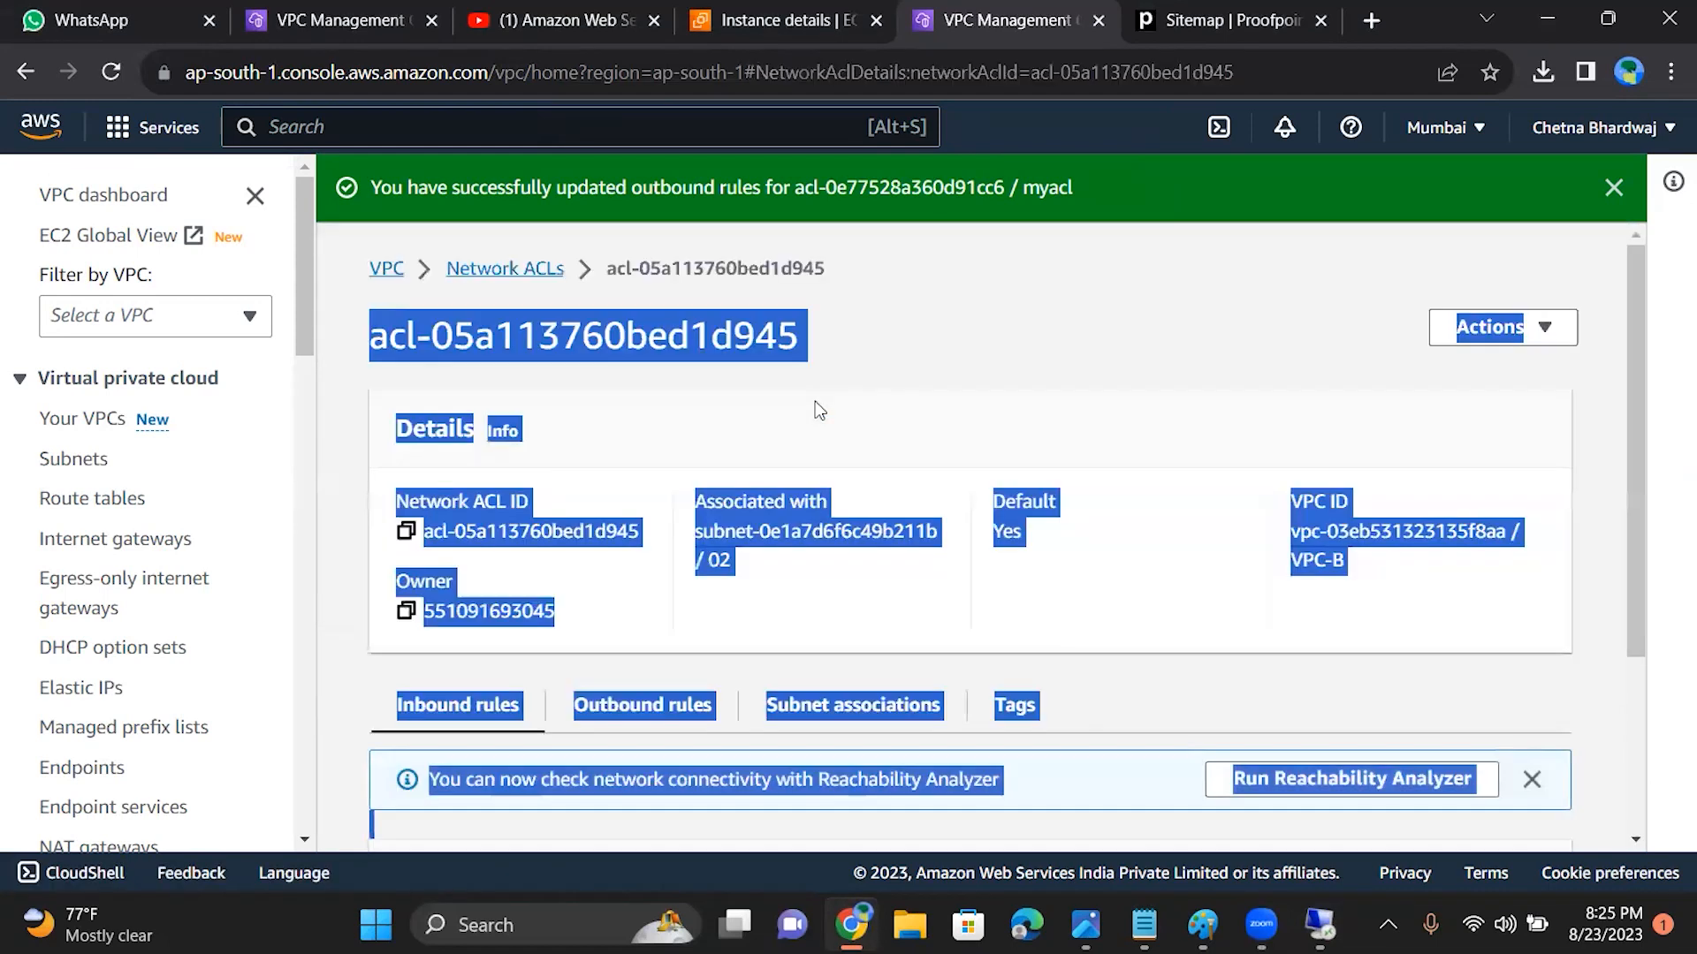
left_click_drag(1630, 369, 1617, 290)
left_click(1064, 278)
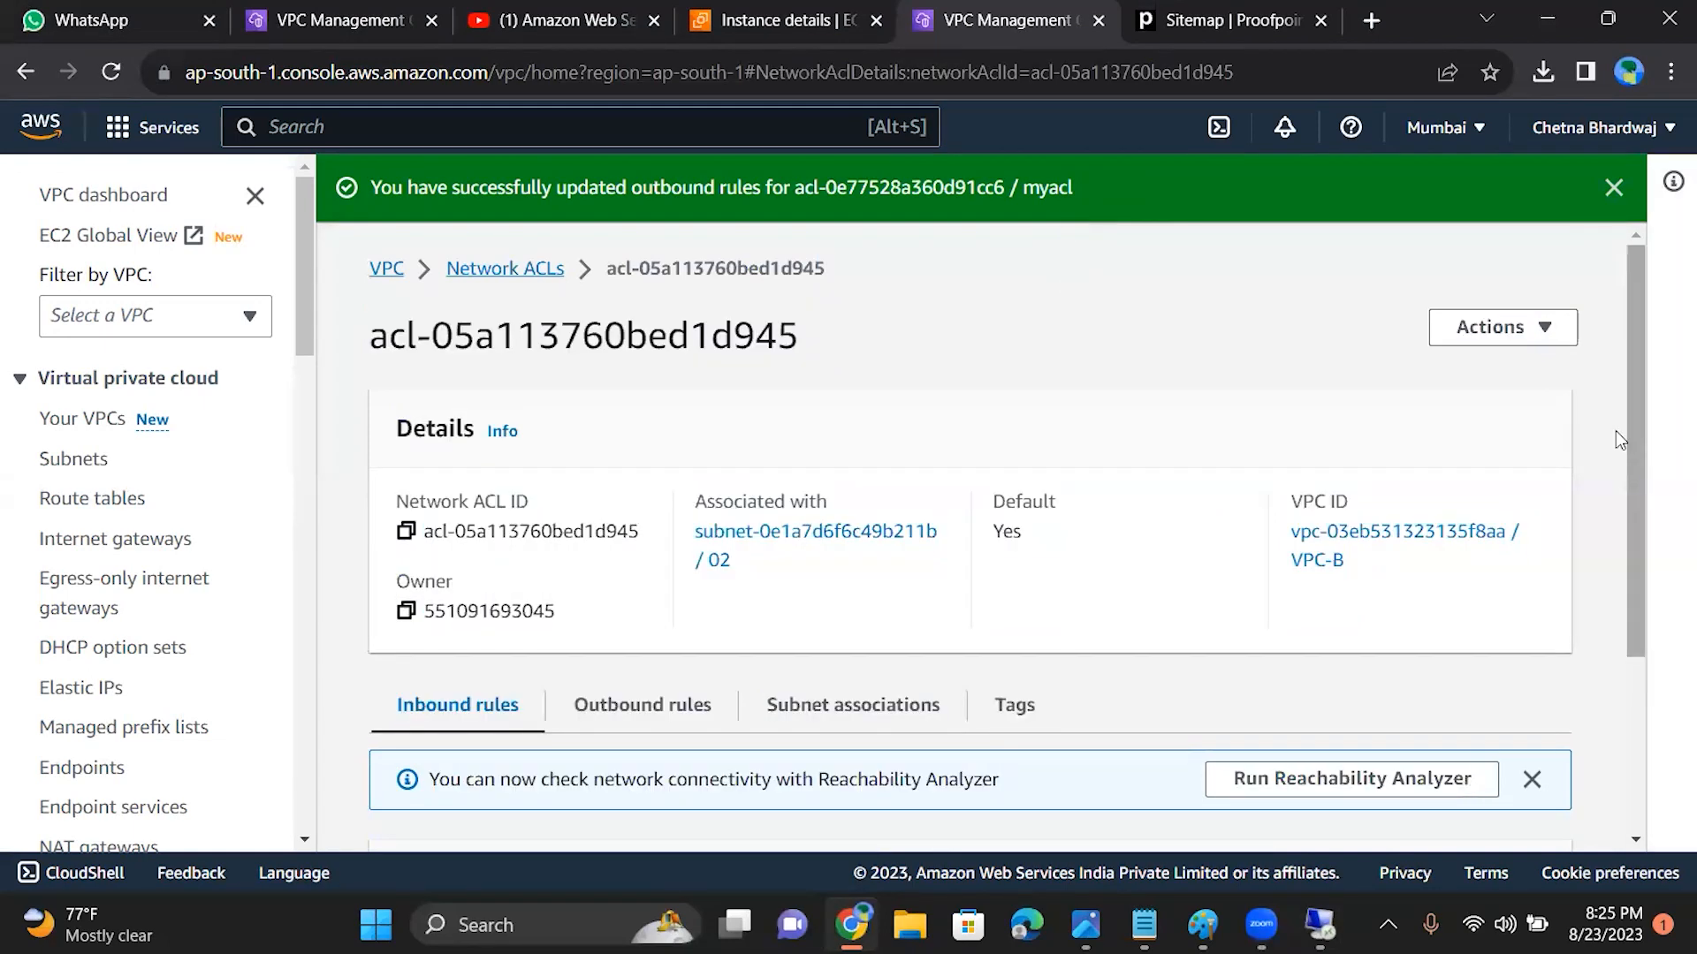
left_click_drag(1641, 439, 1649, 742)
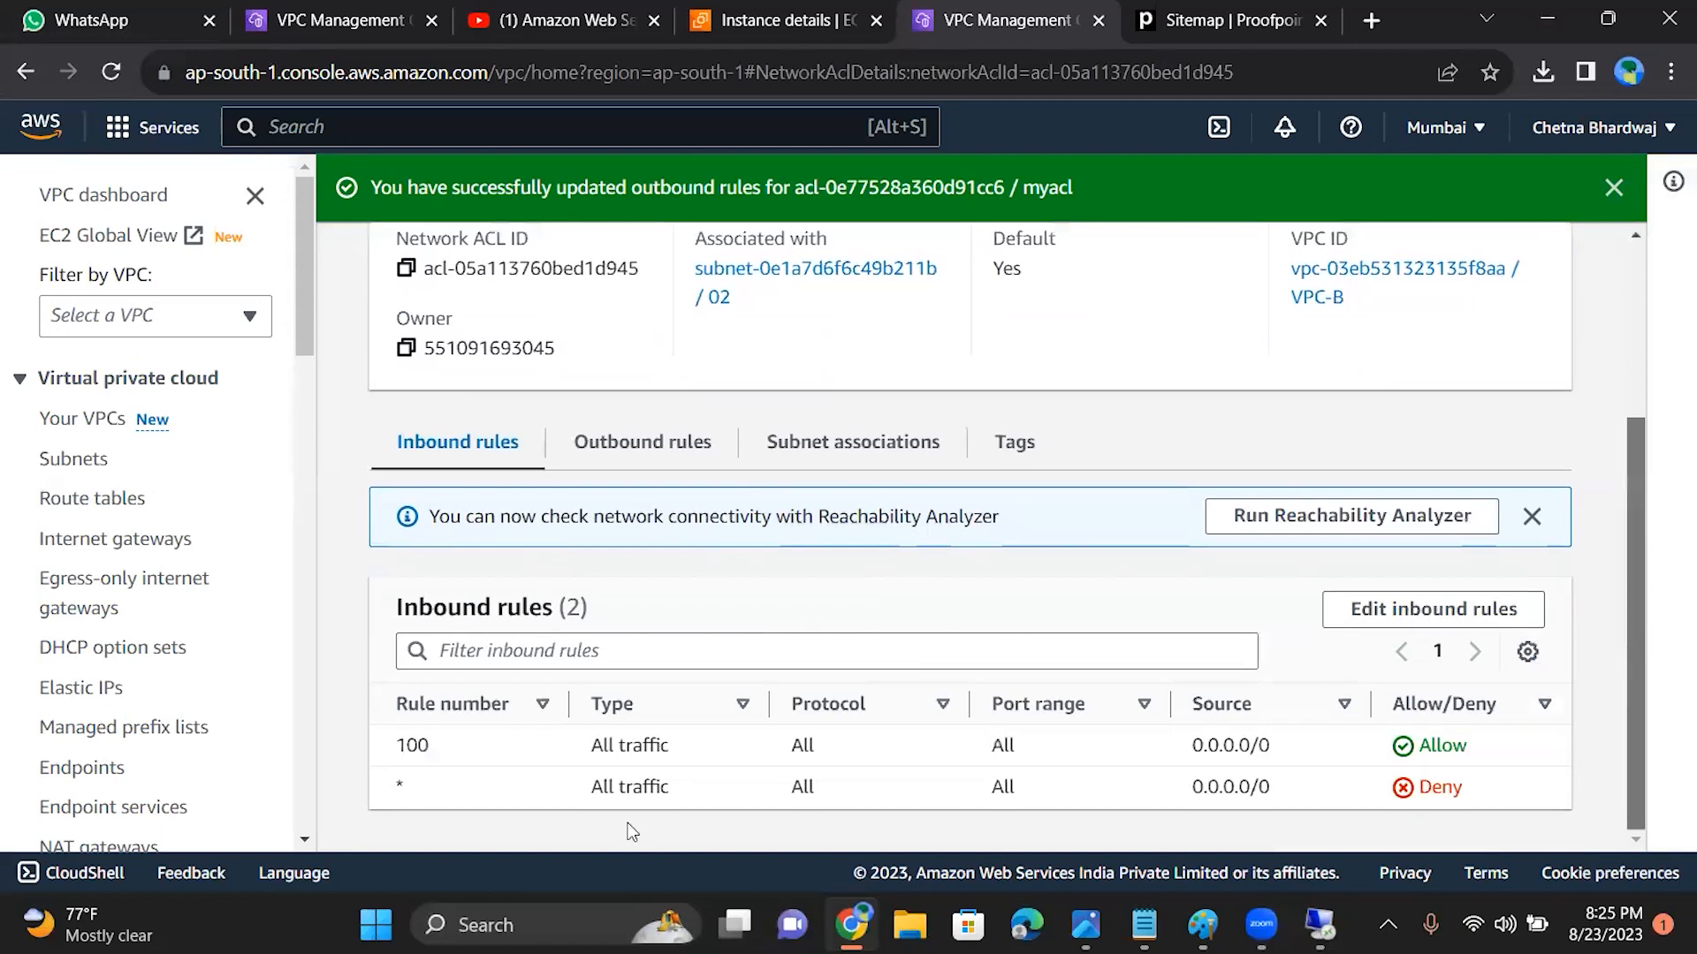
left_click(599, 460)
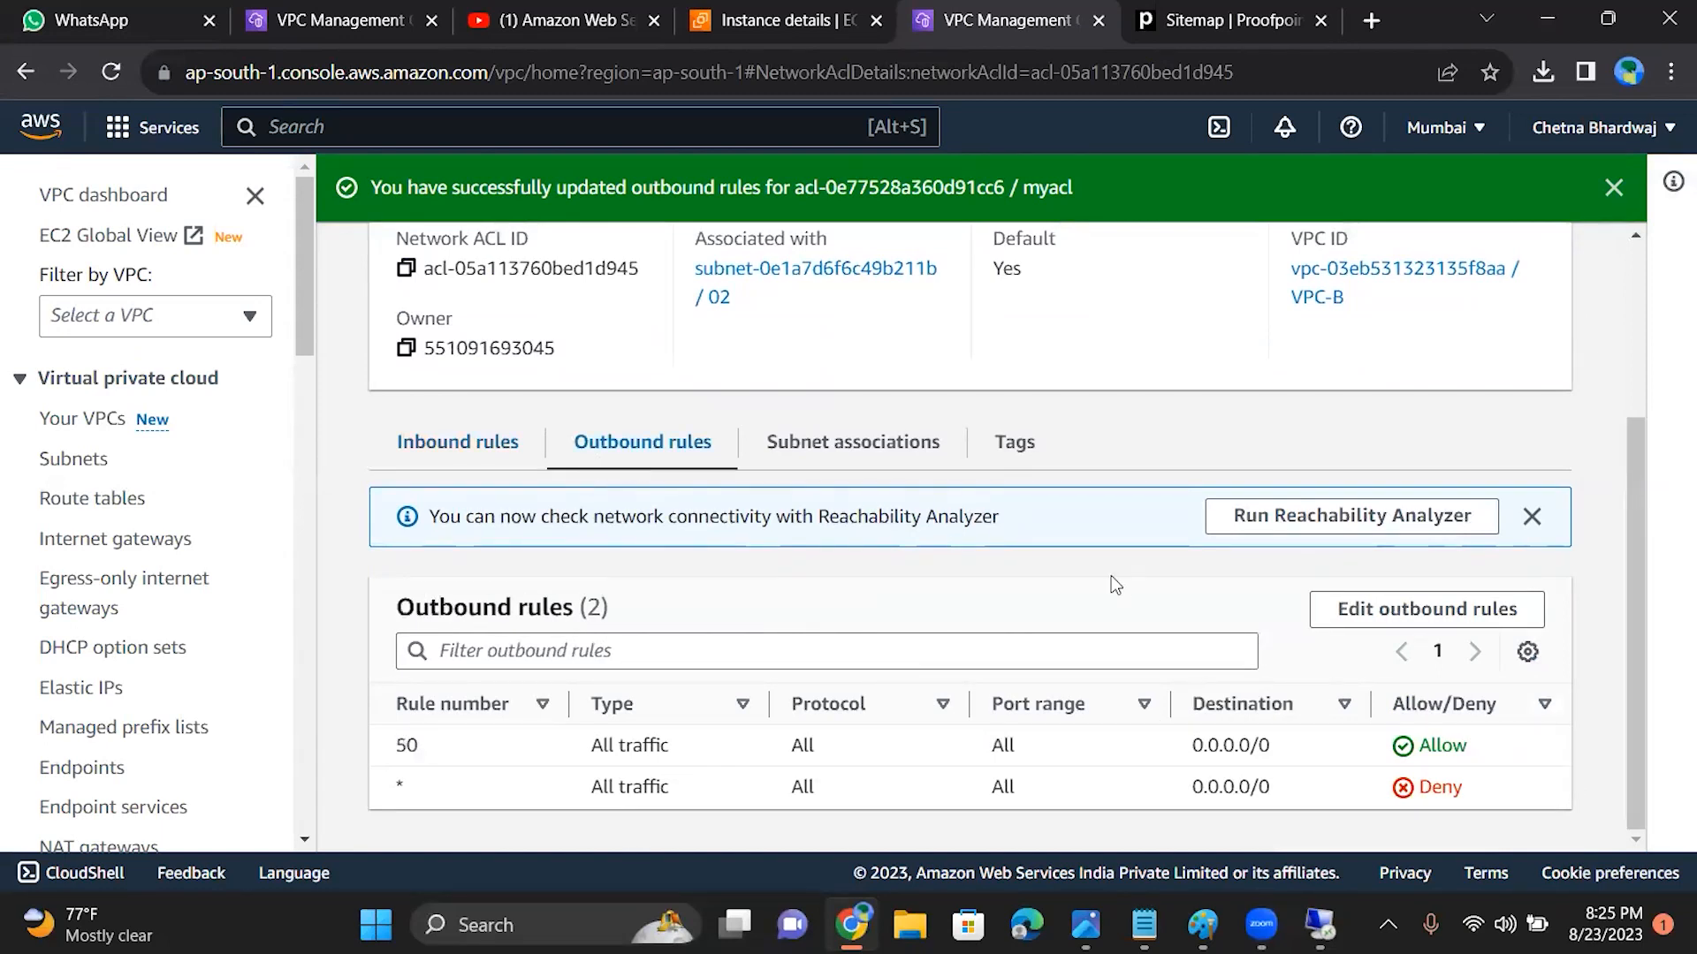
left_click(889, 447)
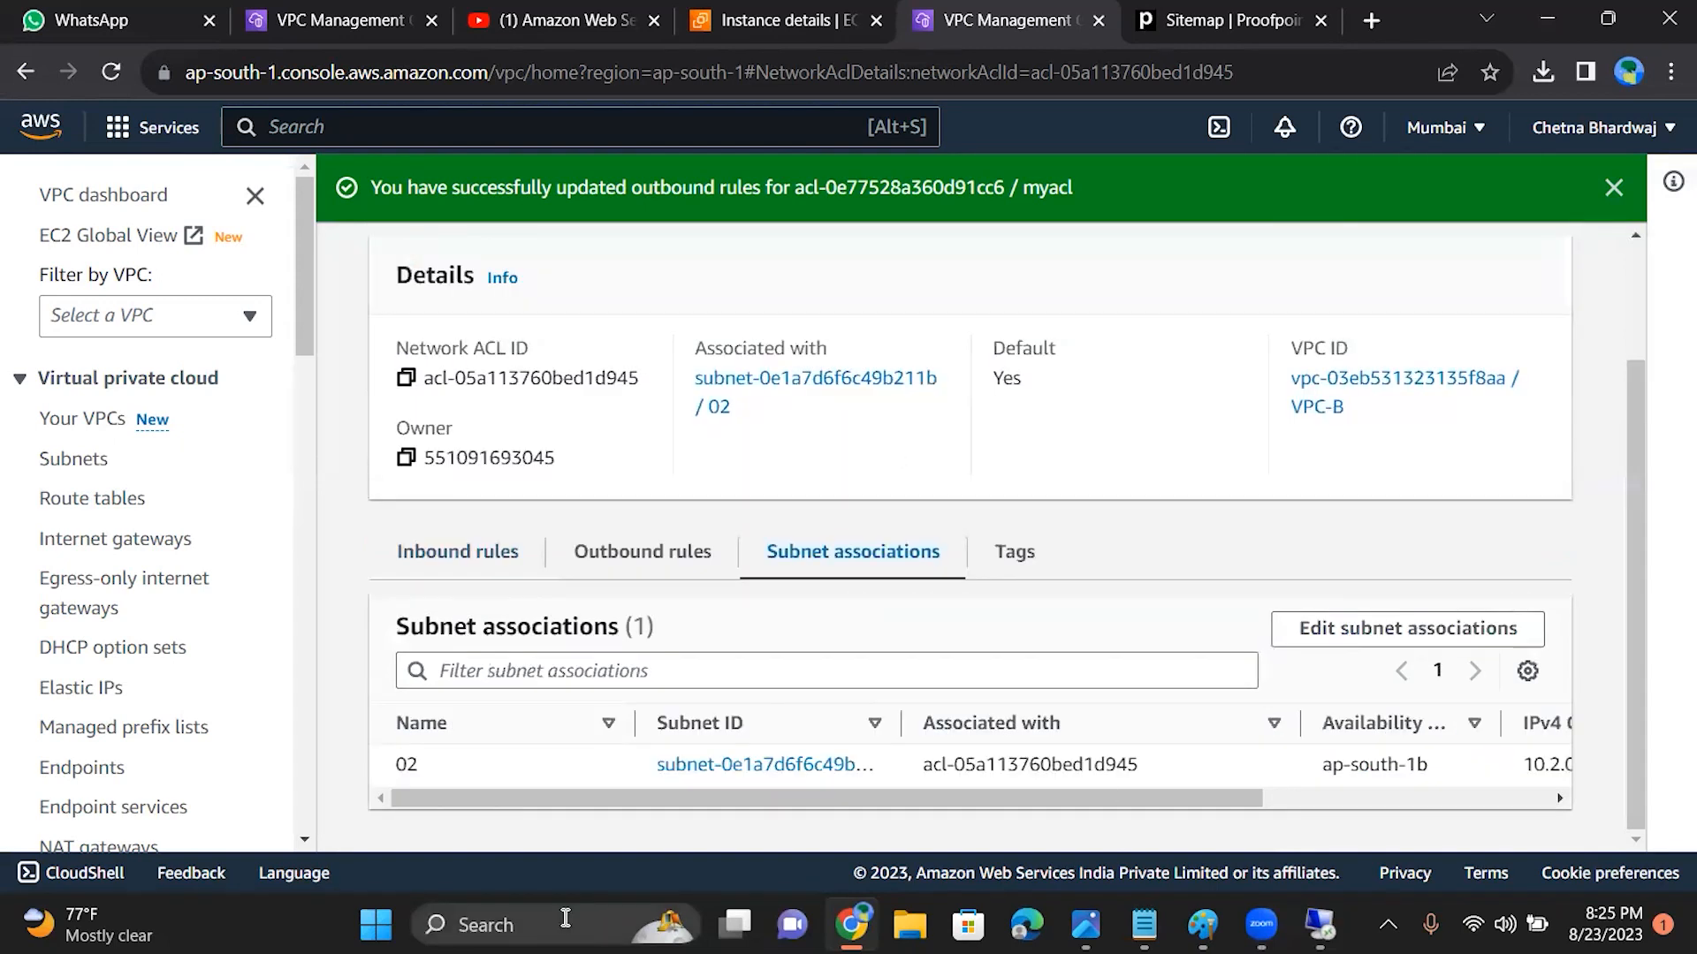
Step: Change inbound rule 100 of VPC-B's default network ACL to the RDP (3389) type and save the inbound rules
left_click(448, 555)
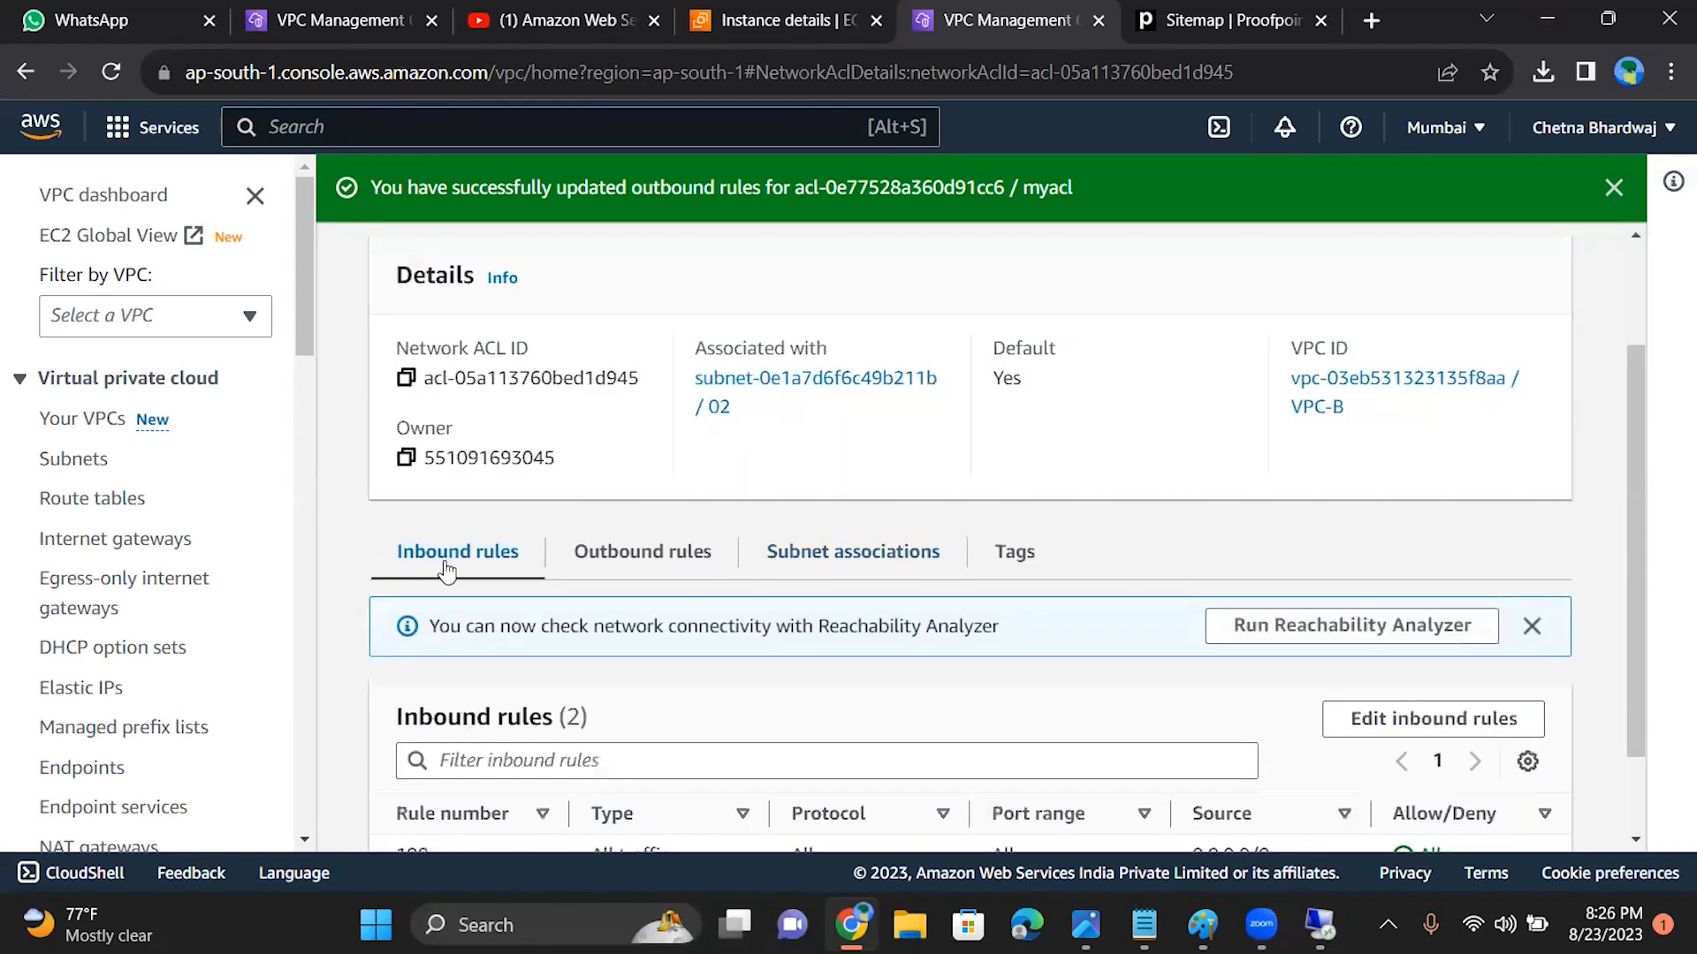
scroll(1638, 612, "down", 1)
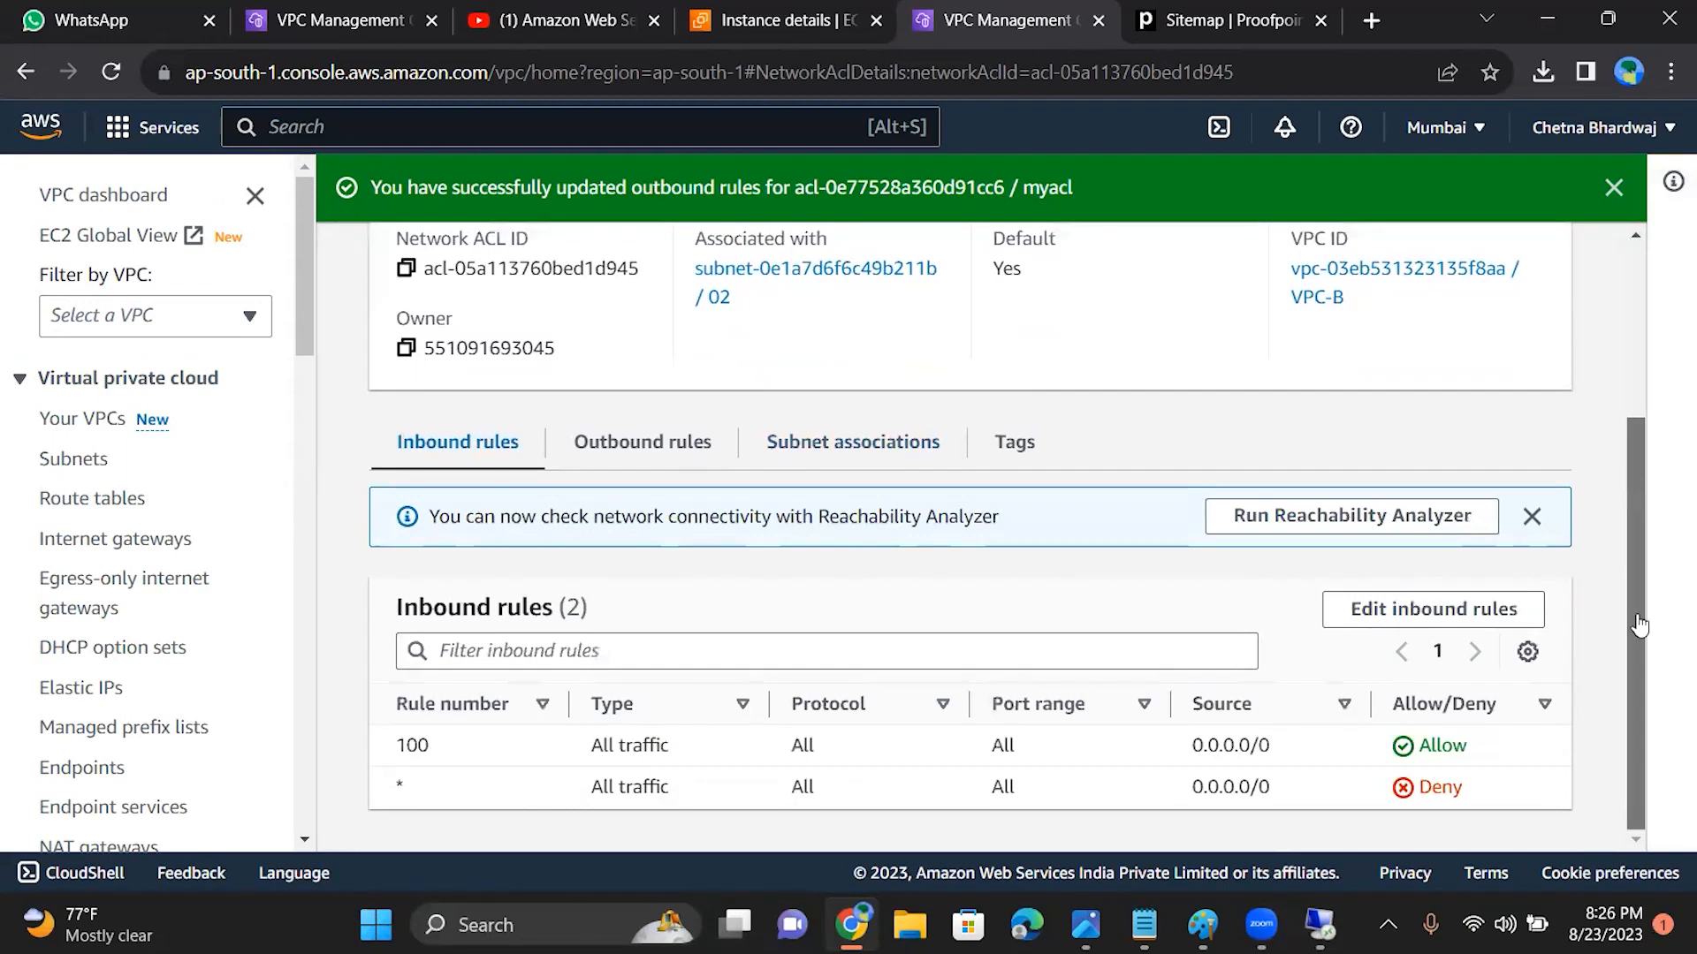
left_click(1456, 618)
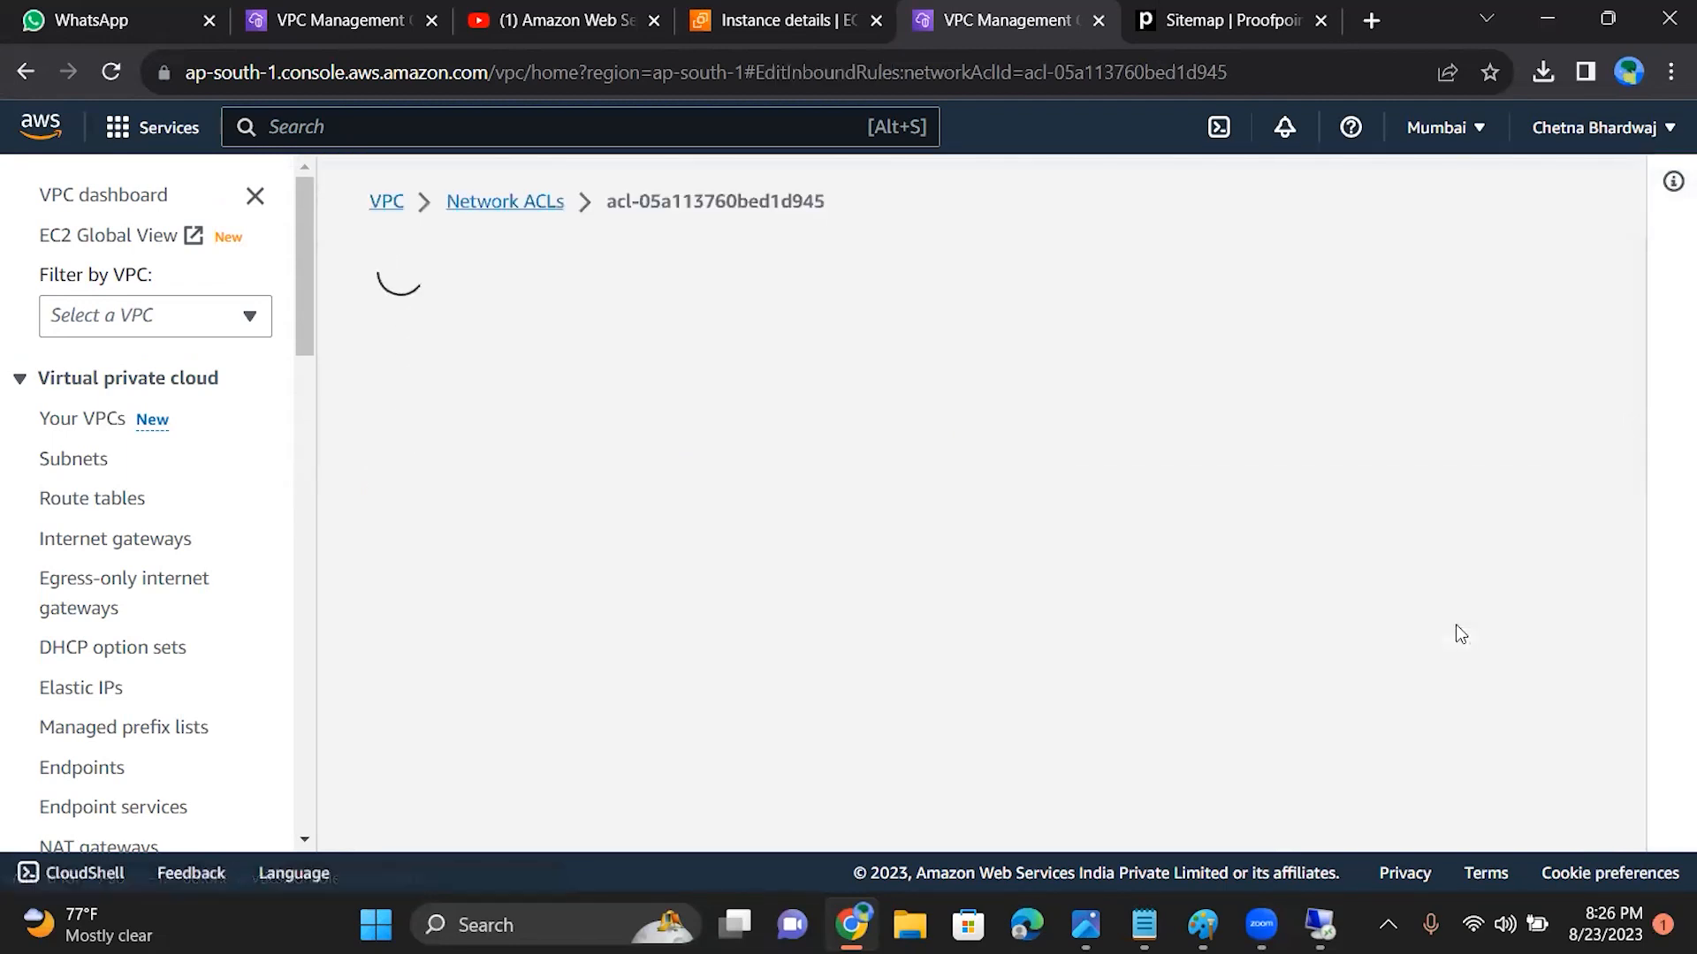
left_click(125, 451)
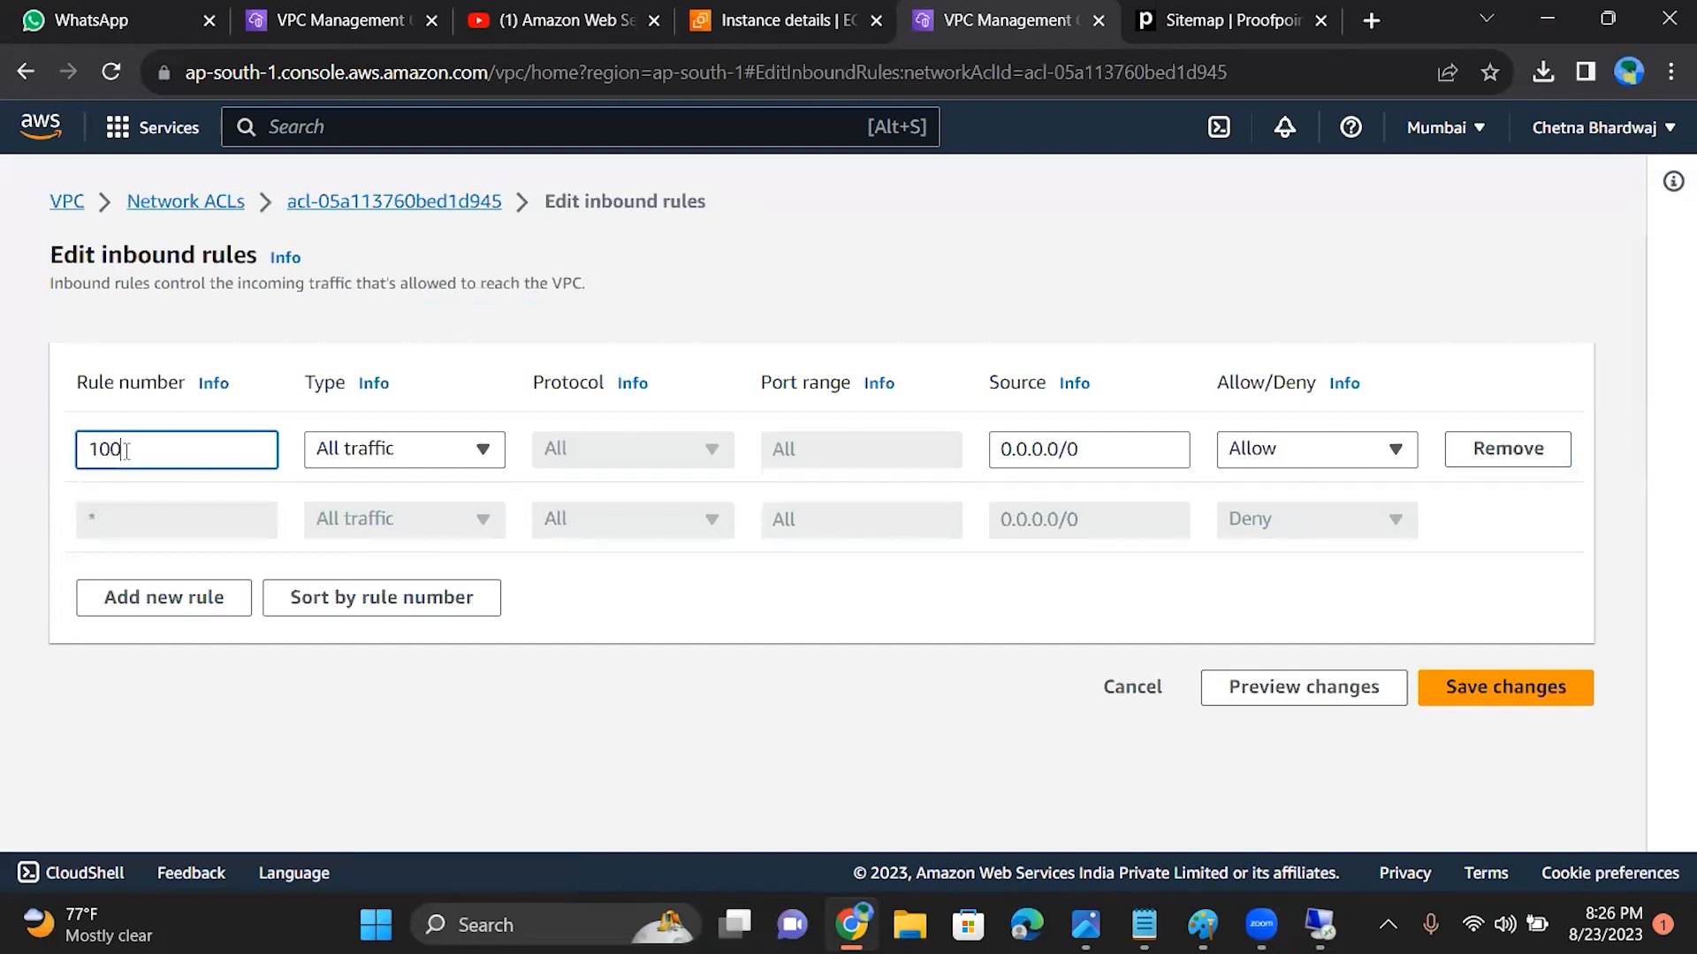
left_click(342, 451)
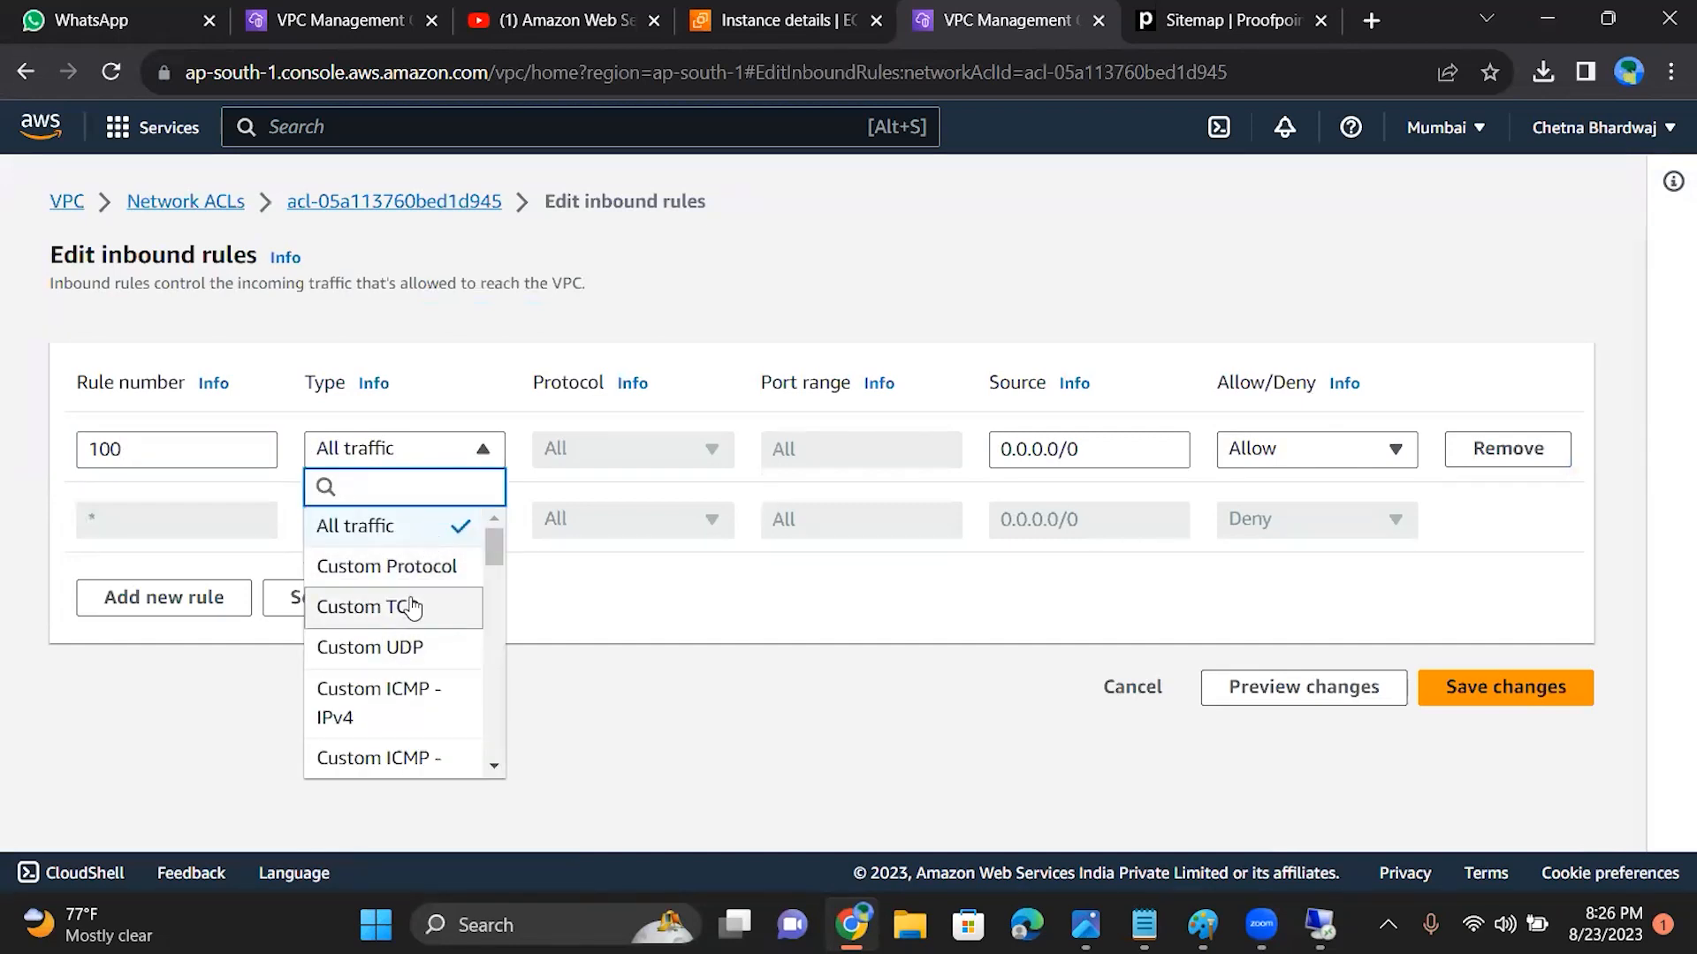
type("rd")
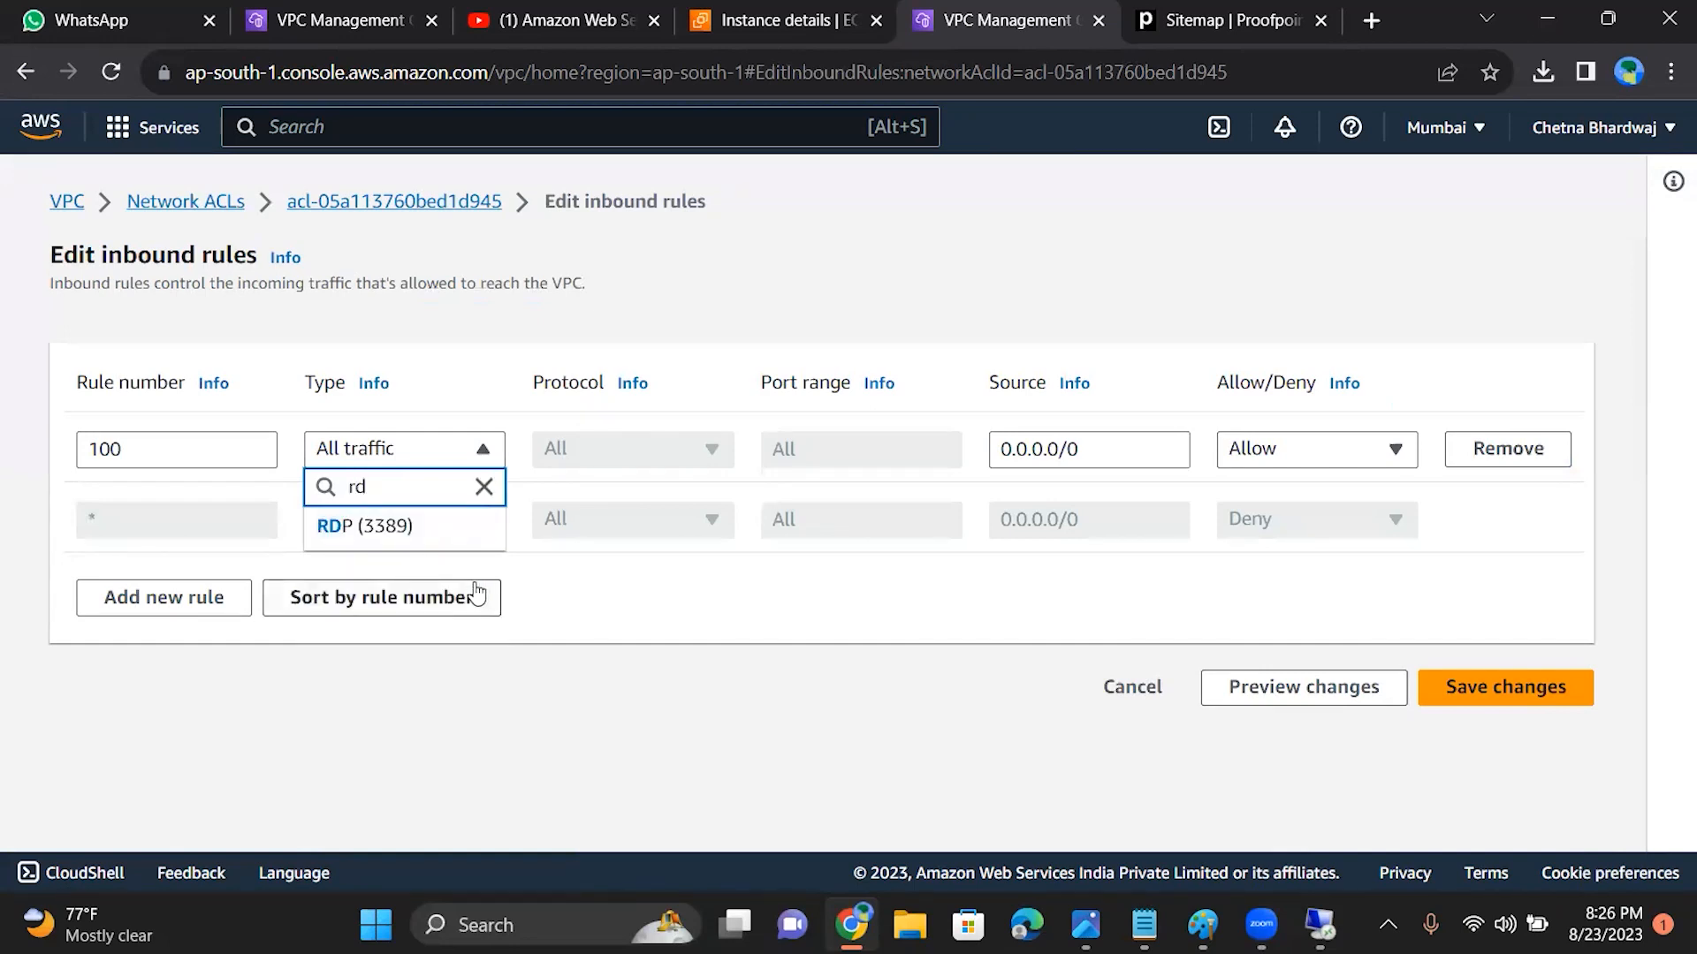
left_click(453, 532)
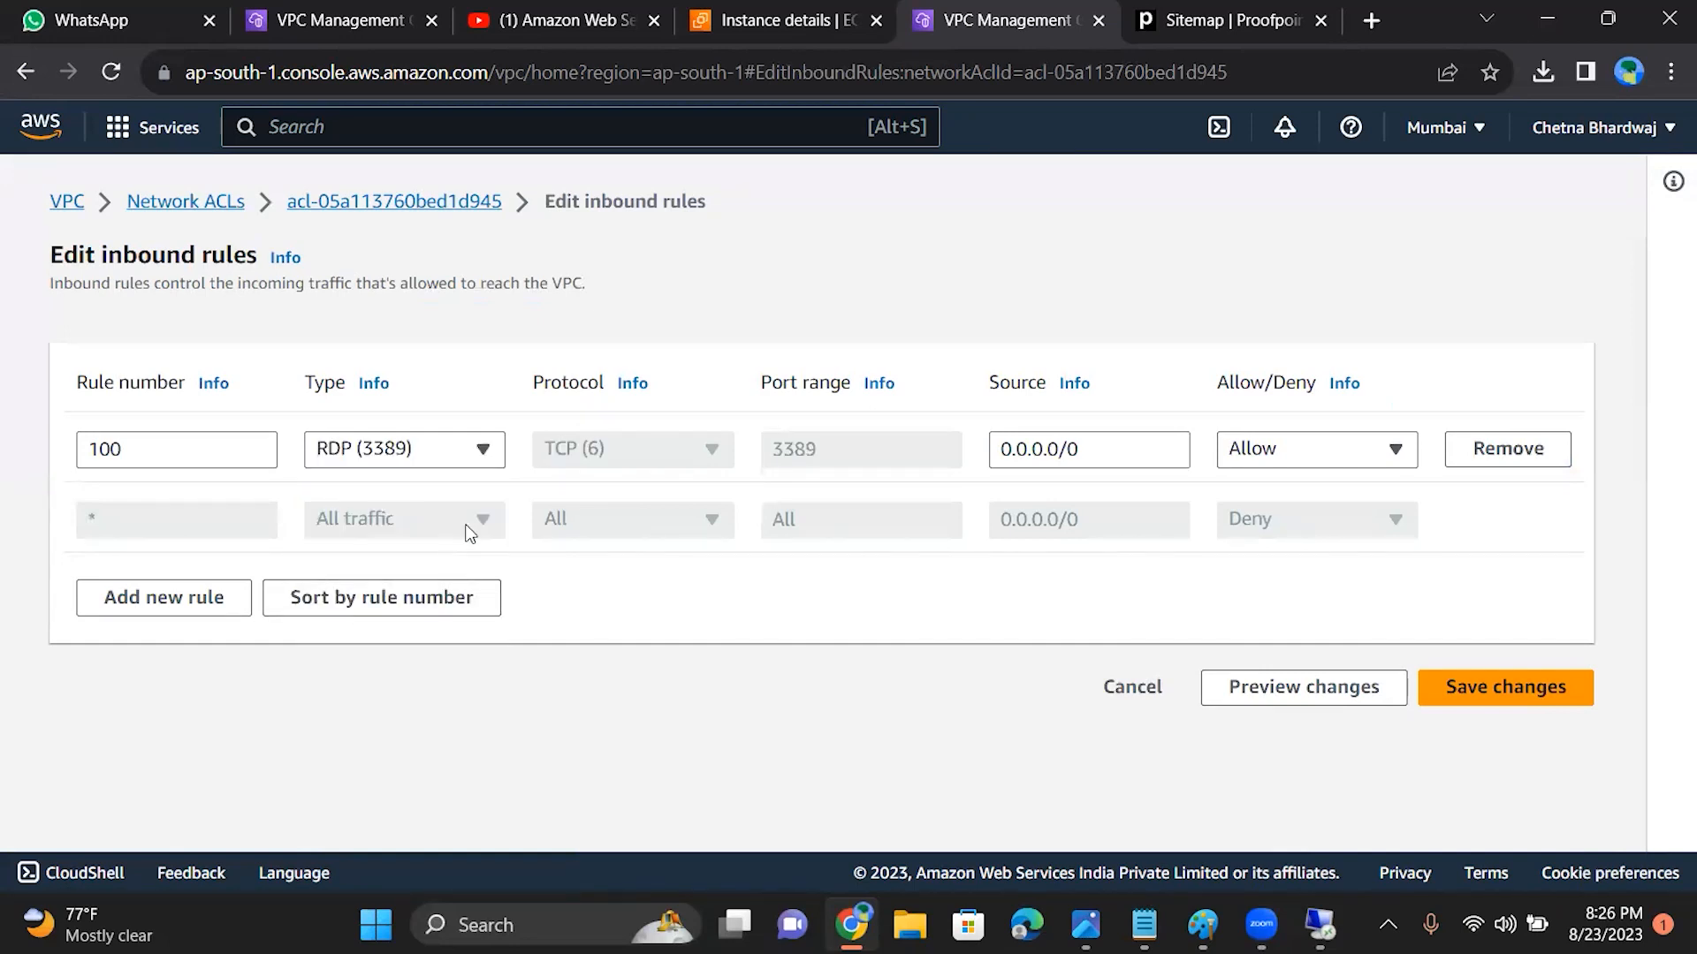
left_click(1461, 696)
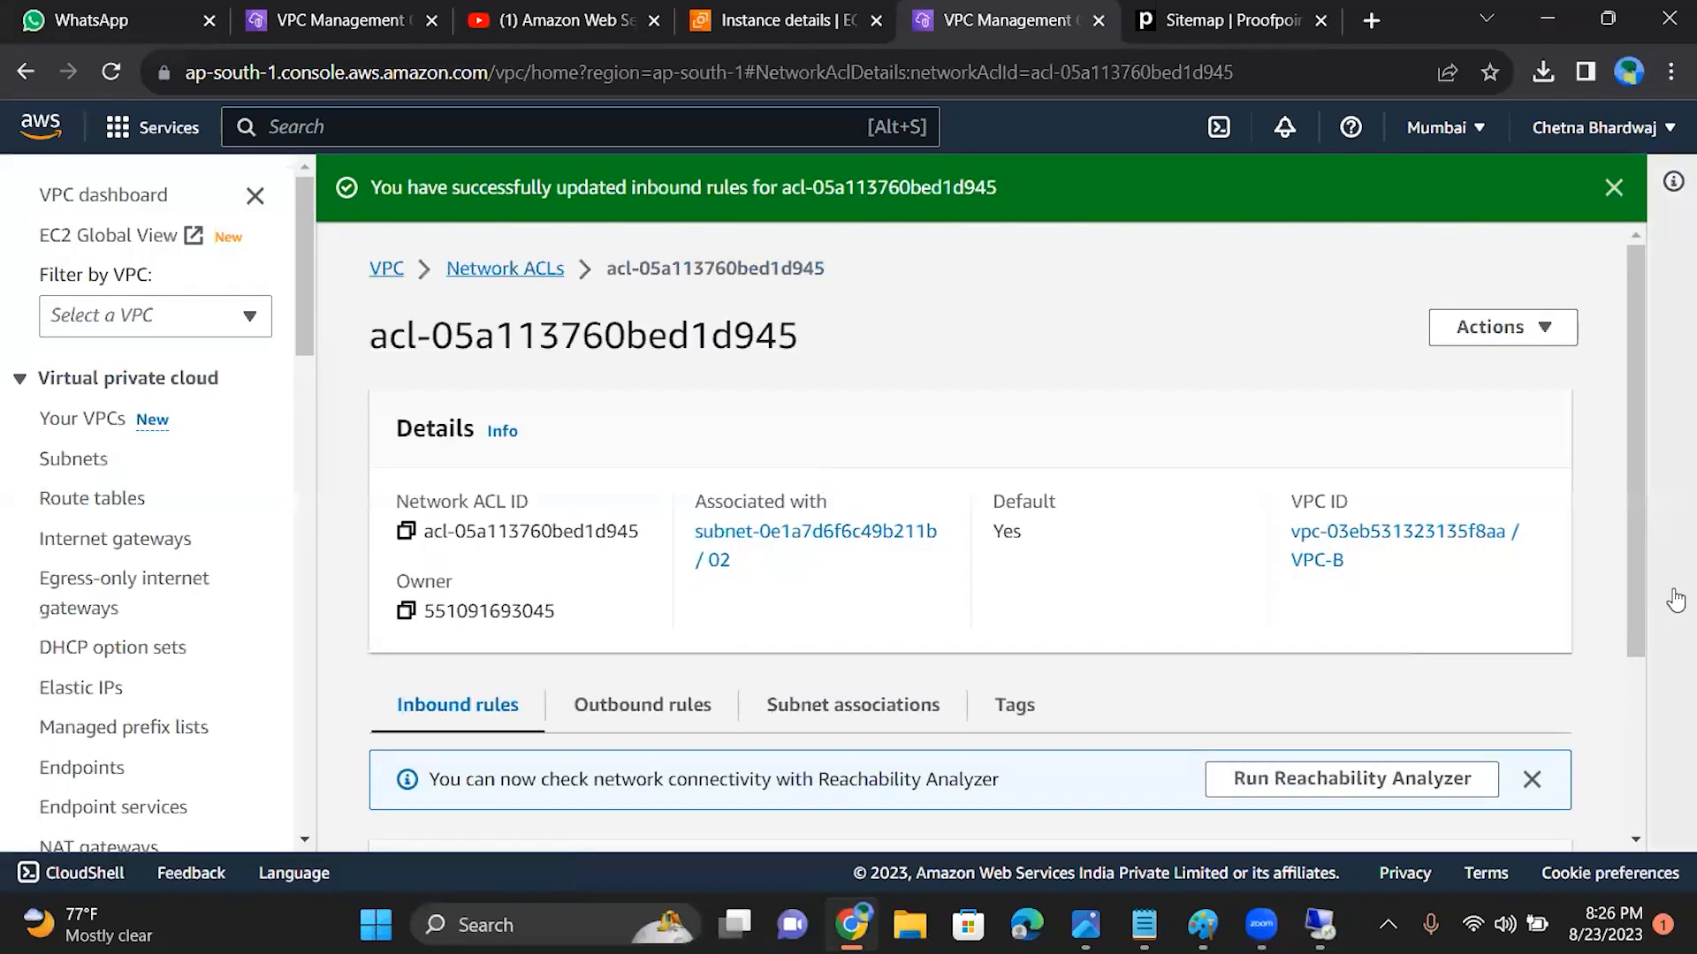
Step: Add inbound rule 200 to the default ACL as Custom TCP with port range 5000 - 7000
scroll(1639, 531, "down", 3)
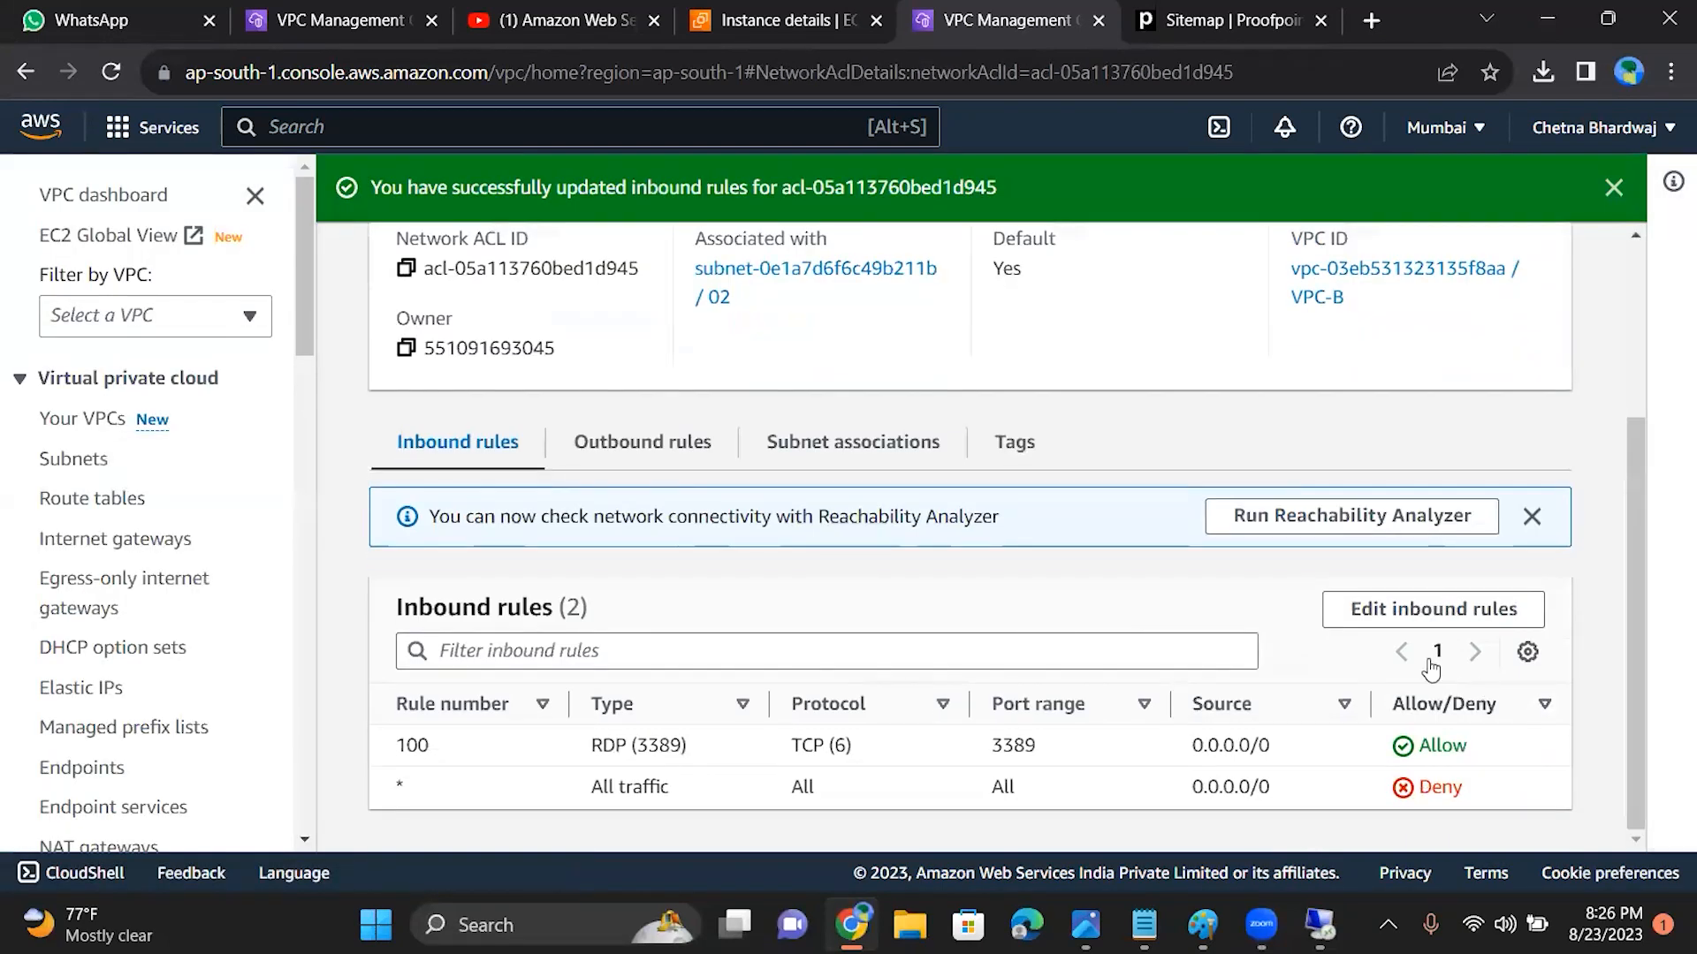
left_click(1433, 610)
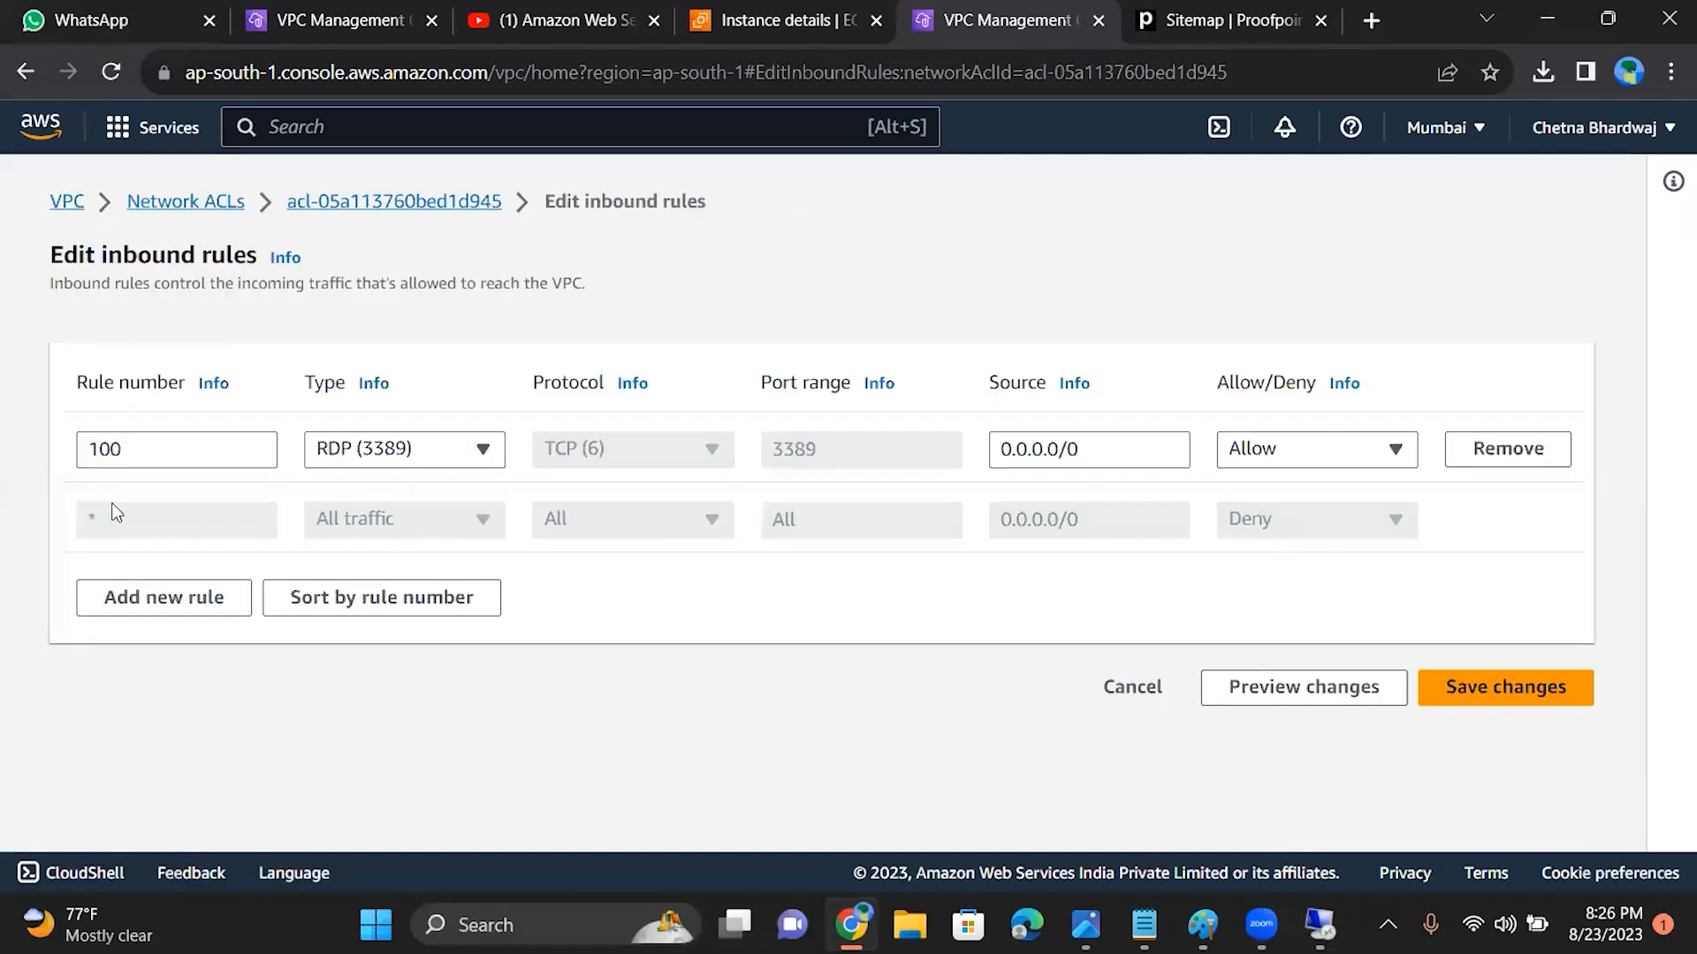
left_click(146, 598)
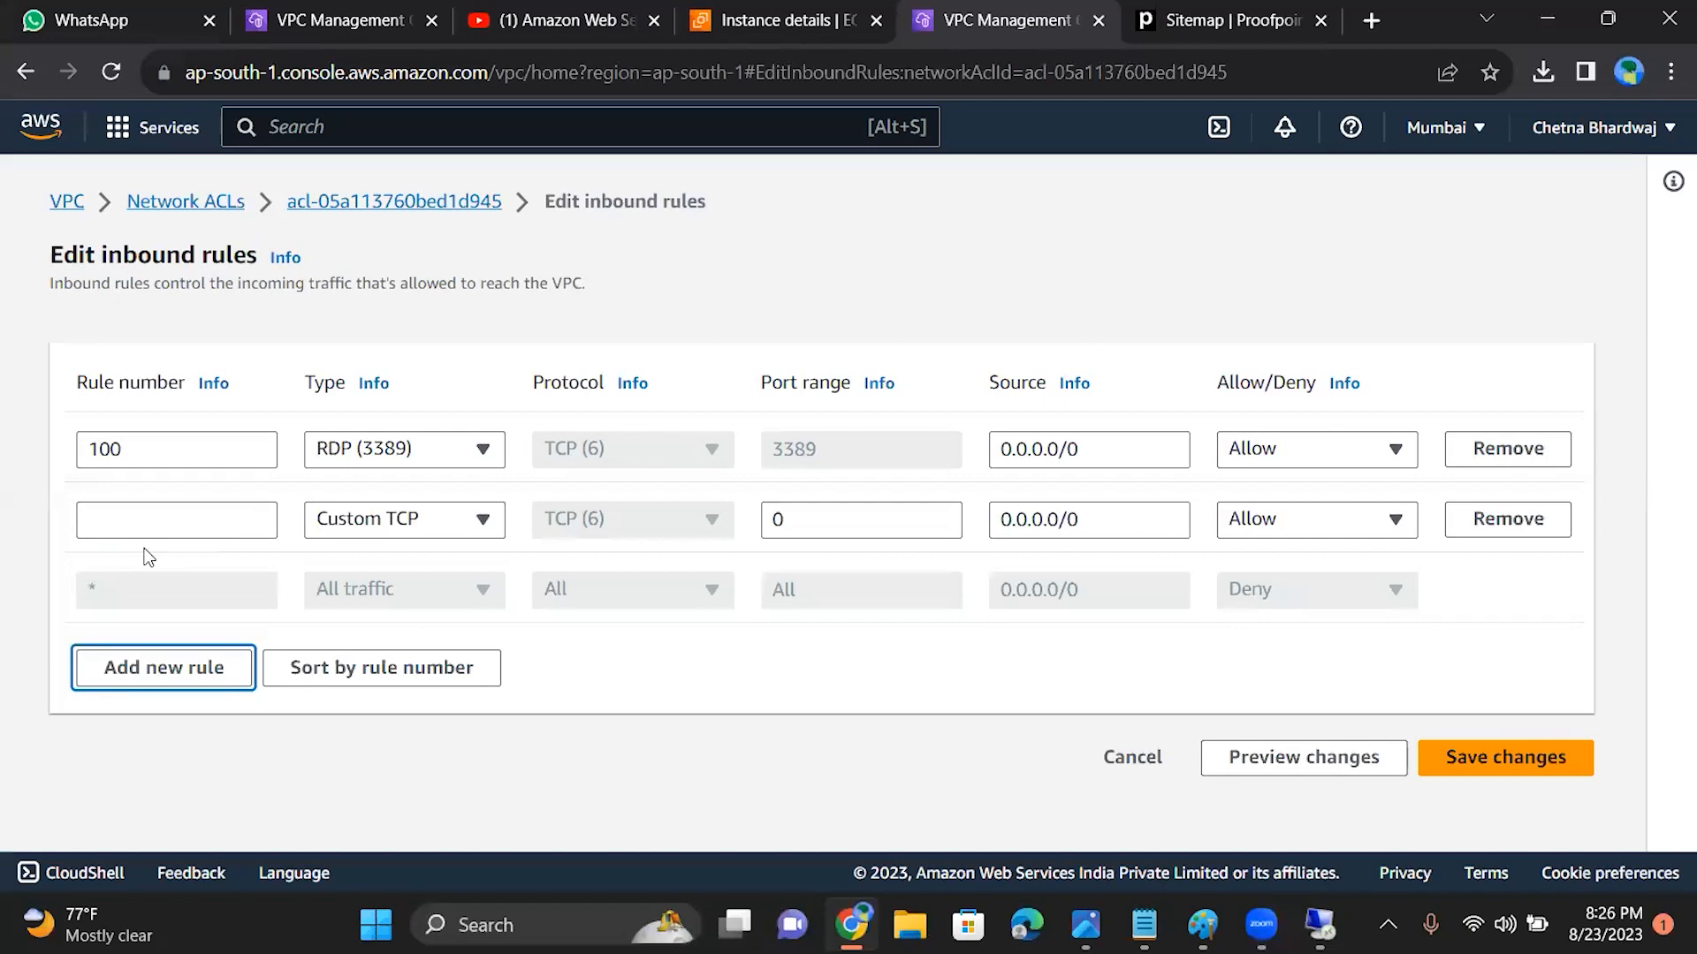
left_click(169, 515)
type("200")
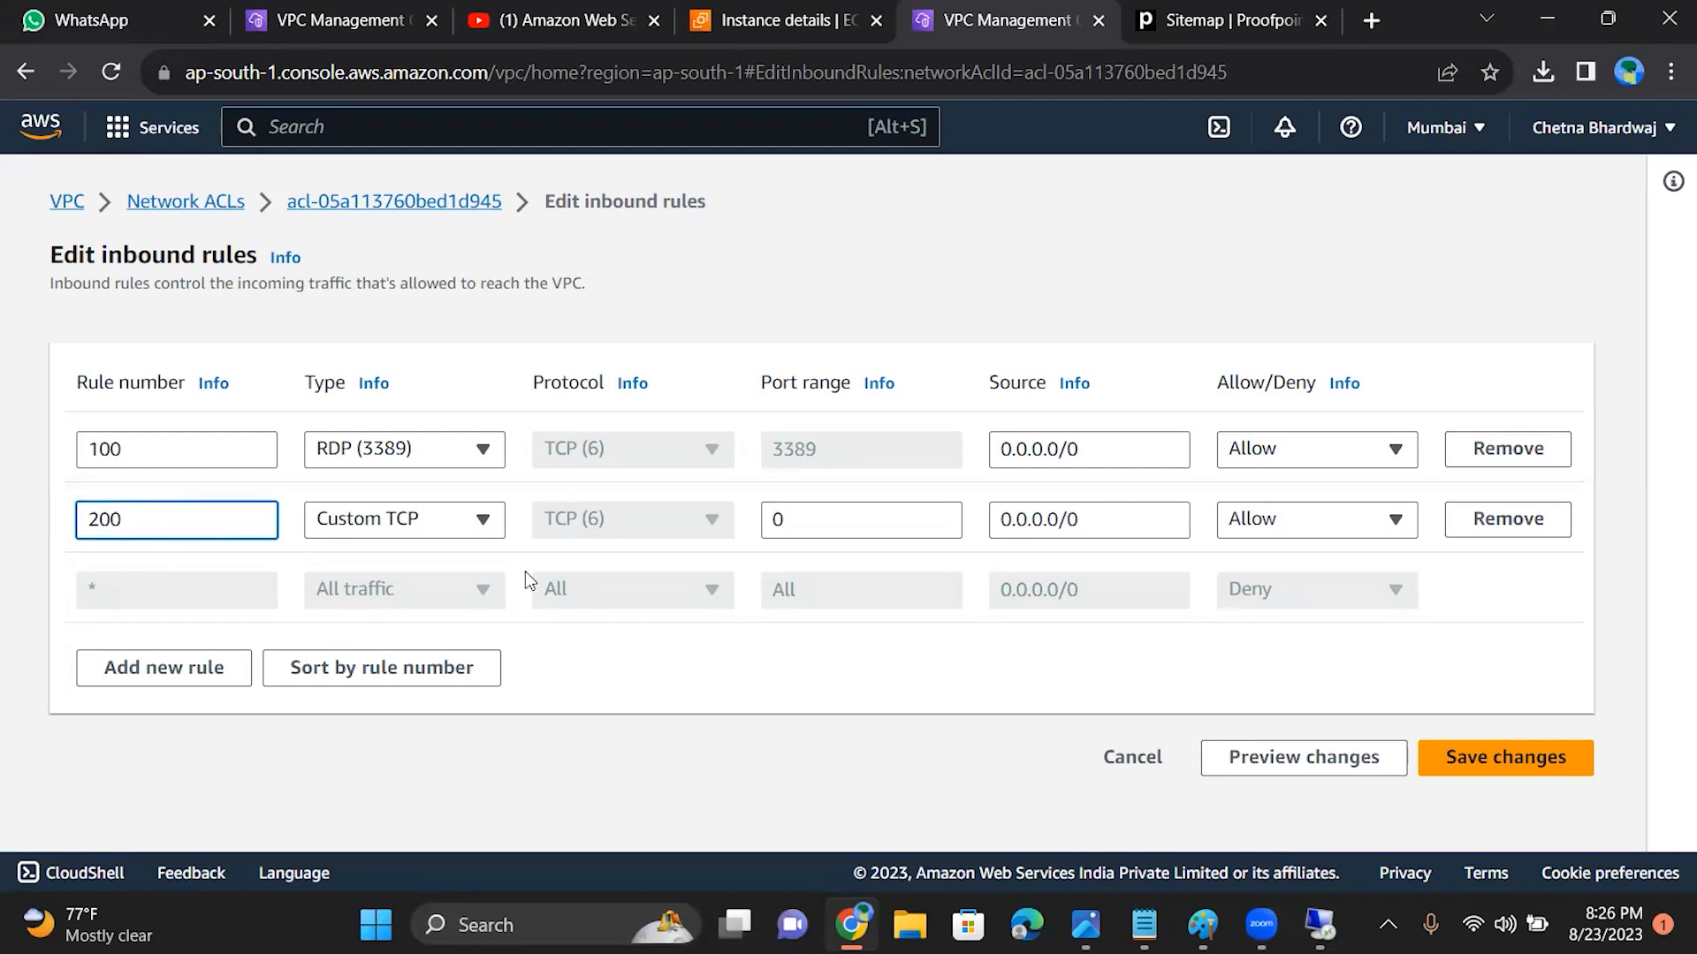
left_click(360, 529)
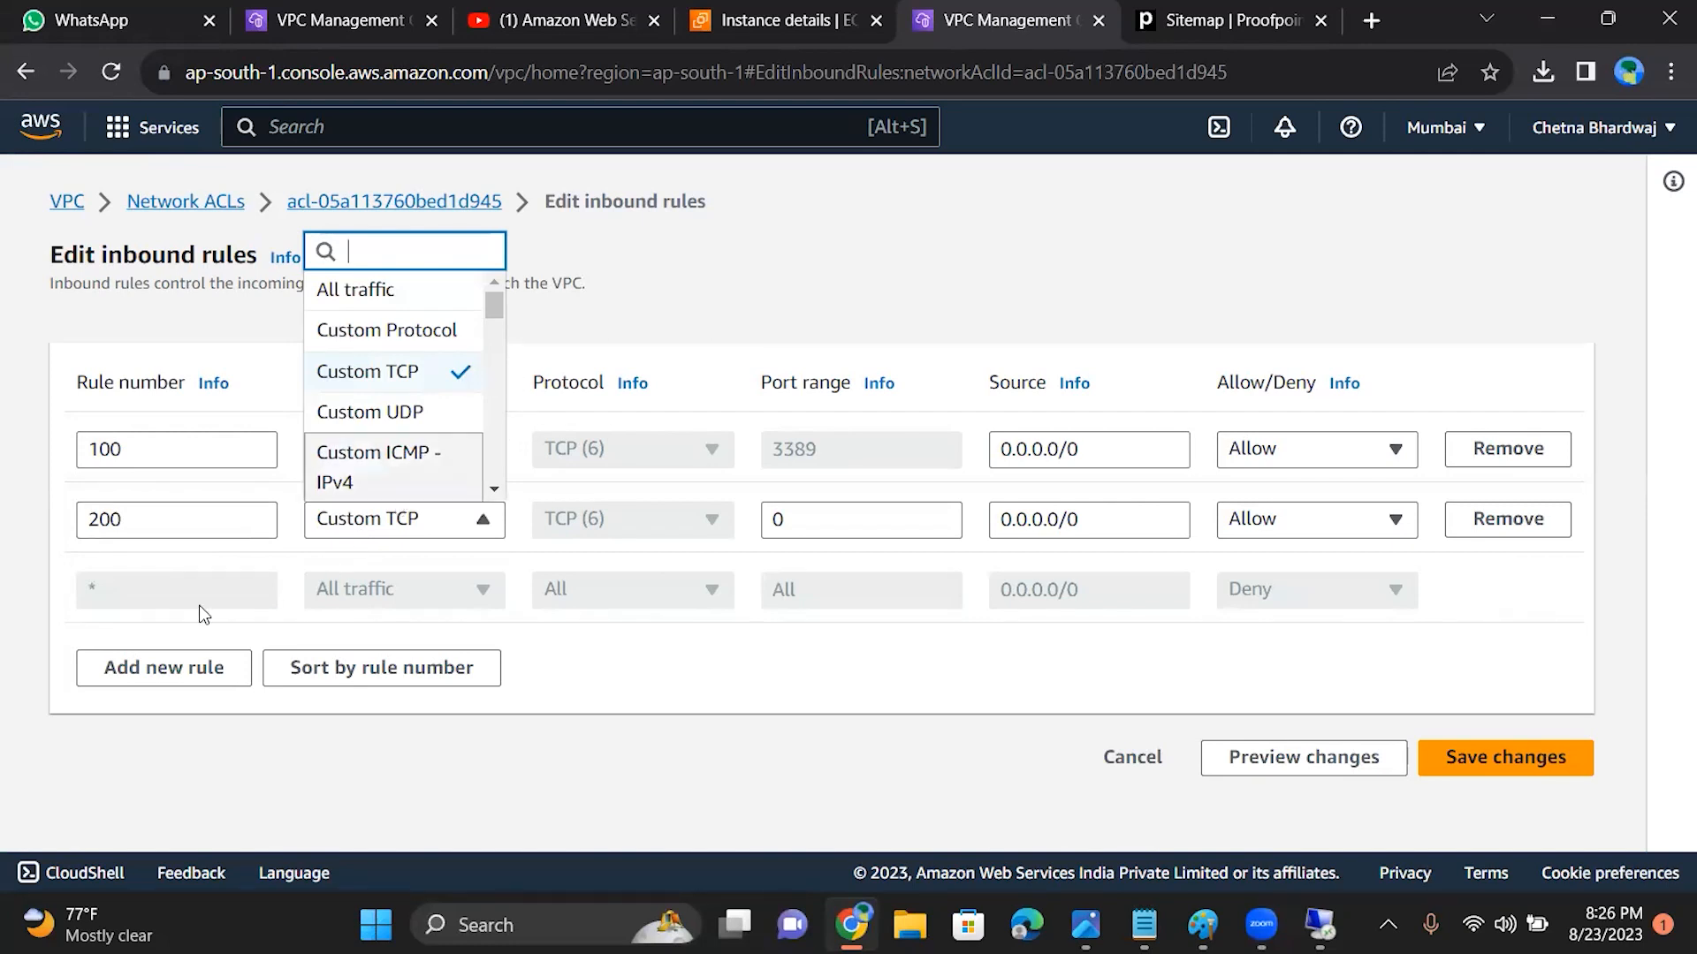
left_click(925, 524)
key("BackSpace")
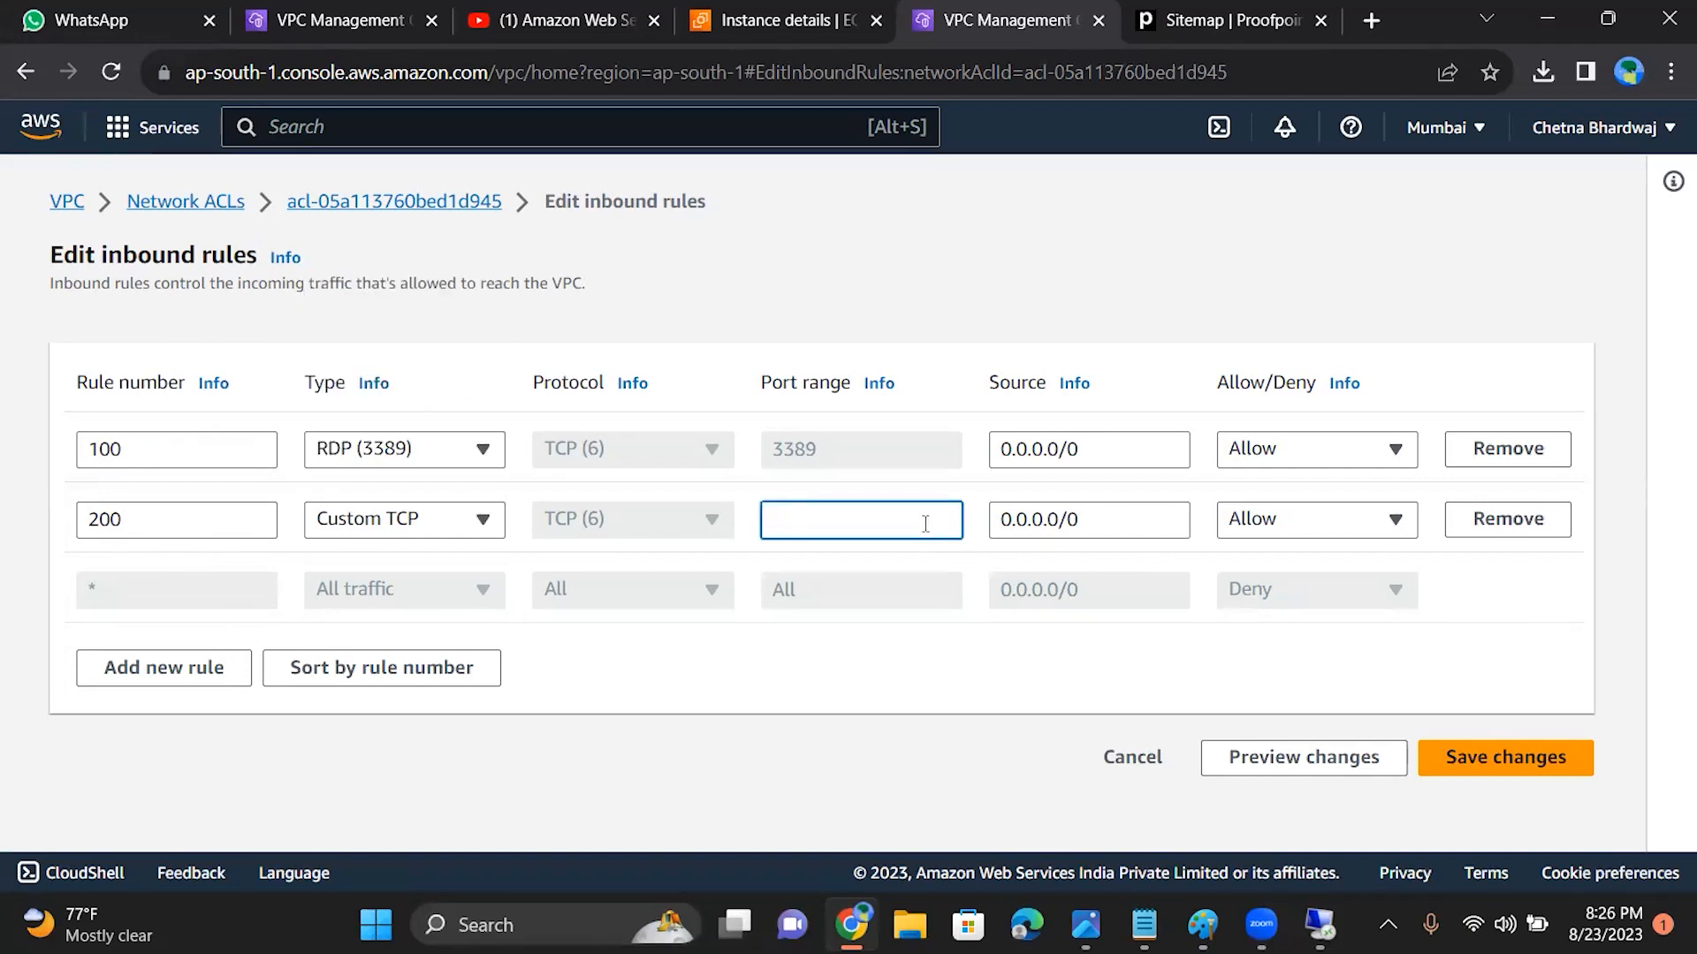
type("5000 - 7000")
Step: Add inbound rule 300 with the type HTTPS* (8443)
left_click(199, 683)
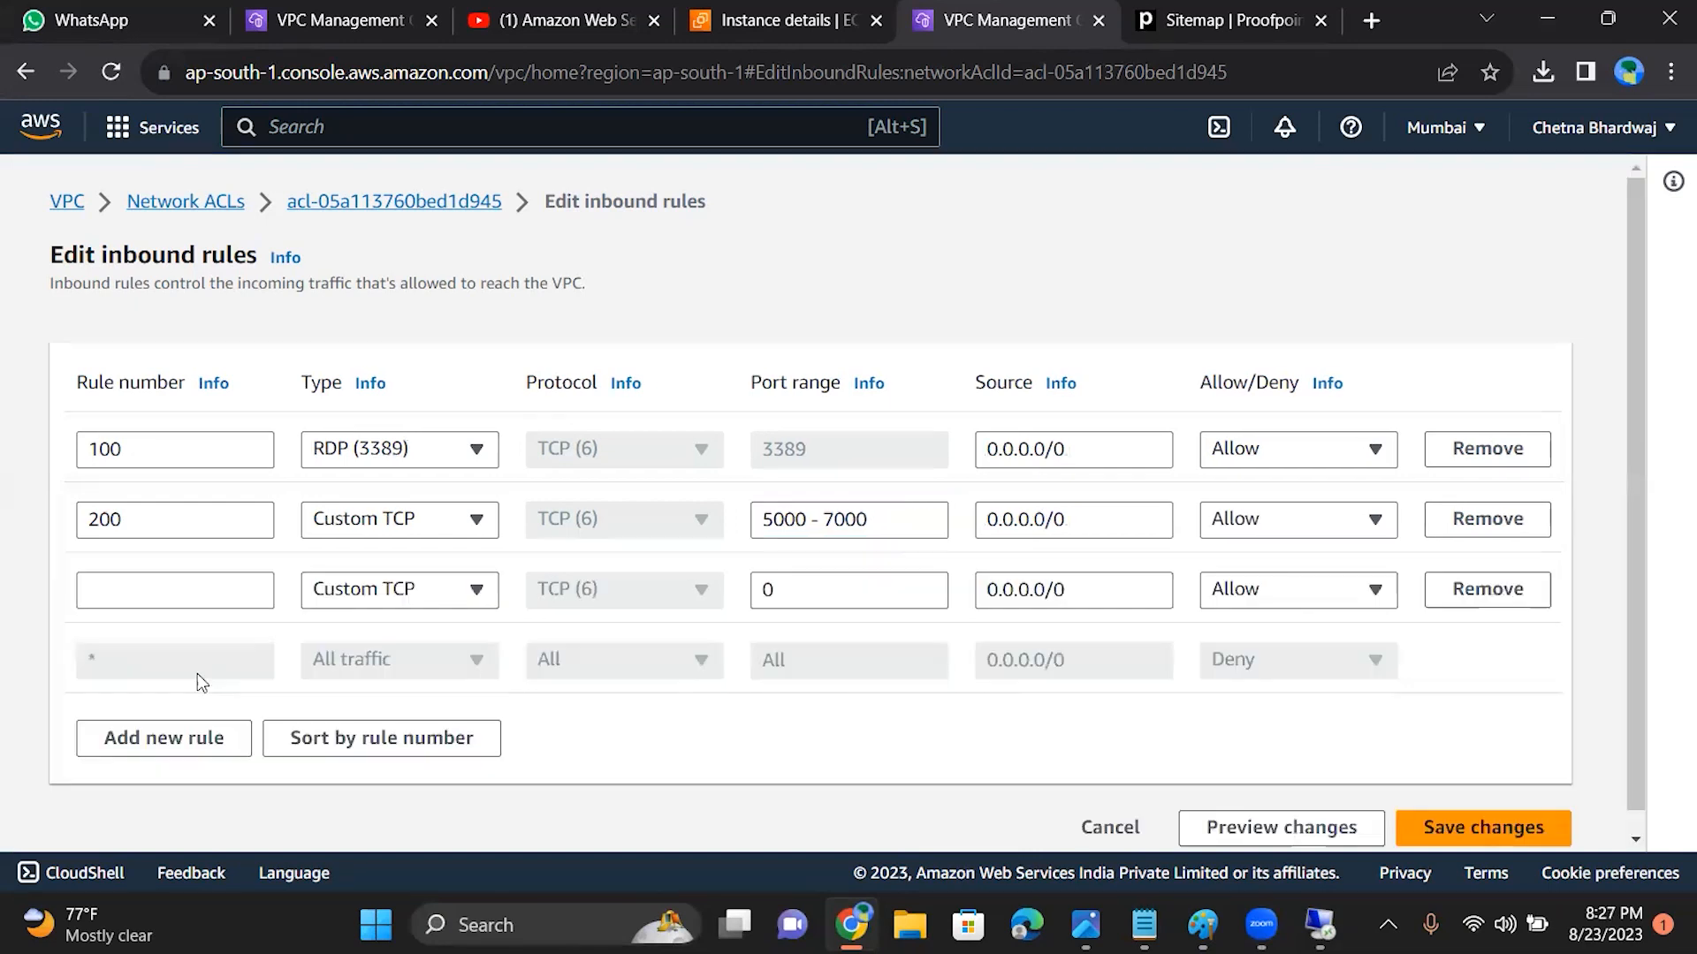
left_click(164, 597)
type("3000")
key("BackSpace")
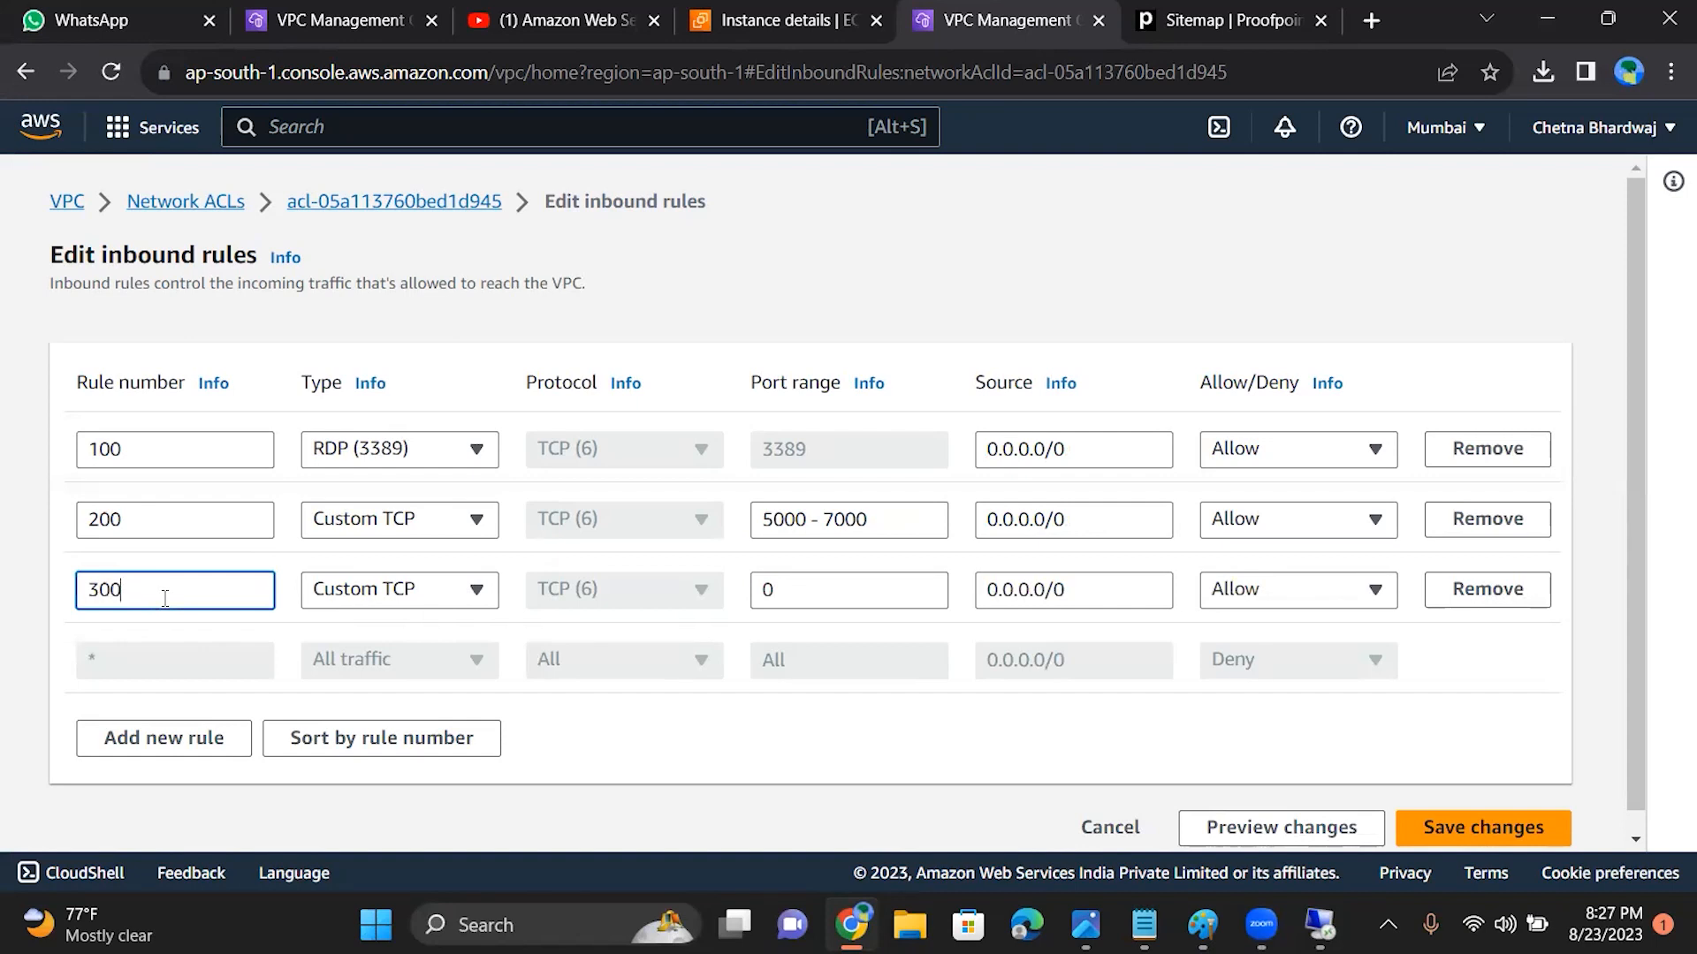
left_click(444, 589)
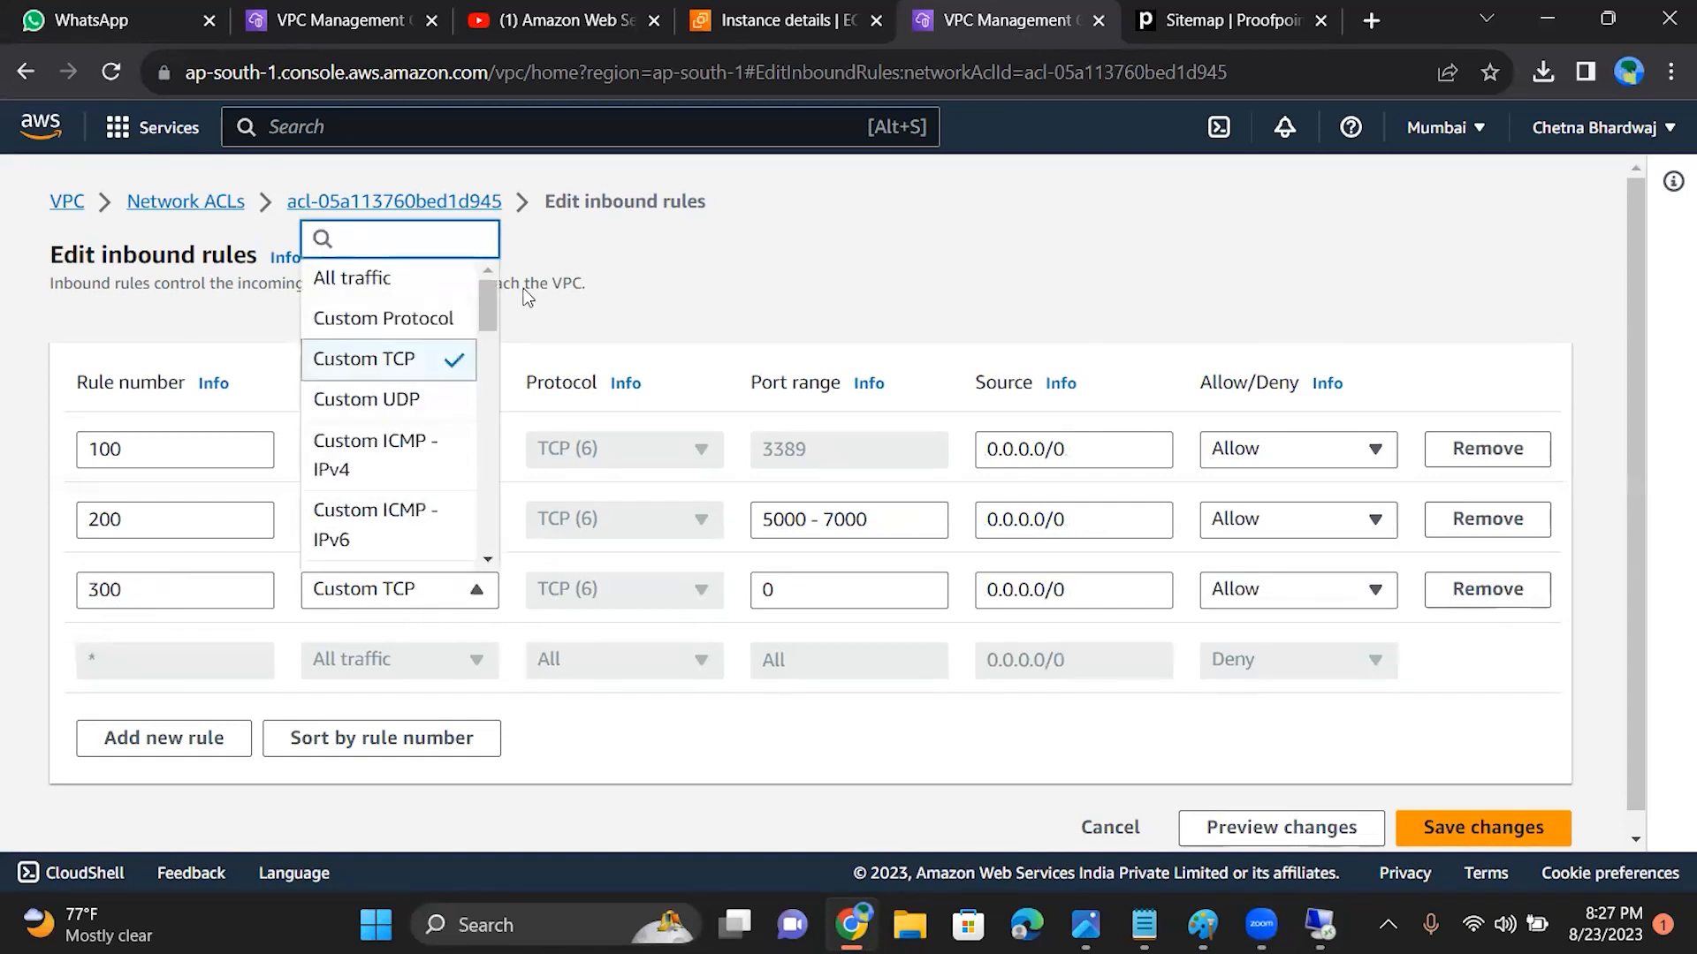
scroll(484, 380, "down", 1)
left_click_drag(482, 373, 491, 591)
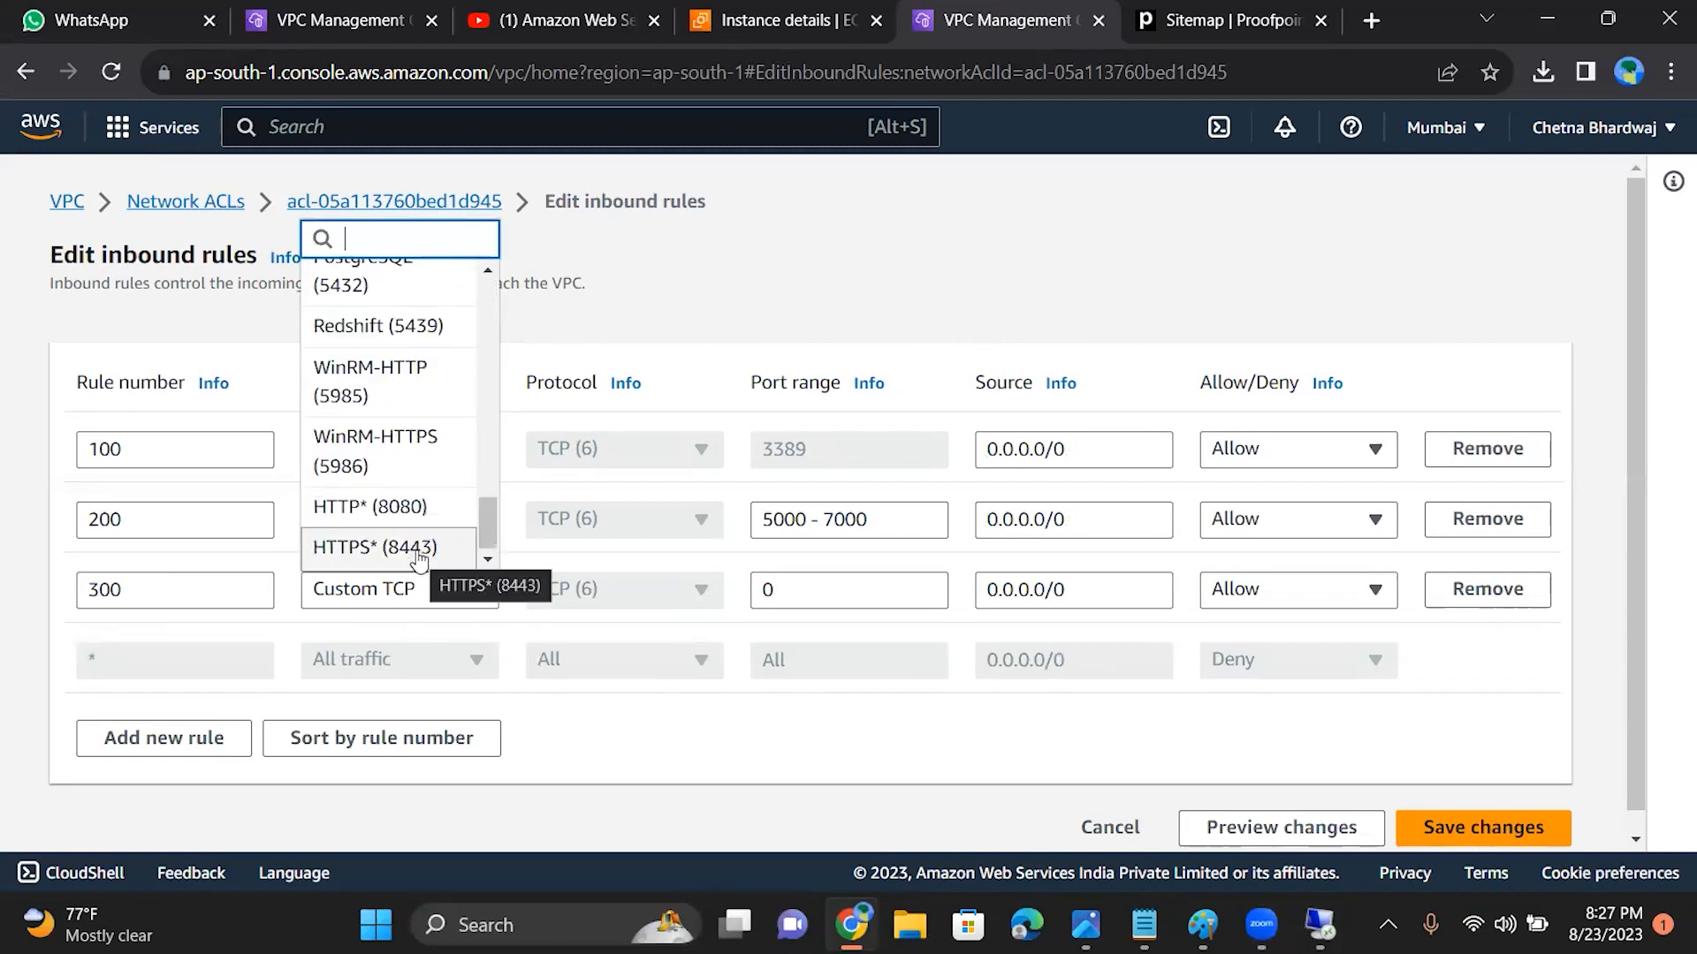
left_click(417, 550)
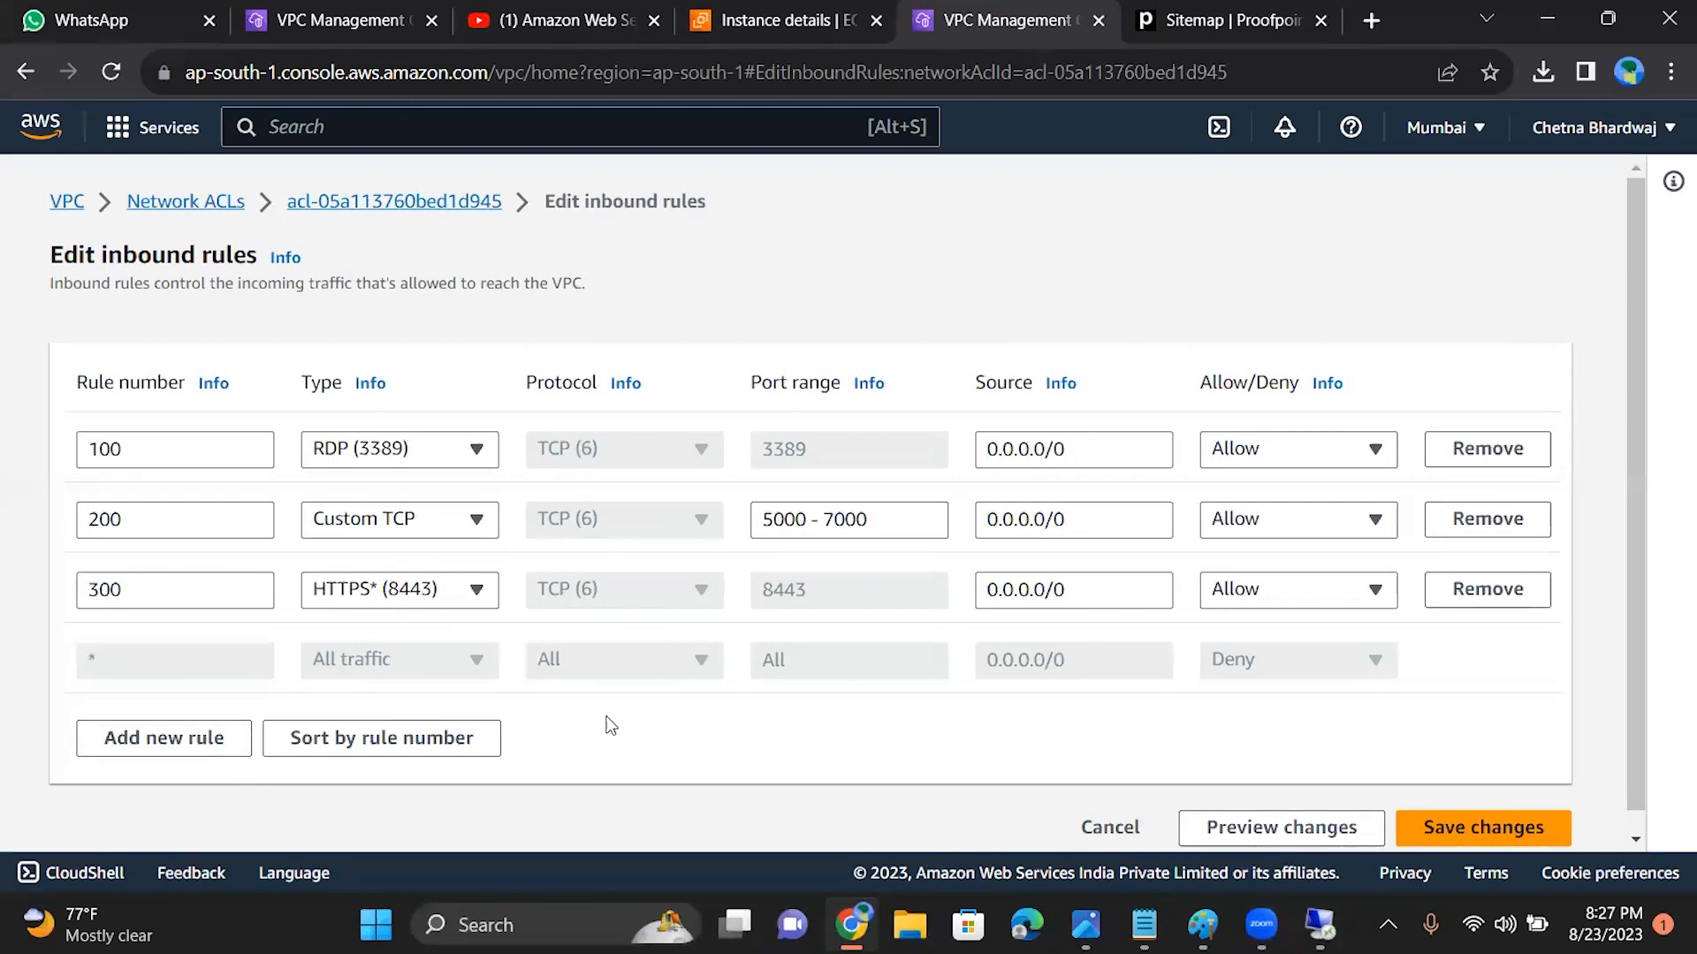
Step: Add inbound rule 400 with the type HTTP* (8080) and save the inbound rules
left_click(162, 749)
left_click(153, 669)
type("4000")
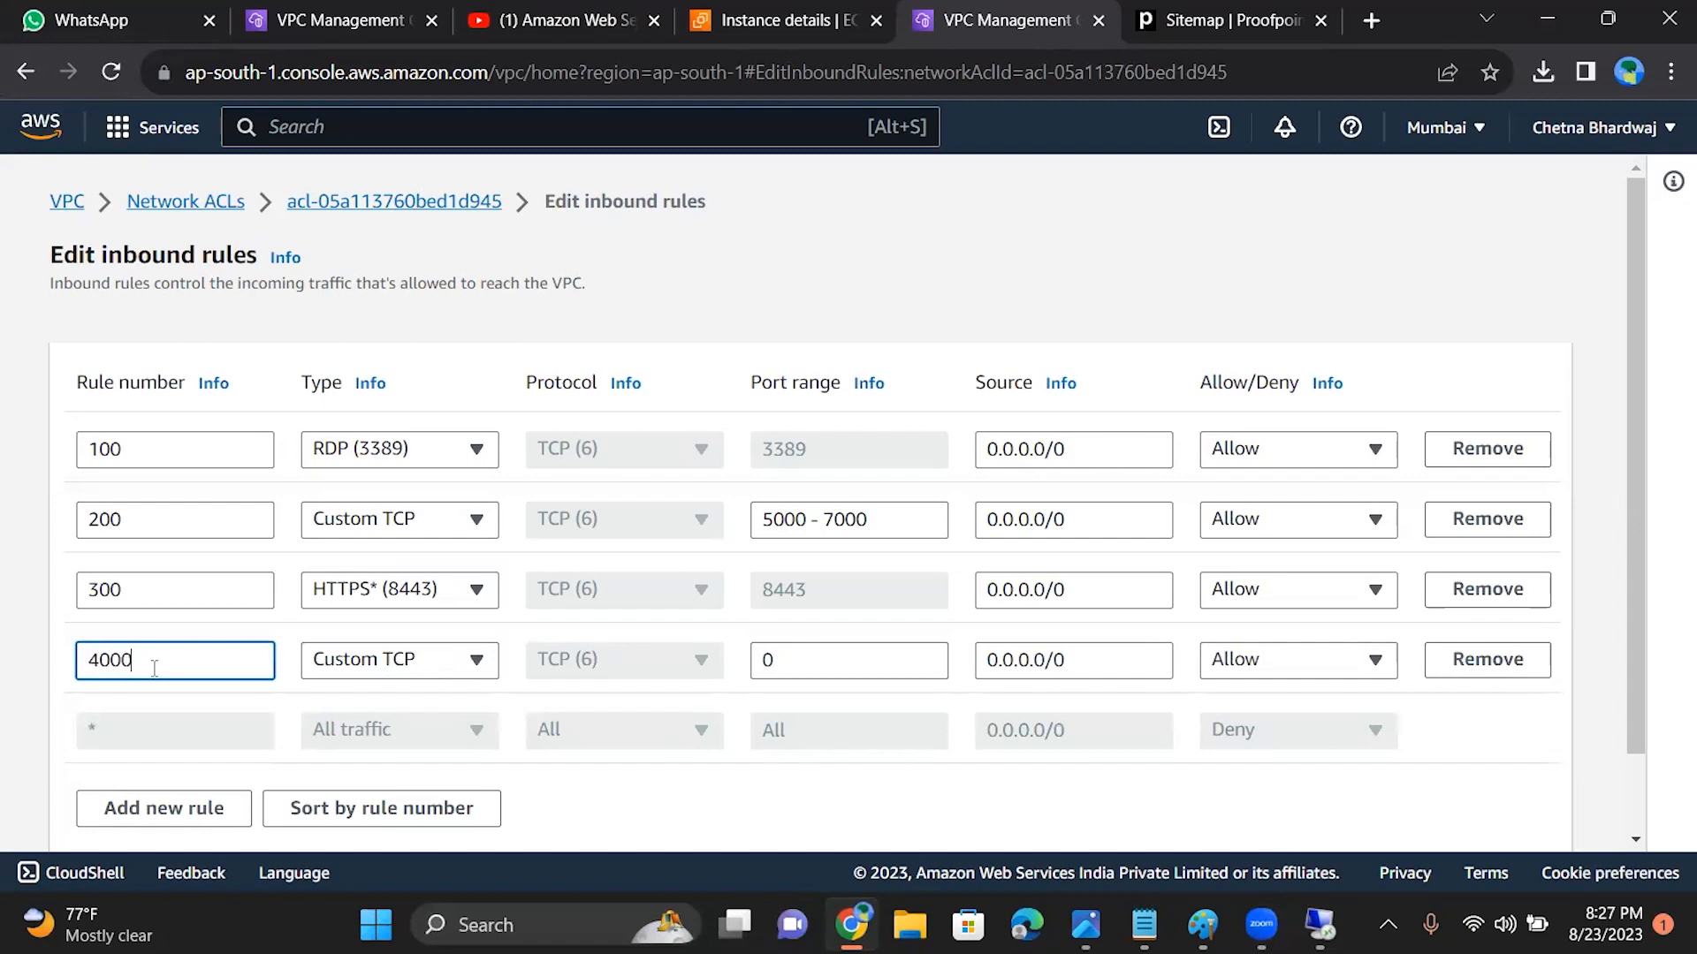
key("BackSpace")
left_click(438, 663)
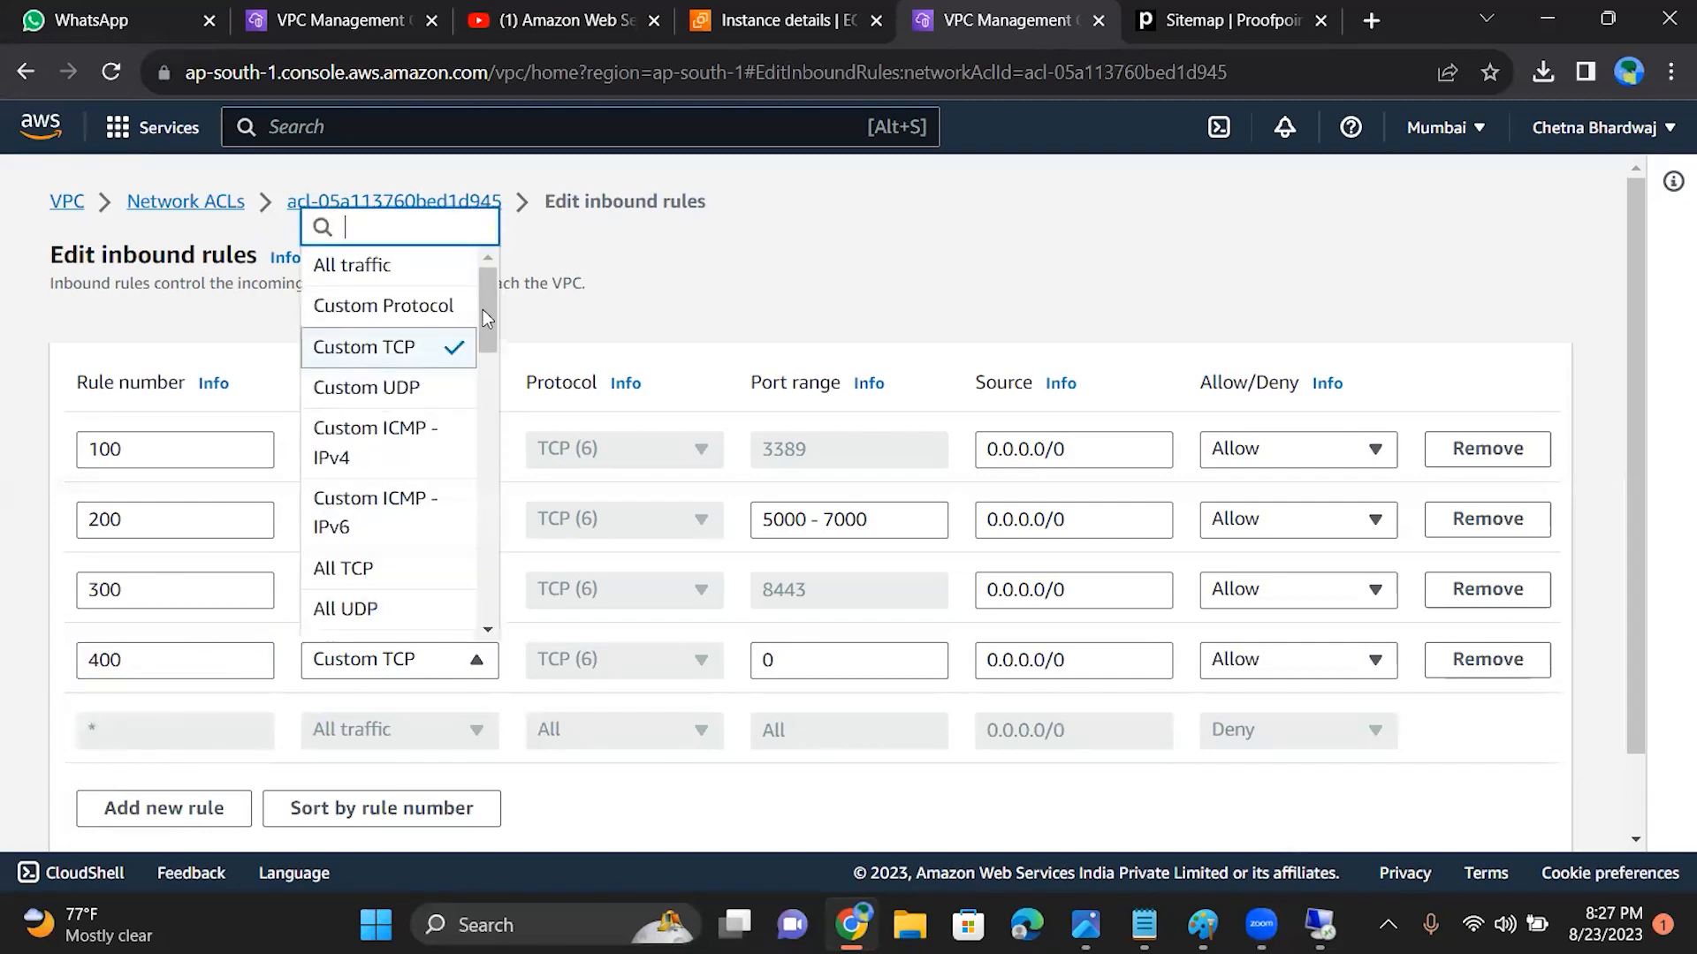
scroll(502, 482, "down", 10)
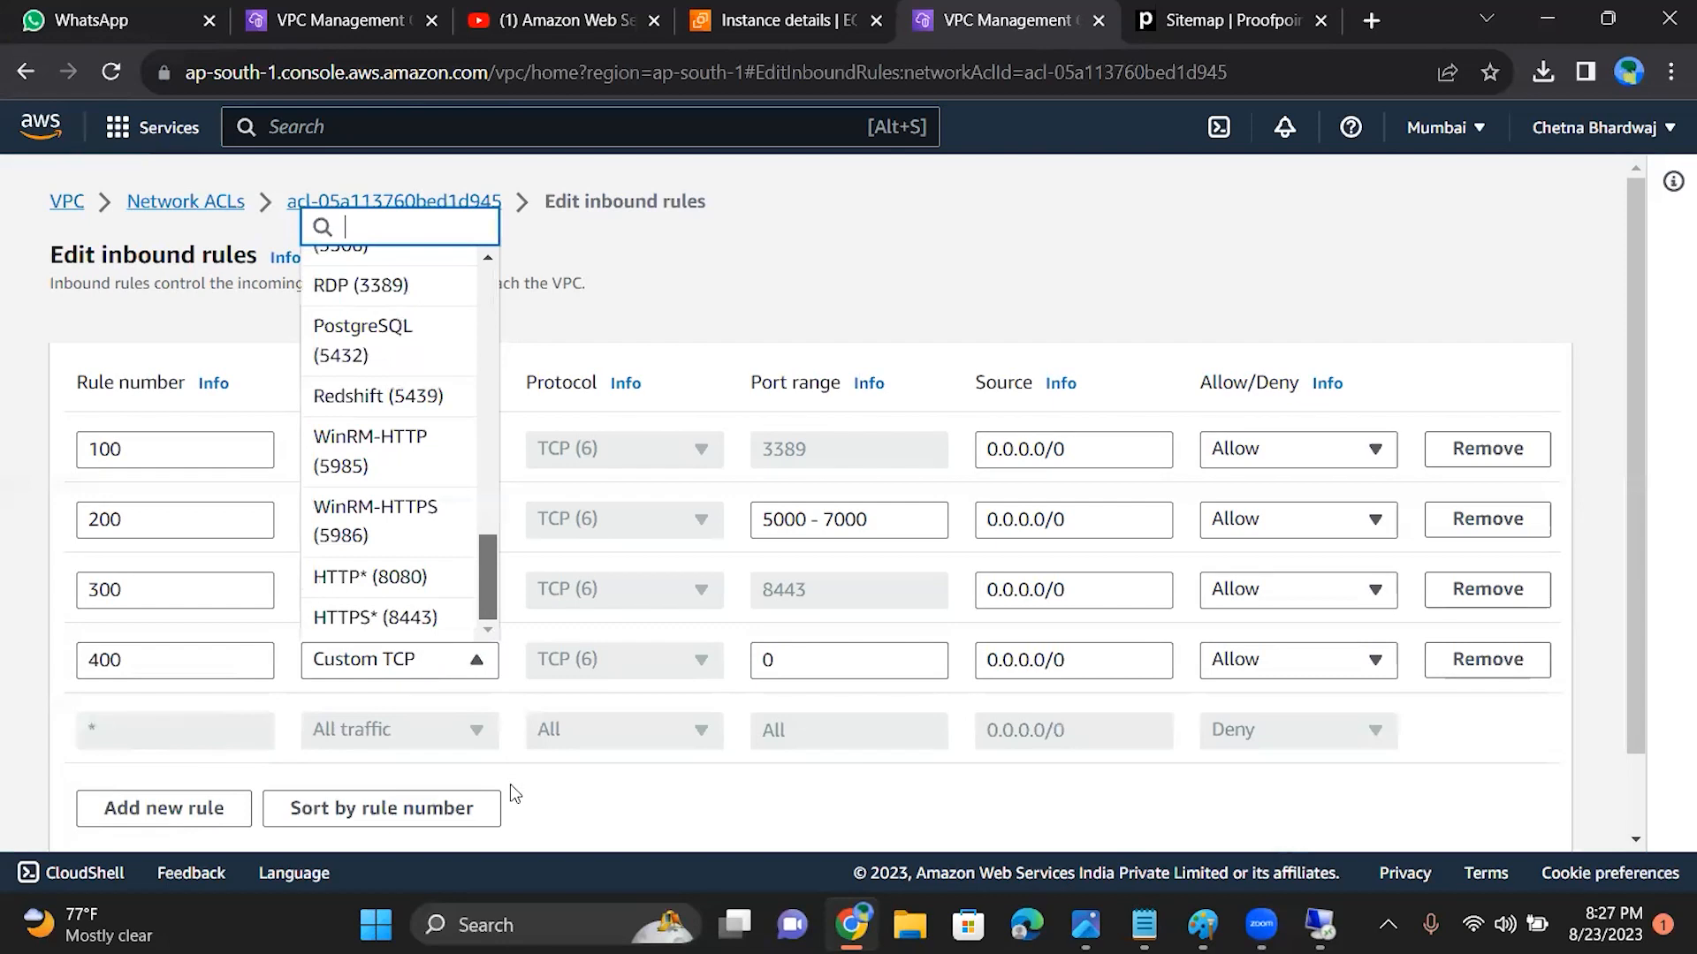
left_click(397, 583)
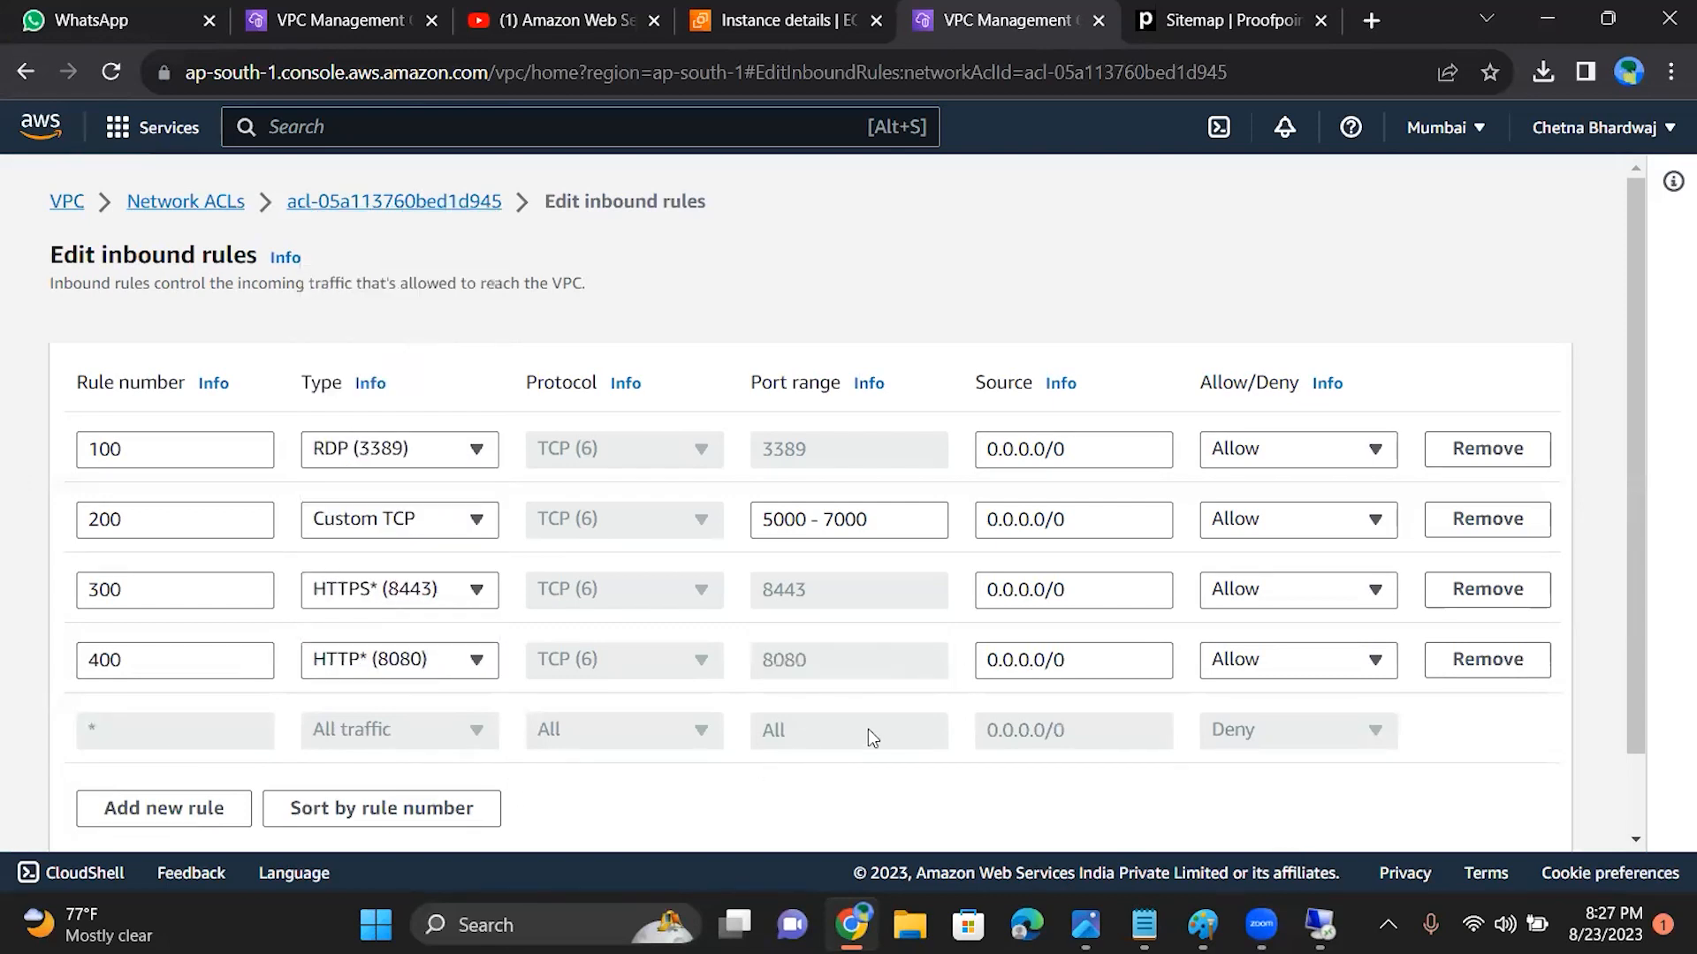
left_click_drag(1638, 660, 1521, 779)
left_click(1504, 815)
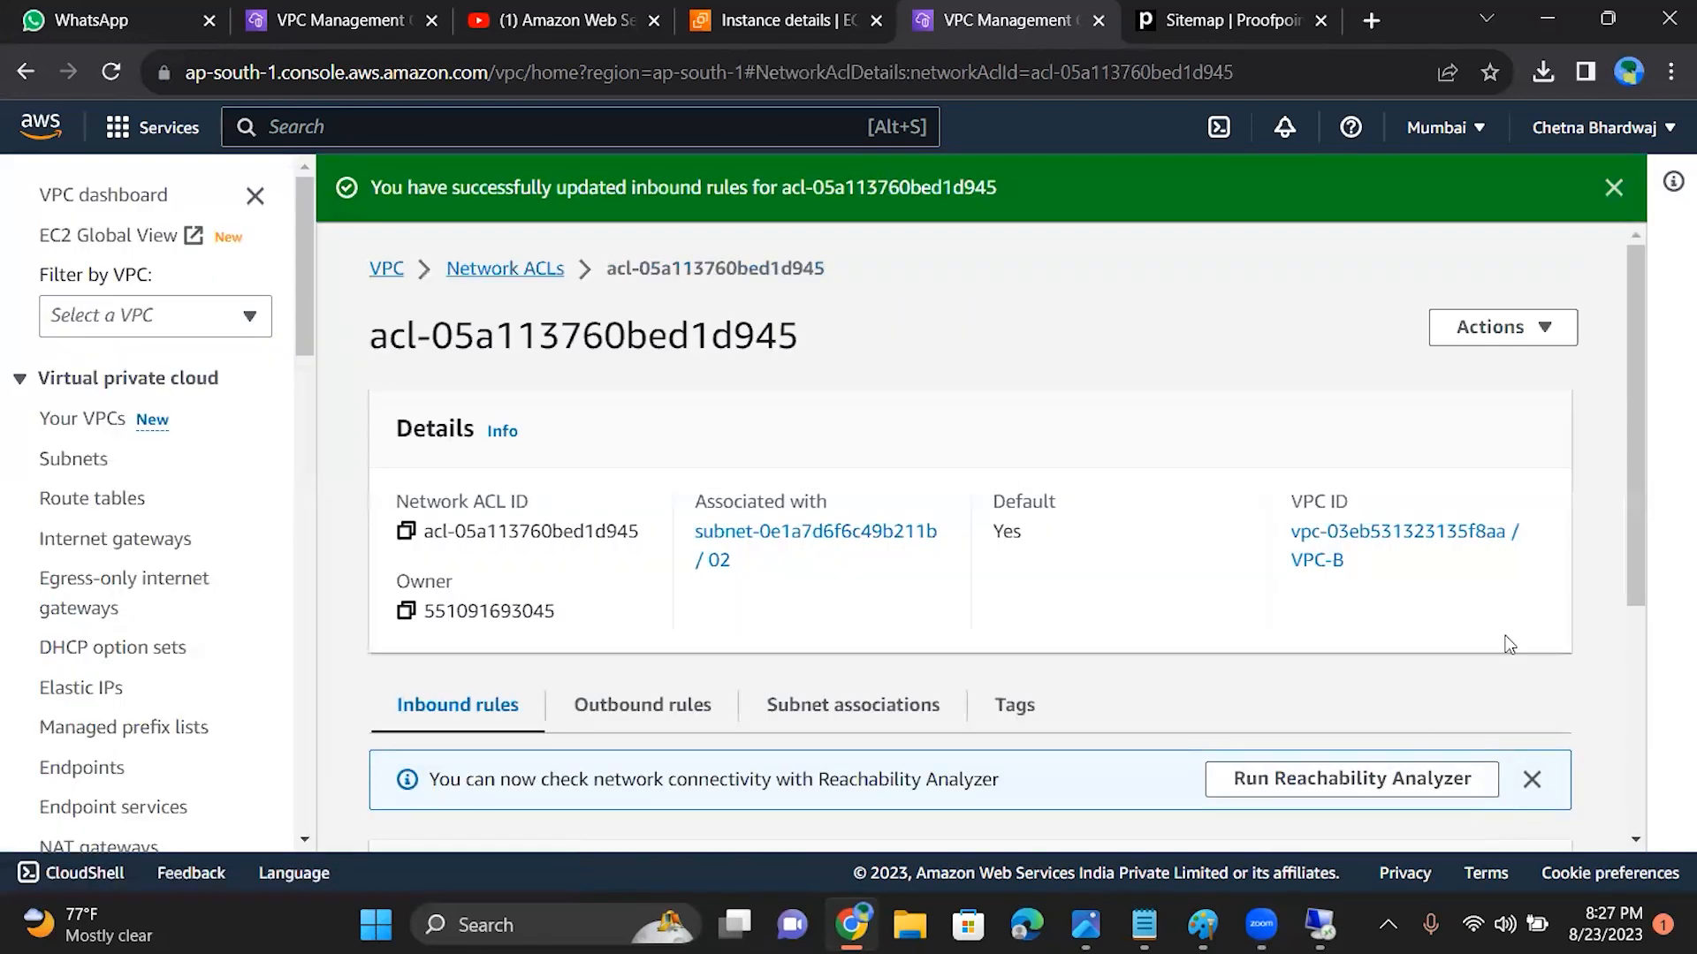
Step: Test the Remote Desktop Connection to 15.206.163.121 with the edited inbound rules, dismiss the credentials request and minimize the connection window
left_click(1319, 926)
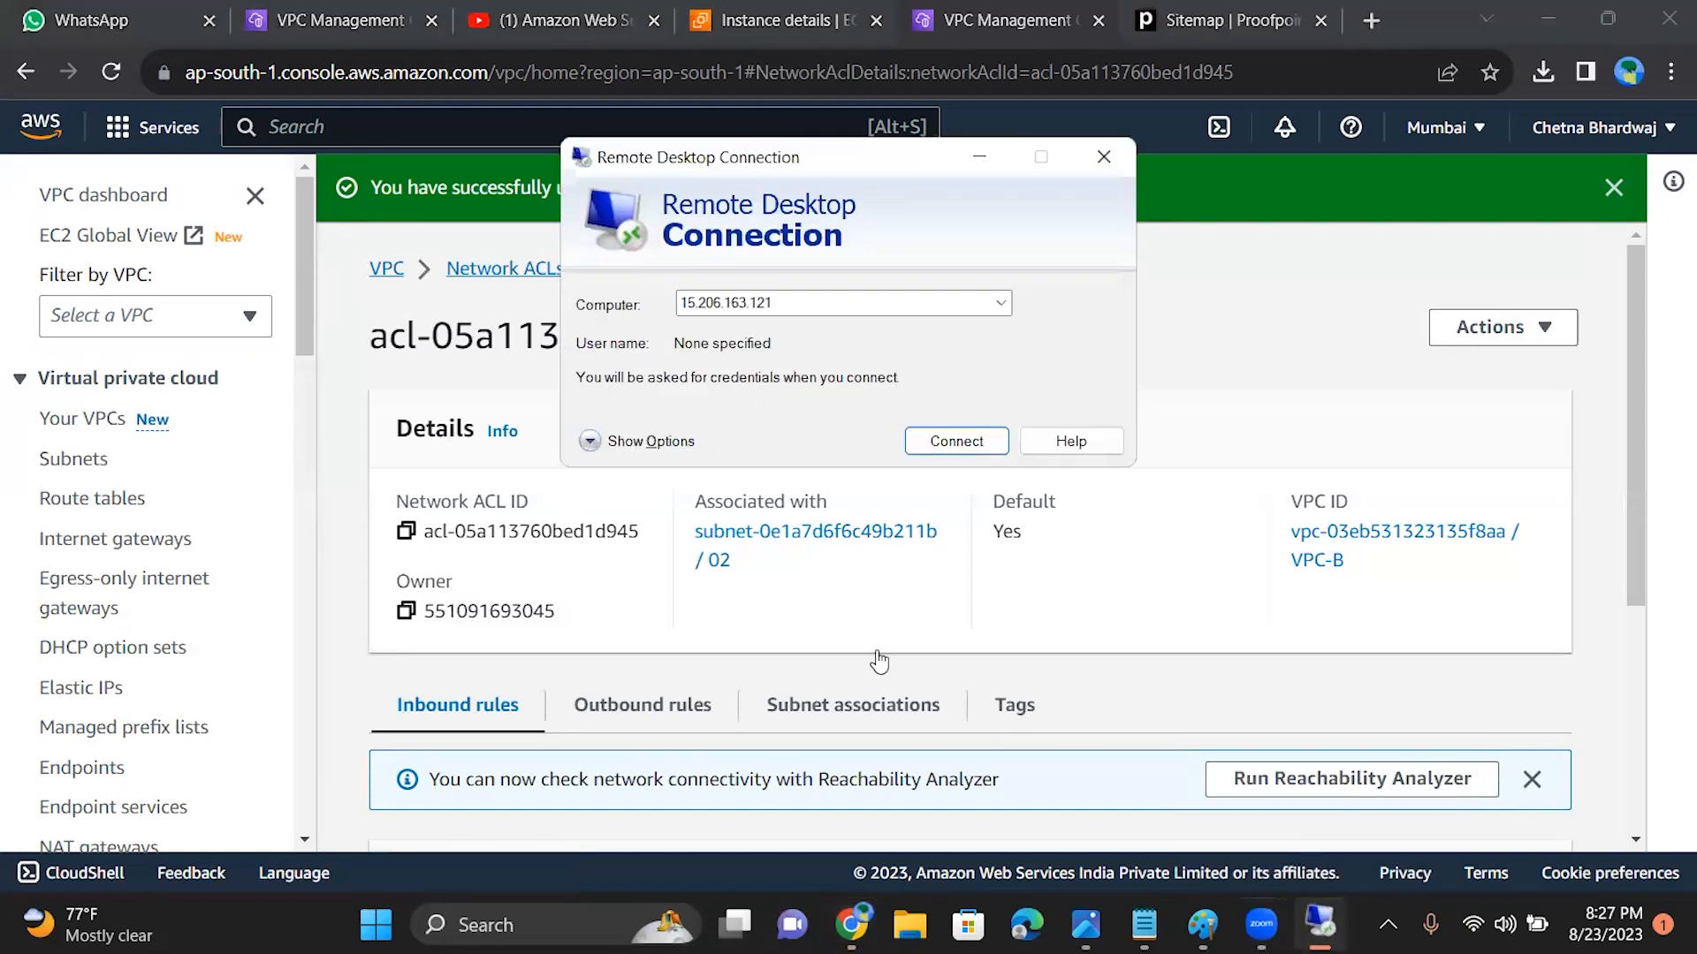
left_click(805, 299)
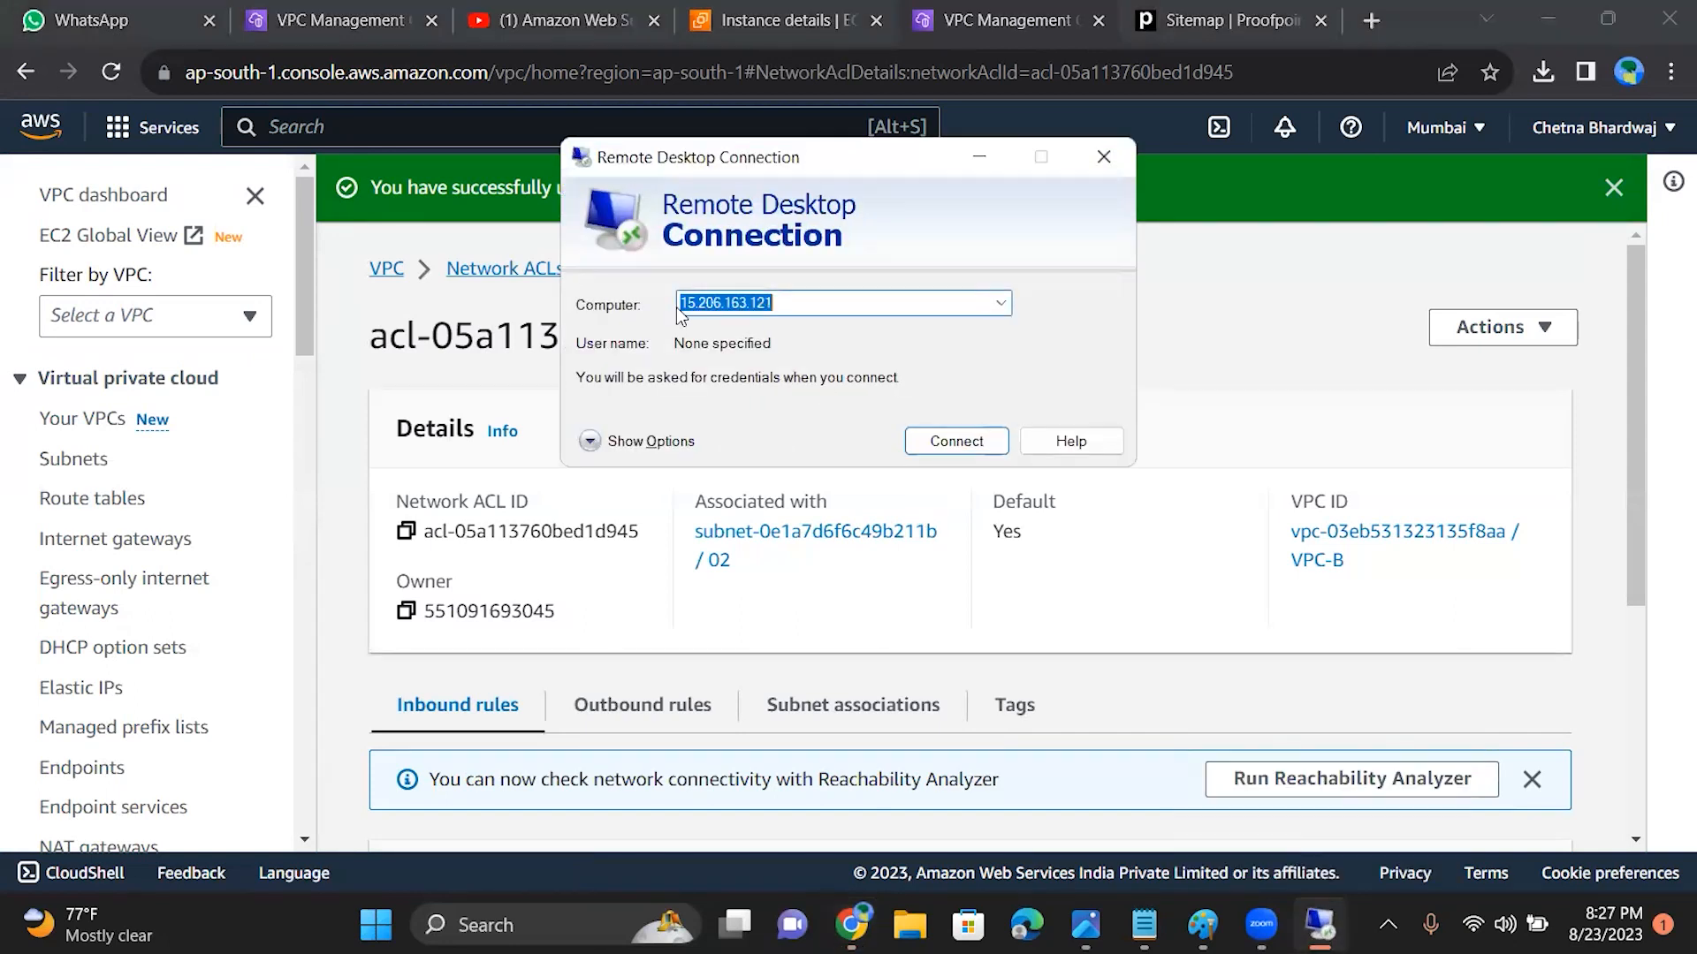
left_click(955, 441)
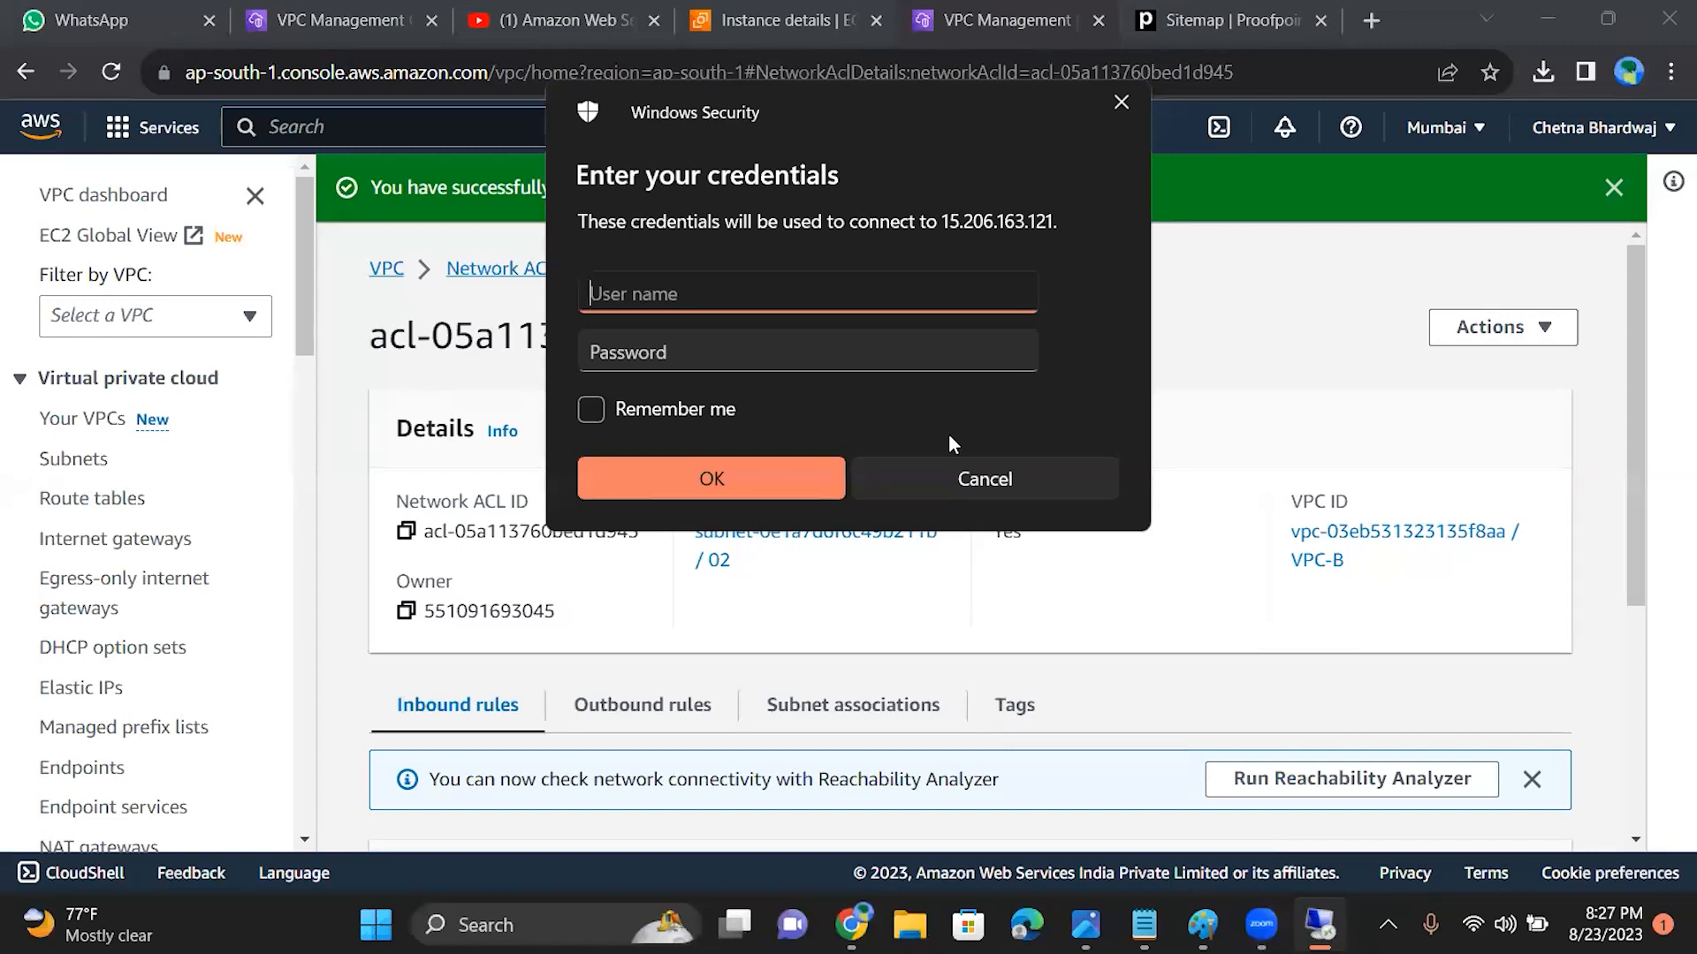
left_click(1123, 103)
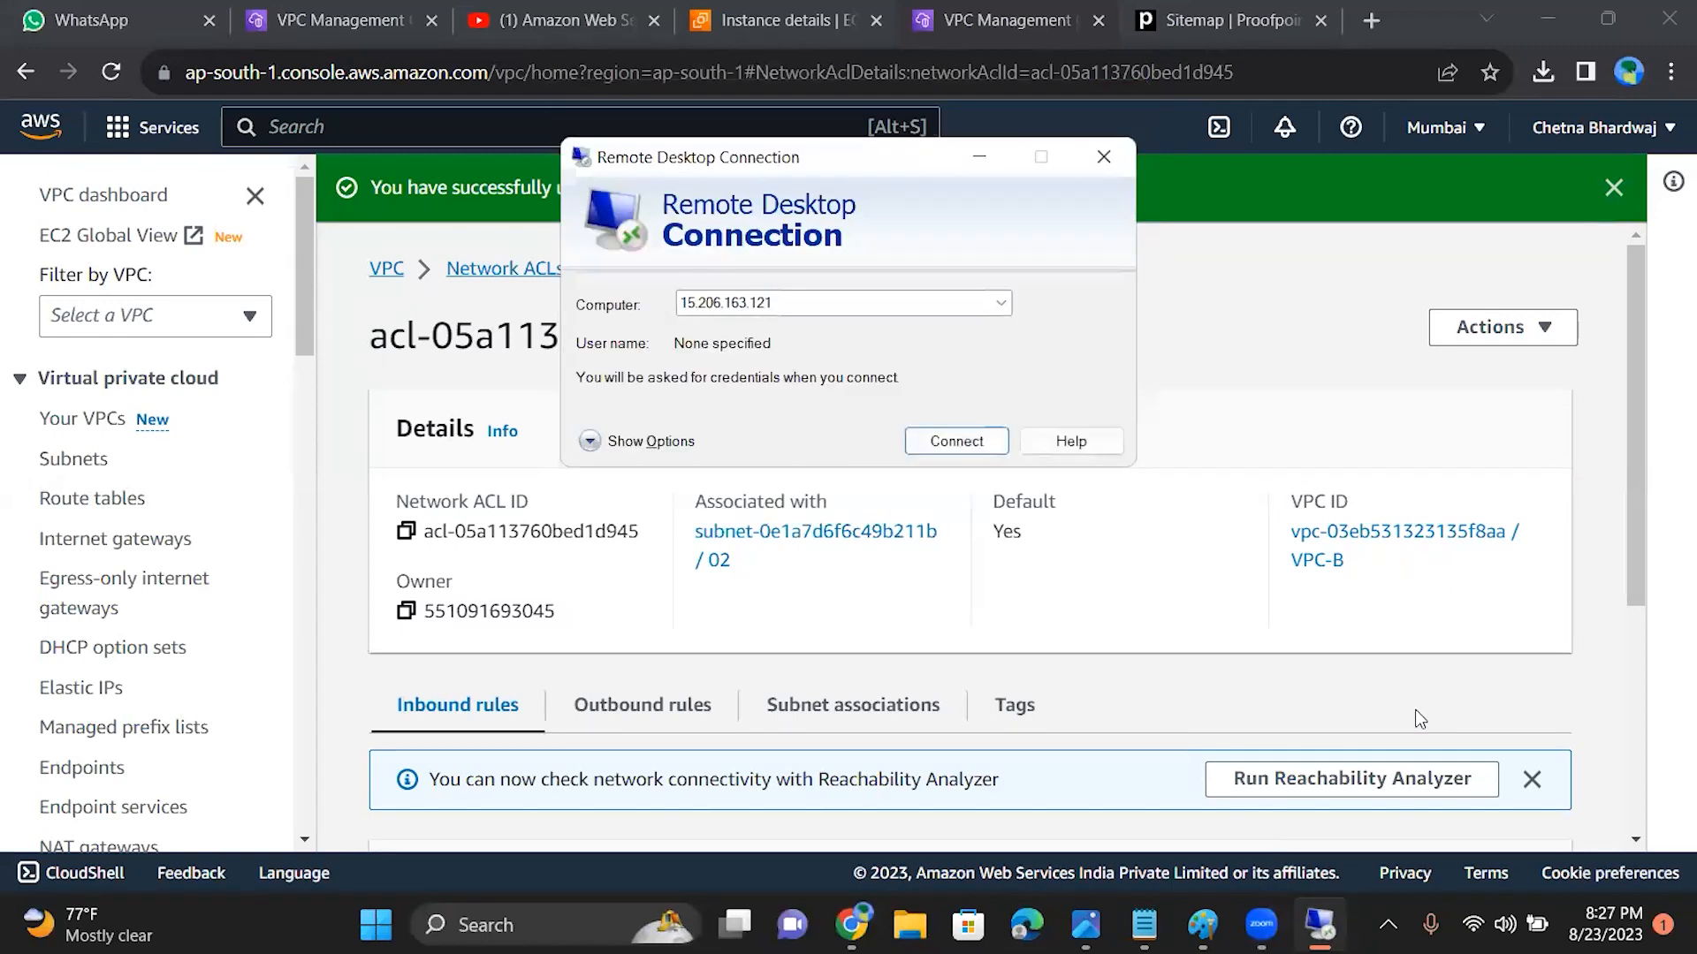
left_click(965, 157)
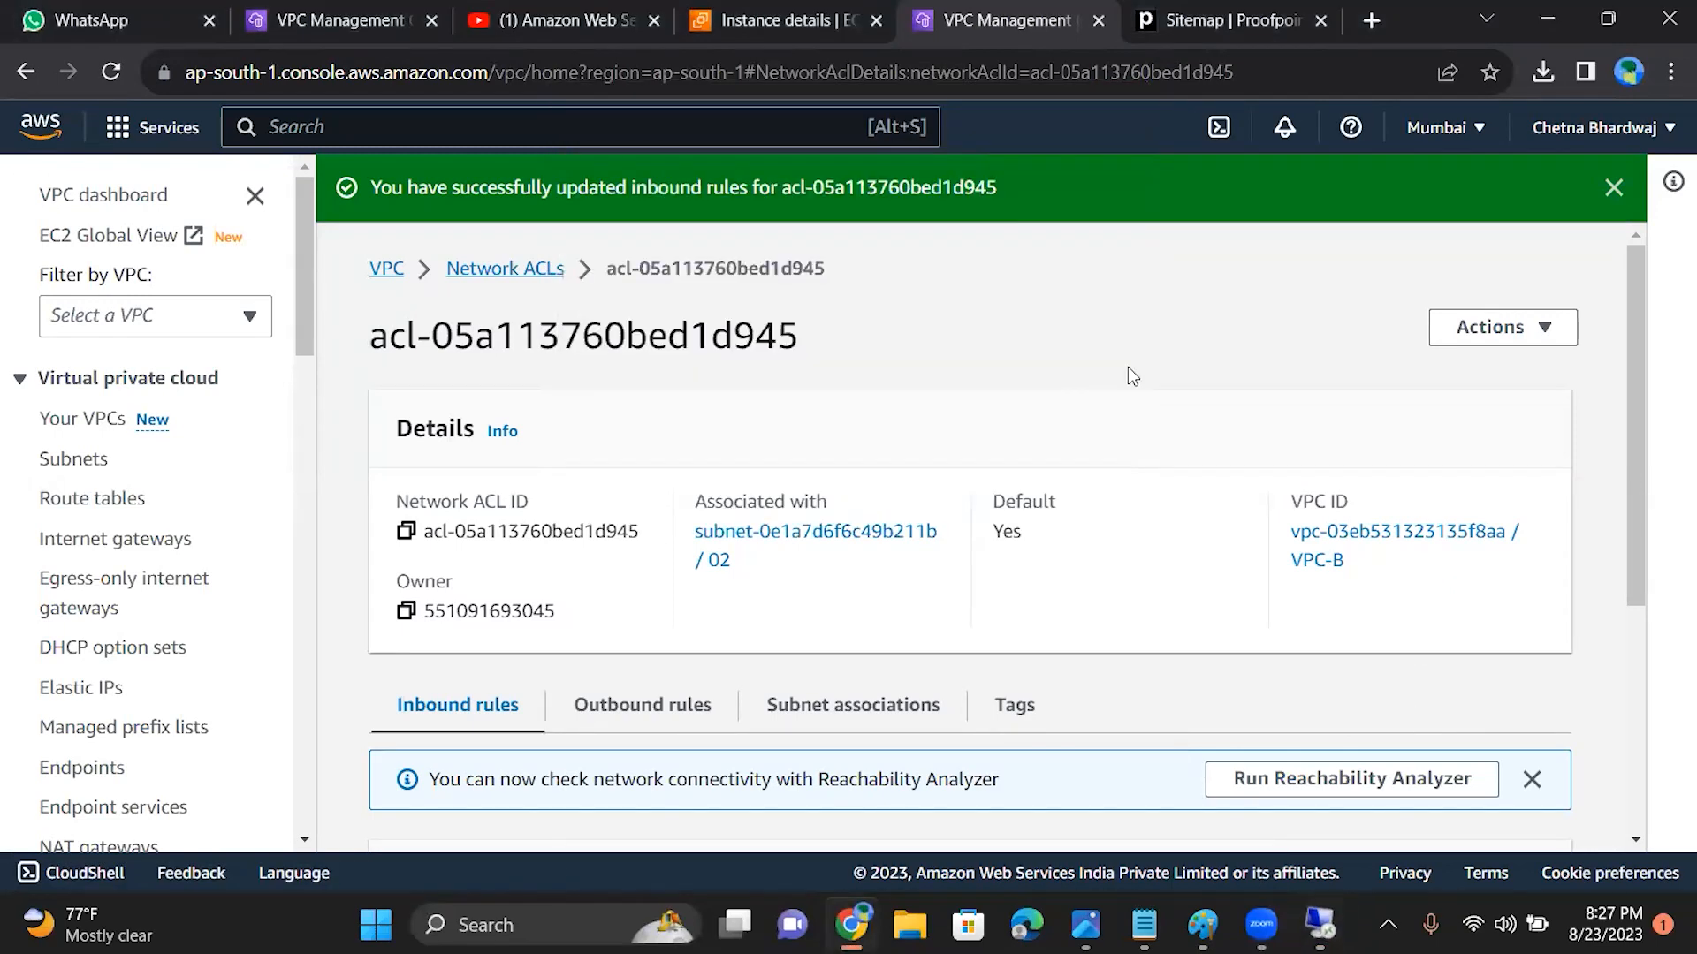
Step: Change outbound rule 50 of the default ACL to the type RDP (3389) and save the outbound rules
scroll(1122, 368, "down", 4)
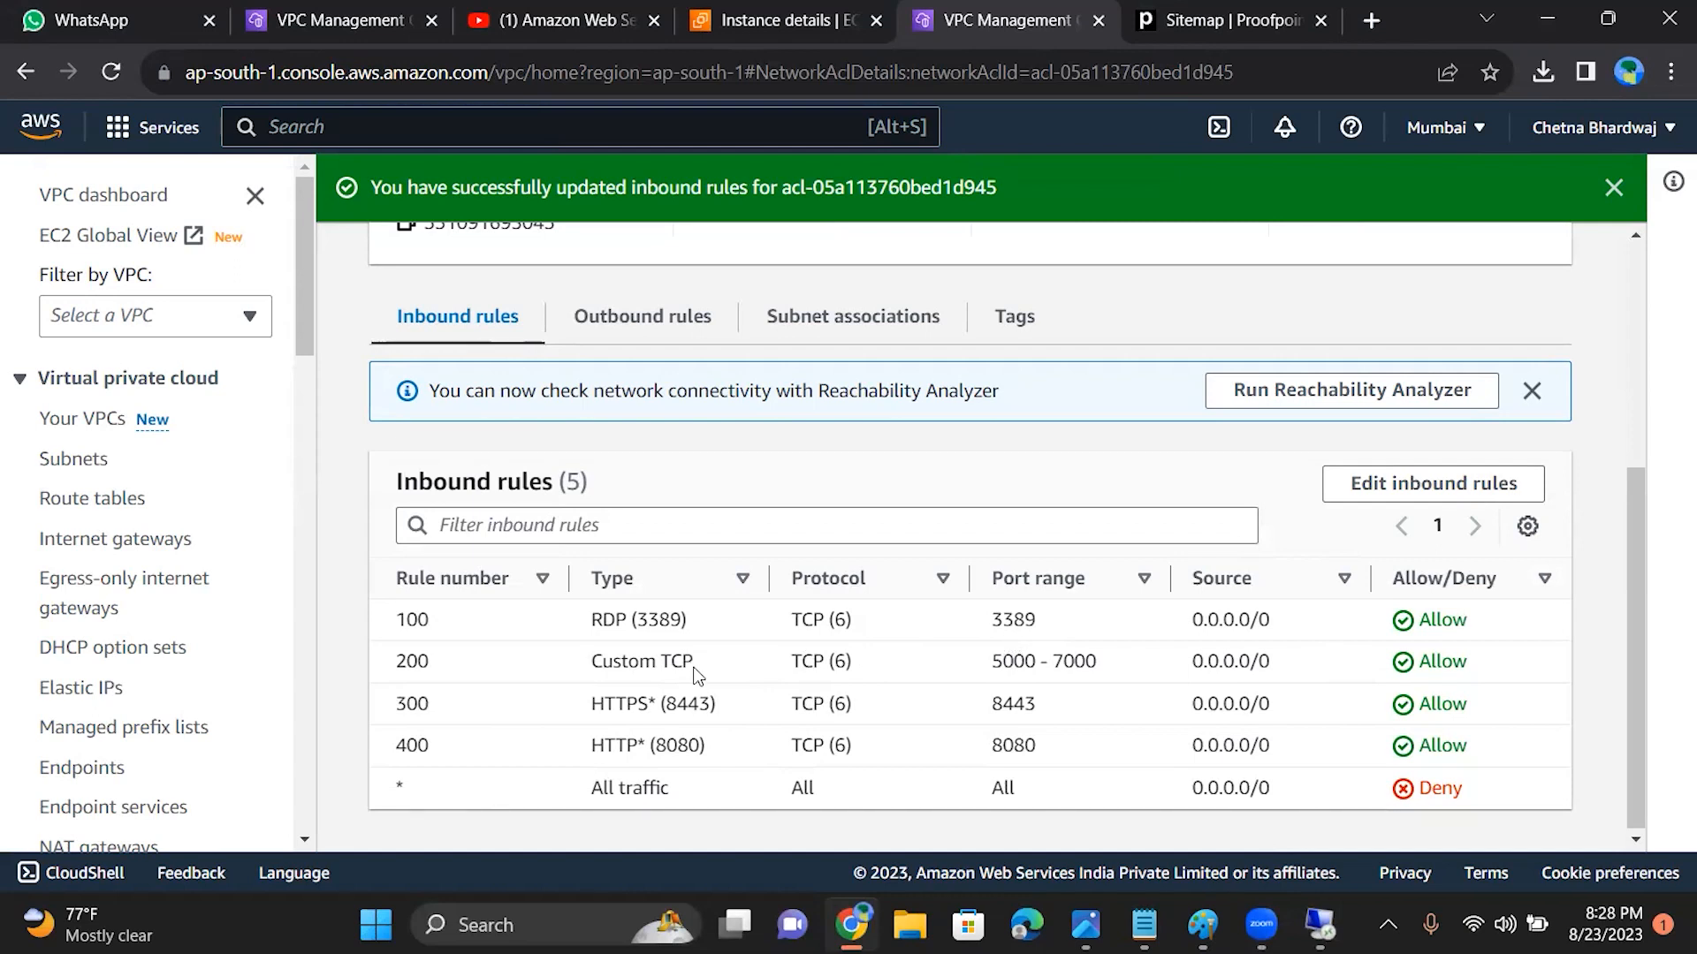
left_click(638, 318)
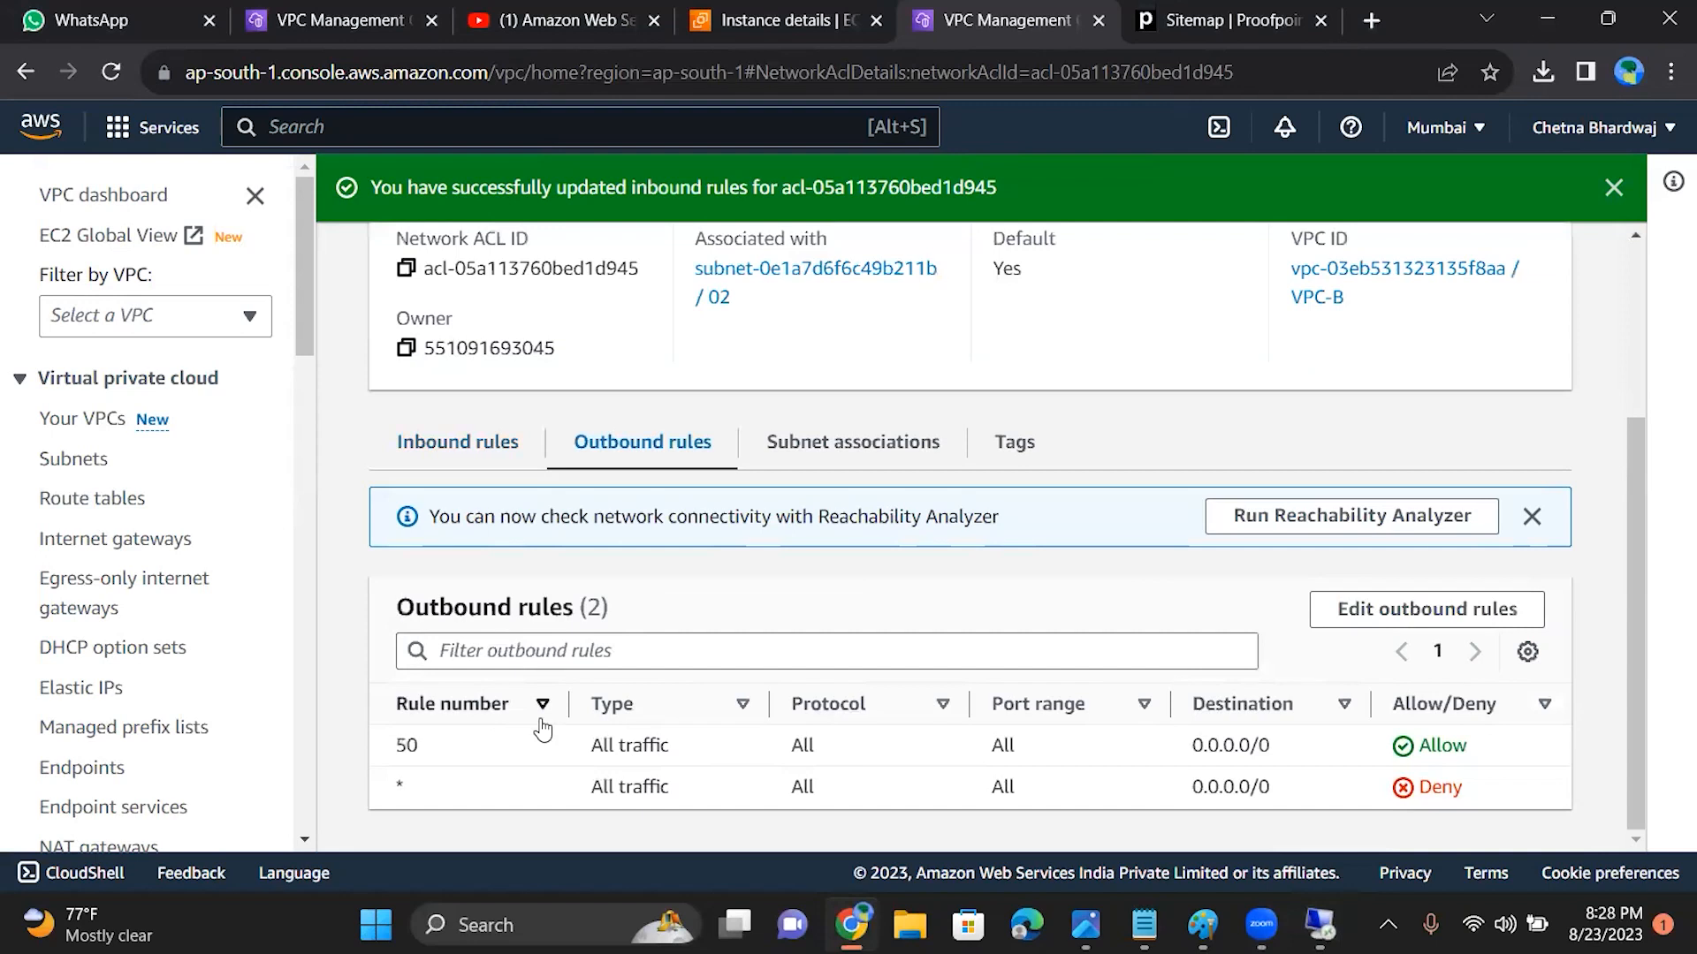
left_click(1537, 624)
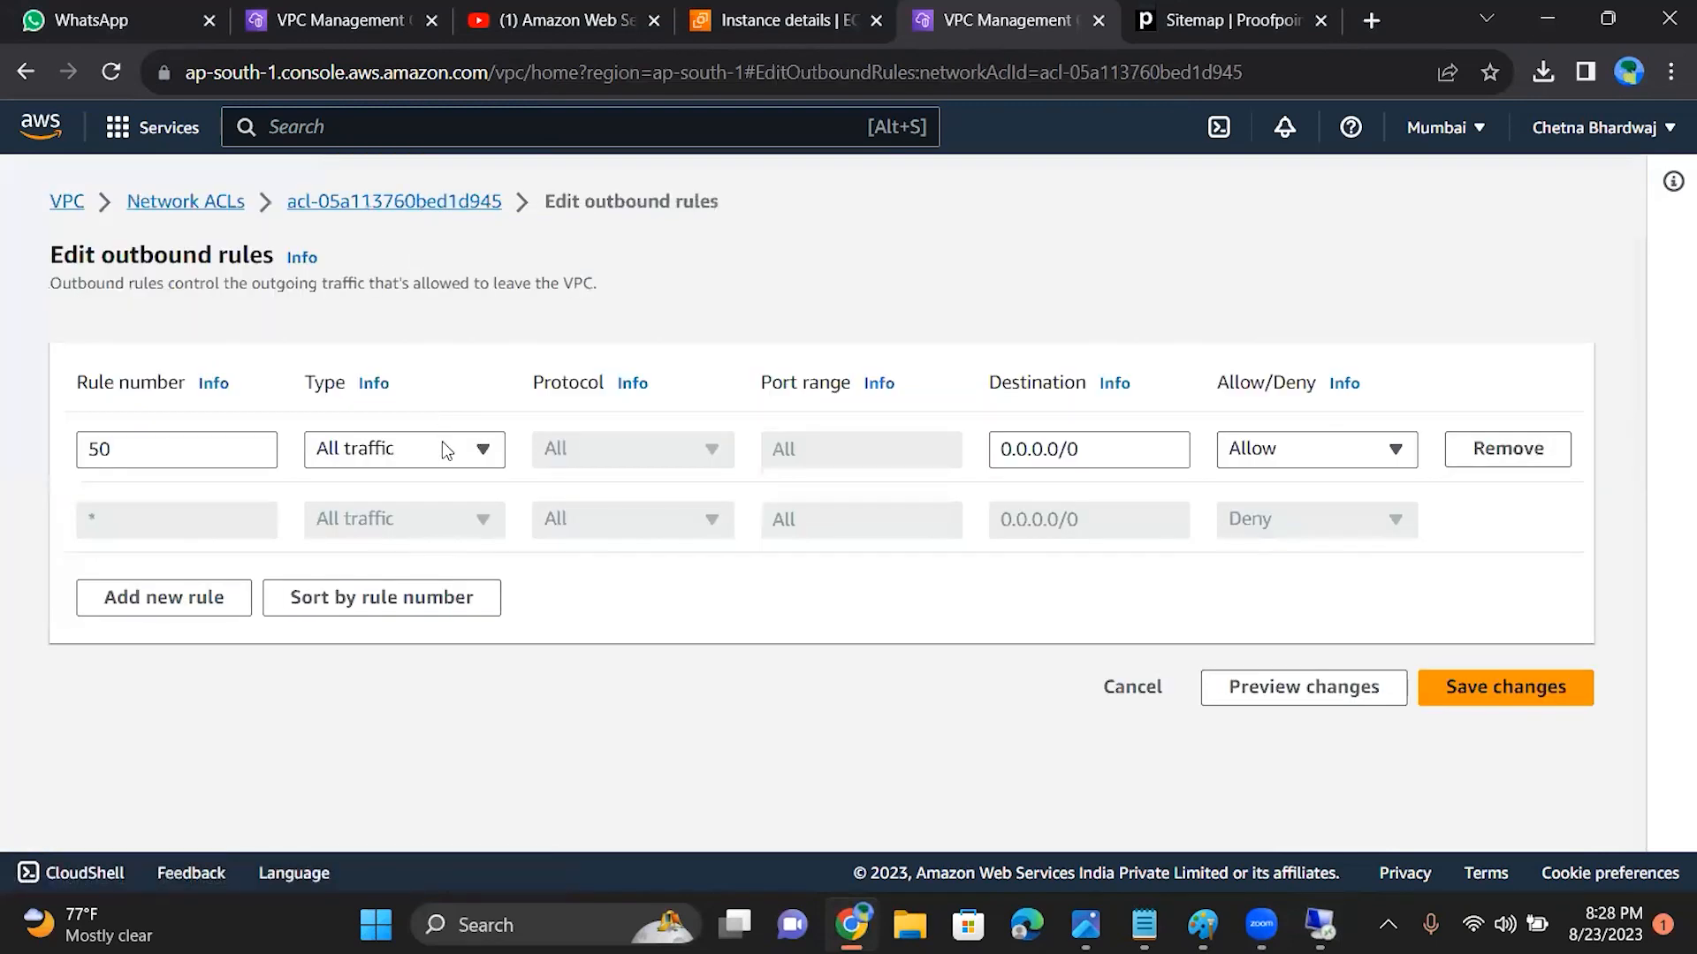
left_click(447, 451)
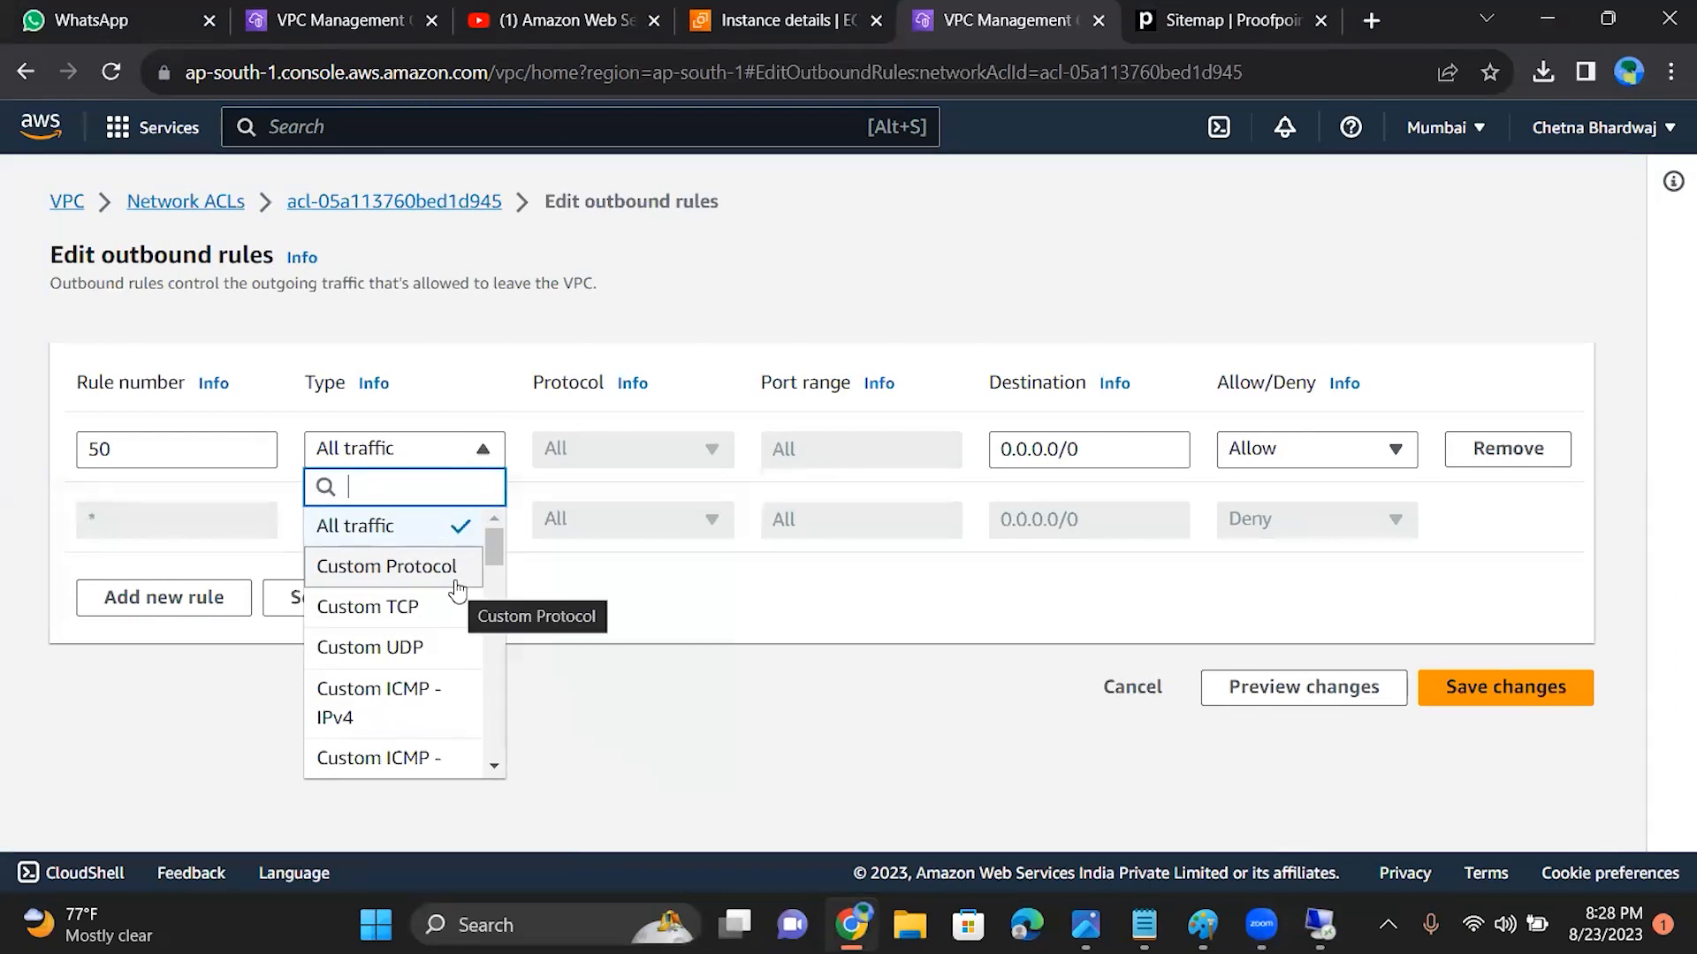
type("r")
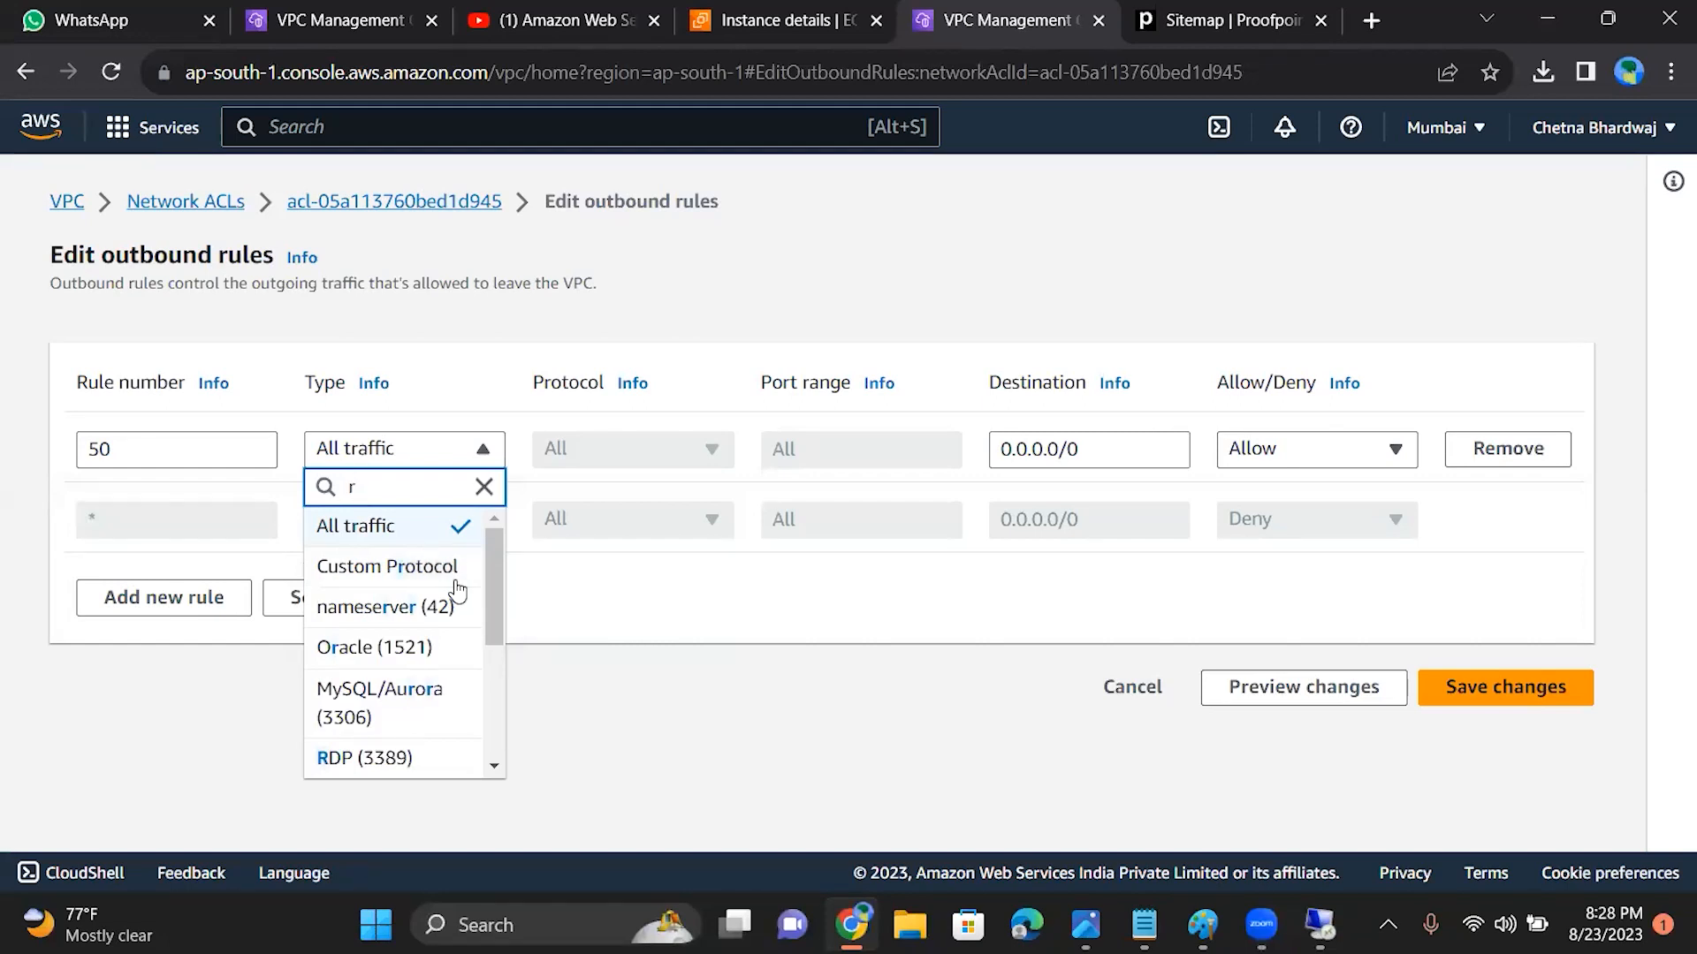
left_click(415, 757)
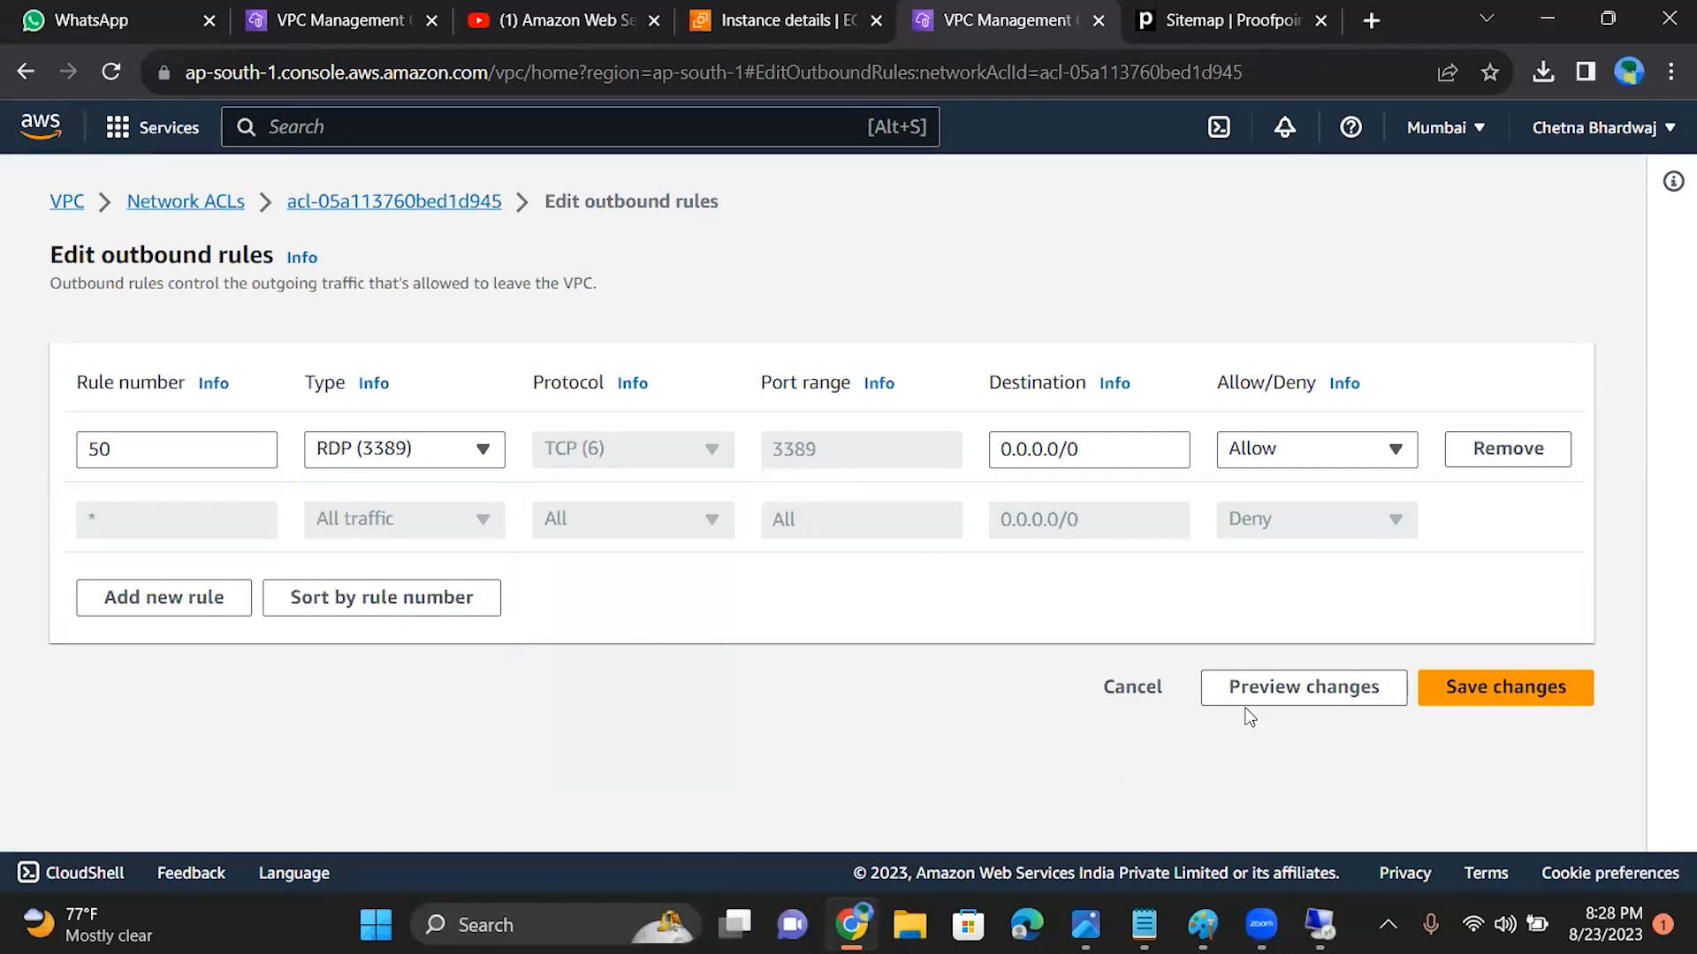
left_click(1508, 693)
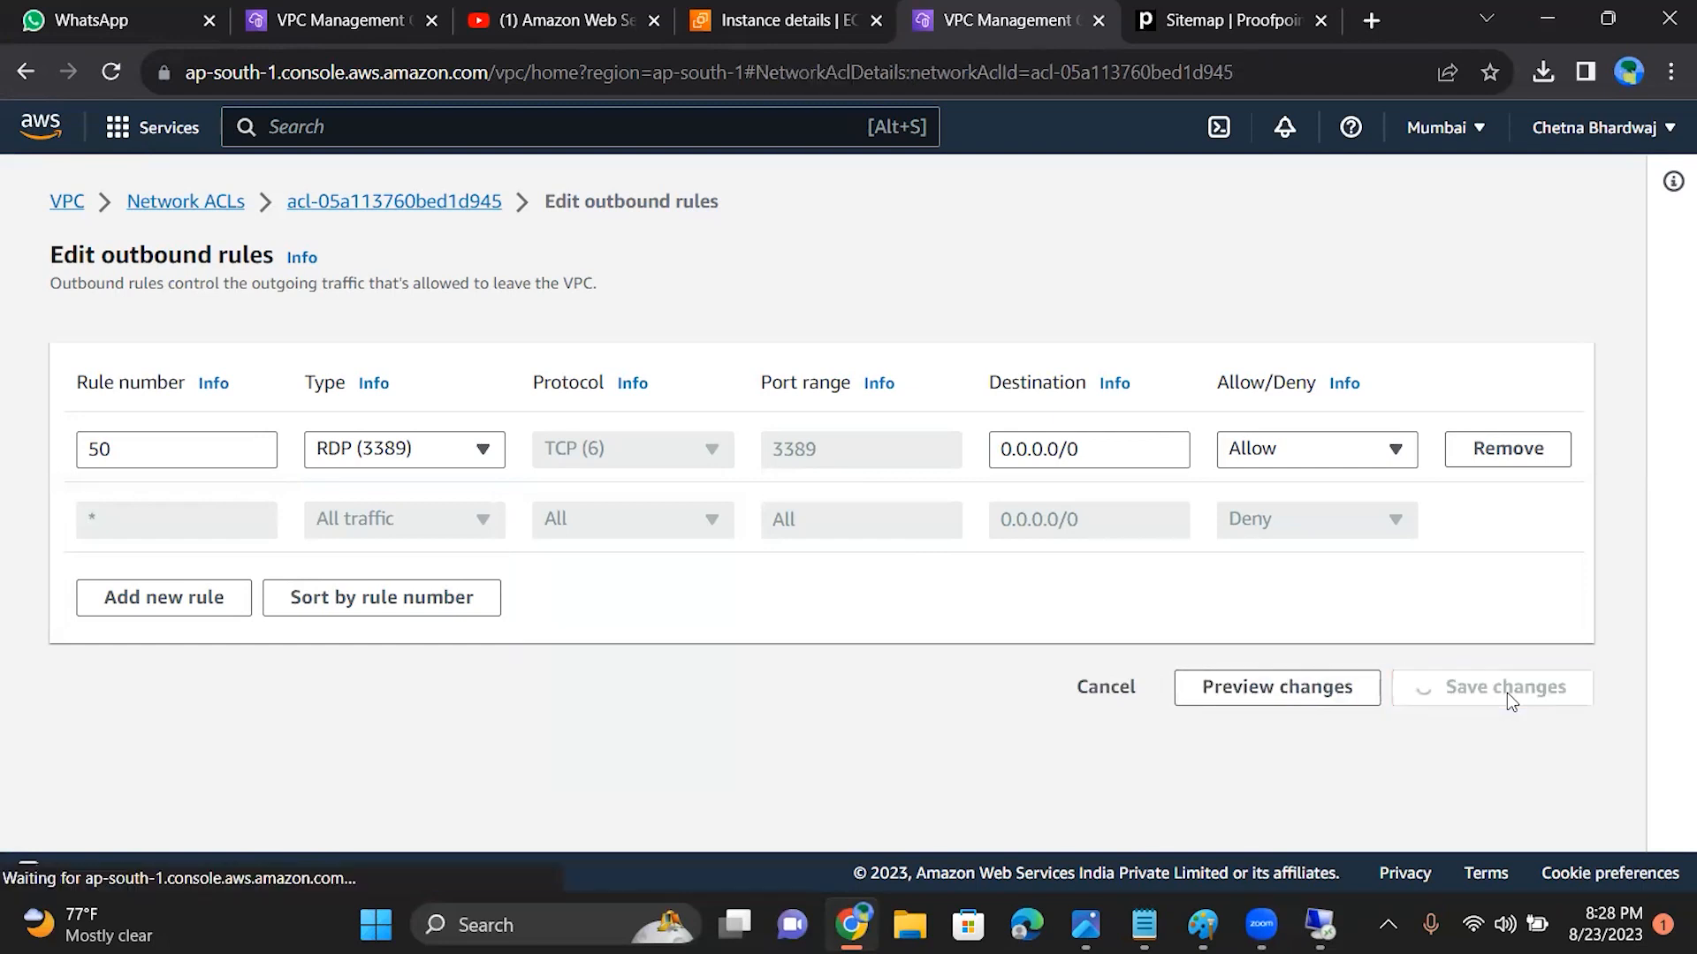
Step: Test the Remote Desktop Connection to 15.206.163.121 with outbound traffic limited to RDP, cancel the attempt and minimize the connection window
left_click(1322, 922)
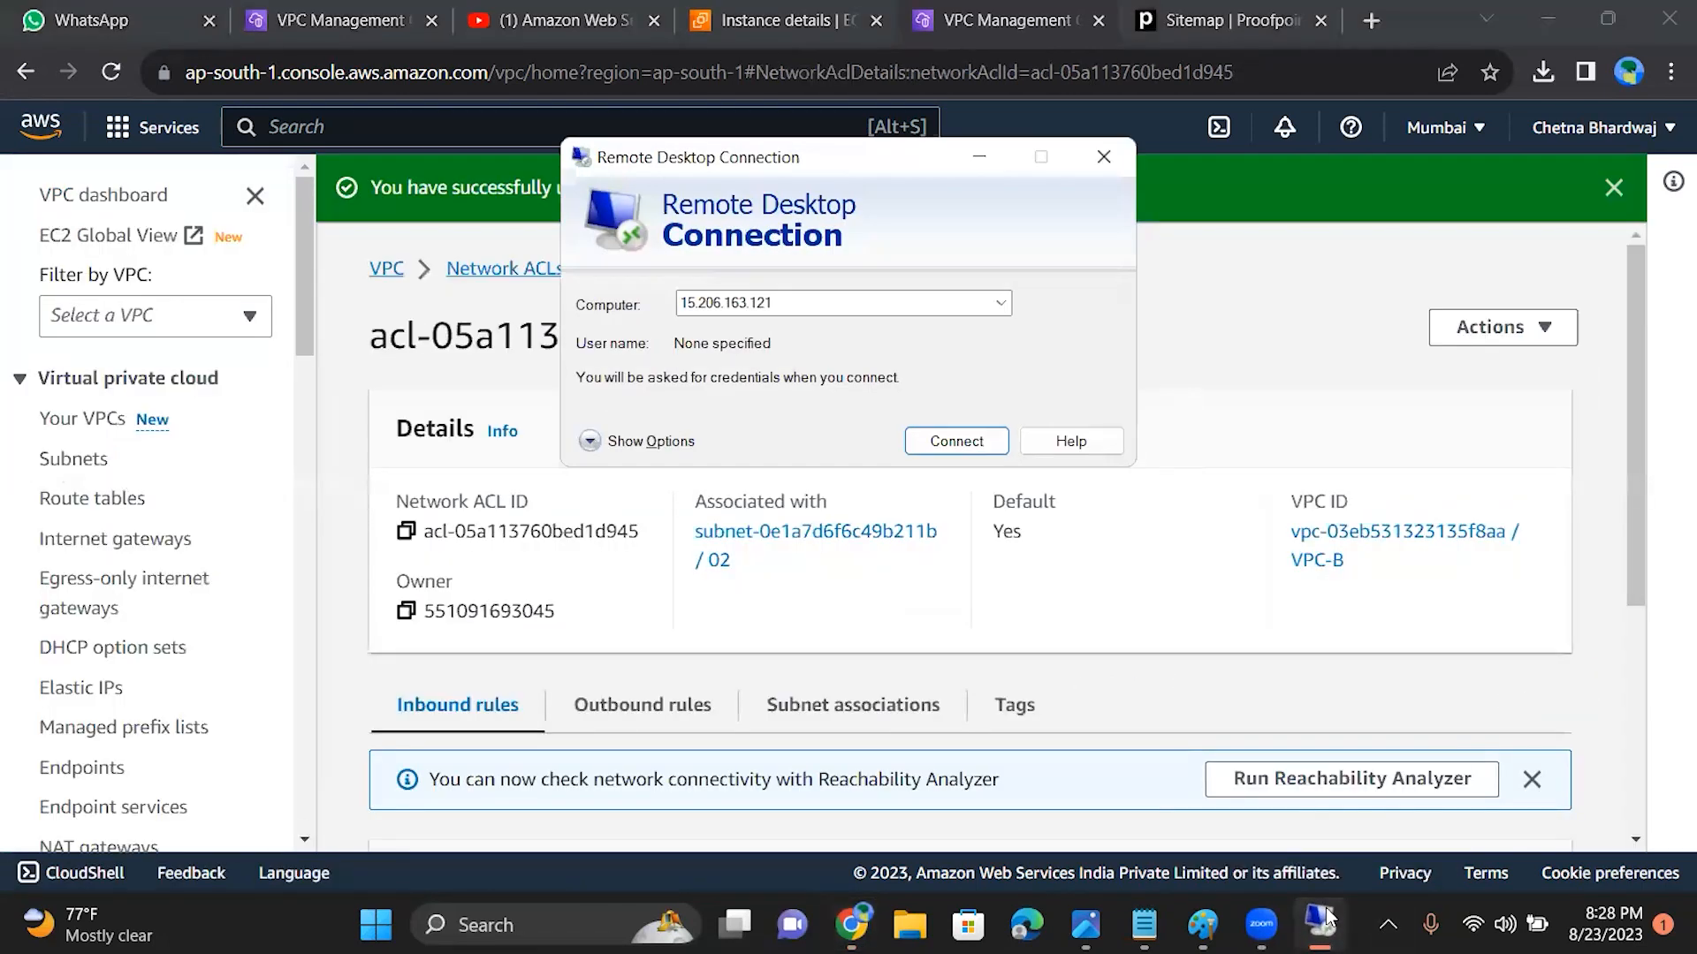
left_click(963, 448)
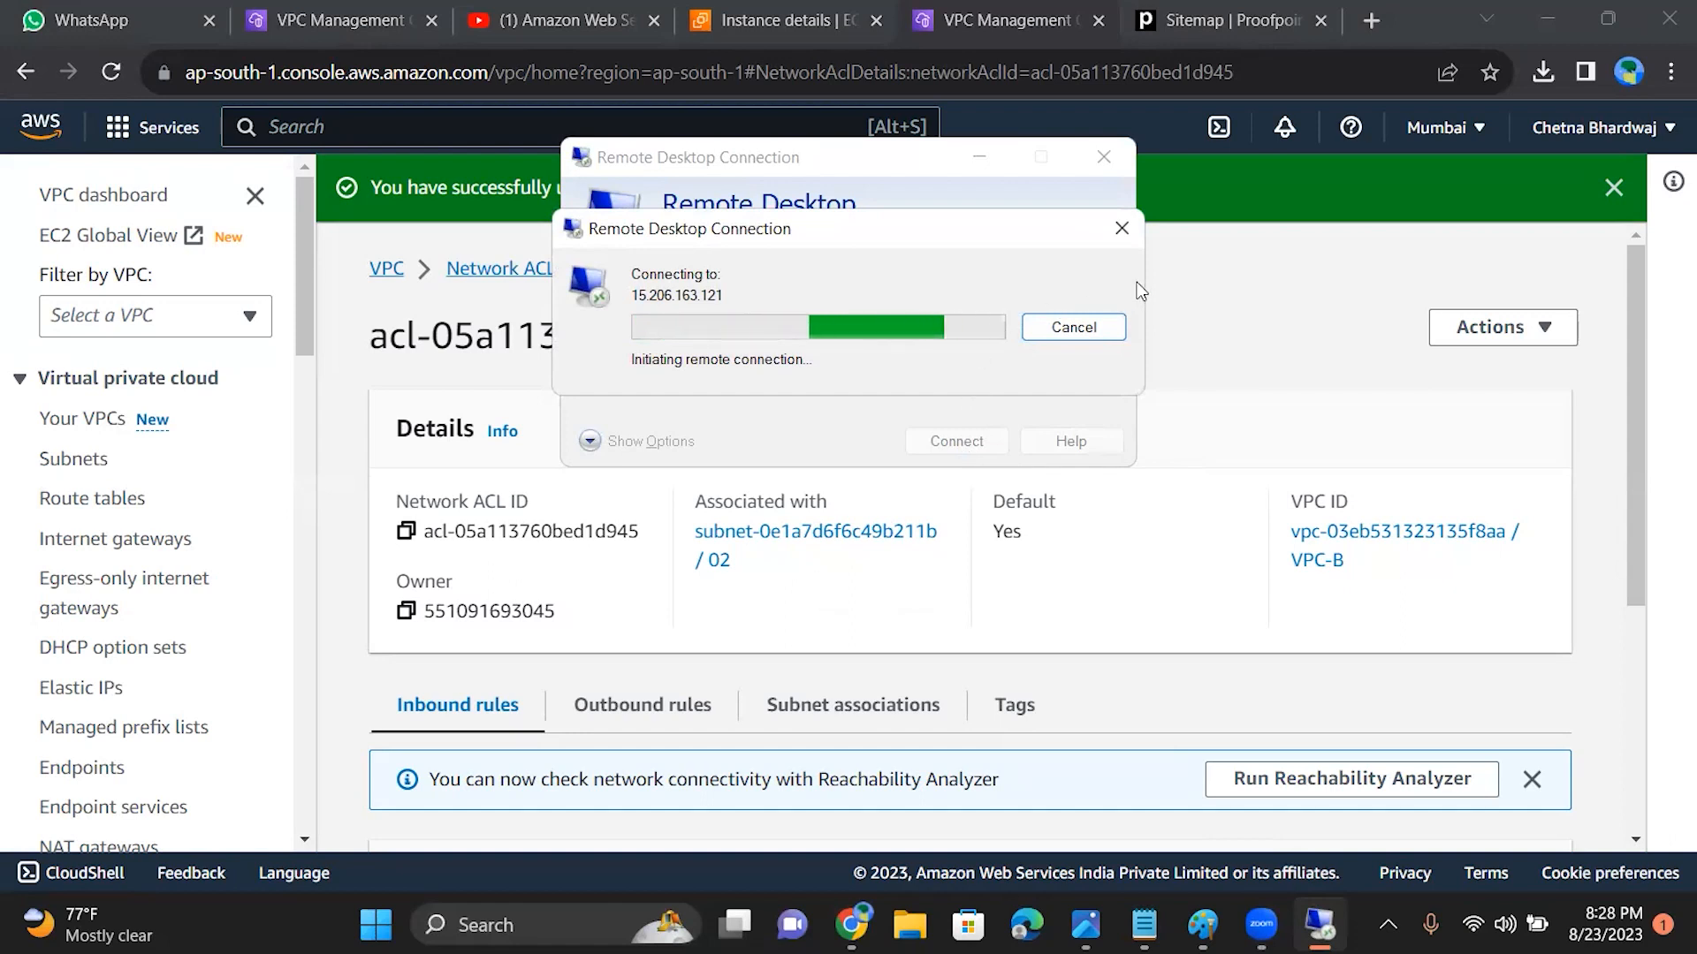
left_click(1121, 228)
left_click(942, 134)
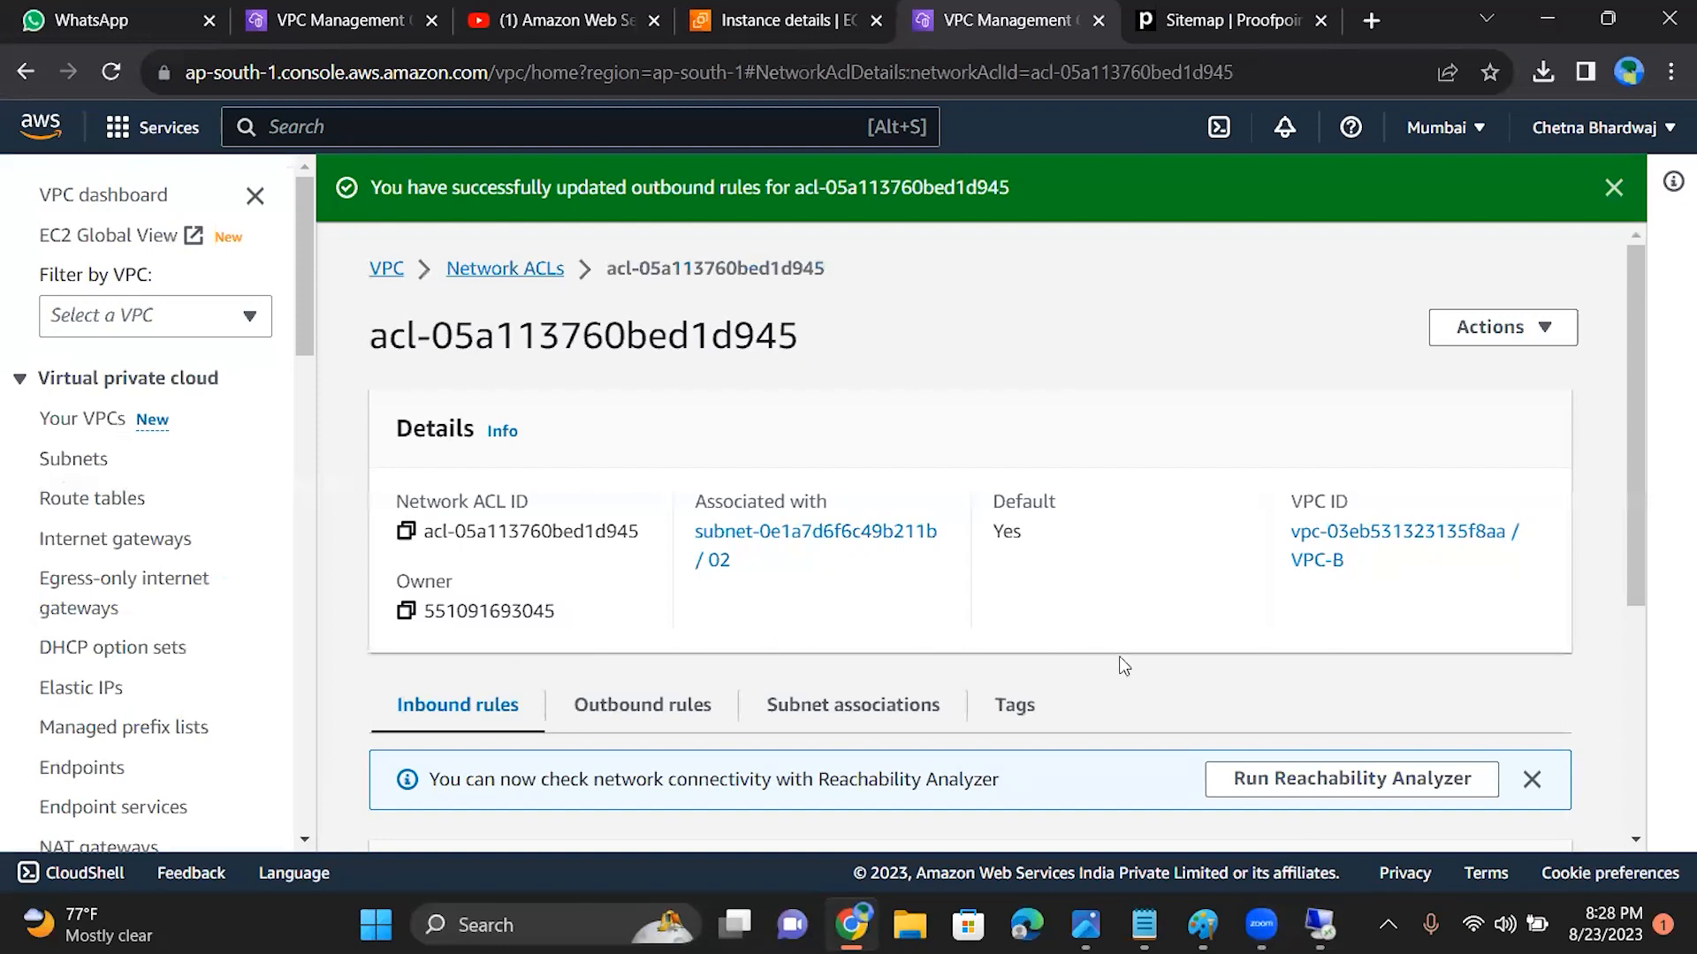
Step: Reopen the ACL's outbound rules for editing and add rule 100, keeping the type Custom TCP
right_click(1630, 555)
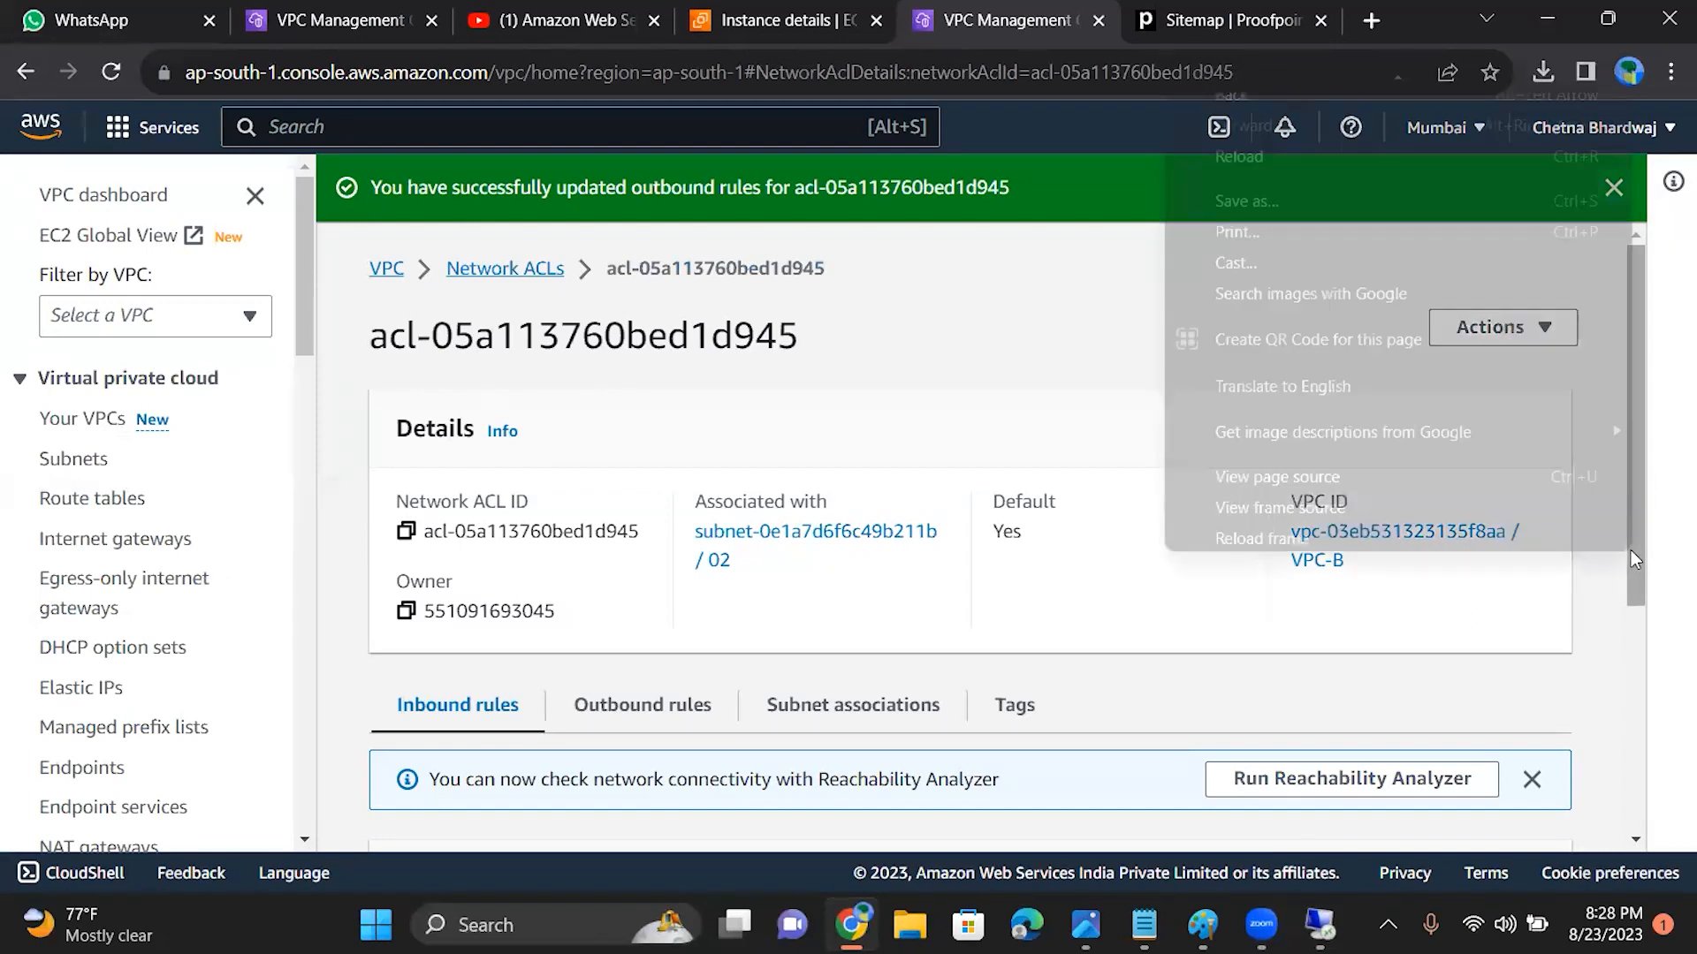
left_click(1557, 691)
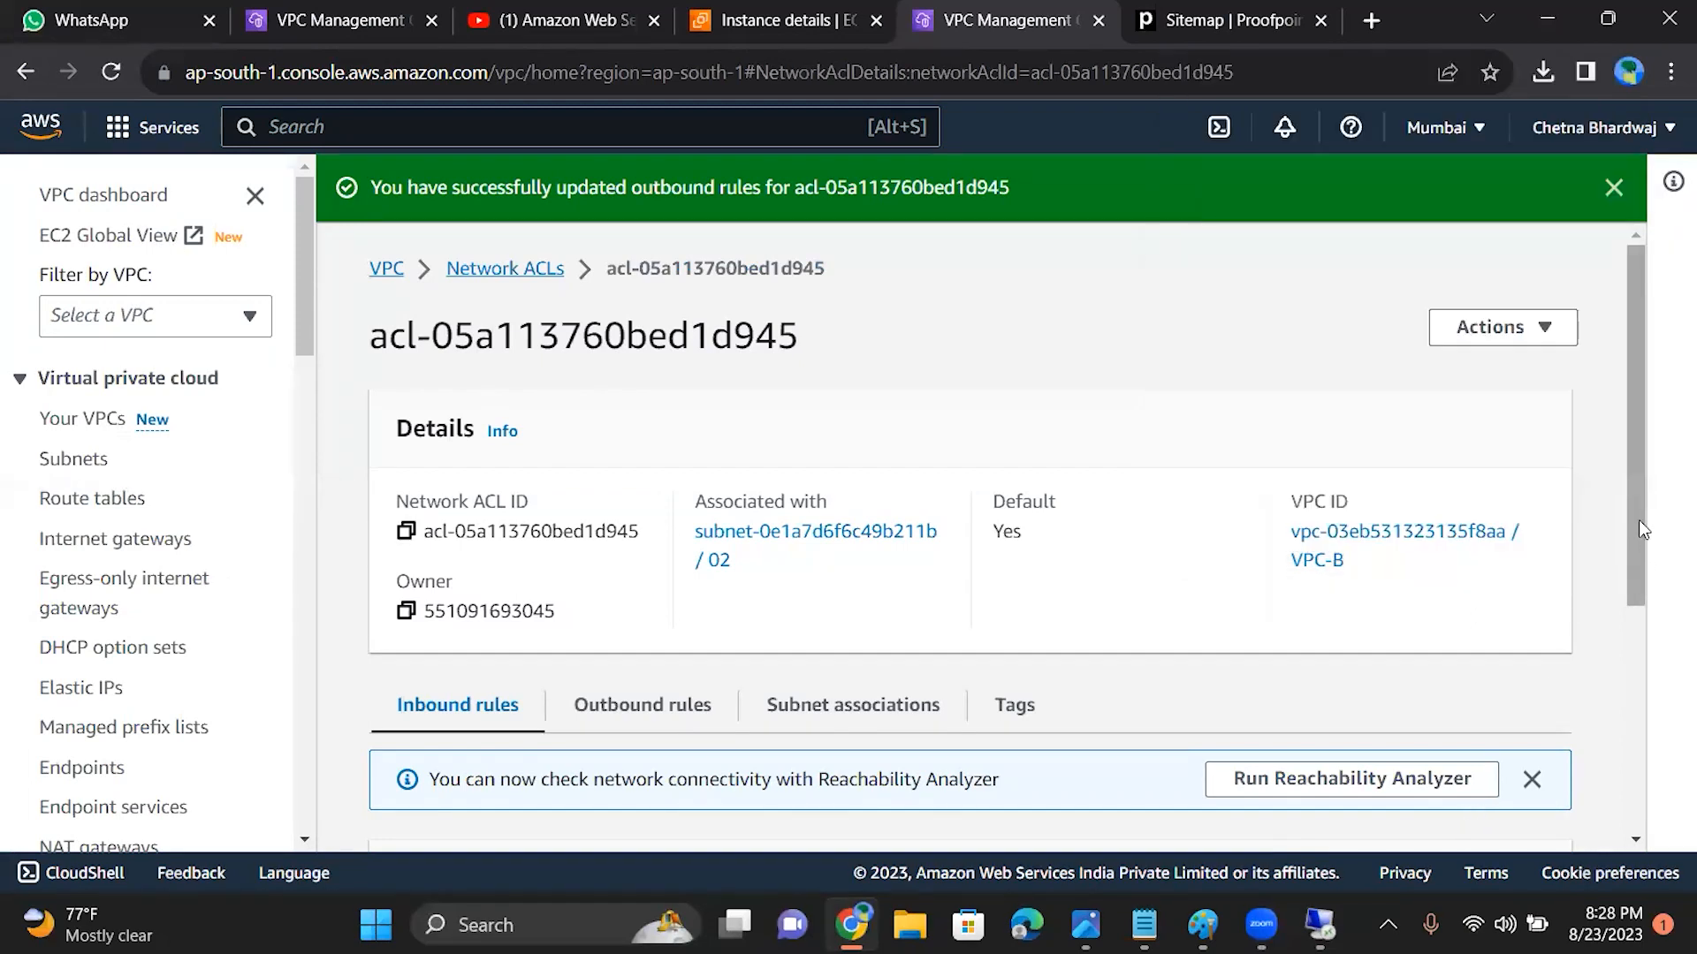
left_click_drag(1635, 541, 1665, 783)
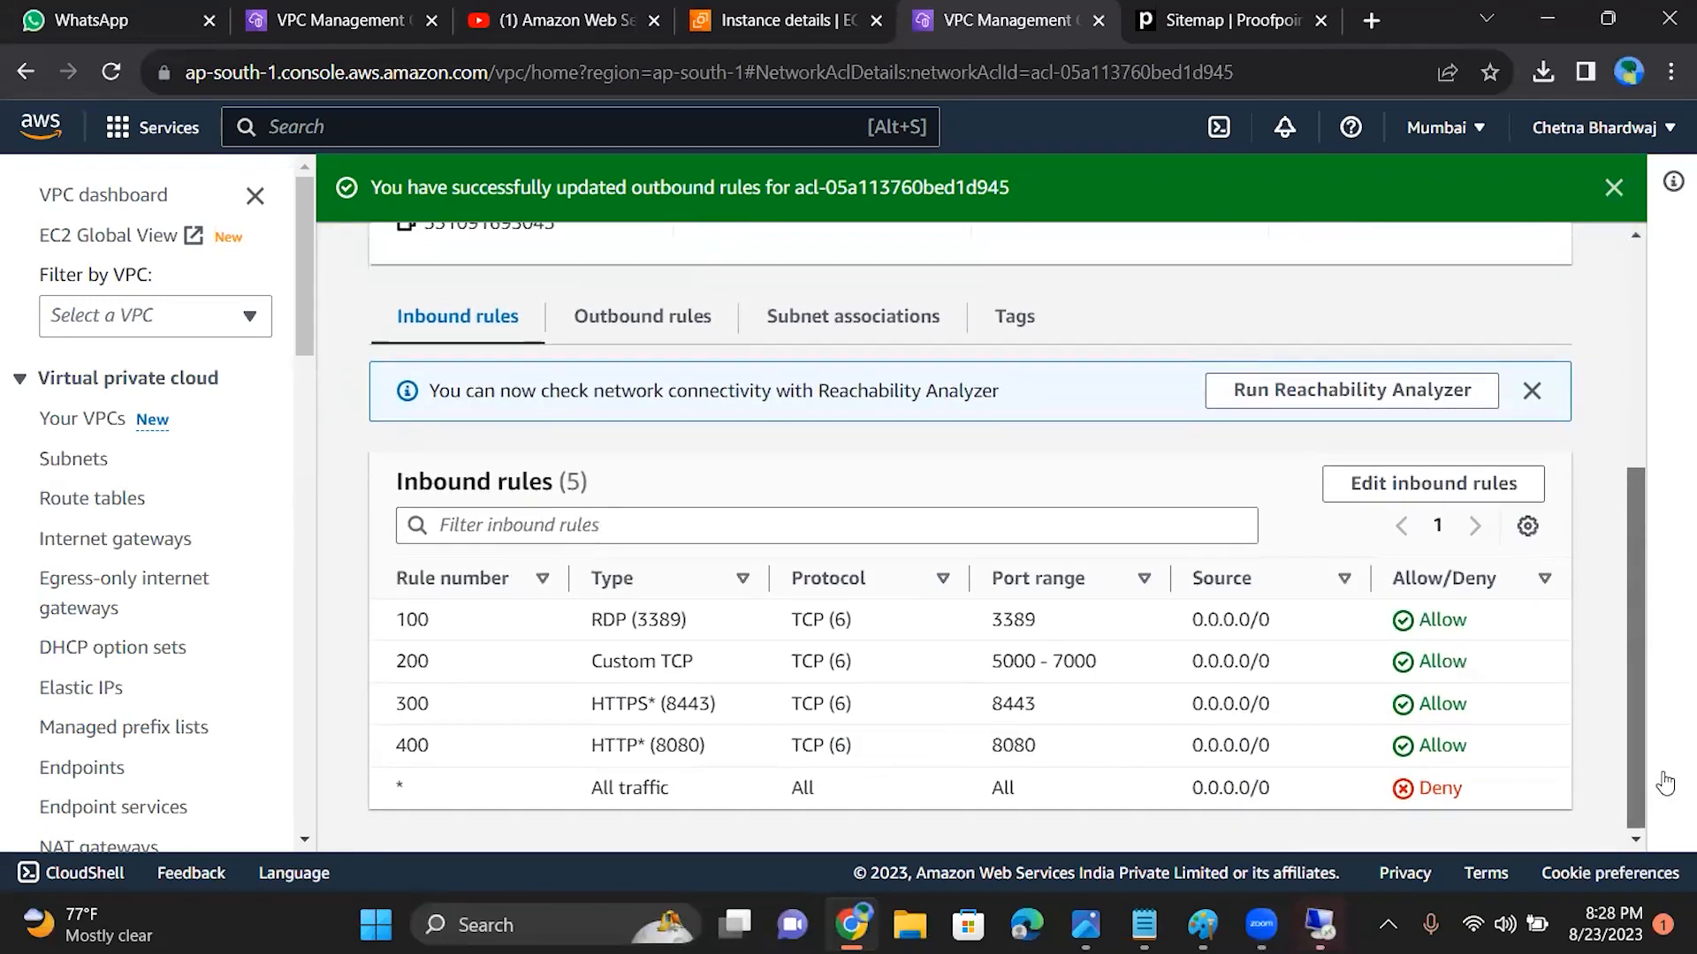
left_click(670, 315)
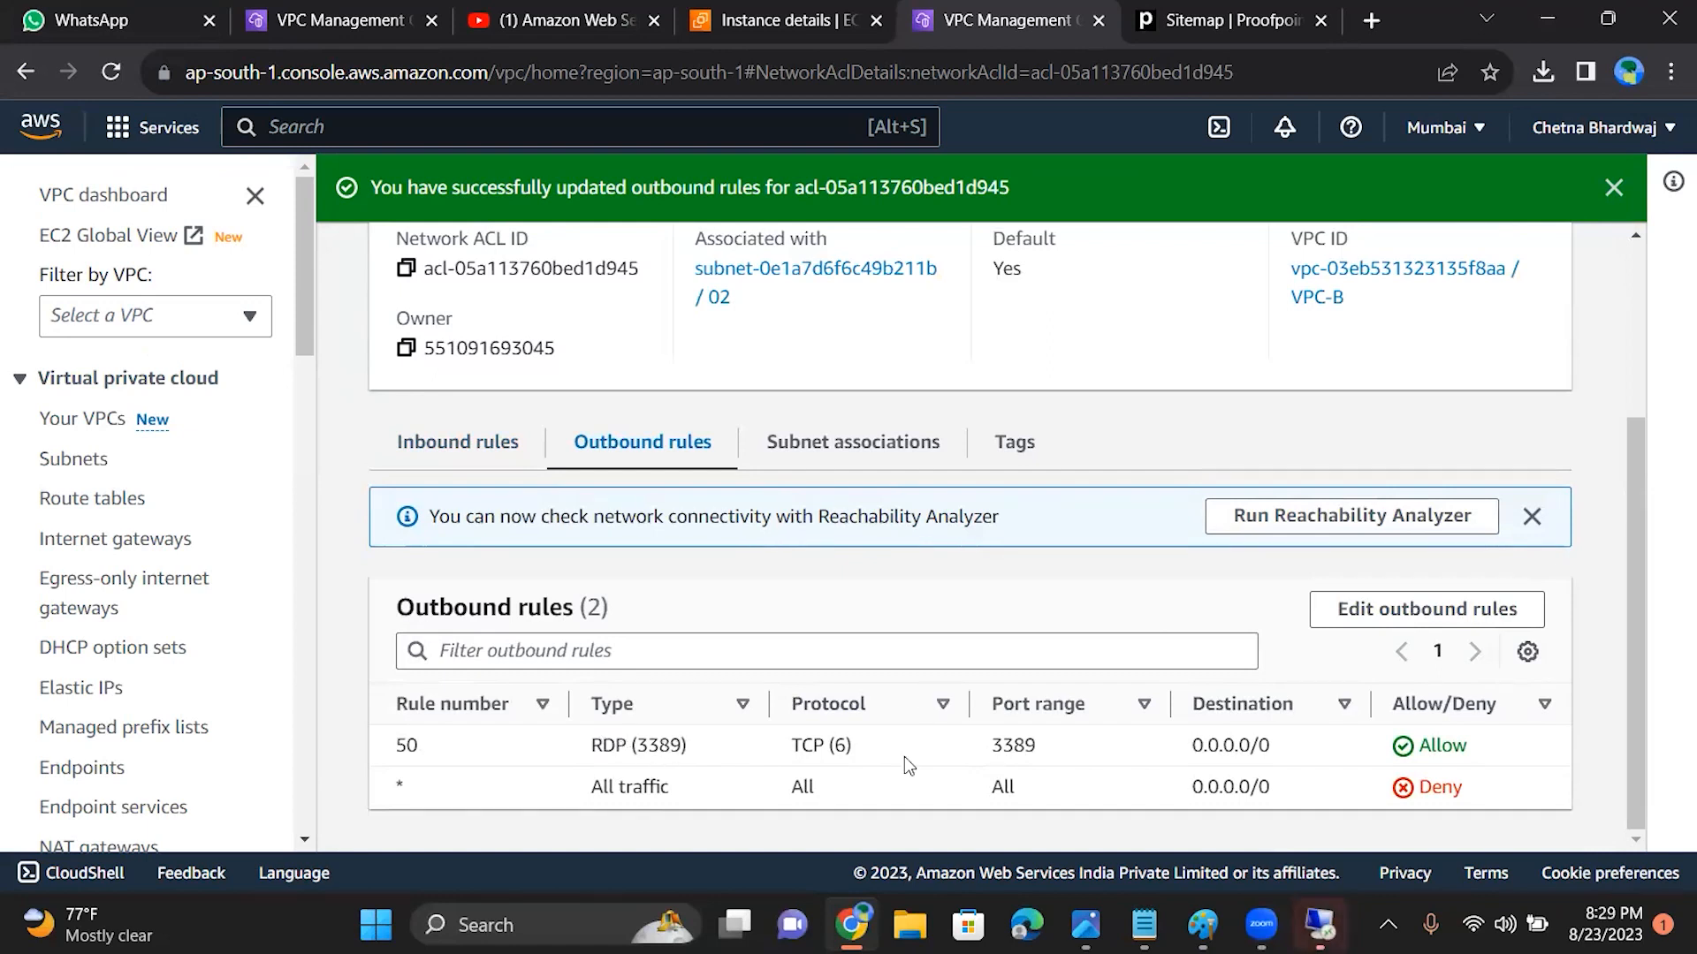
left_click(1334, 610)
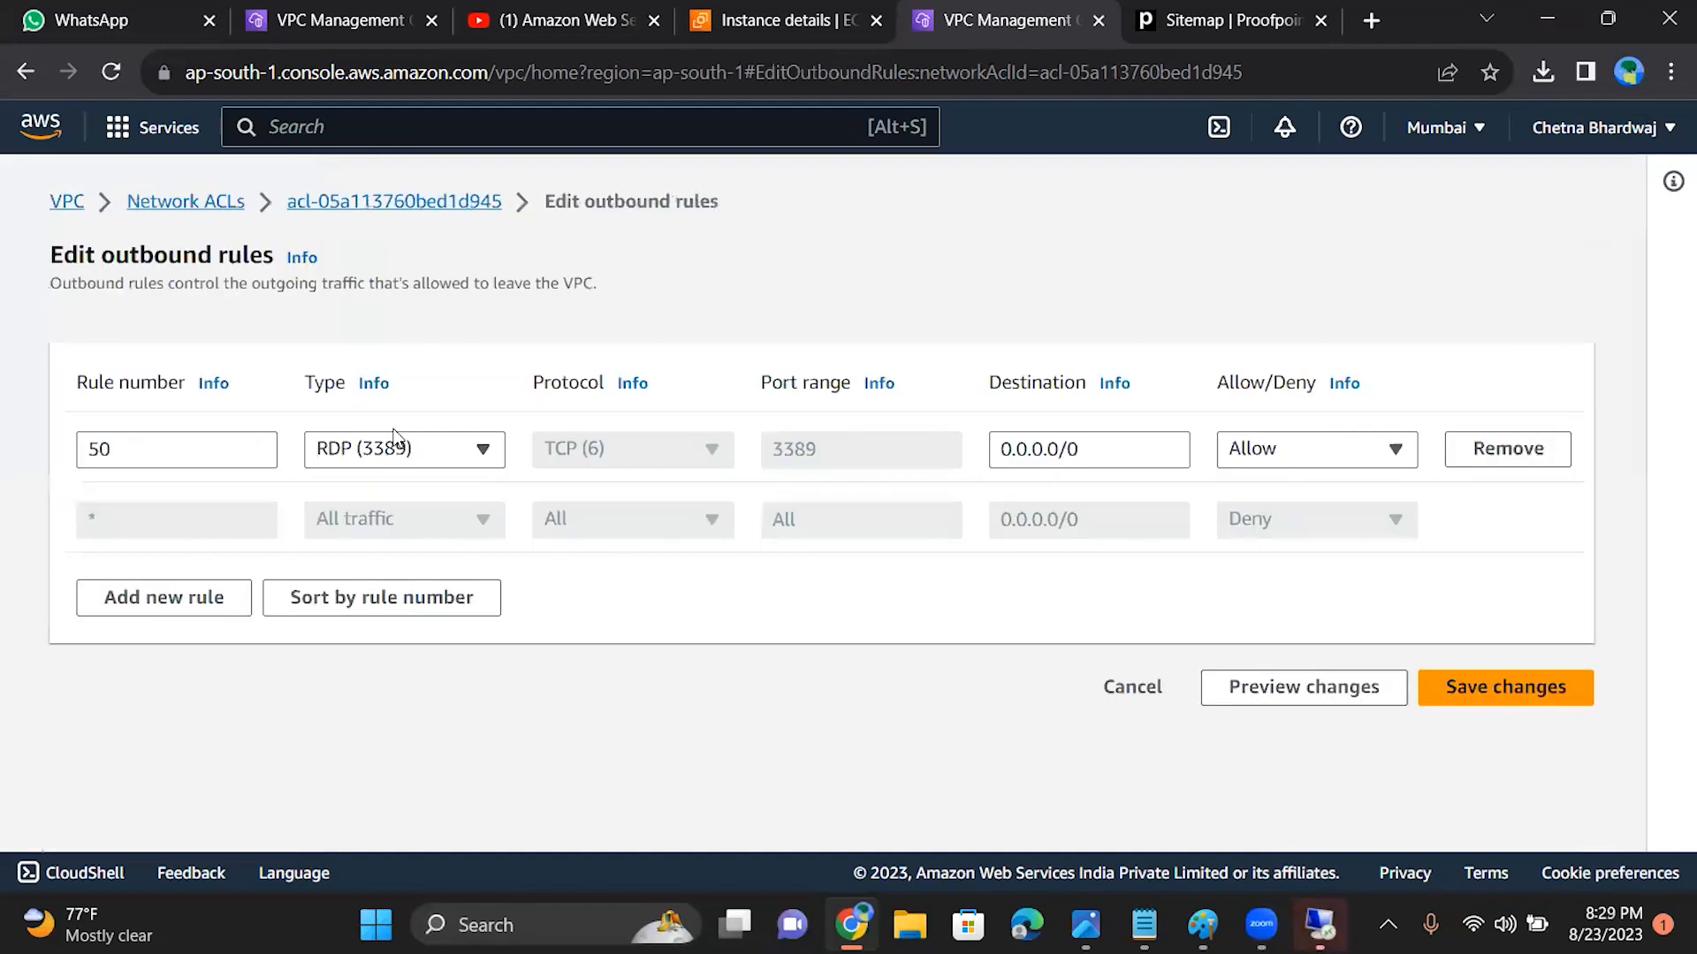
left_click(168, 609)
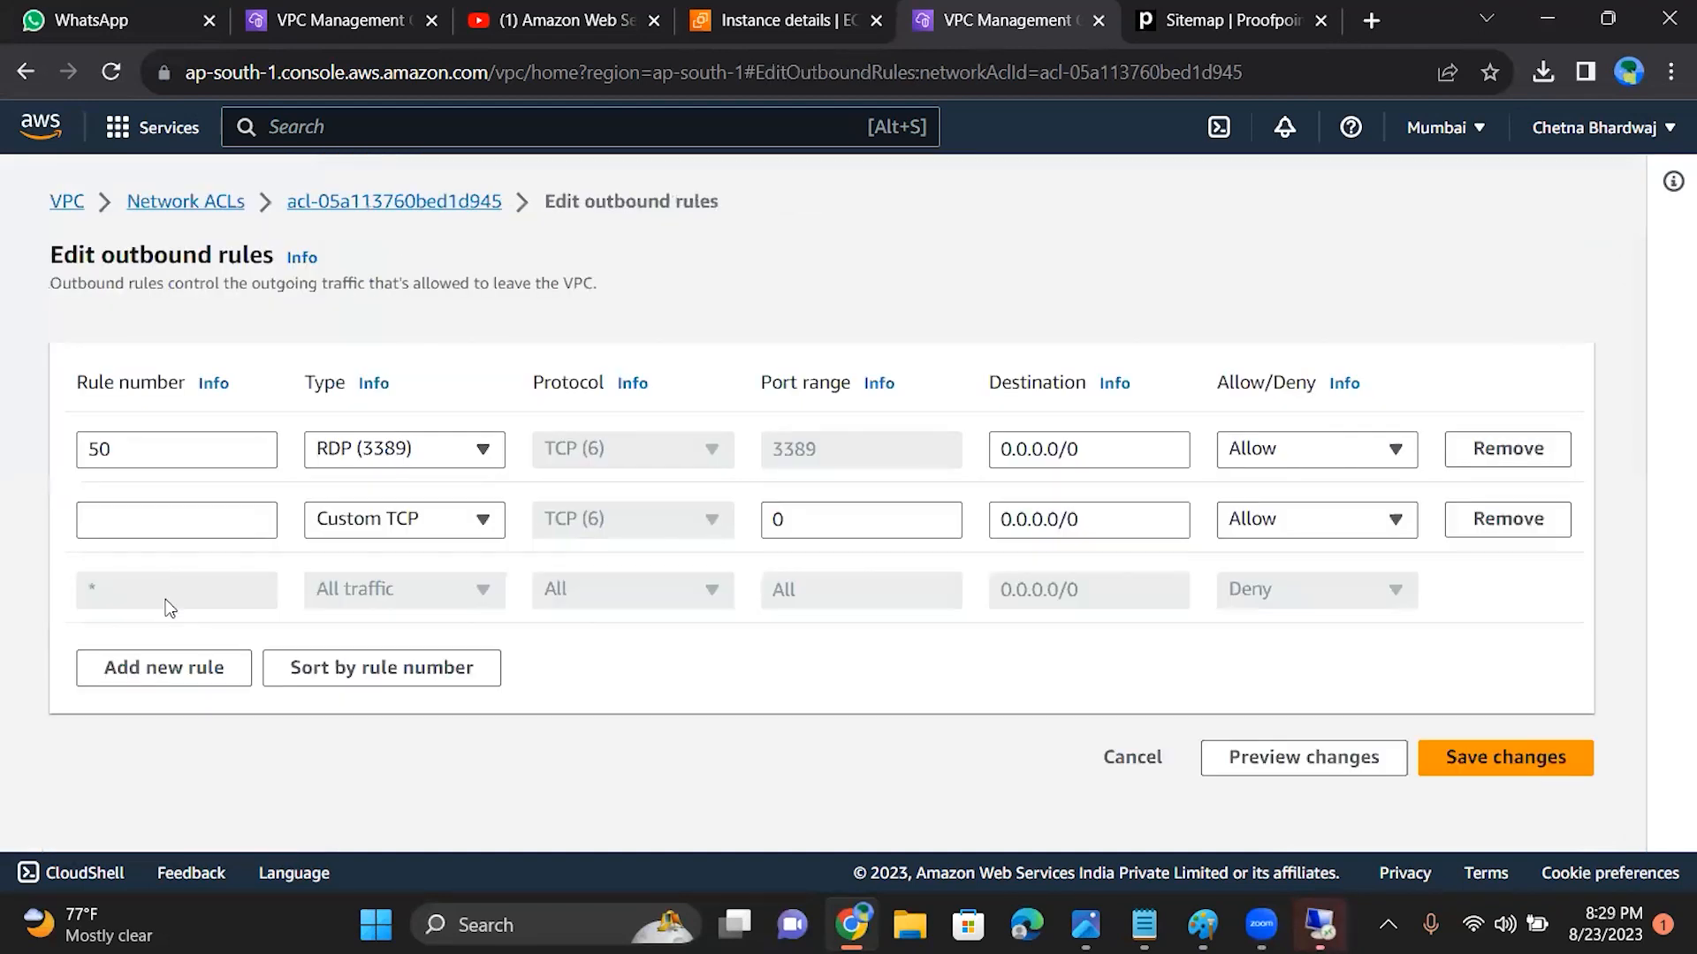
left_click(214, 523)
type("100")
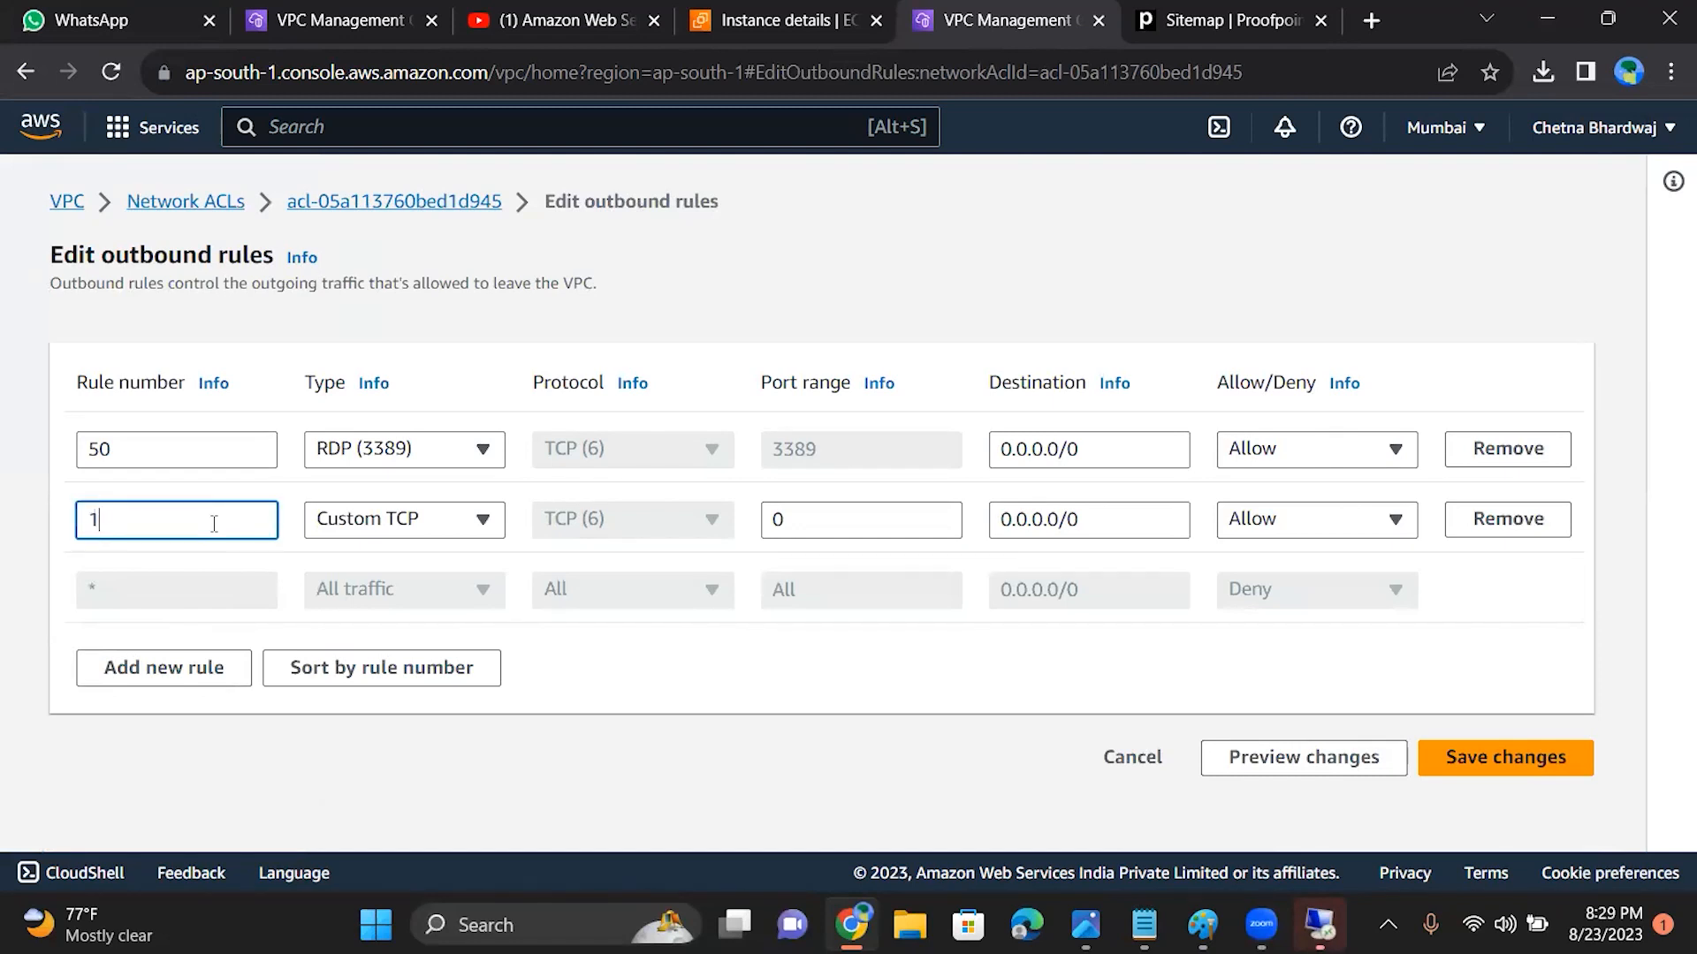
left_click(404, 517)
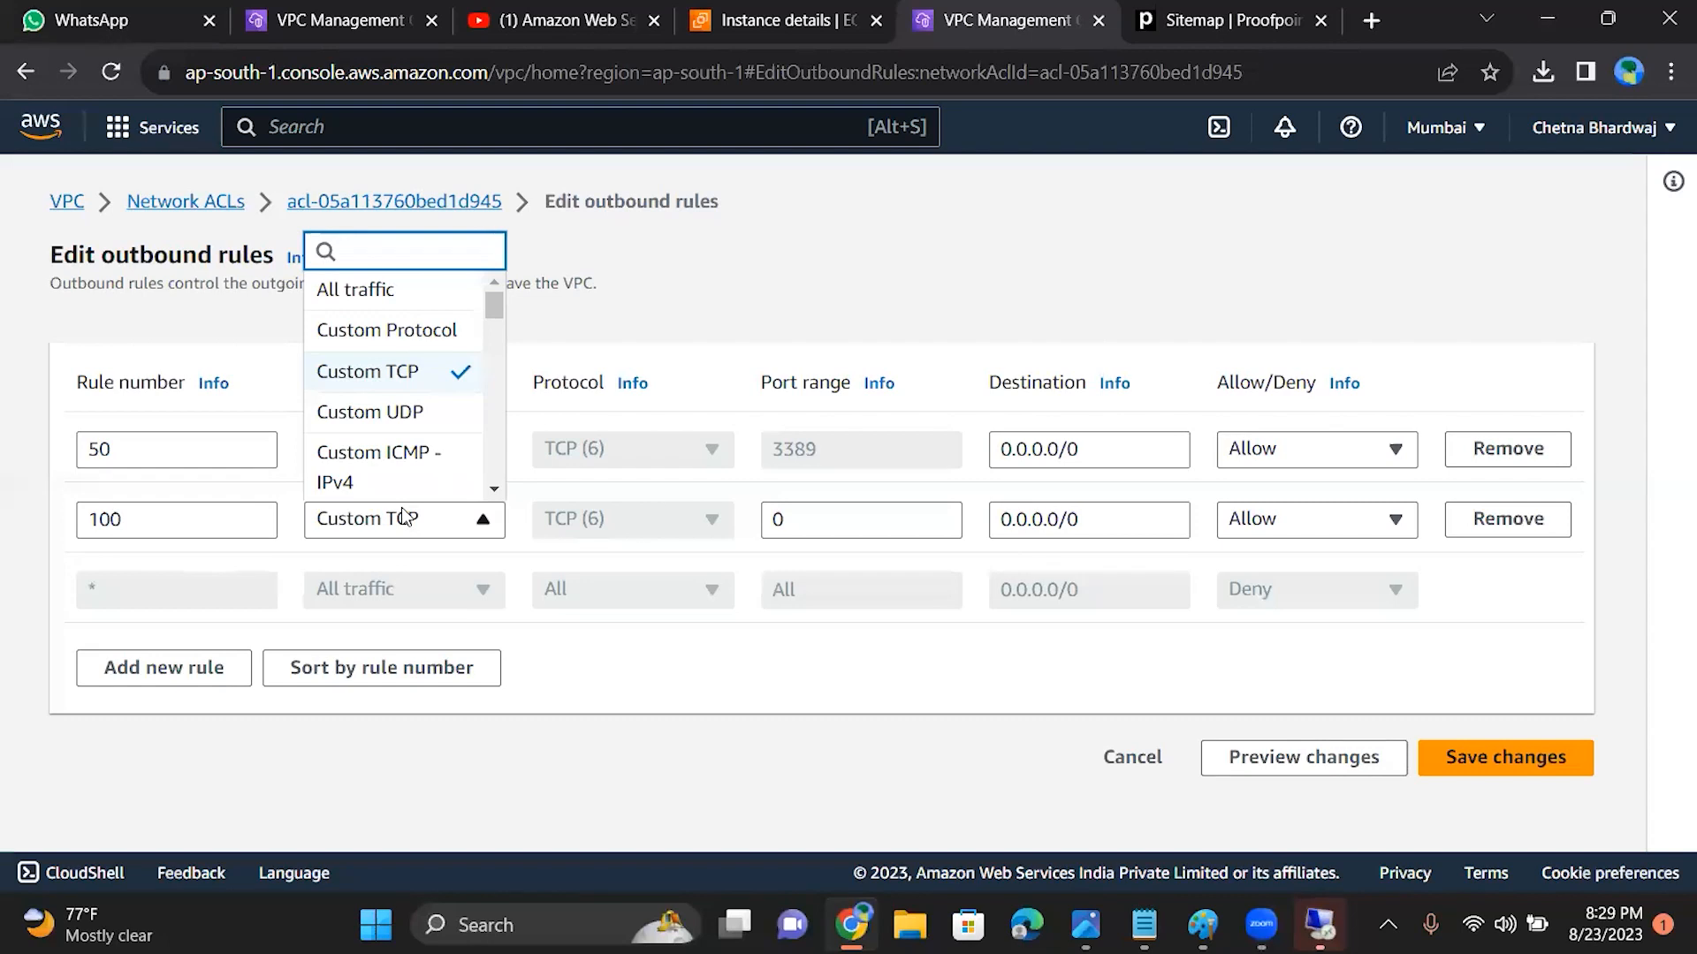
left_click(403, 518)
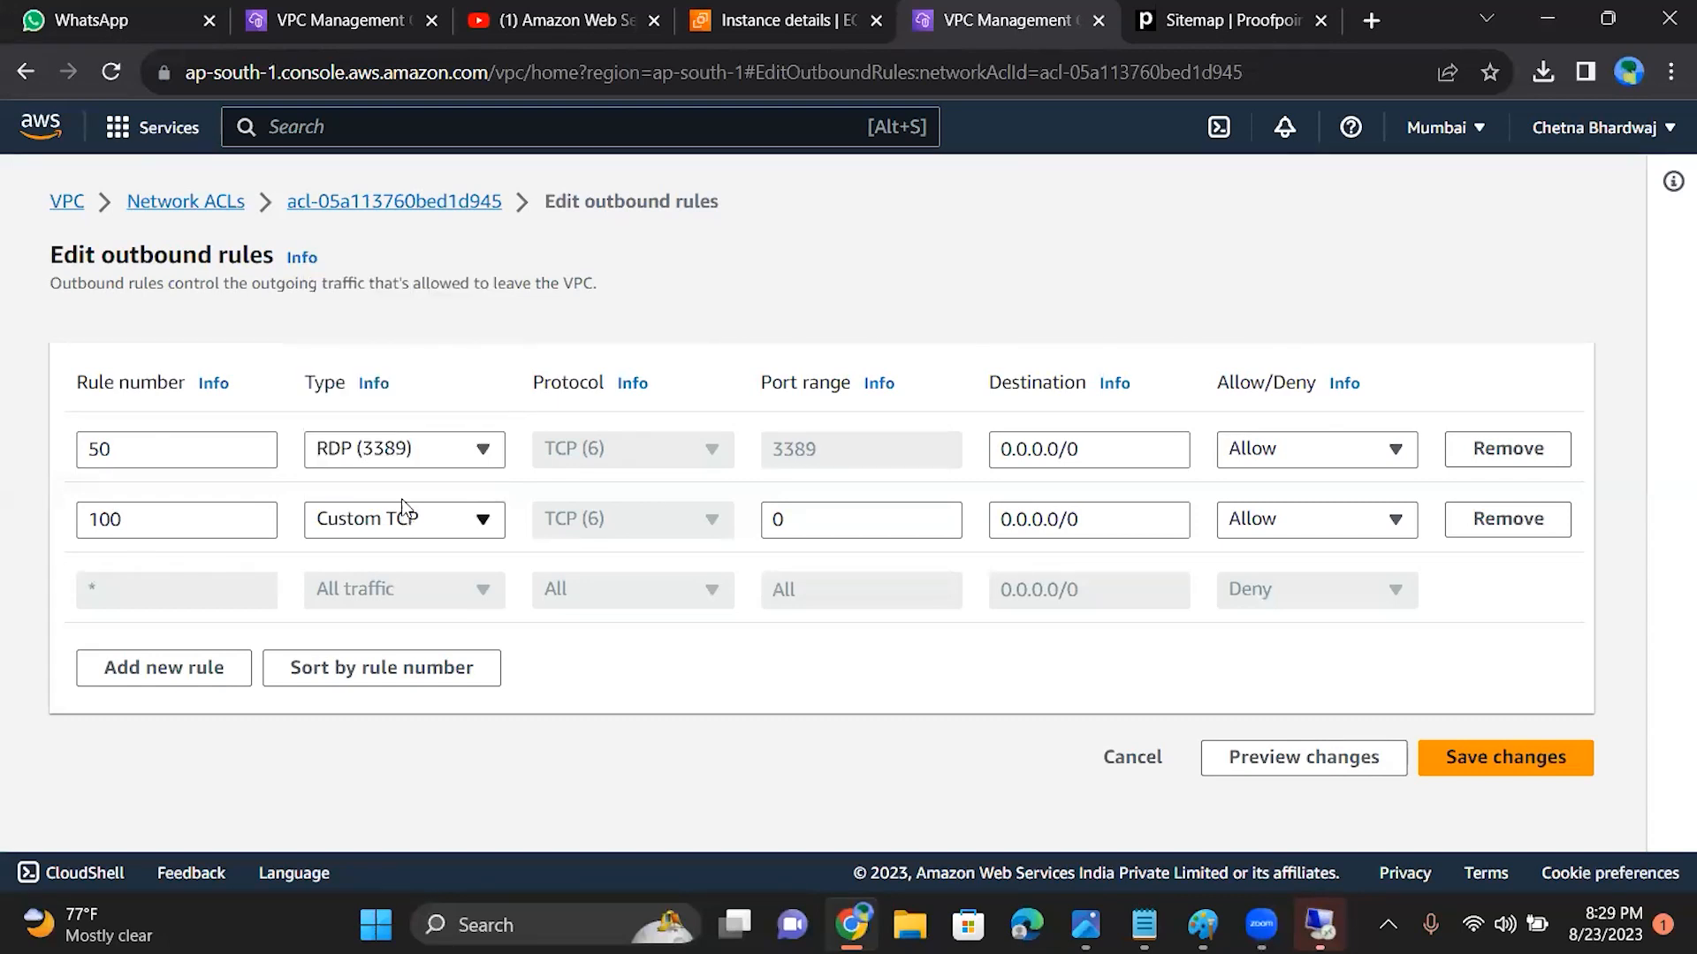
Step: Change outbound rule 50 to the type Custom Protocol with the protocol RDP (27)
left_click(420, 456)
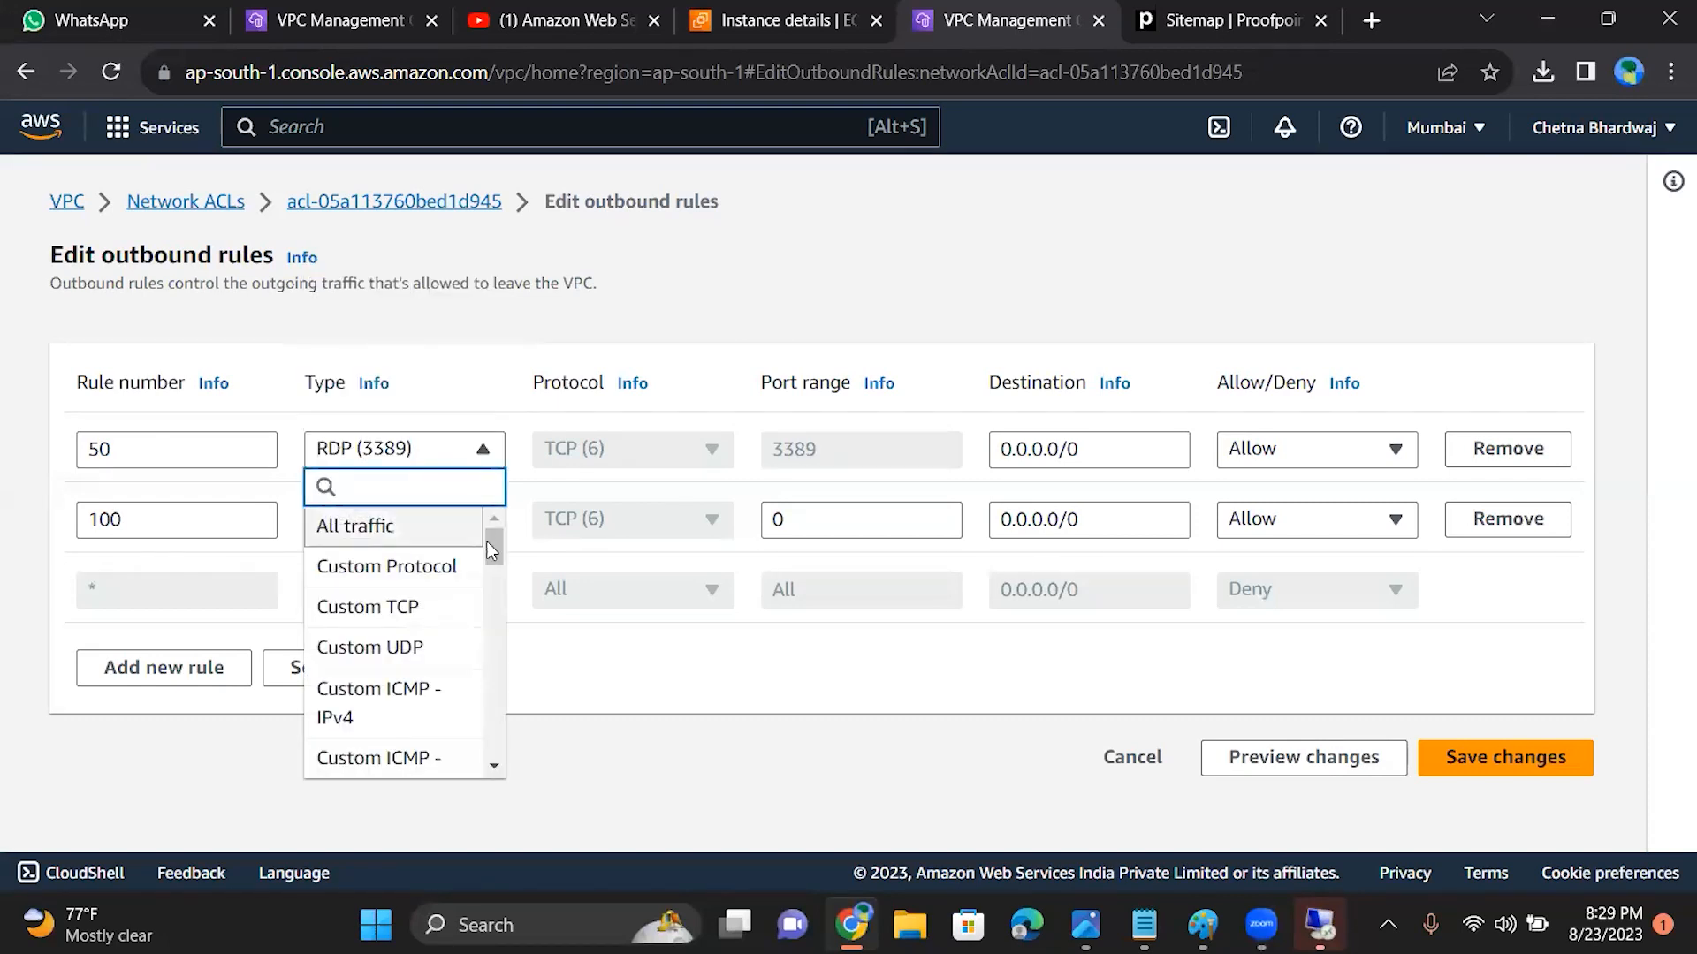
scroll(500, 546, "down", 1)
scroll(495, 550, "up", 1)
left_click(451, 562)
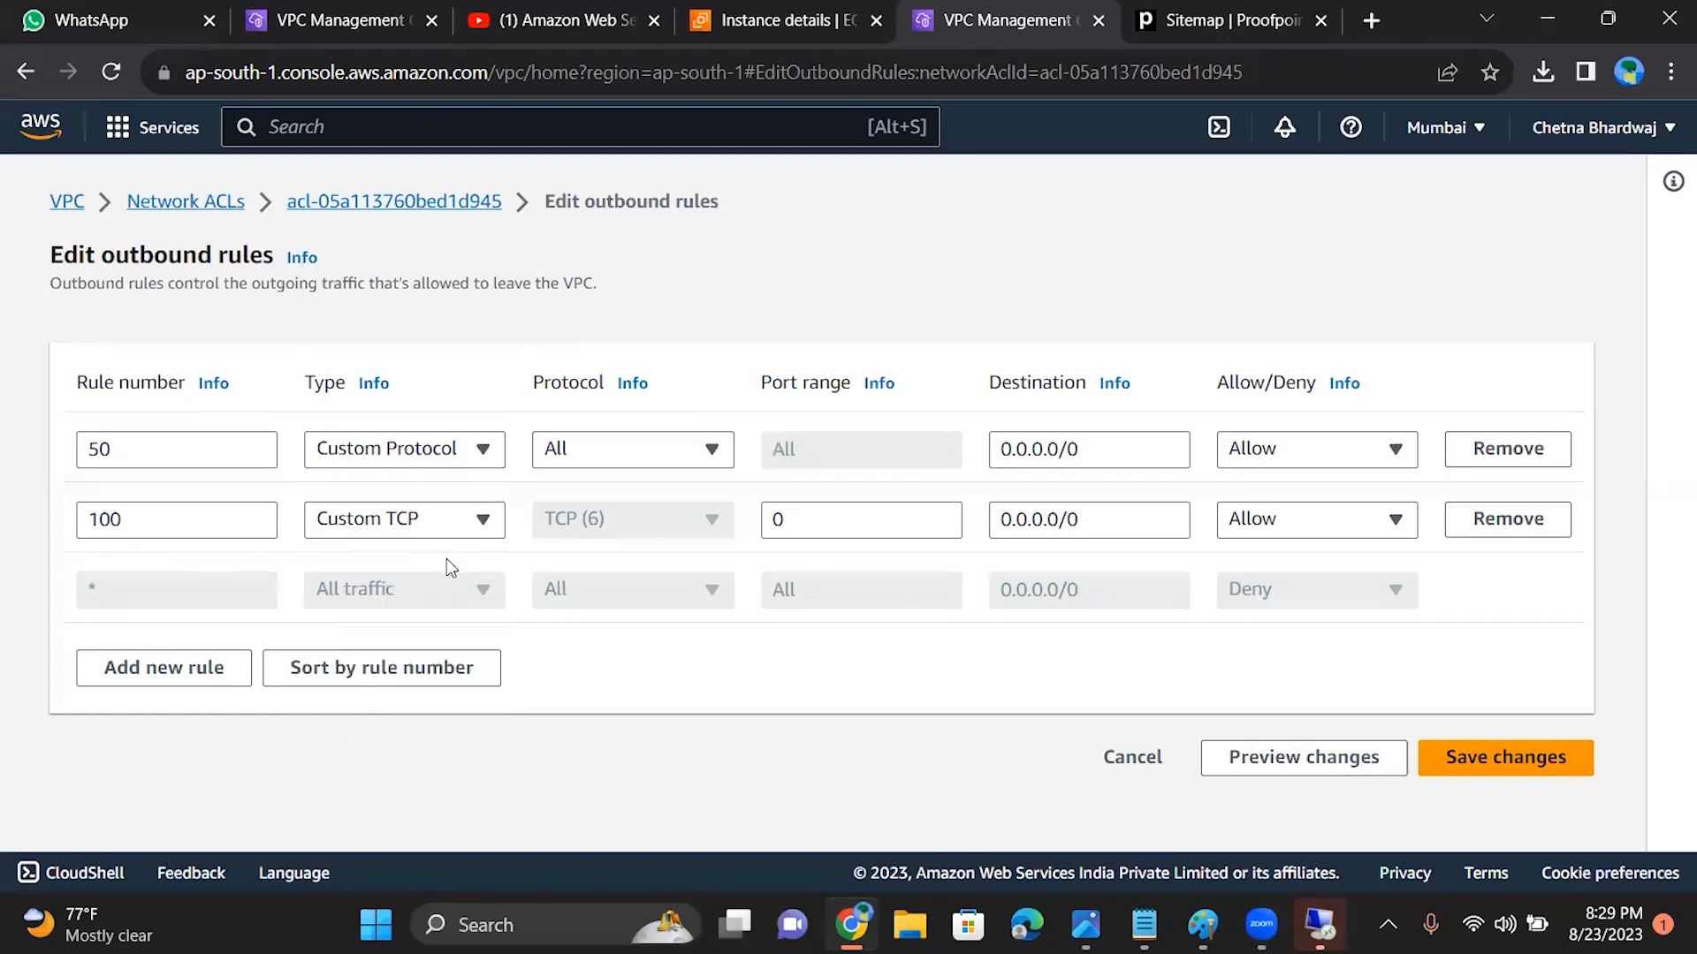
left_click(658, 467)
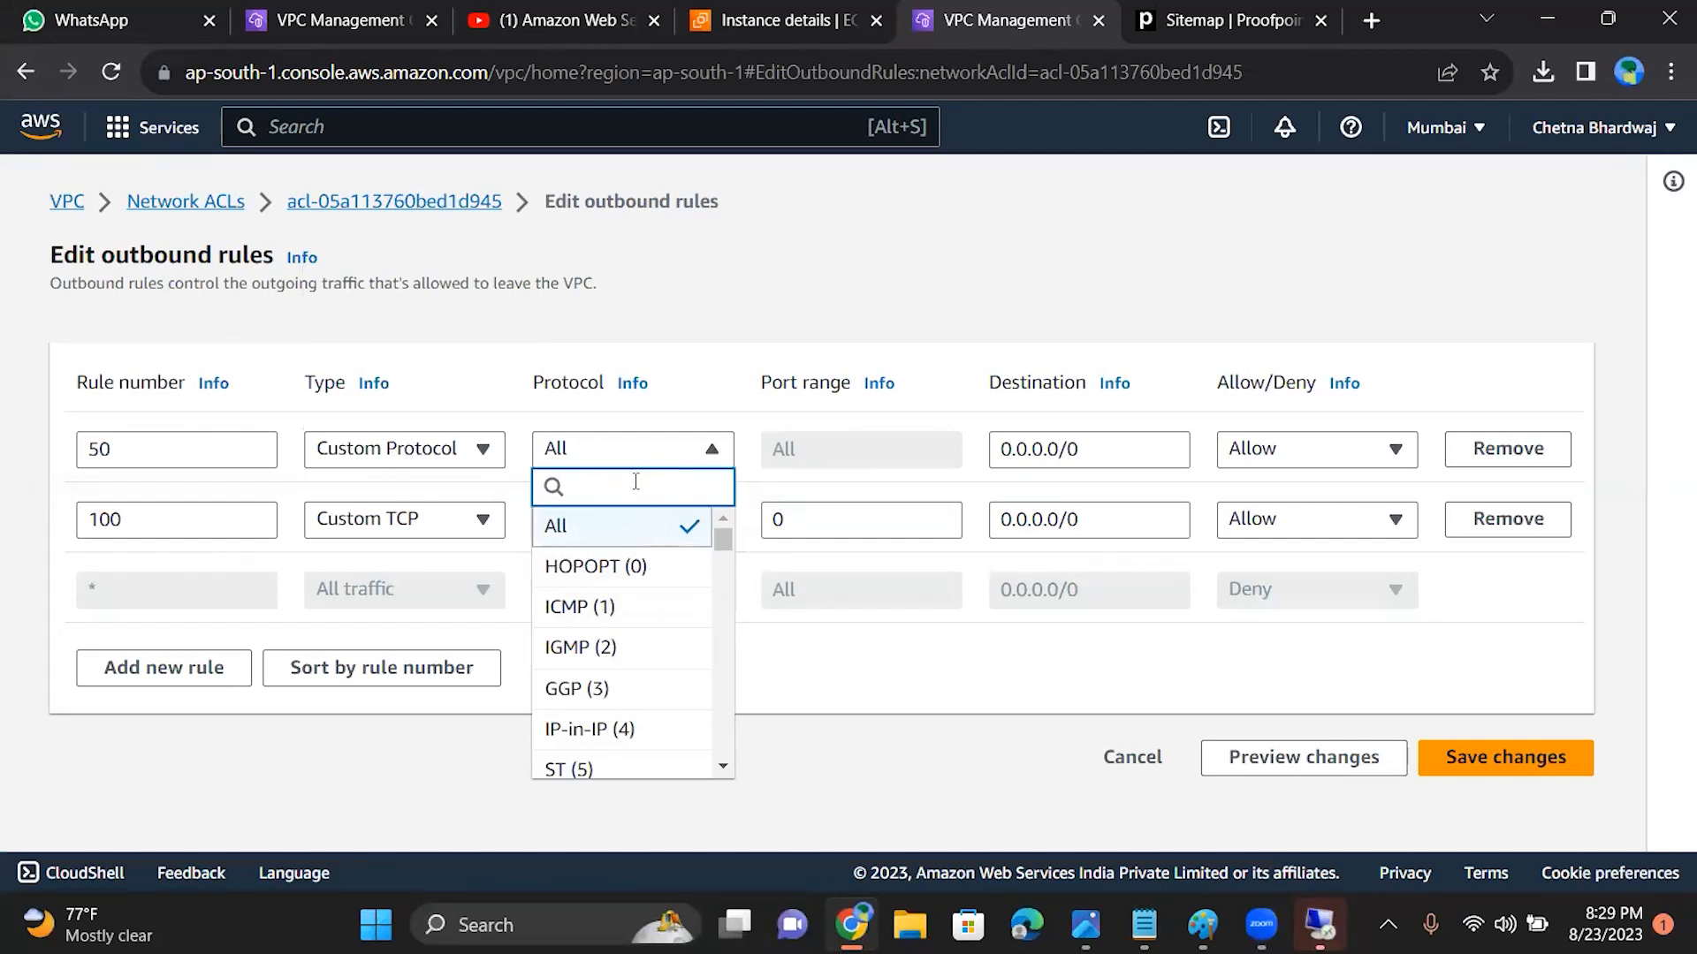
type("rd")
left_click(632, 526)
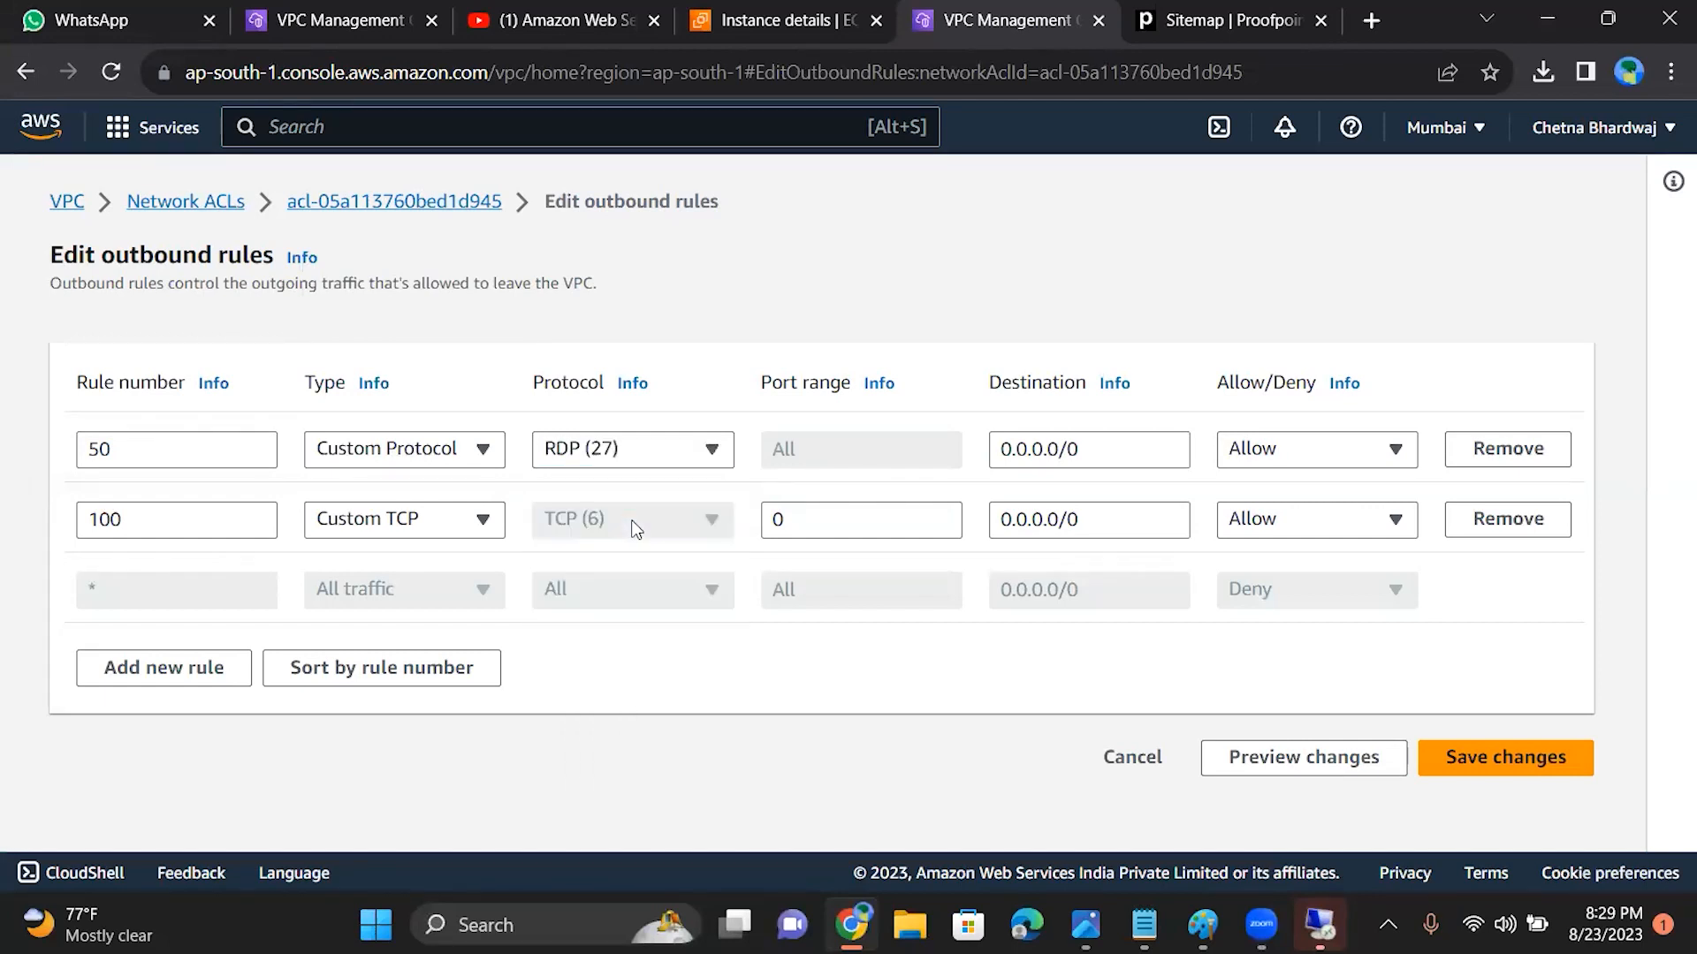
Step: Set the port range of outbound rule 100 to 1000 - 11000 and save the outbound rules
left_click(884, 520)
key("BackSpace")
type("1000")
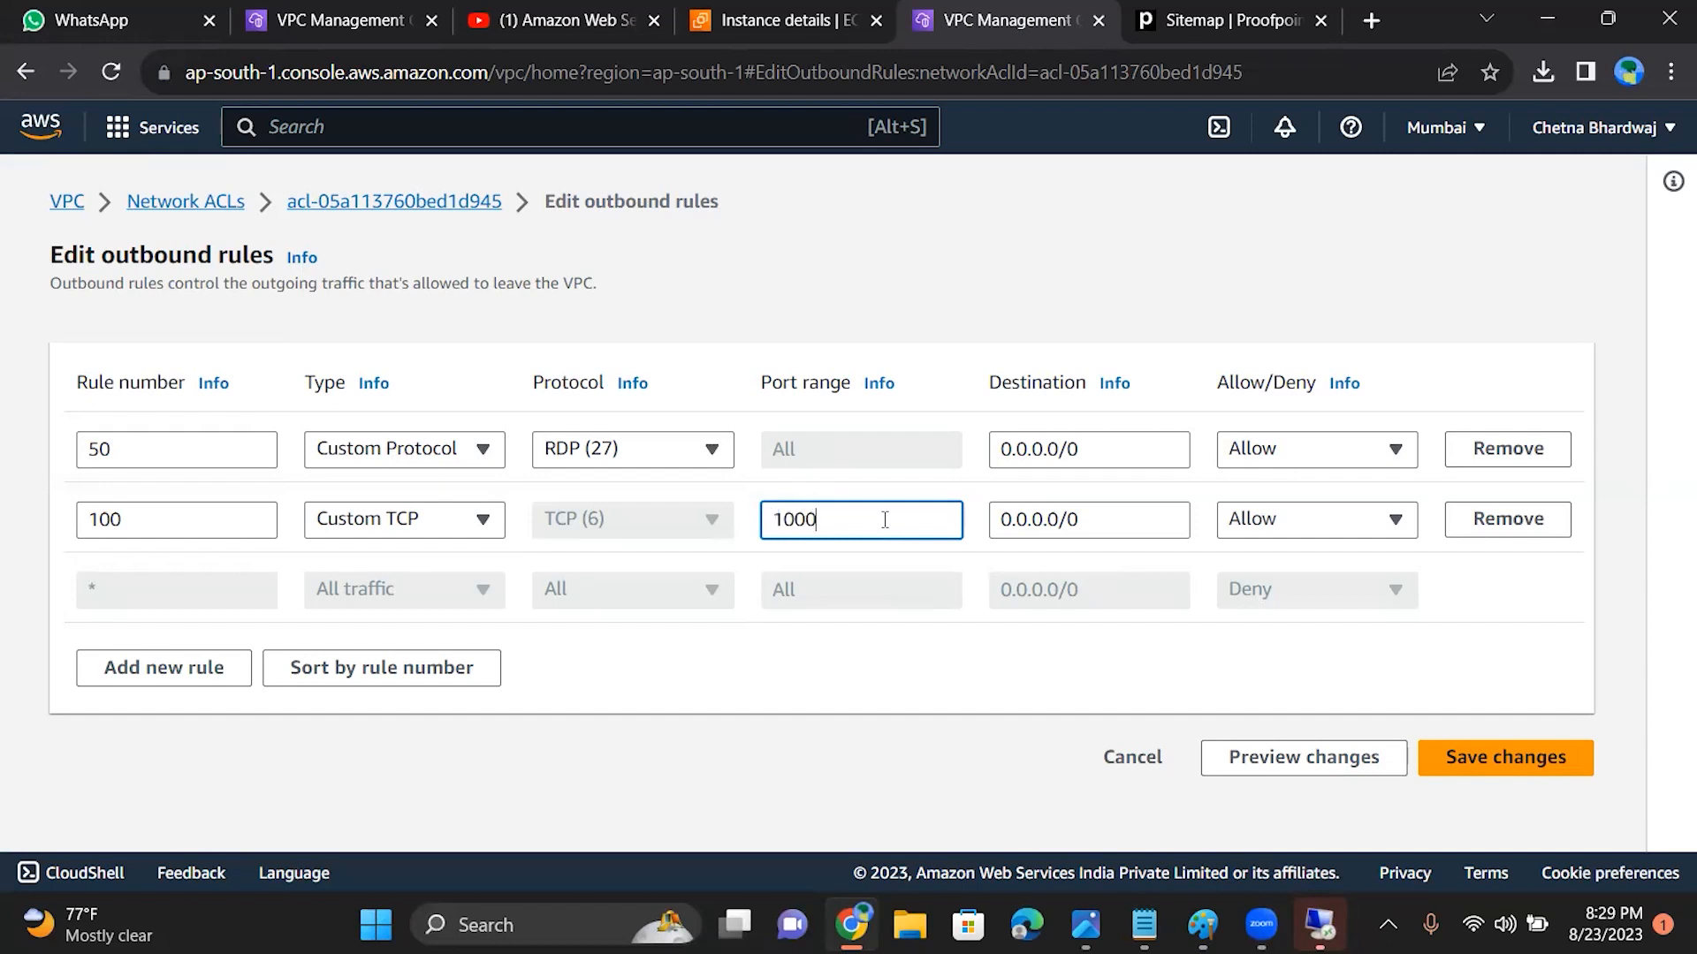
type(" - 11000")
left_click(1467, 767)
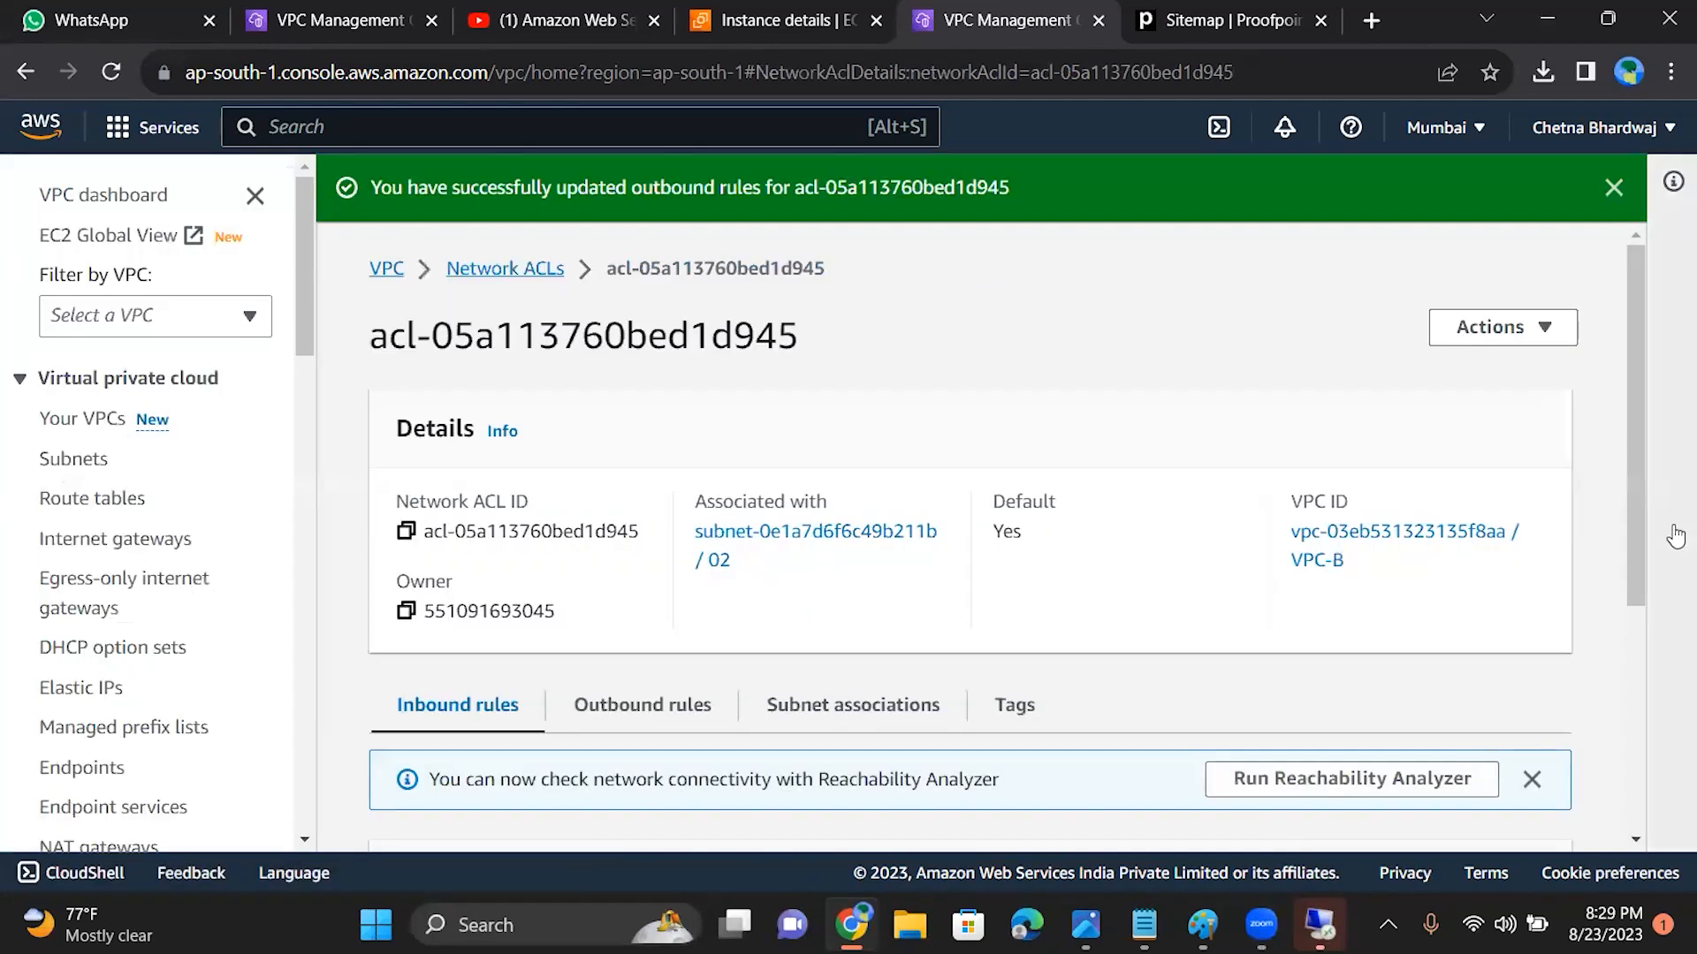
Step: Retry the Remote Desktop Connection to 15.206.163.121 with the two custom outbound rules, cancel the attempt and minimize the connection window
left_click_drag(1638, 500, 1658, 795)
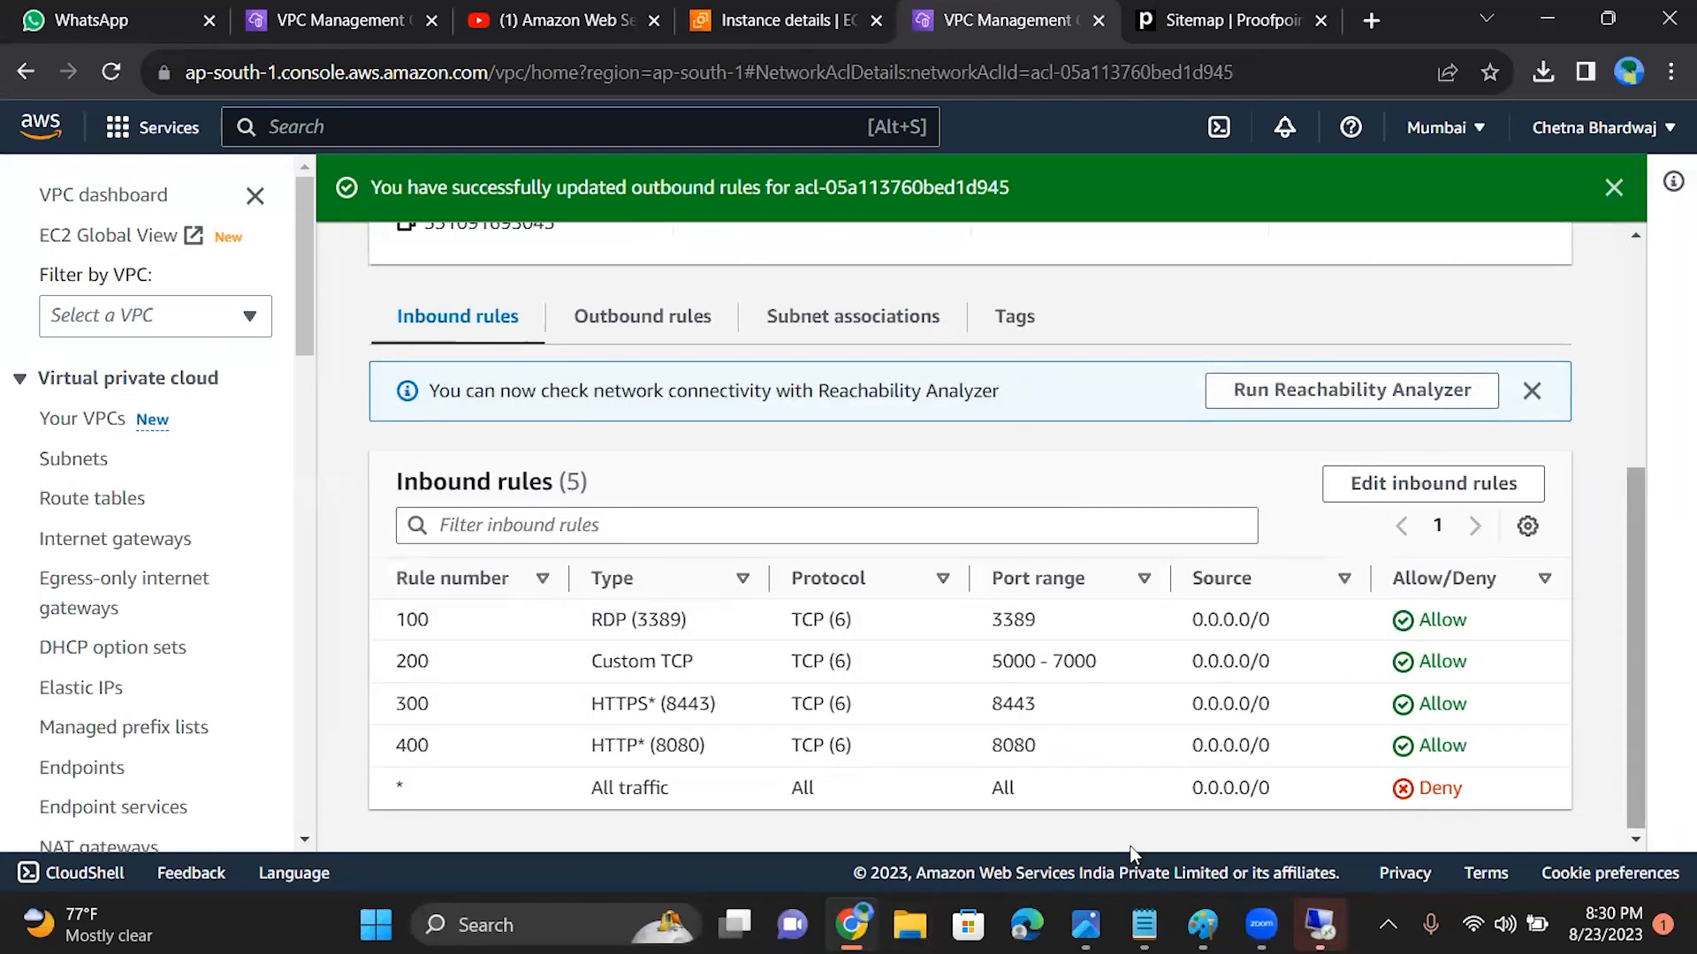
left_click(1320, 924)
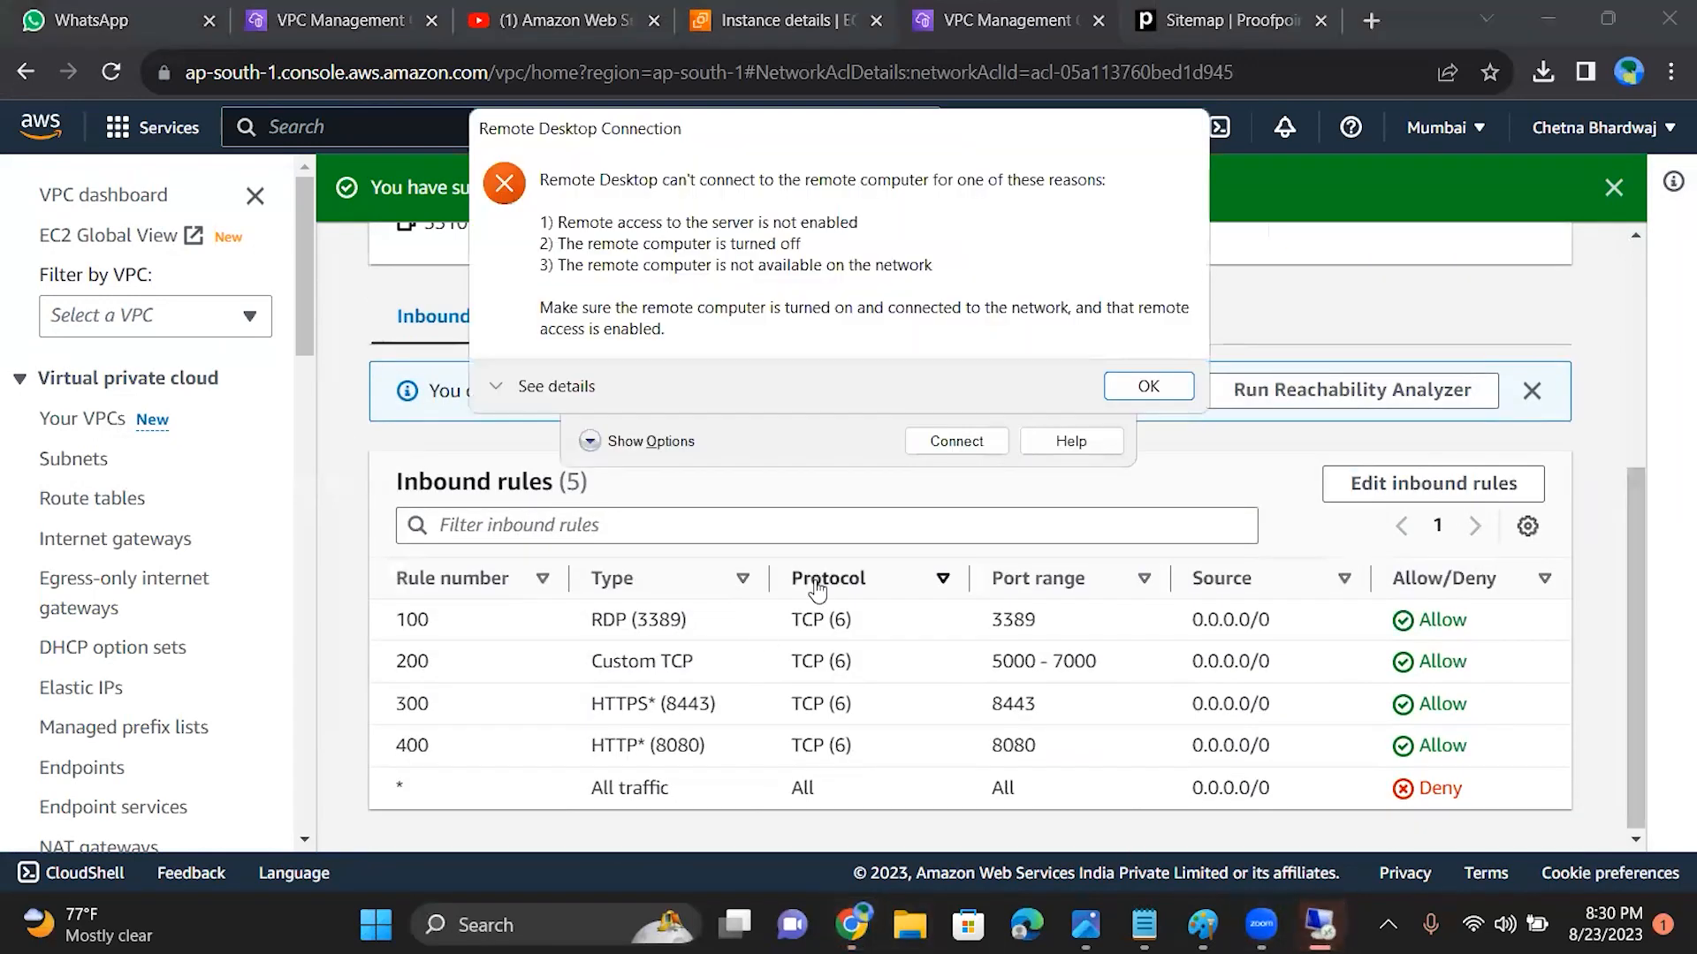
left_click(1148, 387)
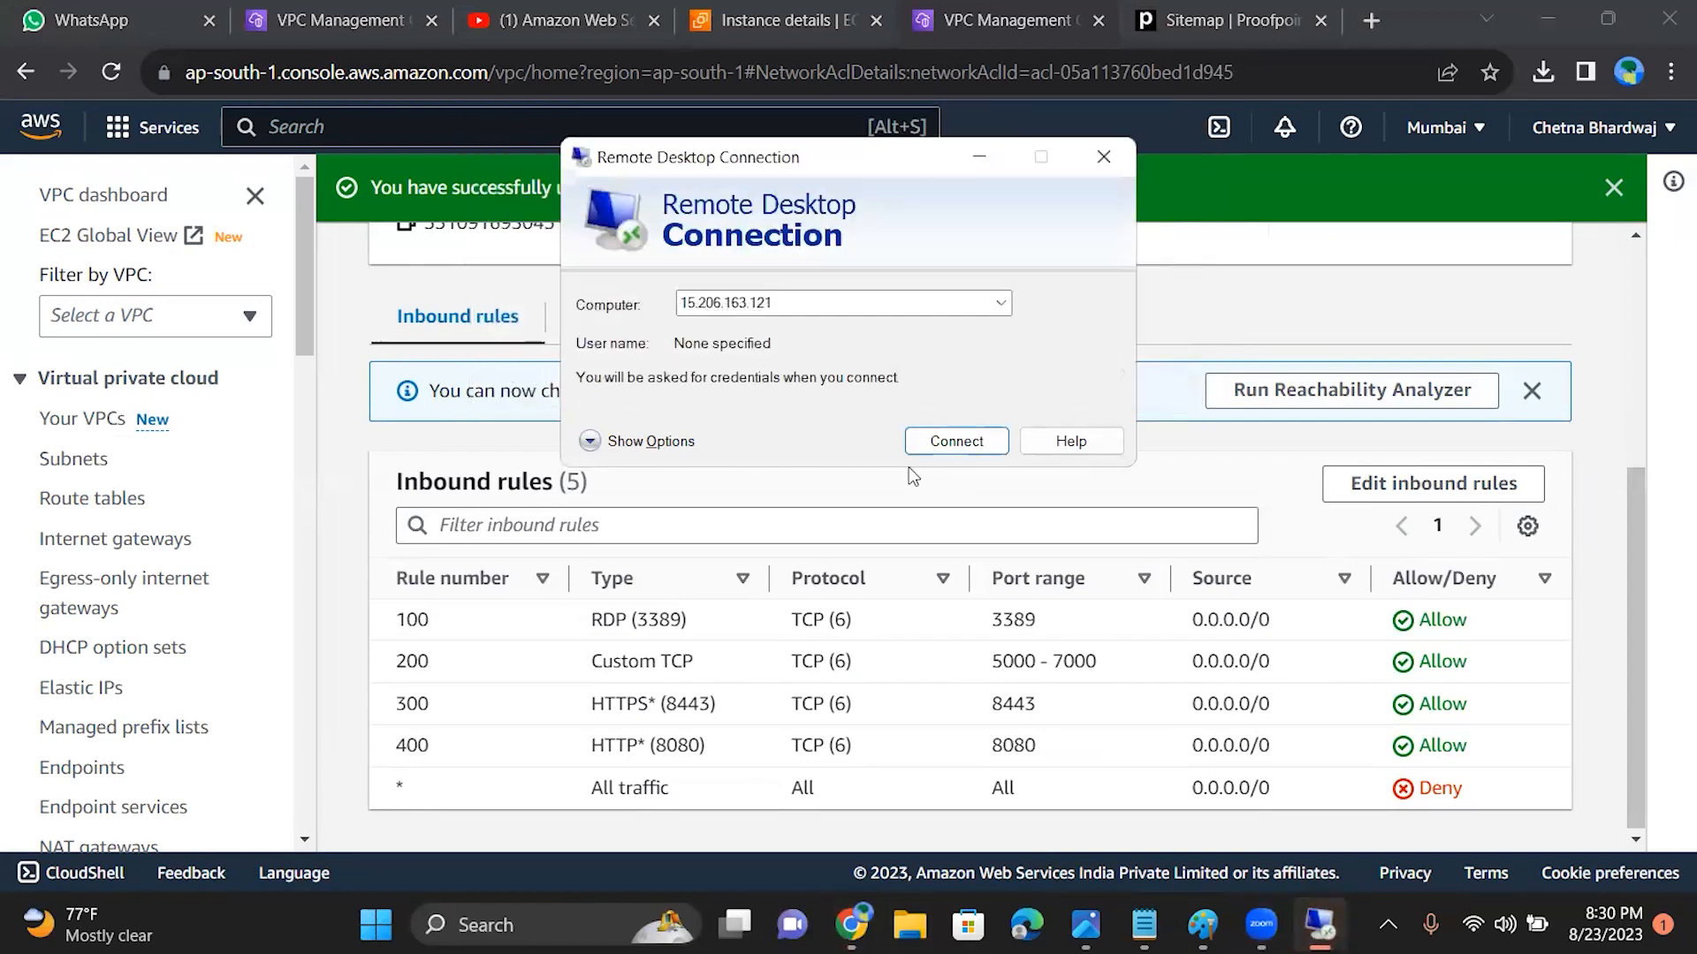
left_click(954, 442)
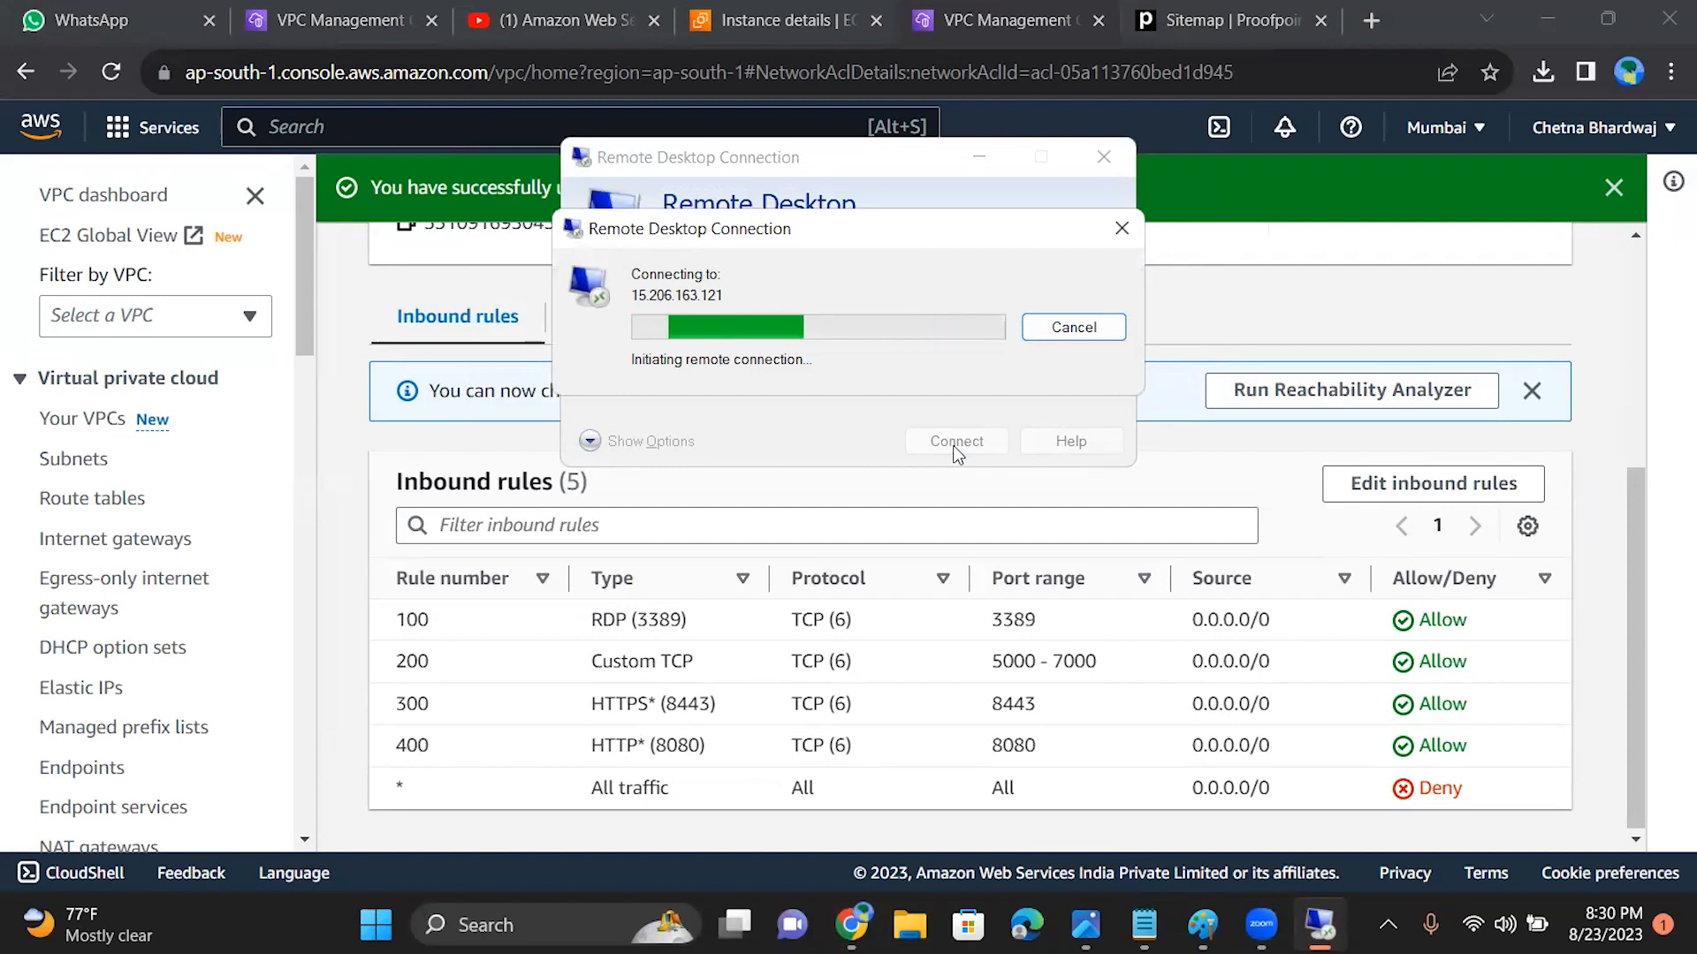
left_click(1087, 327)
left_click(997, 159)
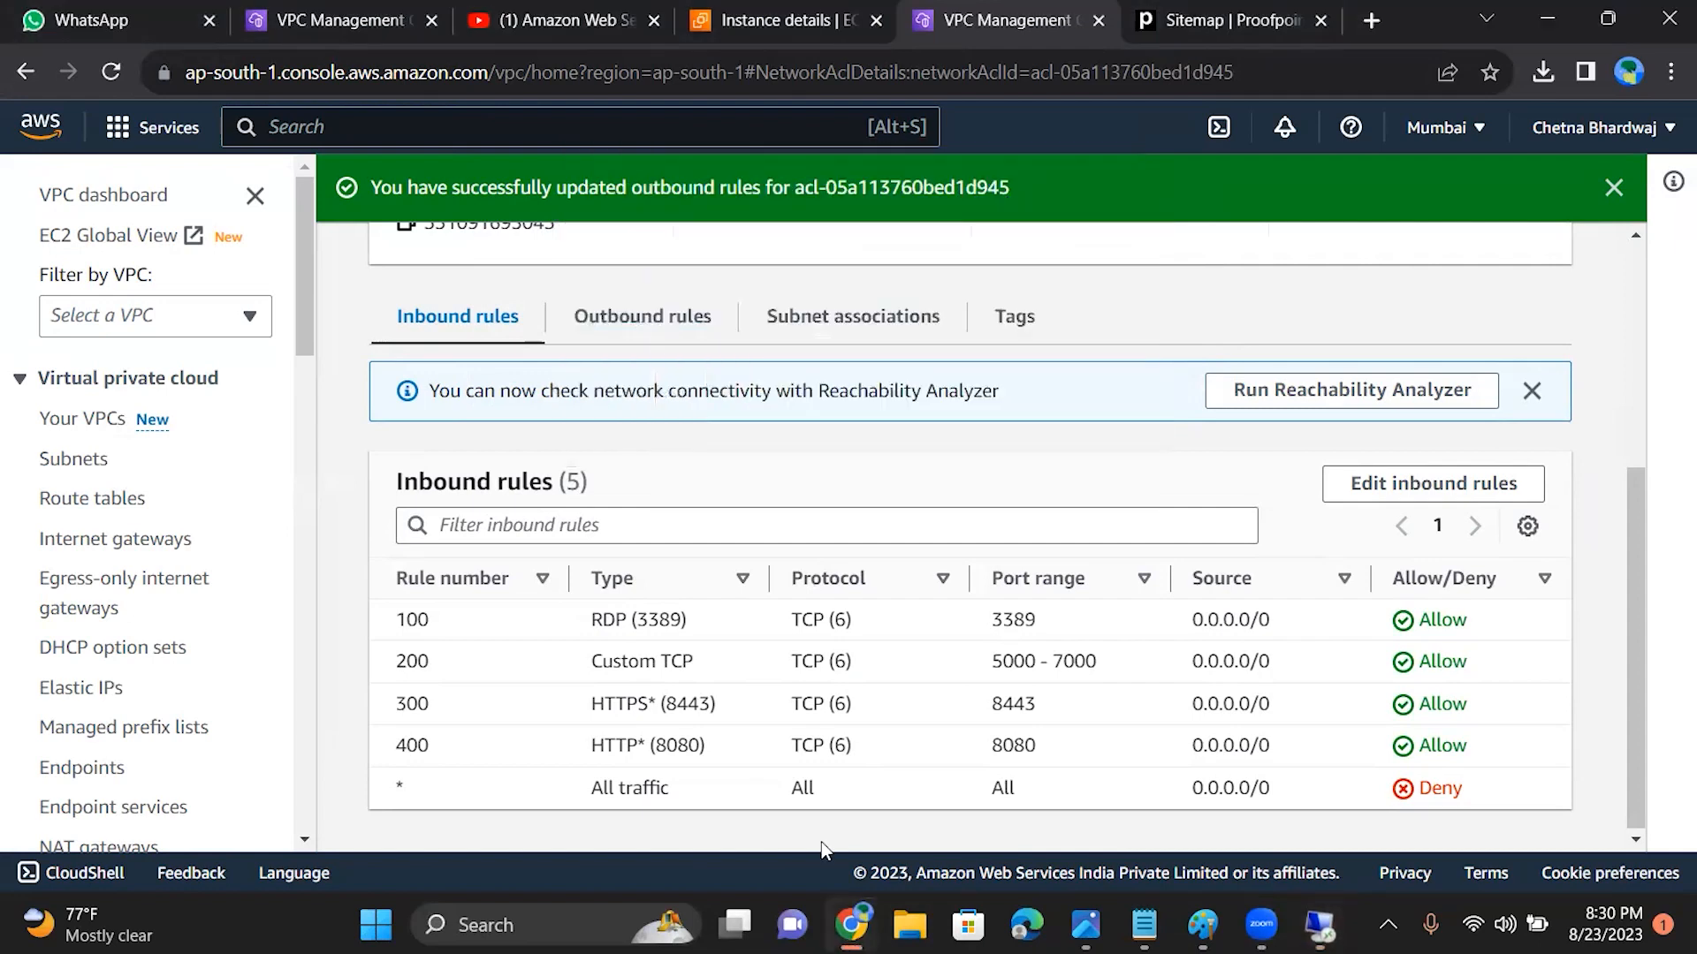
Step: Reopen the ACL's outbound rules for editing and look through the types available for rules 50 and 100
left_click(651, 329)
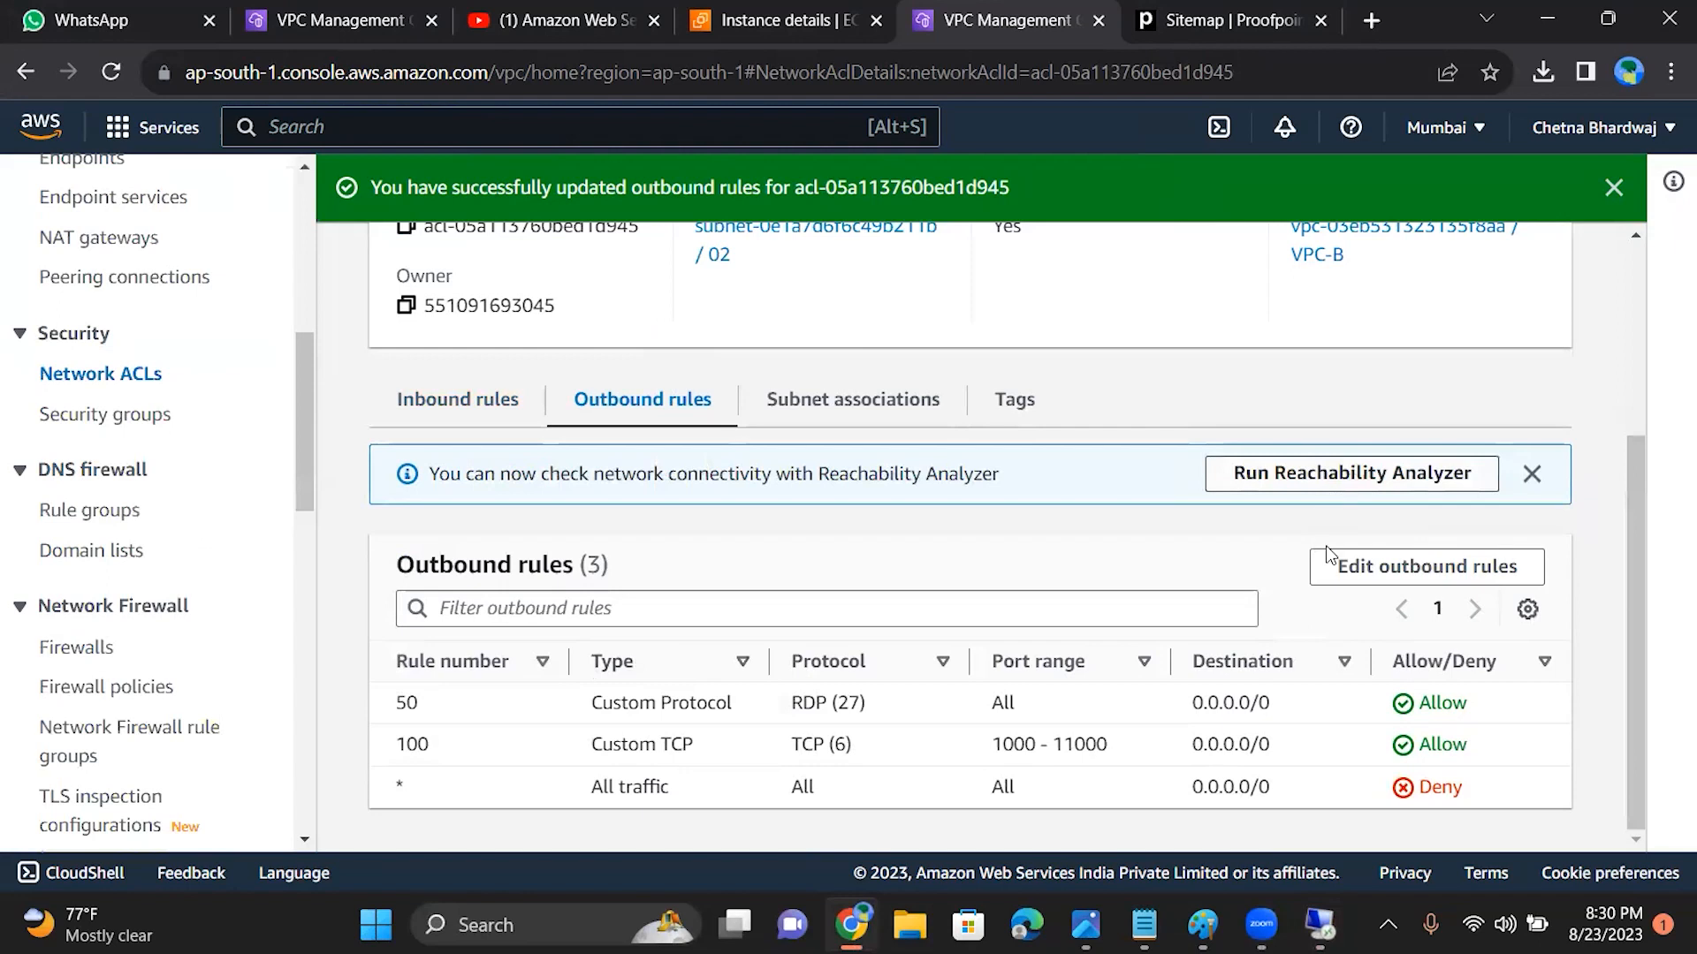
left_click(1353, 571)
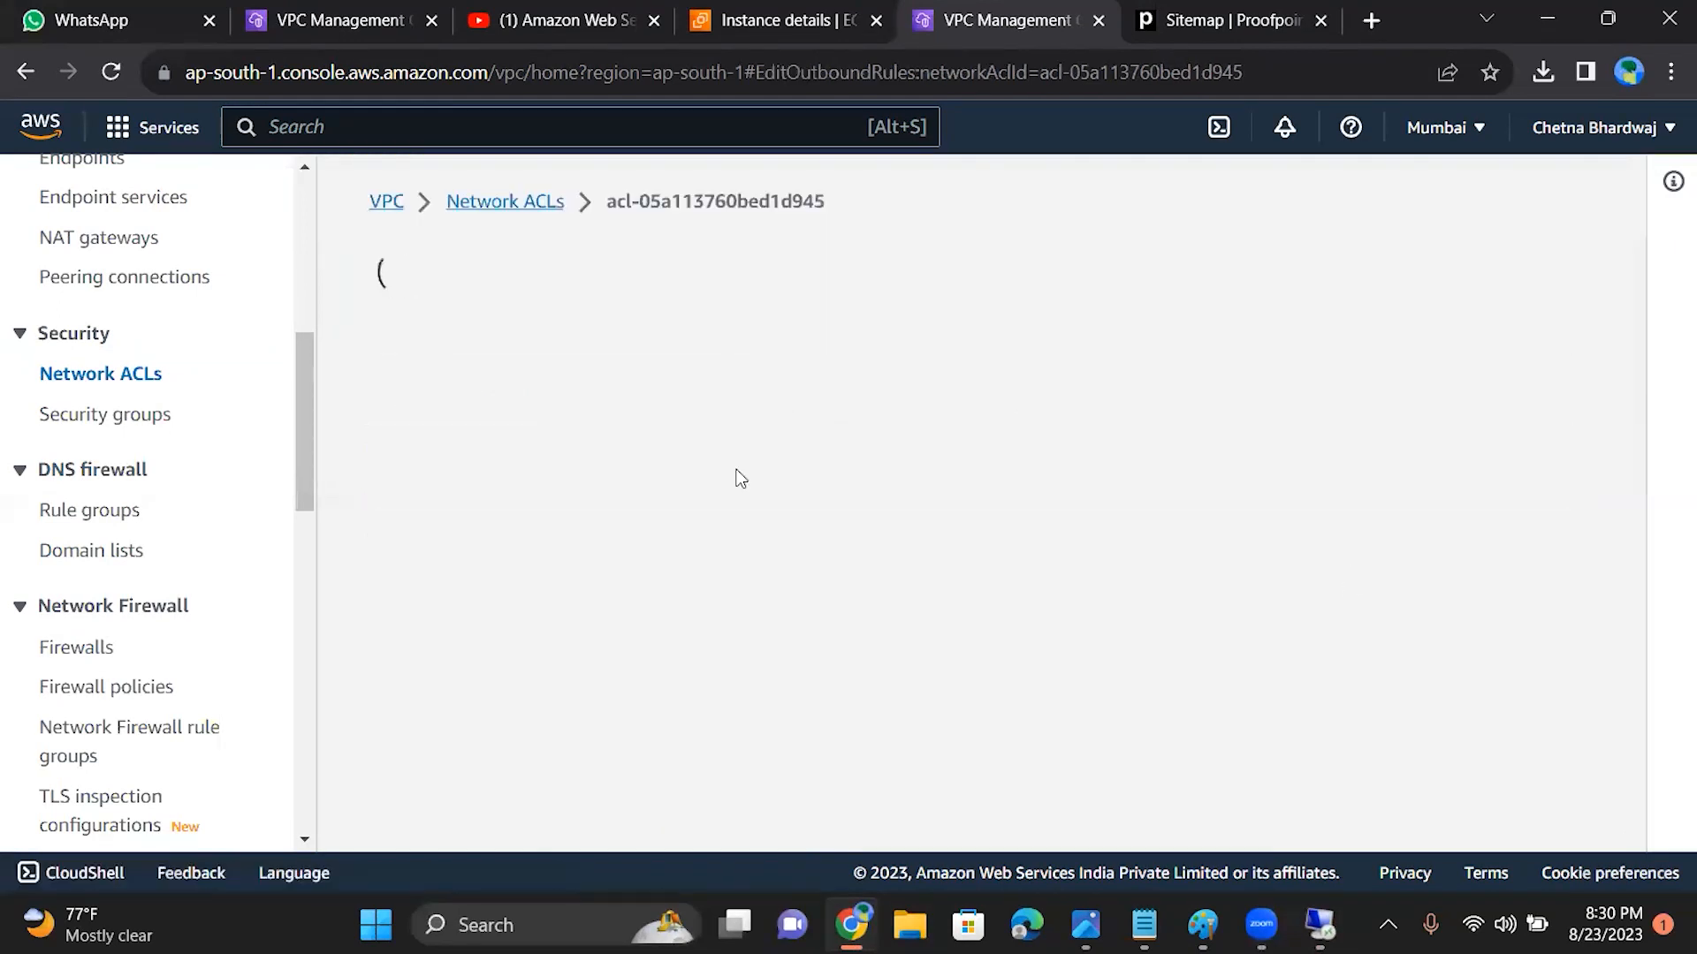
left_click(438, 452)
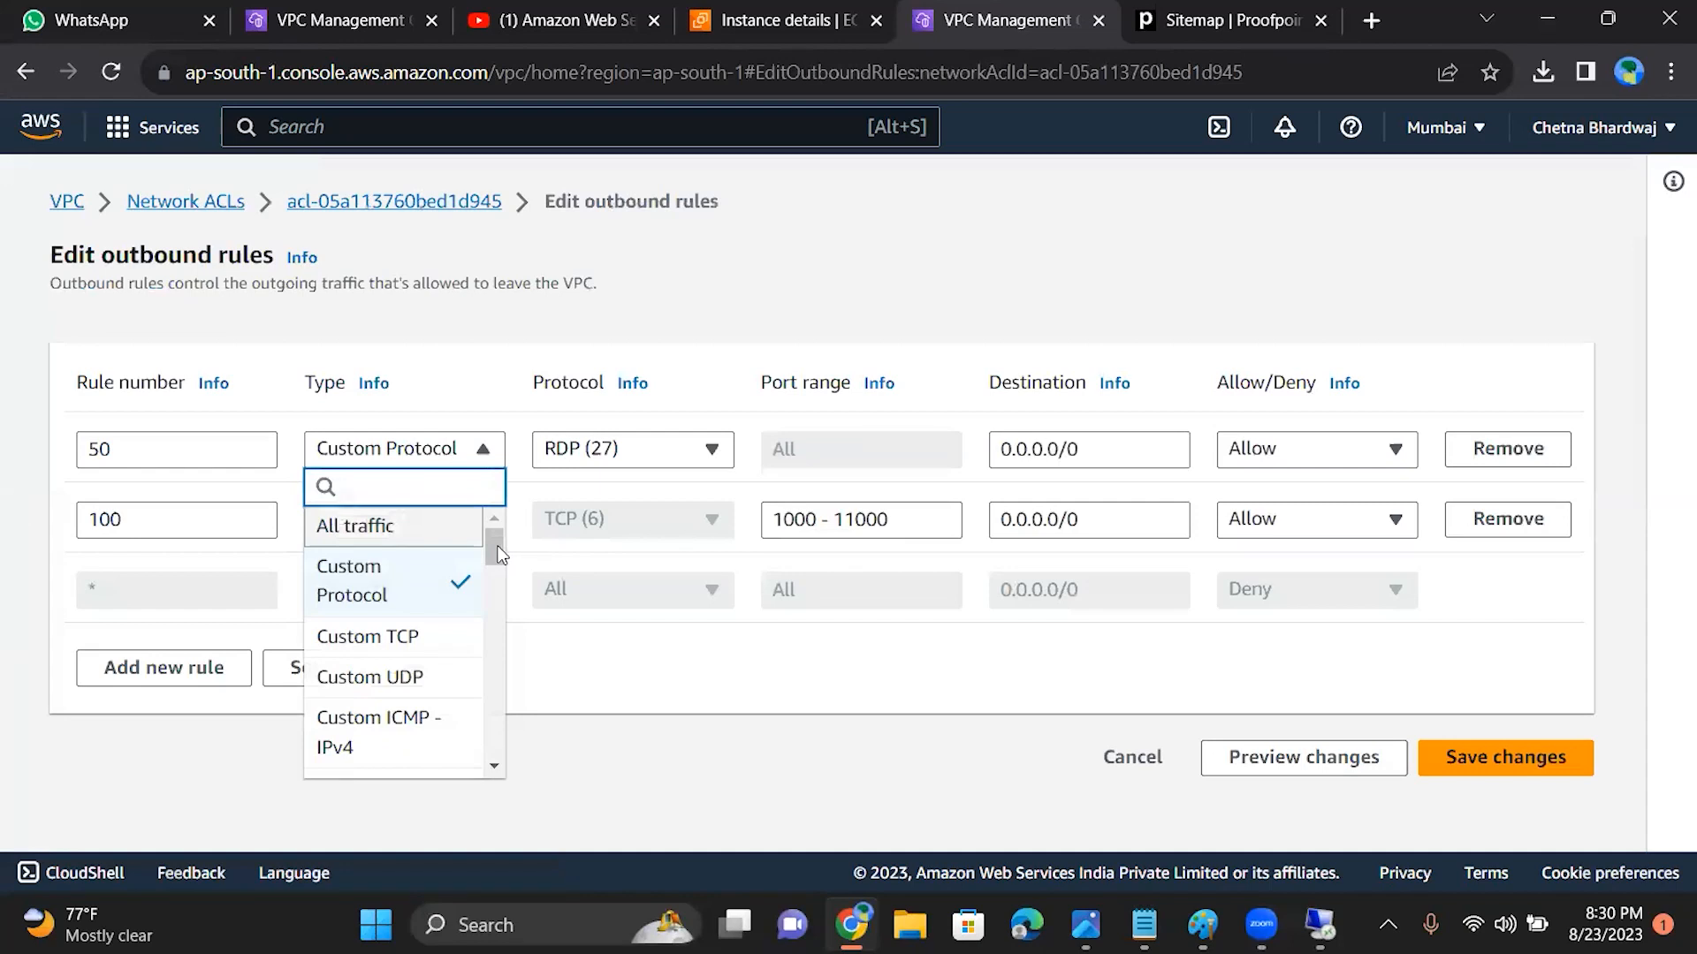
left_click_drag(495, 546, 506, 862)
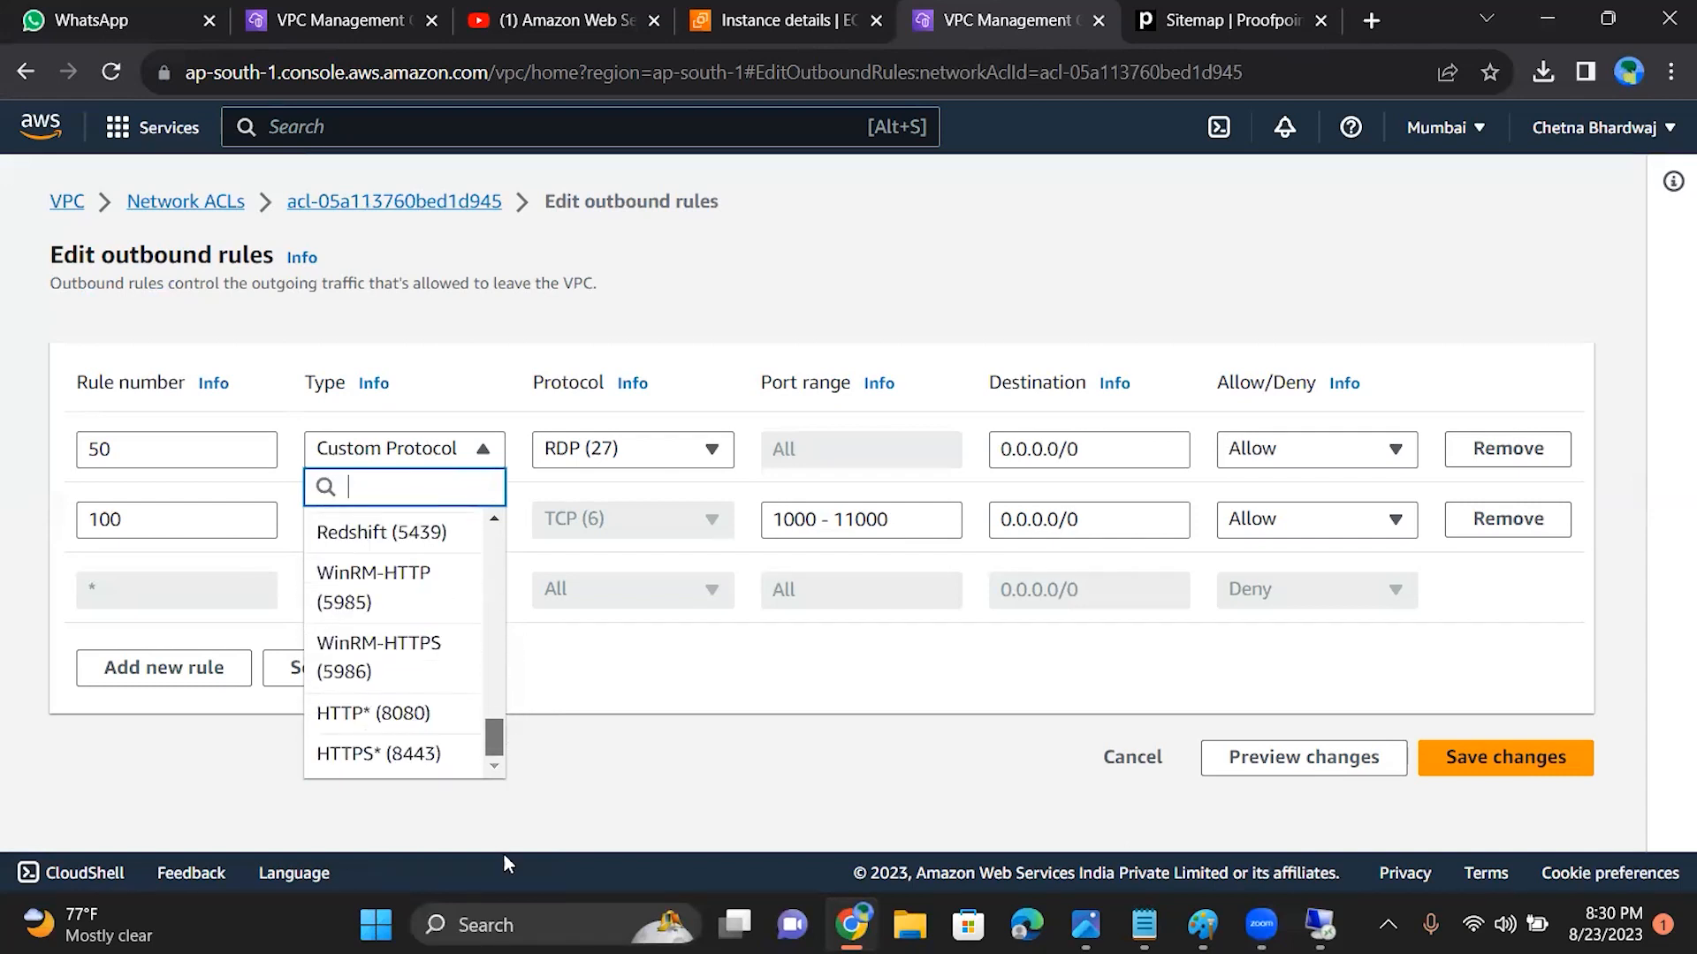
left_click_drag(497, 747, 491, 714)
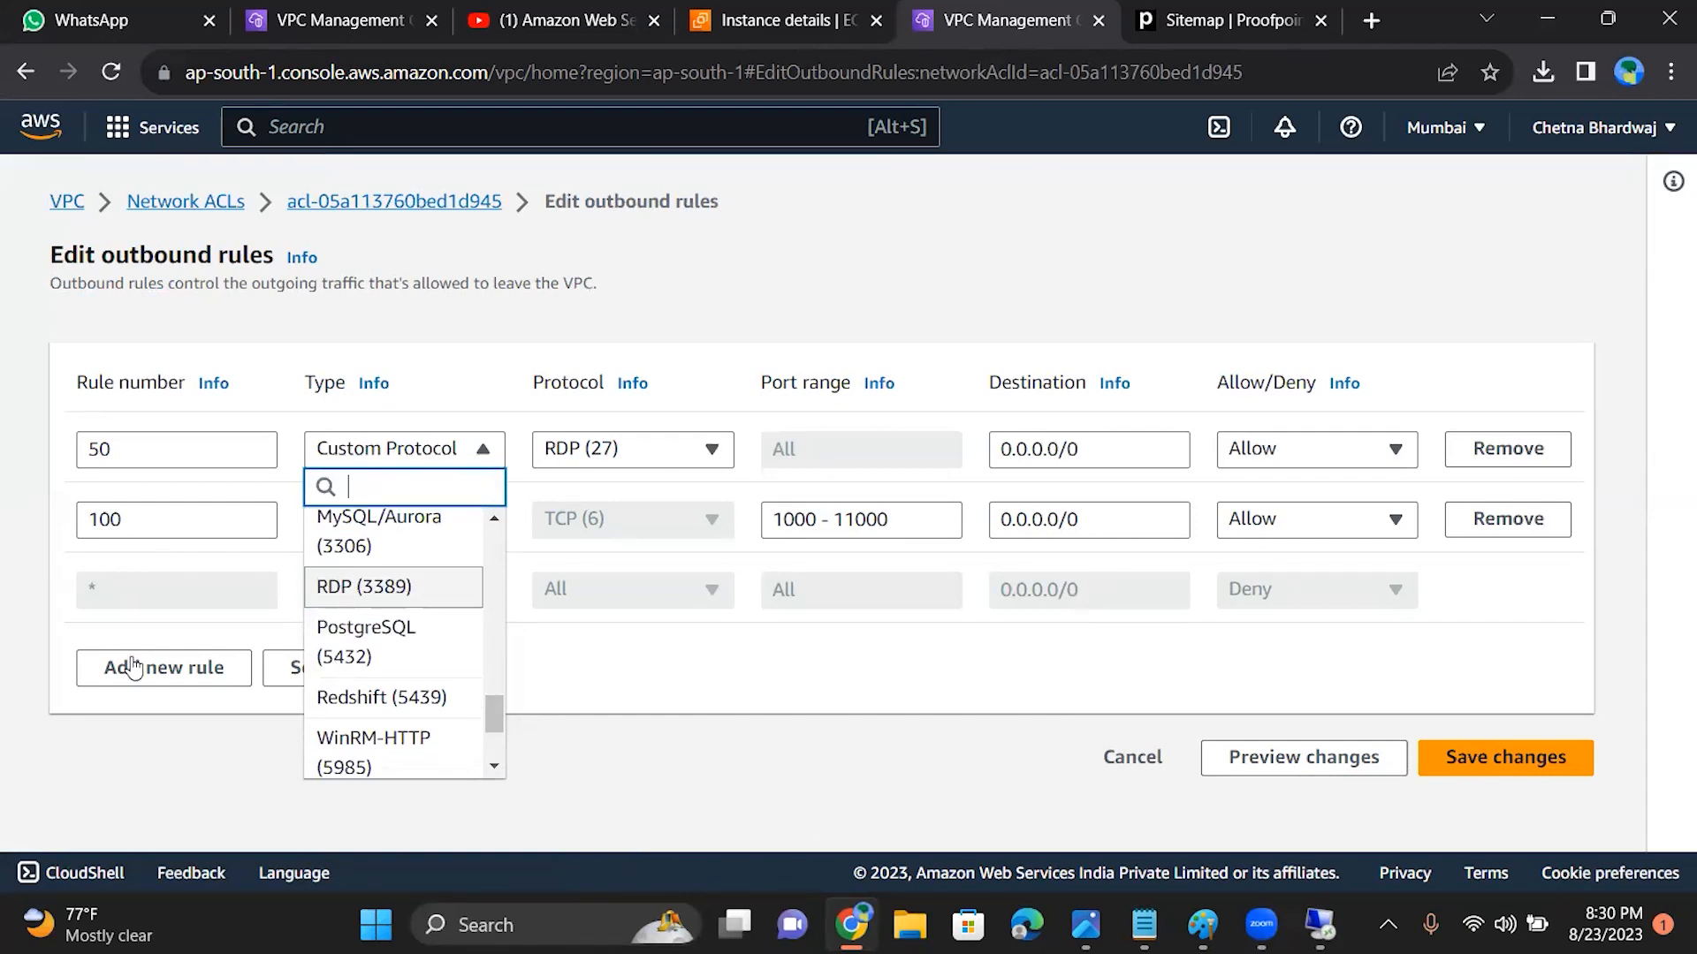
key("alt+Tab")
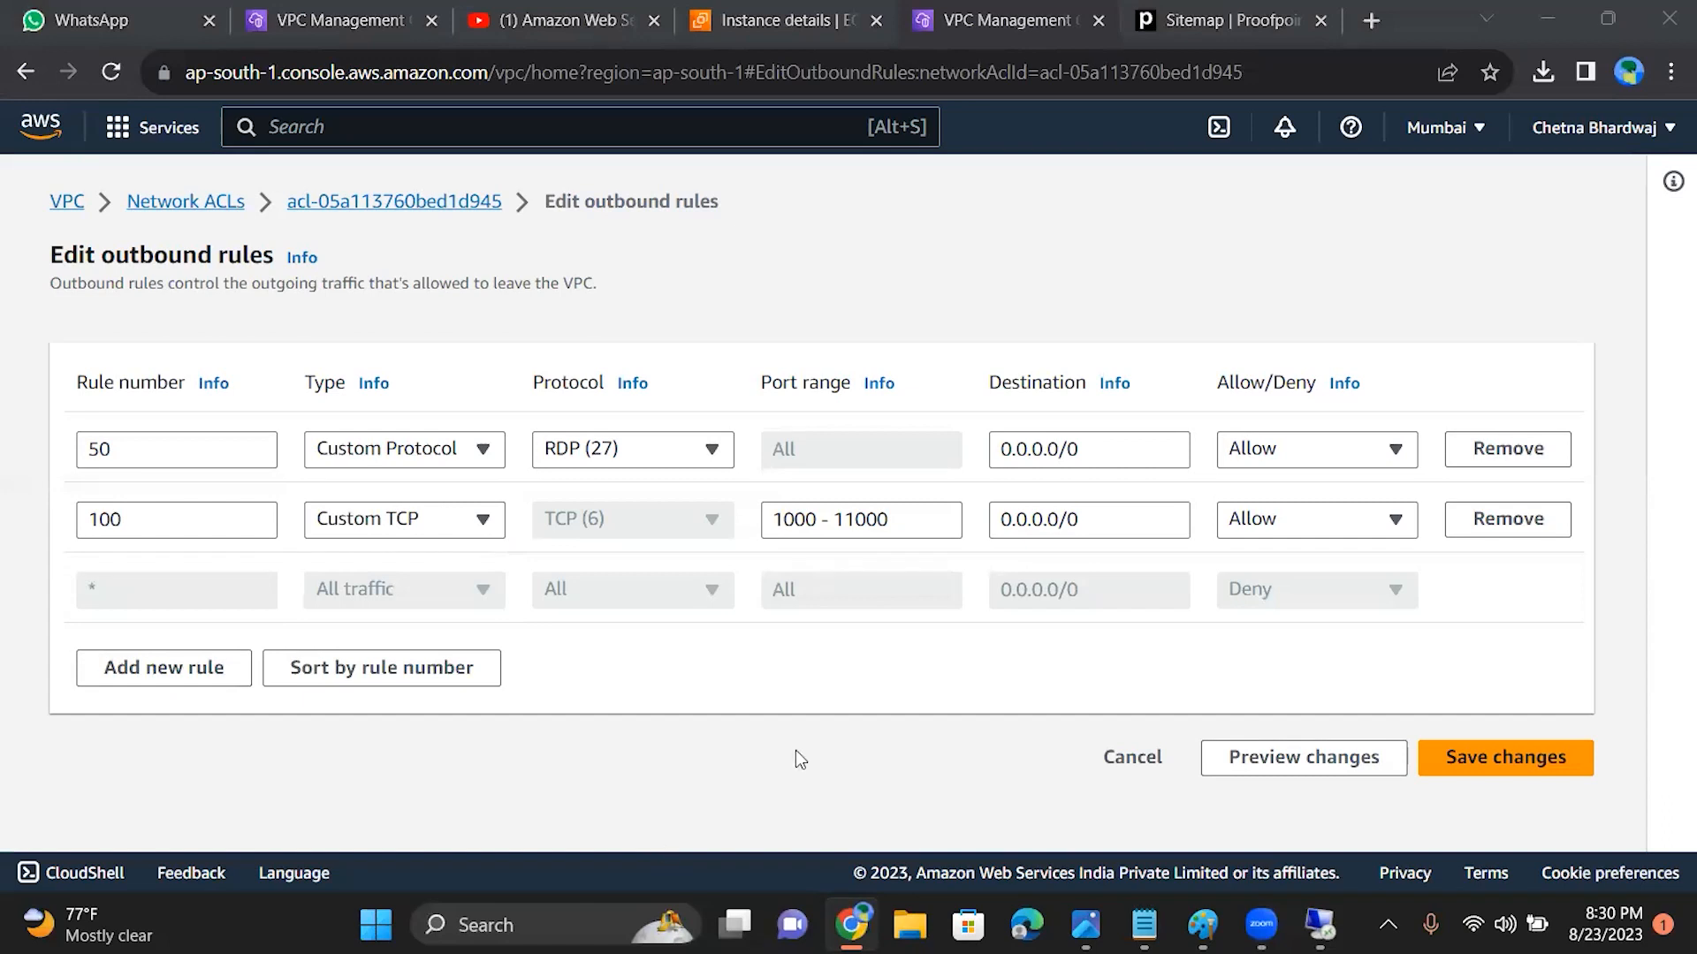
left_click(448, 533)
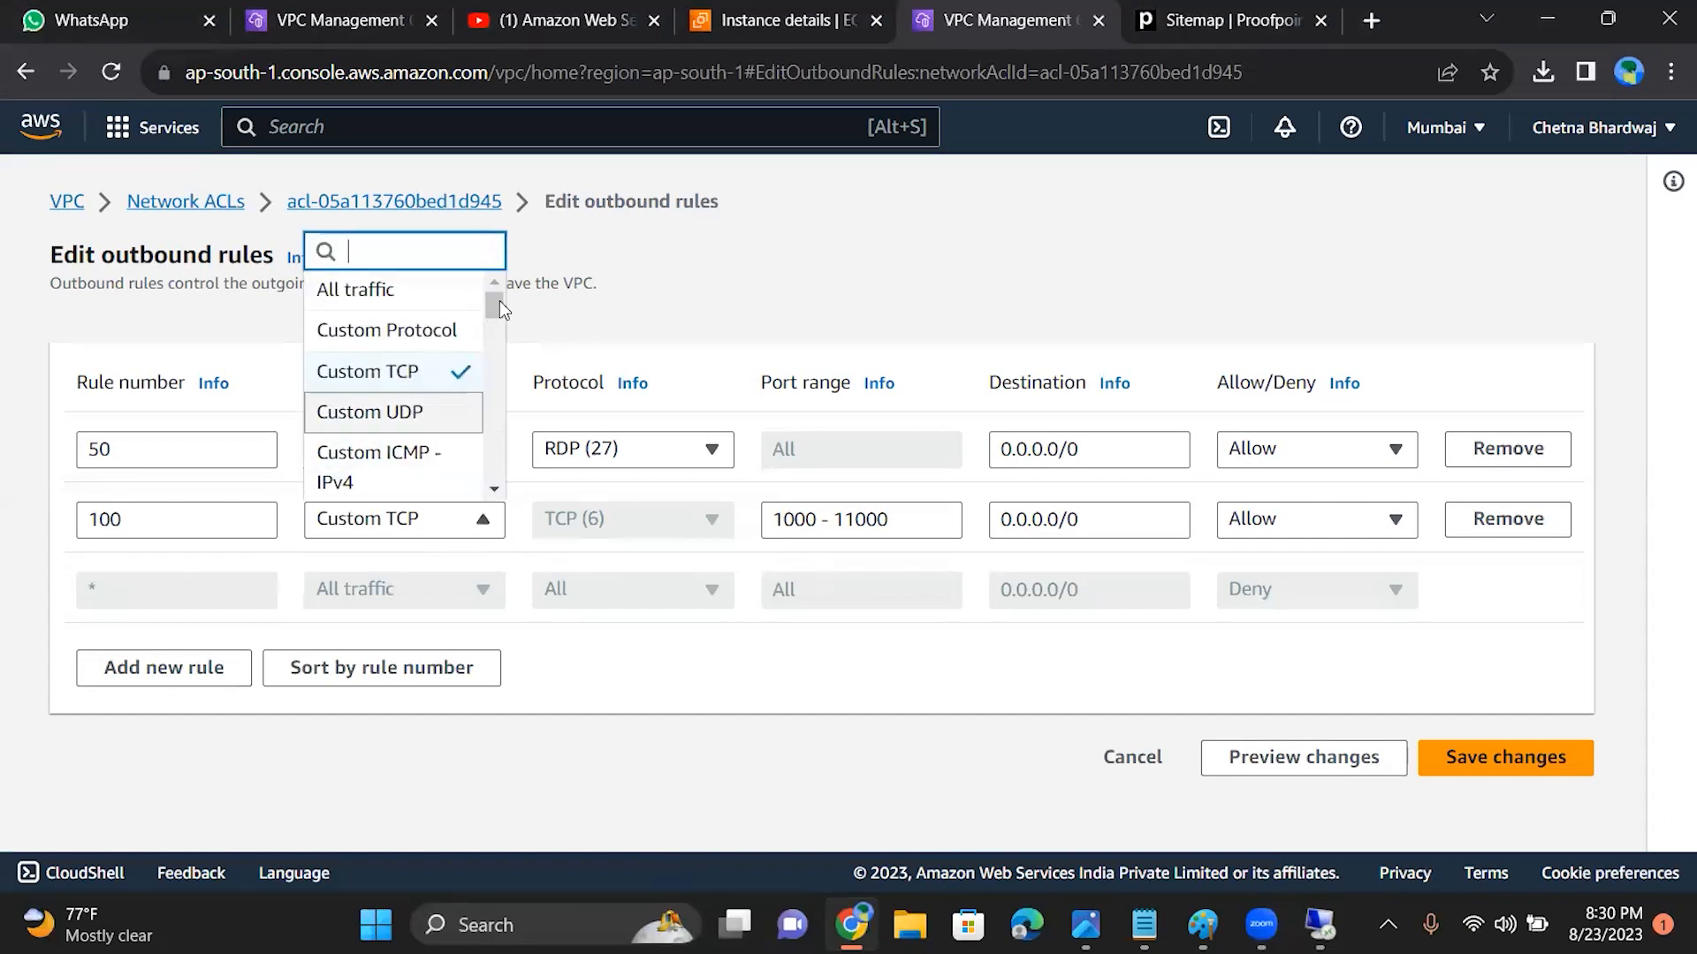
left_click(789, 226)
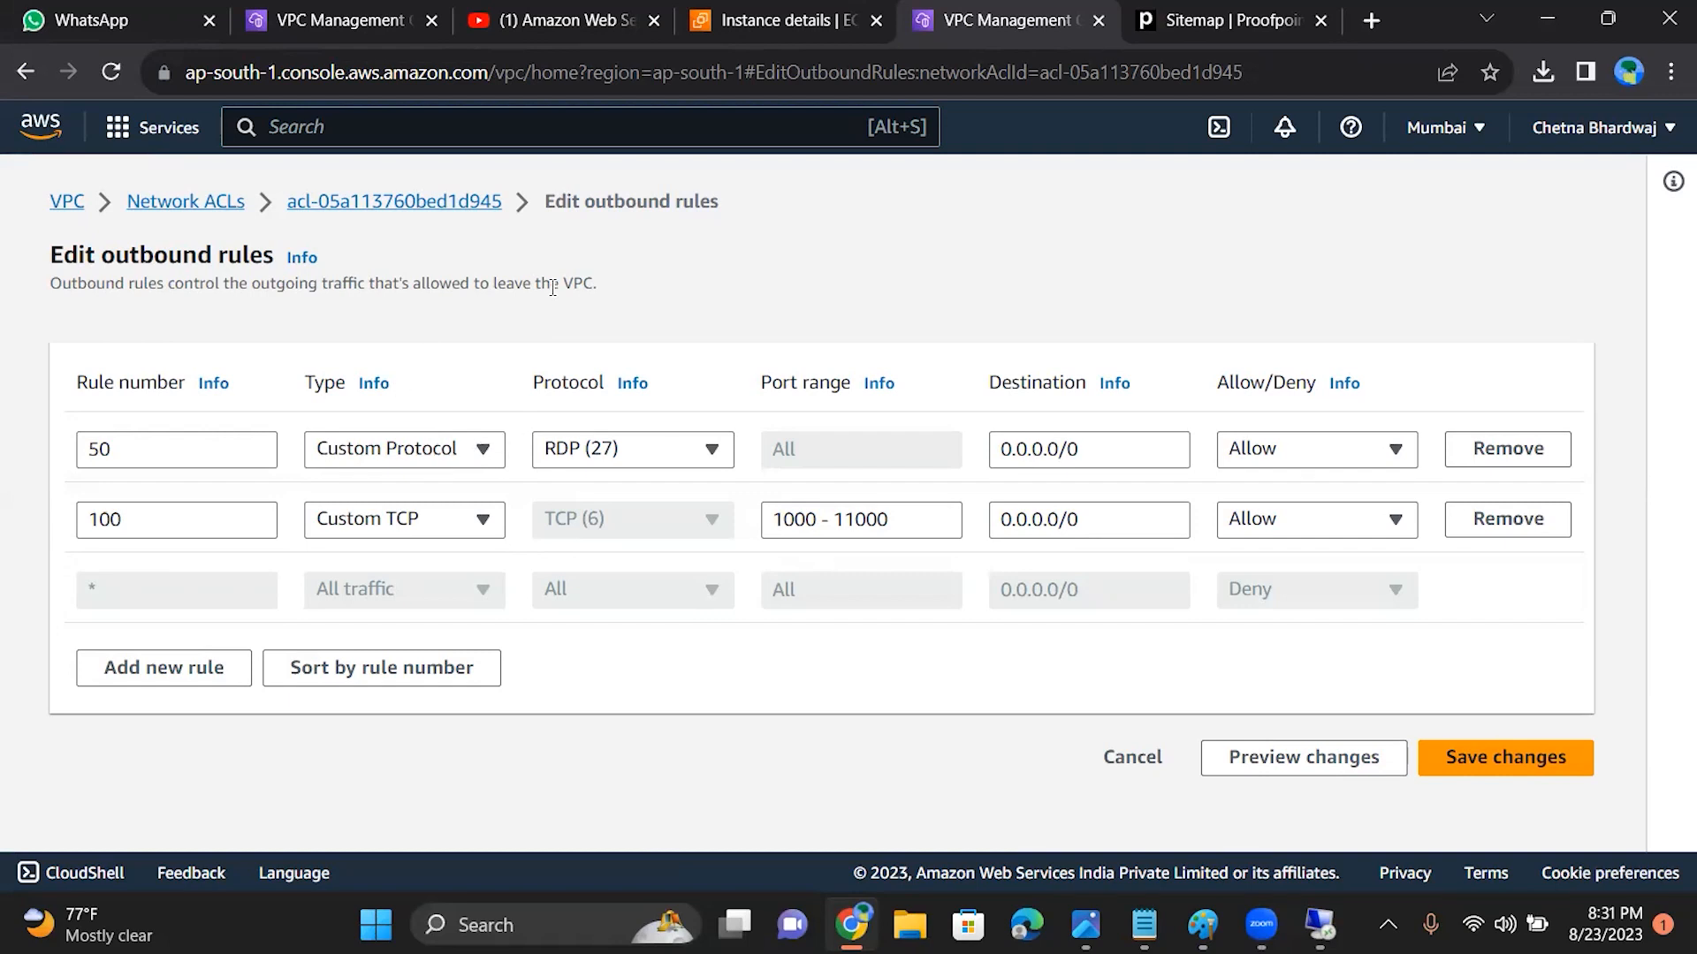
Step: Change outbound rule 50 to the type All TCP
left_click(461, 448)
left_click_drag(494, 548, 494, 587)
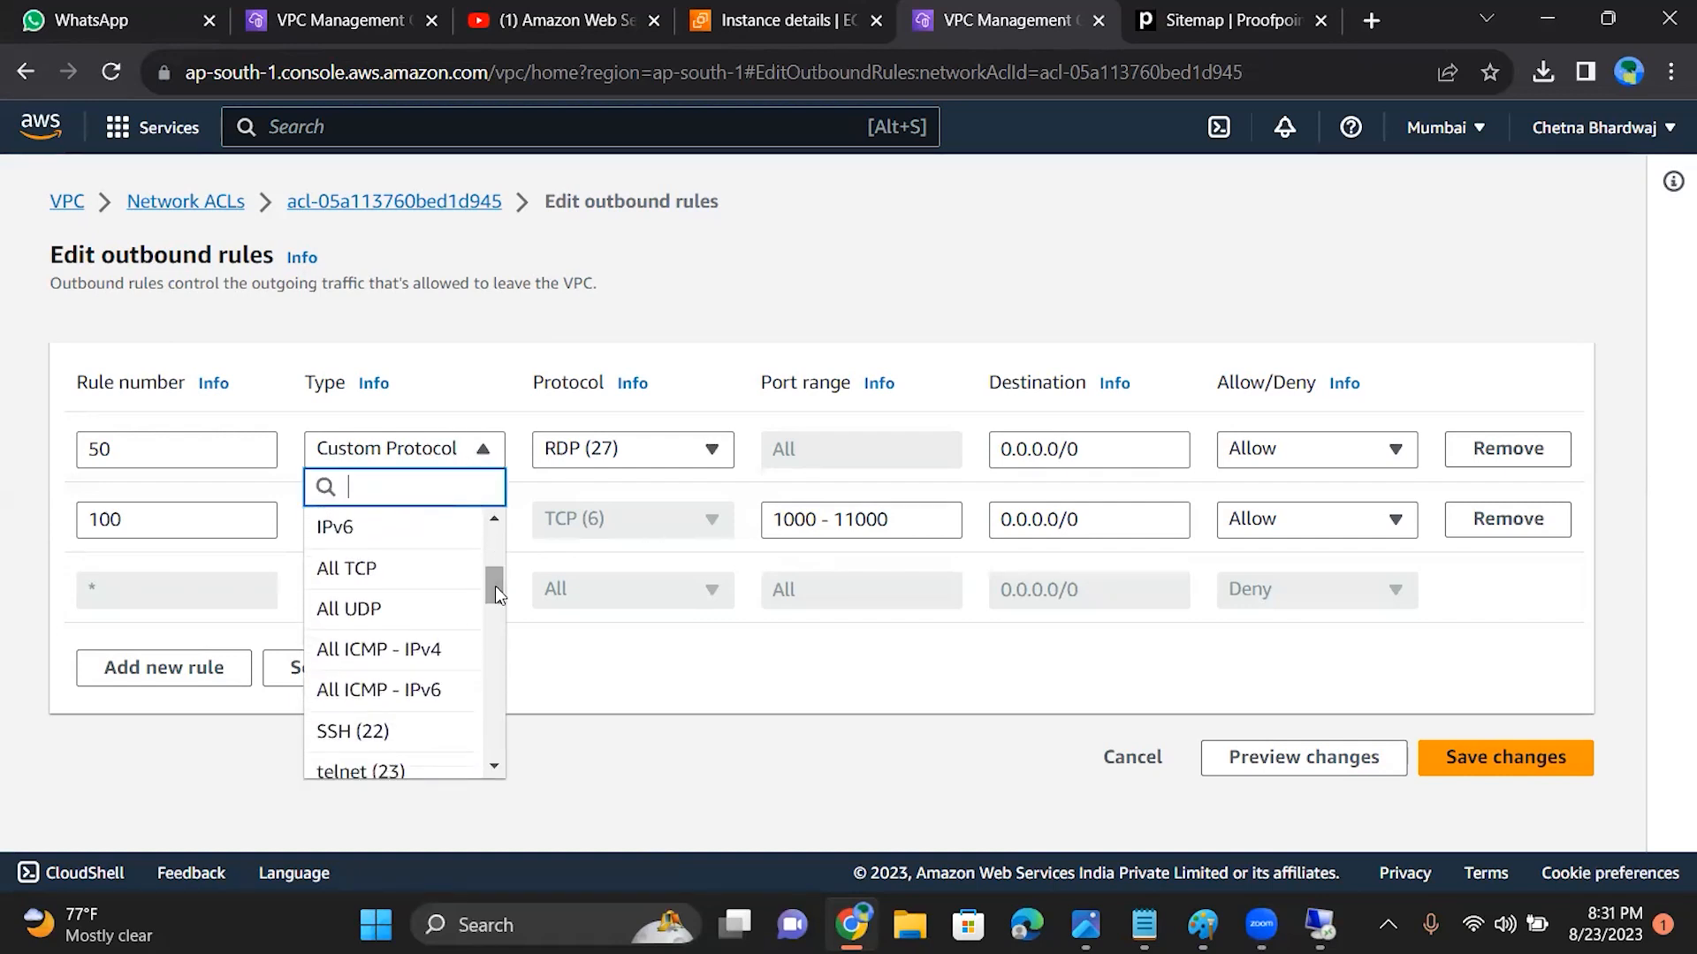
left_click(418, 568)
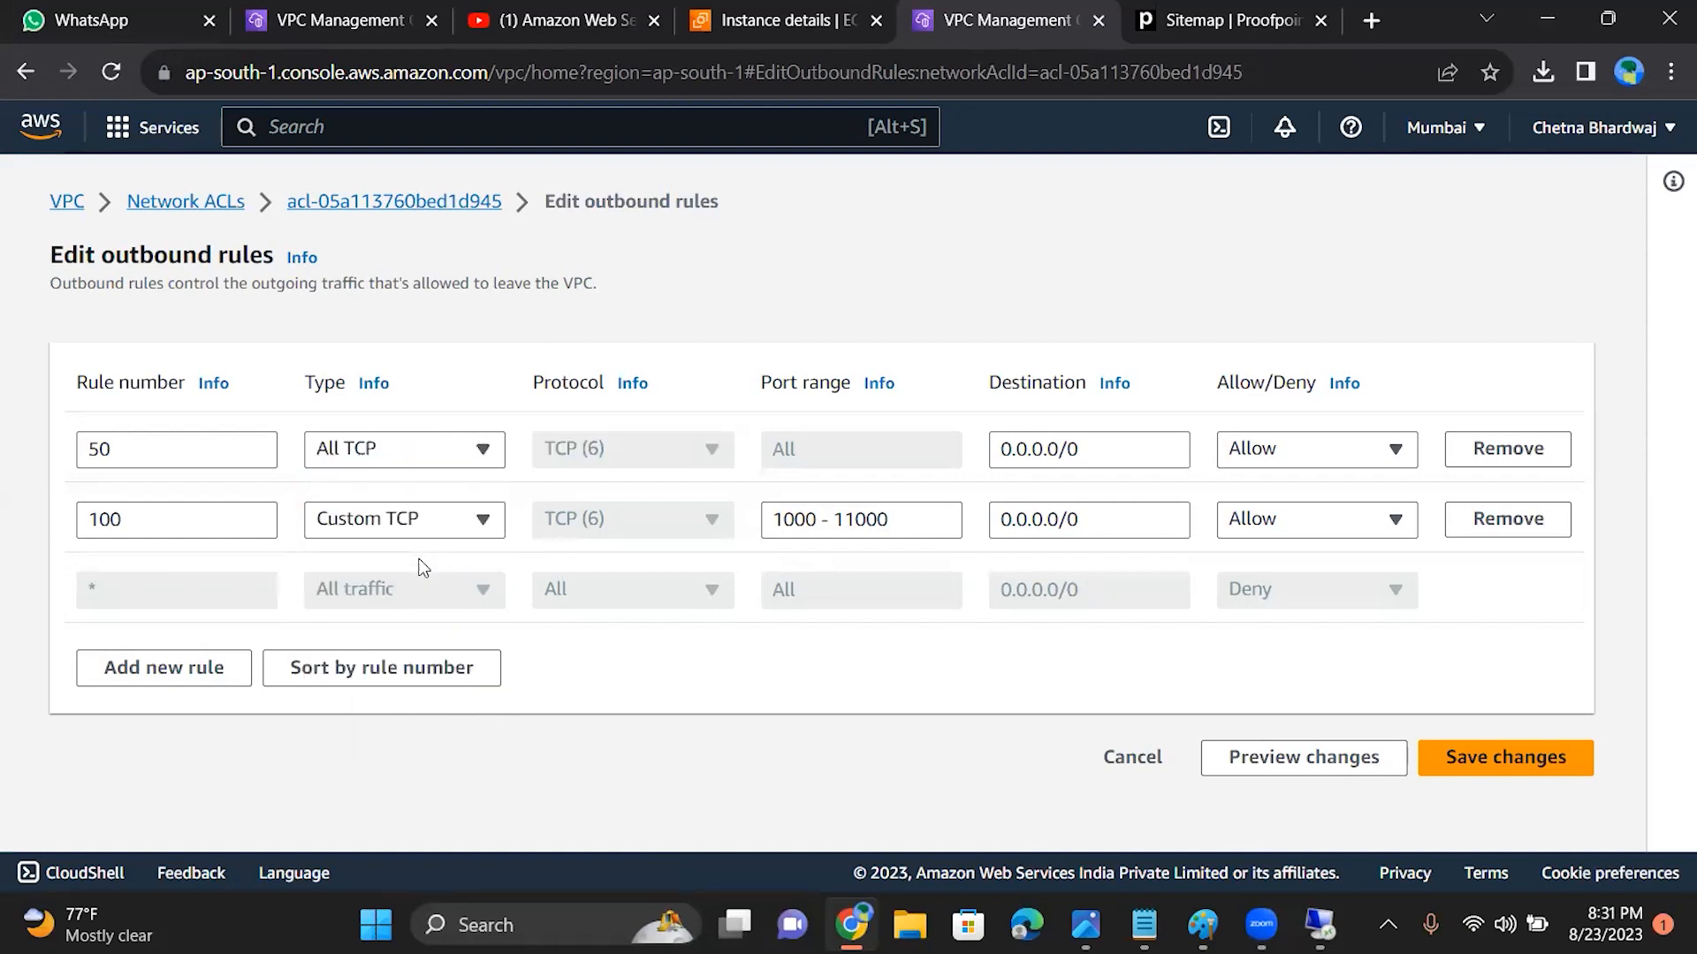
Step: Change outbound rule 100 to the type telnet (23) and save the outbound rules
left_click(483, 521)
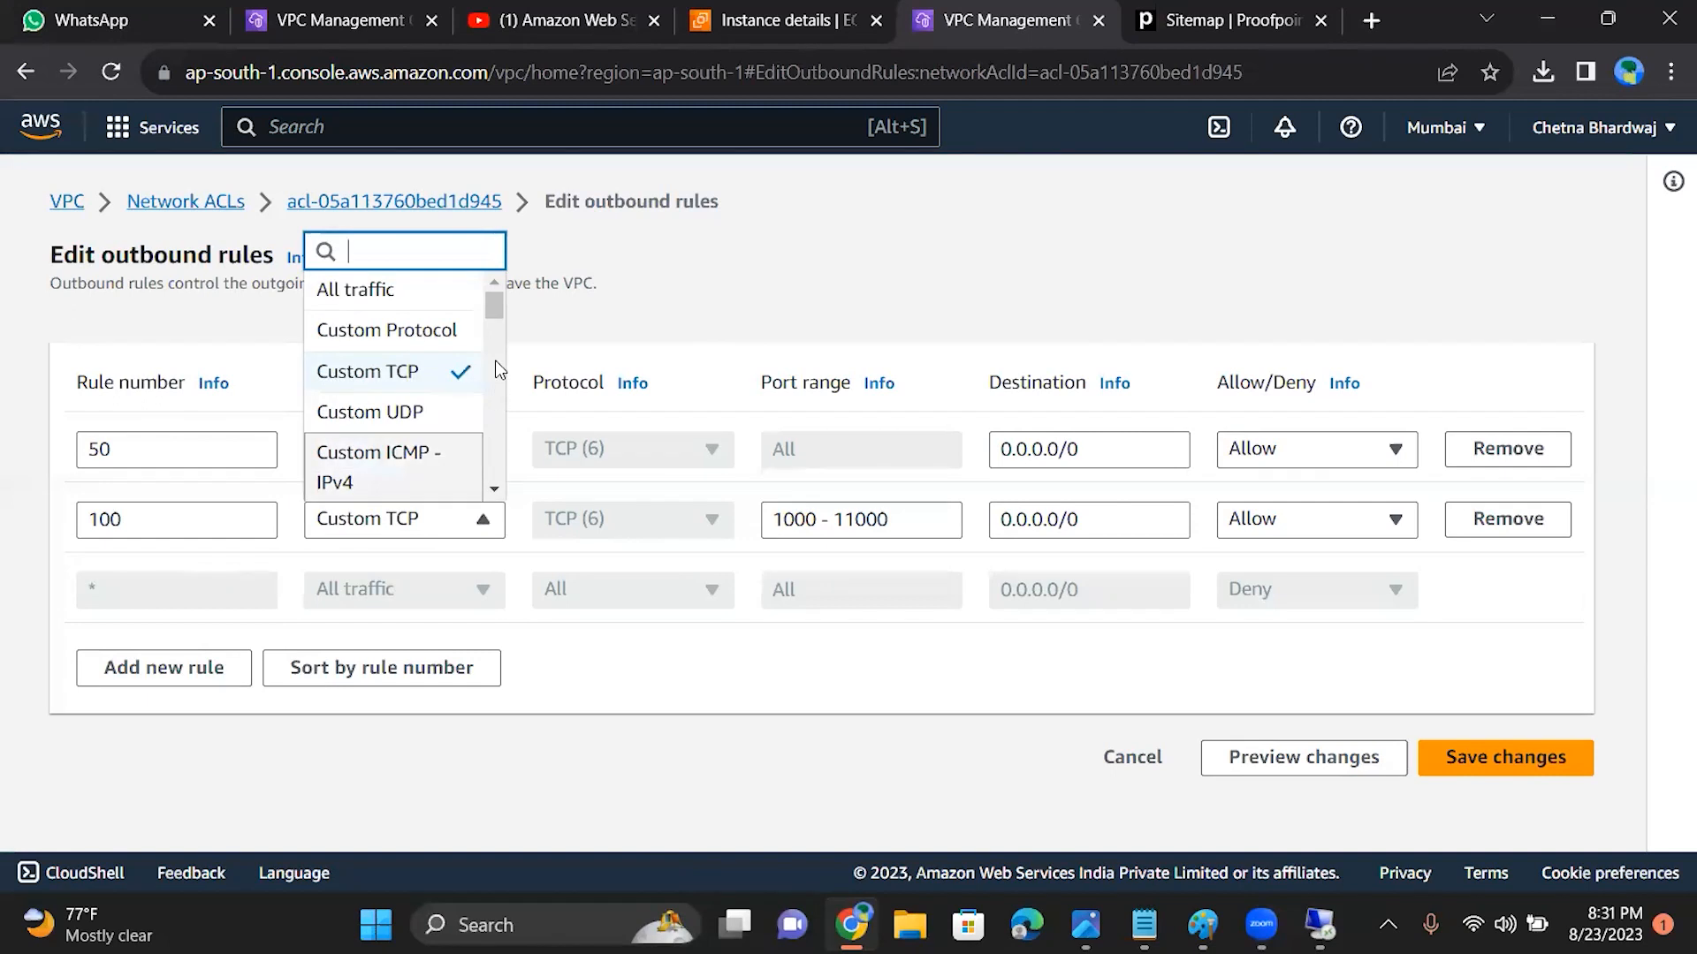
left_click_drag(495, 302, 495, 352)
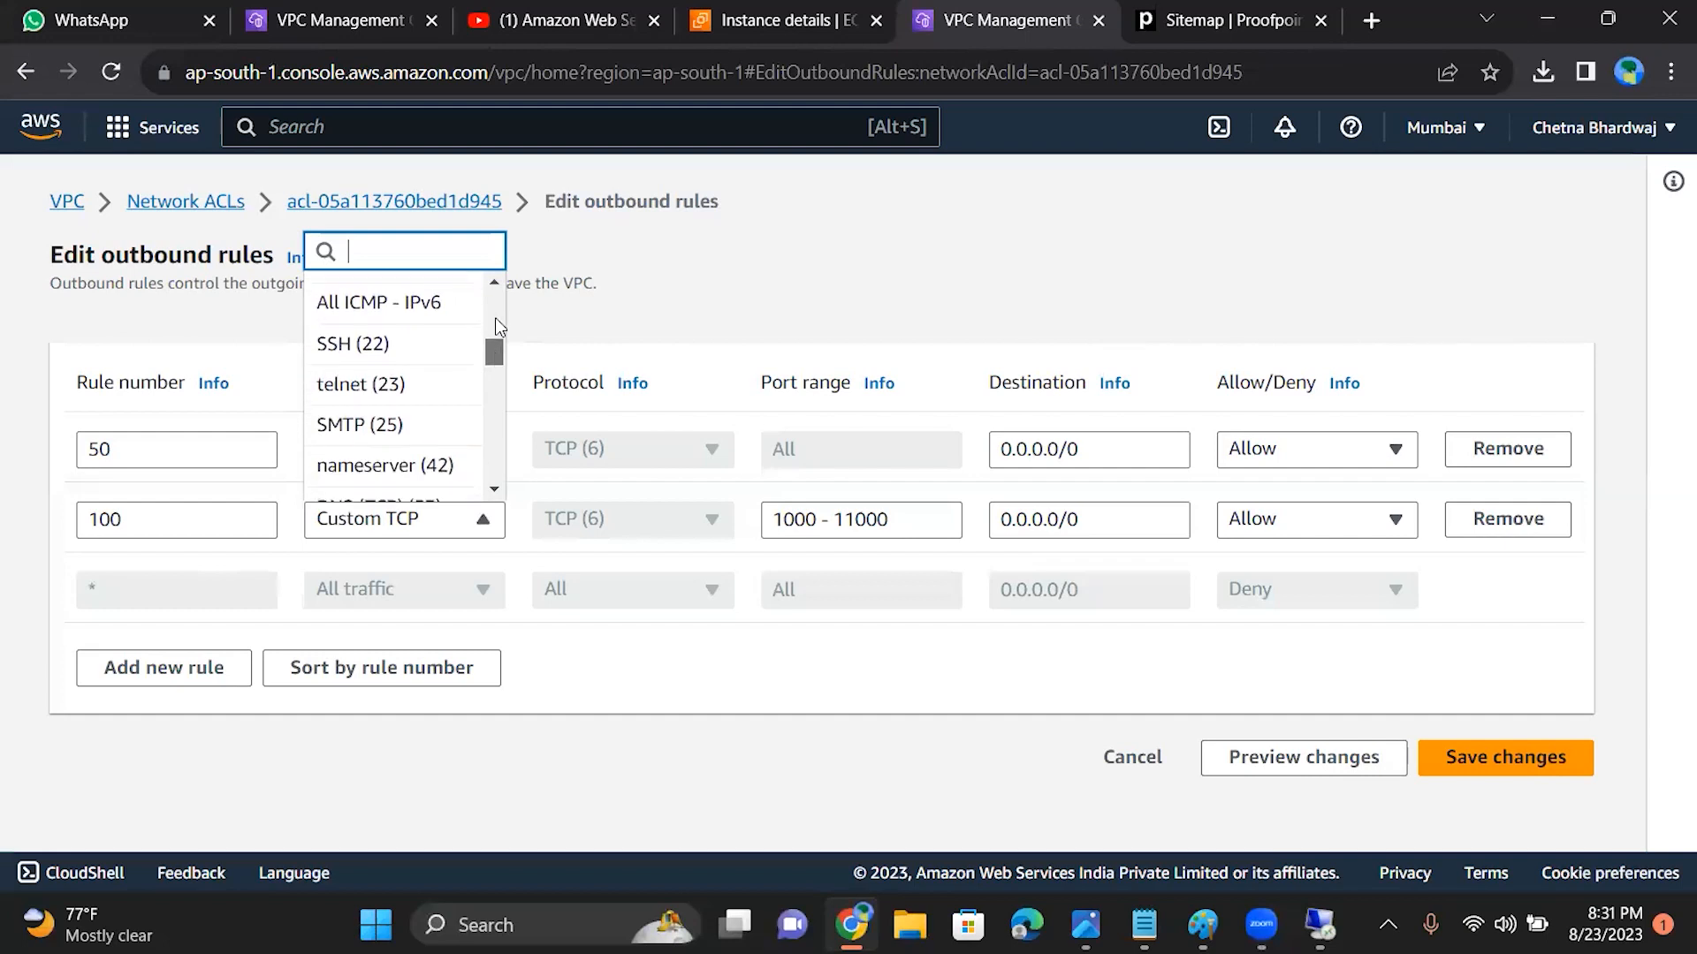
left_click(343, 387)
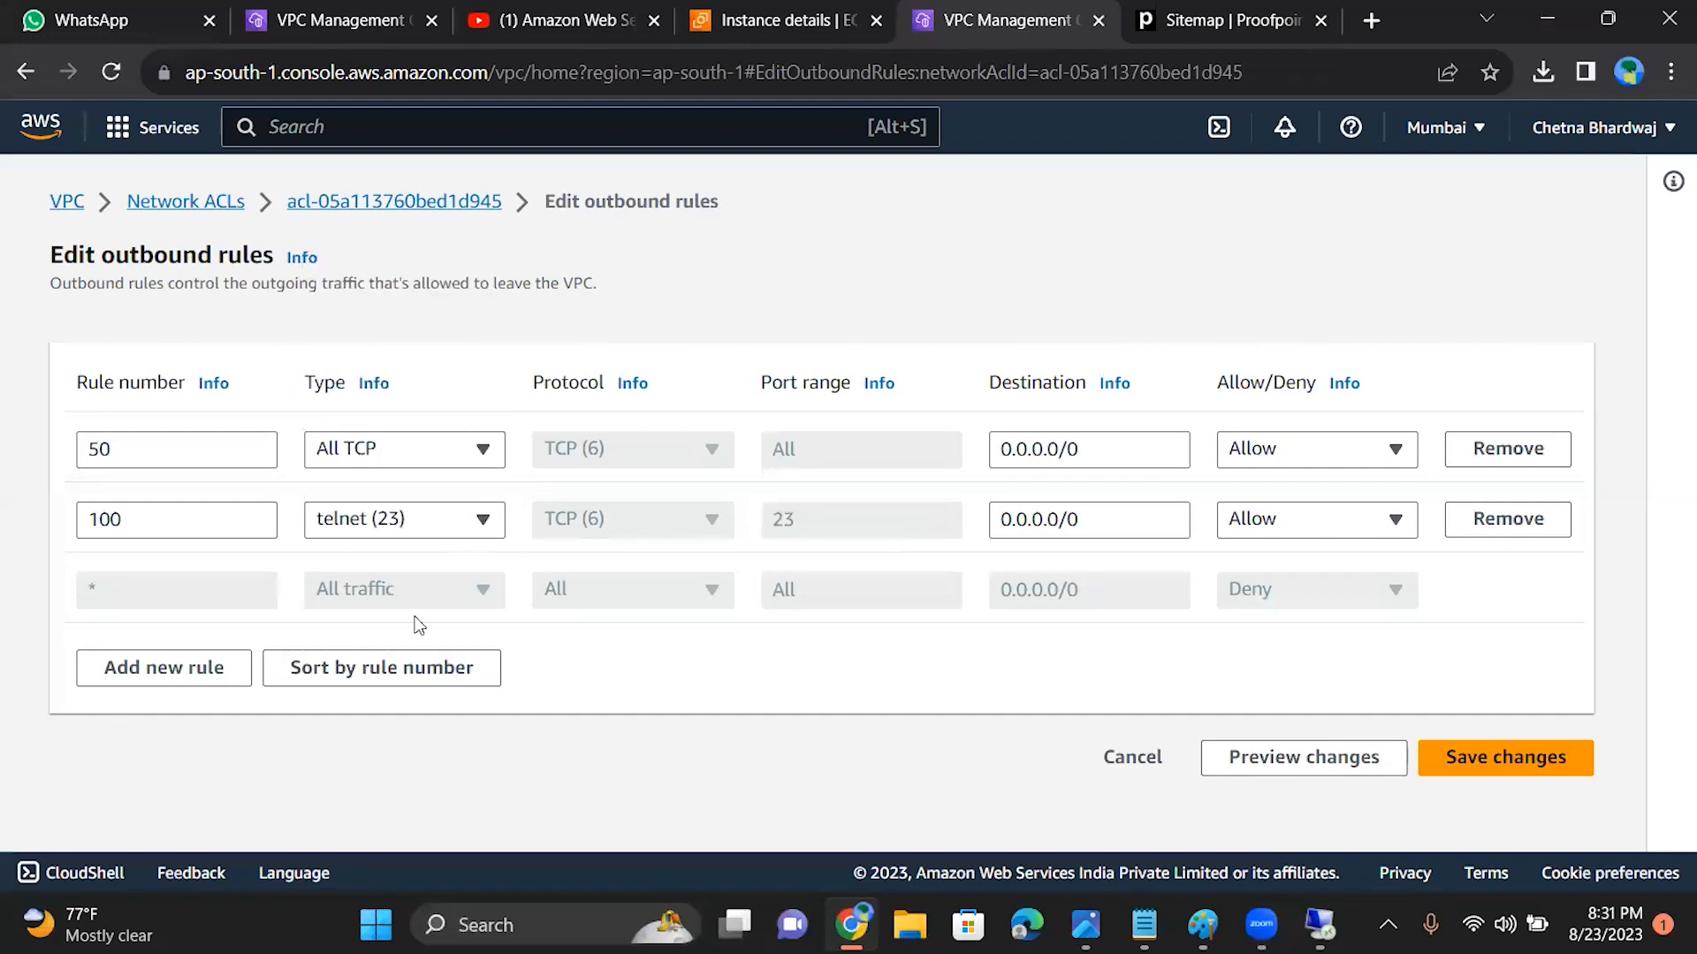
left_click(1507, 768)
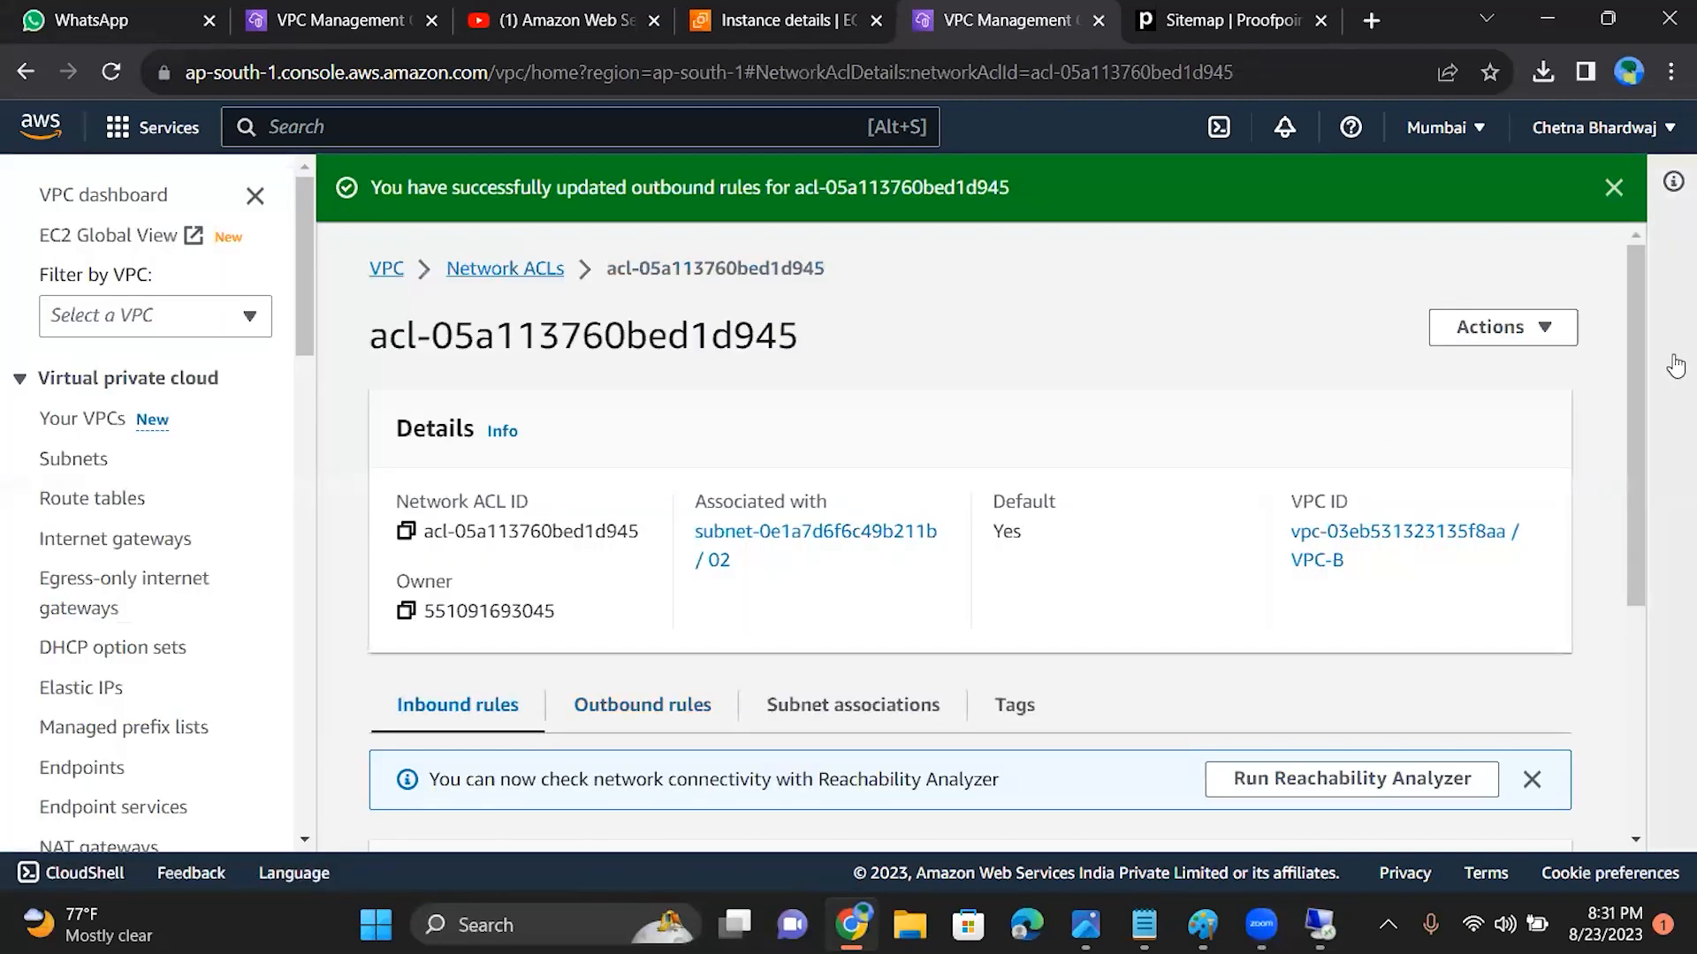
Step: Test the Remote Desktop Connection to 15.206.163.121 with the new outbound rules, dismiss the credentials request and close the connection window
left_click_drag(1630, 377, 1635, 541)
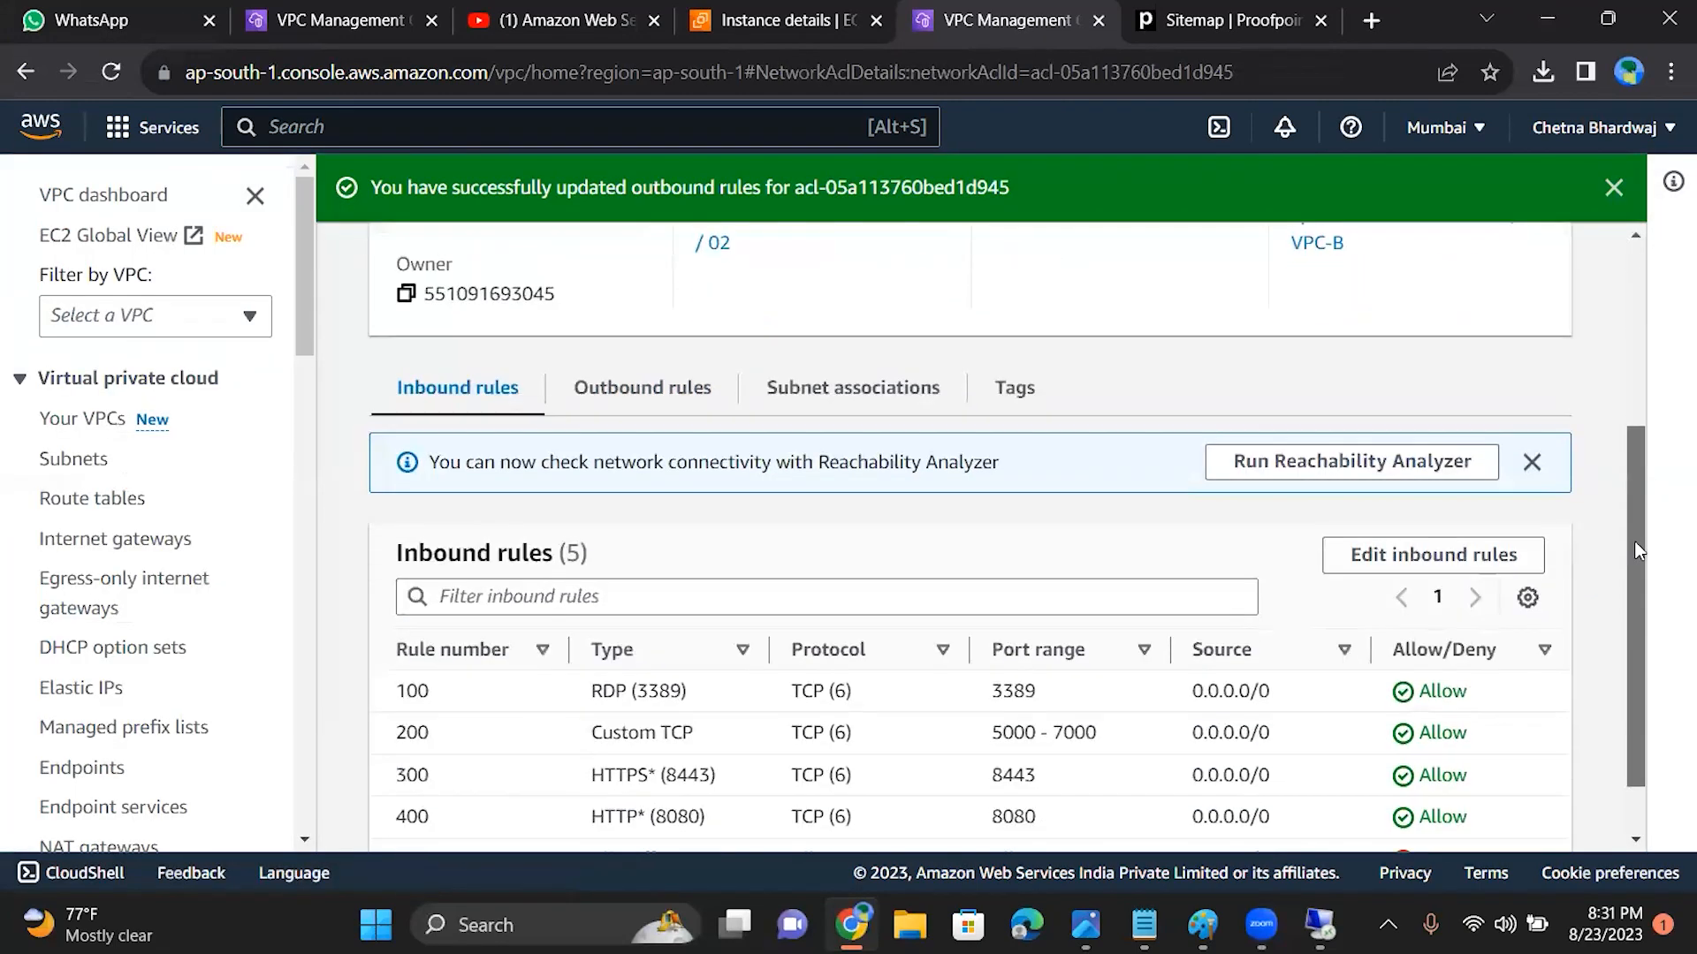
left_click(1320, 925)
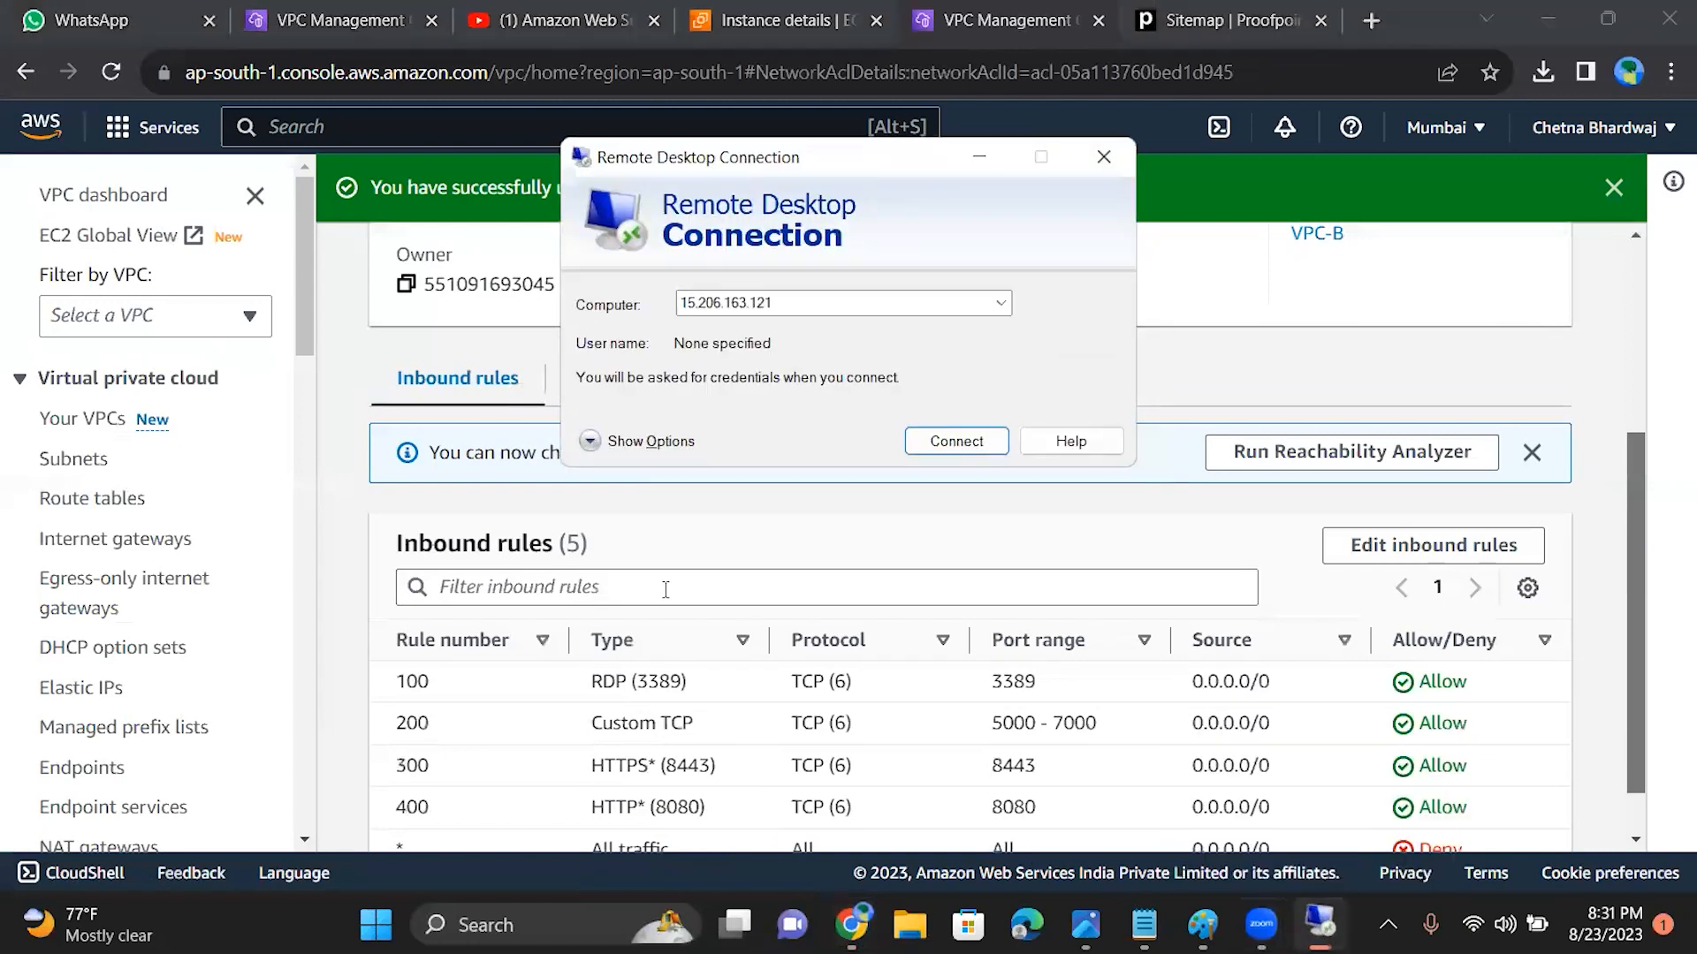
left_click(938, 447)
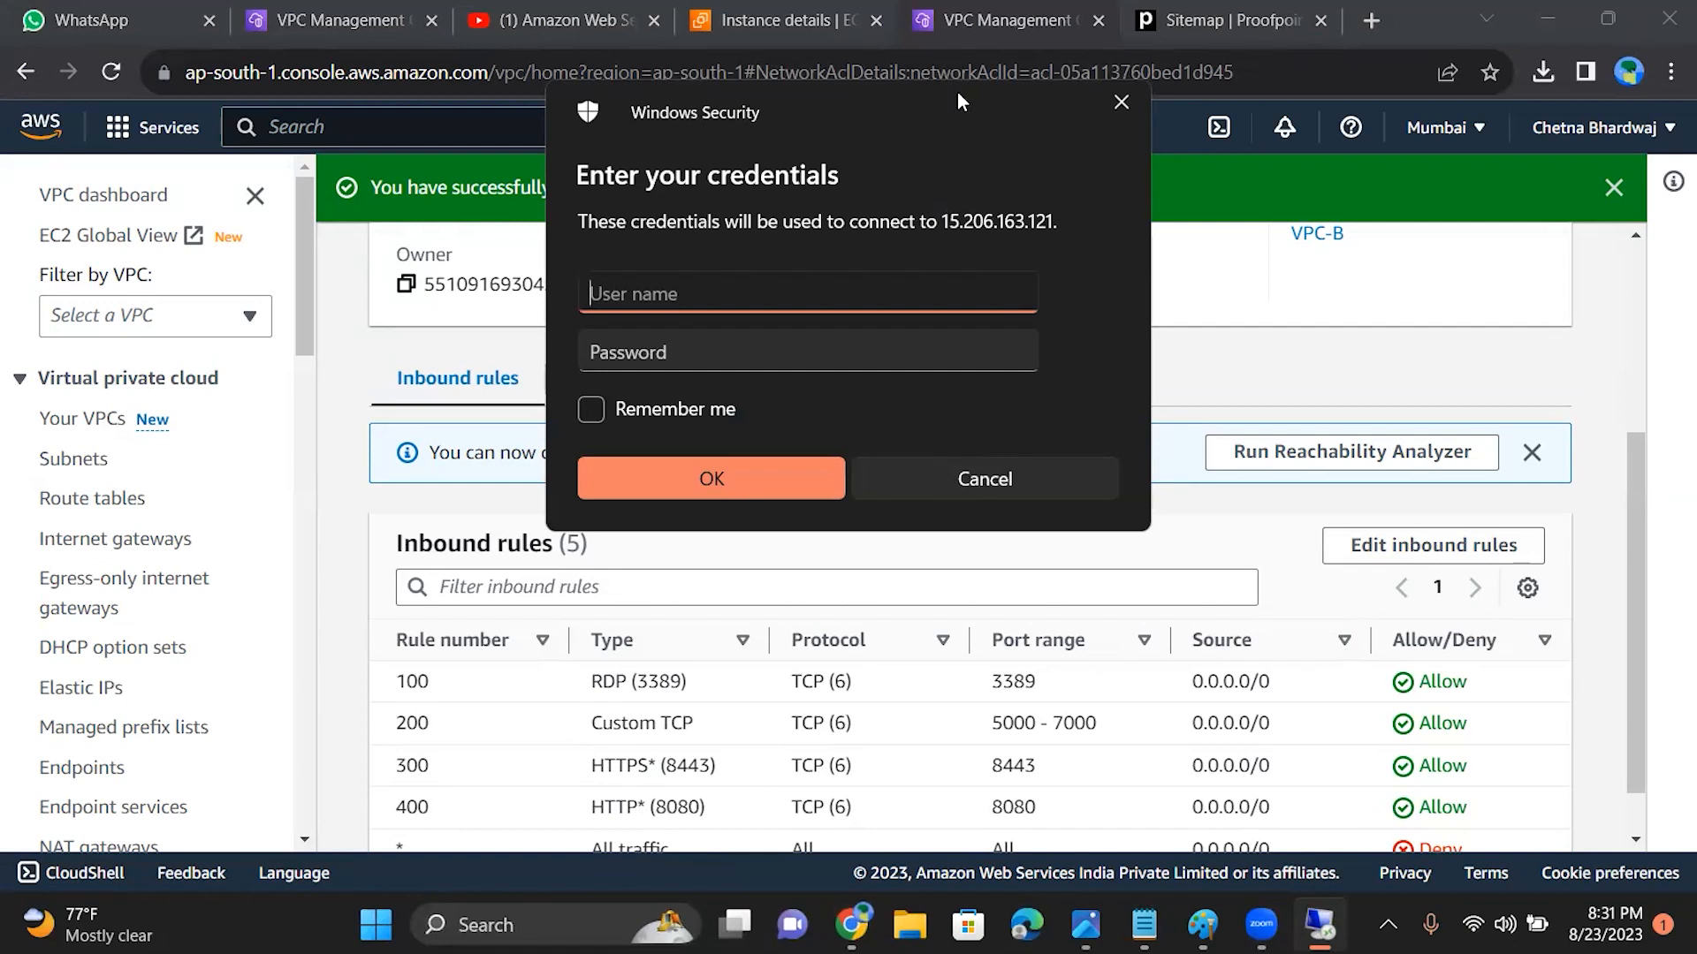
left_click_drag(957, 91, 315, 313)
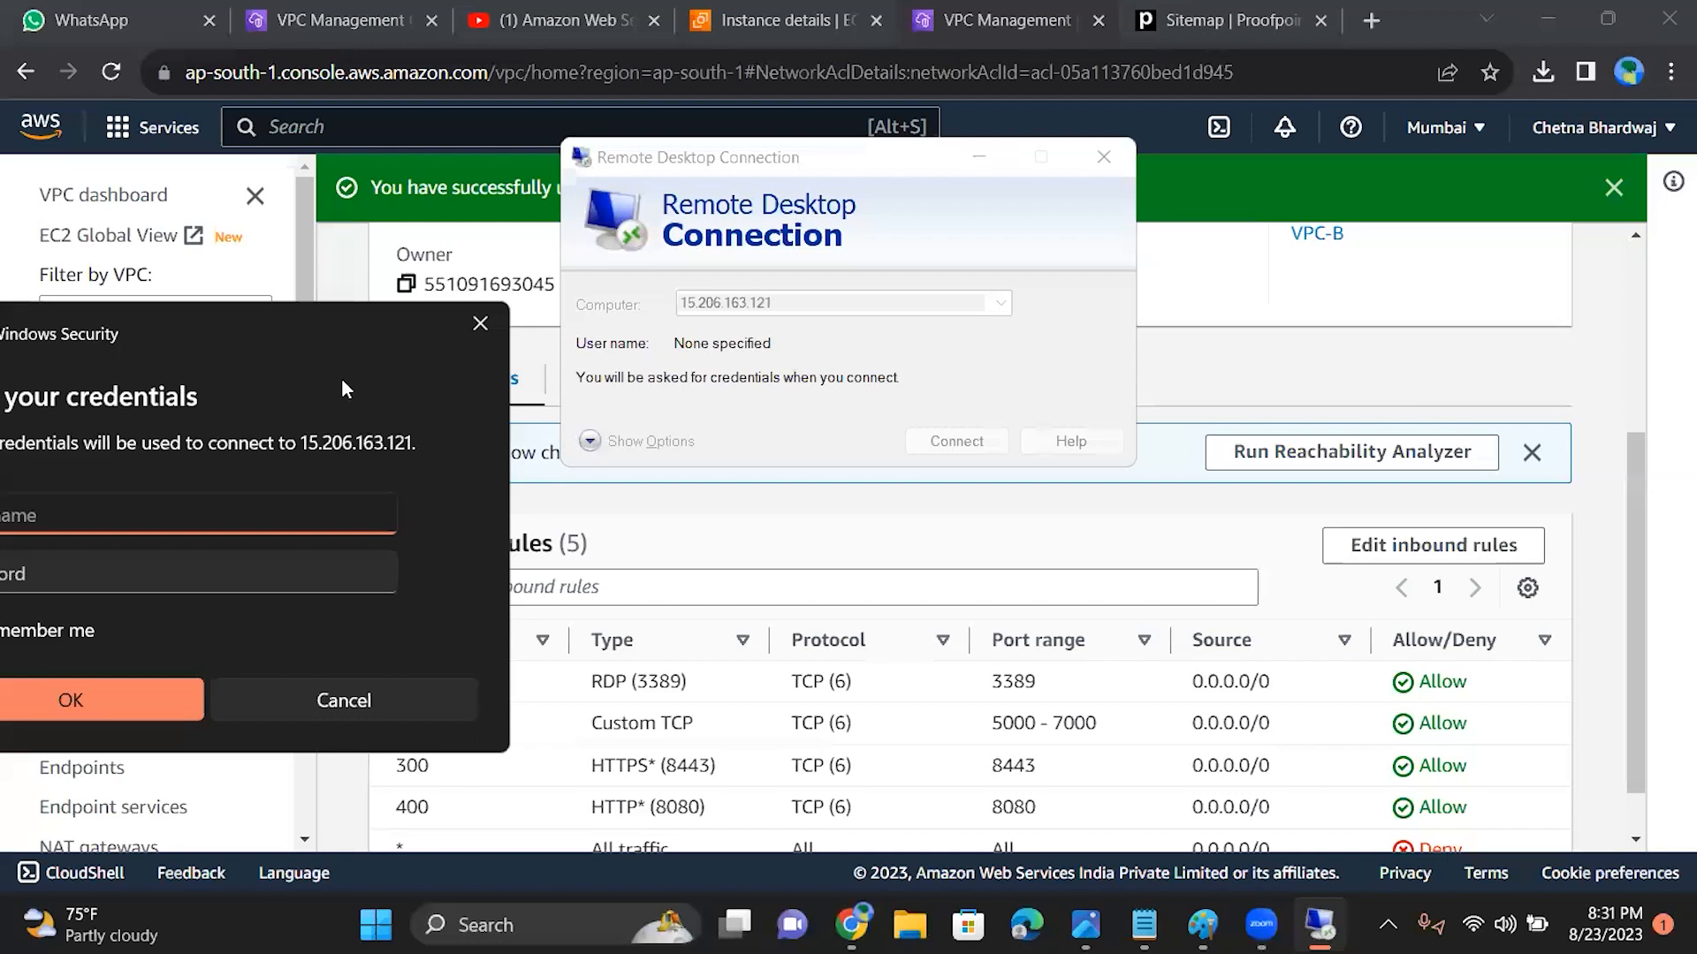
left_click_drag(316, 344, 672, 349)
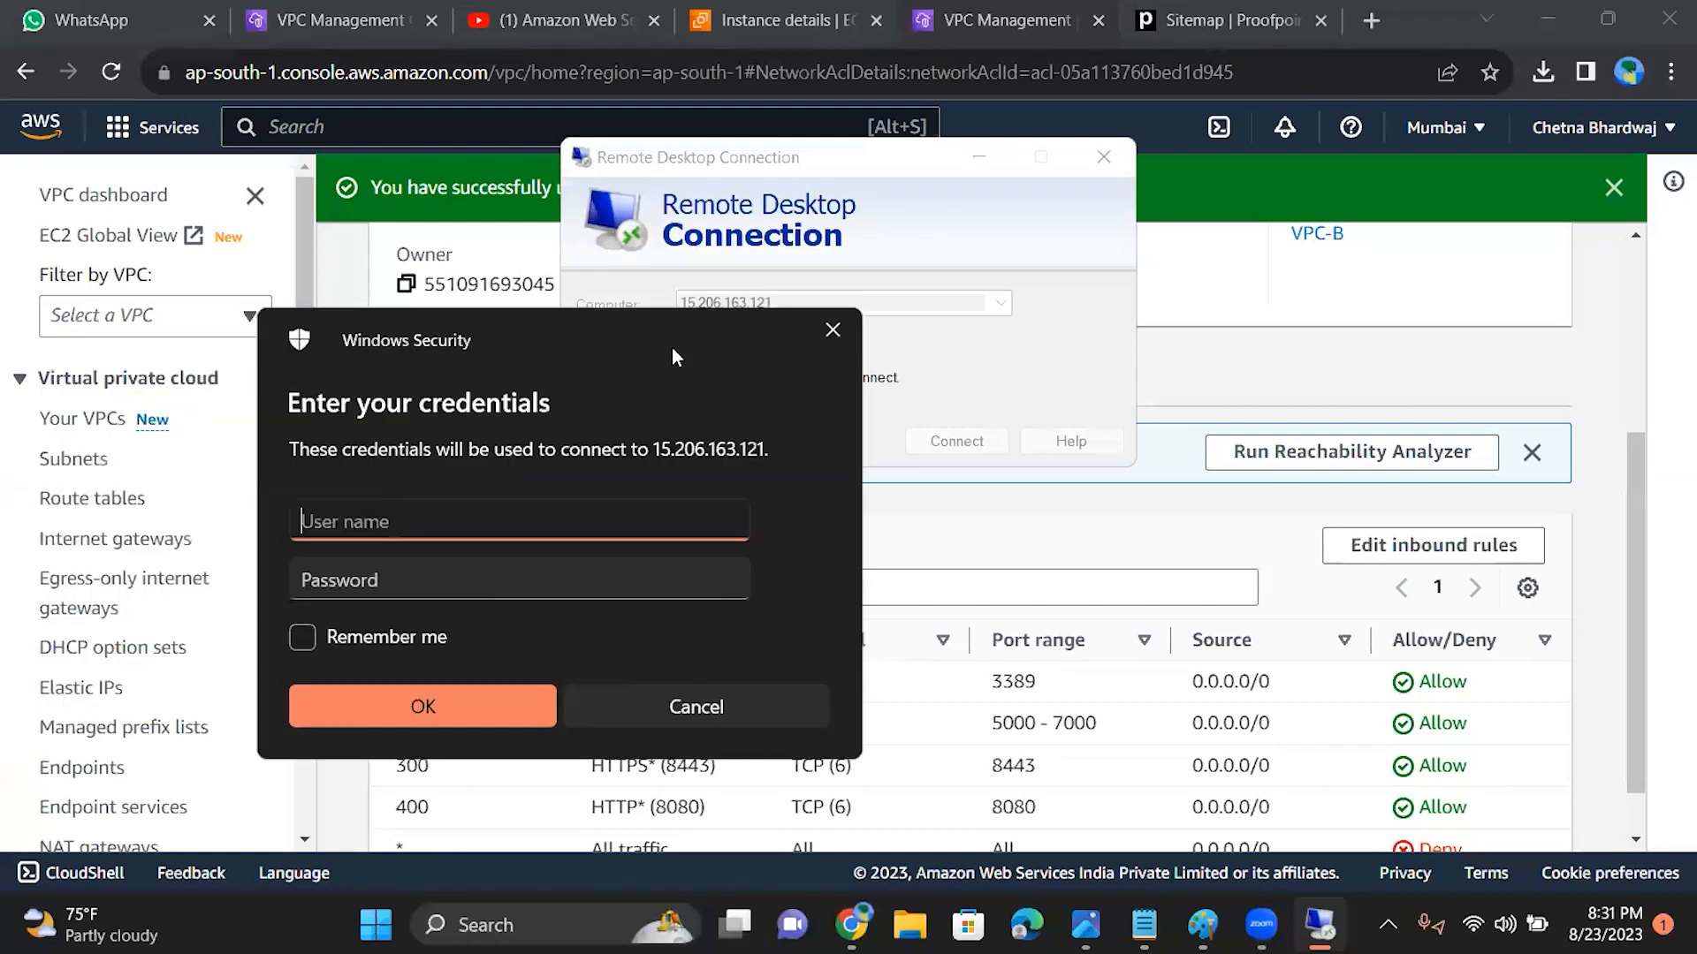
left_click(816, 331)
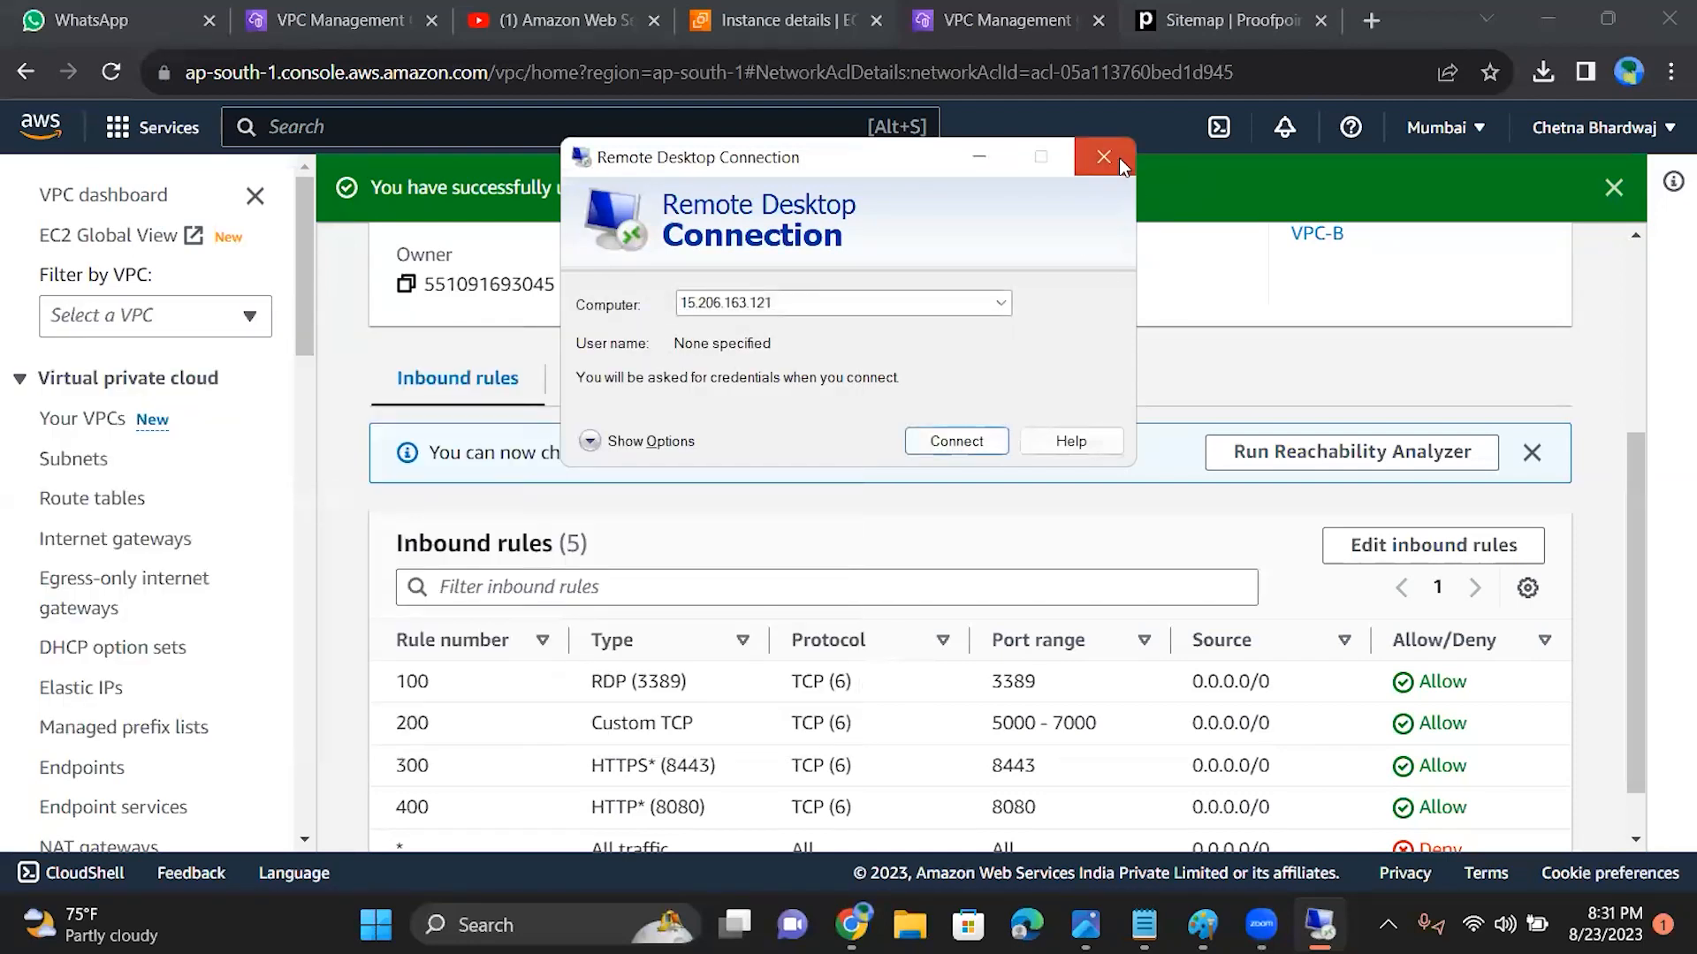
left_click(1103, 157)
Step: Open the ACL's inbound rules for editing and add an unnumbered rule of the type RDP (3389)
left_click(1403, 548)
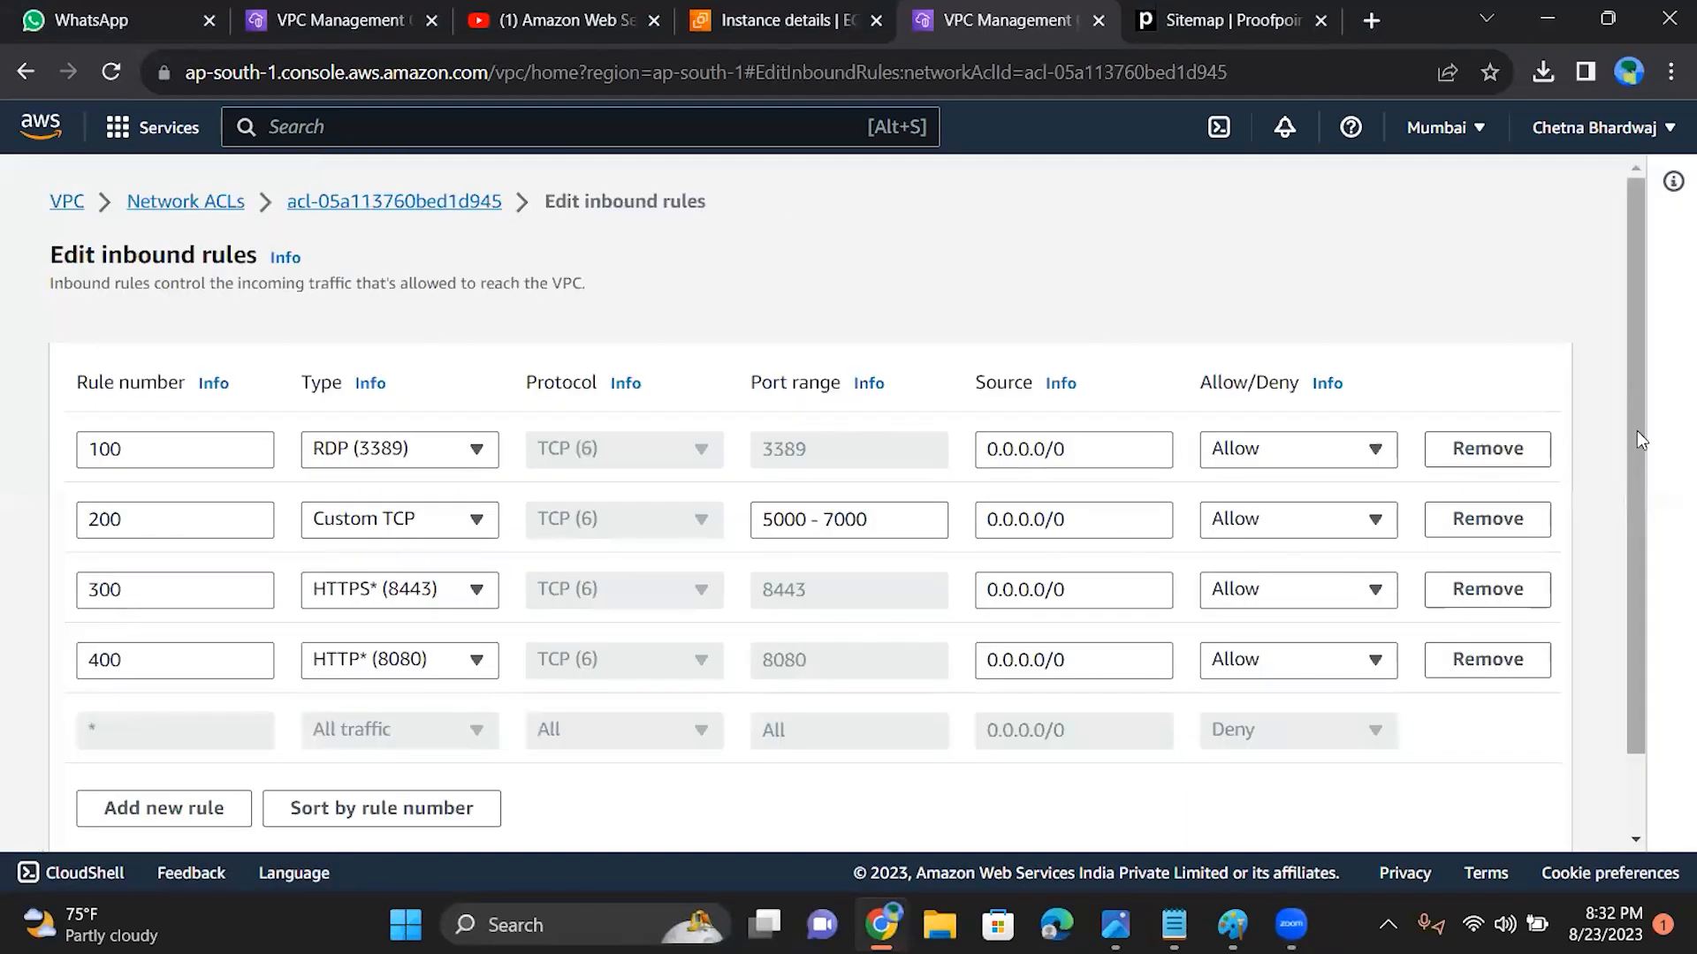
left_click_drag(1634, 427, 1636, 494)
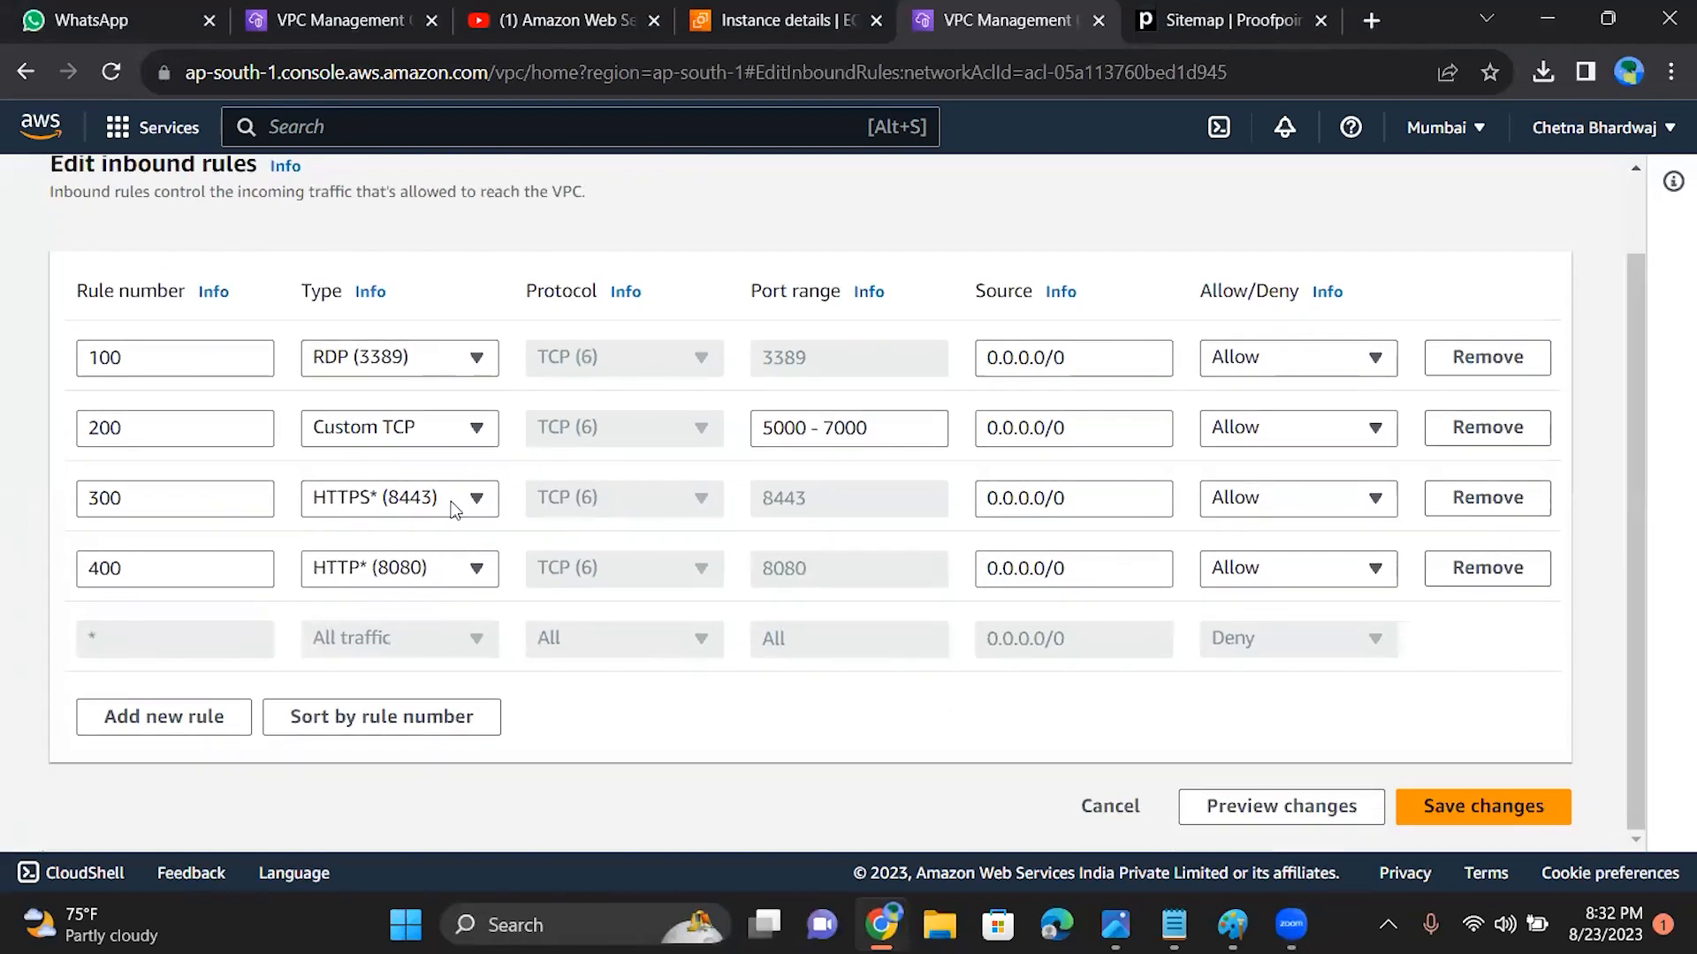
left_click(152, 733)
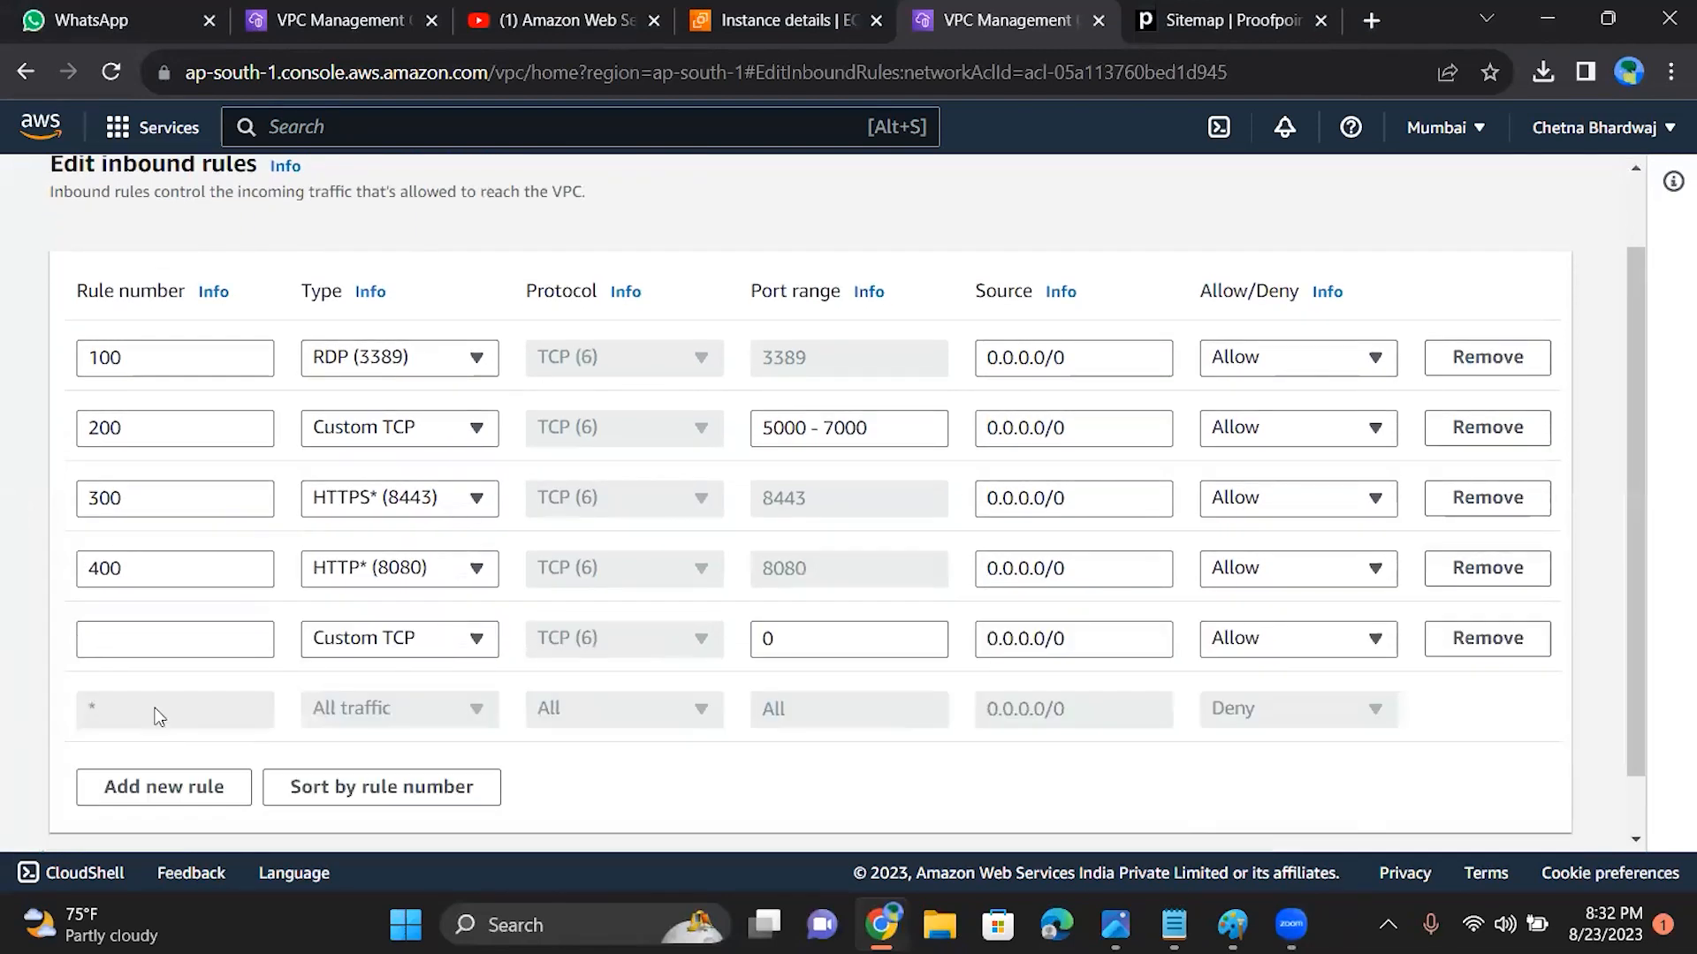
left_click(406, 652)
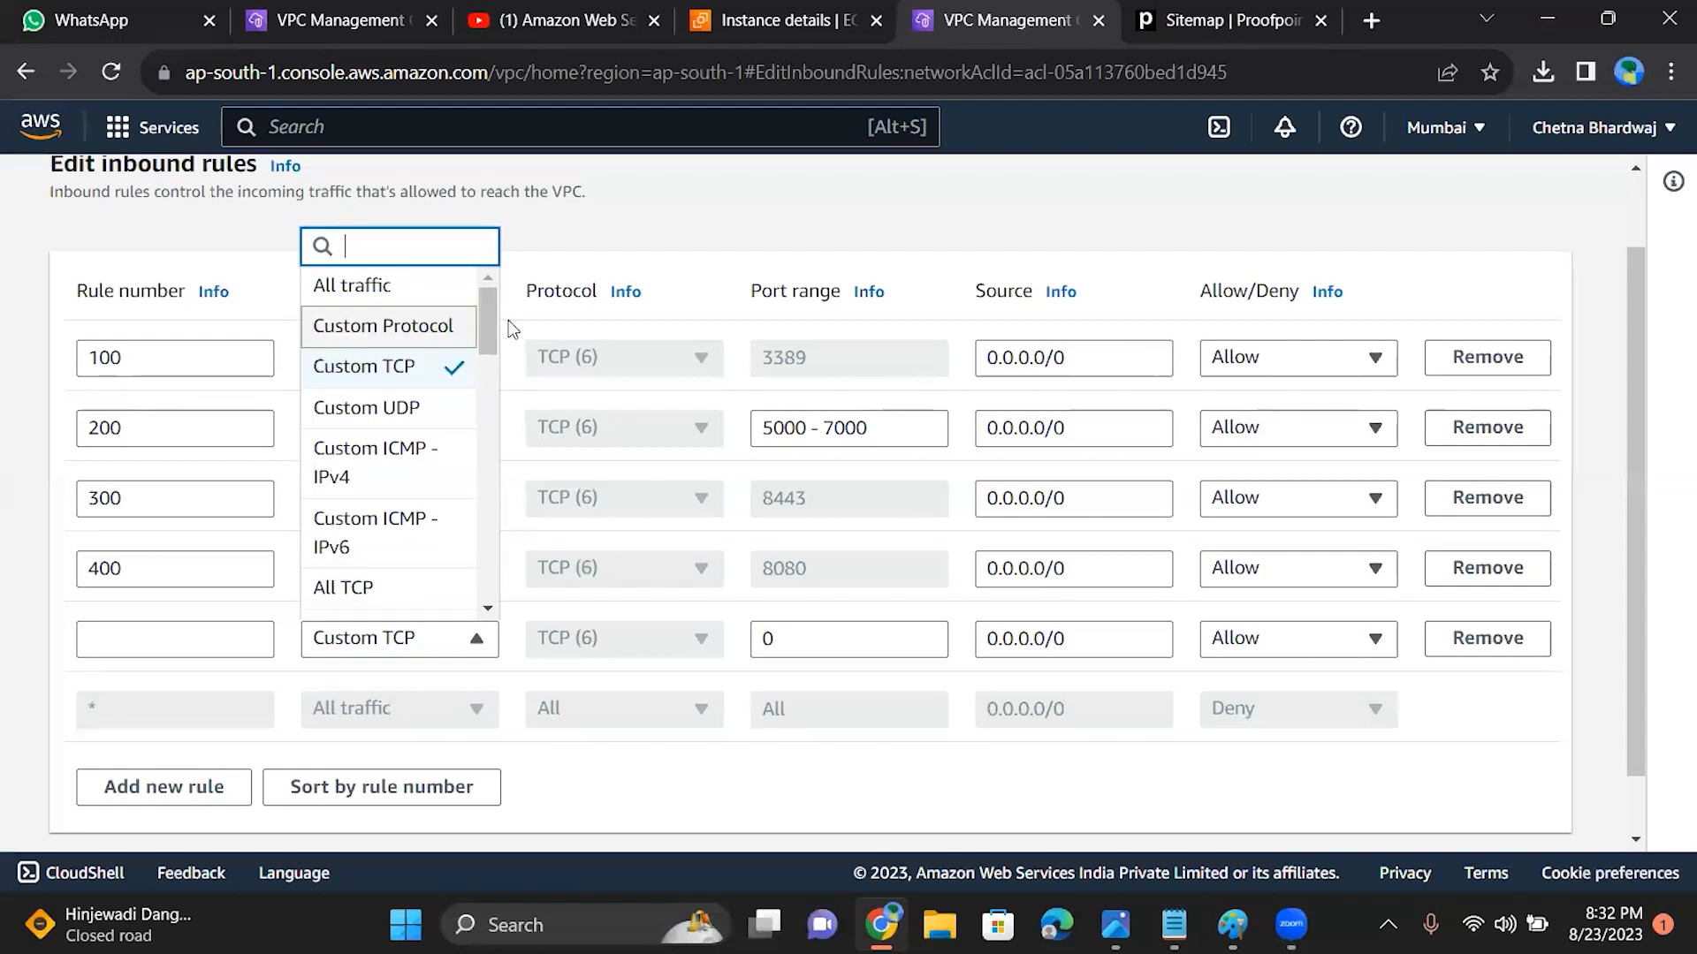
left_click_drag(486, 325, 475, 532)
left_click(395, 438)
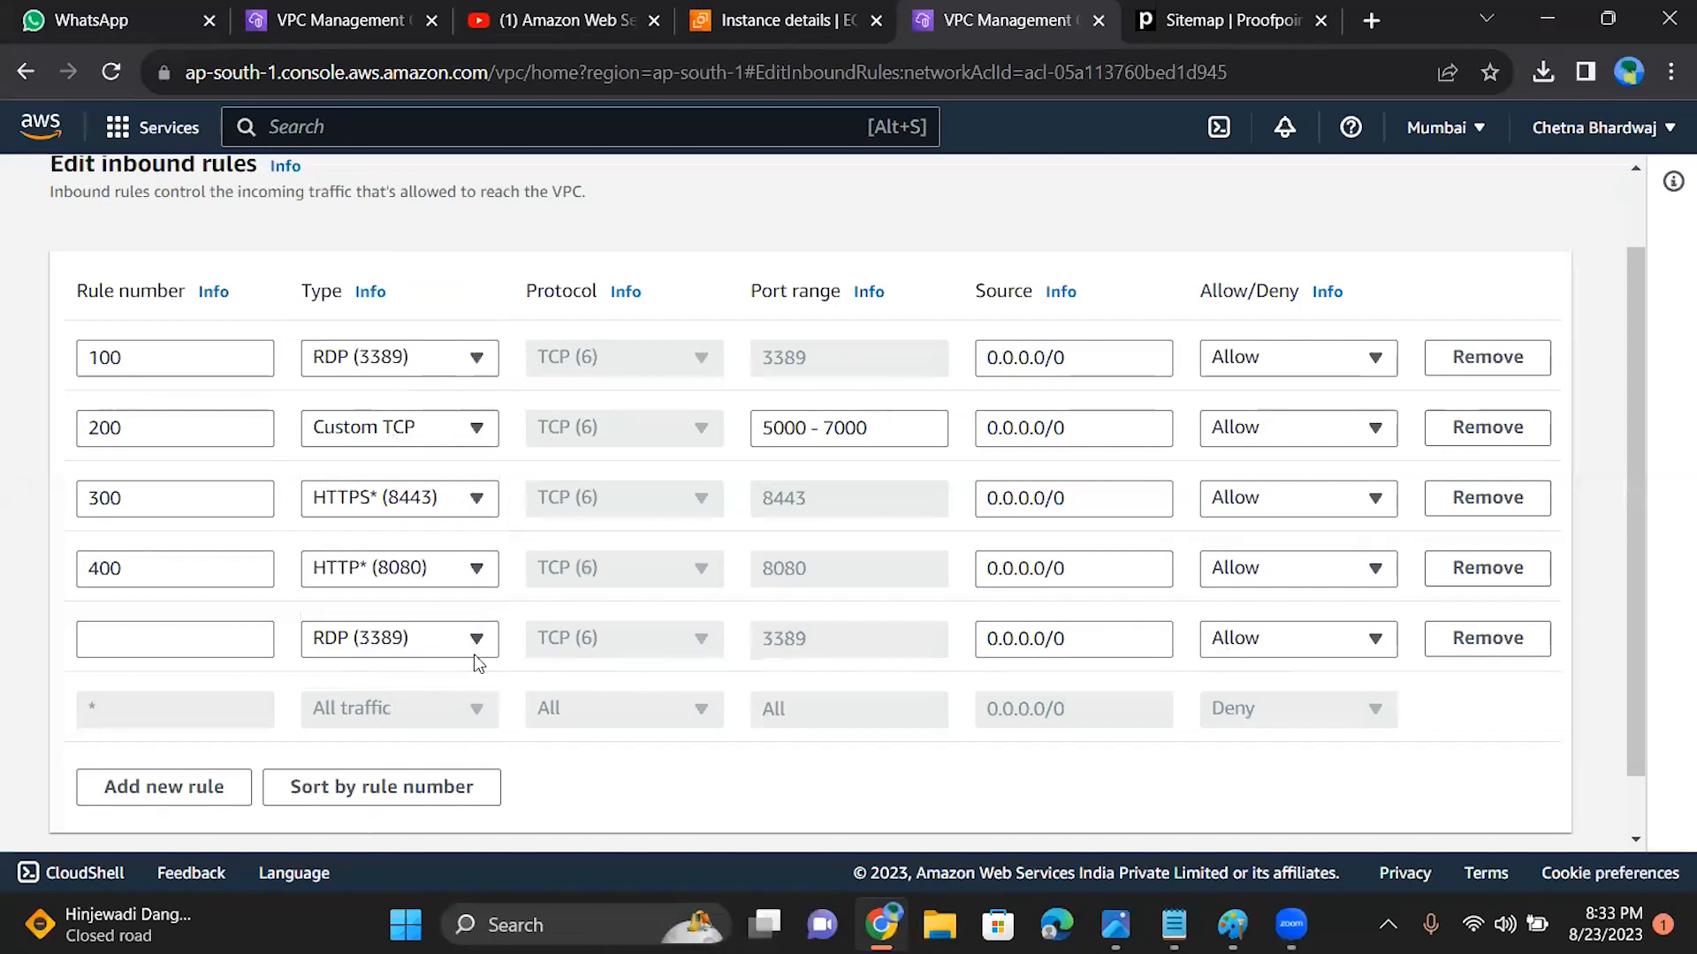
left_click(215, 642)
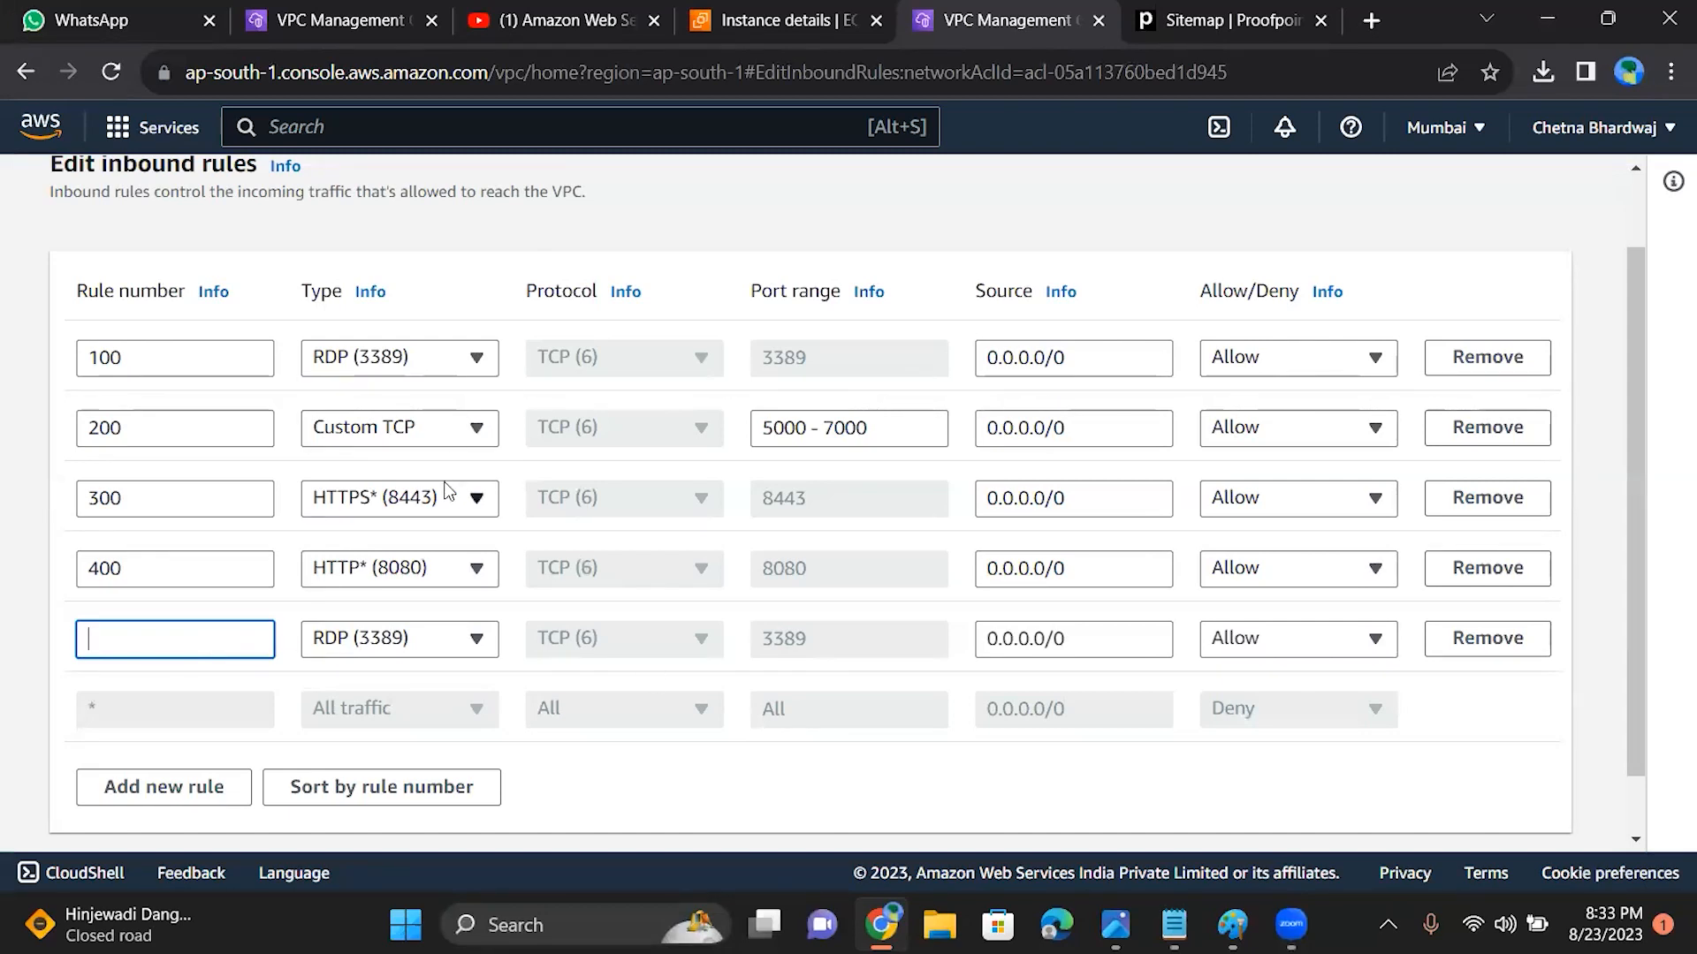
Step: Remove the unnumbered RDP inbound rule, try to save the inbound rules and cancel the editing
left_click(1487, 638)
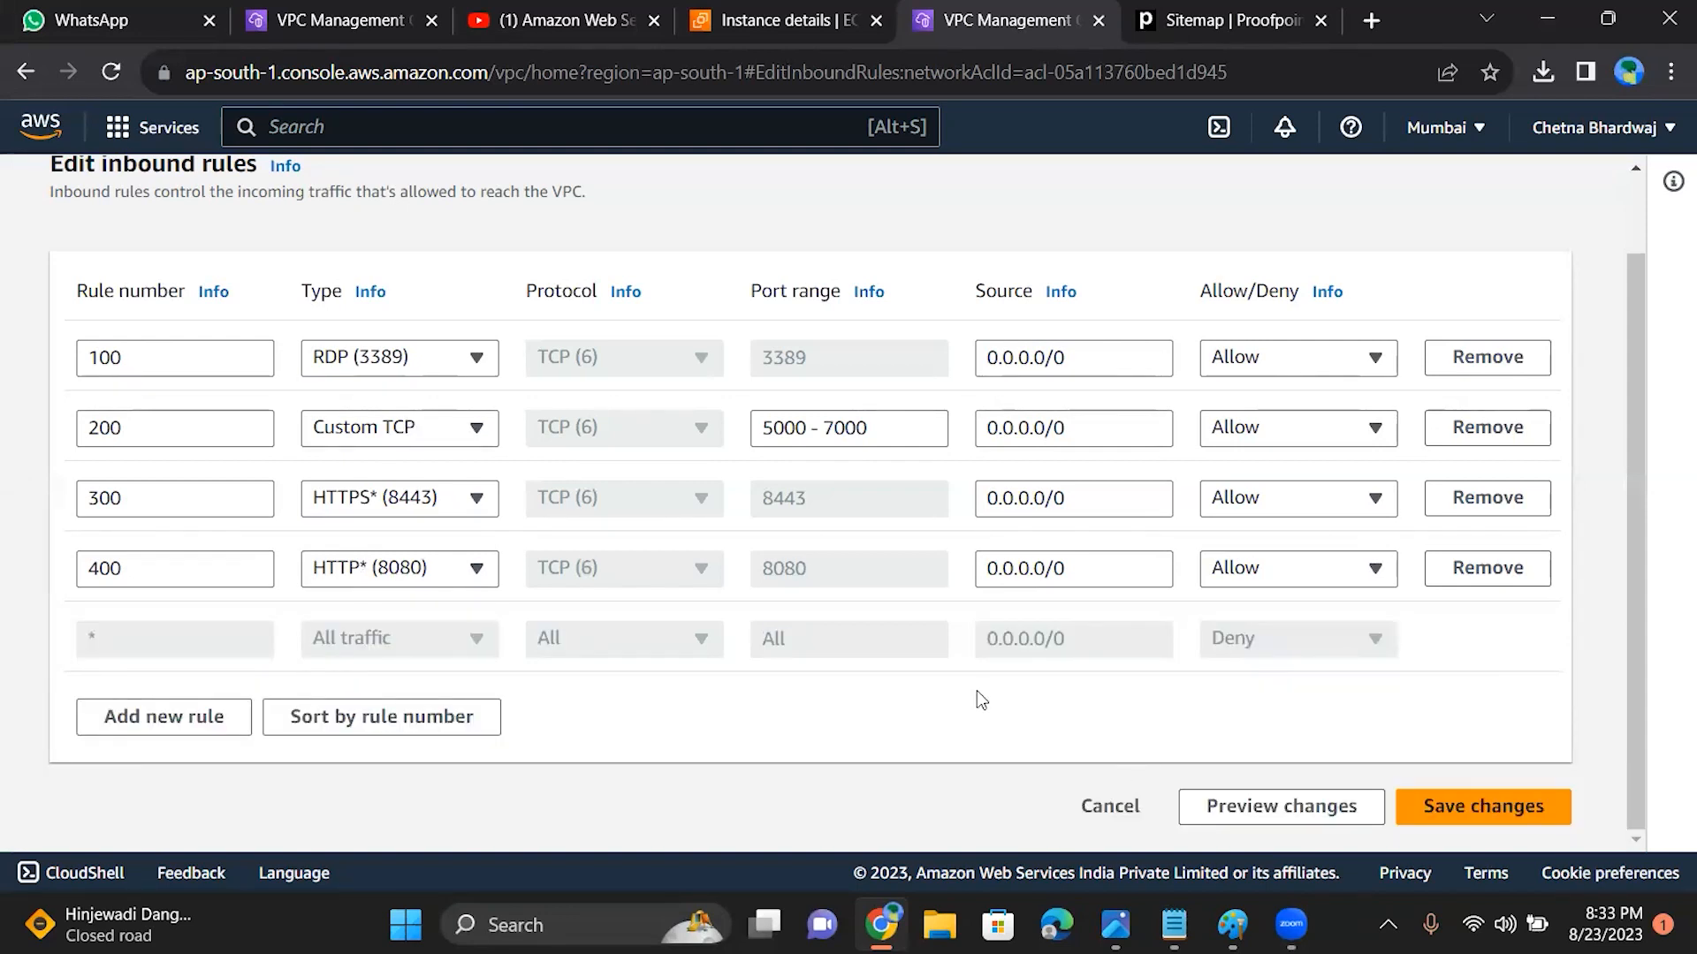
scroll(977, 691, "up", 1)
scroll(590, 511, "down", 1)
left_click(1433, 806)
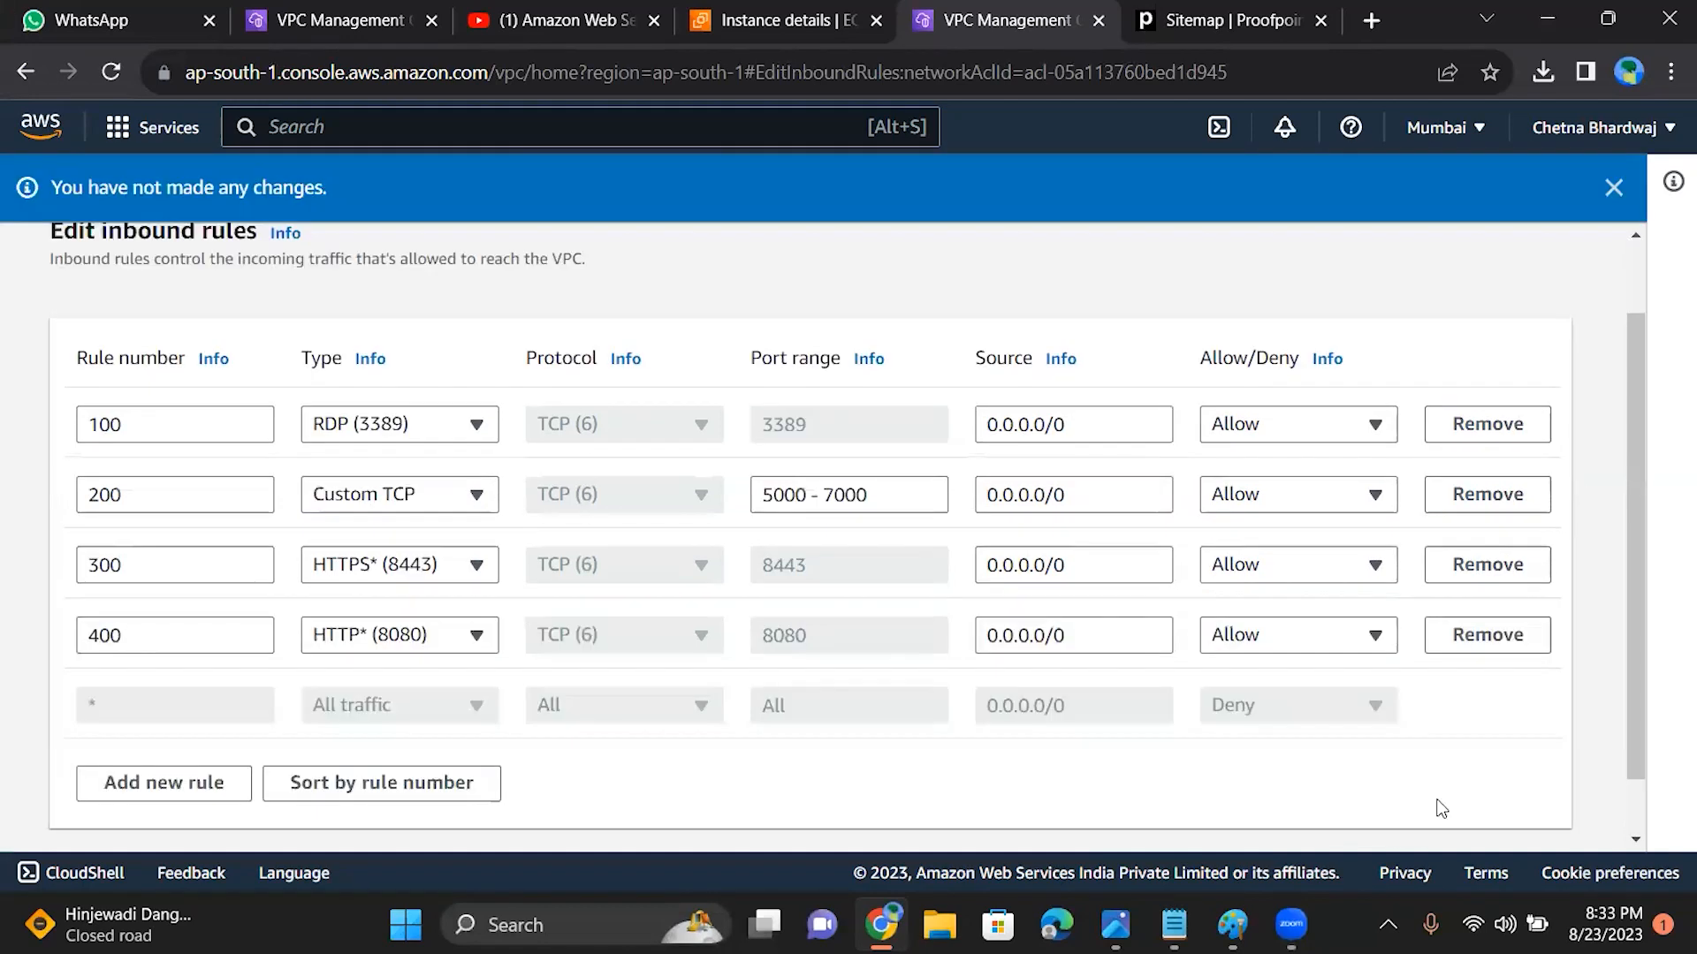
scroll(1288, 586, "down", 1)
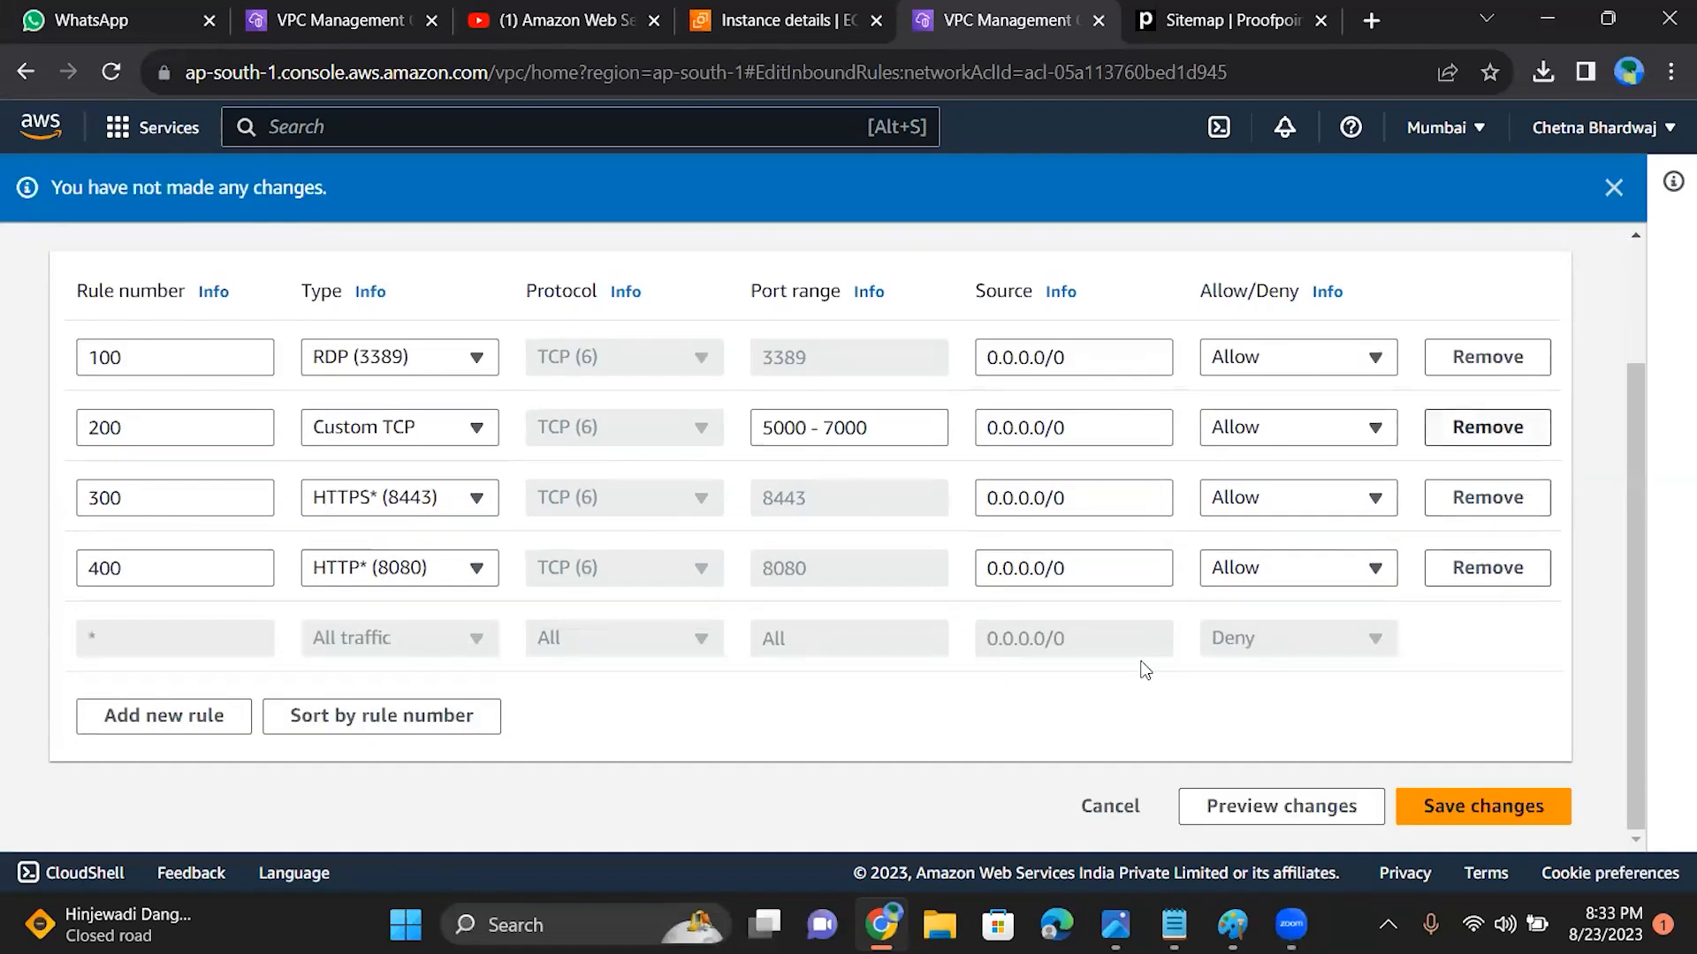
left_click(1102, 807)
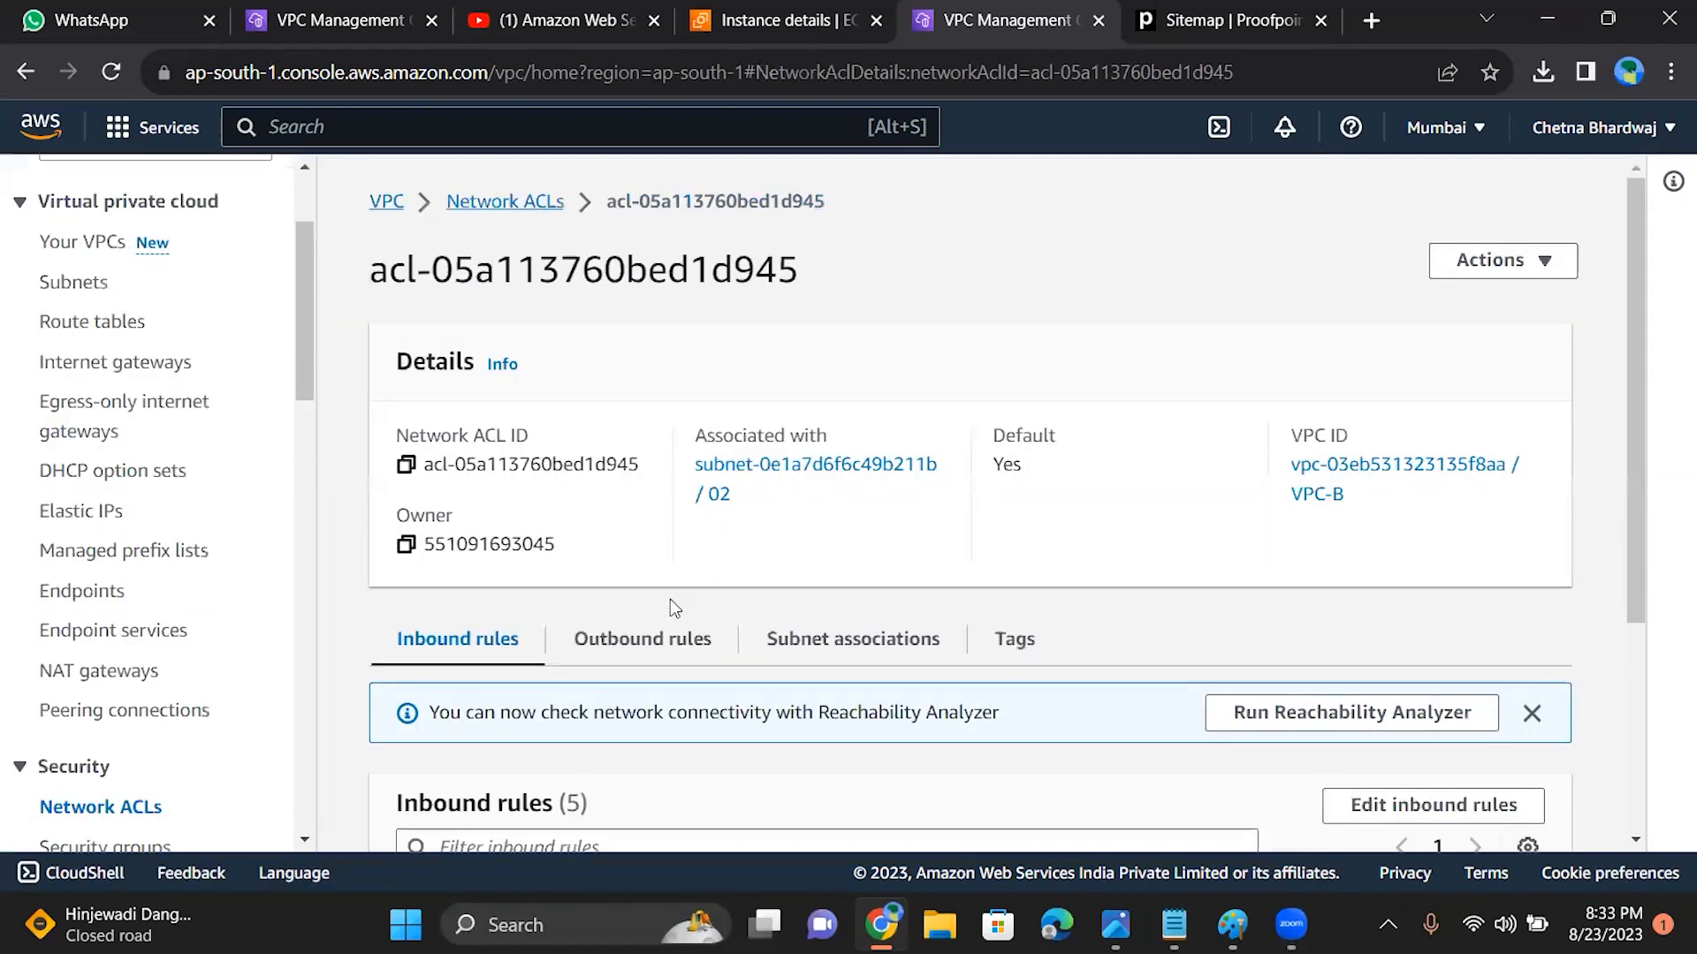
Step: Remove the All TCP rule 50 from the ACL's outbound rules, keeping telnet rule 100, and save the changes
left_click(654, 653)
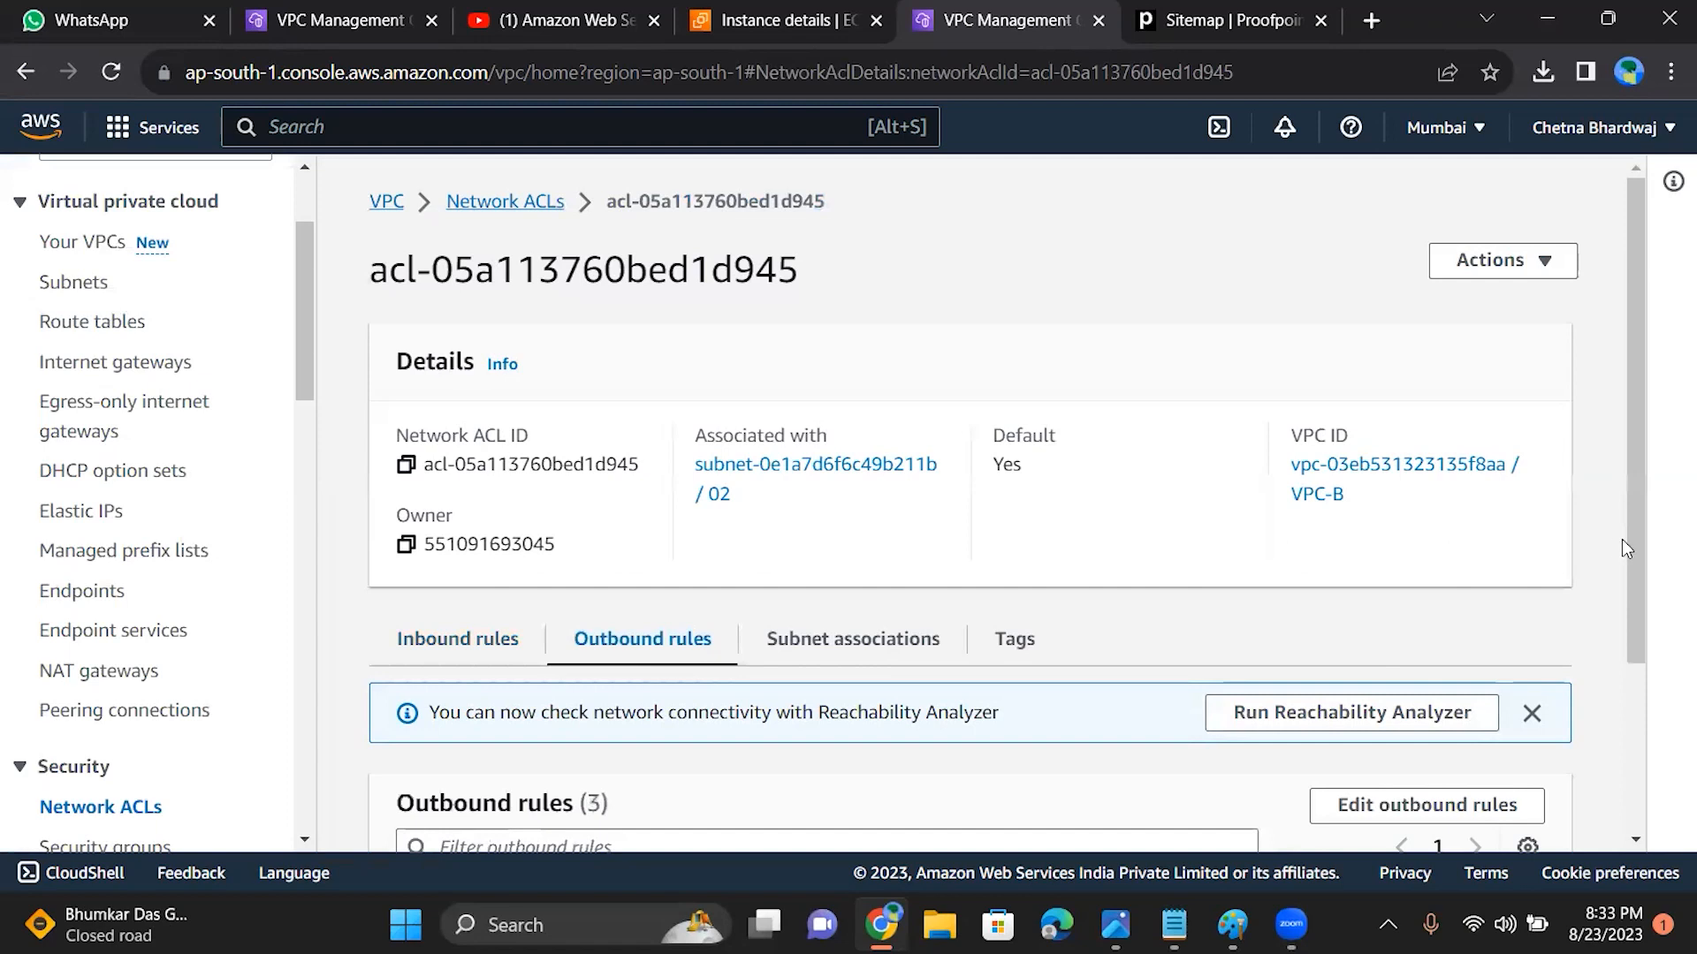
left_click_drag(1621, 539, 1621, 693)
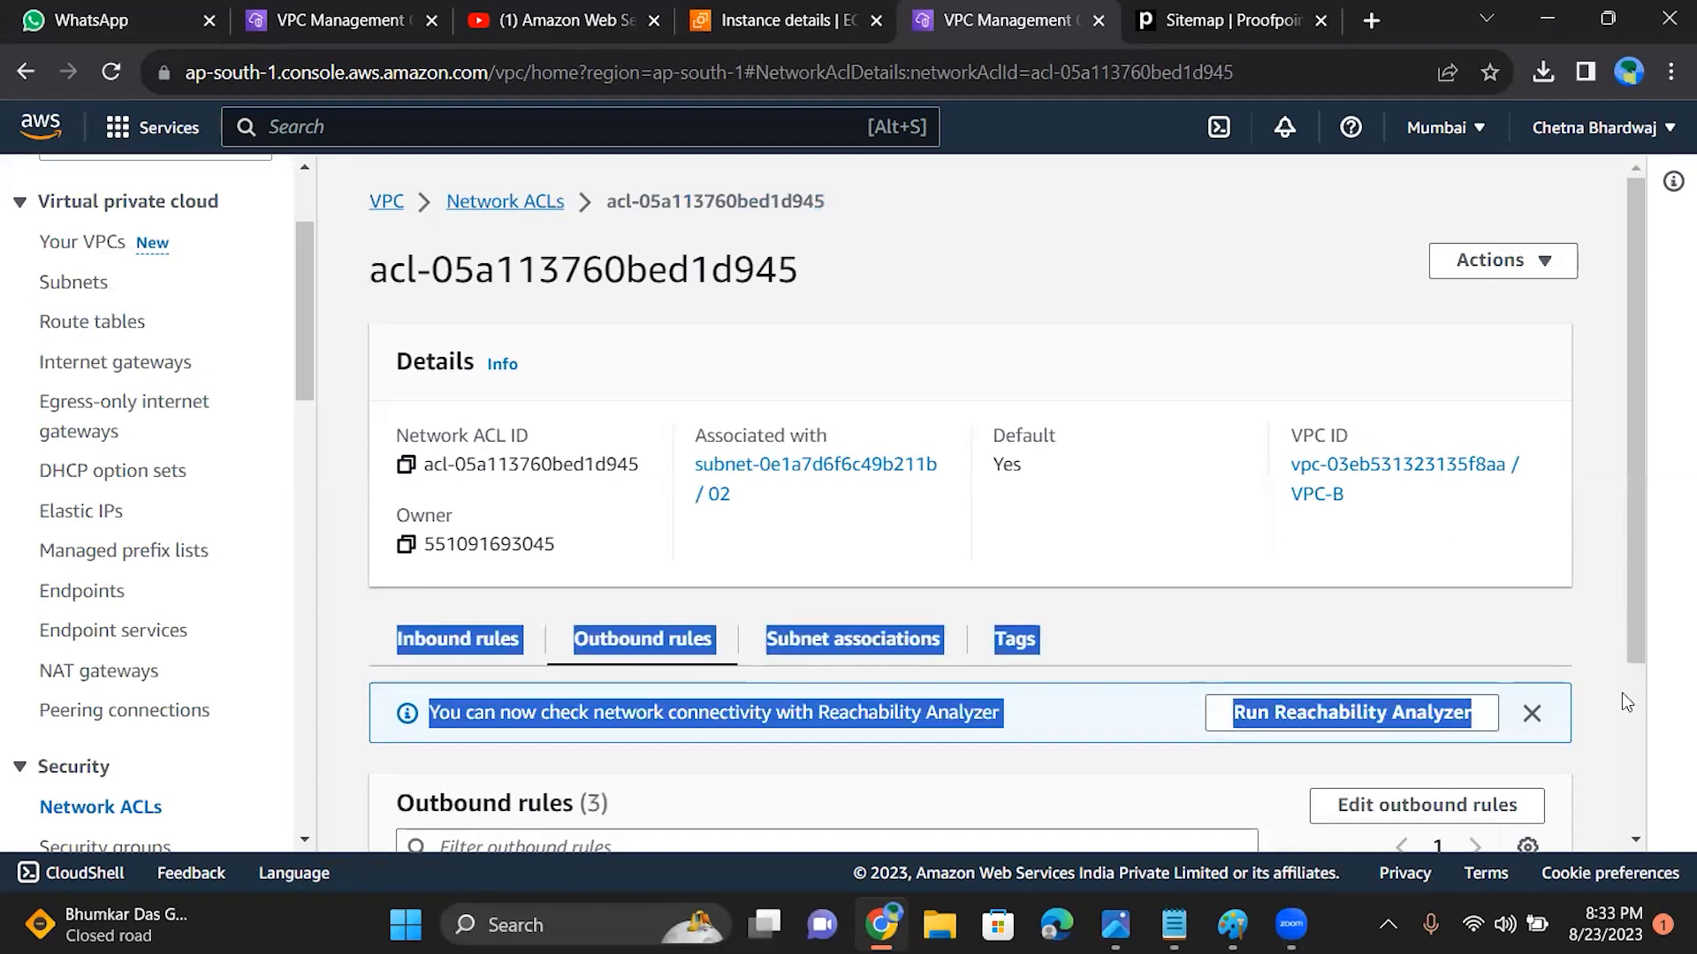
left_click(1179, 610)
scroll(1649, 618, "down", 2)
scroll(1649, 680, "down", 2)
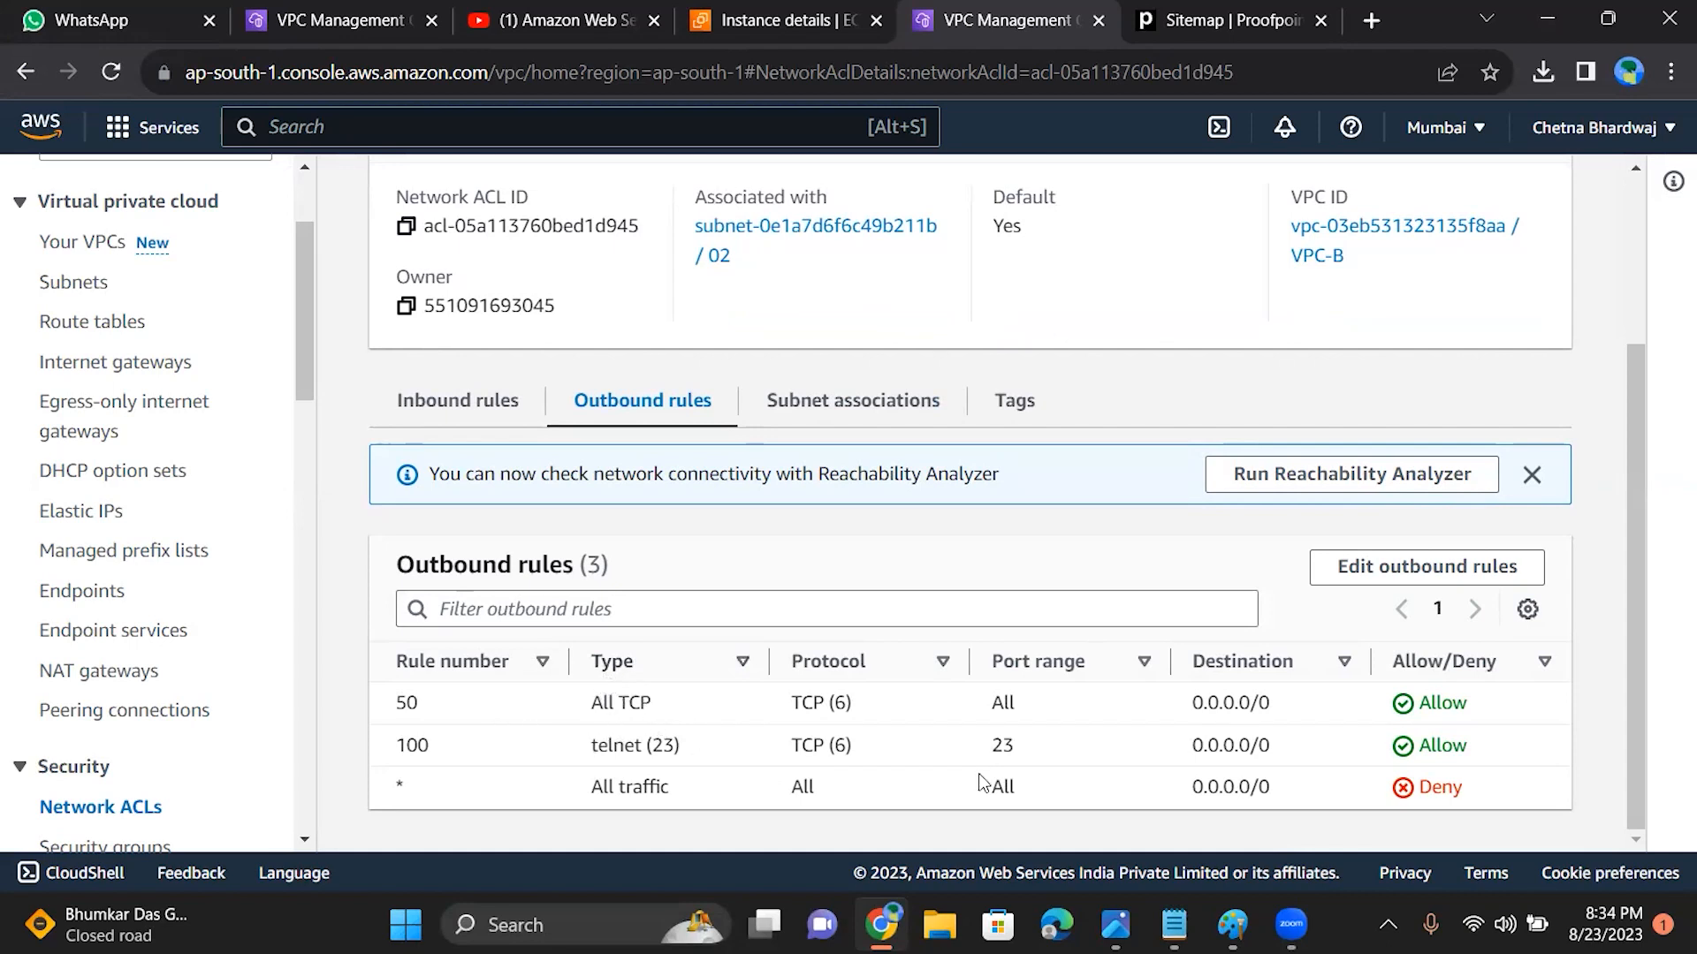
left_click(1376, 576)
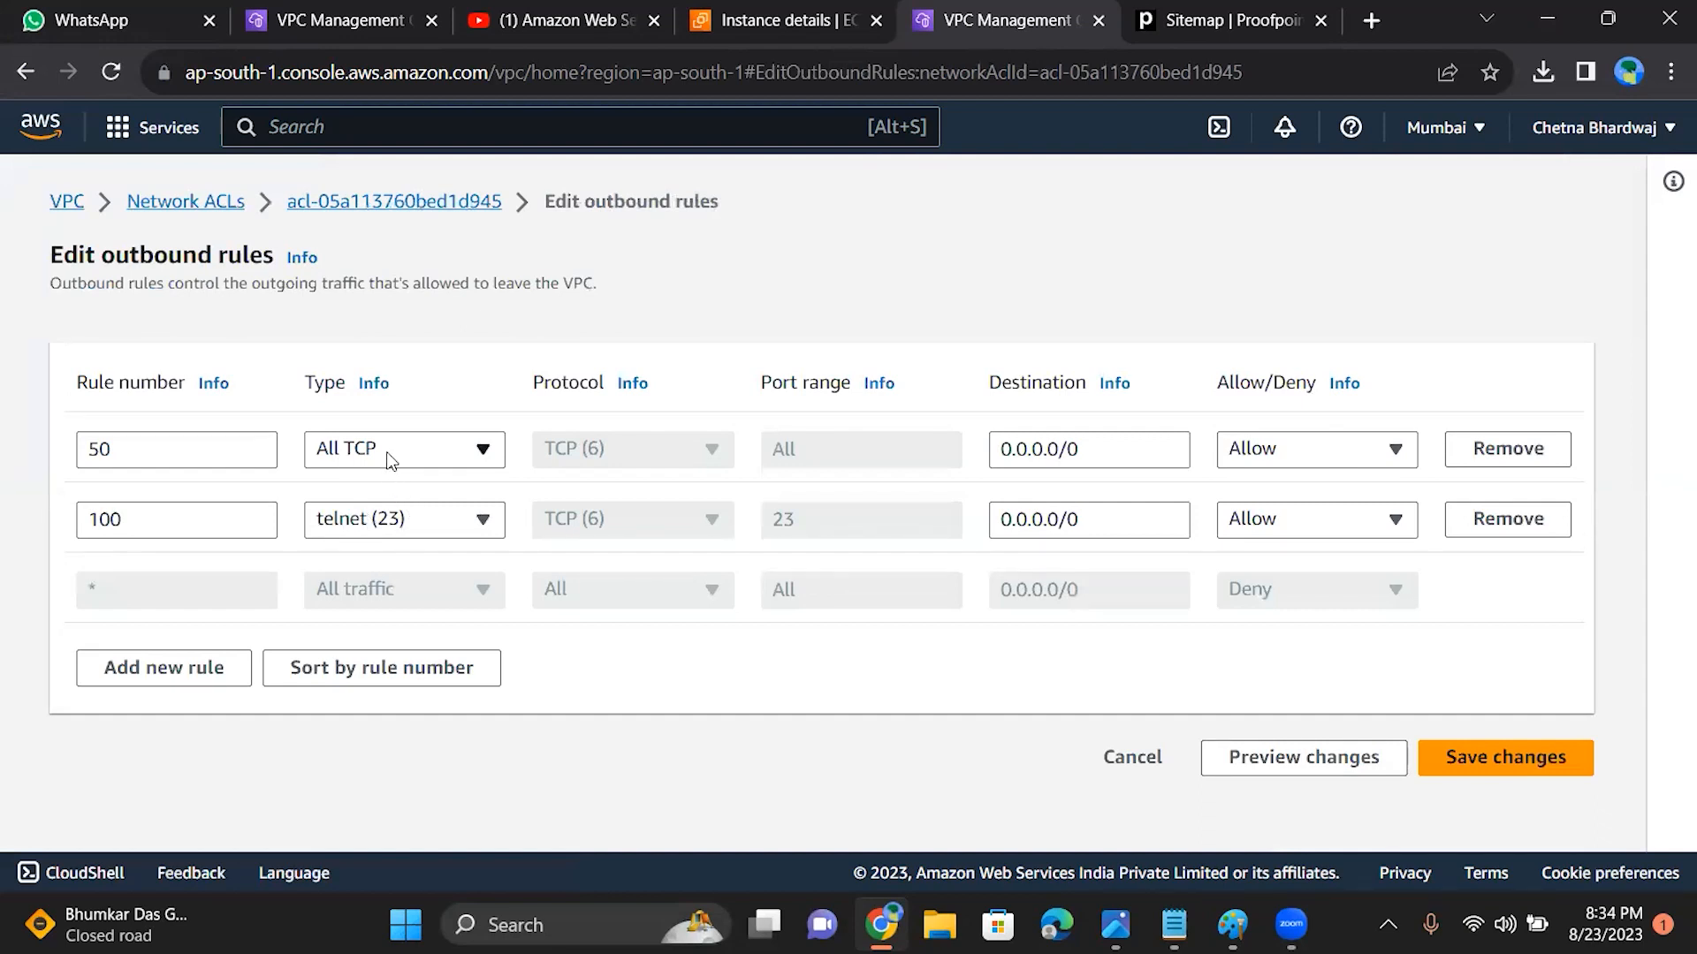
left_click(456, 525)
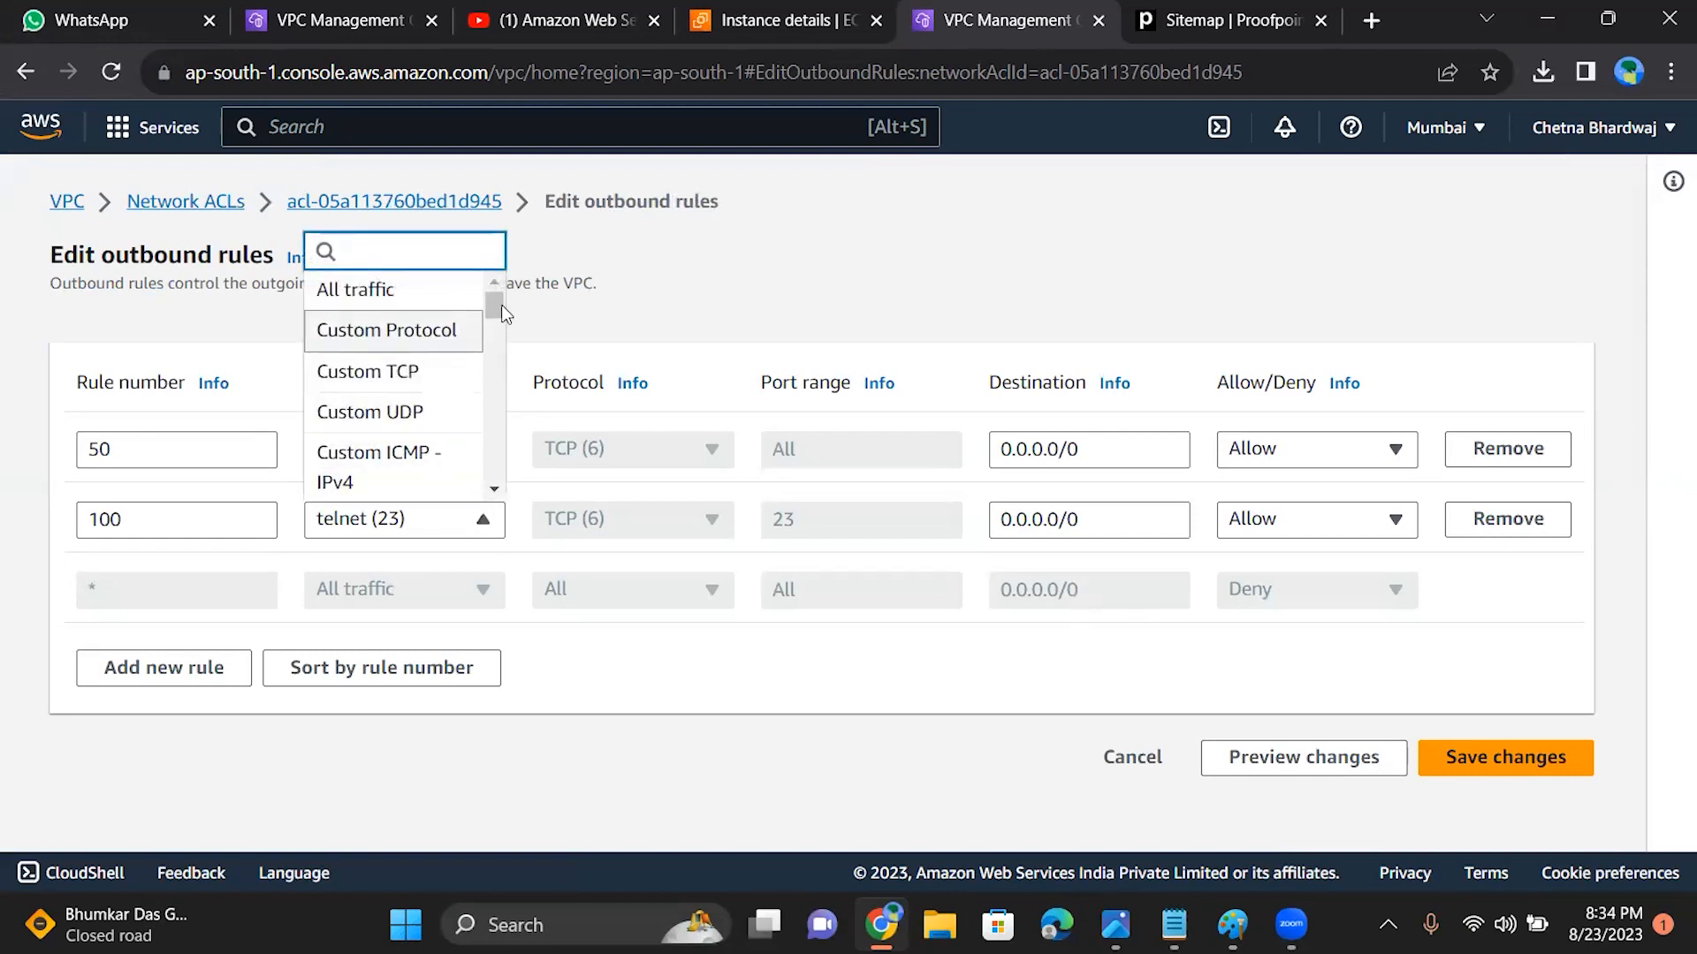
left_click_drag(494, 305, 495, 343)
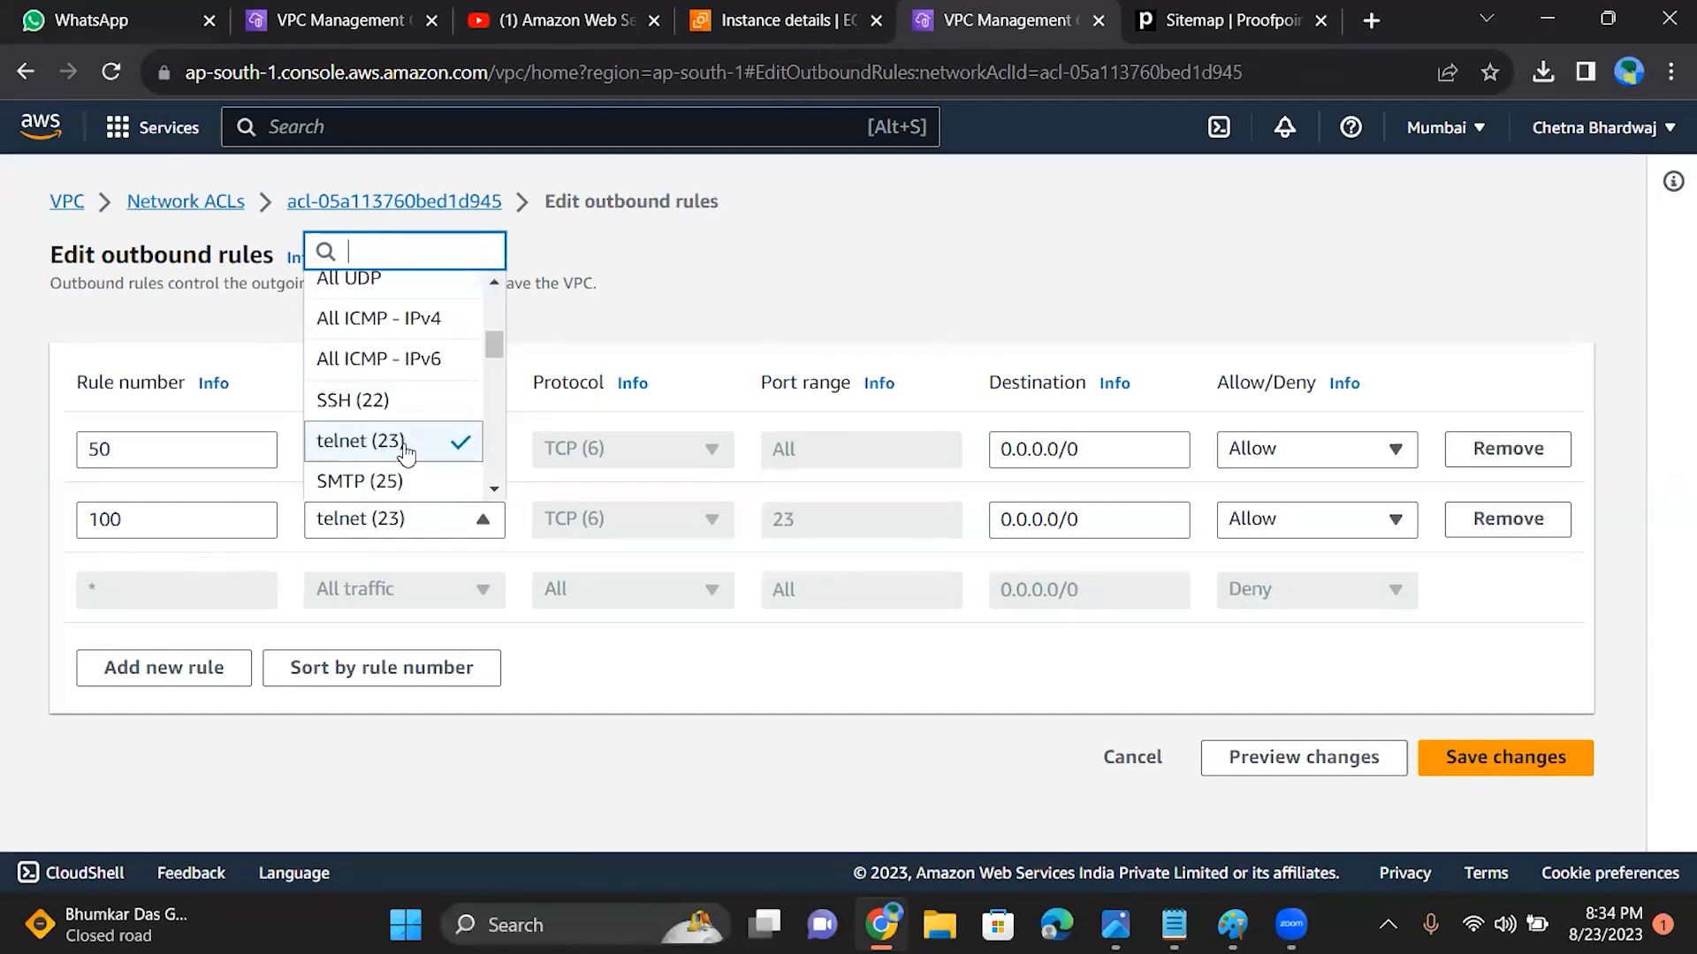
left_click(753, 293)
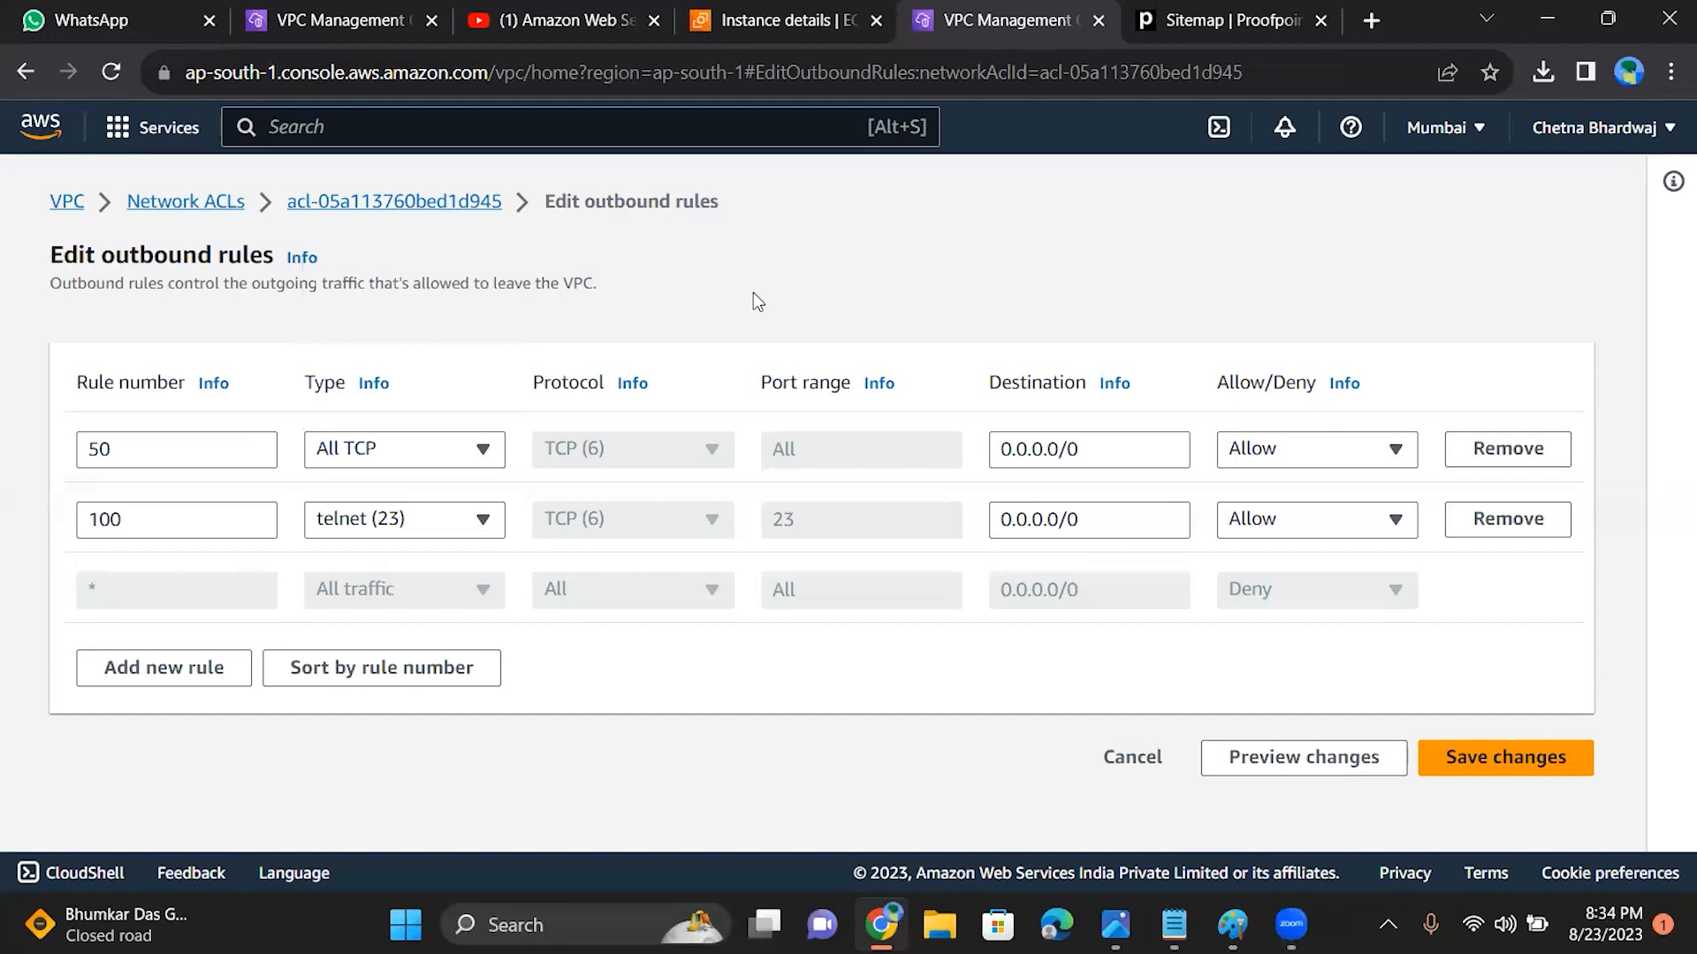
left_click(1517, 466)
left_click(1446, 693)
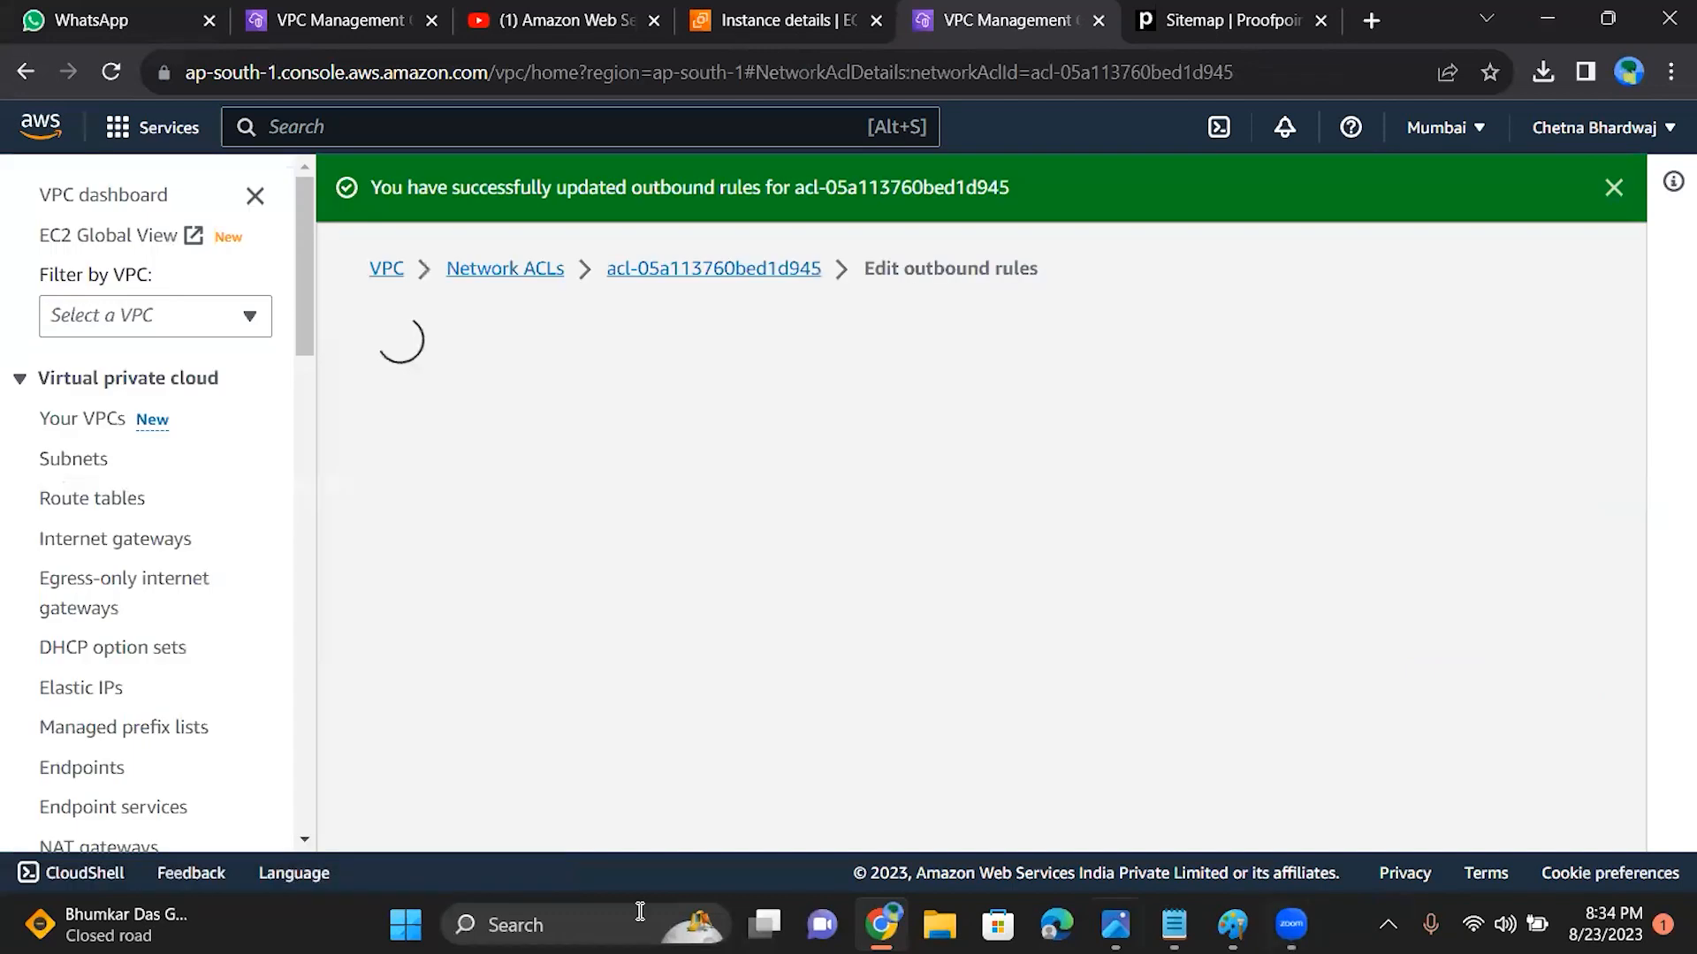
Step: Test the Remote Desktop Connection to 15.206.163.121 with only the telnet outbound rule, cancel the attempt and close the connection window
key("super+s")
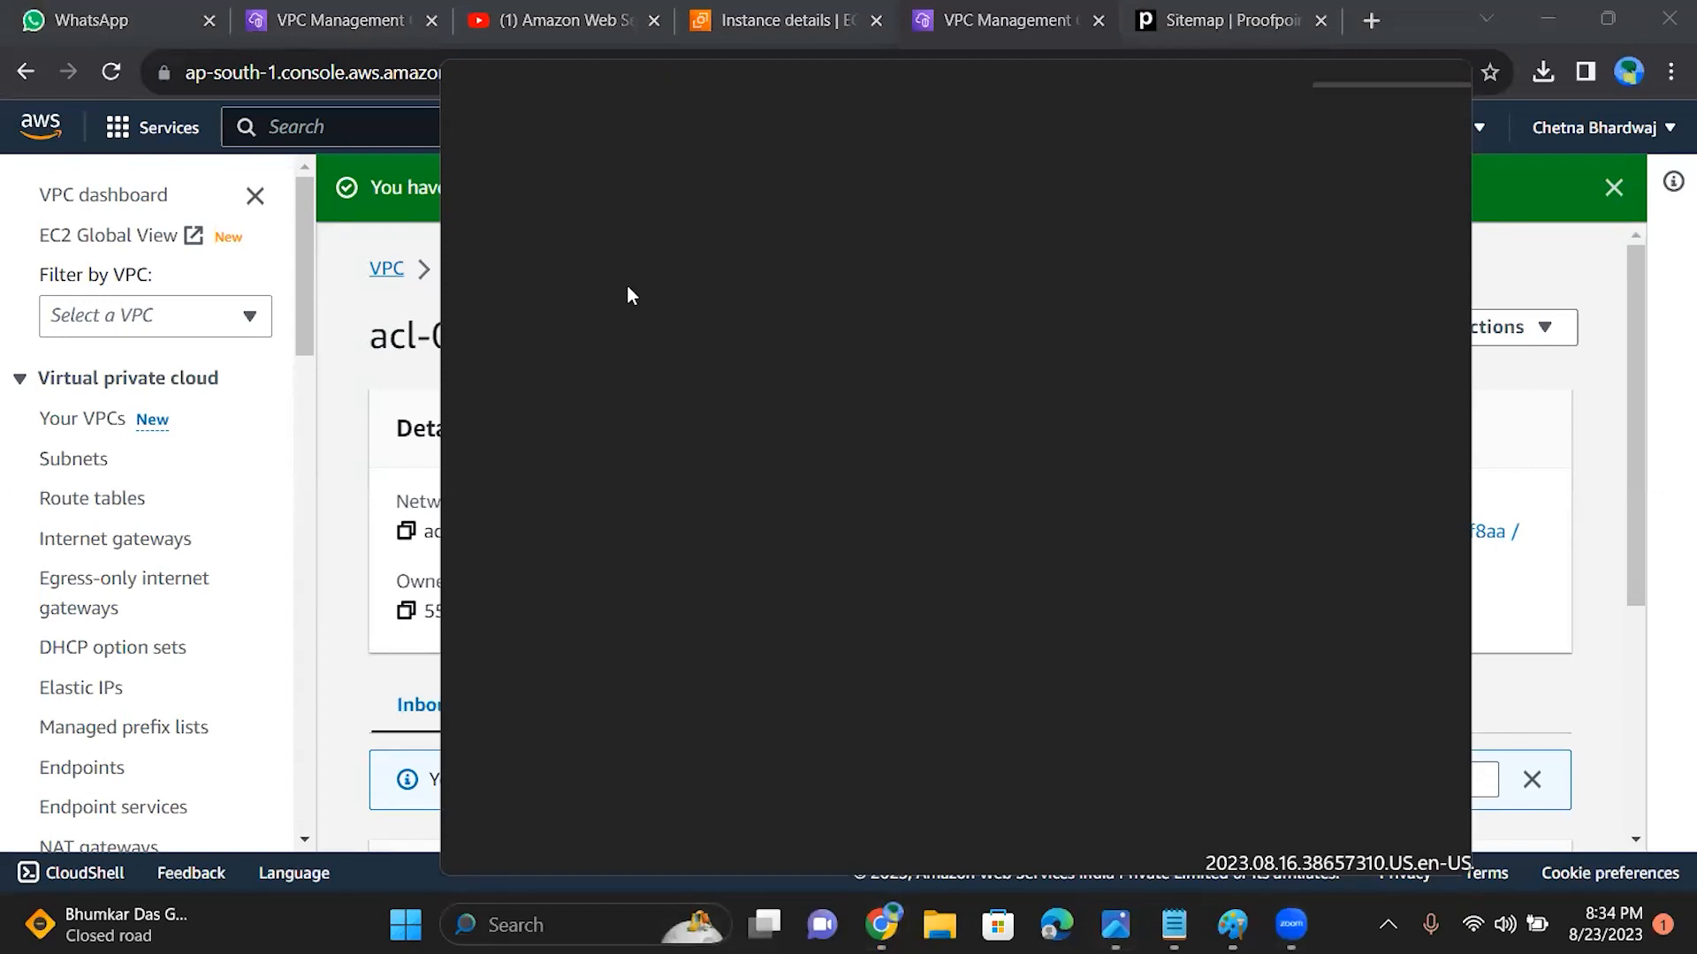
type("remote Desktop Connectio")
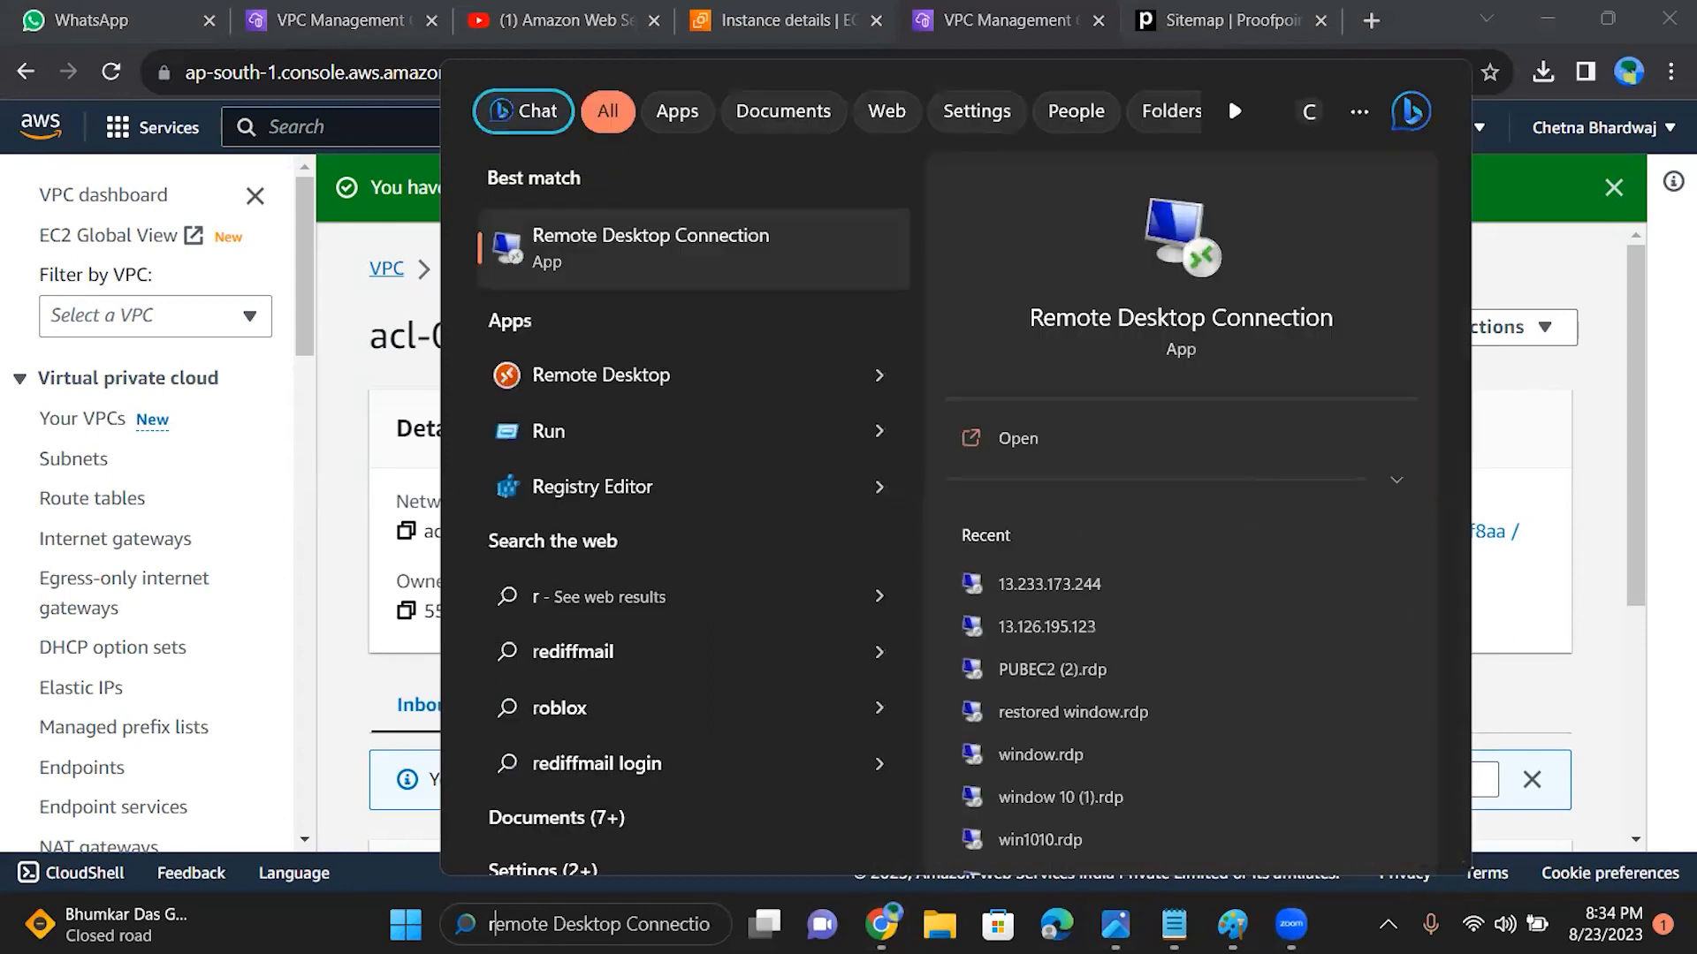
left_click(991, 442)
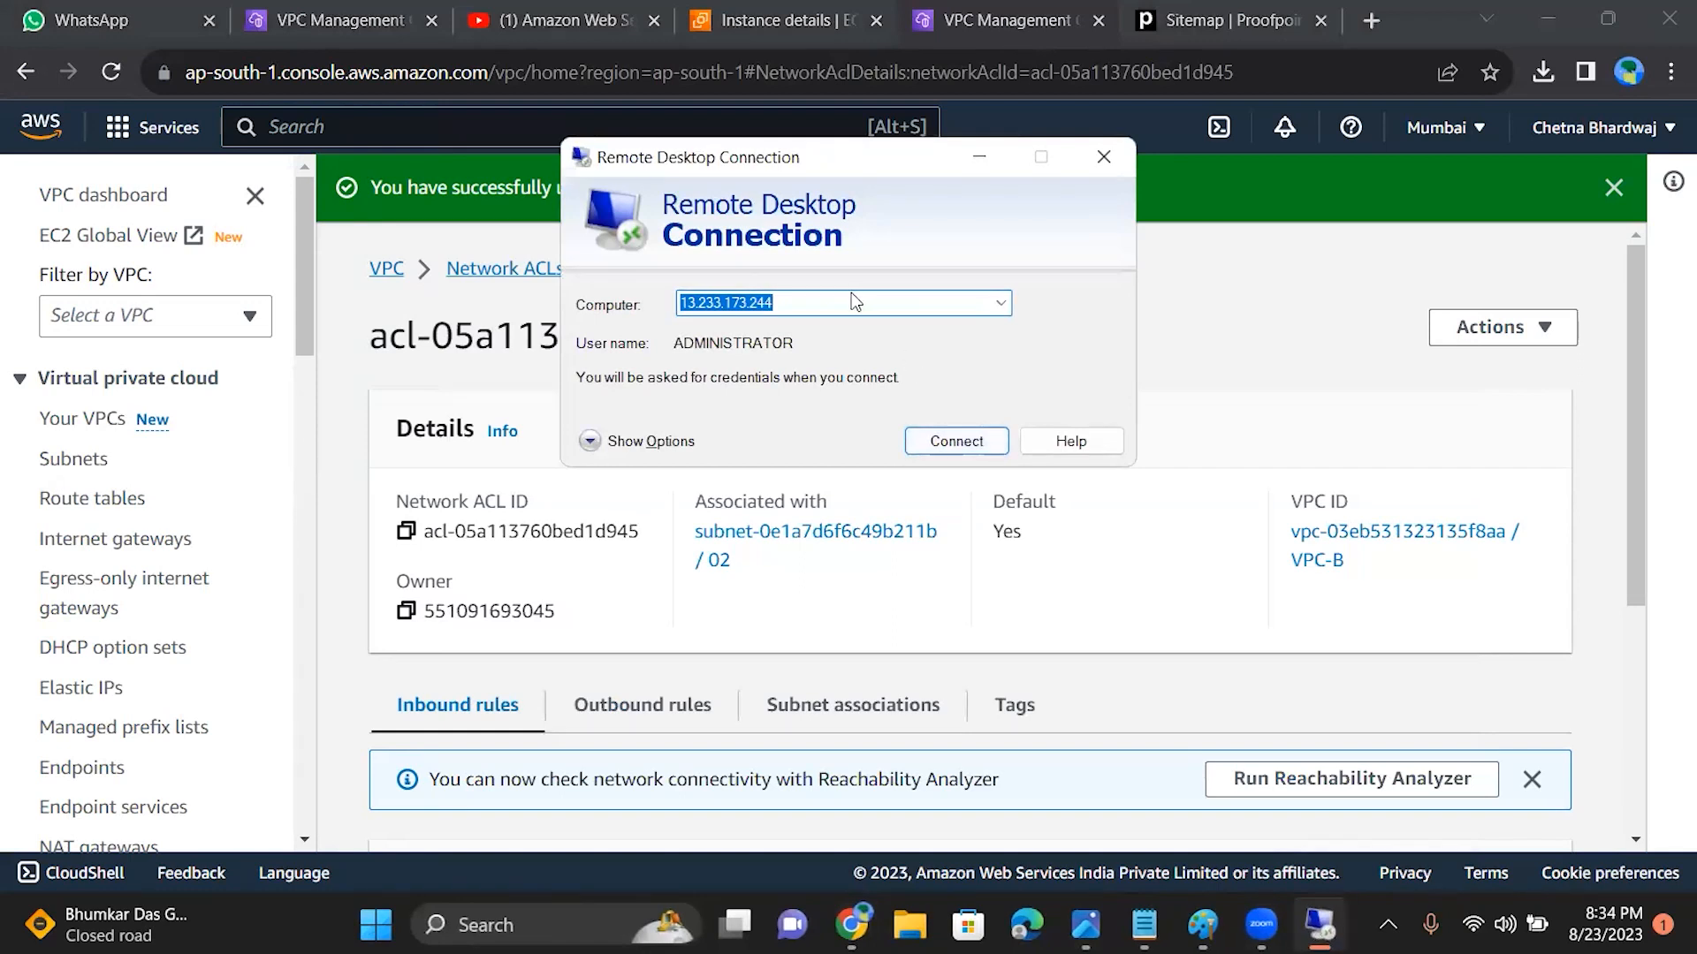
type("15.206.163.121")
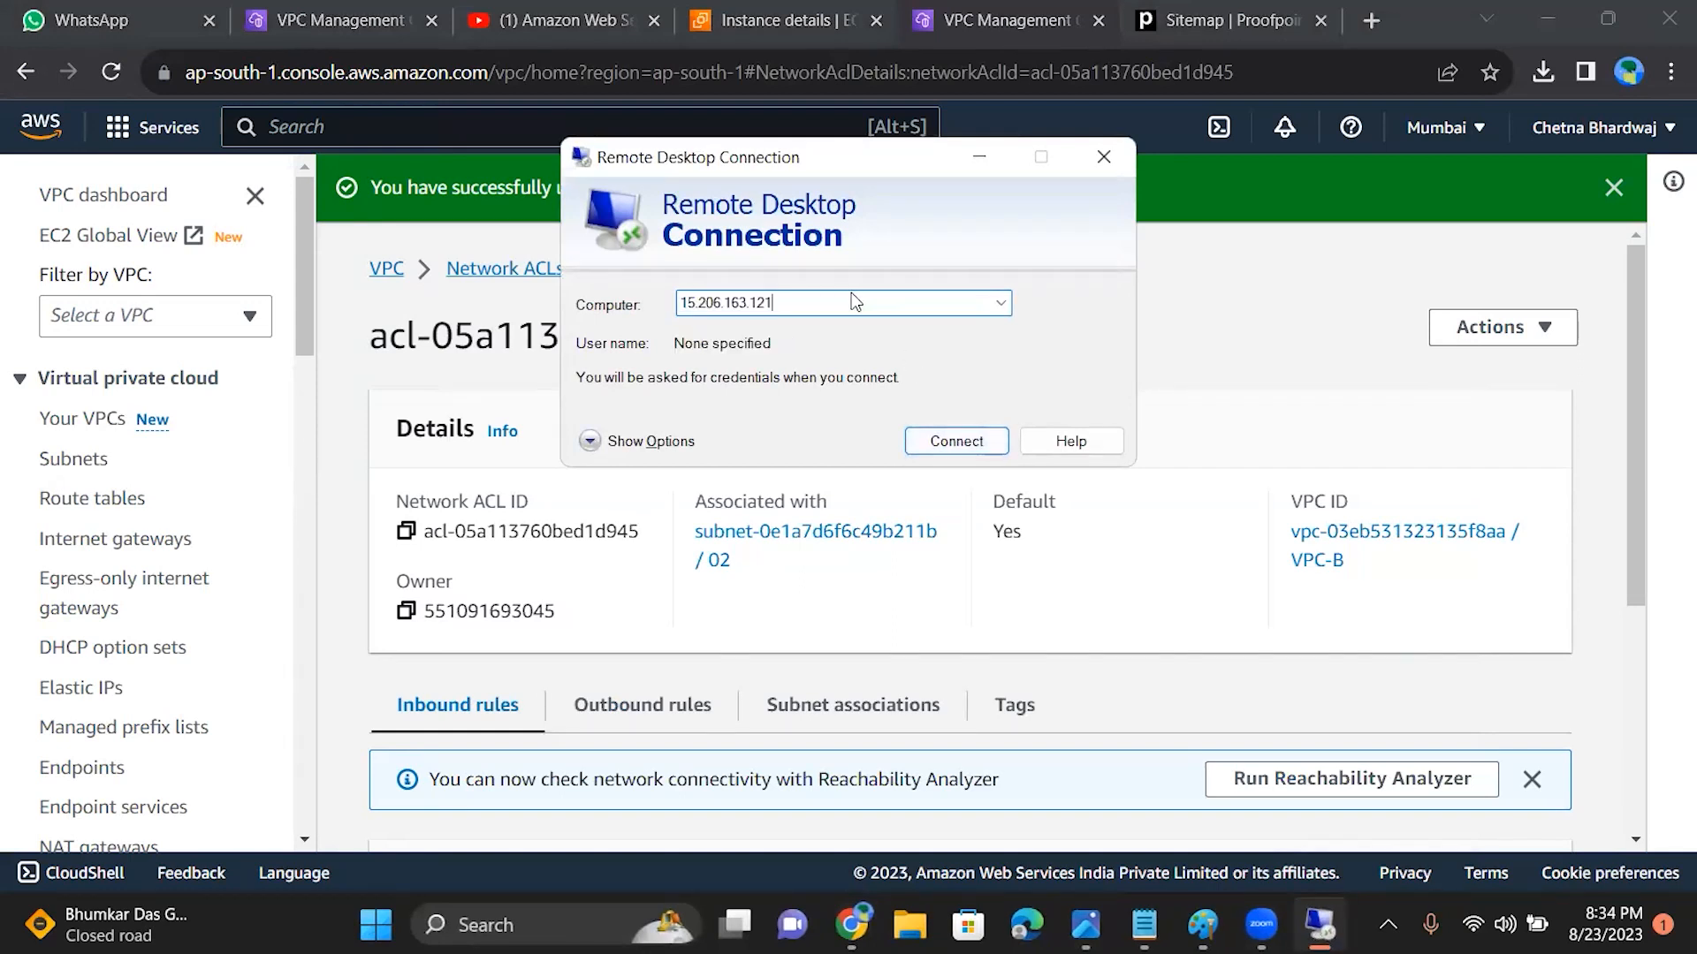
left_click(919, 448)
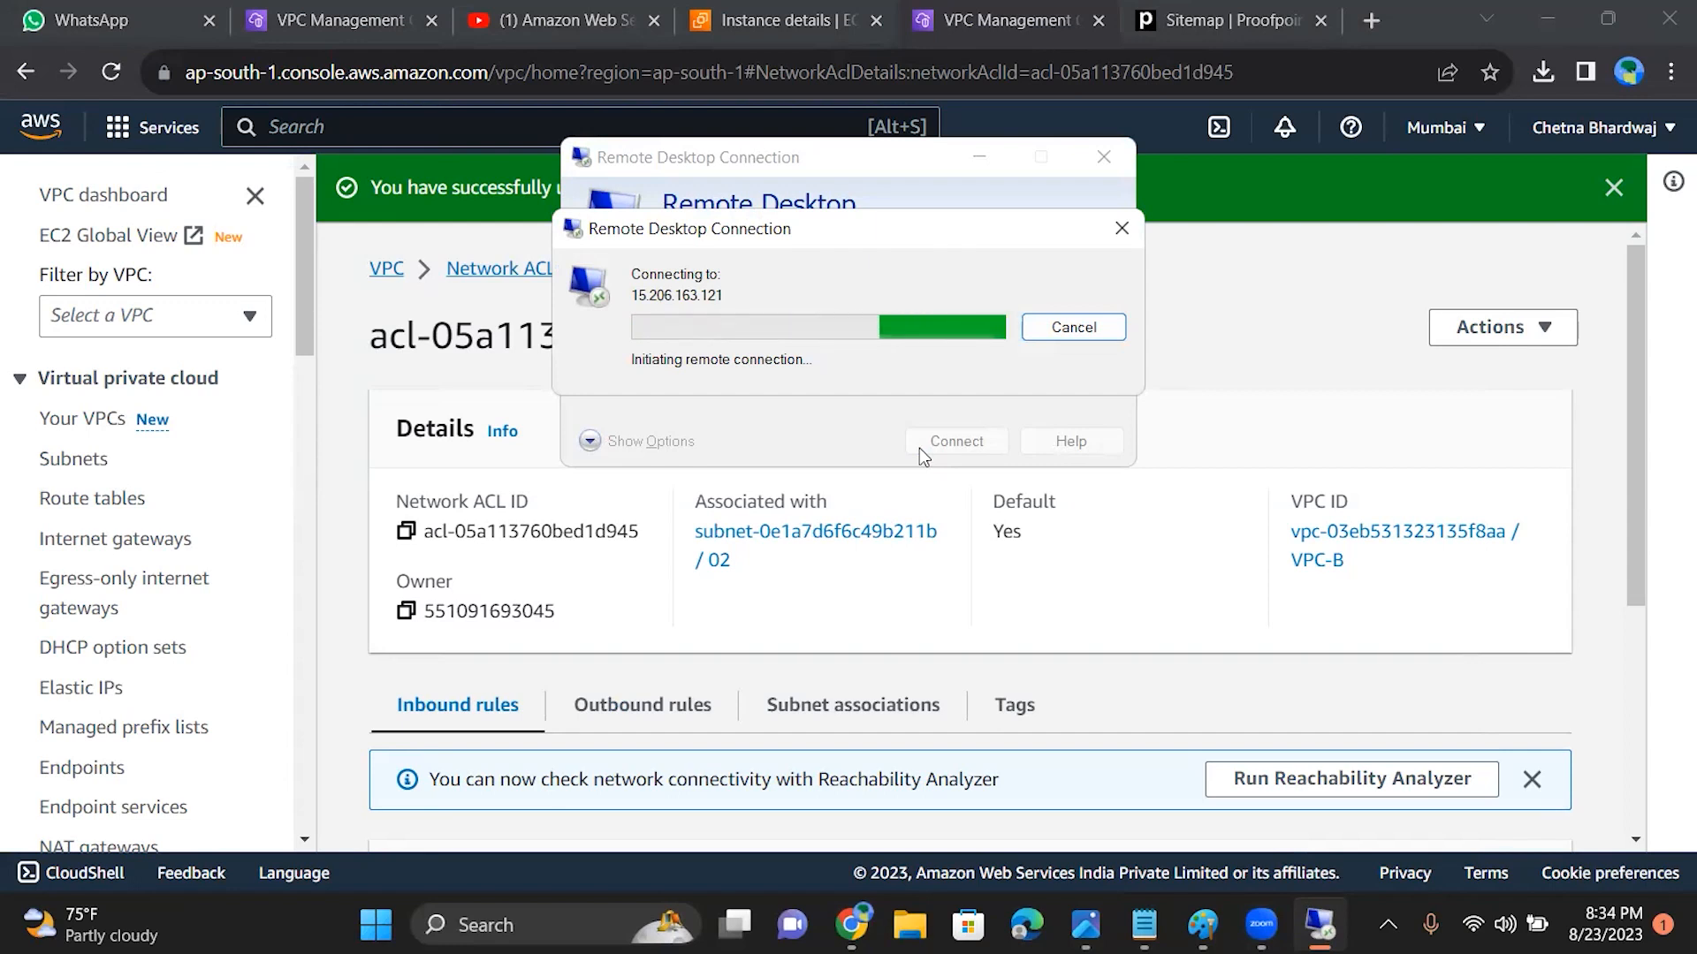
left_click(1121, 244)
left_click(1104, 156)
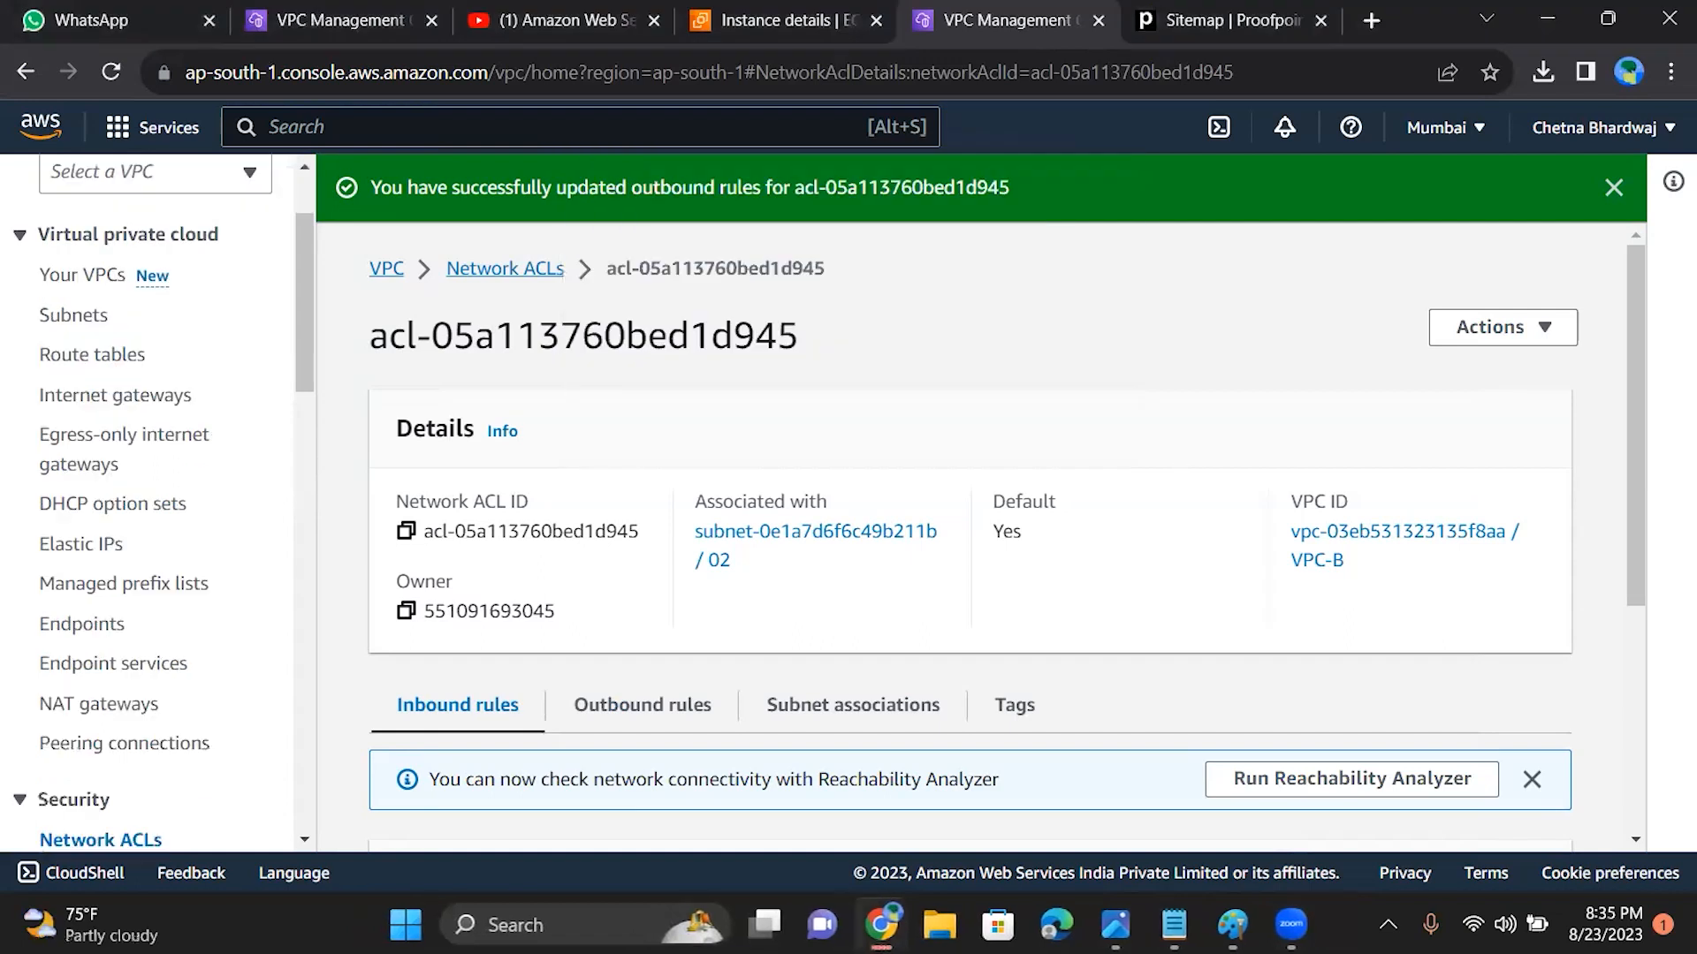
Step: Open the ACL's outbound rules for editing and add a new rule numbered 200
right_click(1629, 463)
left_click(1627, 513)
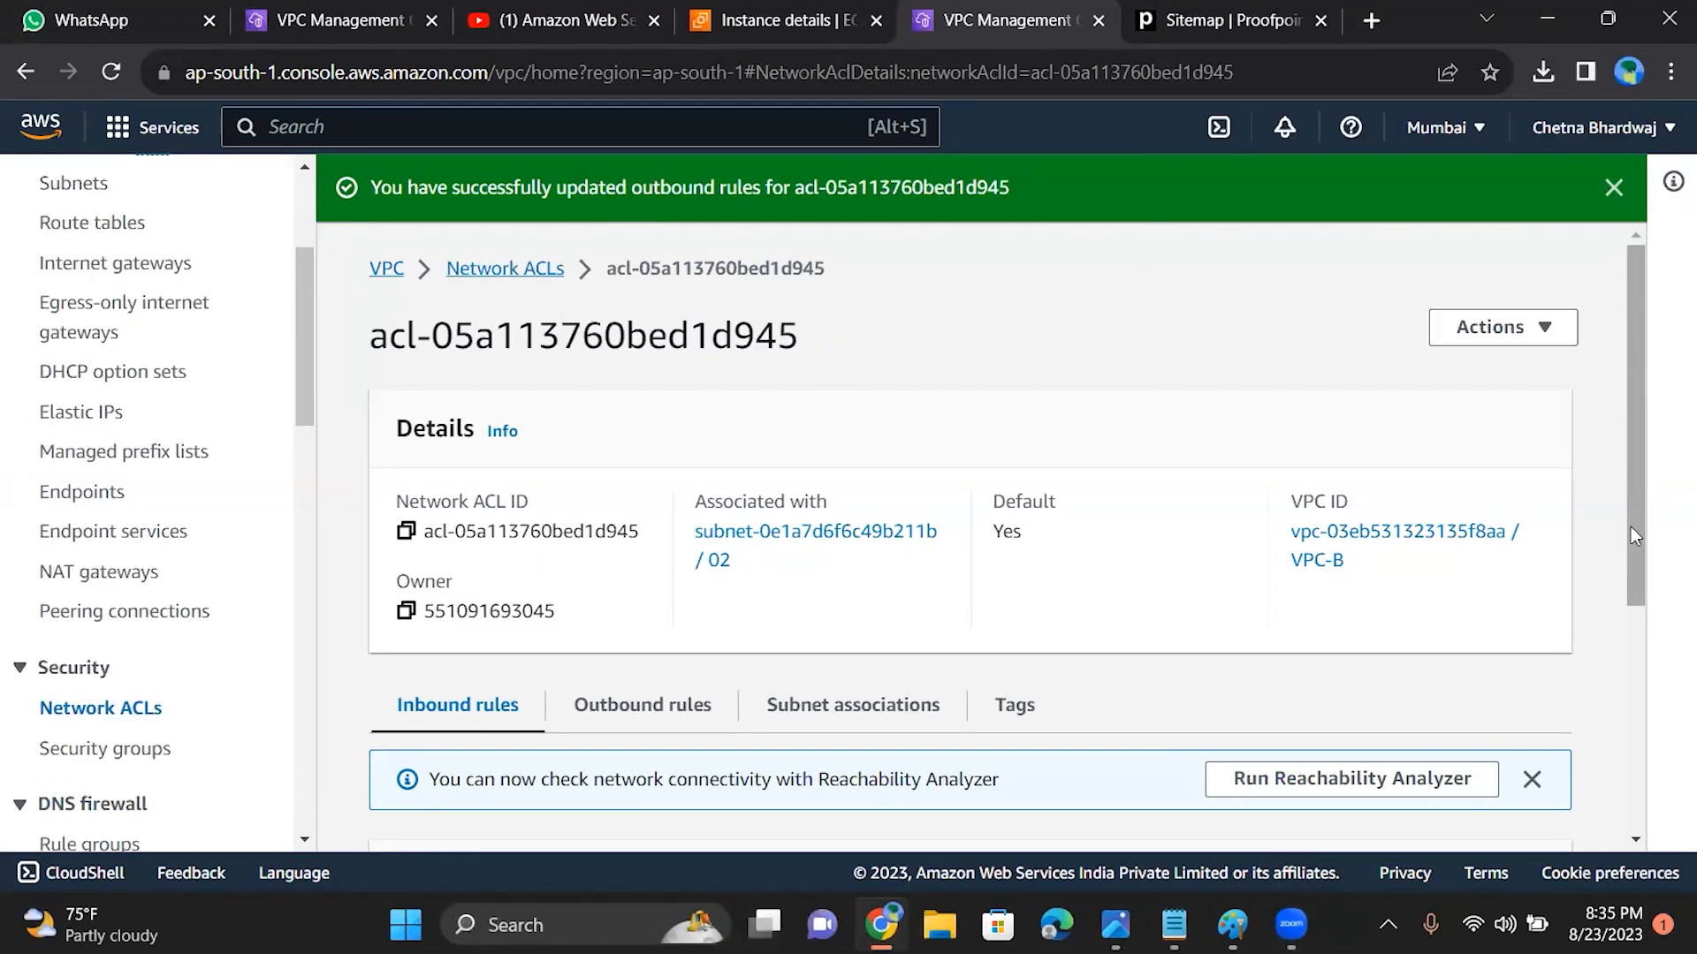
left_click_drag(1631, 509, 1631, 631)
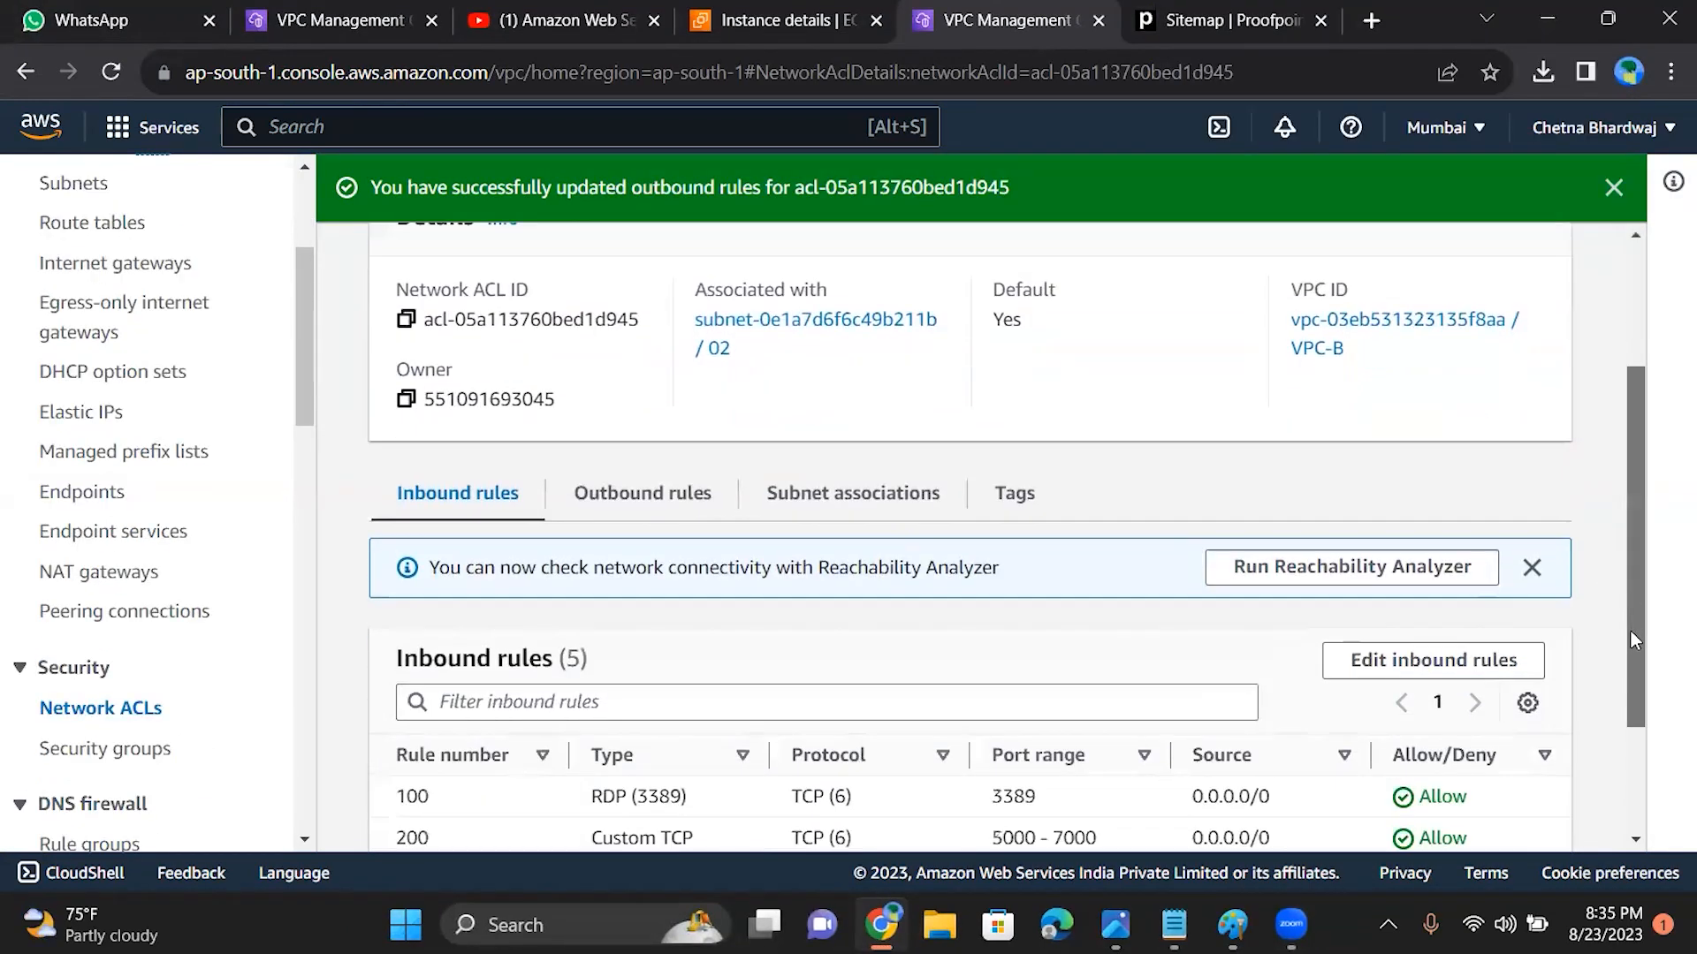
left_click(608, 495)
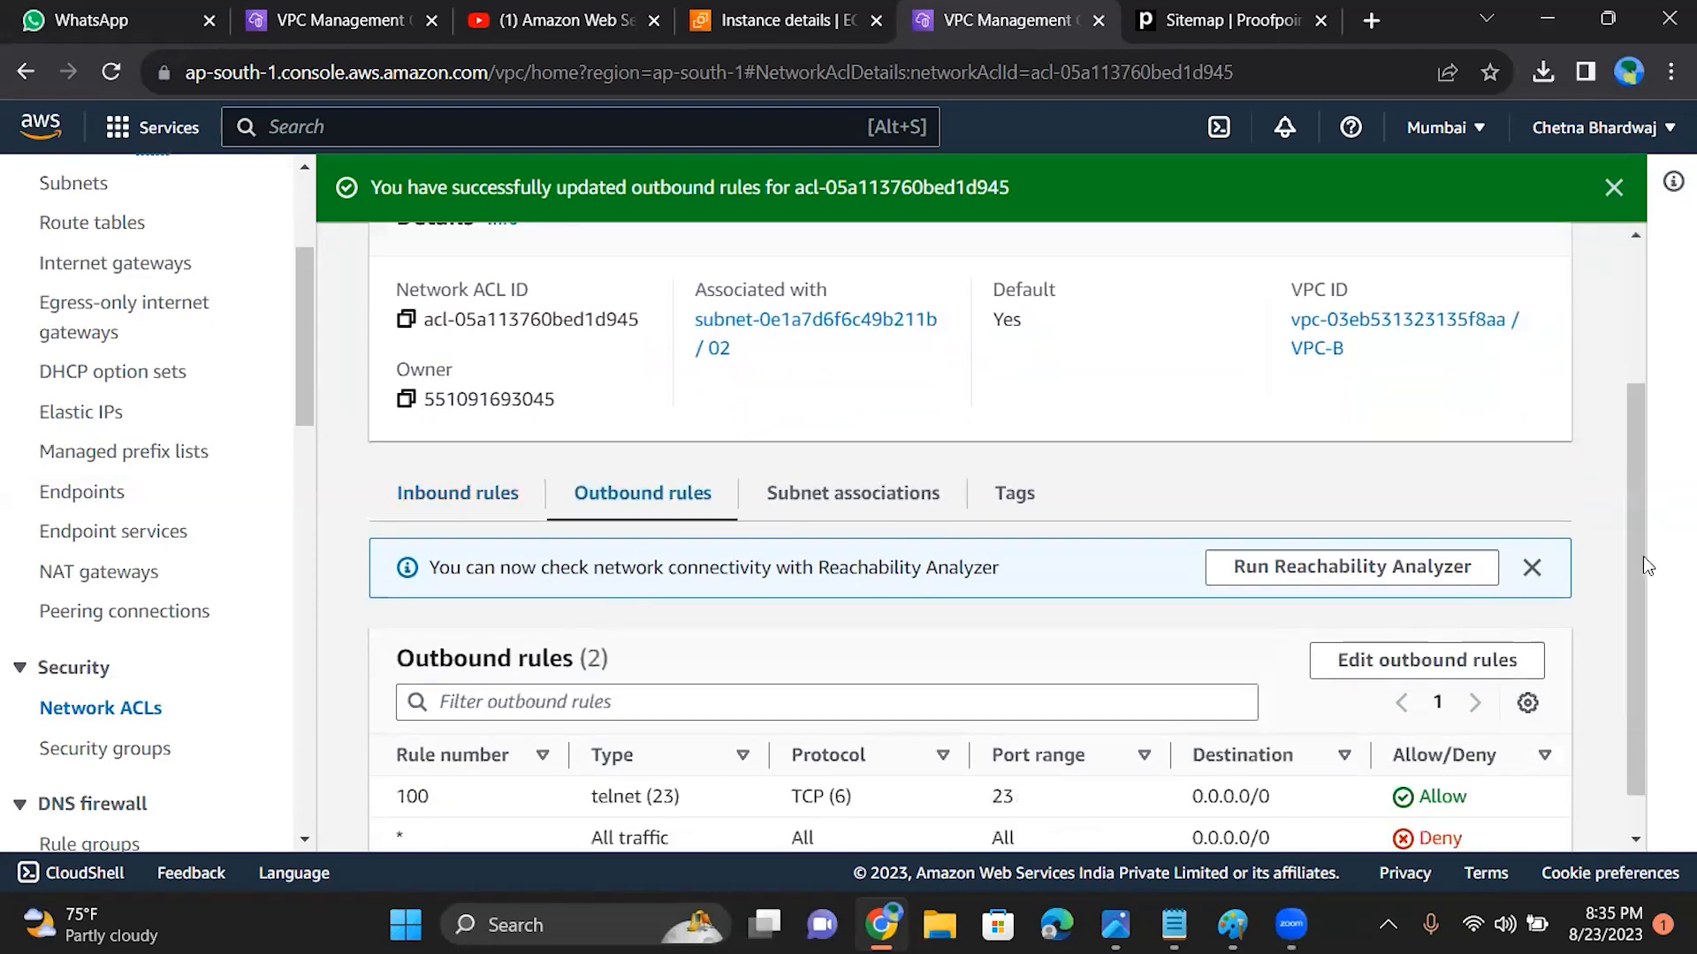
left_click_drag(1632, 550, 1632, 632)
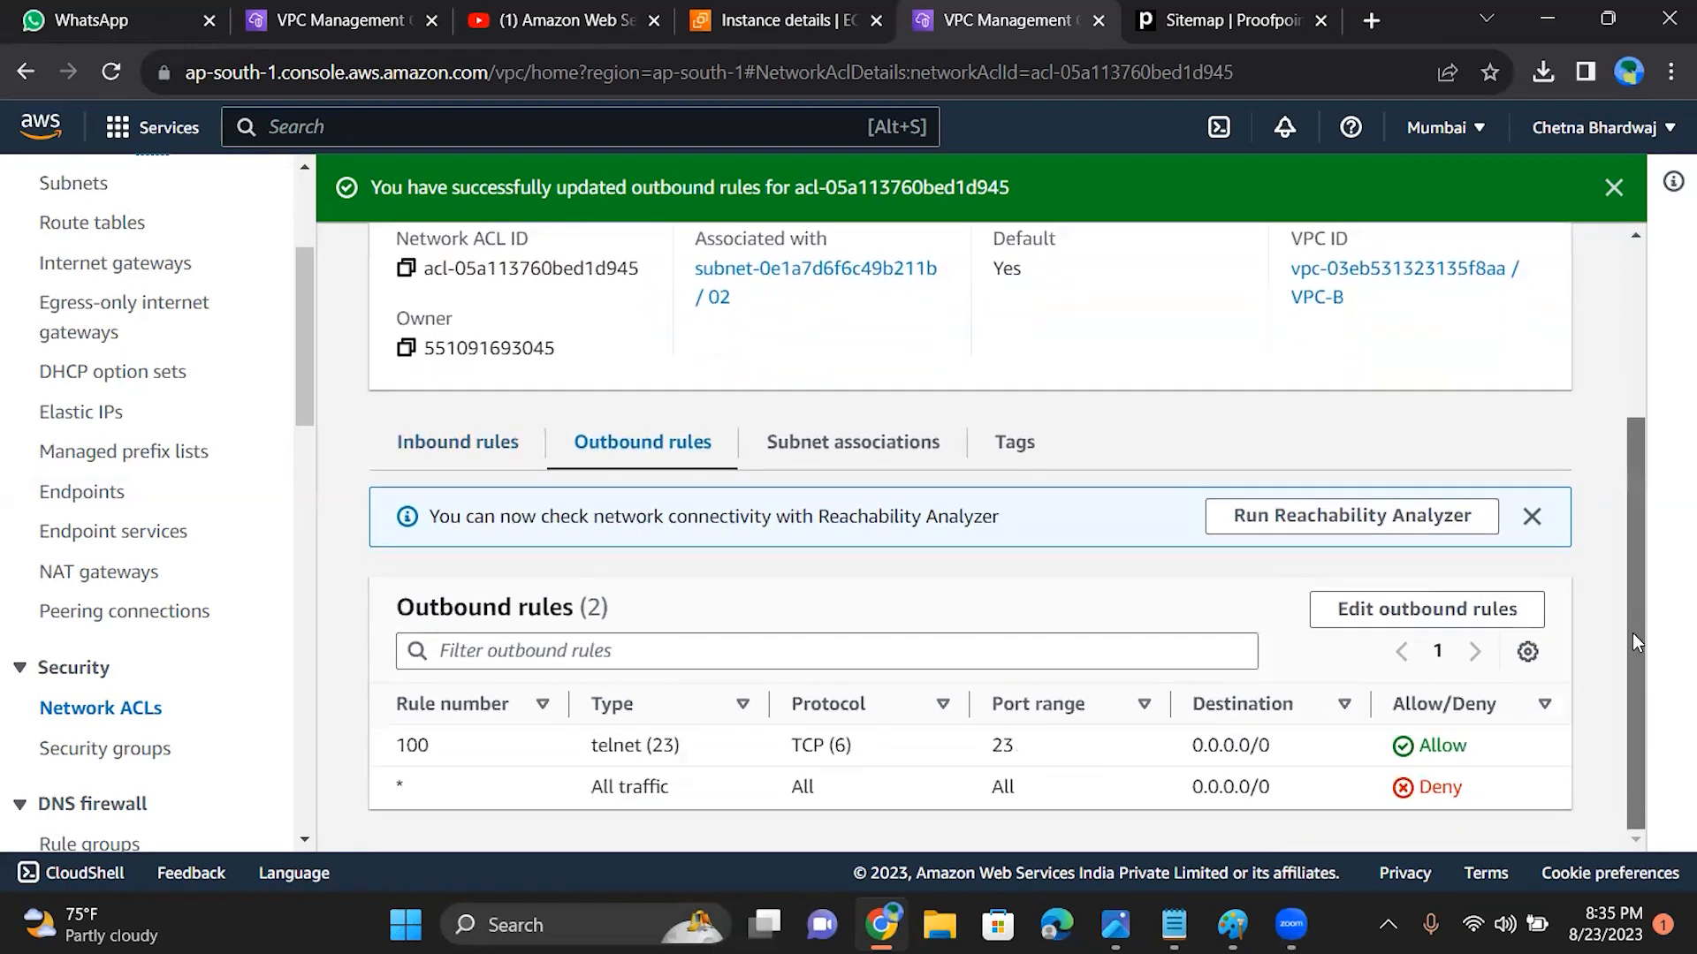
left_click(1347, 618)
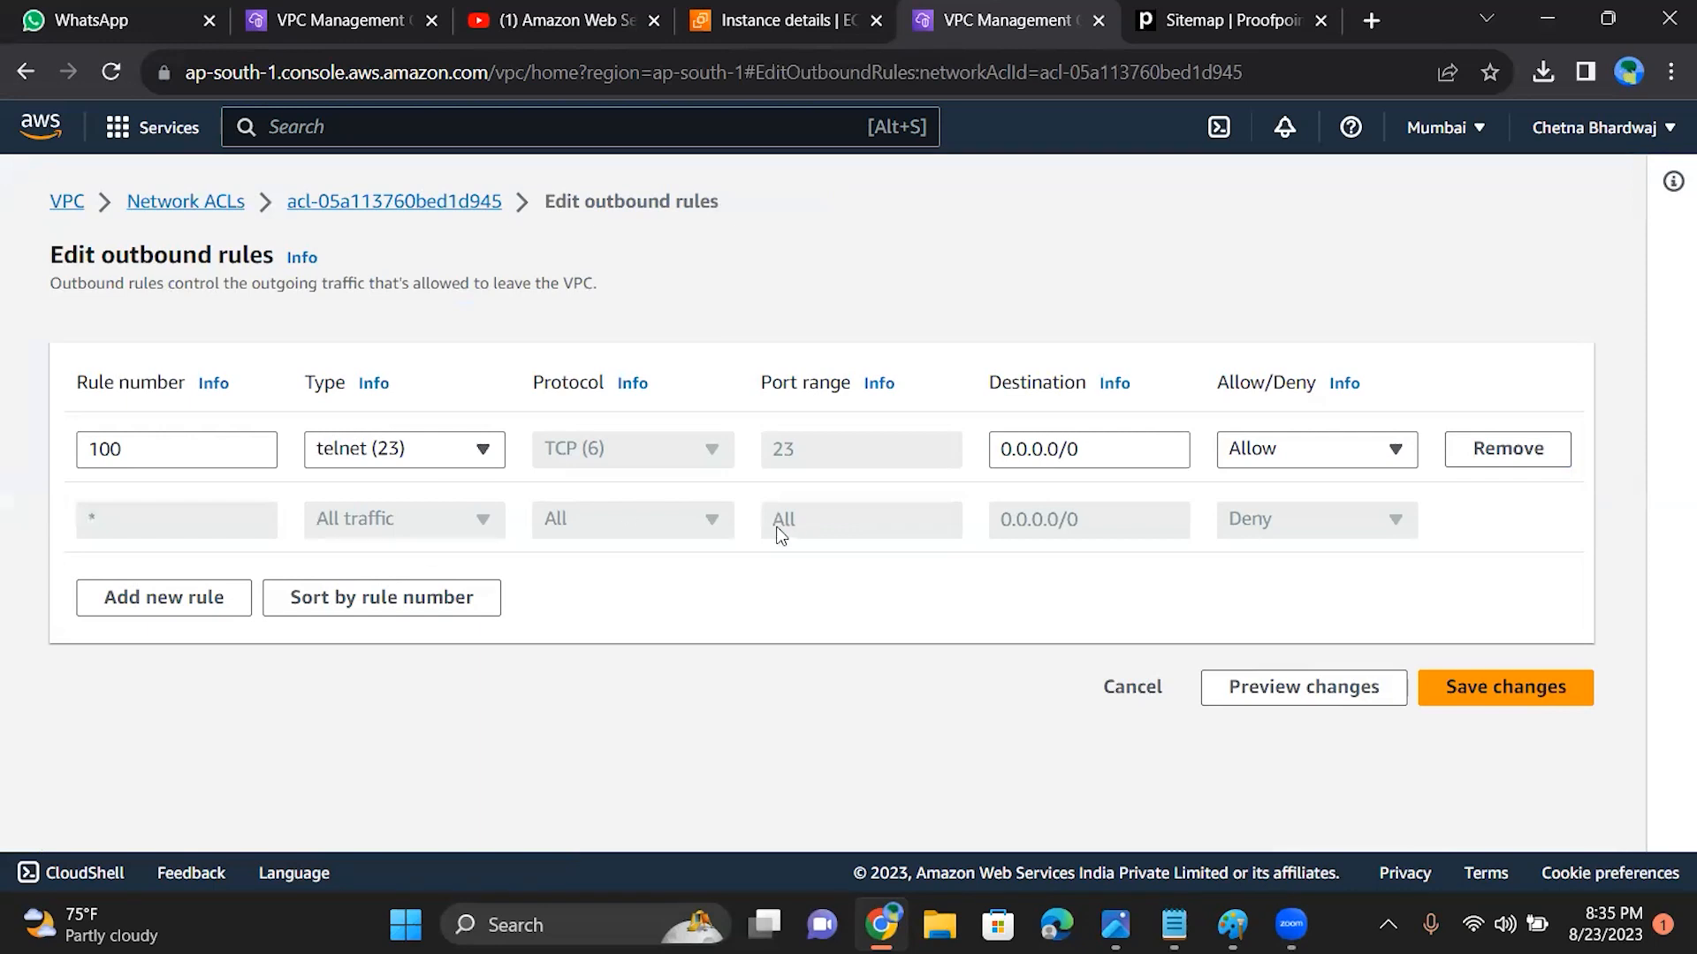
left_click(223, 607)
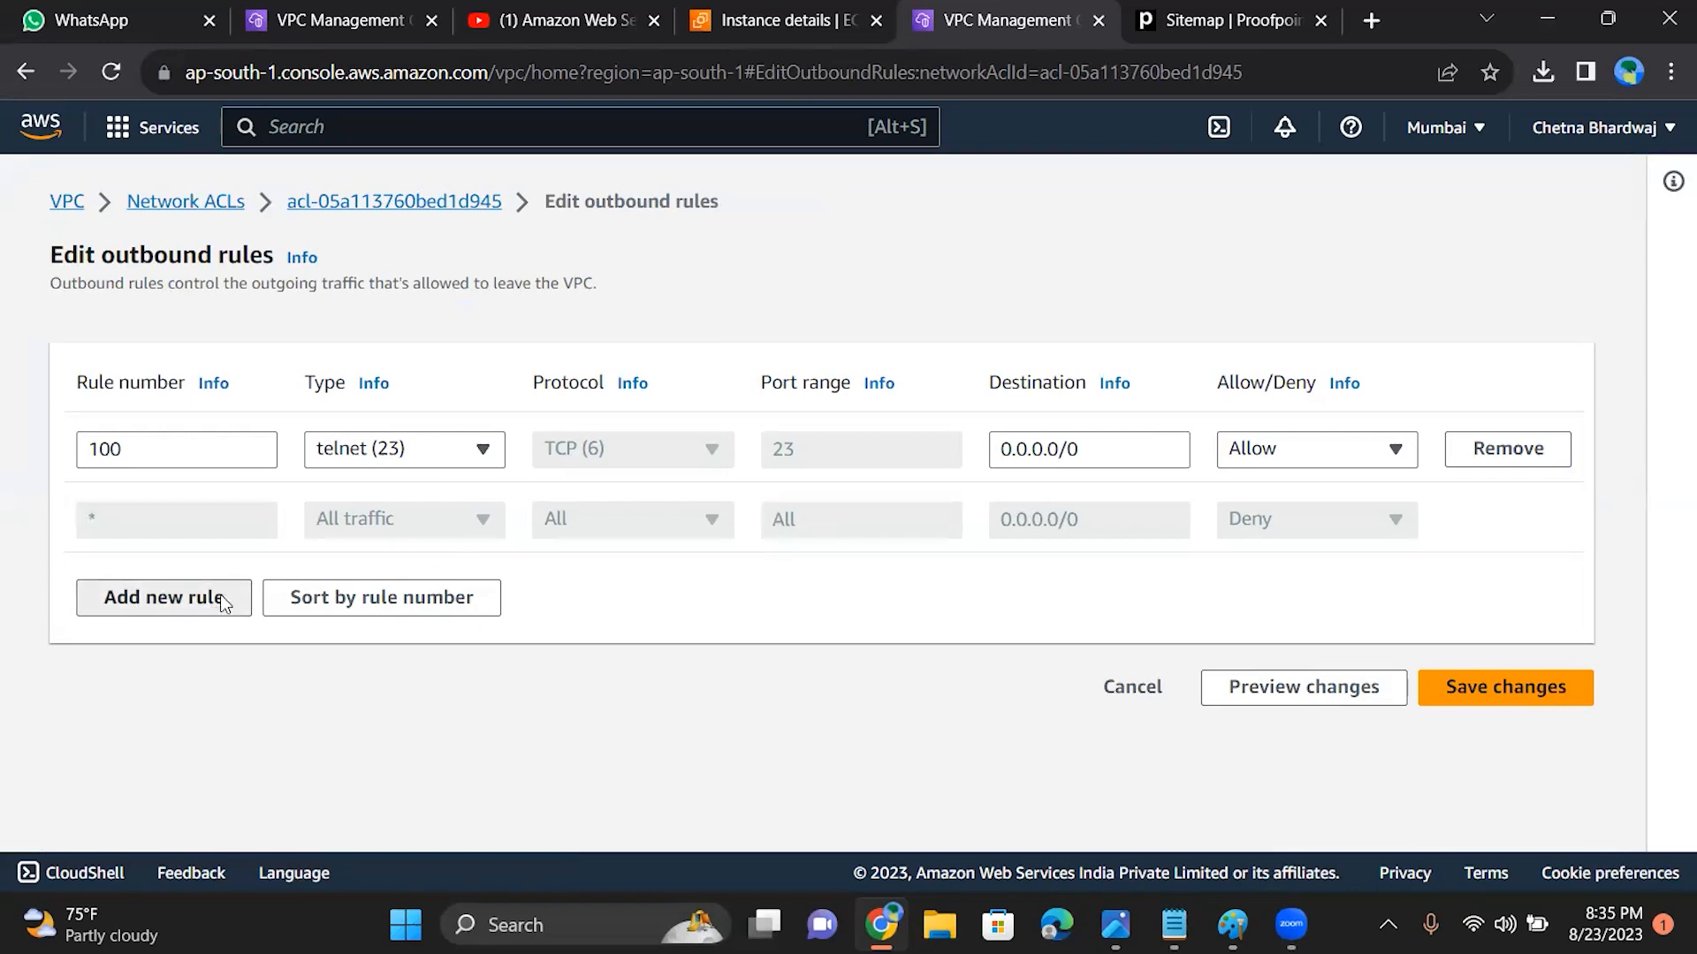
left_click(236, 525)
type("200")
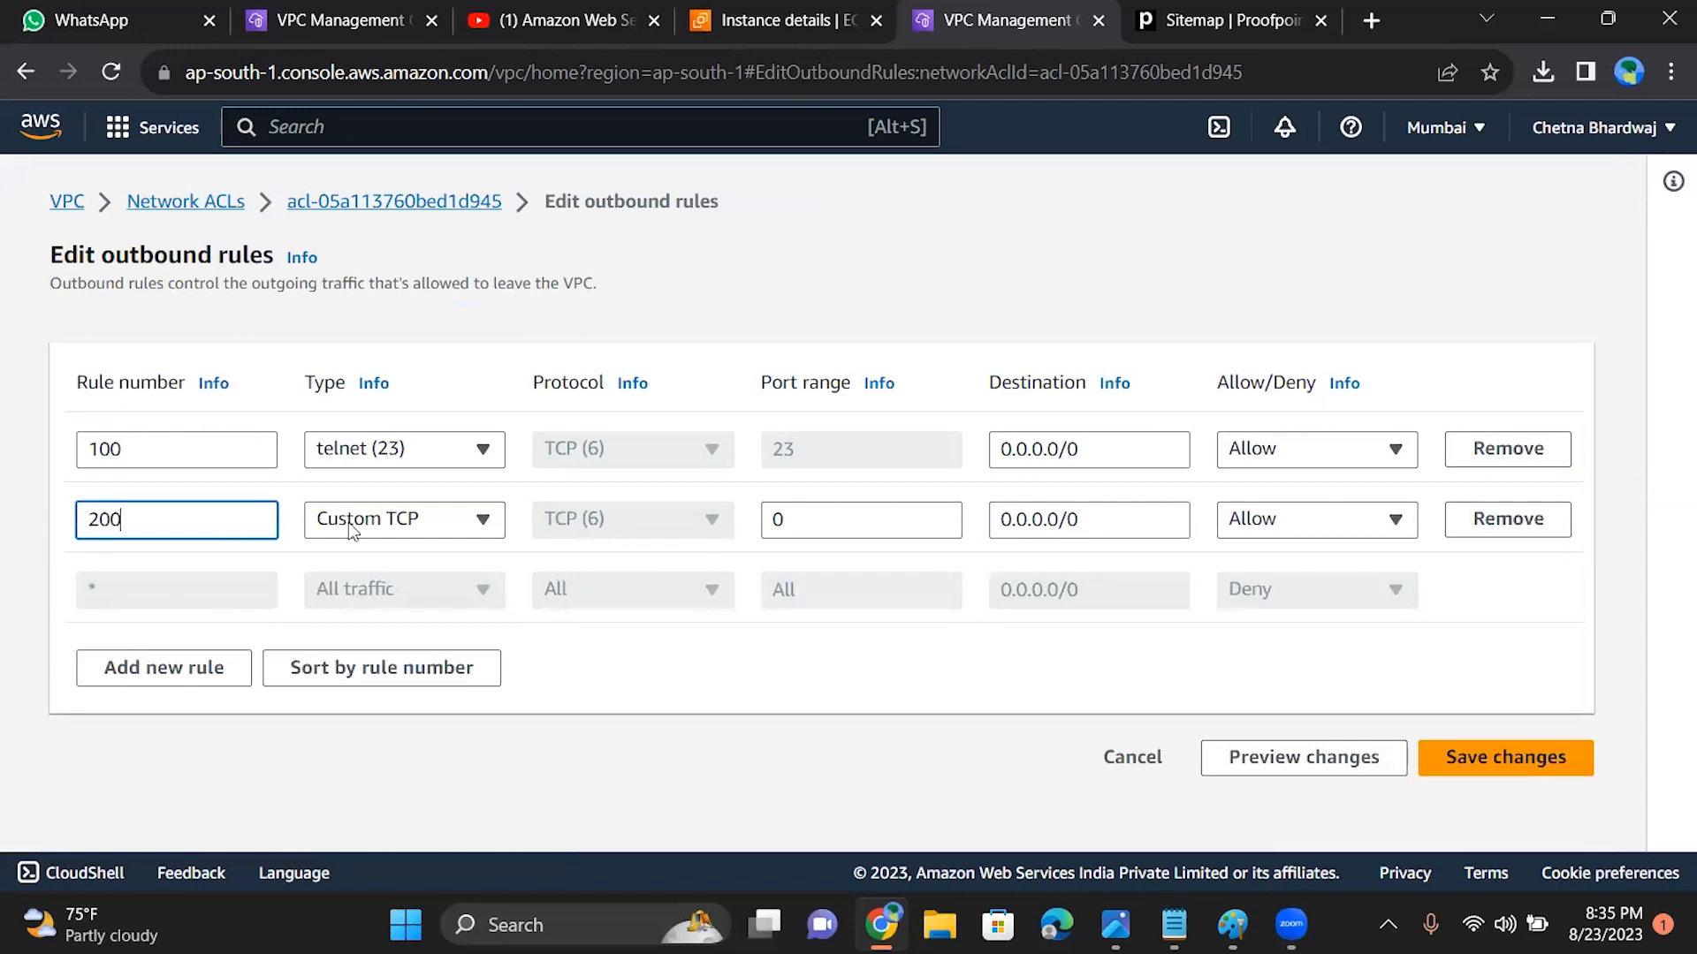
Step: Set outbound rule 200 to the type All TCP, remove telnet rule 100 and save the outbound rules
left_click(470, 524)
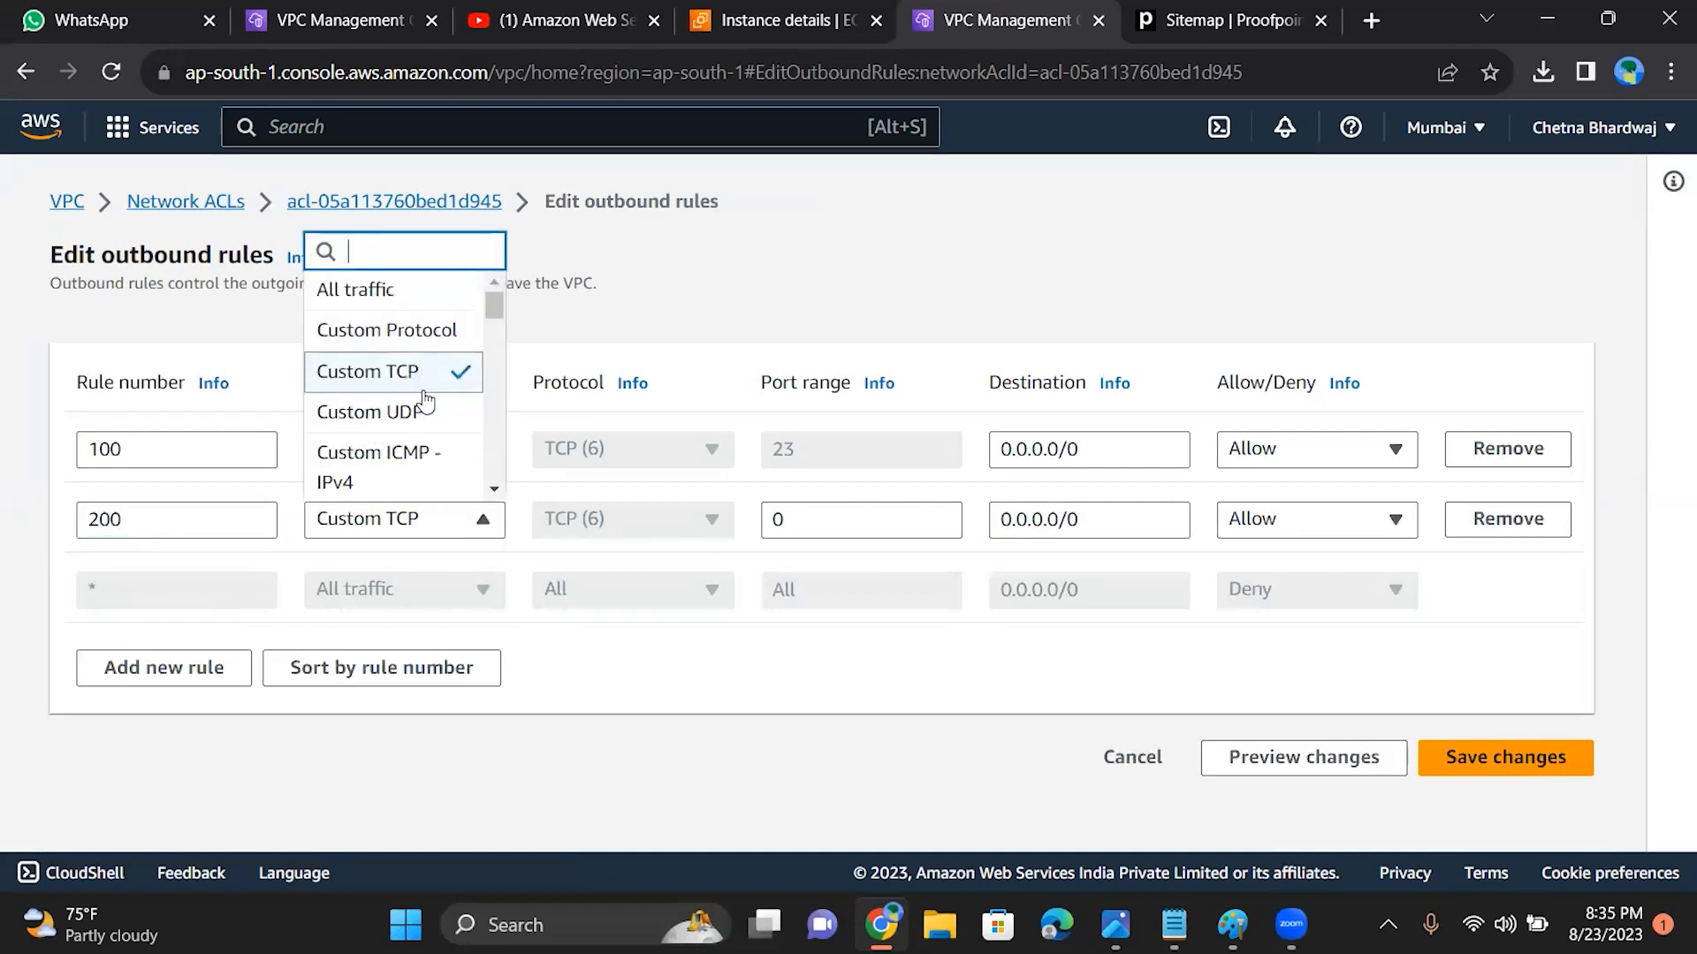
left_click_drag(497, 303, 500, 320)
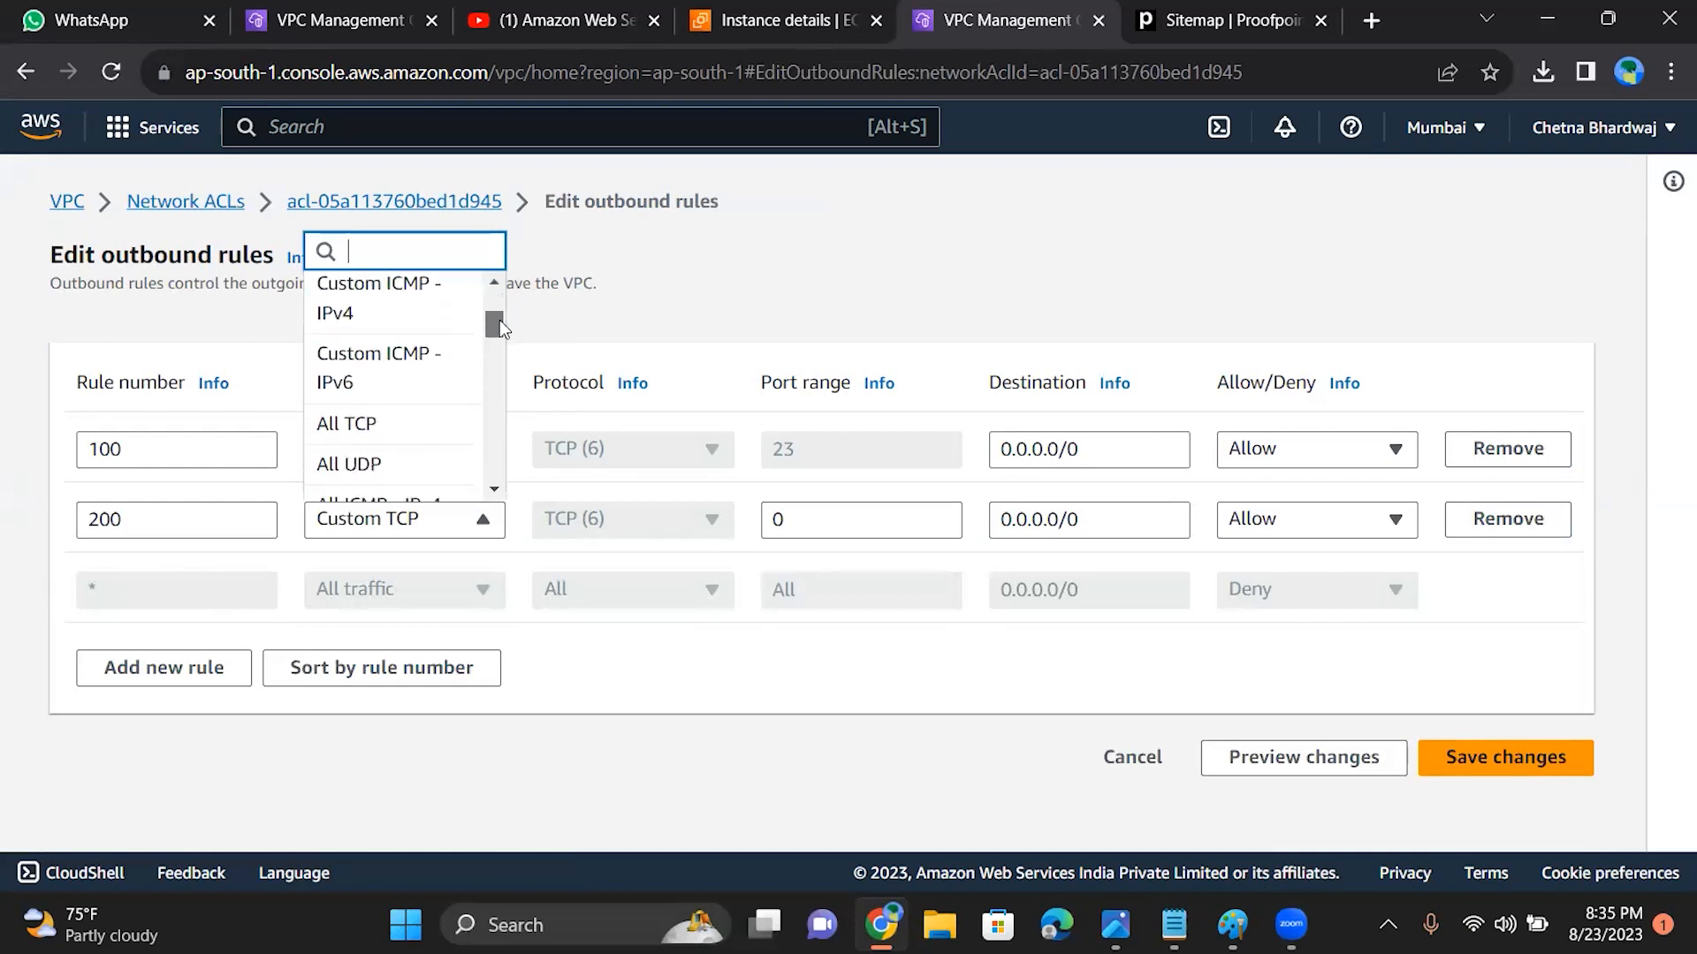
left_click(418, 414)
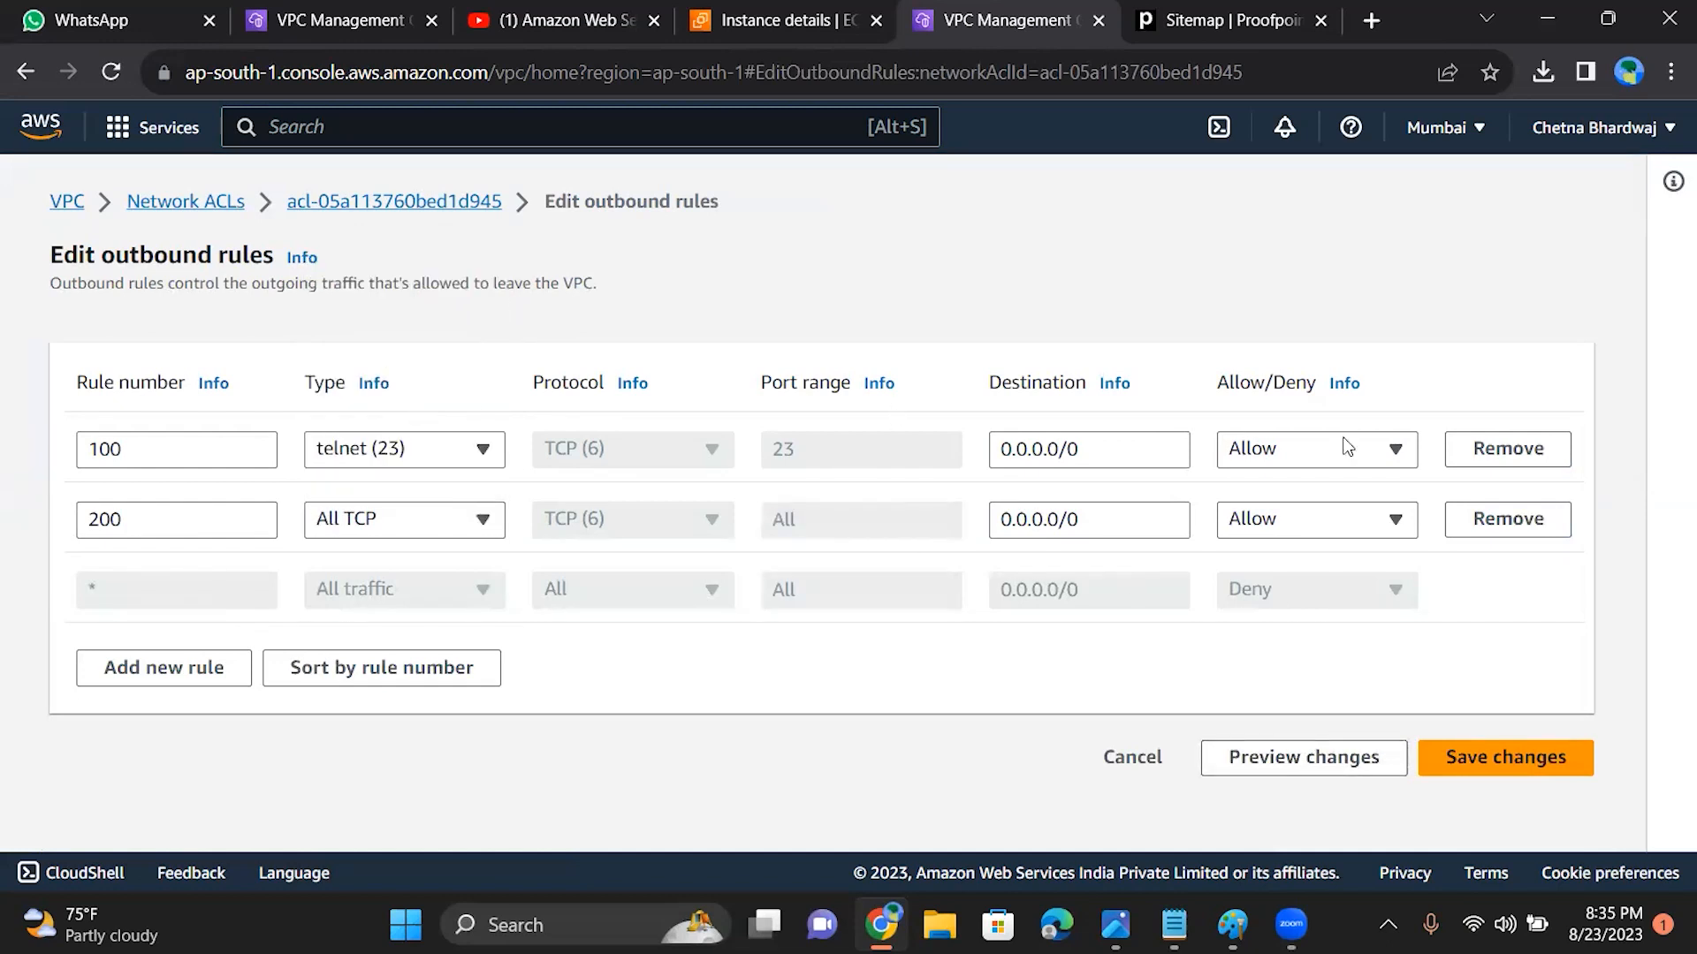
left_click(1502, 455)
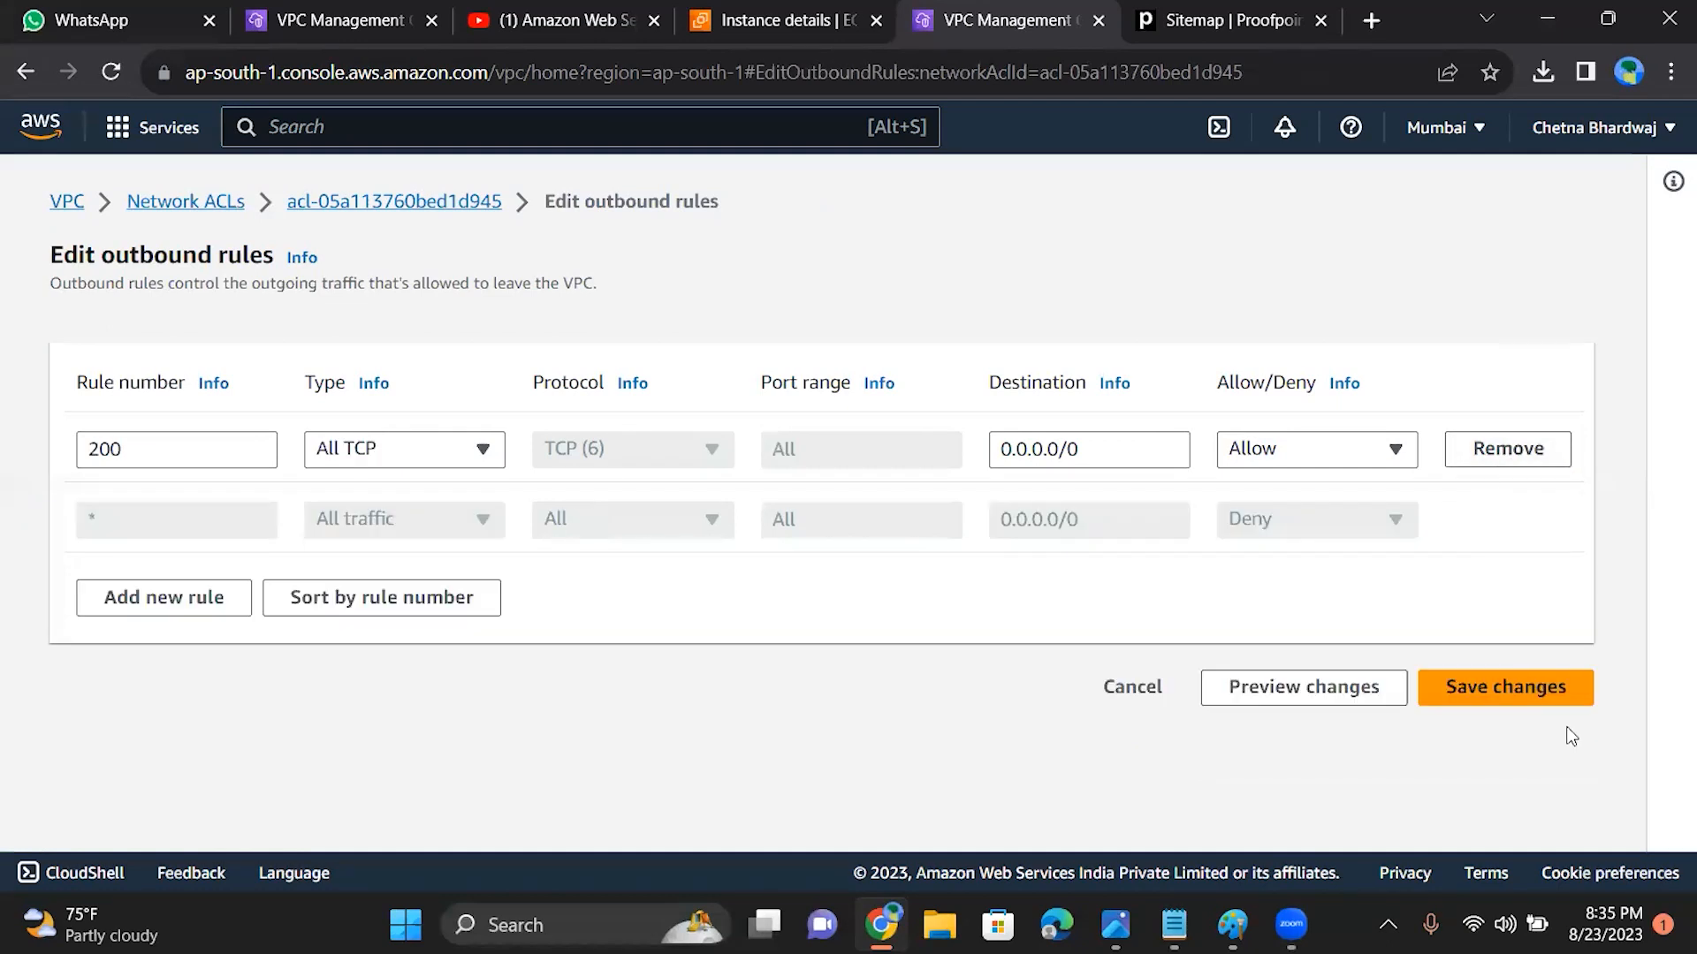
left_click(1543, 701)
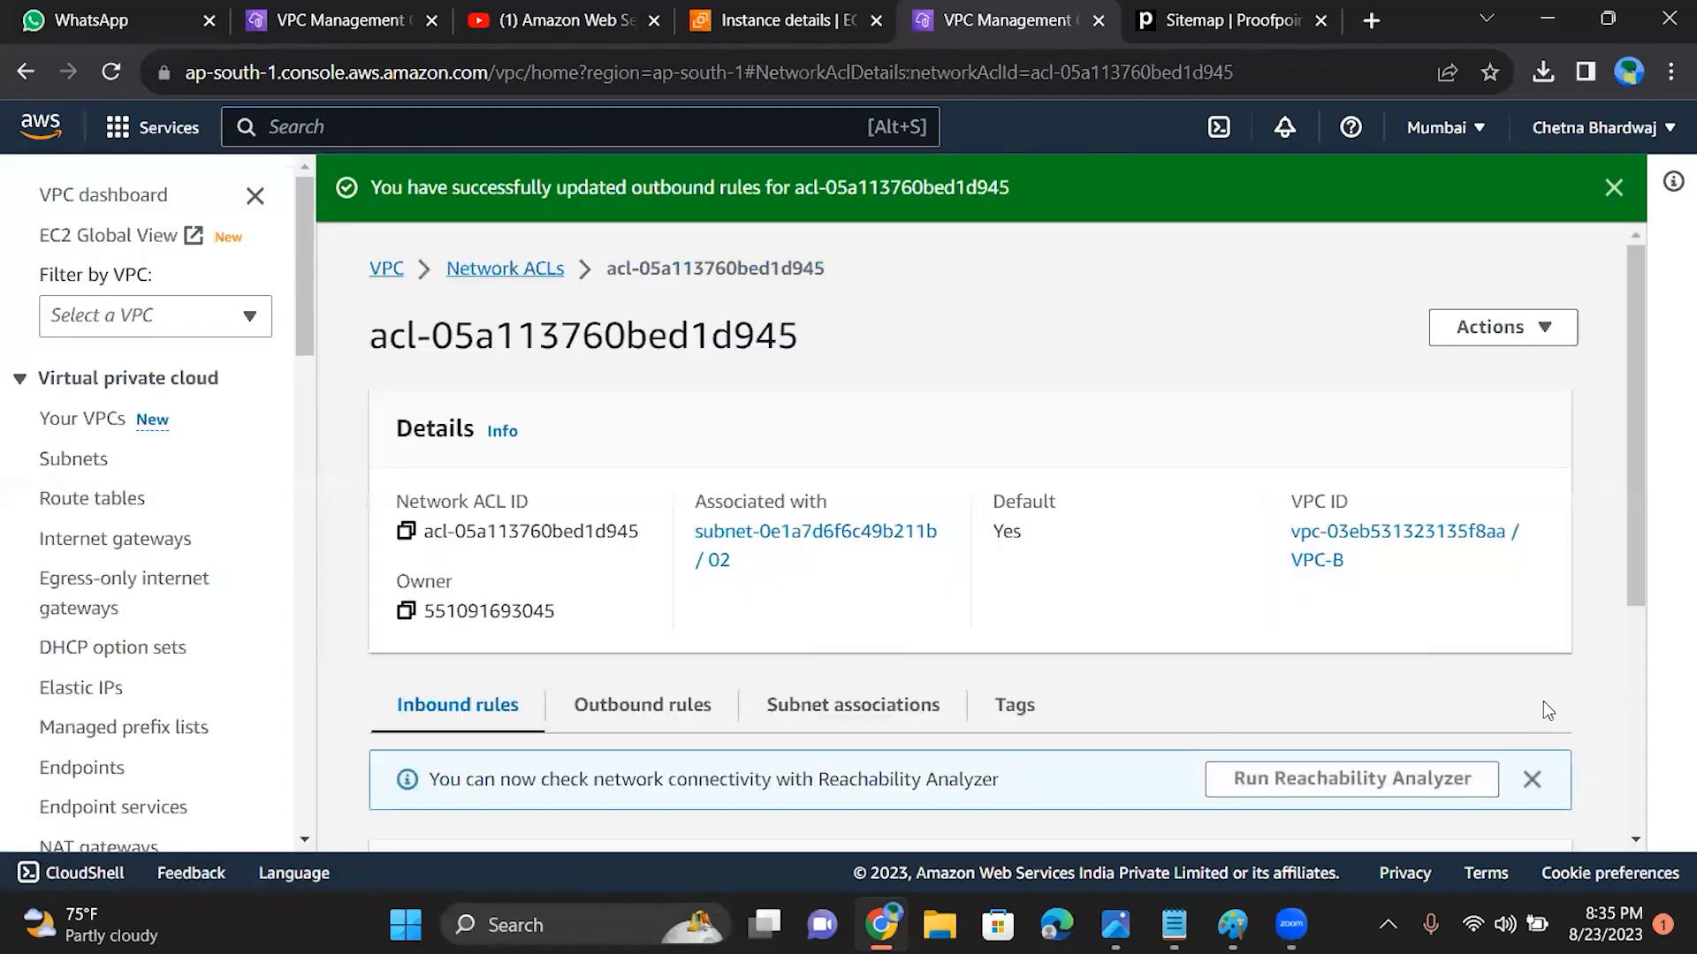
Step: Test the Remote Desktop Connection to 15.206.163.121 with the All TCP outbound rule, then return to the ACL's page in the browser
left_click(565, 925)
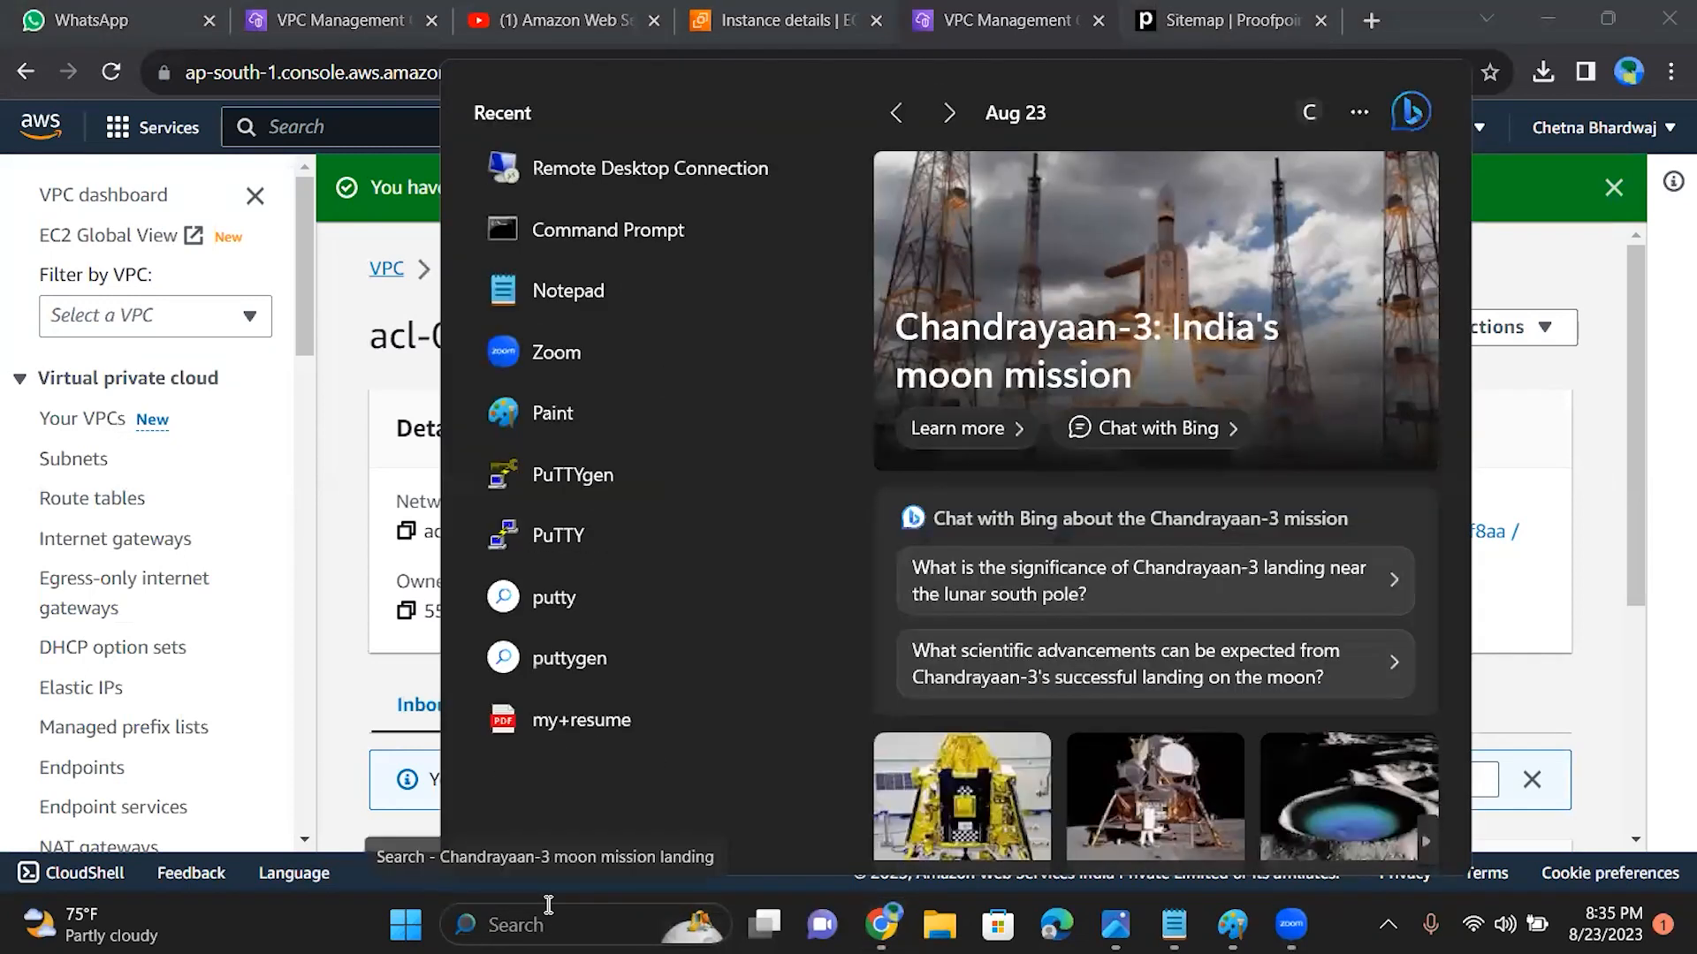
left_click(658, 166)
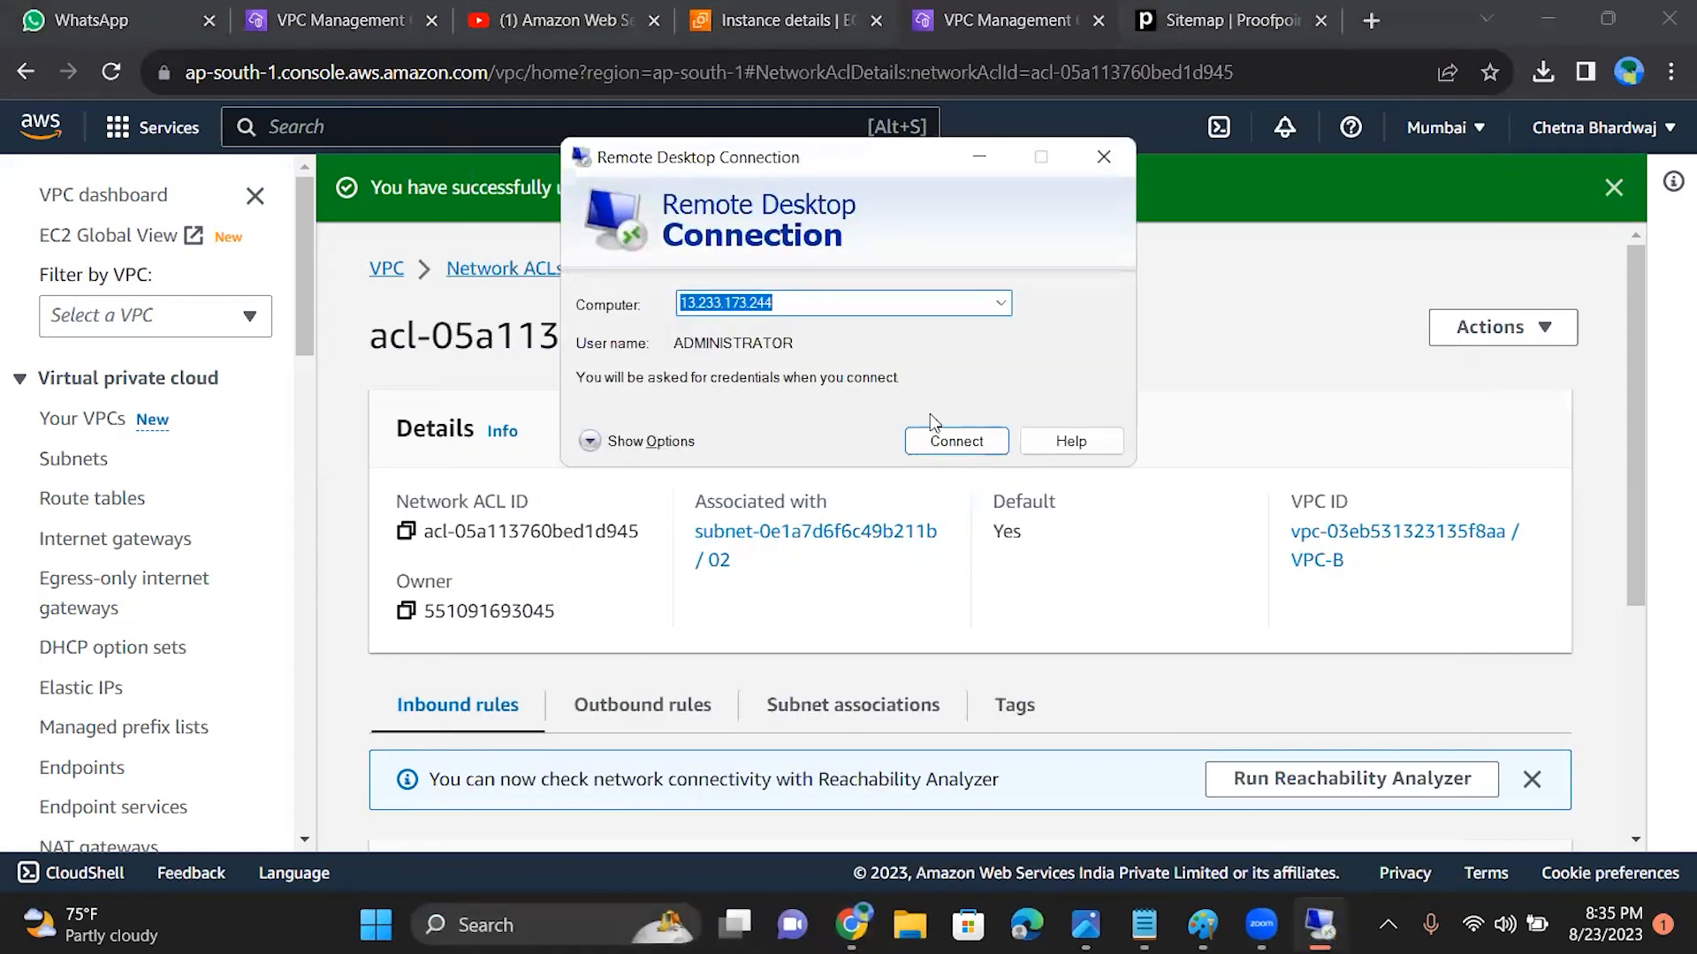
left_click(833, 302)
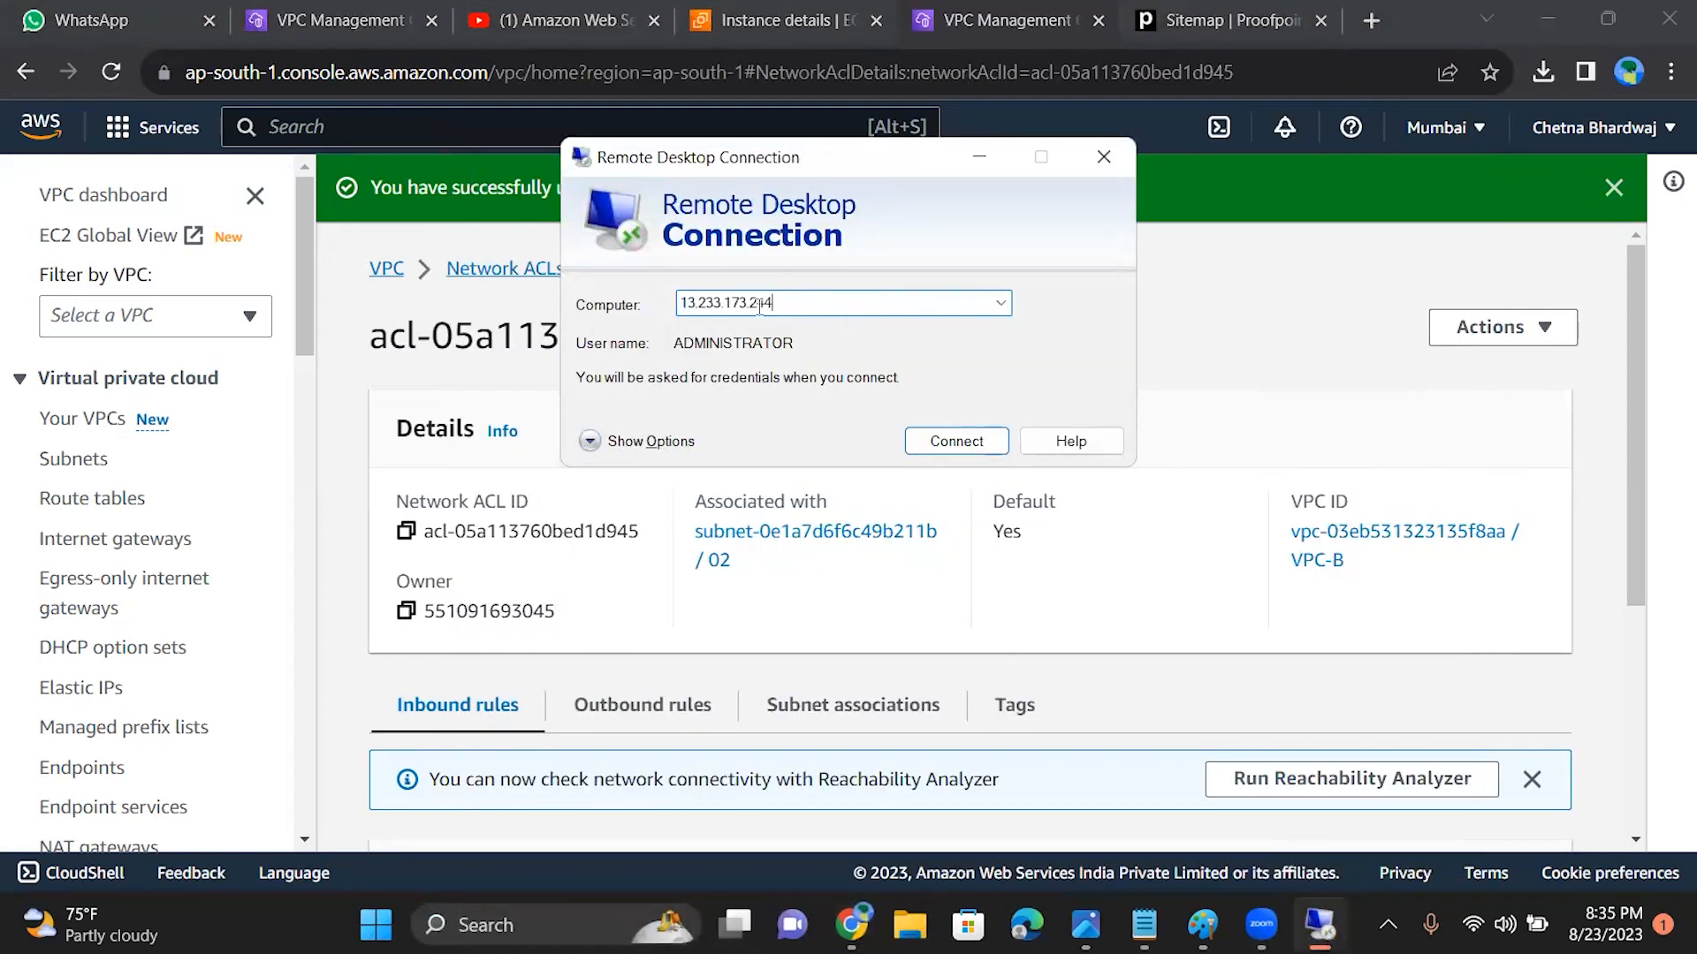
left_click_drag(813, 302, 597, 344)
type("15.206.163.121")
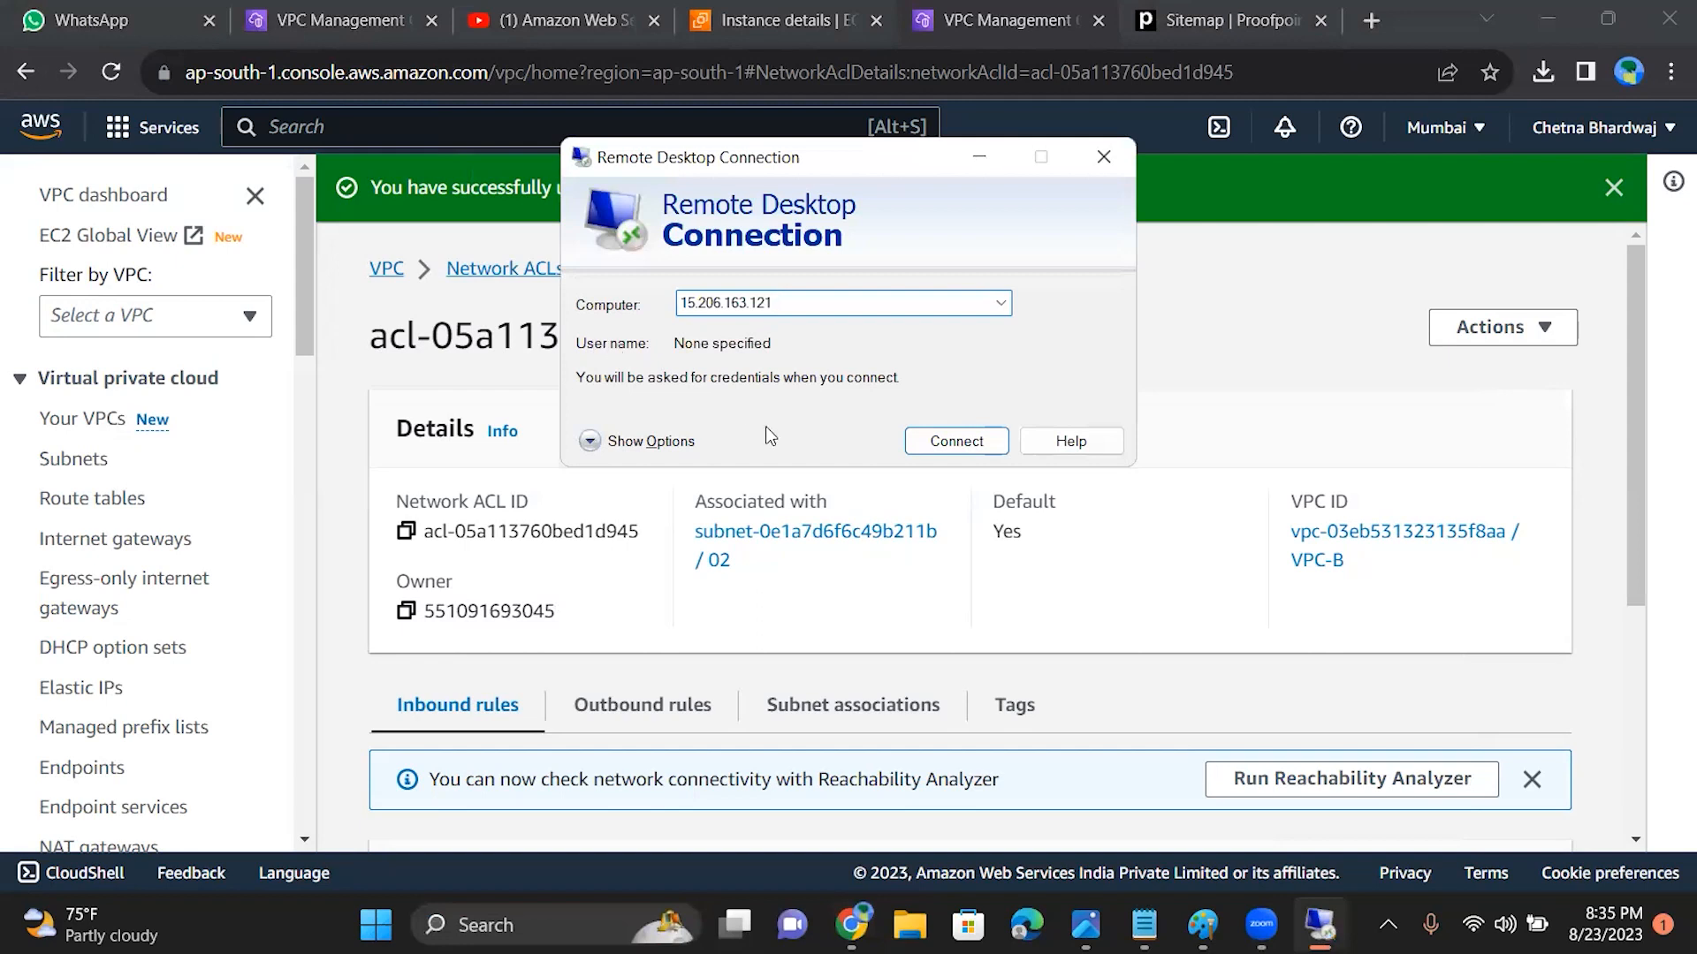
left_click(923, 442)
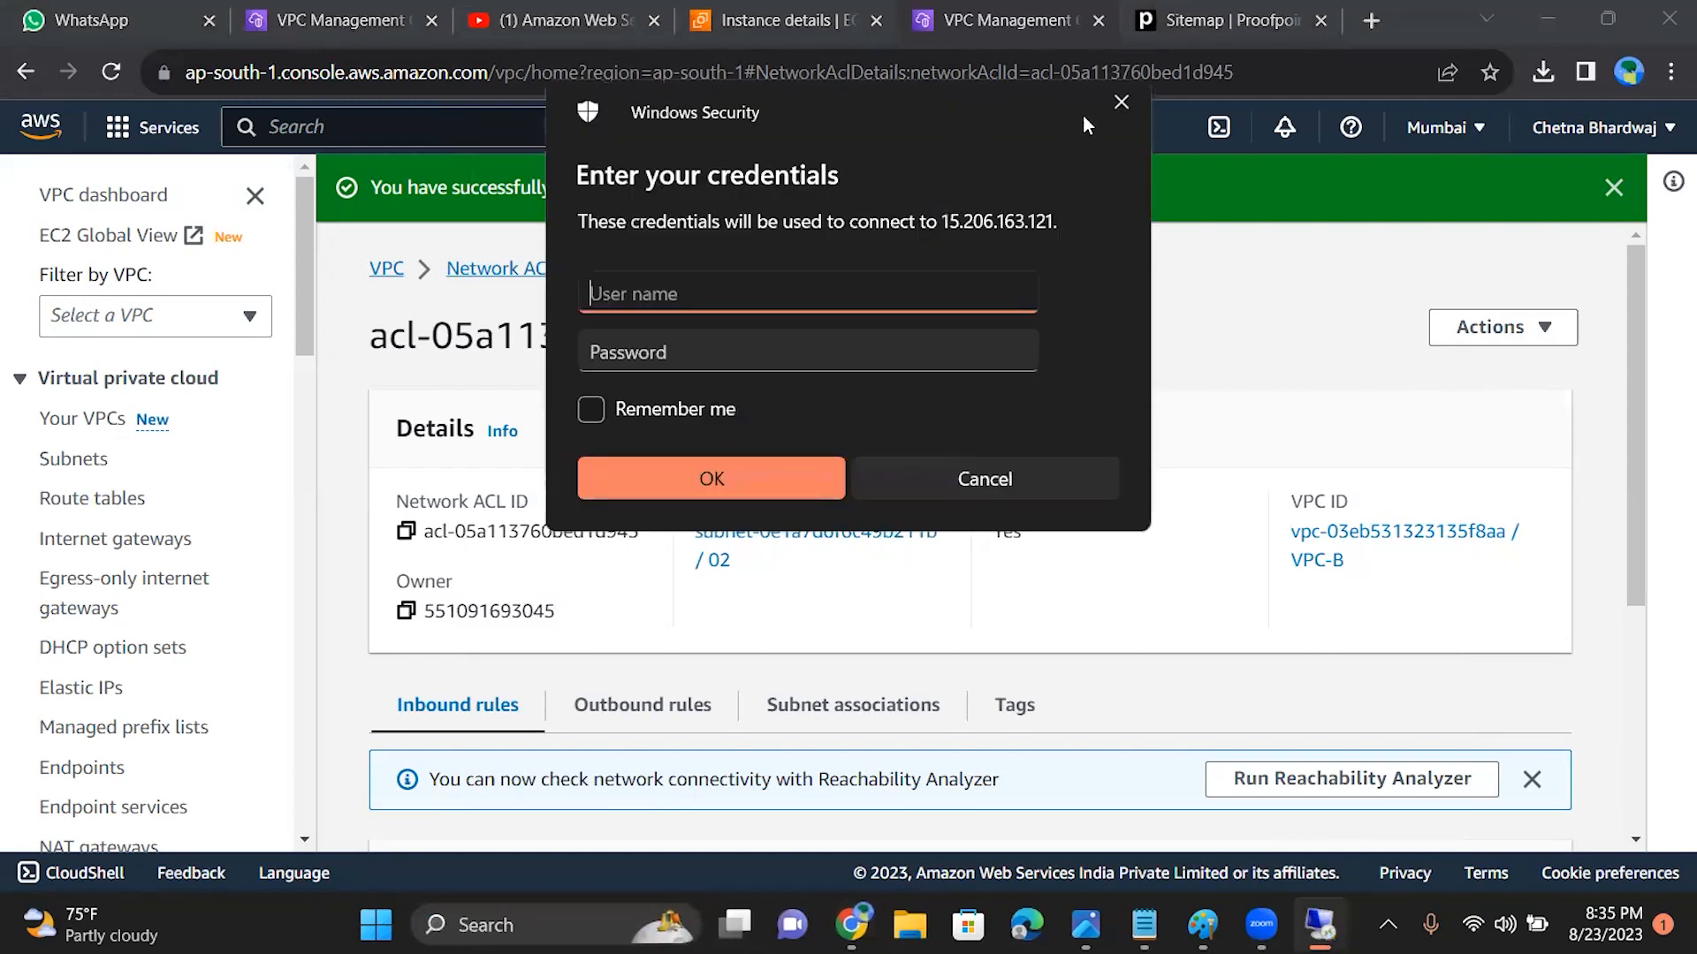
left_click_drag(904, 72, 653, 72)
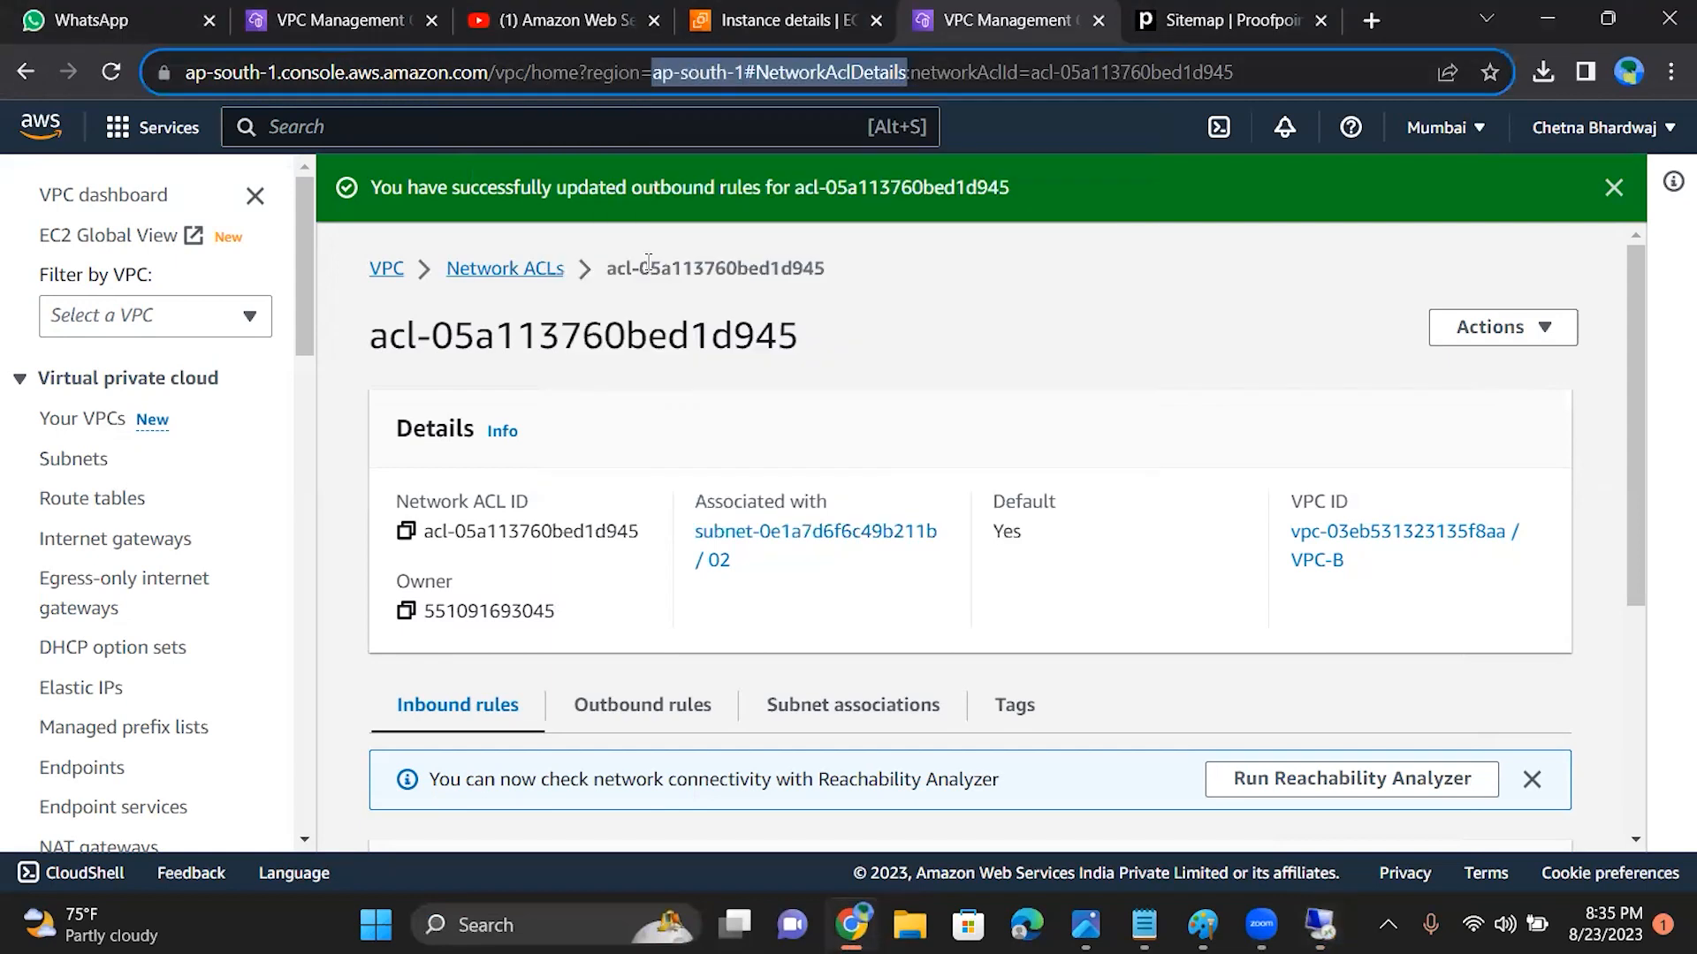
left_click(913, 348)
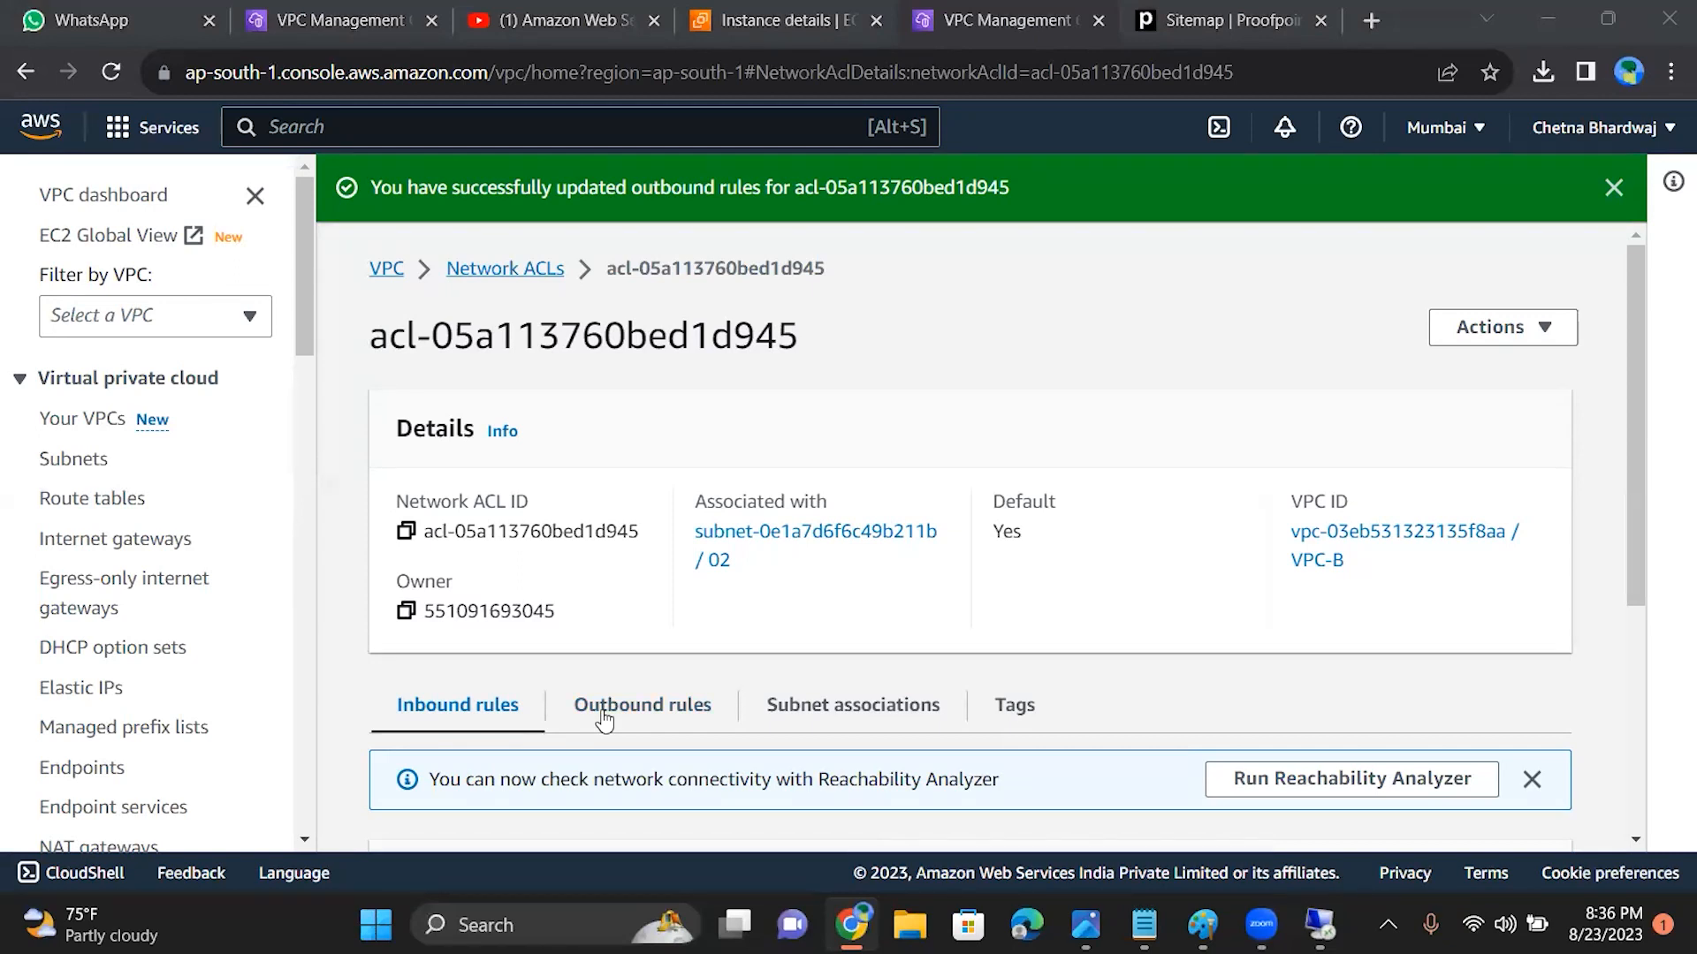
Step: Examine the list of inbound rules on the ACL's details page
double_click(1200, 331)
left_click(1178, 302)
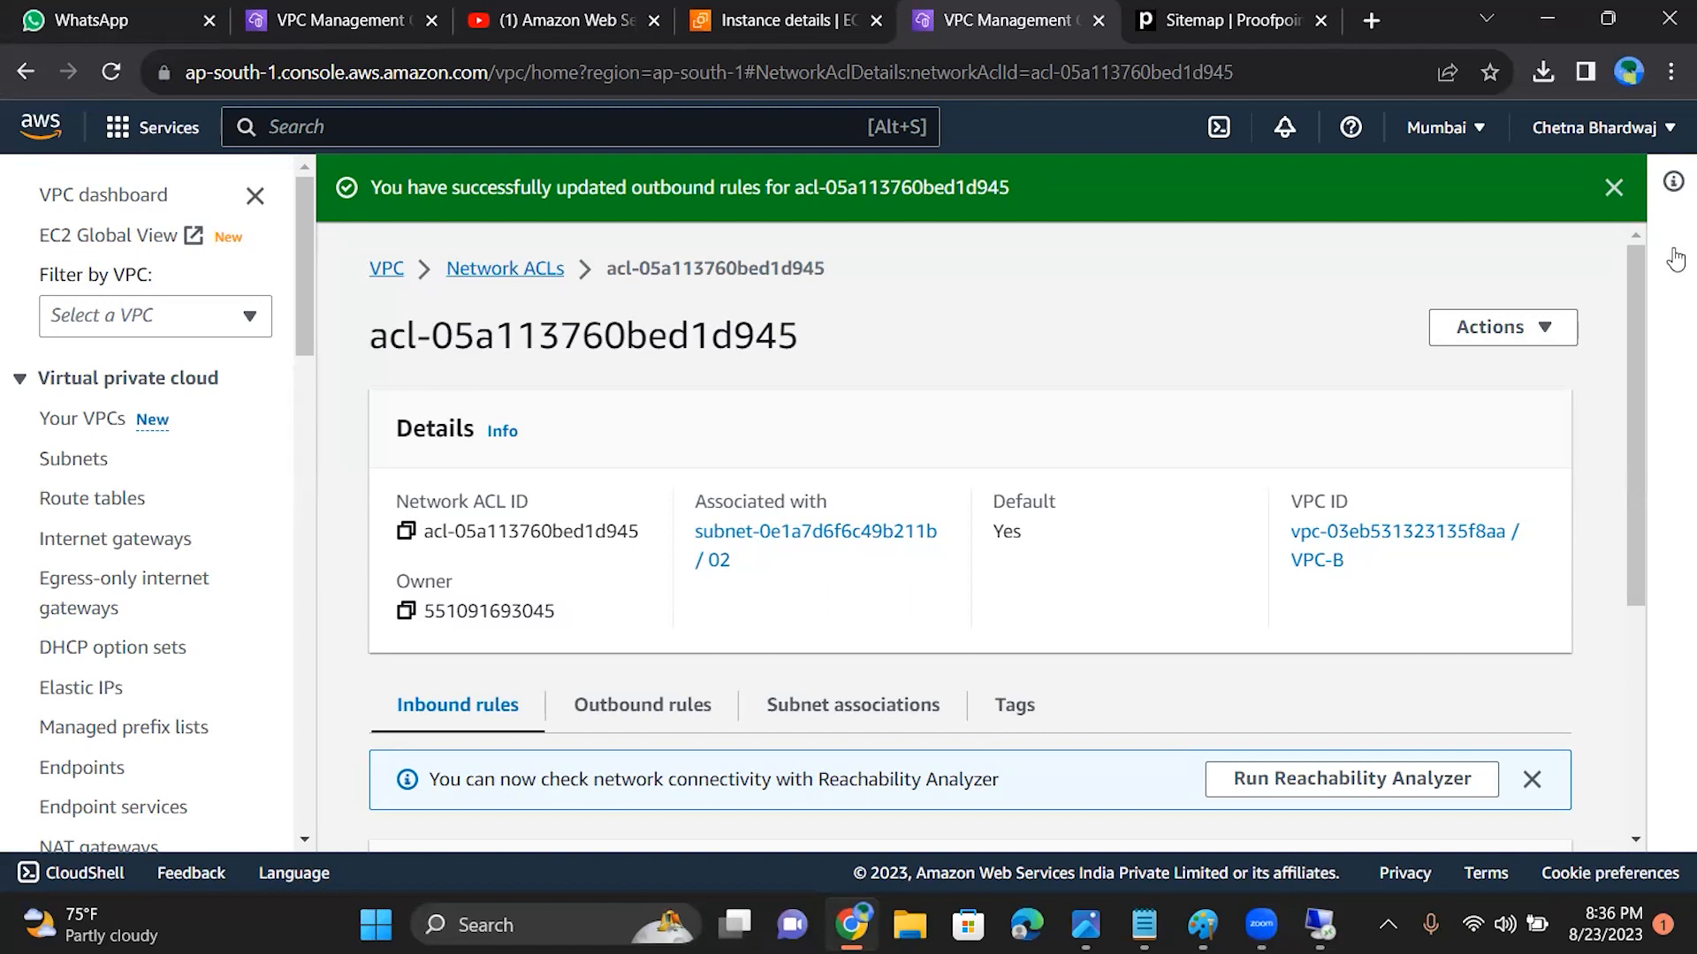
left_click_drag(1631, 337, 1626, 464)
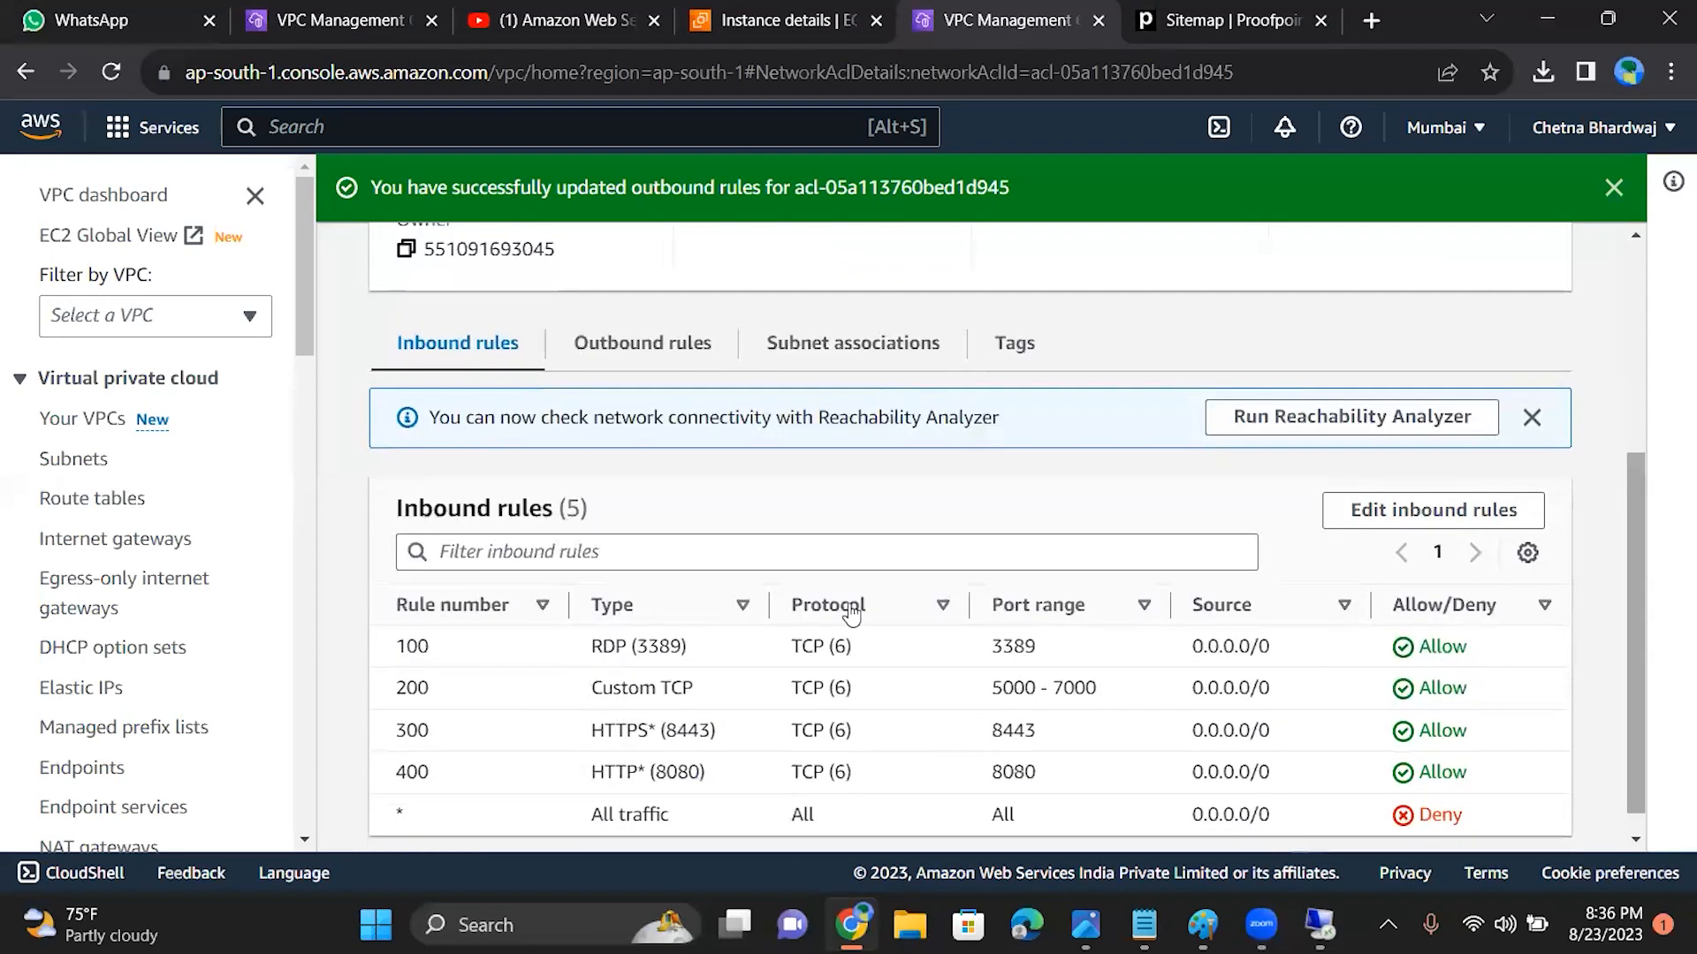
Step: Show the ACL's outbound rules and test the Remote Desktop Connection to 15.206.163.121 again, dismissing the credentials request and closing the connection window
left_click(611, 362)
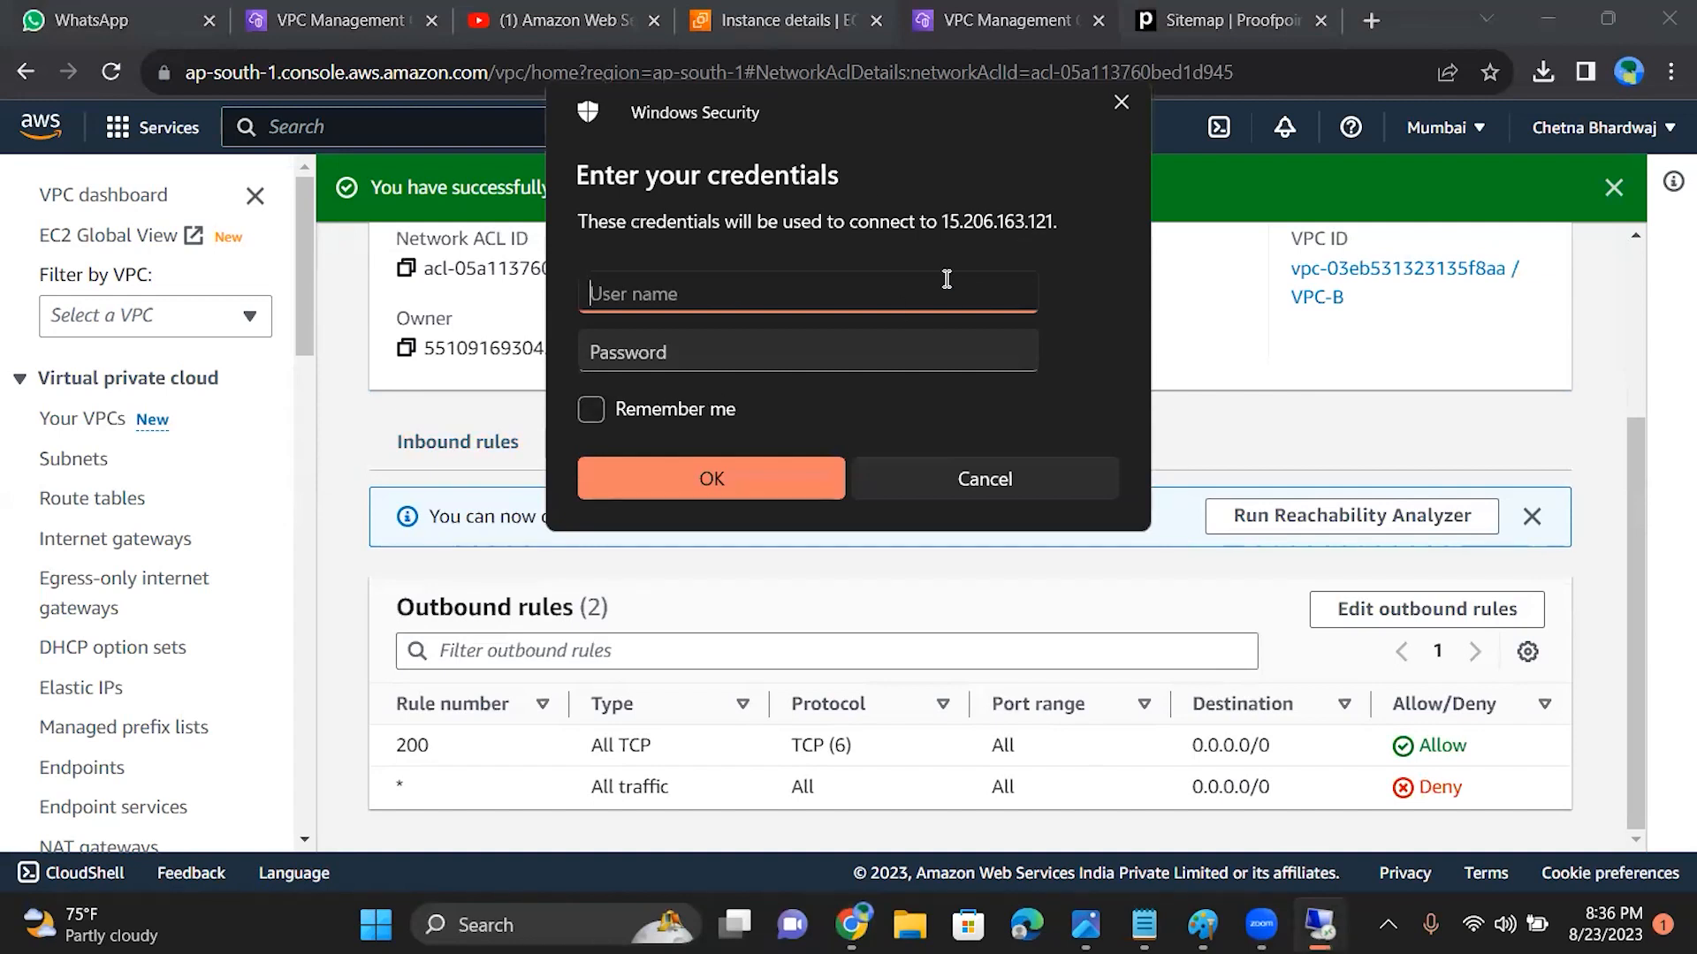
left_click(1102, 112)
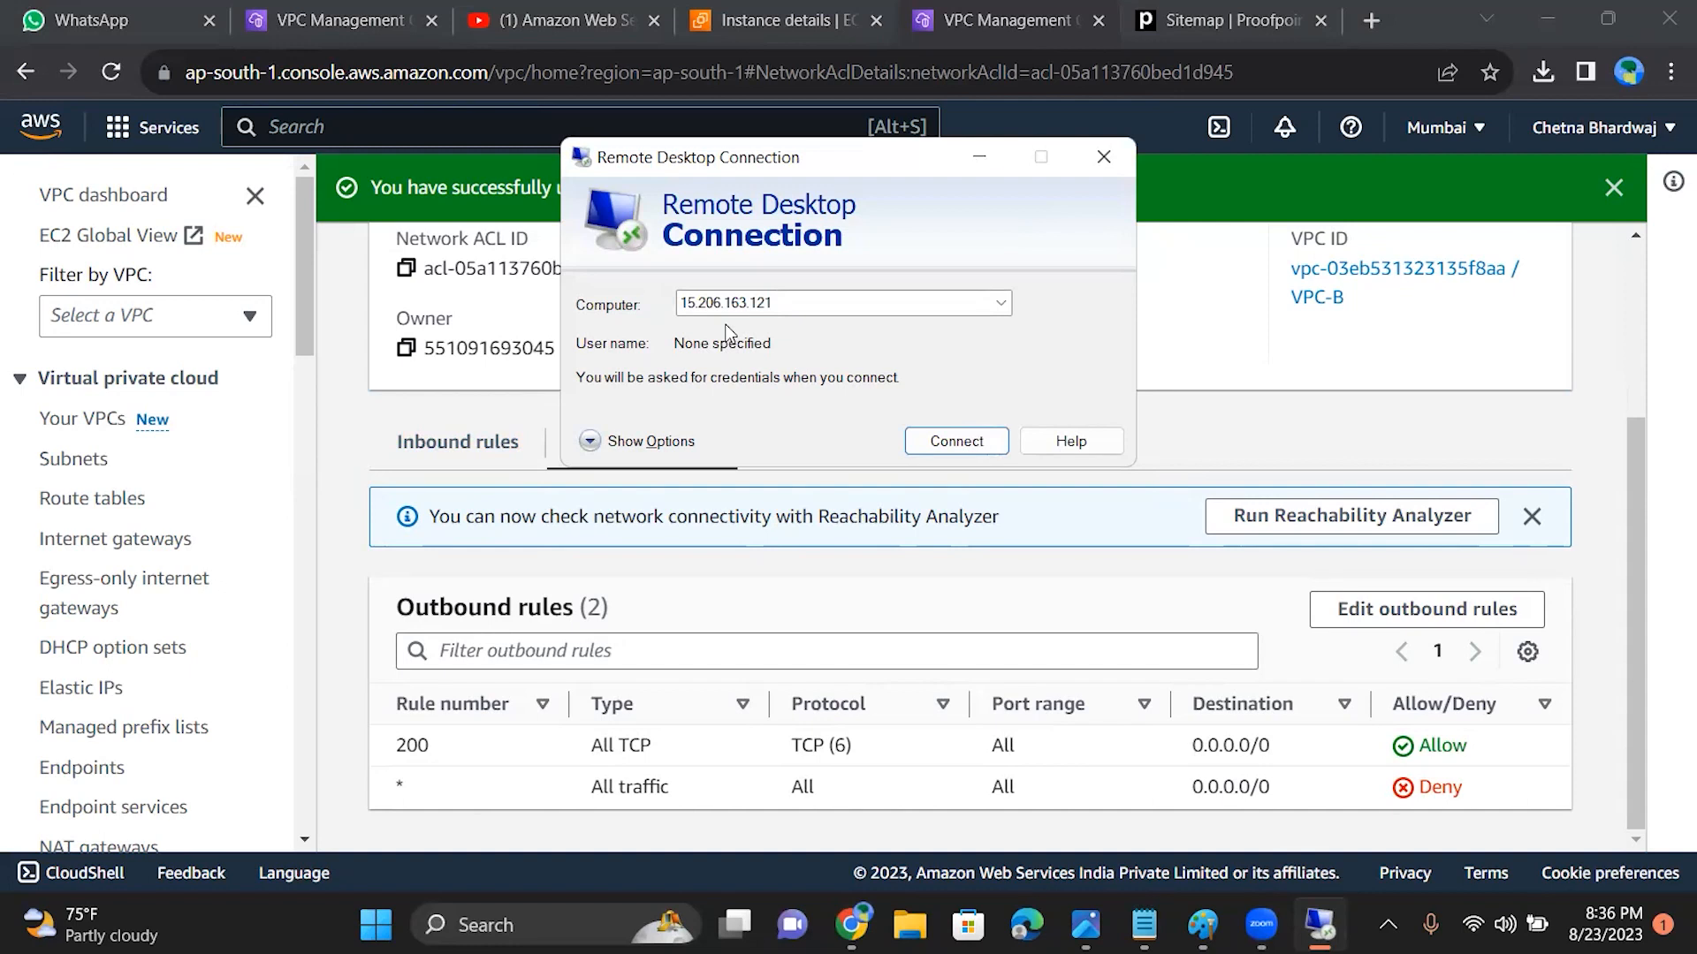
left_click(951, 454)
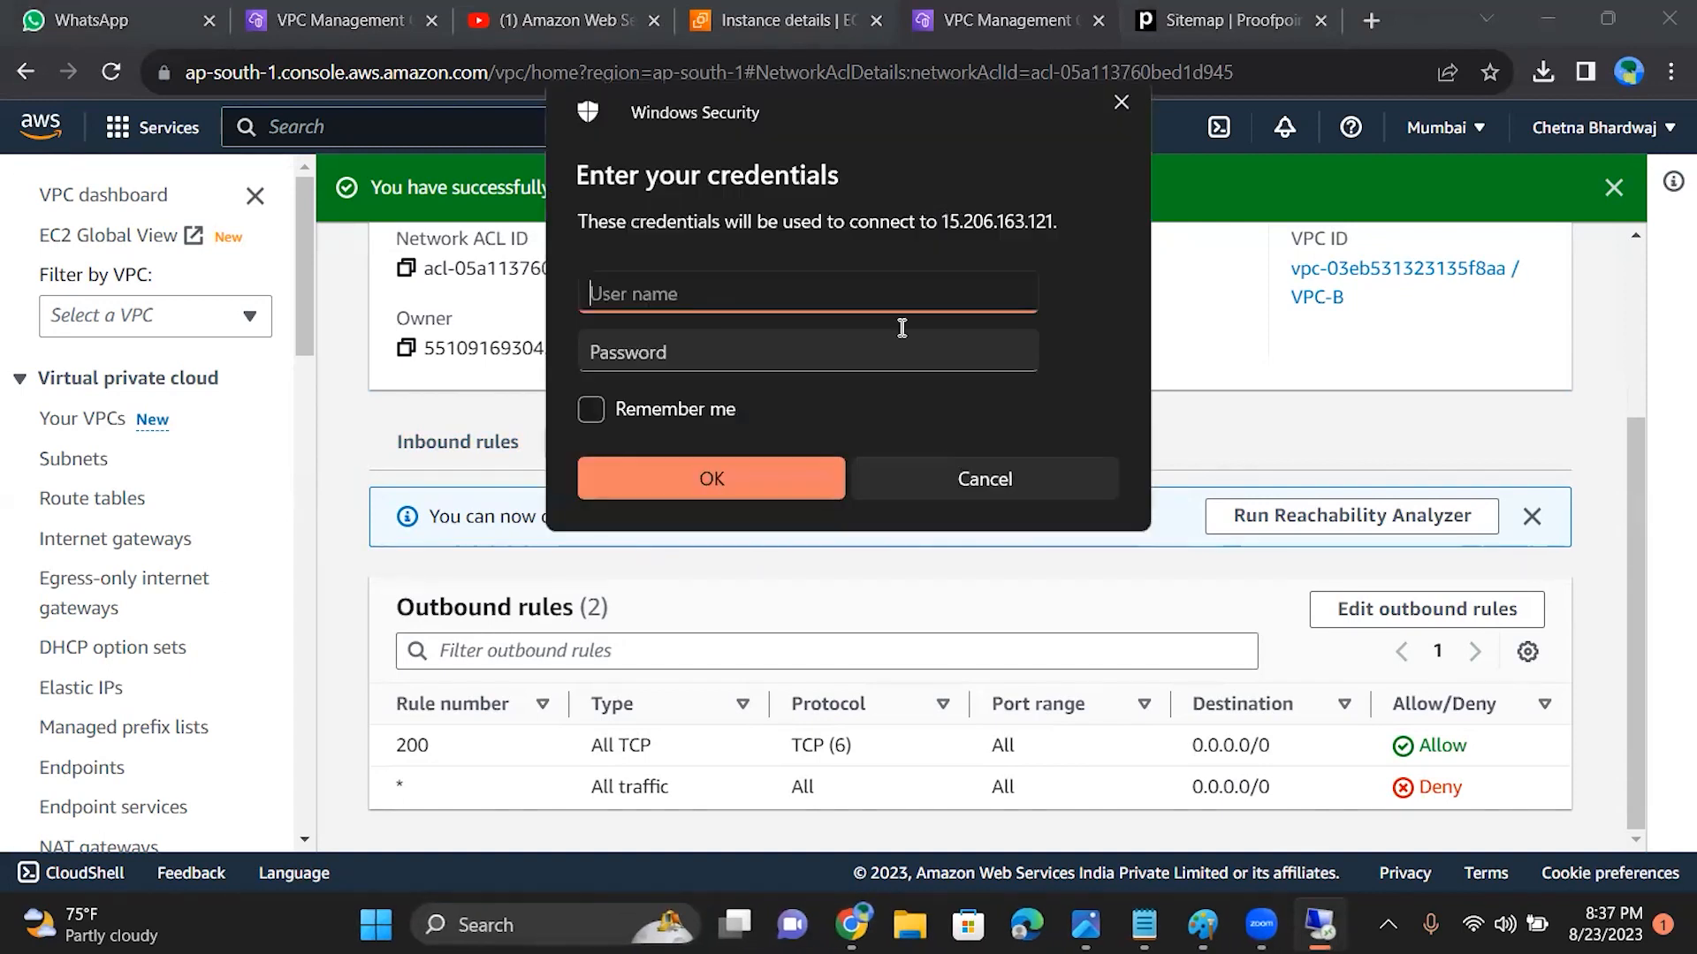
left_click(1121, 110)
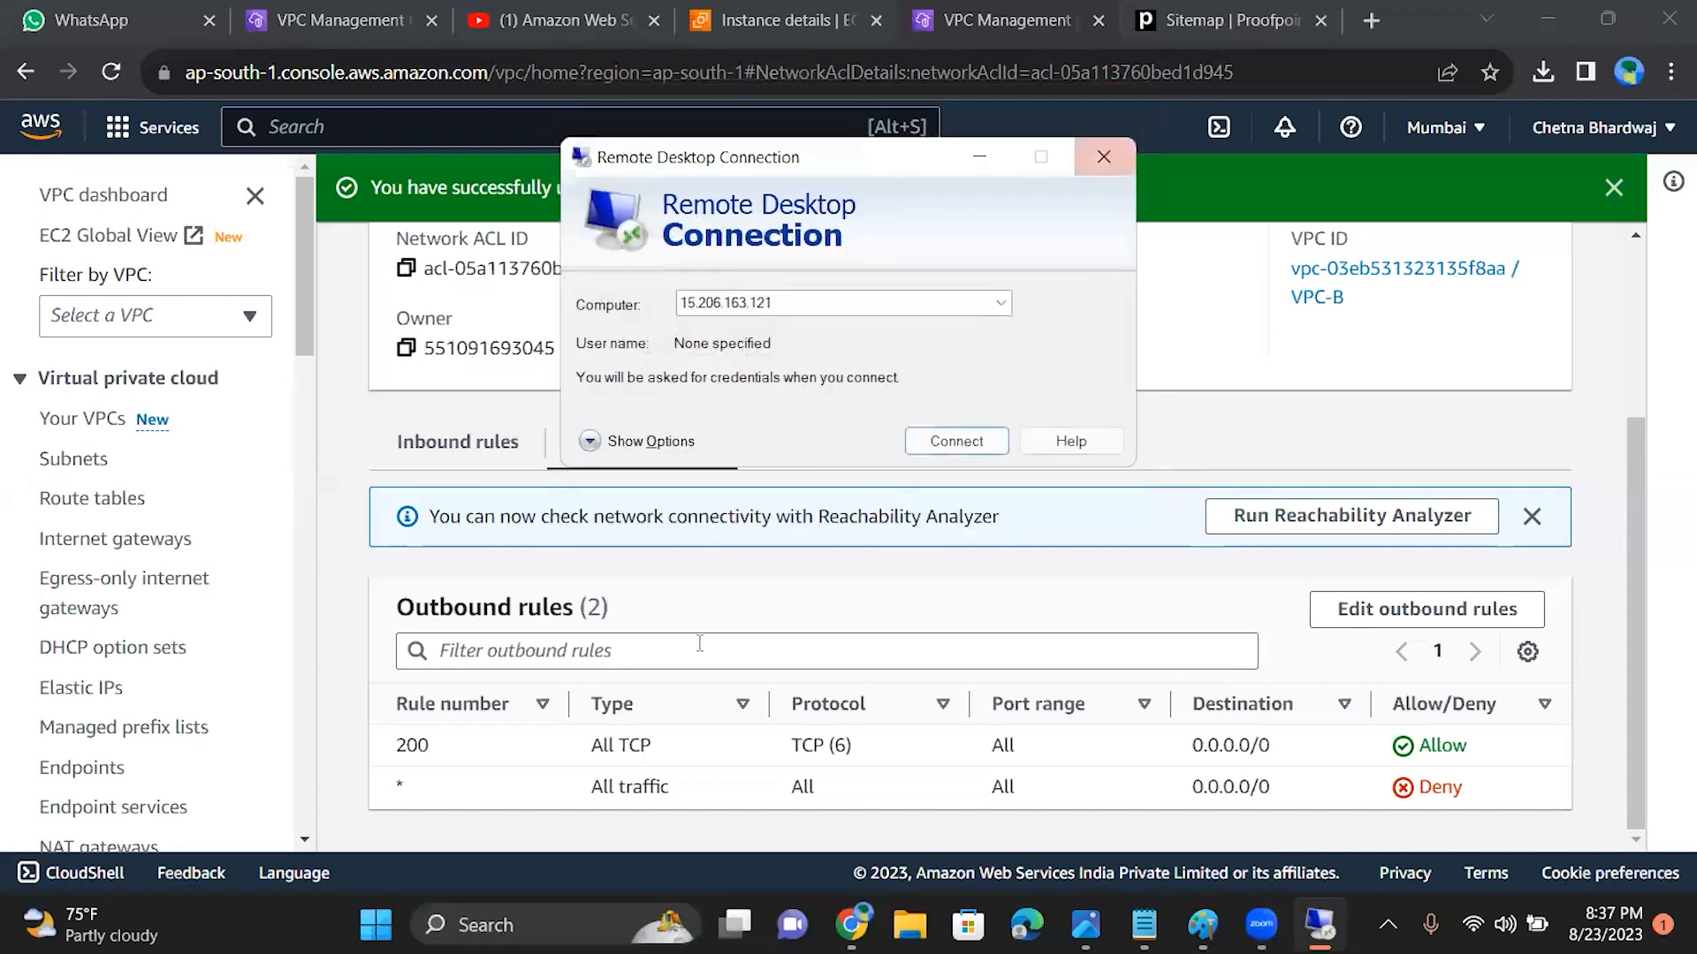
left_click(1104, 155)
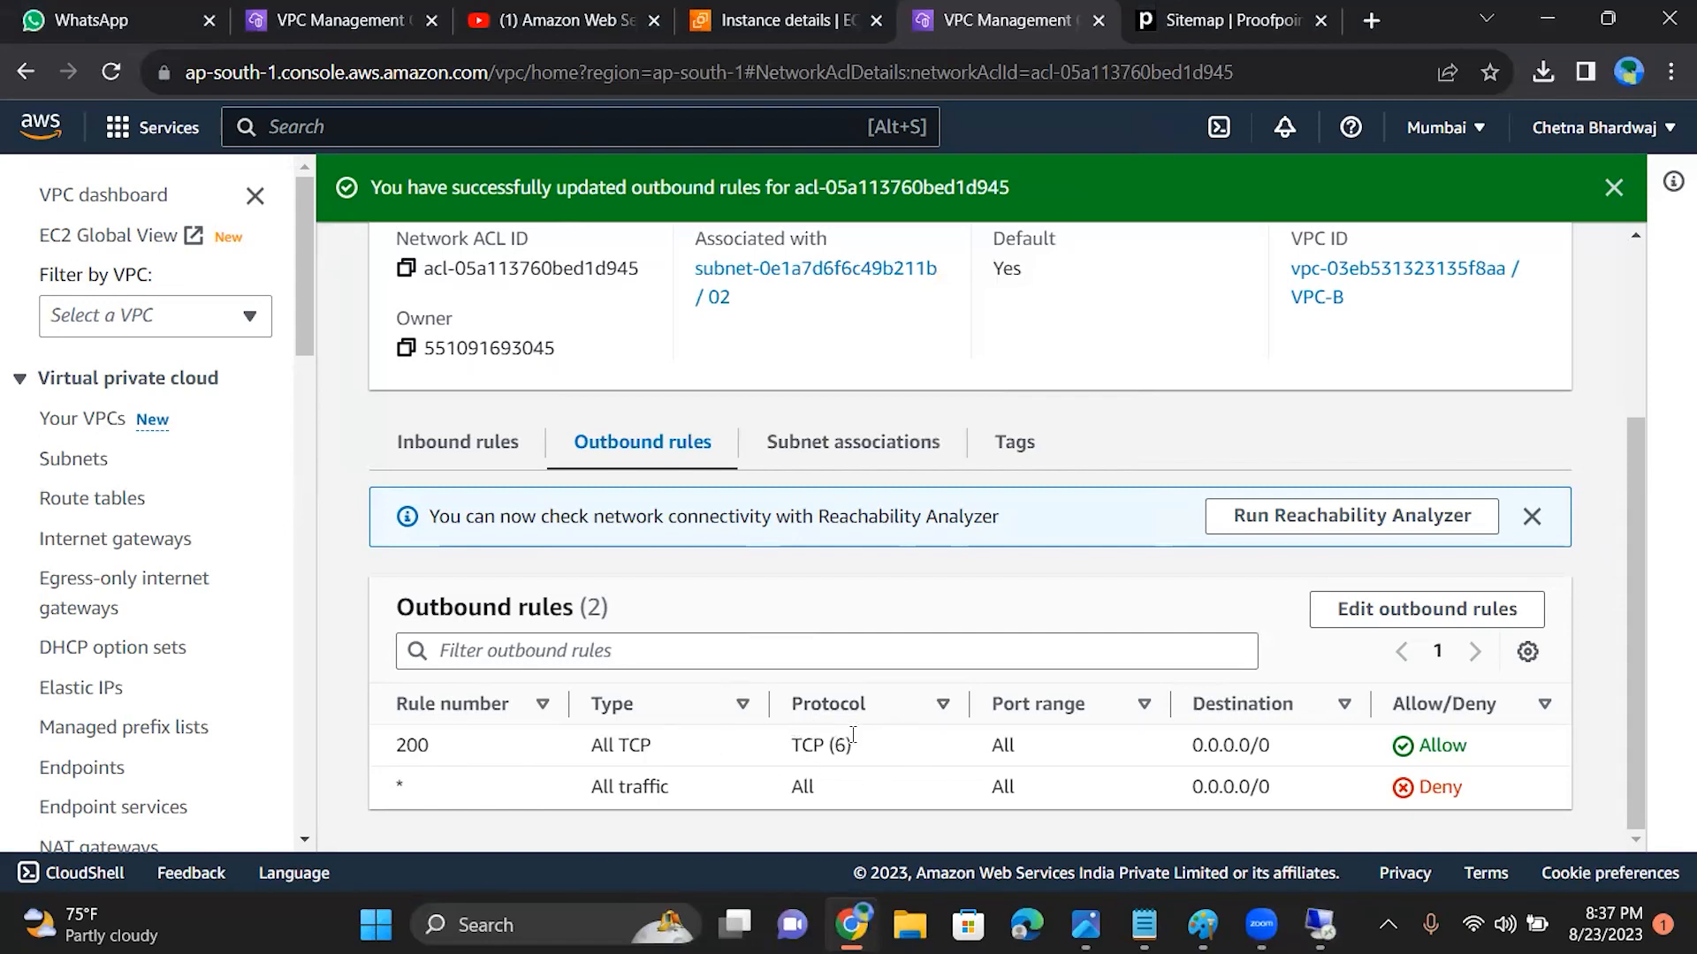
Step: Remove the All TCP rule 200 from the ACL's outbound rules and save the changes
left_click(947, 709)
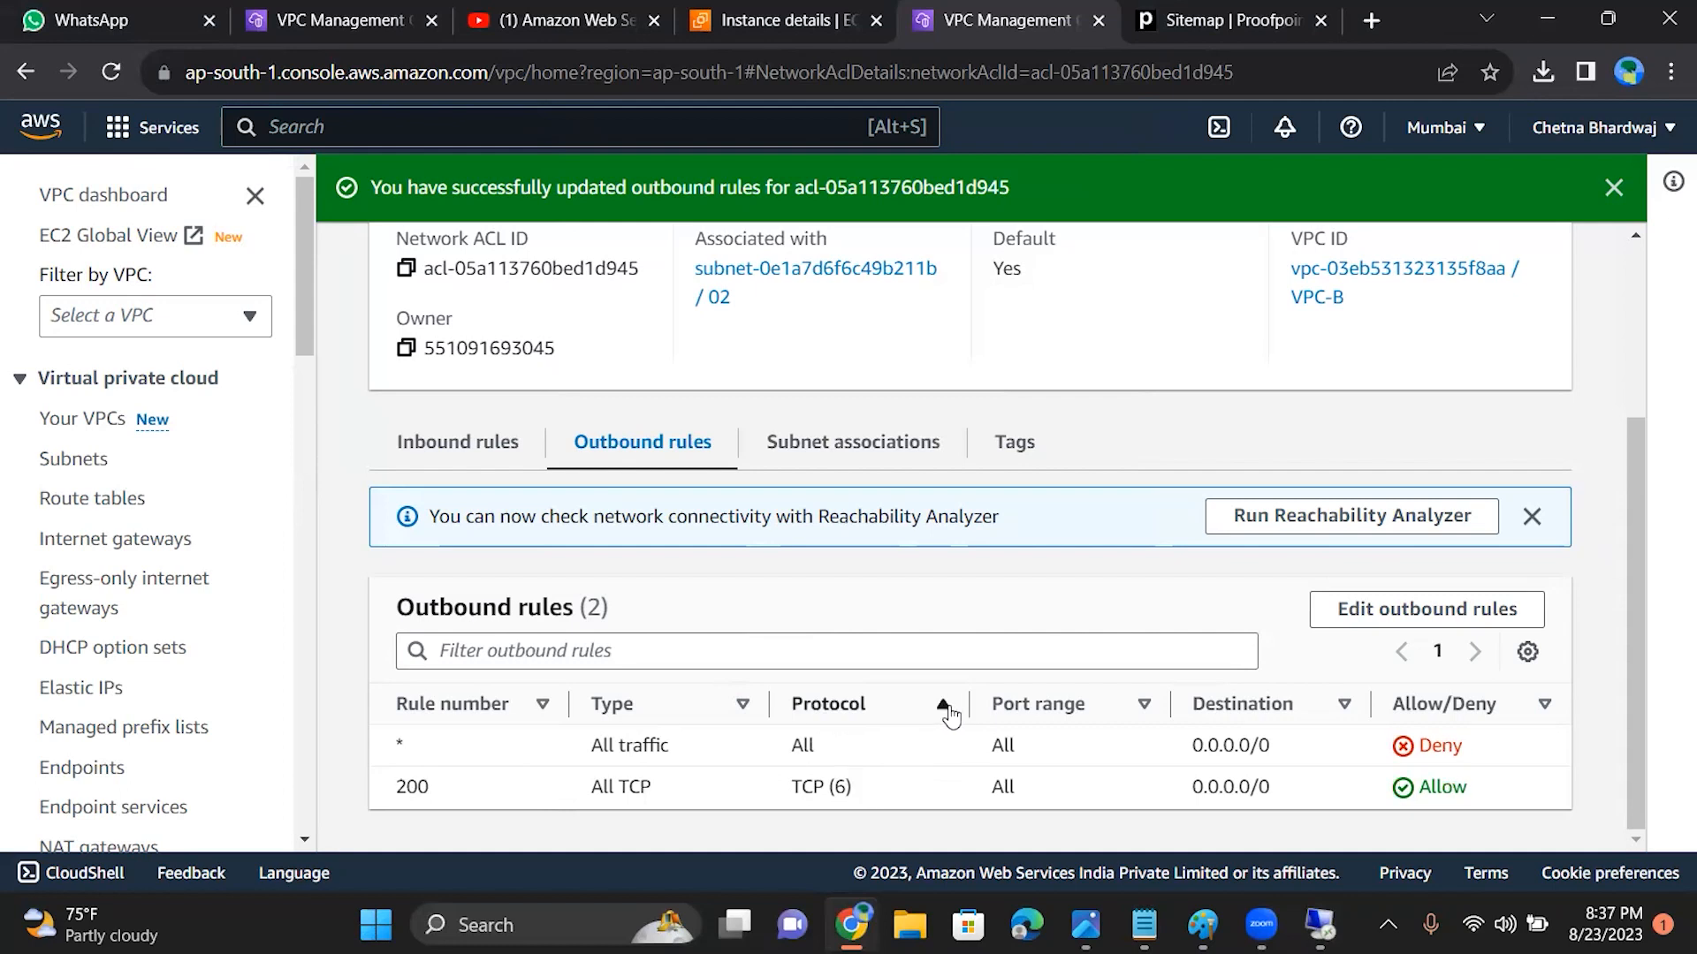
left_click(948, 712)
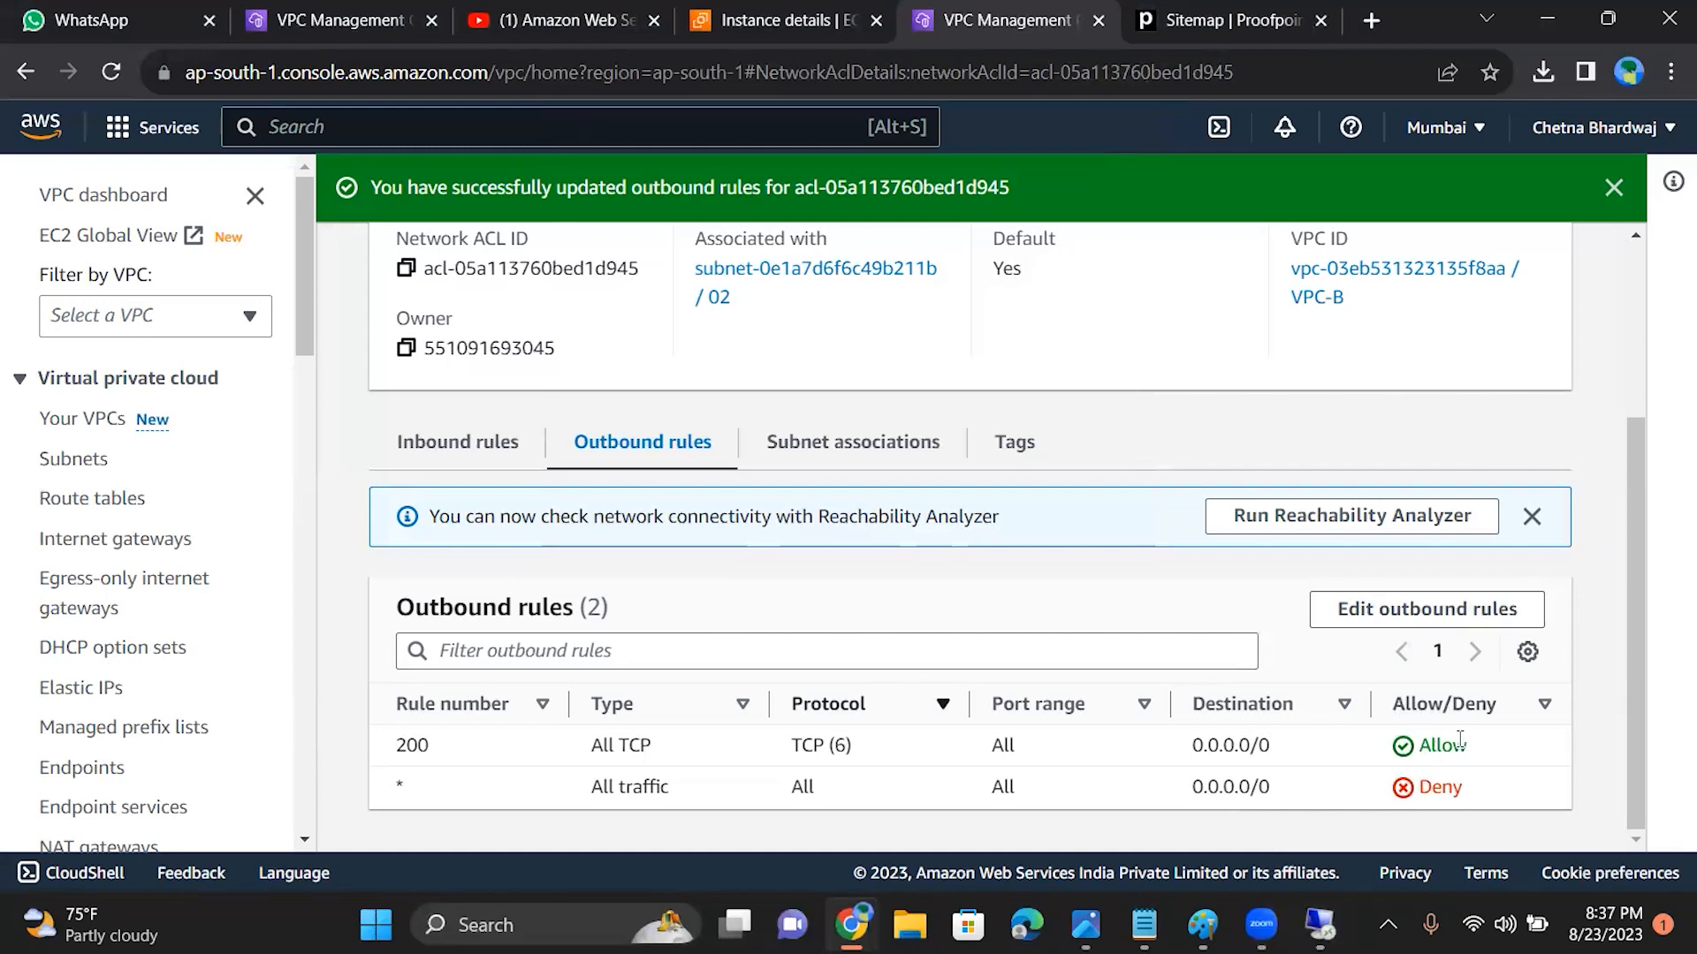
left_click(1433, 624)
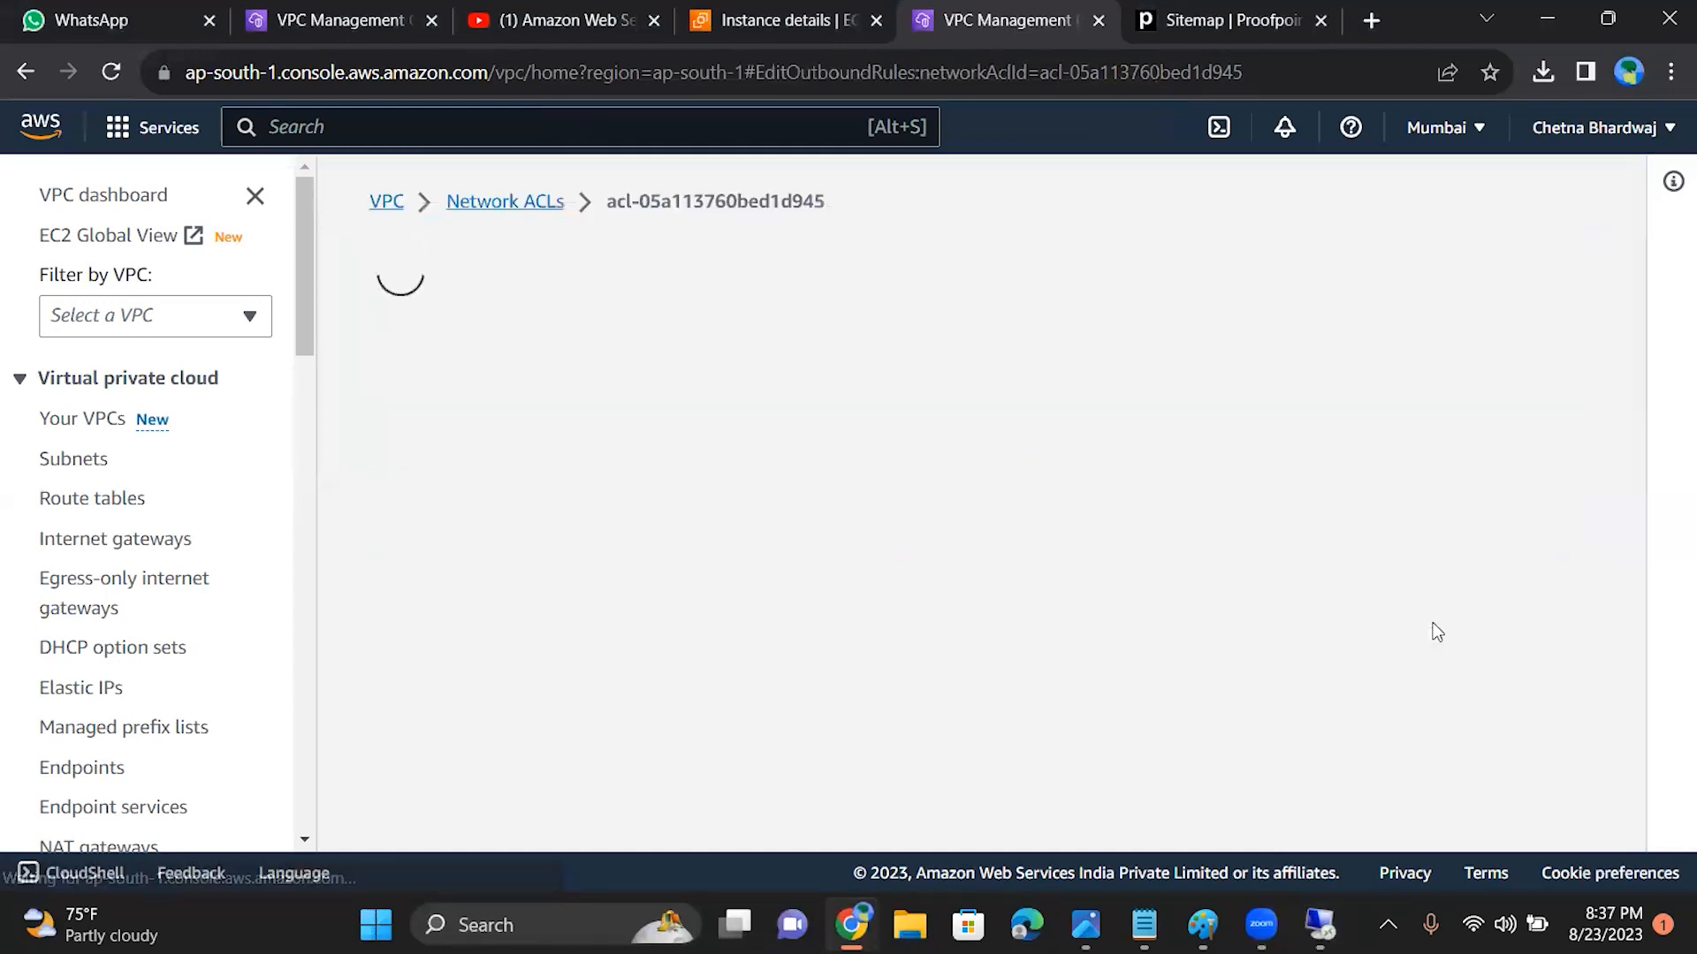
left_click(1470, 462)
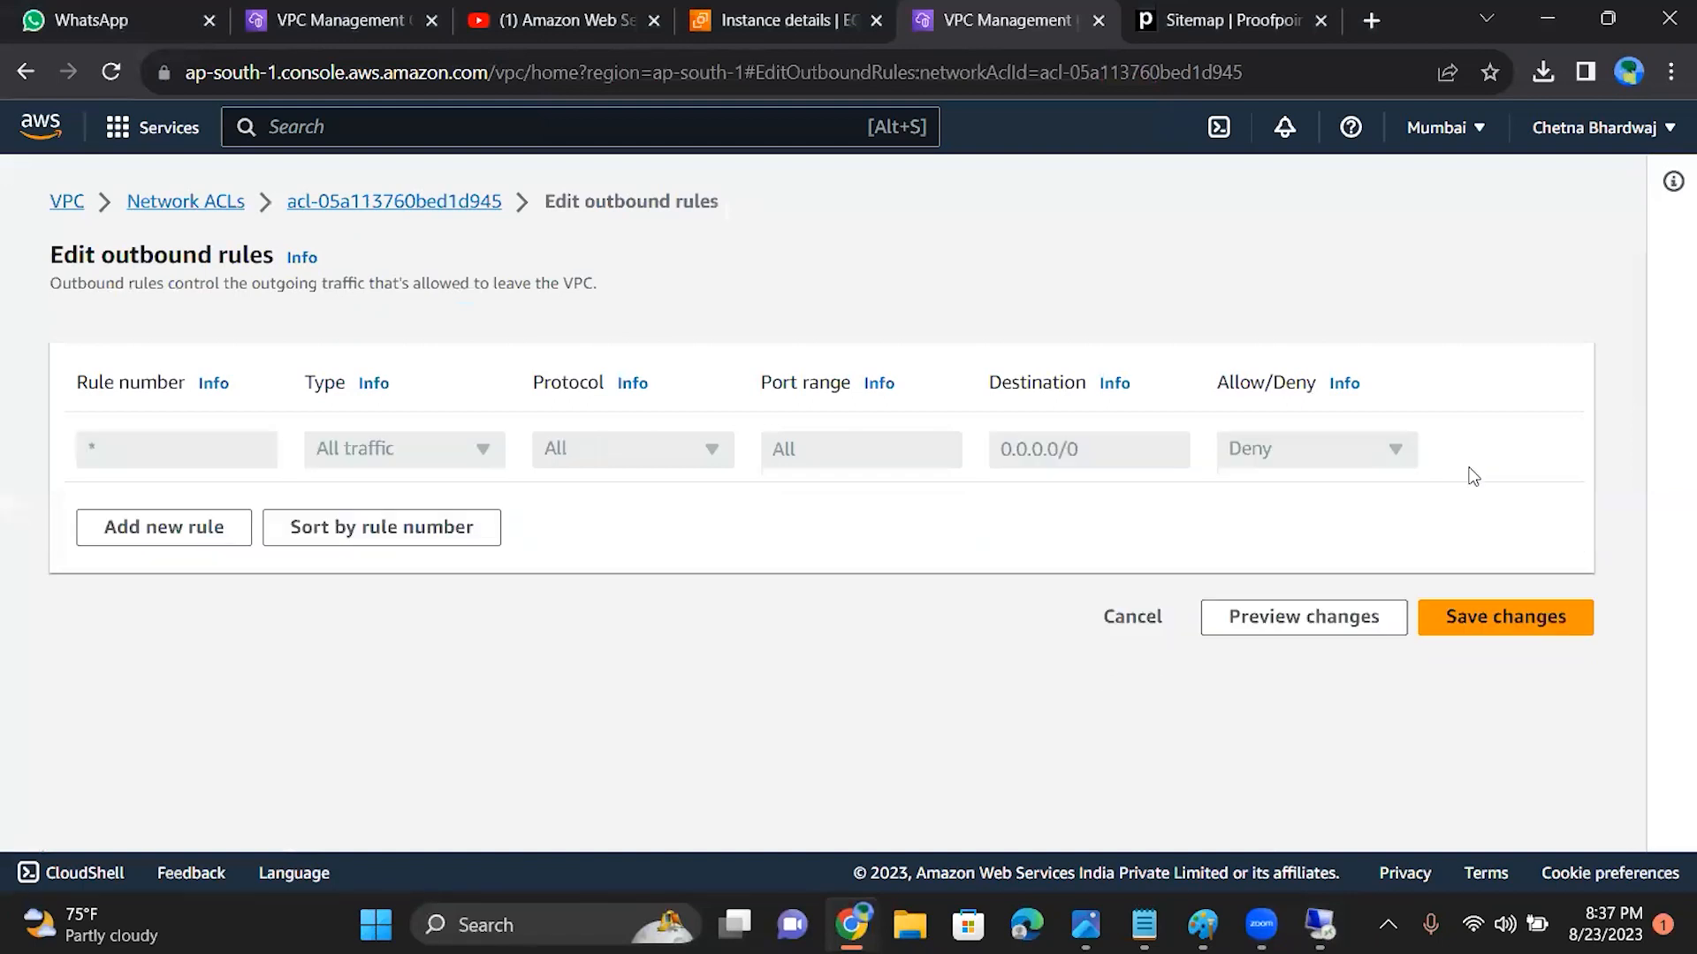
left_click(1467, 617)
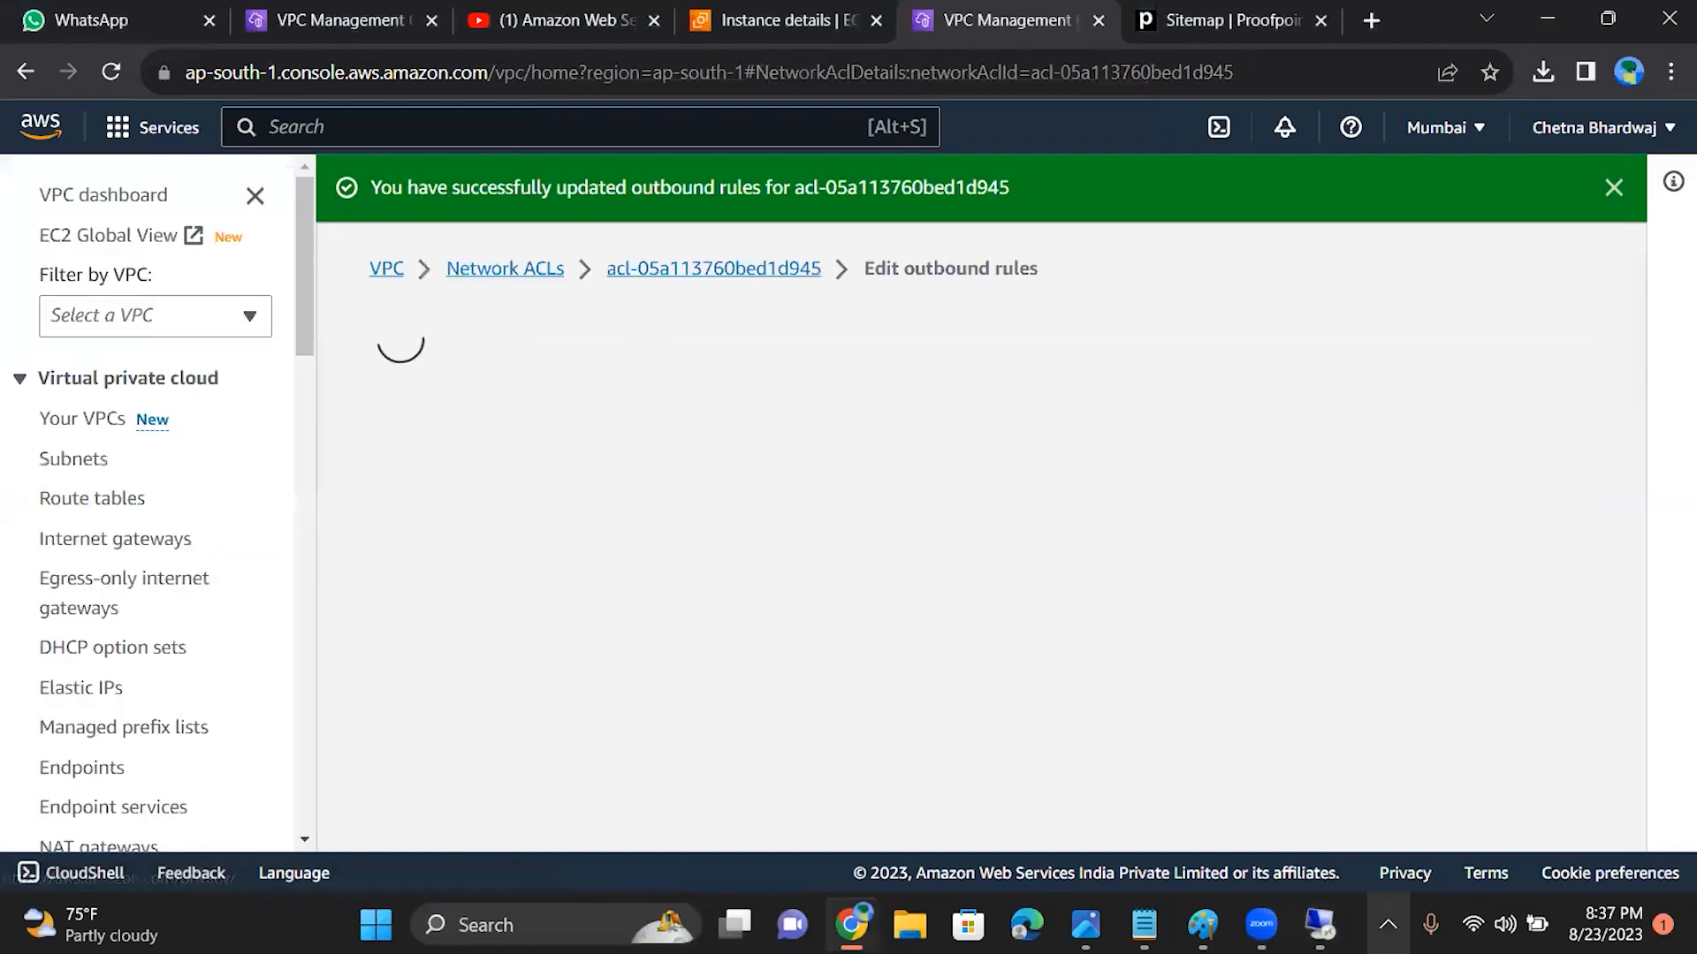
Step: Test the Remote Desktop Connection to 15.206.163.121 without any outbound allow rule, cancel the attempt and close the connection window
left_click(1319, 925)
left_click(972, 447)
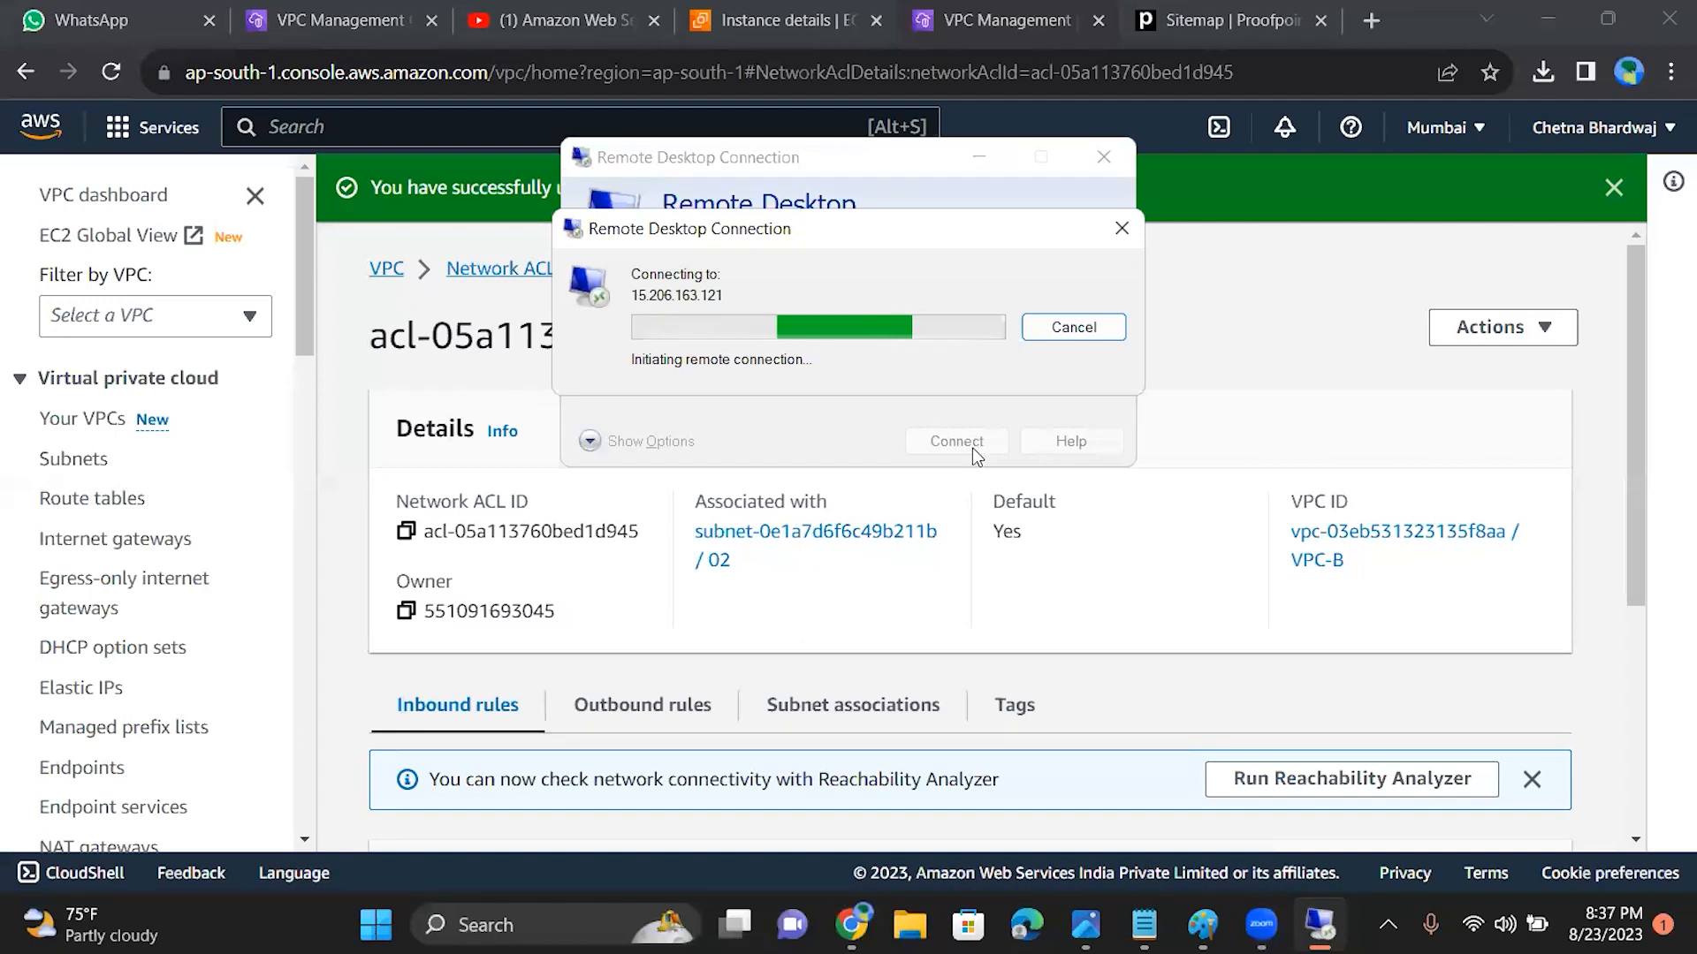
left_click(1121, 228)
left_click(1104, 162)
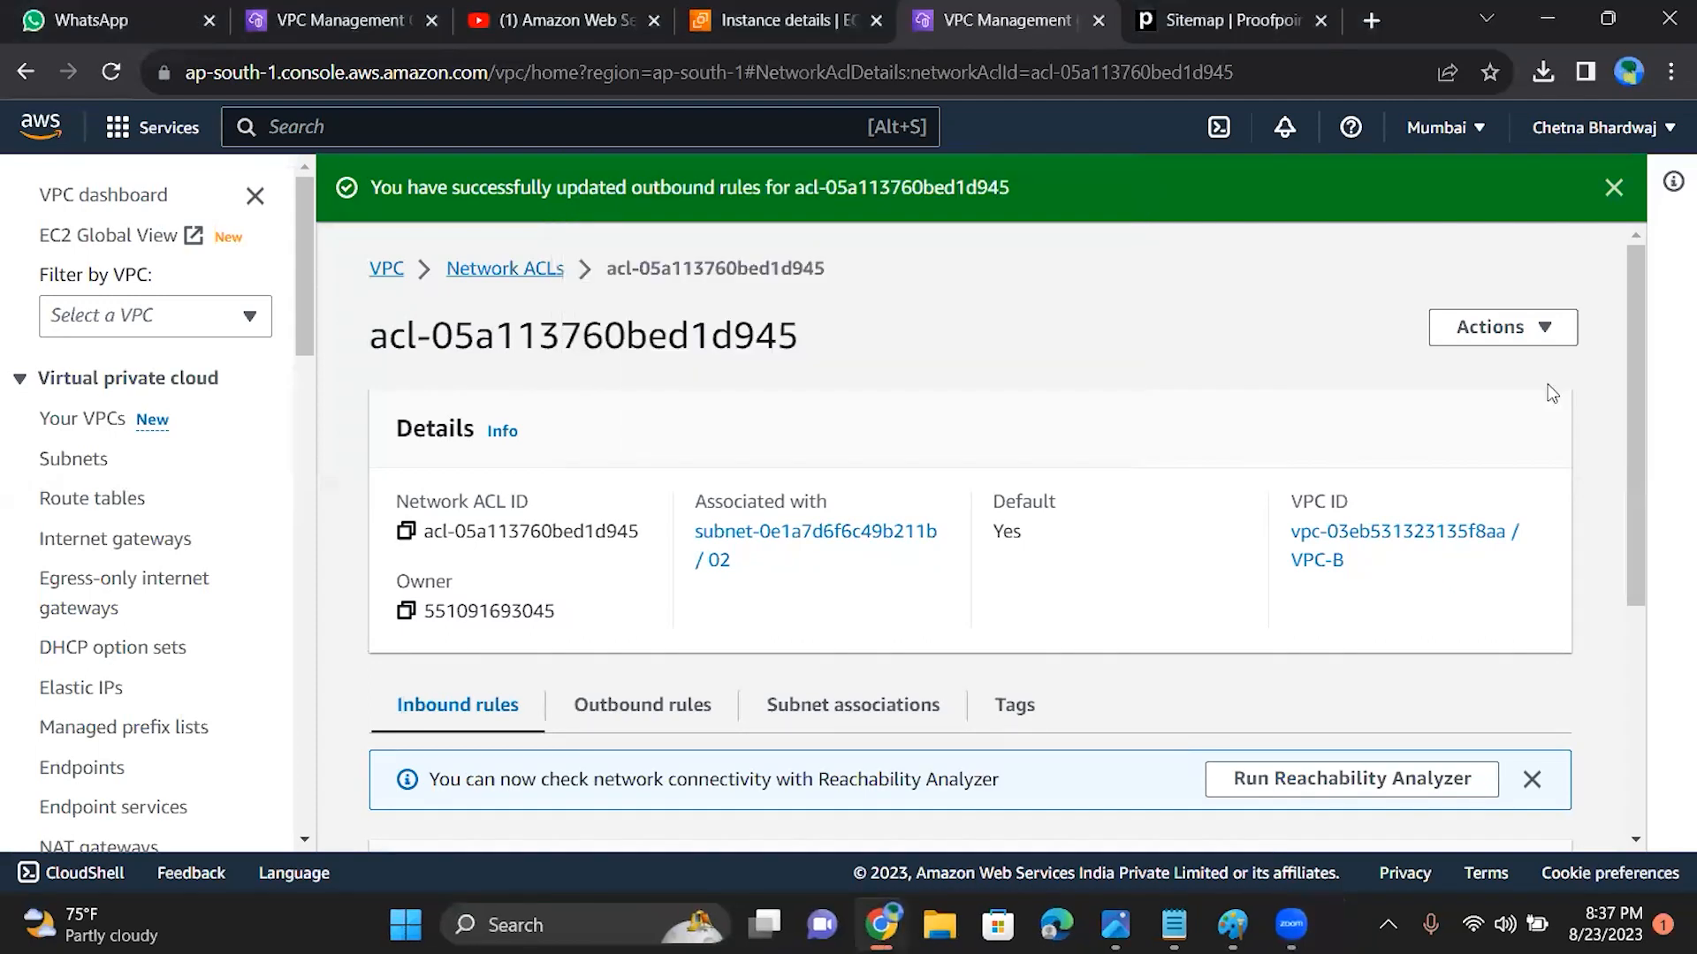
Step: Compare the inbound and outbound rules on the ACL's details page
scroll(1620, 511, "down", 4)
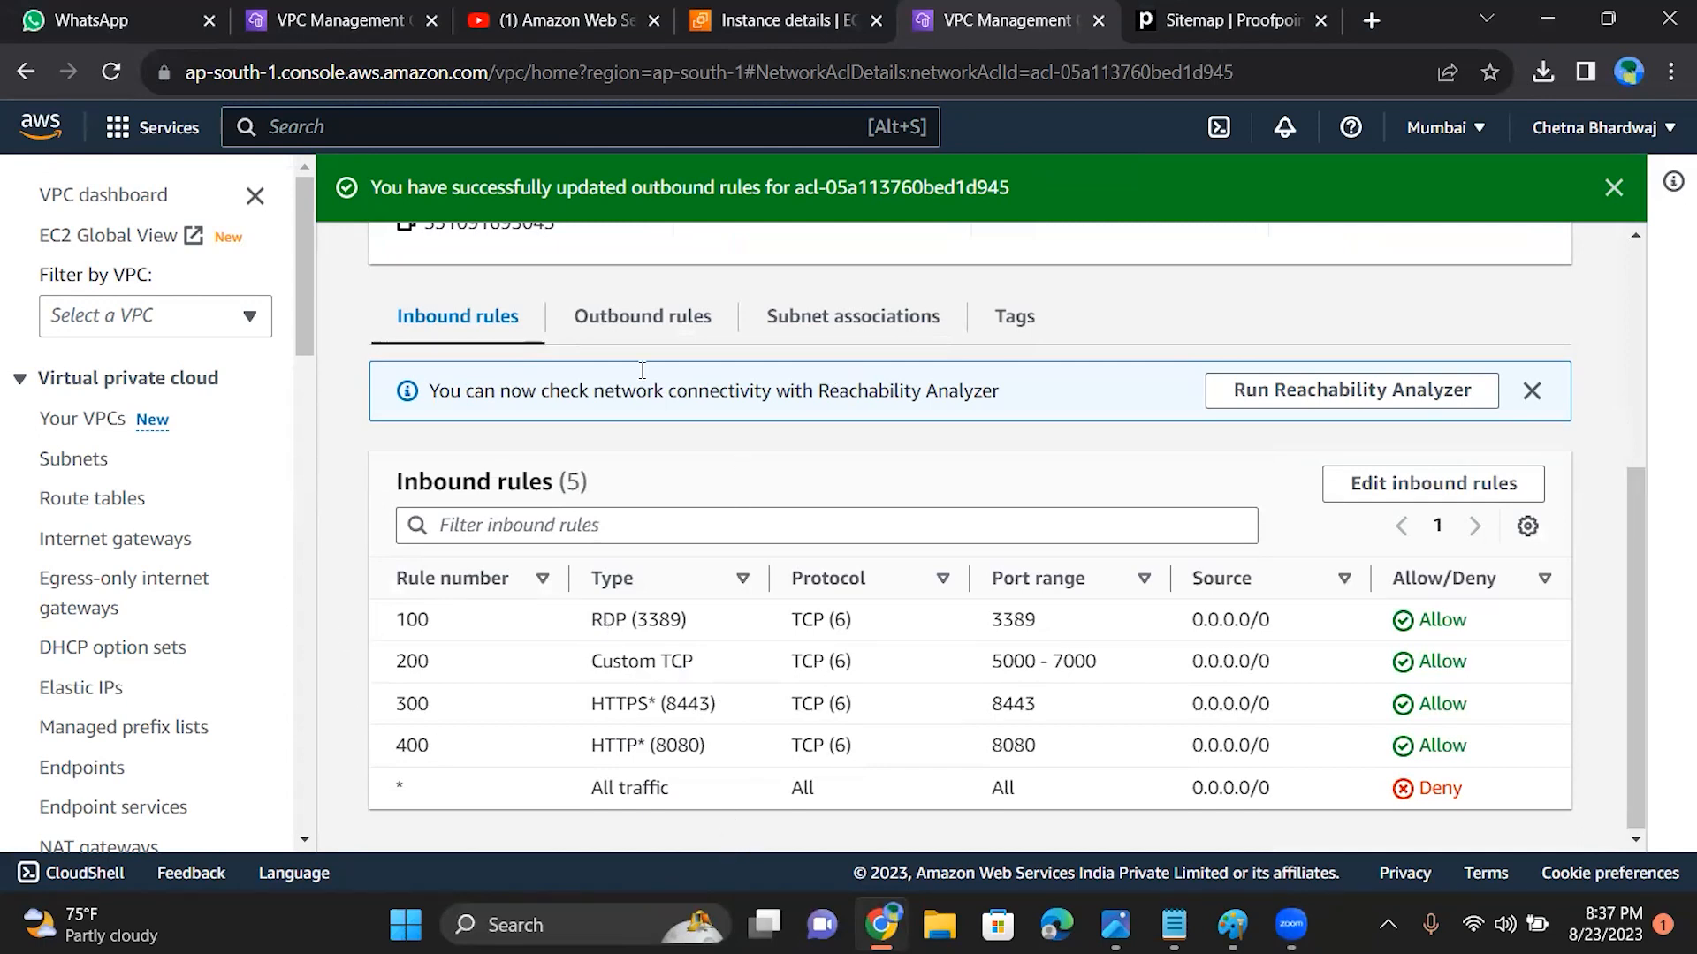
left_click(643, 335)
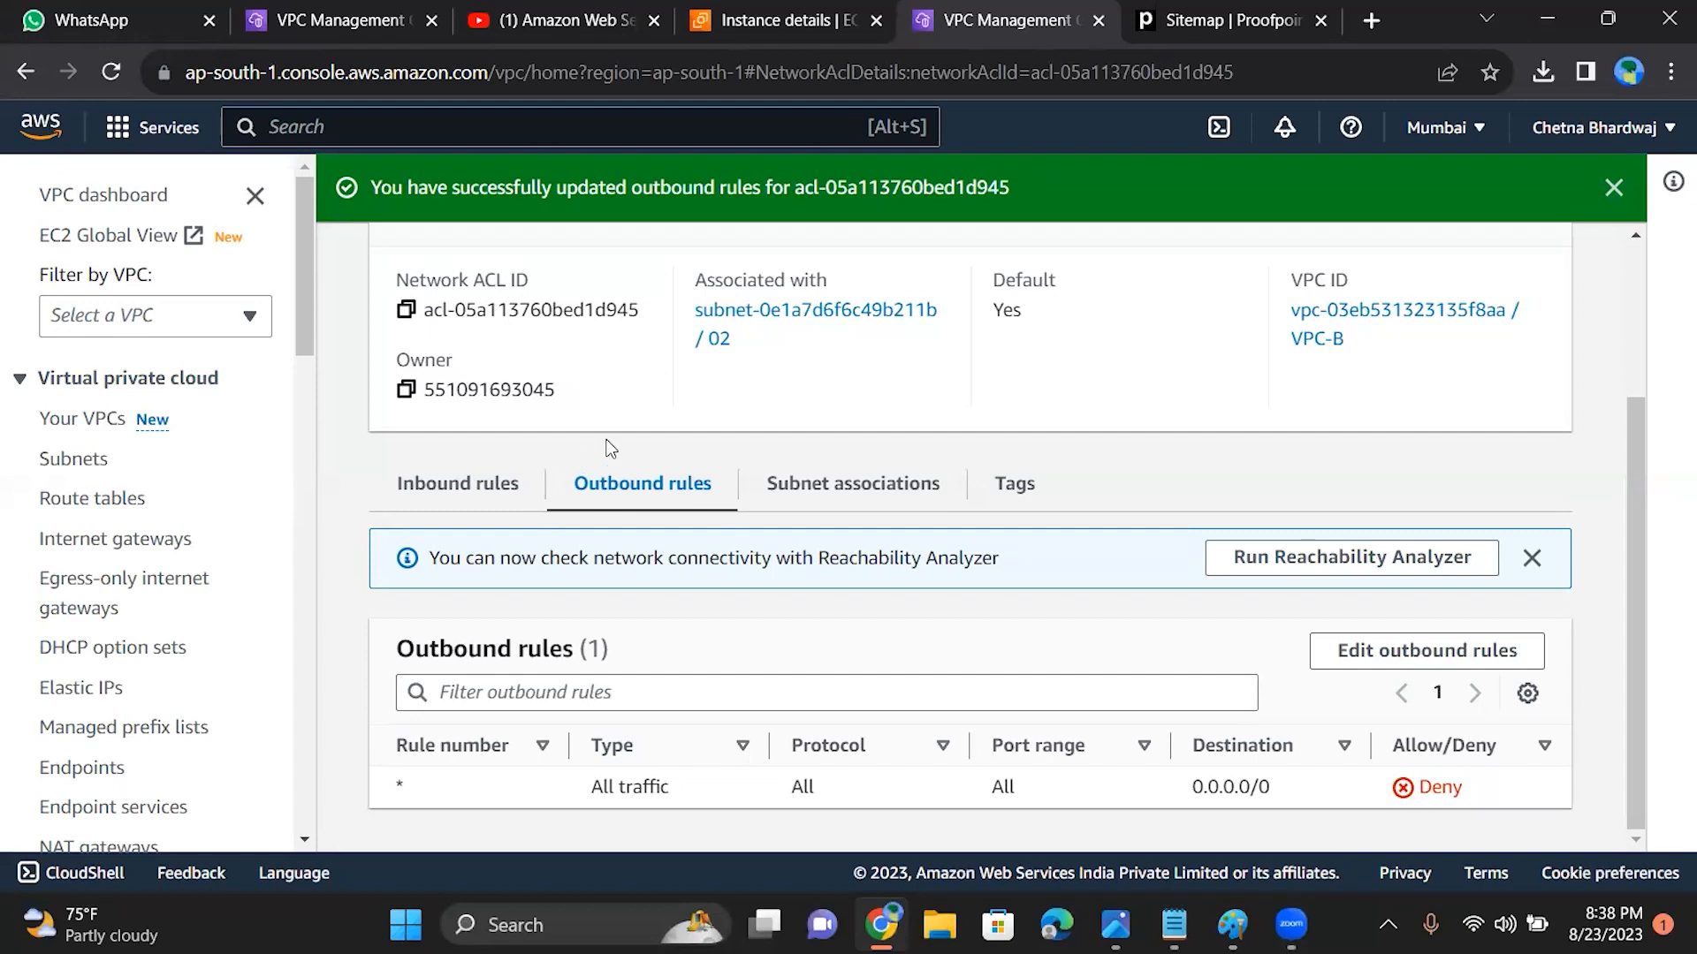
left_click(493, 490)
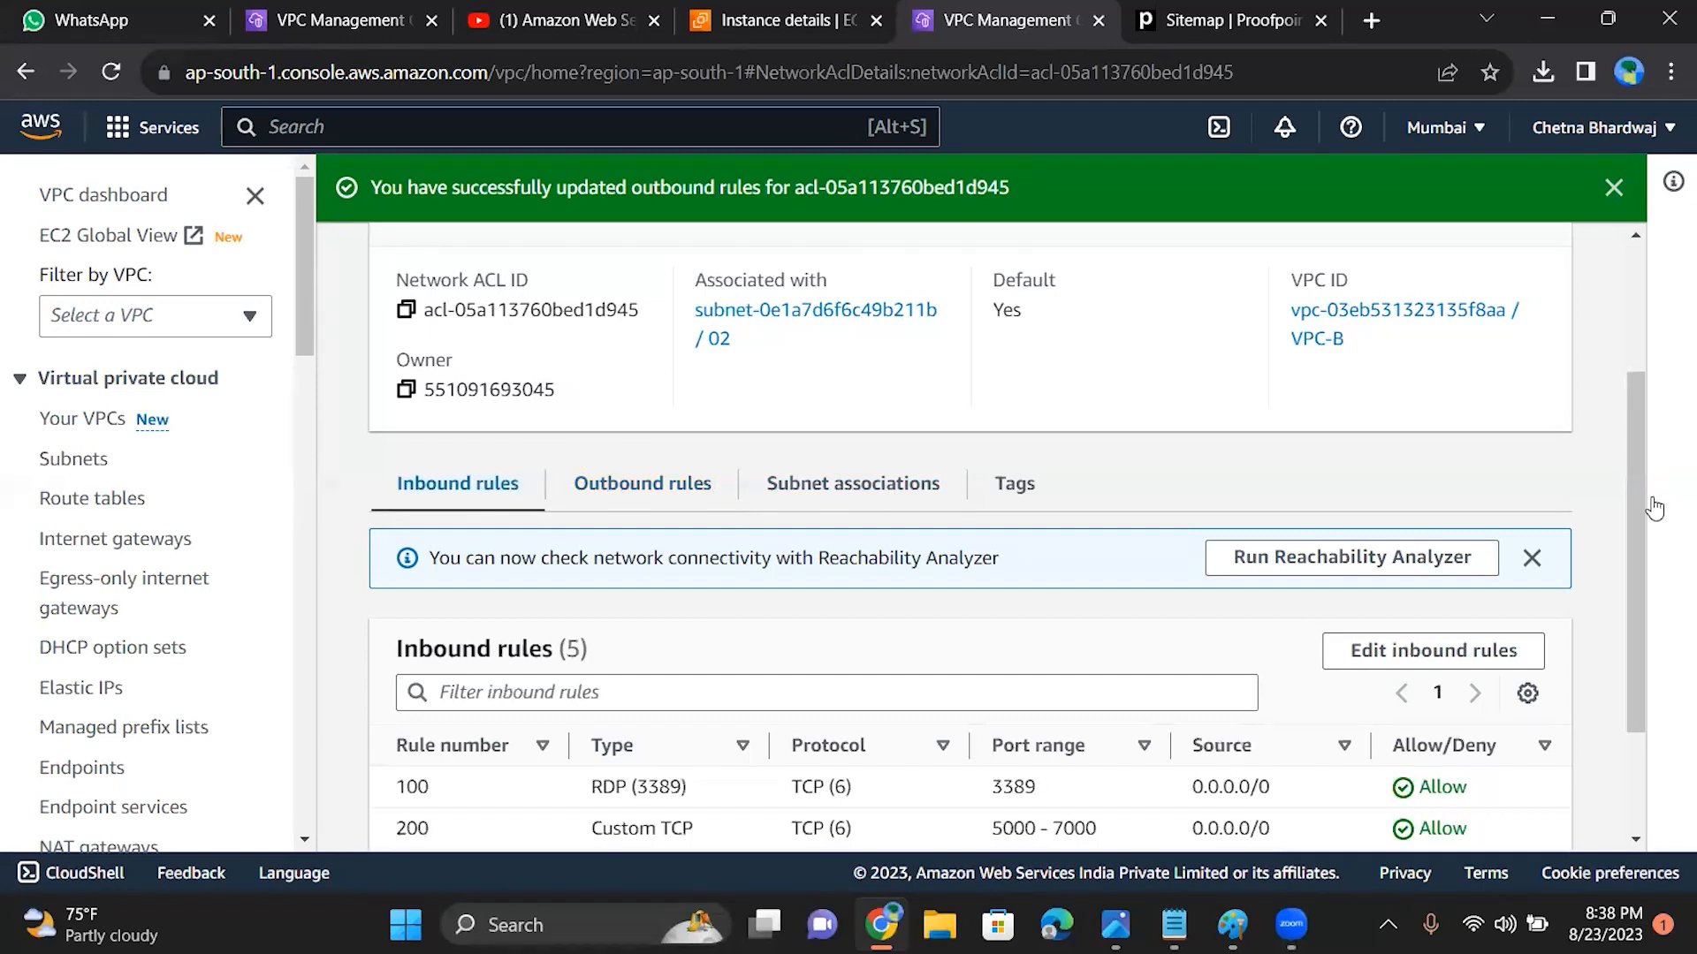
scroll(1633, 501, "down", 2)
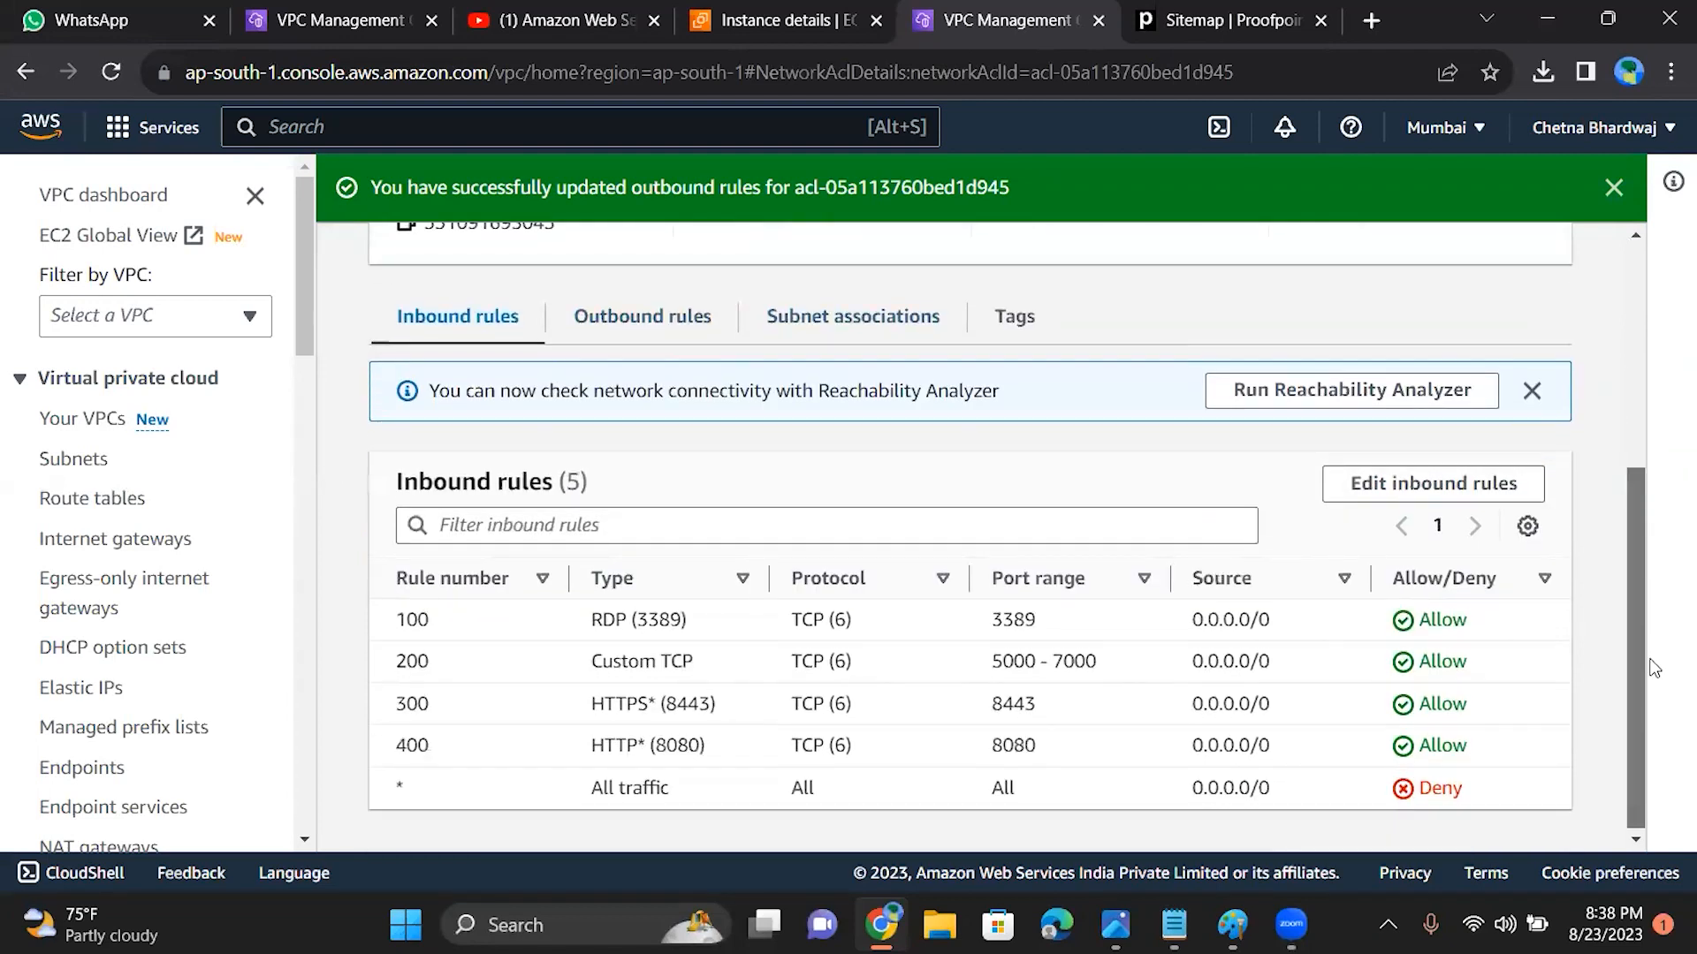
left_click_drag(1631, 627, 1584, 284)
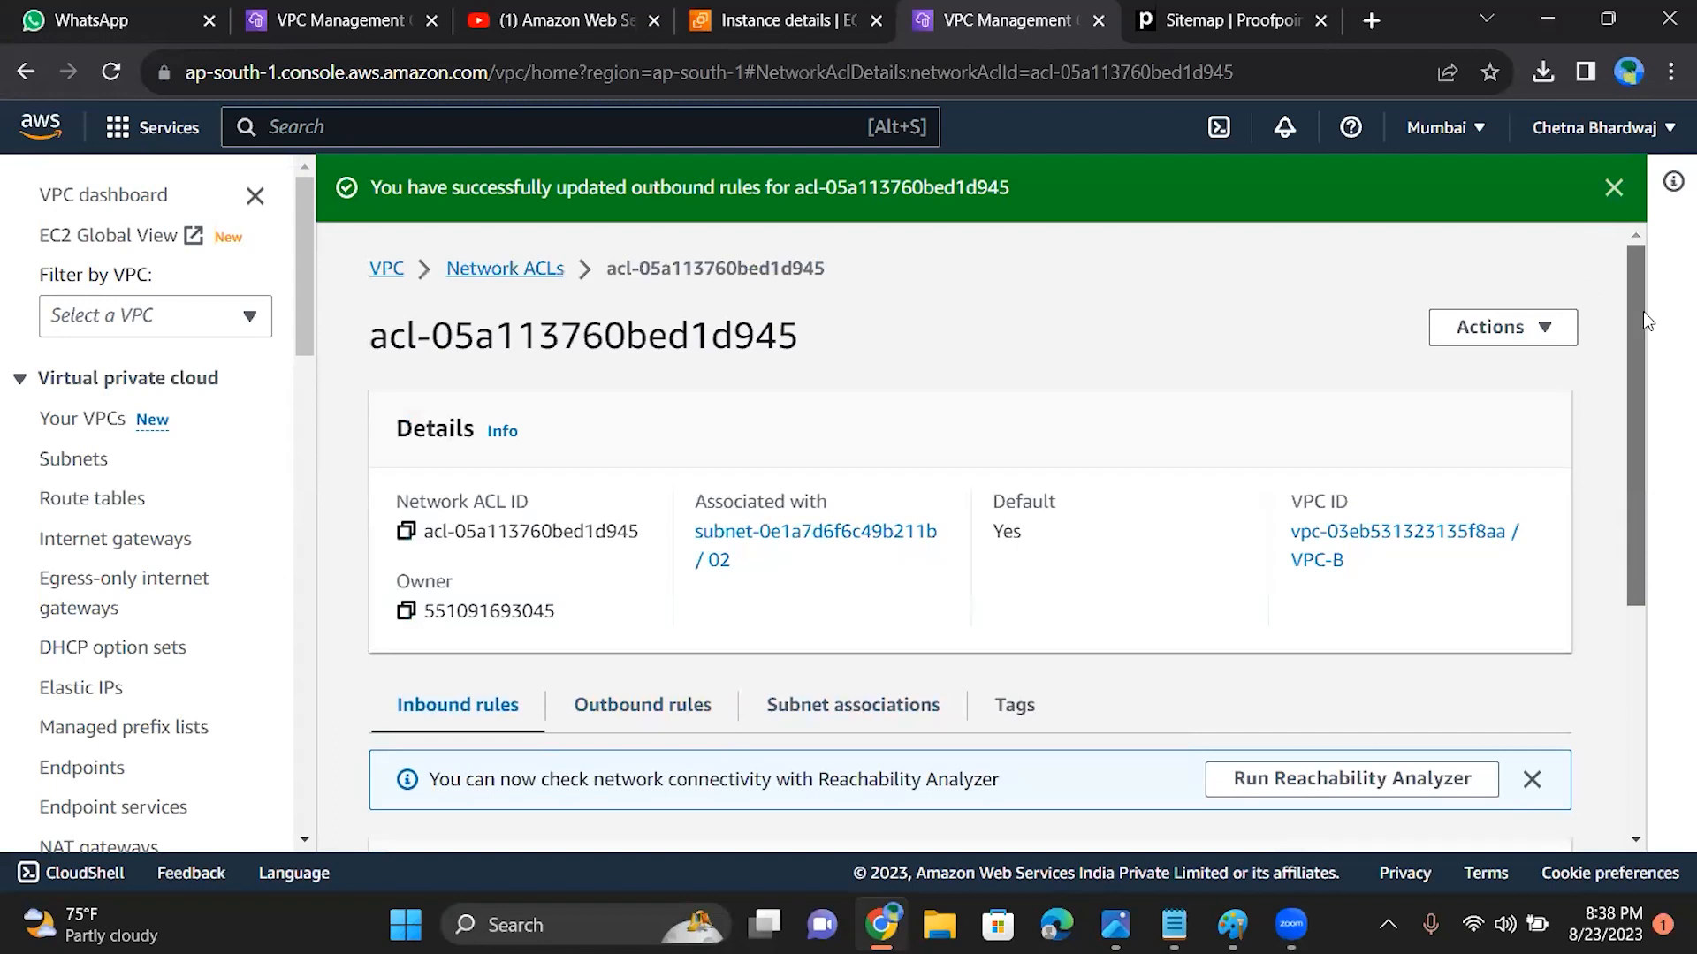
right_click(1631, 408)
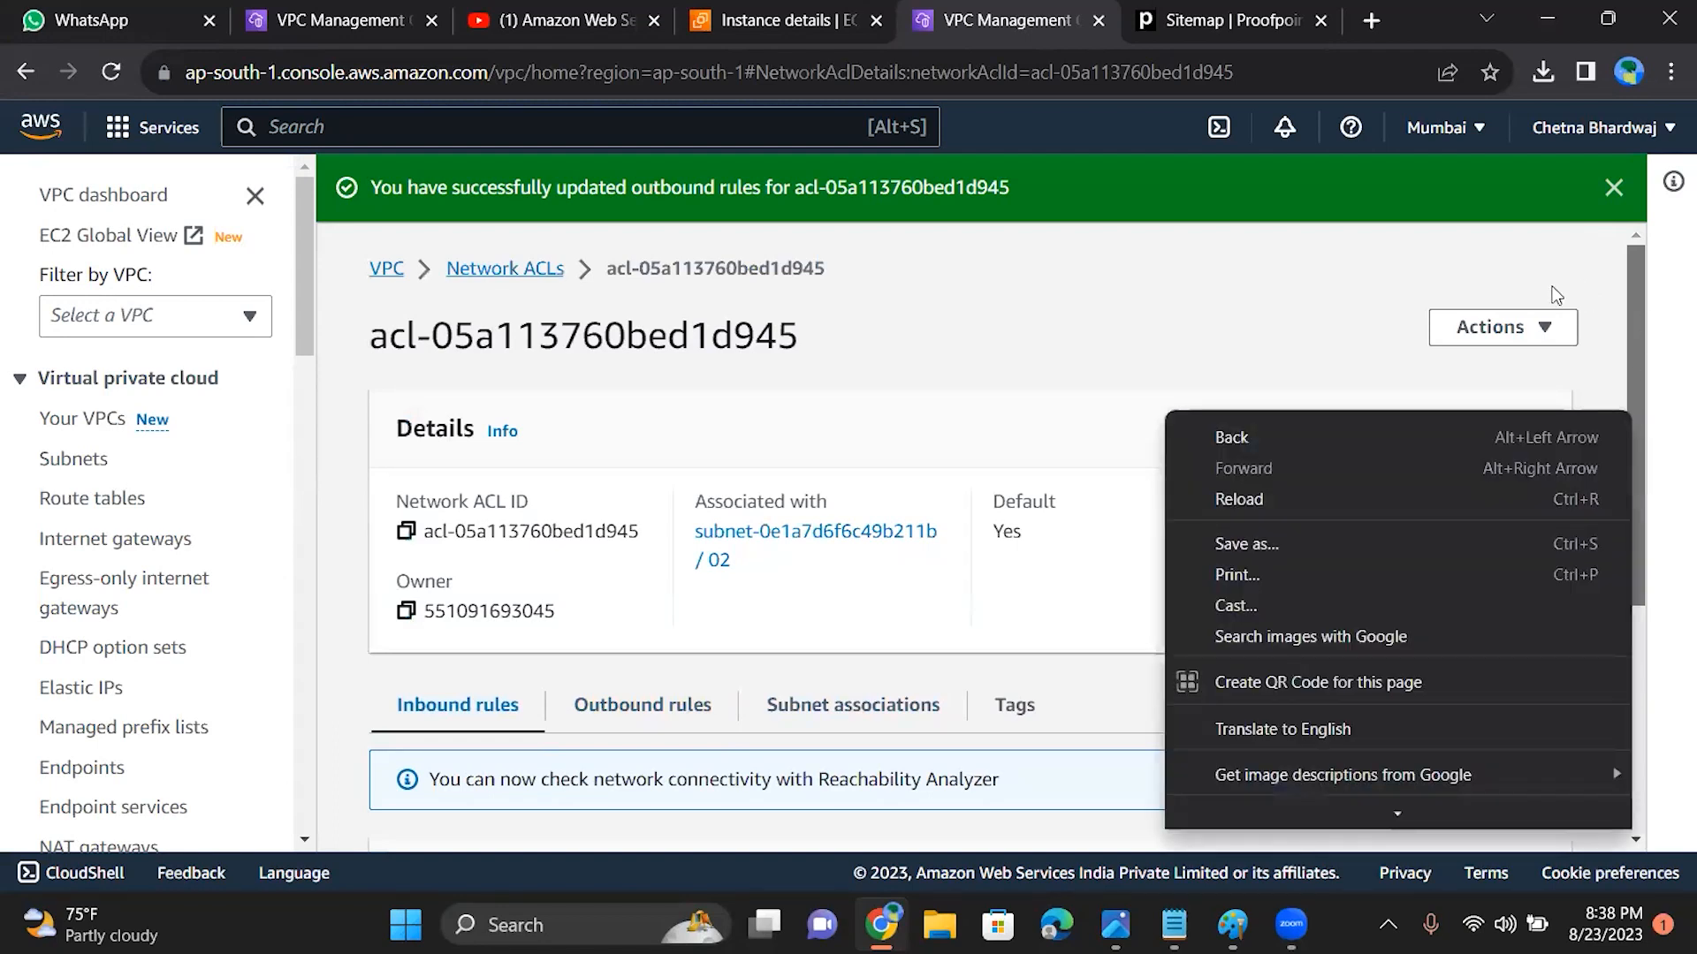
left_click(1430, 236)
left_click_drag(1635, 326, 1642, 516)
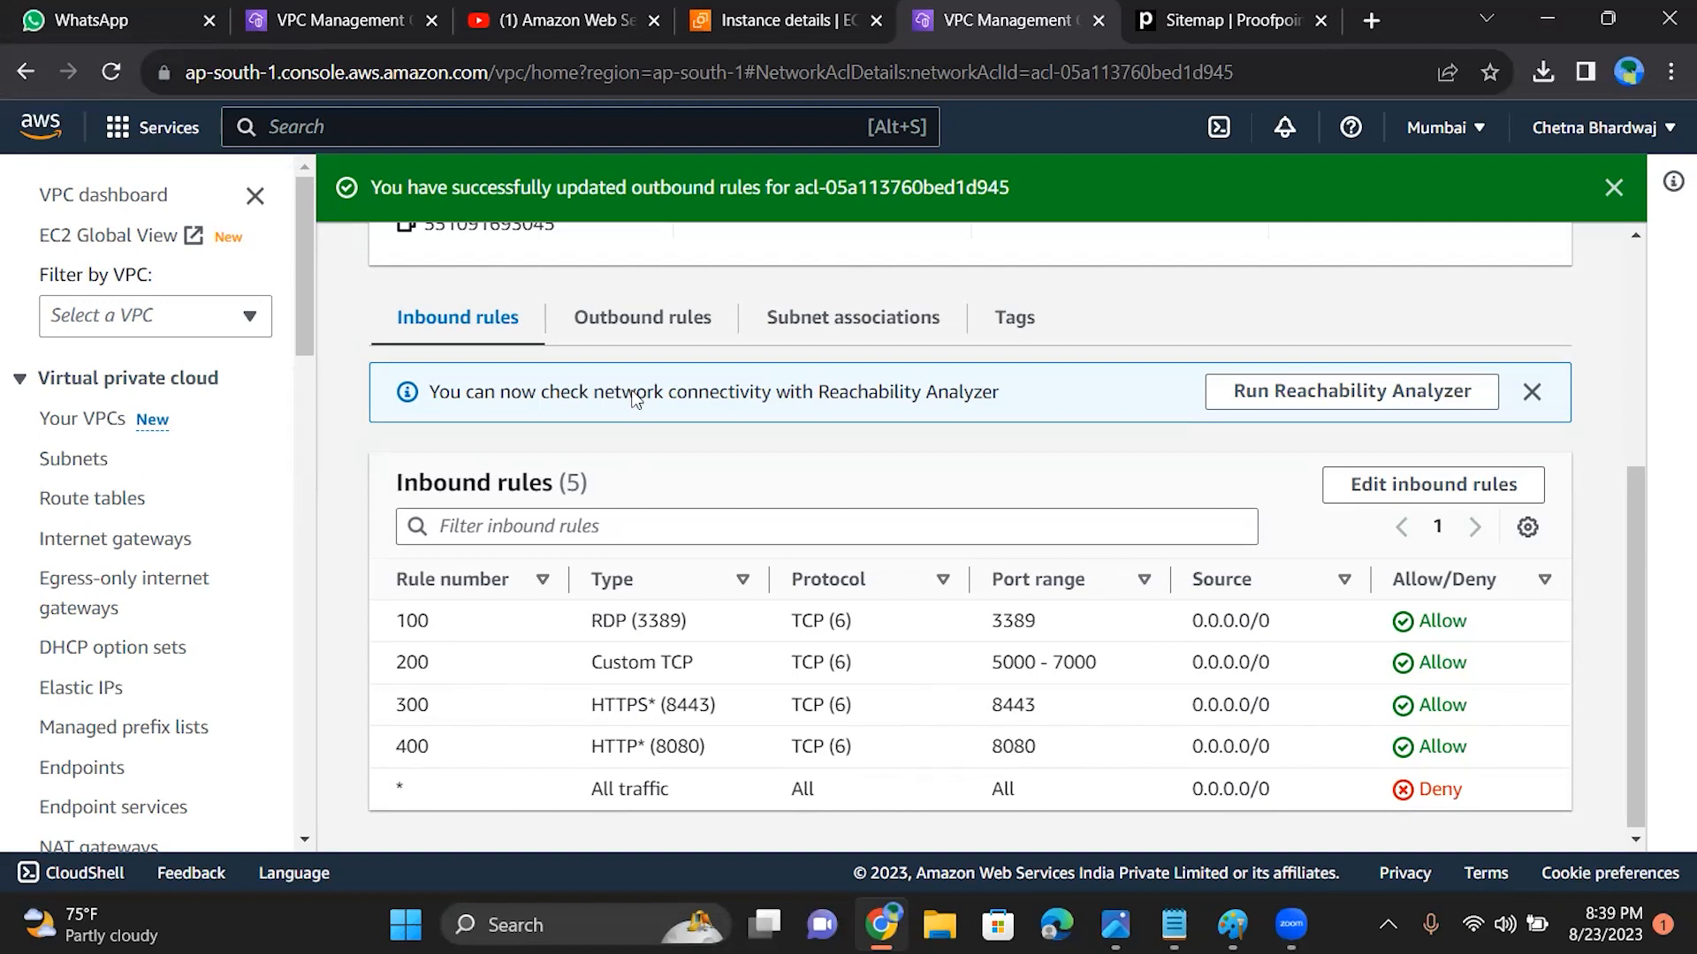
left_click(627, 326)
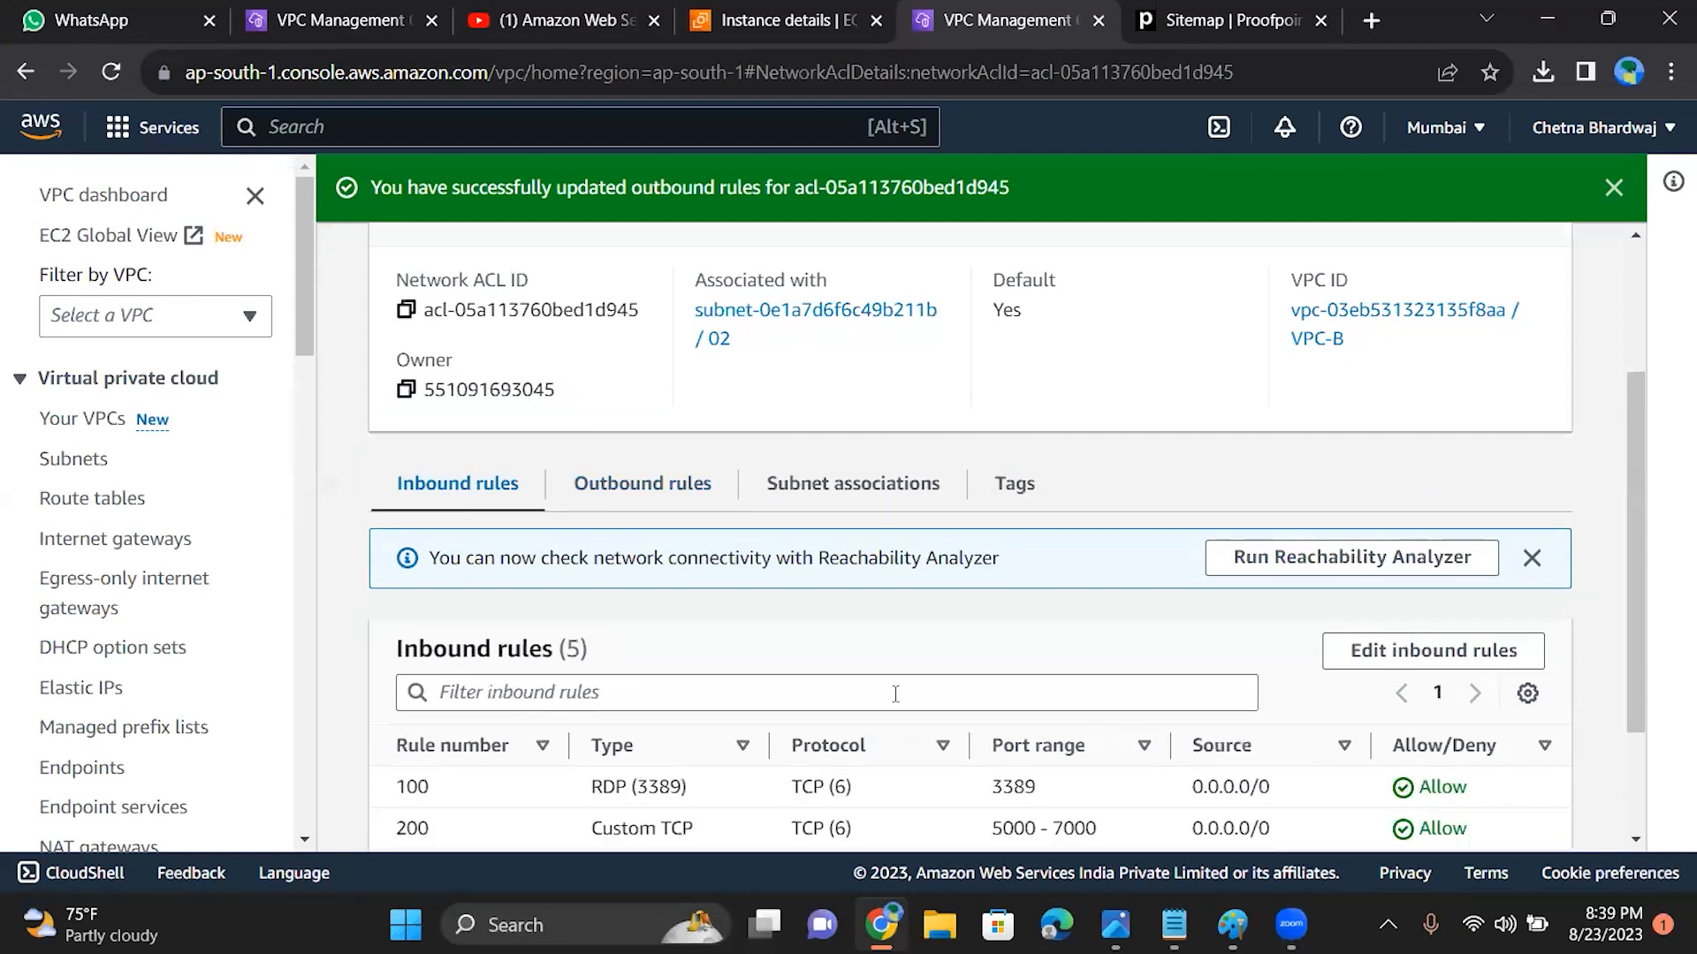
left_click_drag(1637, 589, 1644, 694)
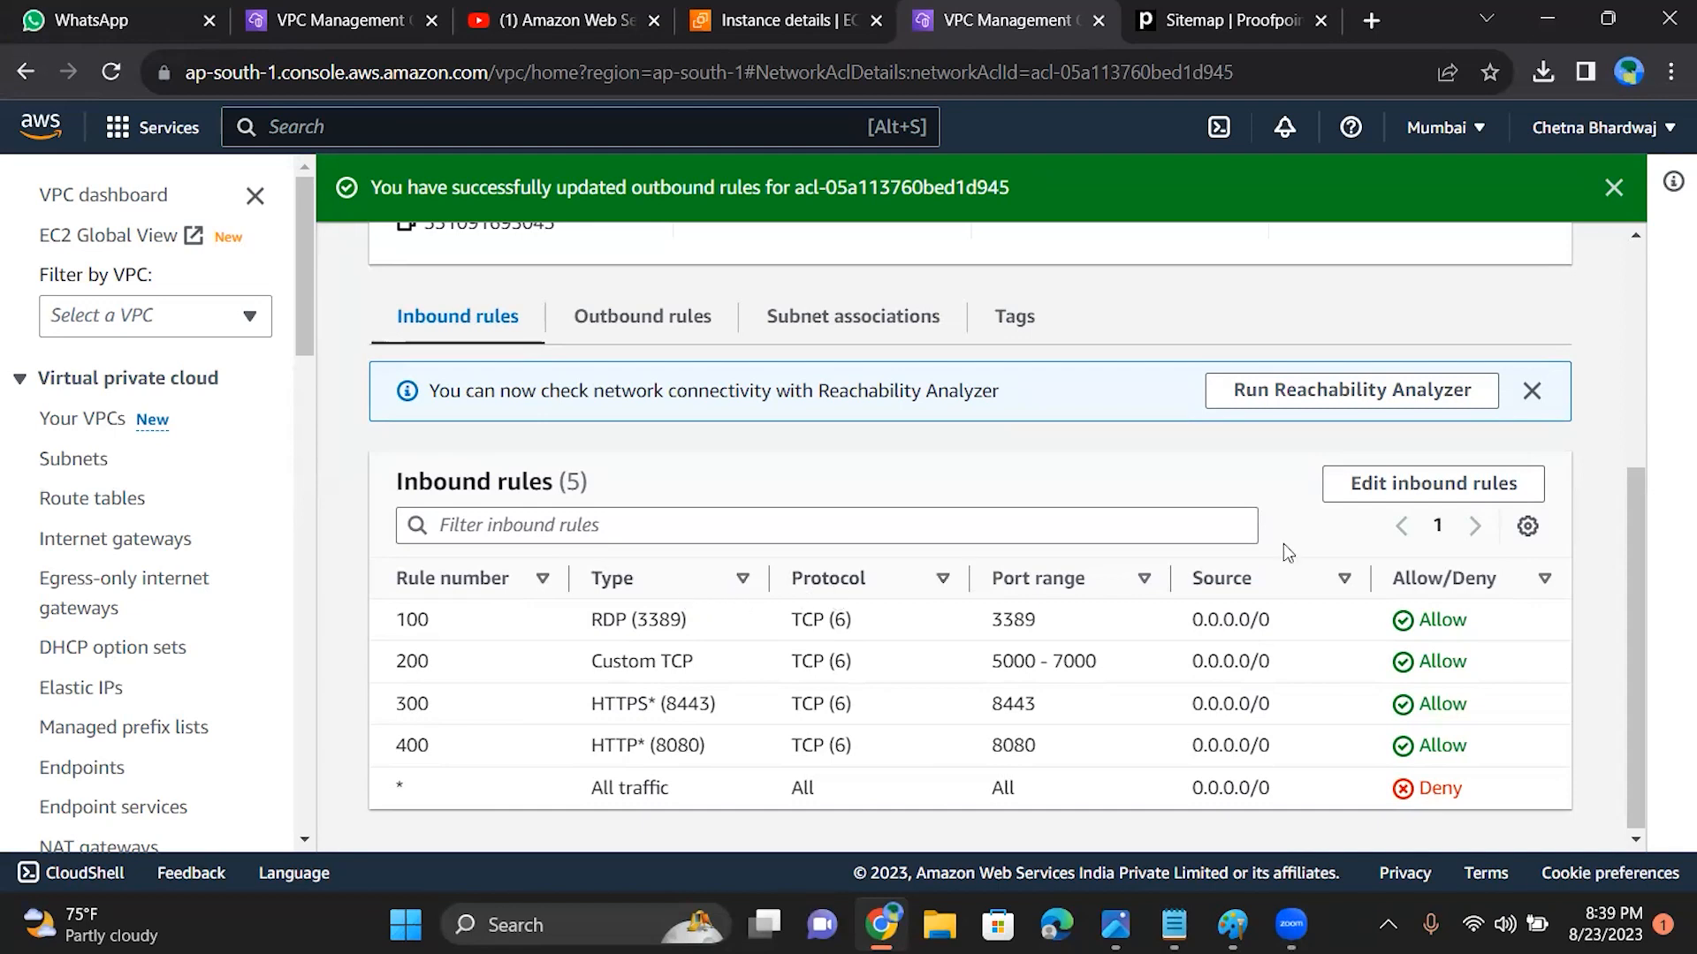
Step: Open the ACL's inbound rules for editing and add a new rule numbered 500
left_click(1366, 487)
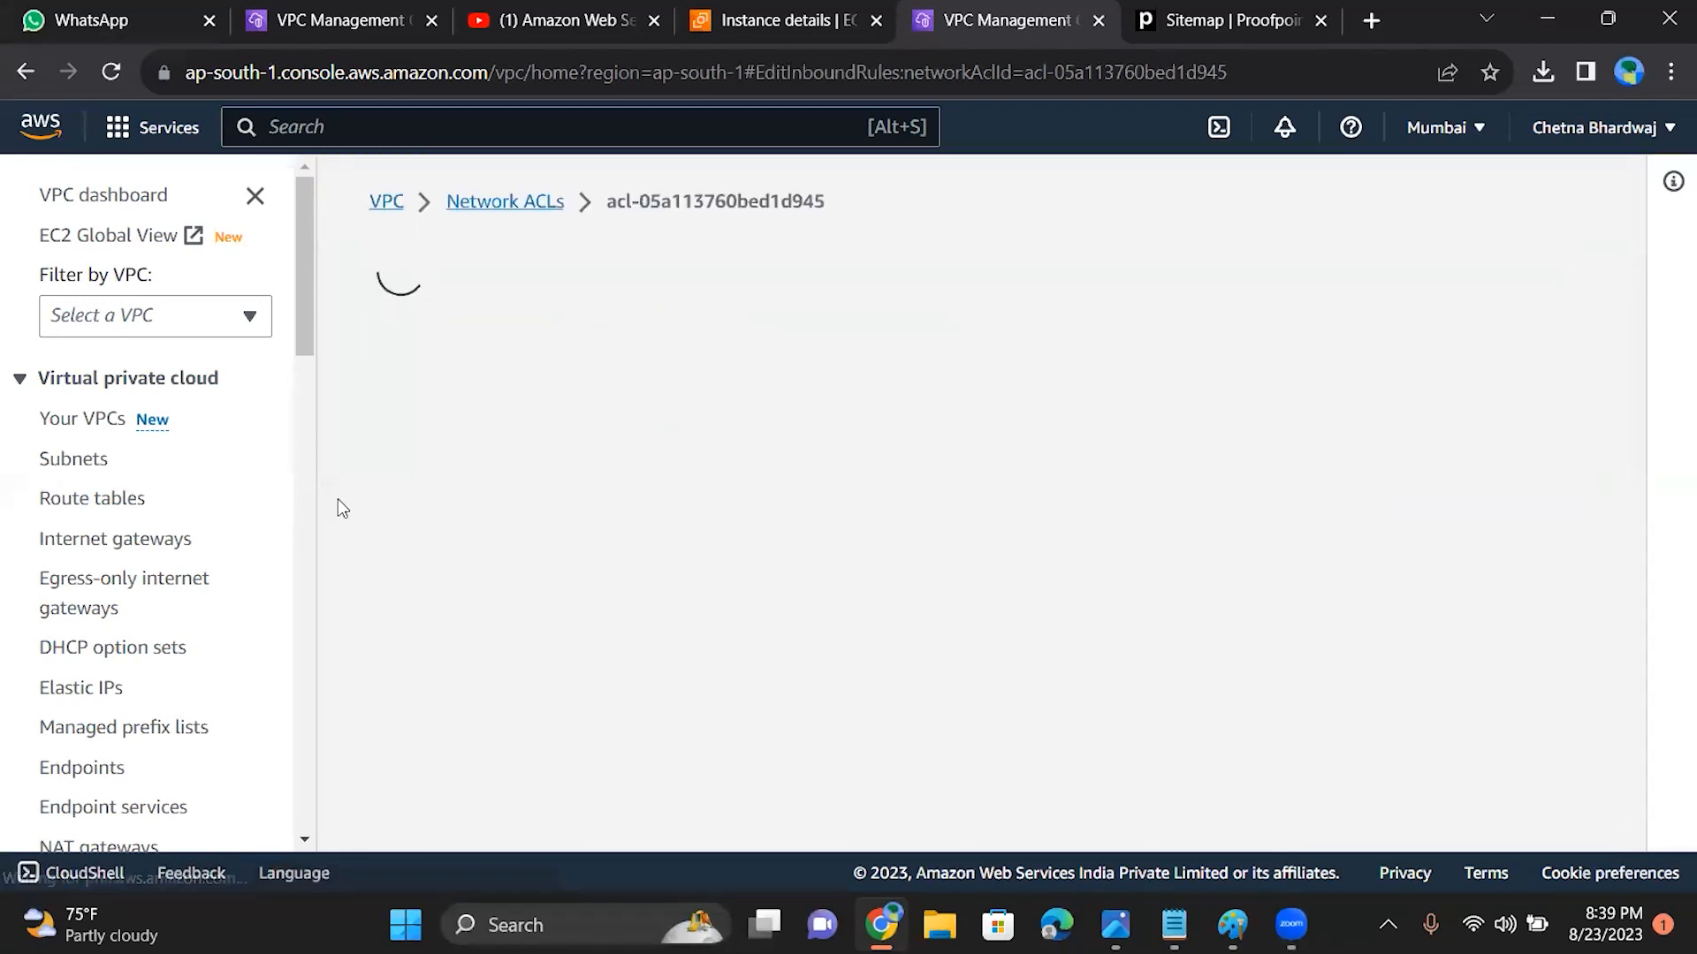
double_click(188, 808)
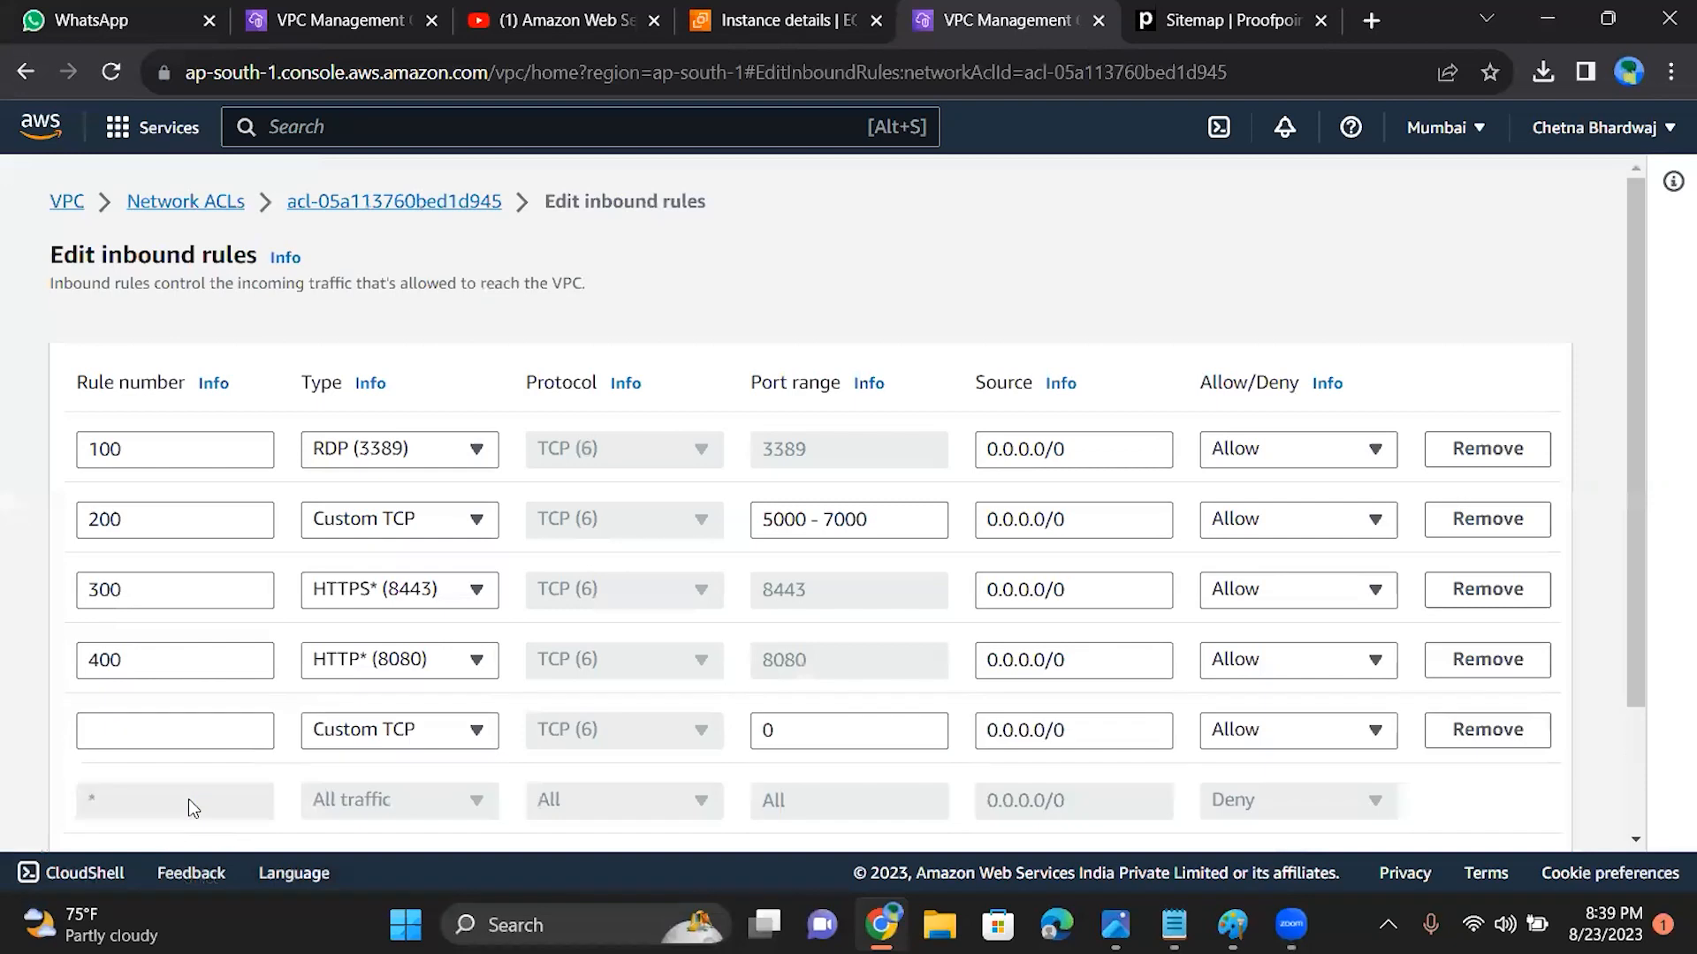
left_click(186, 742)
type("500")
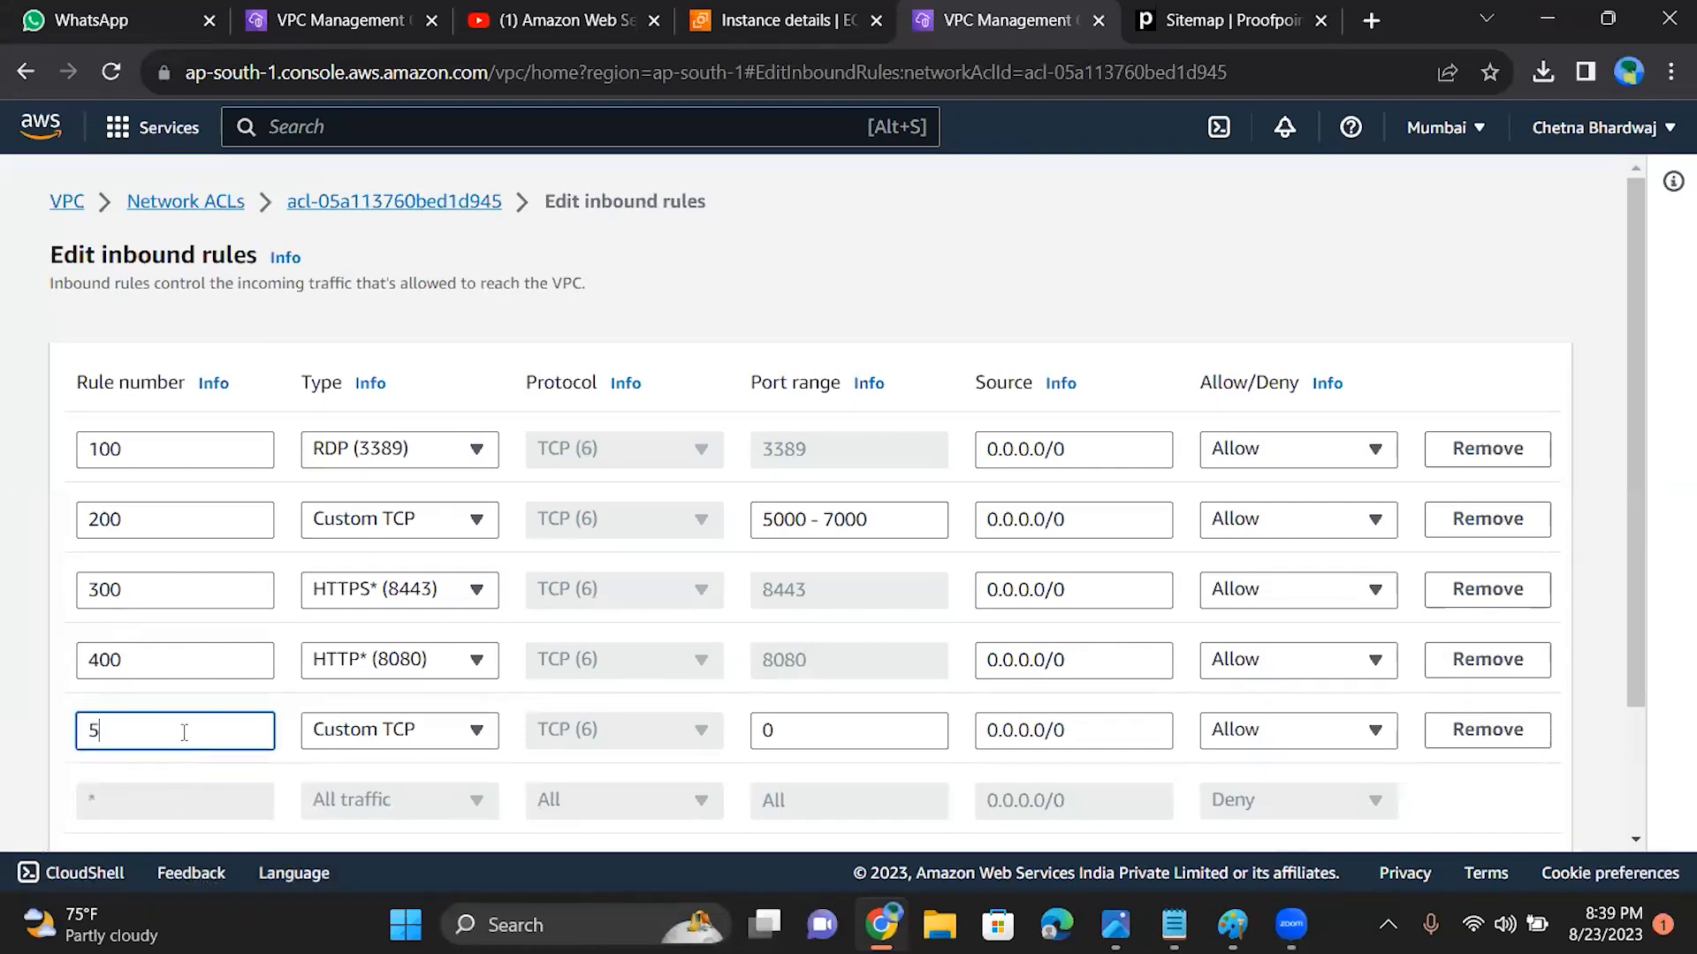
Step: Set inbound rule 500 to the type All ICMP - IPv4 and save the inbound rules
left_click(359, 741)
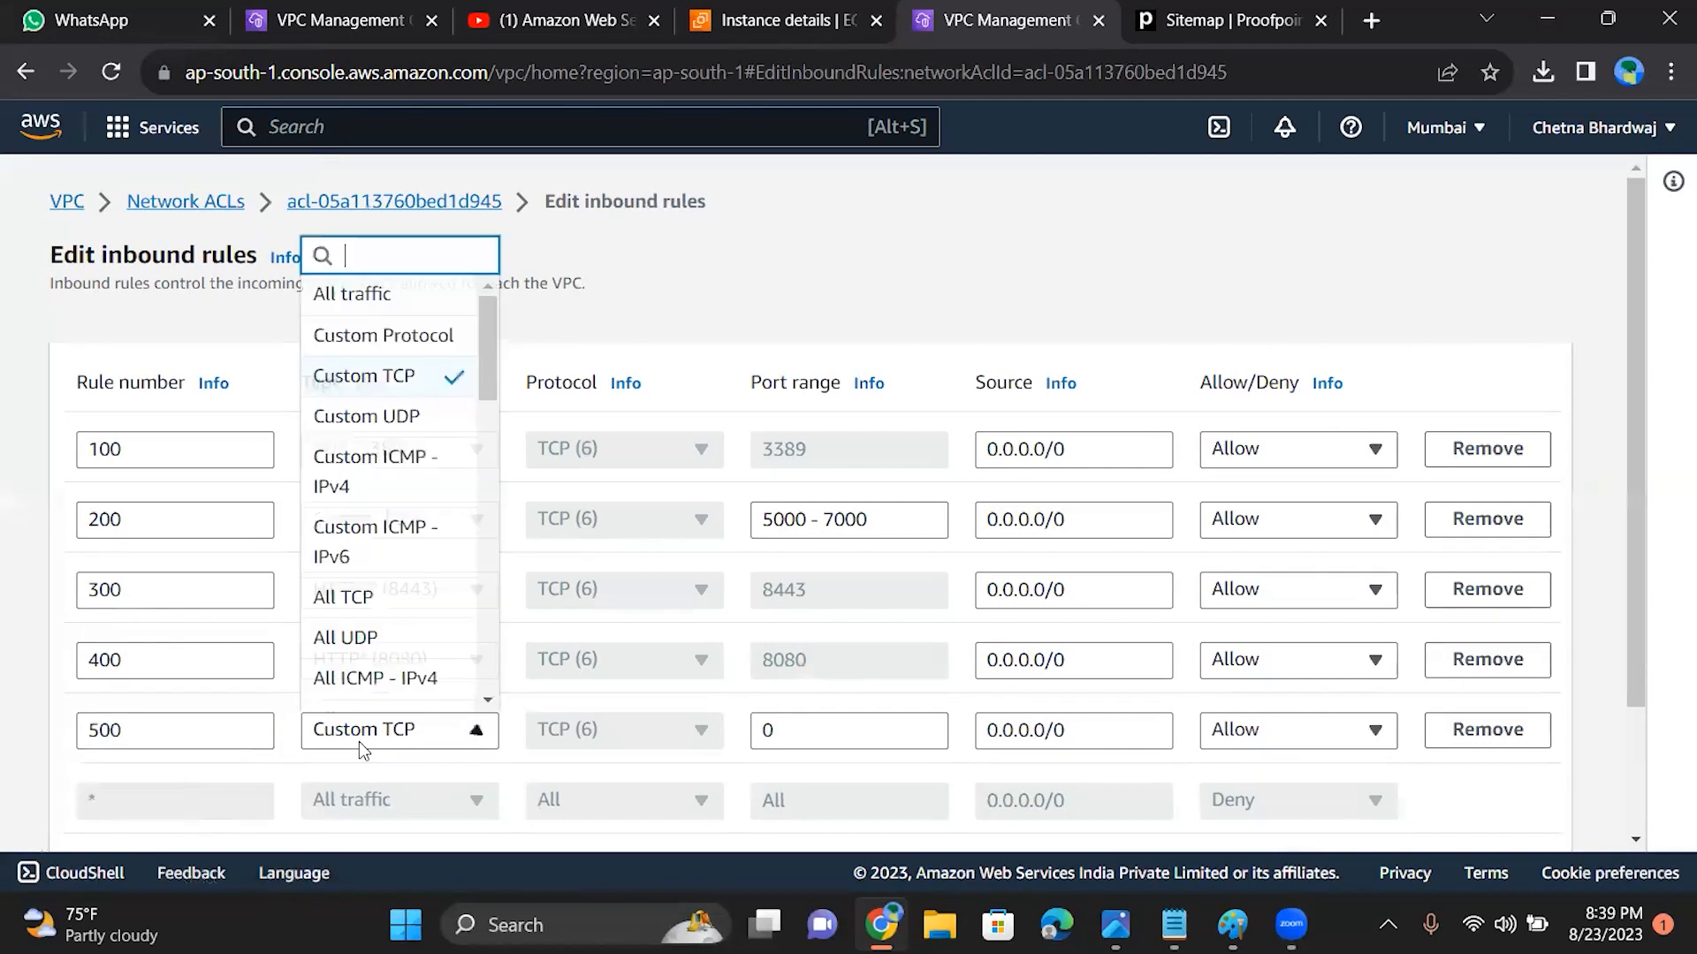
left_click_drag(490, 358, 493, 525)
scroll(493, 523, "down", 2)
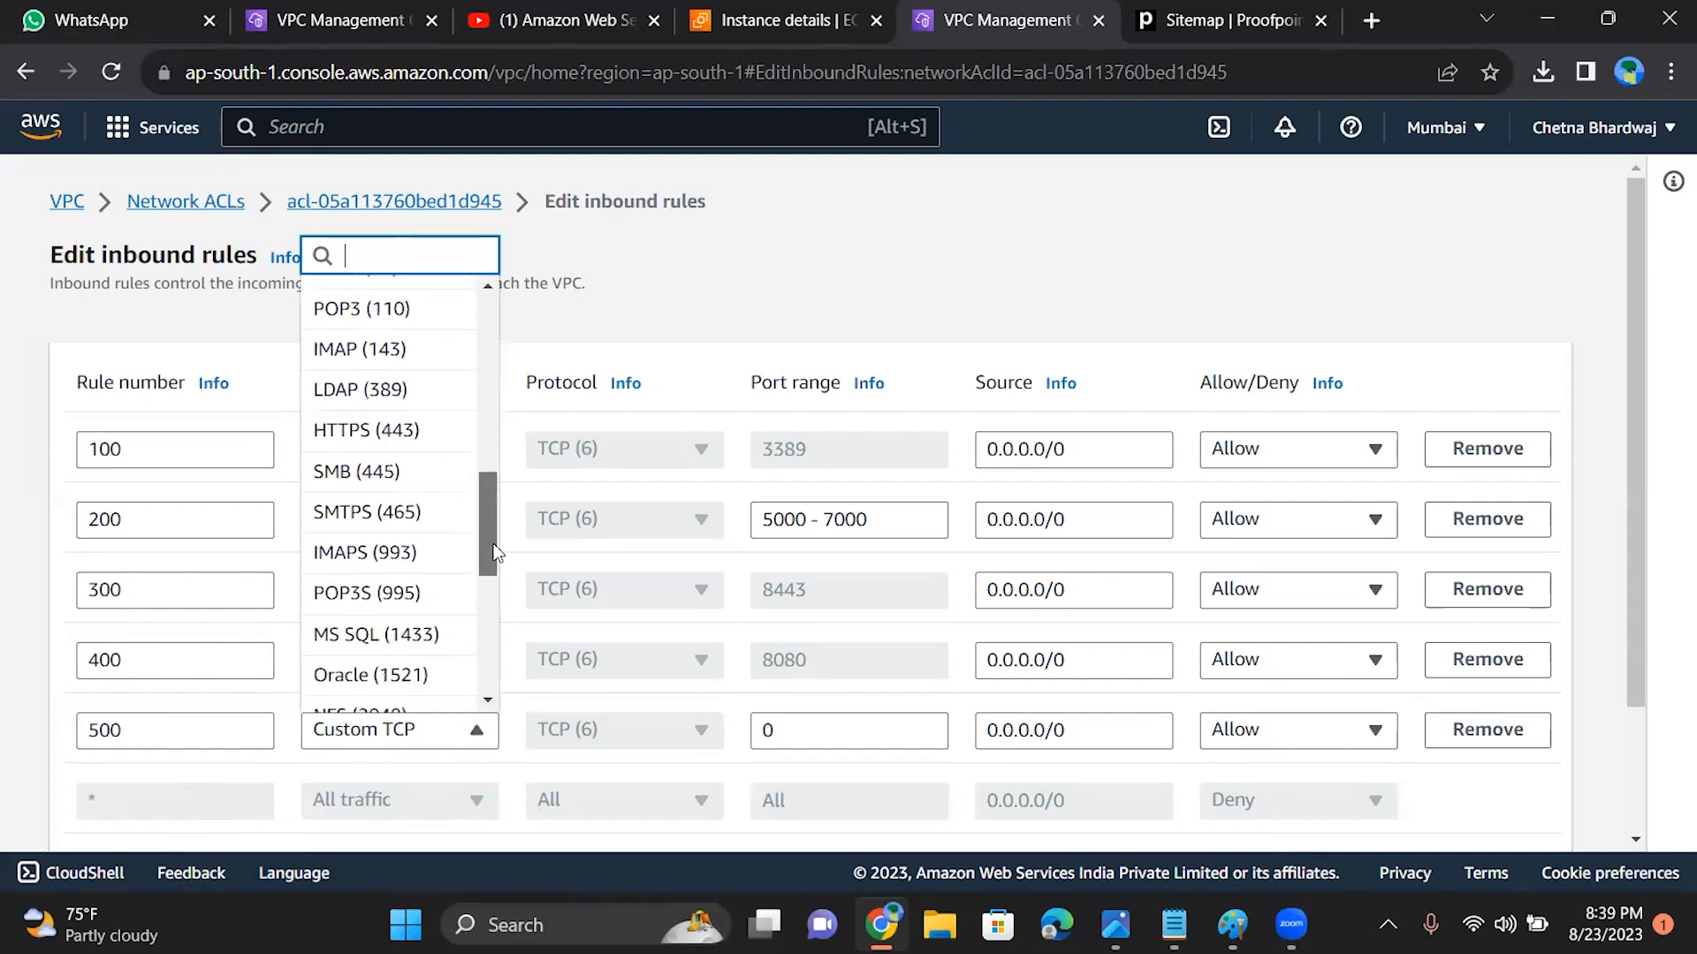
type("i")
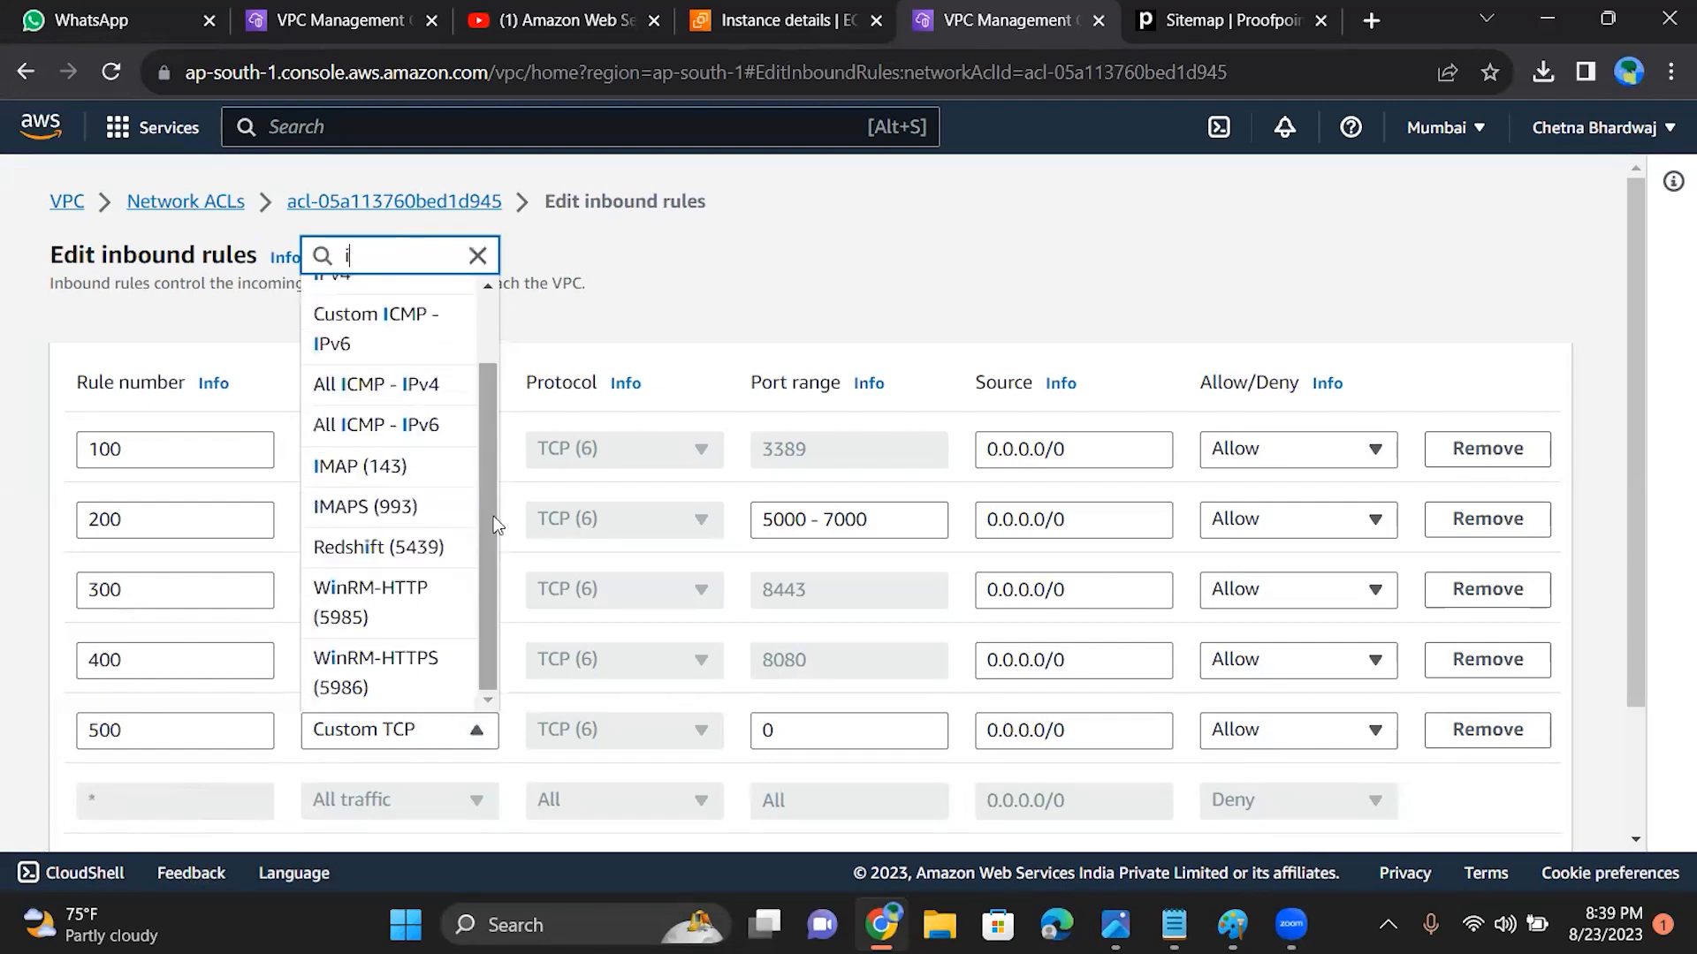
left_click(357, 400)
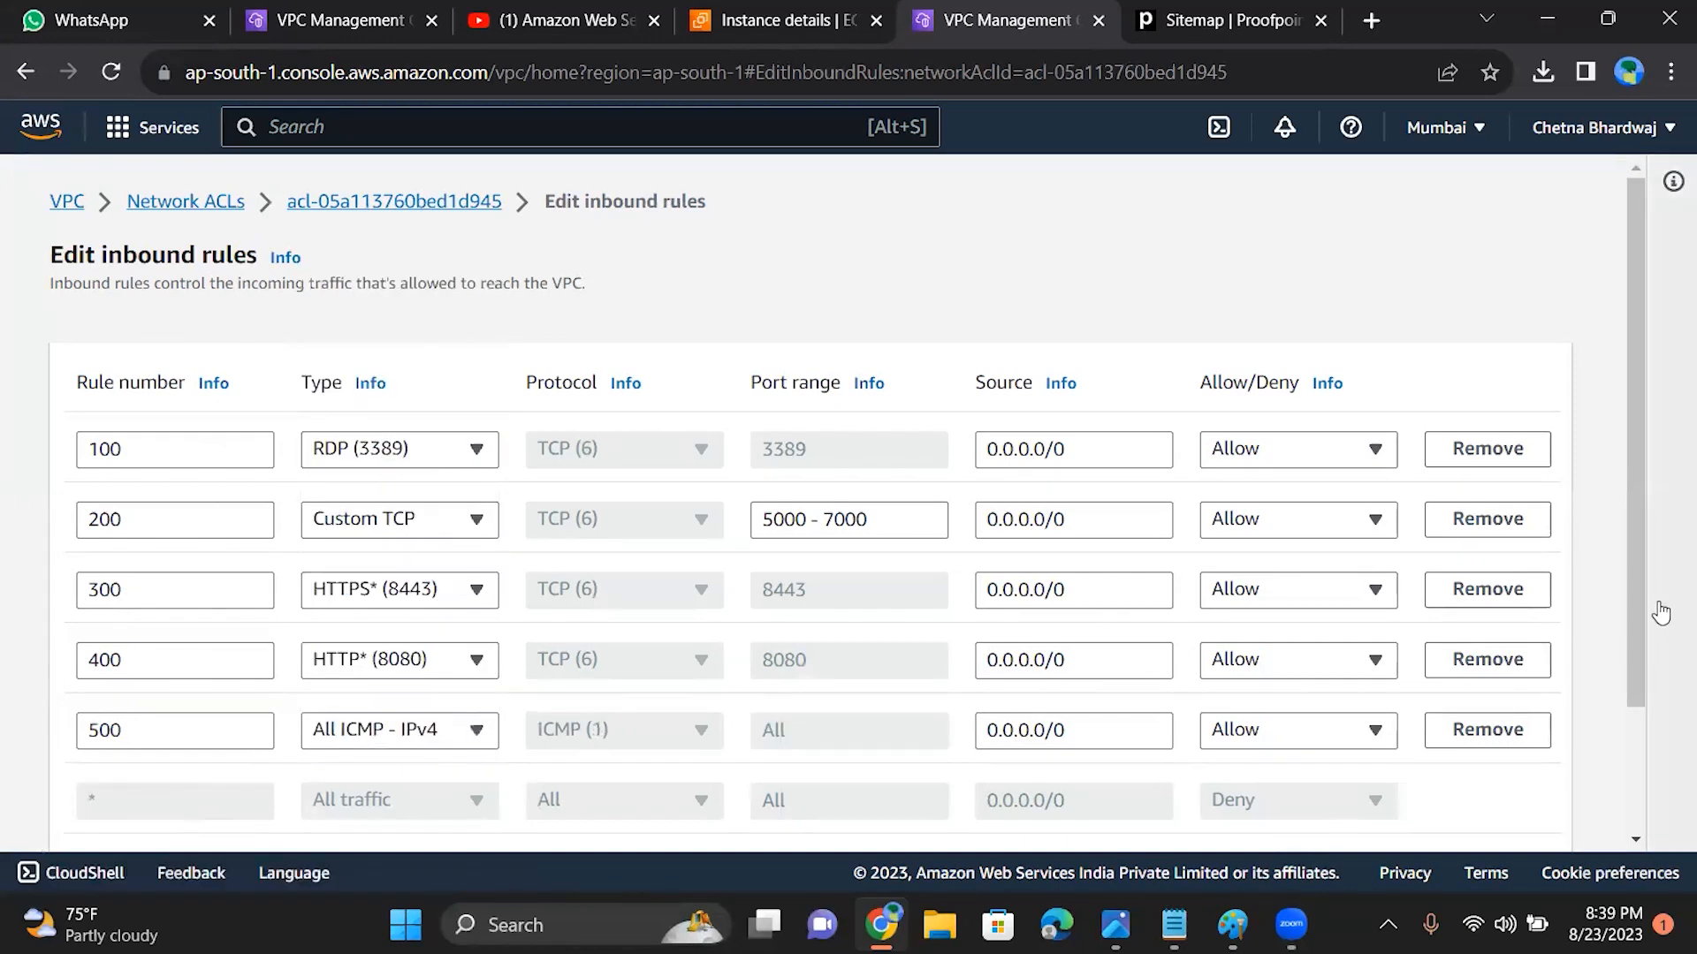
left_click_drag(1642, 629, 1642, 776)
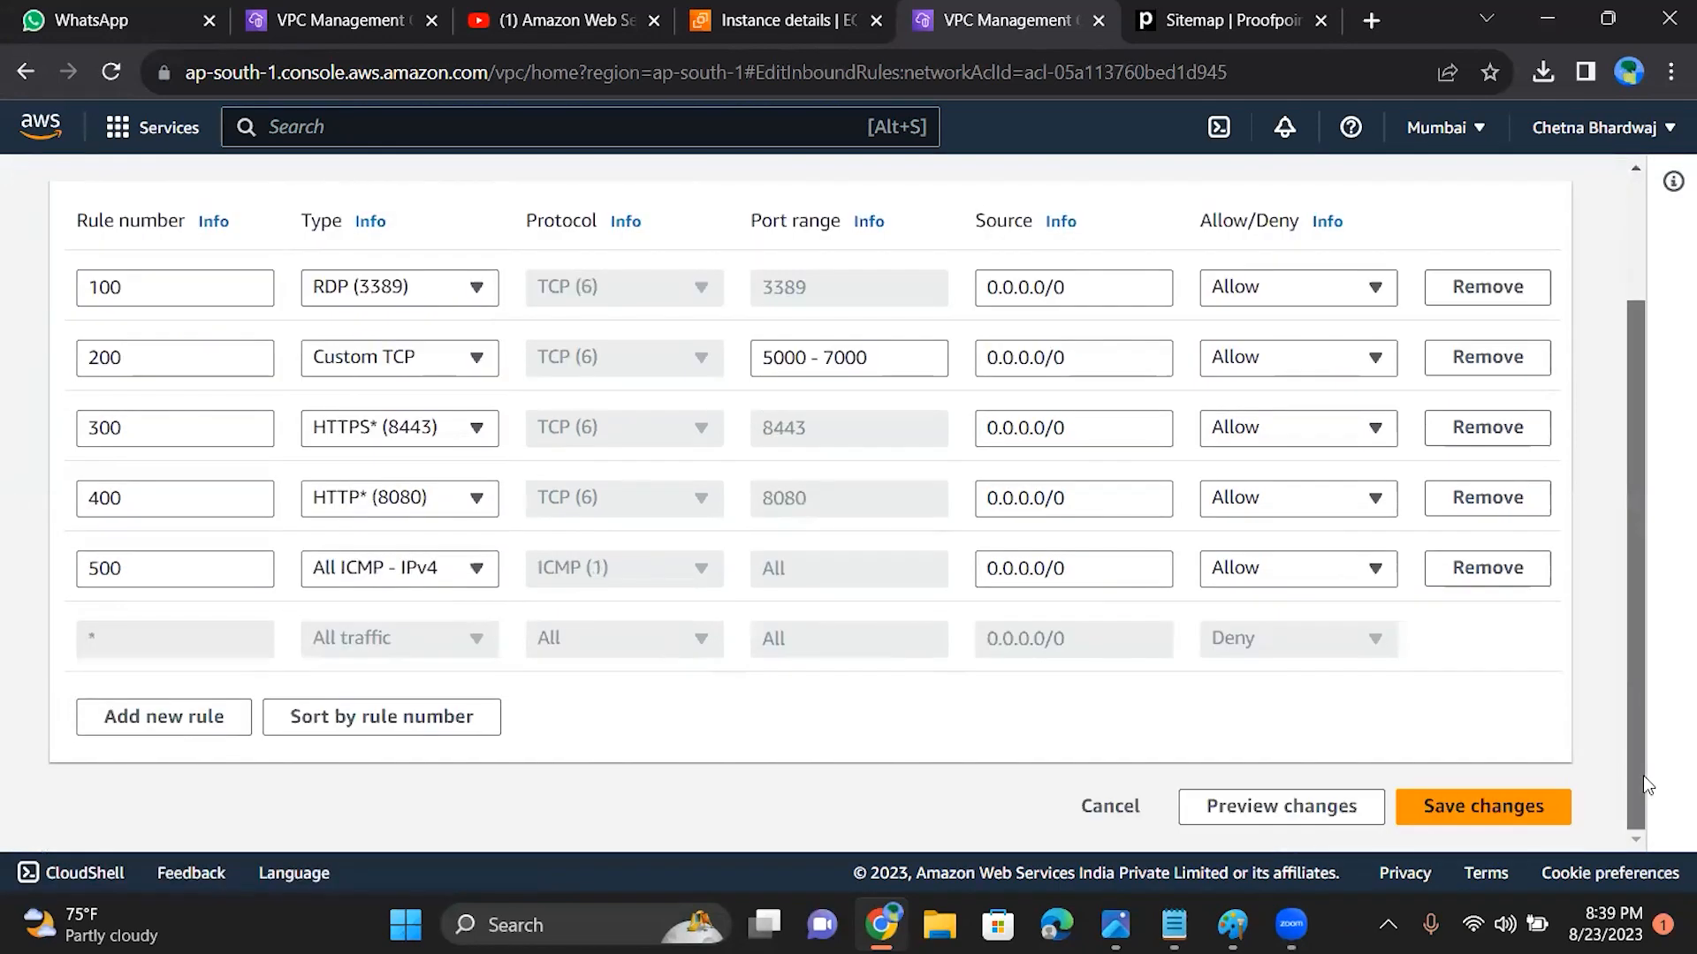
left_click(1449, 809)
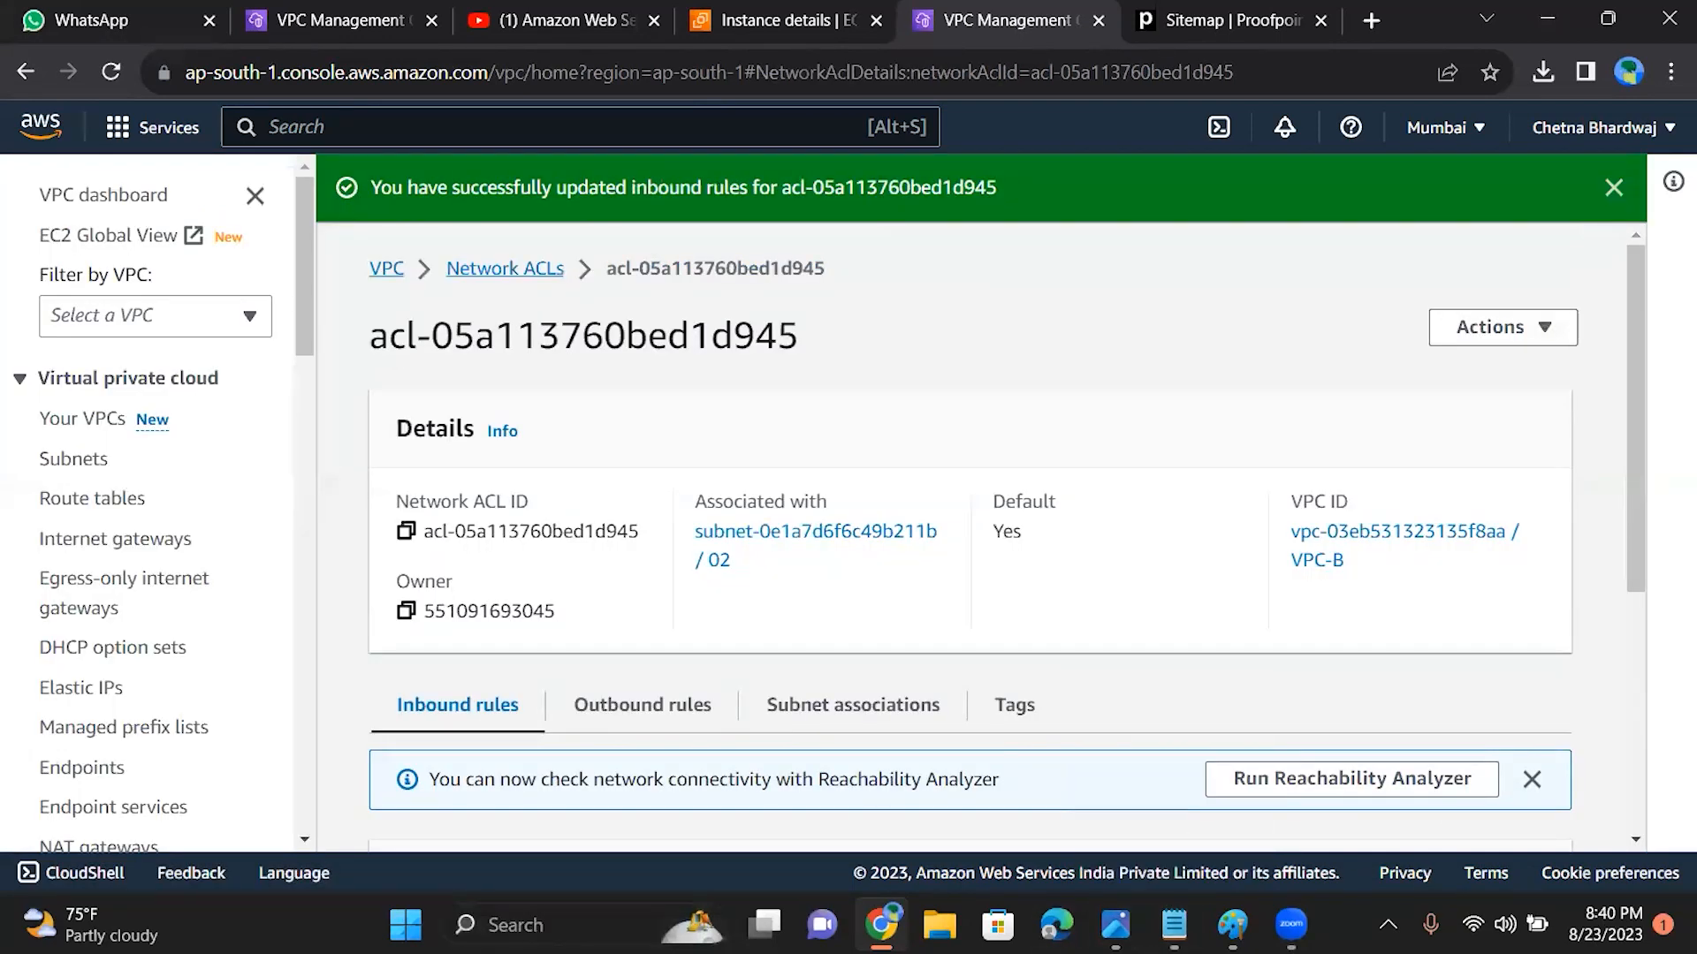
Step: Open a Command Prompt, begin a ping command at the prompt, and minimize the window
left_click(488, 924)
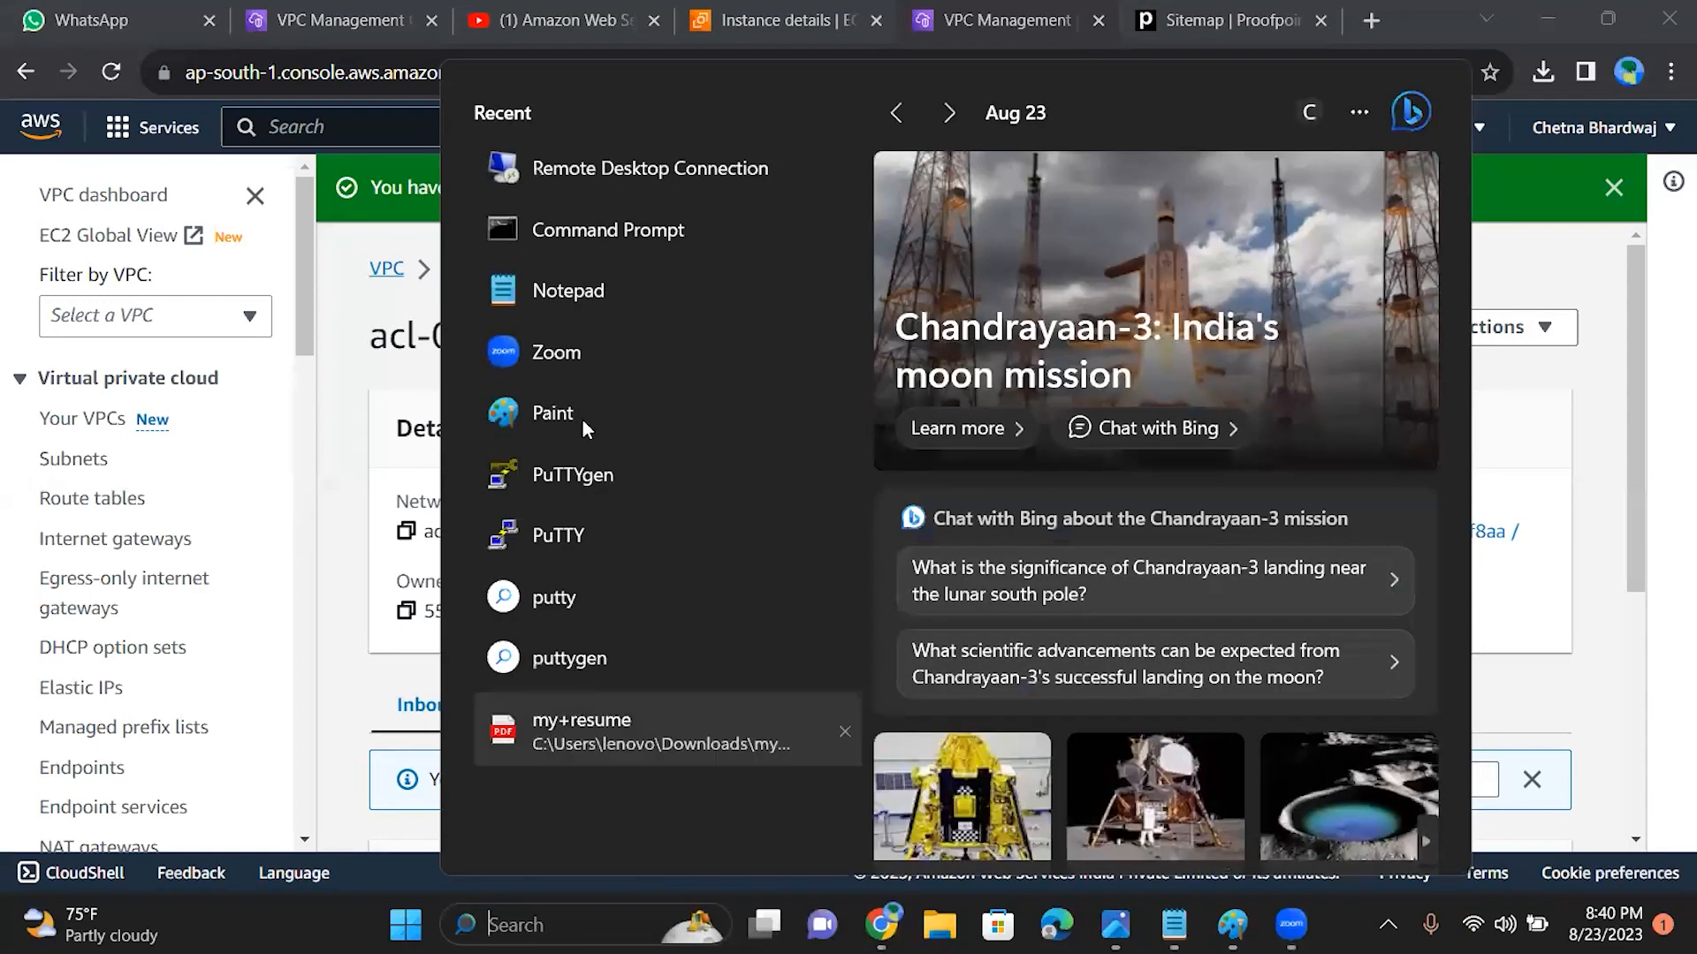
left_click(610, 231)
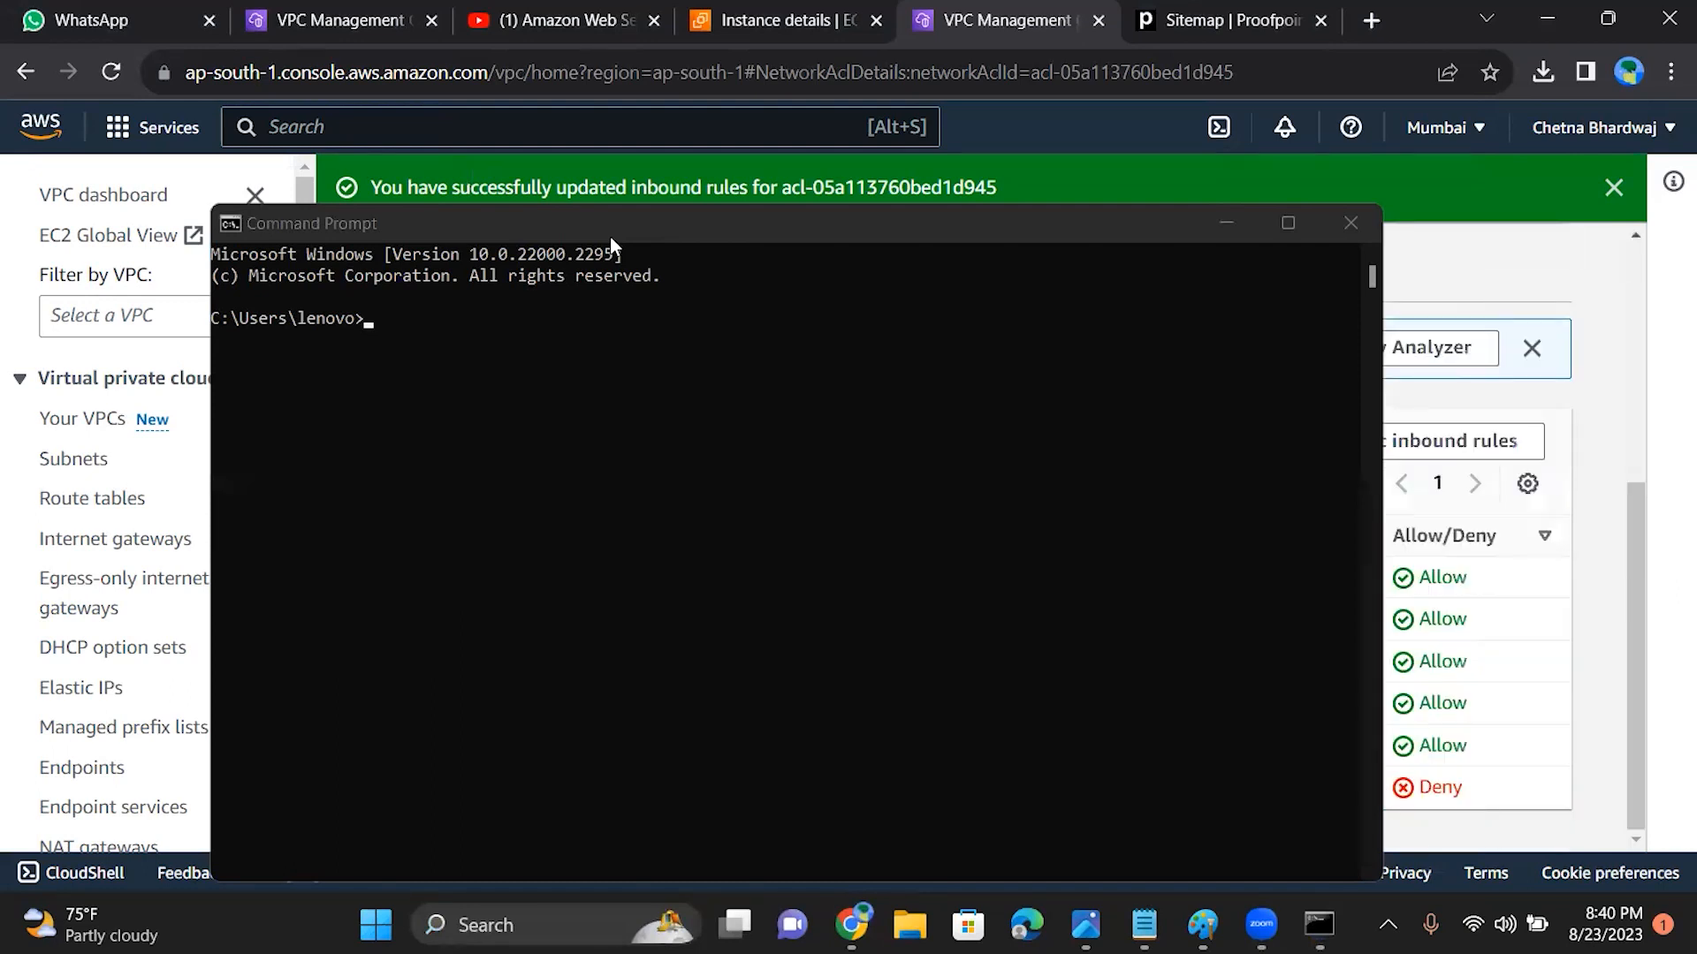
left_click(425, 334)
left_click(410, 323)
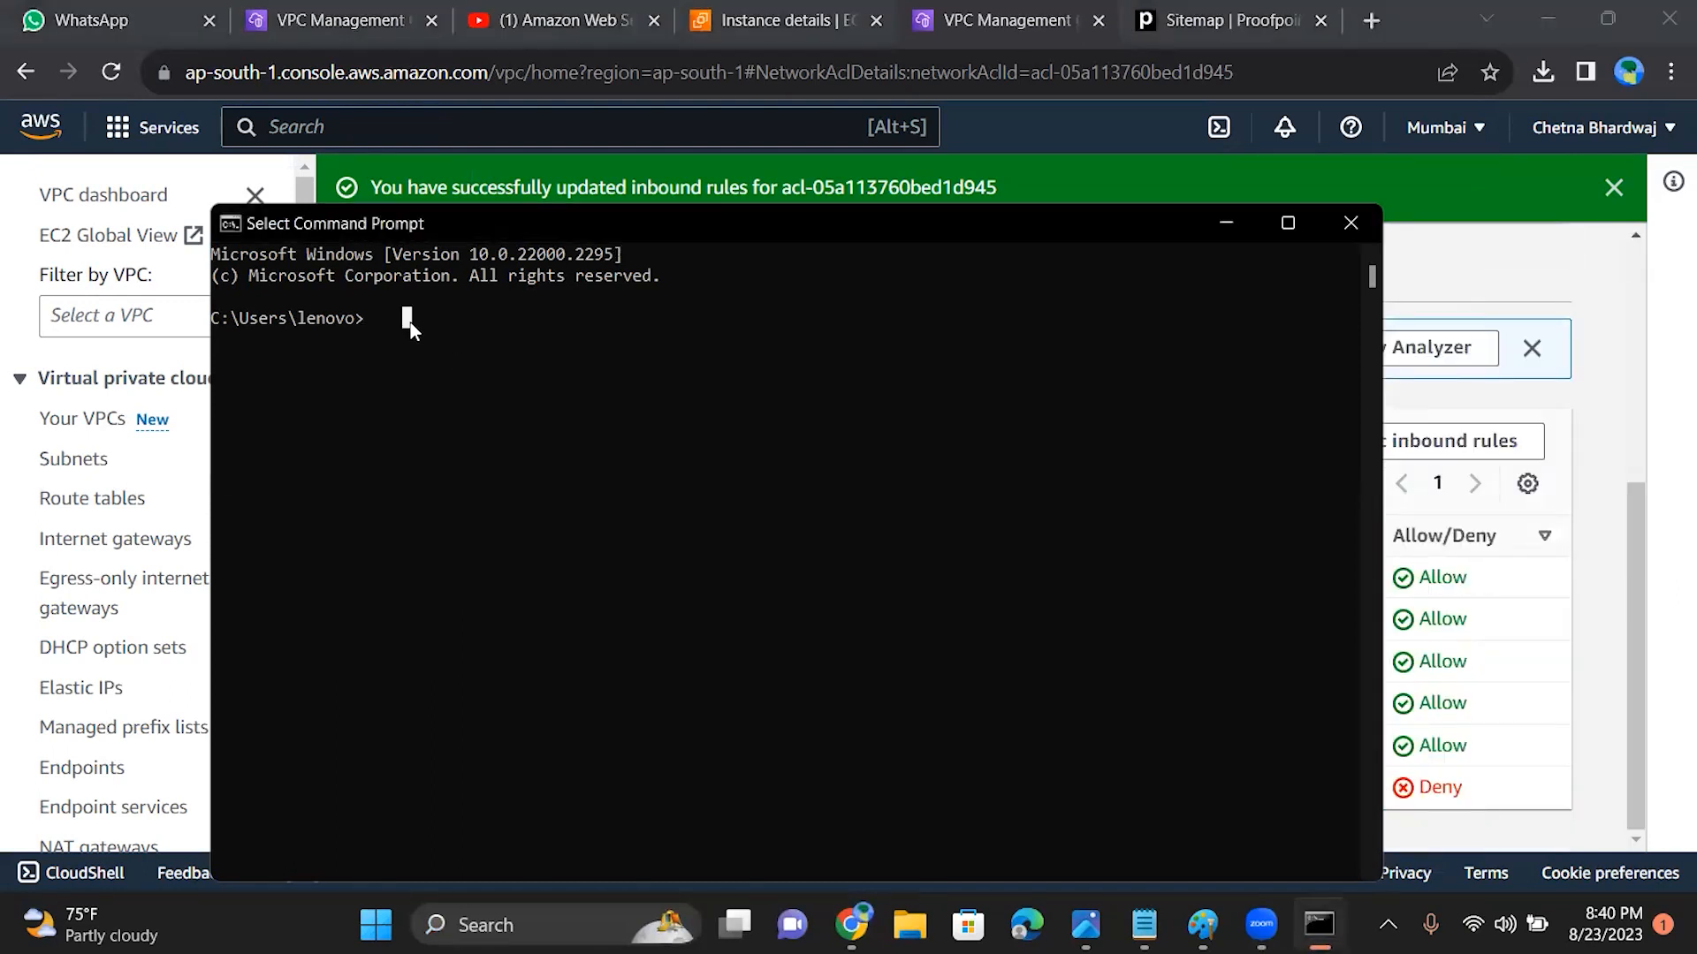
right_click(410, 323)
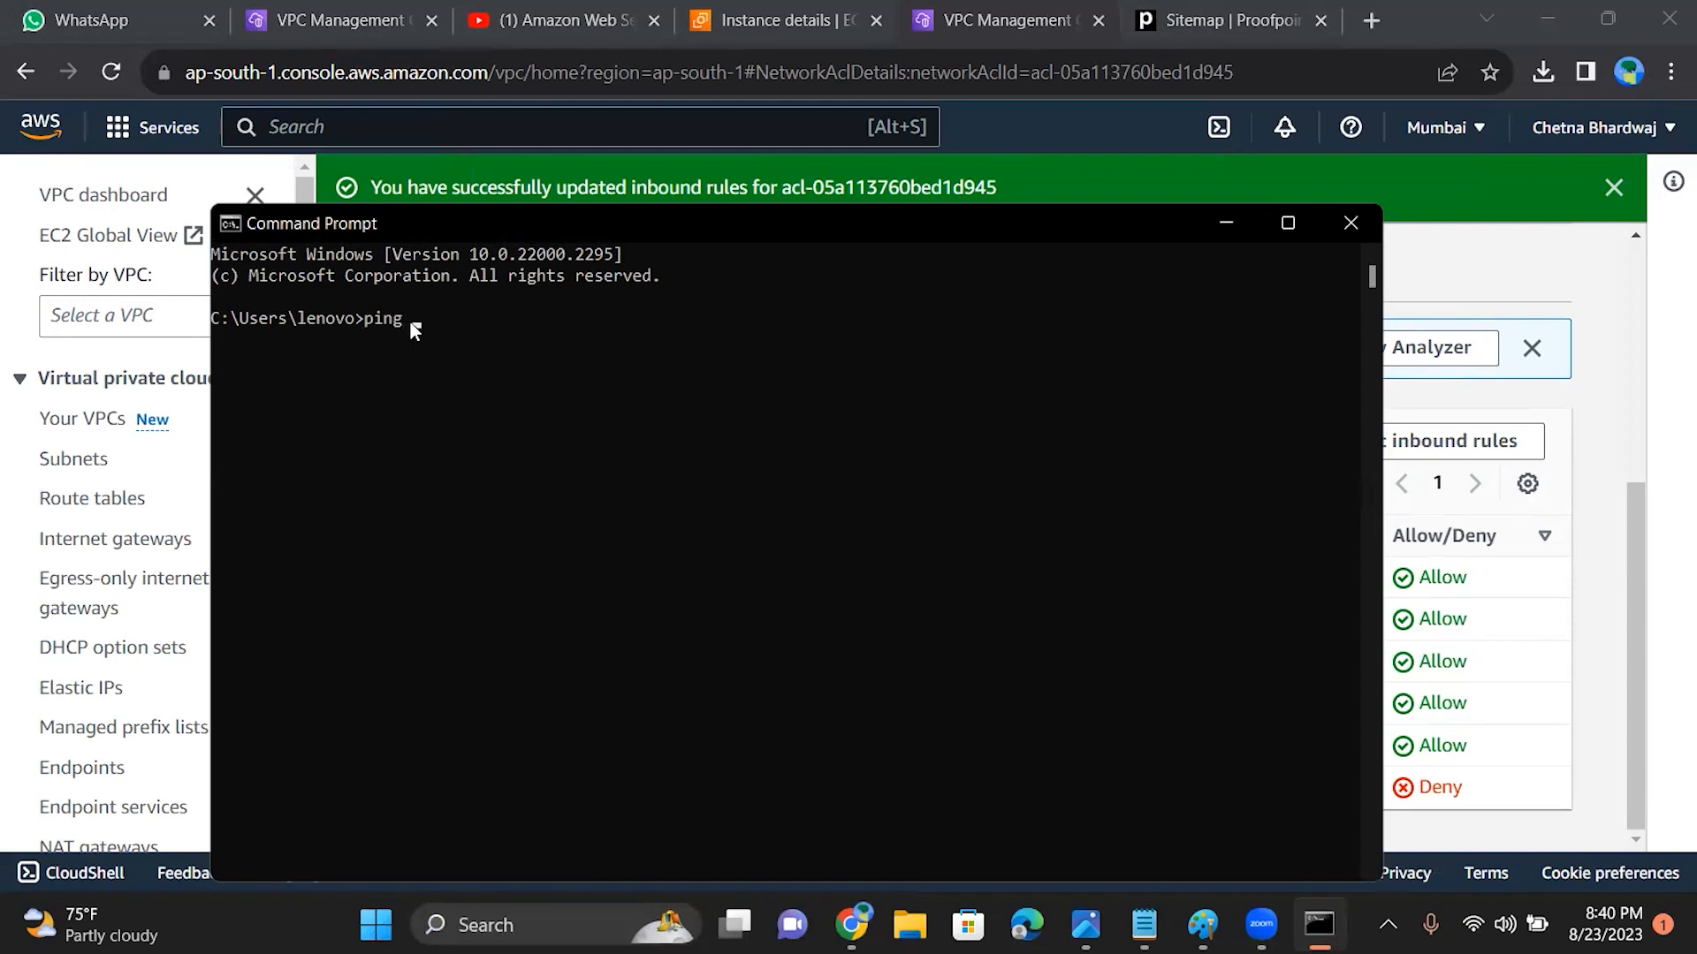
left_click(1237, 225)
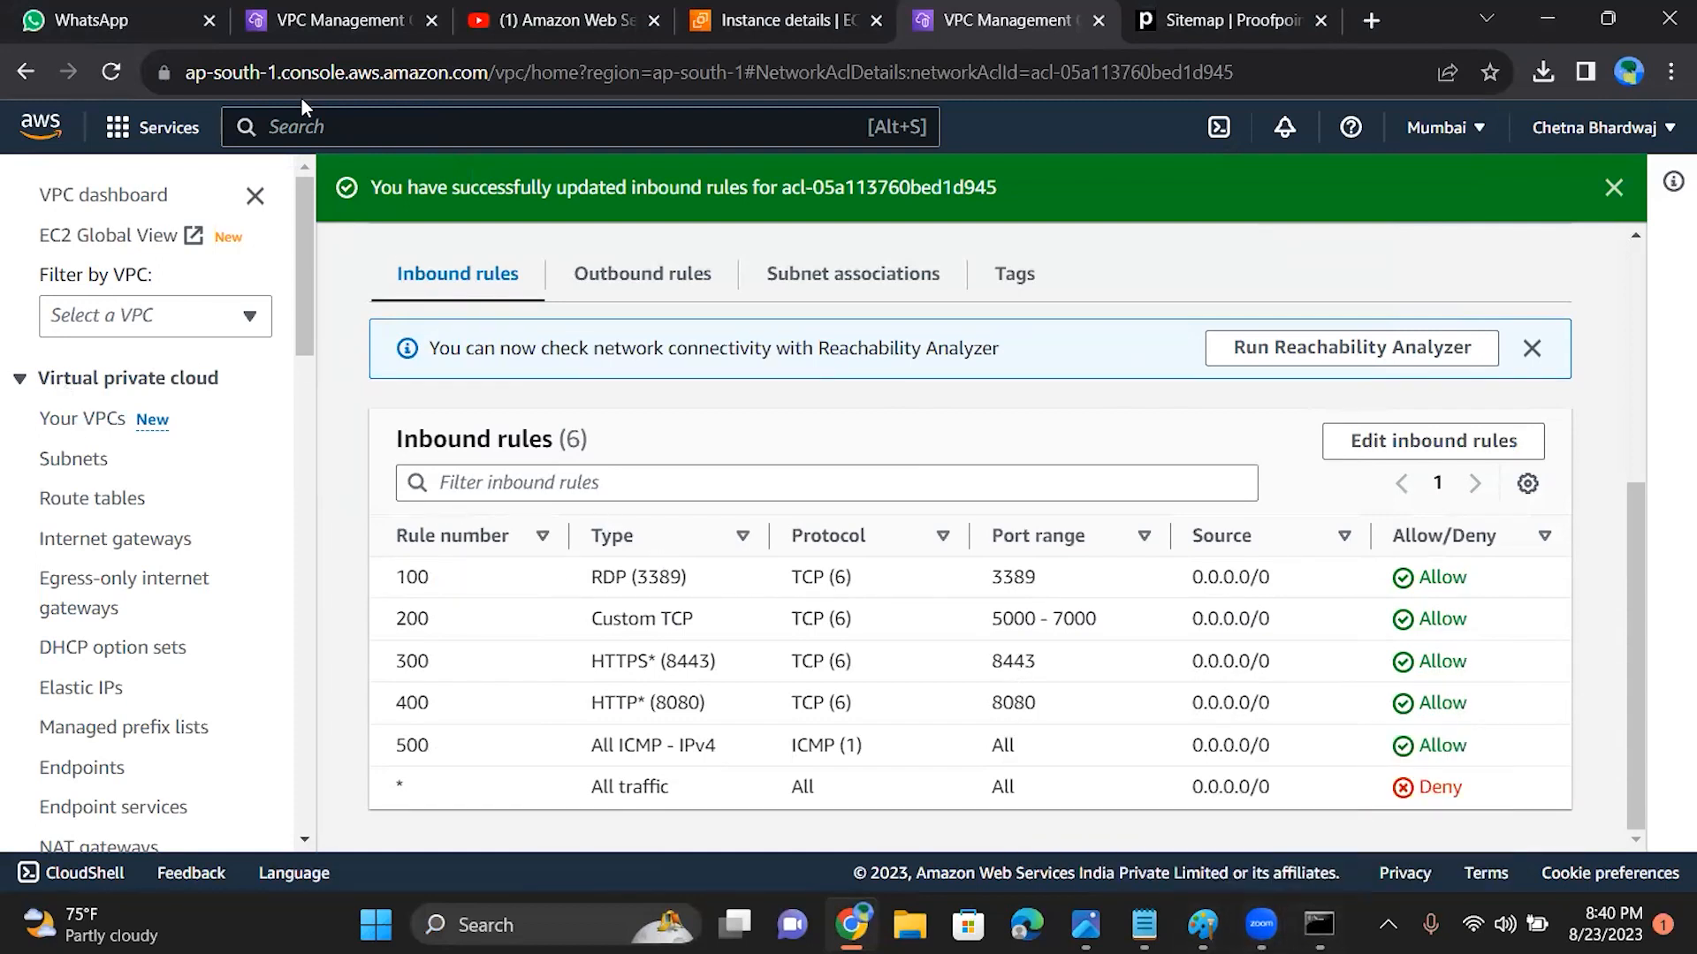
Step: Copy EC2B's public IPv4 address, ping 15.206.163.121 from the Command Prompt, and minimize the window
left_click(742, 19)
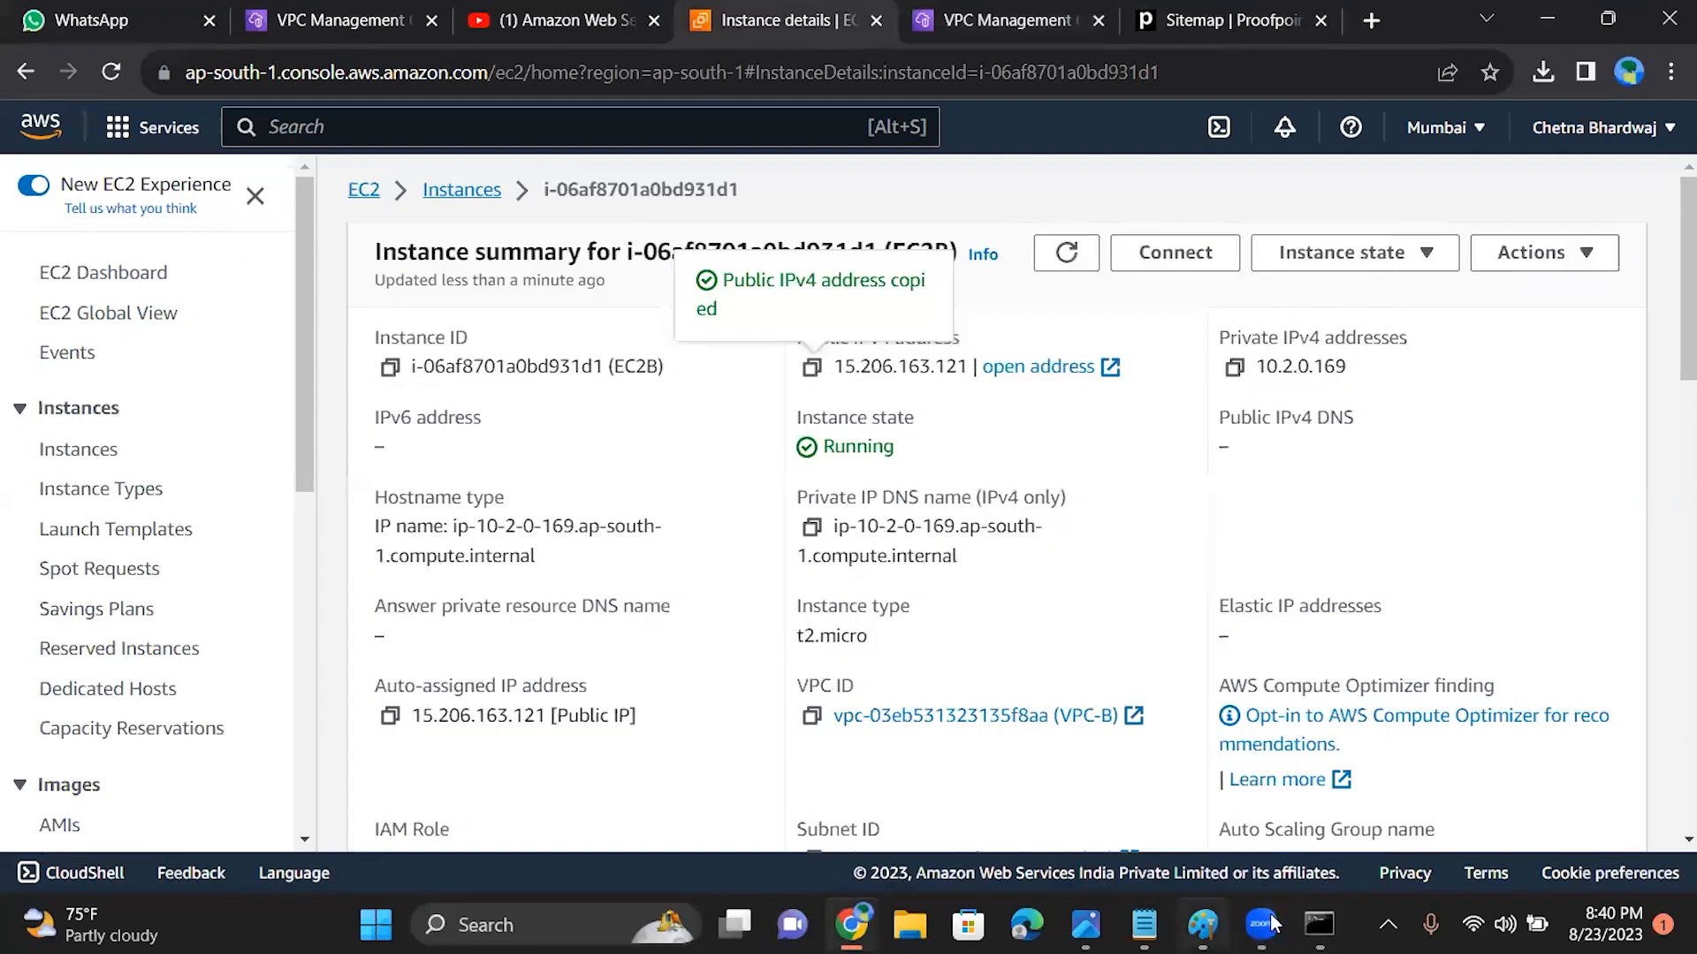
left_click_drag(969, 366, 841, 366)
left_click(1320, 924)
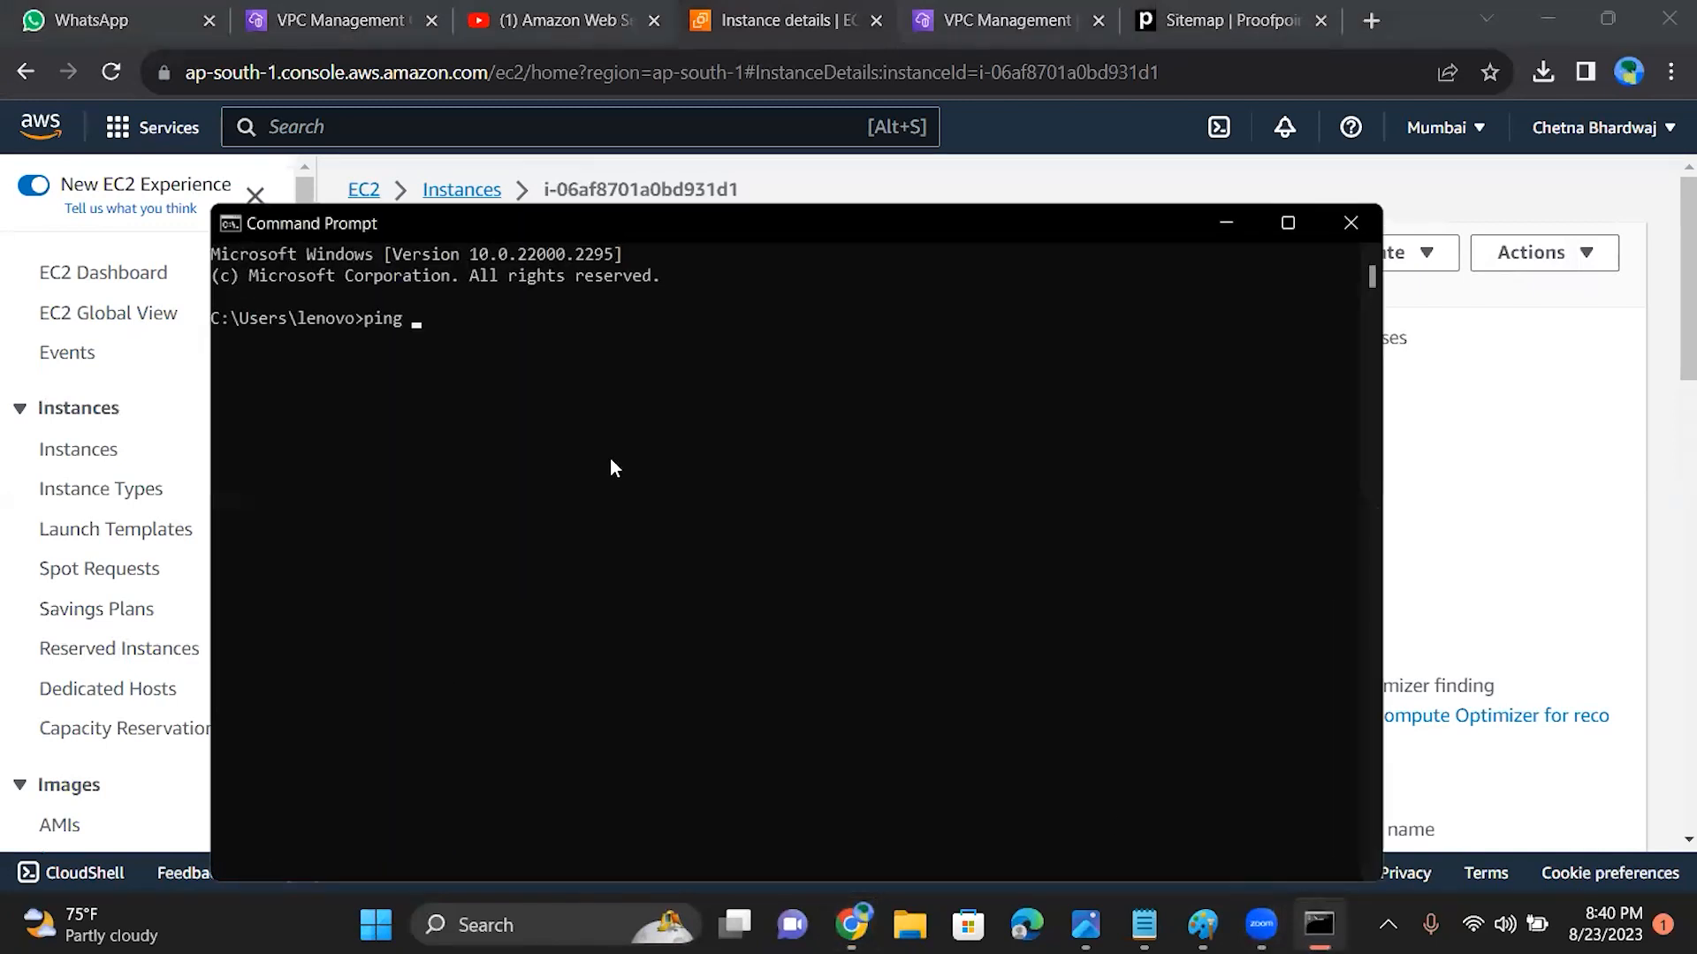
key("ctrl+v")
key("Return")
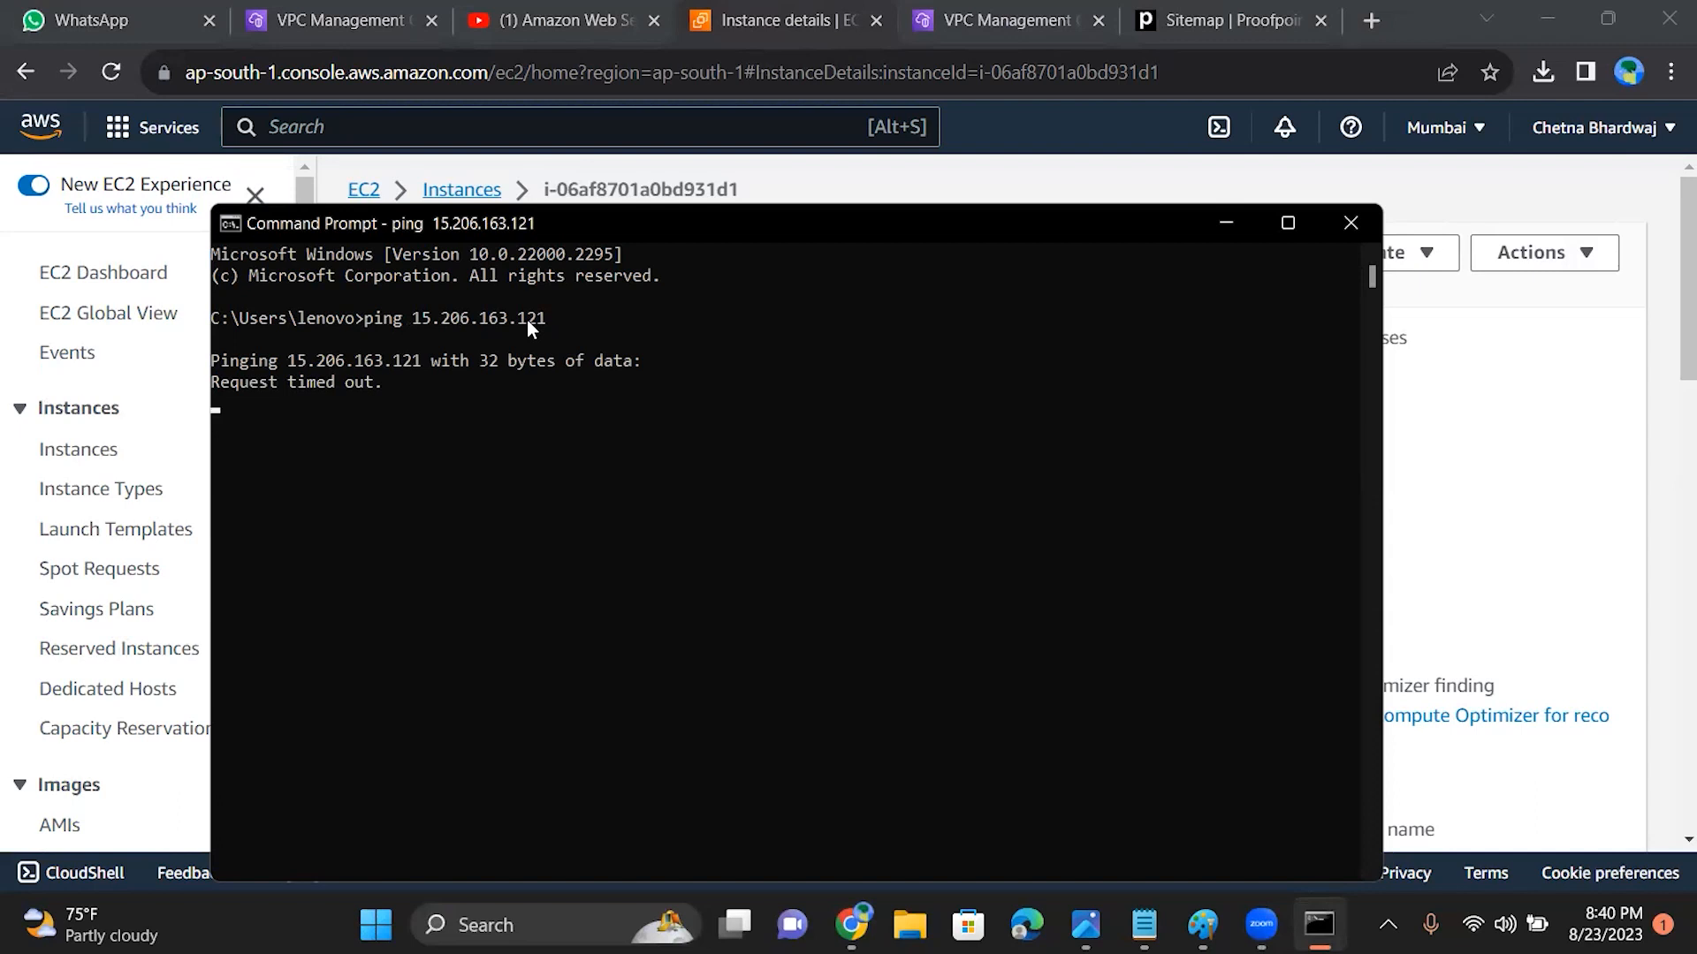
left_click(1226, 226)
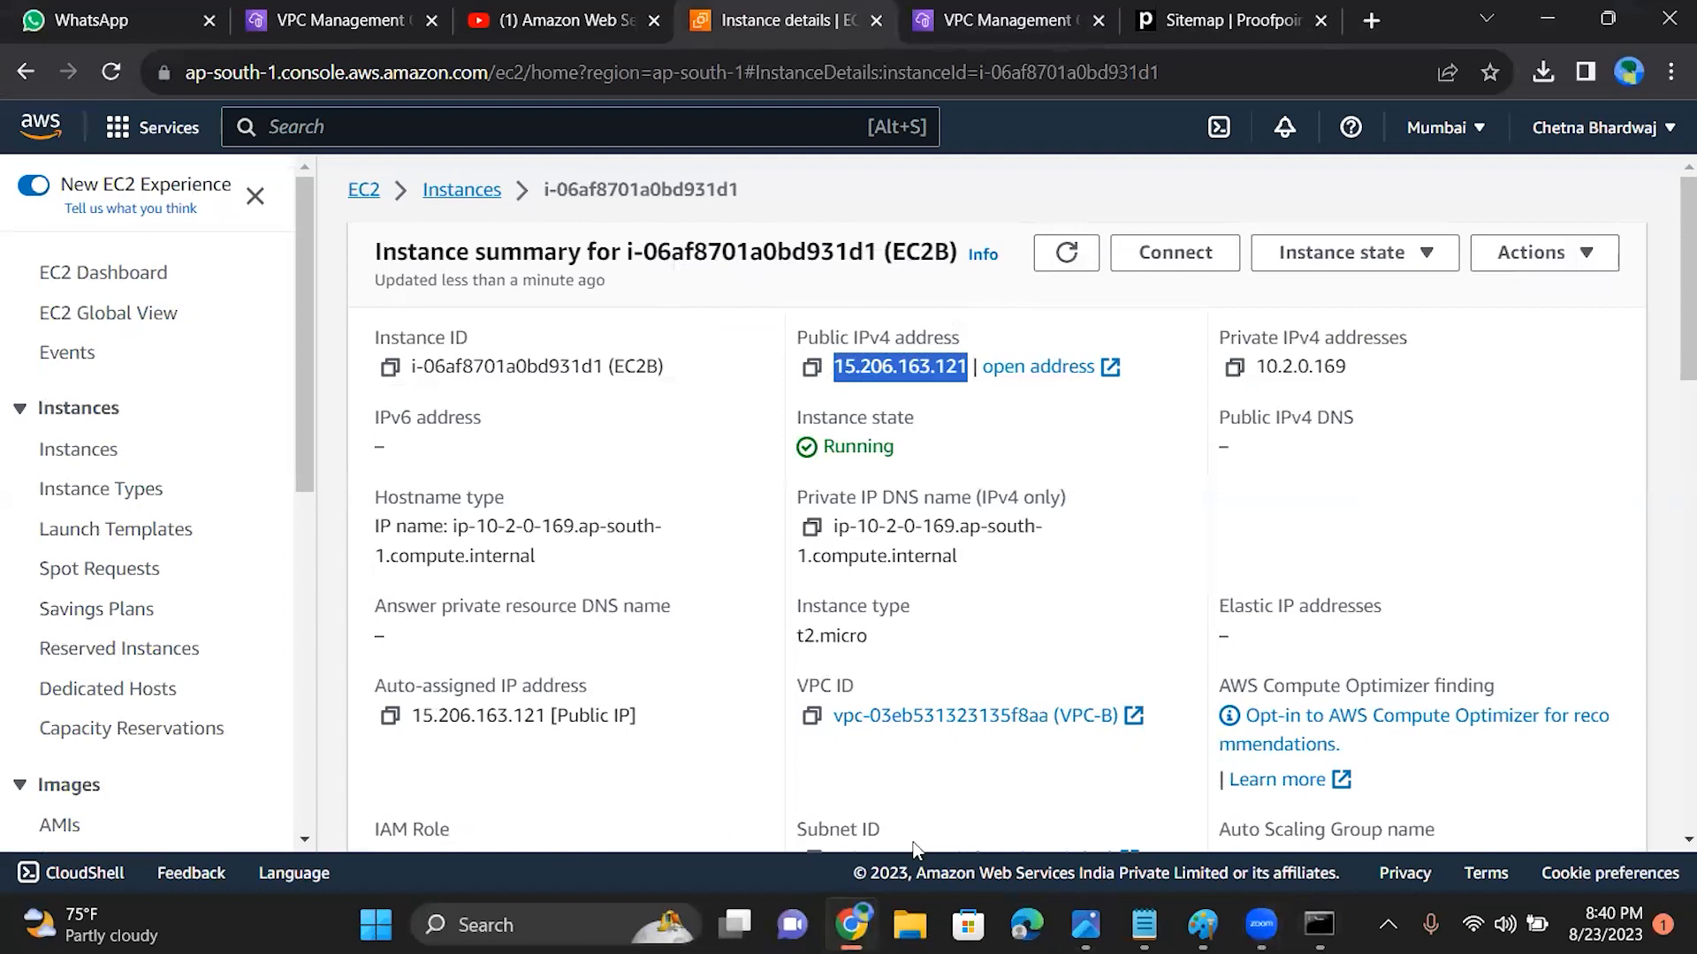
left_click(1003, 20)
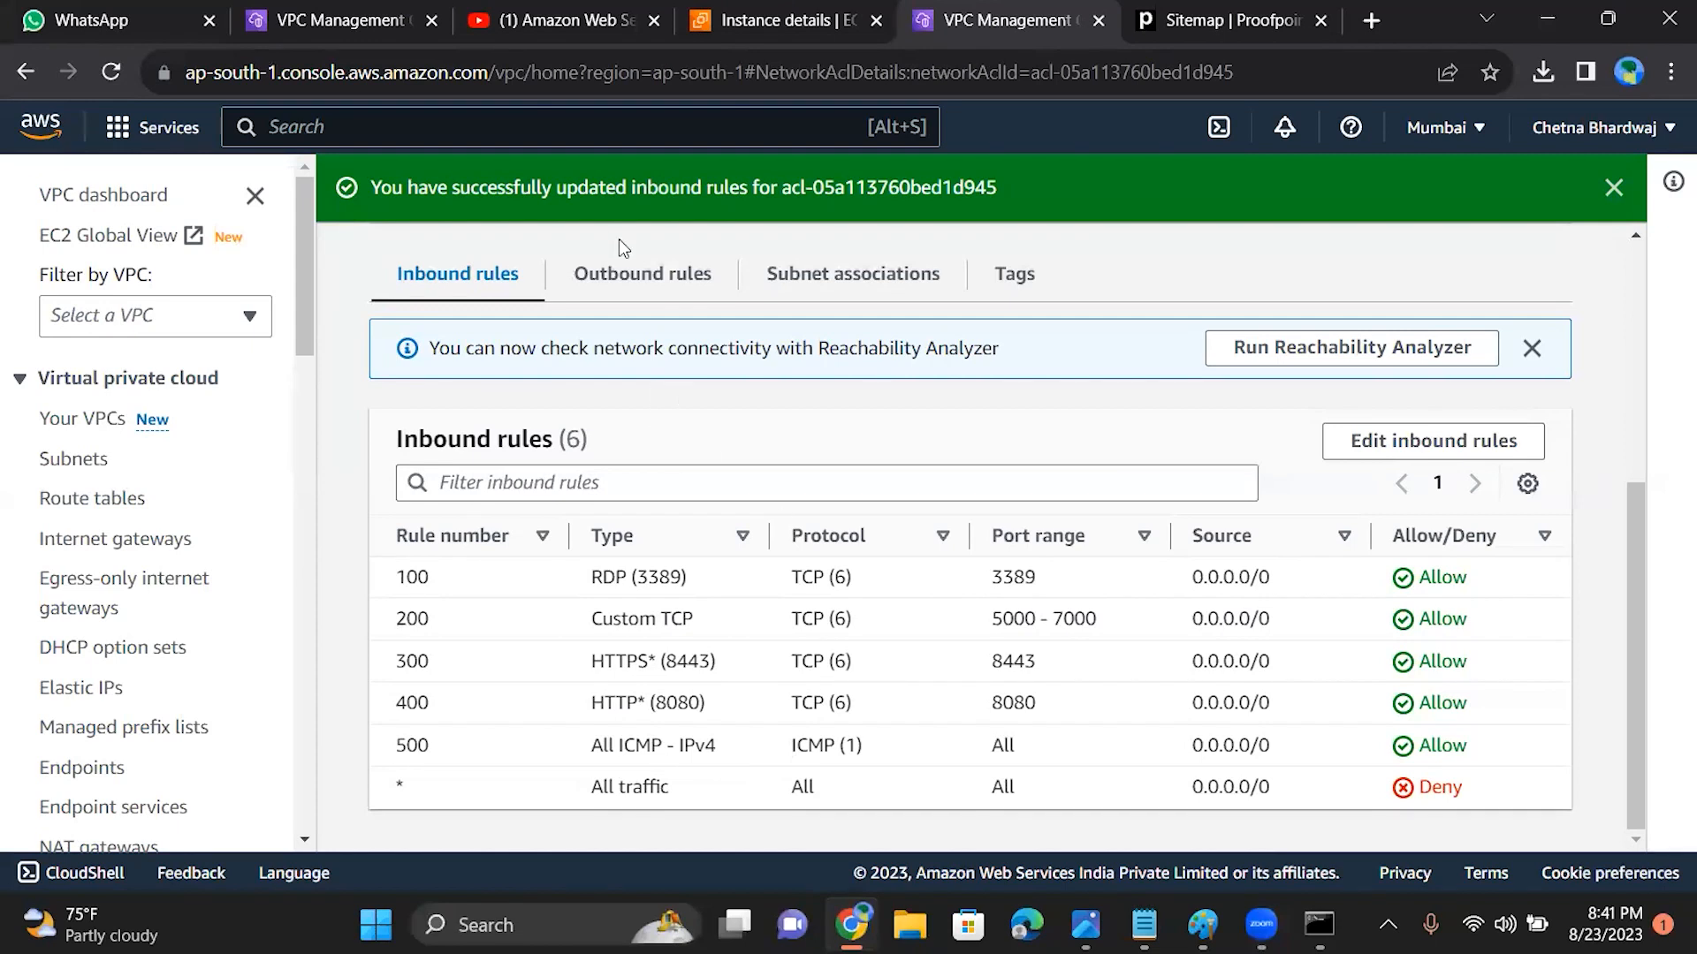
left_click(621, 274)
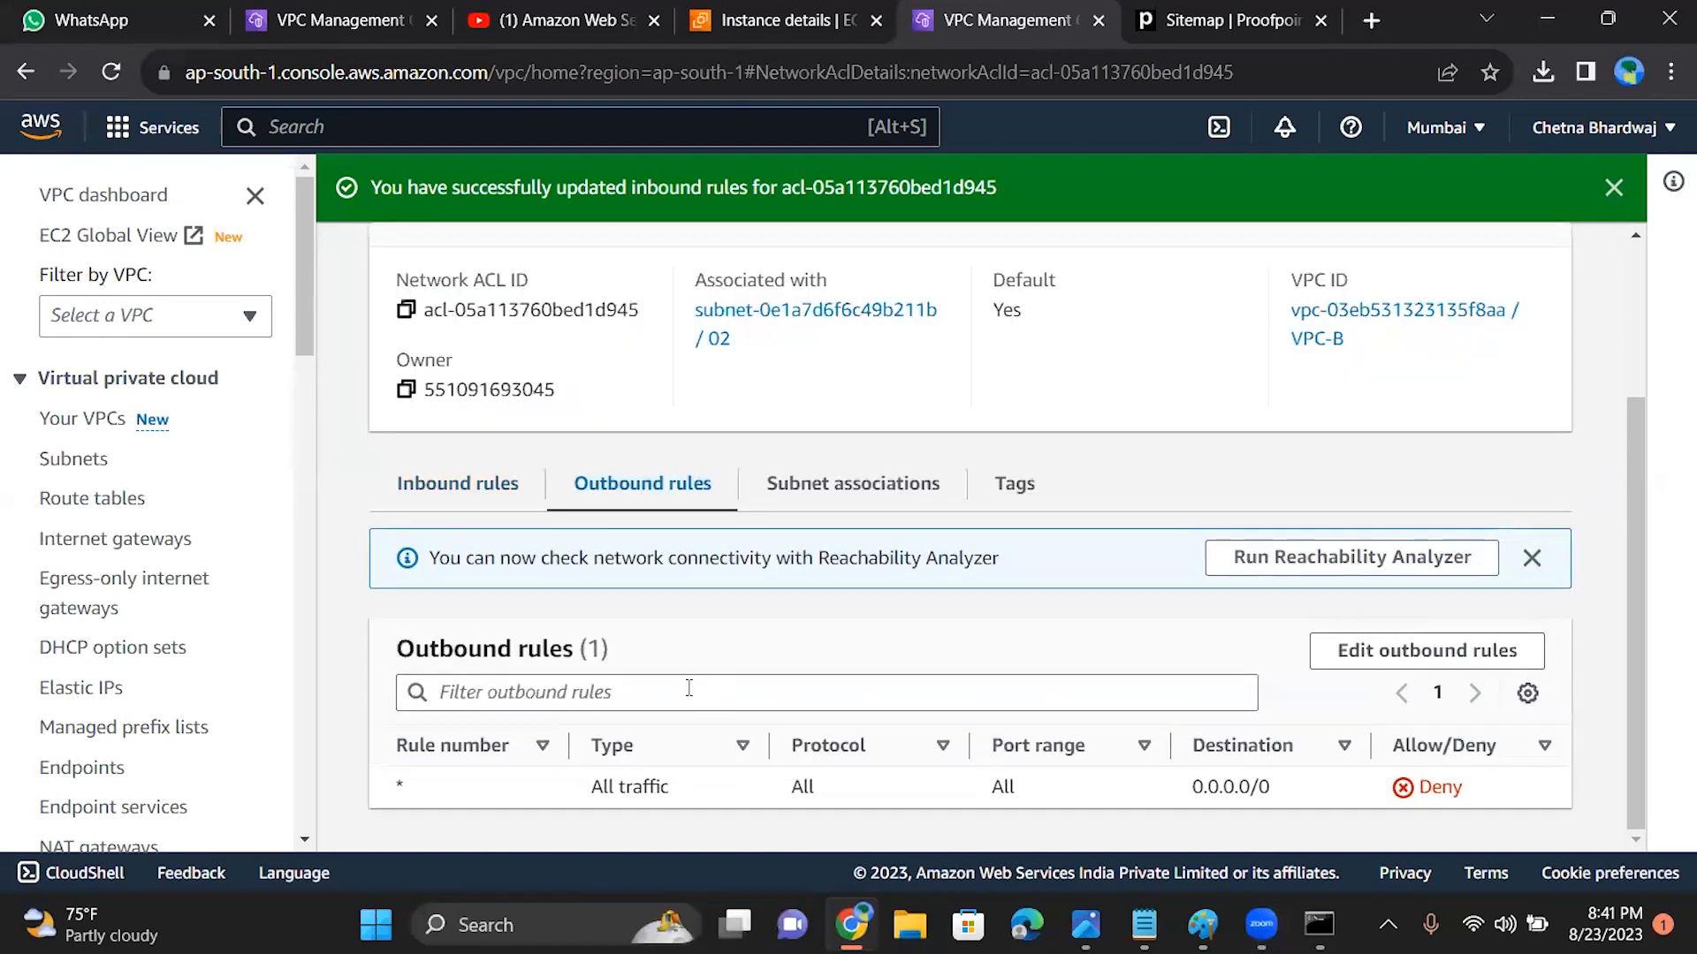
left_click(1397, 654)
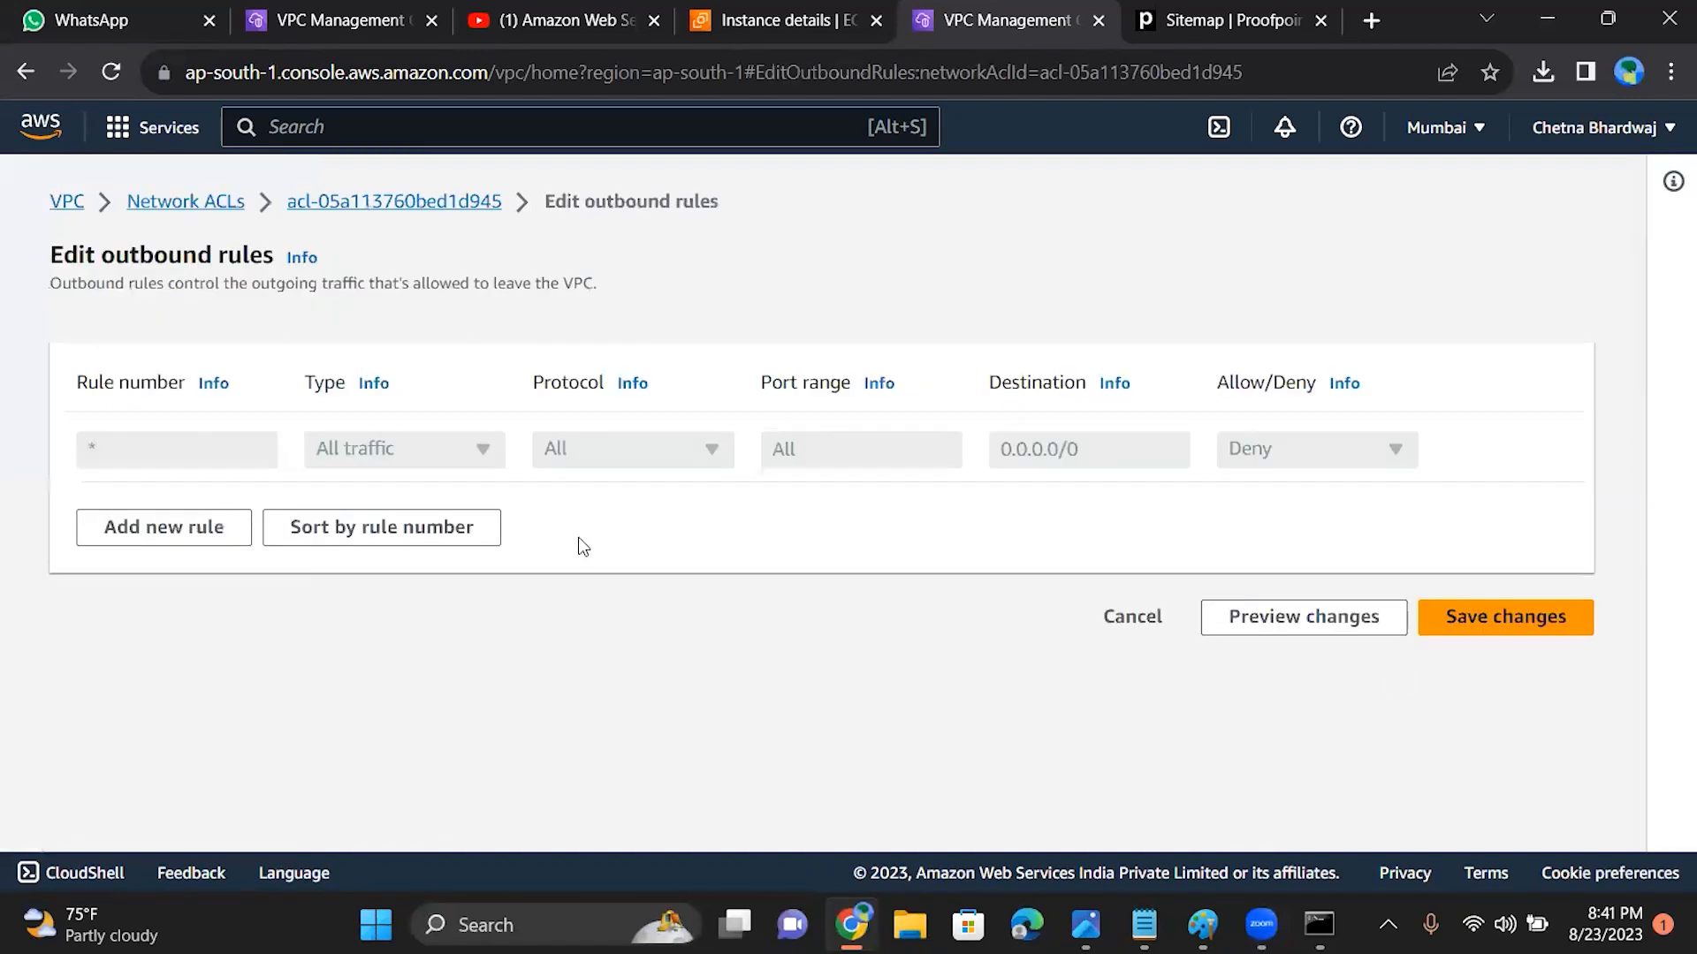
left_click(176, 539)
left_click(384, 448)
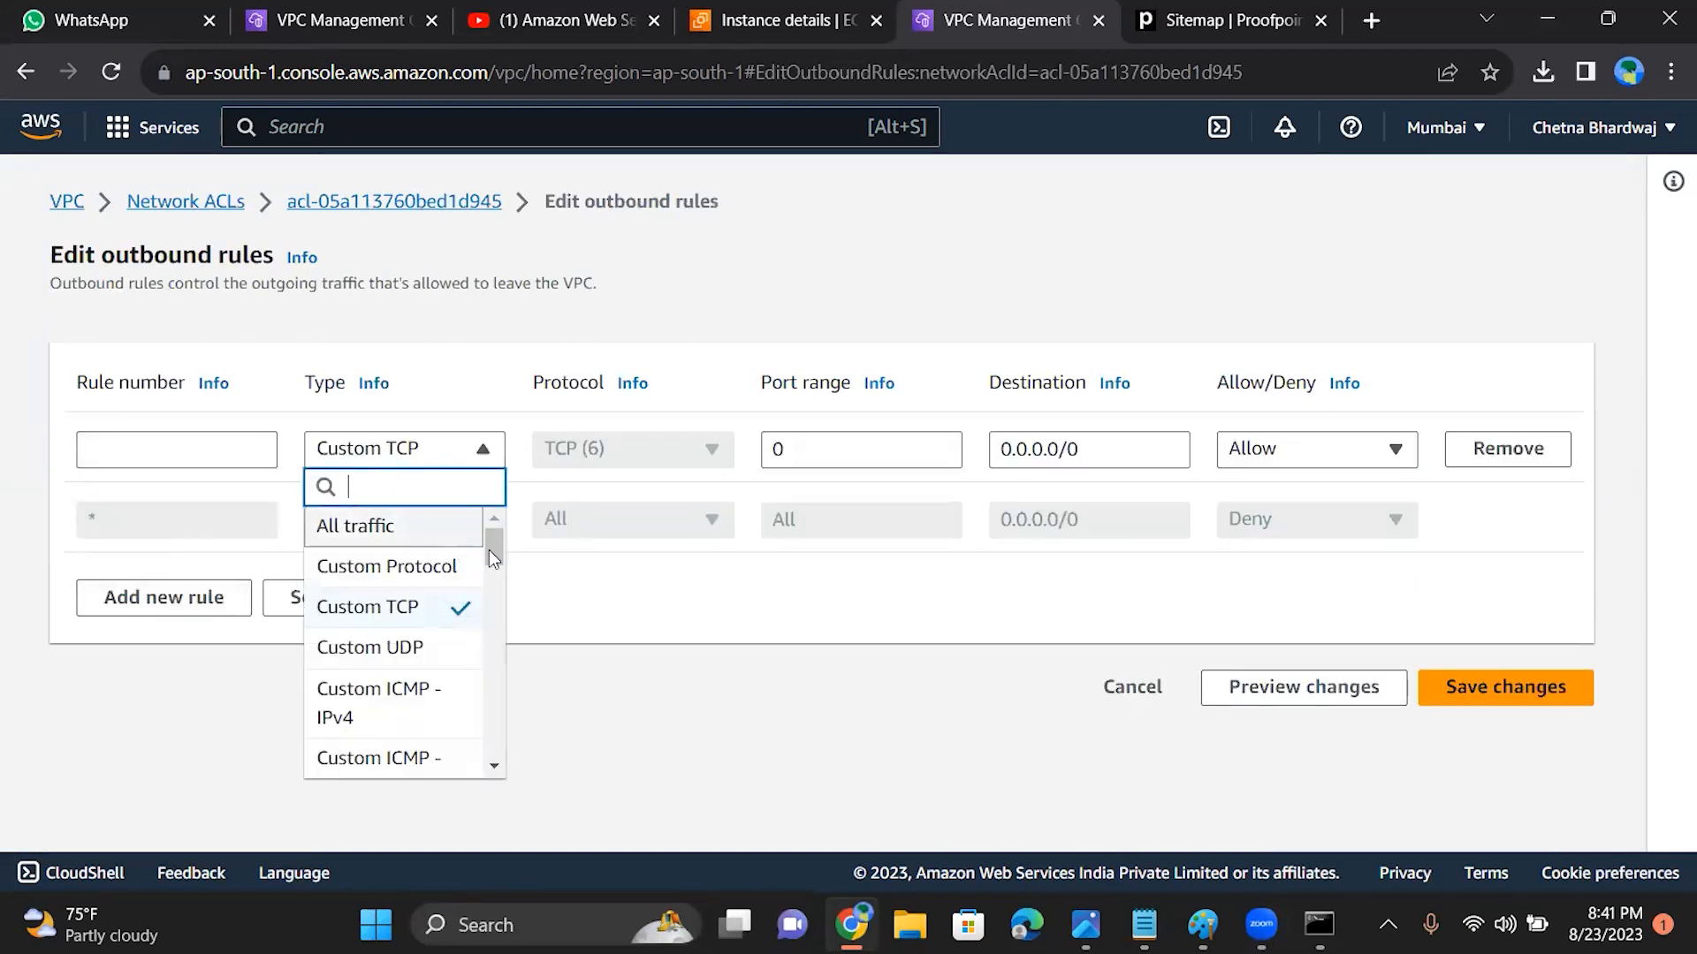
scroll(489, 549, "down", 3)
scroll(490, 562, "up", 2)
scroll(490, 559, "down", 1)
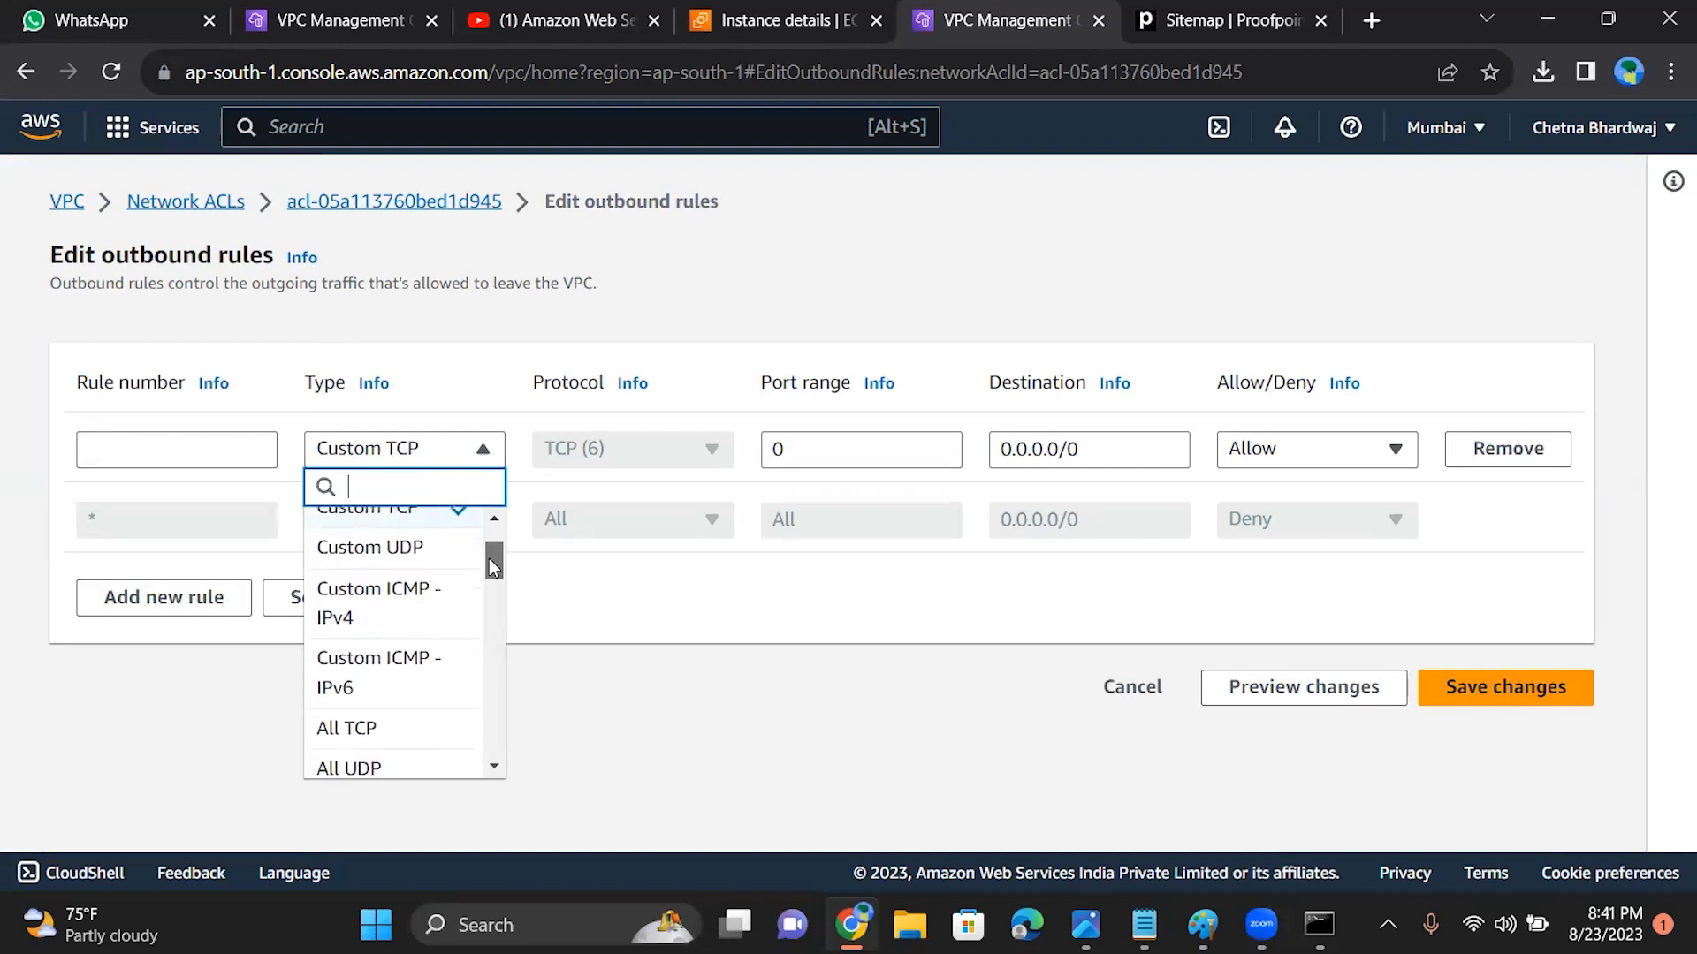
scroll(490, 559, "up", 1)
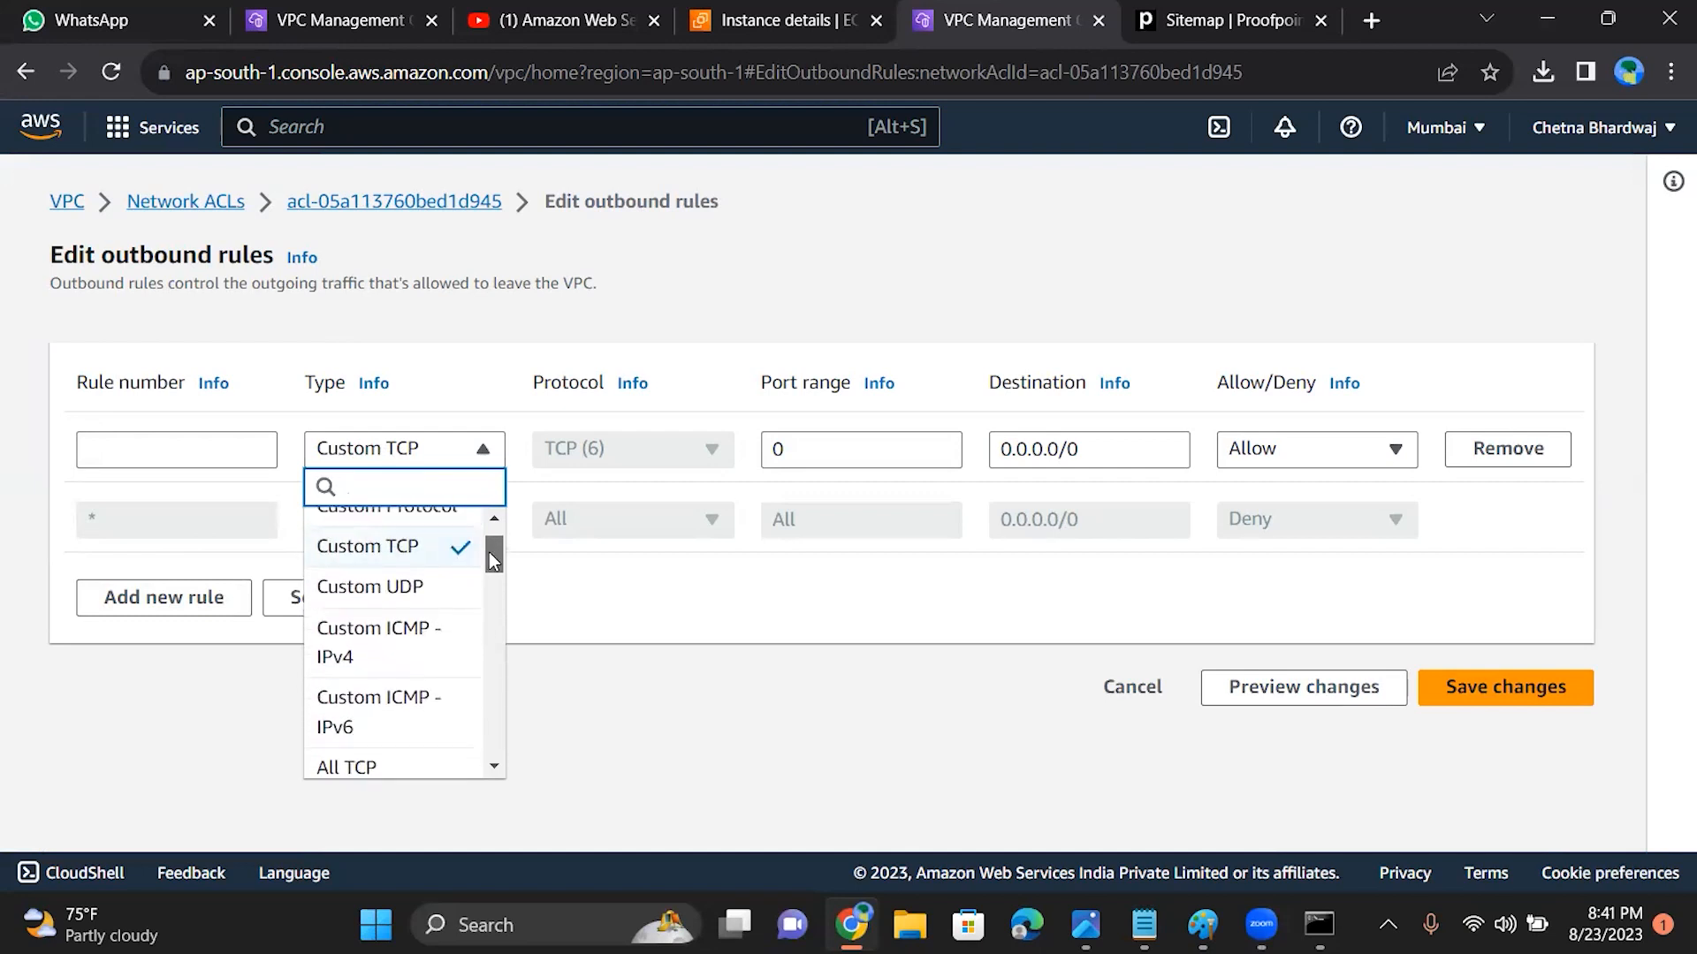
scroll(492, 558, "up", 1)
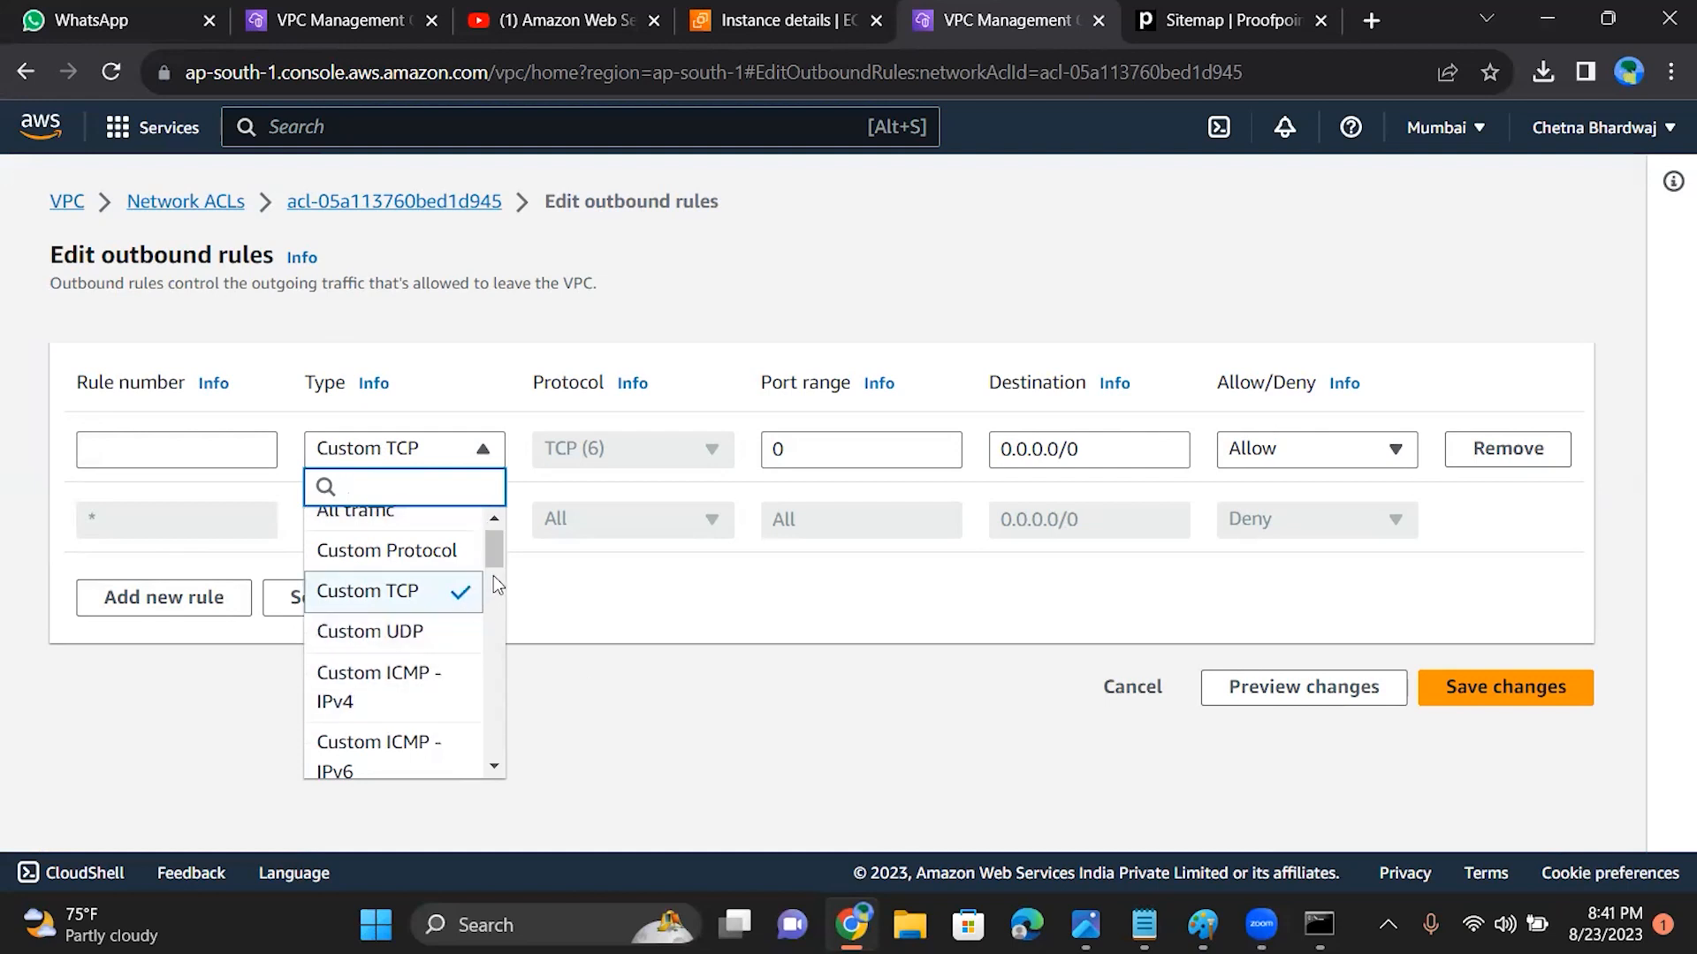
scroll(493, 553, "down", 2)
scroll(493, 553, "up", 1)
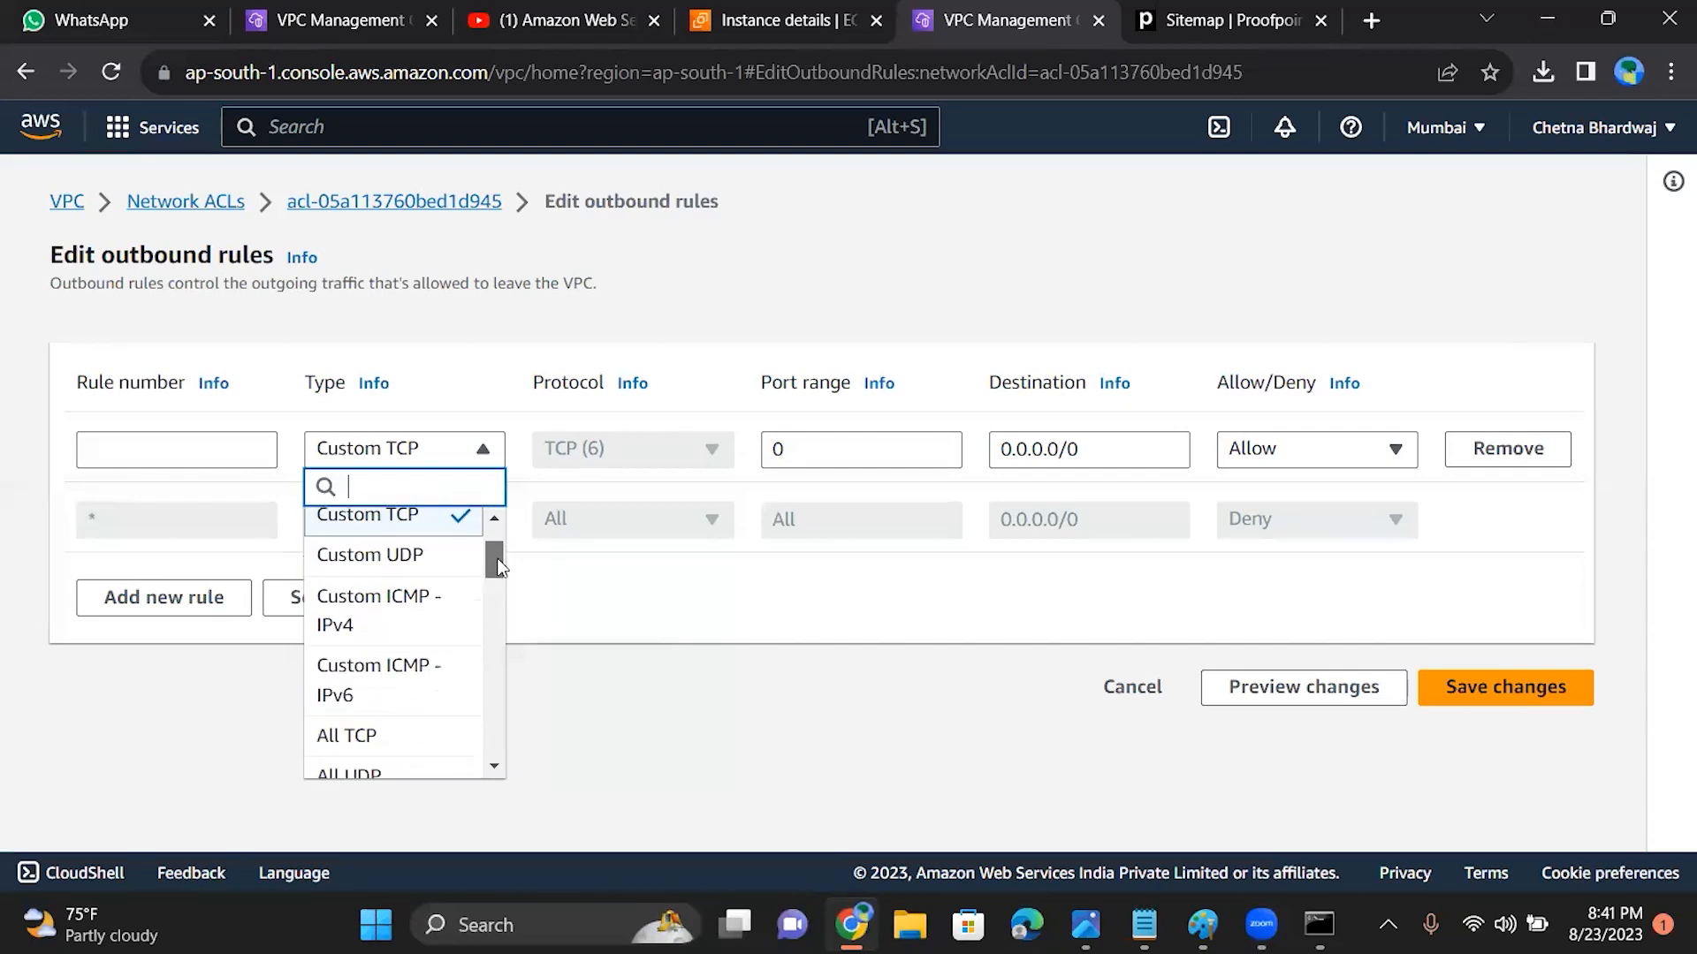
left_click(188, 202)
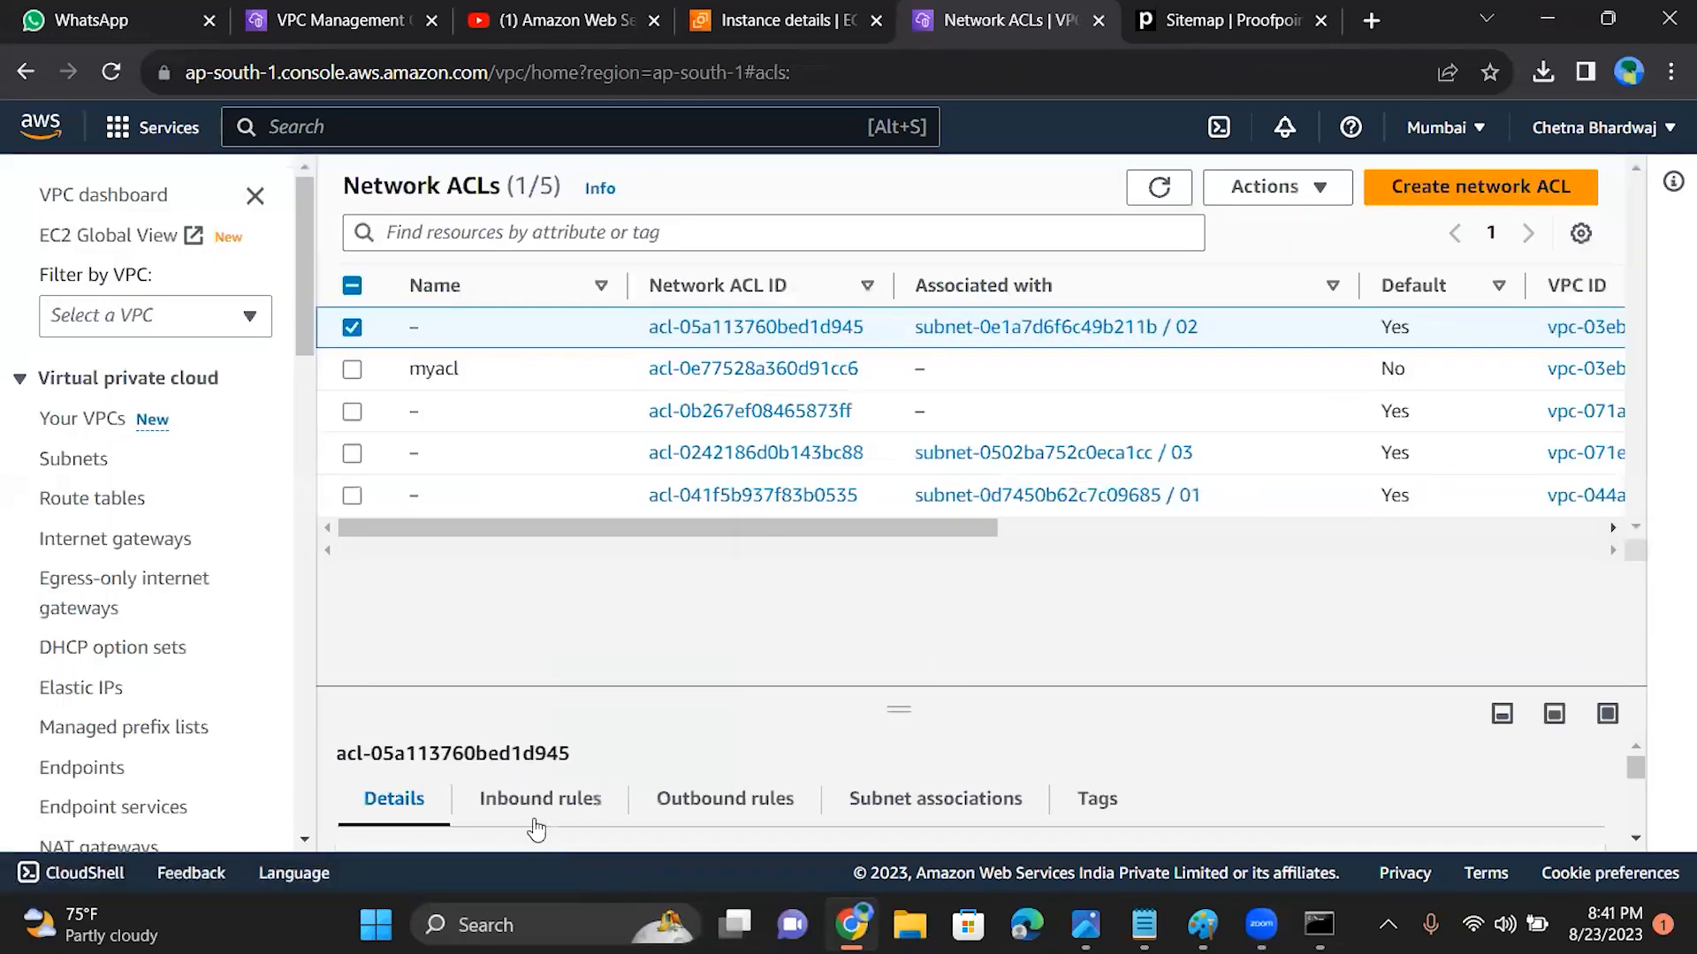
Step: Examine the inbound rules of VPC-B's network ACL in an enlarged details pane
left_click(541, 799)
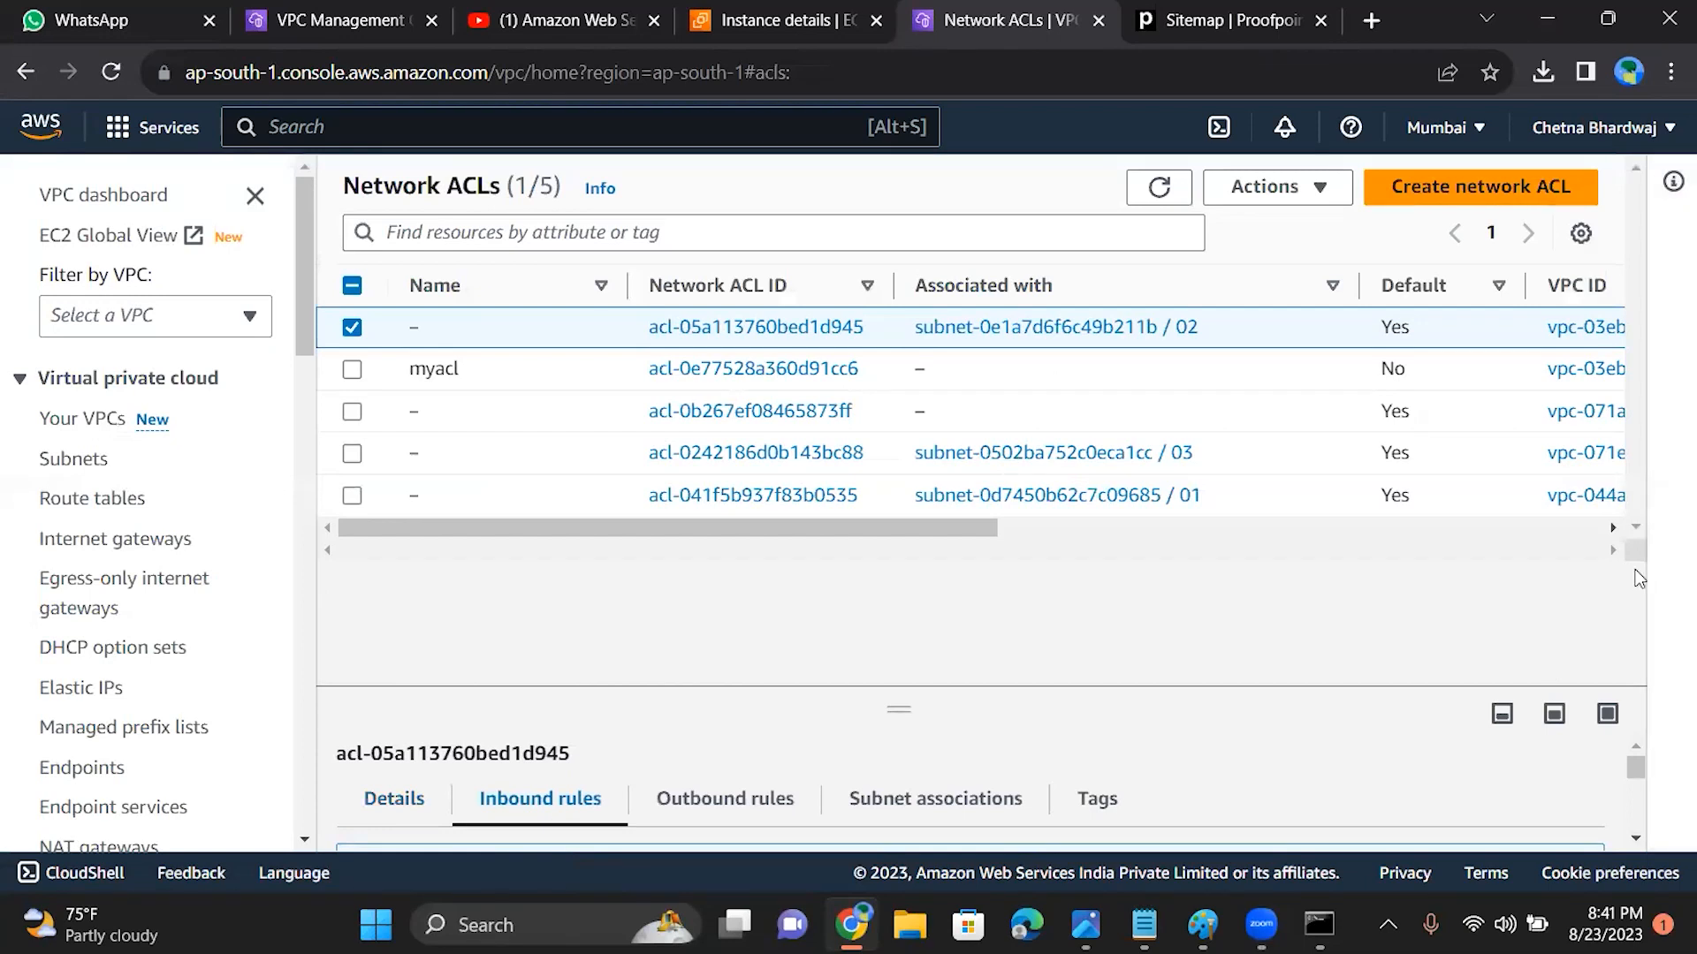
left_click_drag(900, 708, 899, 409)
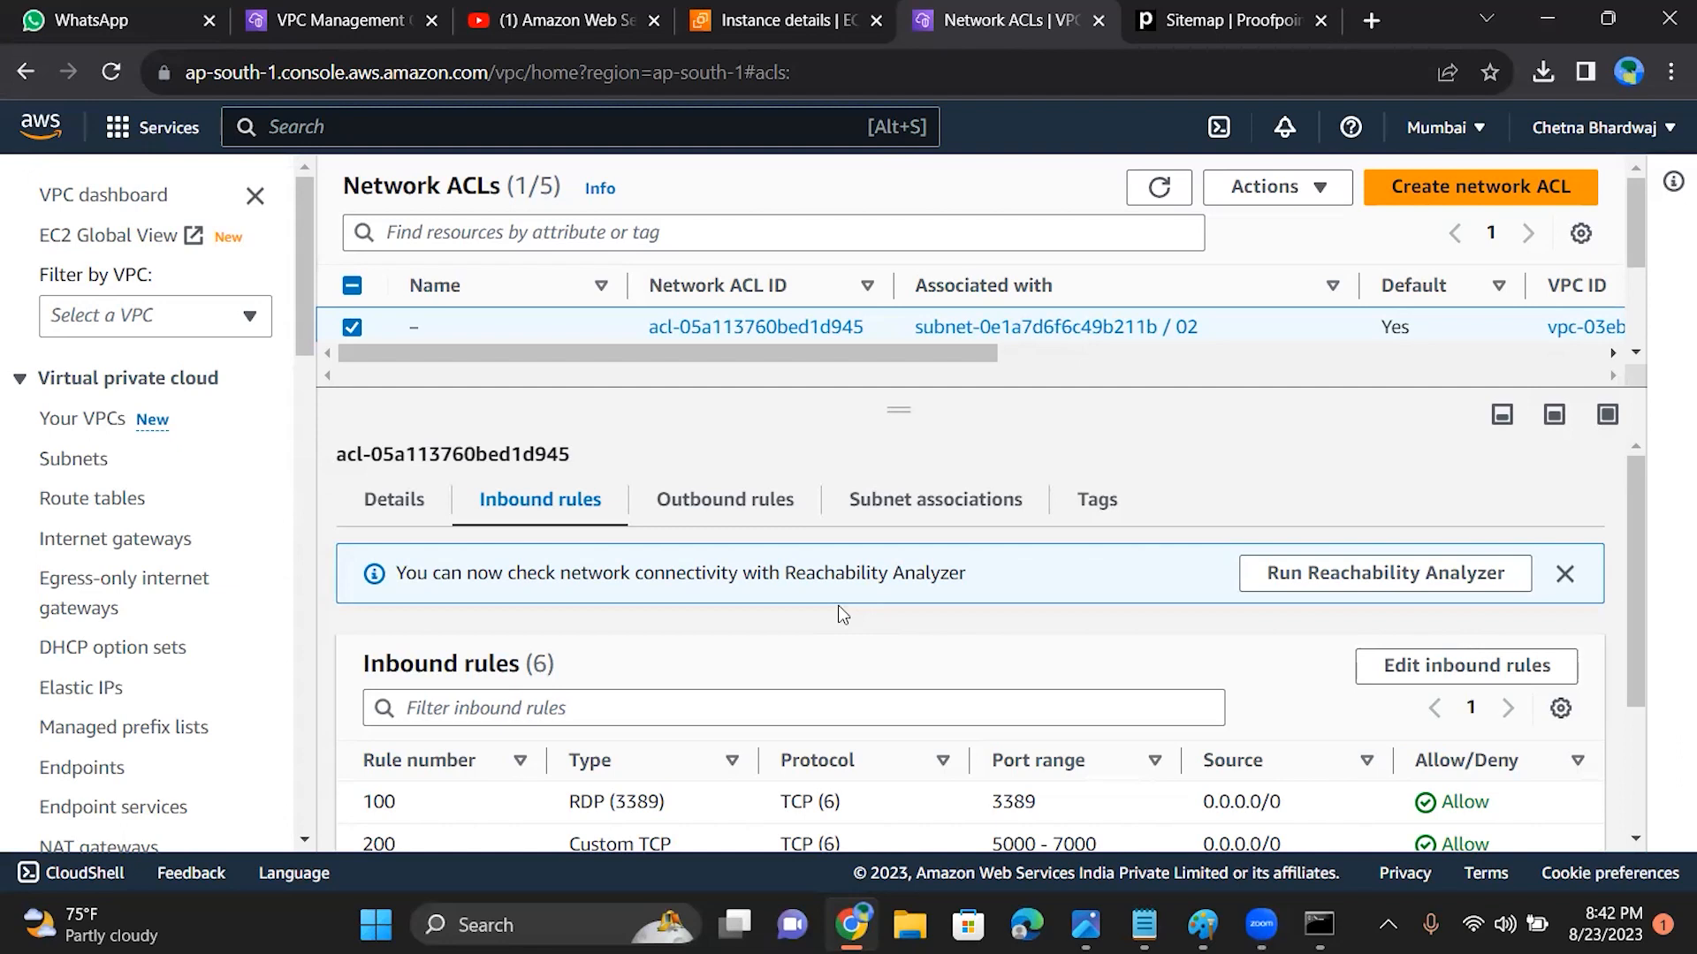
scroll(837, 607, "down", 3)
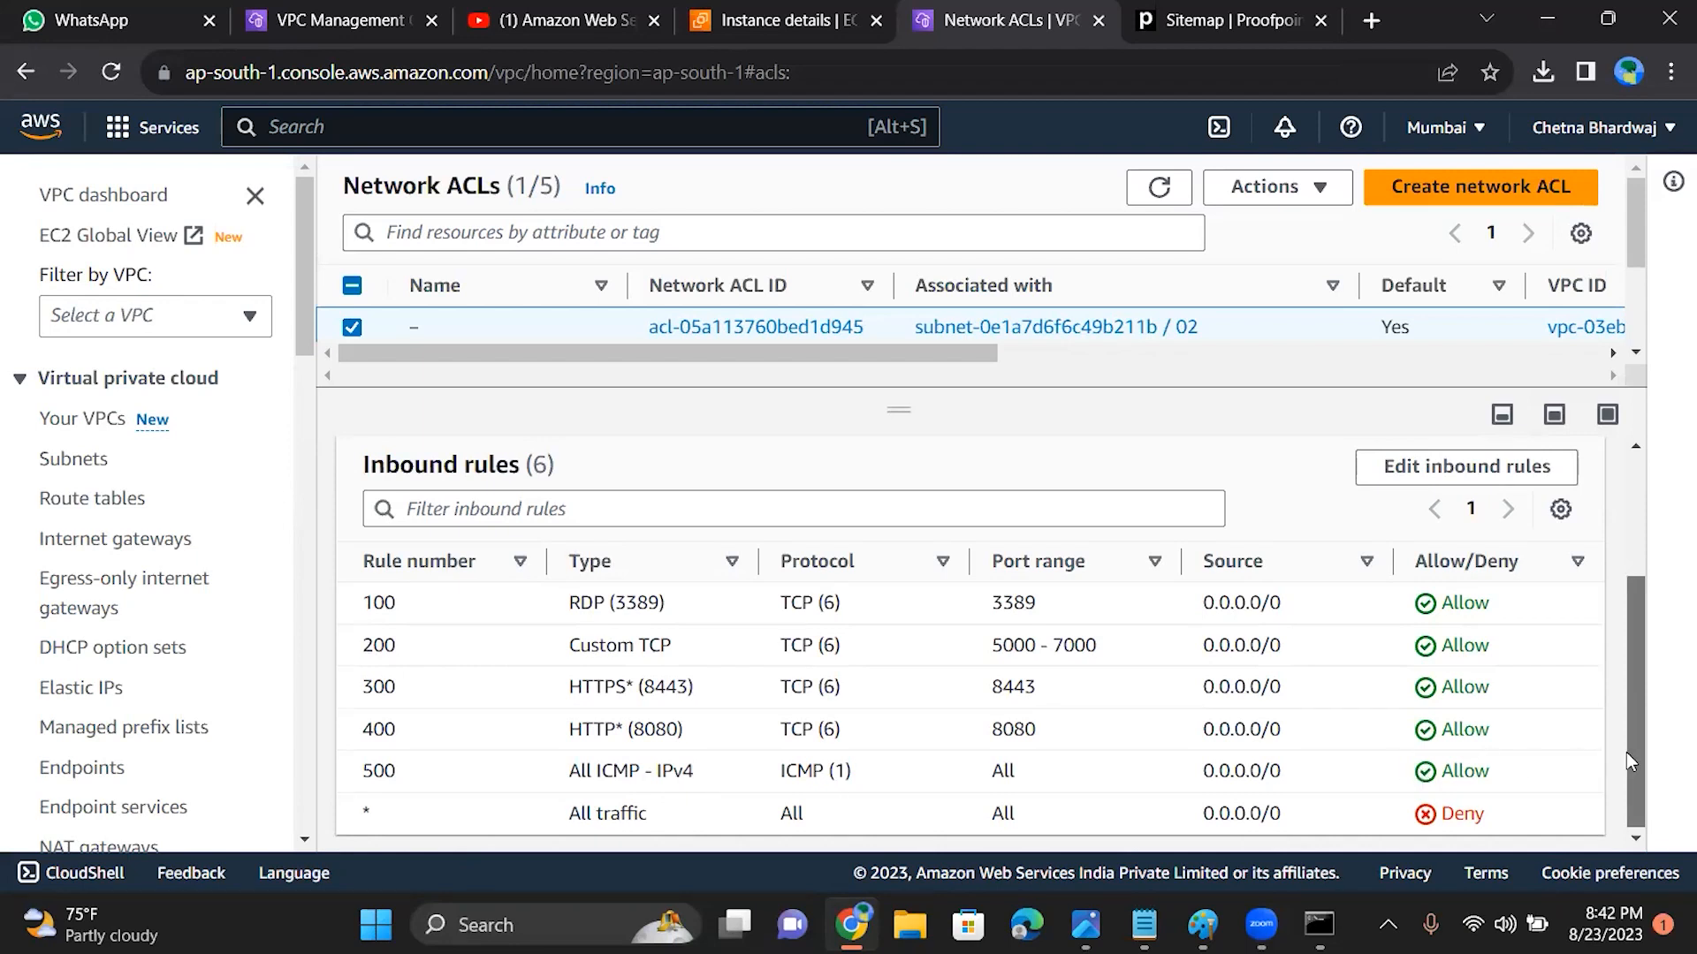
left_click_drag(1628, 751, 1626, 688)
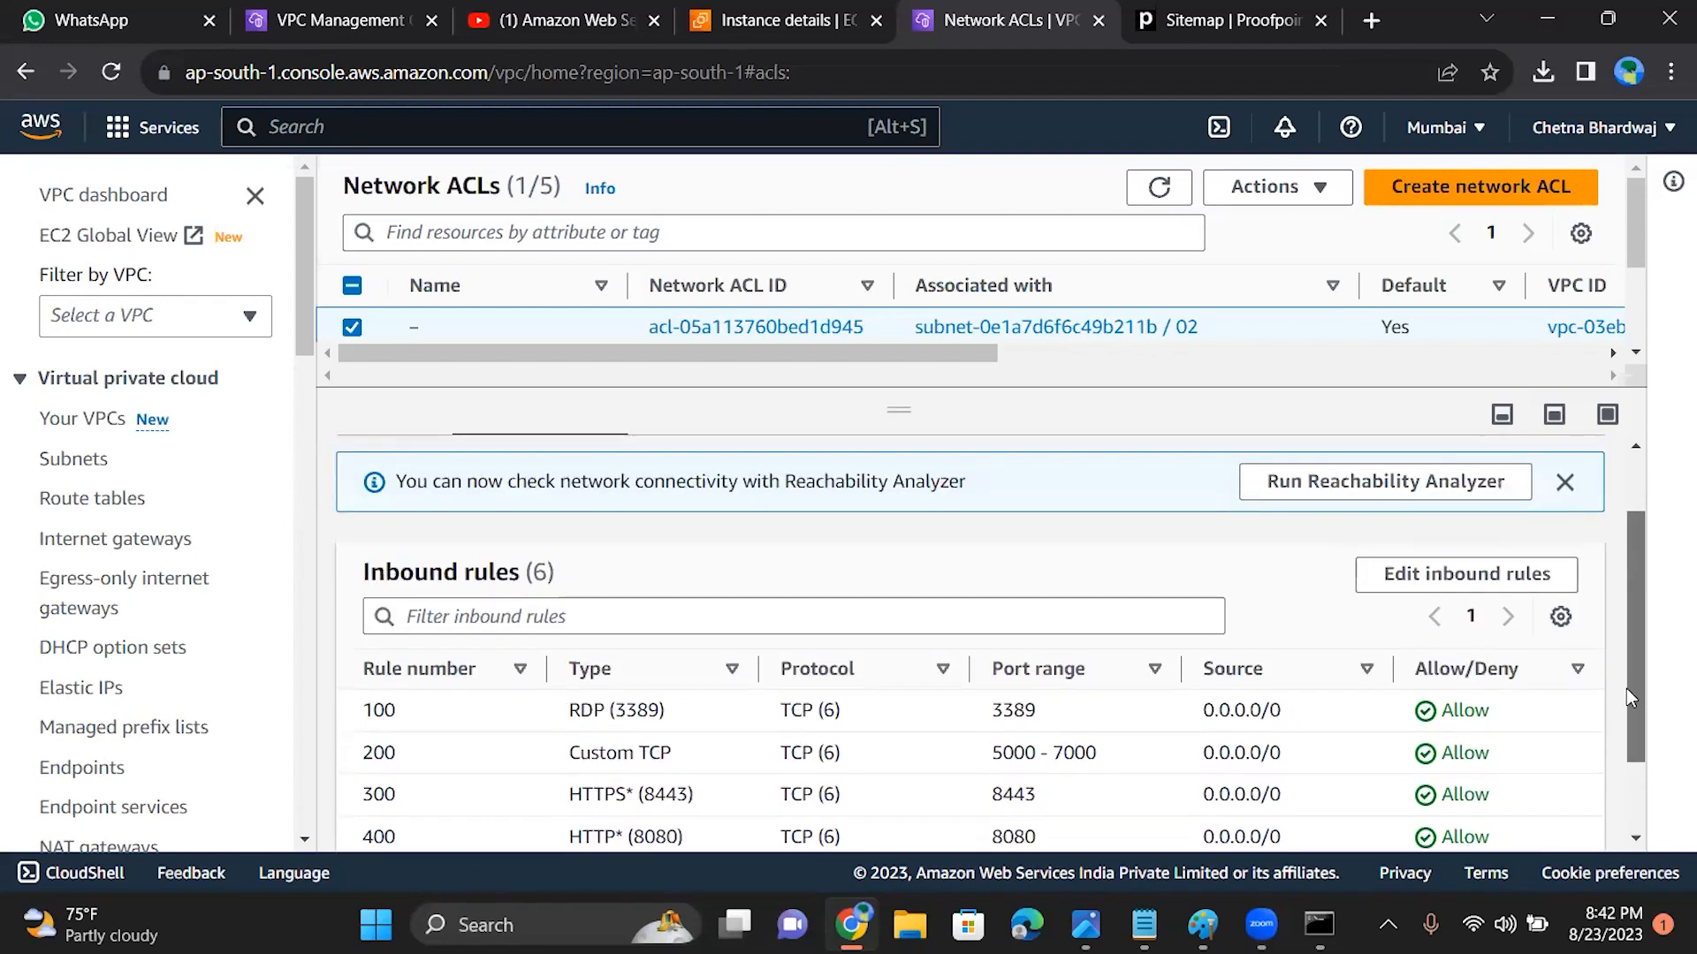
scroll(1640, 645, "up", 1)
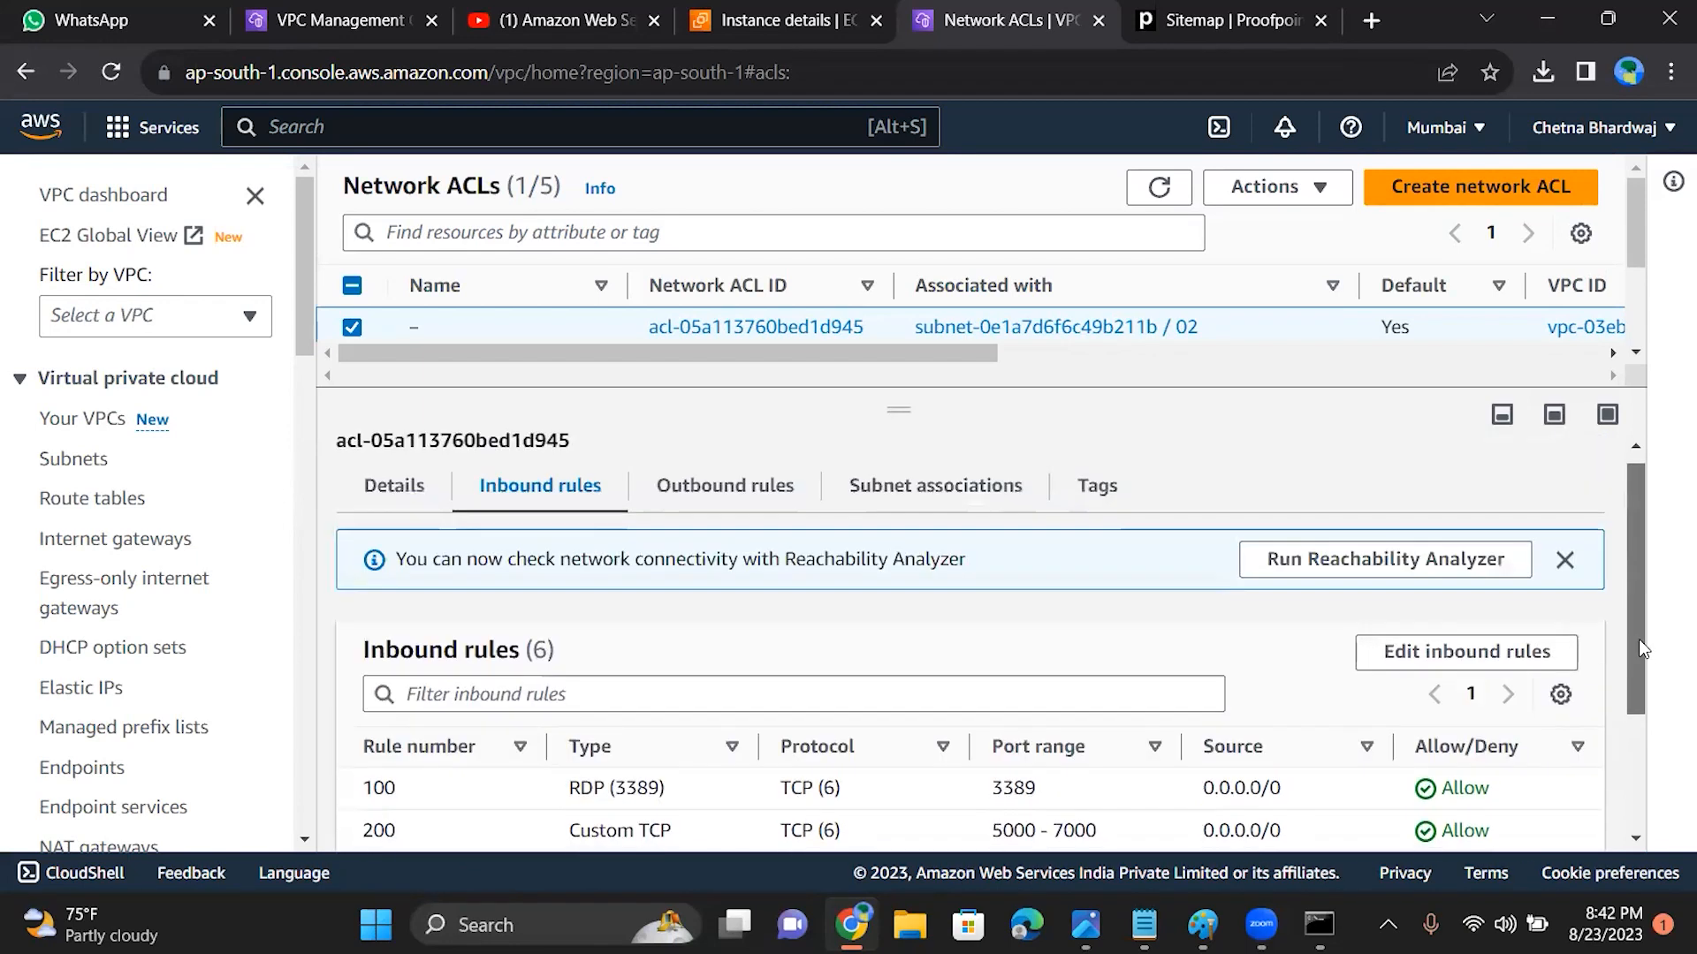
Step: Open the ACL's outbound rules for editing and add a new rule numbered 100
left_click(749, 490)
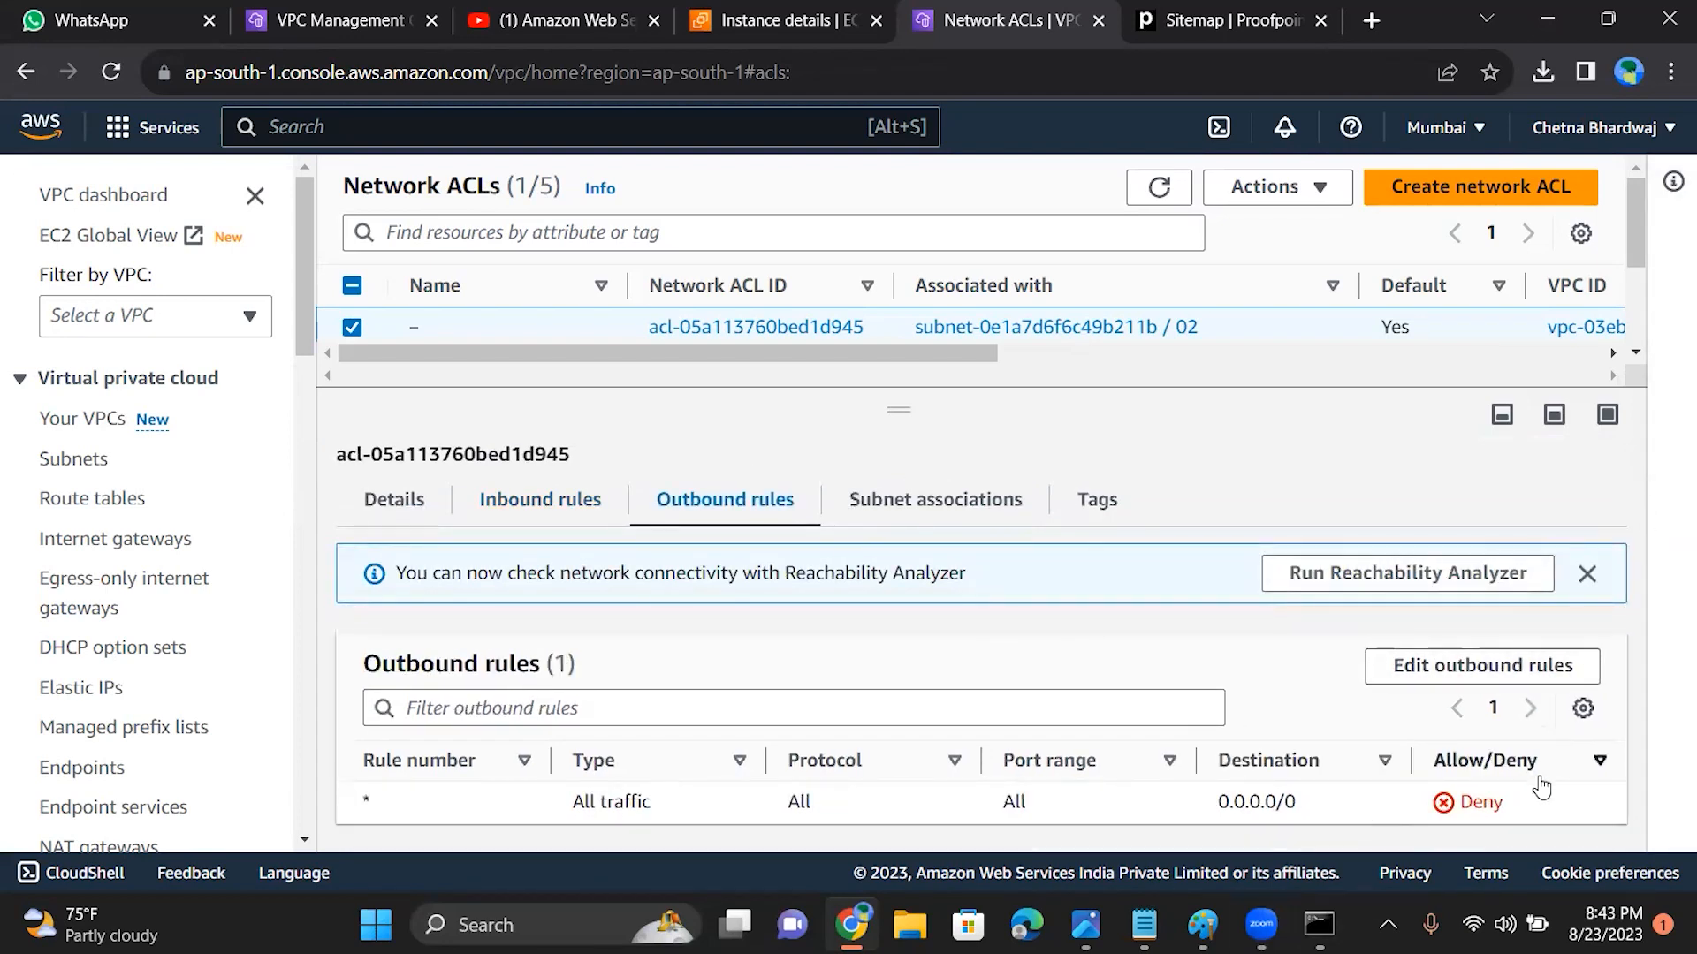
left_click(1428, 676)
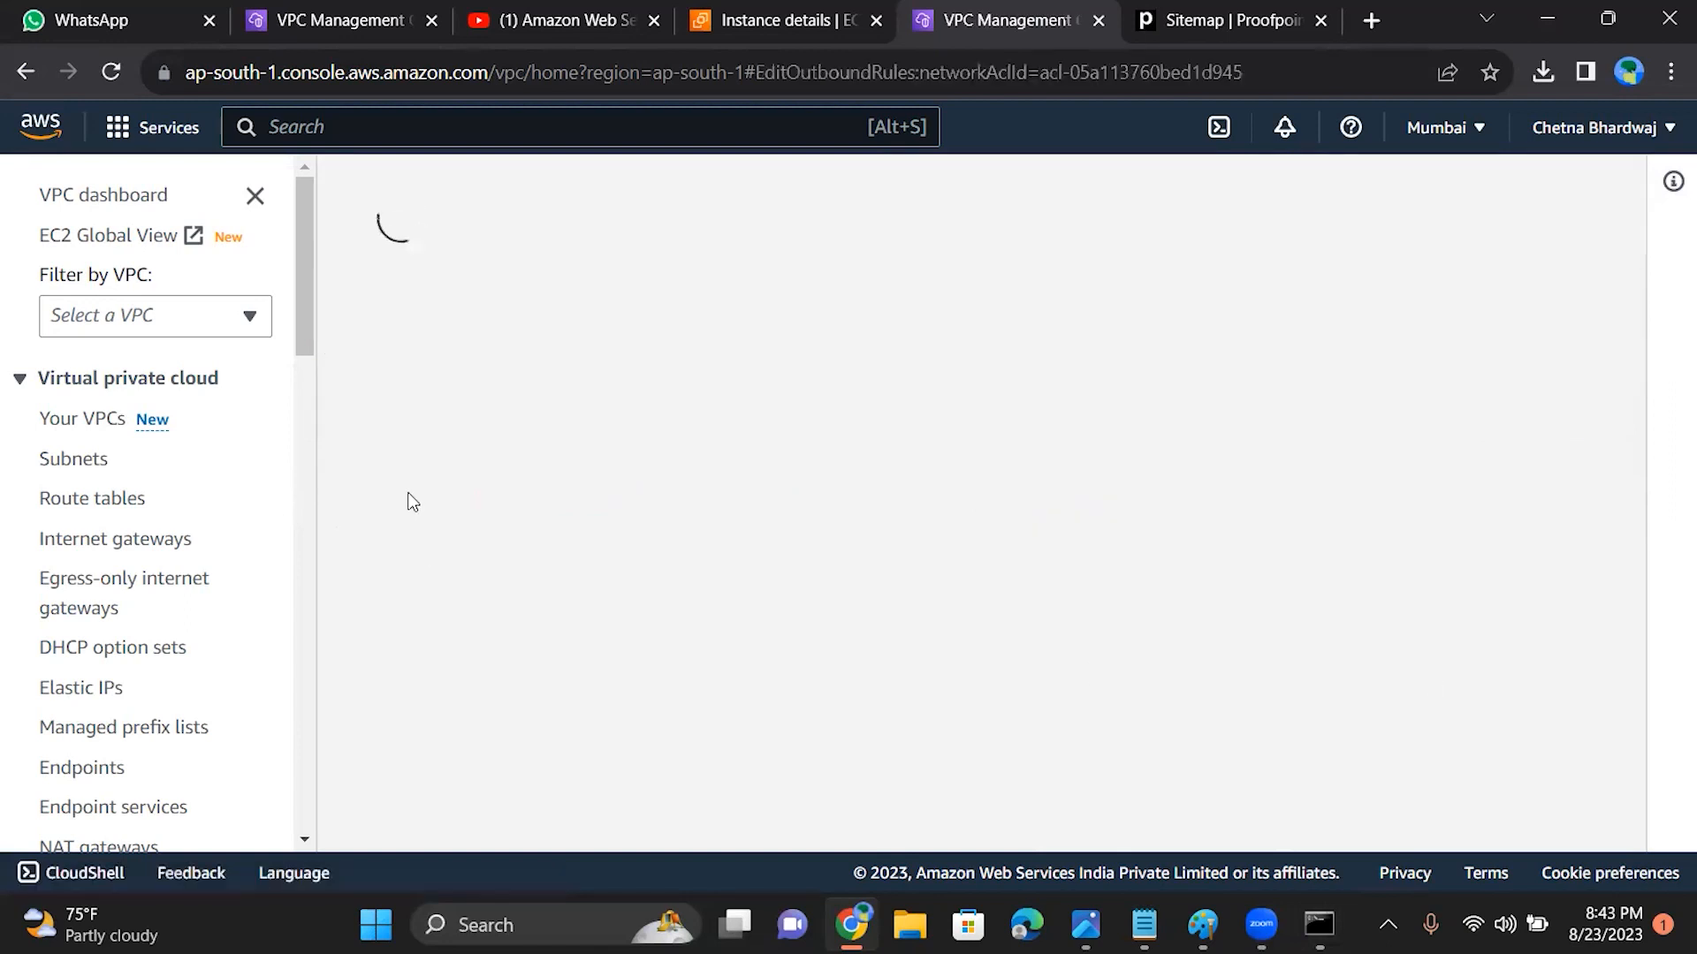
left_click(156, 541)
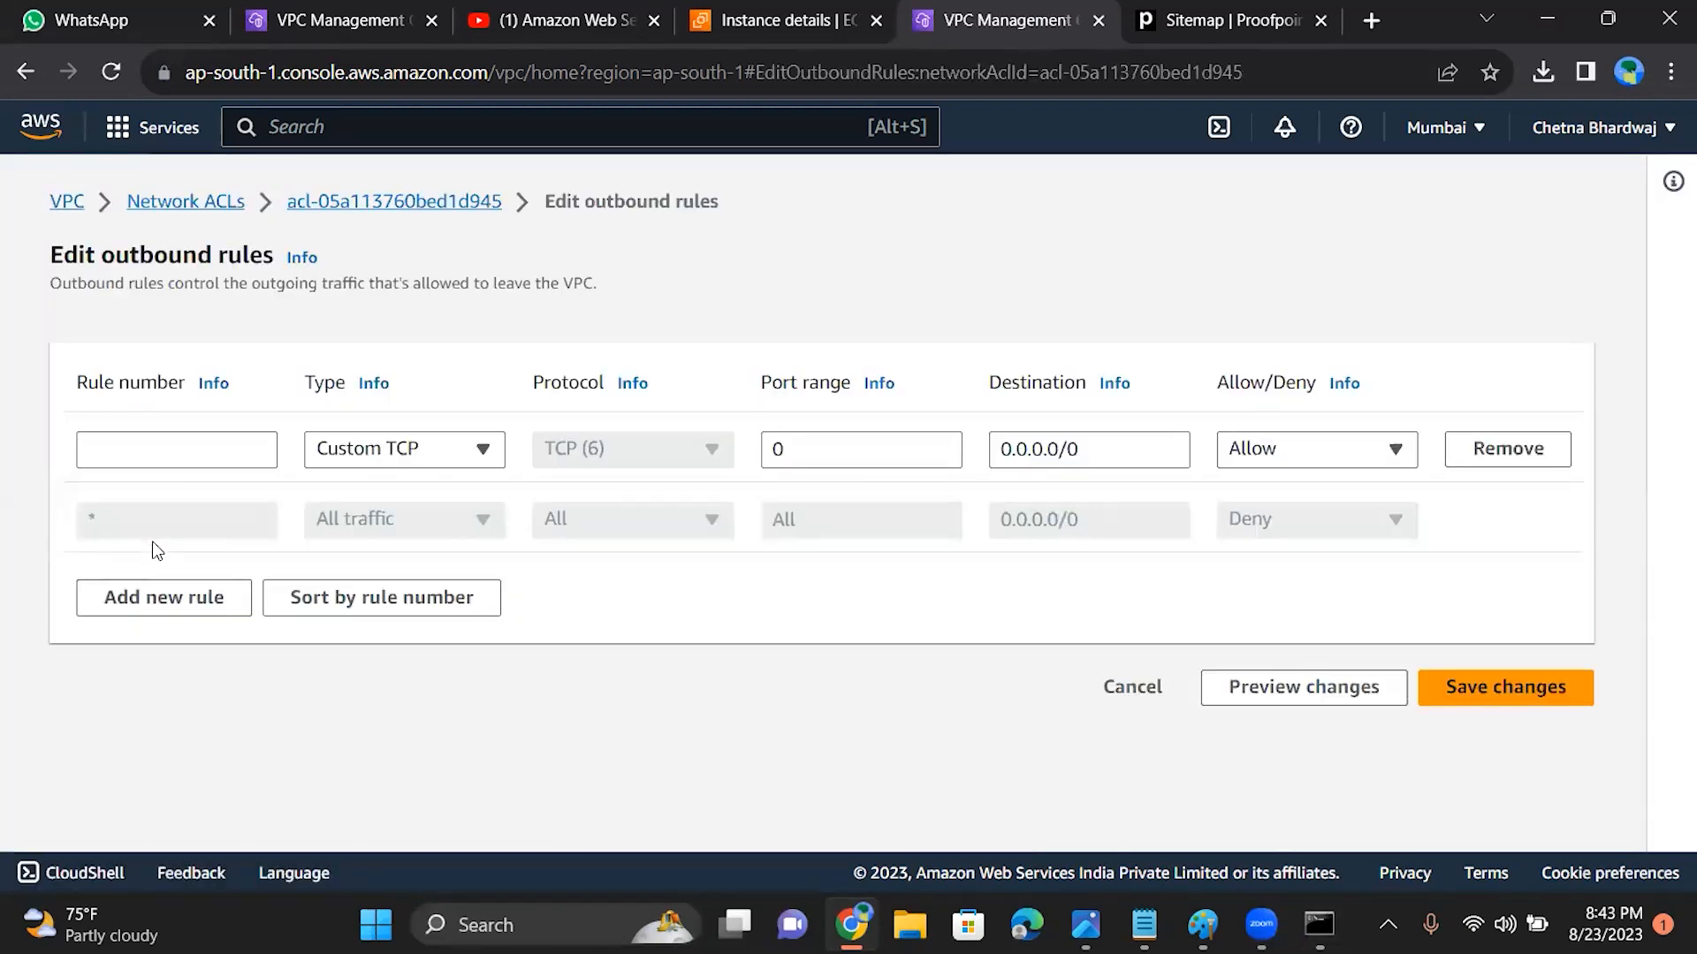
left_click(224, 440)
type("100")
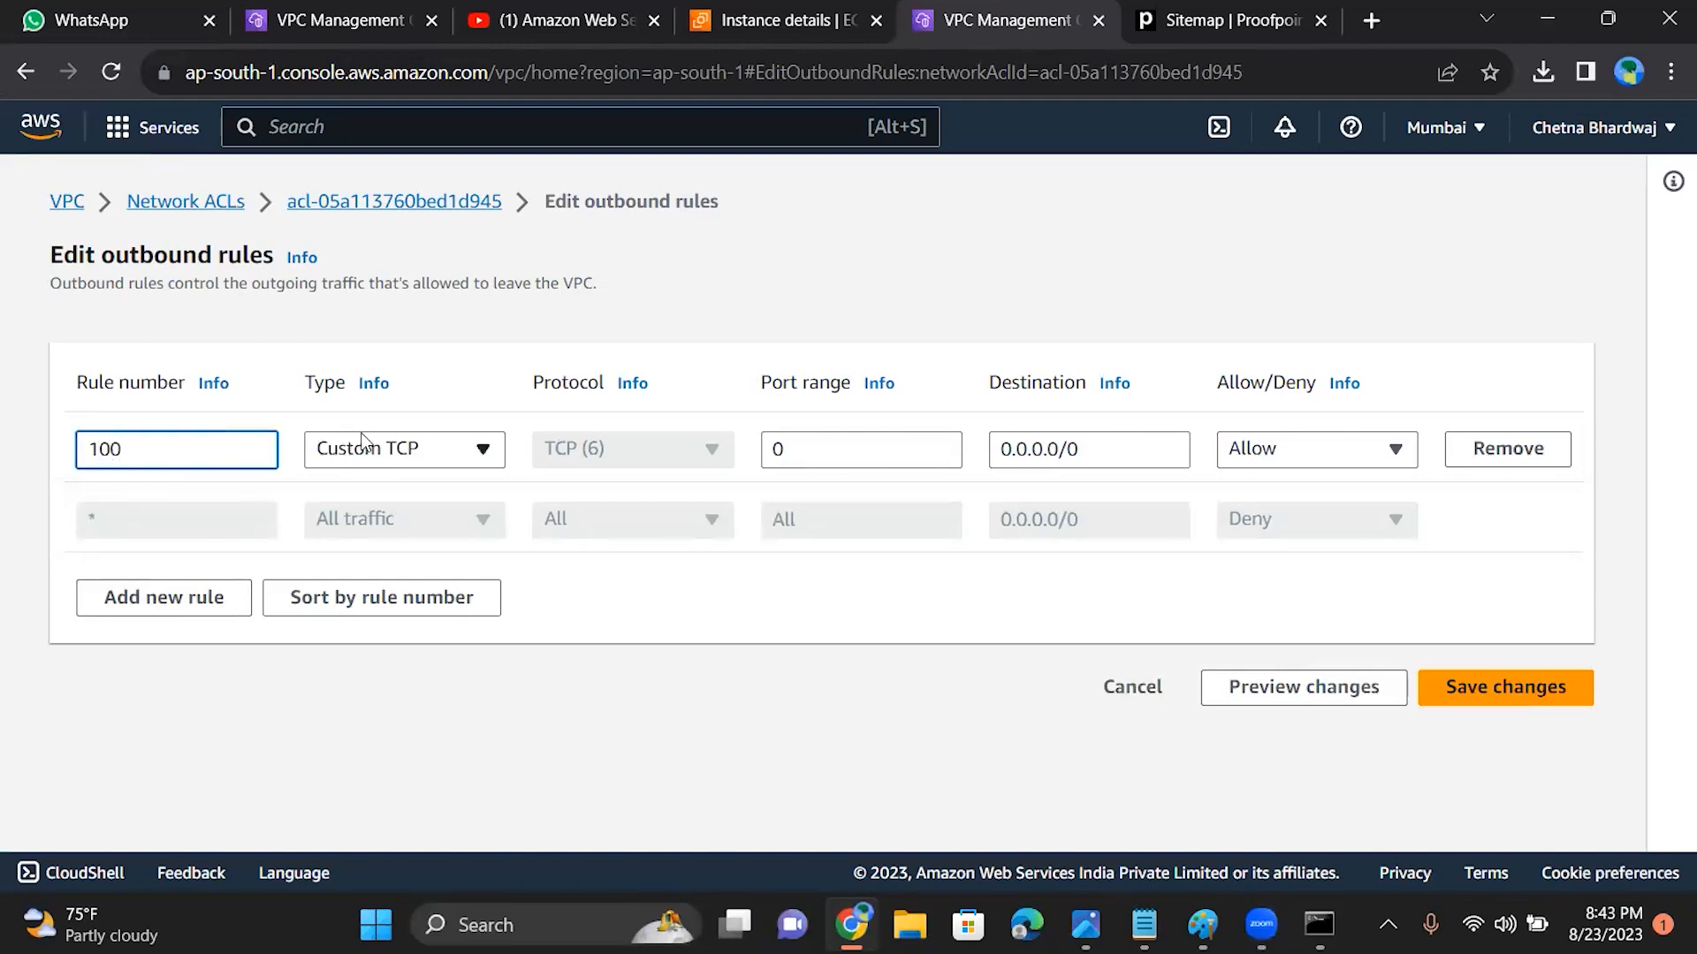
Step: Set outbound rule 100 to the type All ICMP - IPv4 and save the outbound rules
left_click(416, 452)
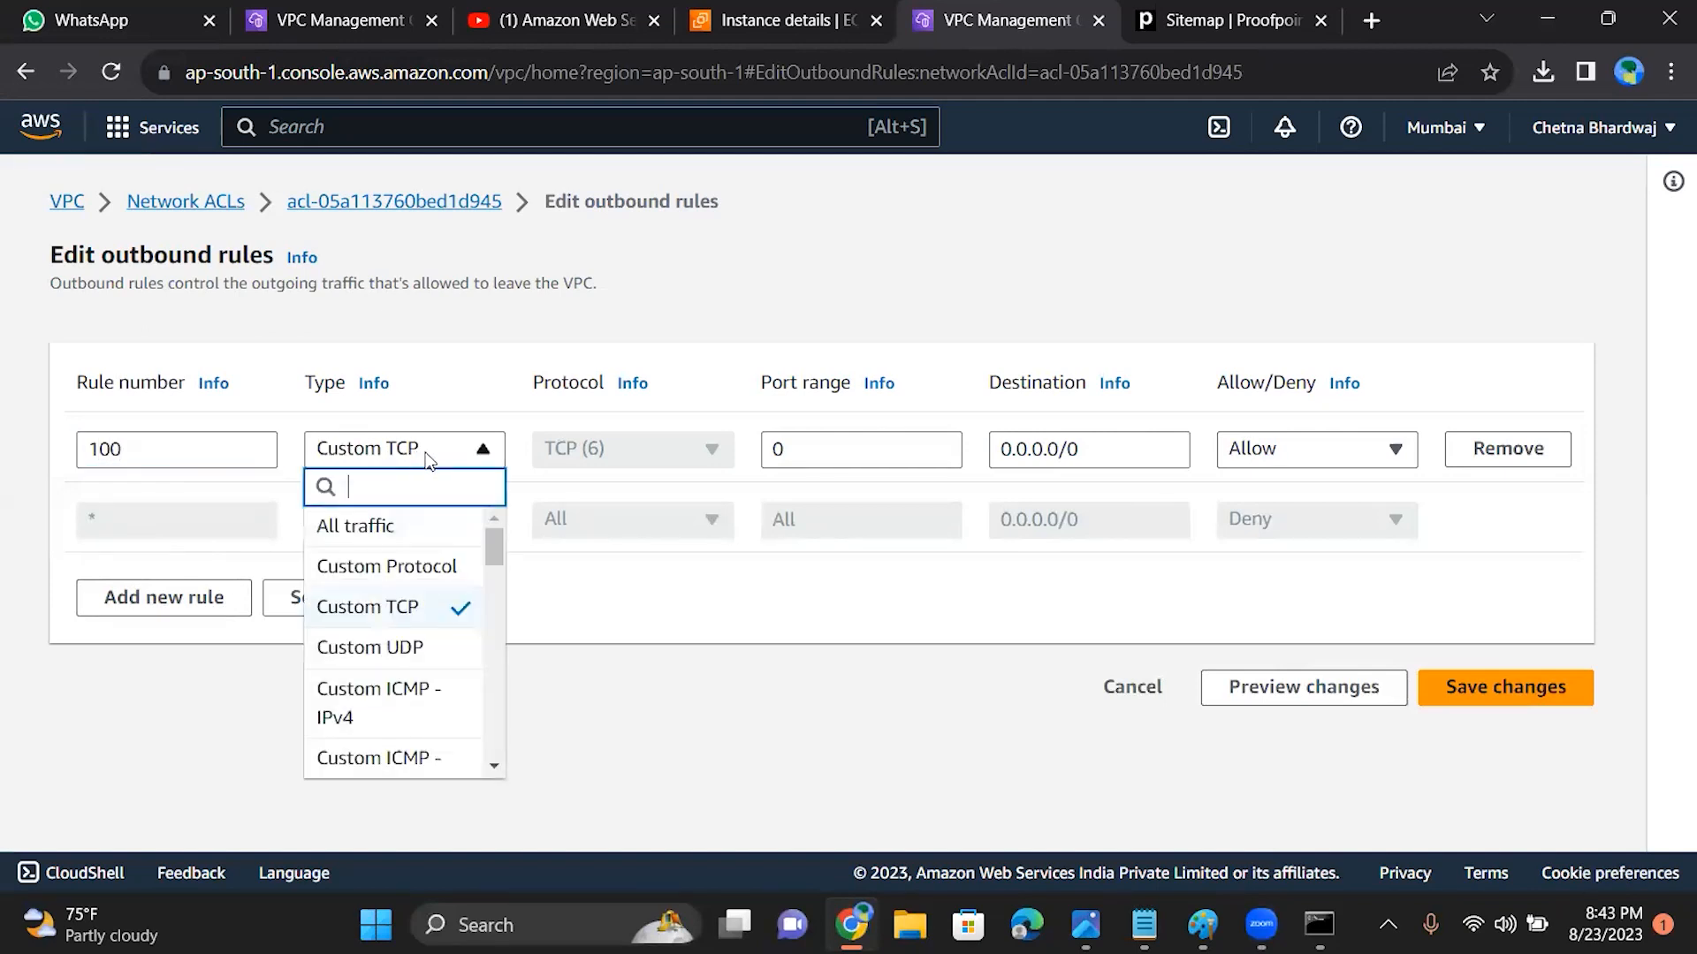
left_click_drag(491, 546, 500, 597)
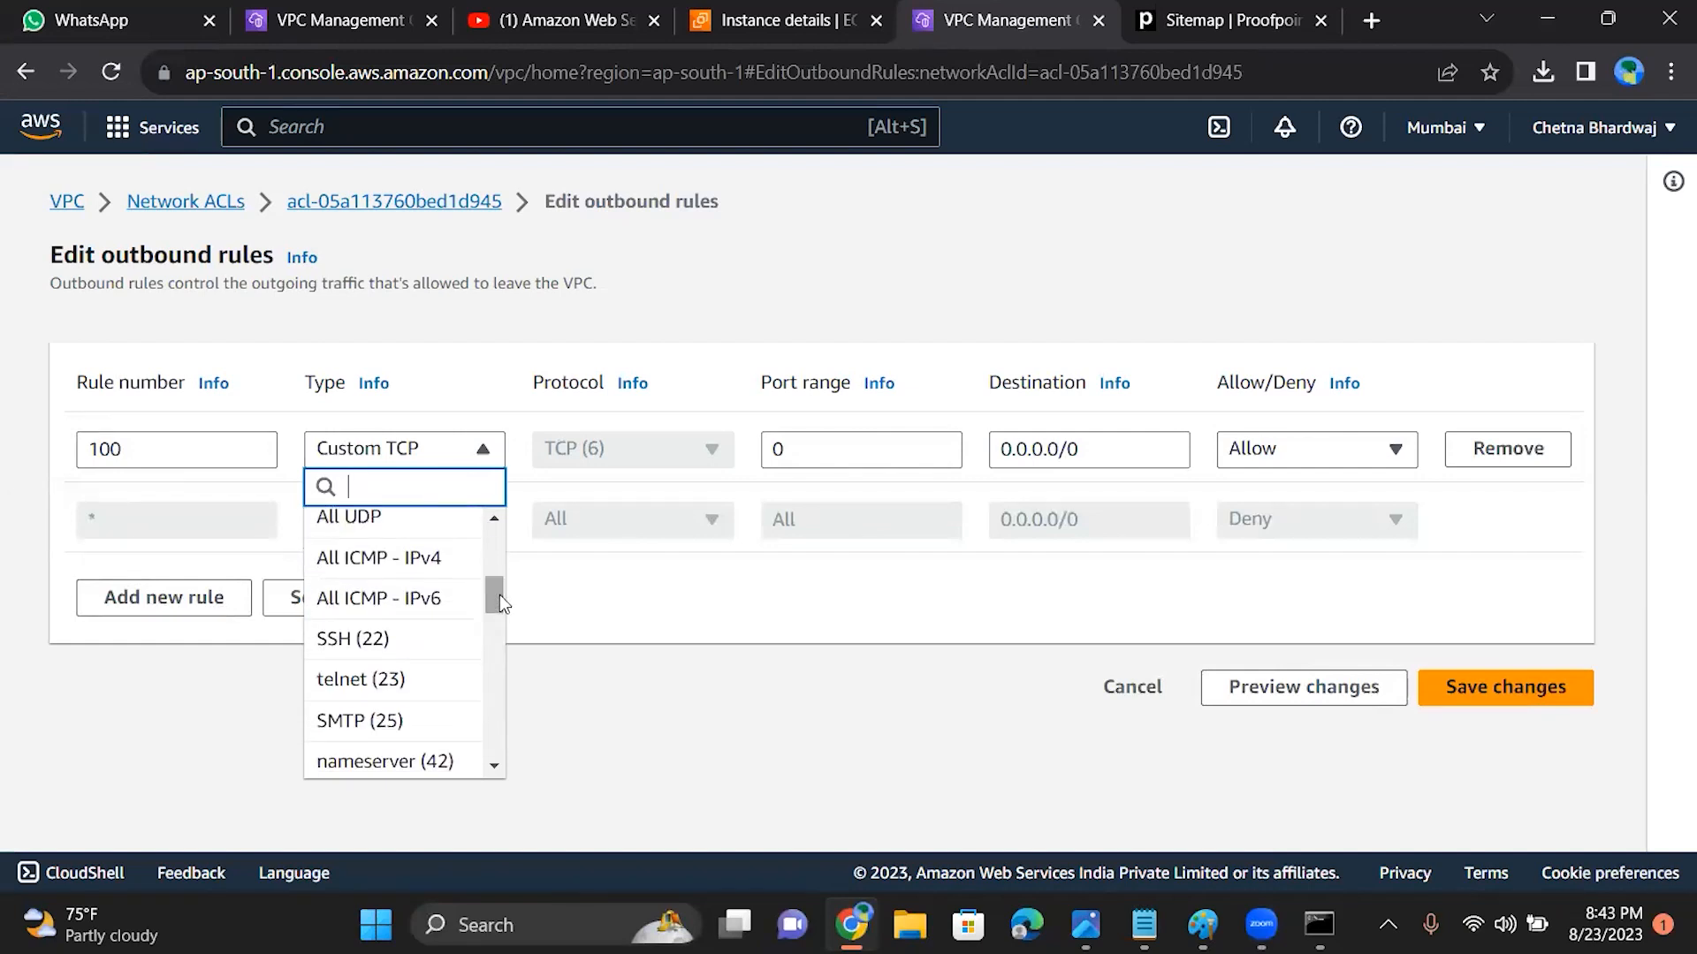
left_click(394, 565)
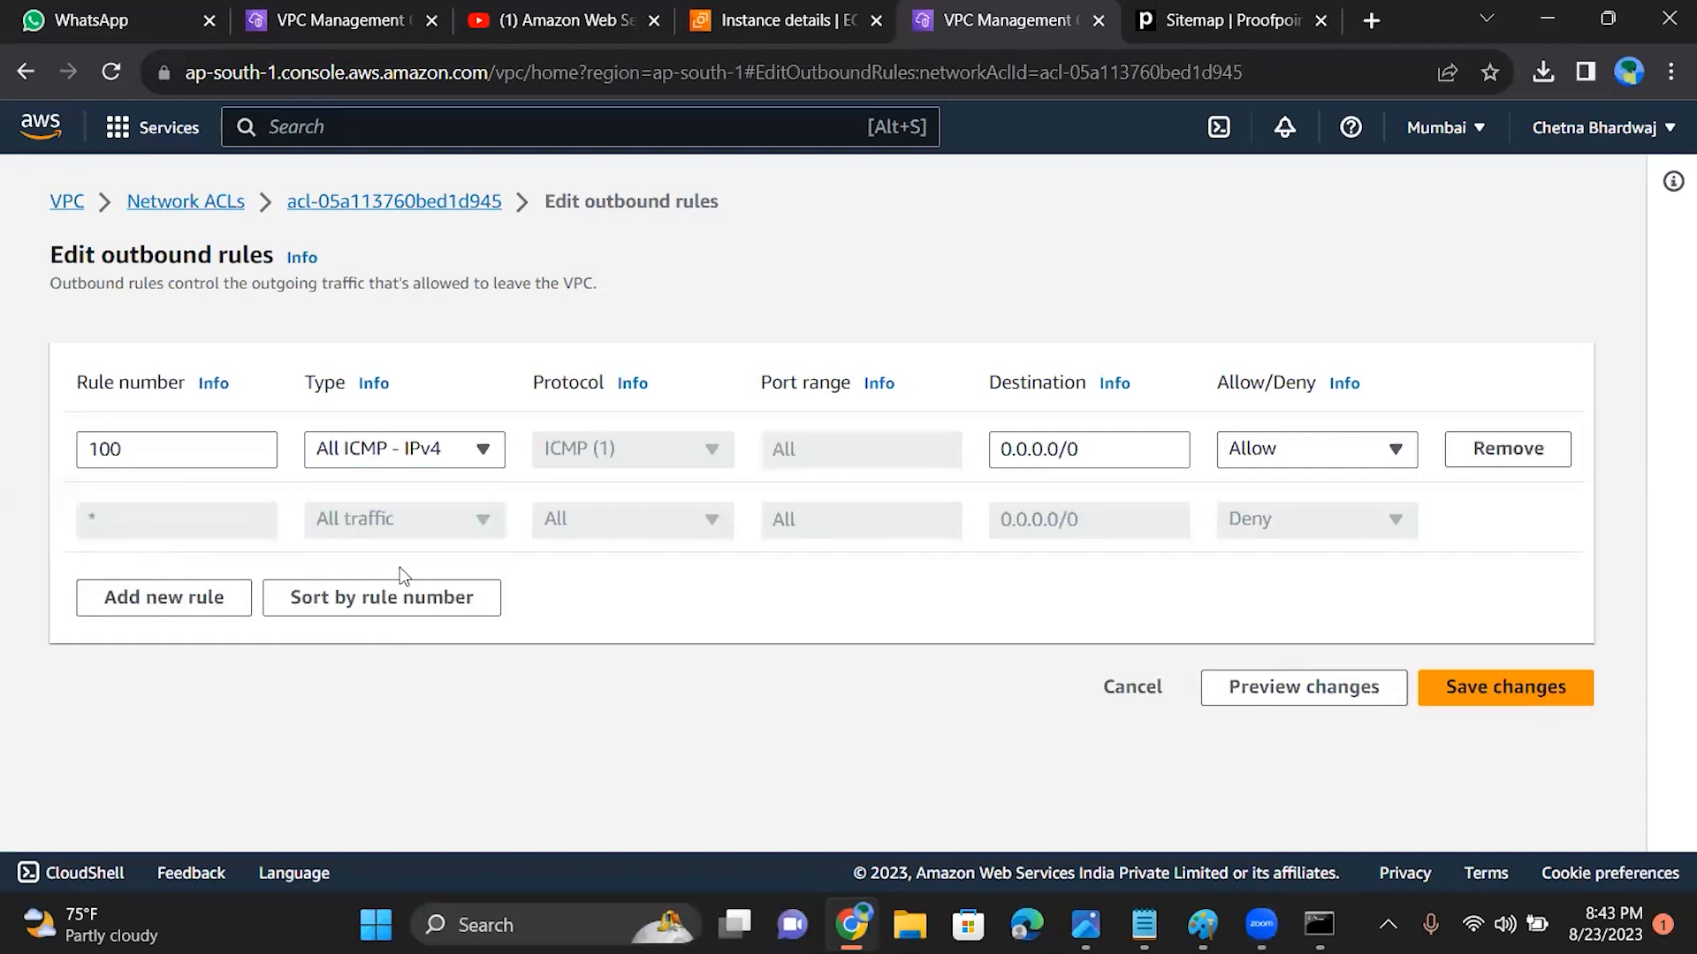
left_click(1481, 684)
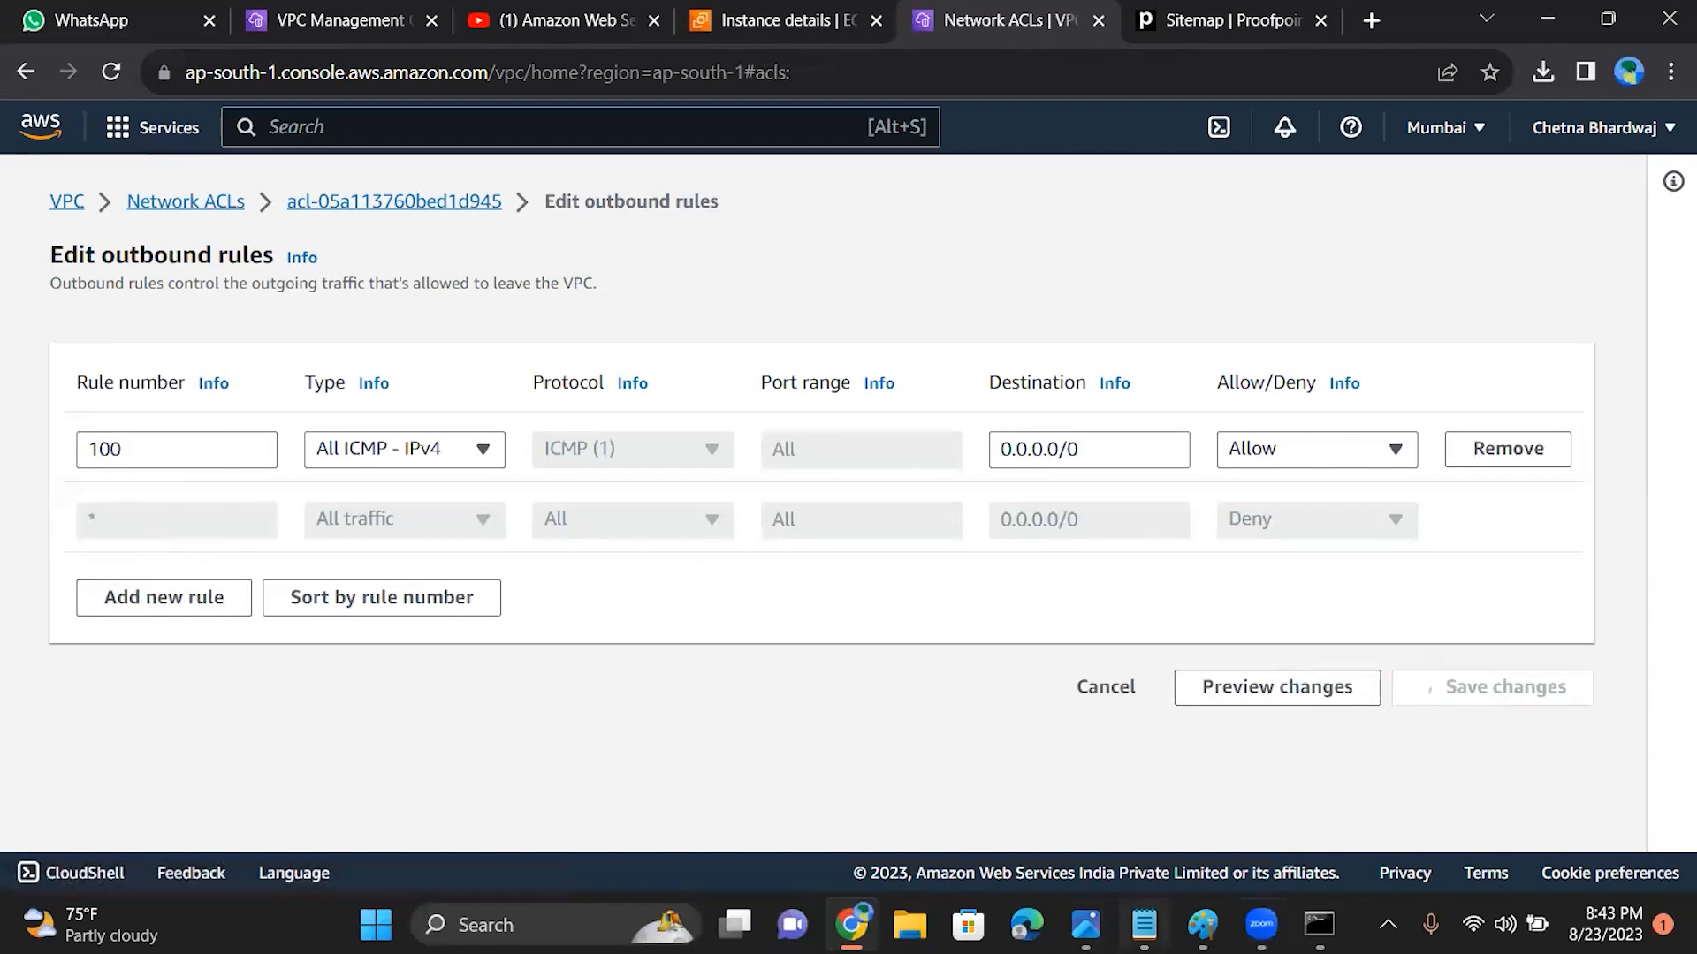
Step: Ping 15.206.163.121 again from the Command Prompt with the outbound ICMP rule in place, and close the window
mouse_move(1261, 924)
left_click(1320, 924)
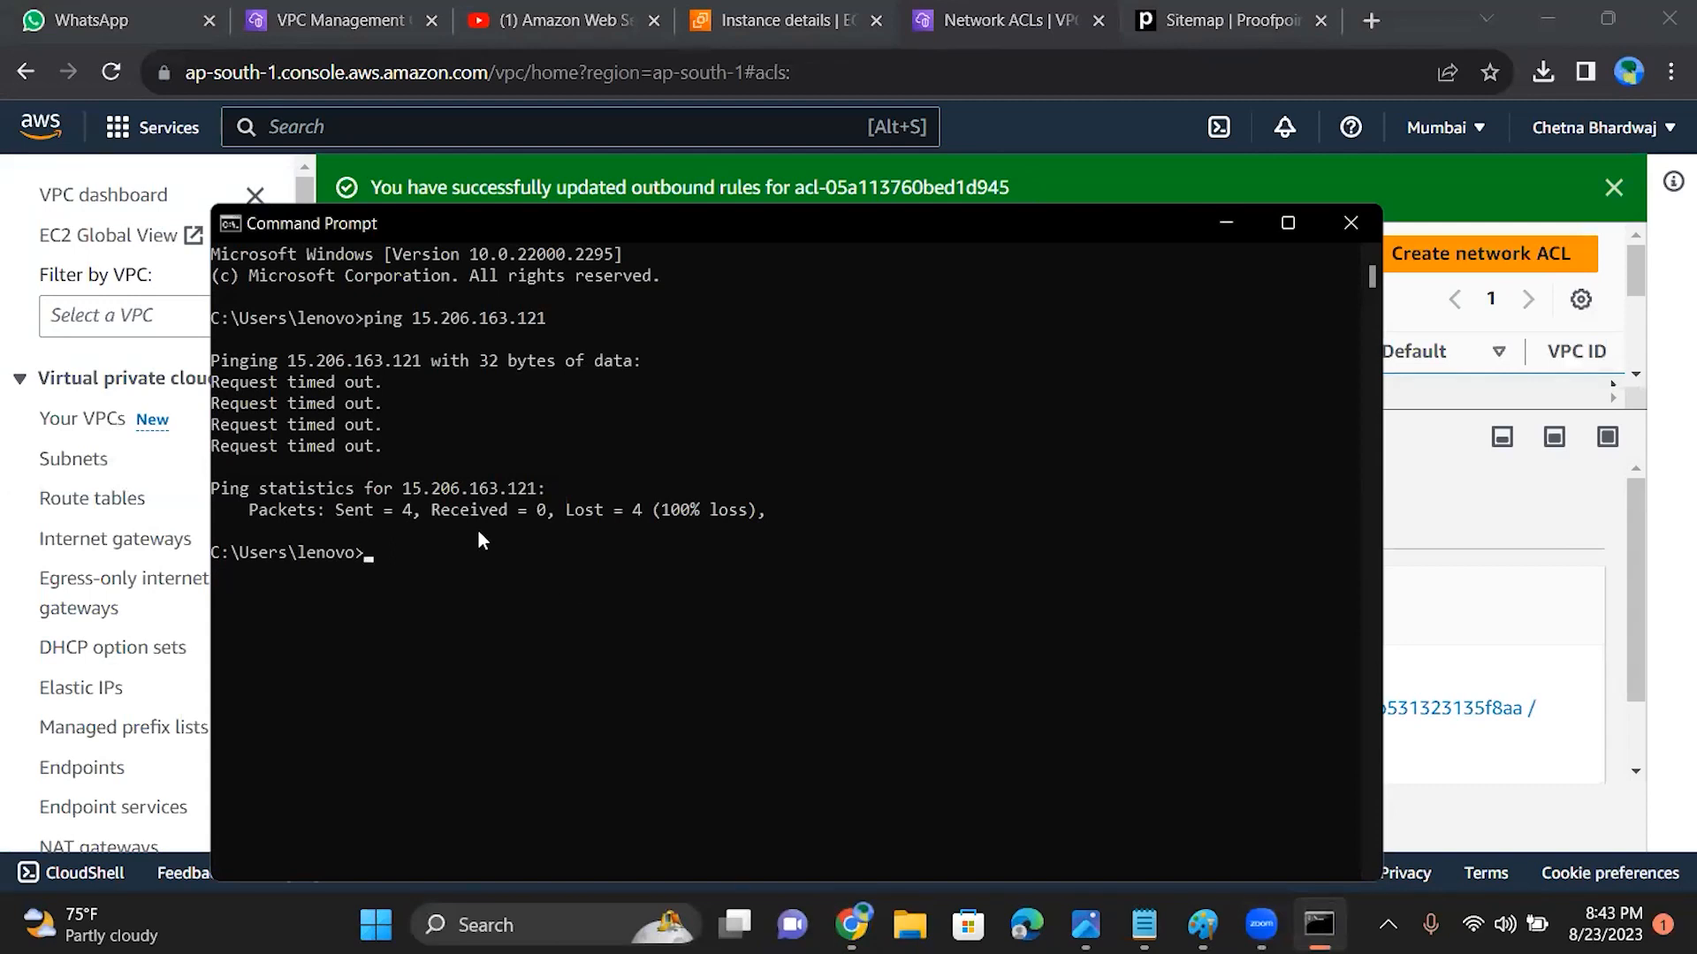
type("ping")
key("ctrl+c")
key("ctrl+v")
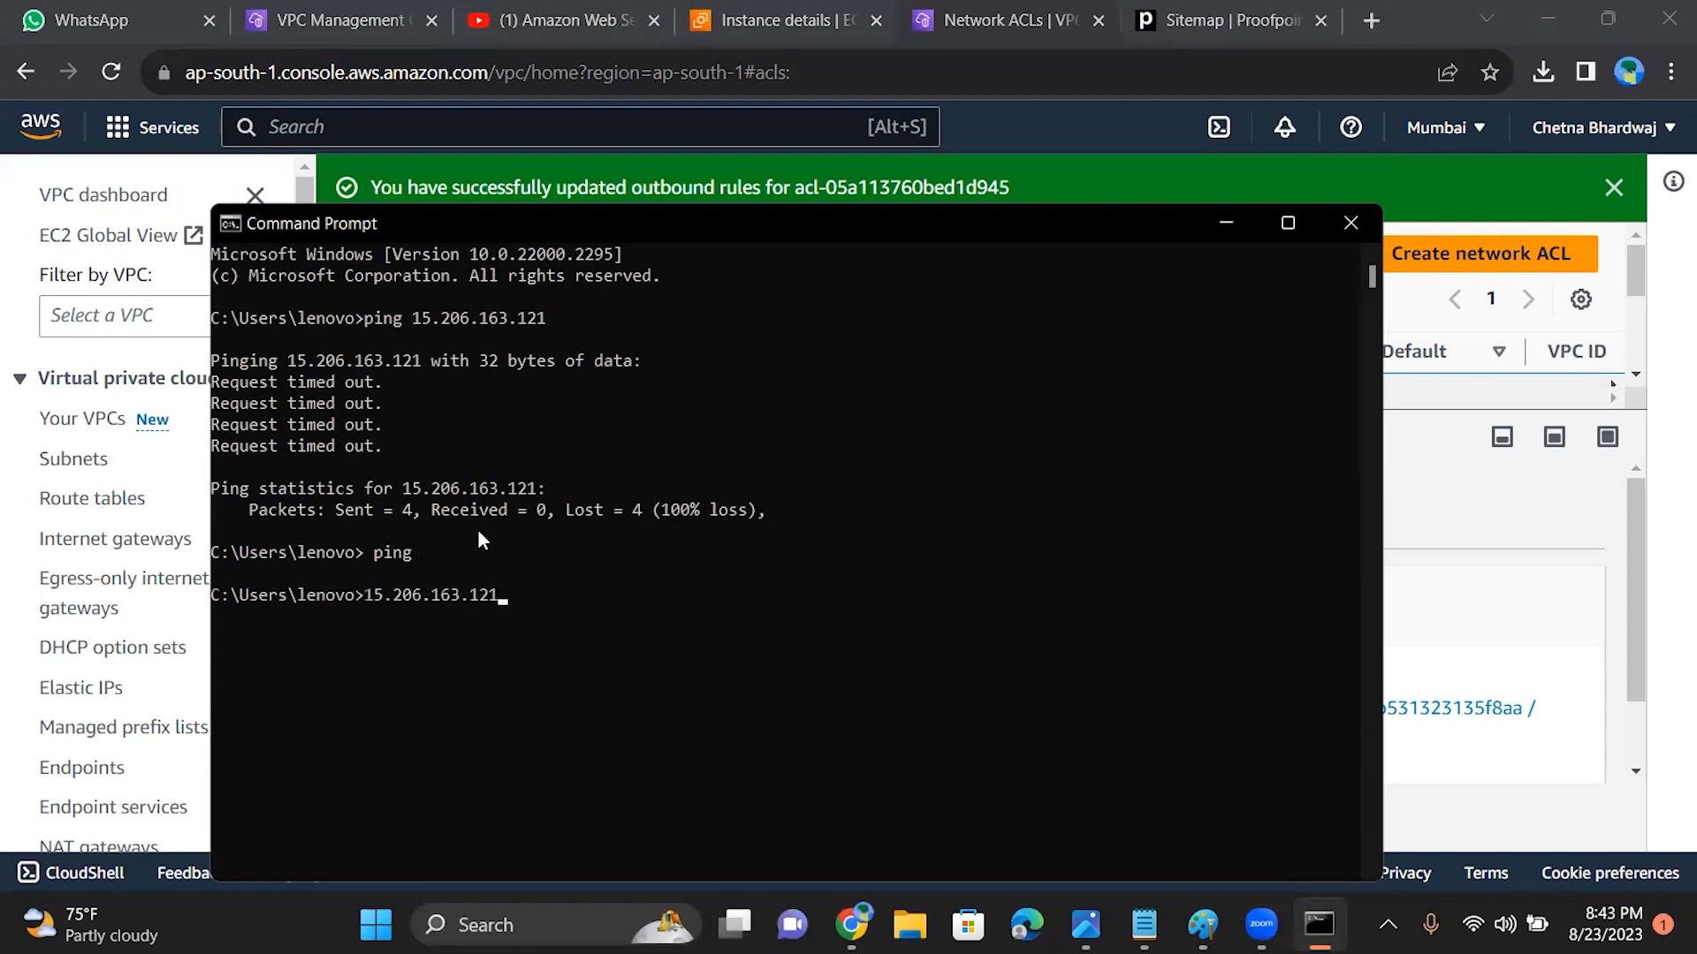
key("BackSpace")
key("BackSpace")
key("BackSpace")
key("BackSpace")
key("BackSpace")
key("BackSpace")
key("BackSpace")
key("BackSpace")
key("BackSpace")
key("BackSpace")
key("BackSpace")
key("BackSpace")
key("BackSpace")
key("BackSpace")
type("ping")
key("ctrl+v")
key("Return")
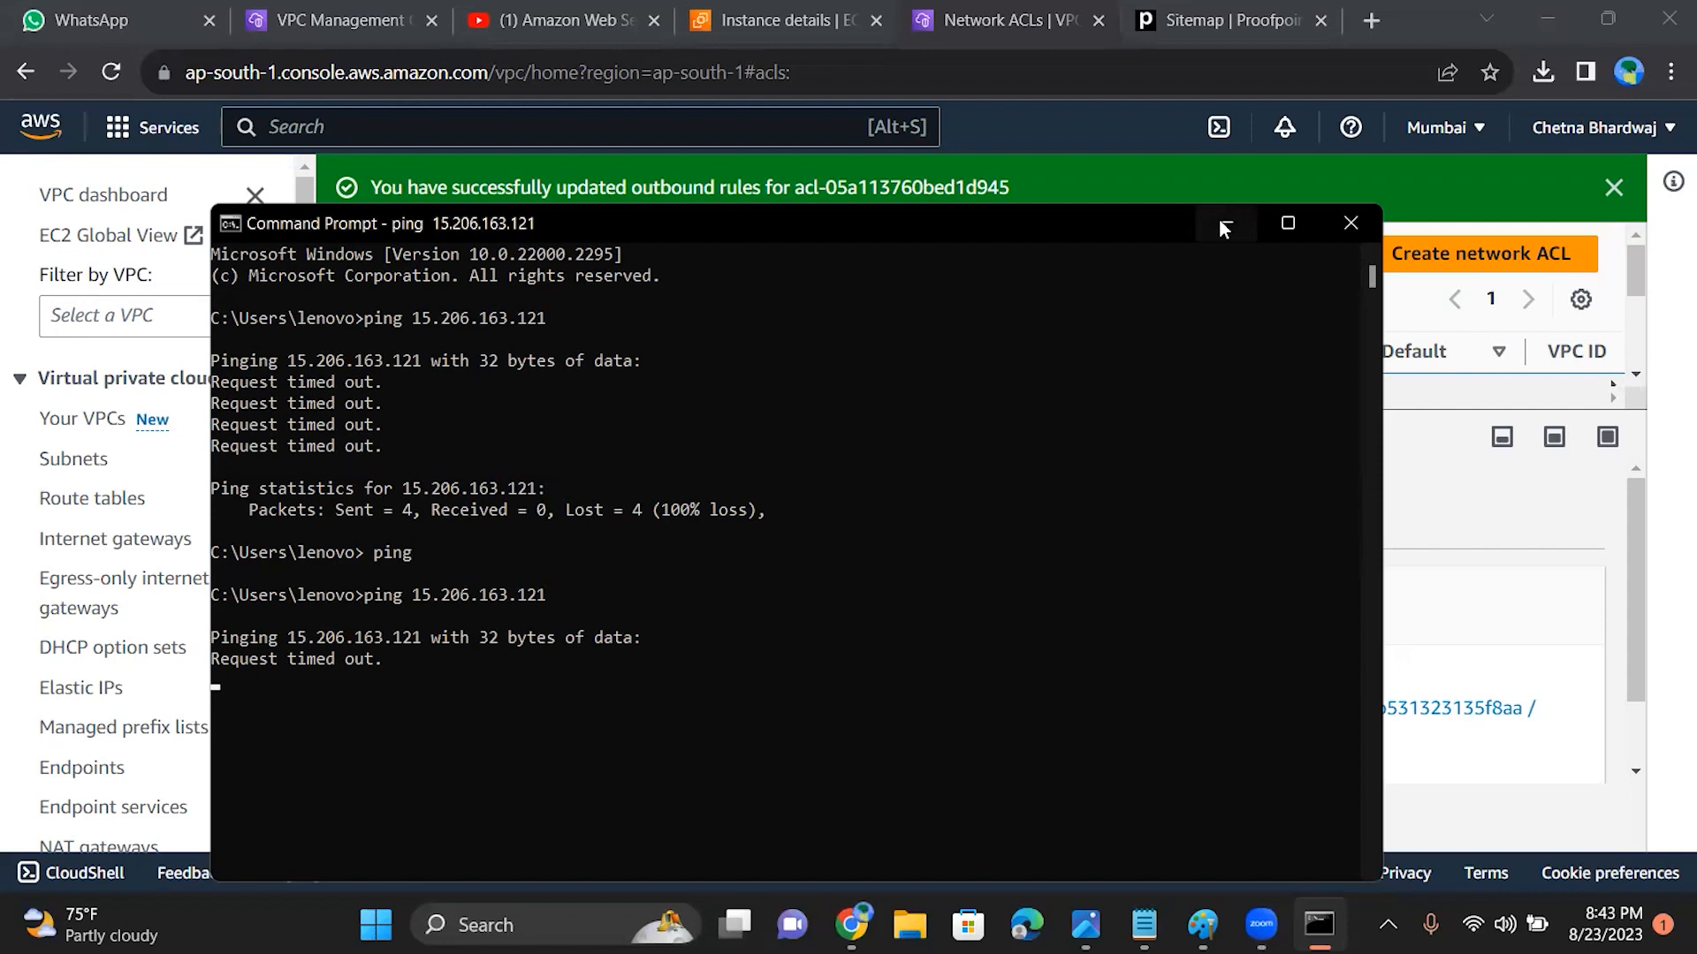
left_click(1351, 228)
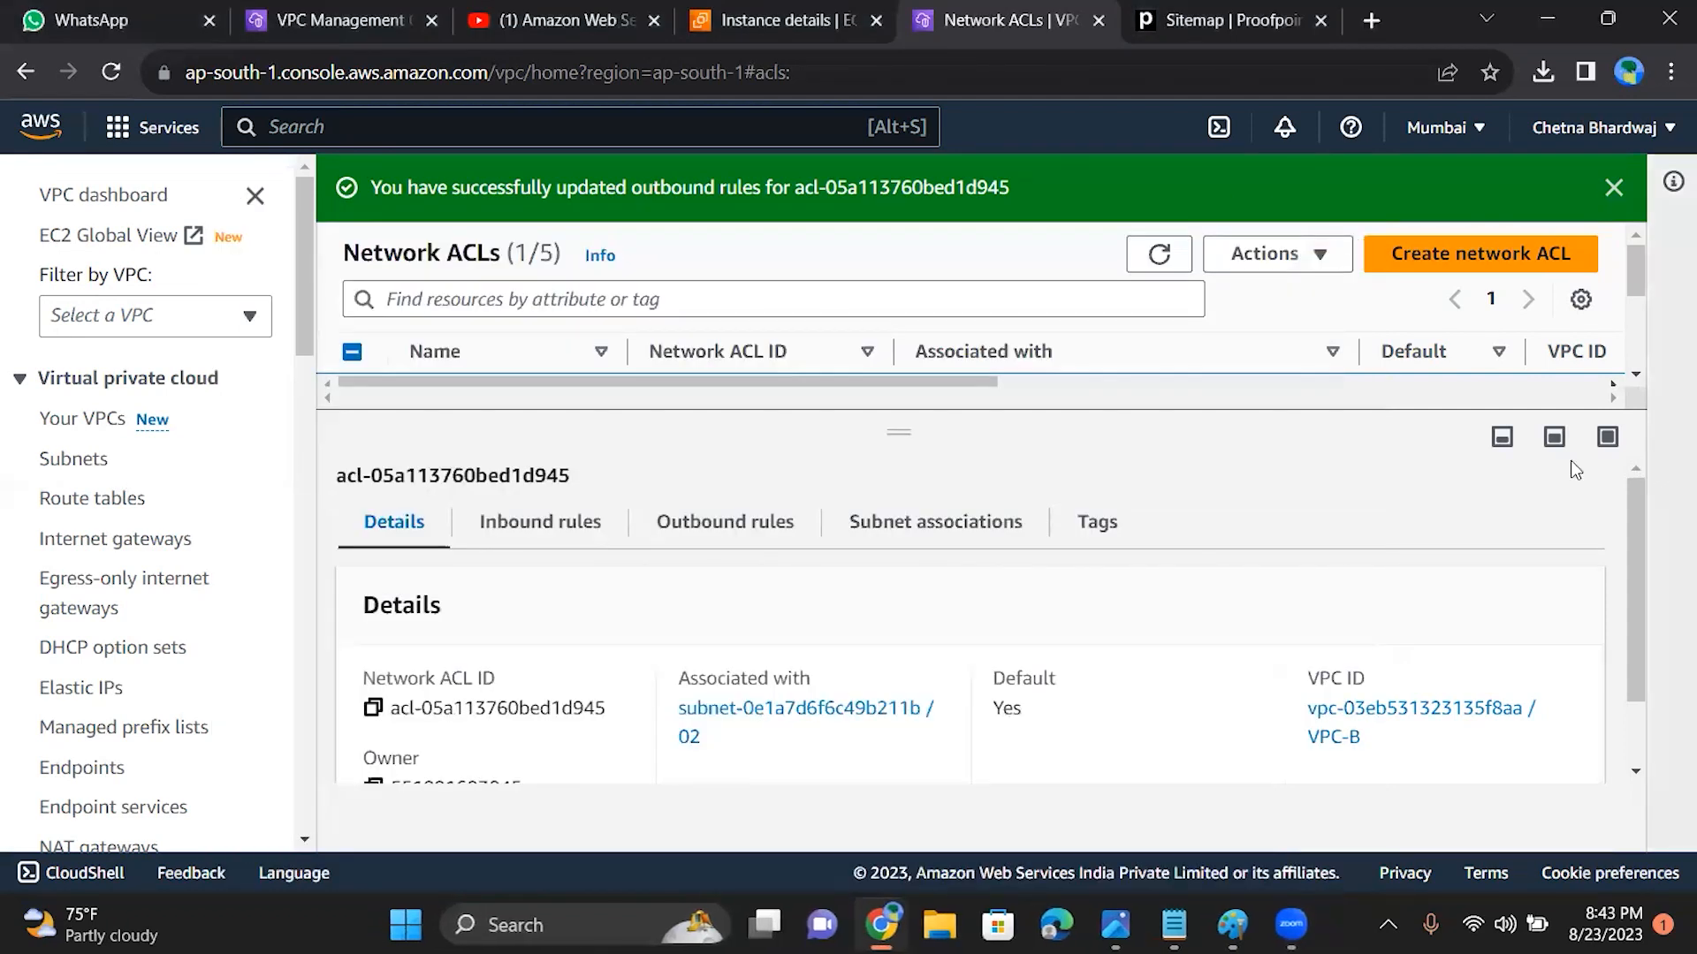
Step: Review the details, inbound rules and outbound rules of VPC-B's network ACL
left_click_drag(1637, 527, 1618, 632)
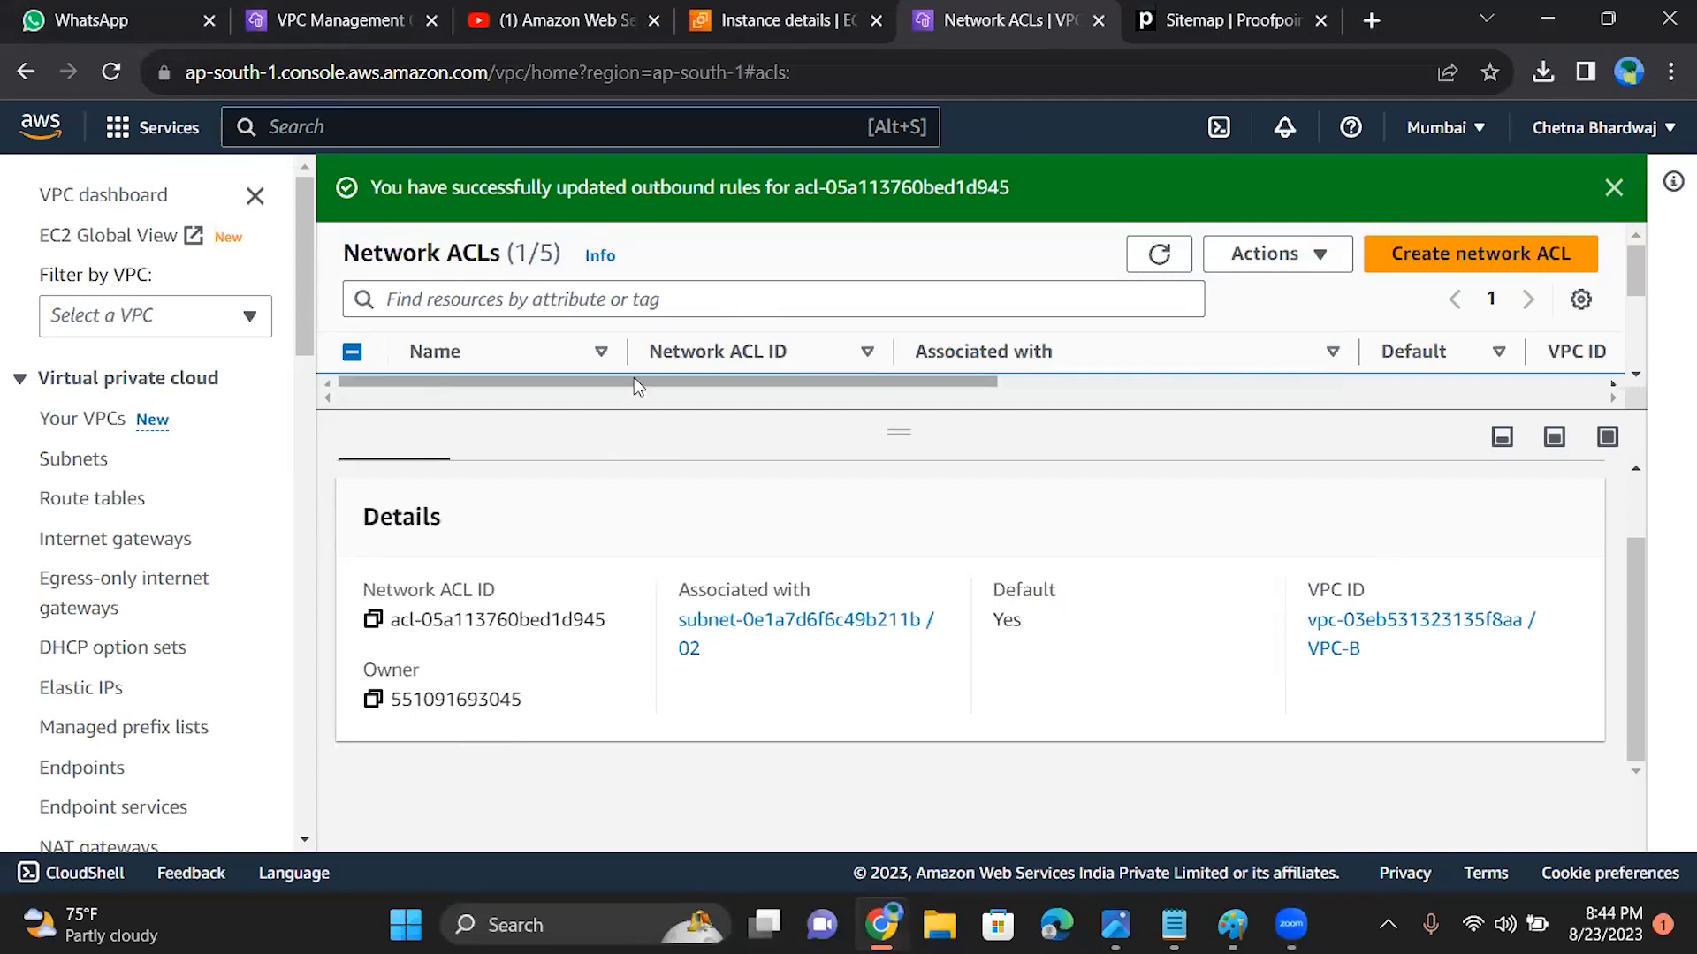
left_click_drag(910, 433, 868, 399)
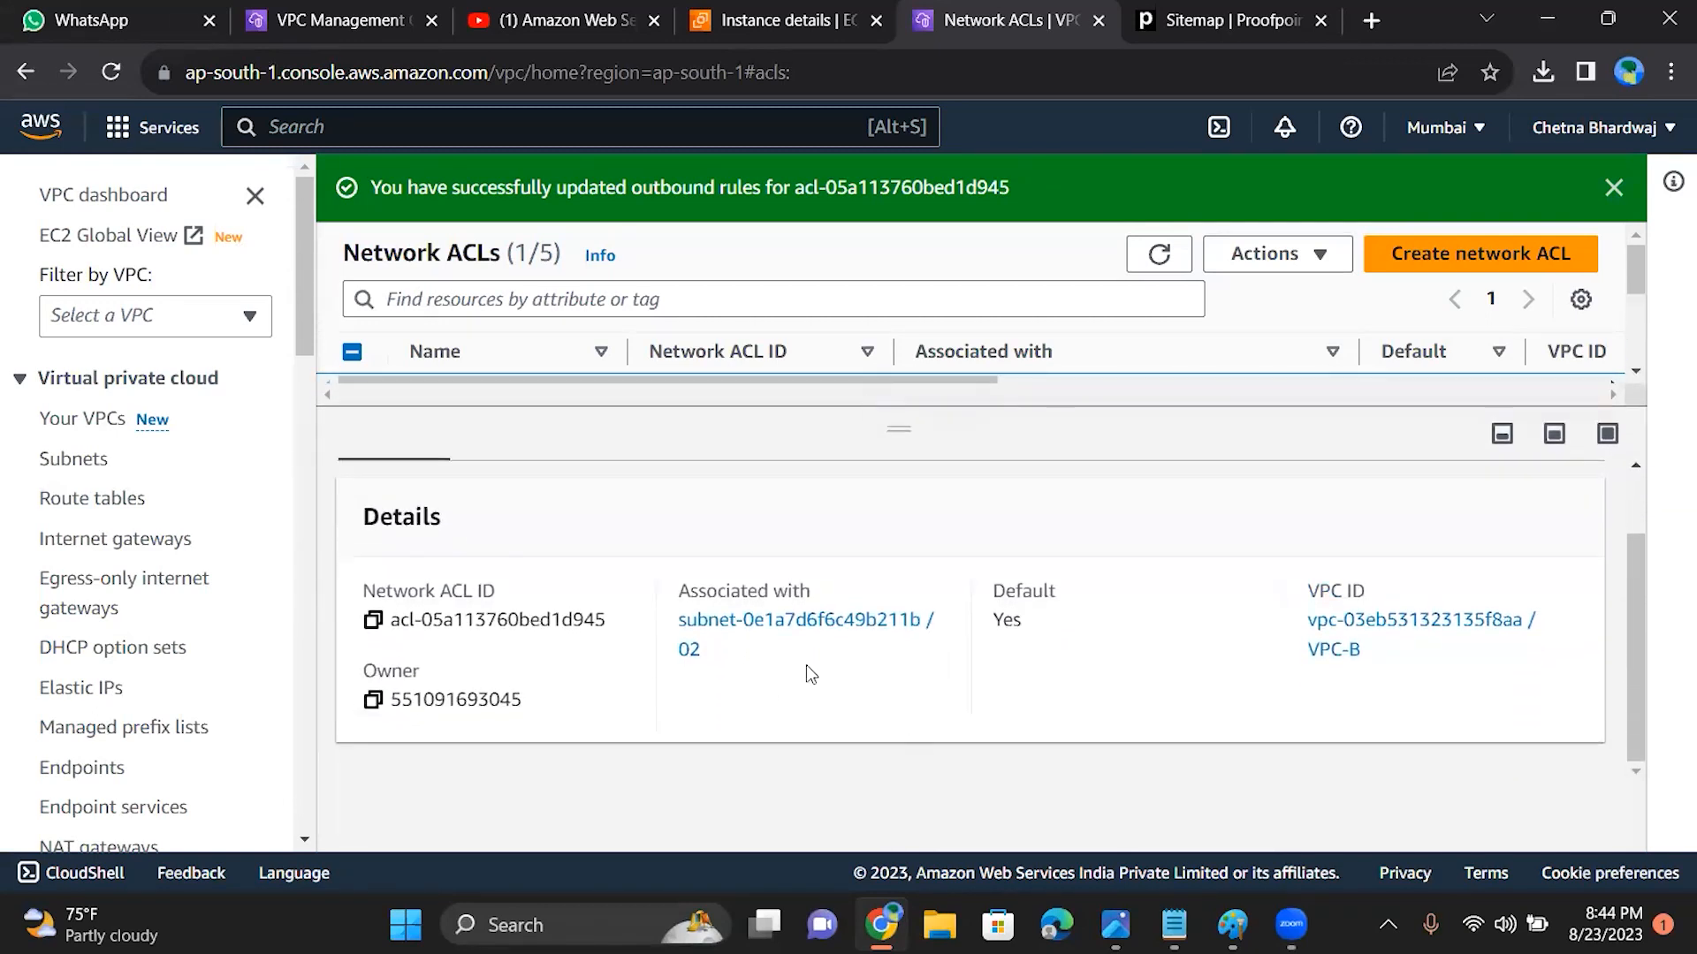
left_click_drag(1637, 655, 1620, 553)
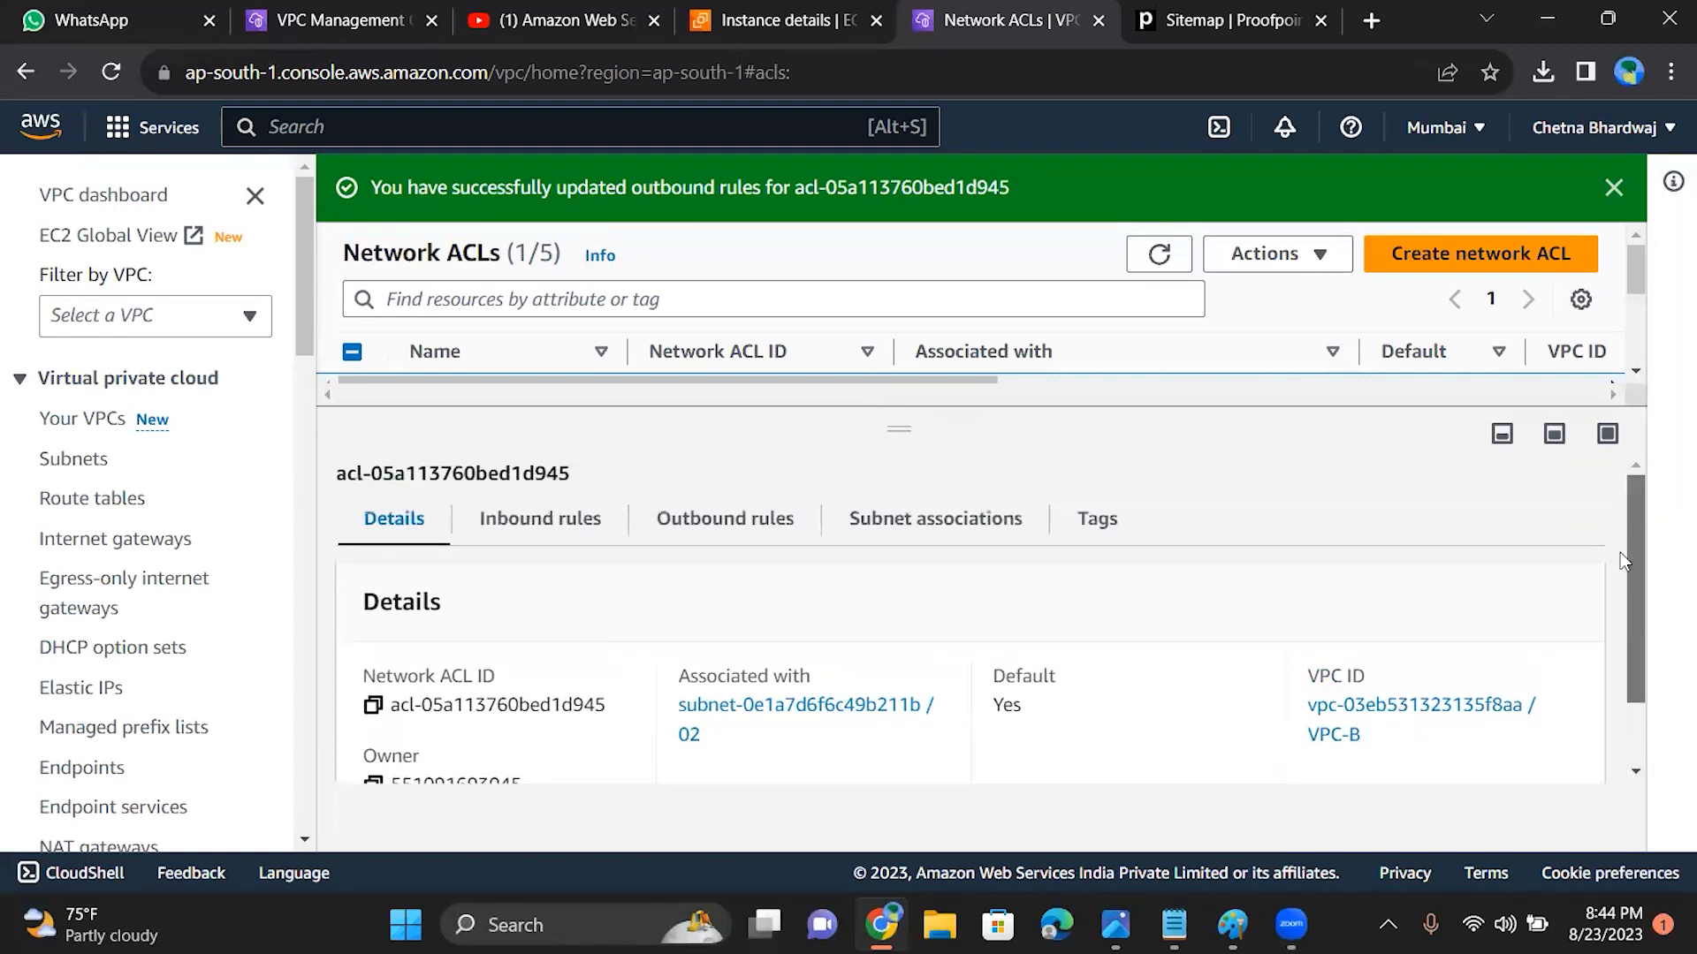
left_click(549, 528)
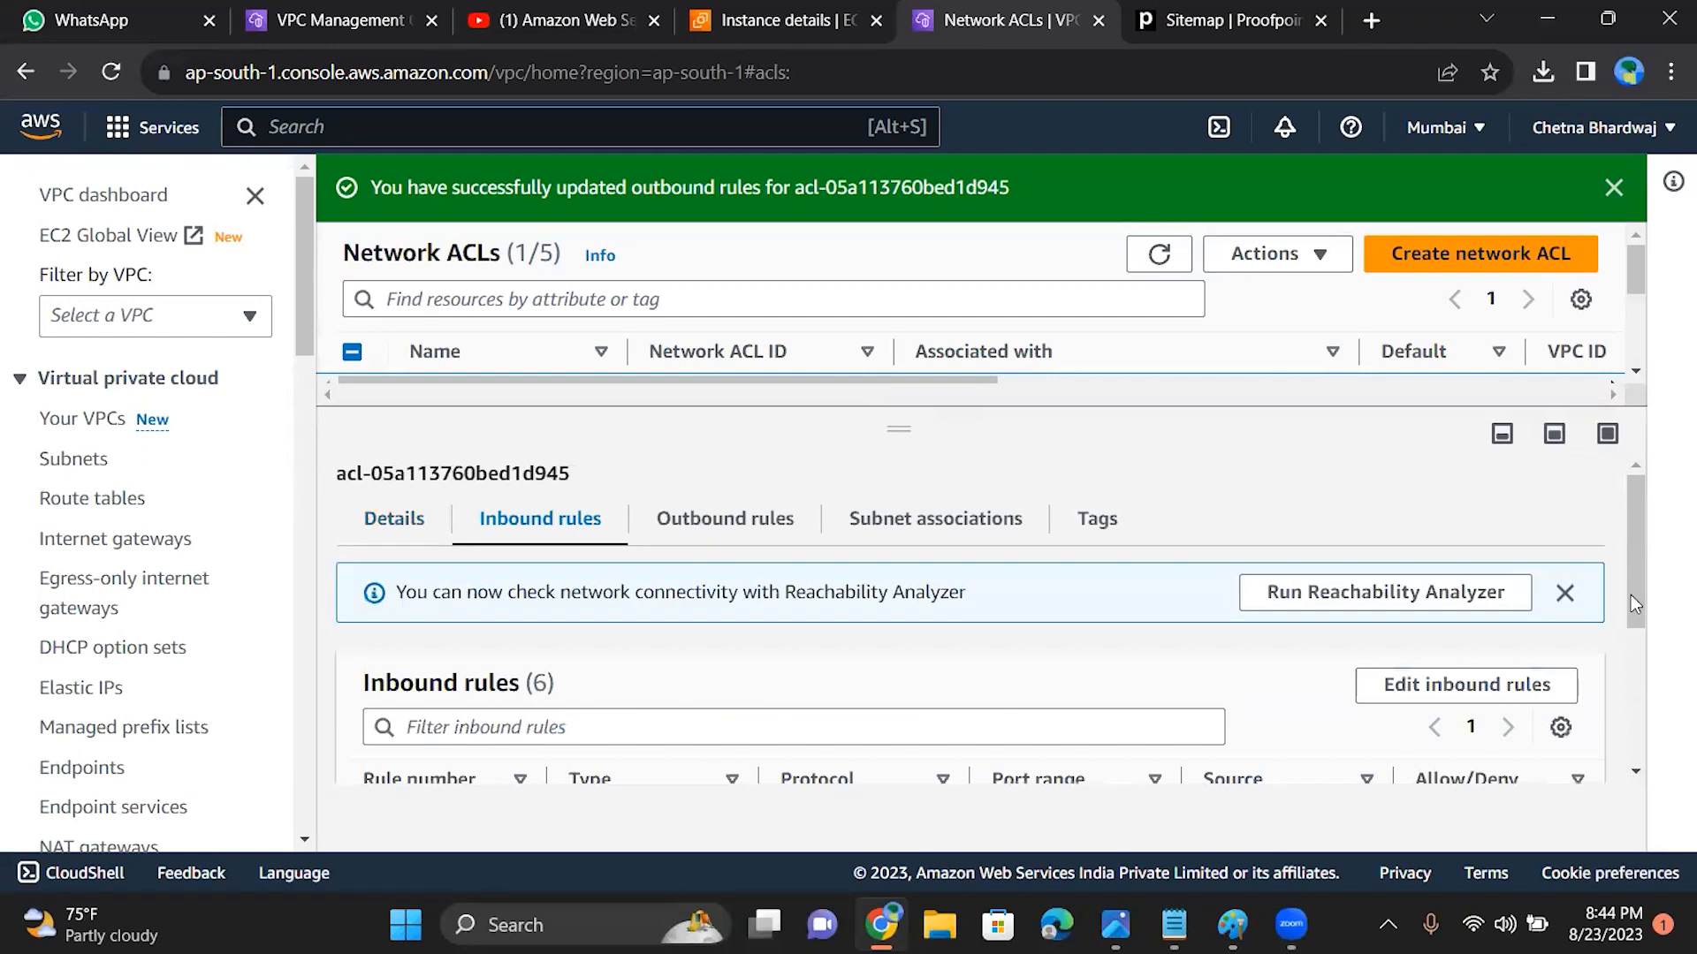
left_click(787, 535)
left_click_drag(1637, 607, 1636, 681)
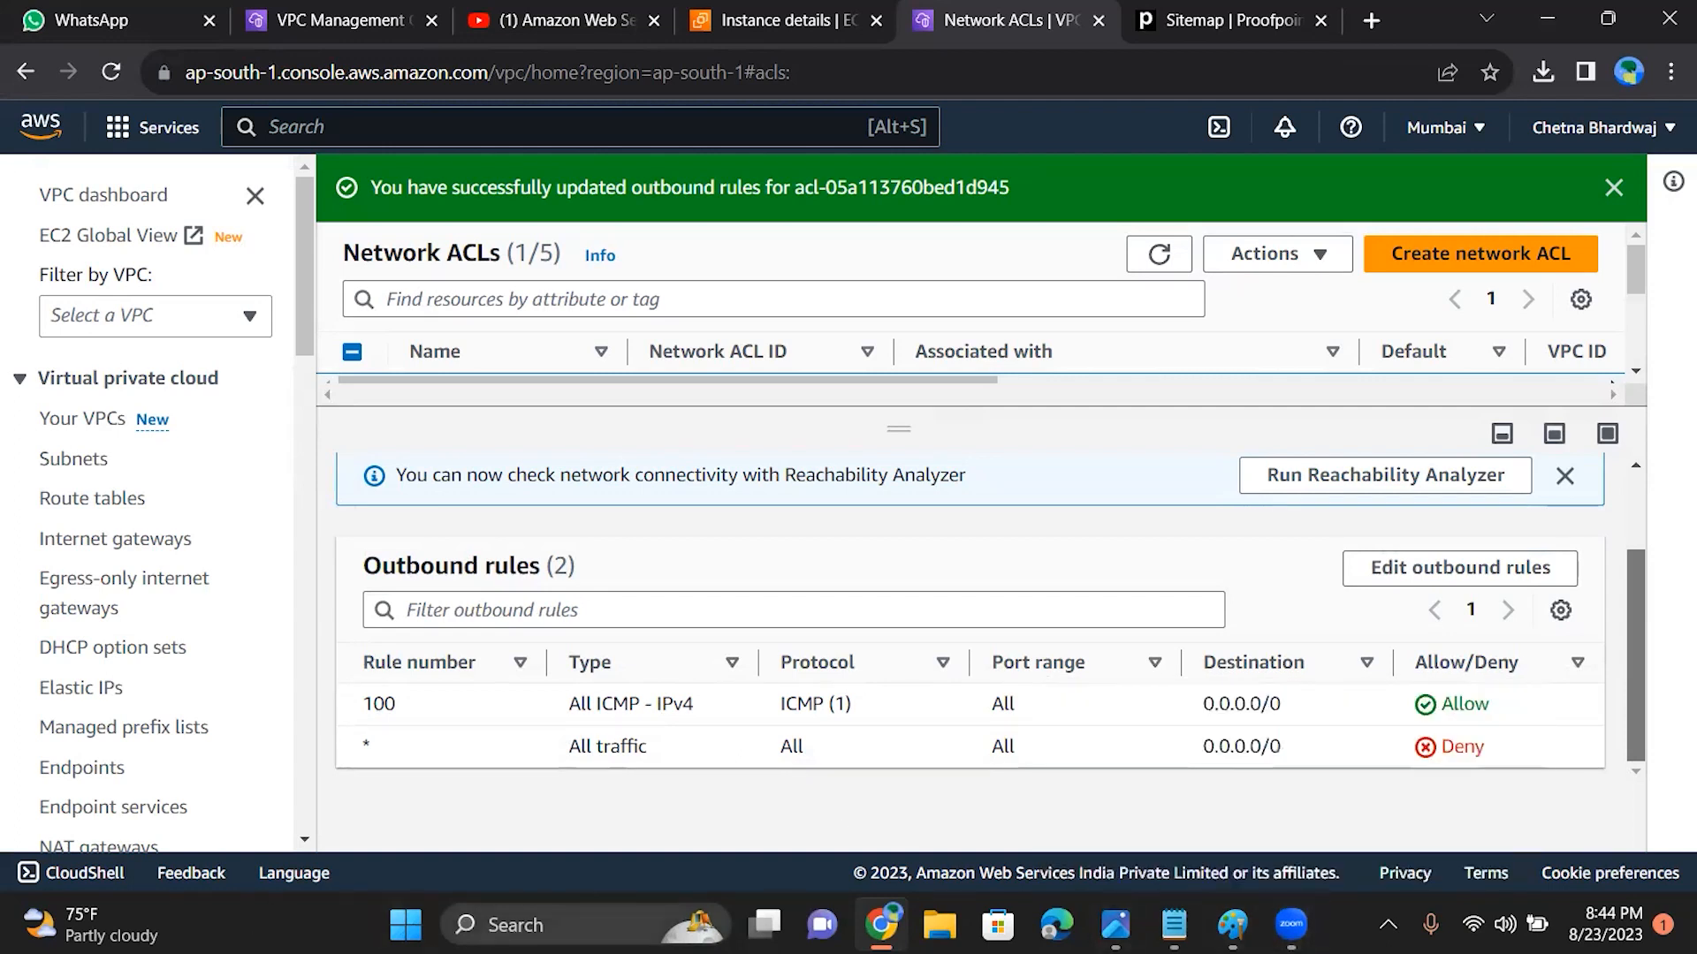
left_click(576, 926)
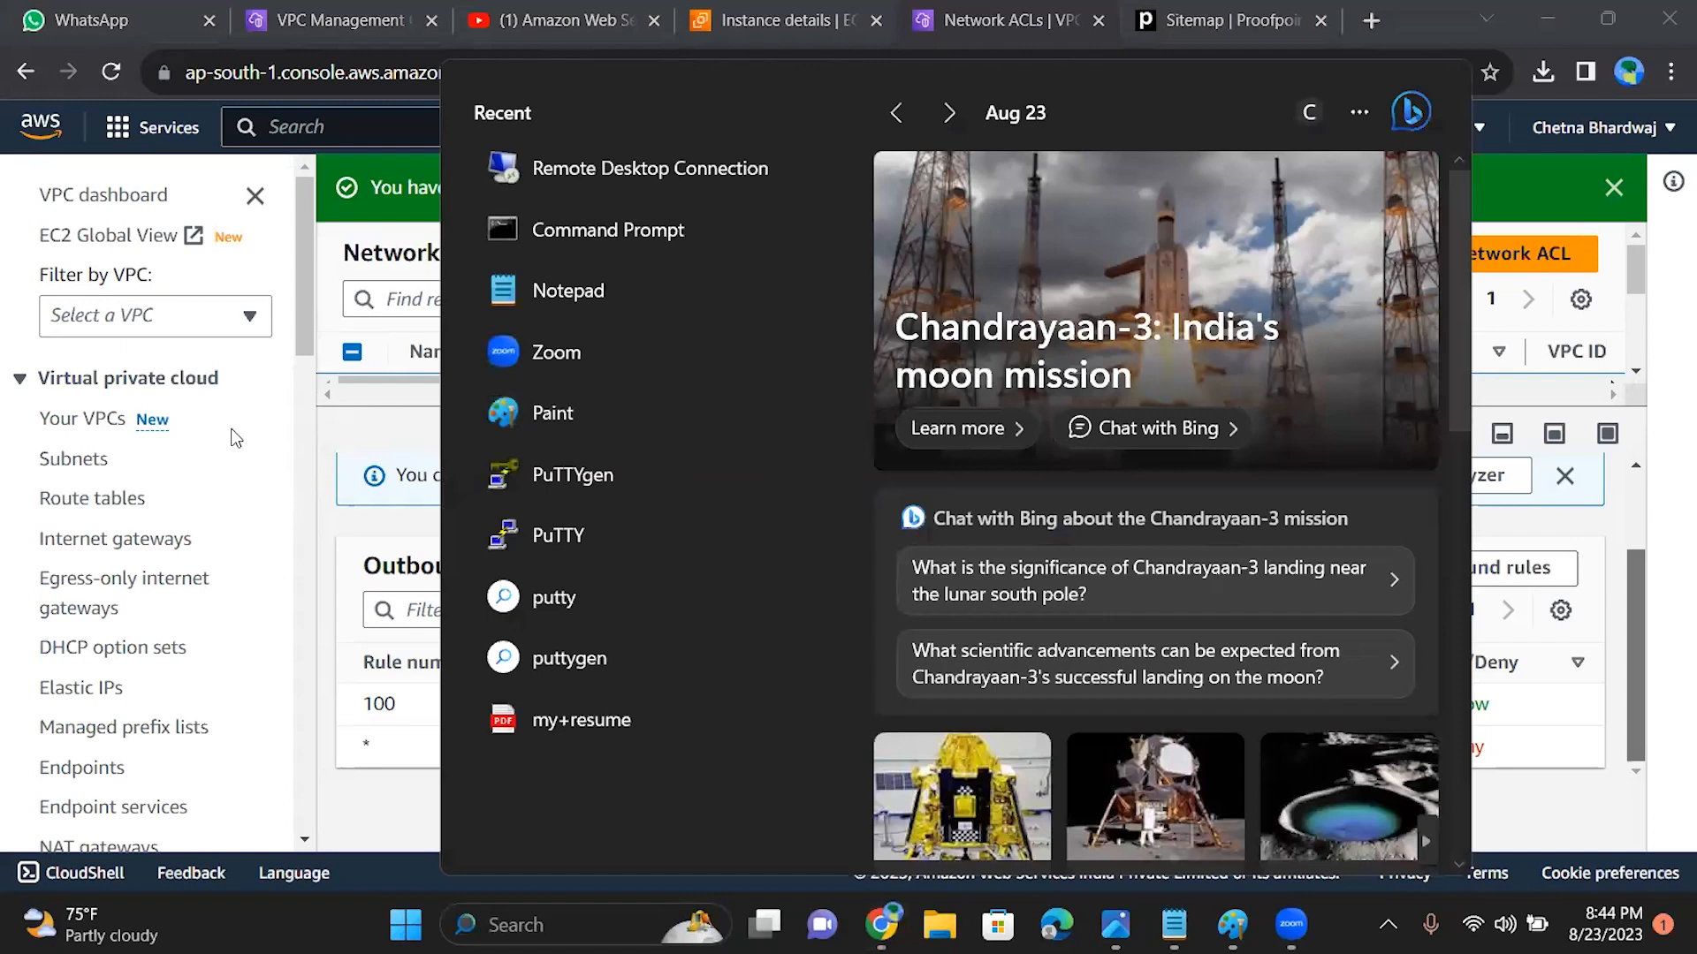
key("Escape")
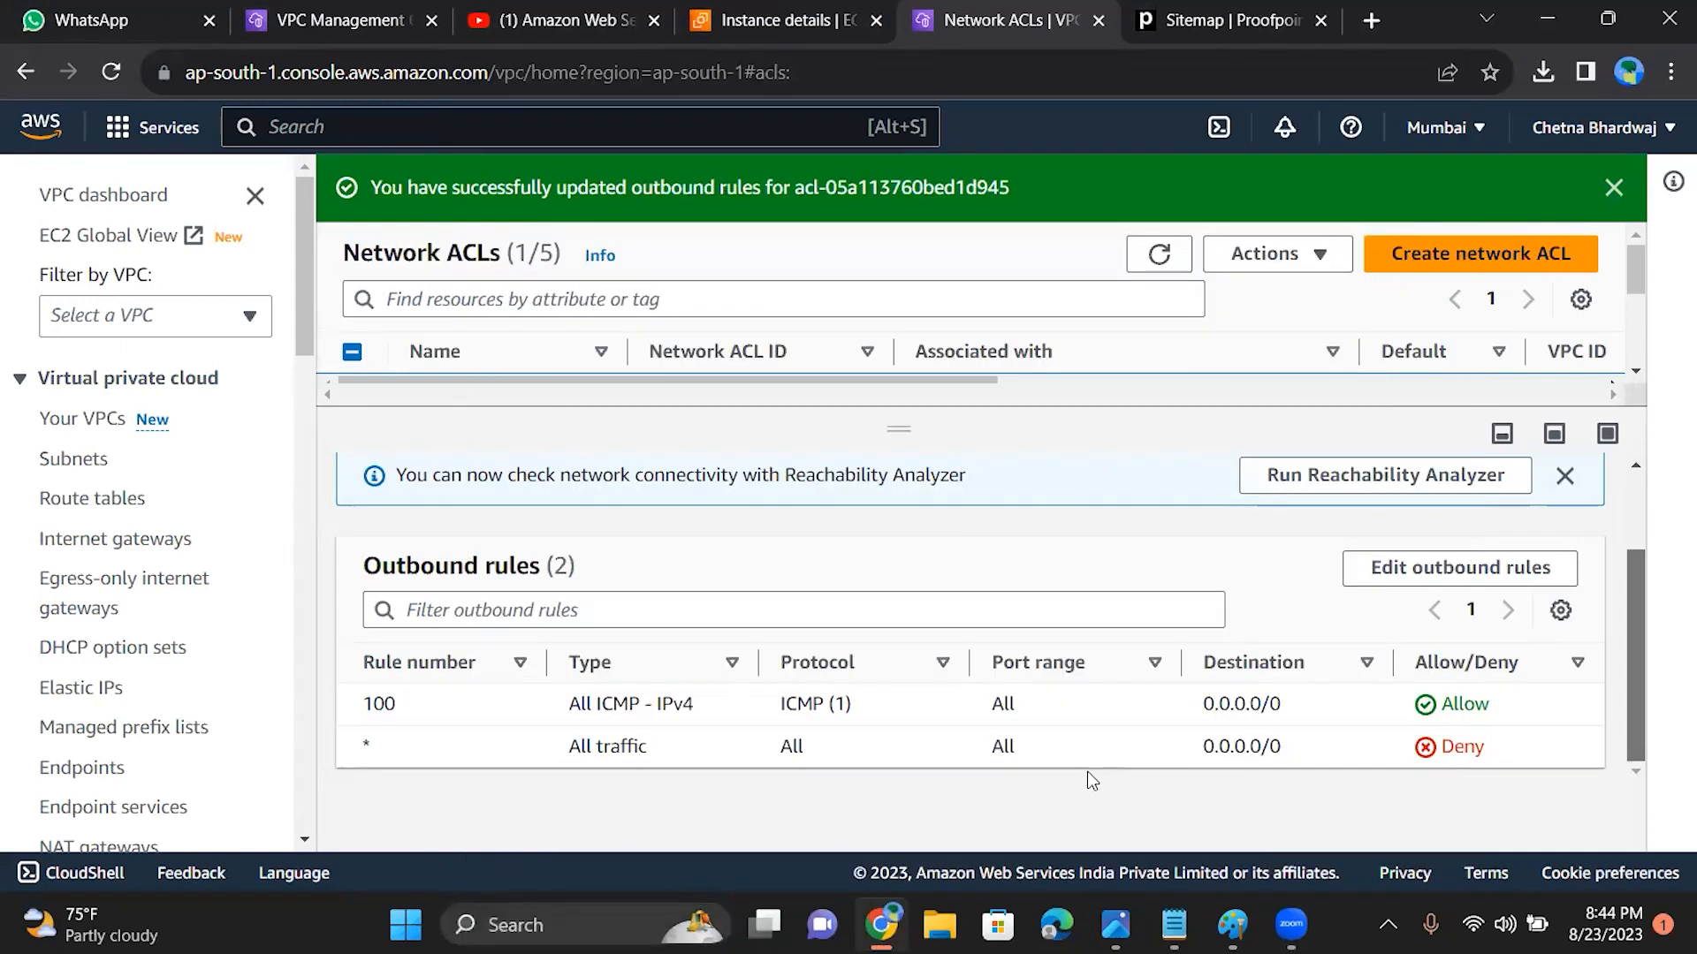
Step: Open the ACL's outbound rules for editing and change the type of rule 100 to All TCP
left_click(1476, 580)
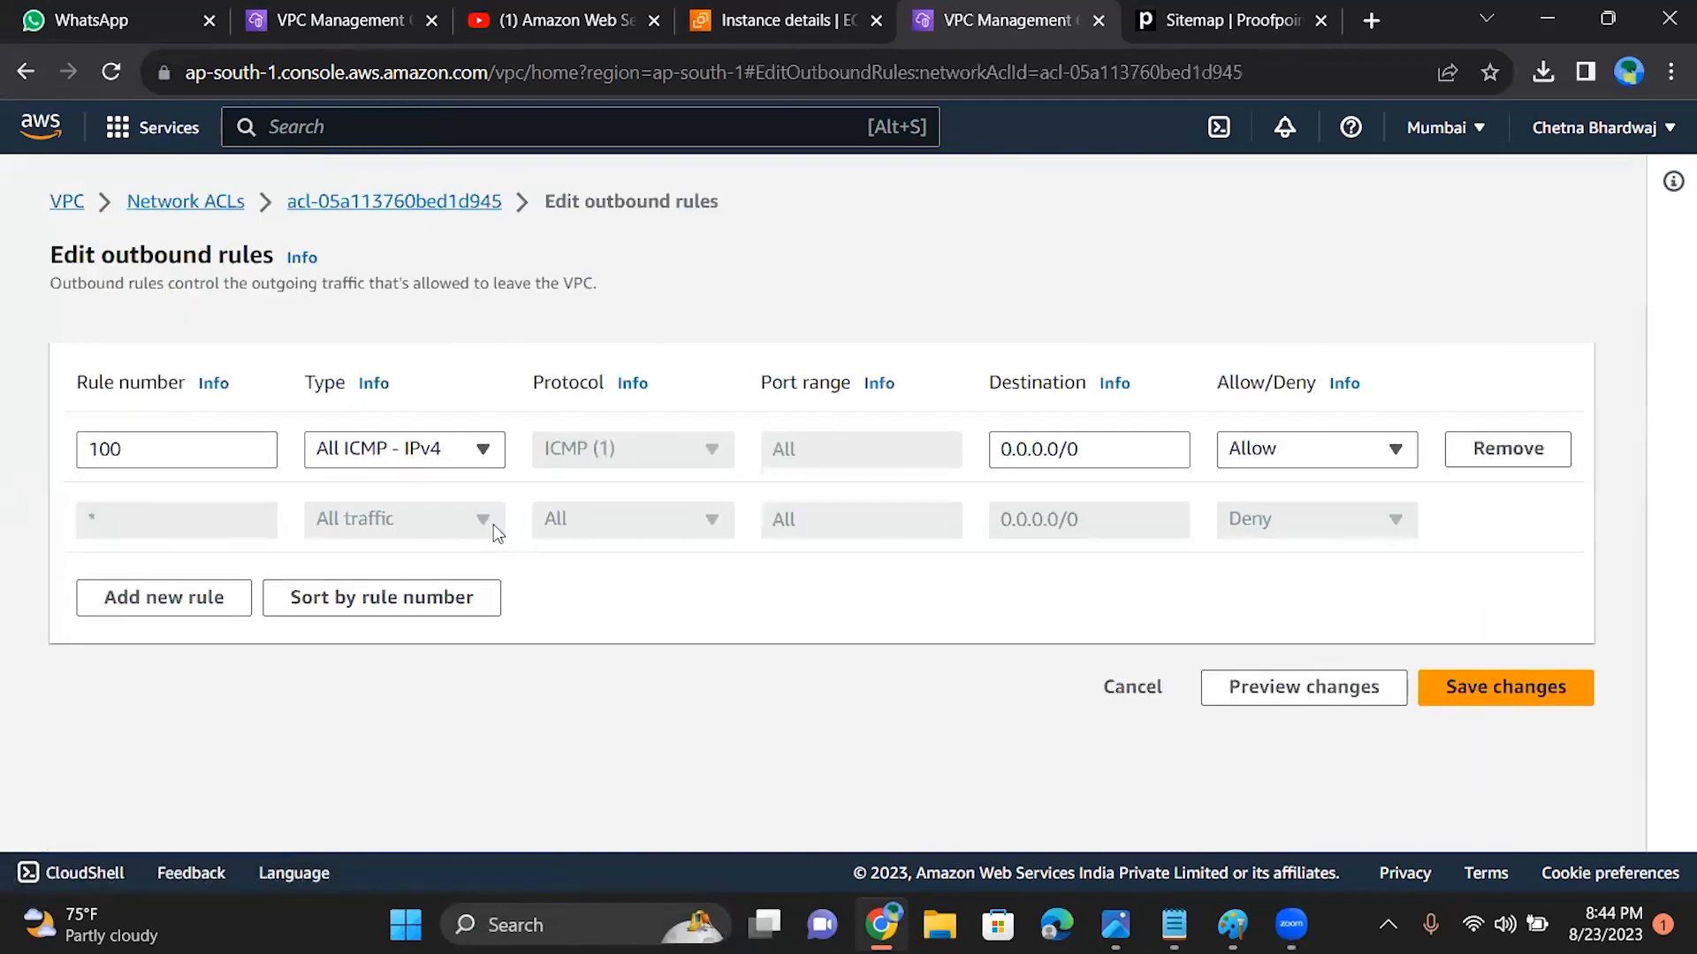
left_click(485, 453)
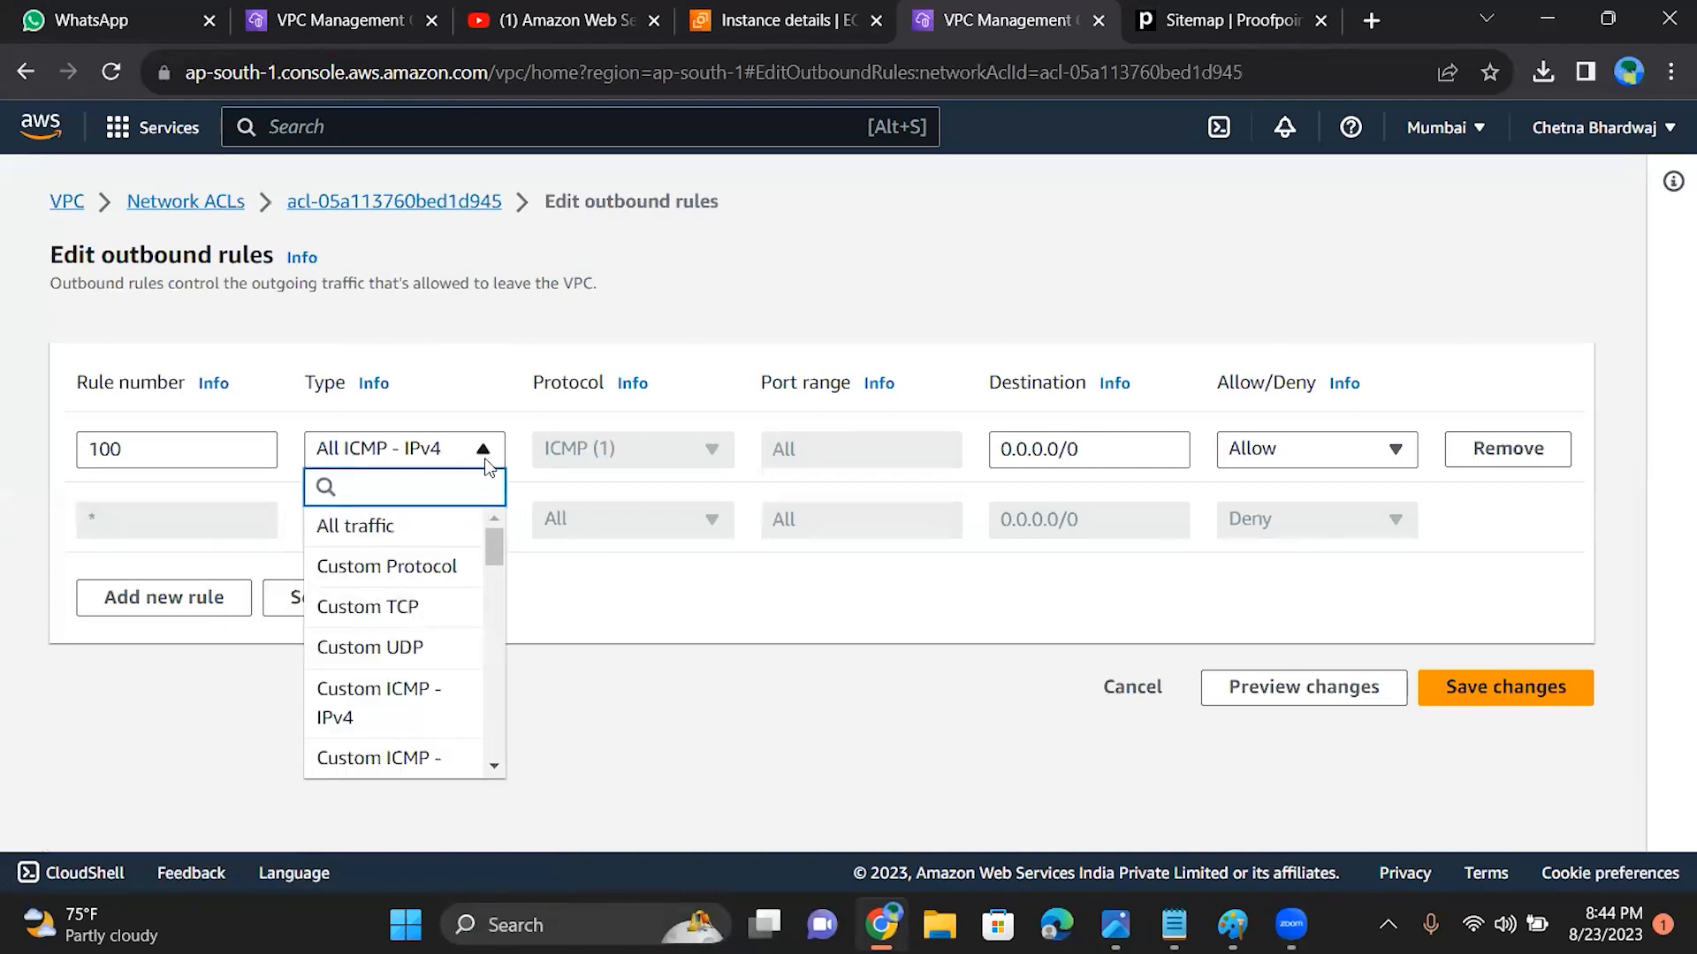
mouse_move(493, 548)
left_mouse_down()
mouse_move(506, 592)
mouse_move(500, 566)
left_mouse_up()
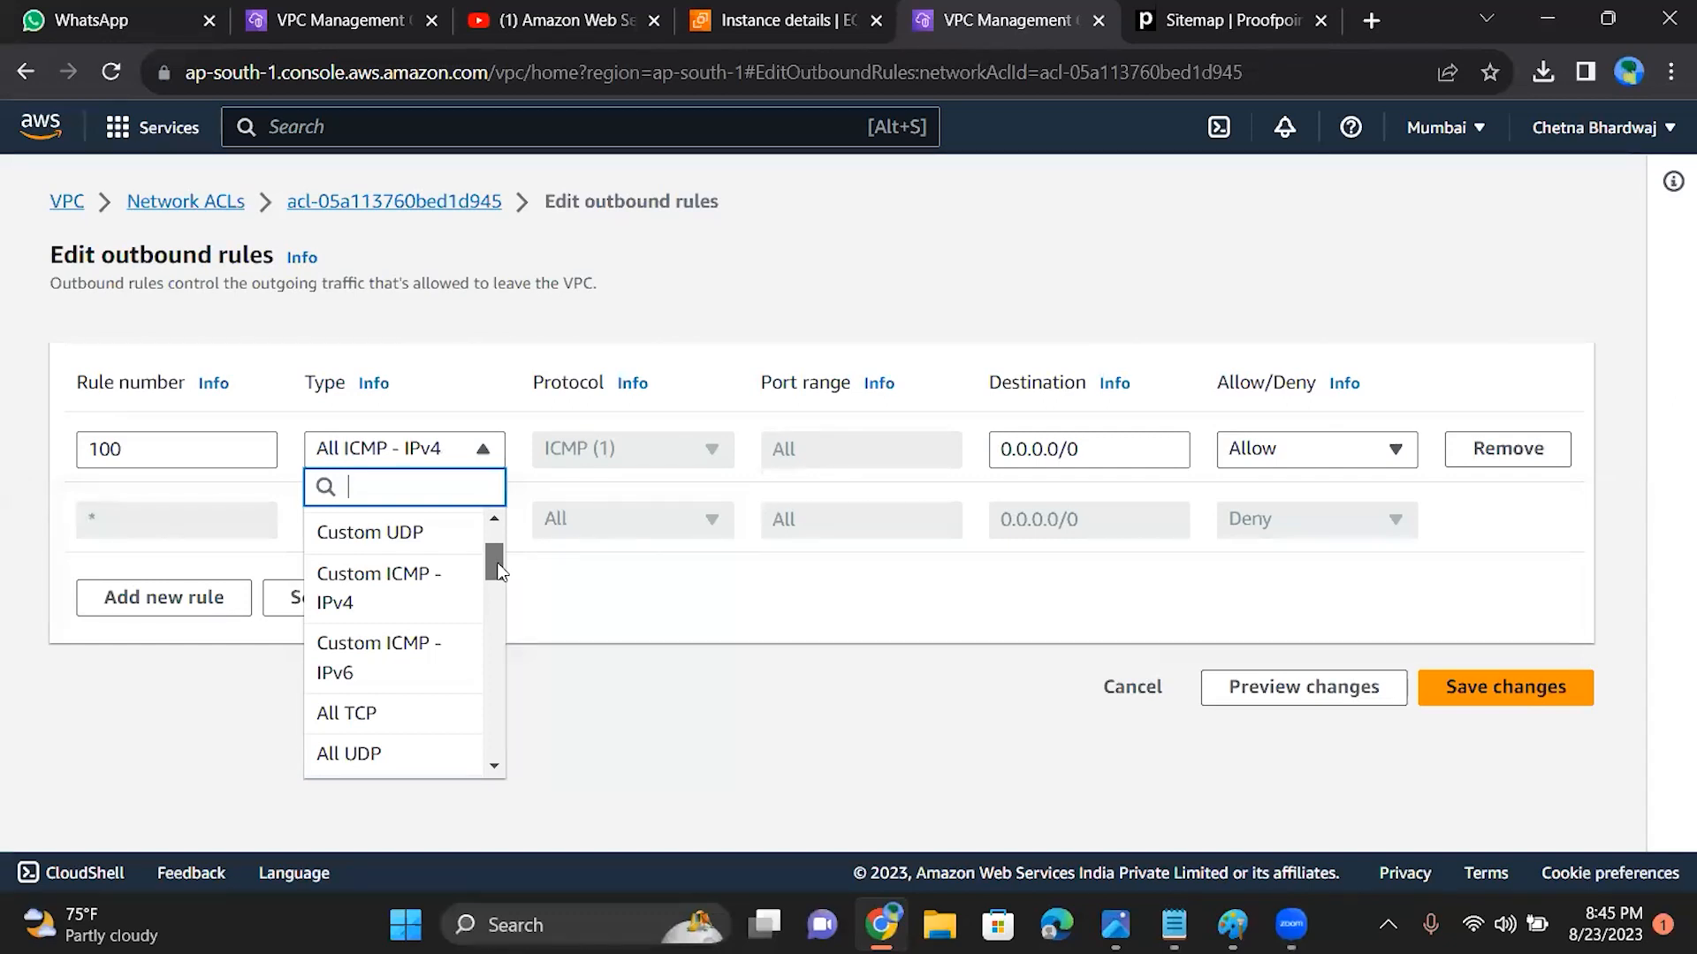
scroll(497, 584, "down", 3)
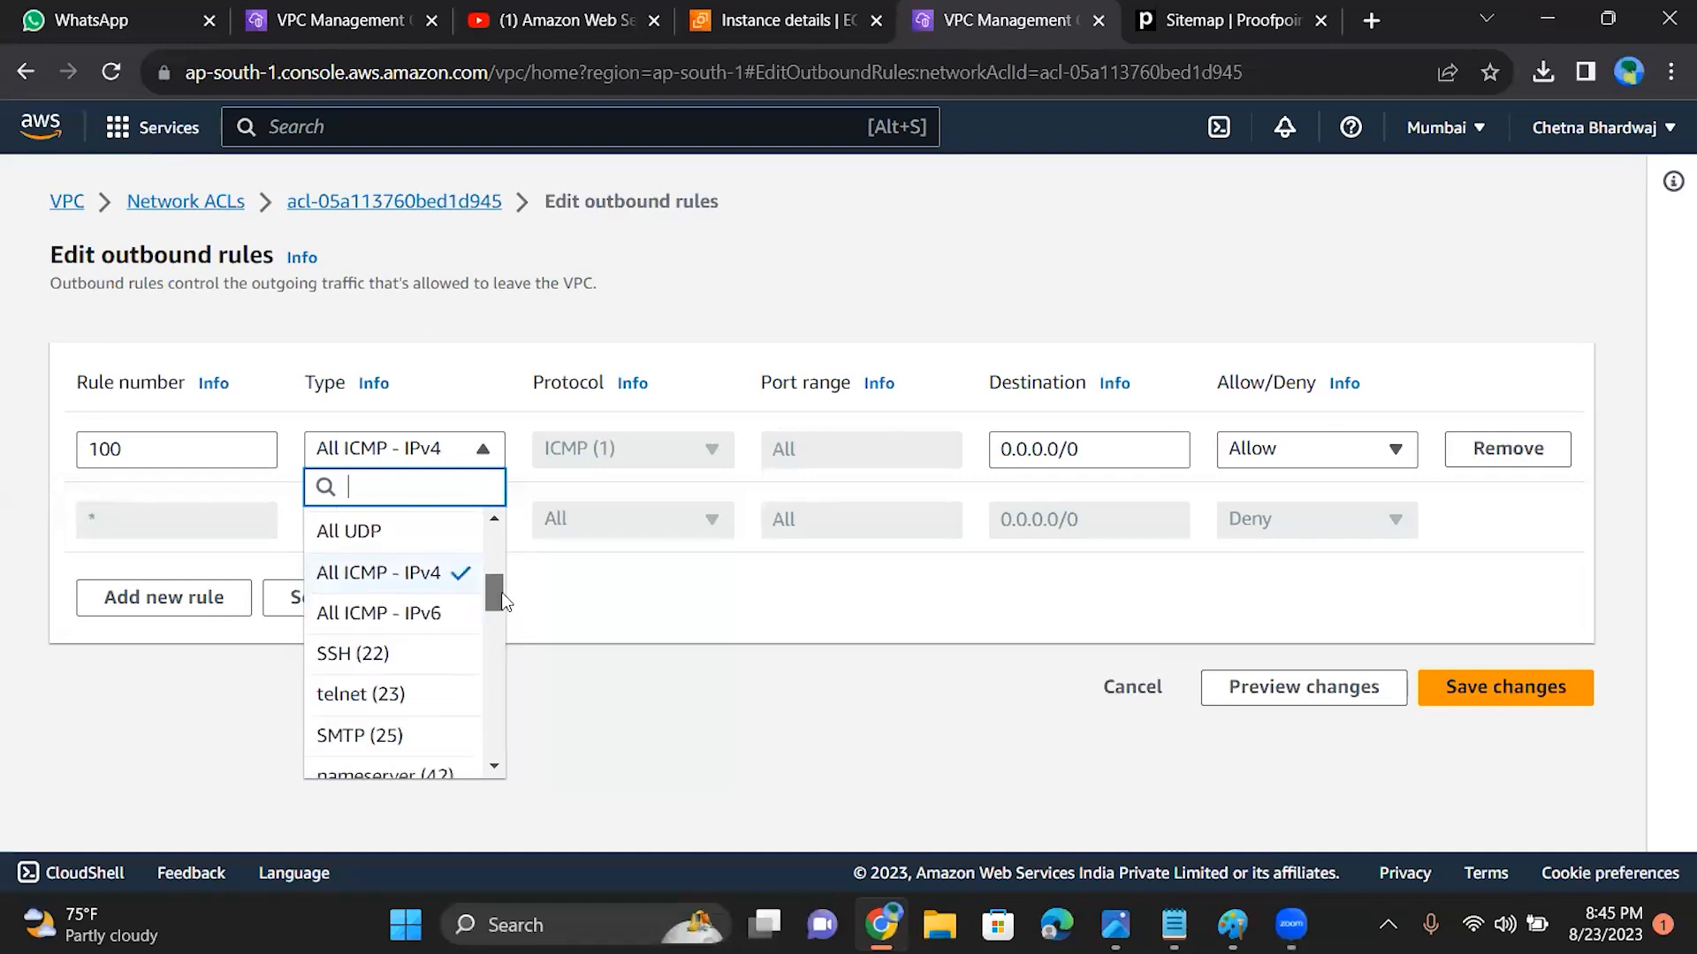
left_click_drag(505, 602, 560, 294)
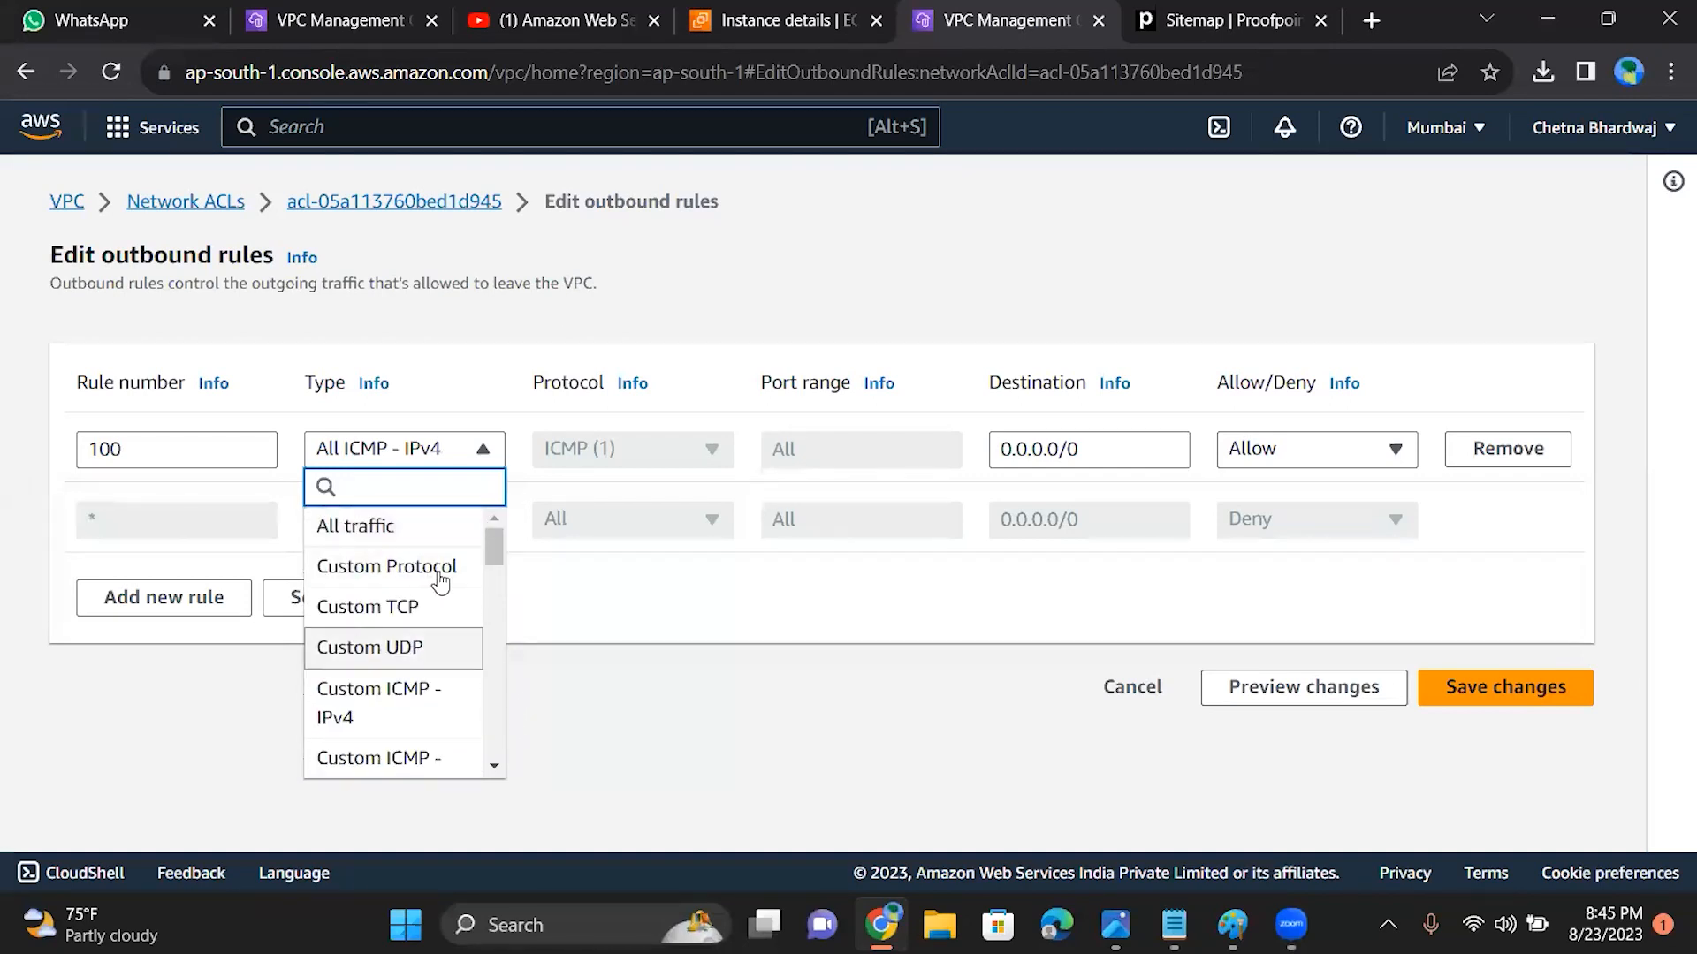
mouse_move(494, 550)
left_mouse_down()
mouse_move(501, 680)
mouse_move(494, 582)
left_mouse_up()
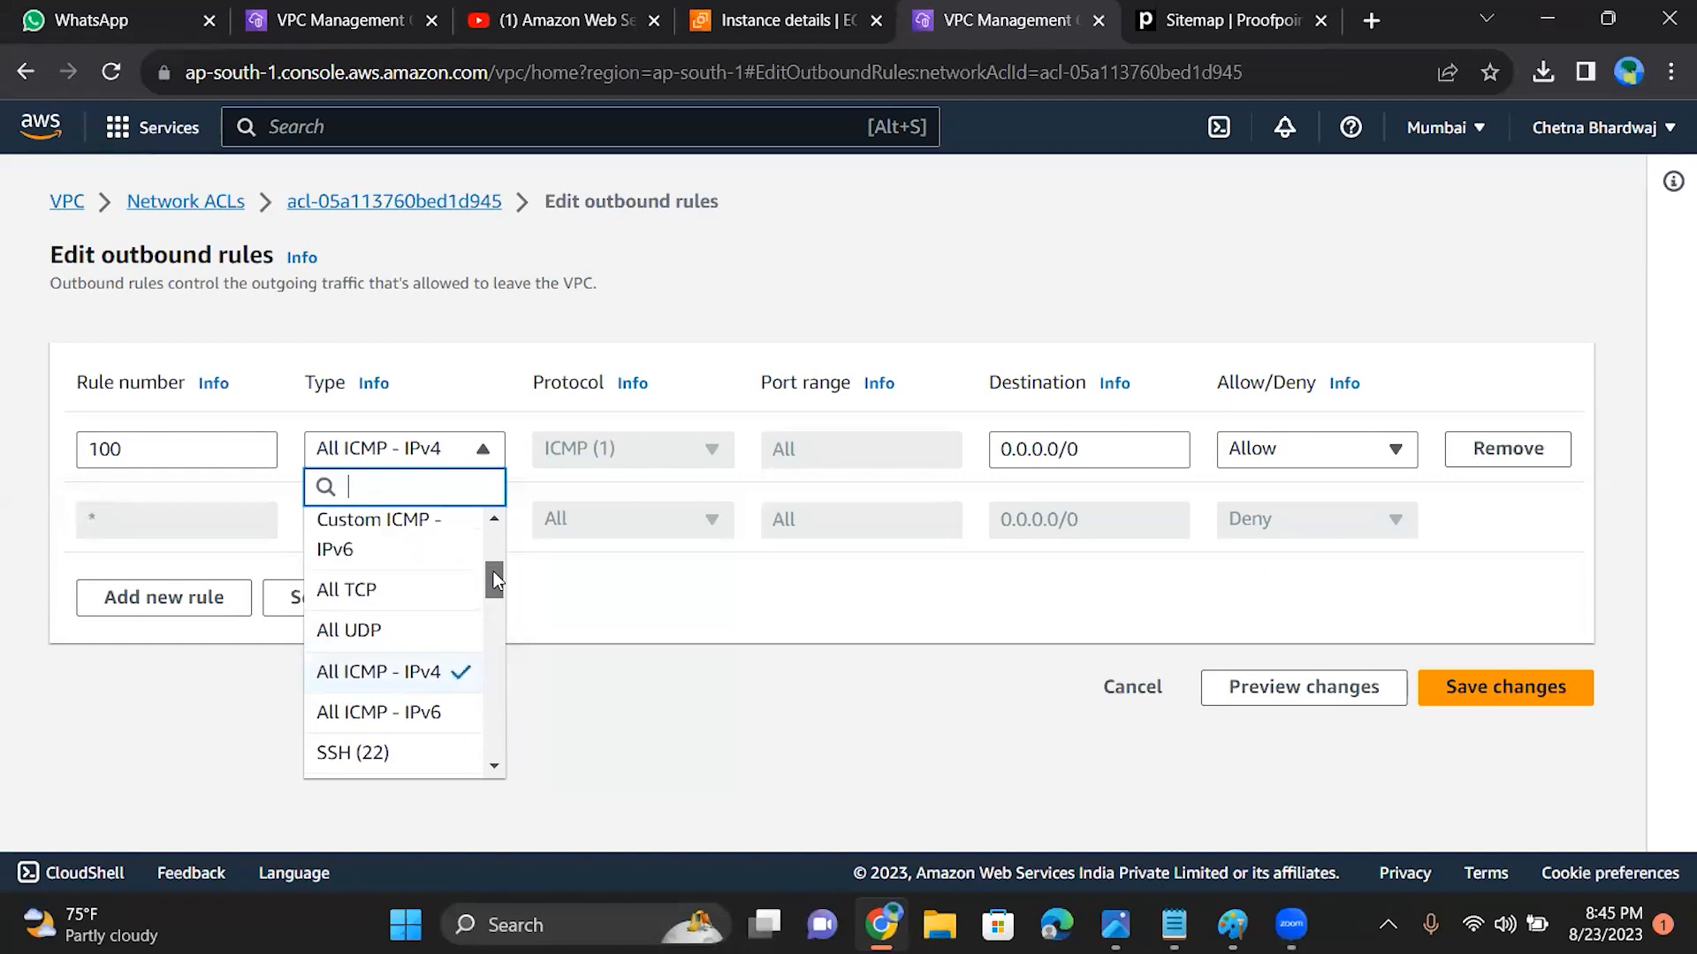
left_click(371, 592)
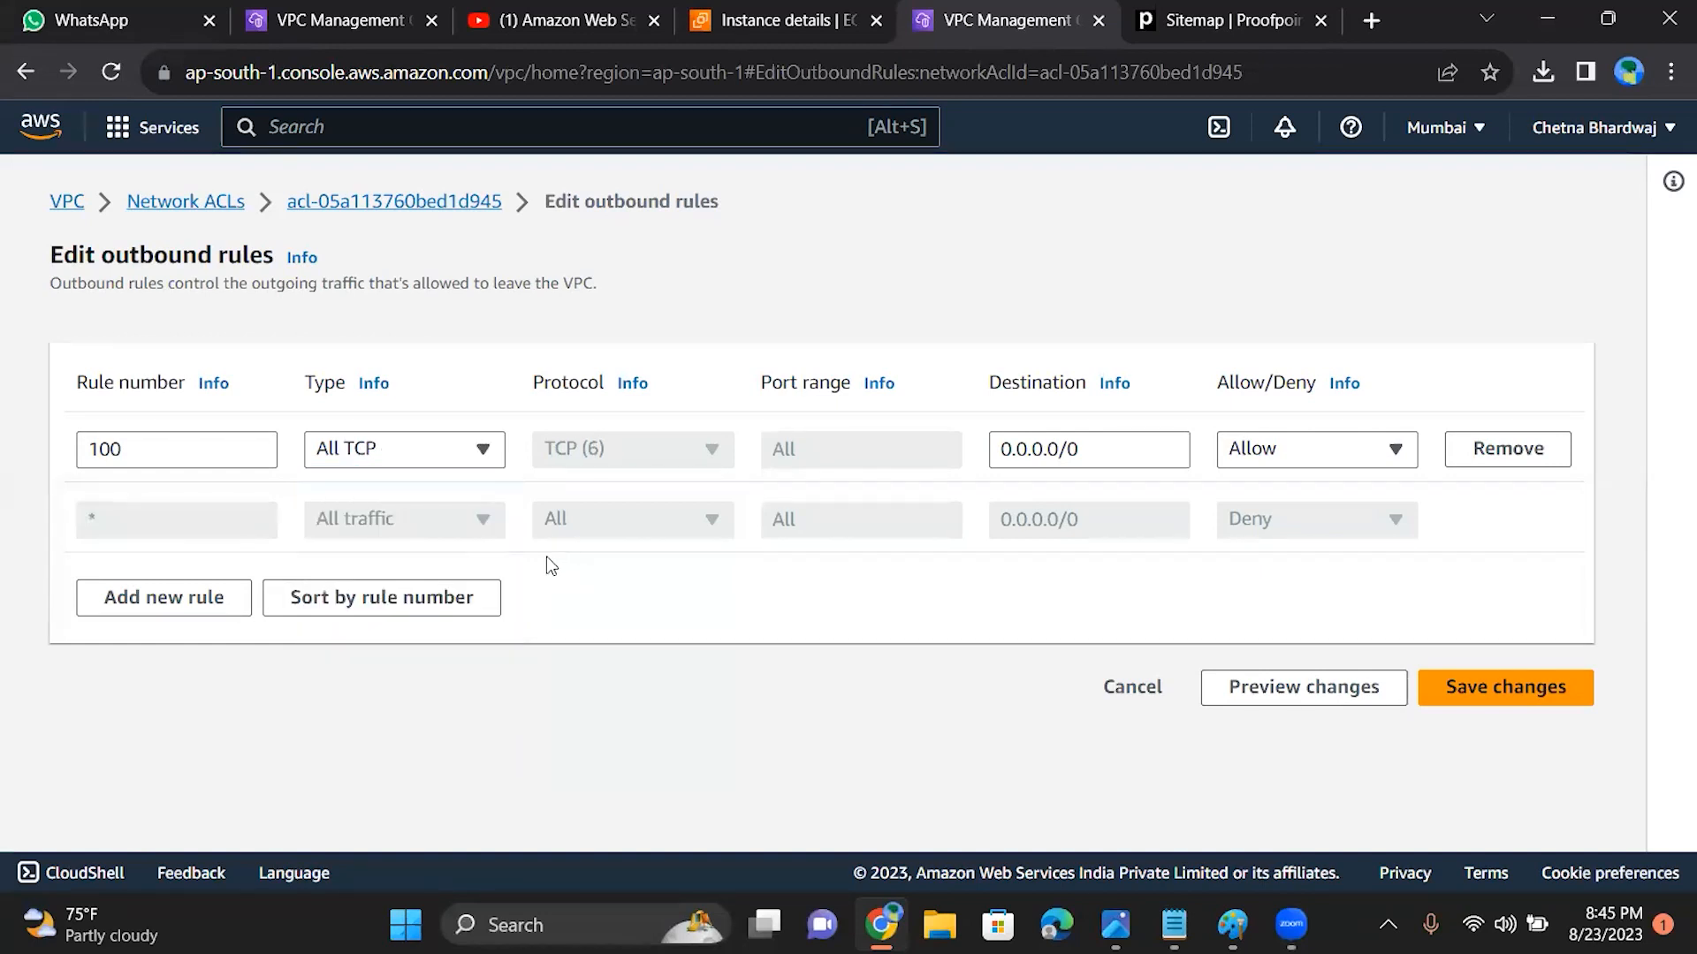
Step: Add outbound rule 200 with the type All ICMP - IPv4 and save the outbound rules
left_click(189, 606)
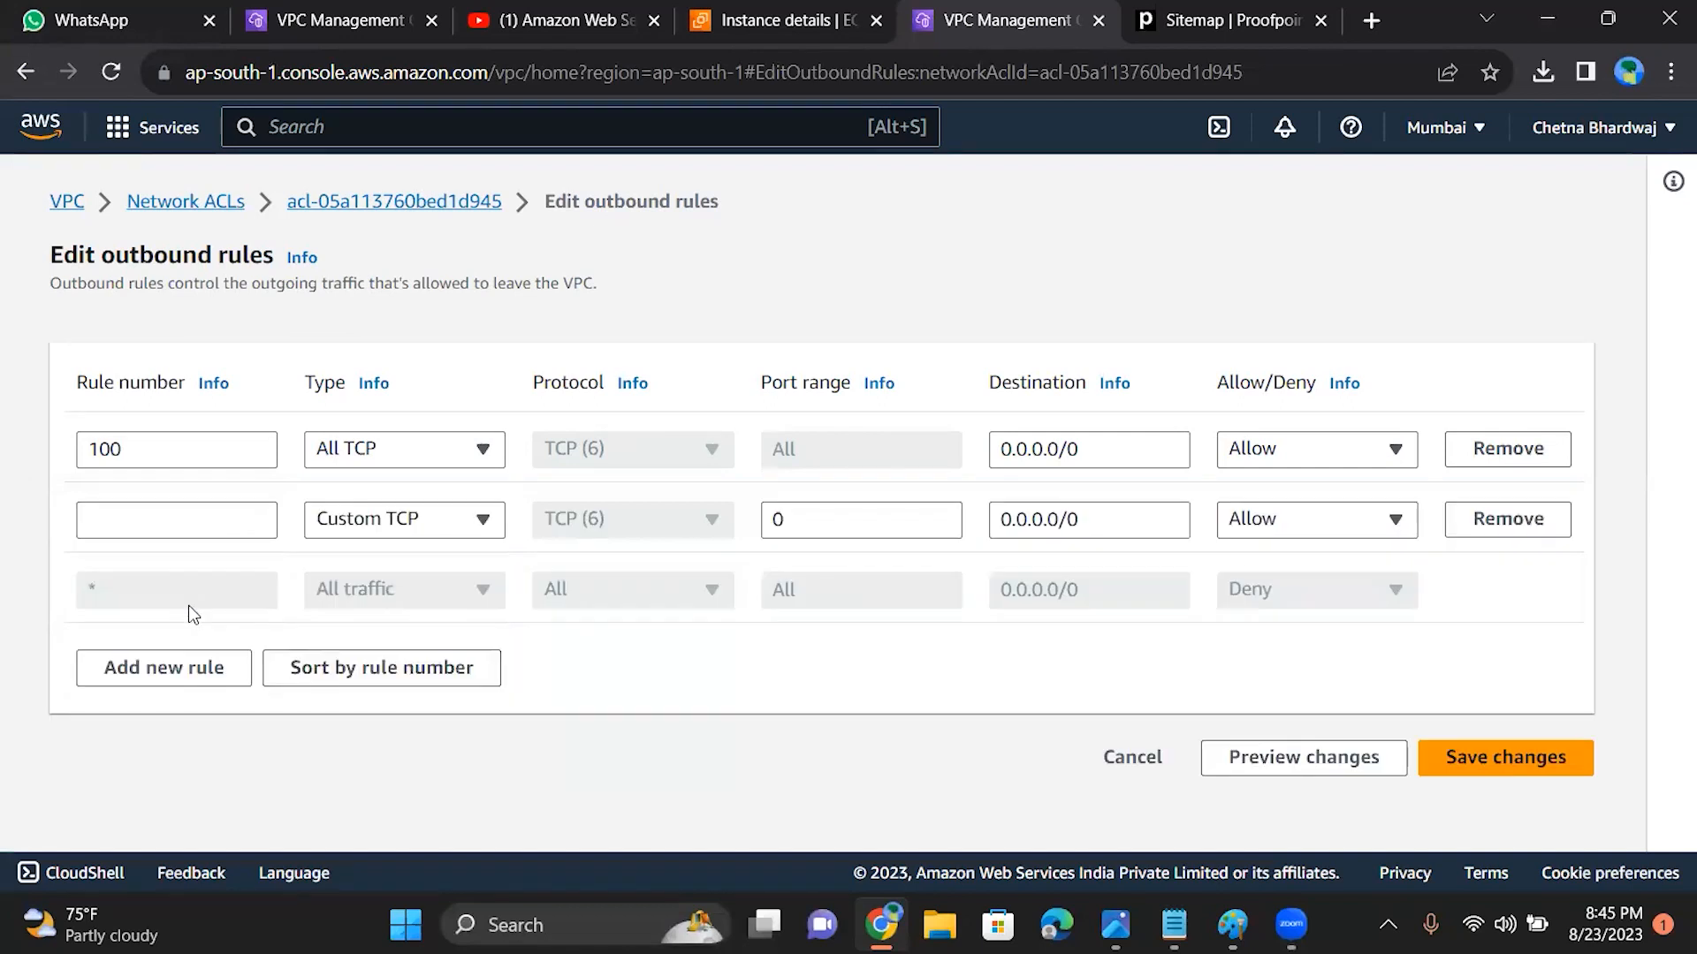
left_click(184, 526)
type("200")
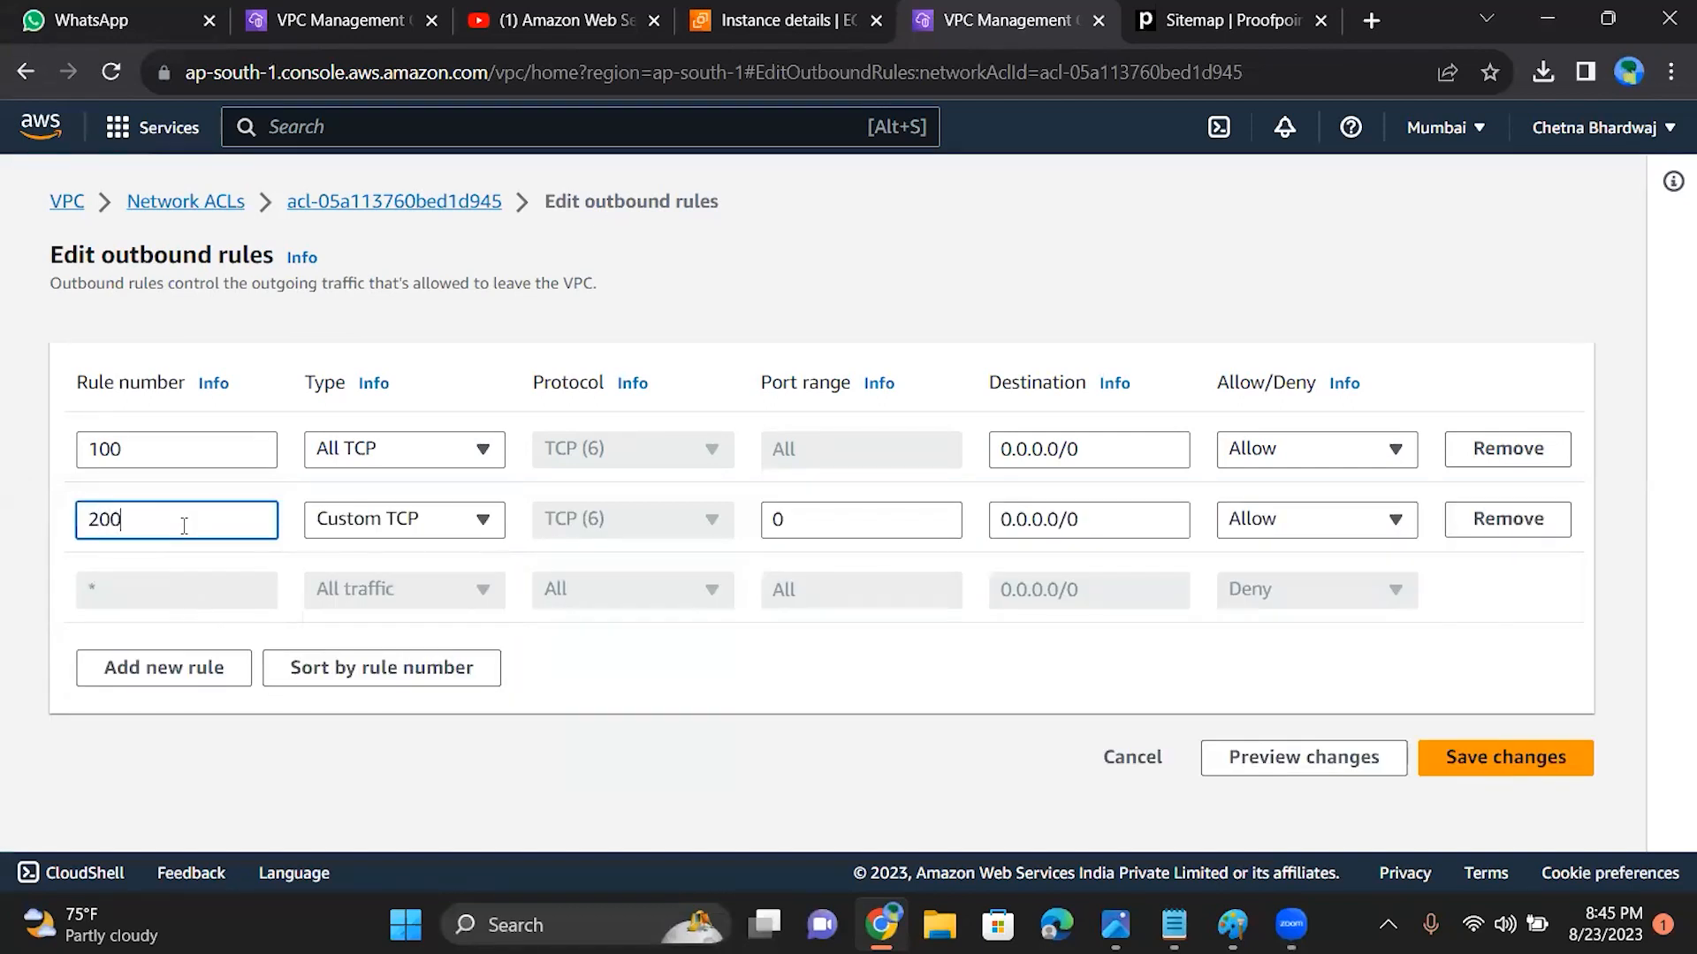
left_click(442, 511)
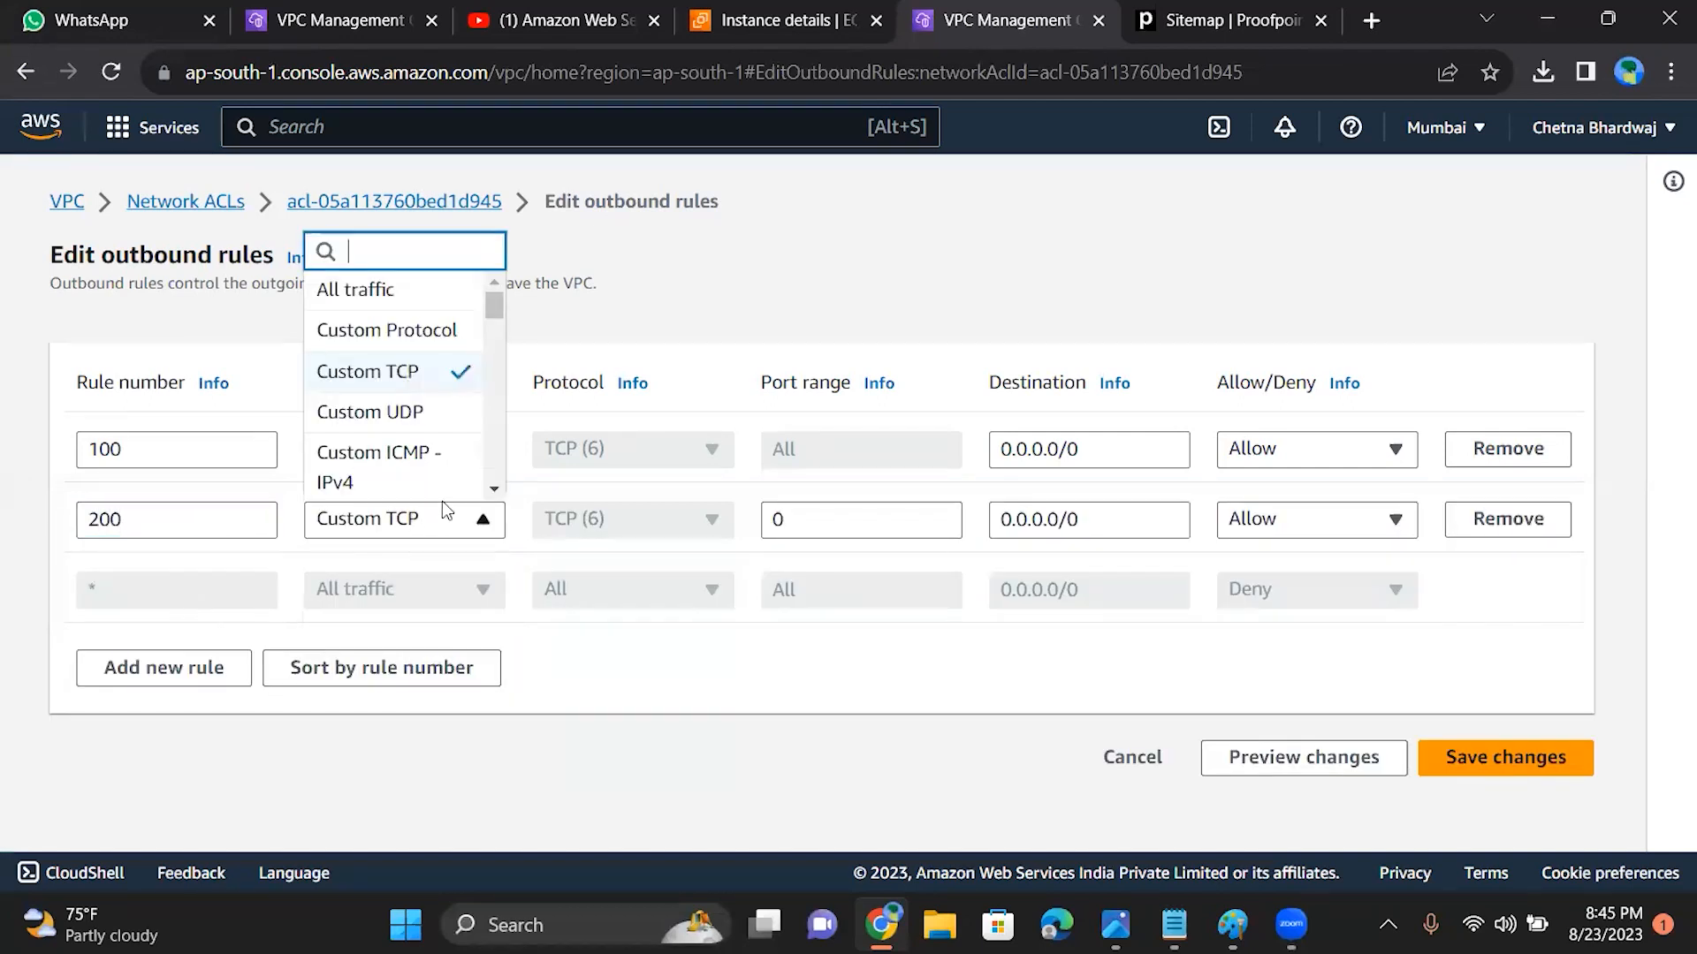
left_click_drag(495, 306, 492, 346)
left_click(417, 402)
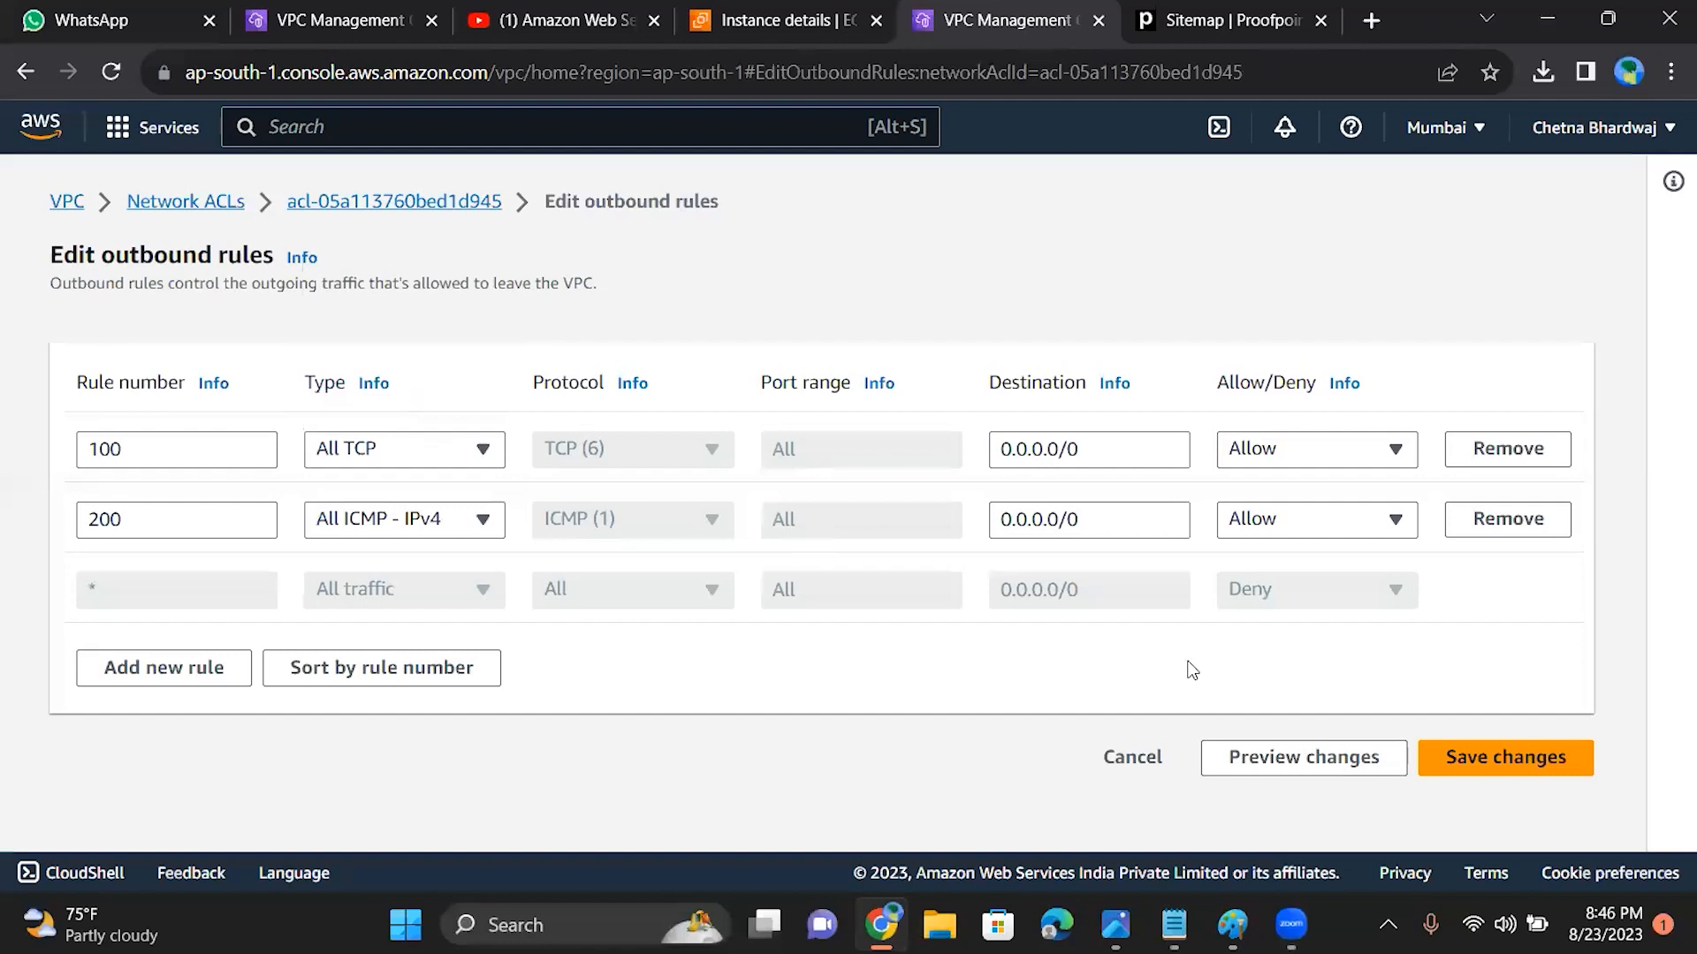
left_click(1534, 765)
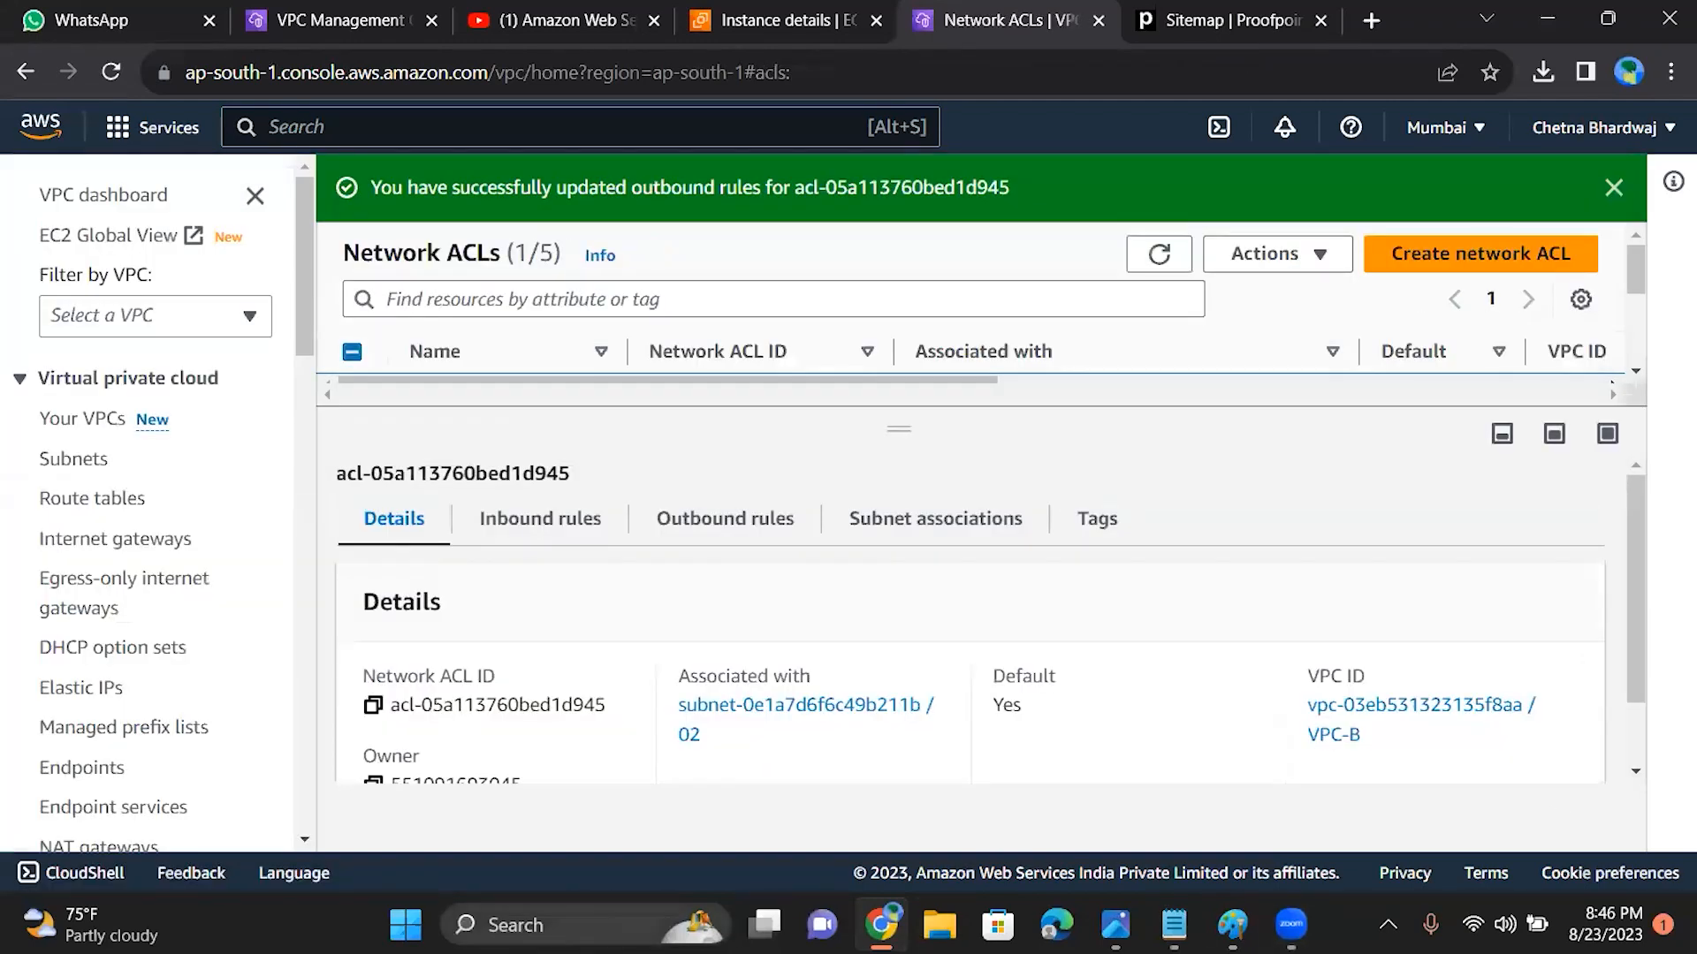
Step: Ping 15.206.163.121 from the Command Prompt to test the All TCP and All ICMP - IPv4 outbound rules, and close the window
left_click(611, 925)
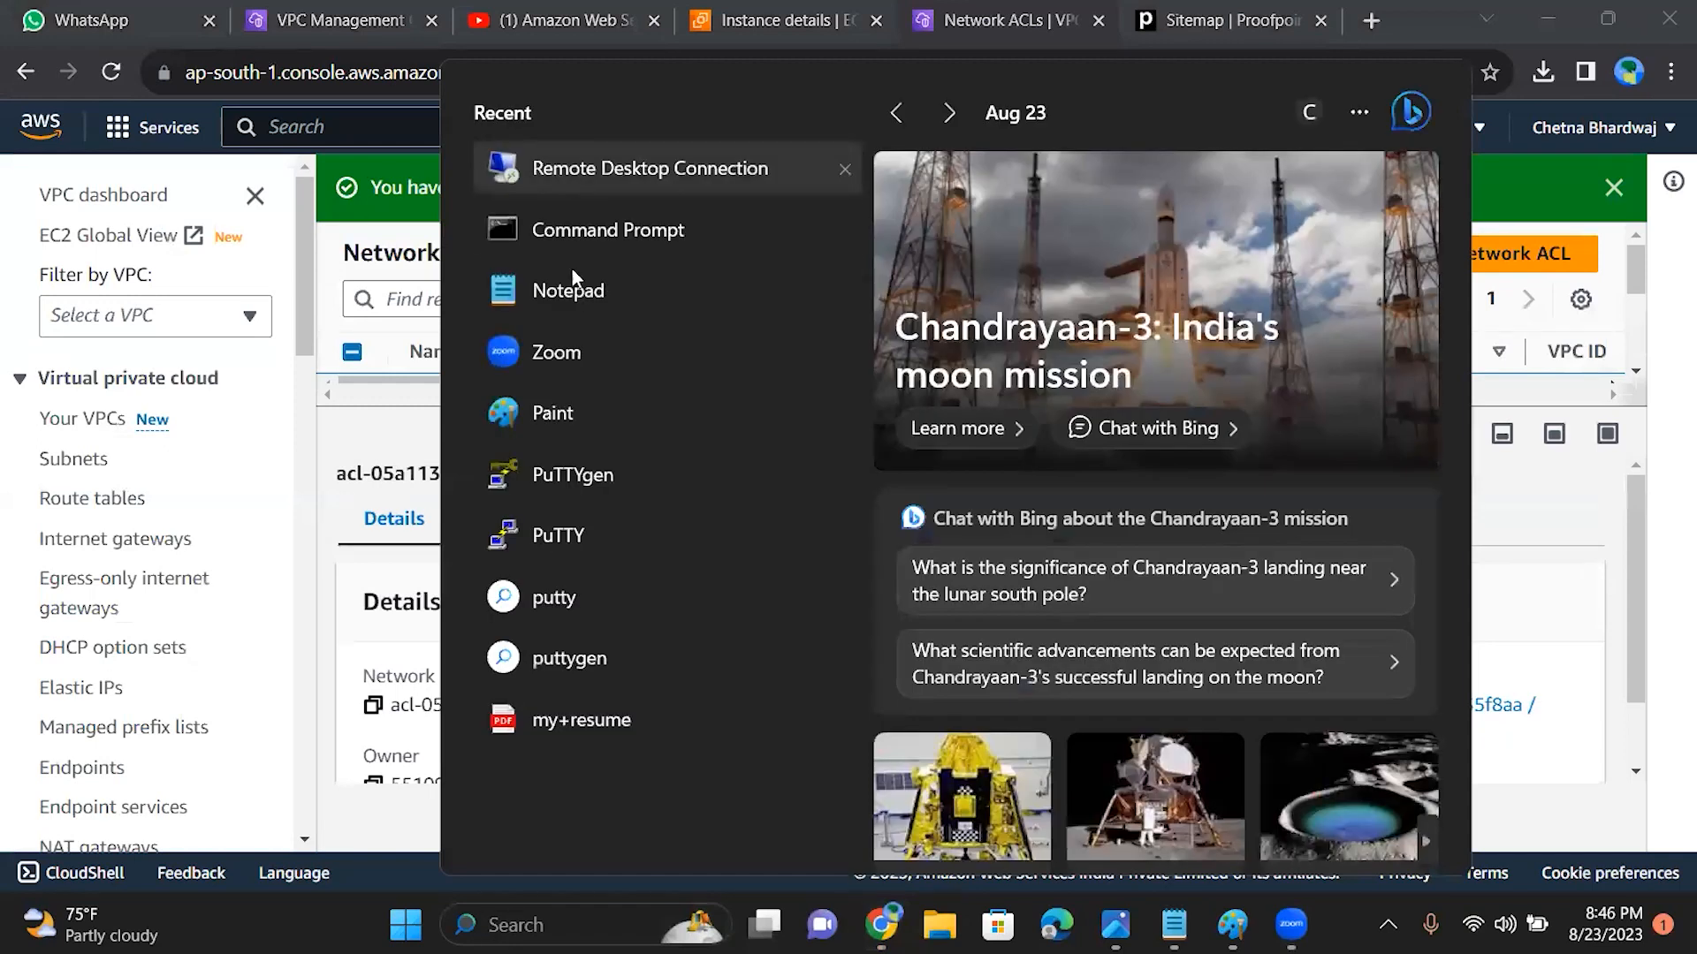
left_click(579, 250)
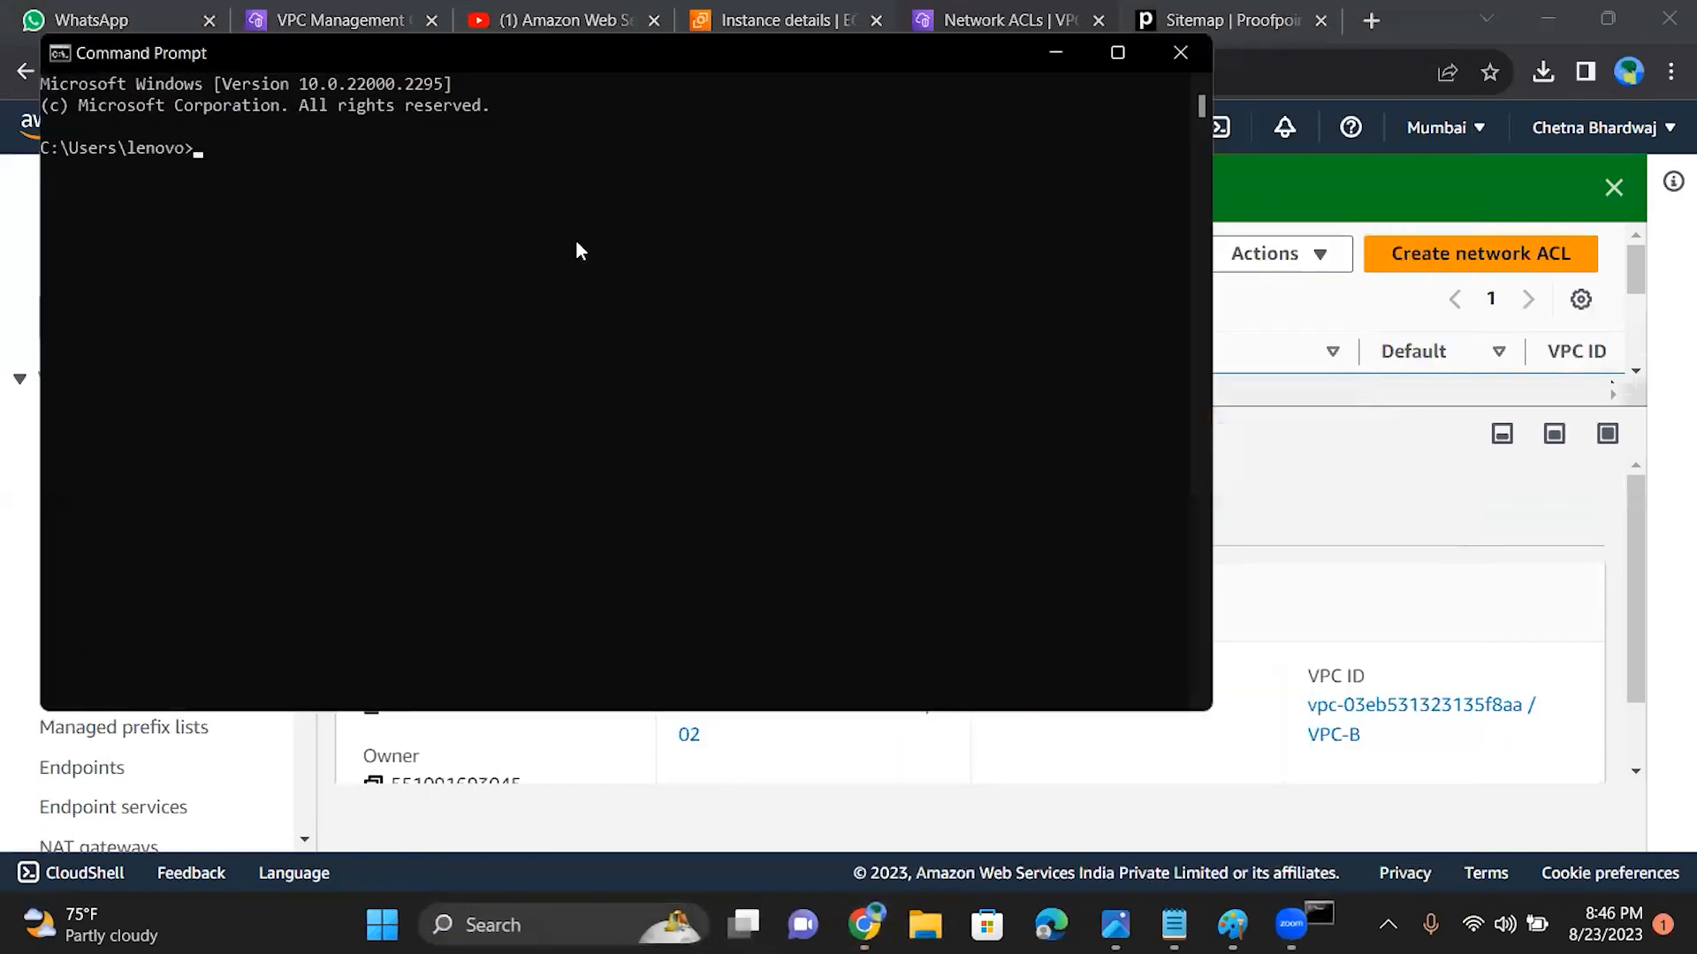
type("ping")
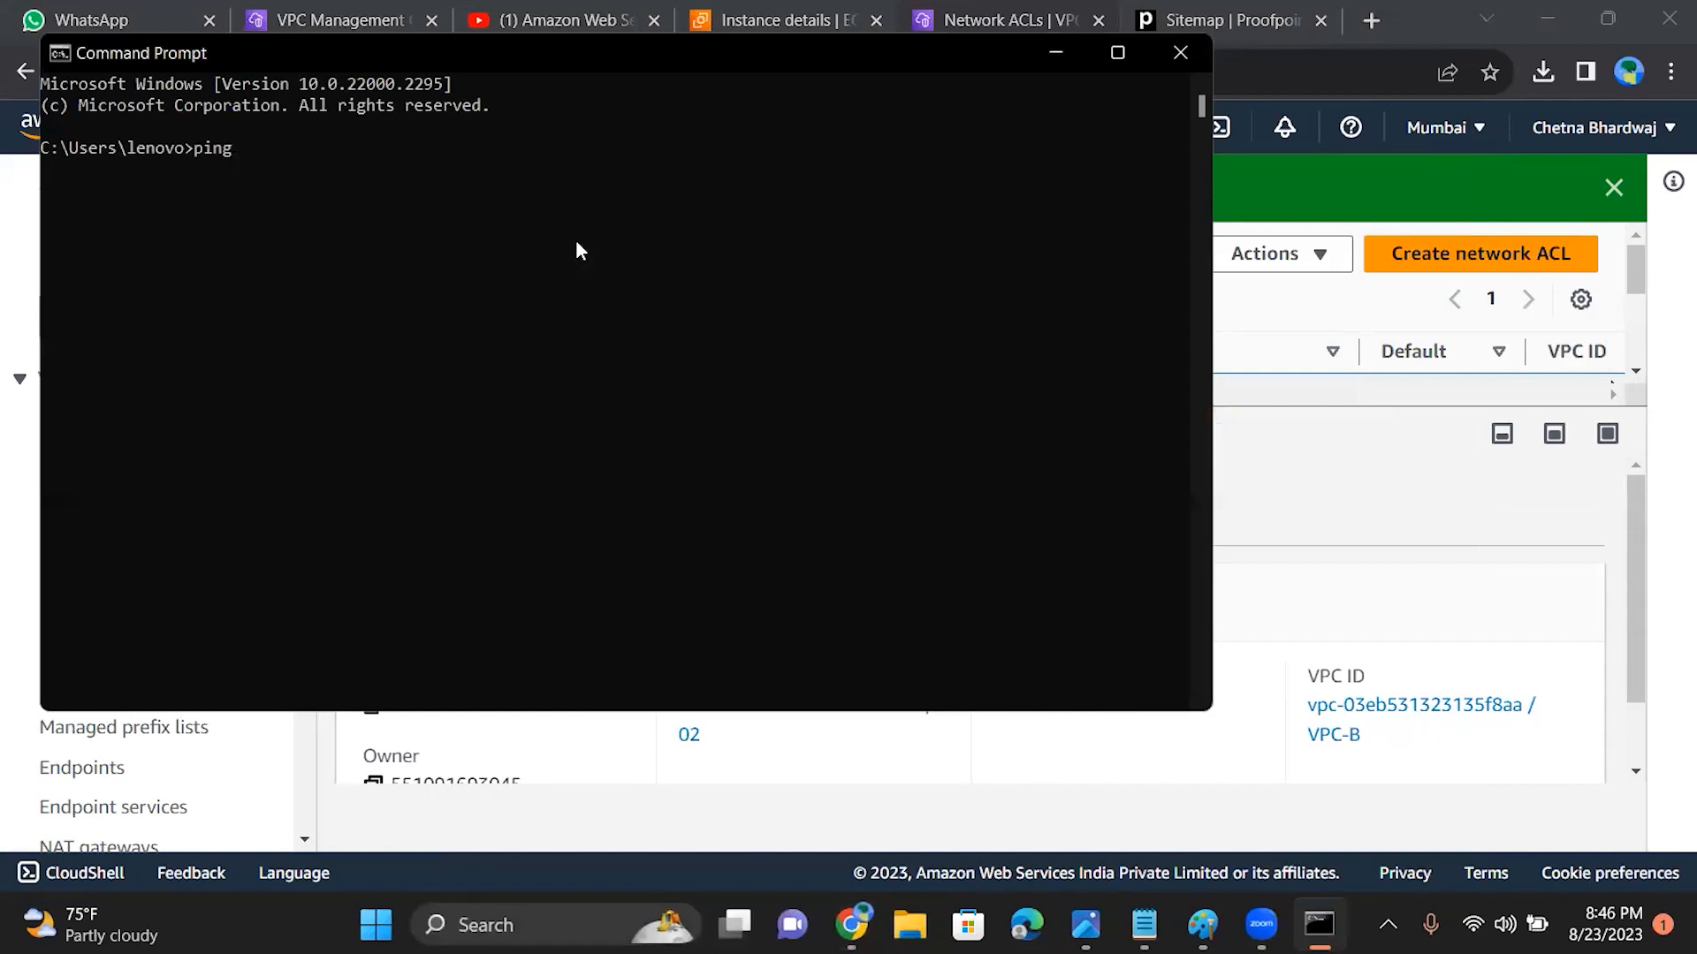
type("15.206.163.121")
key("Return")
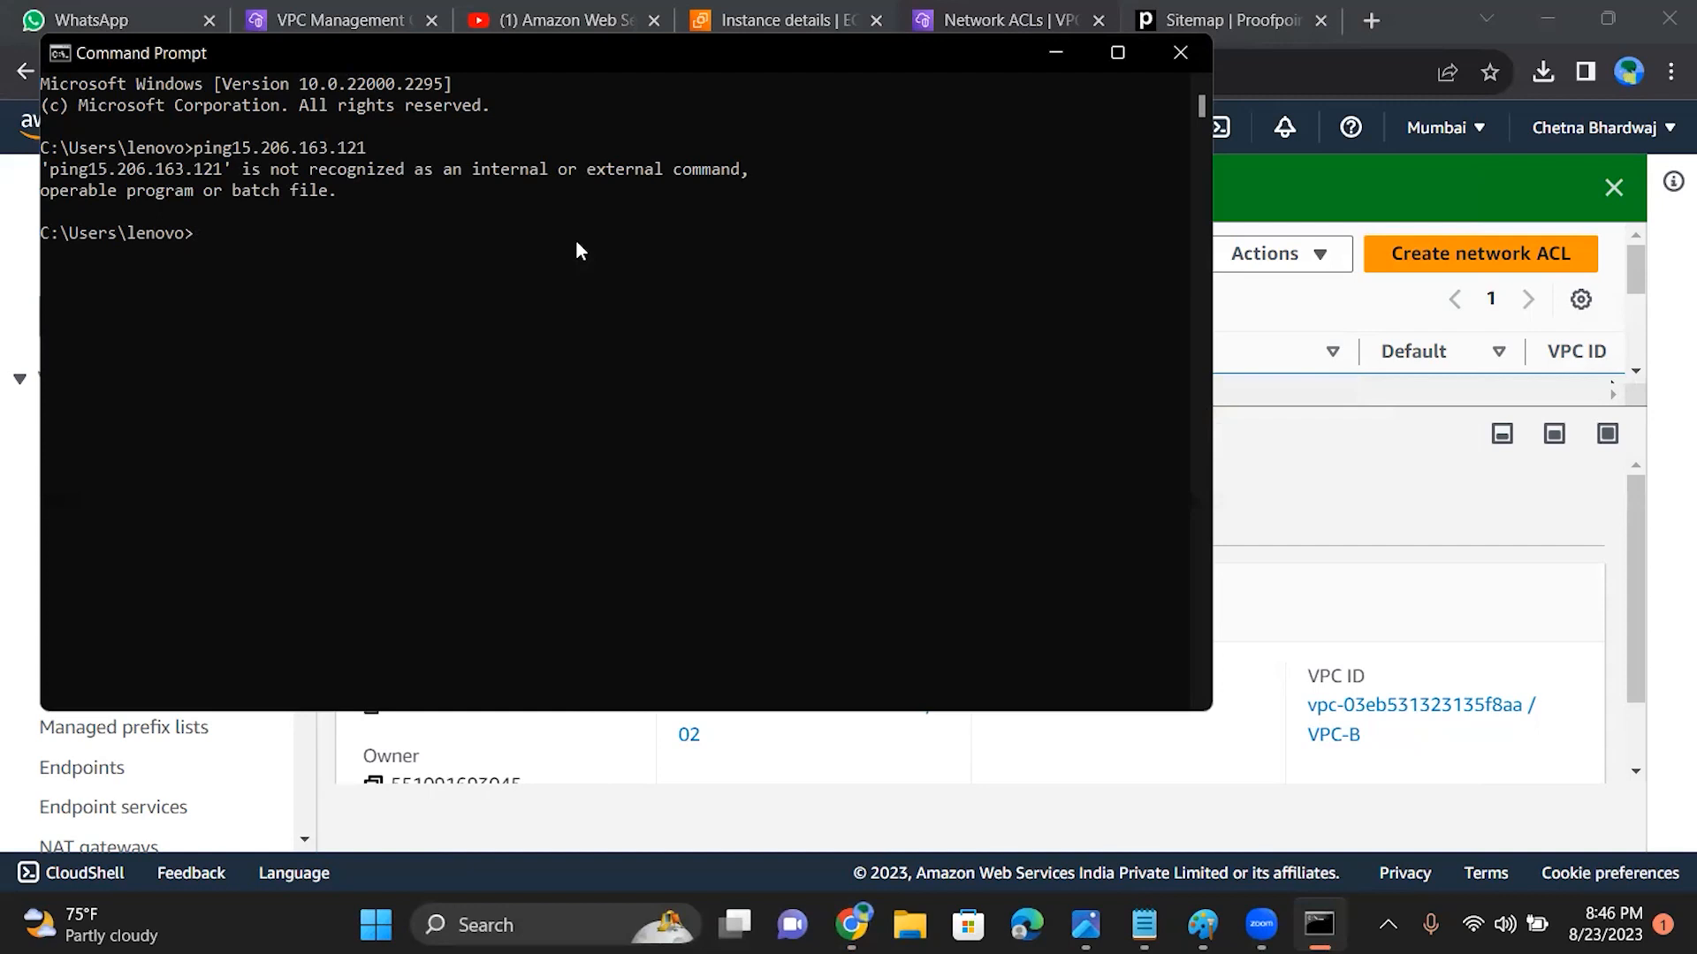
type("ping")
type("15.206.163.121")
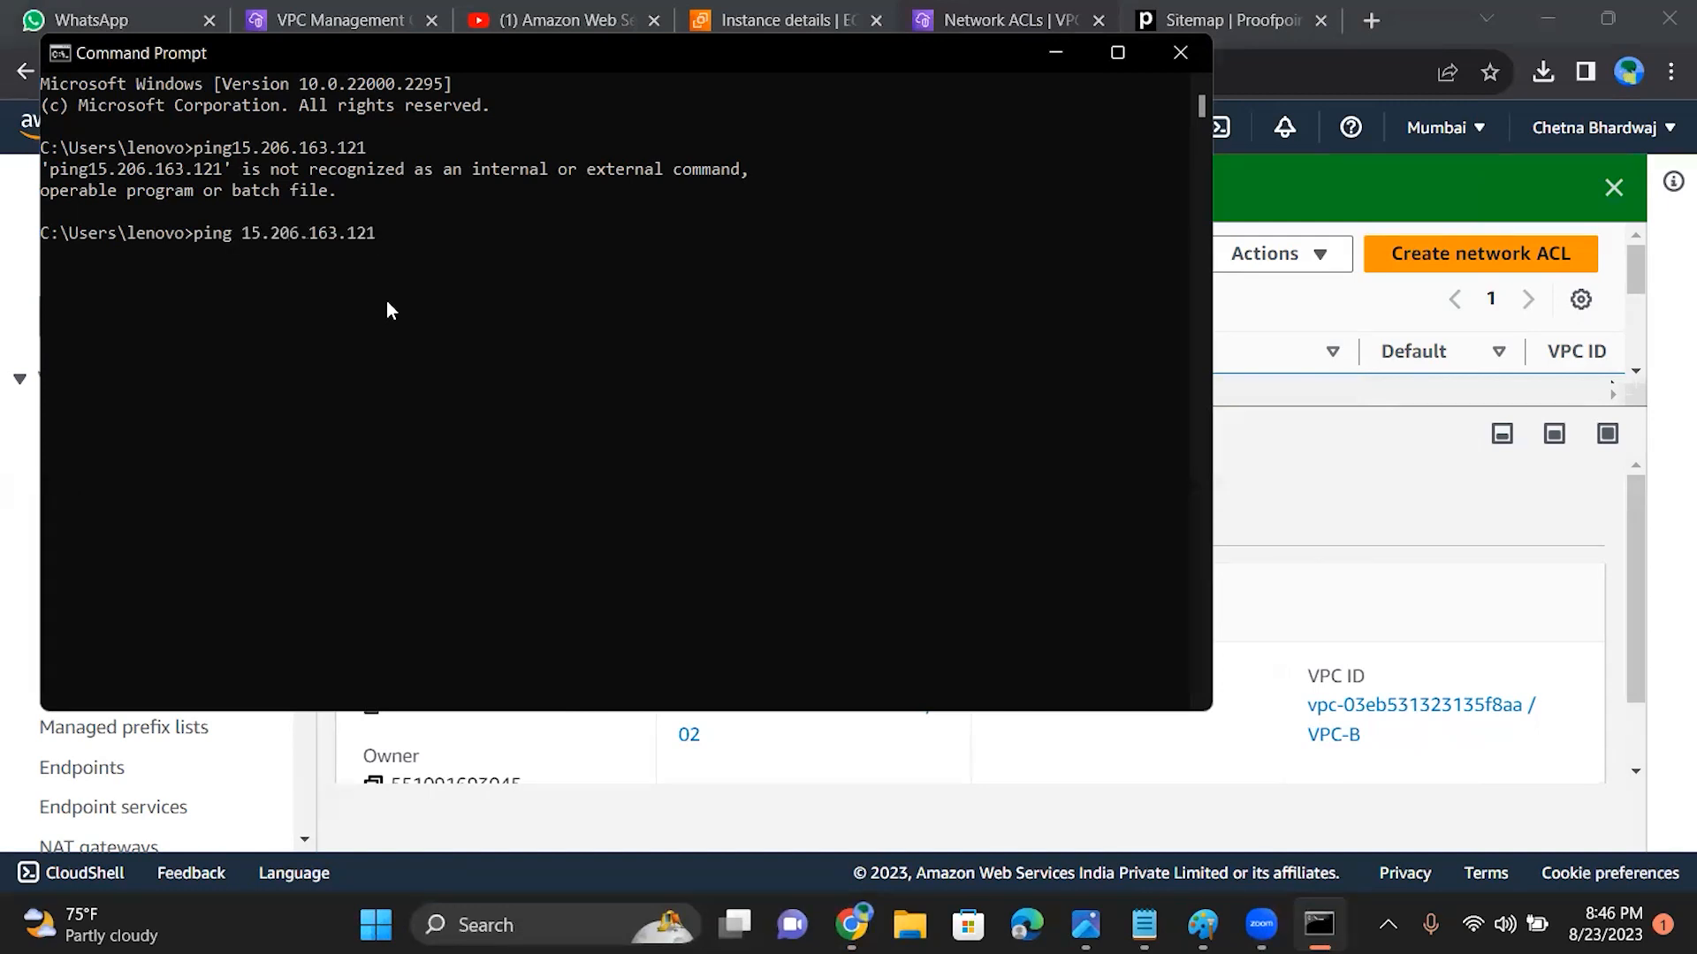
key("Return")
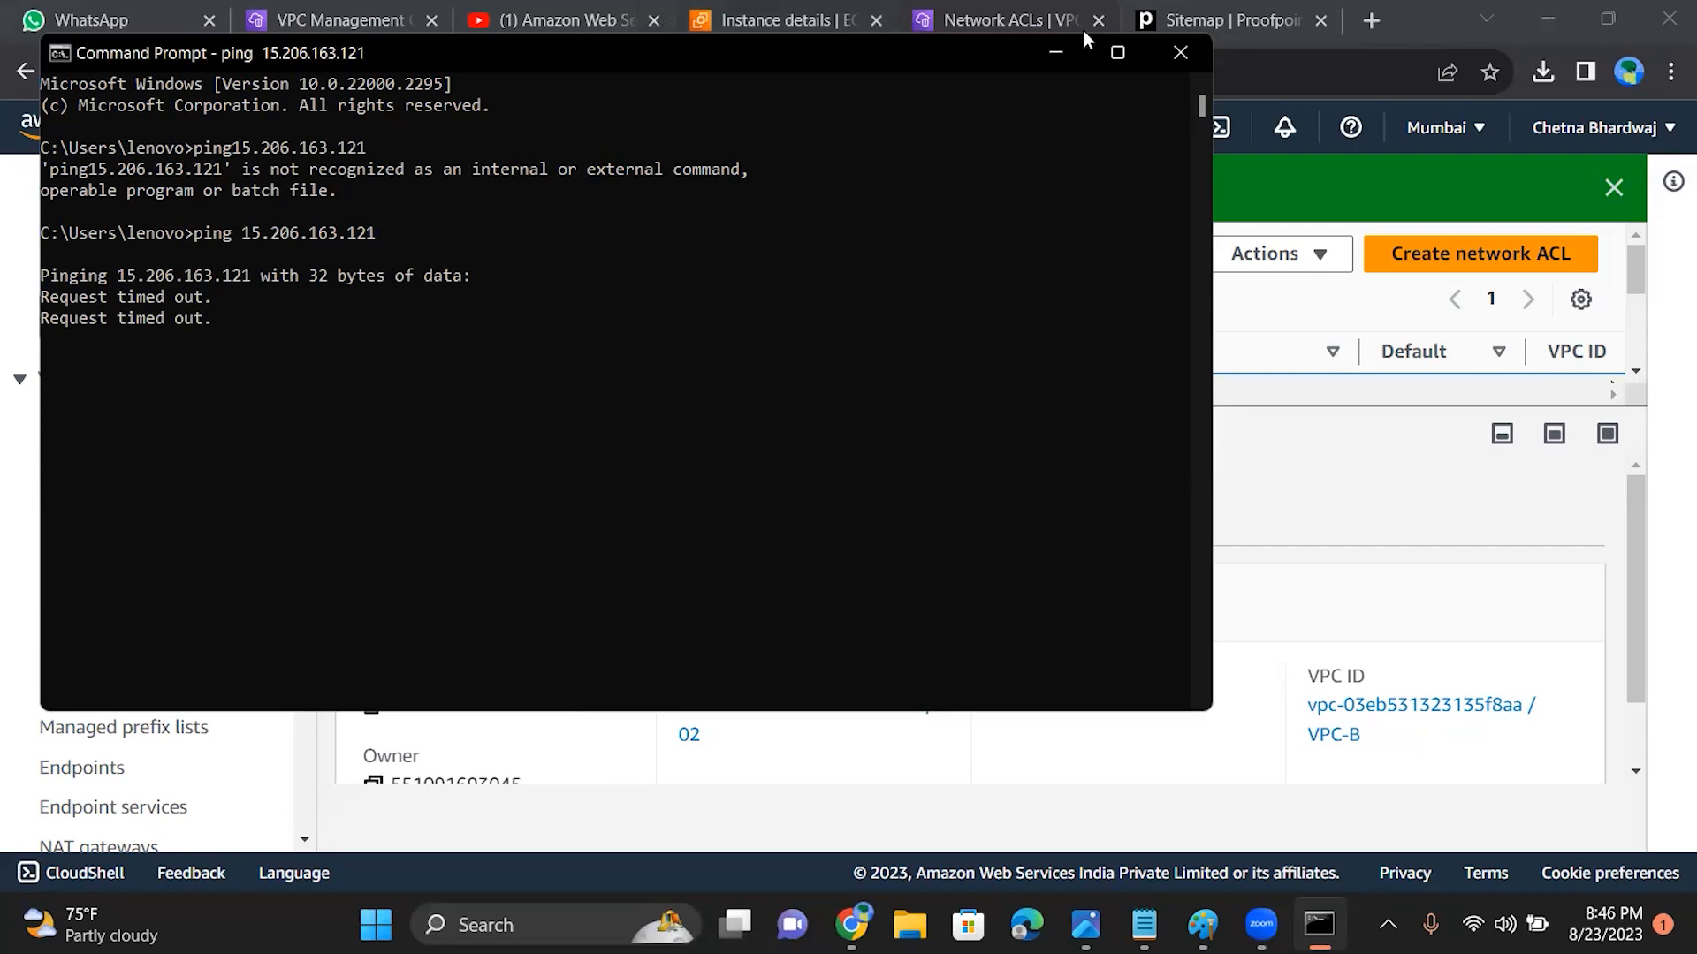
left_click(1181, 48)
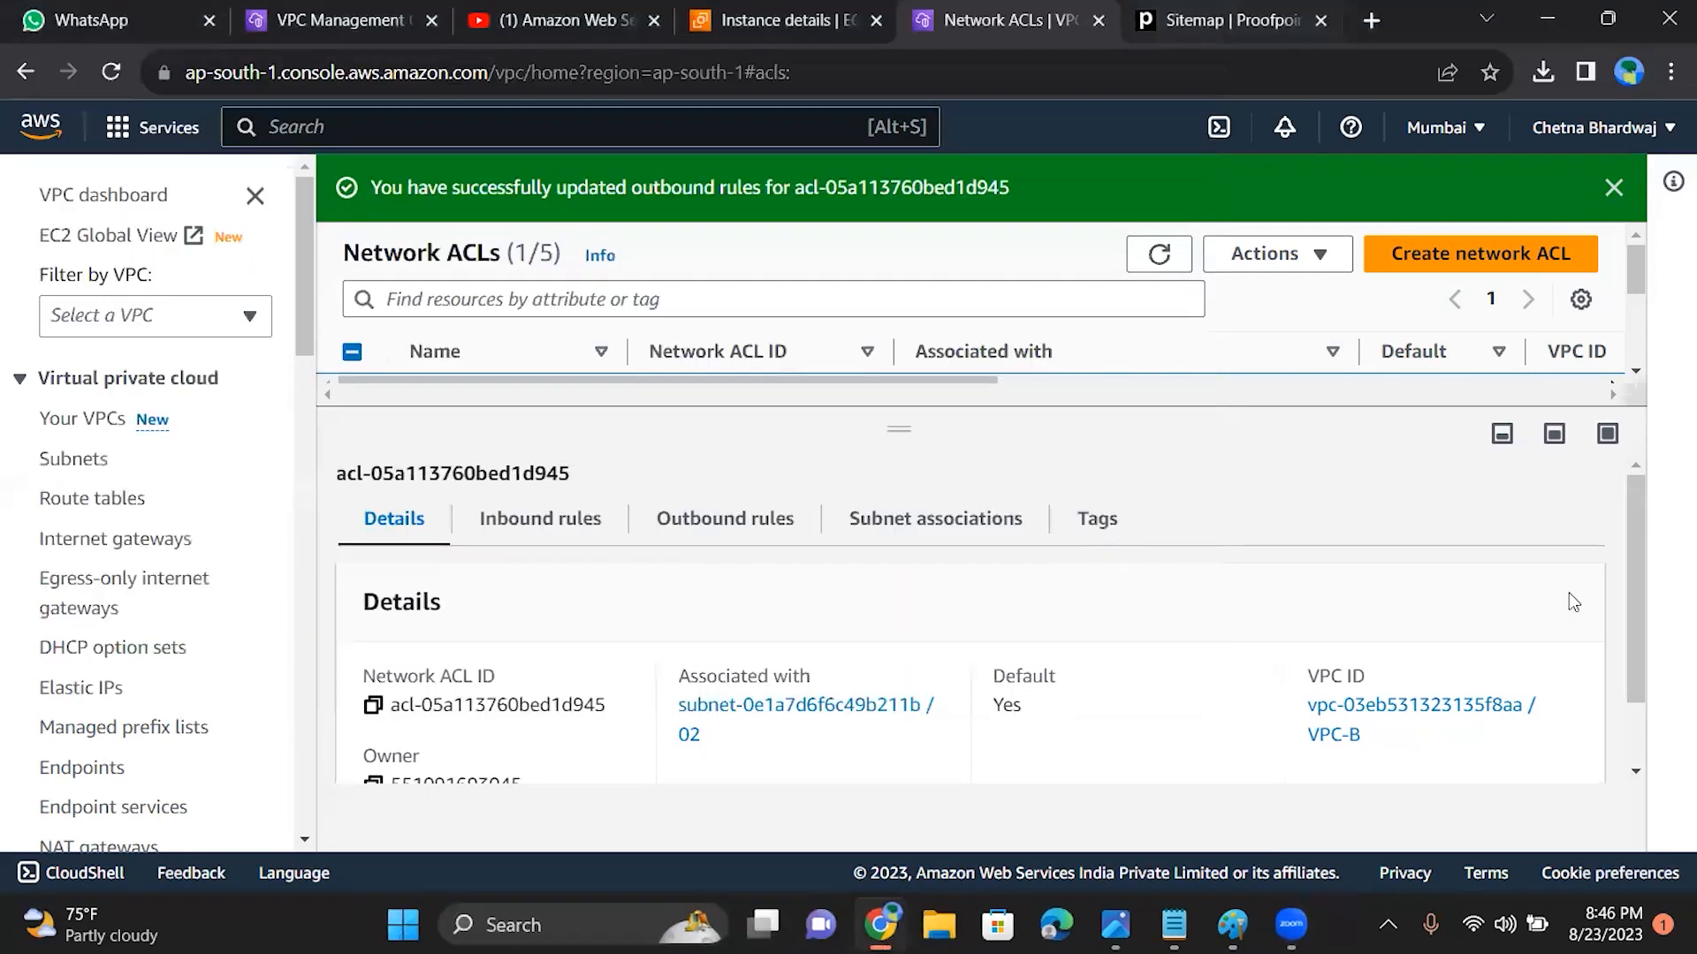
Step: Check the ACL's saved outbound rules and its subnet associations
scroll(1647, 607, "down", 1)
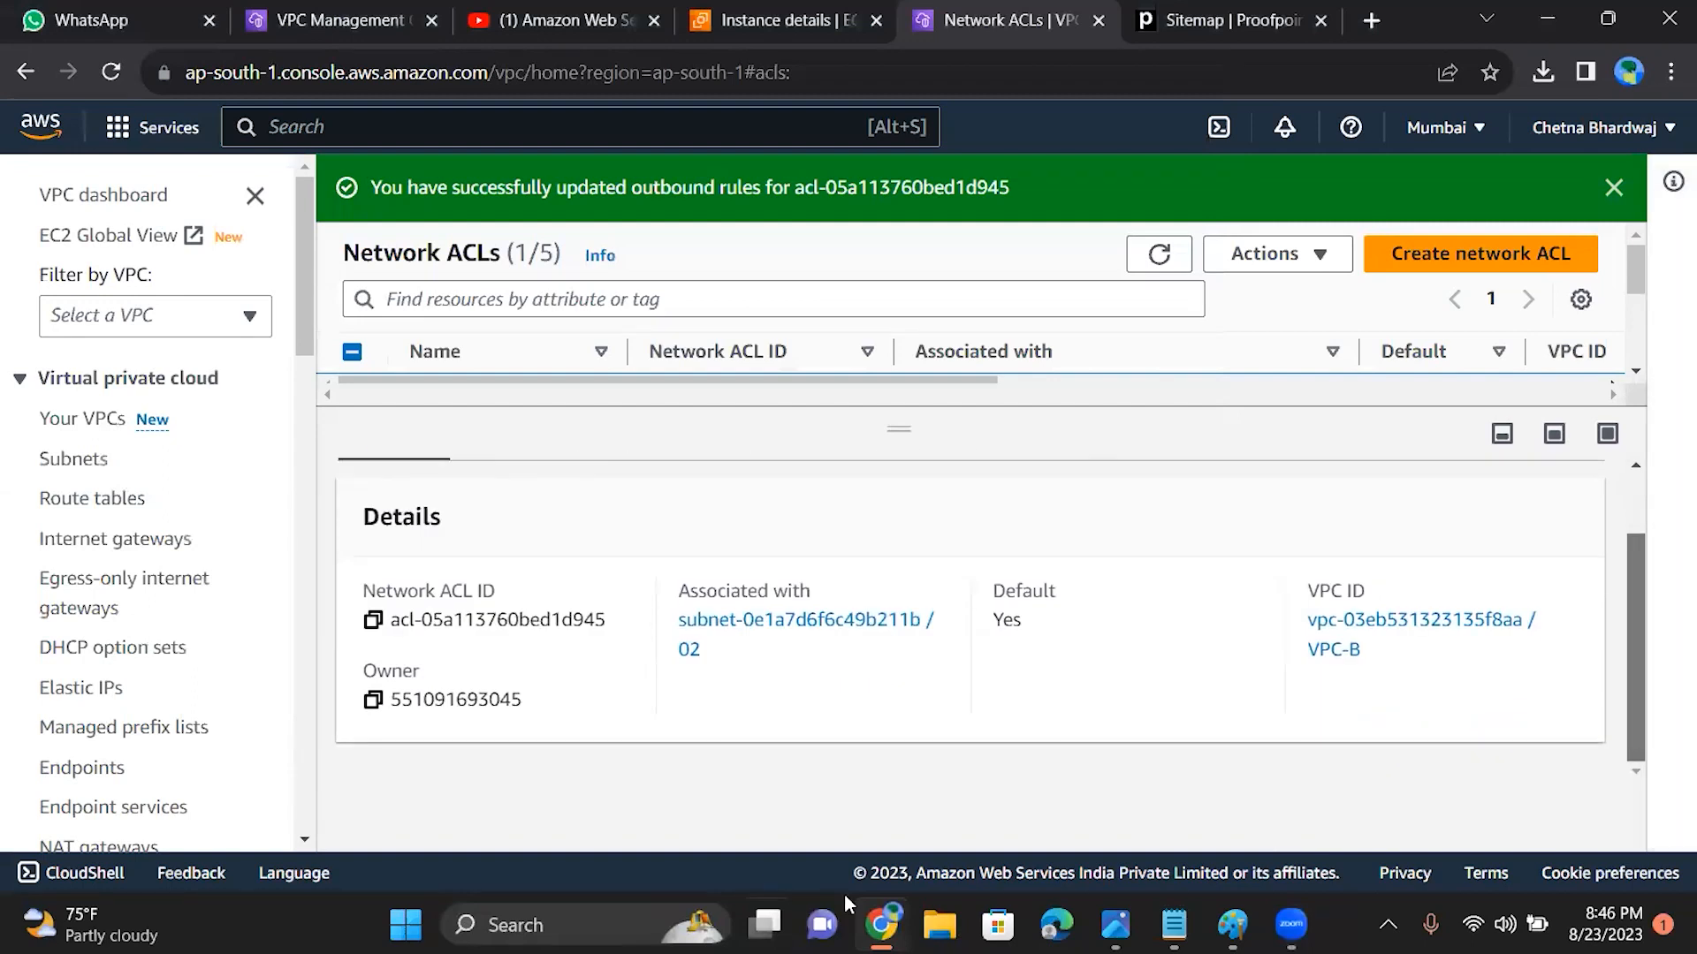
left_click_drag(1627, 592, 1626, 550)
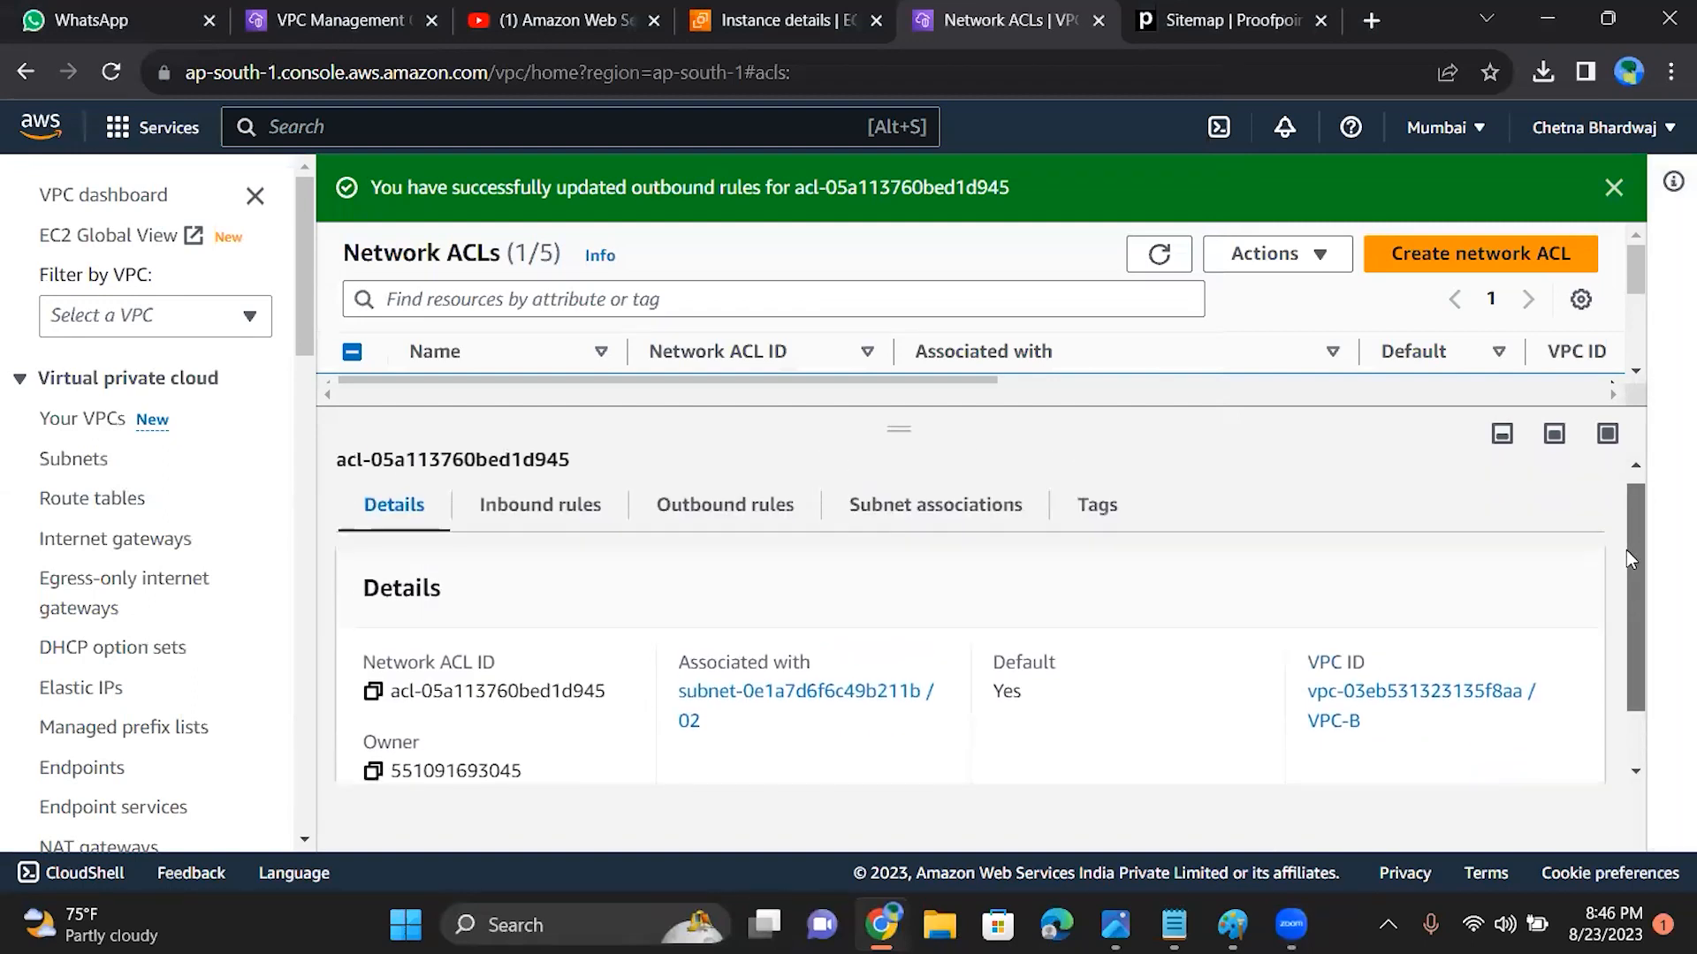
left_click(725, 506)
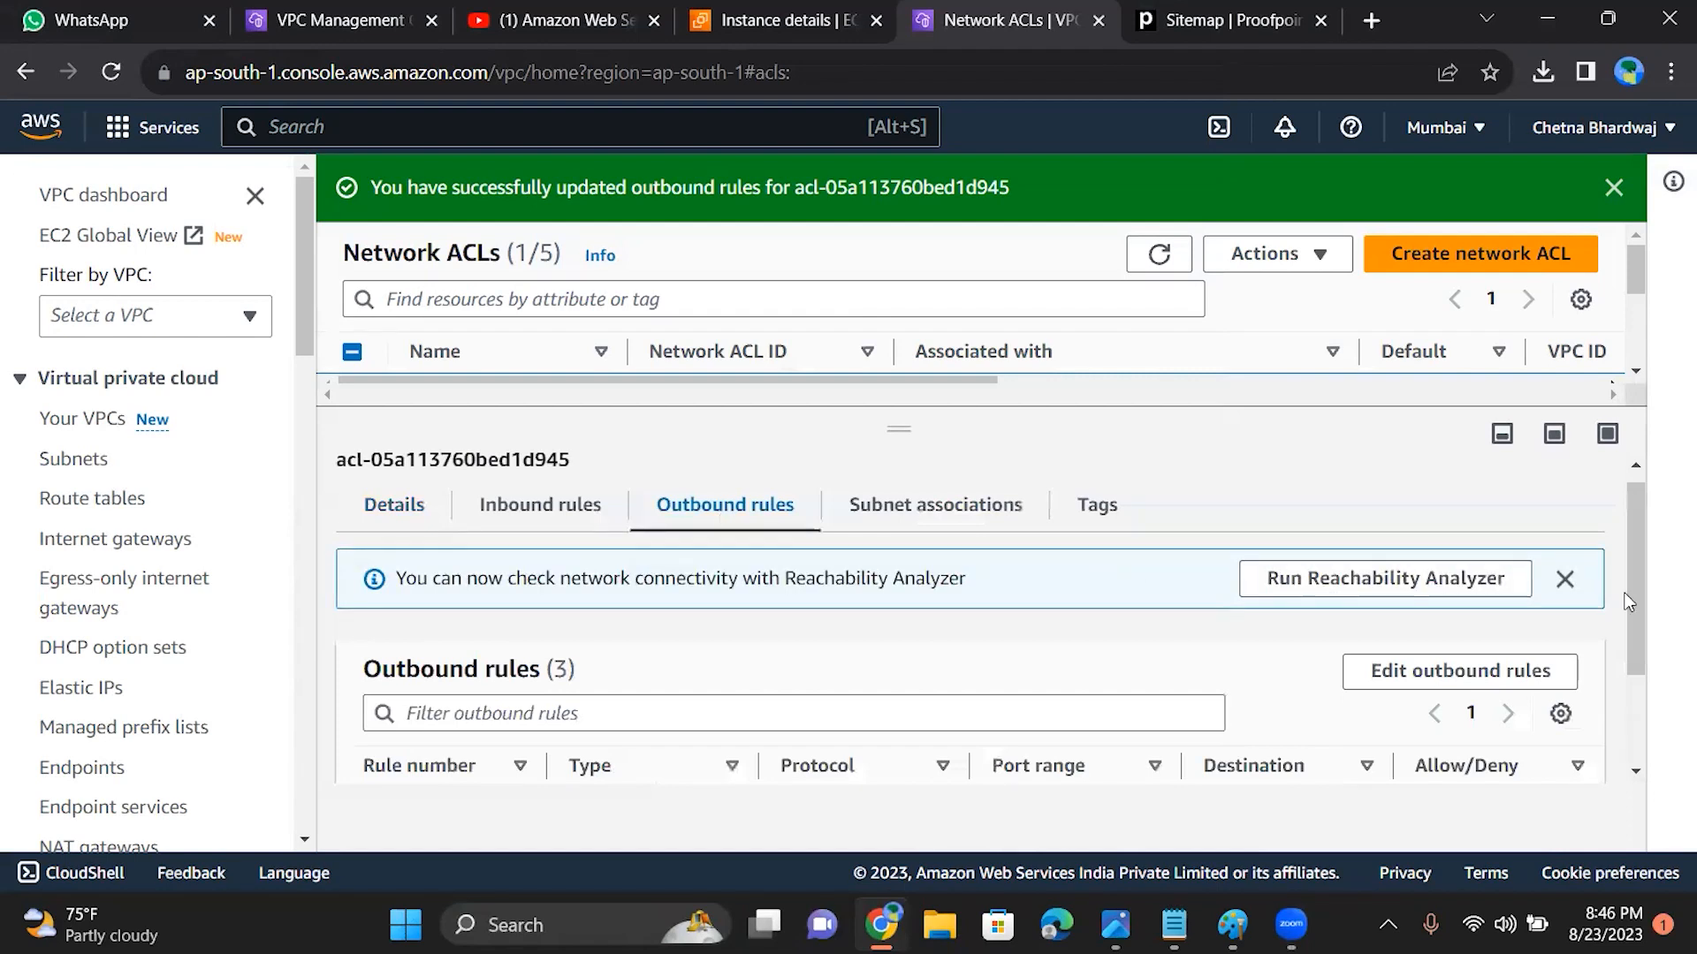
scroll(1646, 686, "down", 2)
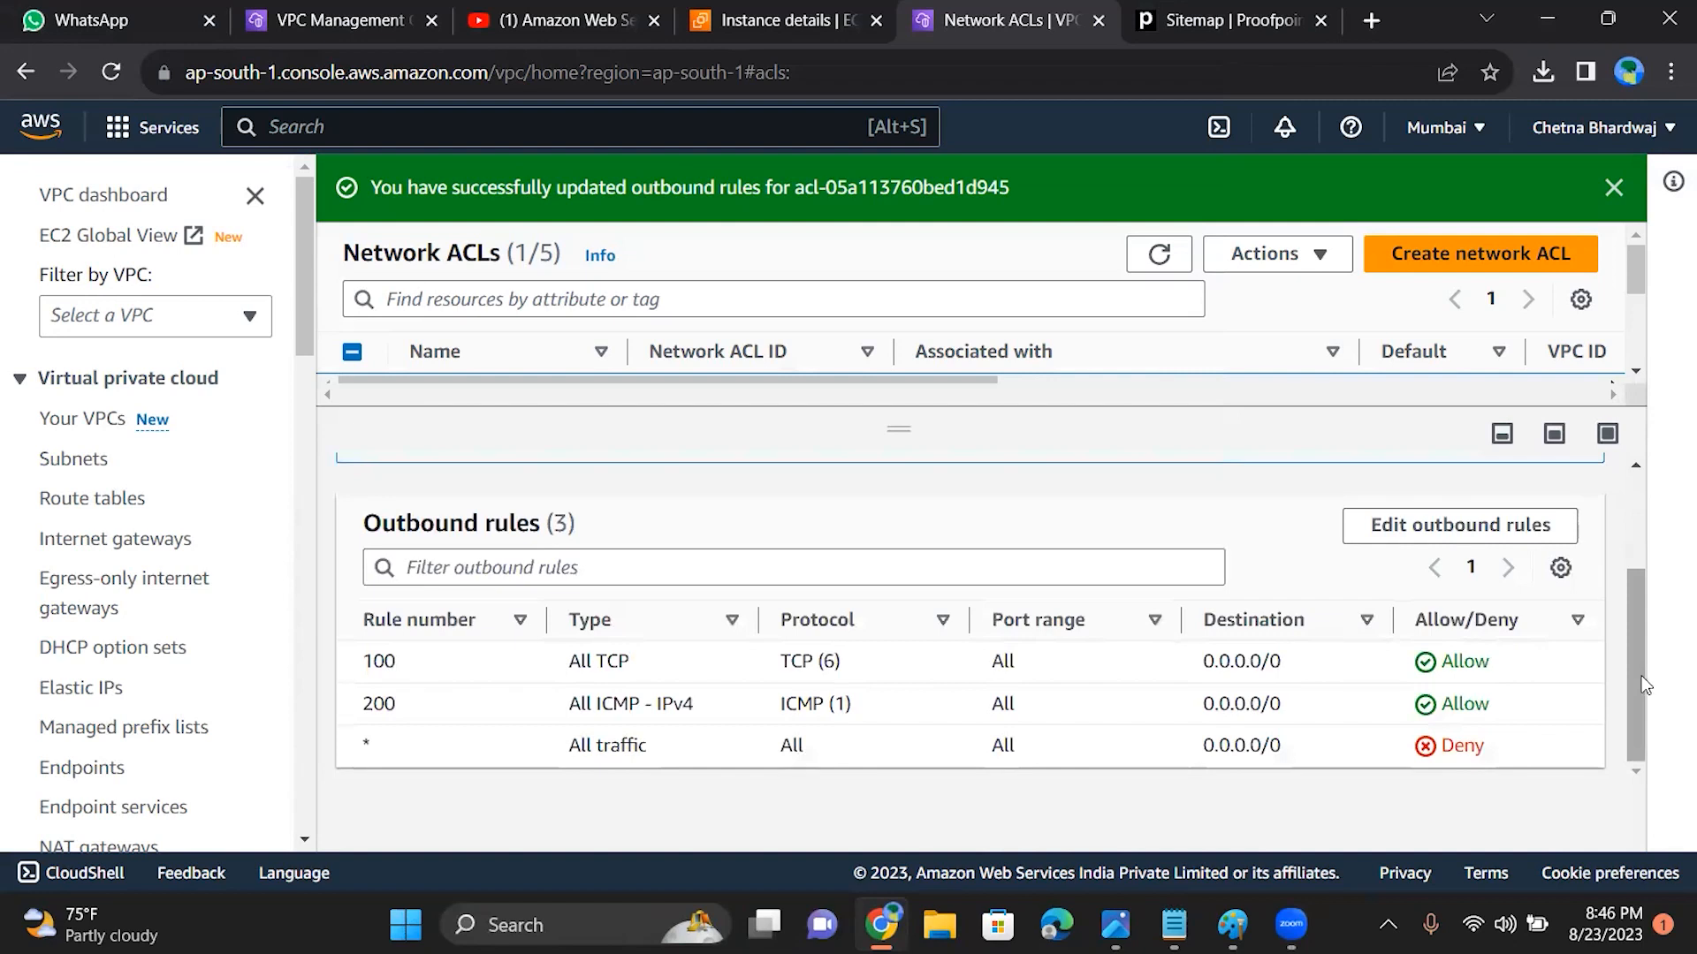
left_click_drag(1635, 671, 1635, 604)
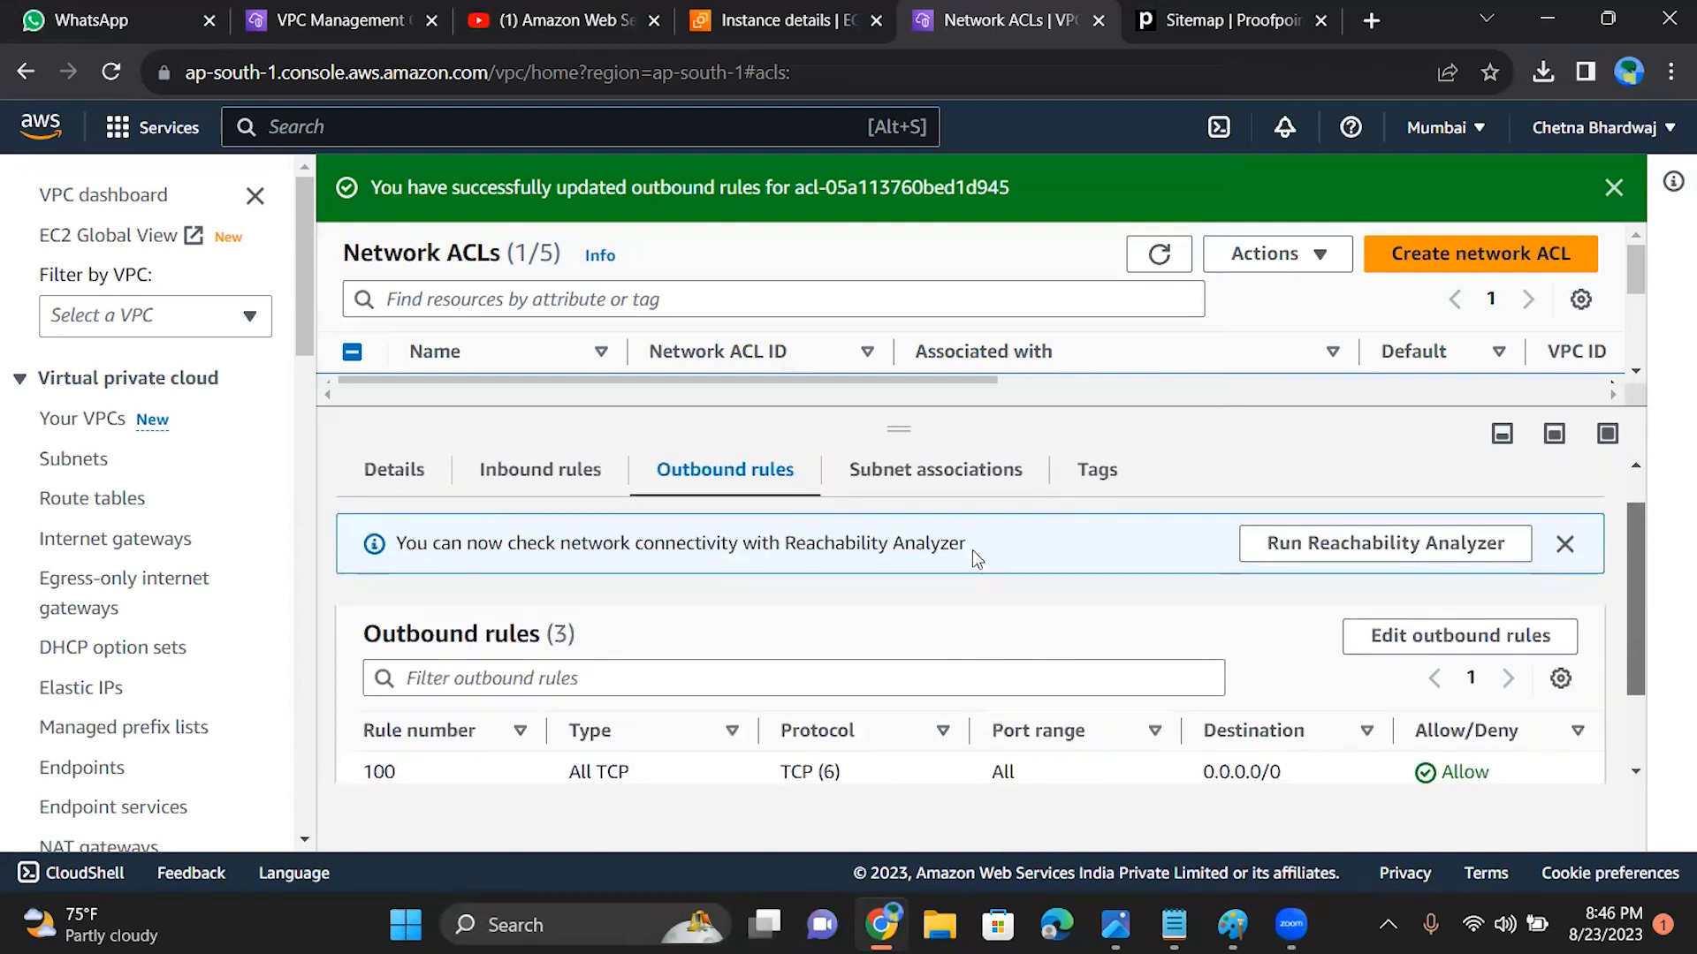
left_click(952, 478)
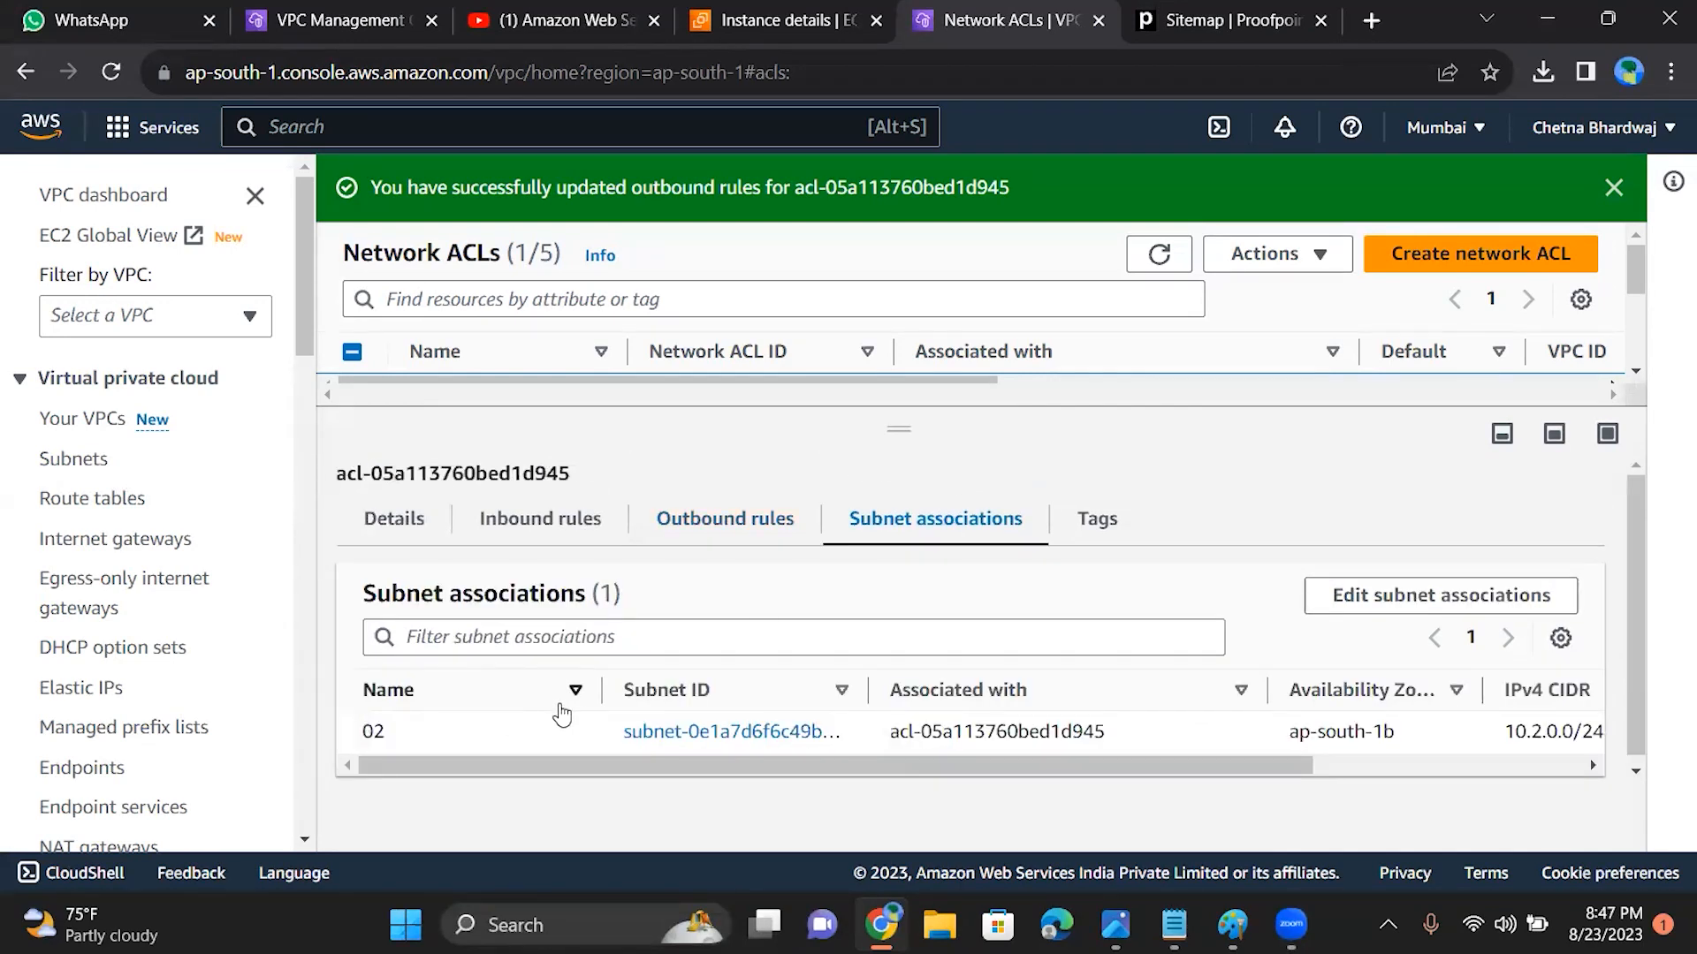
Step: Examine the ACL's inbound rules and compare them with its outbound rules
left_click(553, 535)
left_click_drag(1631, 539, 1637, 659)
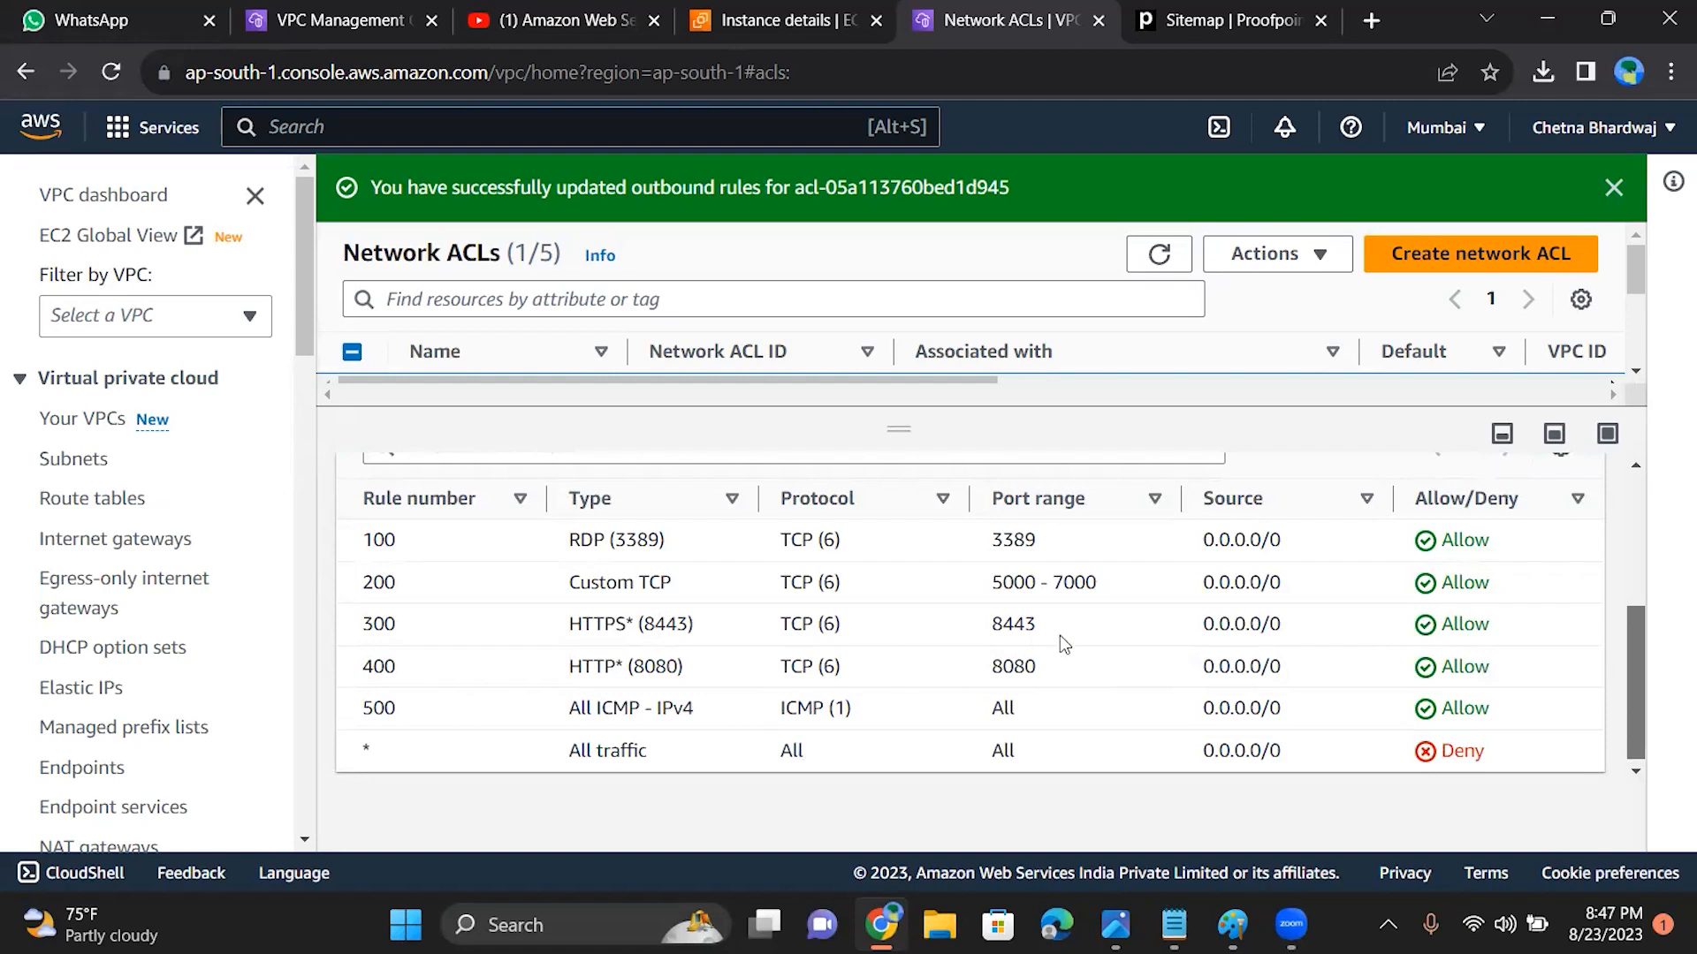
left_click_drag(1635, 697, 1628, 474)
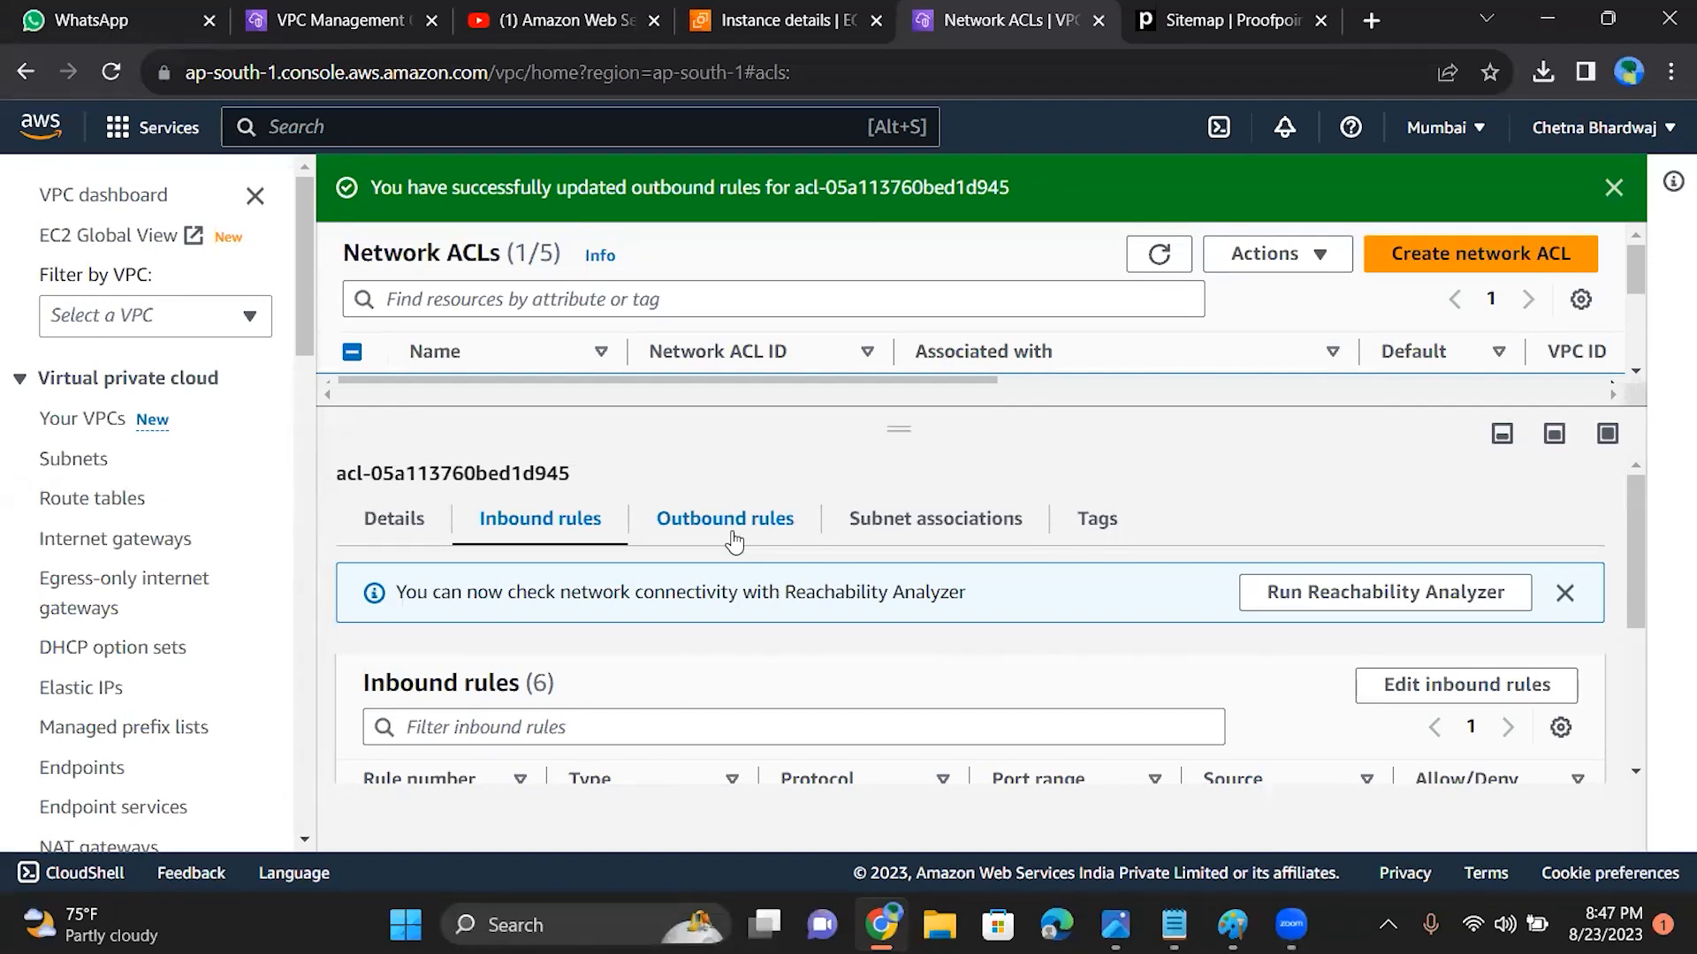
left_click_drag(1636, 583, 1639, 775)
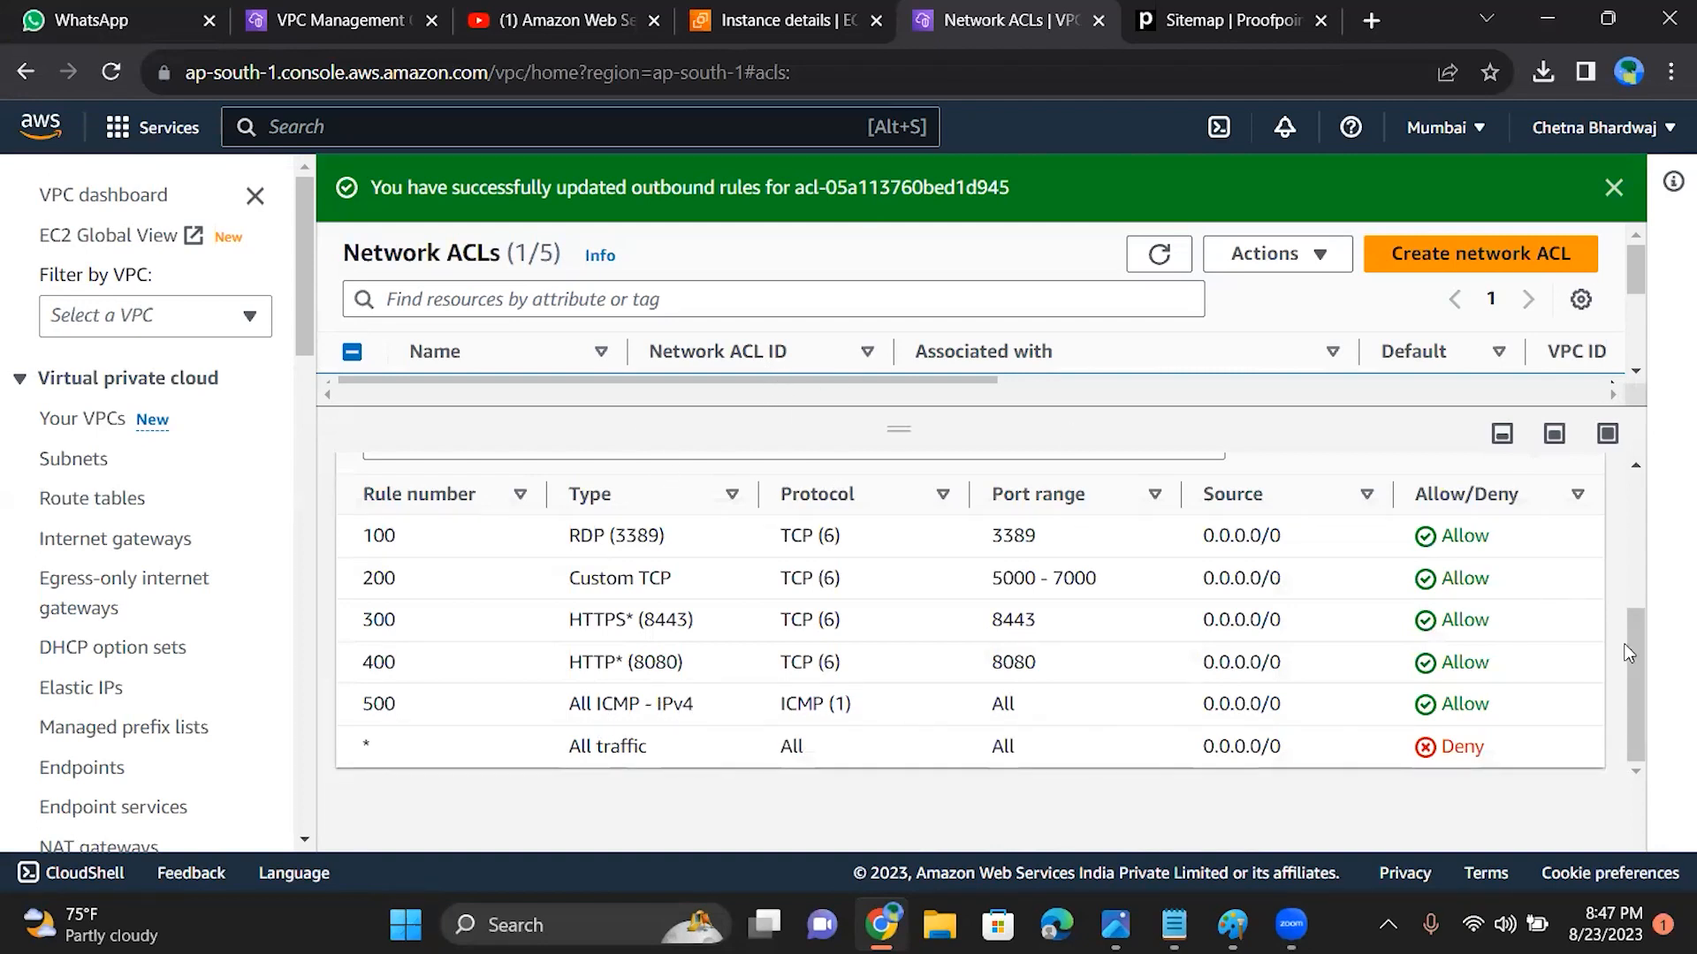
left_click_drag(1631, 645, 1620, 449)
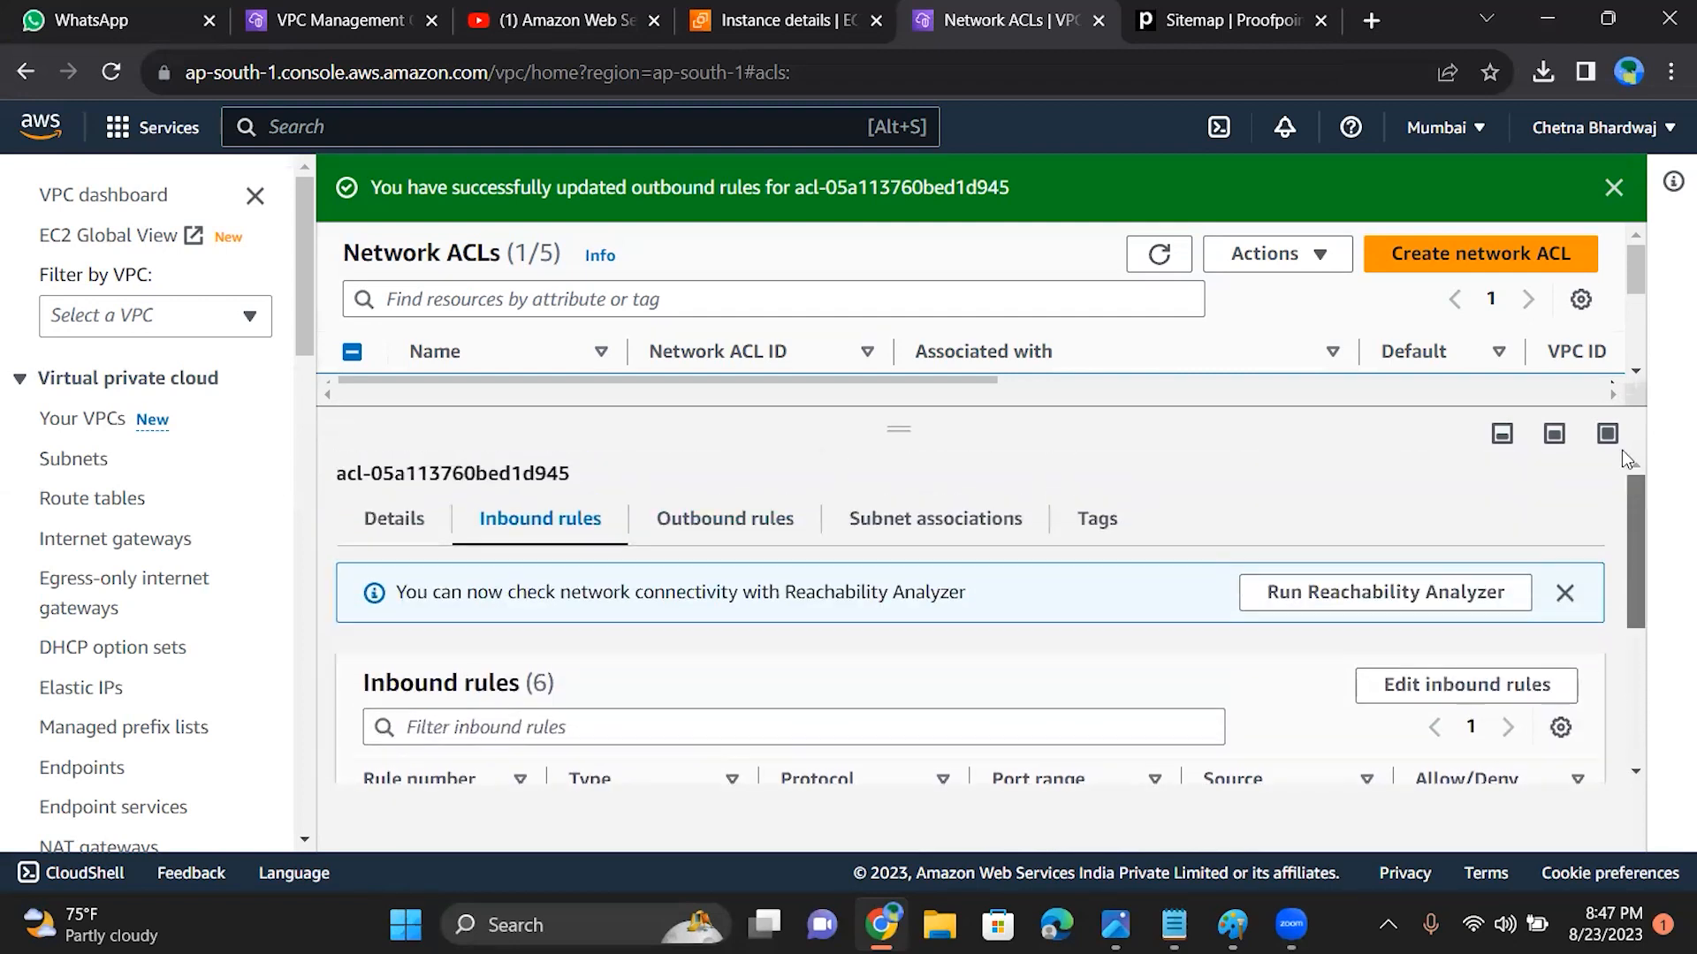
left_click(764, 530)
left_click_drag(1639, 529, 1647, 645)
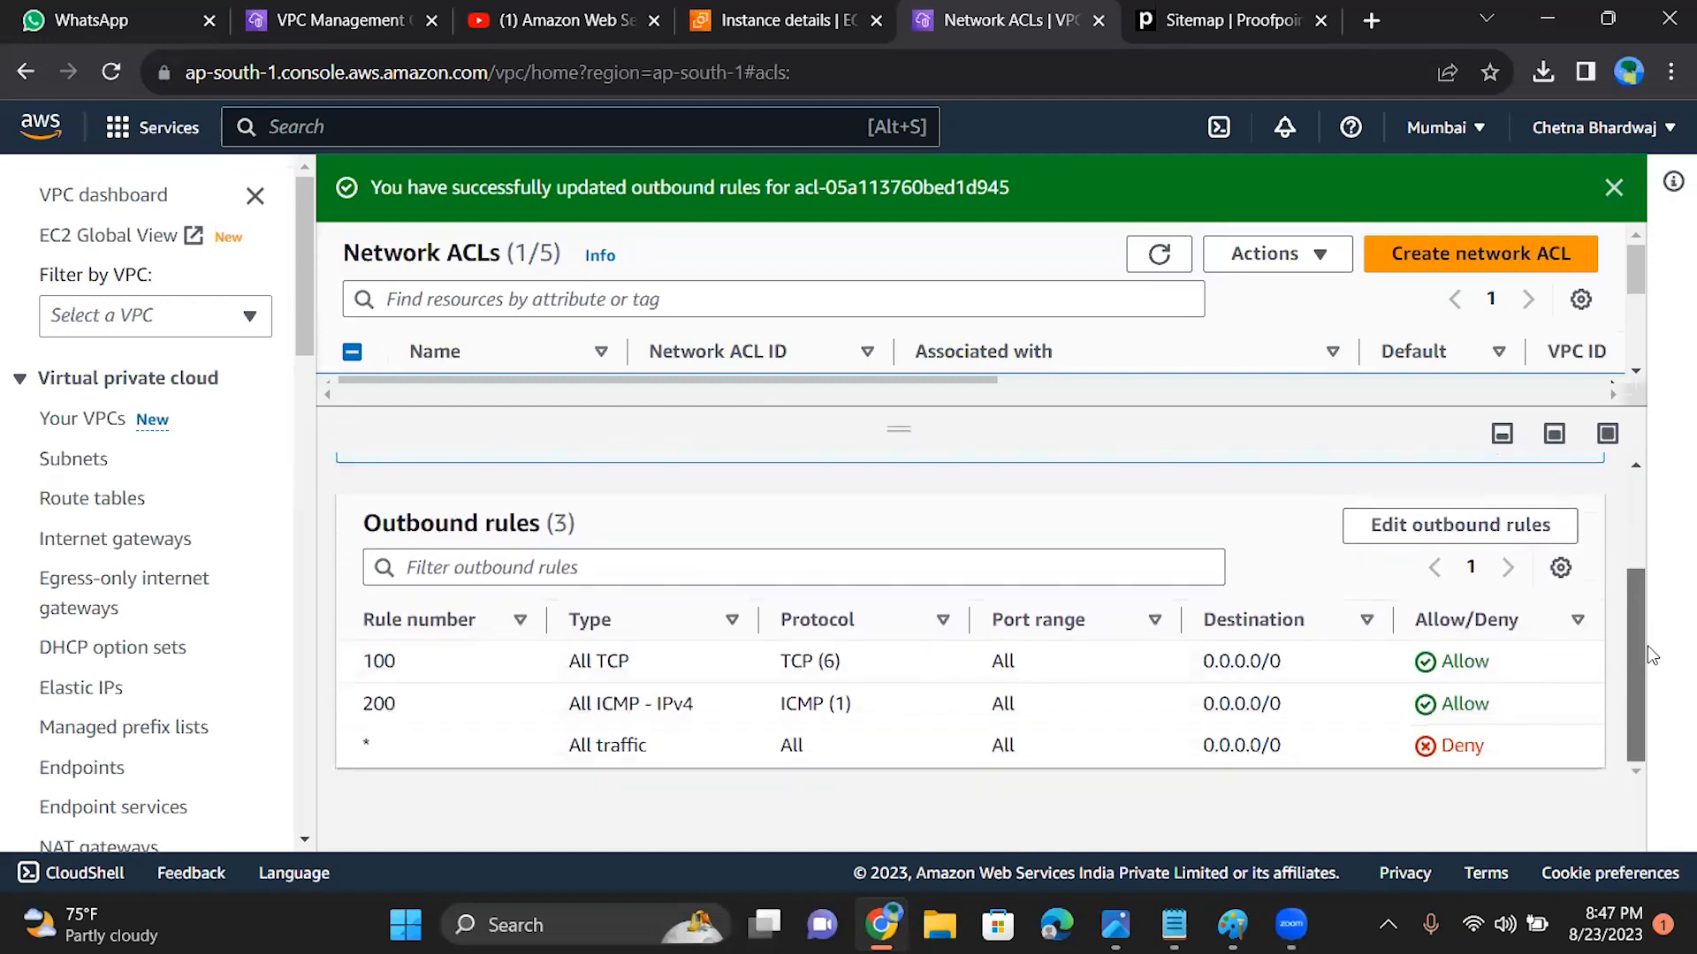
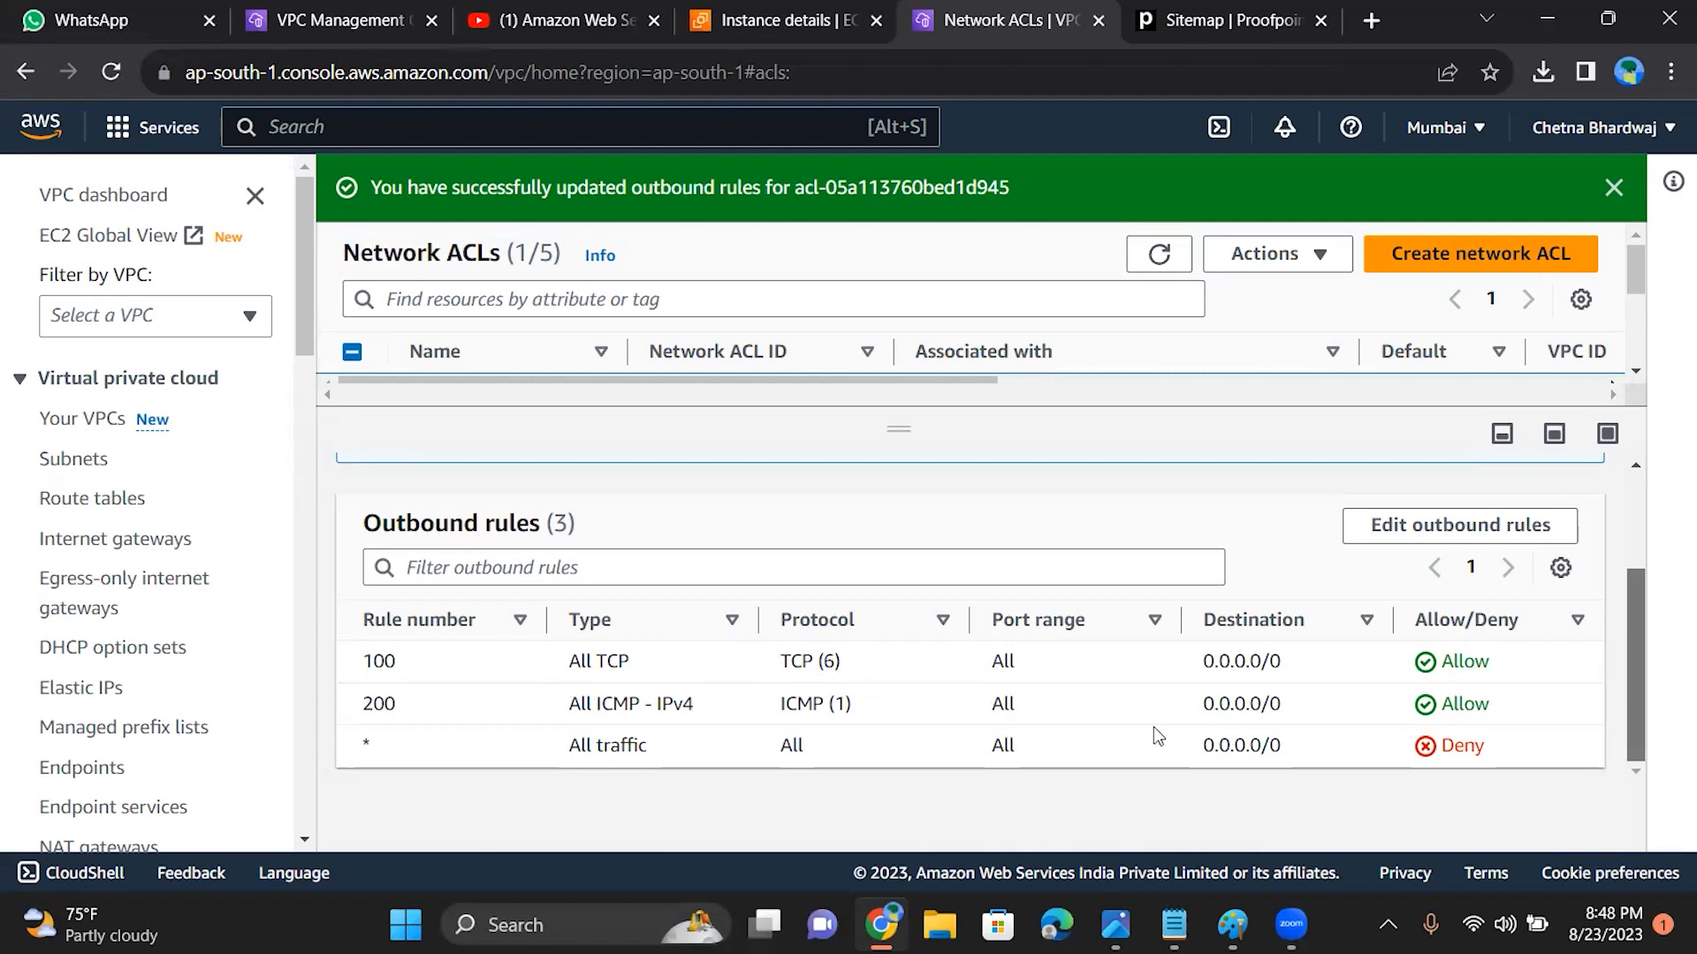
Step: Change the type of the ACL's inbound rule 200 to All TCP and save the inbound rules
scroll(1153, 726, "up", 1)
scroll(1153, 726, "down", 1)
scroll(1153, 726, "up", 1)
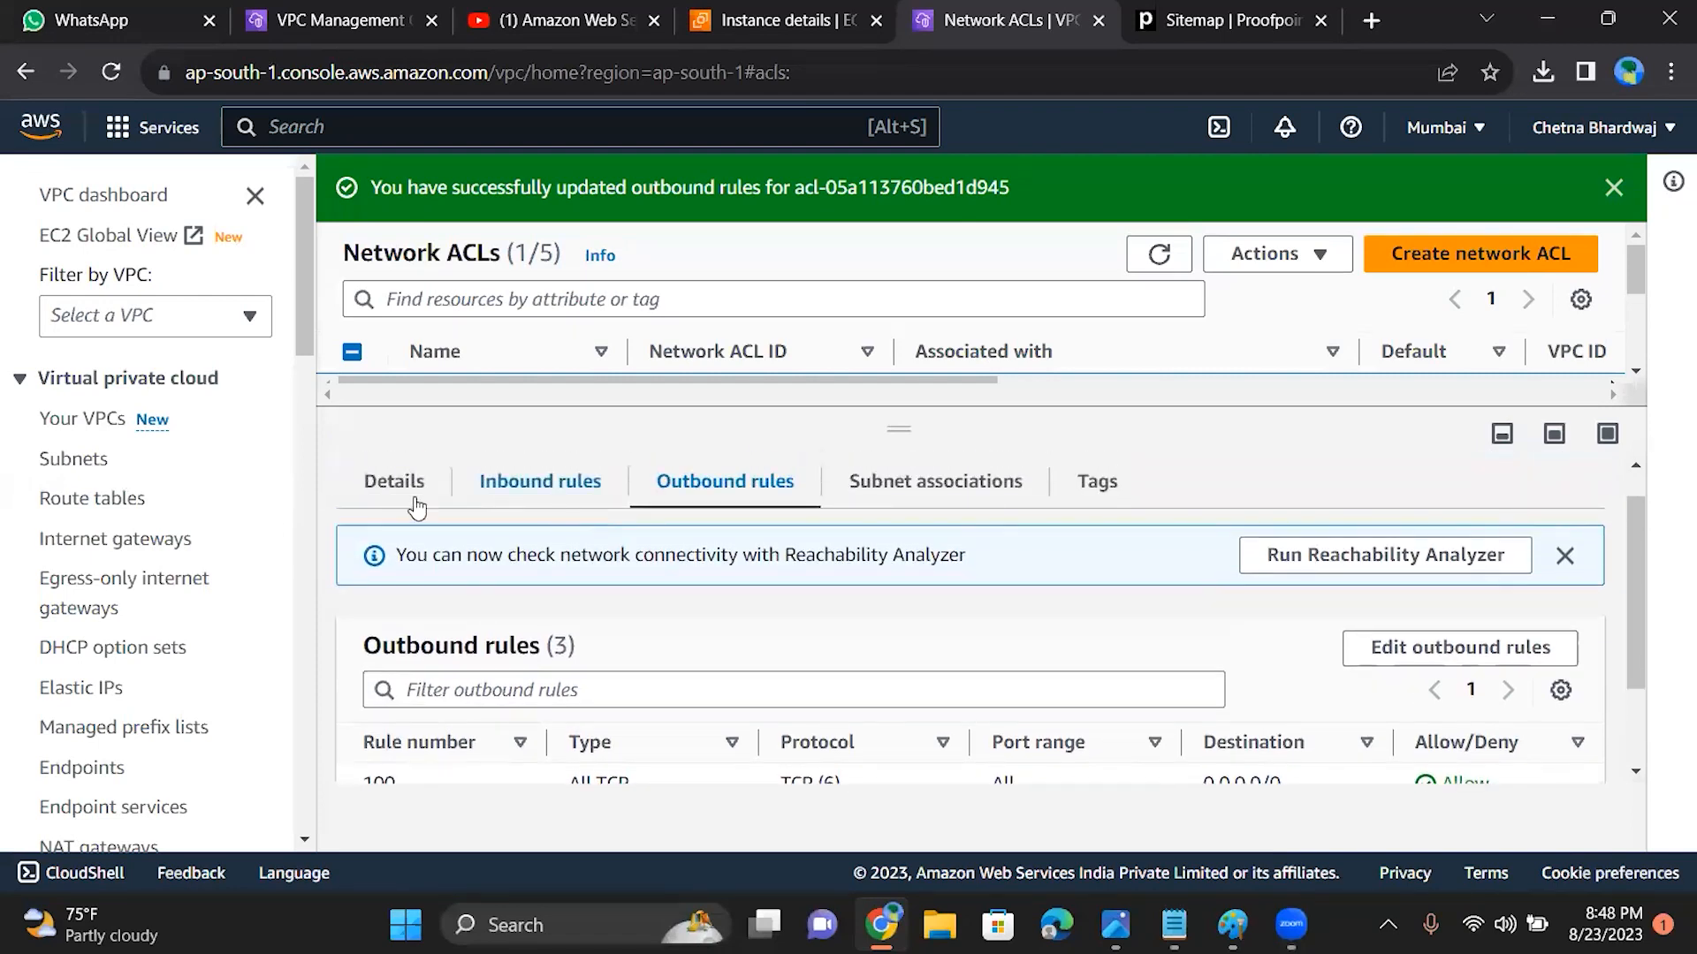
left_click(509, 486)
scroll(884, 731, "down", 3)
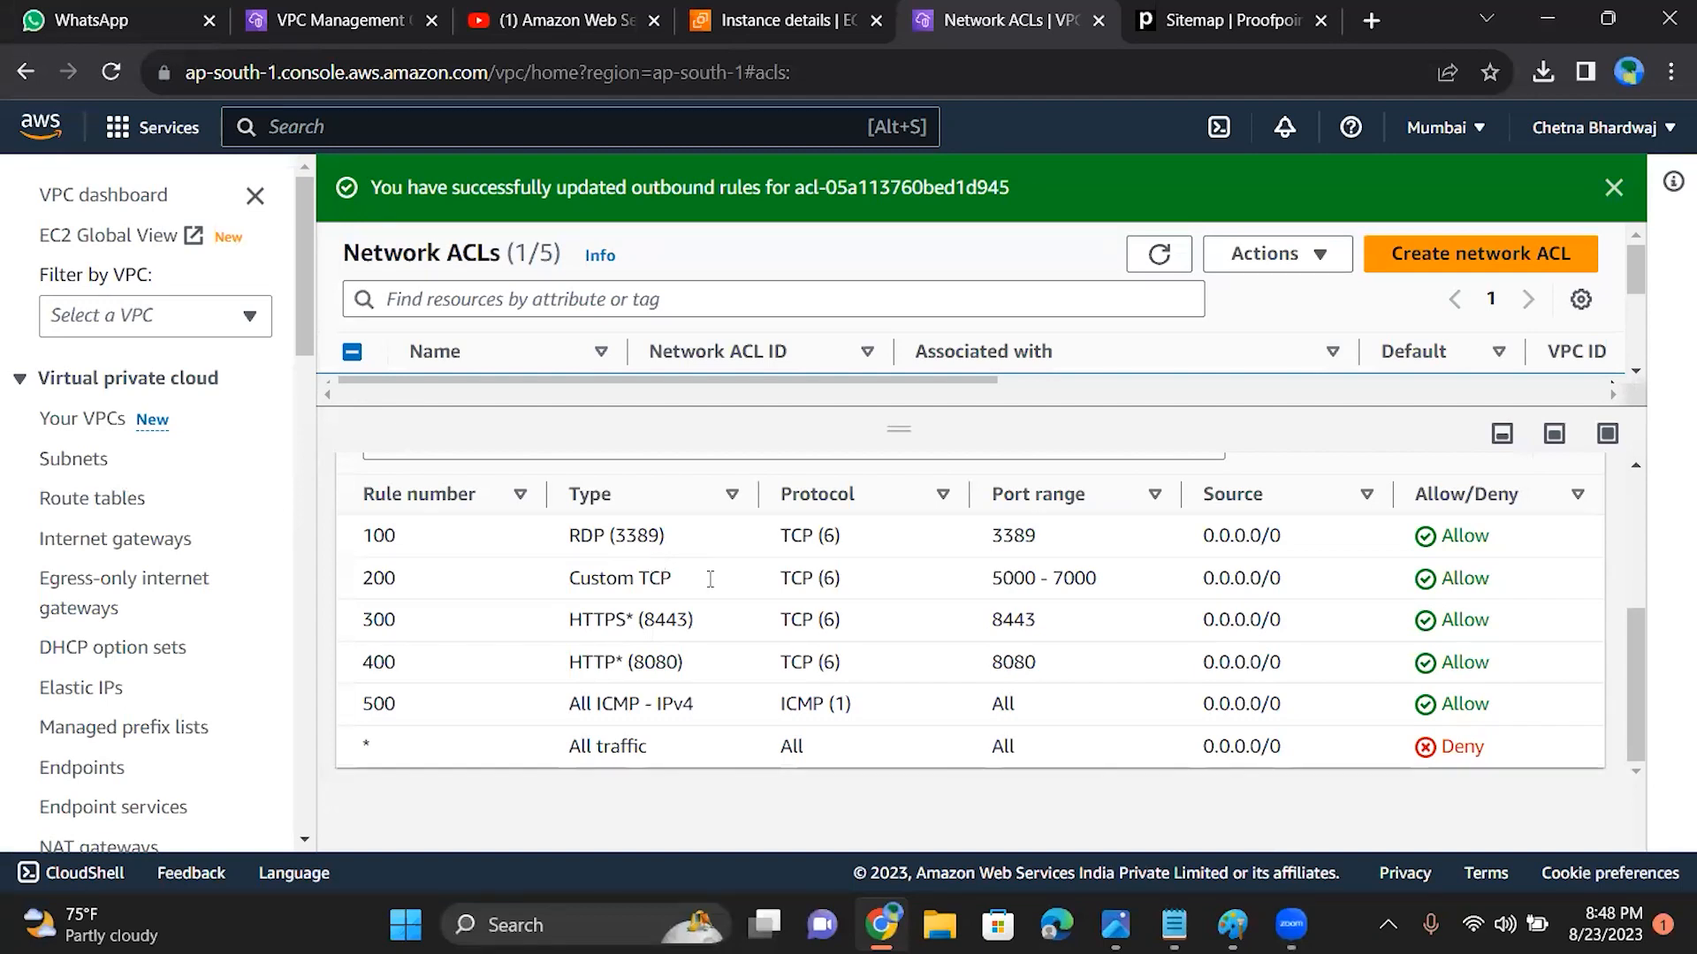
scroll(1496, 530, "up", 2)
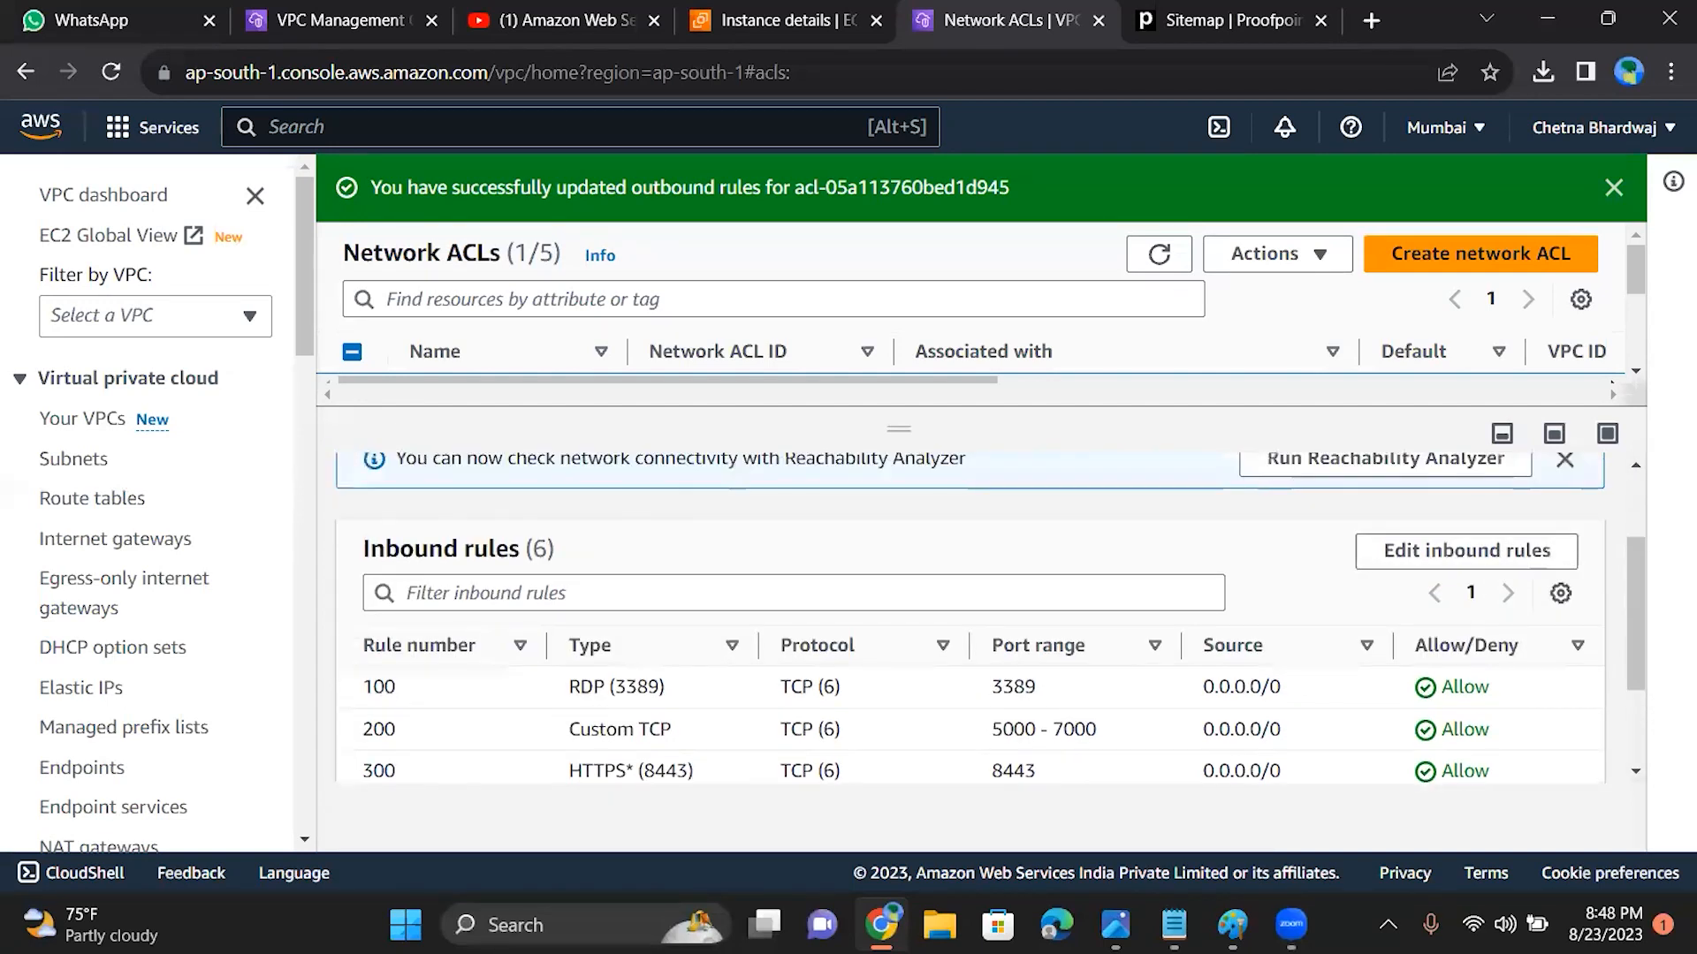
left_click(1516, 551)
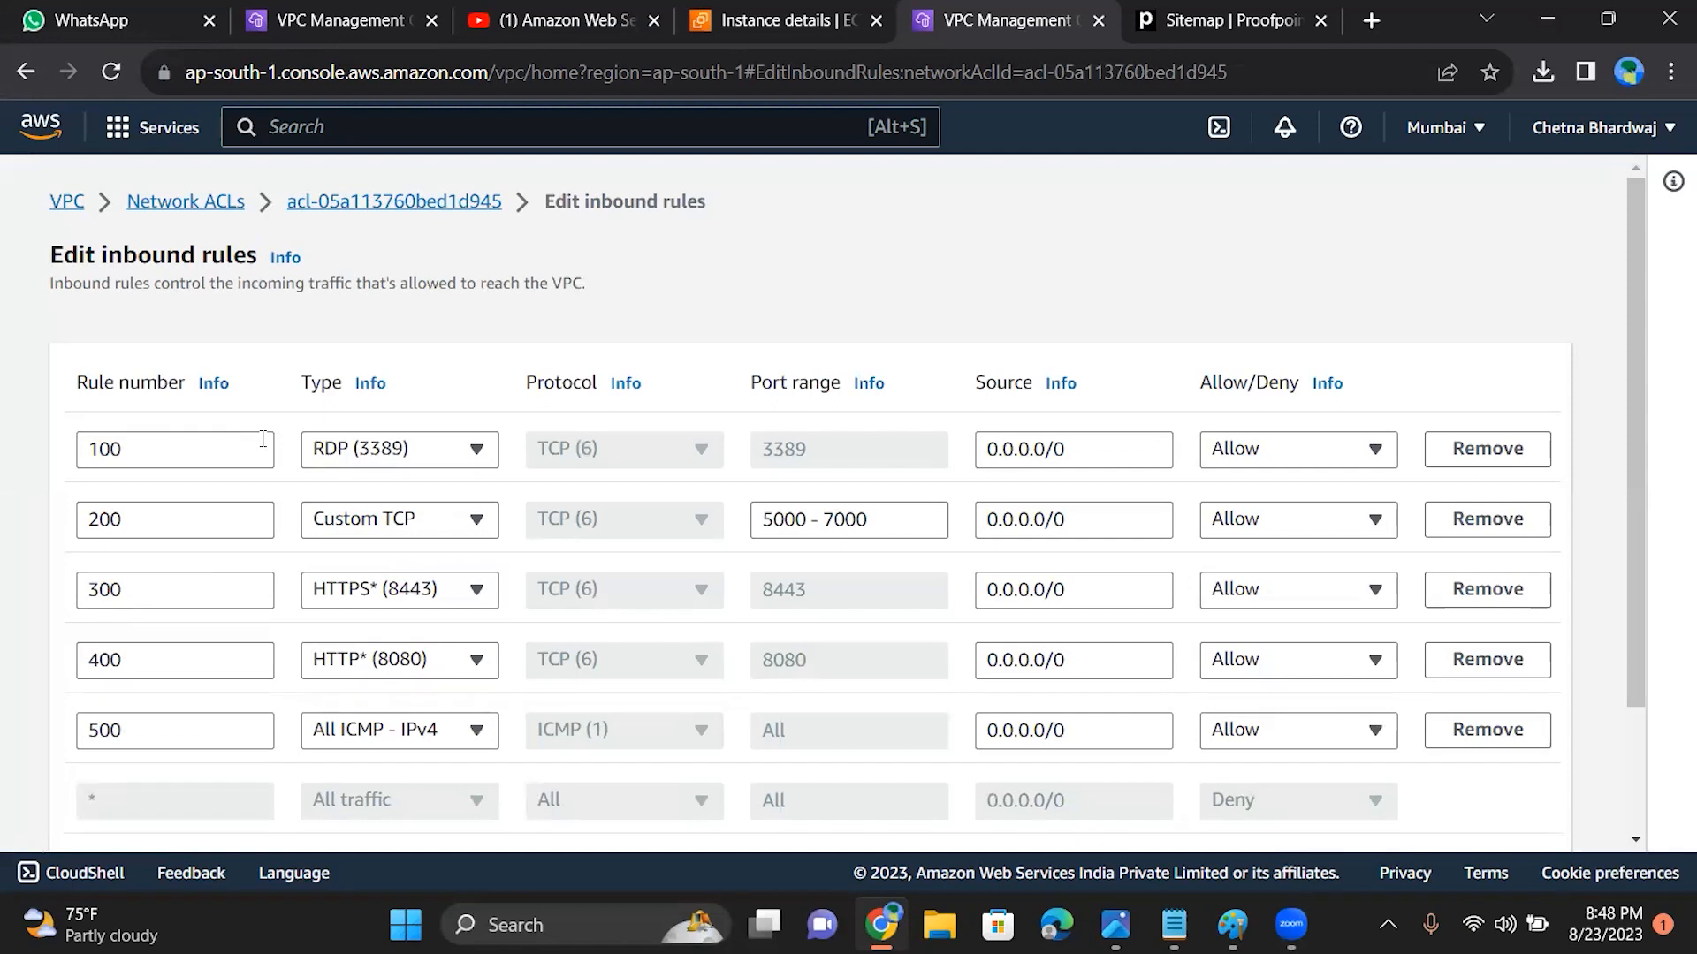
left_click(452, 525)
mouse_move(492, 324)
left_mouse_down()
mouse_move(492, 356)
mouse_move(489, 337)
left_mouse_up()
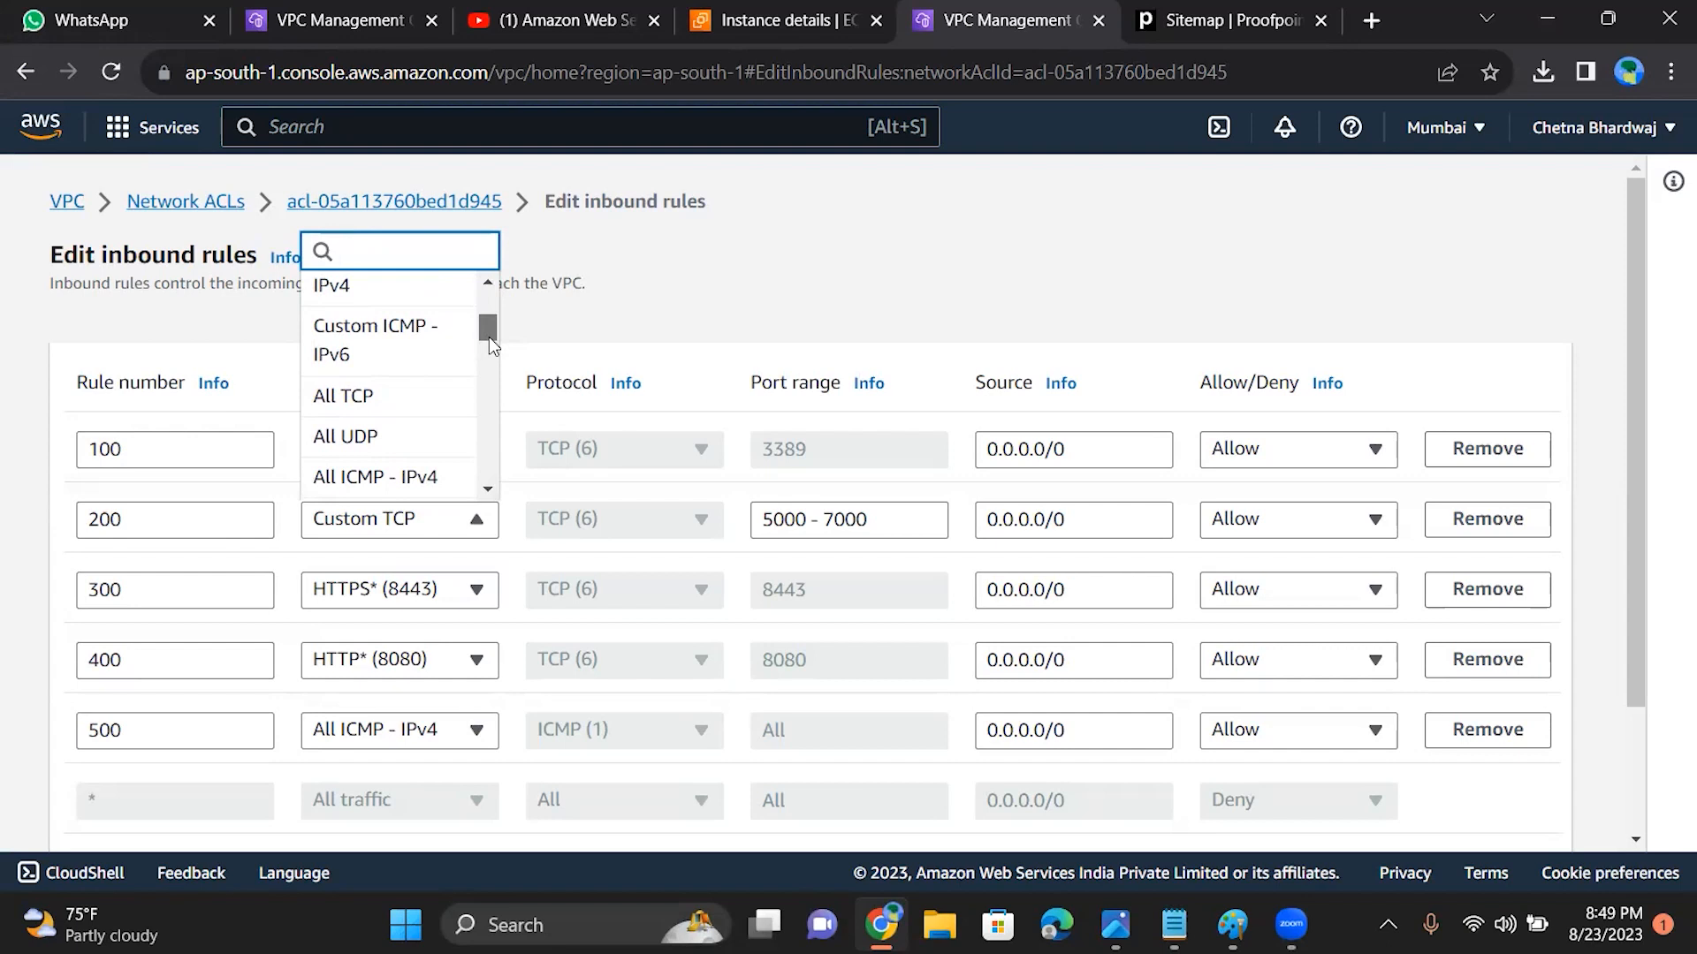
left_click(408, 401)
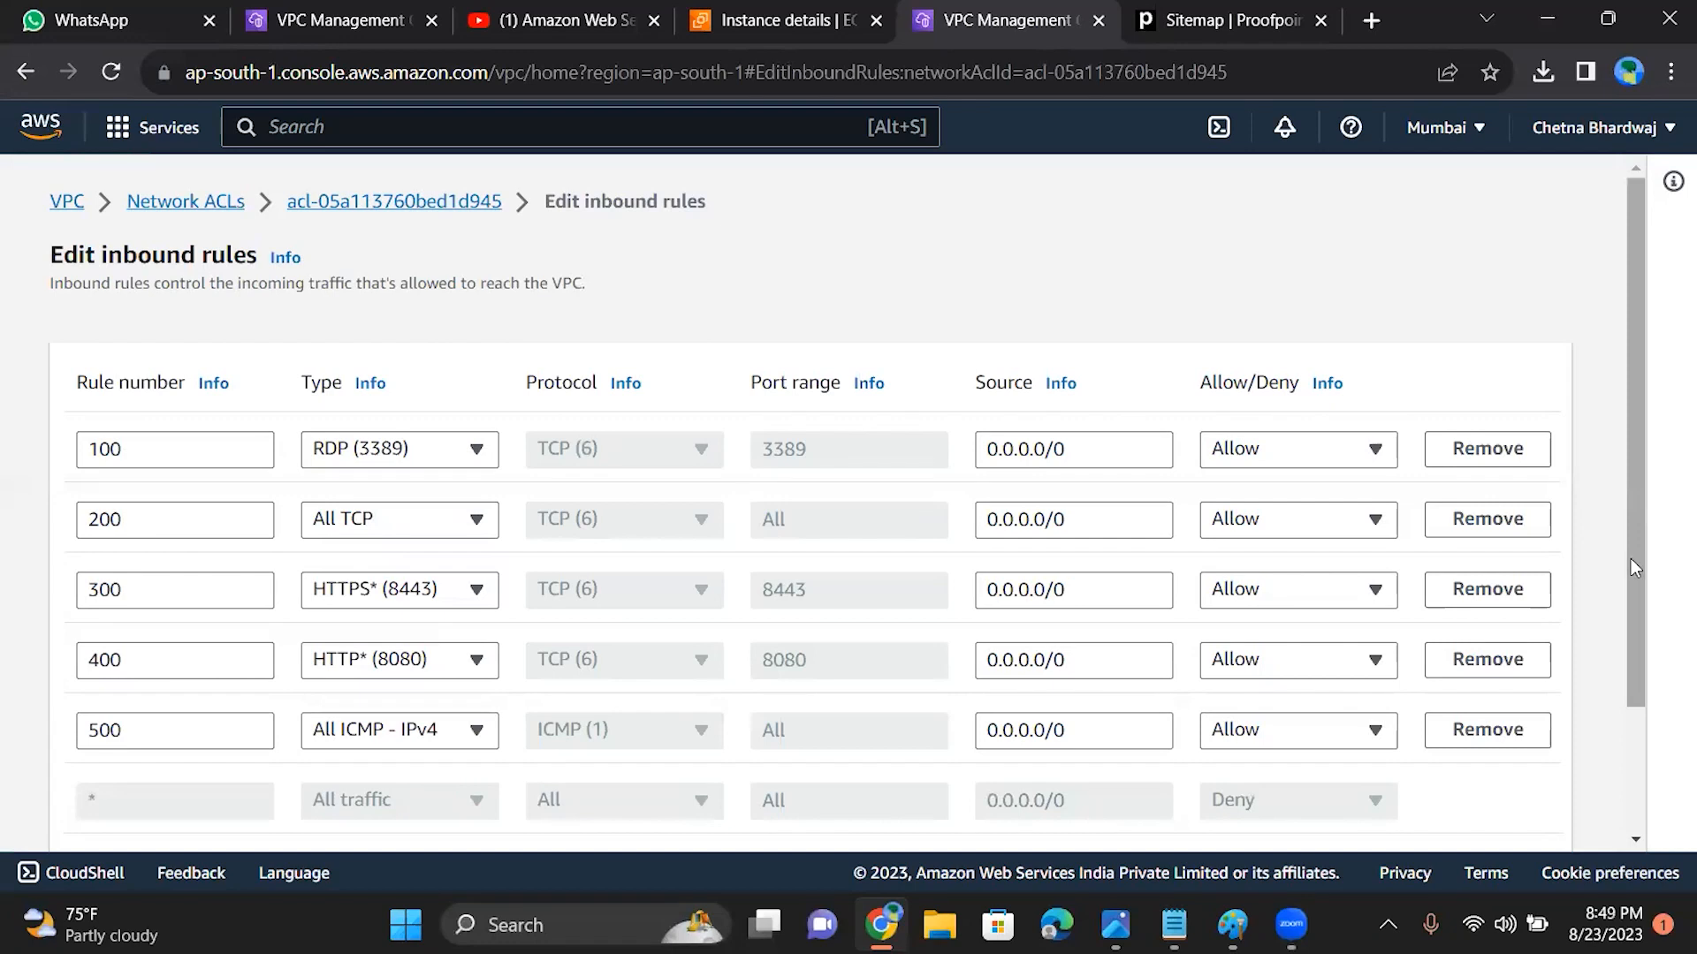
left_click_drag(1631, 558, 1635, 734)
left_click(1502, 798)
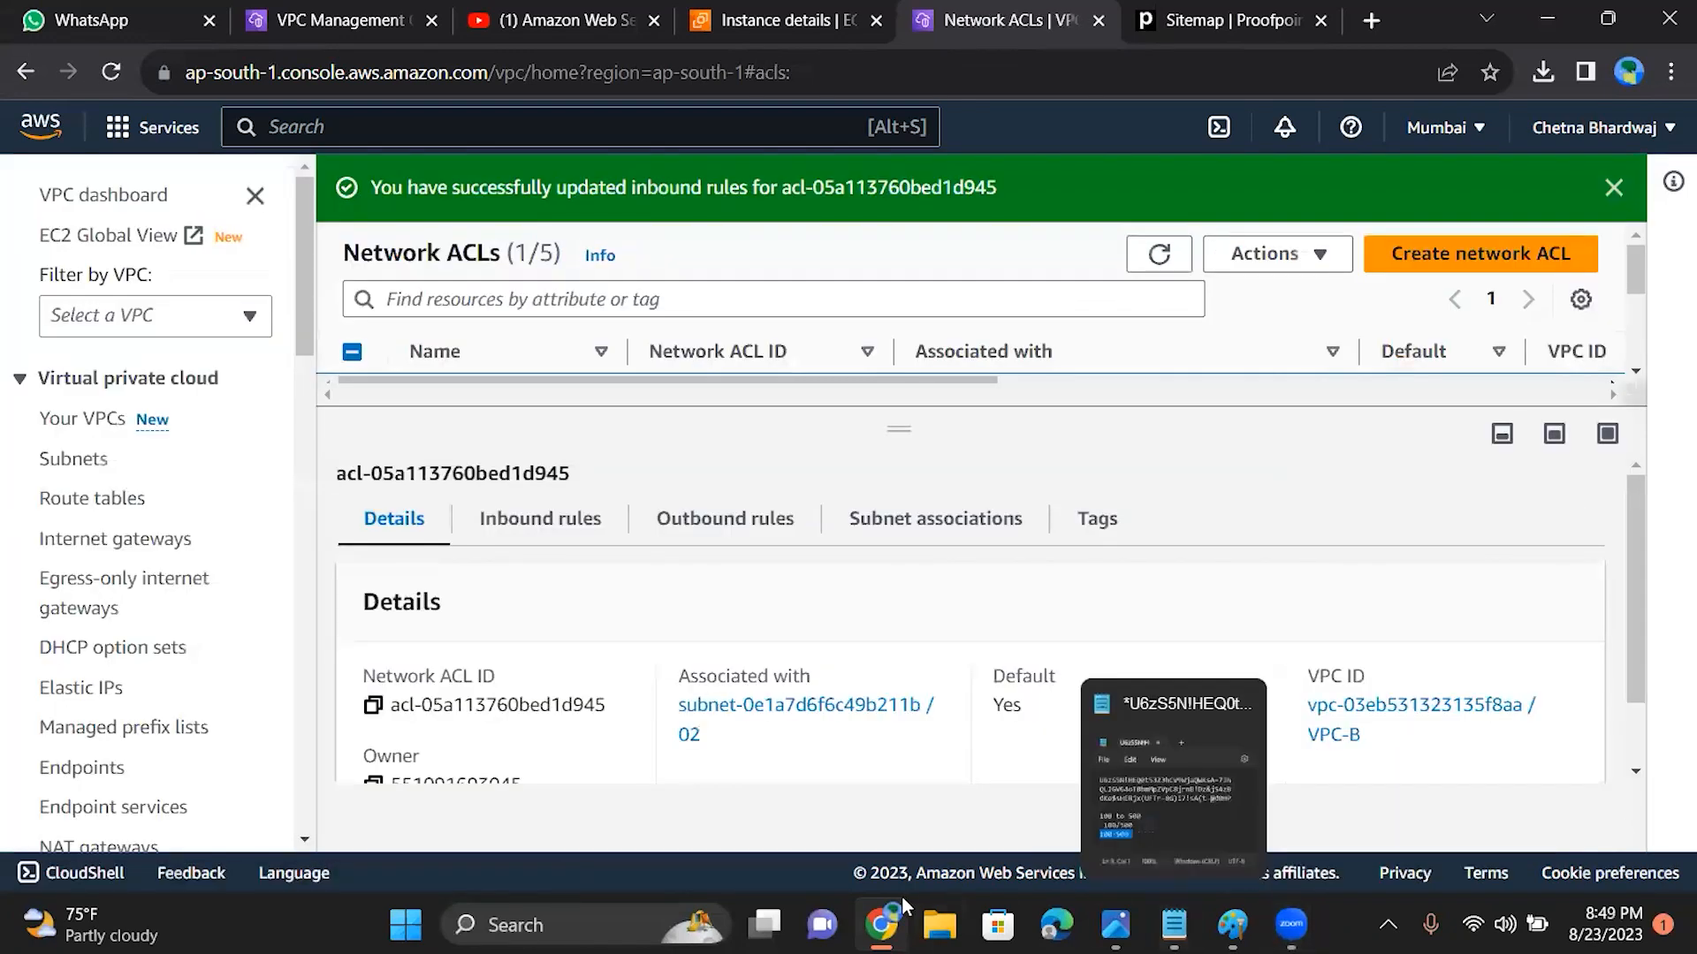
Step: Ping 15.206.163.121 from the Command Prompt to test the All TCP inbound rule, and close the window
mouse_move(881, 925)
mouse_move(1115, 925)
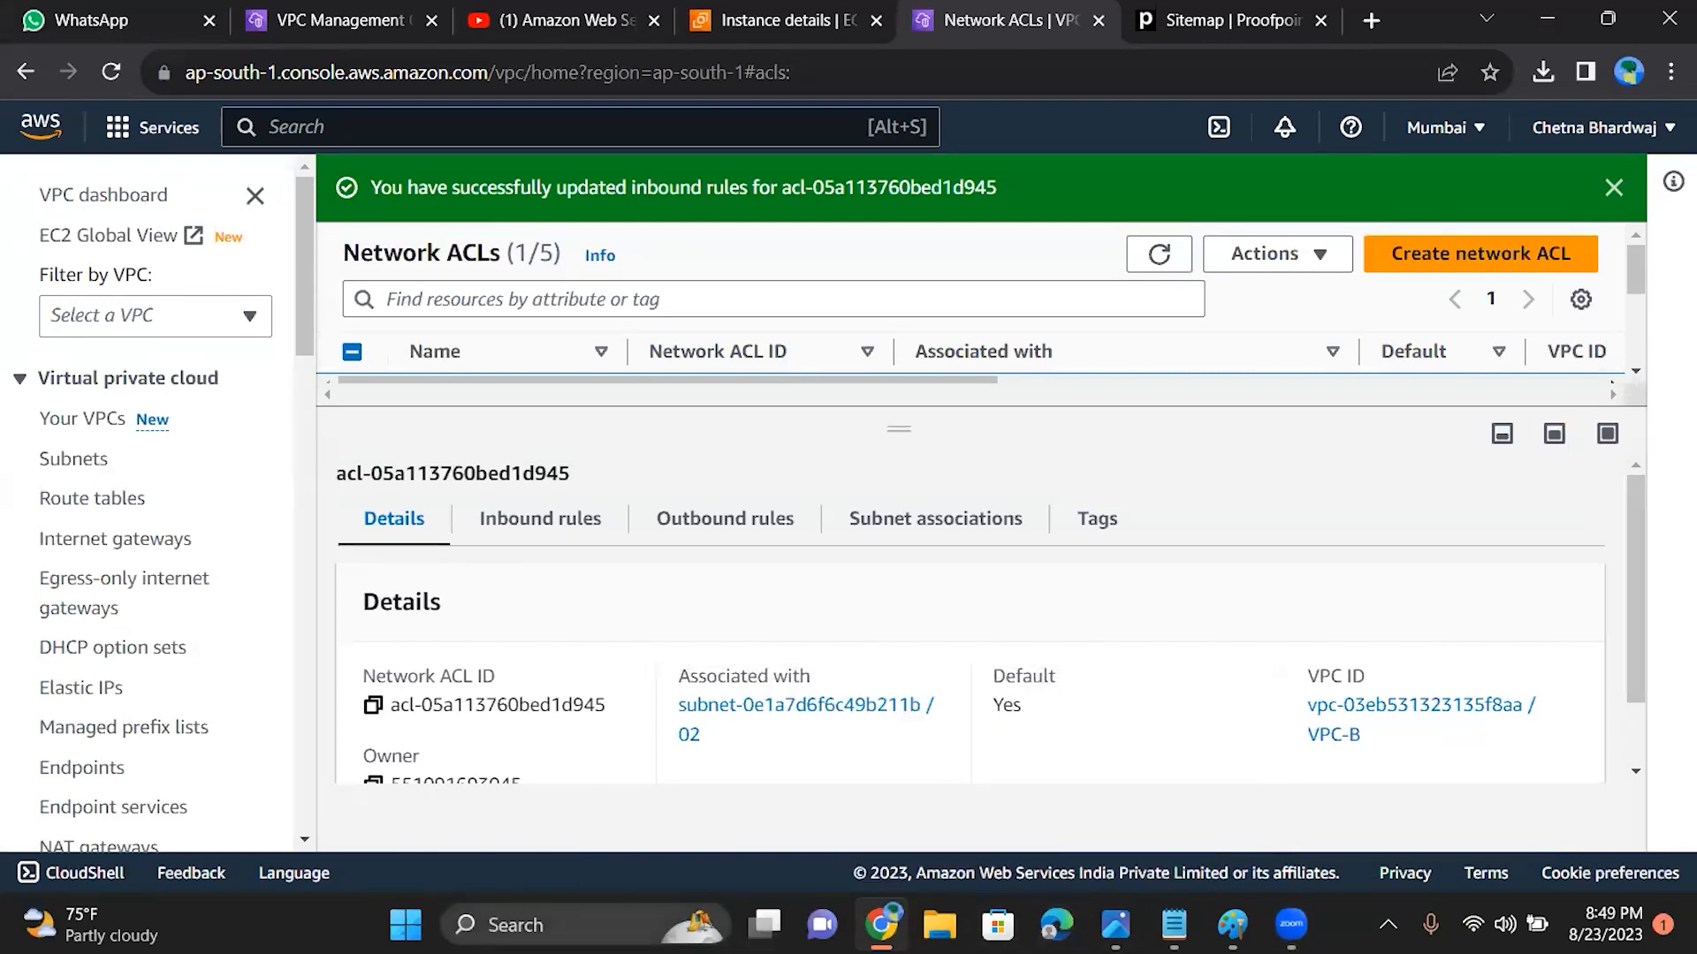
left_click(590, 925)
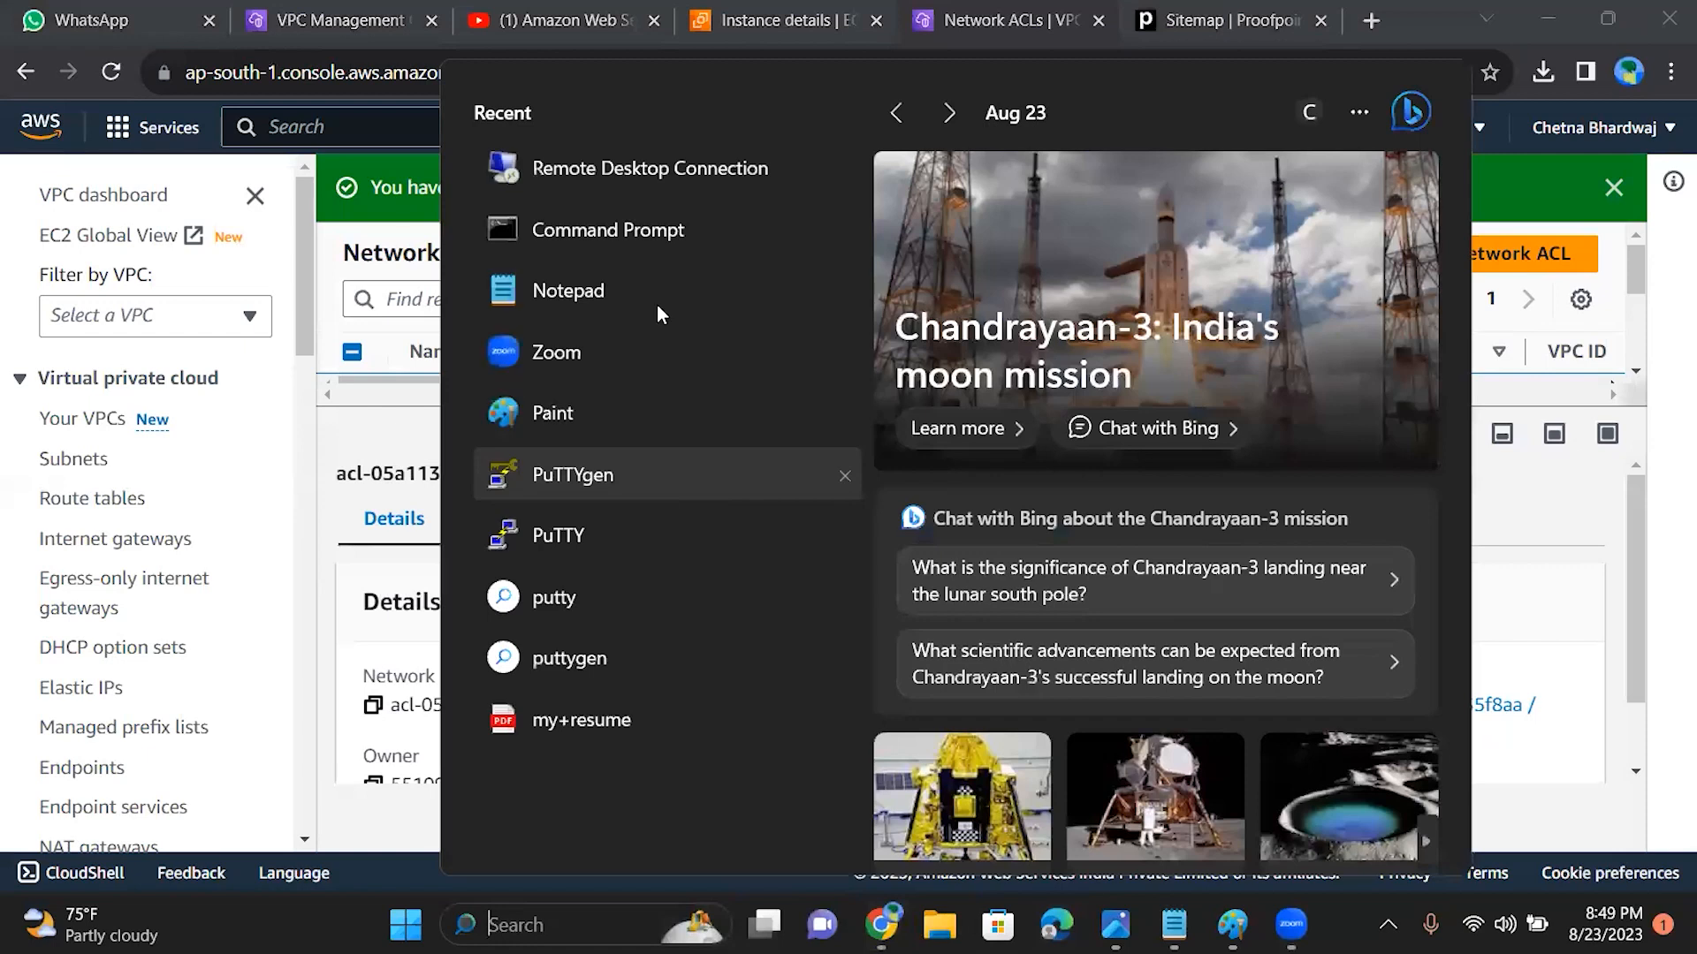
left_click(645, 231)
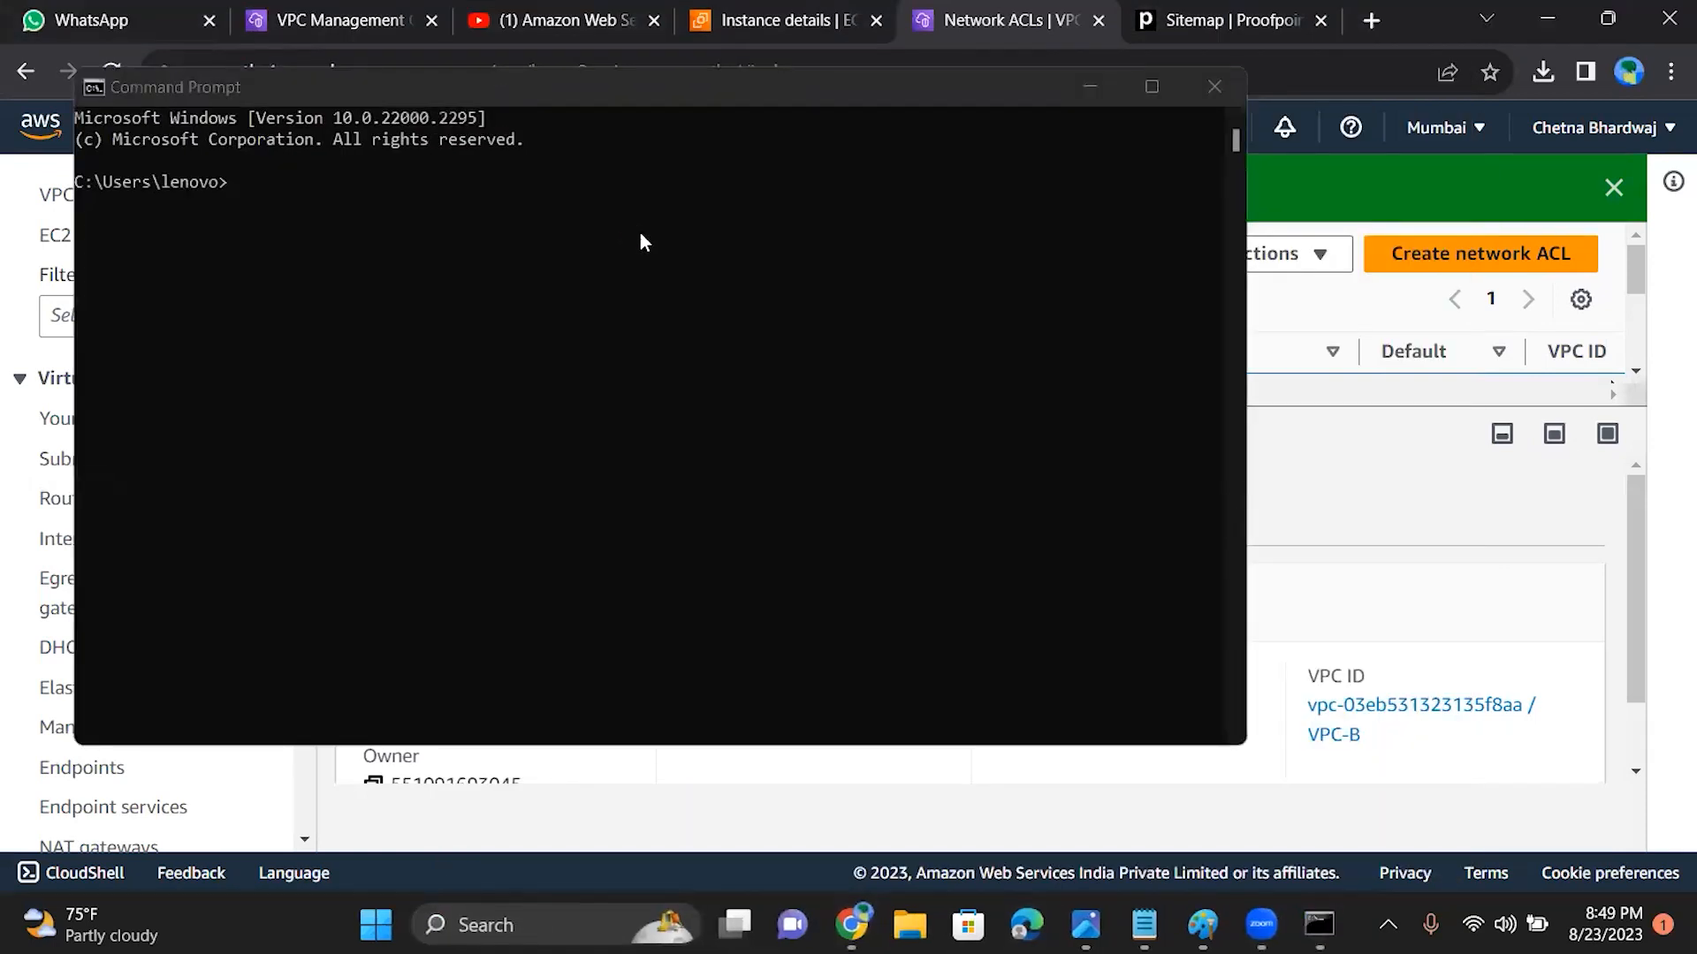
left_click(284, 178)
left_click(271, 181)
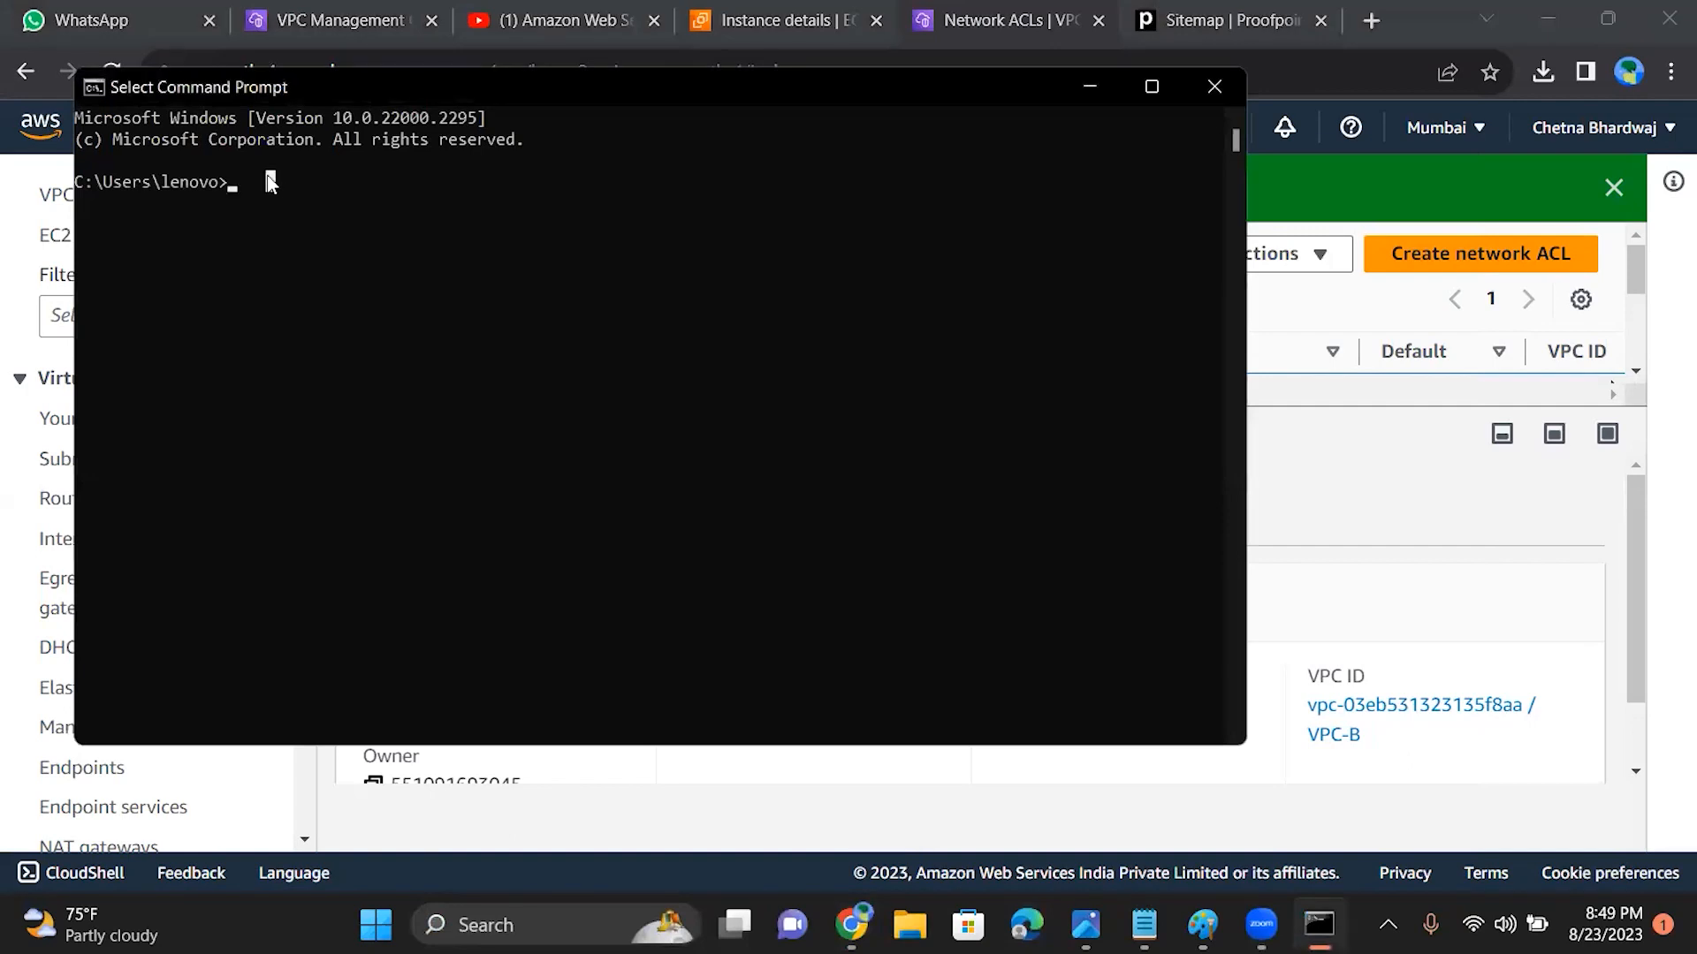
type("pi")
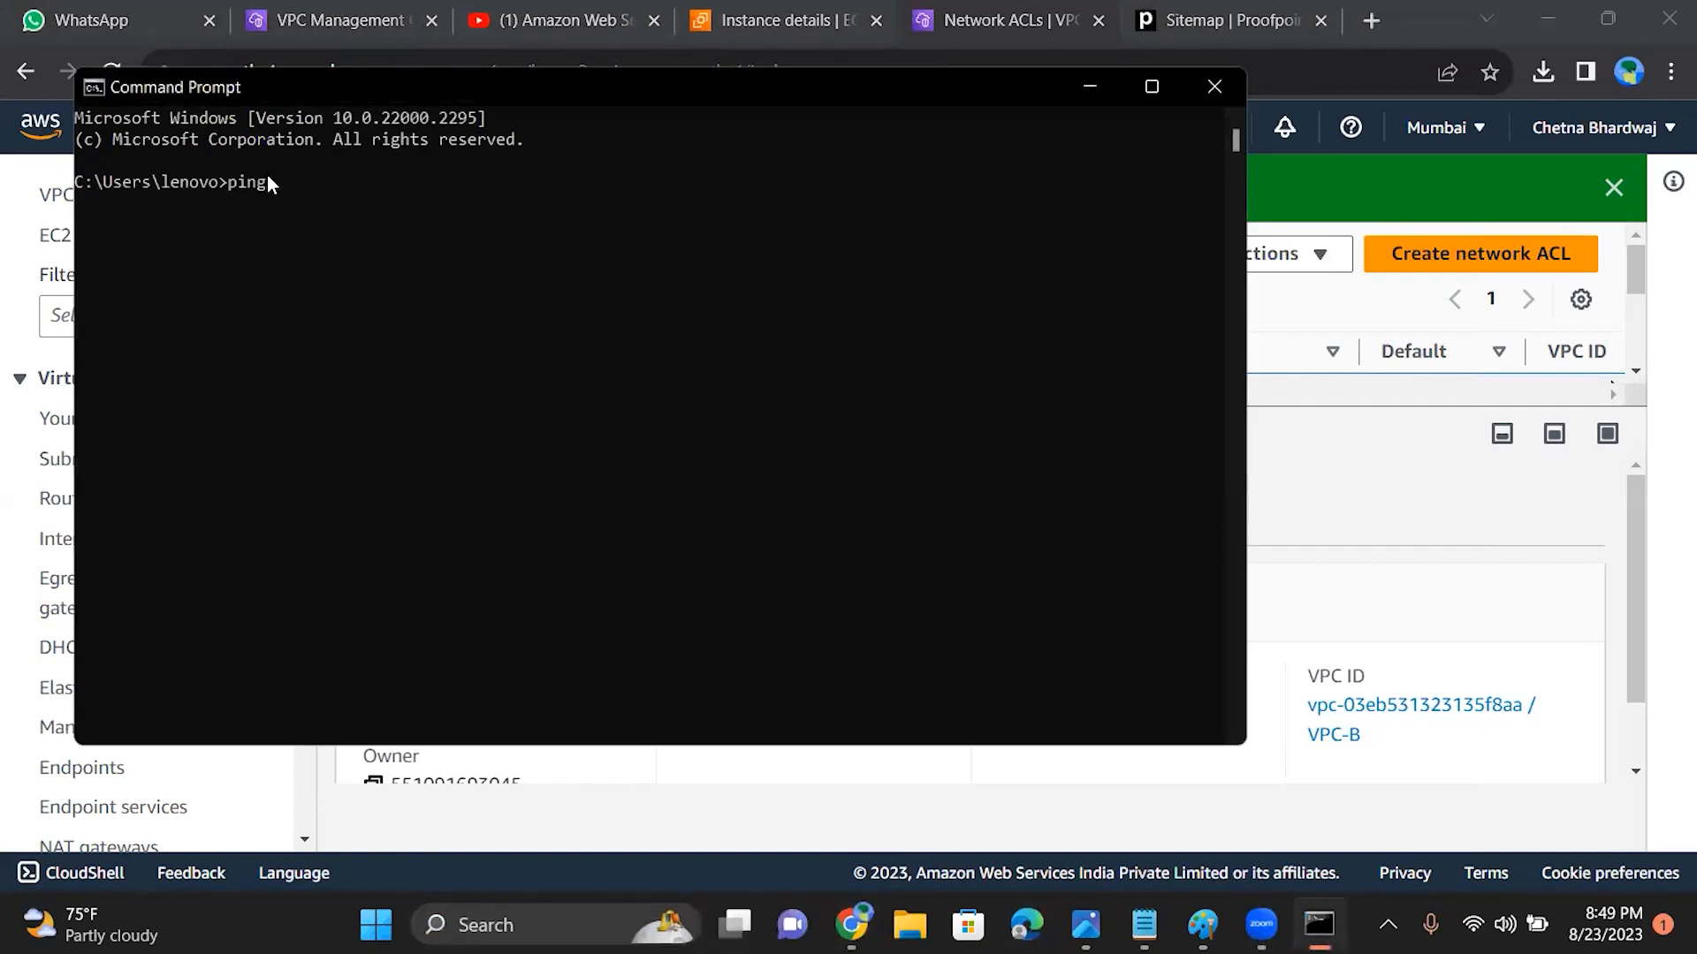
type("ng")
type("15.206.163.121")
key("Return")
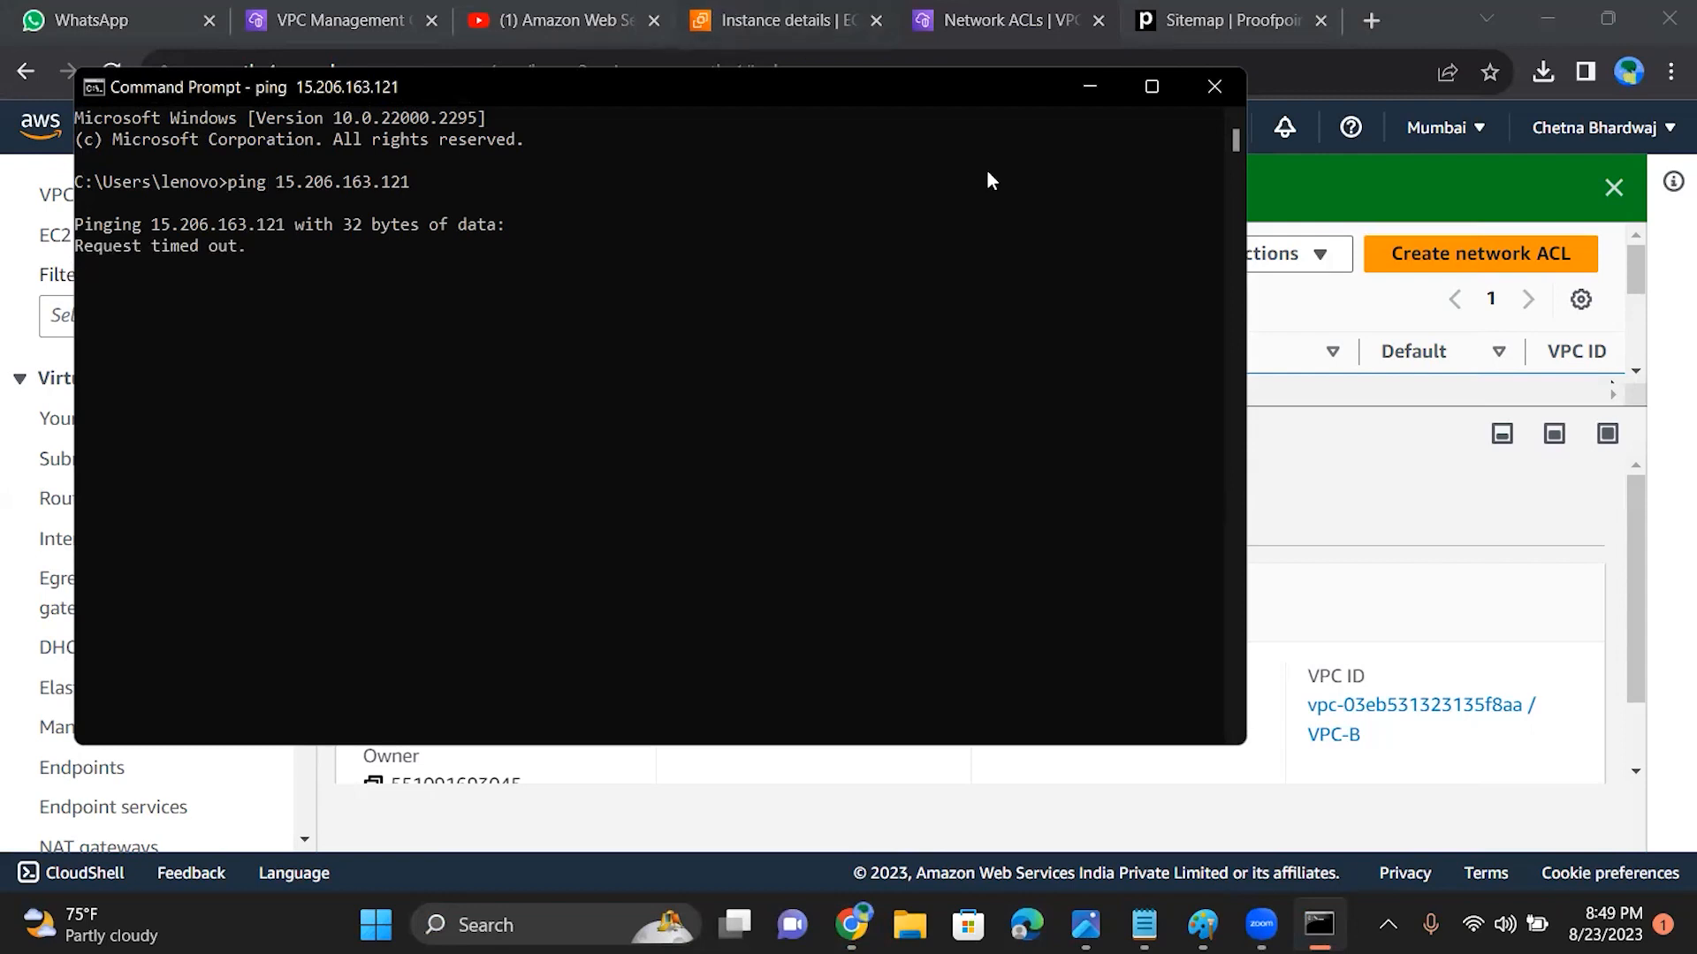
left_click(1207, 86)
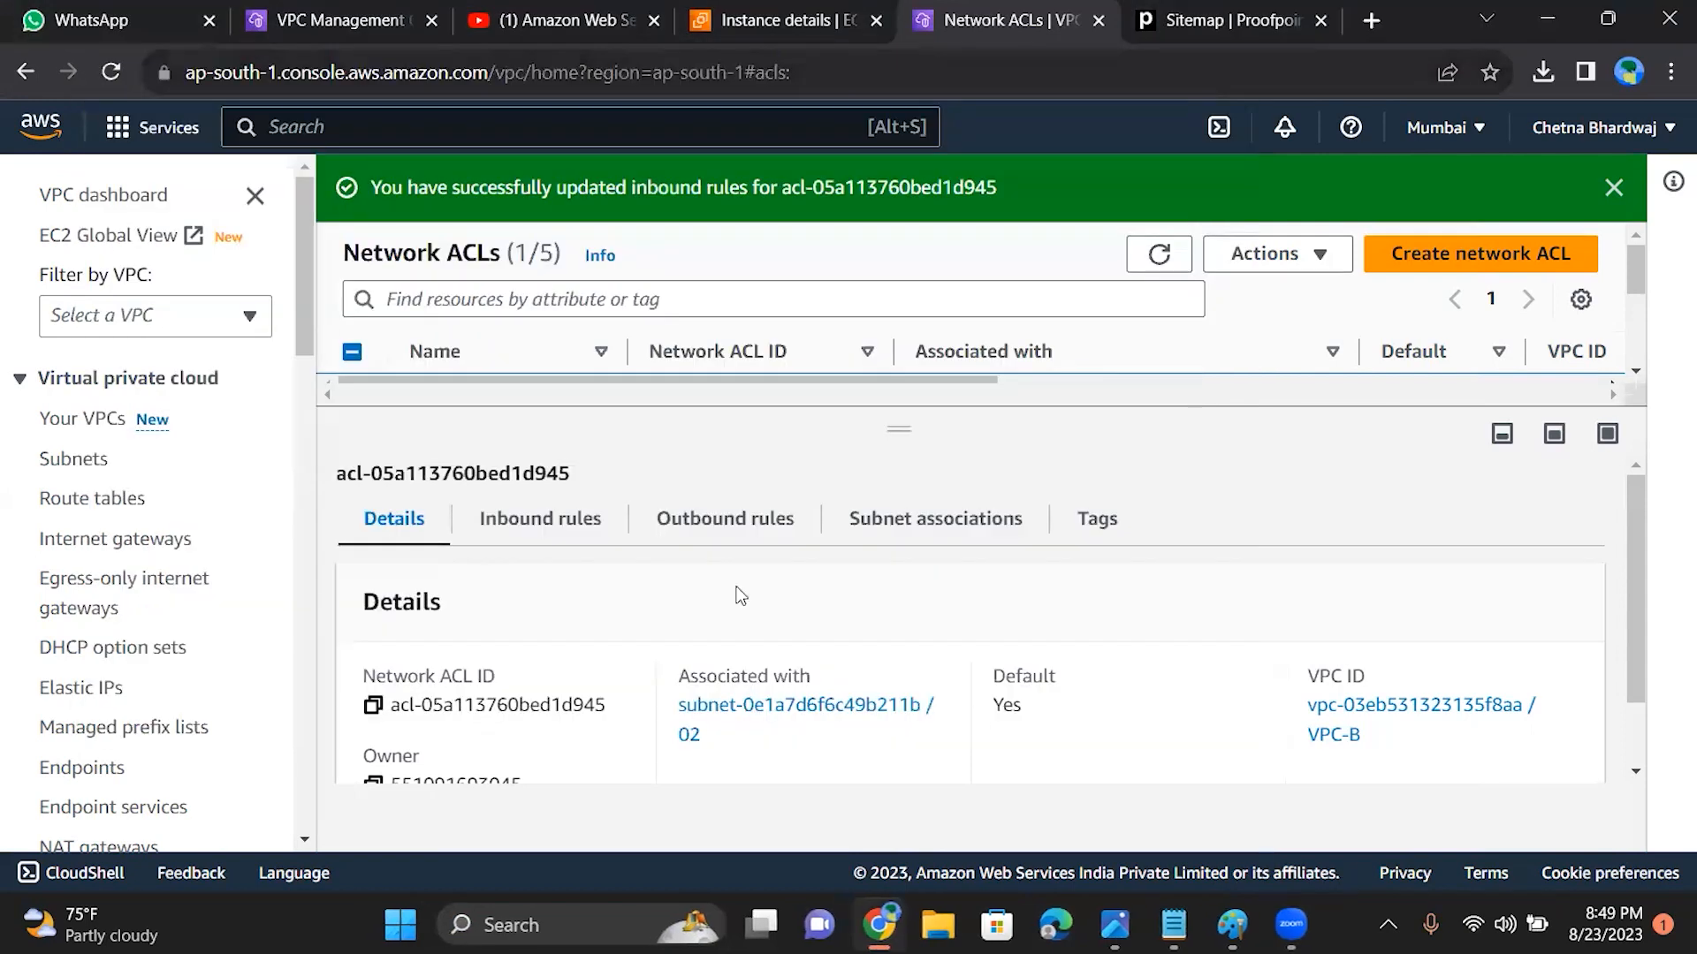
Step: Check the network ACL's details and refresh the list of network ACLs several times
left_click_drag(1635, 545, 1630, 782)
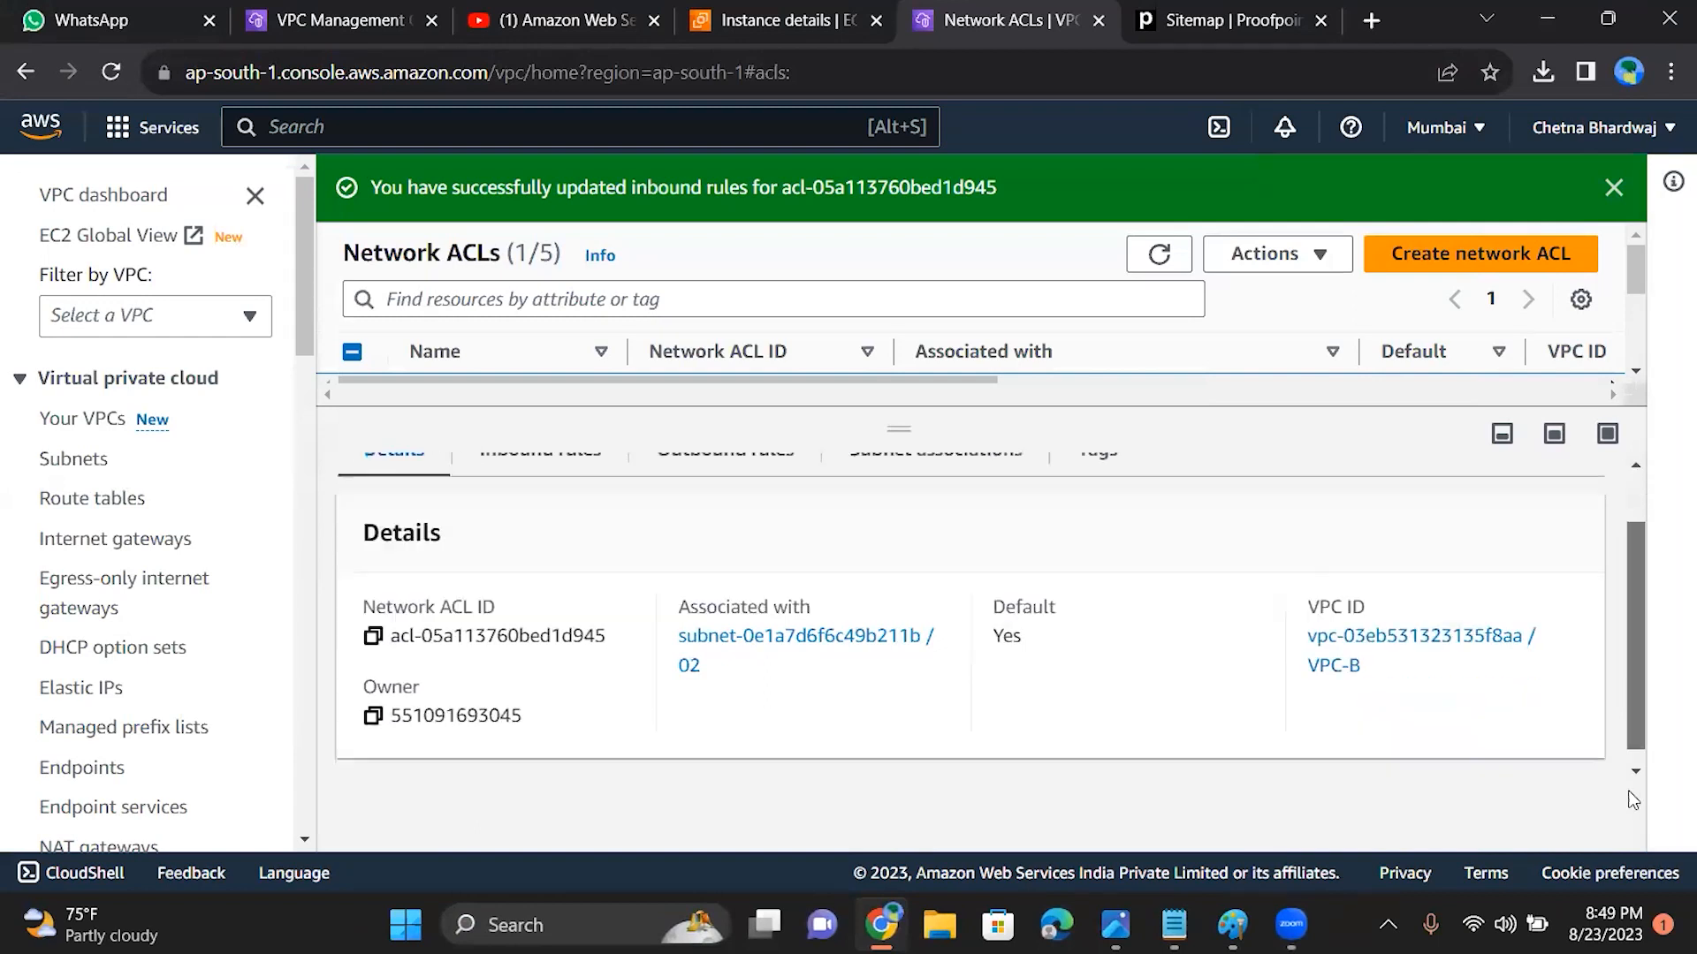
left_click(1166, 257)
left_click(1168, 258)
left_click(1168, 257)
left_click(1169, 257)
left_click(1169, 257)
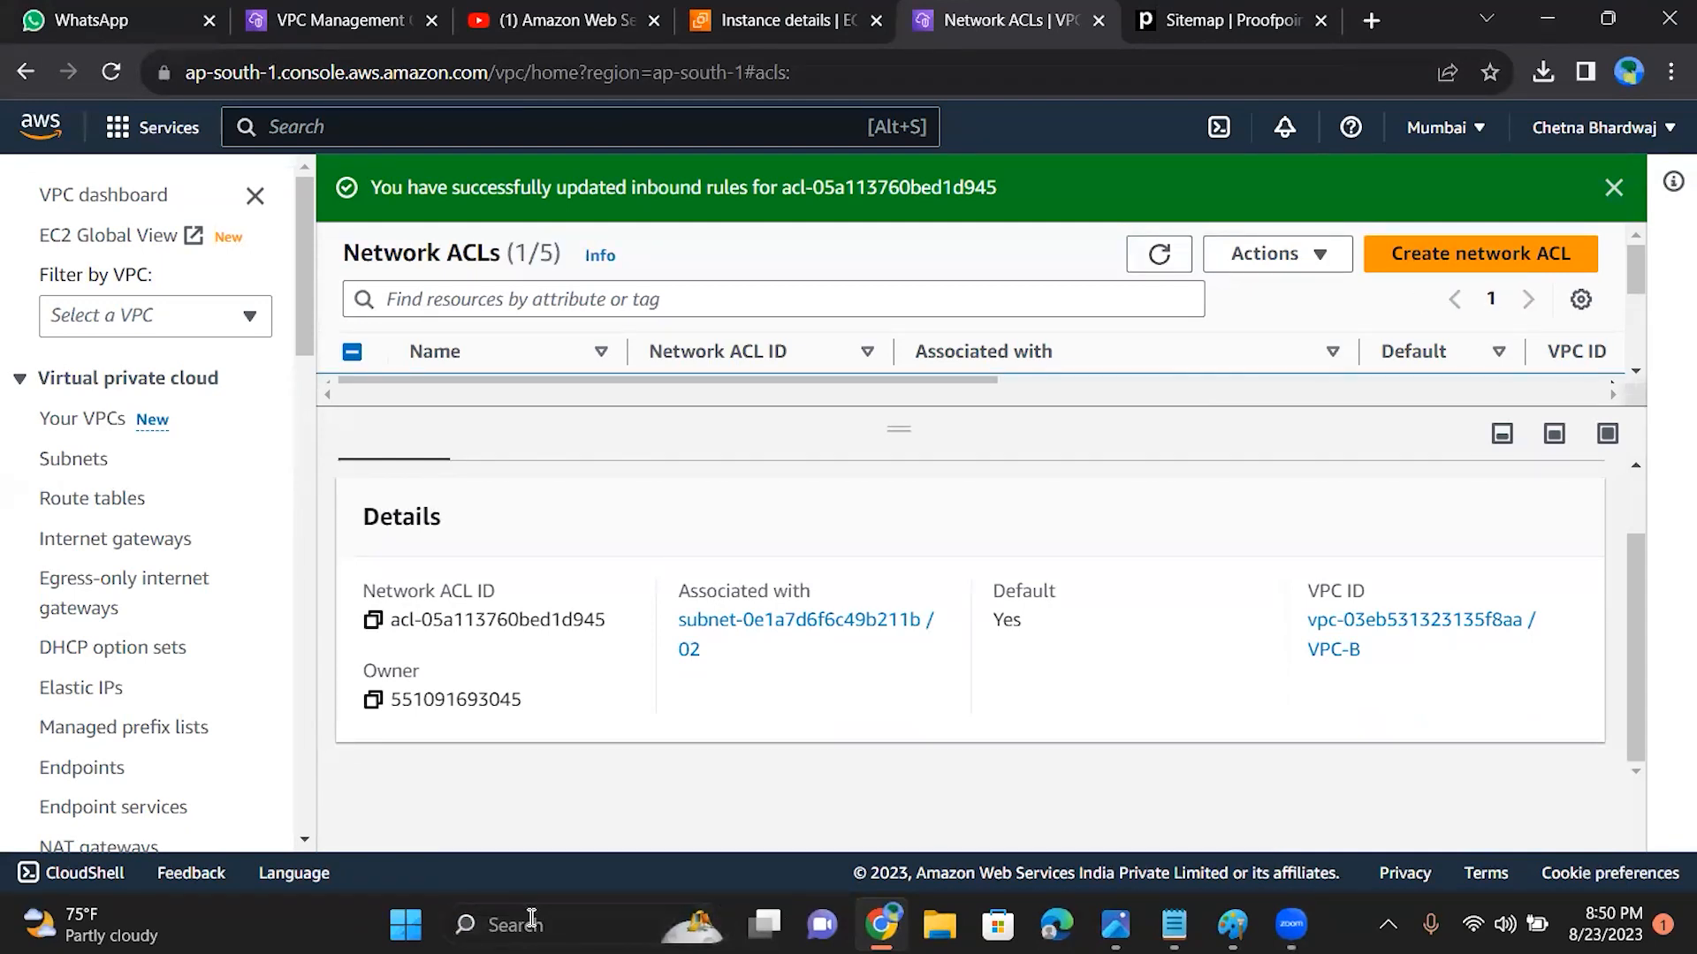
left_click(530, 924)
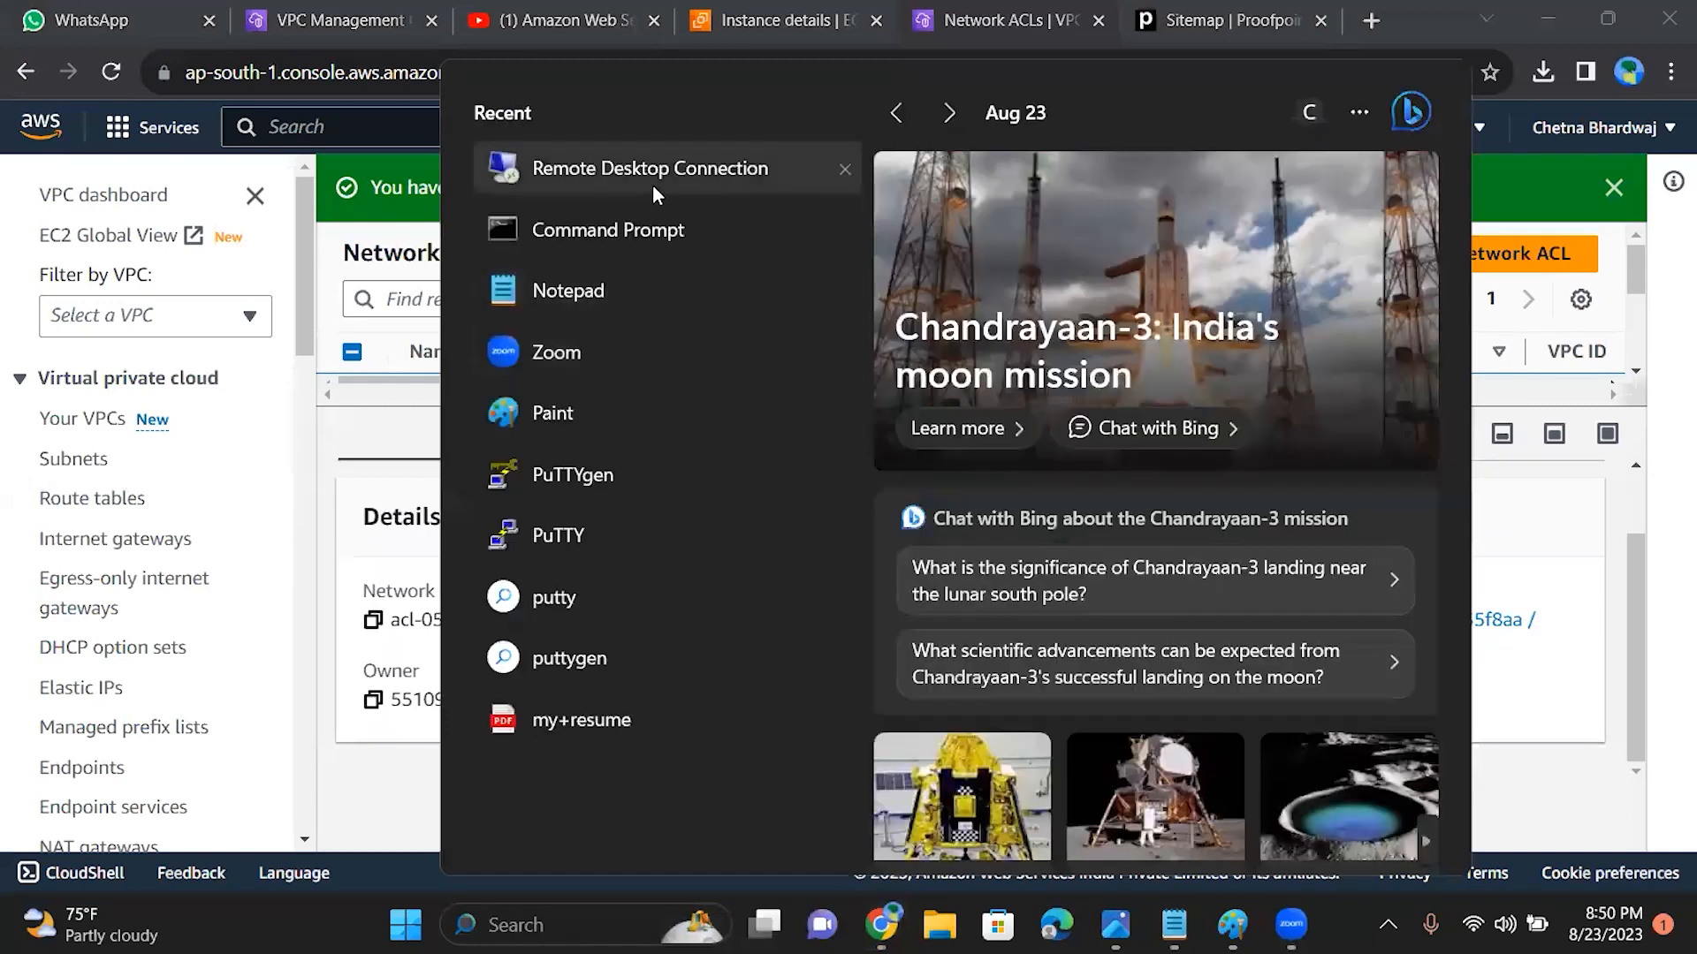
left_click(653, 186)
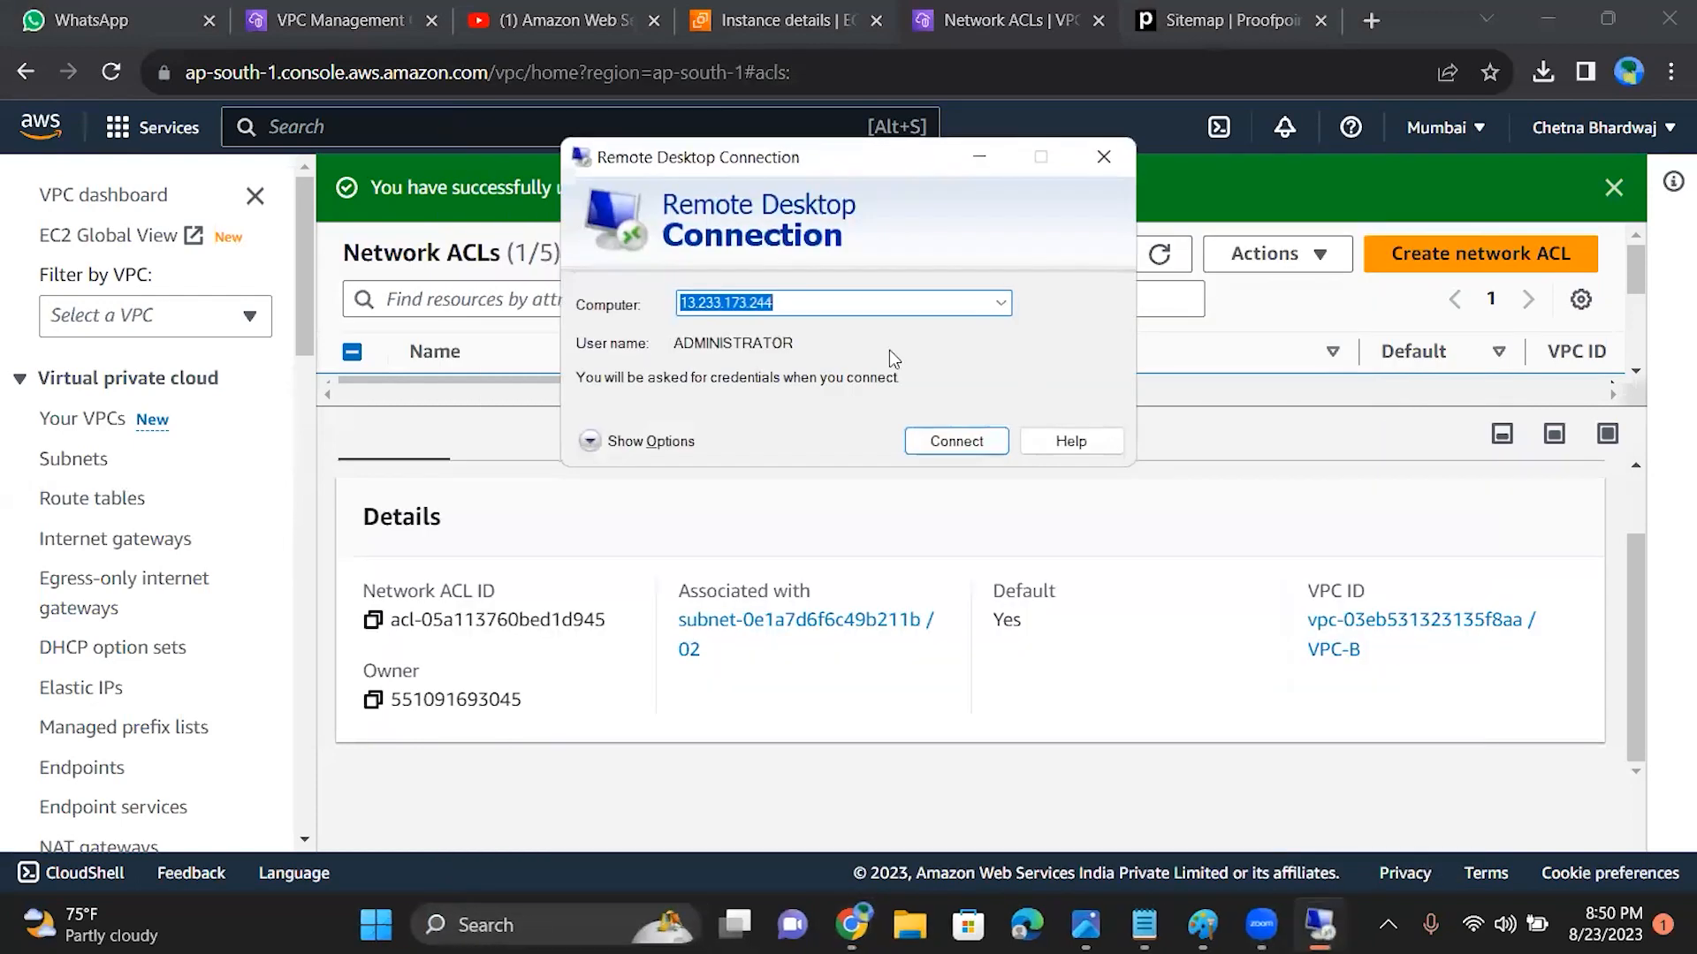
left_click(1117, 171)
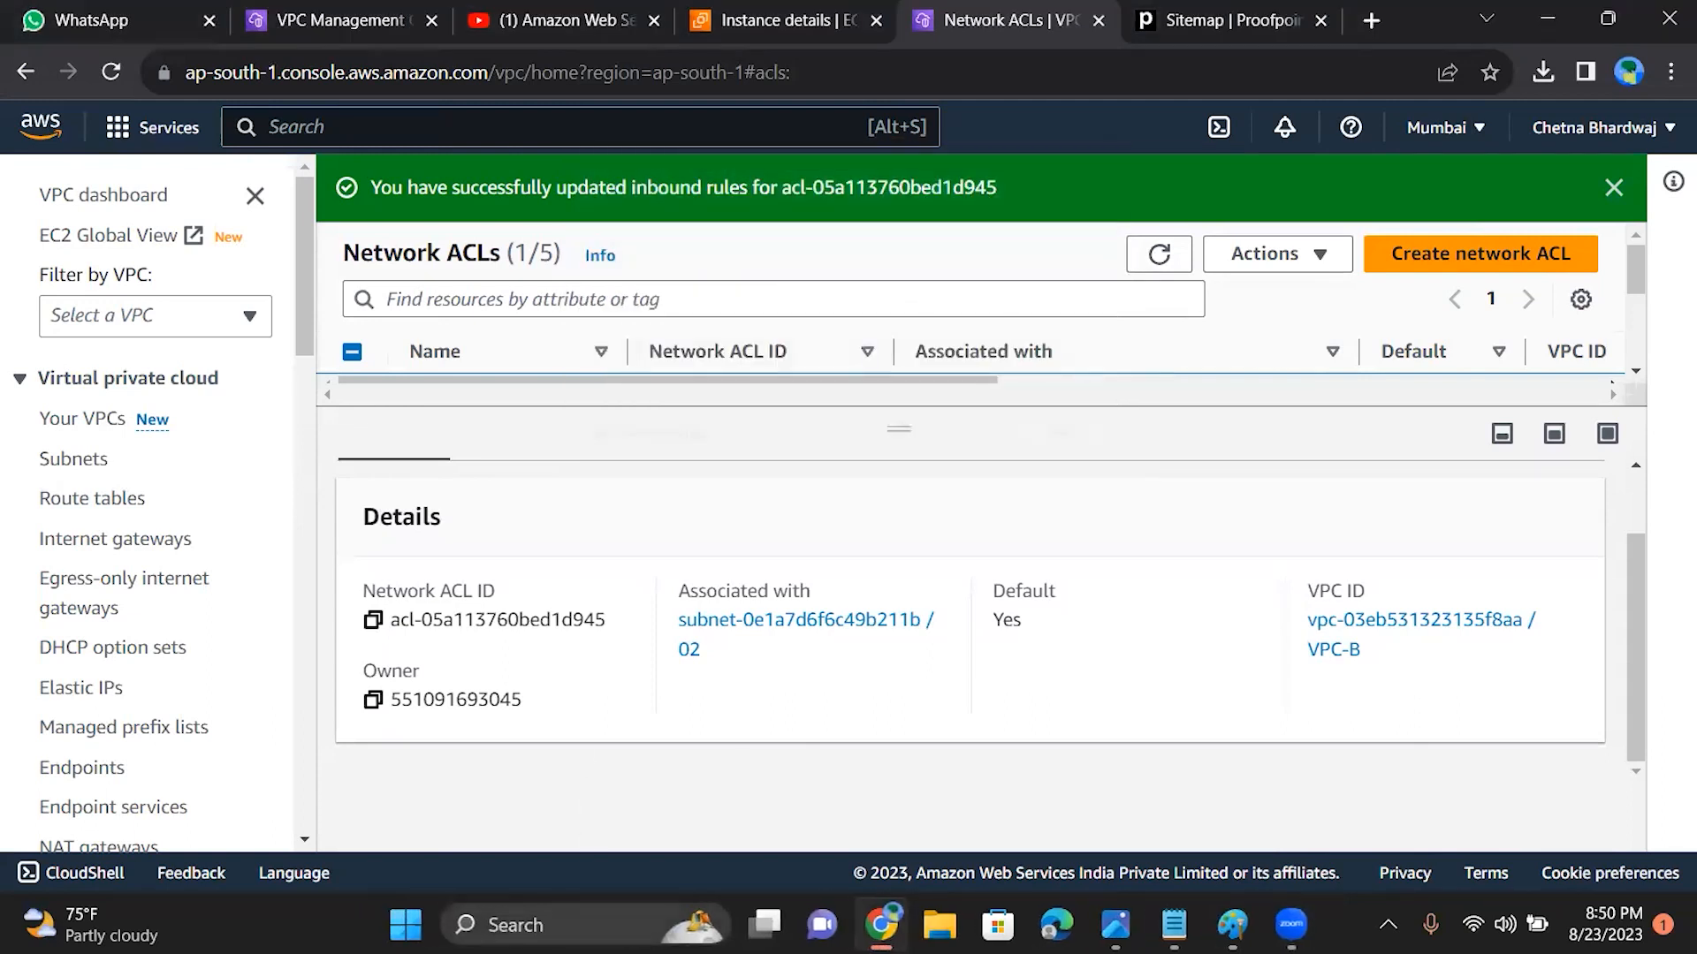
Step: Ping 15.206.163.121 again from a new Command Prompt window and minimize the window
left_click(594, 925)
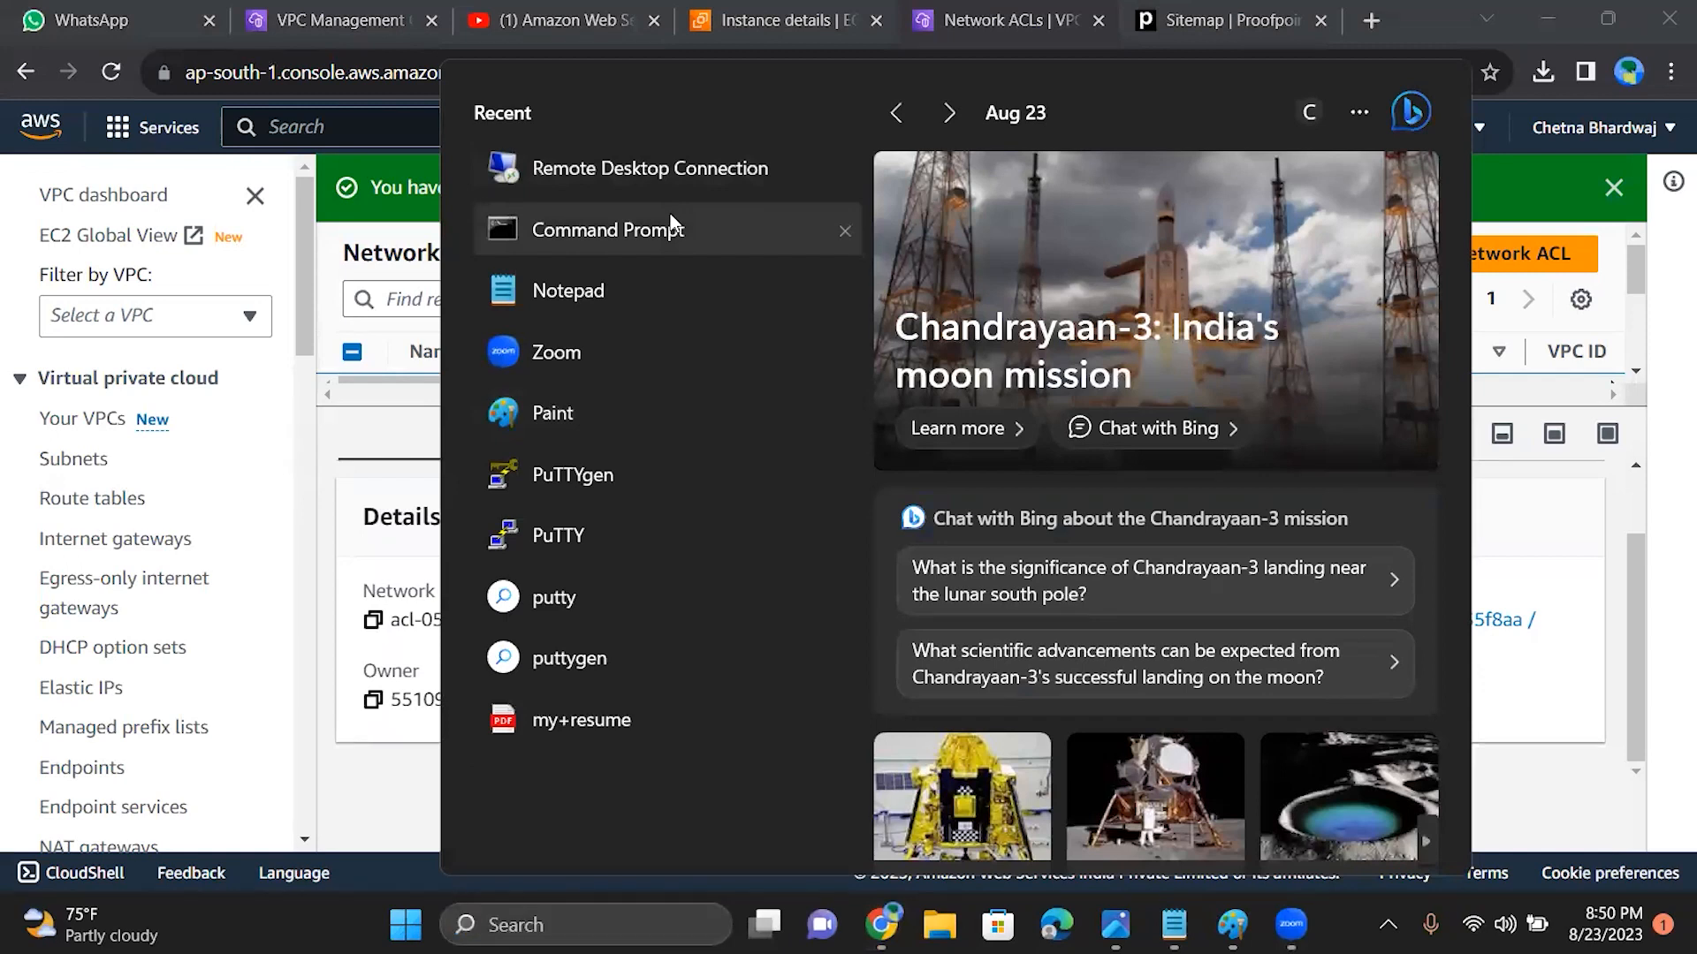
left_click(672, 223)
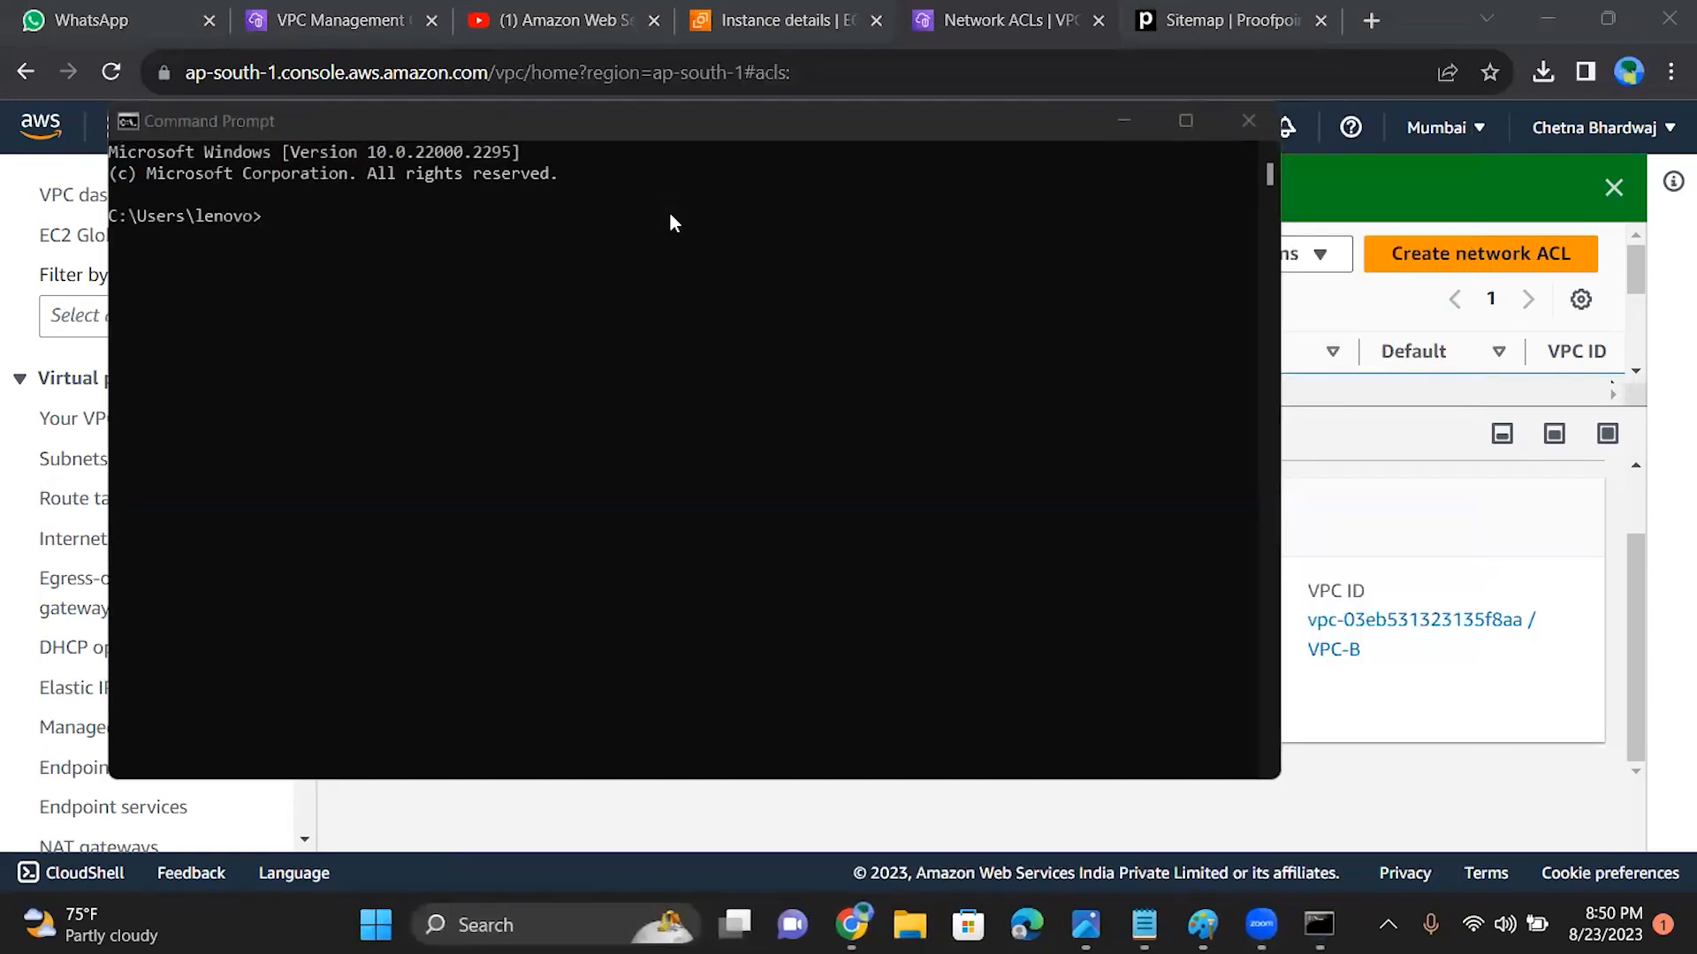
left_click(346, 220)
left_click(282, 220)
type("ping")
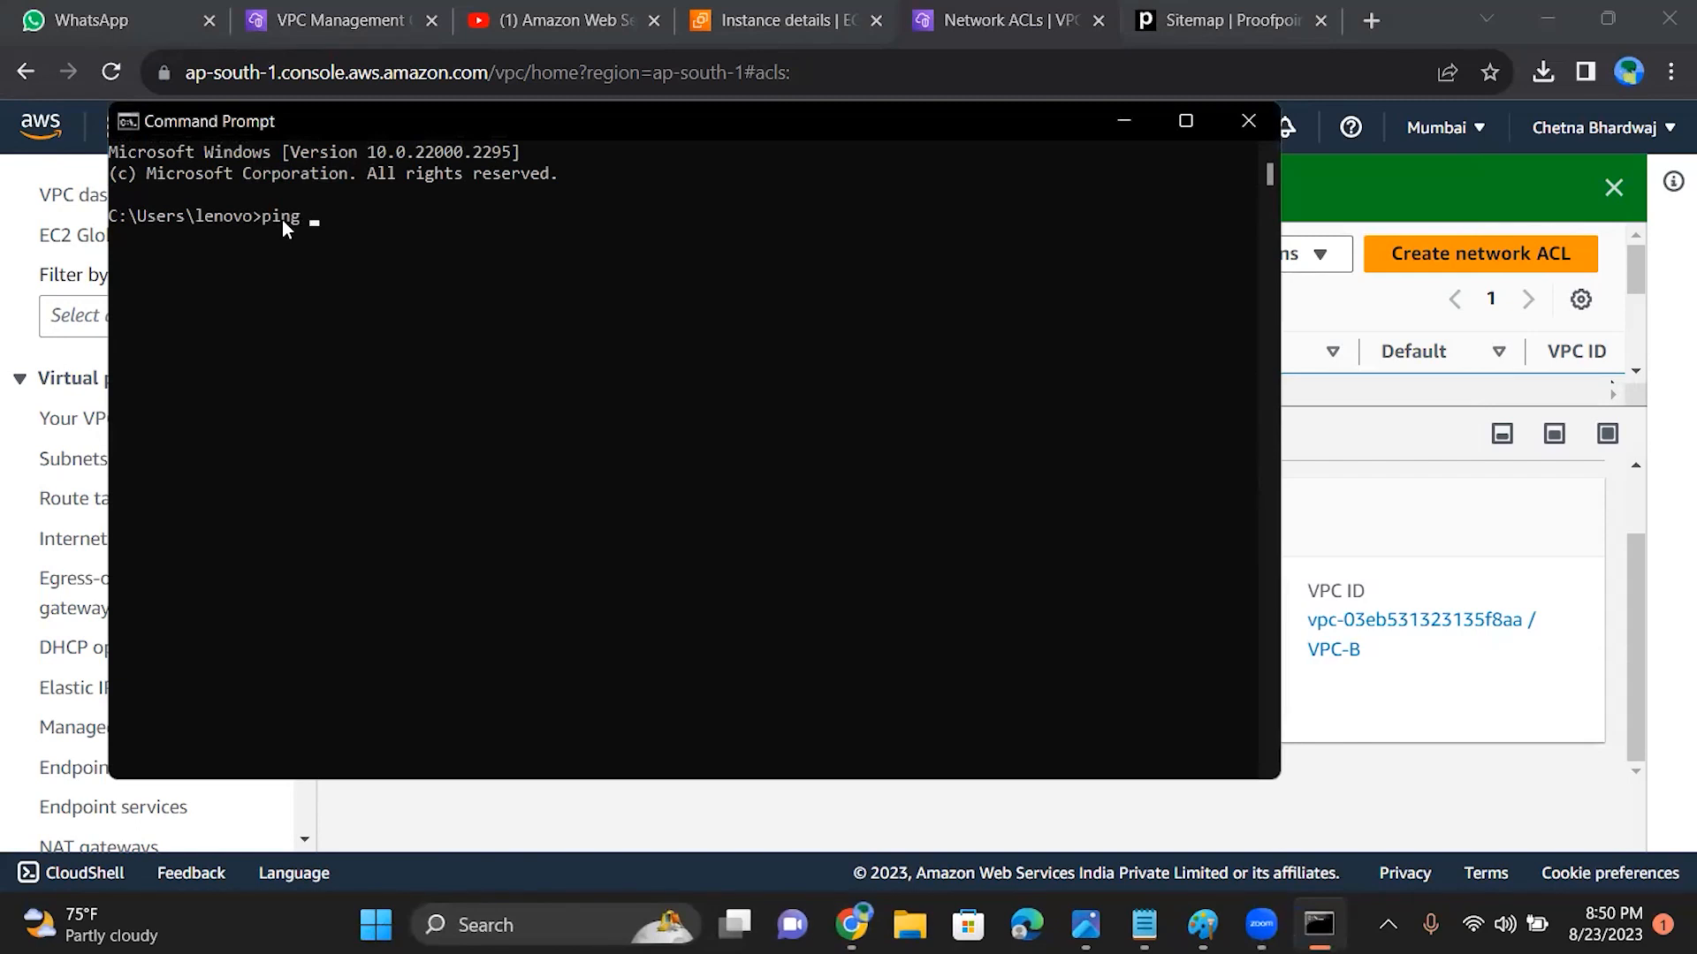
type(" 15.206.163.121")
key("Return")
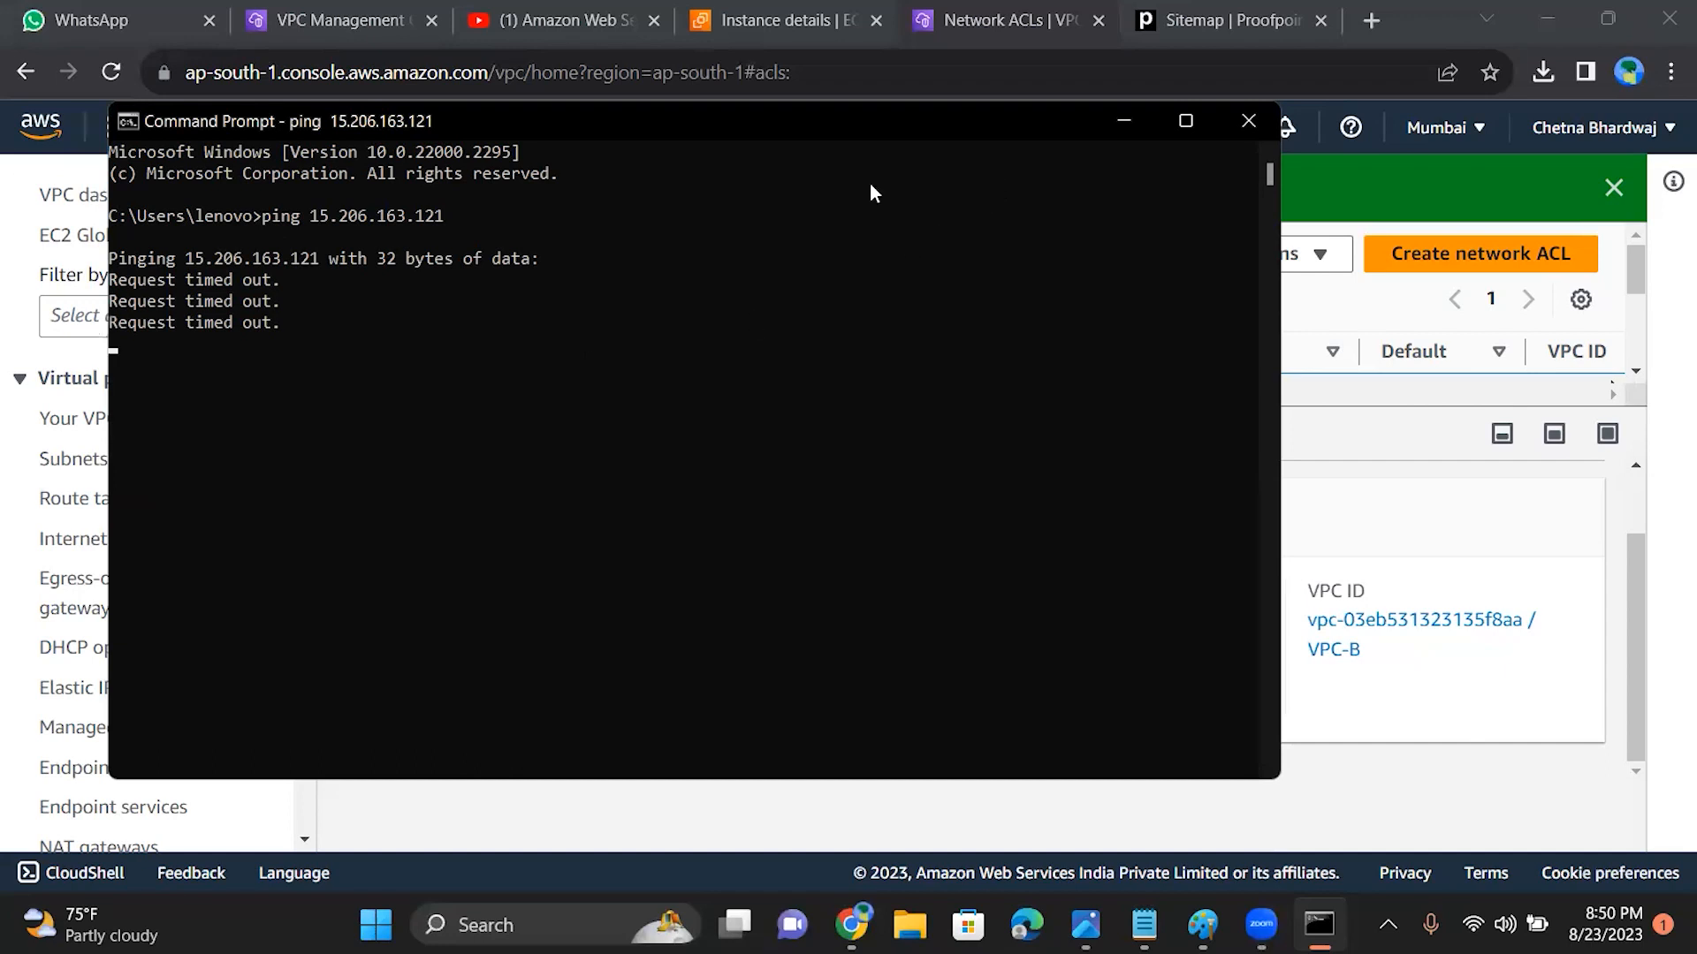
left_click(1121, 122)
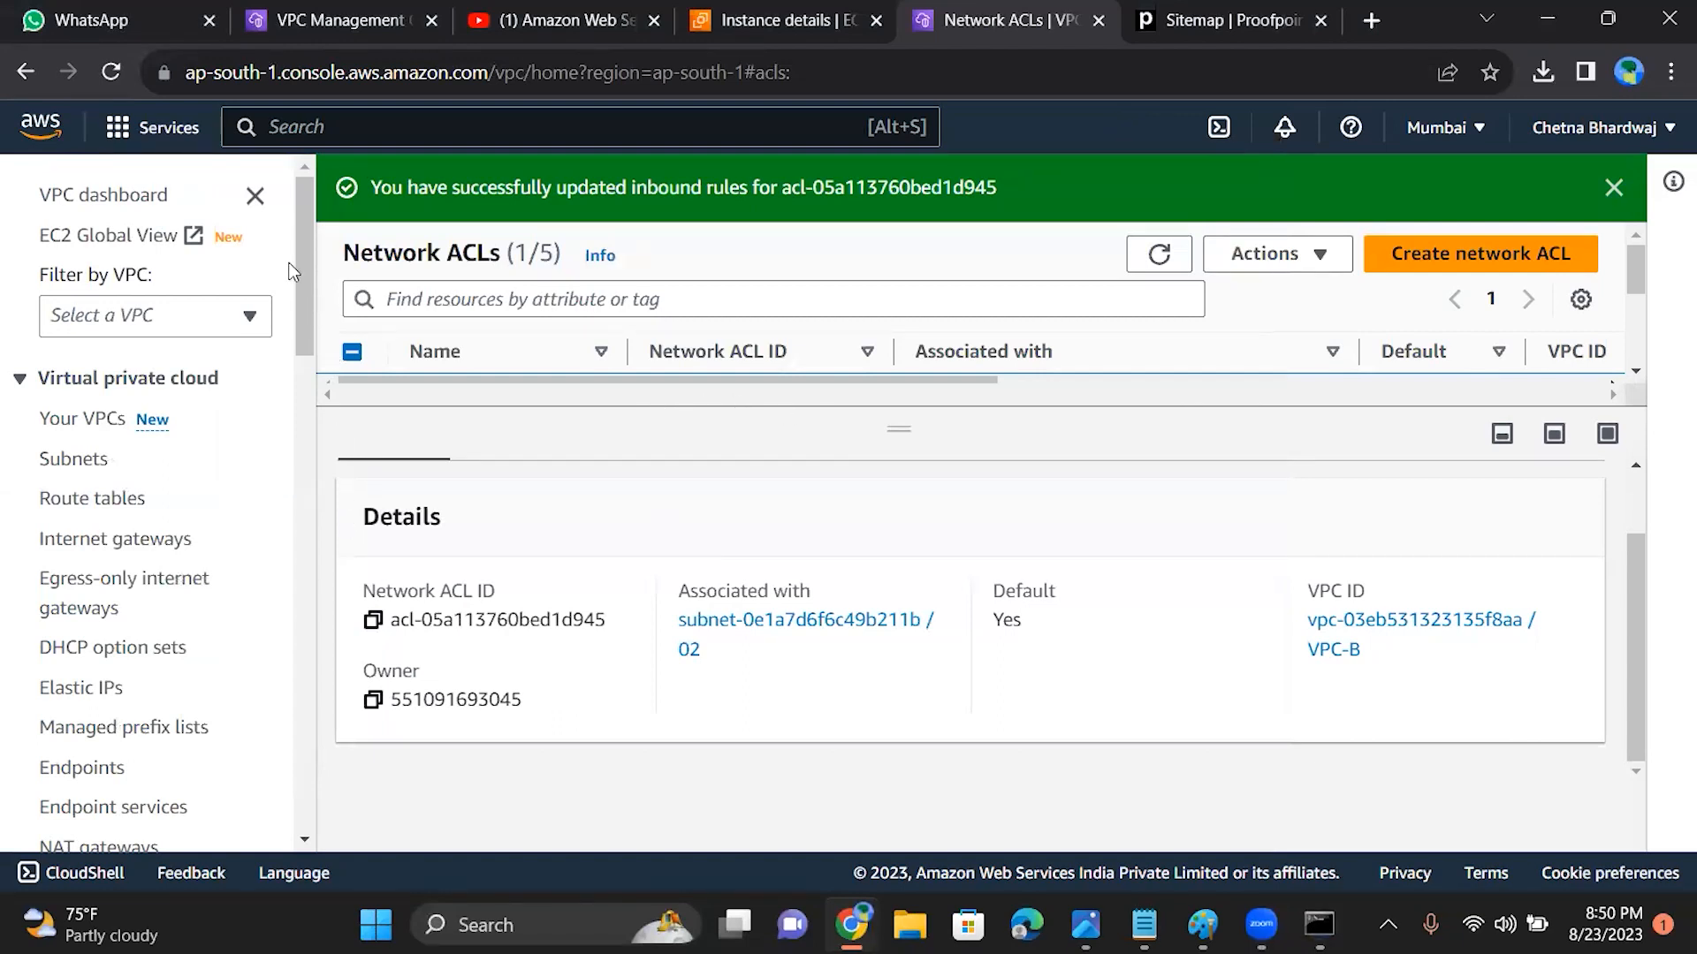
Step: Copy EC2B's private IP DNS name from its instance summary and review the ping results in the Command Prompt
left_click(761, 18)
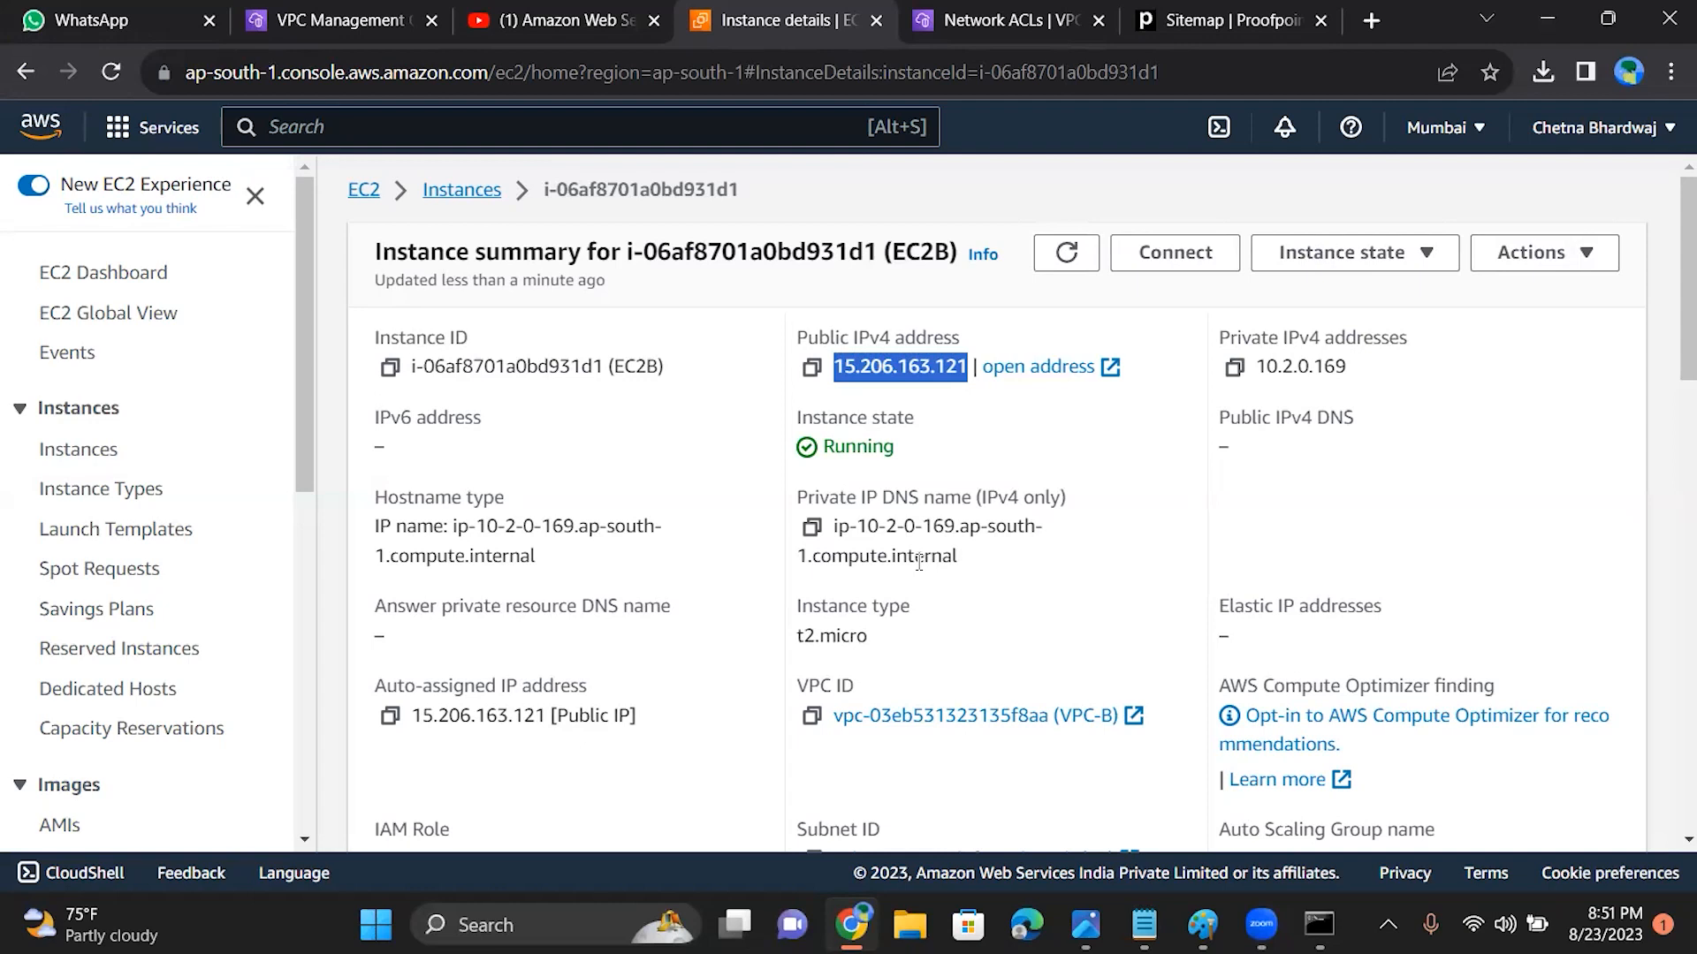
left_click(811, 528)
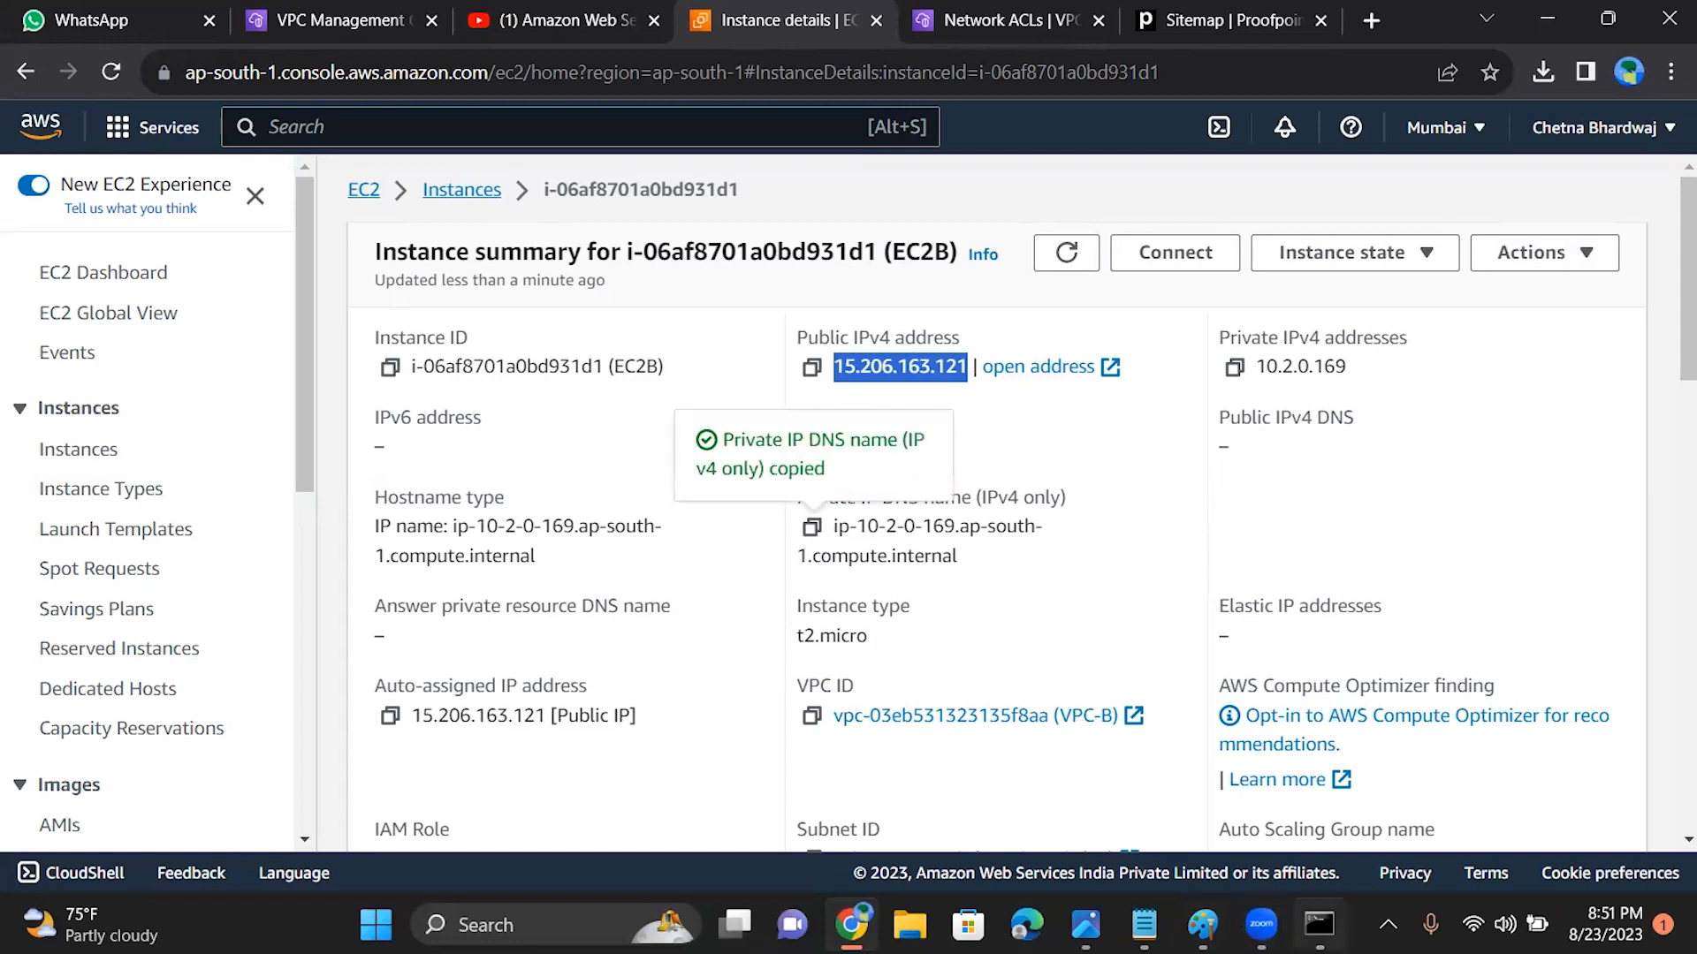
left_click(1320, 924)
left_click(1006, 733)
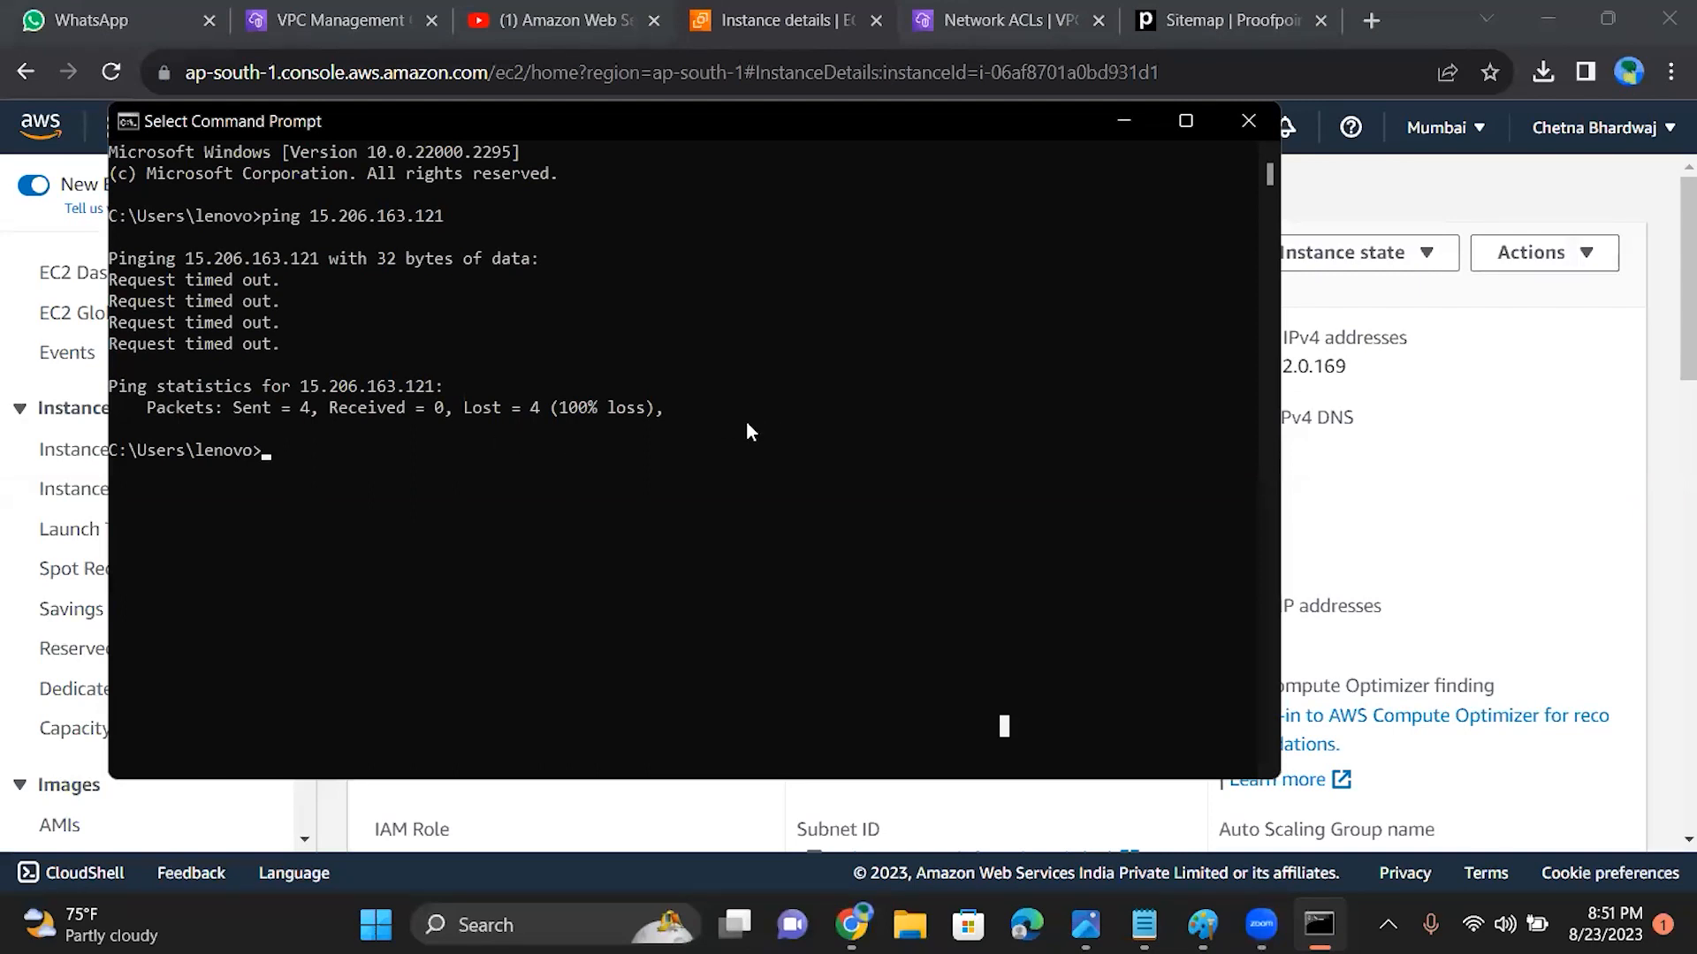
left_click(1124, 133)
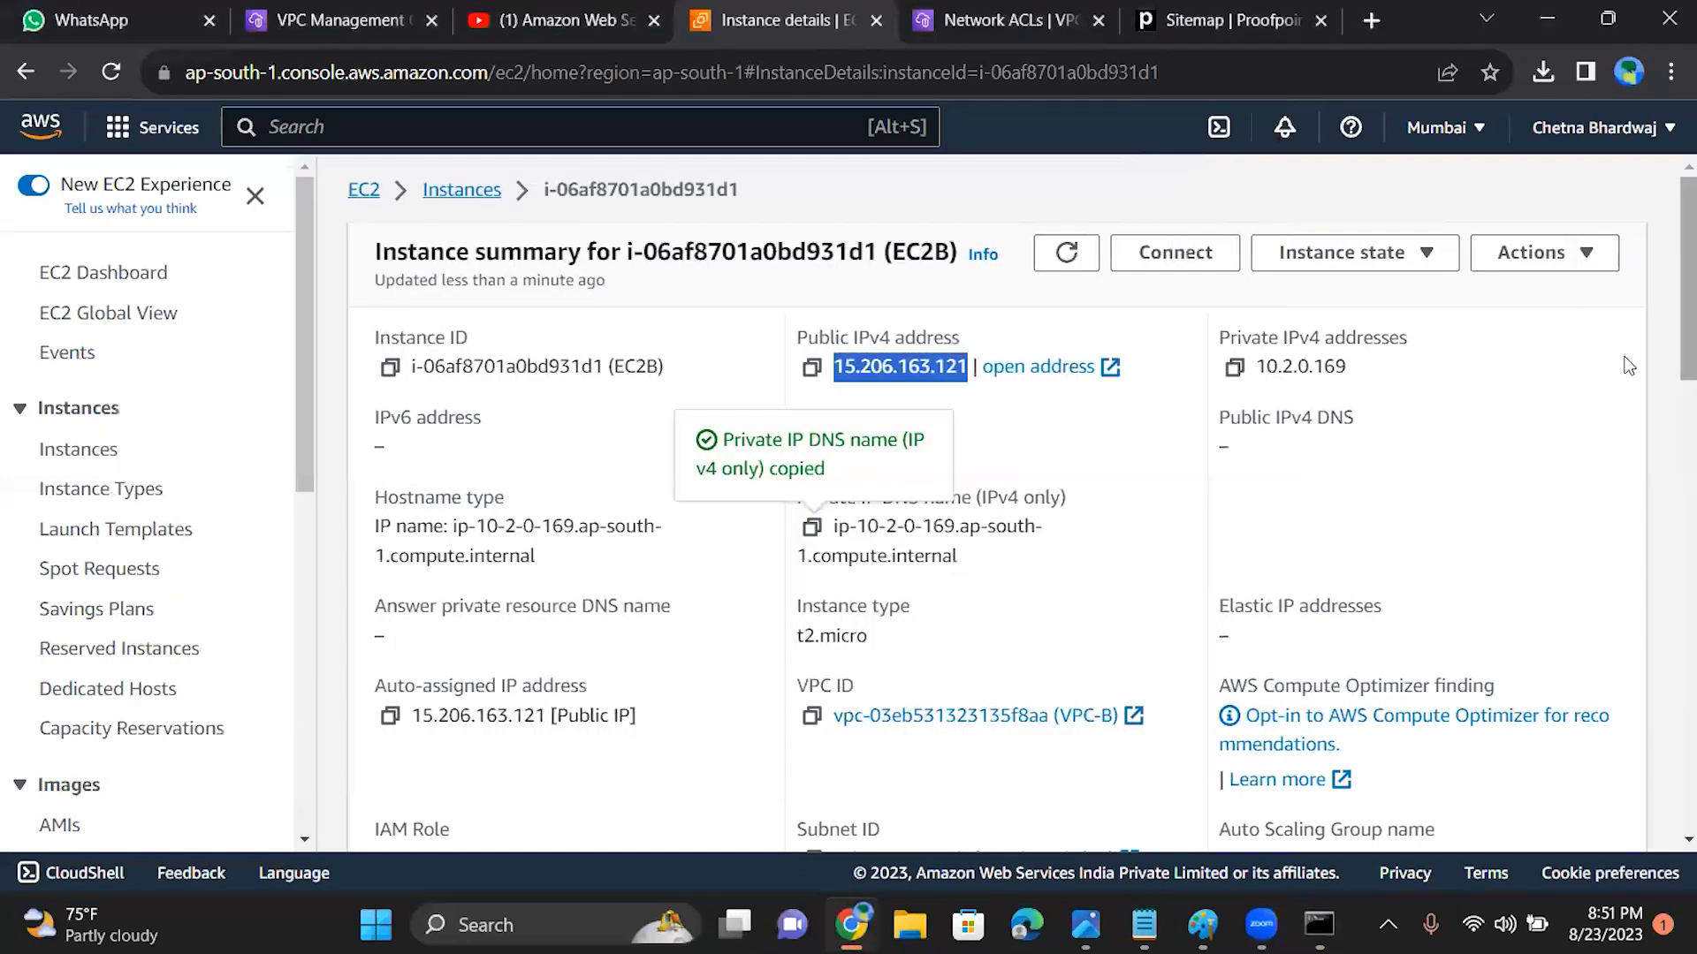
Step: Copy EC2B's private IP DNS name again and try to ping ip-10-2-0-169.ap-south-1.compute.internal from the Command Prompt
left_click_drag(1670, 307, 1640, 342)
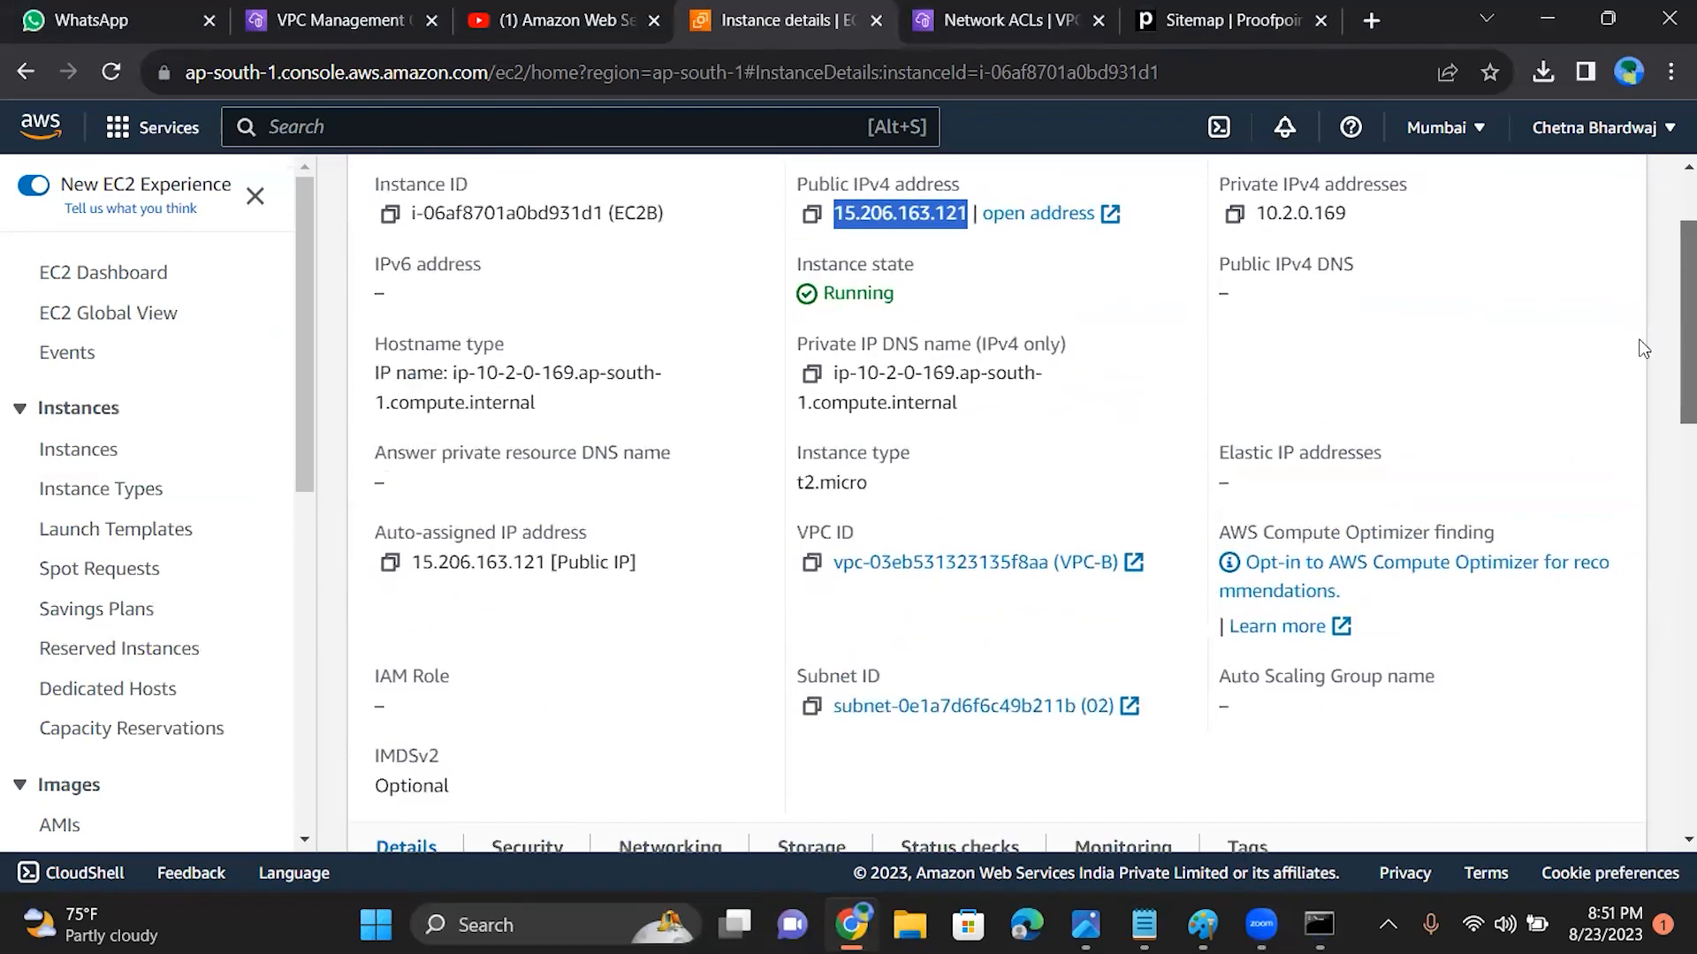
right_click(1616, 262)
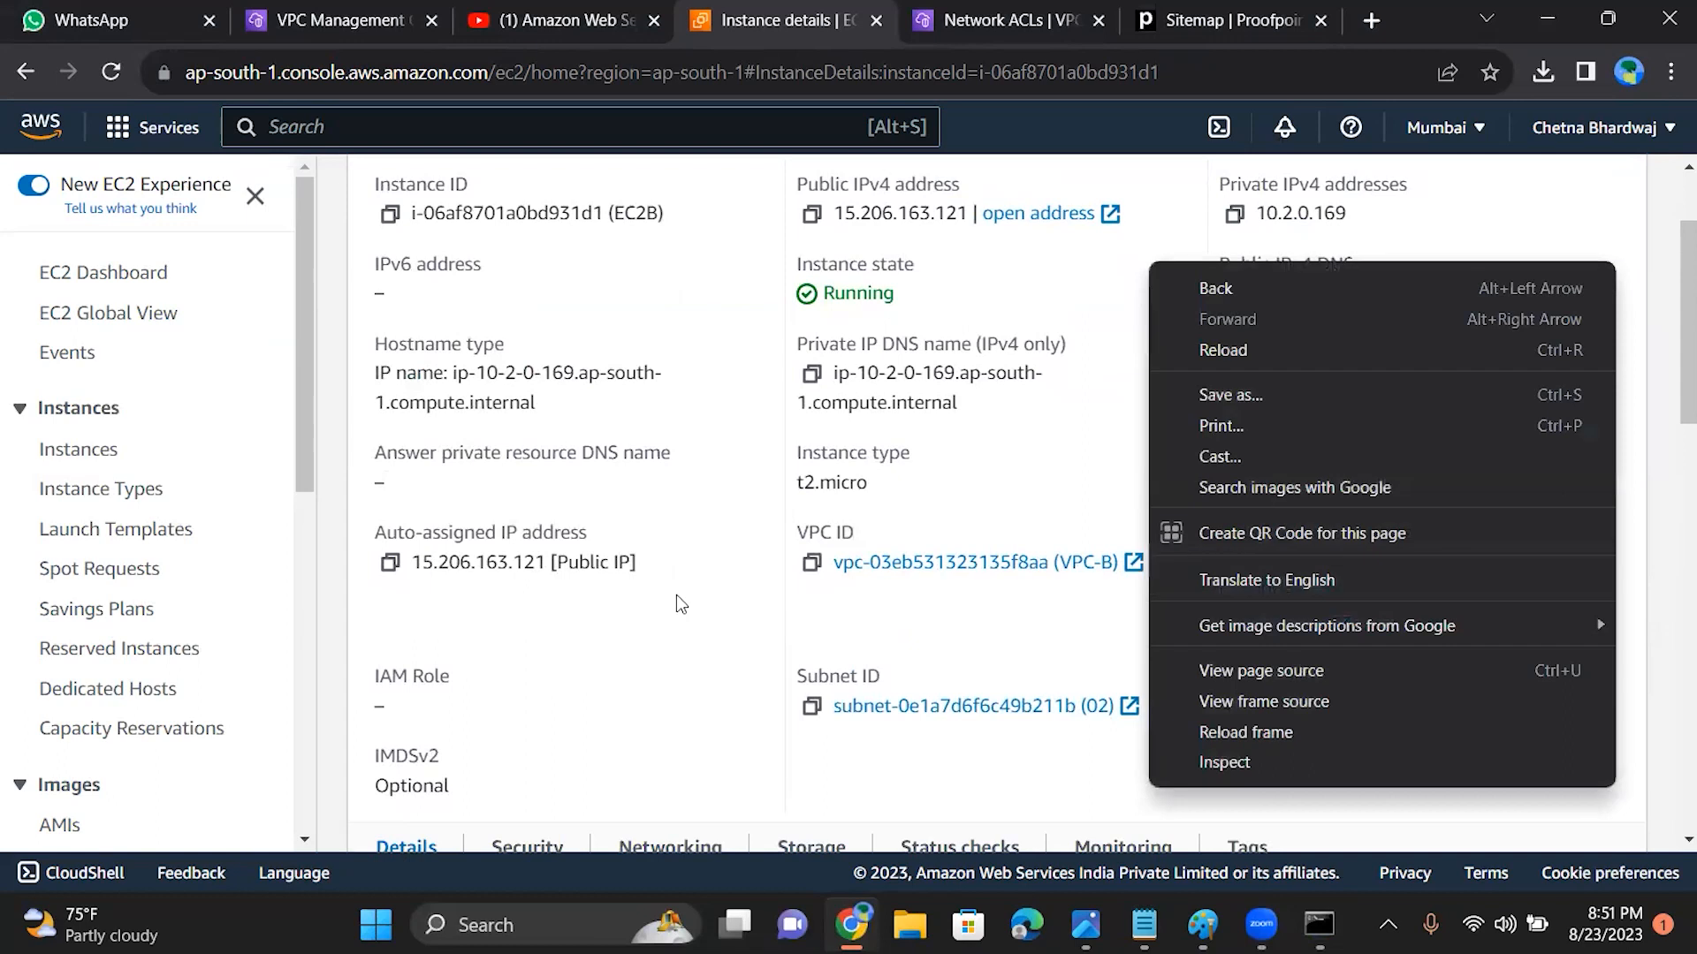
left_click(813, 375)
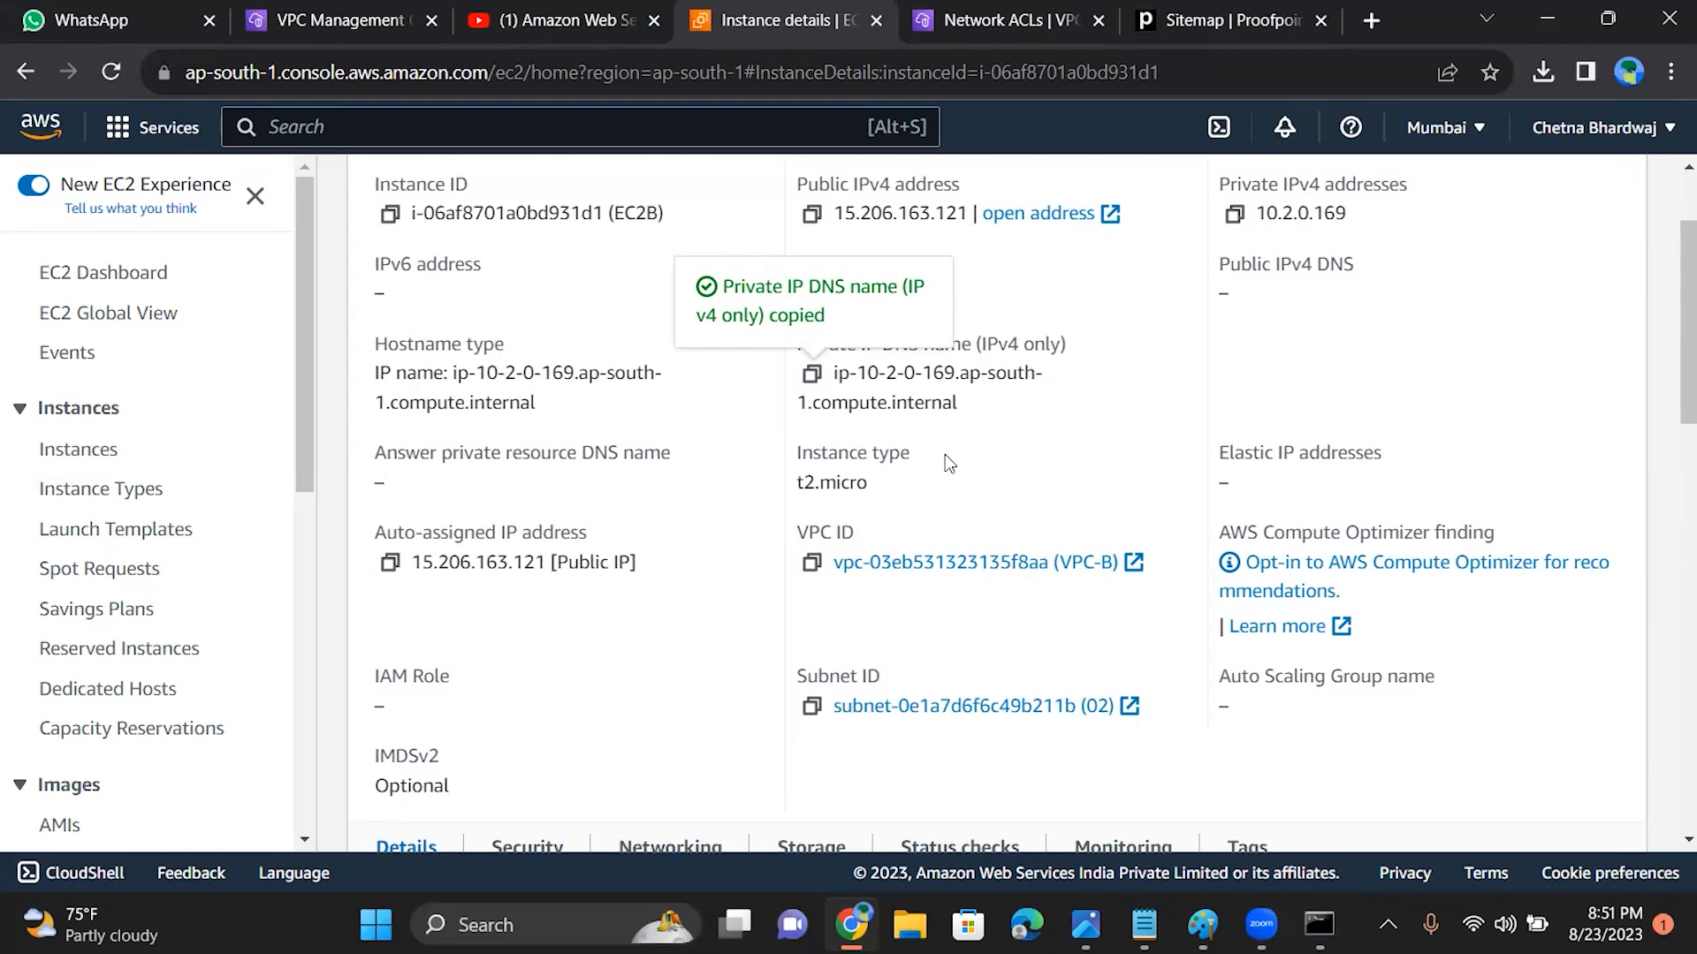
left_click(1319, 924)
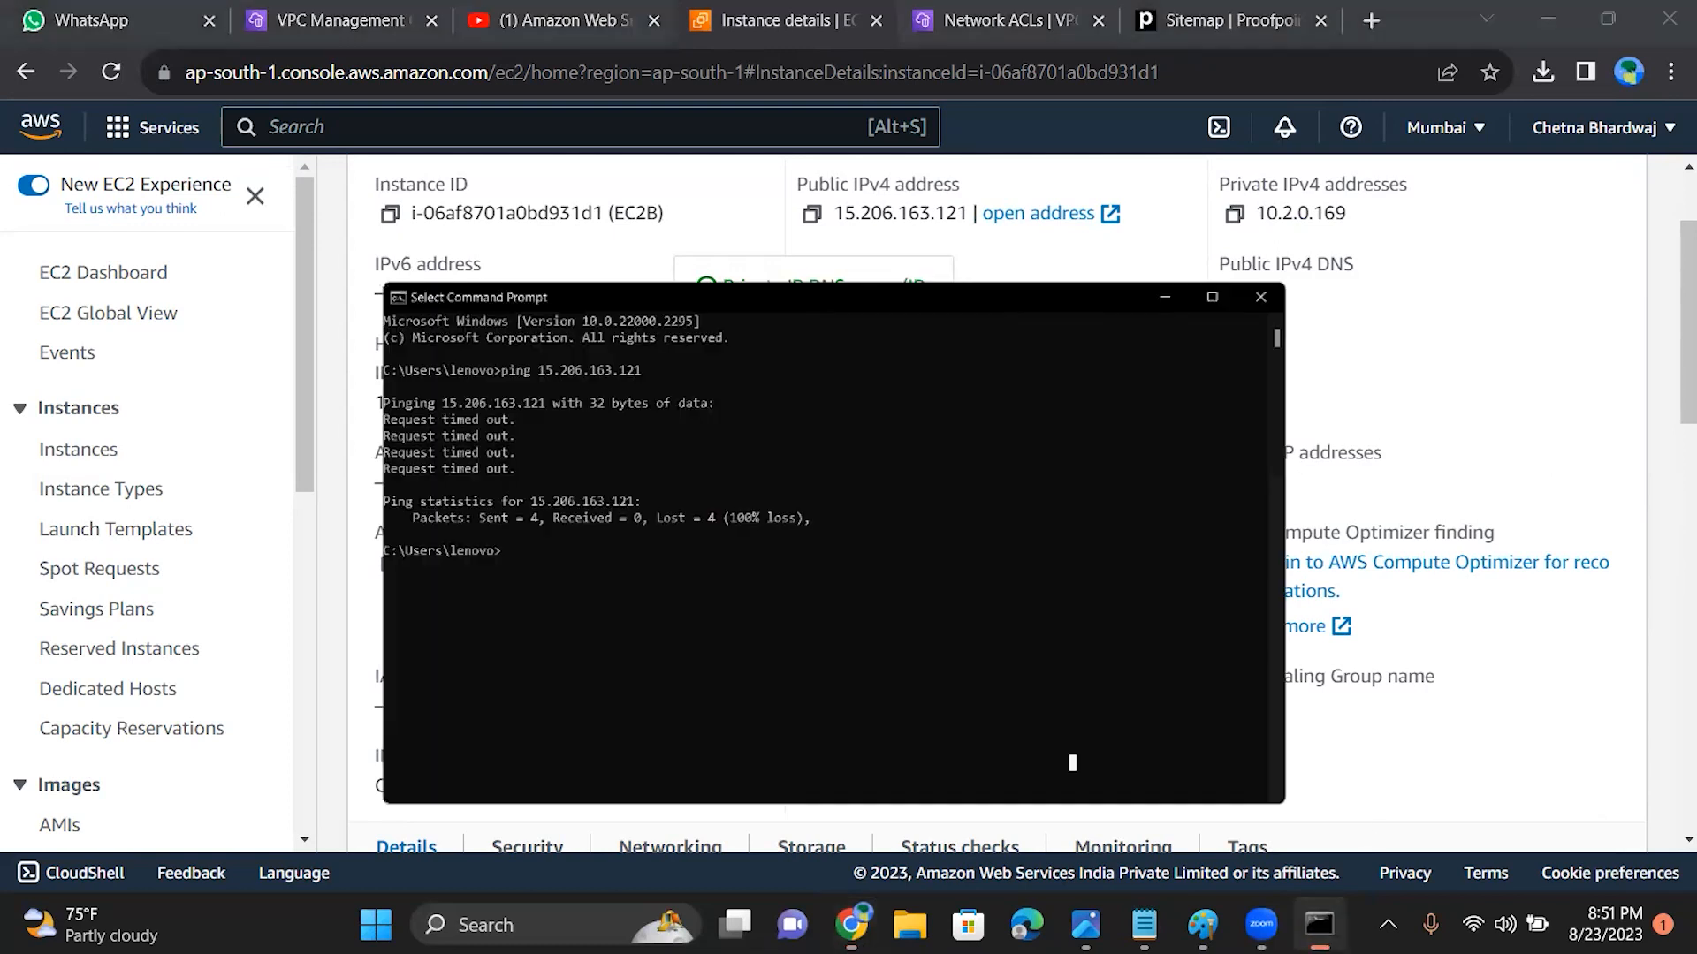
key("Escape")
type("ping")
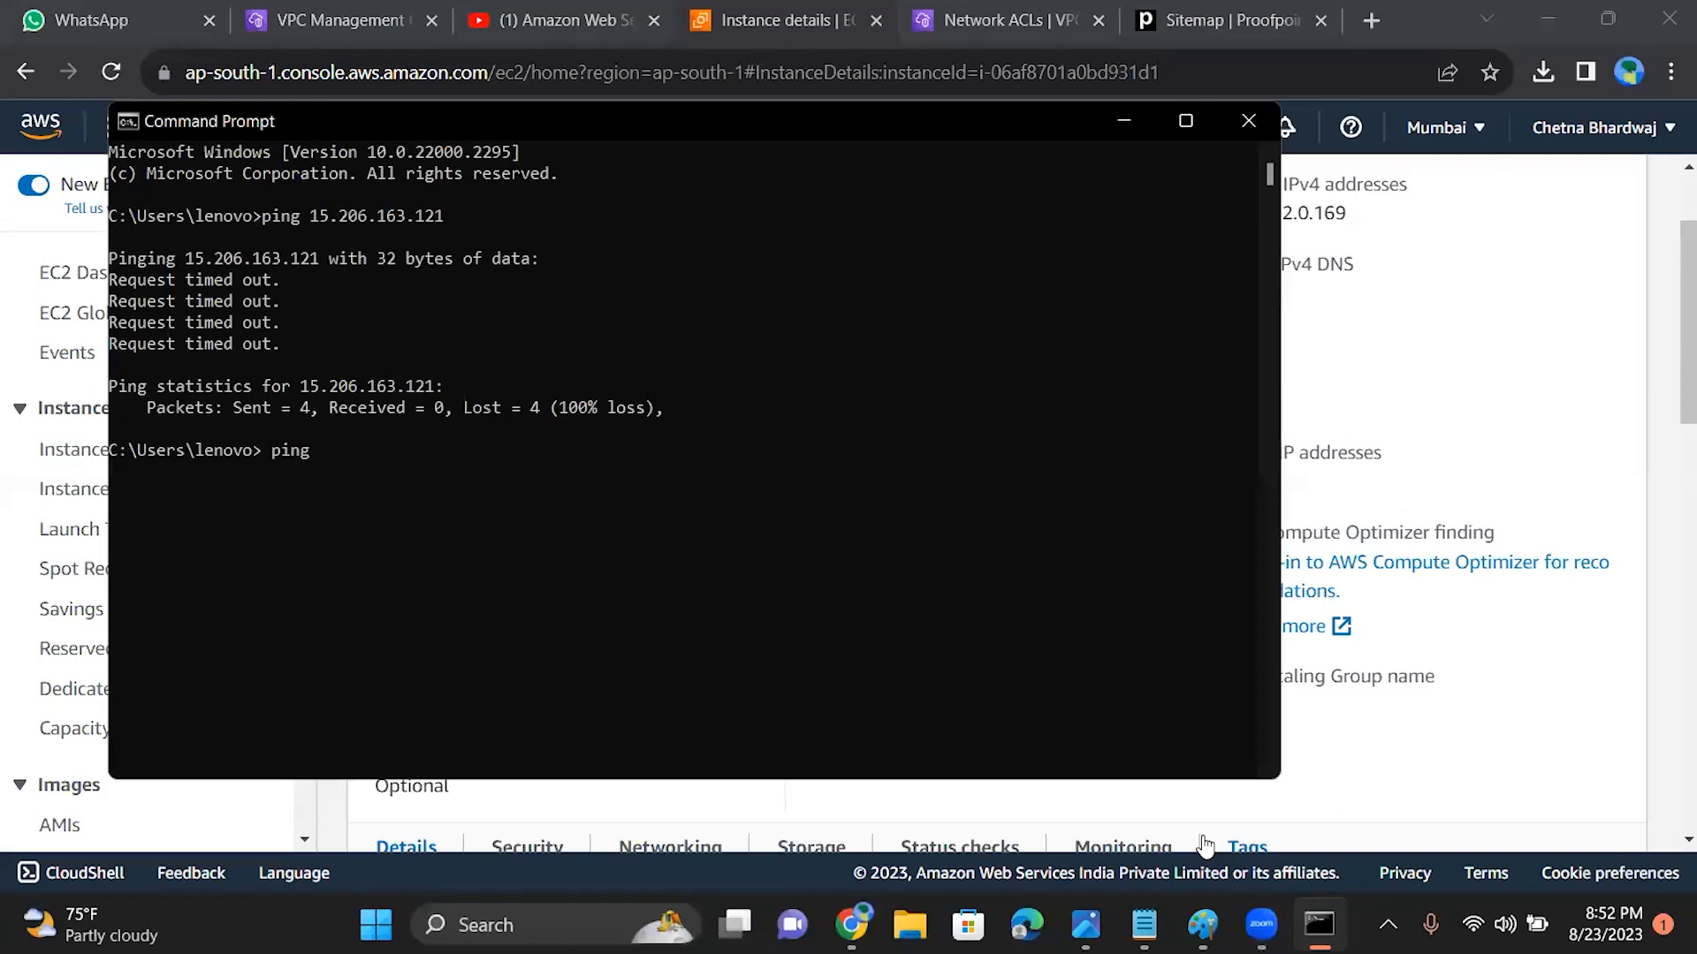
key("ctrl+v")
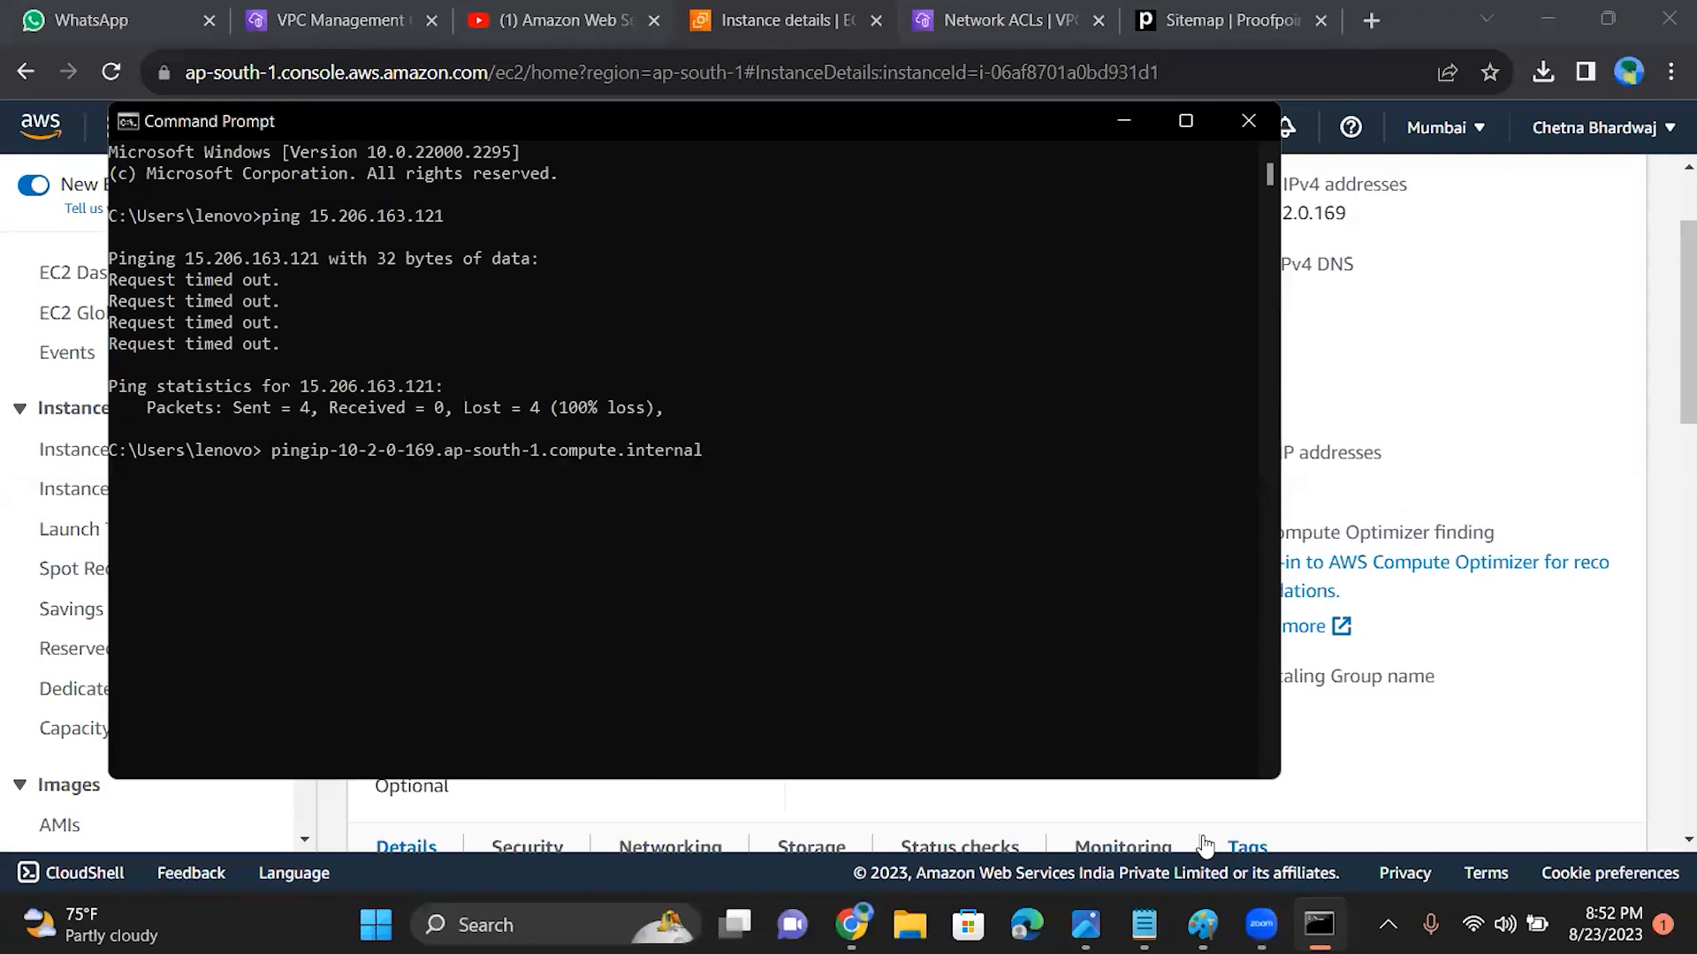
key("Return")
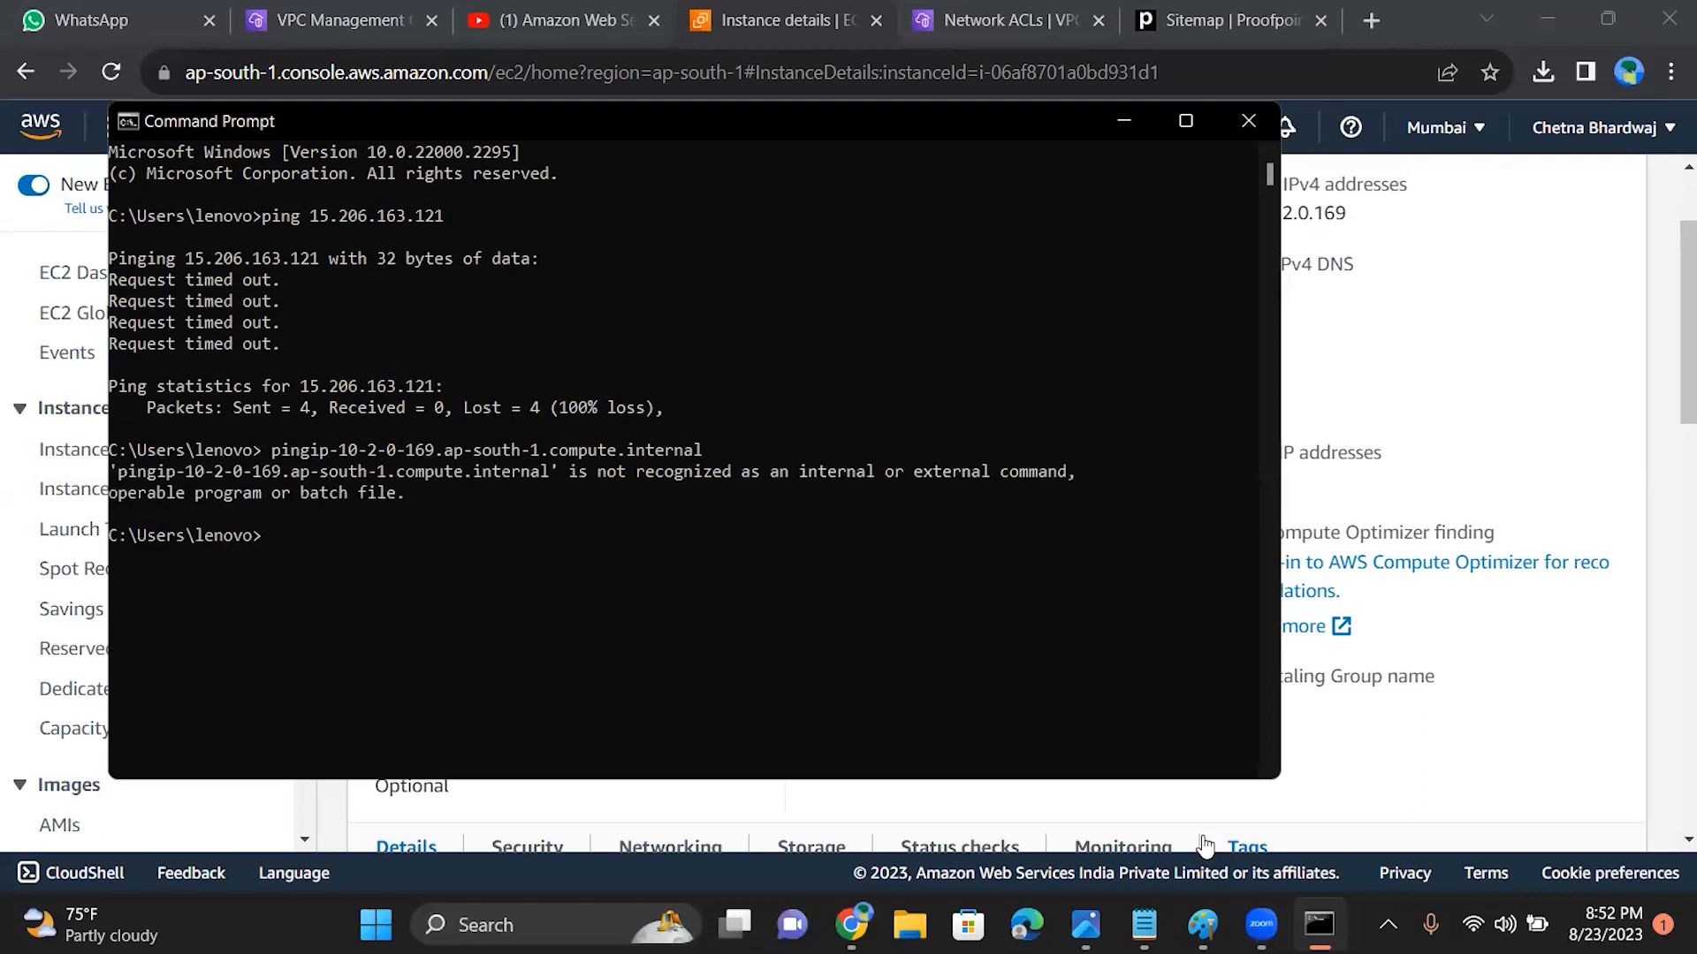
Step: Ping ip-10-2-0-169.ap-south-1.compute.internal from the Command Prompt, minimize the window and look over EC2B's instance summary
type("ping")
key("ctrl+v")
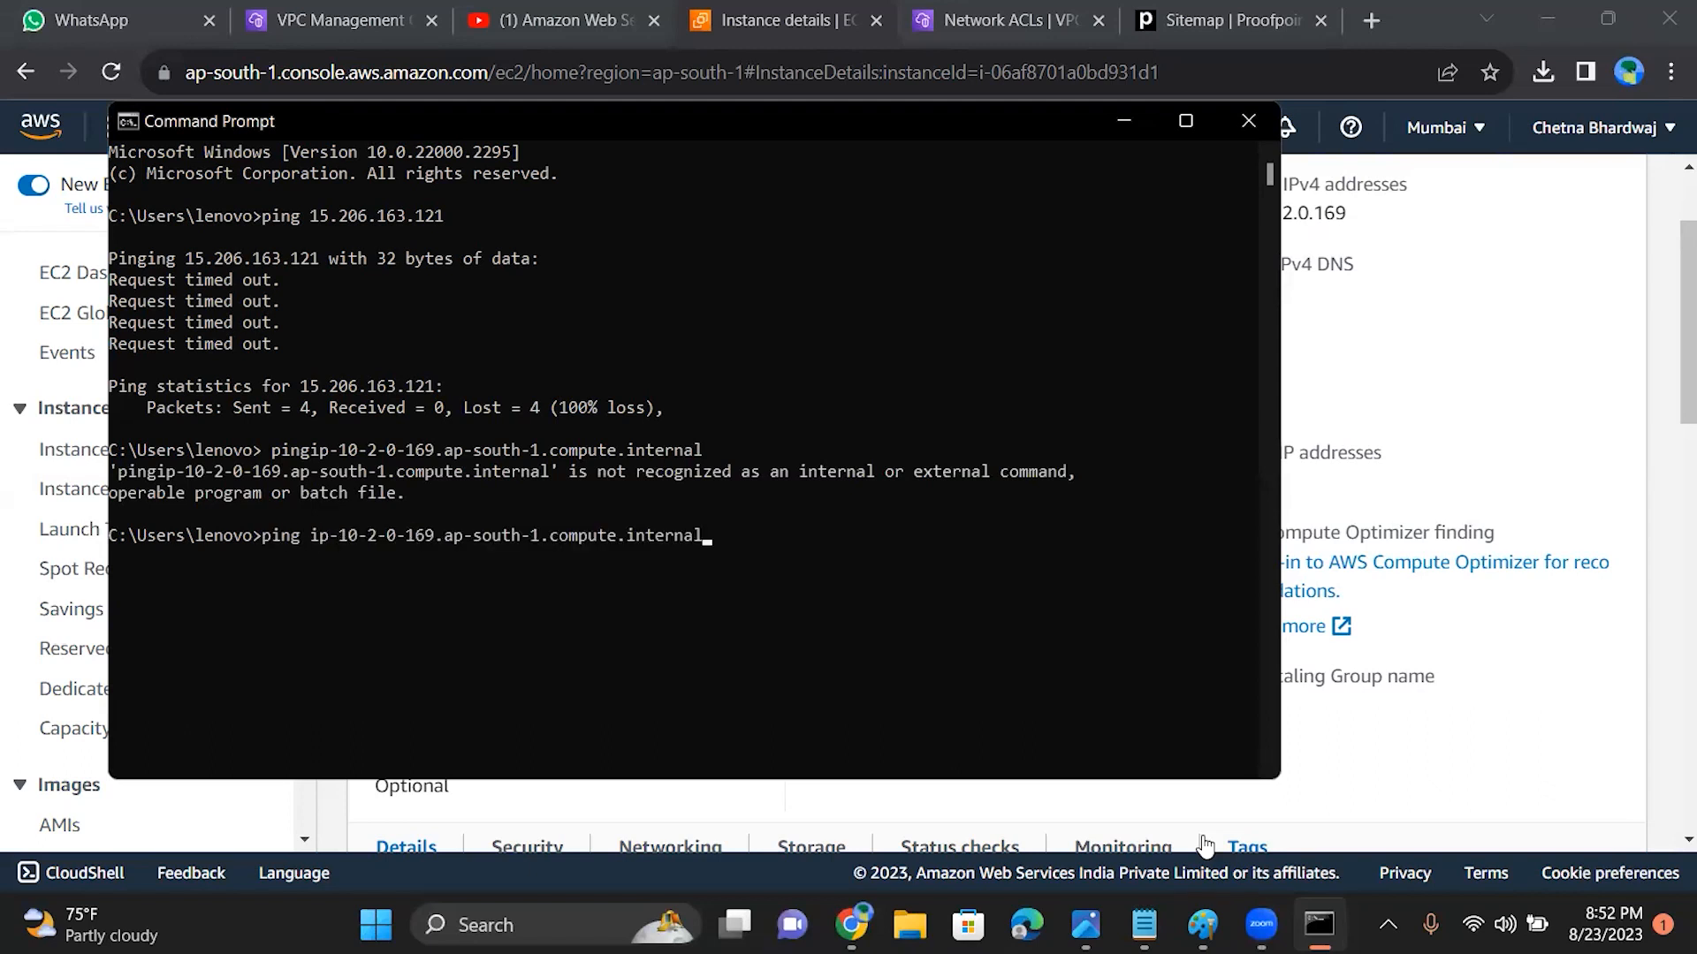
key("Return")
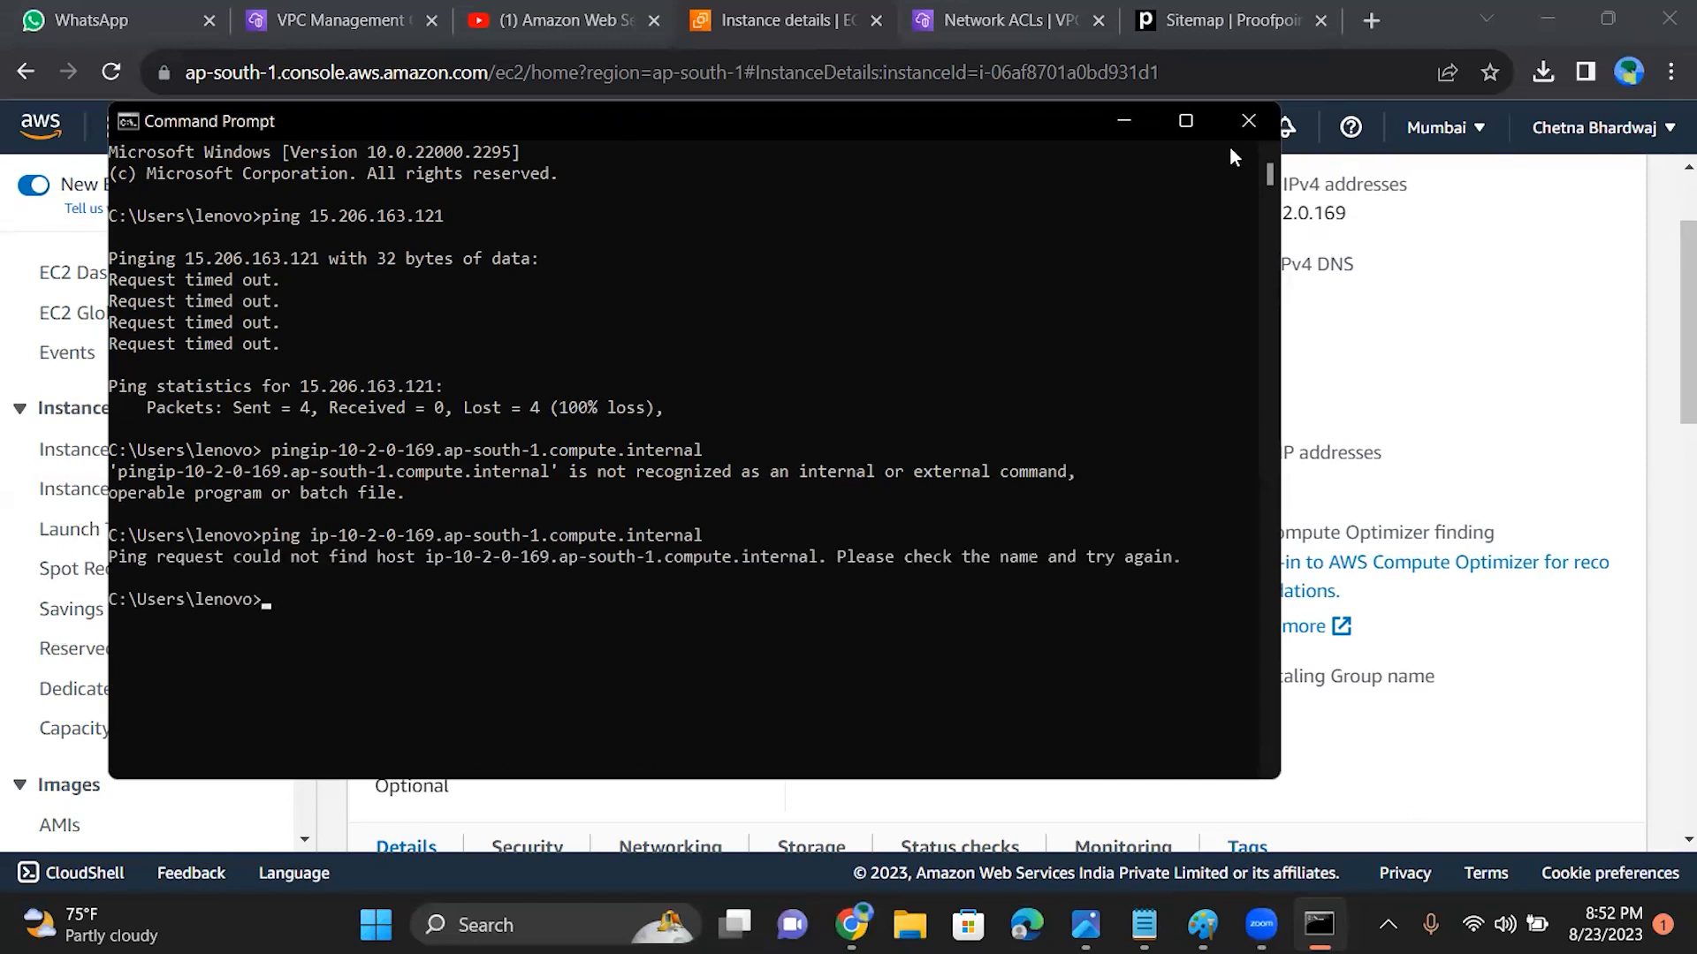
left_click(1130, 124)
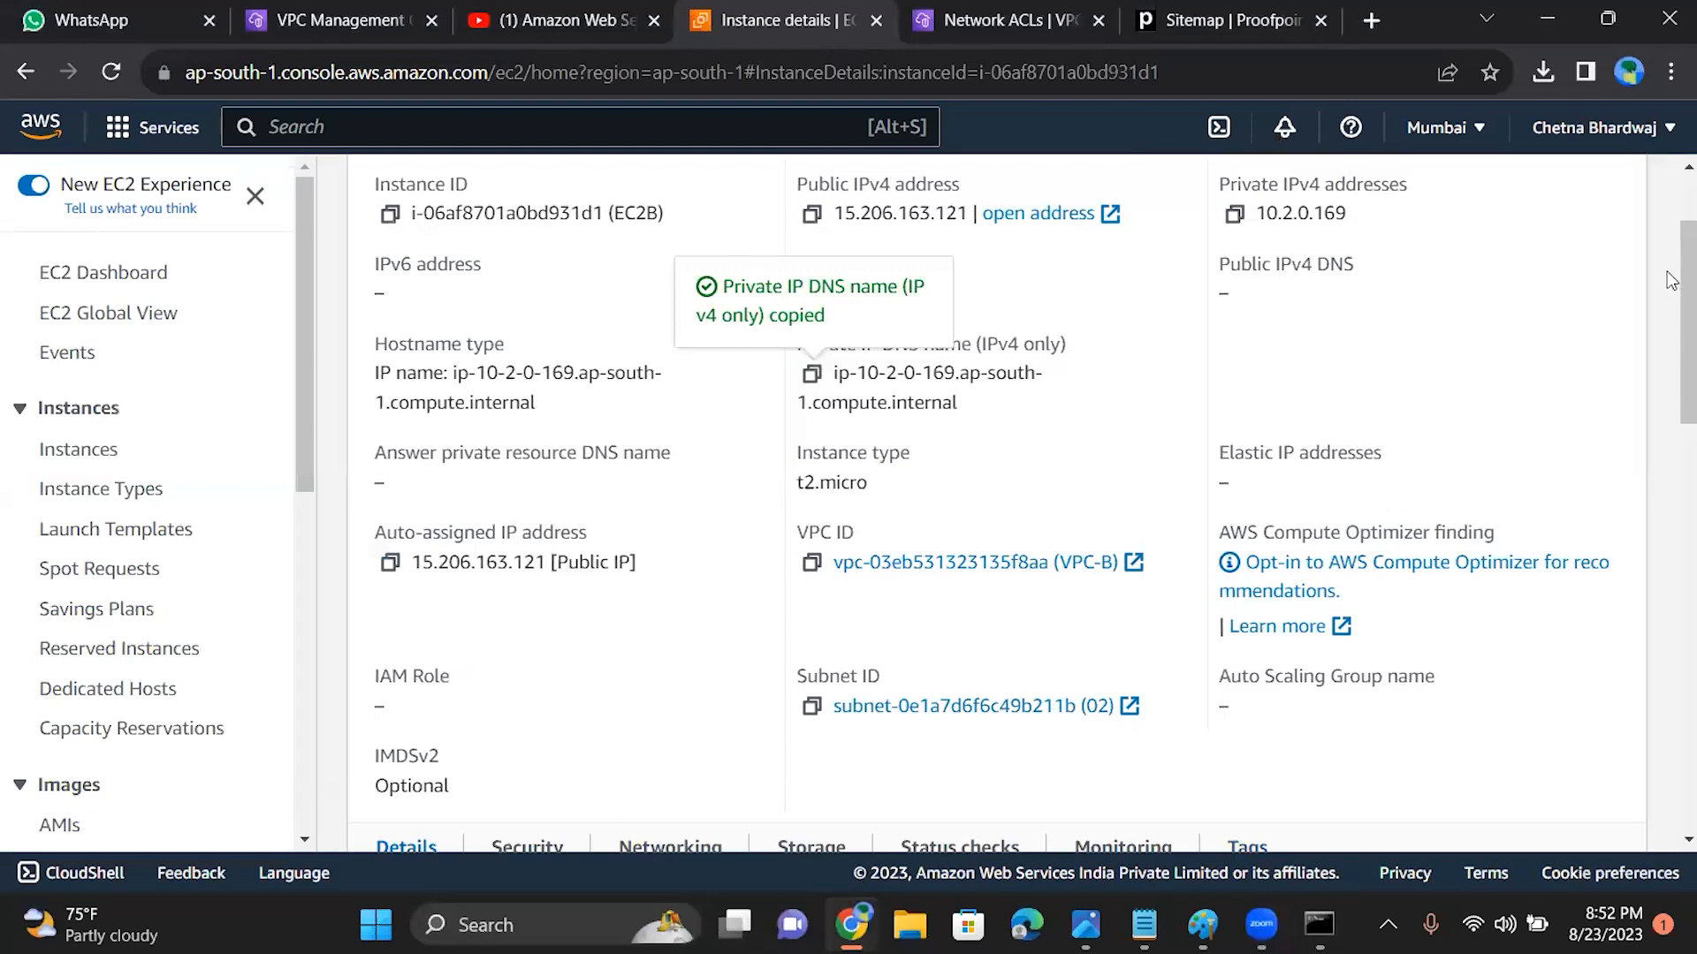
scroll(1669, 172, "up", 1)
scroll(1670, 177, "up", 3)
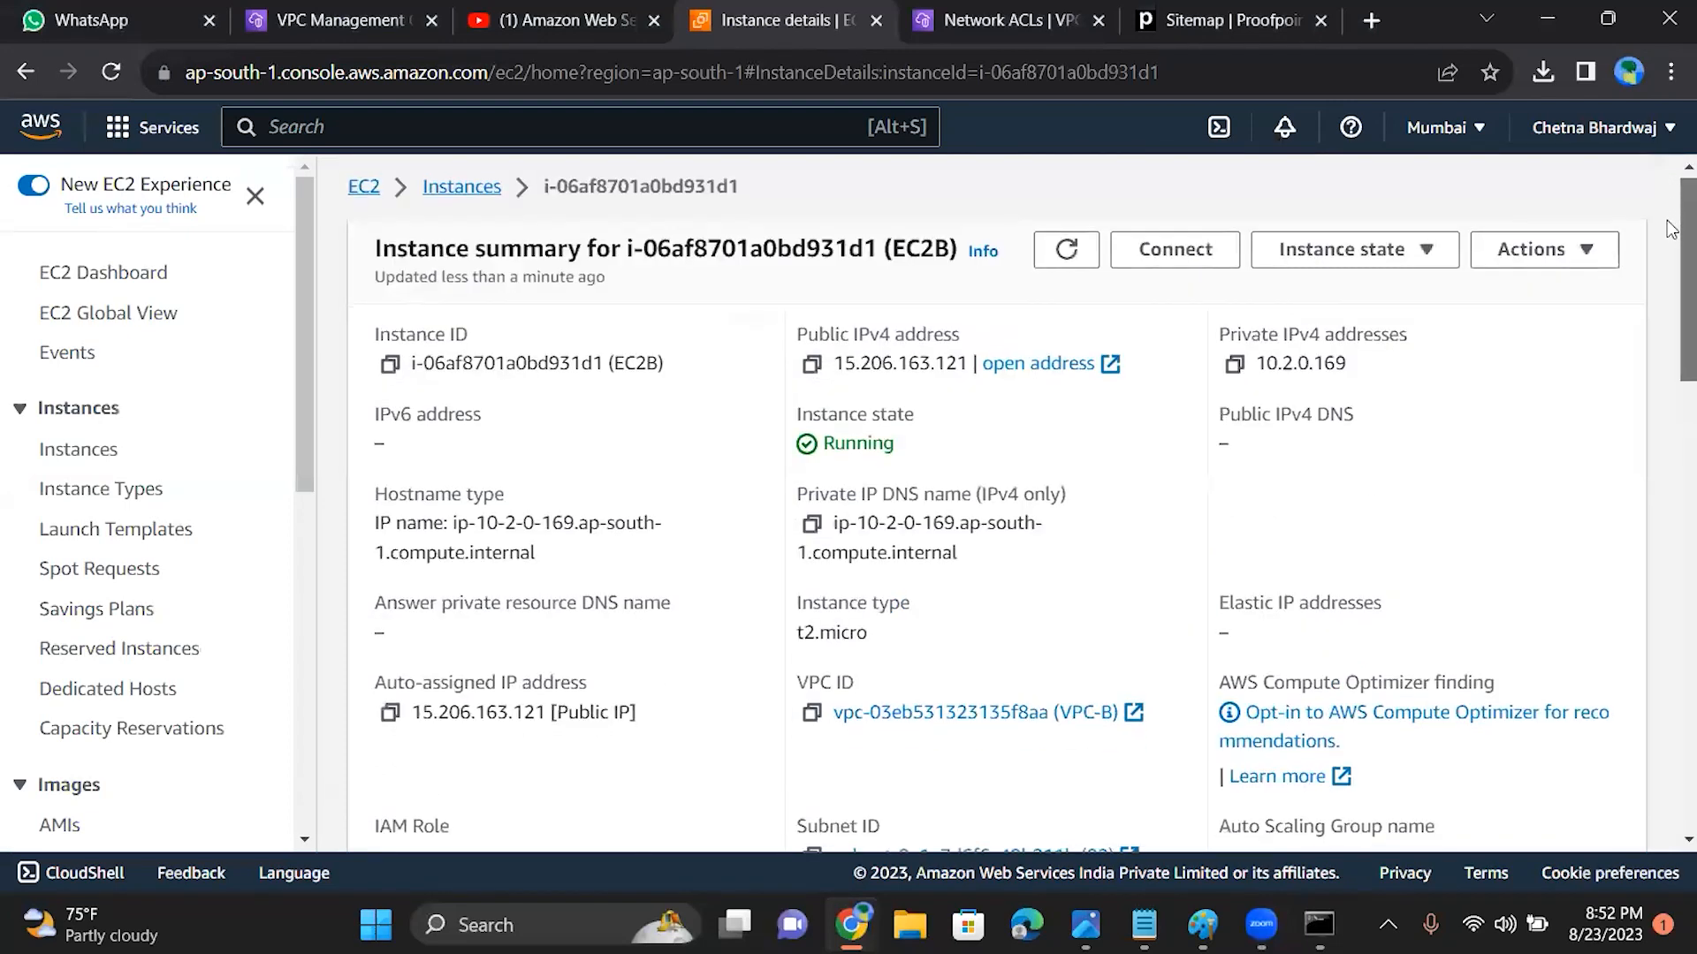
scroll(1670, 256, "down", 4)
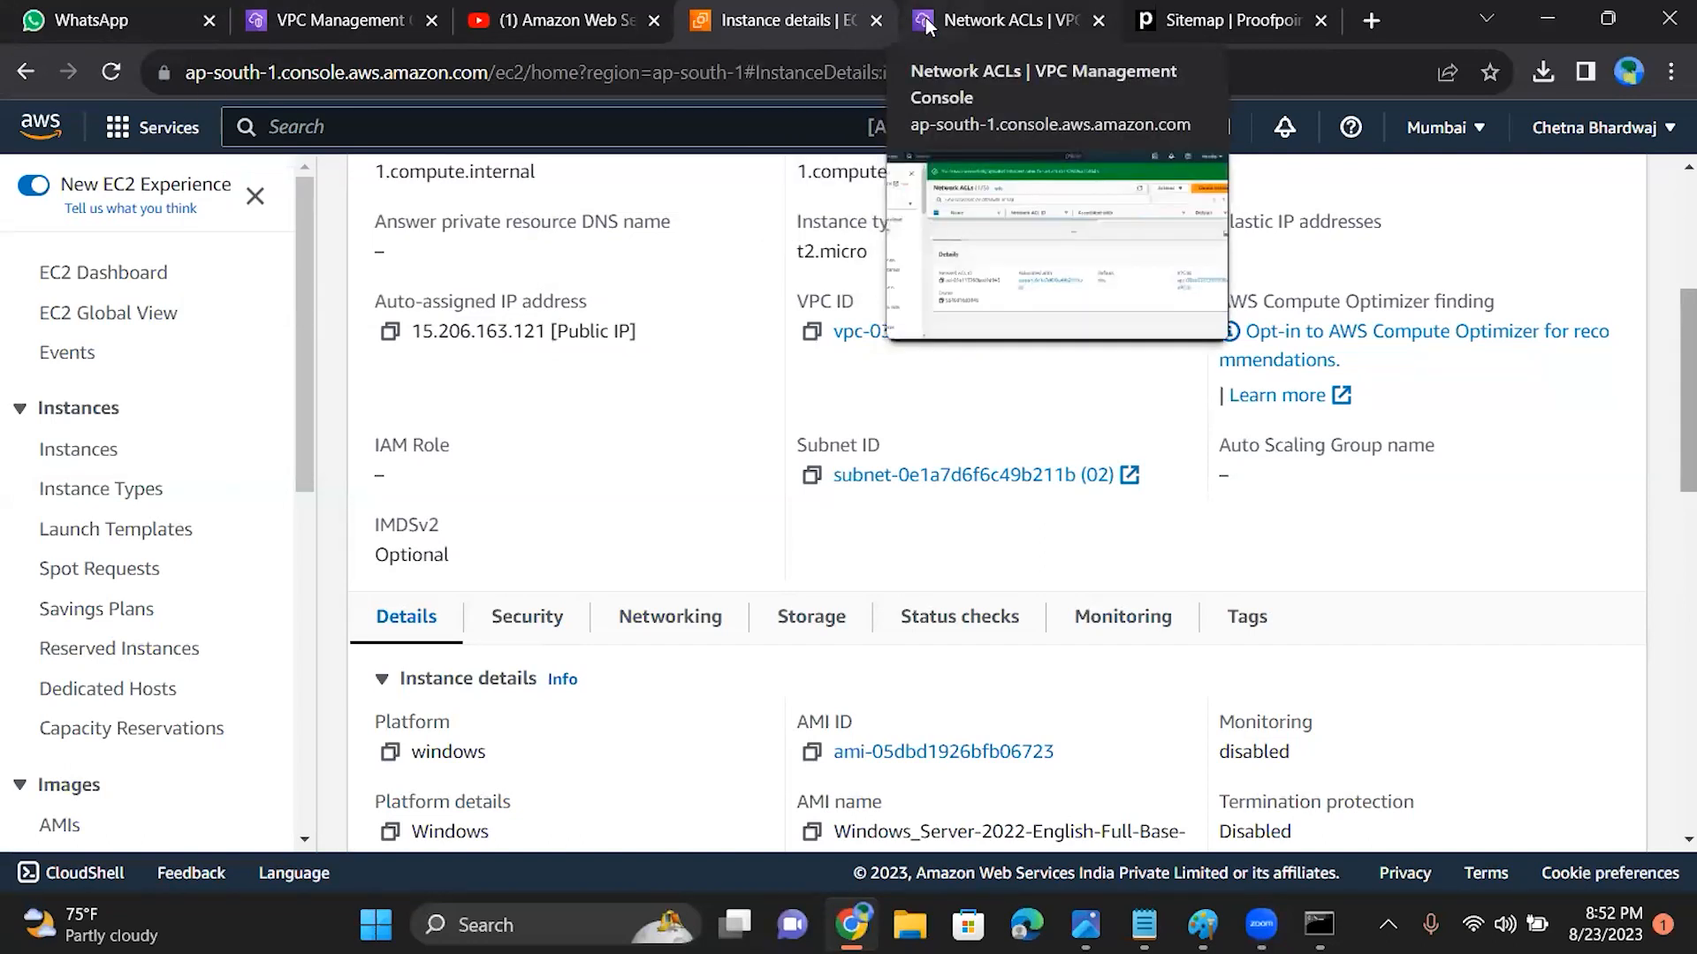
Step: Review the inbound rules of VPC-B's network ACL in the Network ACLs list, sorting them by protocol
left_click(999, 20)
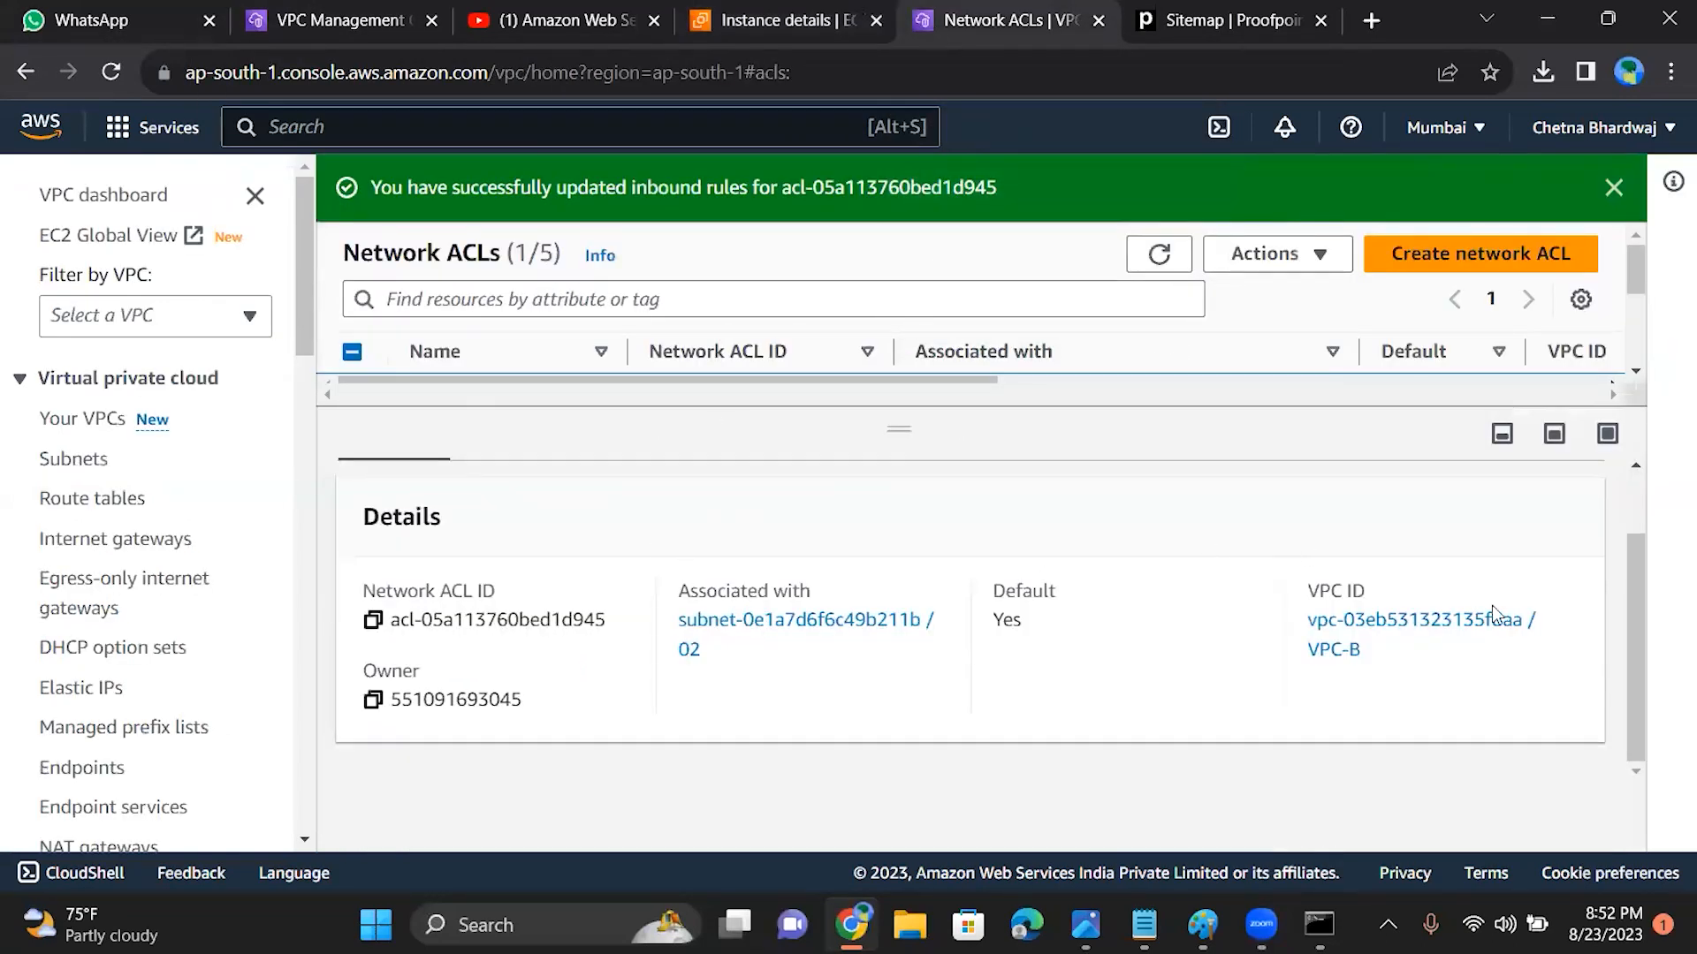
left_click_drag(1631, 663, 1632, 580)
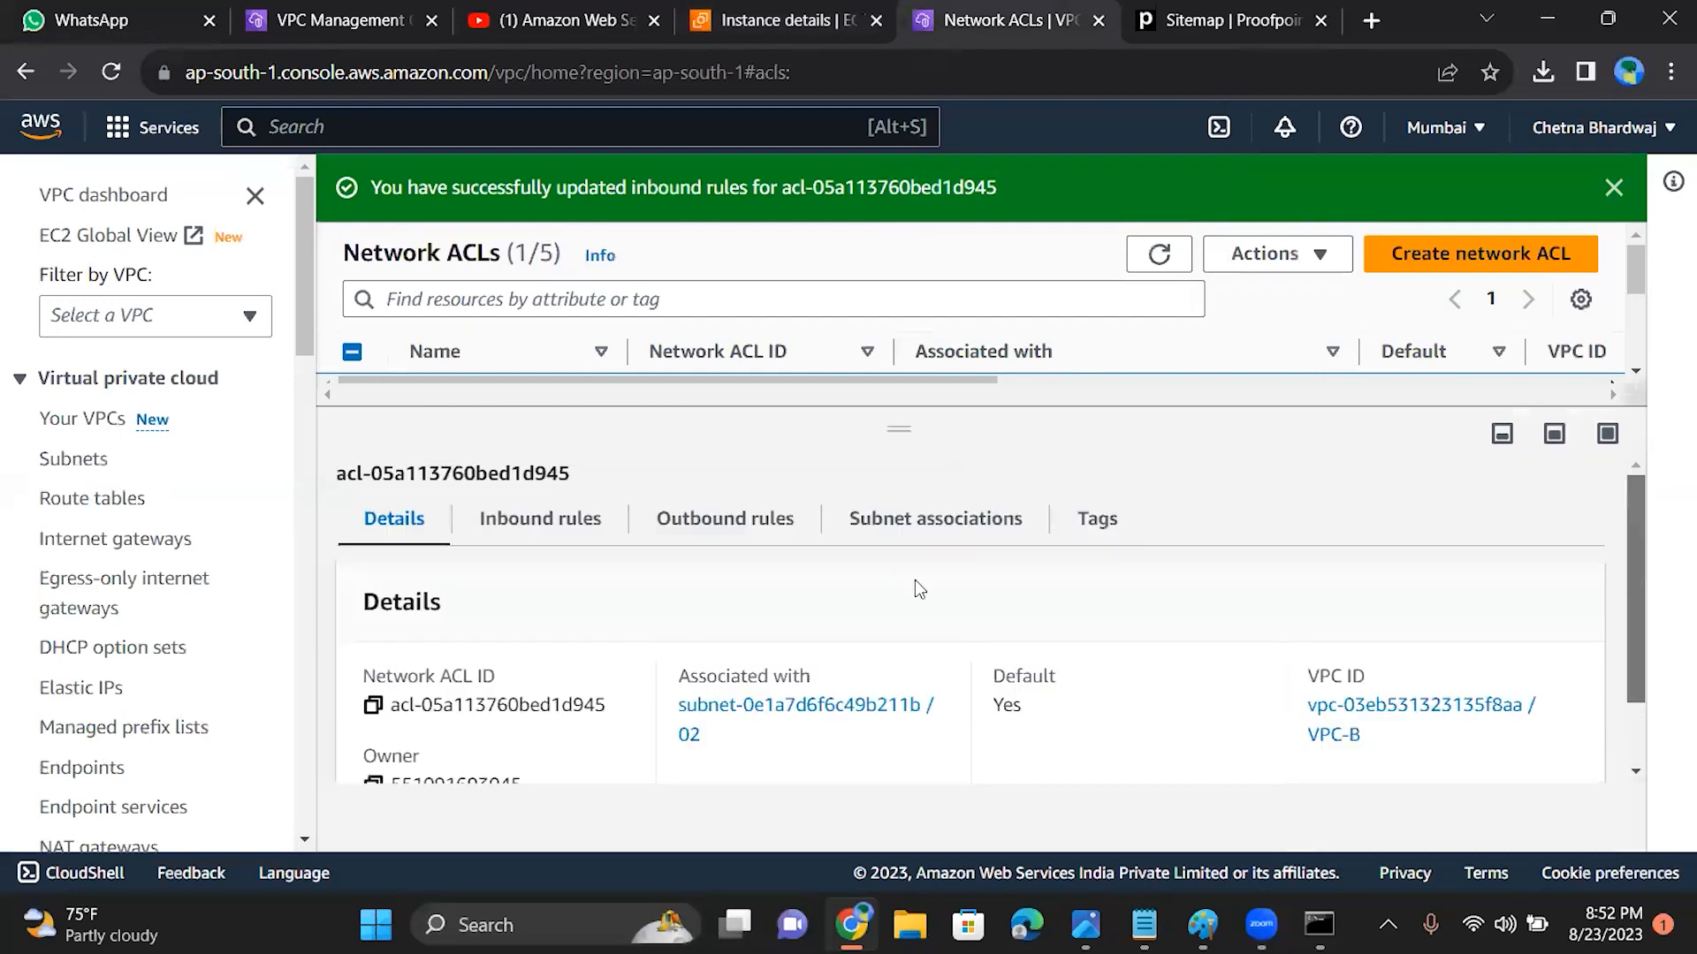
left_click(513, 529)
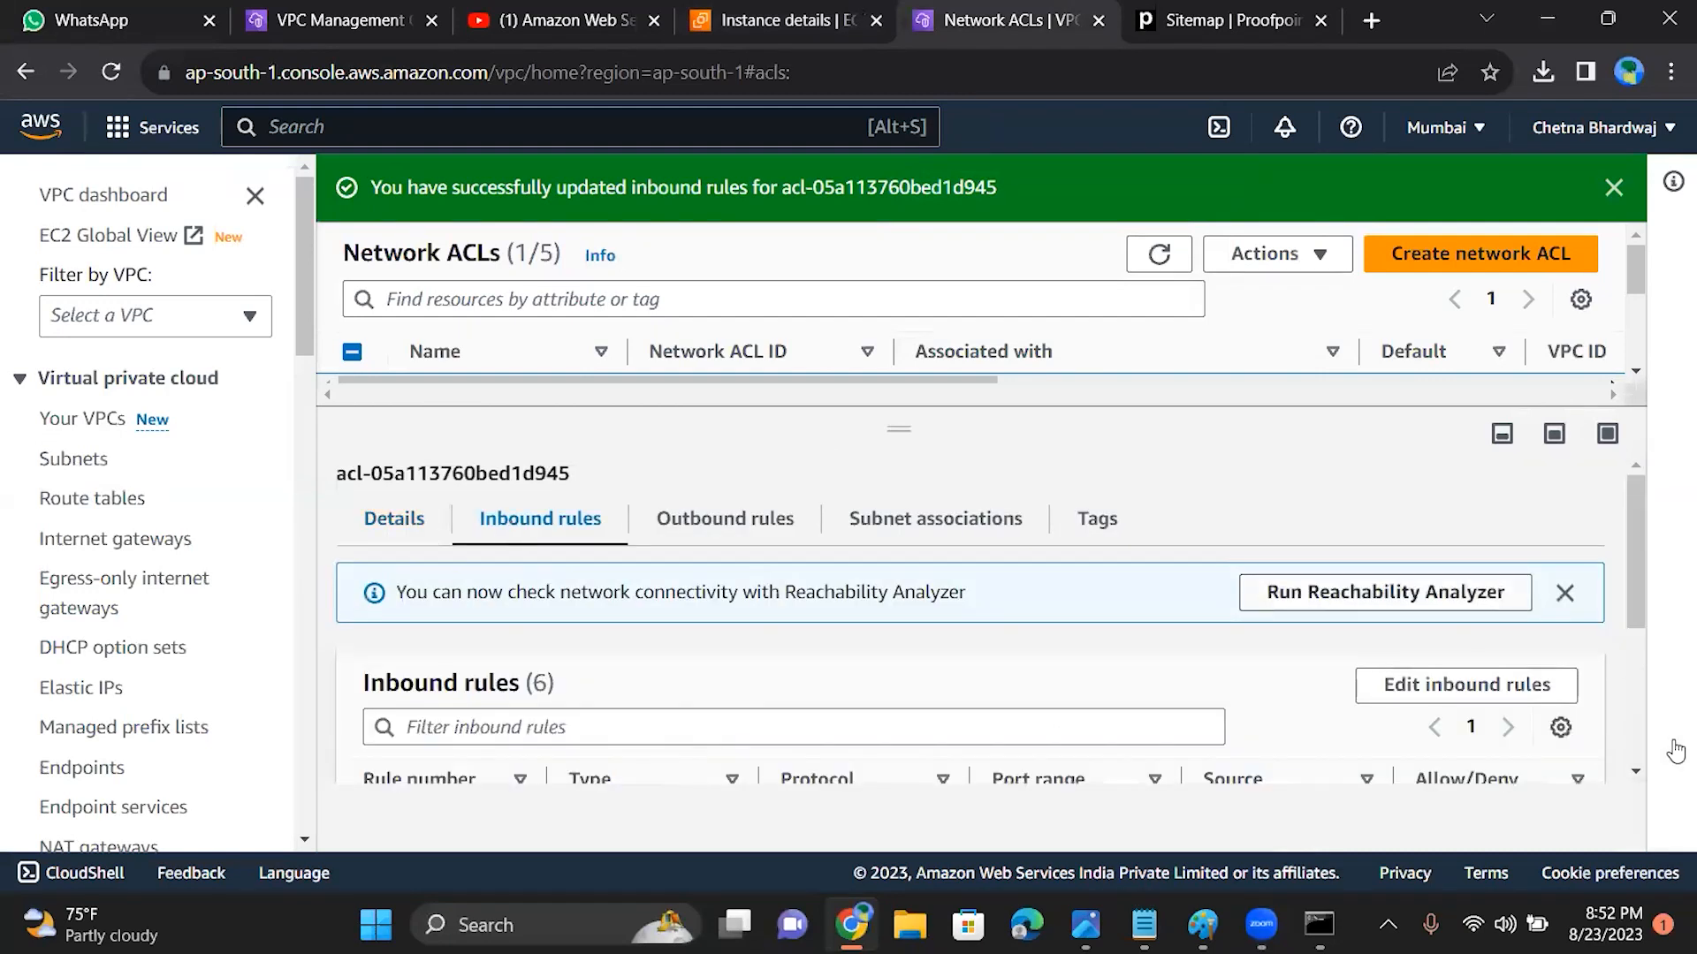
left_click_drag(1637, 611, 1647, 694)
left_click_drag(1647, 705, 1636, 663)
left_click(847, 631)
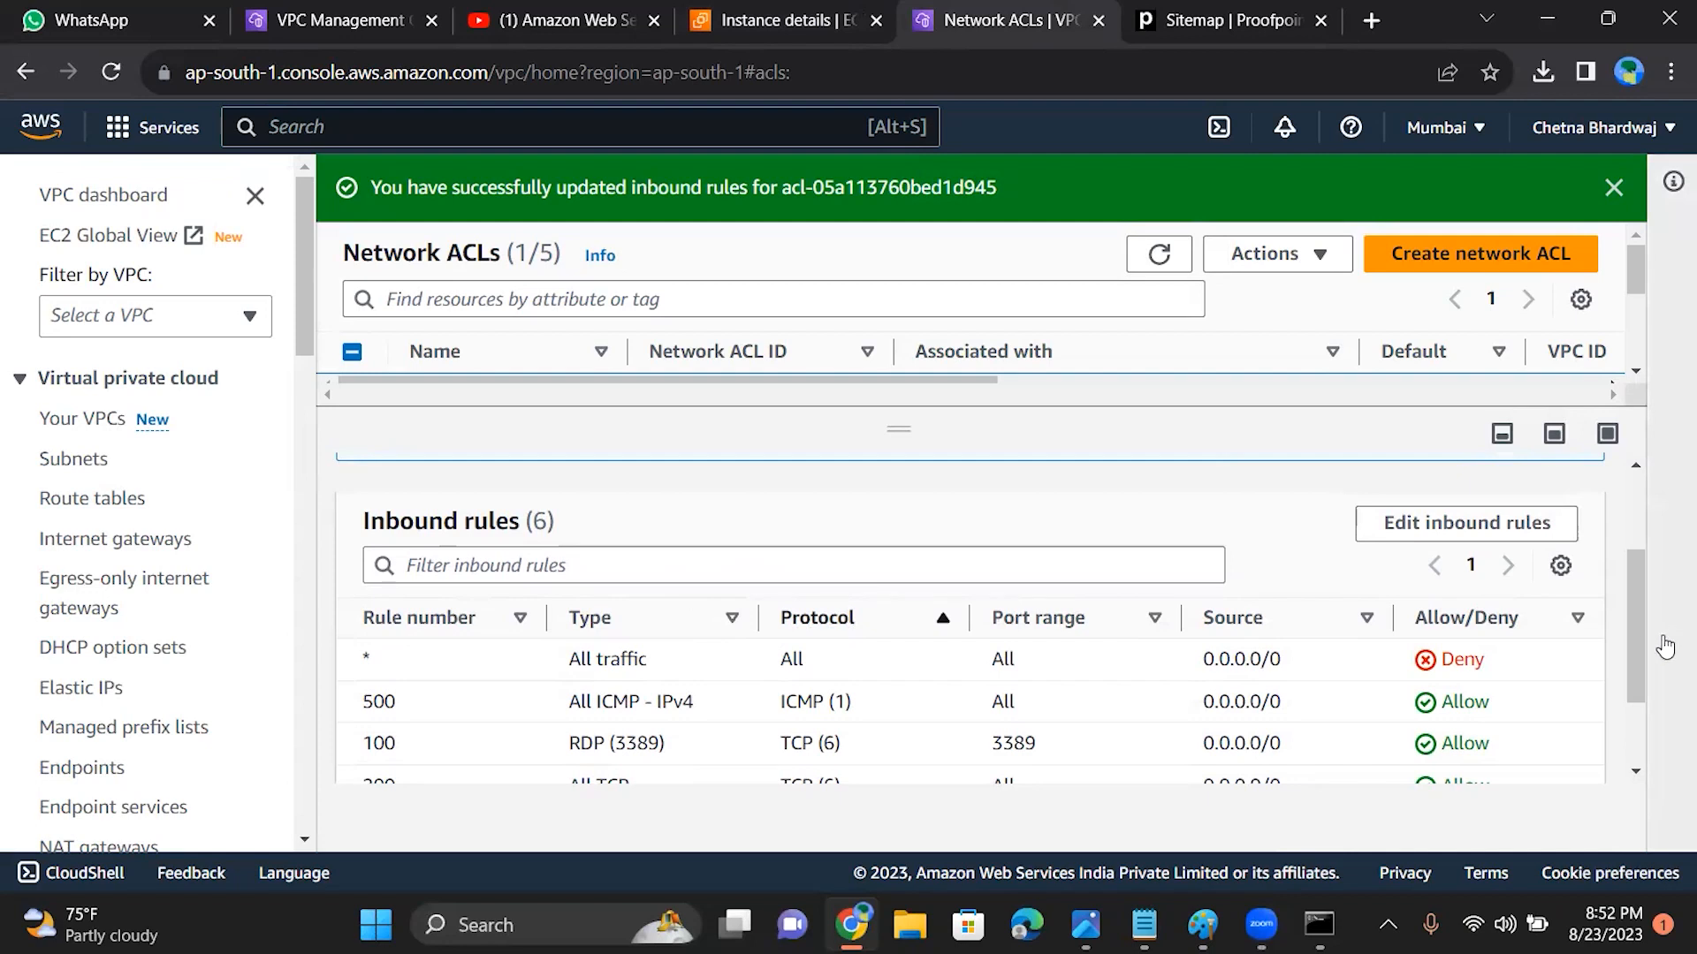
left_click_drag(1626, 634, 1624, 617)
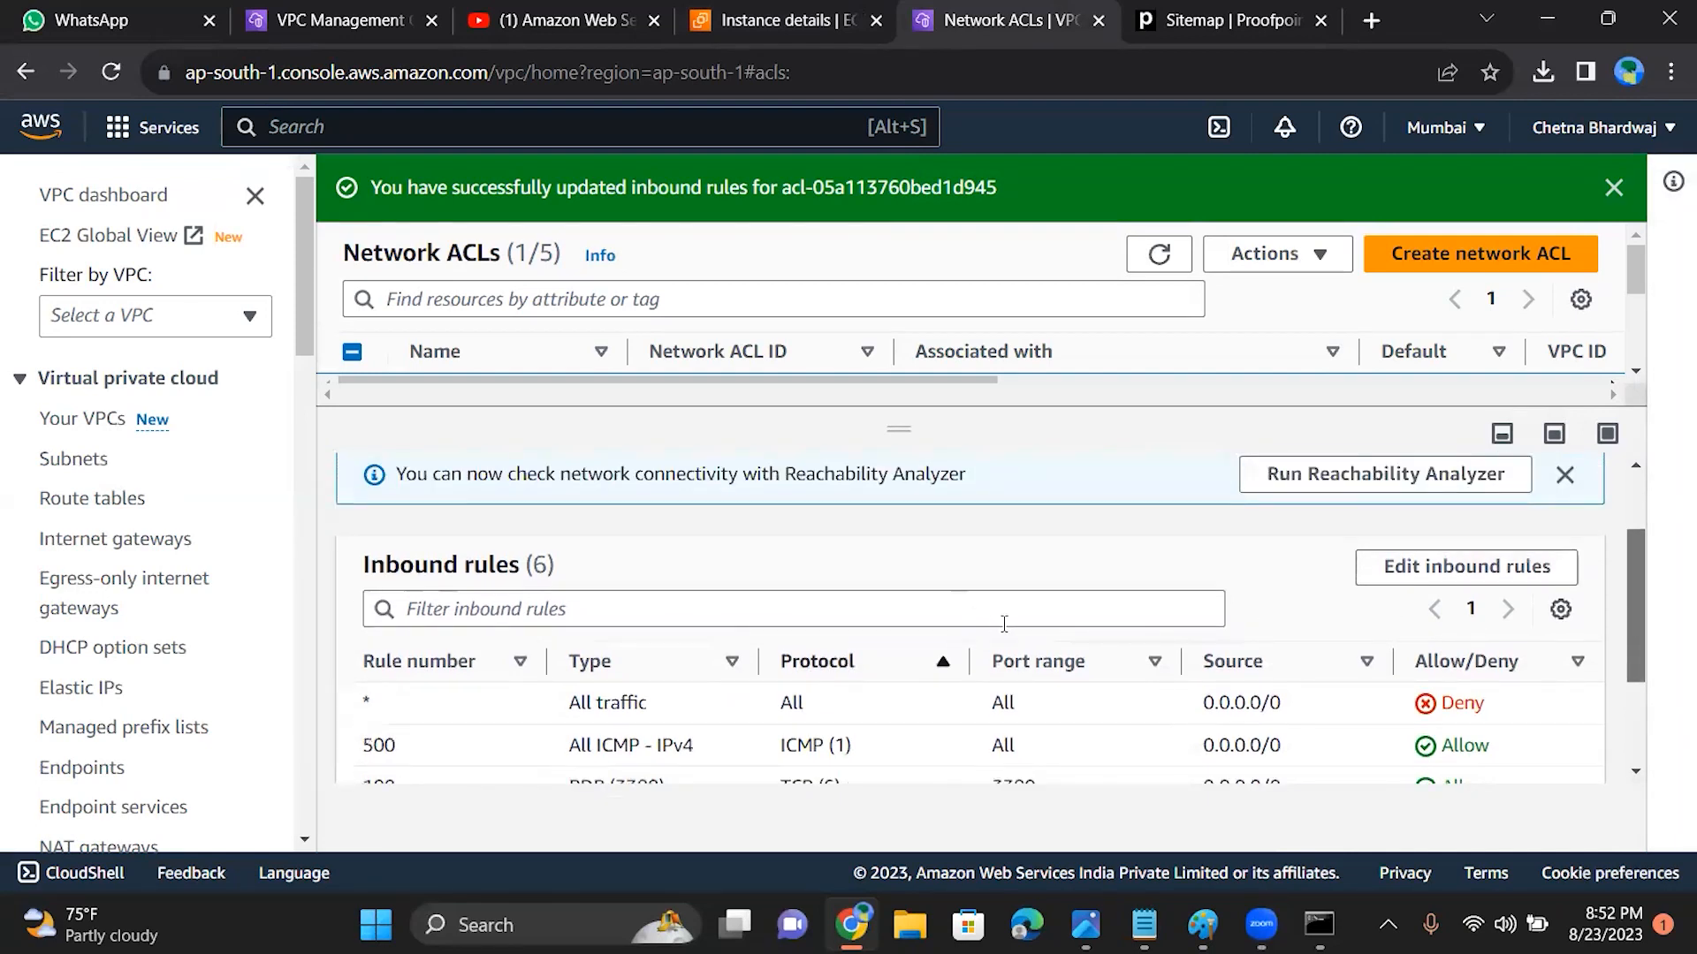
left_click_drag(1630, 599, 1631, 555)
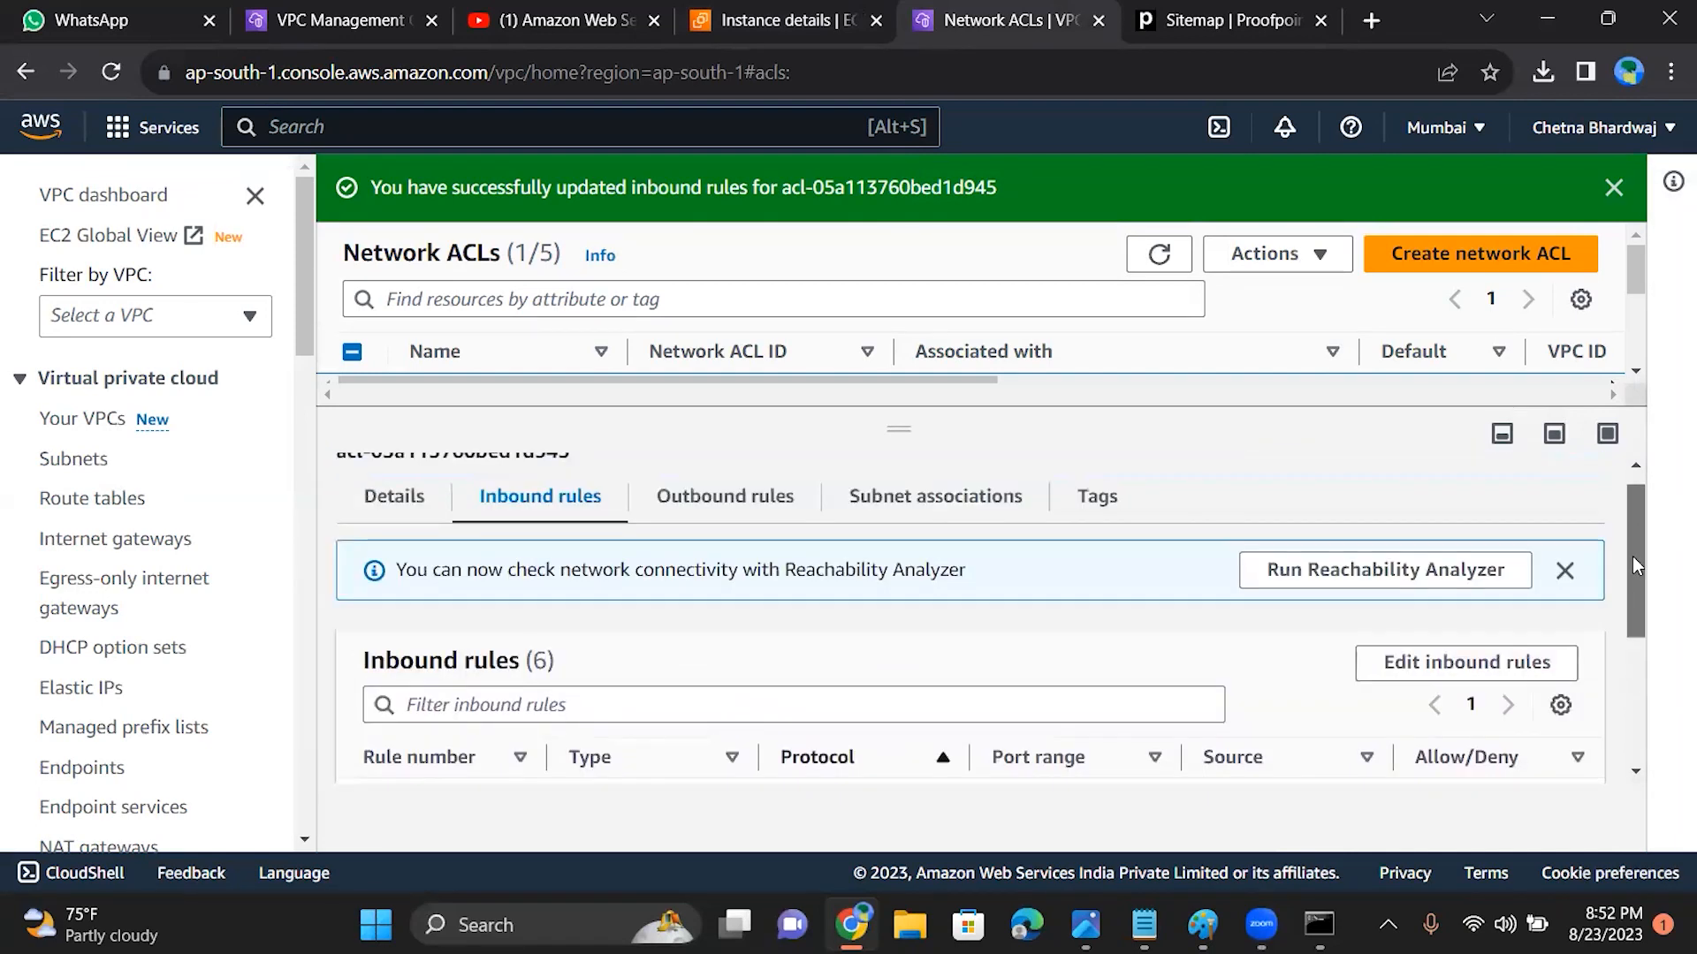
Step: Edit the outbound rules of VPC-B's network ACL and add a new rule of type All UDP
left_click(749, 498)
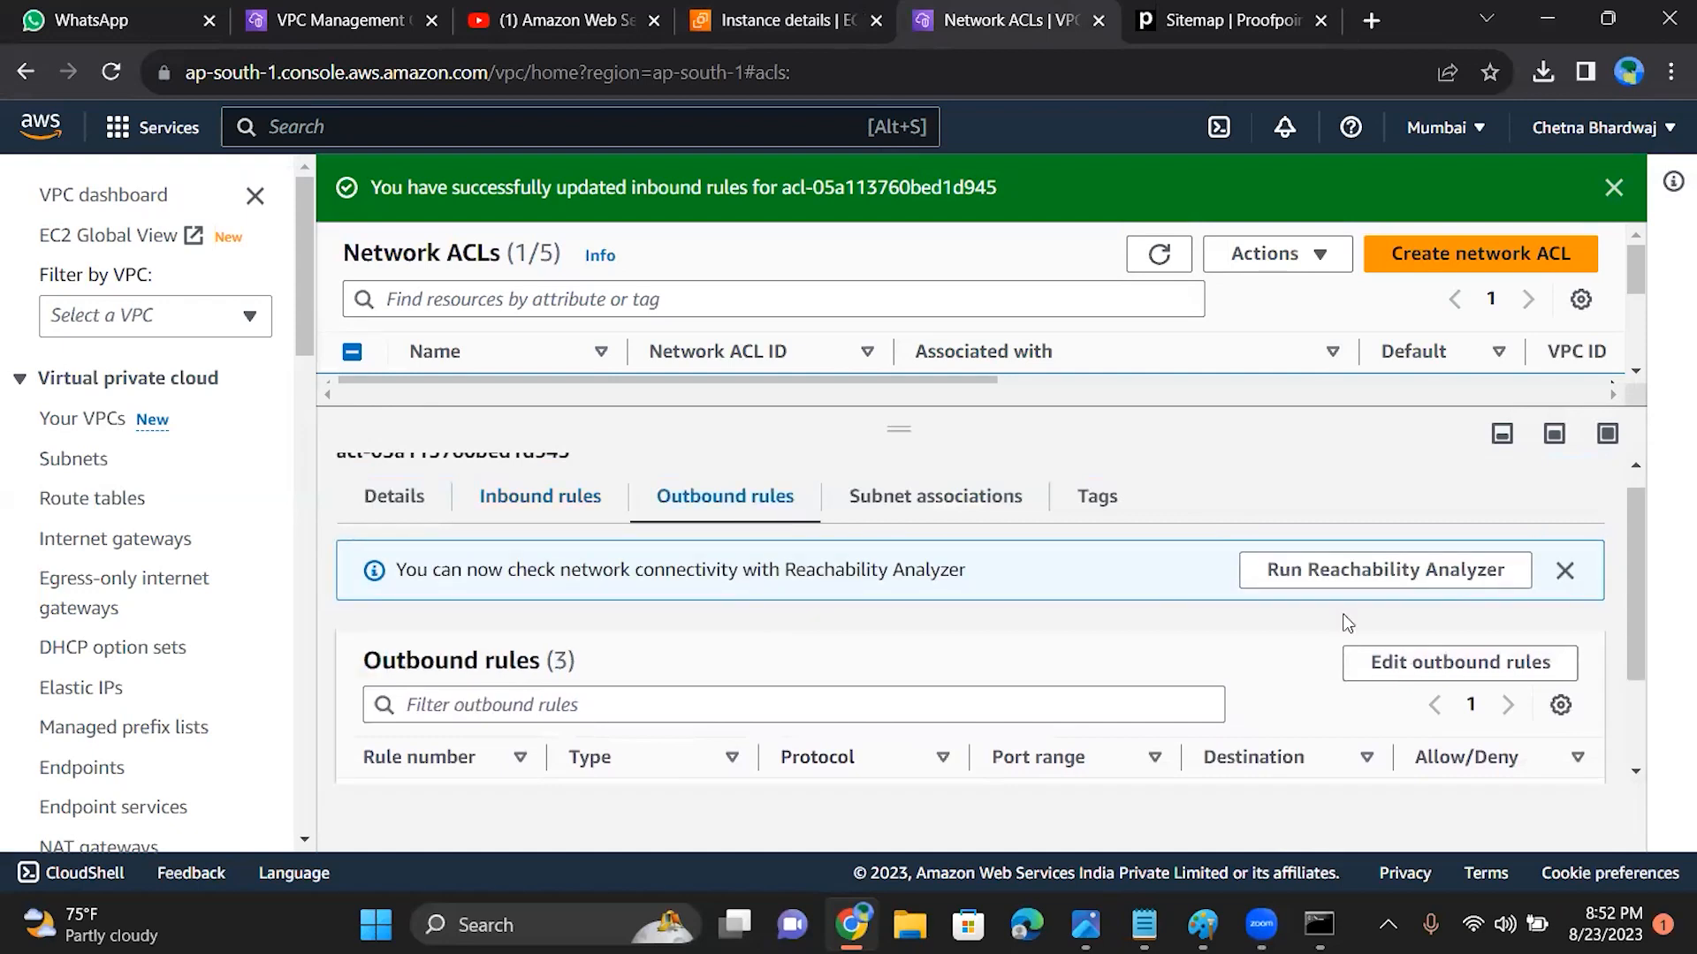
left_click_drag(1640, 598, 1630, 706)
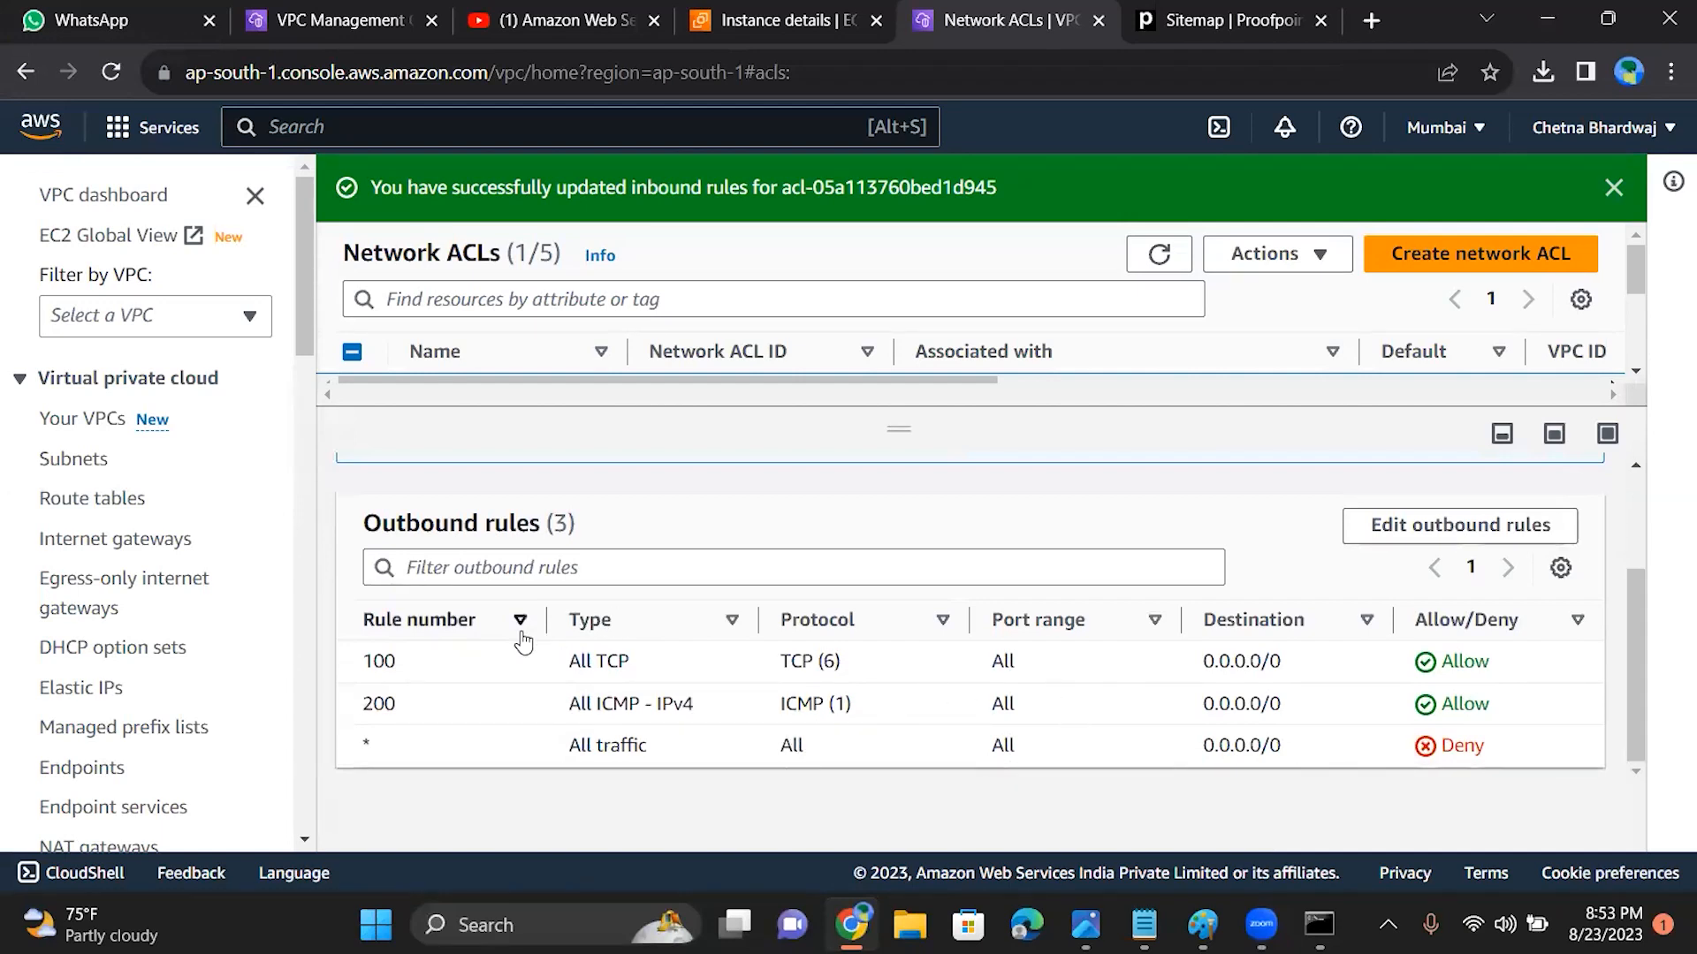
left_click(1489, 528)
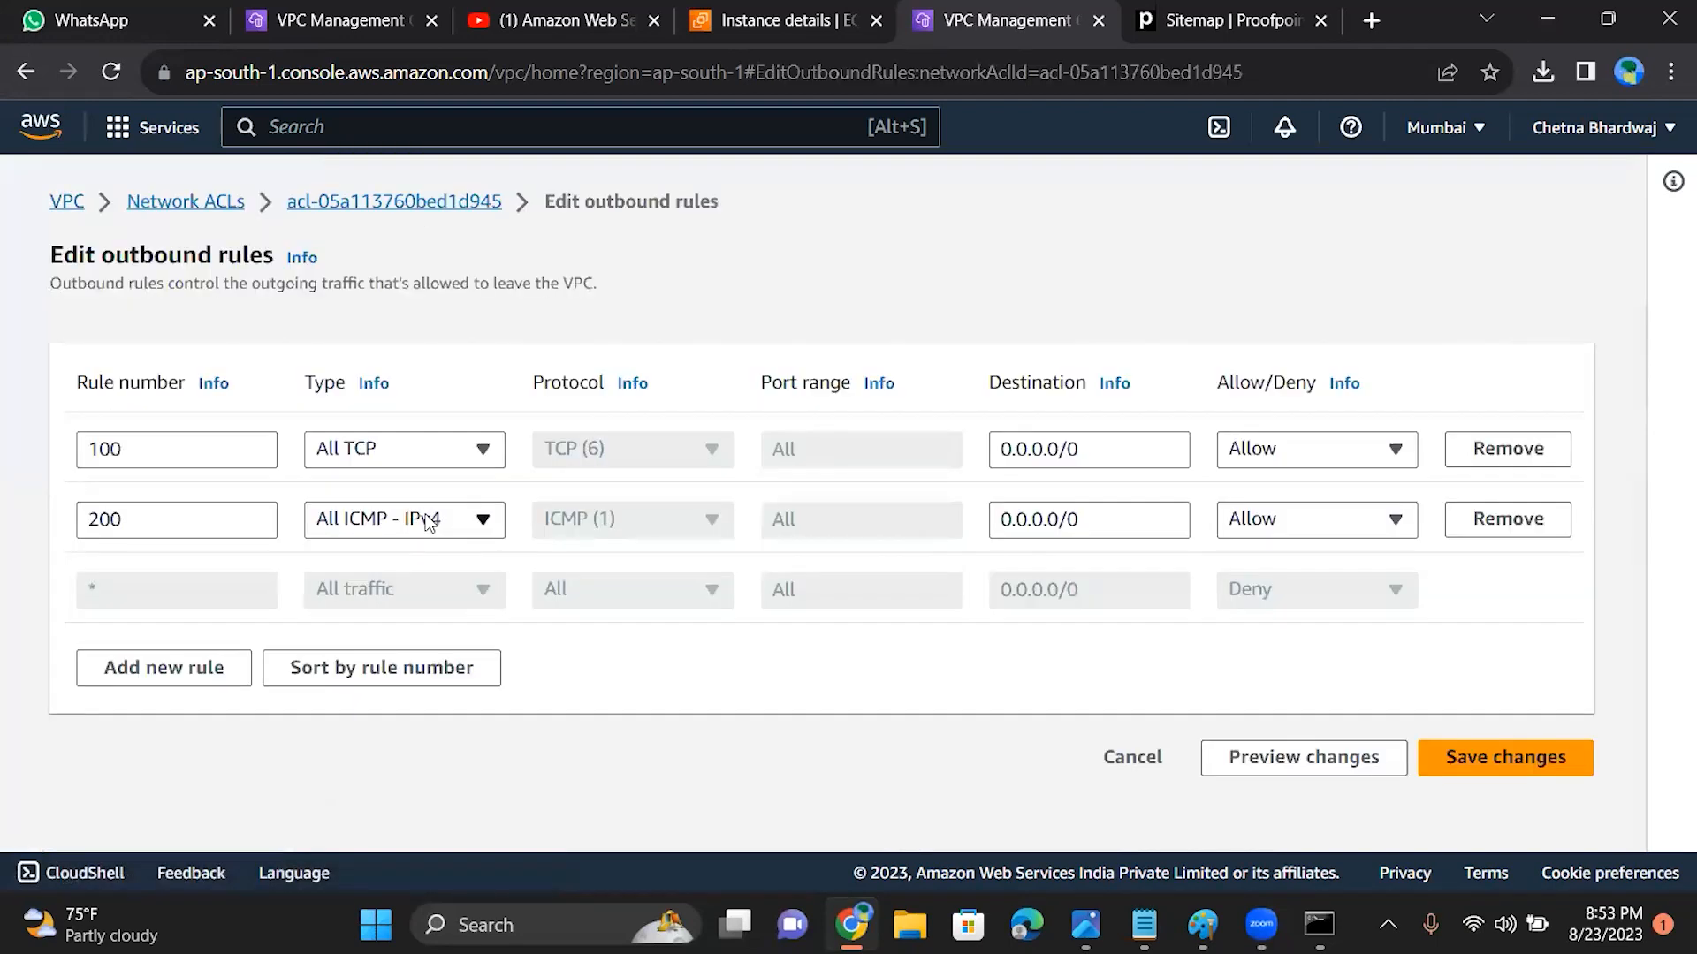
left_click(204, 669)
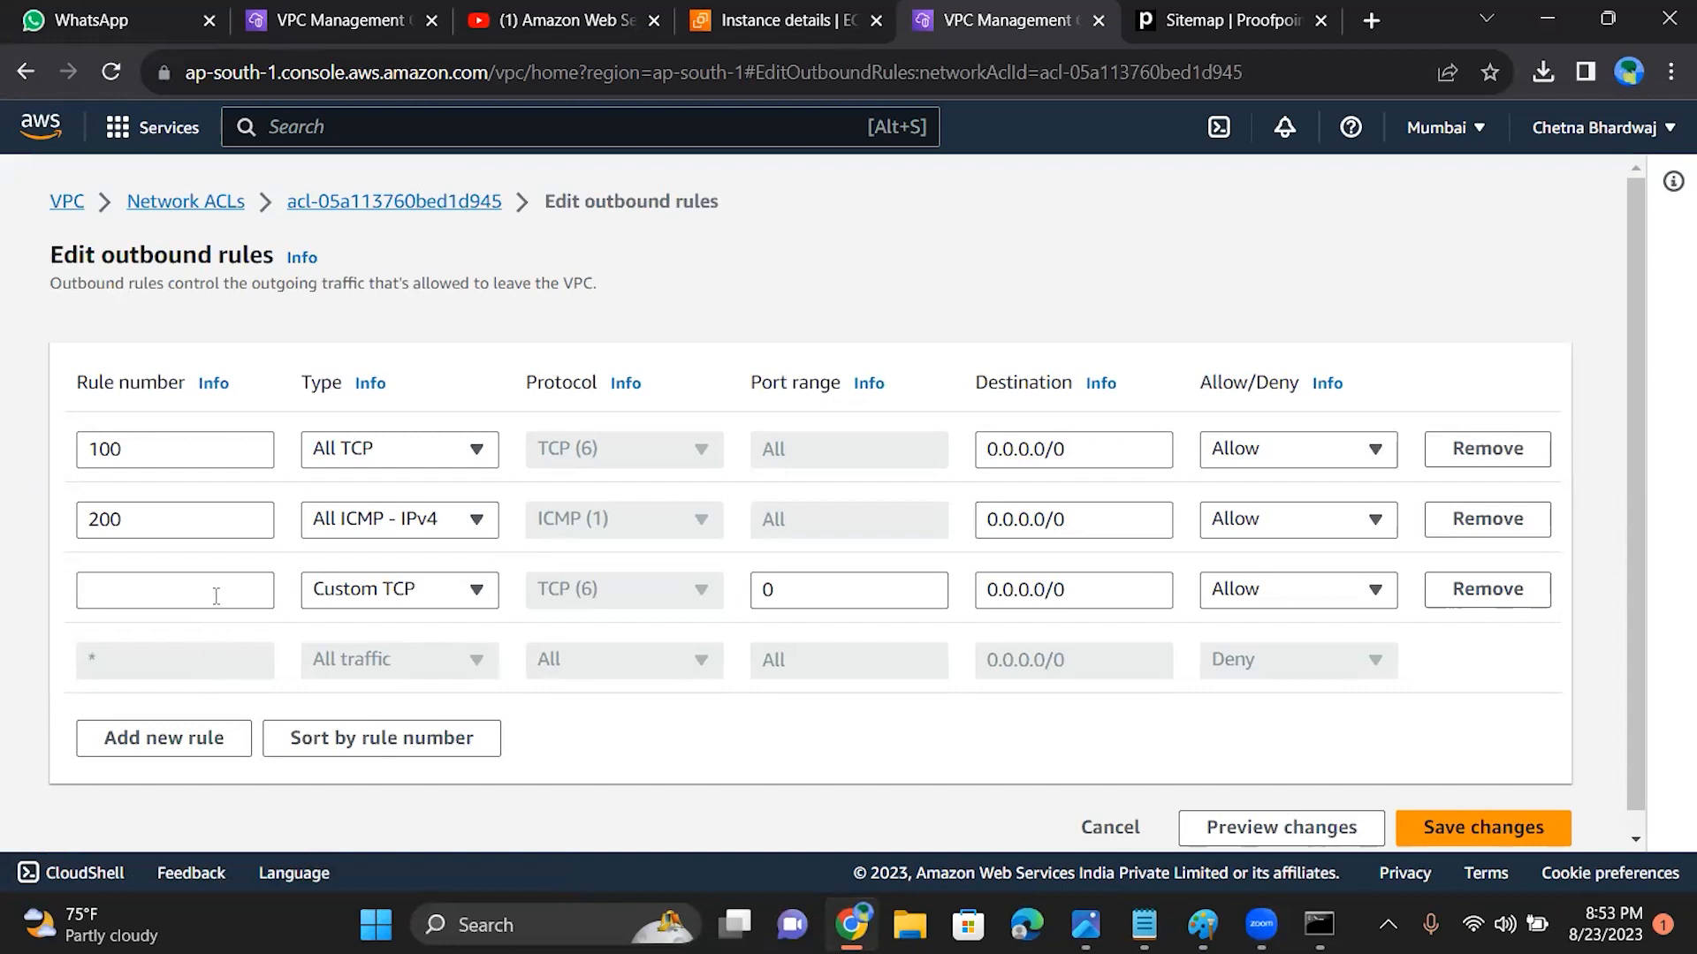
left_click(323, 604)
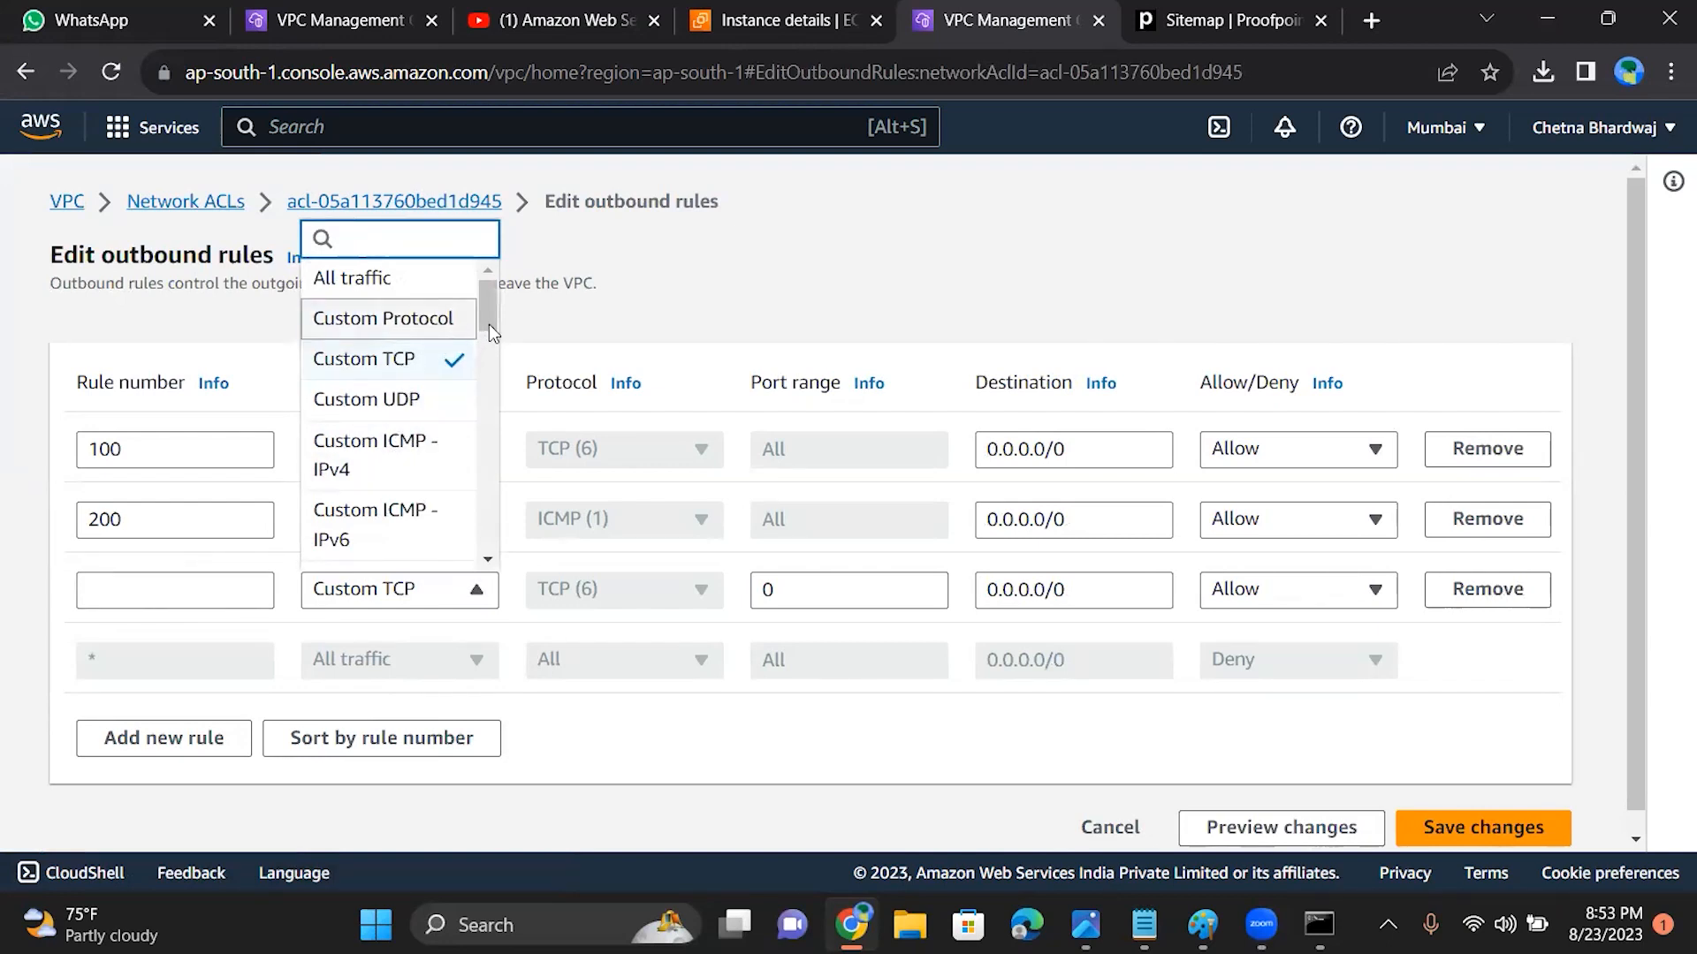
left_click_drag(490, 304, 521, 555)
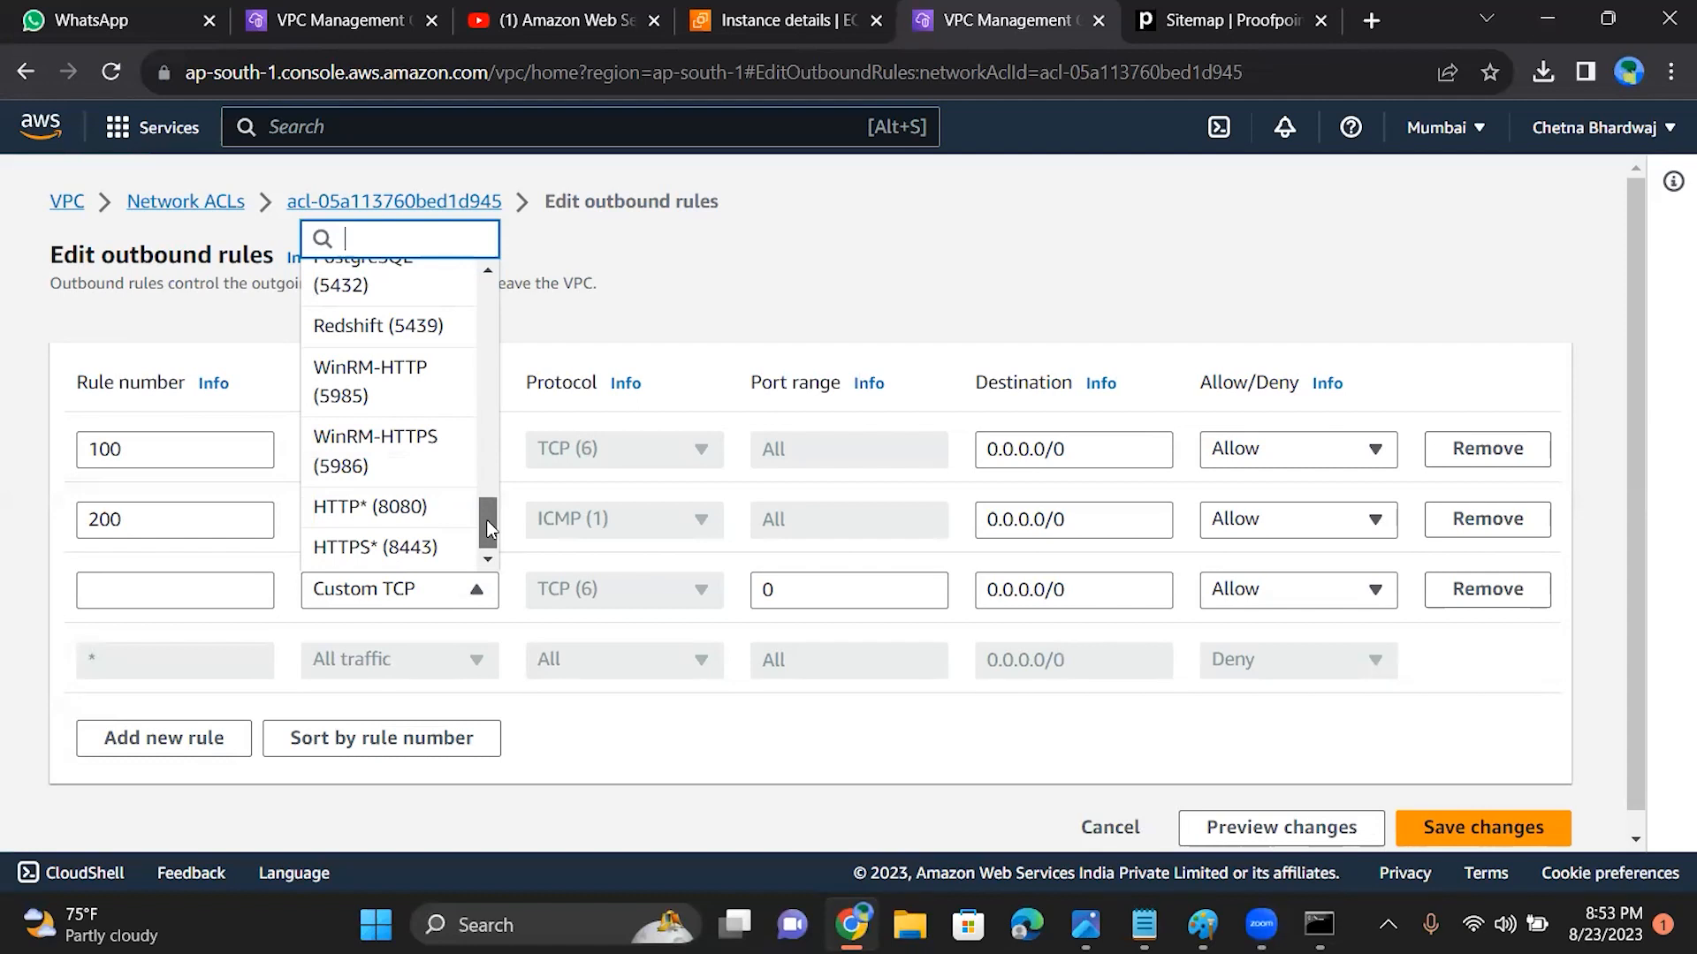
left_click_drag(486, 522, 488, 113)
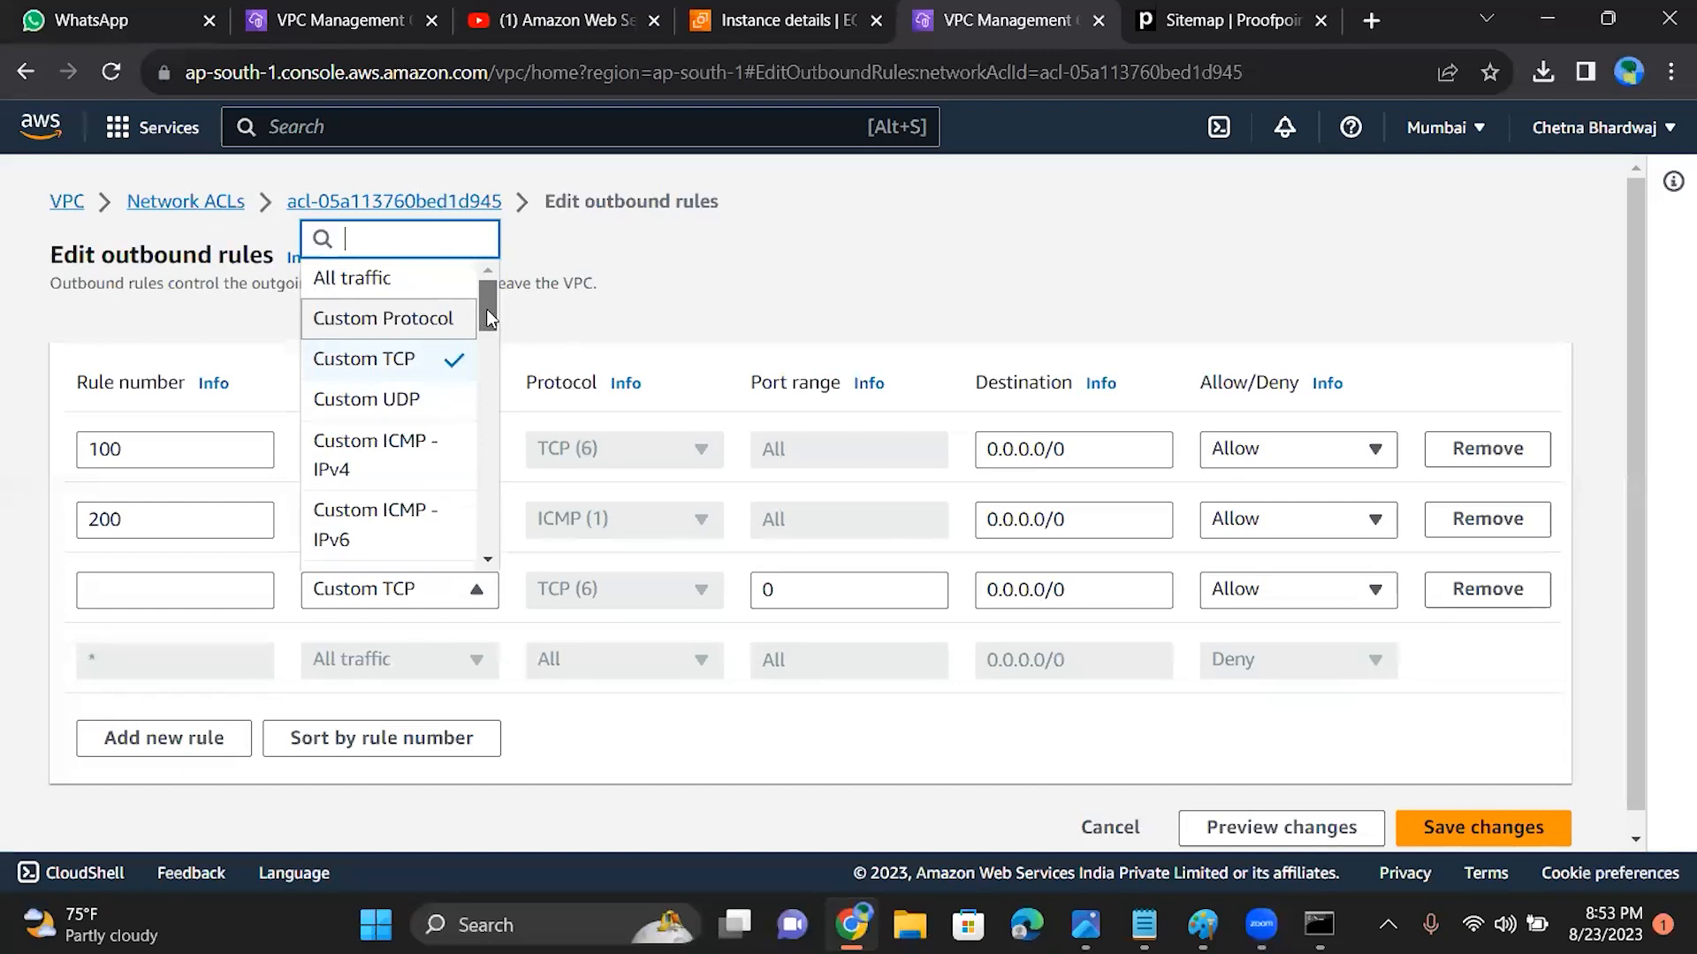
mouse_move(485, 307)
left_mouse_down()
mouse_move(489, 347)
mouse_move(487, 333)
left_mouse_up()
left_click(426, 371)
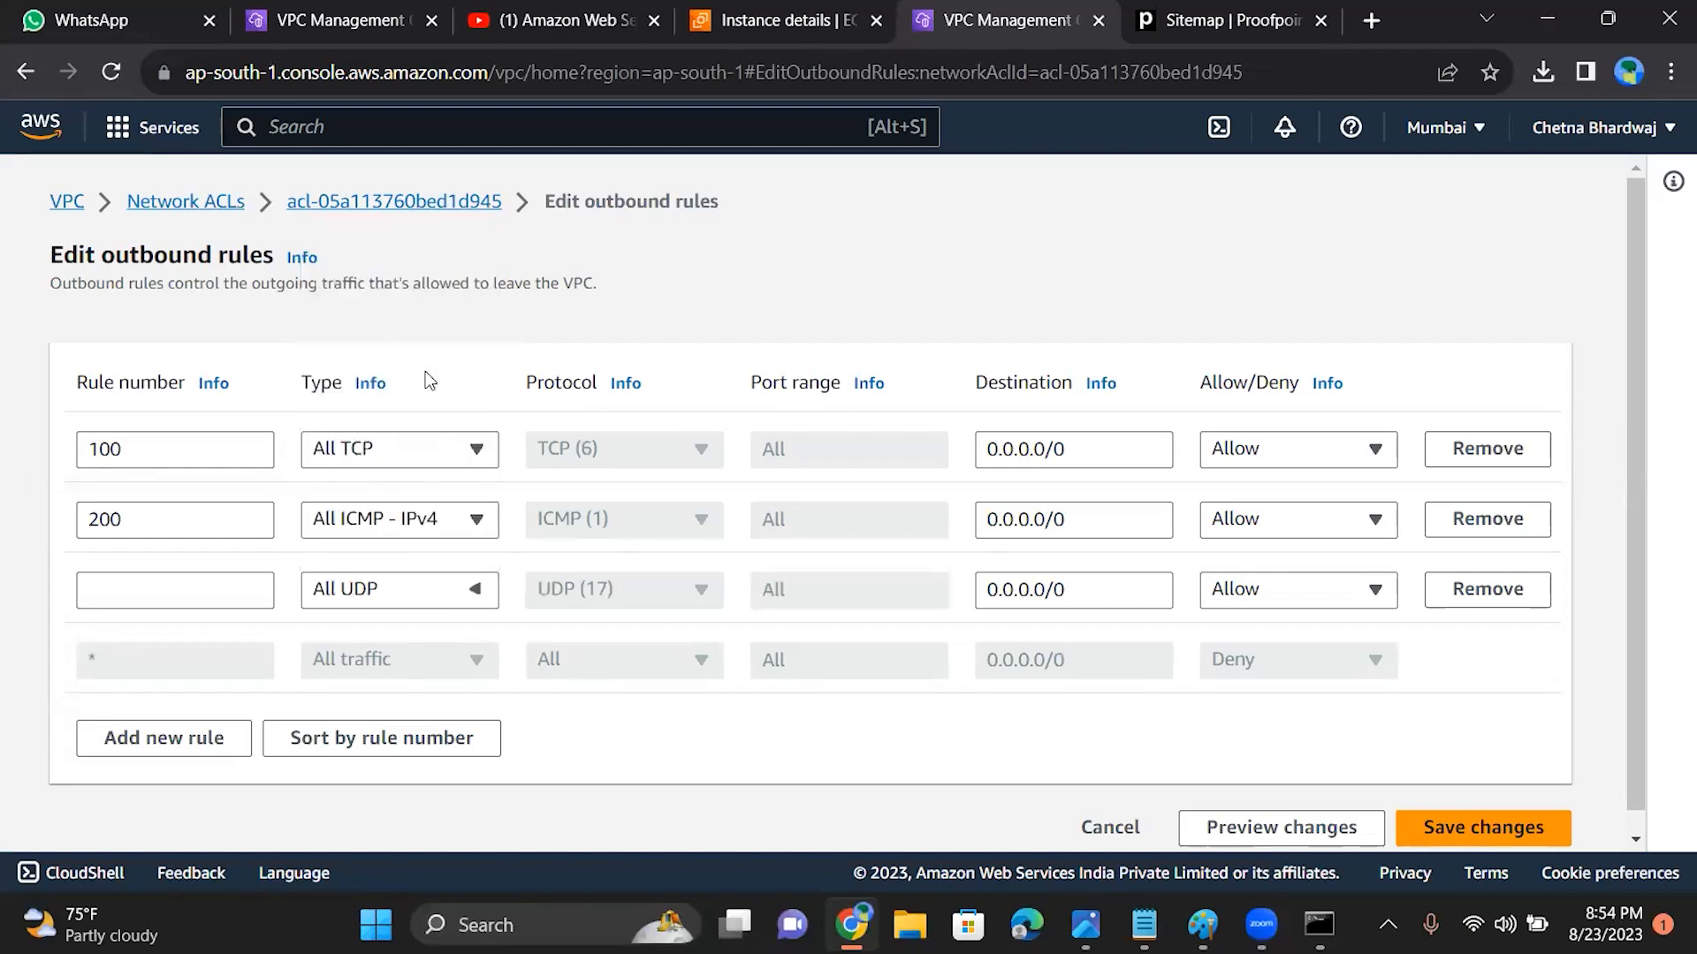
Step: Give the All UDP outbound rule number 300 and save the changes
left_click(245, 605)
type("300")
left_click(1475, 832)
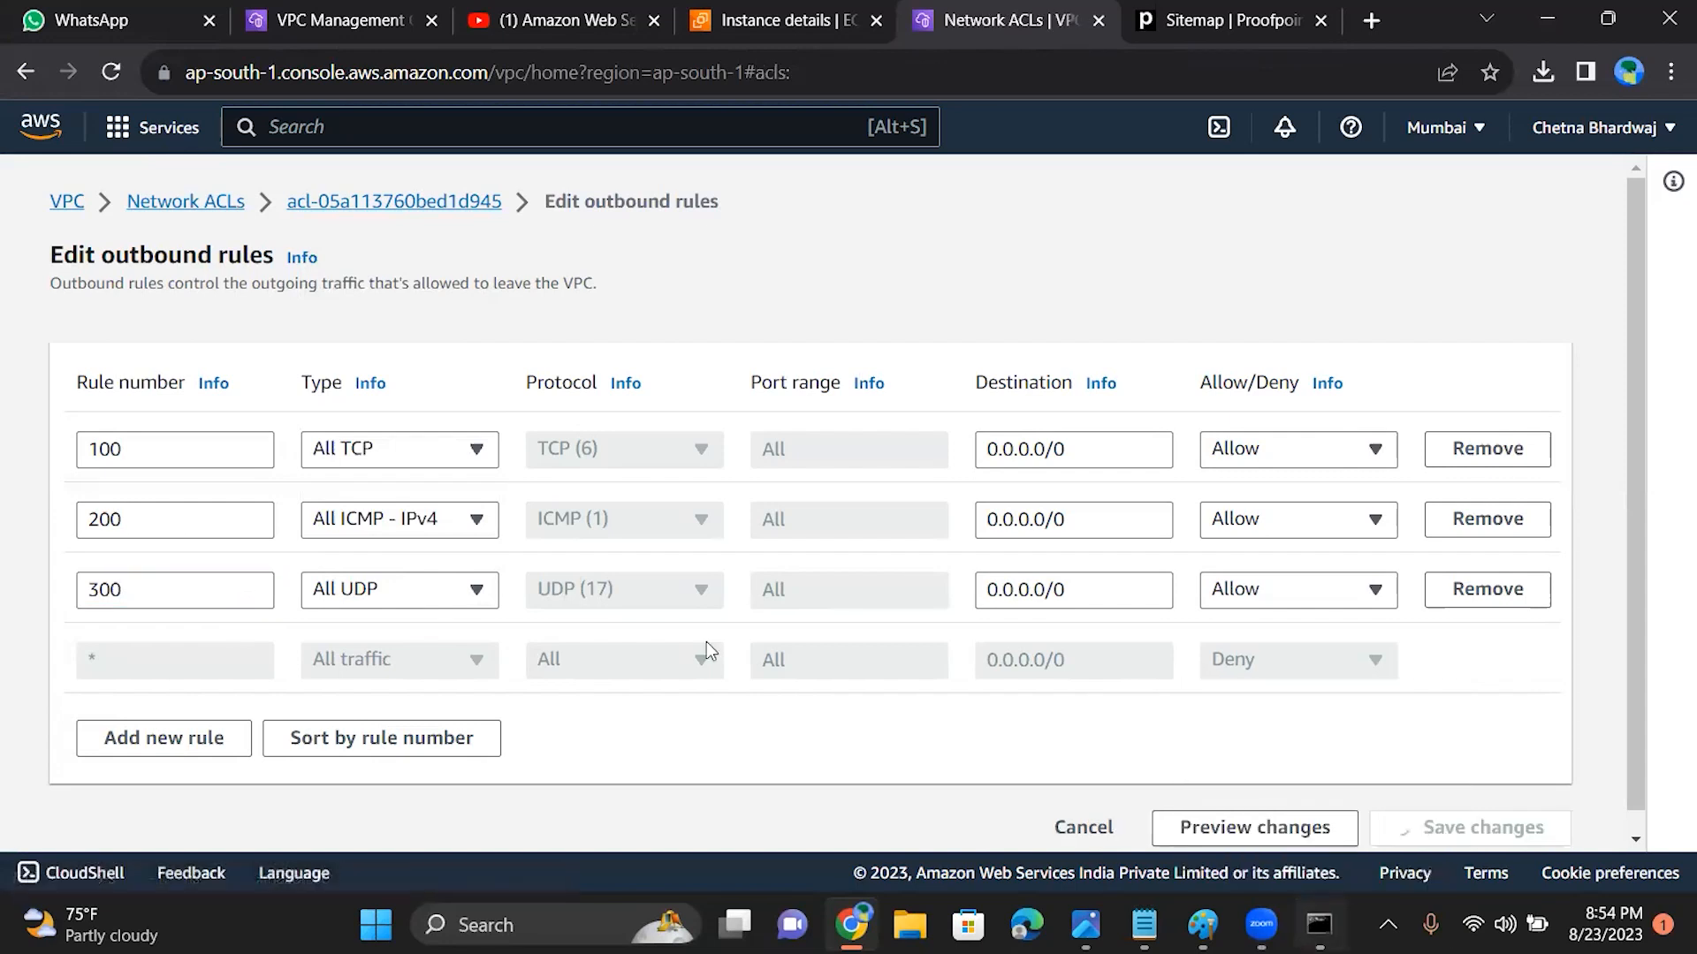
Step: Check the Command Prompt, minimize it and copy EC2B's public IPv4 address from its instance summary
key("alt+Tab")
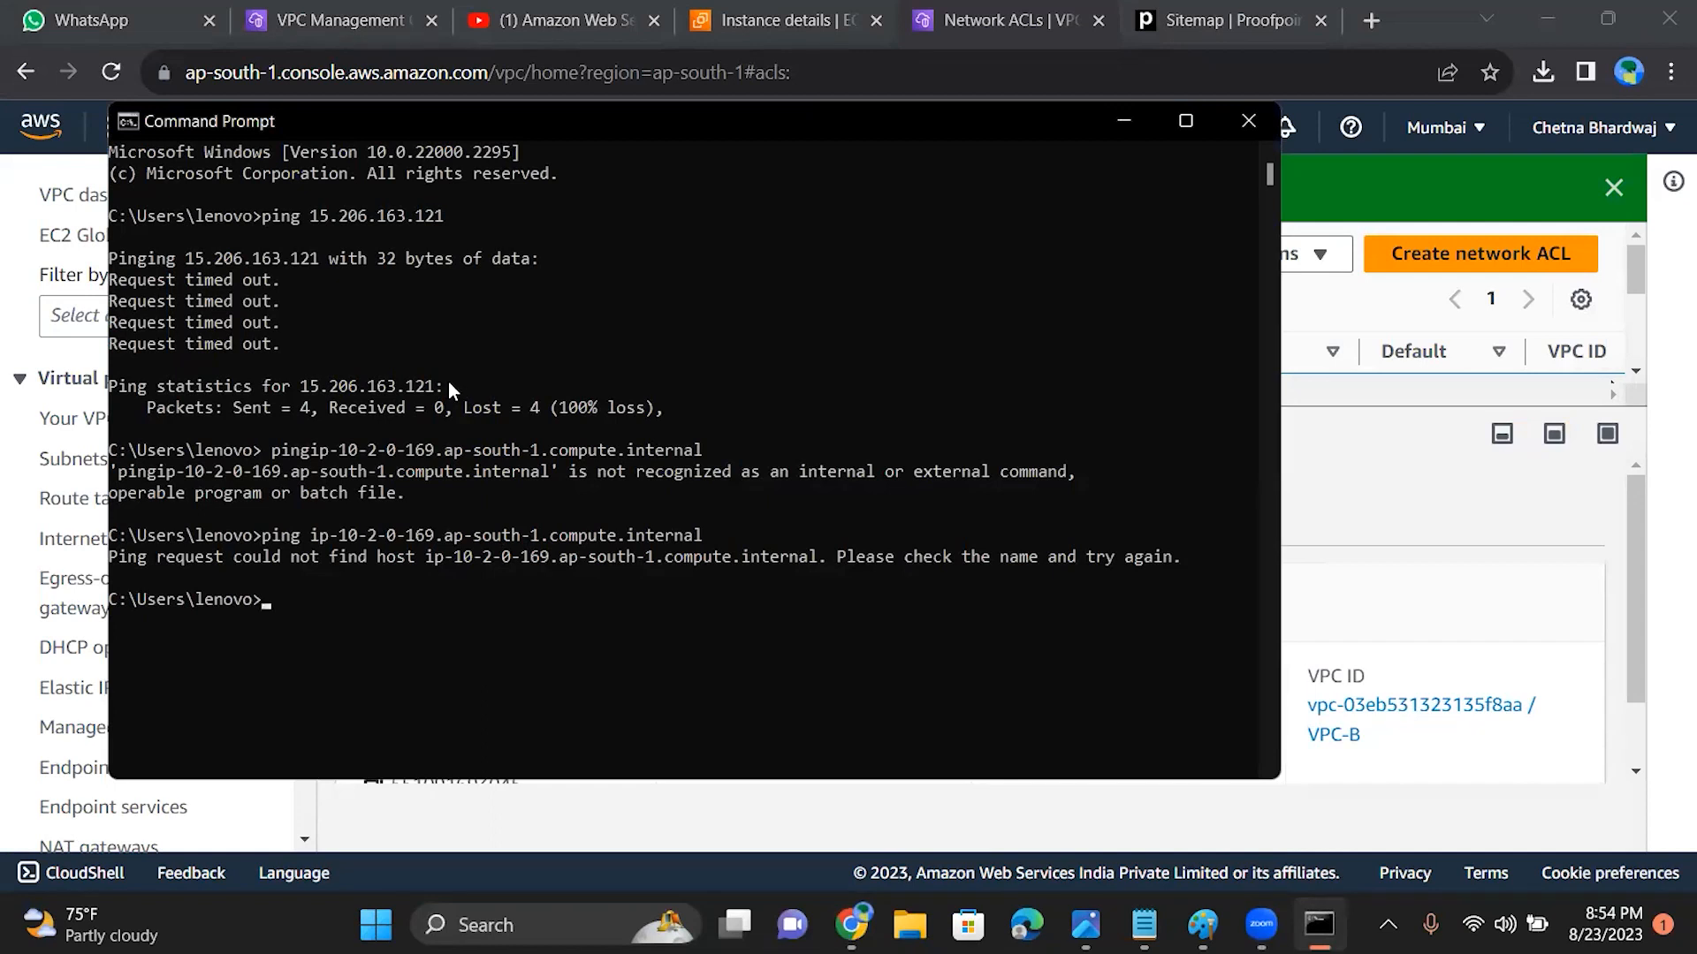
left_click(1118, 123)
left_click(790, 23)
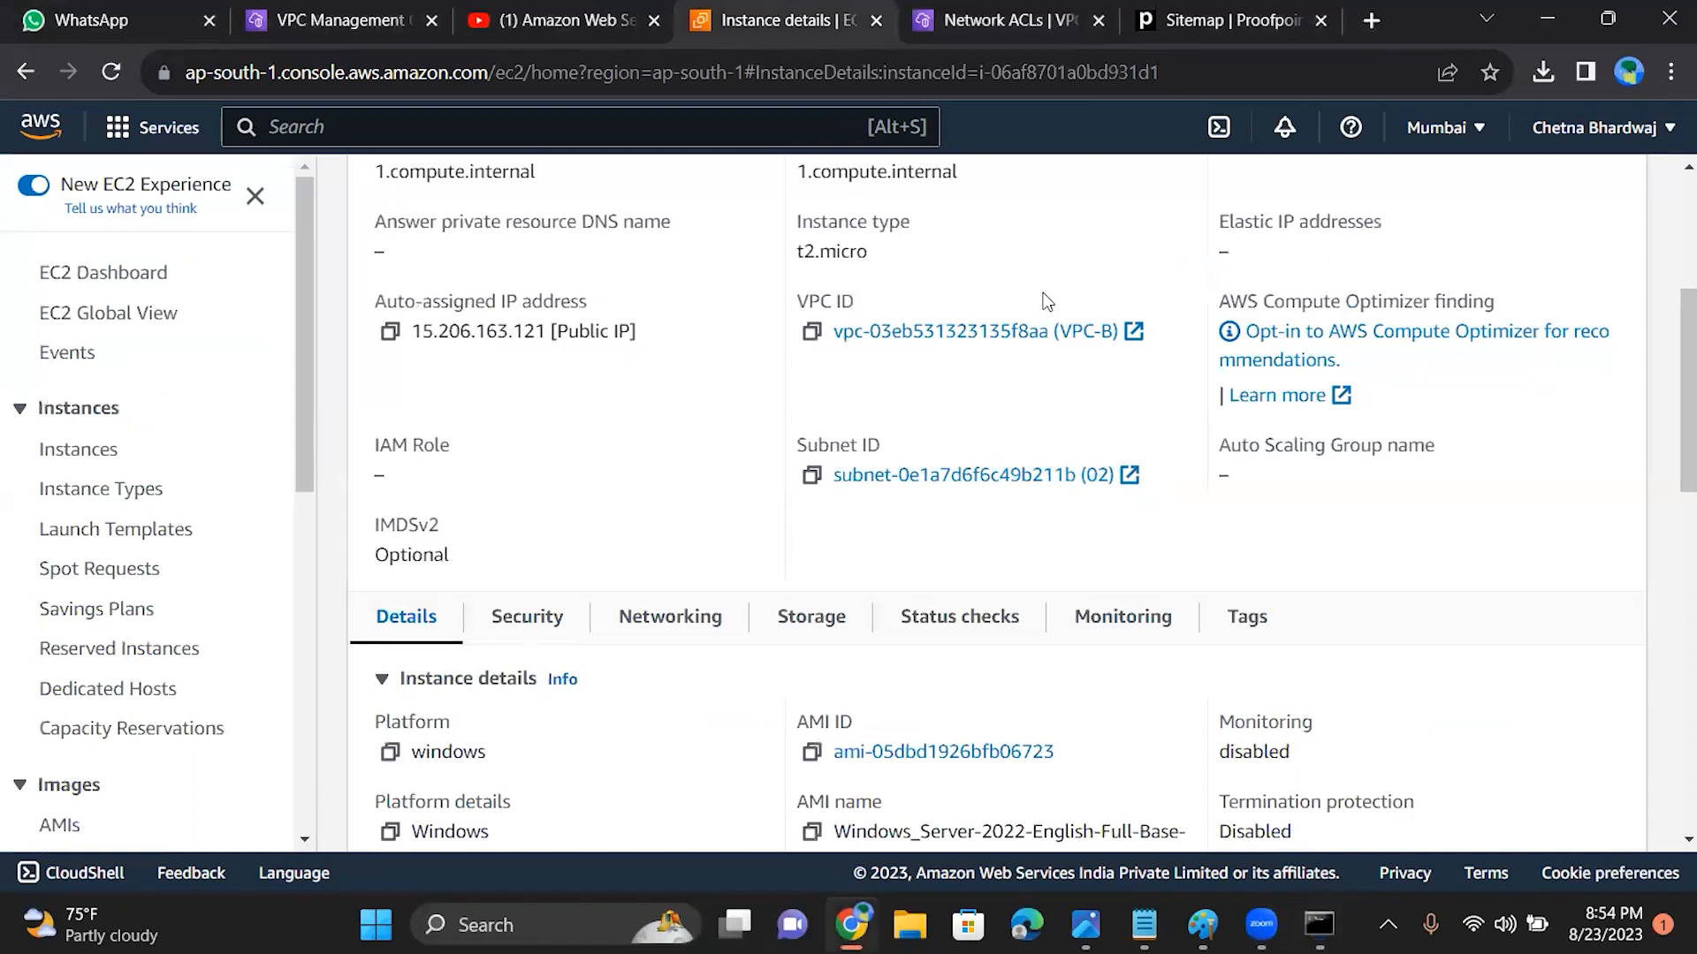
scroll(1047, 303, "up", 4)
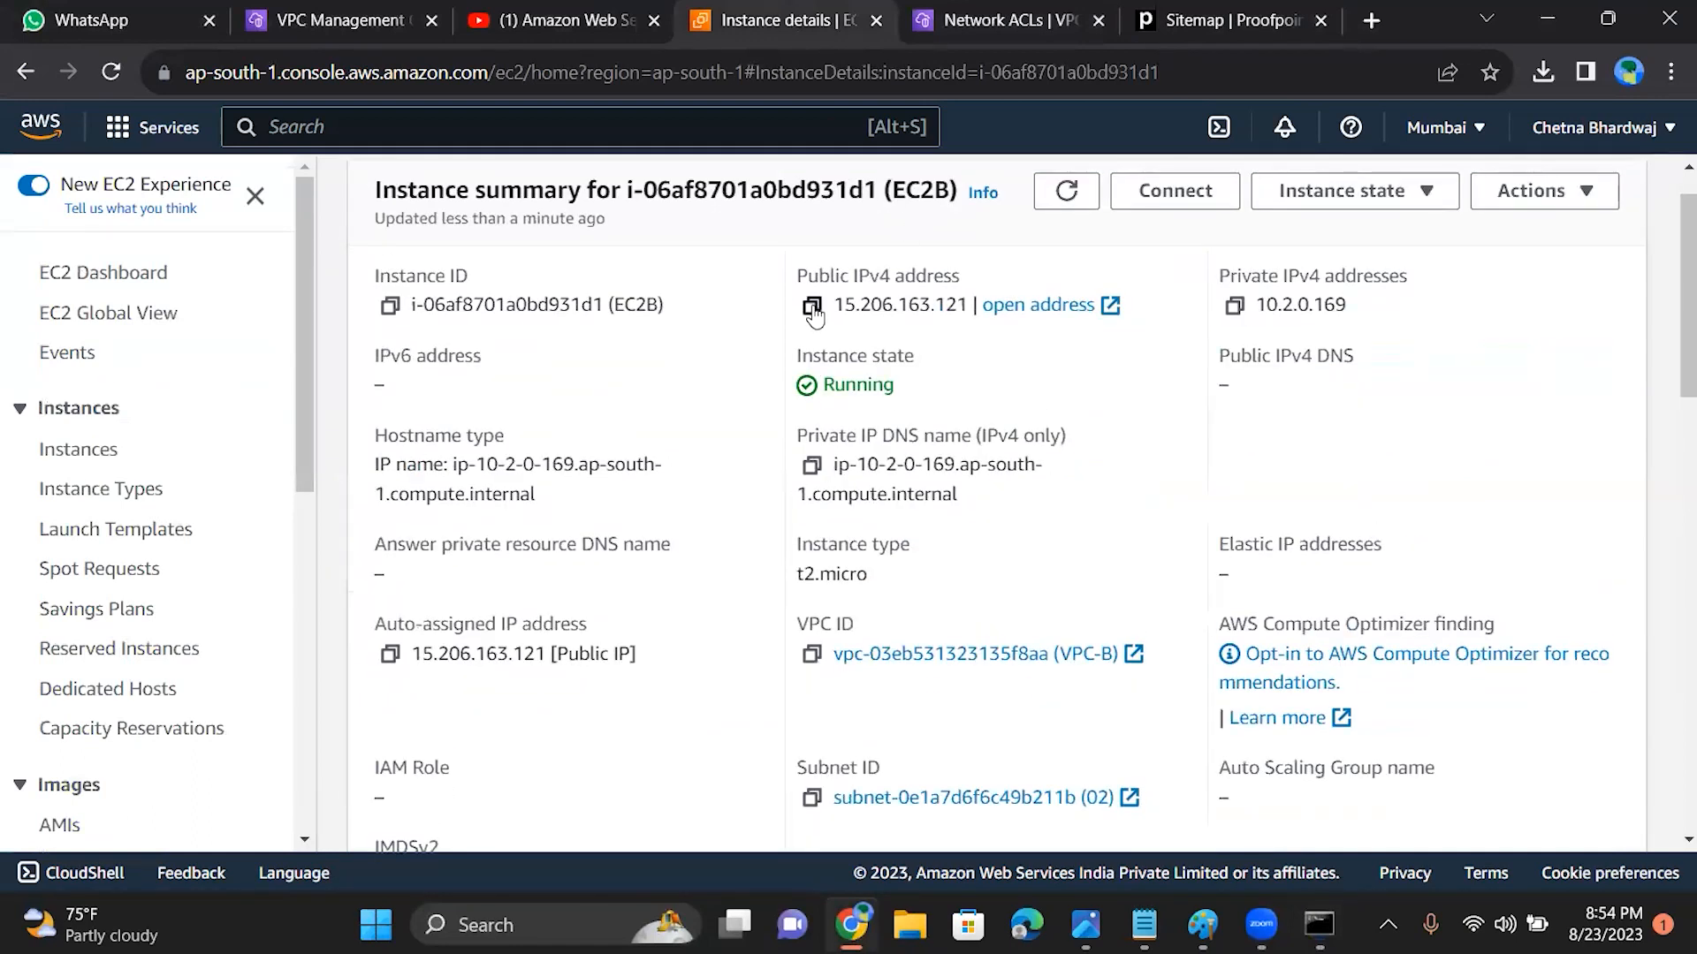
left_click(812, 306)
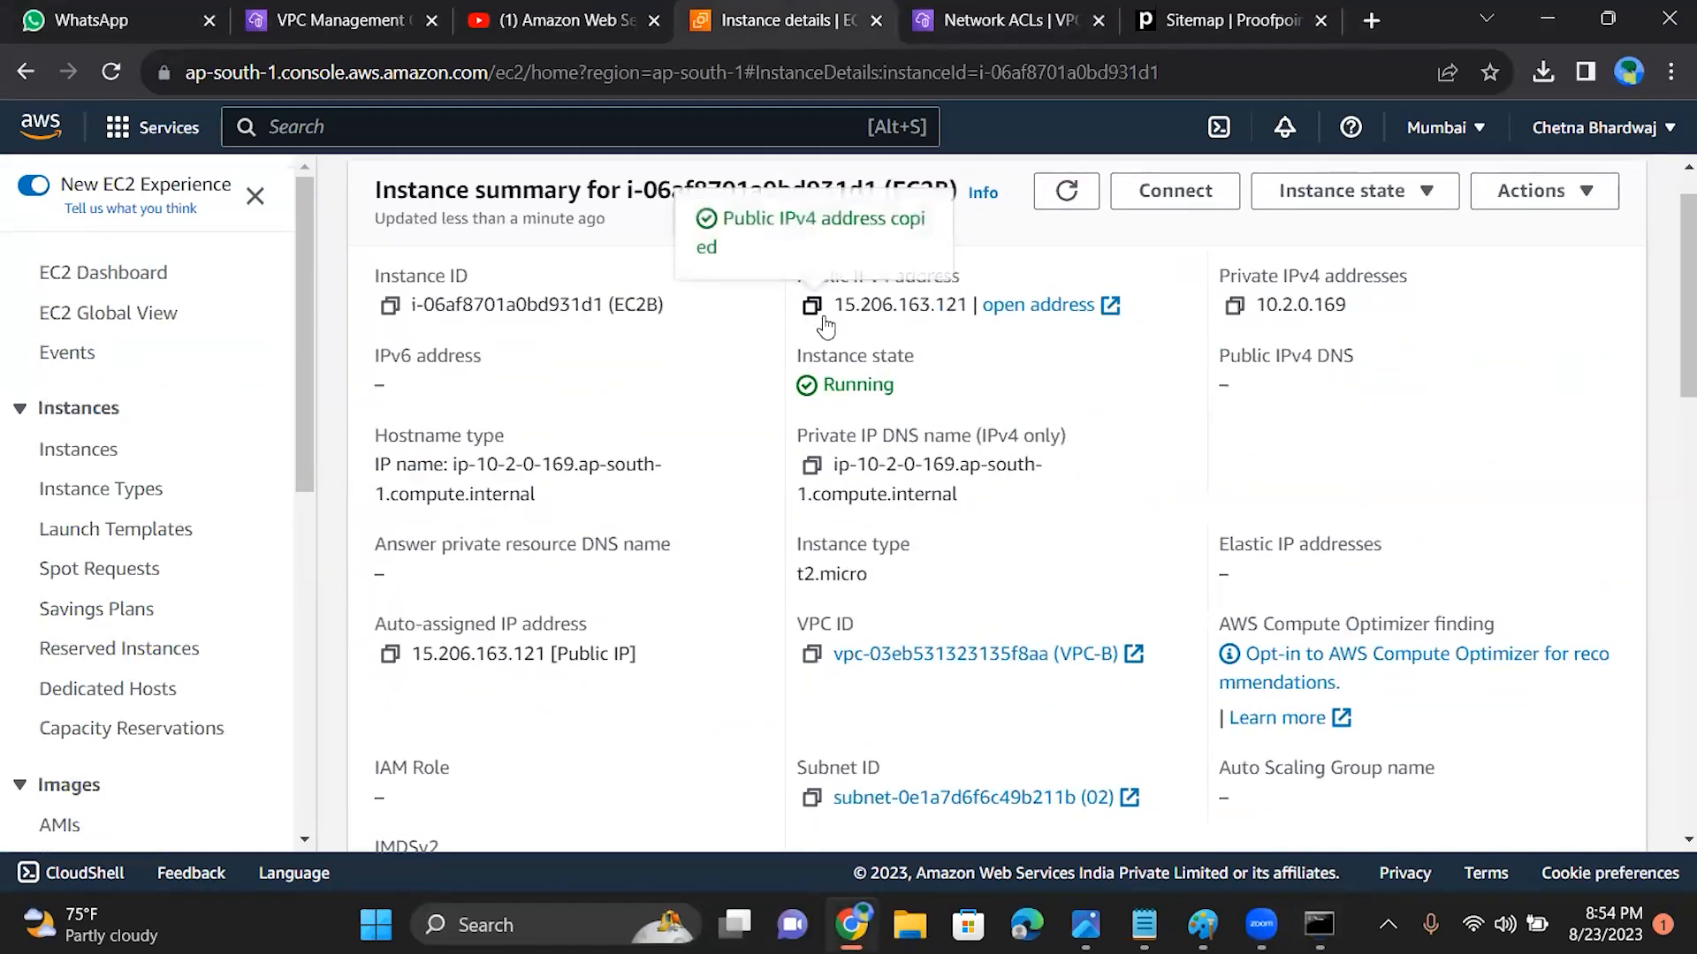
Step: Ping 15.206.163.121 from the Command Prompt and close the window
left_click(1321, 924)
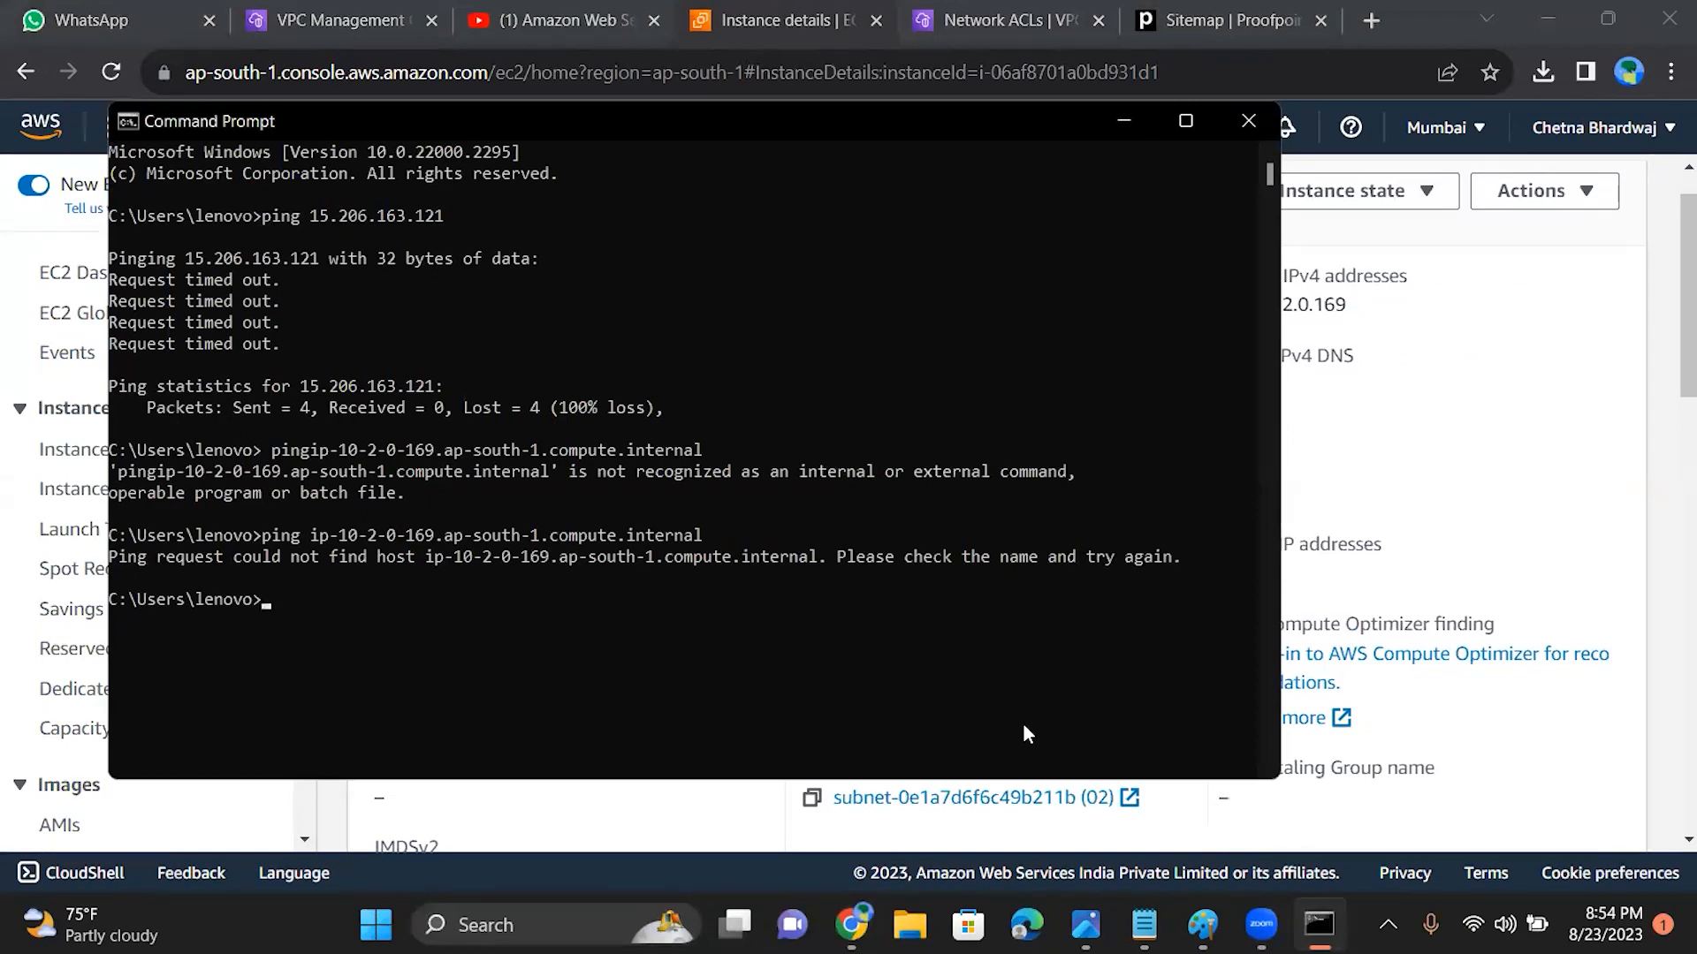
type("ping")
key("ctrl+v")
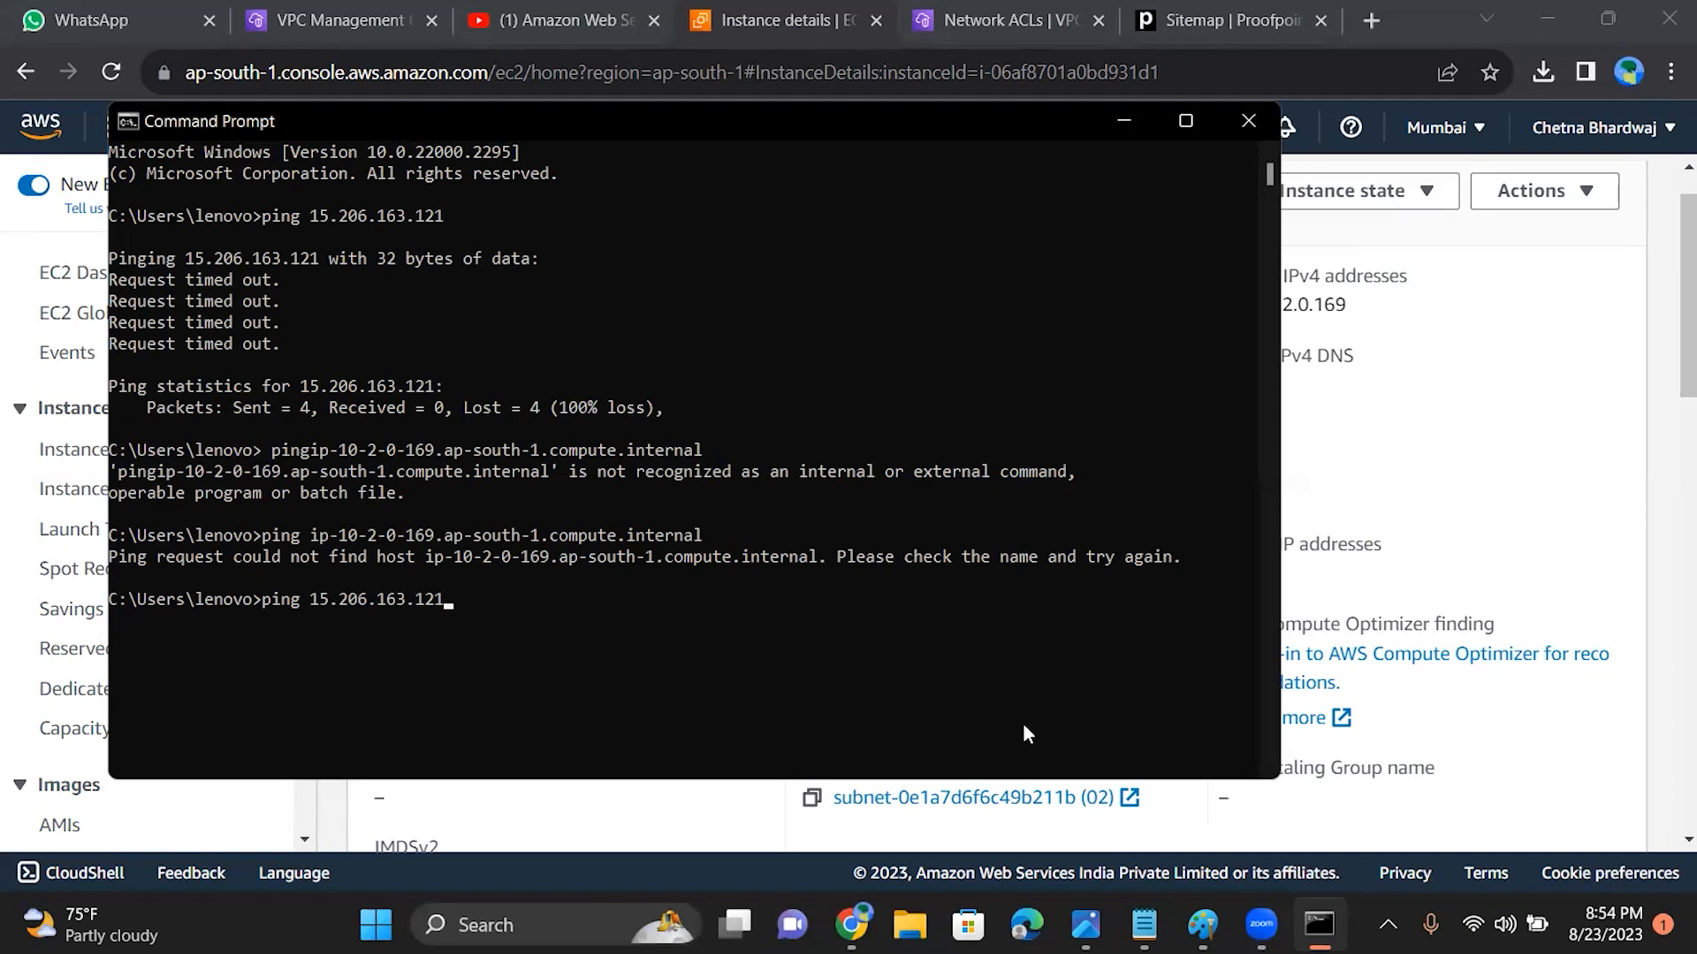
key("Return")
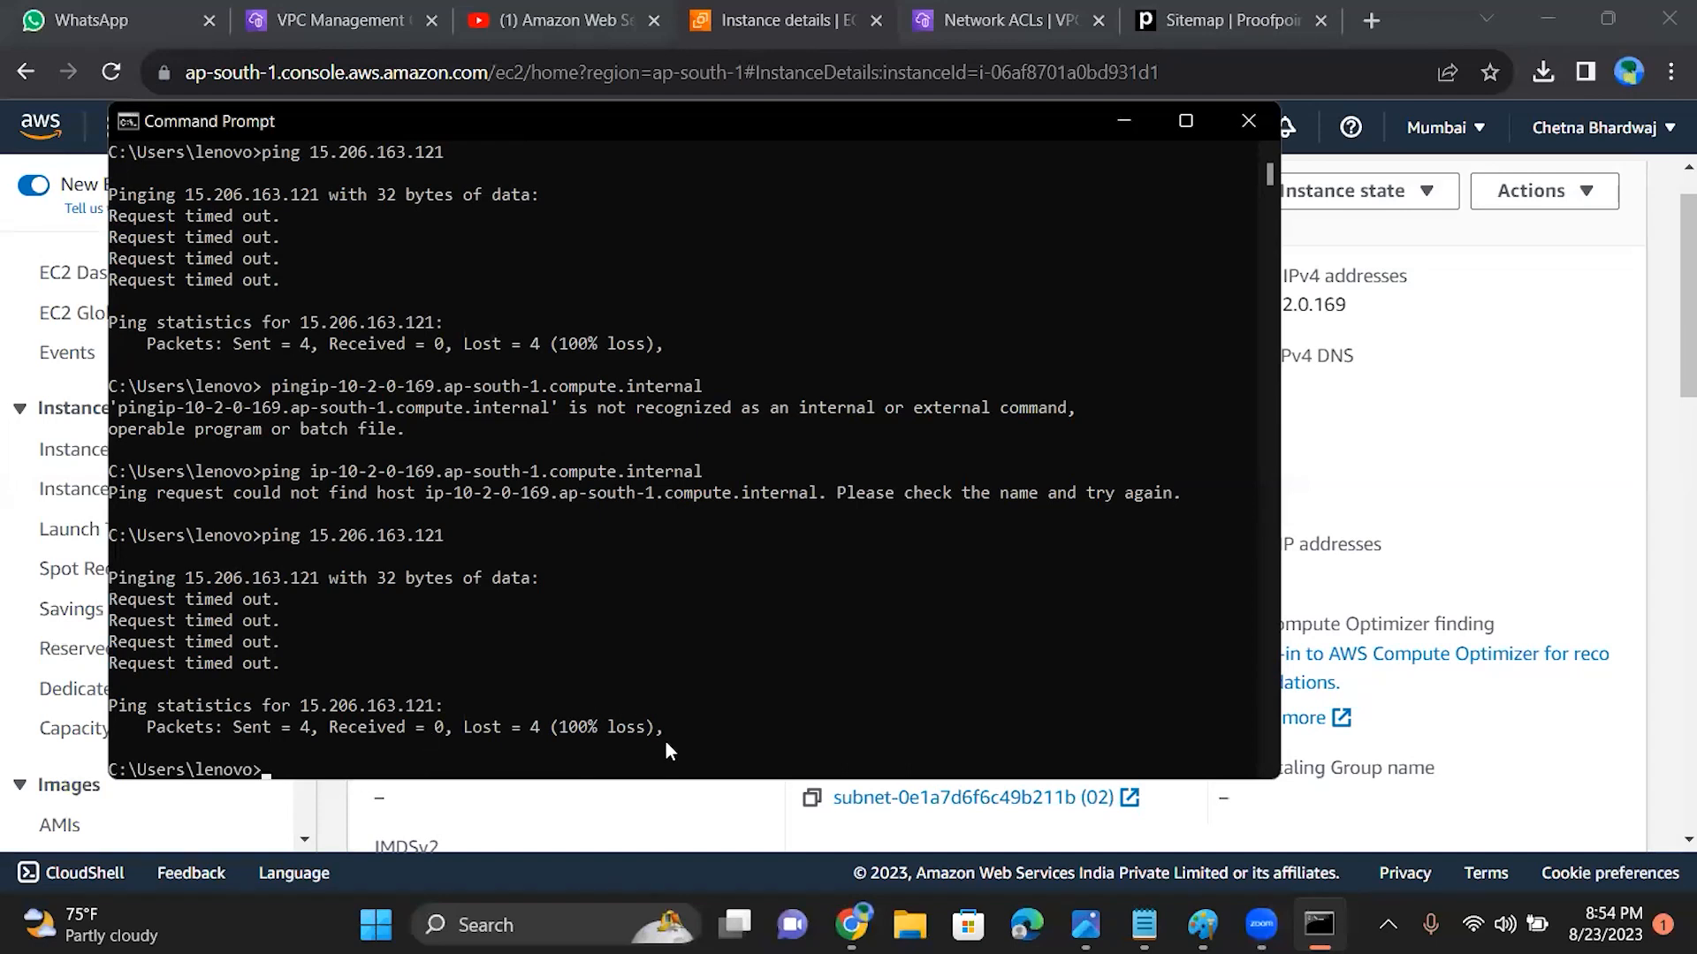
left_click(1234, 127)
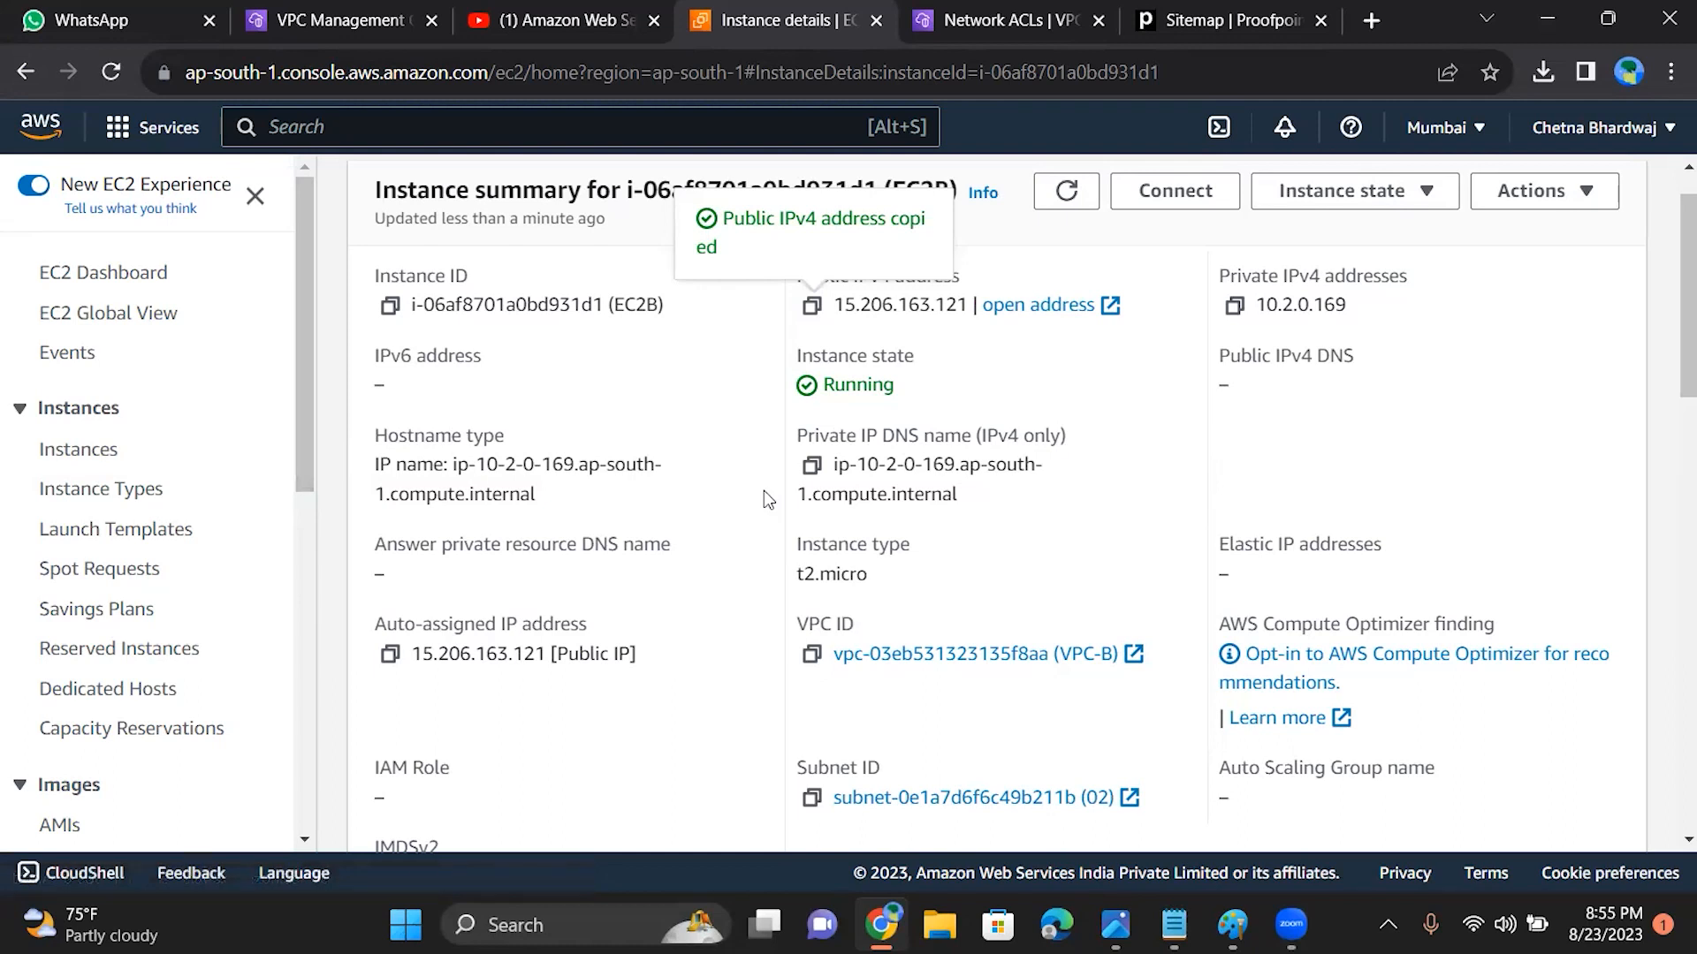
left_click_drag(301, 465, 297, 607)
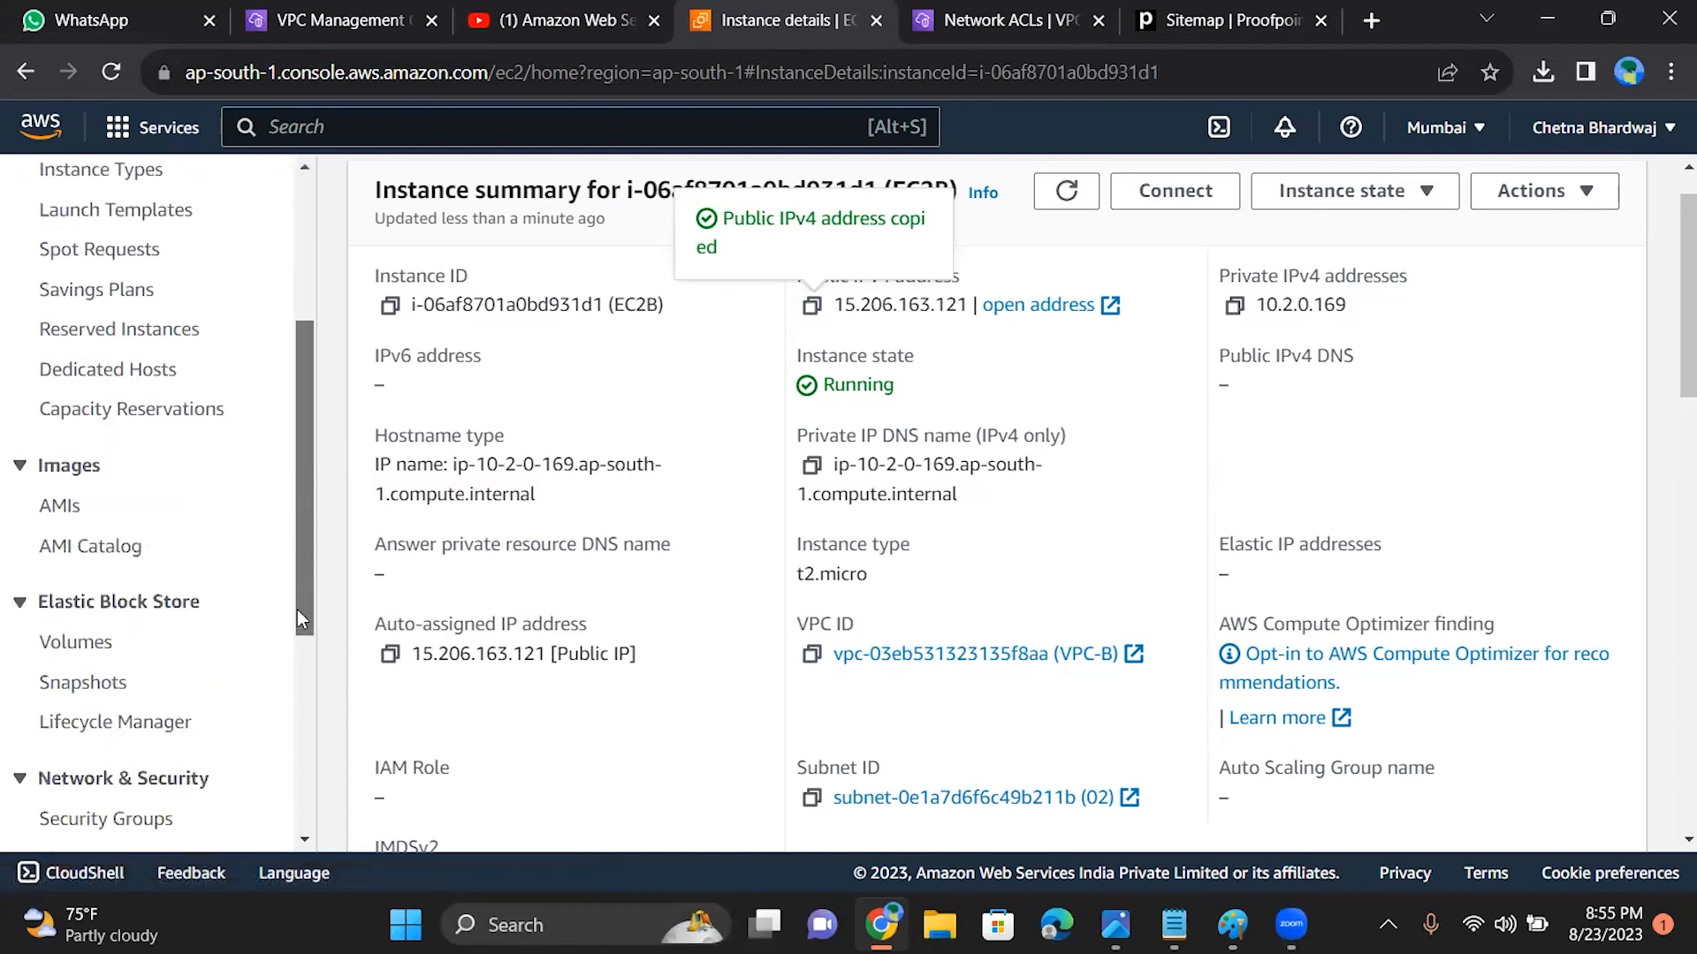
scroll(297, 619, "down", 2)
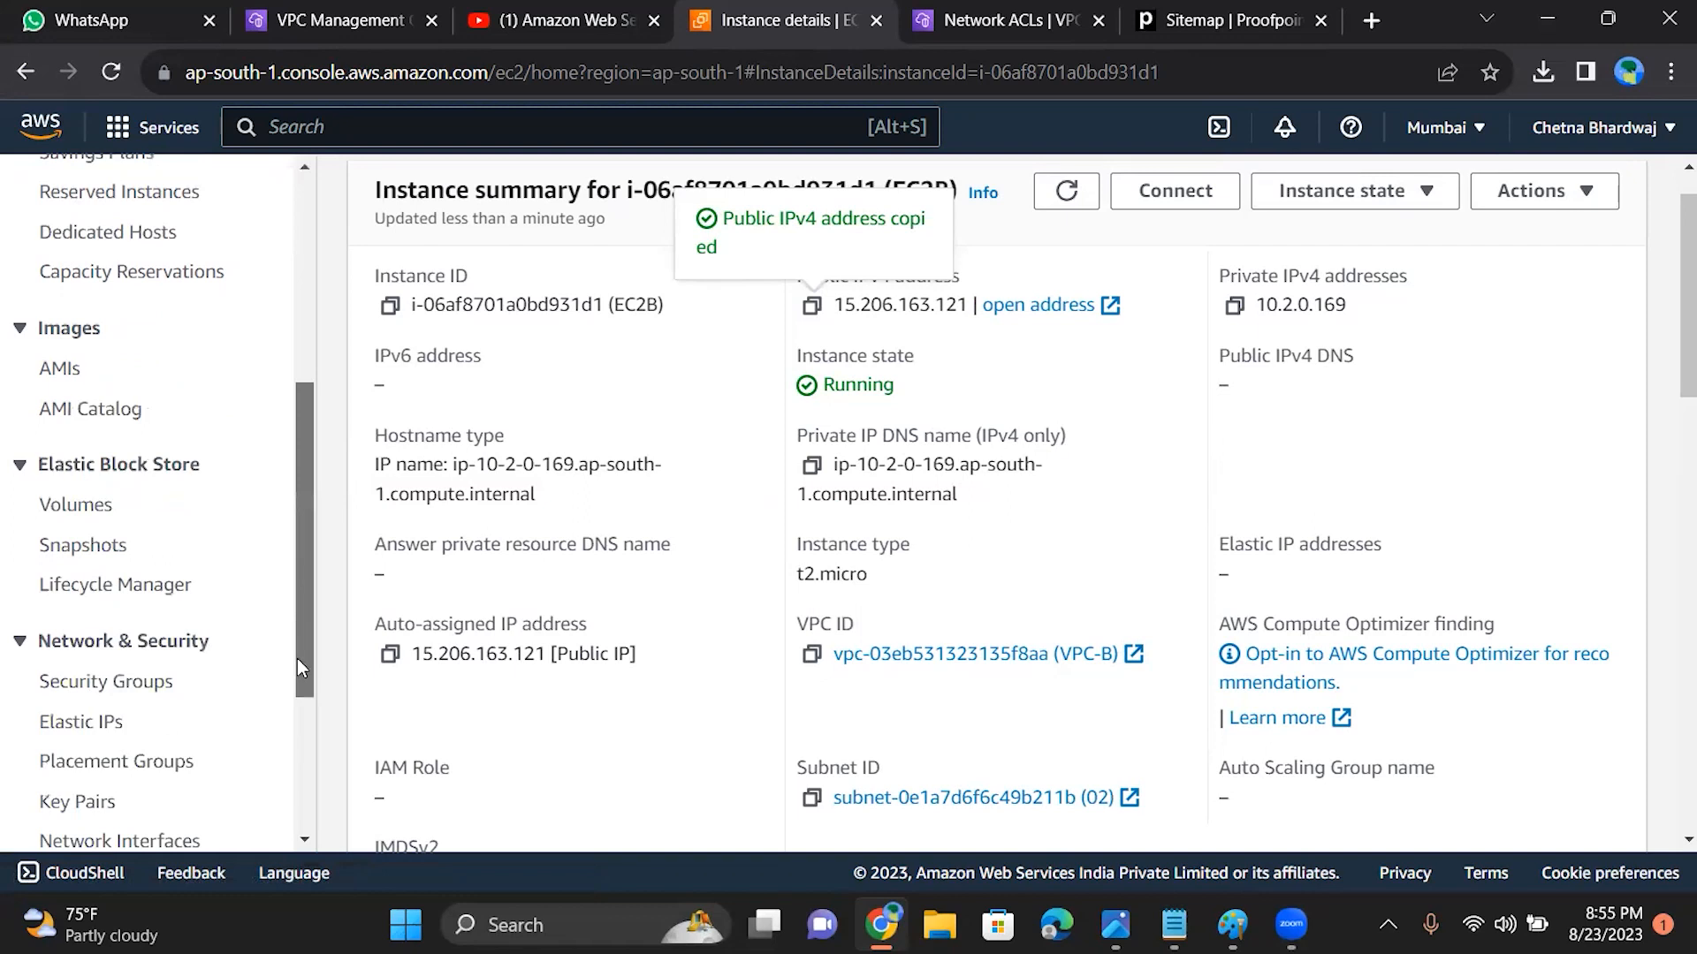
scroll(297, 659, "down", 1)
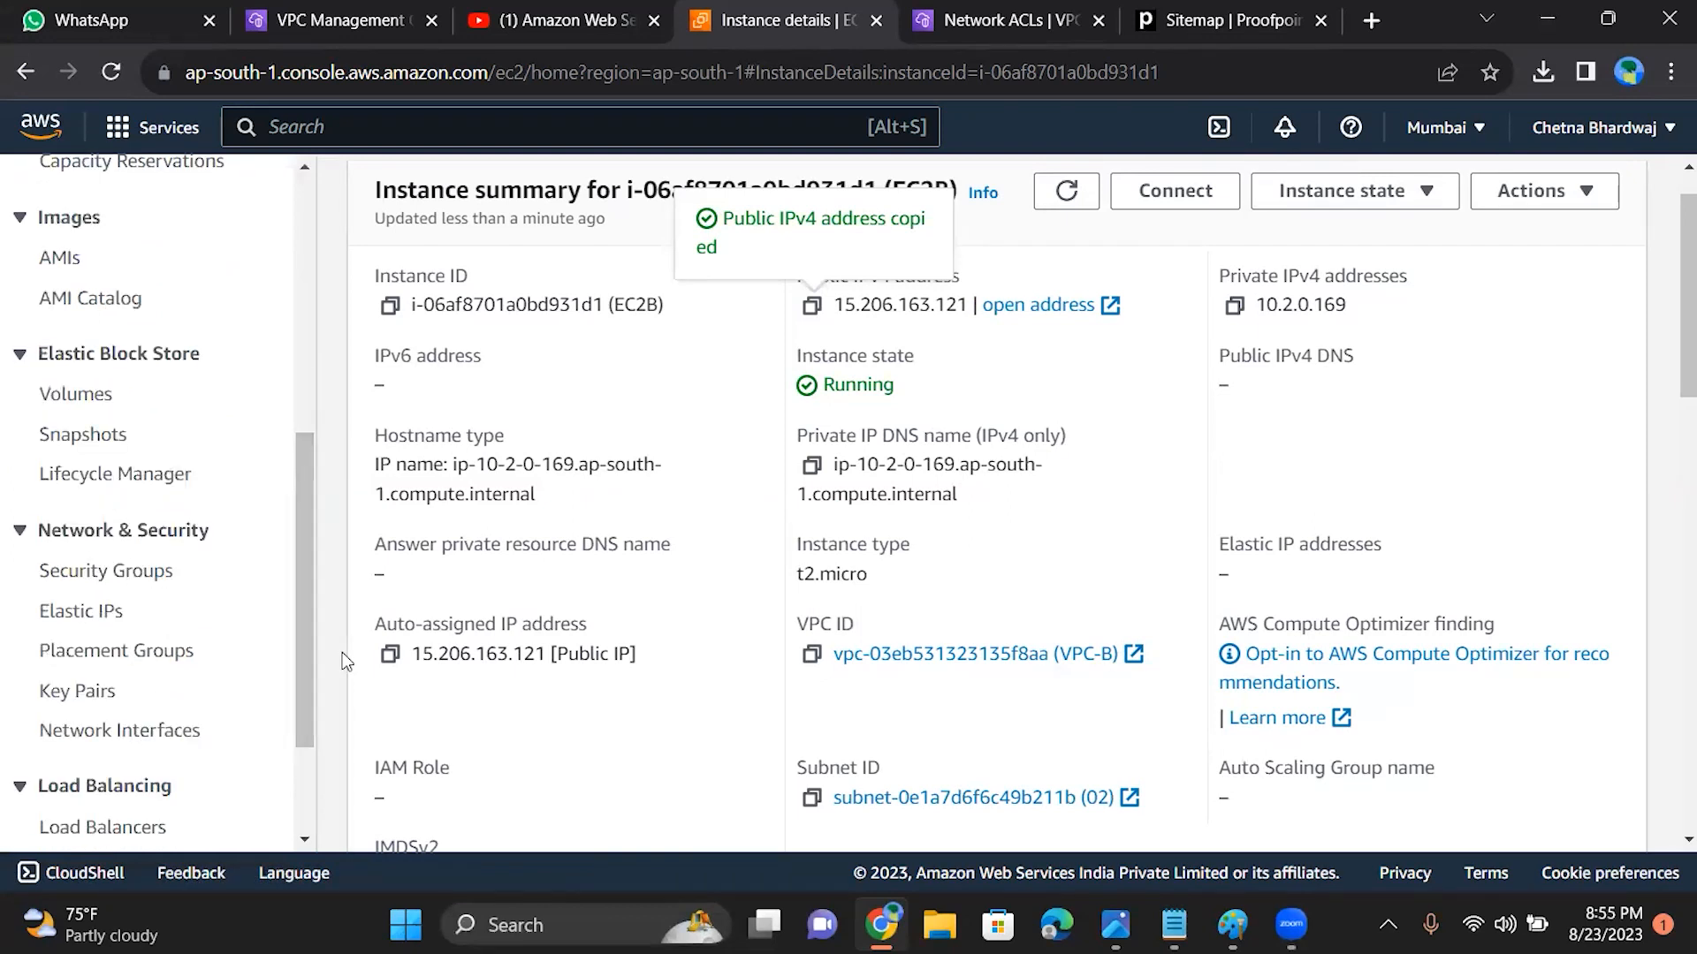
key("super+r")
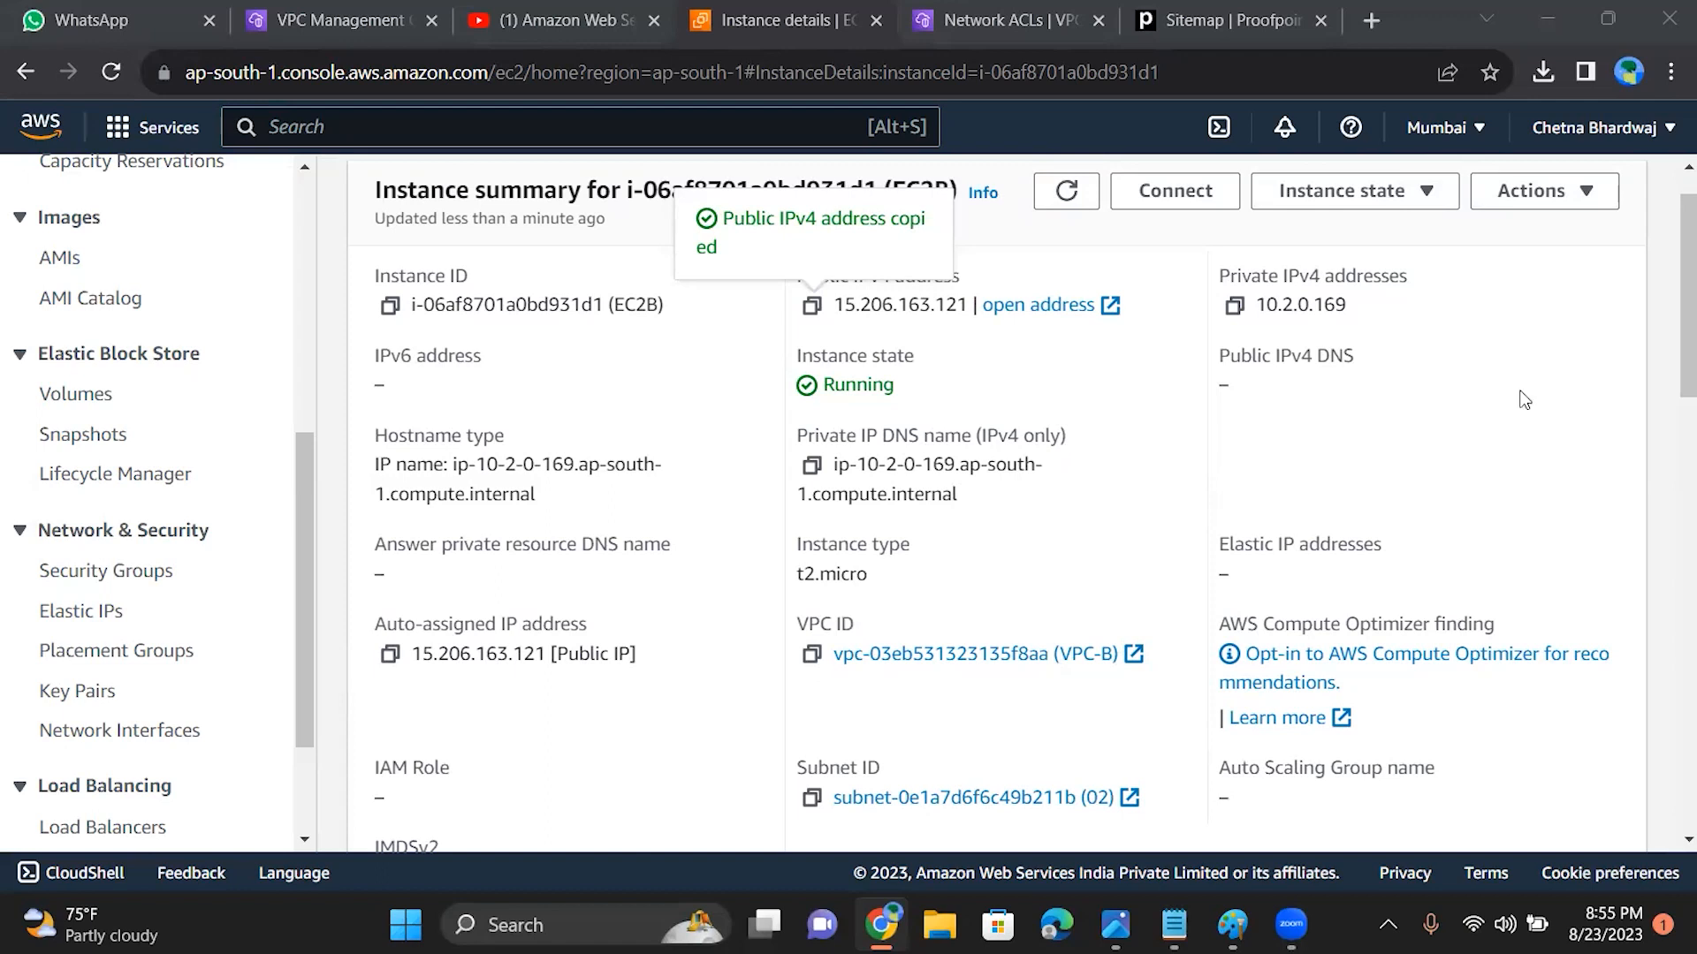
left_click_drag(1673, 305, 1670, 384)
scroll(1670, 385, "up", 4)
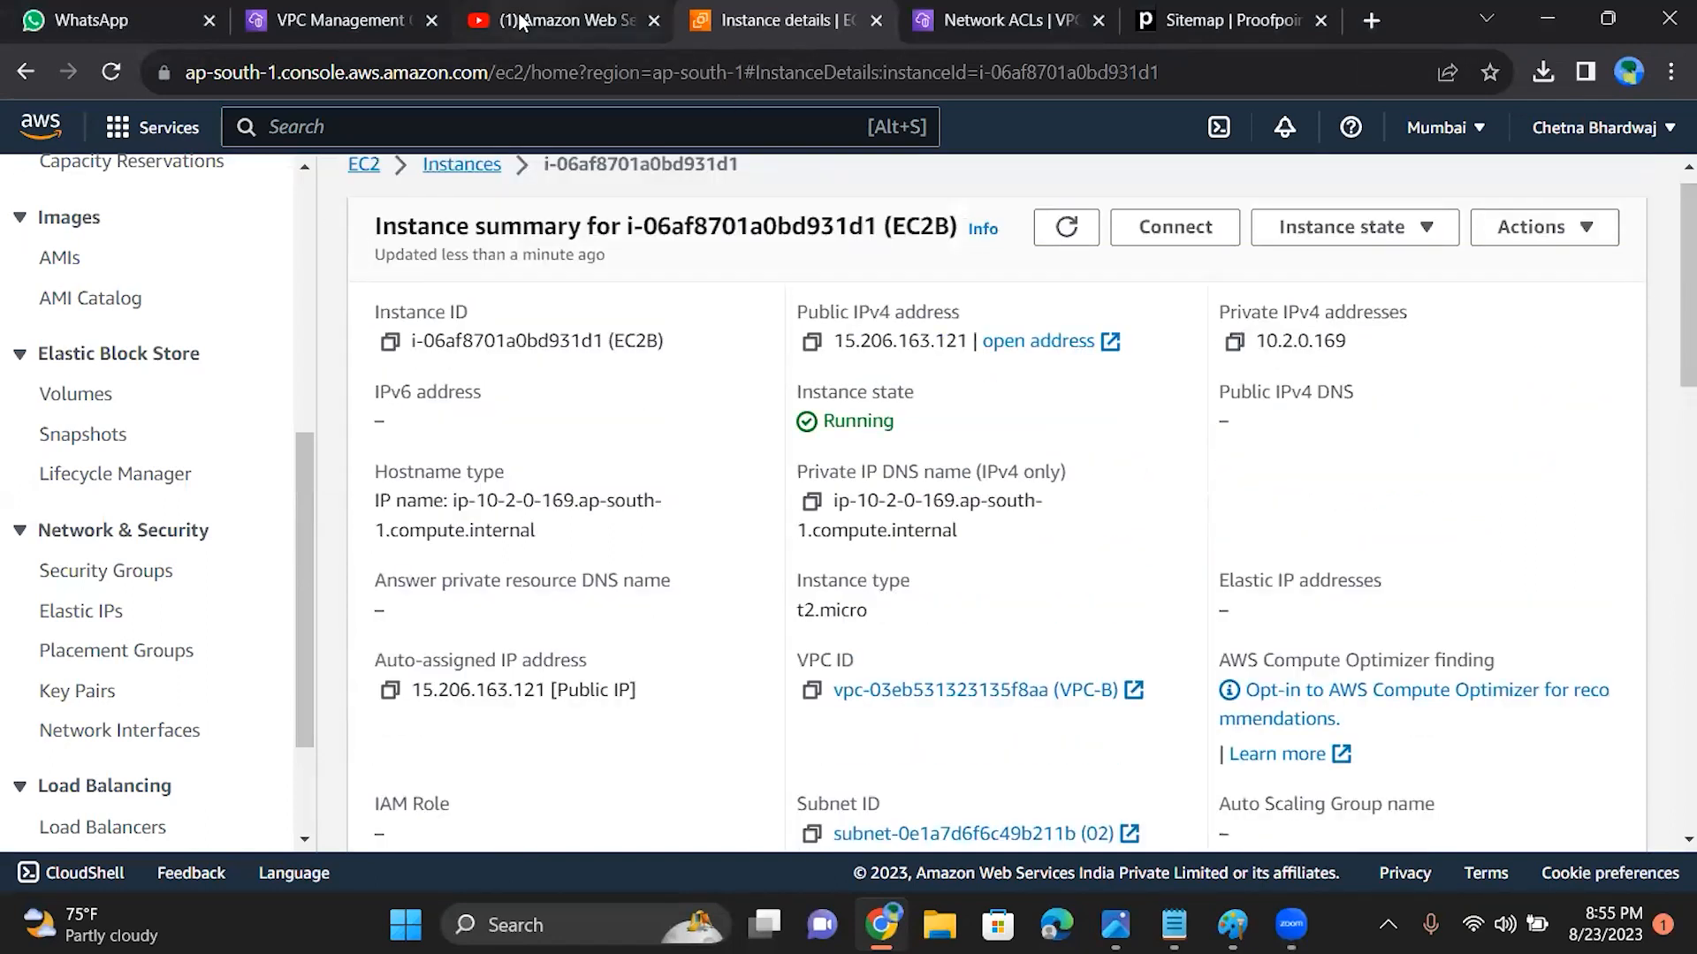
Step: Check the inbound rules on the details page of VPC-B's network ACL in the other VPC console tab
left_click(332, 25)
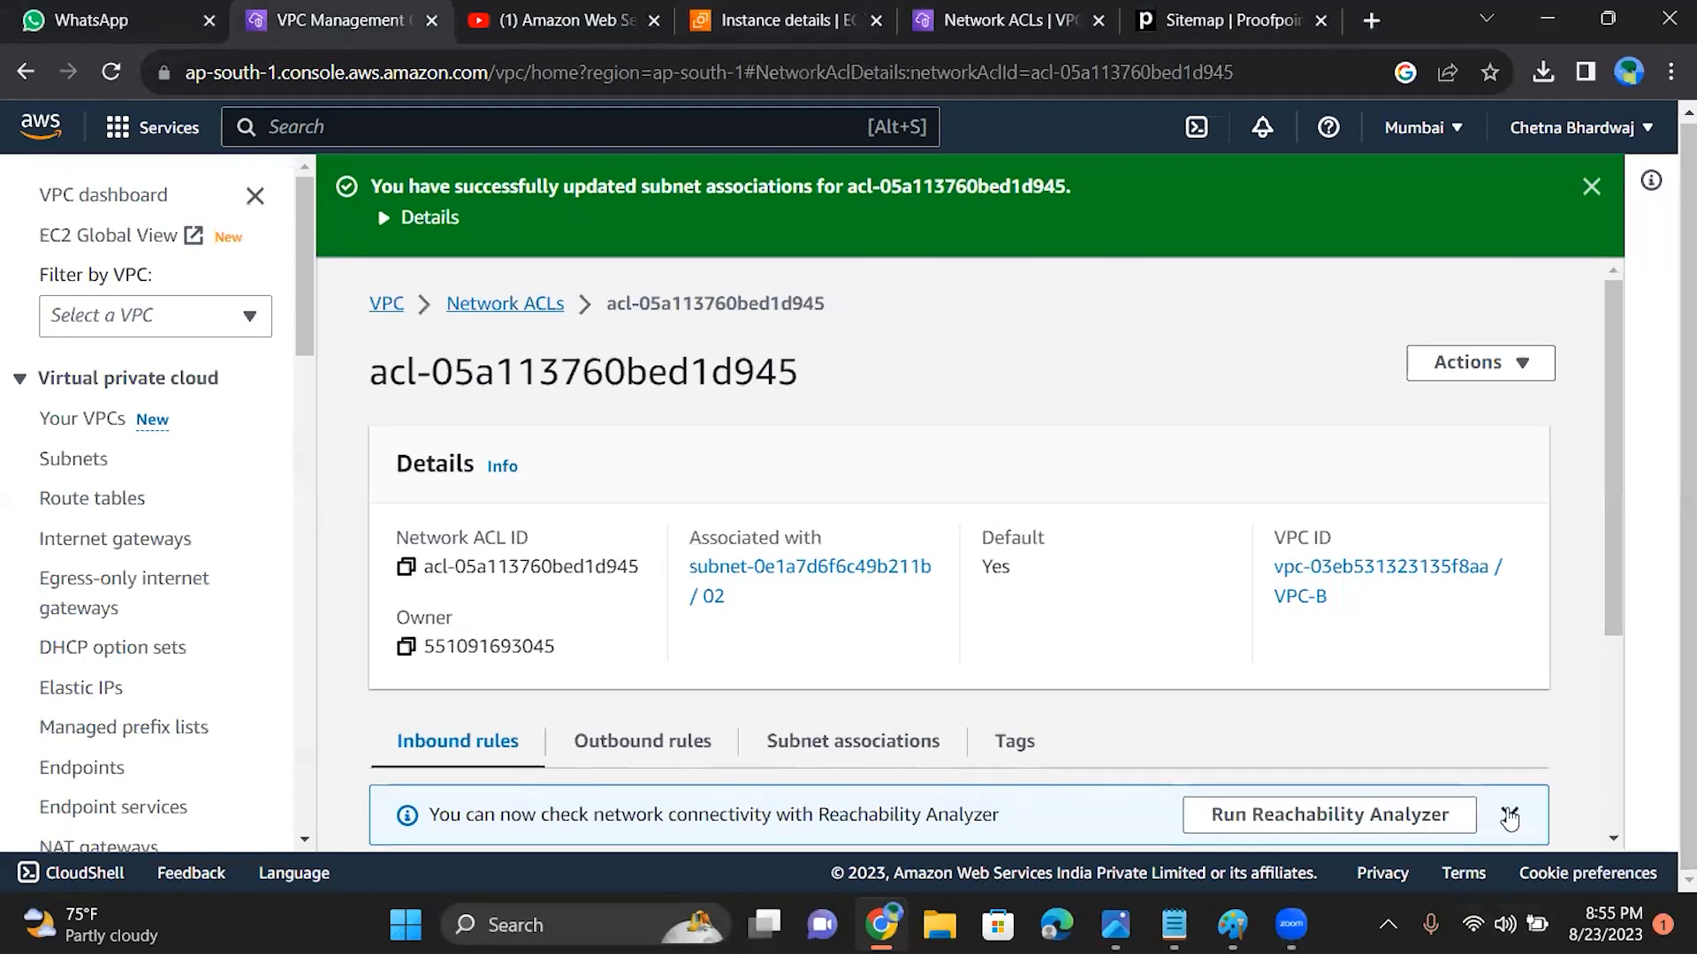
scroll(1619, 671, "down", 1)
scroll(1617, 671, "down", 3)
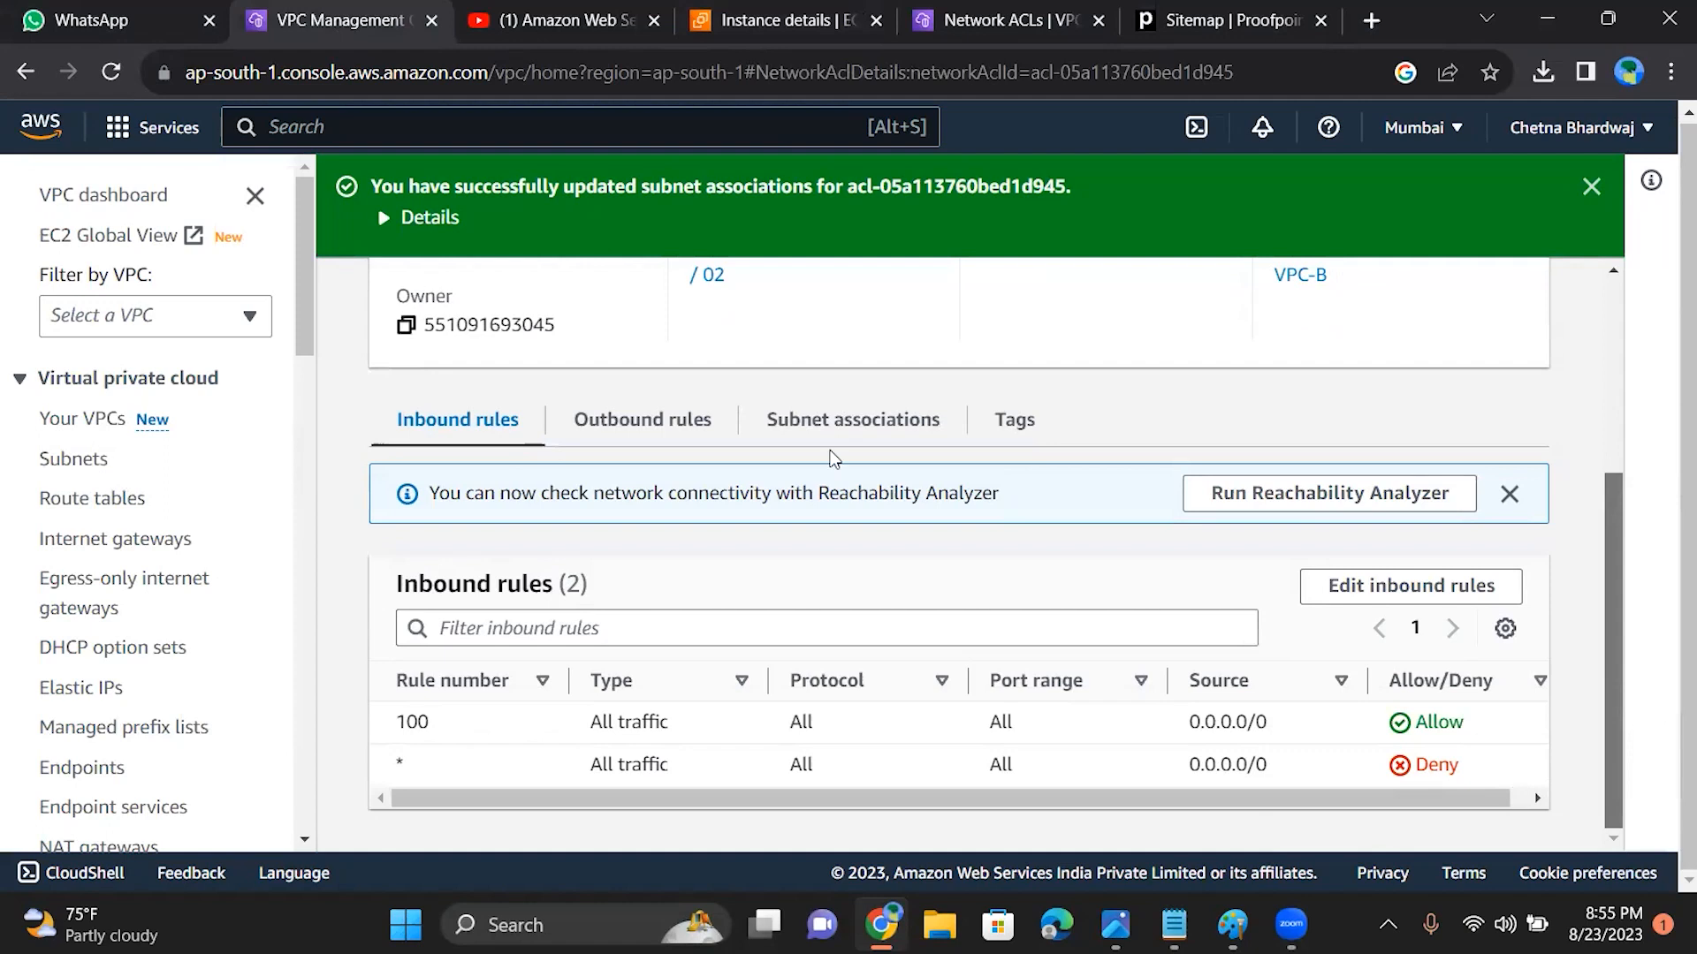
Step: Check the subnet associations and outbound rules of VPC-B's network ACL, ending on the subnet associations
left_click(850, 421)
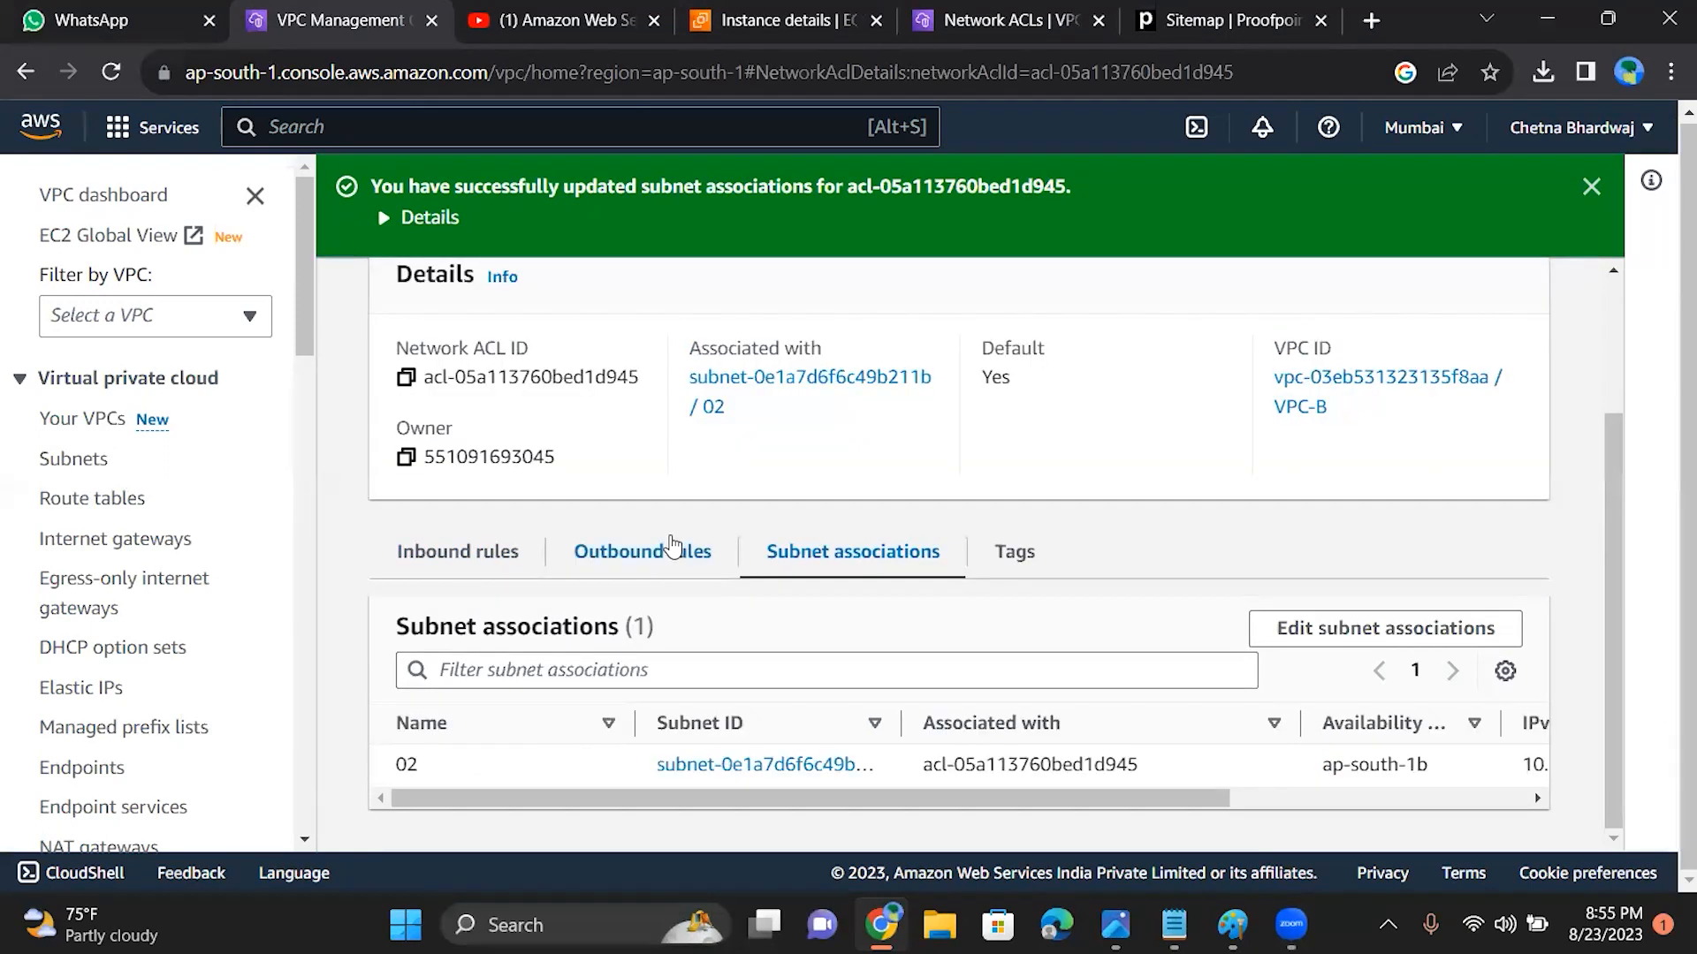
left_click(671, 545)
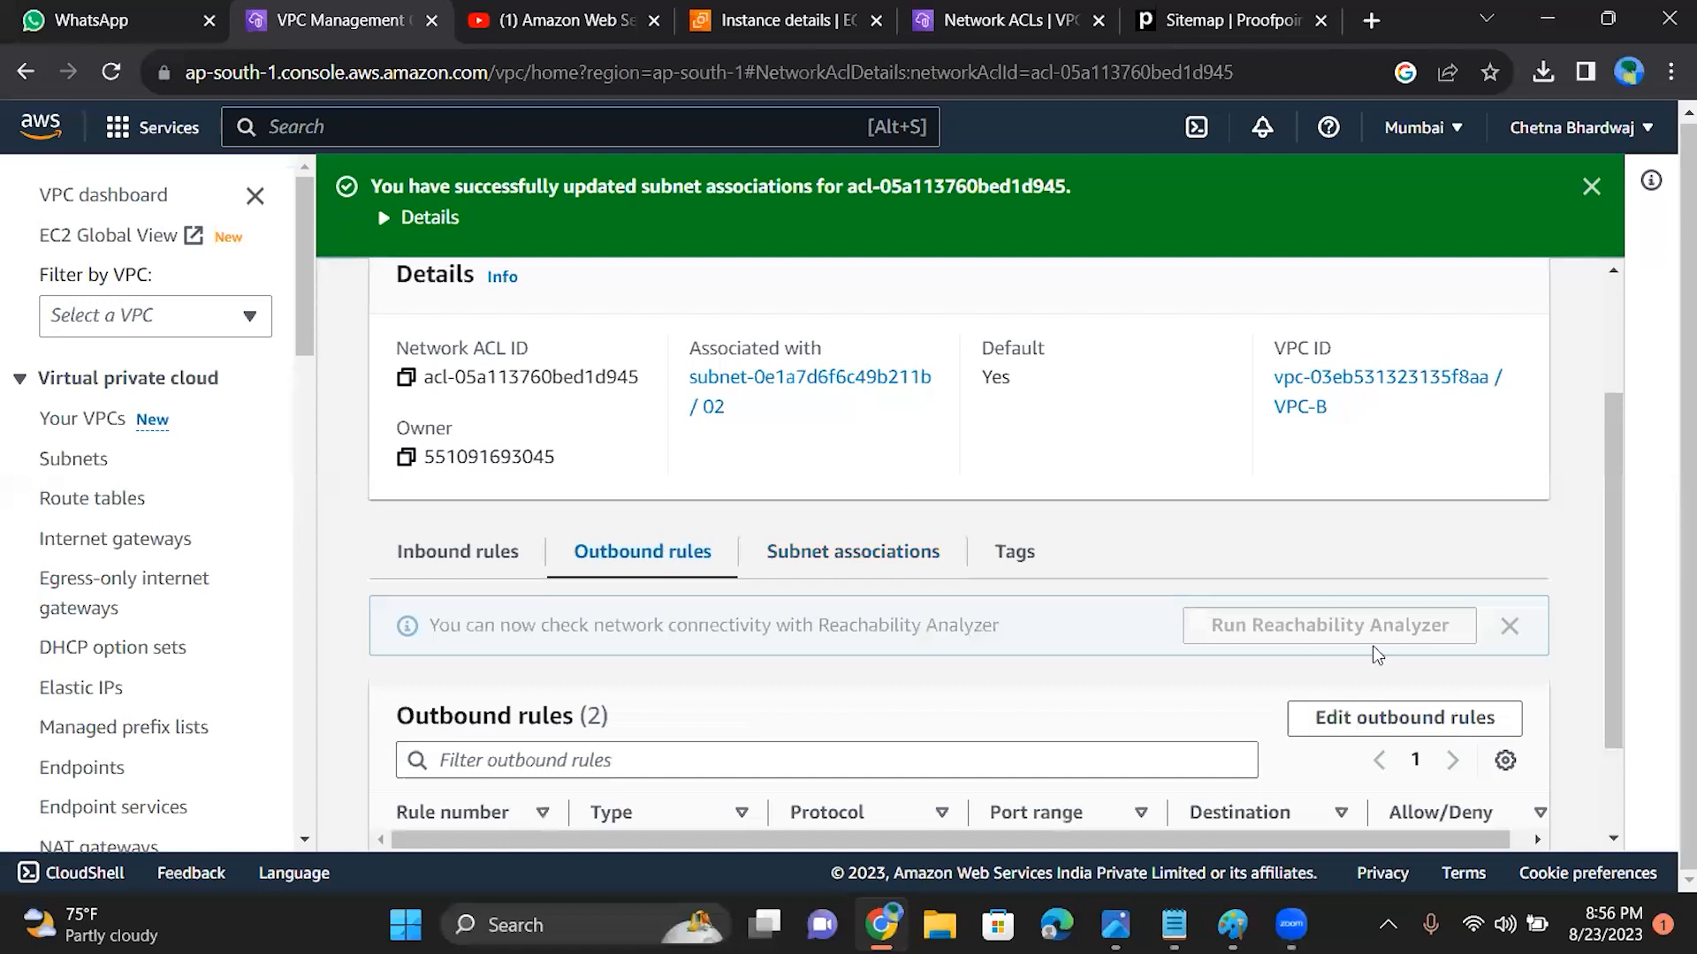
scroll(1632, 721, "down", 2)
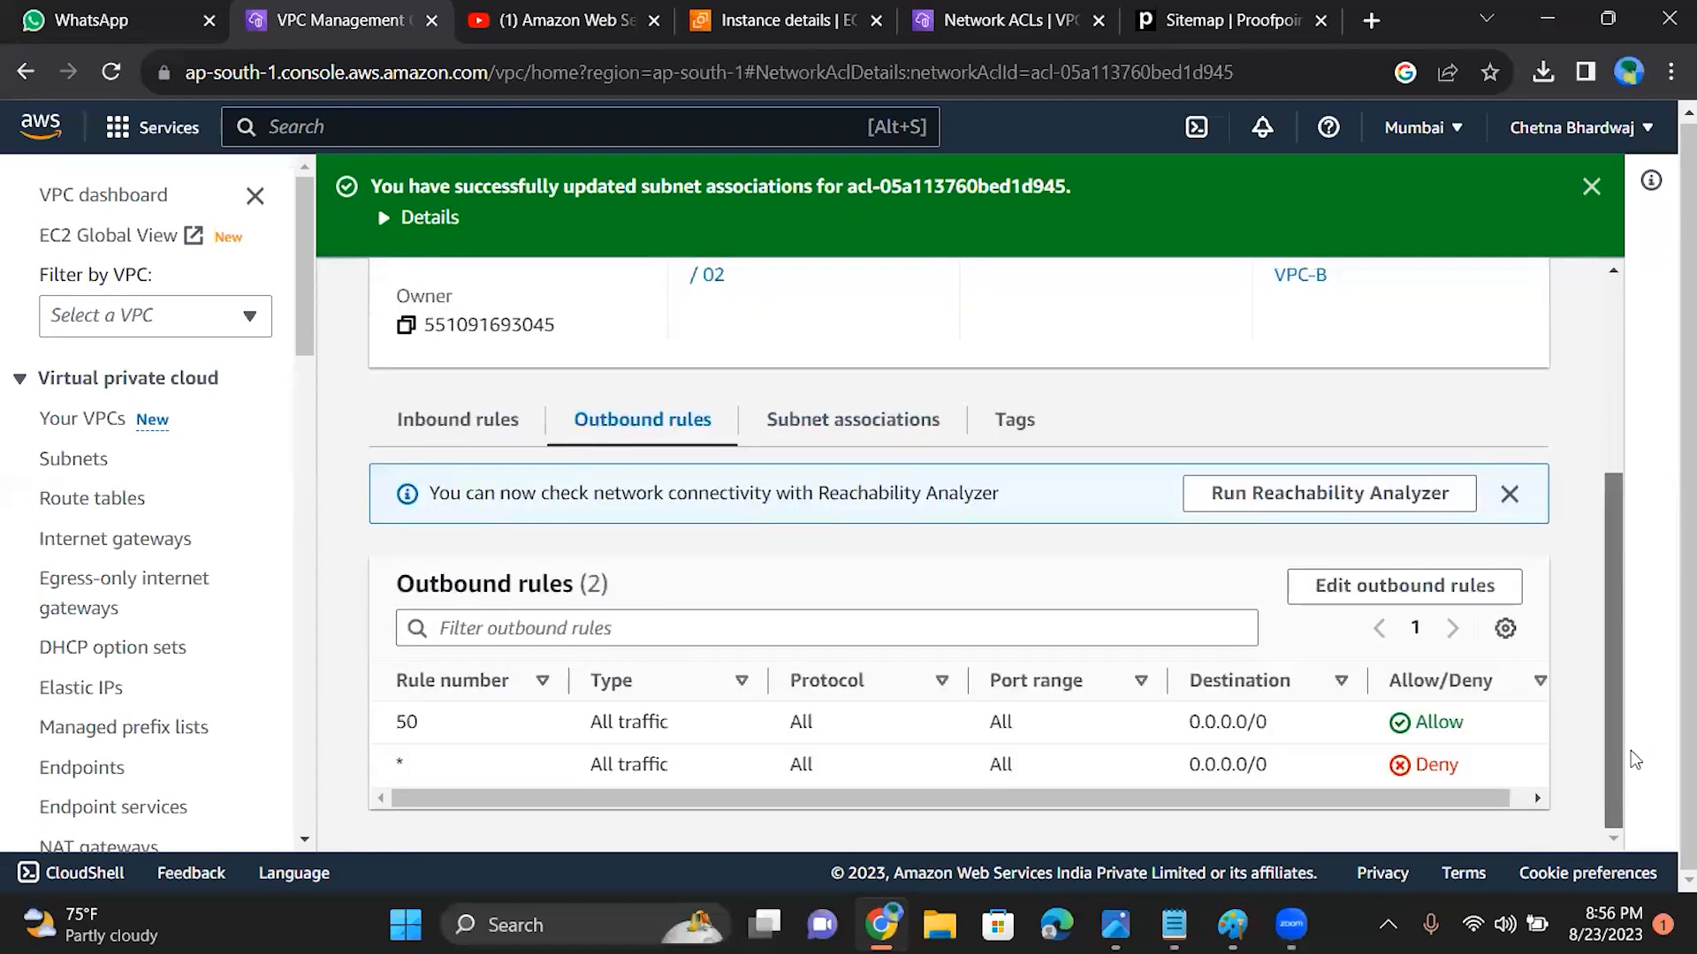
left_click(863, 420)
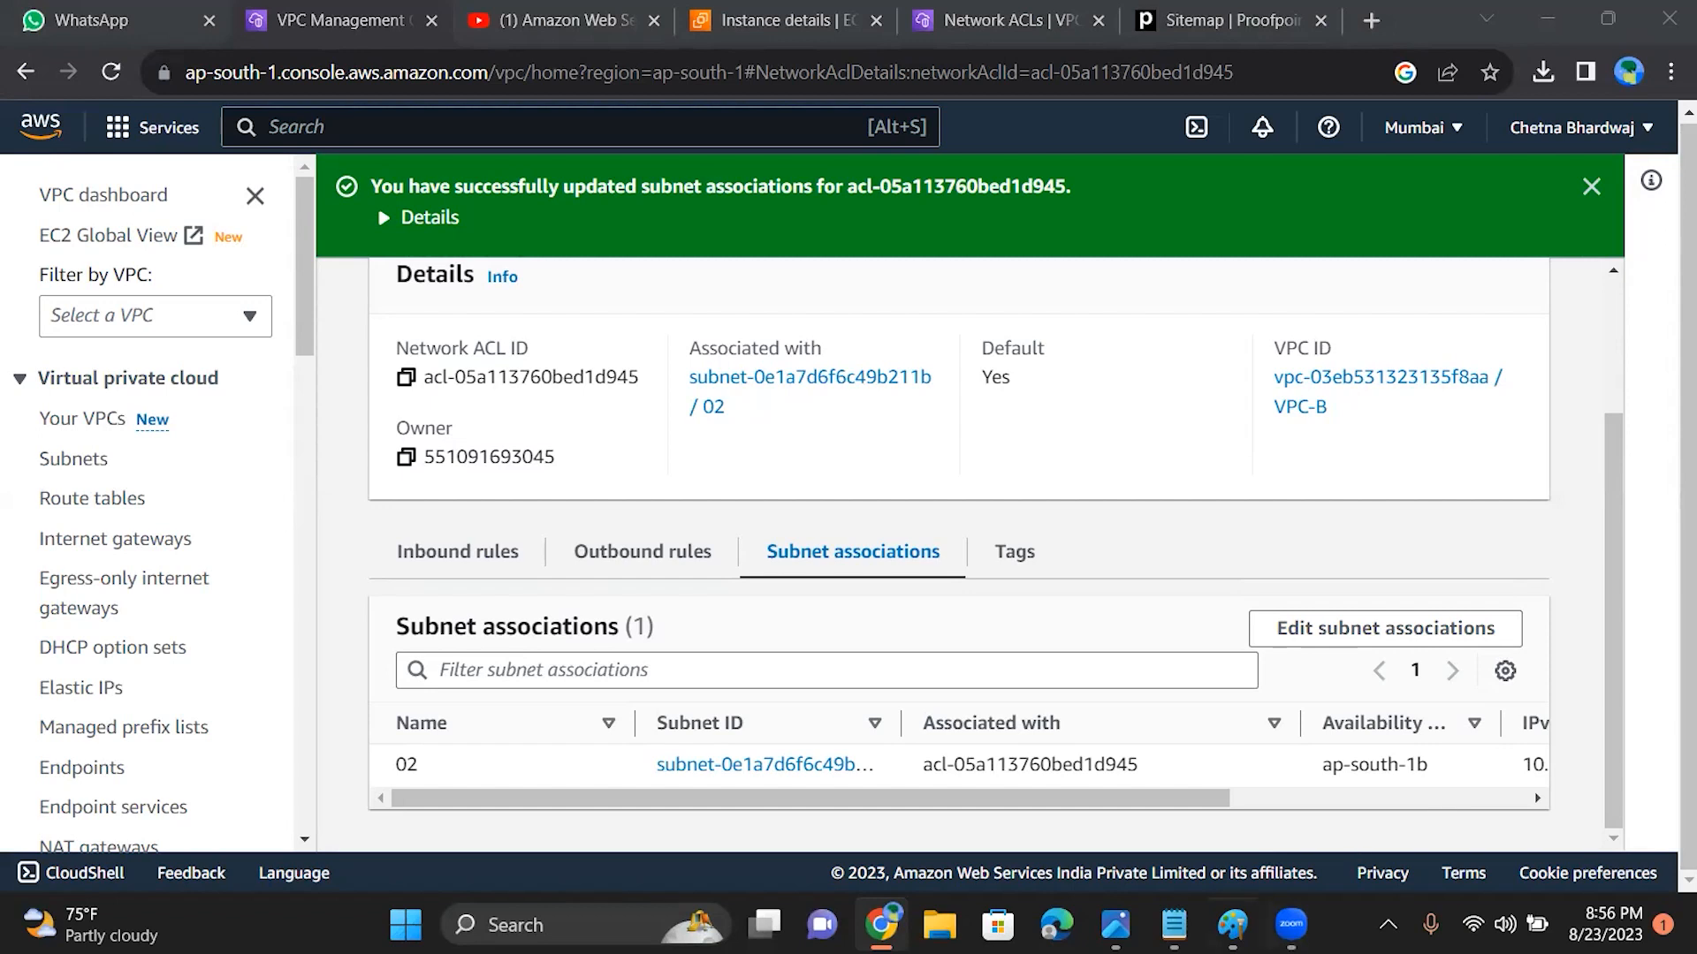
Step: Switch to the Photos window to examine the Traffic Flow Diagram slide, and minimize it to return to the VPC console
left_click(1116, 926)
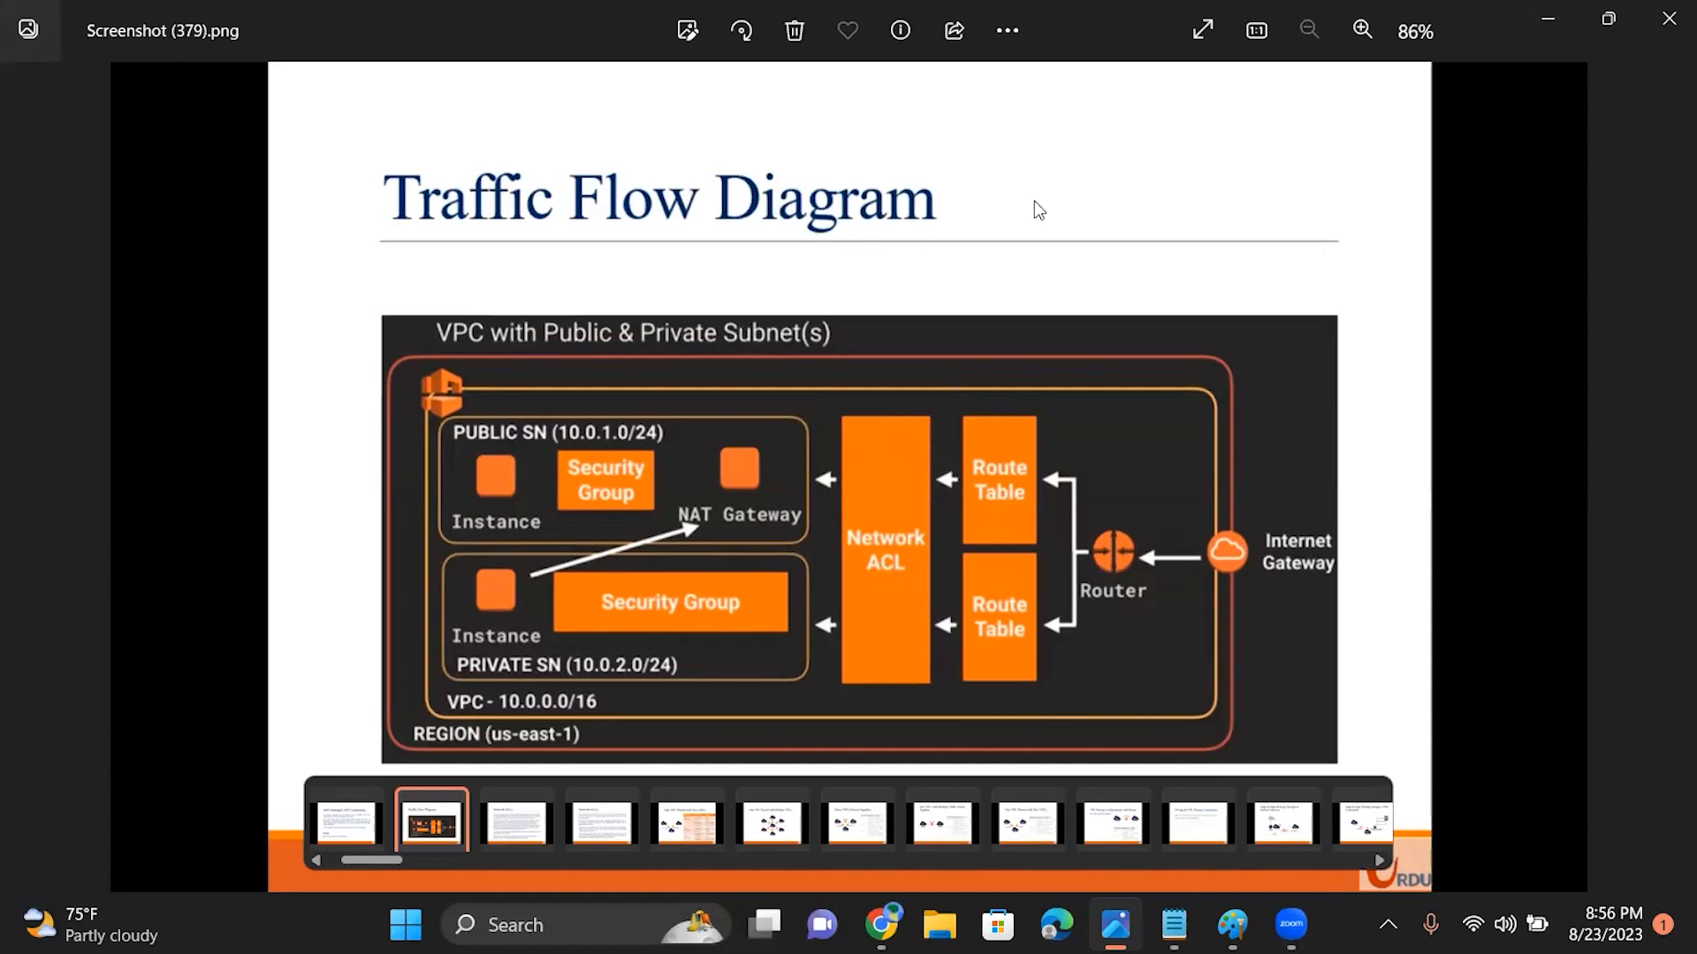
left_click(1546, 22)
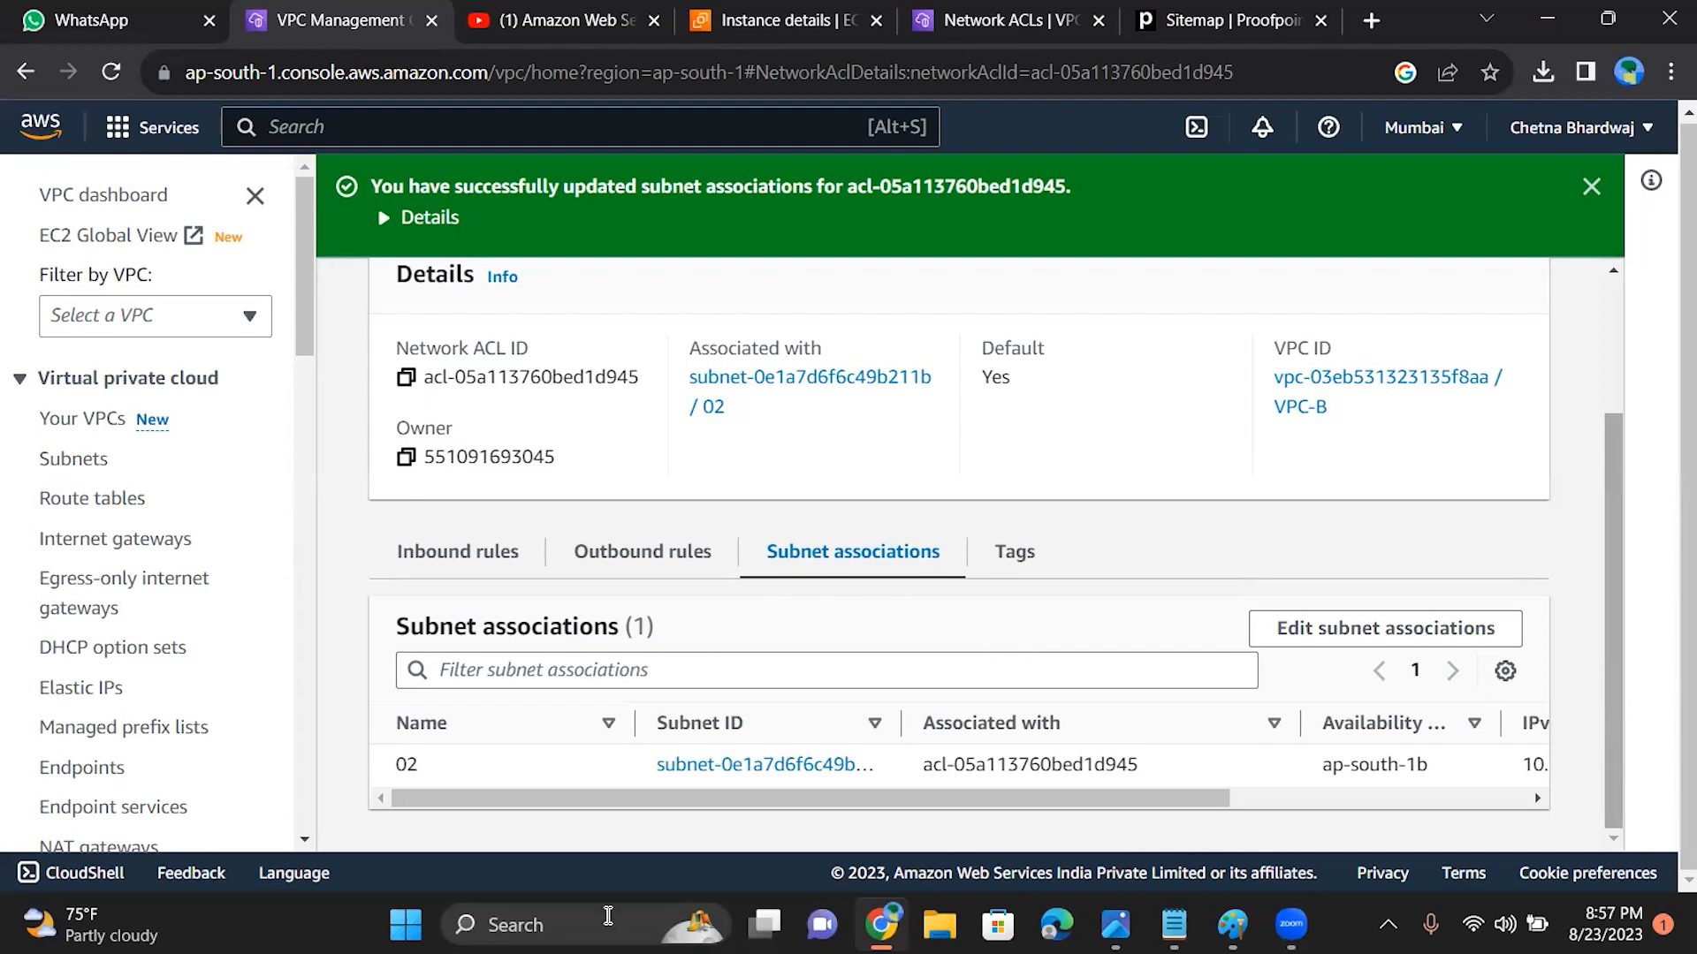
left_click(1099, 215)
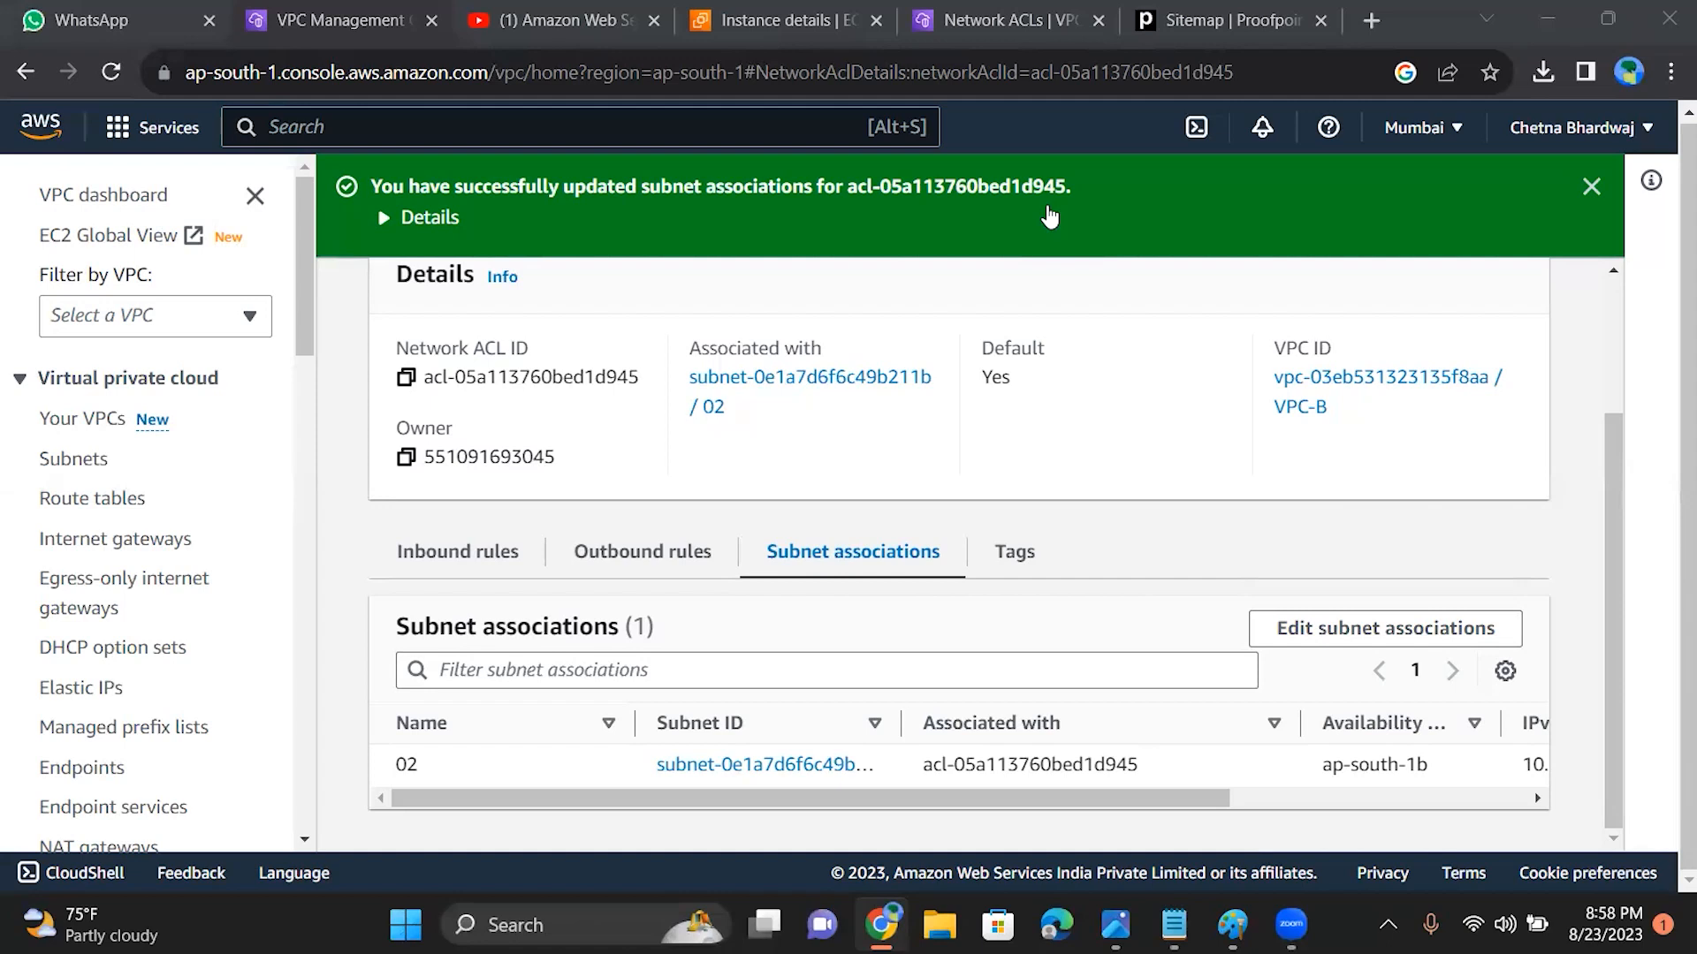
Step: Review the inbound and outbound rules of VPC-B's network ACL once more
left_click(1610, 460)
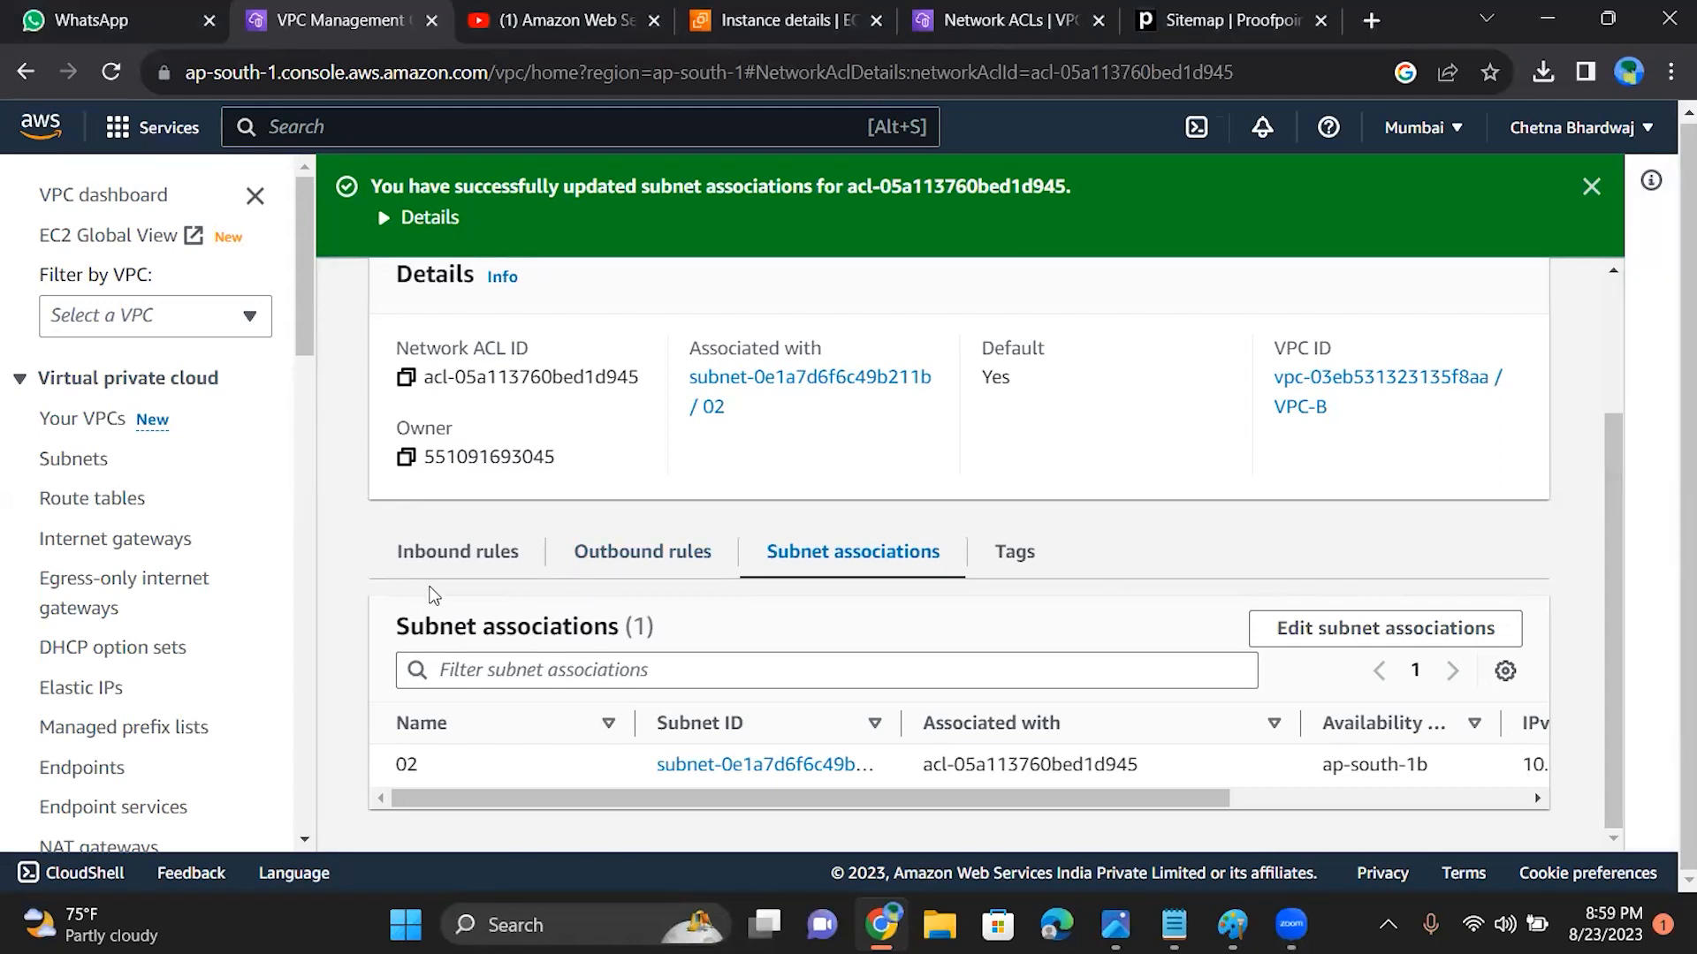
left_click(436, 570)
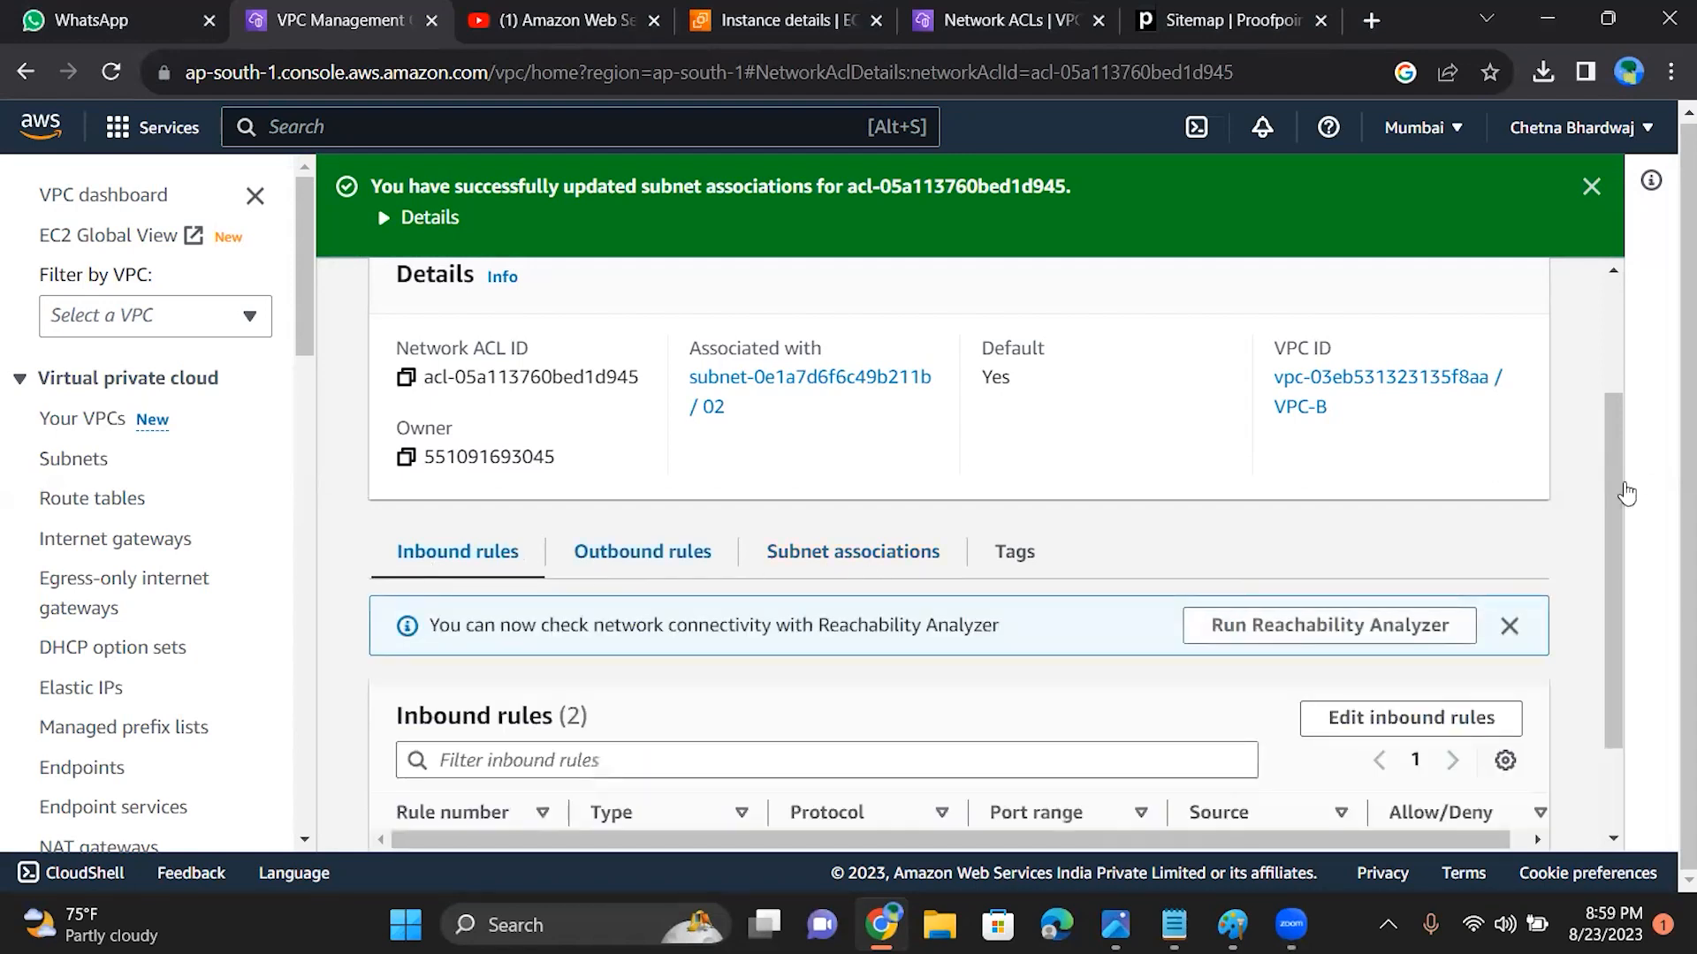
left_click_drag(1618, 491, 1655, 792)
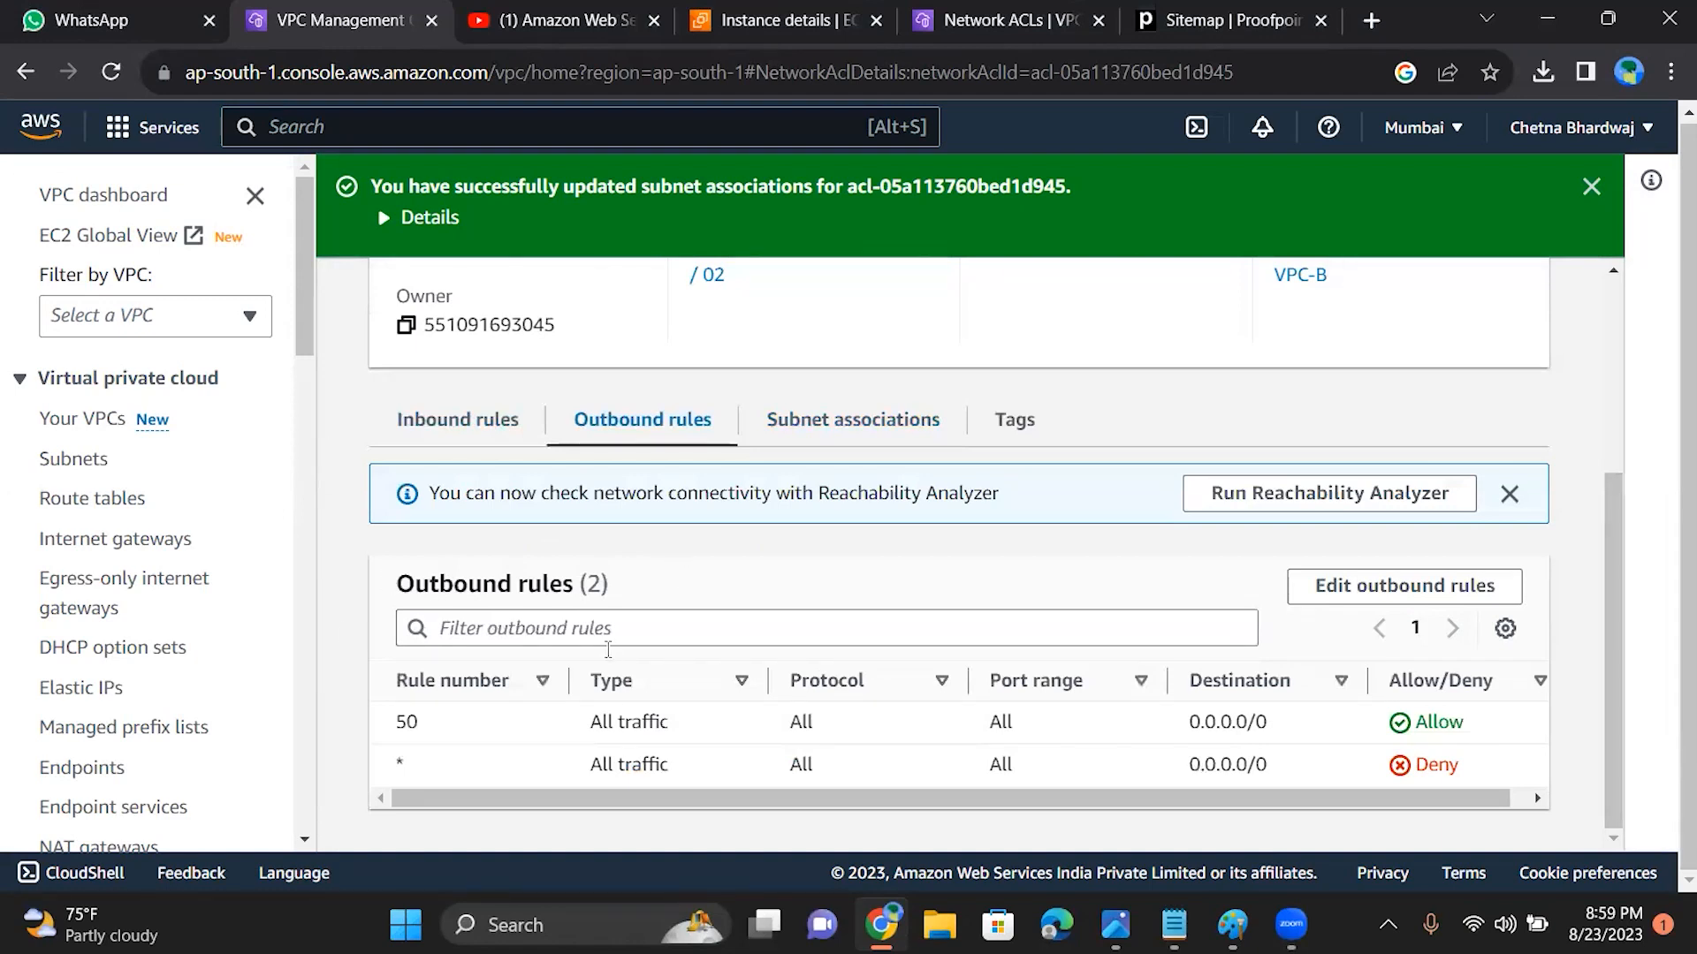
Step: Bring up the open Notepad file and close it without saving the changes
left_click(1174, 924)
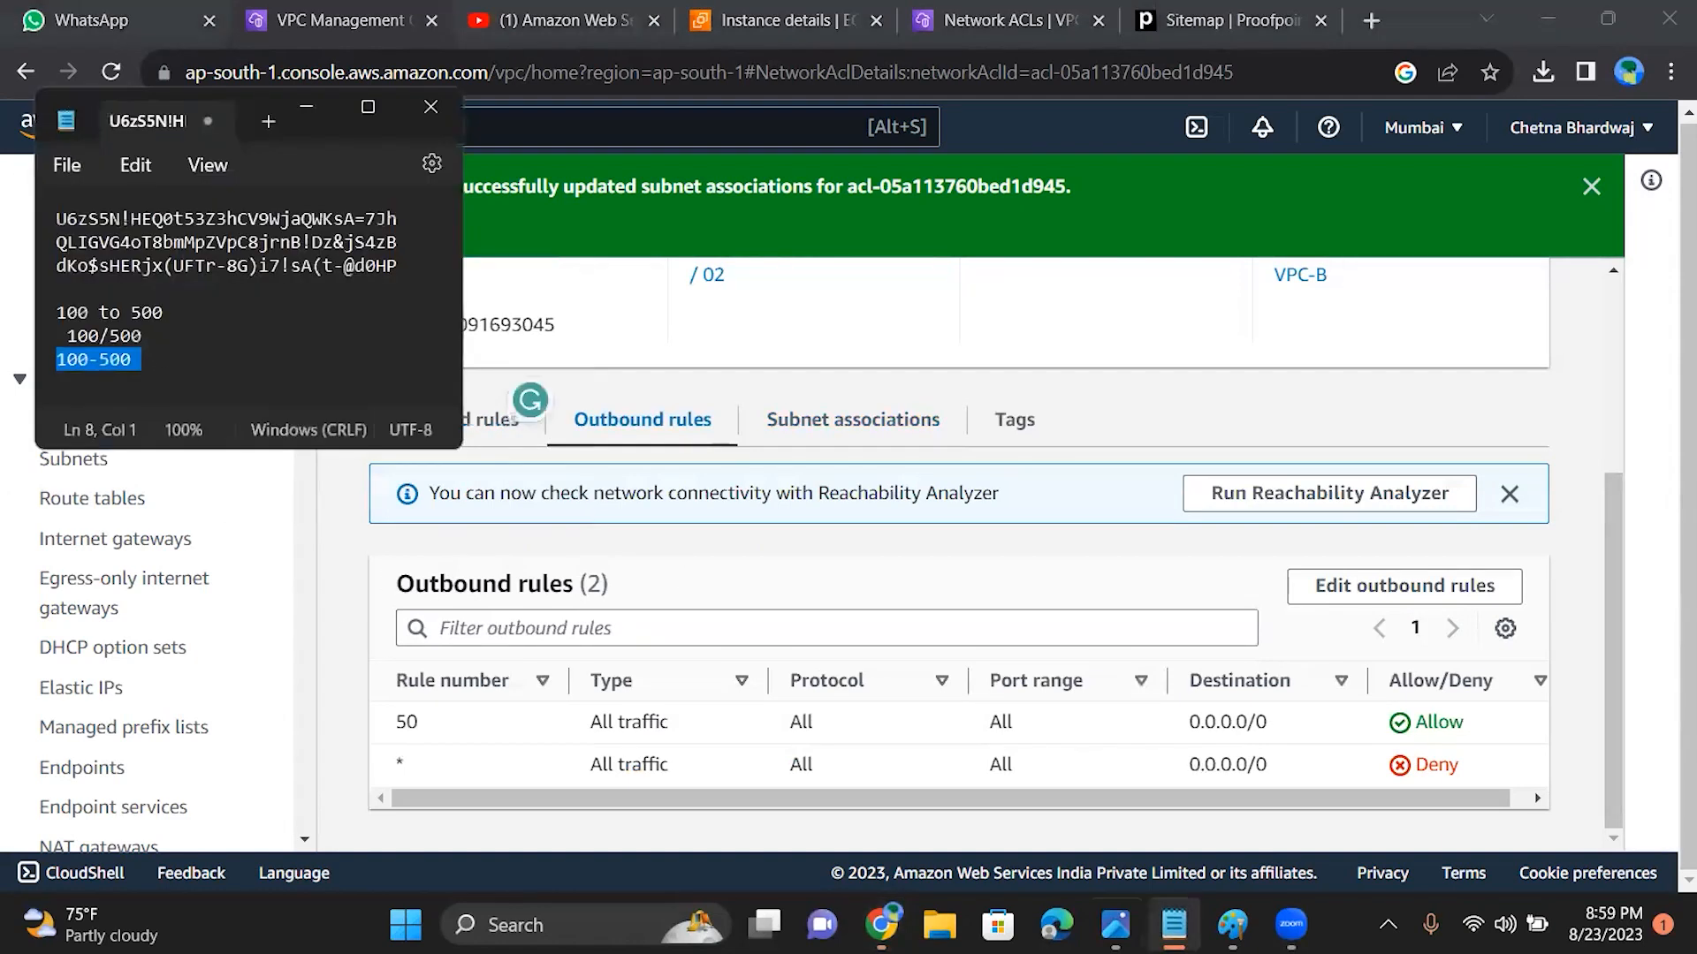
left_click(430, 107)
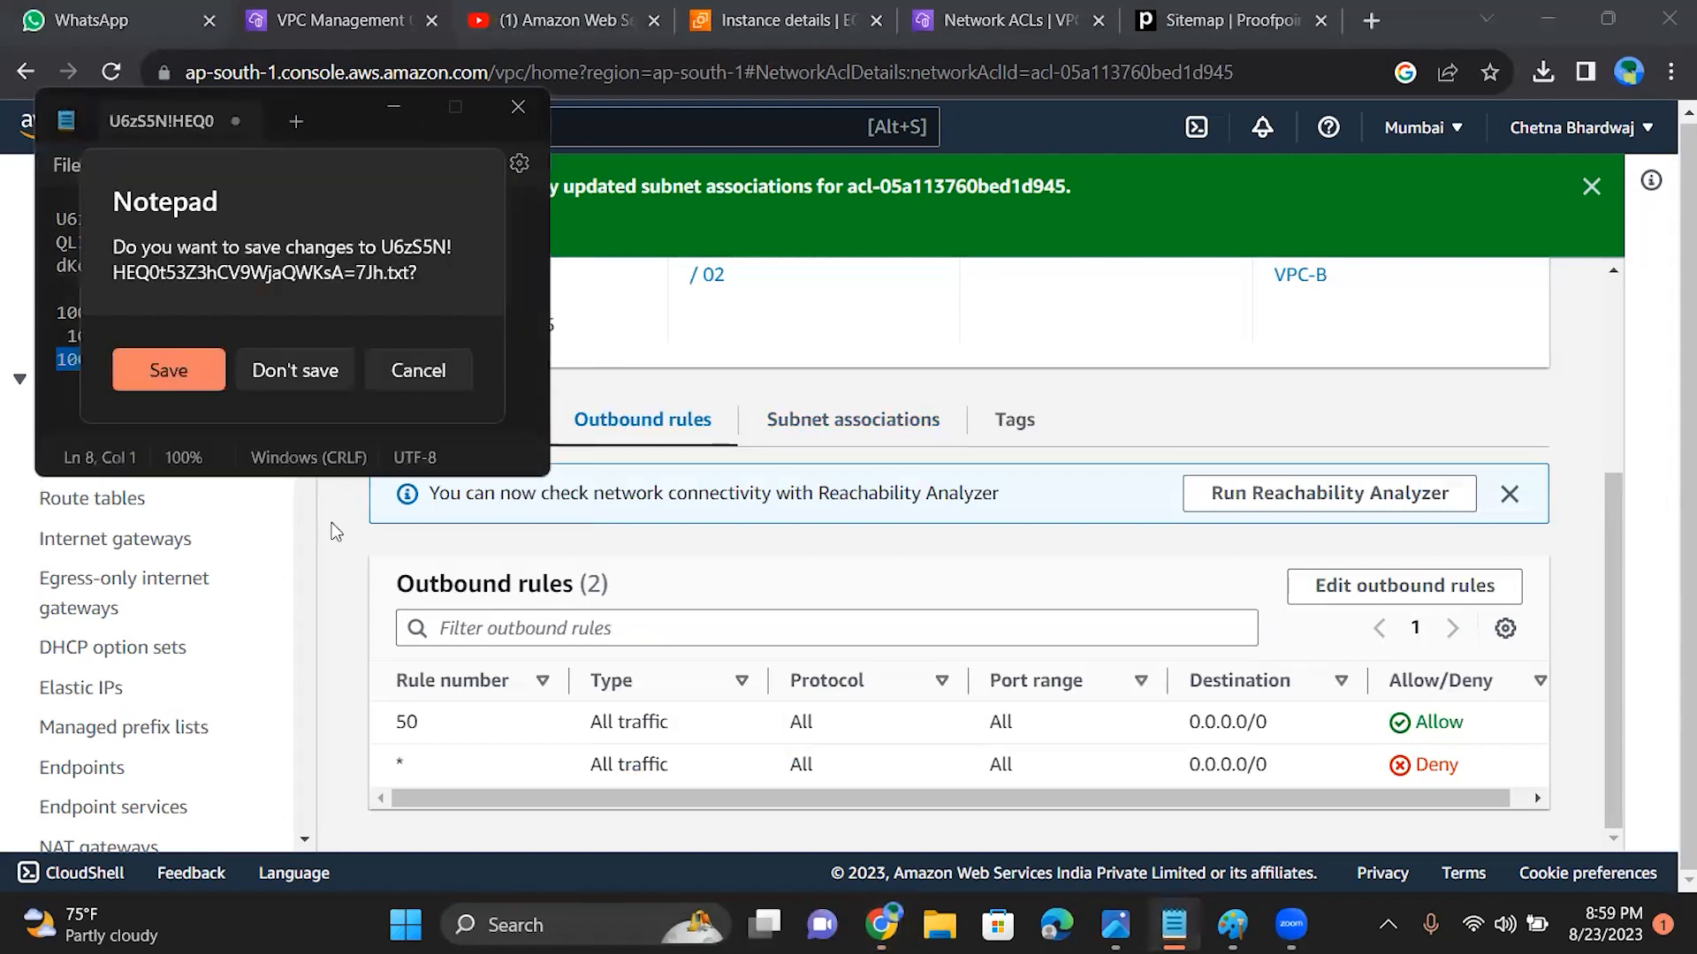
left_click(273, 380)
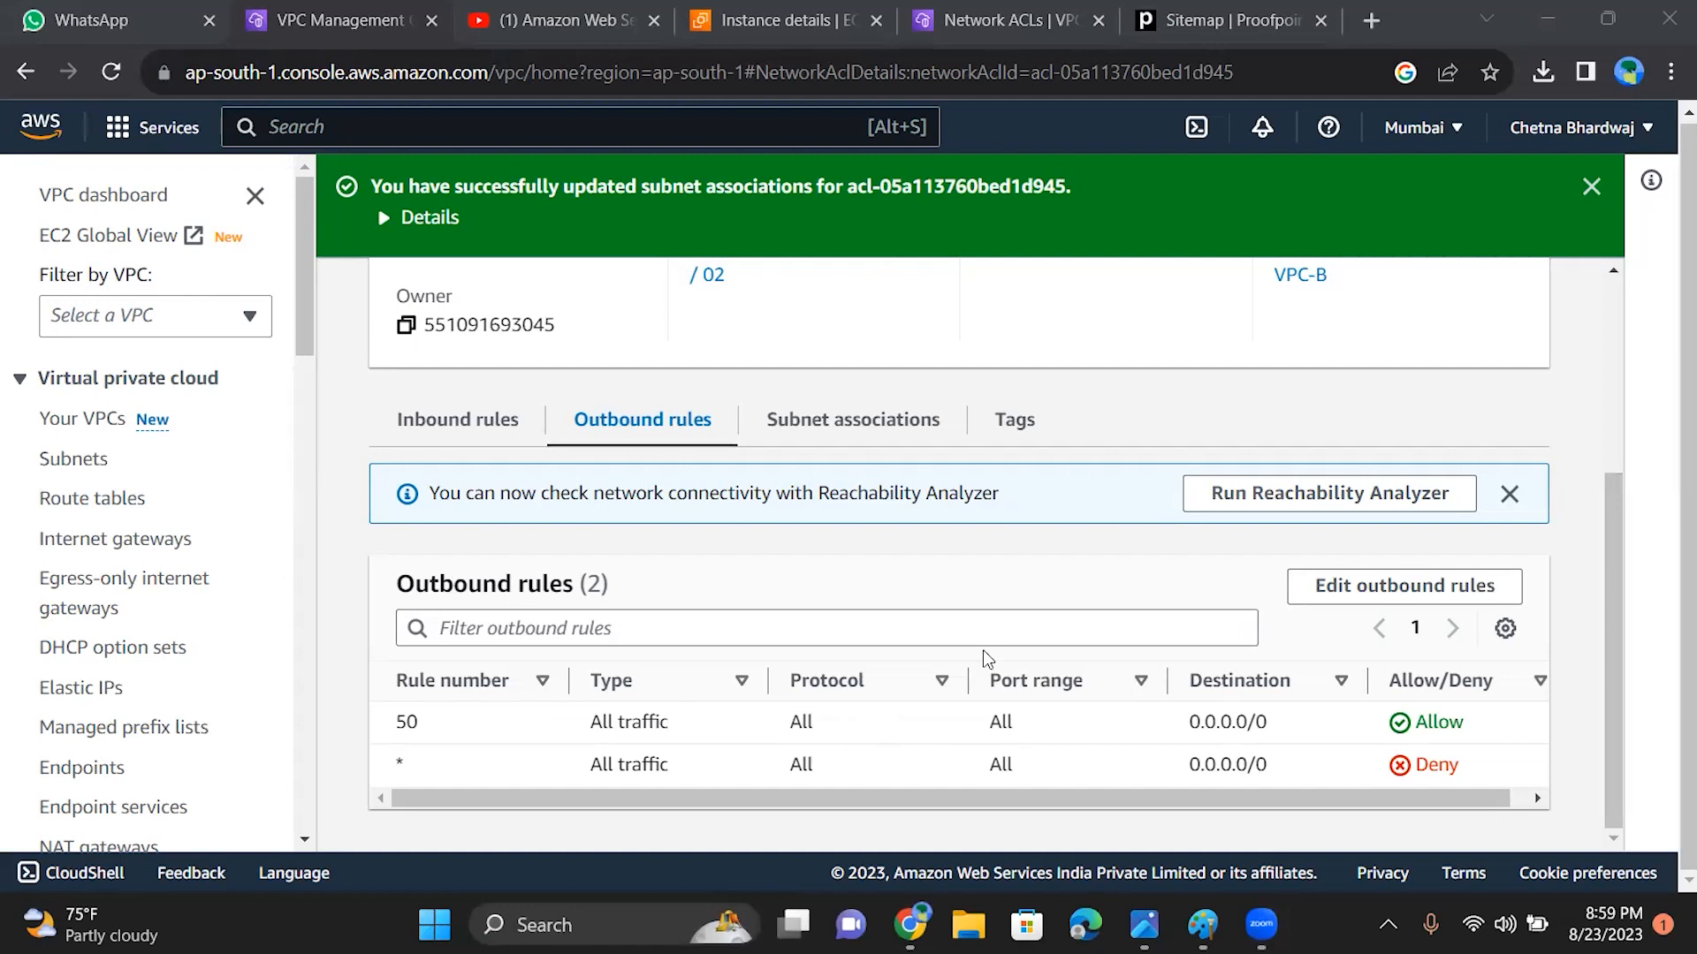
Step: Look over the network ACL's details and outbound rules, and the VPC console's navigation entries from Security through Traffic Mirroring and Settings
left_click_drag(1609, 565, 1586, 309)
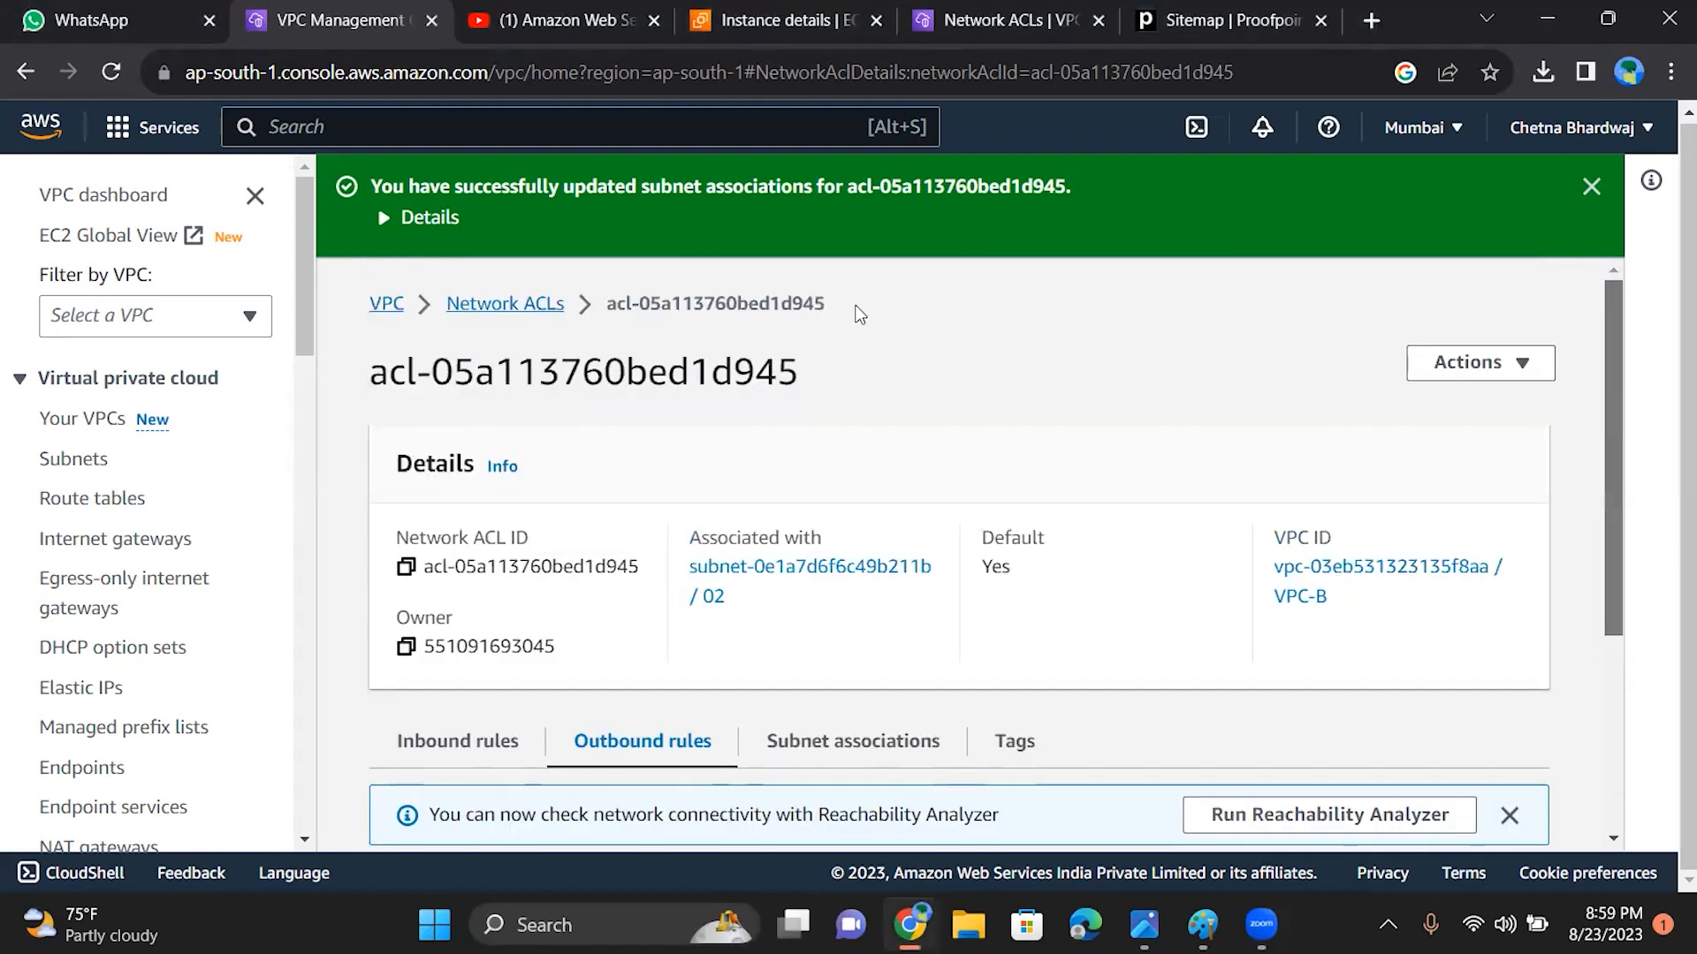
left_click_drag(305, 265, 293, 788)
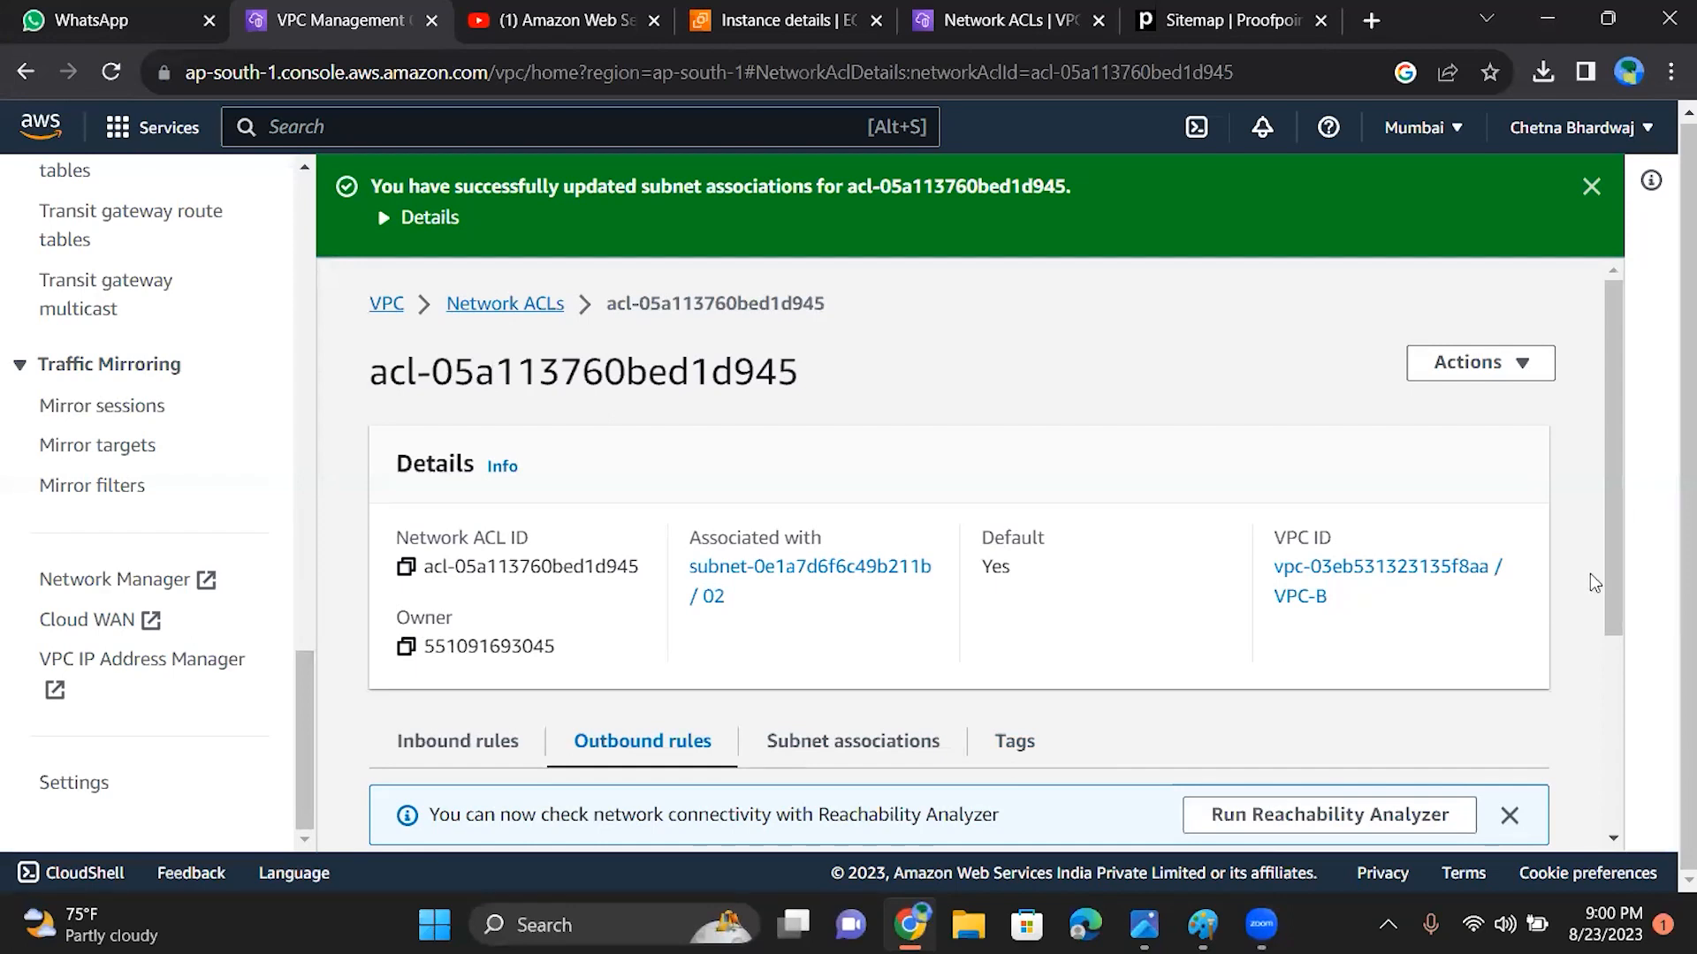
left_click_drag(1609, 561, 1614, 761)
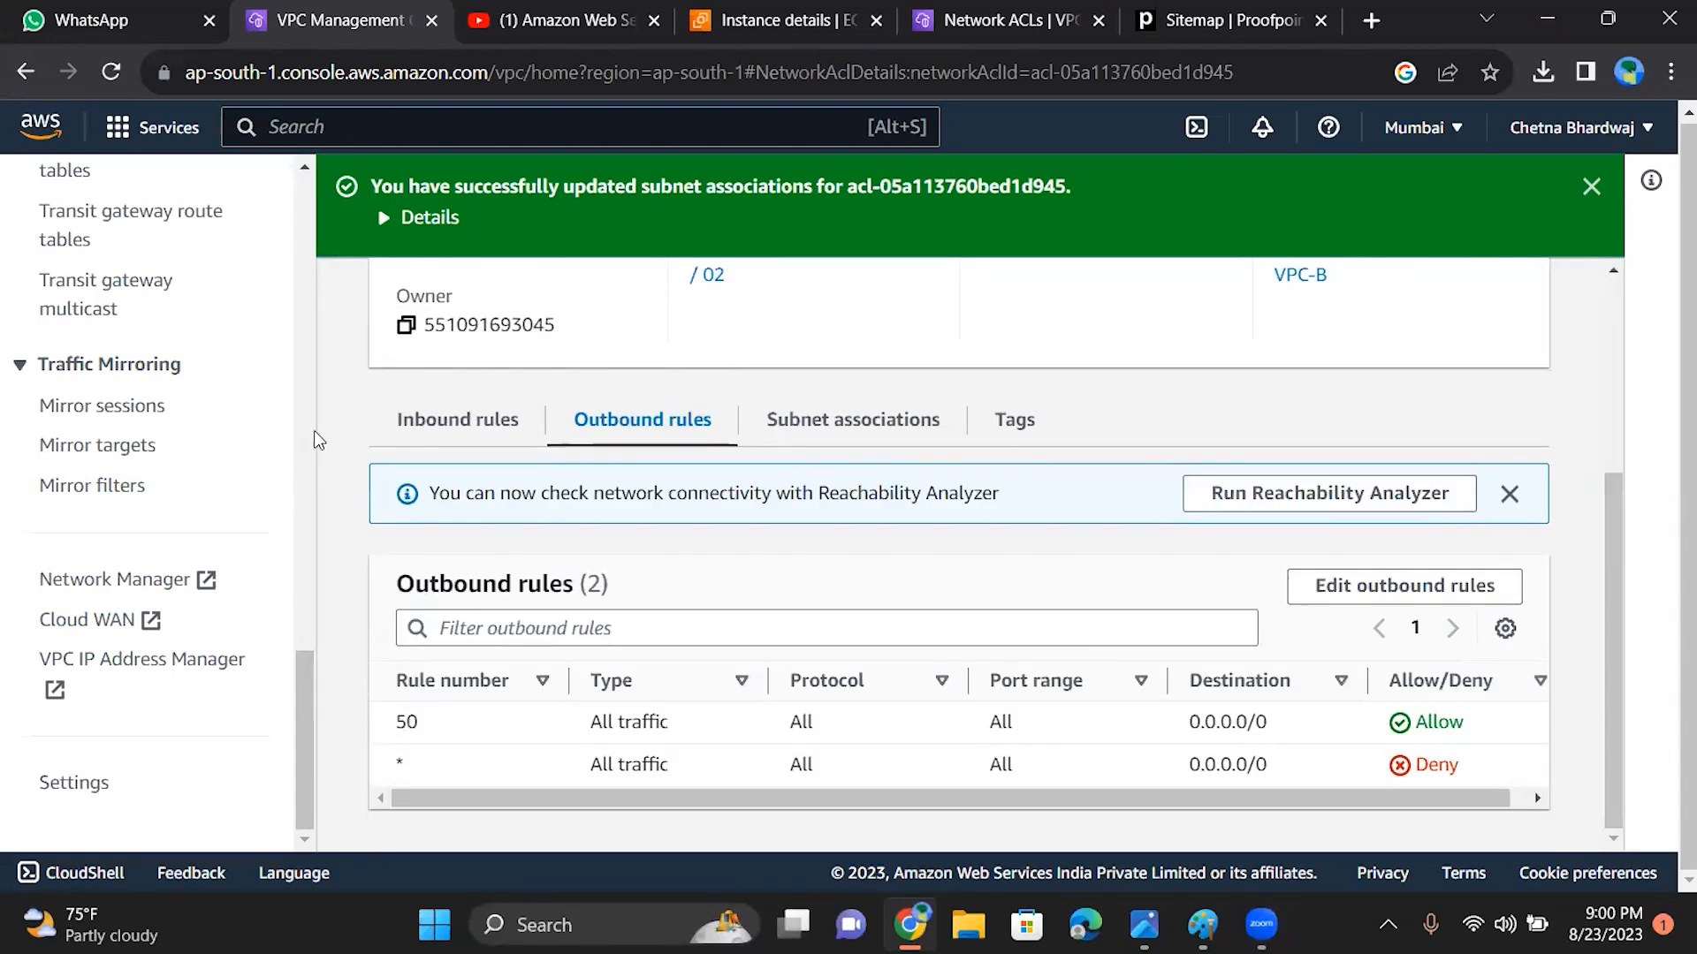
left_click_drag(312, 737, 306, 386)
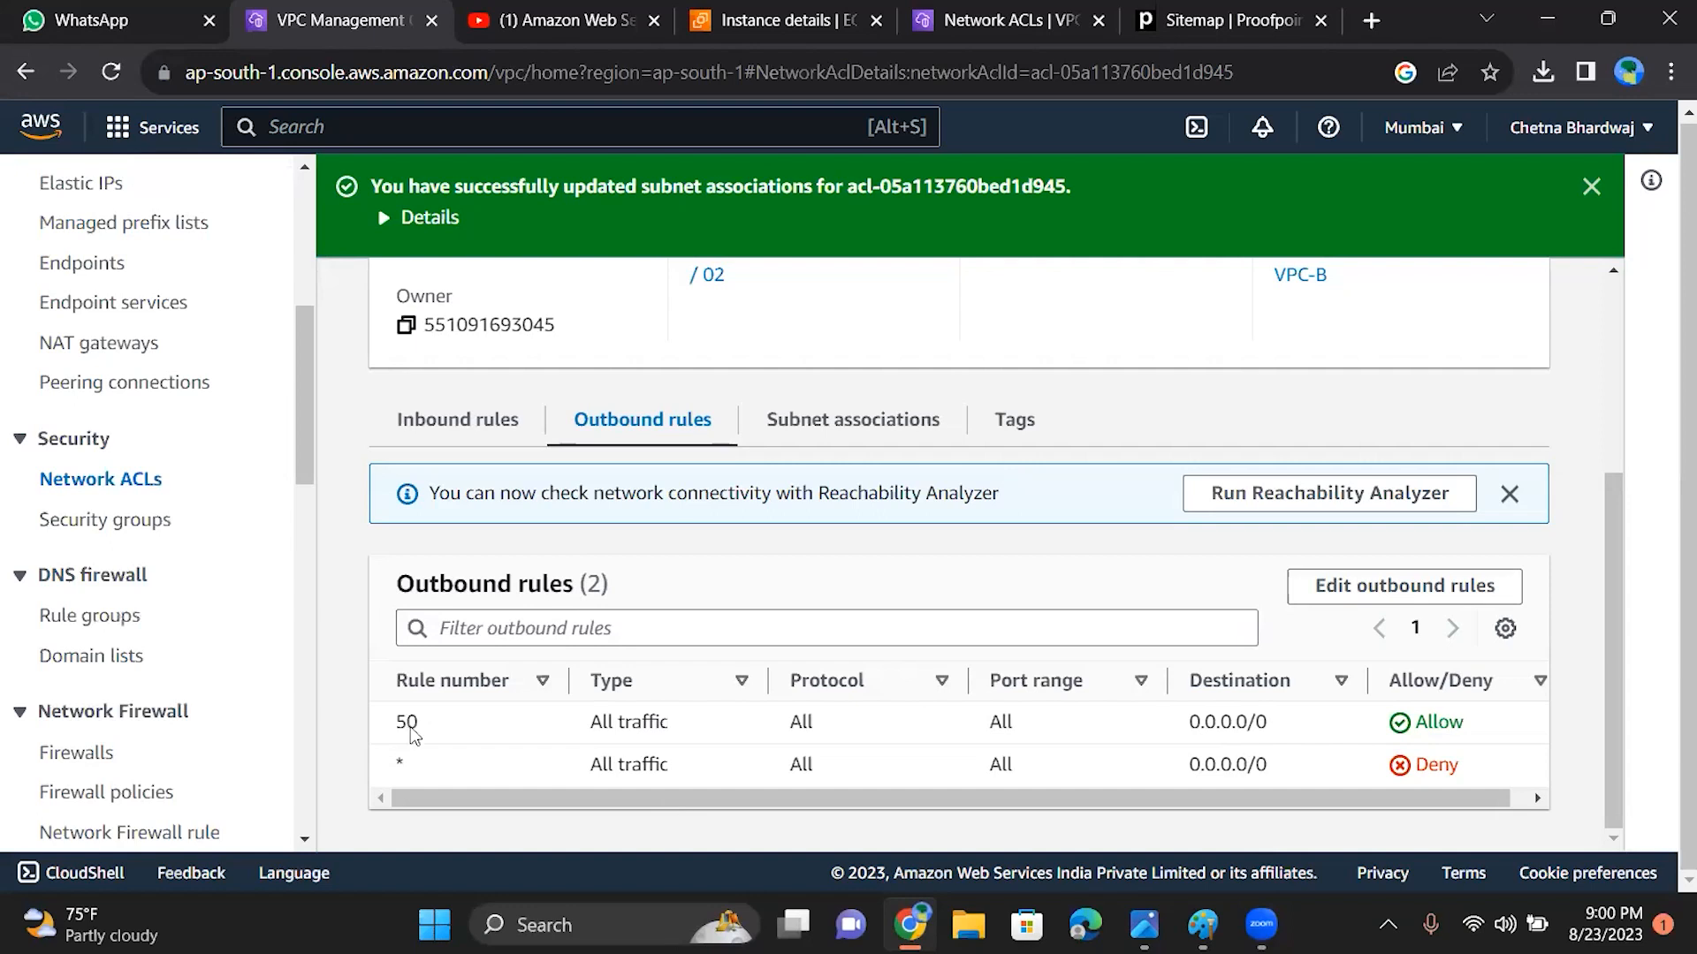
scroll(285, 433, "down", 1)
left_click_drag(314, 636, 315, 708)
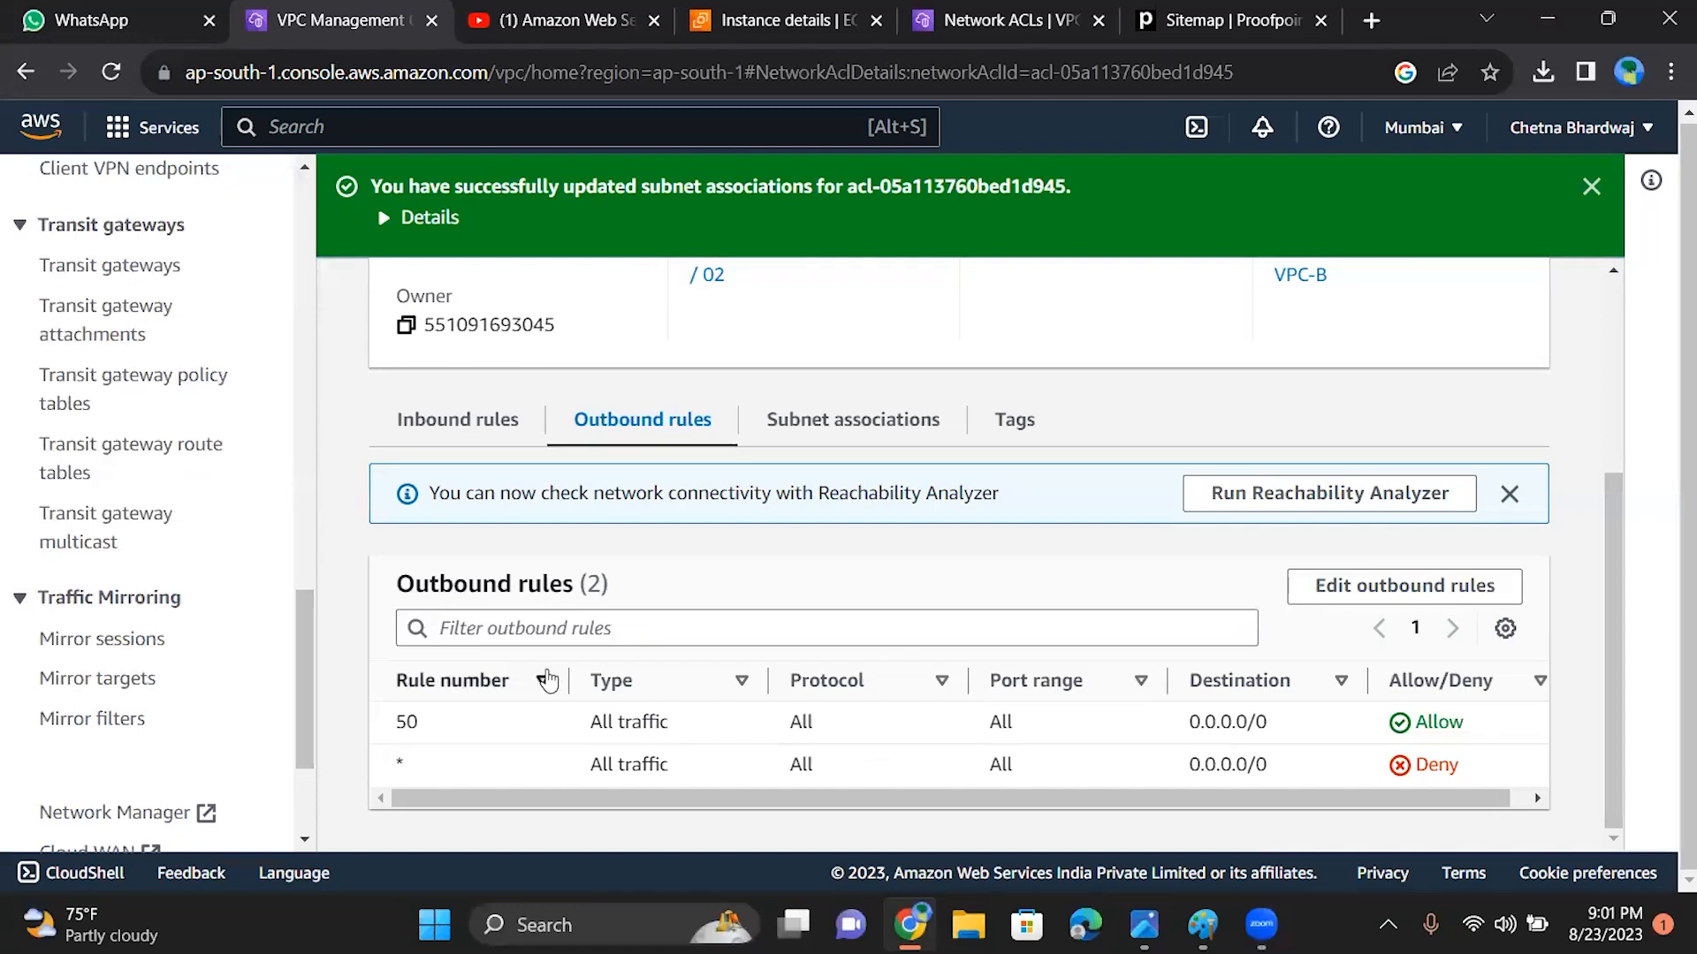
left_click_drag(304, 633, 311, 541)
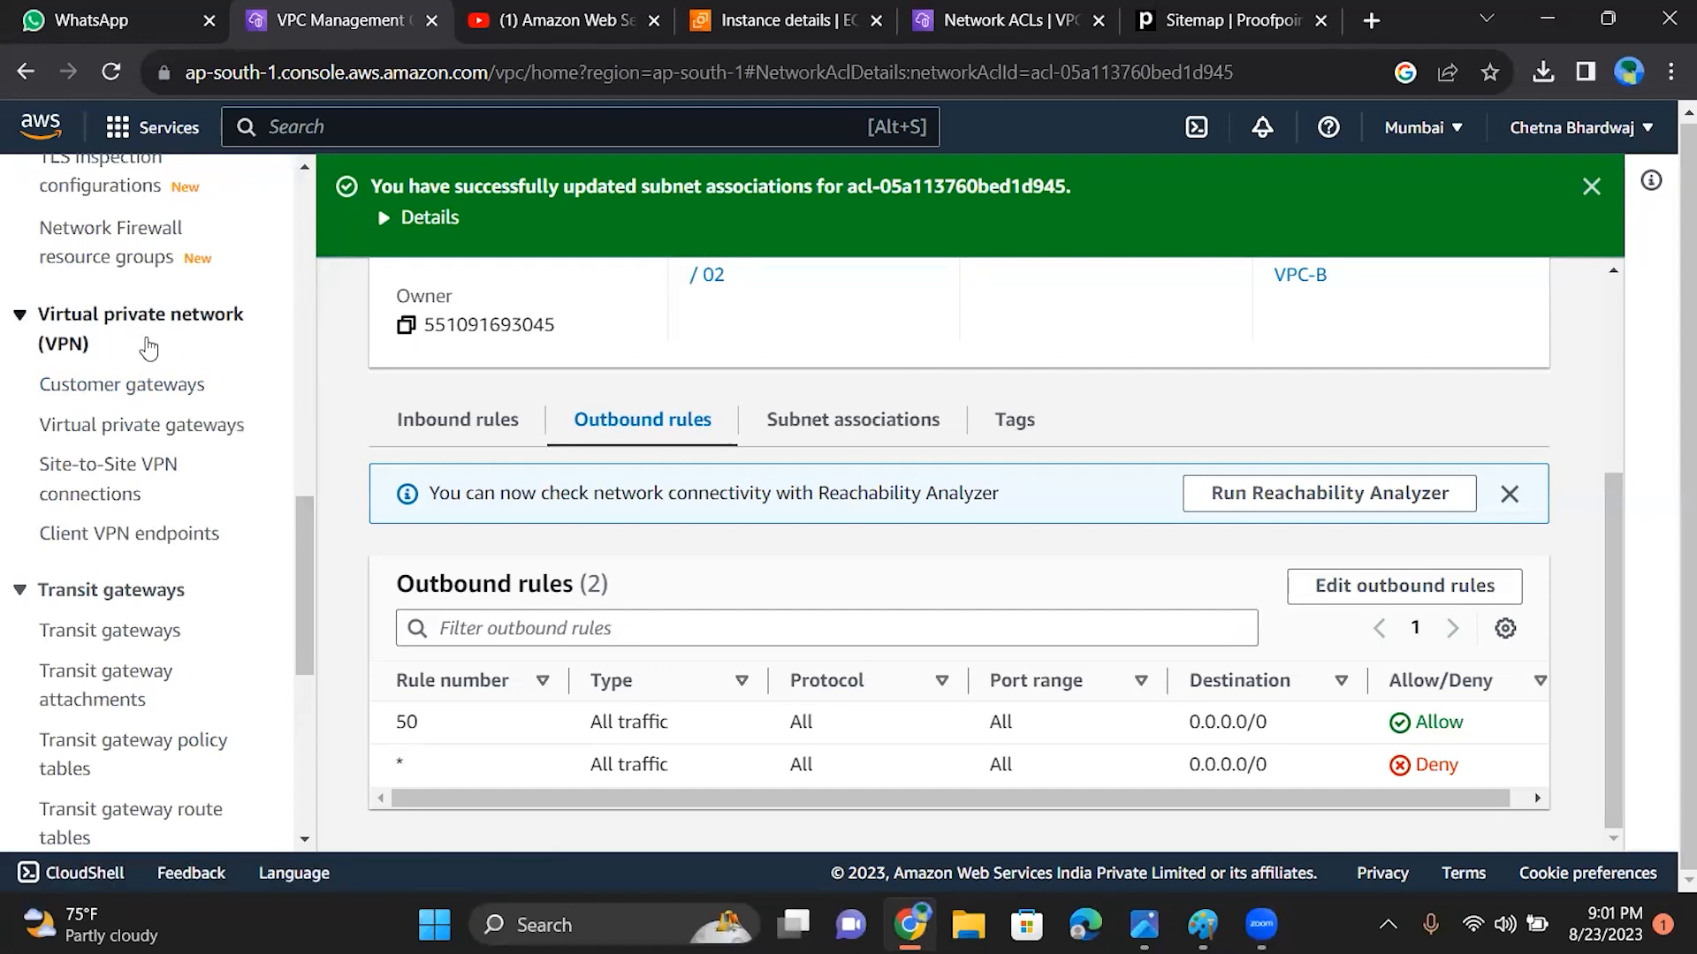
left_click_drag(315, 592, 308, 410)
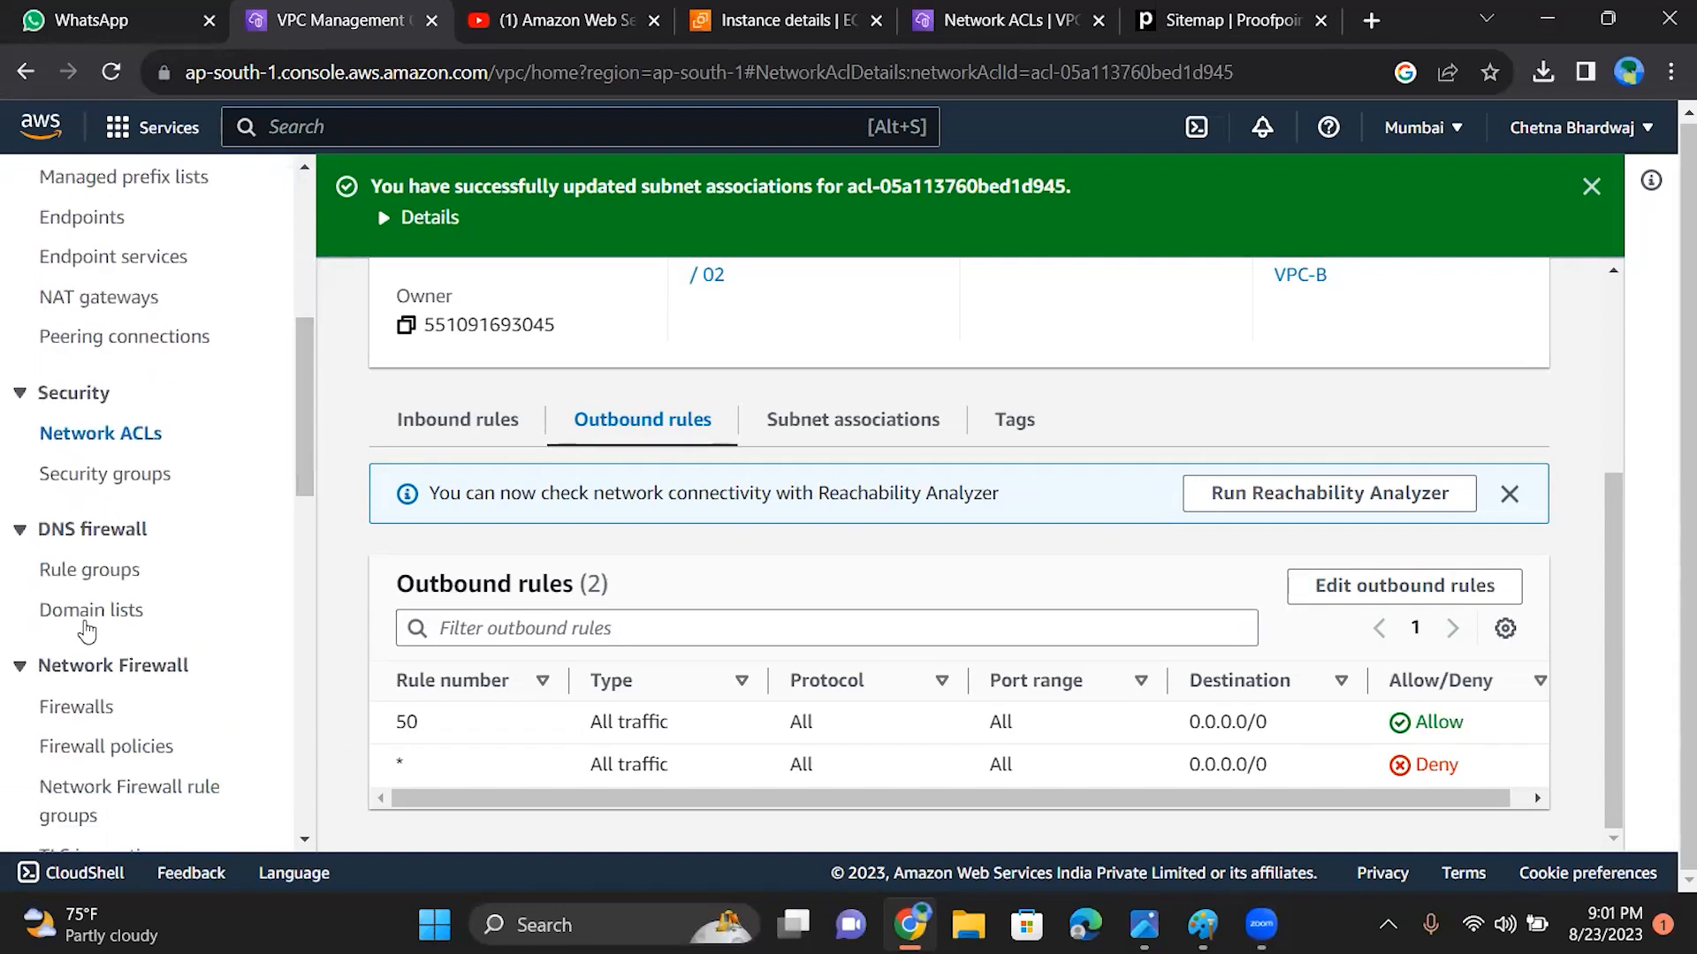
Step: Open the DNS firewall rule groups page and read how Route 53 Resolver DNS Firewall works, through associating the rule group to VPCs
left_click(90, 569)
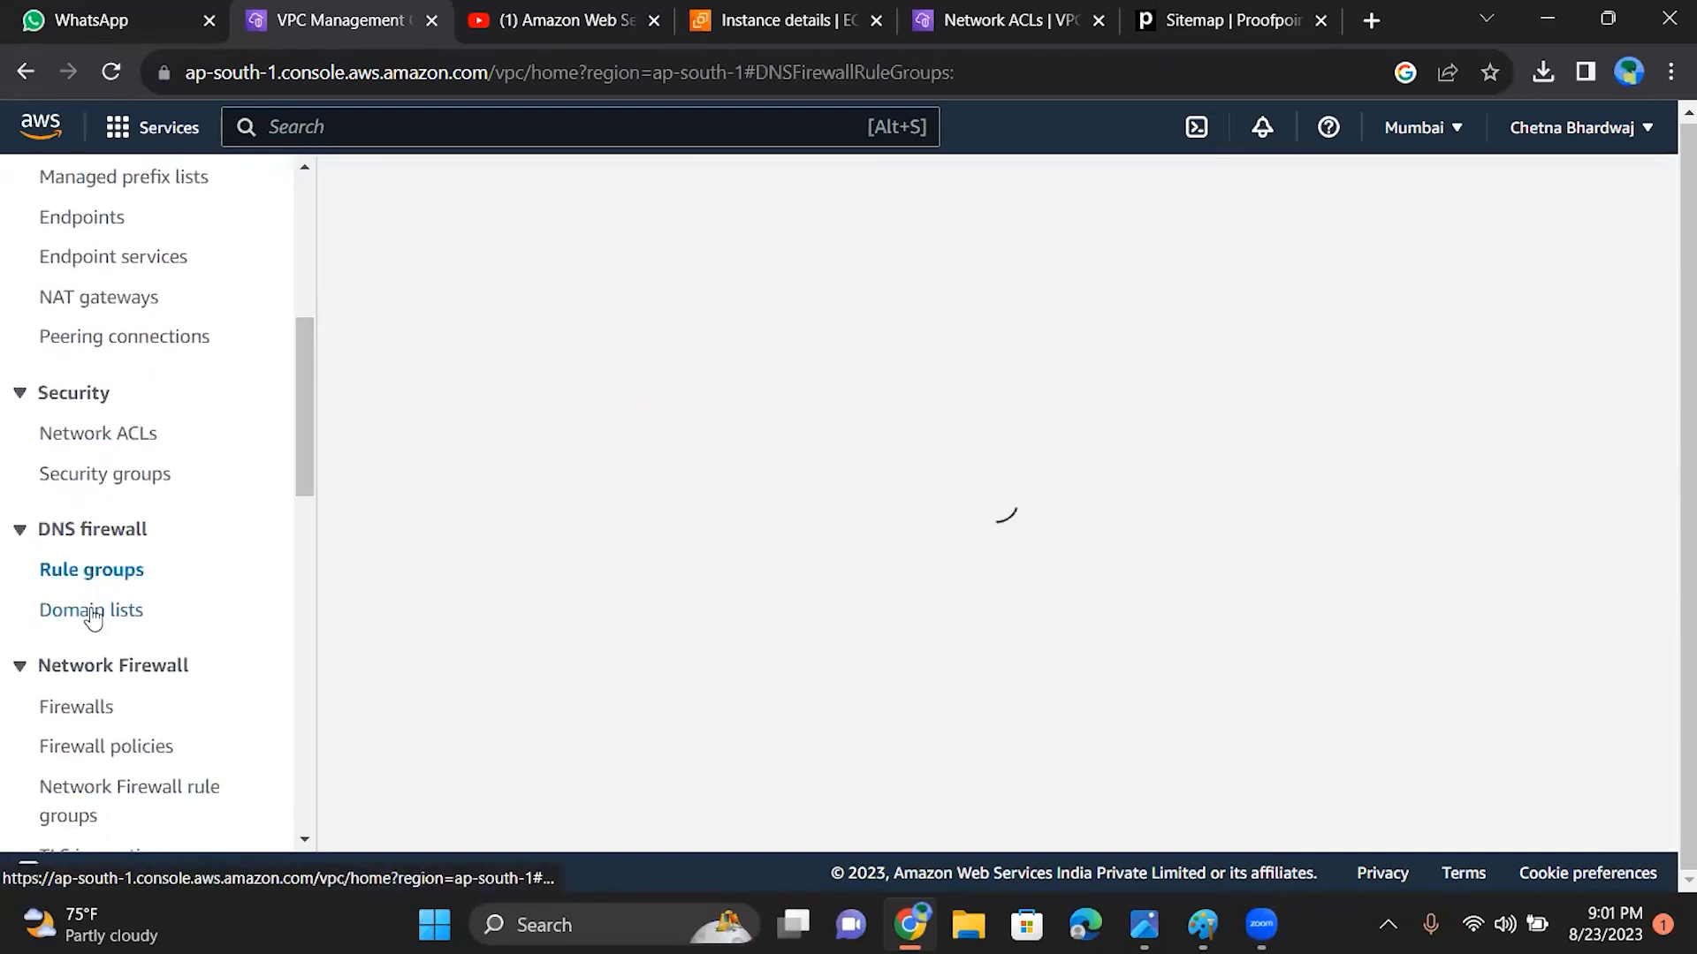
left_click(92, 617)
left_click(96, 576)
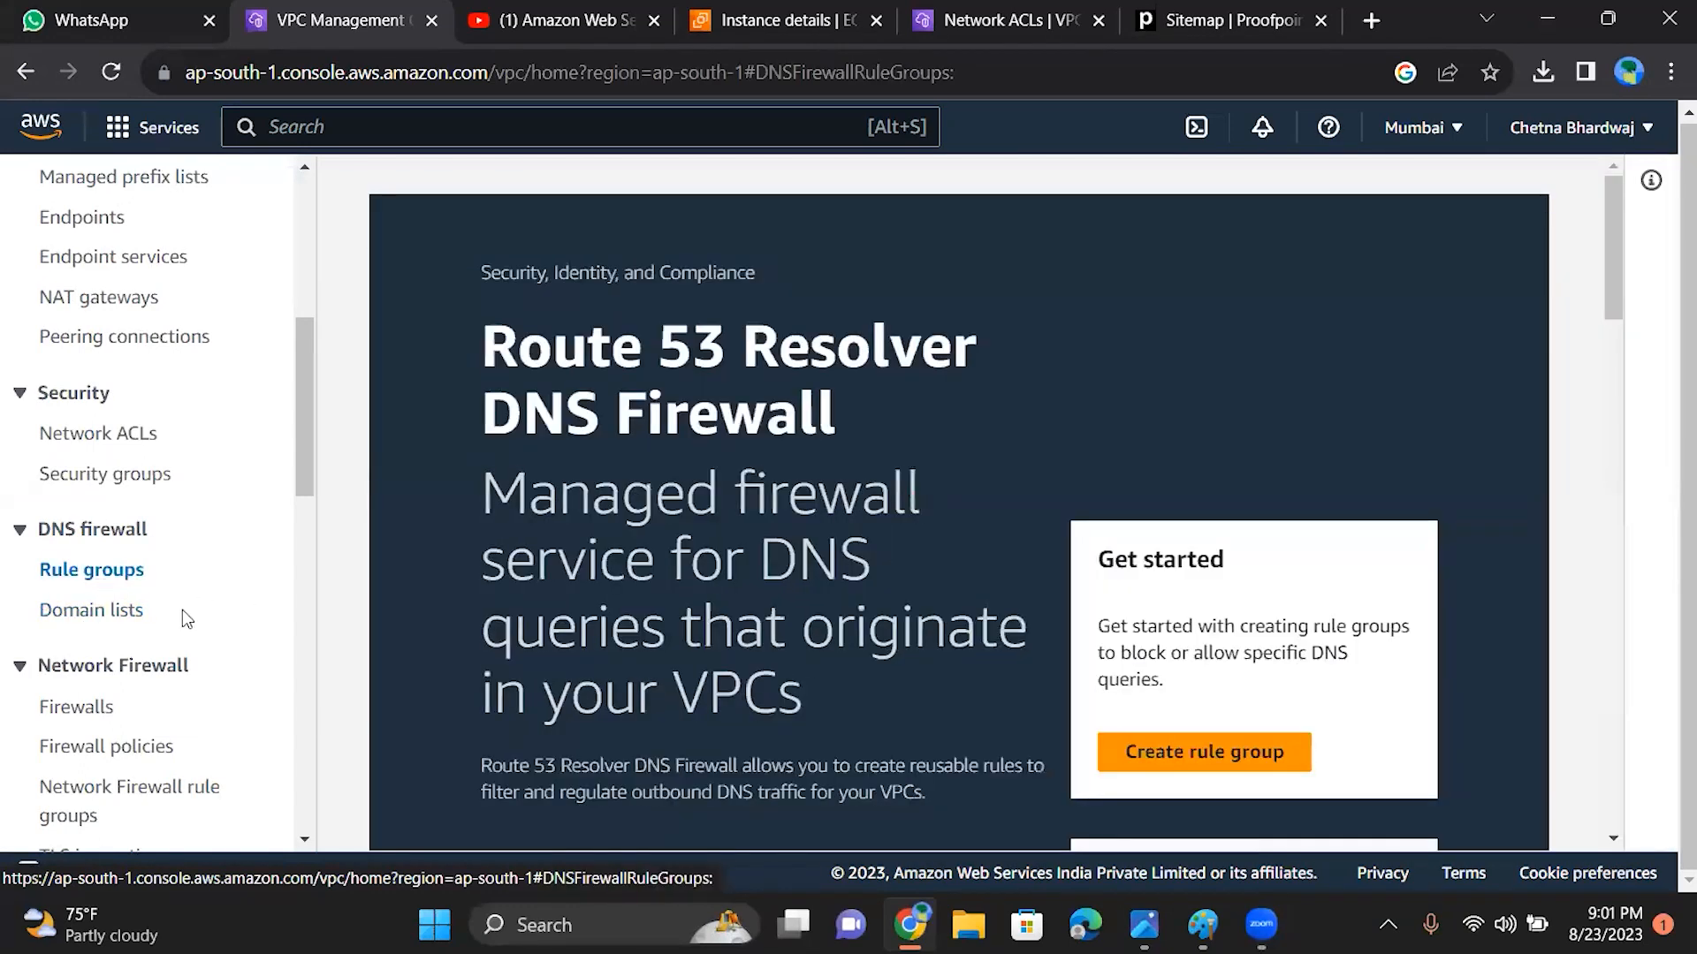
left_click_drag(1606, 307, 1622, 555)
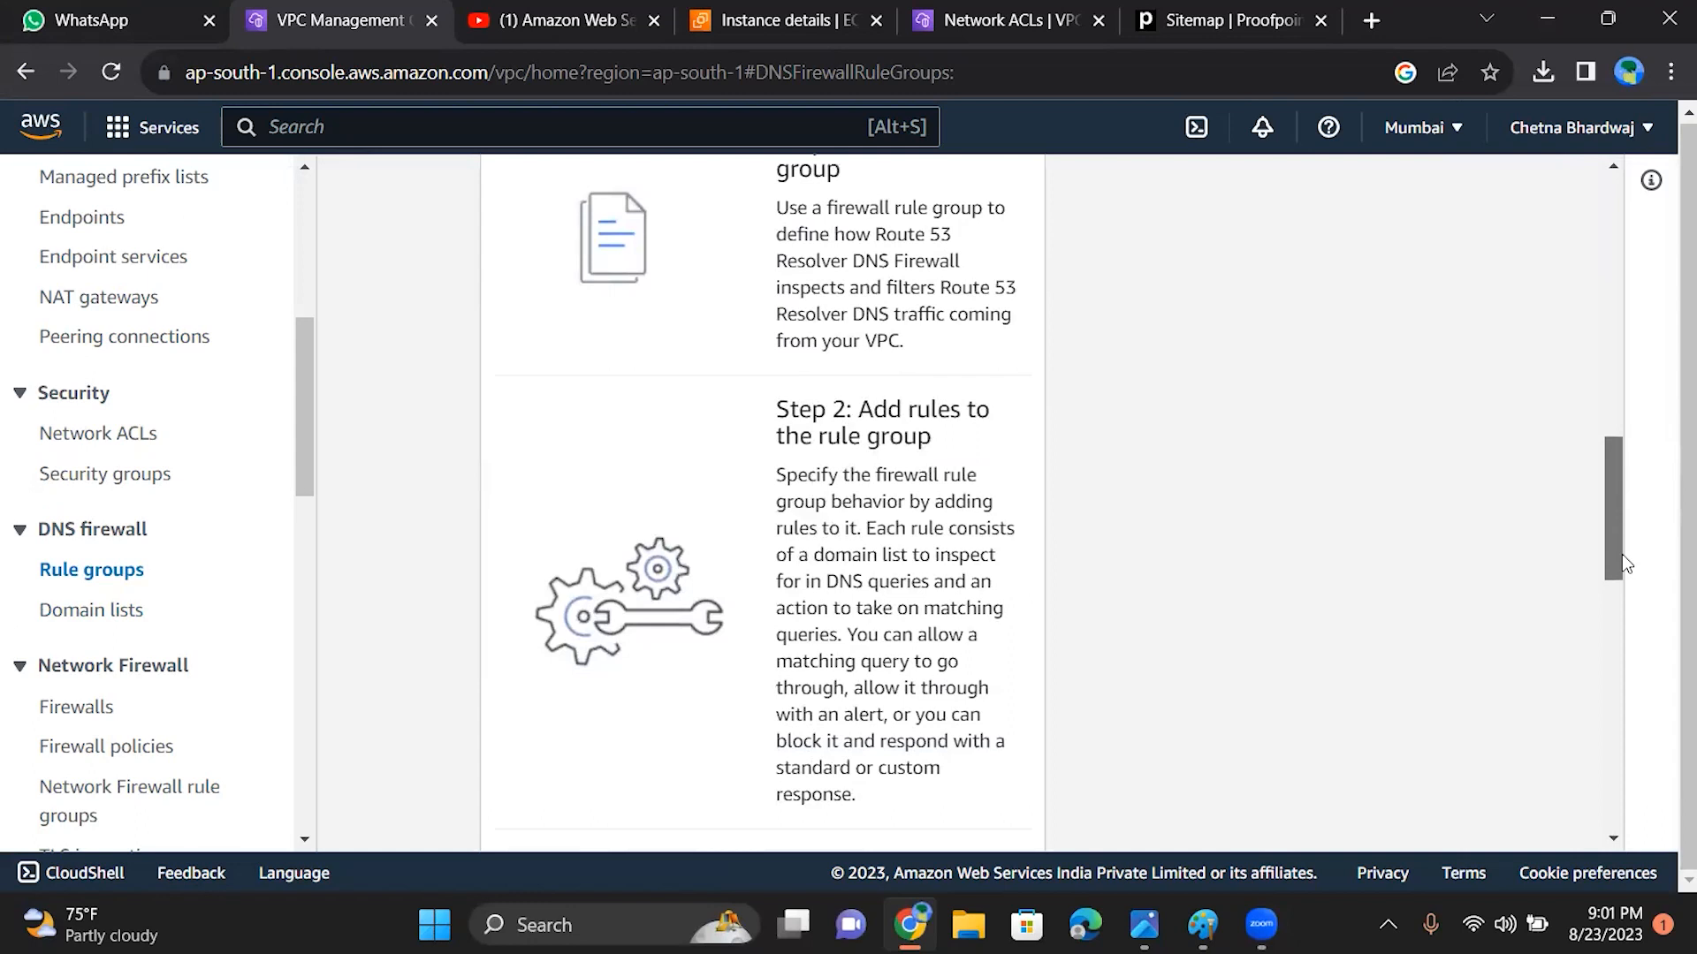
left_click_drag(1622, 555, 1631, 653)
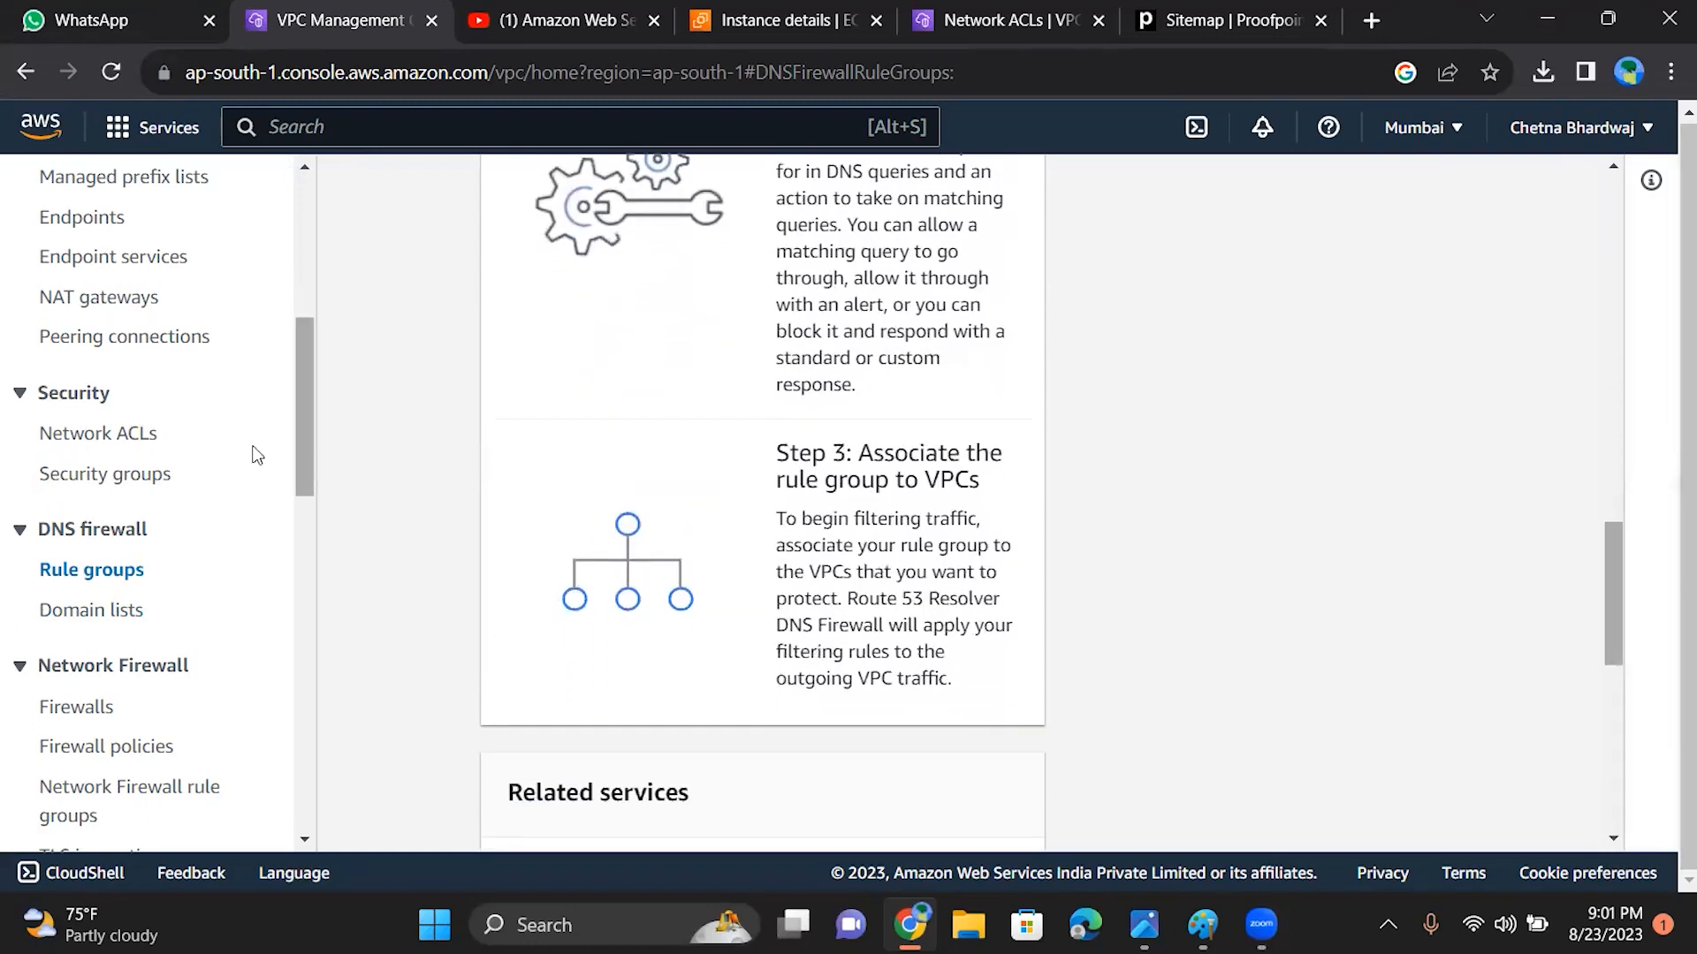
Step: Open the DNS firewall domain lists and look through the VPC service entries in the navigation
left_click(102, 622)
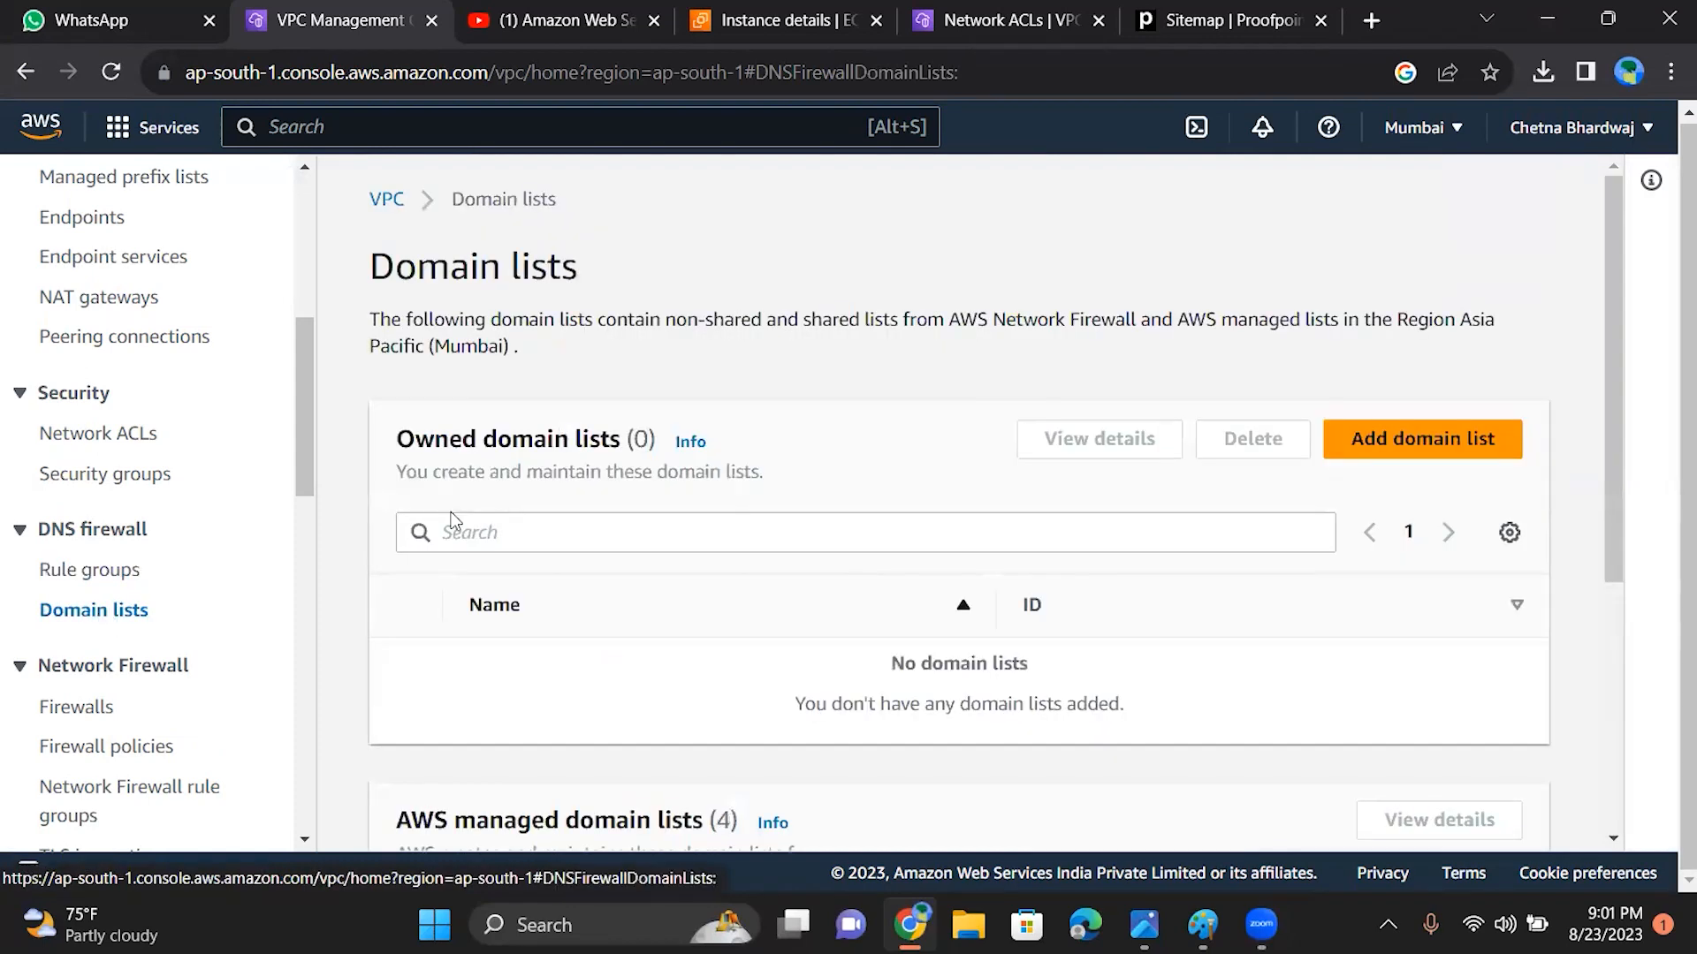
left_click_drag(301, 424, 317, 571)
scroll(294, 456, "up", 10)
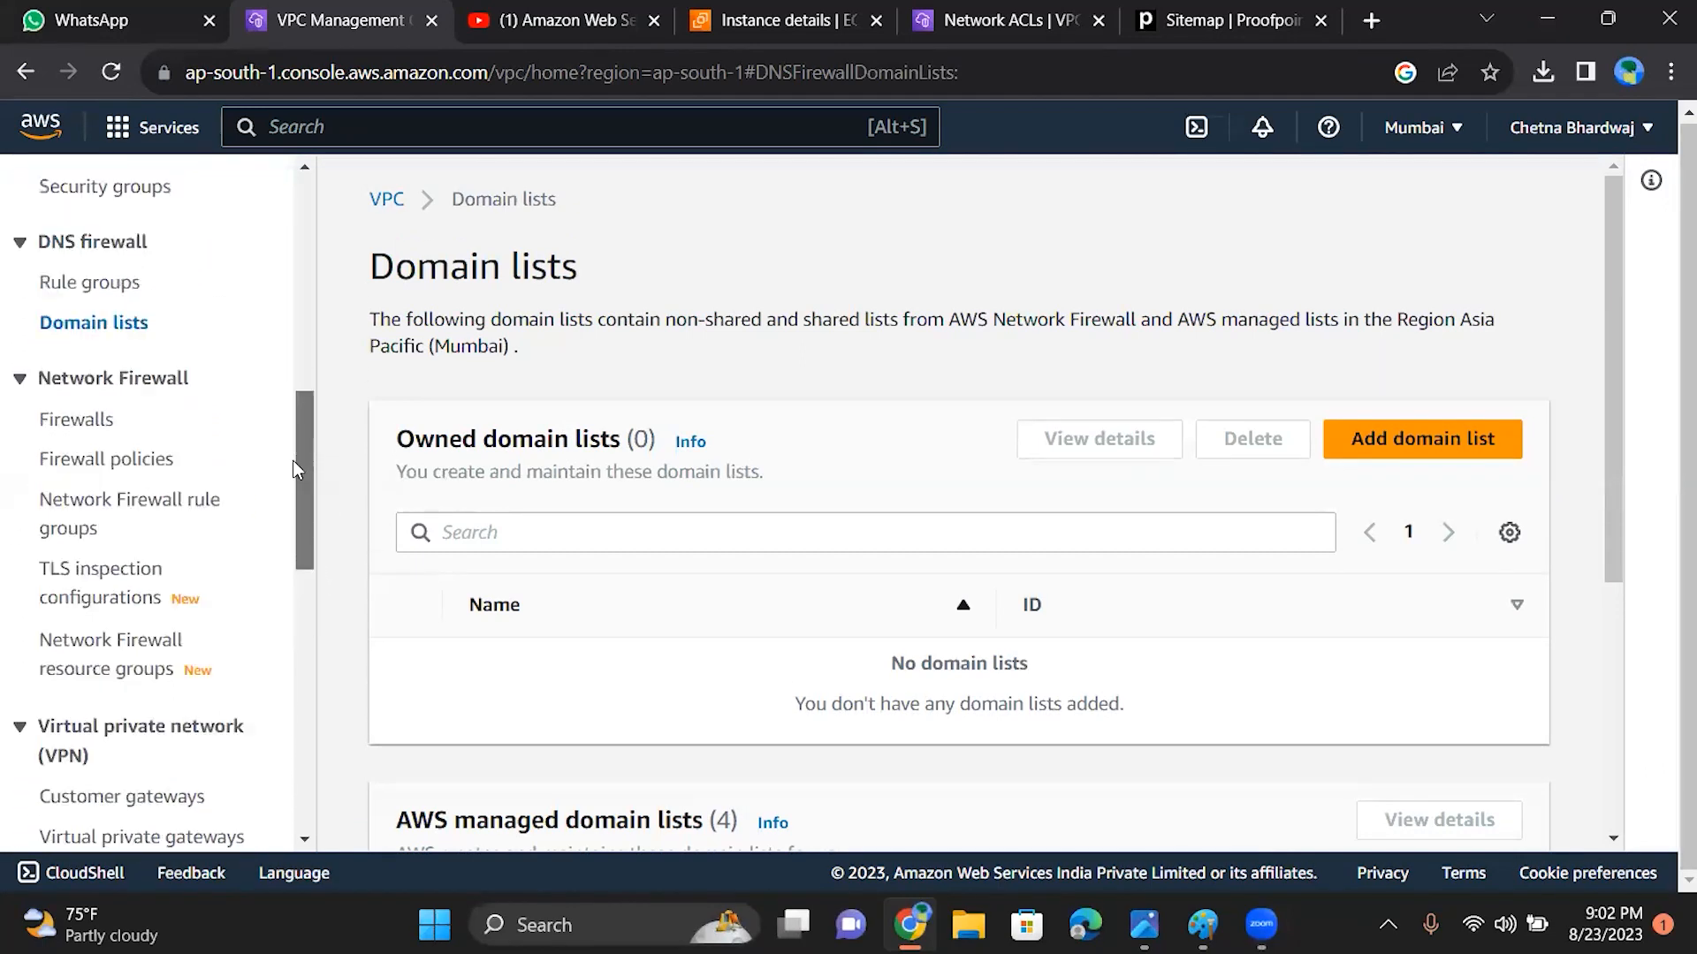
scroll(290, 353, "up", 3)
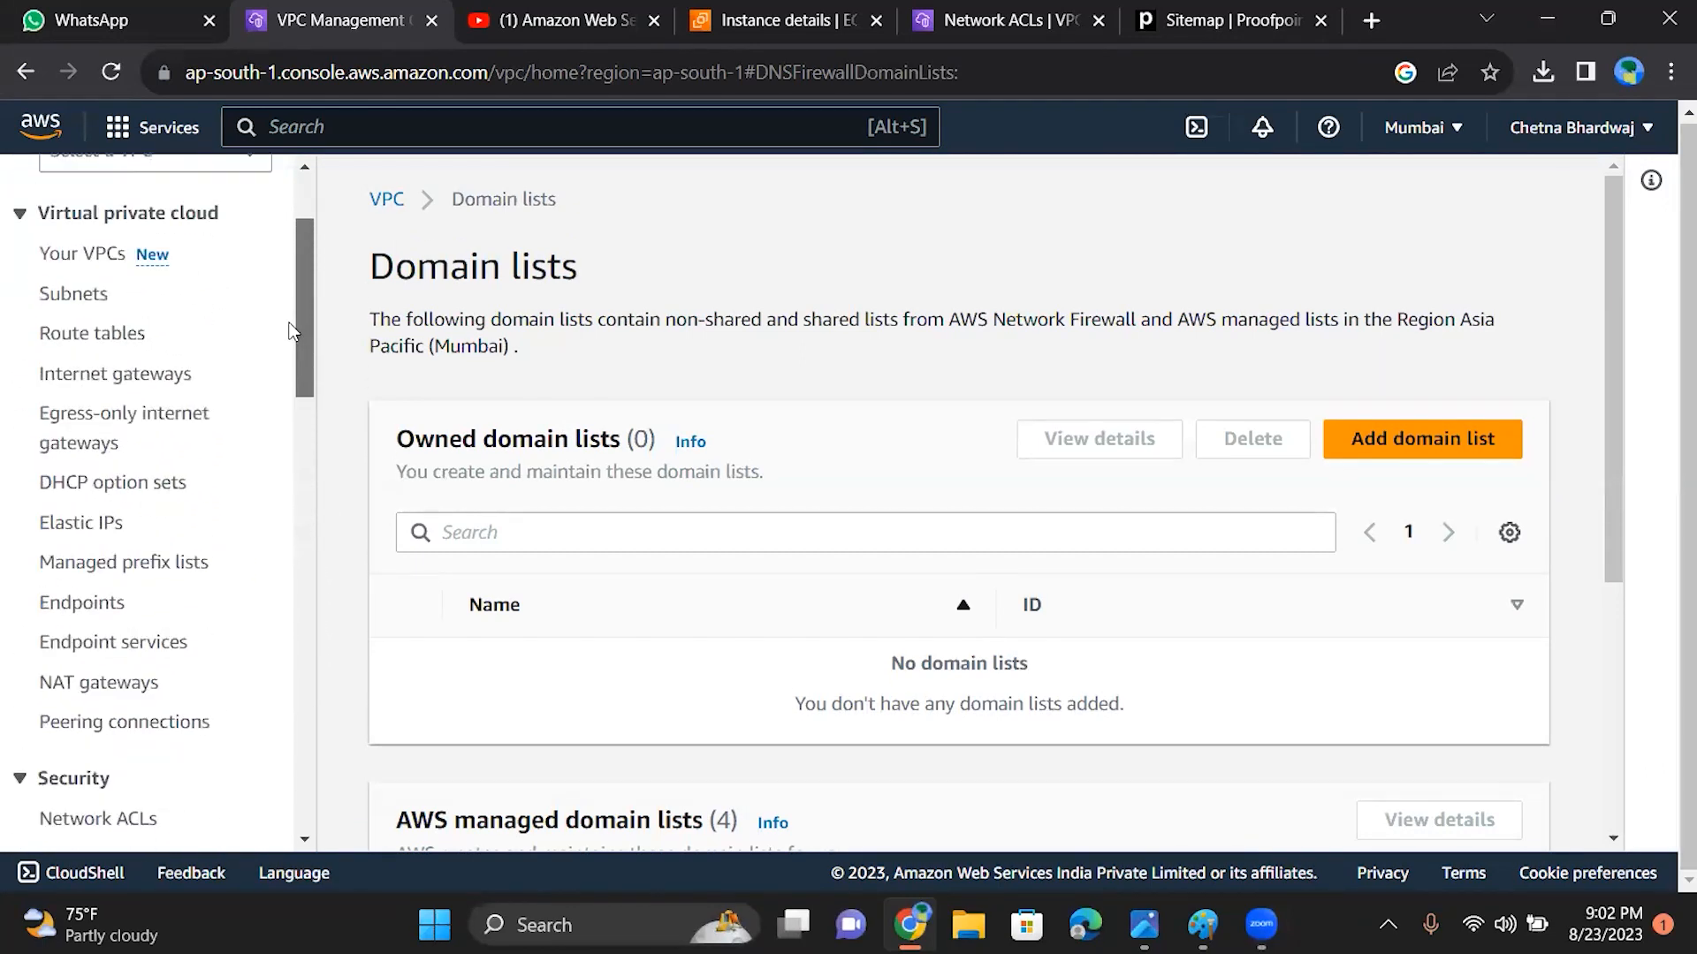
scroll(293, 362, "down", 2)
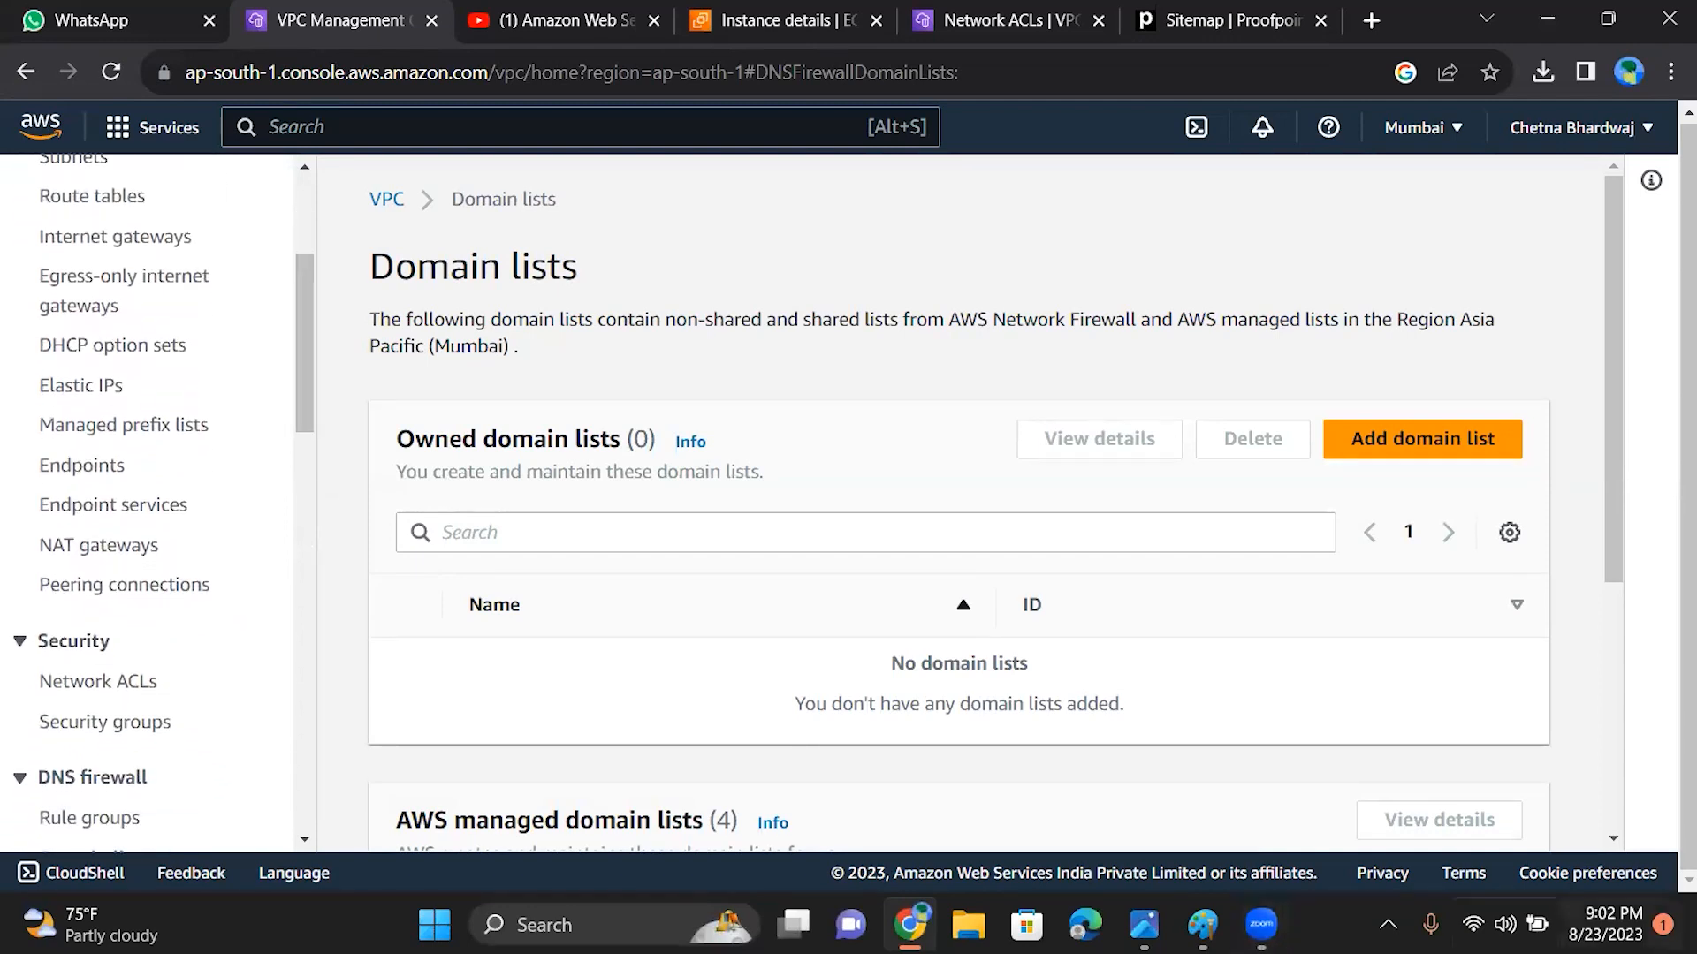
Step: Switch to the Photos window, browse the lecture slides forward to the VPC topic list, and minimize the window
left_click(1145, 925)
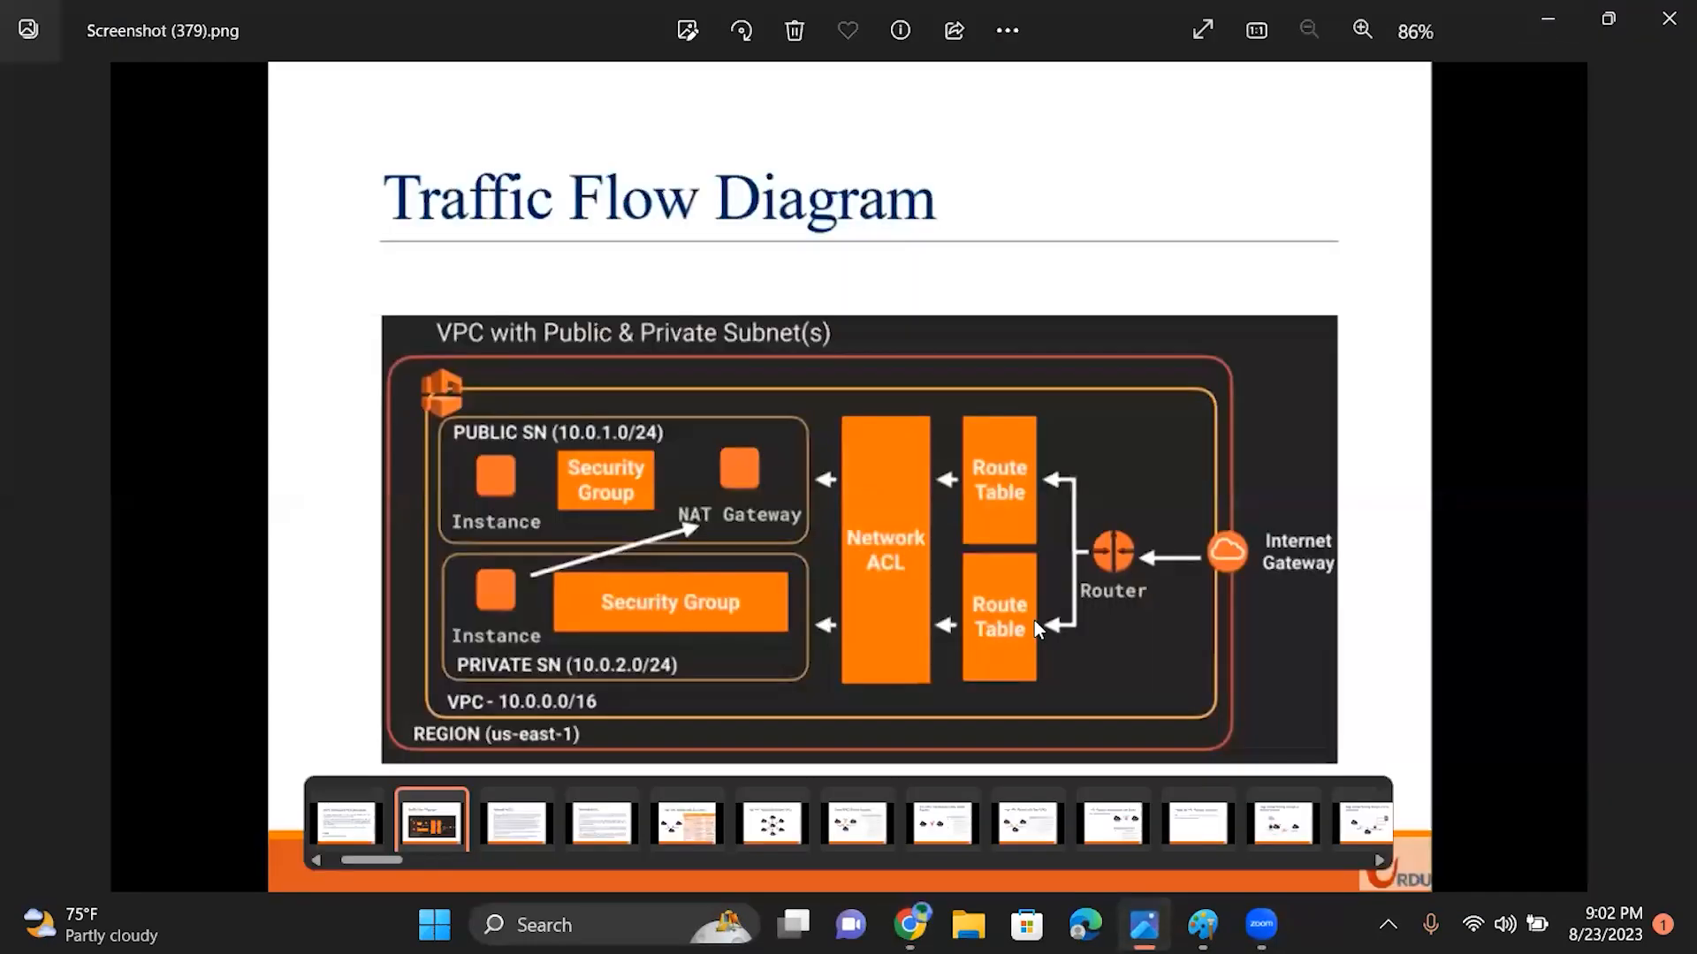
key("Right")
key("Right")
key("Right")
key("Right")
key("Right")
key("Right")
key("Right")
key("Right")
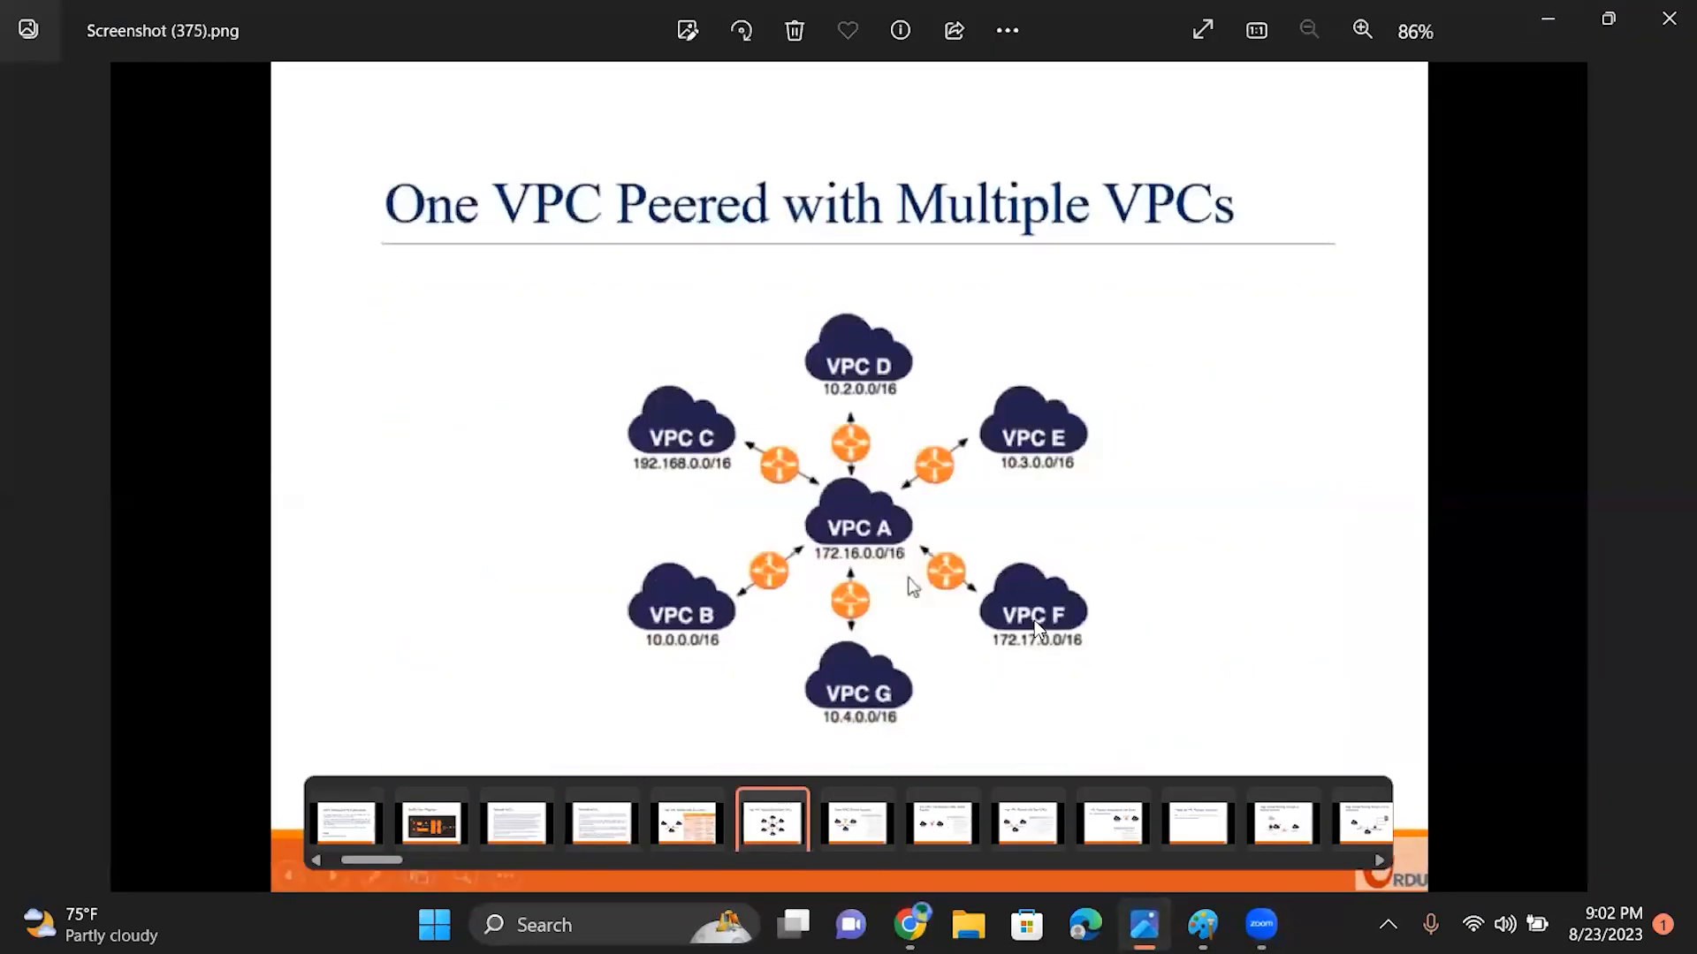
key("Right")
key("Right")
key("Right")
key("Right")
key("Right")
key("Right")
key("Right")
key("Right")
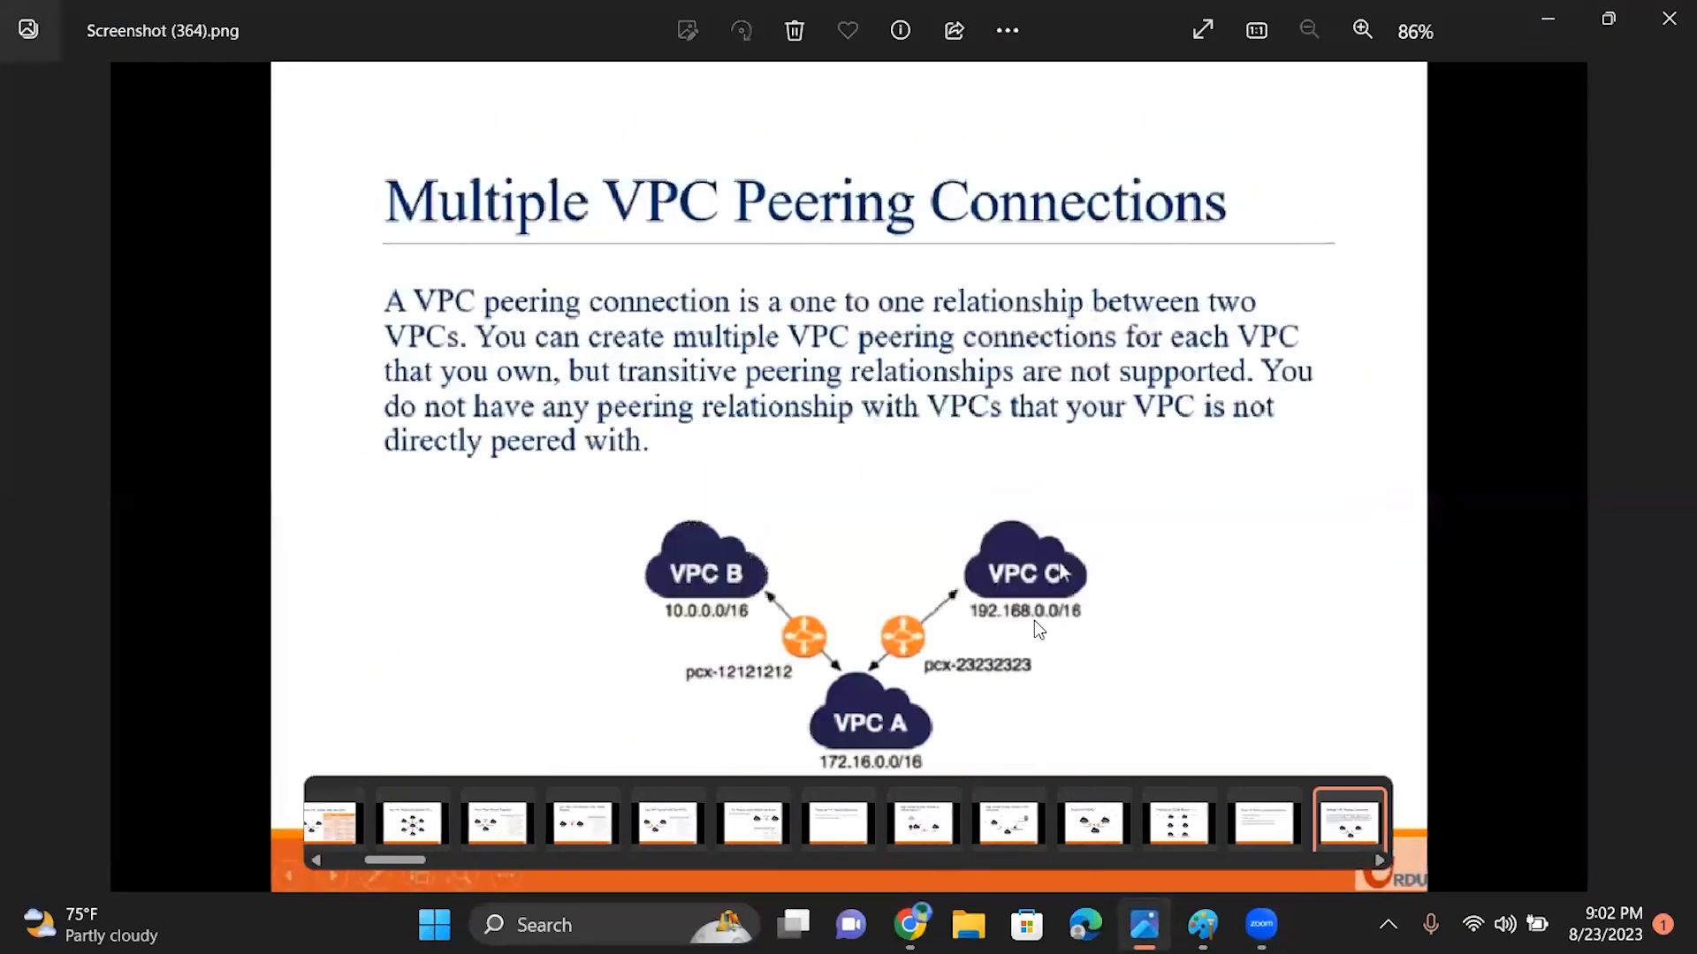
key("Right")
key("Right")
key("Right")
key("Right")
key("Right")
key("Right")
key("Right")
key("Right")
key("Right")
key("Right")
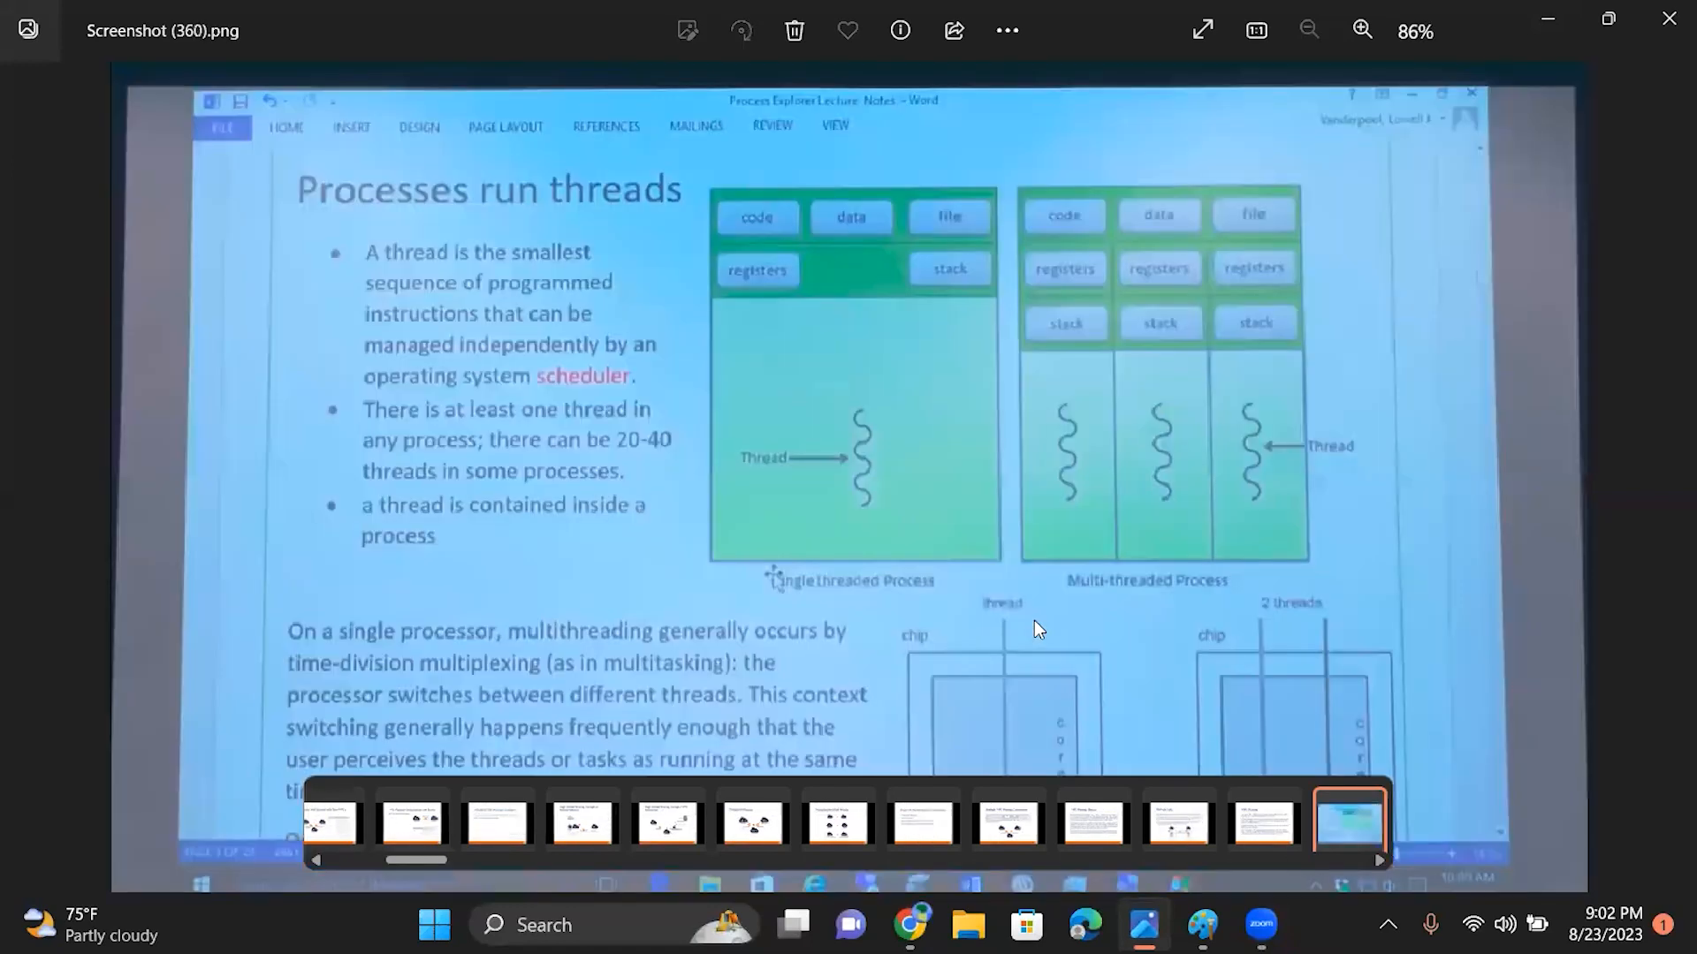
key("Right")
key("Right")
key("Right")
key("Right")
key("Right")
key("Right")
key("Right")
key("Right")
key("Right")
key("Right")
key("Right")
key("Right")
key("Right")
key("Right")
key("Right")
key("Right")
key("Right")
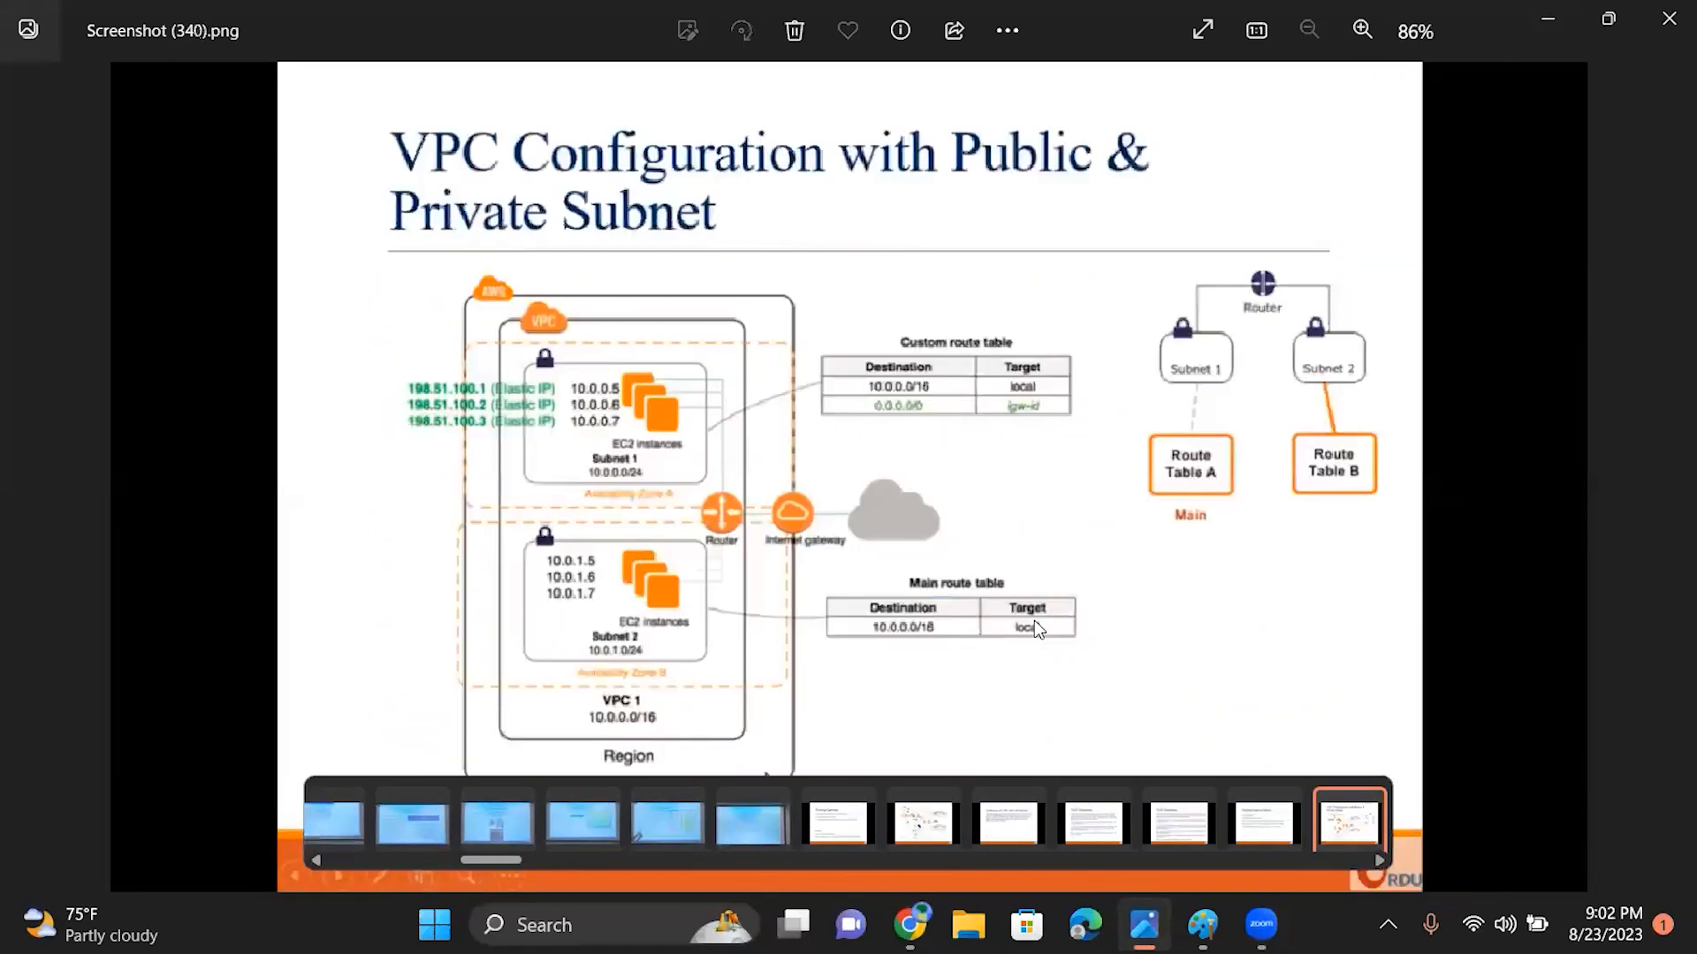
key("Right")
key("Right")
key("Right")
key("Right")
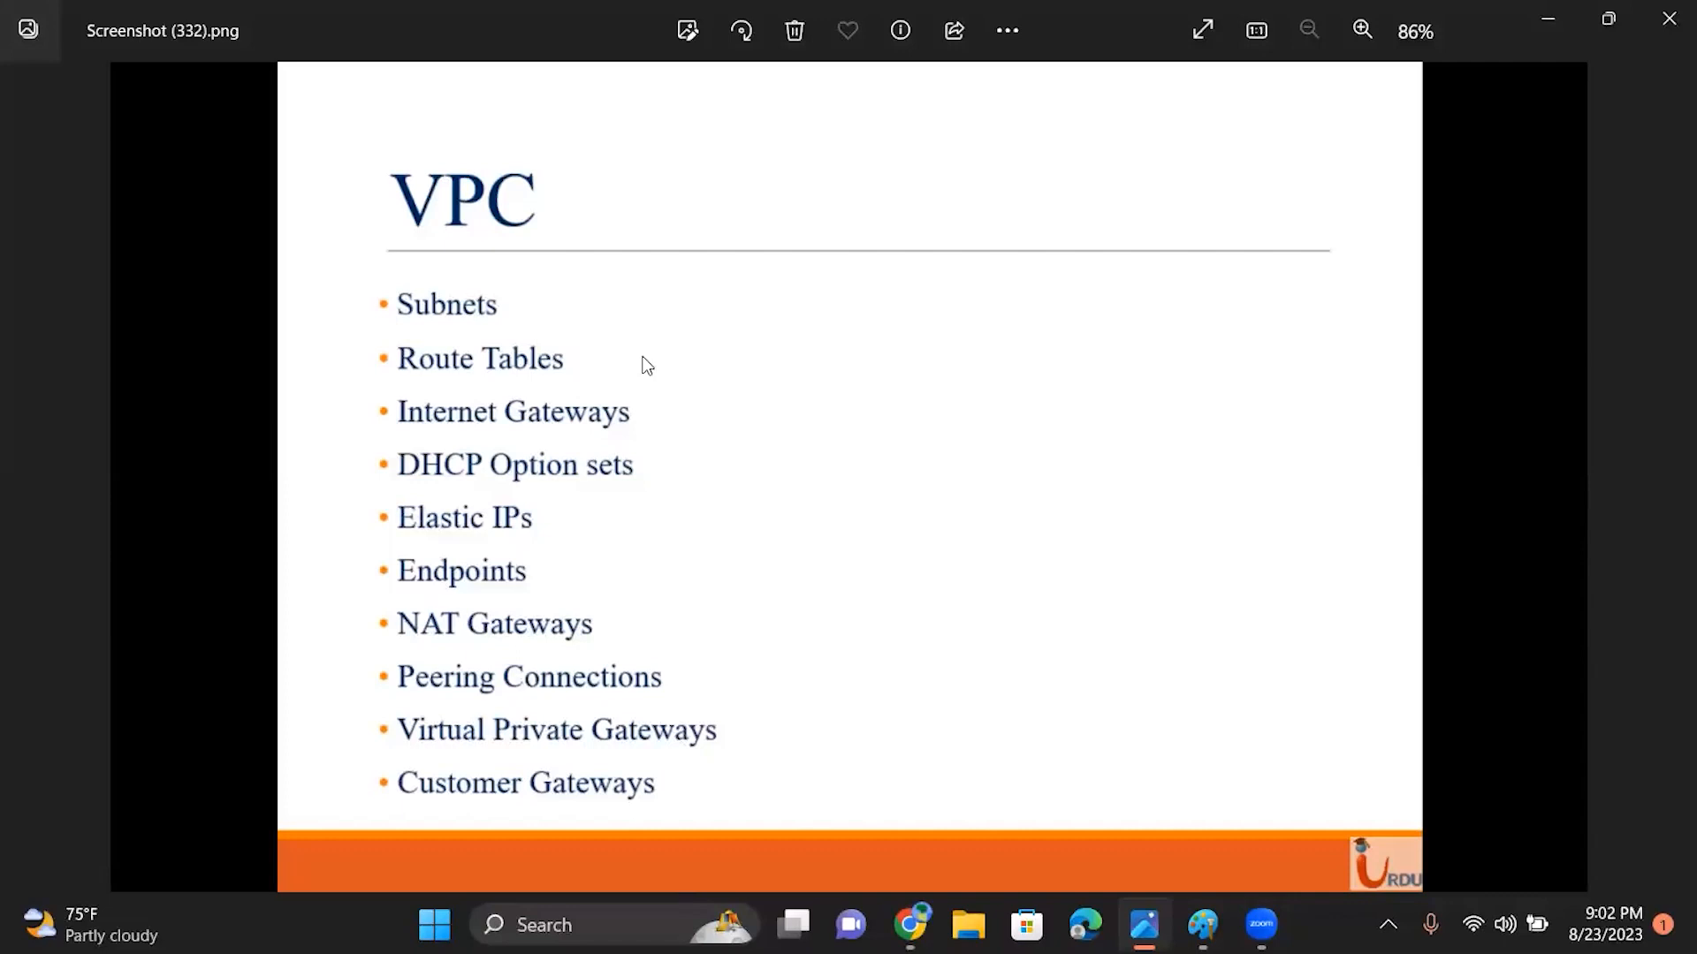
left_click(1553, 19)
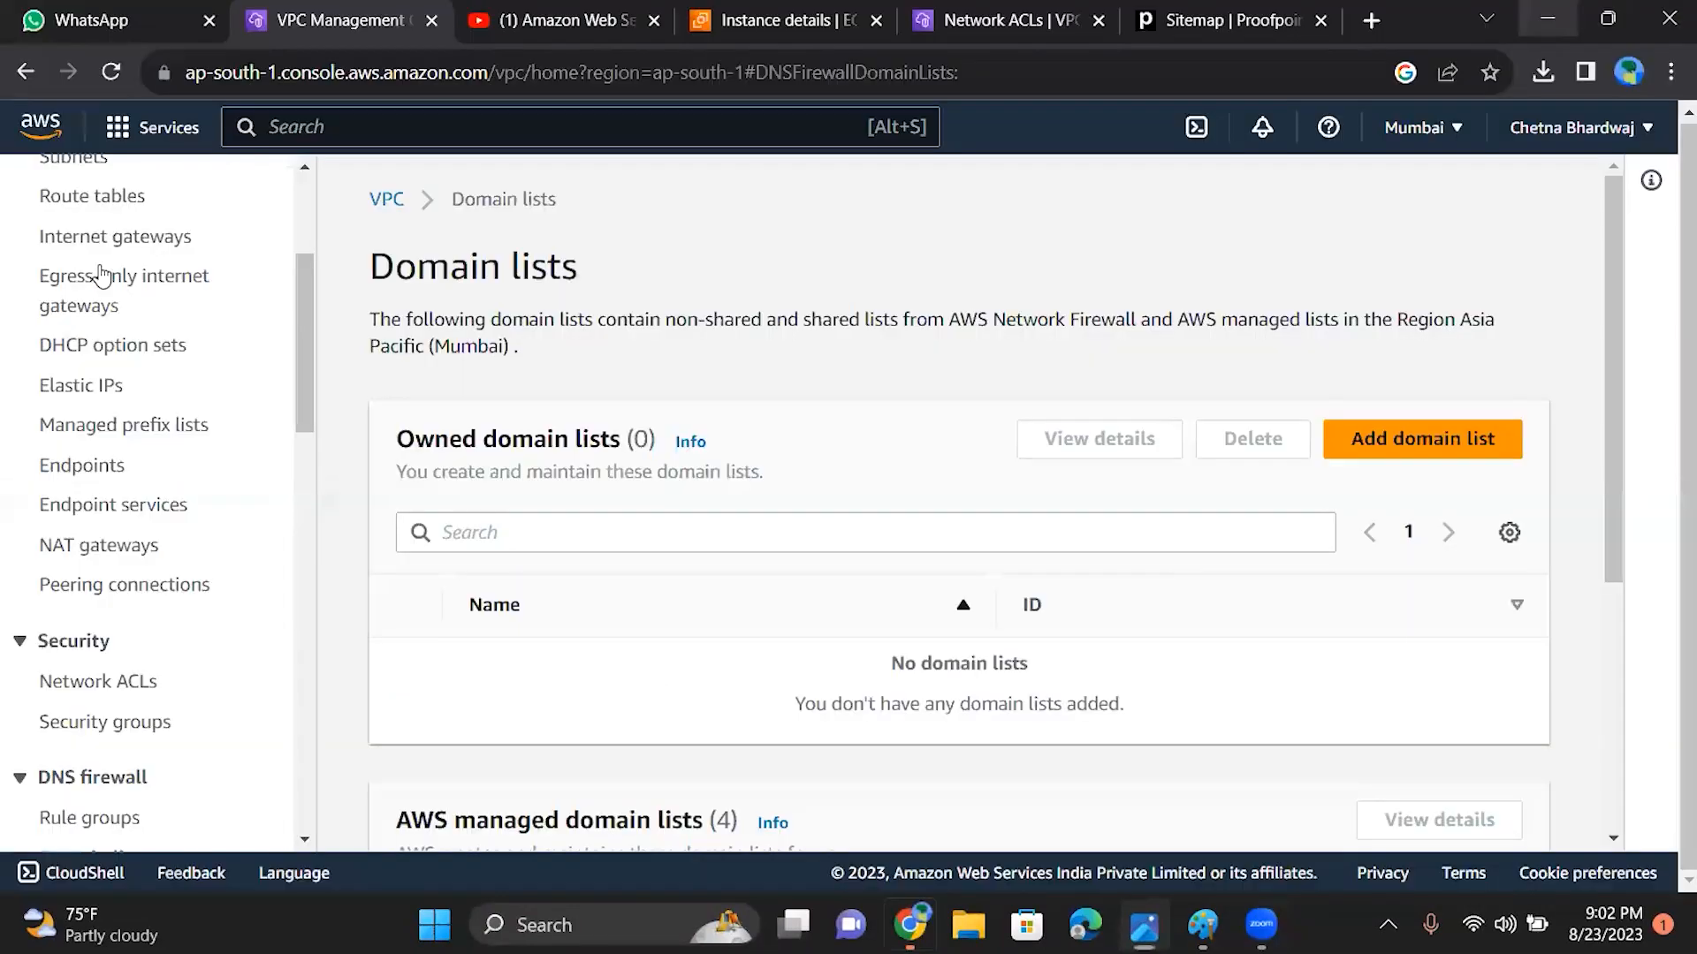
Step: Look through the VPC console's navigation entries for Network Firewall, Virtual private network, Transit gateways, Traffic Mirroring and Network Manager
left_click_drag(298, 346, 320, 528)
scroll(311, 671, "down", 2)
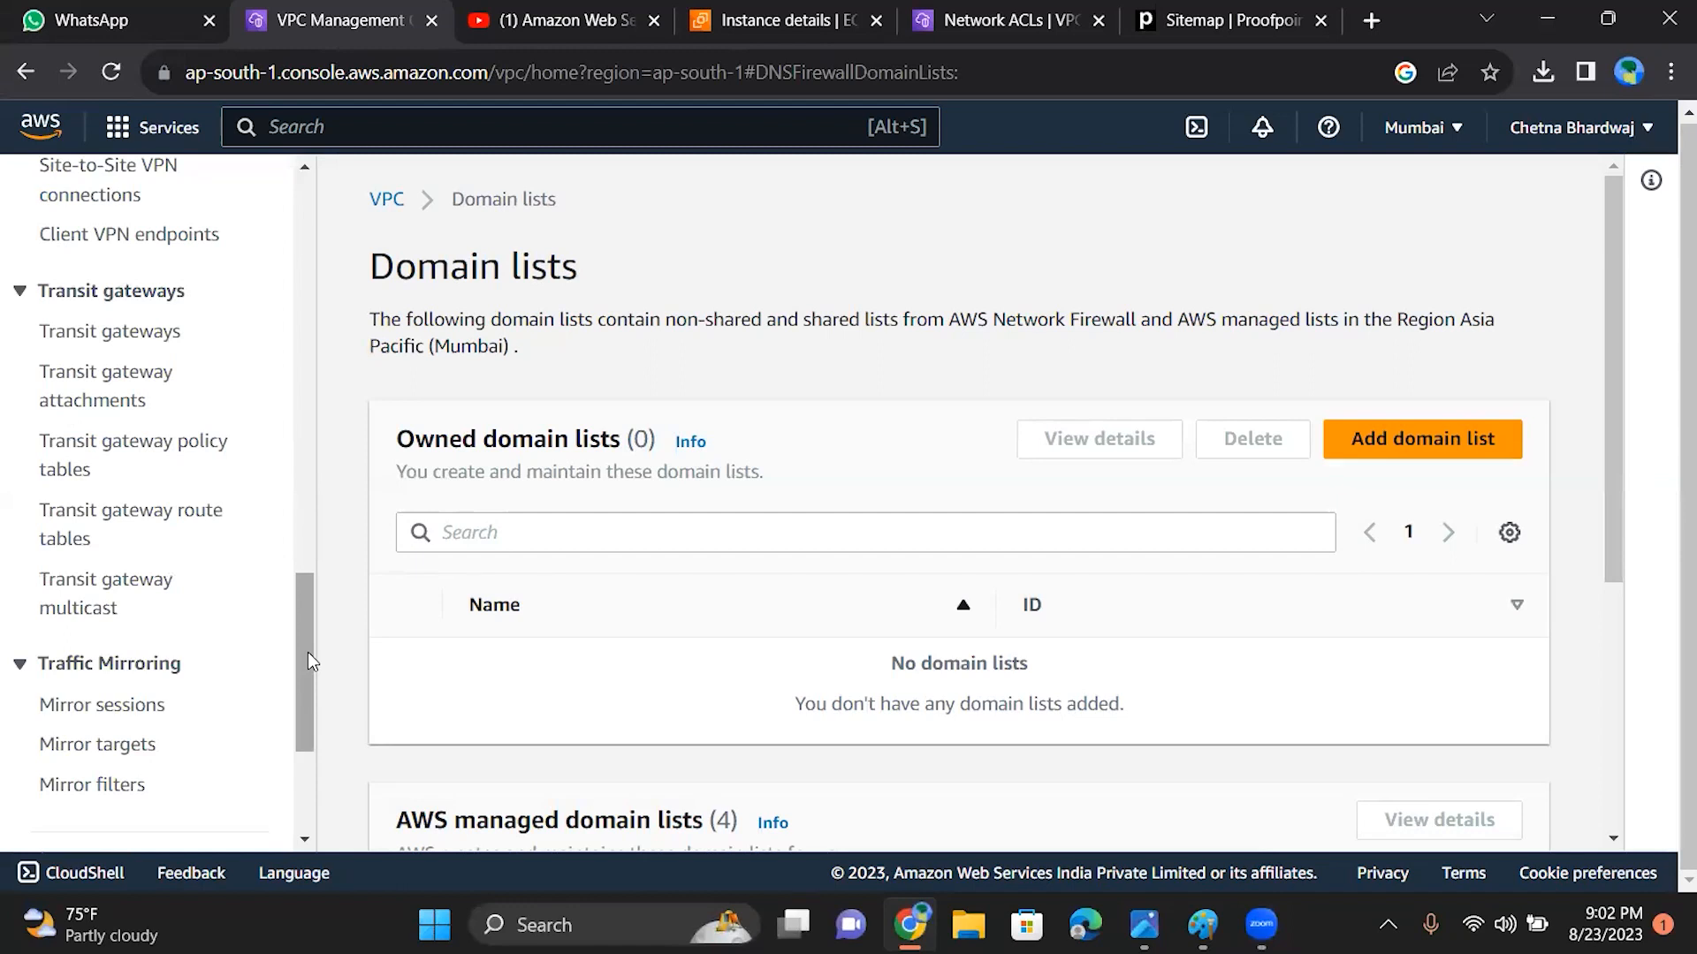
left_click_drag(311, 652, 294, 574)
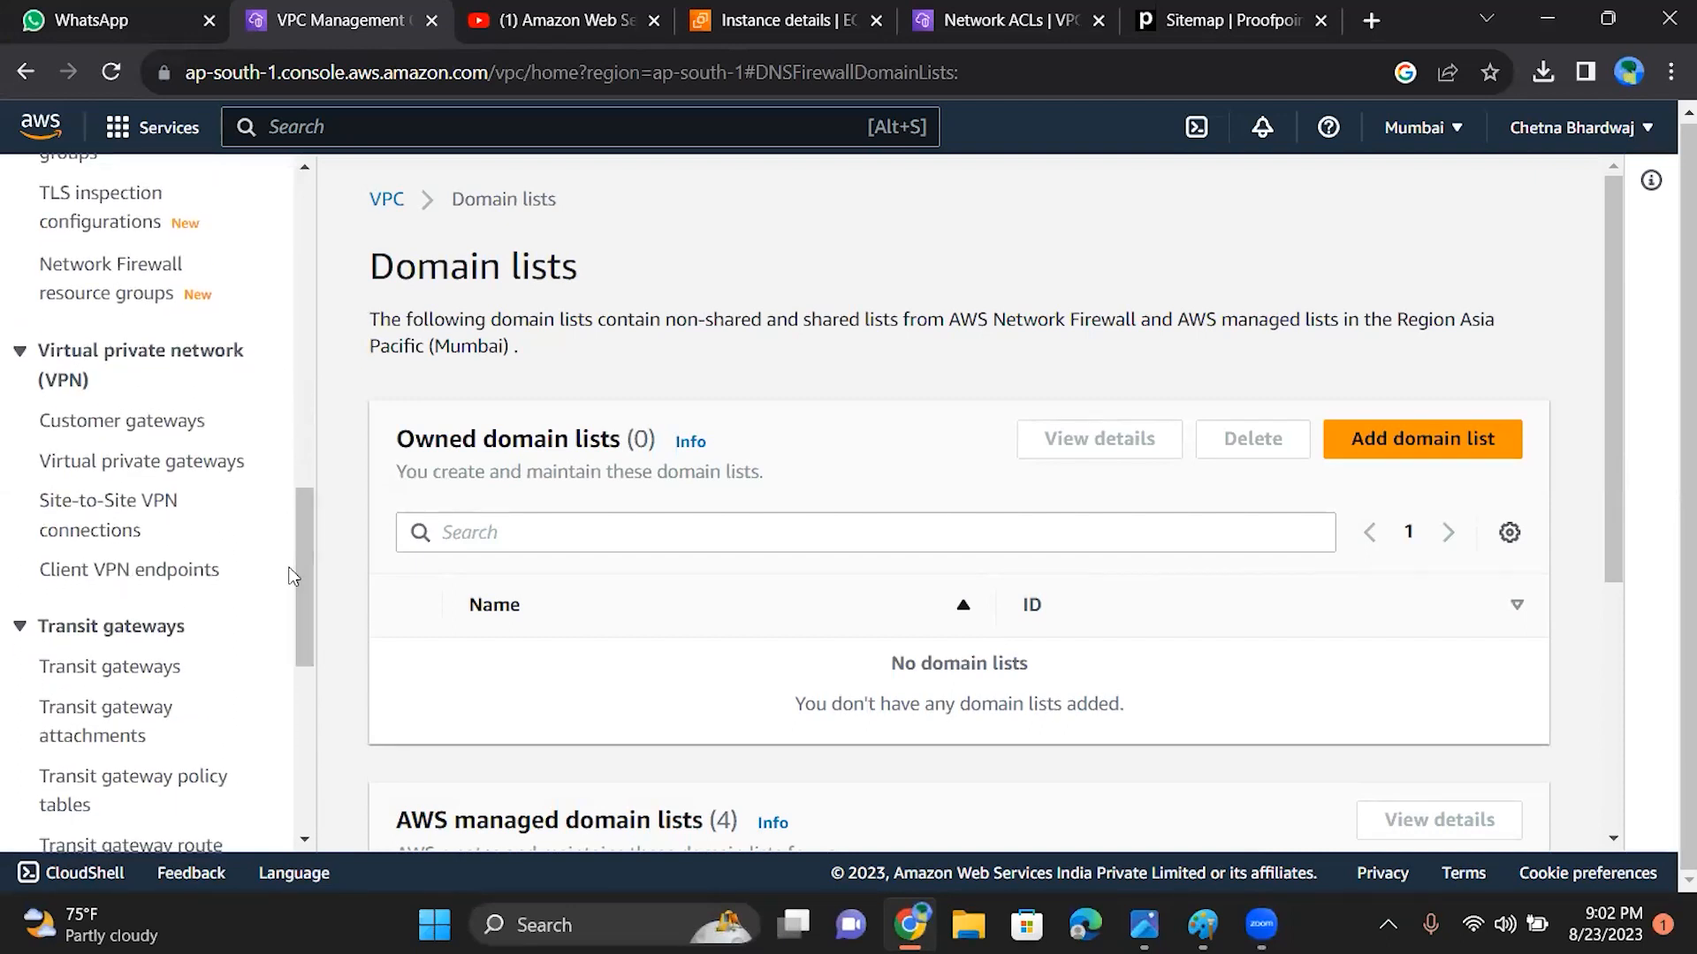
mouse_move(300, 612)
left_mouse_down()
mouse_move(302, 654)
mouse_move(286, 560)
mouse_move(301, 611)
left_mouse_up()
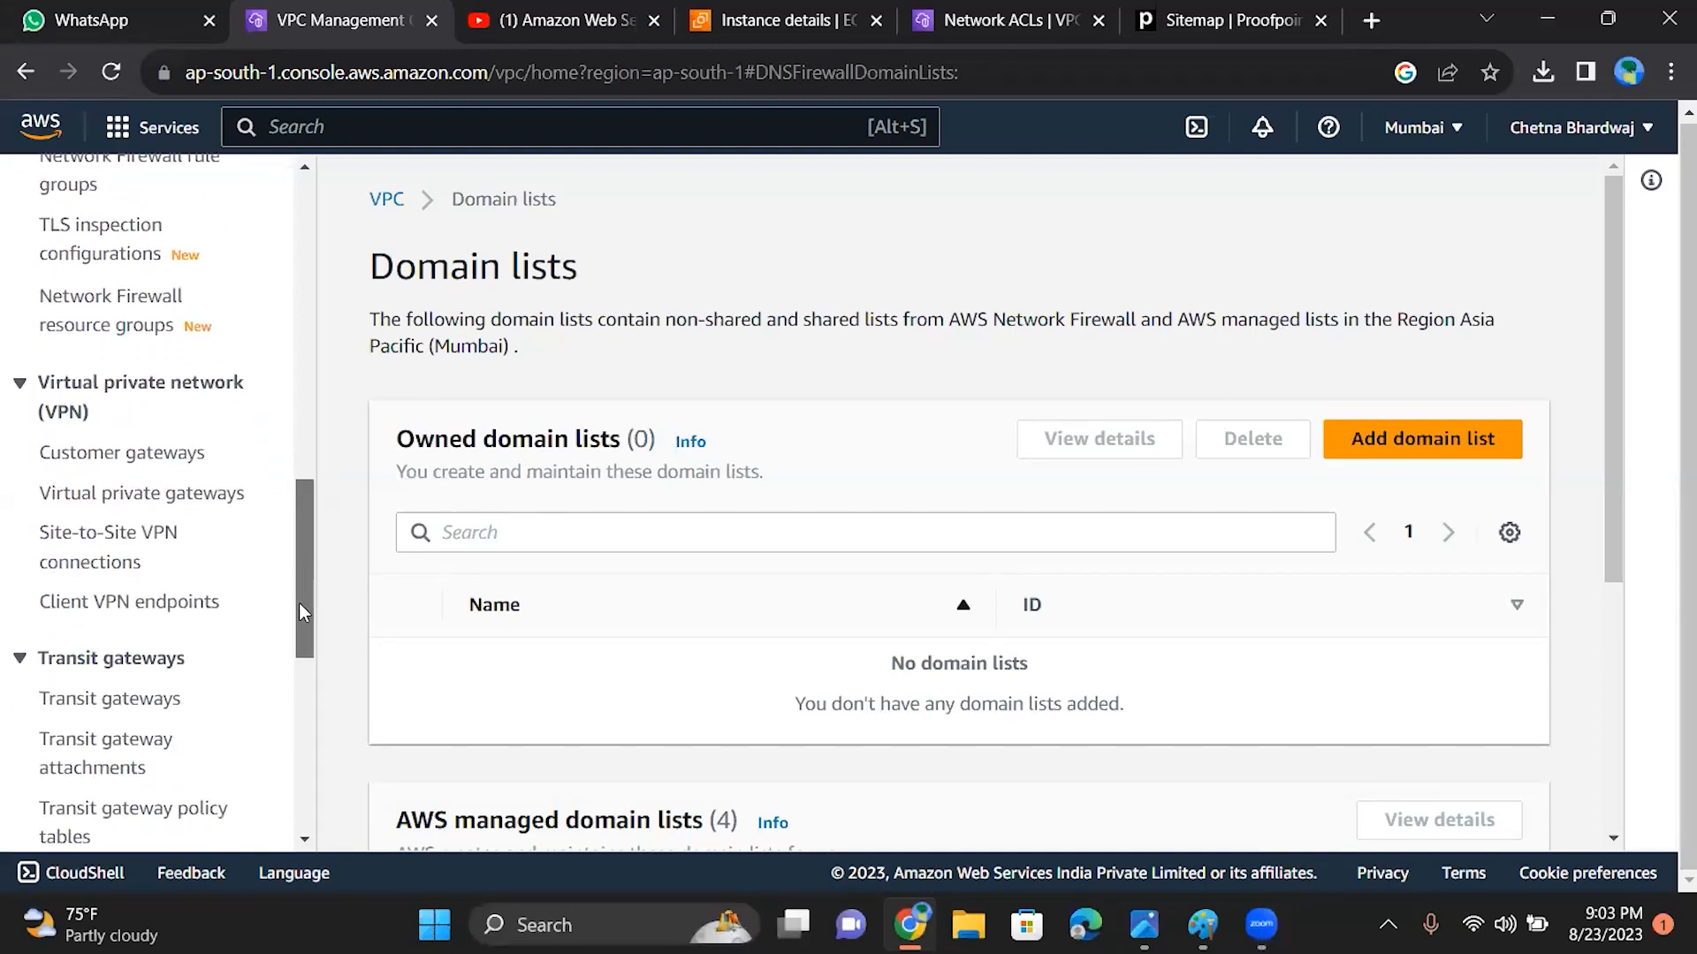
left_click_drag(299, 605, 300, 663)
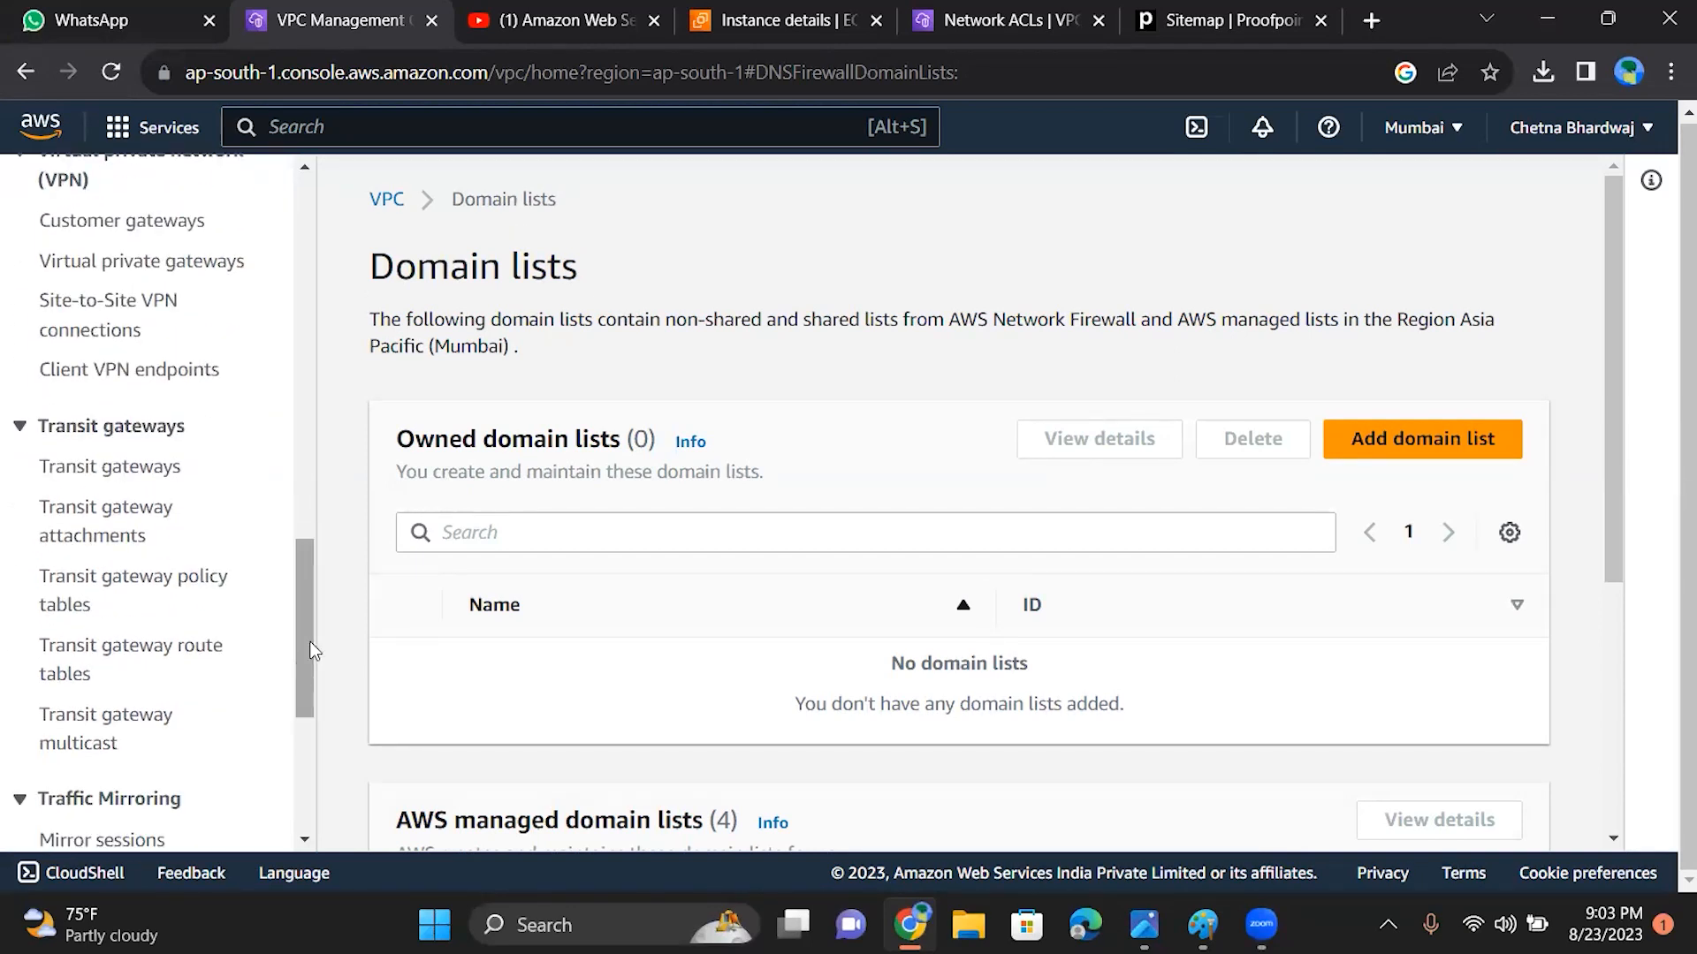
left_click_drag(301, 637, 306, 722)
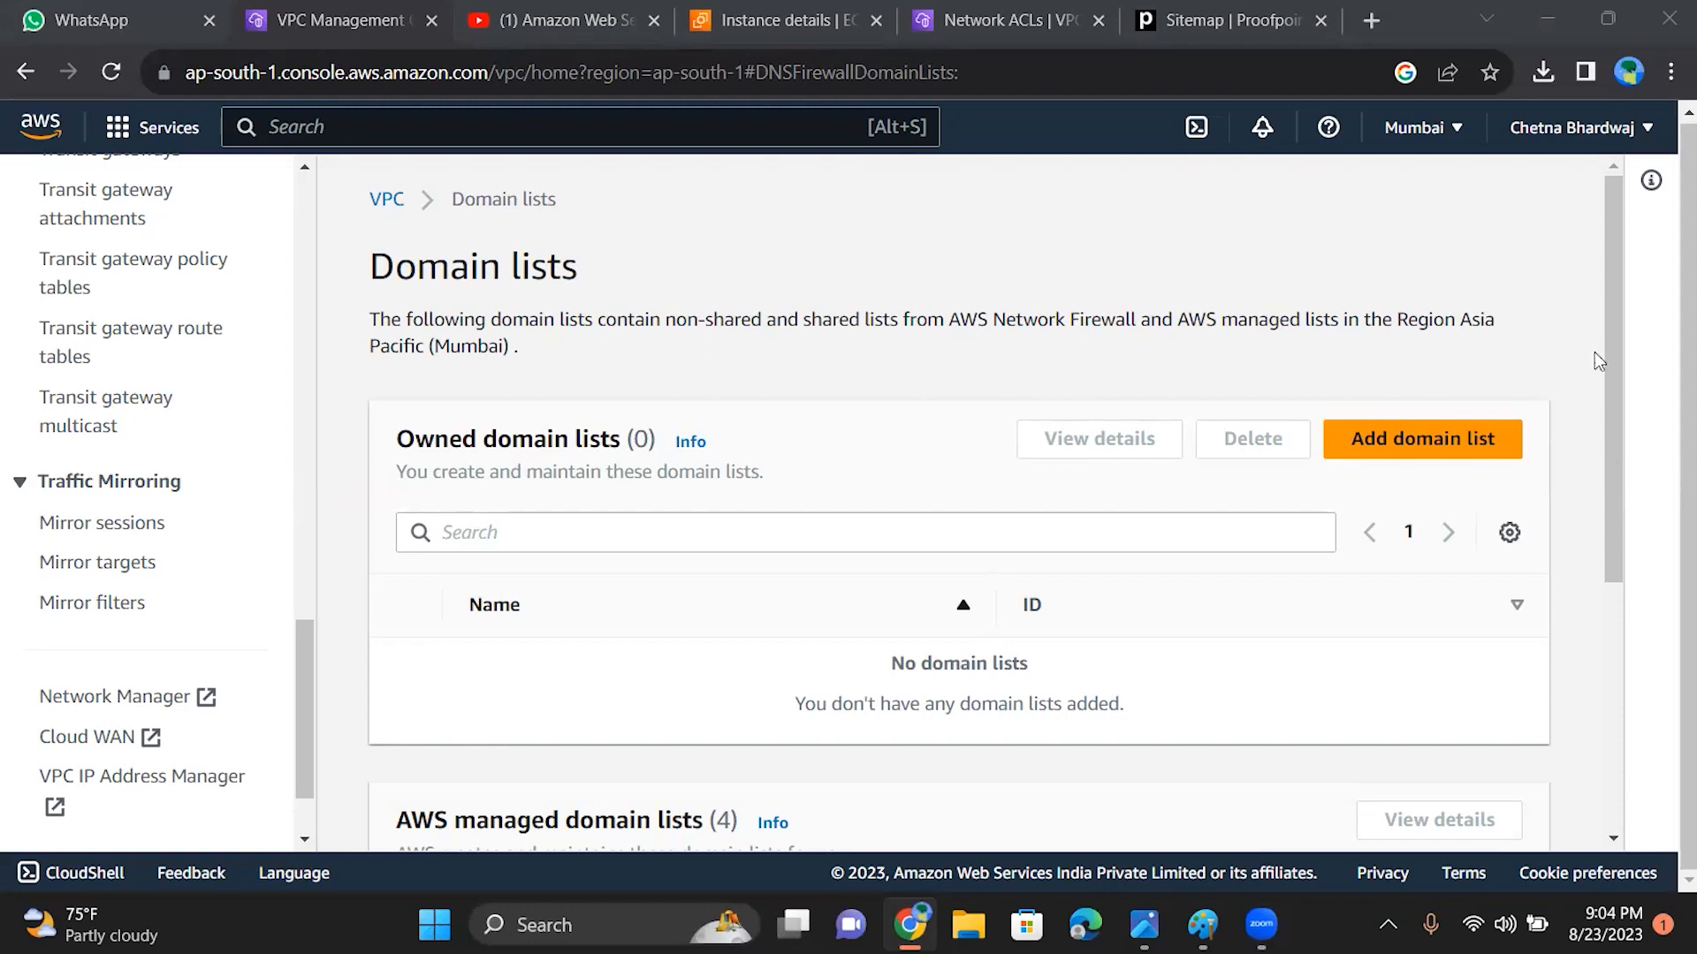
Step: Examine the AWS managed domain lists on the Domain lists page and return to the owned domain lists
scroll(1604, 441, "down", 1)
scroll(1600, 441, "down", 5)
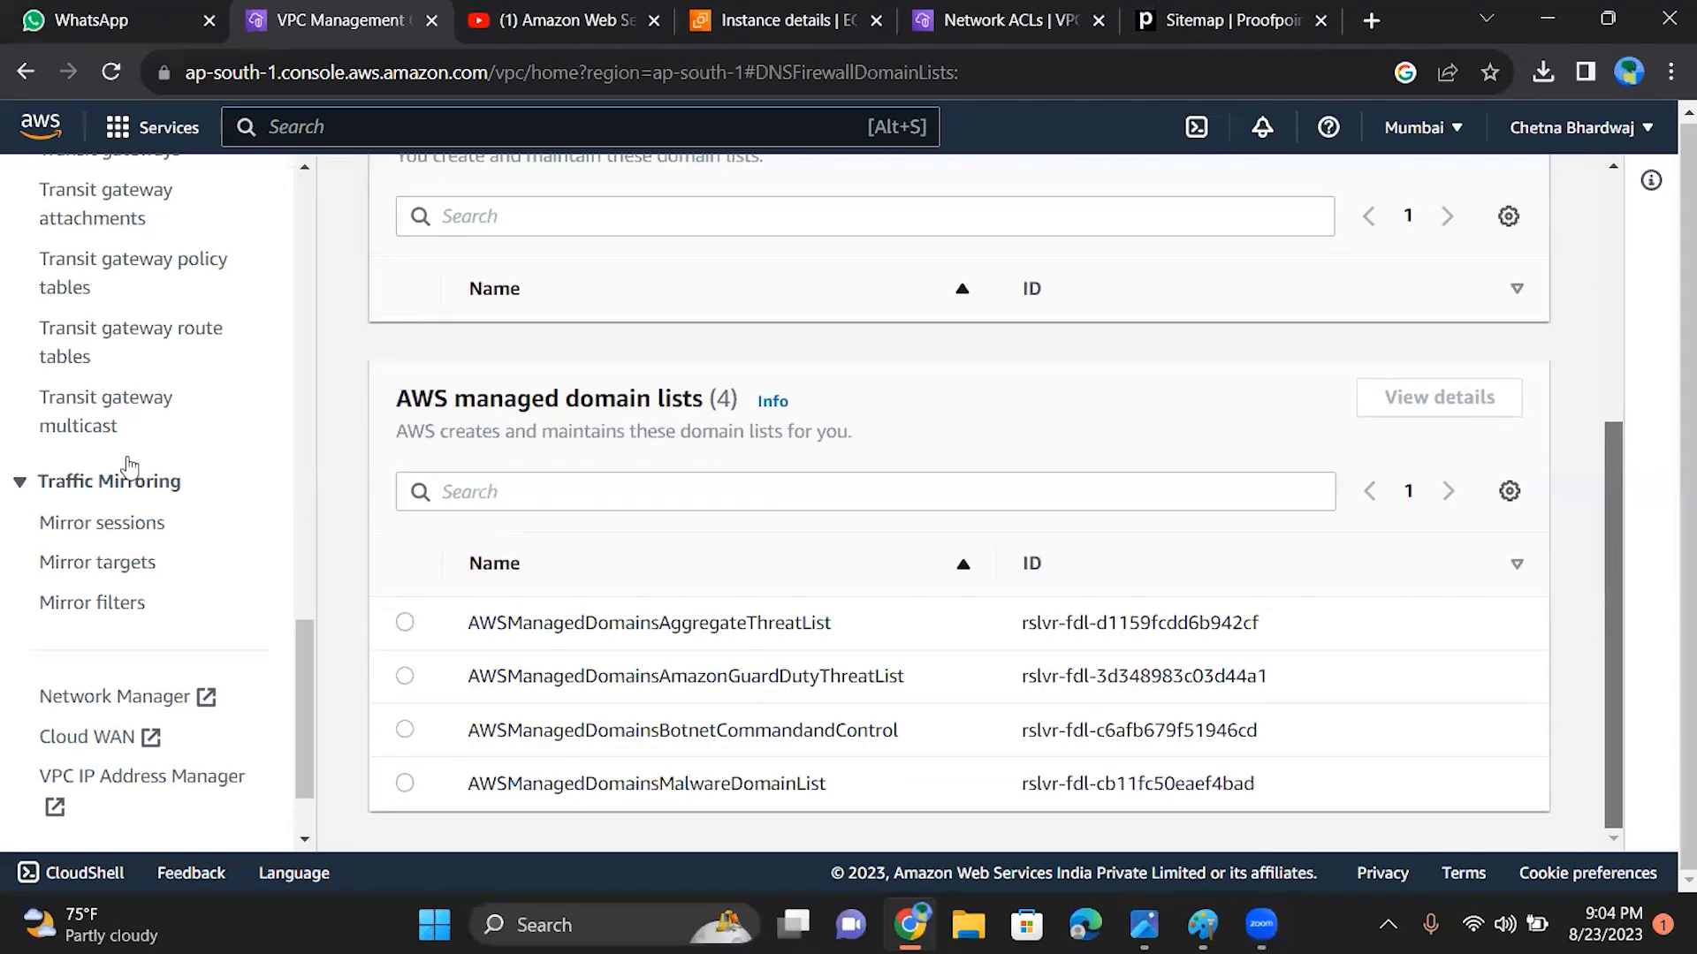
scroll(1605, 578, "up", 1)
scroll(1605, 578, "up", 4)
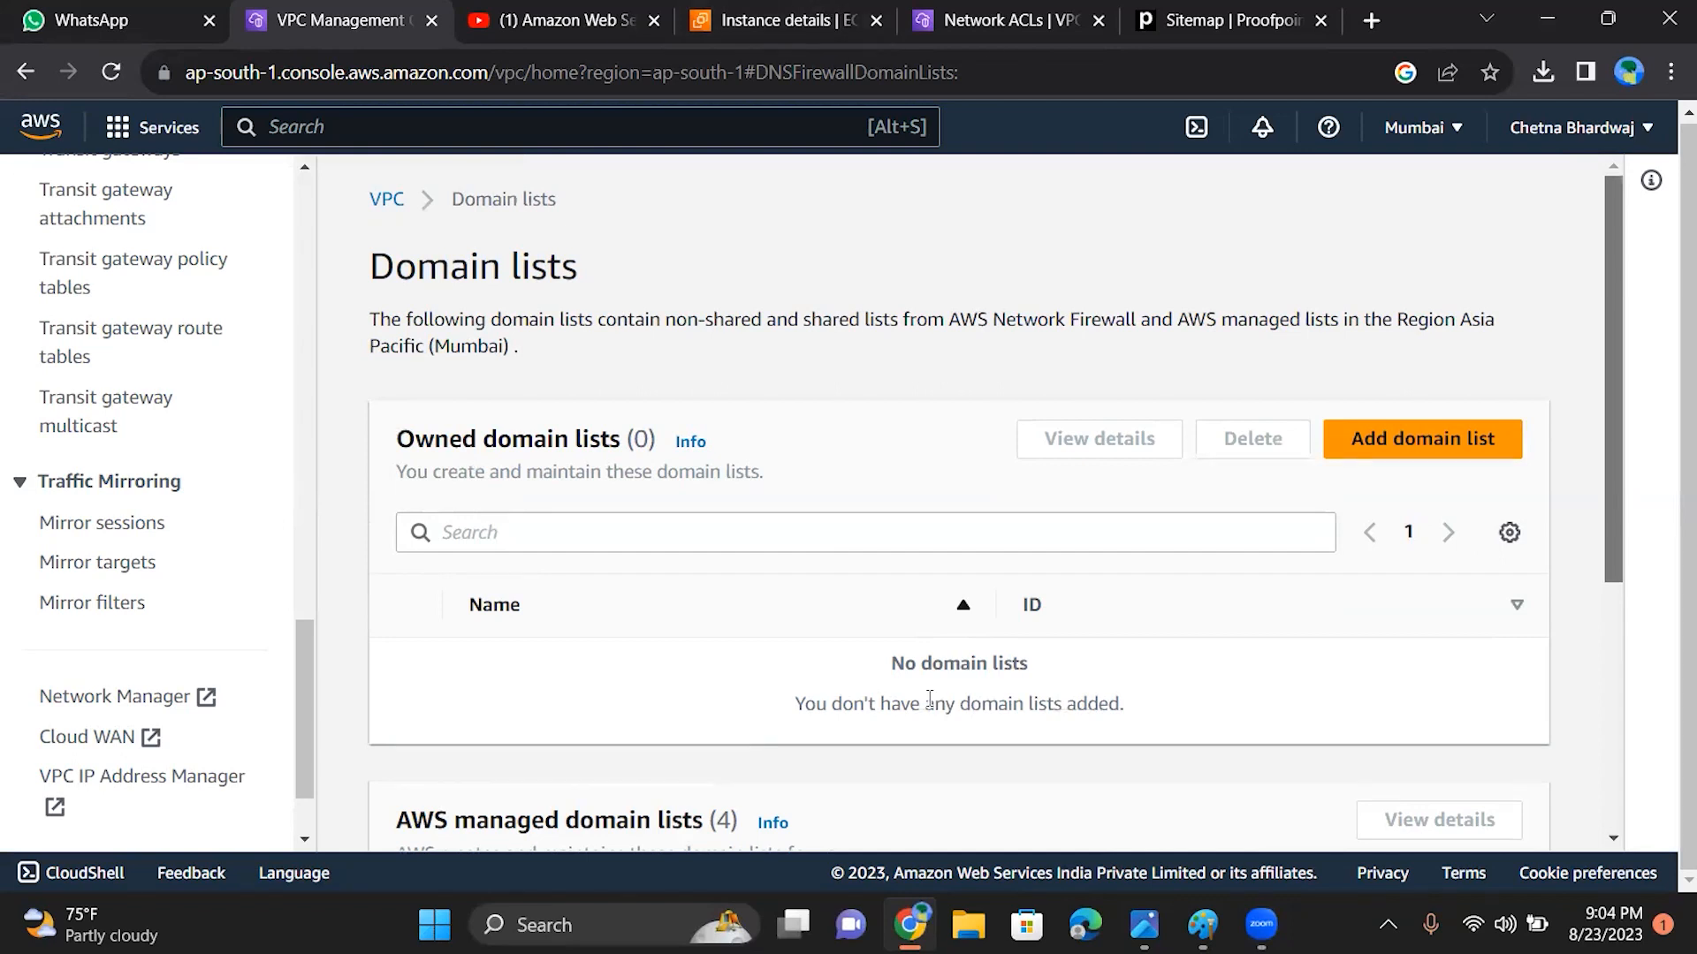
left_click(164, 904)
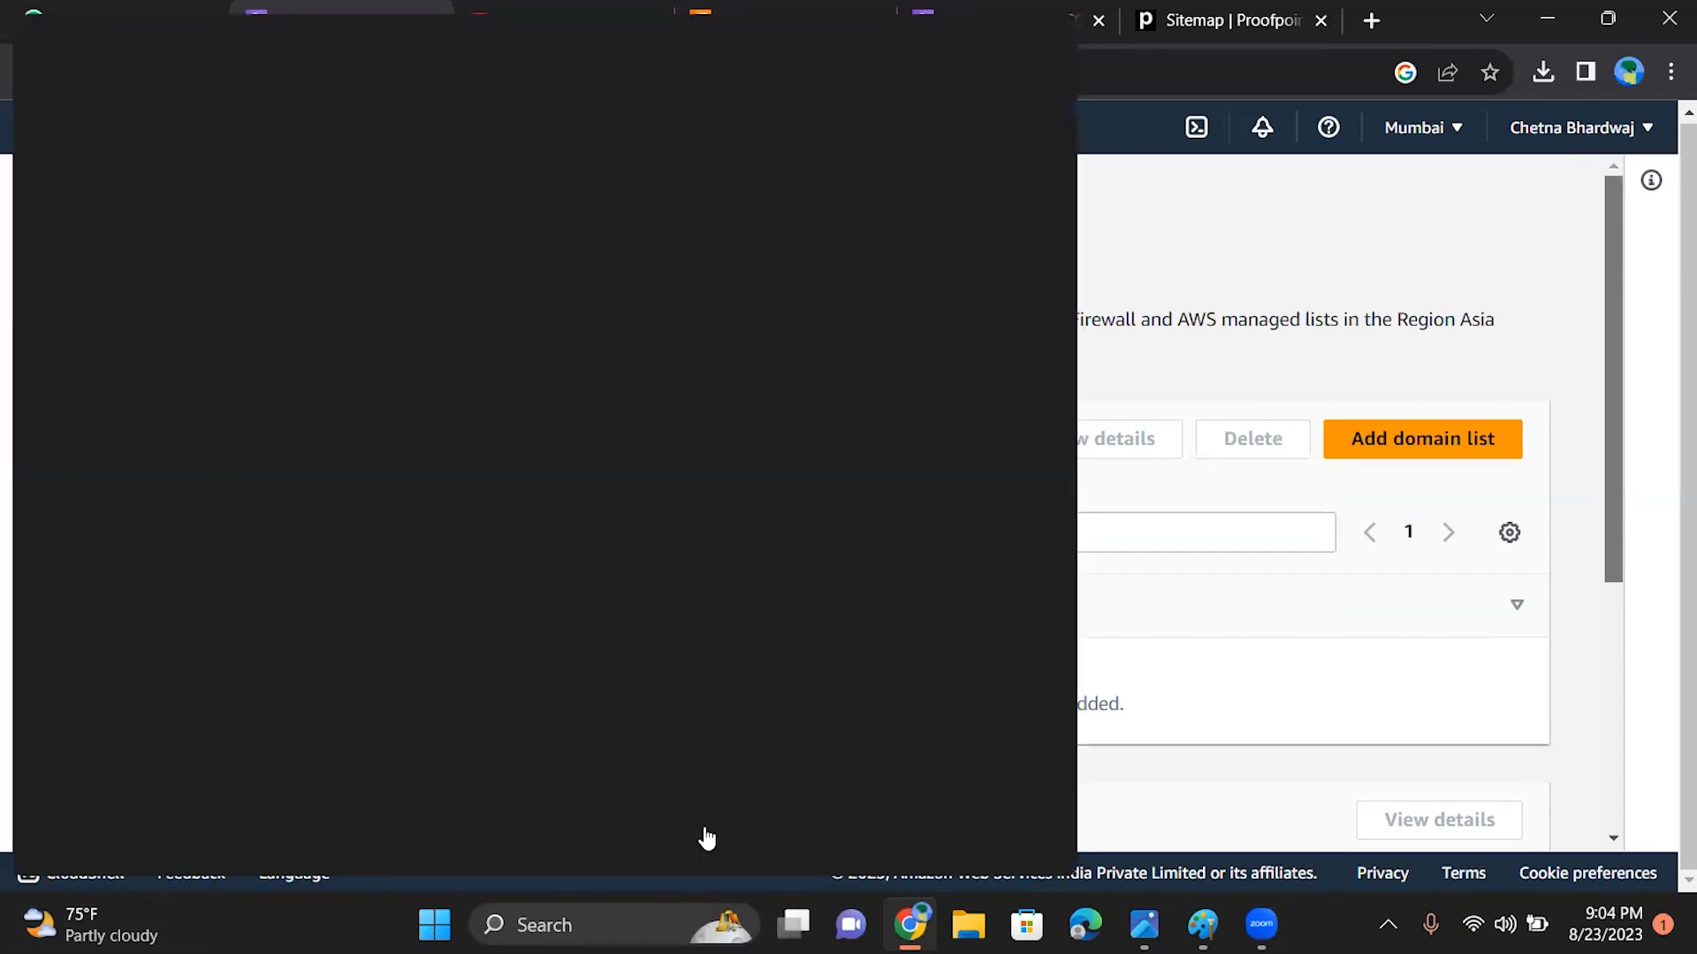
left_click(1409, 266)
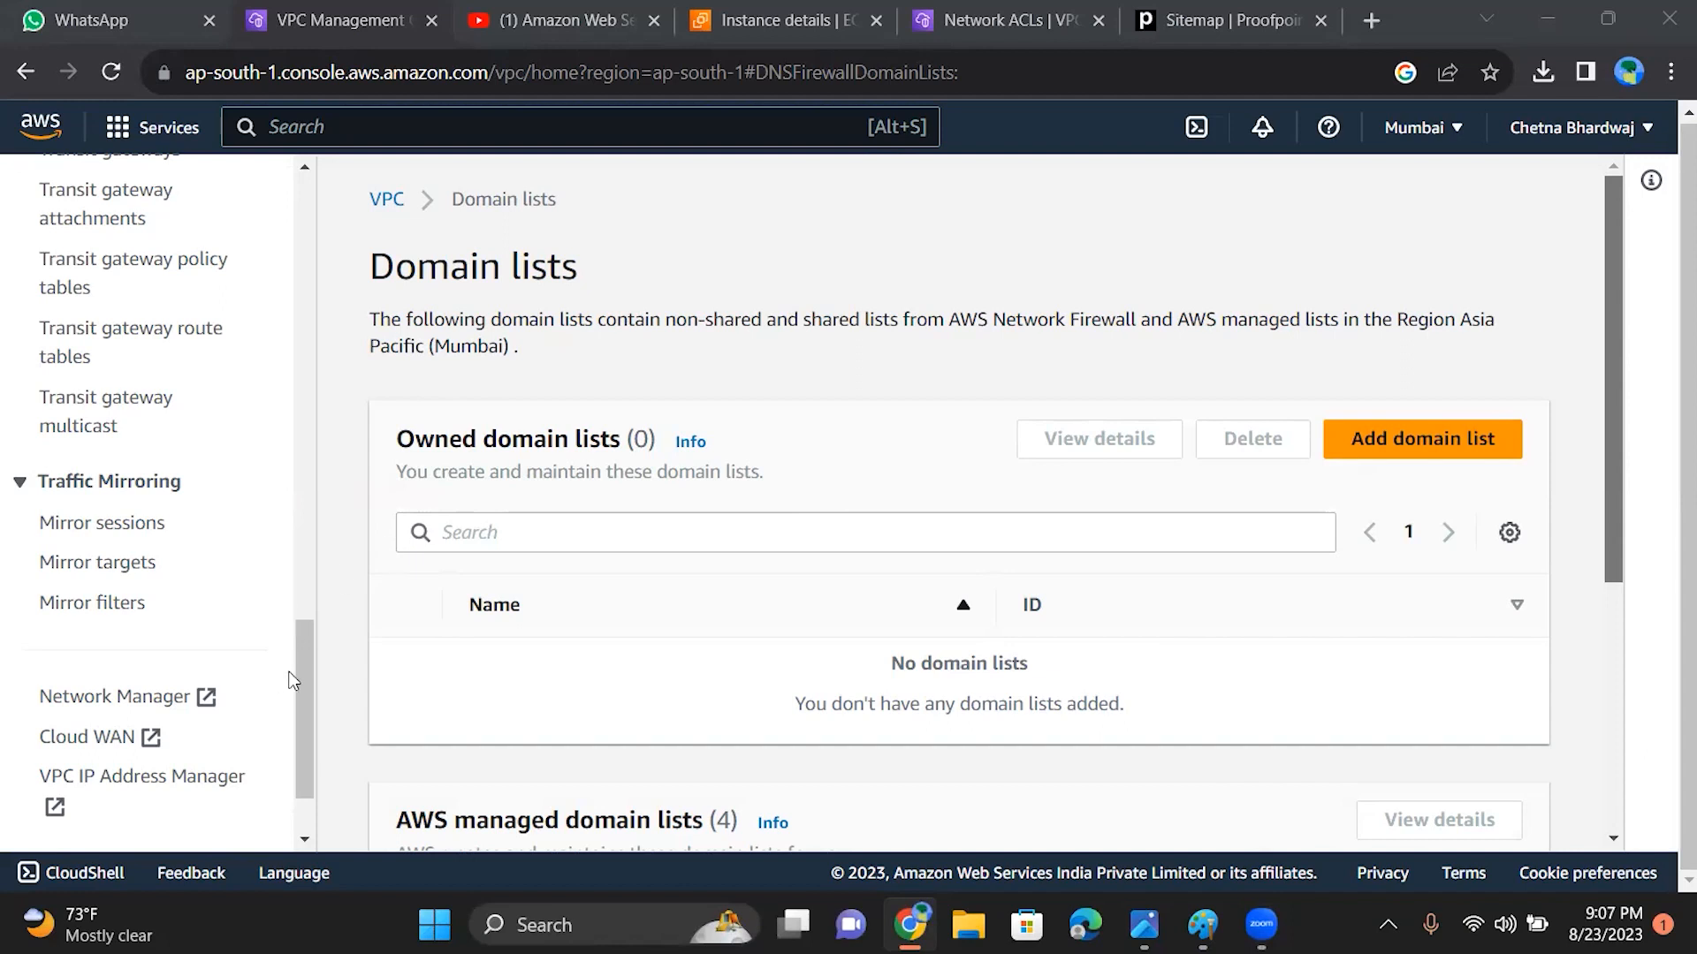
scroll(300, 672, "down", 2)
left_click_drag(306, 696, 306, 649)
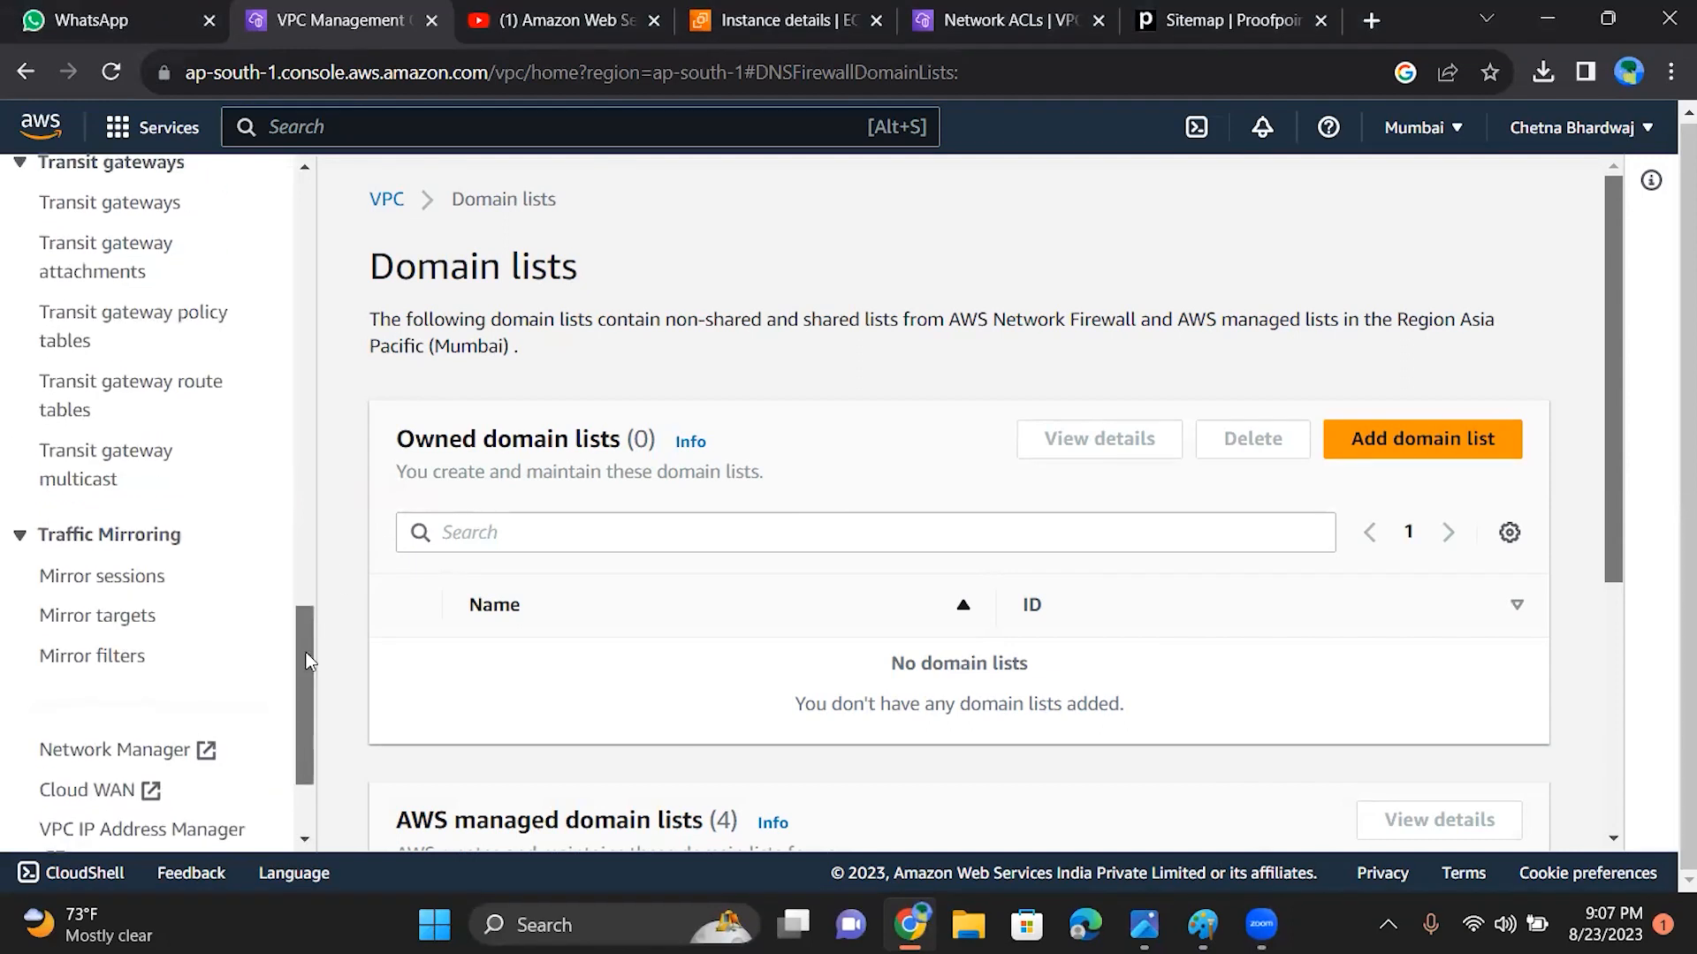